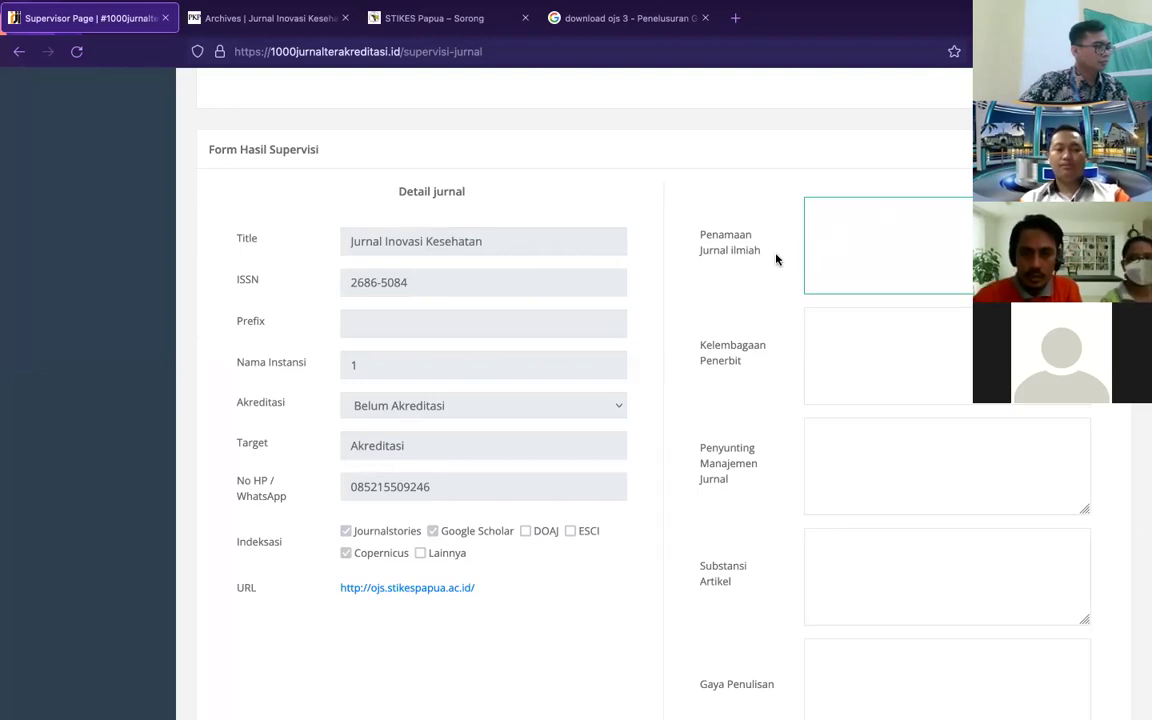
Step: Expand the Kelembagaan, Penyunting and Substansi assessment boxes, then switch to the Jurnal Inovasi Kesehatan archives
click(831, 341)
scroll(825, 340, down, 3)
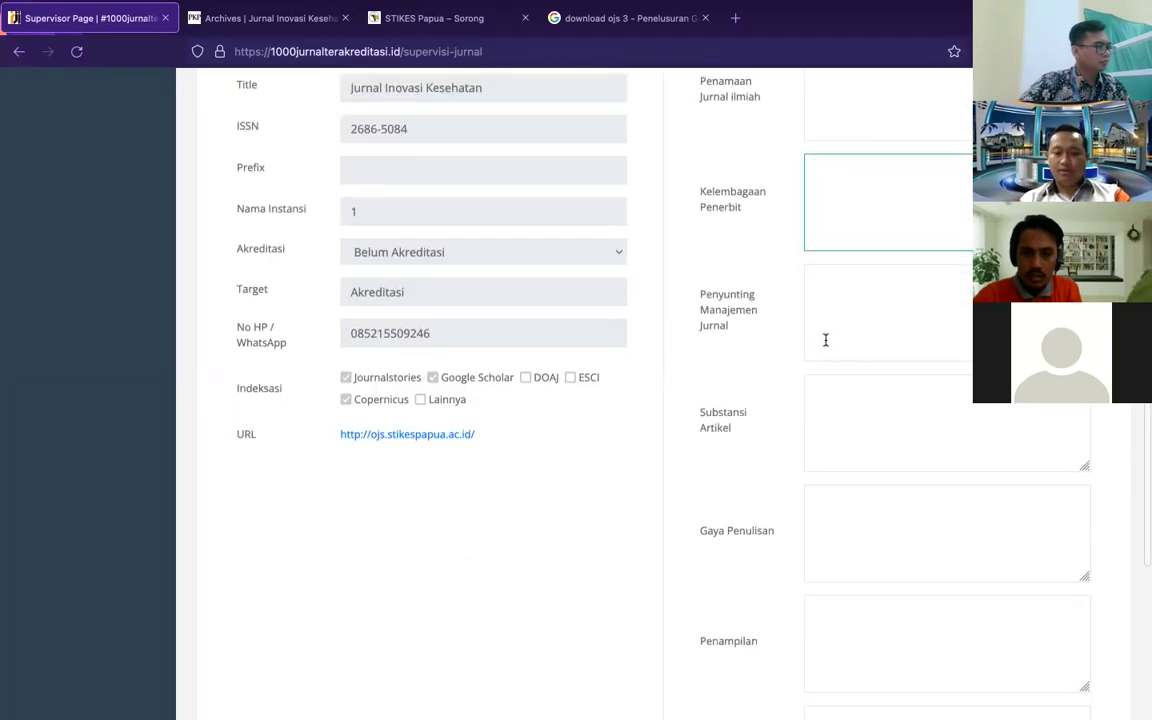
scroll(825, 340, down, 1)
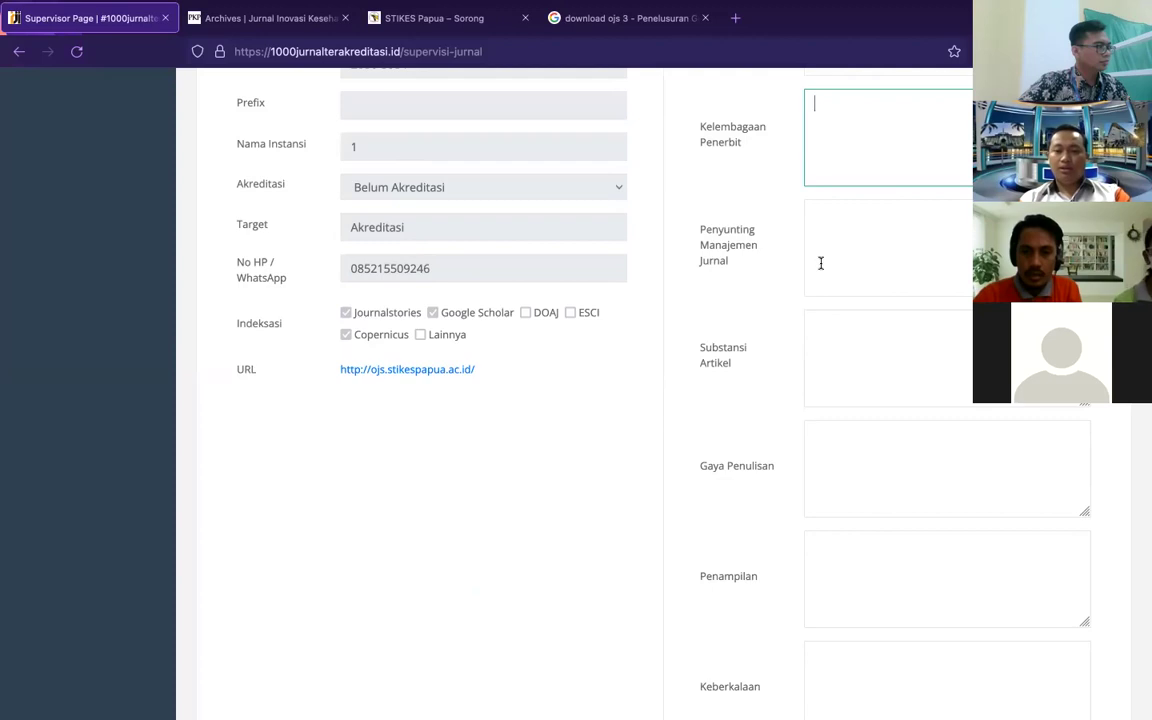
click(817, 223)
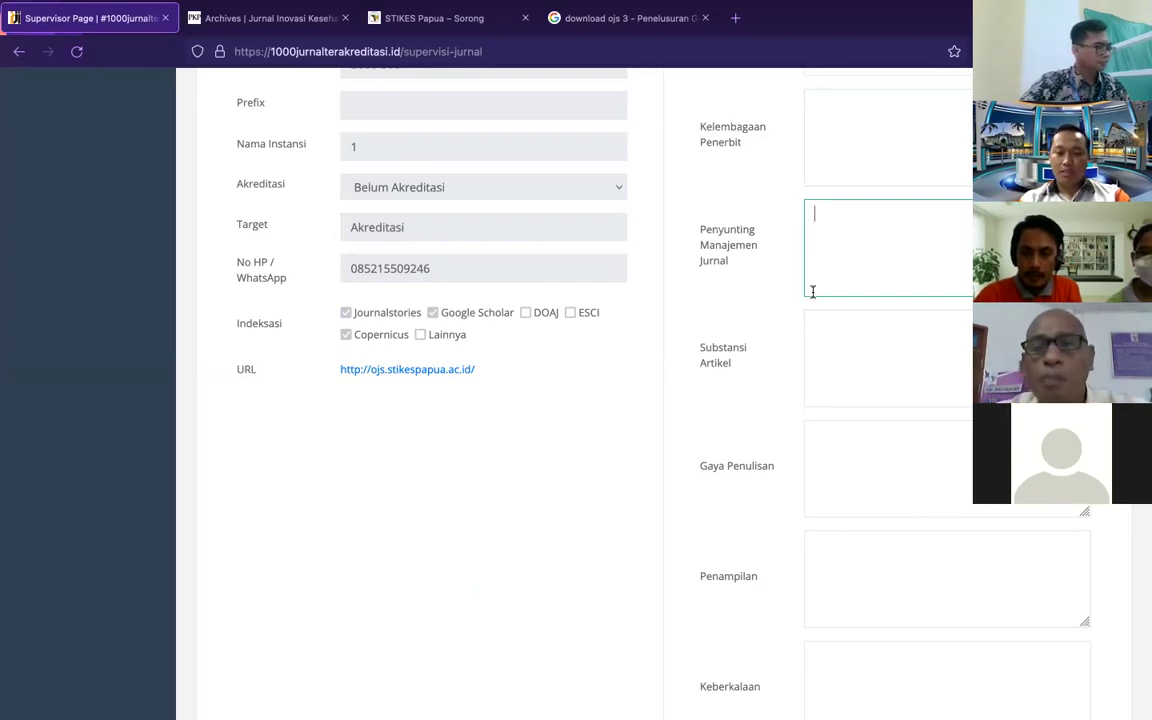
click(820, 337)
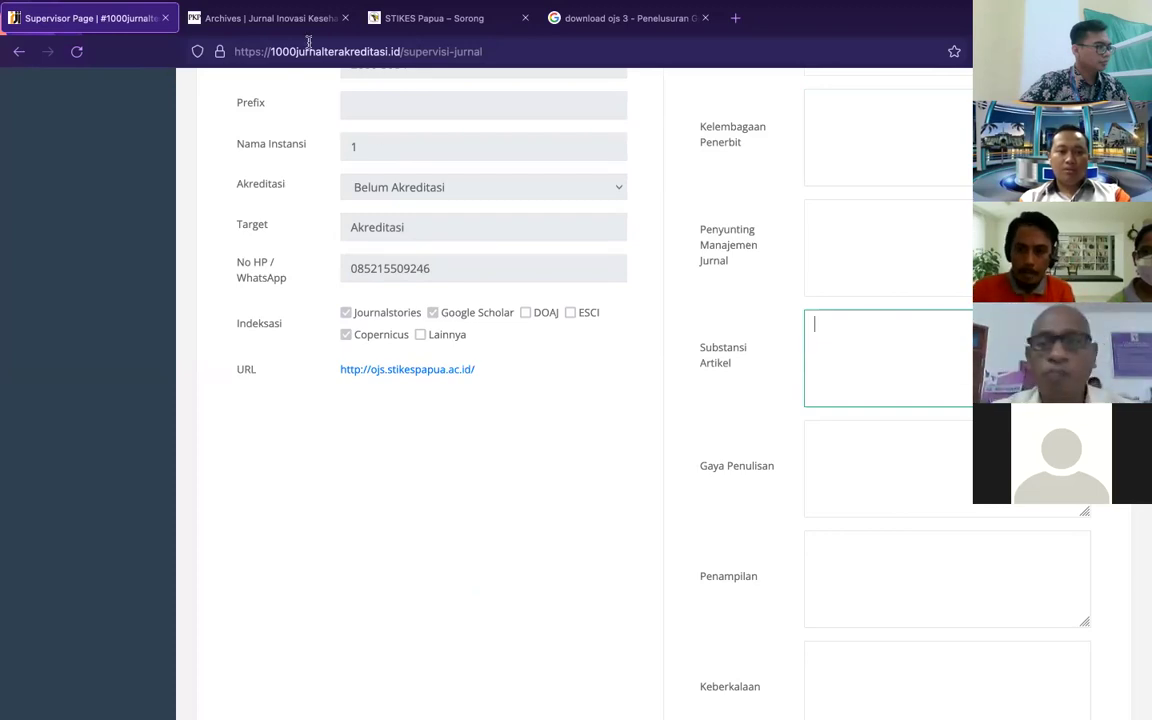
click(259, 19)
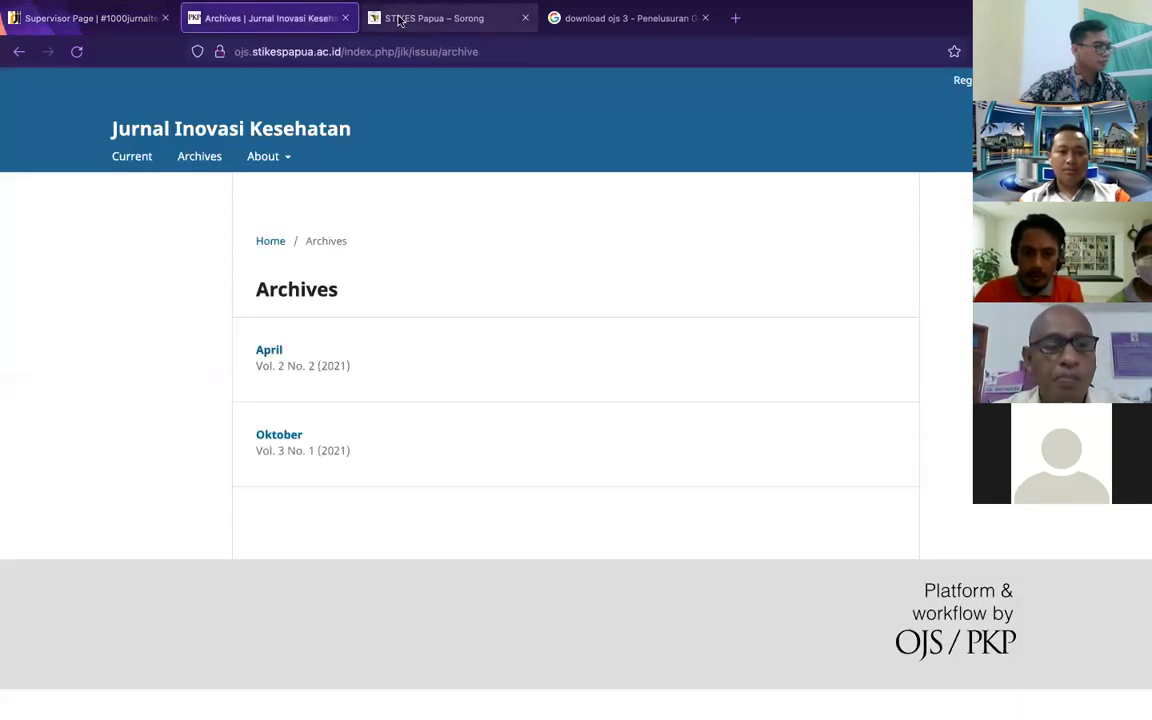
Step: On the STIKES Papua Sorong site, go to its ojs/ e-journal address
click(400, 17)
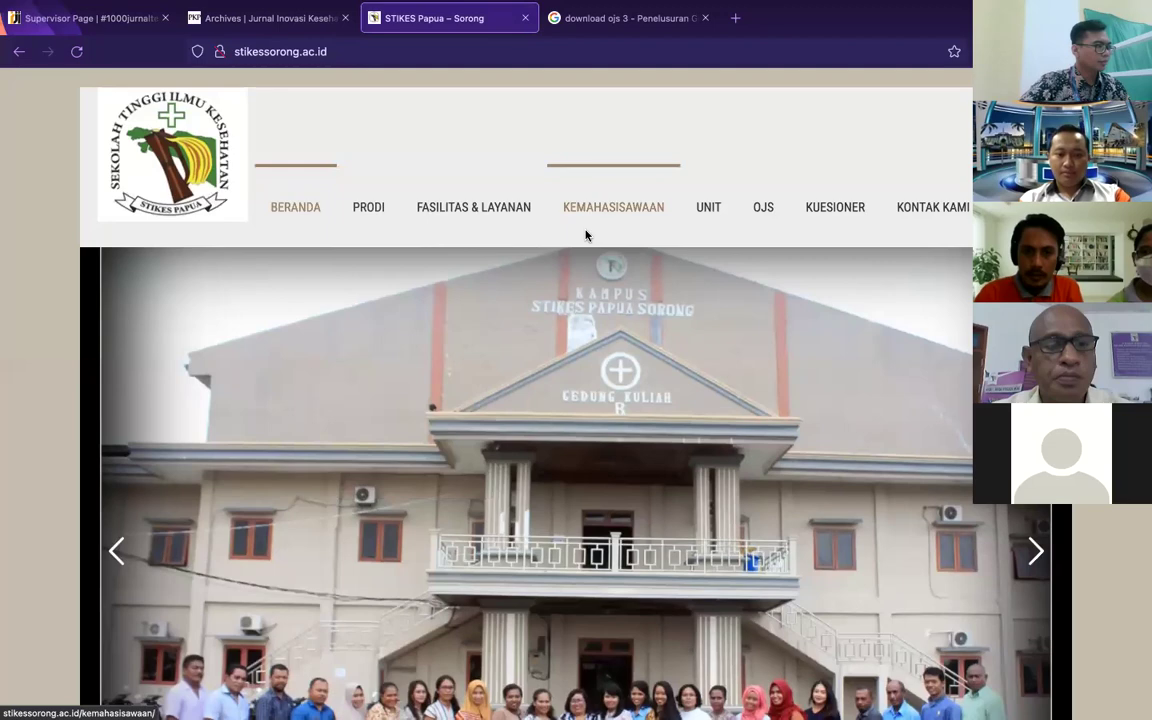
scroll(586, 237, down, 3)
click(423, 112)
click(329, 53)
click(329, 53)
text(ojs/)
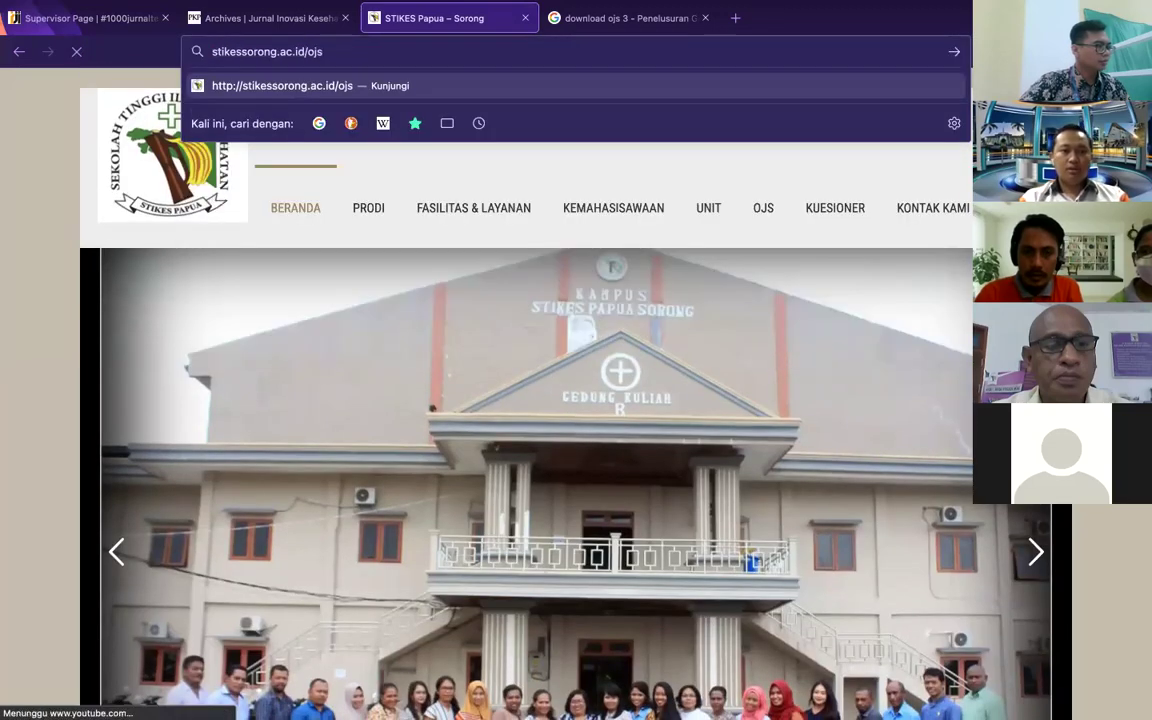
key(Return)
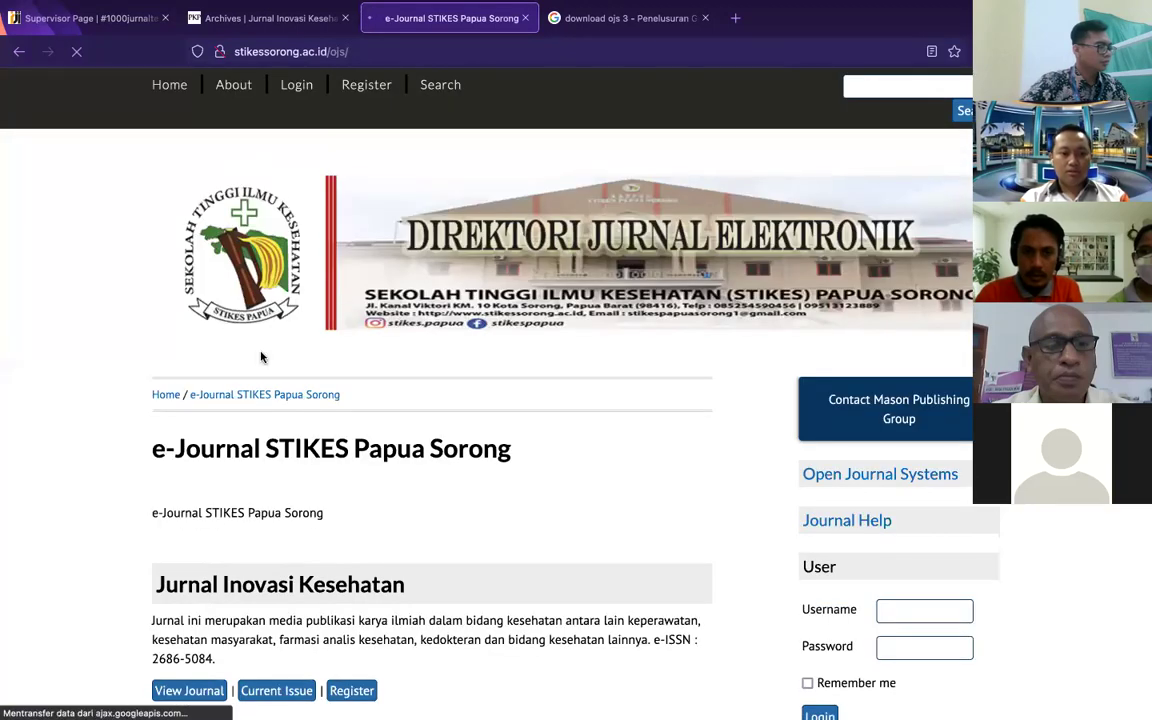
Step: Open Jurnal Inovasi Kesehatan from the list of hosted journals
scroll(261, 357, down, 3)
scroll(251, 310, up, 1)
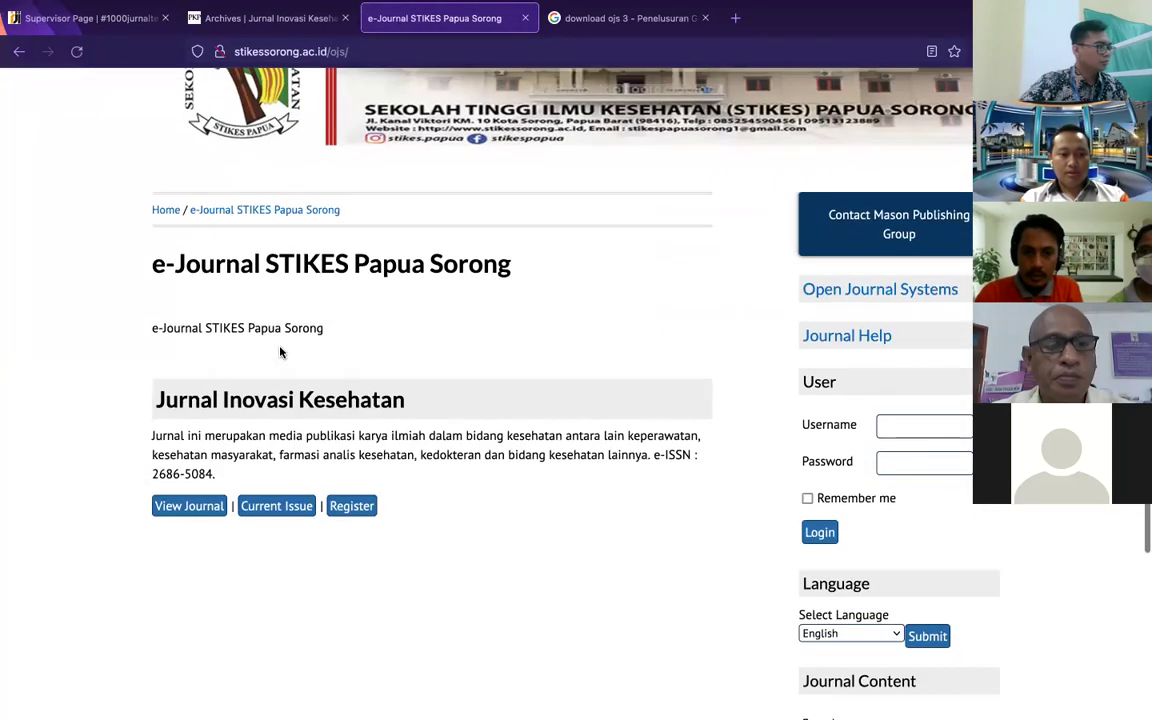
scroll(251, 310, down, 1)
scroll(263, 308, up, 3)
scroll(257, 290, down, 4)
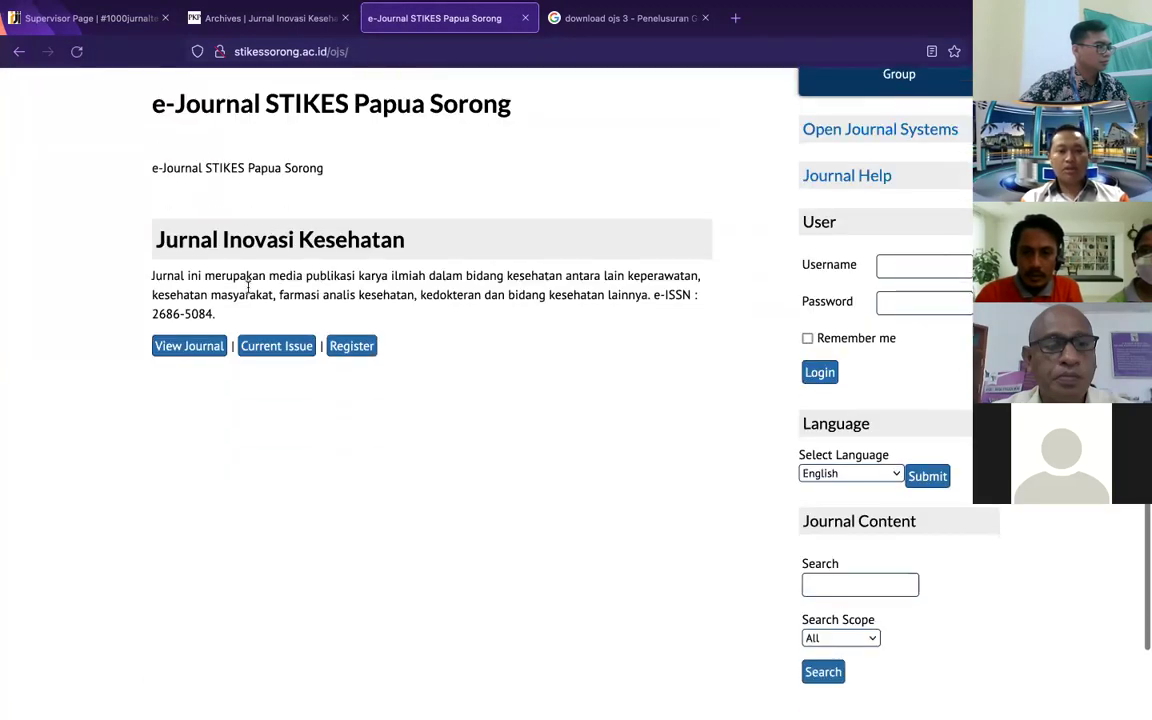
click(198, 338)
scroll(360, 375, down, 6)
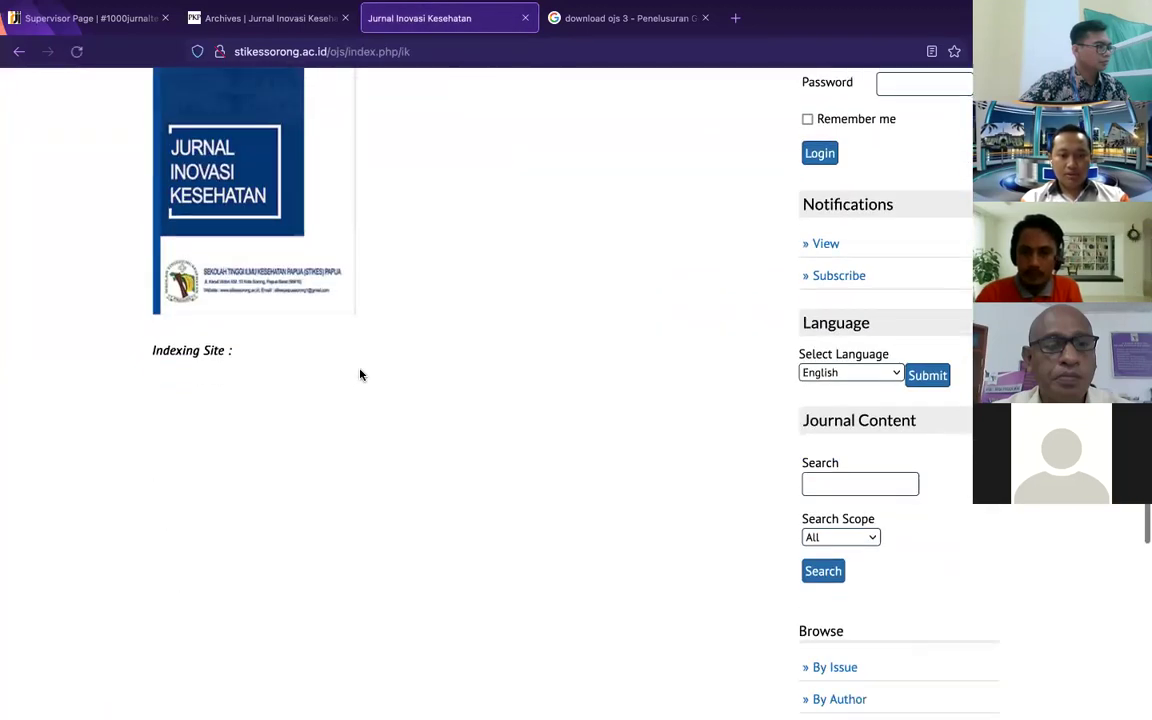
scroll(361, 375, up, 6)
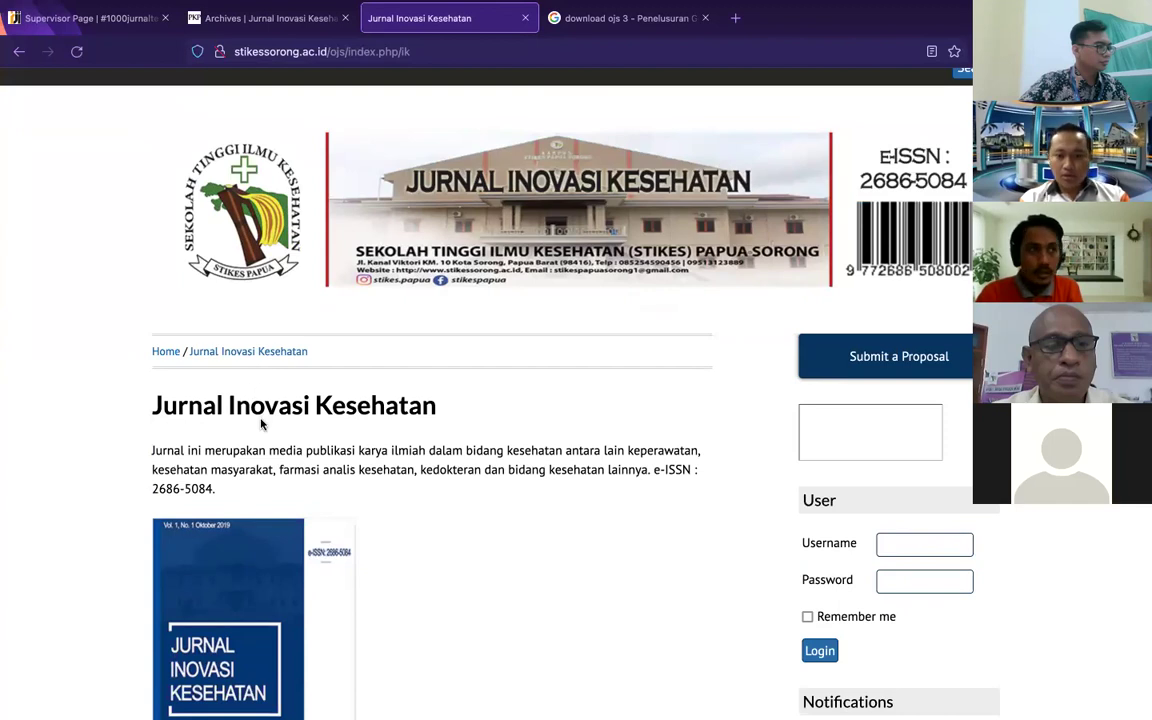
scroll(261, 424, up, 1)
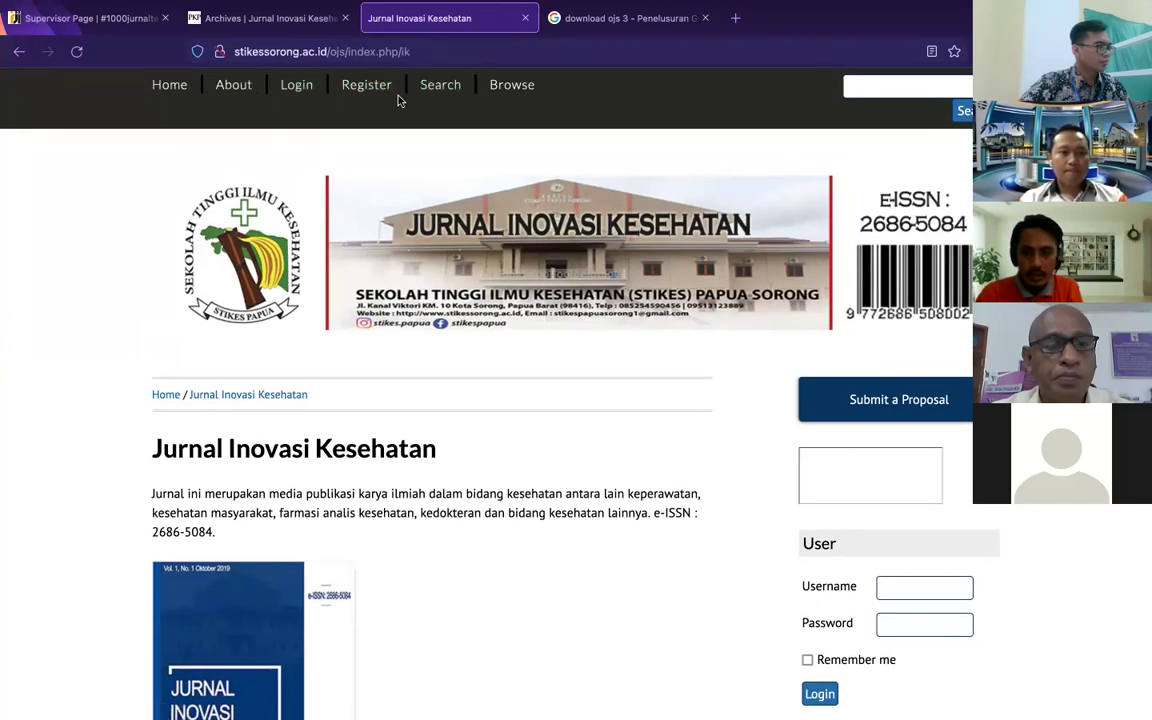
Step: Search the journal for 'pengaruh'
click(176, 88)
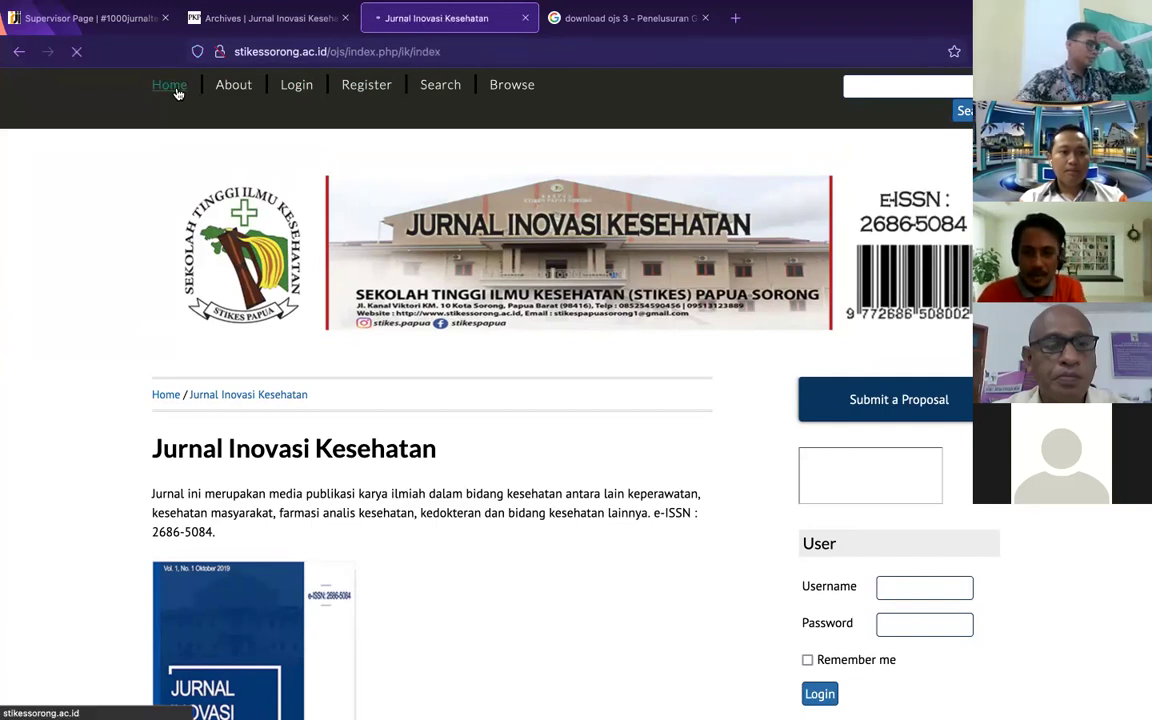
click(459, 90)
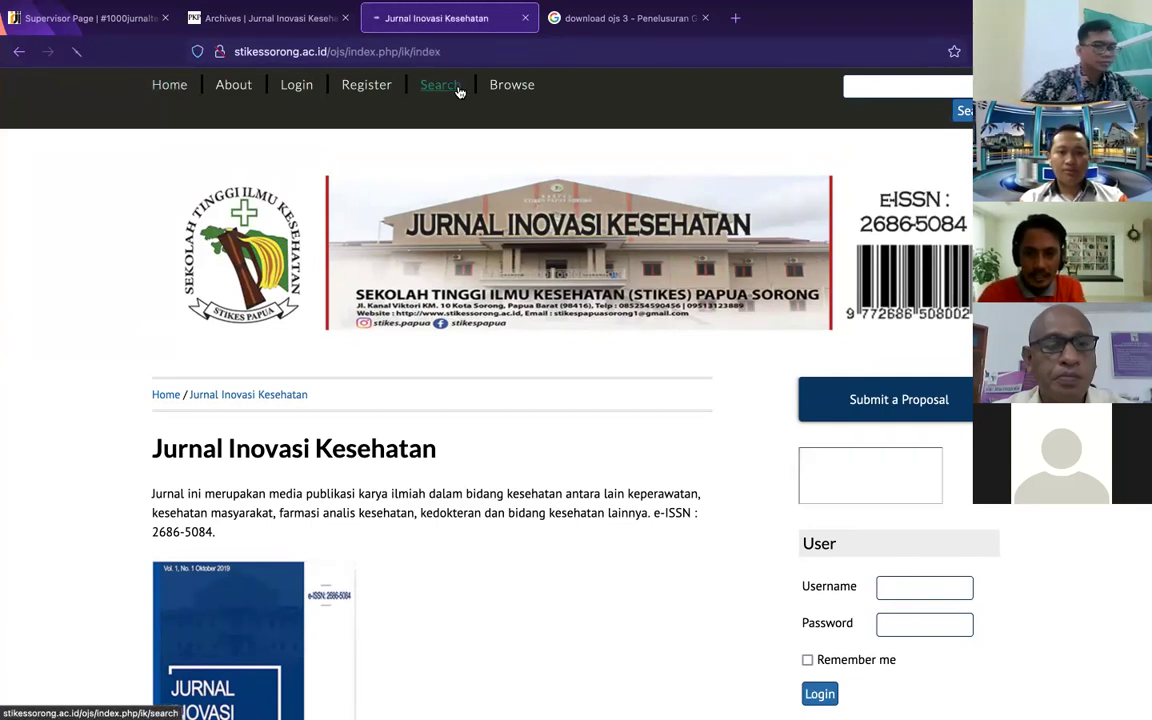
scroll(395, 400, down, 3)
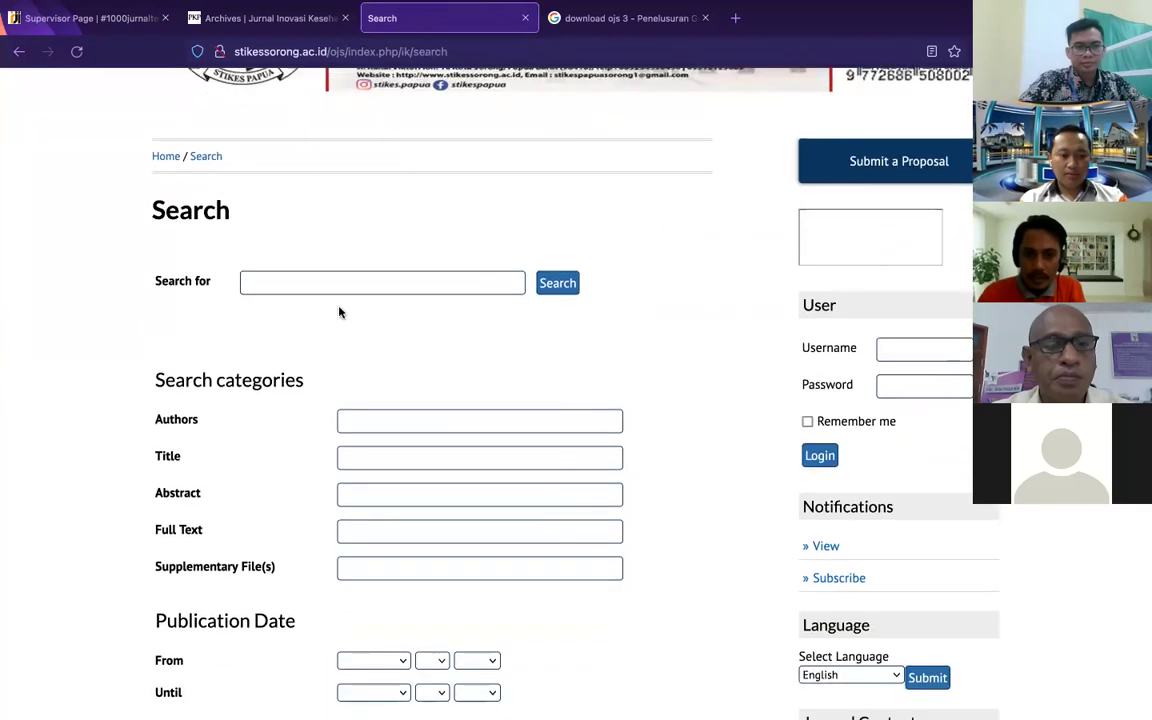
click(299, 282)
text(pengaruh)
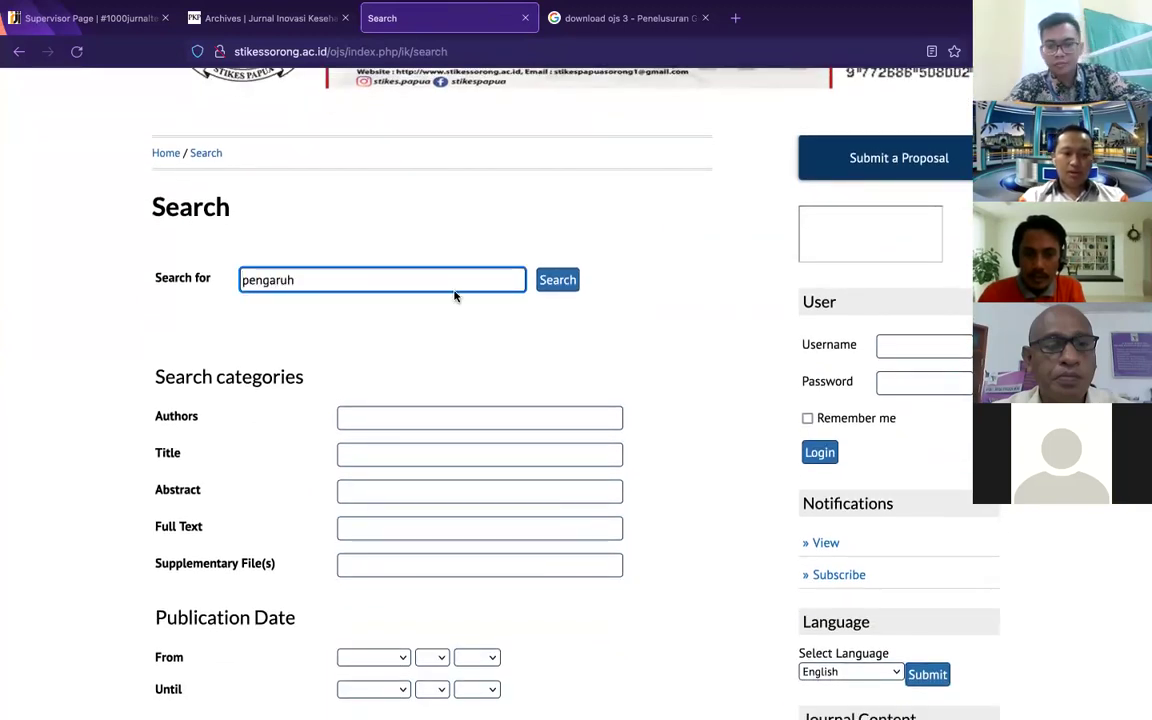
click(558, 282)
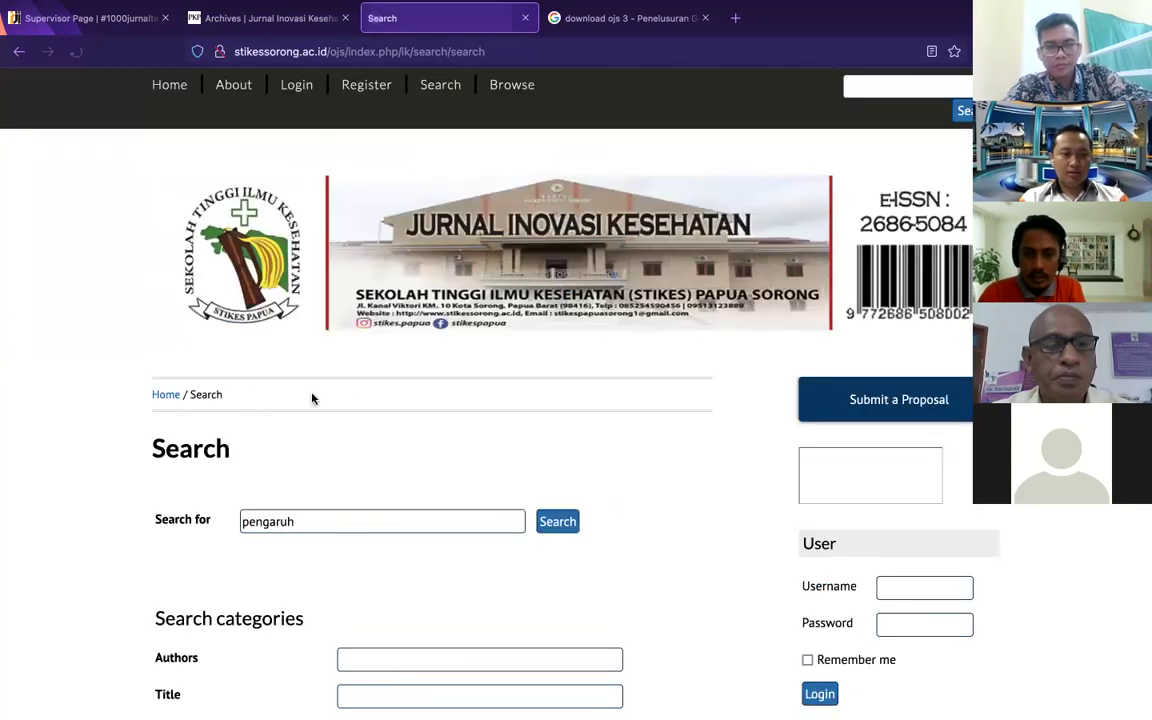
Step: Open the Vol 1, No 2 (2020) April issue from the results and review its table of contents
scroll(311, 398, down, 12)
scroll(313, 398, up, 2)
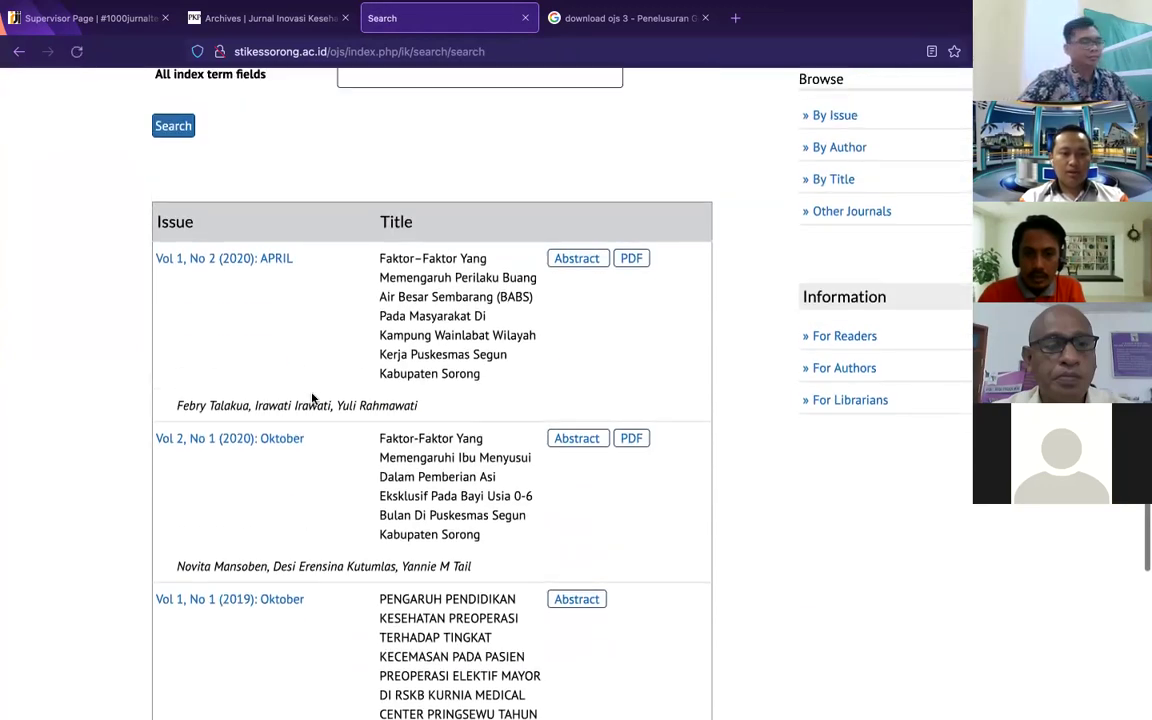
click(206, 259)
scroll(339, 427, down, 5)
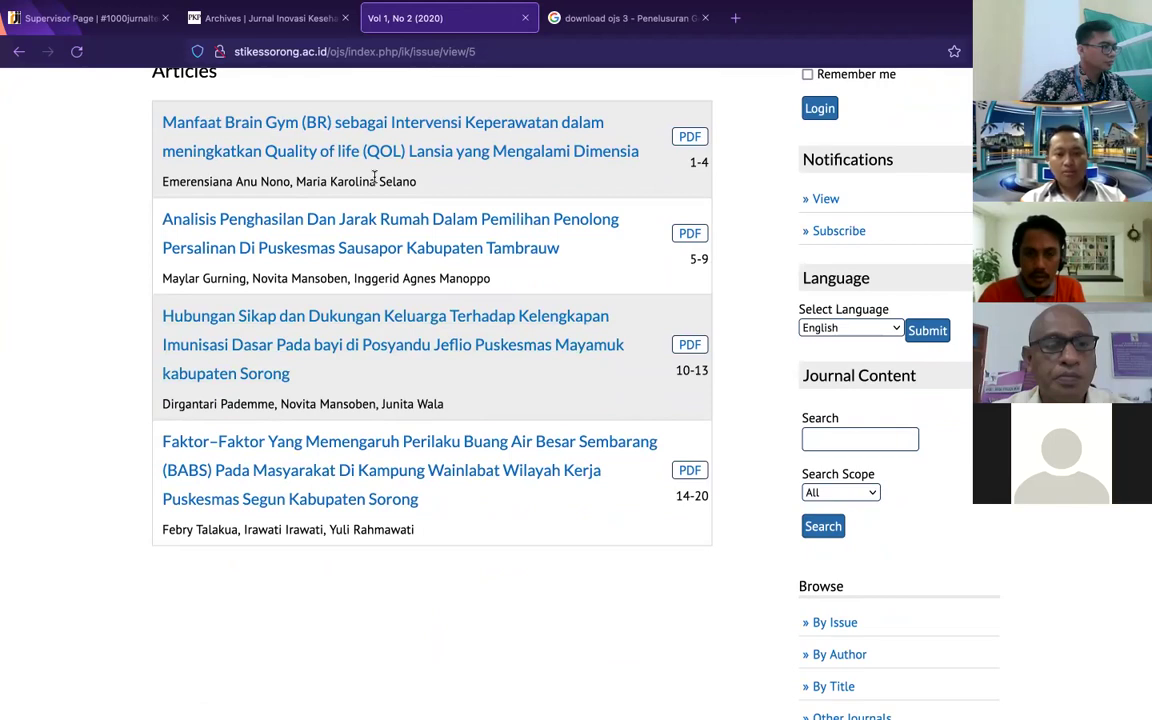
scroll(489, 193, down, 1)
scroll(545, 220, up, 2)
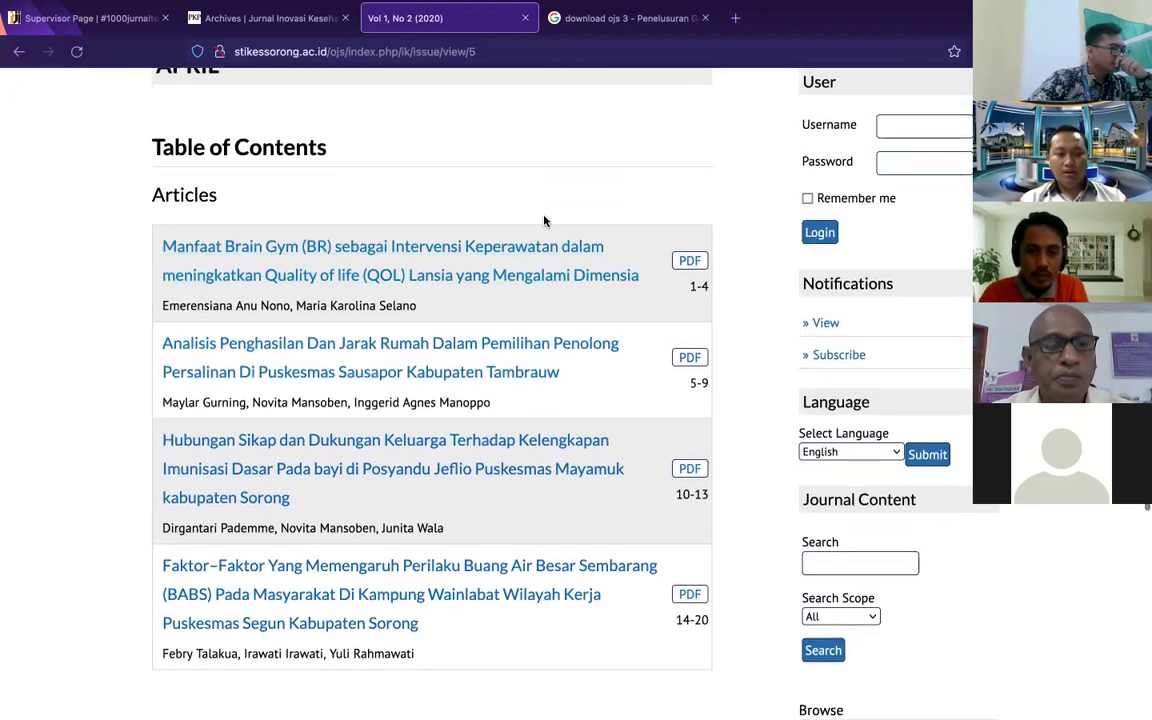
scroll(545, 220, down, 1)
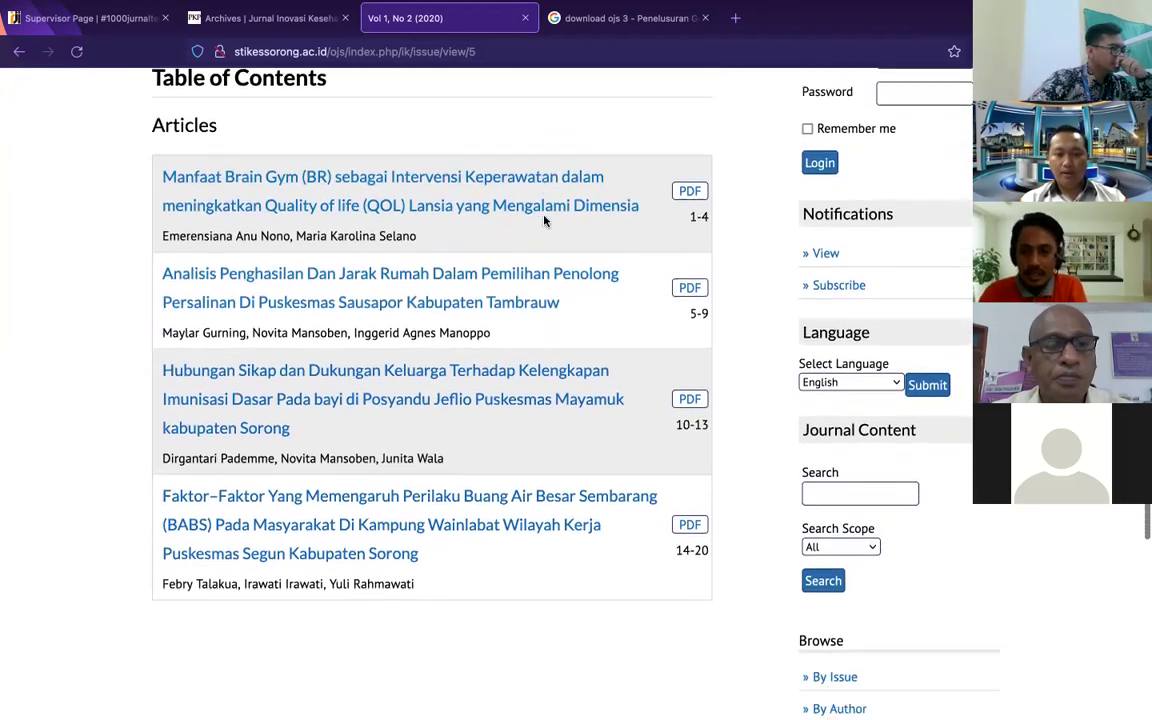
scroll(545, 220, up, 3)
scroll(545, 220, up, 2)
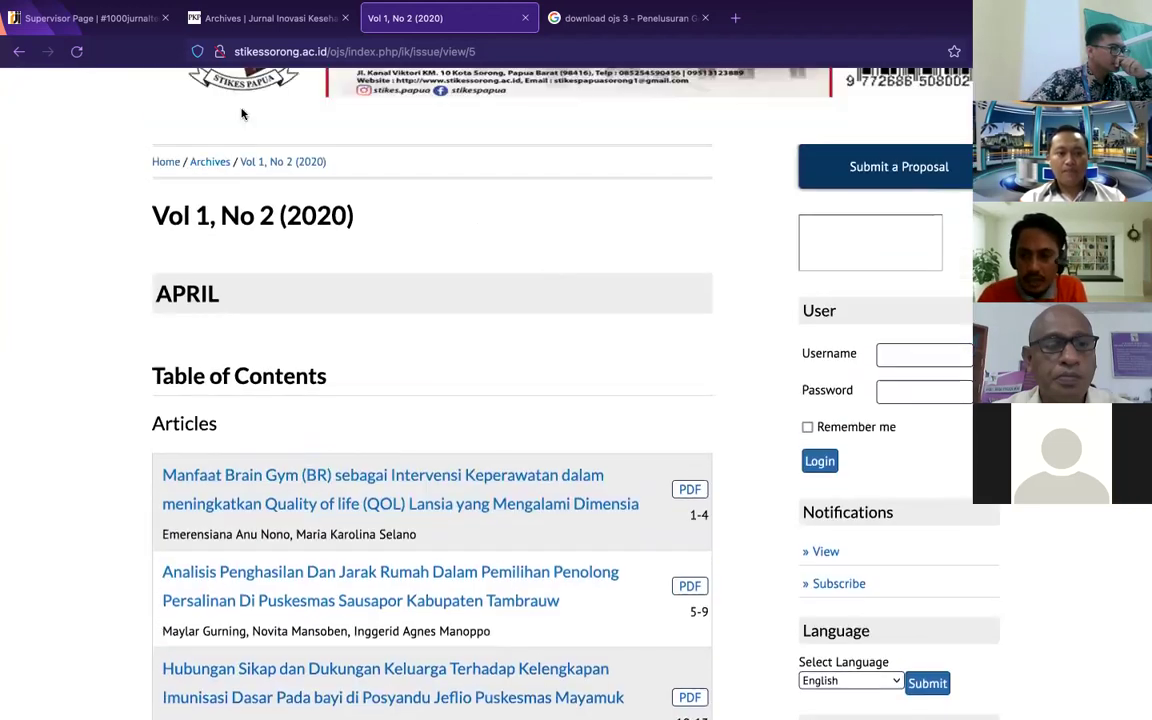
Step: Return to the search page and rerun the search for 'pengaruh'
click(17, 53)
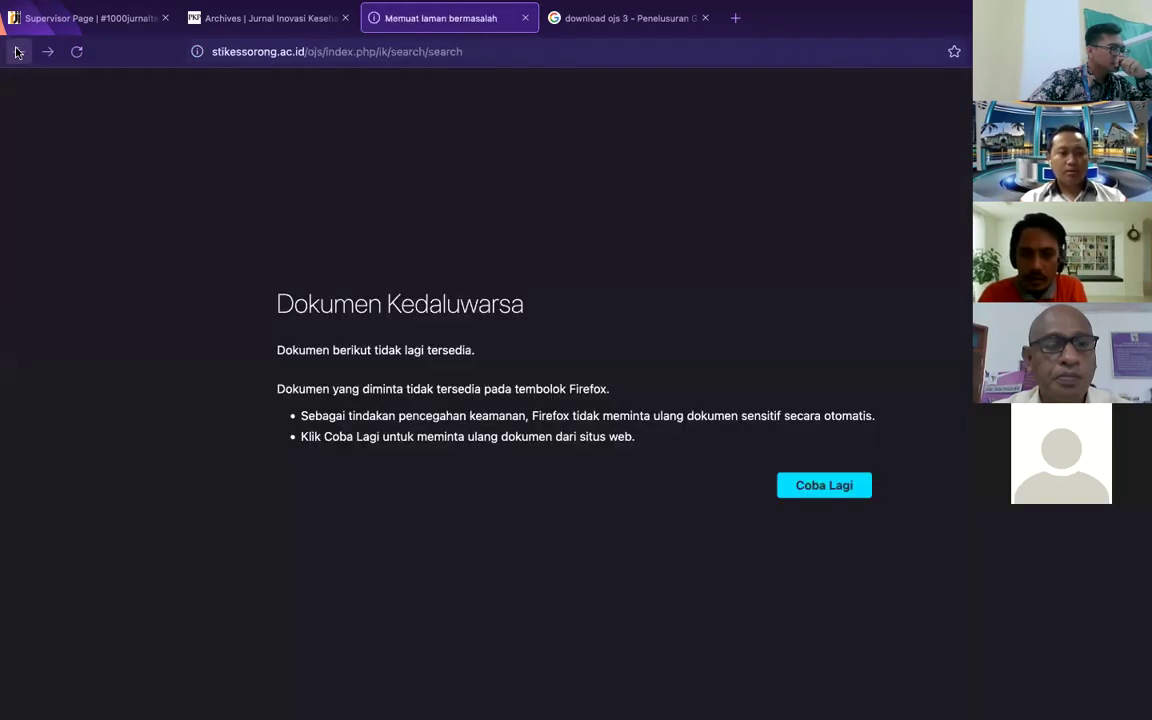
scroll(375, 255, down, 5)
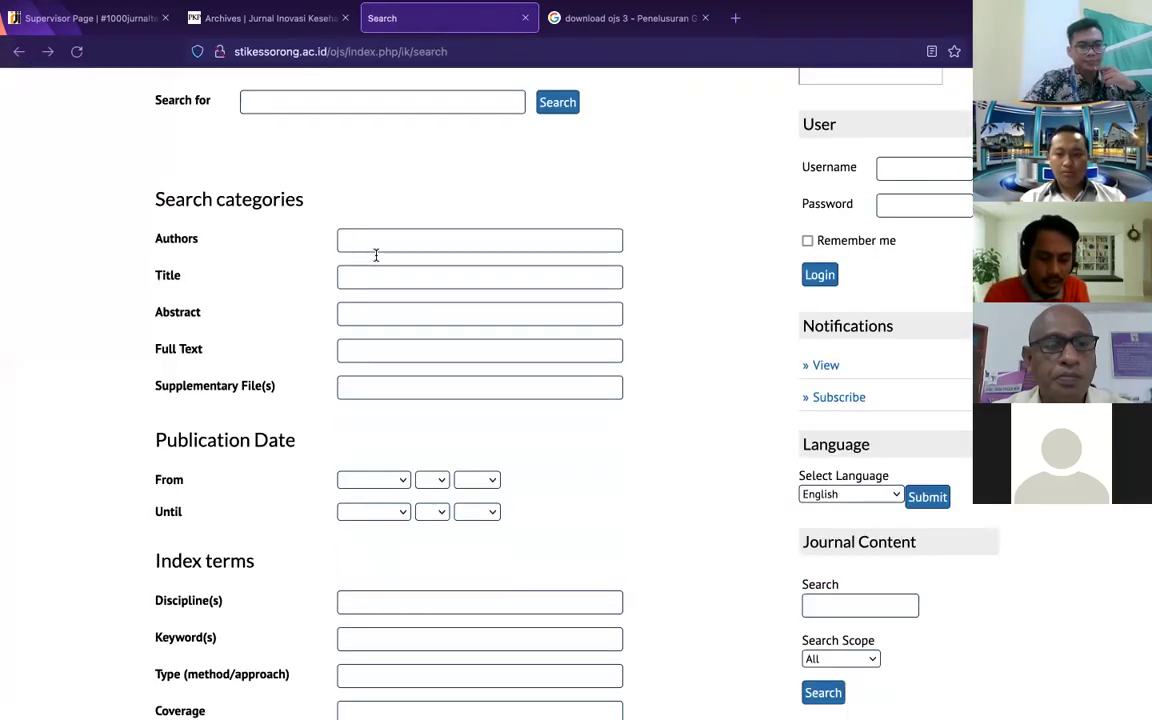
scroll(376, 255, down, 4)
scroll(400, 235, up, 8)
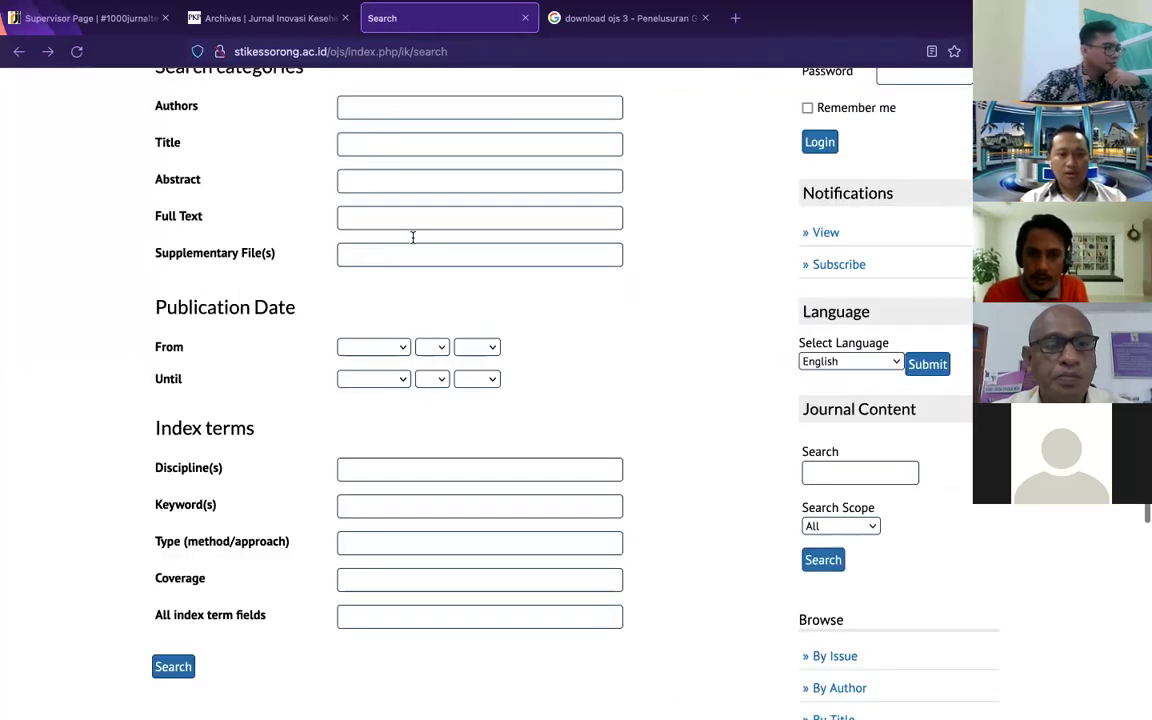
scroll(385, 206, up, 3)
click(290, 294)
text(pengaruh)
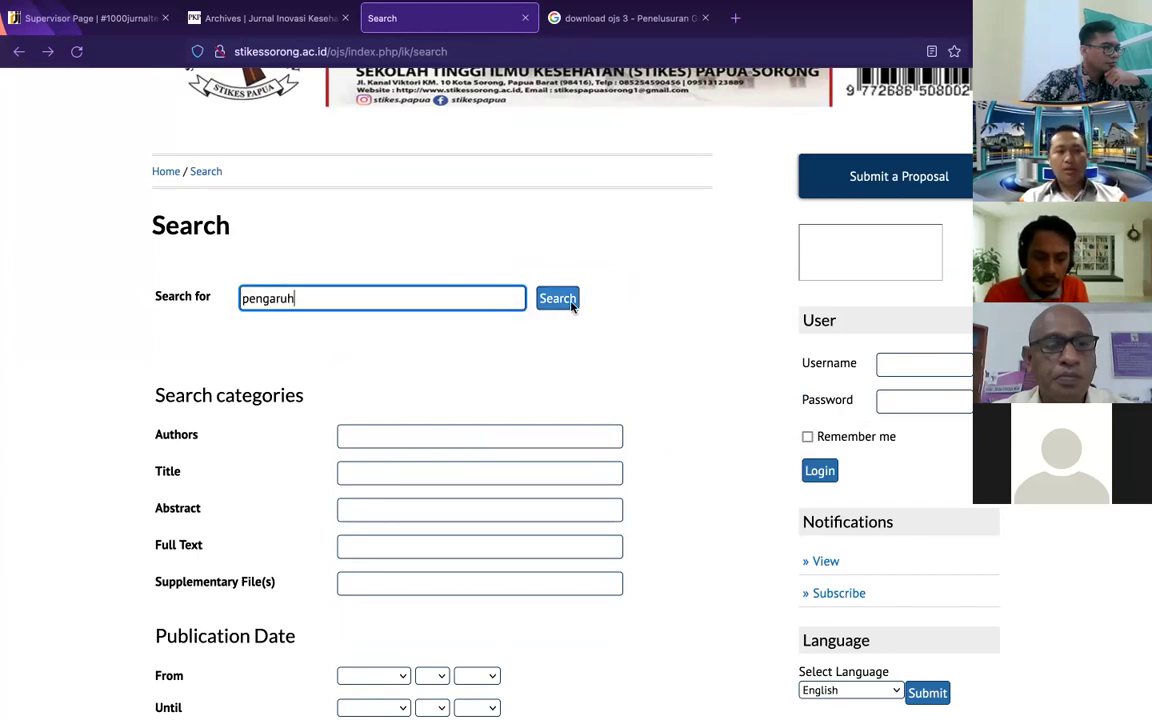
click(557, 298)
Step: Open the Vol 1, No 2 (2020) April issue link in a new background tab
scroll(468, 337, down, 8)
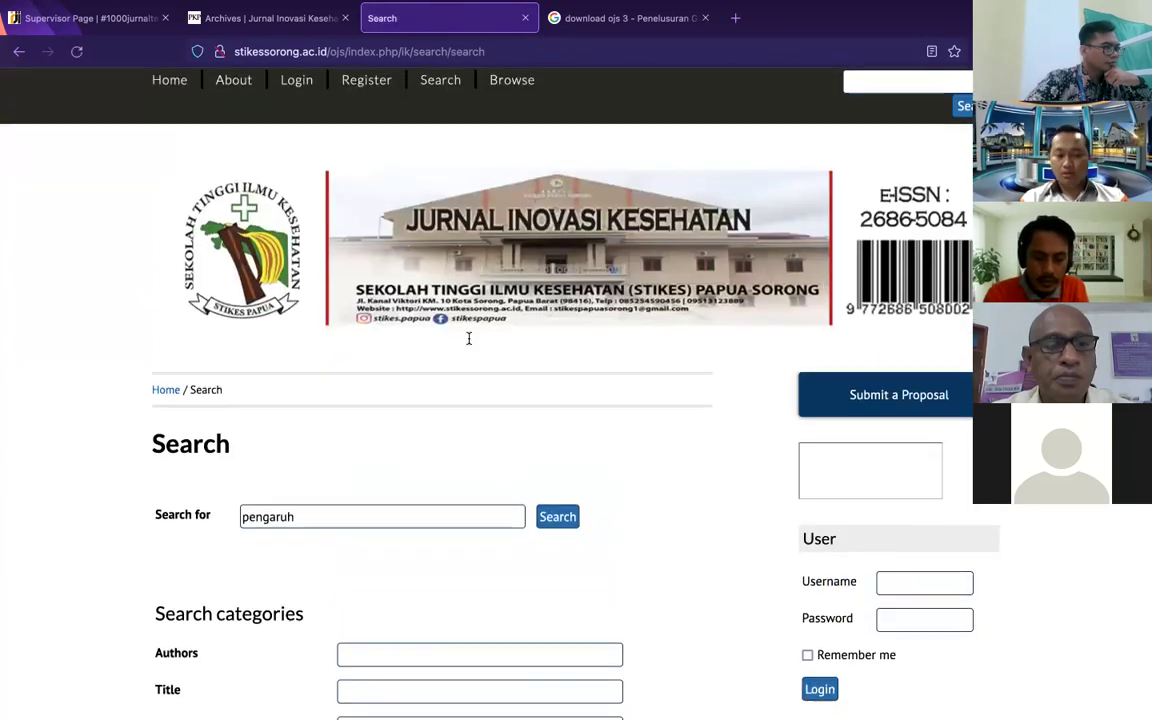
scroll(468, 338, down, 5)
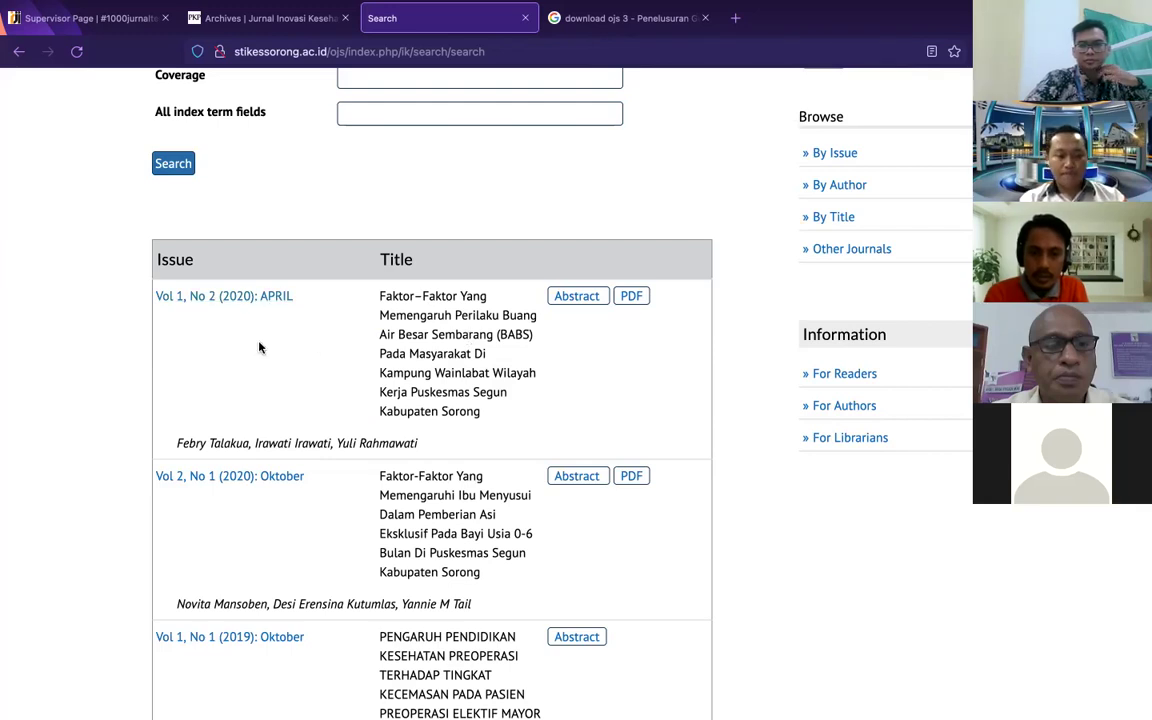
scroll(255, 355, down, 1)
right_click(252, 233)
key(Escape)
middle_click(266, 241)
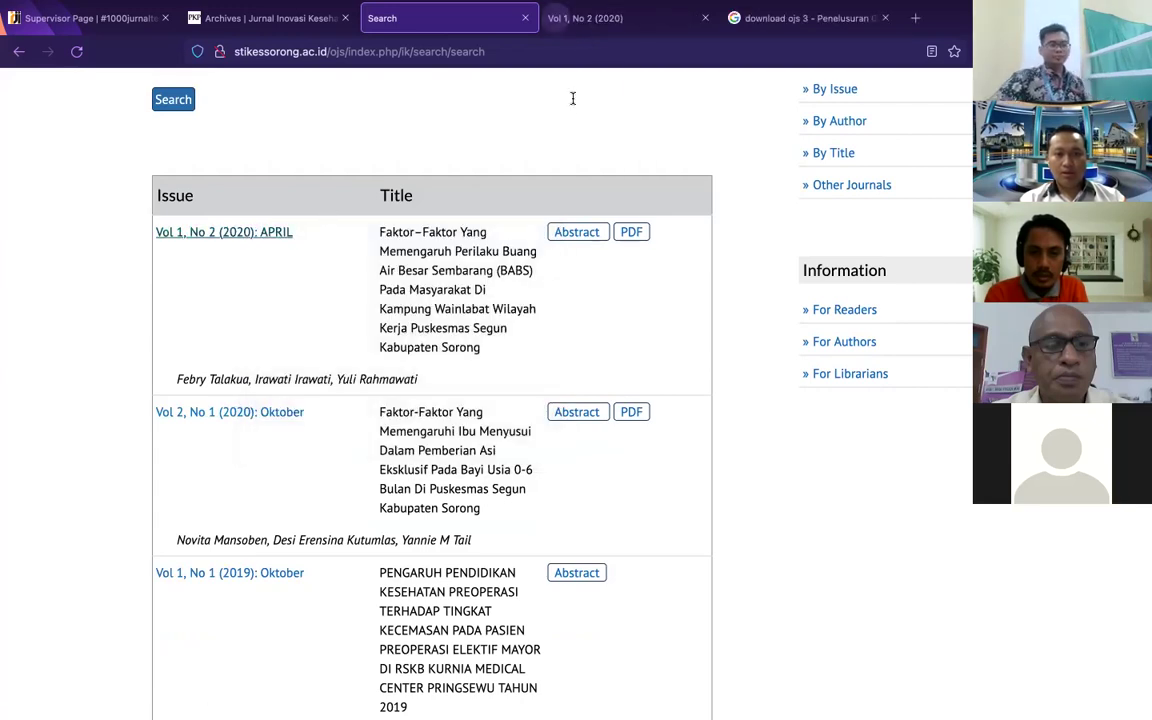
Step: Review the April 2020 issue tab, selecting its title and heading text
click(604, 30)
scroll(347, 411, down, 5)
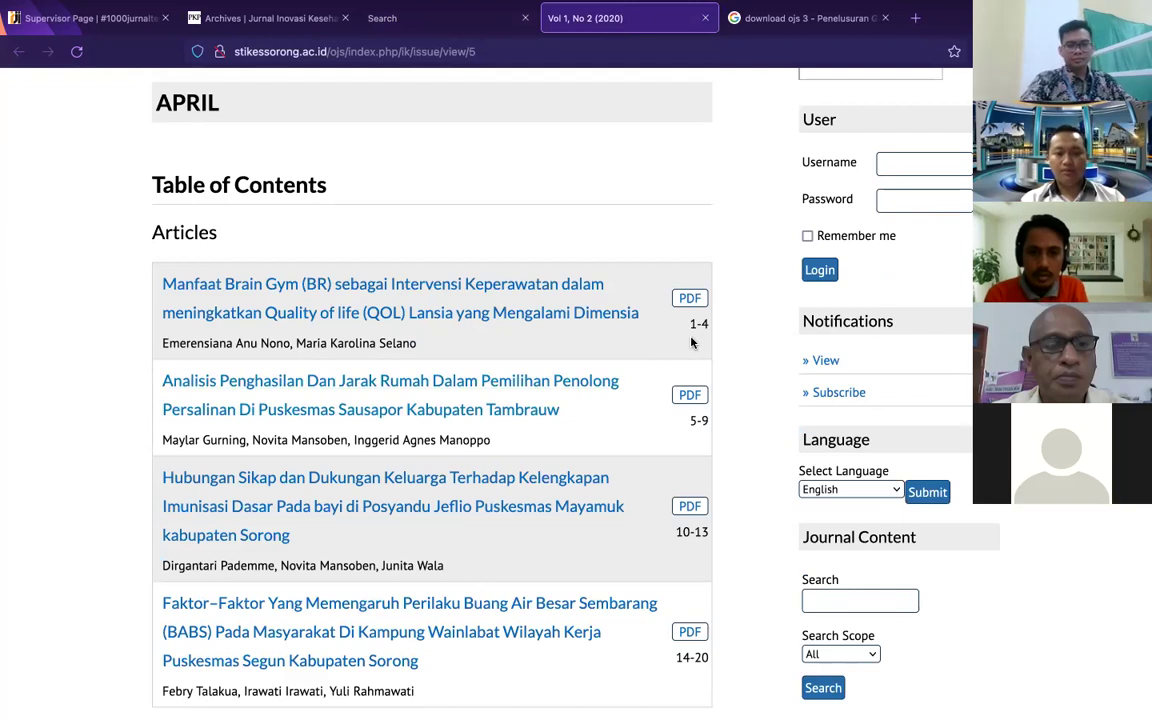
scroll(690, 343, down, 3)
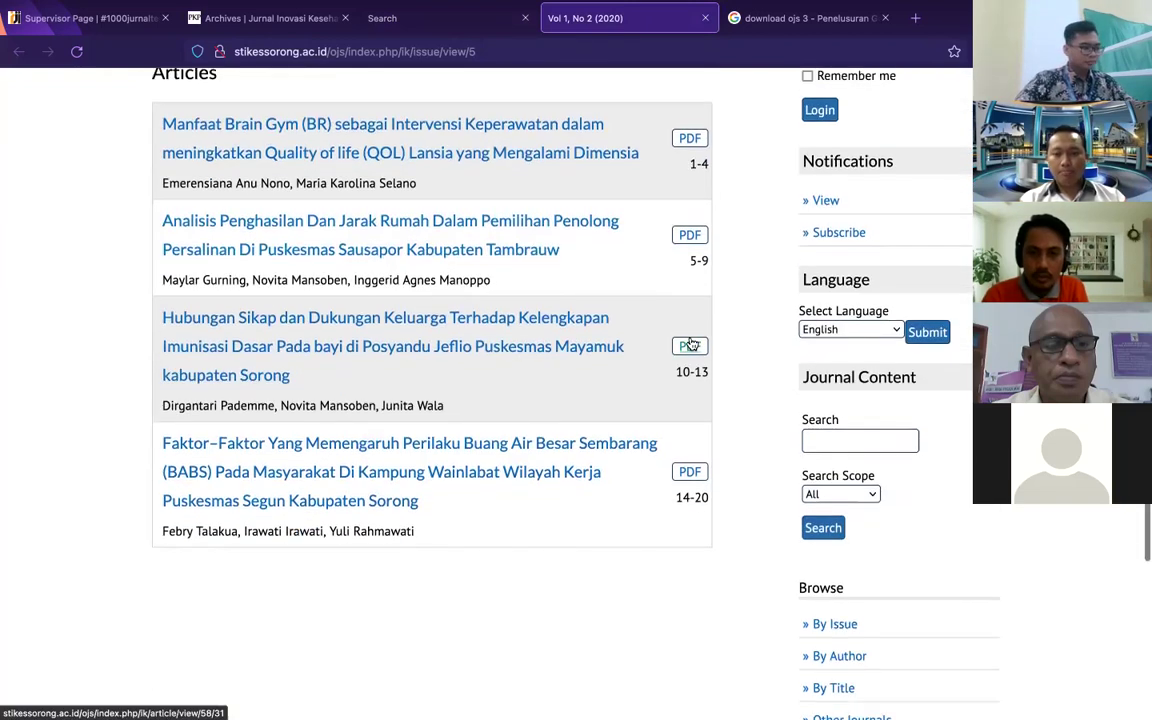
scroll(690, 343, up, 9)
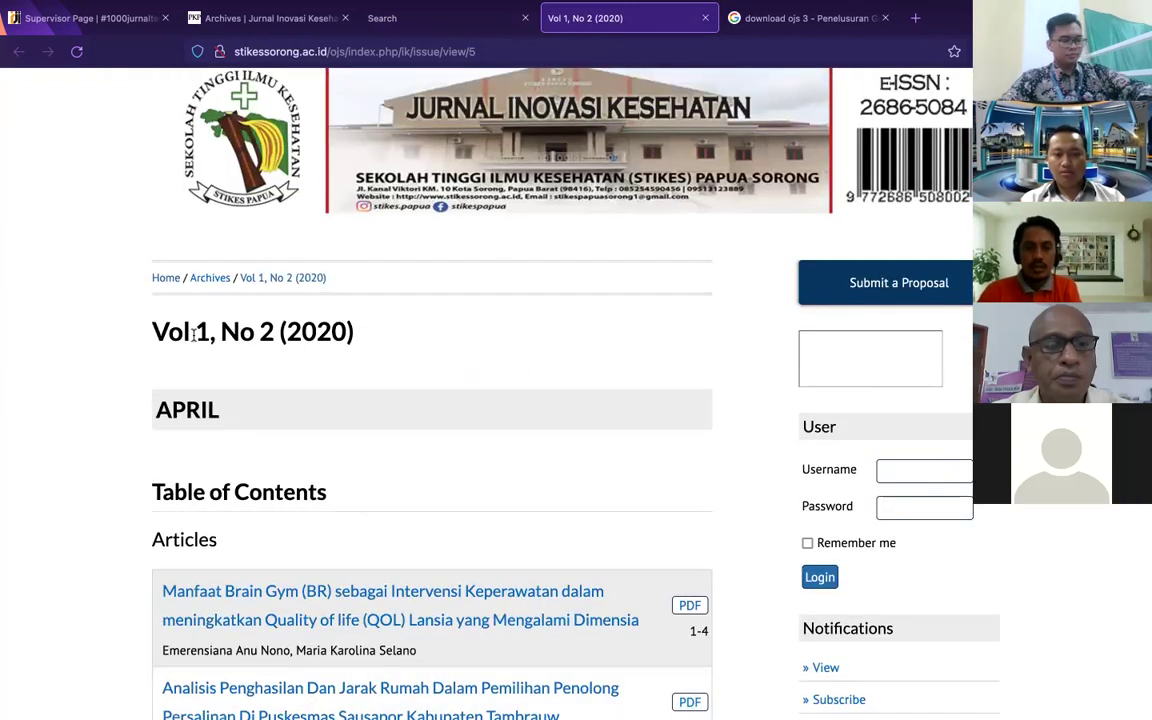
drag(146, 330, 353, 333)
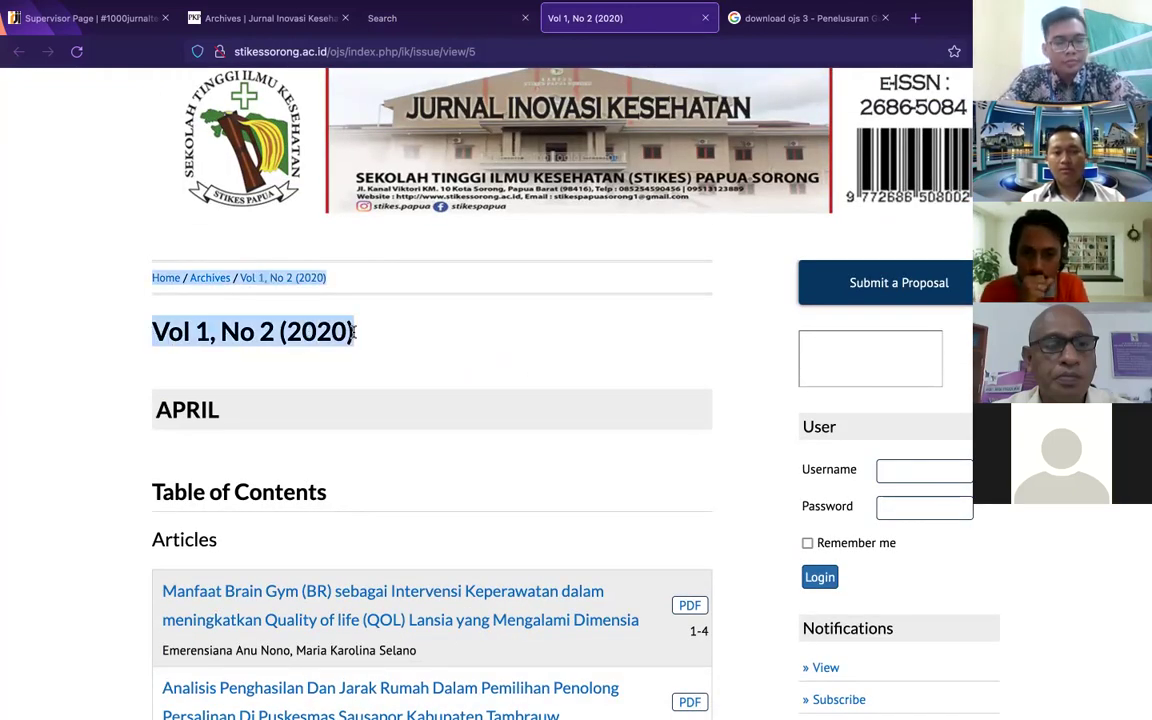
click(374, 338)
scroll(374, 336, down, 6)
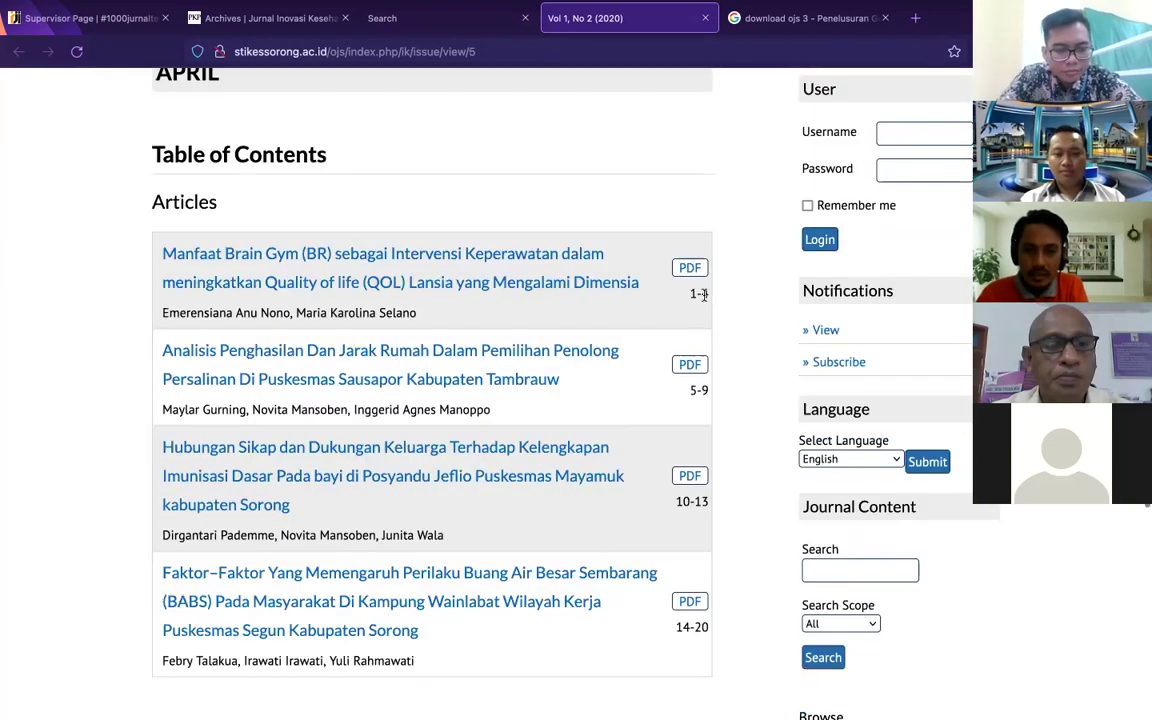
shift+click(716, 298)
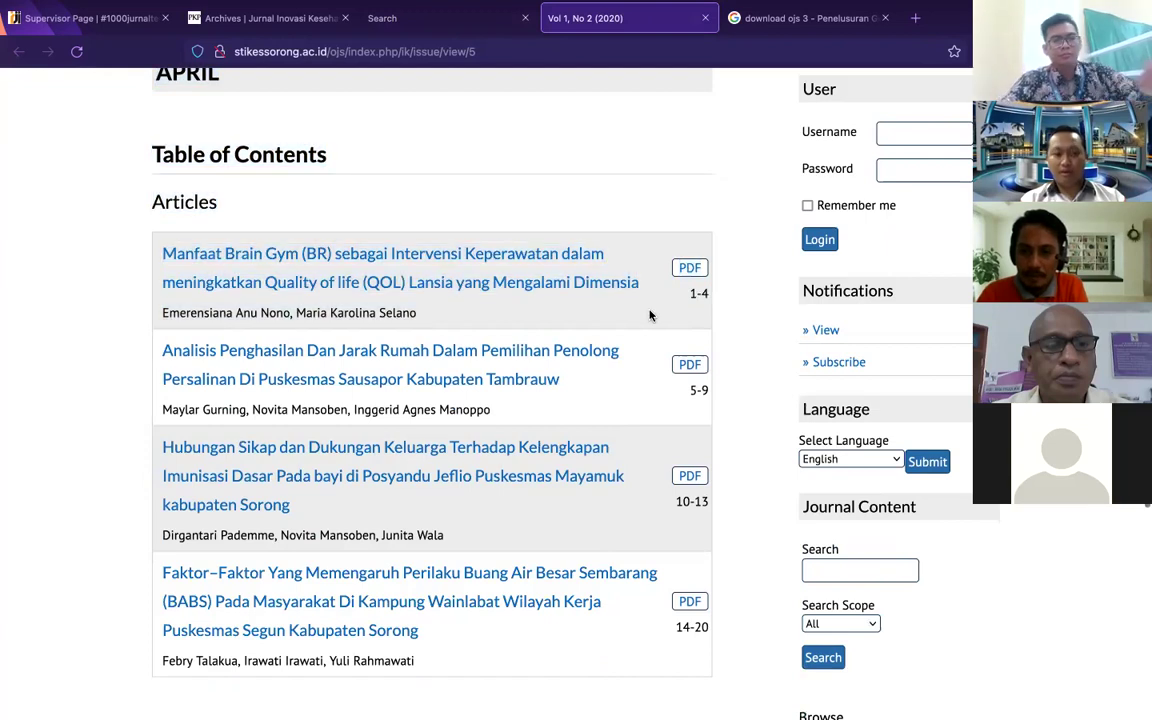
scroll(651, 316, up, 5)
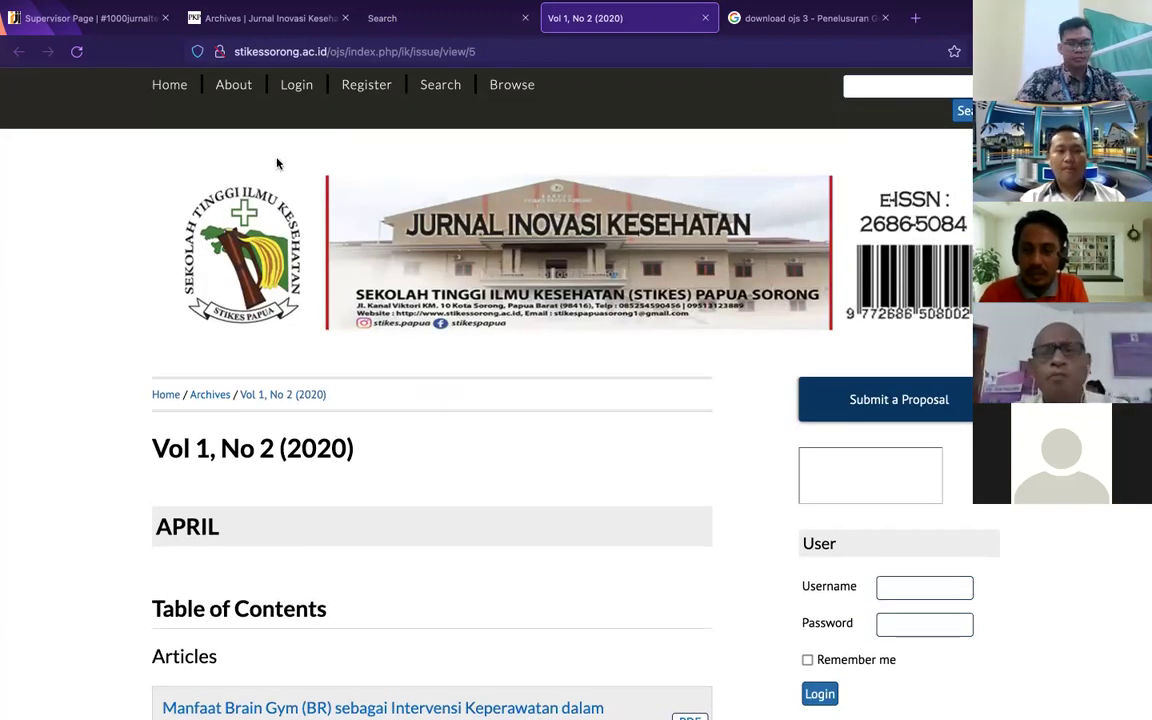
Step: From the search results, open the Vol 1, No 1 (2019) Oktober issue in a new tab
click(400, 27)
scroll(340, 355, down, 5)
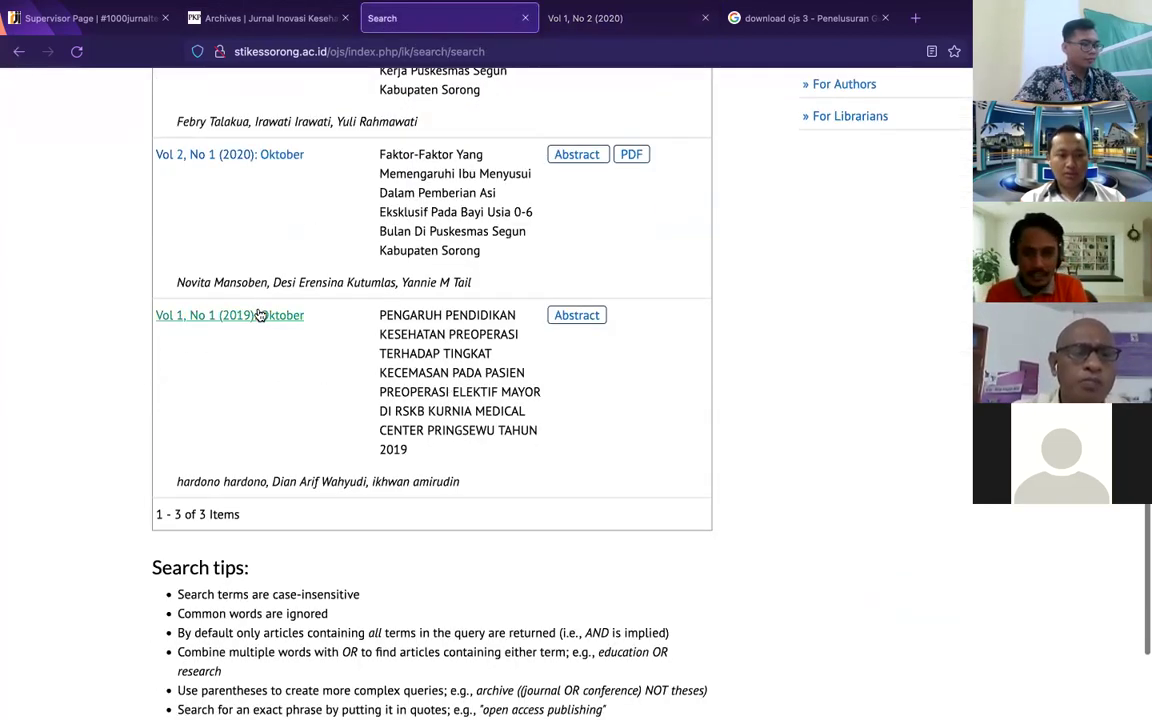
right_click(262, 313)
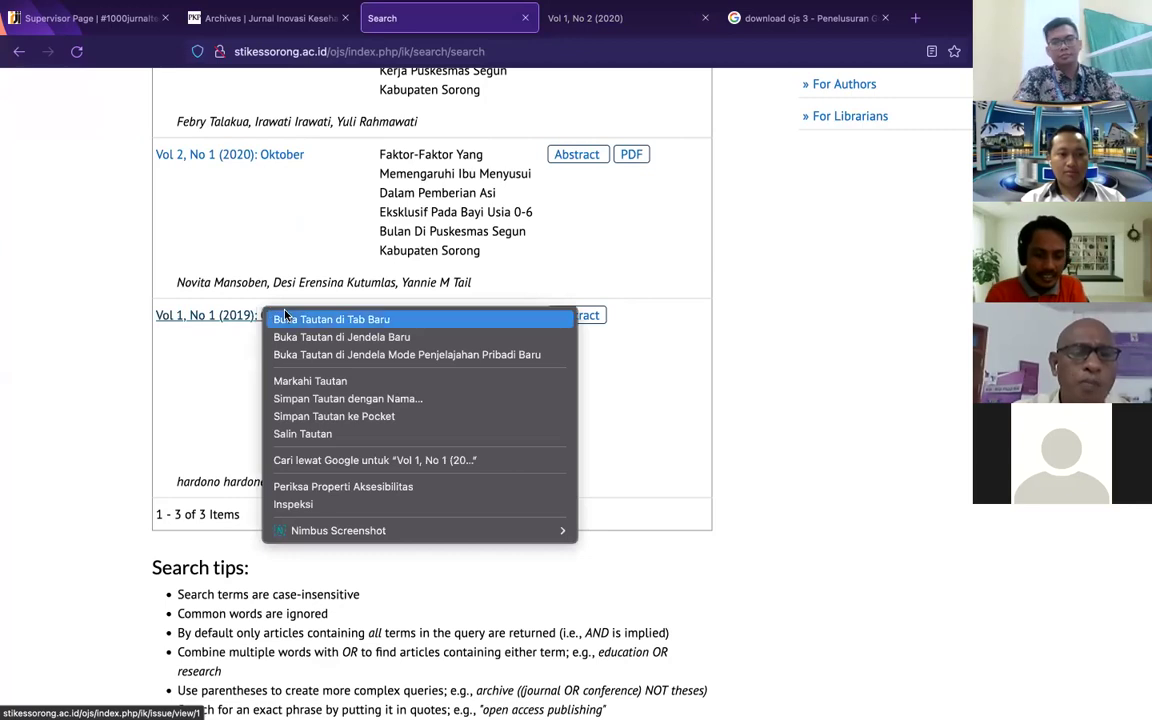
click(285, 318)
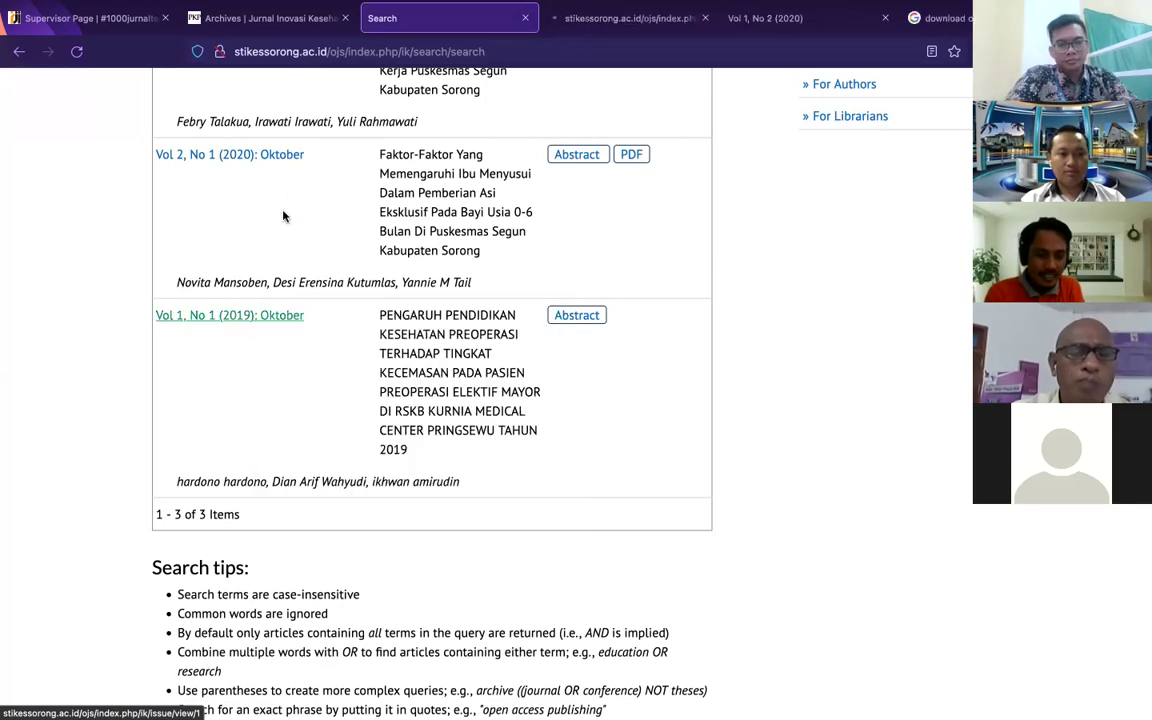
Step: Switch to the Oktober 2019 issue and browse its table of contents
click(570, 20)
scroll(472, 229, down, 10)
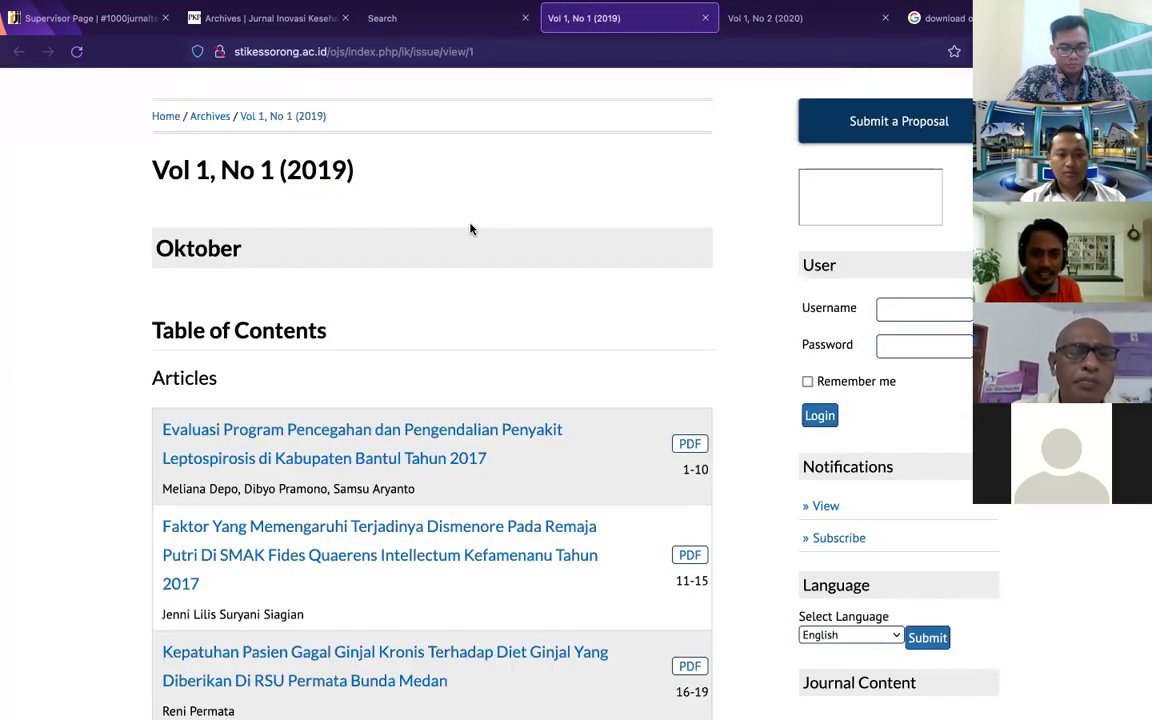
scroll(446, 314, down, 8)
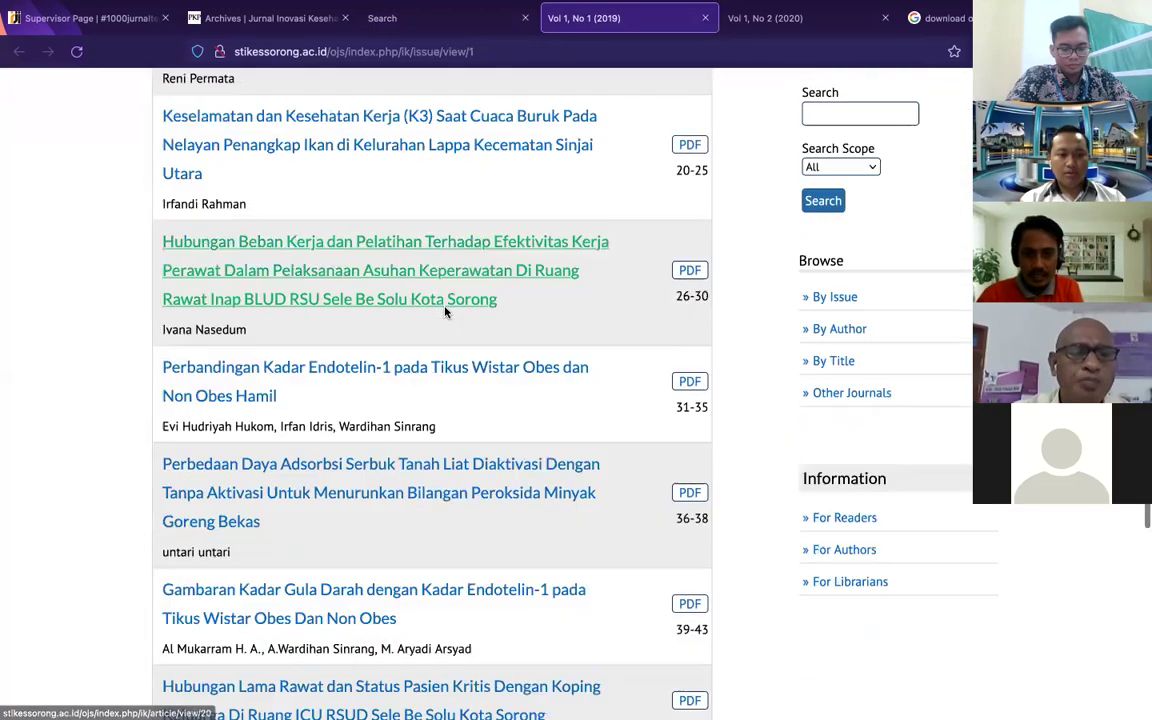
scroll(446, 314, up, 15)
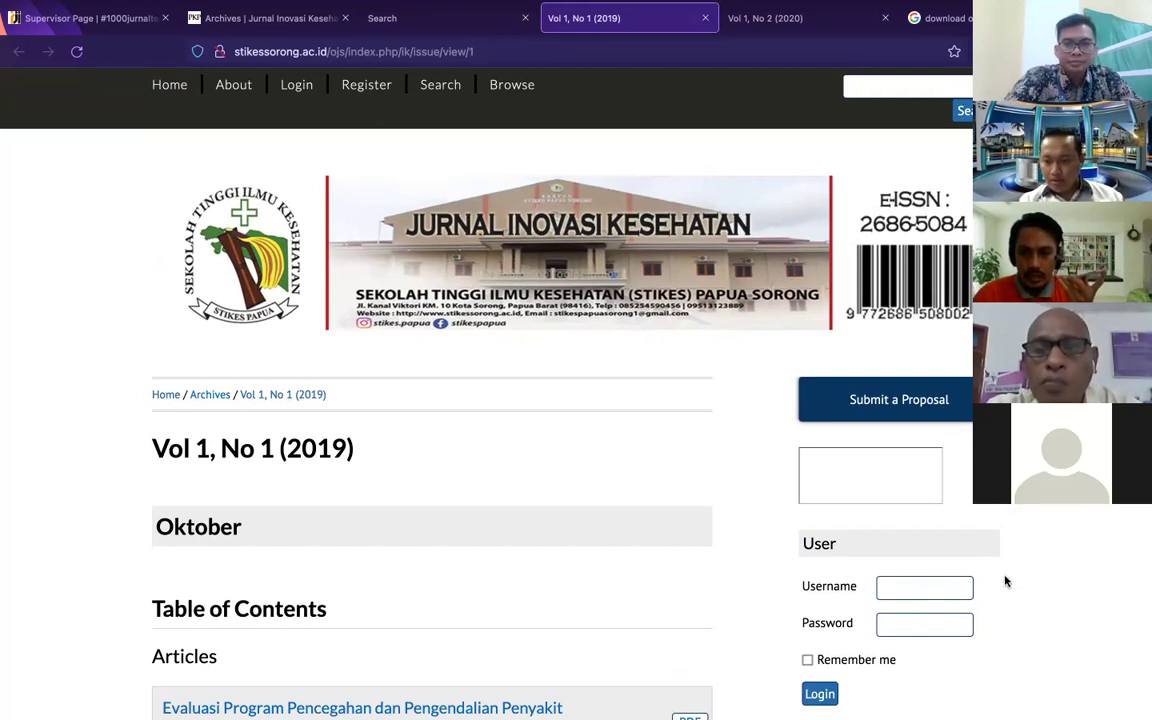
mouse_move(501, 12)
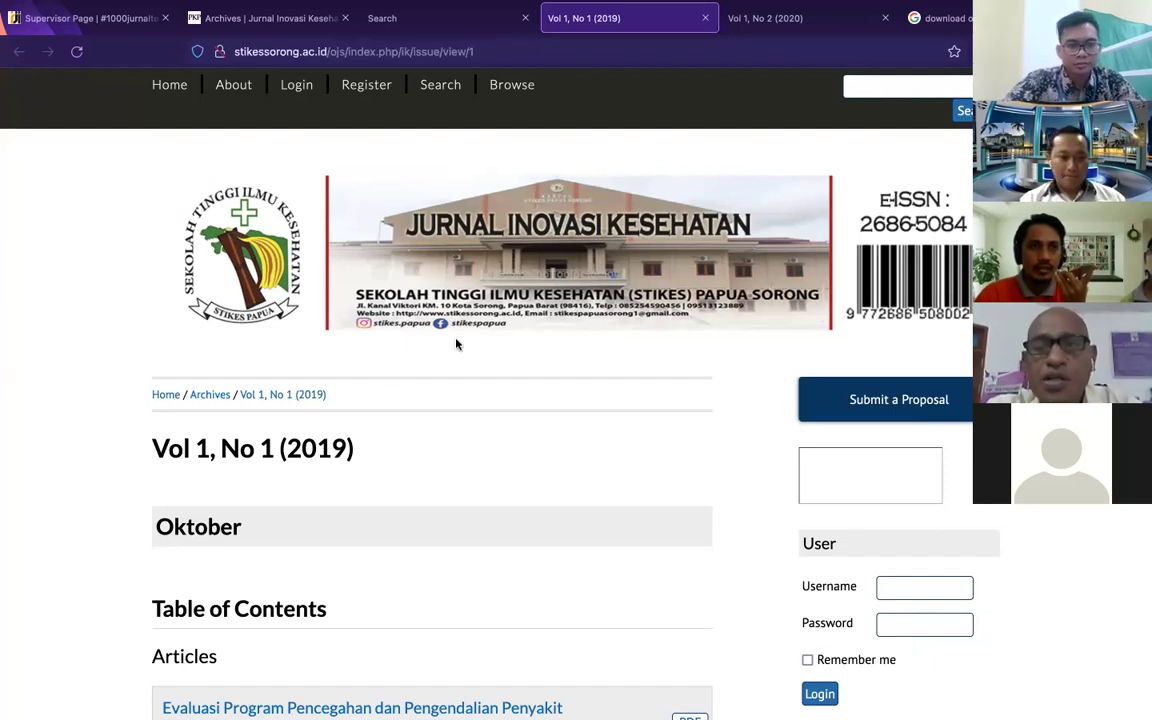
scroll(393, 392, down, 1)
scroll(393, 388, up, 1)
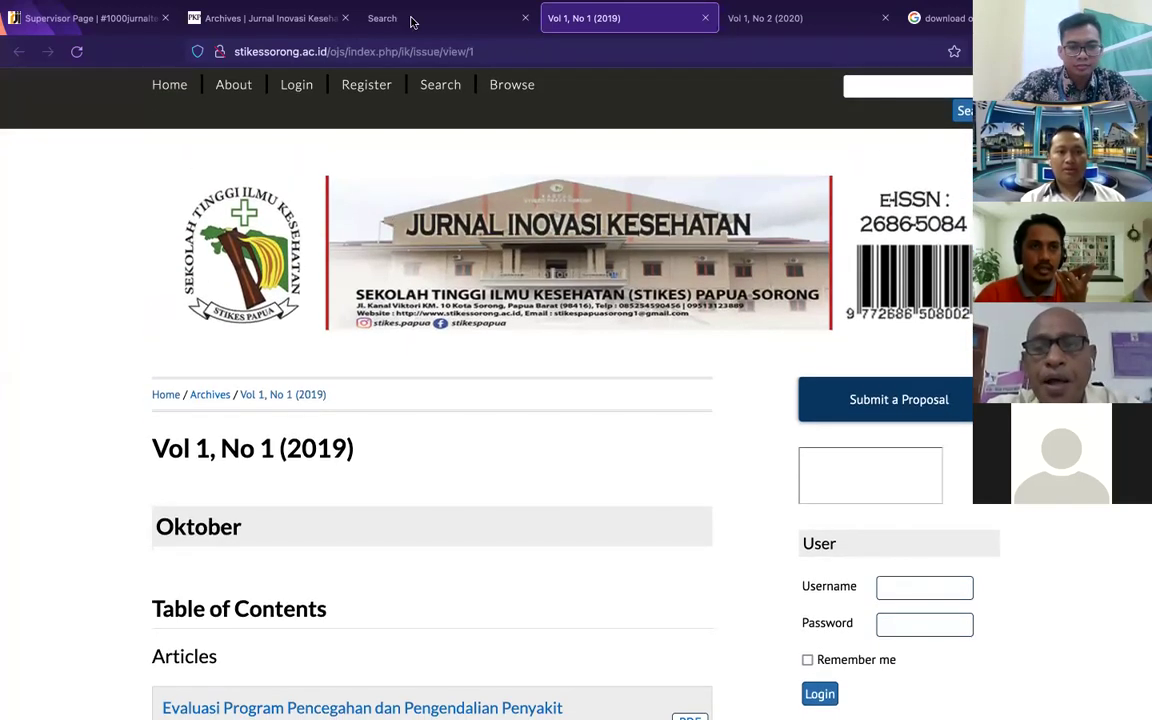
scroll(310, 362, down, 5)
scroll(310, 367, down, 1)
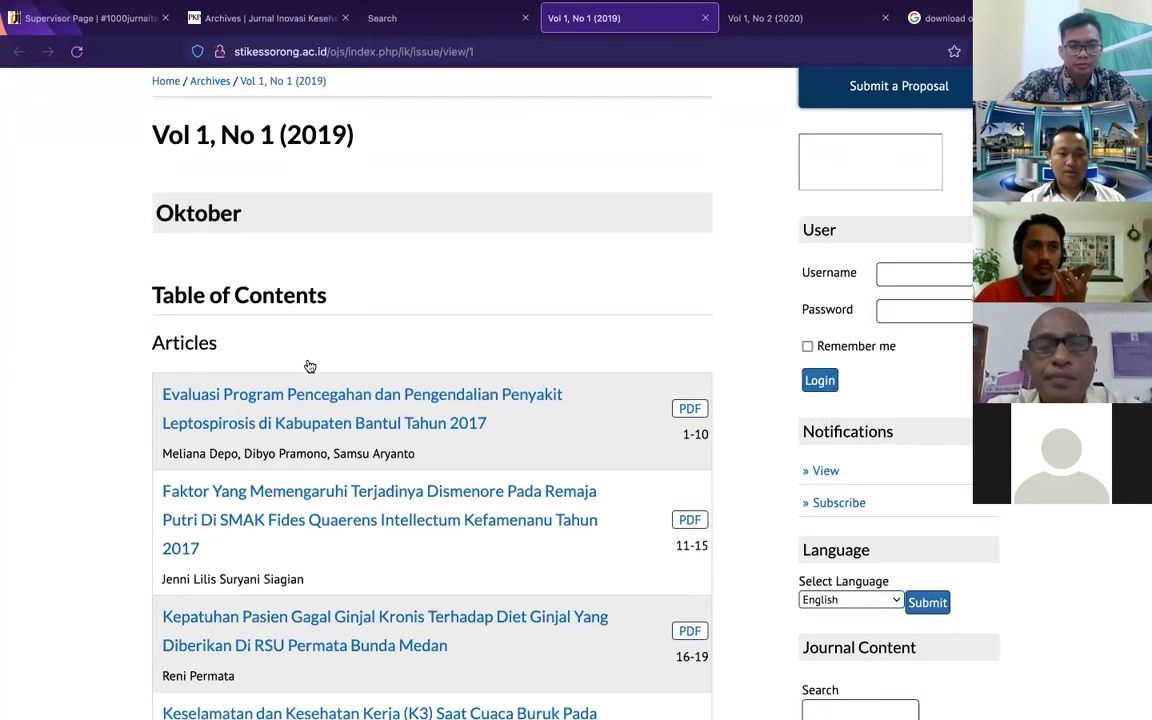
Step: Open the first 2019 article on Bantul leptospirosis prevention and its full-text PDF
click(319, 404)
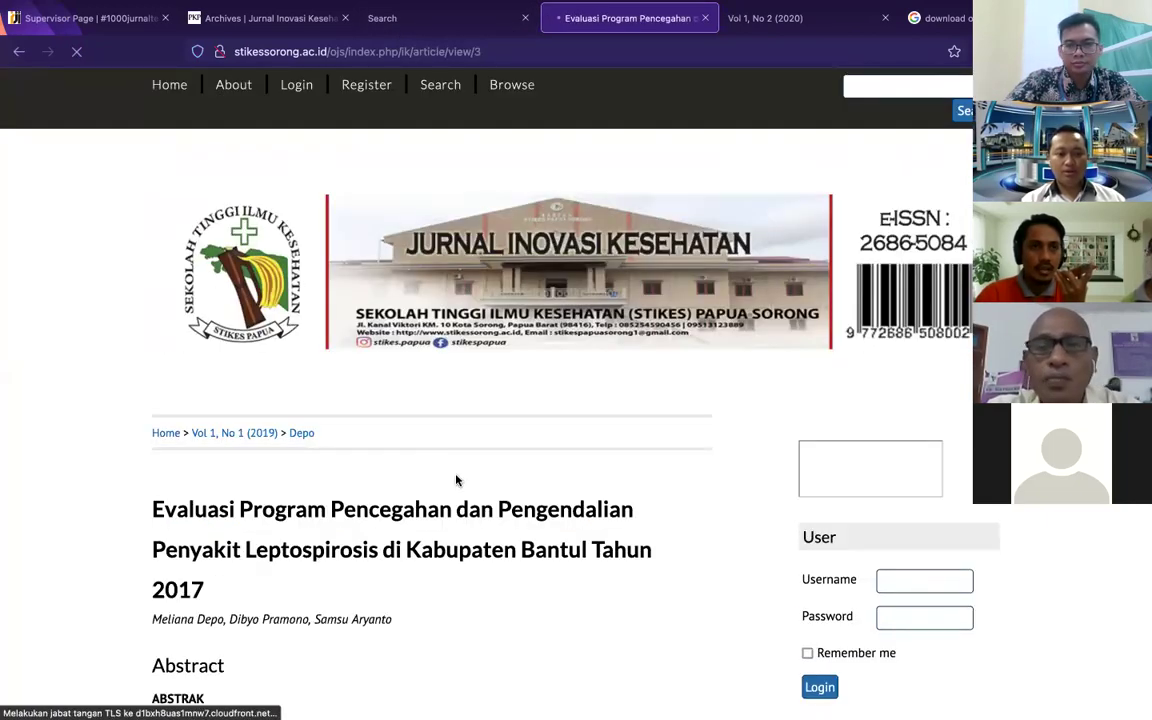
scroll(456, 478, down, 9)
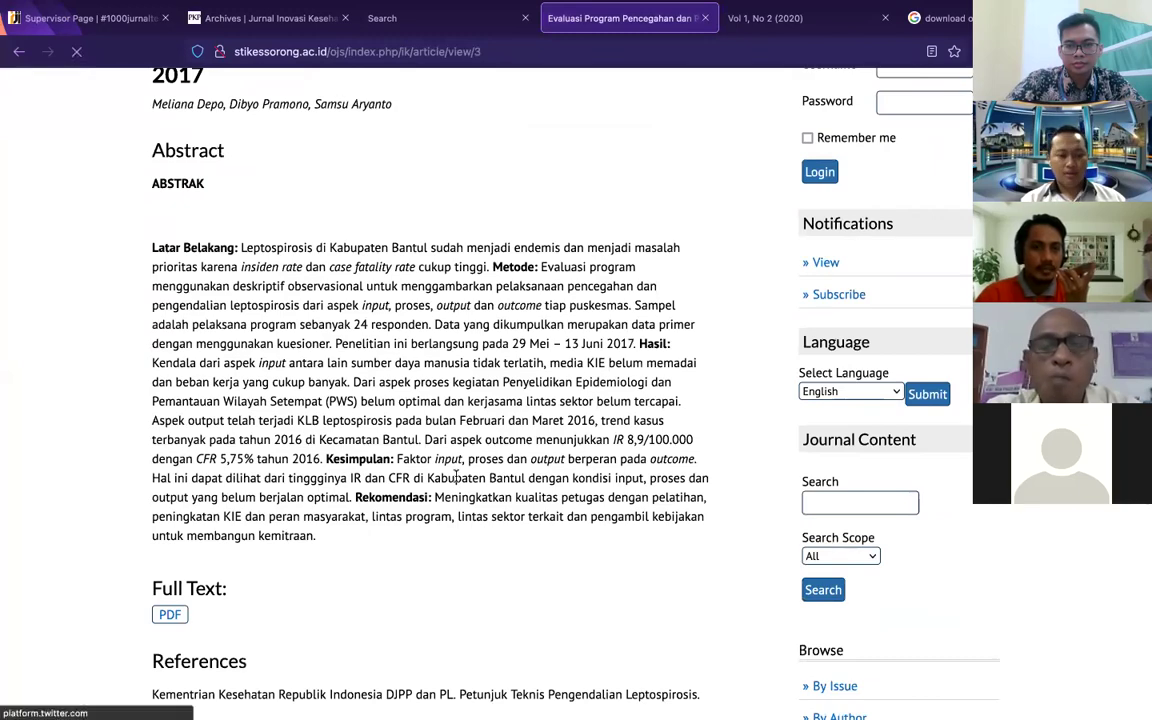
scroll(456, 478, down, 4)
scroll(456, 478, up, 2)
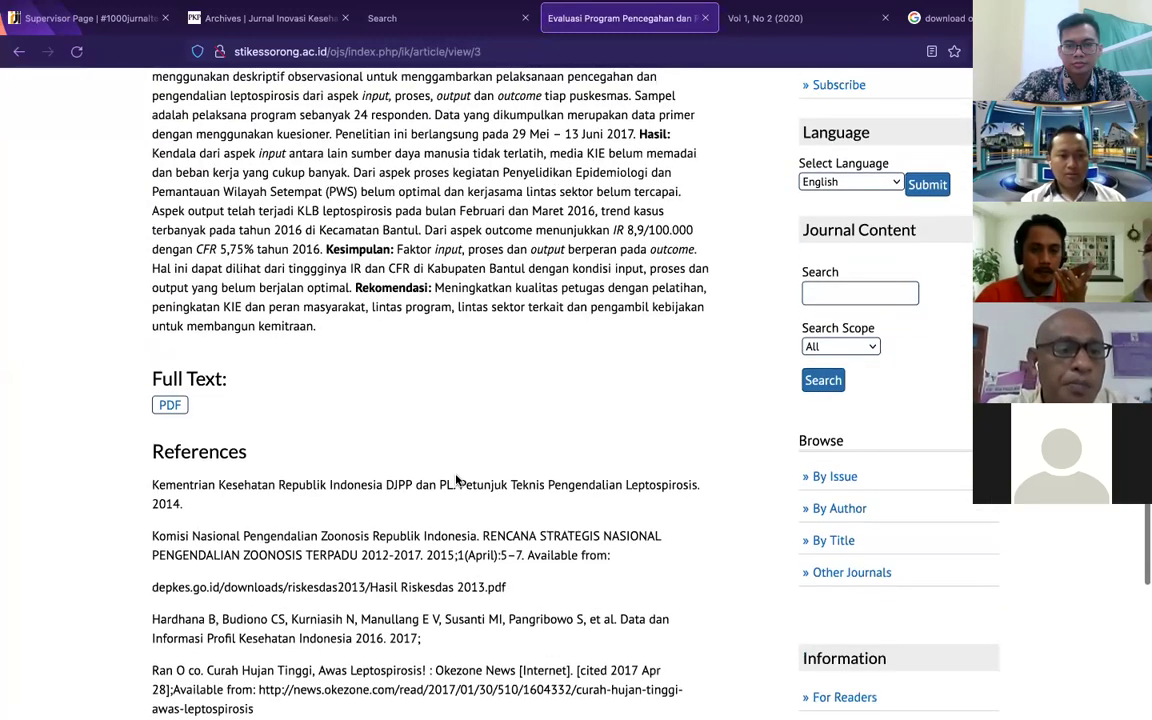
click(172, 483)
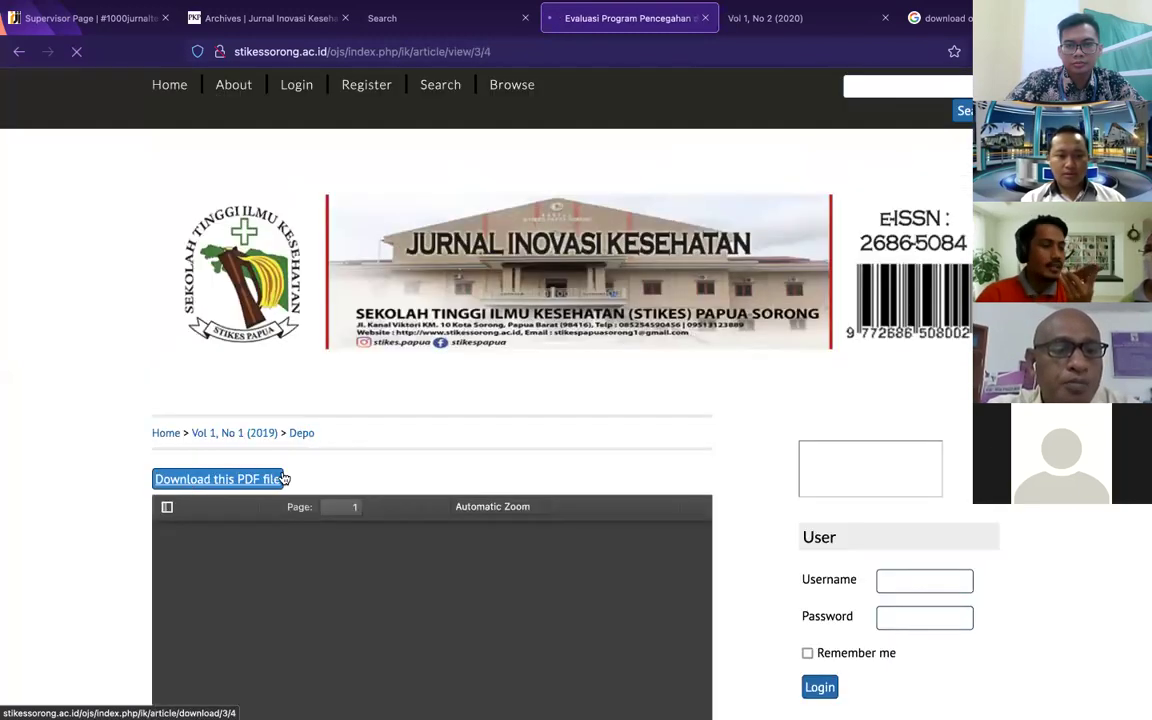
scroll(347, 514, down, 3)
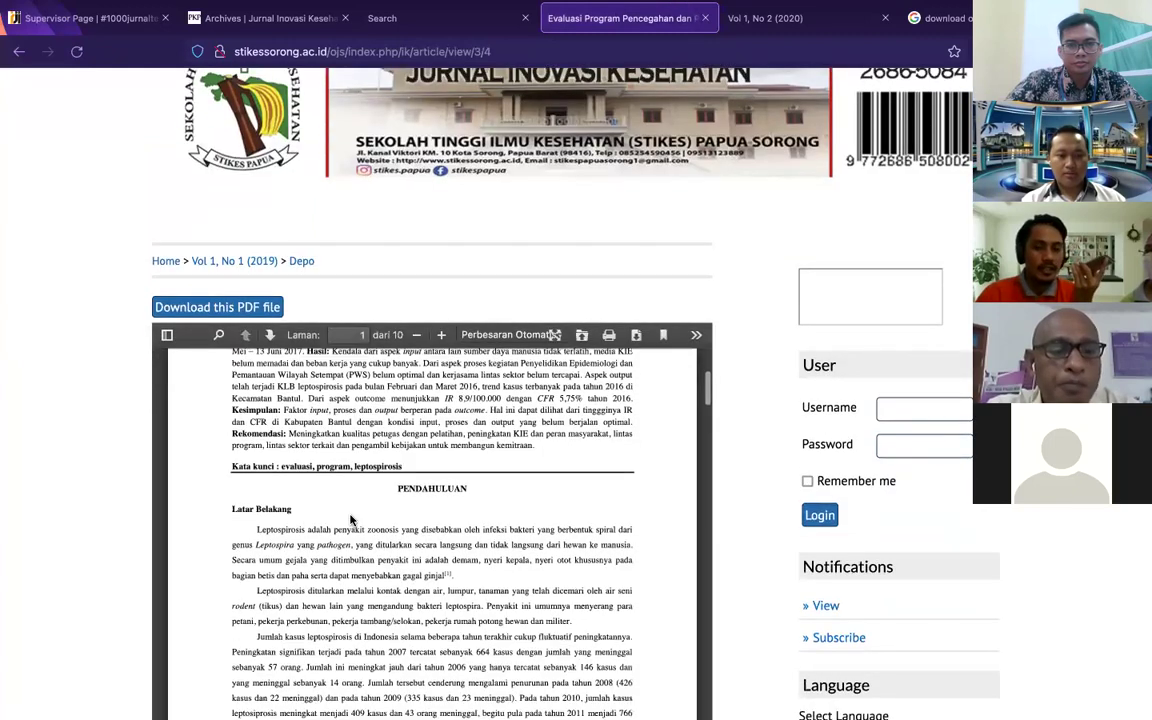
scroll(350, 520, up, 5)
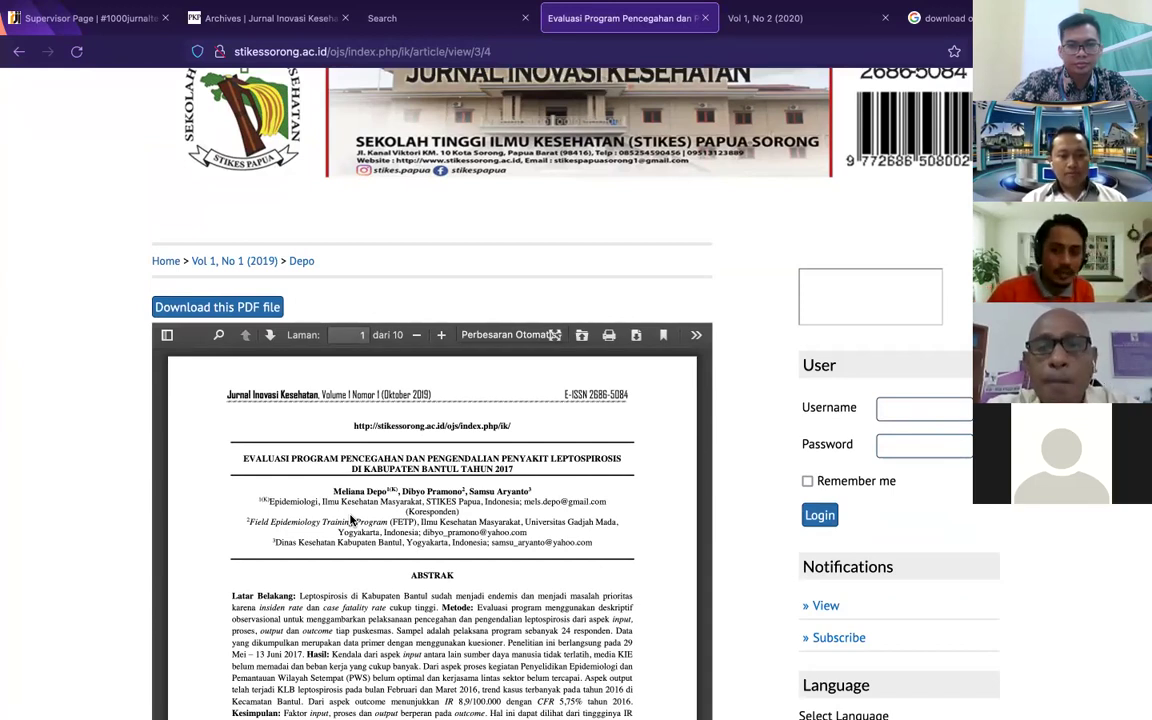
Step: Select the journal URL line in the PDF header
drag(350, 427, 410, 428)
click(513, 431)
click(362, 421)
click(440, 428)
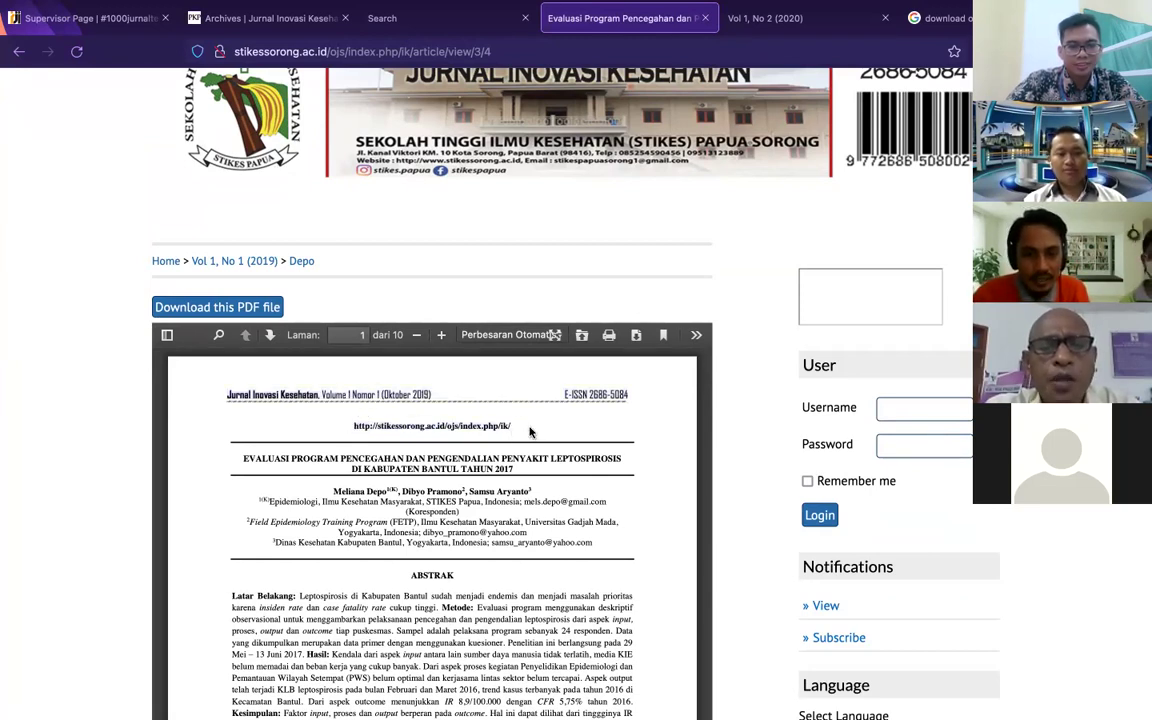
scroll(530, 432, down, 1)
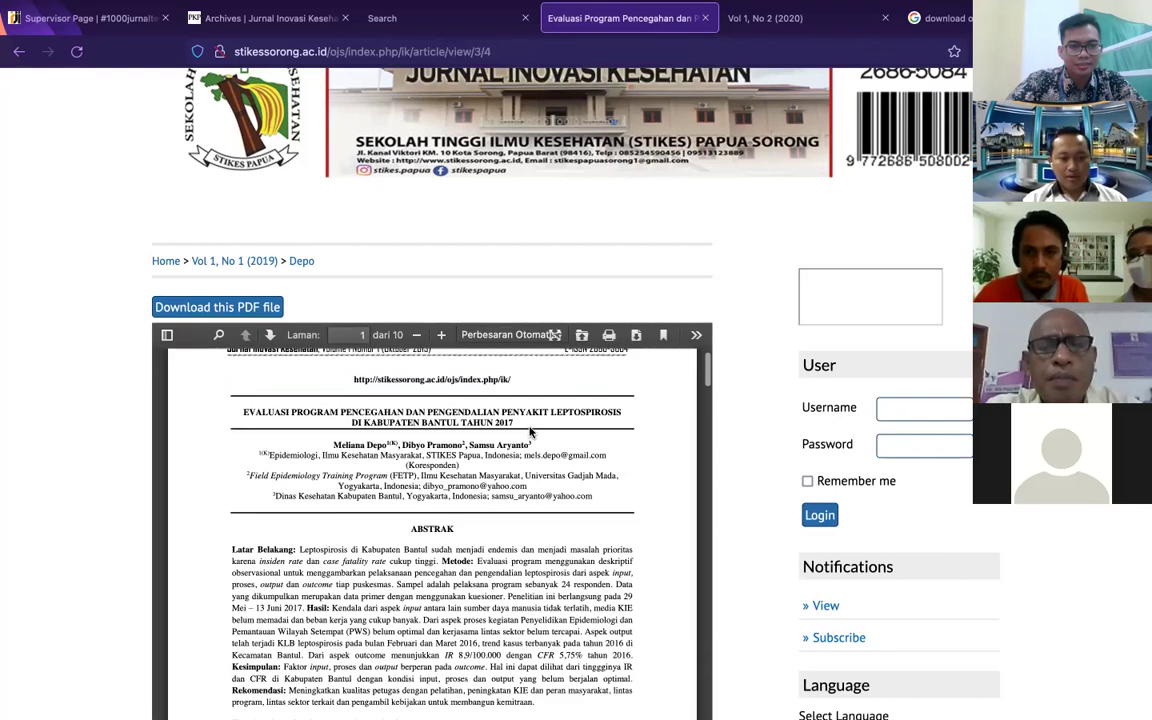
scroll(470, 431, down, 1)
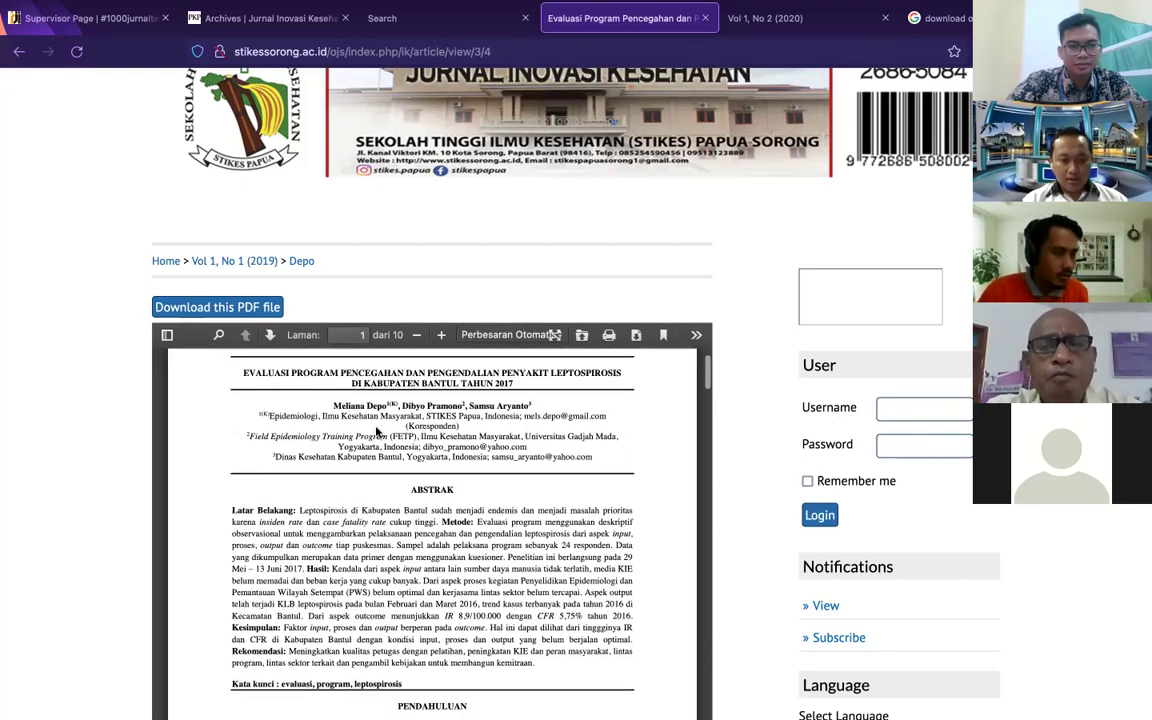
Step: Scroll the enlarged PDF down to the ABSTRAK section on leptospirosis in Bantul
ctrl+scroll(378, 431, up, 5)
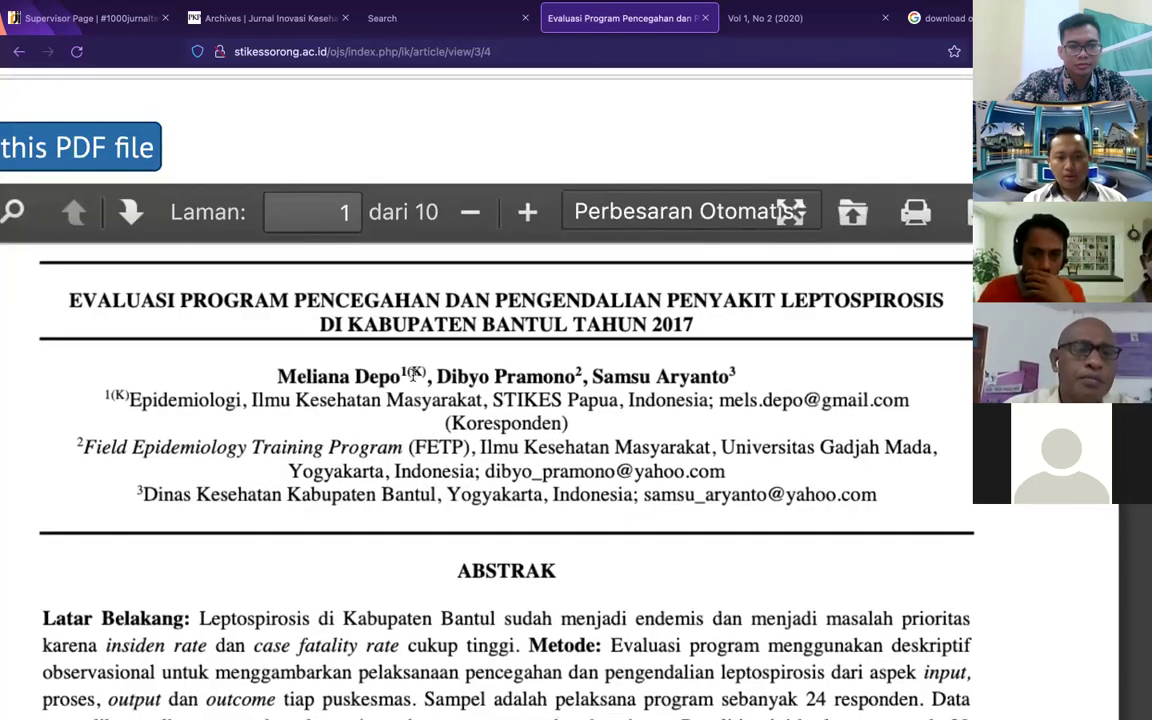
scroll(417, 377, down, 4)
scroll(413, 383, down, 1)
scroll(412, 377, down, 1)
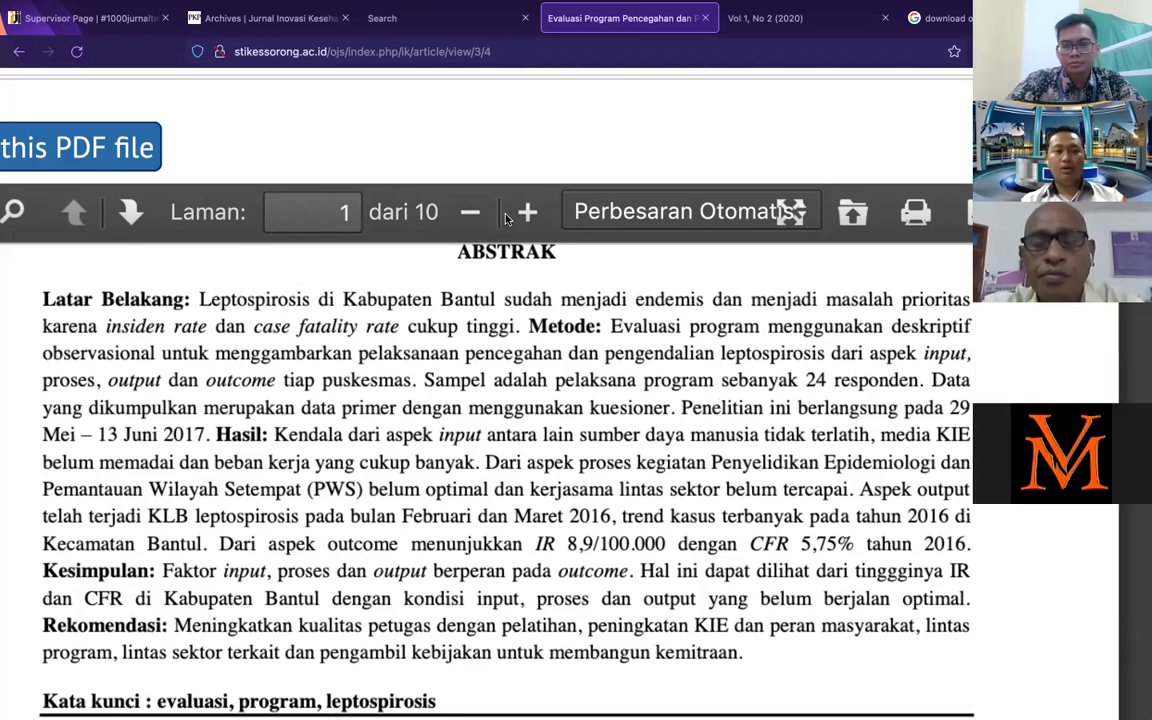
Step: Zoom the PDF tab back out and return to the leptospirosis article's abstract page
click(265, 18)
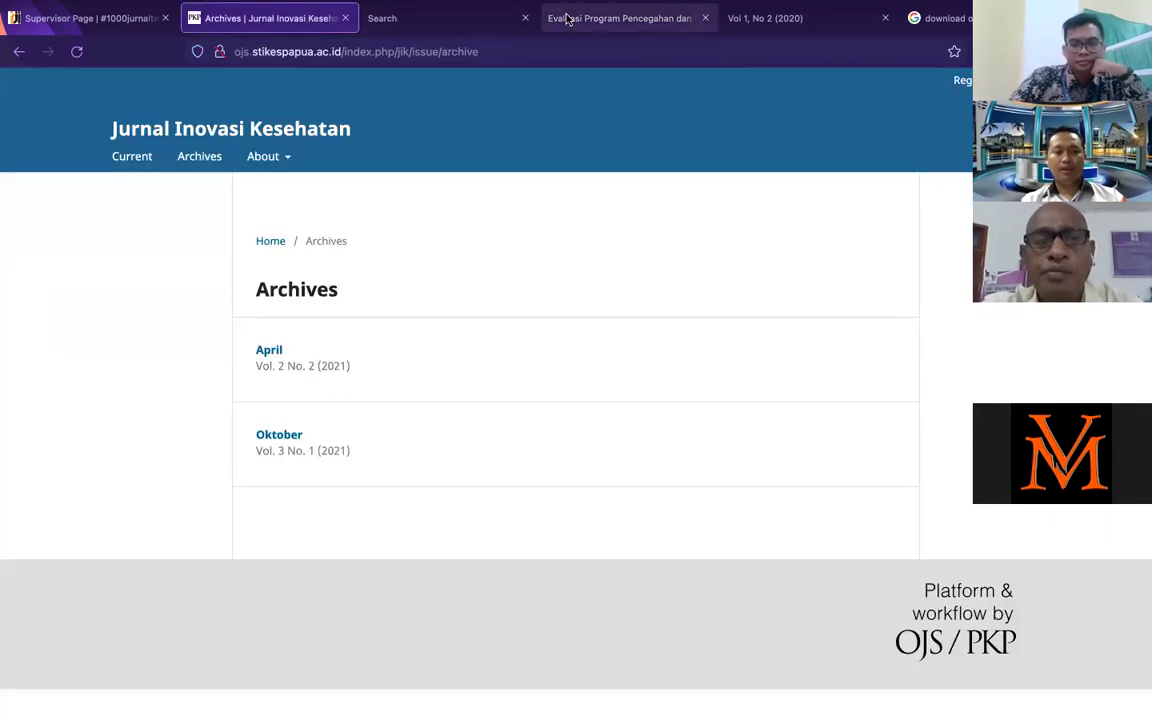
click(570, 18)
scroll(257, 170, up, 5)
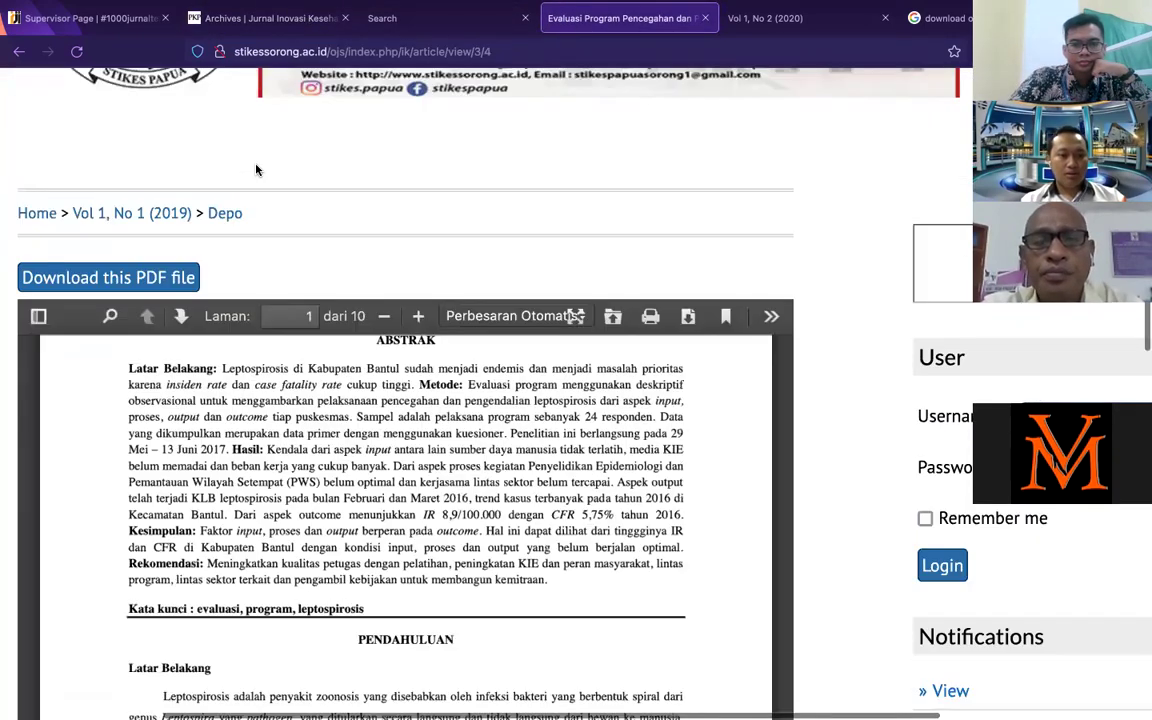
key(ctrl+minus)
scroll(257, 170, down, 5)
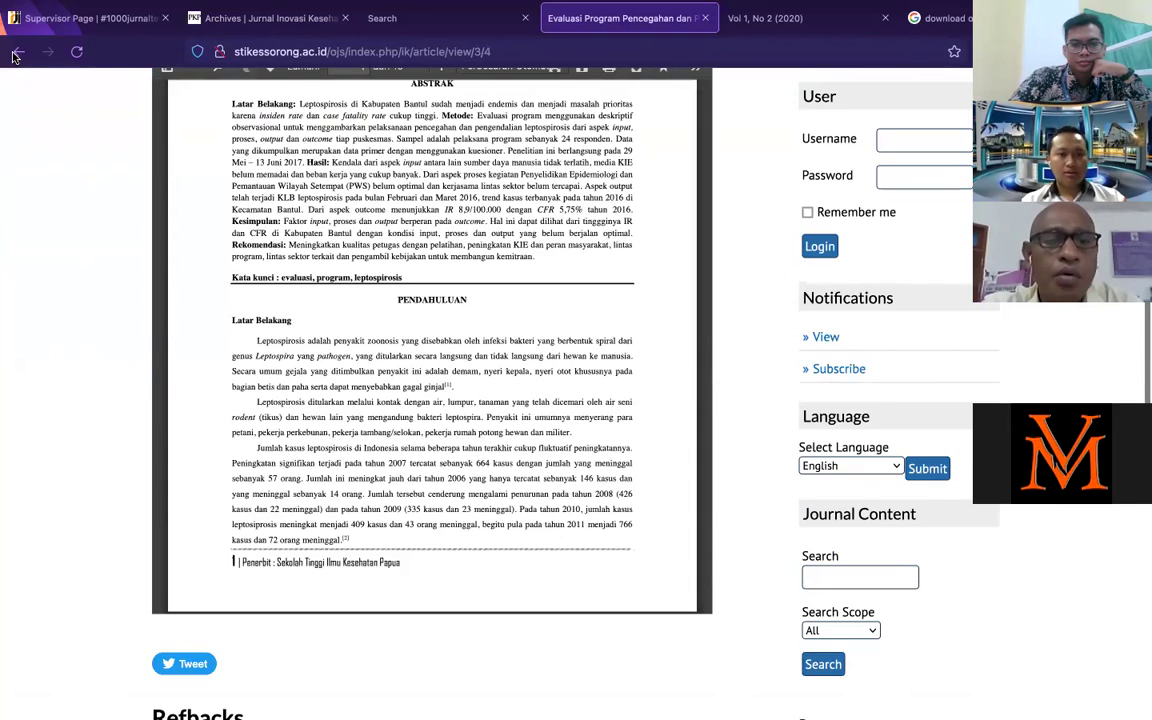
click(14, 56)
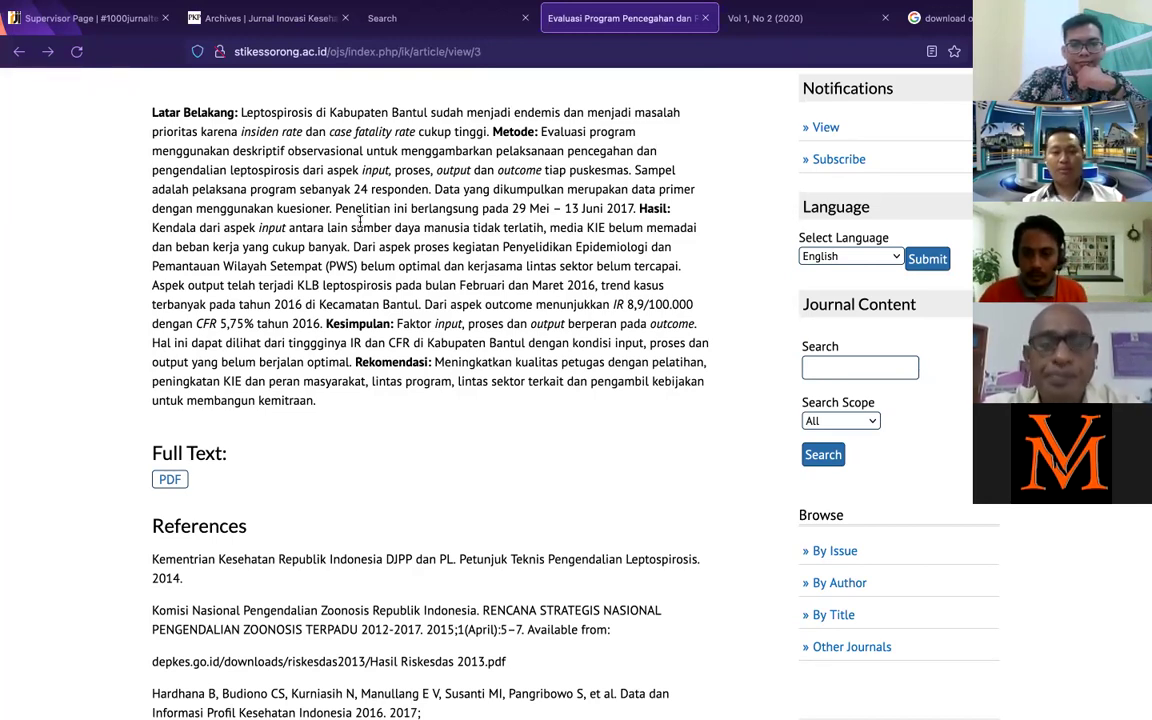
Step: Switch back to the journal search results listing 3 items
scroll(410, 200, down, 1)
scroll(447, 226, up, 5)
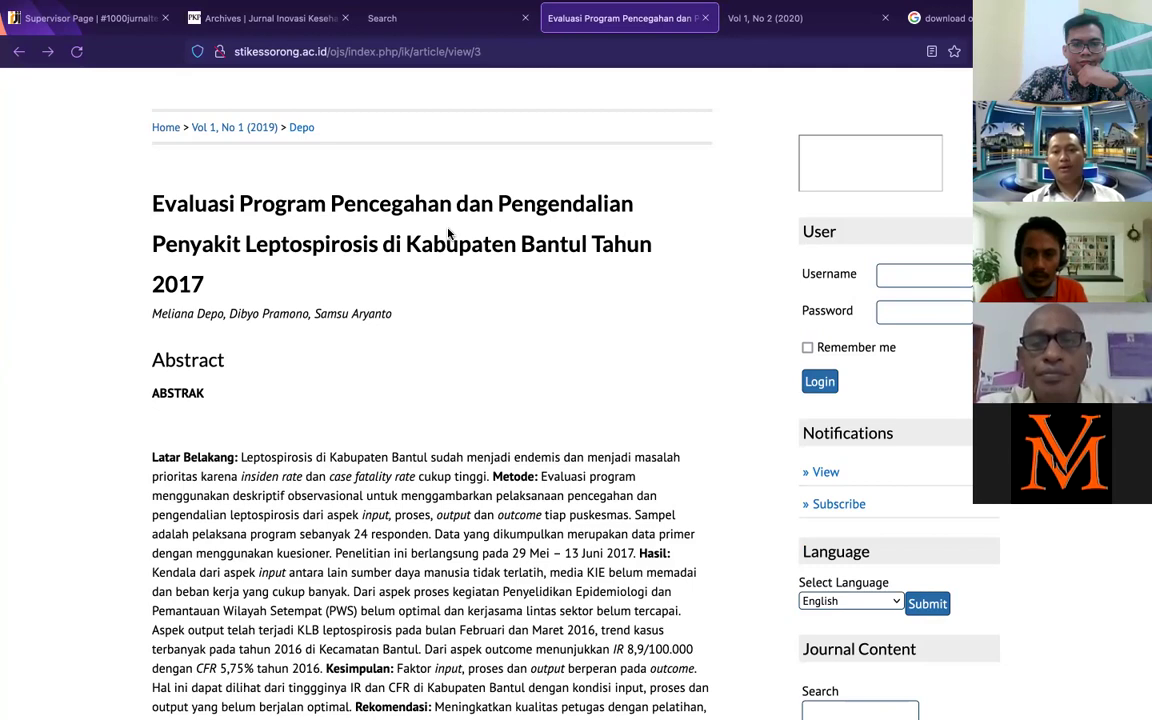
key(ctrl+shift+Tab)
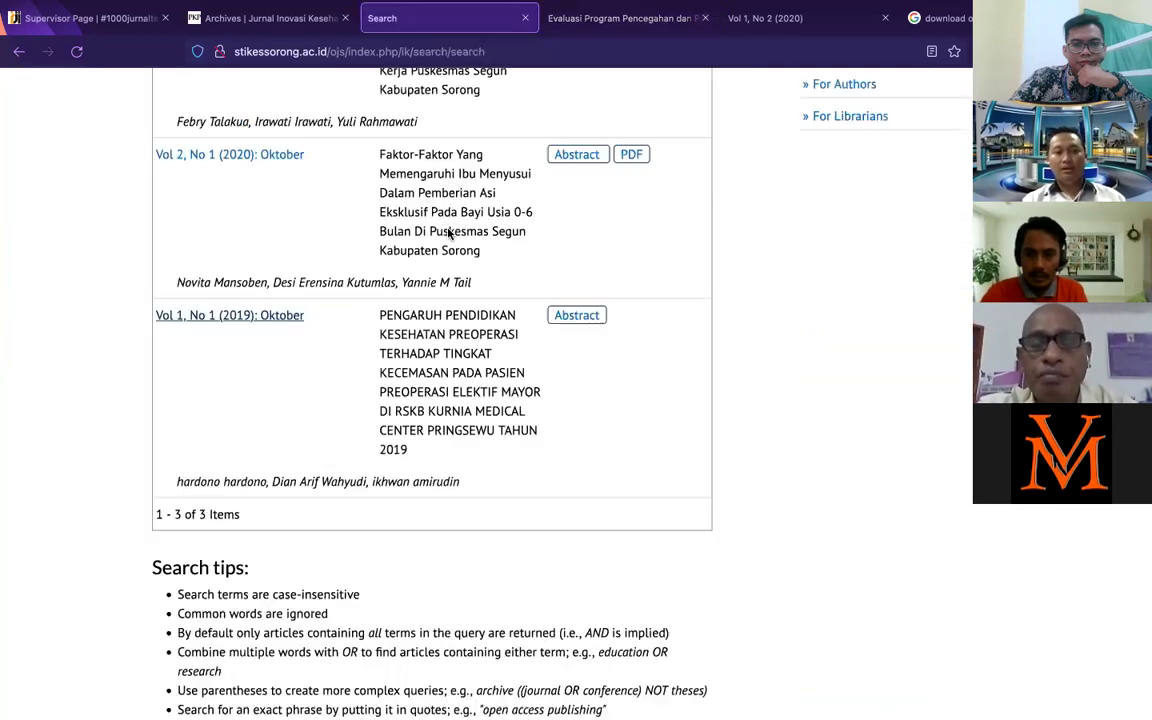
Step: From the Leptospirosis article tab, open the Home breadcrumb link in a new tab
key(ctrl+shift+Tab)
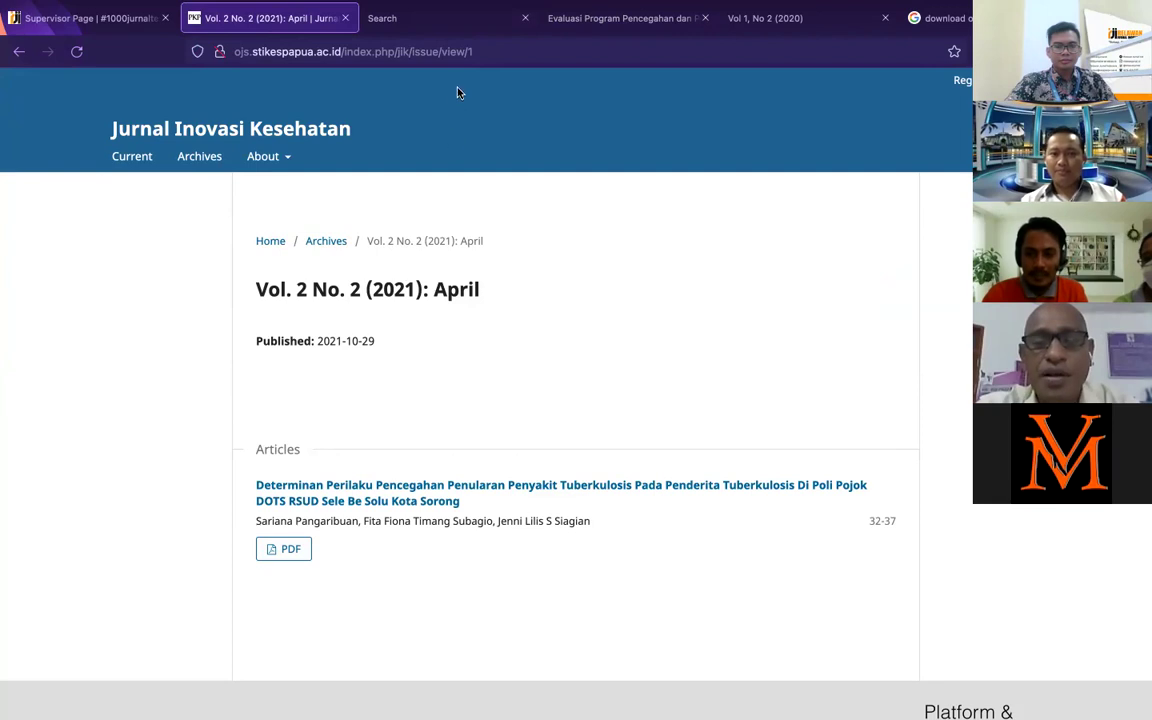
click(572, 17)
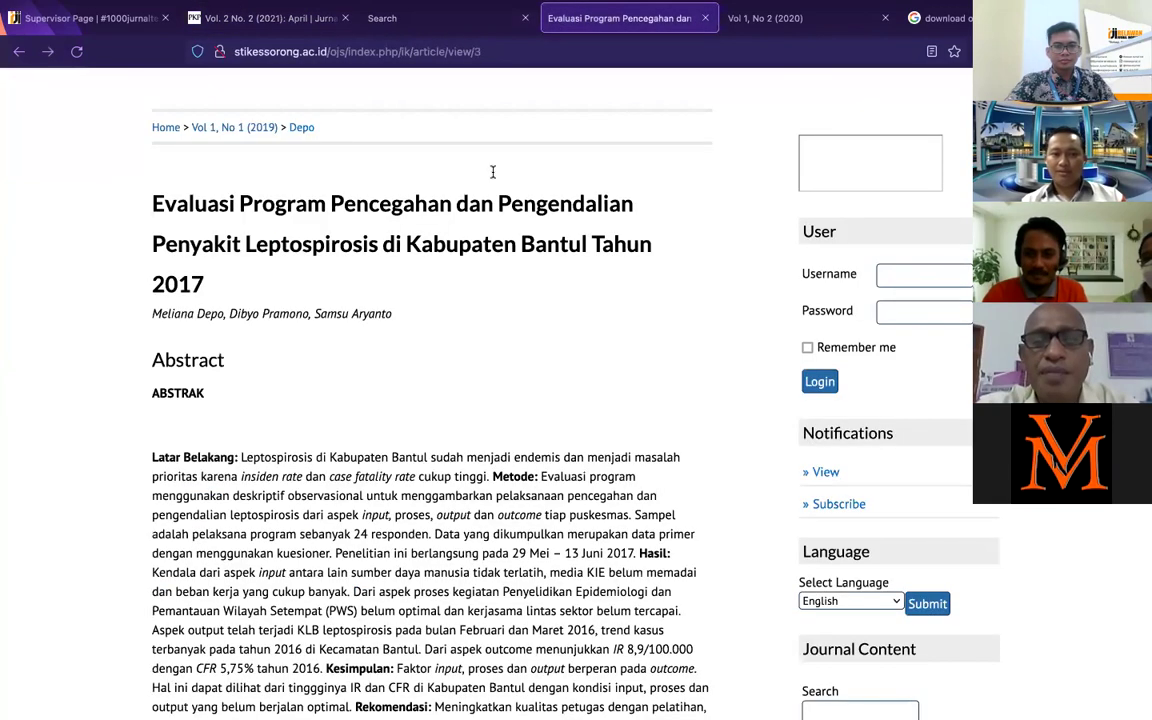
scroll(449, 260, up, 3)
right_click(174, 436)
click(230, 443)
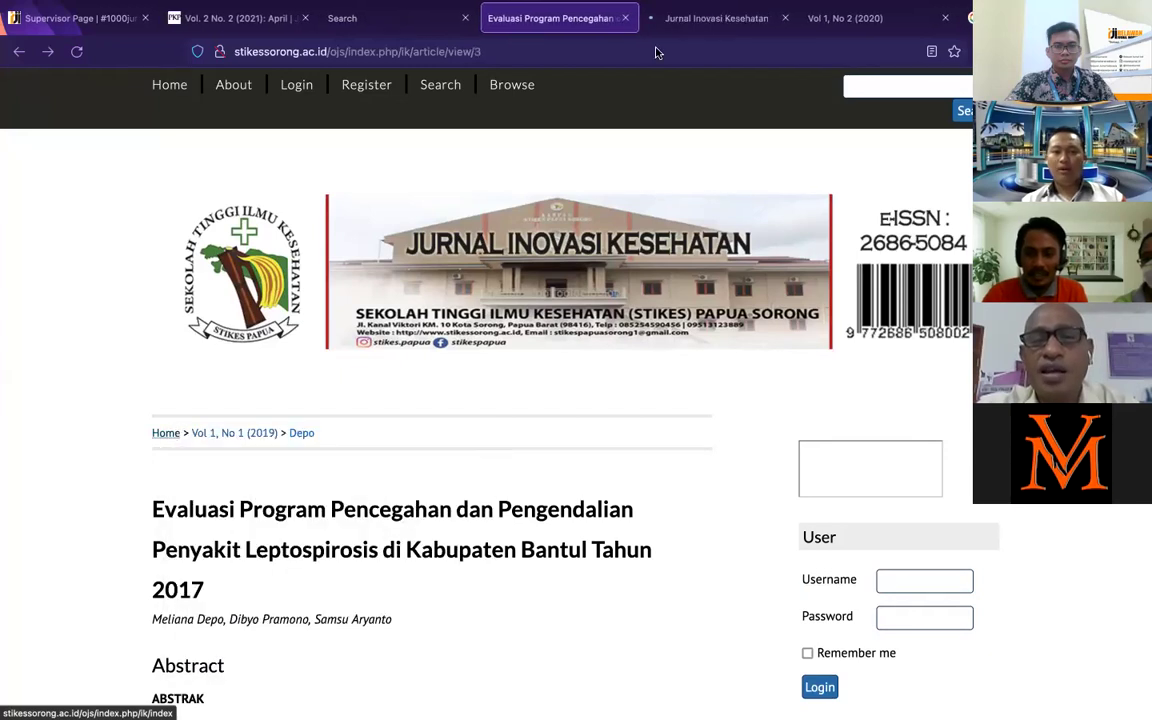
Step: On the new home page tab, scroll down to the Vol. 1, No. 1 Oktober 2019 cover
click(712, 17)
scroll(392, 416, down, 3)
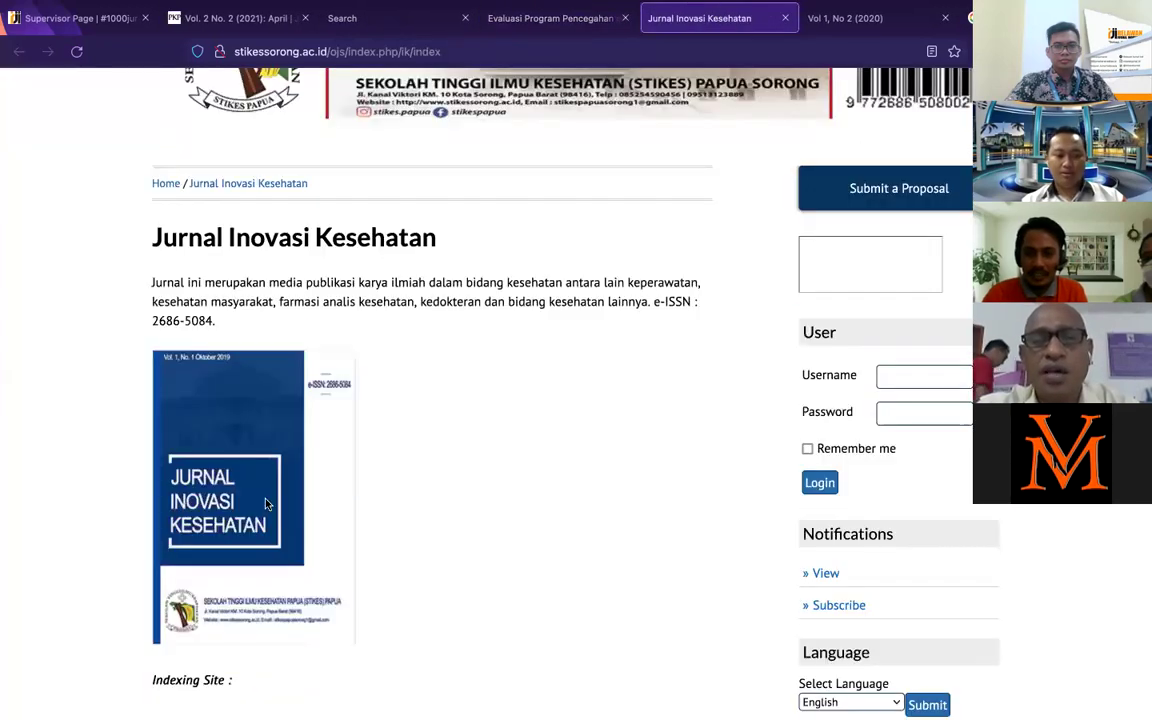
scroll(285, 506, down, 1)
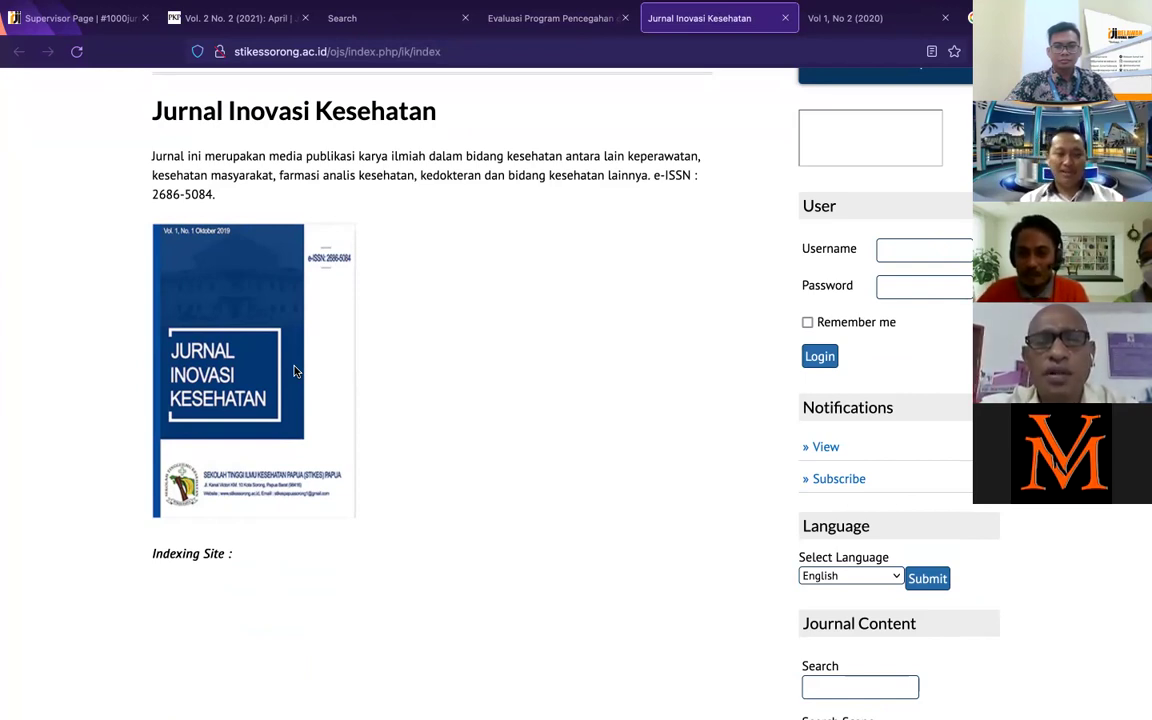
scroll(296, 371, down, 1)
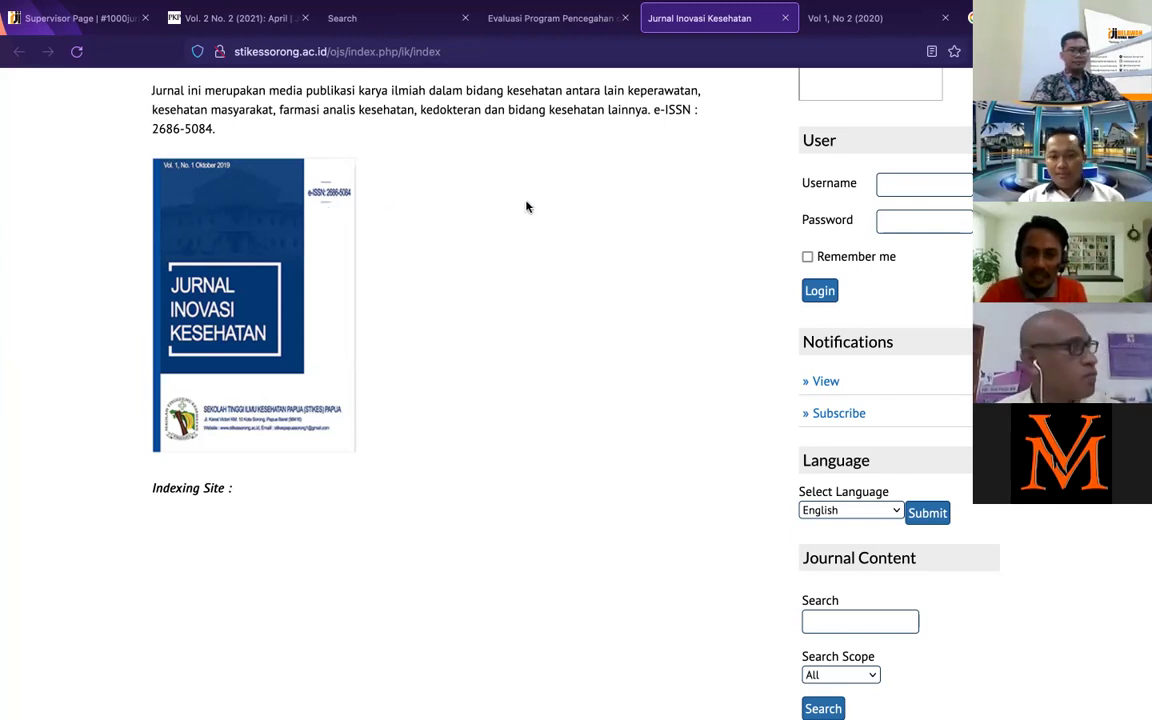
scroll(527, 207, up, 5)
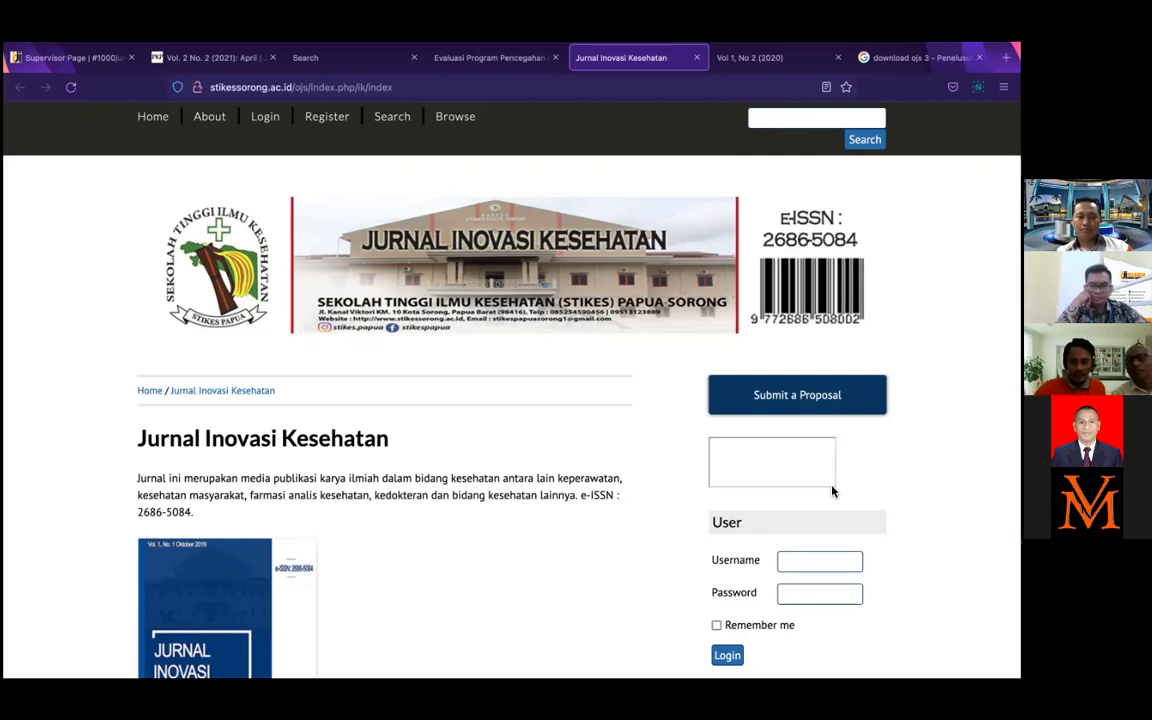
Step: Select the domain part of the current page's address to inspect the URL
right_click(444, 398)
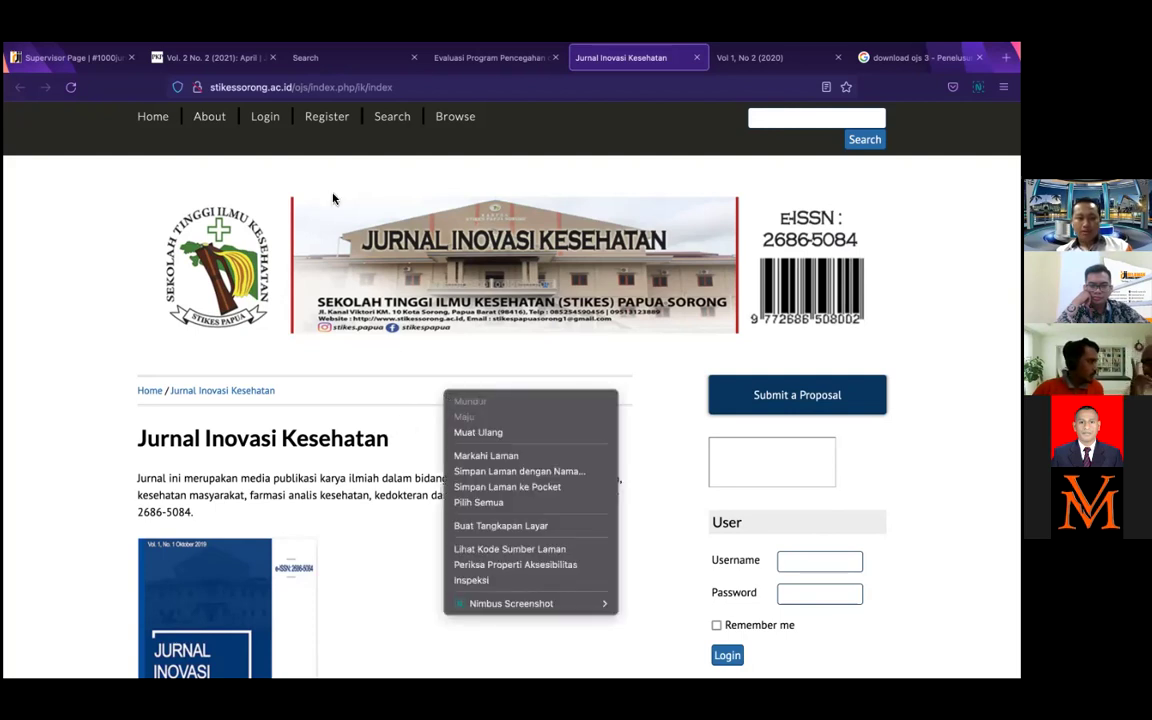
click(264, 80)
click(264, 85)
click(297, 87)
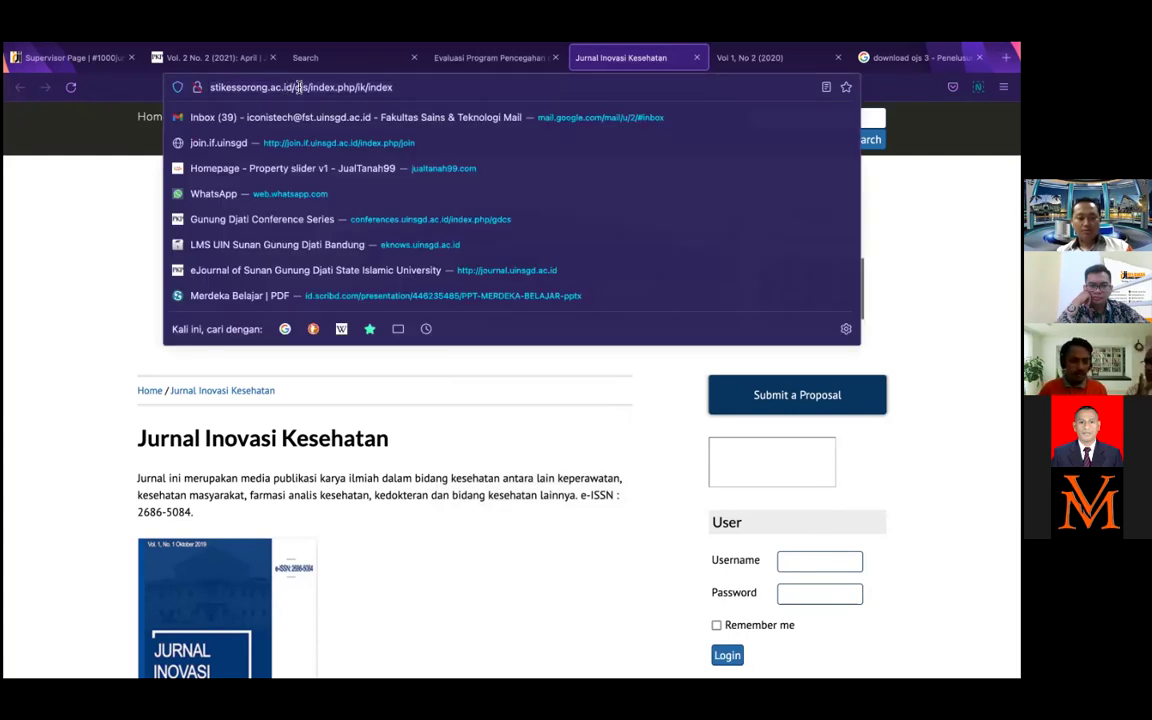
key(shift+Home)
key(ctrl+c)
key(shift+Left)
key(shift+Left)
key(shift+Left)
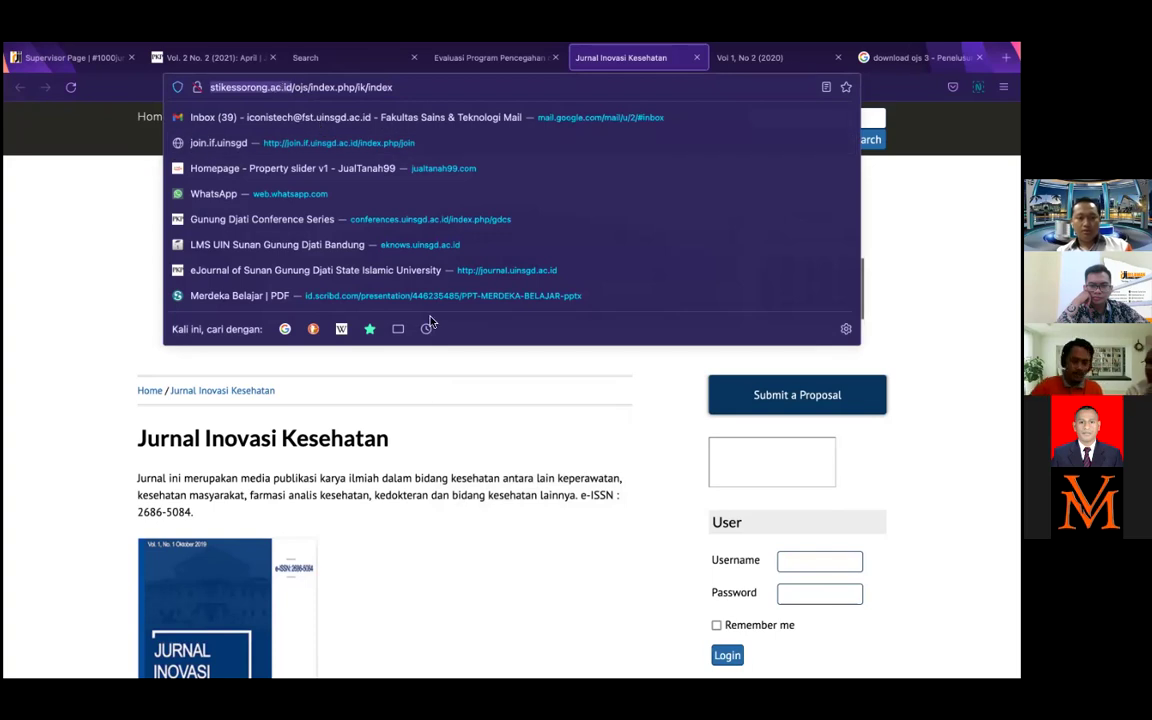
click(429, 434)
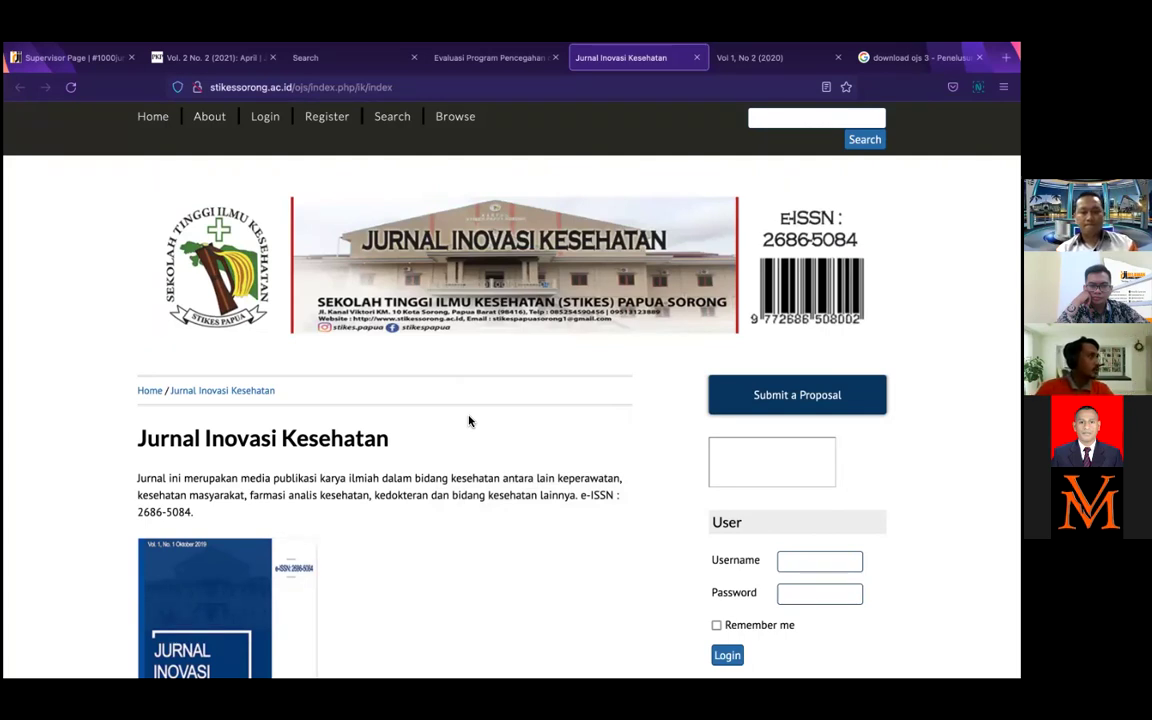
Step: Return to the Vol 1, No 2 (2020) issue tab
right_click(470, 419)
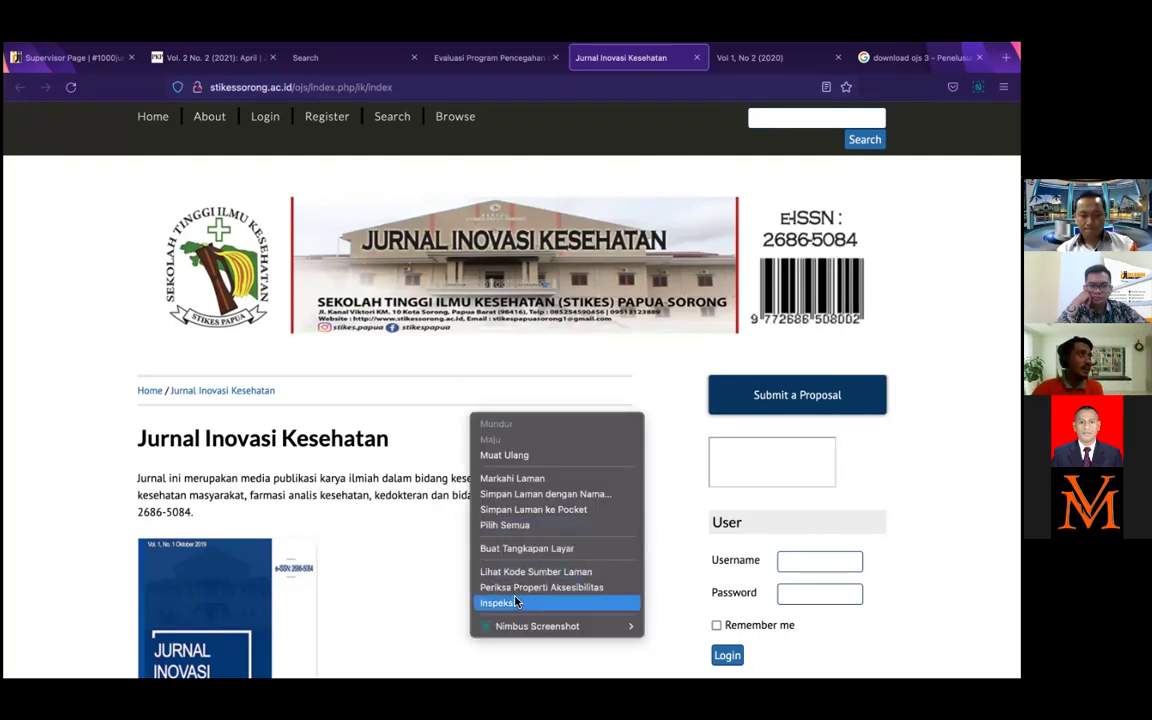
click(760, 60)
click(748, 60)
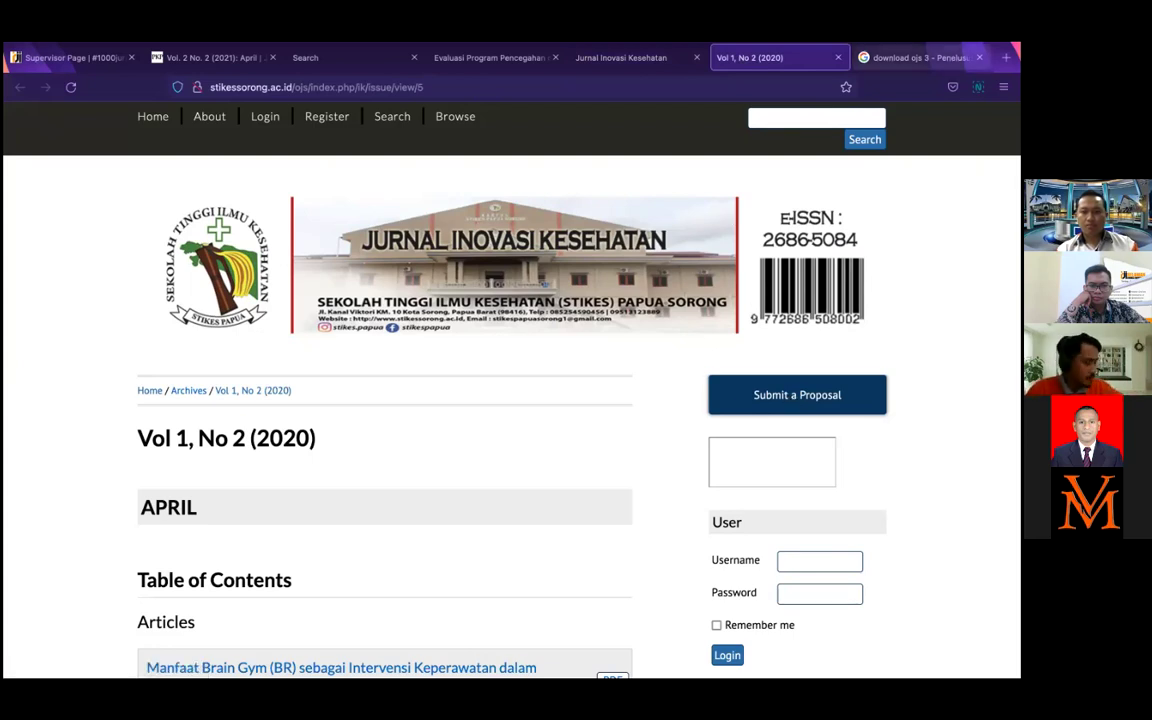
click(858, 60)
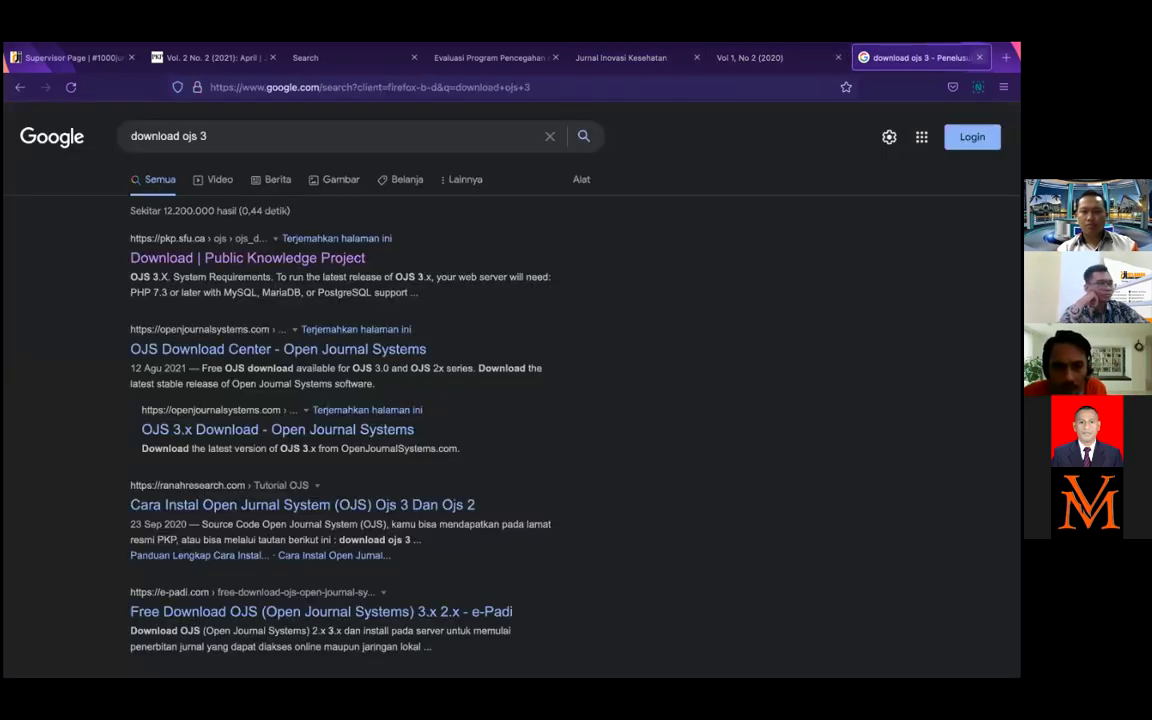
key(ctrl+t)
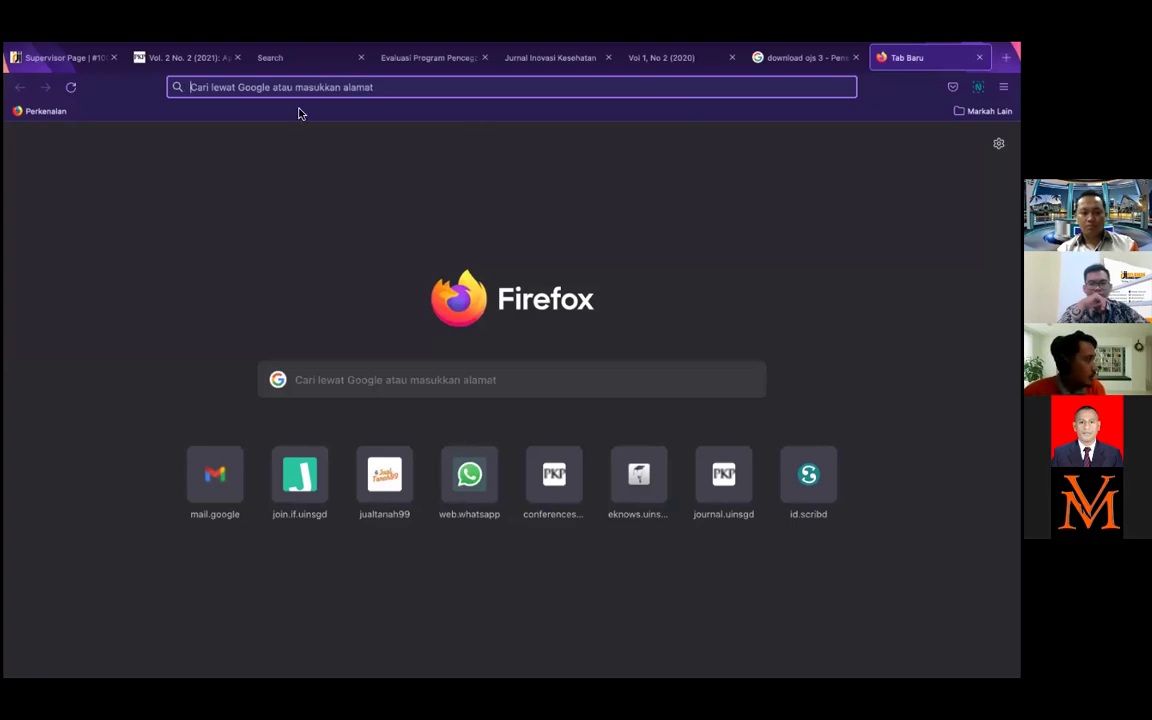
click(258, 87)
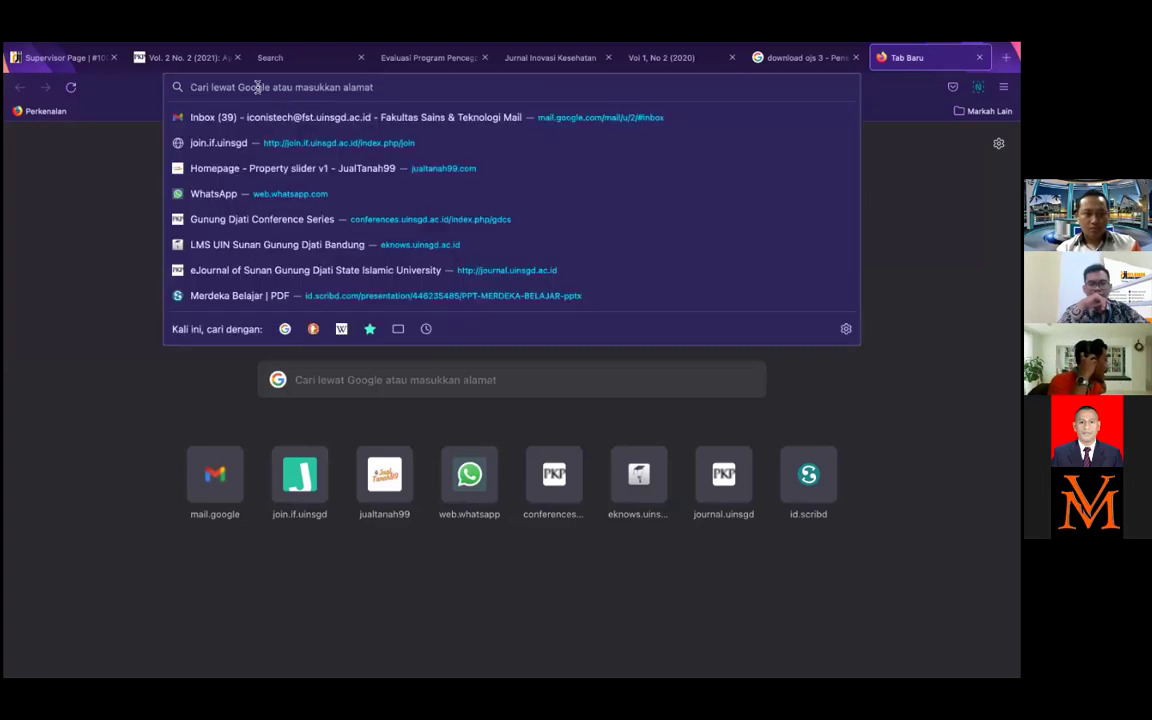
key(ctrl+v)
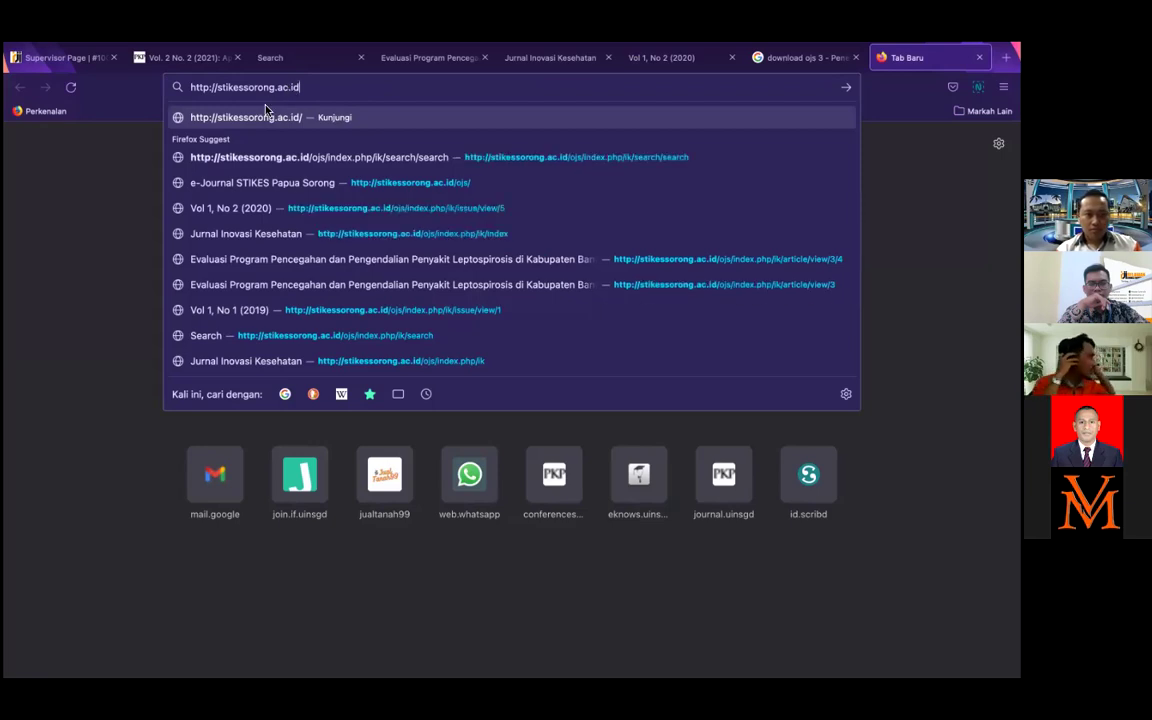
key(Home)
key(Delete)
key(Delete)
key(Delete)
key(Delete)
key(Delete)
key(Delete)
key(Delete)
text(^)
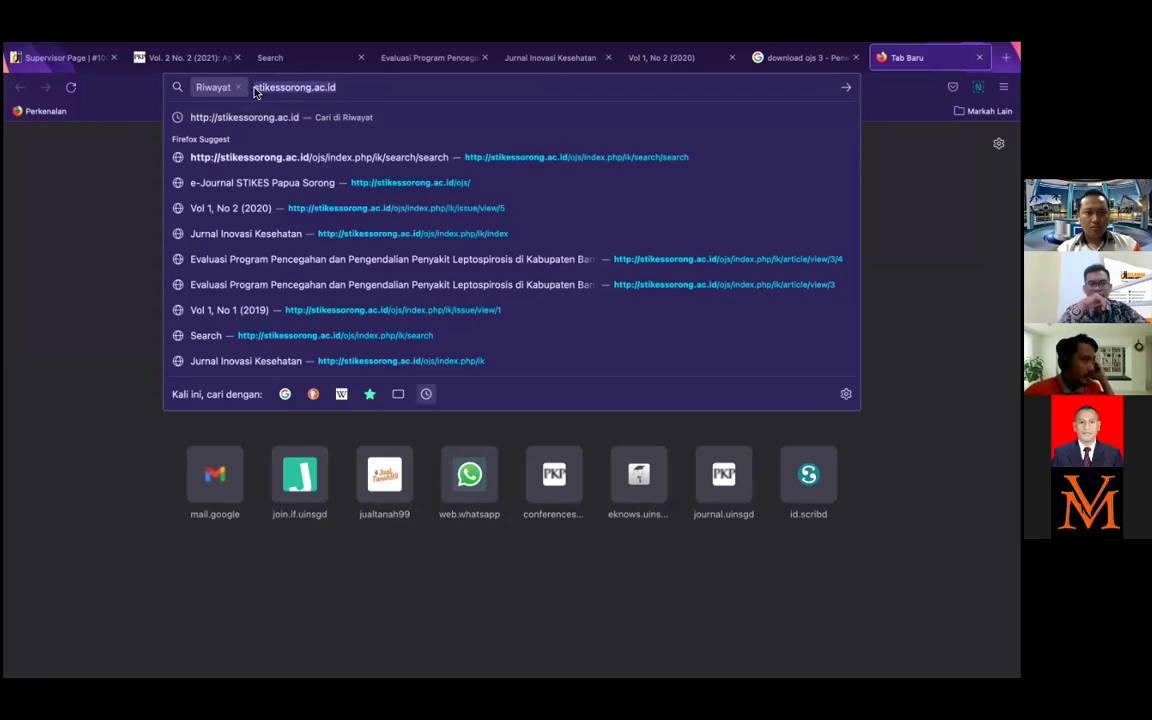
Step: Select the stikessorong part of the address, then clear the field for a new search
key(ctrl+a)
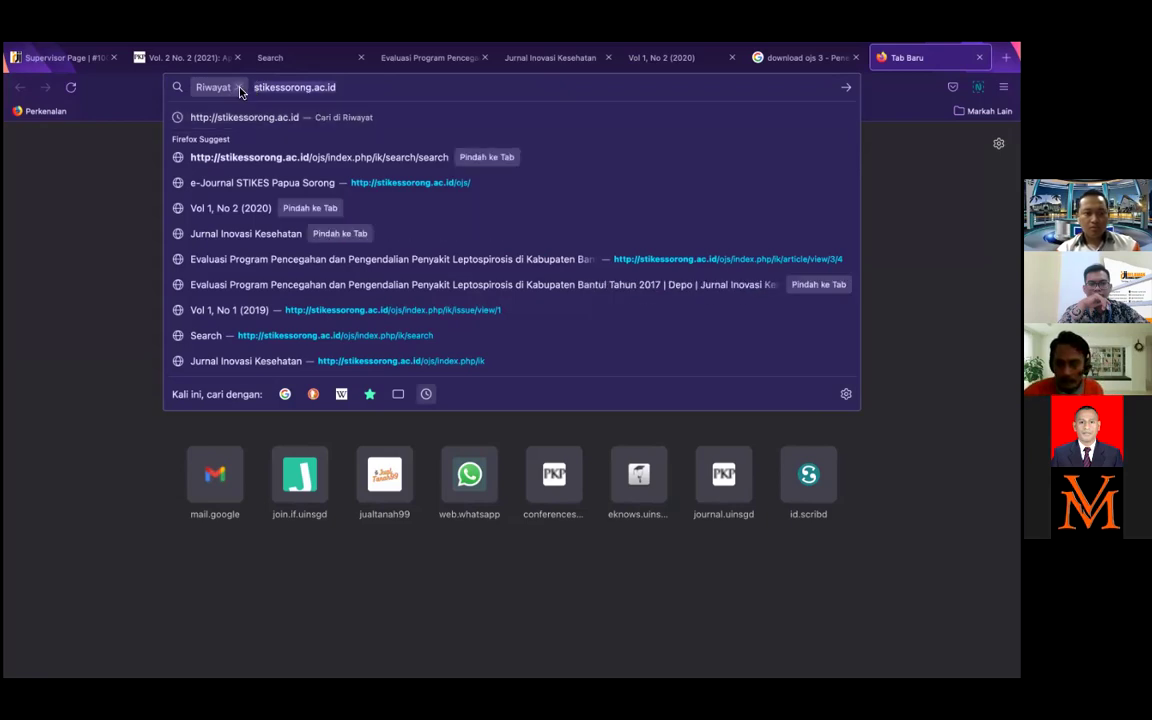
click(240, 88)
click(243, 88)
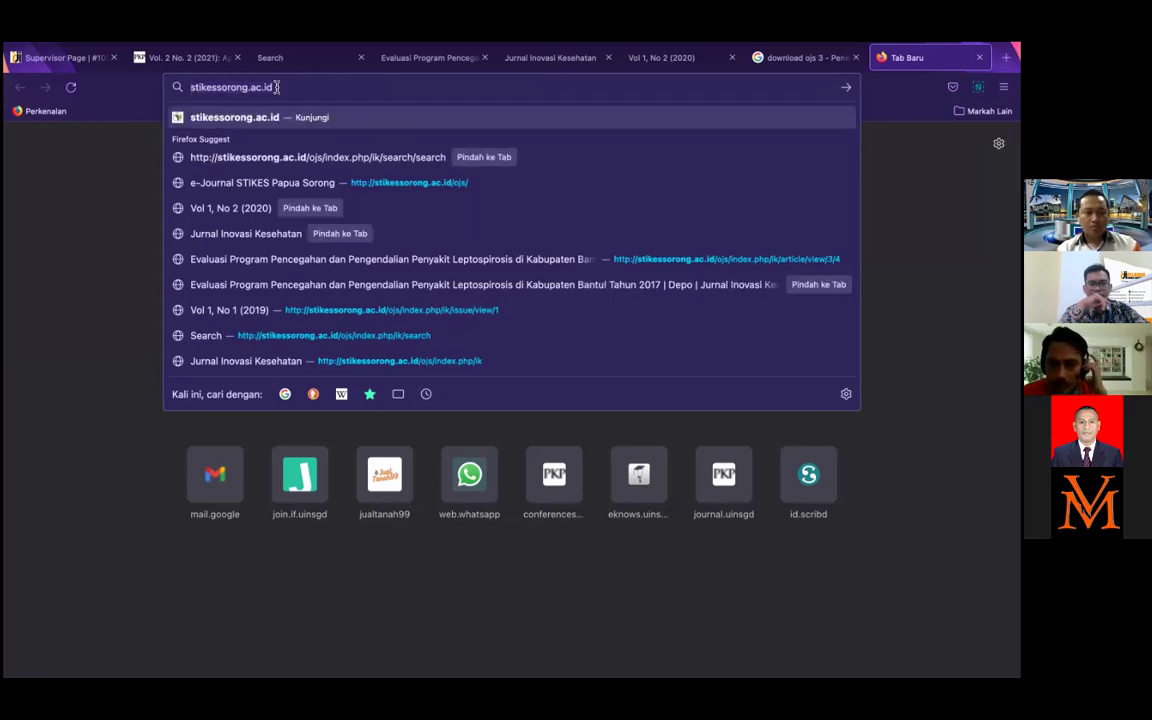
double_click(198, 88)
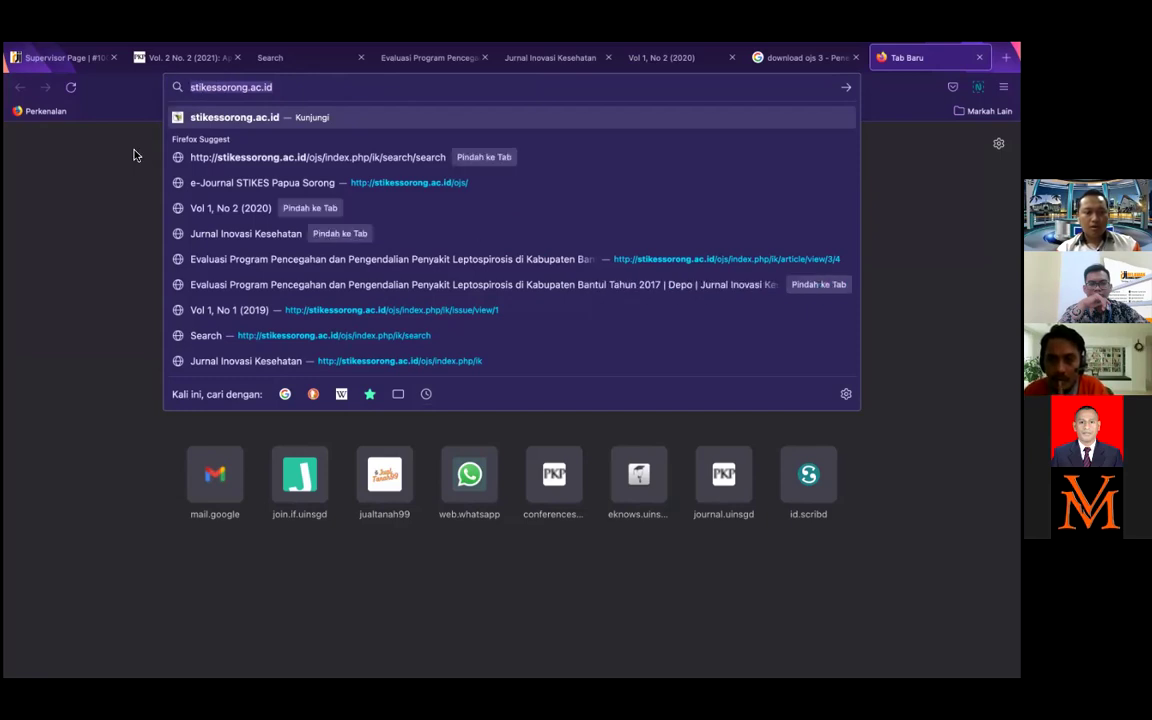
click(142, 150)
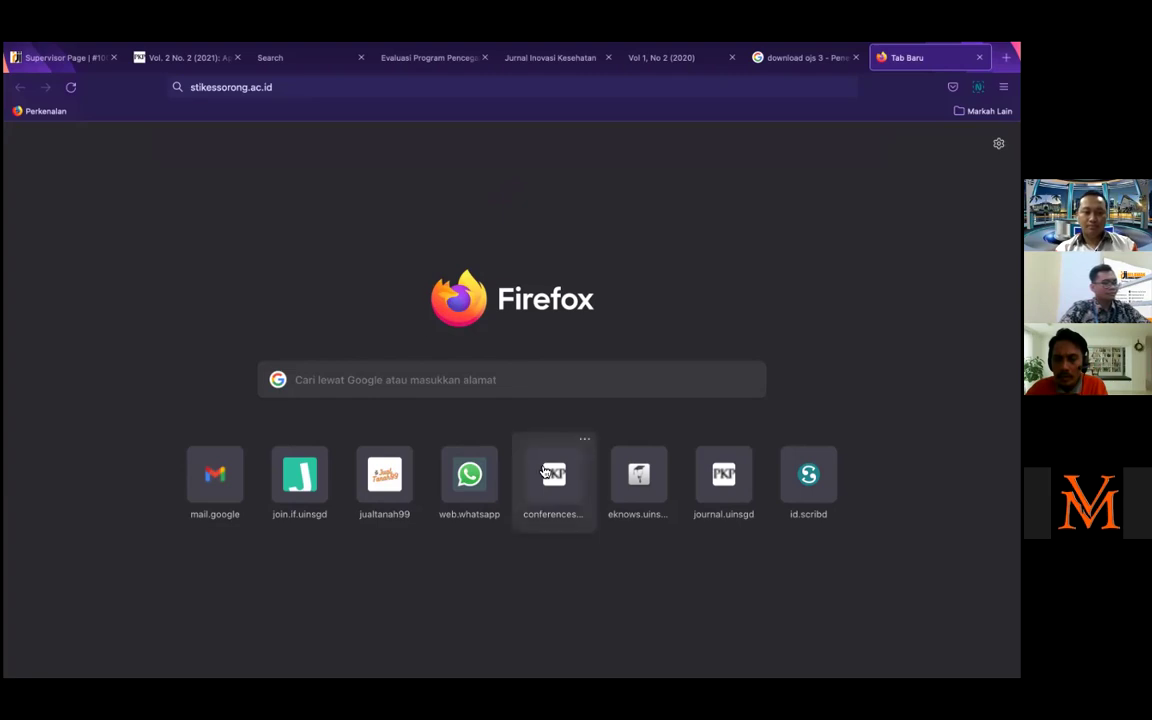
text(/)
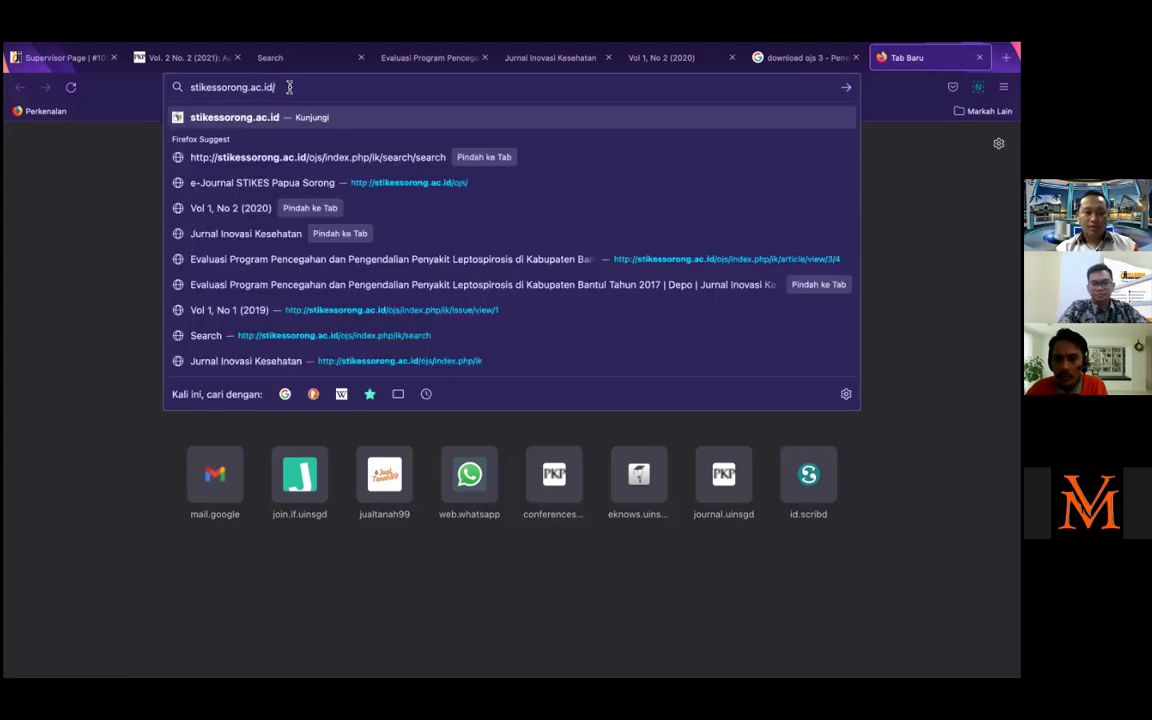
text(w)
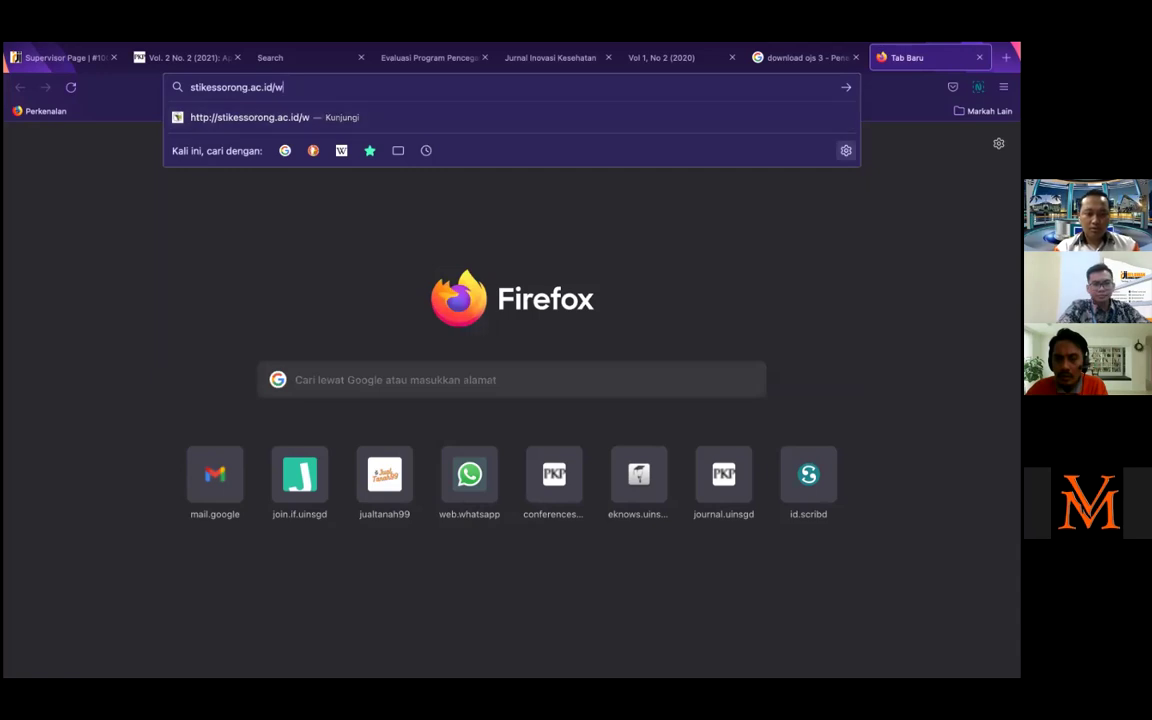
key(ctrl+a)
Step: Search Google for 'who is' from the address bar
text(wgo is)
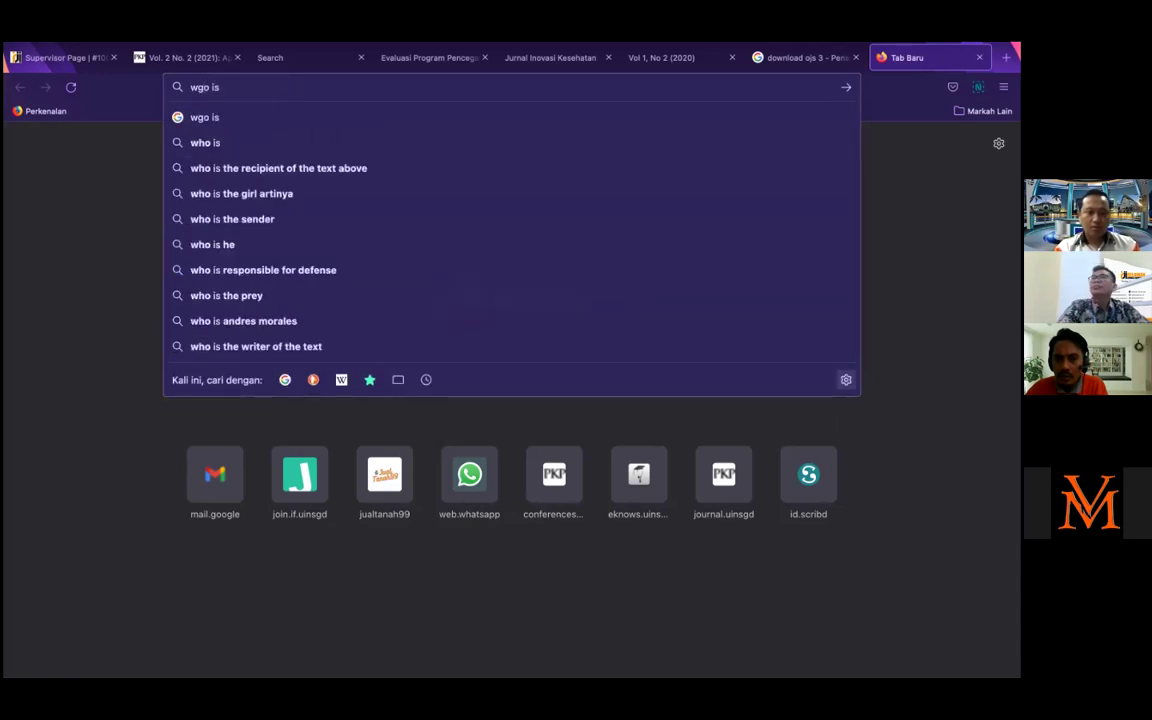
click(846, 379)
click(265, 87)
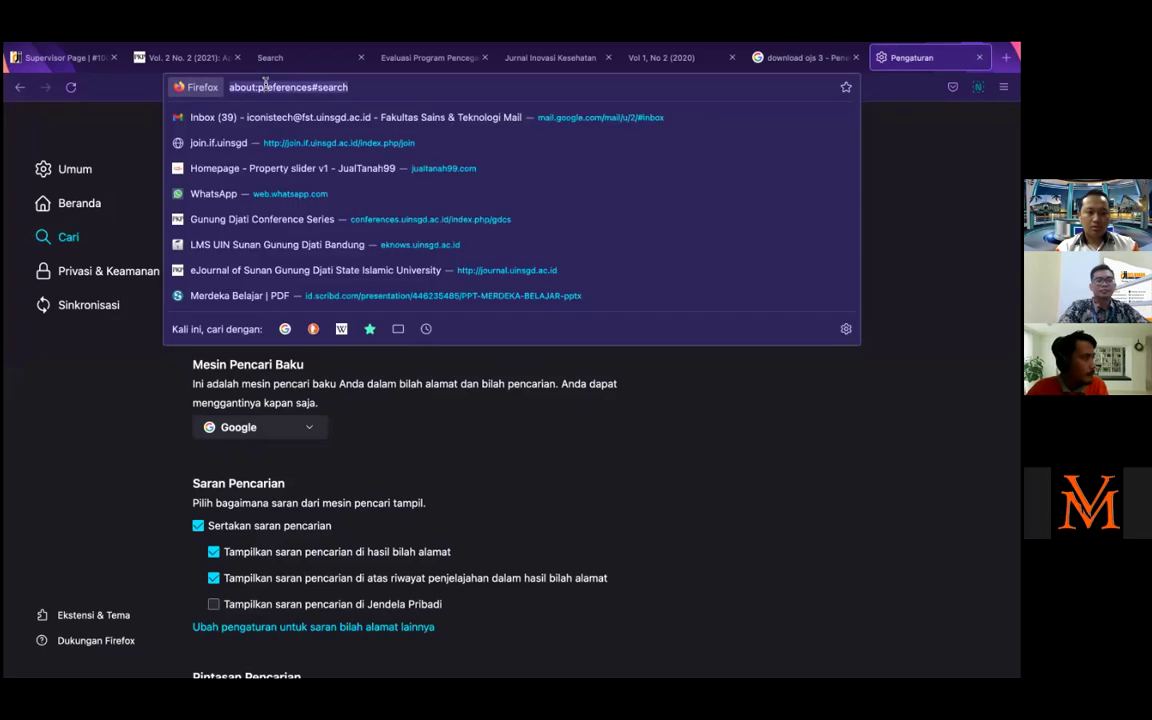
text(who is)
key(Return)
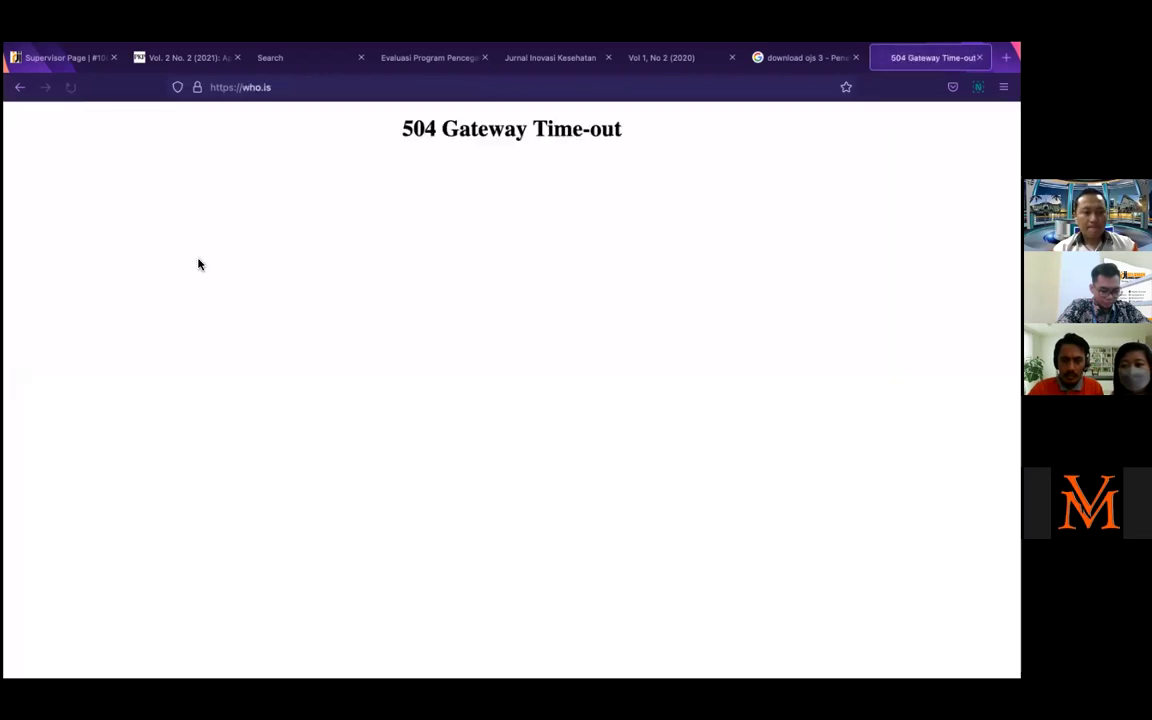
Step: Rerun the 'who is' web search and open the PANDI whois result
click(229, 88)
click(228, 87)
click(846, 328)
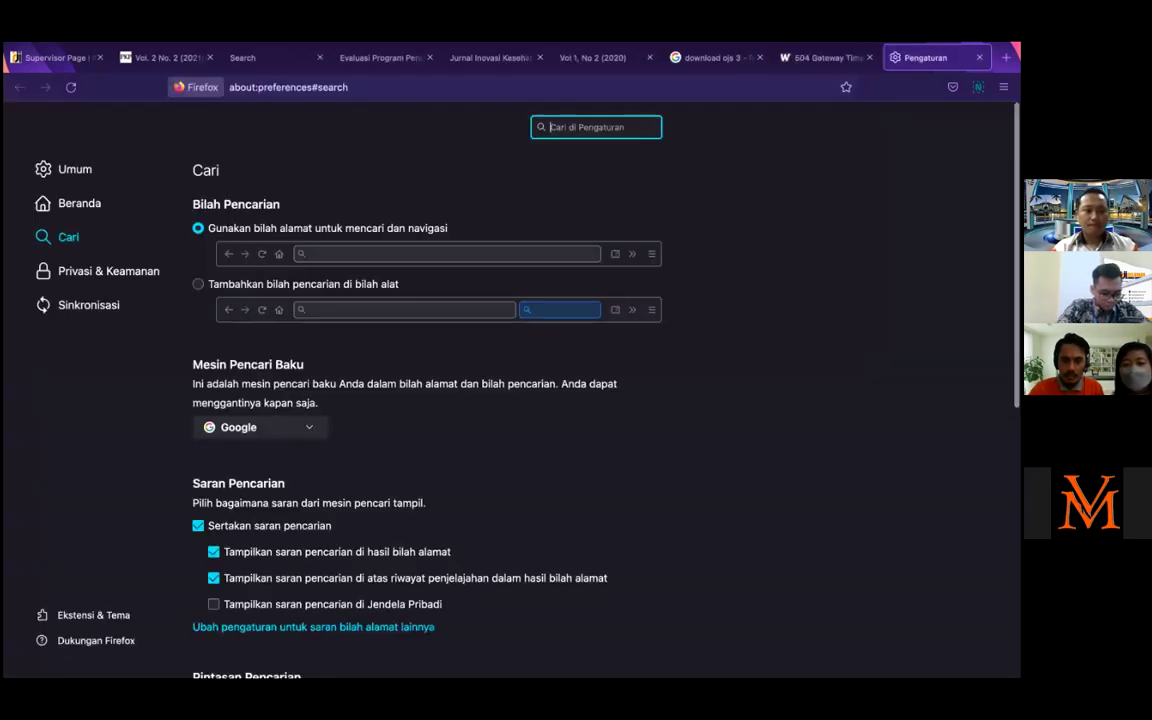
click(287, 88)
text(who)
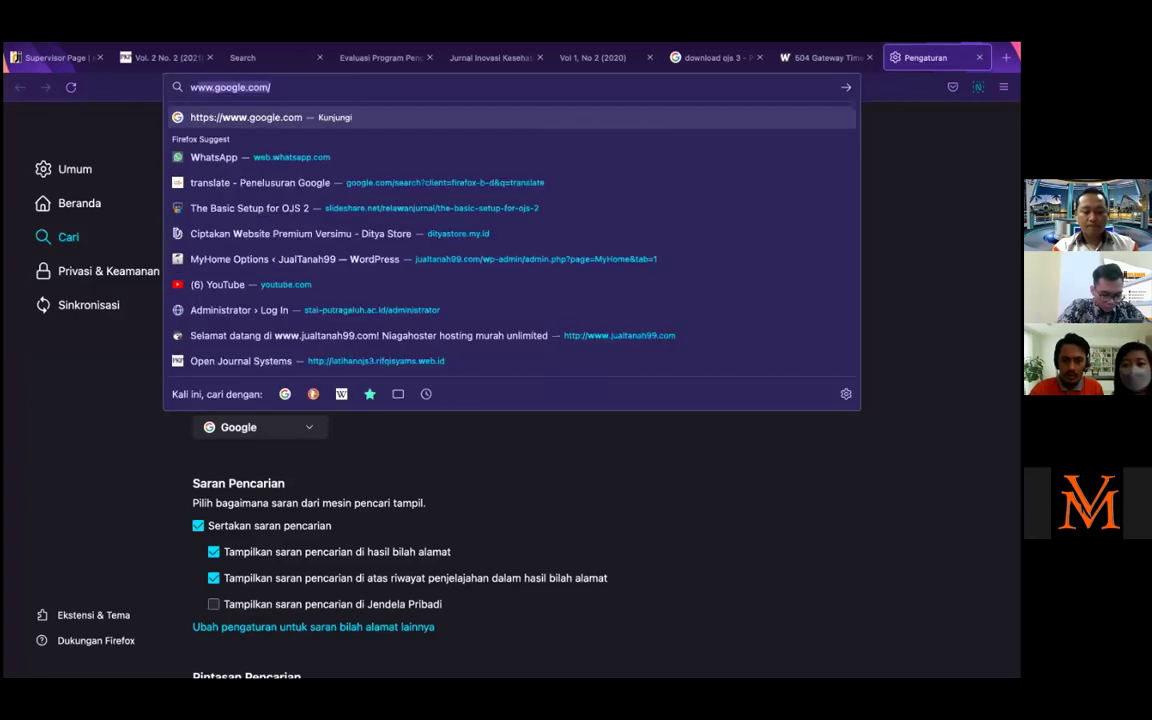
key(Down)
key(Return)
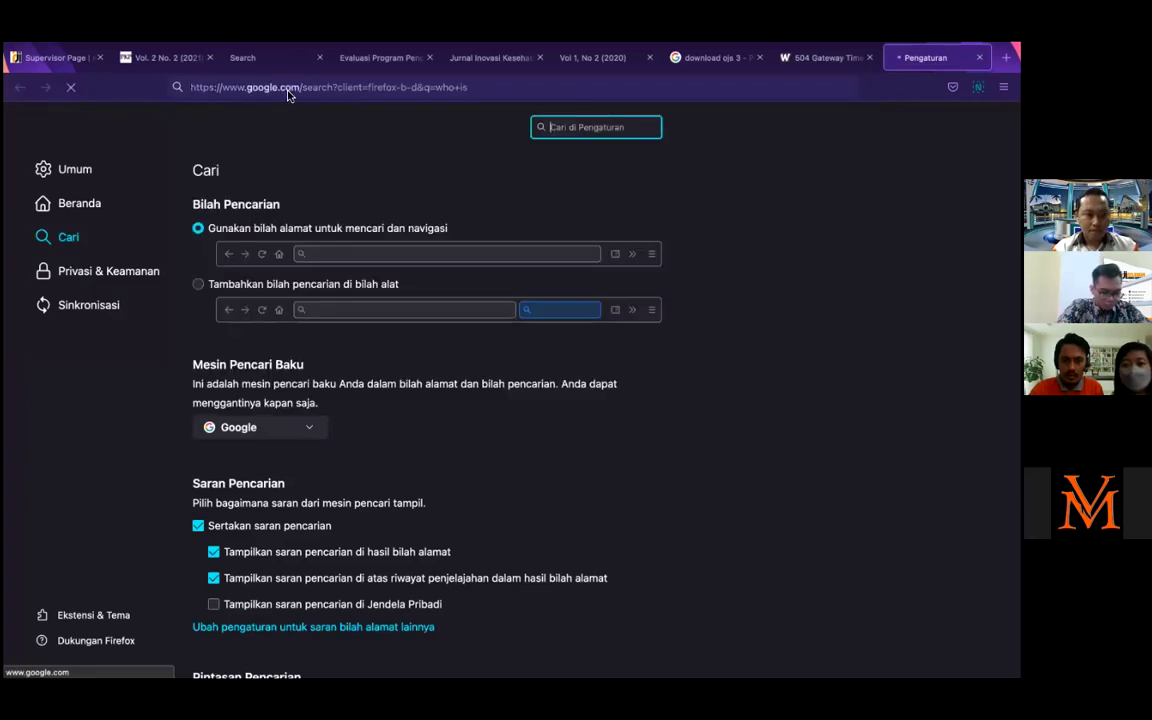
click(182, 364)
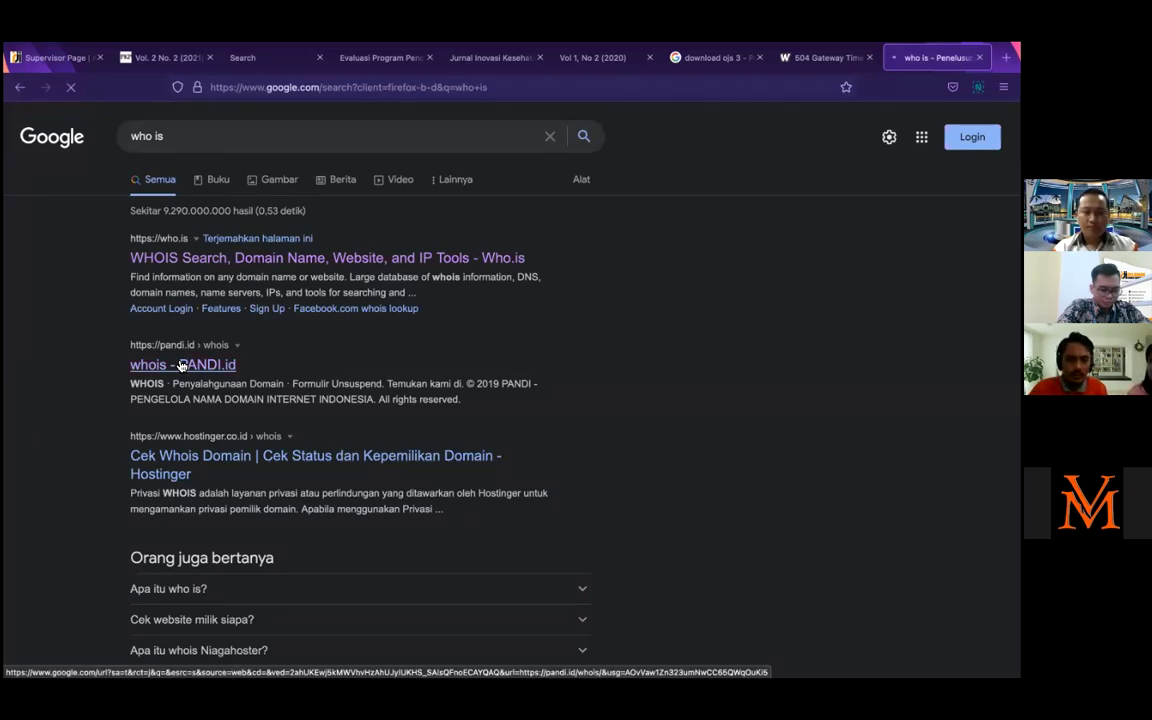
Step: Check stikessorong.ac.id in PANDI WHOIS, which reports it is no longer available
text(STIKESSORONG.AC.ID)
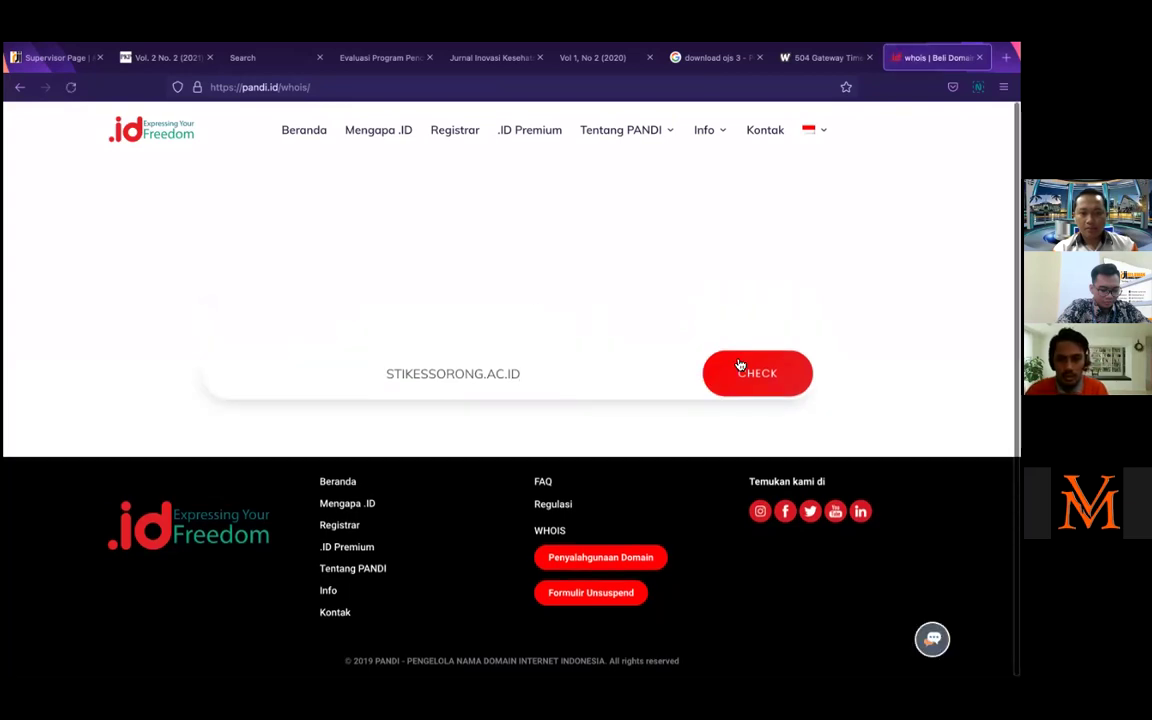
click(740, 366)
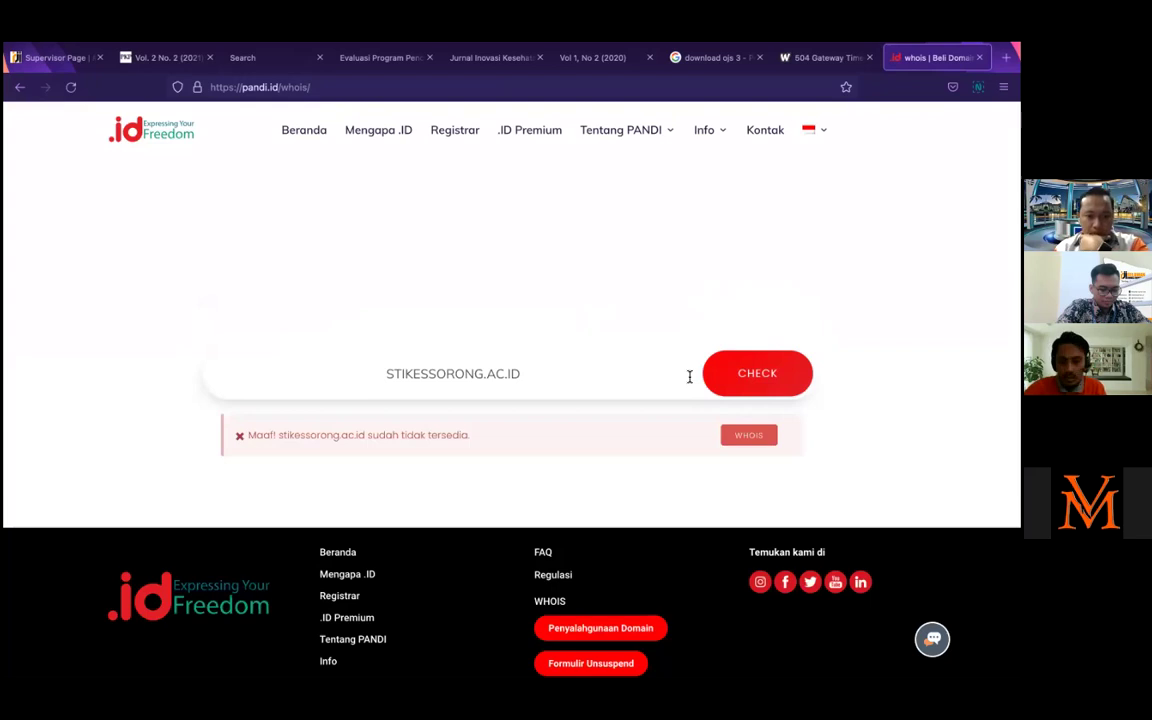
scroll(671, 343, down, 2)
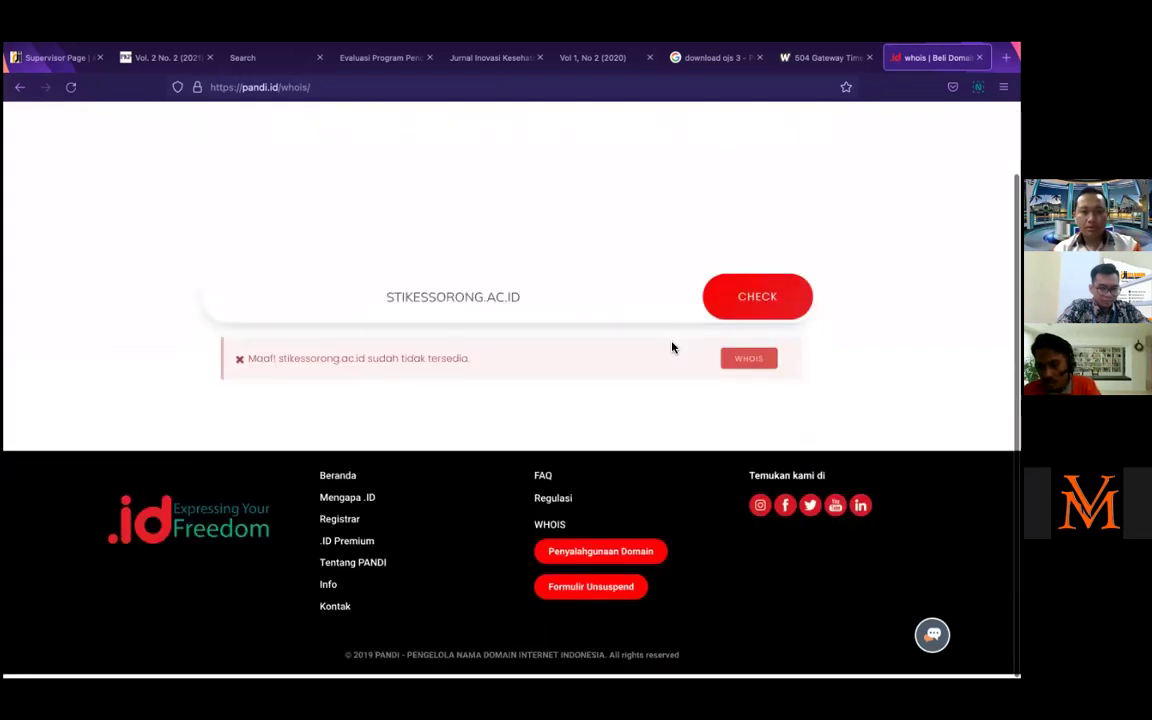
scroll(600, 260, up, 2)
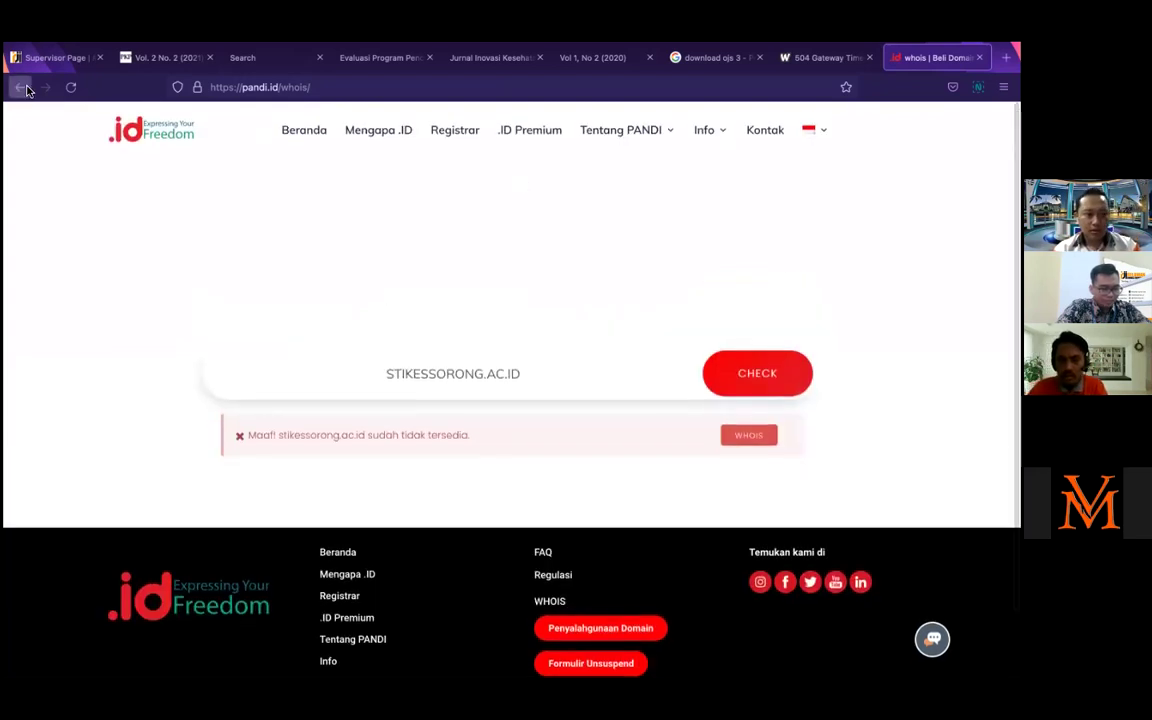
Step: Go back and run the related Google search 'who is domain'
click(19, 87)
scroll(188, 337, down, 1)
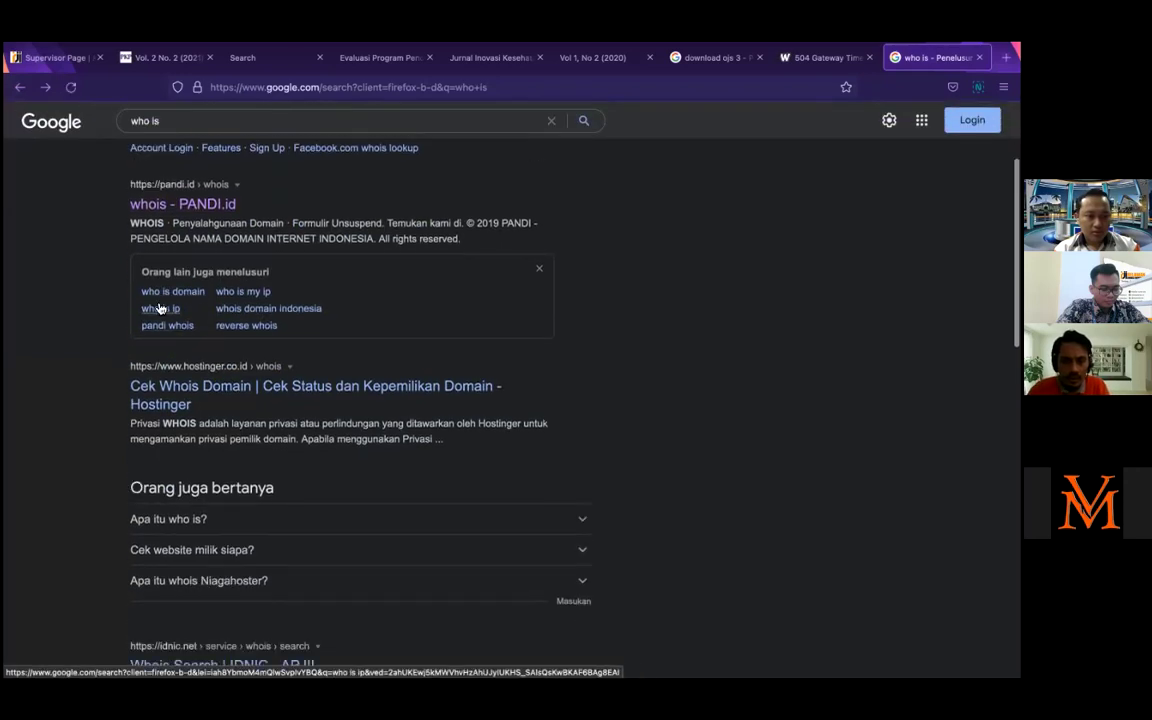
click(165, 293)
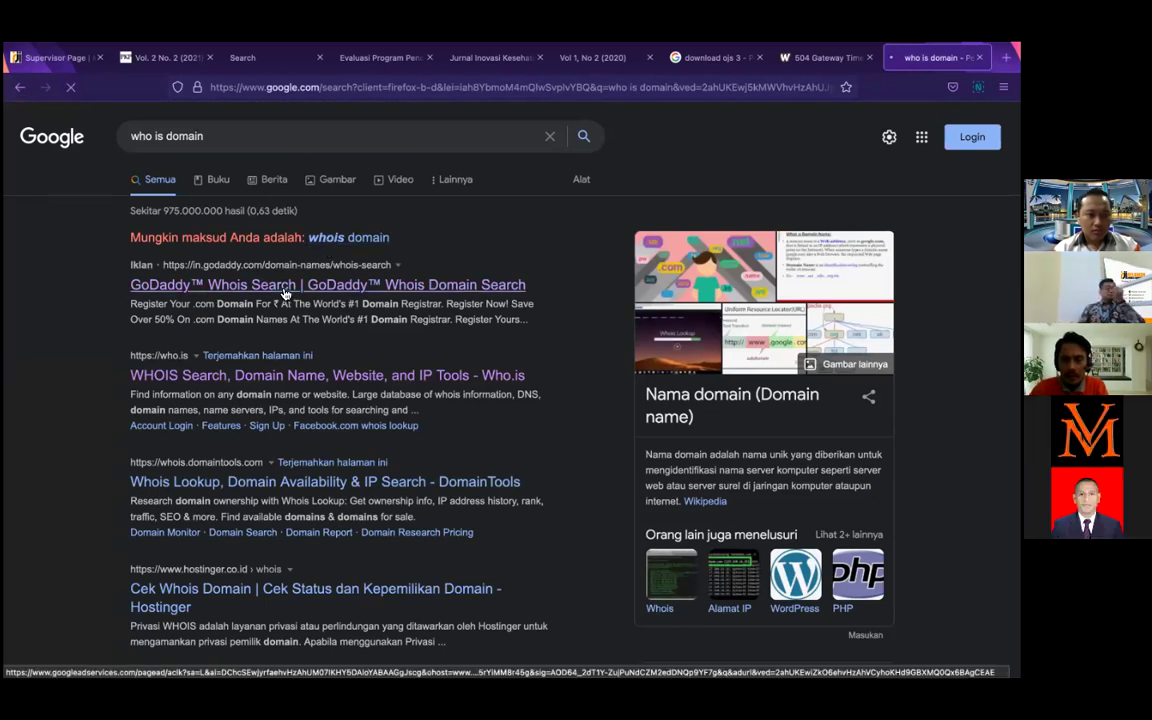
Step: Look up stikessorong.ac.id in GoDaddy WHOIS
click(285, 287)
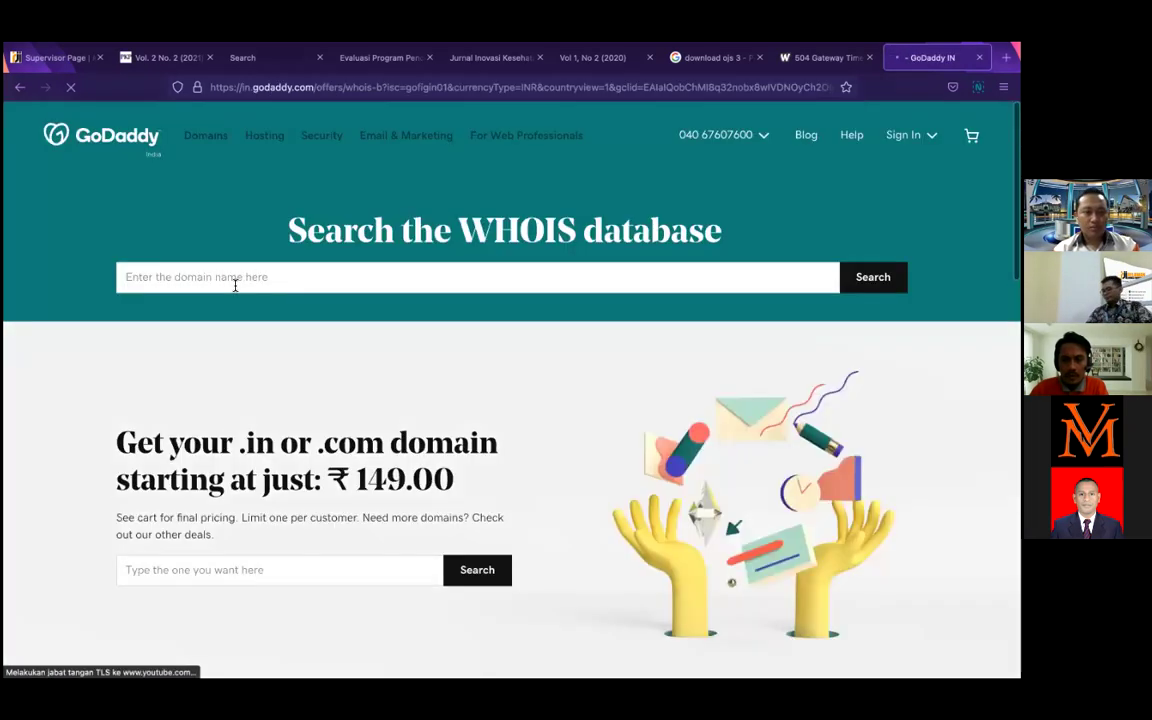
click(230, 287)
text(stikessorong.ac.id)
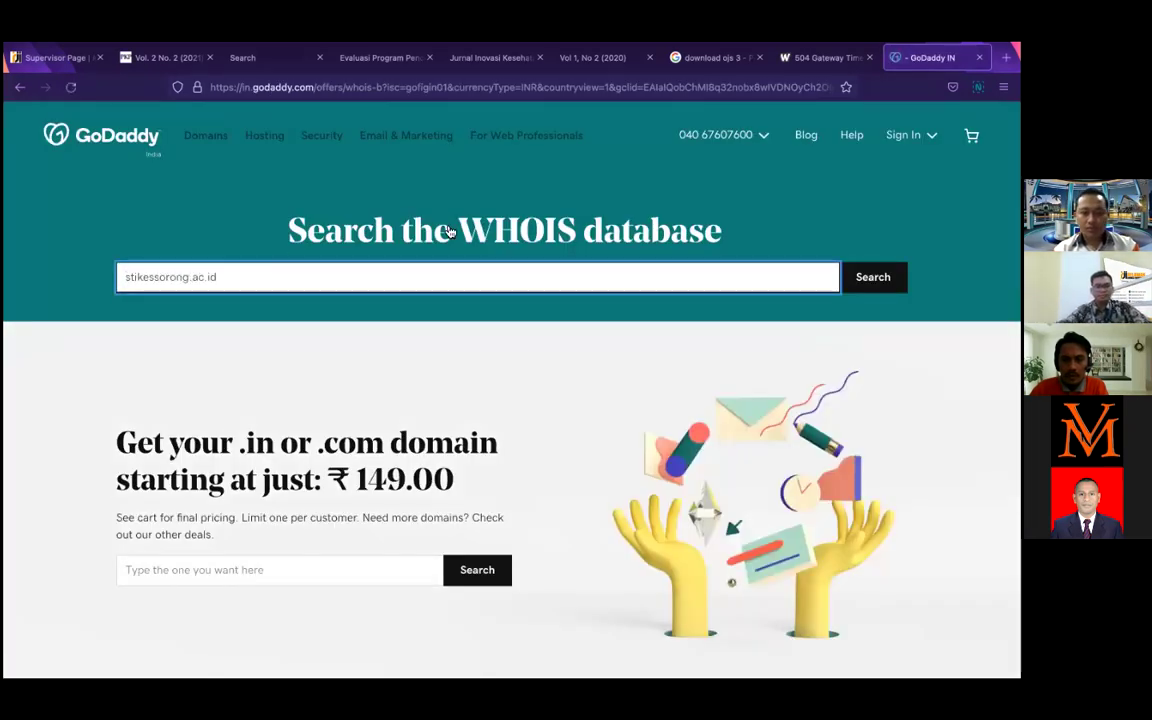
click(873, 280)
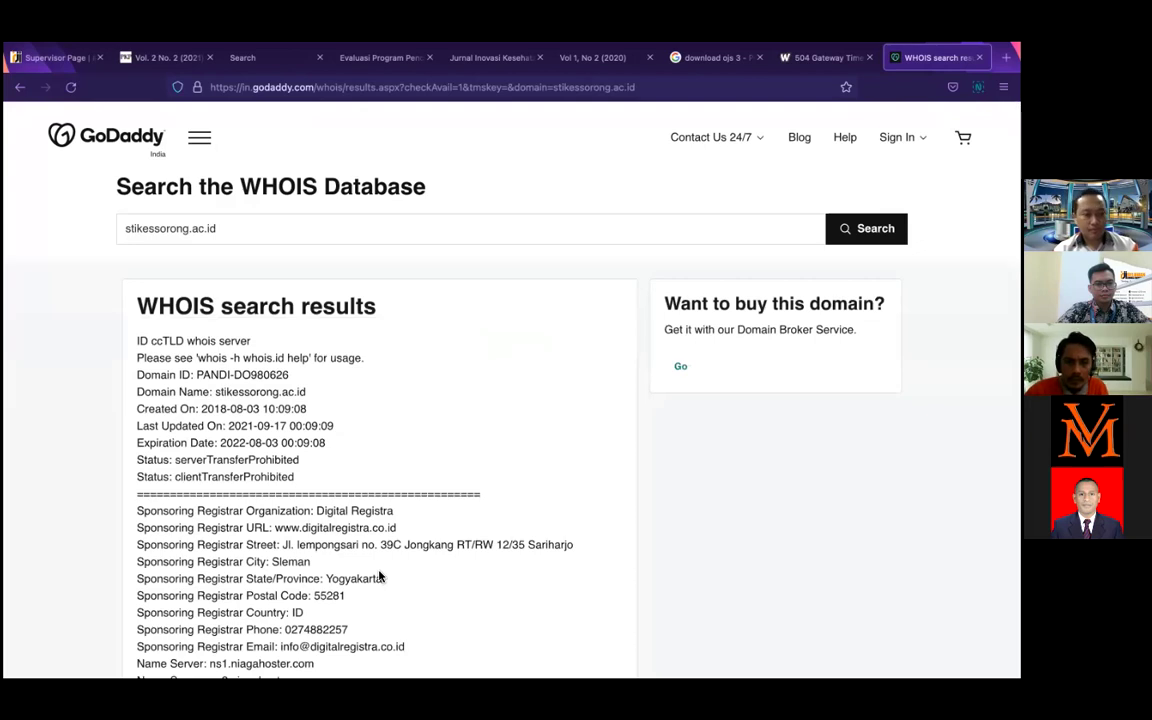
Step: Scroll through the record: created 2018-08-03, expiring 2022-08-03, registrar Digital Registra
scroll(300, 452, down, 2)
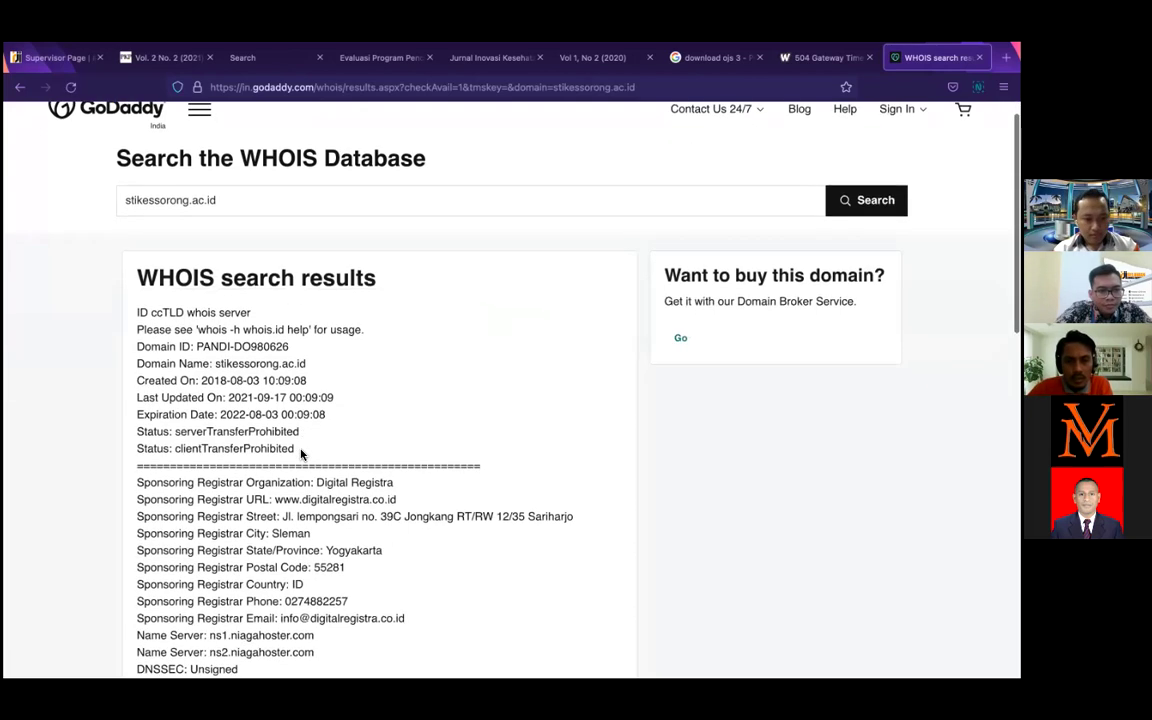
scroll(300, 452, down, 1)
scroll(300, 452, down, 1)
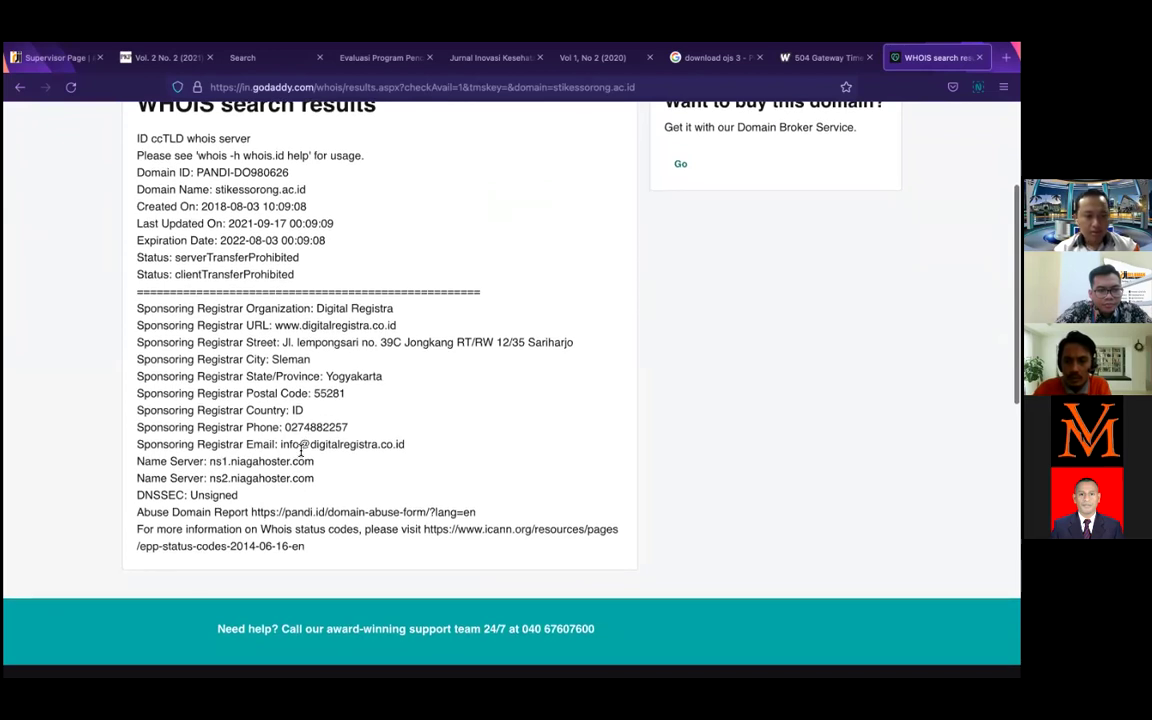
scroll(300, 452, up, 1)
scroll(300, 452, up, 2)
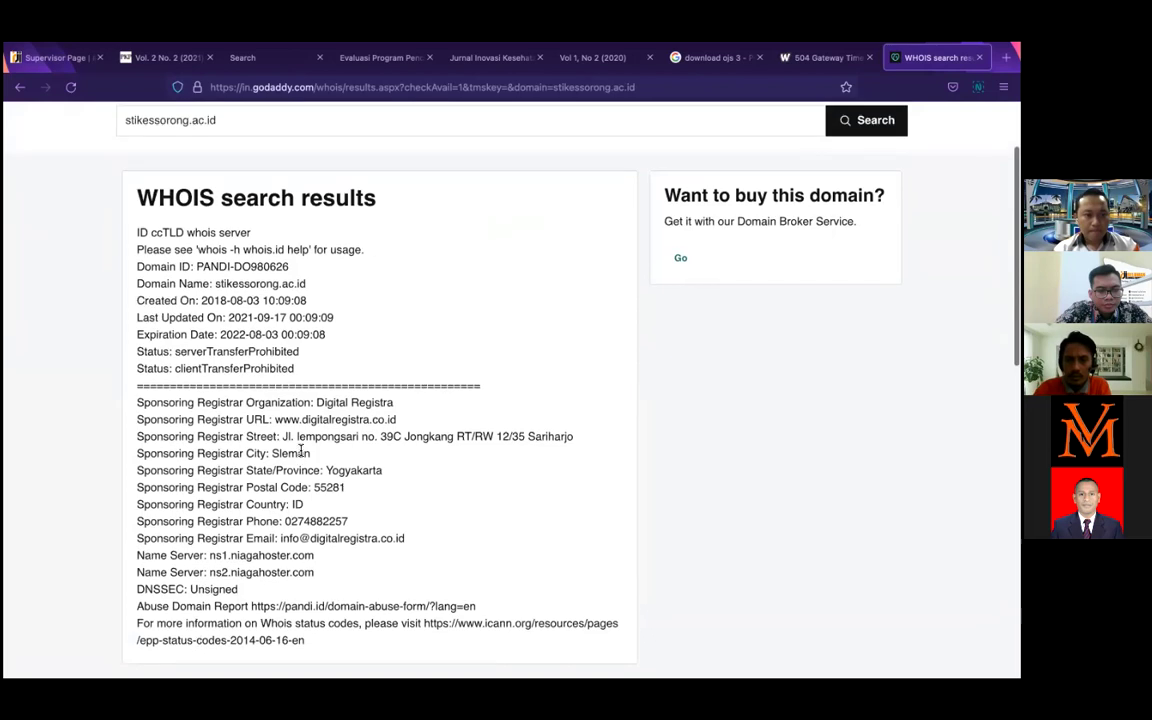
scroll(300, 454, down, 1)
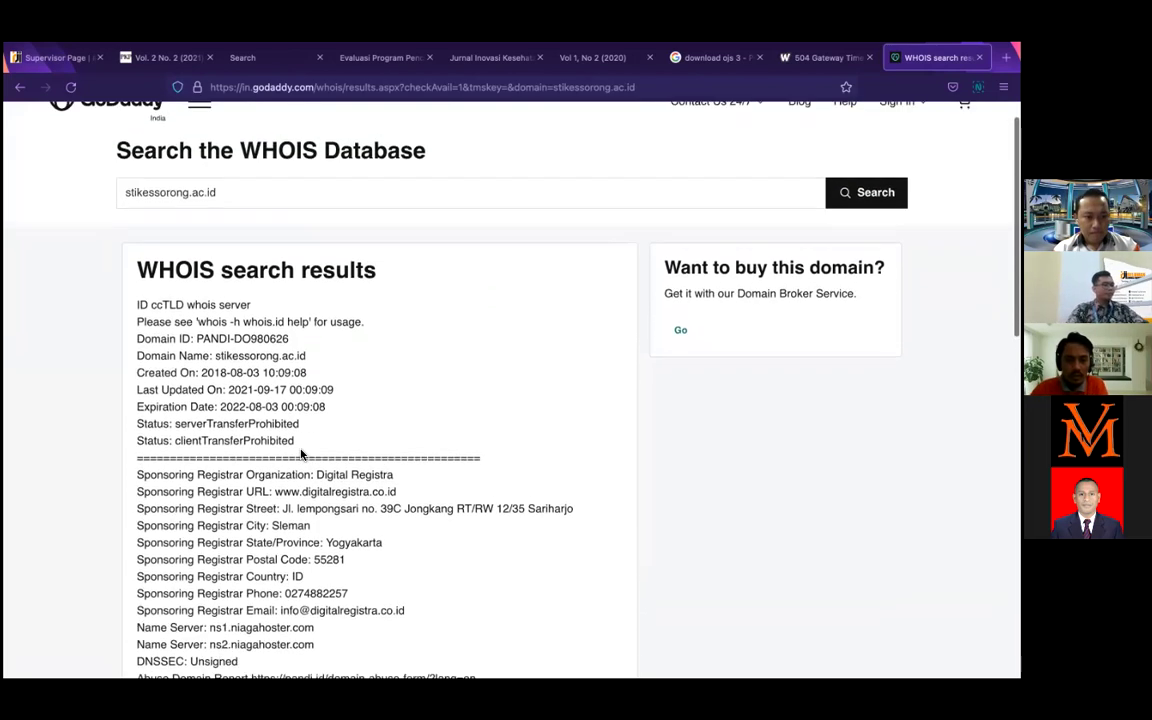
scroll(300, 452, down, 1)
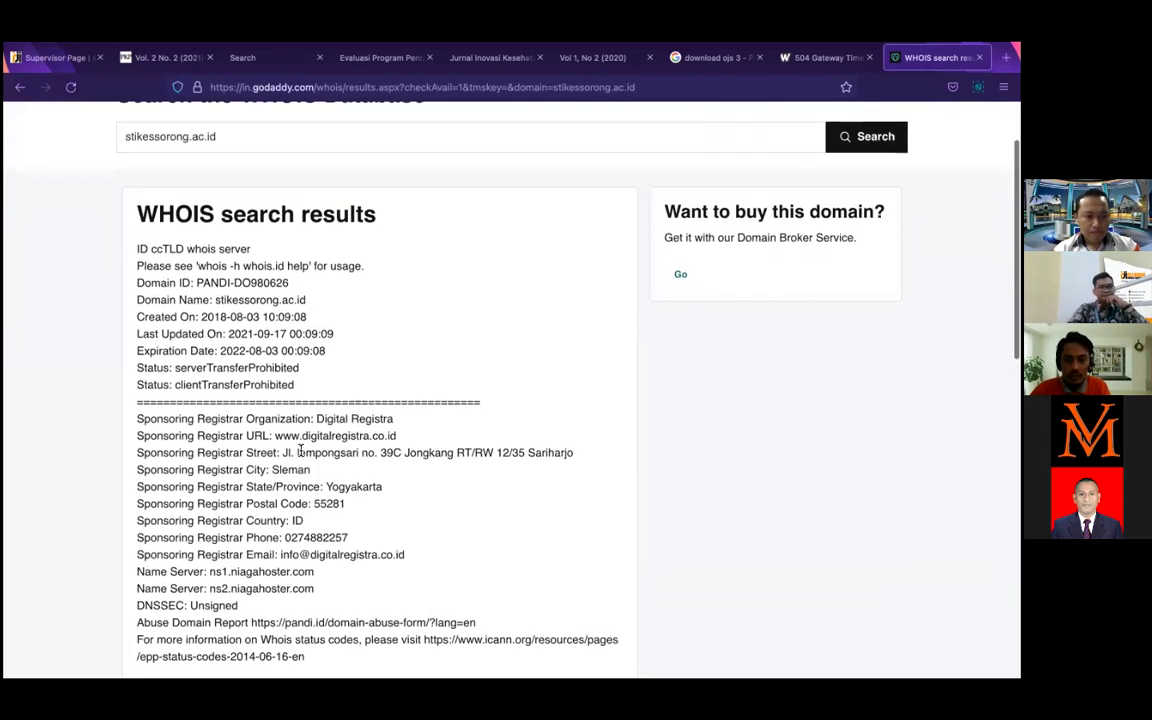
scroll(300, 452, down, 1)
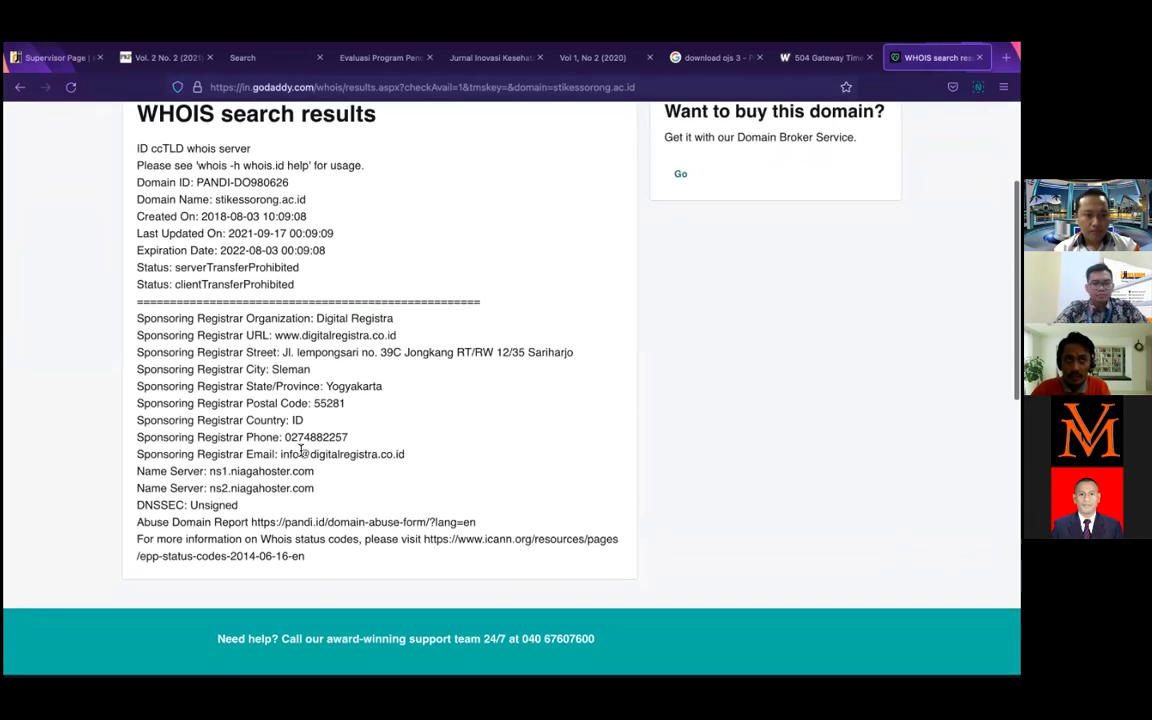
scroll(300, 452, down, 1)
scroll(300, 452, down, 1)
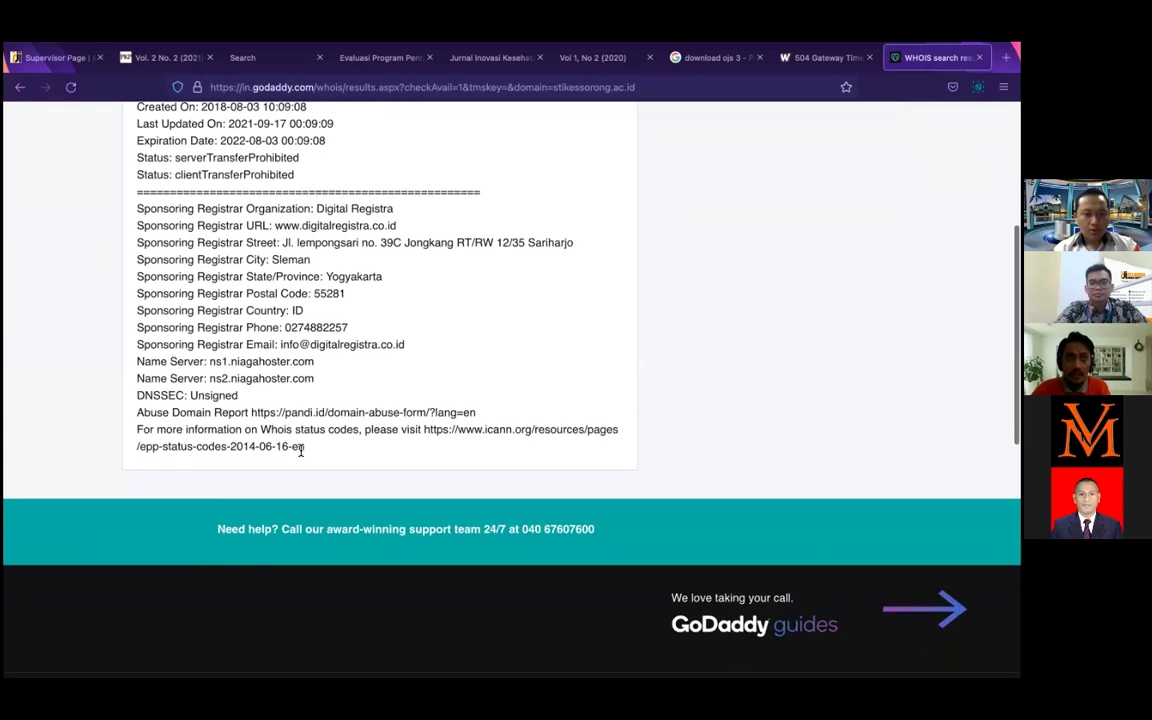
scroll(315, 305, down, 1)
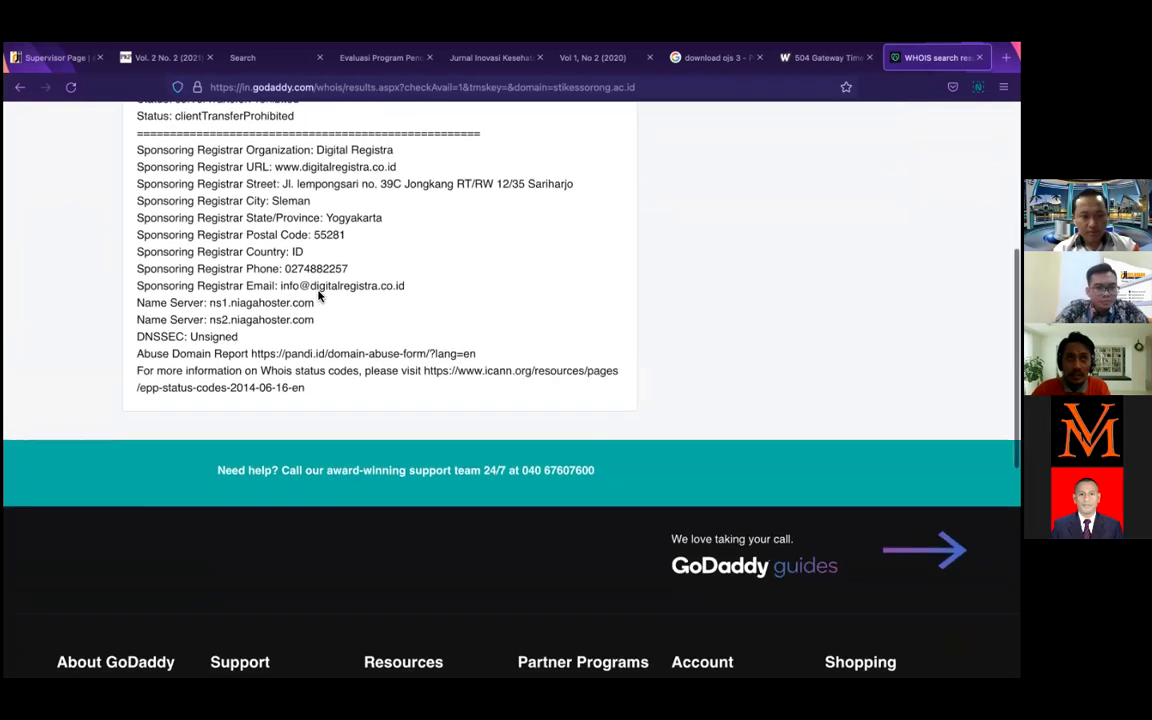
scroll(318, 295, up, 6)
scroll(318, 295, down, 1)
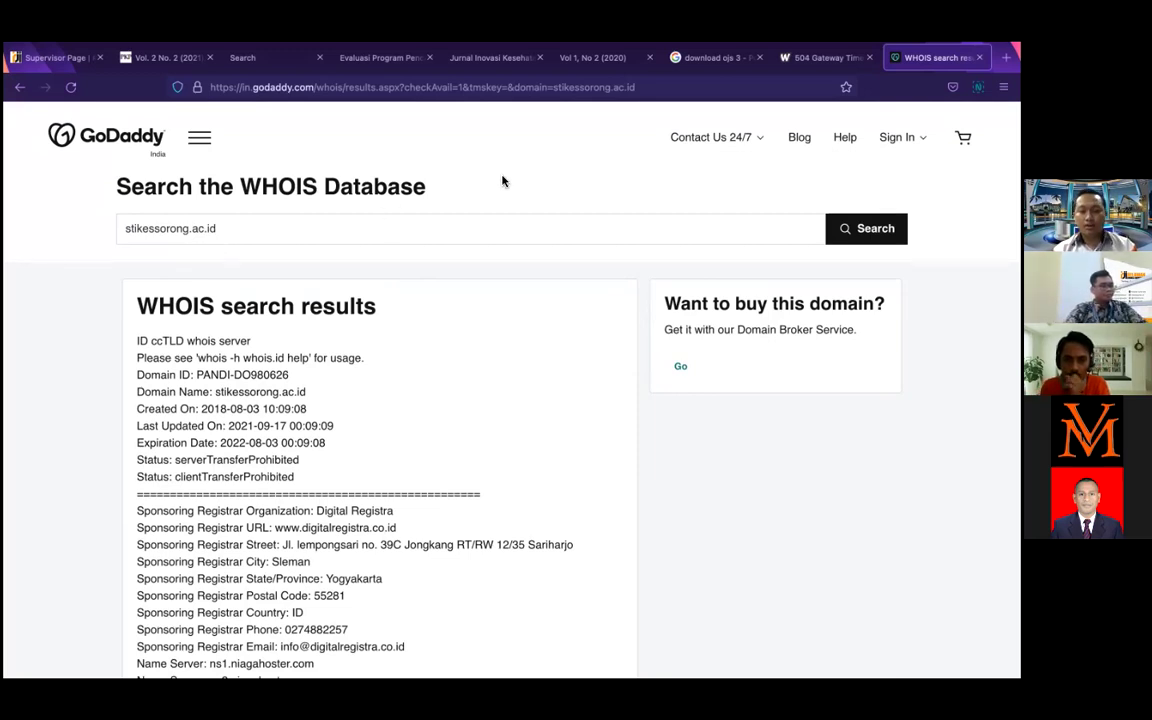
Step: Close the 504 Gateway Time-out tab and switch to the journal search results tab
click(868, 58)
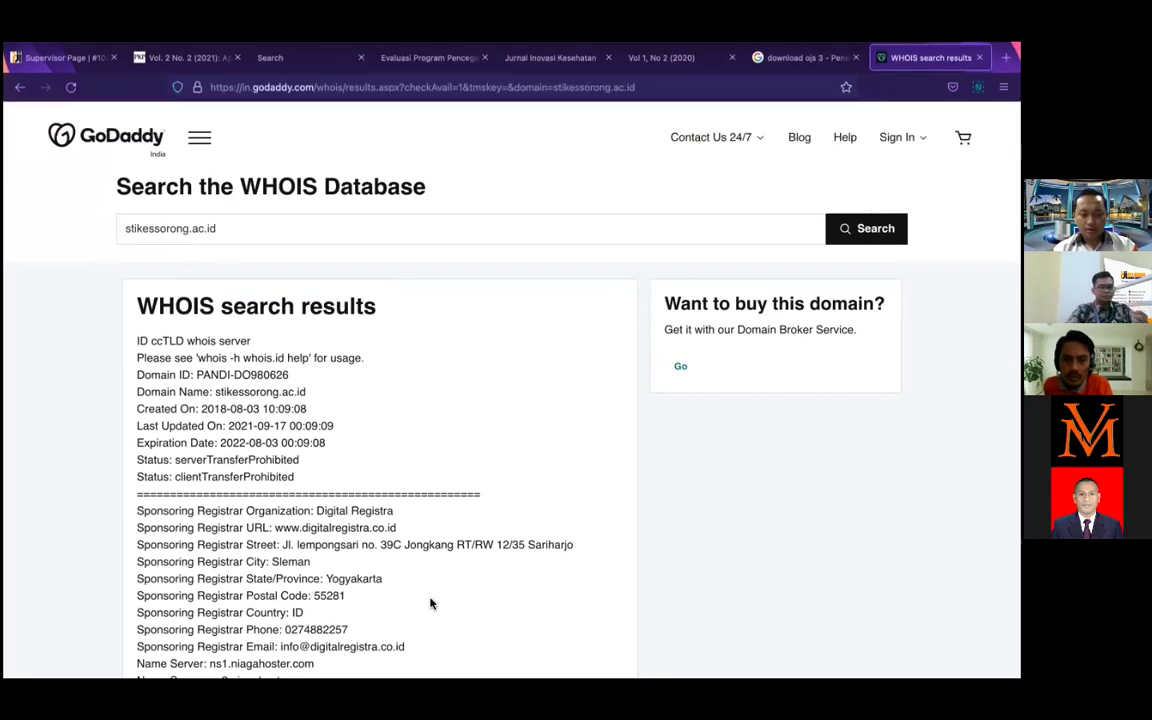
click(397, 62)
click(309, 61)
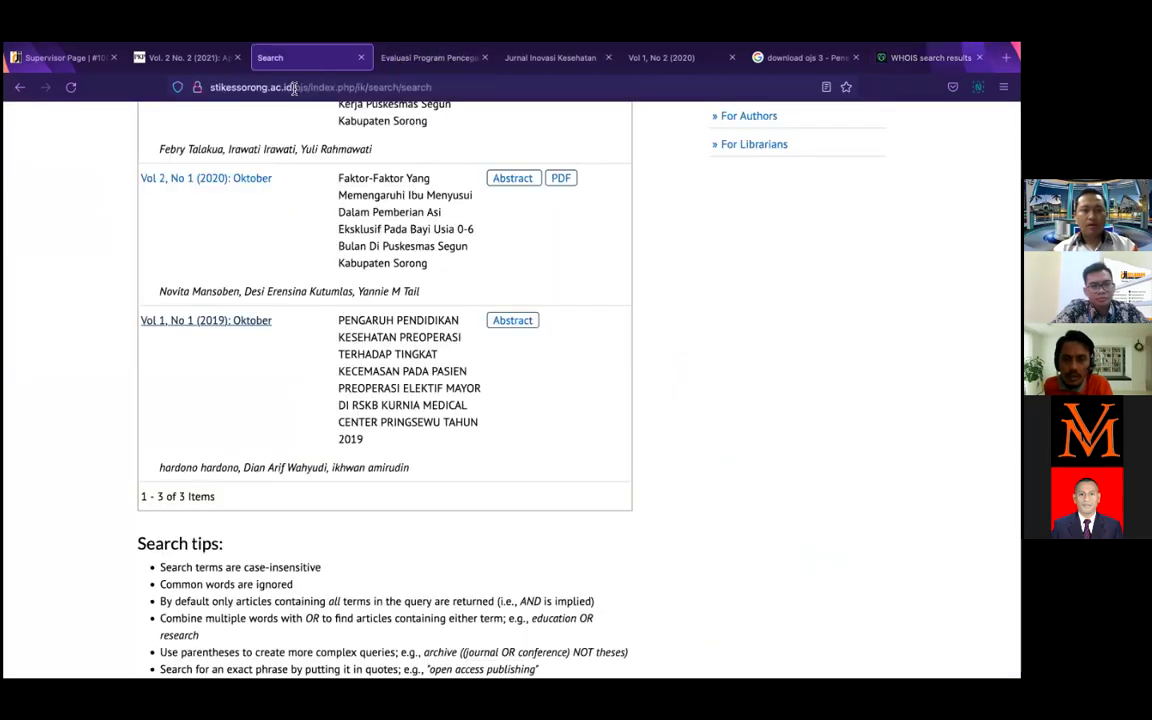
Step: Replace the URL path with /cpanel to load the stikessorong.ac.id cPanel login
drag(300, 88, 432, 88)
key(BackSpace)
text(cpanel)
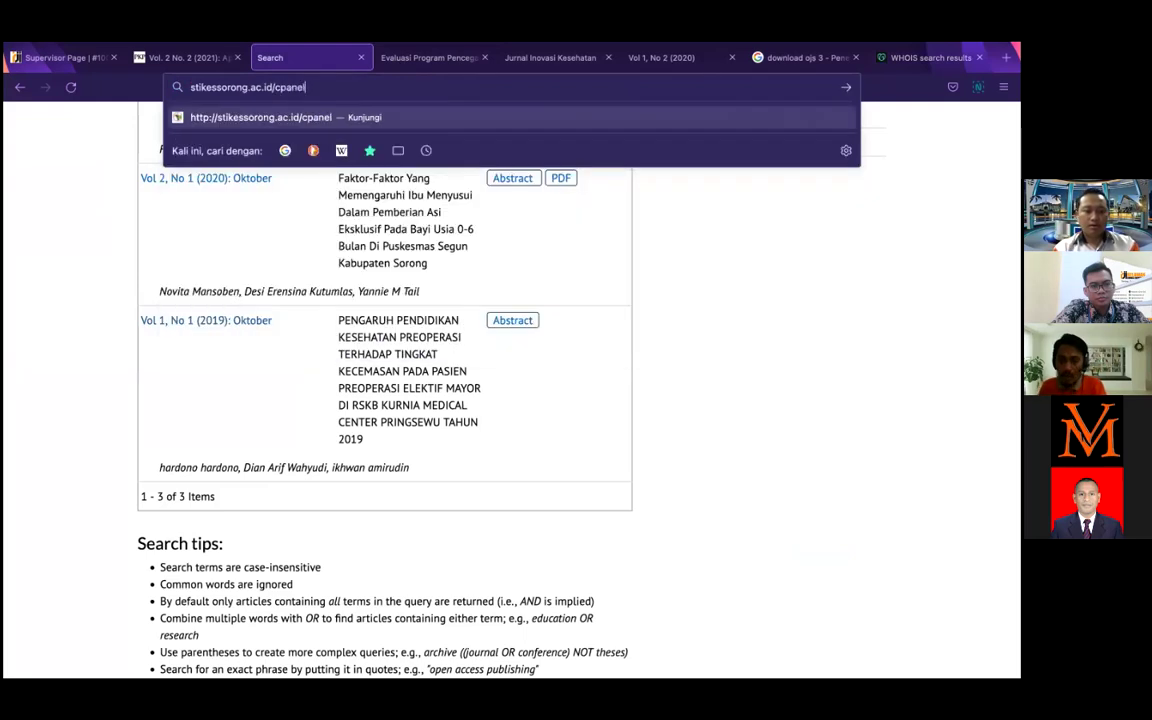
key(Return)
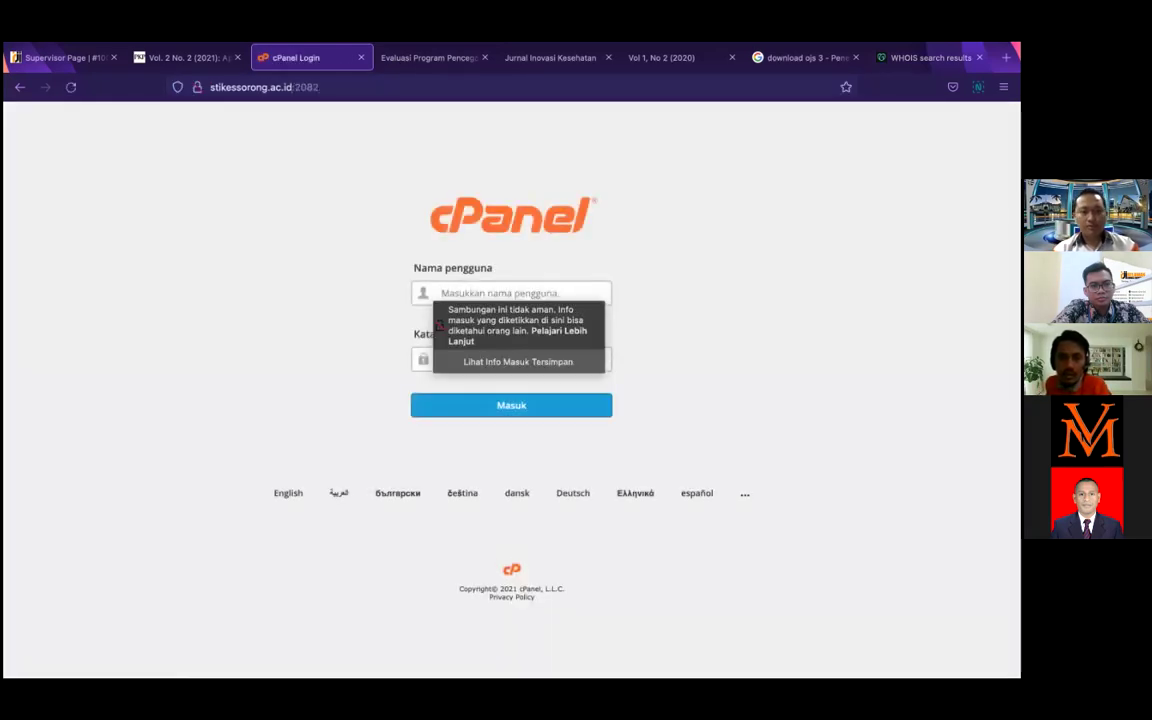
click(418, 264)
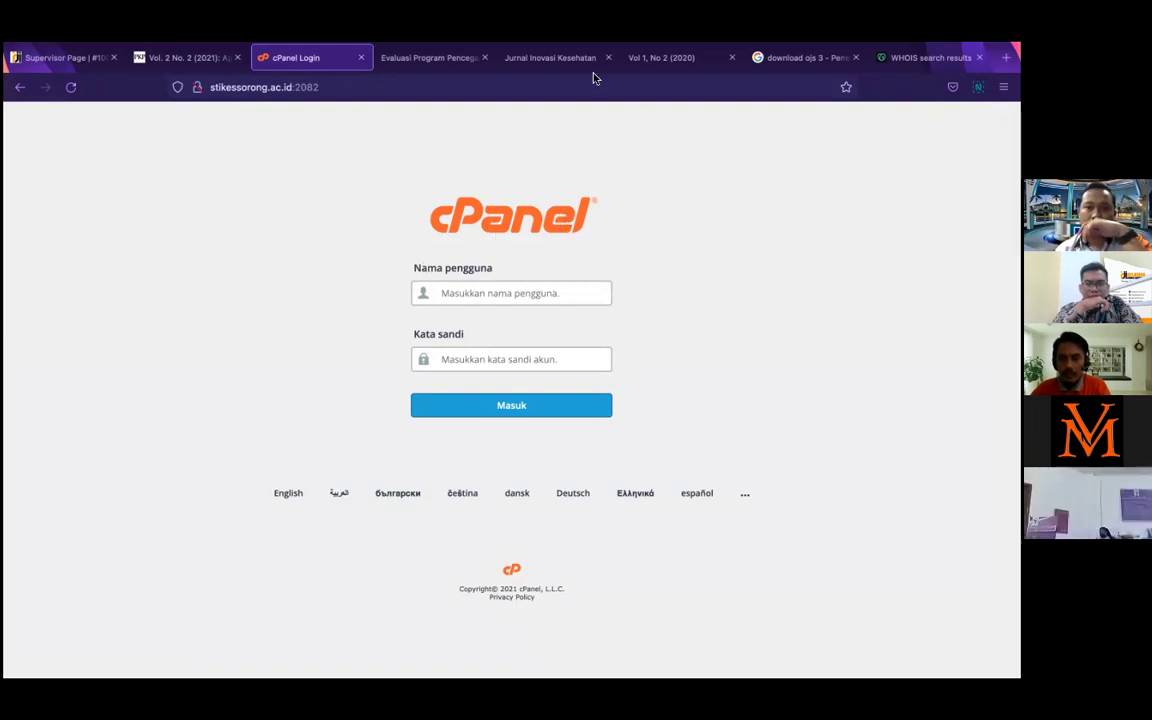
Step: Switch to the Vol 1, No 2 (2020) tab and scroll through its table of contents
click(662, 62)
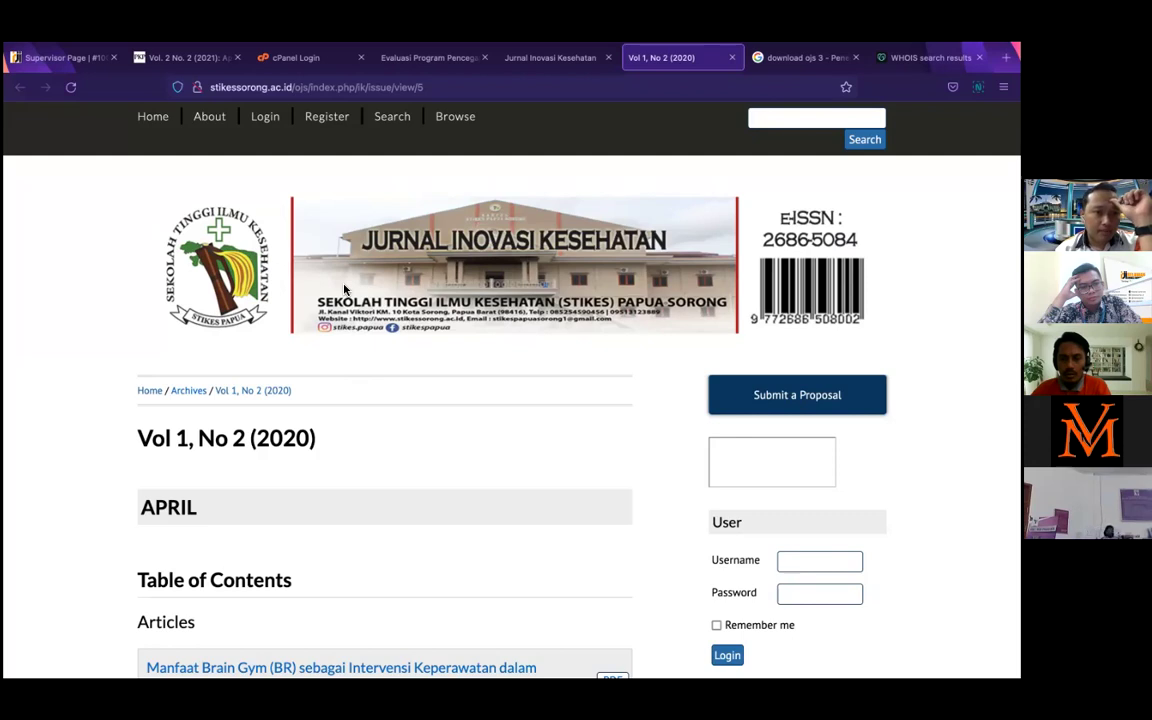
scroll(414, 399, down, 2)
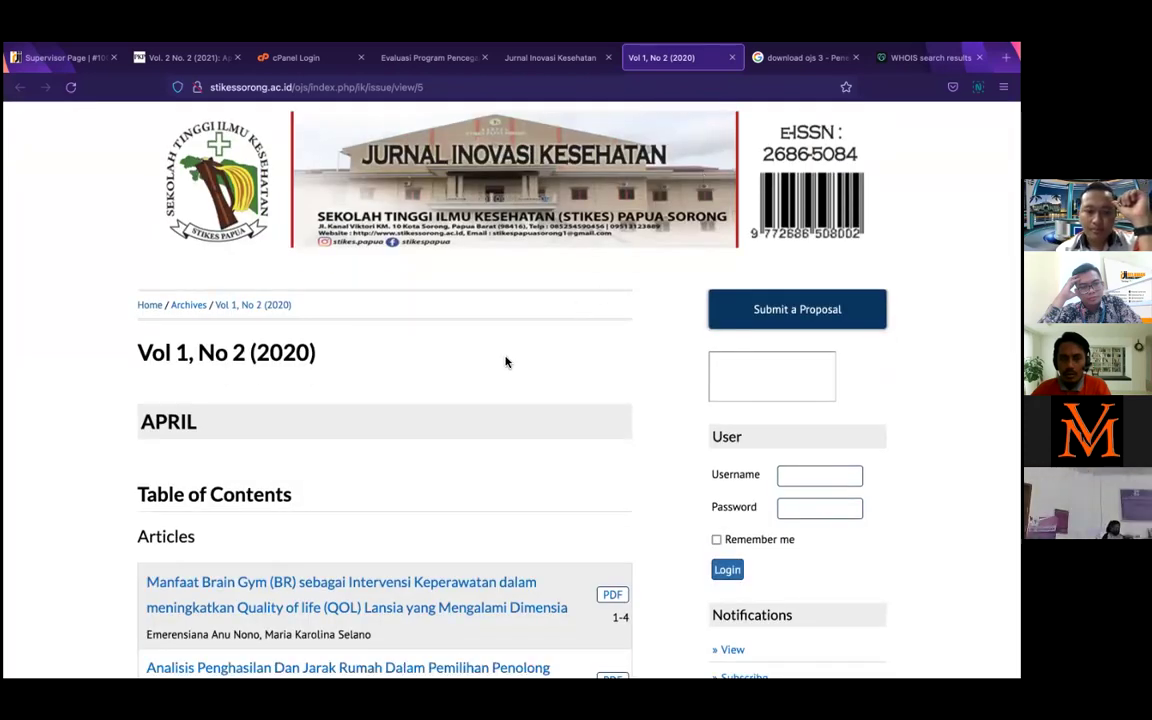
scroll(506, 362, down, 5)
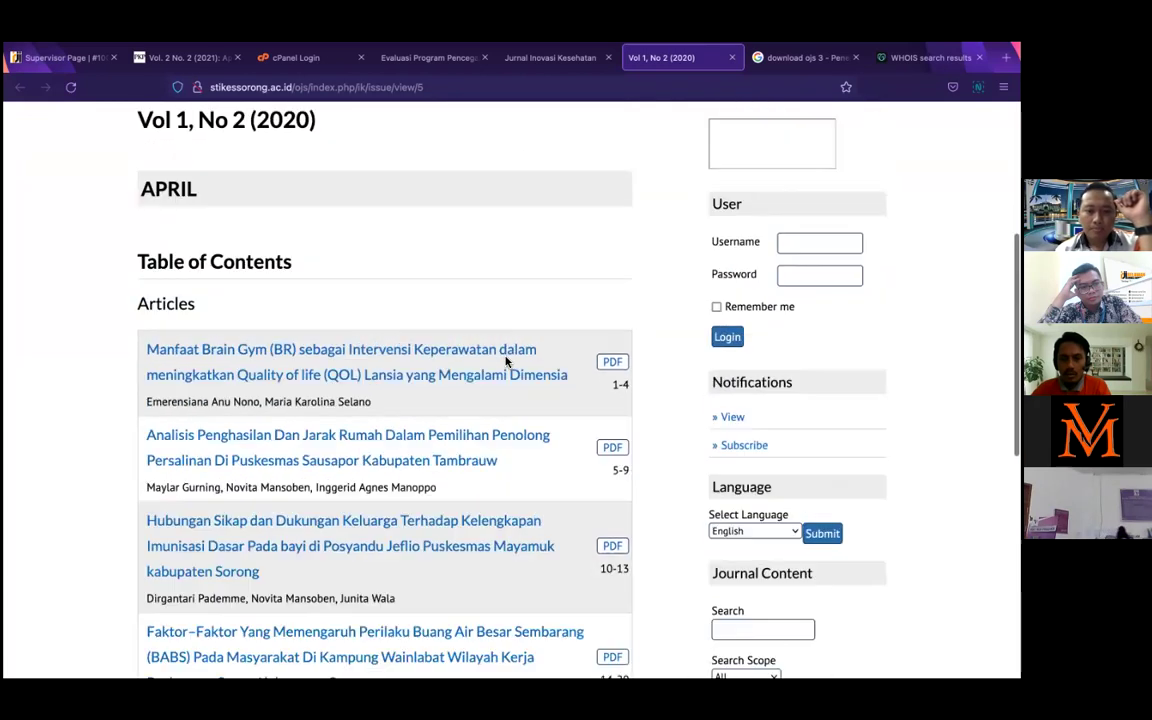
scroll(506, 362, up, 7)
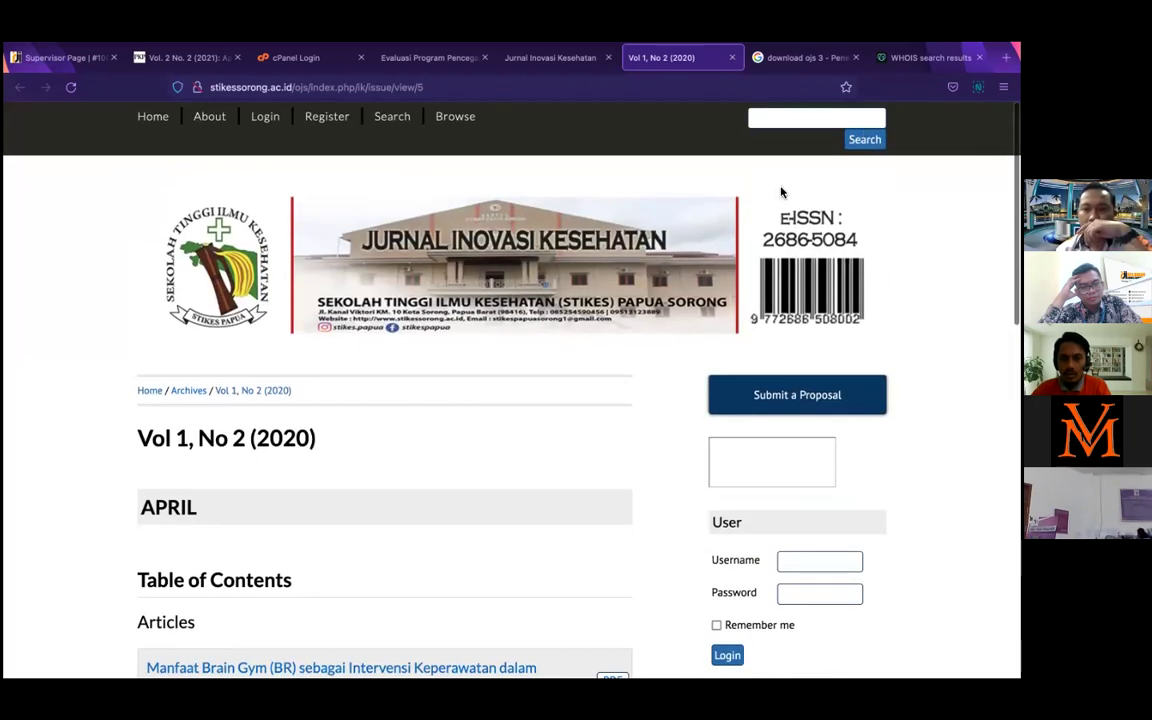
scroll(575, 479, down, 1)
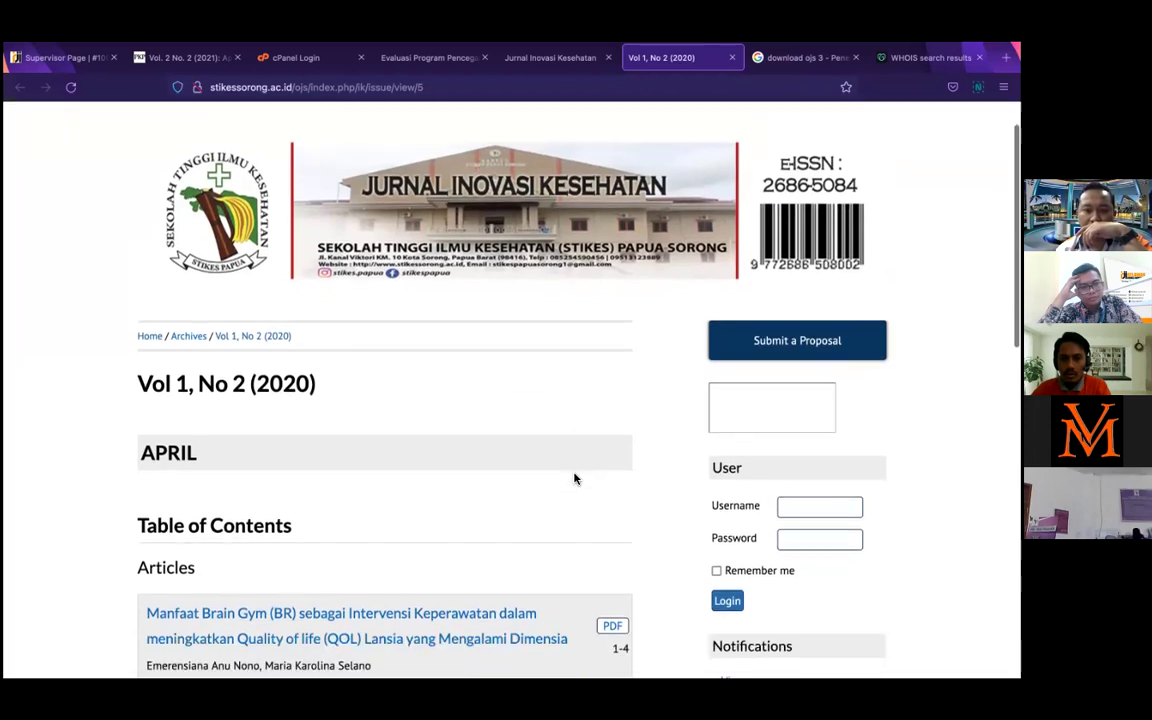
scroll(575, 479, down, 1)
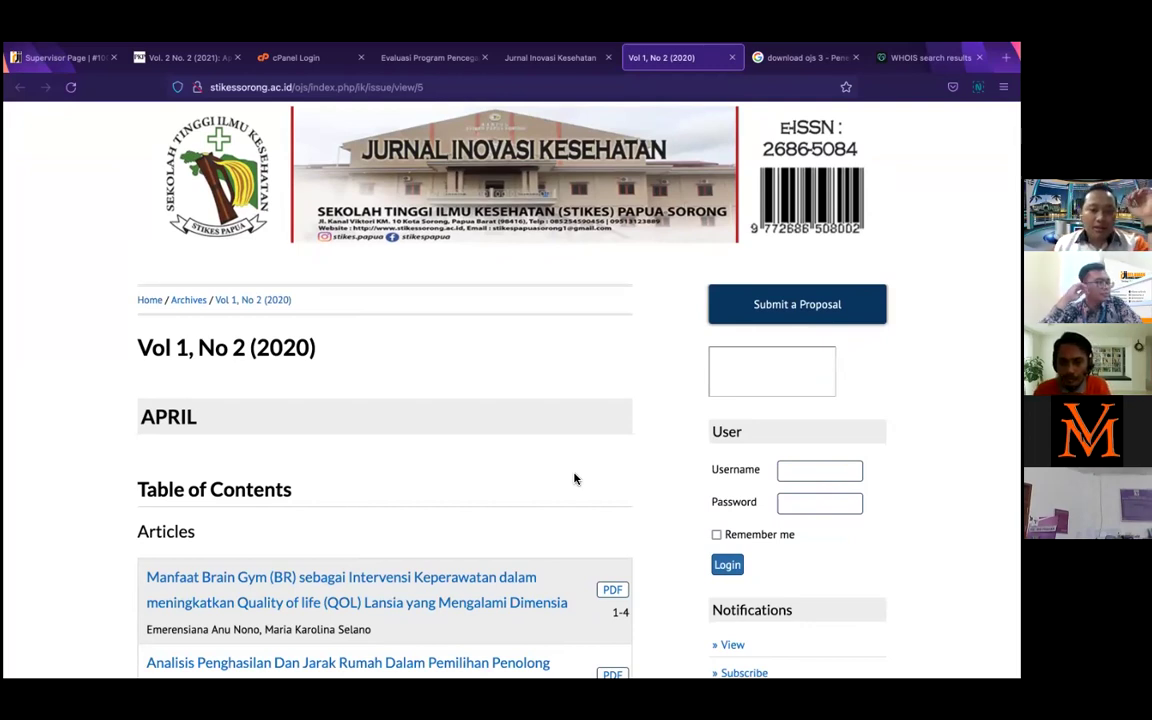
Step: View the issue page's source, showing generator 2.4.8.3, then return to the Vol 1, No 2 (2020) issue
right_click(408, 333)
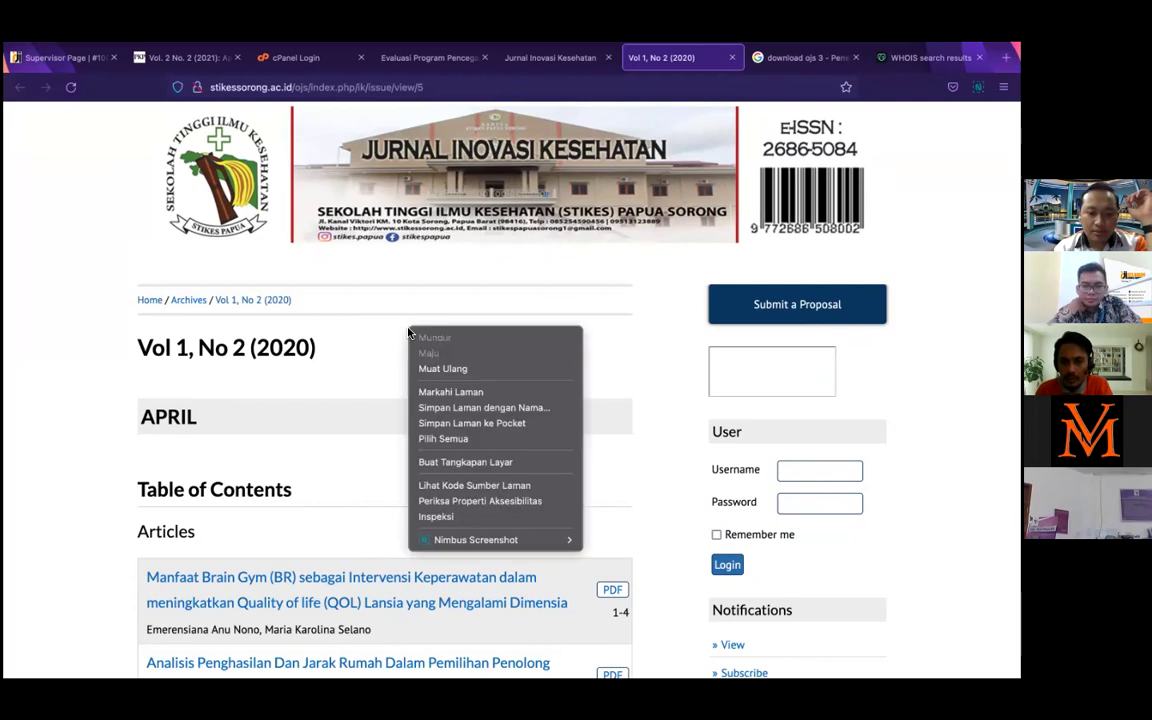
click(444, 517)
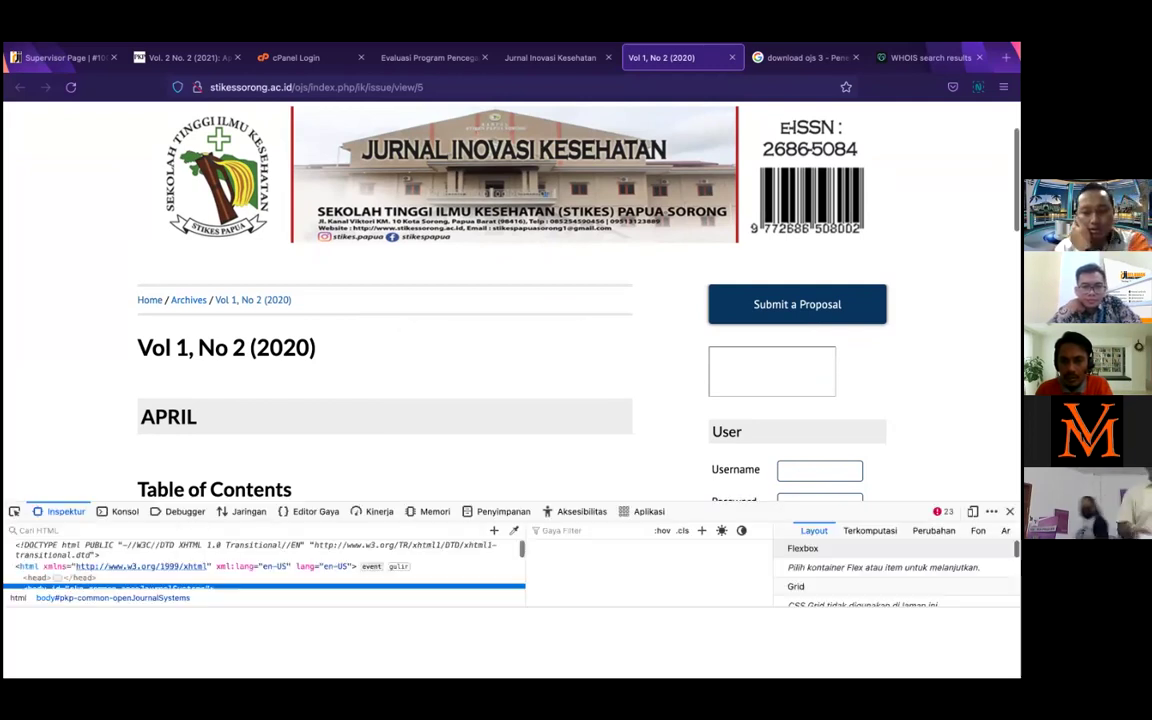
key(F12)
right_click(458, 347)
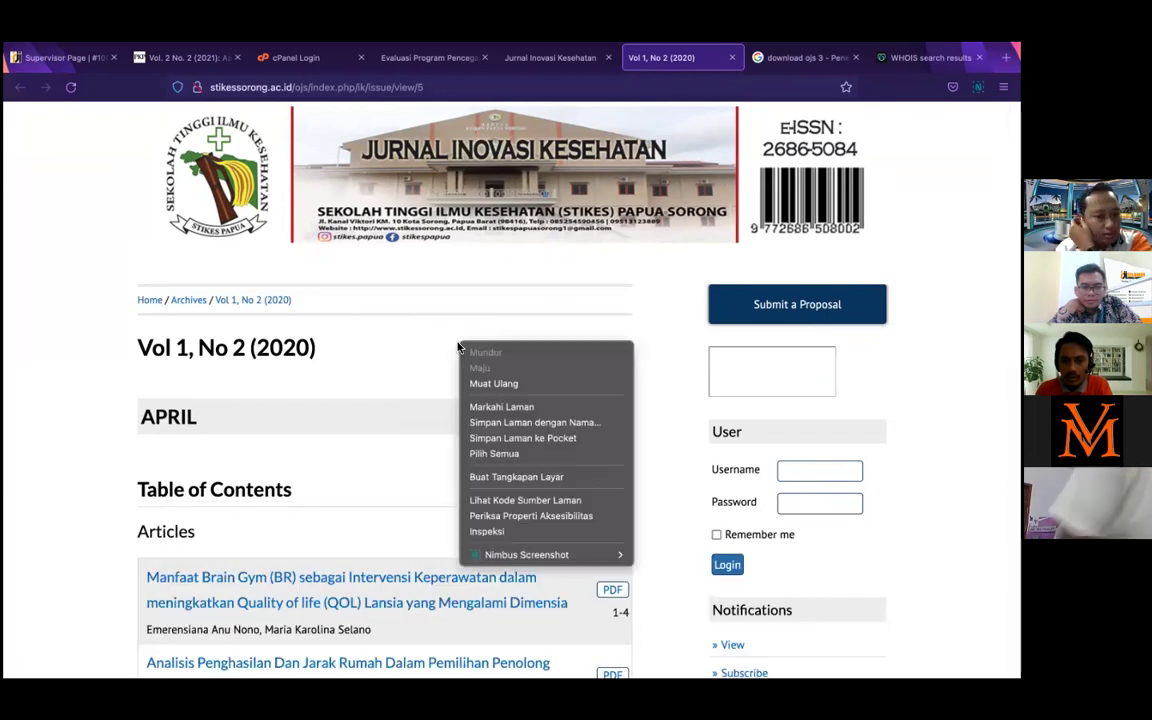
click(505, 502)
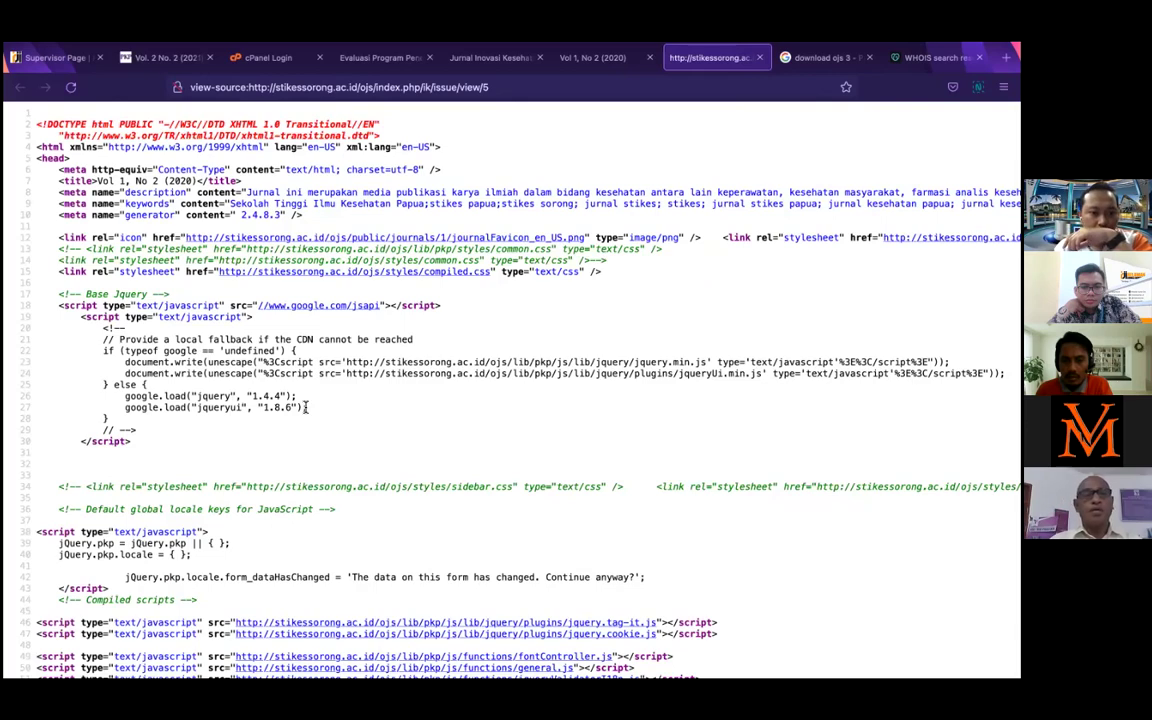
scroll(307, 406, down, 1)
scroll(307, 406, up, 1)
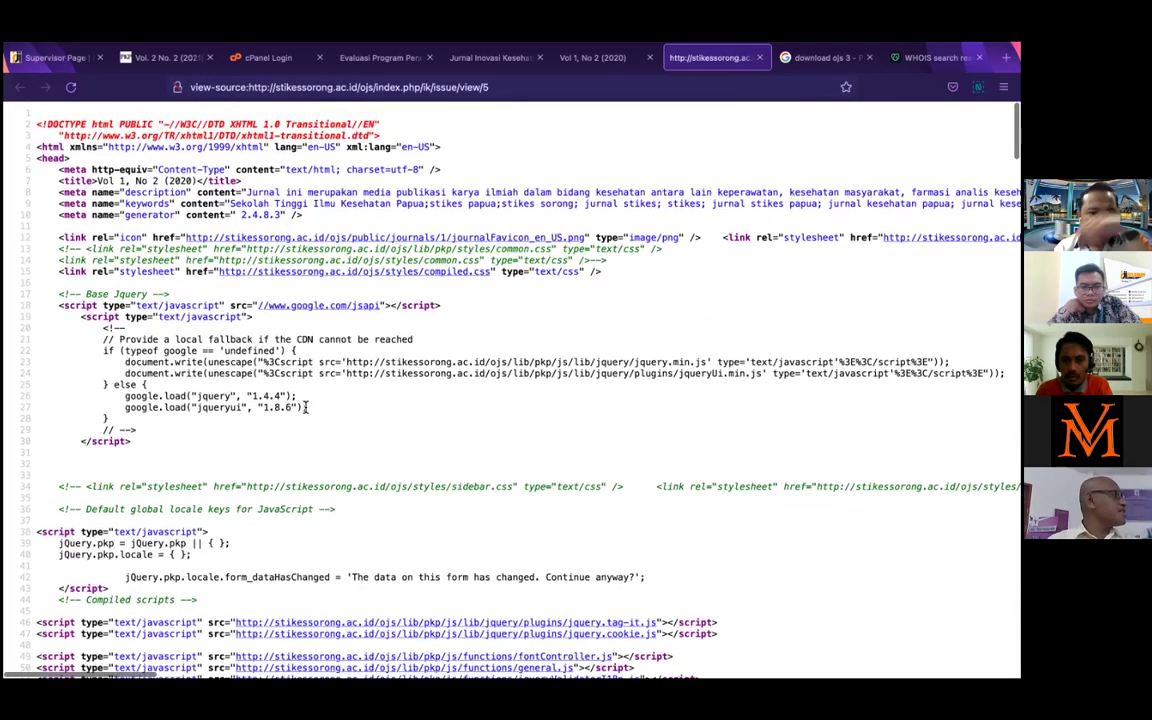
scroll(322, 352, down, 8)
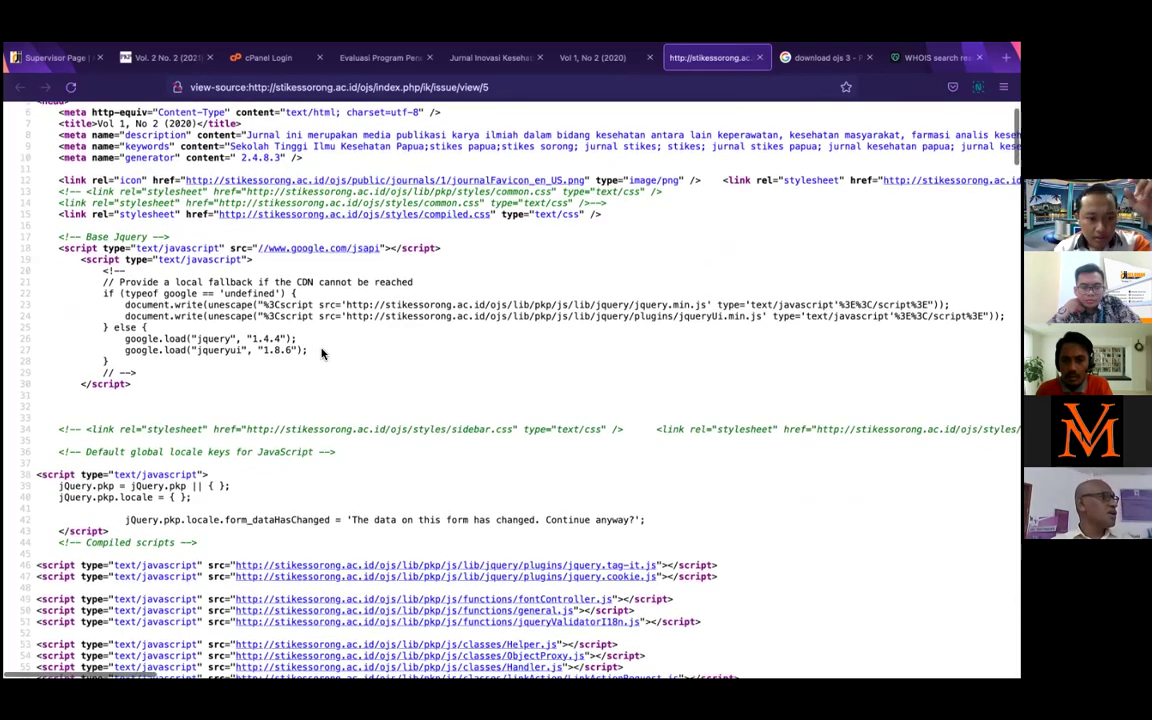
scroll(322, 354, down, 9)
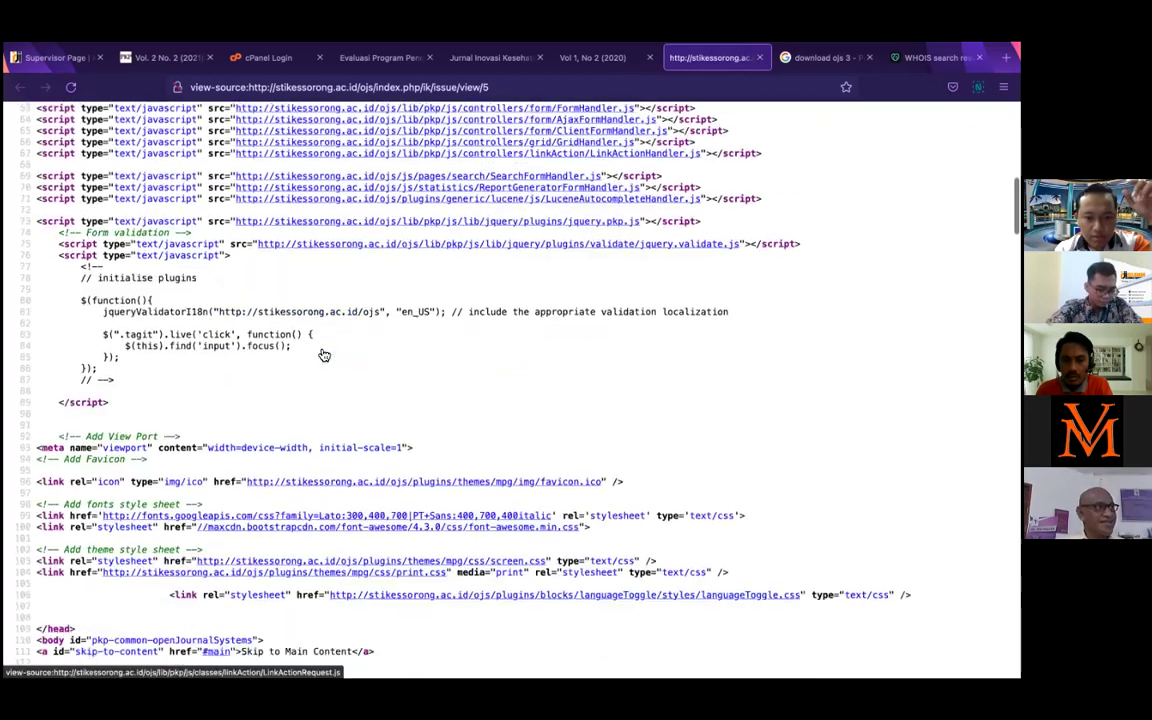
scroll(322, 352, up, 15)
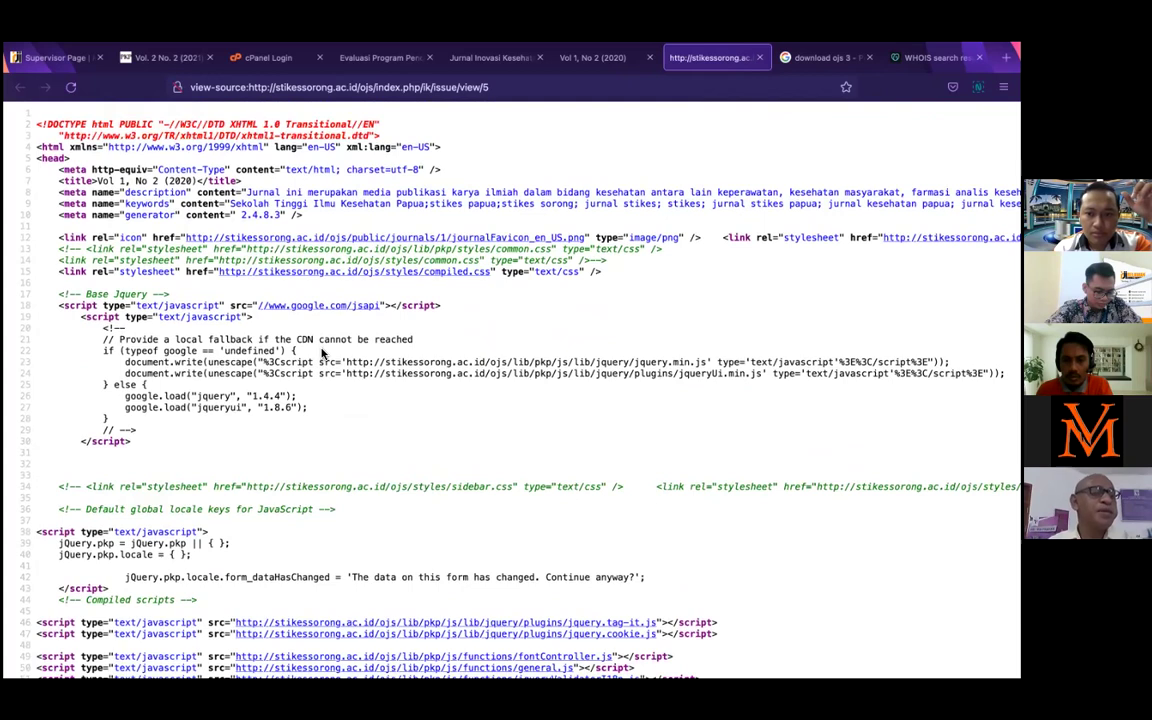
click(593, 60)
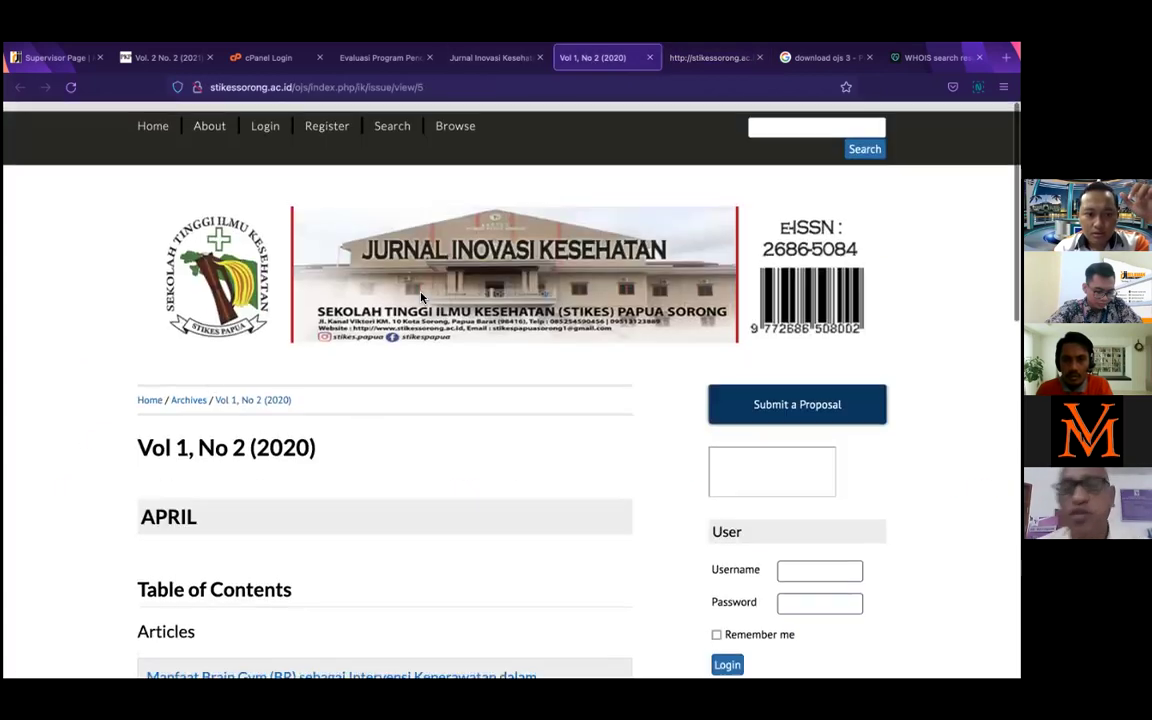
Step: Open the journal's Home link in a new tab and switch to it
right_click(155, 398)
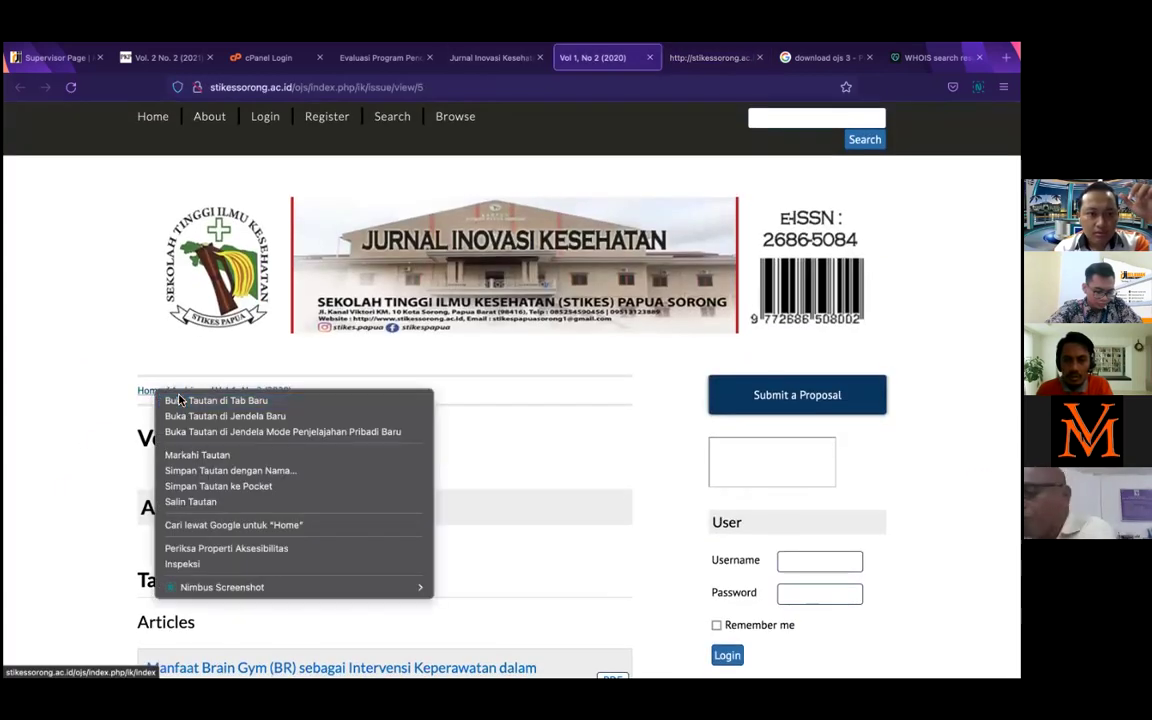
click(175, 399)
click(632, 60)
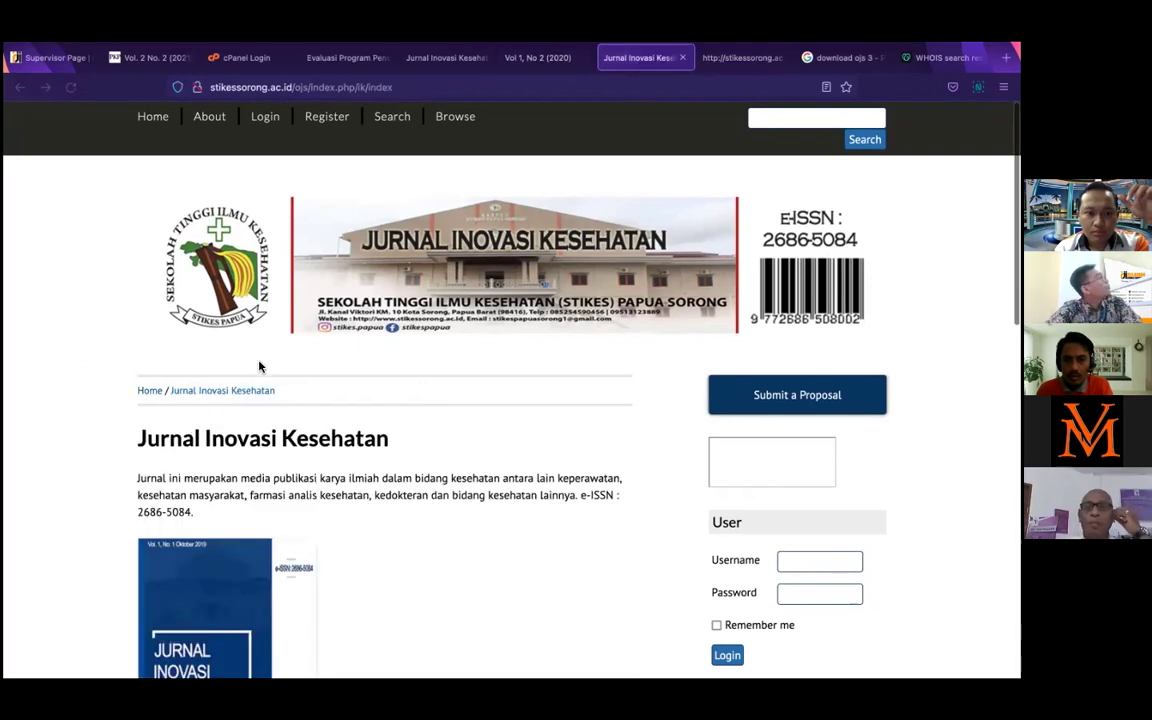
Step: Show the Jurnal Inovasi Kesehatan home page's source code
right_click(428, 395)
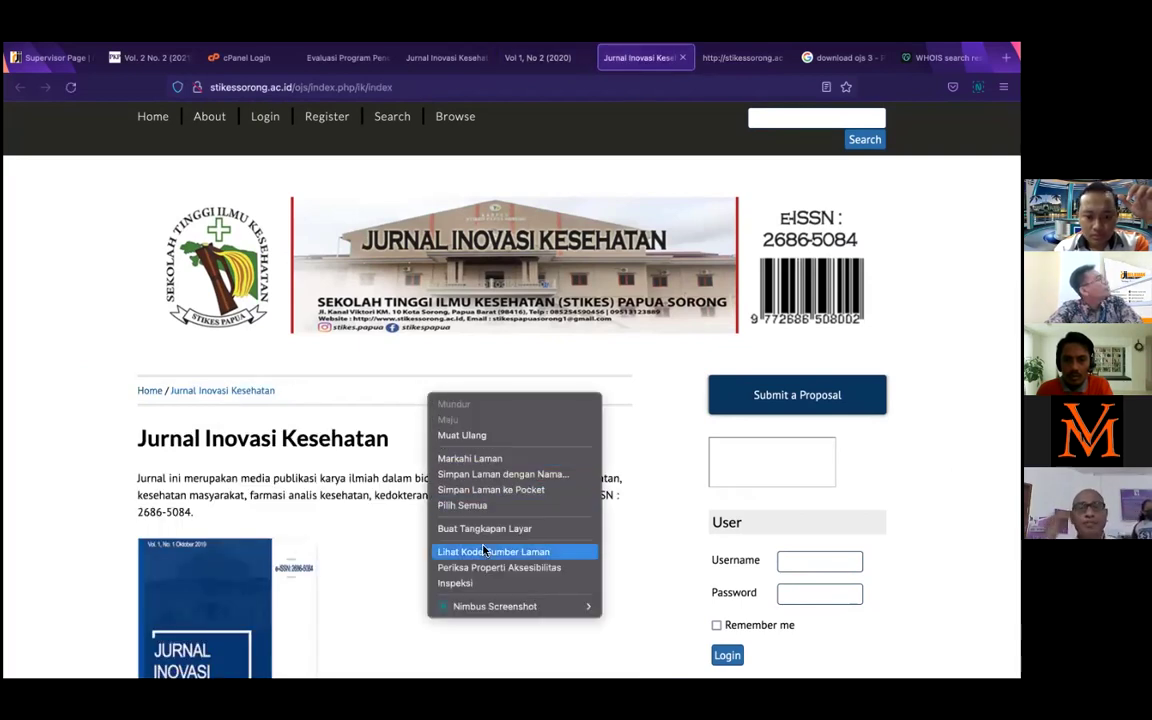
click(477, 584)
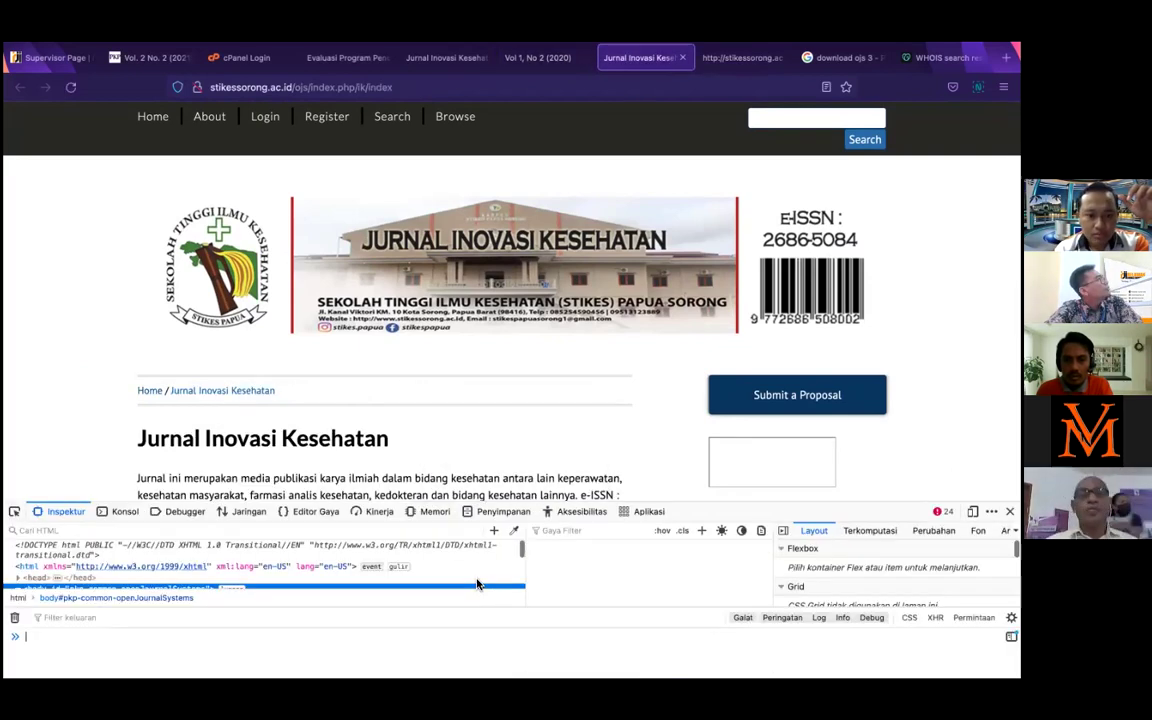
key(F12)
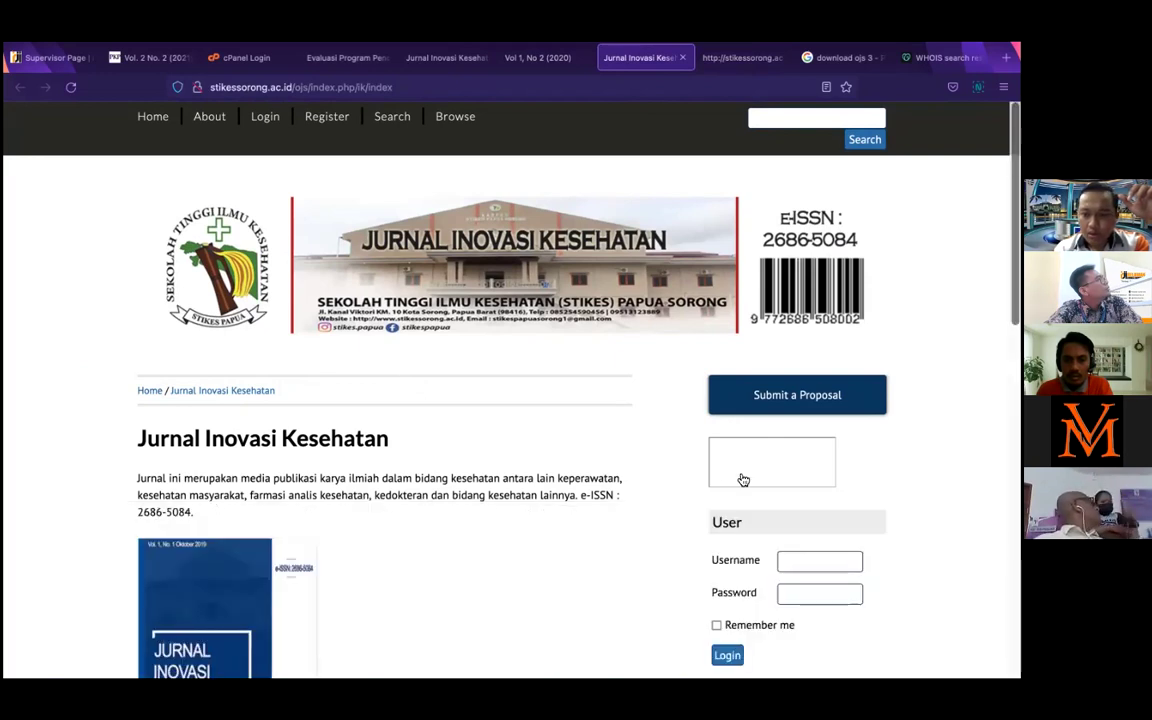
right_click(489, 379)
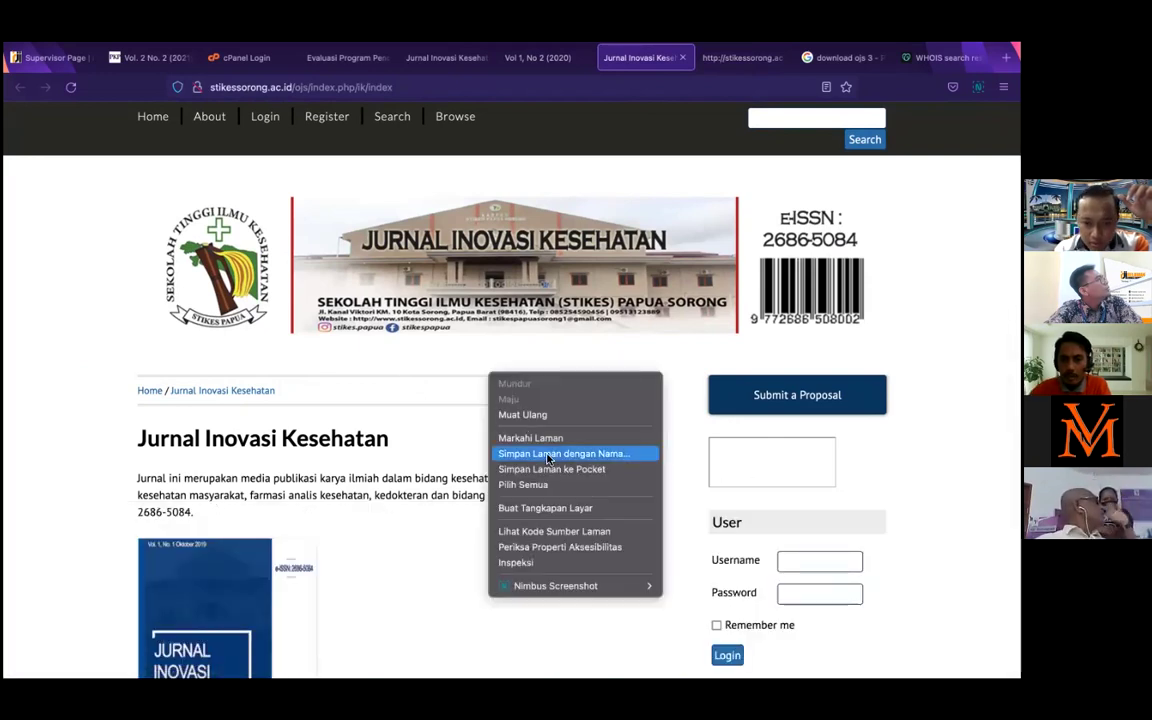
click(513, 522)
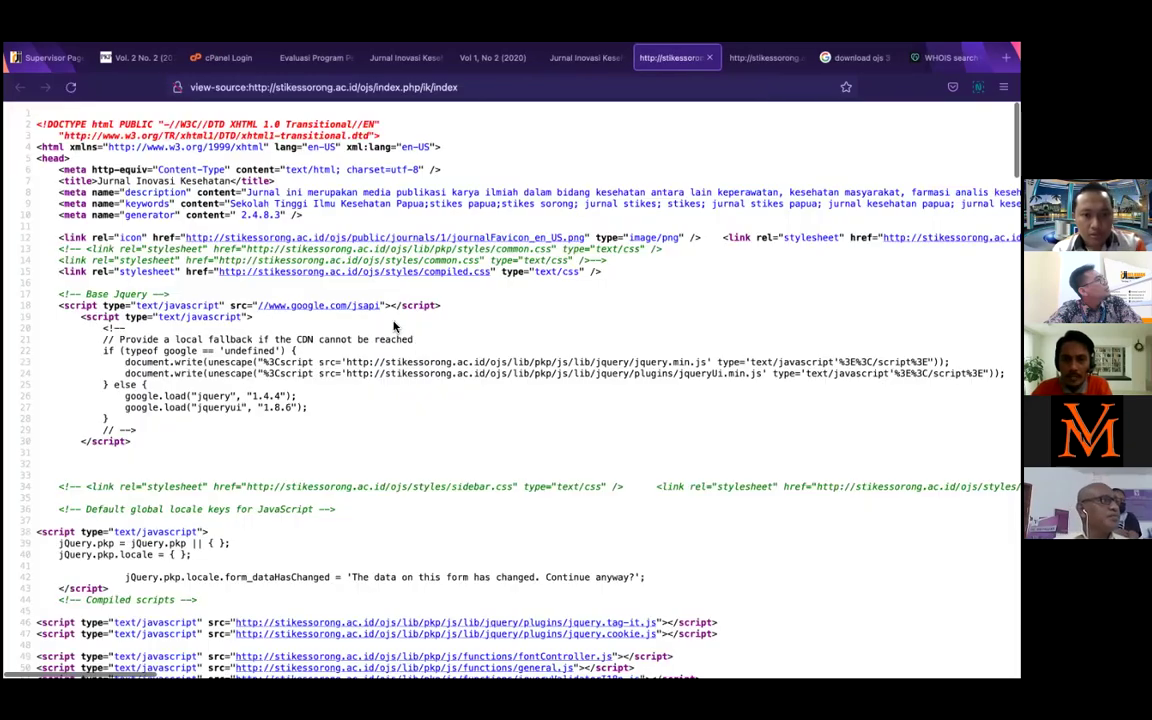
Step: Highlight version 2.4.8.3 on the generator meta line of the home page source
key(ctrl+f)
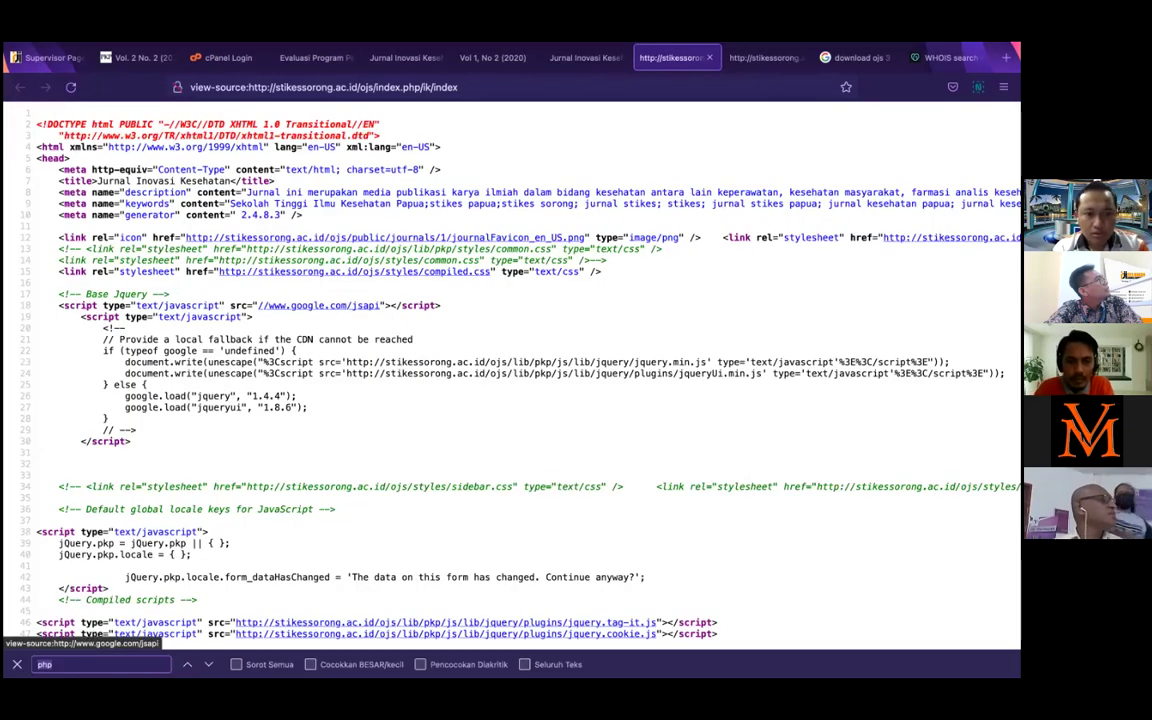
key(BackSpace)
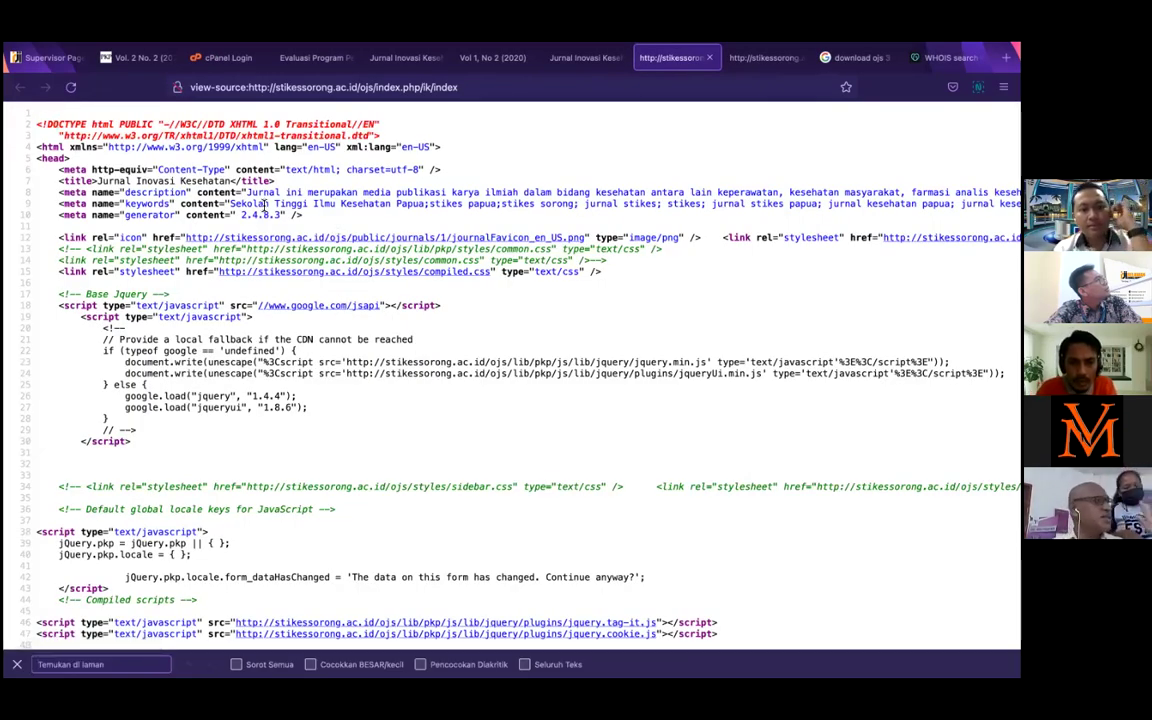
drag(240, 214, 273, 214)
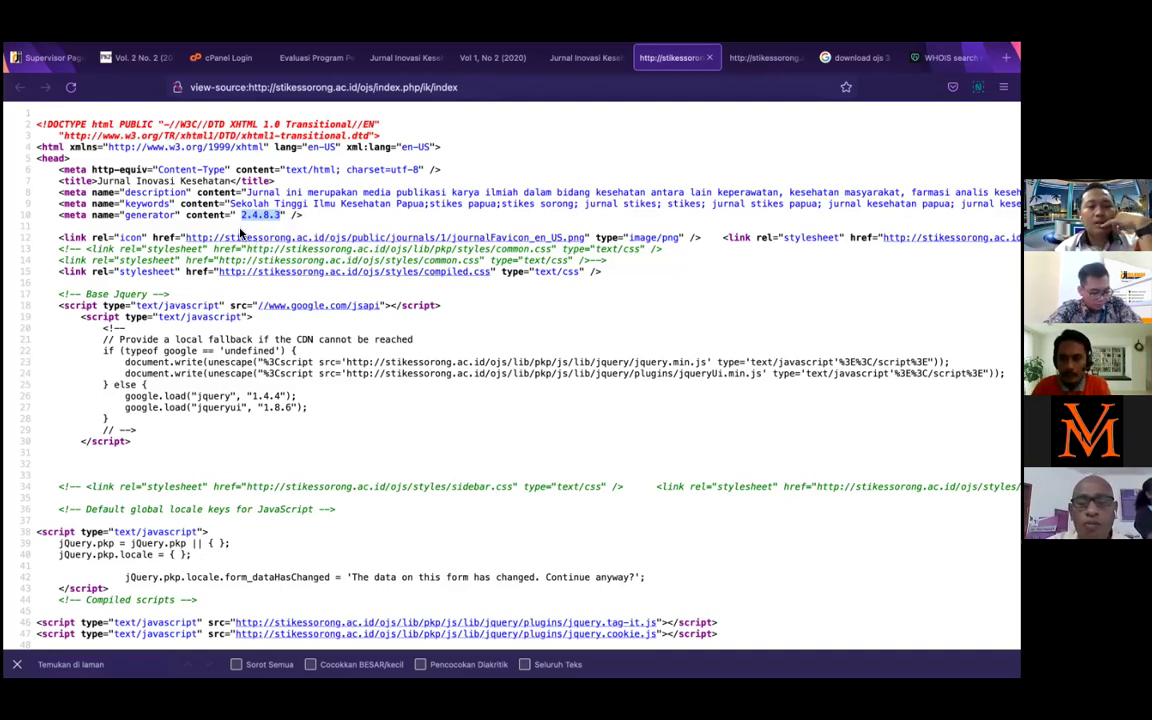
drag(241, 214, 276, 215)
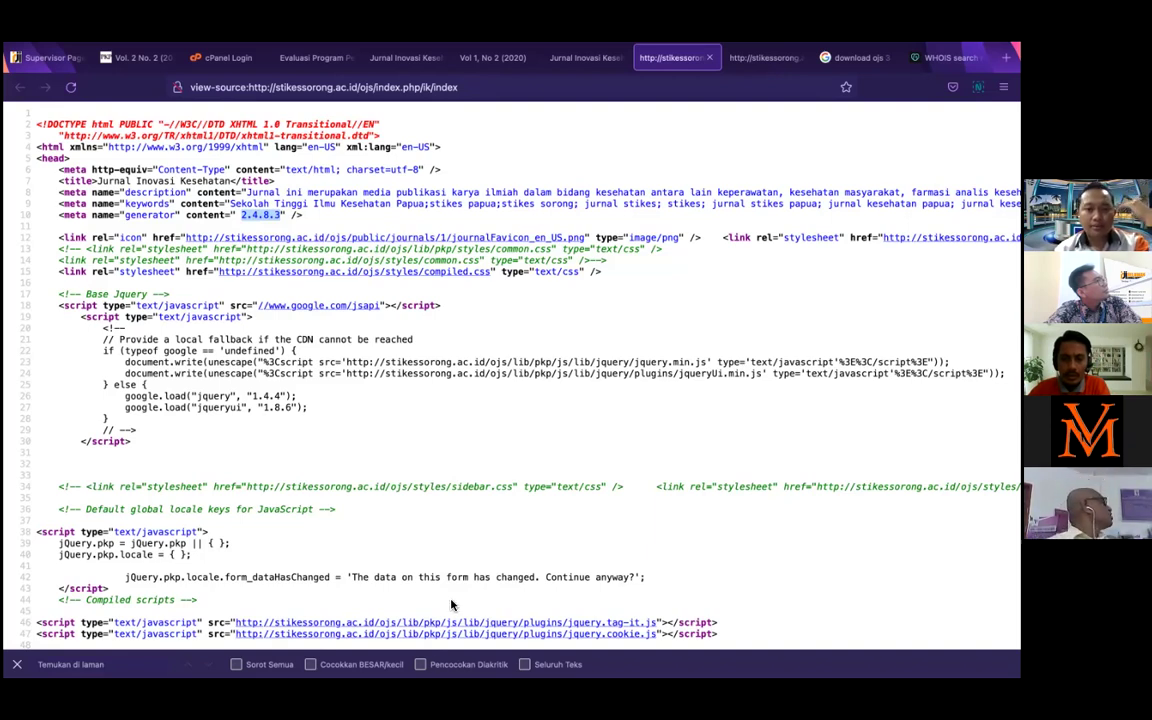
Step: Return to the Jurnal Inovasi Kesehatan home page, reload it via Home, and browse its sidebar and footer
click(578, 57)
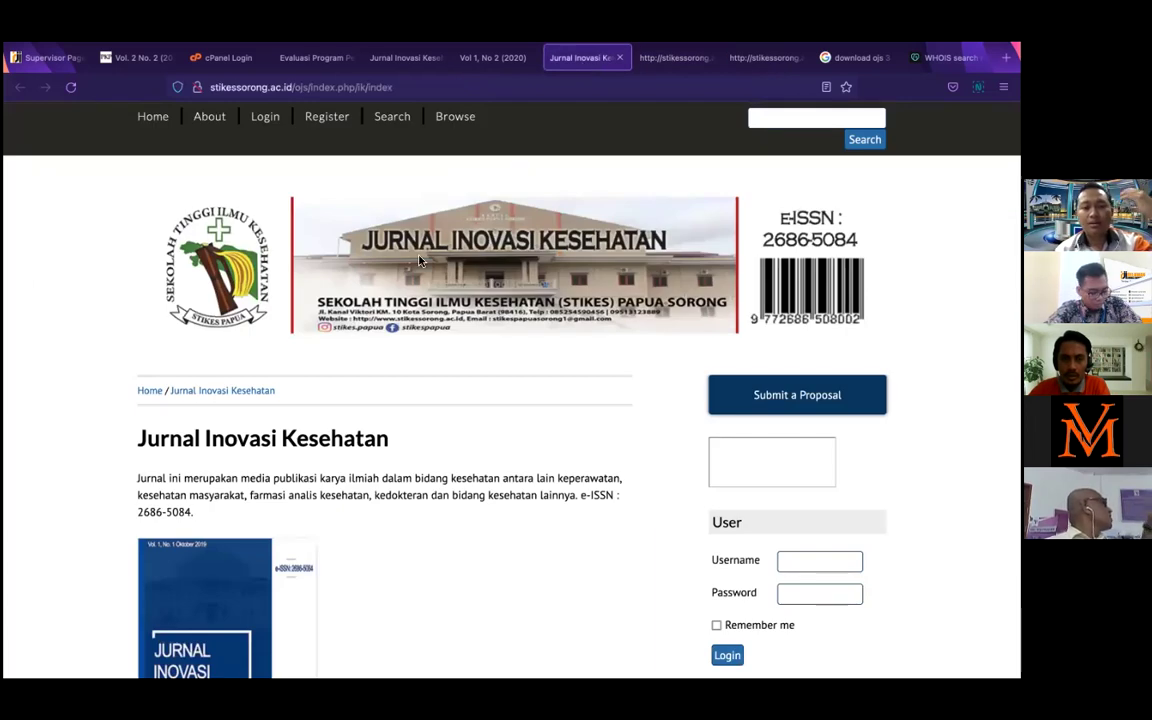
scroll(361, 287, down, 10)
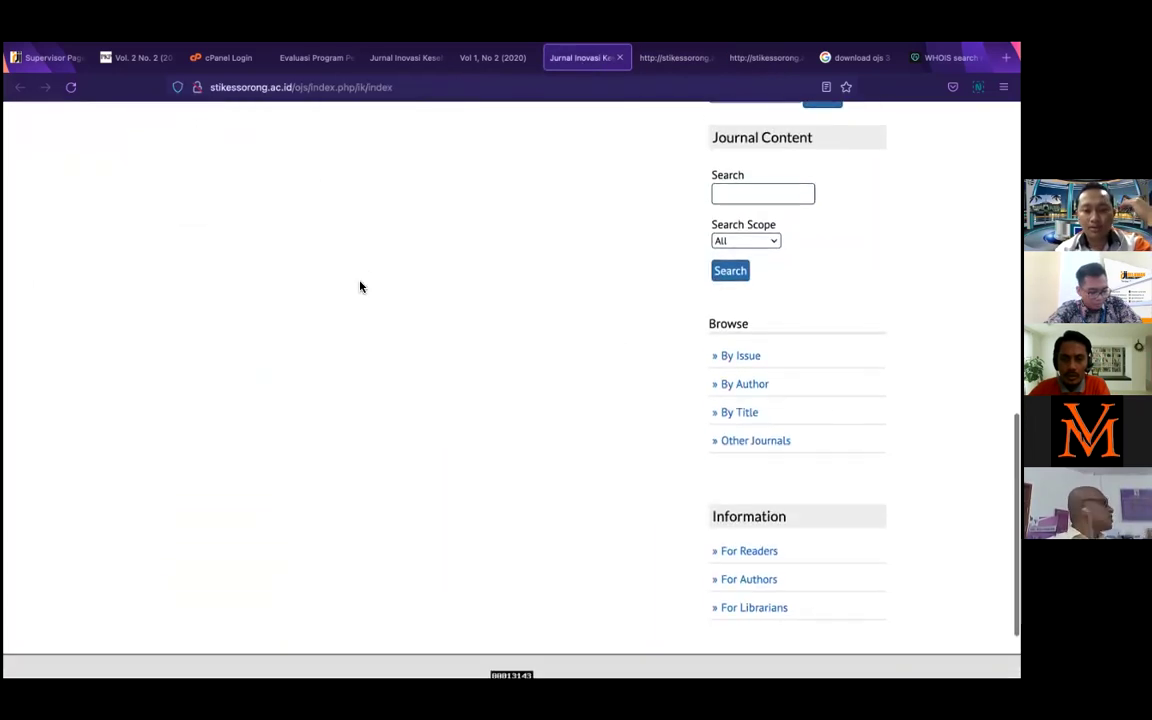
scroll(361, 287, up, 10)
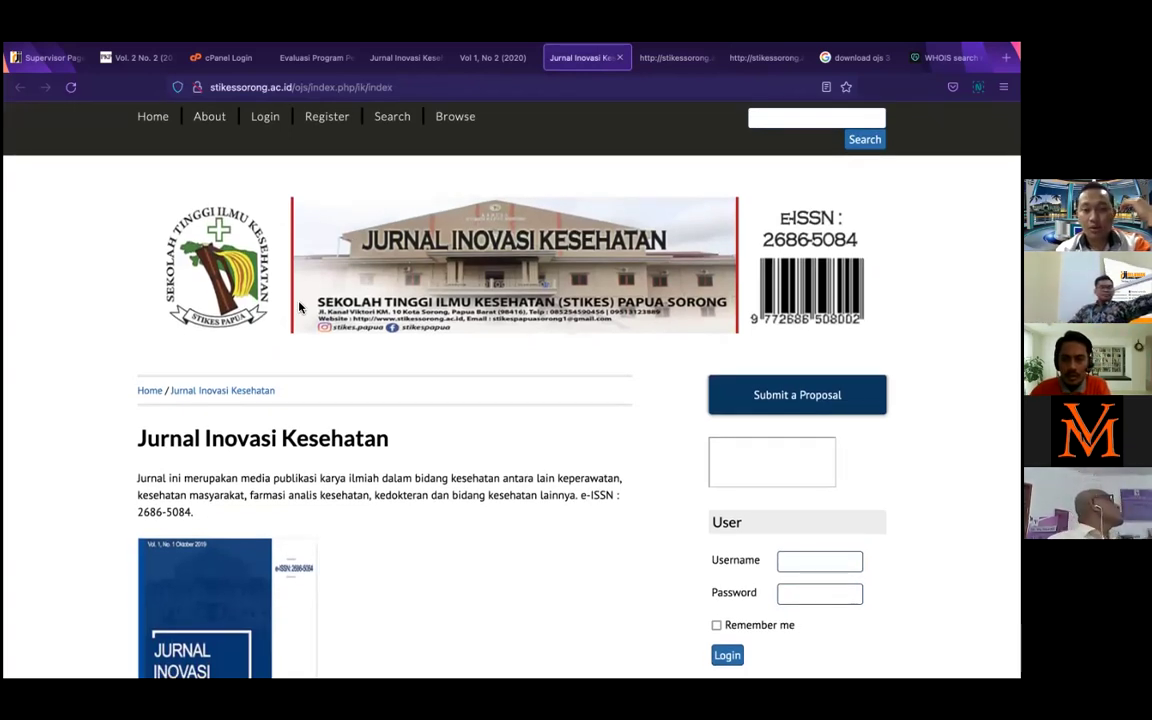
click(163, 127)
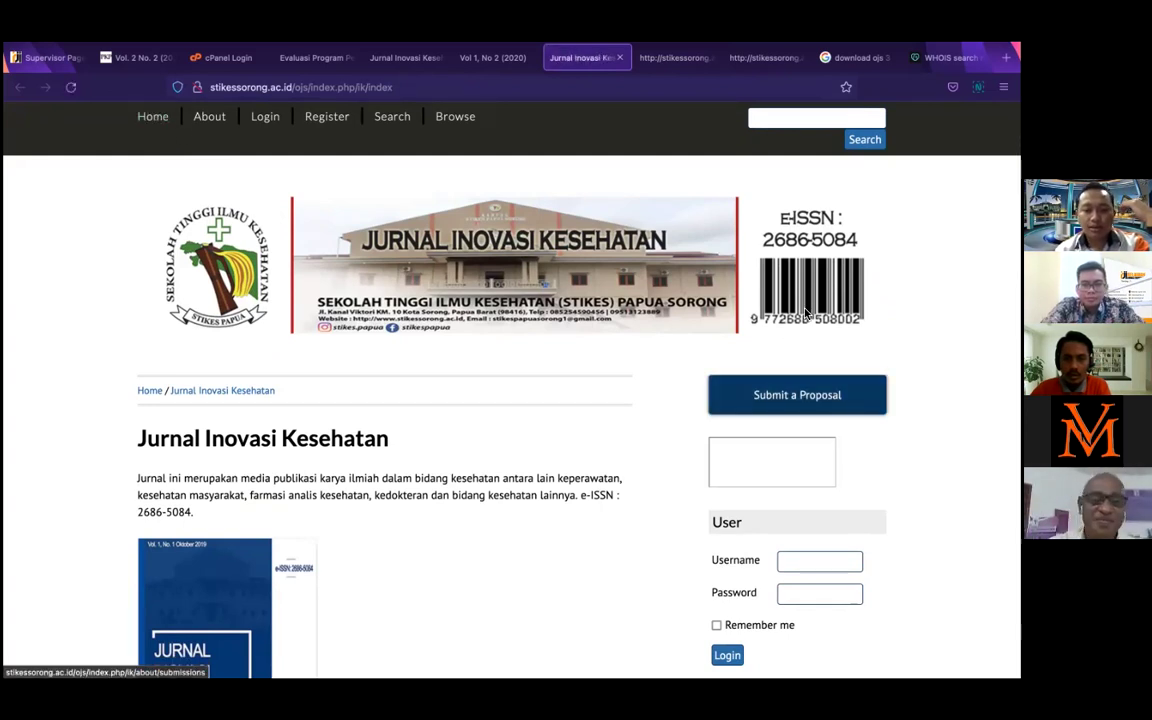
scroll(740, 405, down, 6)
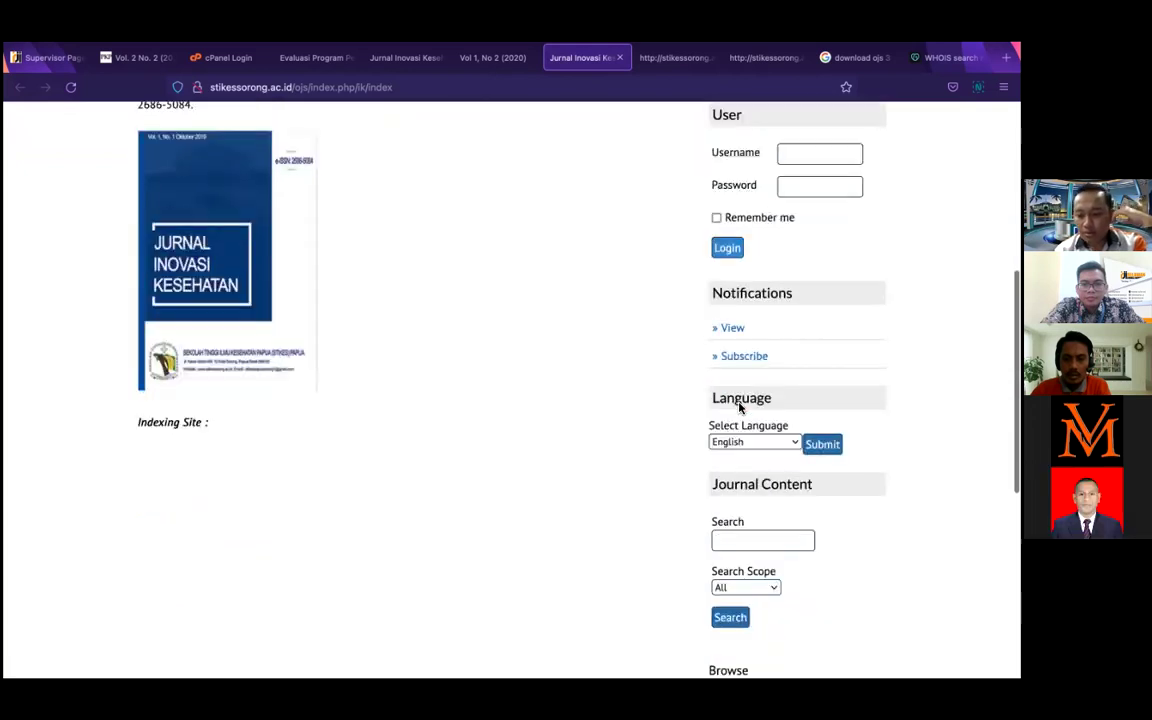
scroll(740, 403, down, 4)
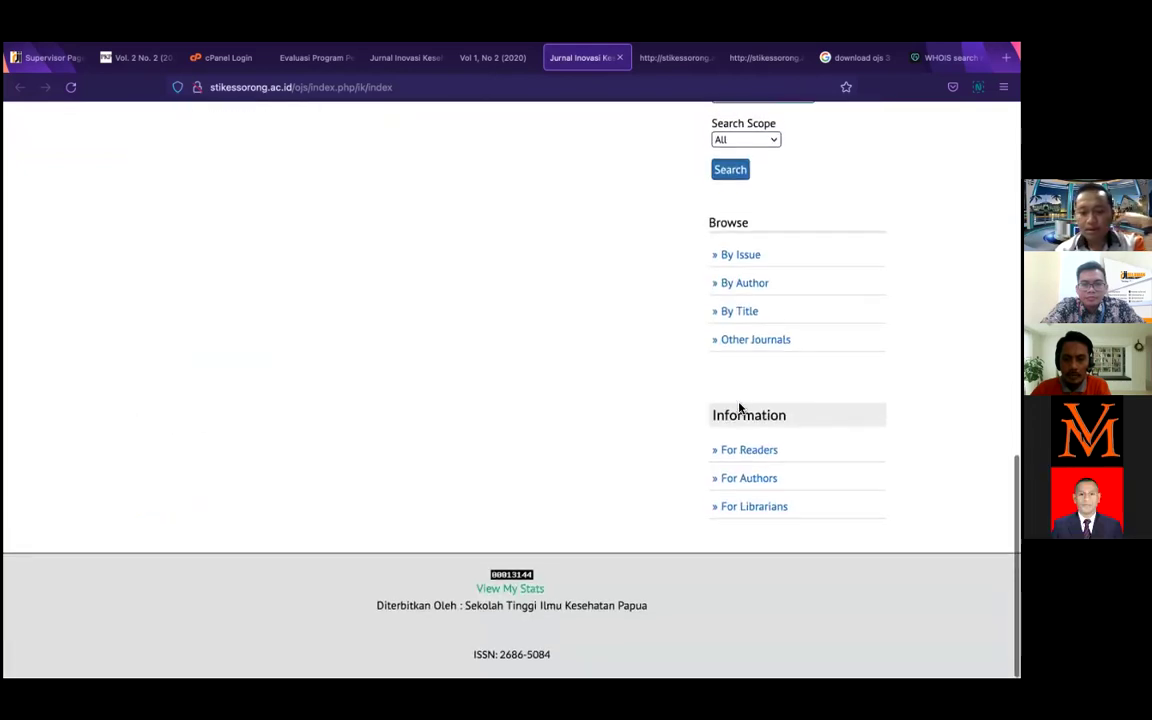
scroll(740, 407, up, 10)
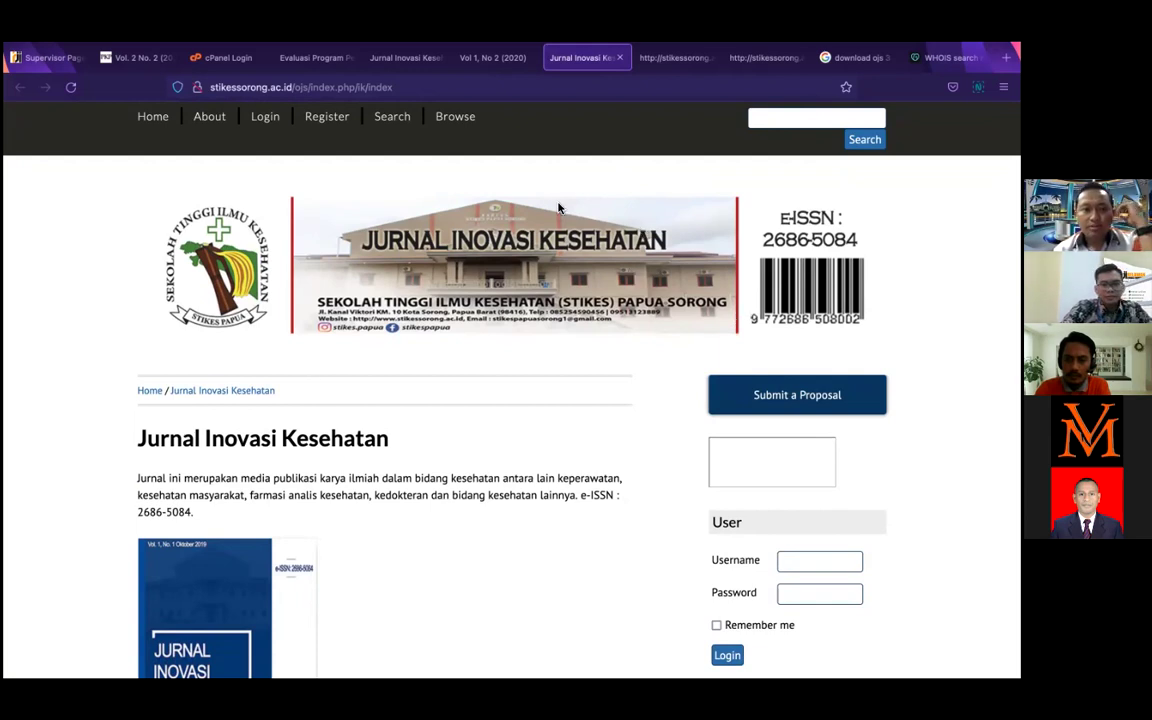
Step: Glance at the source-code tabs, then show the Kabupaten Bantul 2017 leptospirosis article page
click(659, 60)
click(760, 60)
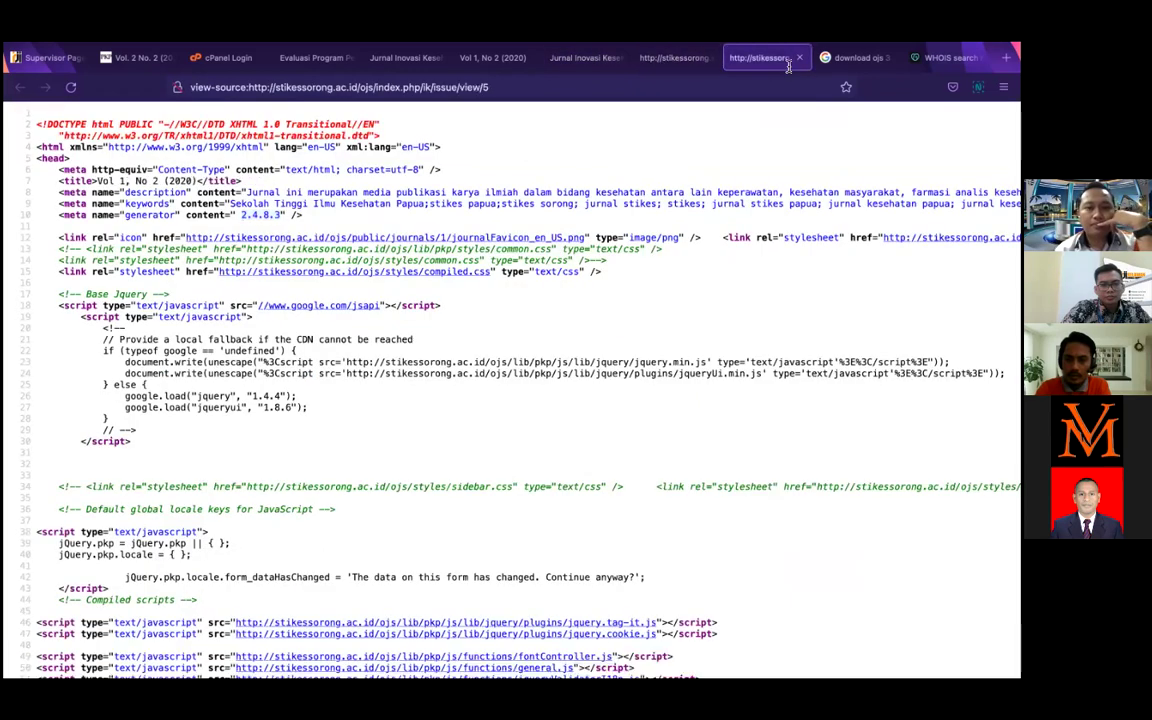
click(310, 57)
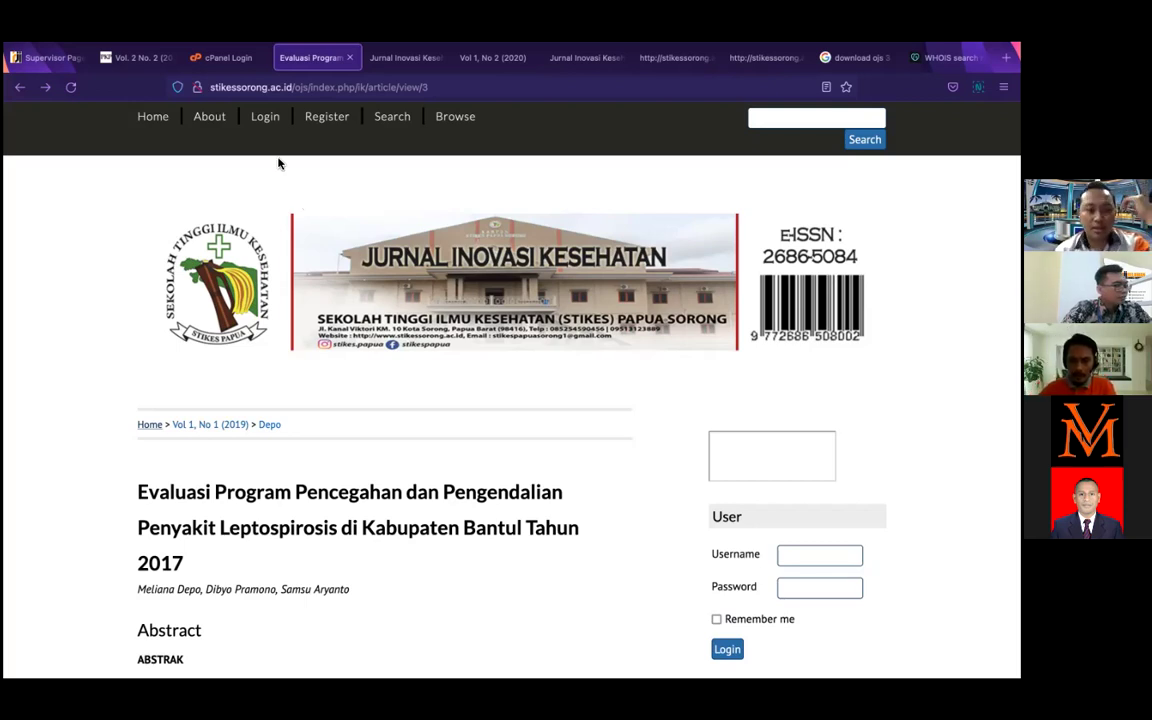
Step: Inspect the article and Vol. 2 No. 2 (2021) issue page addresses, then return to the Leptospirosis article tab
click(295, 87)
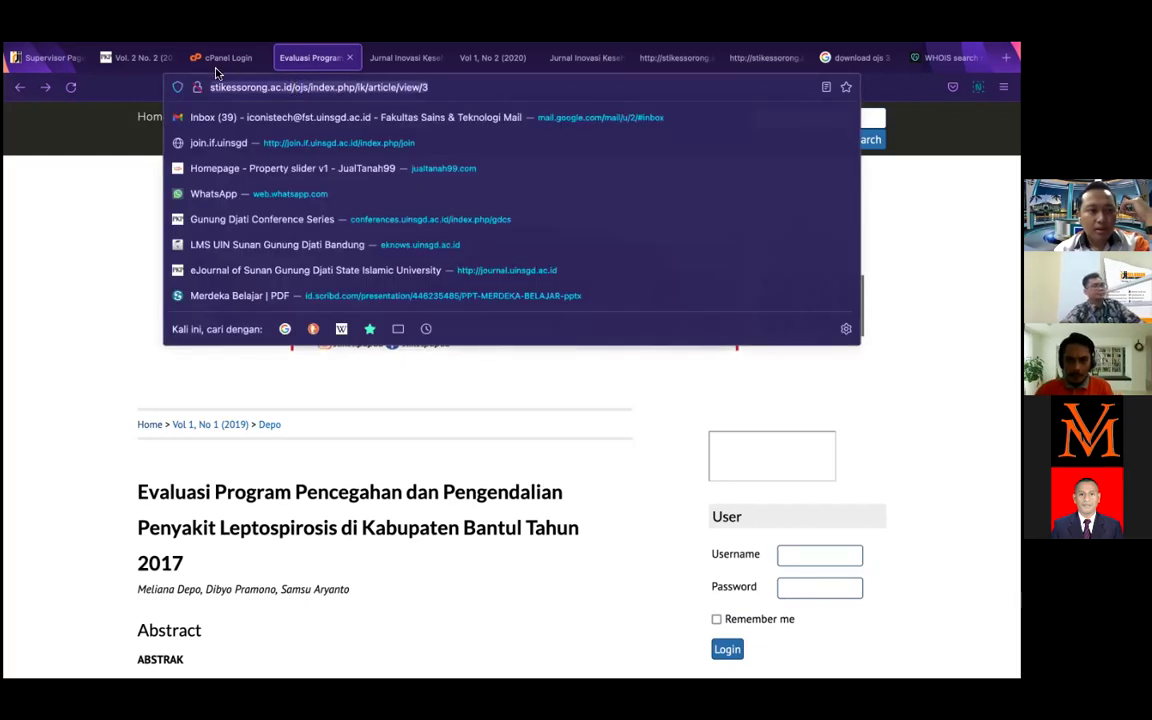
click(140, 58)
click(285, 87)
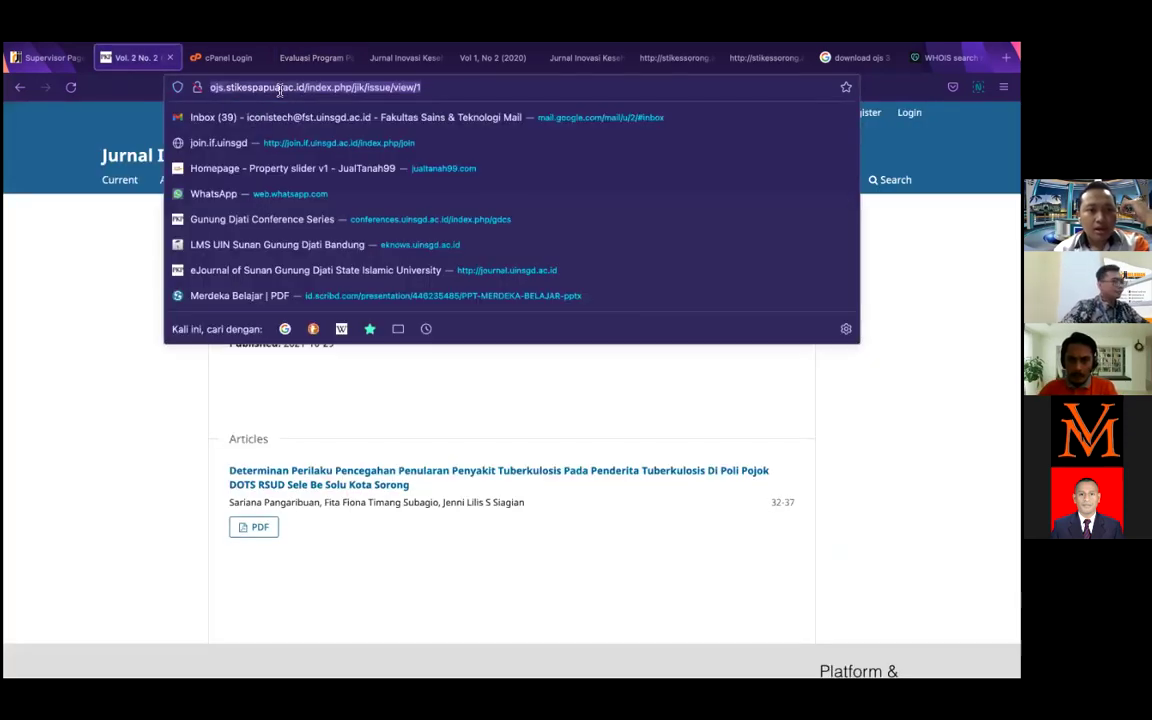
click(307, 87)
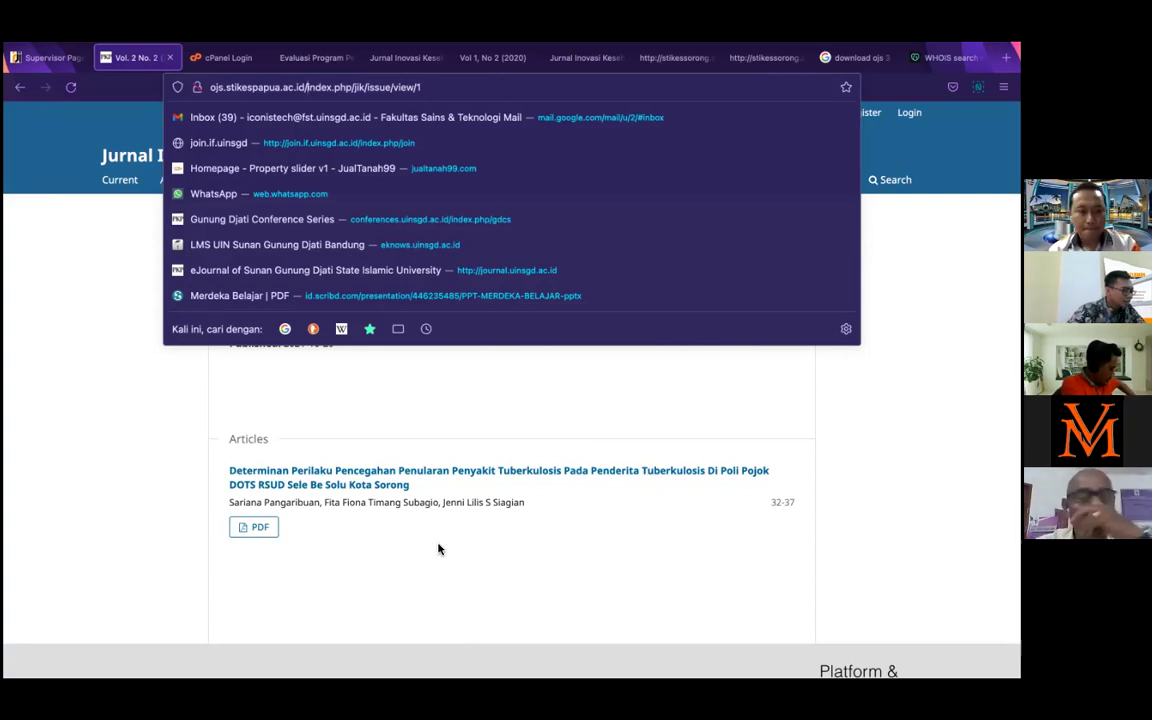
click(345, 450)
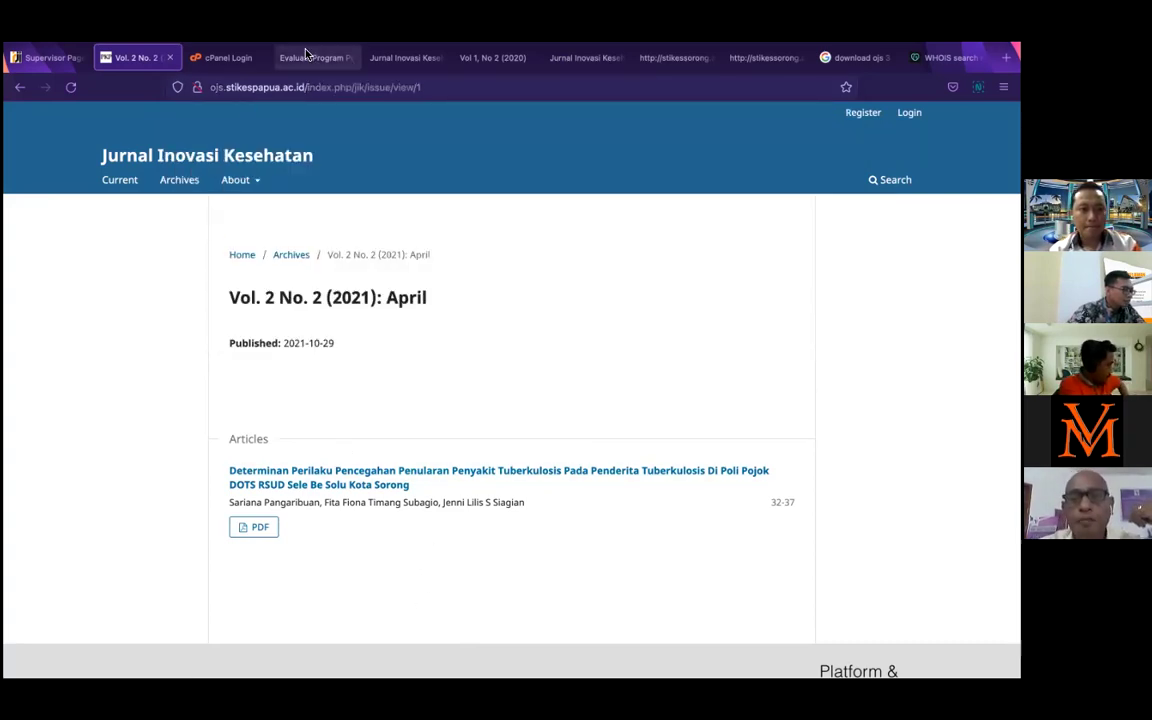
click(307, 57)
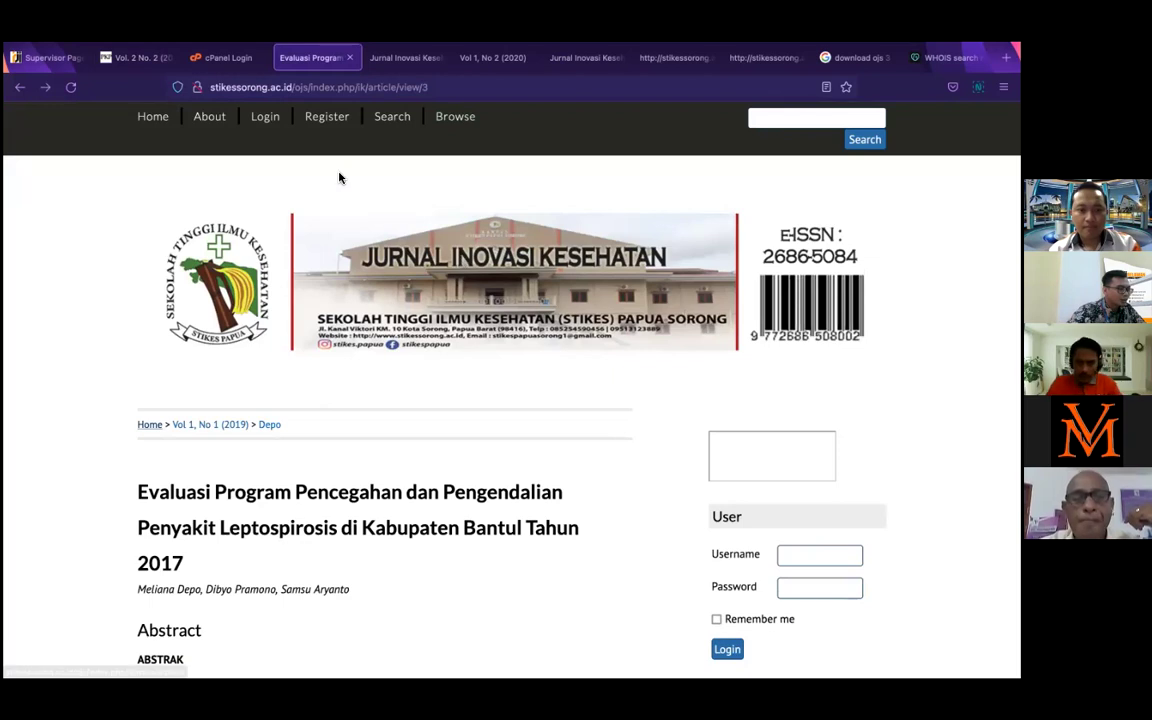
Step: Open the Login link in a new tab and place the cursor in its Username field
right_click(266, 122)
click(320, 128)
click(360, 57)
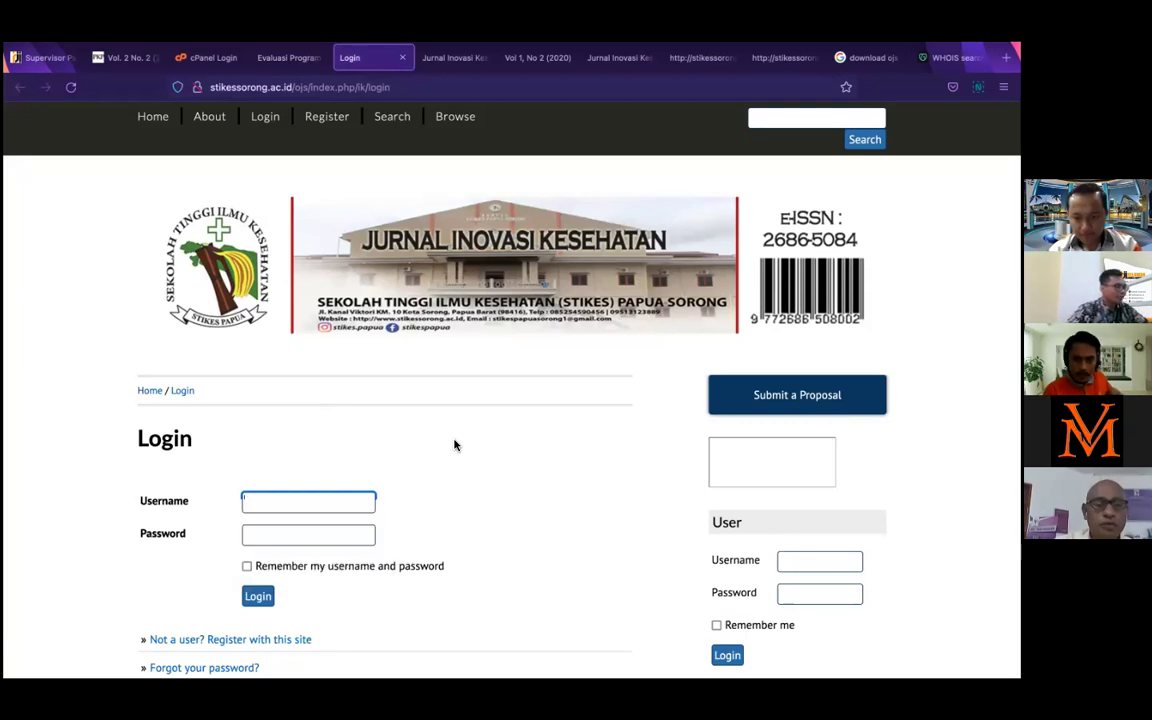
scroll(455, 445, down, 2)
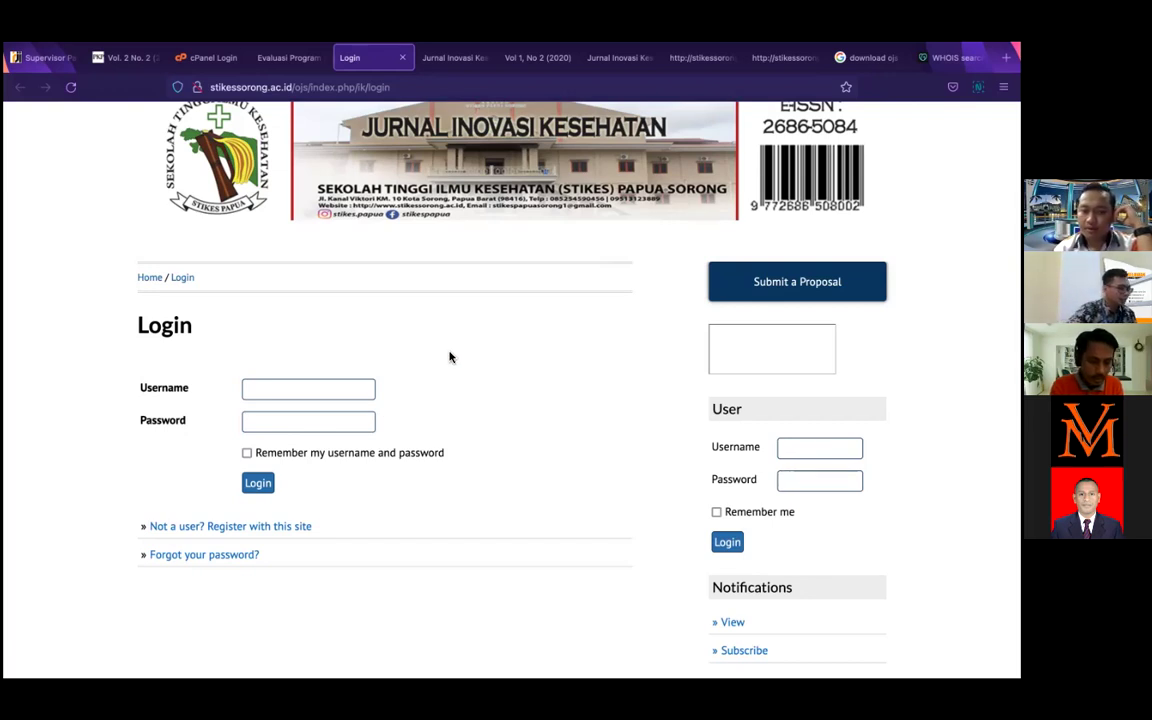
click(285, 389)
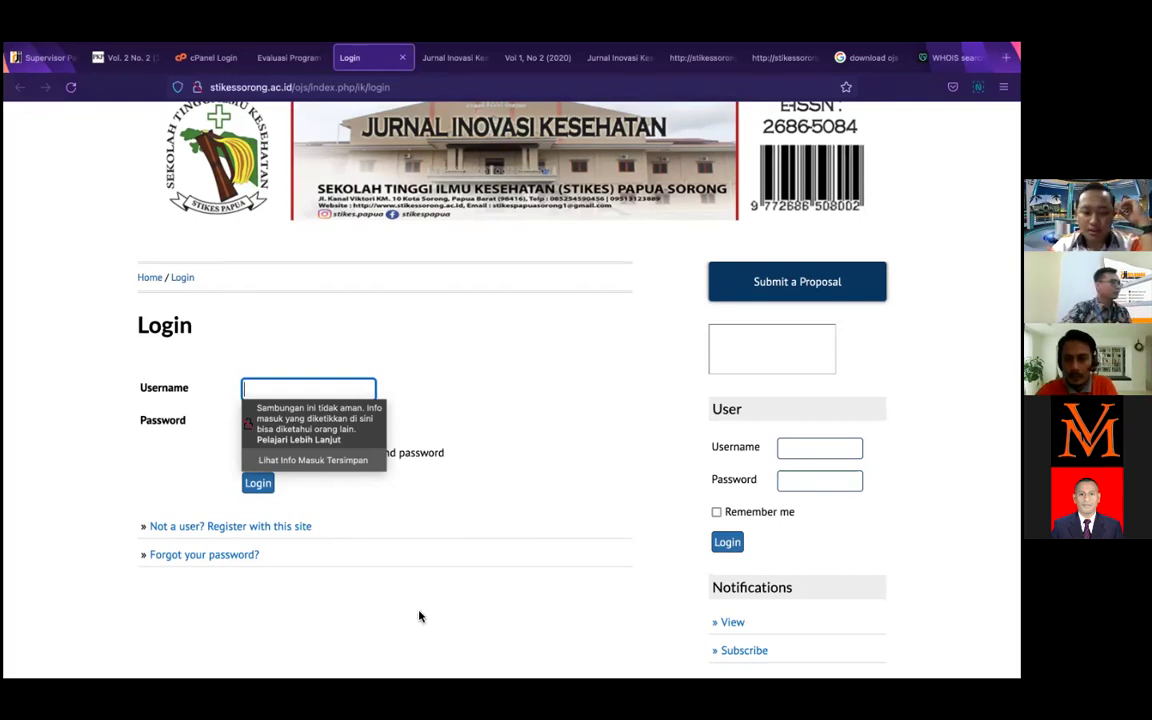
Step: Enter the account username and password, dismissing insecure-connection warnings, submit, and decline saving the login
key(Escape)
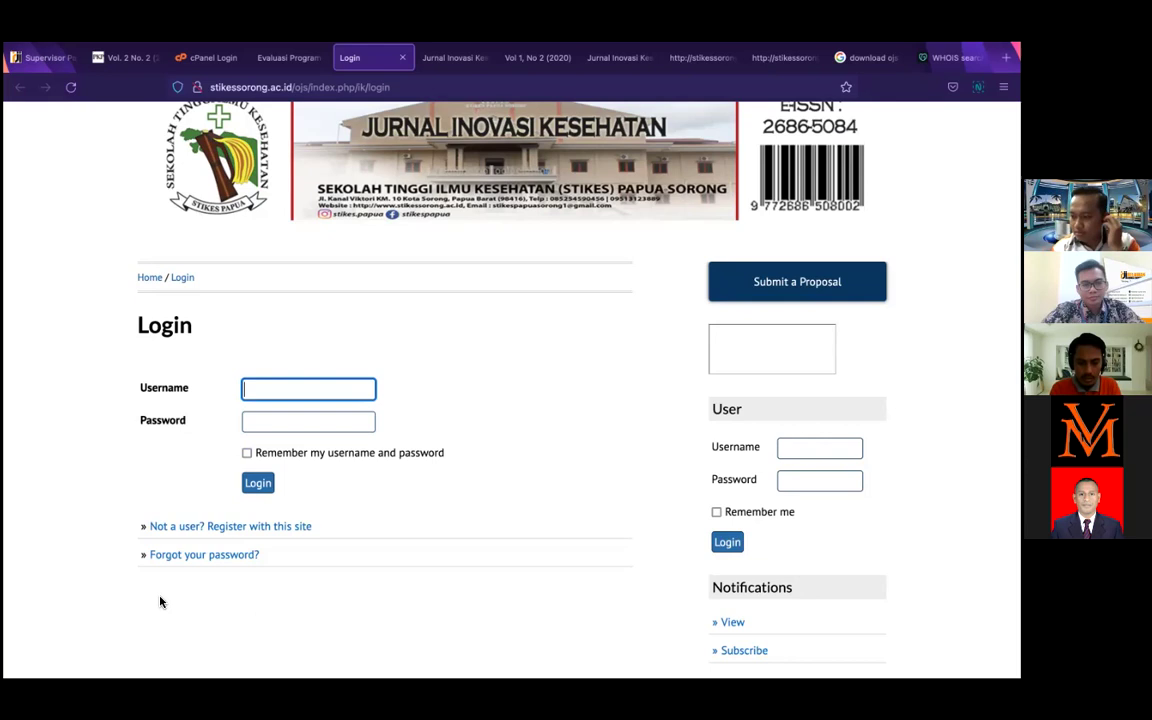
click(265, 393)
text(juna)
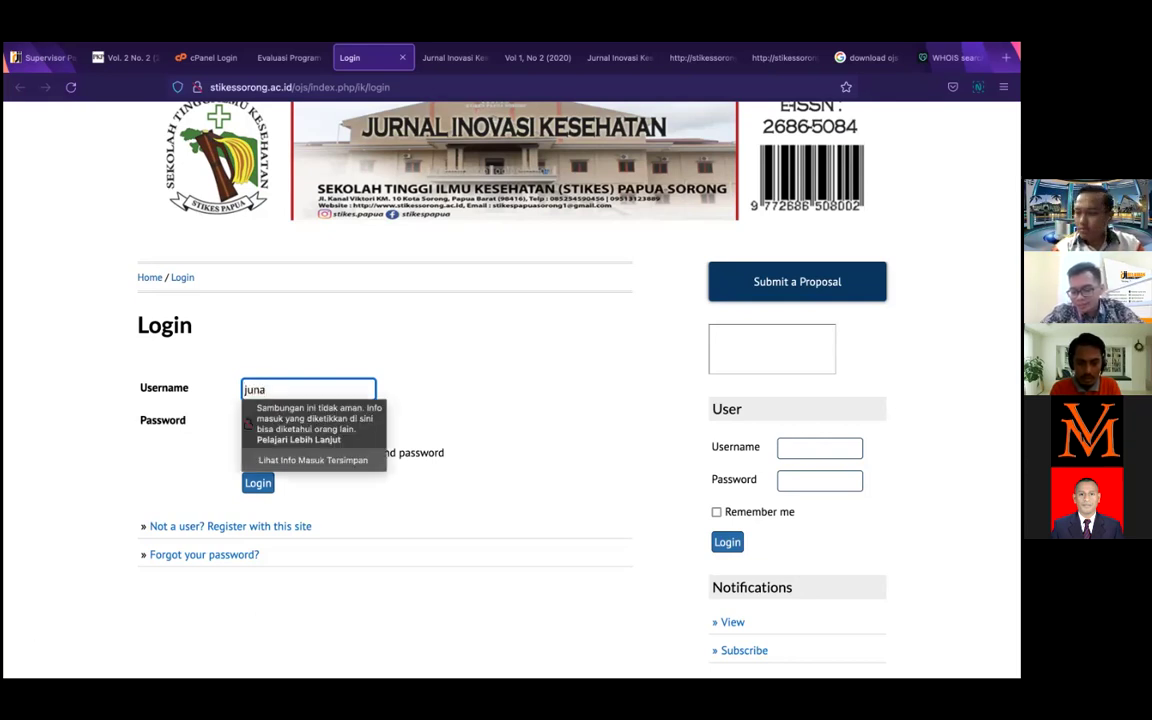
key(Escape)
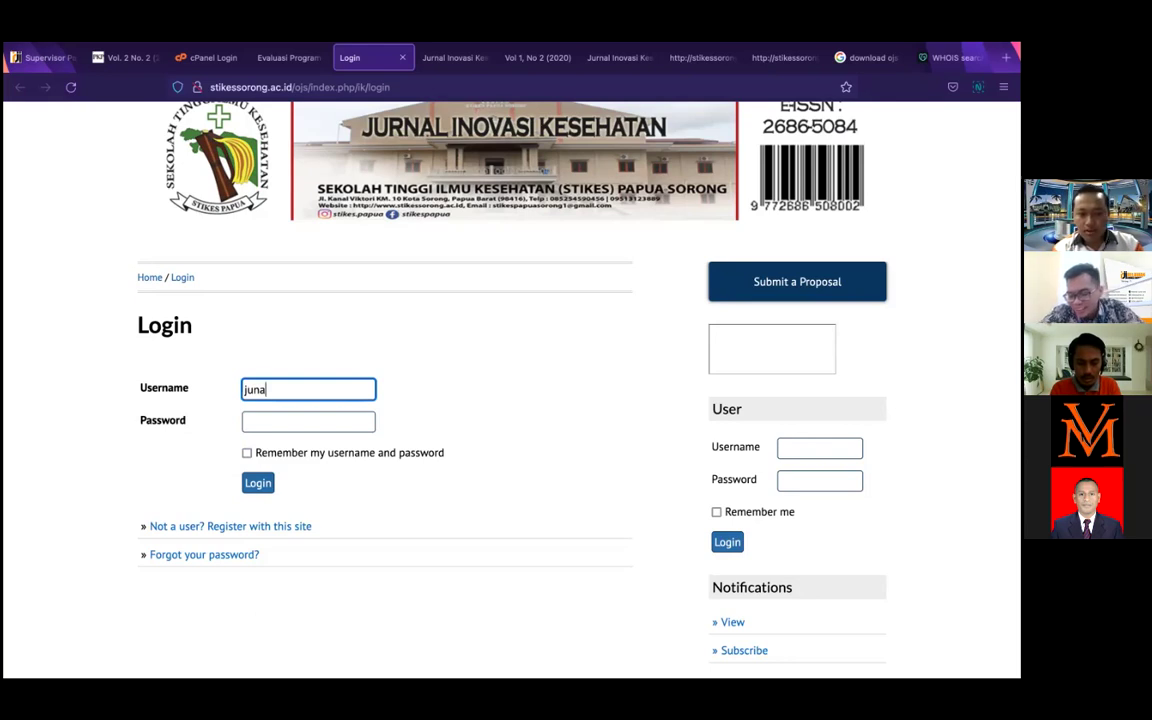
click(268, 392)
key(Escape)
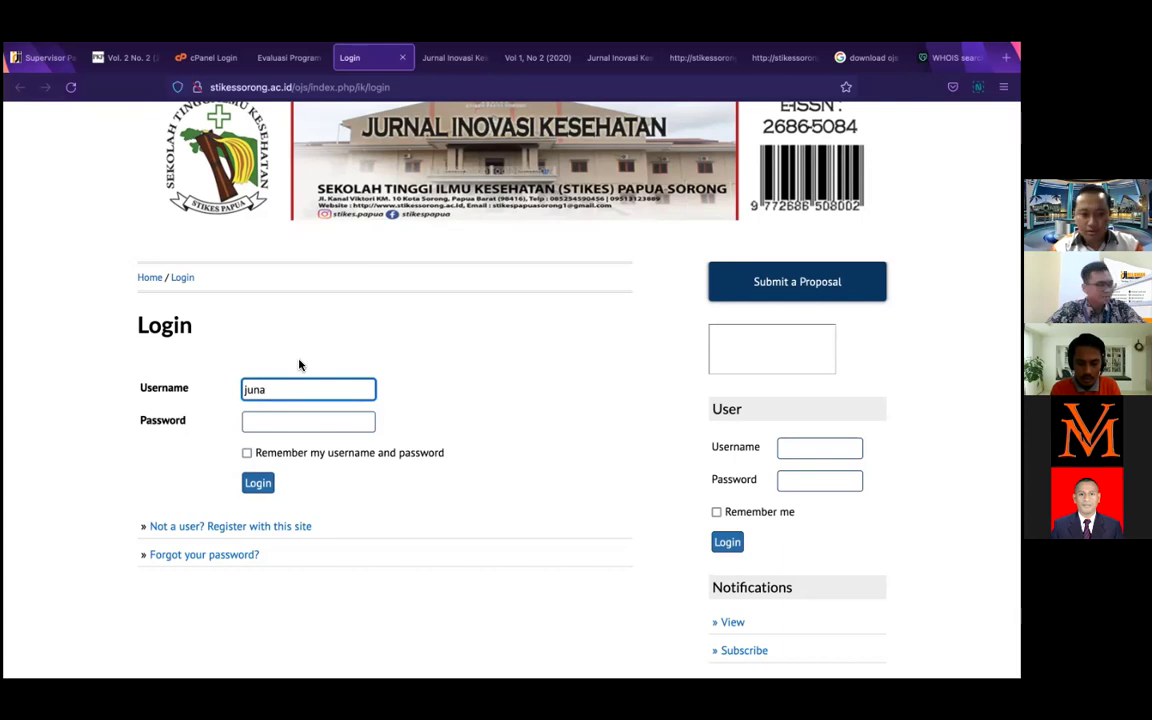
click(281, 389)
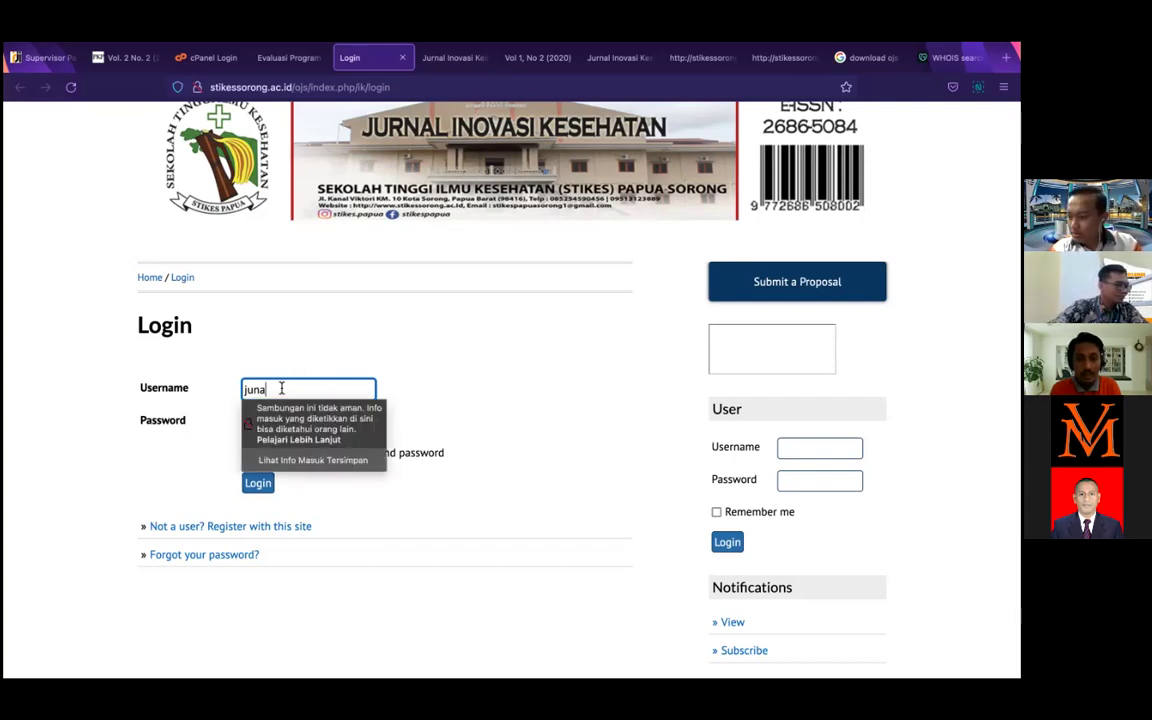
text(iddin92)
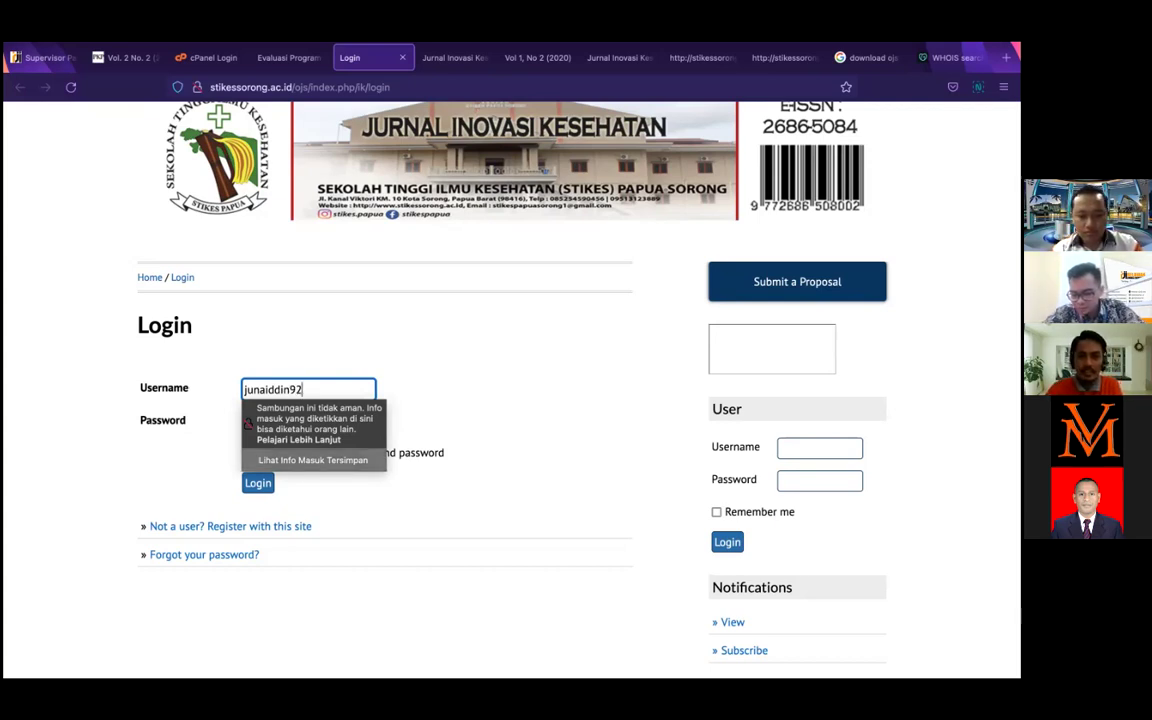
key(ctrl+a)
key(BackSpace)
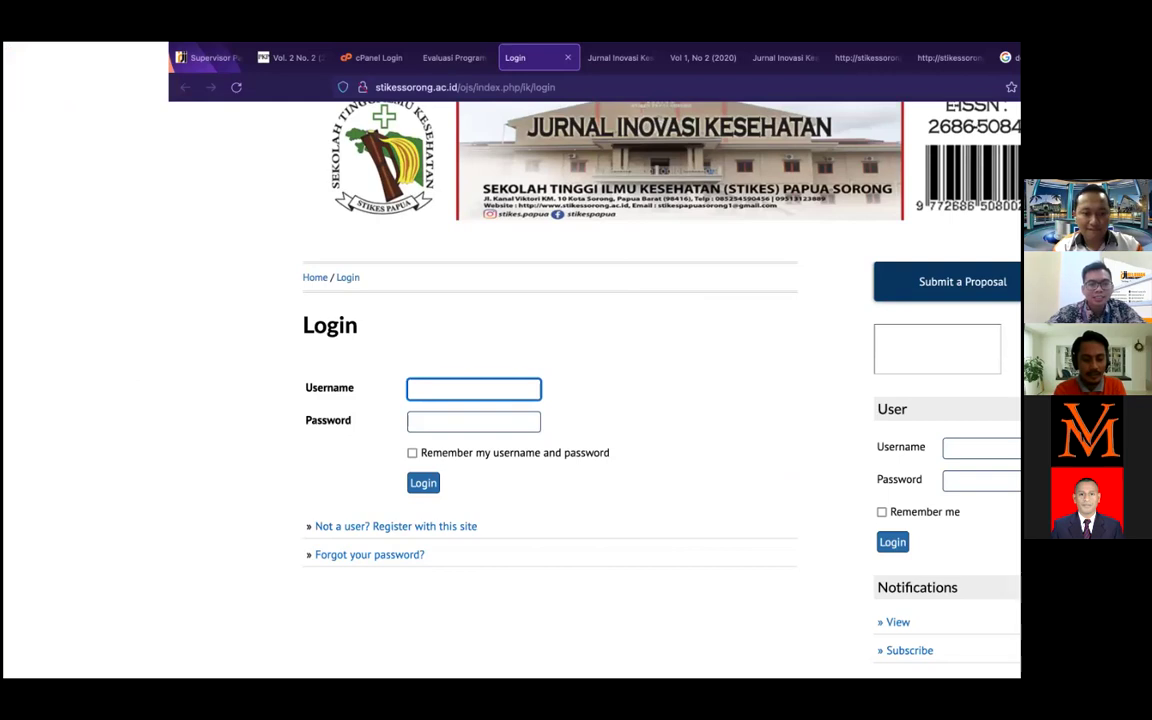
text(Junaiddin92)
key(Tab)
text(•••••••••••)
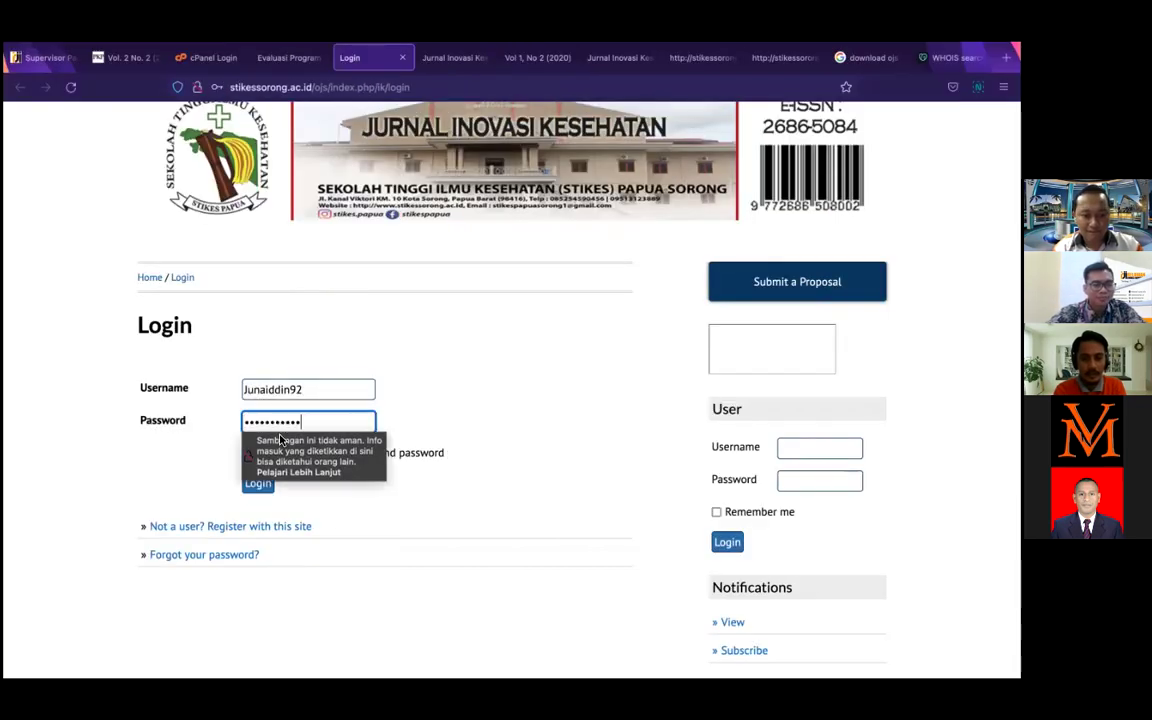
click(257, 484)
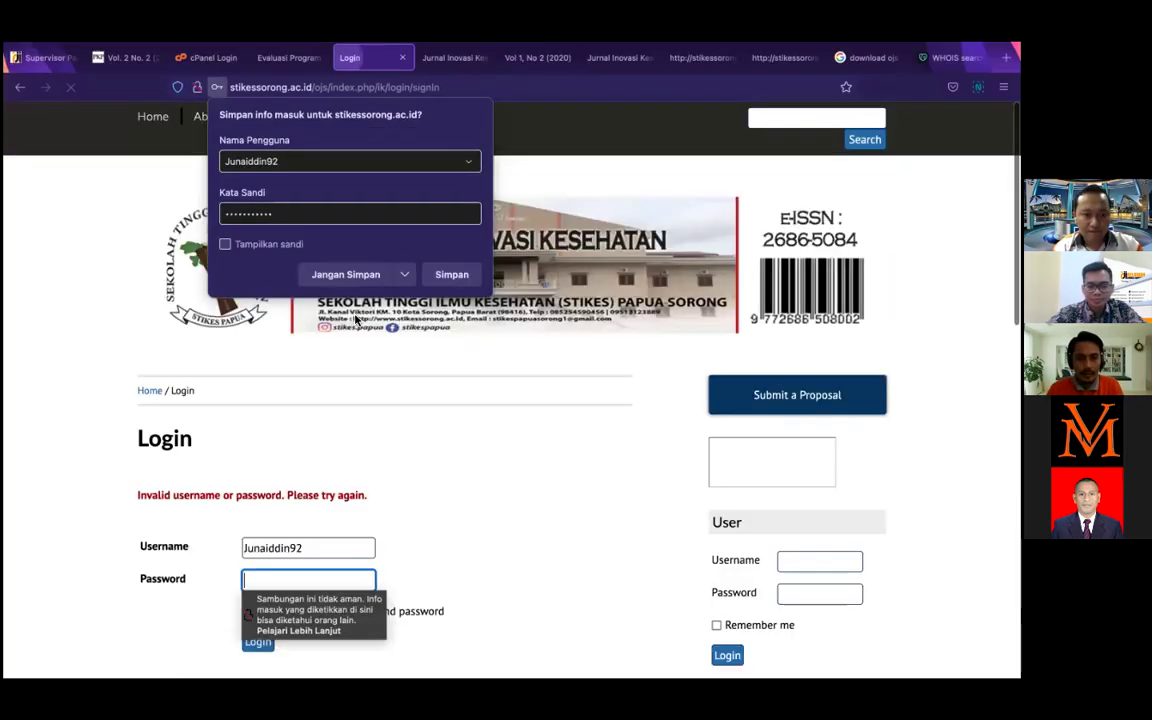
click(345, 272)
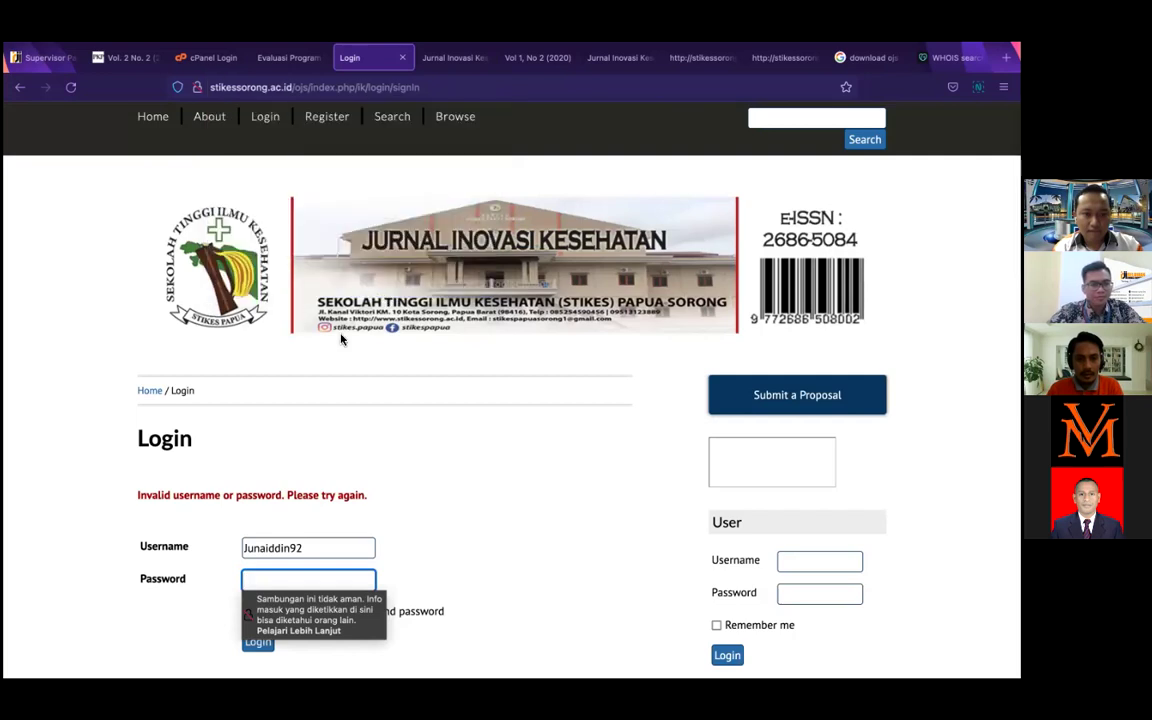
Step: After the invalid-login error, re-enter the password, log in again and choose Jangan Simpan
click(248, 547)
double_click(270, 548)
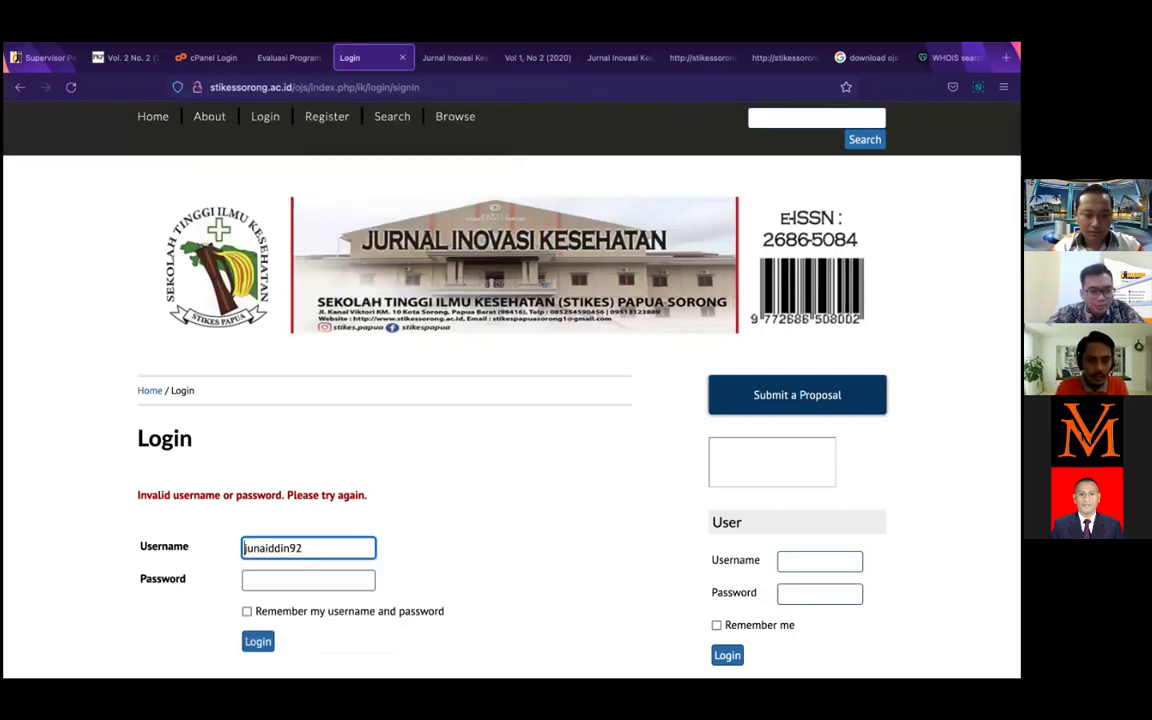
key(Tab)
text(***********)
key(Return)
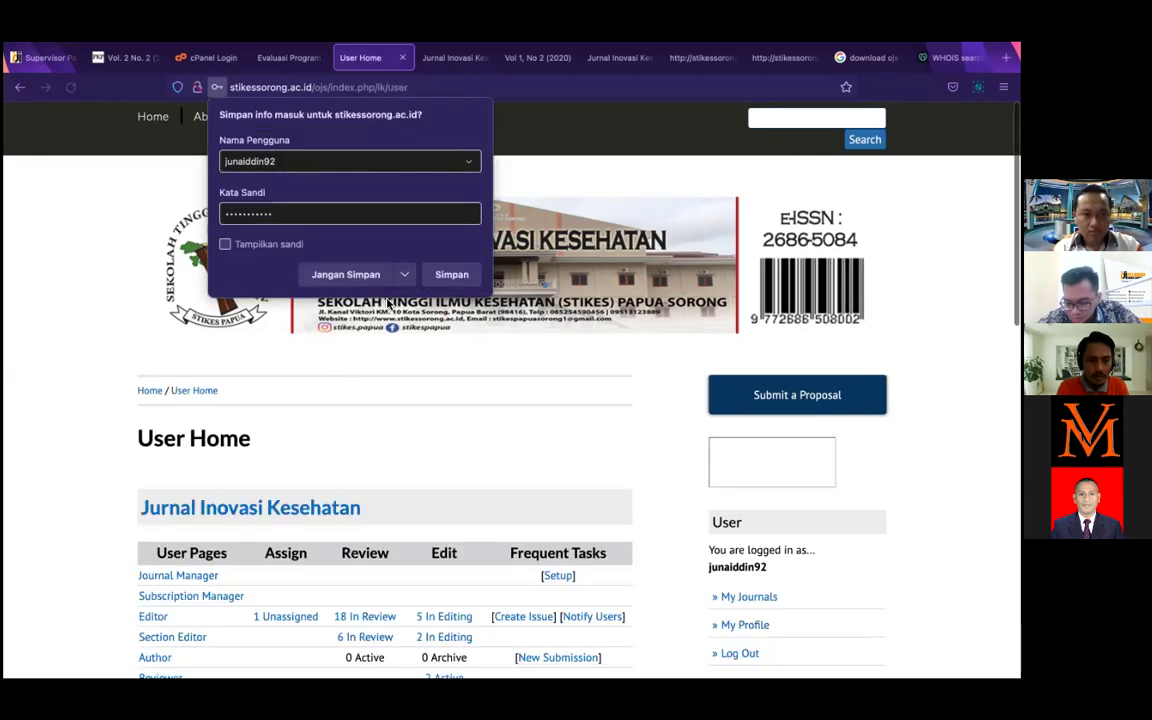
click(369, 285)
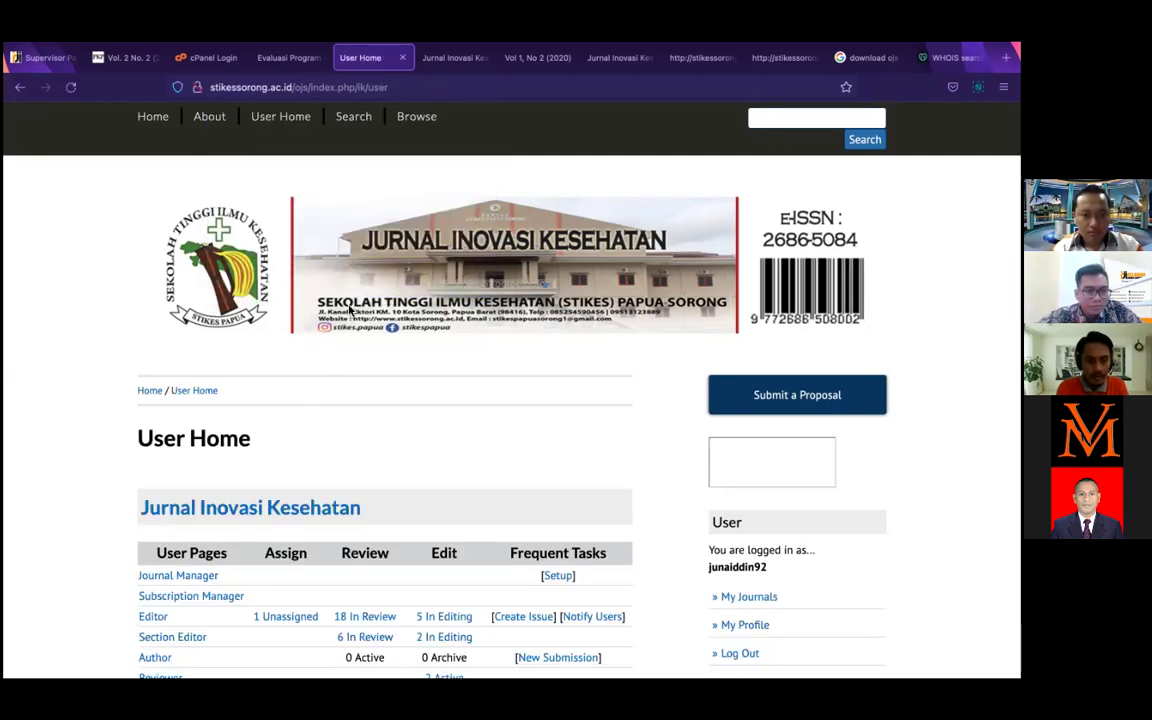
Step: Go from Journal Manager through System Plugins to the Import/Export Plugins category
scroll(329, 367, down, 5)
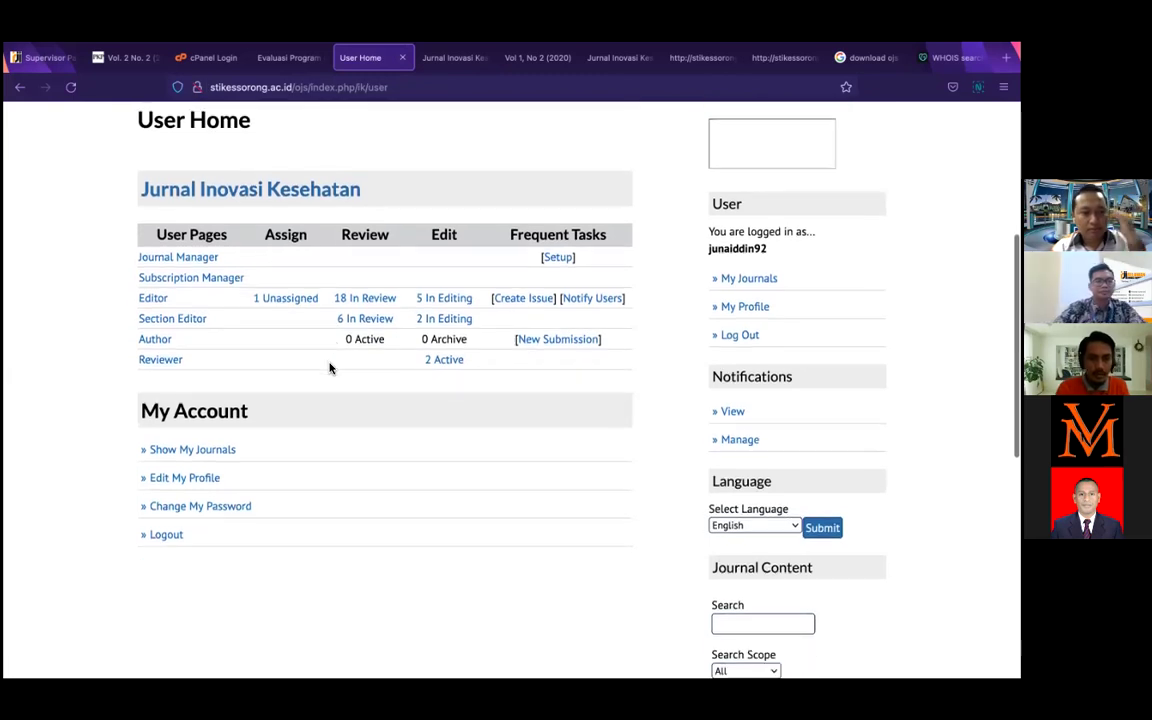
click(192, 266)
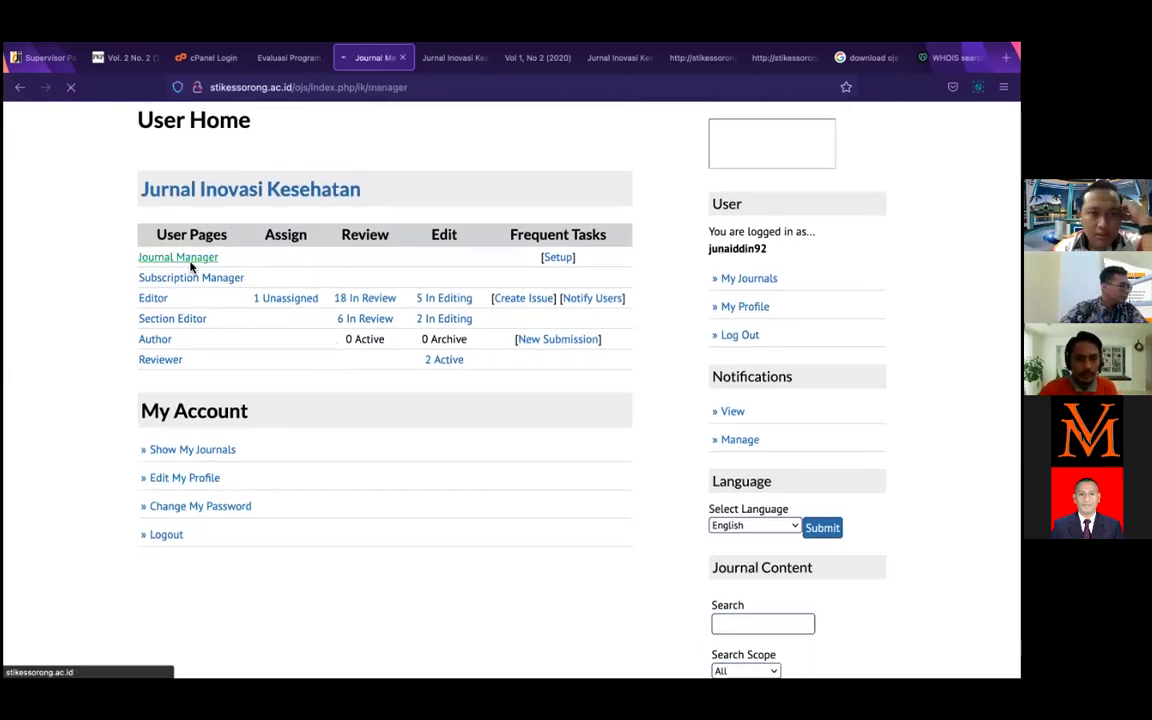
scroll(284, 323, down, 6)
scroll(284, 323, down, 3)
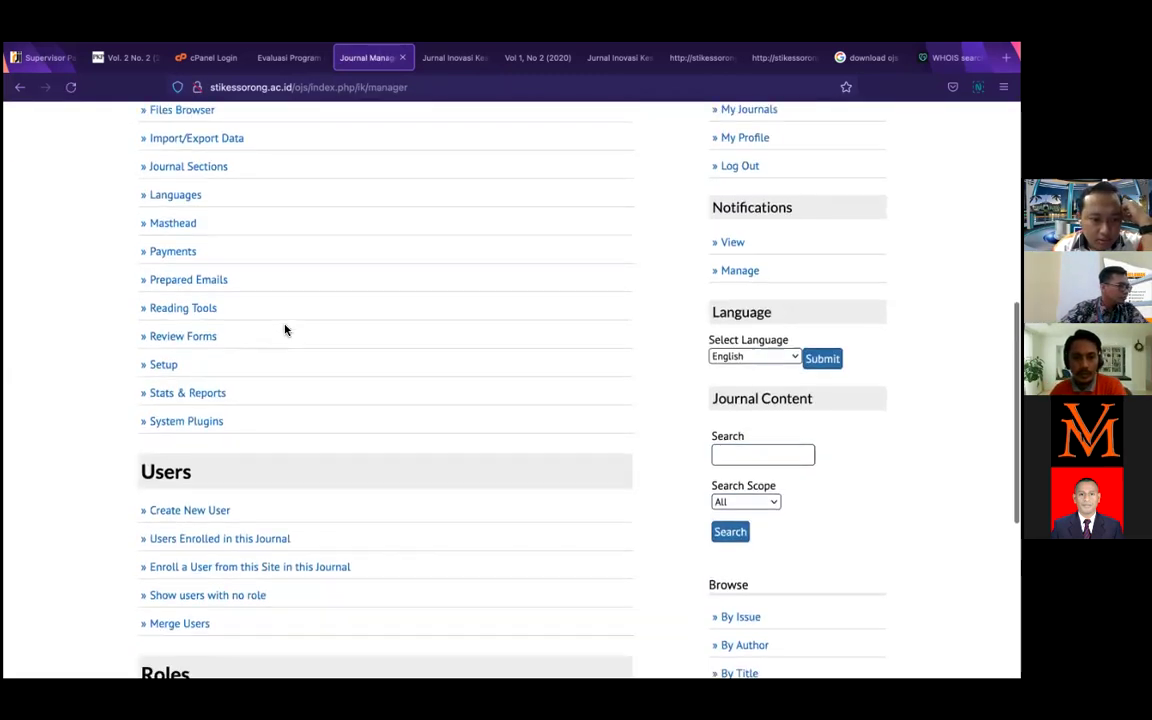
click(184, 406)
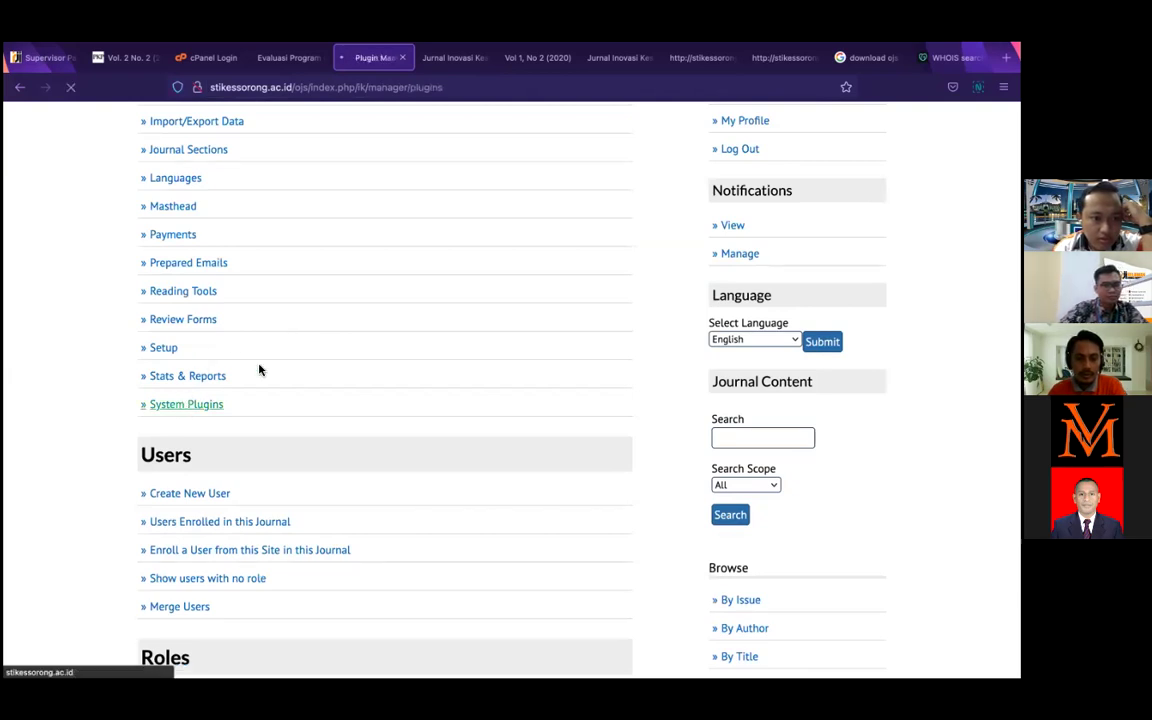
scroll(241, 384, down, 5)
scroll(241, 384, down, 2)
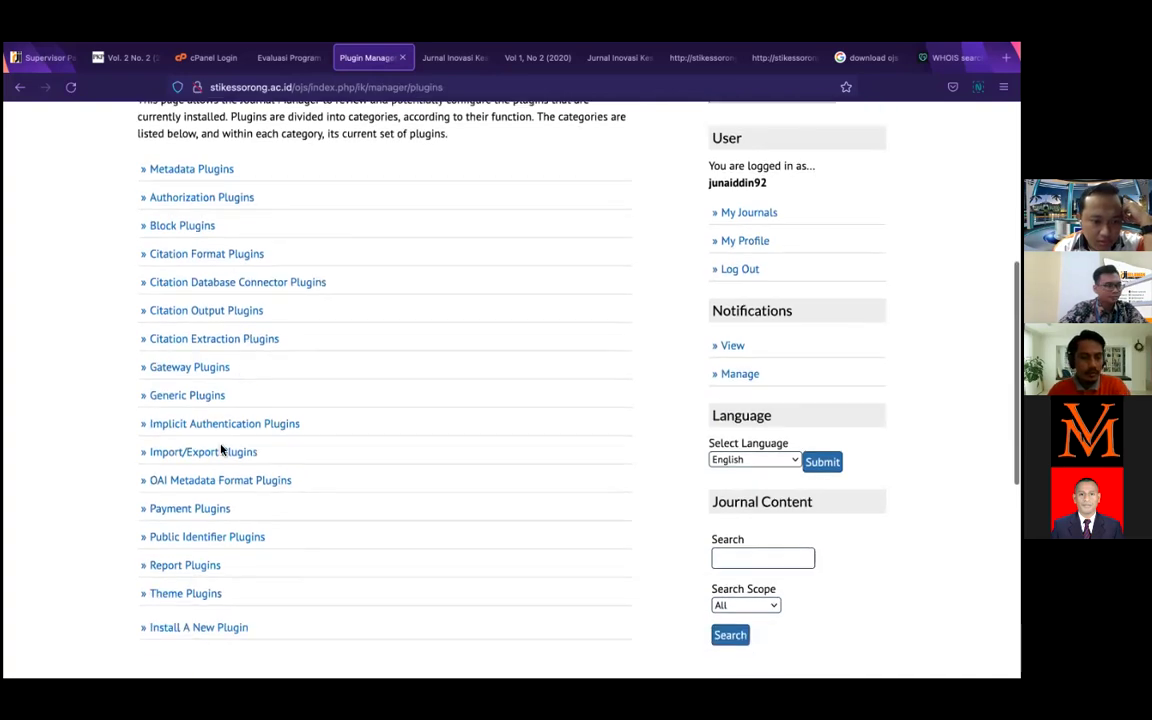
click(218, 455)
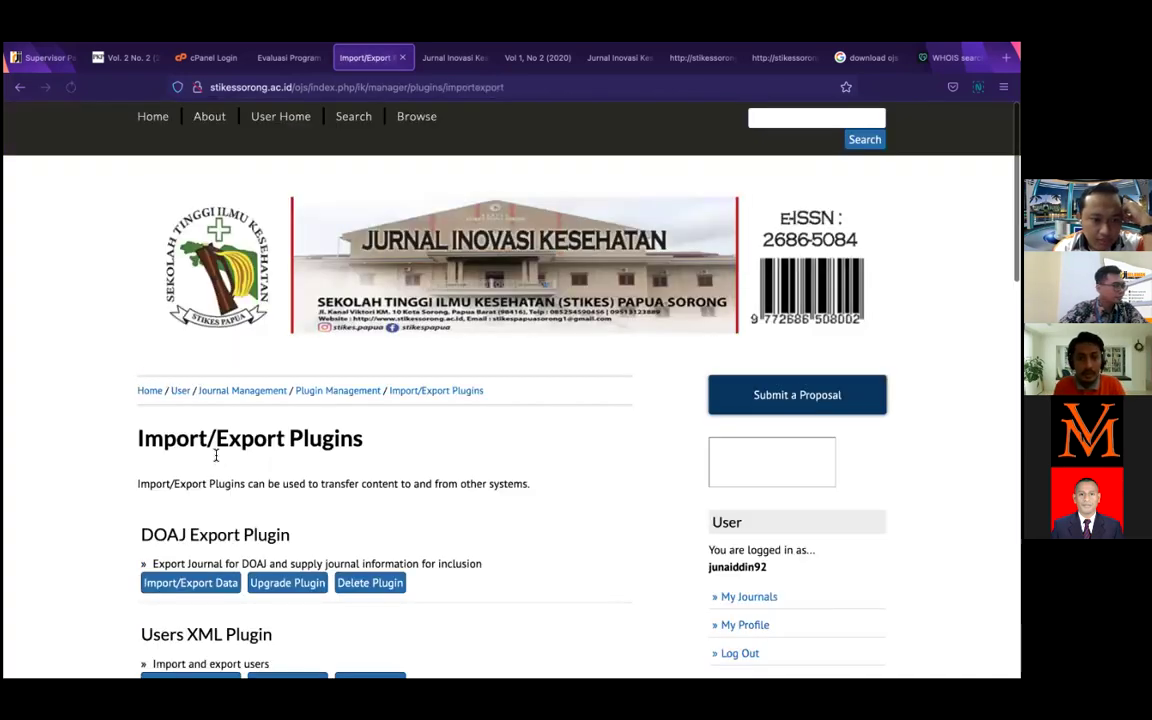
scroll(277, 444, down, 4)
scroll(277, 444, down, 1)
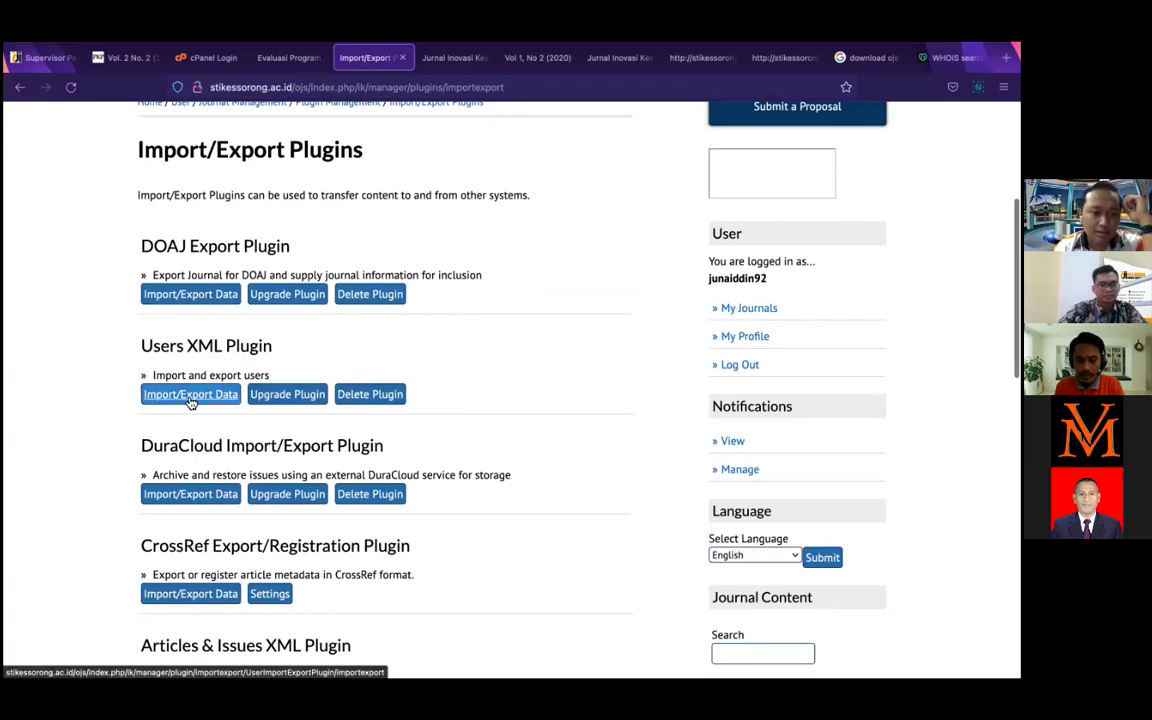
Step: Open the Users XML Plugin, start a user export, and cancel the users.xml save dialog with Batalkan
click(187, 398)
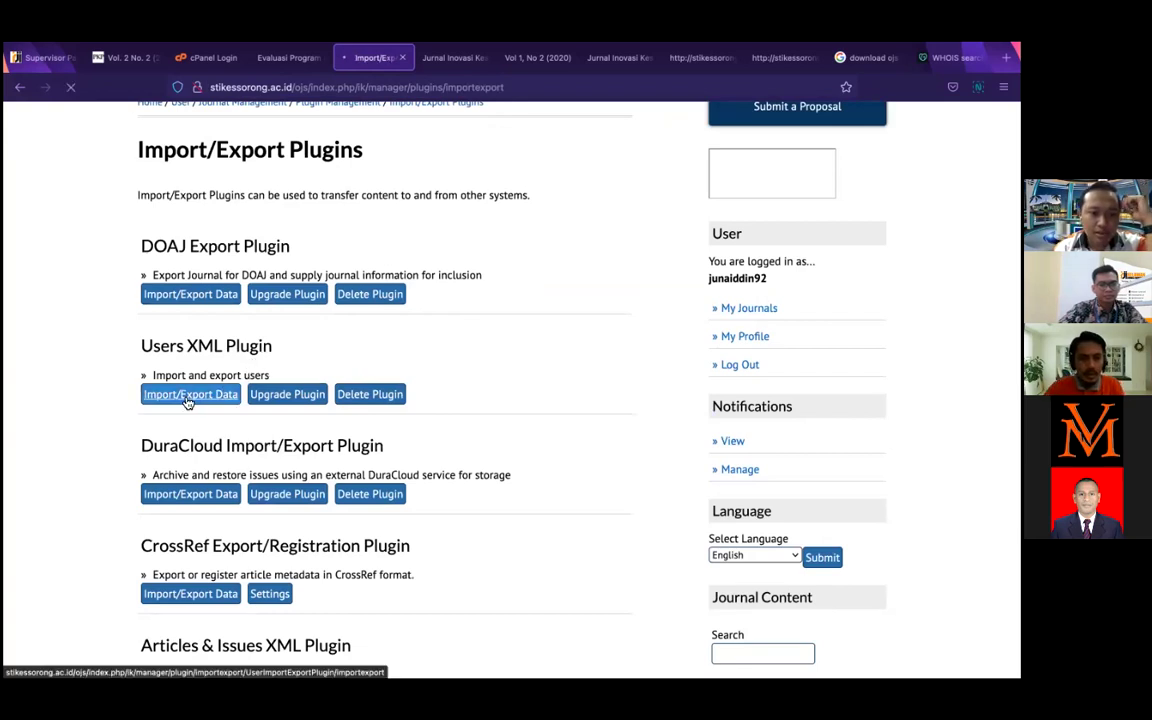
scroll(200, 400, down, 2)
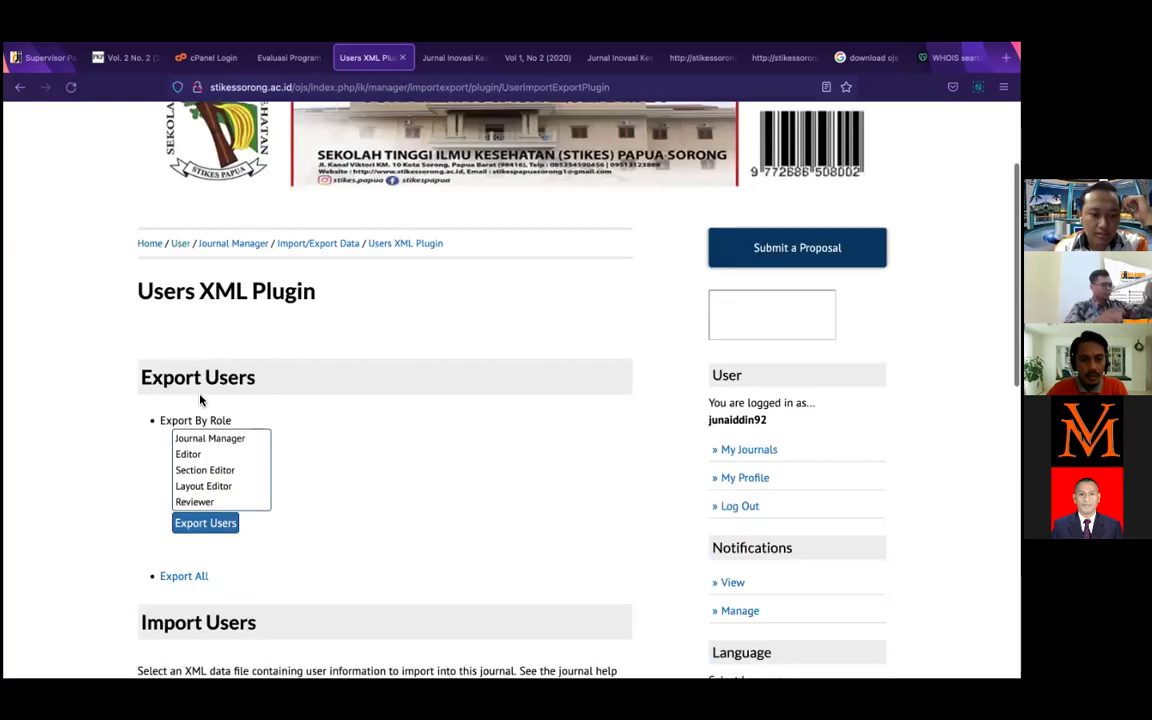
scroll(200, 400, down, 5)
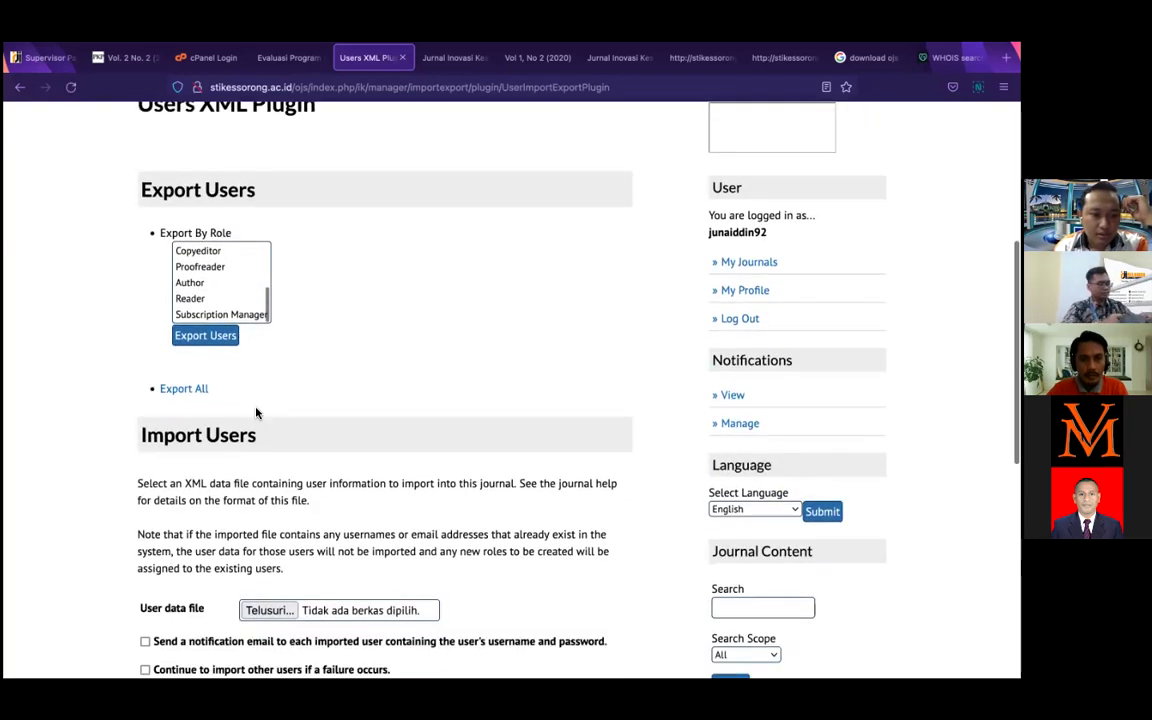
scroll(193, 390, down, 3)
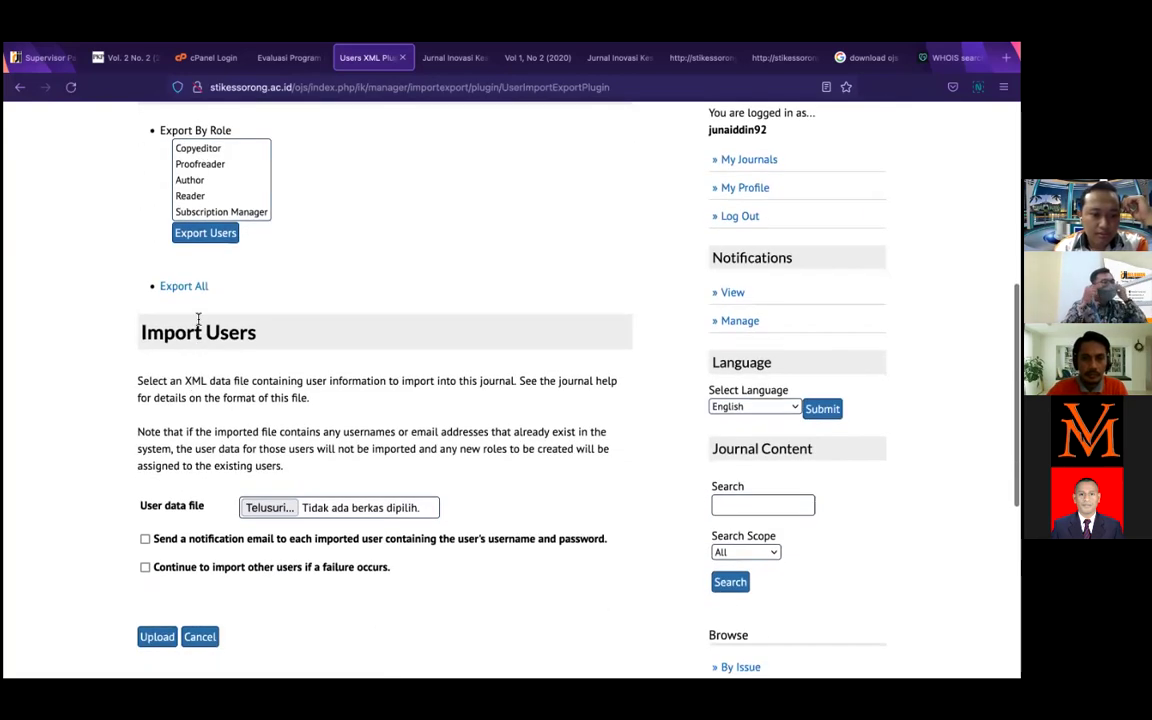
click(196, 287)
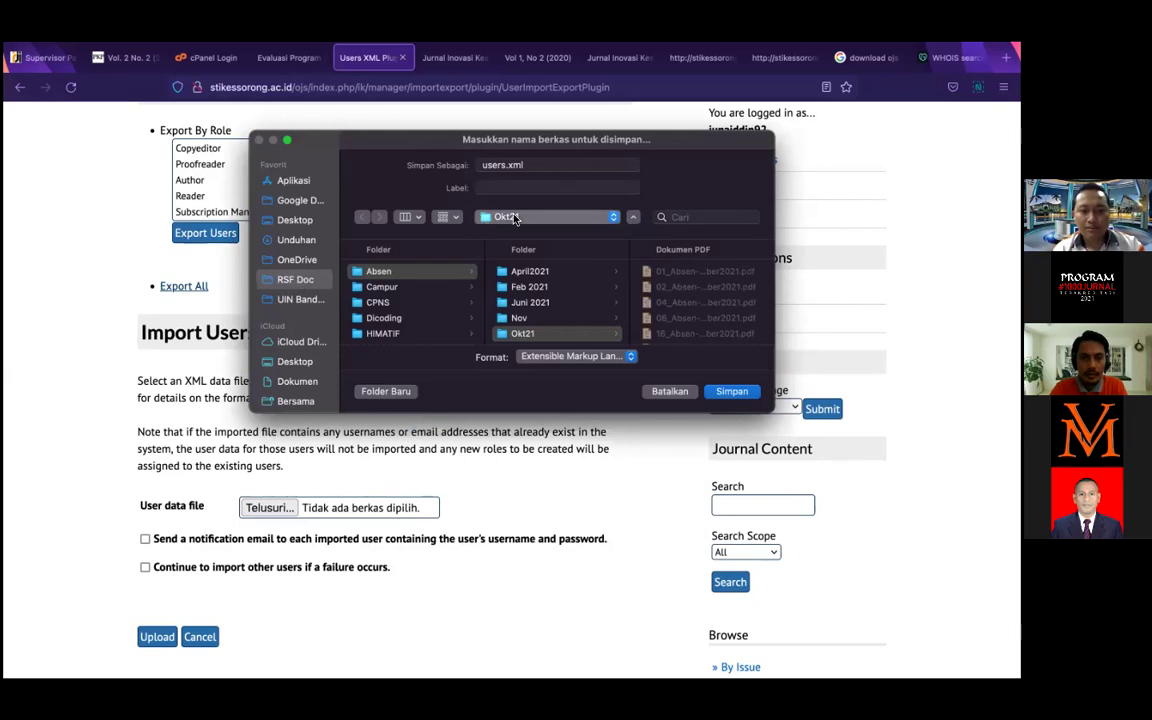
mouse_move(535, 46)
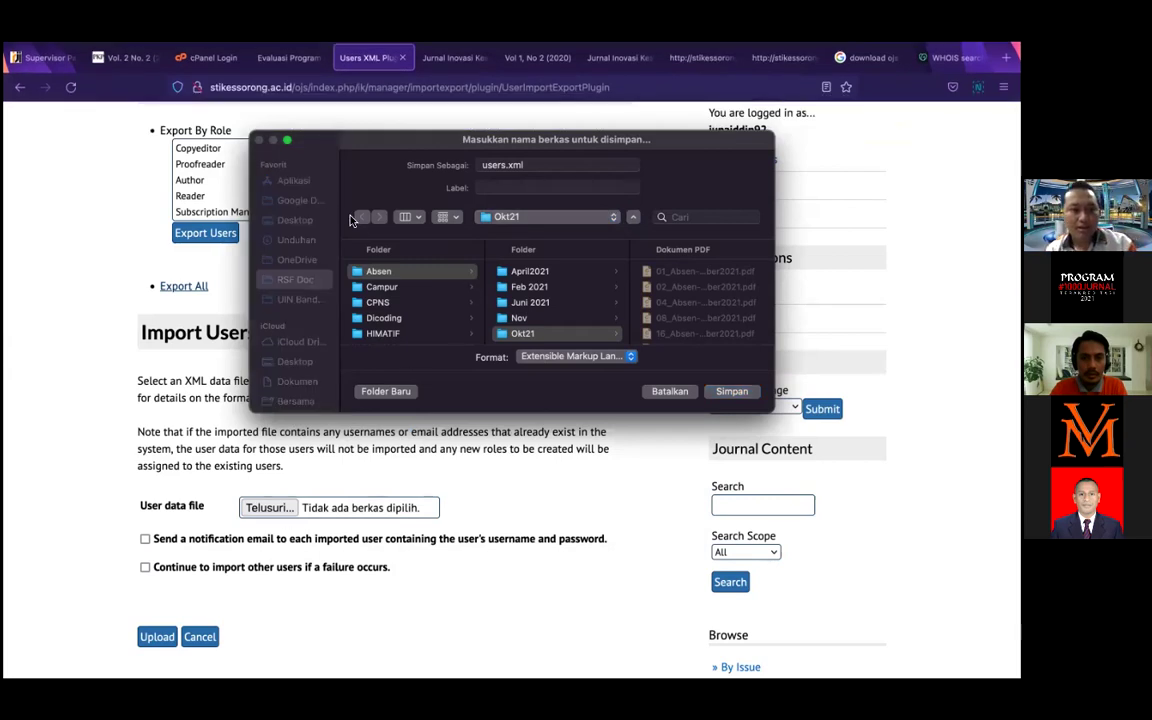
click(665, 392)
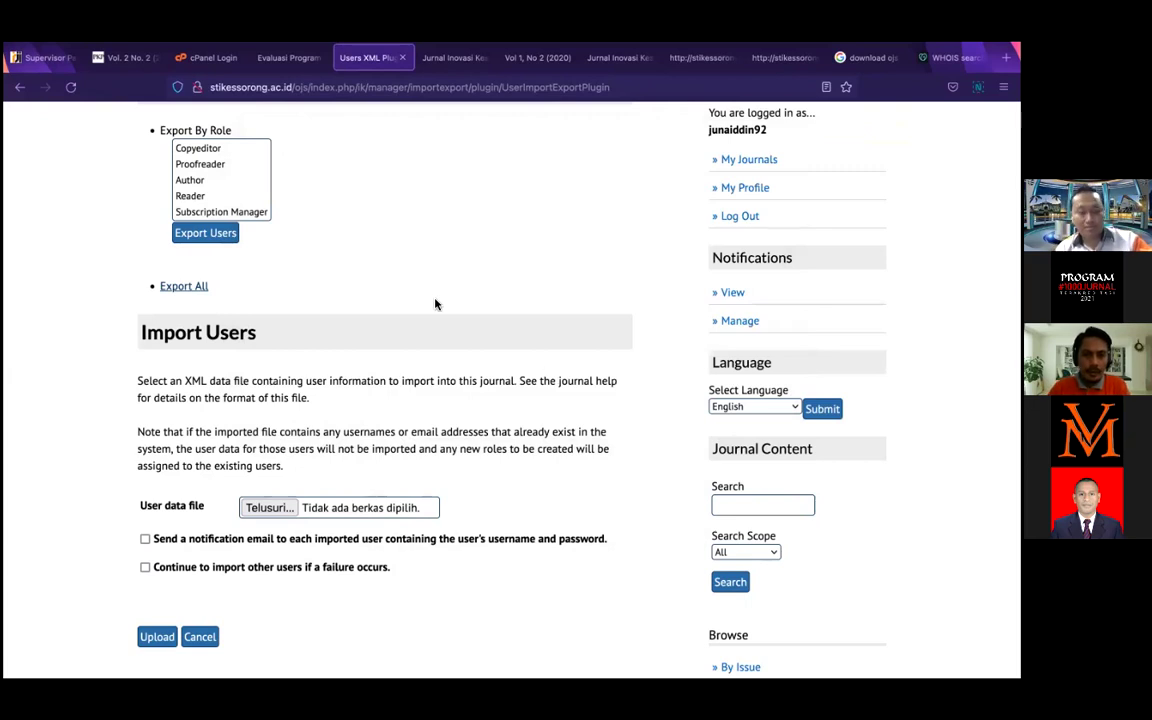
Step: Use the Users XML Plugin's Export All link to export every user to users.xml
scroll(430, 300, up, 5)
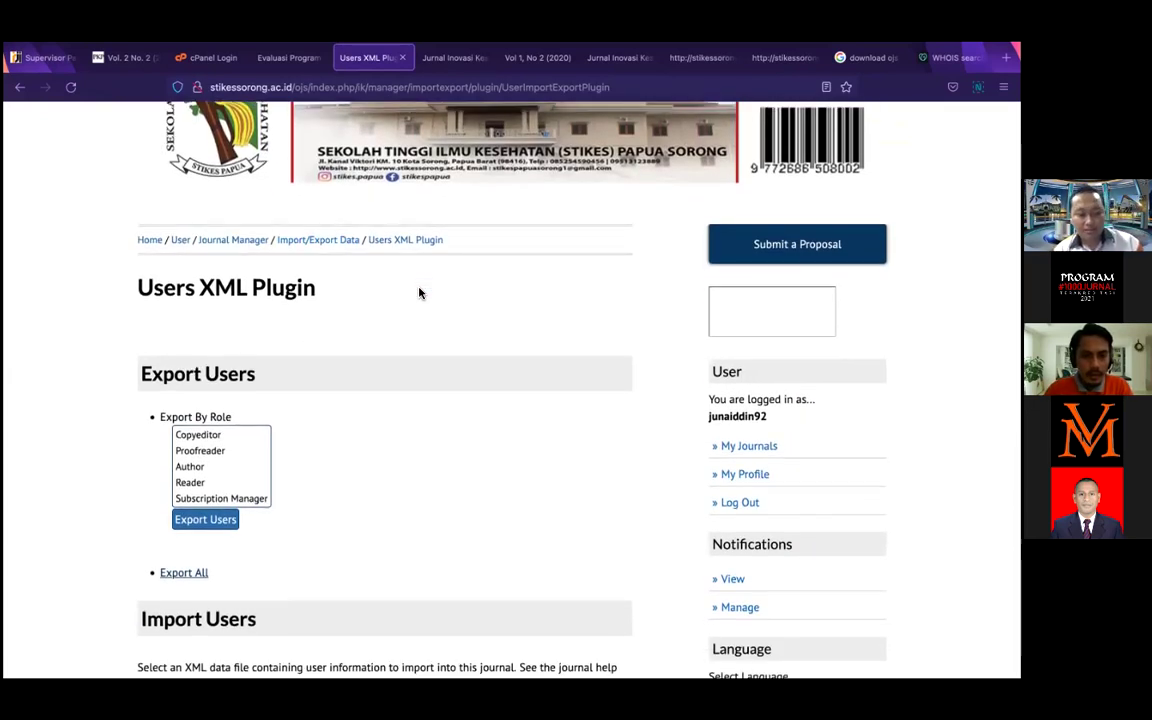
scroll(419, 293, down, 3)
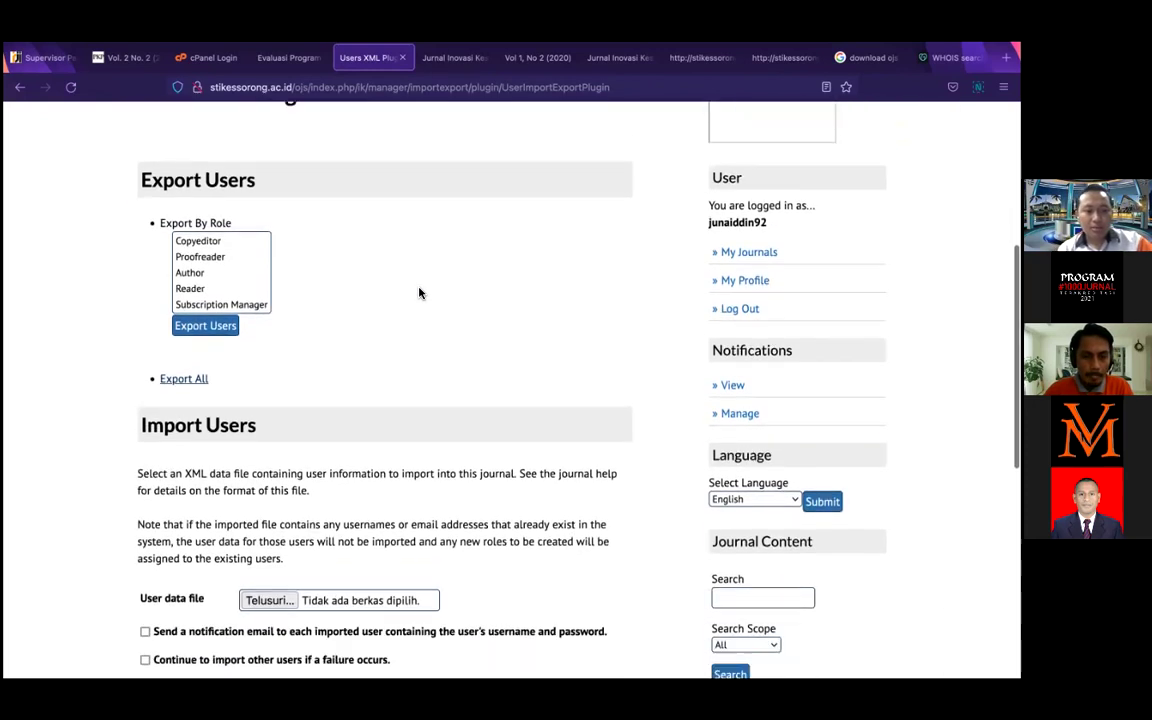
scroll(419, 293, down, 1)
scroll(237, 279, up, 4)
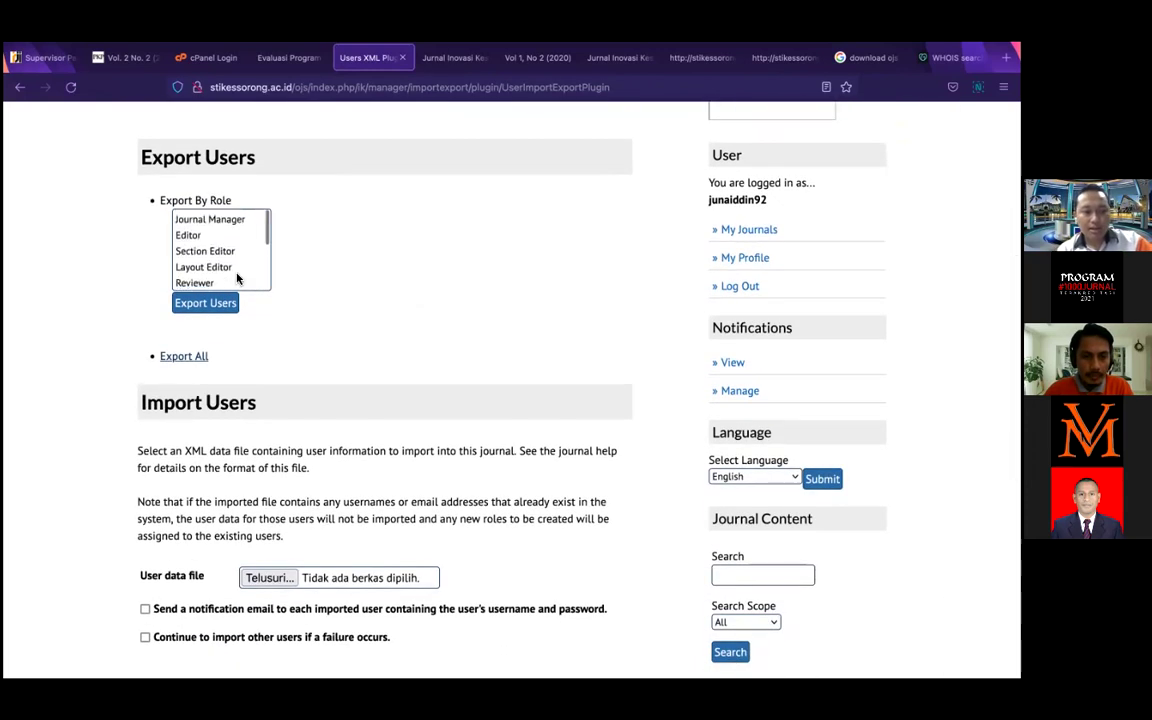
scroll(400, 295, down, 1)
scroll(401, 301, down, 4)
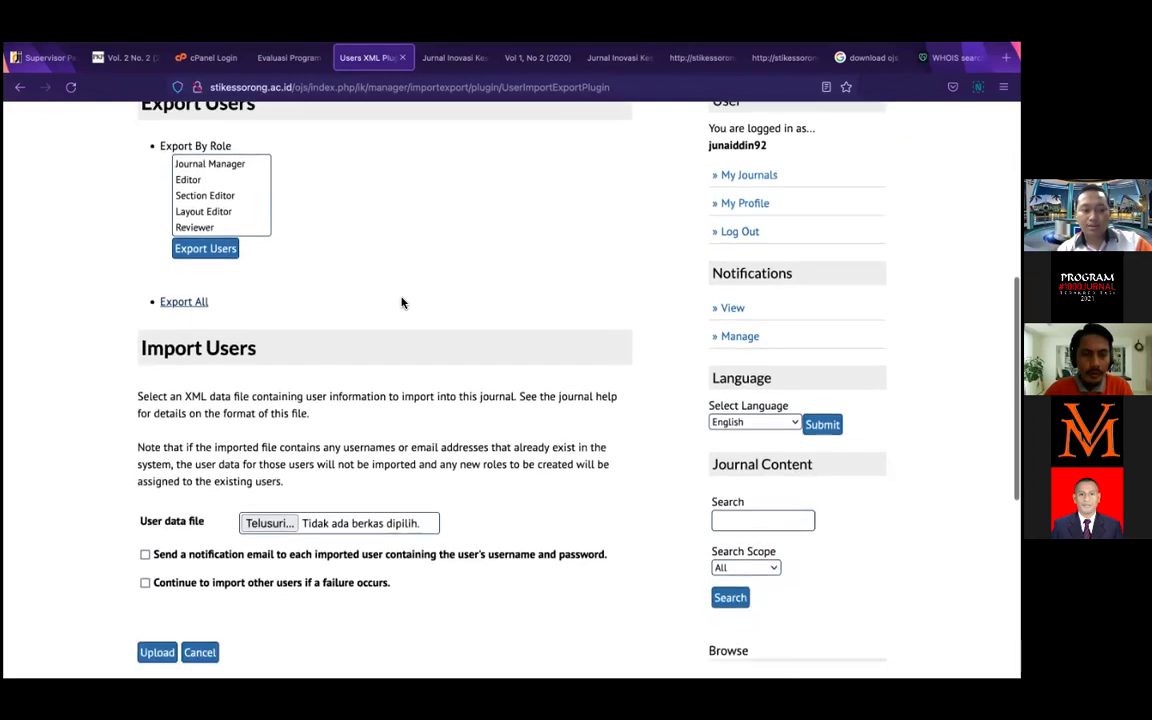
scroll(216, 211, up, 6)
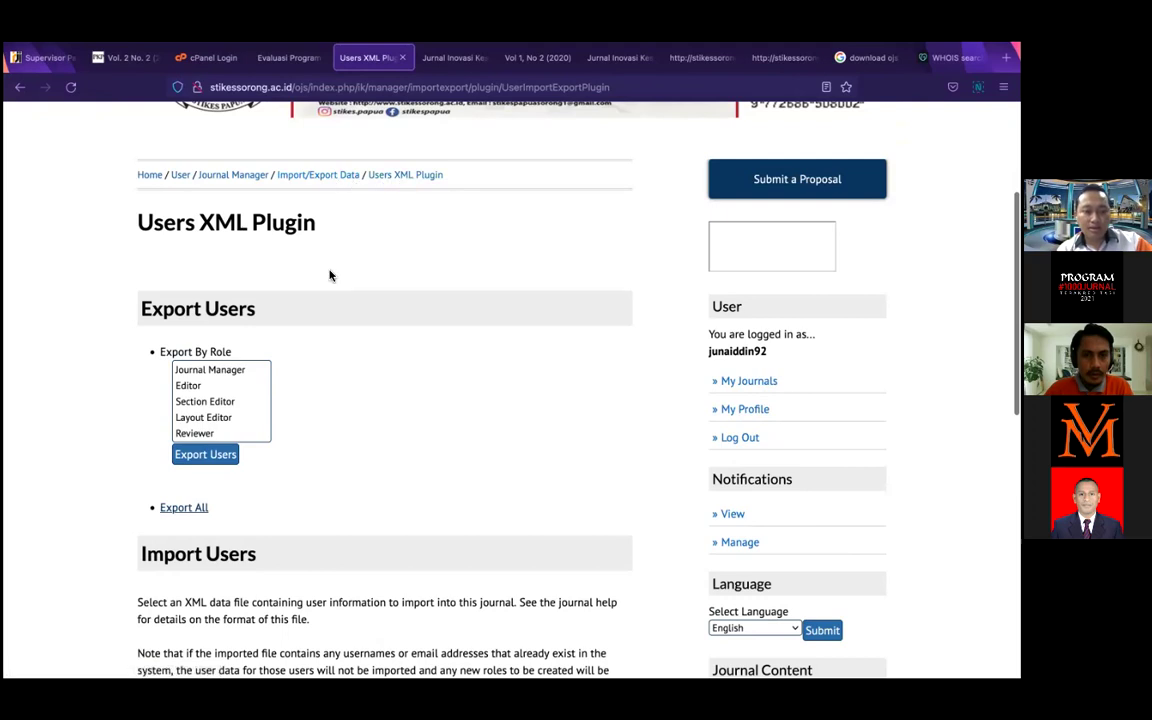
click(187, 508)
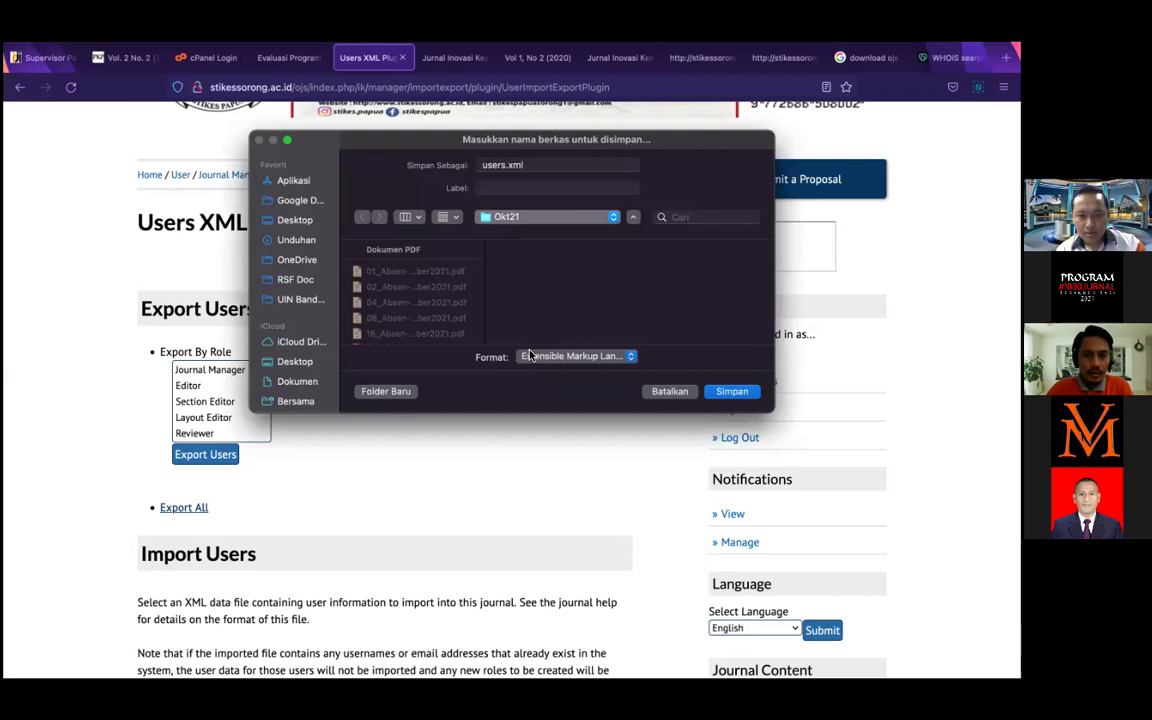
Step: Create a Stikes Sorong folder under RSF Doc > Master Journal > Client and save users.xml there
click(297, 282)
scroll(386, 317, down, 2)
click(434, 308)
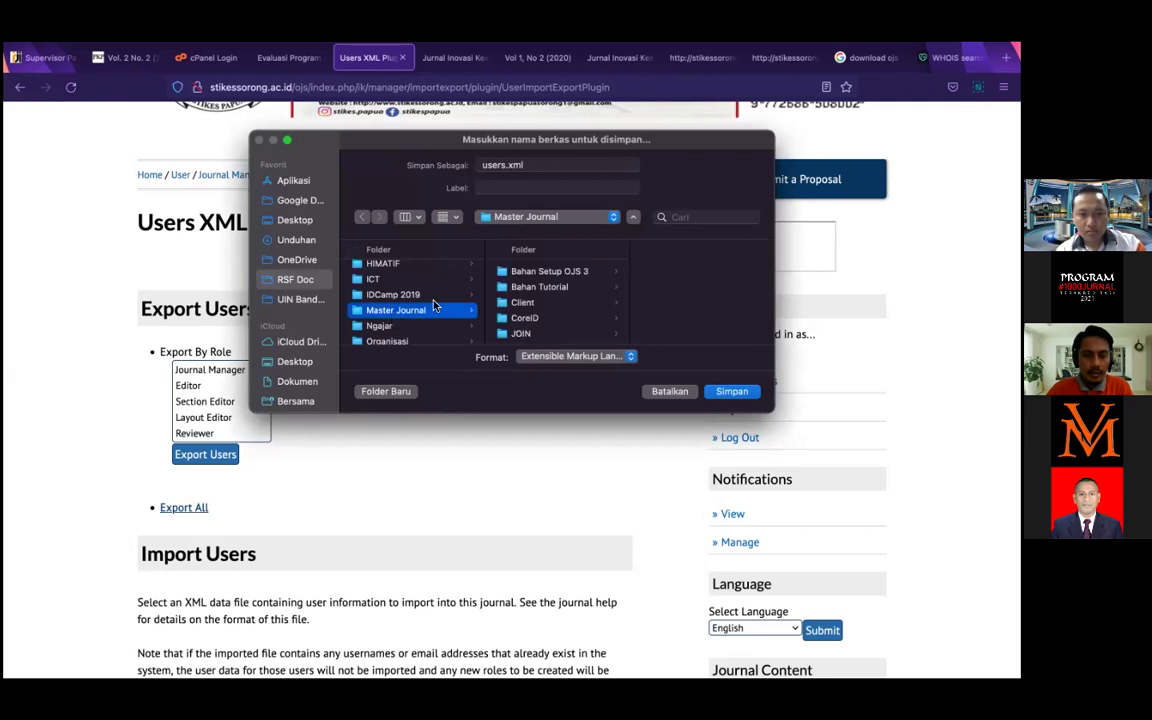
click(512, 302)
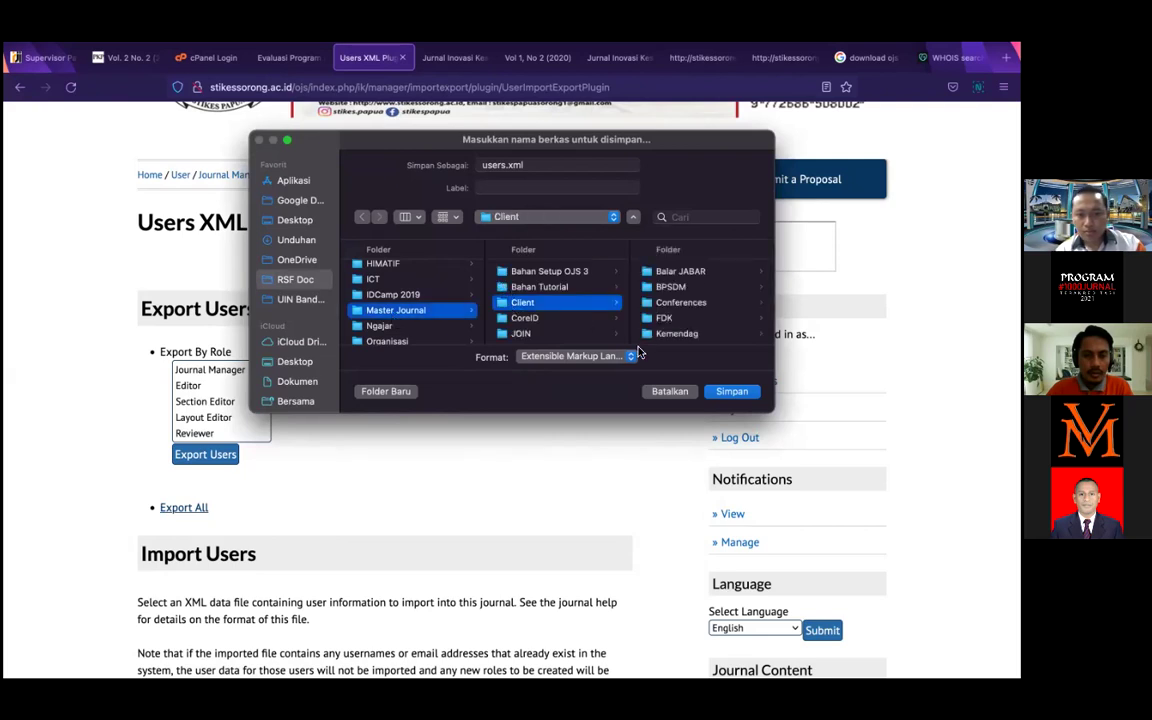
click(386, 391)
text(SI)
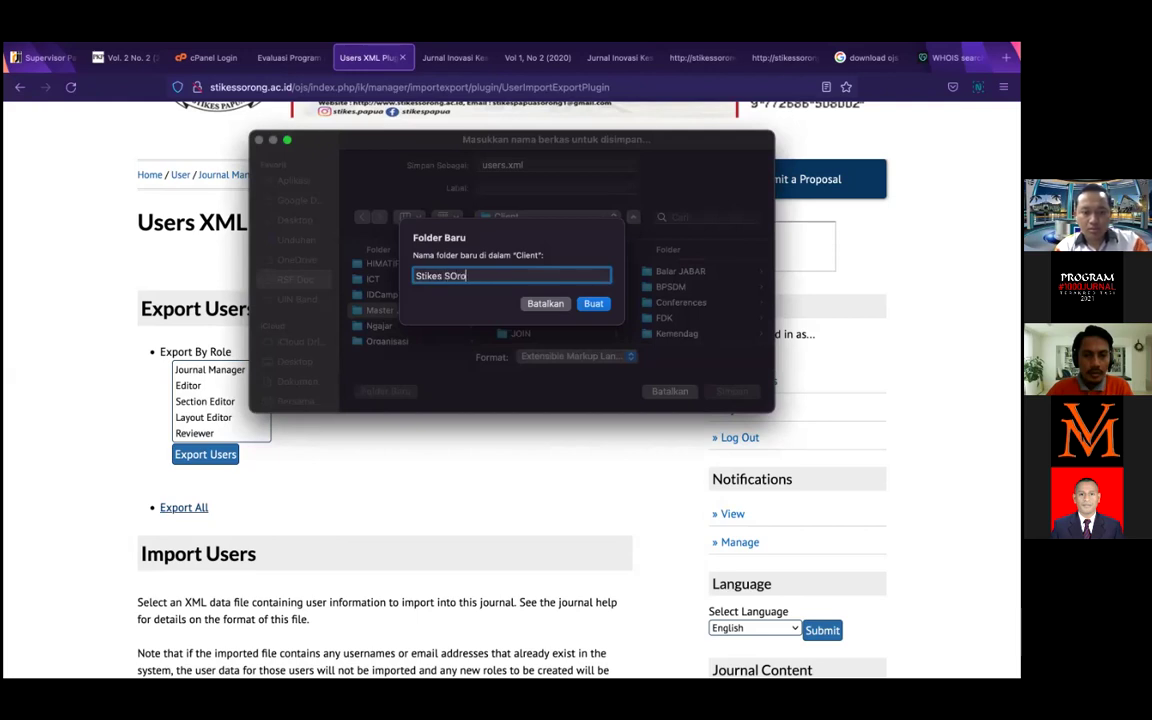
key(Return)
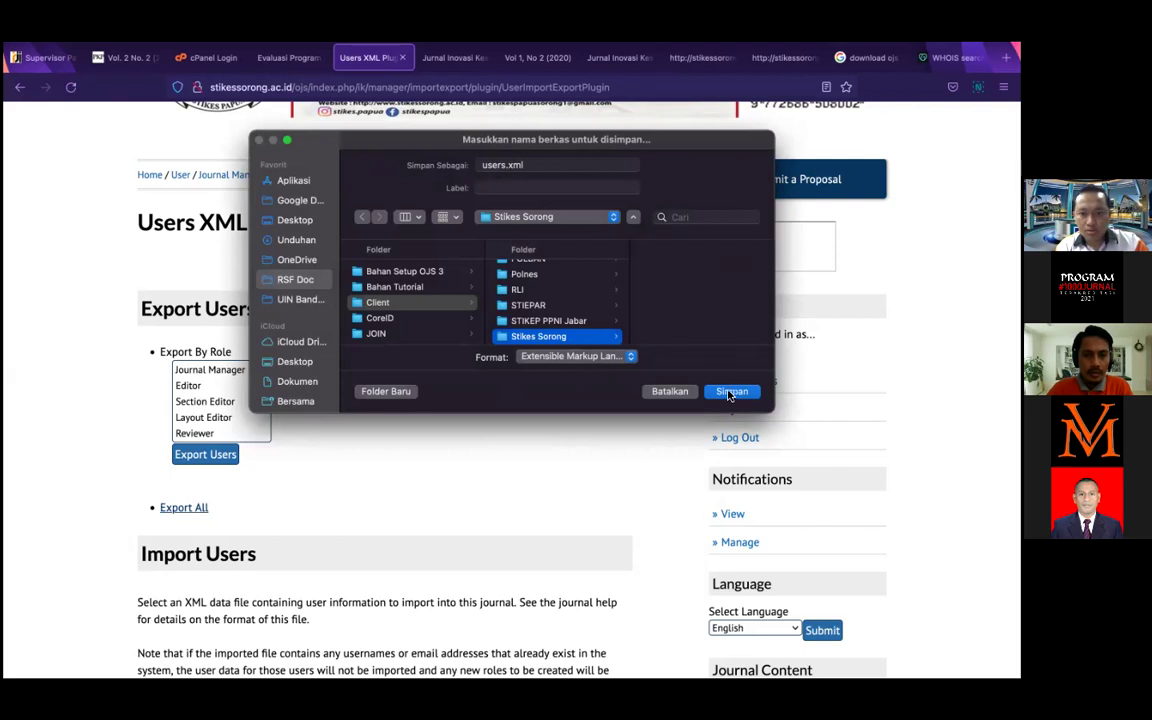
click(731, 392)
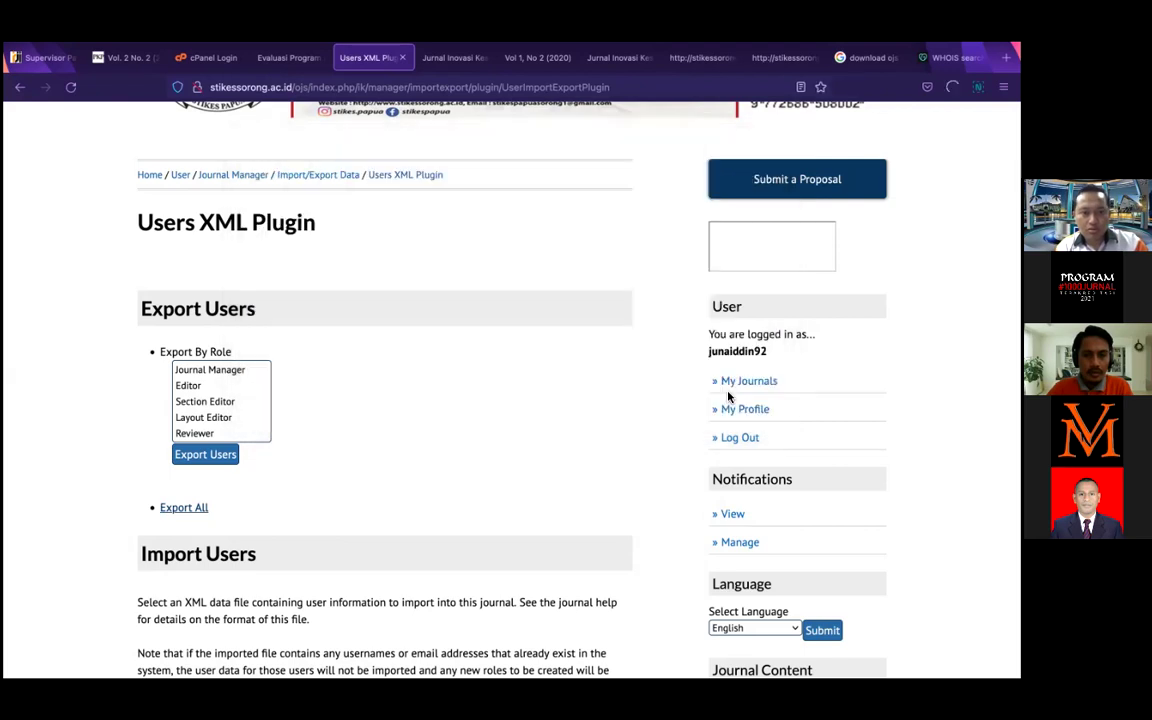
Step: Open the Articles & Issues XML Plugin from the Import/Export Data page
click(333, 176)
scroll(292, 364, down, 2)
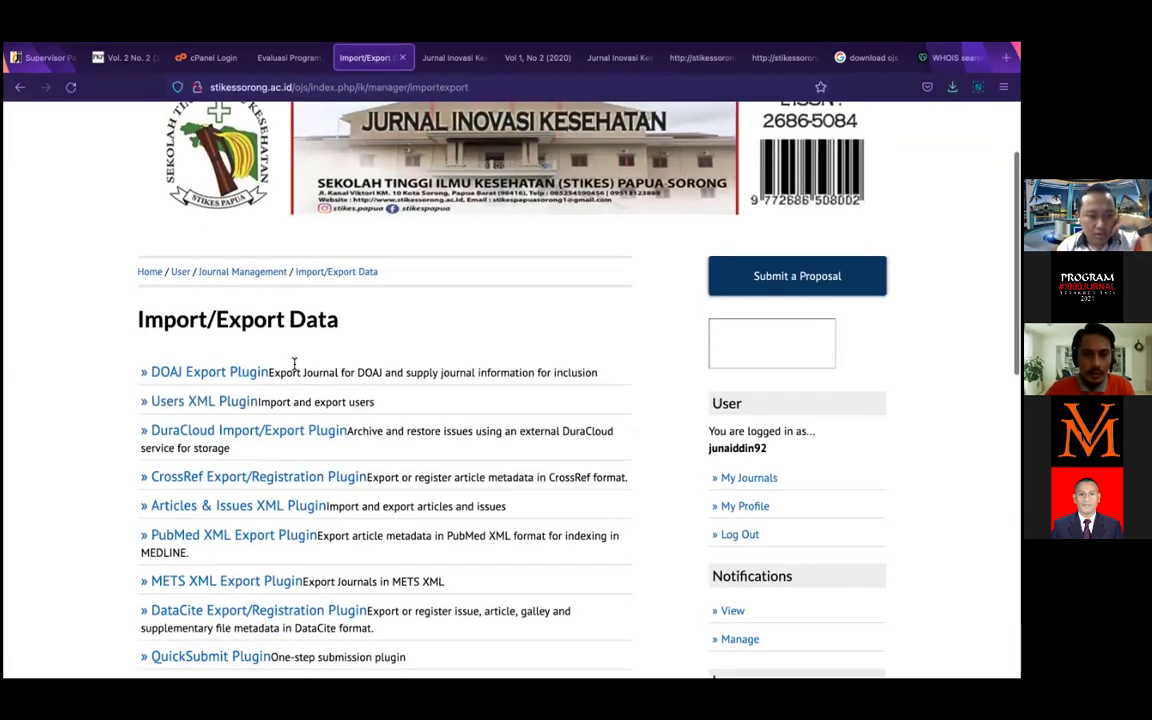
scroll(294, 364, down, 3)
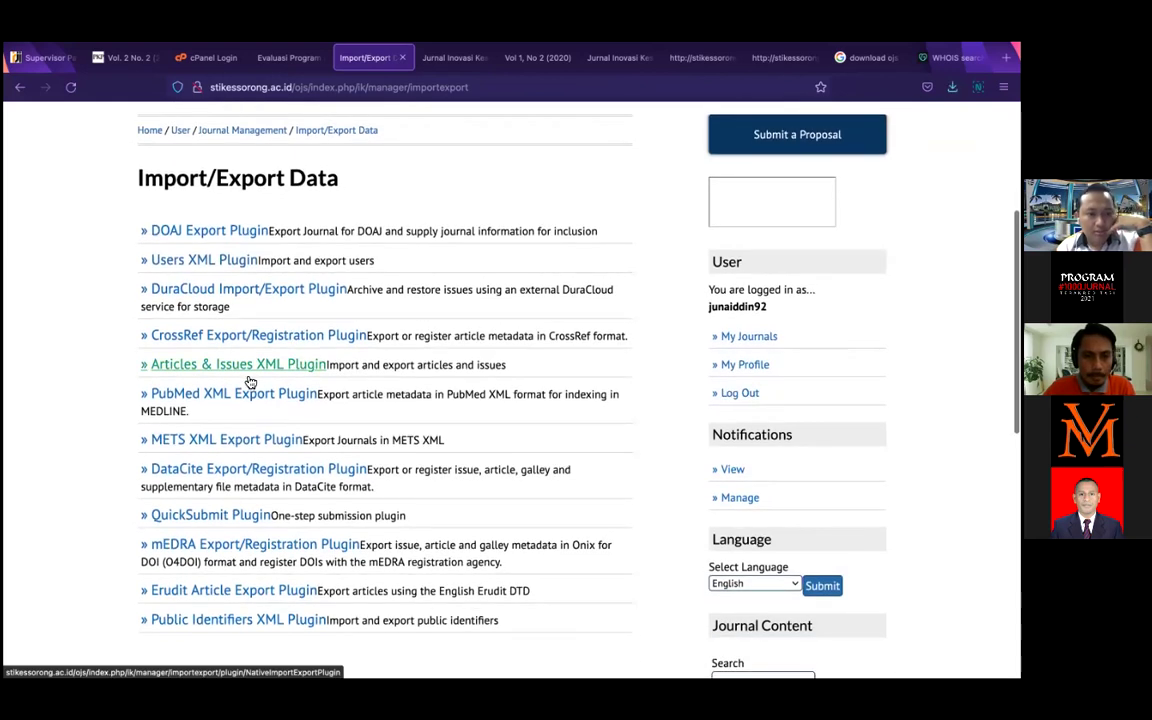
scroll(240, 375, down, 1)
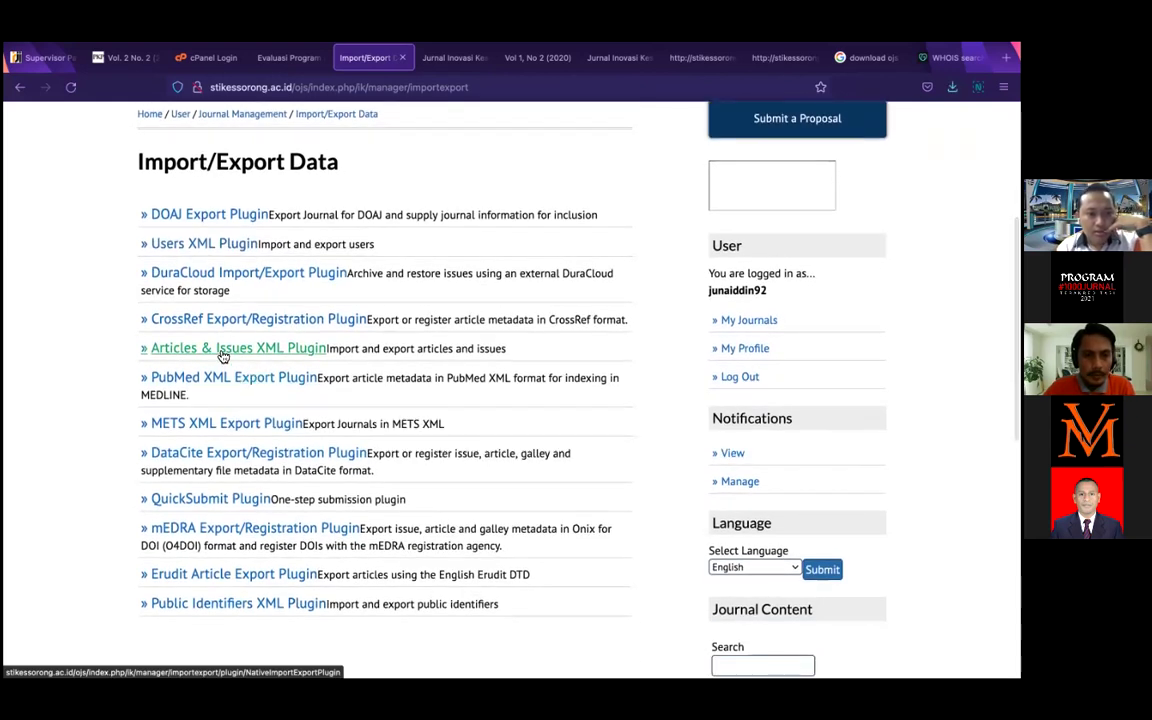
click(223, 350)
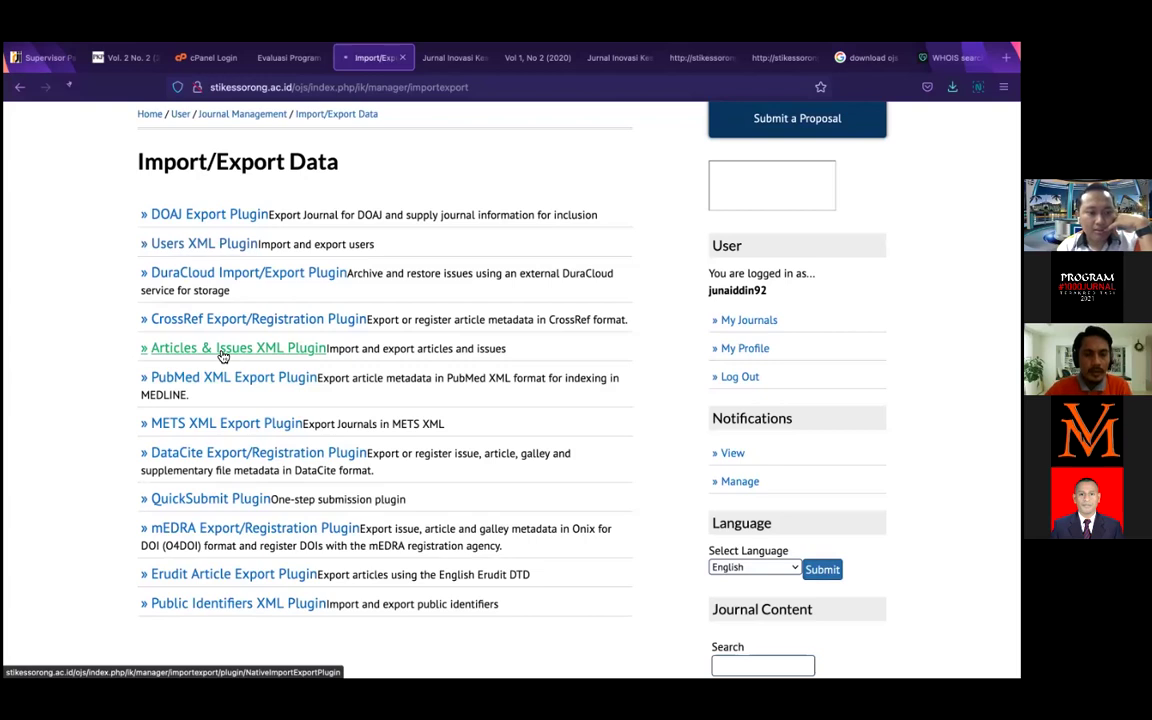
scroll(255, 403, down, 3)
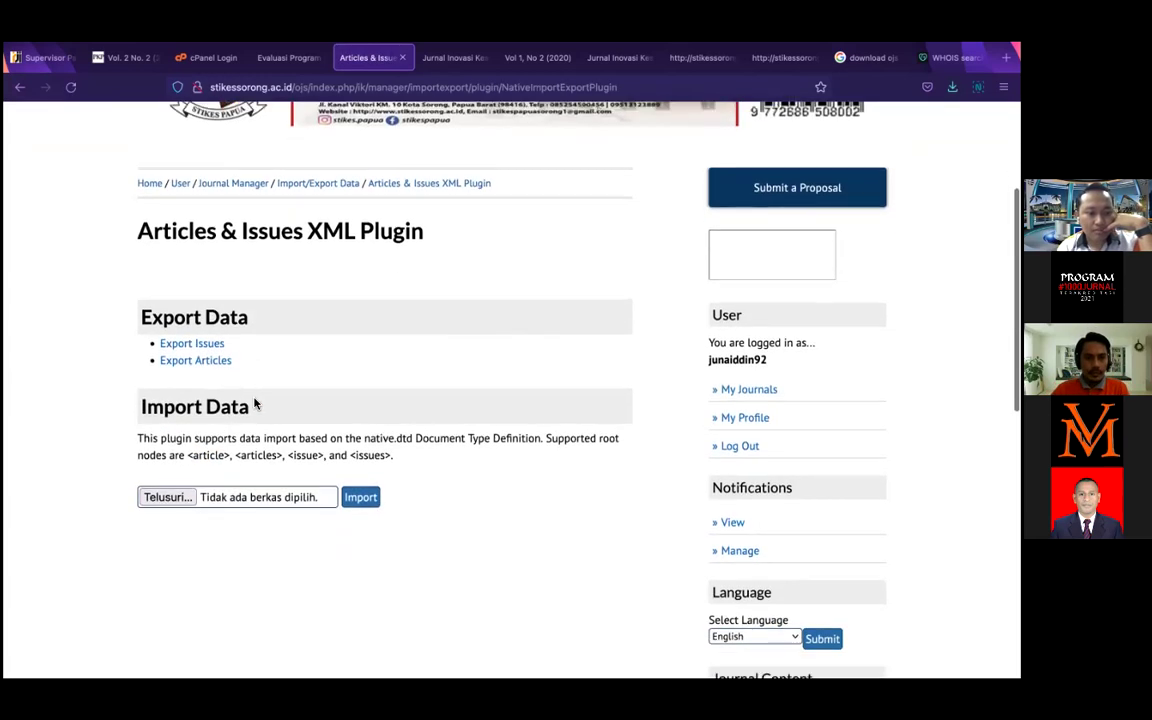
Step: Select all 23 articles, export them, and save articles.xml in the Stikes Sorong folder
click(184, 358)
scroll(251, 397, down, 8)
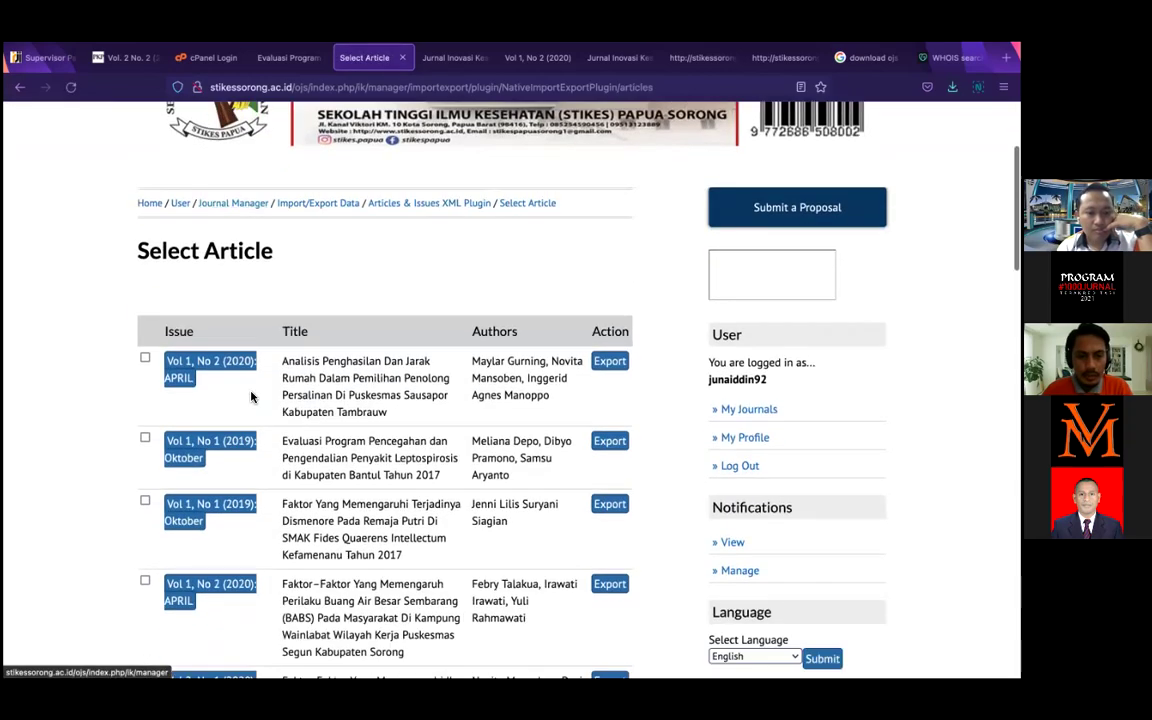
scroll(251, 397, down, 10)
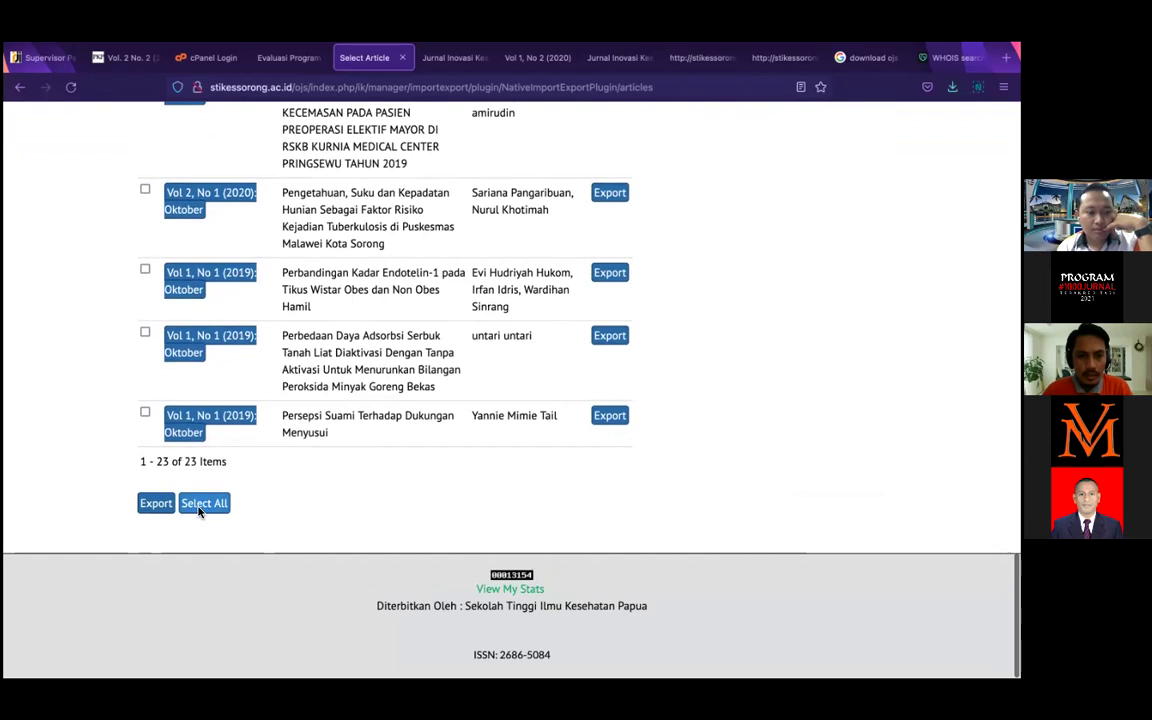
click(200, 505)
click(156, 505)
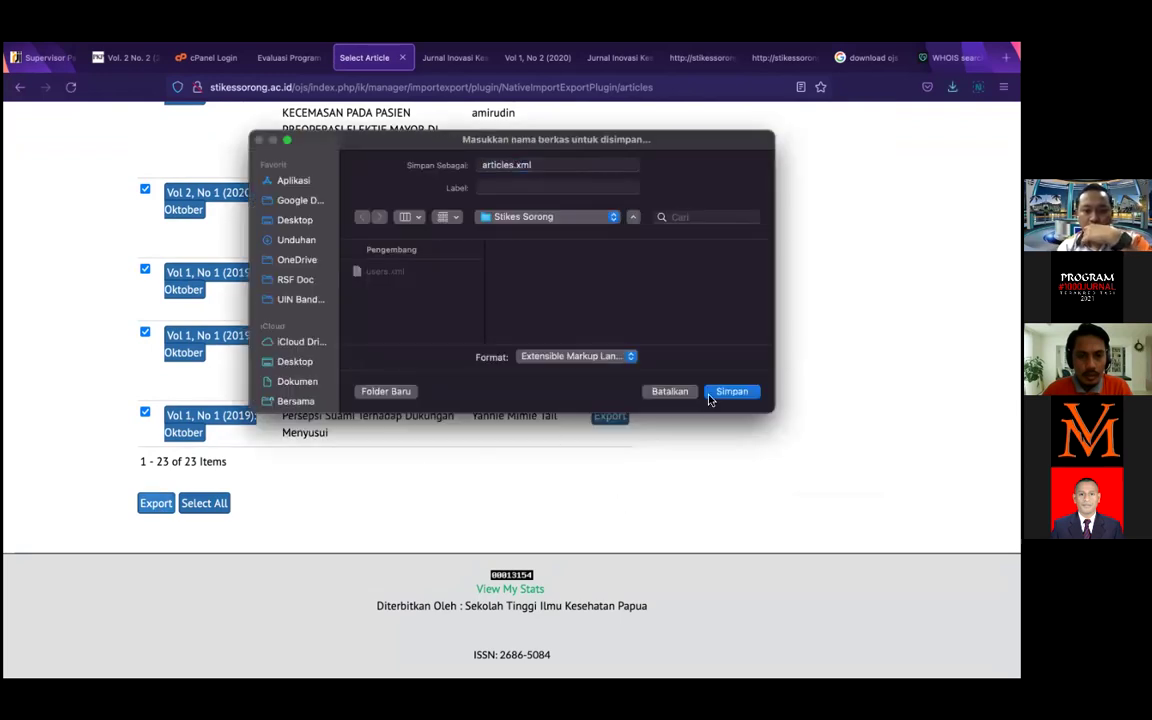
click(728, 391)
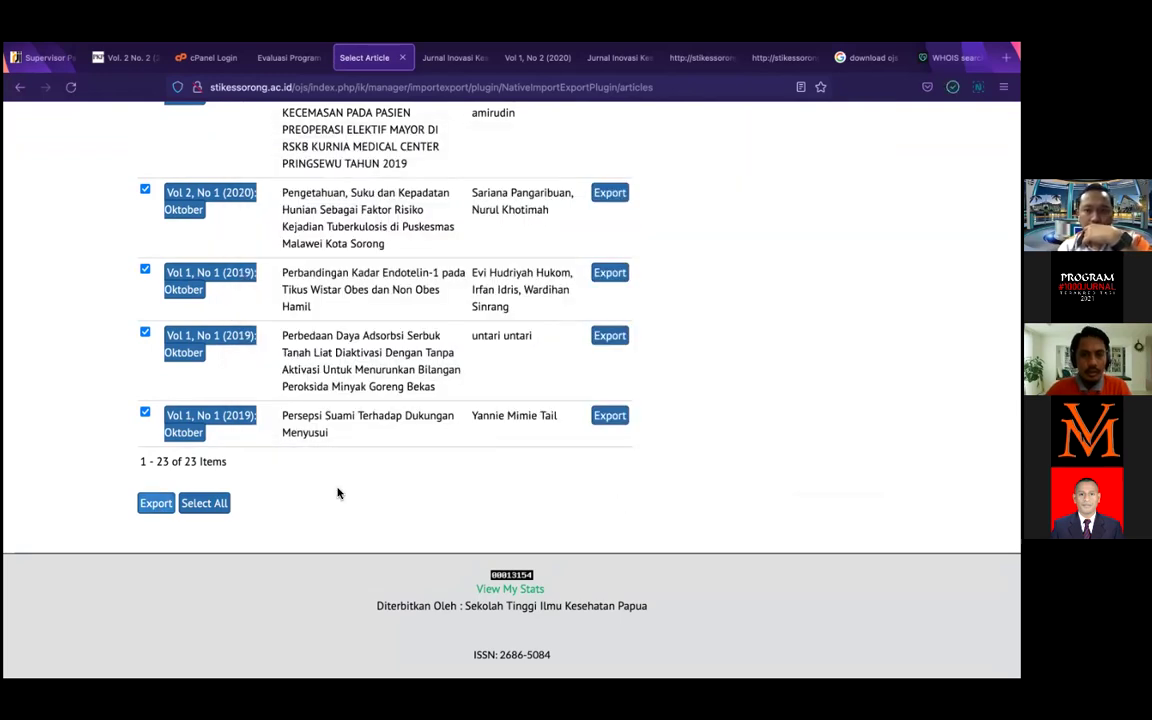
scroll(338, 492, up, 20)
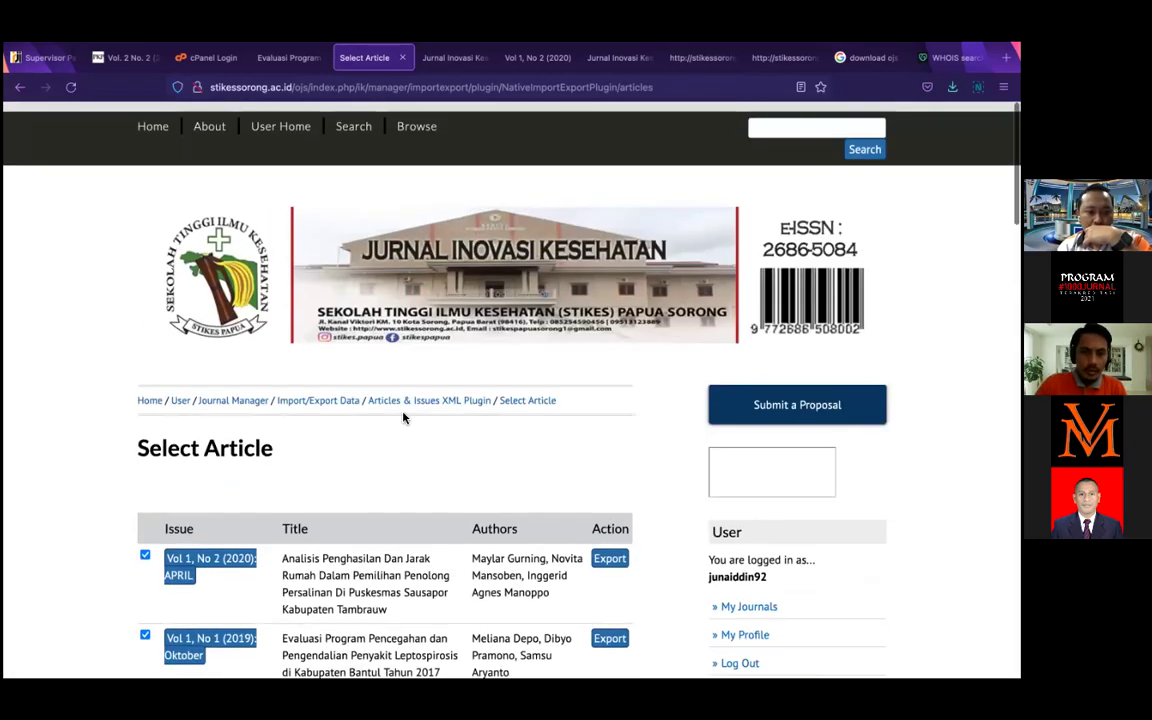
Step: Select all three issues in the Articles & Issues XML plugin and save them as issues.xml in Stikes Sorong
click(442, 398)
scroll(218, 458, down, 2)
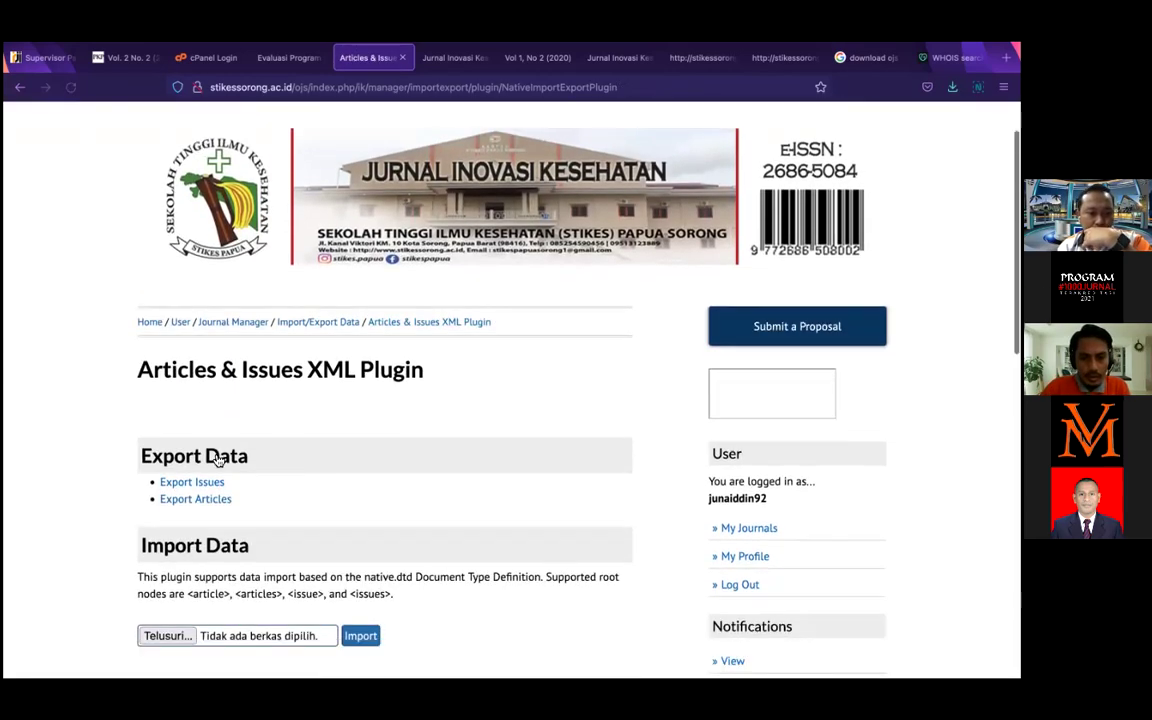
click(200, 450)
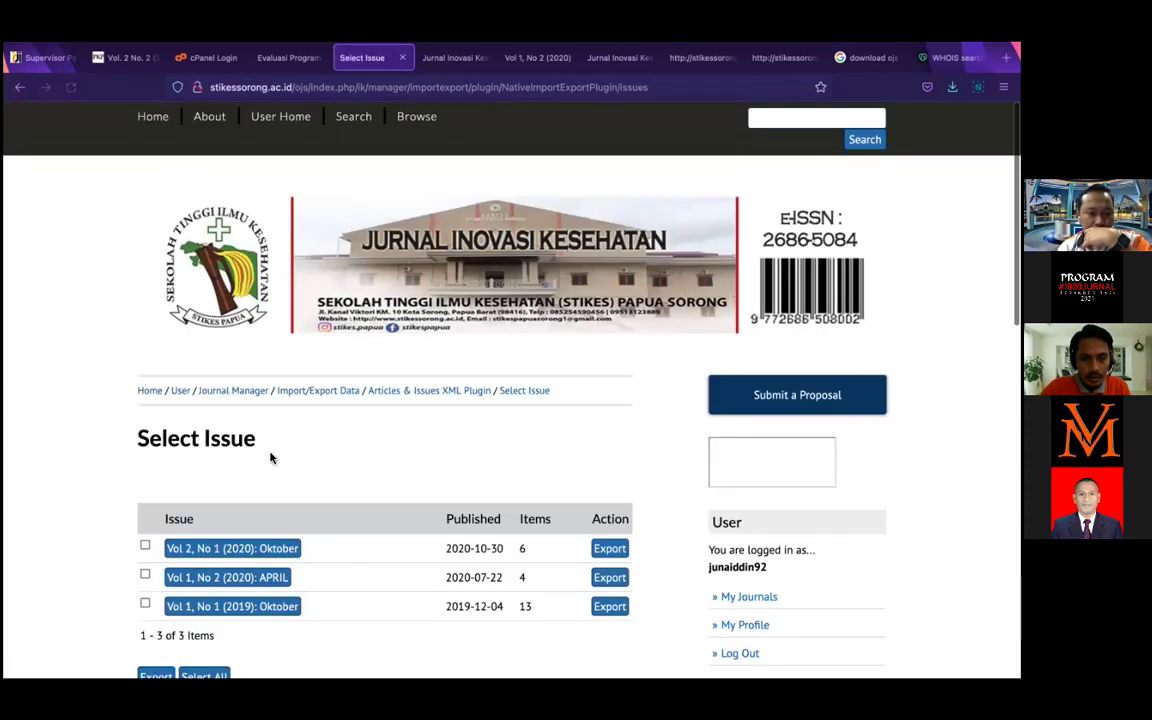
scroll(270, 458, down, 3)
click(203, 471)
click(157, 472)
key(Escape)
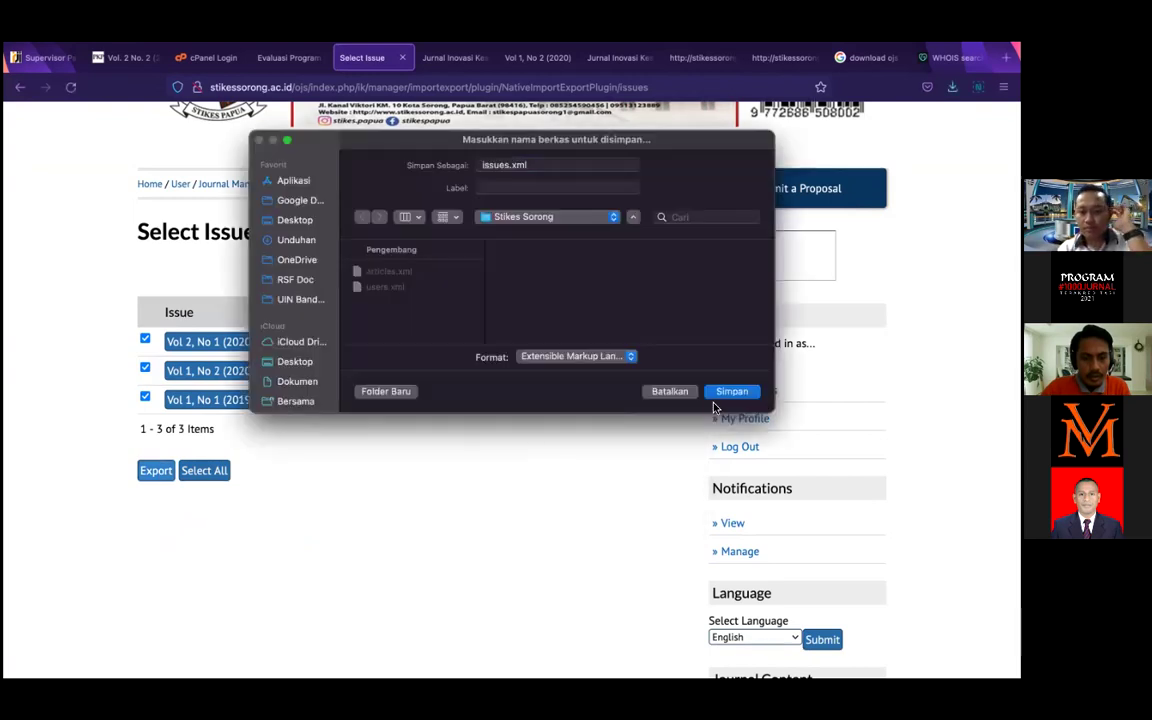
click(737, 395)
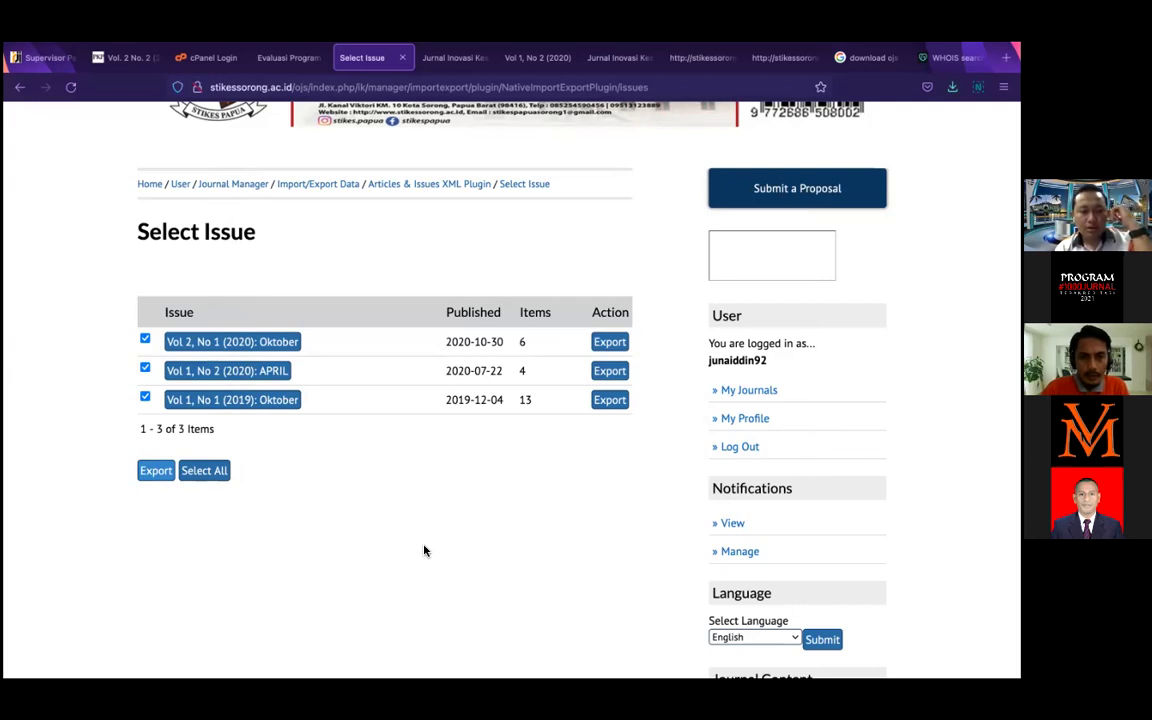
scroll(328, 487, up, 3)
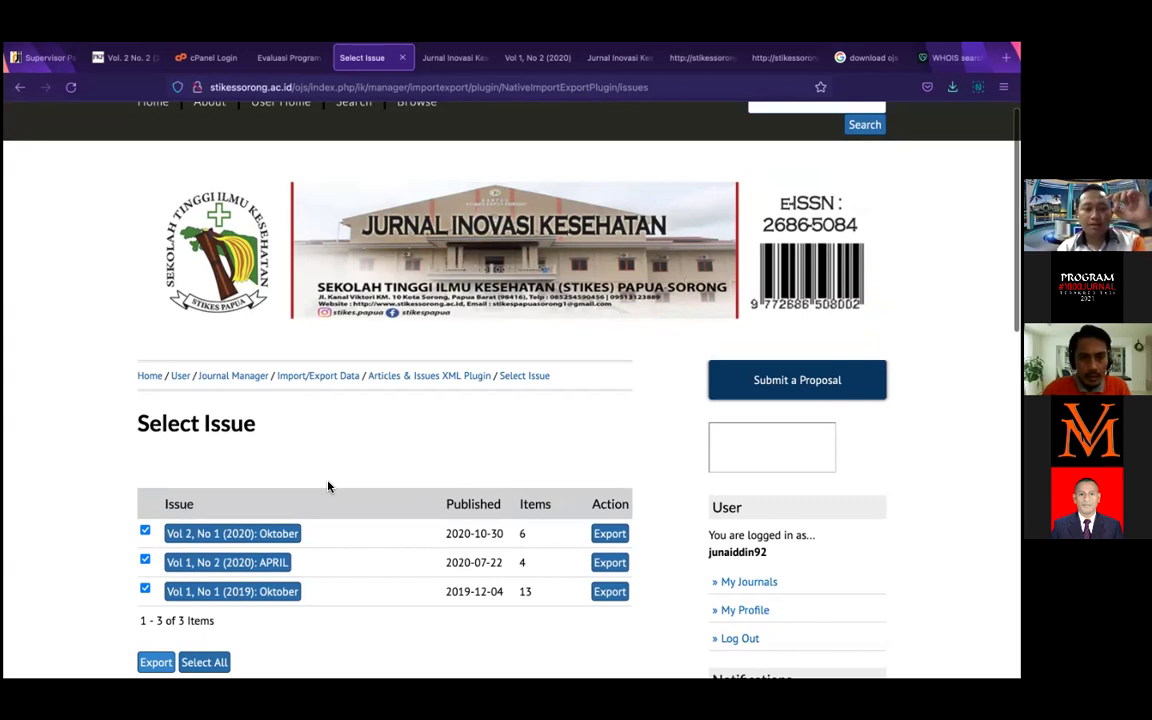
scroll(330, 450, down, 2)
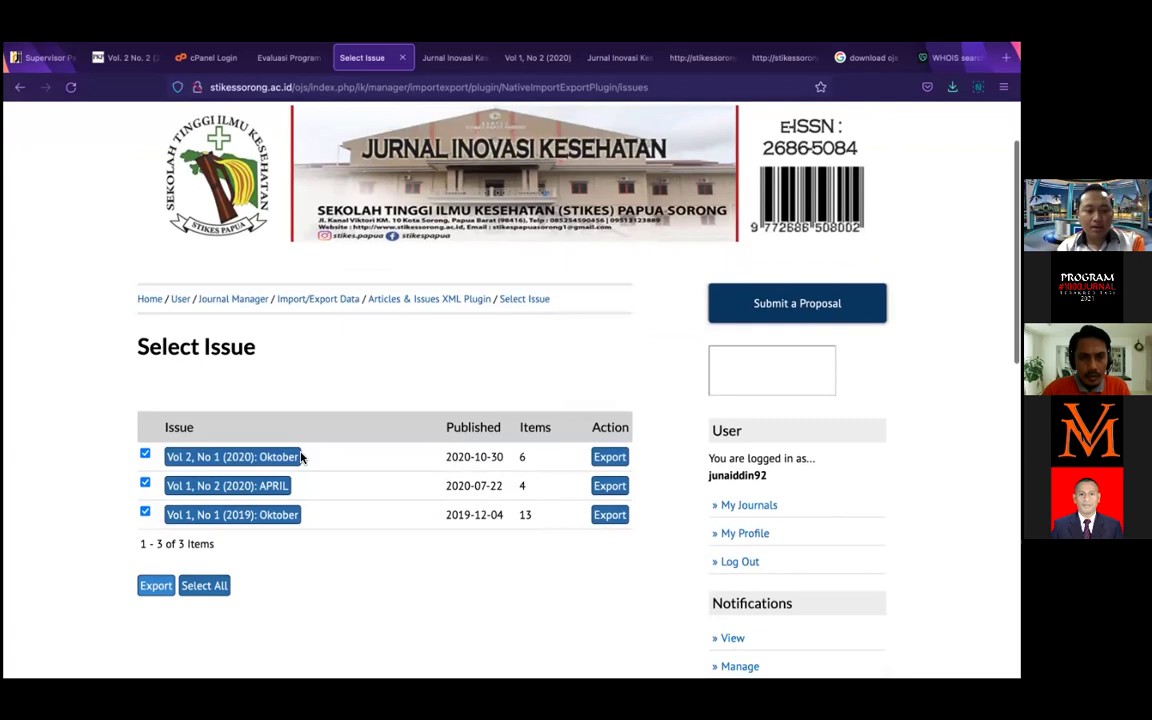
scroll(303, 455, down, 2)
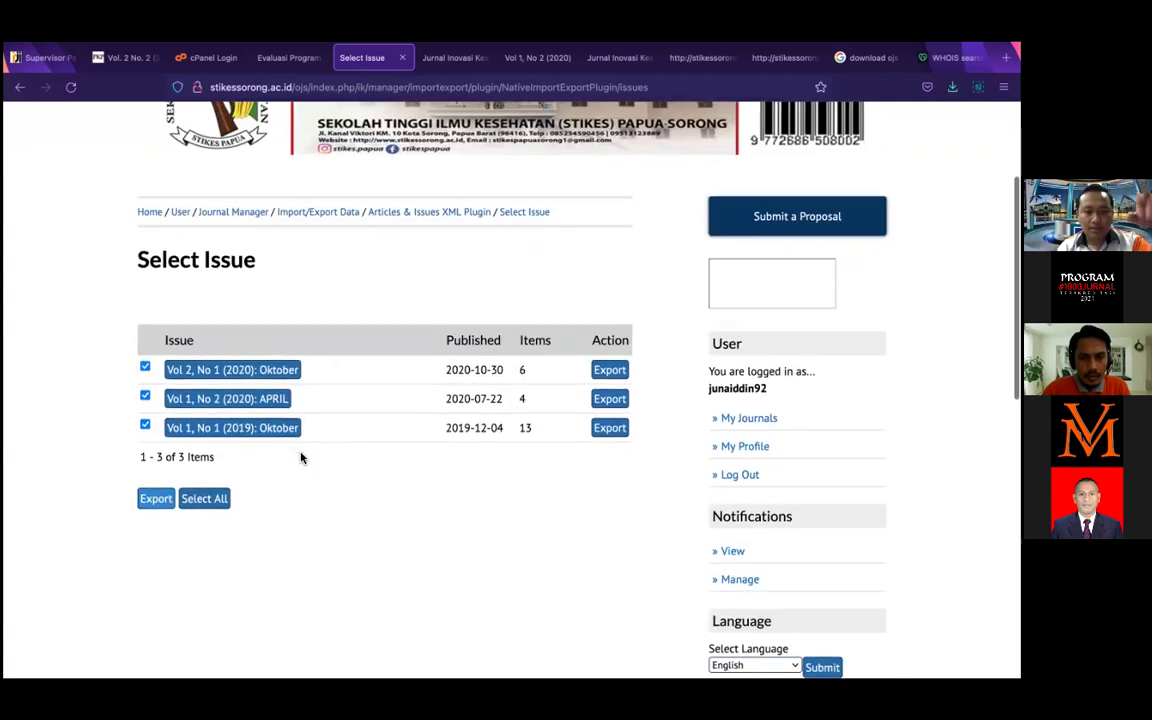
click(400, 213)
scroll(260, 350, down, 6)
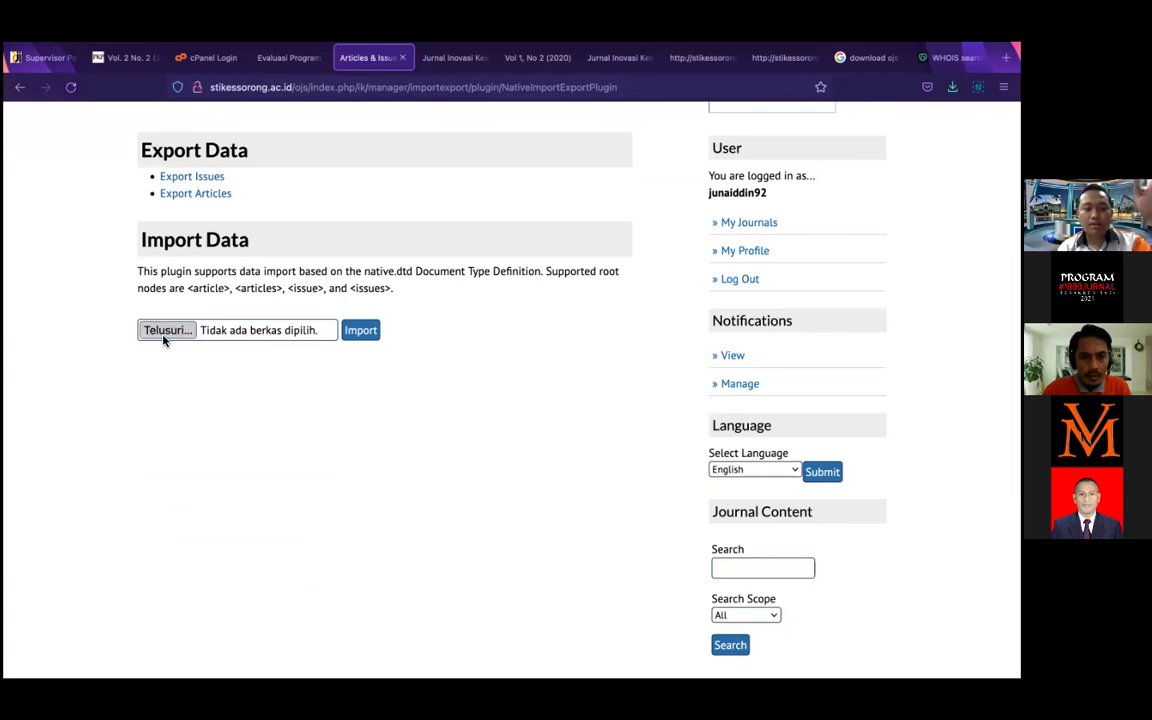
click(165, 332)
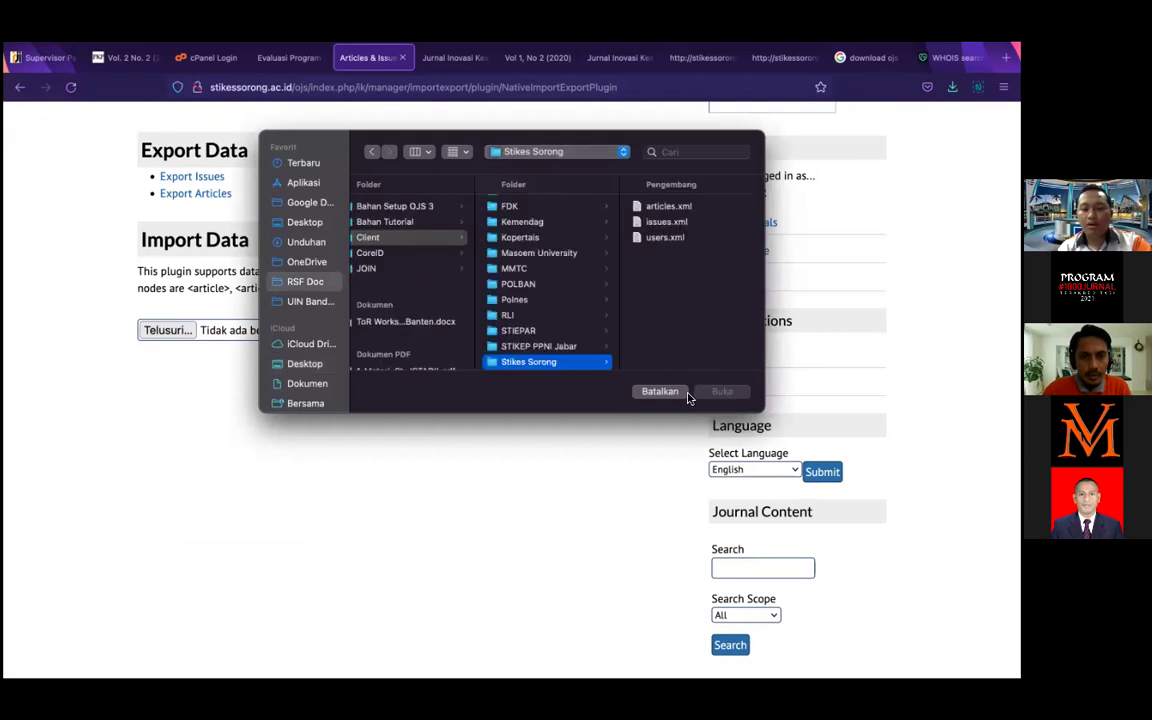
click(671, 211)
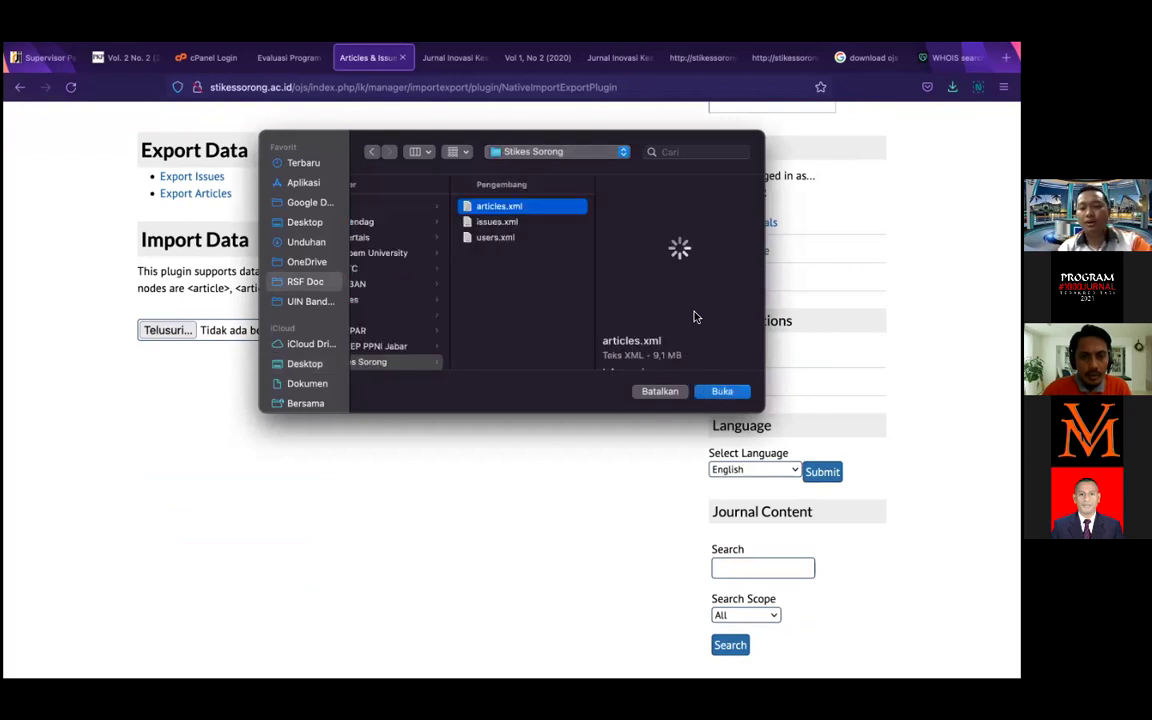
click(662, 391)
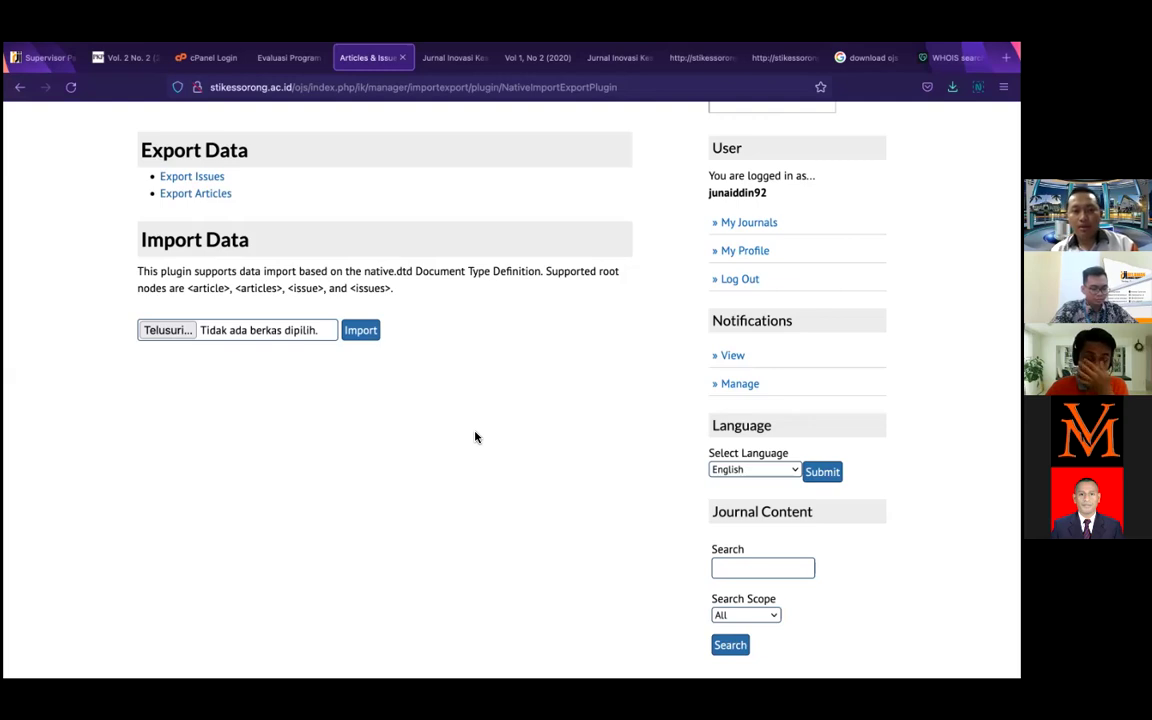
Step: Close the duplicate Jurnal Inovasi Kesehatan tab and both view-source tabs, landing on the Google results
click(285, 62)
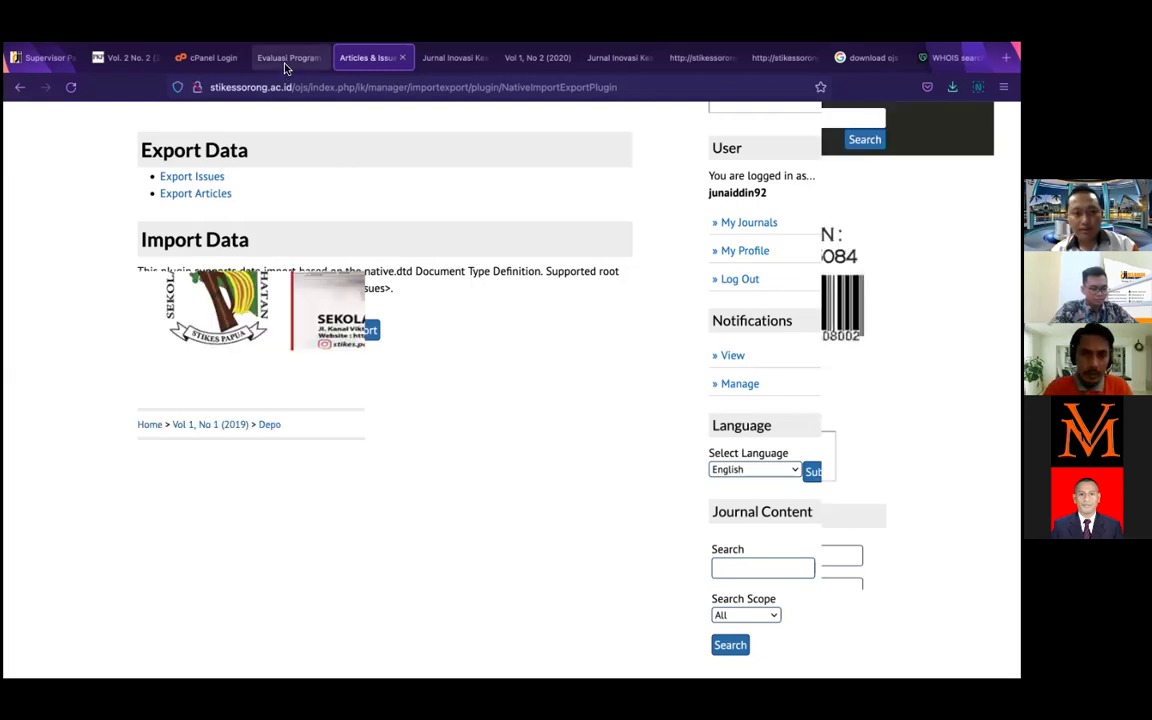
click(371, 57)
click(452, 57)
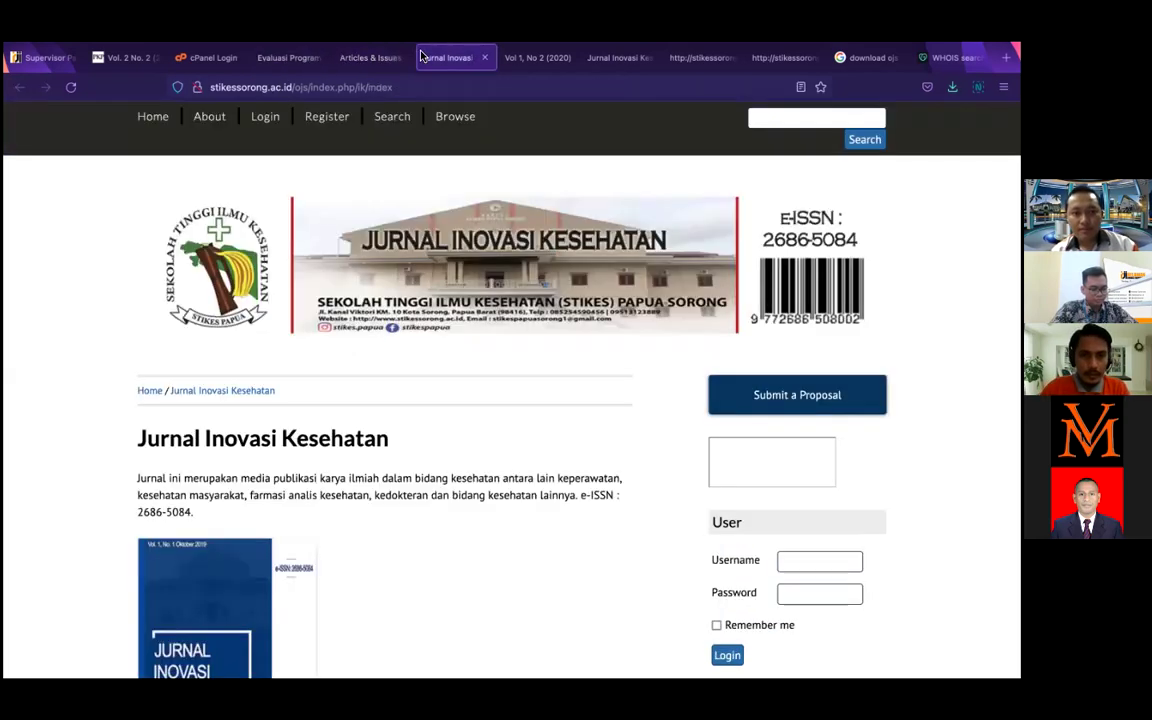
click(533, 57)
click(600, 57)
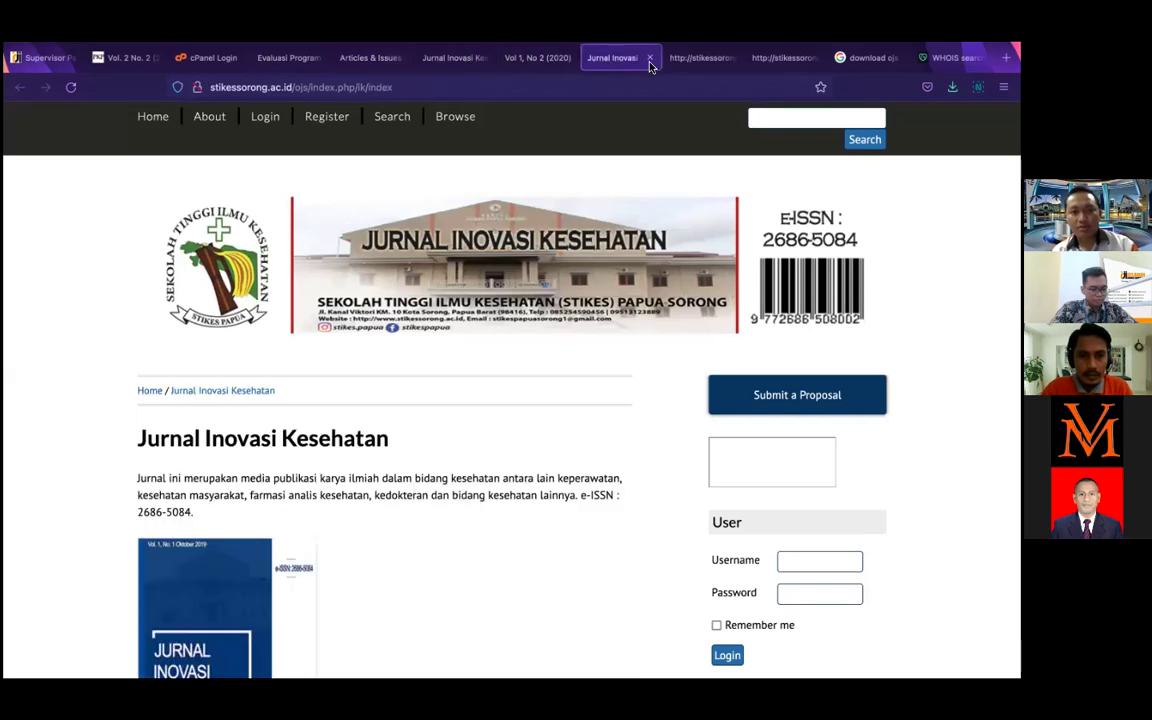
click(648, 58)
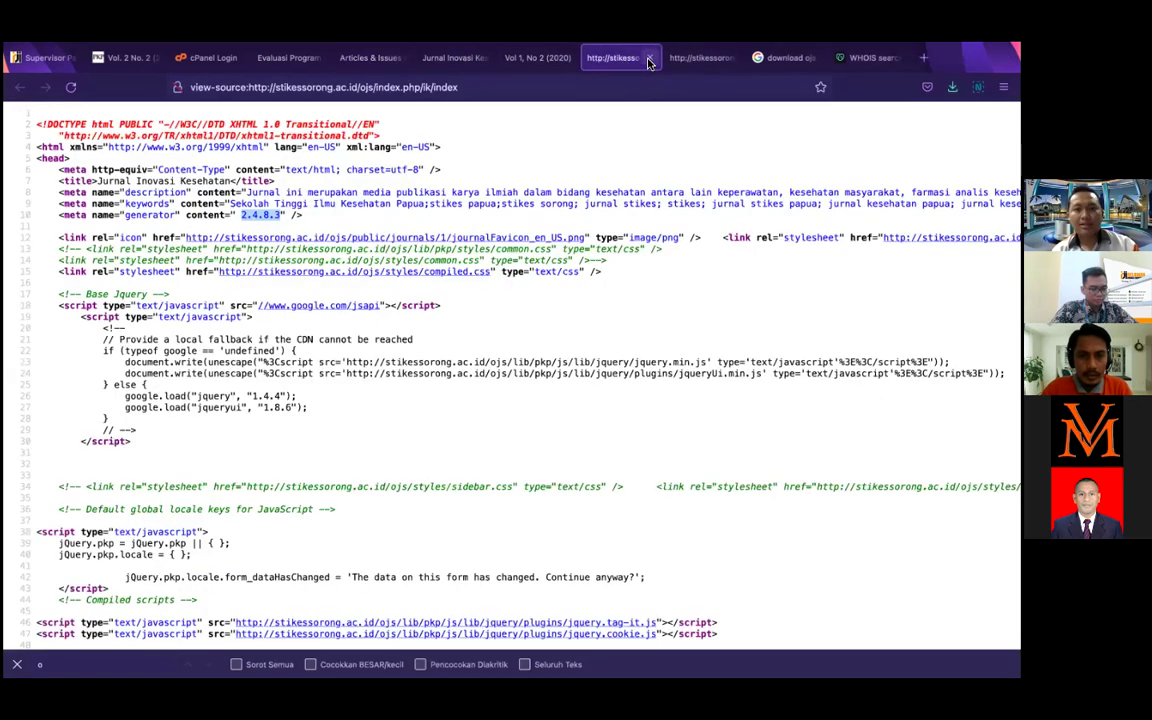
click(648, 58)
click(648, 58)
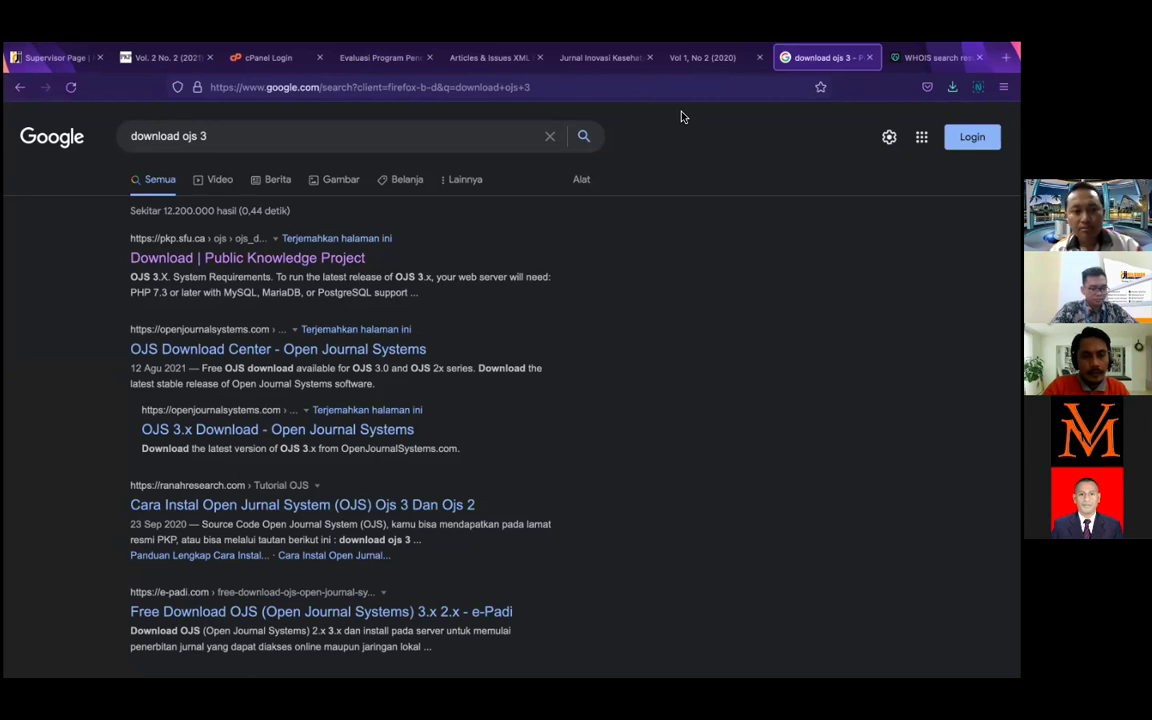
key(ctrl+Left)
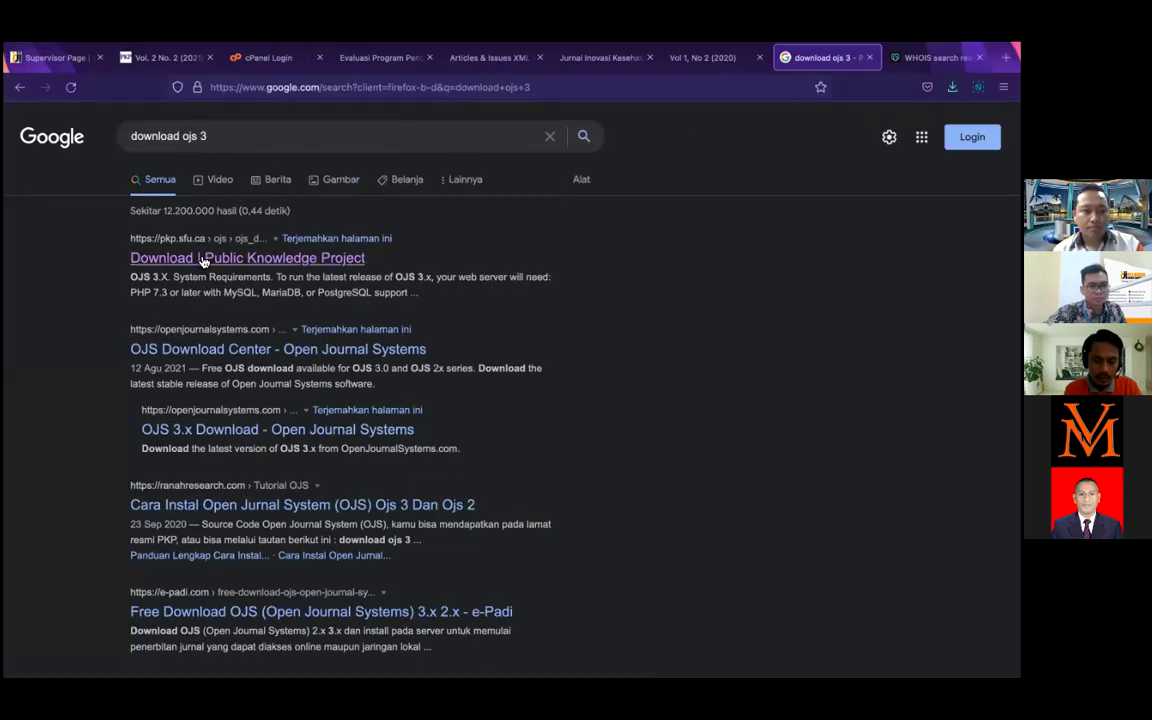
Step: From the PKP download page, save the 2.4.8-3 patch into Bahan Setup OJS 3 > Bahan OJS
click(203, 261)
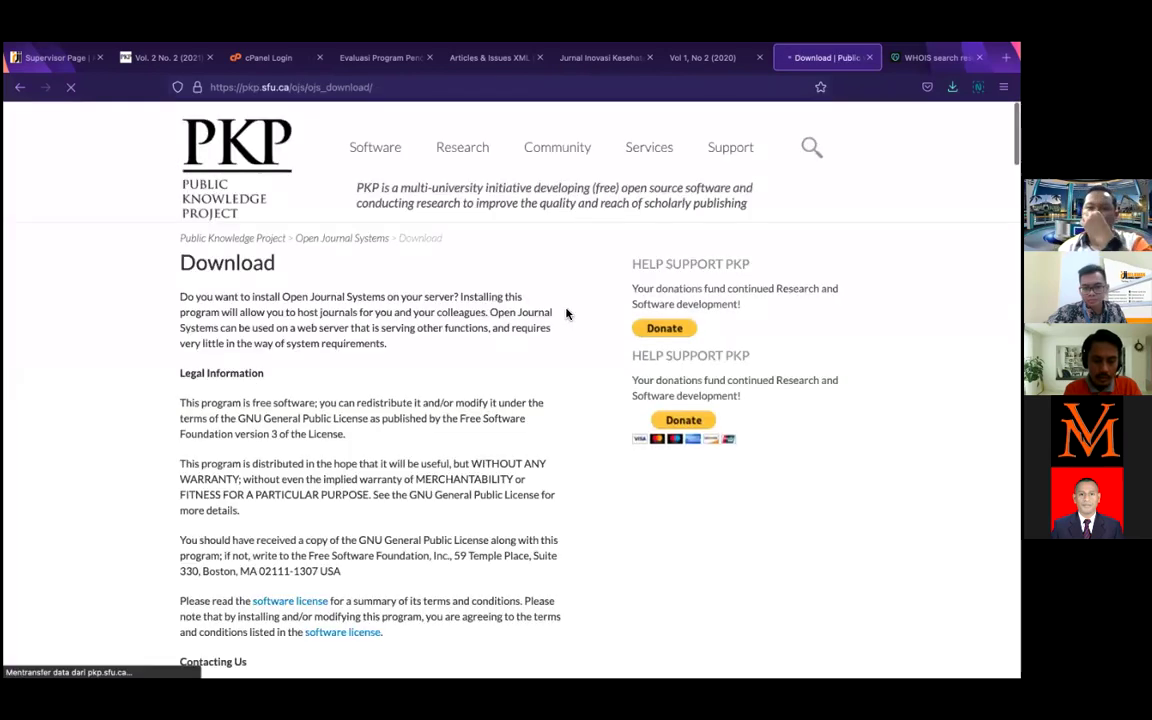
scroll(450, 345, down, 5)
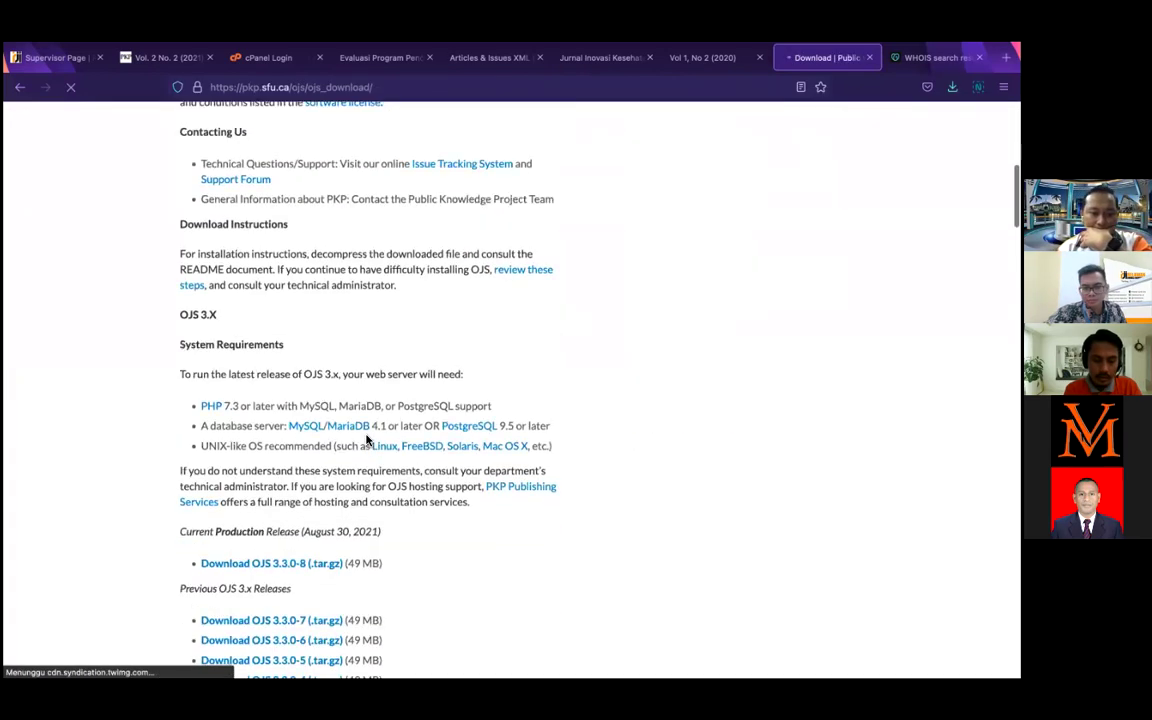
scroll(367, 440, down, 9)
scroll(366, 436, down, 6)
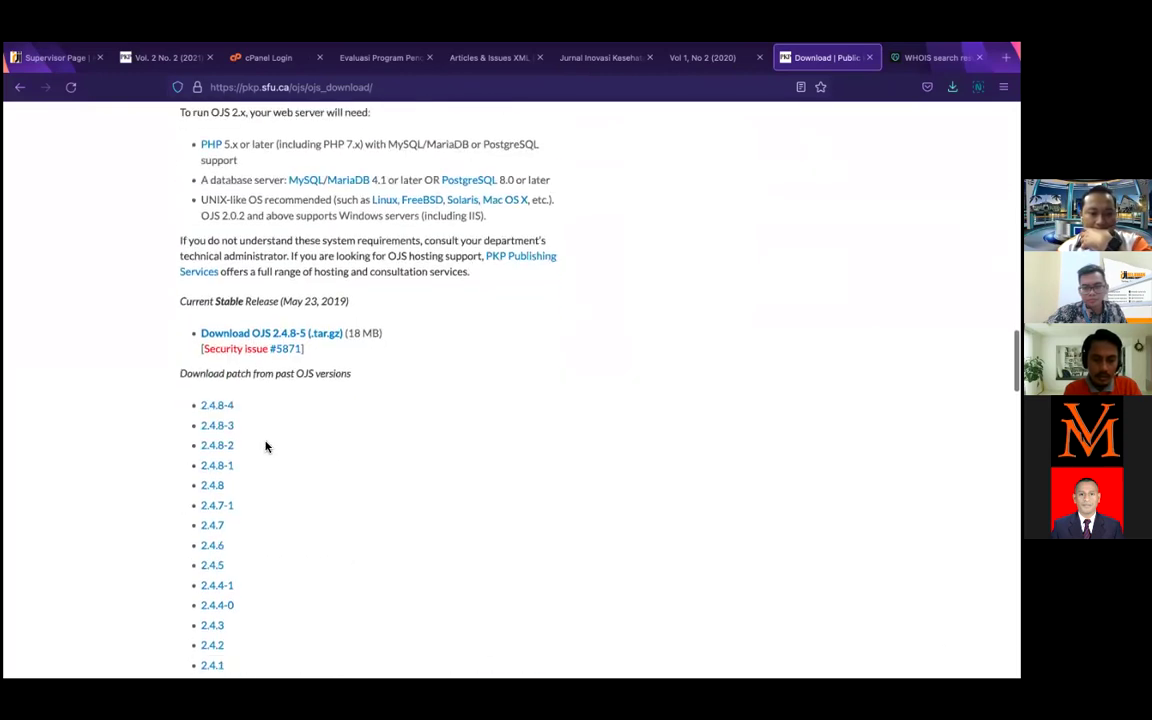
click(225, 430)
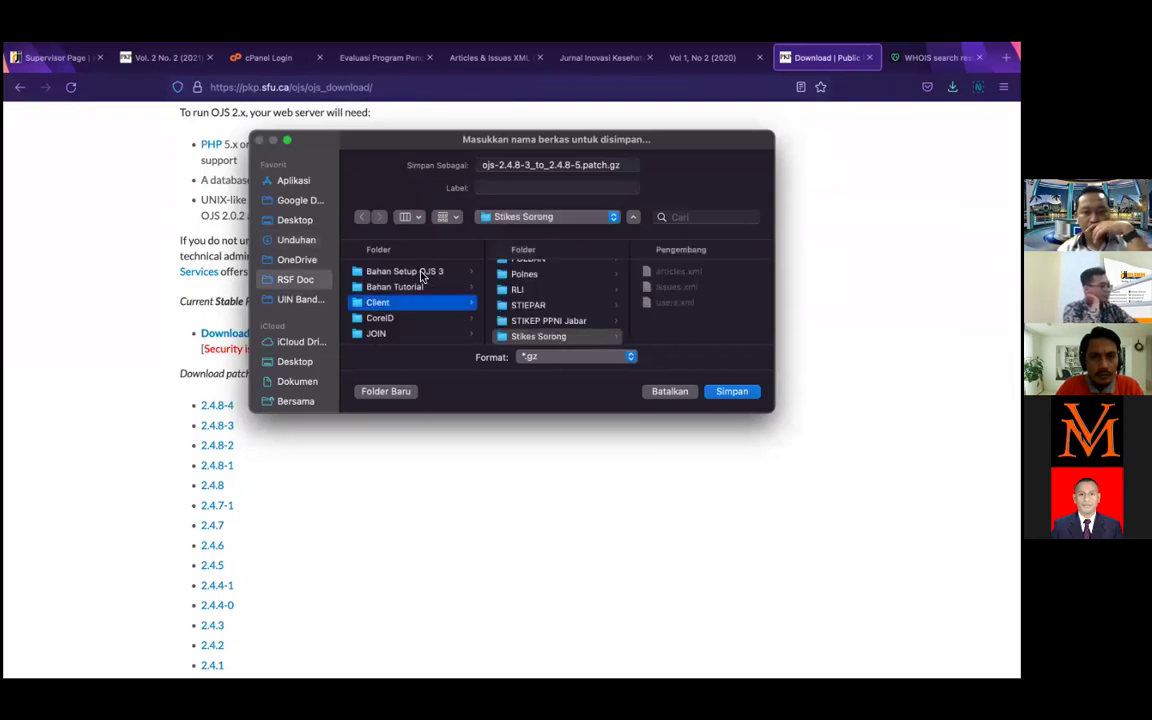
click(425, 272)
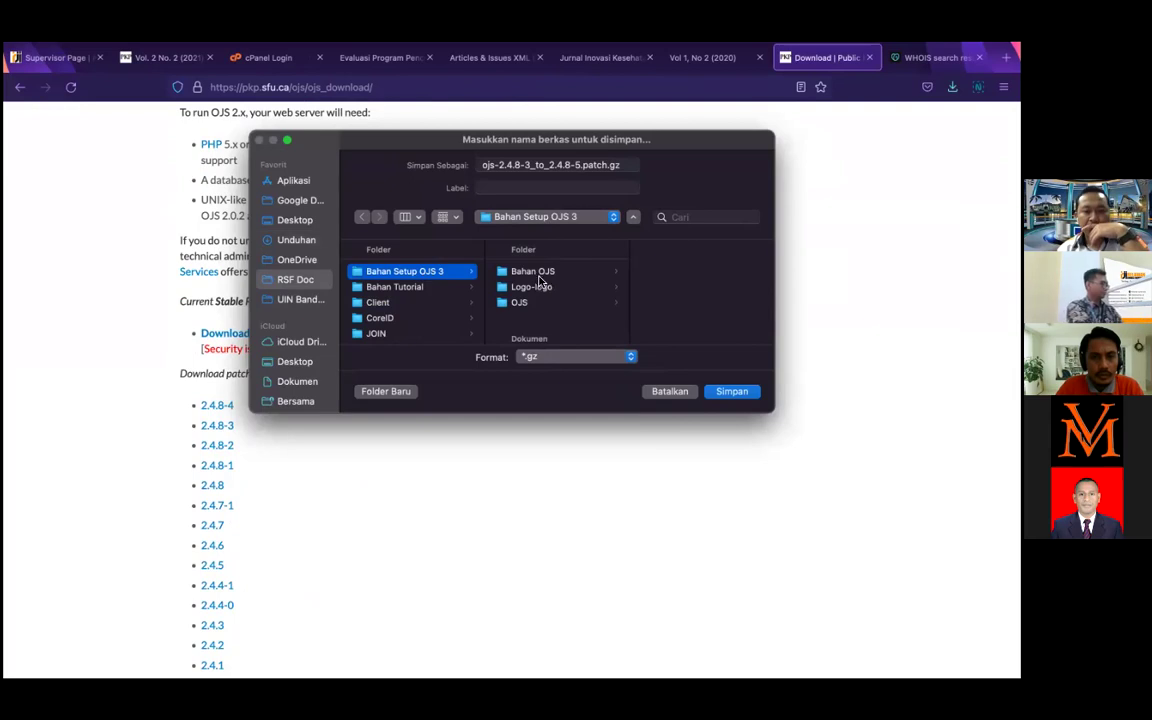
click(530, 271)
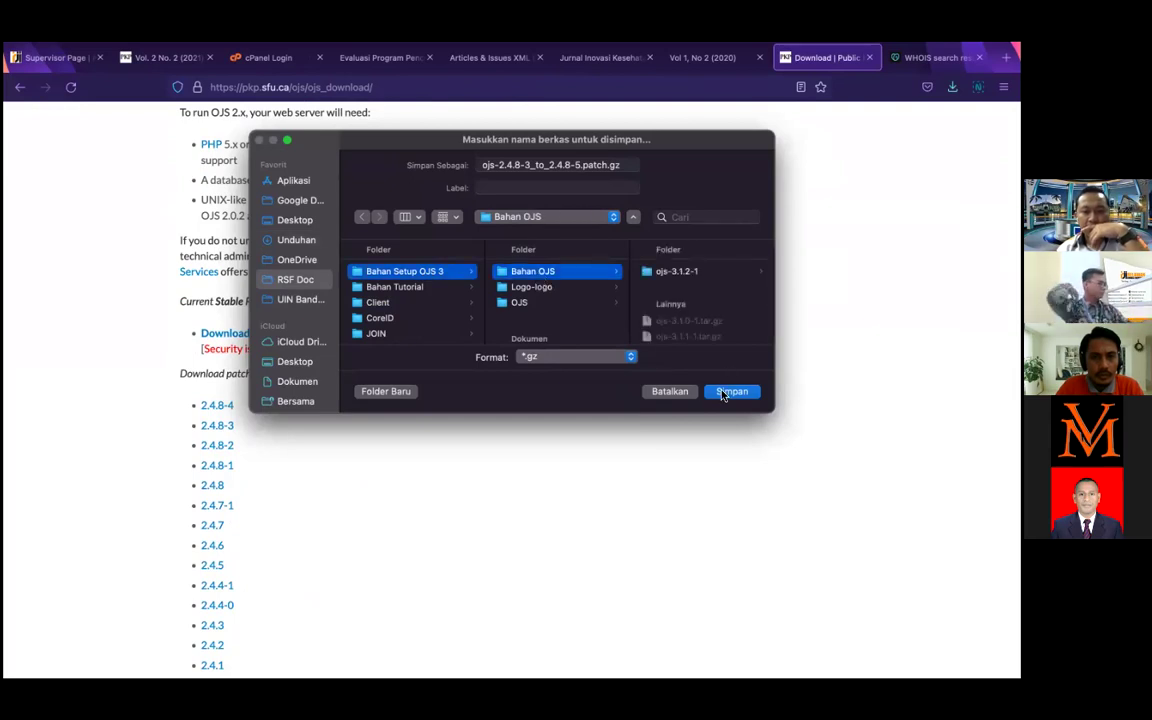
click(728, 392)
scroll(371, 400, down, 2)
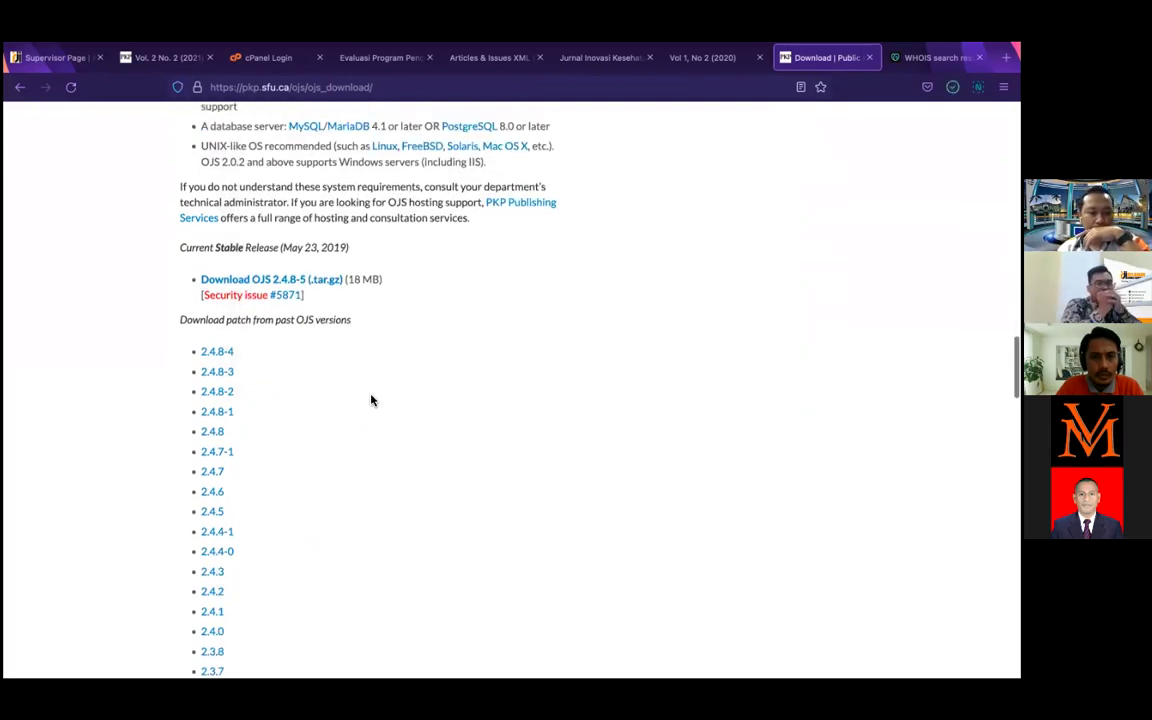
Step: Download ojs-2.4.8-3.tar.gz from Previous Releases into Bahan OJS and check the downloads list
scroll(279, 341, up, 3)
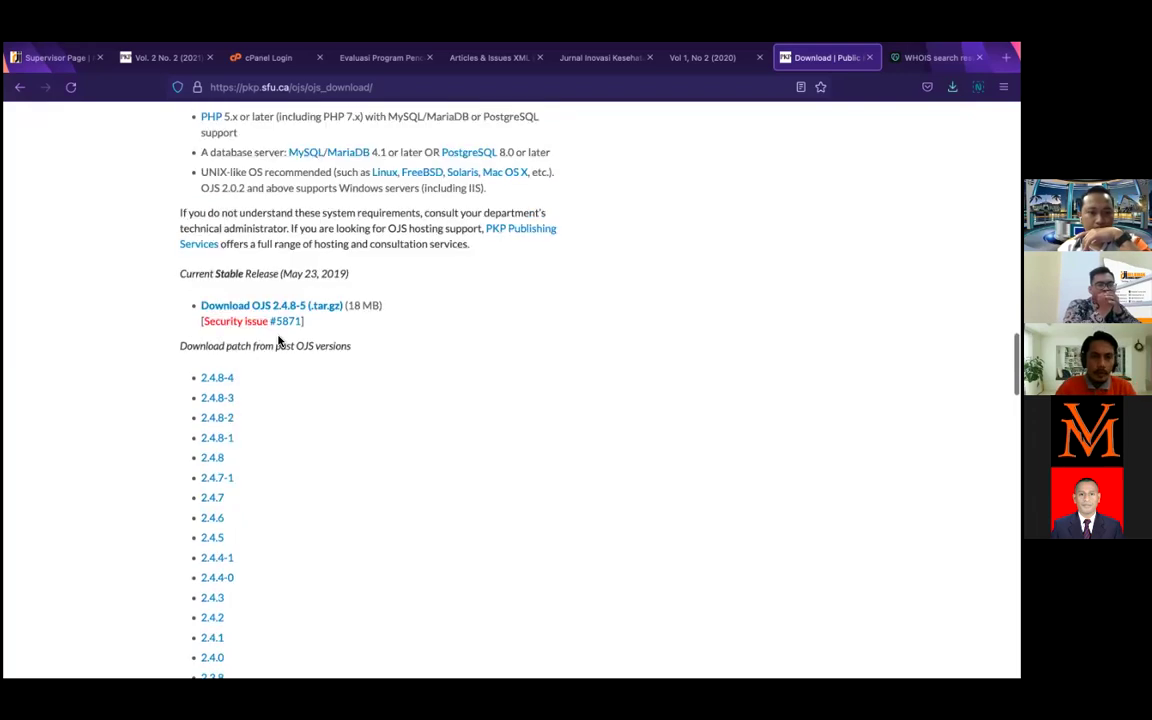
scroll(279, 341, down, 10)
scroll(279, 341, down, 10)
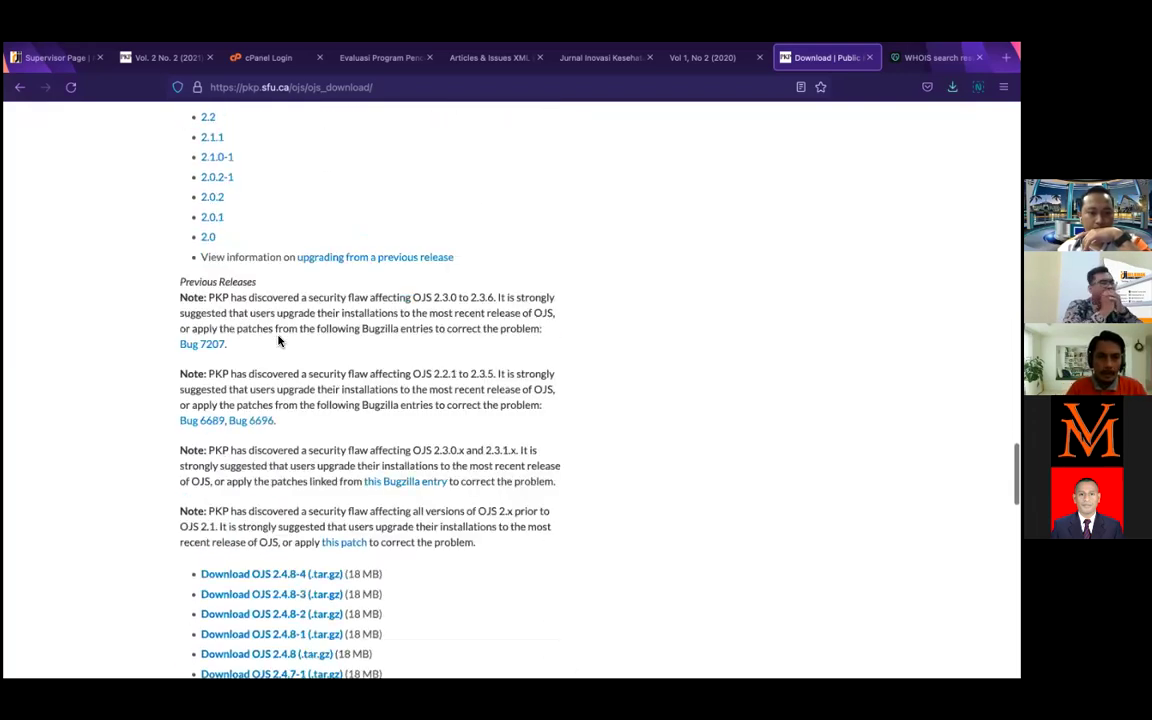
scroll(279, 341, down, 1)
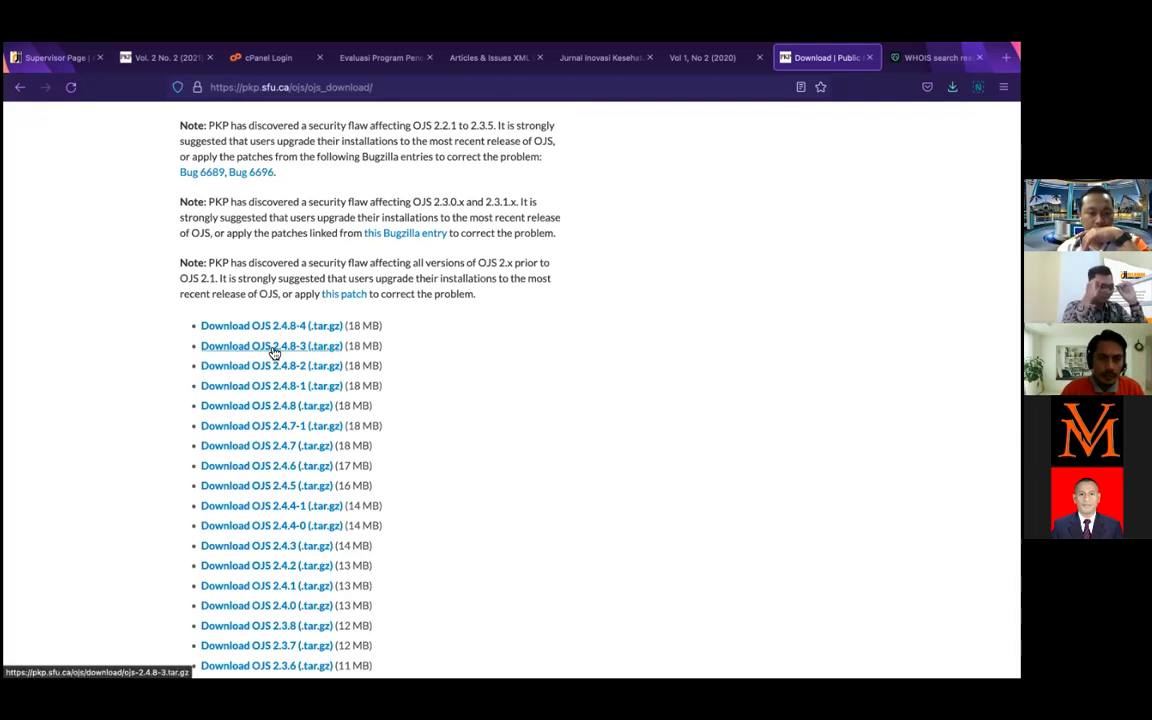
scroll(274, 352, up, 20)
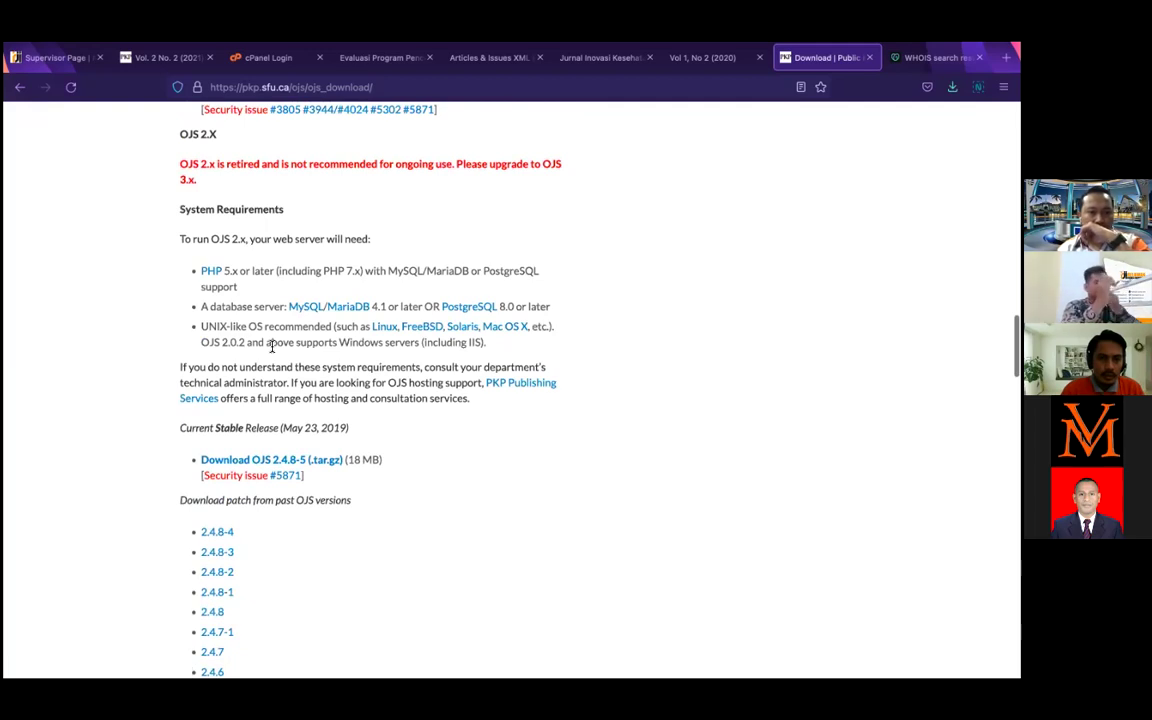
scroll(271, 346, down, 2)
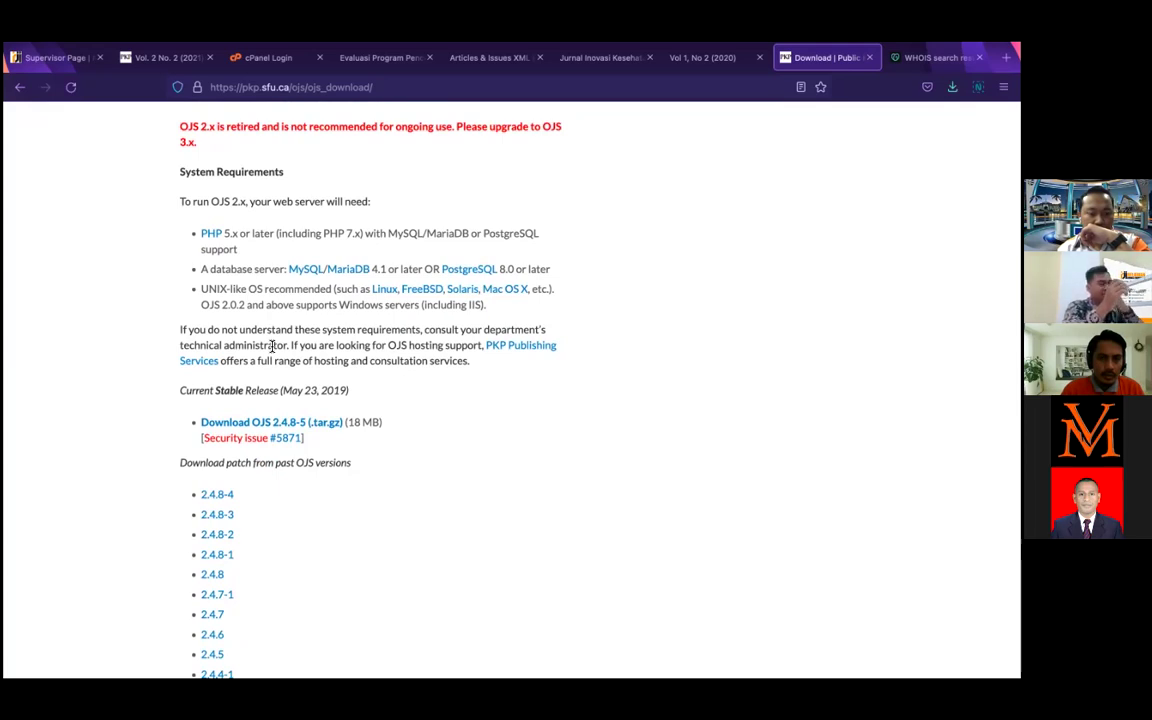
scroll(271, 346, down, 5)
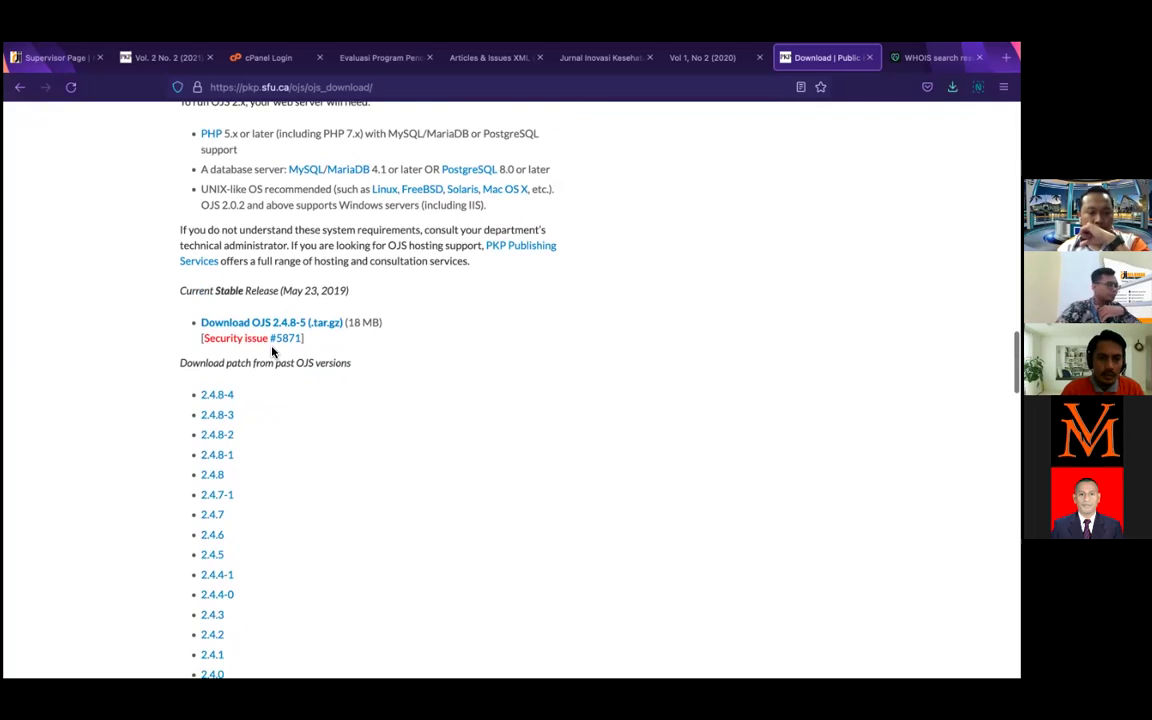
scroll(271, 350, down, 20)
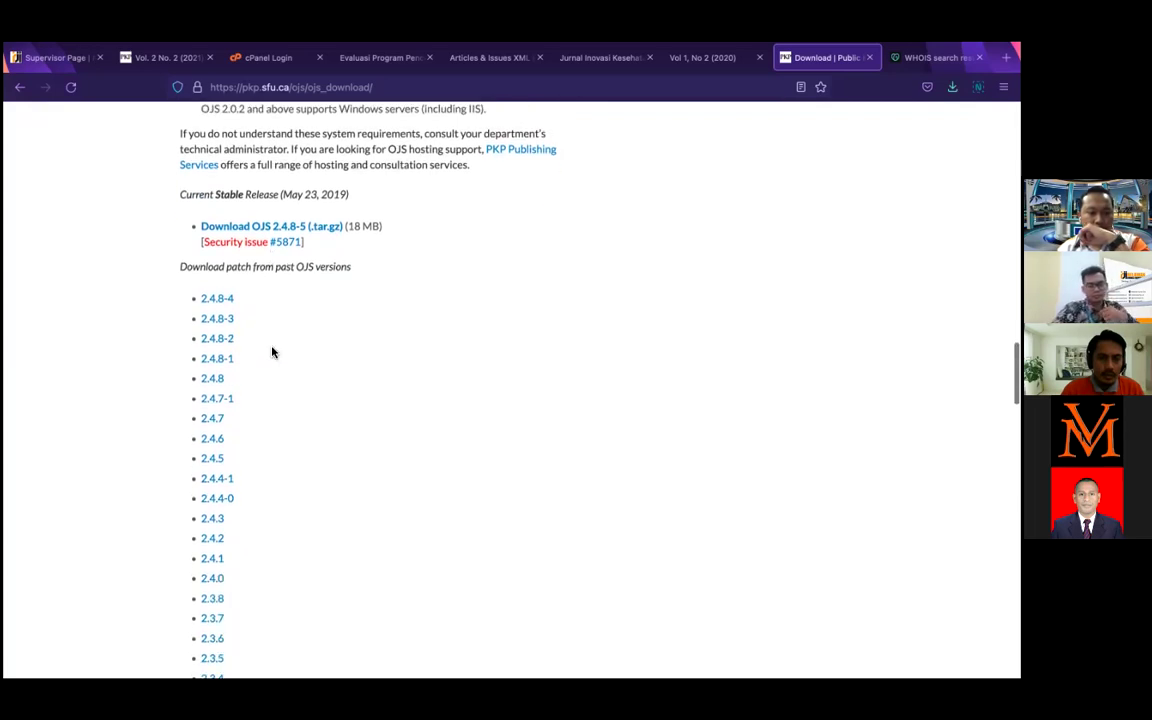
scroll(271, 350, down, 5)
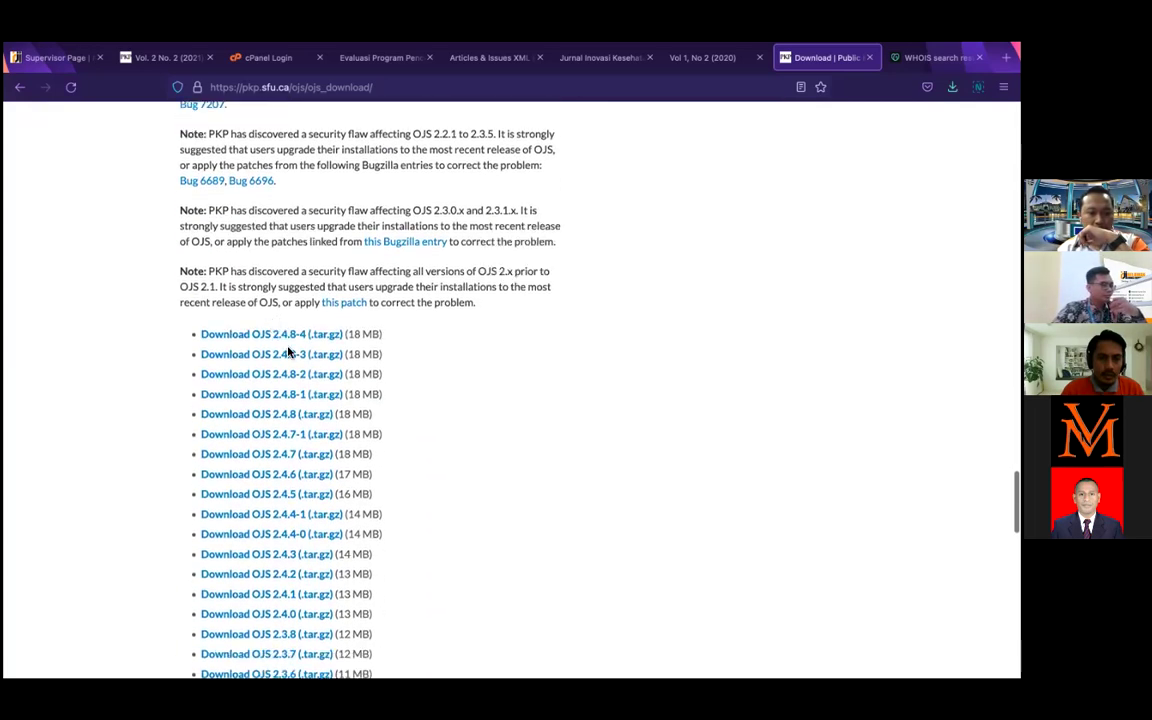
click(298, 355)
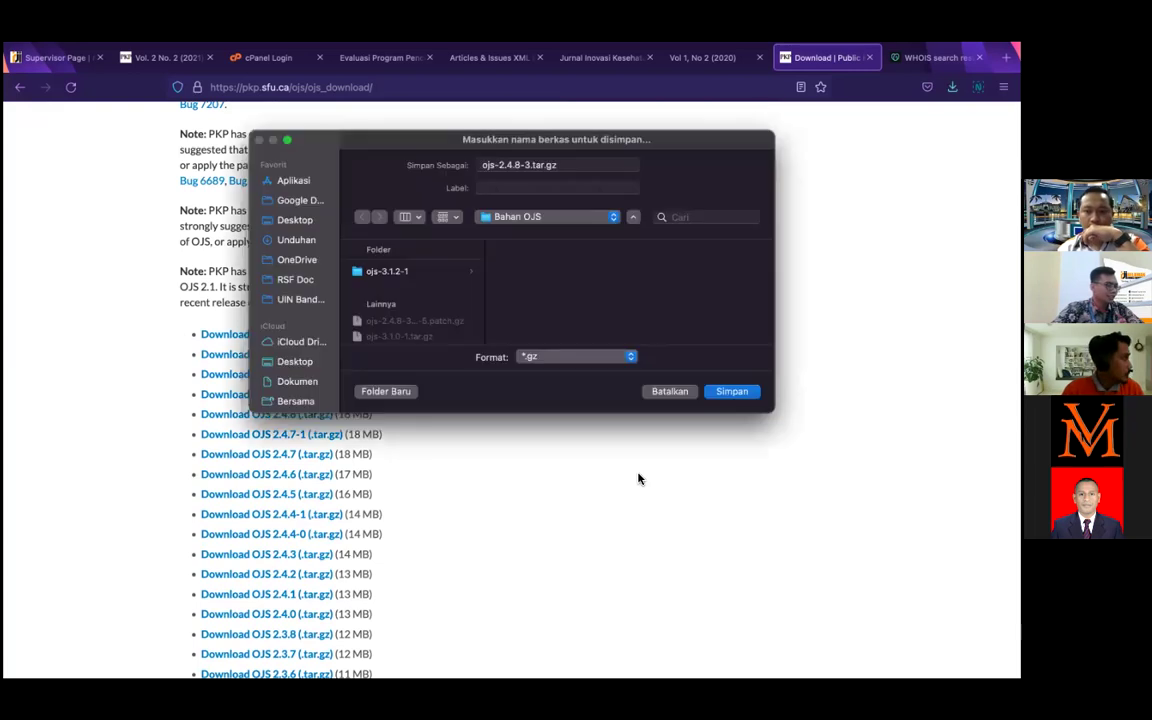
click(722, 391)
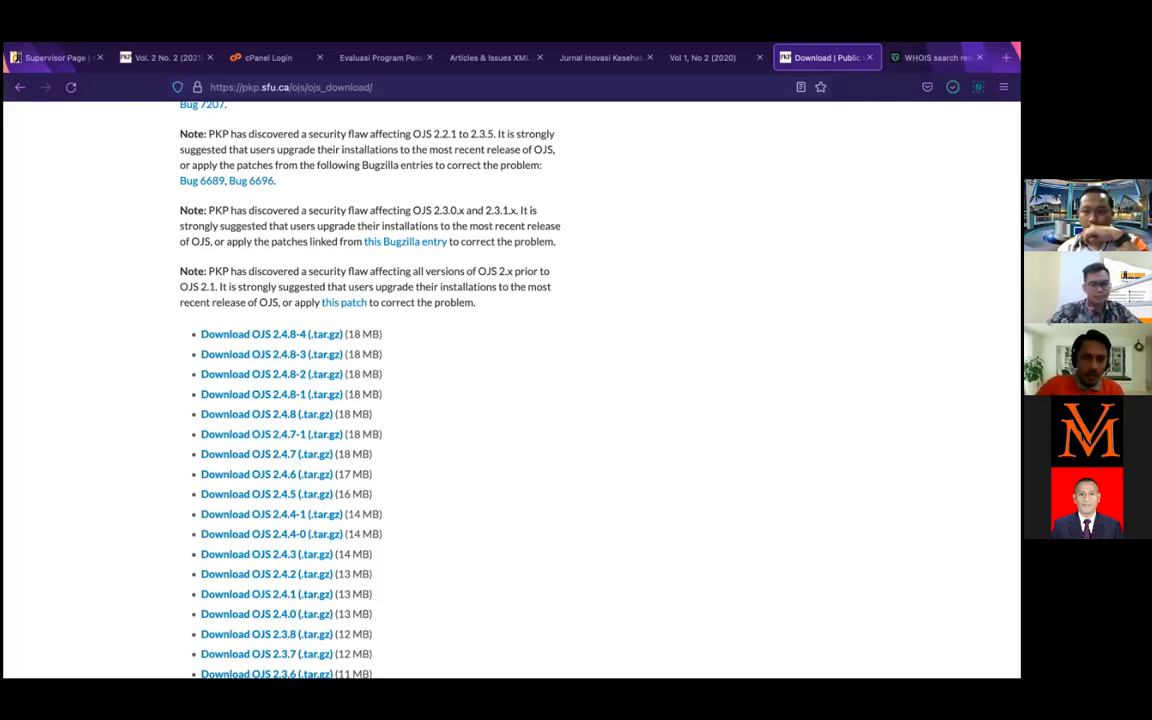
click(952, 87)
click(952, 87)
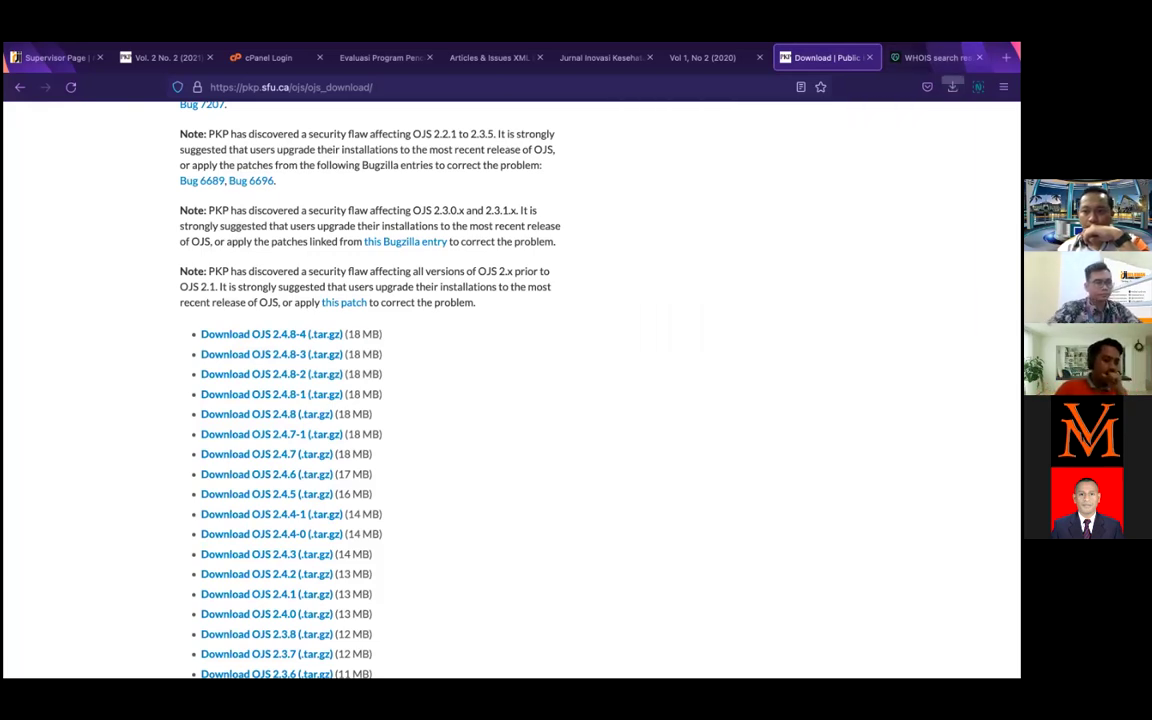
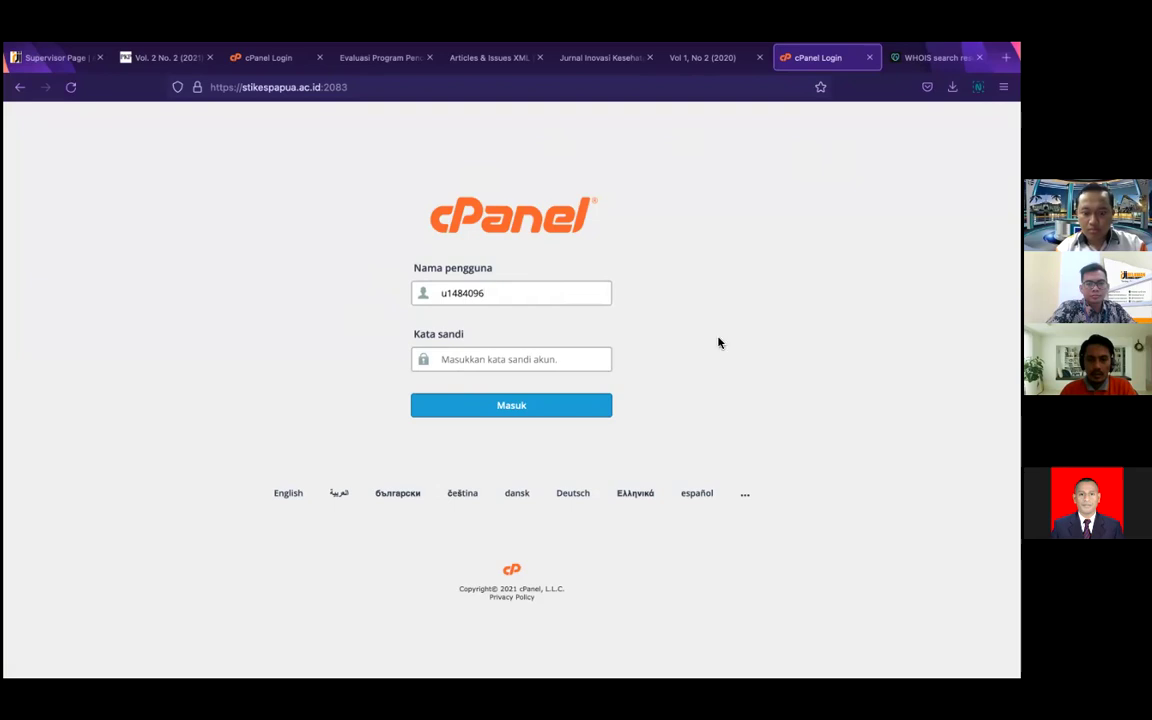
Step: Sign in to cPanel with the account password and decline saving the login
key(ctrl+v)
click(488, 406)
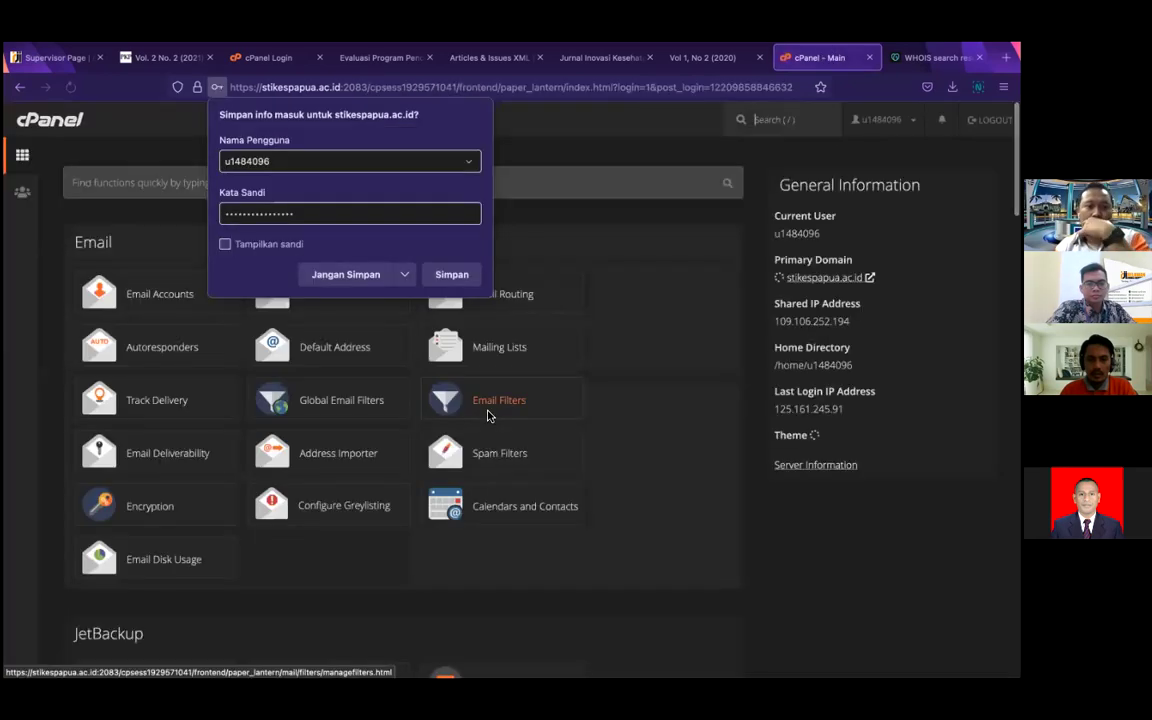
click(366, 277)
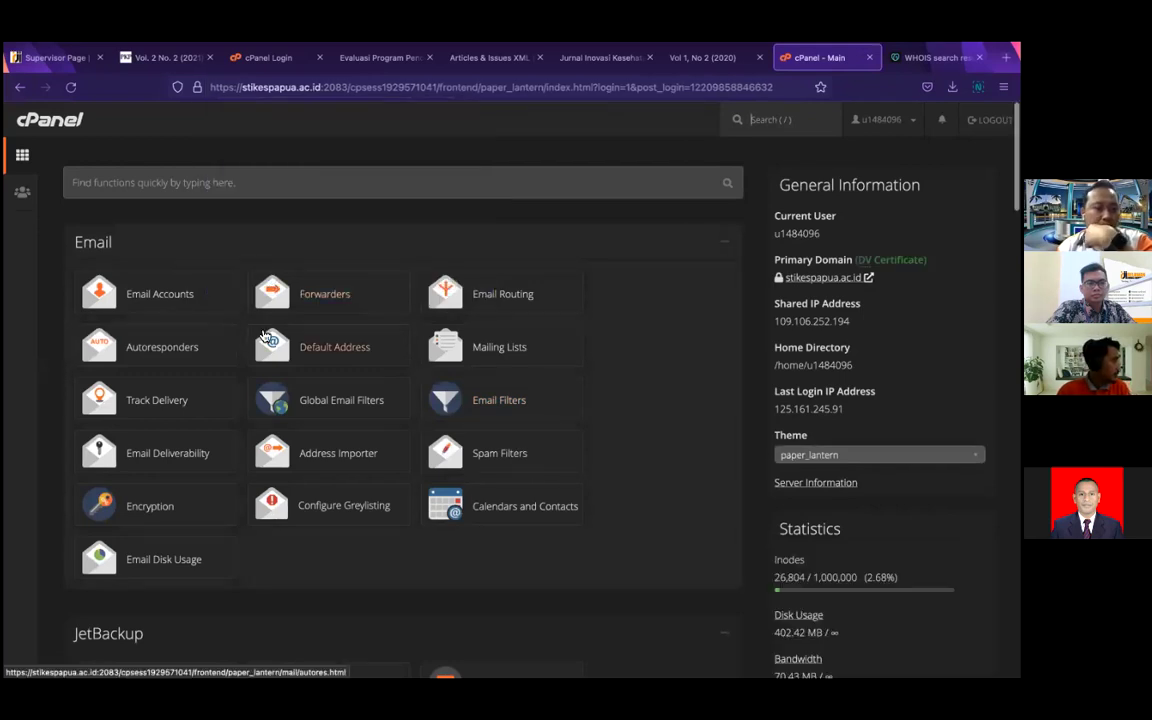
Step: Open File Manager in a tab, then go to the Subdomains page's Modify a Subdomain list
scroll(193, 337, down, 6)
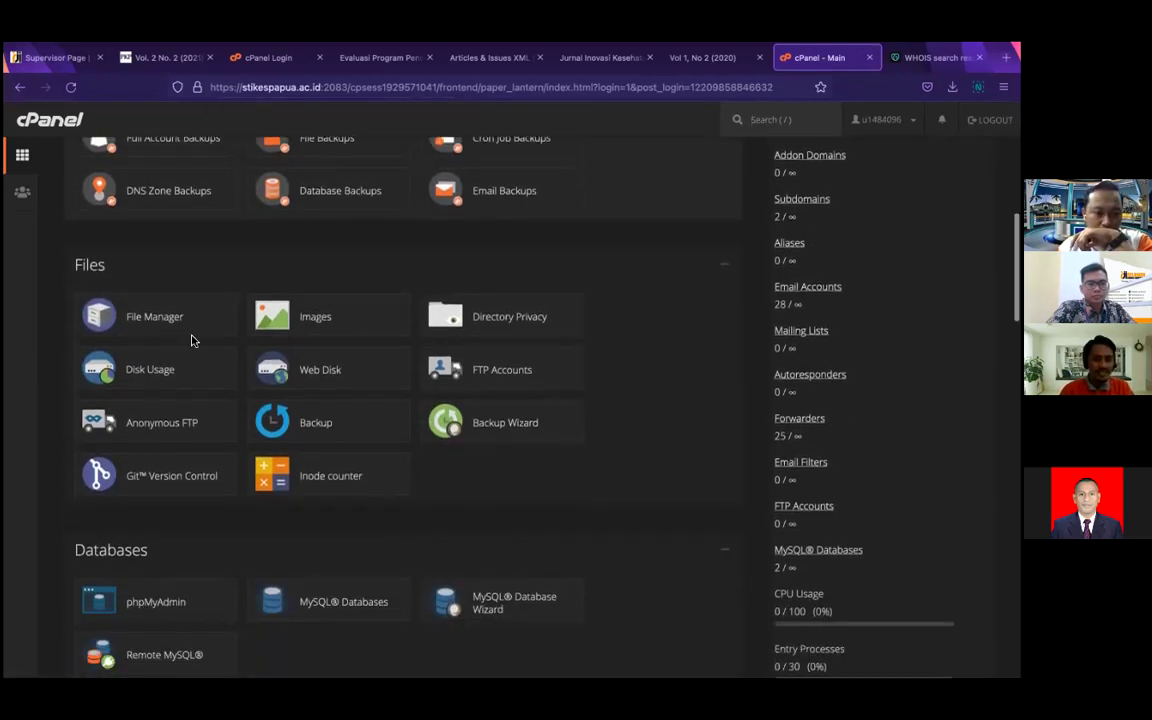
click(157, 316)
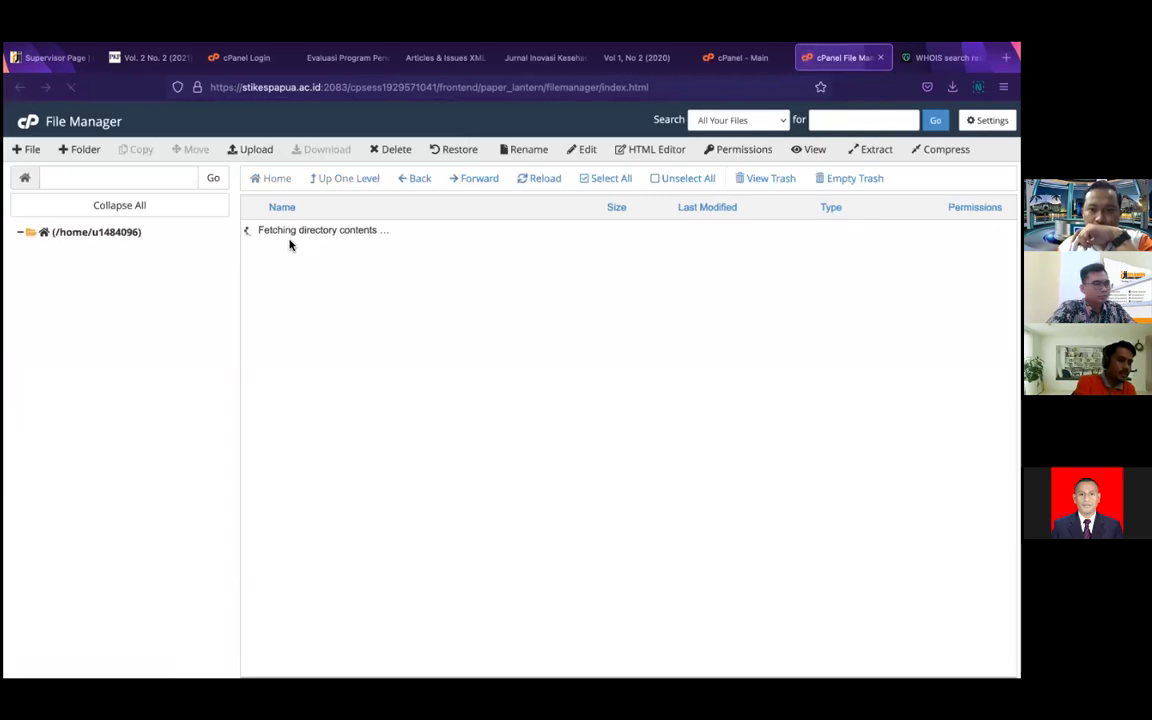
key(ctrl+shift+Tab)
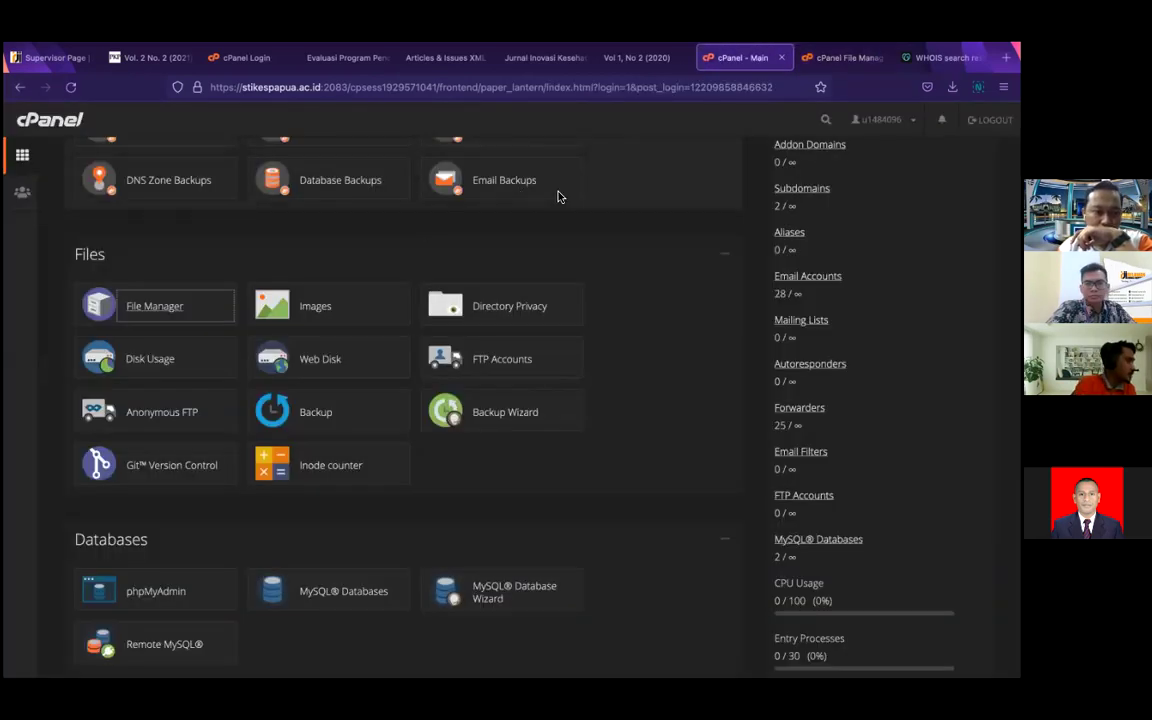
scroll(303, 322, down, 5)
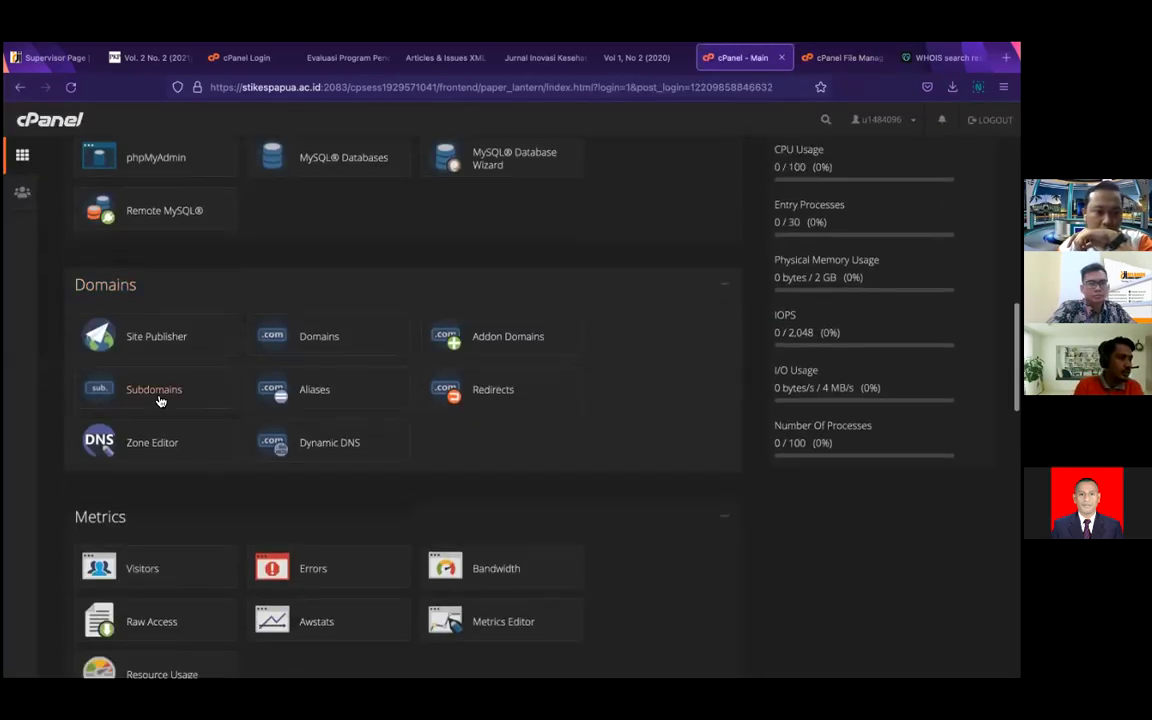
click(157, 392)
scroll(250, 365, down, 3)
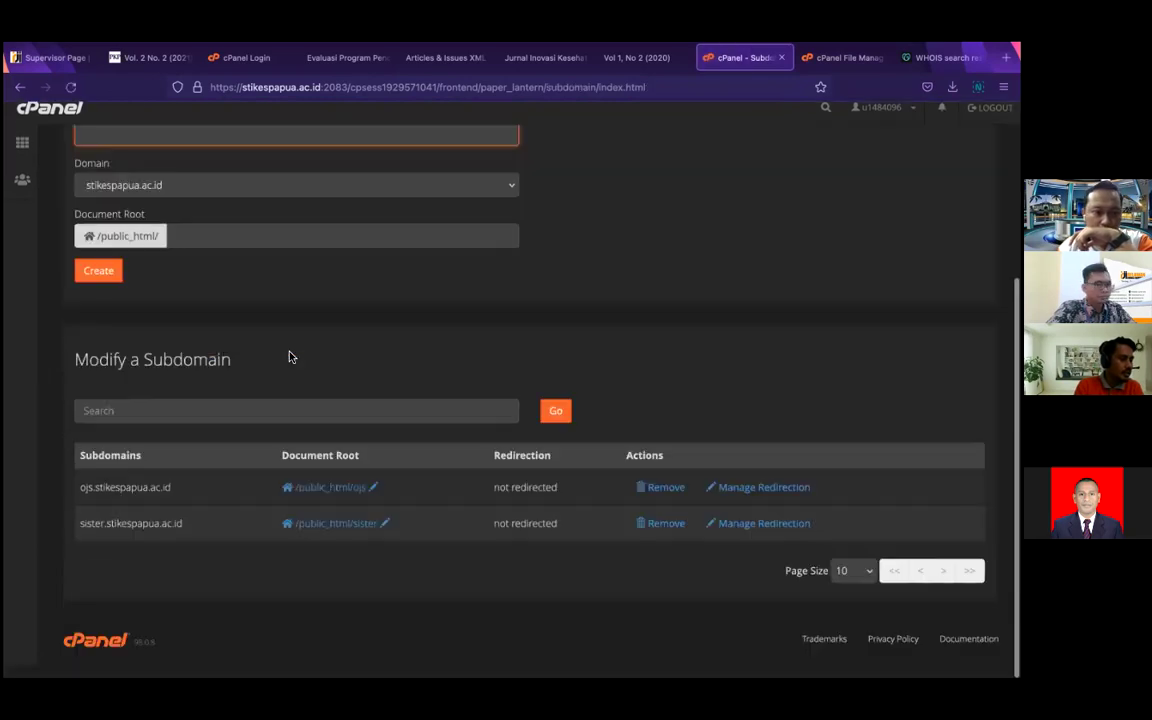
Step: From the ojs document root link, create a folder named ojs3.3.0.8 in /public_html/ojs
click(334, 500)
scroll(329, 329, down, 1)
scroll(329, 329, up, 1)
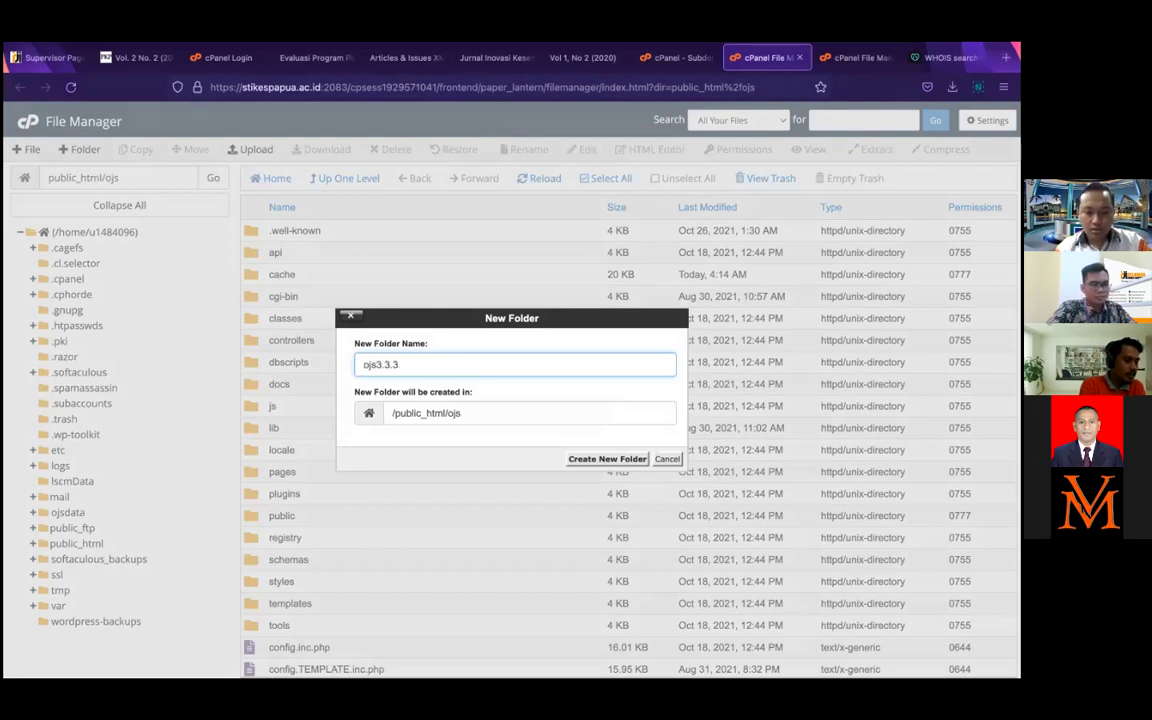
text(.9)
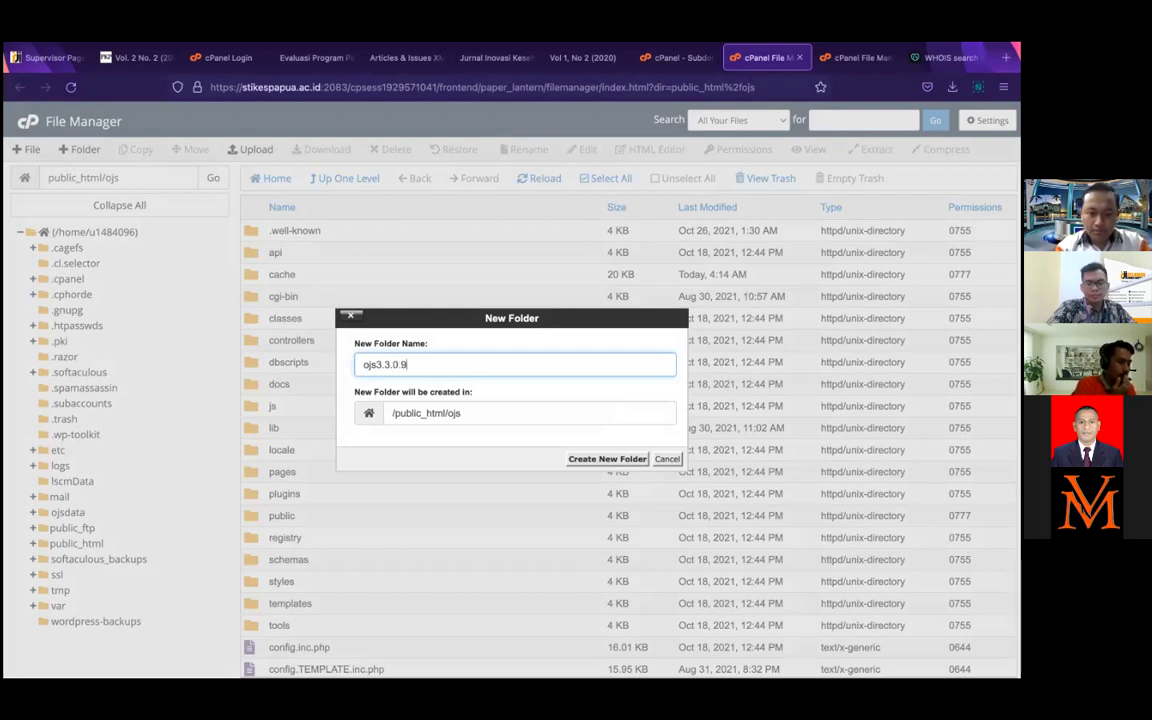
key(BackSpace)
key(BackSpace)
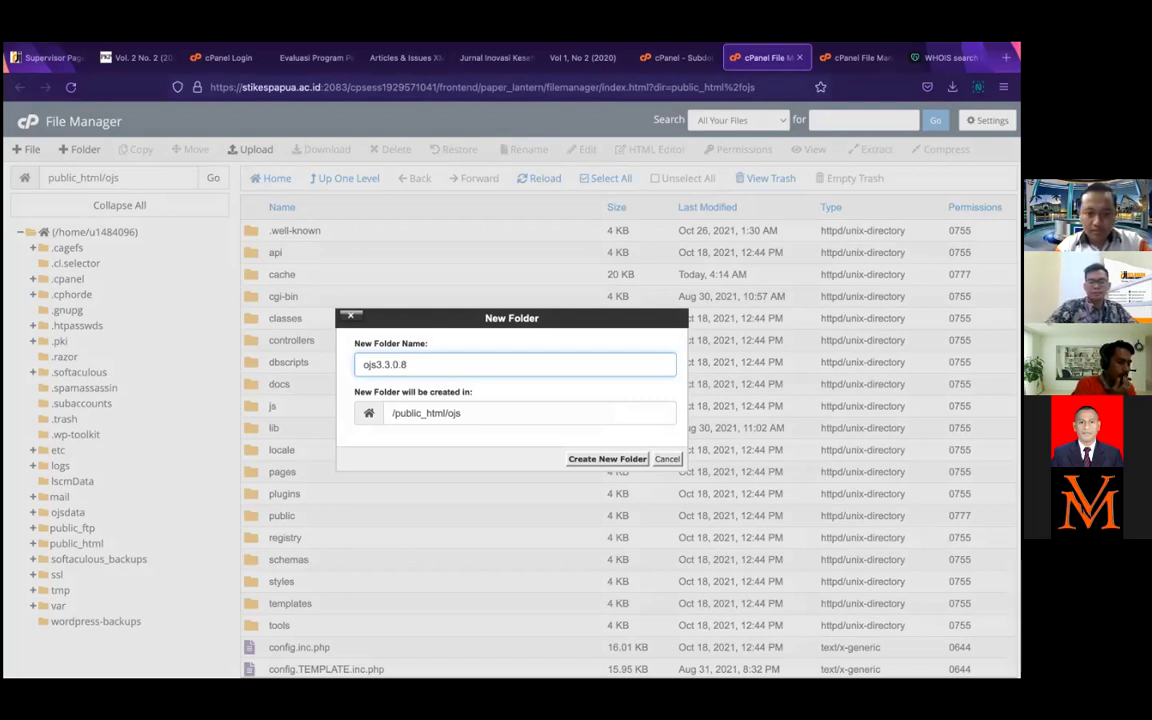
key(Return)
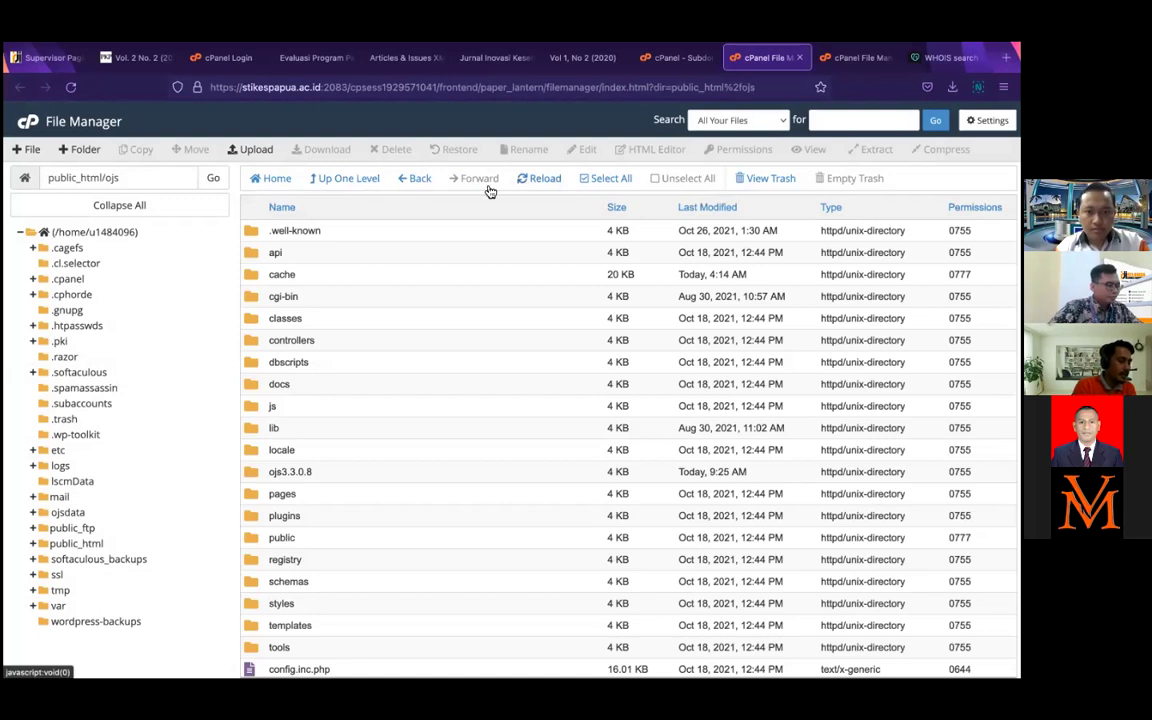
Step: Select every item in /public_html/ojs except the ojs3.3.0.8 folder
click(605, 178)
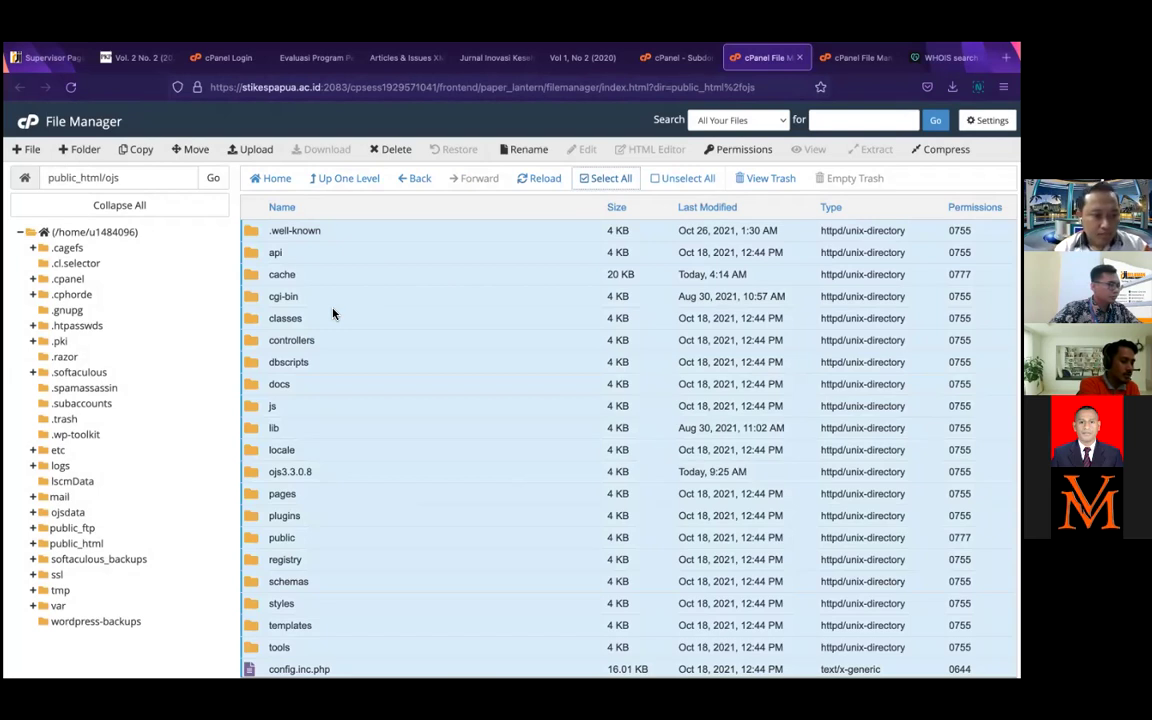
scroll(330, 291, down, 5)
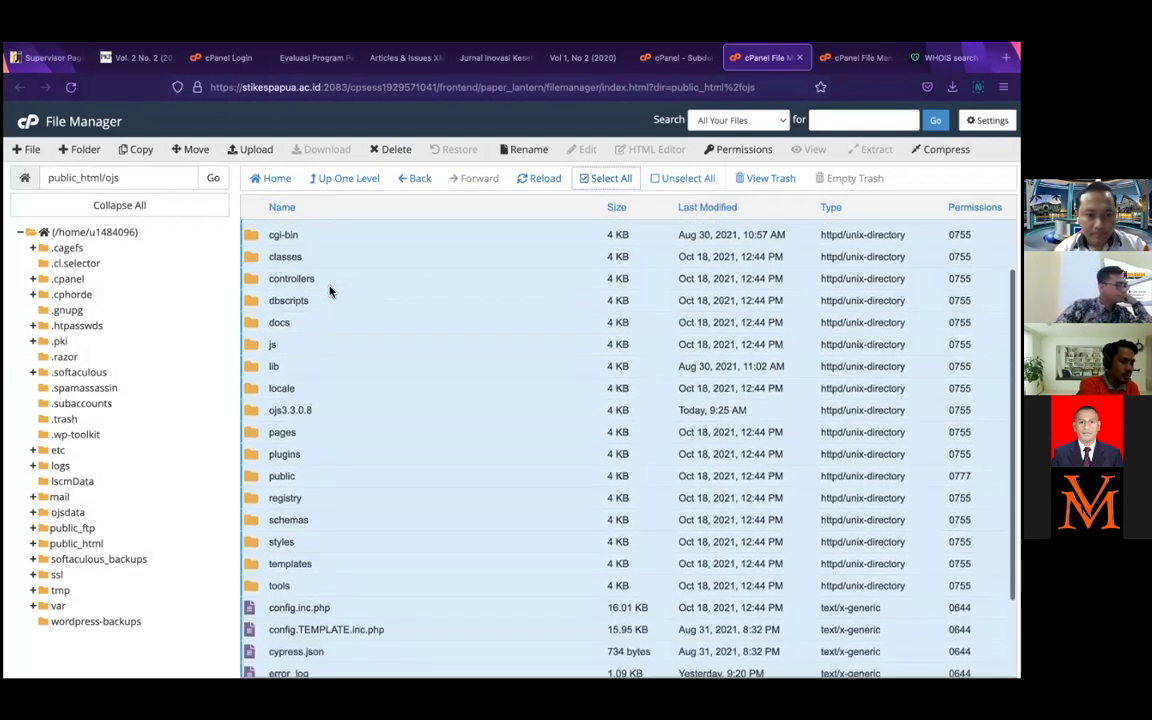
scroll(330, 291, up, 5)
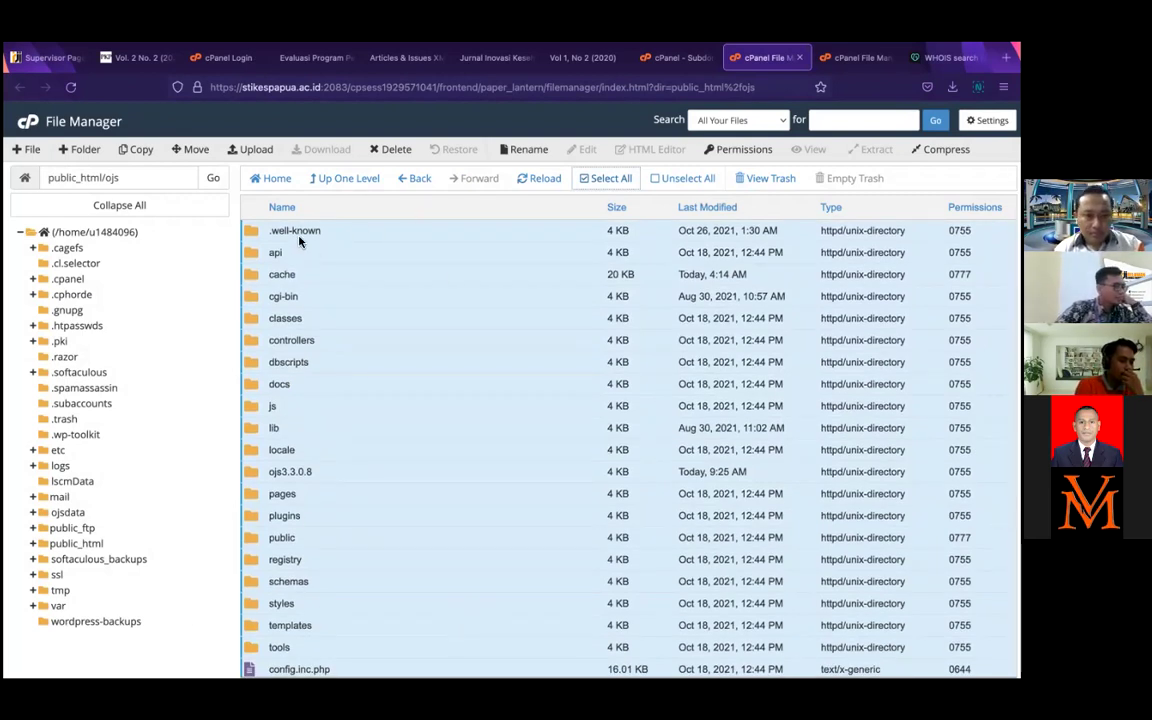
double_click(334, 231)
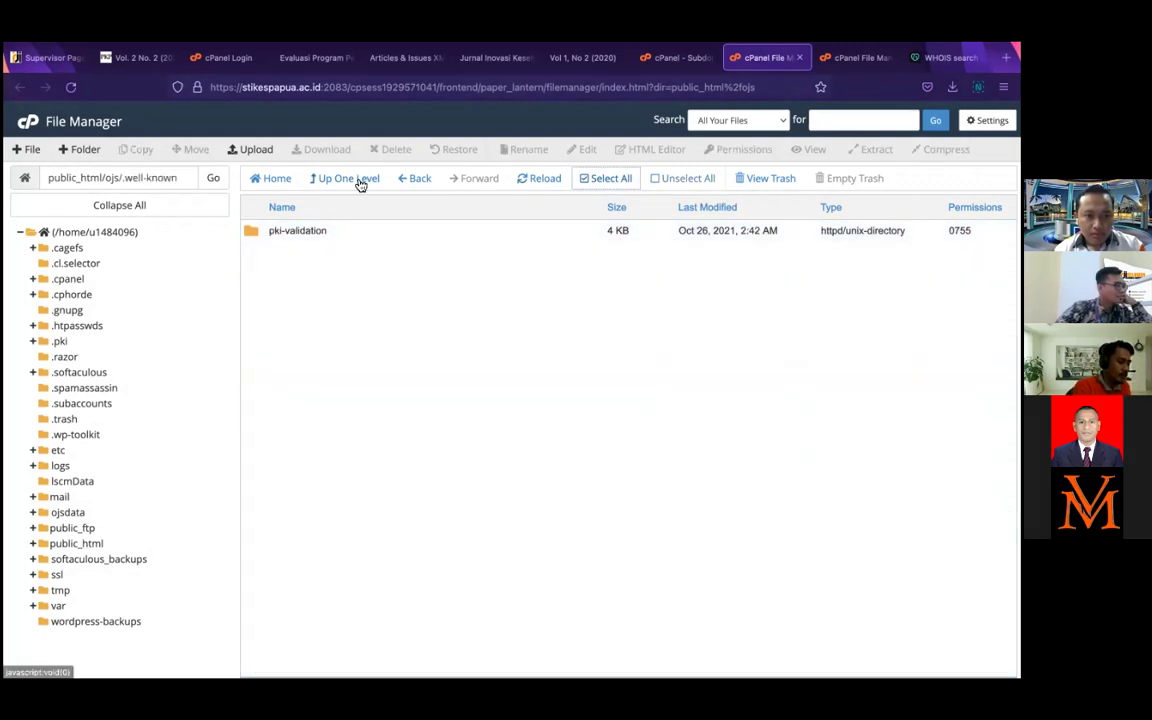
click(352, 180)
scroll(310, 242, down, 1)
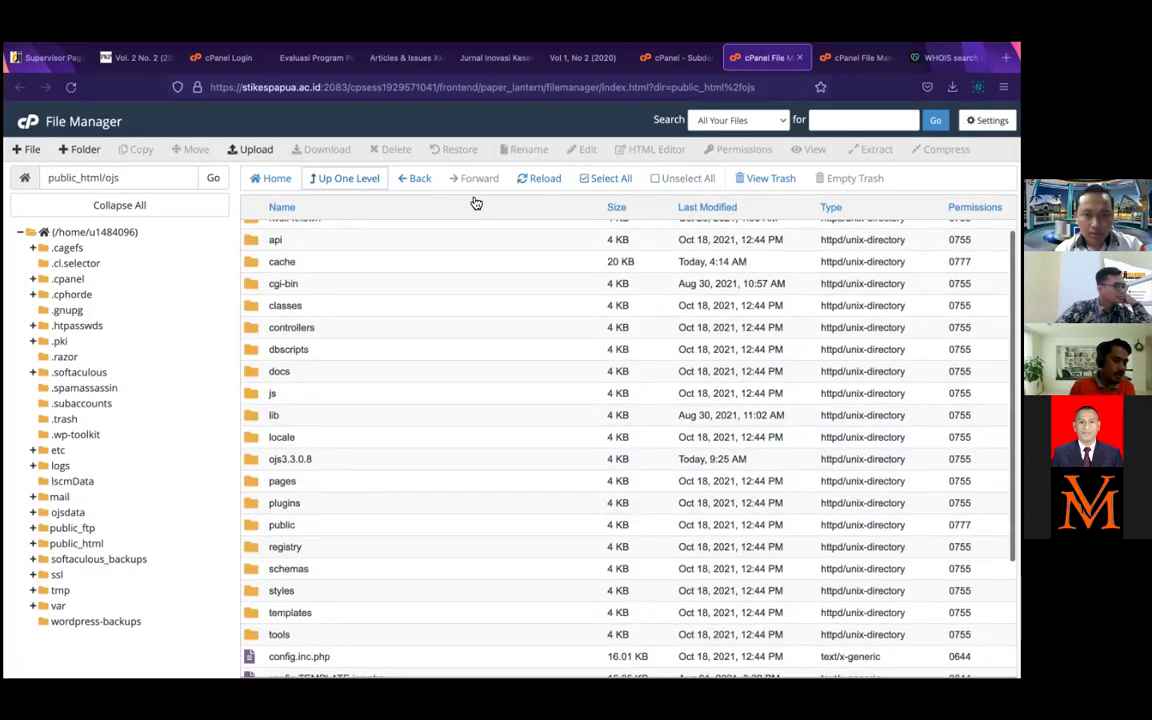
click(583, 179)
scroll(321, 355, down, 3)
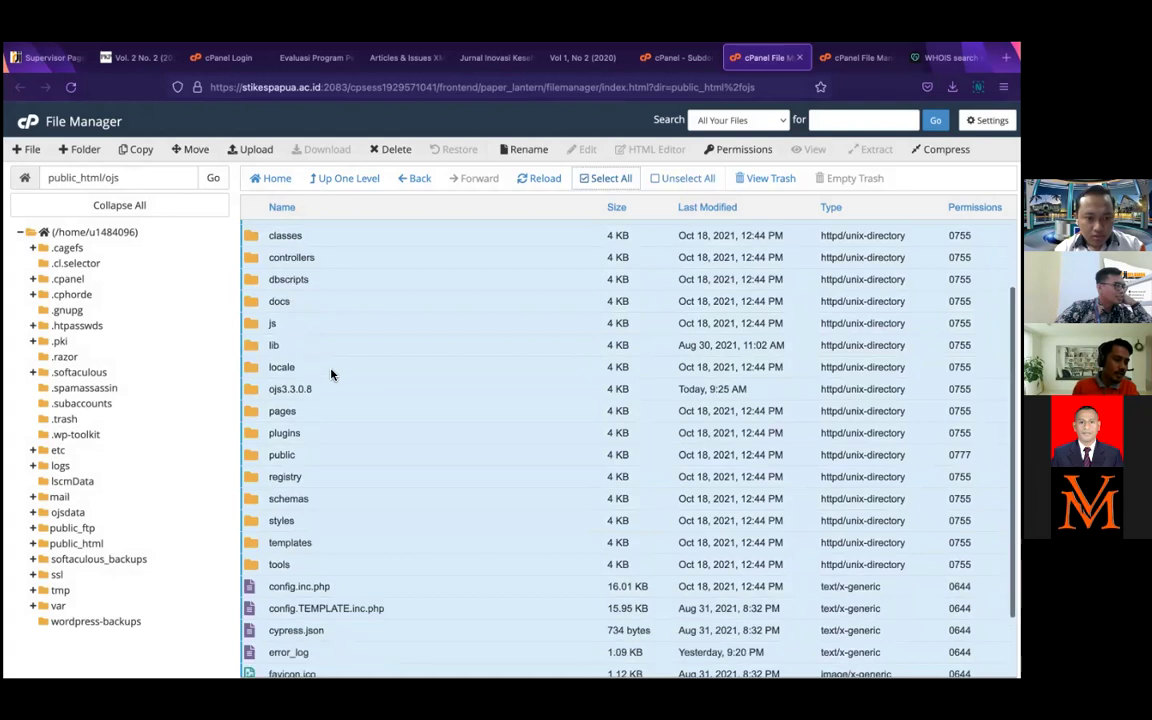
scroll(331, 374, down, 1)
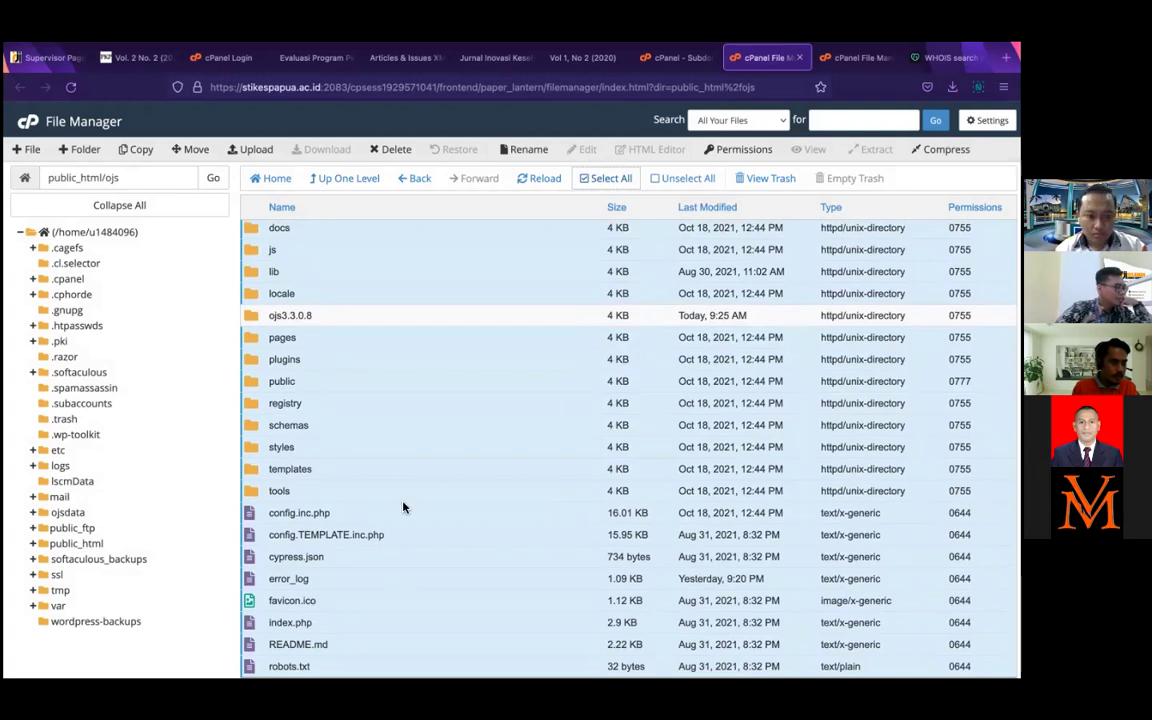
double_click(262, 316)
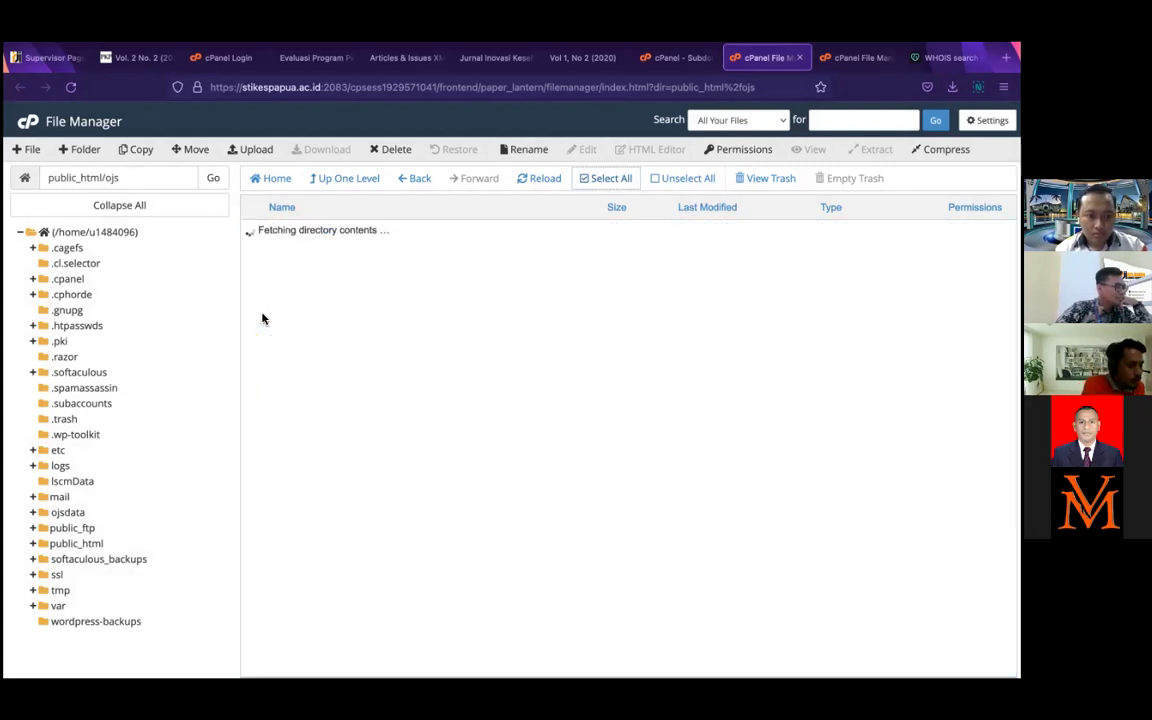
Step: Upload ojs-2.4.8-3.zip (31.57 MB) into /public_html/ojs and select it in the listing
click(250, 149)
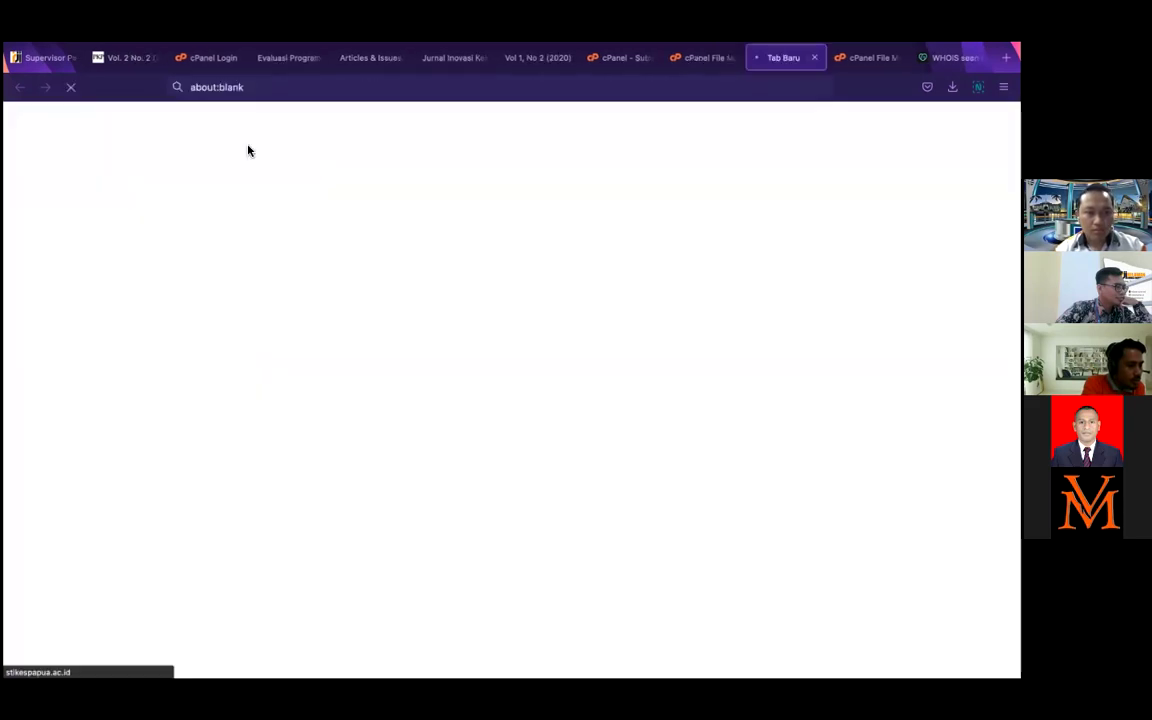
click(508, 350)
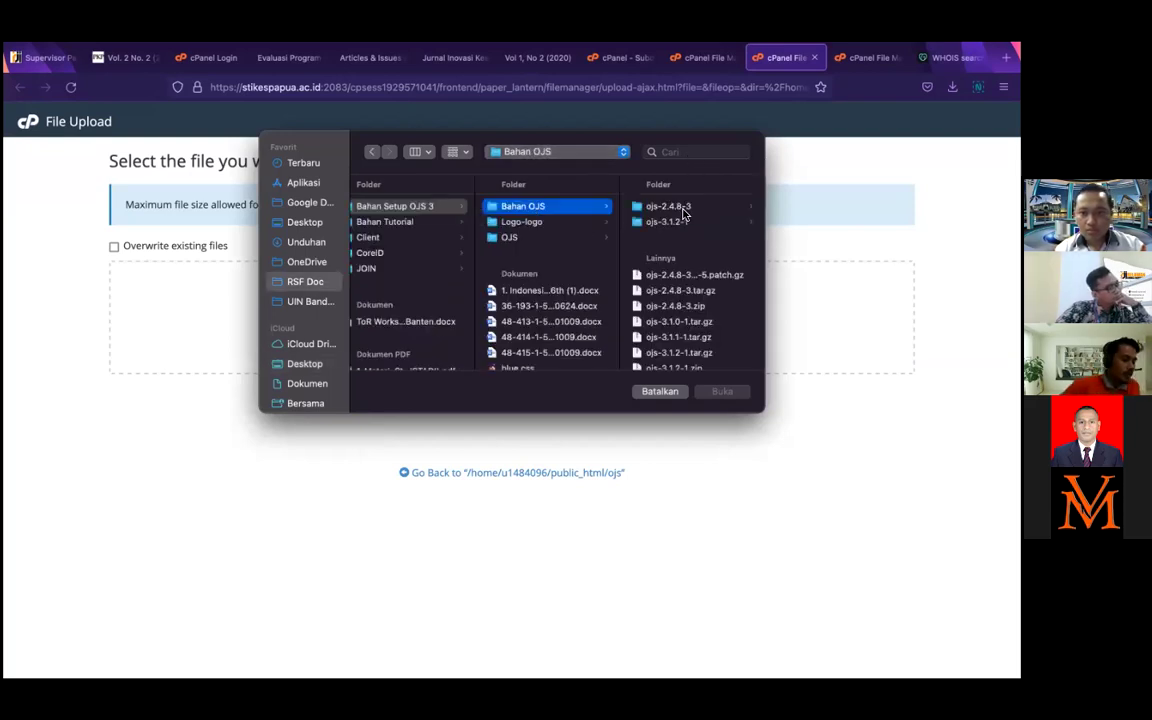
scroll(670, 270, down, 2)
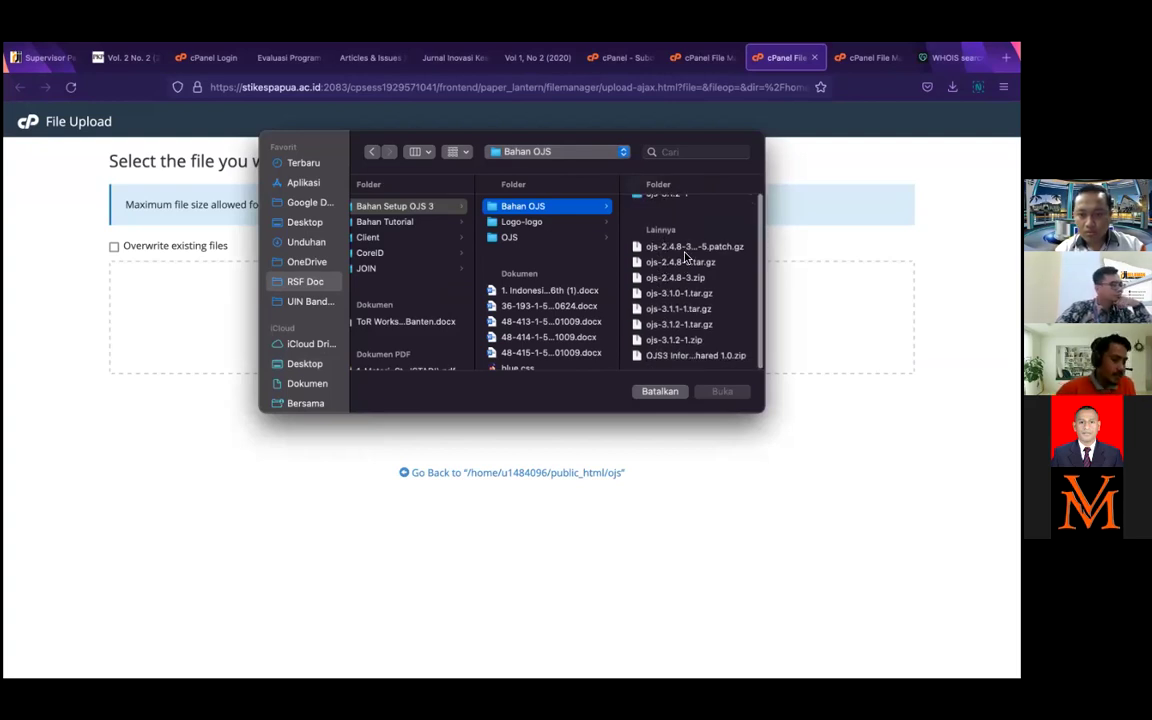
click(680, 279)
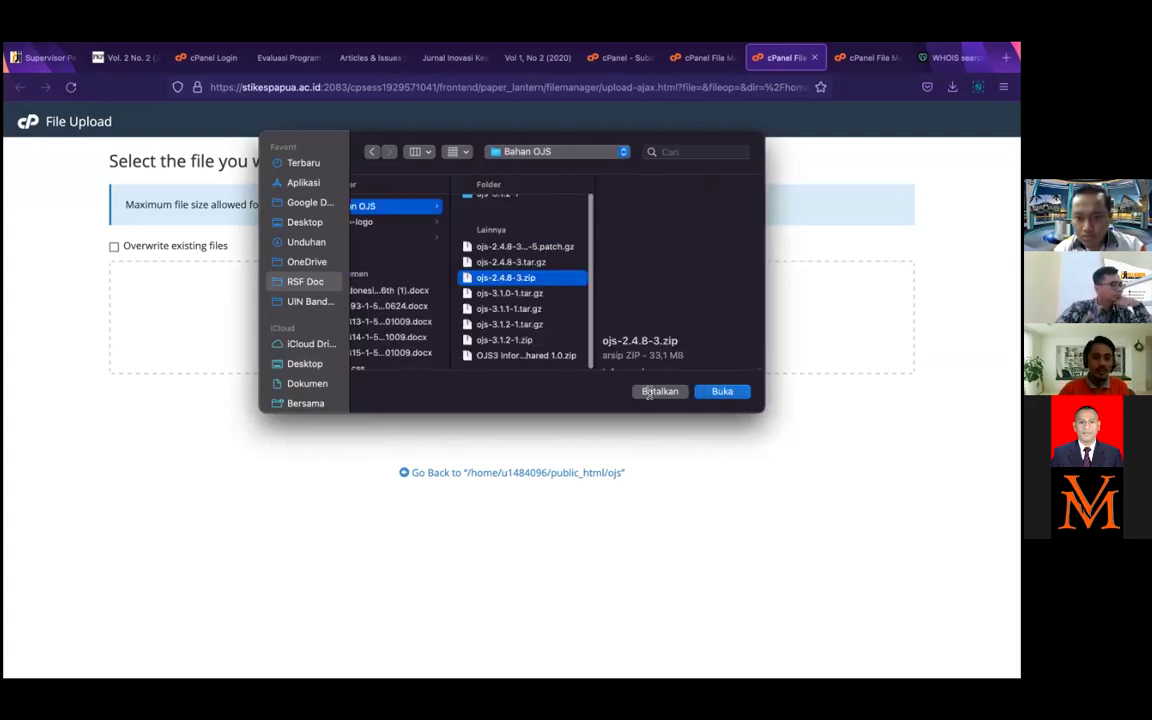
click(721, 392)
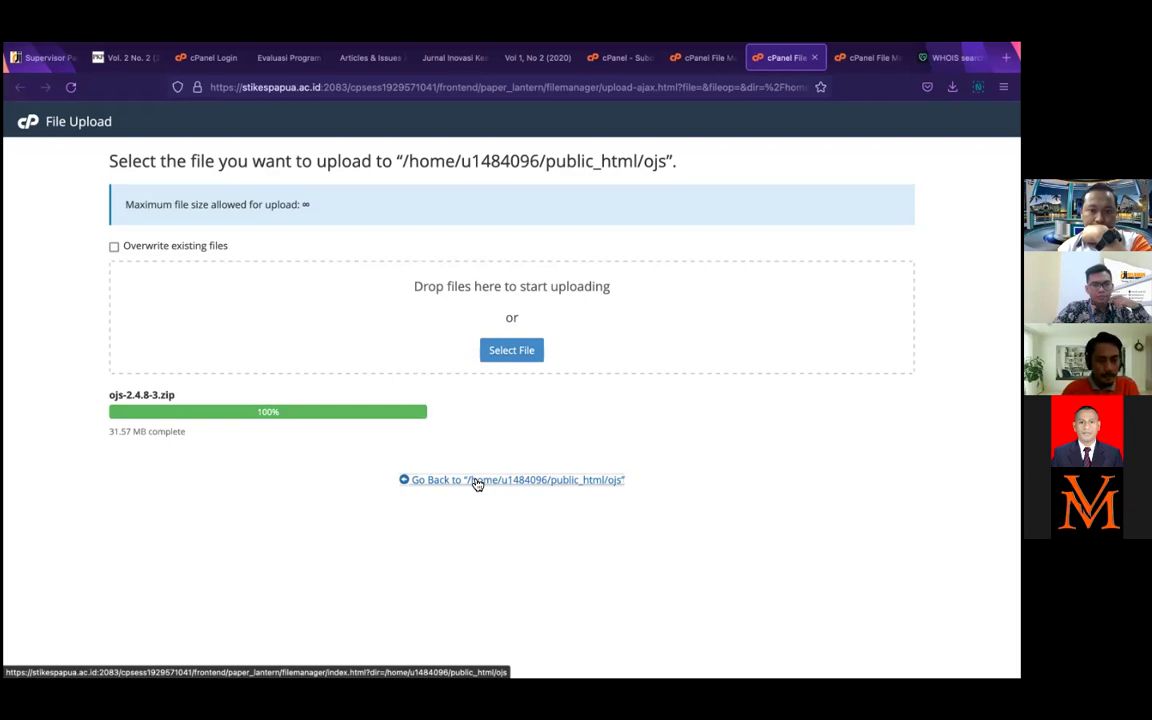
click(477, 481)
click(398, 253)
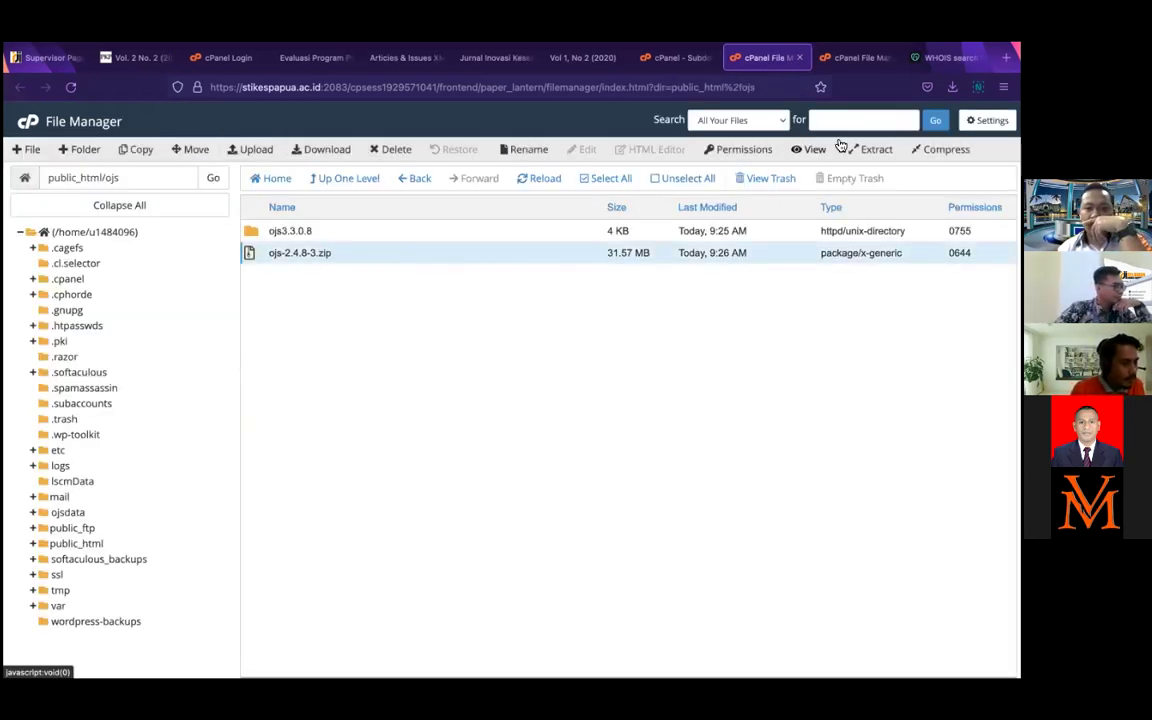
Step: Extract ojs-2.4.8-3.zip into /public_html/ojs, producing the ojs-2.4.8-3 and __MACOSX folders
click(866, 149)
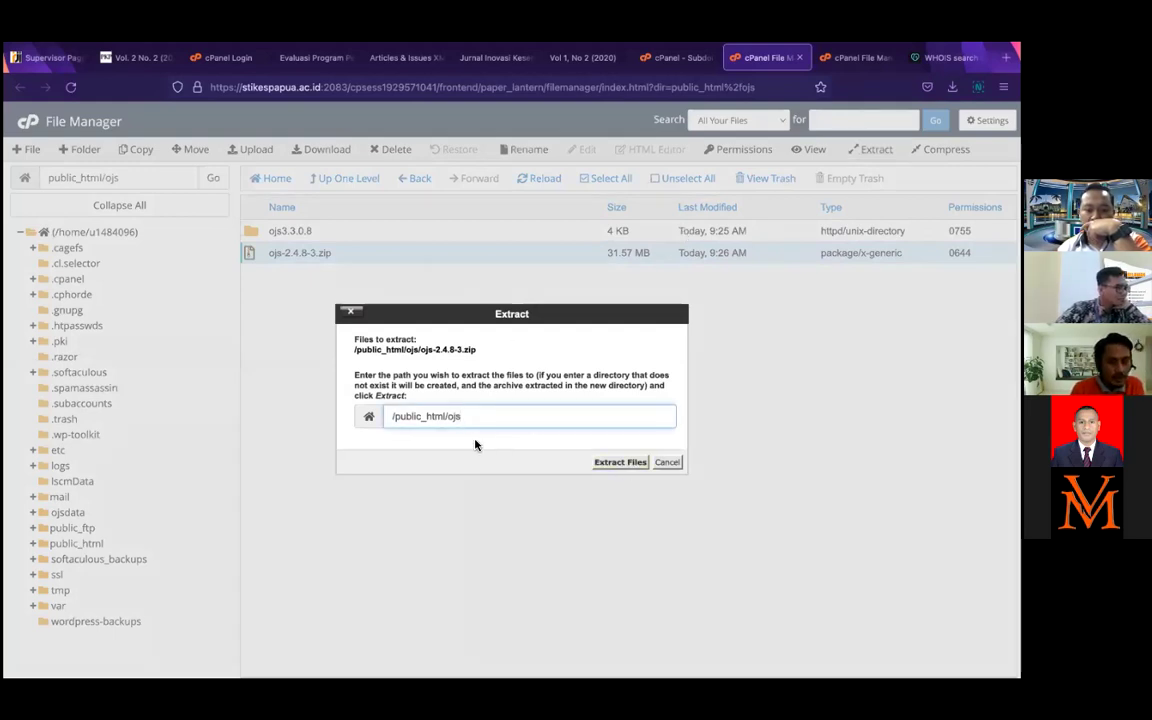
click(620, 463)
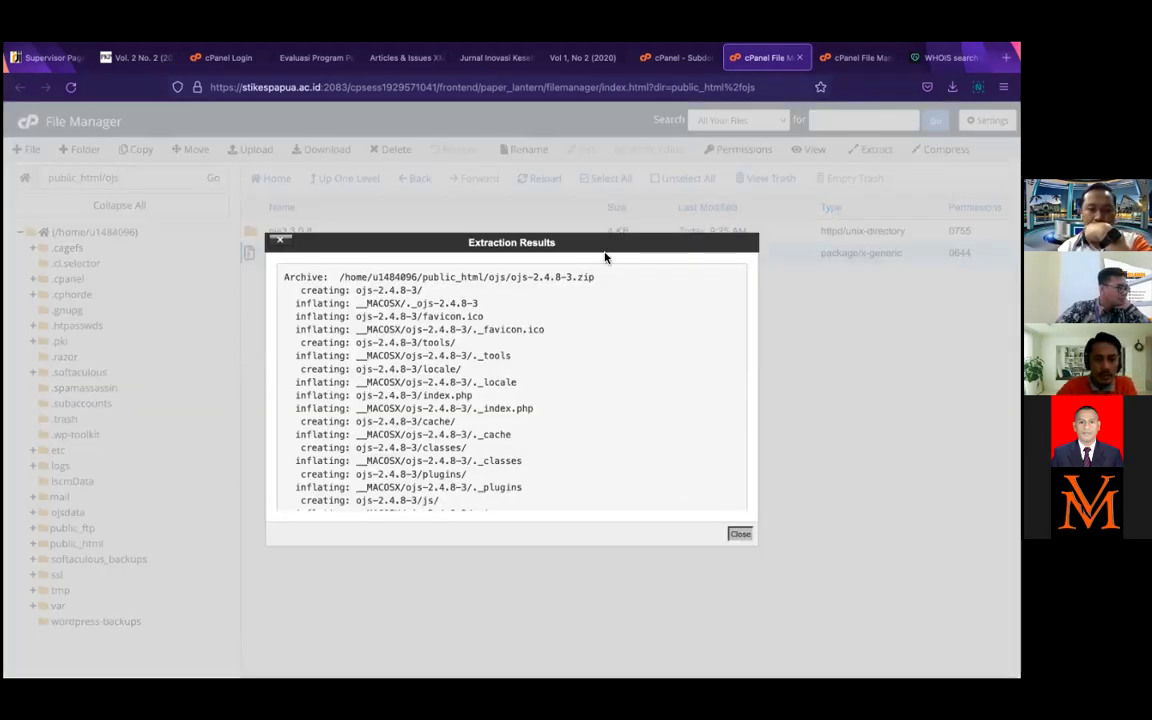
key(Escape)
click(545, 178)
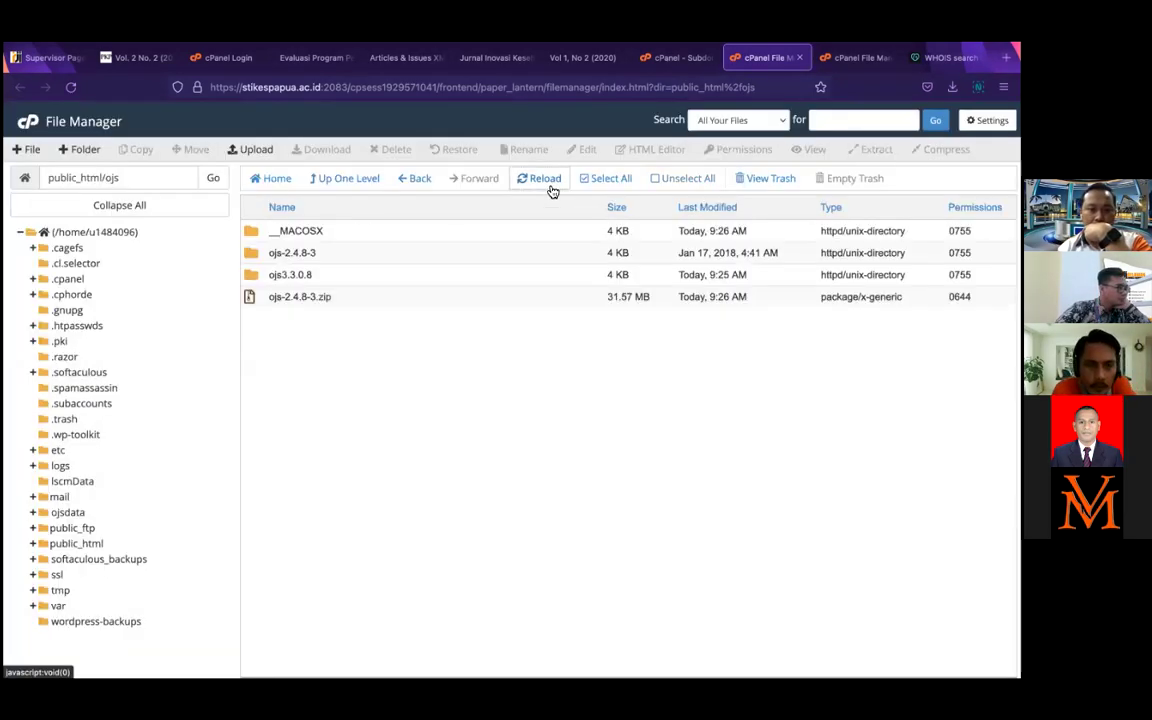
Step: Move everything inside ojs-2.4.8-3 up into /public_html/ojs and view that folder
double_click(335, 258)
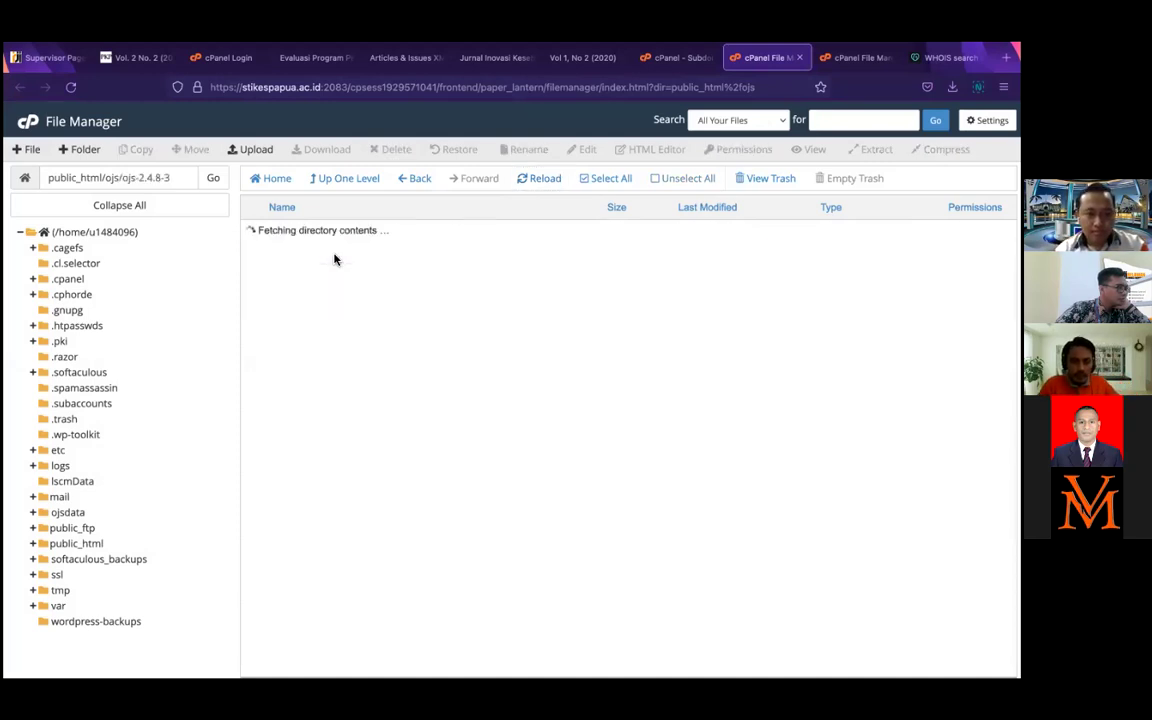
click(600, 178)
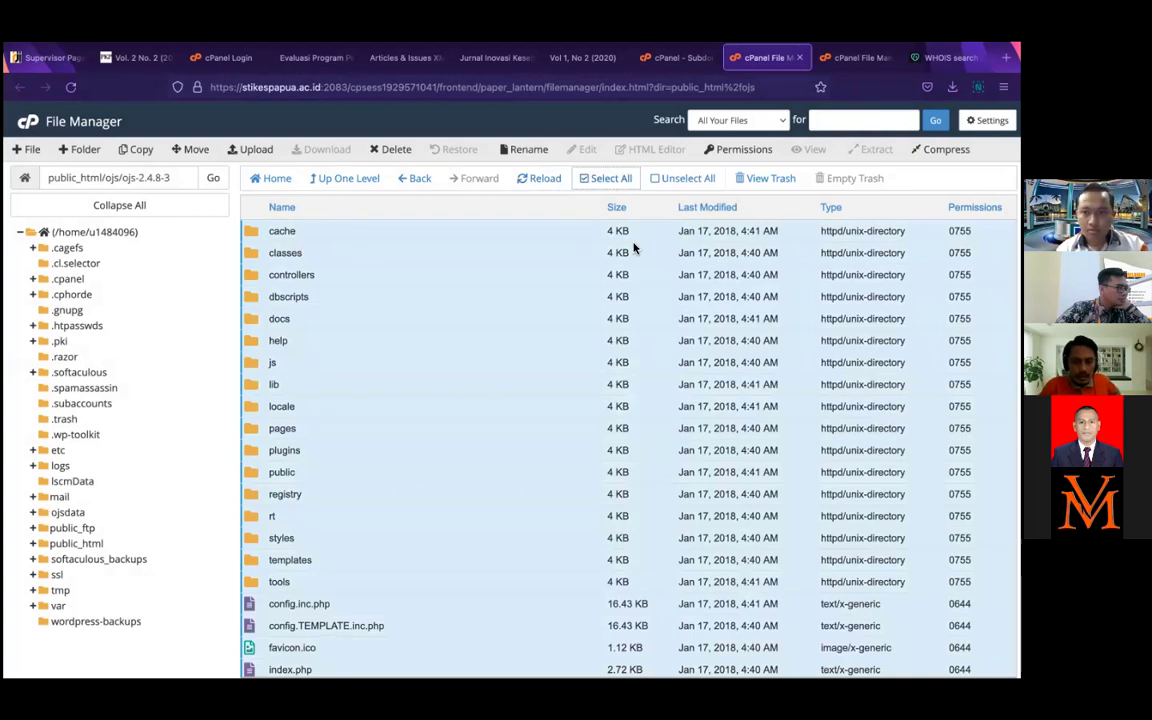
click(184, 150)
drag(462, 463, 495, 463)
key(shift+End)
key(BackSpace)
click(623, 498)
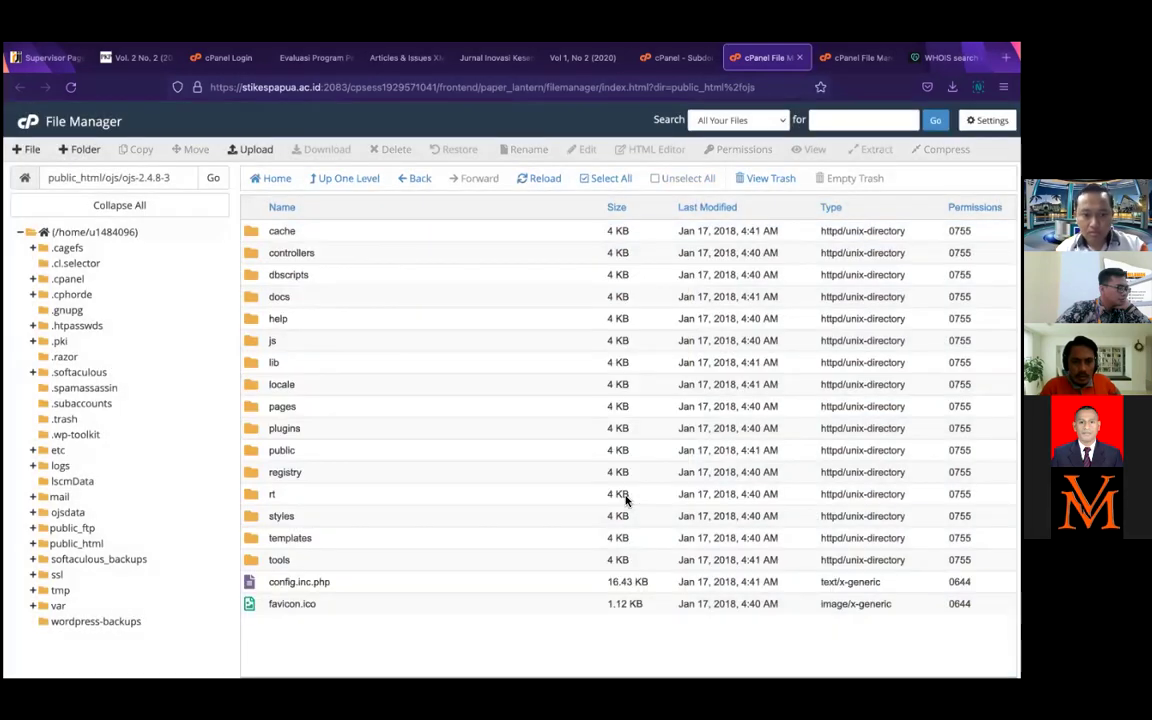
click(346, 180)
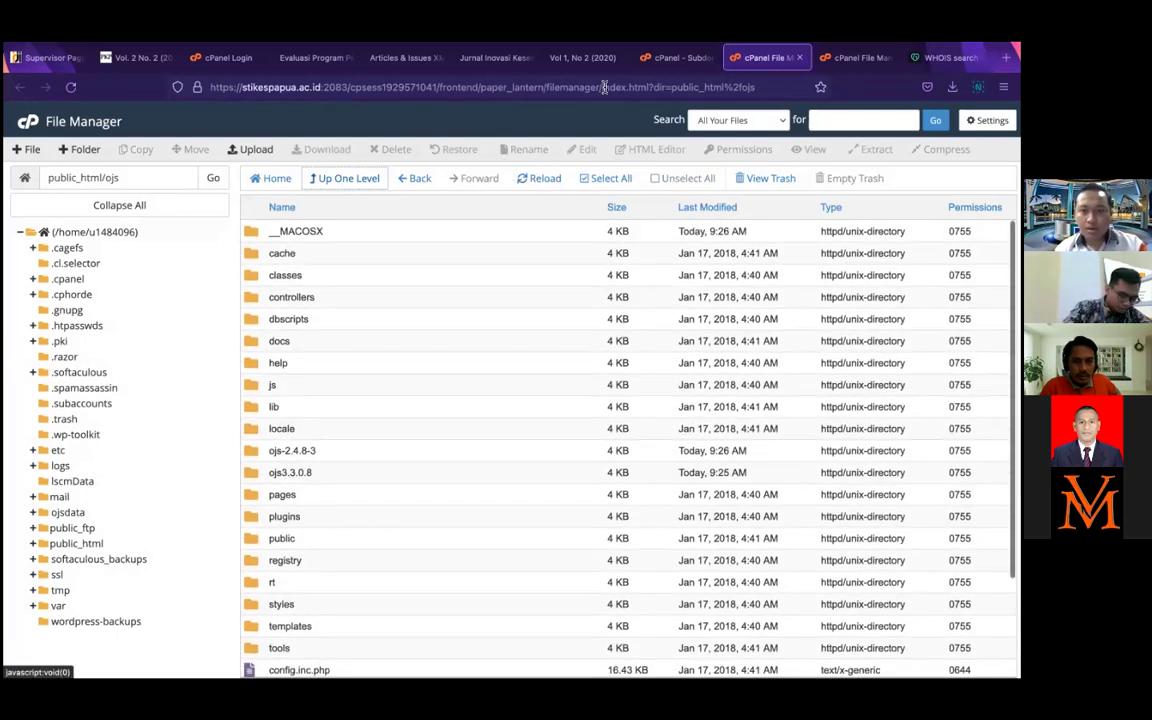
click(676, 57)
Step: On the MySQL Databases page, create a new database named dbojsbaru
scroll(272, 263, up, 3)
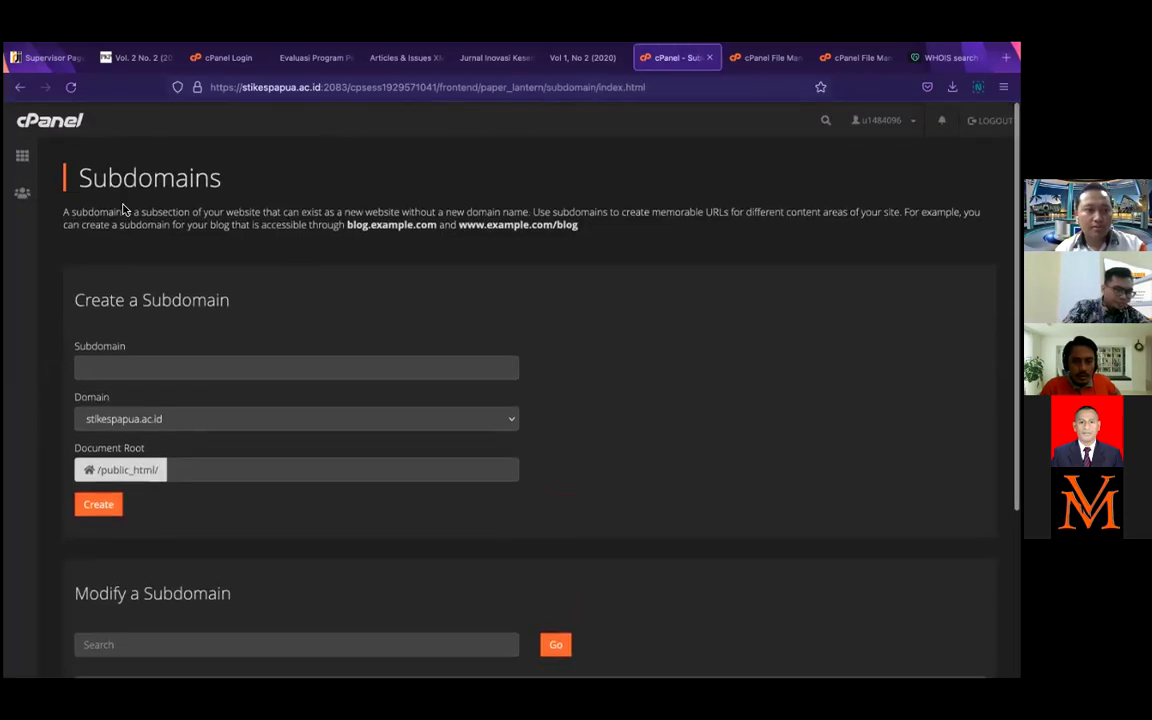
click(49, 120)
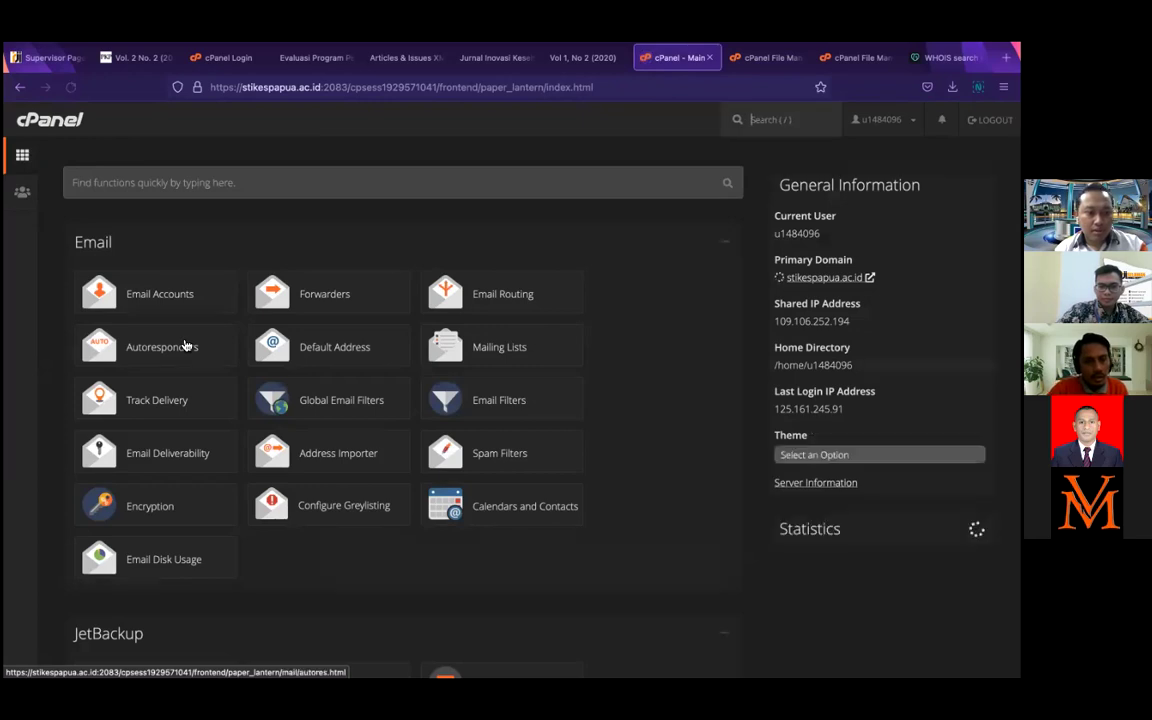
scroll(185, 345, down, 7)
scroll(187, 338, down, 3)
click(298, 316)
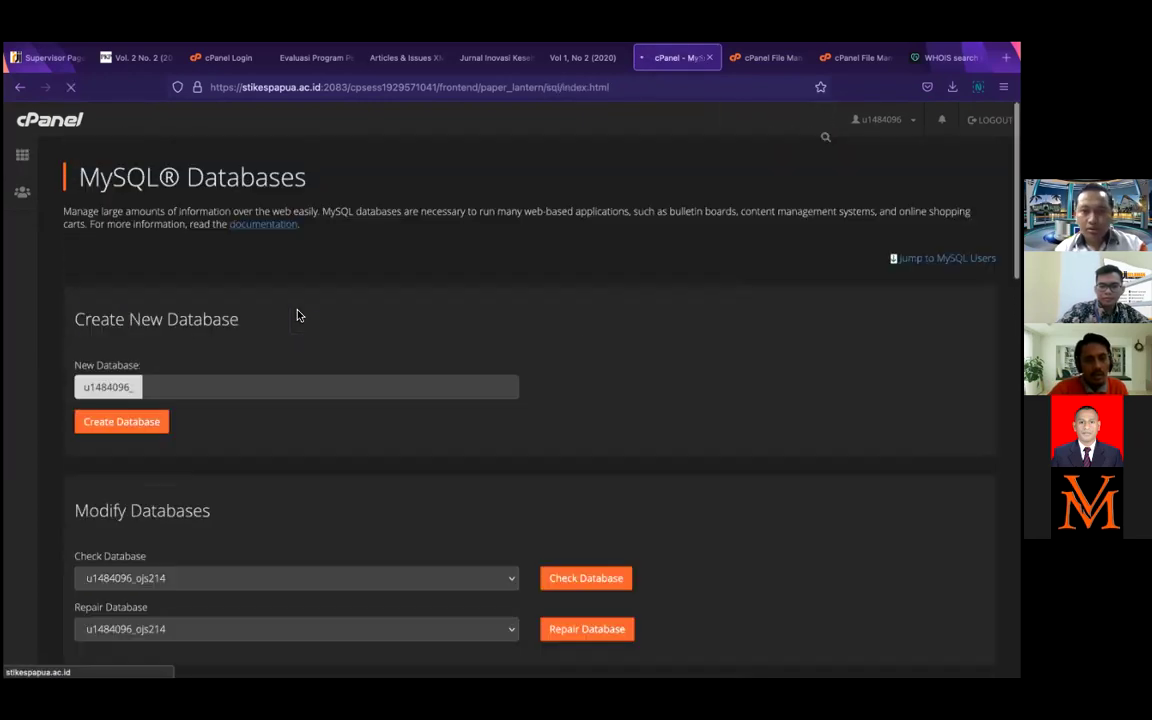
click(186, 385)
text(dbojsbaru)
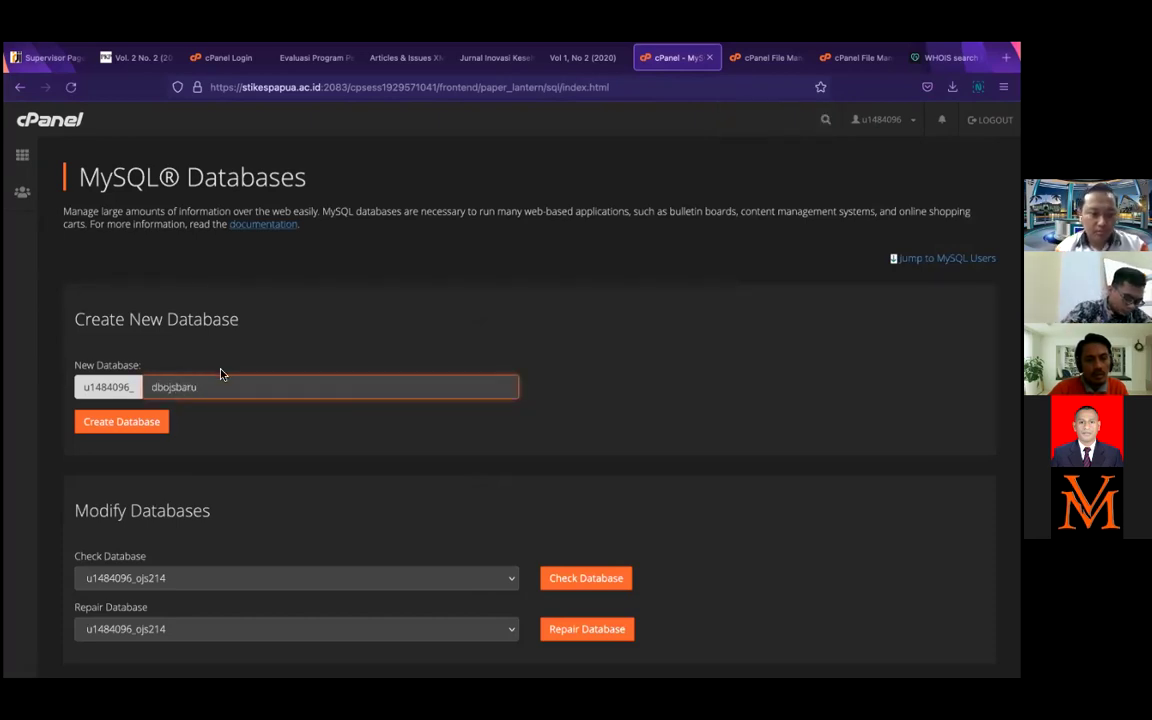
scroll(221, 374, down, 1)
click(149, 329)
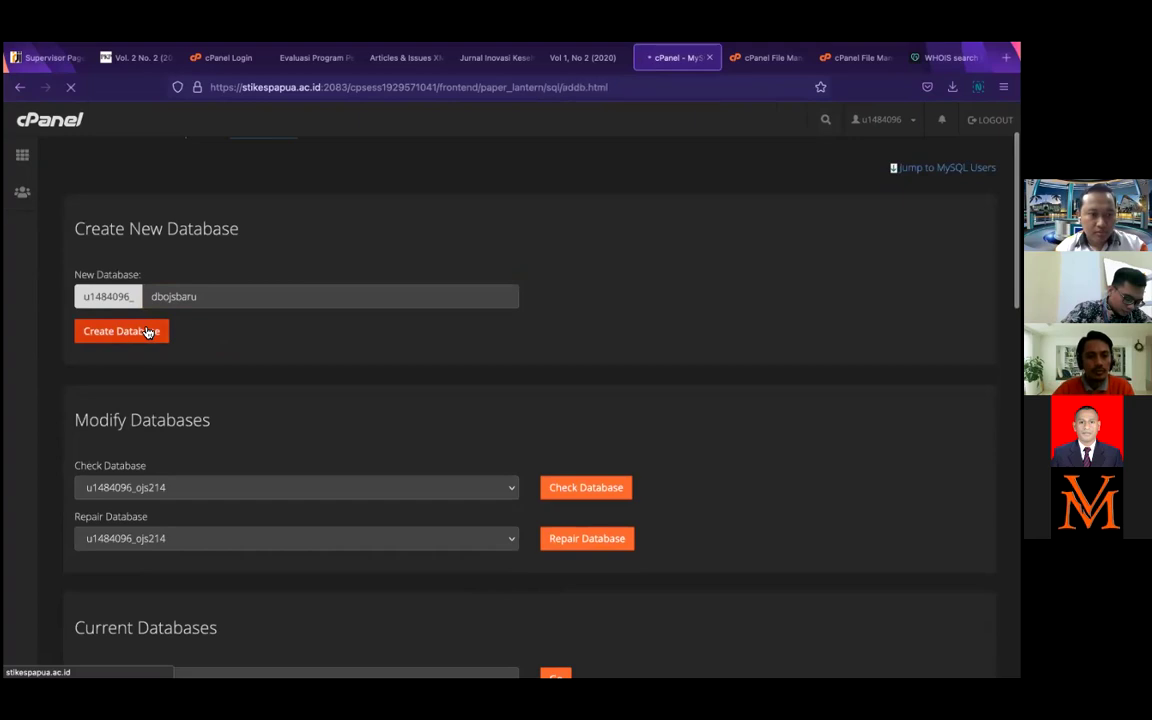
click(535, 268)
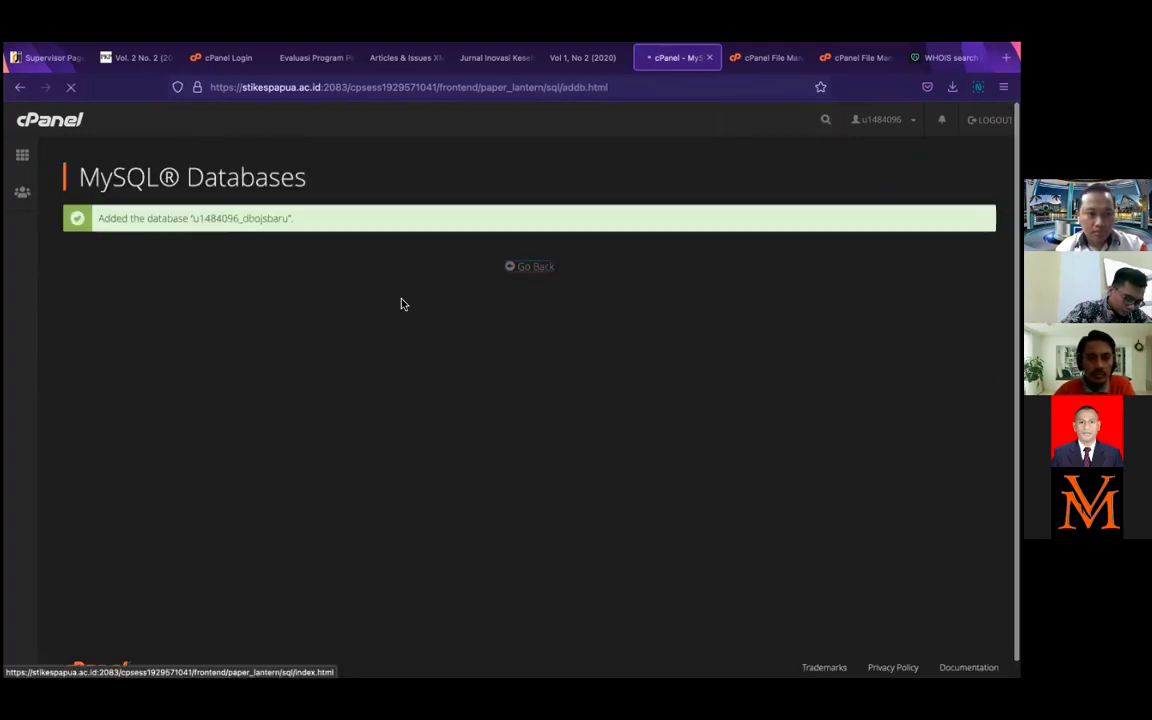
scroll(147, 393, down, 7)
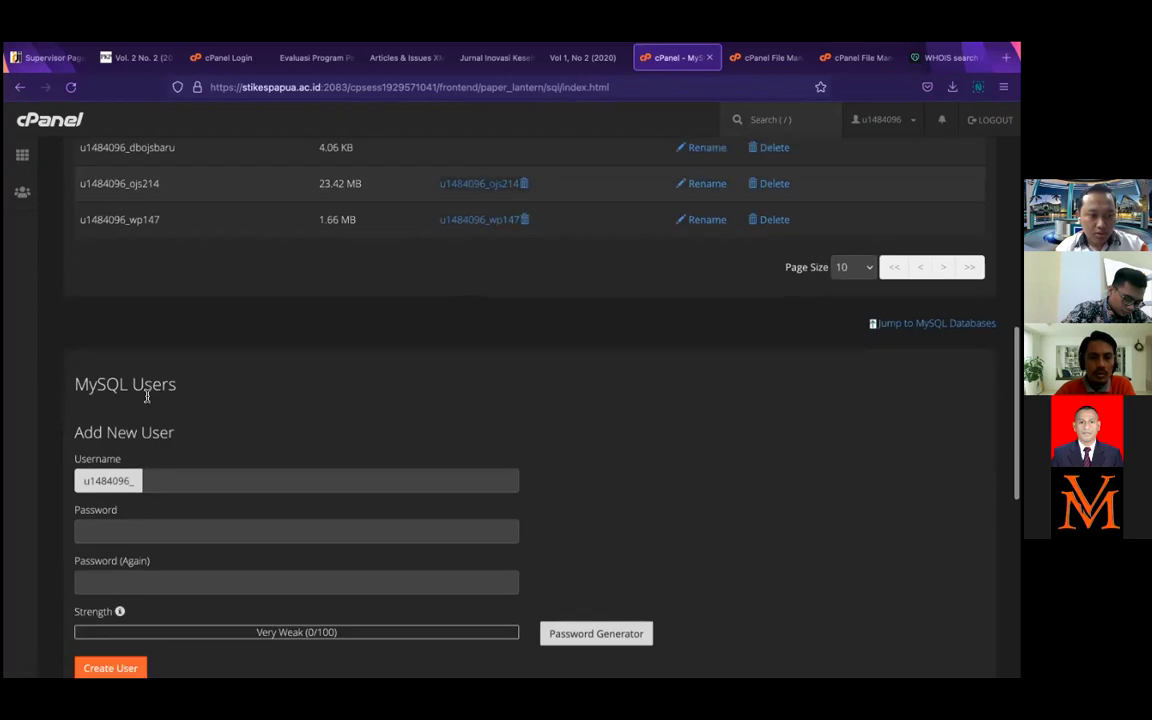
scroll(150, 390, down, 3)
Step: Enter the new MySQL username userojsbaru, discarding a too-short test password
click(174, 343)
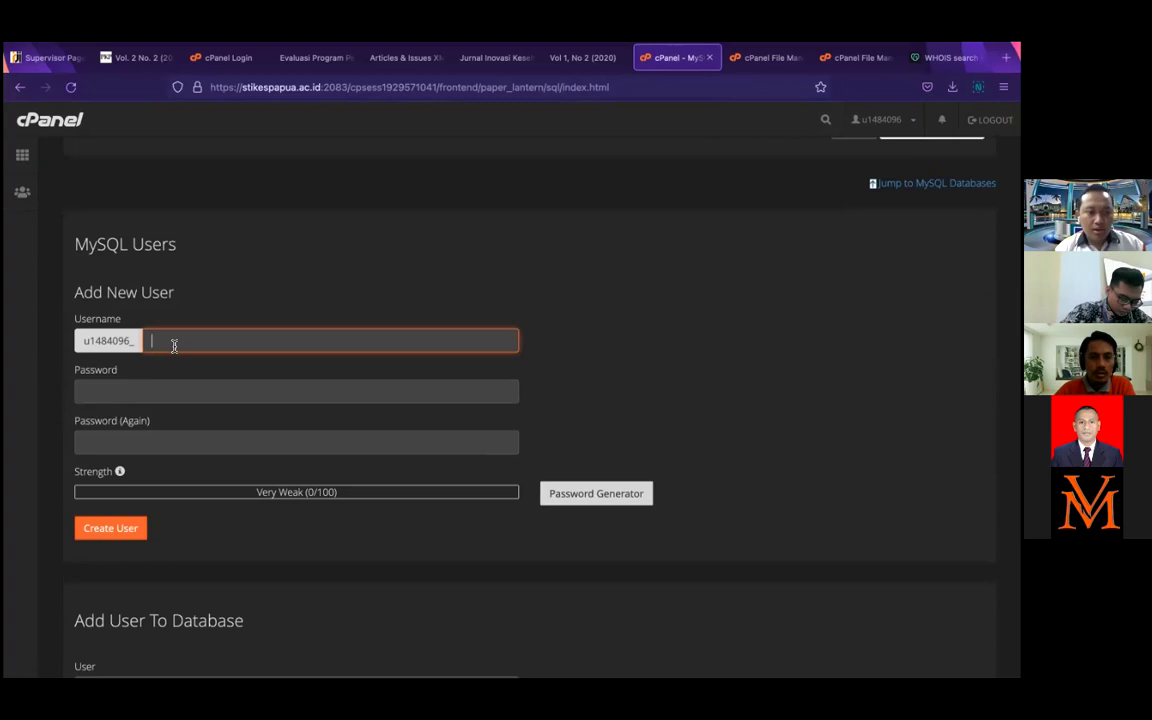
text(userojs)
scroll(530, 400, up, 3)
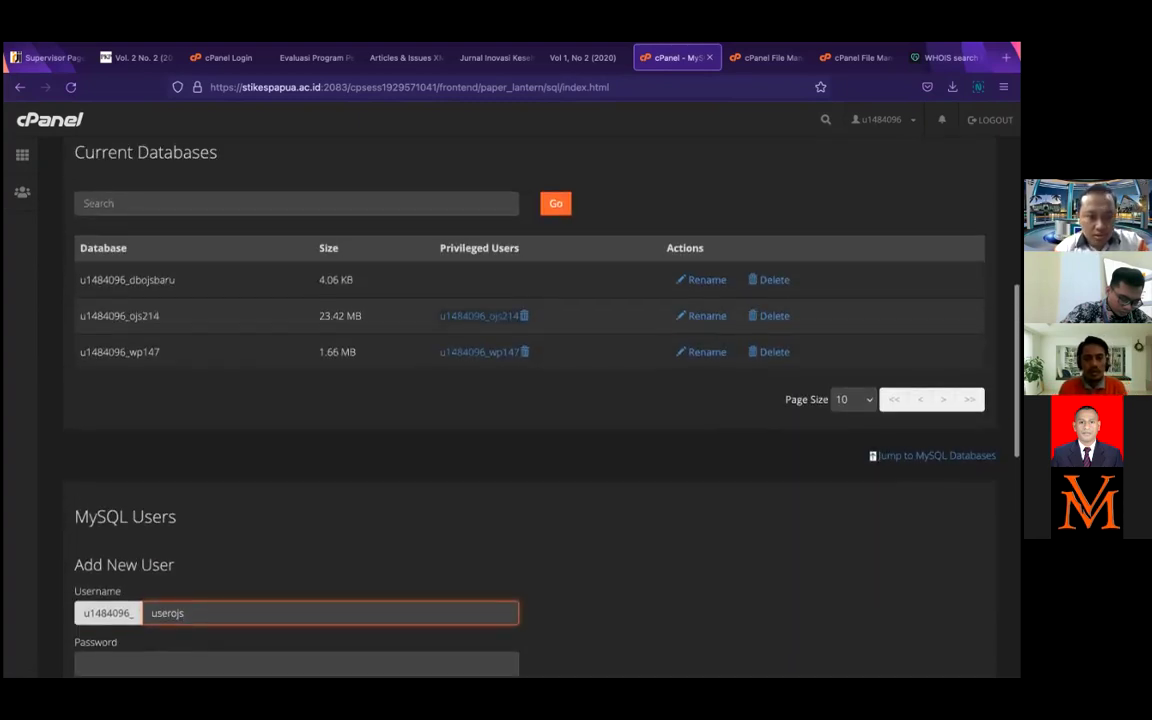
scroll(530, 400, down, 3)
text(baru)
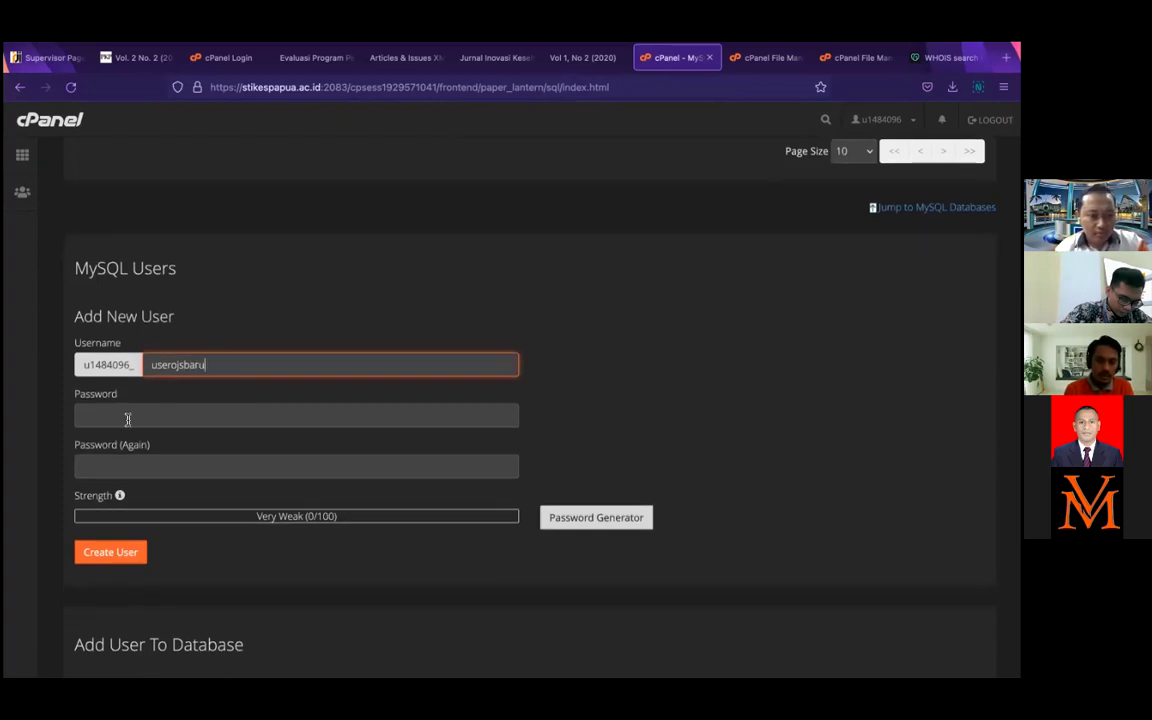
click(127, 419)
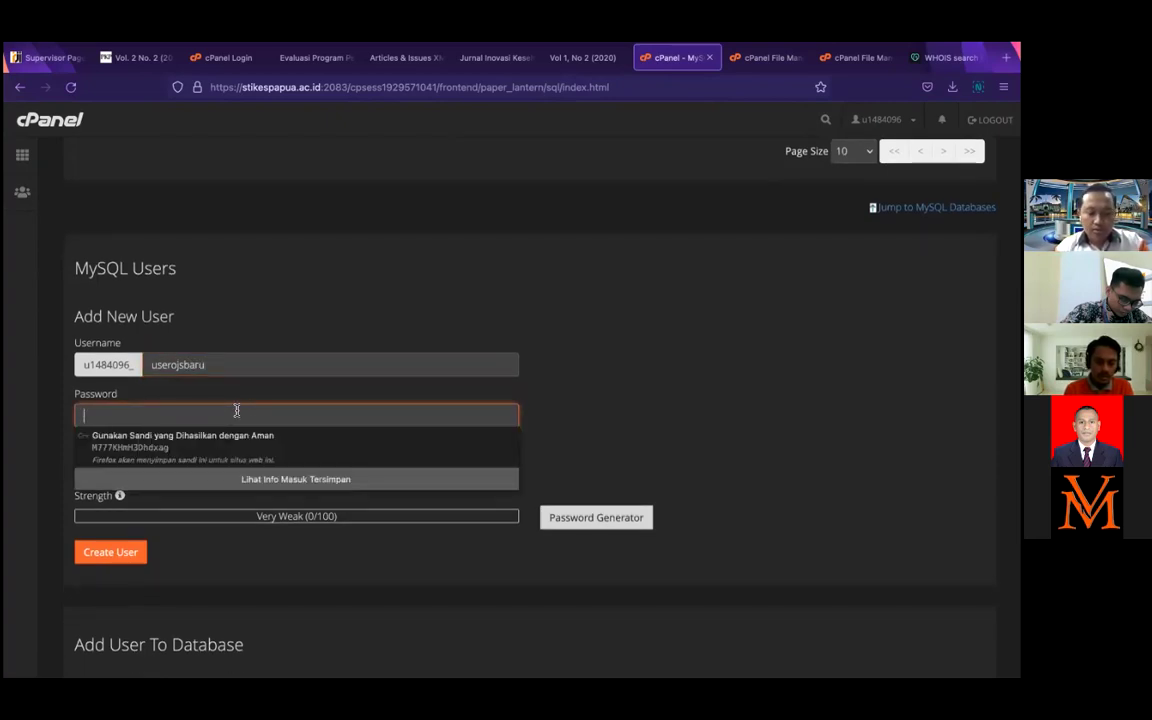
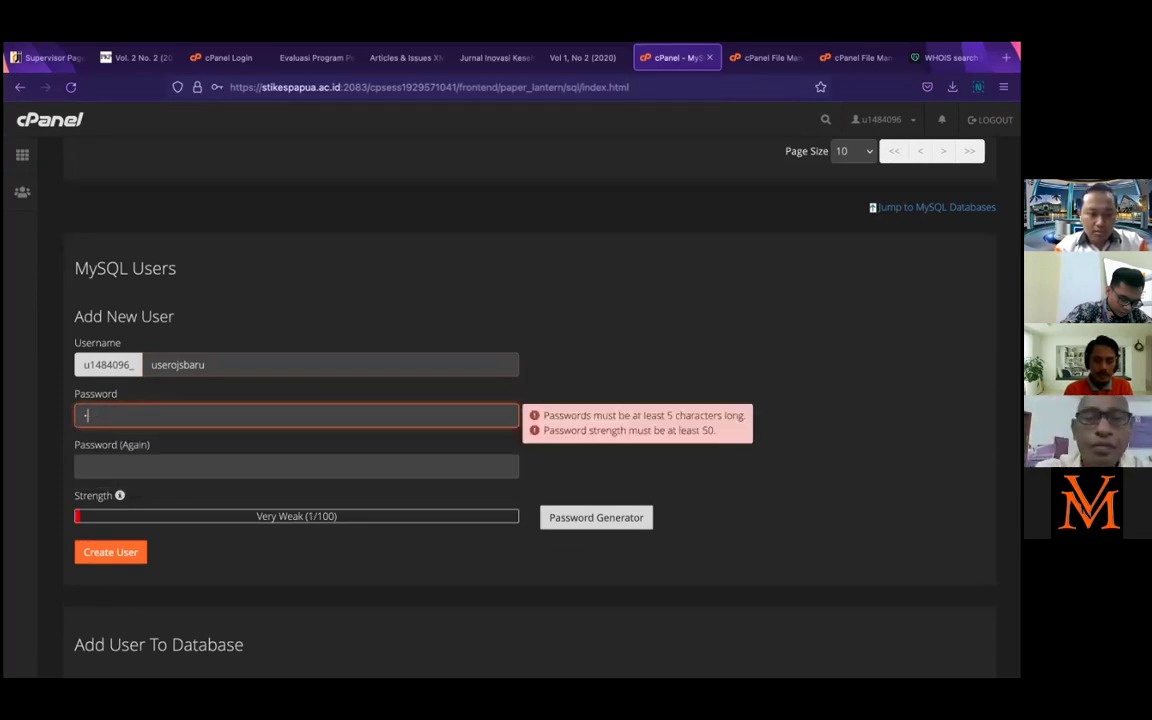
click(419, 608)
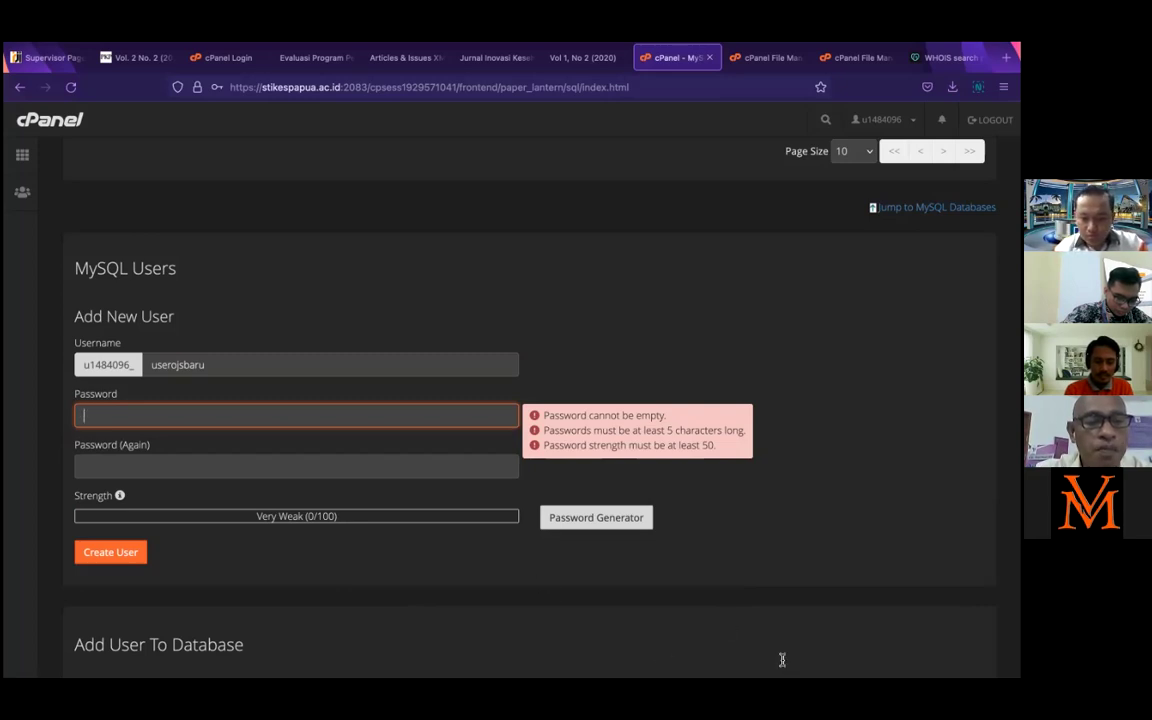
Step: Fill both password fields with a browser-generated strong password and create the user
click(108, 416)
click(108, 432)
click(107, 466)
click(188, 489)
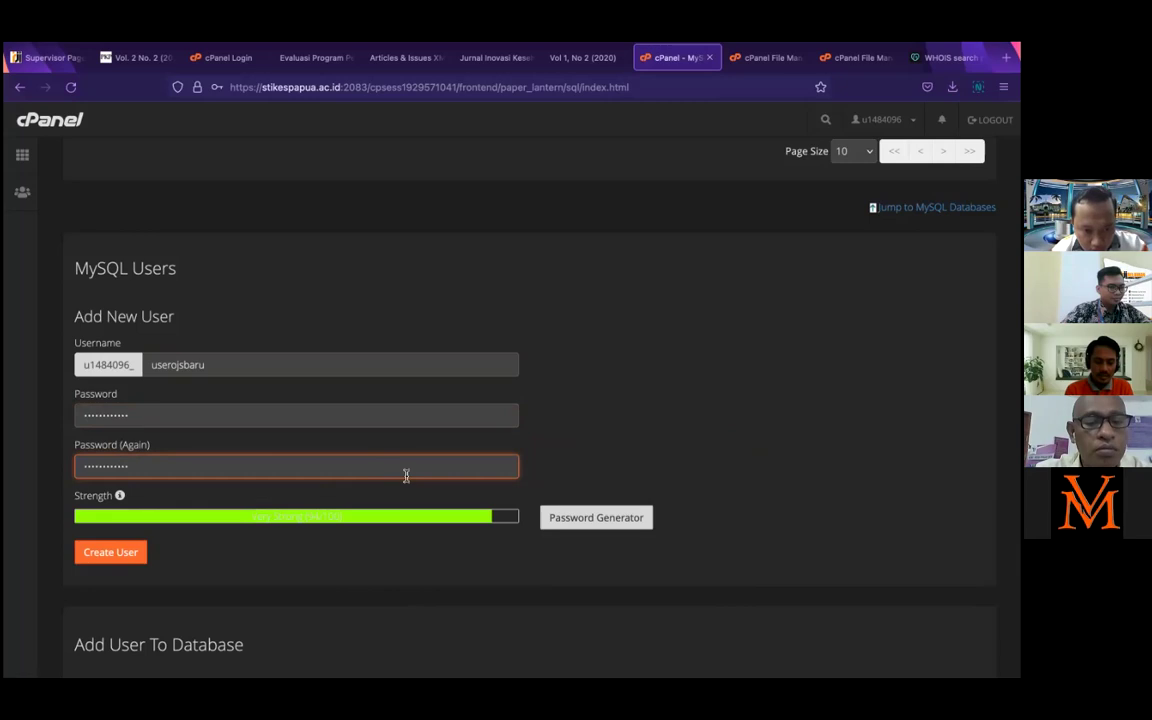
click(117, 560)
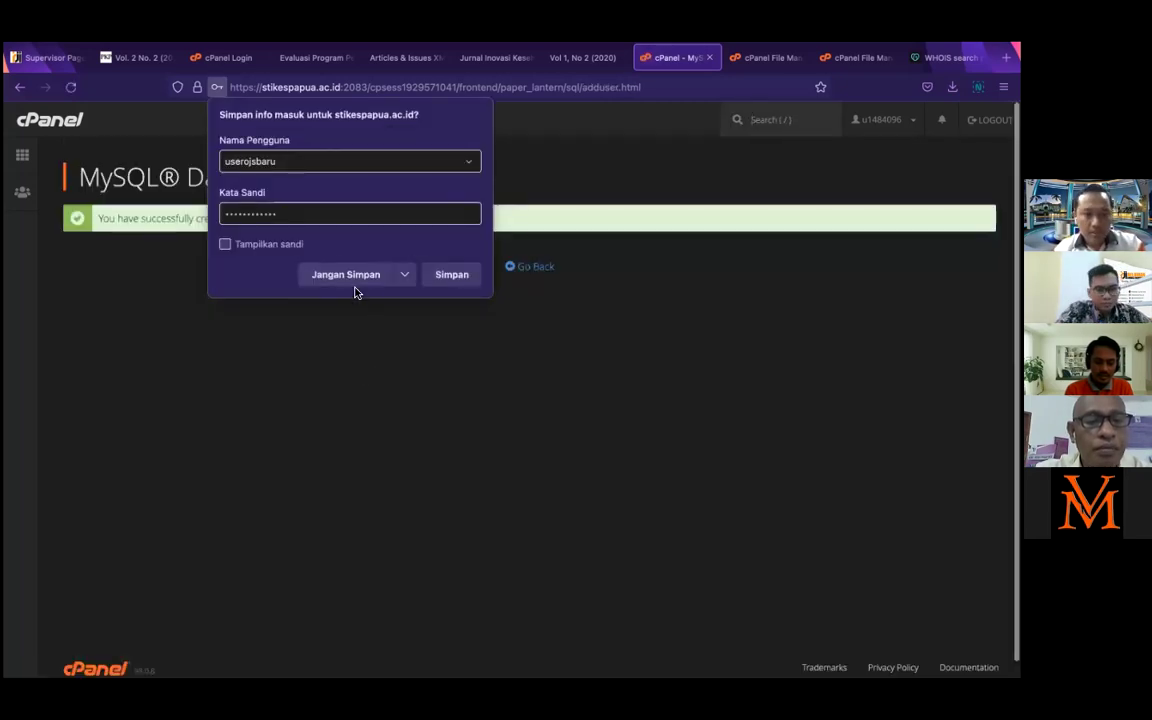
click(350, 276)
click(535, 268)
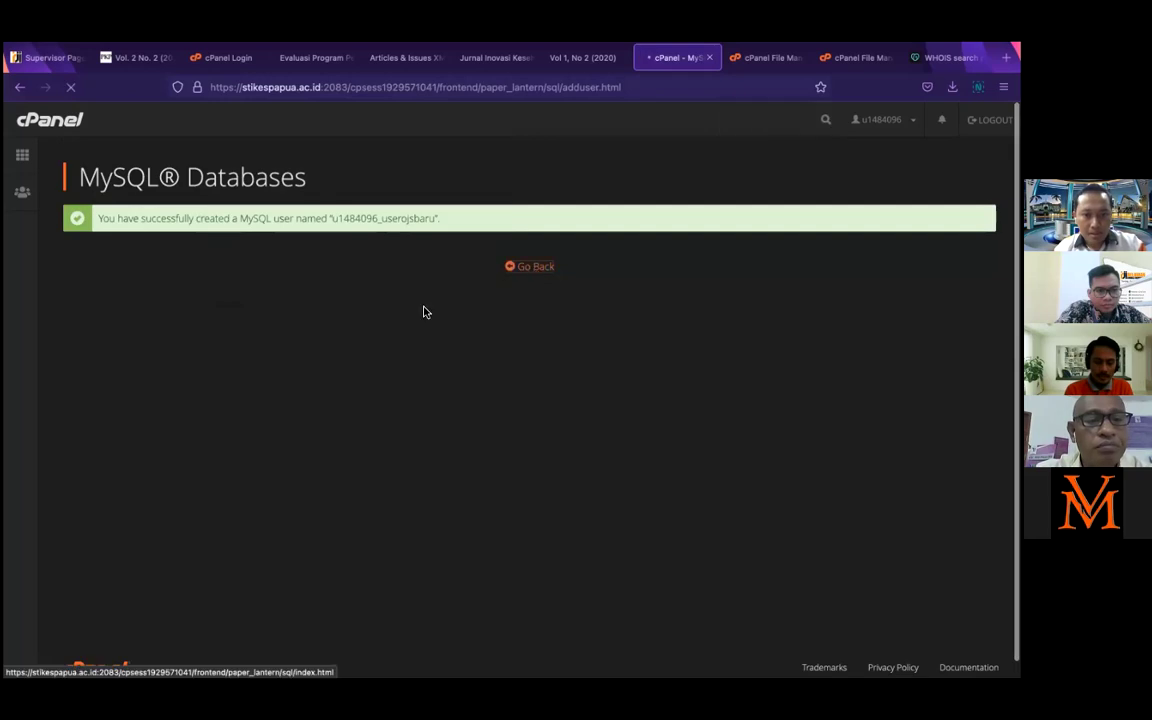
scroll(330, 420, down, 9)
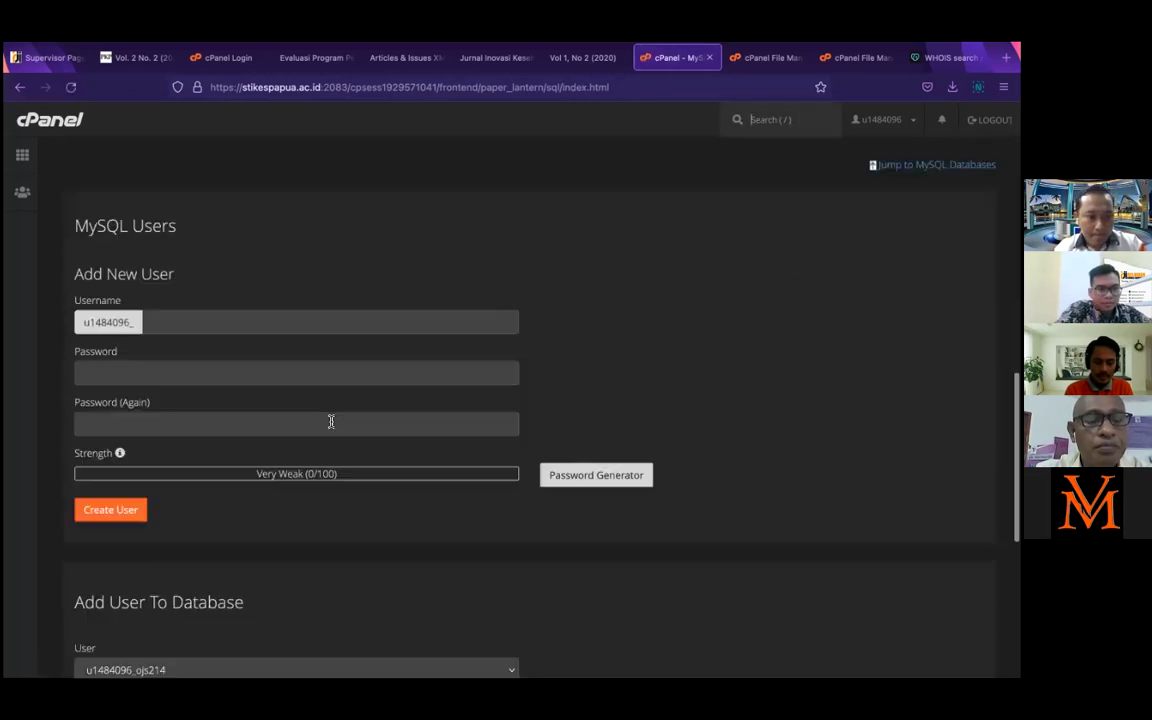
scroll(330, 420, down, 5)
Step: Add userojsbaru to the dbojsbaru database with ALL PRIVILEGES
click(247, 410)
click(232, 418)
click(96, 487)
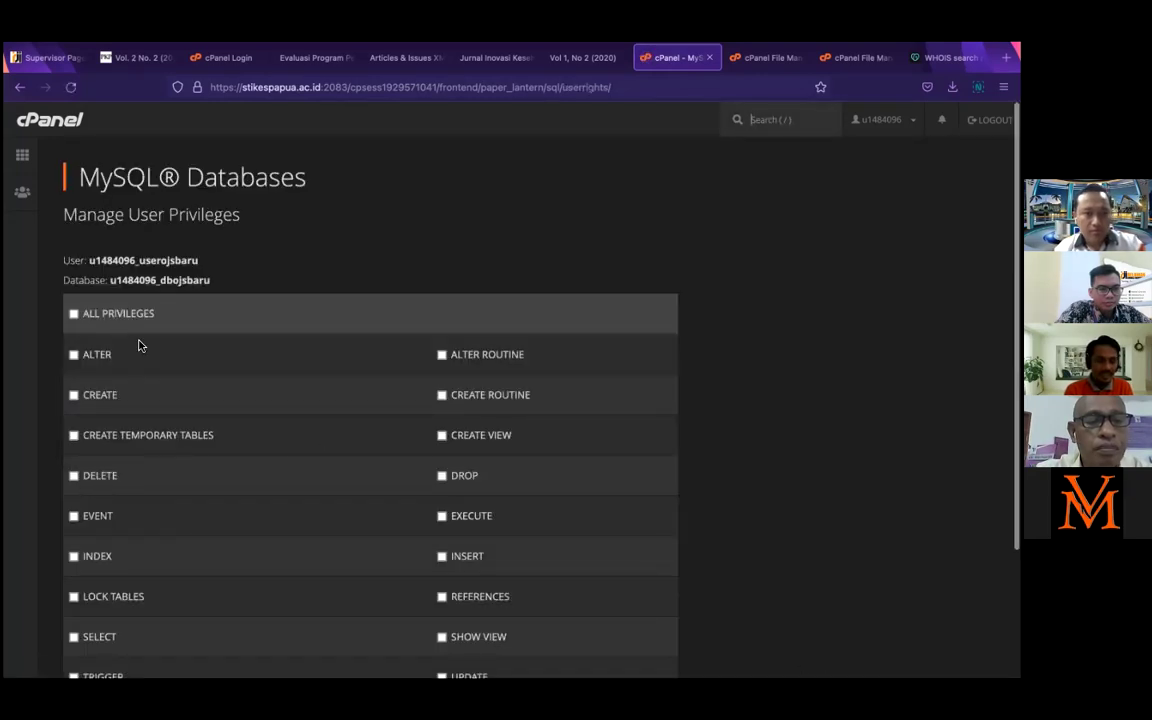
click(73, 313)
click(104, 578)
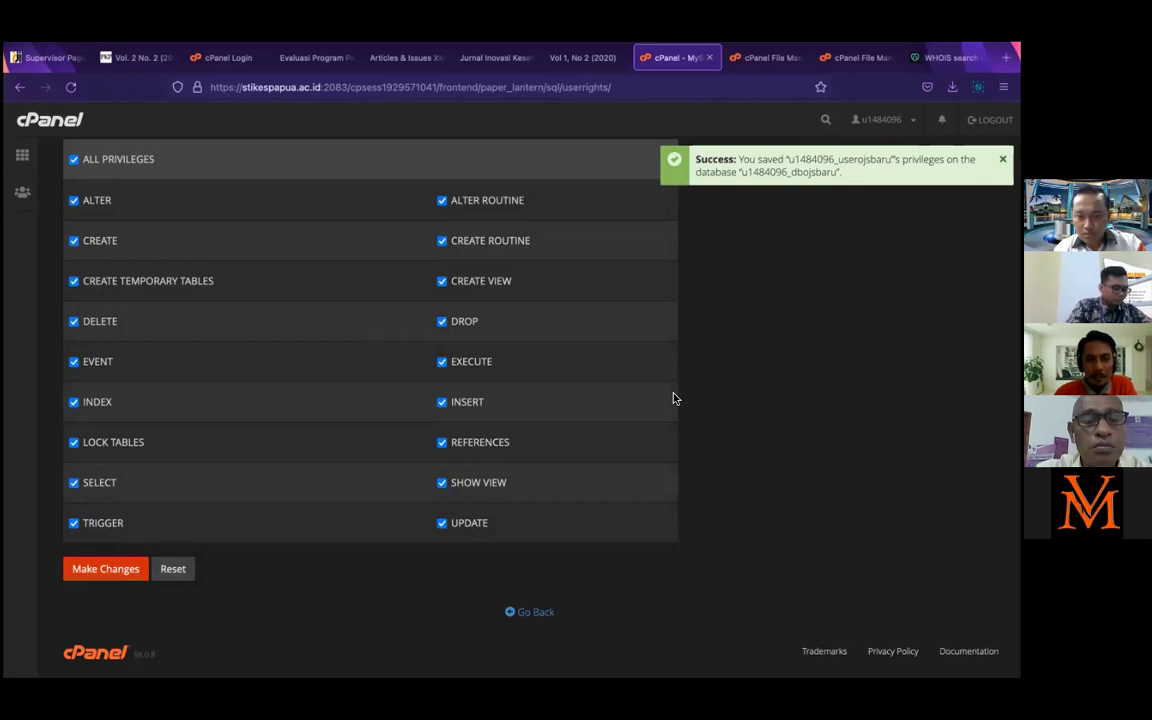
click(521, 612)
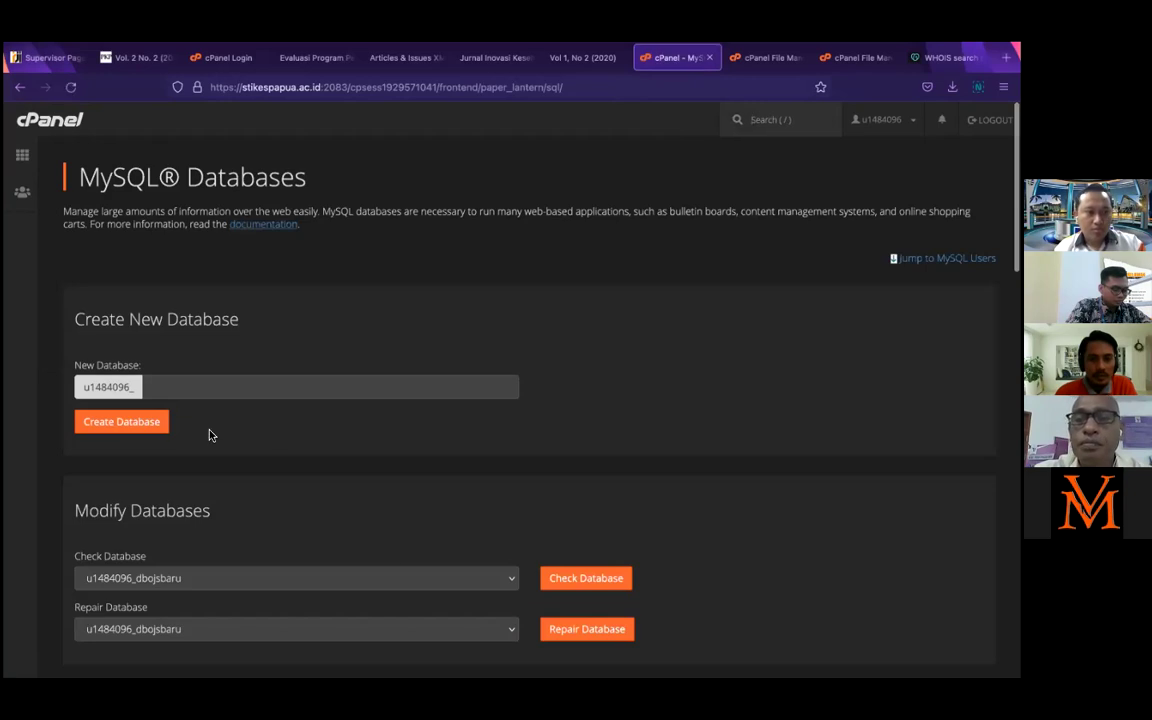
Step: Highlight the full prefixed dbojsbaru and userojsbaru names under Current Databases, then return to File Manager
scroll(193, 438, down, 5)
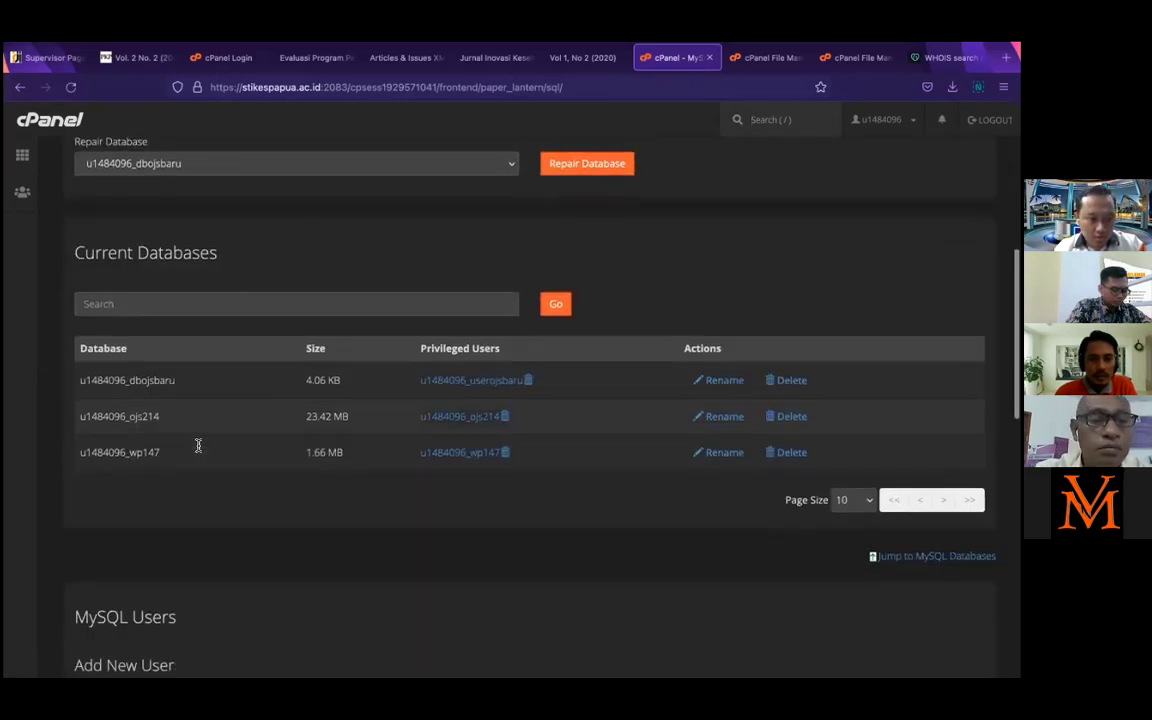
drag(82, 378, 185, 381)
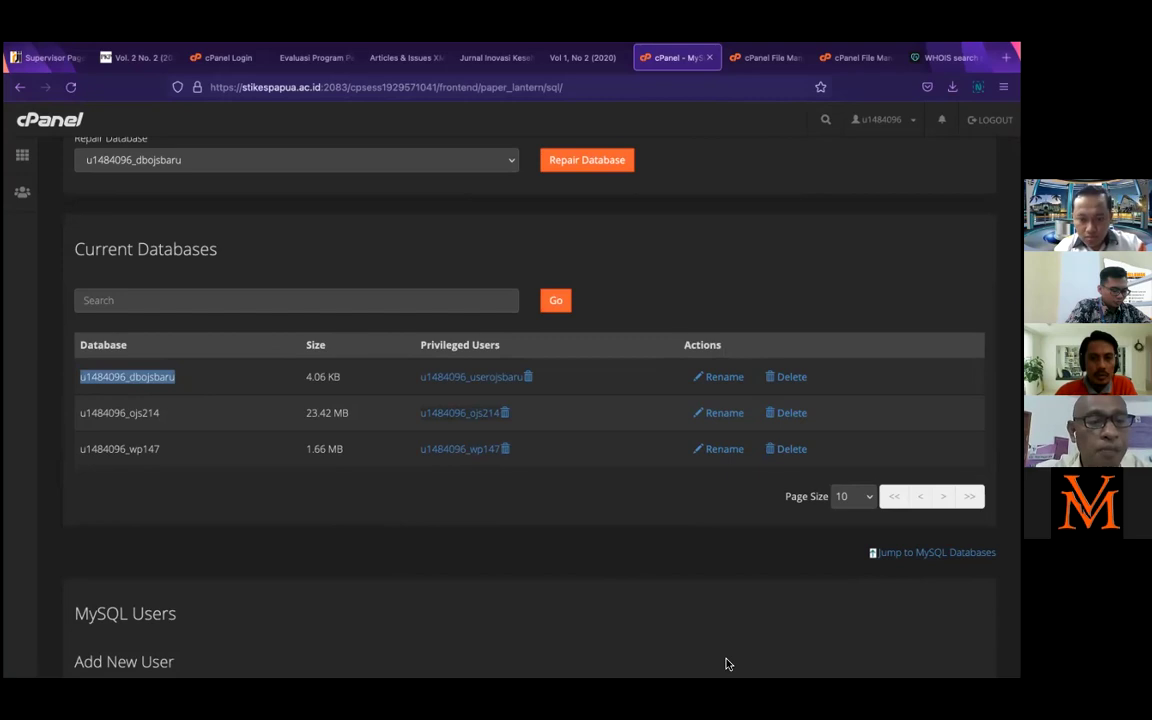
drag(410, 377, 522, 387)
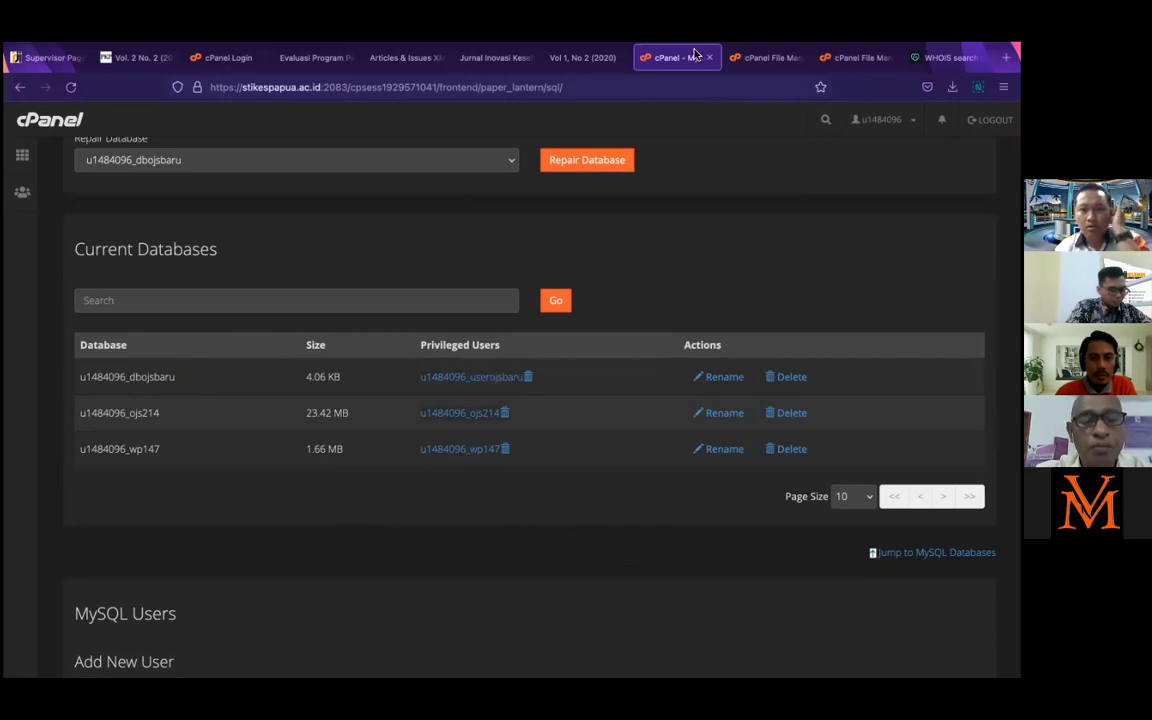
click(762, 57)
Step: Open config.inc.php from the public_html/ojs listing in the cPanel code editor
click(828, 60)
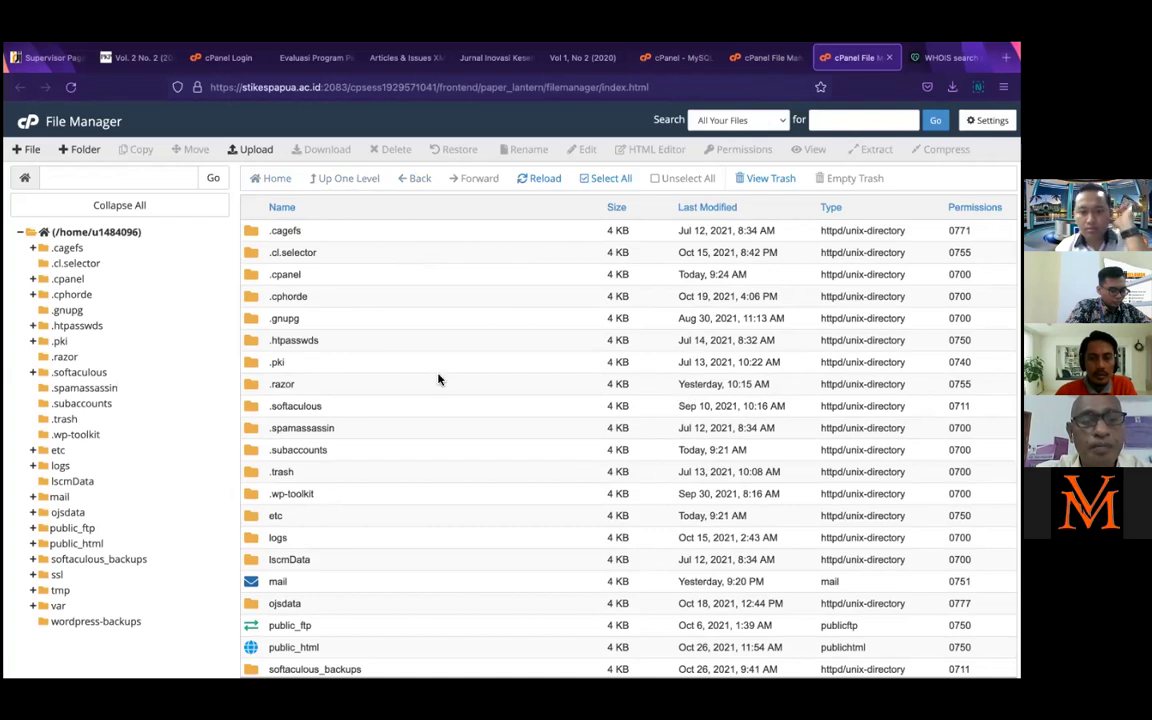
scroll(422, 381, down, 3)
scroll(334, 386, up, 3)
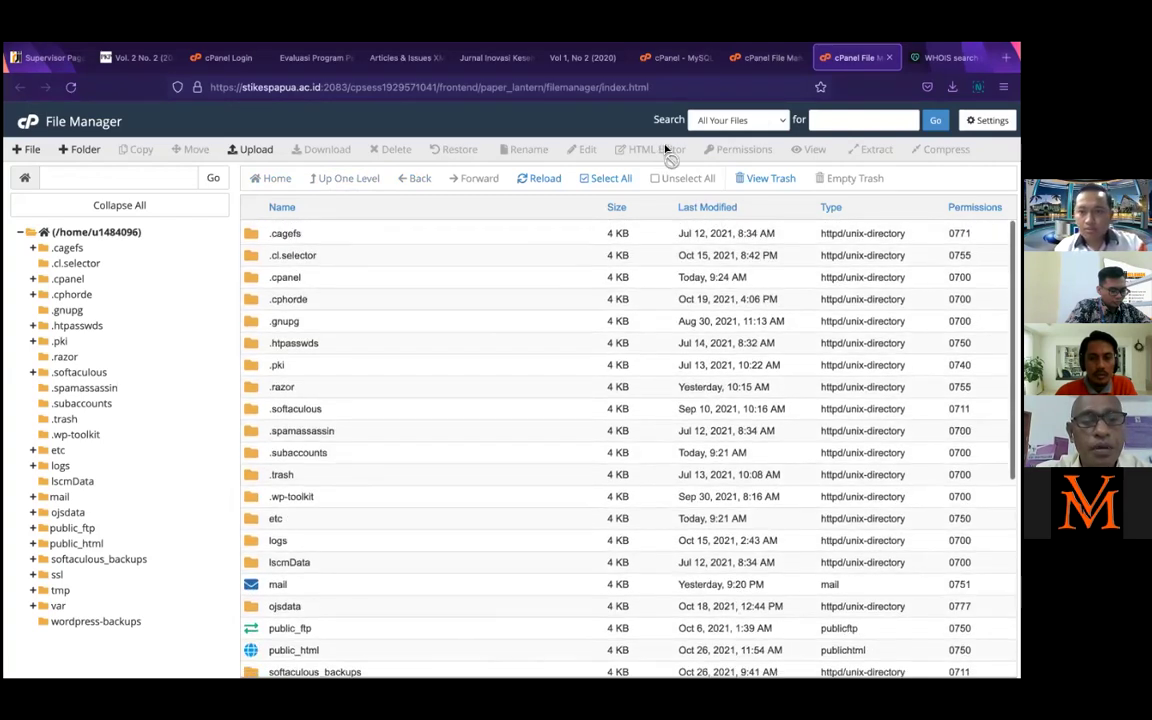
click(762, 57)
scroll(344, 370, down, 3)
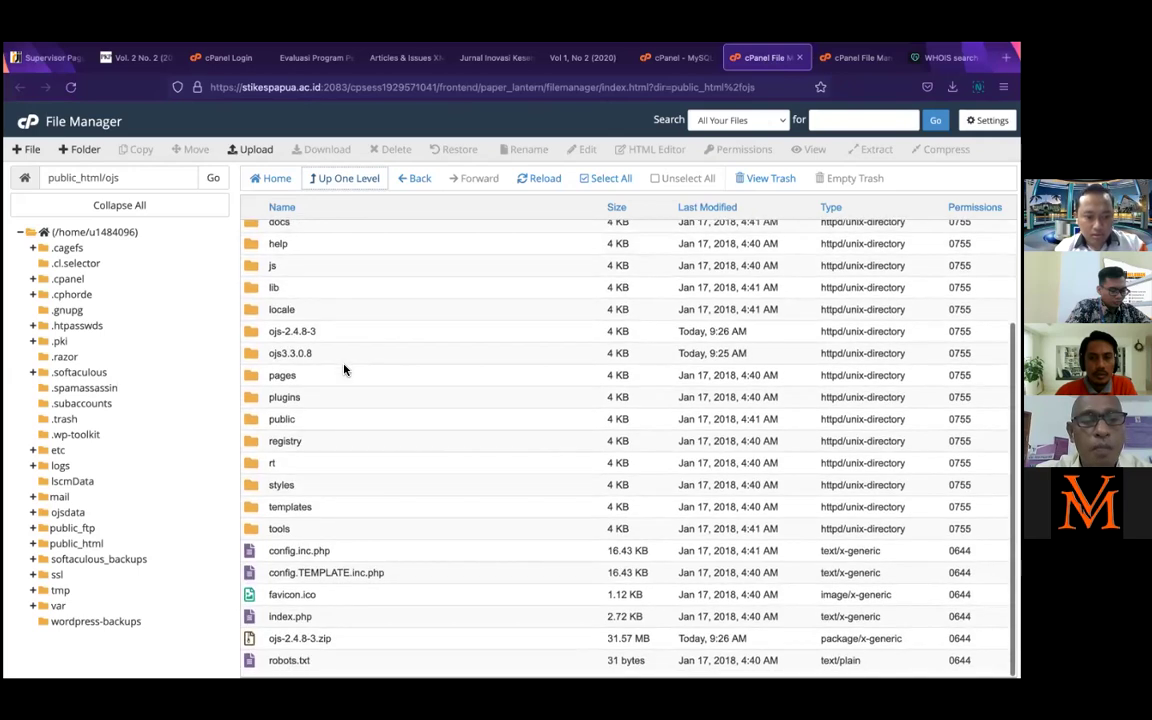
right_click(350, 557)
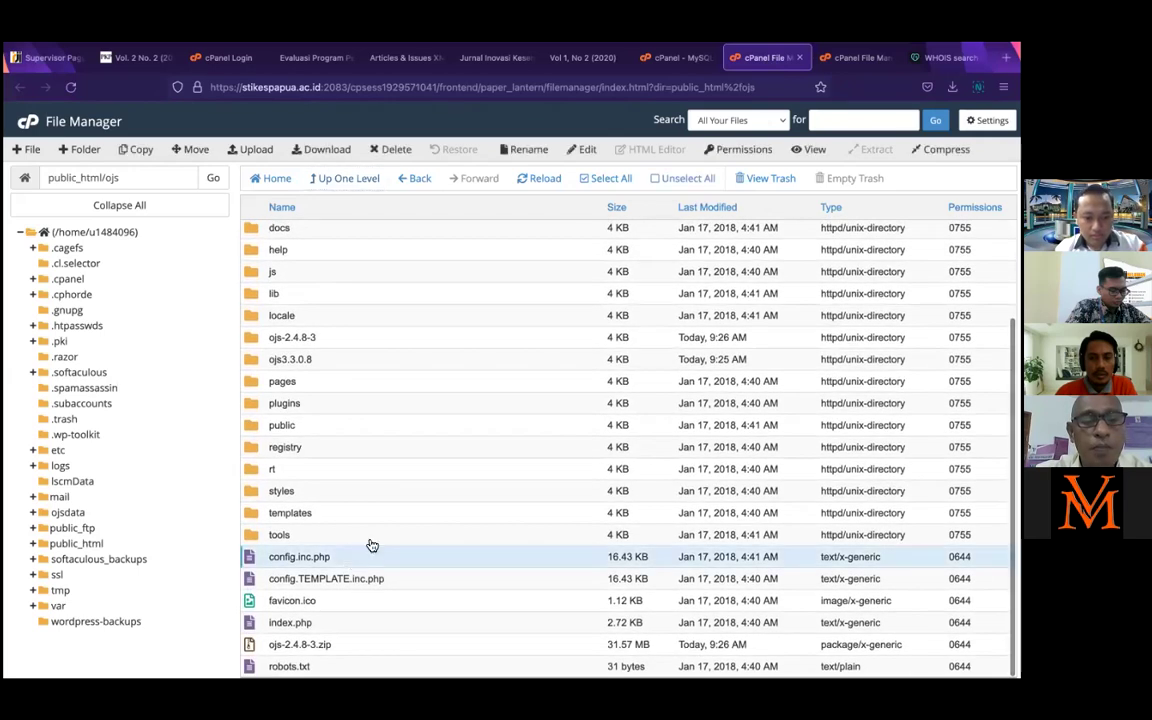
click(378, 531)
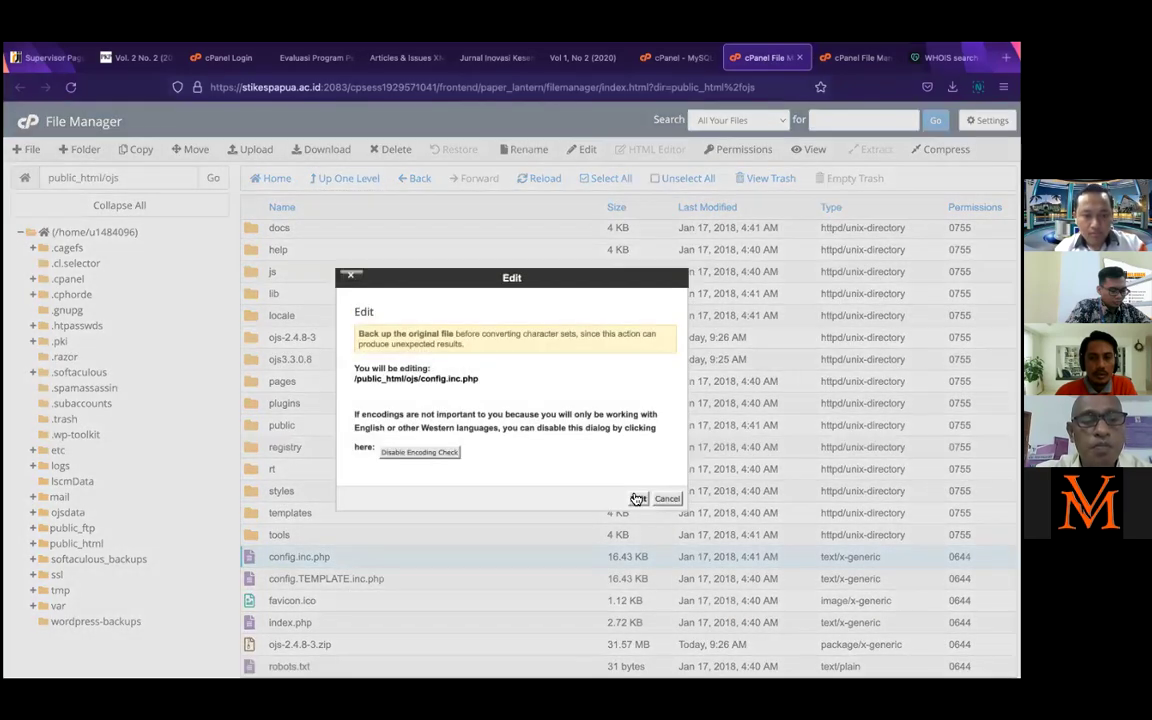
click(638, 498)
scroll(303, 390, down, 5)
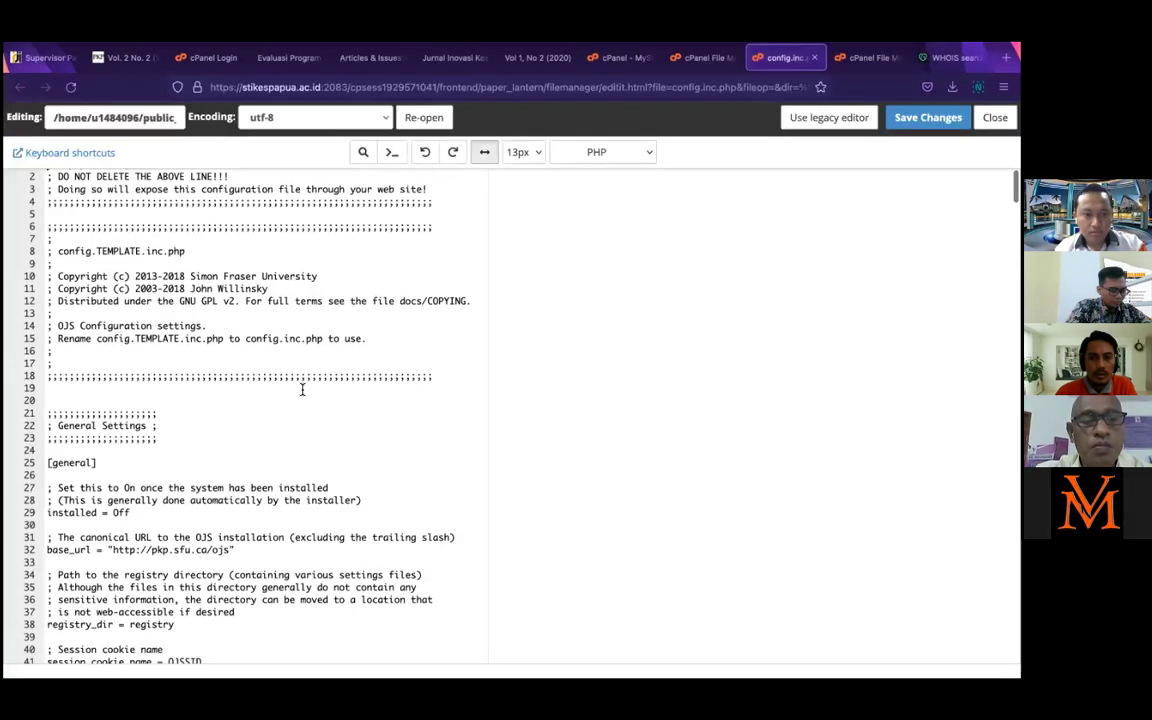
scroll(303, 390, down, 2)
key(ctrl+f)
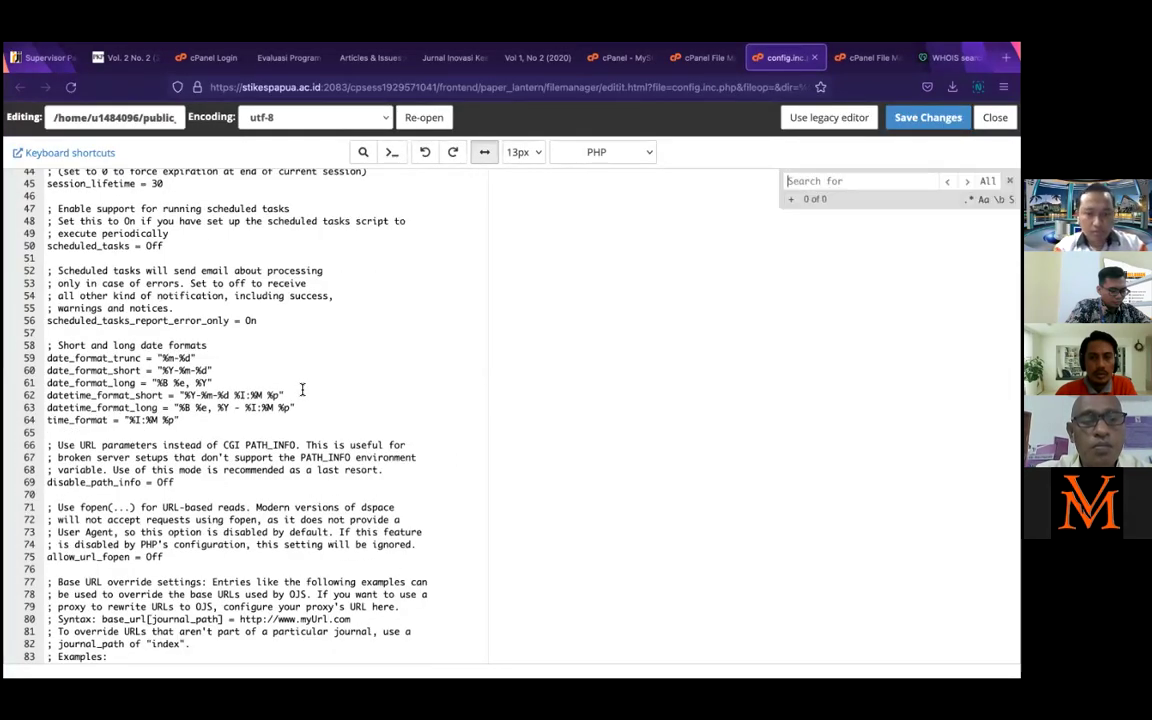
text(db)
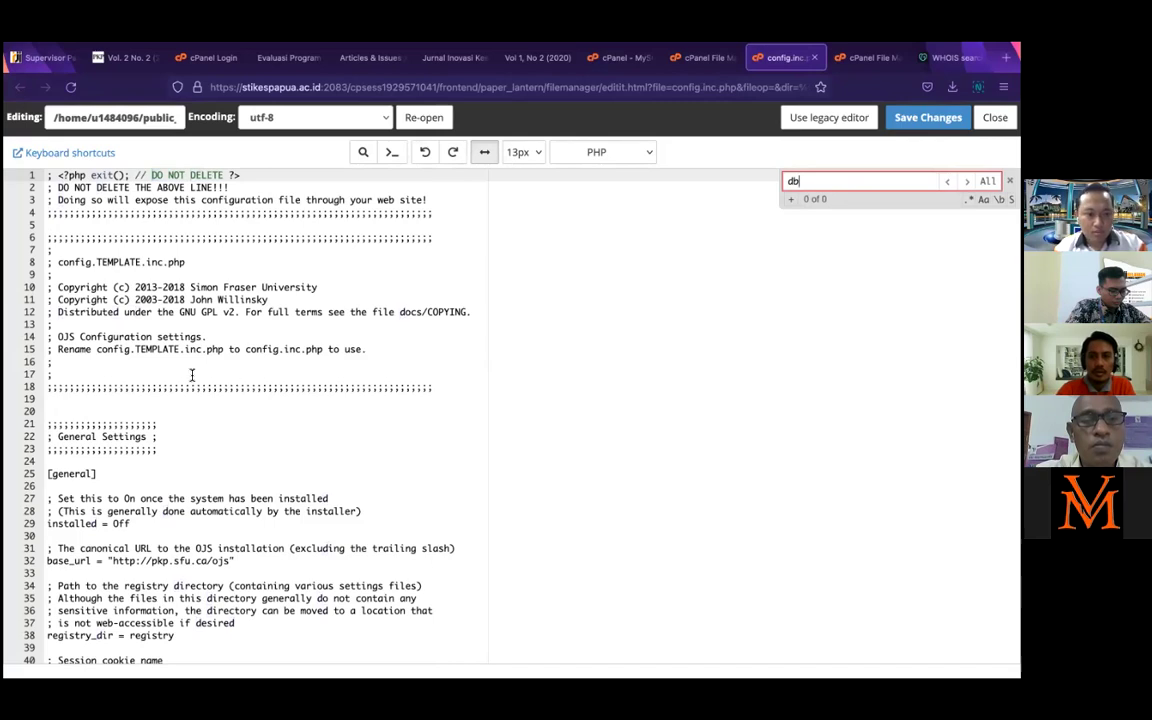
key(BackSpace)
key(BackSpace)
scroll(112, 399, down, 6)
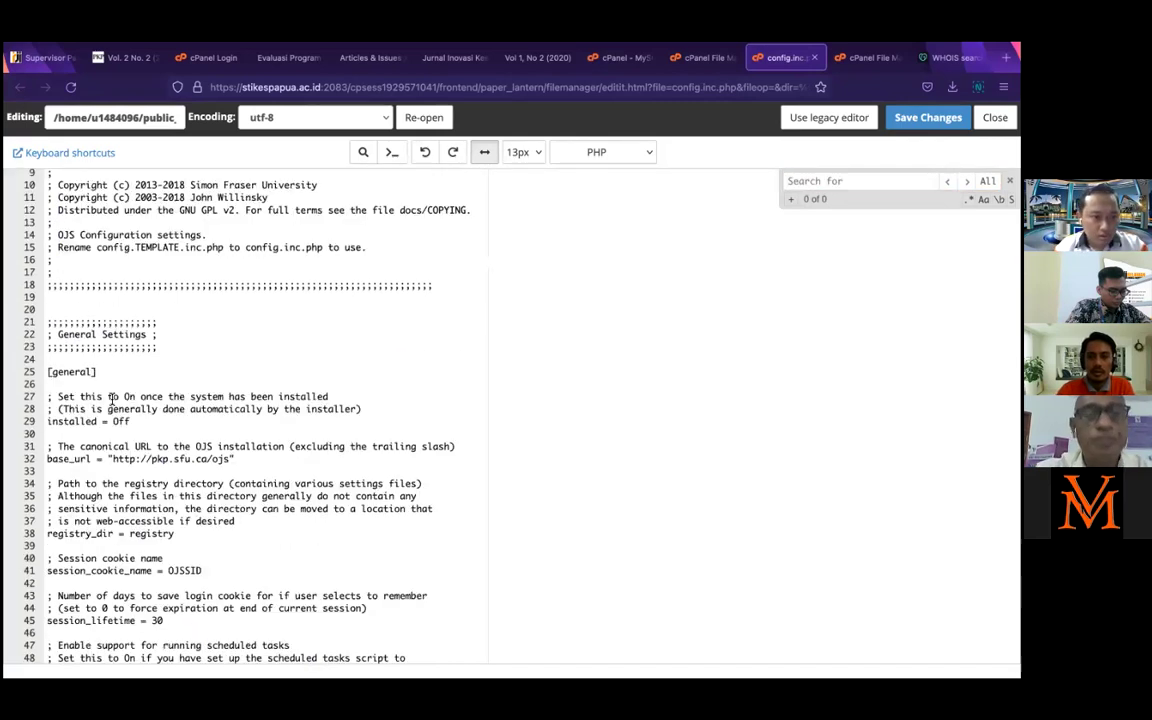
scroll(112, 399, down, 2)
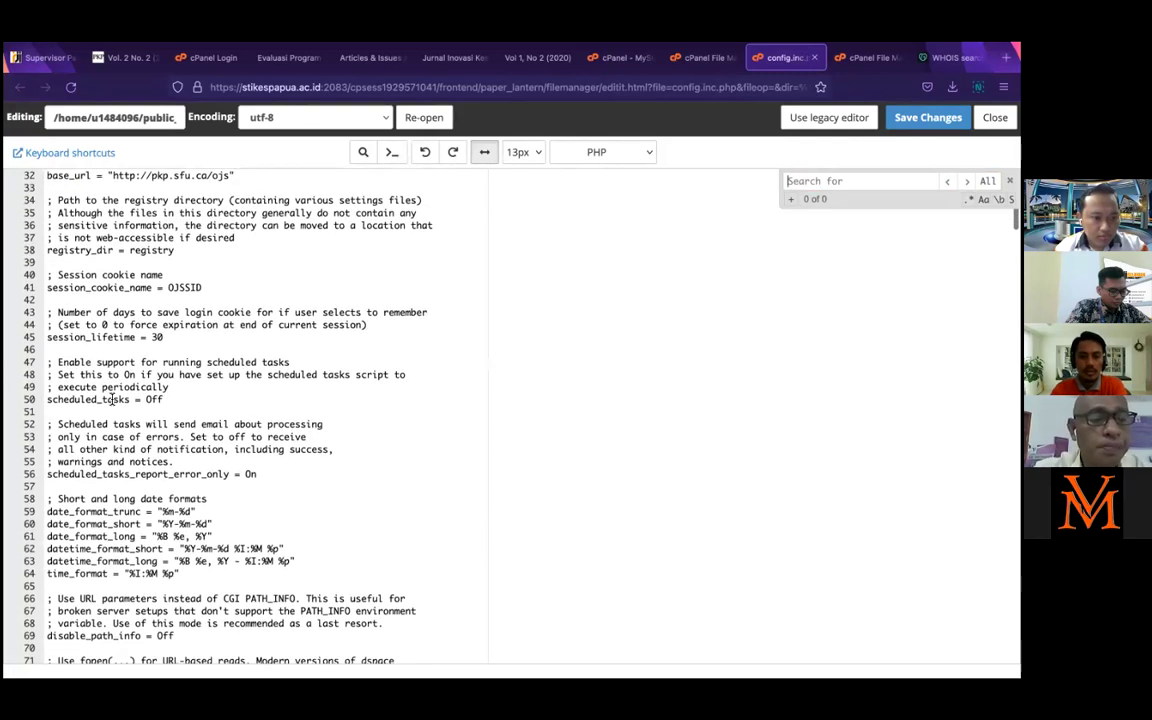
scroll(128, 362, up, 8)
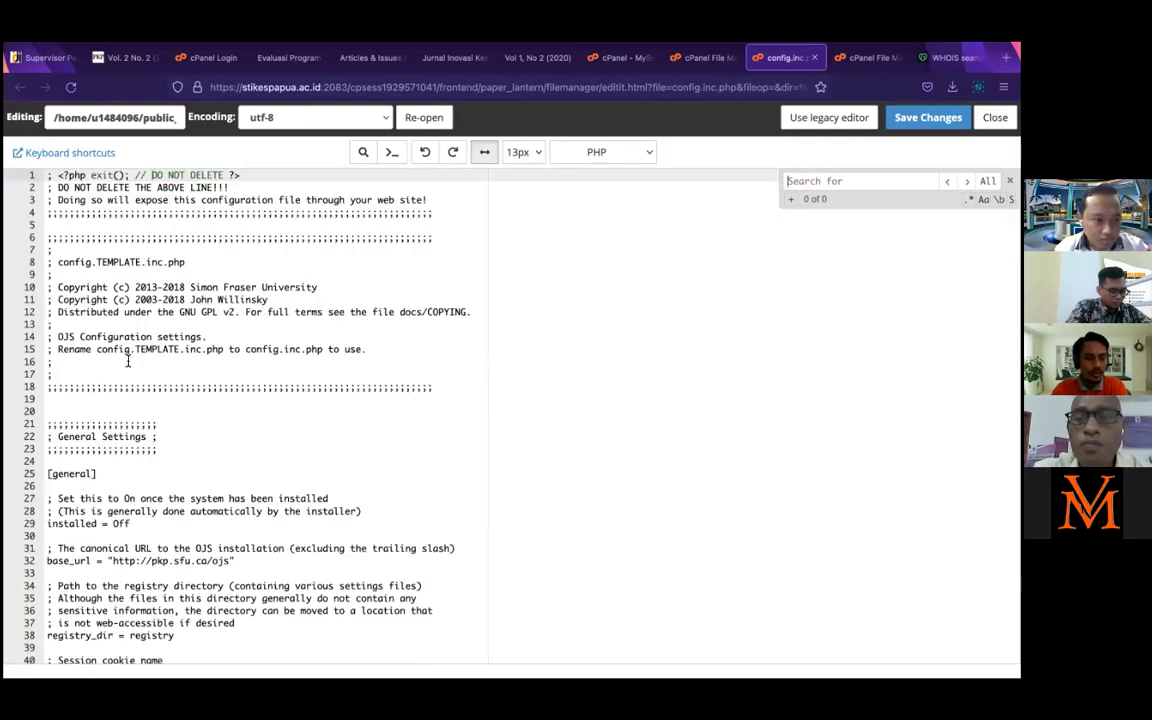
scroll(128, 362, down, 3)
click(133, 417)
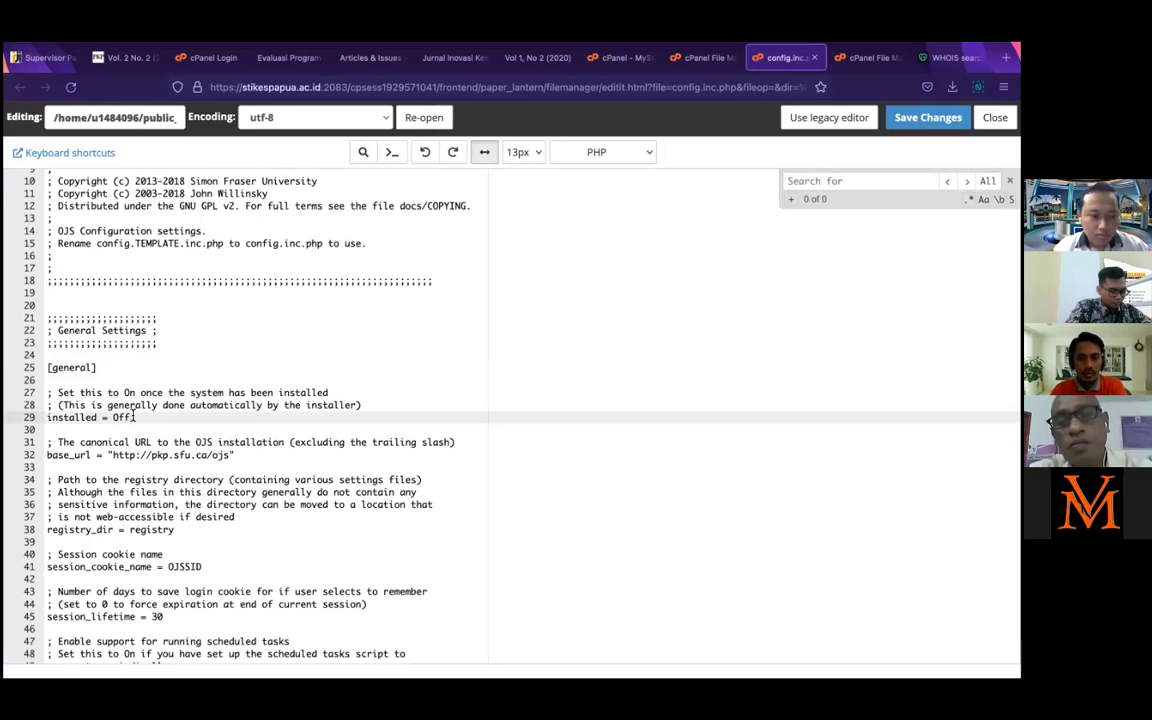
scroll(133, 417, down, 1)
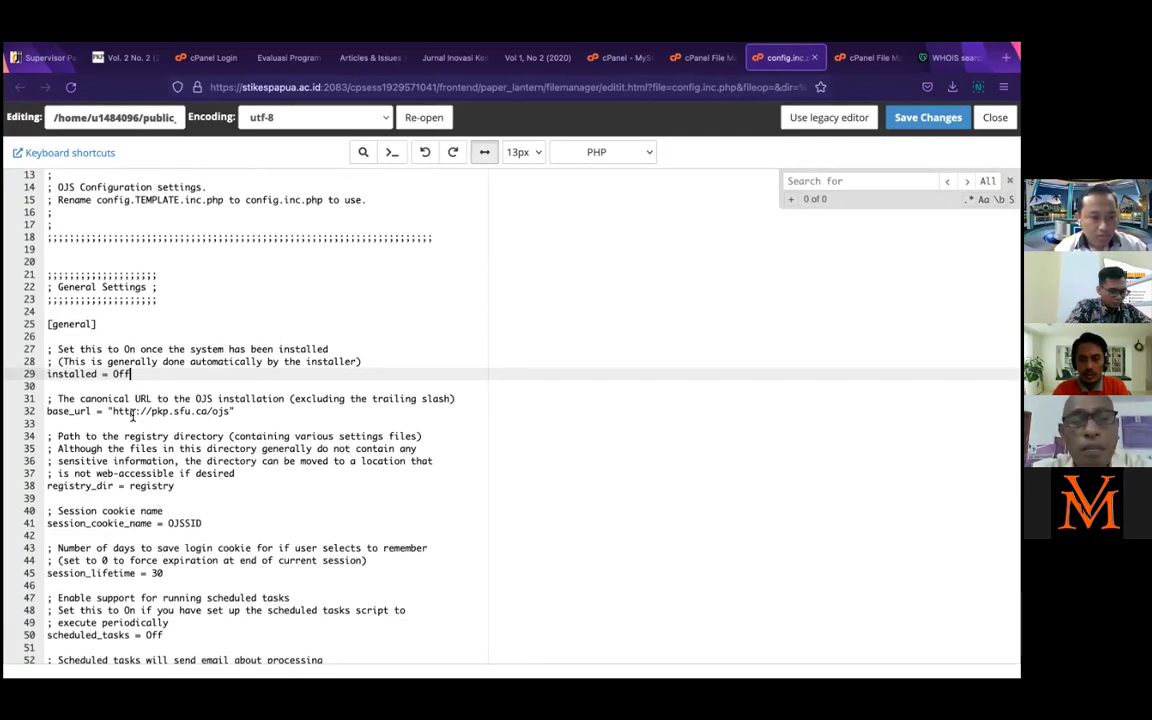
scroll(131, 416, down, 1)
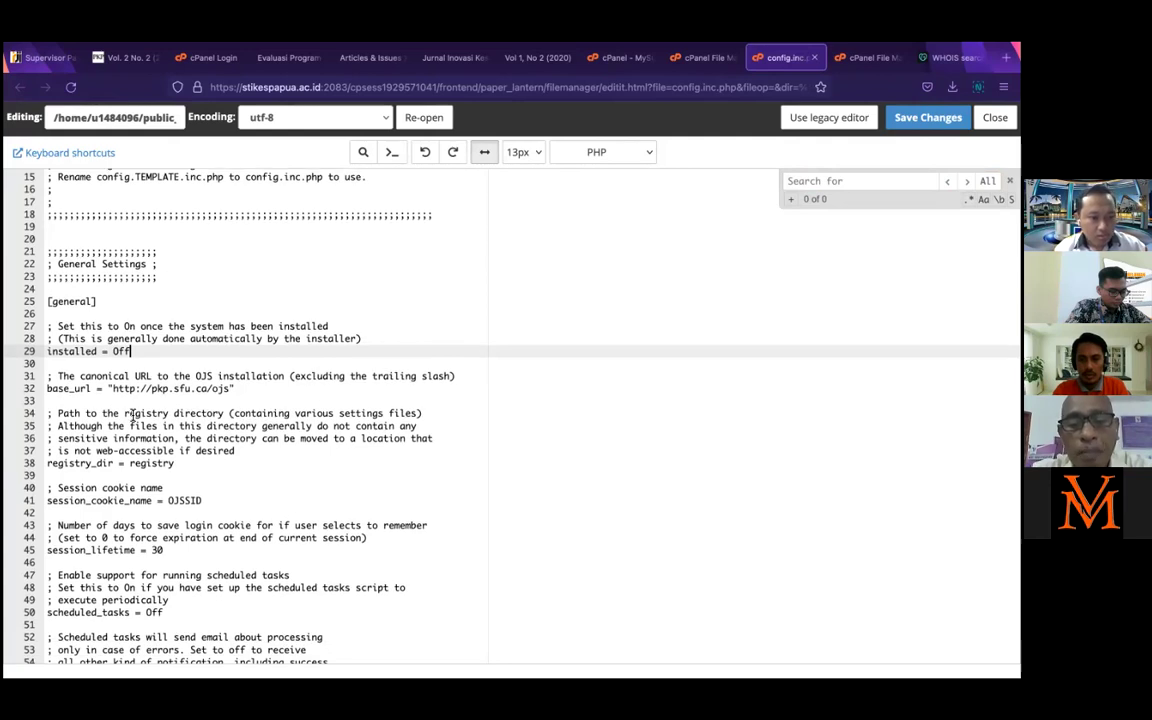
scroll(133, 417, down, 1)
scroll(133, 417, down, 1)
scroll(133, 415, down, 4)
scroll(133, 416, down, 6)
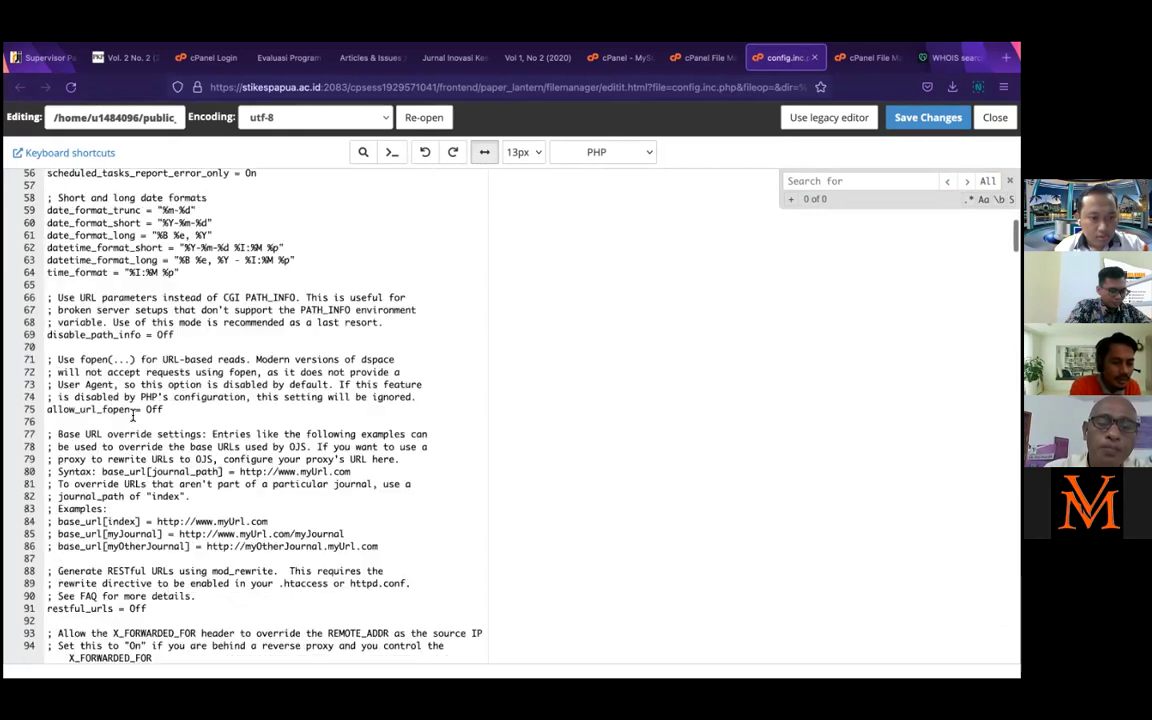
scroll(133, 416, down, 5)
Step: Paste the new database username, database name and password into config.inc.php's database settings
text(databa)
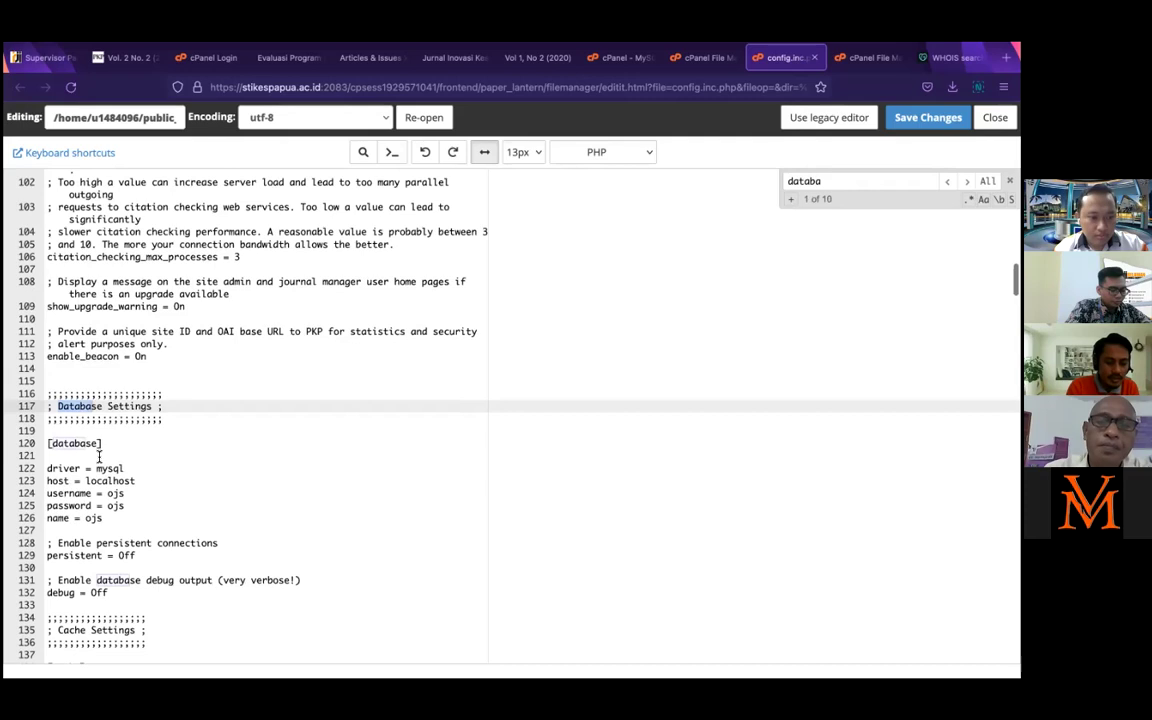
scroll(99, 457, down, 4)
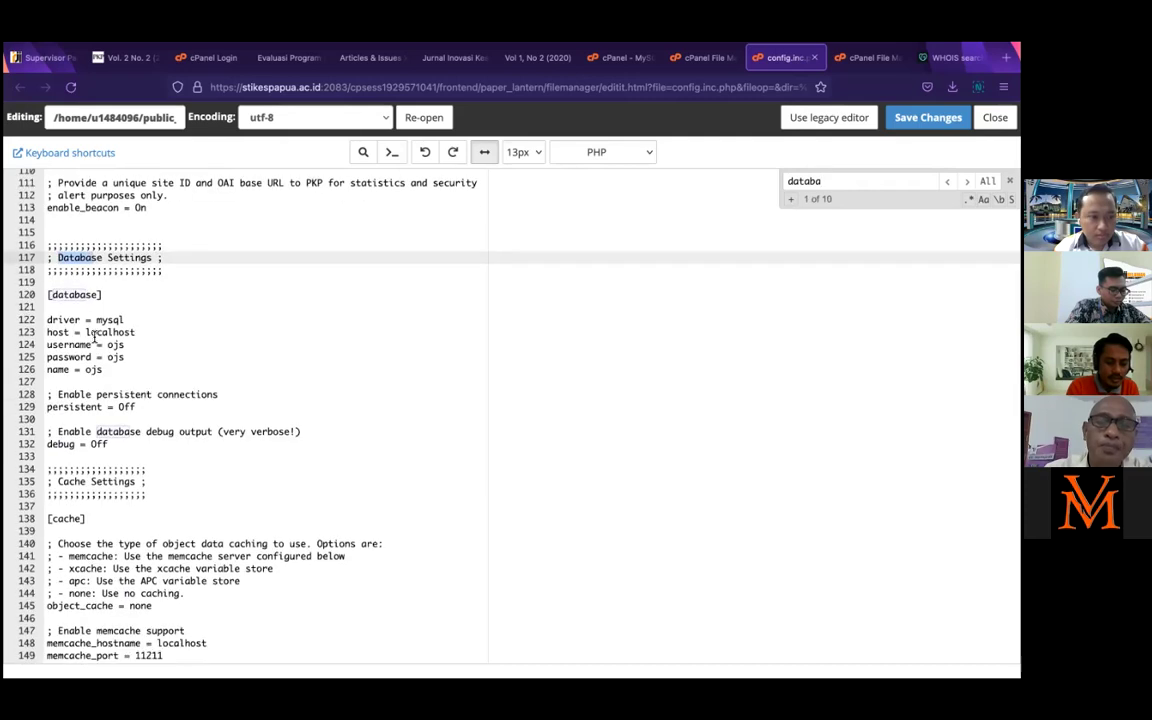
drag(108, 344, 137, 343)
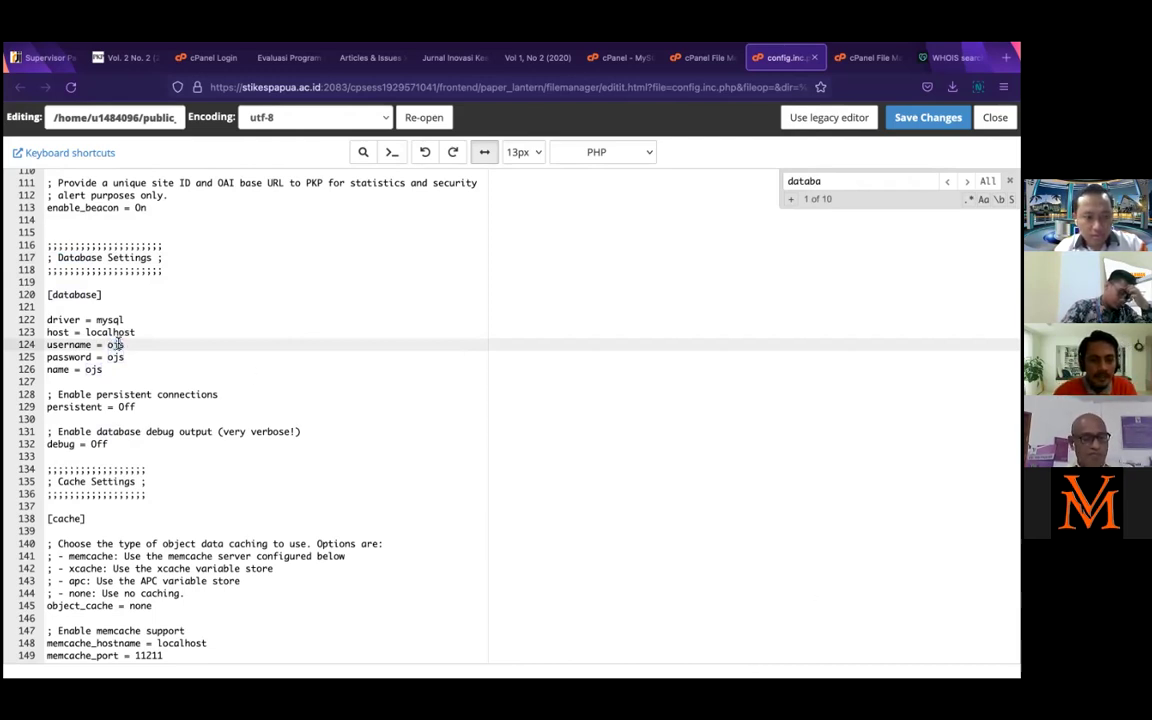
text(u1484096_userojsbaru)
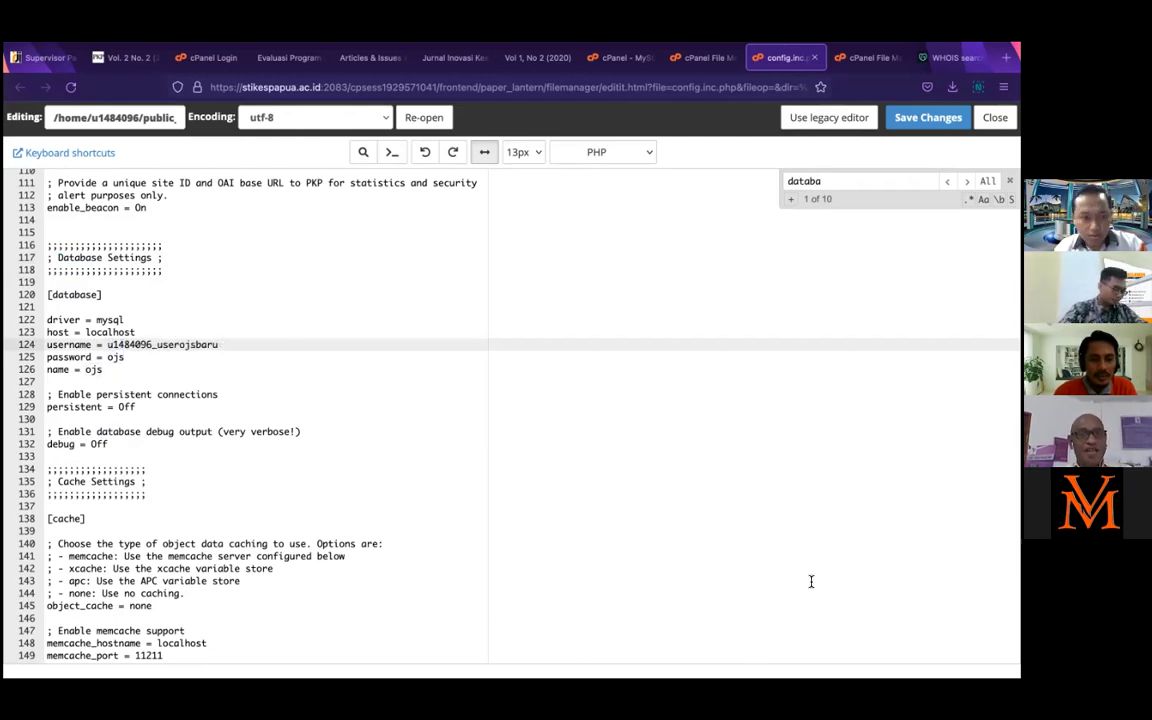
double_click(94, 369)
text(u1484096_dbojsbaru)
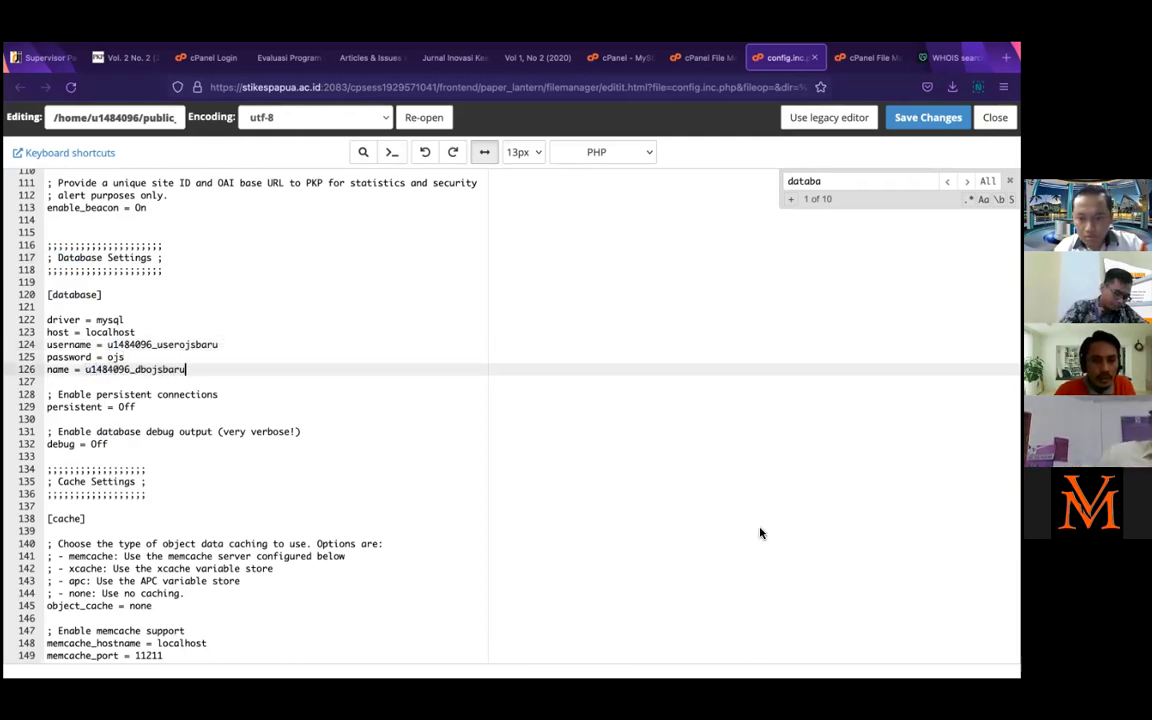
double_click(116, 357)
key(ctrl+v)
Step: Set installed to On, save config.inc.php, and return to the cPanel home page
scroll(160, 394, down, 2)
scroll(162, 392, up, 5)
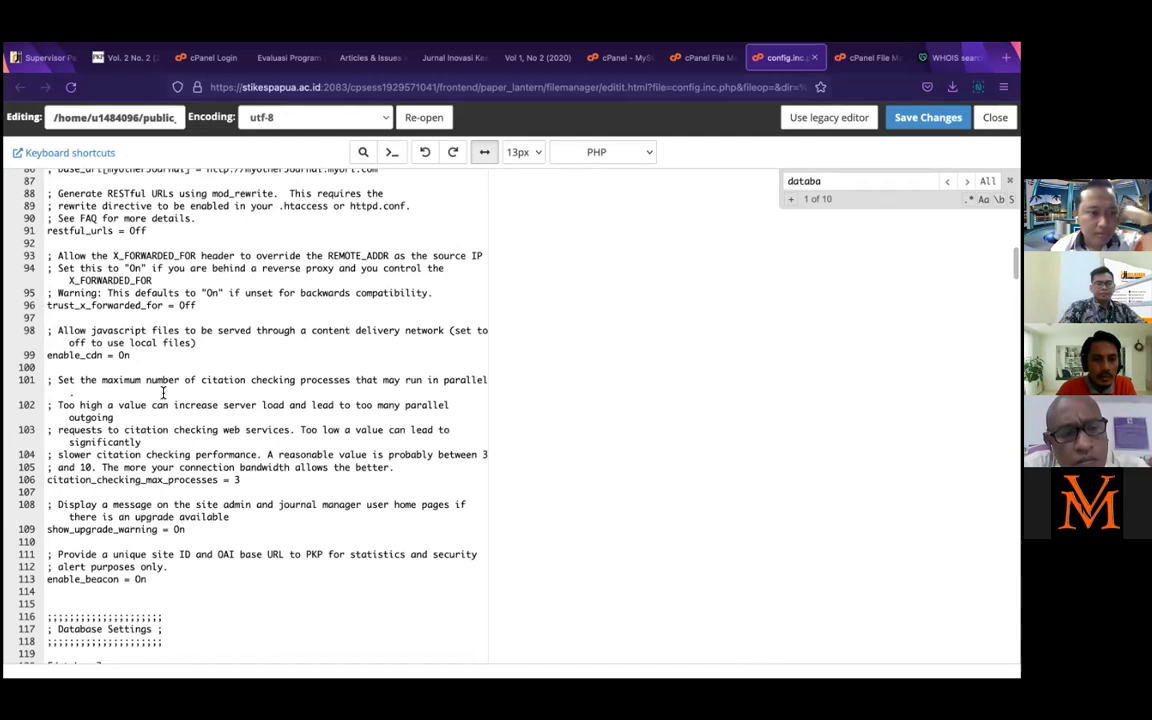
scroll(162, 393, down, 1)
scroll(162, 393, up, 5)
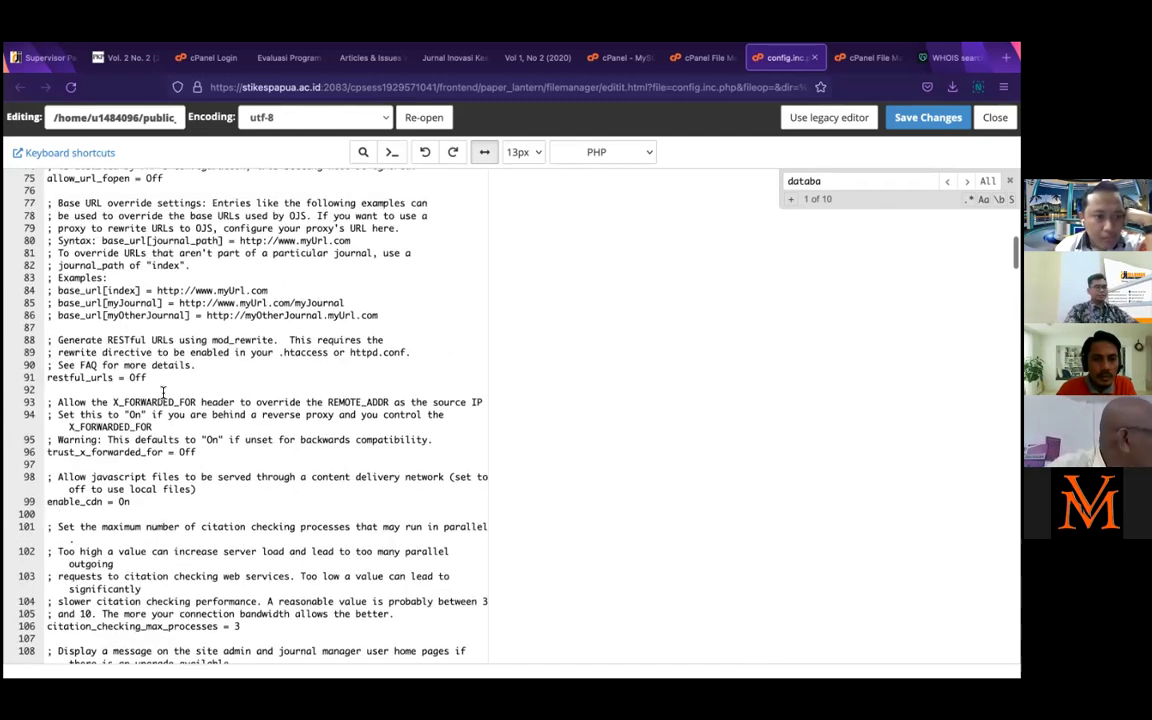
scroll(162, 393, up, 10)
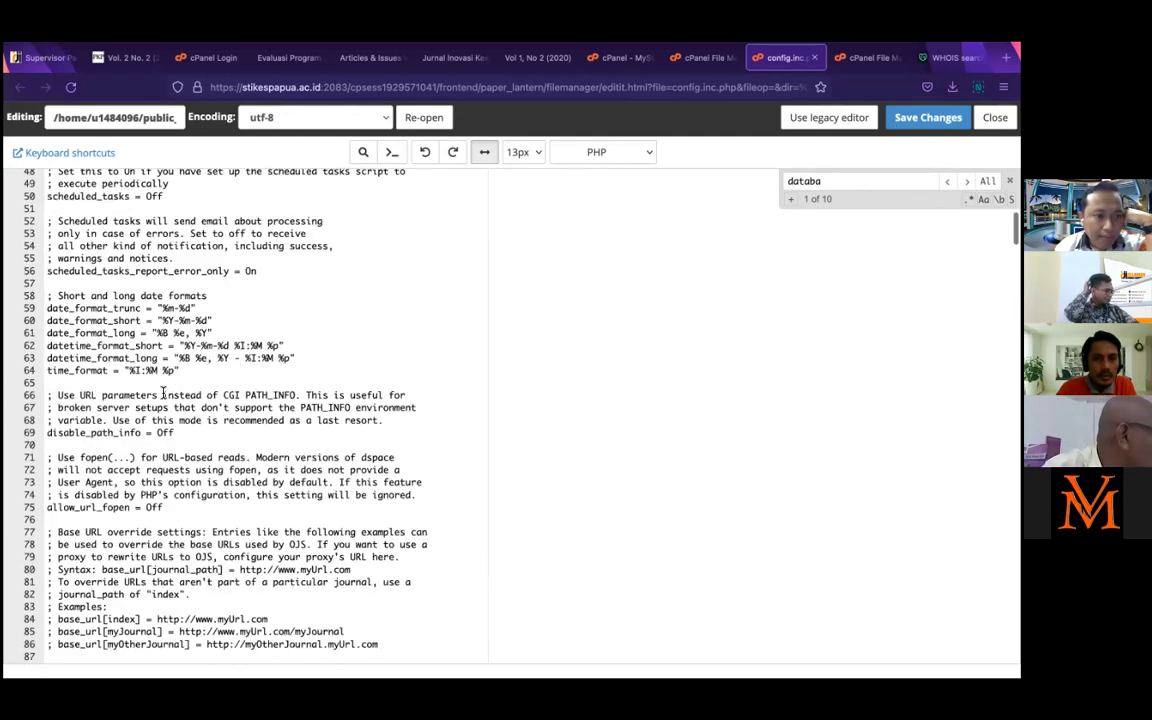
scroll(162, 394, up, 9)
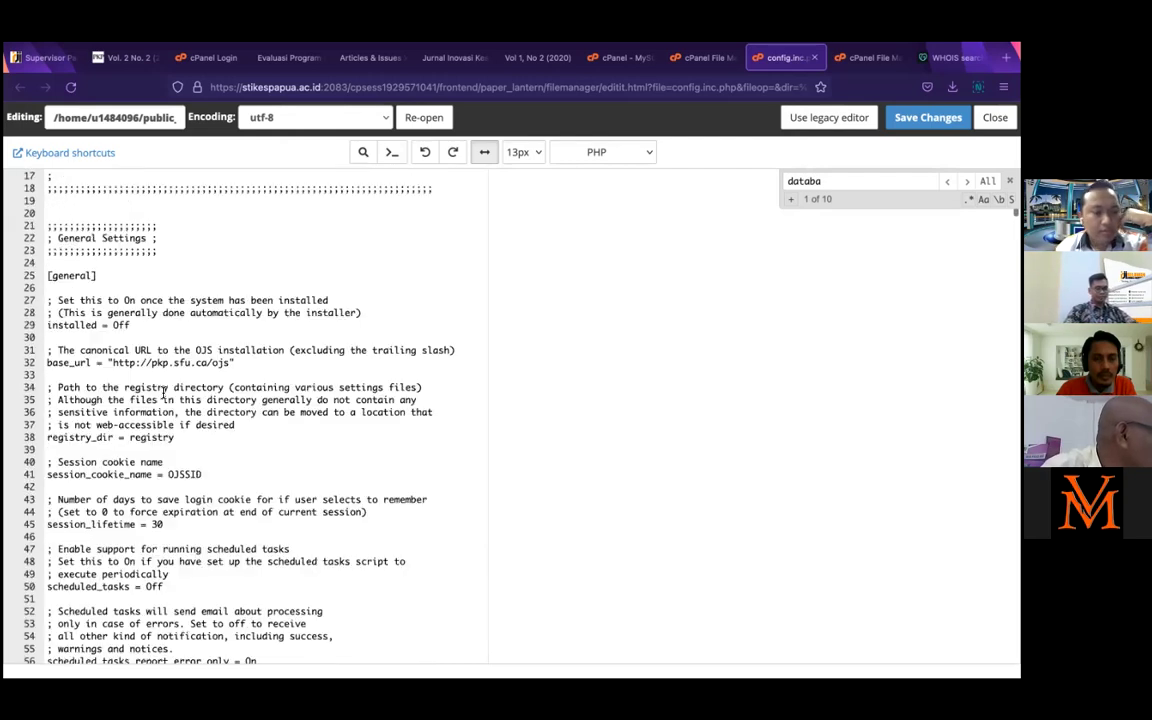
scroll(160, 391, up, 2)
scroll(157, 406, down, 1)
click(142, 436)
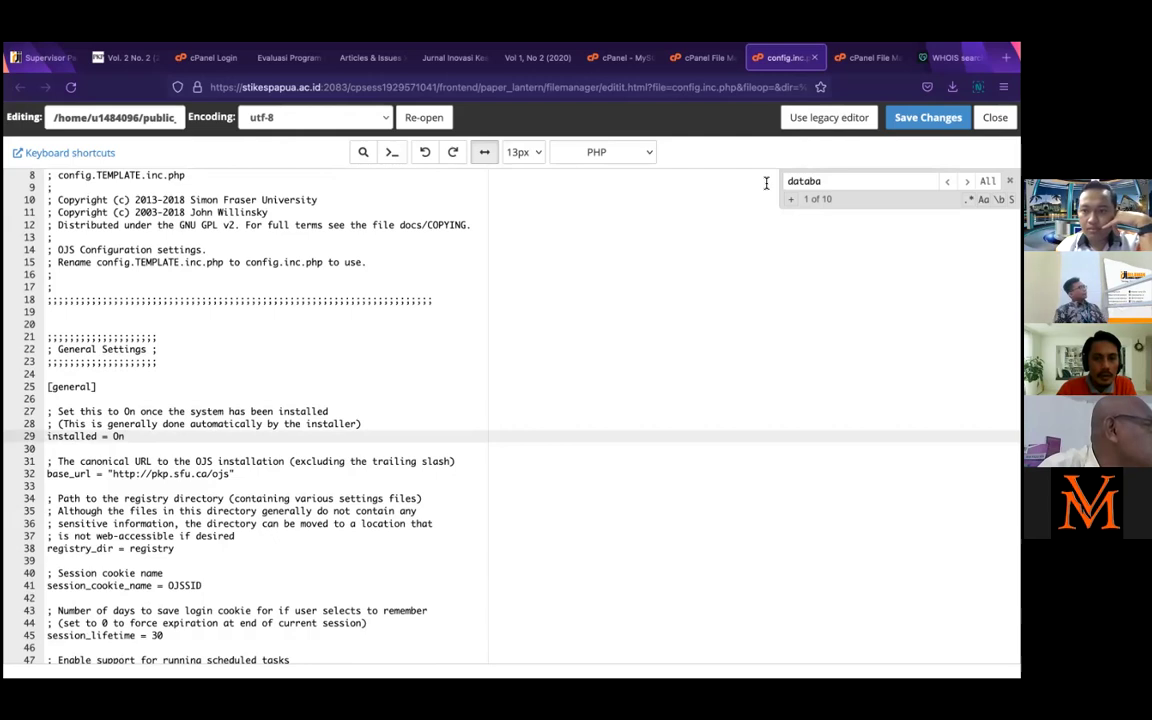
click(922, 117)
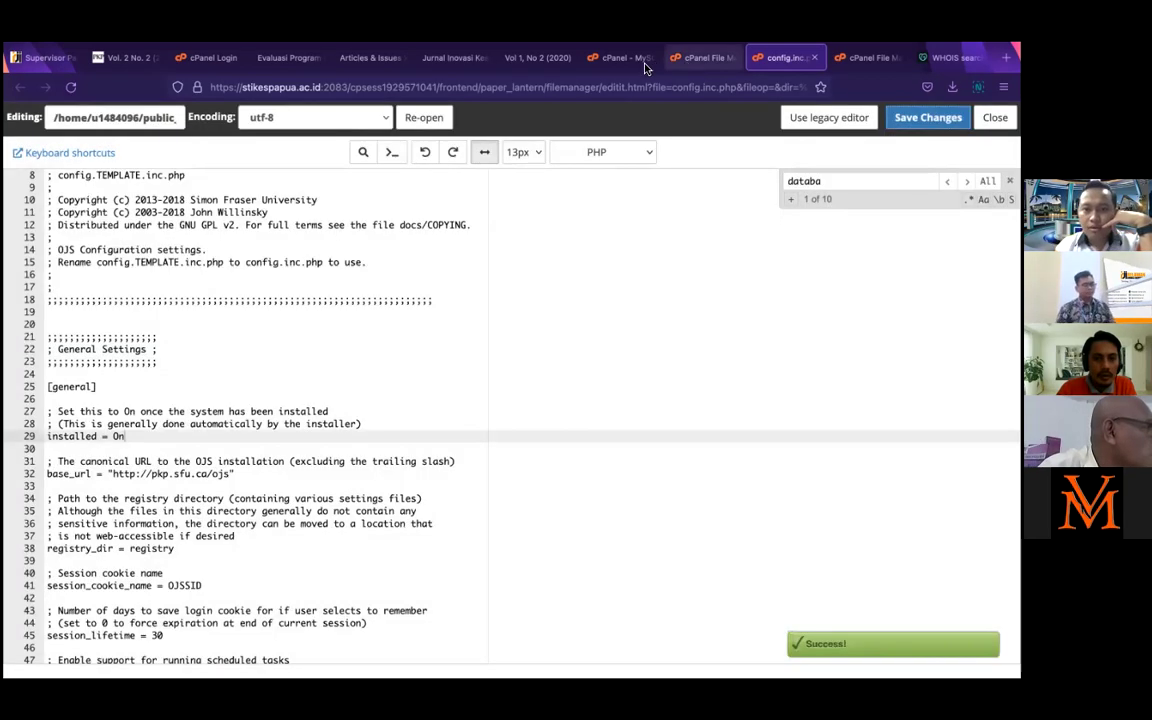
click(643, 62)
click(24, 157)
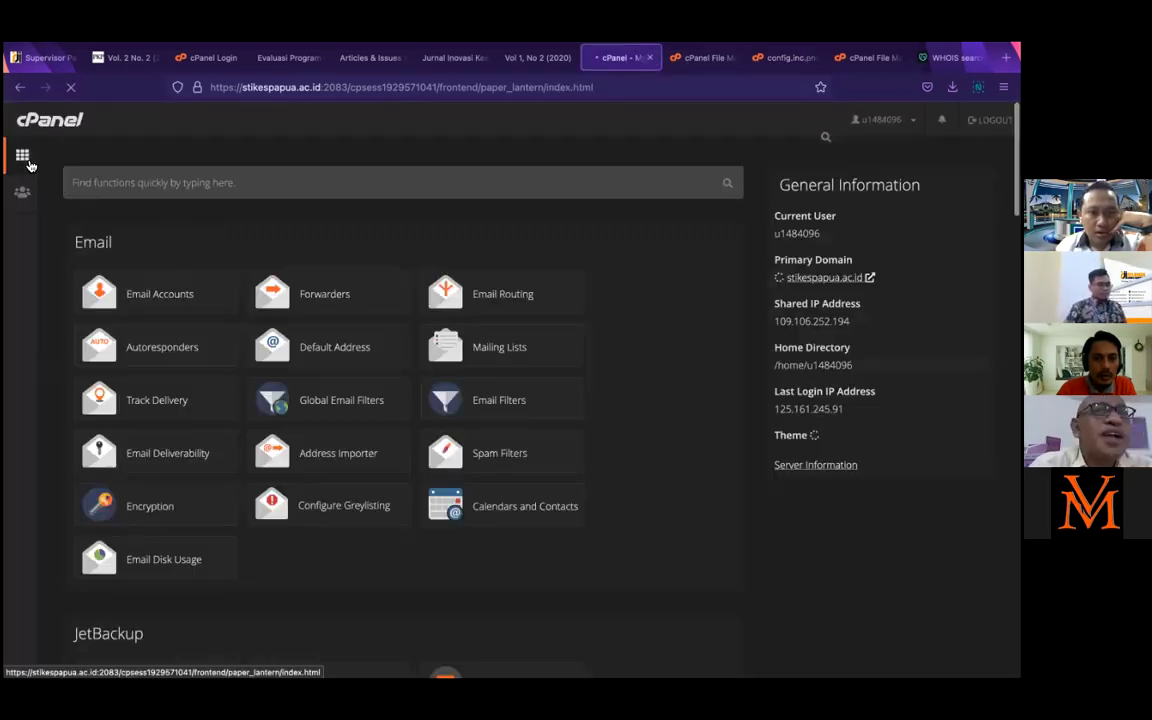
Step: Open Select PHP Version under Software to view the enabled extensions for PHP 7.4
scroll(170, 286, down, 8)
scroll(166, 286, down, 10)
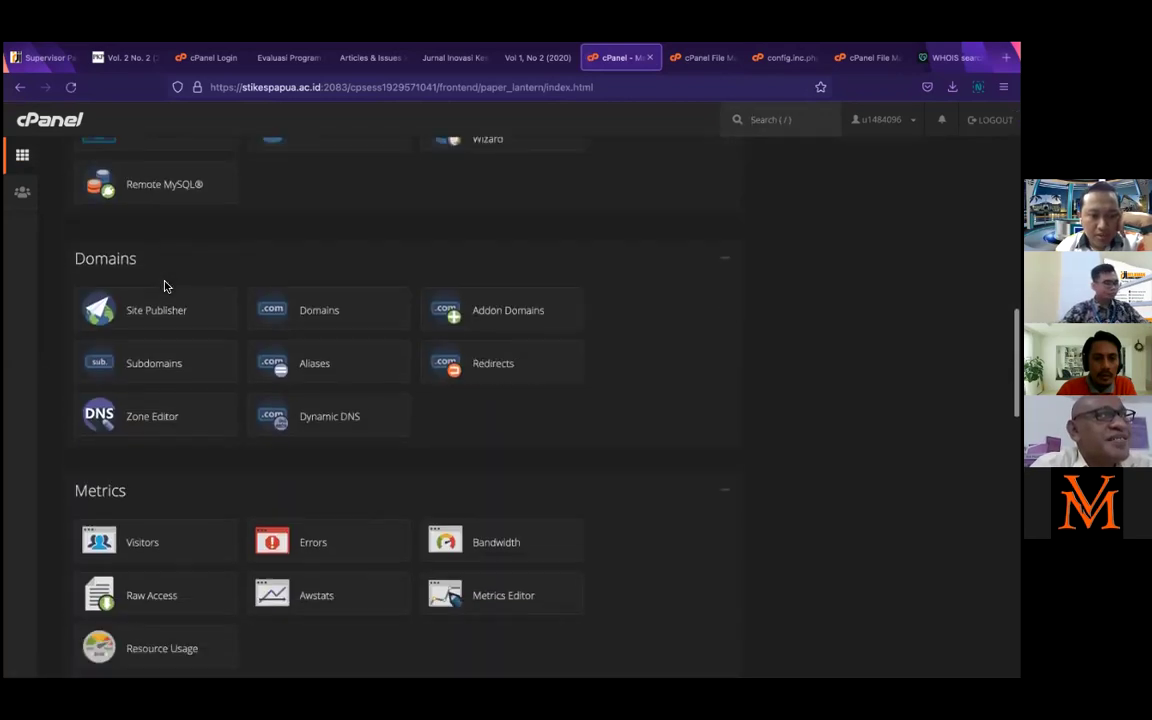
scroll(166, 286, down, 5)
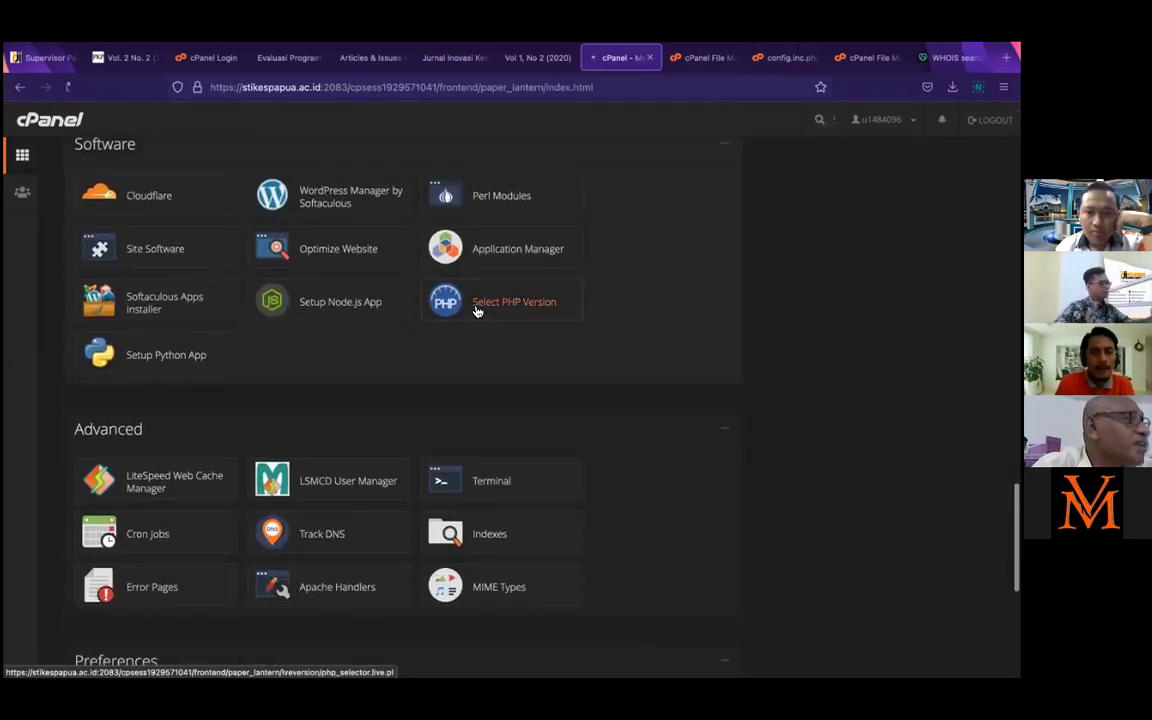
click(476, 310)
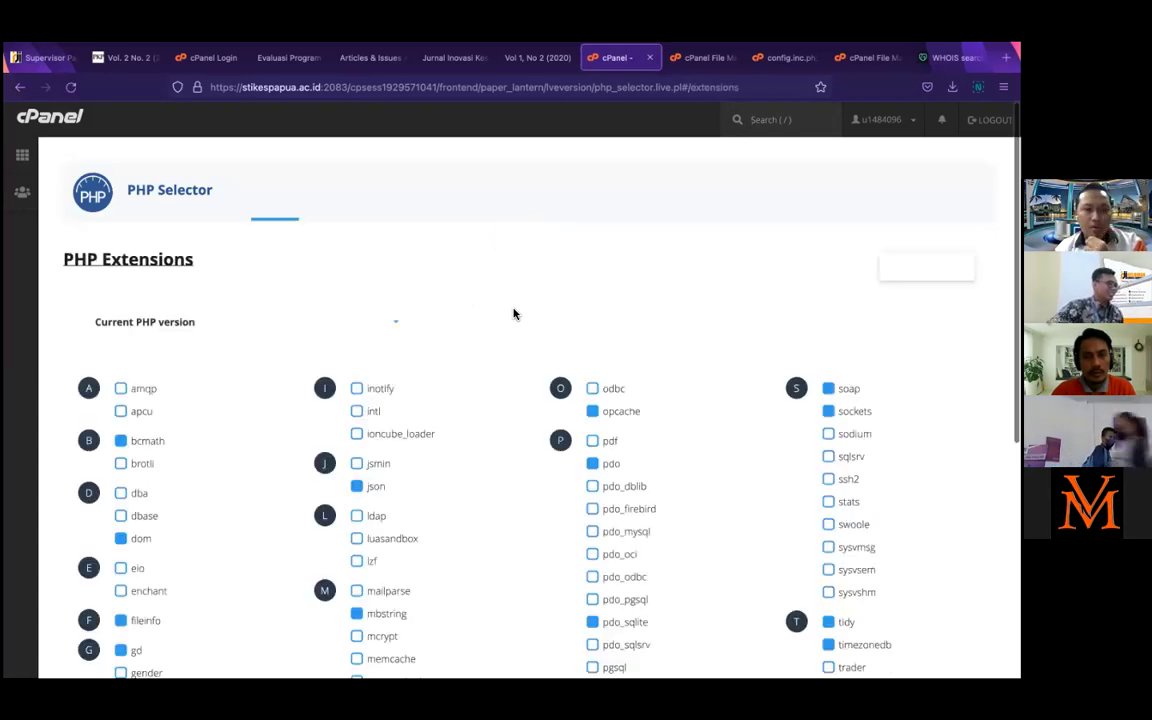
scroll(367, 316, down, 1)
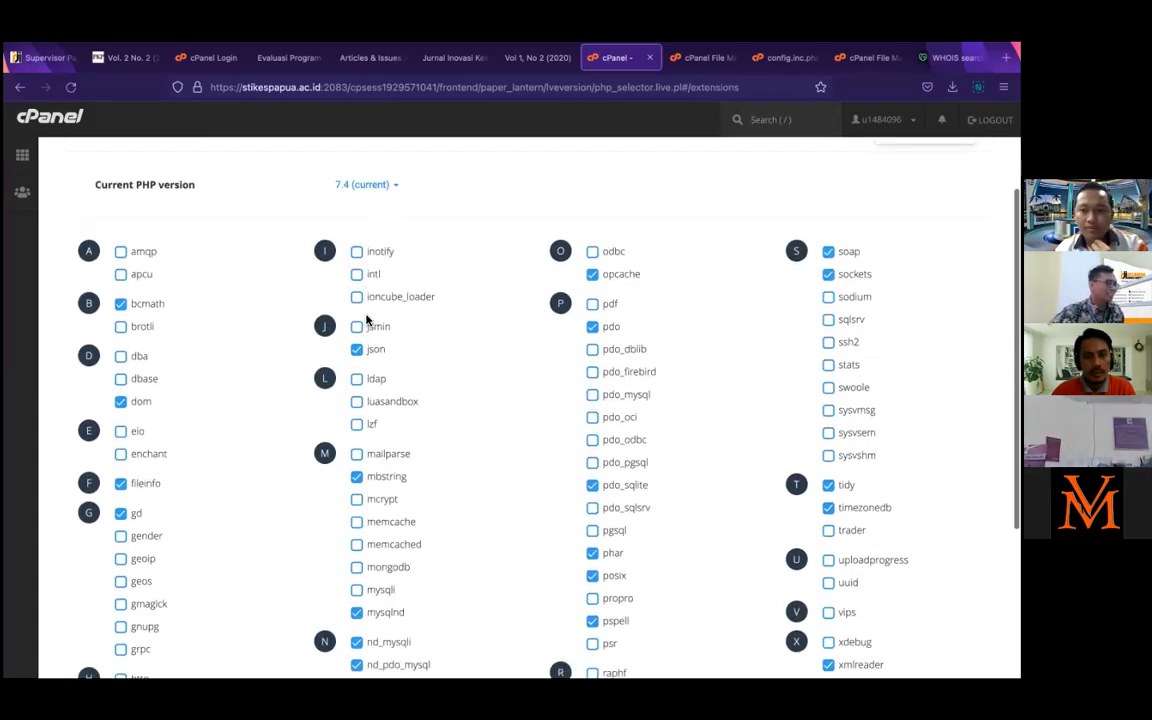
scroll(367, 314, up, 1)
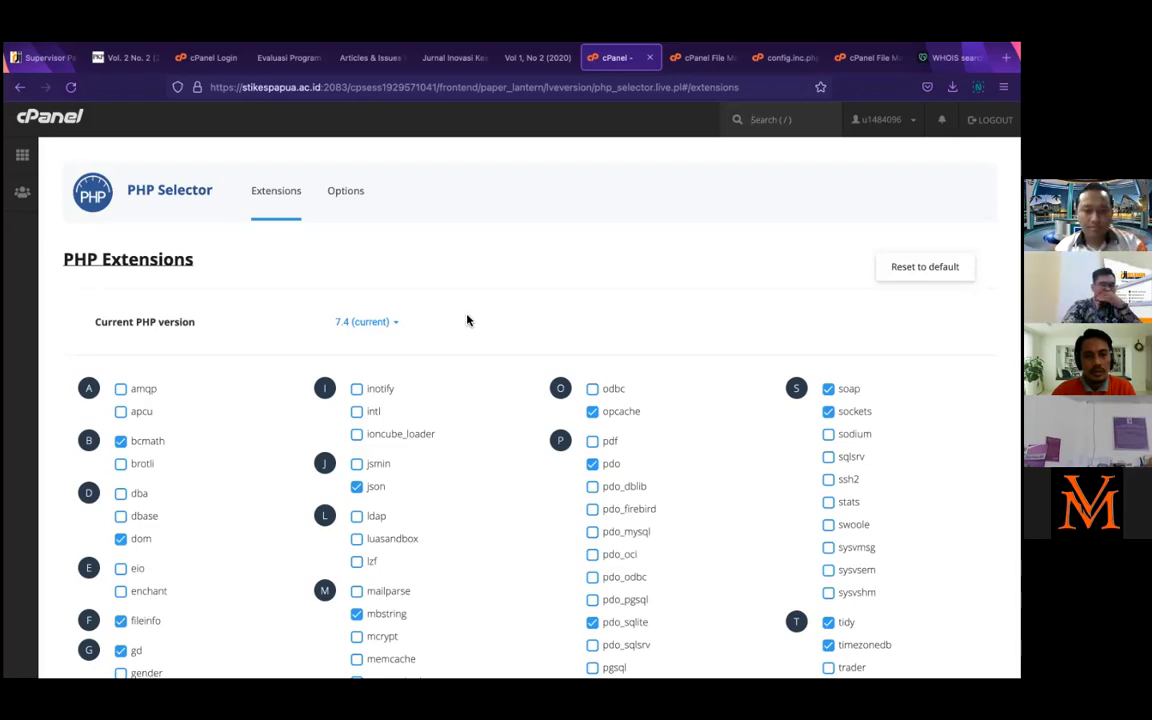
click(779, 60)
Step: Resave config.inc.php and create a new .htaccess file in the ojs folder
click(705, 57)
click(780, 57)
key(ctrl+s)
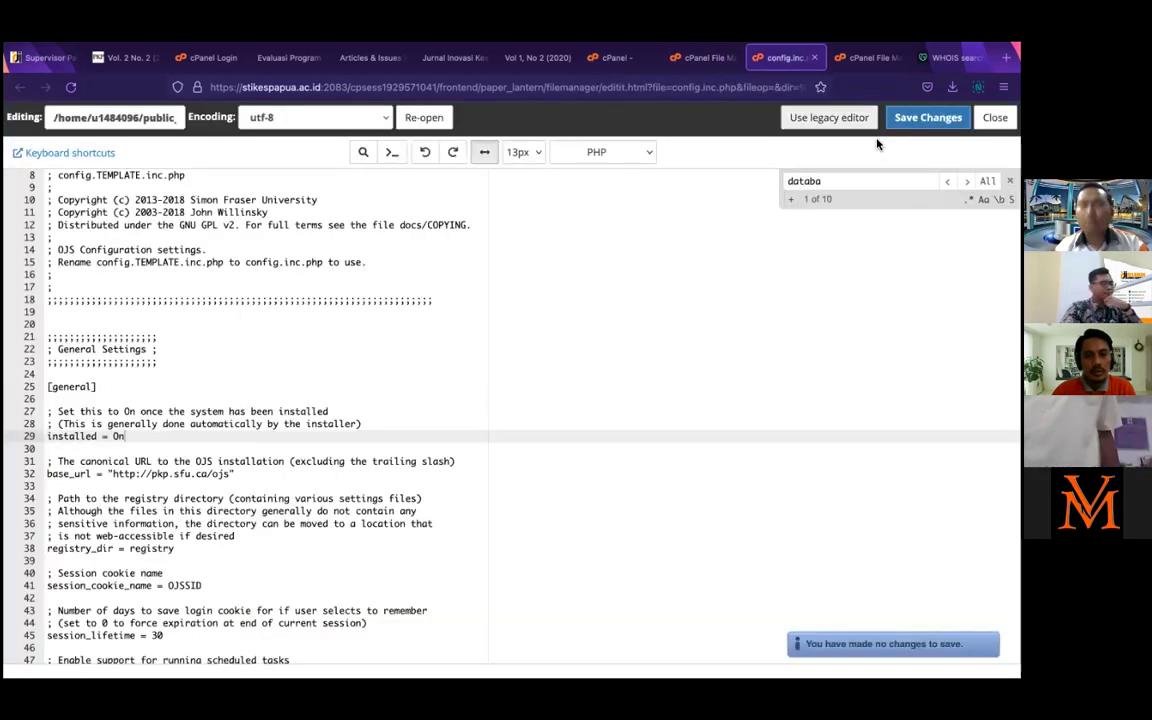
click(705, 57)
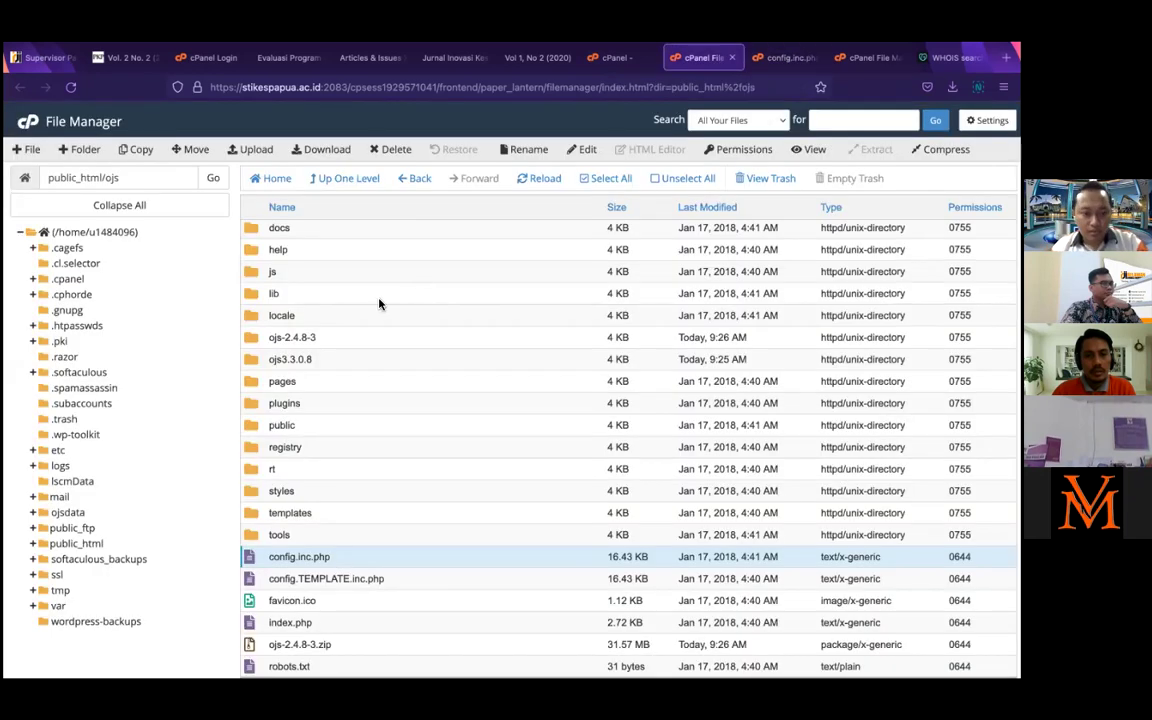
click(28, 149)
text(.htaccess)
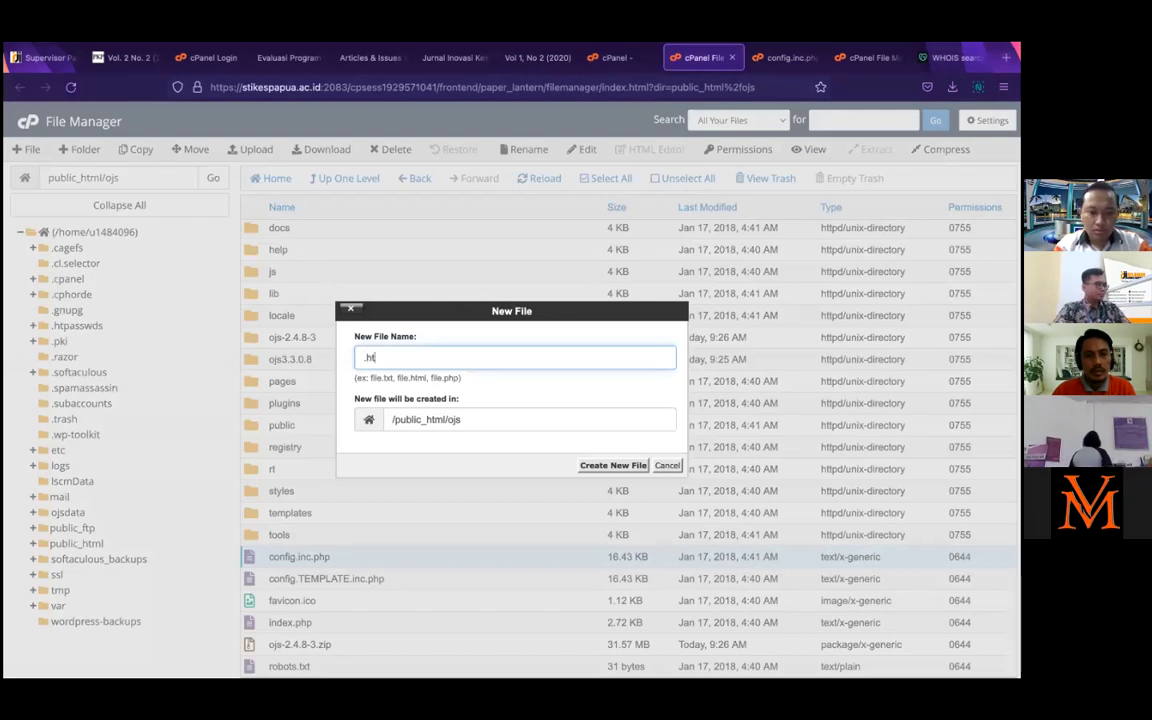
click(593, 468)
Step: Paste the PHP handler into .htaccess, change alt-php72 to alt-php54_lsphp, and save it
scroll(340, 580, down, 3)
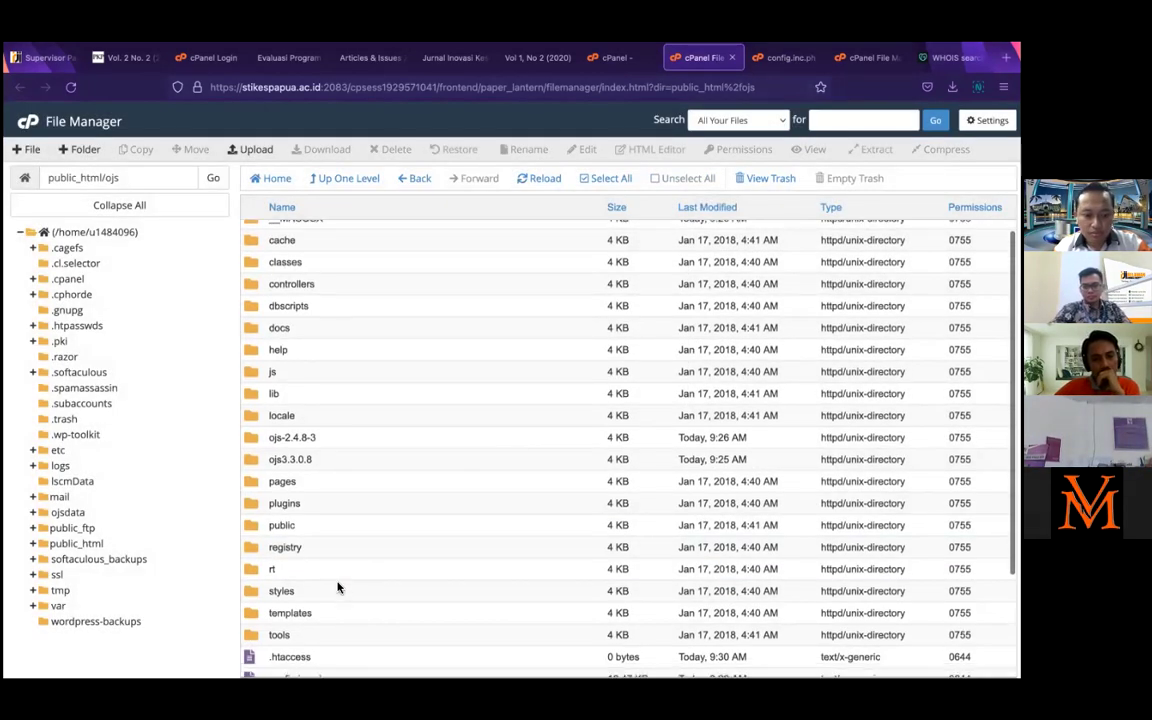
click(316, 537)
right_click(330, 540)
click(345, 532)
click(637, 498)
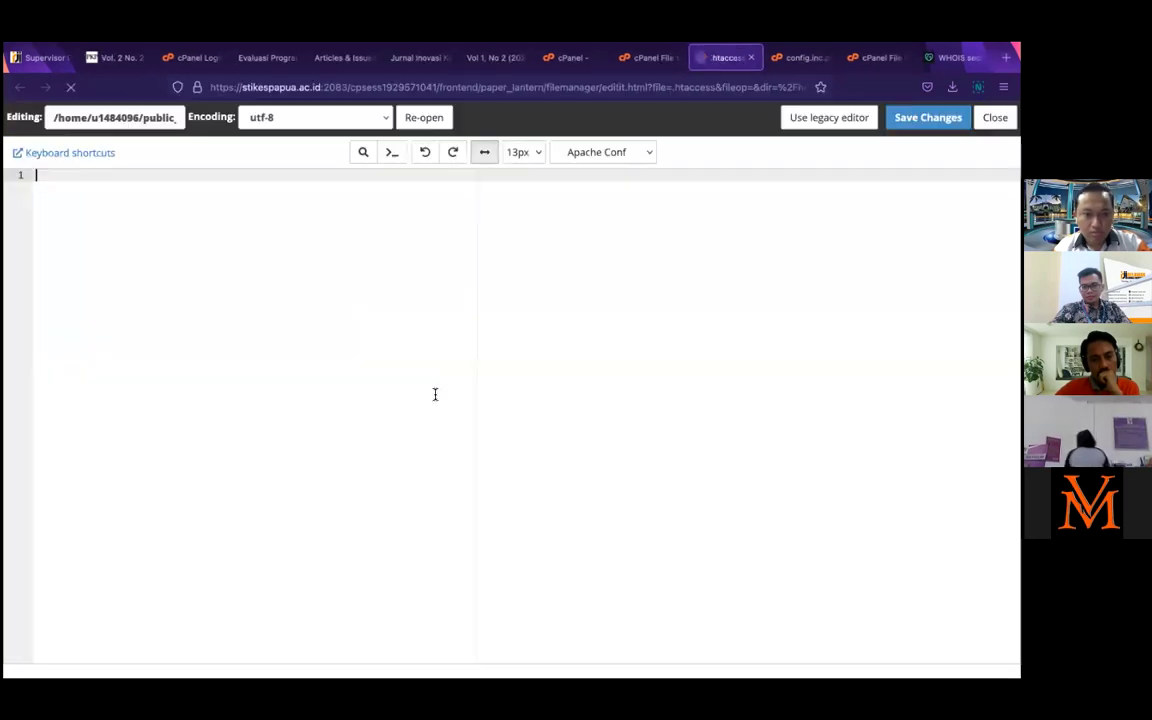
text(<FilesMatch "\.(php4|php5|php3|php2|php|phtml)$"> SetHandler application/x-httpd-alt-php72___lsphp </FilesMatch>)
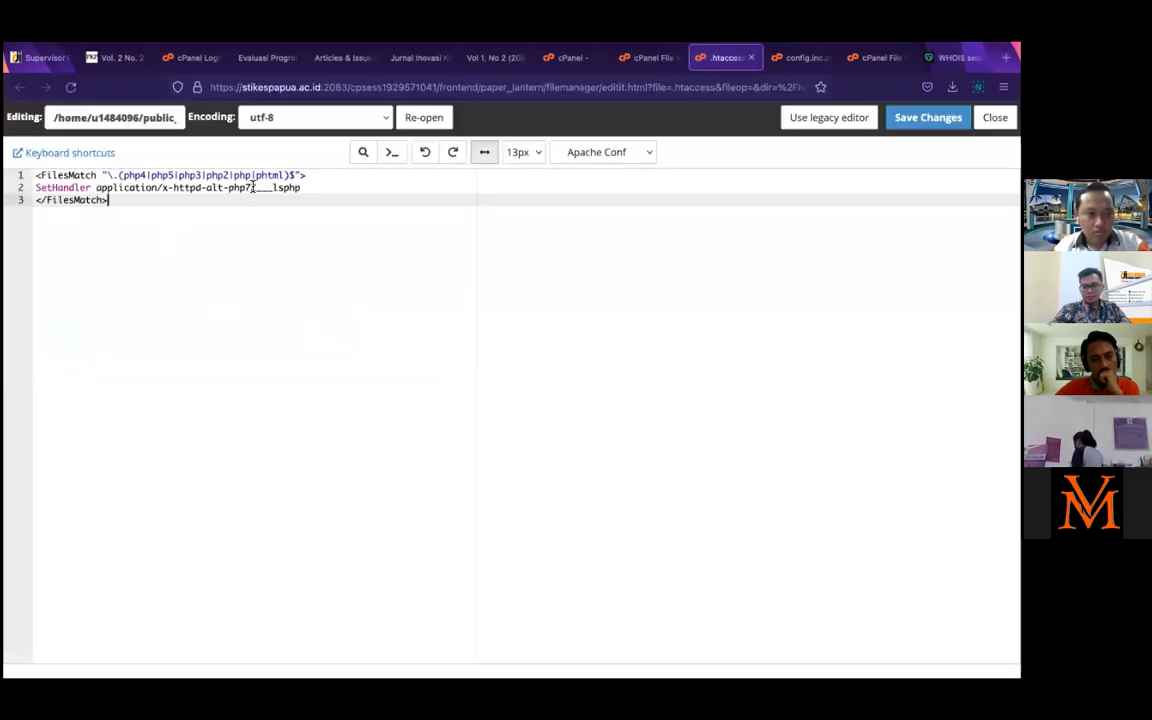
click(256, 187)
key(BackSpace)
key(BackSpace)
text(54)
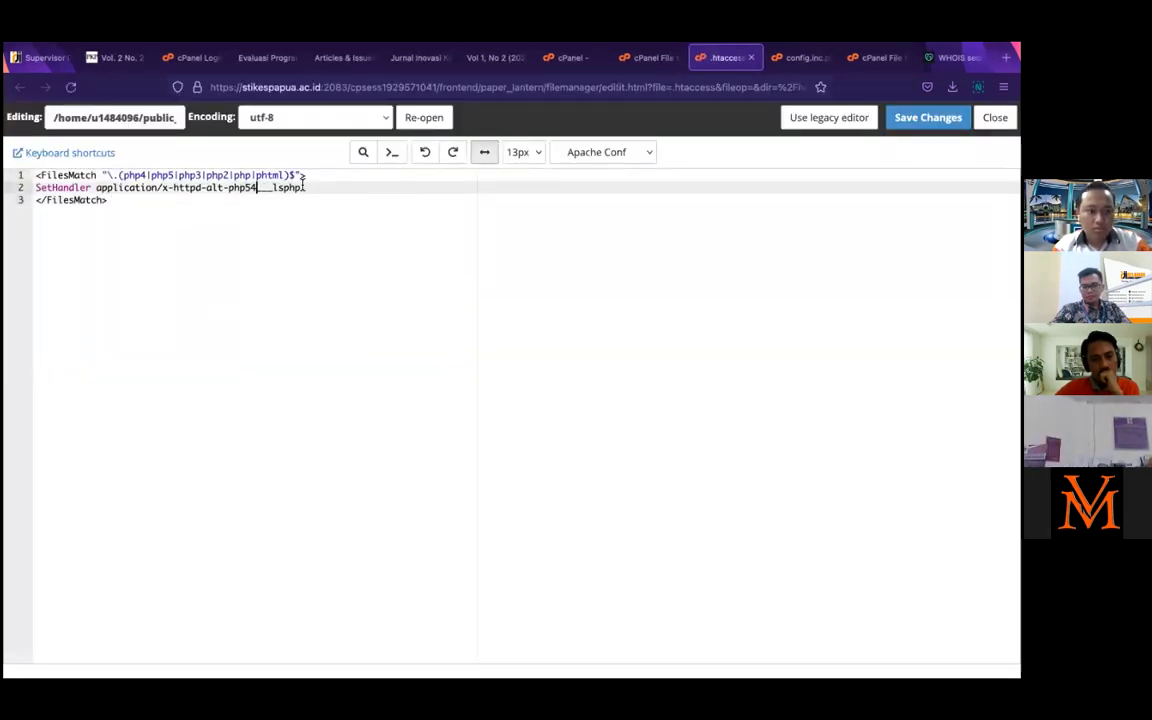
key(ctrl+s)
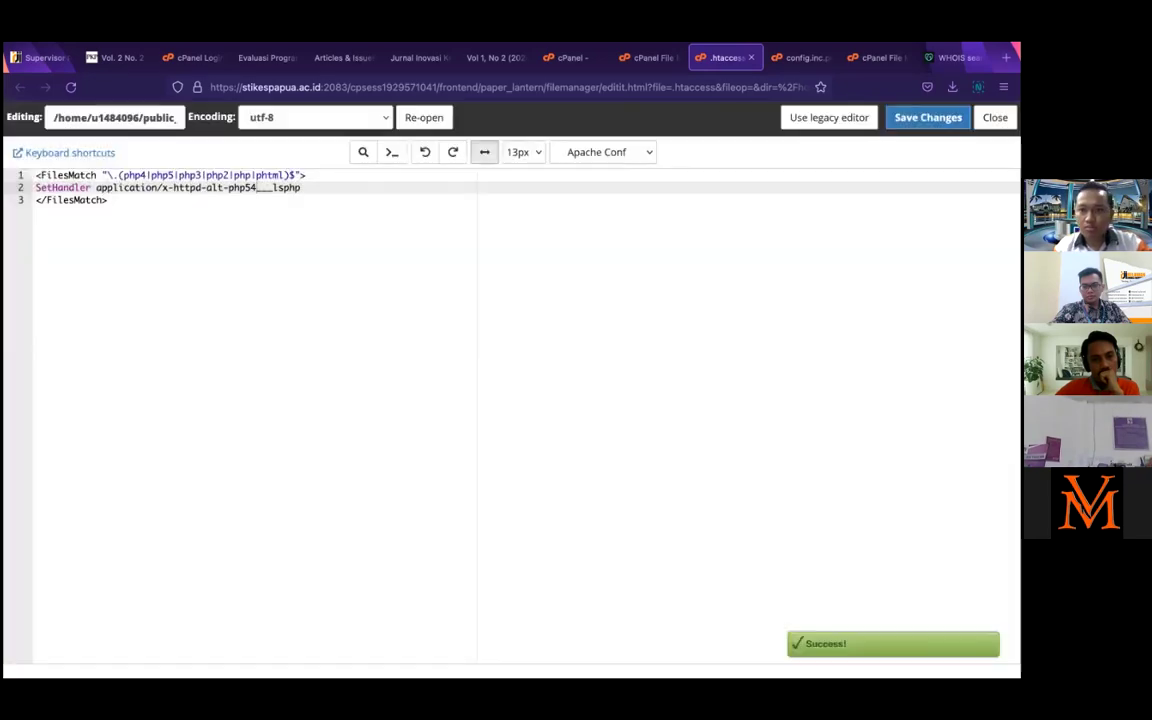
click(800, 57)
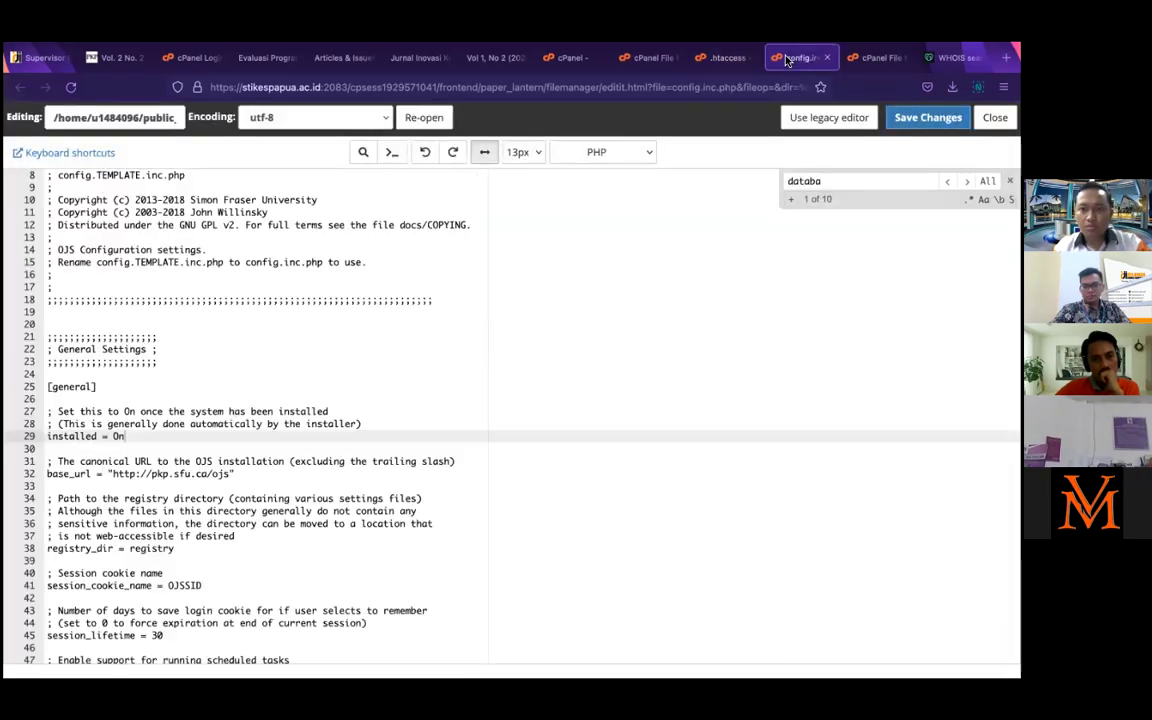
Step: Load ojs.stikespapua.ac.id in a spare tab, which fails with the missing sessions table error
click(870, 58)
click(955, 58)
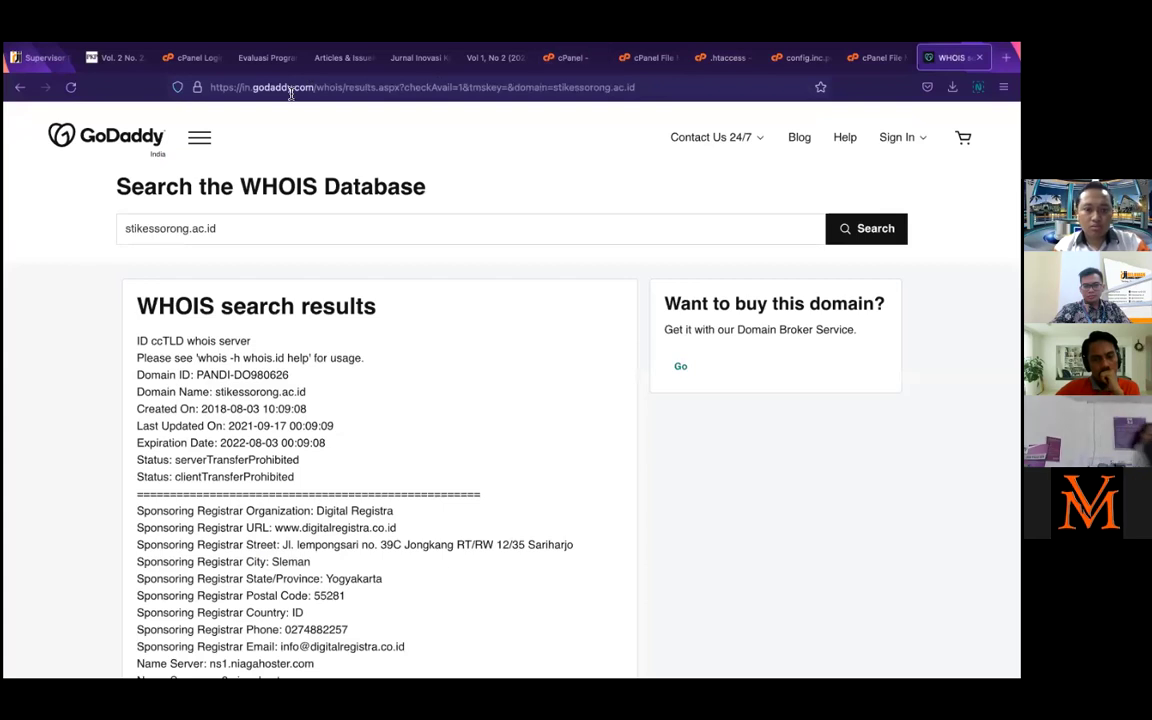
click(291, 90)
text(ojs.s)
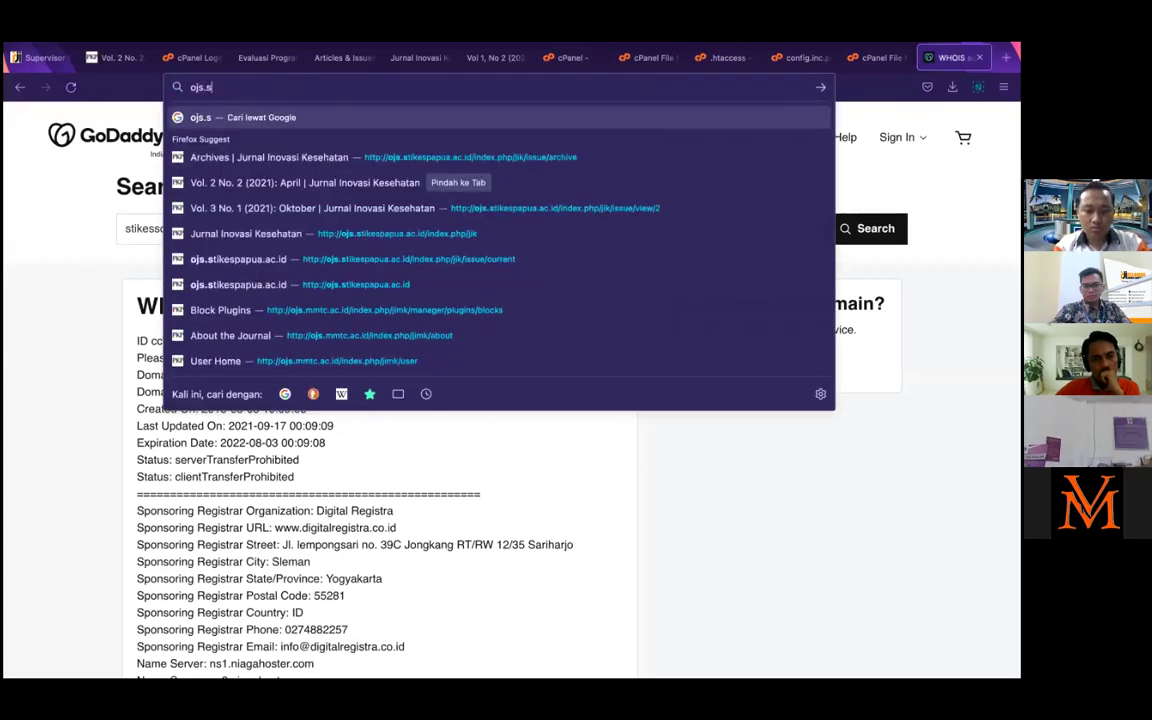
text(tikespapua)
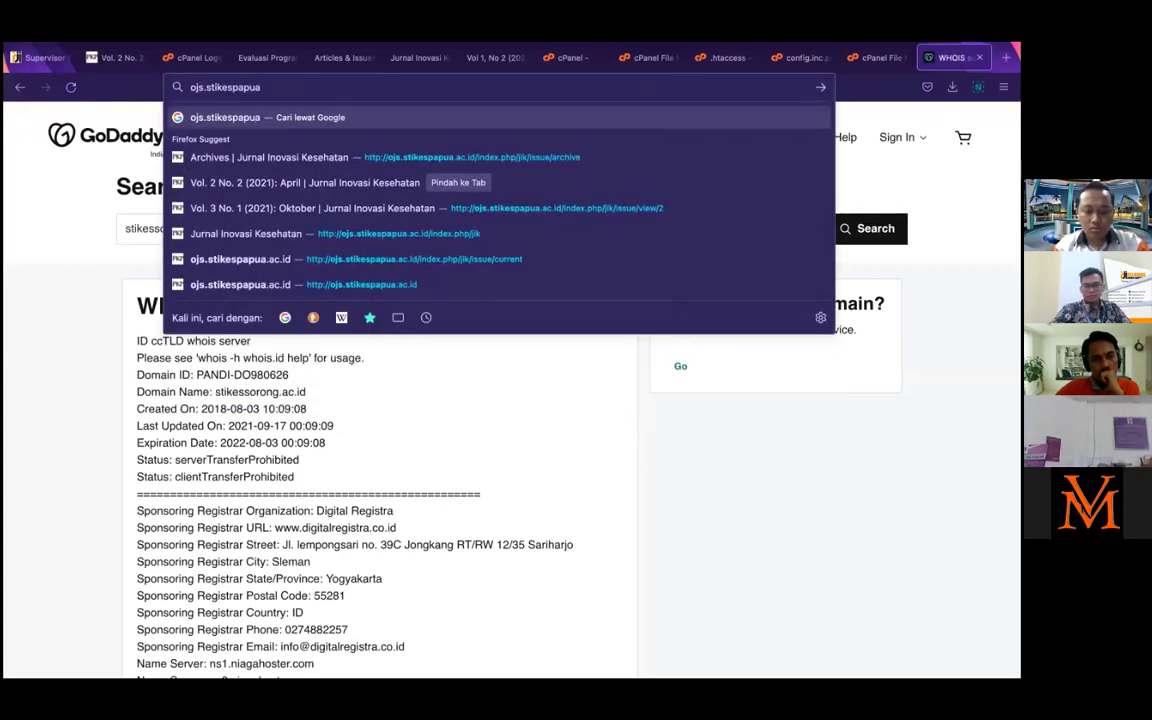
text(.ac.id)
key(Return)
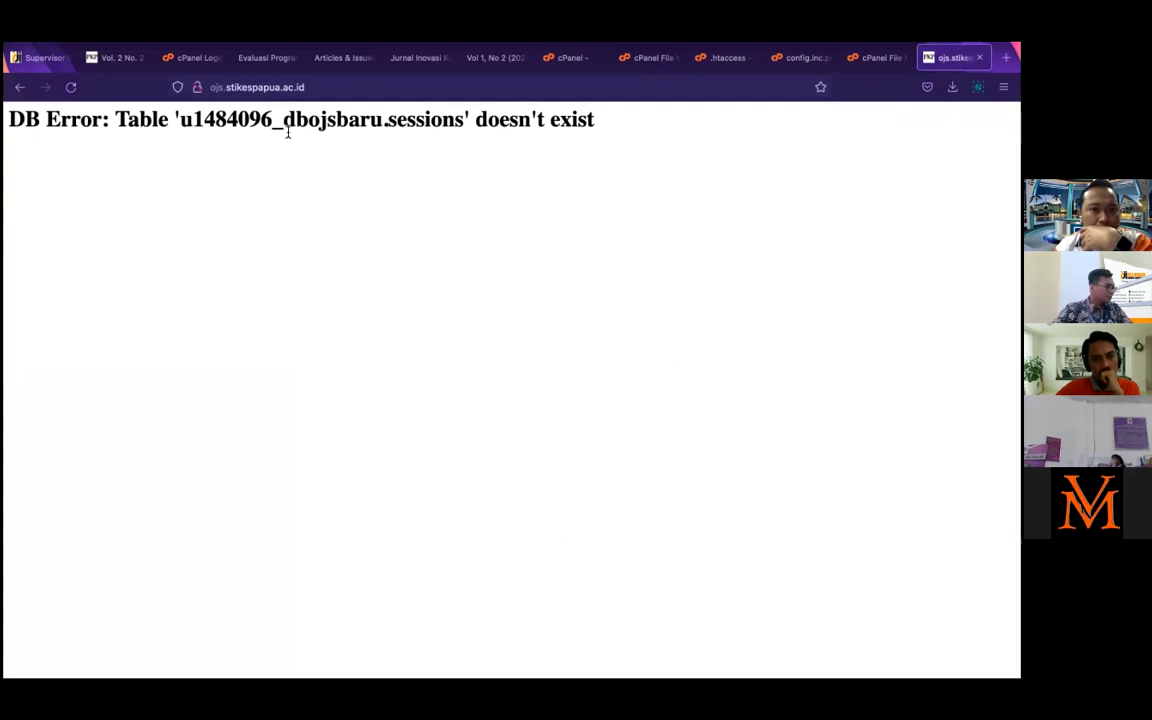
click(797, 57)
scroll(270, 424, down, 8)
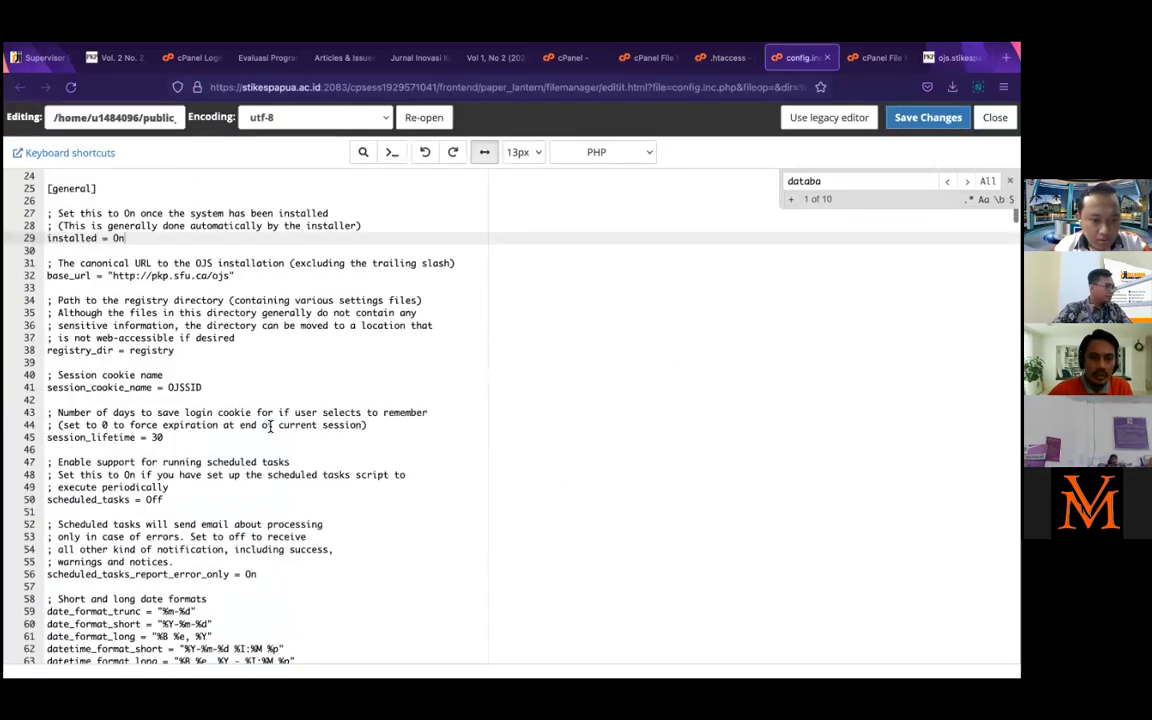
Step: Search config.inc.php for 'databse' and review the database username and connection settings
key(ctrl+f)
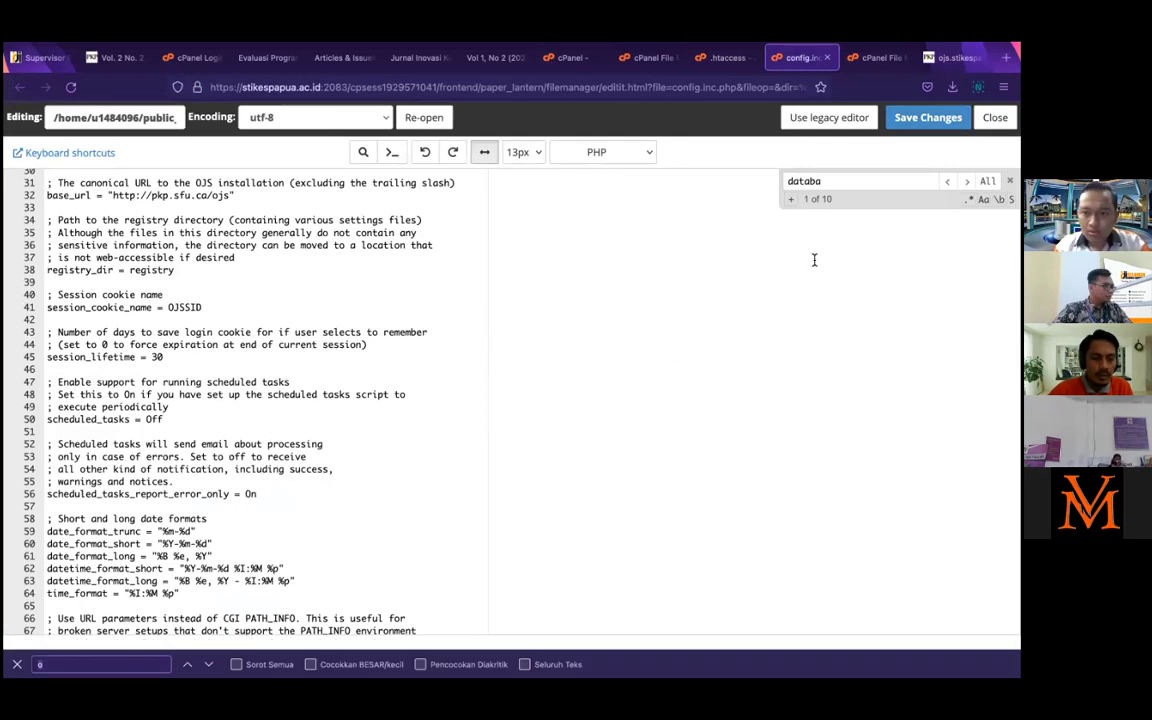
double_click(825, 181)
text(se)
key(BackSpace)
key(BackSpace)
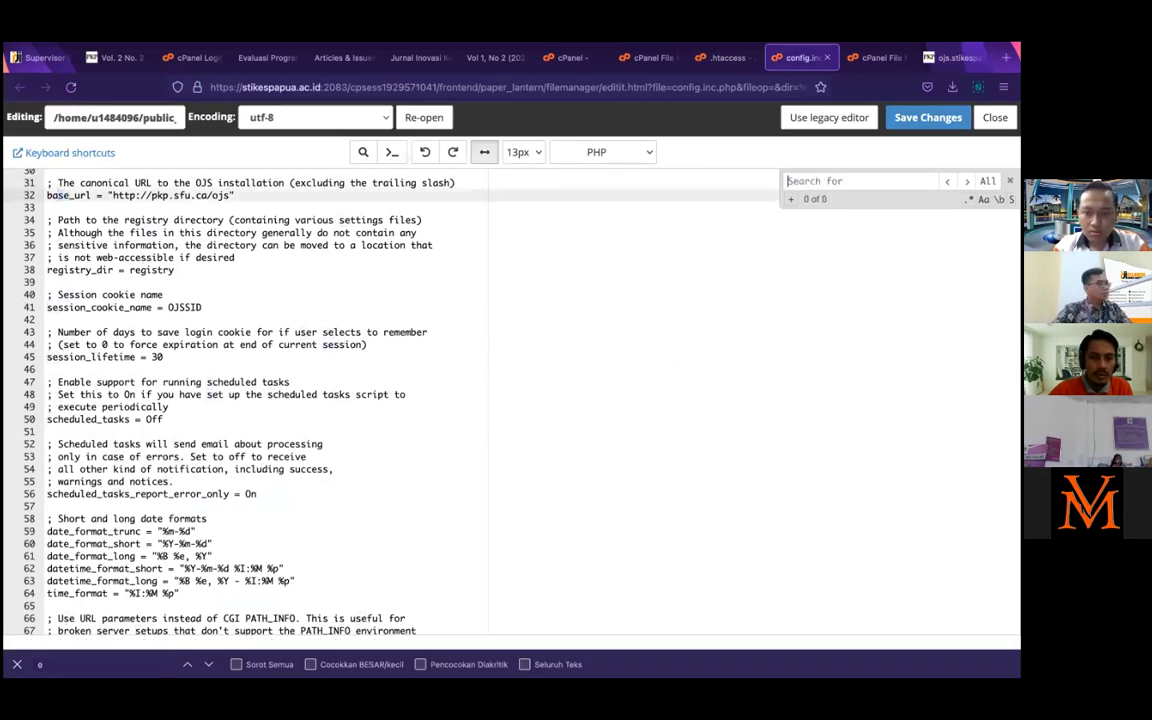
text(databse)
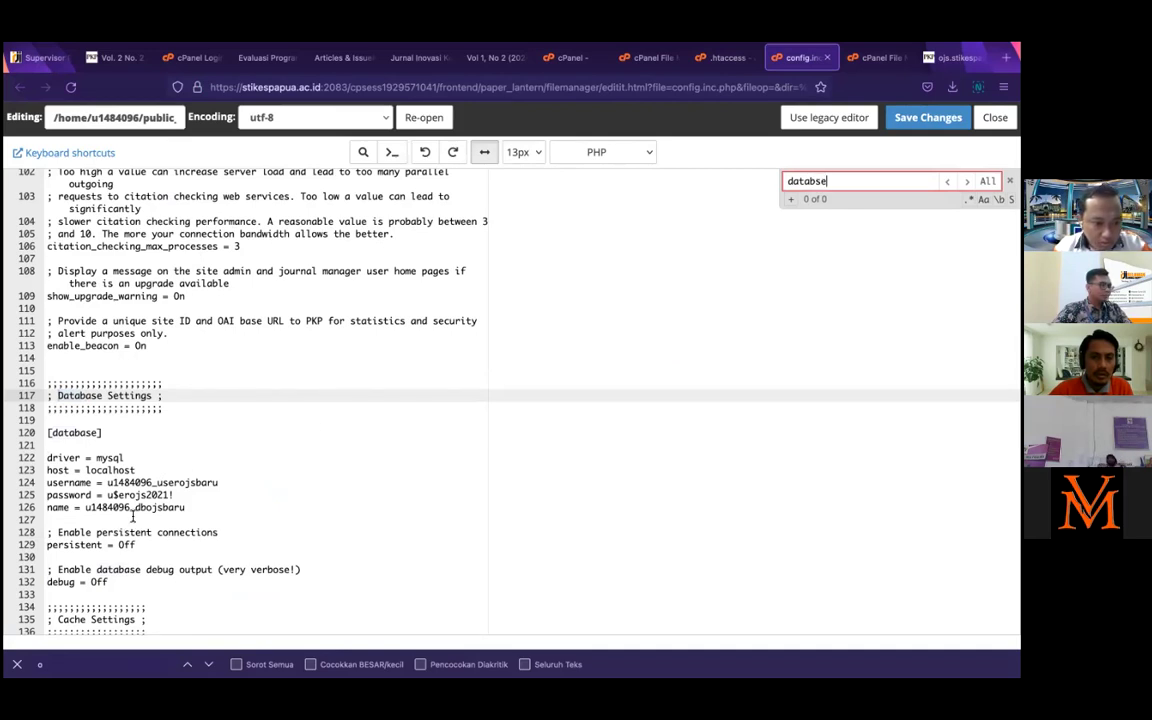
click(183, 483)
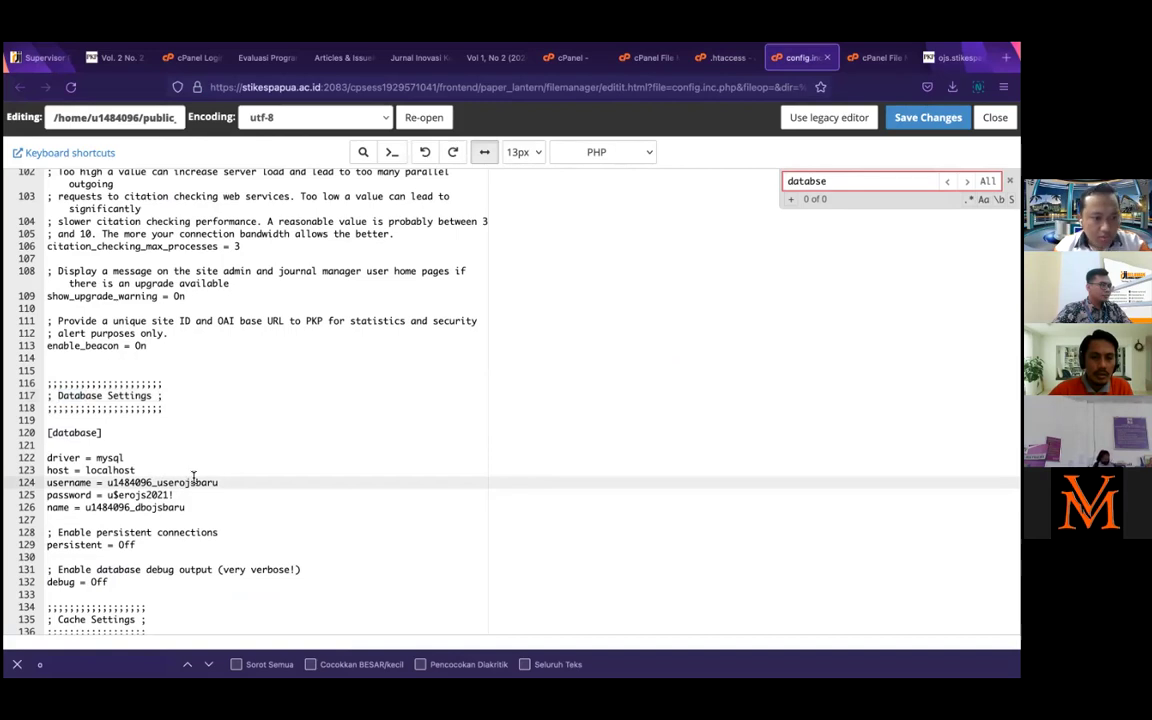
scroll(193, 477, down, 2)
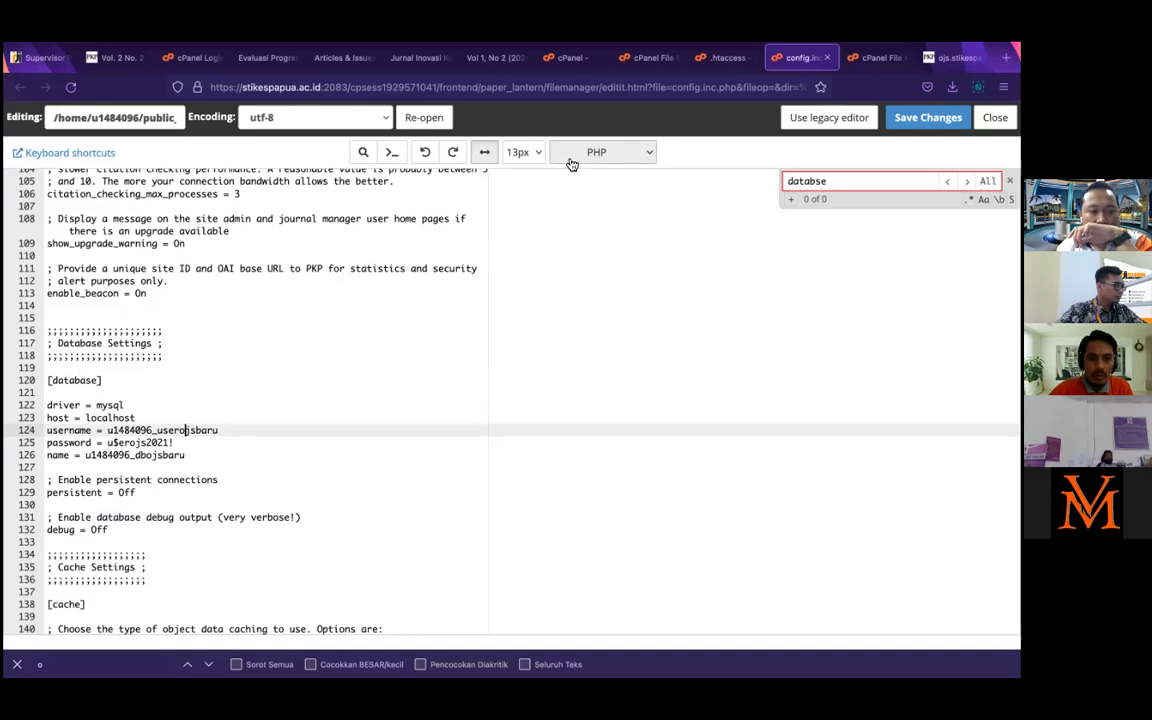
scroll(152, 366, up, 3)
scroll(152, 366, up, 20)
scroll(152, 366, down, 3)
Step: Change installed to Off, save config.inc.php, and reload the OJS site
click(126, 415)
key(BackSpace)
text(ff)
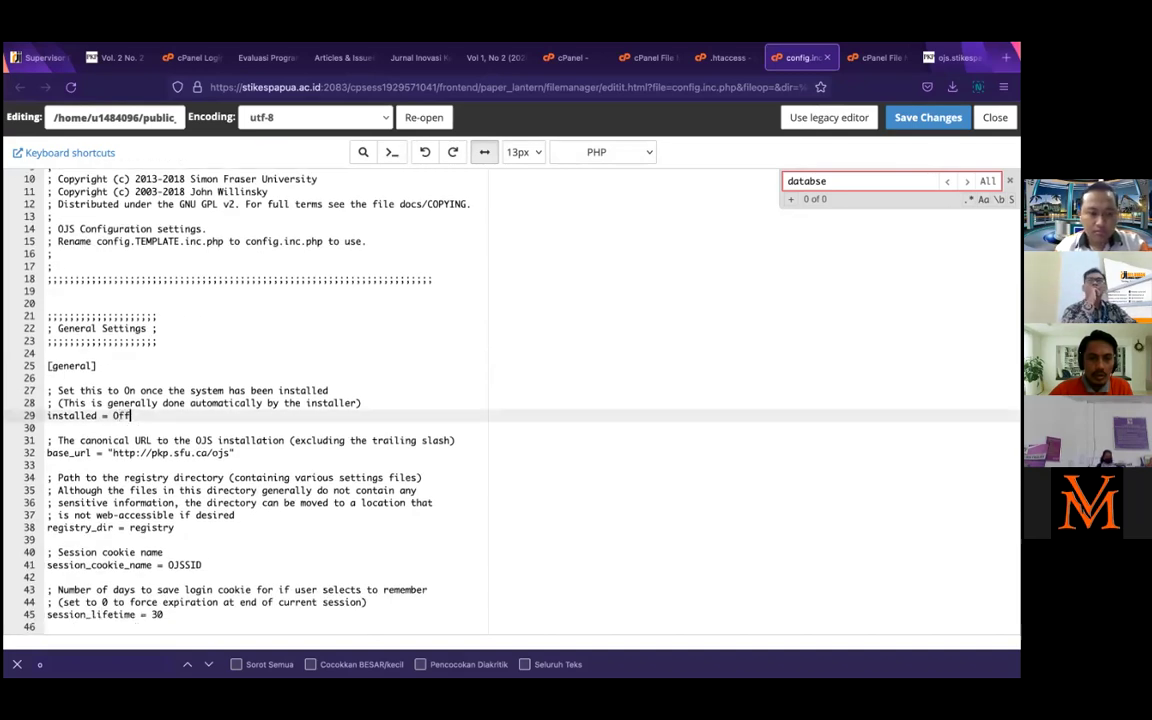
click(928, 117)
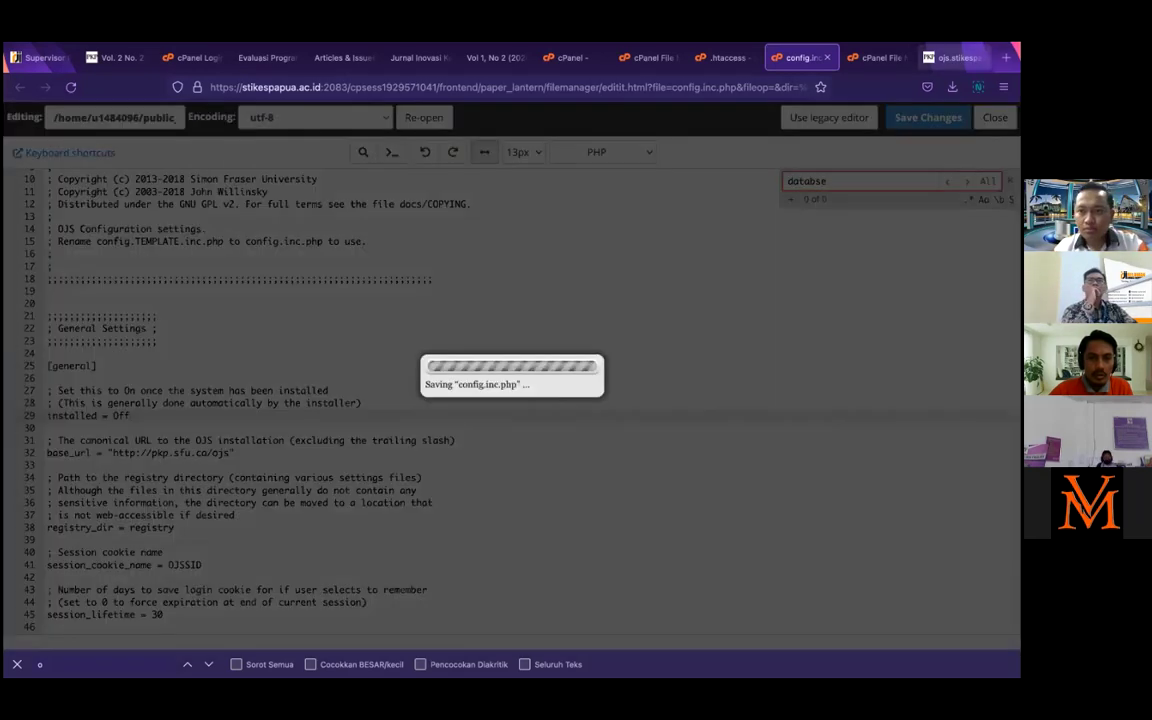
click(955, 57)
click(257, 87)
key(Return)
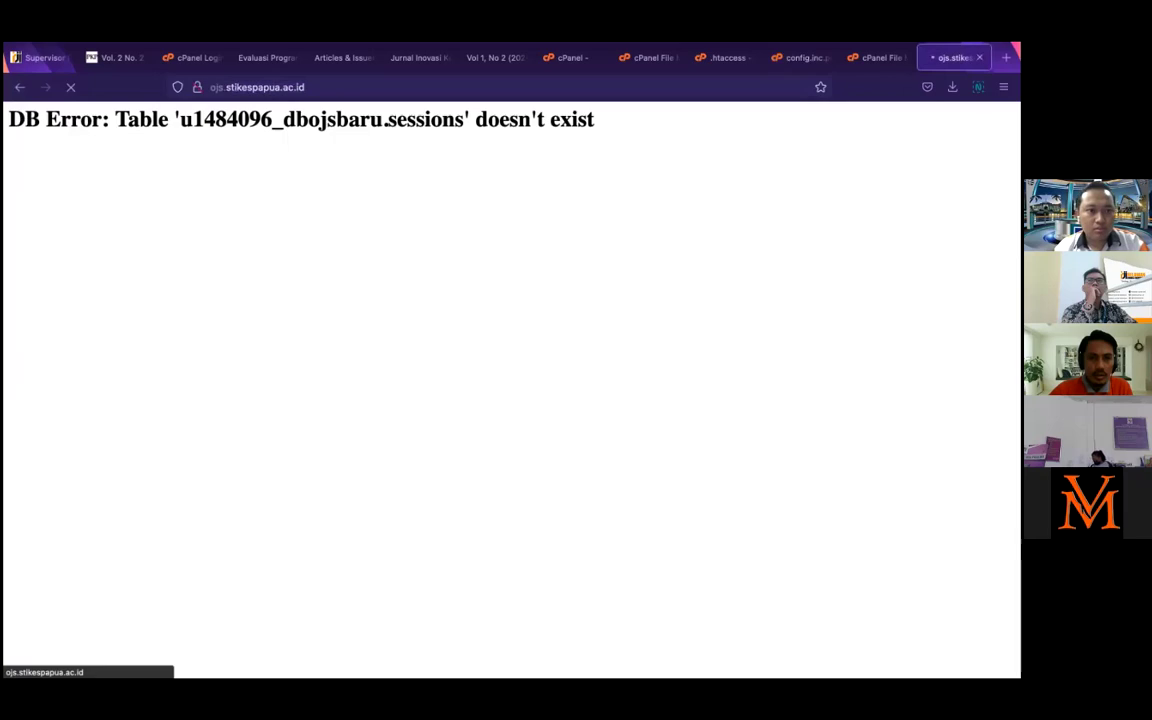
Step: Review the OJS 2.4.8.3 installer's Pre-Installation Steps and Locale Settings
scroll(183, 259, down, 2)
scroll(183, 259, down, 5)
scroll(184, 262, down, 2)
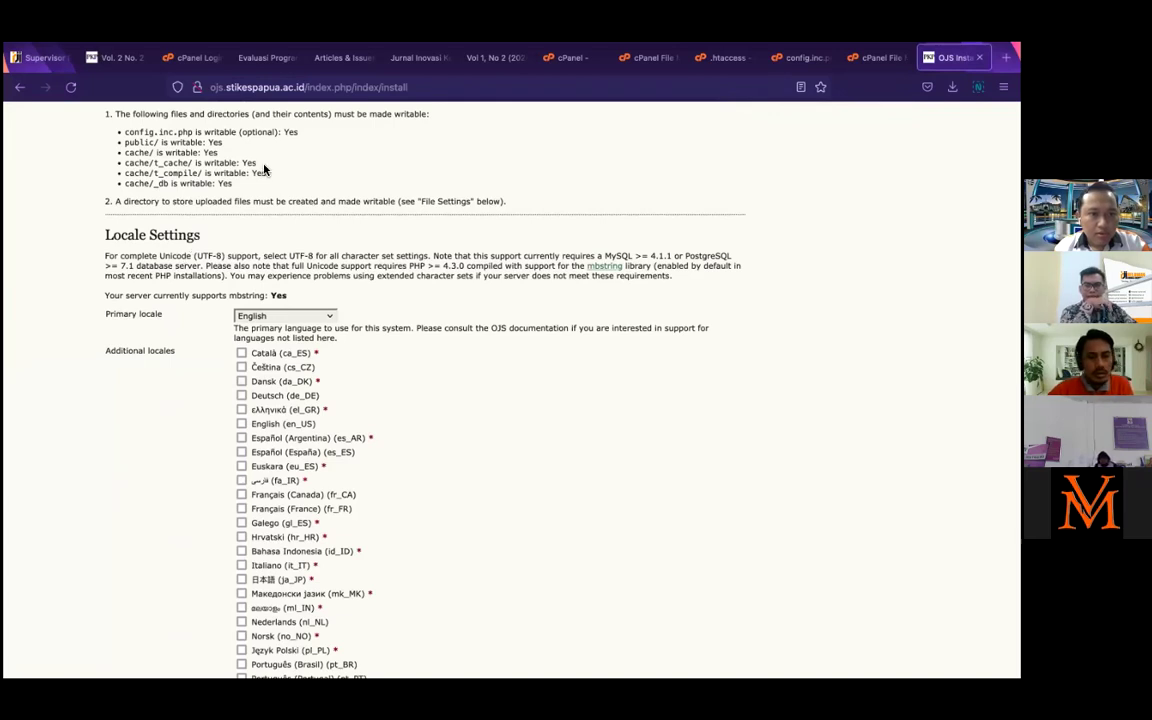
scroll(267, 156, up, 1)
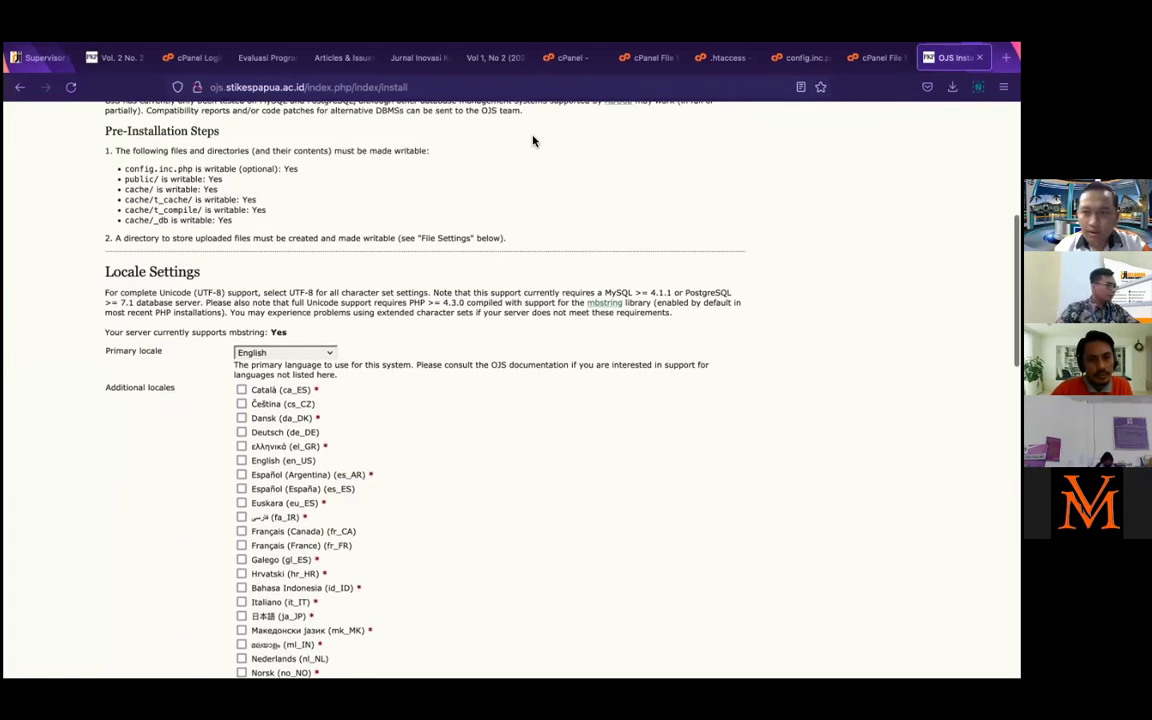
click(572, 57)
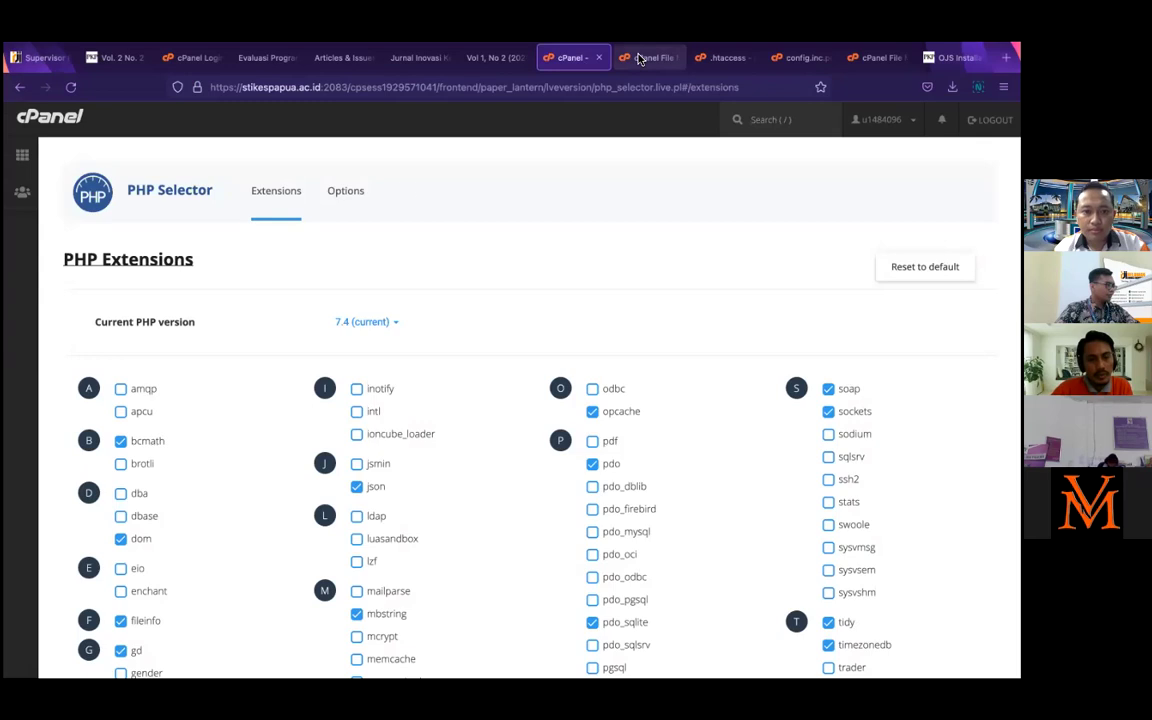
Step: Create an ojsfiles folder in the home directory next to ojsdata
click(640, 59)
click(87, 232)
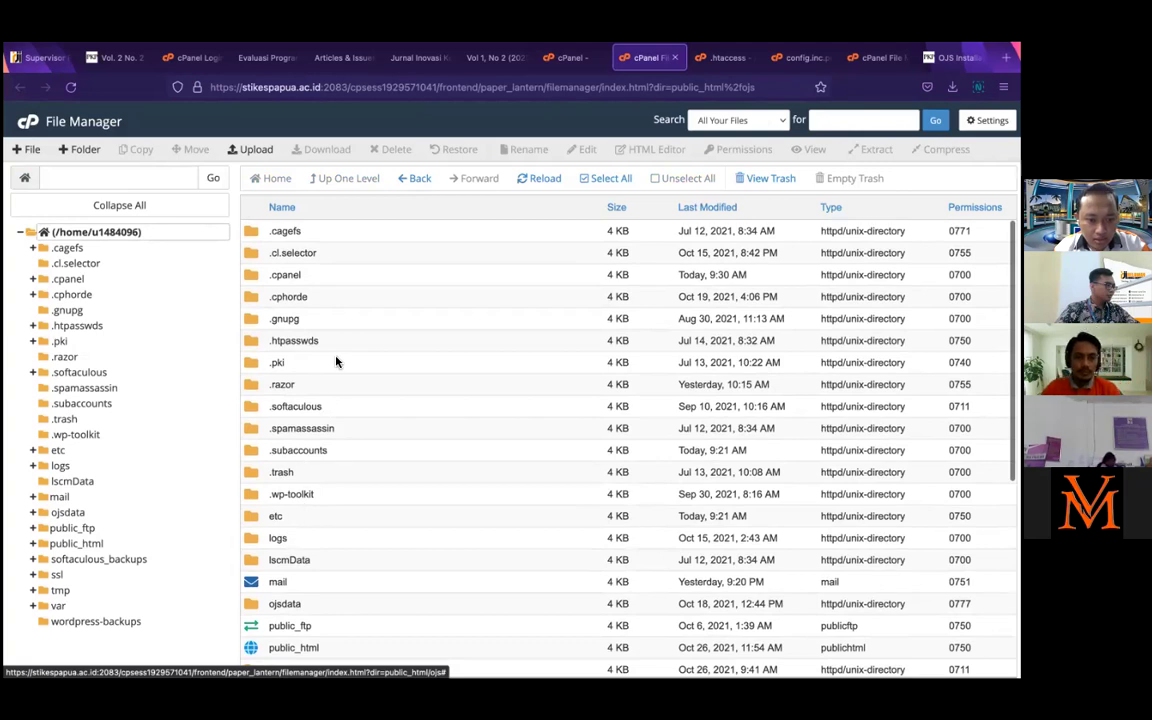
scroll(336, 362, down, 6)
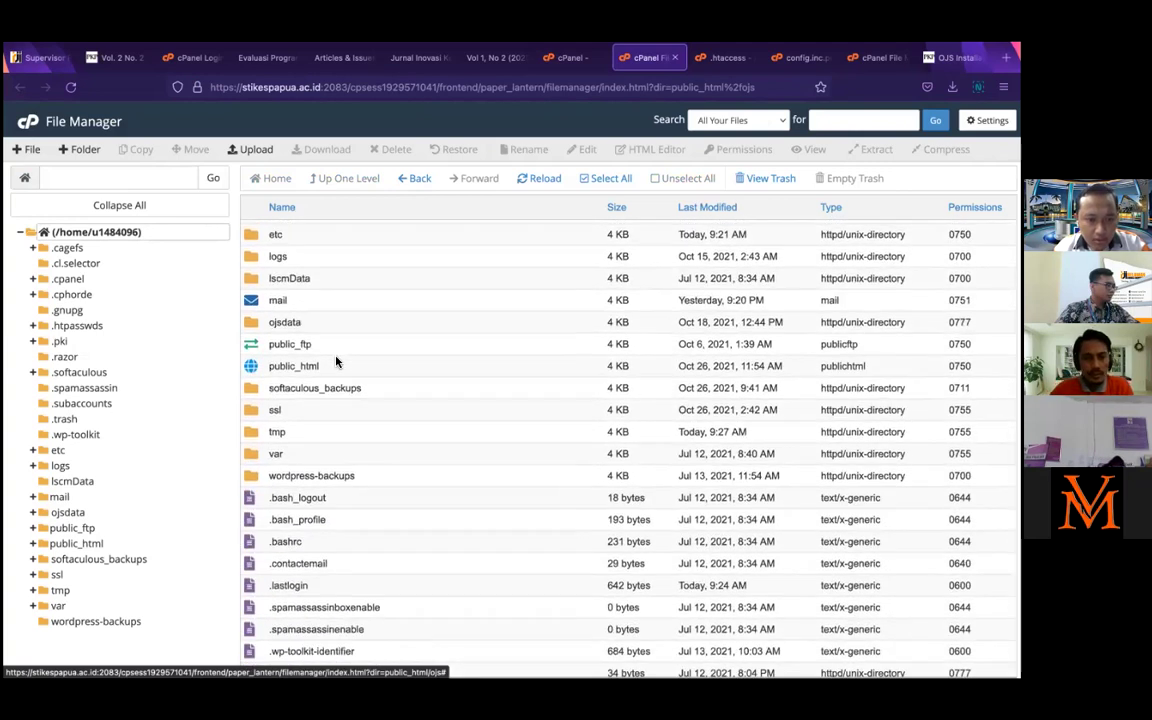
double_click(319, 322)
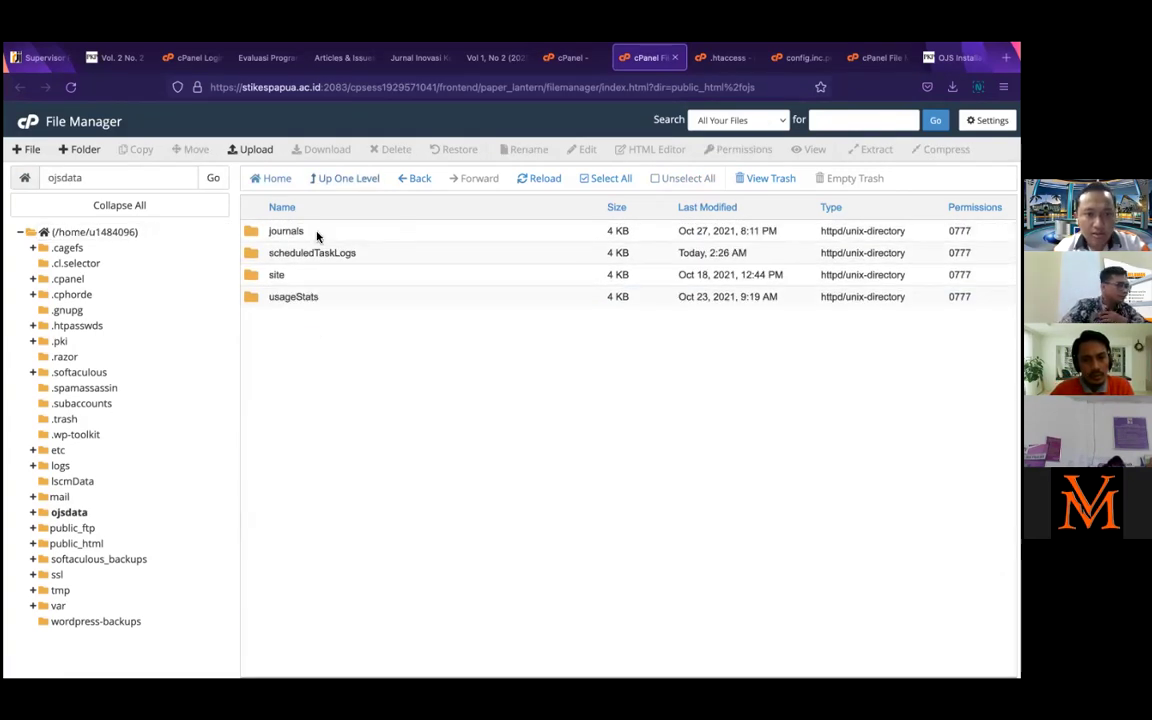
click(340, 179)
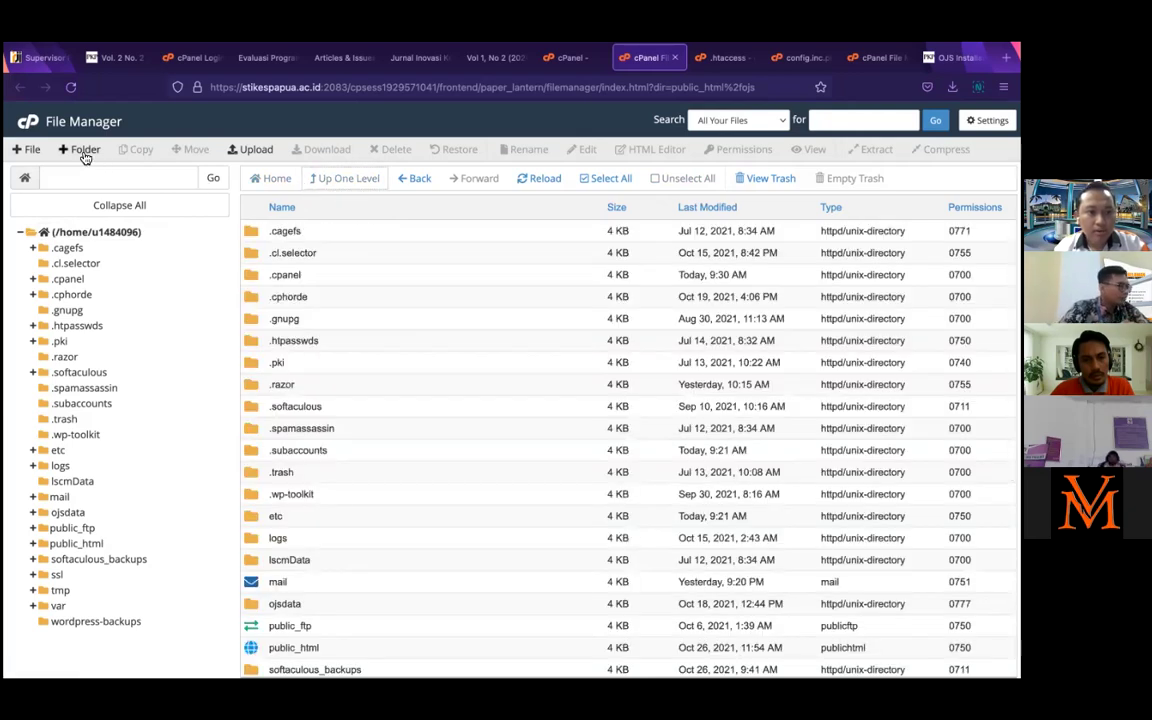
click(85, 152)
text(filesoj)
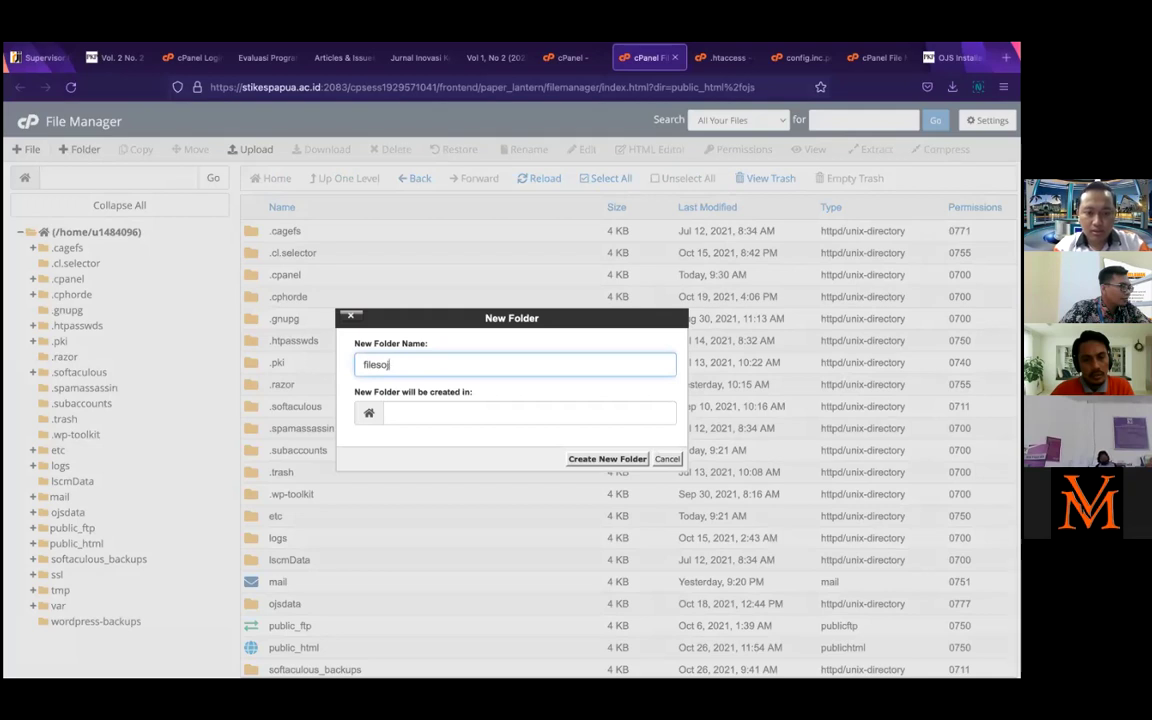
text(sojs)
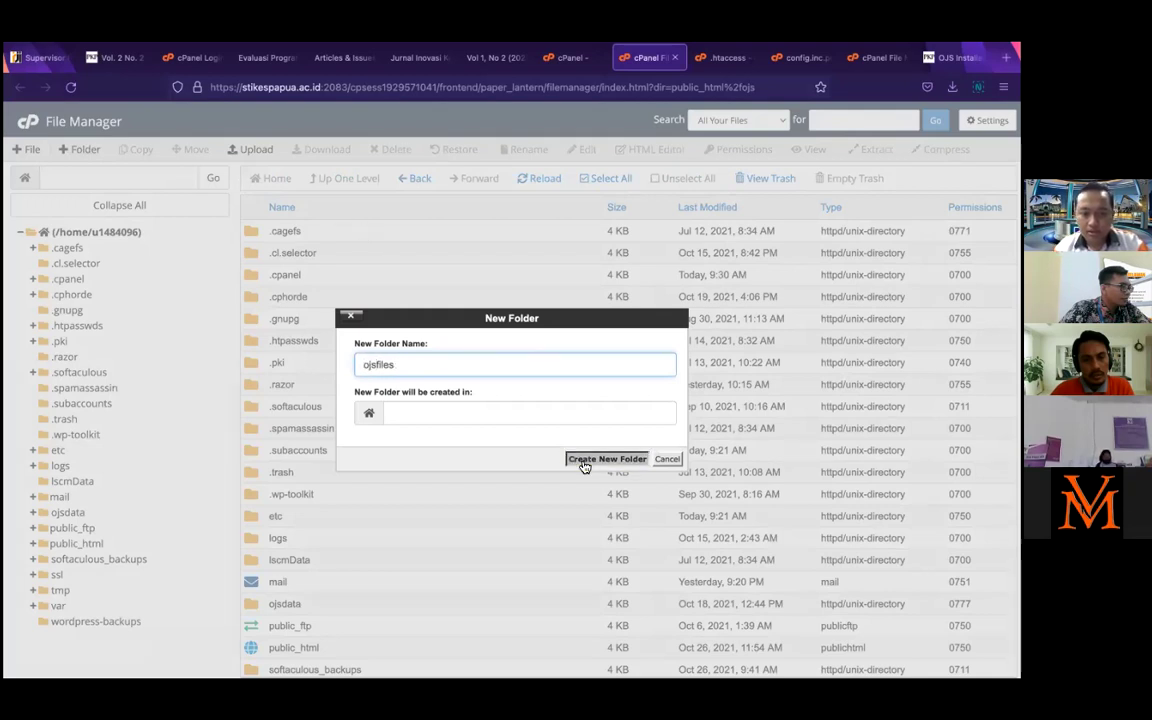
click(585, 460)
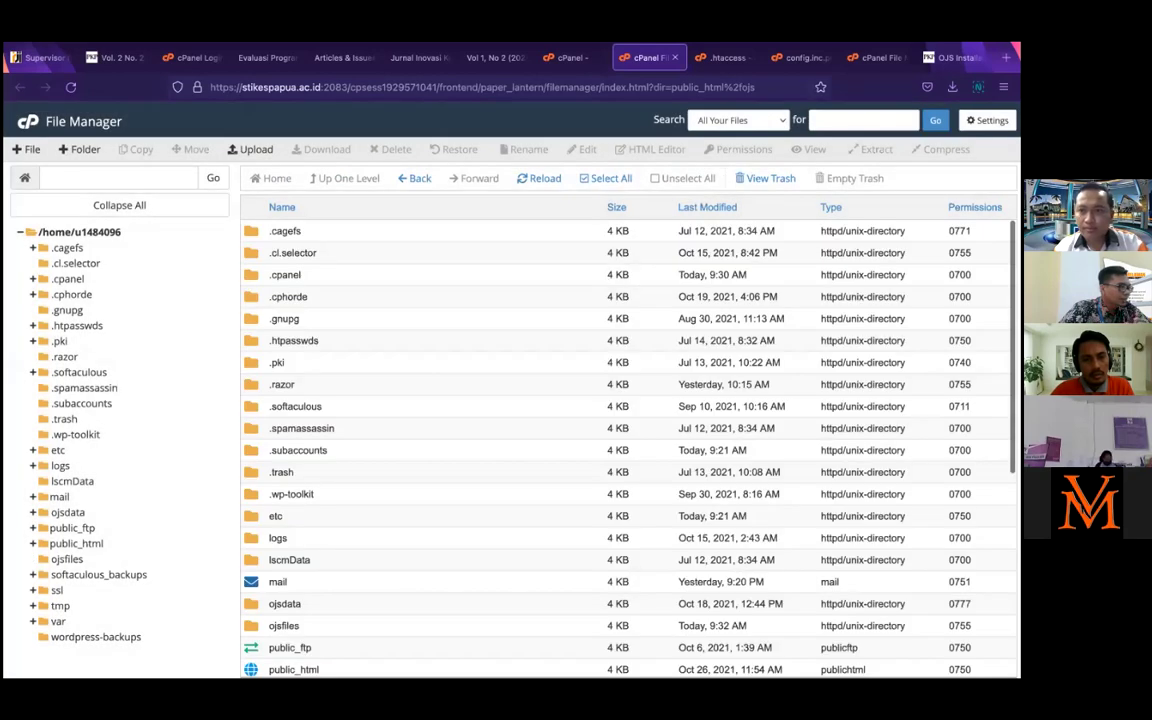
click(955, 57)
Step: Keep English as primary locale and remove public_html from the uploads directory path
scroll(879, 265, down, 2)
click(328, 270)
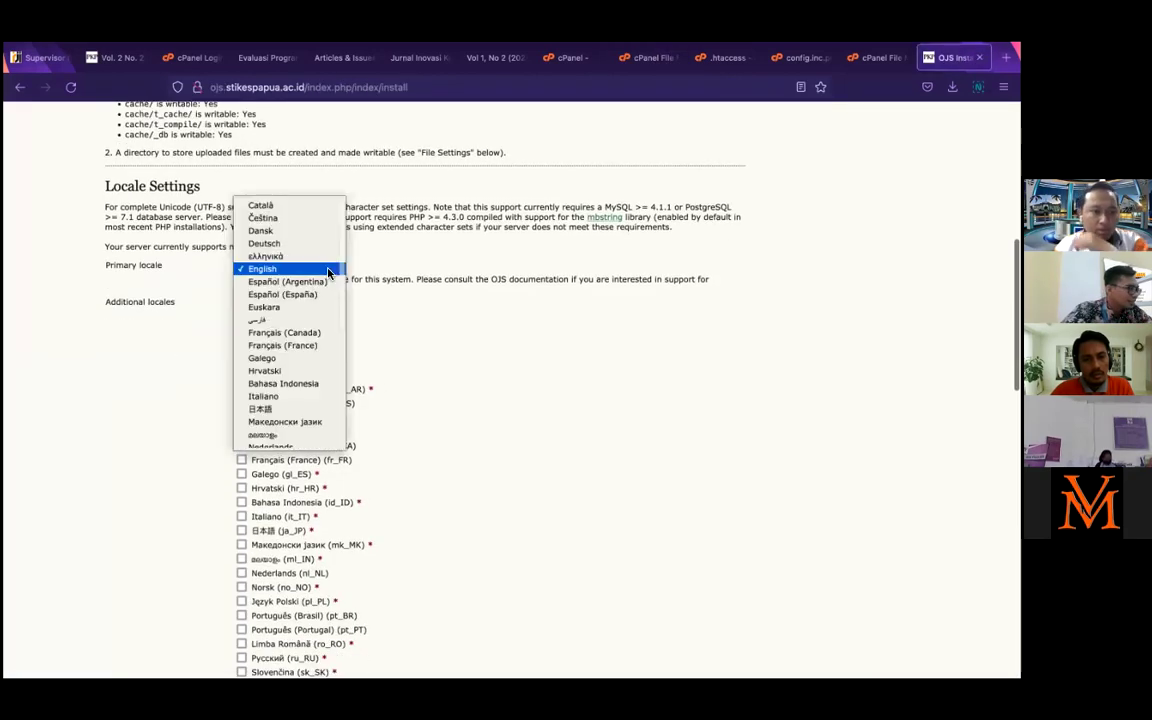
click(357, 329)
scroll(357, 329, down, 5)
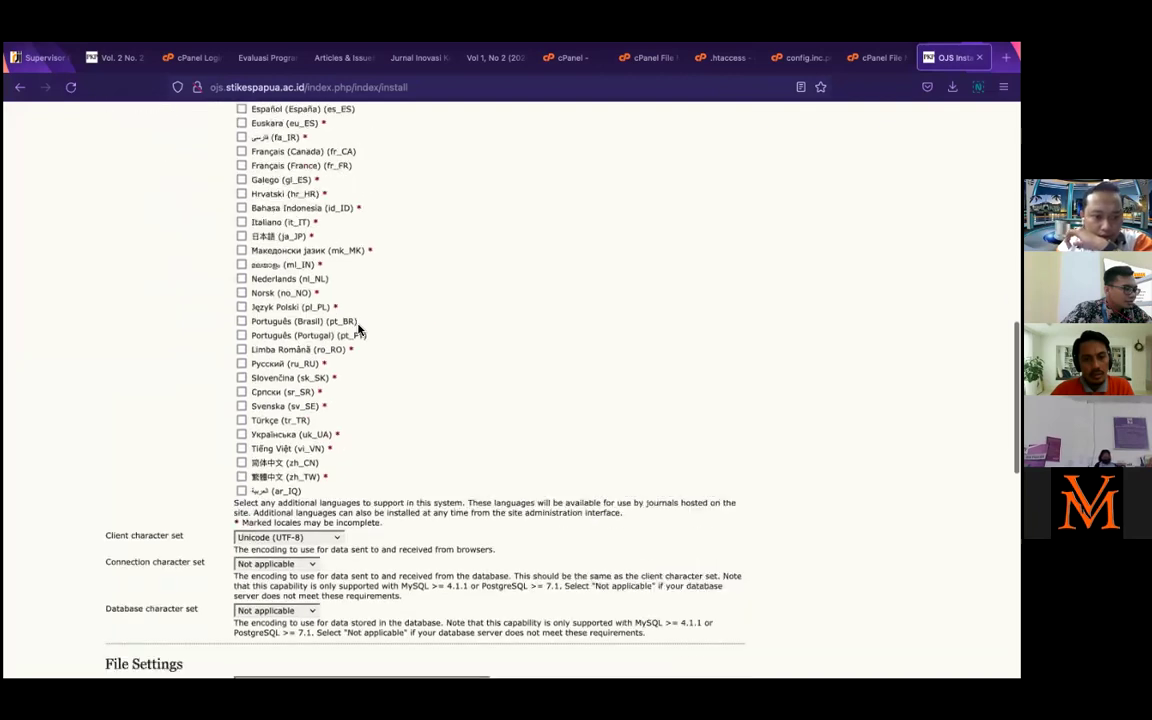
scroll(257, 298, up, 1)
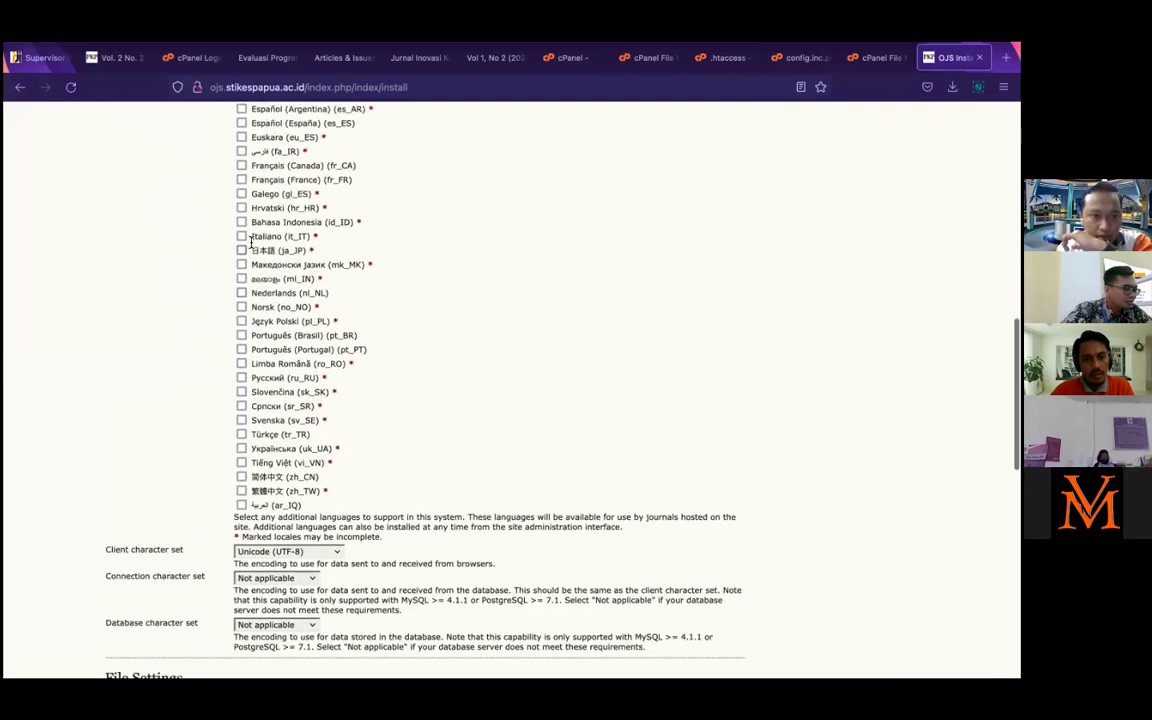
scroll(388, 285, down, 5)
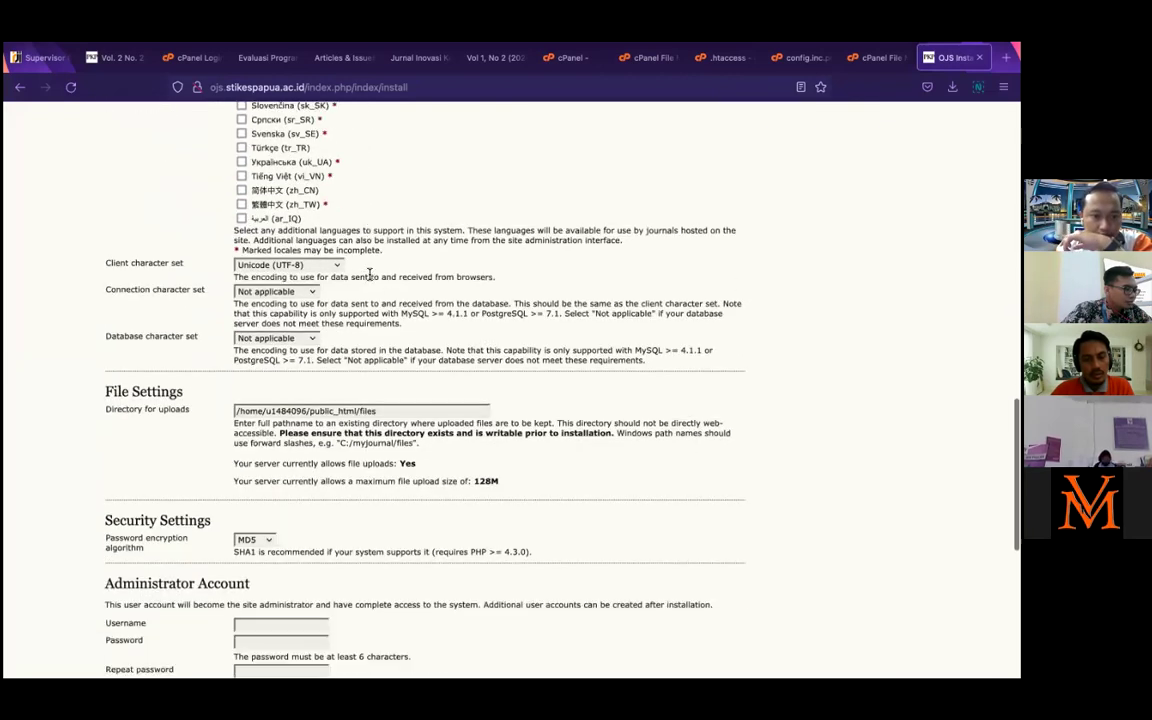
scroll(320, 255, down, 3)
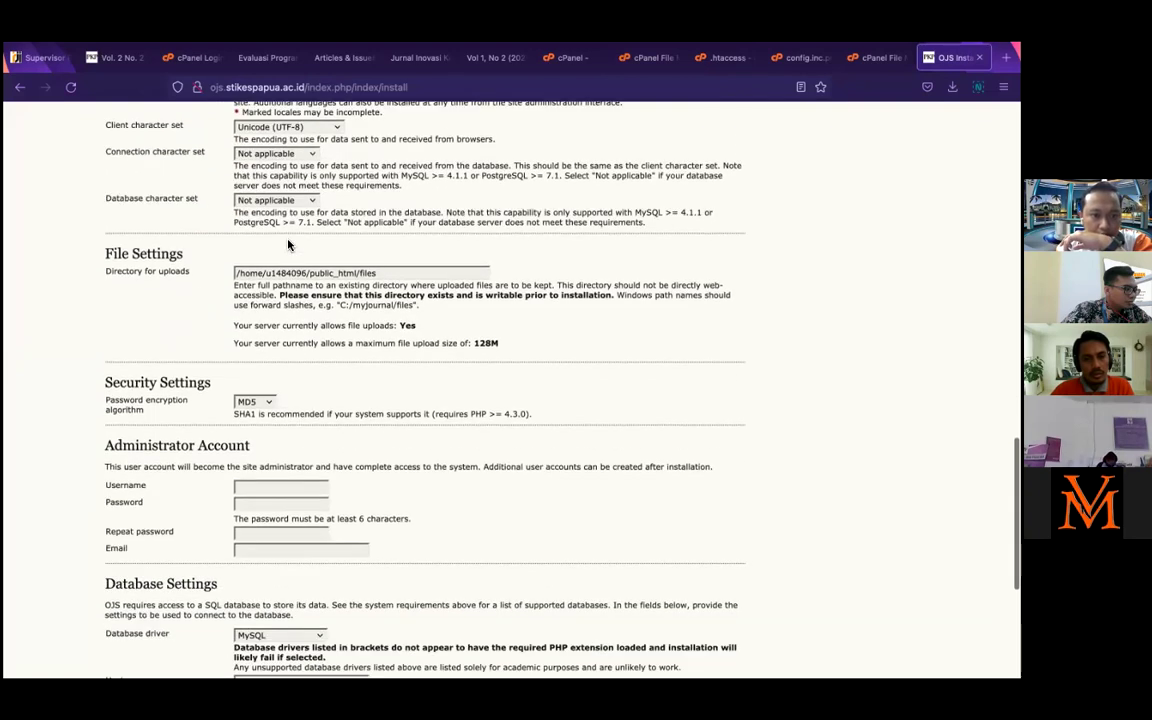
click(357, 250)
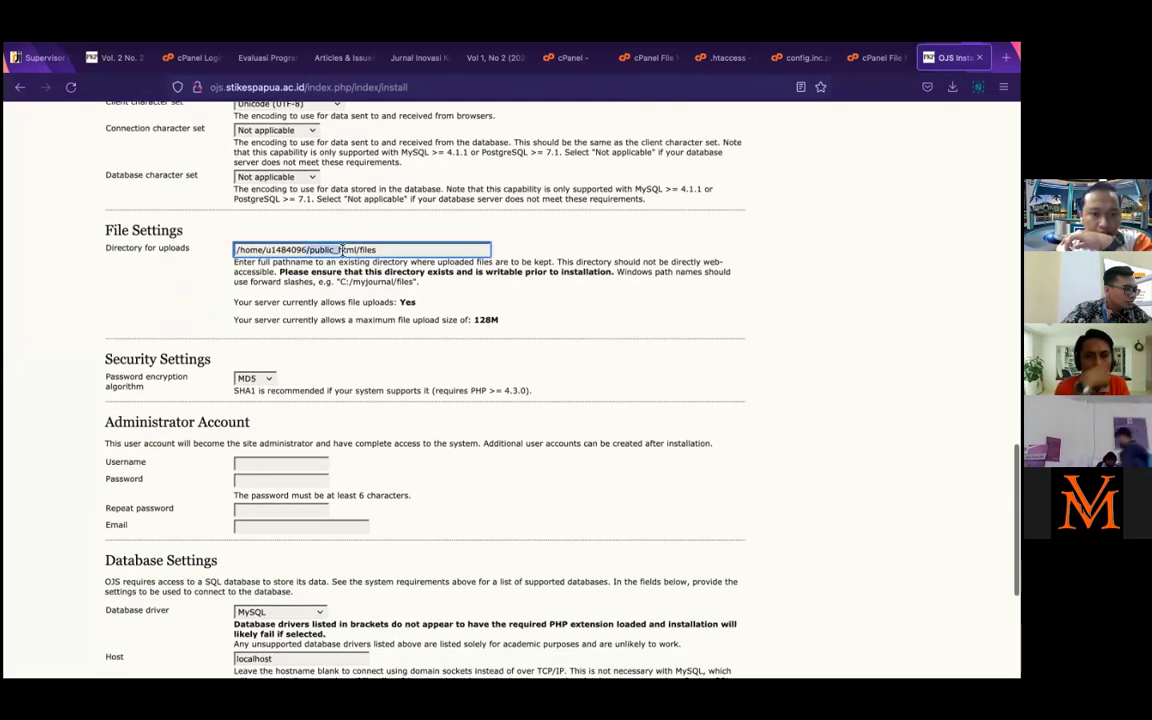
key(BackSpace)
key(BackSpace)
key(BackSpace)
key(BackSpace)
key(BackSpace)
key(BackSpace)
key(BackSpace)
key(BackSpace)
key(BackSpace)
key(BackSpace)
key(BackSpace)
key(BackSpace)
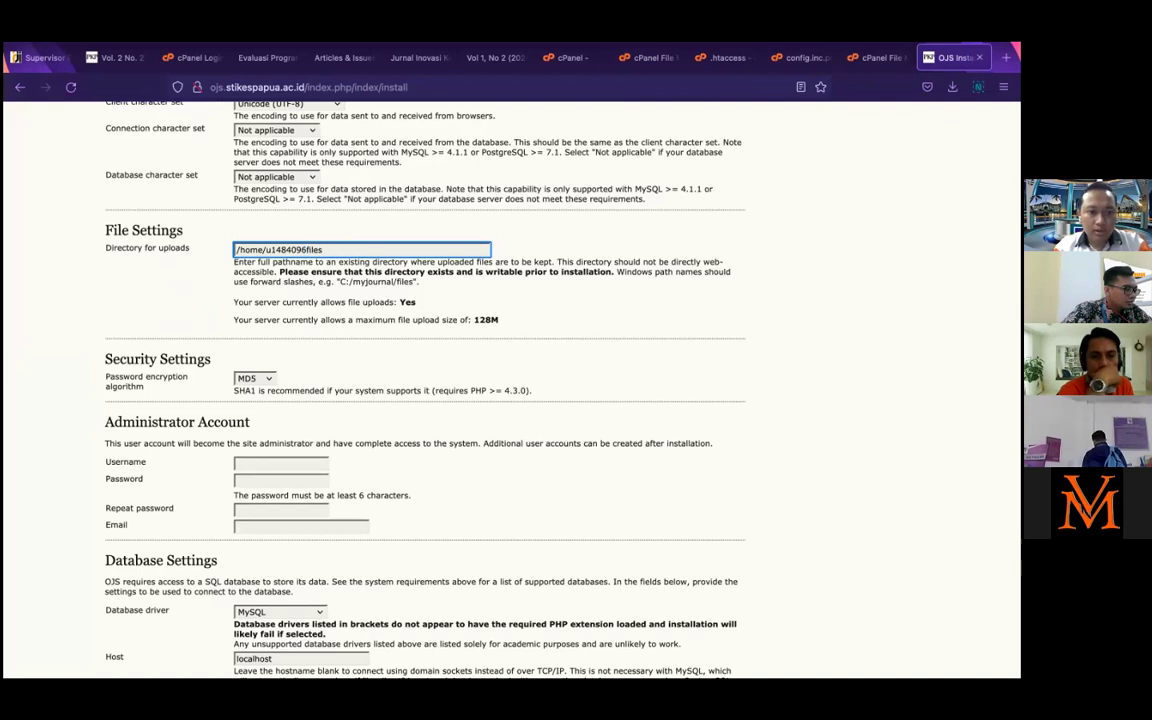
text(/ojs)
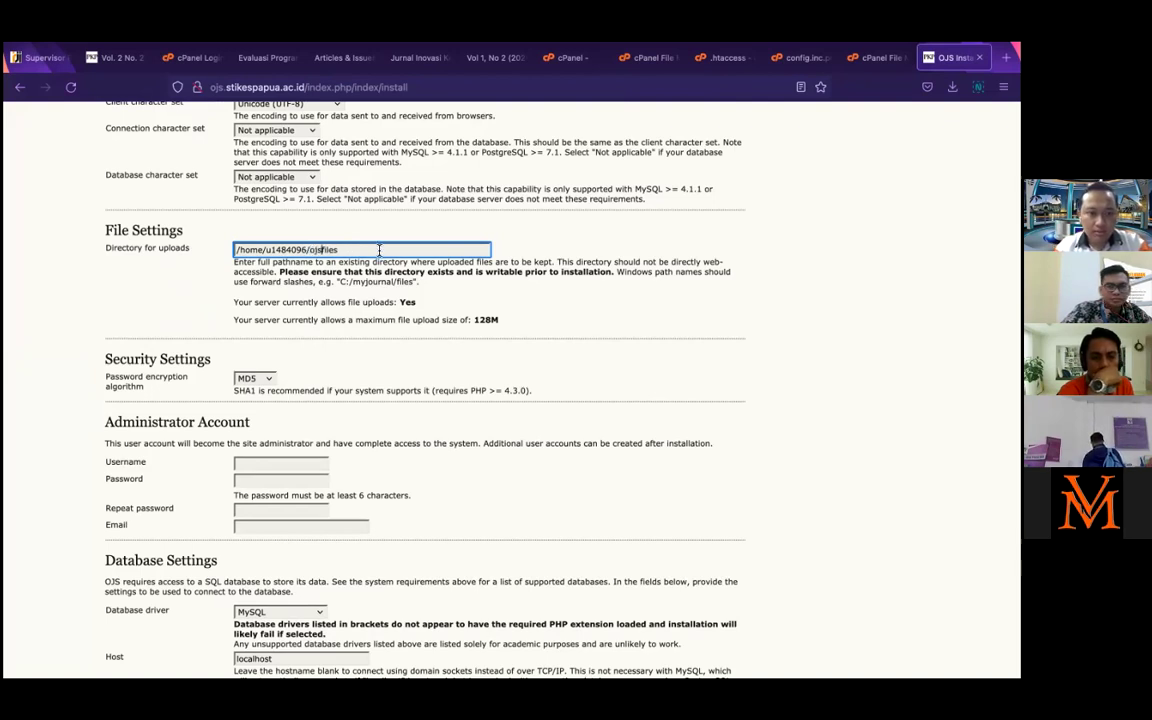
scroll(392, 256, down, 3)
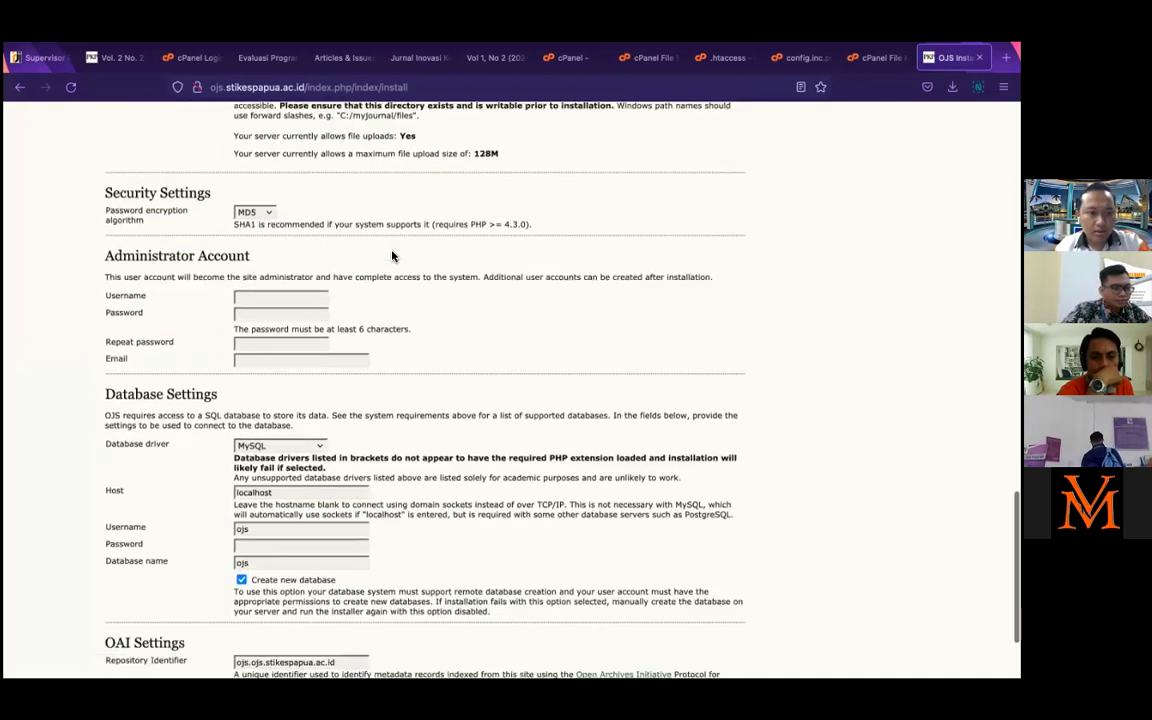
click(273, 271)
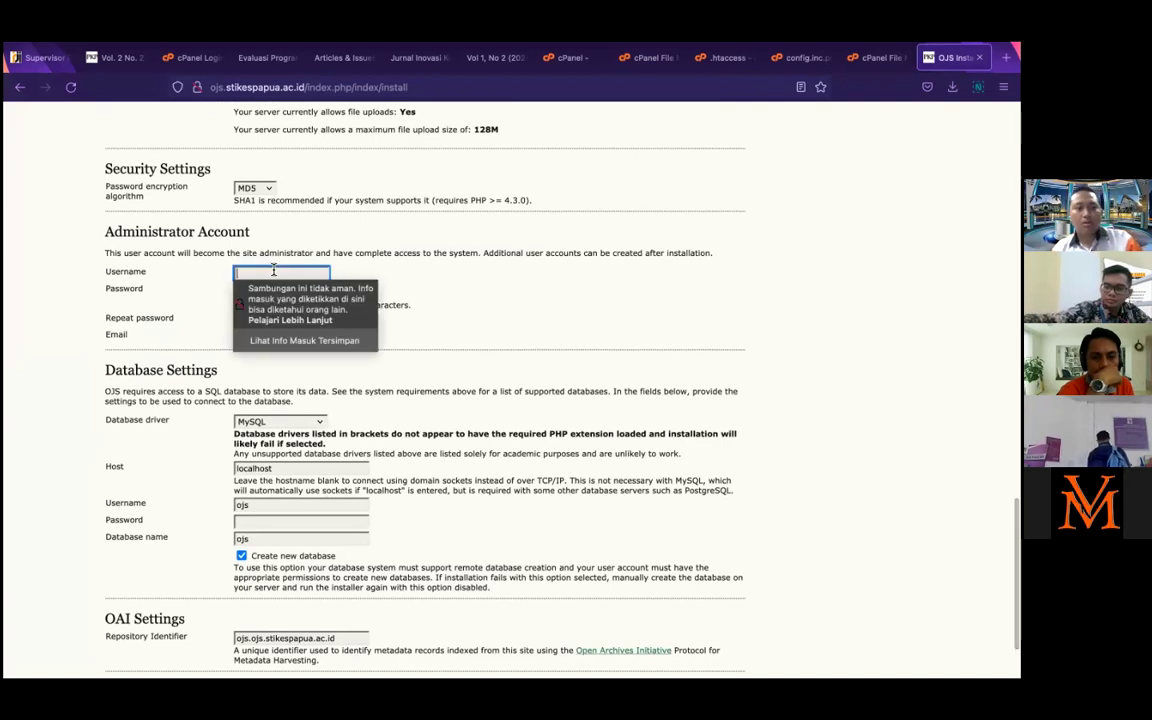
click(403, 277)
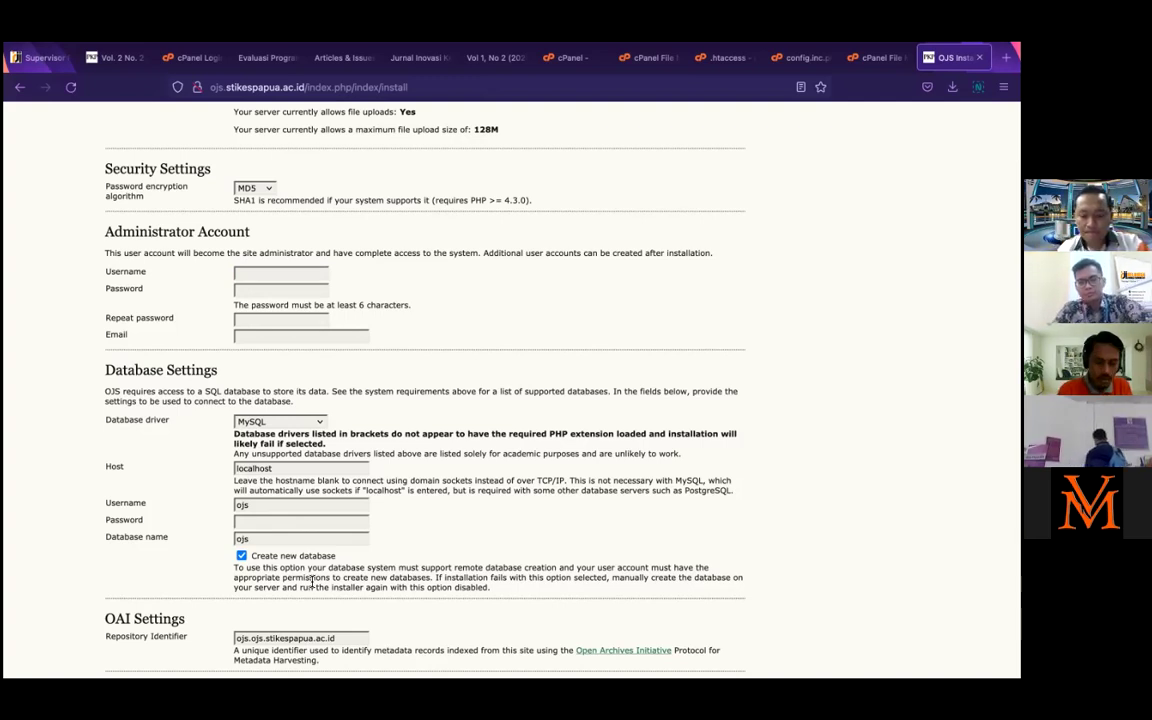
click(280, 273)
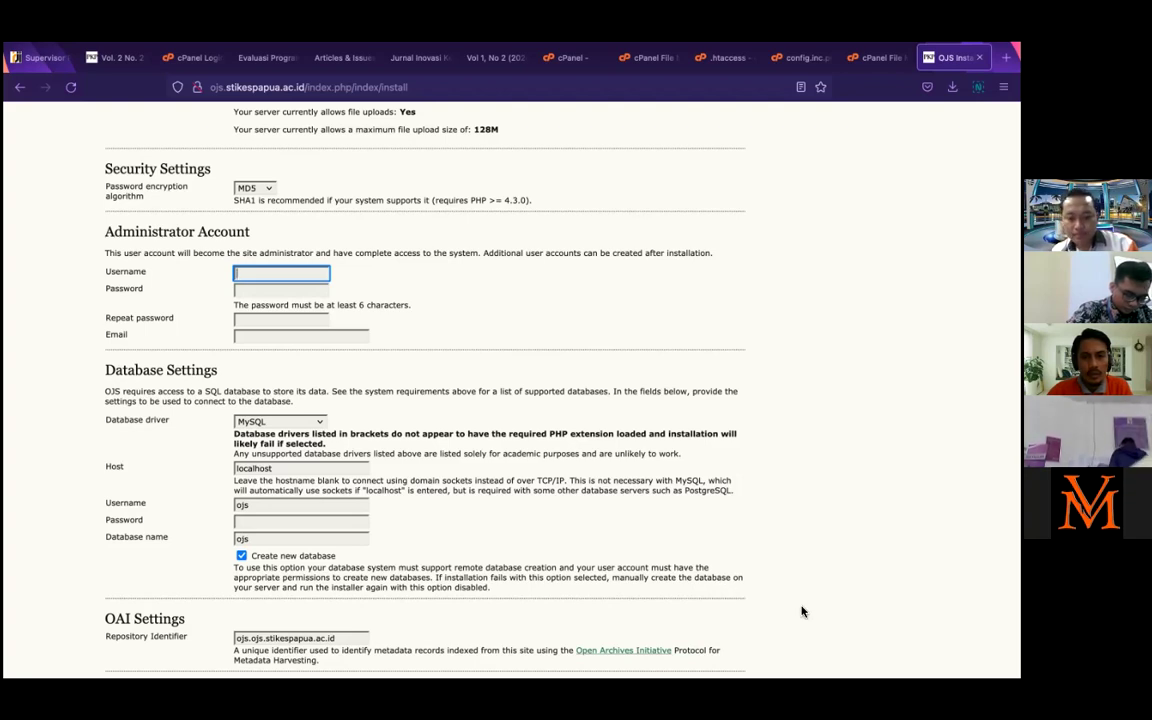
Step: Enter the administrator username, password, repeated password and e-mail address
text(adminstikespapua)
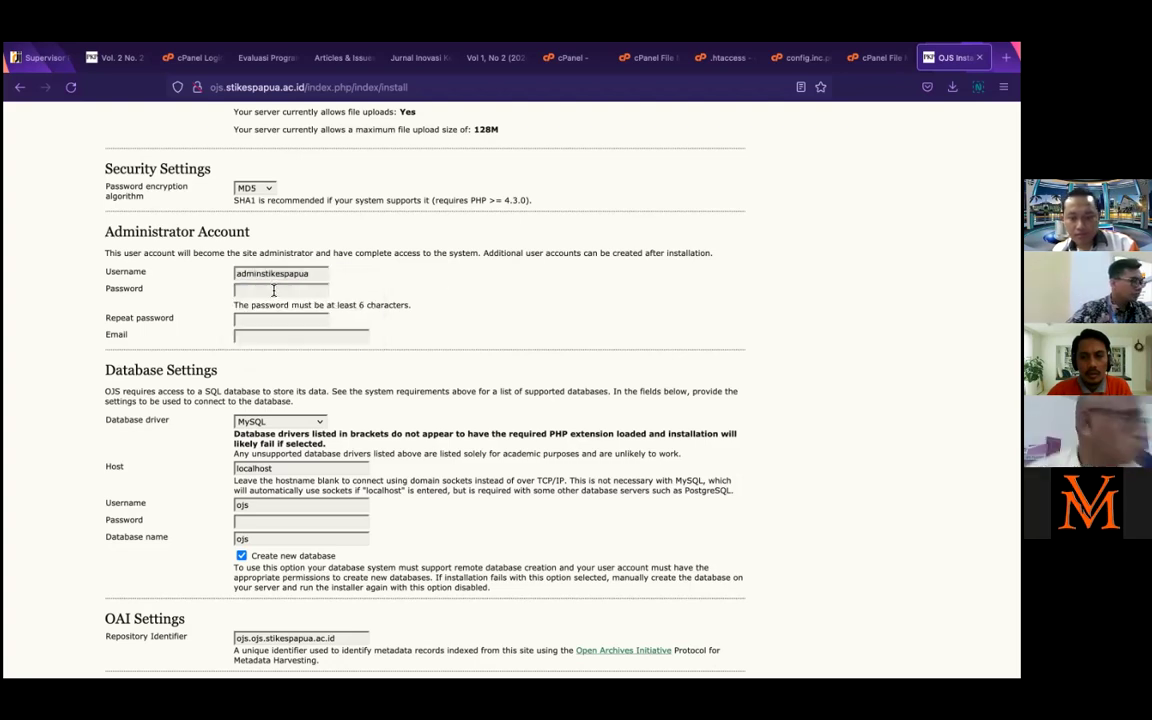
click(298, 289)
click(452, 297)
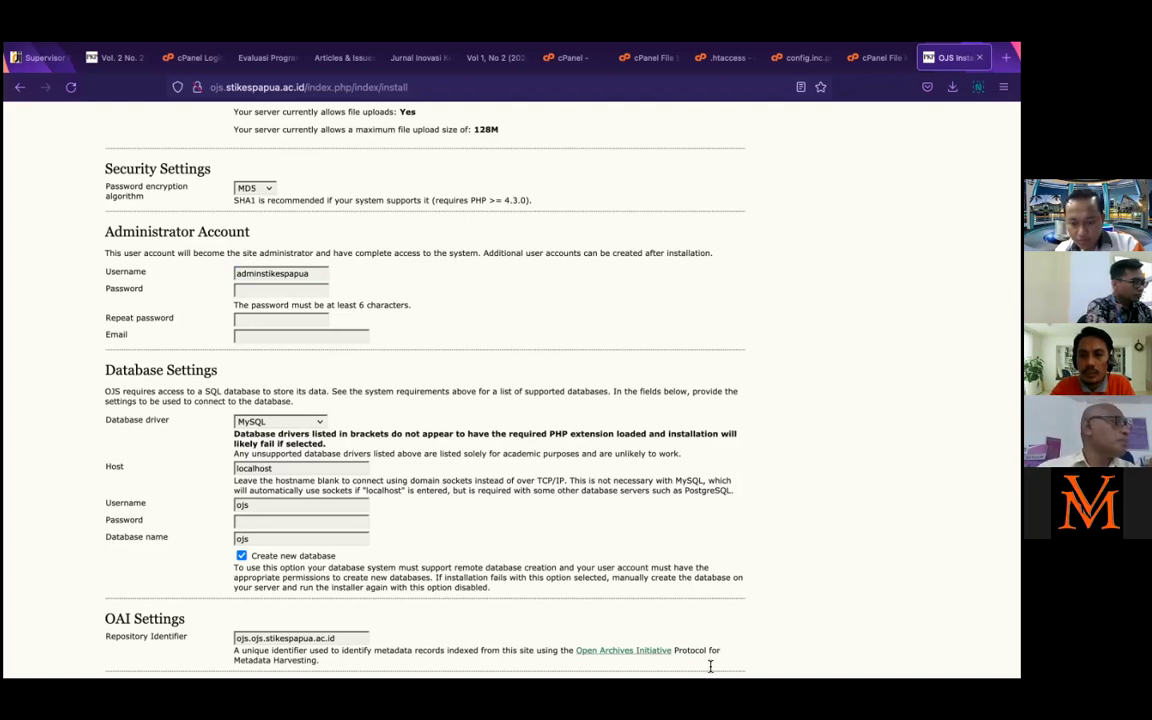
click(280, 289)
click(255, 350)
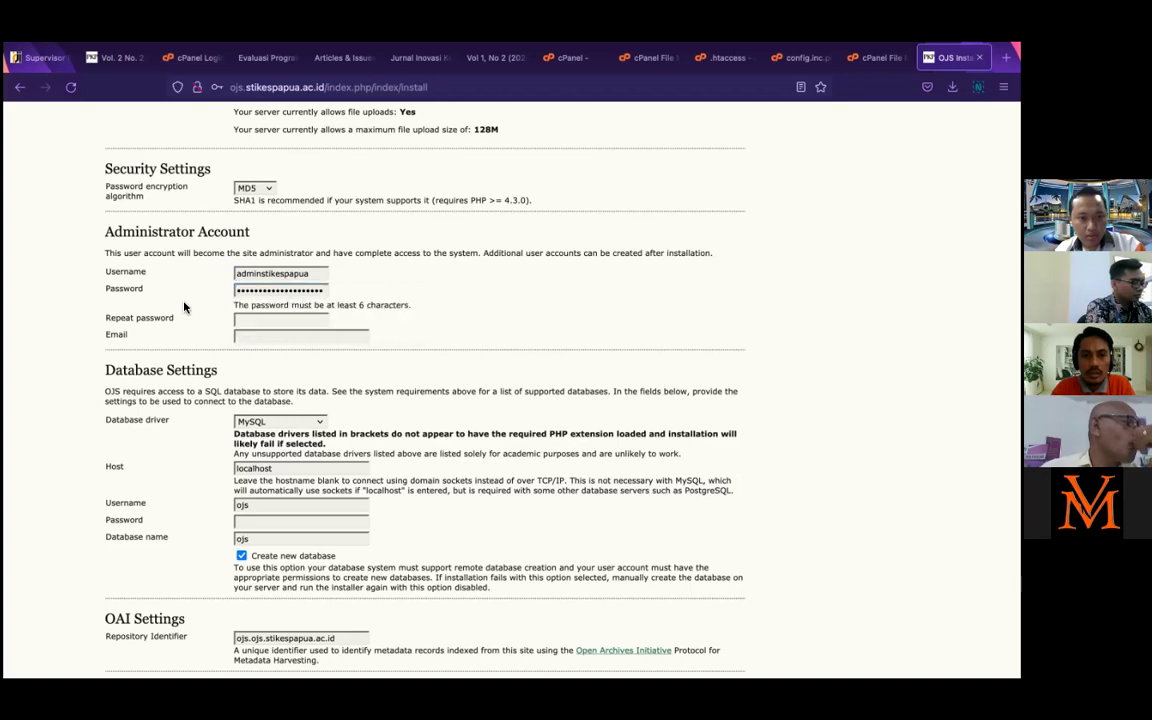
click(246, 317)
key(ctrl+v)
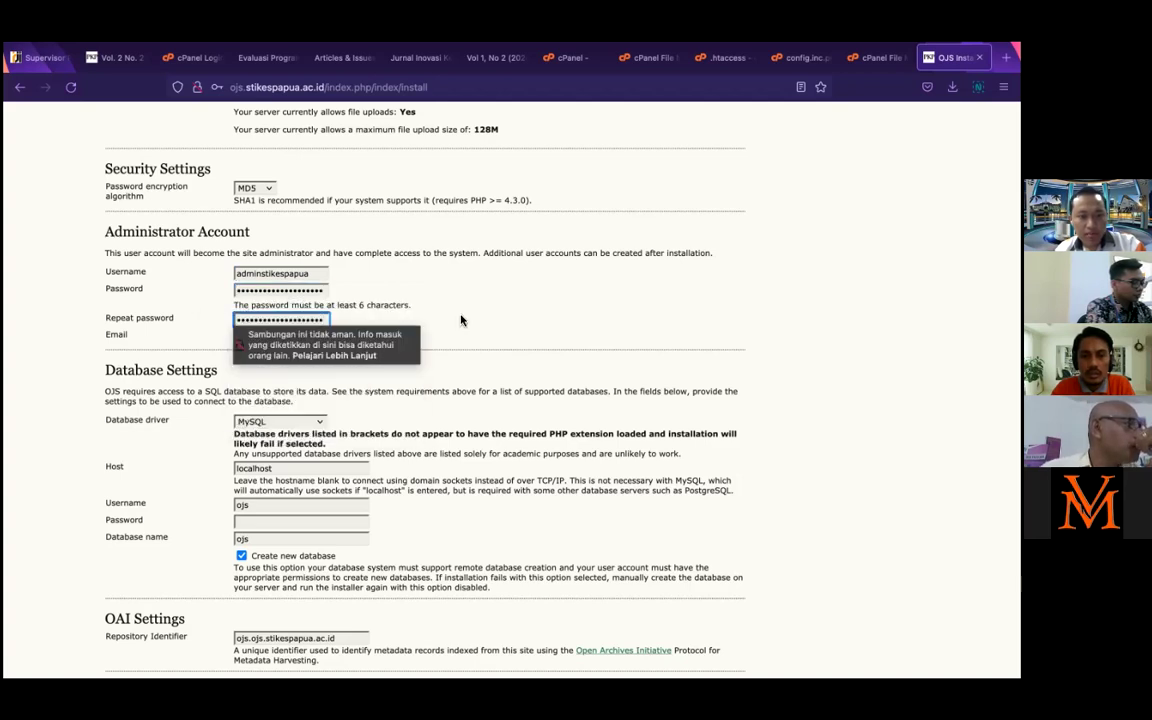
click(299, 337)
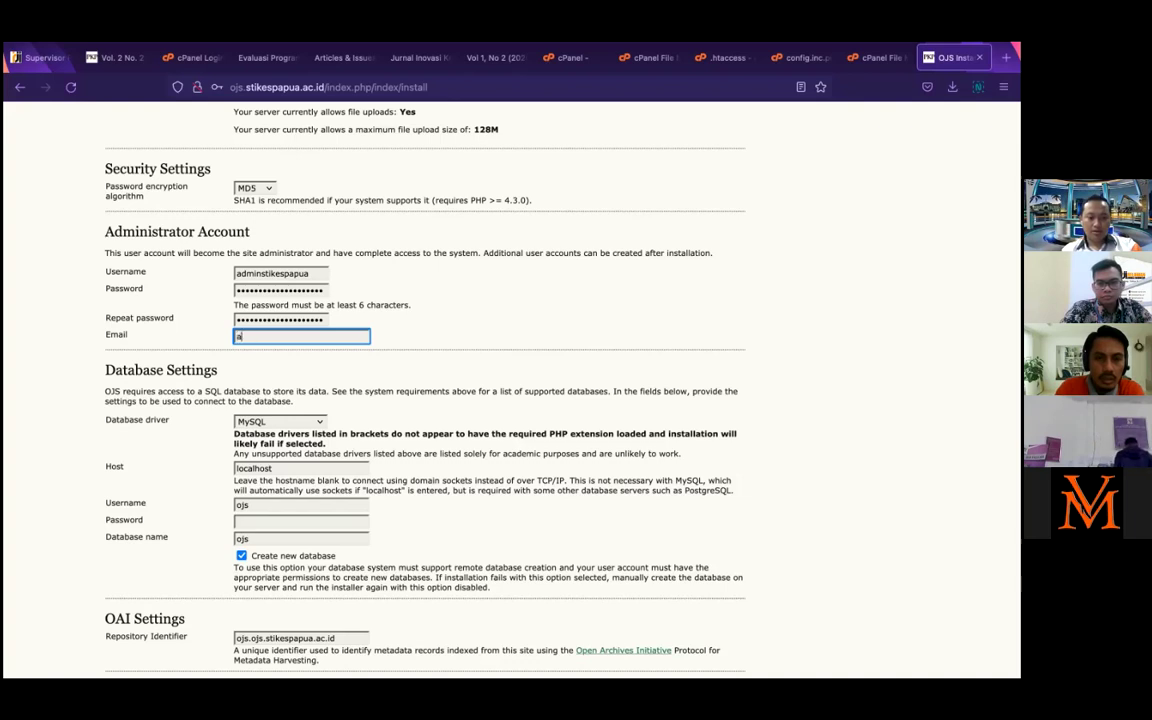
text(ikespapua.ac.id)
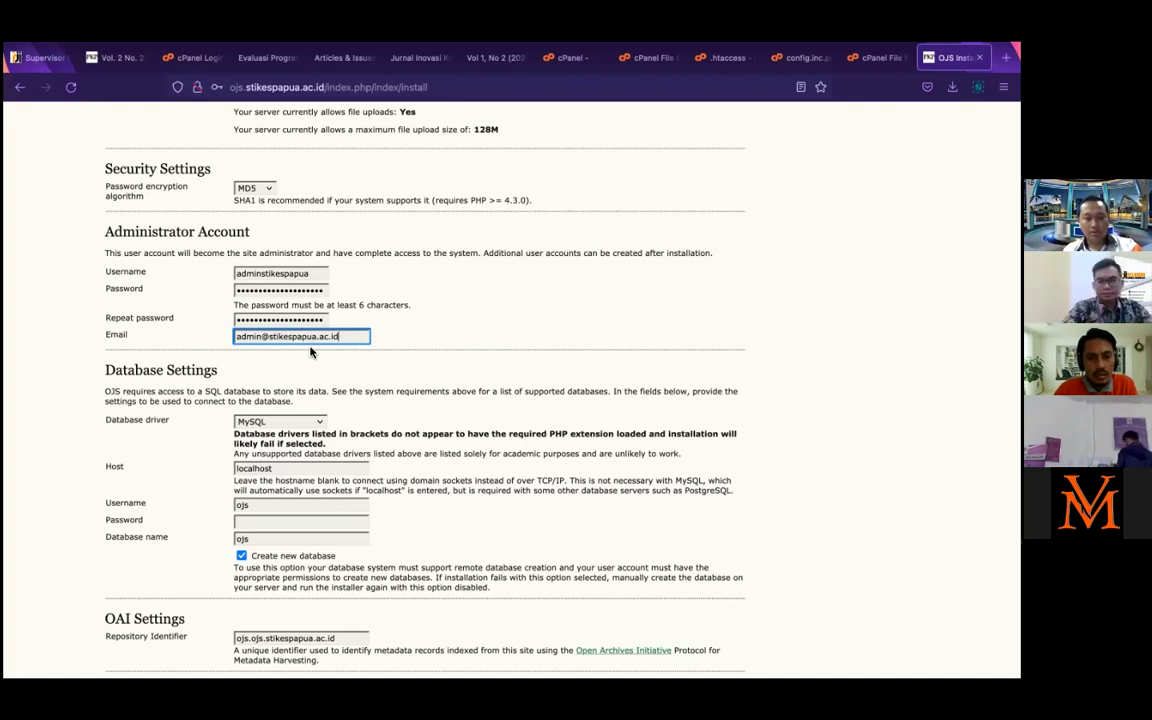
Step: Clear the default database username 'ojs'
scroll(288, 352, down, 3)
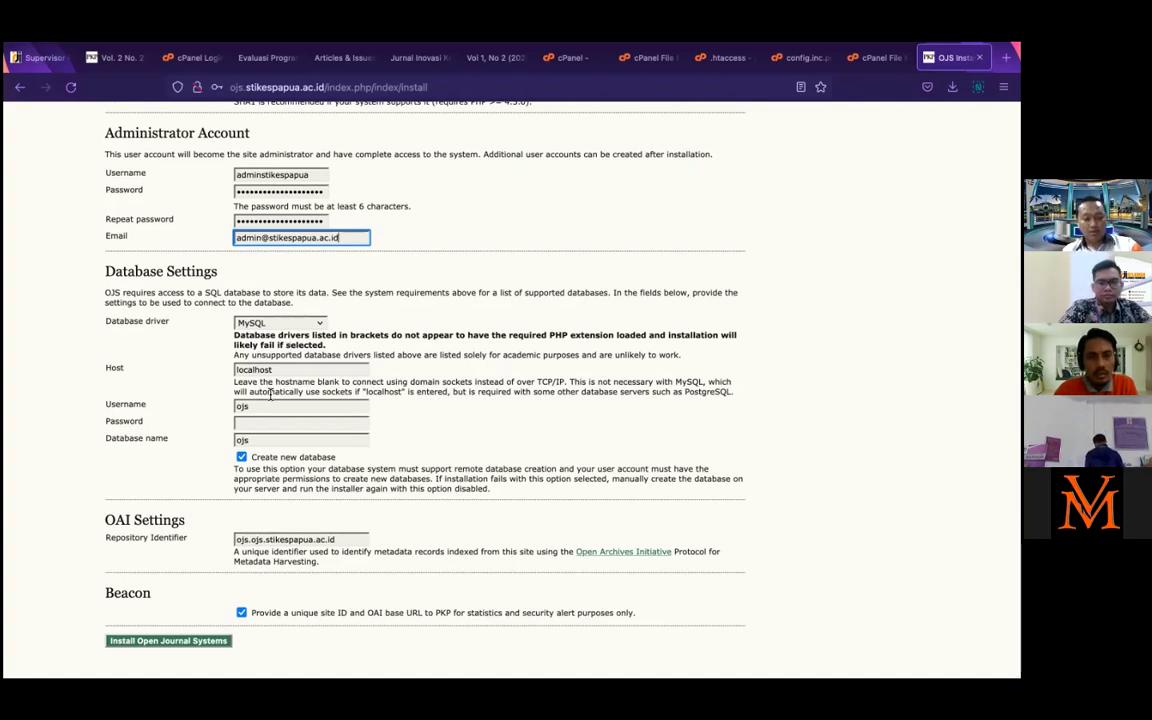
click(238, 407)
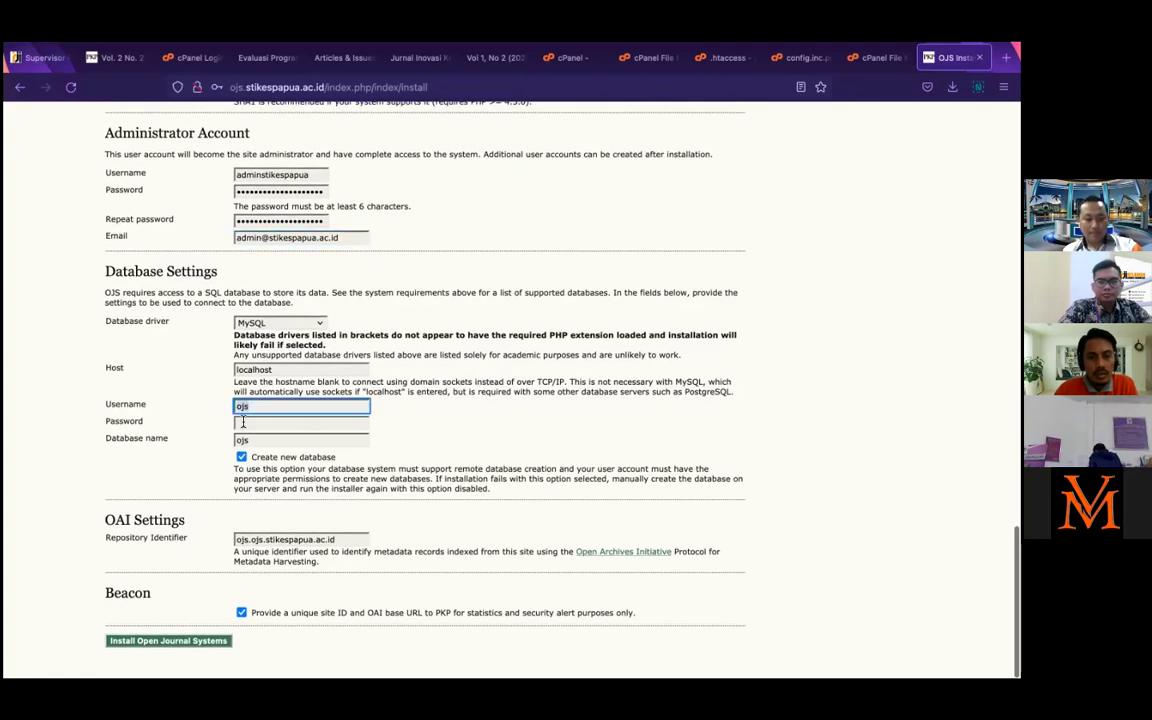
key(BackSpace)
click(265, 410)
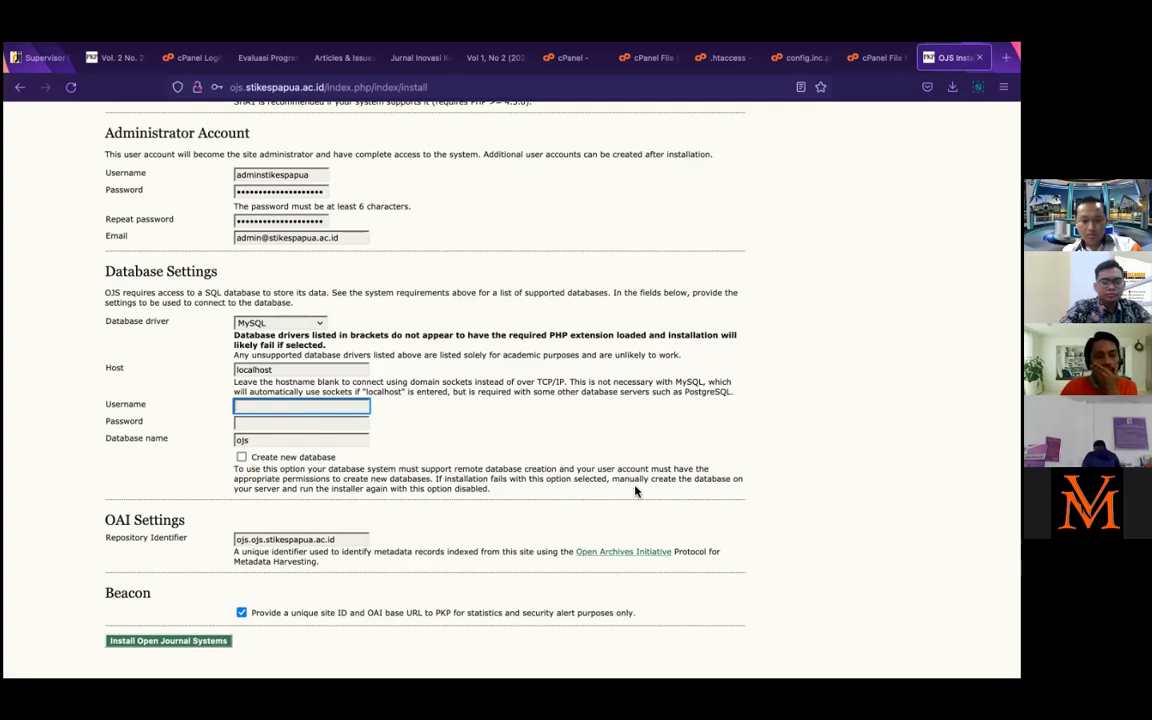
Step: Paste the userojsbaru username, its password and the dbojsbaru database name into Database Settings
text(u1484096_userojsbaru)
click(247, 424)
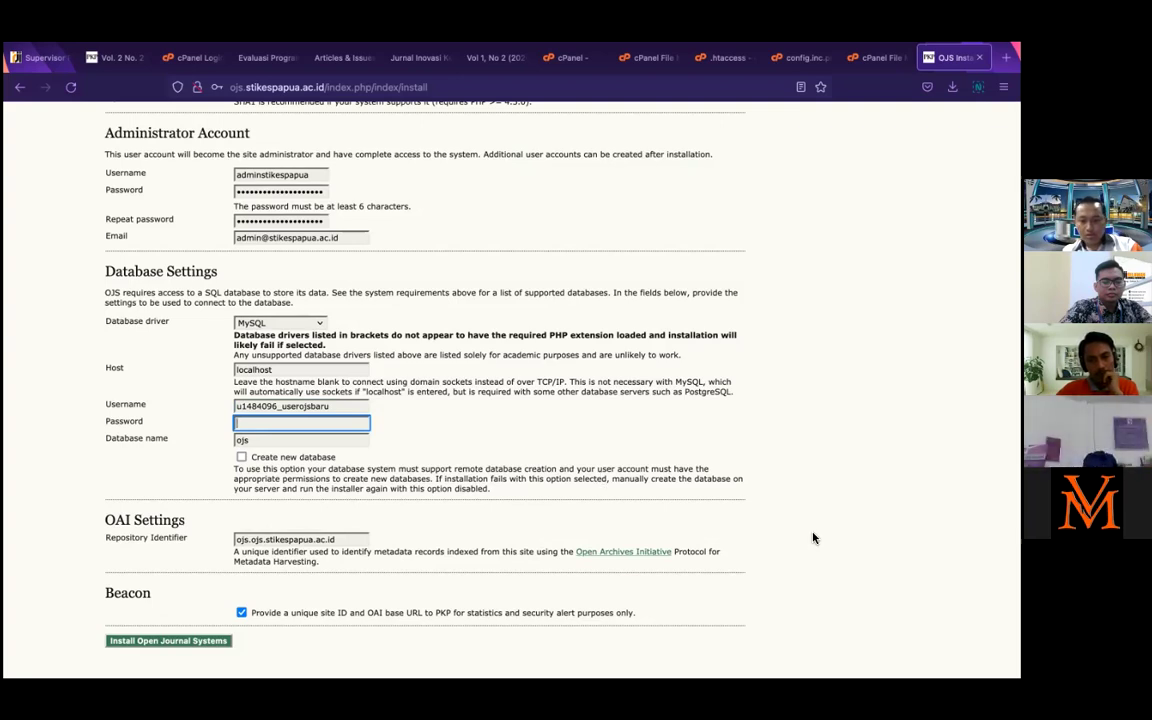
key(ctrl+v)
click(255, 440)
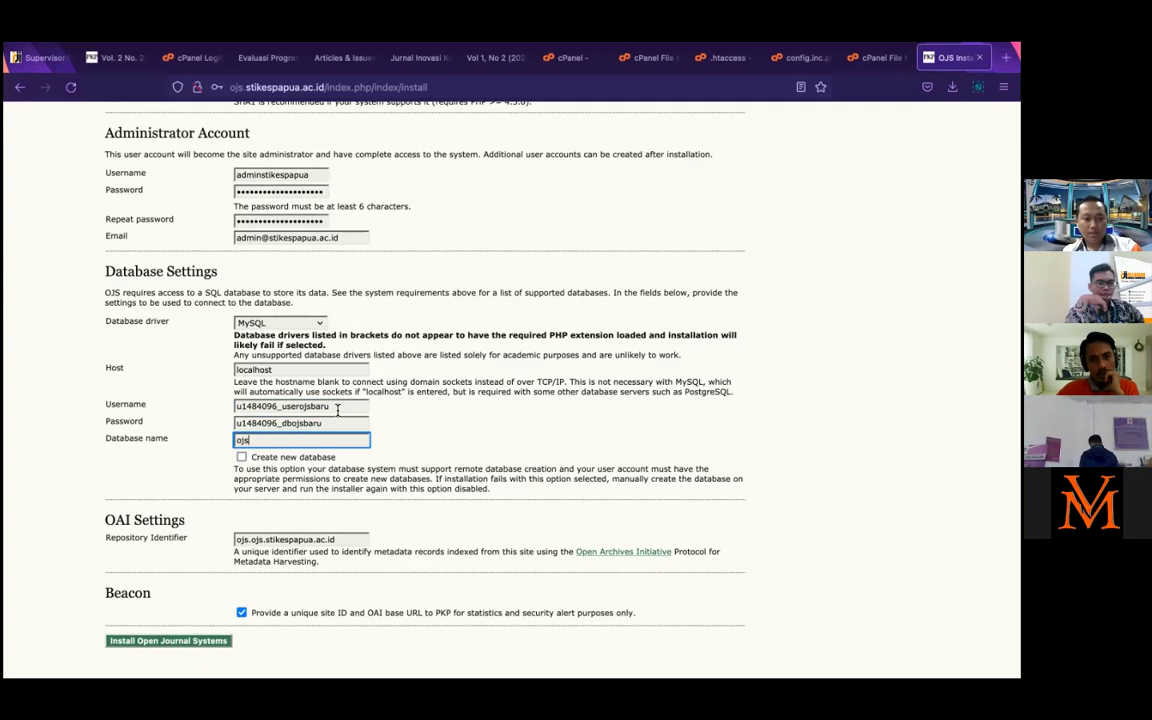
drag(334, 423, 228, 422)
key(ctrl+v)
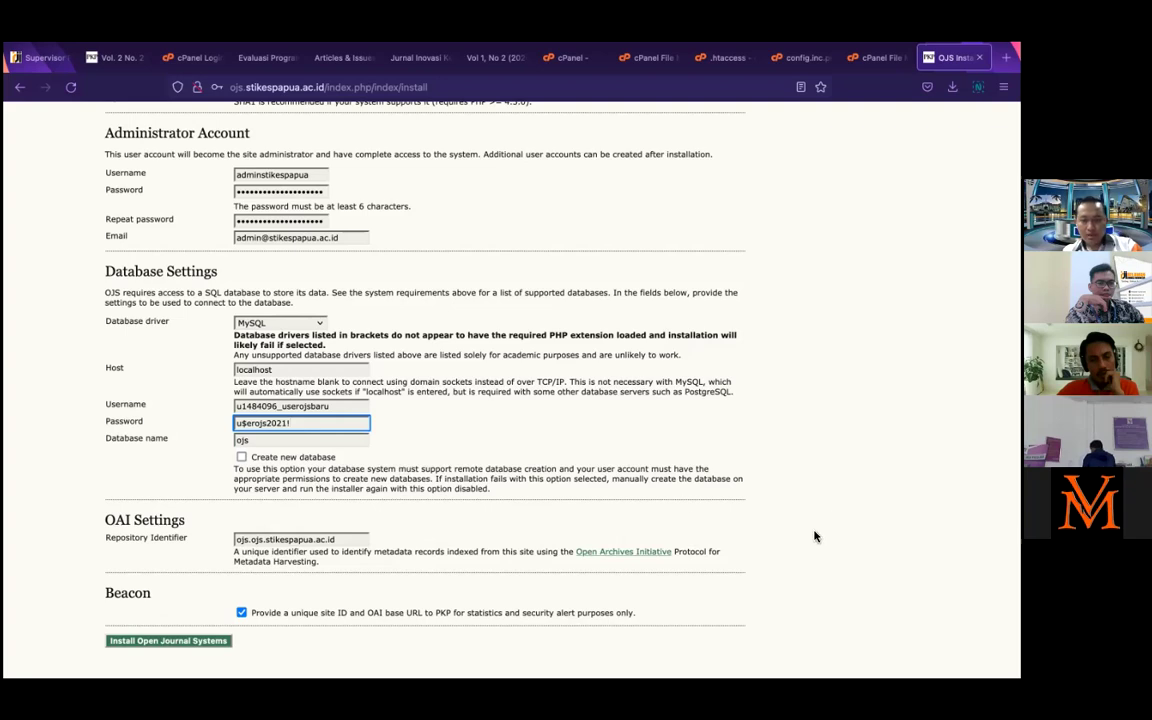
click(233, 438)
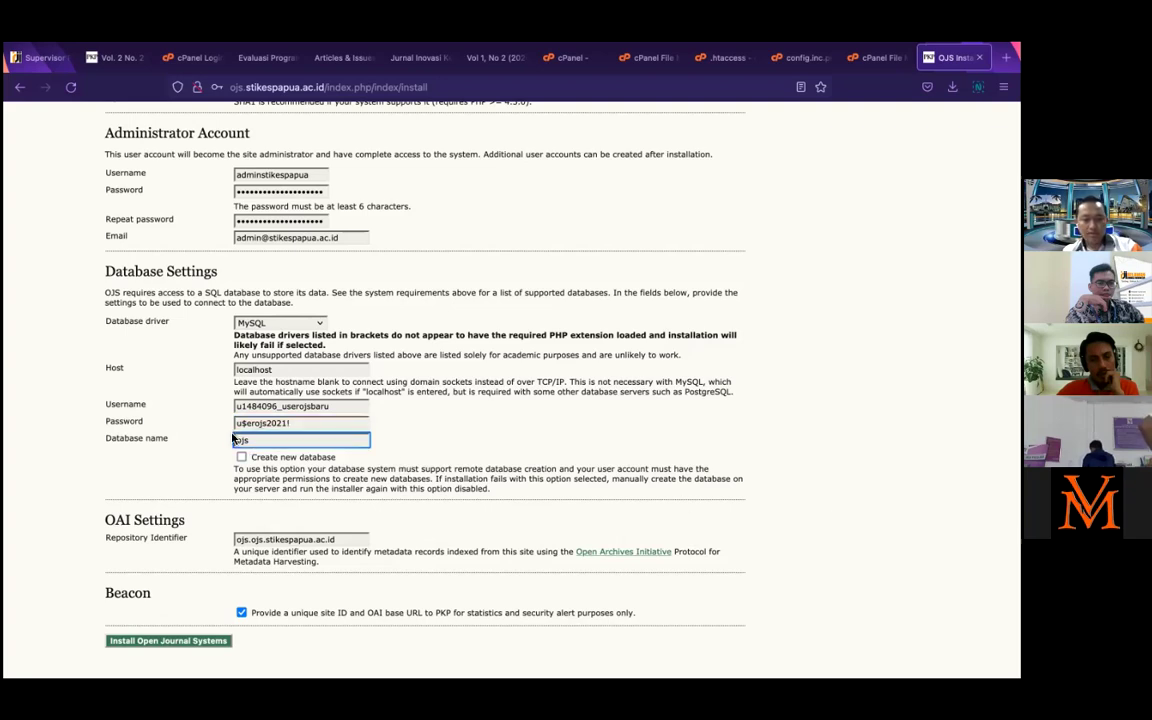
text(u1484096_dbojsbaru)
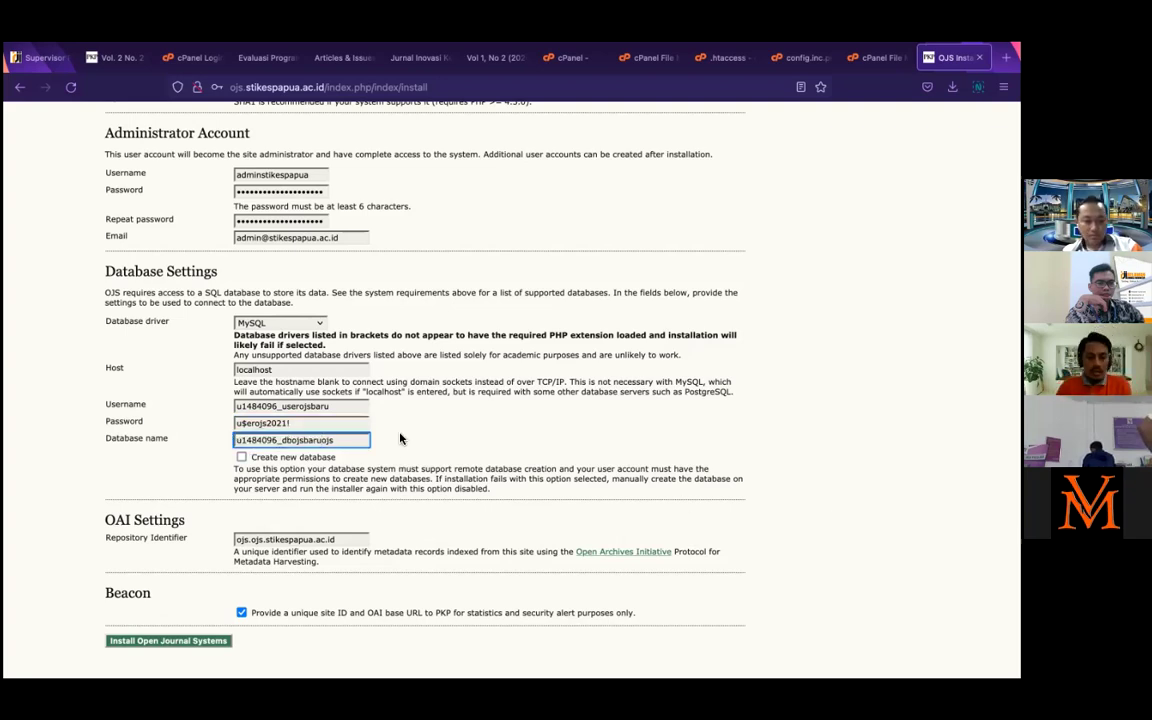
key(ctrl+a)
text(u1484096_dbojsbaru)
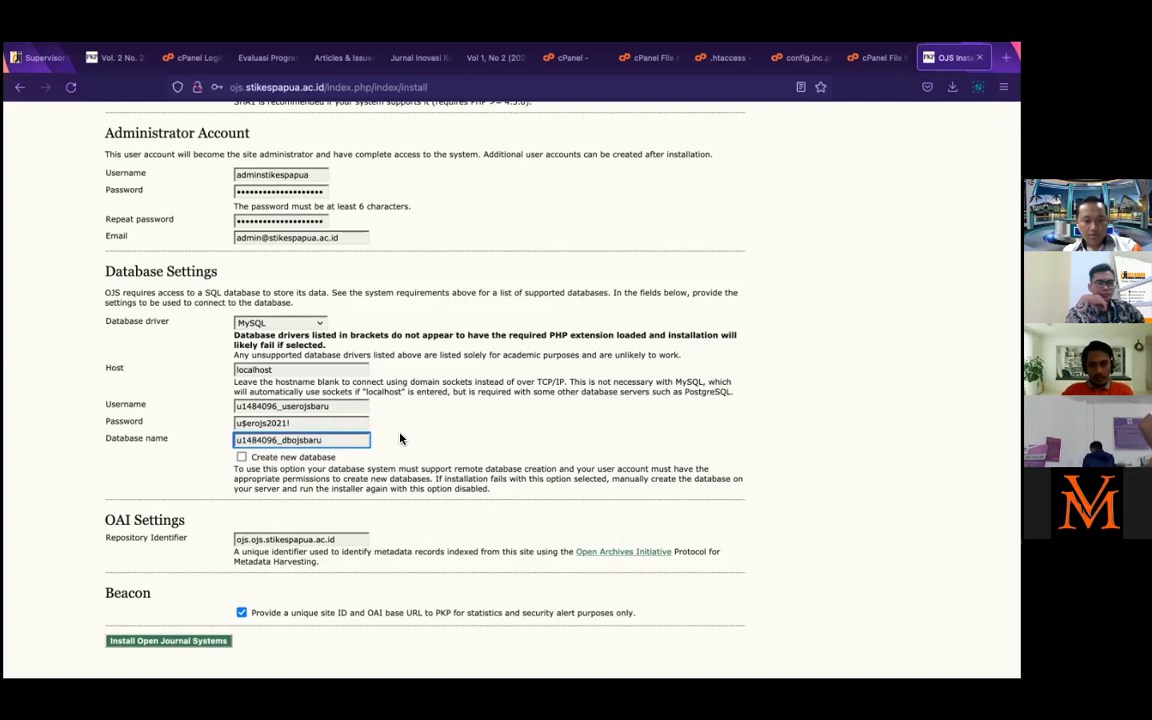
Step: Change the repository identifier to ojs2.stikespapua.ac.id
scroll(390, 445, down, 2)
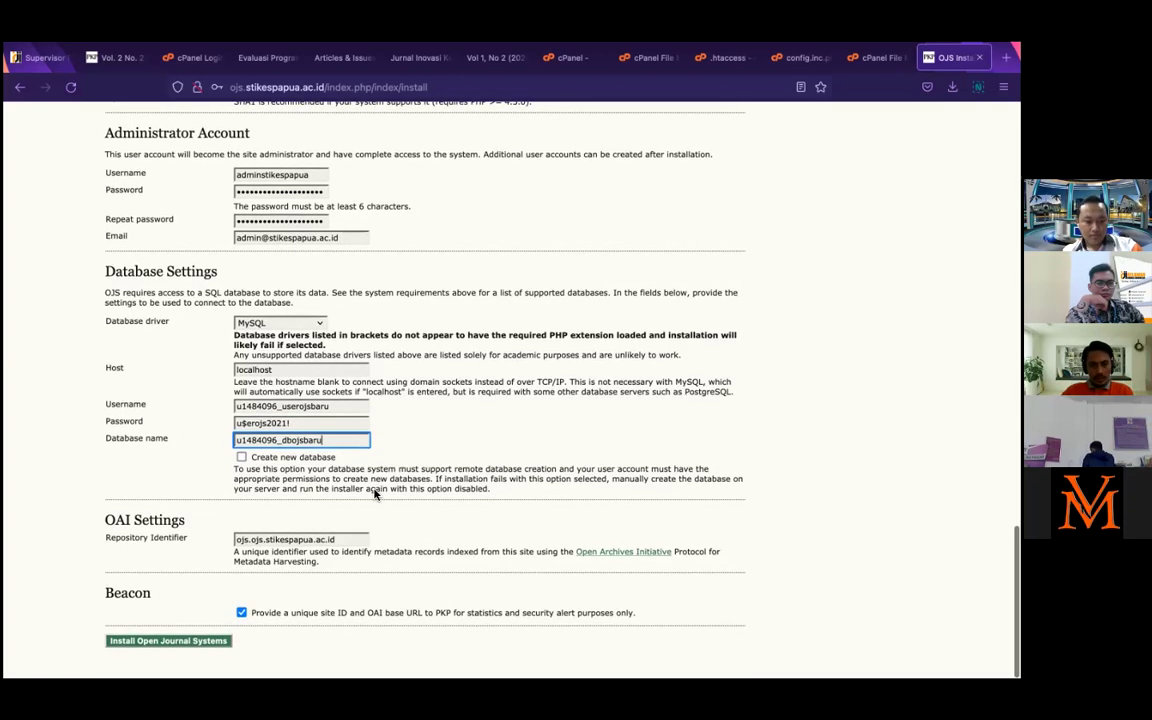
click(263, 540)
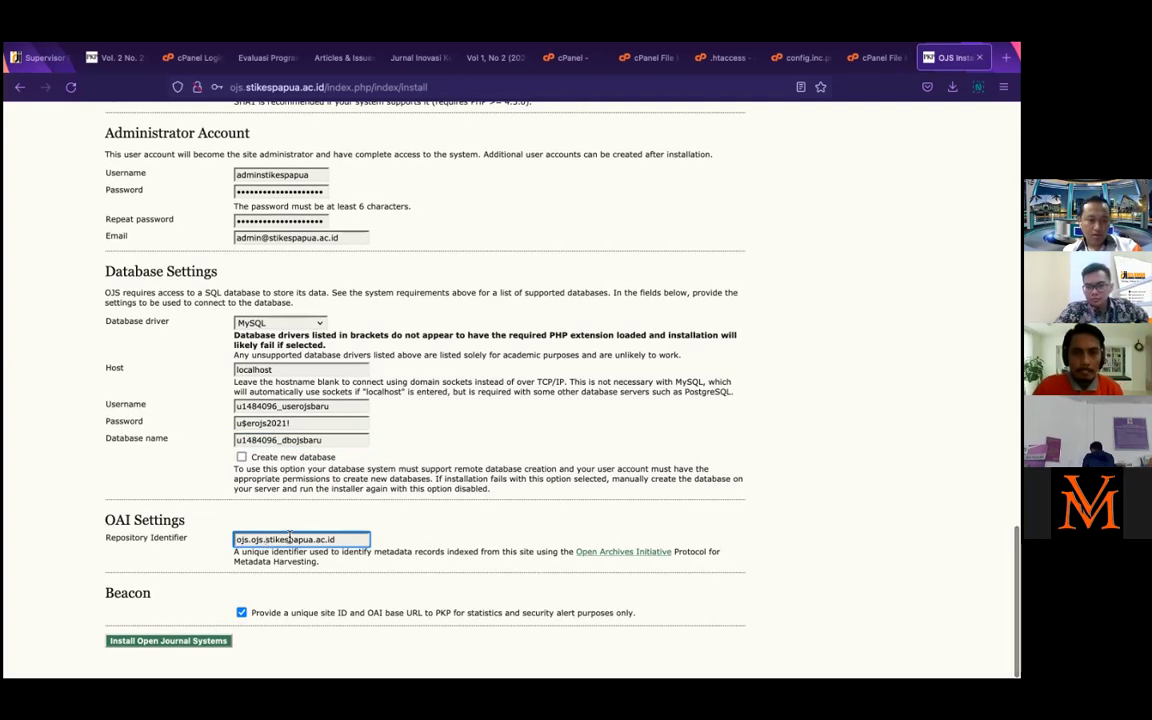
key(BackSpace)
key(BackSpace)
key(BackSpace)
key(BackSpace)
text(2)
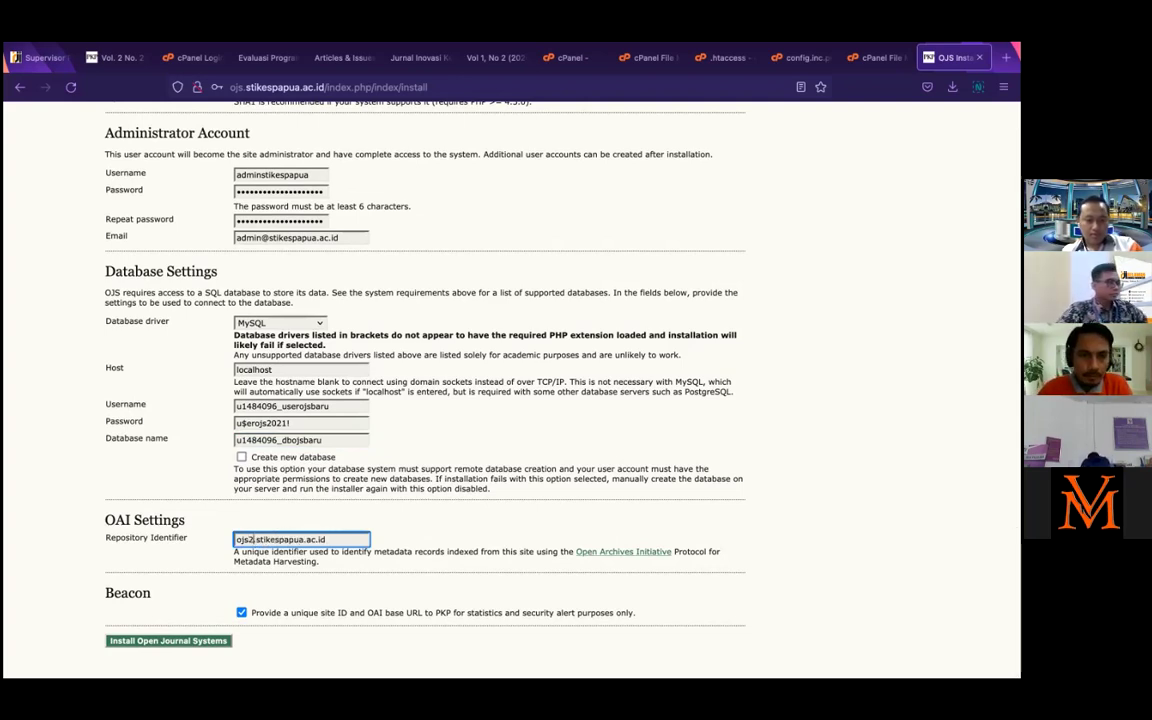
scroll(712, 385, down, 1)
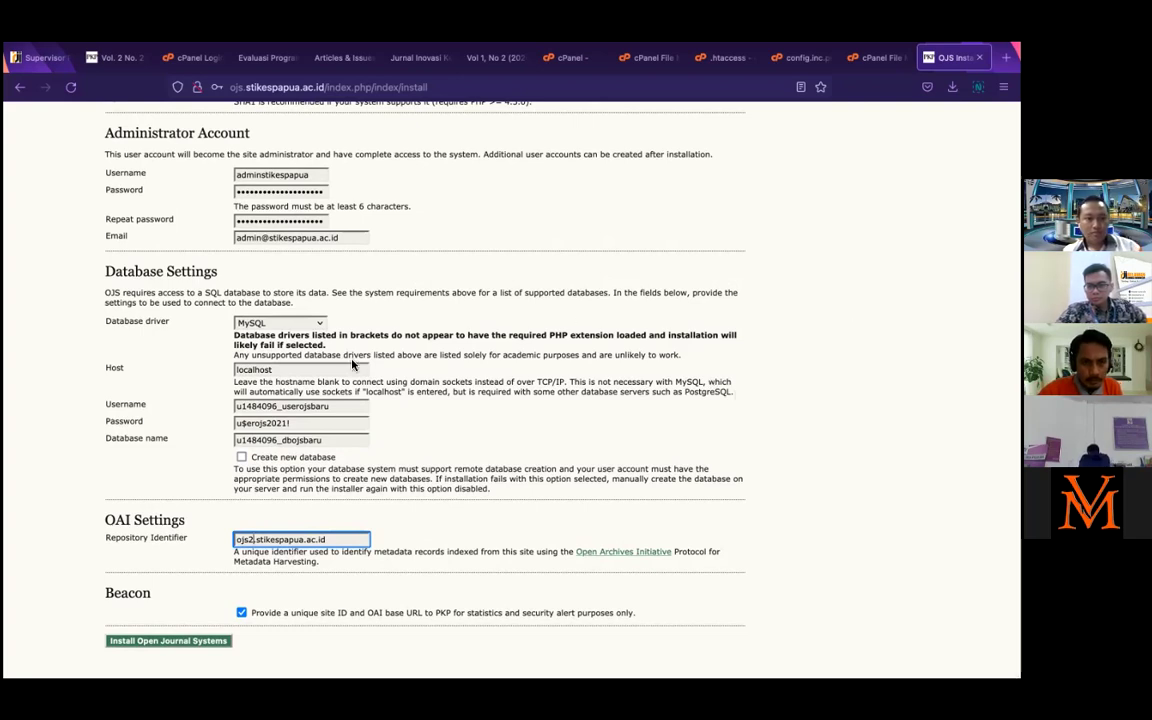
scroll(352, 365, up, 1)
scroll(352, 365, up, 8)
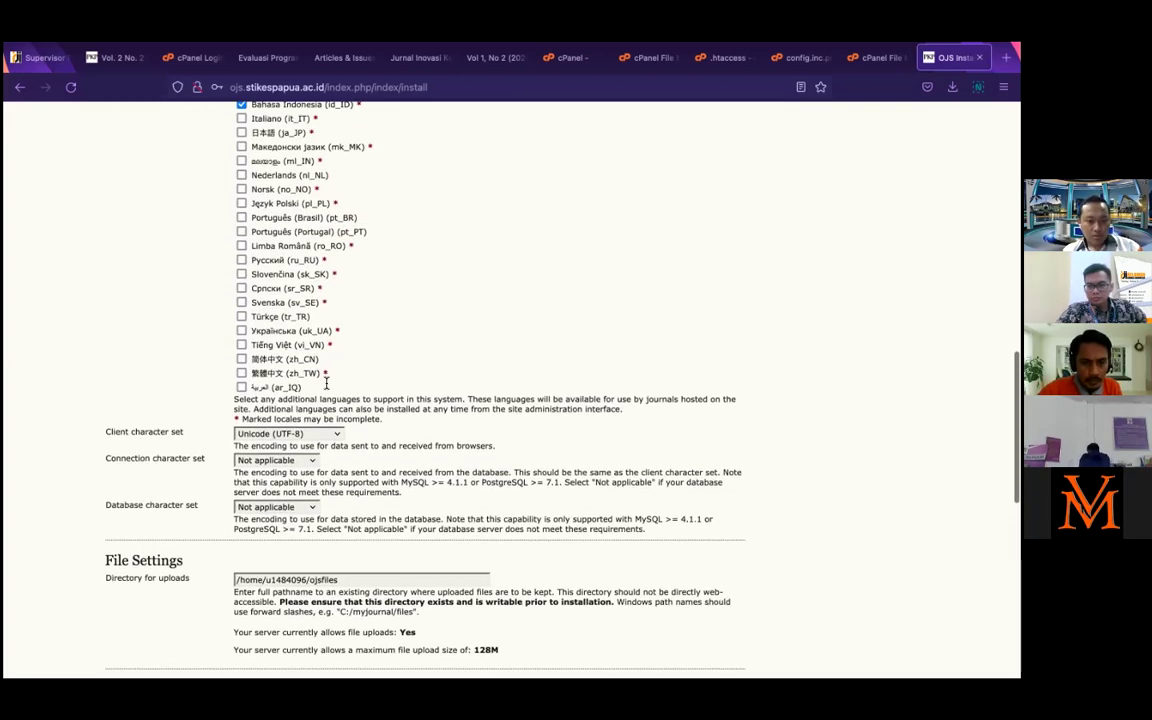
scroll(302, 427, down, 1)
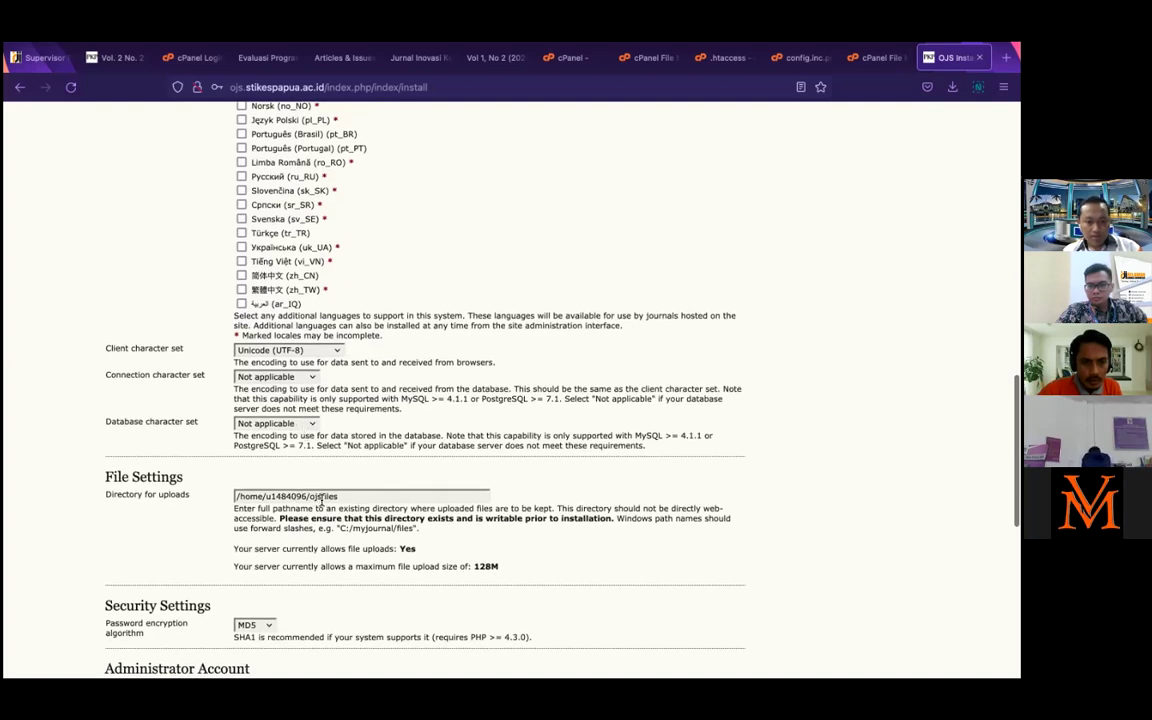
scroll(321, 500, up, 10)
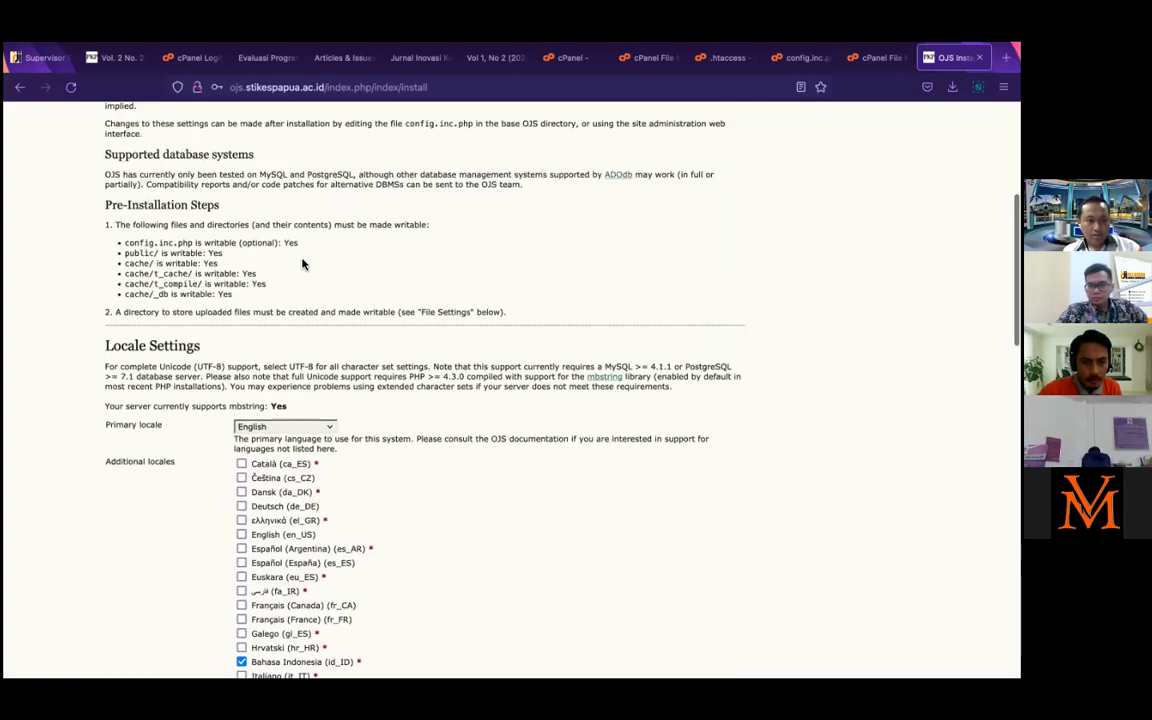
scroll(240, 280, up, 3)
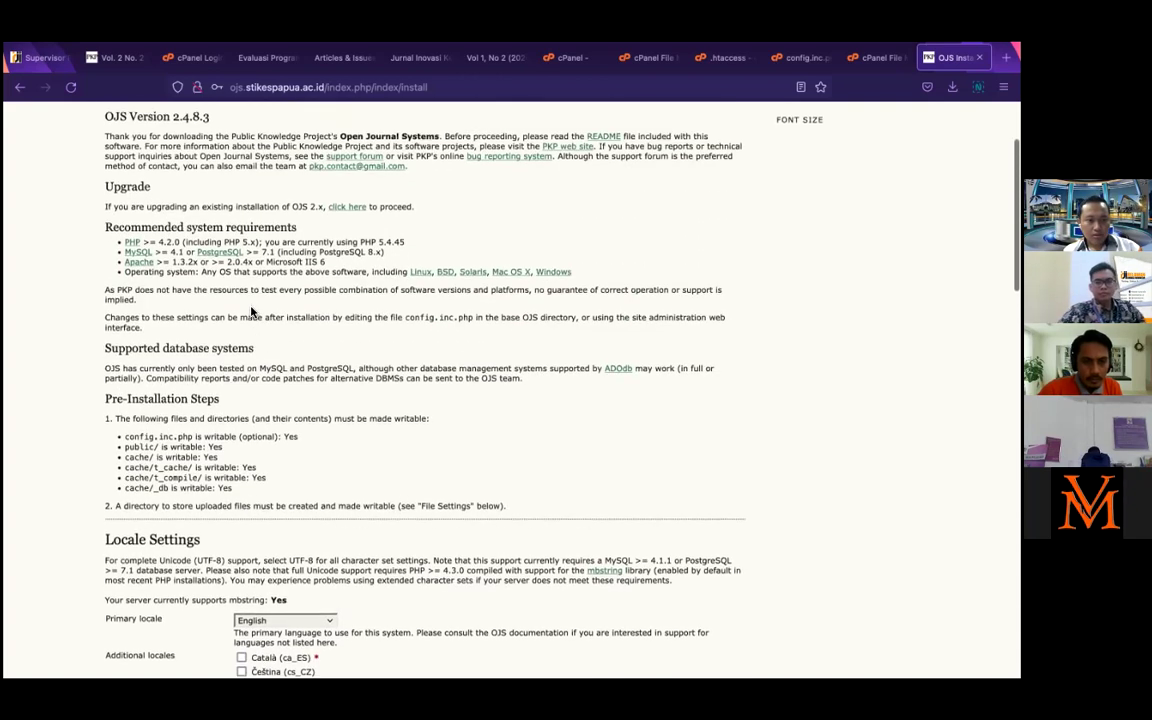
scroll(251, 310, up, 1)
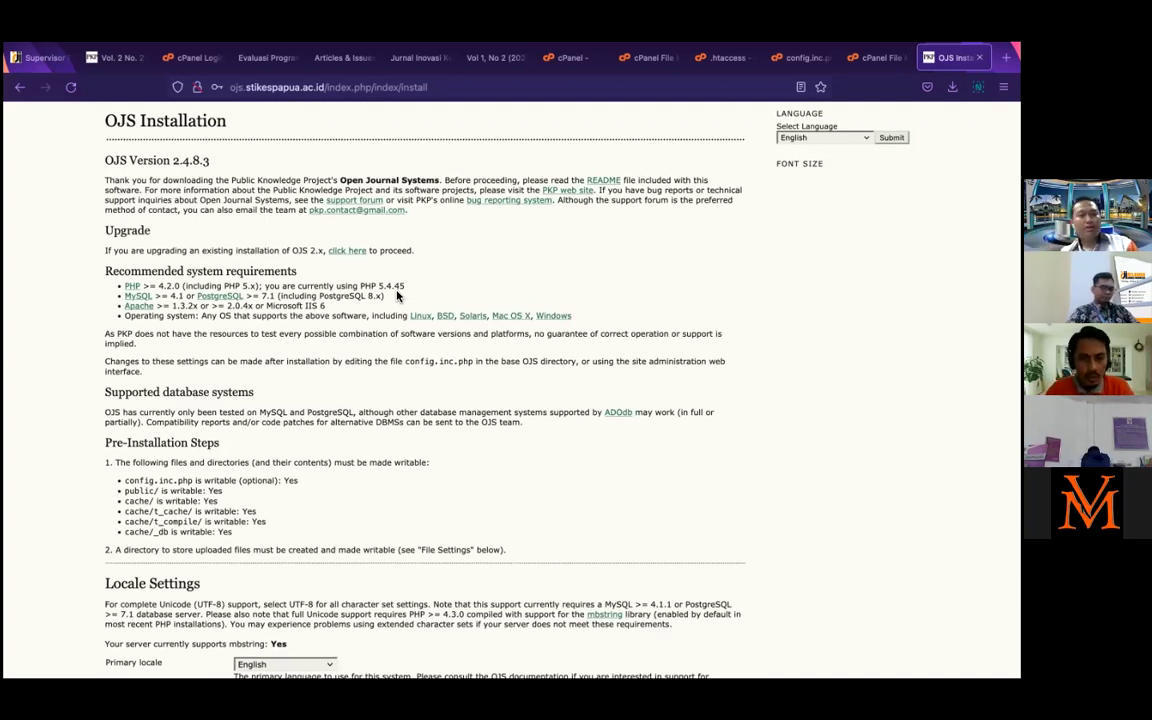
click(706, 60)
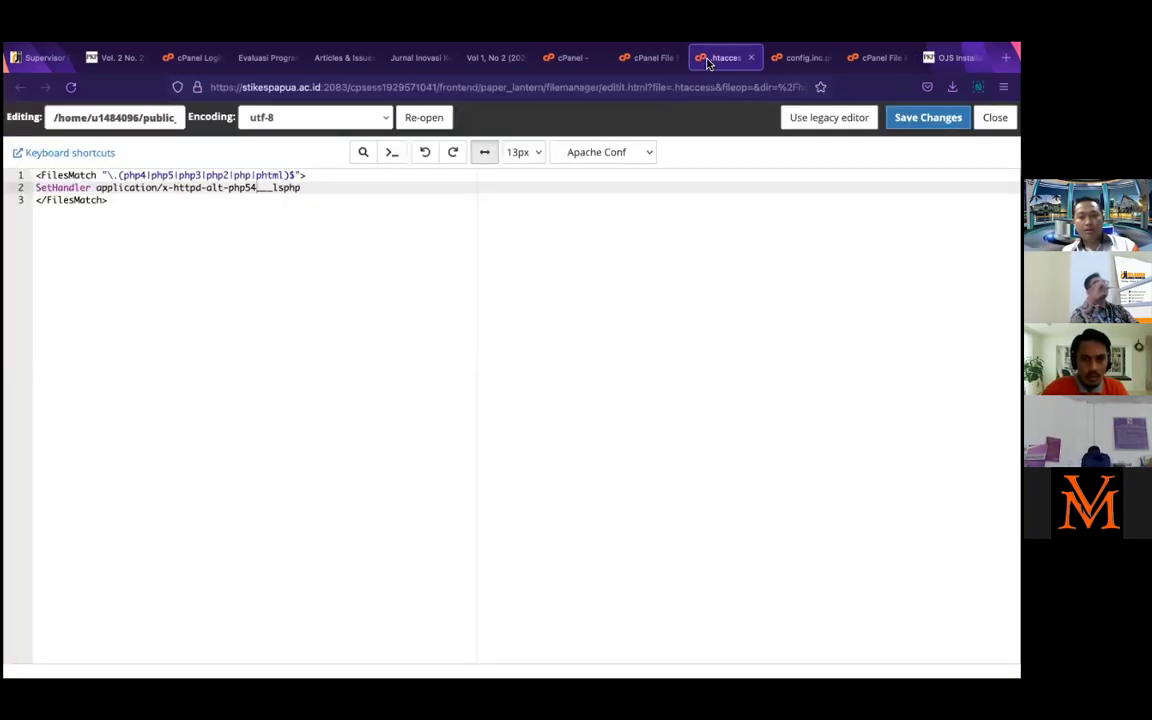
click(123, 201)
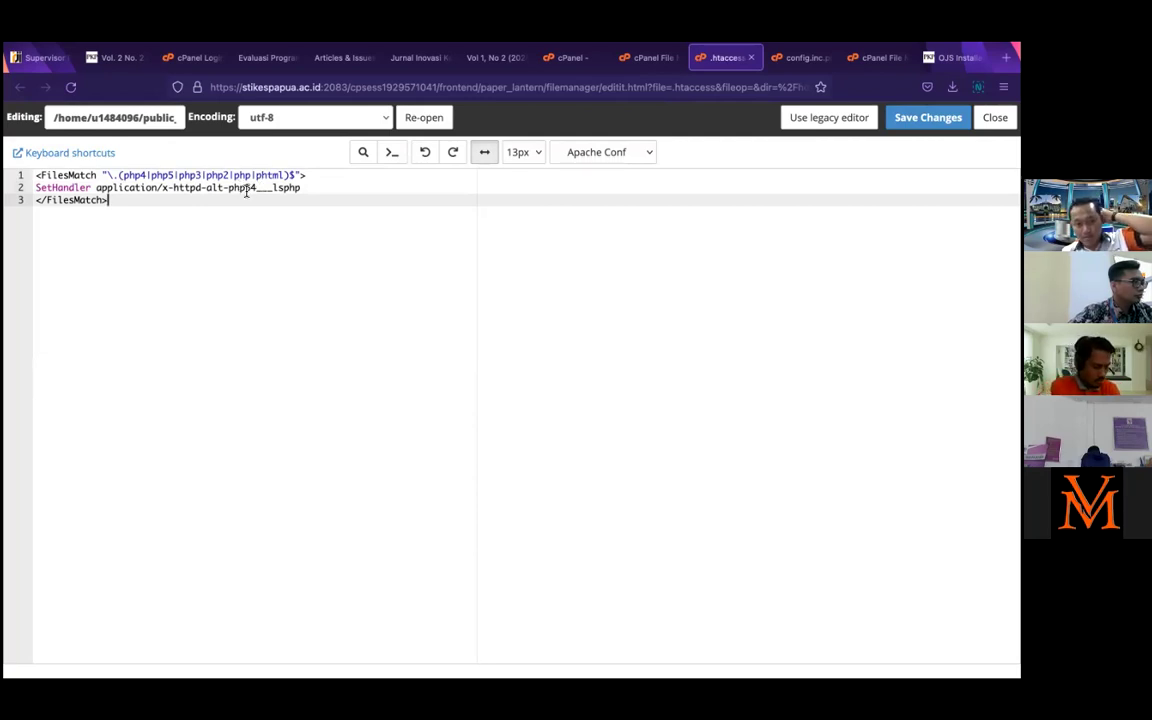
click(225, 187)
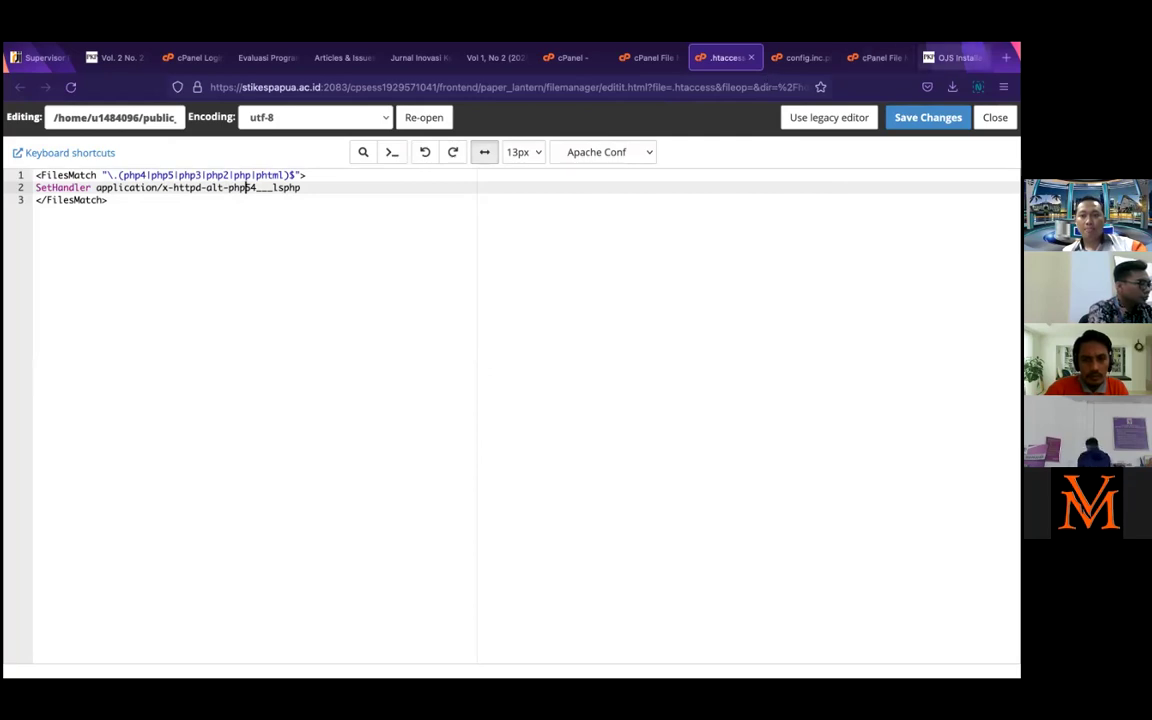
click(950, 57)
scroll(352, 410, down, 2)
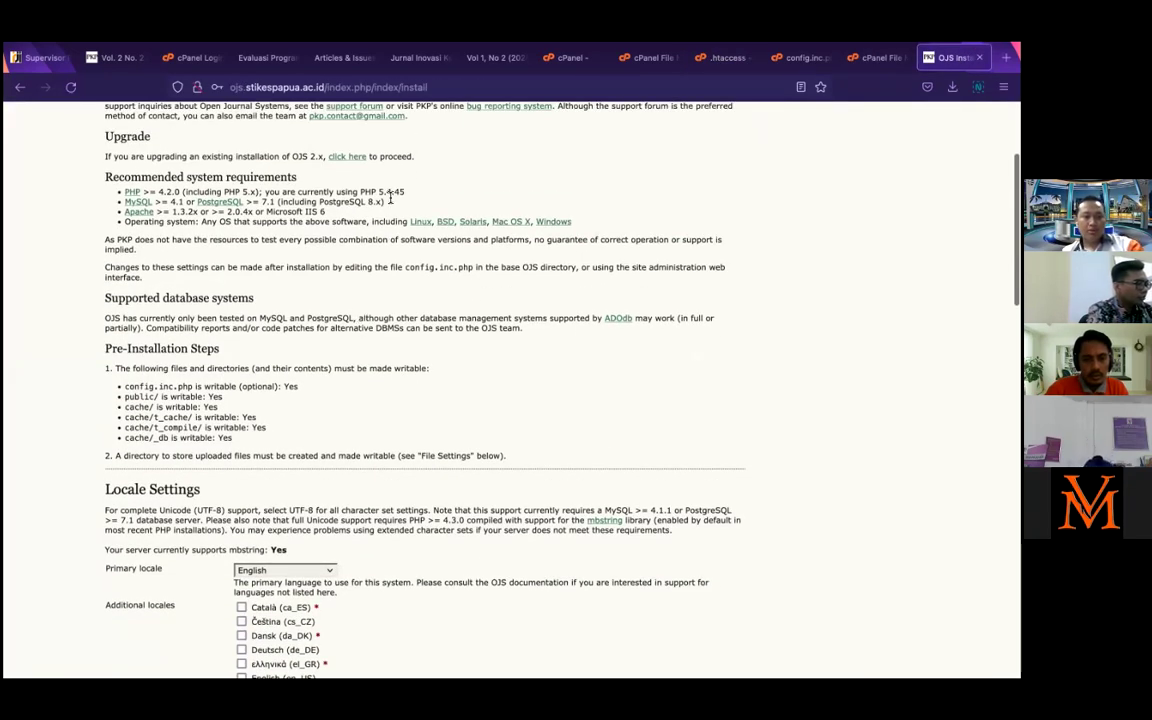
Step: Run the Open Journal Systems installation and decline the browser's offer to save the password
scroll(390, 205, up, 1)
scroll(390, 197, down, 10)
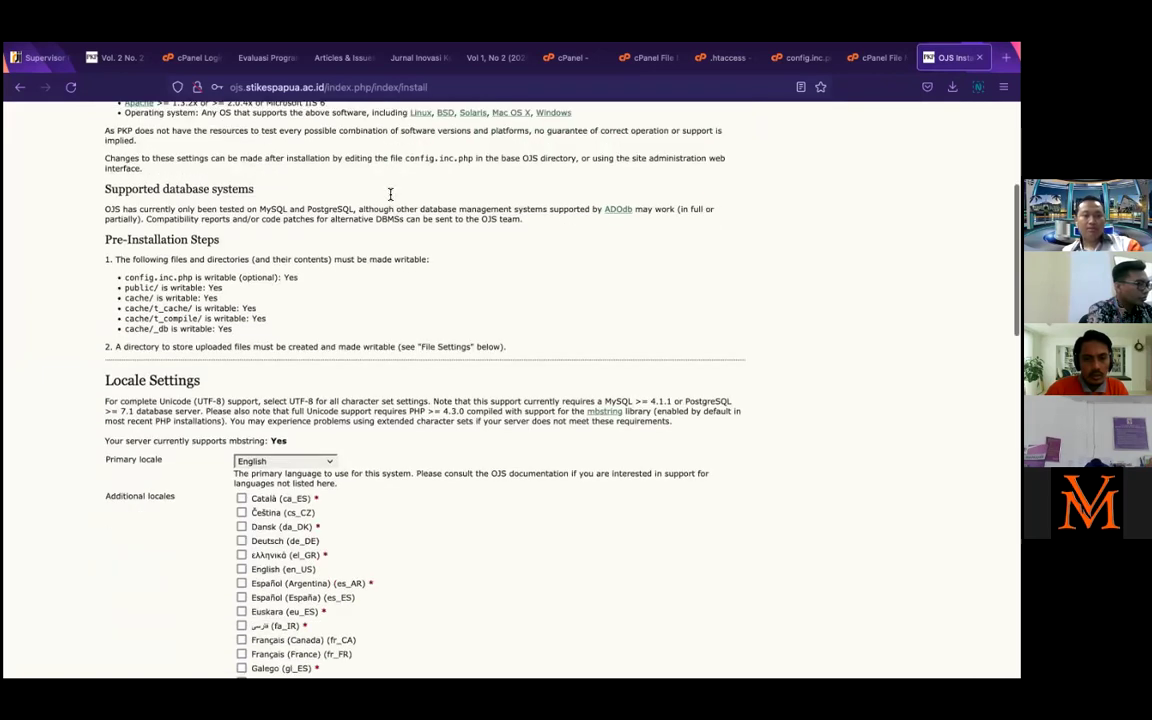
scroll(390, 197, down, 10)
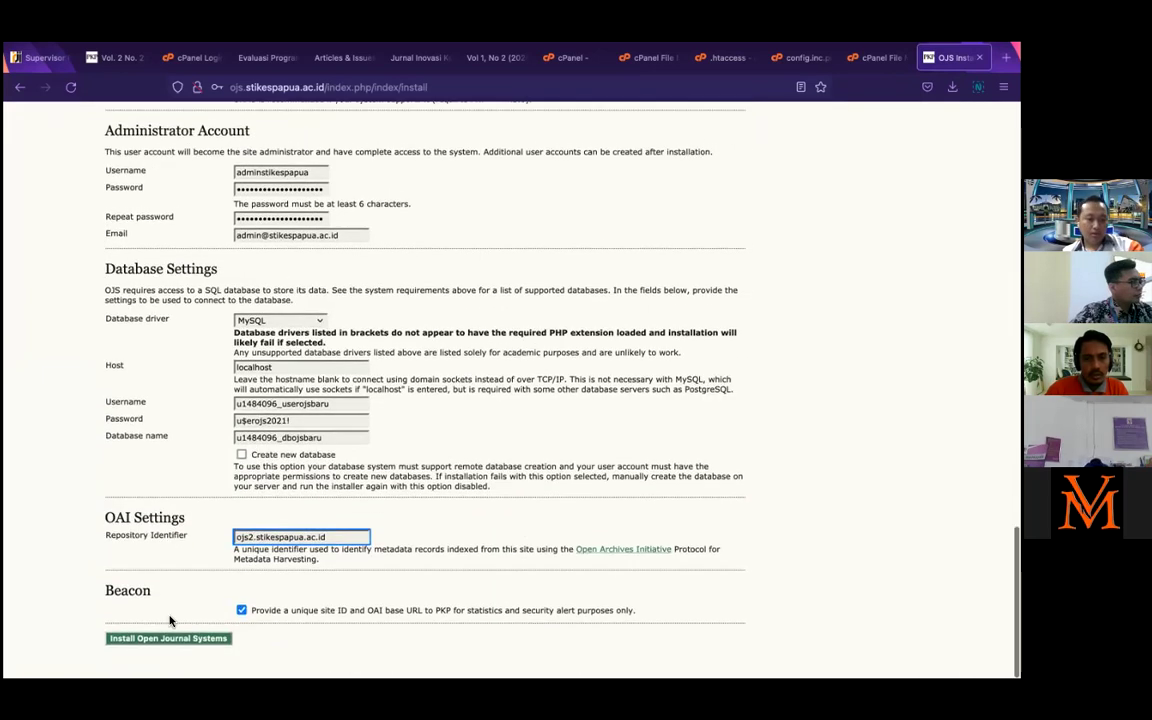
click(157, 641)
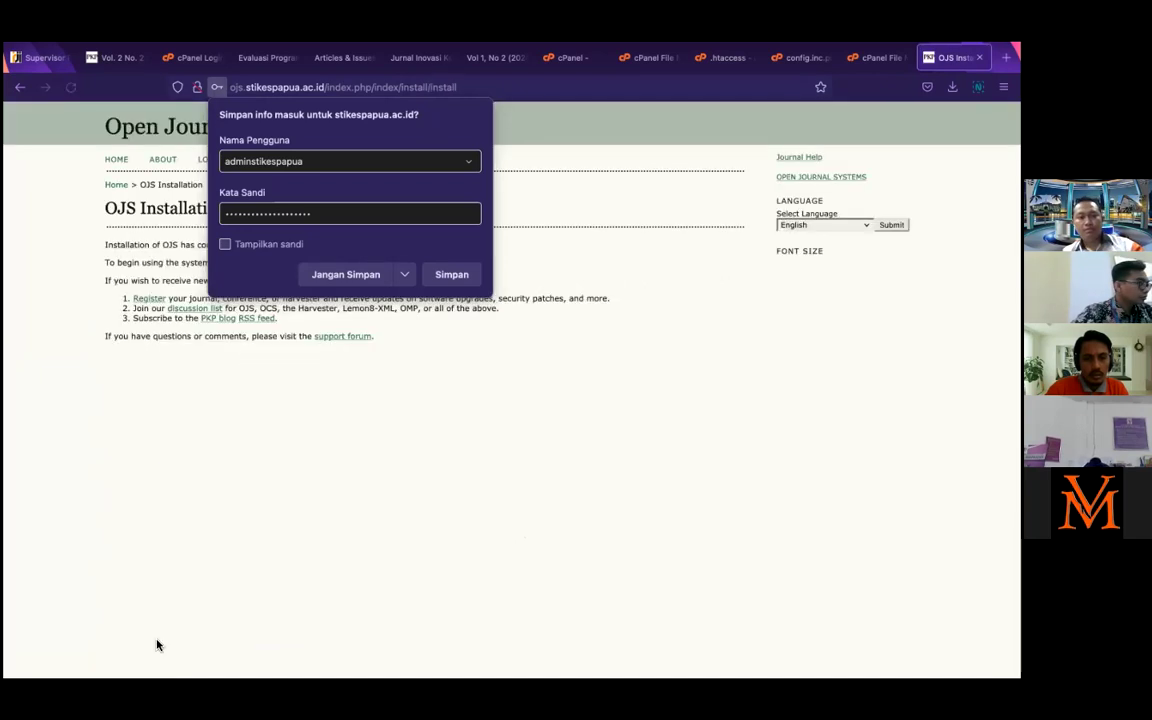
click(350, 272)
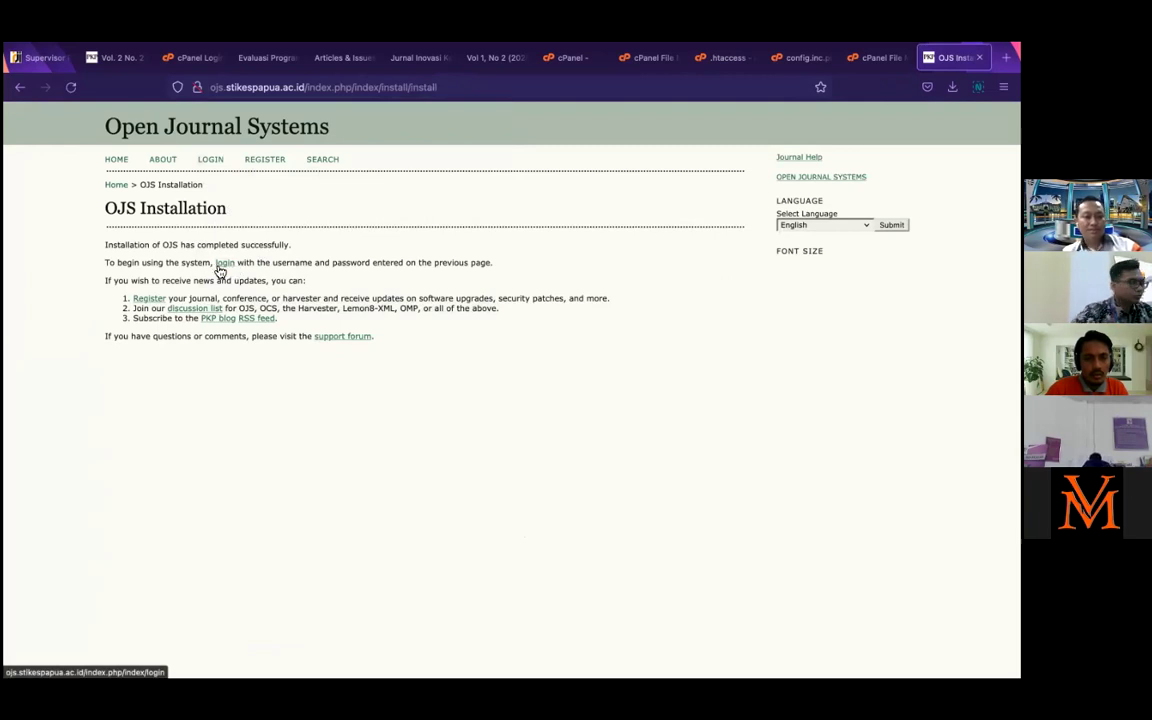
Step: Log in with the site administrator's username and password
click(225, 266)
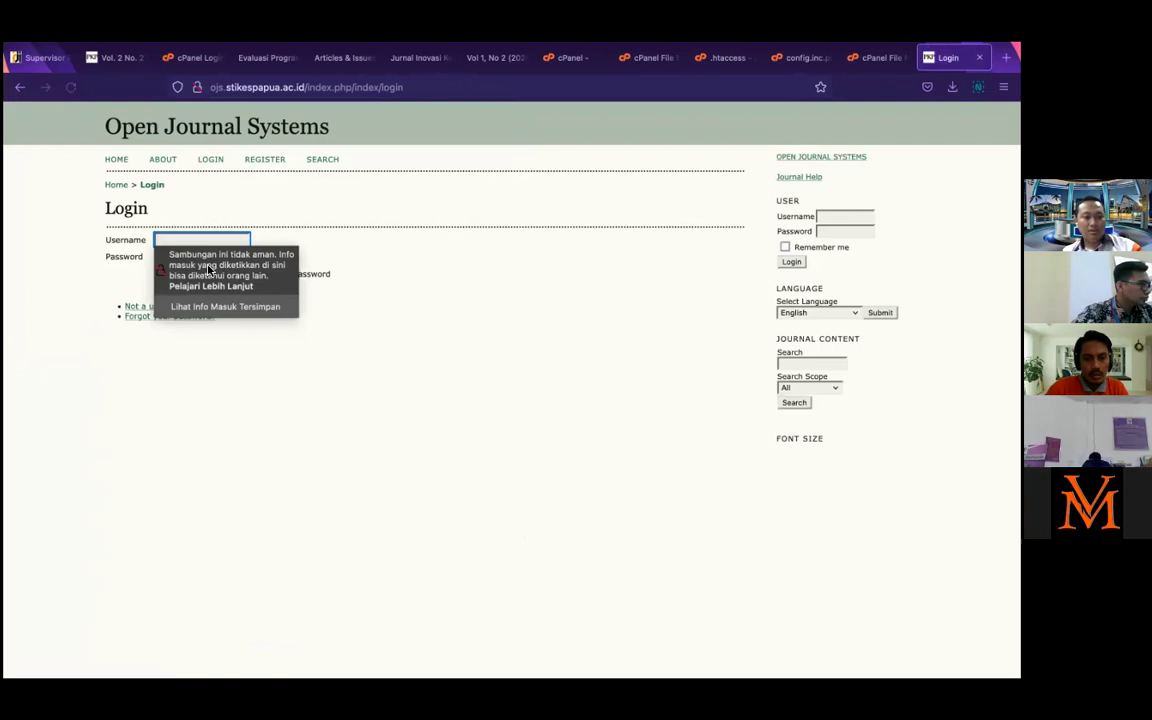
text(adminstikespapua)
key(Tab)
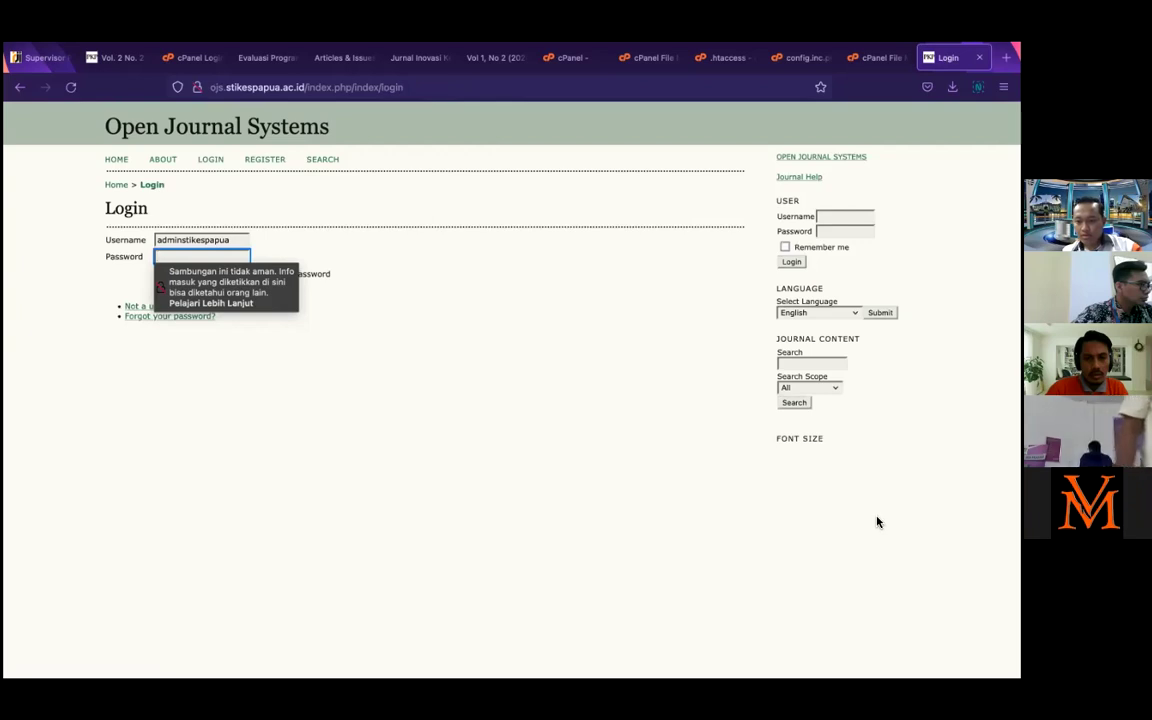
key(Escape)
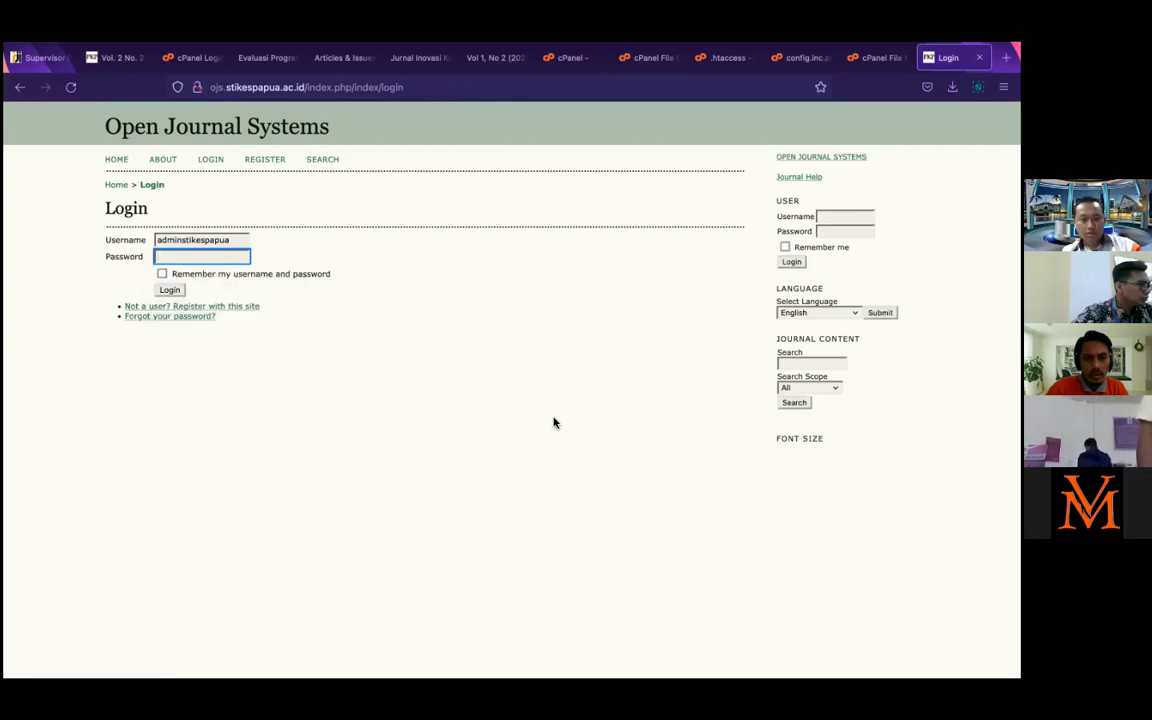
click(219, 261)
key(ctrl+v)
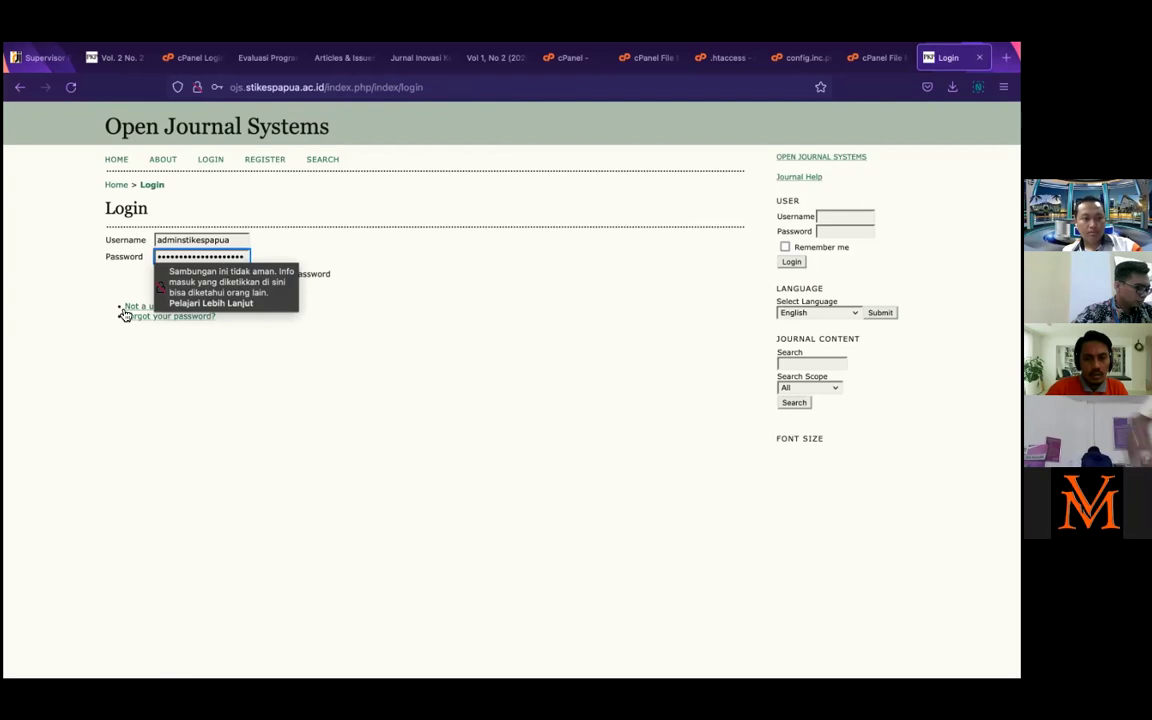
click(110, 282)
click(170, 291)
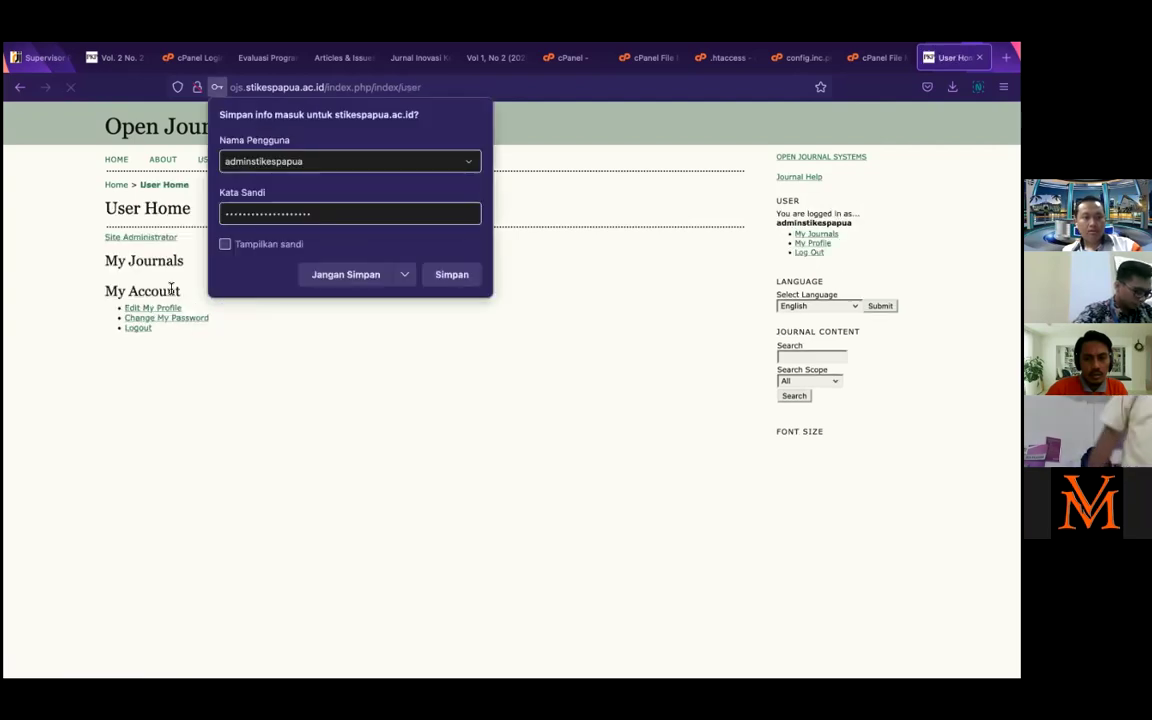
click(354, 284)
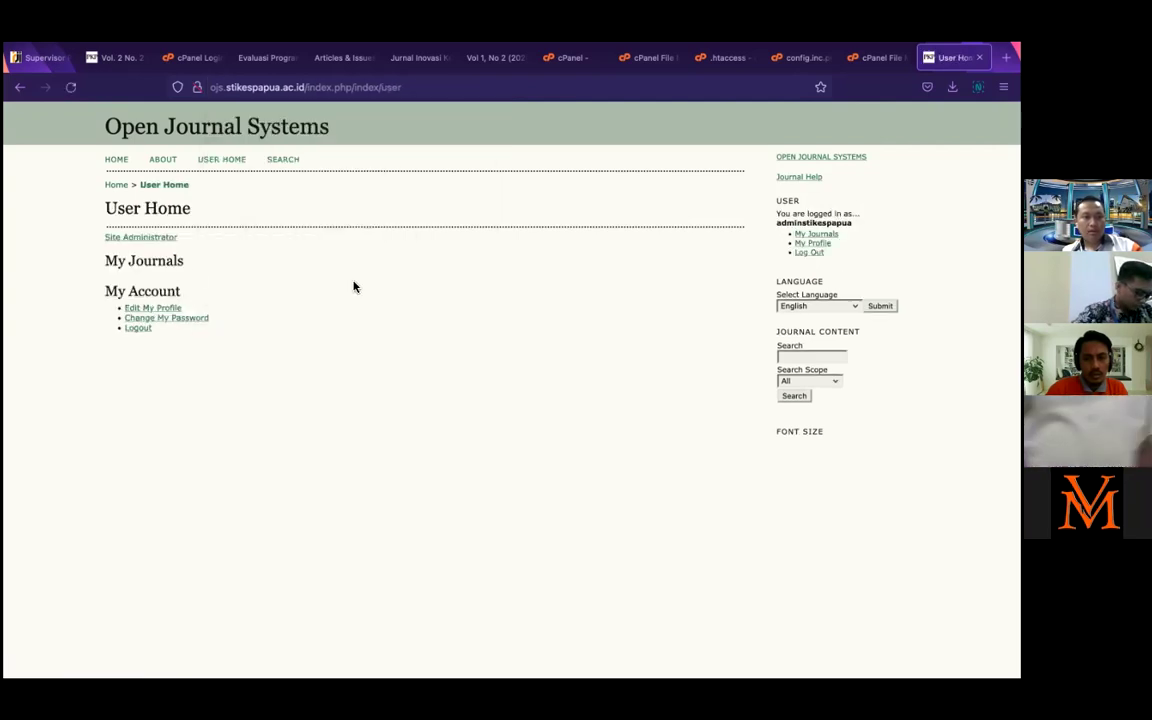
Step: Open the new site's Hosted Journals list, then compare it with the existing Jurnal Inovasi Kesehatan site
click(141, 240)
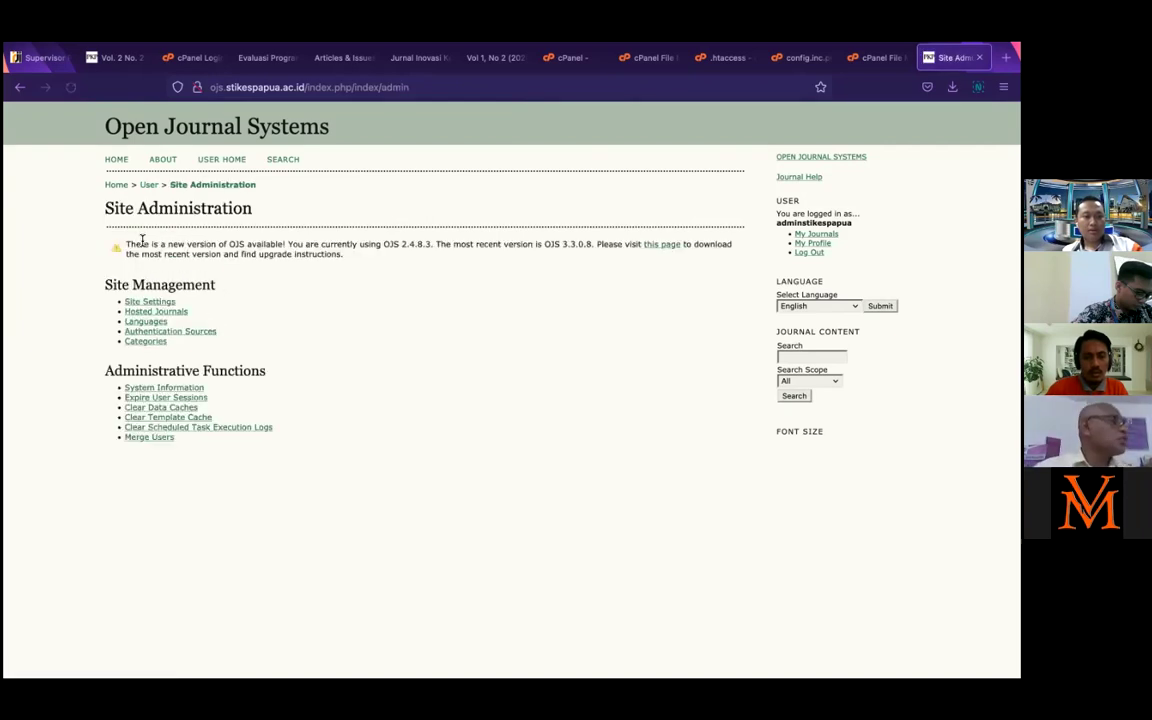
click(160, 312)
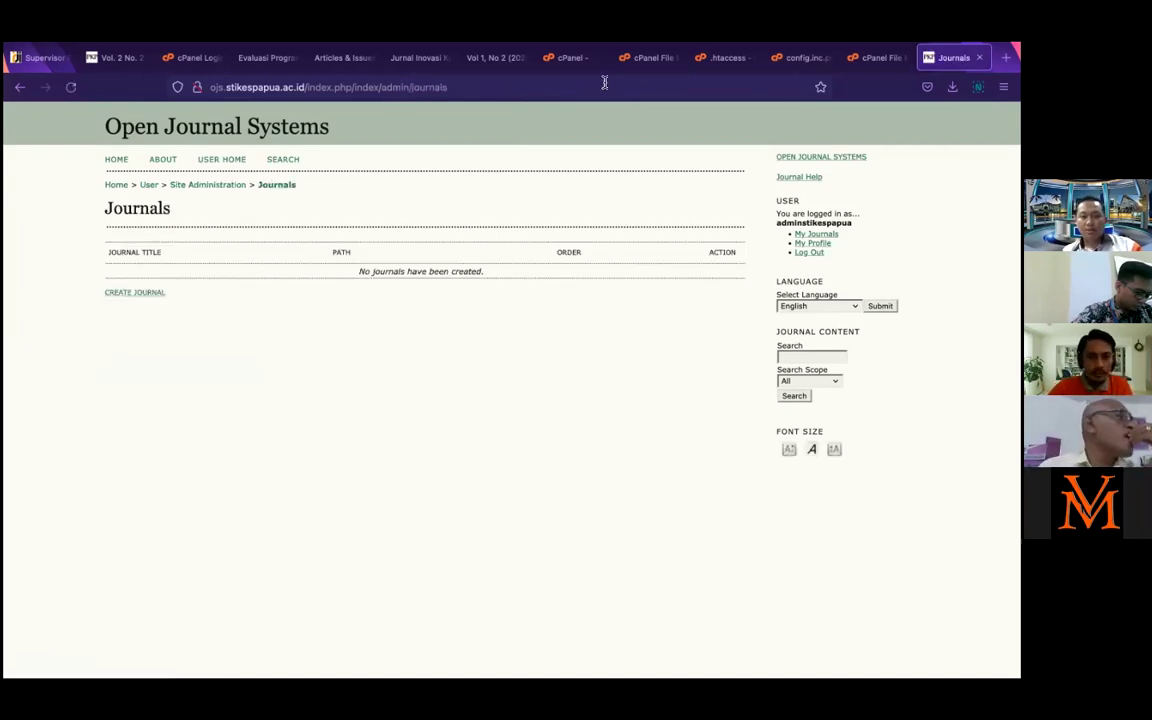
click(566, 57)
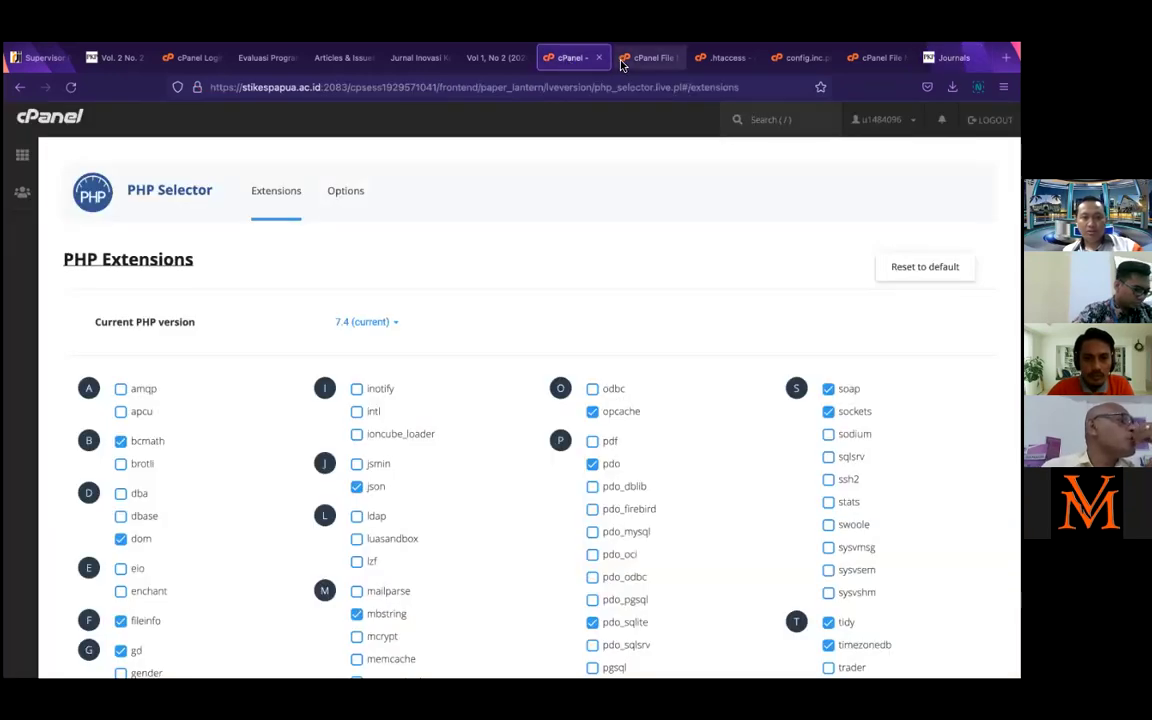
click(623, 60)
click(398, 60)
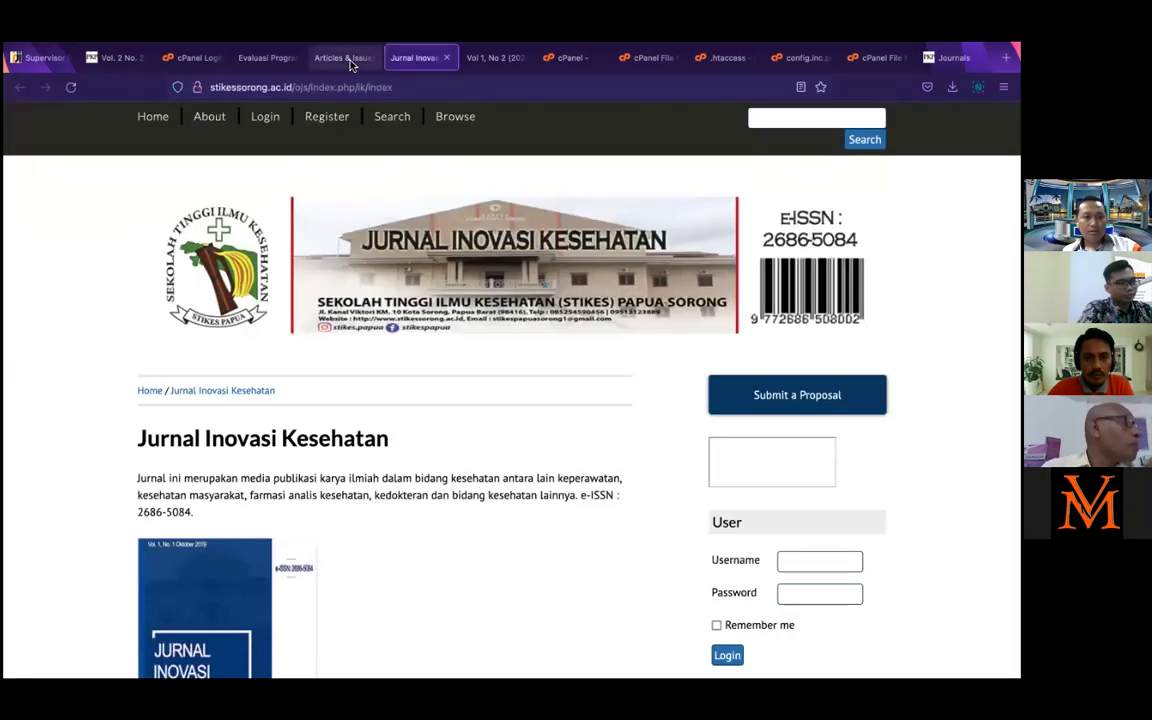
click(345, 58)
click(265, 57)
click(350, 57)
click(418, 57)
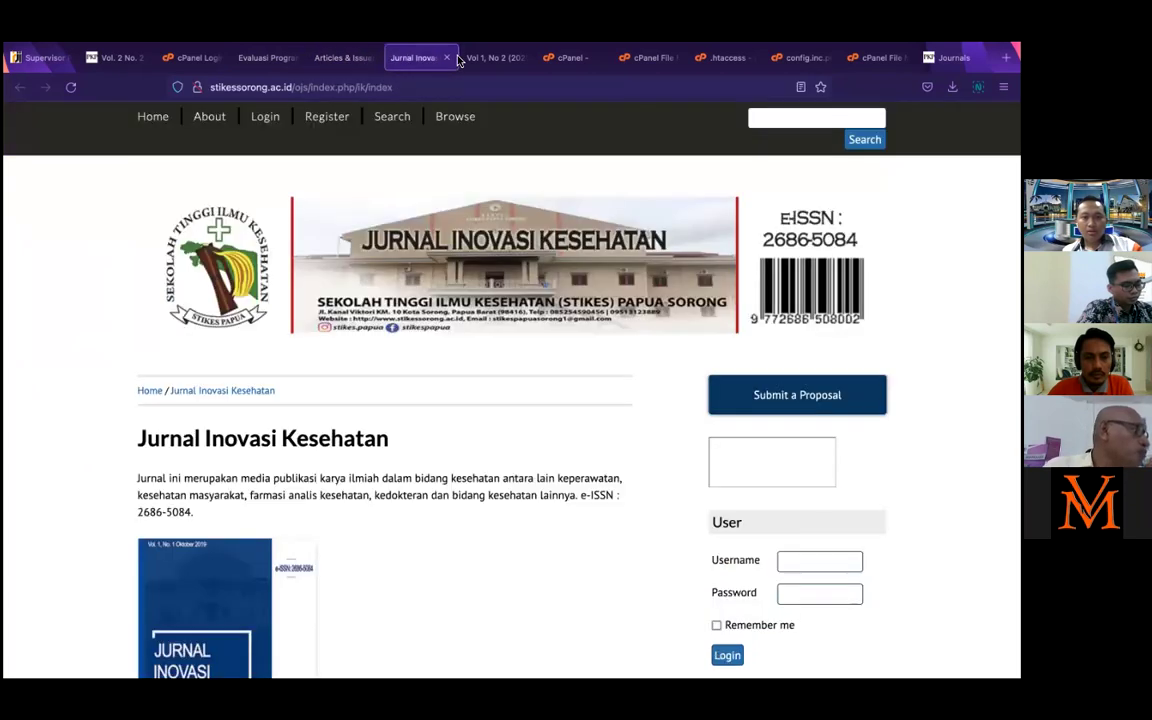
Step: Copy the existing journal's title Jurnal Inovasi Kesehatan, then return to the new site's Journals page
click(462, 58)
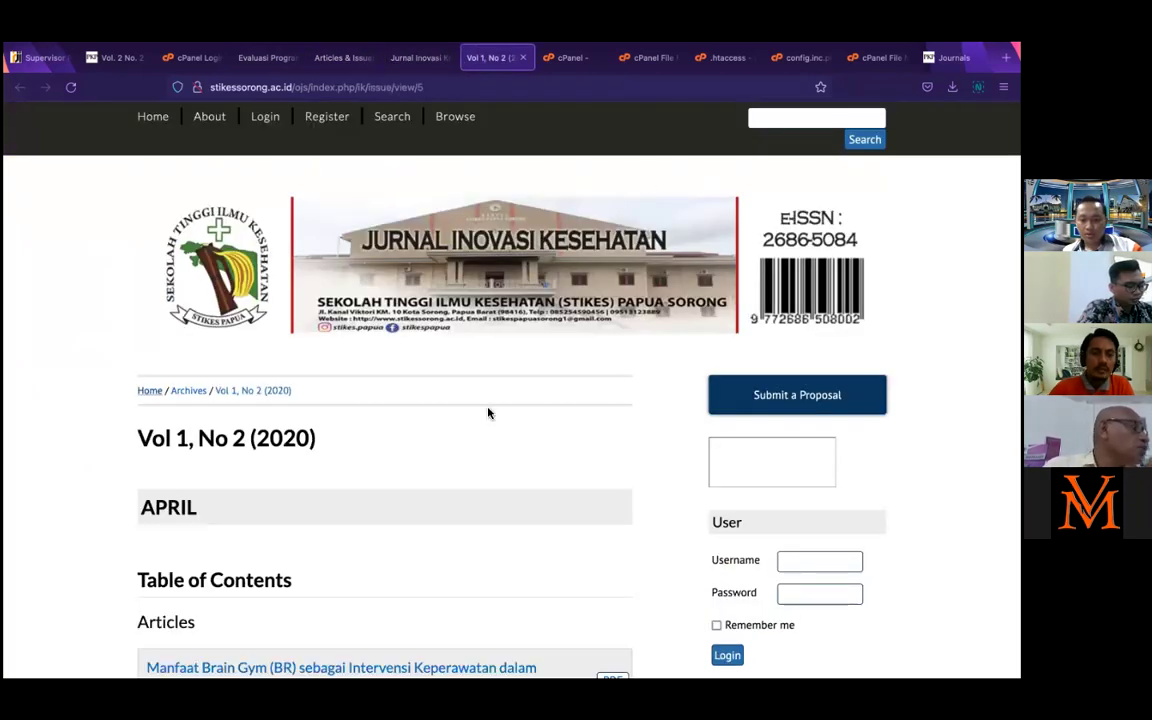
scroll(488, 411, down, 2)
scroll(488, 411, down, 2)
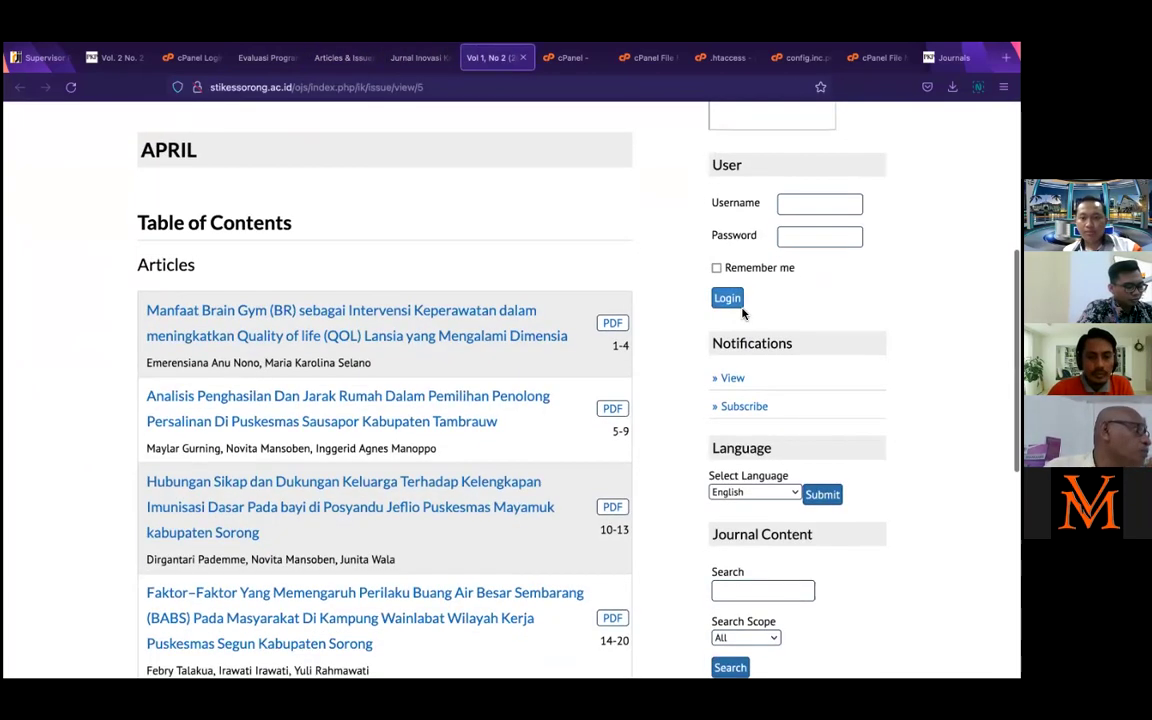
scroll(577, 309, up, 4)
click(167, 118)
click(293, 122)
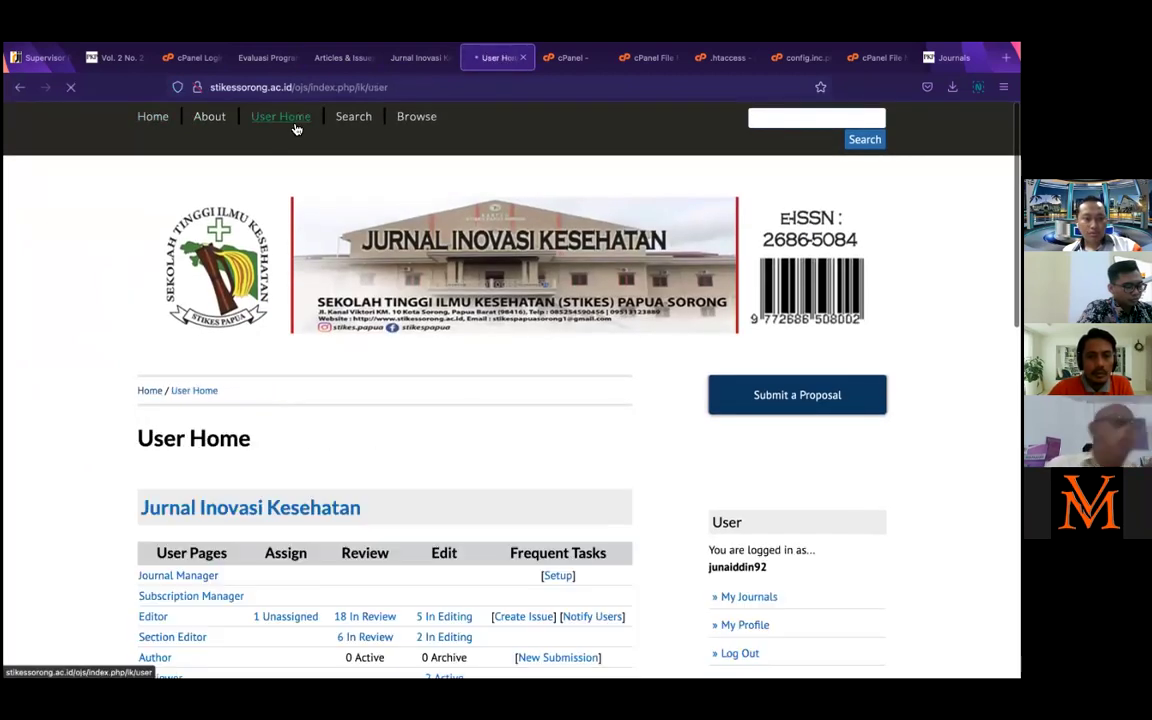
scroll(238, 368, down, 2)
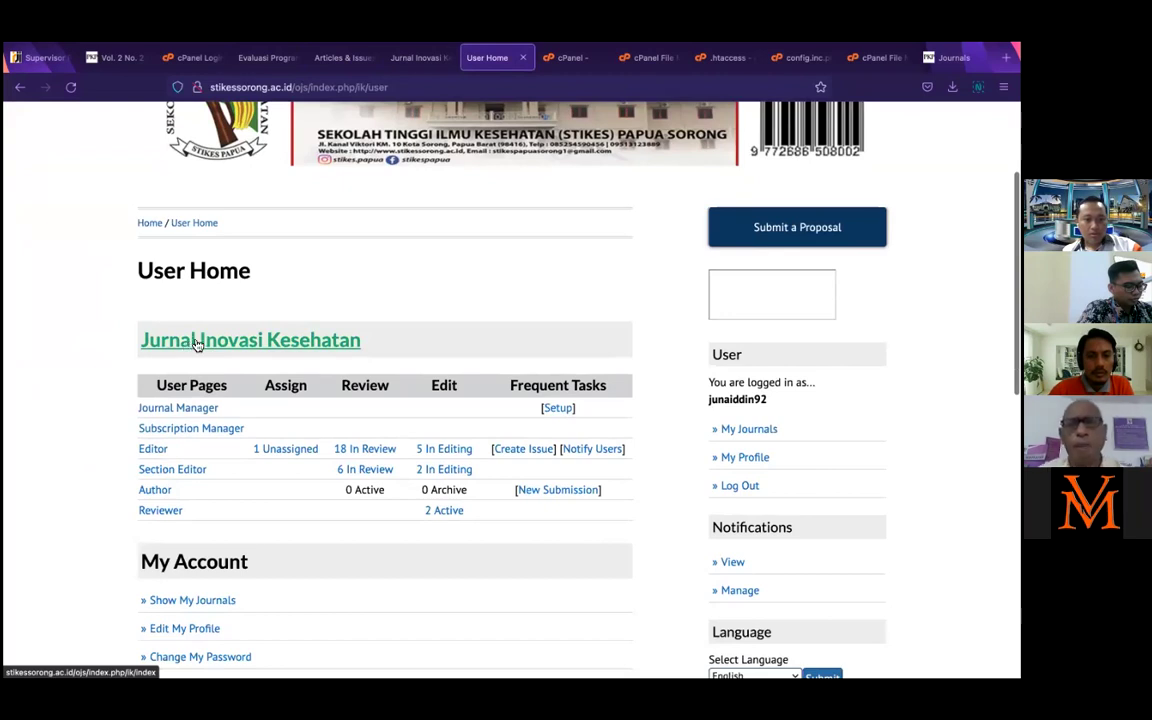
drag(368, 345, 148, 341)
key(ctrl+c)
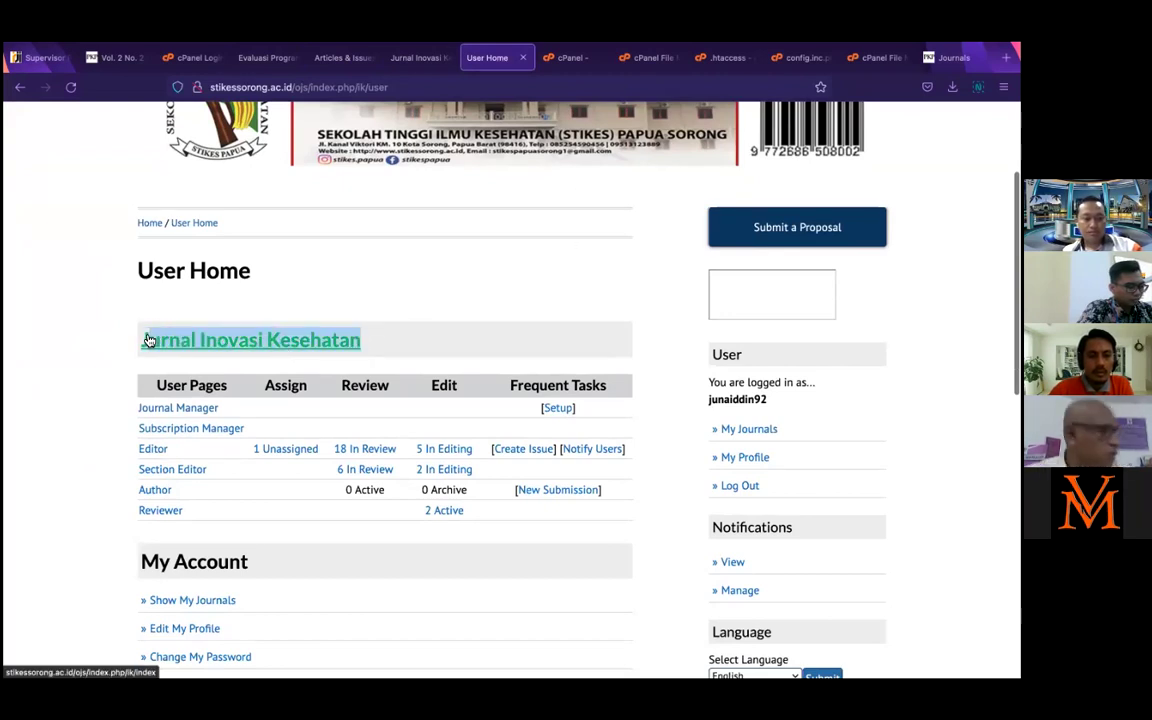
click(358, 84)
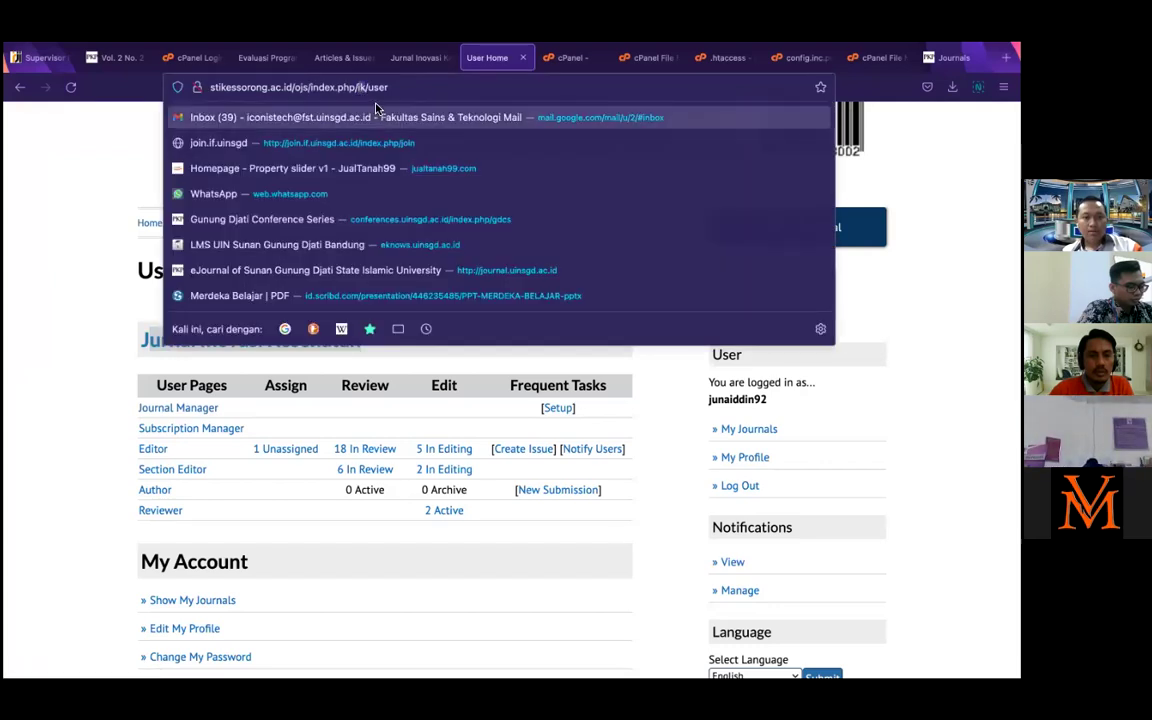
key(Escape)
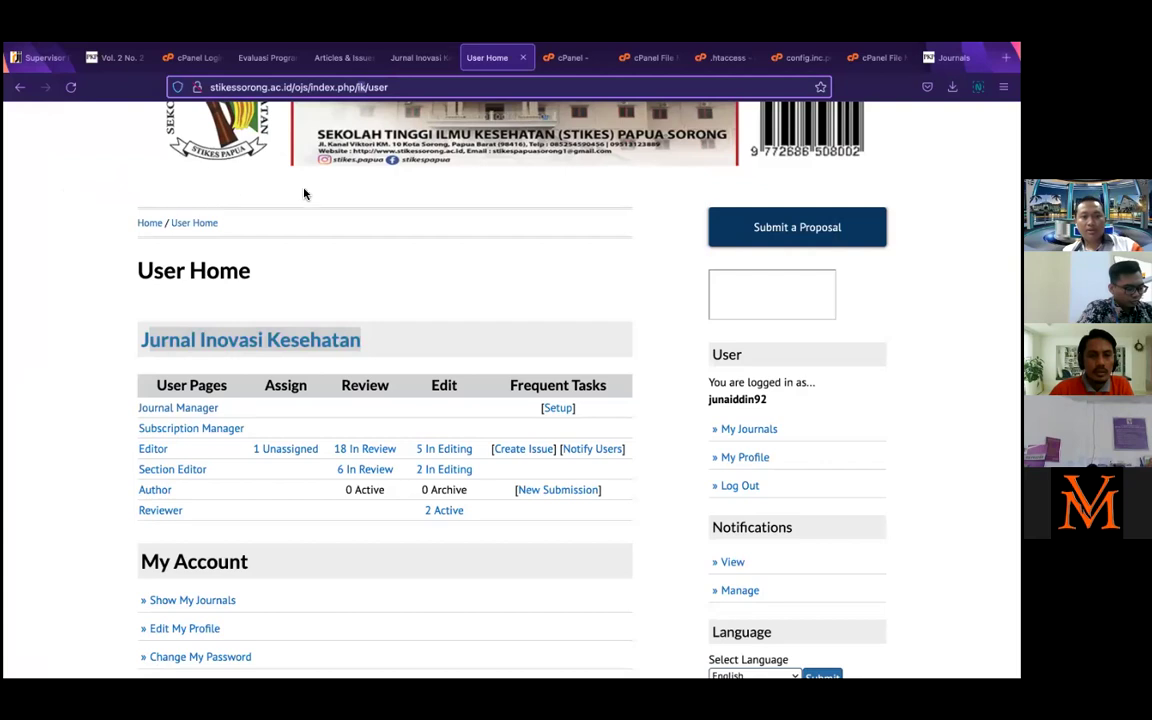
key(ctrl+9)
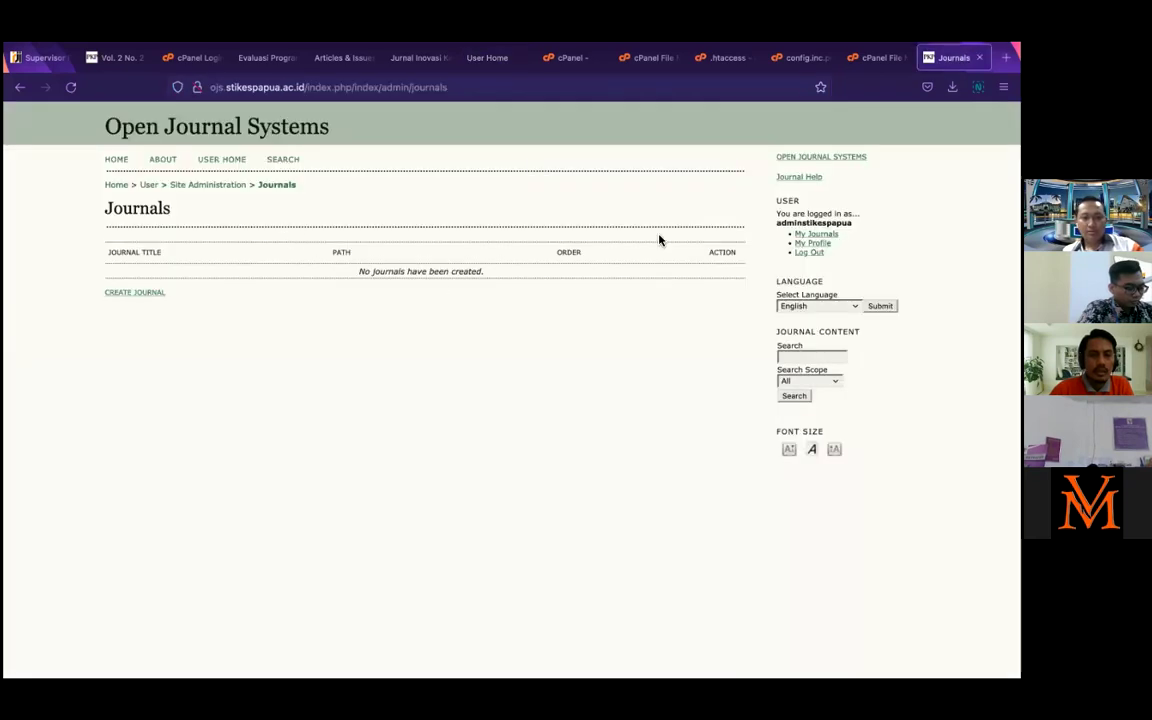
Step: Start a new hosted journal and paste the title Jurnal Inovasi Kesehatan
click(150, 294)
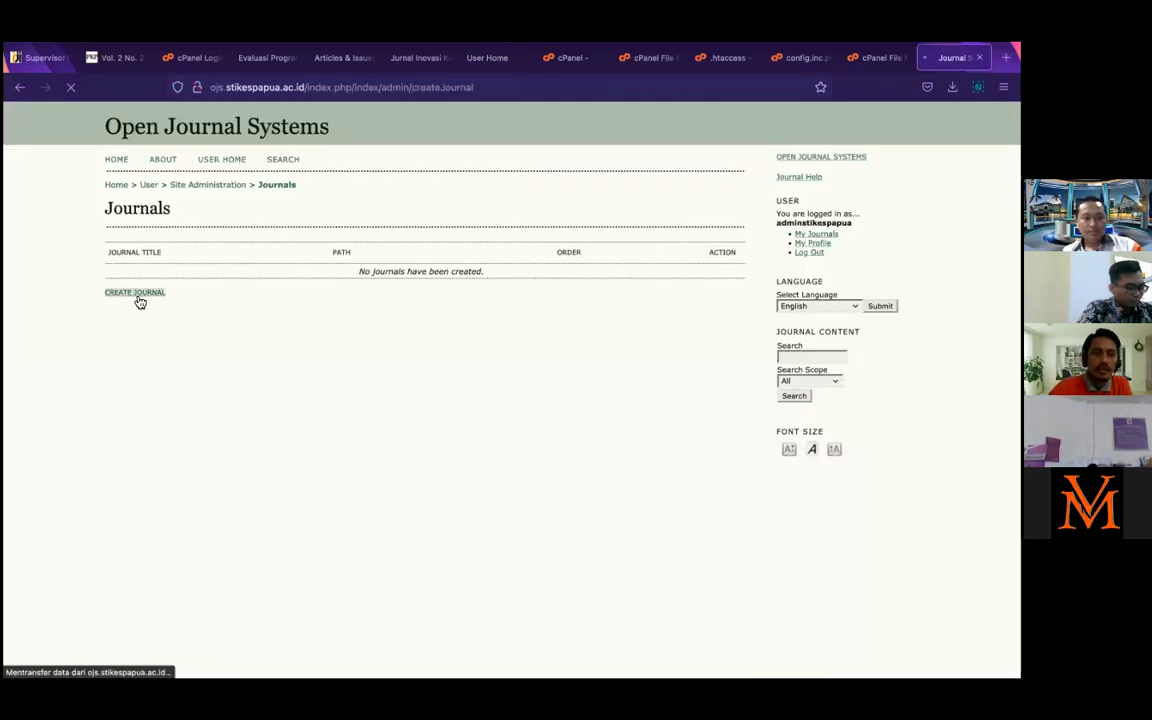
click(244, 311)
key(ctrl+v)
key(Home)
click(278, 364)
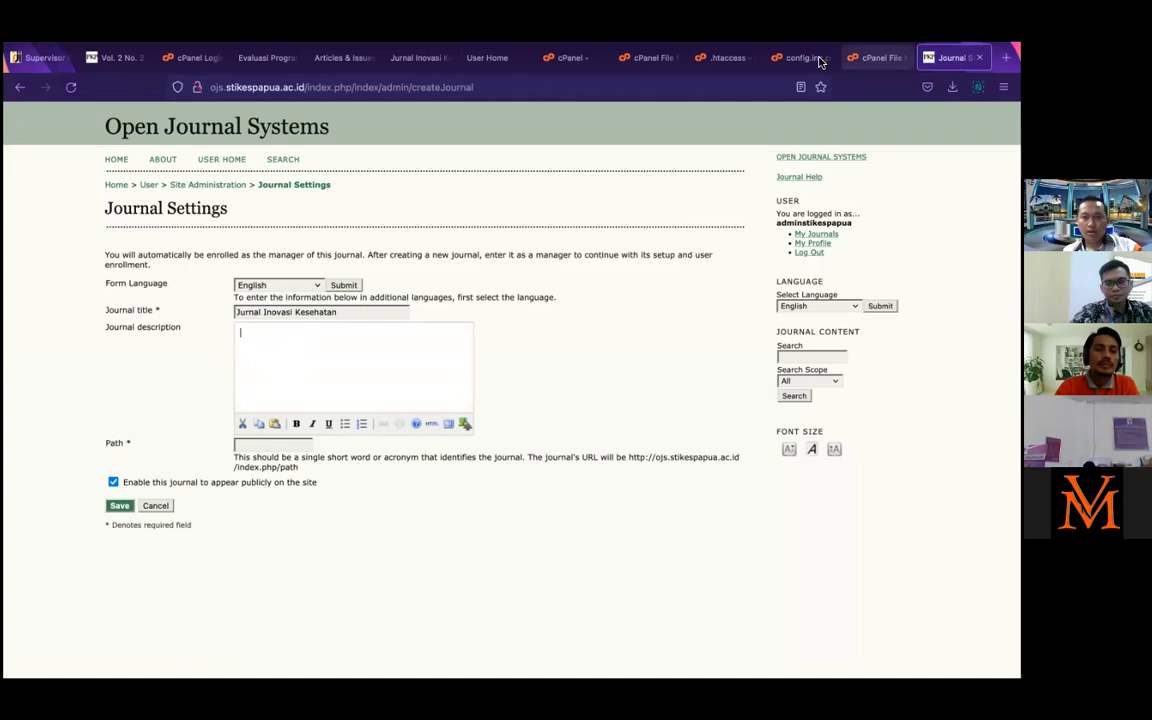
Step: Copy the description from the old journal's homepage and save the new journal's settings
click(487, 57)
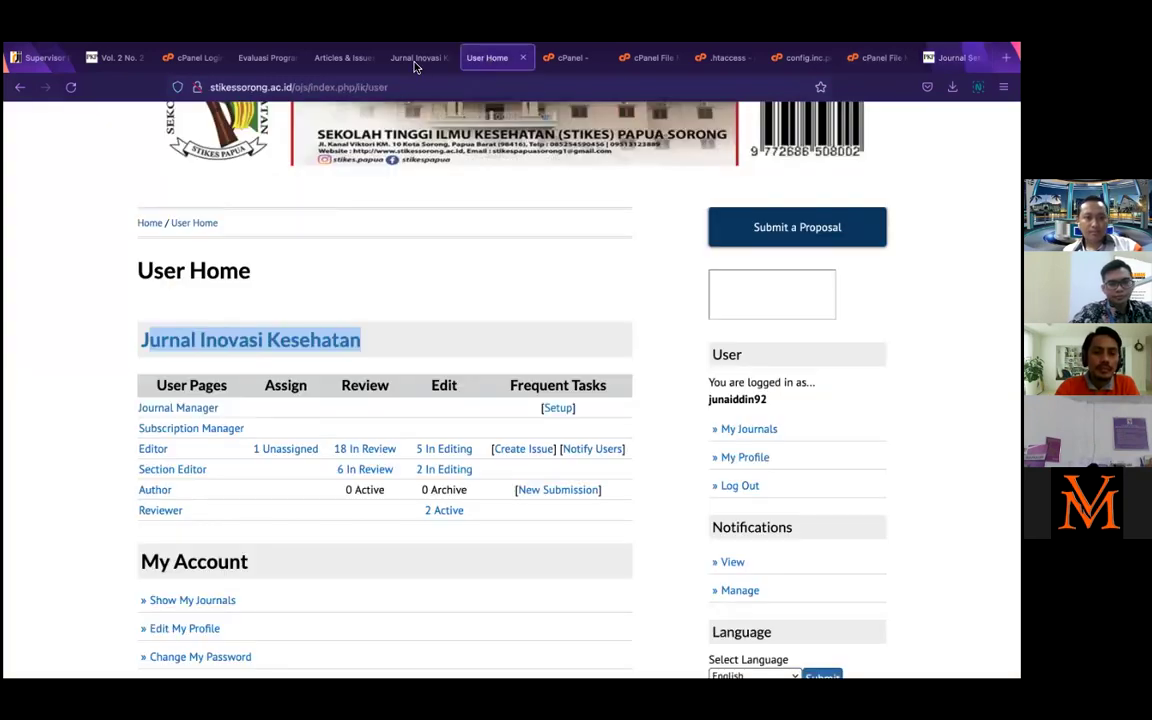
click(415, 57)
scroll(170, 391, down, 3)
drag(134, 250, 199, 377)
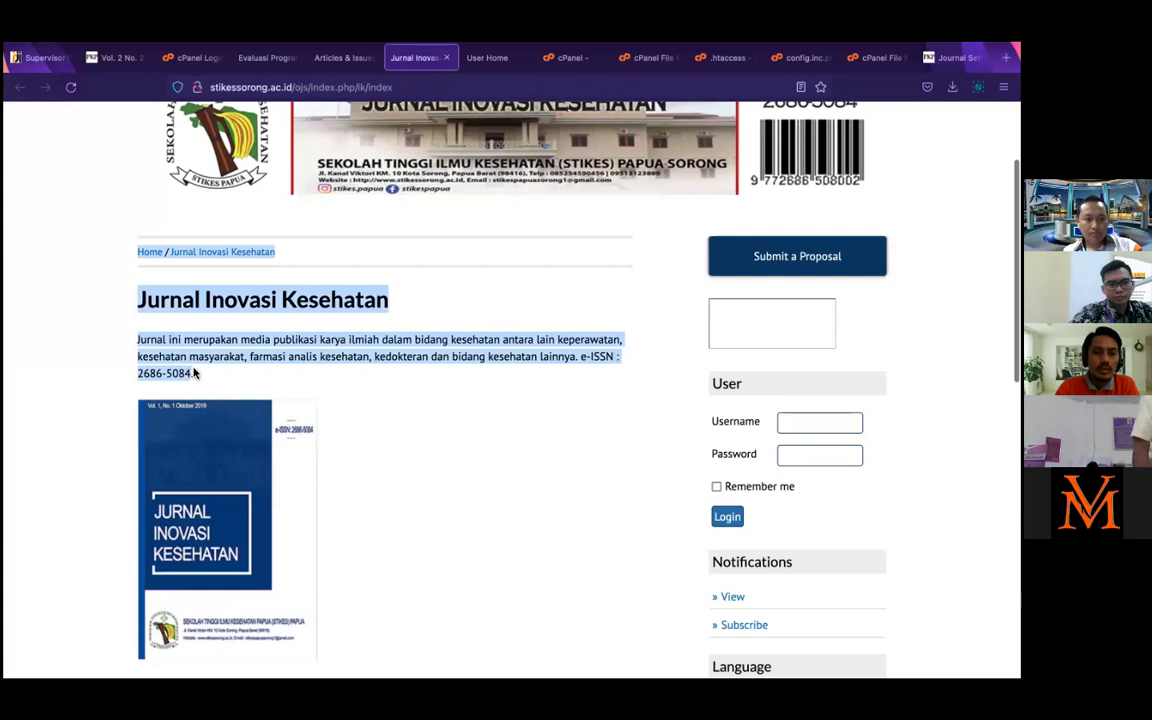
click(199, 377)
drag(137, 339, 205, 377)
scroll(205, 377, down, 5)
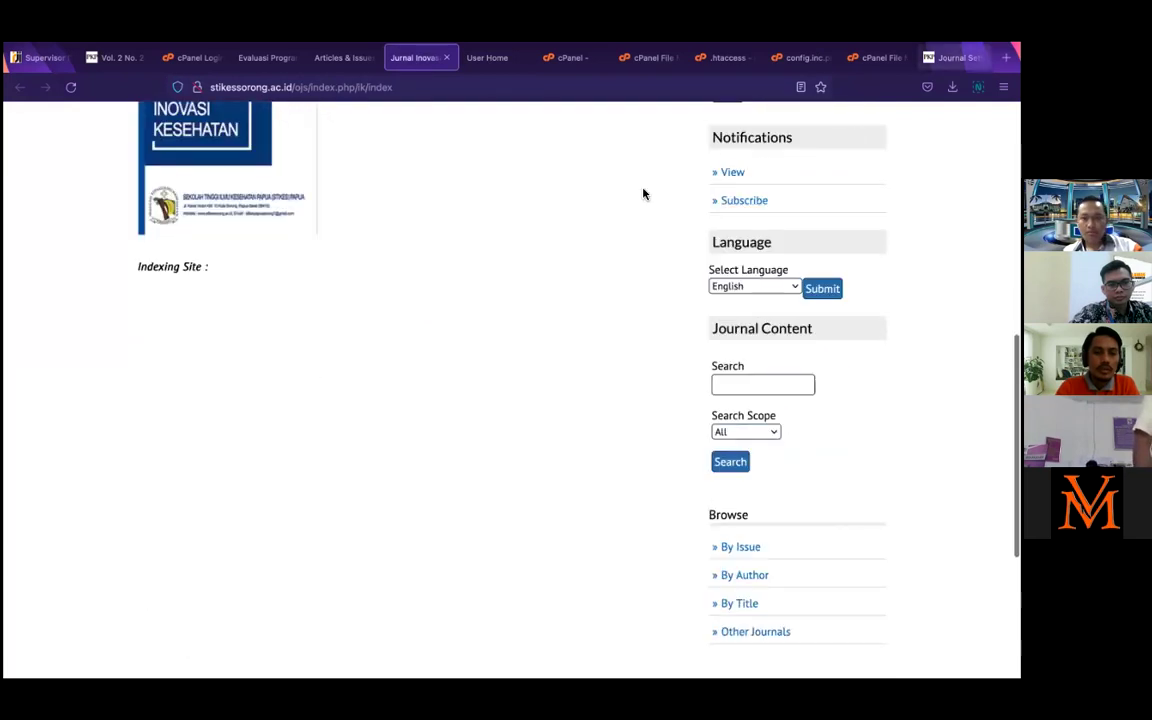
key(ctrl+Tab)
click(260, 446)
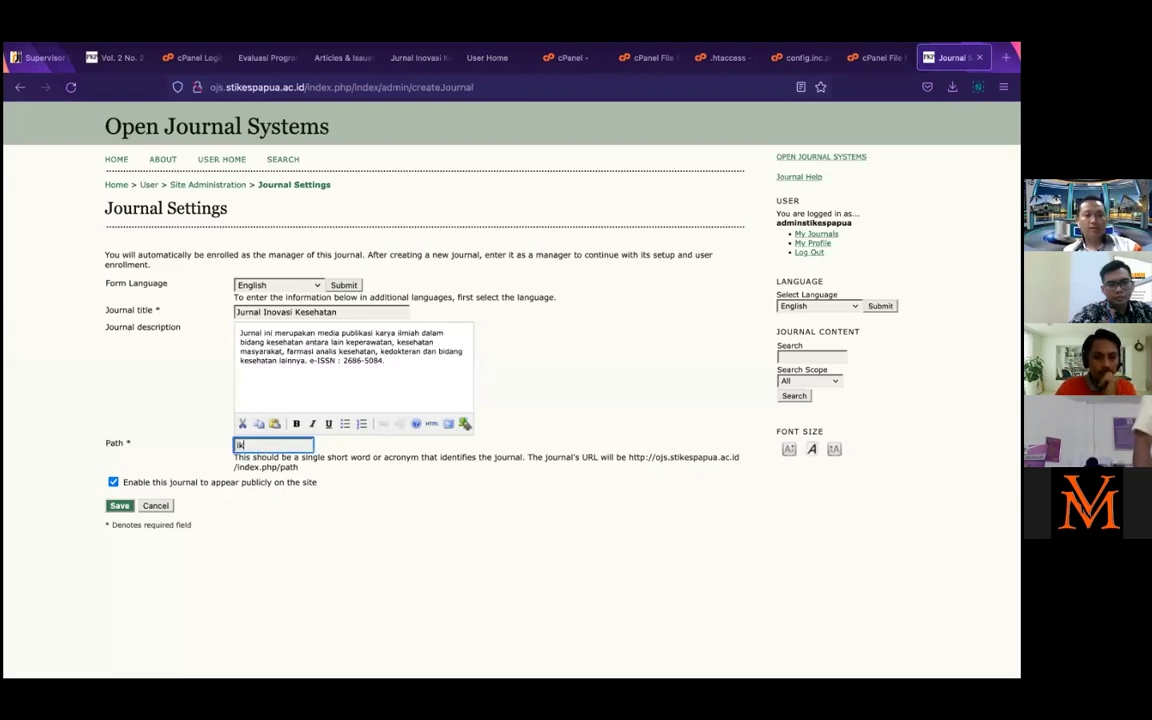
click(119, 507)
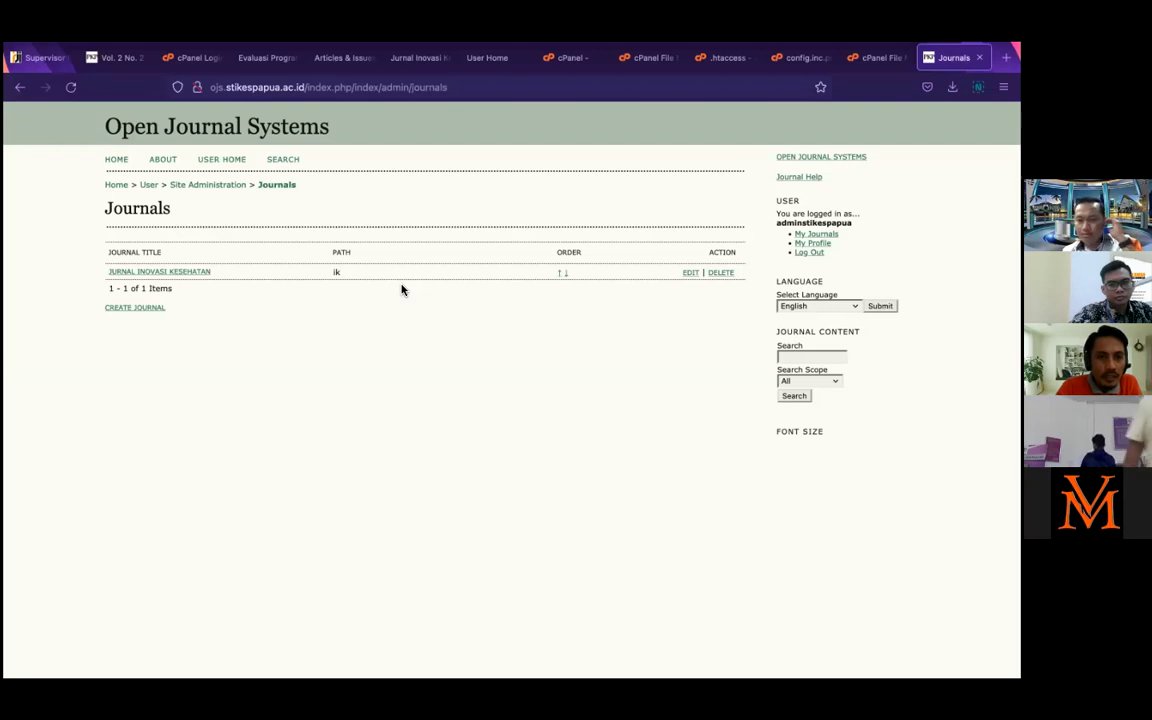
Step: Change the journal path from ik to jik and save
click(692, 275)
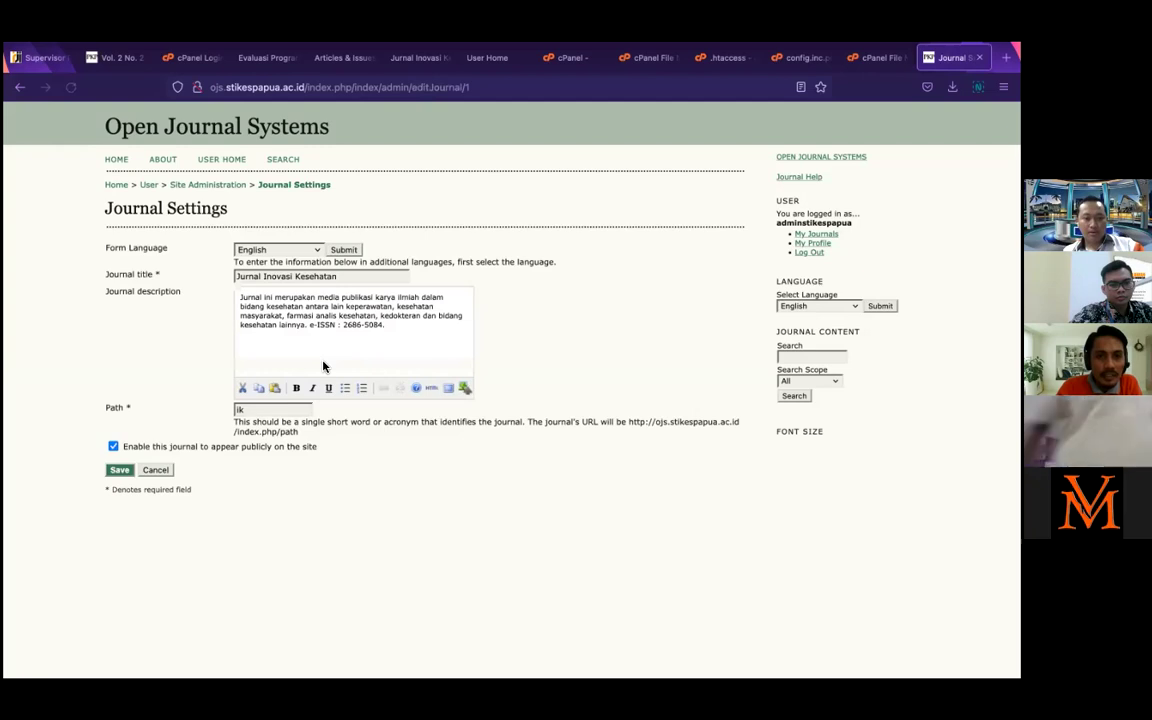
click(236, 410)
text(j)
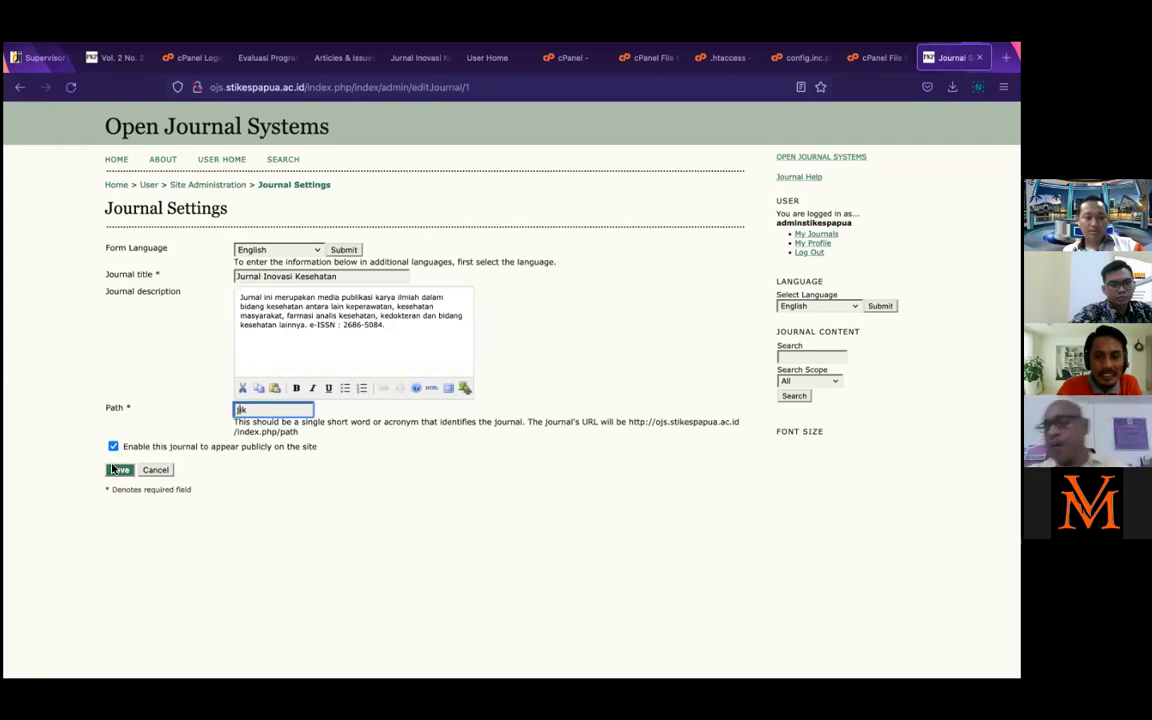
click(117, 470)
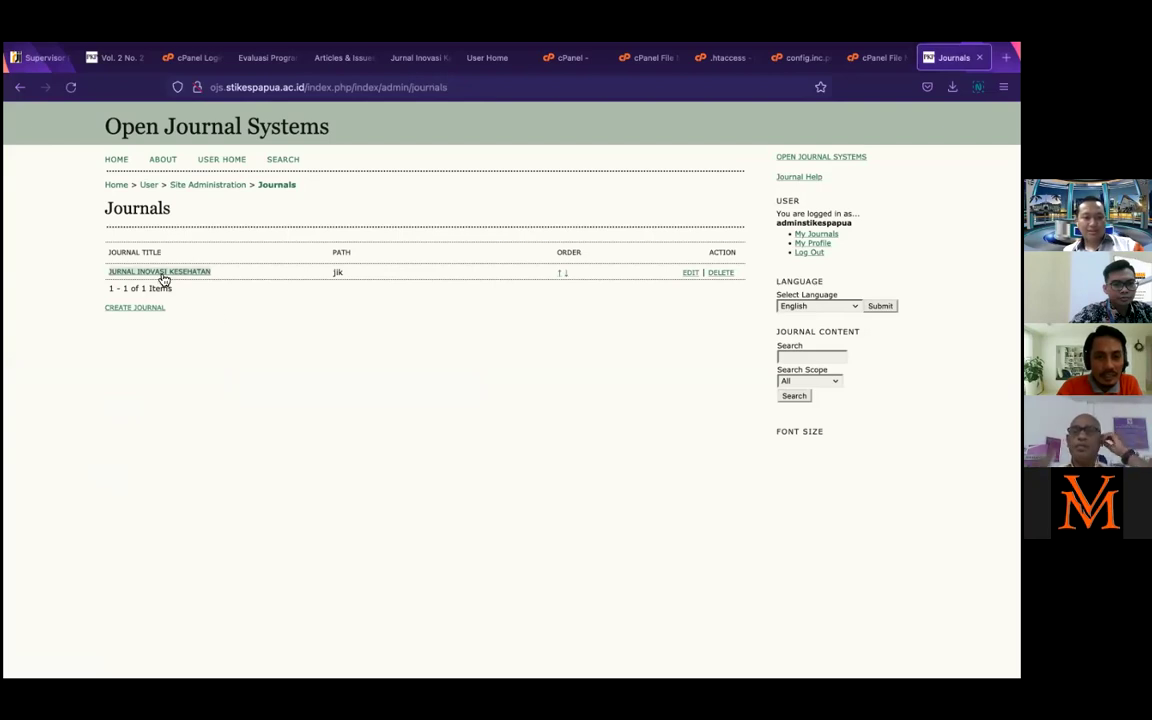
Step: Open Jurnal Inovasi Kesehatan's Import/Export Plugins list and scroll down to the Users XML Plugin
click(163, 278)
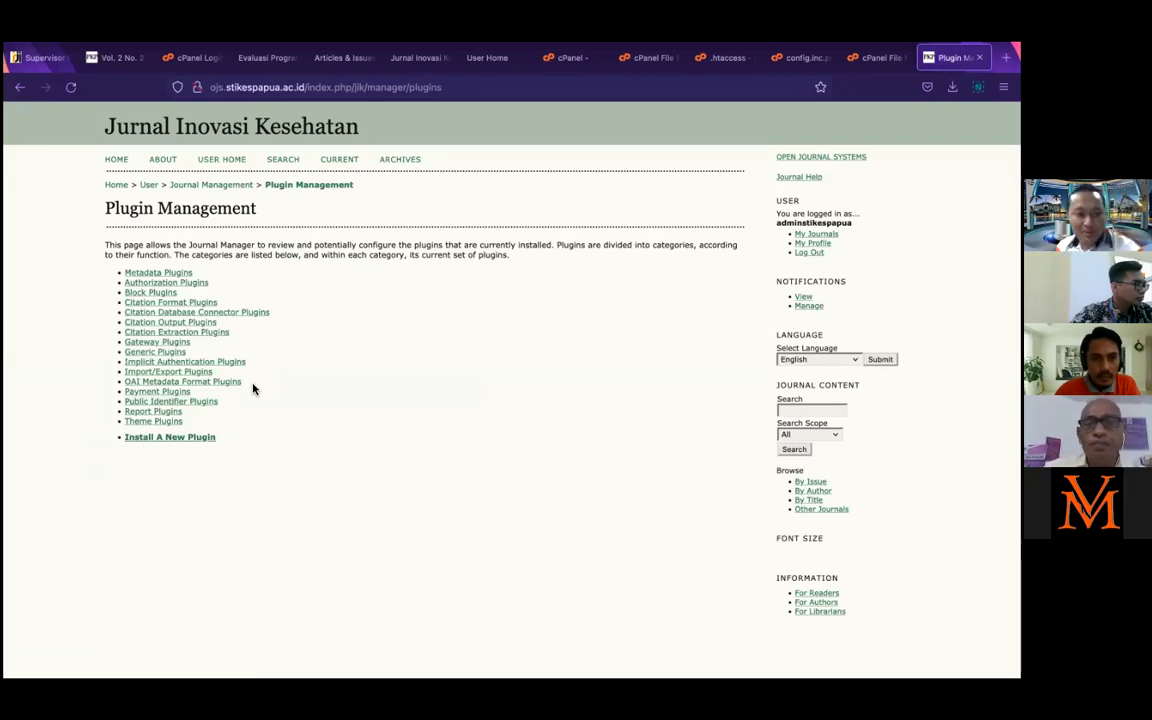
click(164, 371)
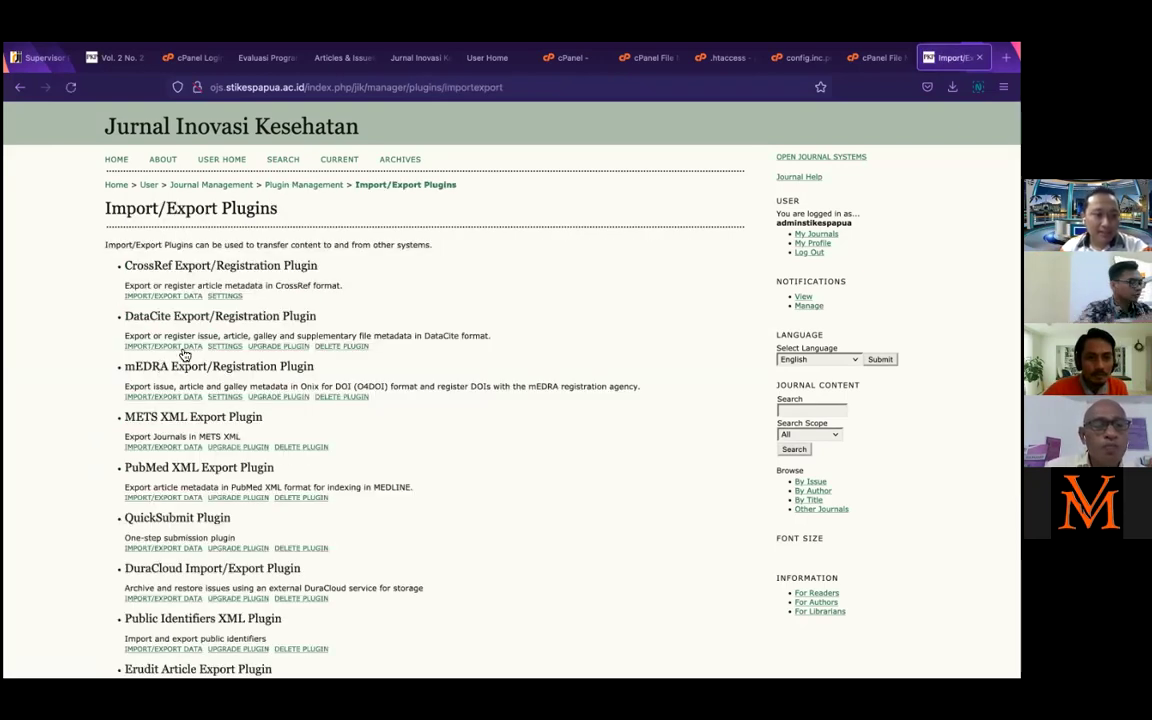
scroll(183, 336, down, 1)
scroll(183, 336, down, 3)
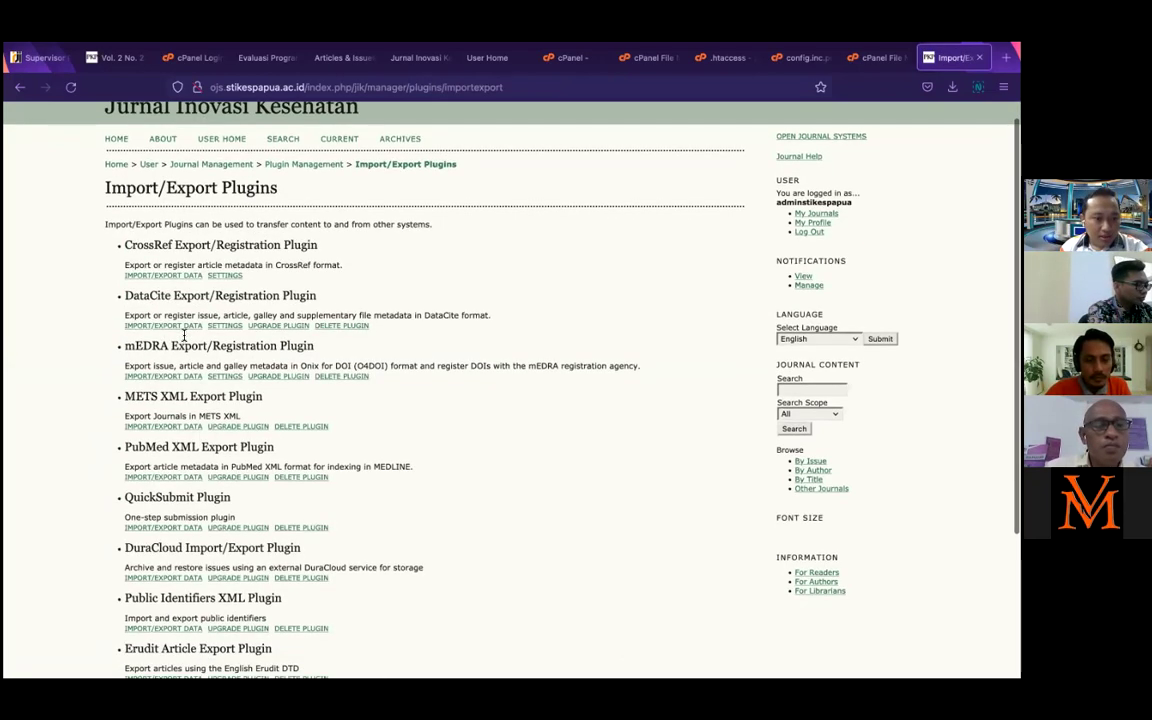
scroll(183, 314, down, 2)
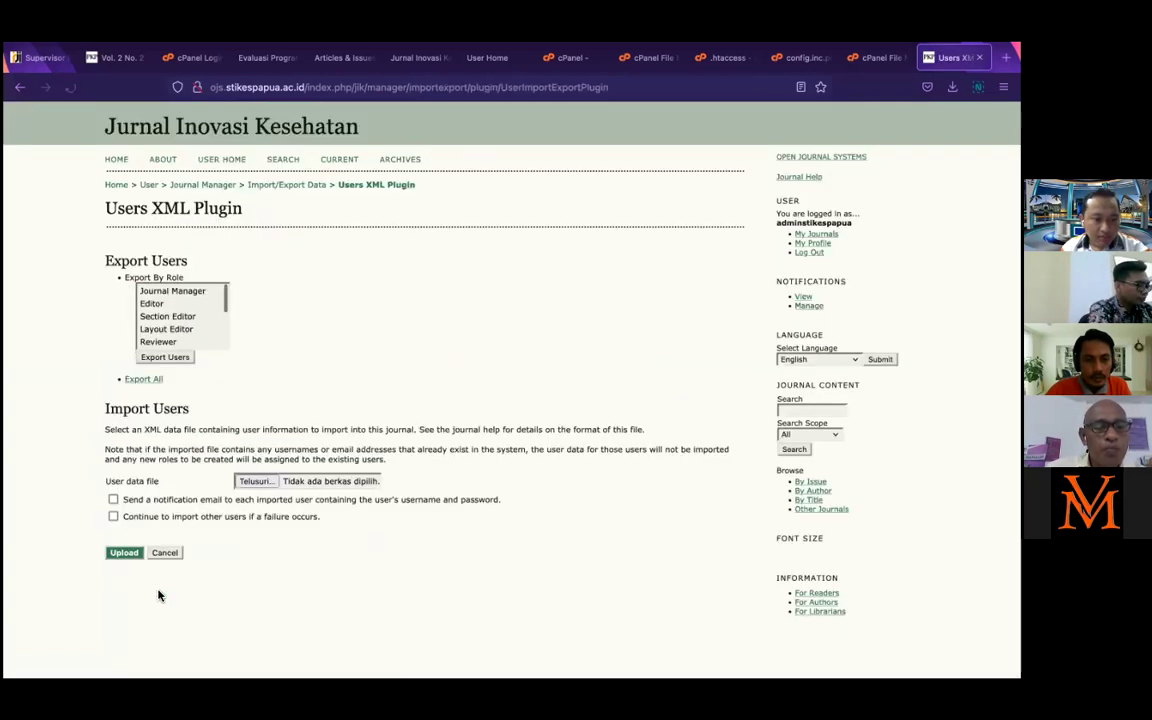
Step: Choose users.xml in the file picker and upload it
click(254, 481)
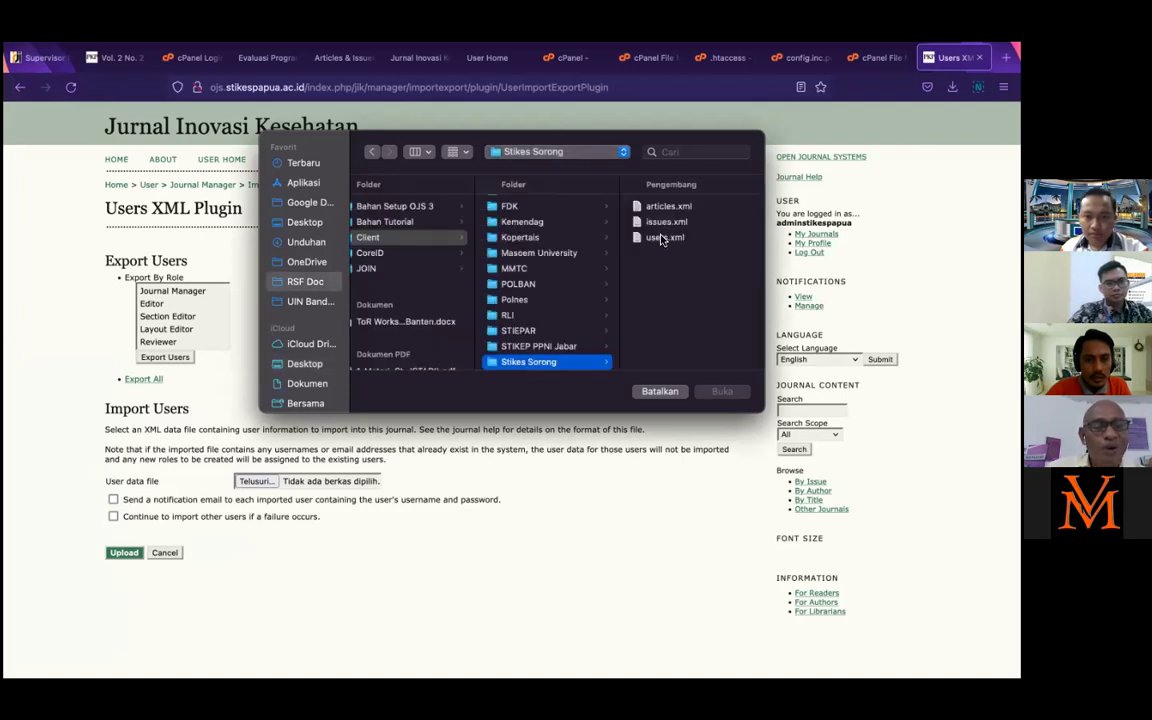
click(665, 237)
click(722, 391)
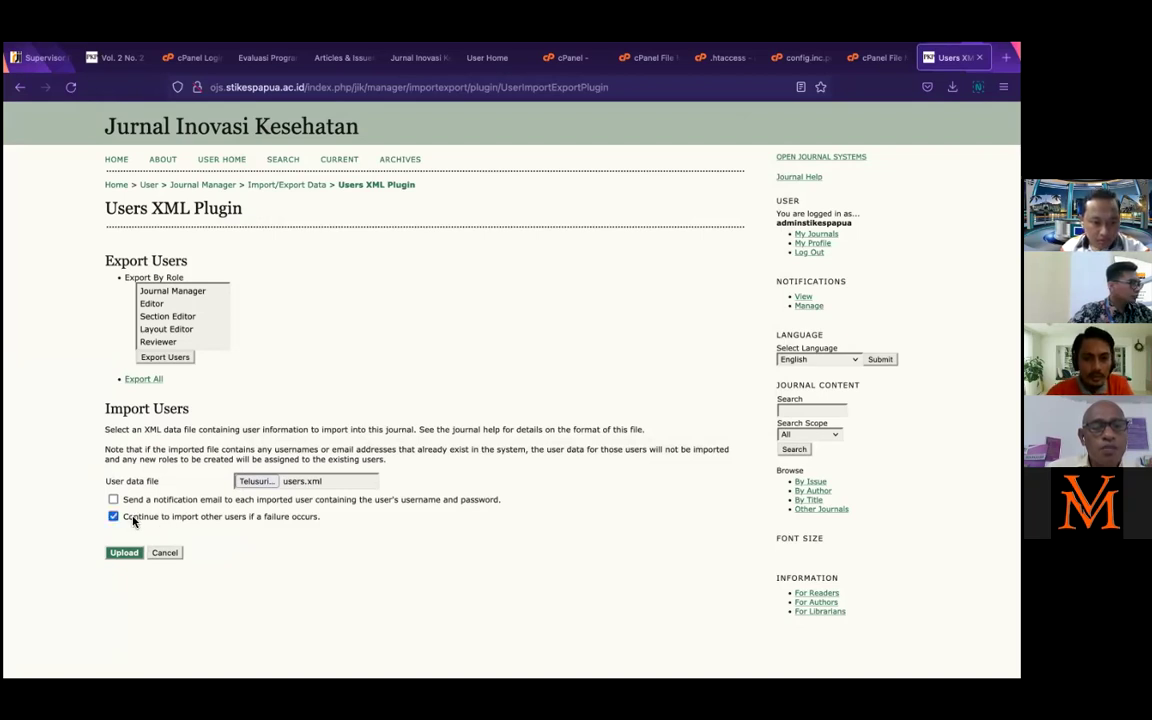
click(123, 555)
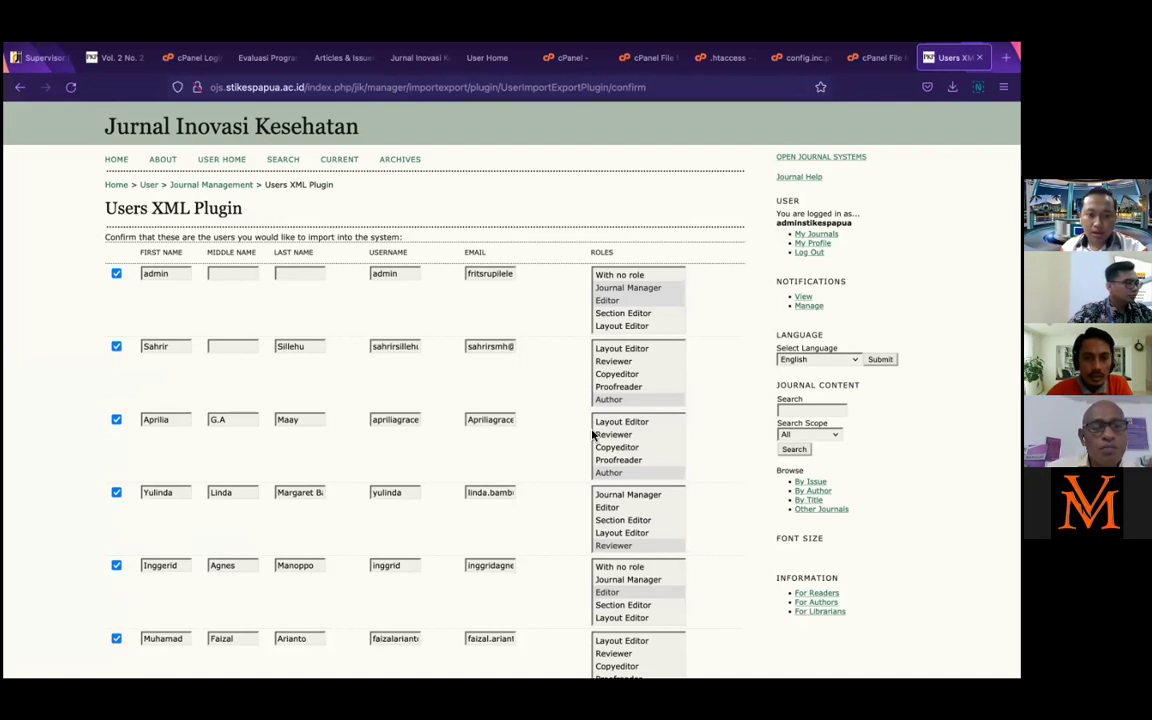
Step: Scroll through the users.xml confirmation list
scroll(593, 435, down, 5)
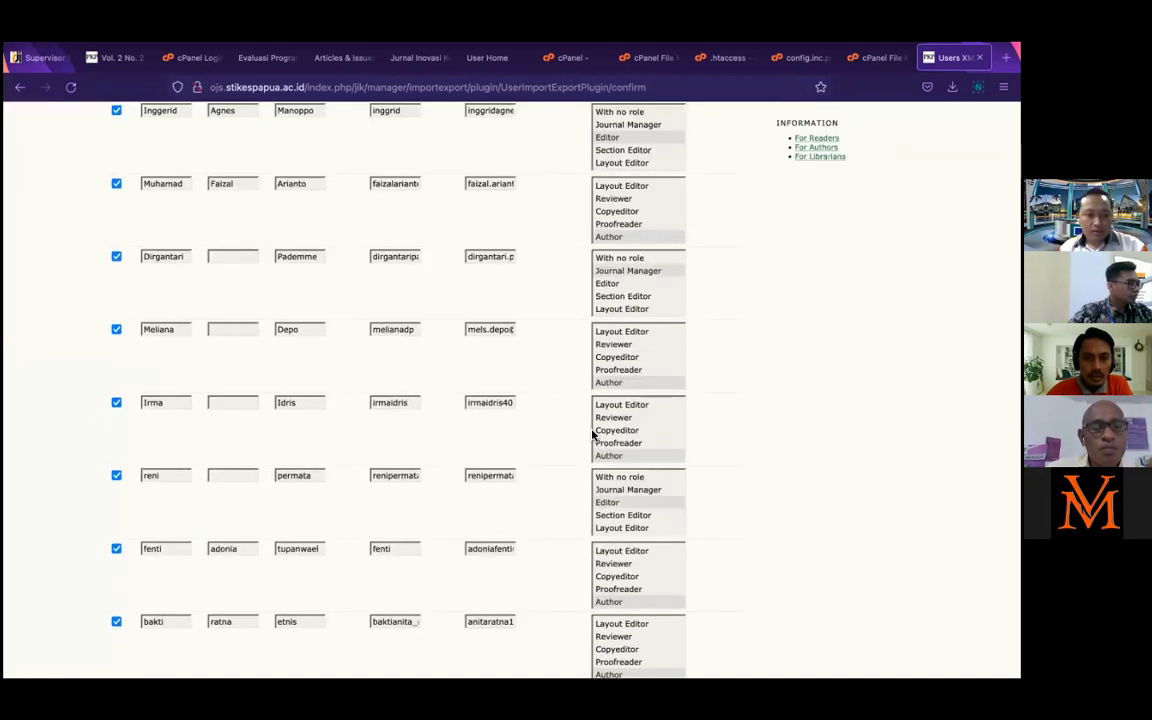
scroll(594, 432, down, 1)
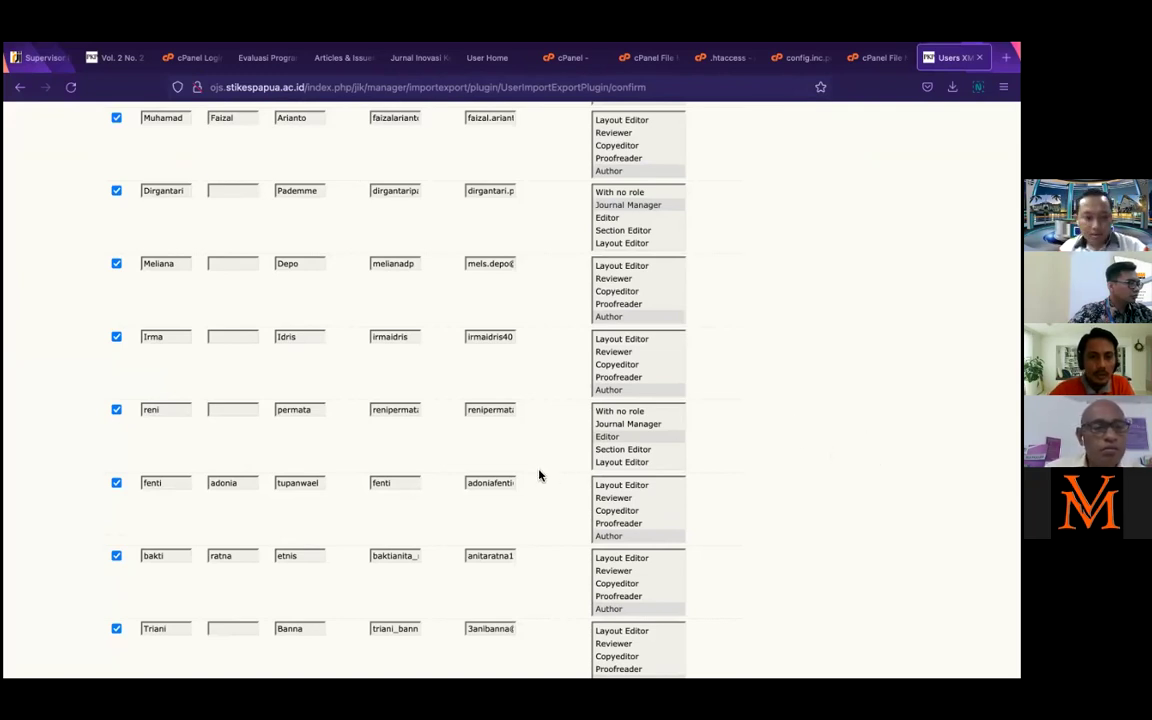
scroll(399, 470, down, 3)
scroll(398, 475, down, 12)
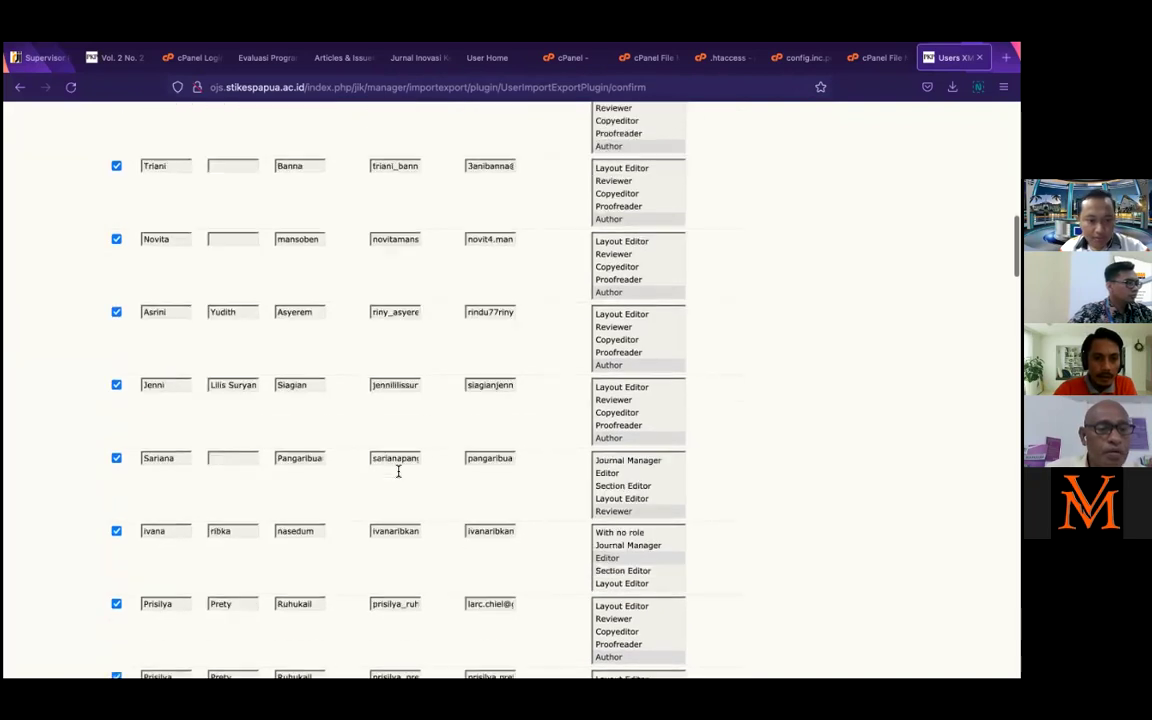
scroll(398, 475, down, 15)
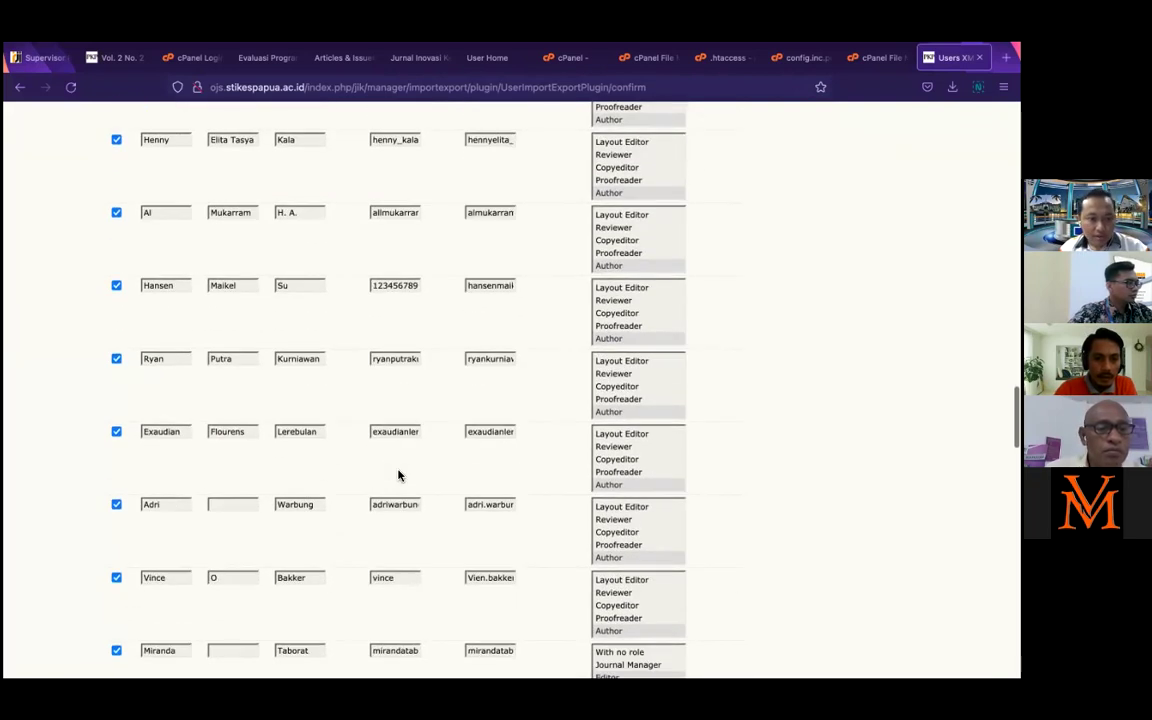
scroll(398, 475, up, 1)
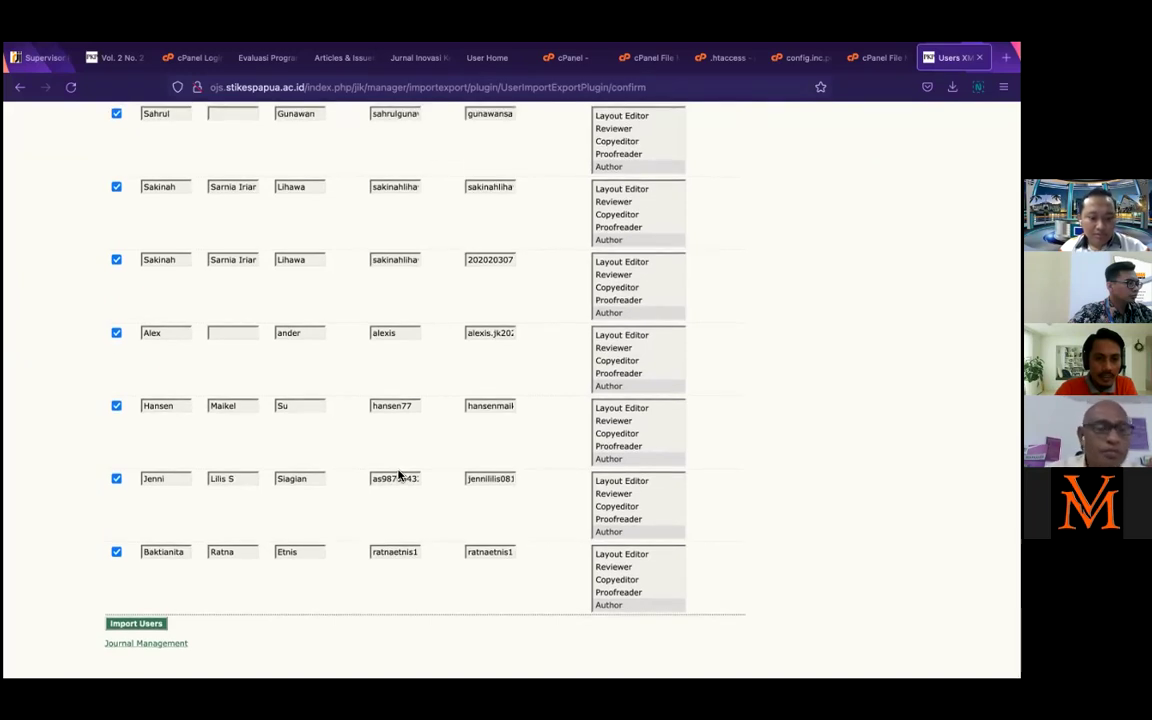
Step: Search the list for 'feb' and 'jun', then submit Import Users
key(ctrl+f)
text(feb)
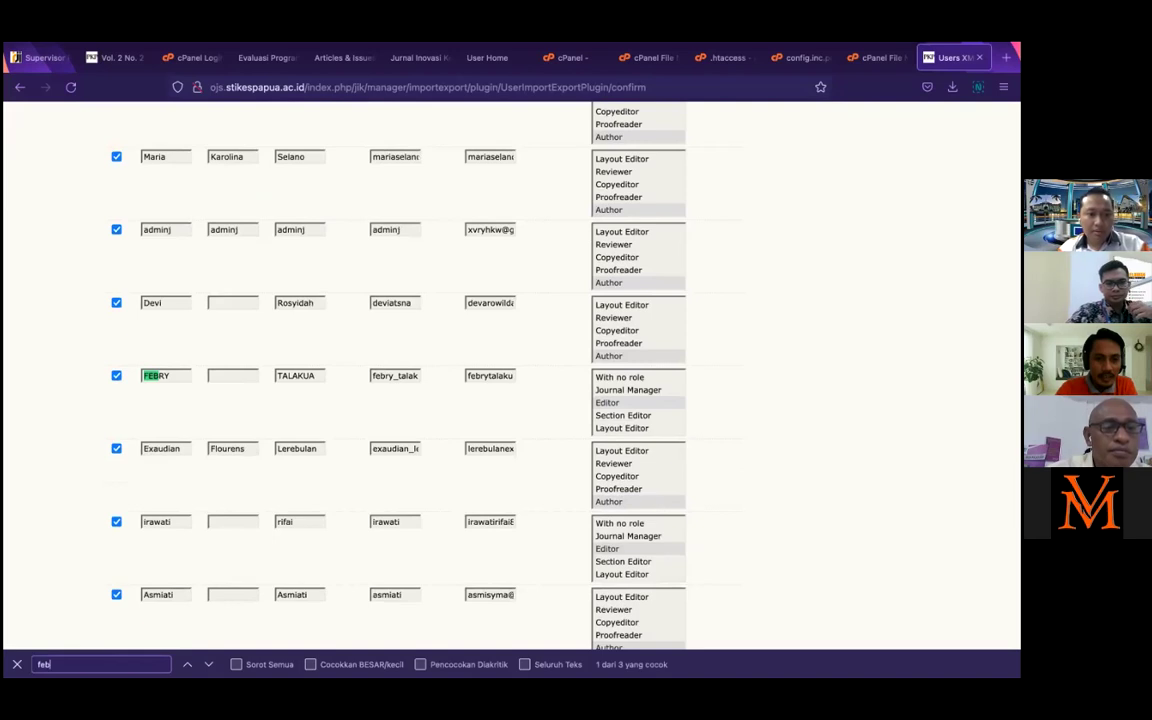
key(BackSpace)
key(BackSpace)
key(BackSpace)
text(jun)
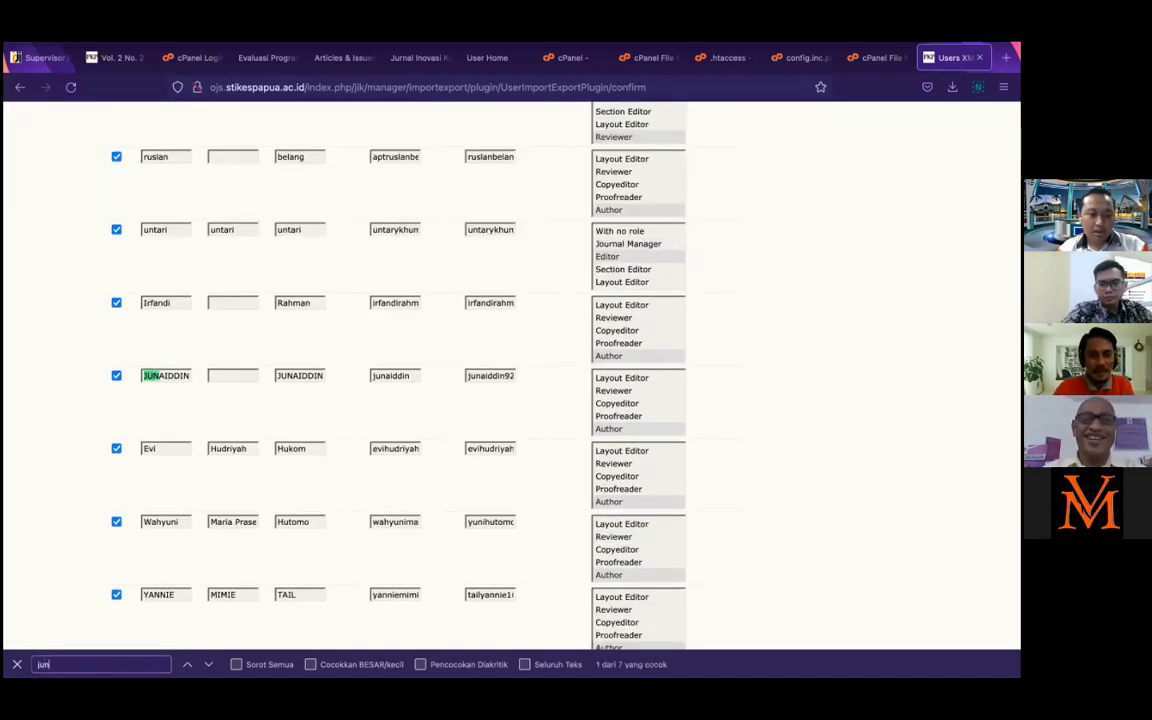
scroll(606, 401, down, 1)
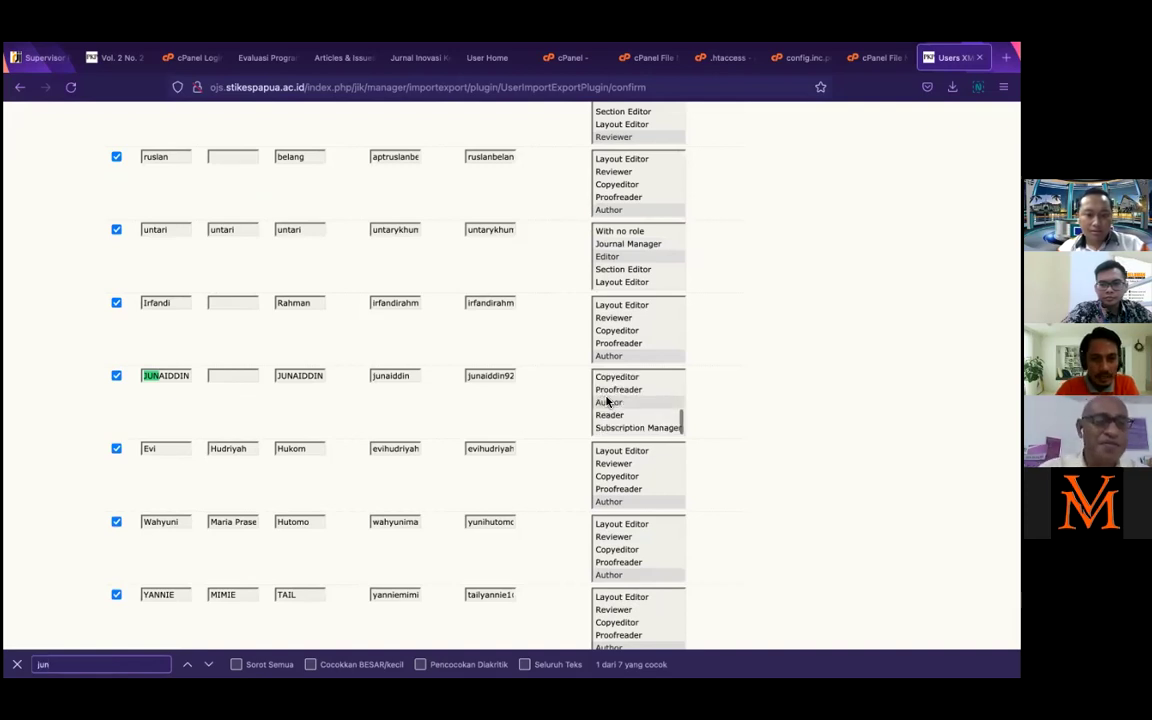
scroll(450, 424, down, 1)
key(Return)
key(Return)
key(Return)
key(Return)
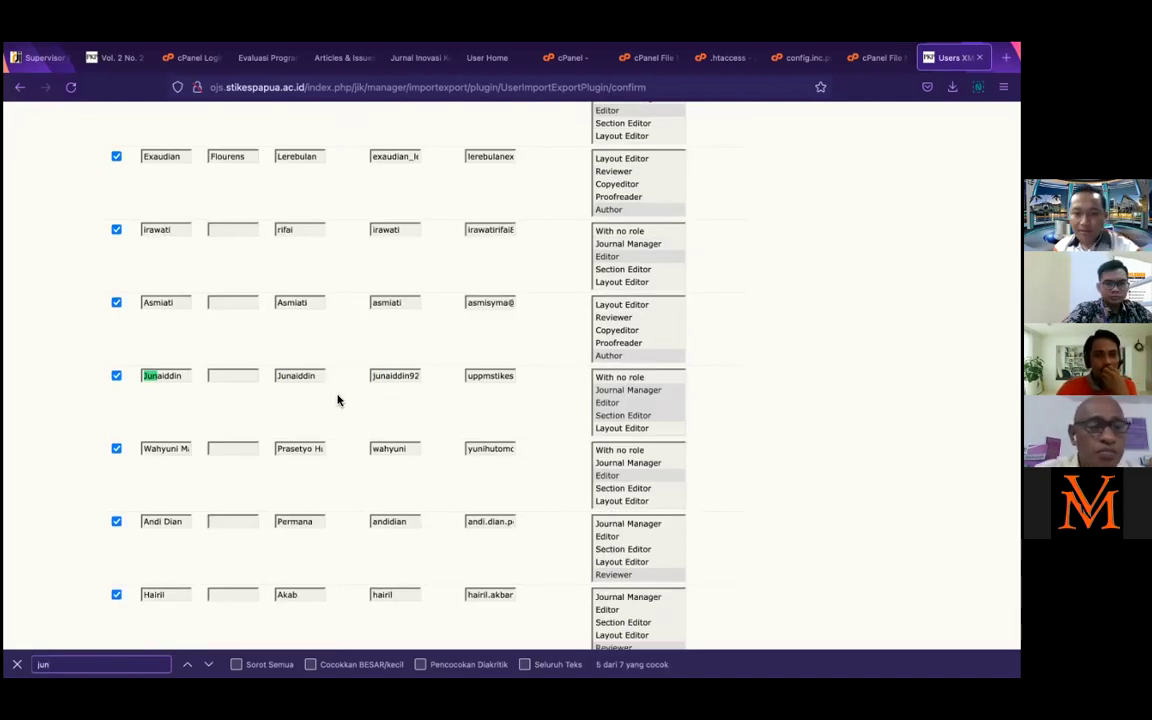
scroll(438, 390, down, 10)
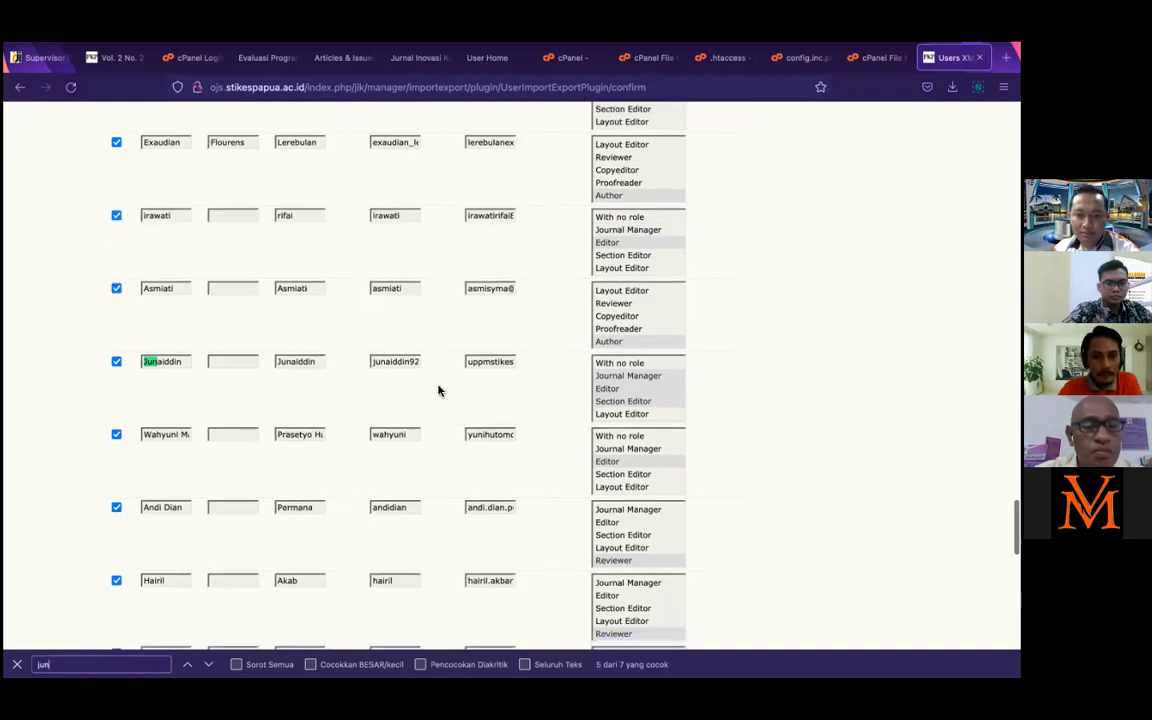
click(141, 596)
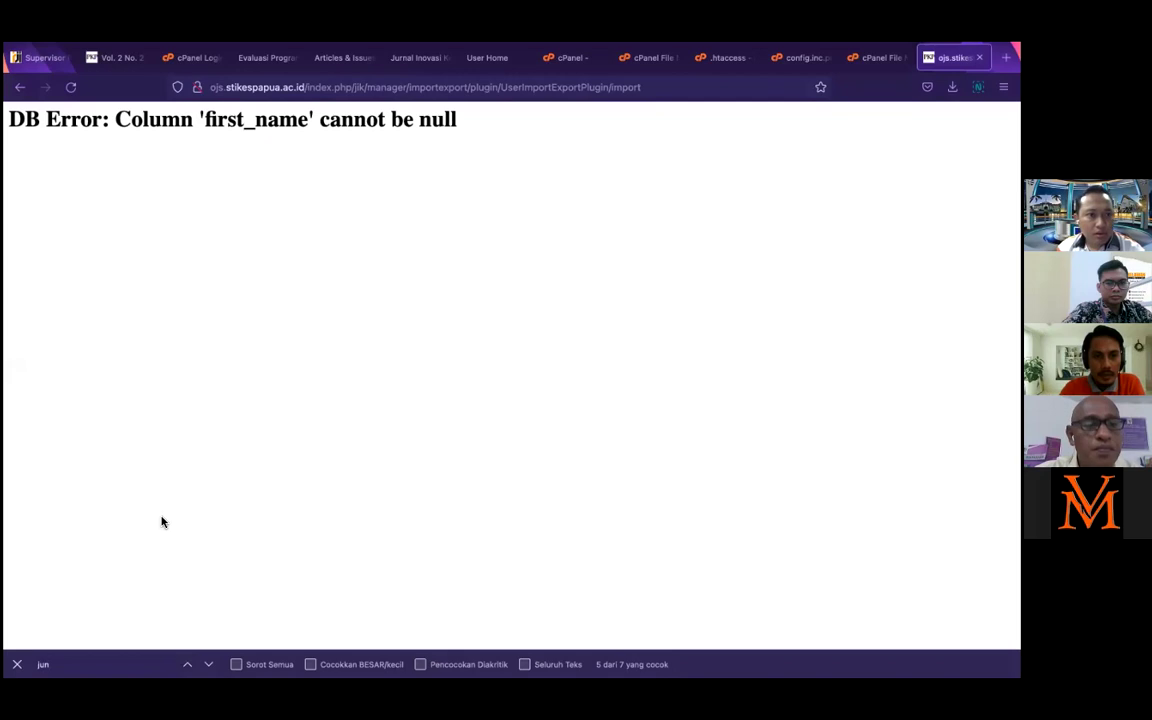
Step: Go back to the Users XML Plugin and re-upload users.xml with 'Continue to import other users' ticked
click(18, 87)
click(18, 87)
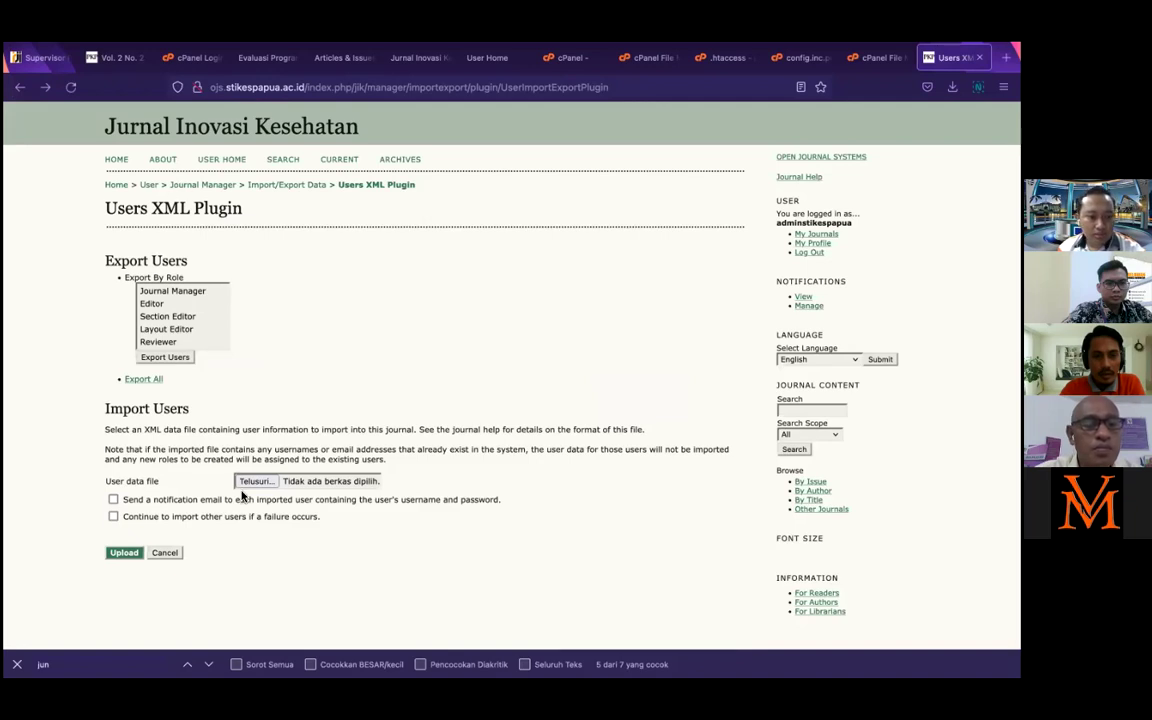
click(256, 481)
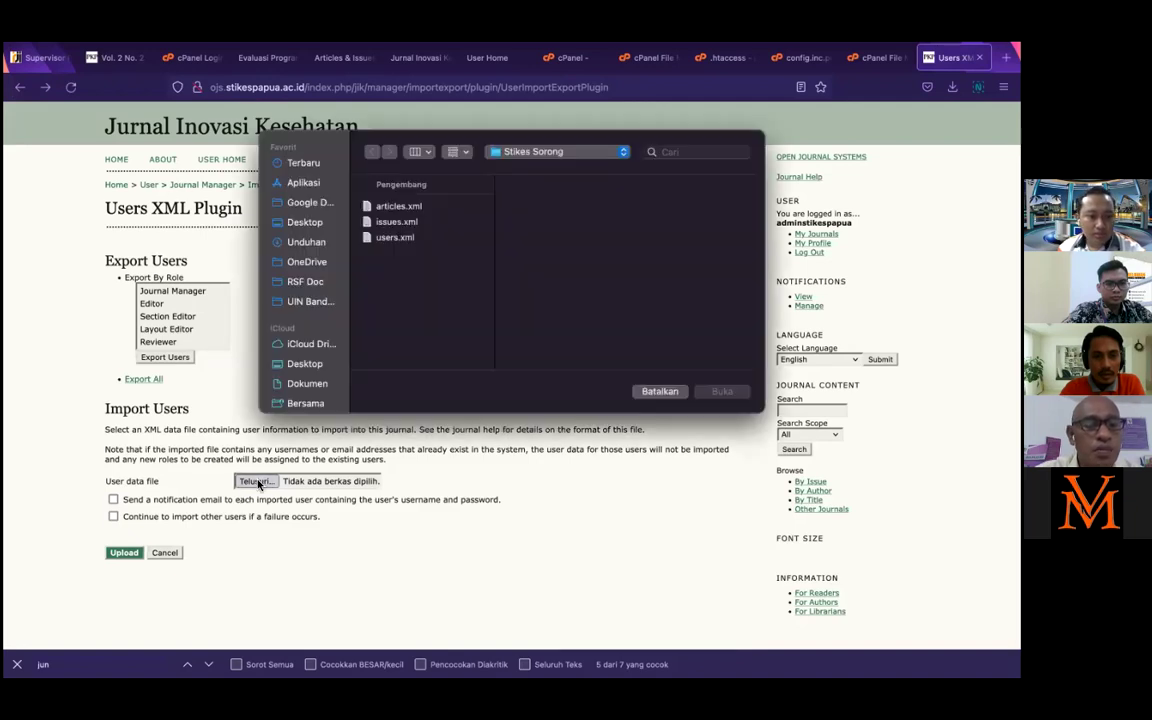
click(398, 237)
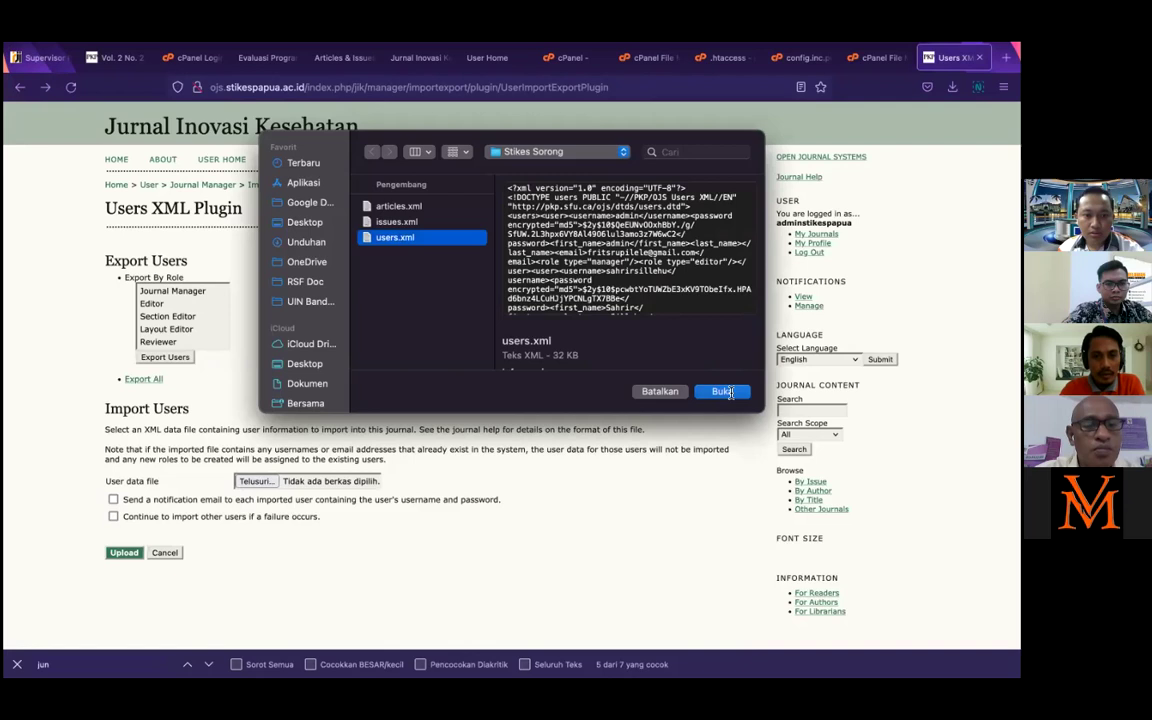
click(725, 391)
click(113, 516)
click(126, 553)
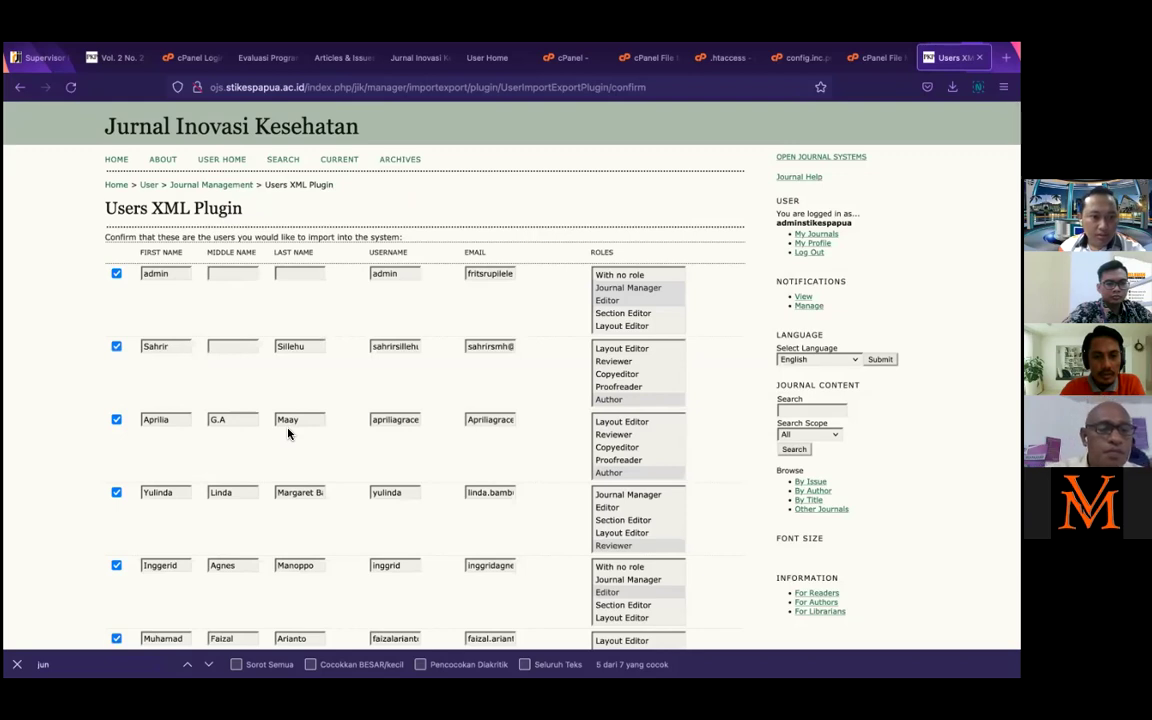
Step: Scroll down through the re-uploaded users confirmation list
scroll(288, 433, down, 5)
scroll(288, 429, down, 14)
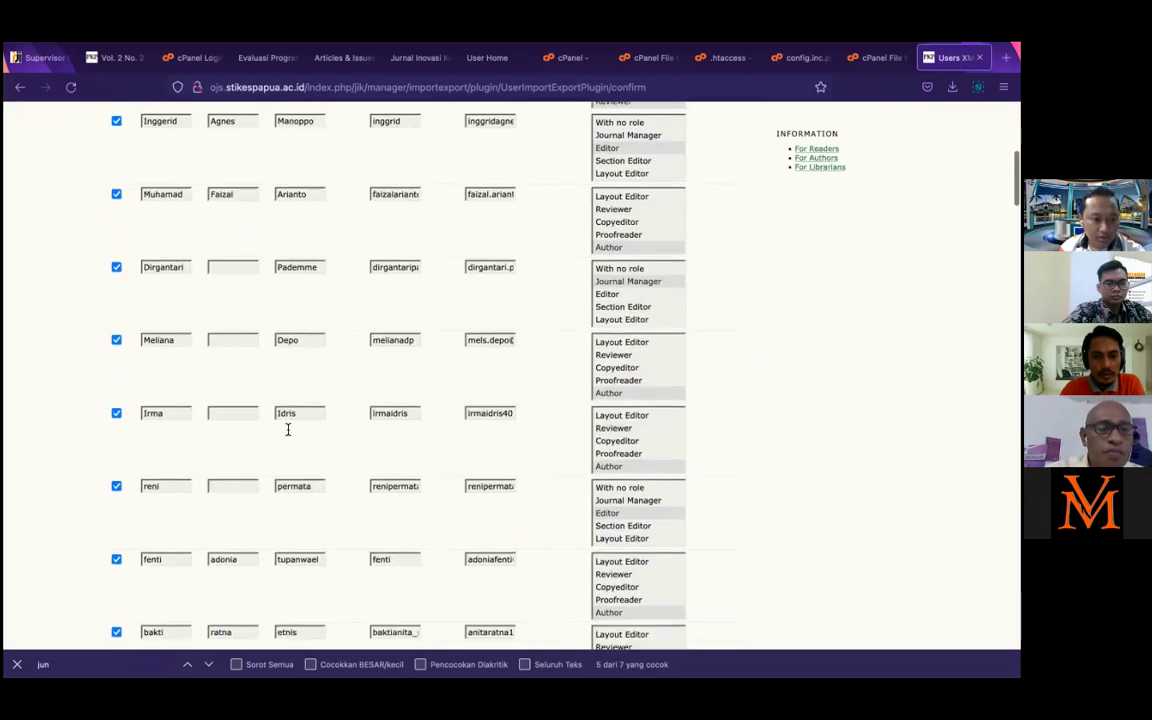
scroll(288, 429, down, 15)
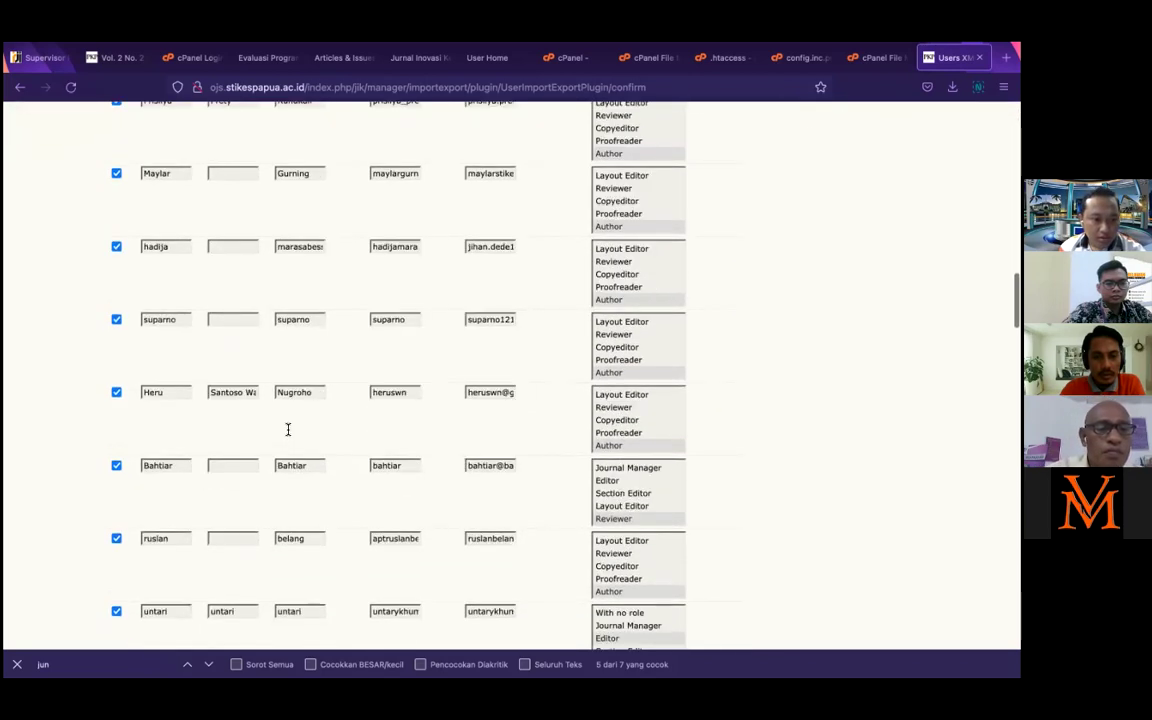
scroll(288, 429, down, 17)
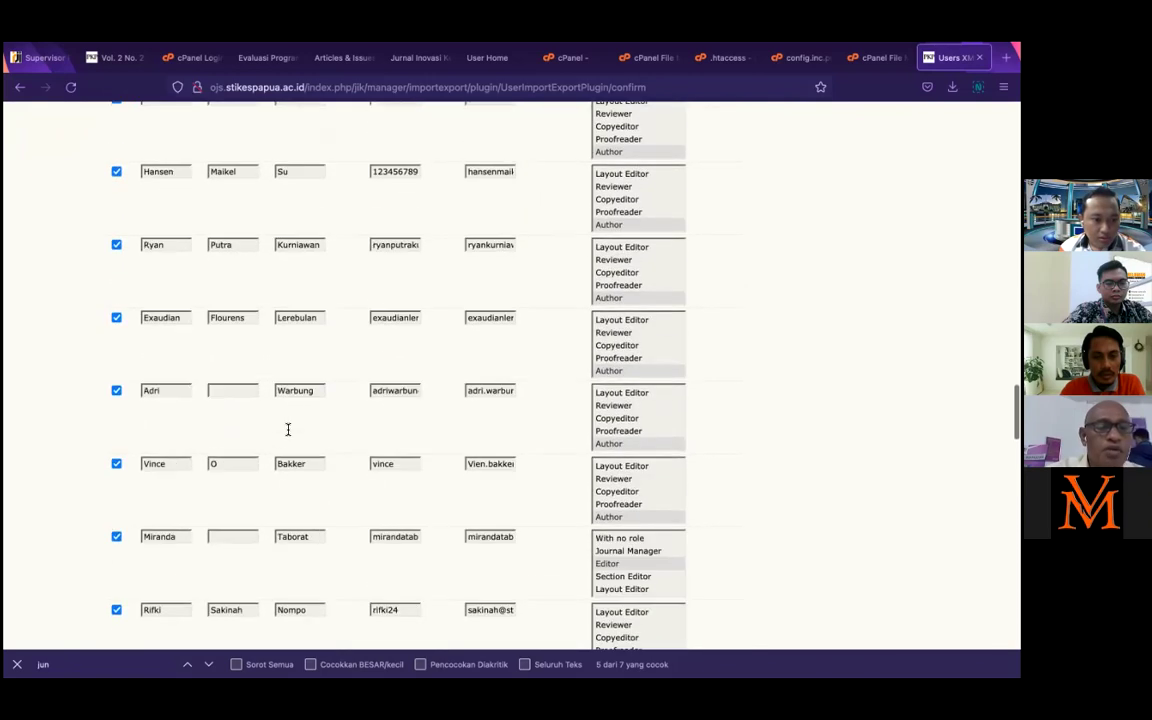
scroll(288, 429, down, 16)
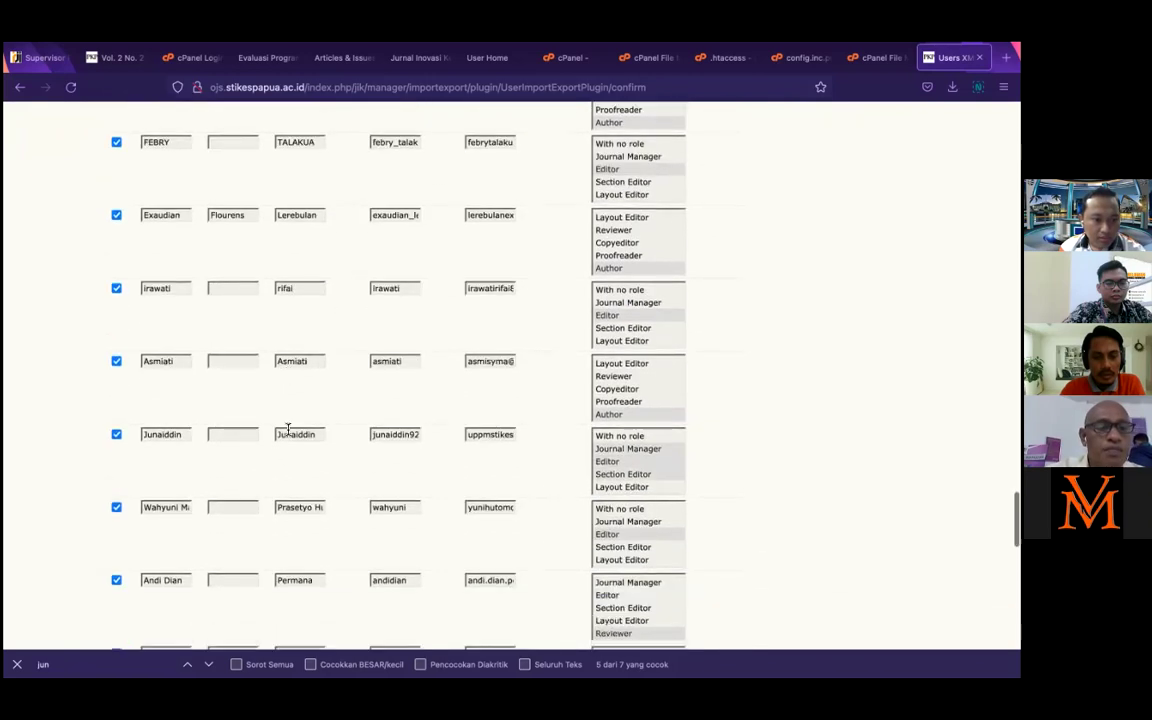
scroll(288, 429, down, 5)
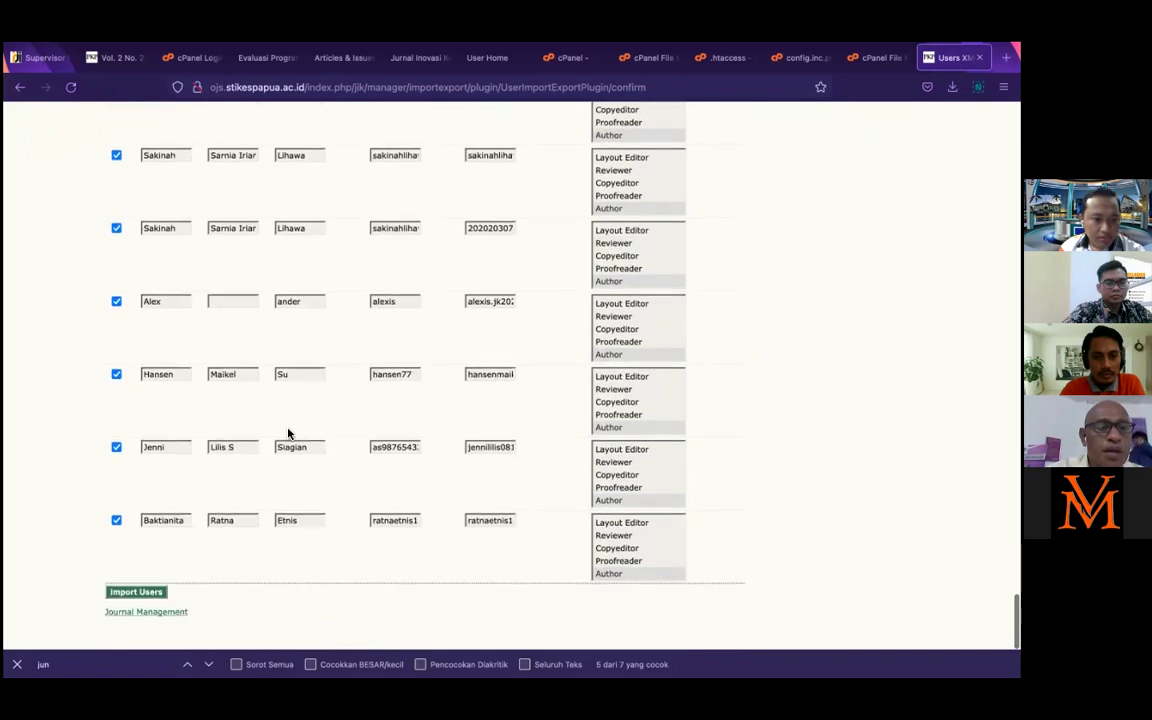
Step: Search the list for 'mira', then submit Import Users
key(ctrl+f)
text(mirad)
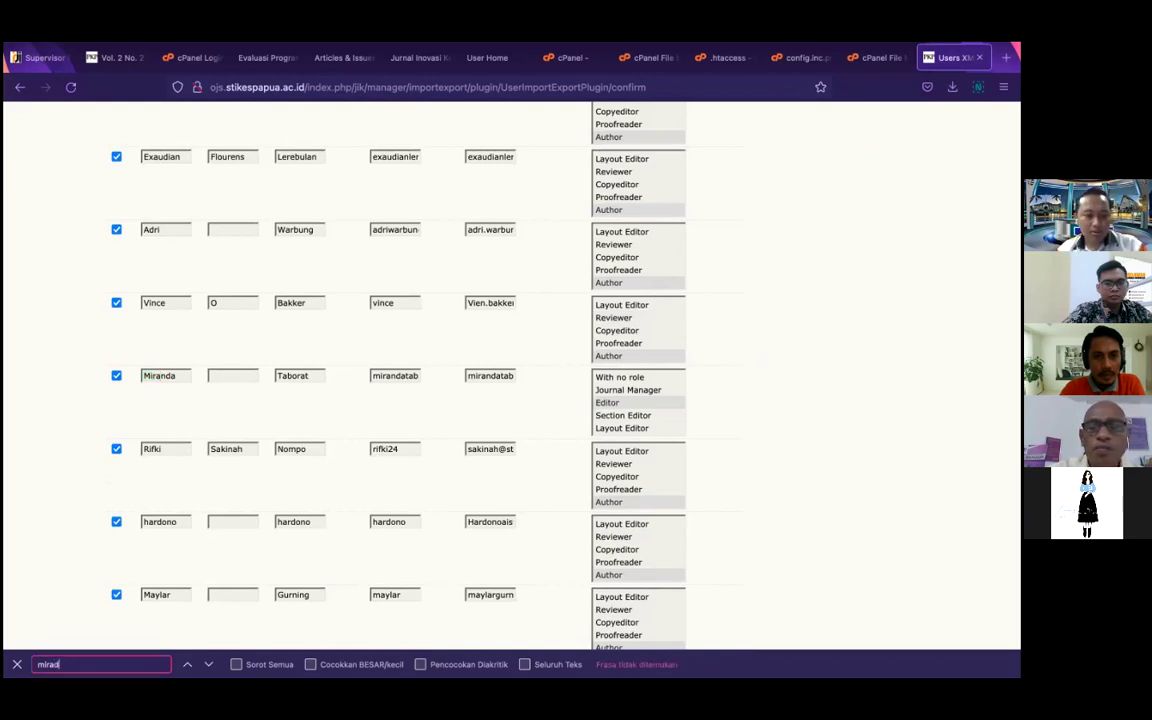
click(152, 403)
scroll(152, 405, up, 5)
scroll(152, 407, down, 5)
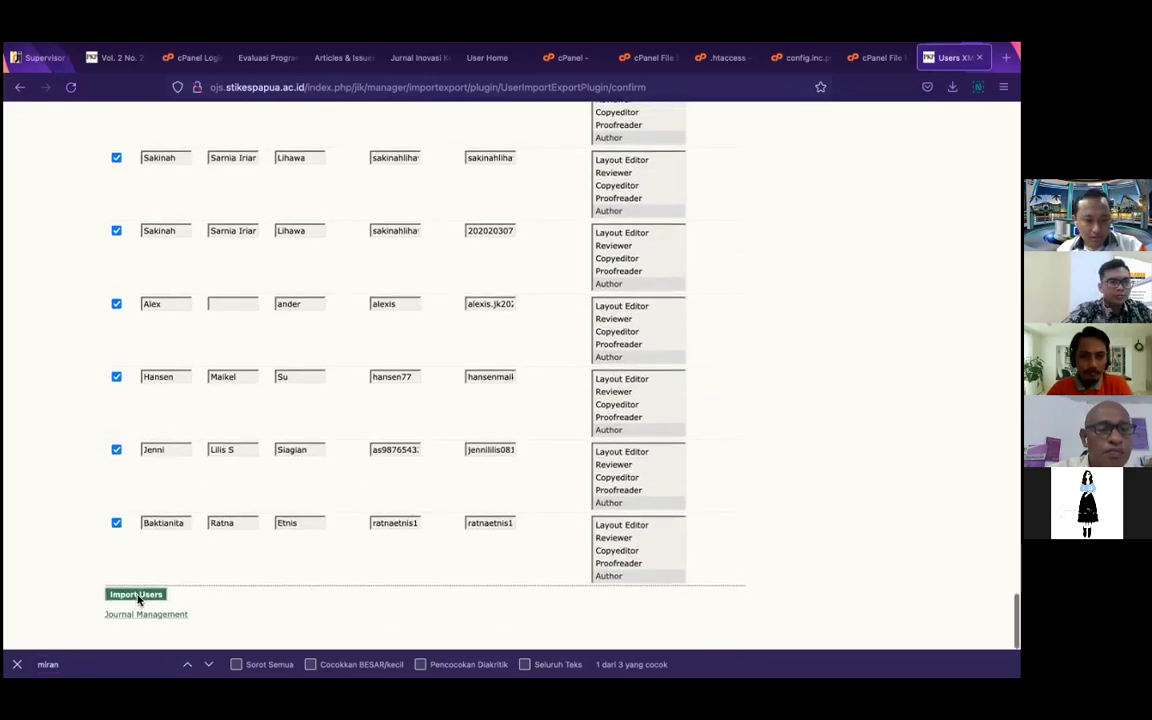
click(137, 596)
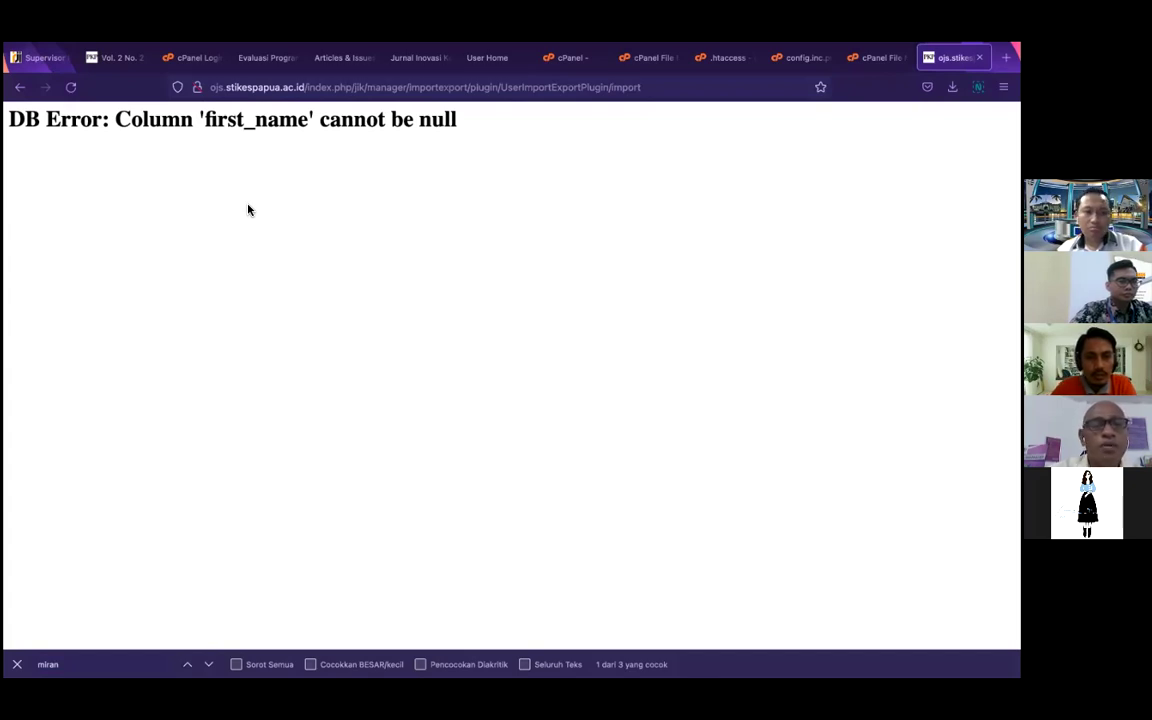
Step: Return from the error page to the Users XML Plugin and upload users.xml again
click(20, 88)
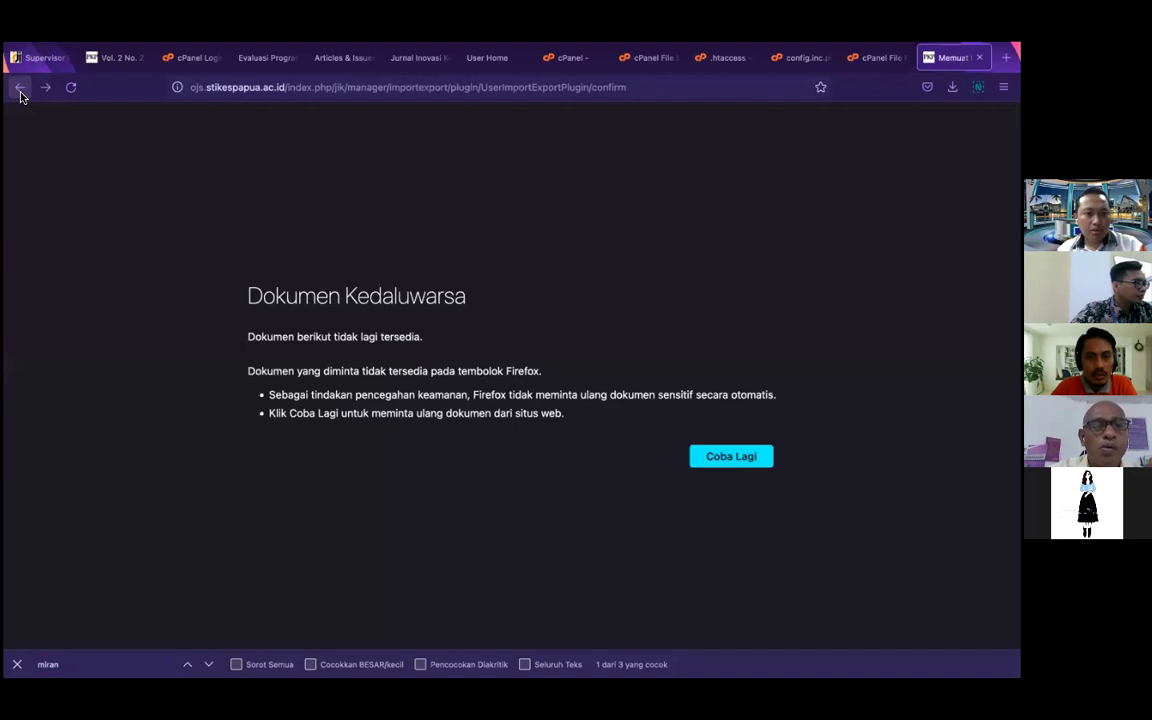
click(20, 89)
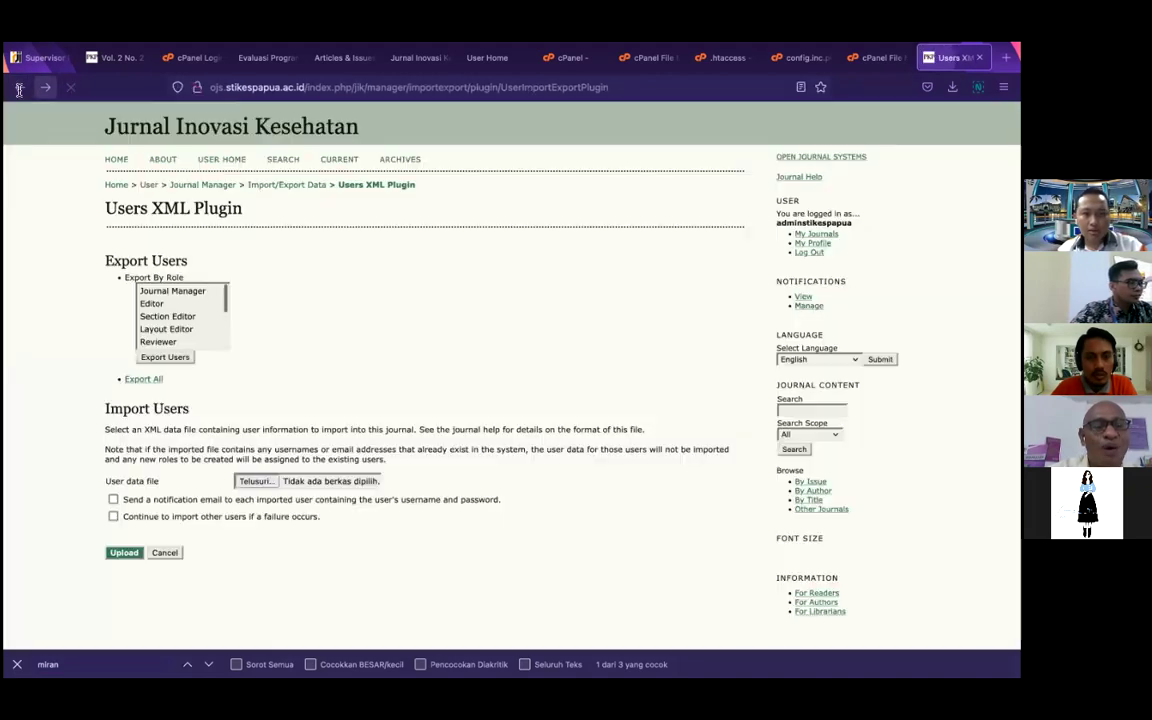
click(256, 482)
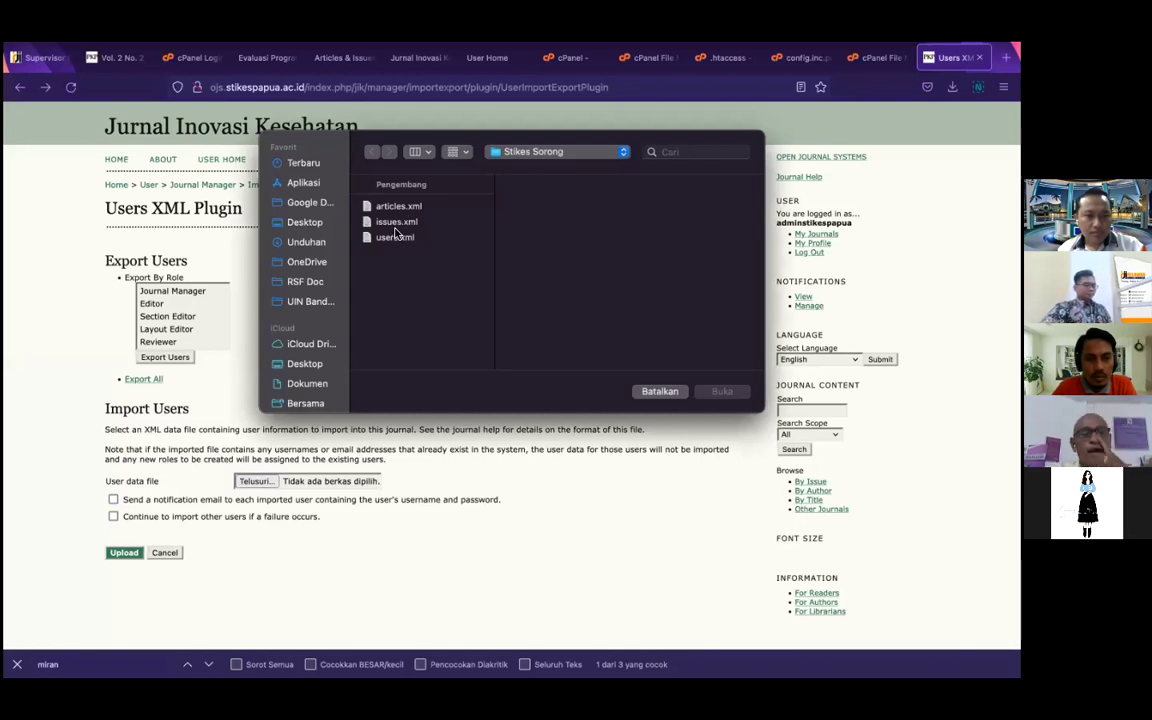
click(398, 237)
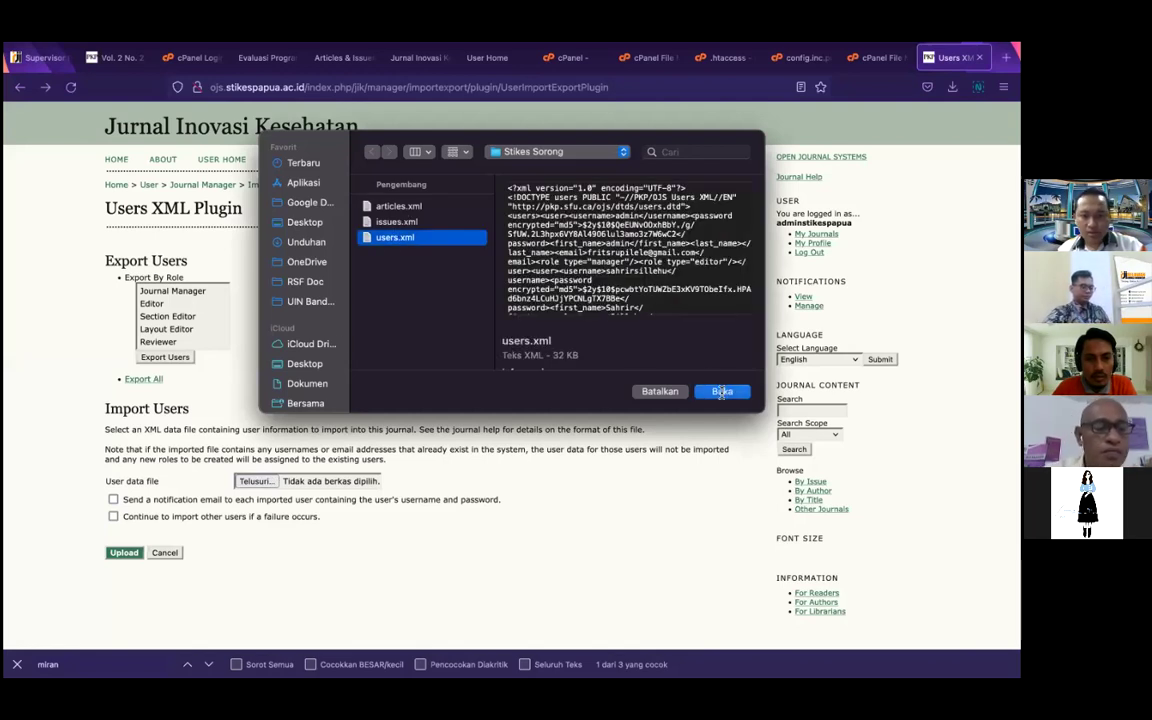
click(721, 392)
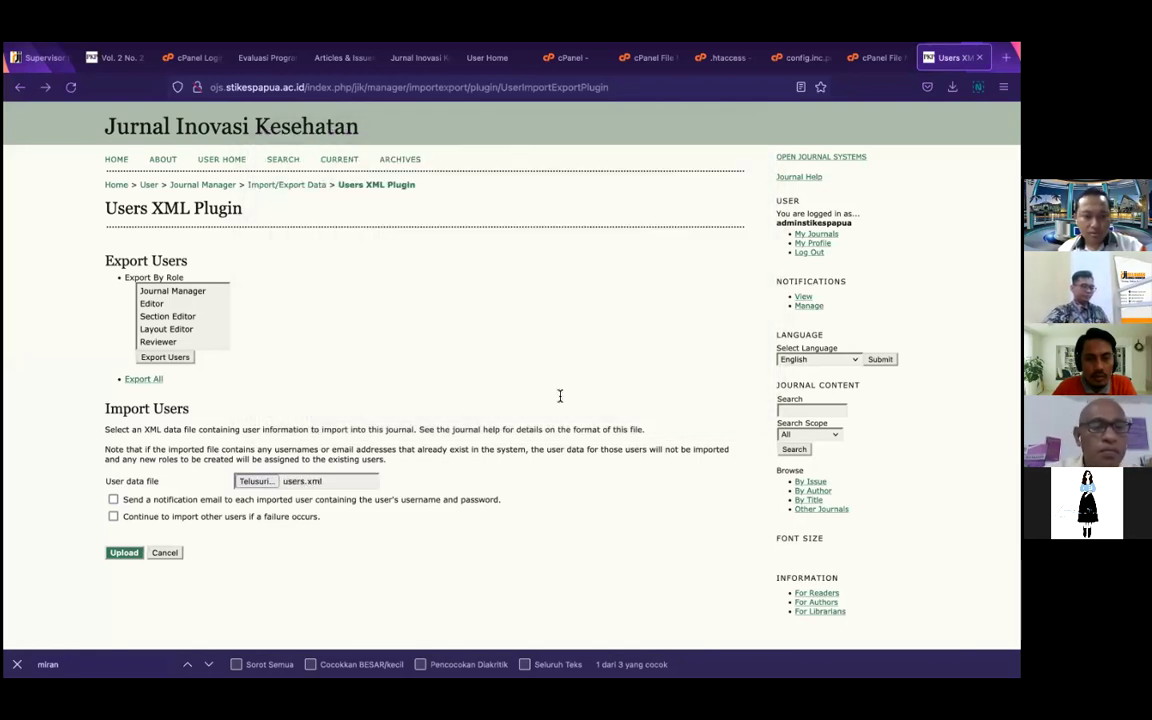
click(120, 552)
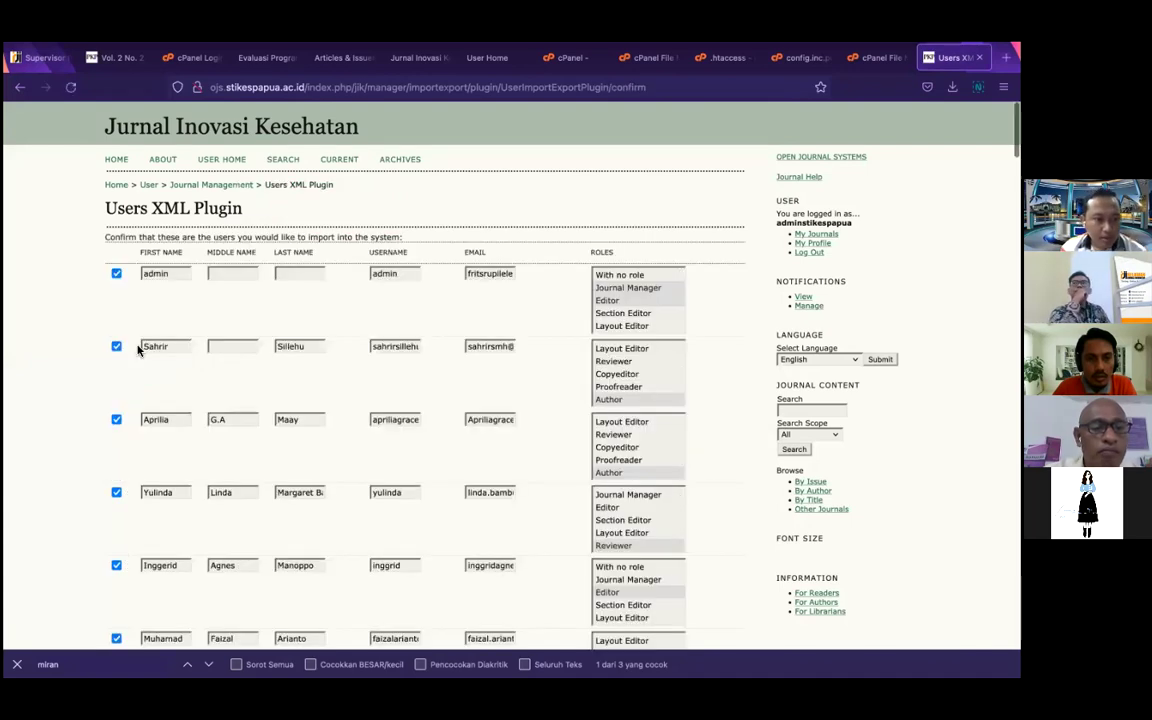
Step: Scroll down to the last entries of the users confirmation list
scroll(158, 290, down, 5)
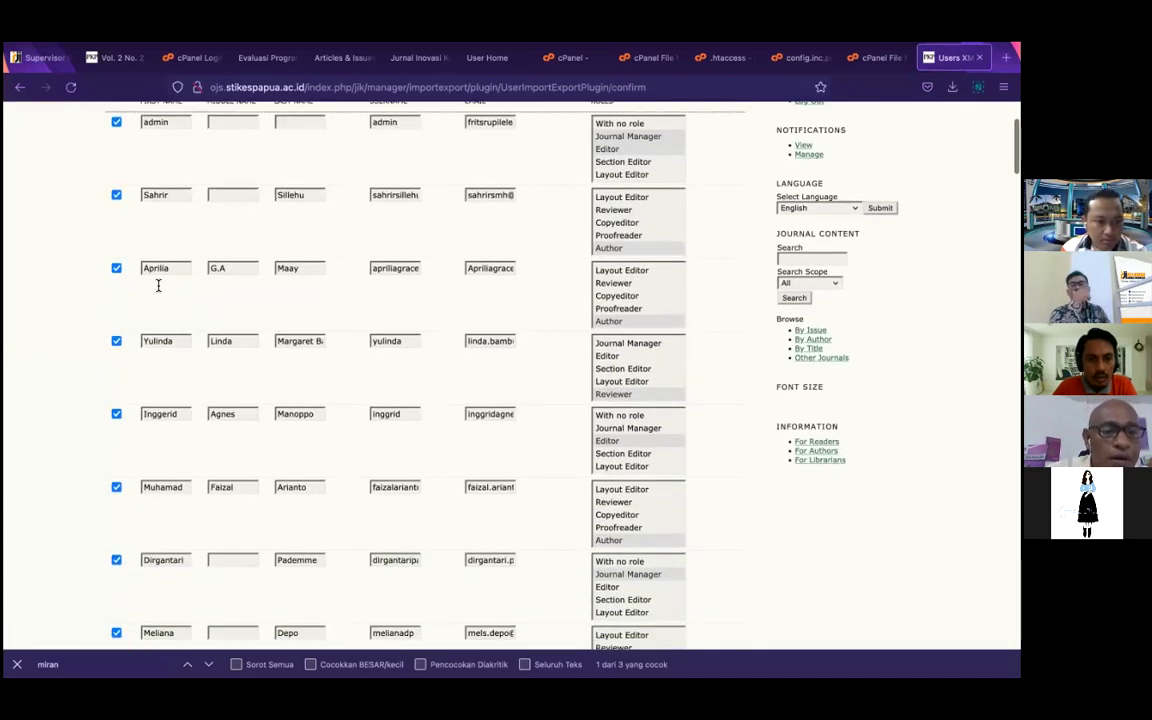
scroll(158, 288, down, 7)
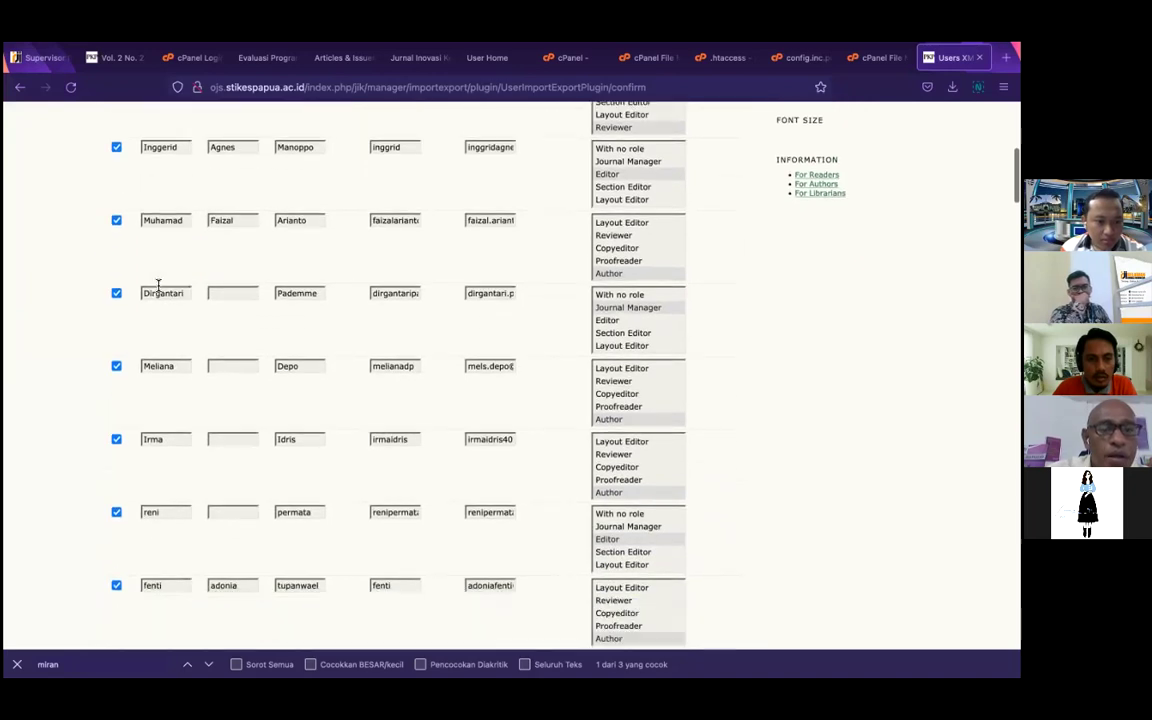
scroll(158, 290, down, 8)
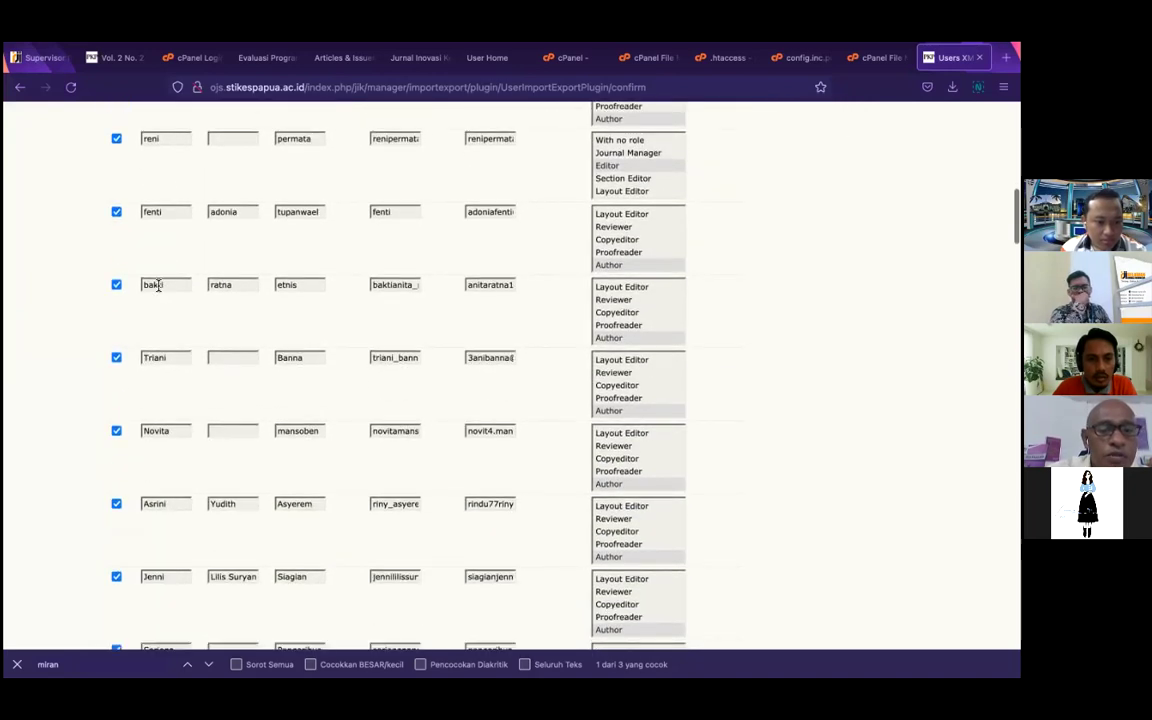
scroll(158, 290, down, 7)
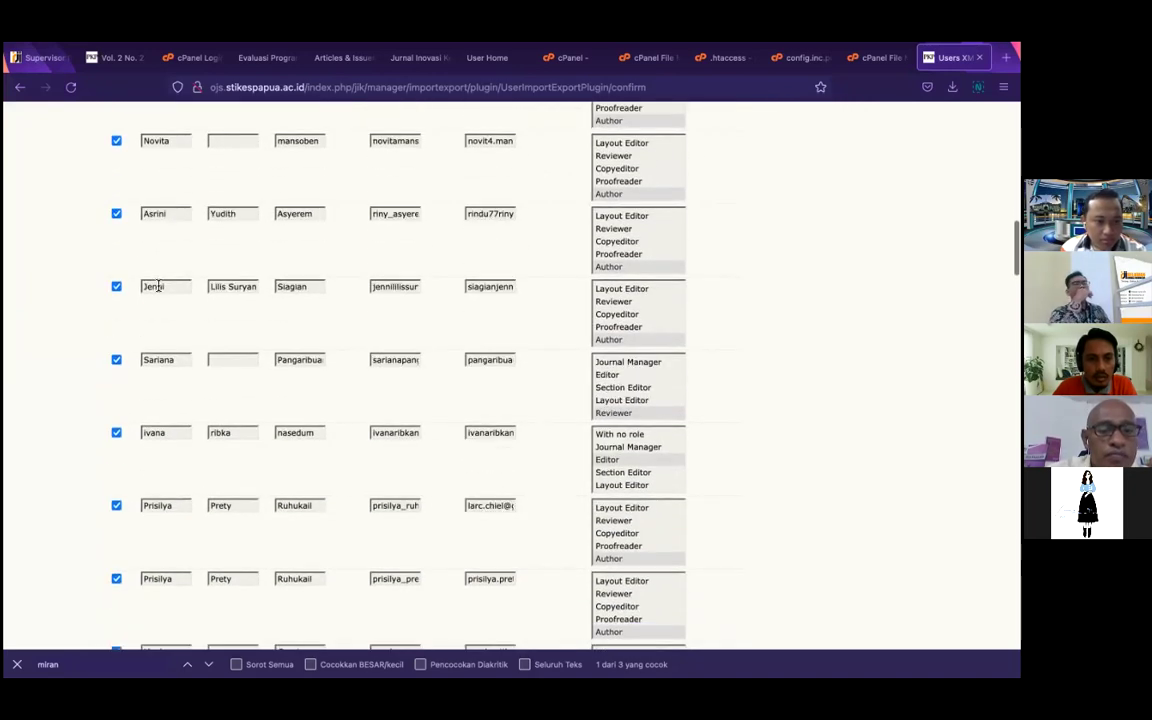
scroll(158, 288, down, 8)
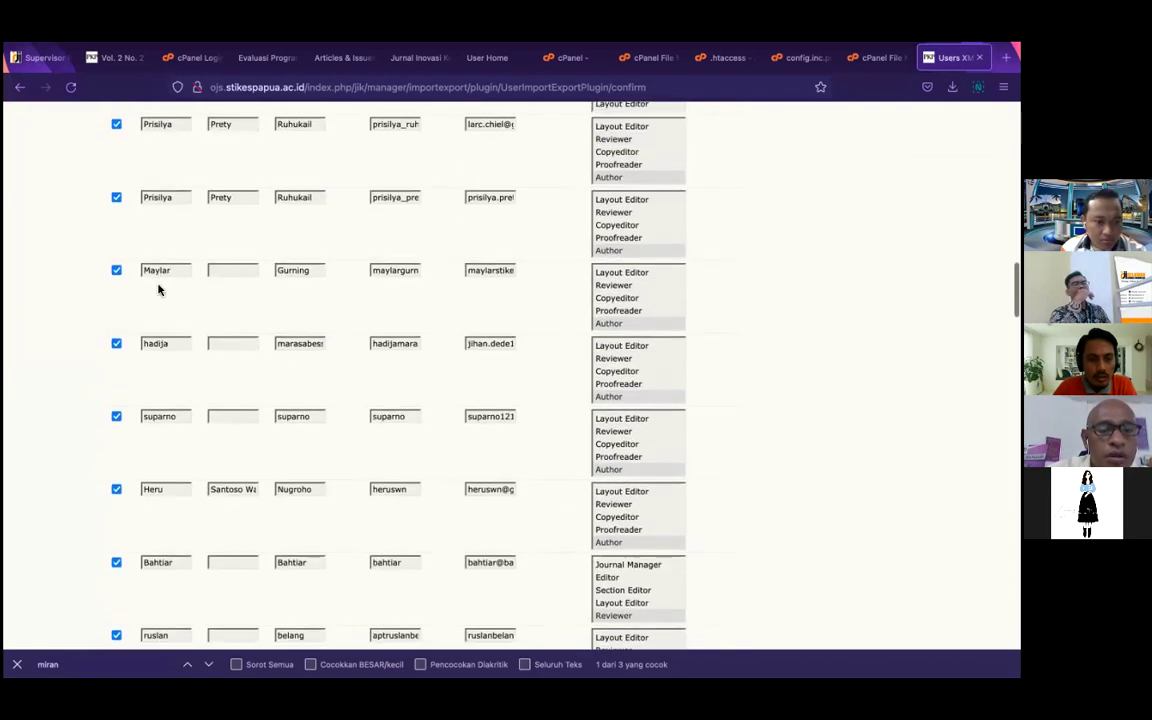
scroll(158, 286, down, 8)
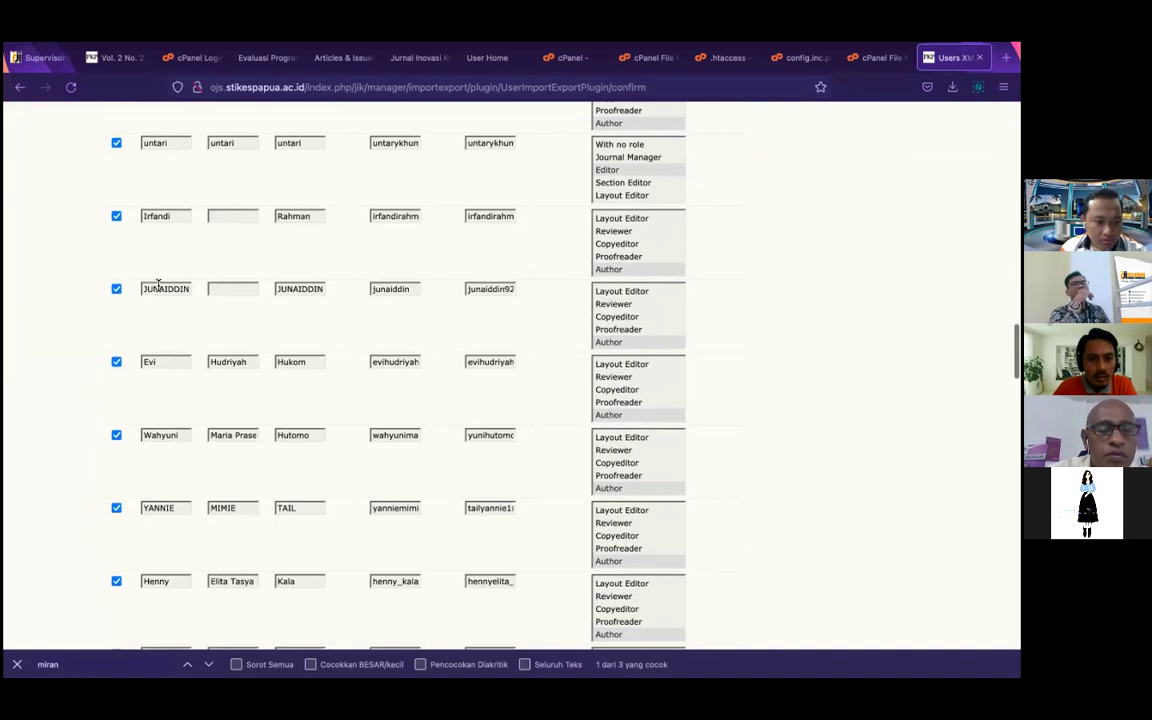
scroll(158, 286, down, 12)
scroll(158, 286, down, 9)
scroll(158, 288, down, 7)
scroll(158, 288, down, 8)
scroll(158, 288, down, 10)
scroll(158, 286, down, 8)
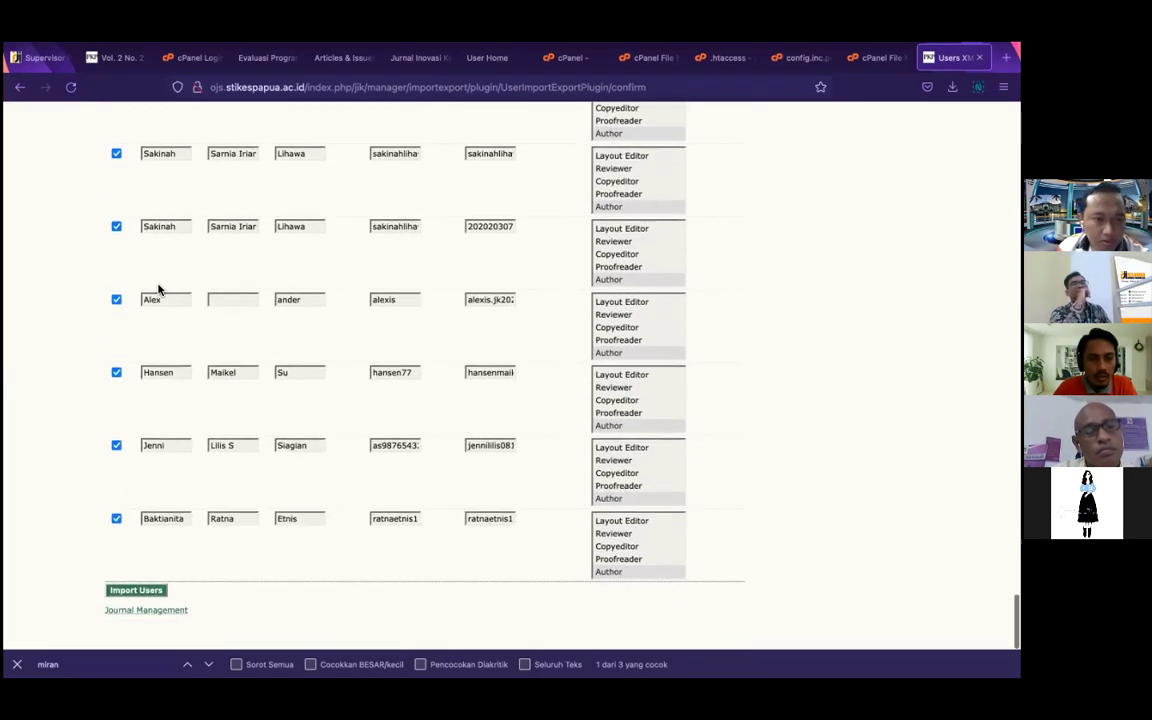
scroll(158, 290, up, 1)
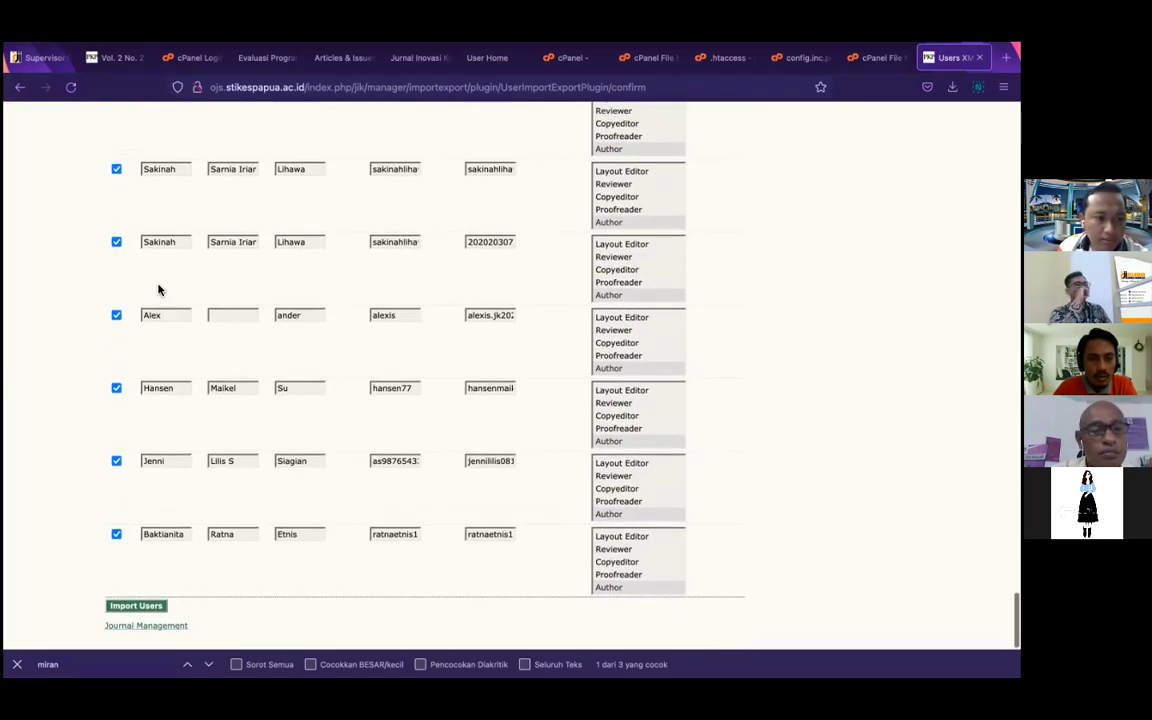
Step: Copy a user's last name into the blank middle name, then do the same with Gunawan
click(241, 320)
key(Tab)
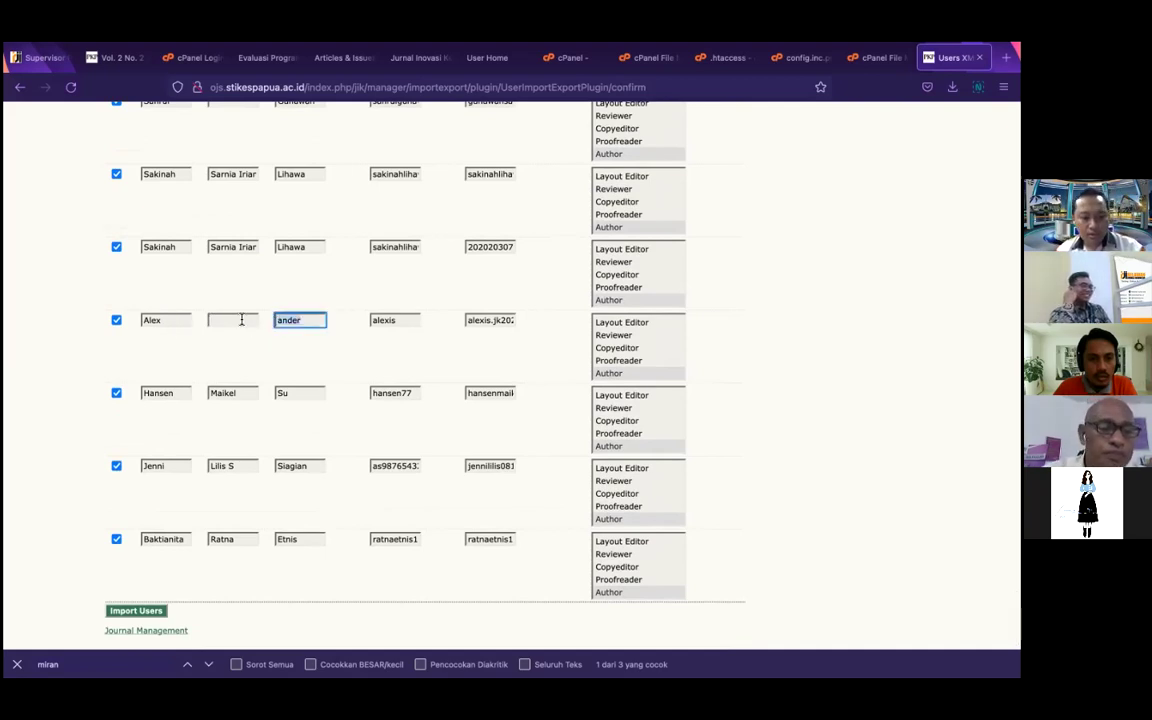
click(241, 320)
scroll(234, 335, up, 5)
click(226, 340)
double_click(290, 342)
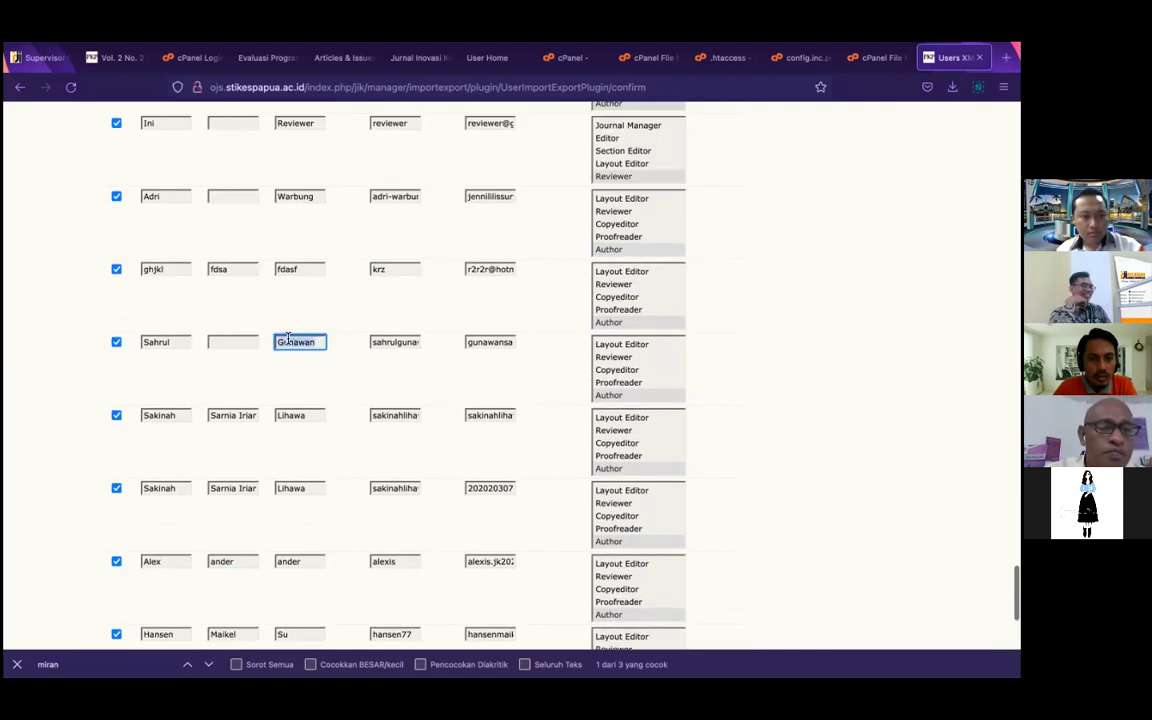
key(ctrl+c)
click(231, 341)
key(ctrl+v)
Step: Fill the blank middle names with the last names Warbung, Reviewer and Mistang
scroll(281, 318, up, 1)
scroll(281, 318, up, 1)
click(295, 275)
double_click(295, 275)
key(ctrl+c)
click(224, 272)
key(ctrl+v)
scroll(250, 285, up, 2)
double_click(287, 305)
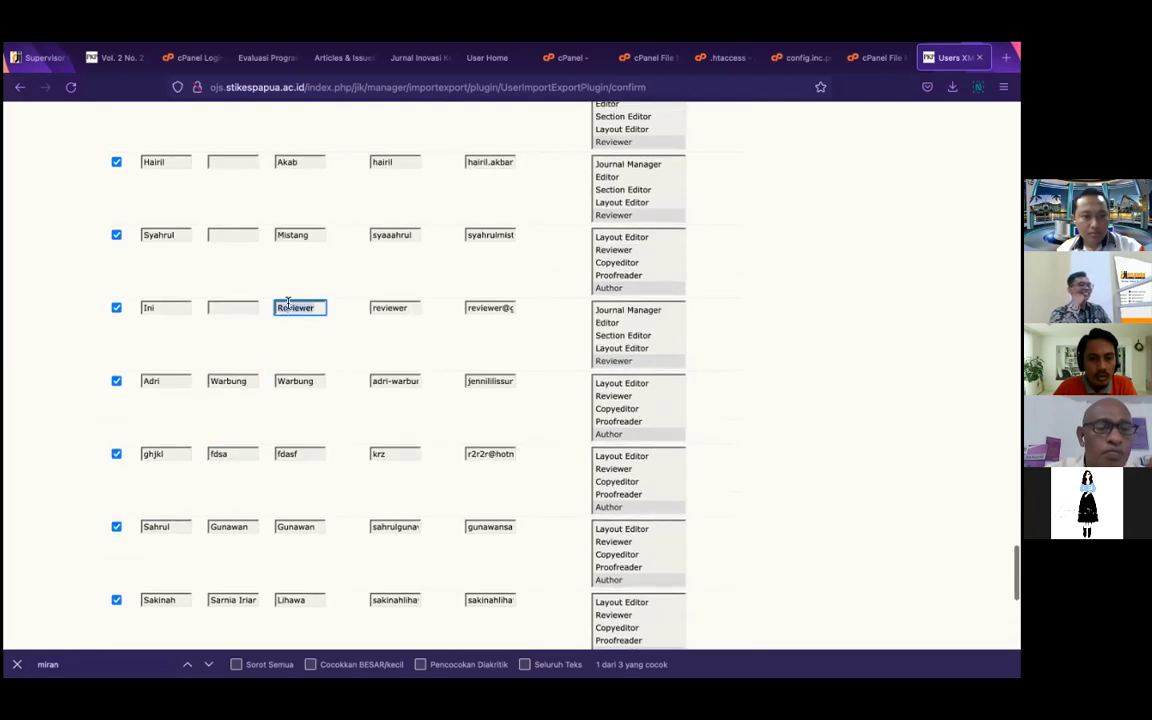
click(235, 305)
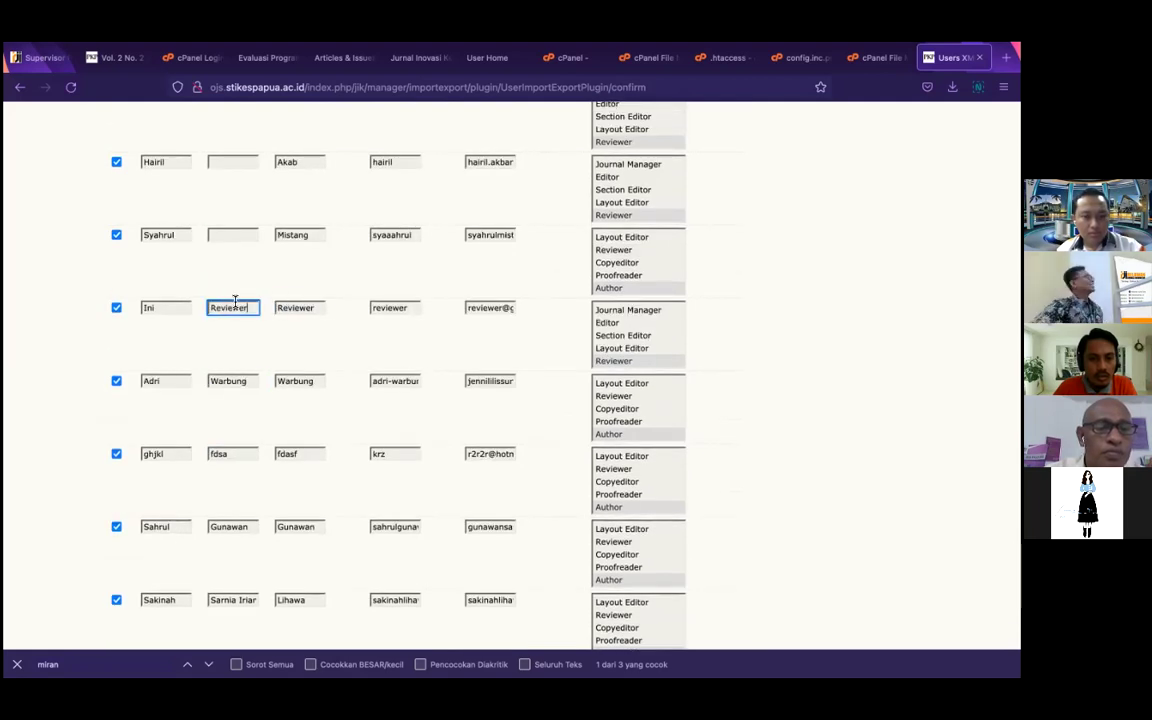
scroll(235, 300, up, 2)
click(293, 325)
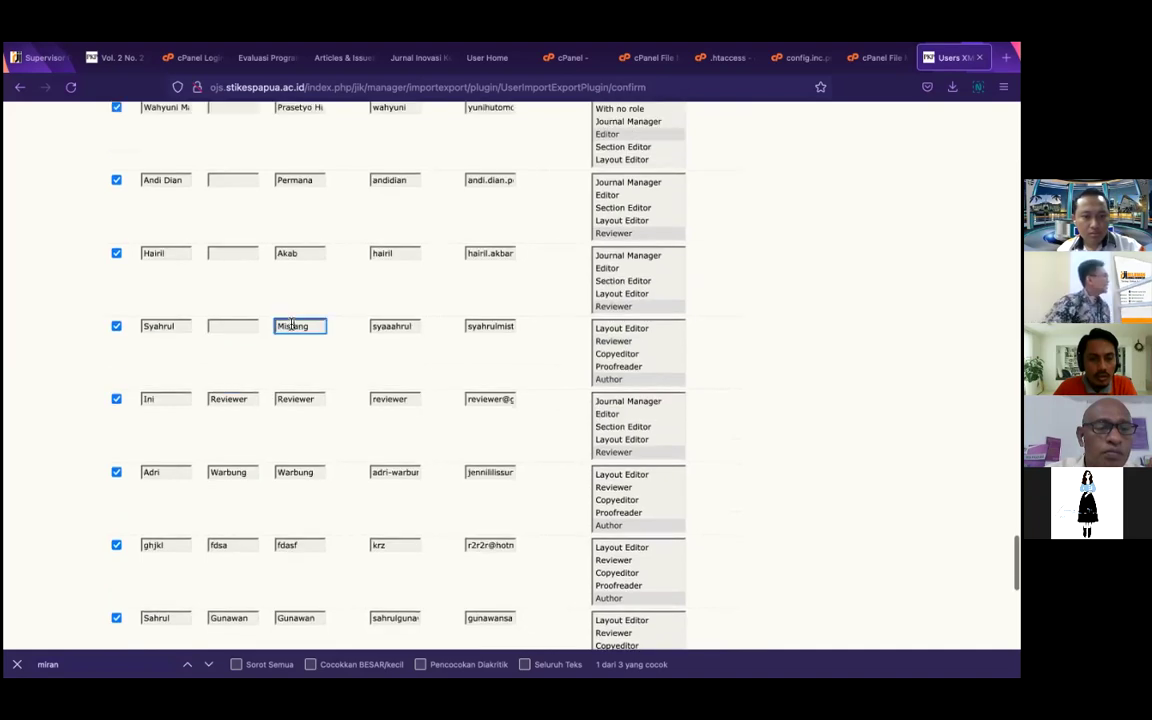
click(237, 323)
key(ctrl+v)
Step: Fill the blank middle names with Akab, Permana, Prasetyo and the next user's last name
double_click(293, 255)
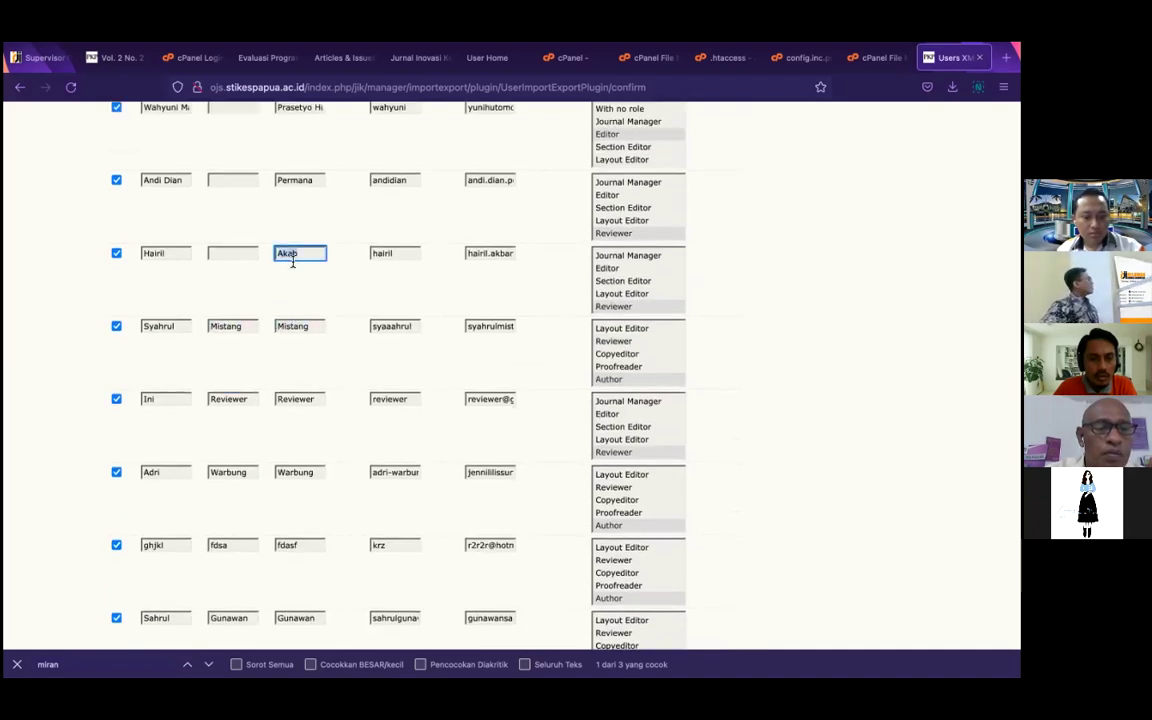
click(258, 256)
key(ctrl+v)
scroll(261, 254, up, 3)
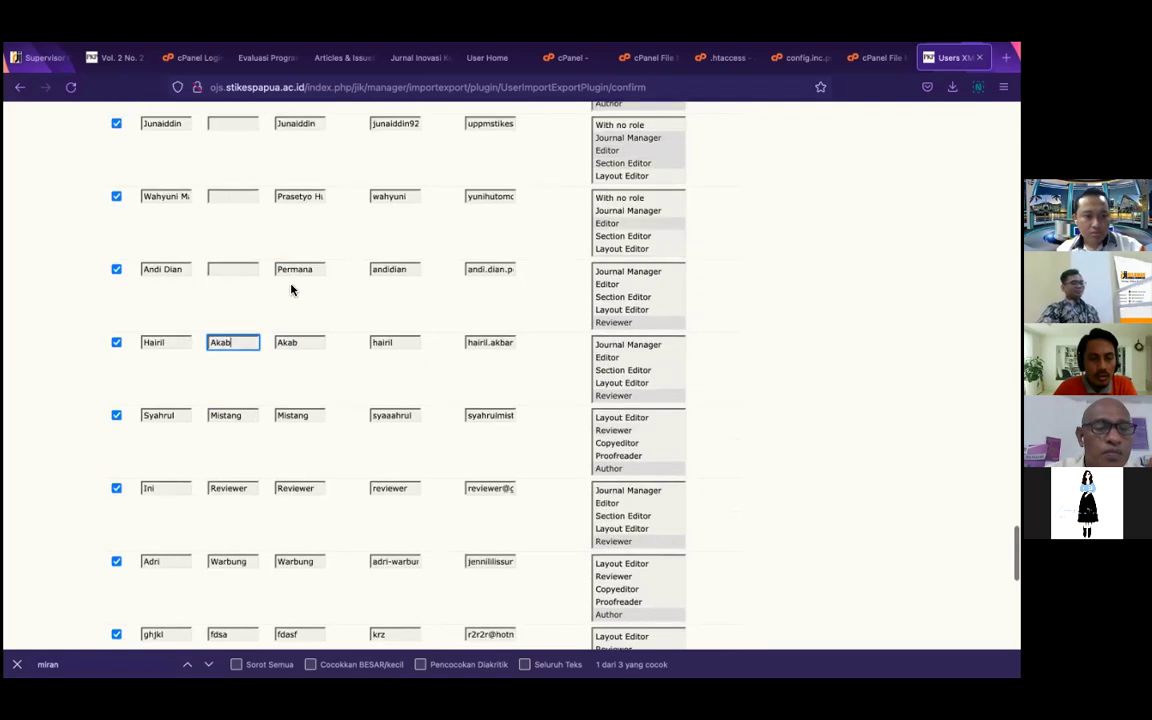
click(290, 296)
click(232, 297)
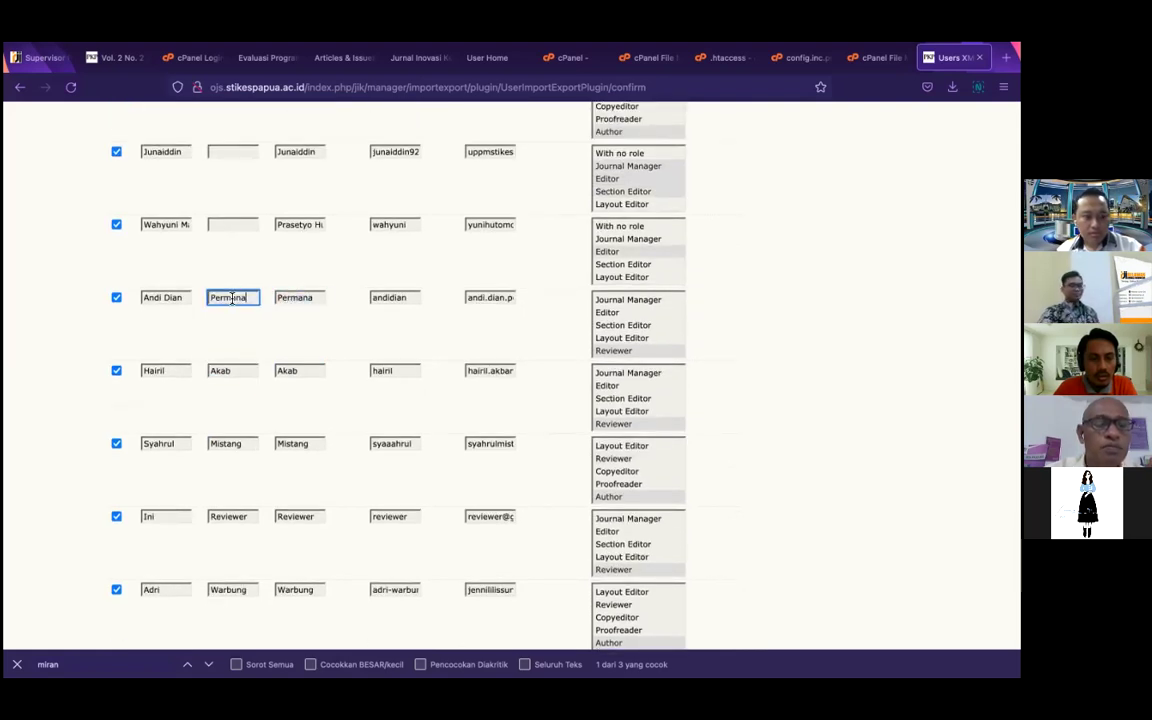
click(285, 227)
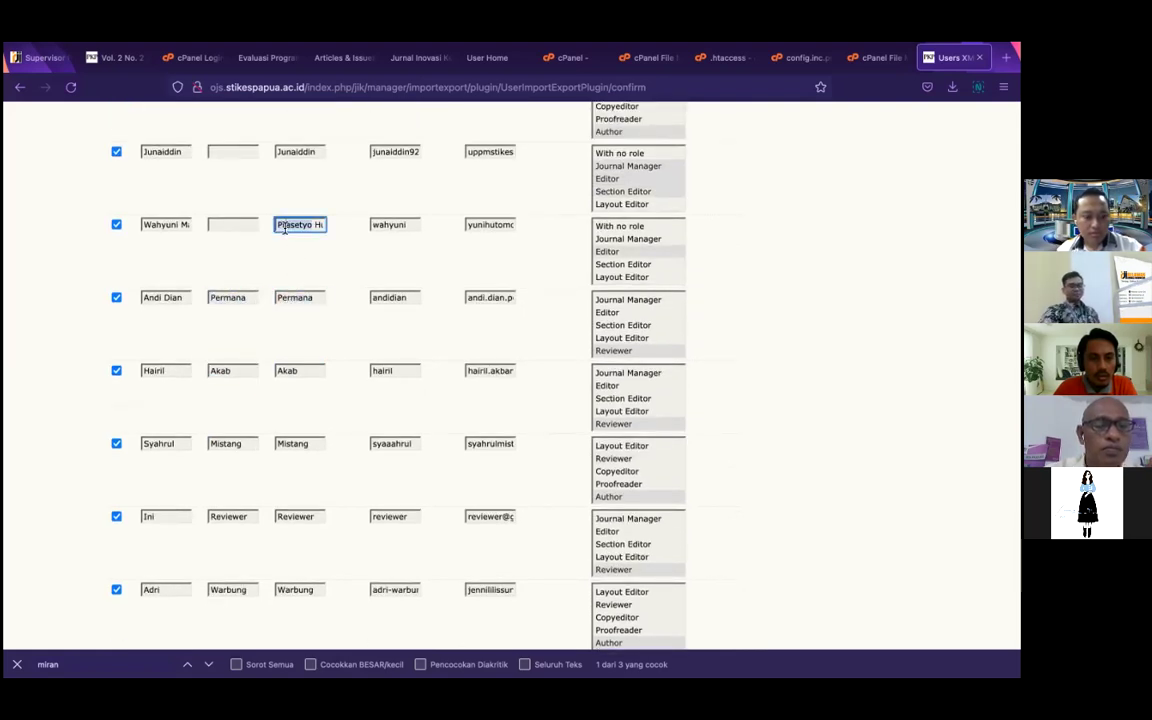
click(243, 225)
scroll(300, 252, up, 3)
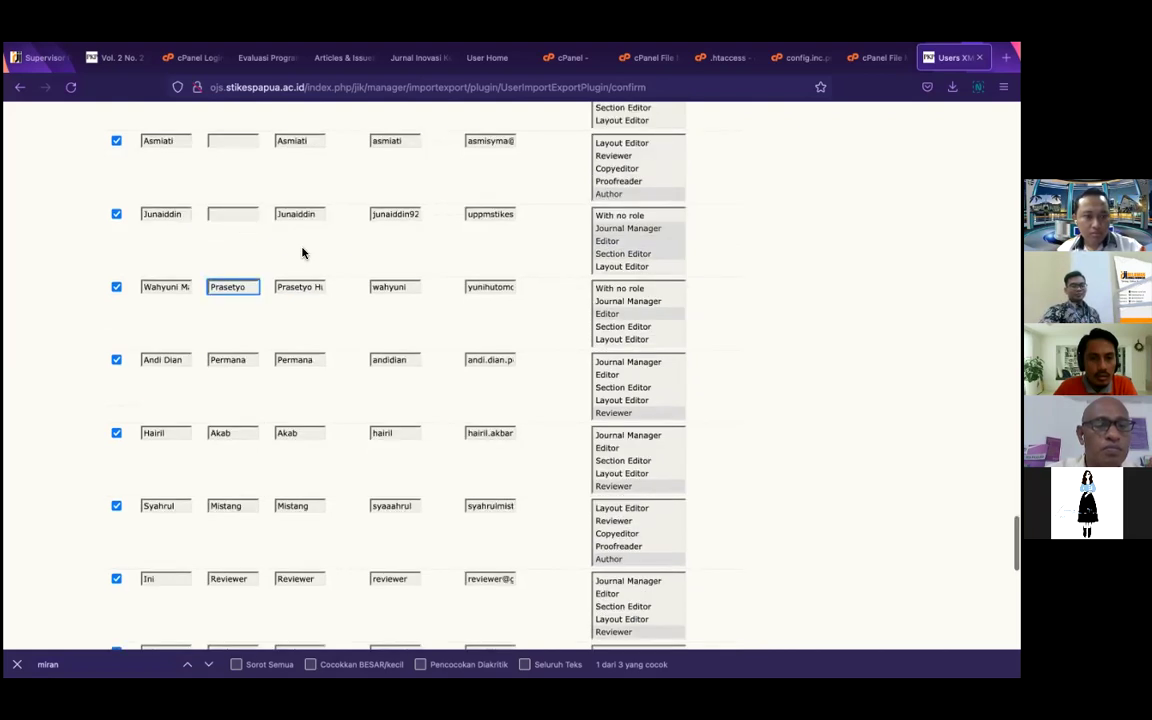
click(305, 263)
click(233, 263)
key(ctrl+v)
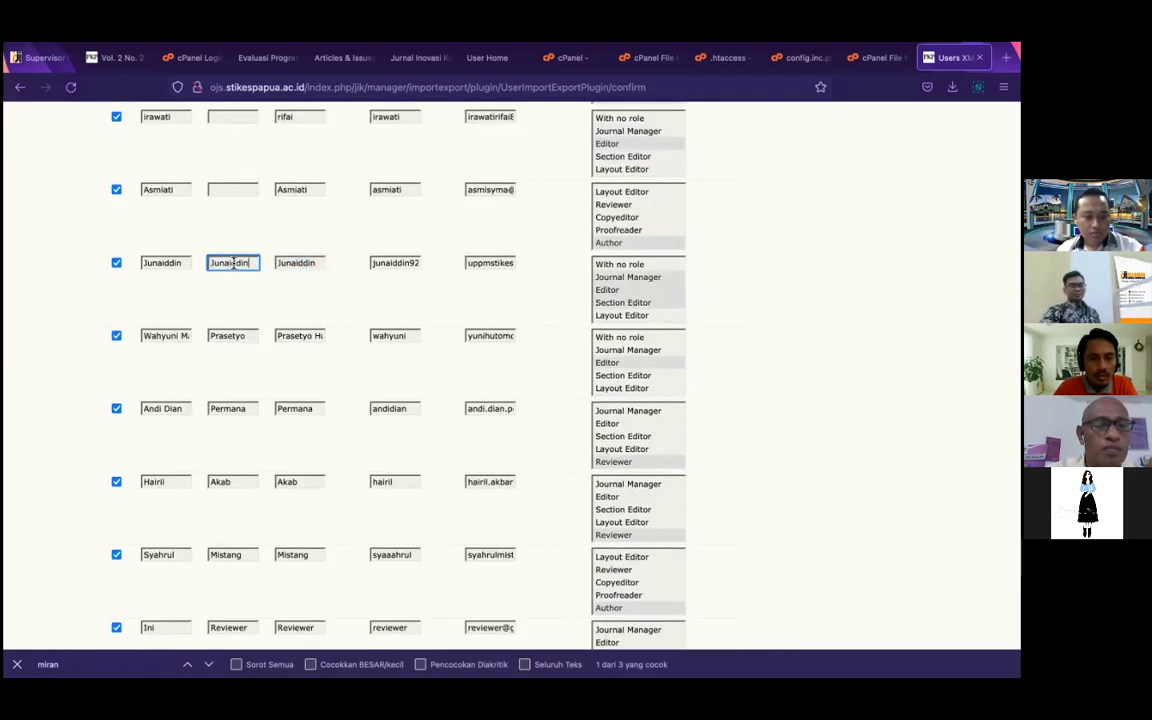
Step: Paste each of the next five users' last names into their empty middle-name fields
click(295, 192)
click(217, 187)
key(ctrl+v)
scroll(217, 184, up, 5)
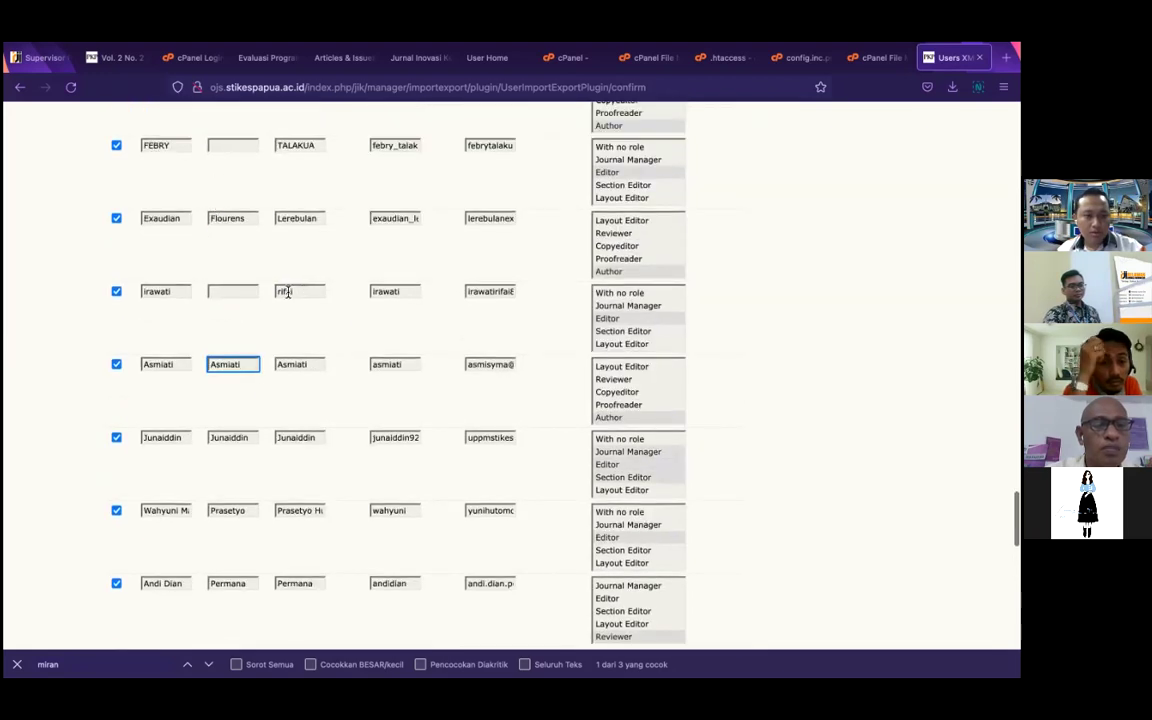
click(285, 290)
click(222, 291)
key(ctrl+v)
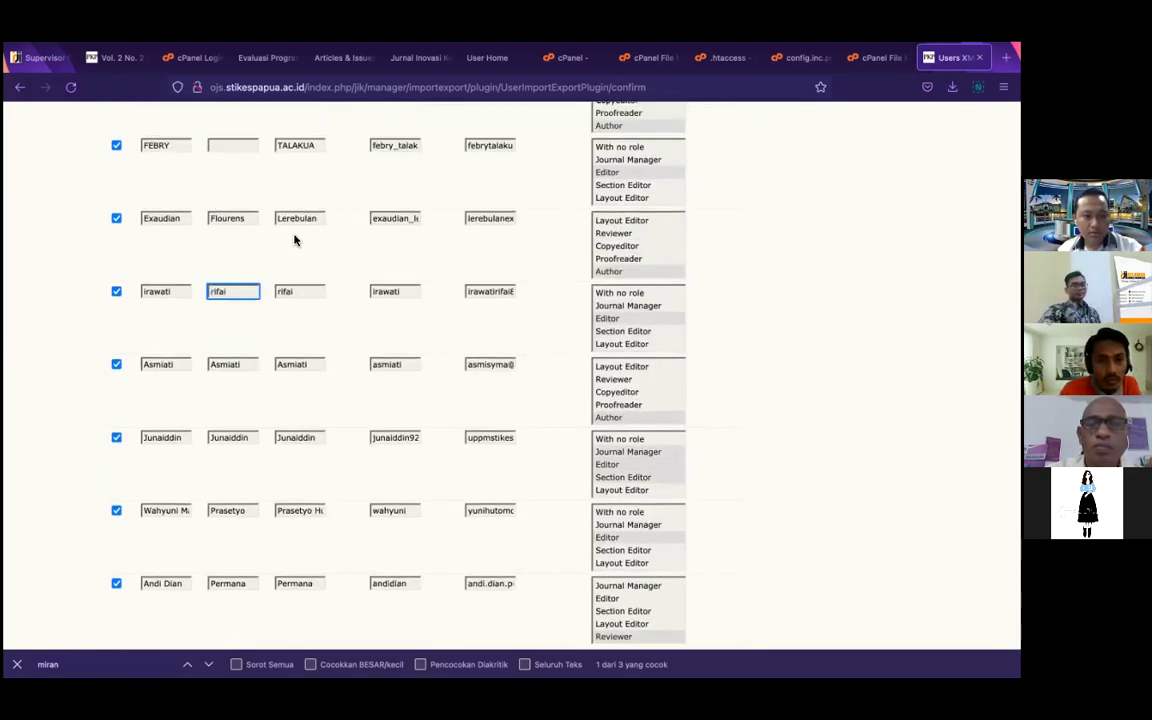
scroll(298, 216, up, 5)
click(300, 289)
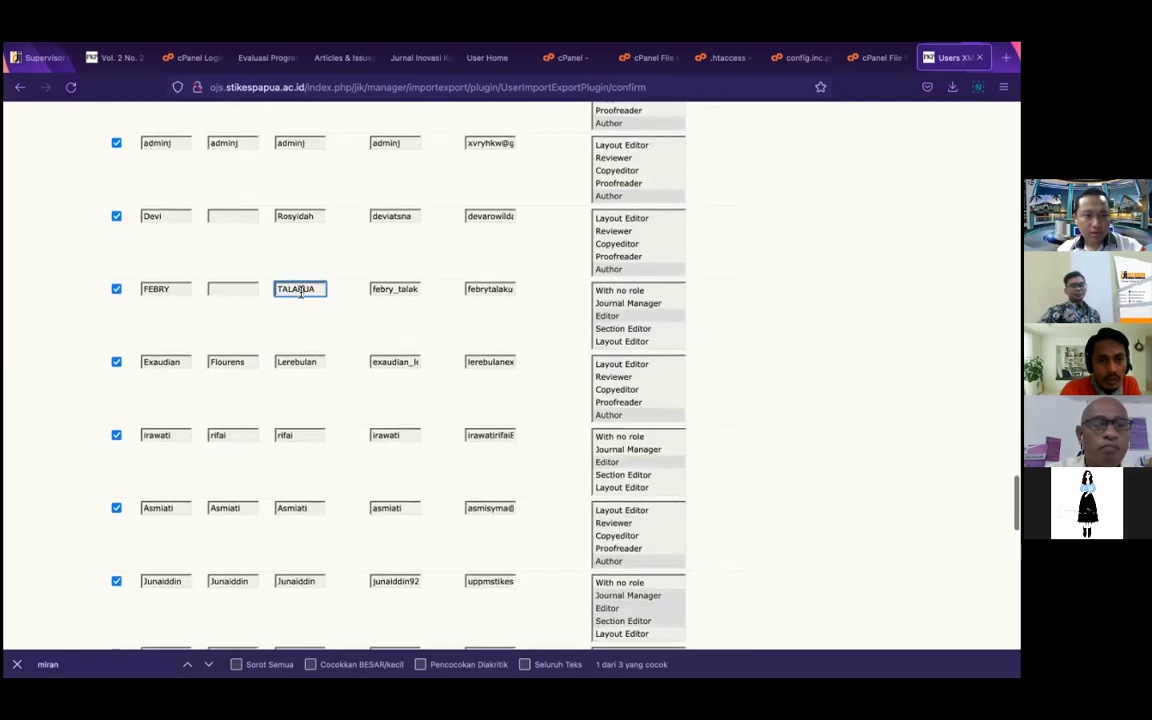
click(235, 289)
key(ctrl+v)
double_click(287, 216)
click(235, 216)
key(ctrl+v)
scroll(288, 260, up, 10)
double_click(290, 314)
click(255, 316)
key(ctrl+v)
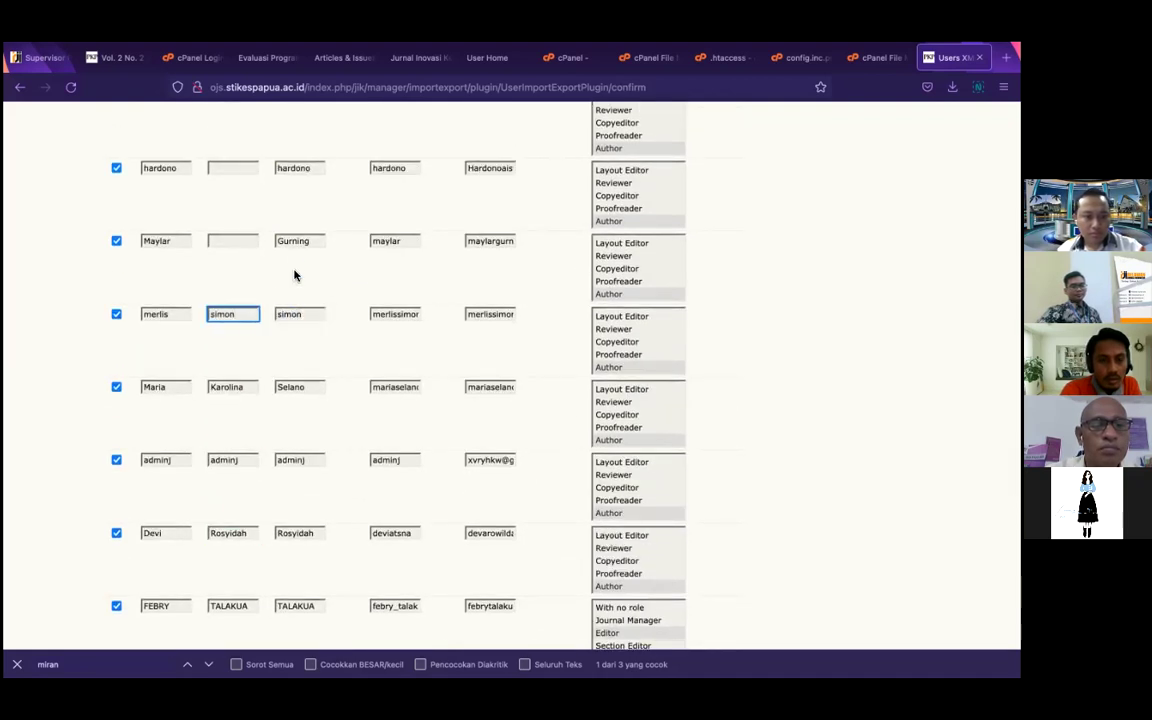
Step: Copy four more users' last names into their blank middle names, moving up the list
double_click(293, 245)
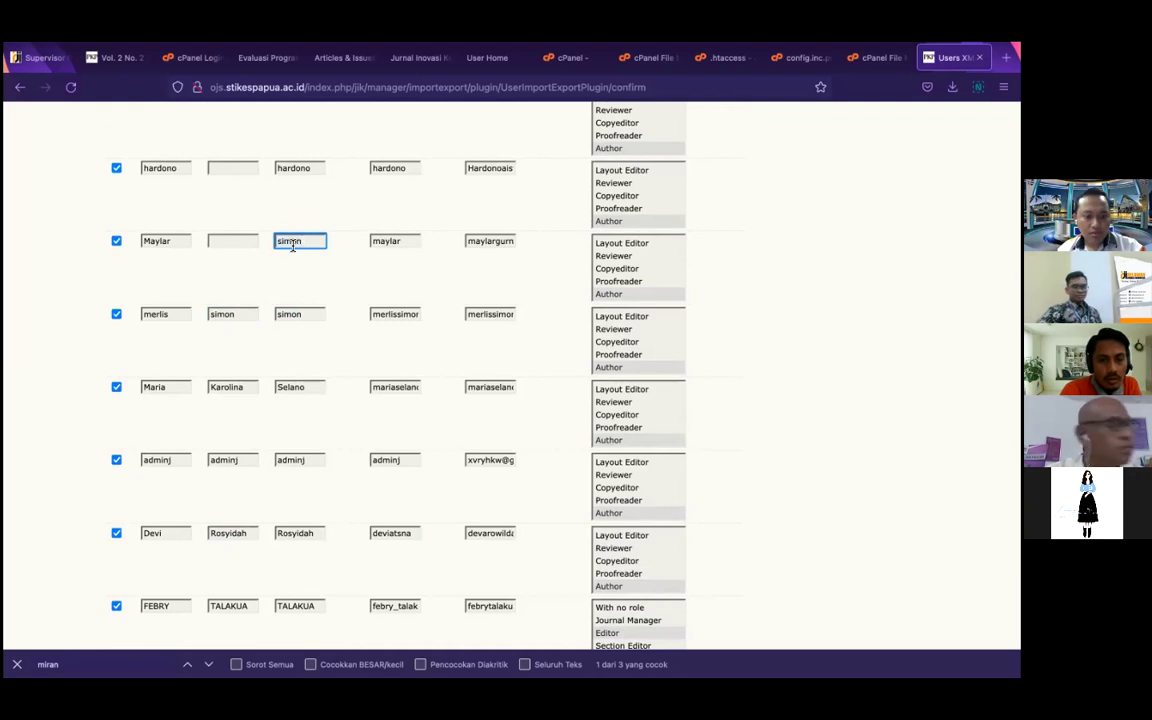
key(ctrl+c)
click(233, 242)
key(ctrl+v)
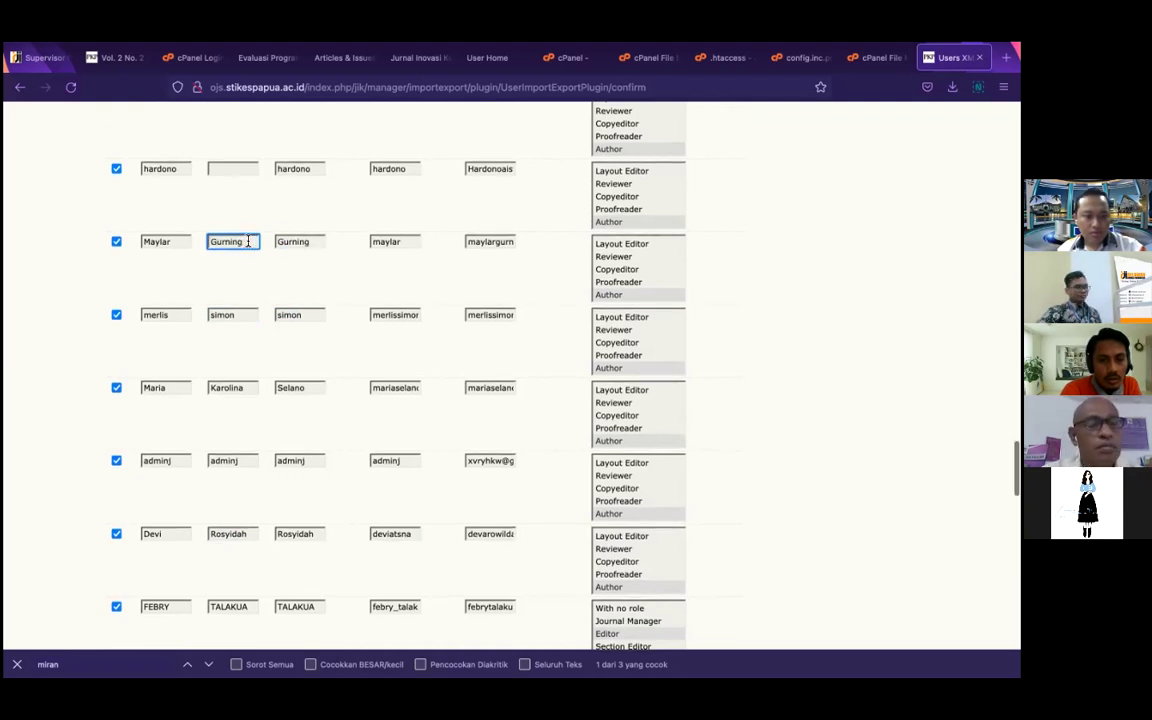
scroll(305, 292, up, 3)
double_click(295, 310)
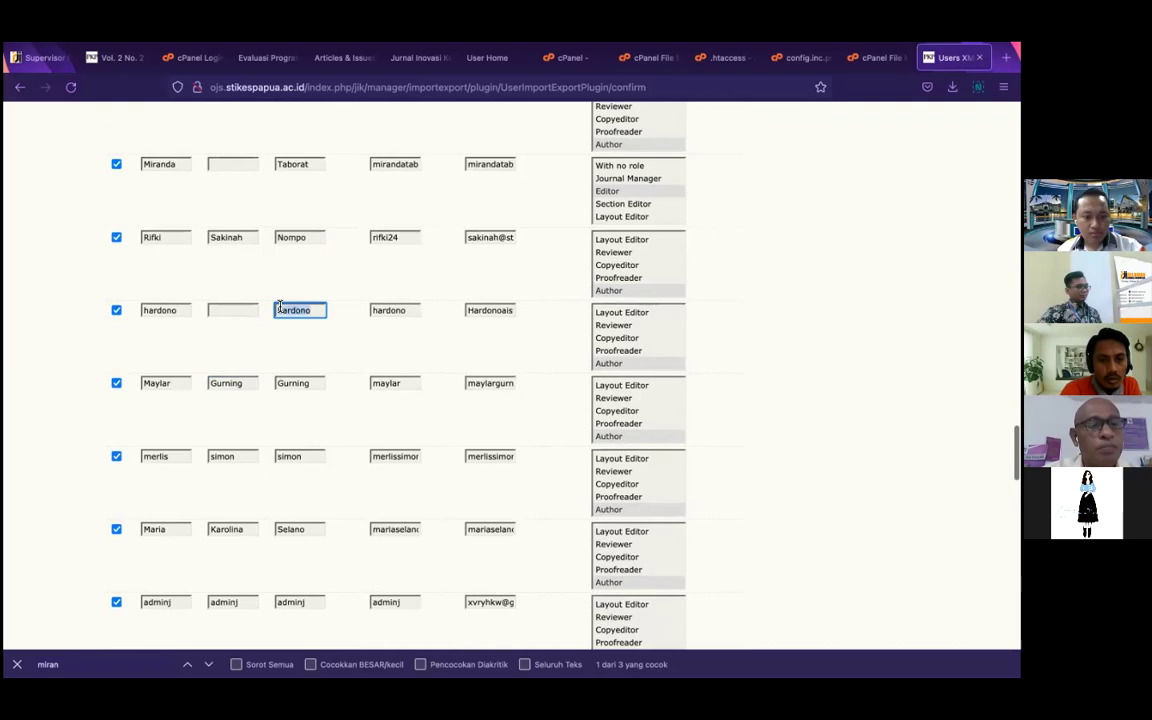
key(ctrl+c)
click(251, 310)
key(ctrl+v)
scroll(283, 302, up, 3)
double_click(293, 303)
key(ctrl+c)
click(227, 302)
key(ctrl+v)
scroll(227, 302, up, 4)
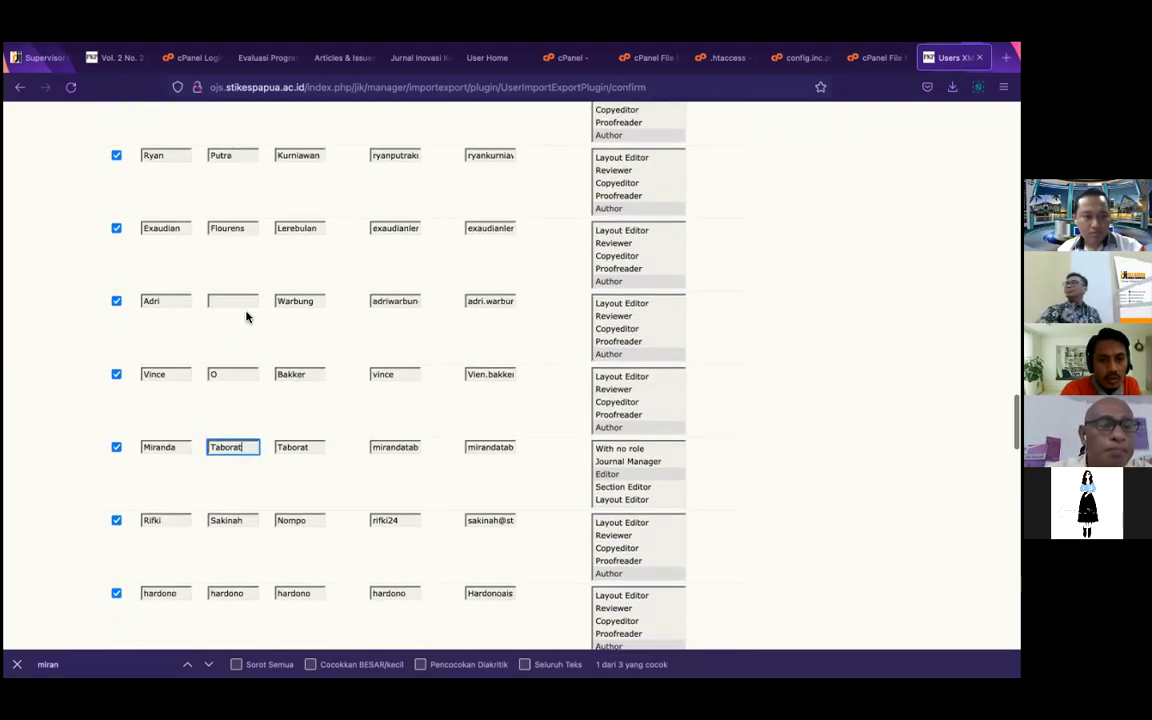
double_click(288, 340)
key(ctrl+c)
click(243, 335)
key(ctrl+v)
scroll(308, 264, up, 6)
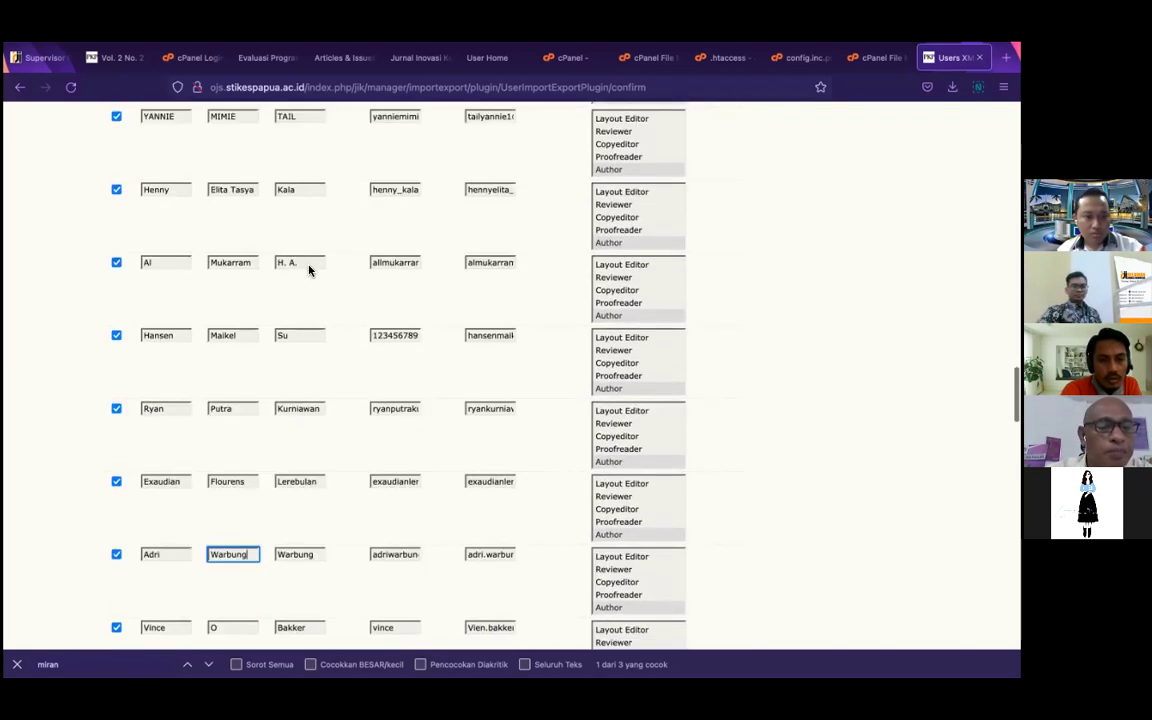
scroll(308, 264, up, 5)
Step: Copy the next four users' last names into their empty middle-name fields
double_click(301, 290)
click(244, 292)
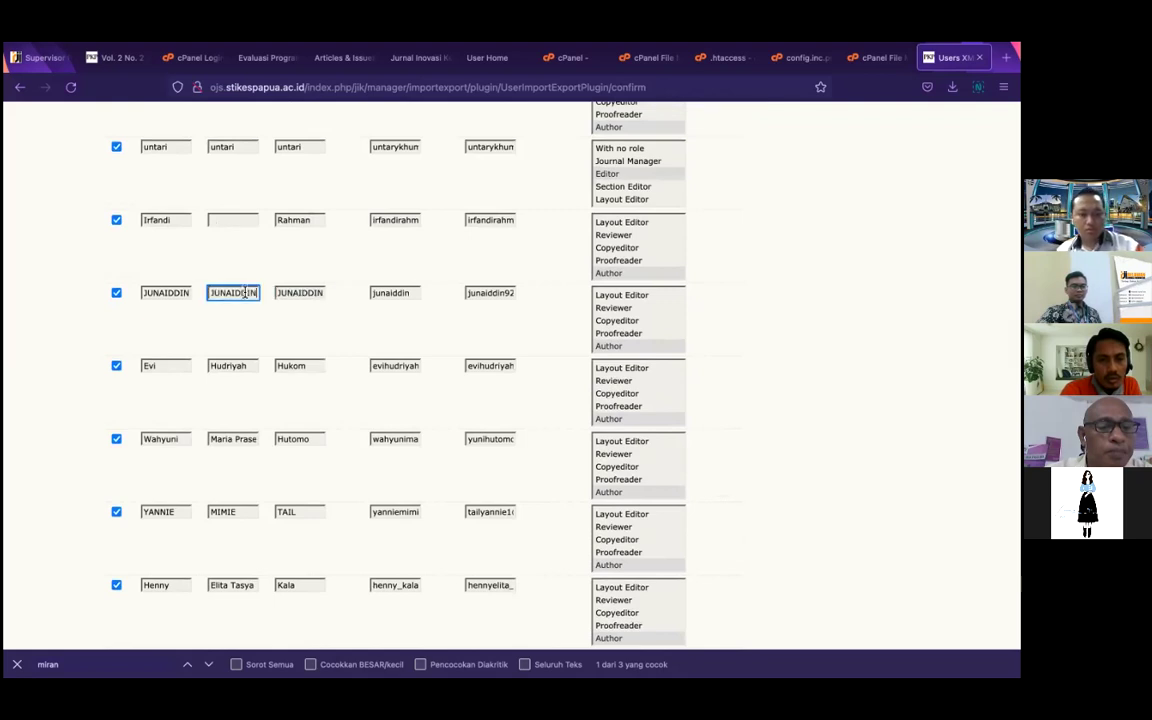
scroll(245, 292, up, 2)
double_click(294, 309)
click(243, 305)
key(ctrl+v)
scroll(240, 308, up, 3)
double_click(282, 336)
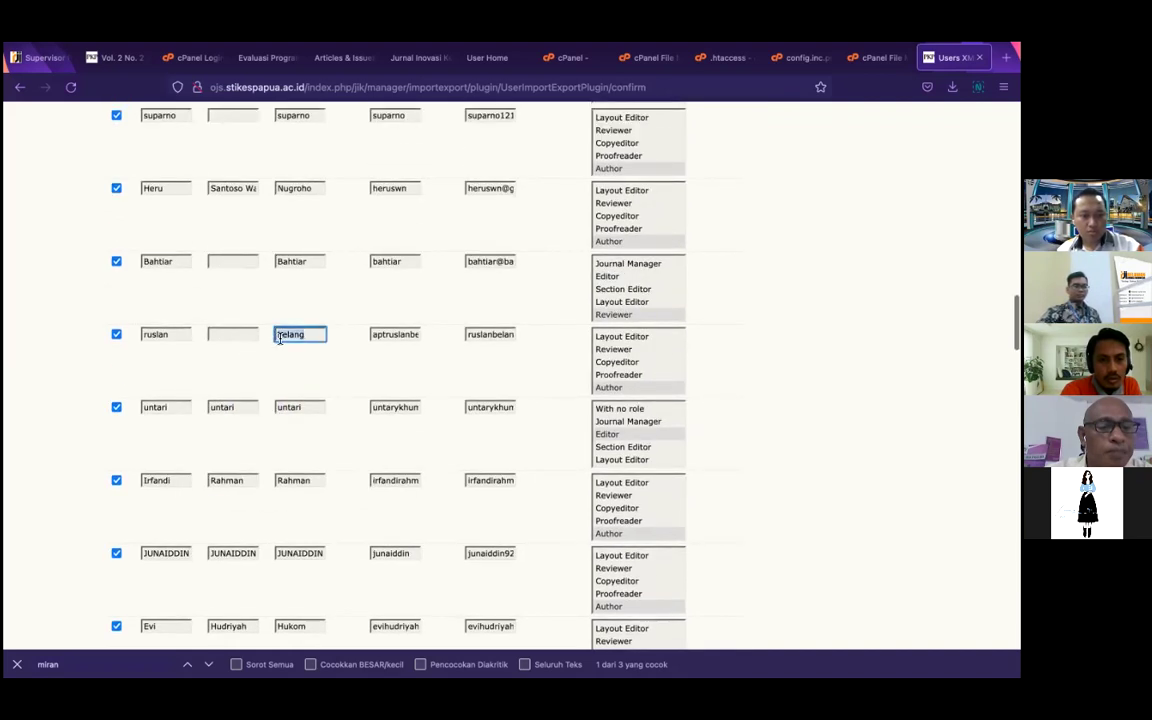
click(241, 335)
key(ctrl+v)
double_click(295, 262)
click(240, 262)
key(ctrl+v)
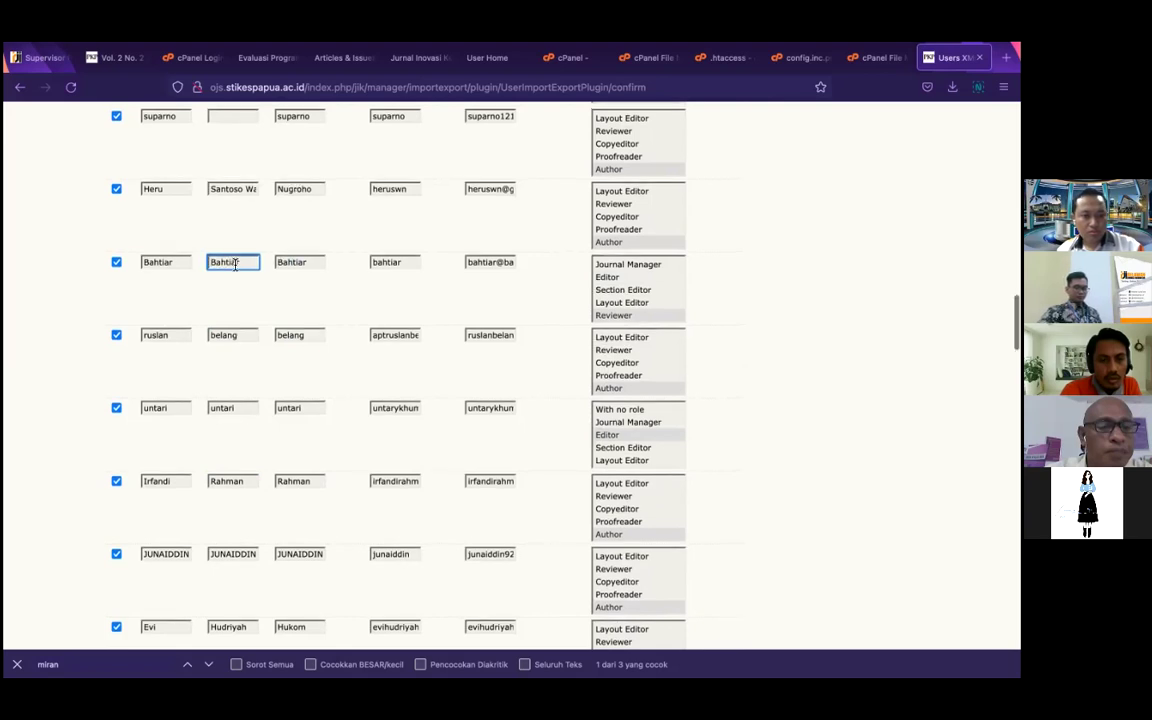
Step: Fill the following users' blank middle names with their own last names
scroll(248, 300, up, 3)
double_click(291, 342)
click(248, 342)
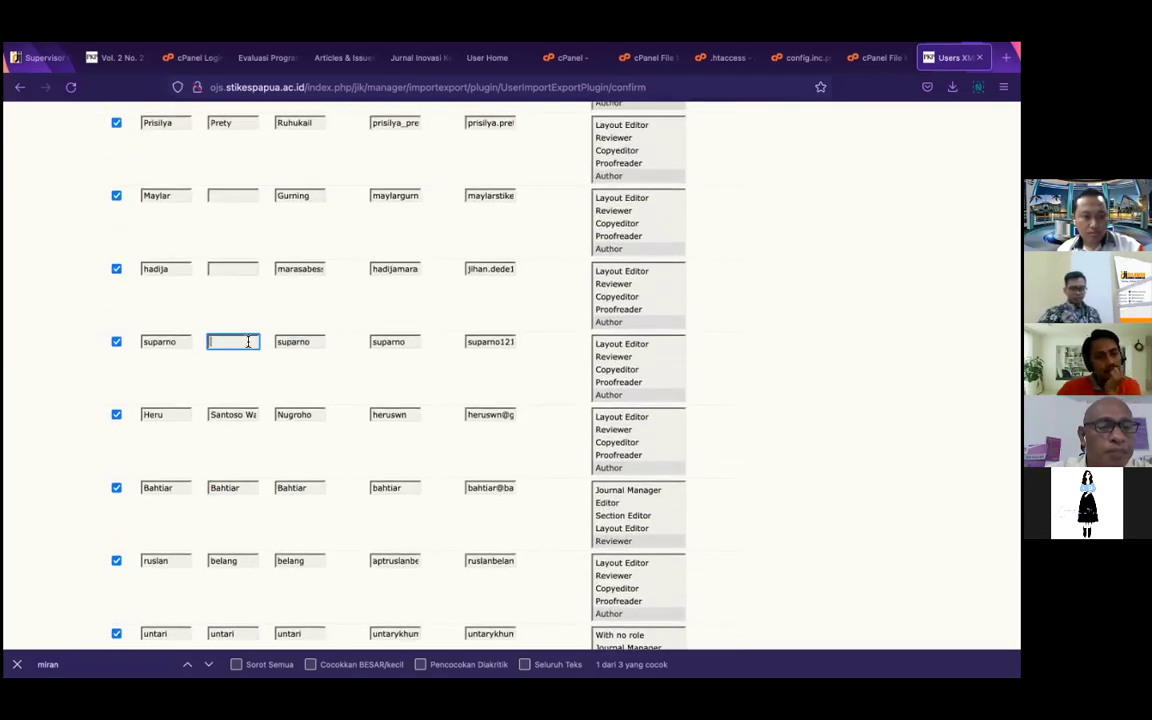
double_click(296, 264)
key(ctrl+c)
click(238, 263)
key(ctrl+v)
click(289, 195)
click(240, 195)
key(ctrl+v)
scroll(237, 195, up, 5)
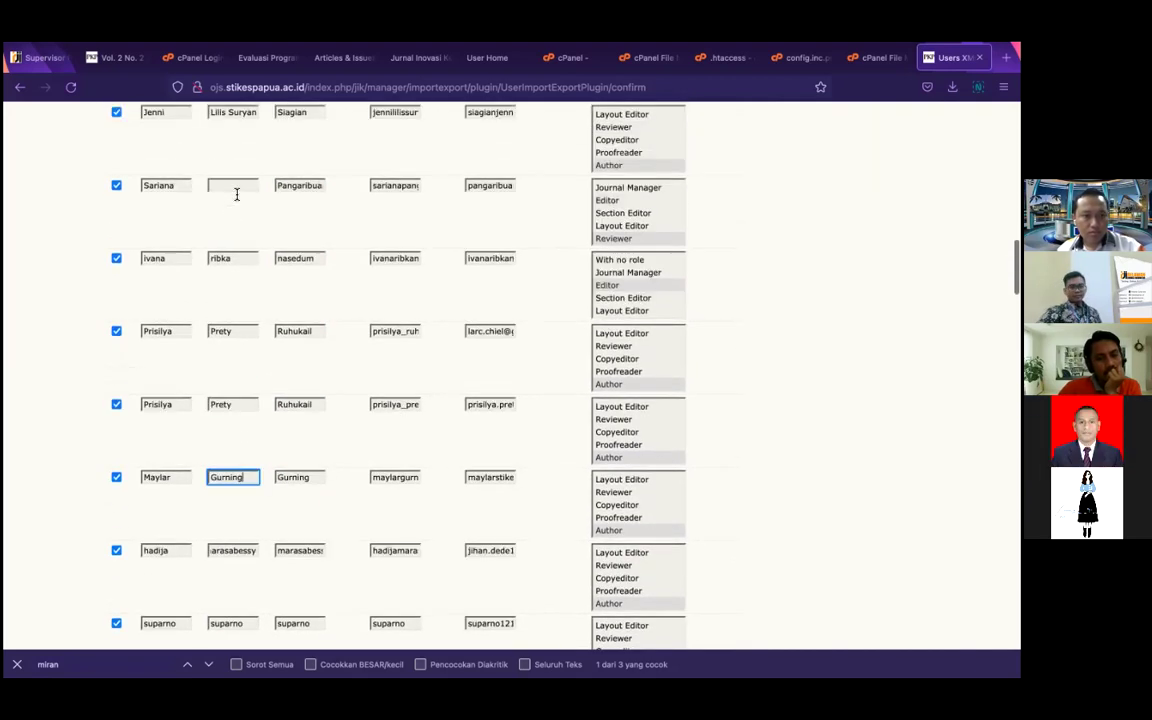
scroll(237, 195, up, 2)
click(295, 292)
click(256, 296)
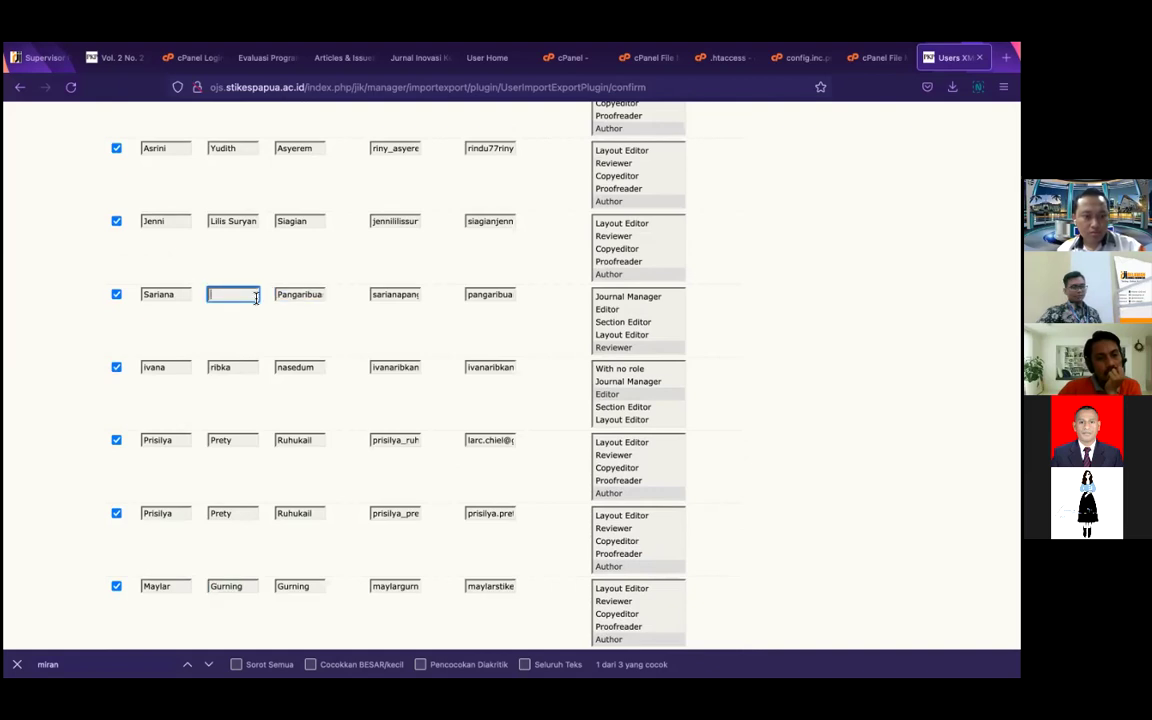
key(ctrl+v)
Step: Paste the next users' last names into their blank middle-name fields
scroll(256, 296, up, 5)
click(280, 366)
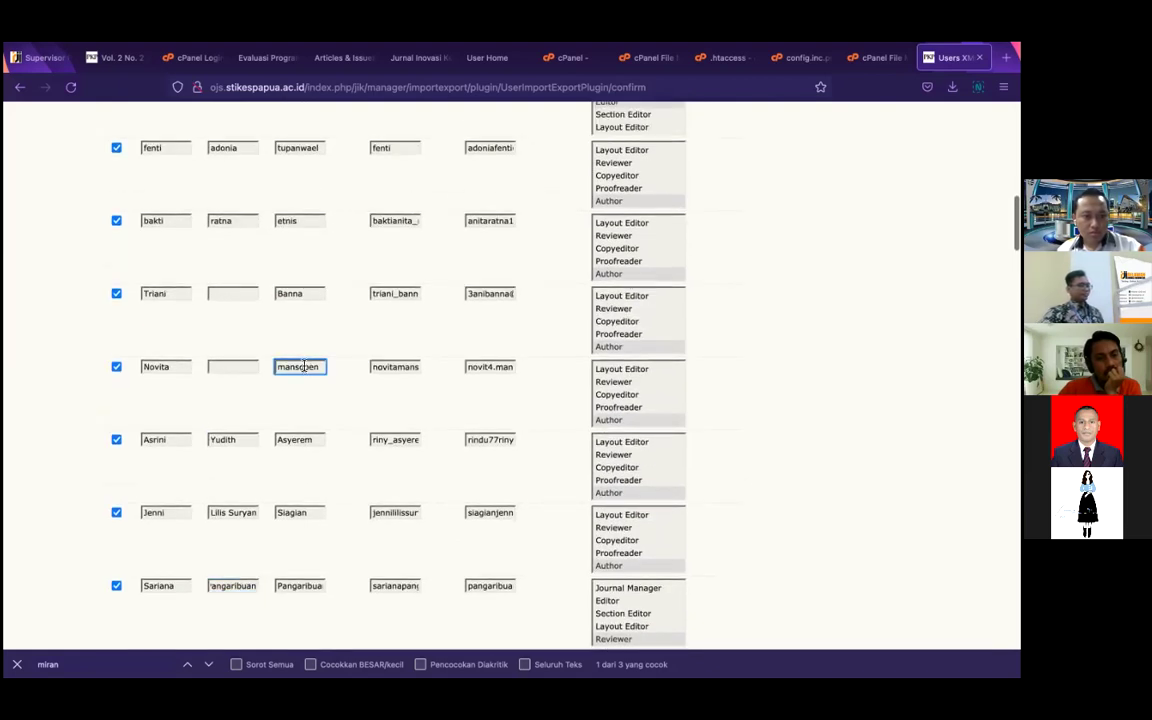
key(ctrl+c)
click(240, 366)
key(ctrl+v)
click(288, 293)
click(243, 293)
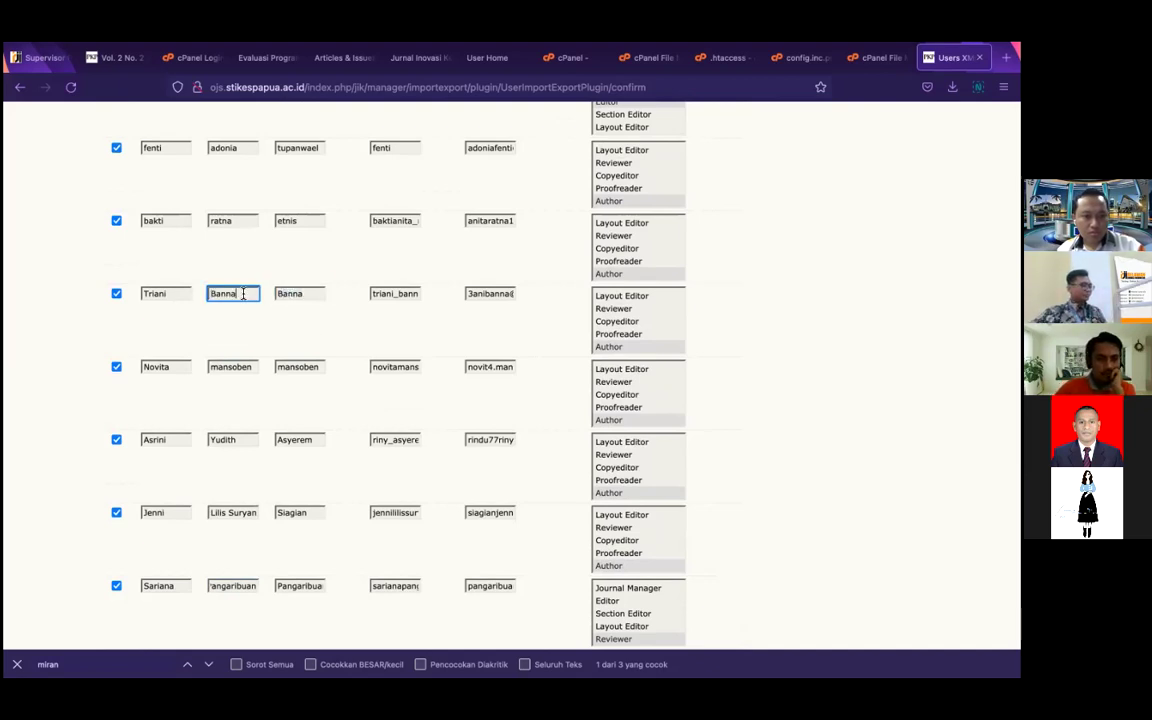
scroll(242, 293, up, 5)
click(291, 330)
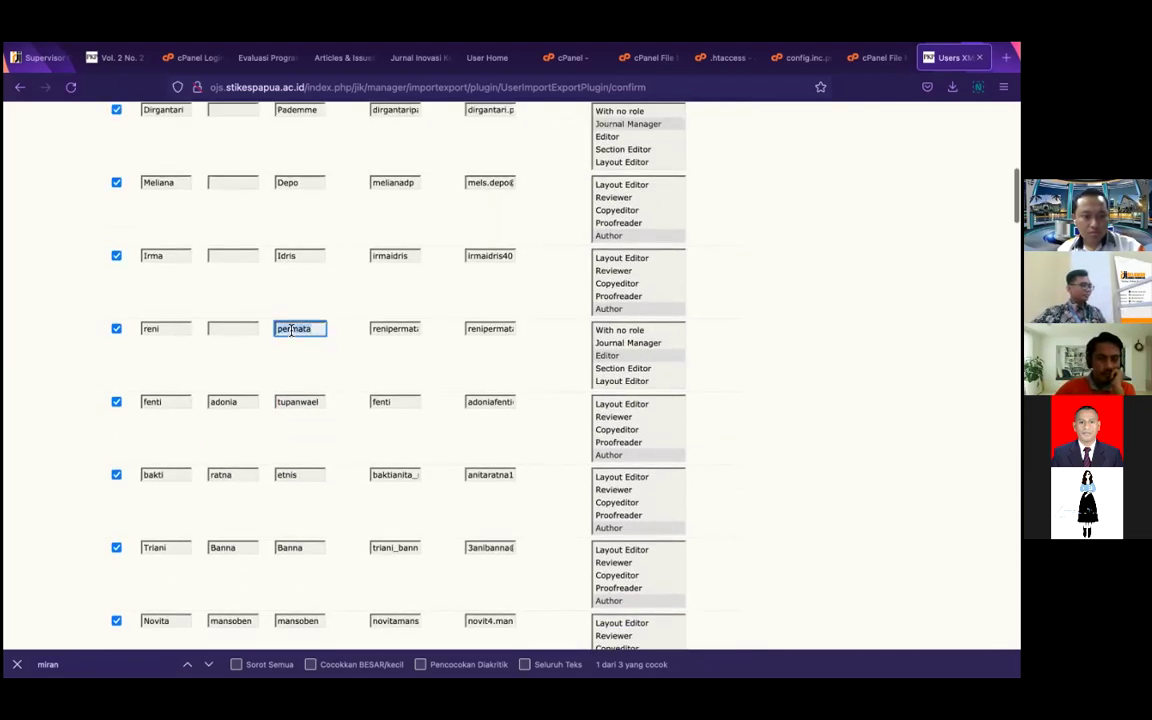
click(241, 322)
Step: Fill the remaining blank middle names near the top of the list with each last name
click(287, 253)
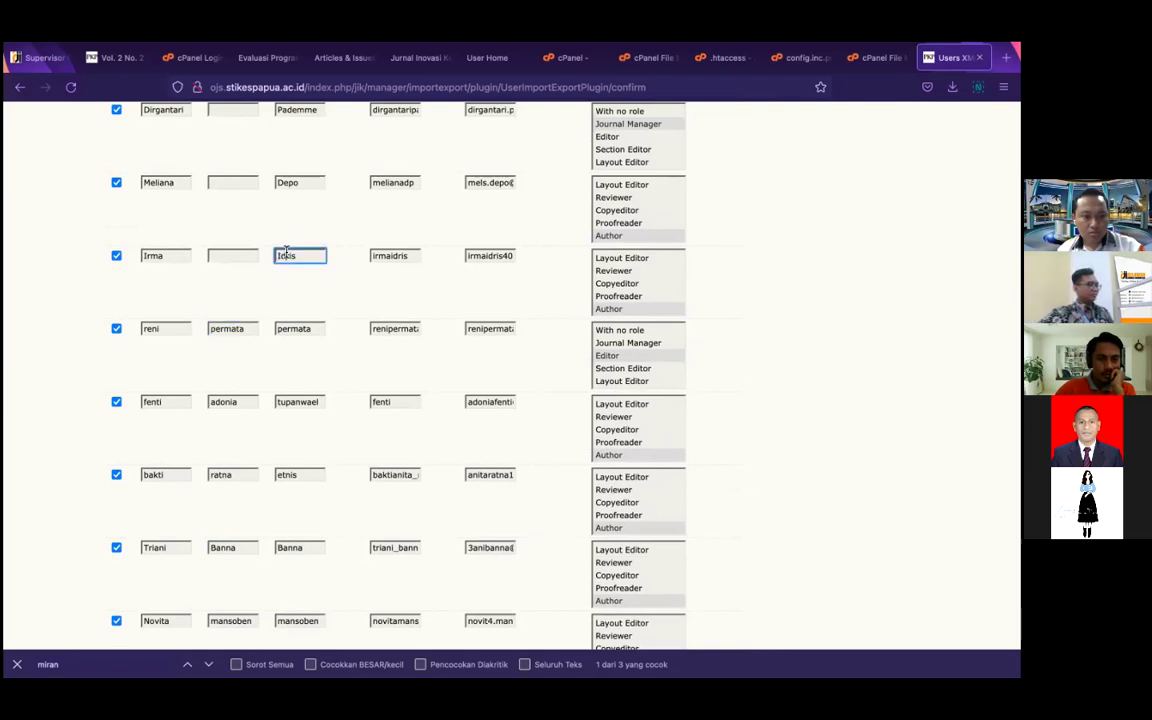
click(225, 252)
click(287, 186)
click(241, 183)
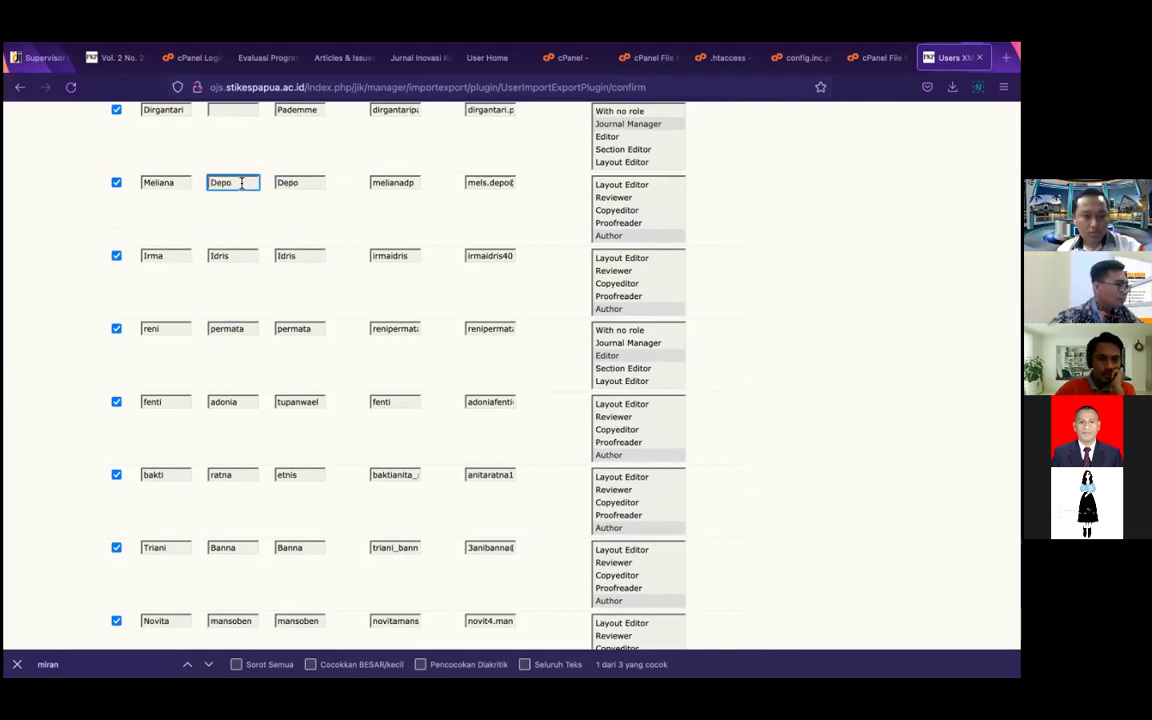
scroll(241, 183, up, 3)
click(297, 263)
click(244, 262)
key(ctrl+v)
scroll(244, 261, up, 4)
scroll(244, 261, up, 5)
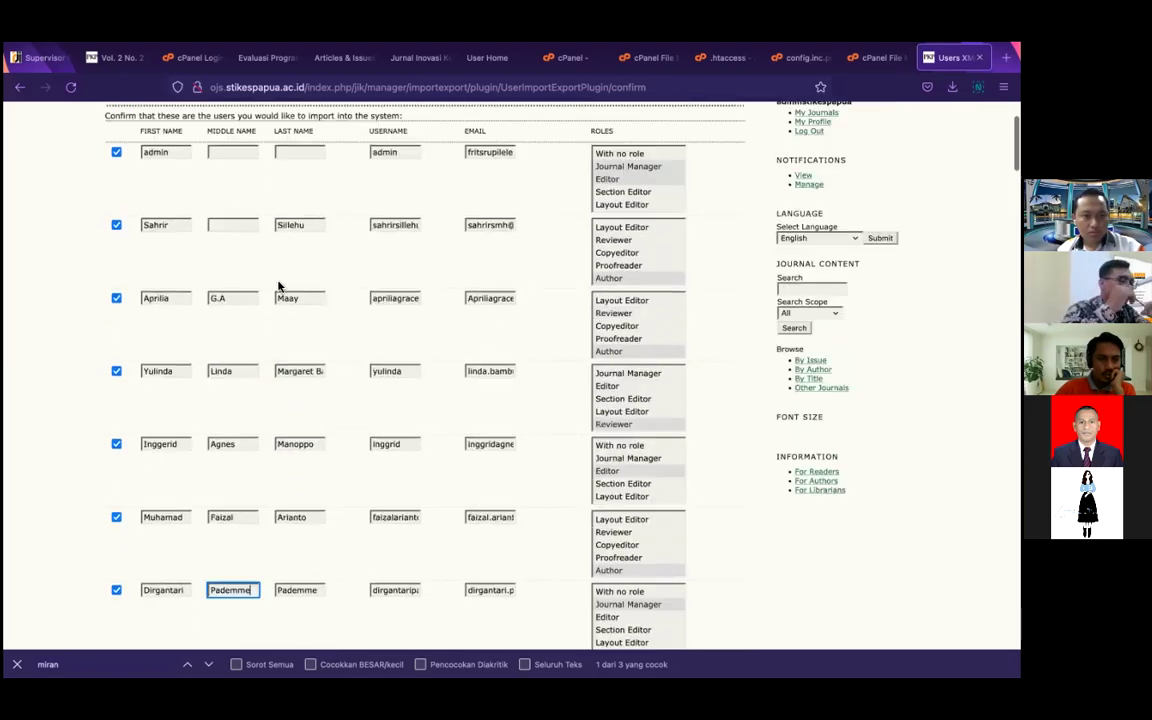
double_click(290, 315)
Step: Fill Sahrir's middle name with his last name and give the admin user middle name 'ojs'
click(252, 317)
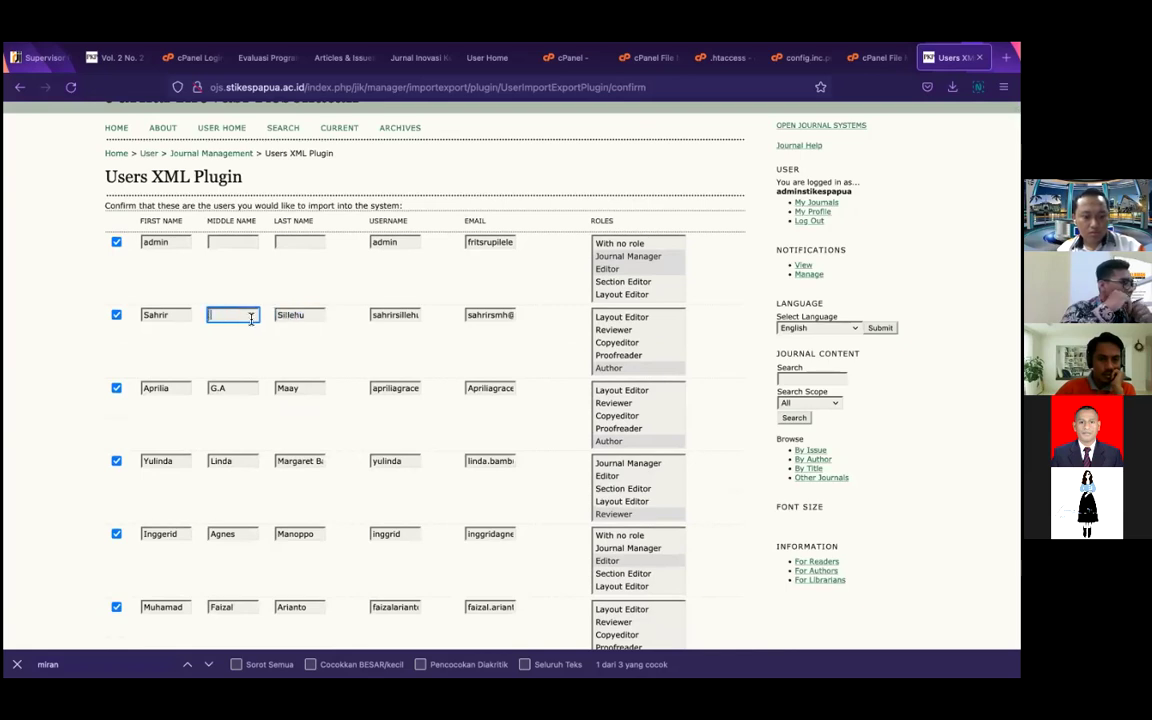
double_click(156, 243)
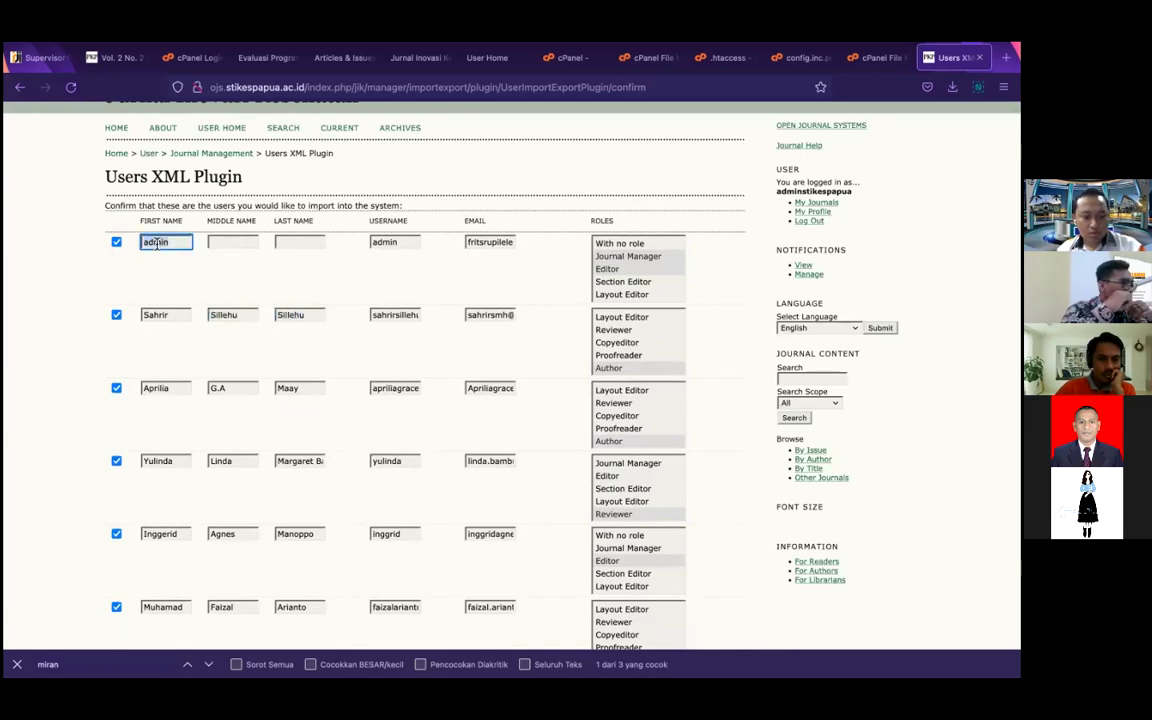
click(233, 243)
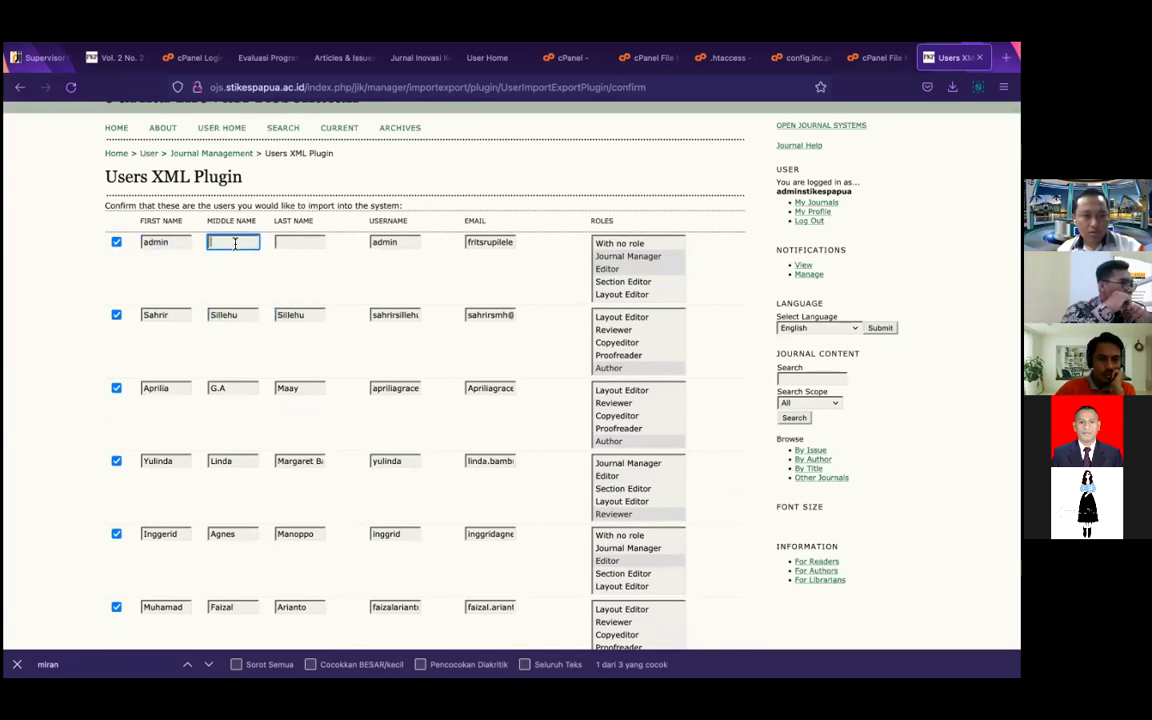
Step: Enter 'stikespapua' as the admin user's last name
click(300, 242)
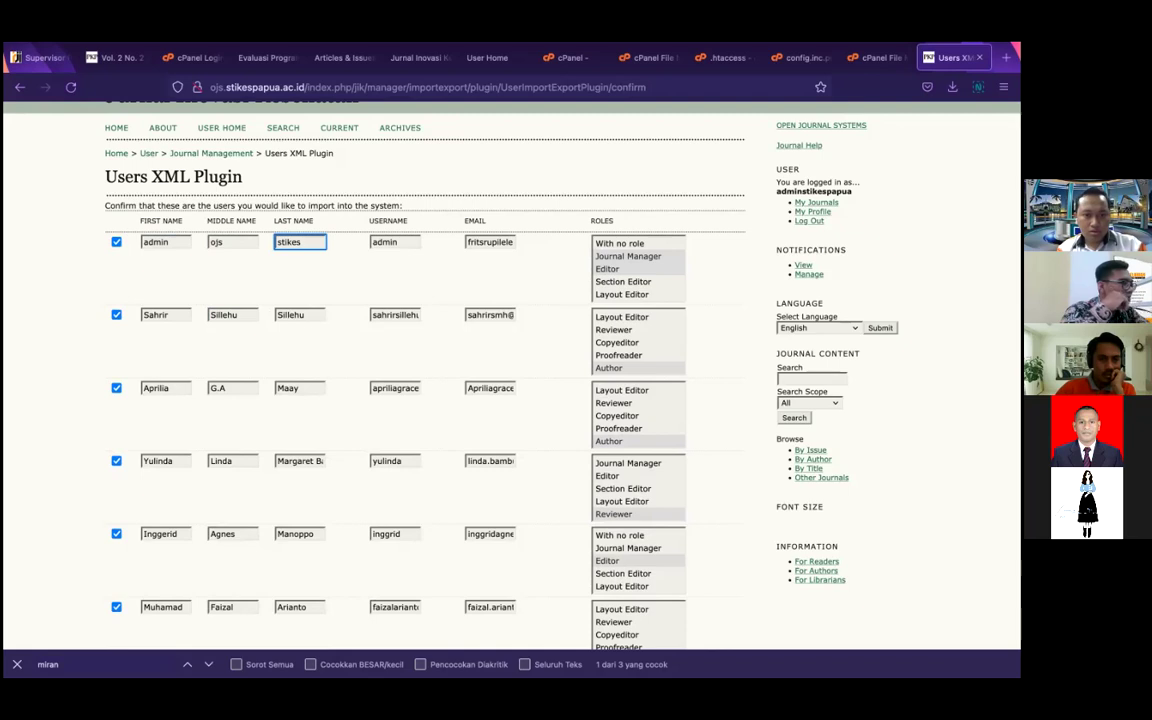
key(BackSpace)
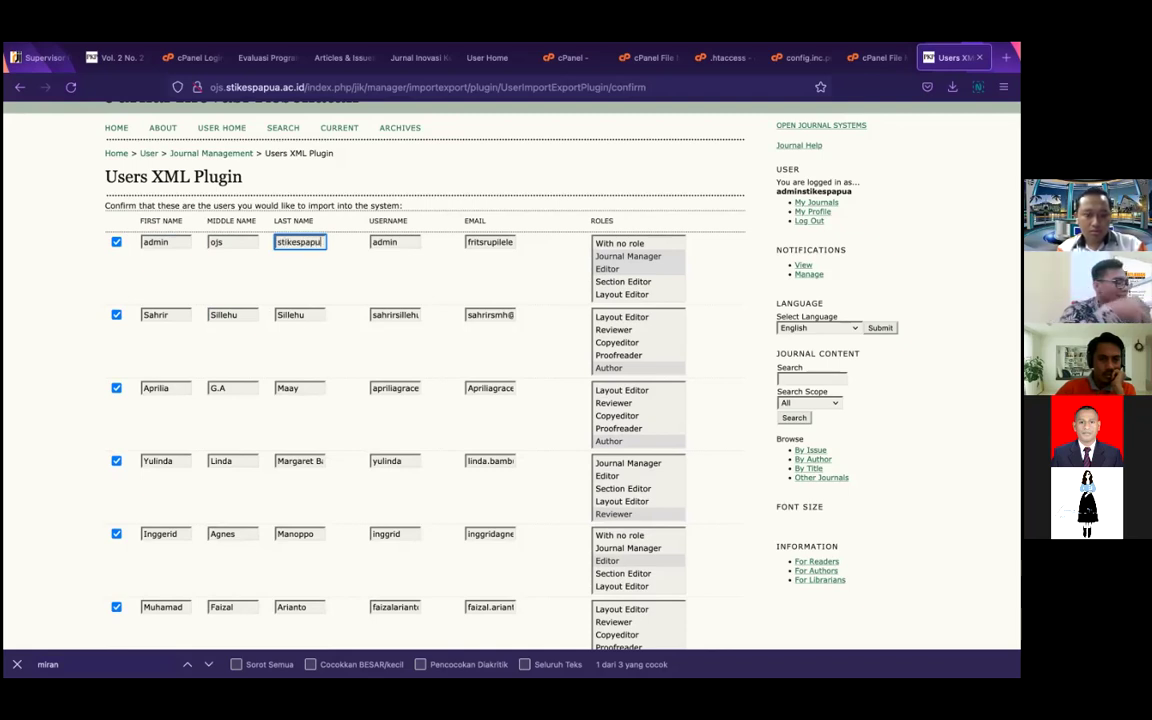
scroll(413, 263, down, 20)
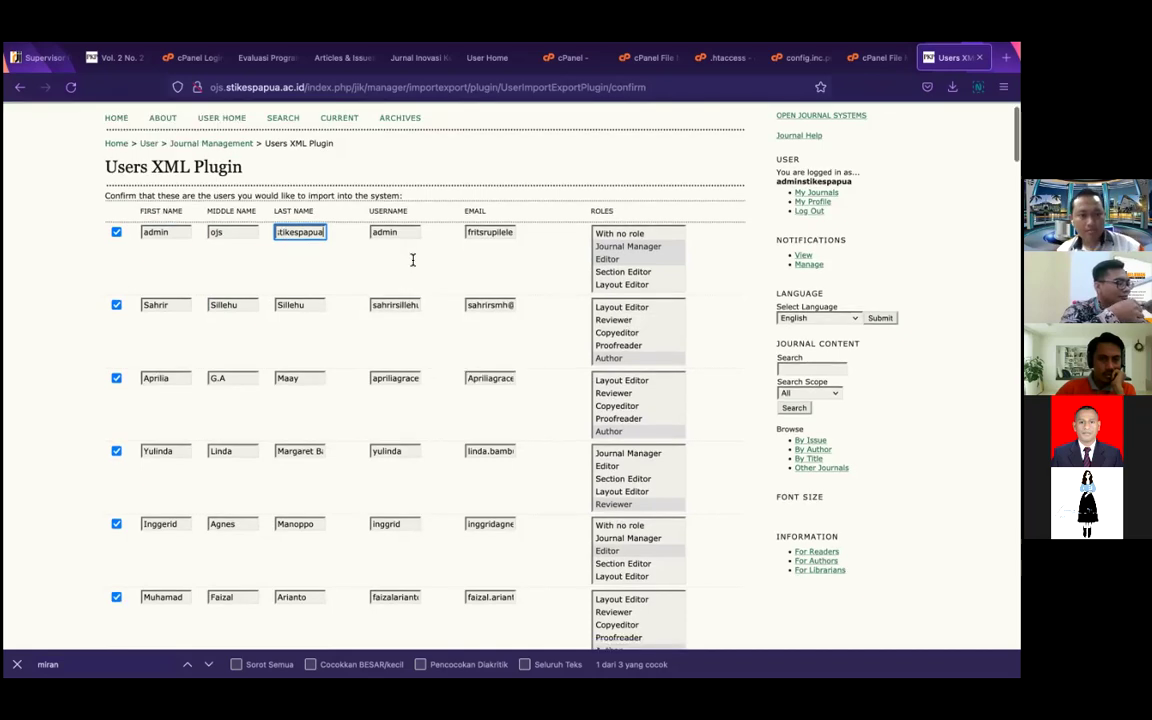
Step: Submit Import Users, which fails with DB Error: Column 'first_name' cannot be null
scroll(412, 262, down, 5)
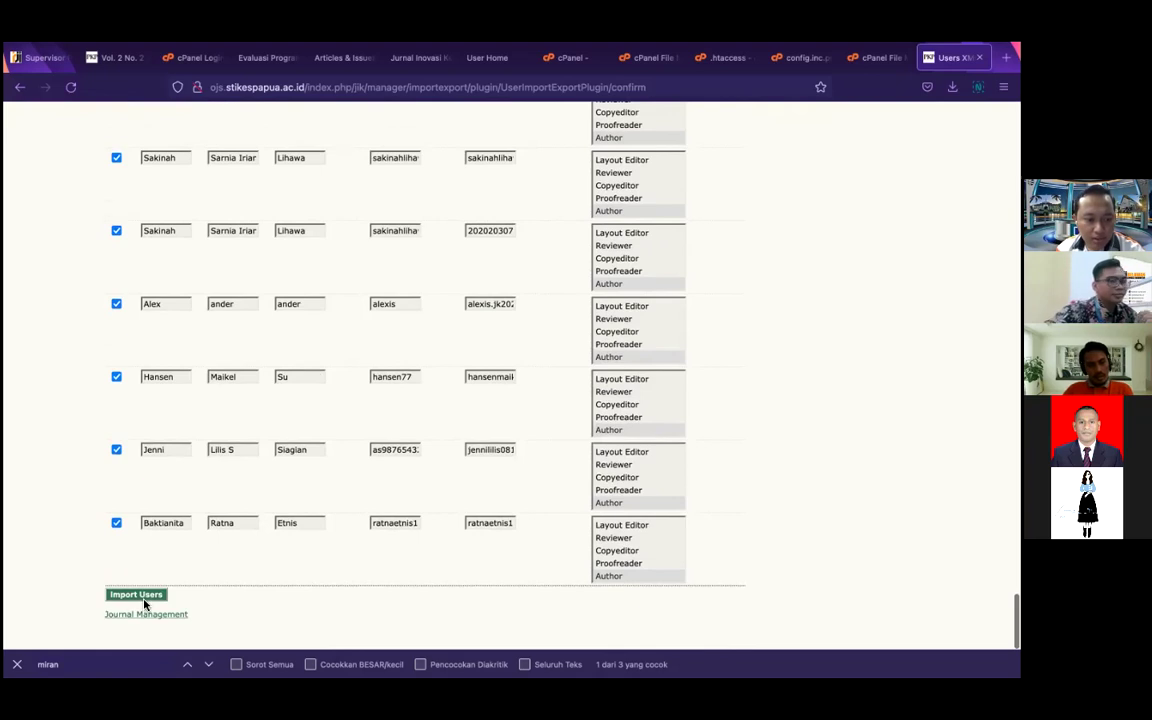
click(143, 598)
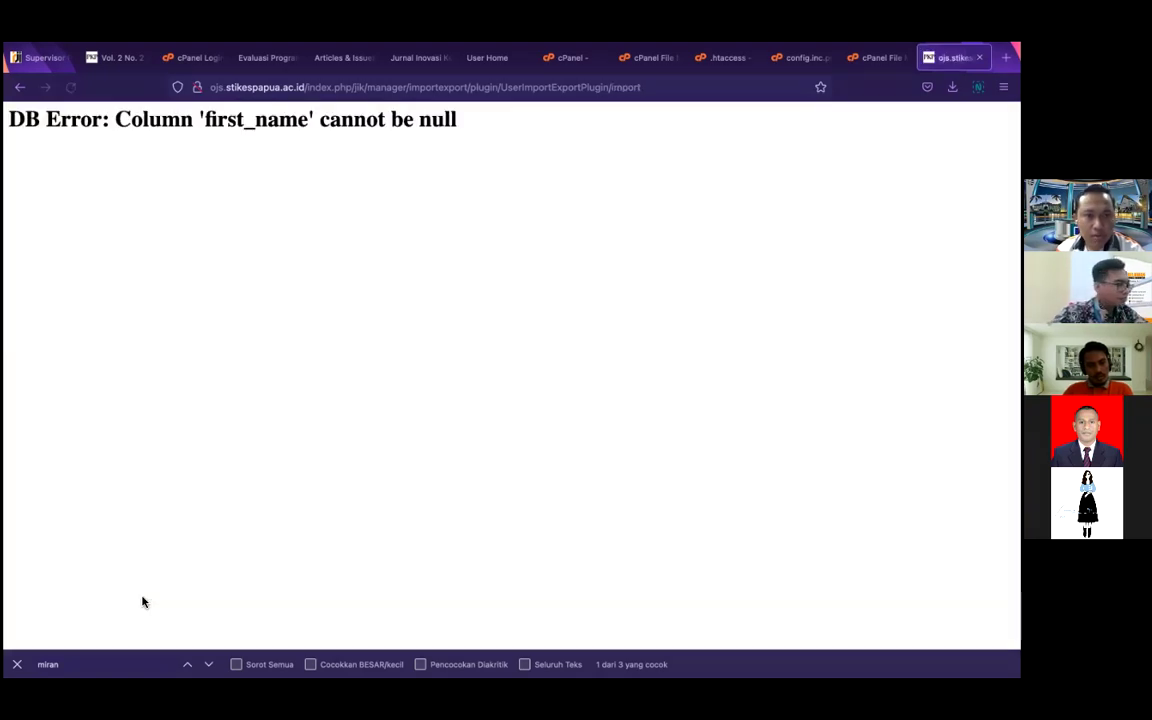
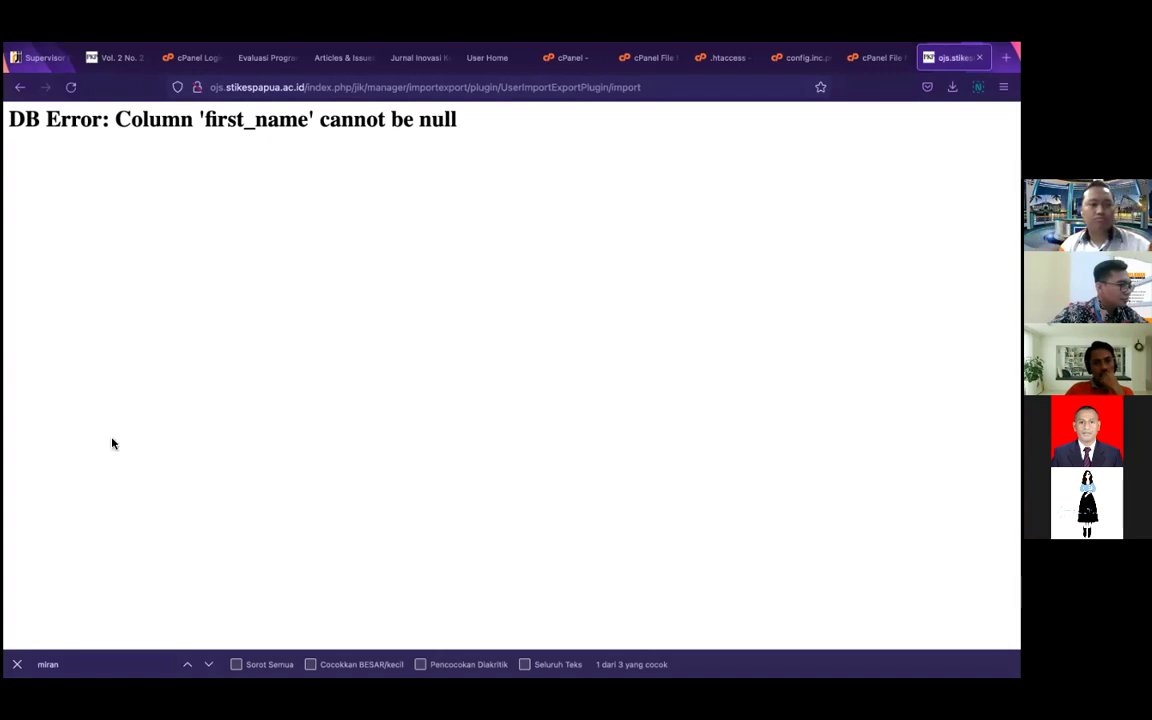
Step: Select the 'Column first_name cannot be null' DB error on the import page and open a blank tab
click(864, 95)
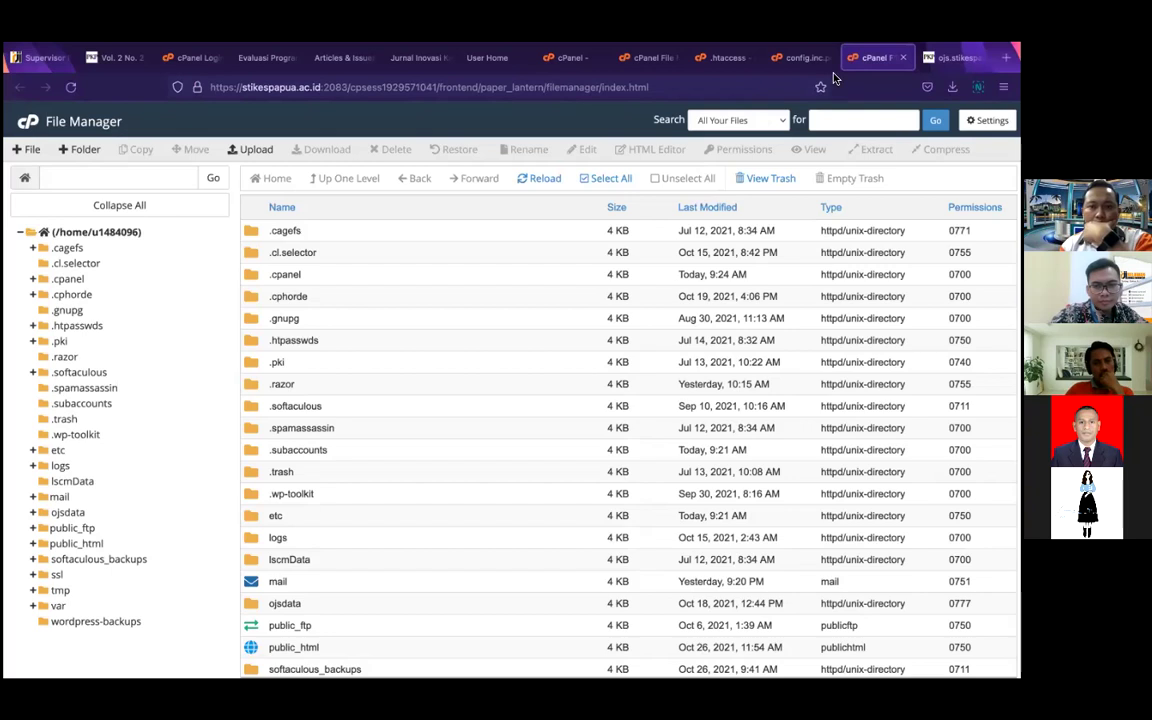
key(ctrl+Tab)
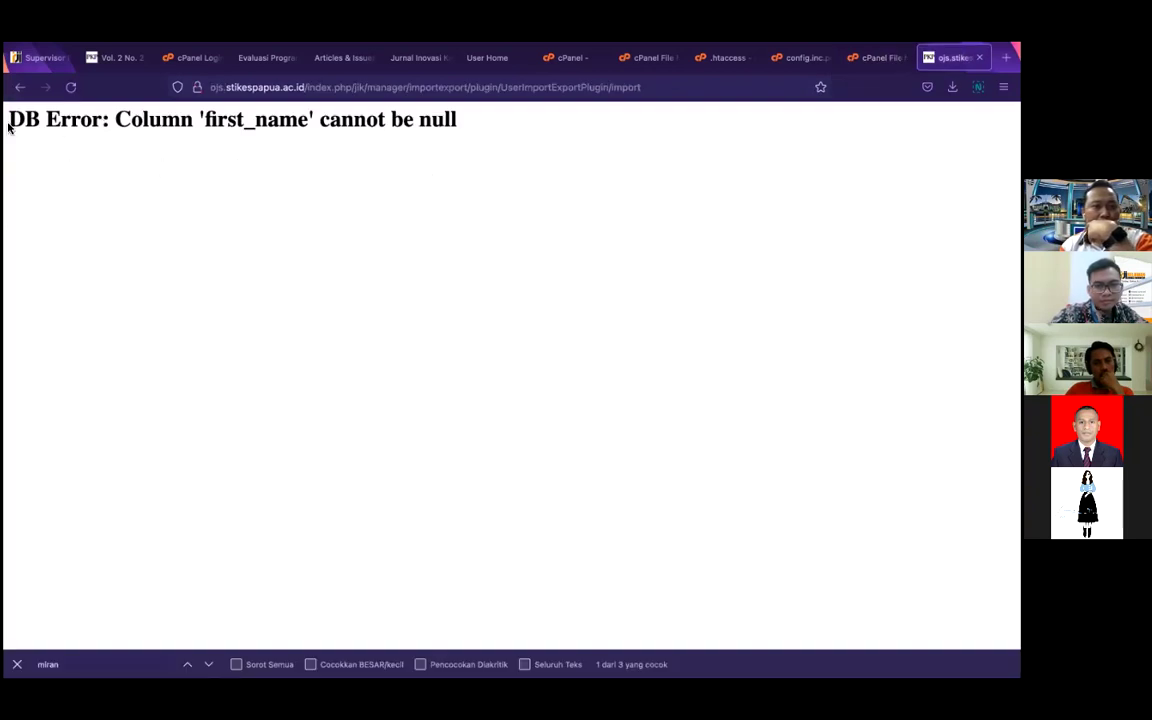
drag(10, 119, 463, 113)
key(ctrl+c)
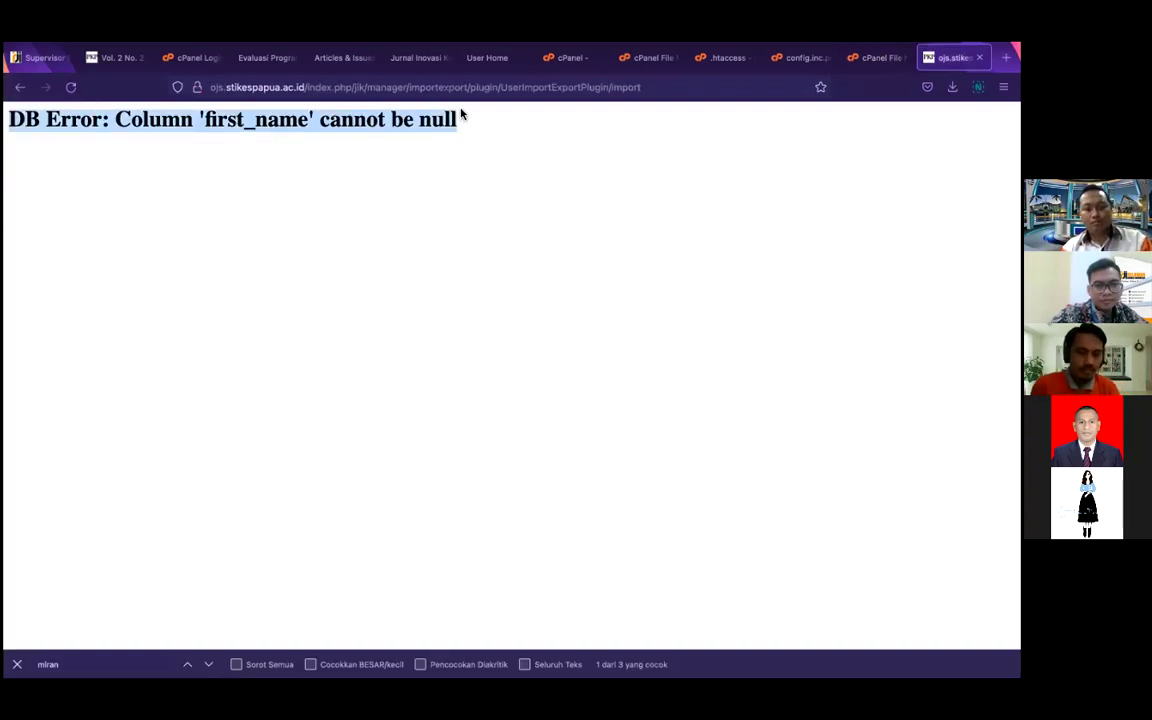
key(ctrl+t)
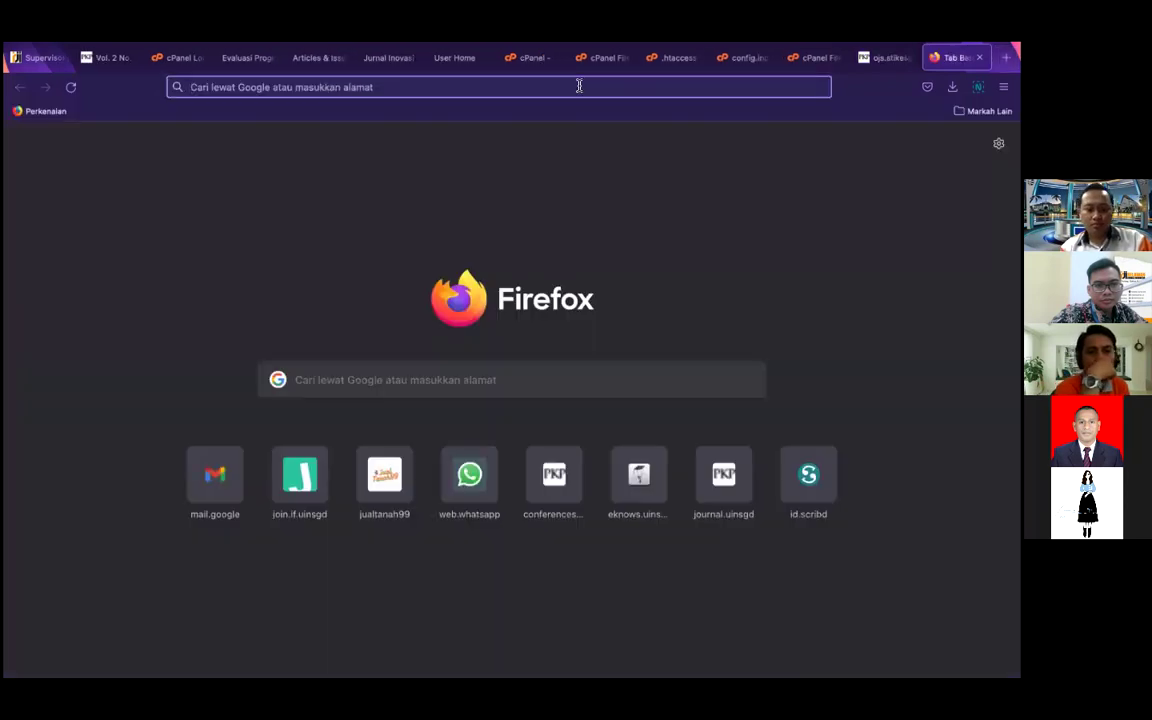
Step: Search Google for 'user xml plugin ojs 2' plus the pasted first_name error
text(user xm)
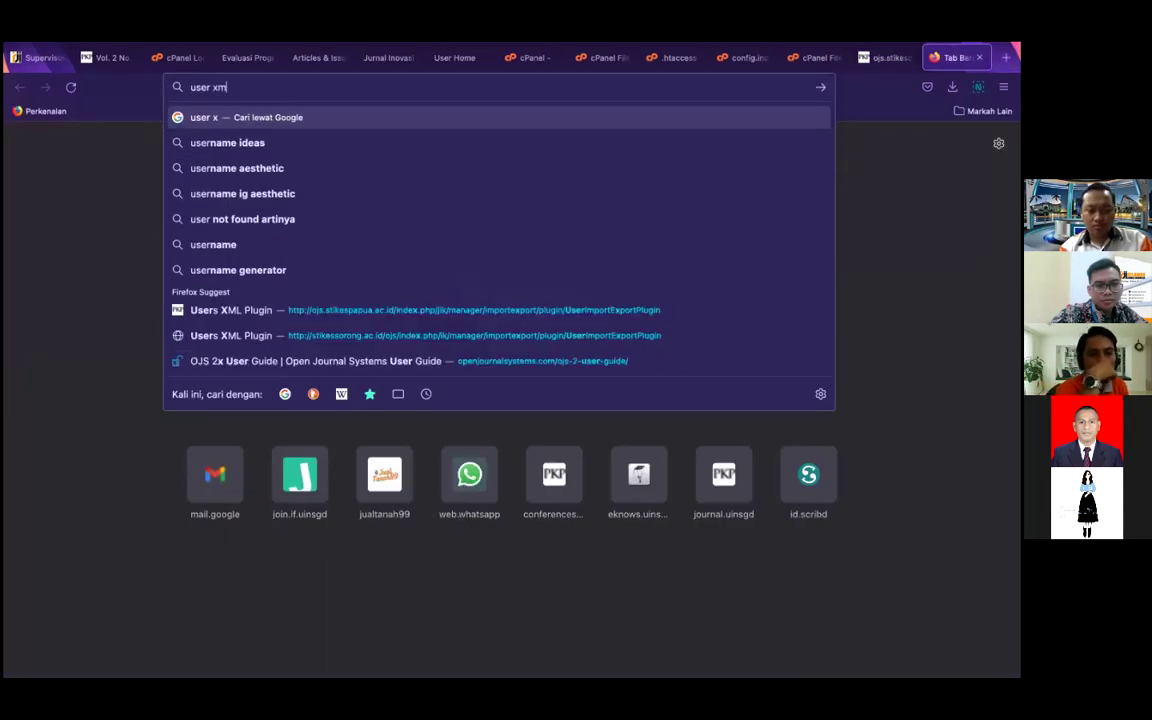
text(l plugin ohjs)
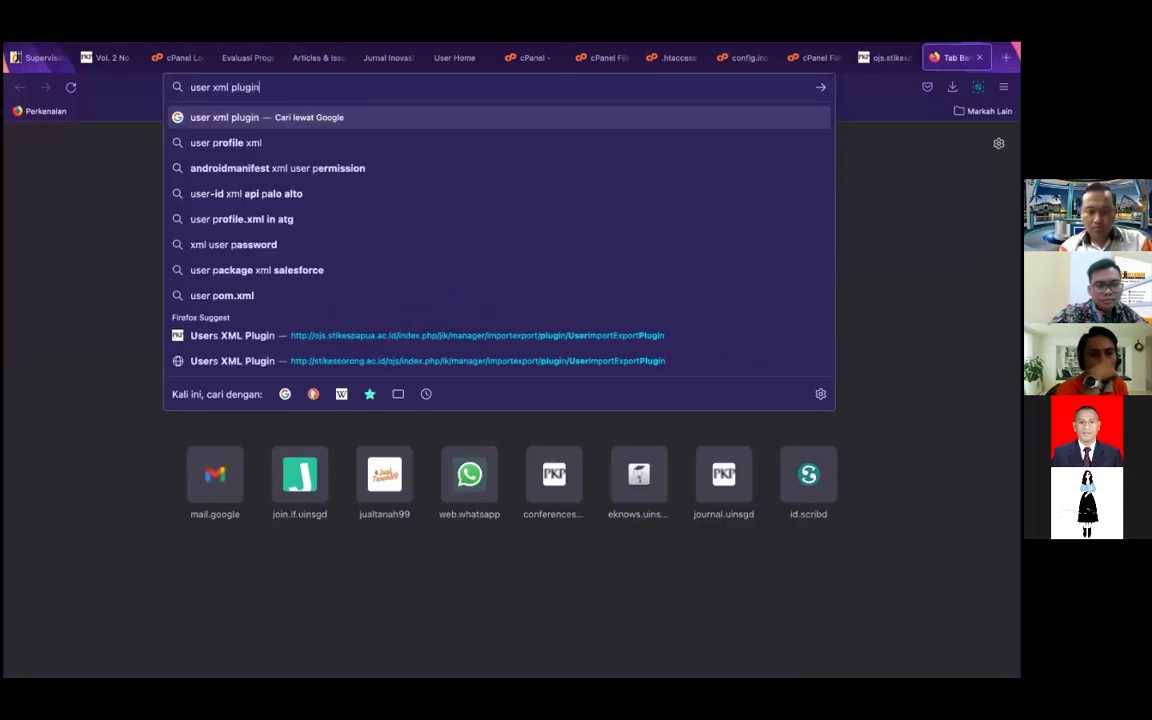
key(BackSpace)
key(BackSpace)
key(BackSpace)
text(js)
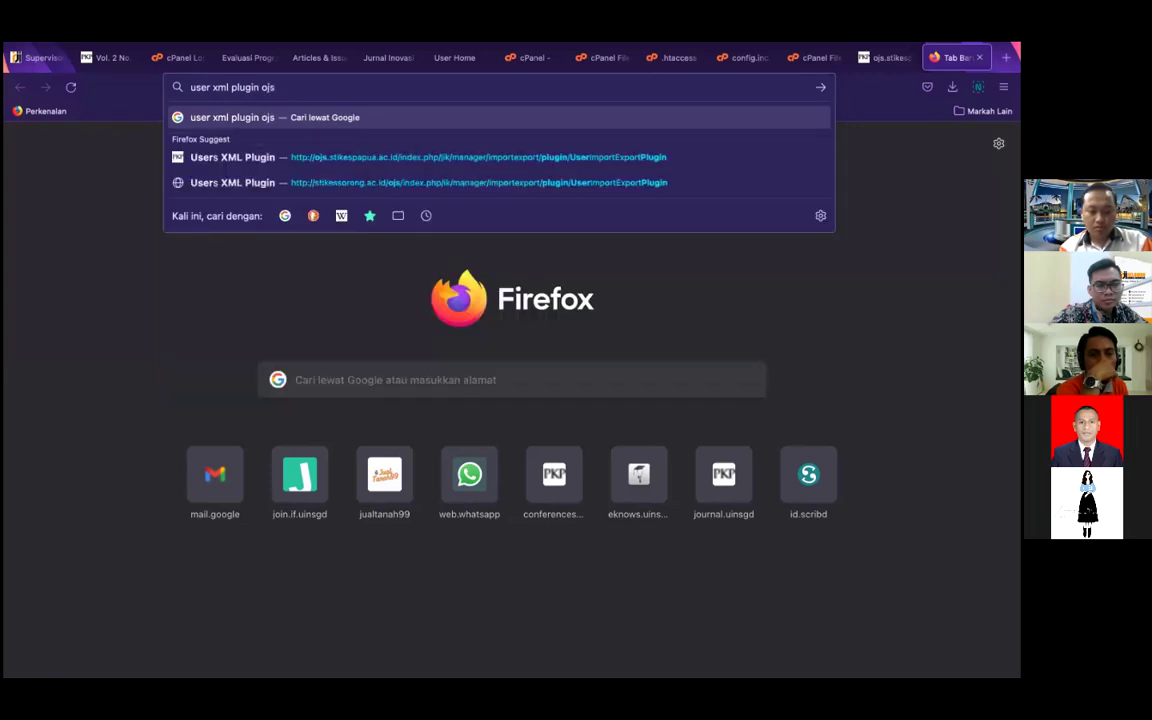
text( 2)
key(ctrl+v)
key(Return)
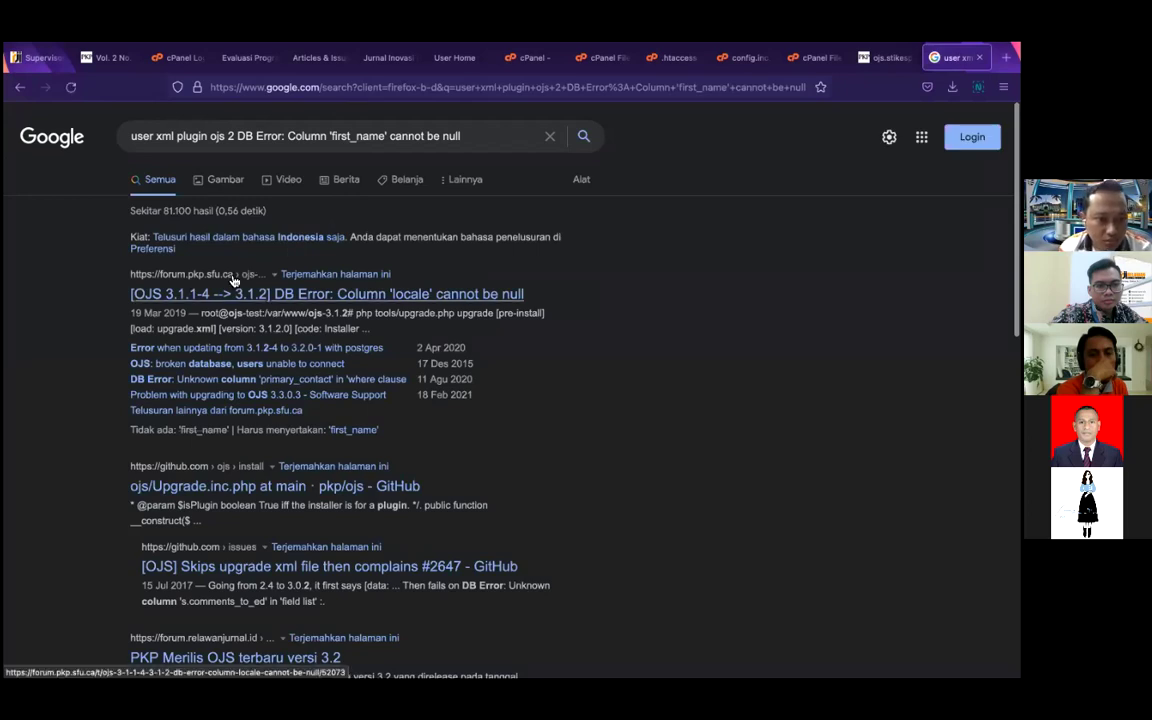
Step: Open the GitHub pkp-lib issue #2647 result in a new tab and switch to it
scroll(232, 279, down, 1)
scroll(232, 279, down, 2)
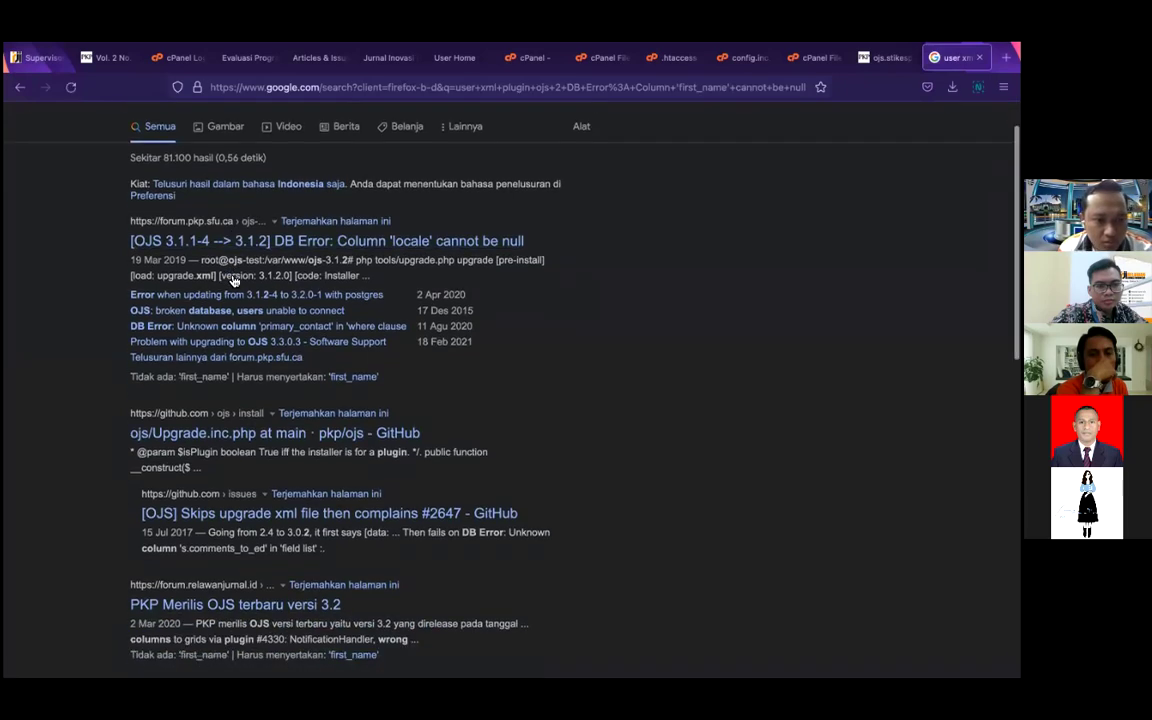
scroll(232, 310, down, 3)
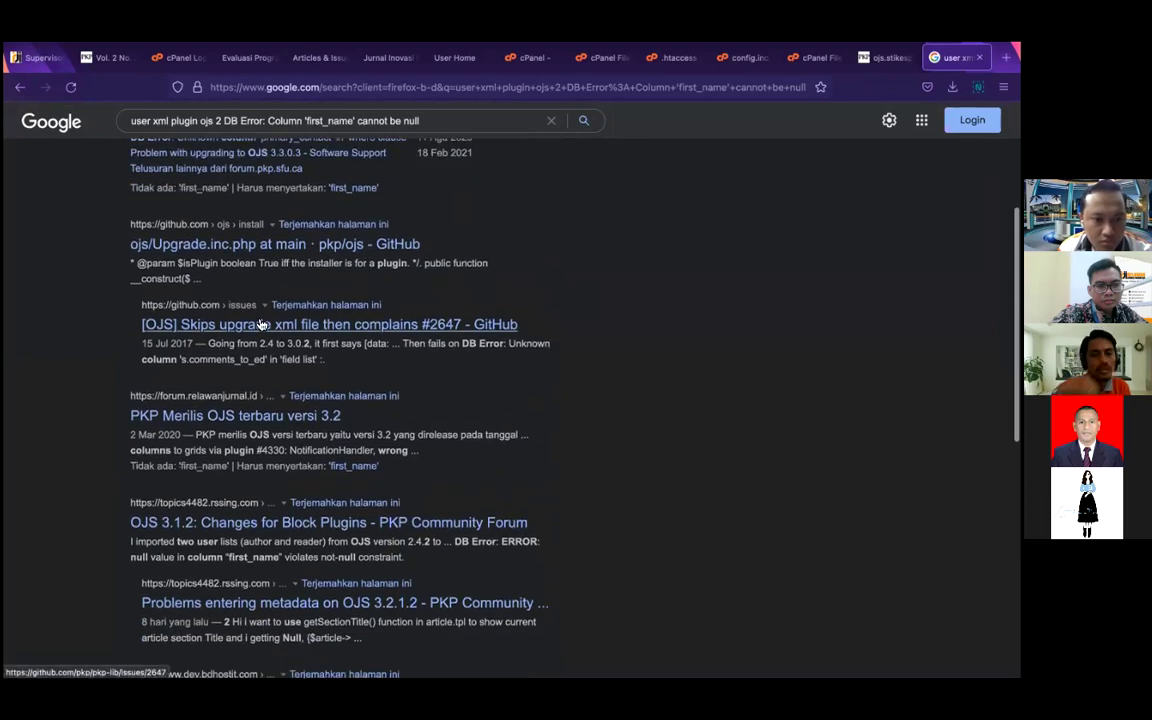
right_click(258, 322)
click(285, 327)
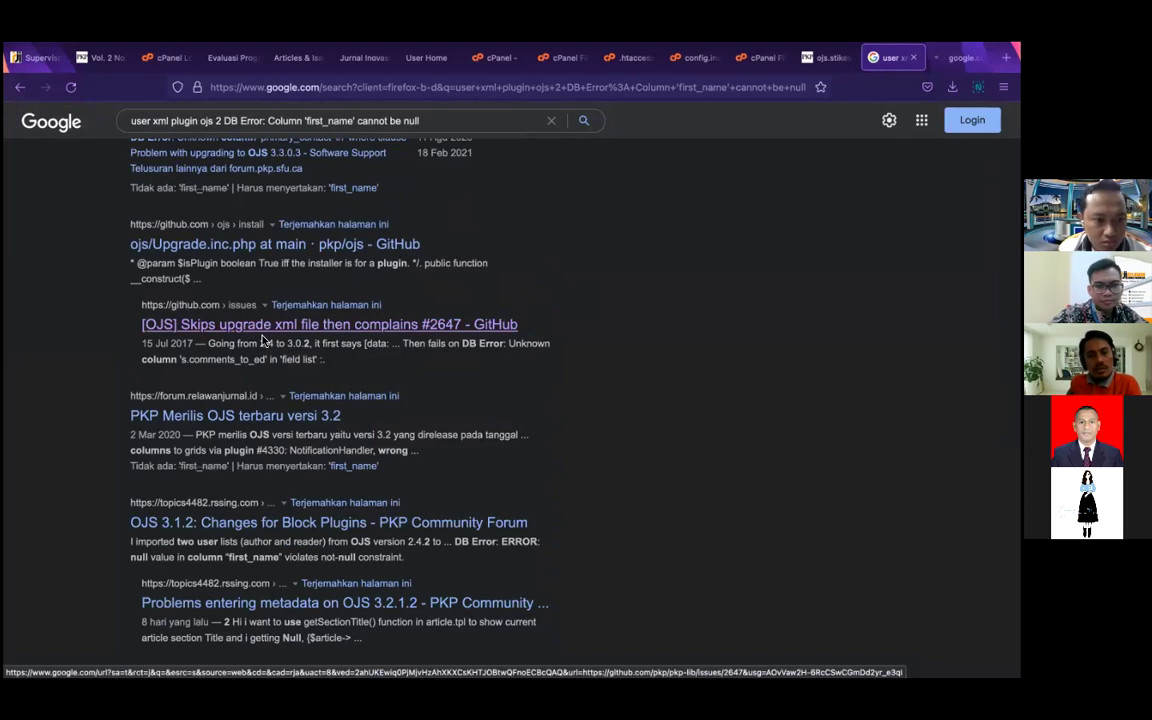
scroll(245, 310, down, 1)
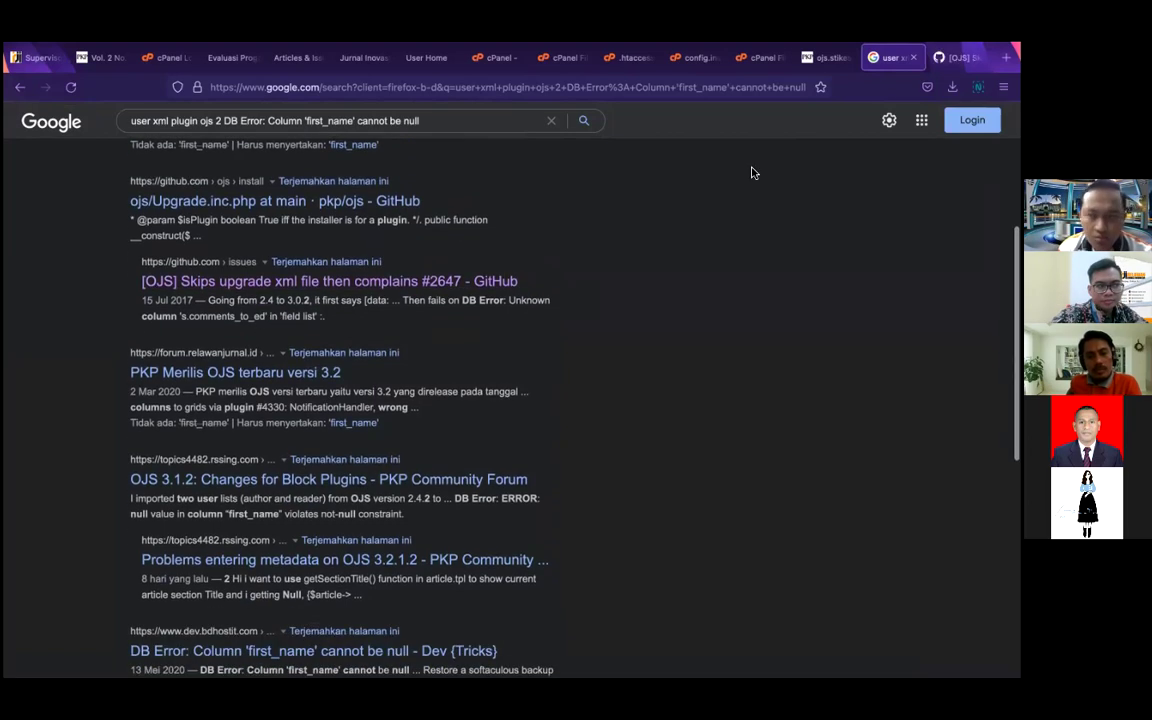
key(ctrl+Tab)
Step: Read GitHub issue #2647 about the skipped upgrade XML file, then return to the OJS error page
scroll(369, 387, down, 1)
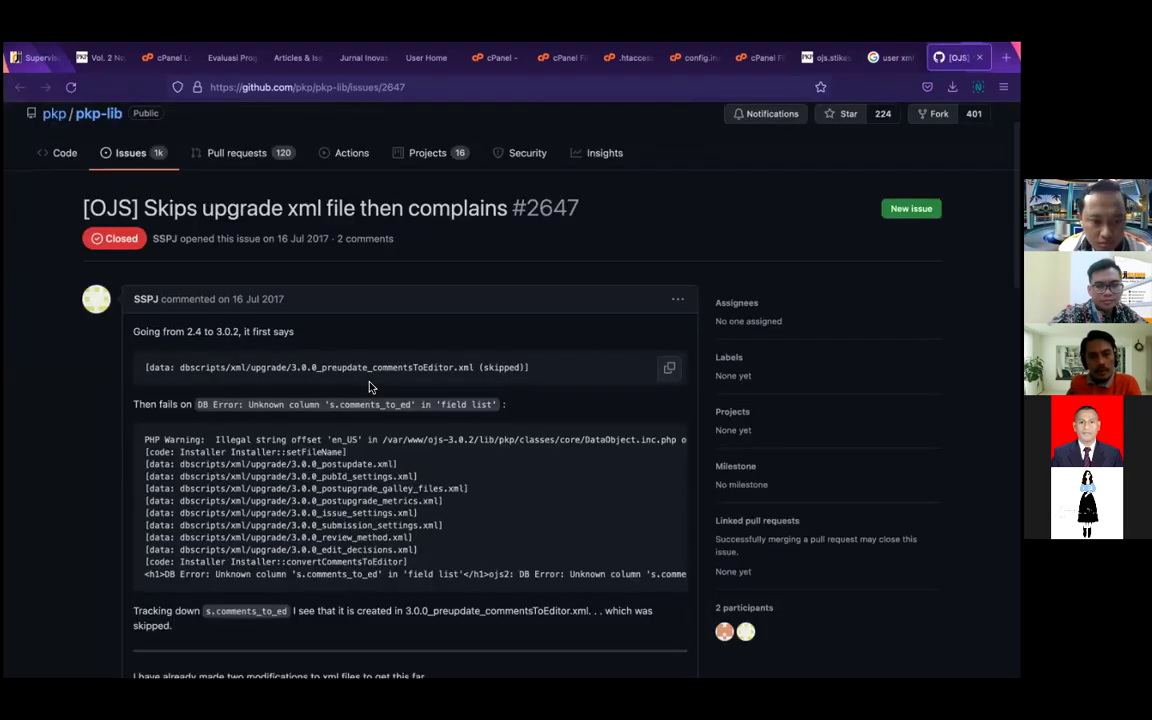
scroll(369, 387, down, 1)
scroll(369, 385, down, 1)
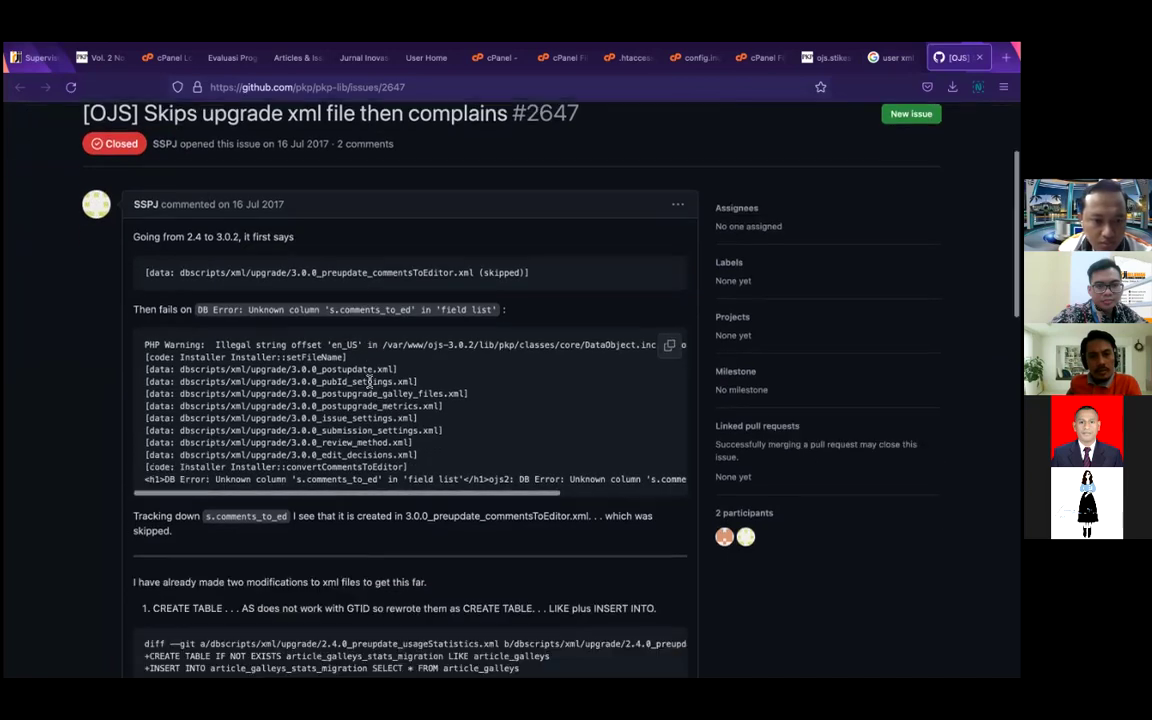
scroll(369, 385, down, 1)
scroll(369, 381, down, 3)
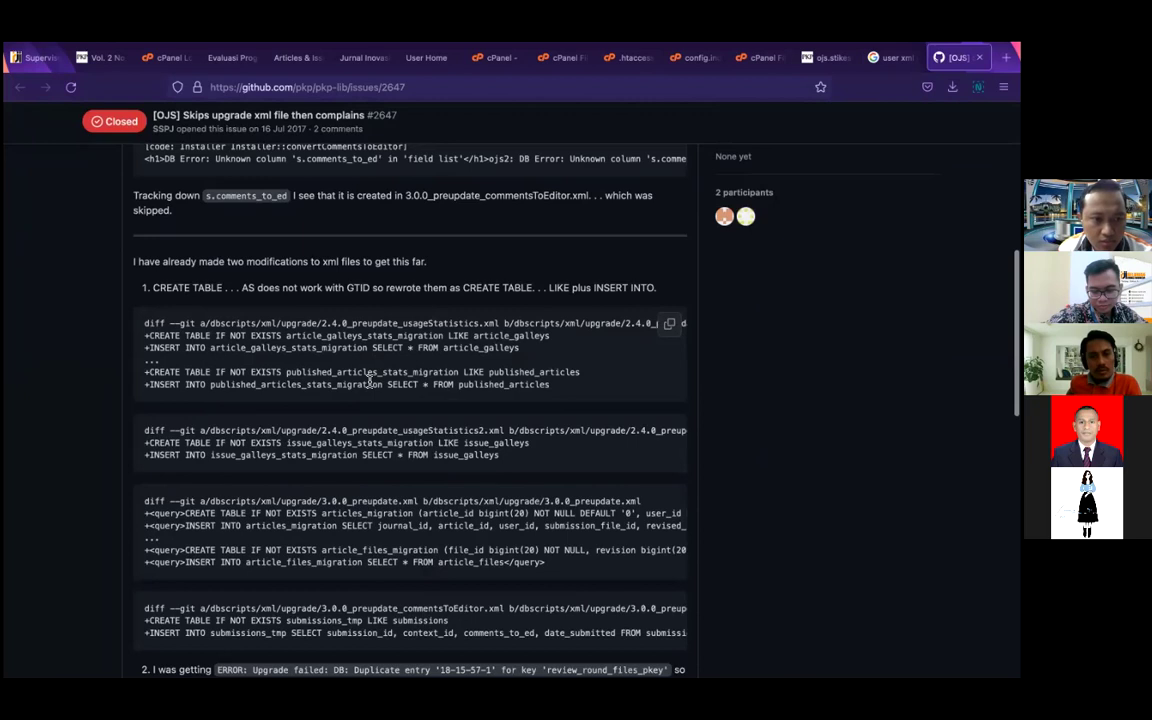
scroll(369, 383, down, 4)
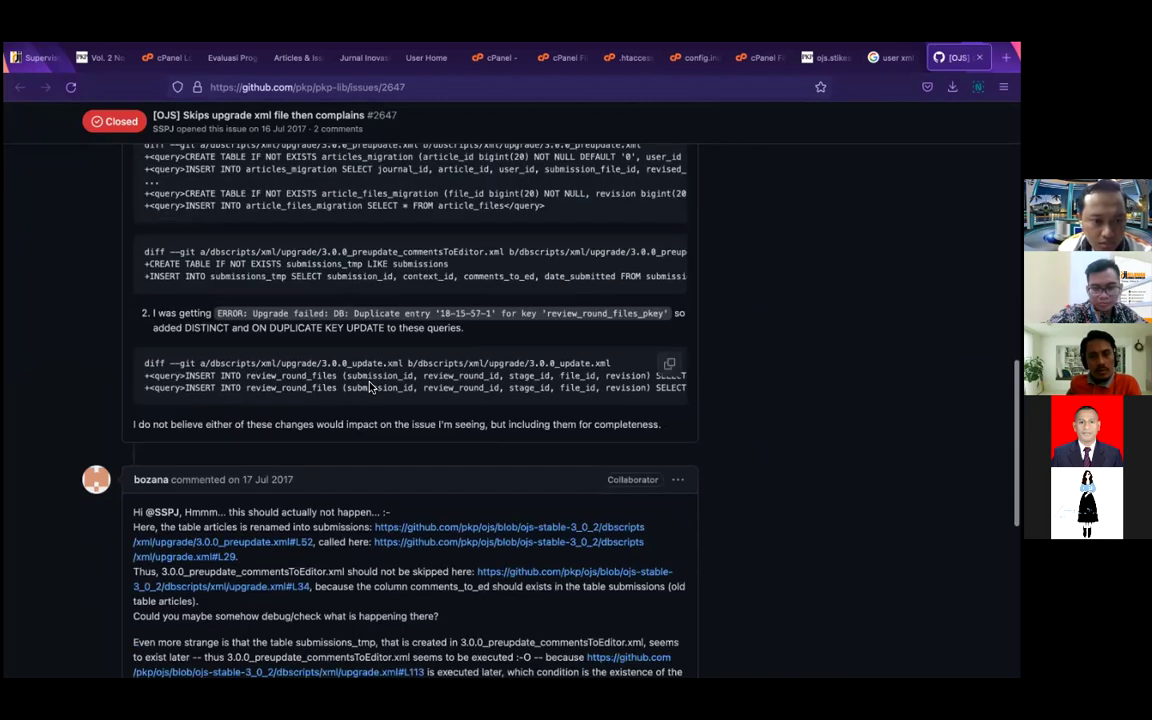
scroll(369, 386, down, 5)
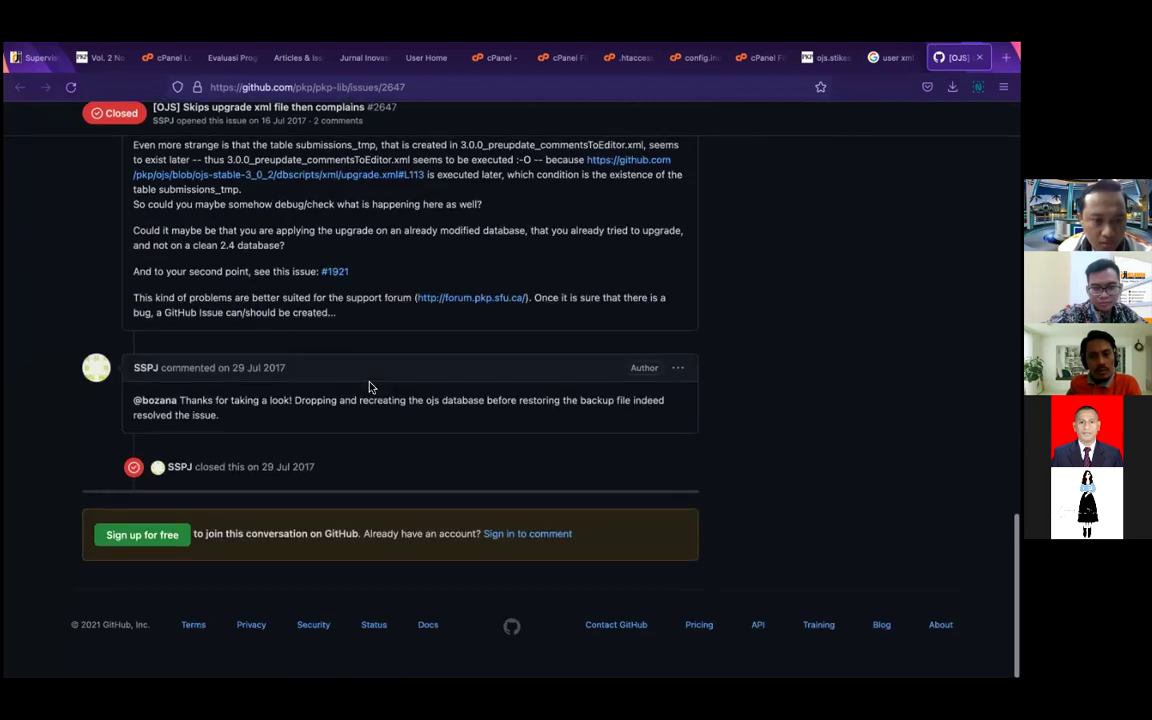
scroll(332, 343, up, 15)
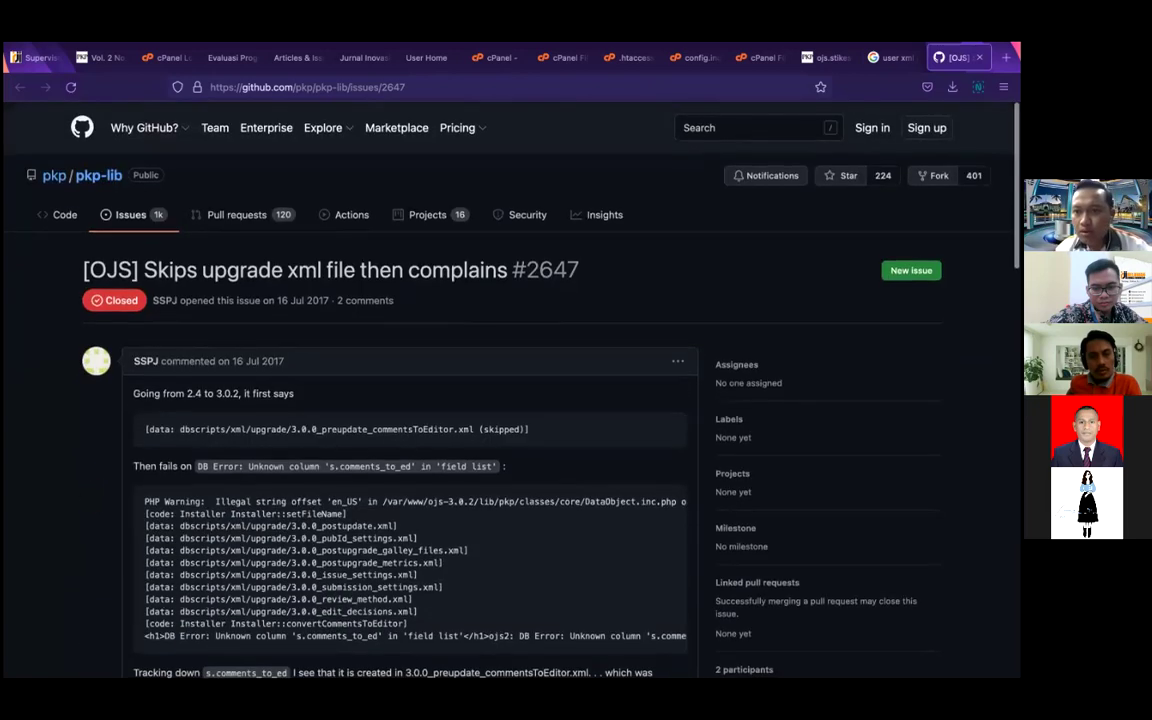
click(885, 57)
click(822, 60)
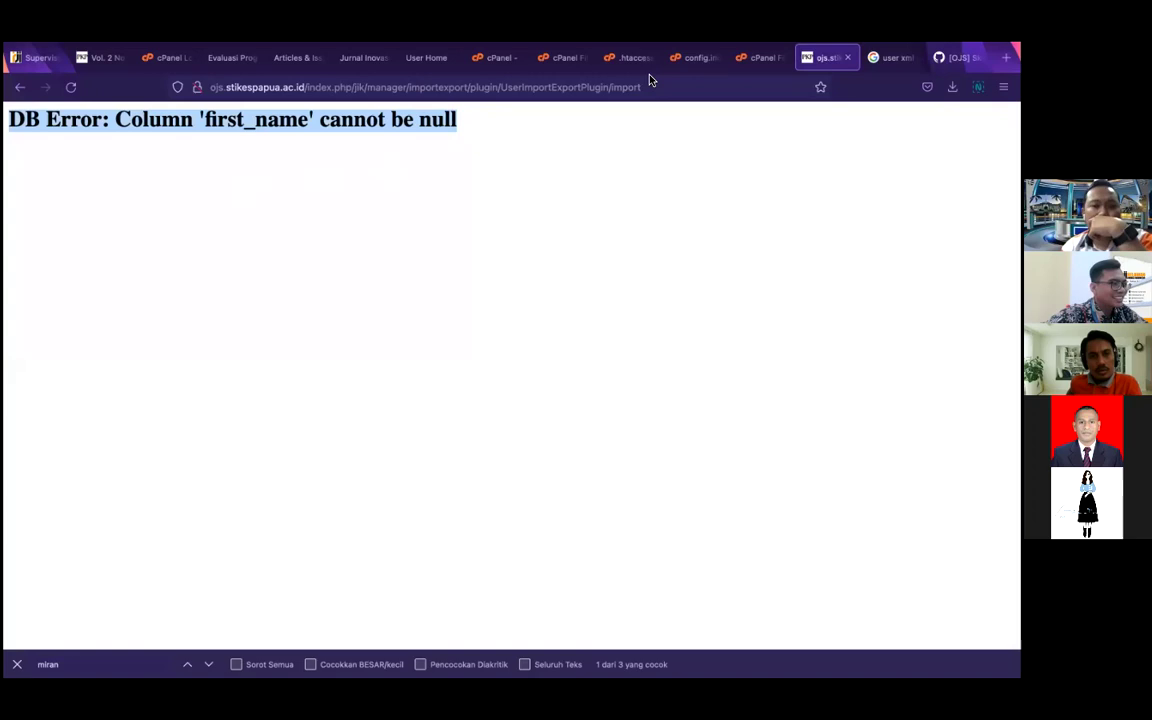
Step: Go back in the OJS tab to the Users XML Plugin import page
click(763, 57)
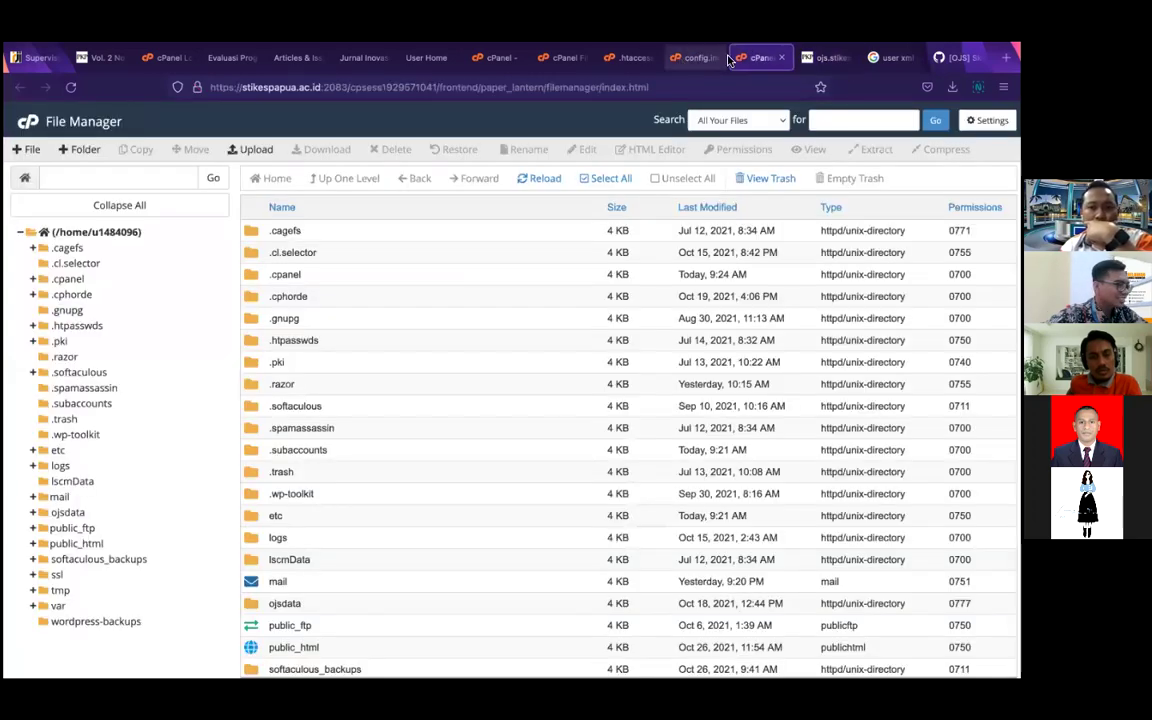
key(ctrl+Tab)
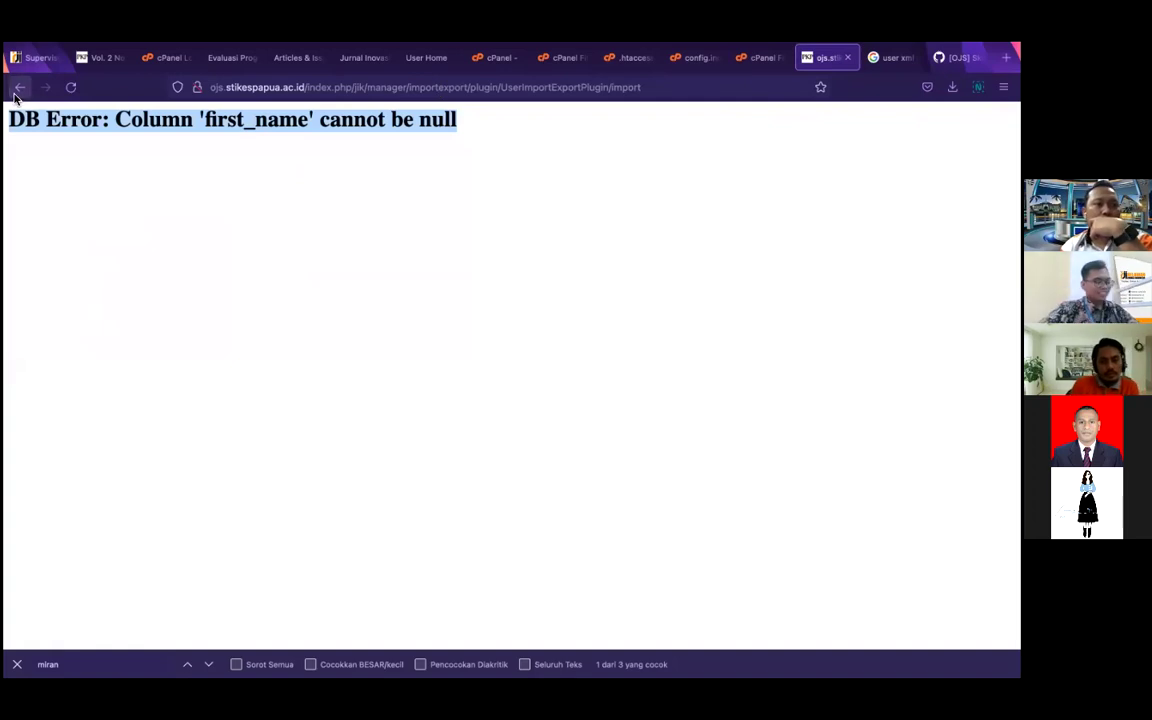
click(19, 87)
click(19, 87)
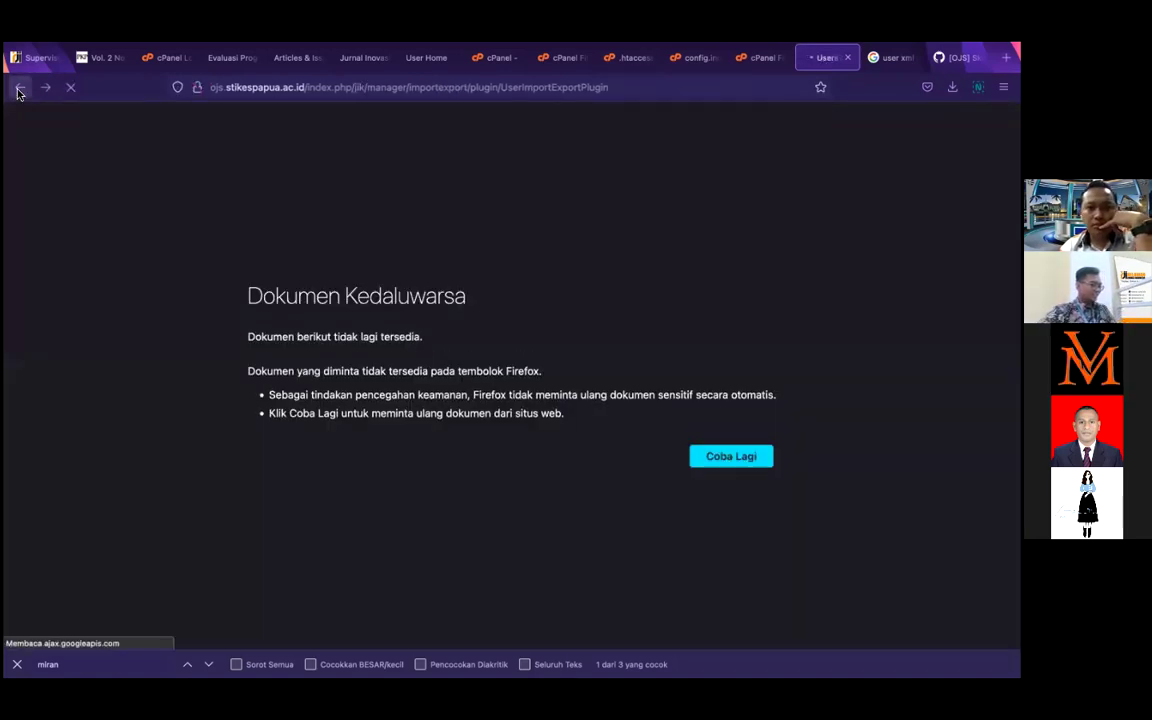
Step: Launch phpMyAdmin from the cPanel home Databases tools
click(490, 62)
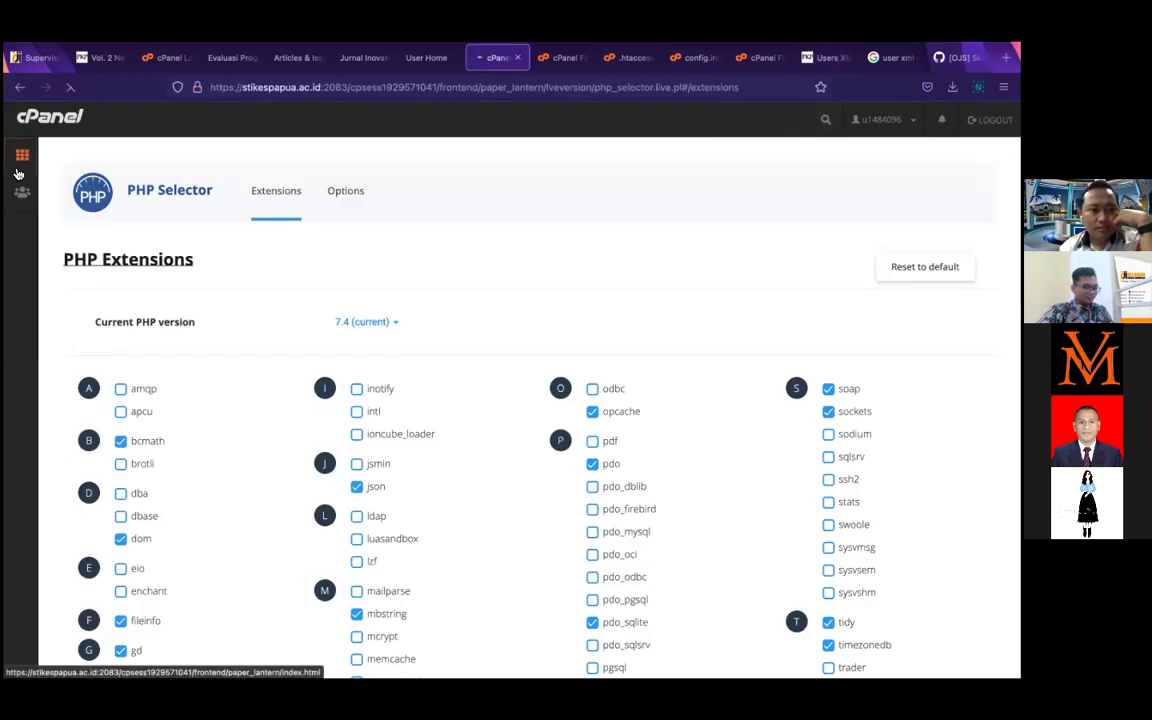
click(20, 158)
scroll(140, 393, down, 3)
scroll(140, 393, down, 5)
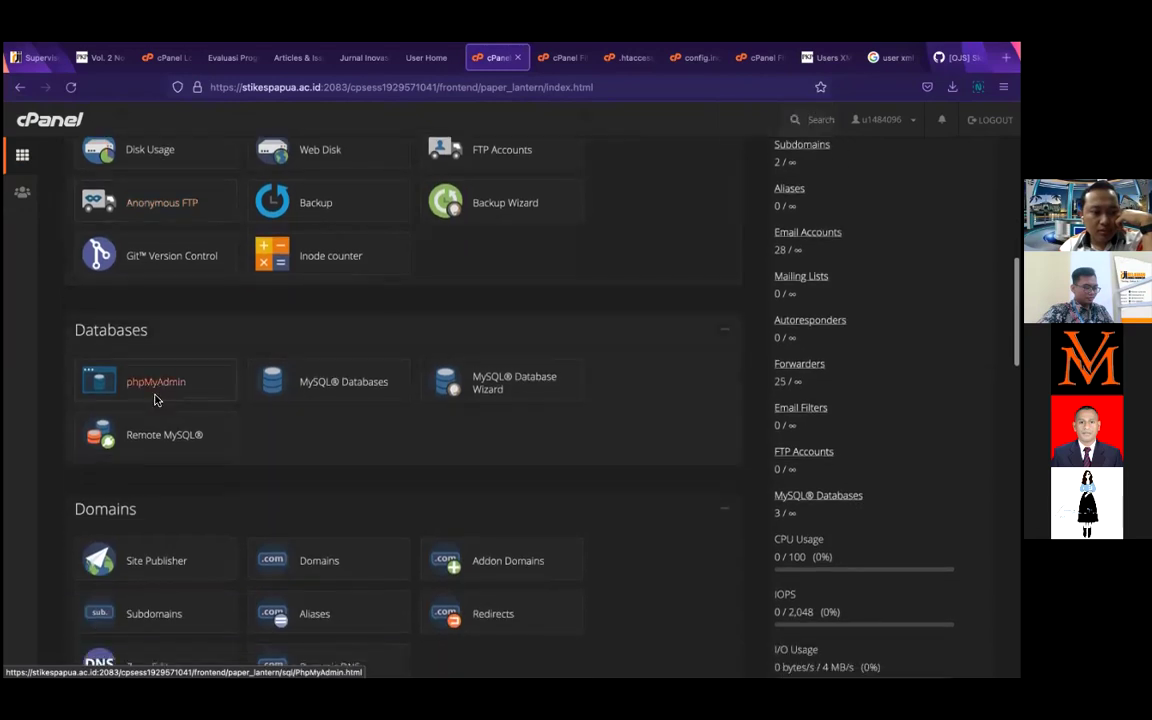
click(154, 398)
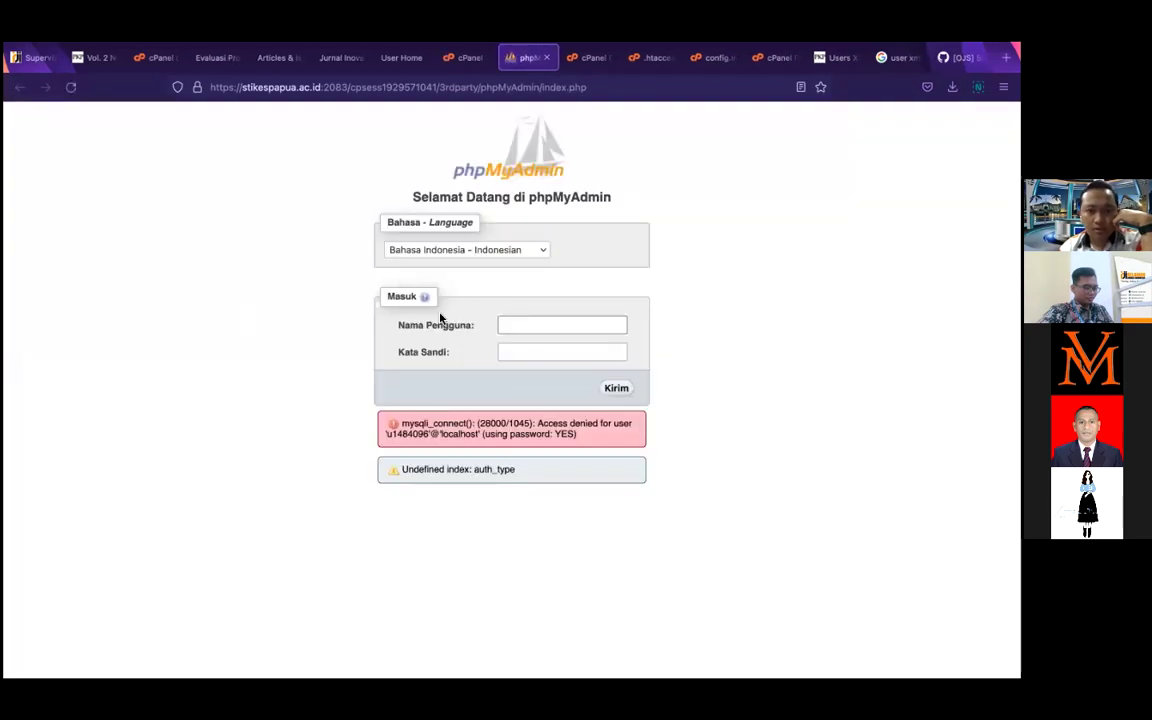
click(465, 57)
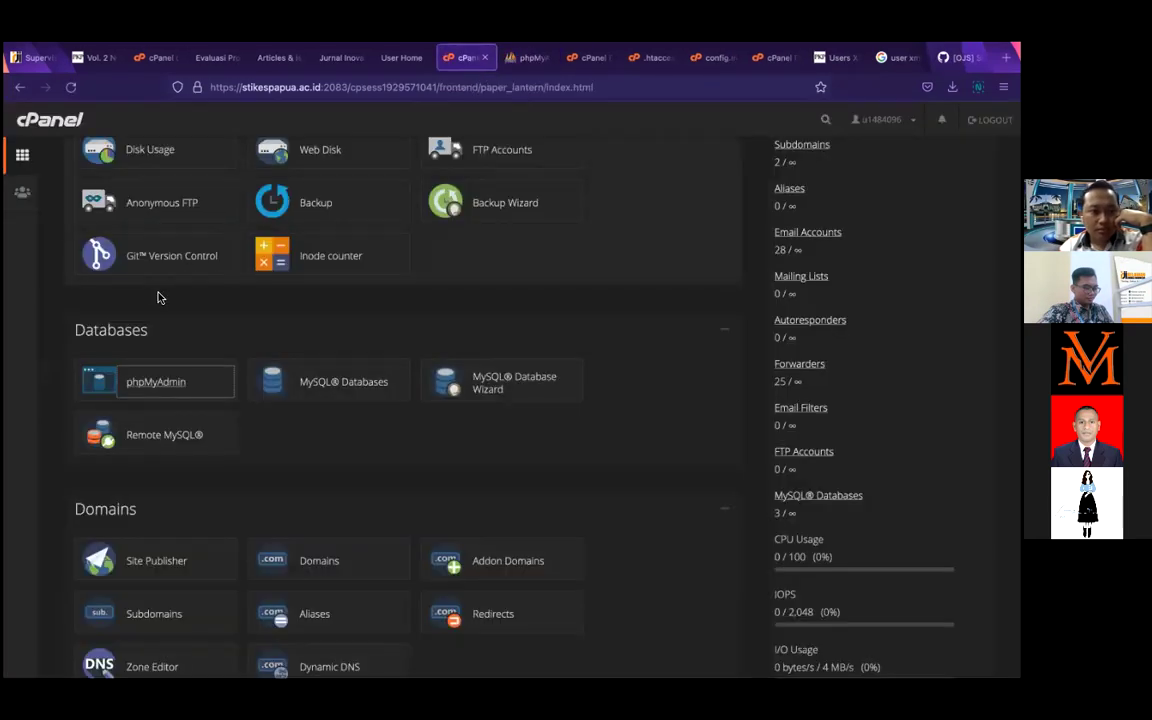
click(154, 390)
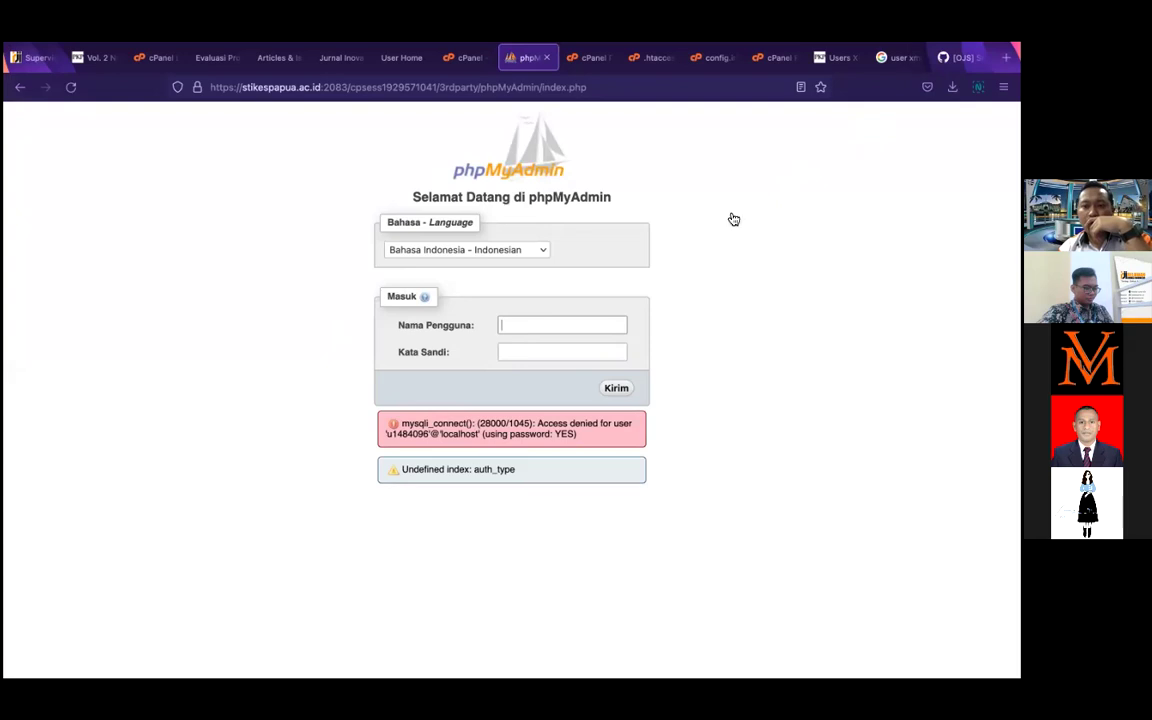
Step: Trim the URL back to the :2083 root to load the cPanel login page
drag(352, 88, 661, 95)
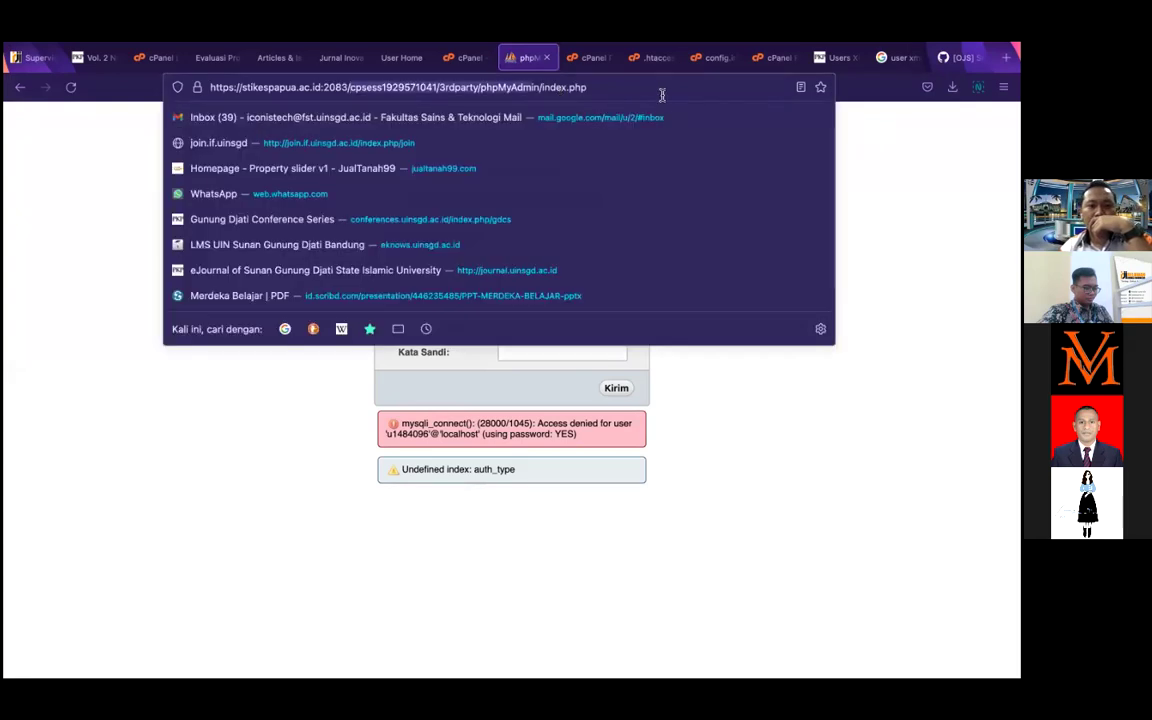
key(BackSpace)
key(Return)
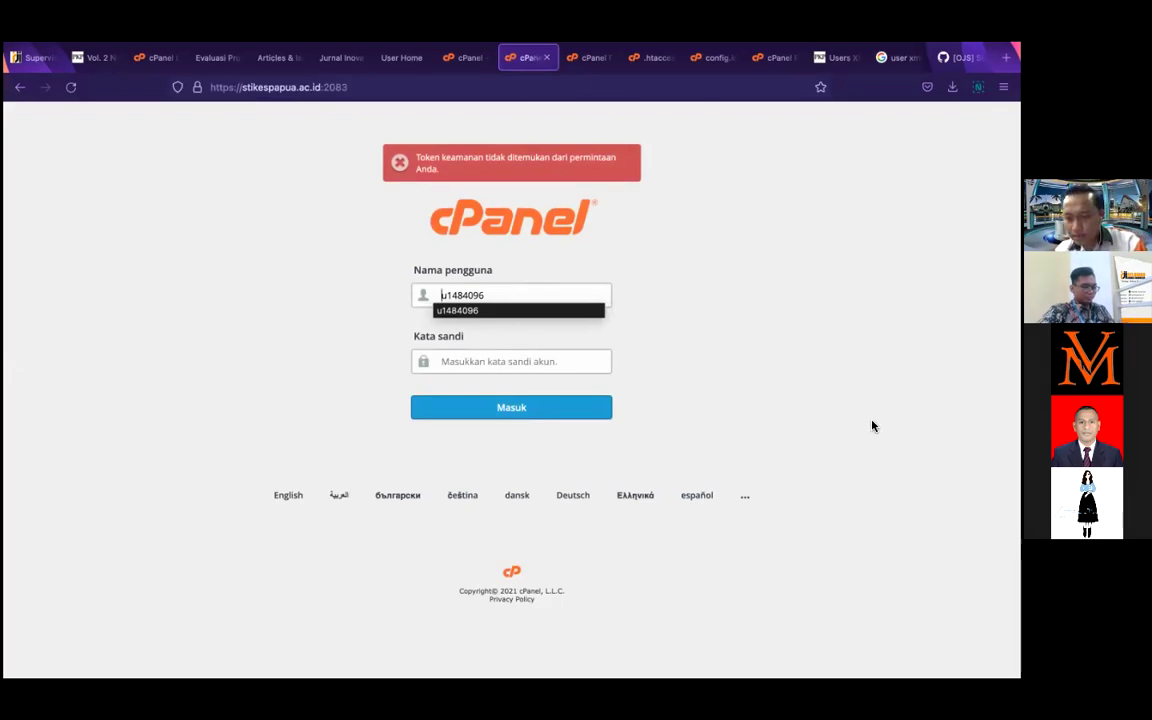
Step: Sign into cPanel with the account password and launch phpMyAdmin
click(472, 363)
text(•••••••••••••••)
click(480, 407)
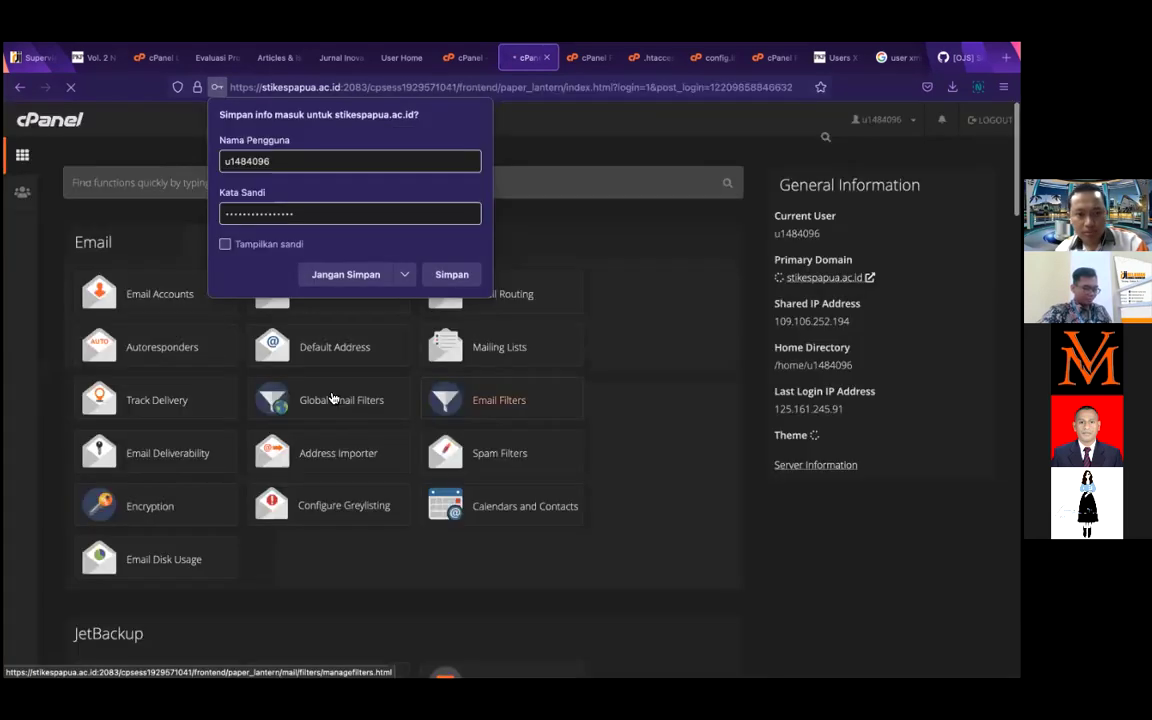
scroll(152, 420, down, 8)
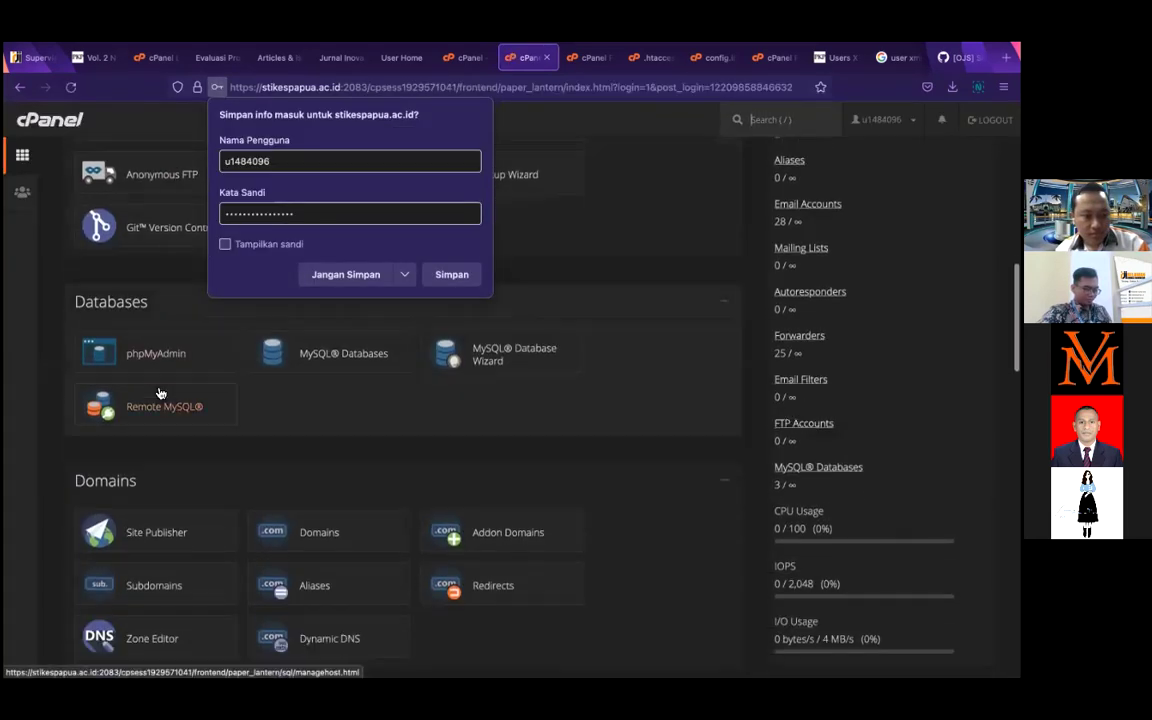
click(152, 355)
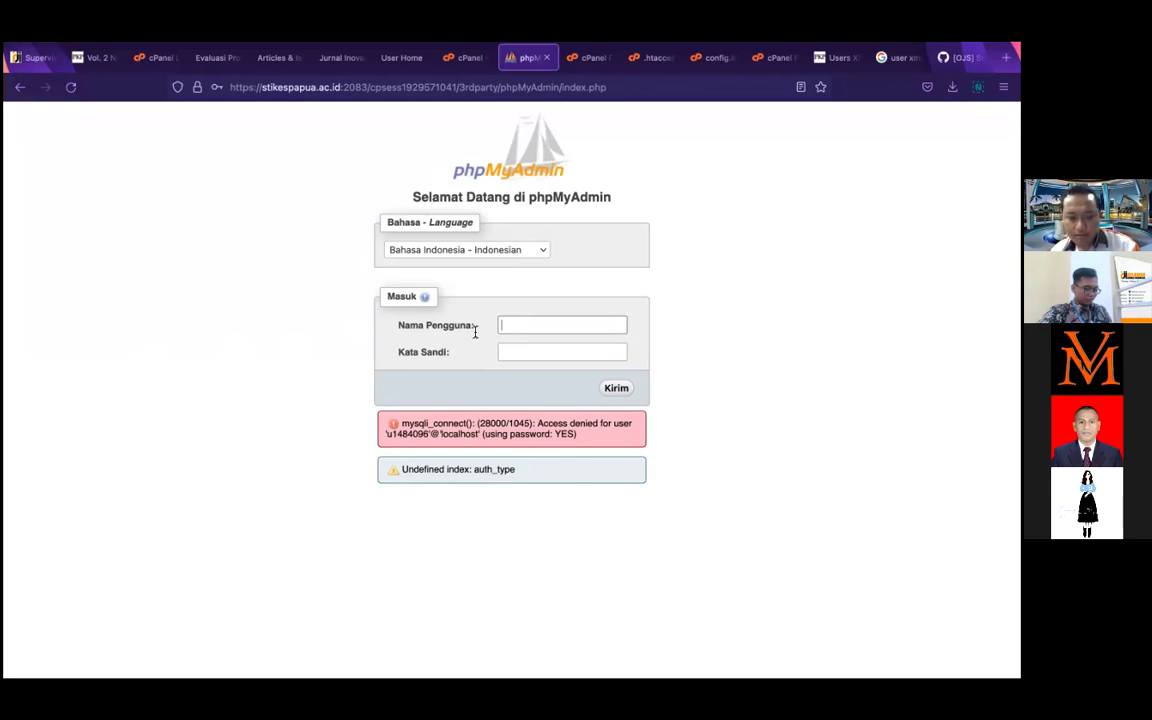
Step: Attempt the phpMyAdmin login with the OJS database username and password, then return to cPanel
text(u1484096_userojsbaru)
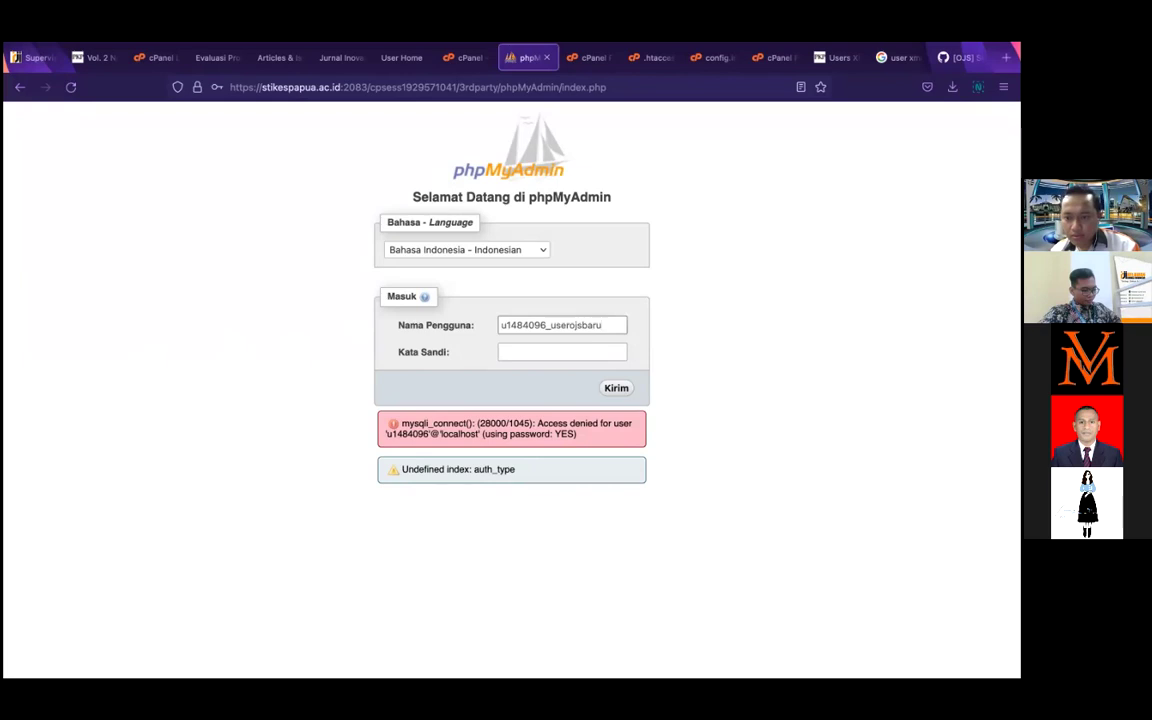
click(515, 351)
key(ctrl+v)
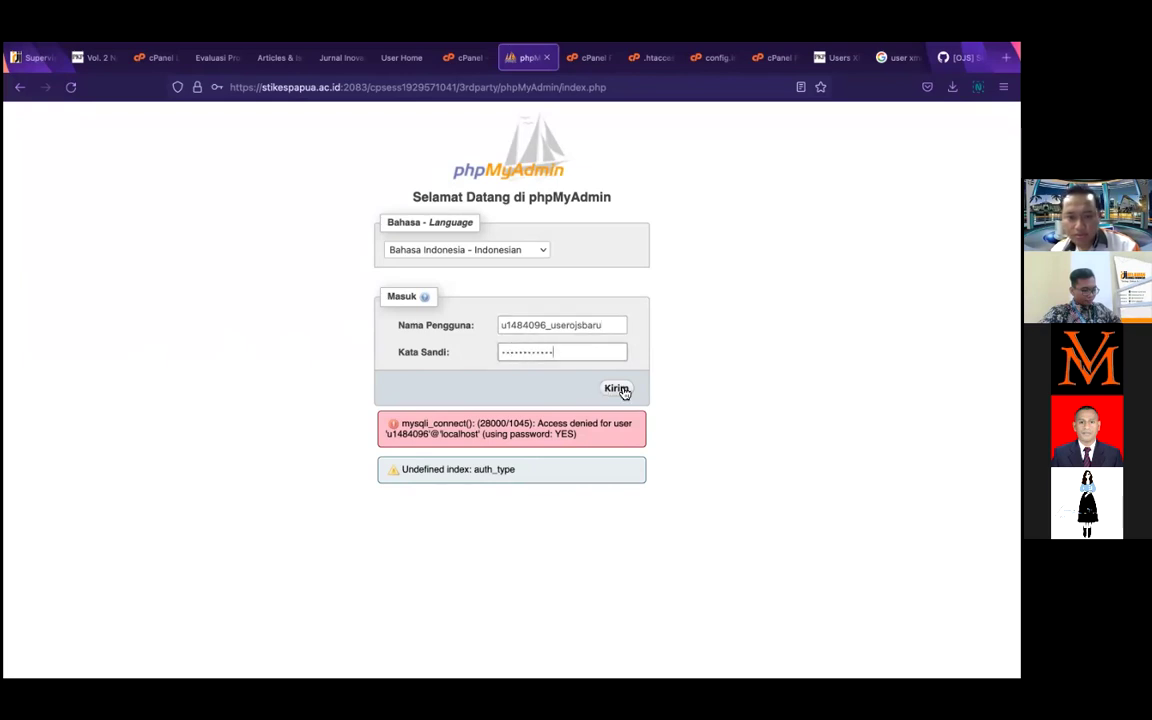
click(618, 388)
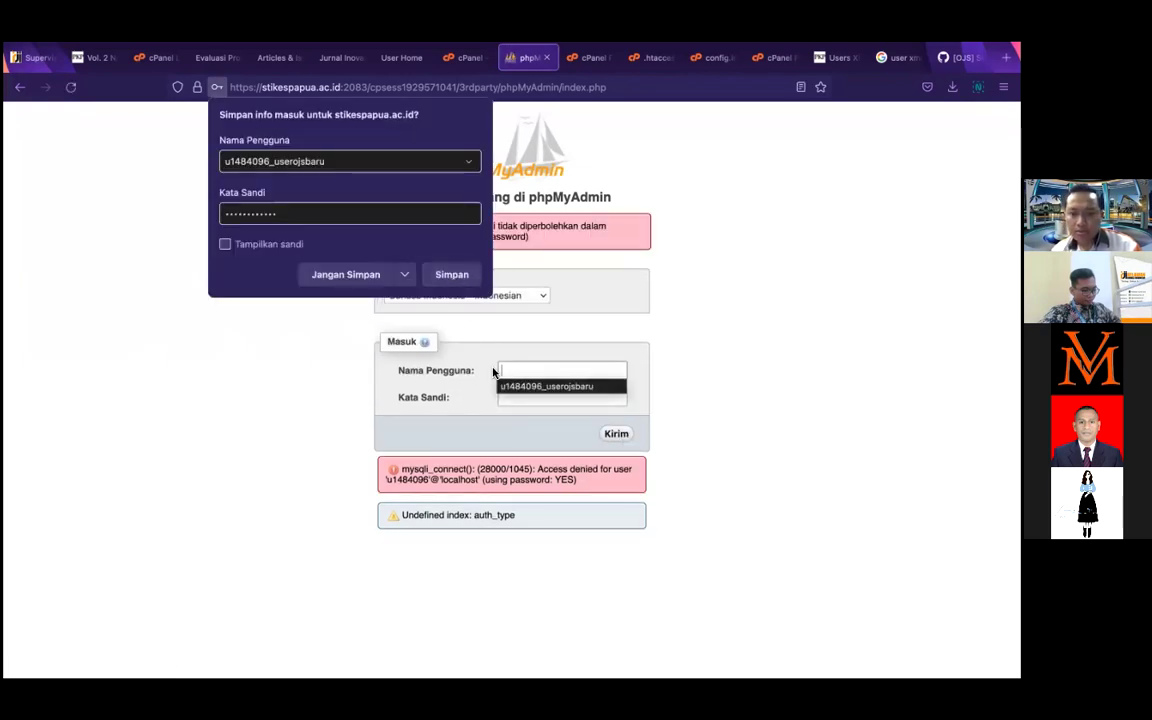
click(352, 653)
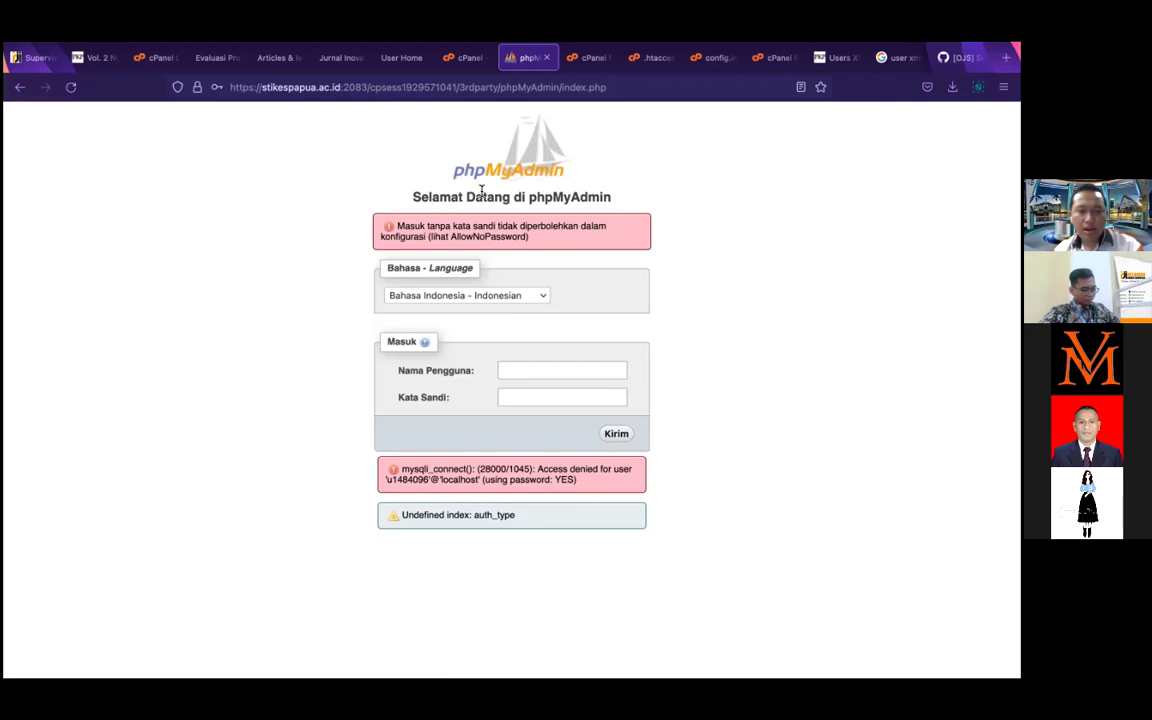
click(468, 57)
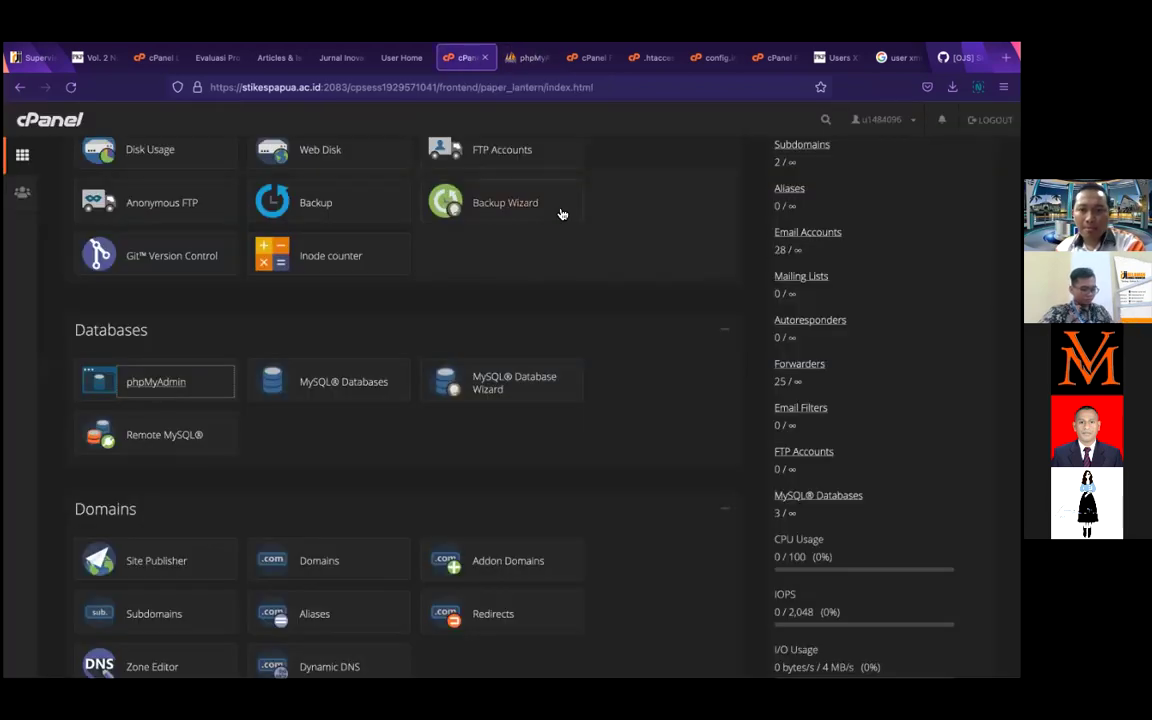
Step: Open Password & Security and enter the current account password
scroll(562, 214, up, 10)
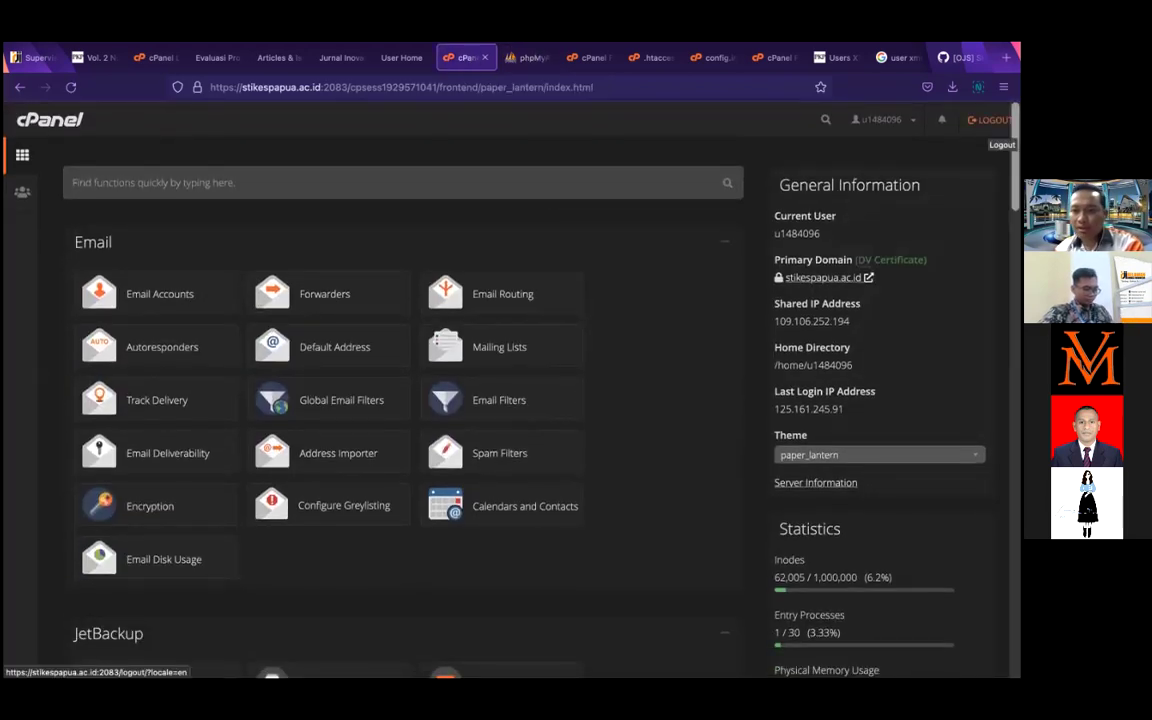
scroll(225, 397, down, 1)
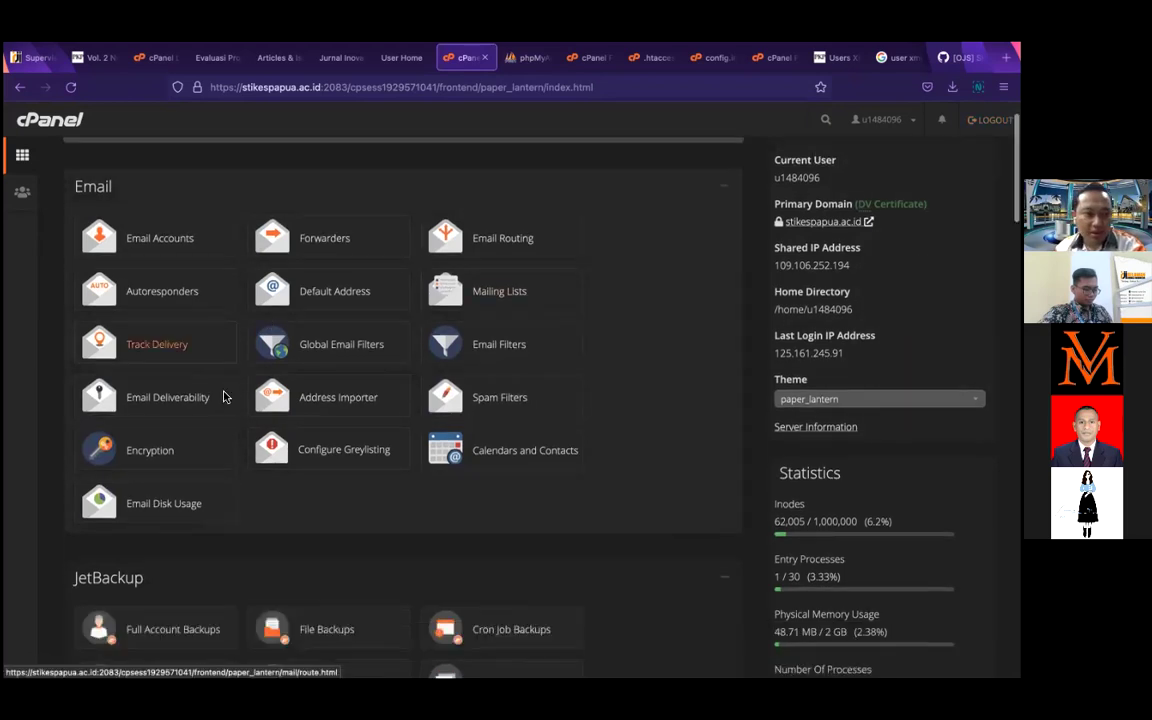
scroll(225, 397, down, 20)
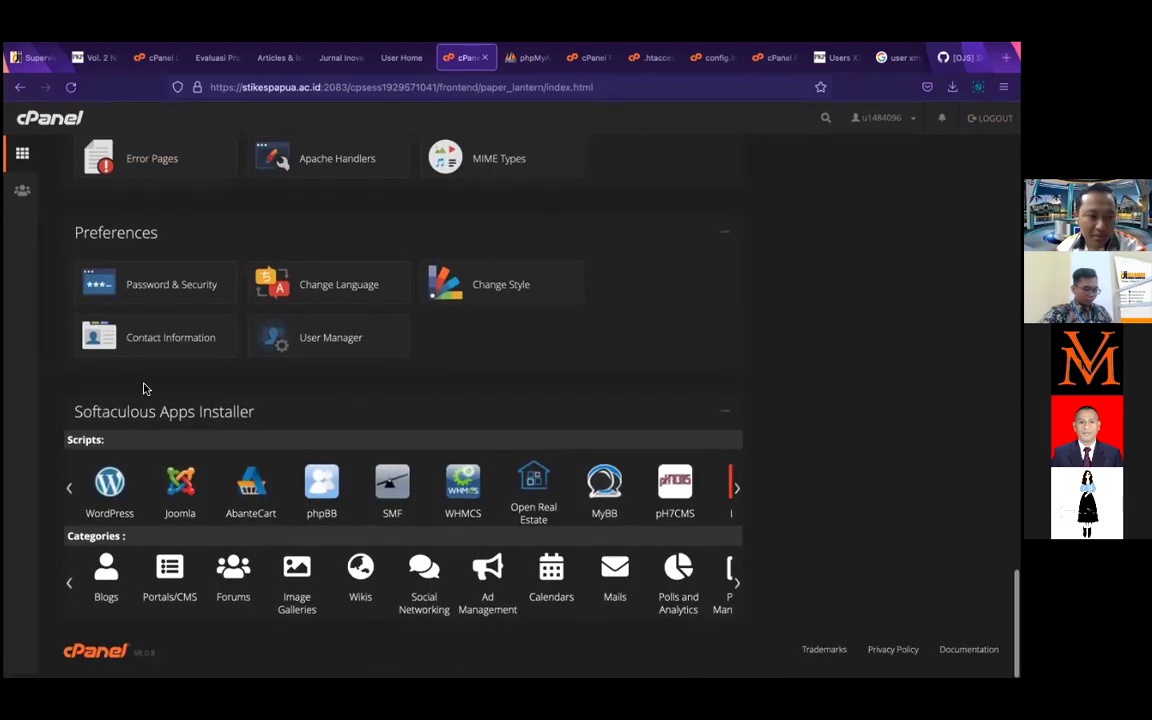
click(160, 284)
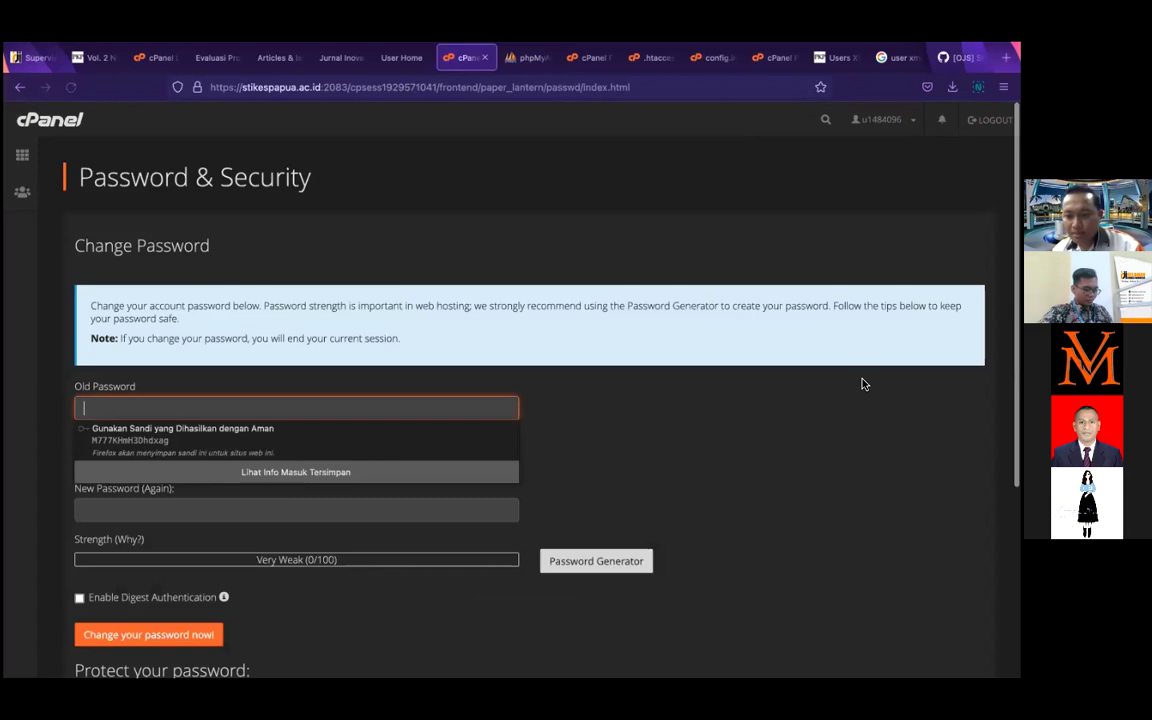
key(Escape)
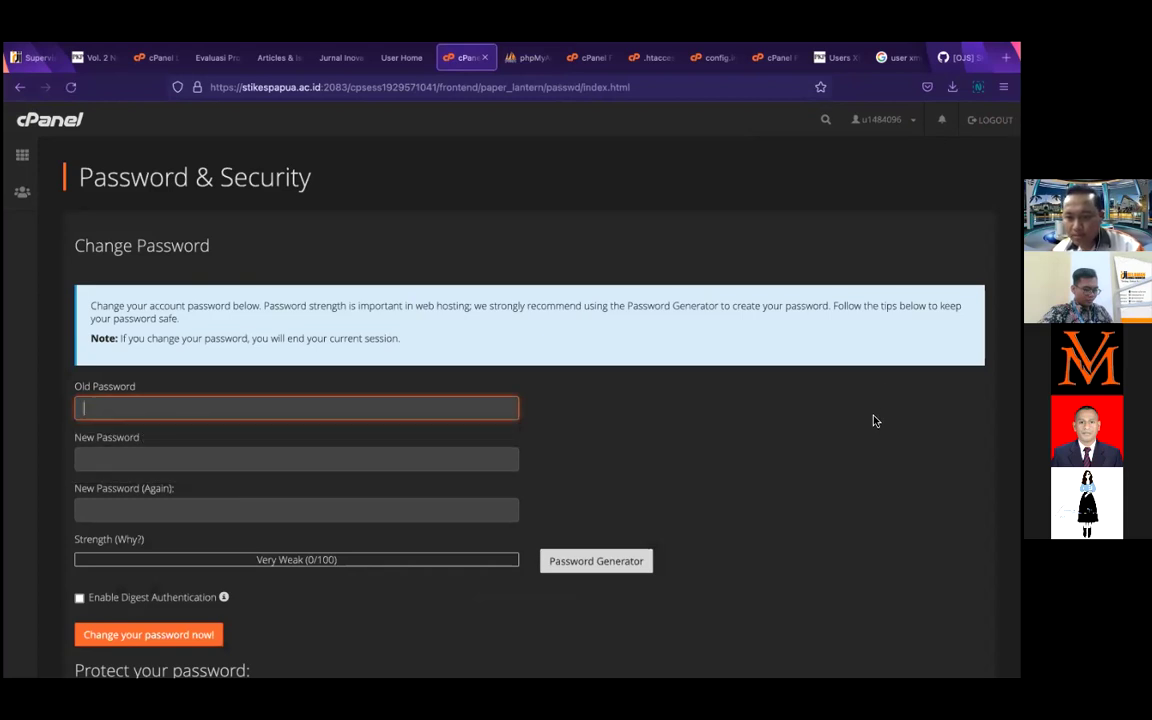
click(129, 408)
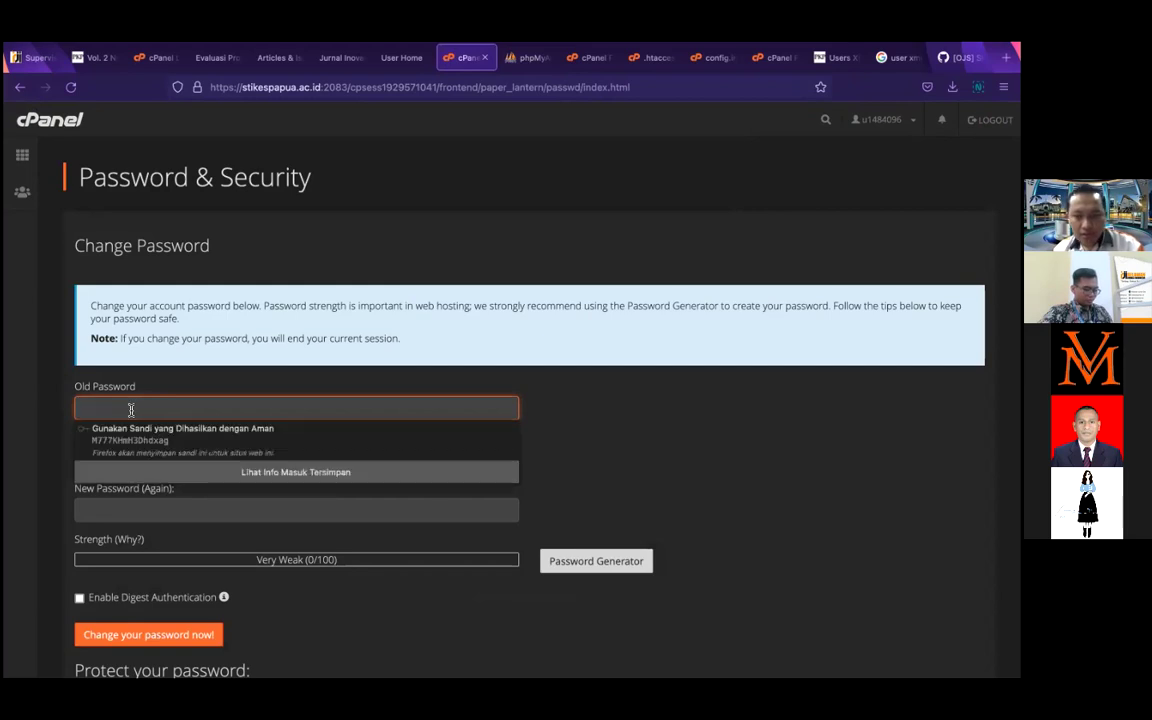
key(ctrl+v)
key(Tab)
key(Escape)
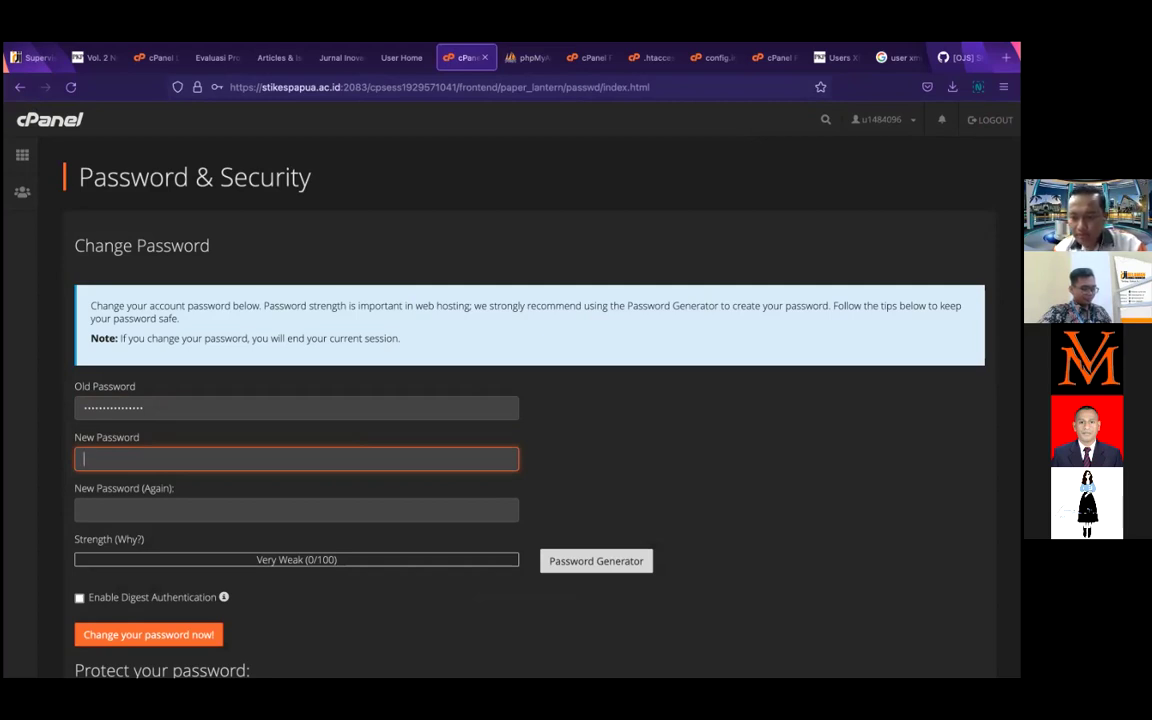
Step: Enter and confirm the new strong password, then submit the change
click(157, 458)
key(ctrl+v)
click(119, 515)
key(ctrl+v)
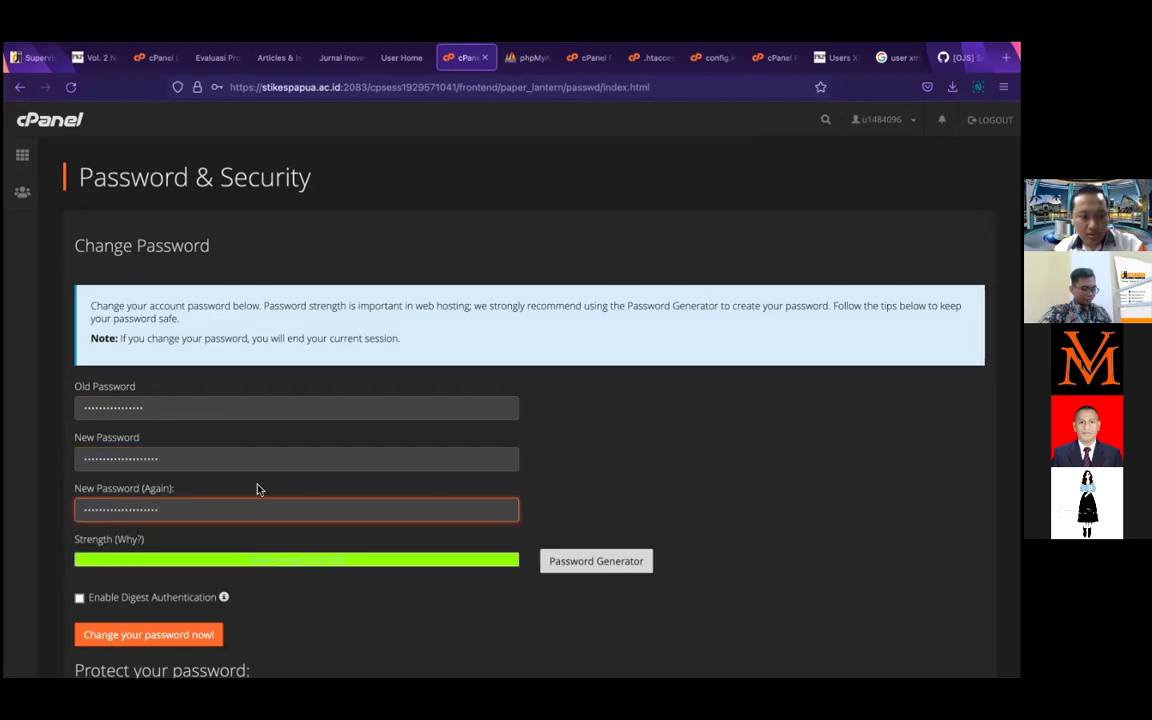
scroll(231, 436, down, 2)
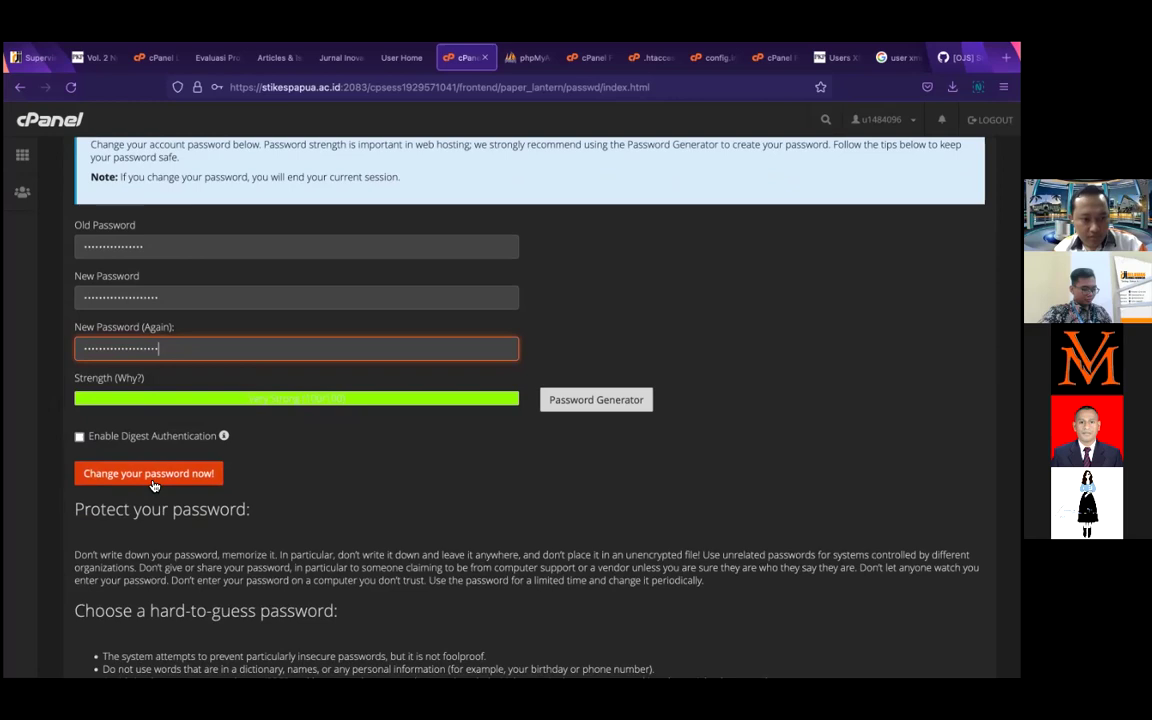
mouse_move(224, 437)
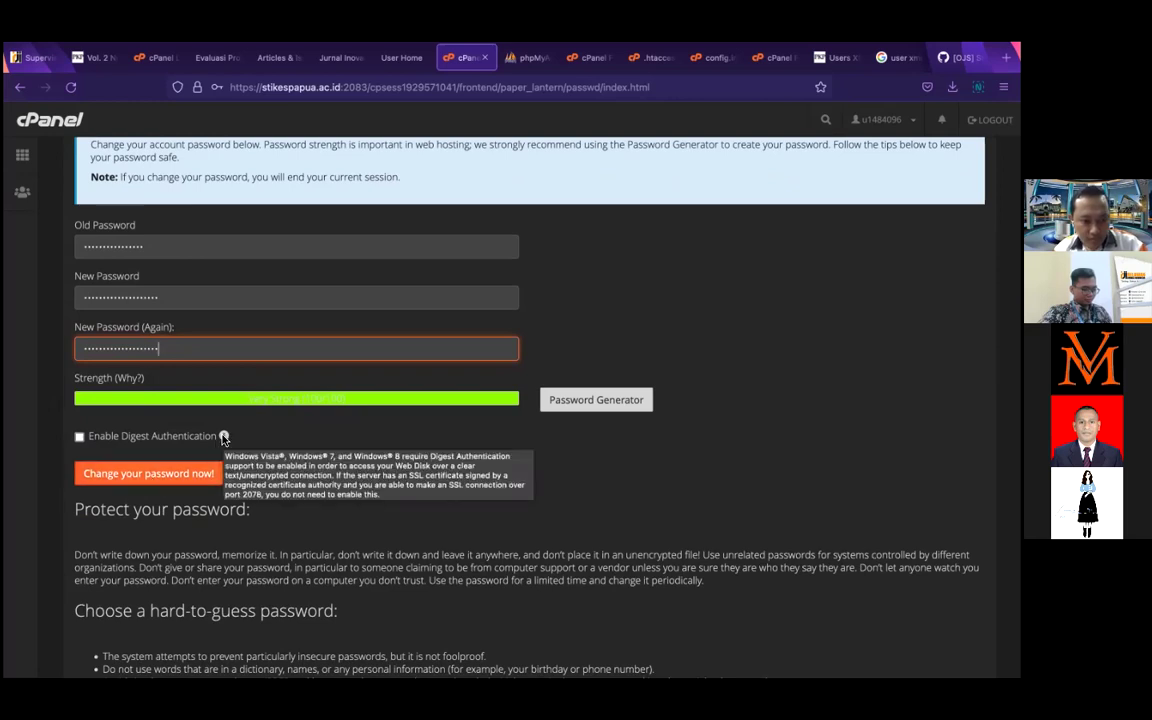
click(168, 476)
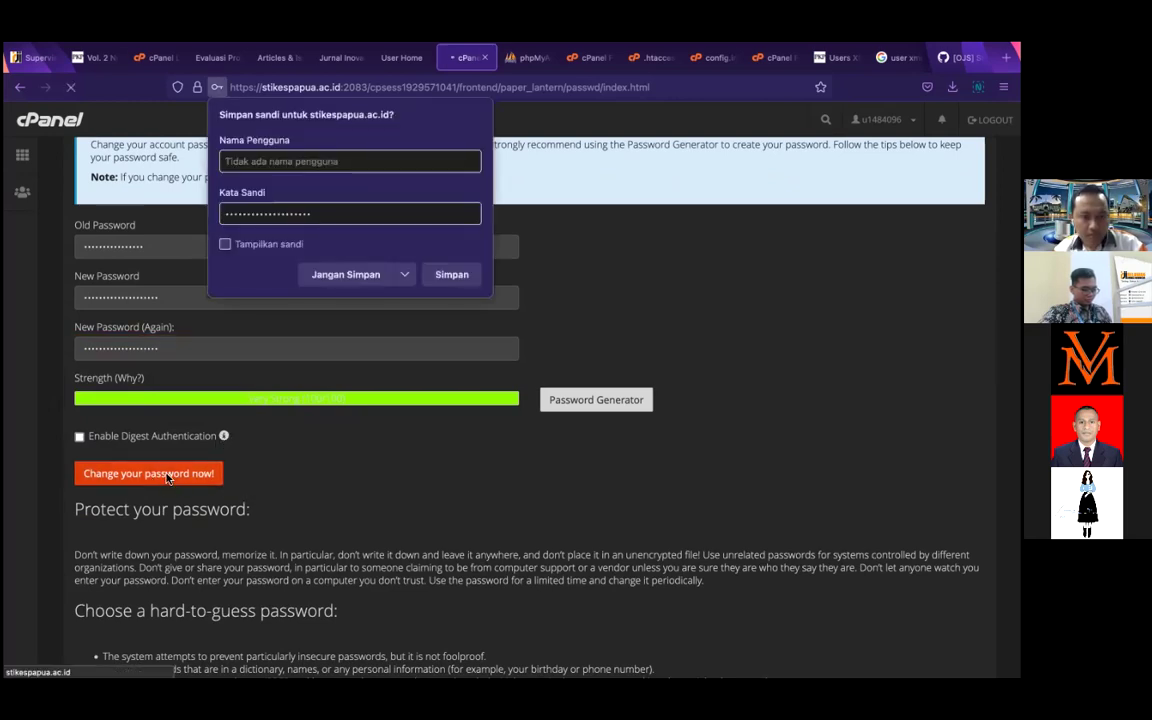
Step: Log back into cPanel with the account username and new password, declining to save it
click(358, 278)
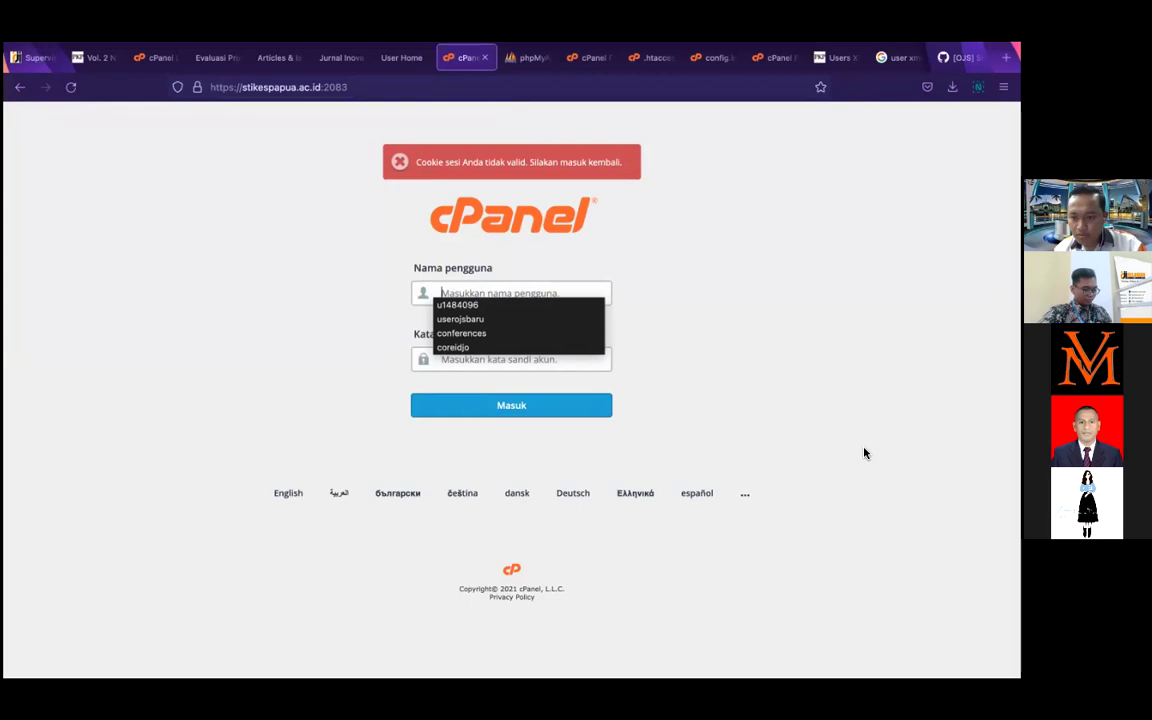
key(Escape)
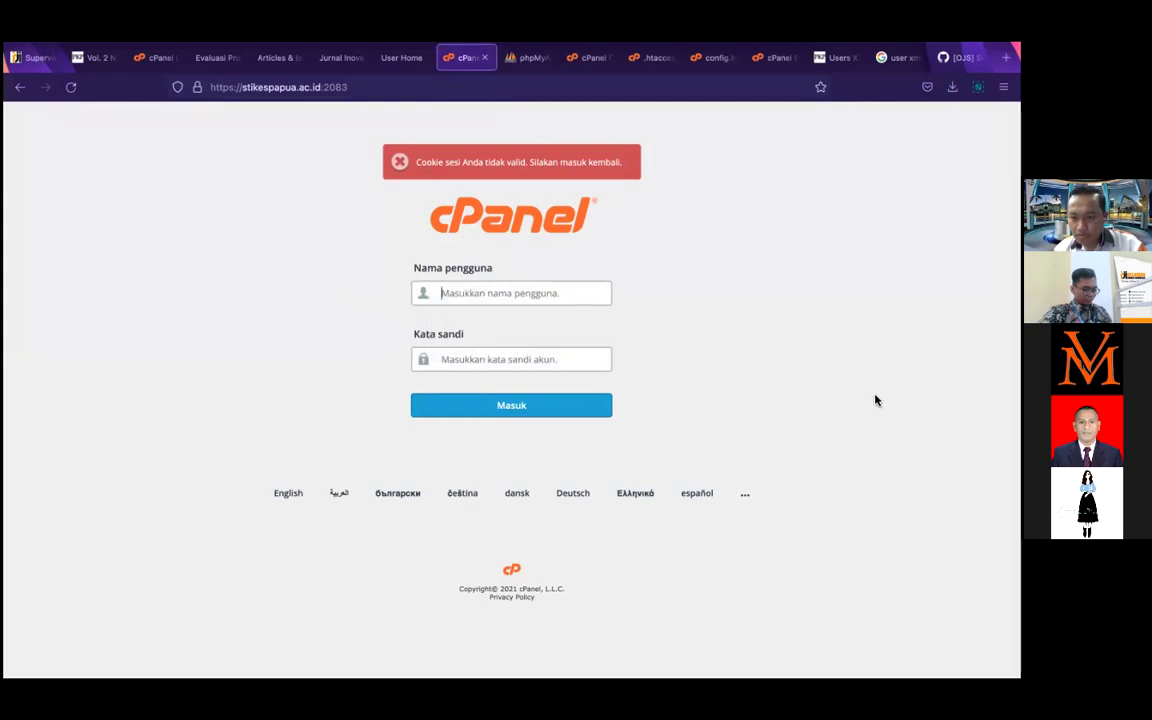
key(Down)
key(Down)
key(Tab)
click(465, 300)
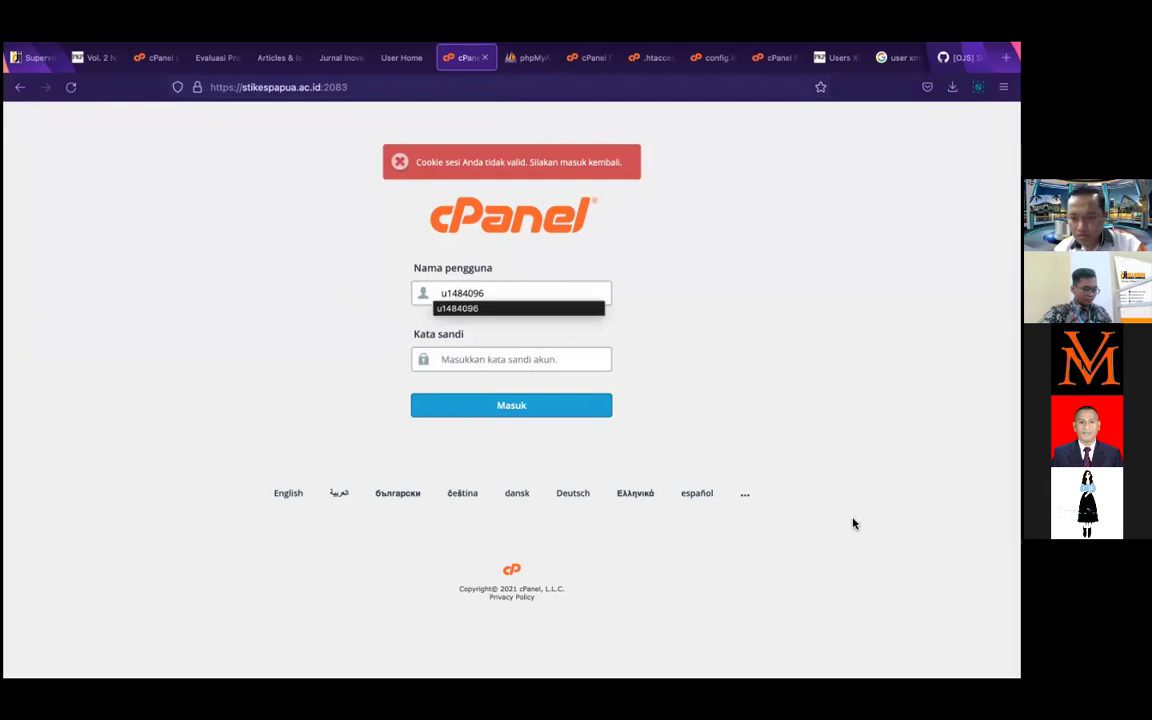
key(Escape)
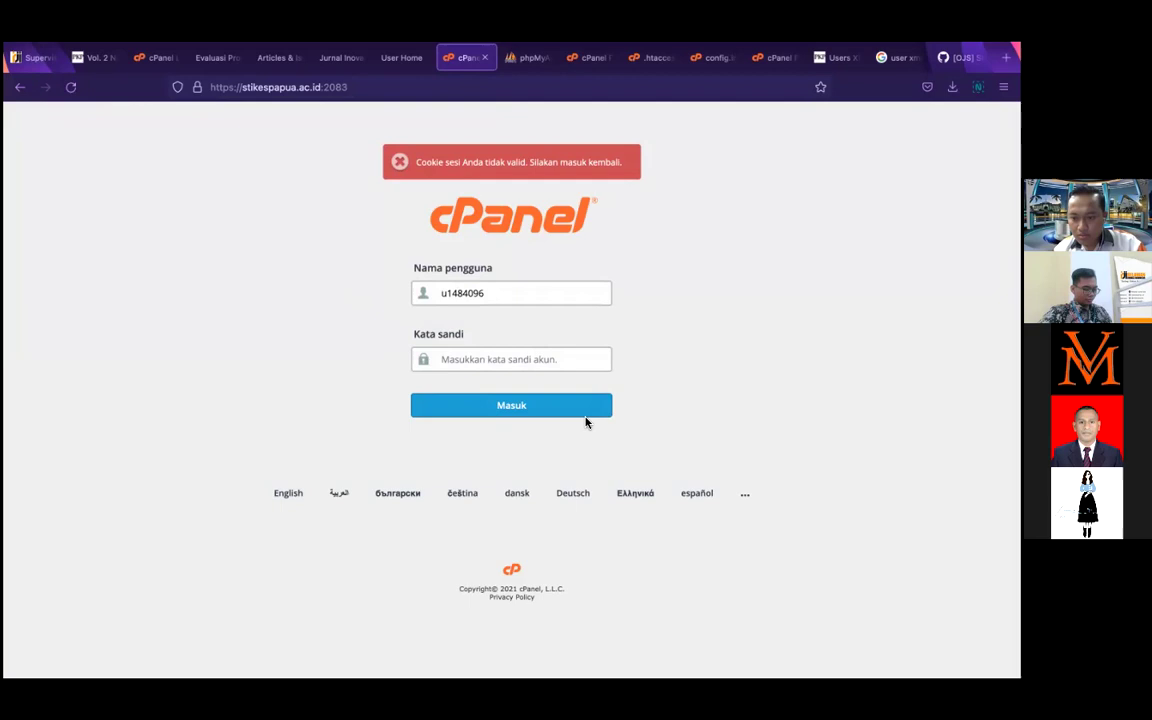
key(ctrl+v)
click(504, 405)
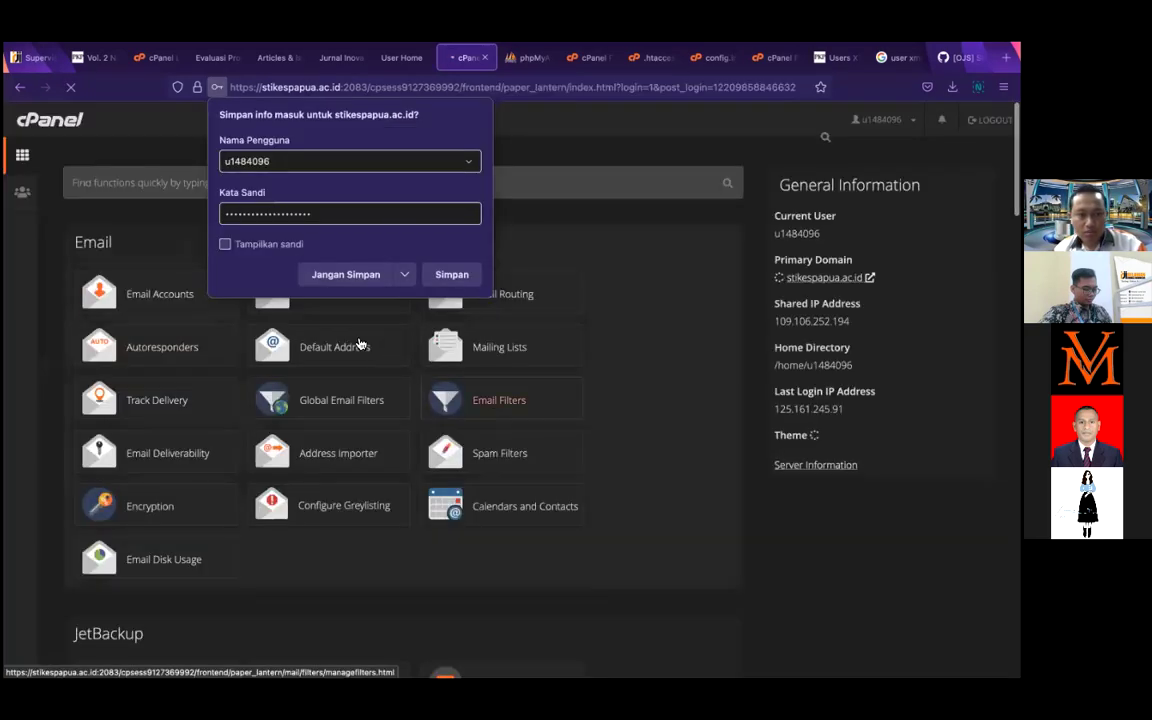
click(373, 280)
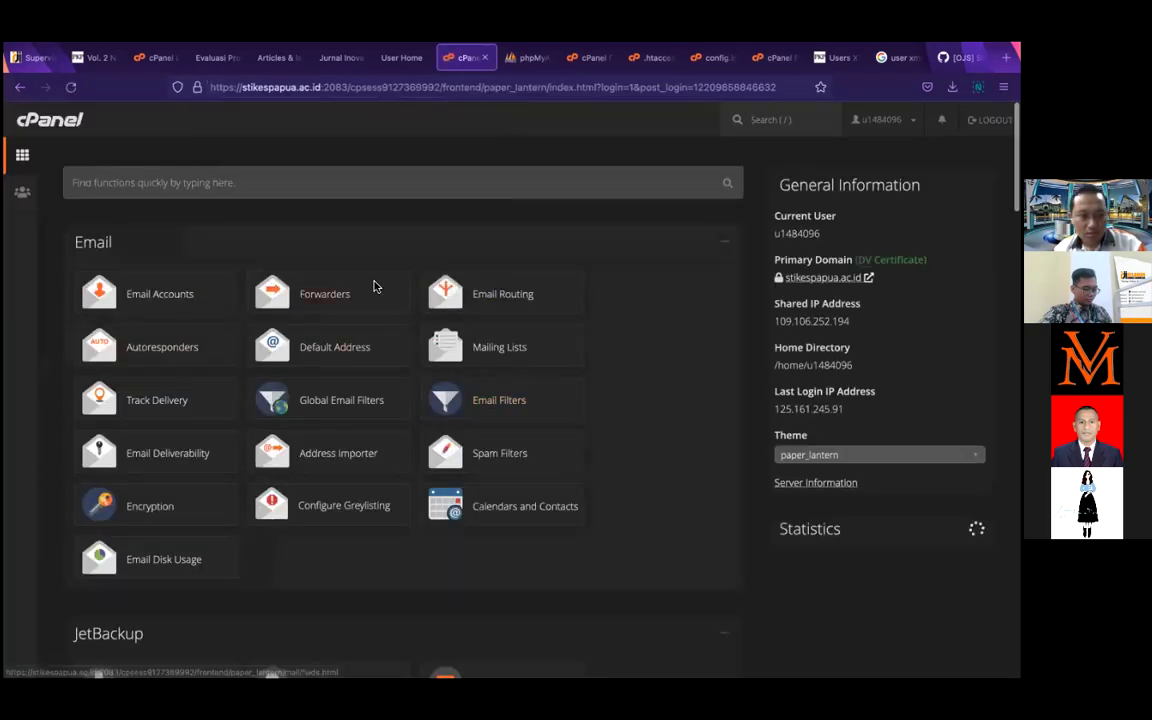
scroll(375, 285, down, 6)
scroll(375, 285, down, 4)
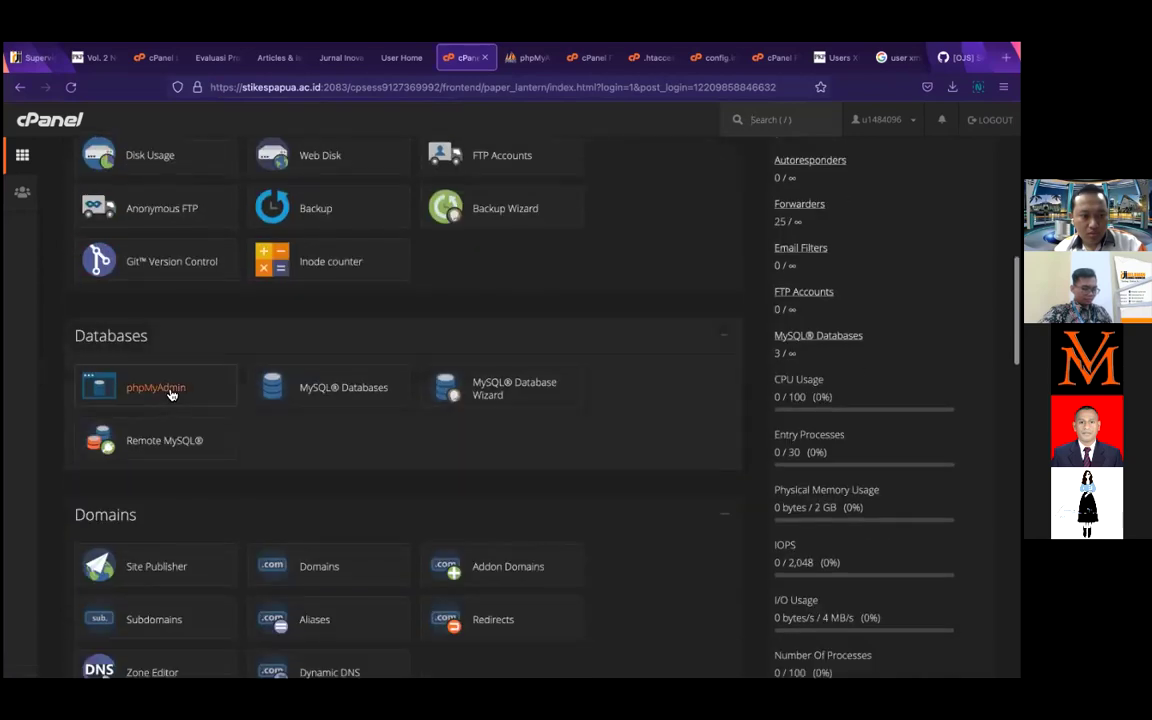
Step: In phpMyAdmin, open the dbojsbaru database and view the users table's Struktur
click(166, 391)
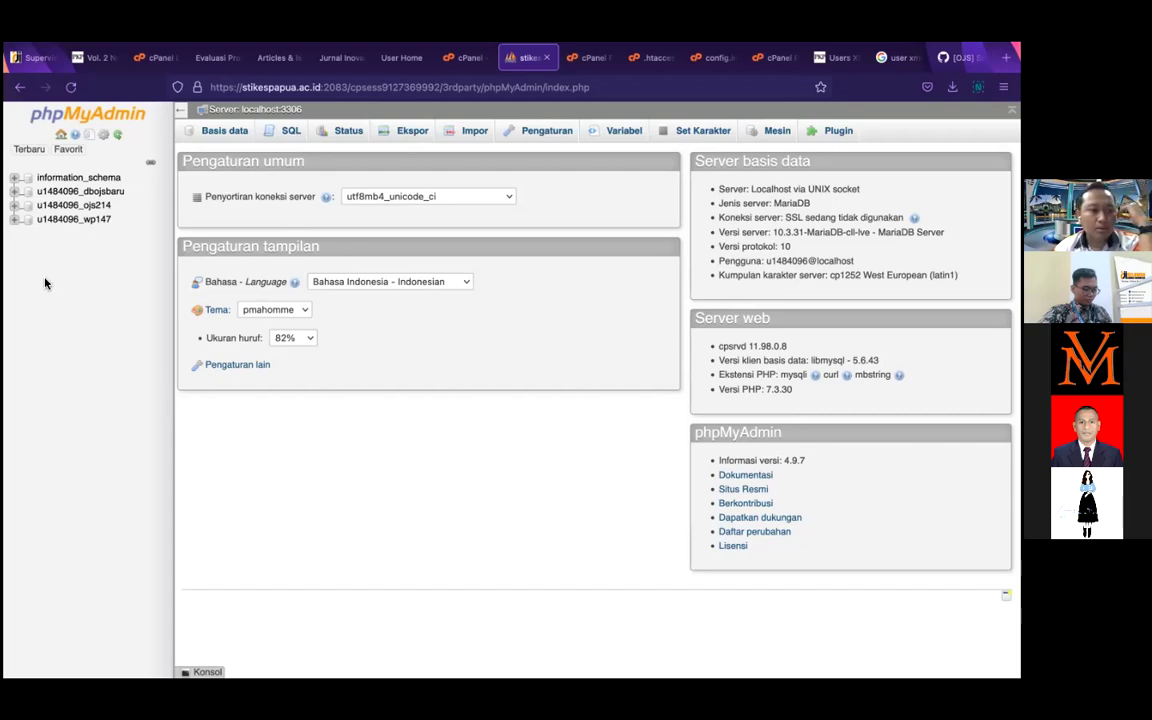
click(78, 191)
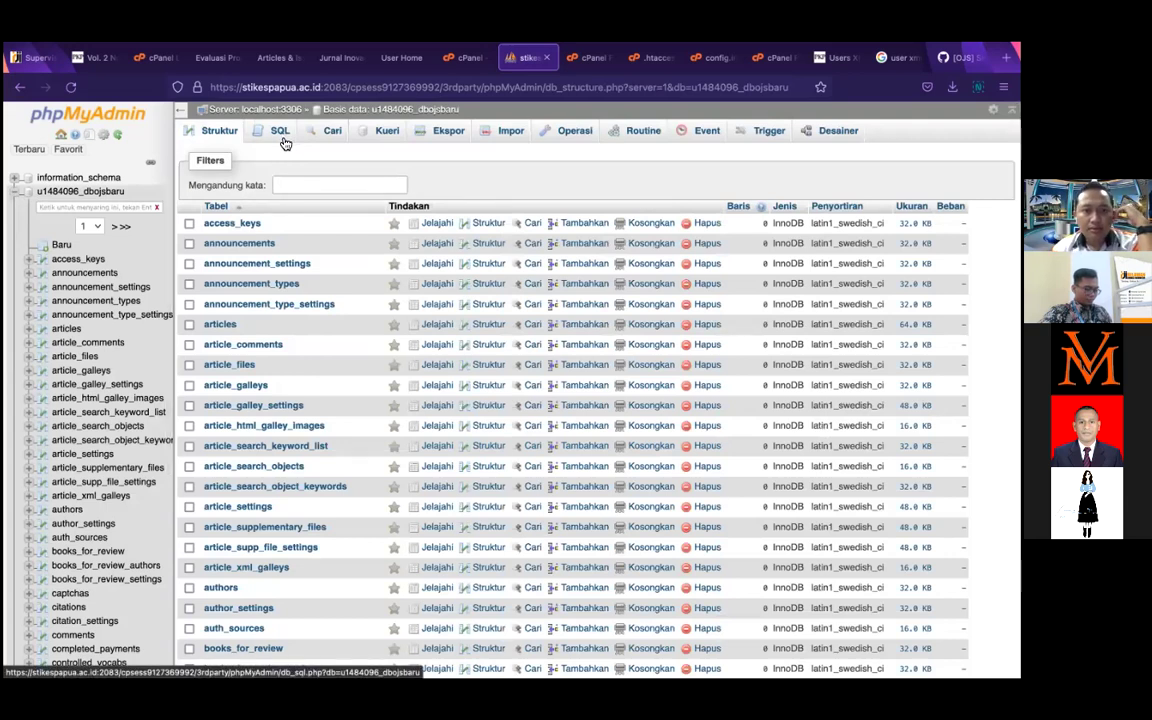
scroll(285, 275, down, 2)
scroll(285, 275, down, 20)
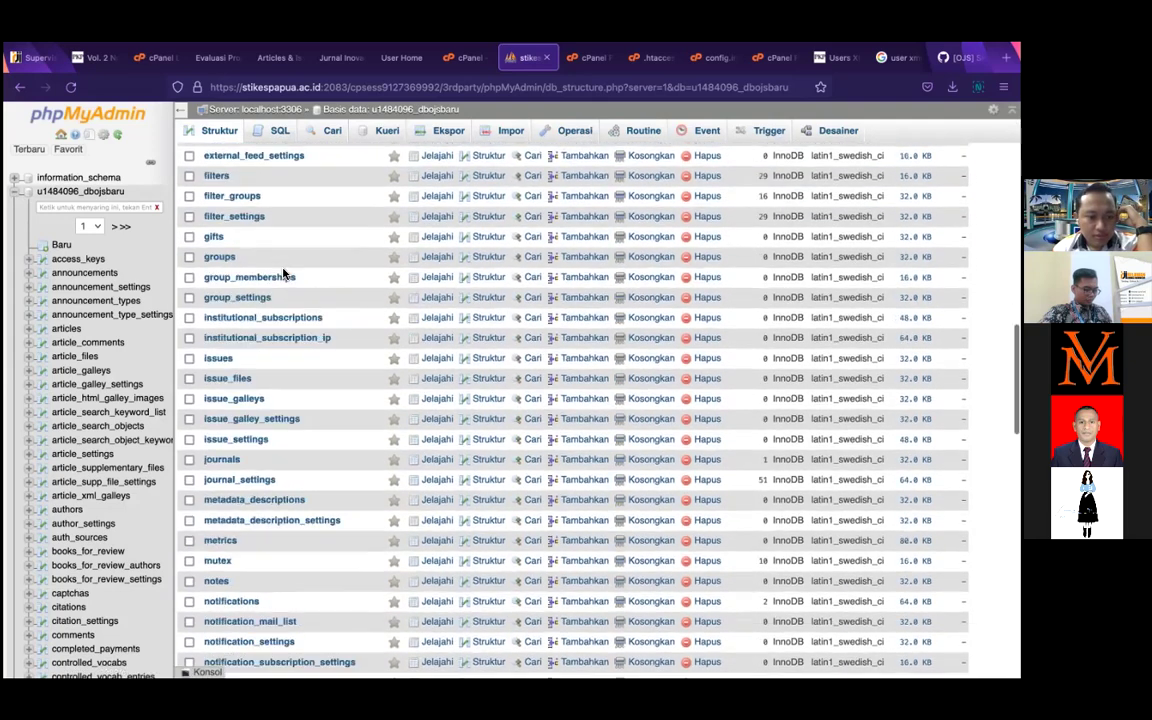
scroll(283, 273, down, 4)
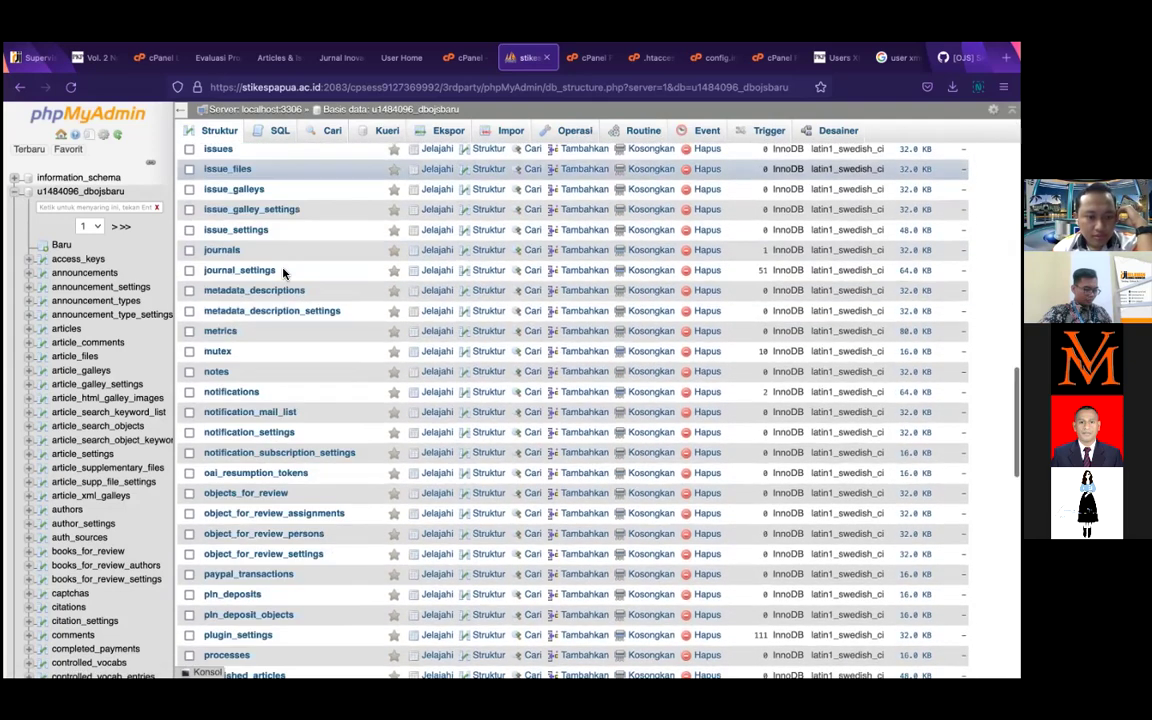
scroll(283, 273, down, 14)
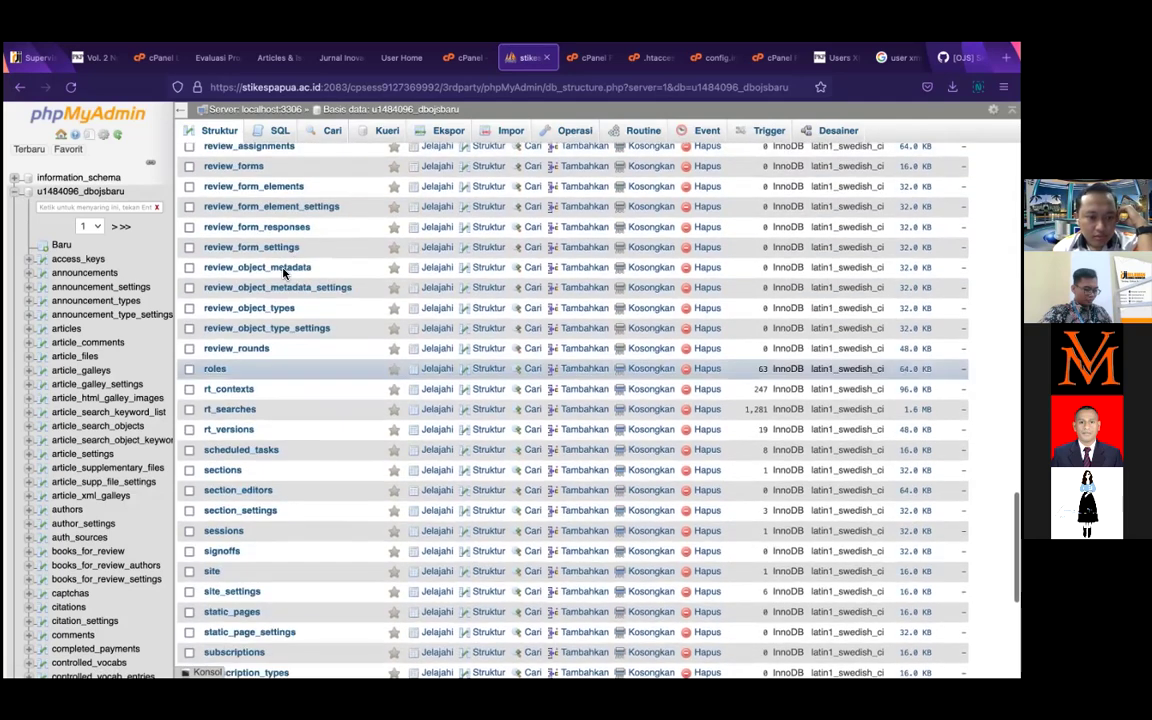
scroll(283, 270, down, 7)
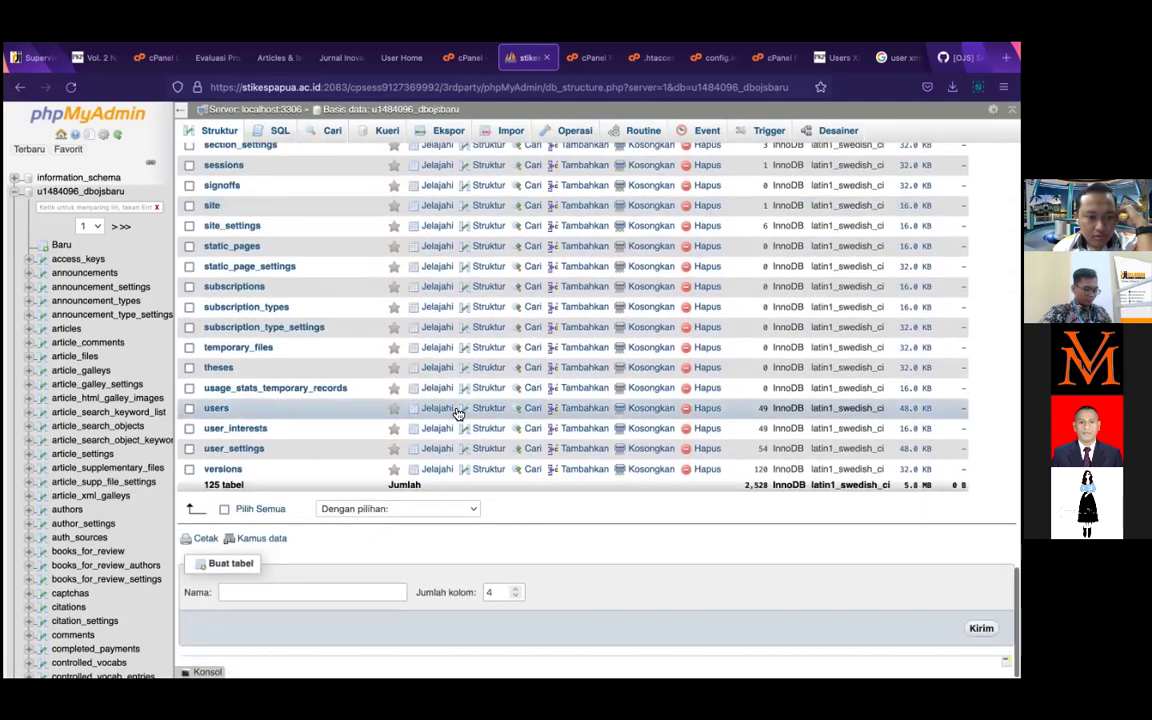
click(480, 410)
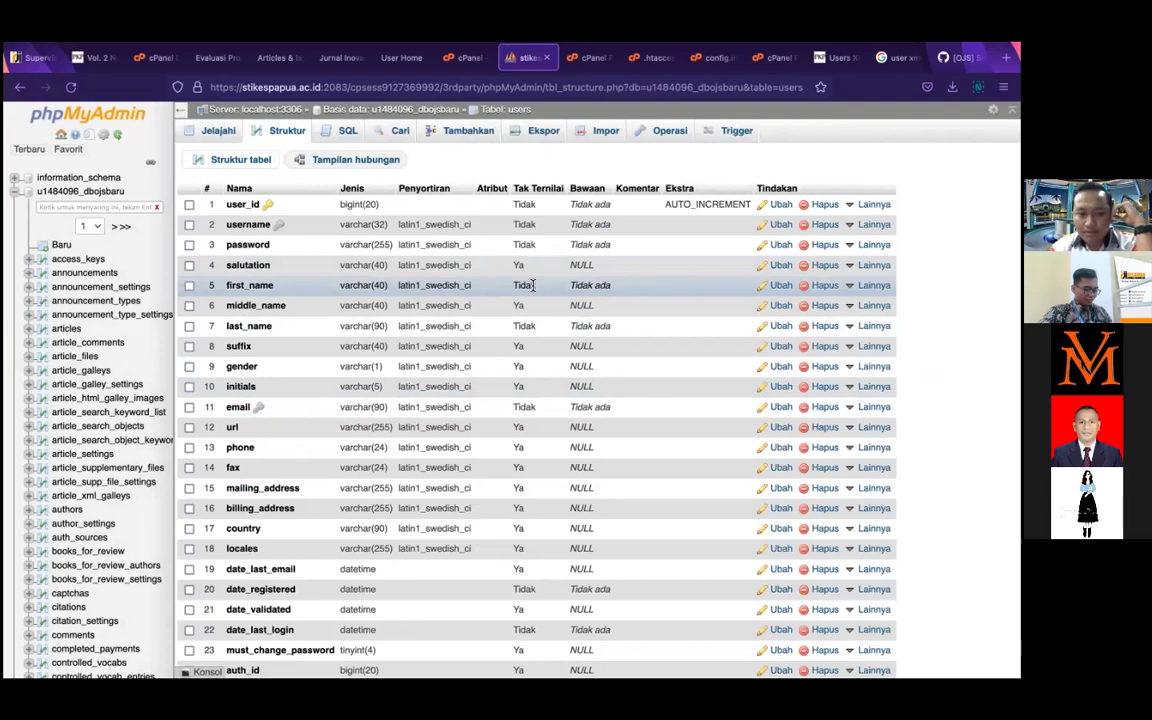
Step: Edit first_name and last_name in users, setting each Bawaan default to NULL and saving
click(777, 289)
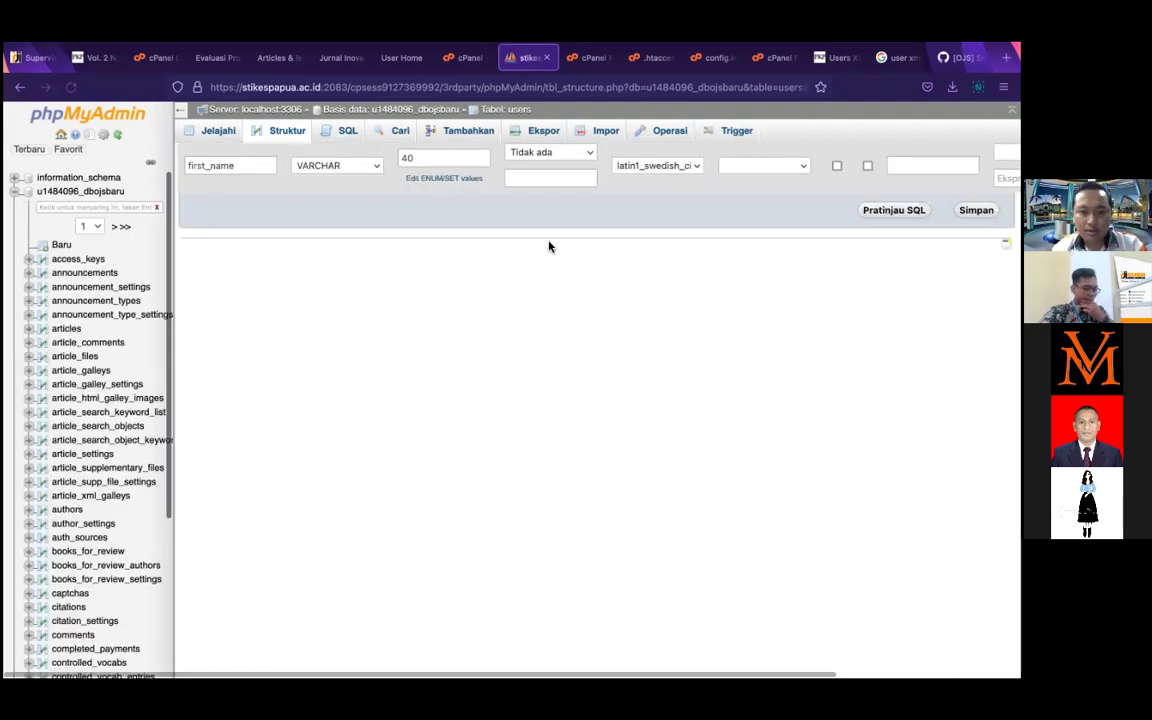
click(548, 194)
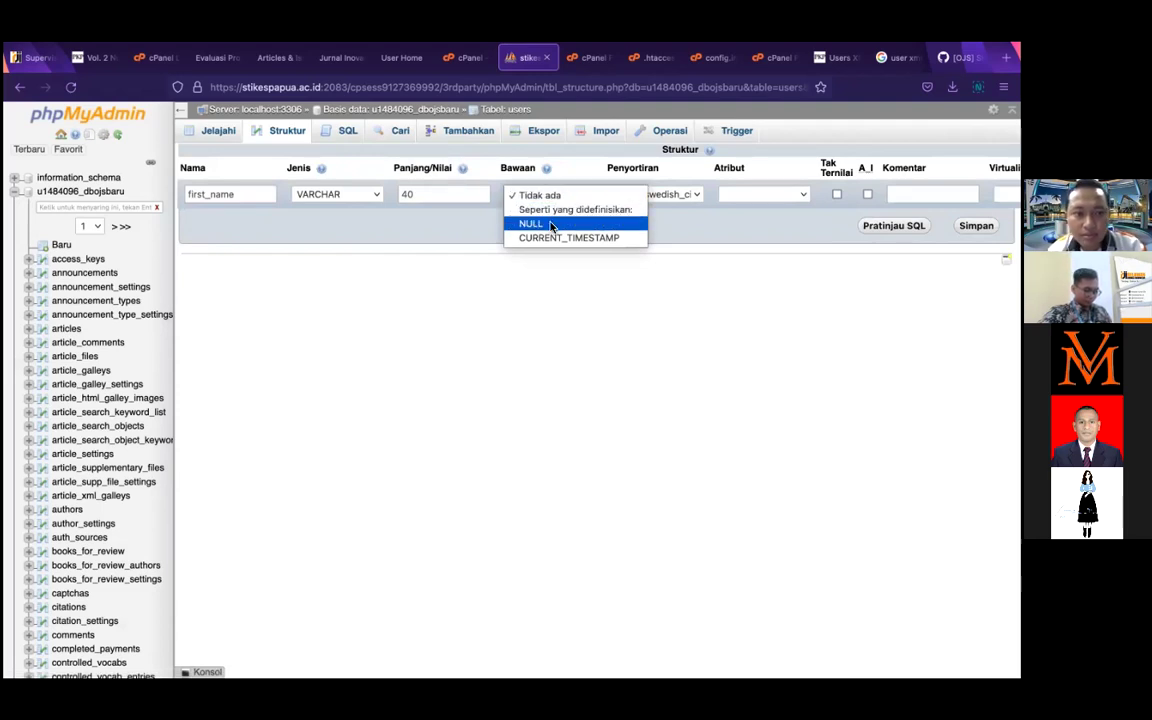
click(551, 224)
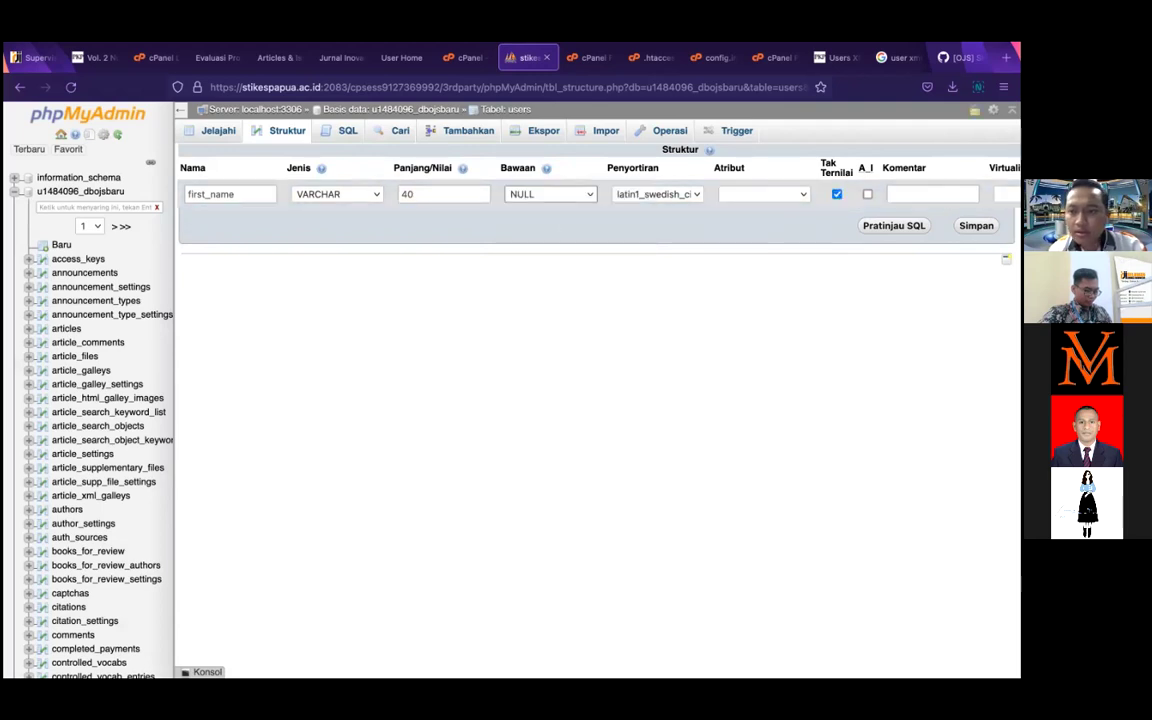
click(976, 225)
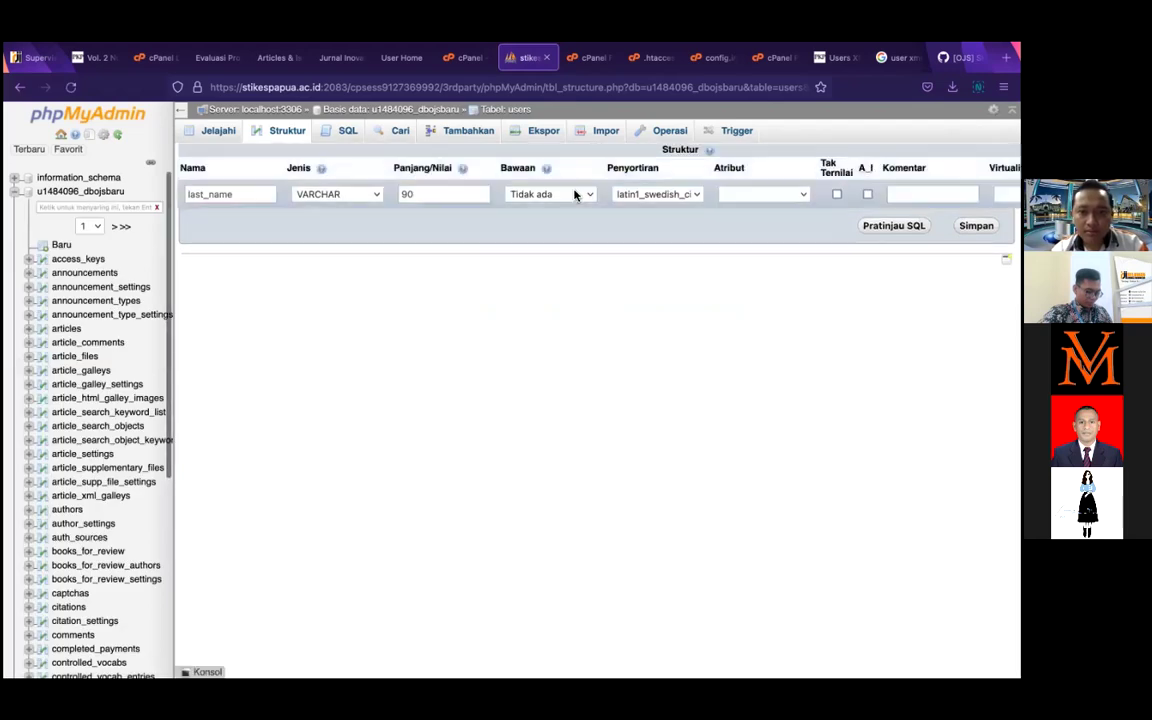
click(575, 195)
click(527, 221)
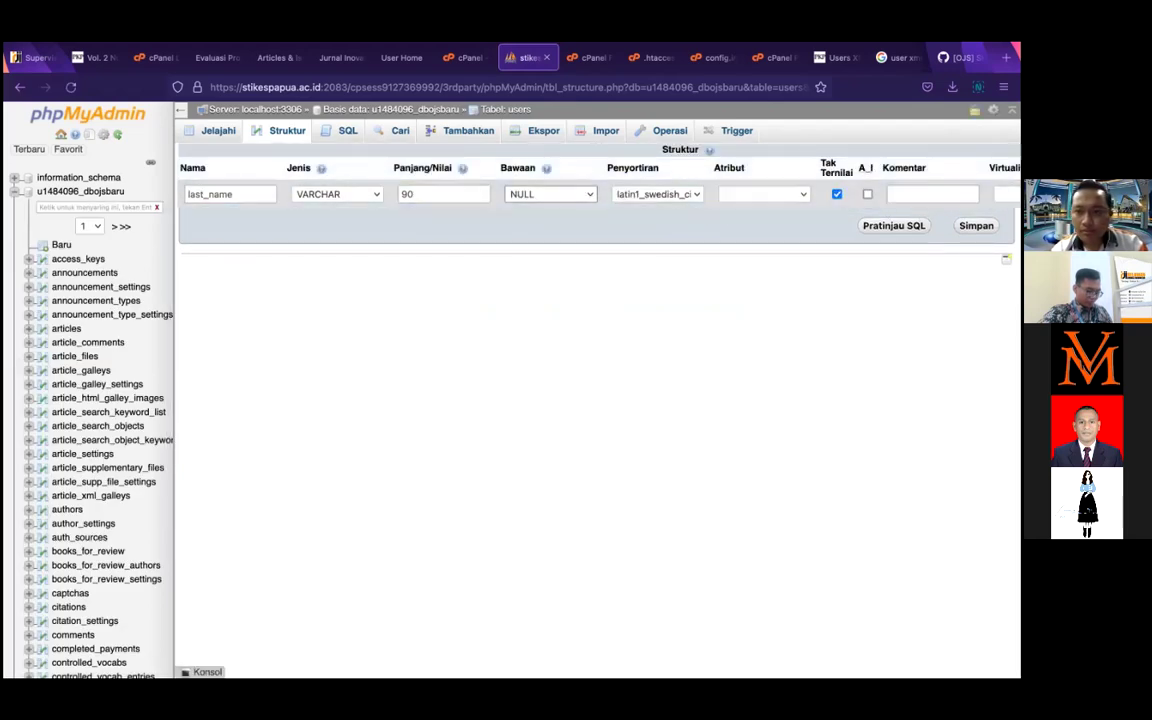
click(976, 225)
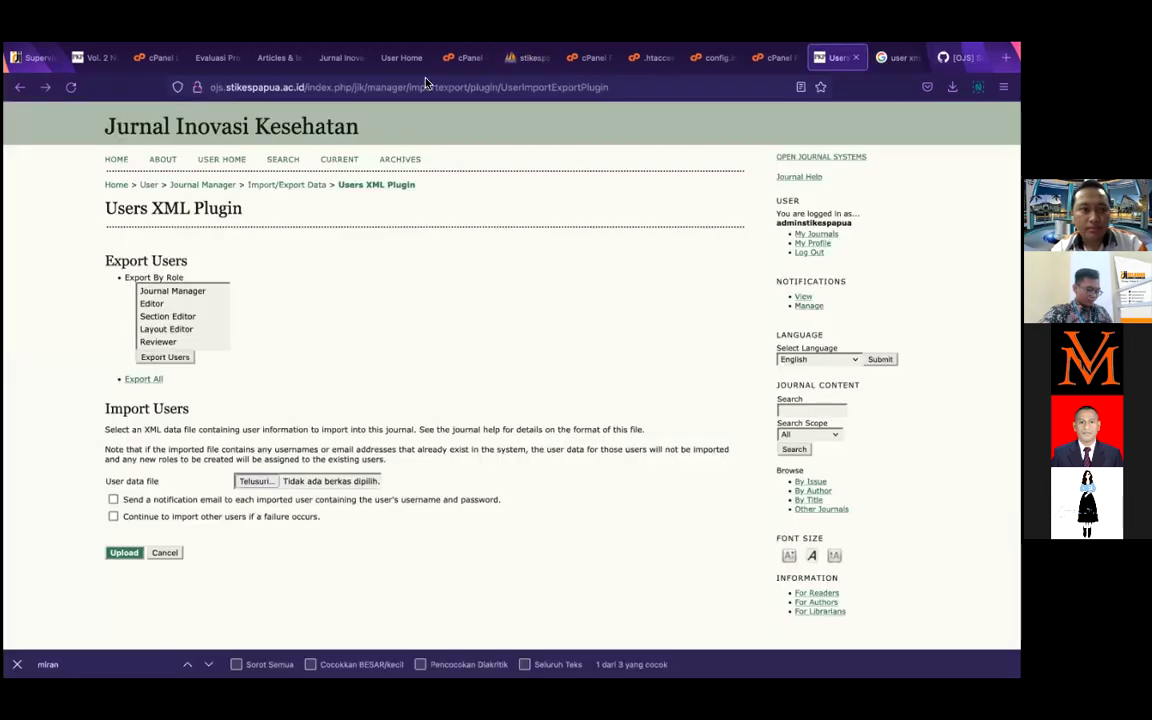
Step: Navigate Journal Management > System Plugins > Import/Export to the Users XML Plugin page
click(838, 57)
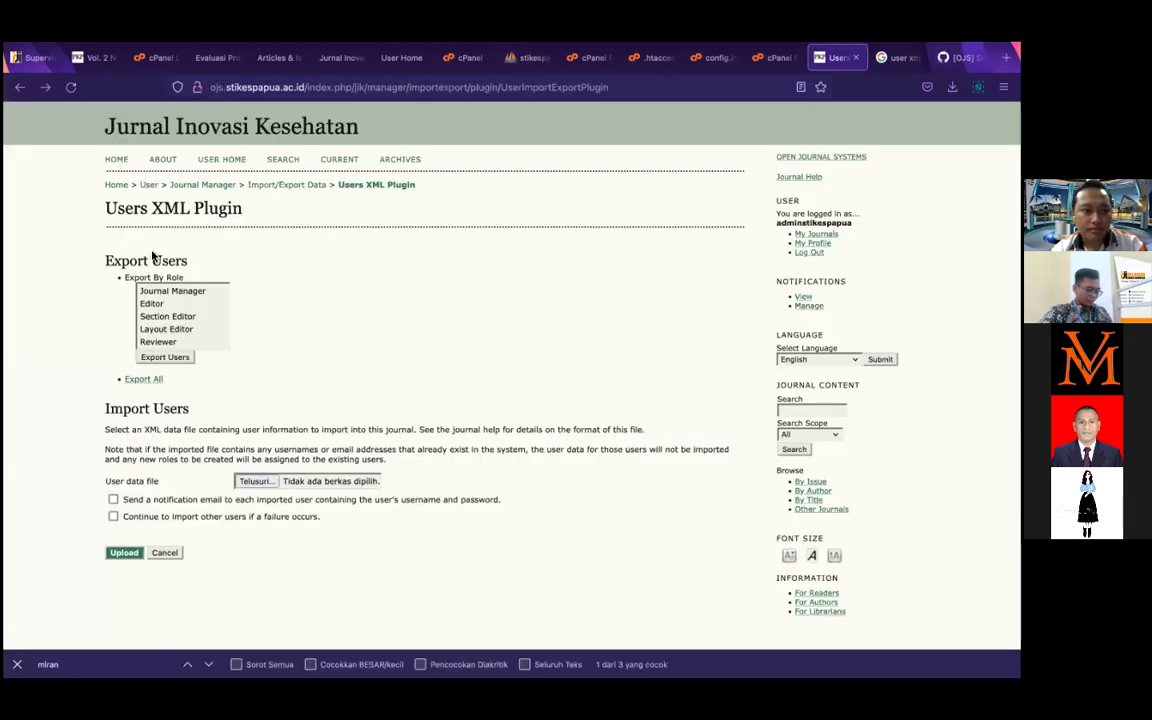
click(202, 186)
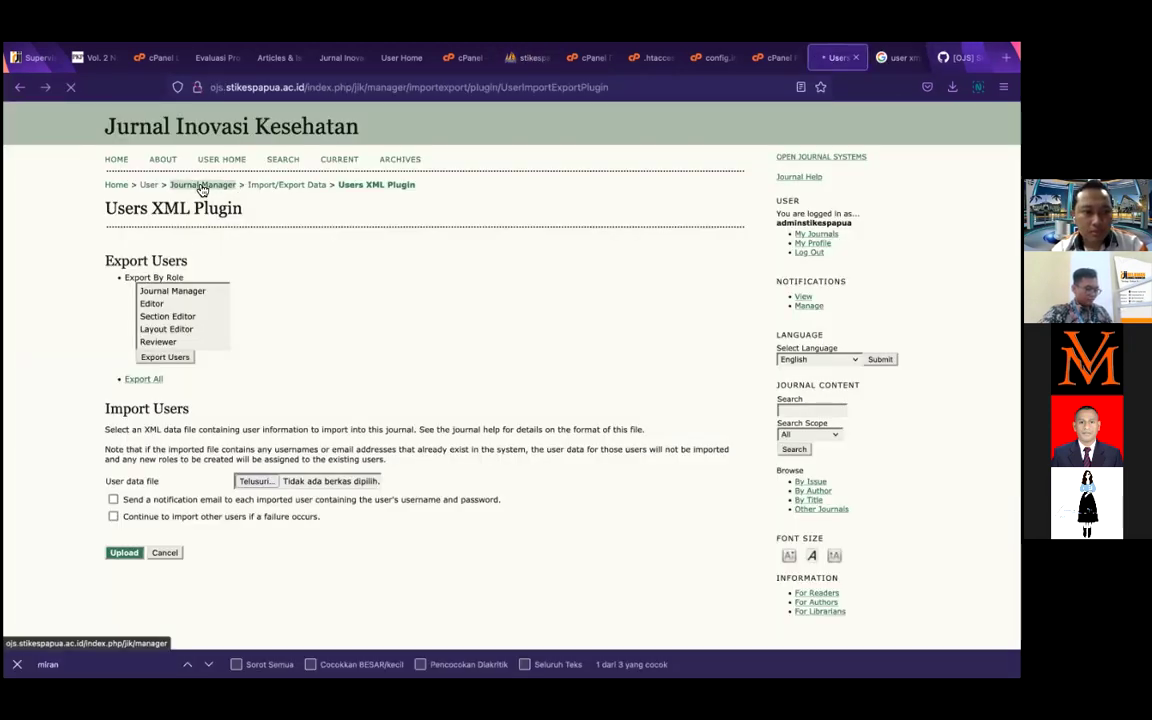
click(157, 401)
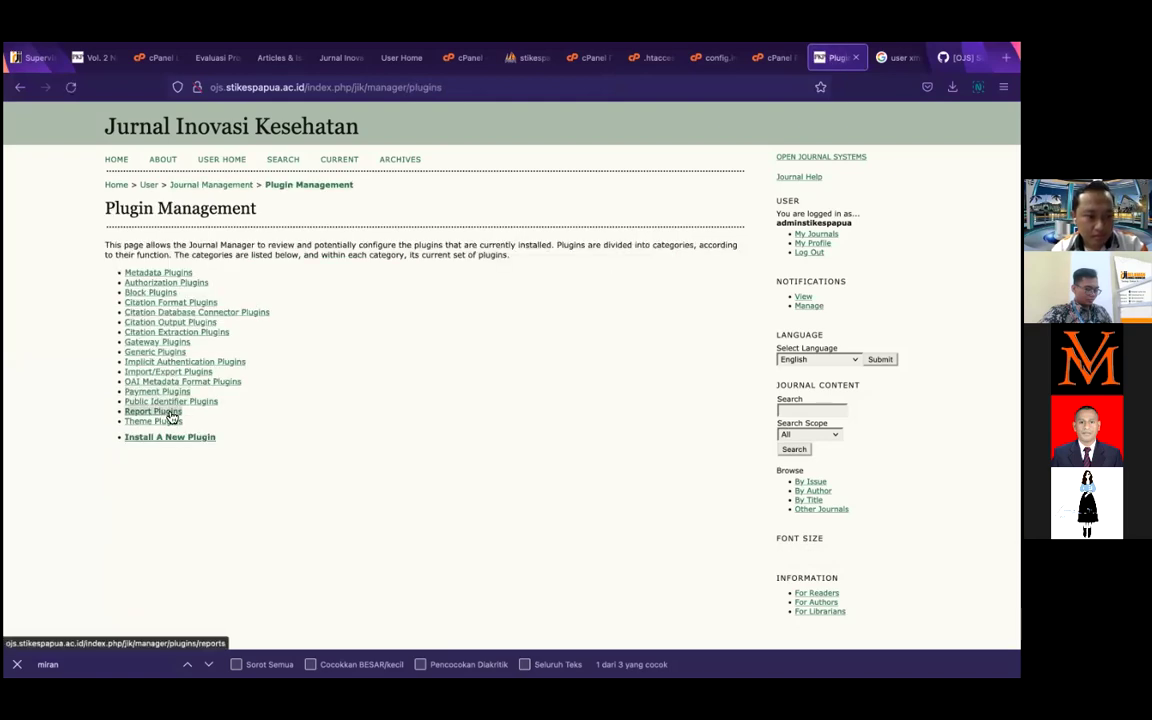
click(176, 373)
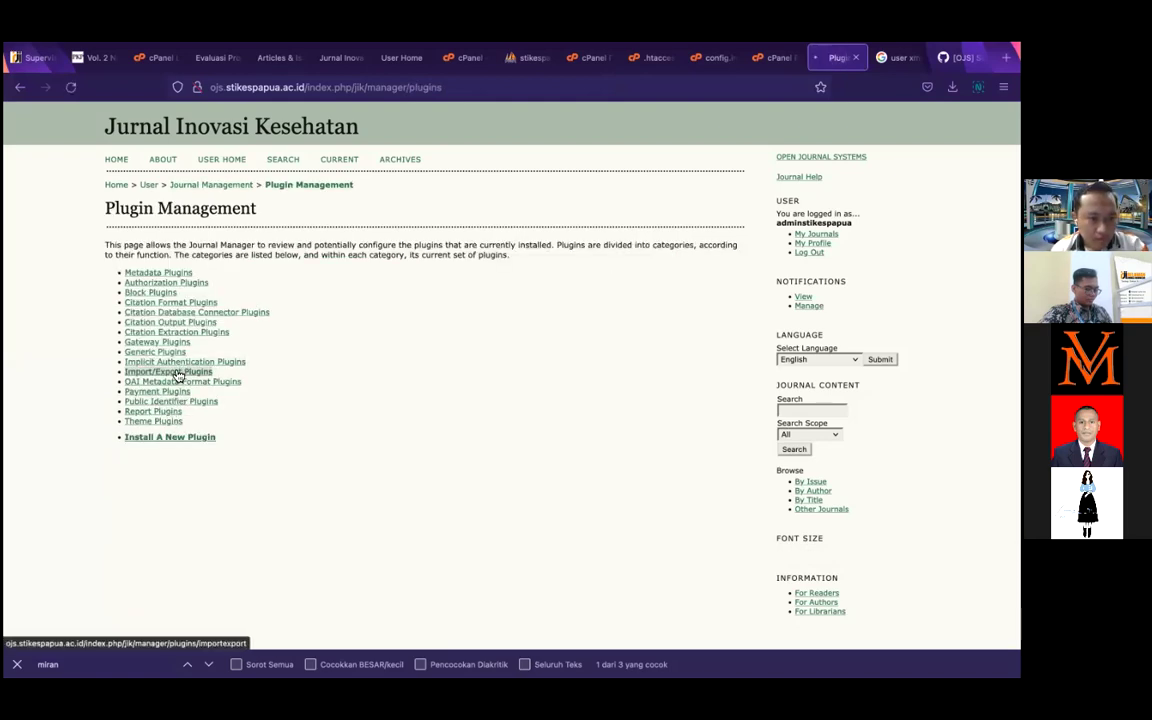
scroll(199, 342, down, 5)
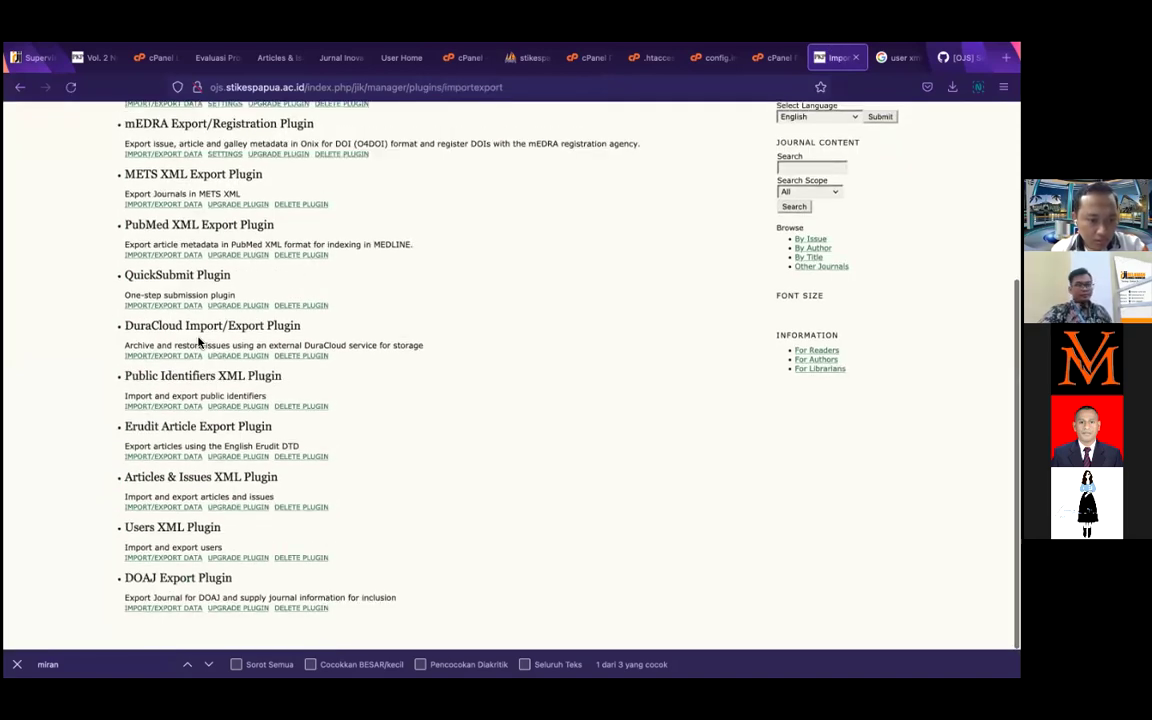
click(144, 565)
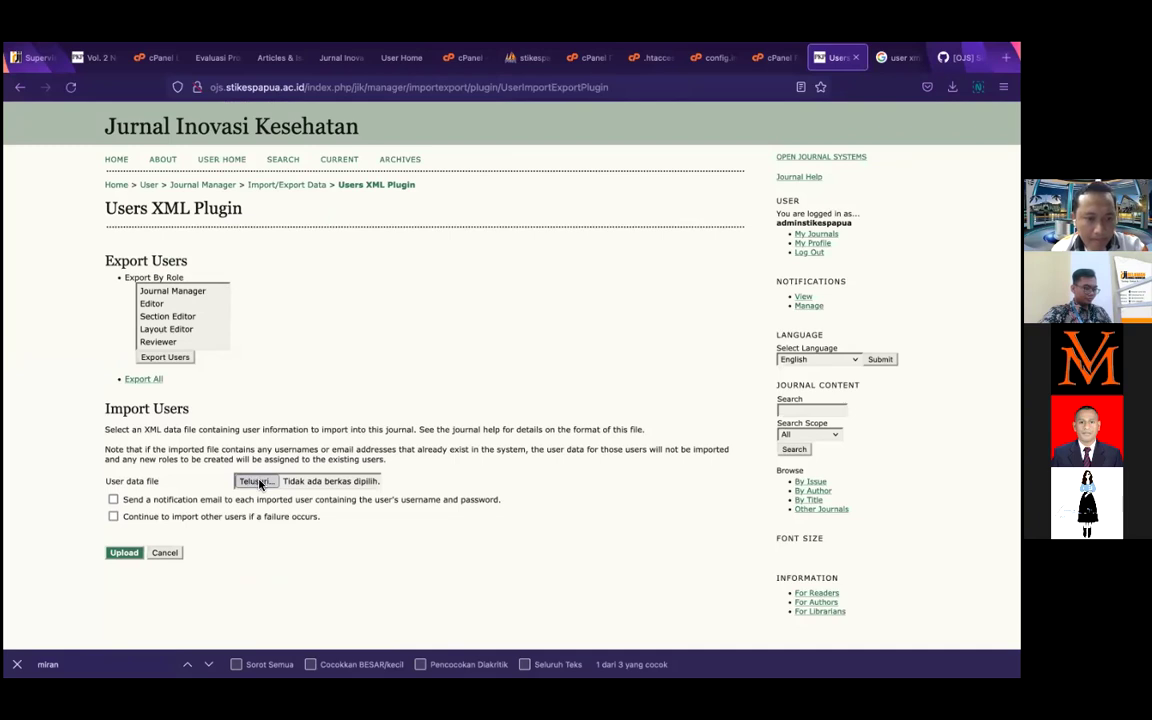
Step: Upload users.xml and import the users, which fails with 'Column email cannot be null'
click(257, 482)
click(392, 238)
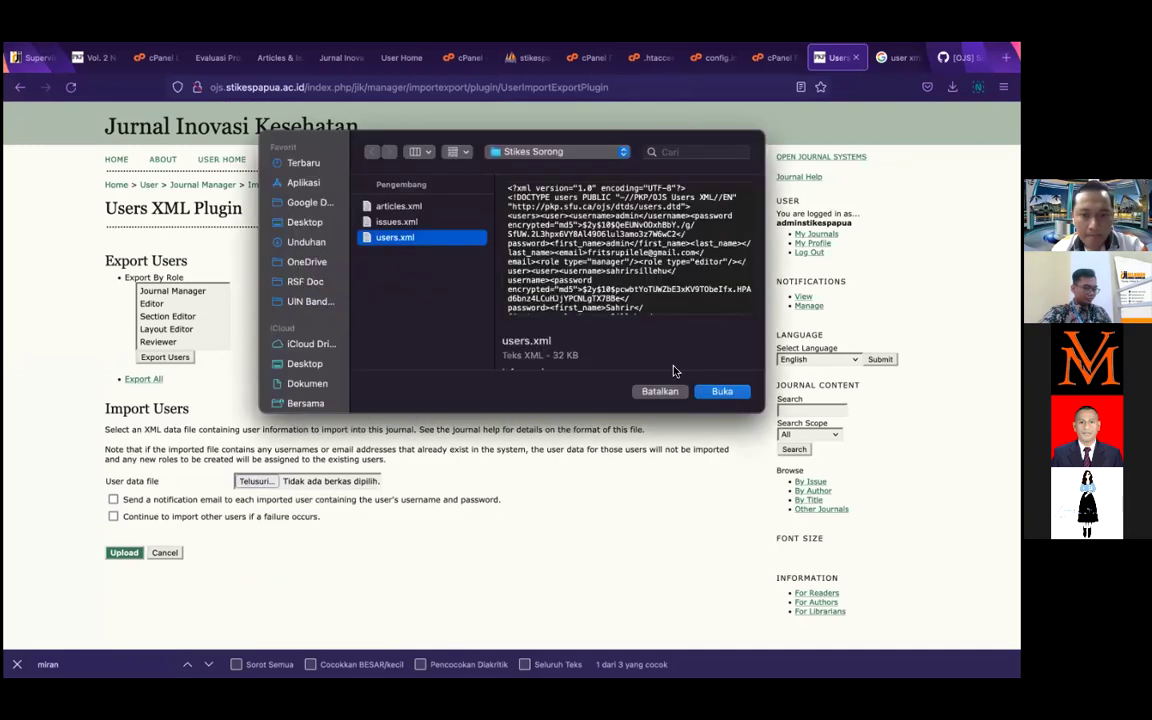
click(718, 391)
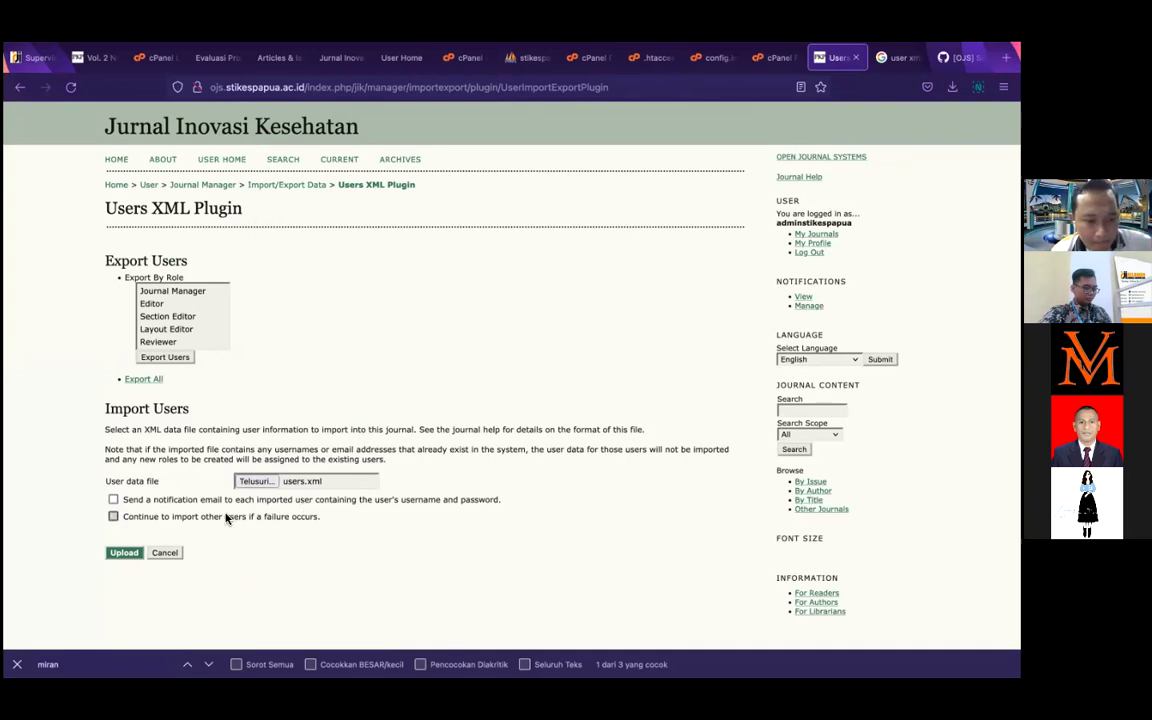
click(122, 554)
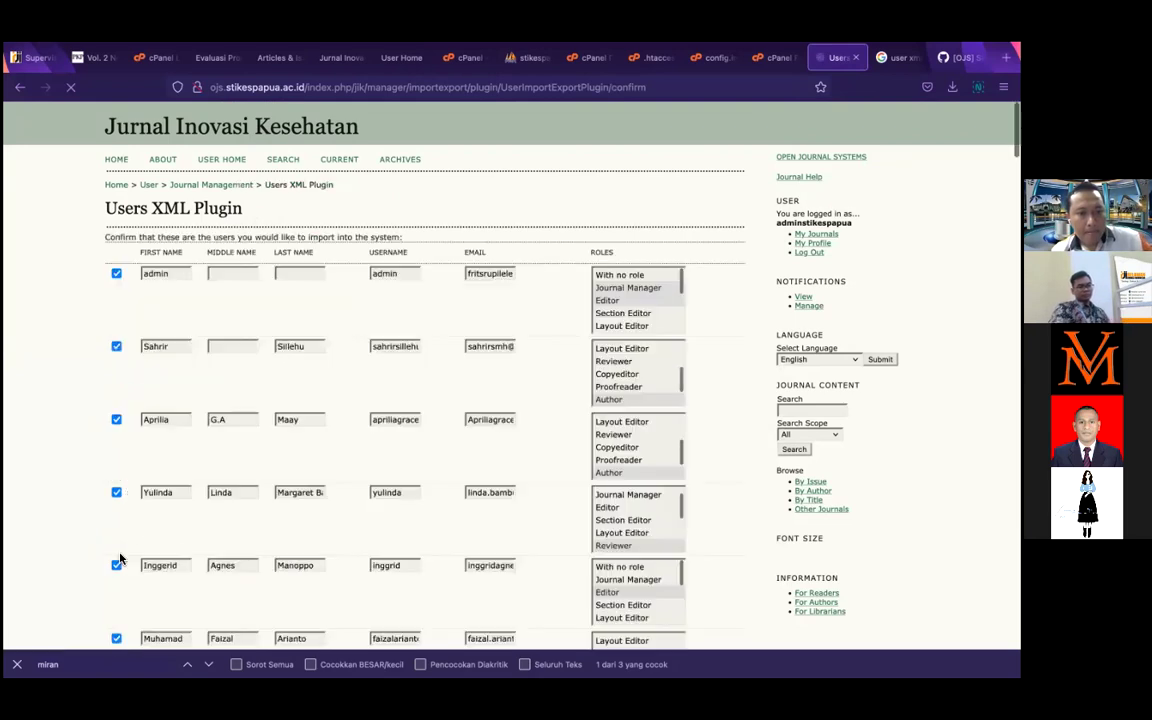
scroll(336, 392, down, 5)
scroll(336, 392, down, 20)
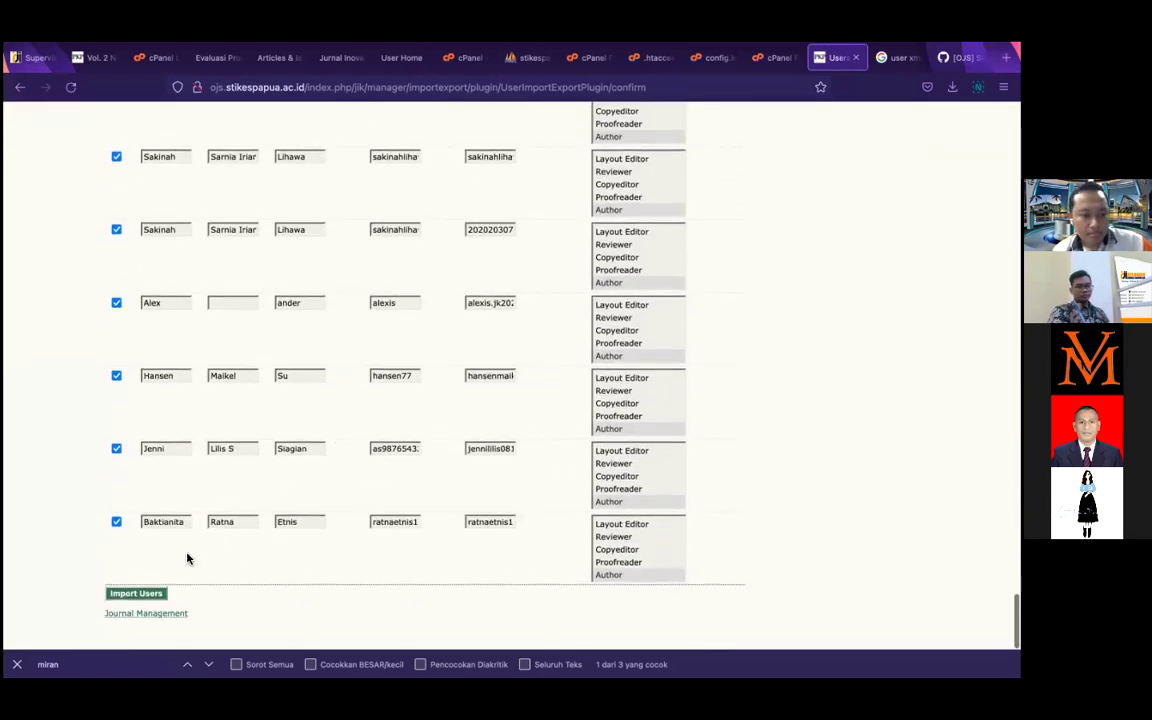
click(146, 597)
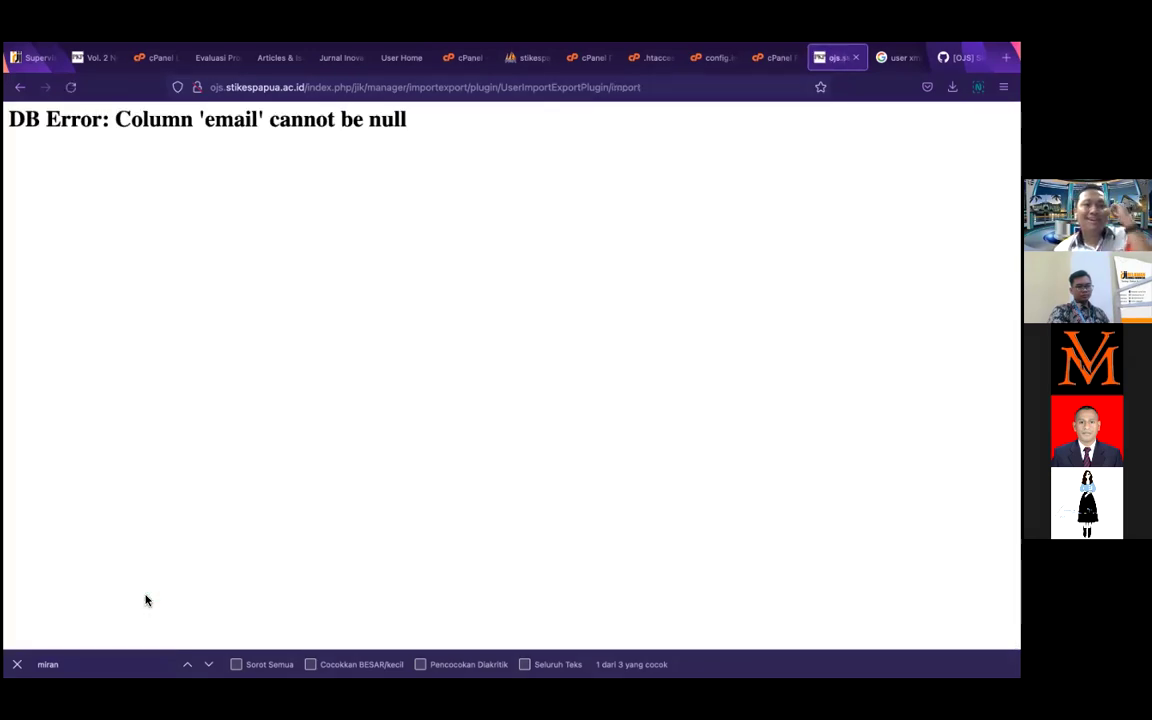
Step: Give the users table's email column a NULL default and save it
click(646, 57)
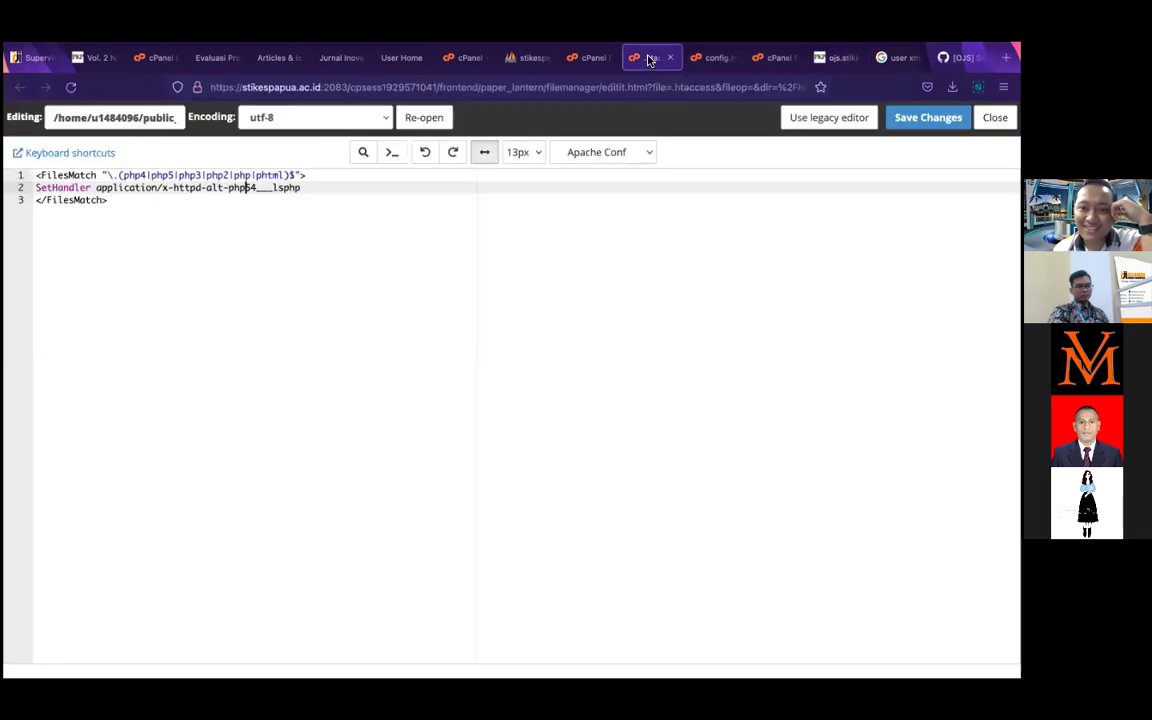
click(527, 57)
scroll(468, 283, down, 2)
scroll(500, 285, down, 3)
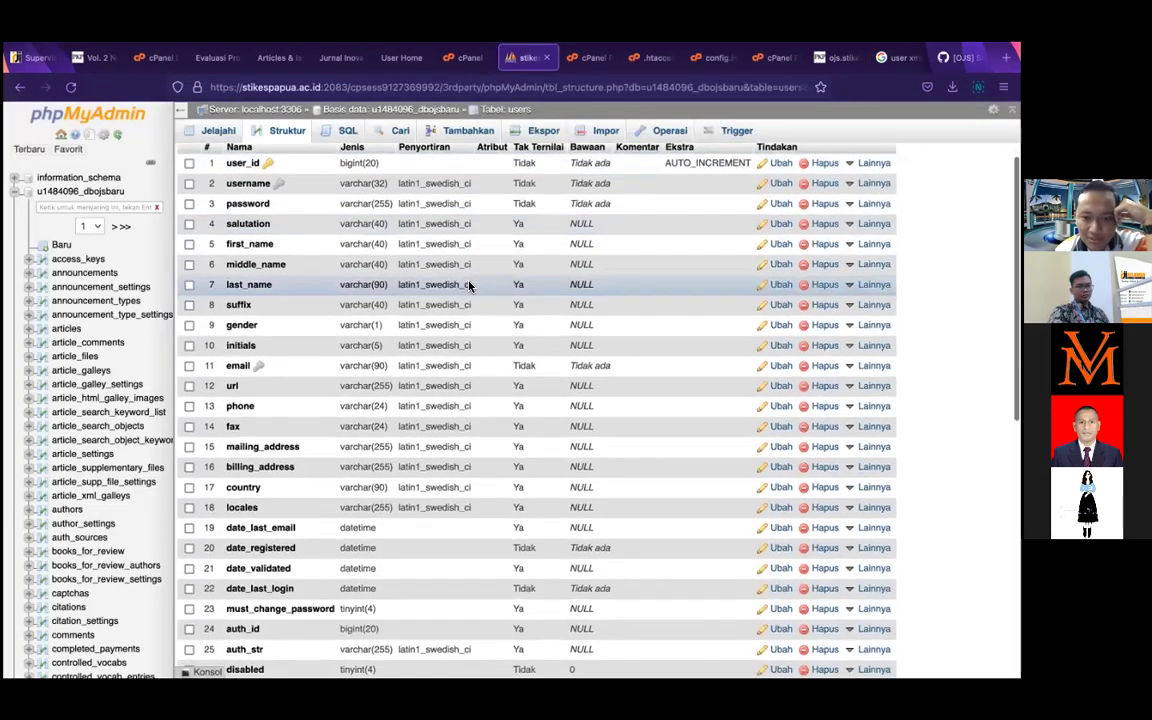
click(768, 296)
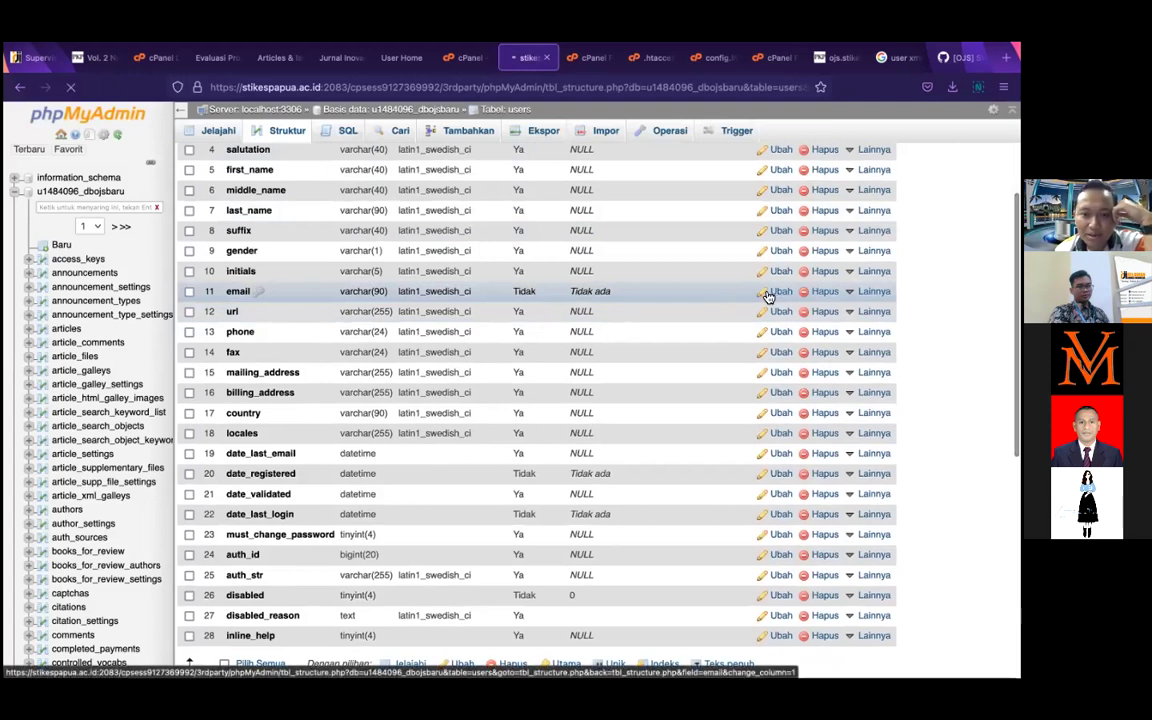
click(571, 196)
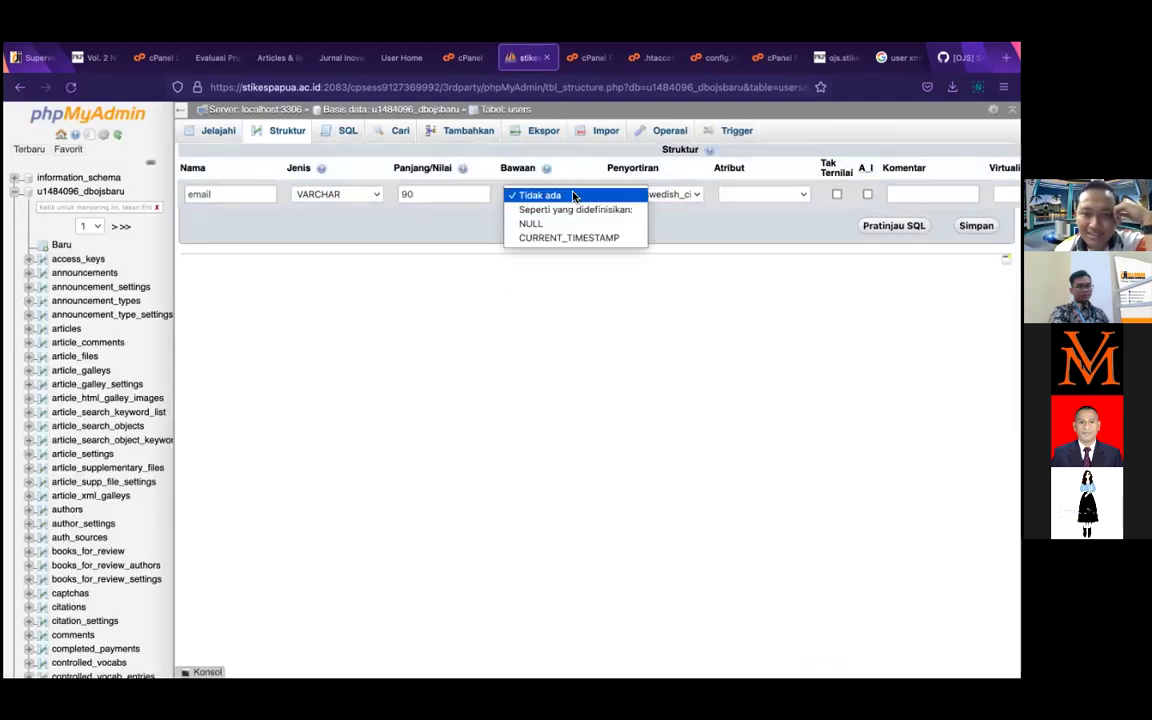
click(528, 221)
click(976, 225)
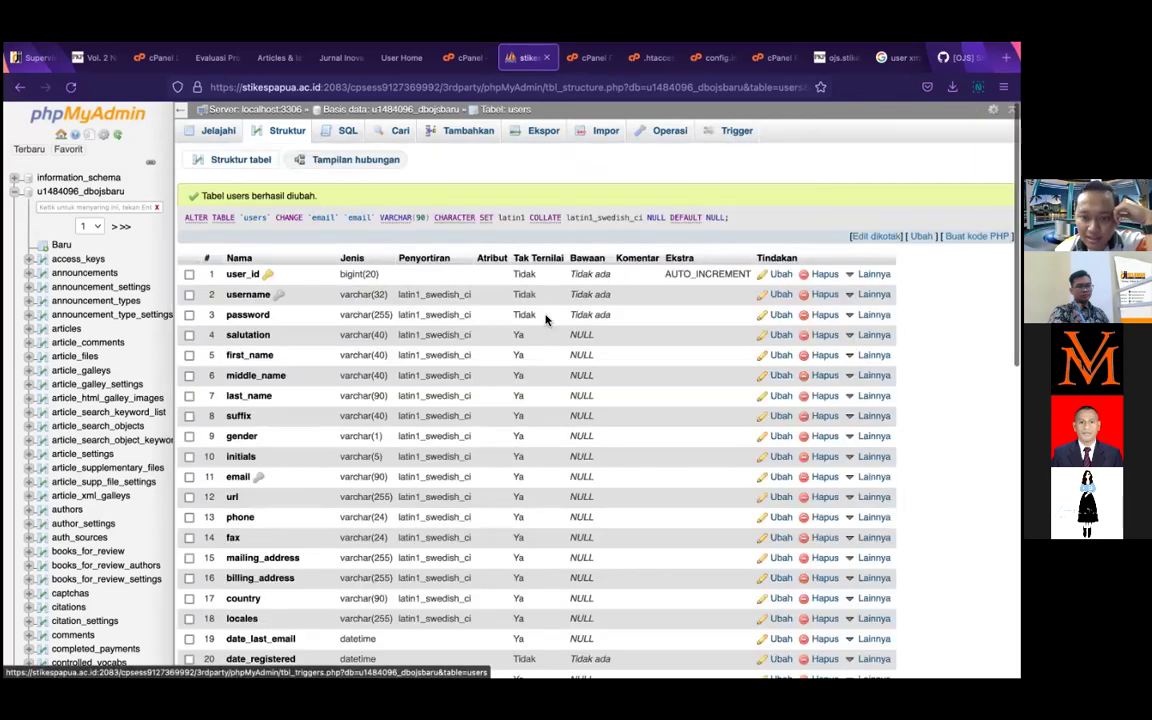
Step: Set the date_registered column's default to NULL and save
scroll(547, 316, down, 5)
scroll(546, 320, down, 3)
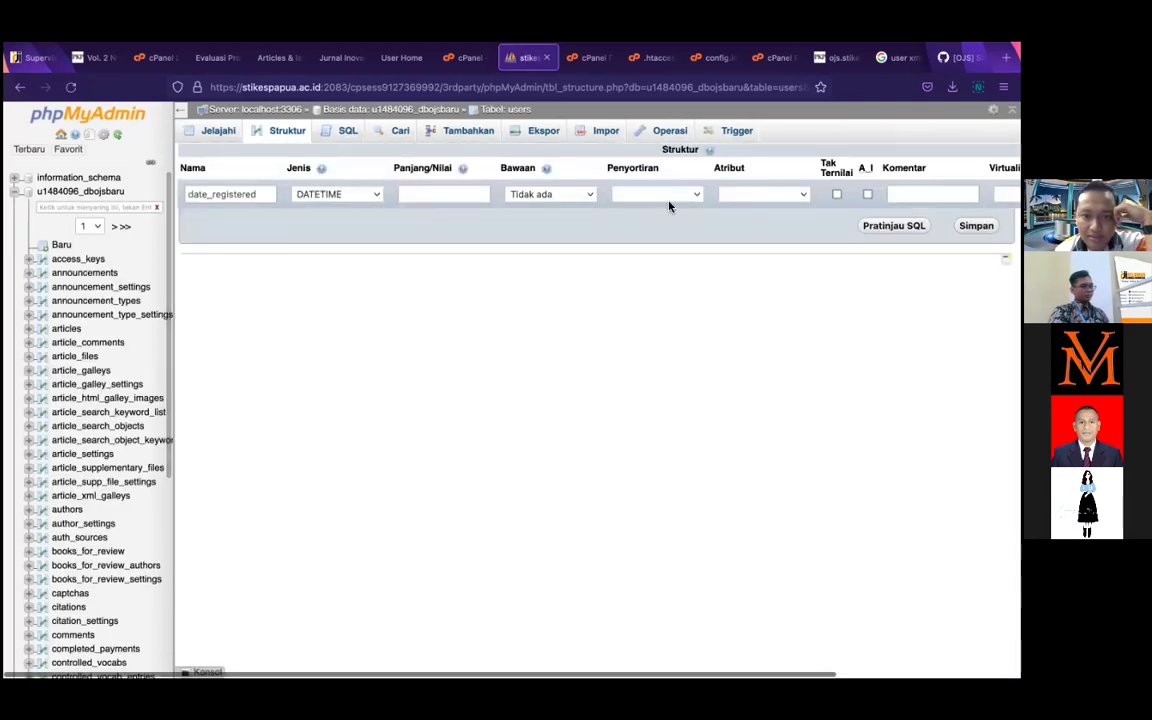
click(561, 196)
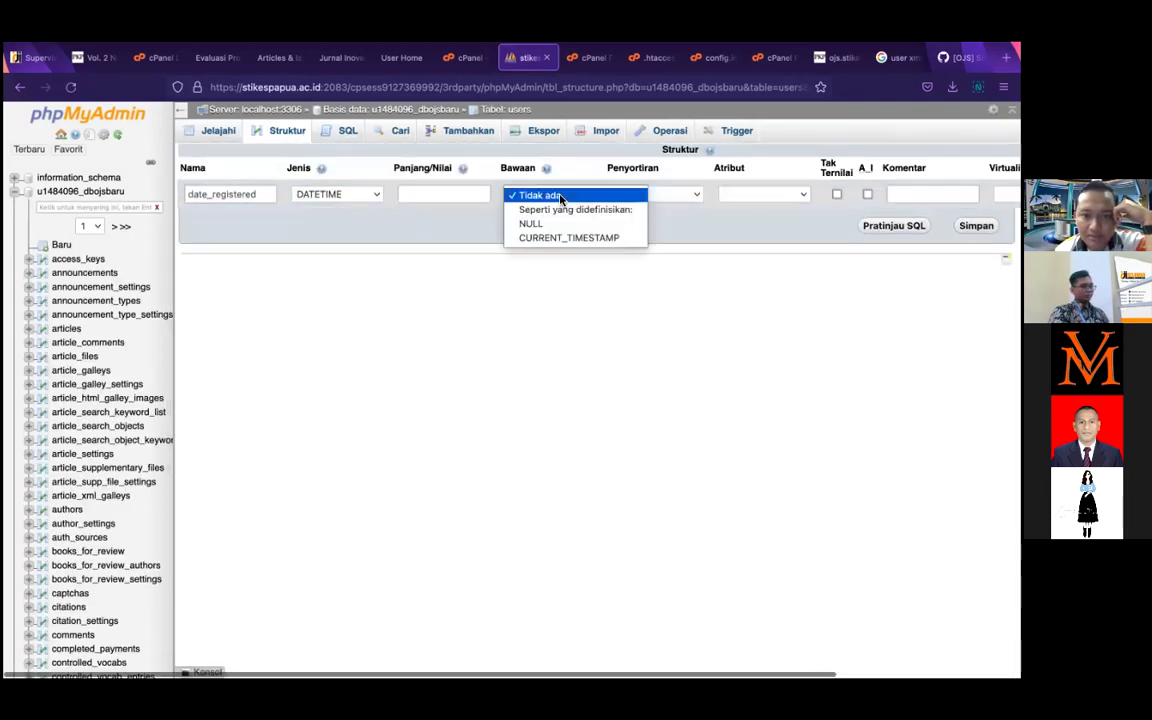
click(580, 223)
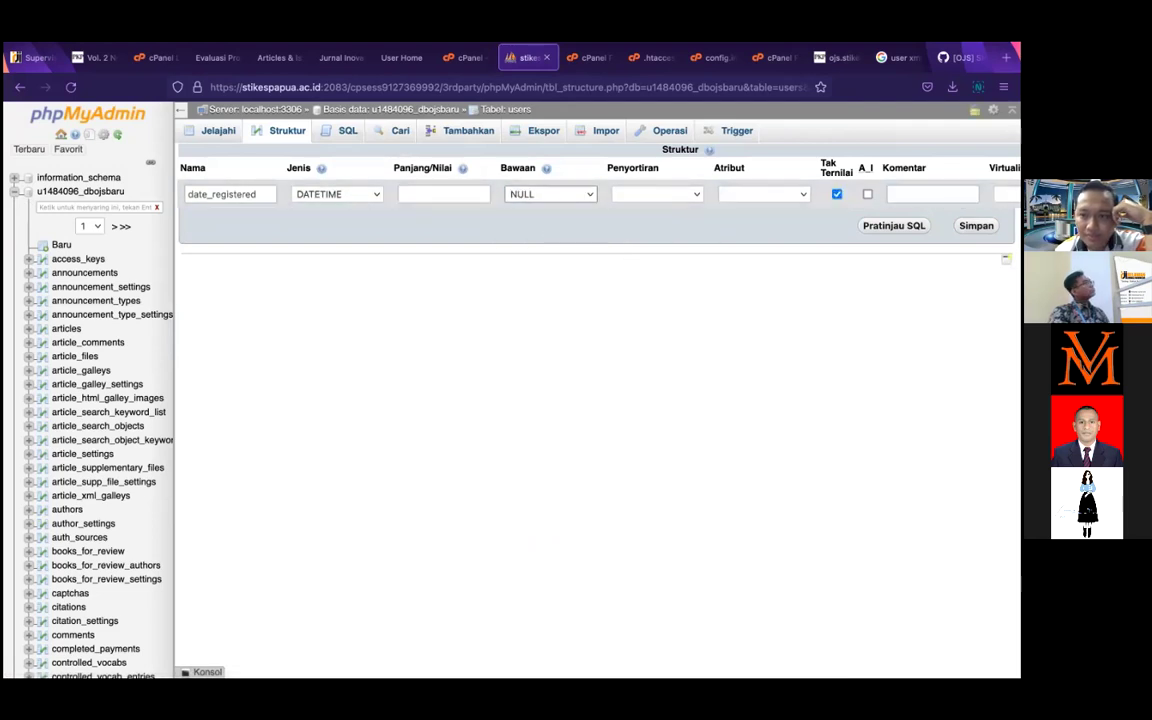
click(976, 225)
Step: Set the date_last_login column's default to NULL and save
scroll(627, 427, down, 2)
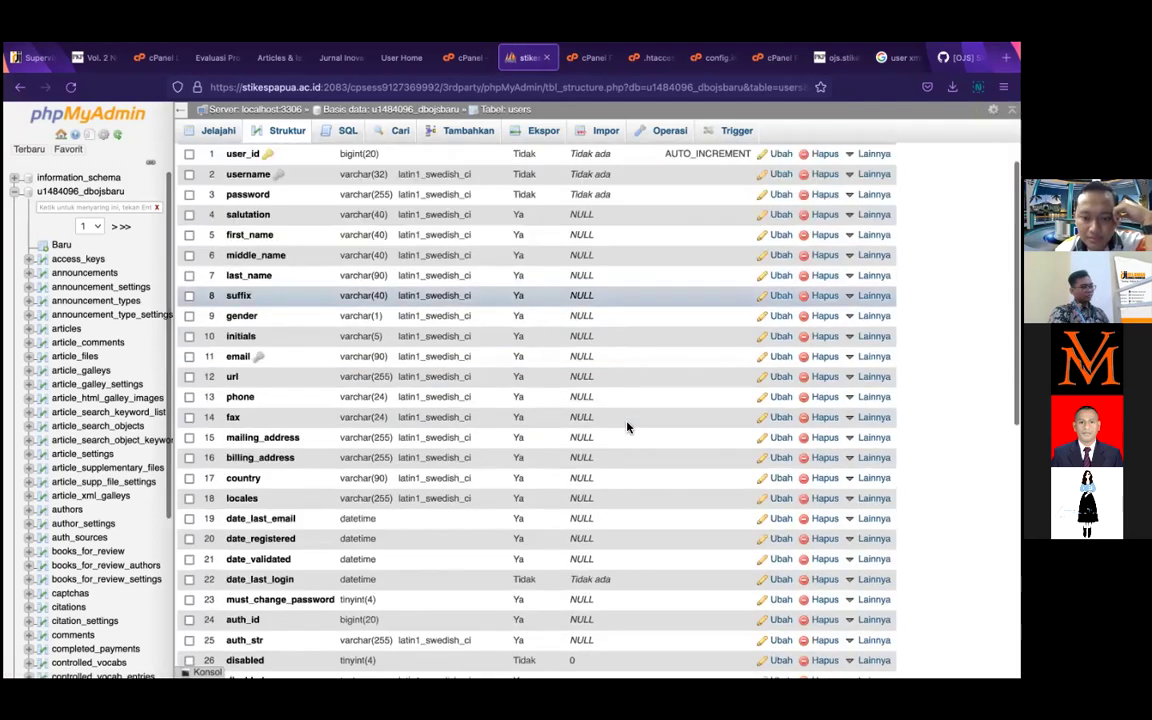
scroll(627, 427, down, 5)
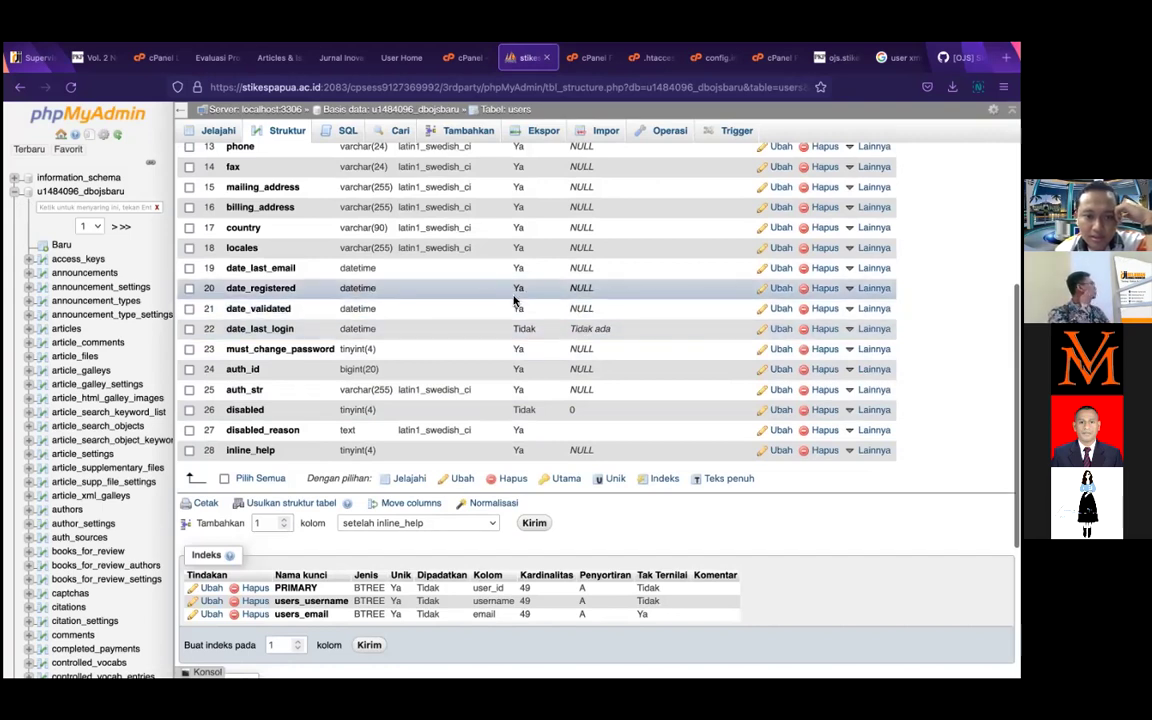
click(764, 333)
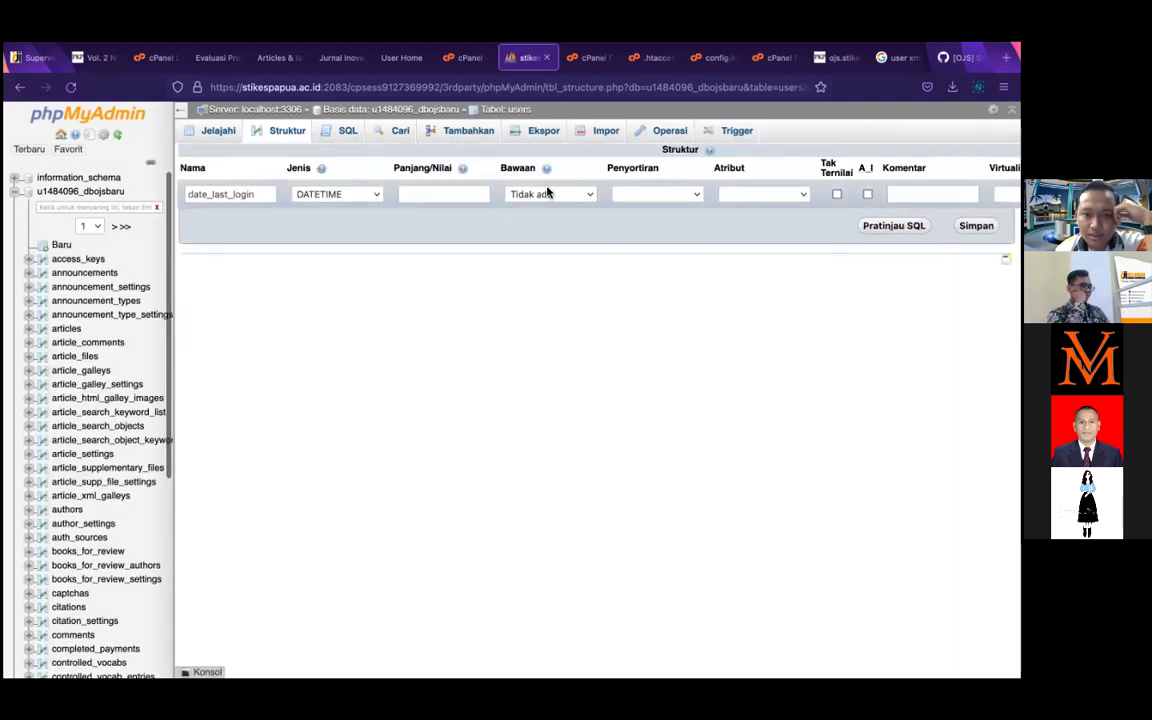
click(547, 193)
click(527, 221)
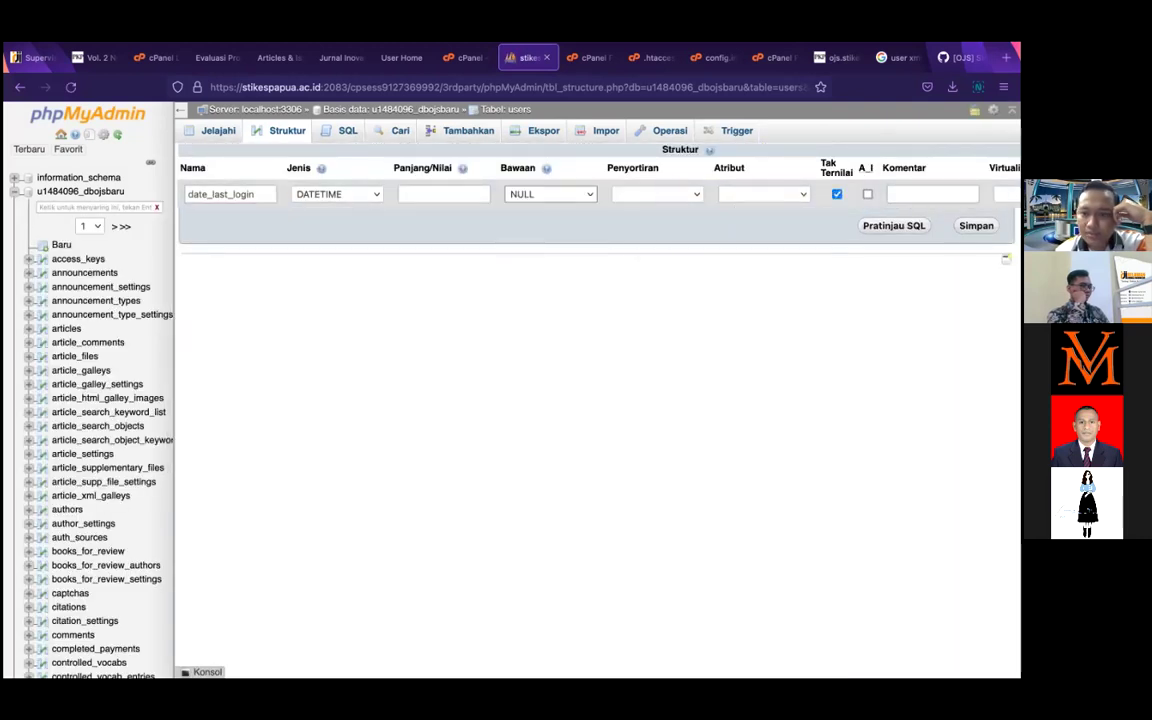
key(Return)
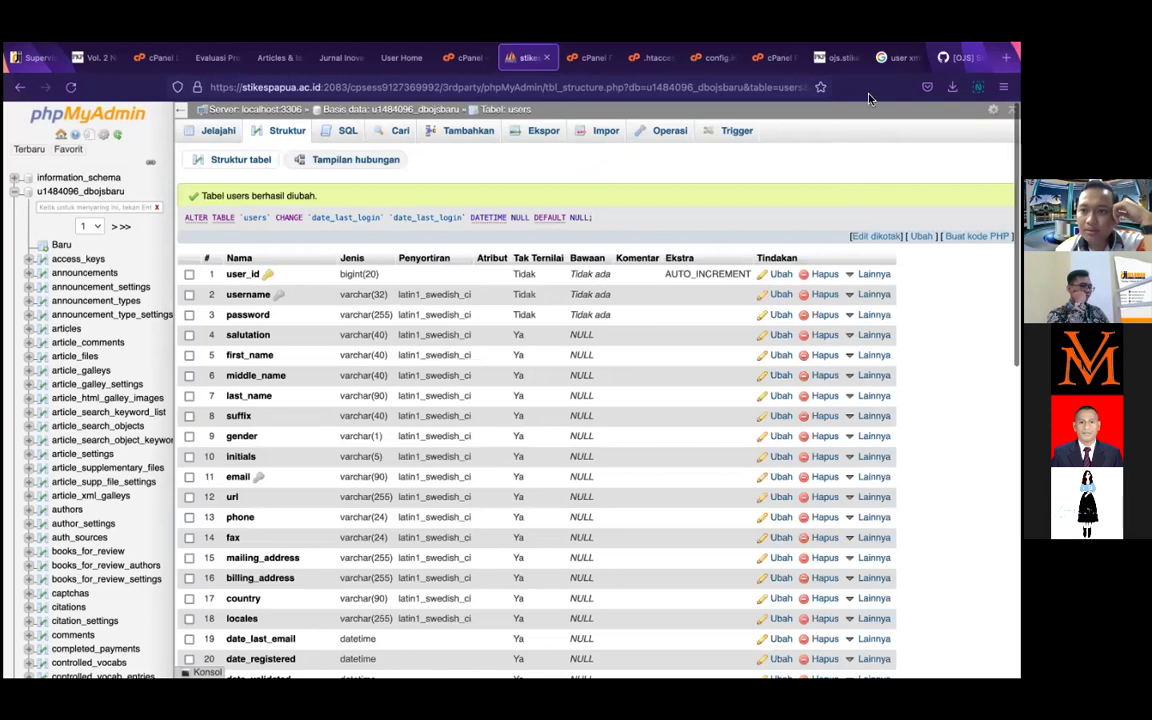
Step: Upload users.xml in the Users XML Plugin and import all its listed users into the journal
click(843, 64)
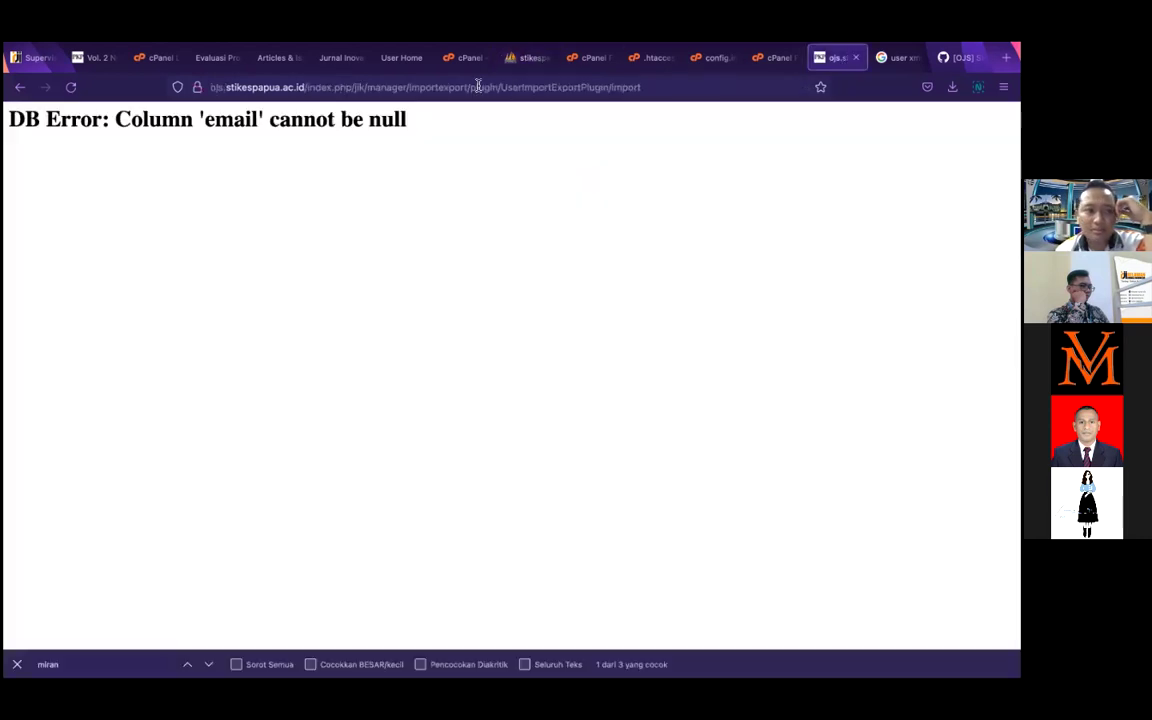
click(20, 87)
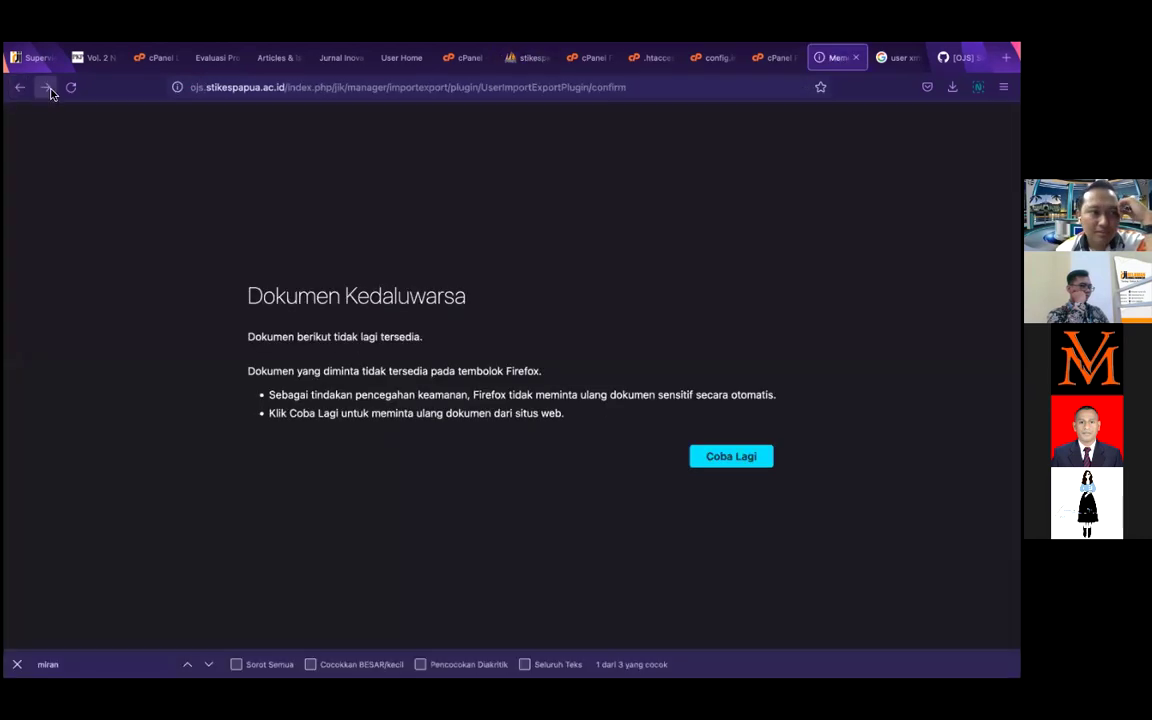
click(11, 90)
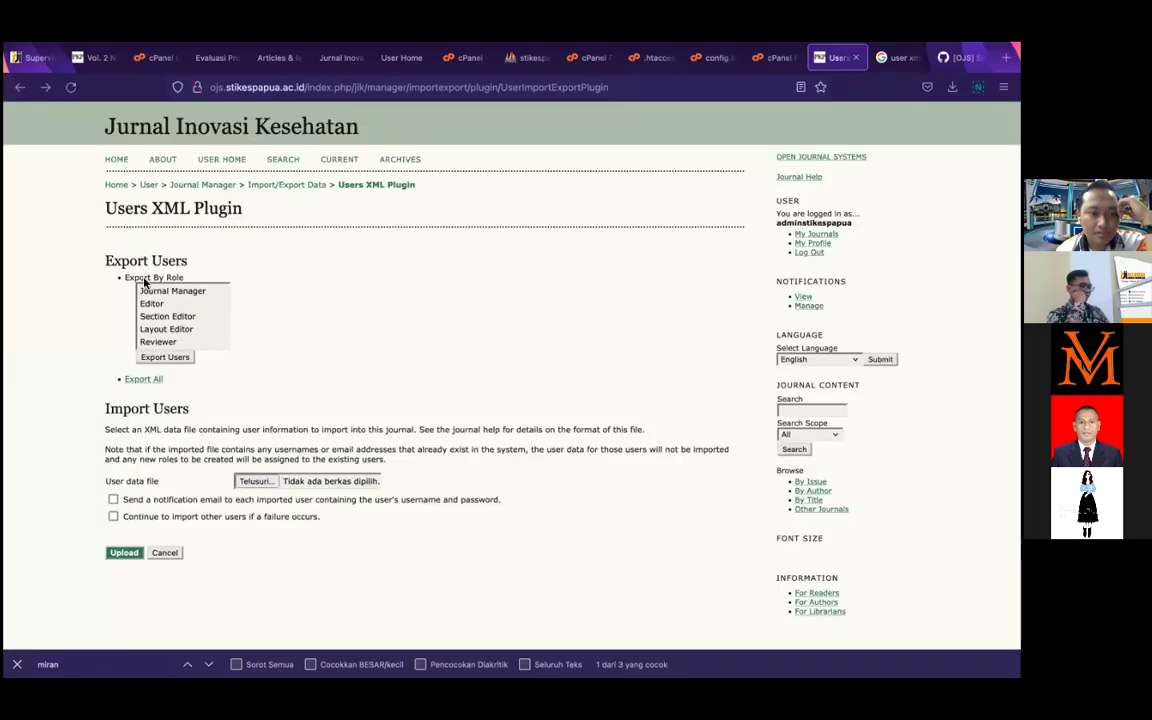
click(255, 481)
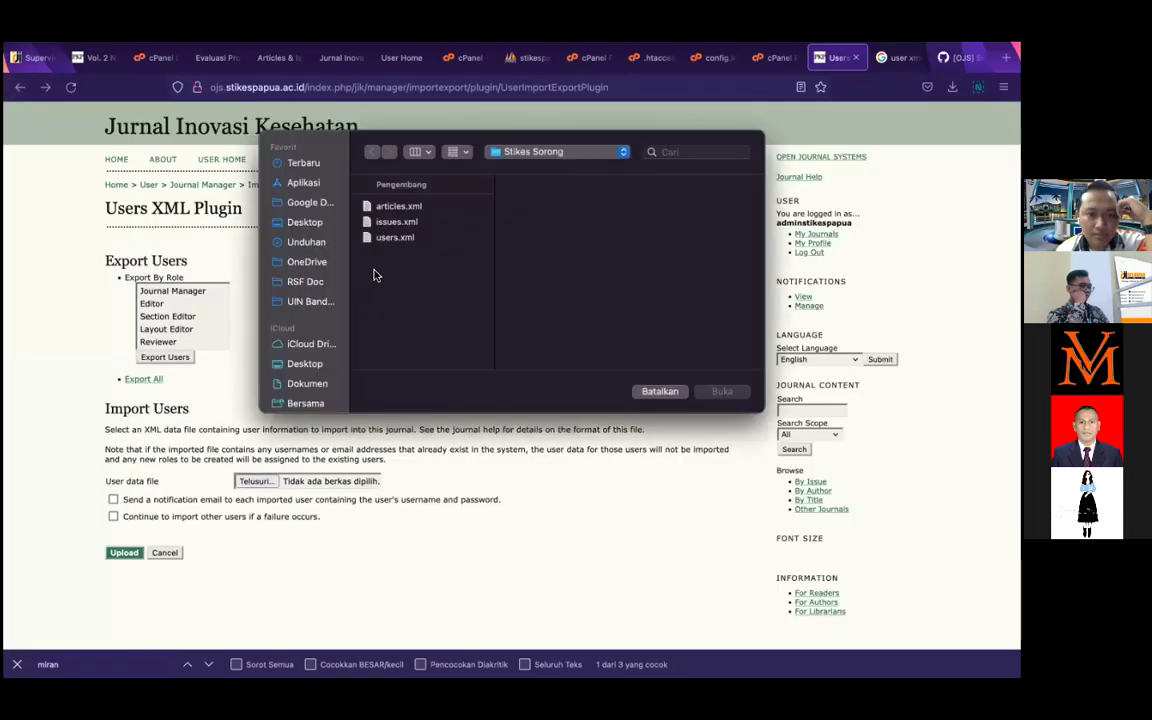
click(396, 238)
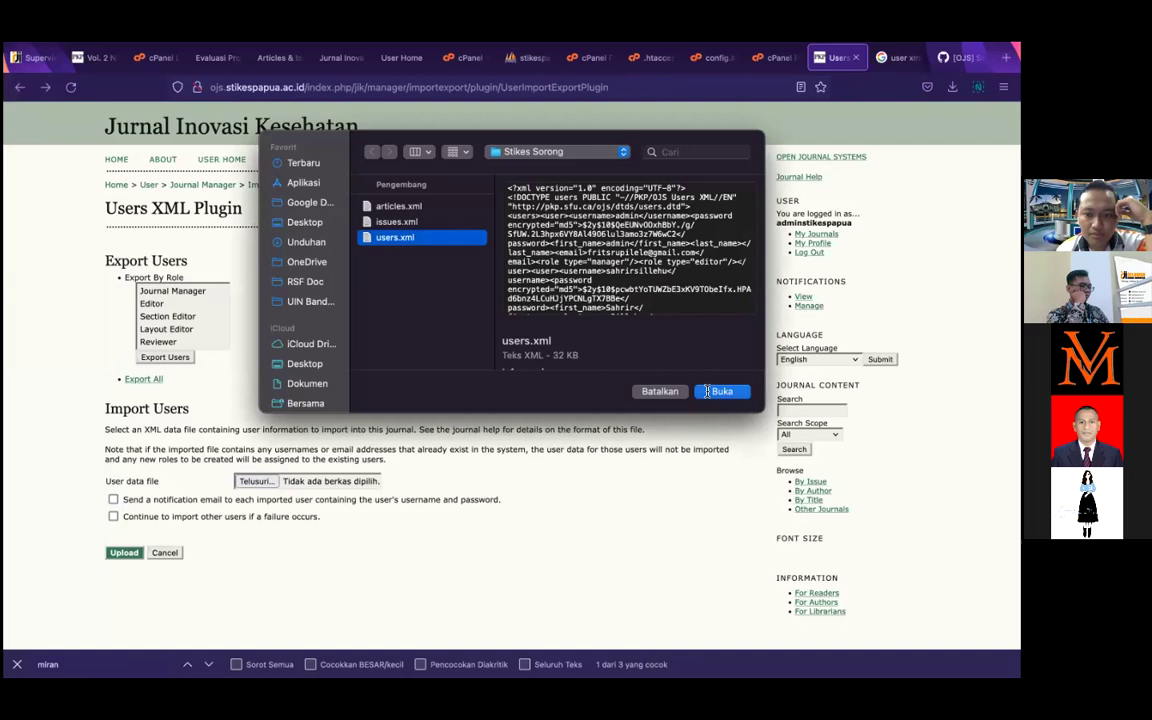
click(718, 391)
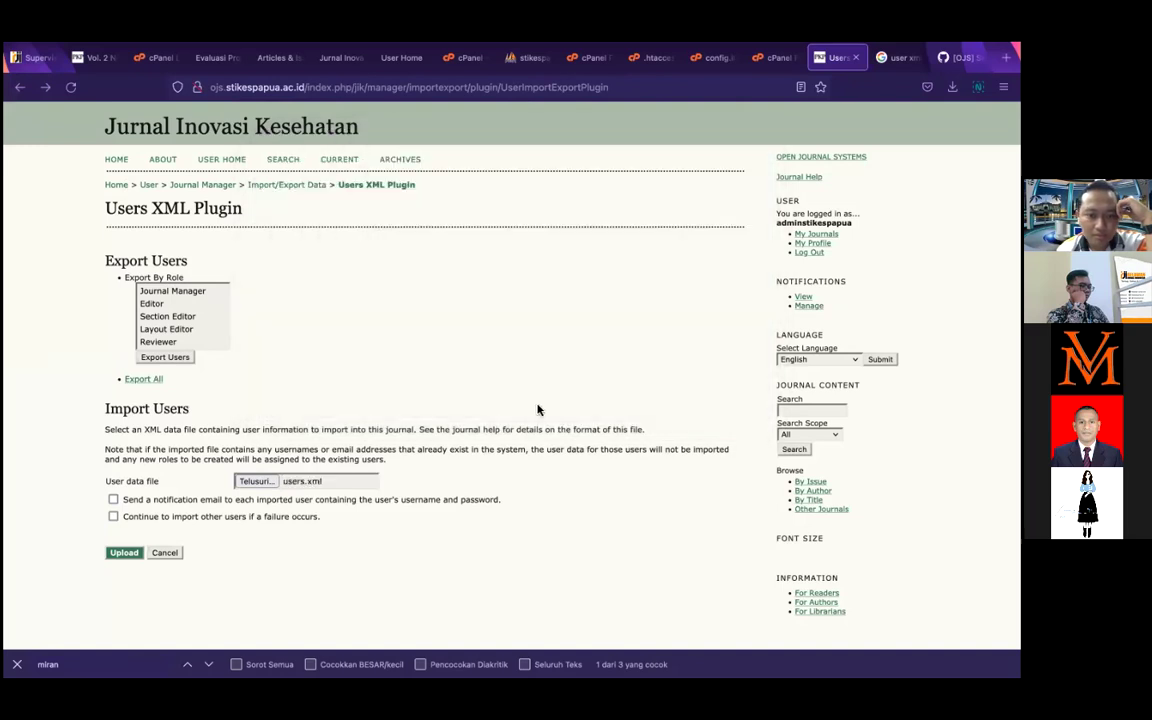
click(124, 552)
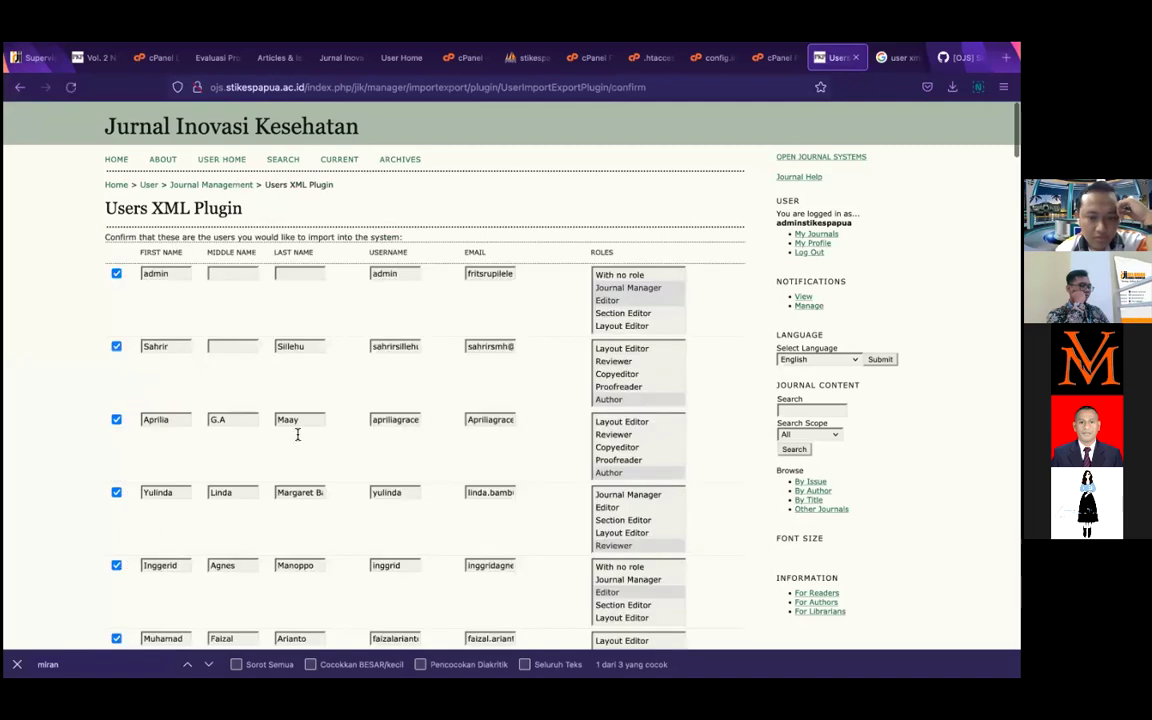
scroll(297, 440, down, 15)
scroll(297, 440, down, 10)
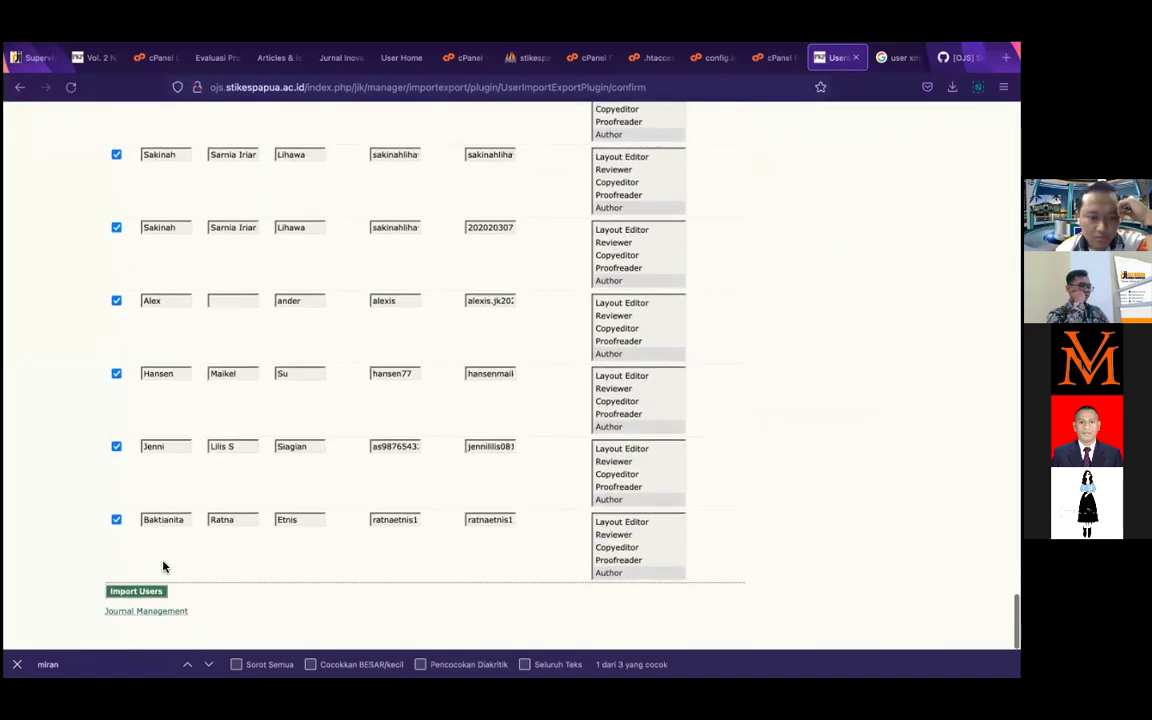
click(138, 596)
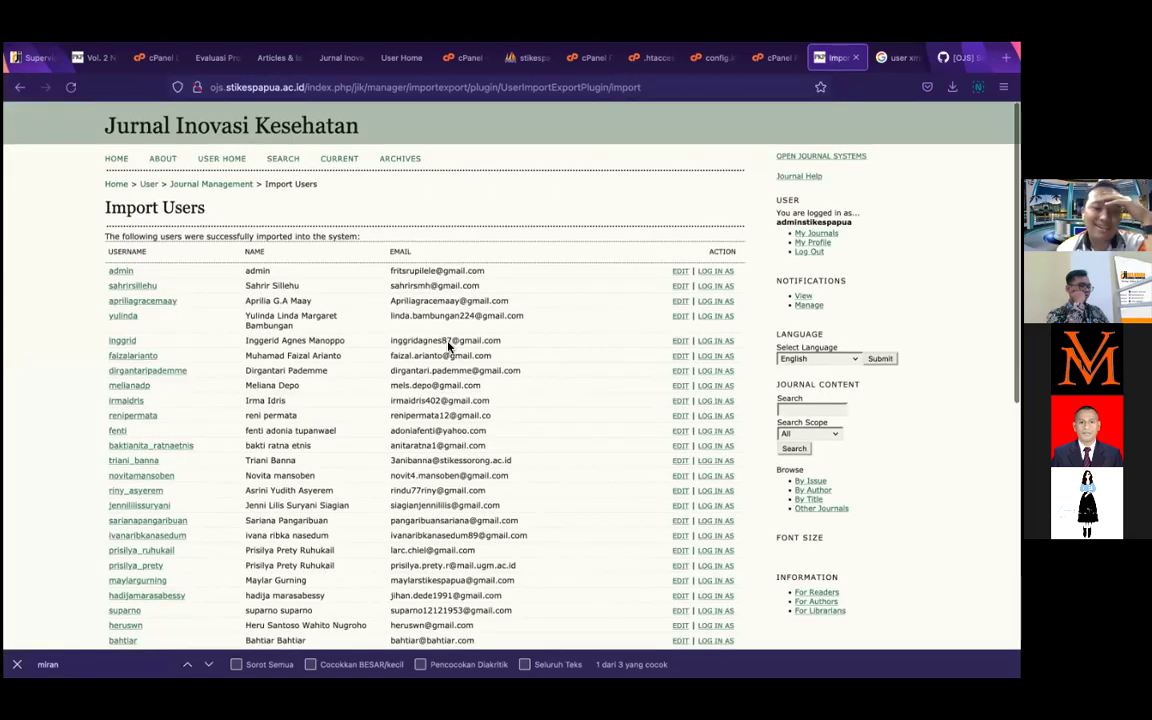
scroll(402, 306, down, 5)
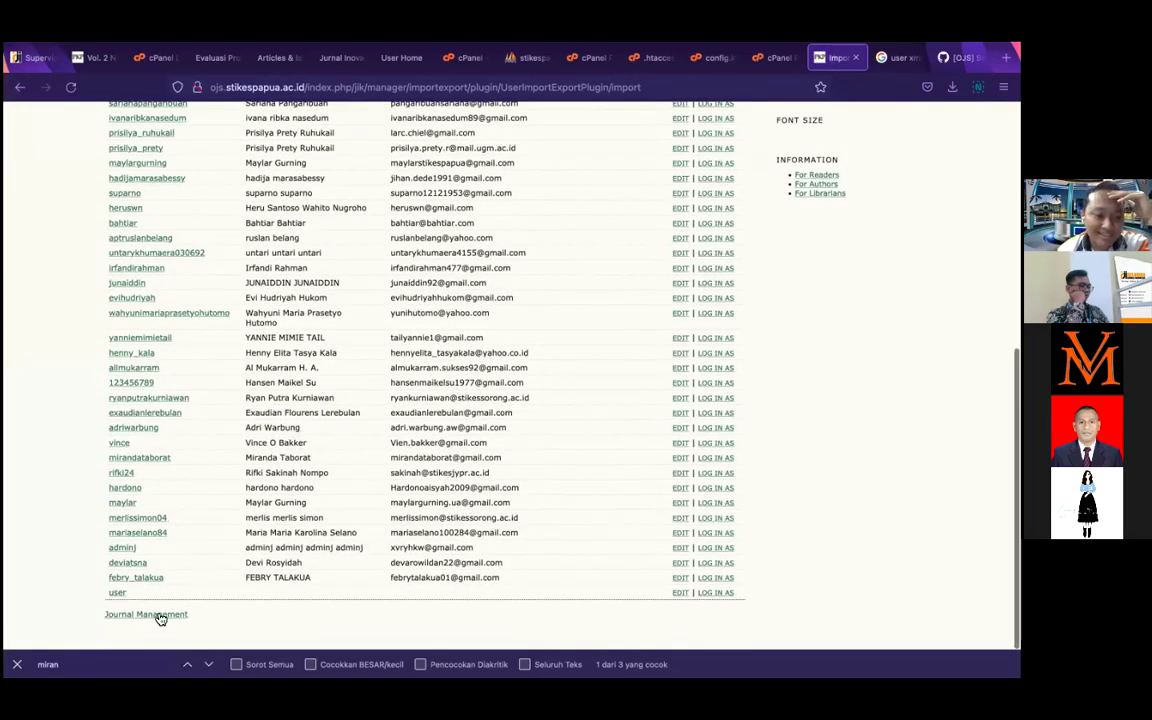
Step: Import issues.xml through the Articles & Issues XML Plugin, adding Vol 1 No 1 (2019) through Vol 2 No 1 (2020)
click(155, 616)
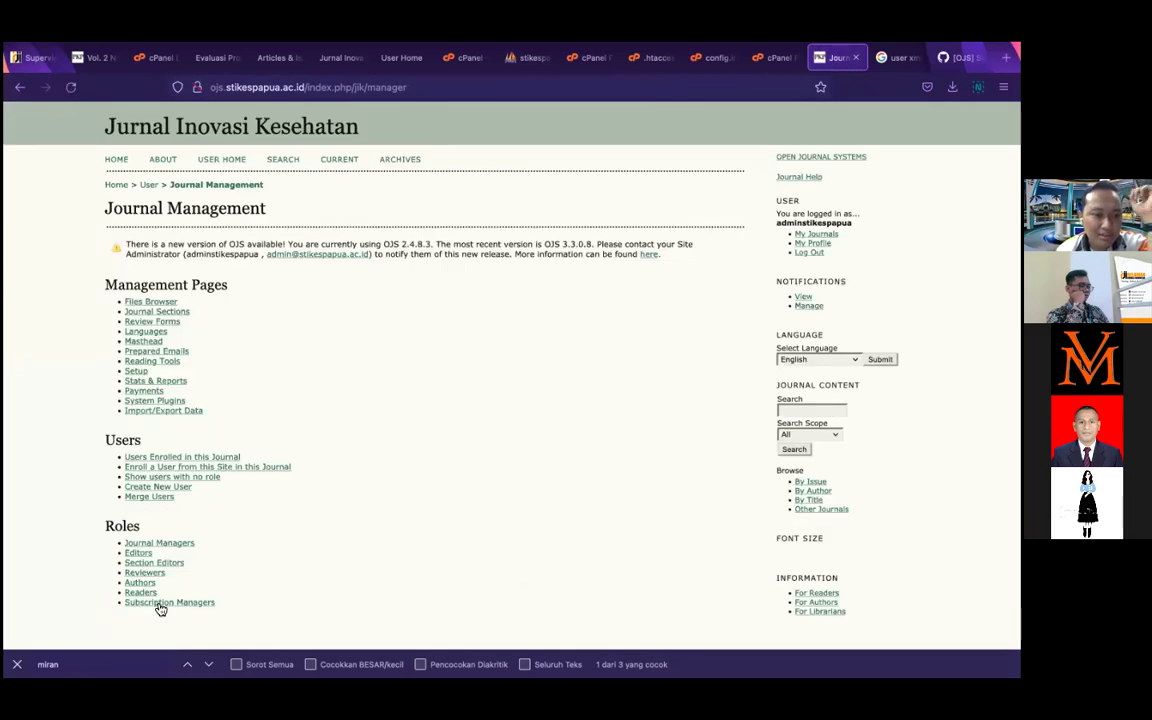
click(148, 403)
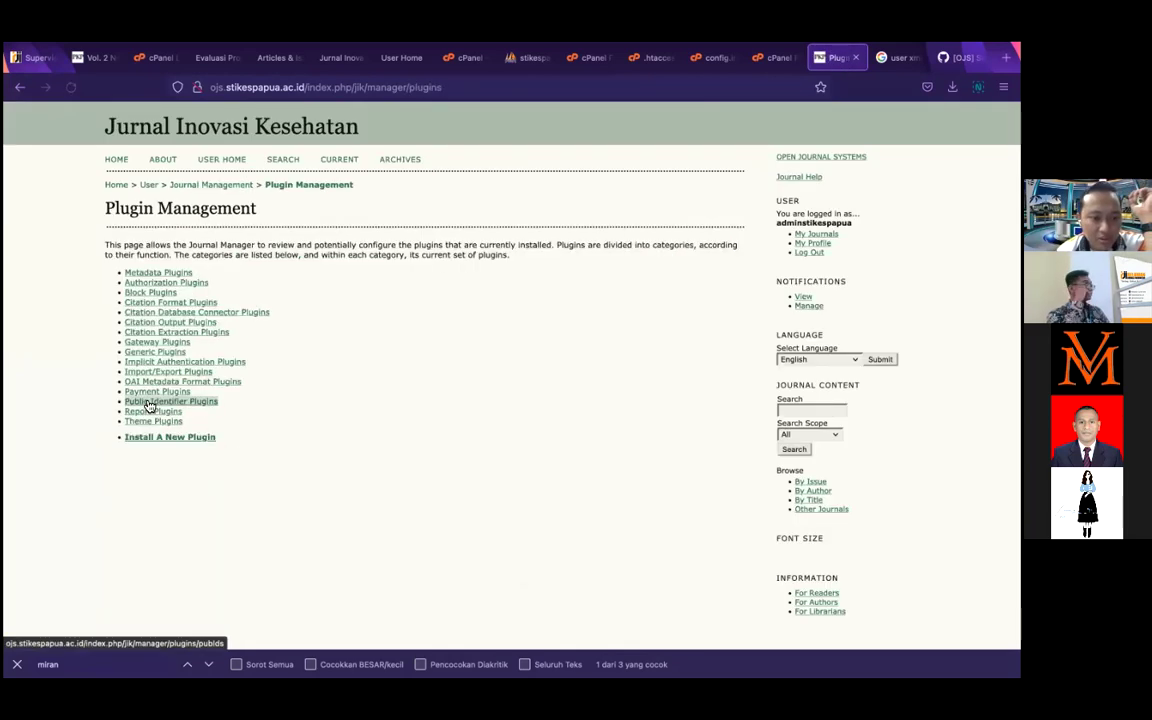
click(187, 371)
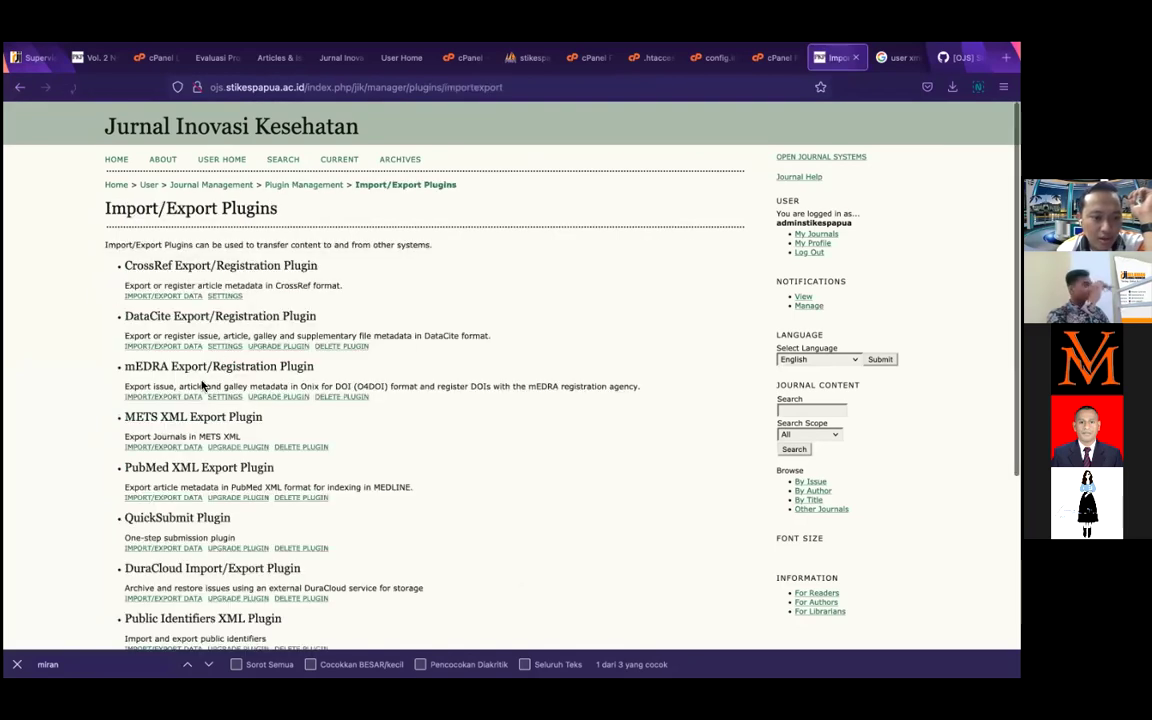
scroll(195, 375, down, 3)
scroll(201, 380, down, 3)
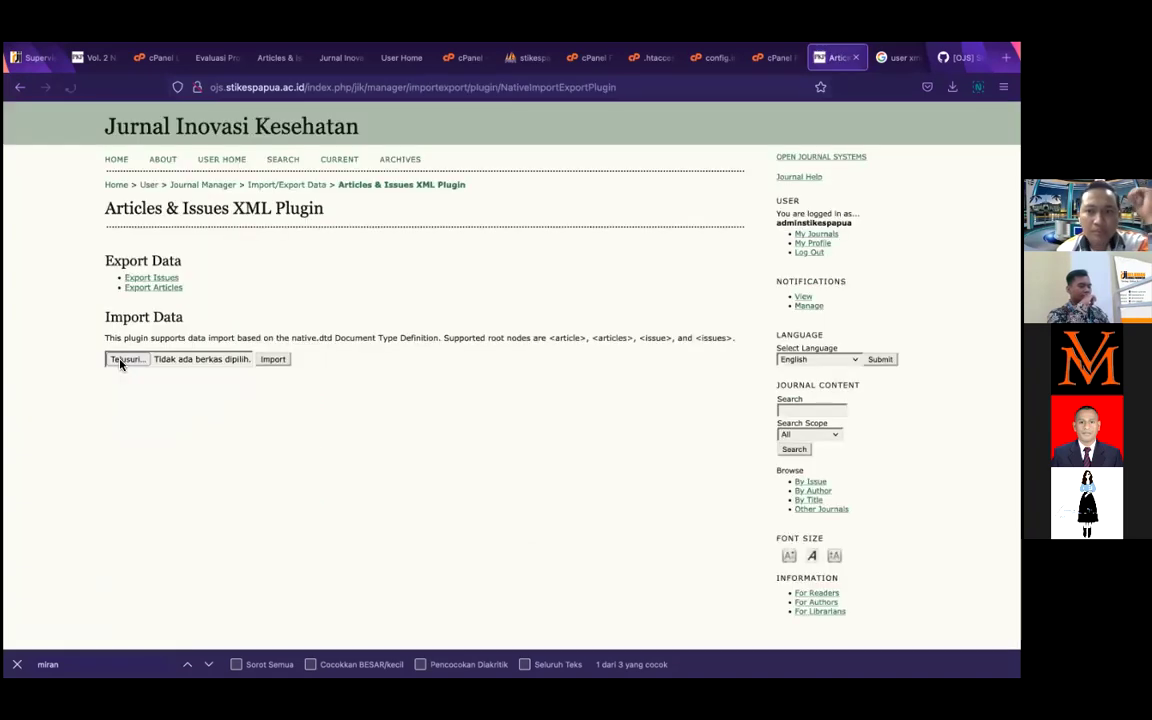
click(120, 364)
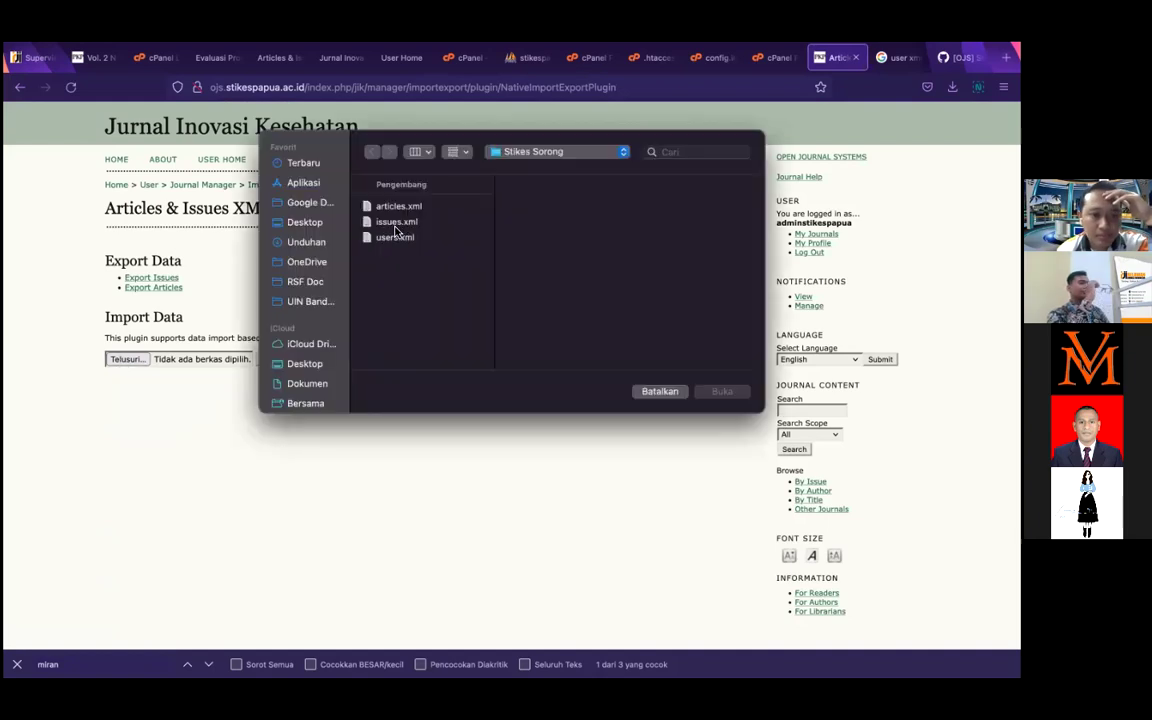
key(i)
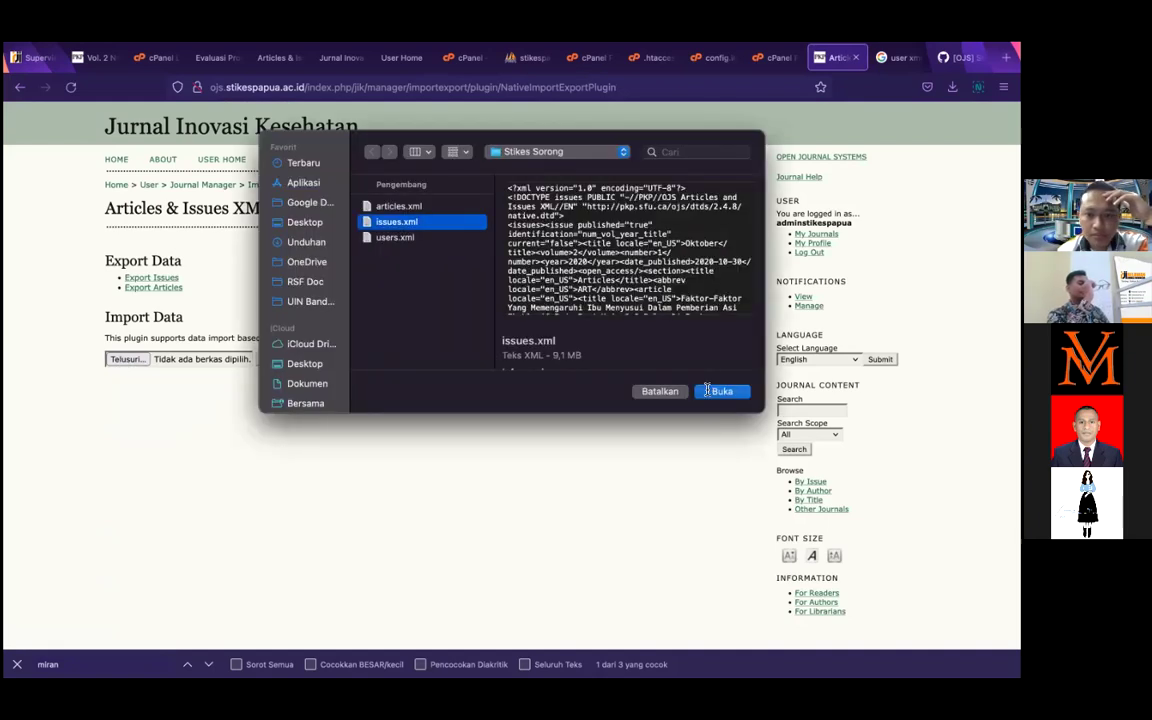
click(718, 391)
click(272, 361)
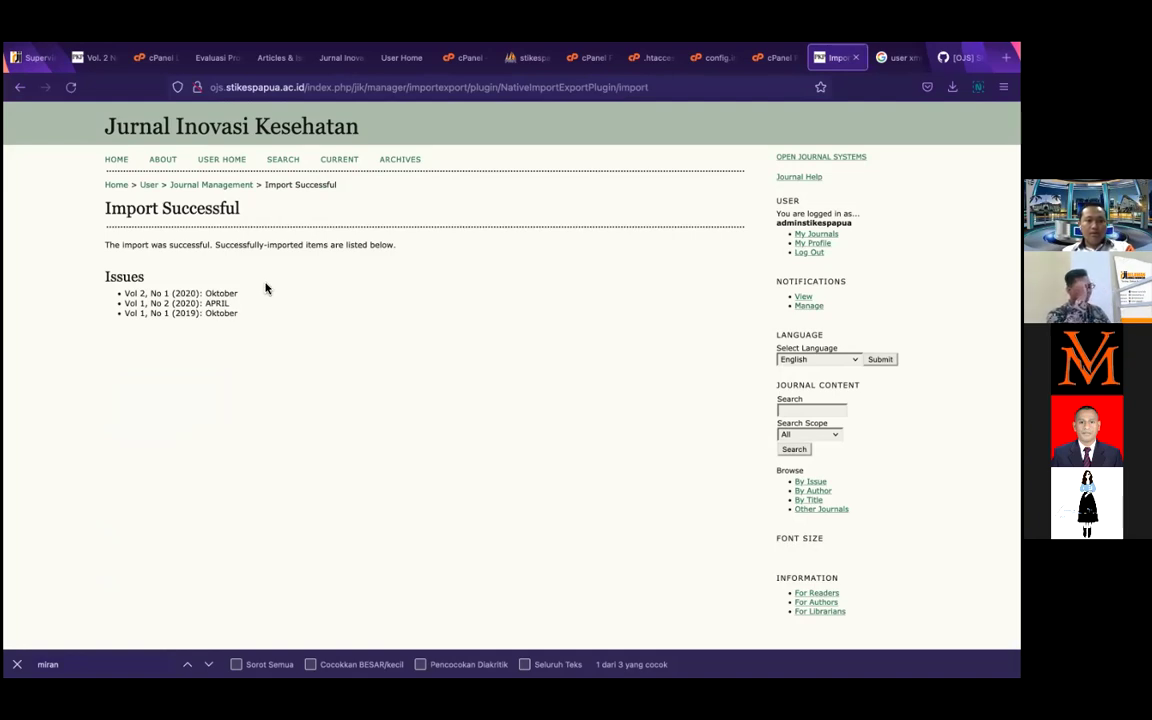
click(211, 187)
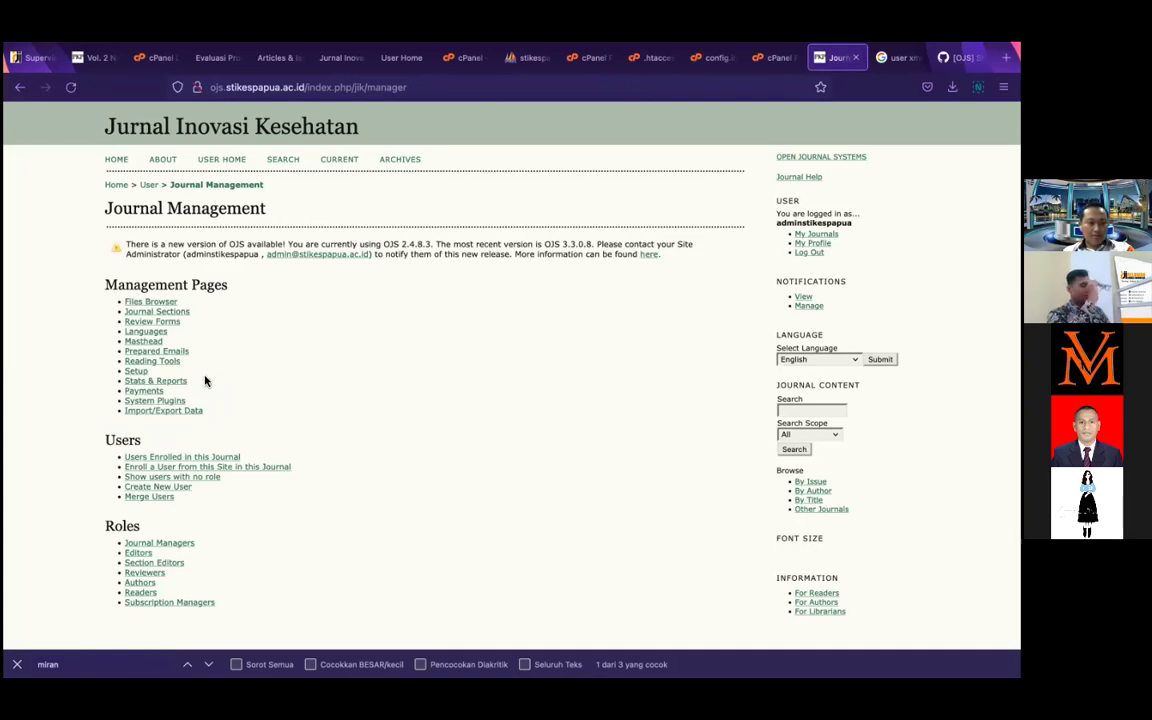
Step: Select all 23 articles in the Articles & Issues XML Plugin and export them as XML
click(159, 402)
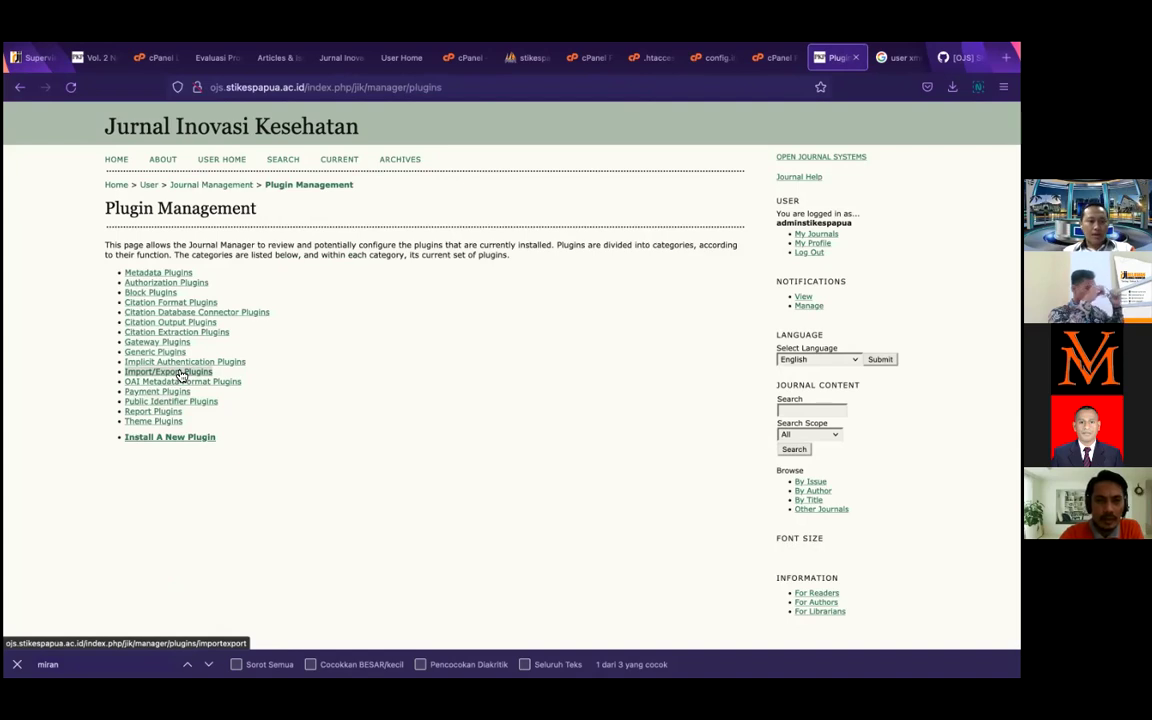
click(181, 374)
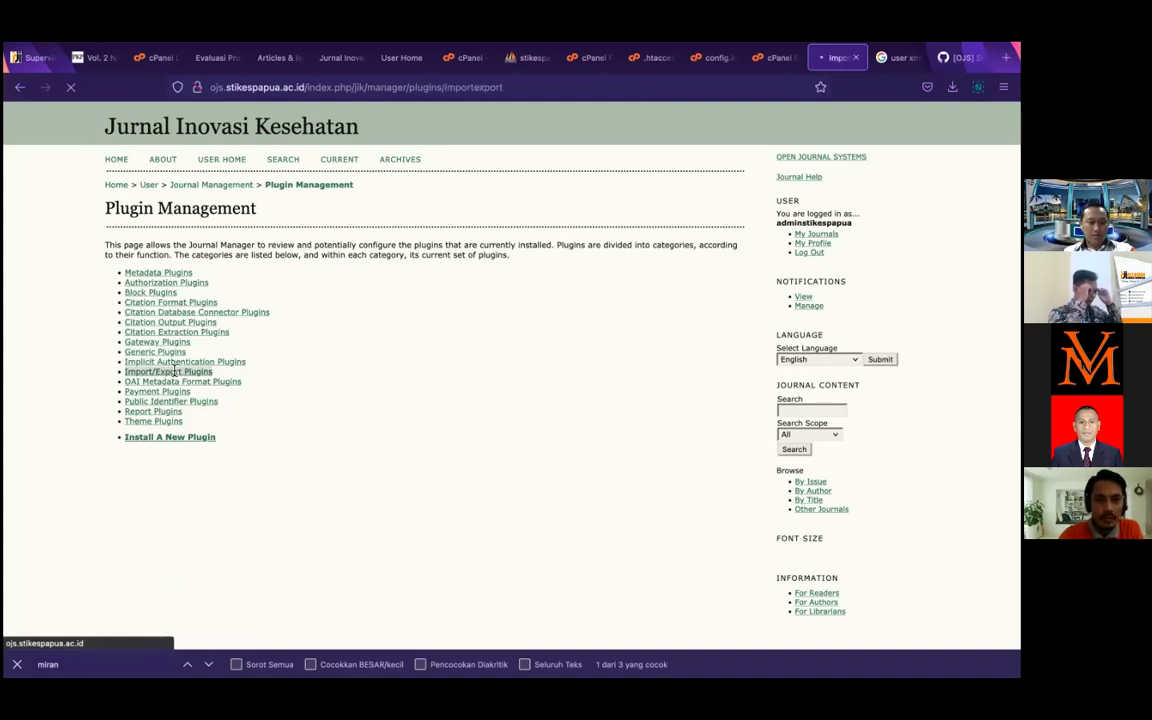
scroll(220, 365, down, 5)
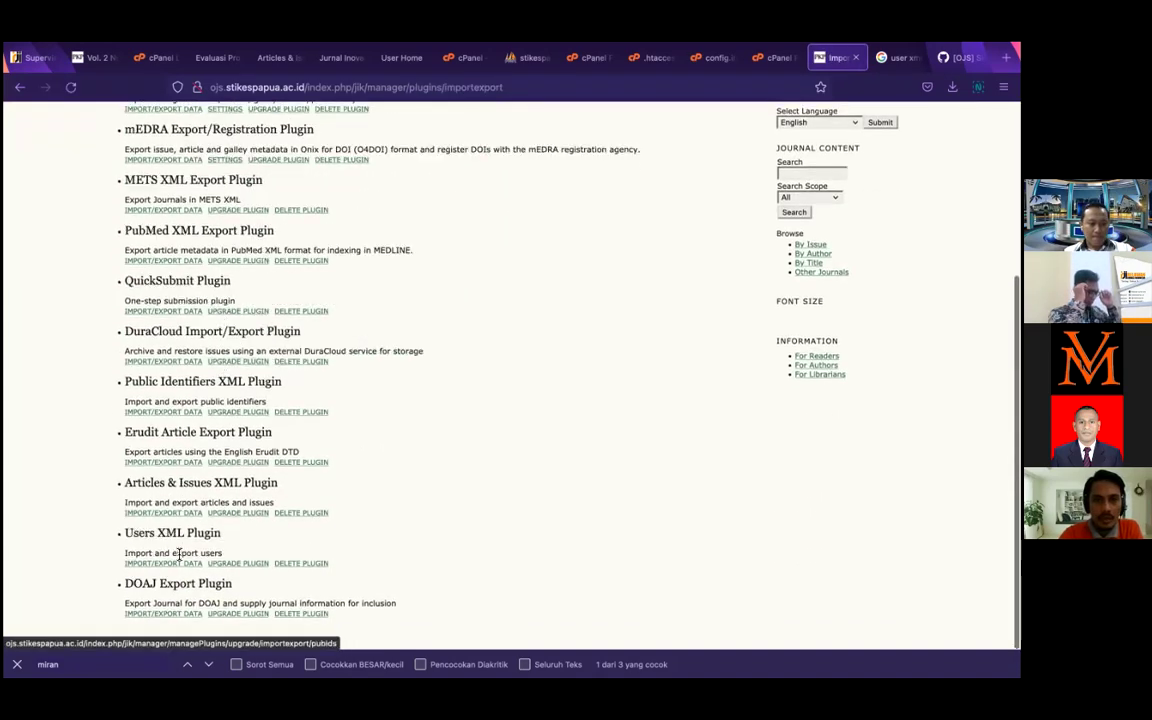
click(167, 516)
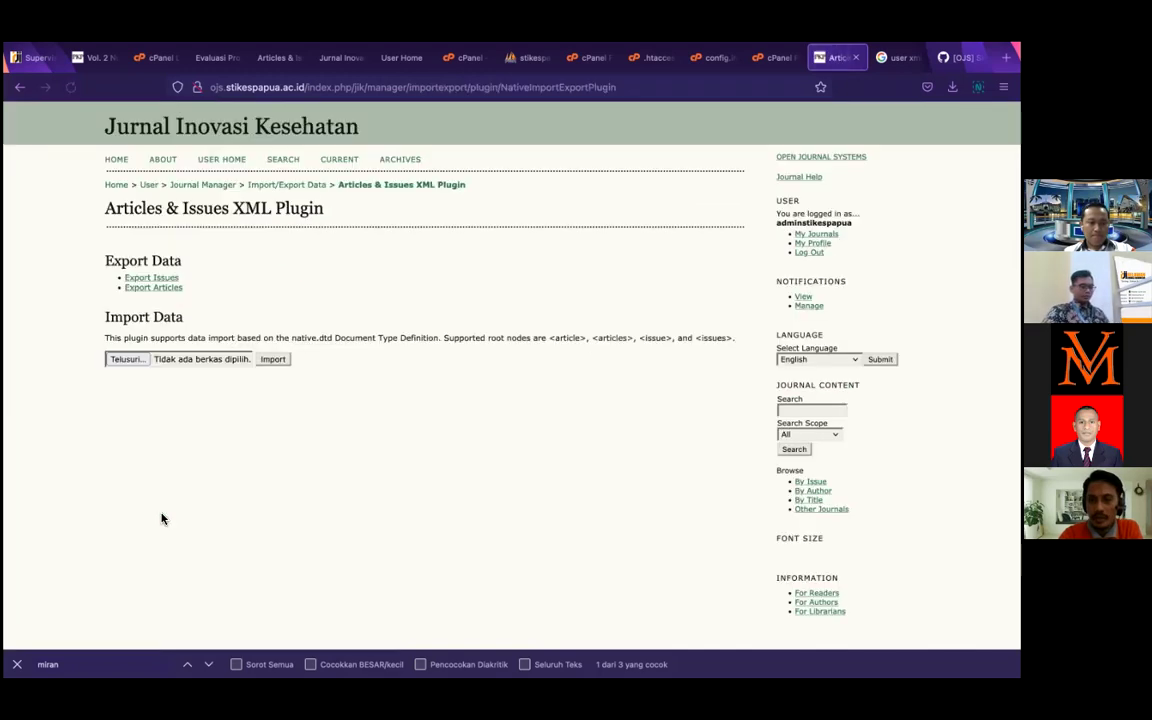
click(155, 288)
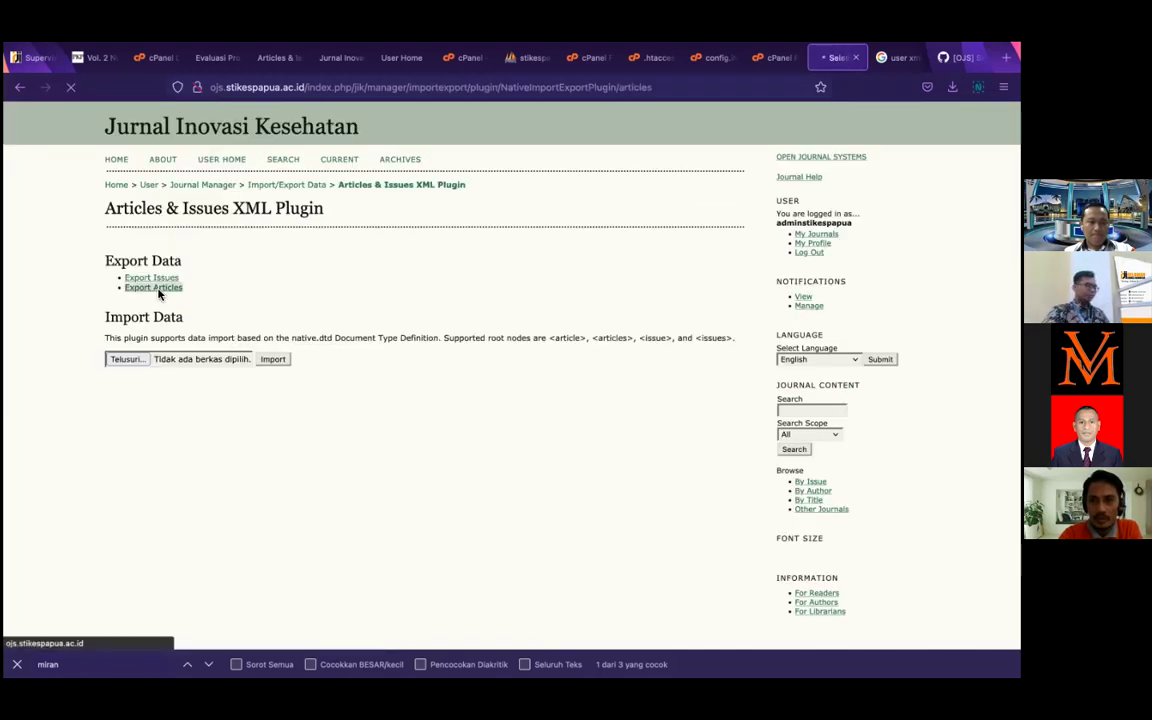
scroll(150, 293, down, 5)
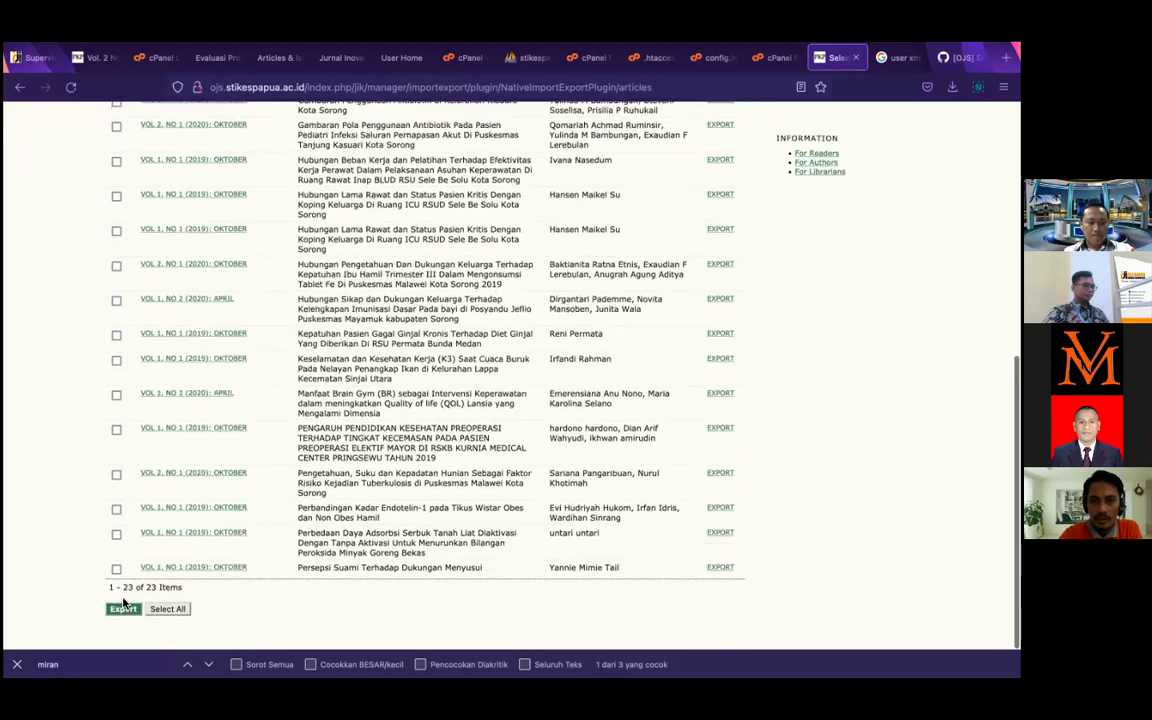
click(160, 613)
click(123, 617)
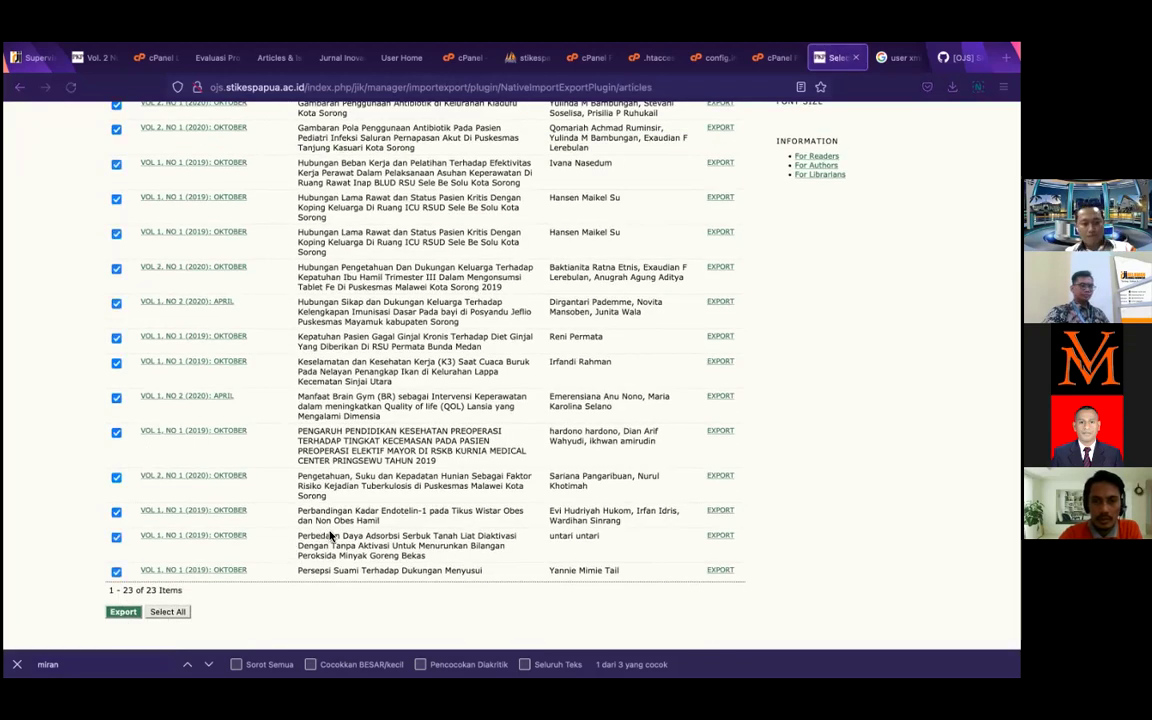
scroll(571, 504, up, 5)
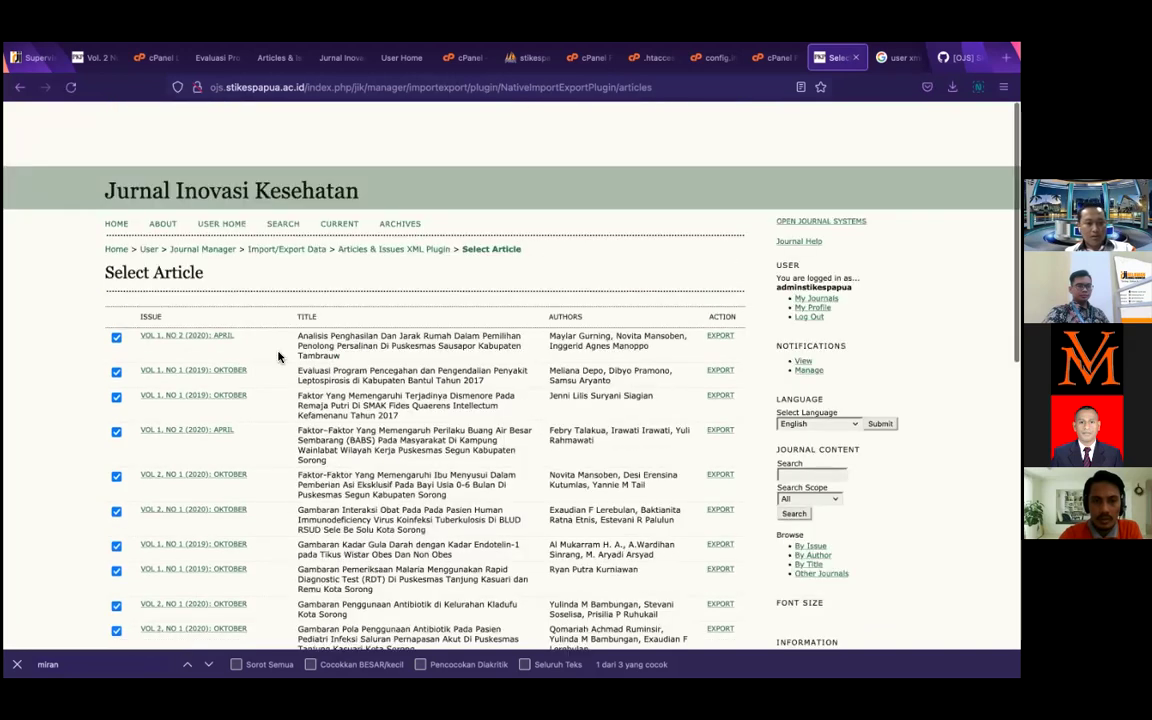
click(391, 185)
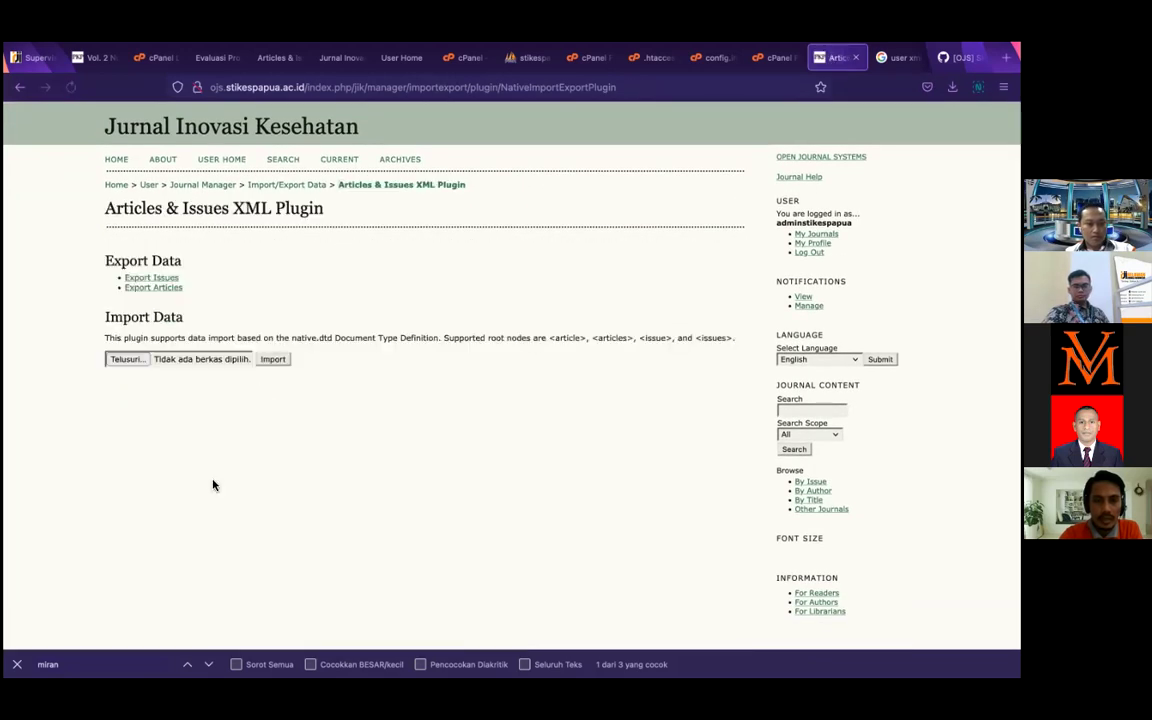
Step: Upload articles.xml to the Articles & Issues XML Plugin for import
click(152, 360)
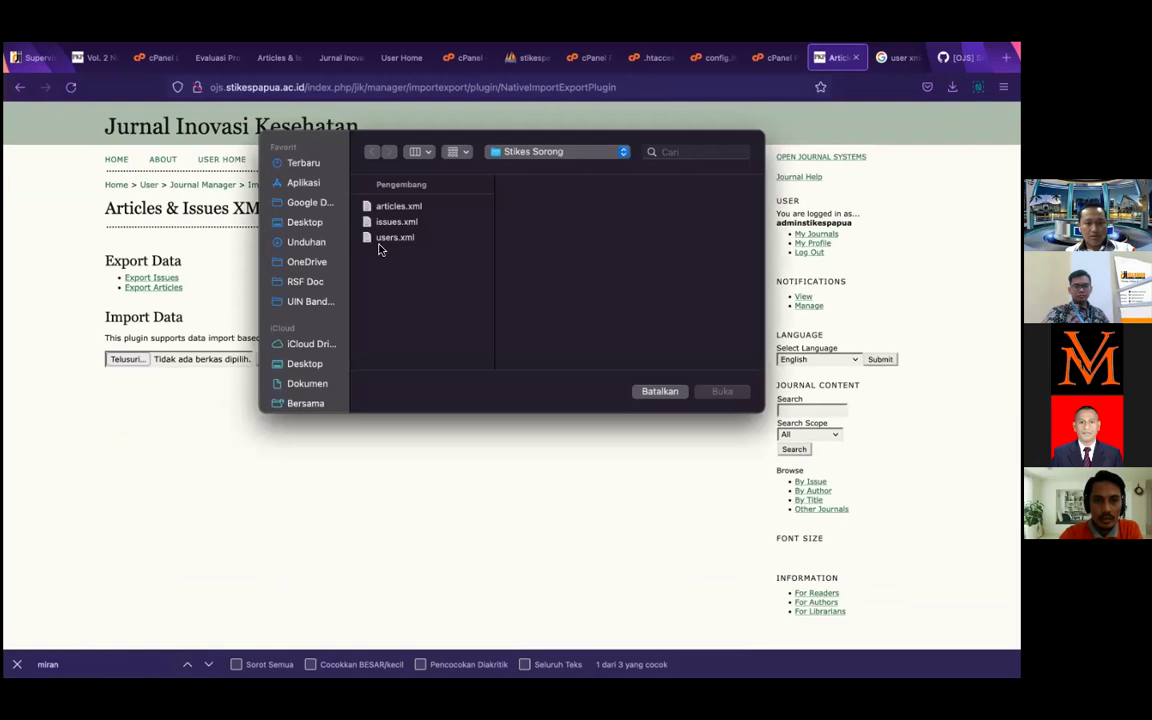
click(403, 207)
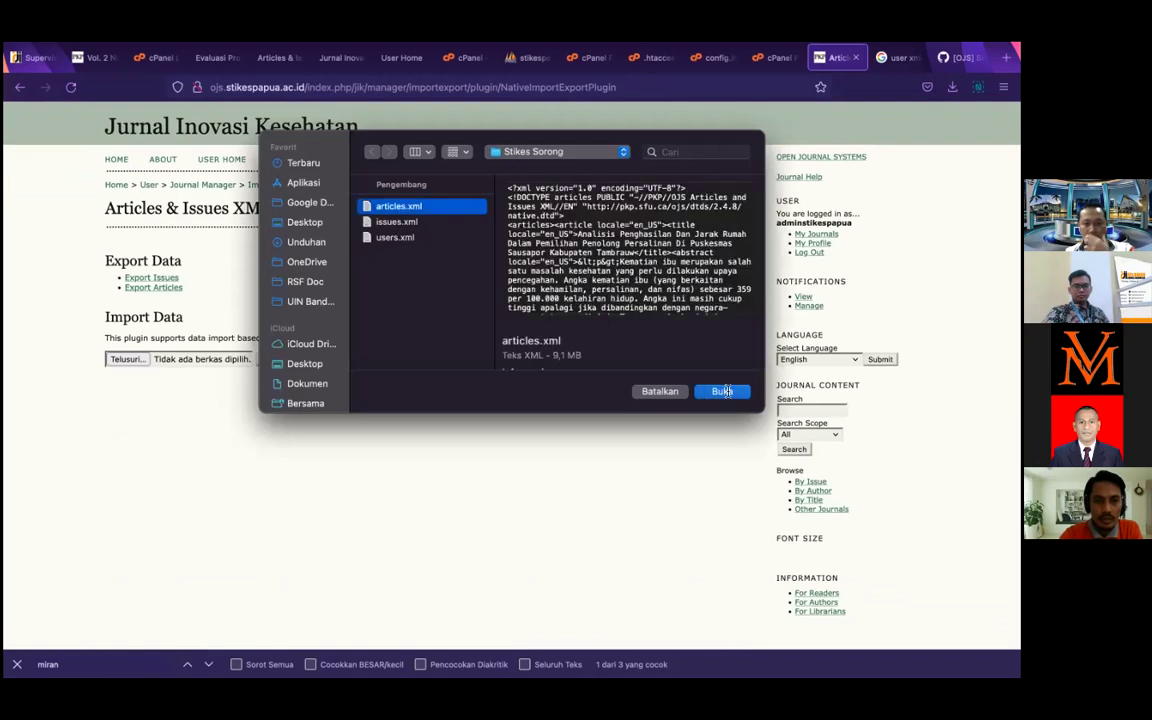
click(722, 391)
click(266, 361)
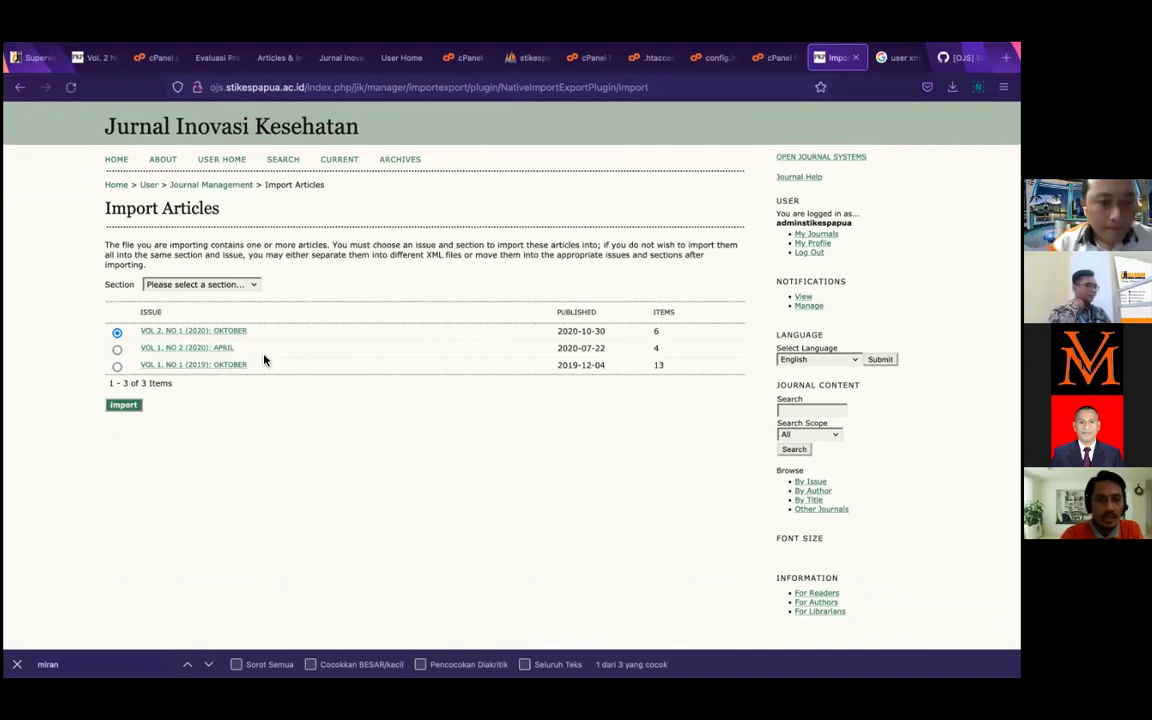
Step: Assign the articles to the Articles section and a chosen issue, then import them
click(249, 285)
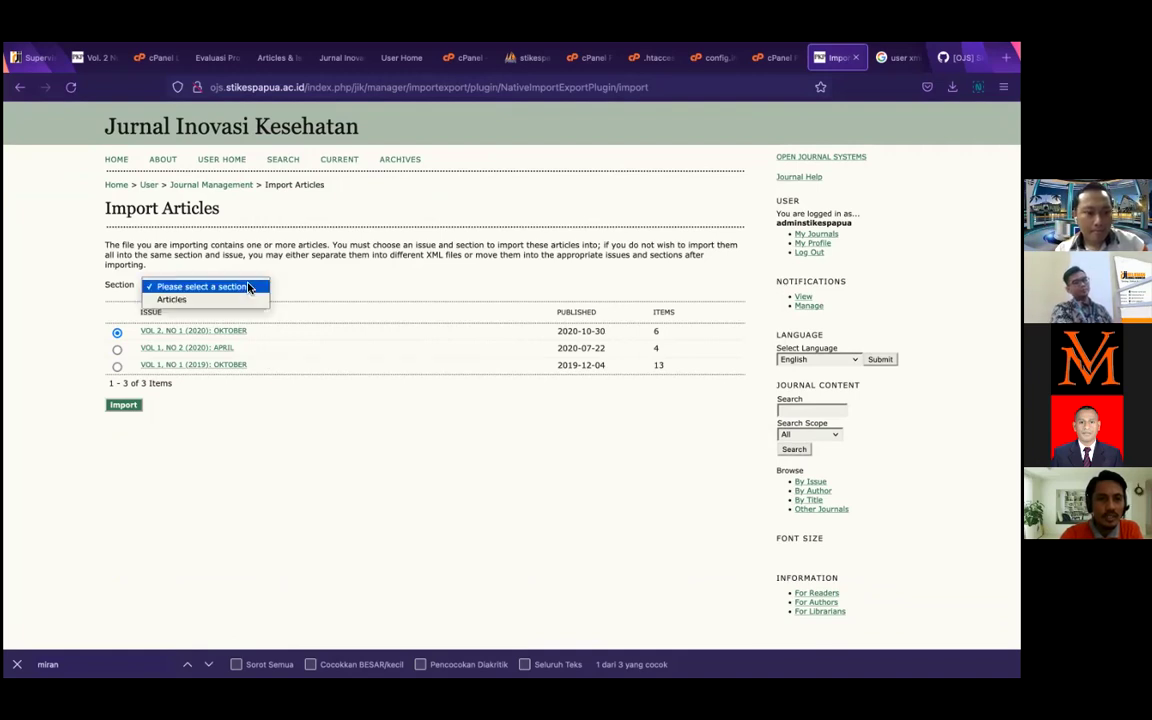
click(190, 299)
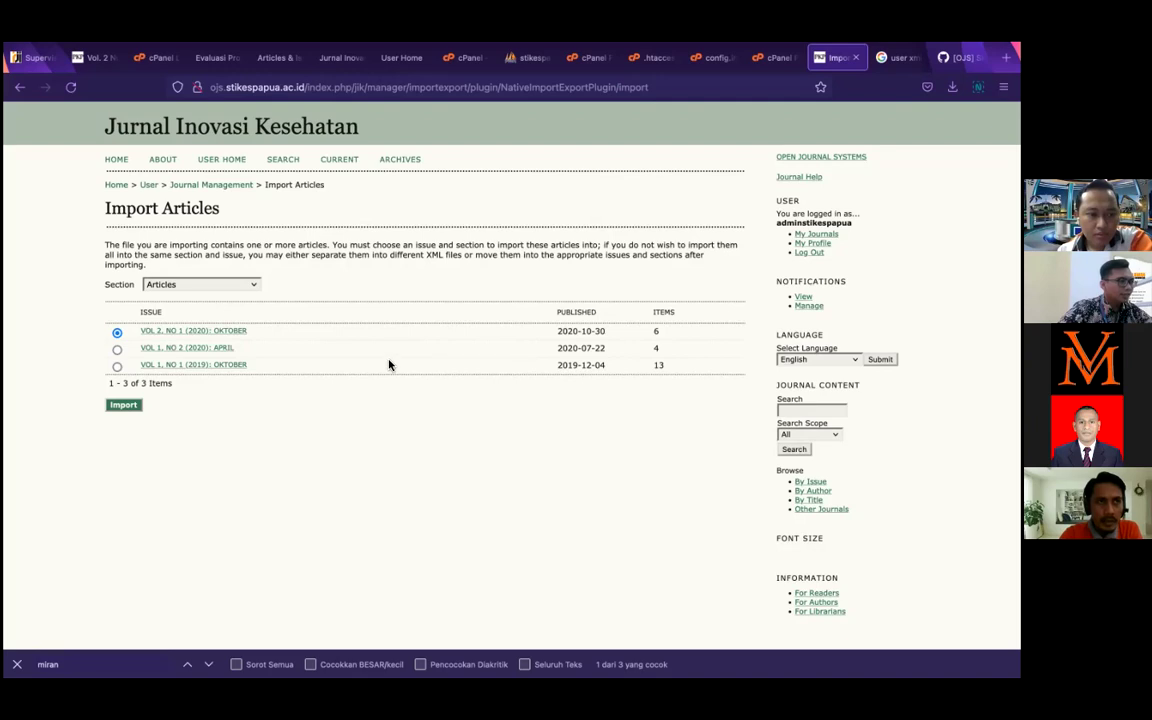
click(232, 287)
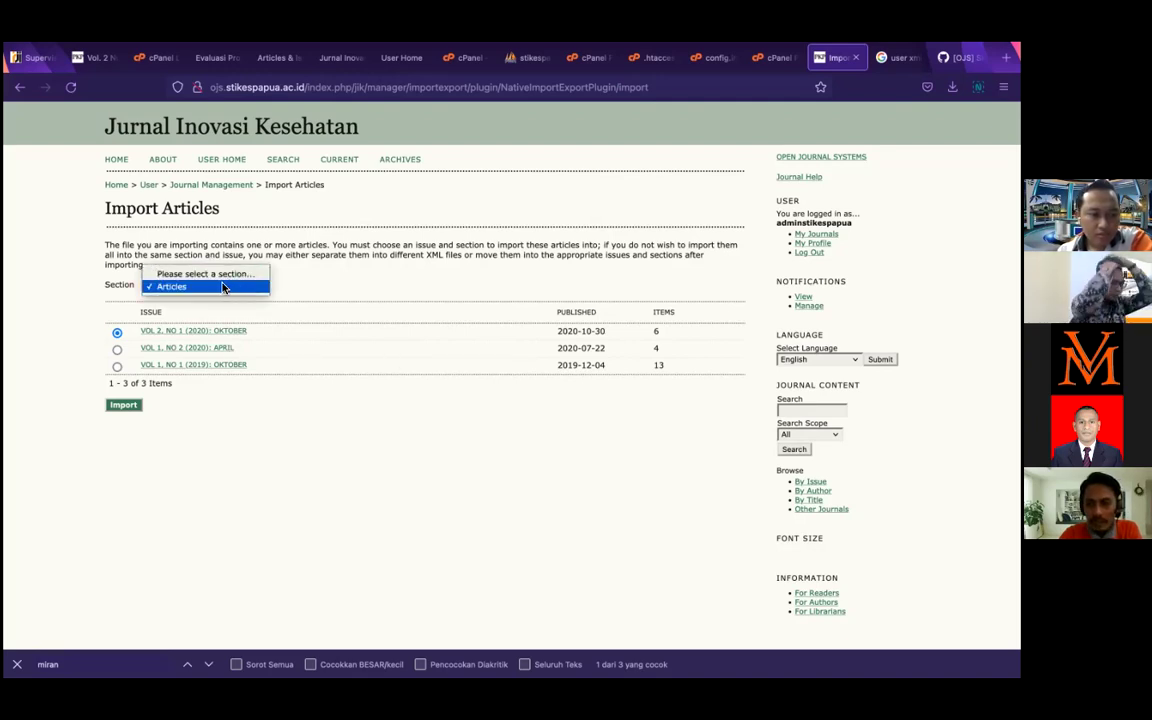
click(223, 288)
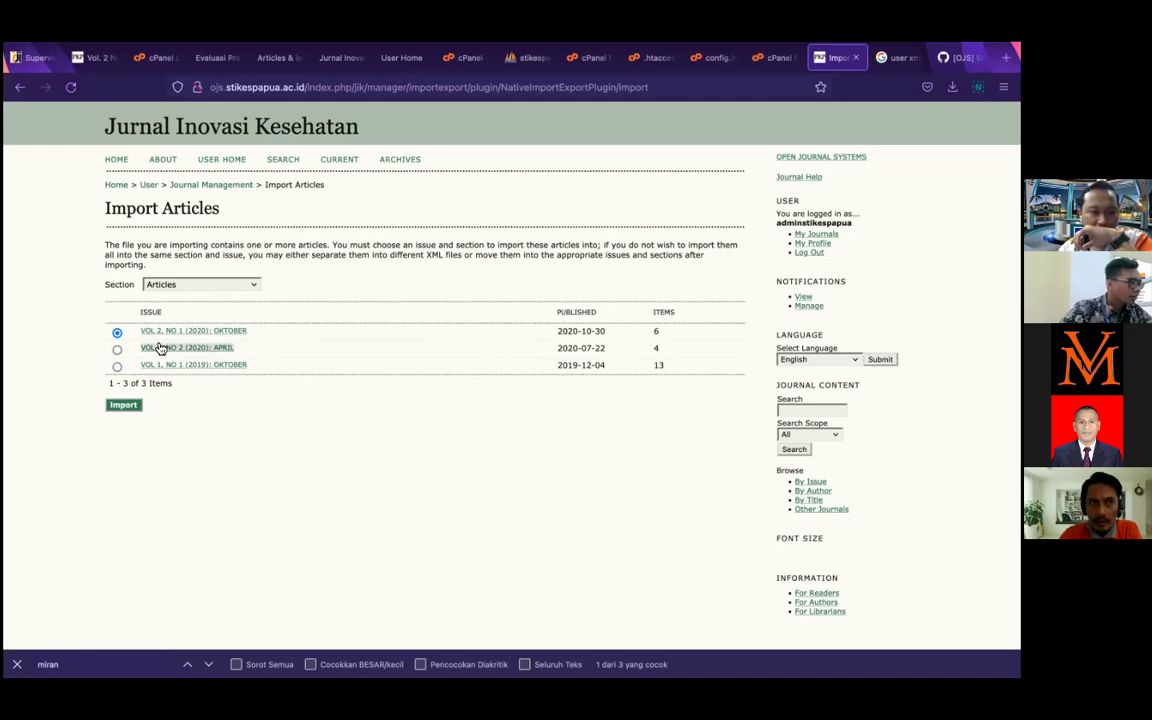
click(117, 366)
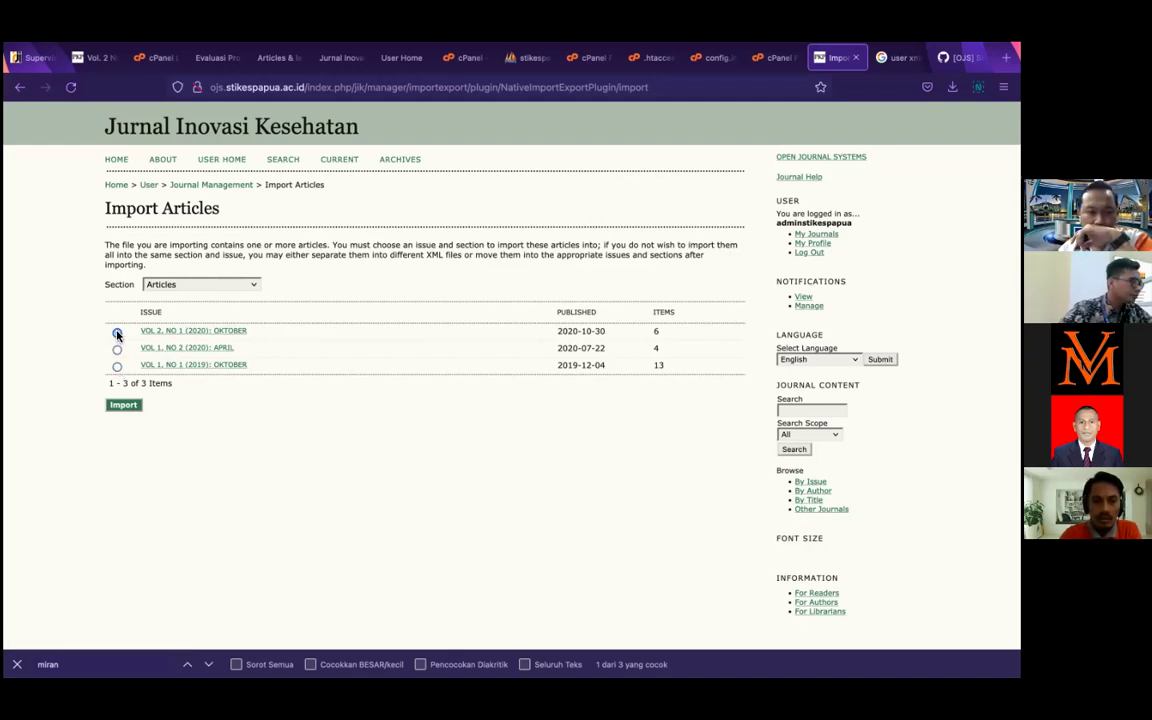
click(120, 404)
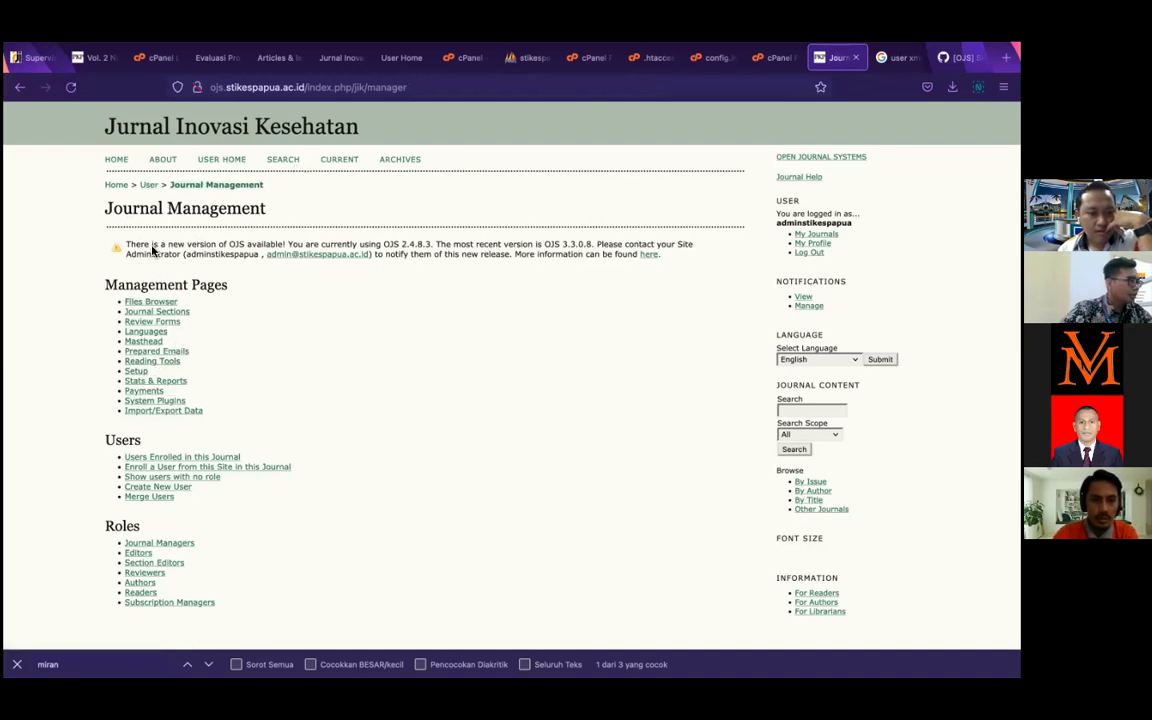
Step: In a new journal home tab, go through Archives to Vol 1, No 1 (2019) and open its first article's PDF
right_click(118, 187)
click(135, 188)
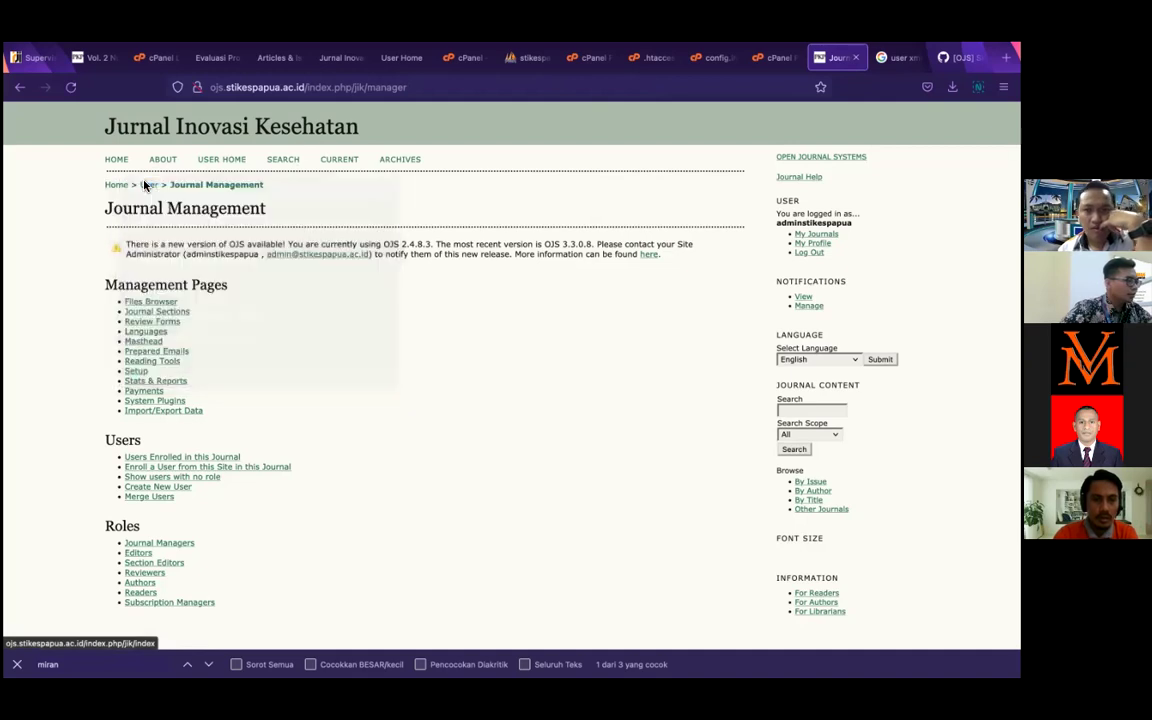
click(845, 57)
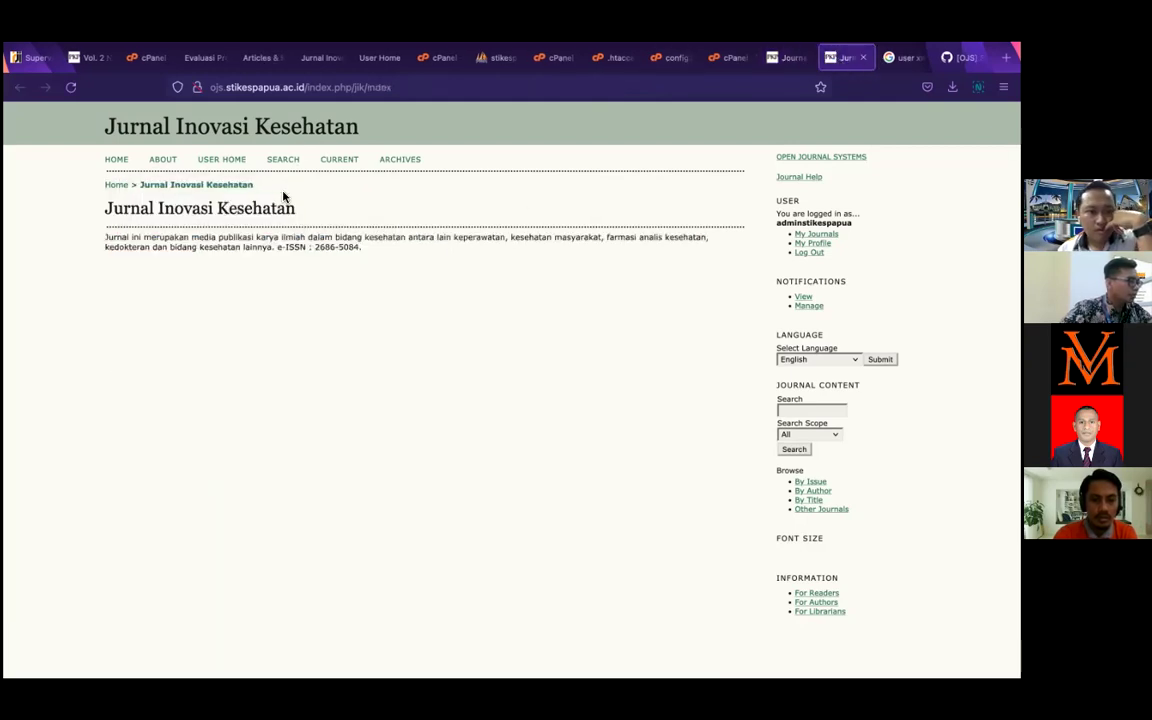
click(410, 160)
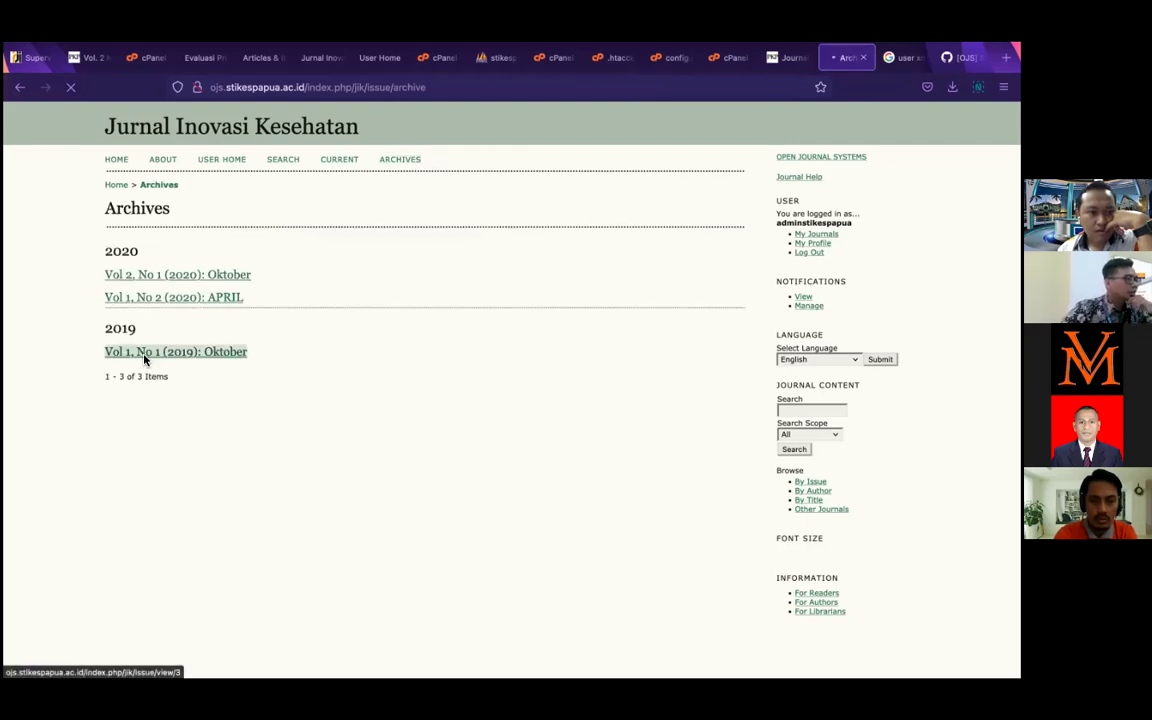
click(147, 354)
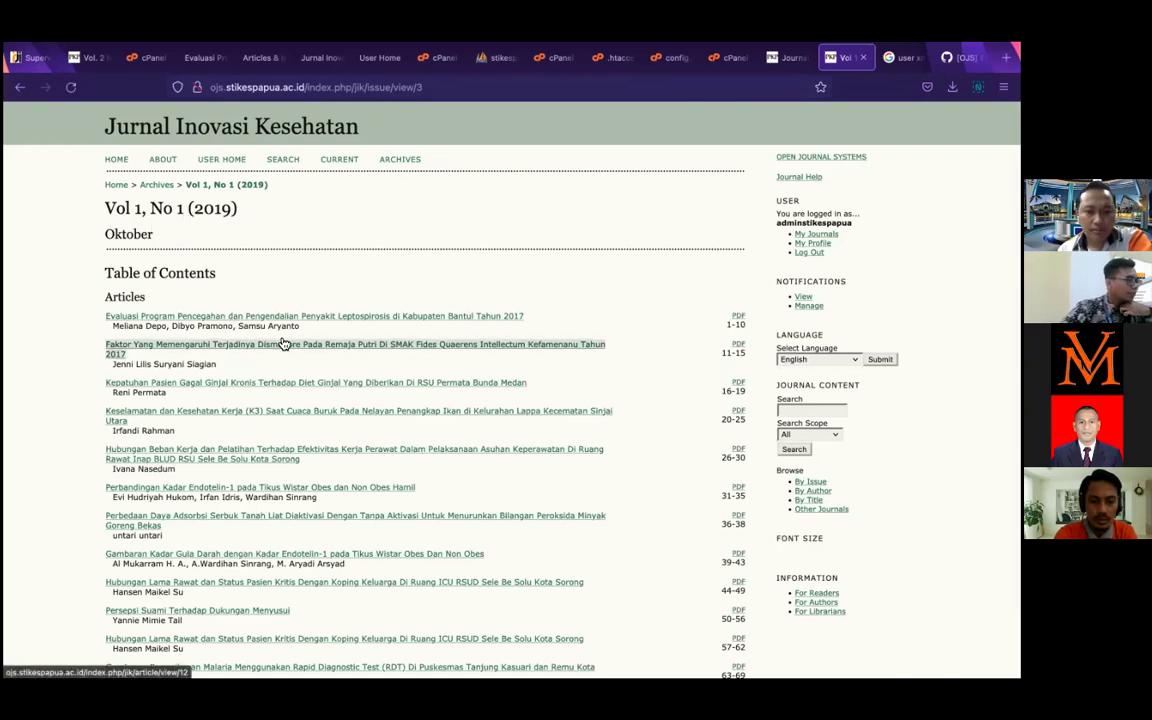
scroll(283, 342, down, 2)
scroll(311, 350, up, 2)
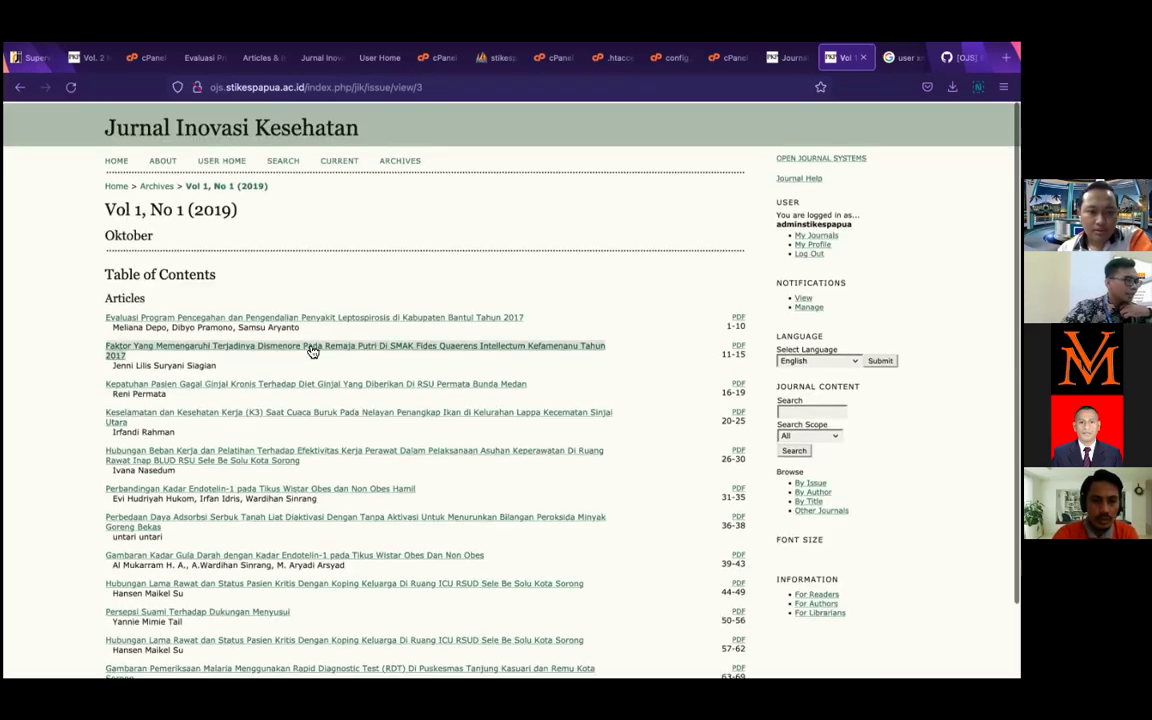
scroll(311, 352, down, 1)
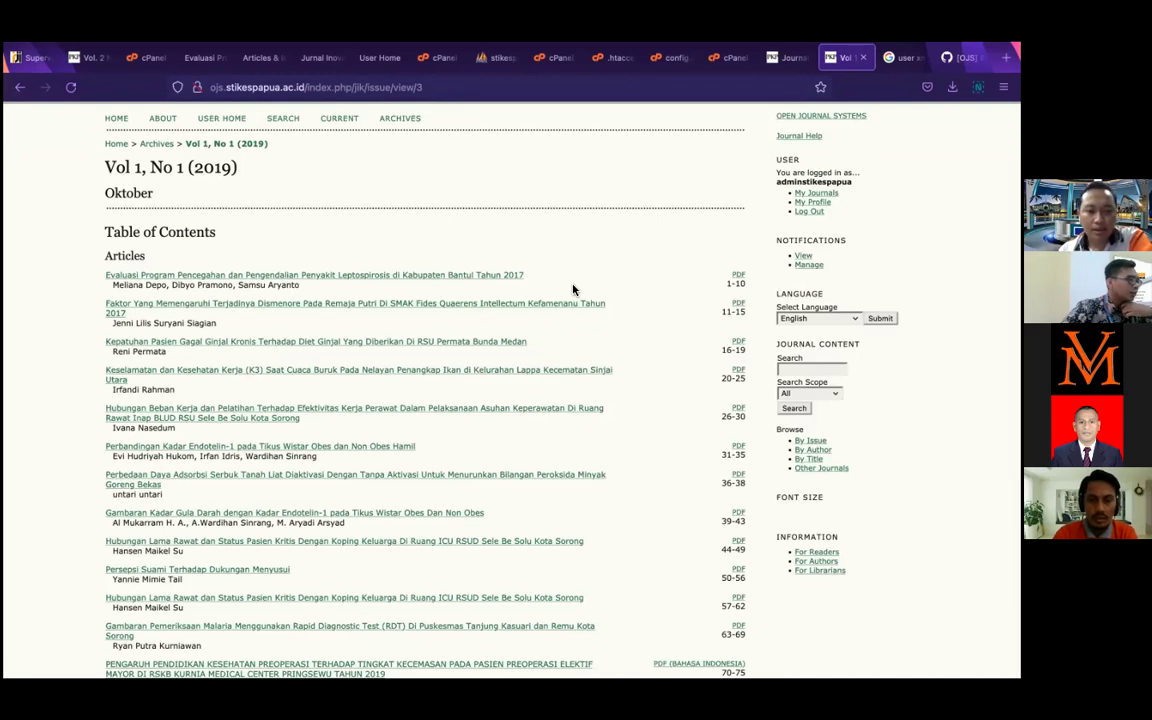
scroll(573, 289, down, 1)
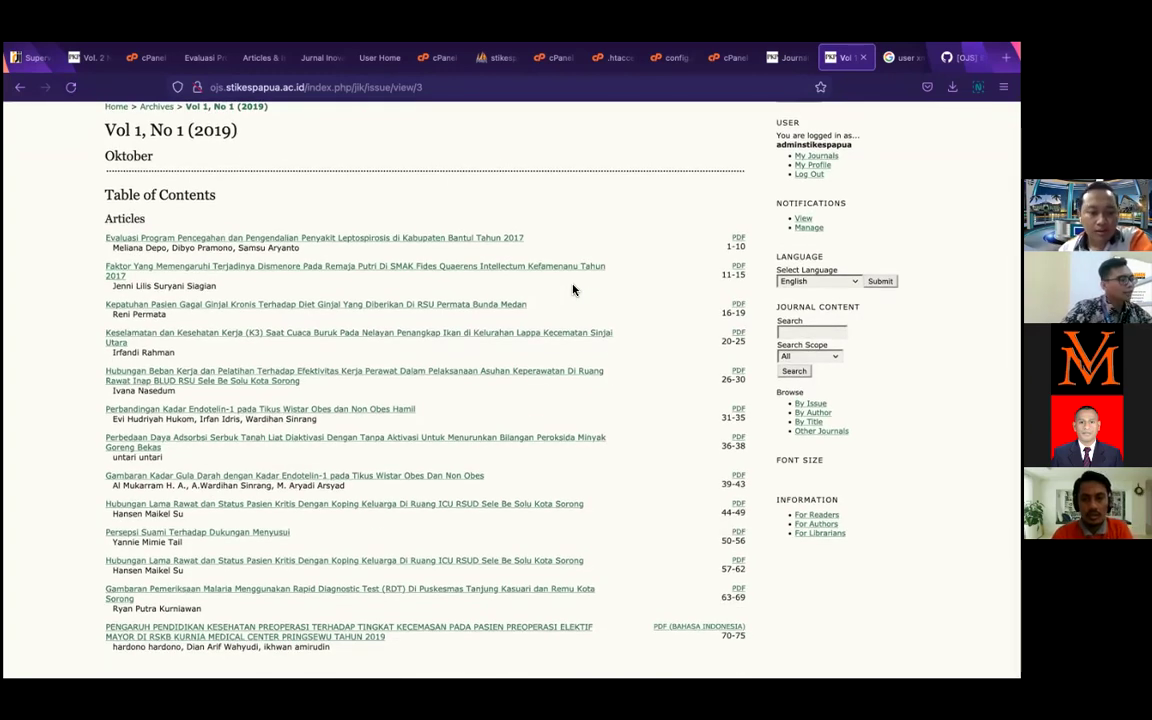
click(737, 241)
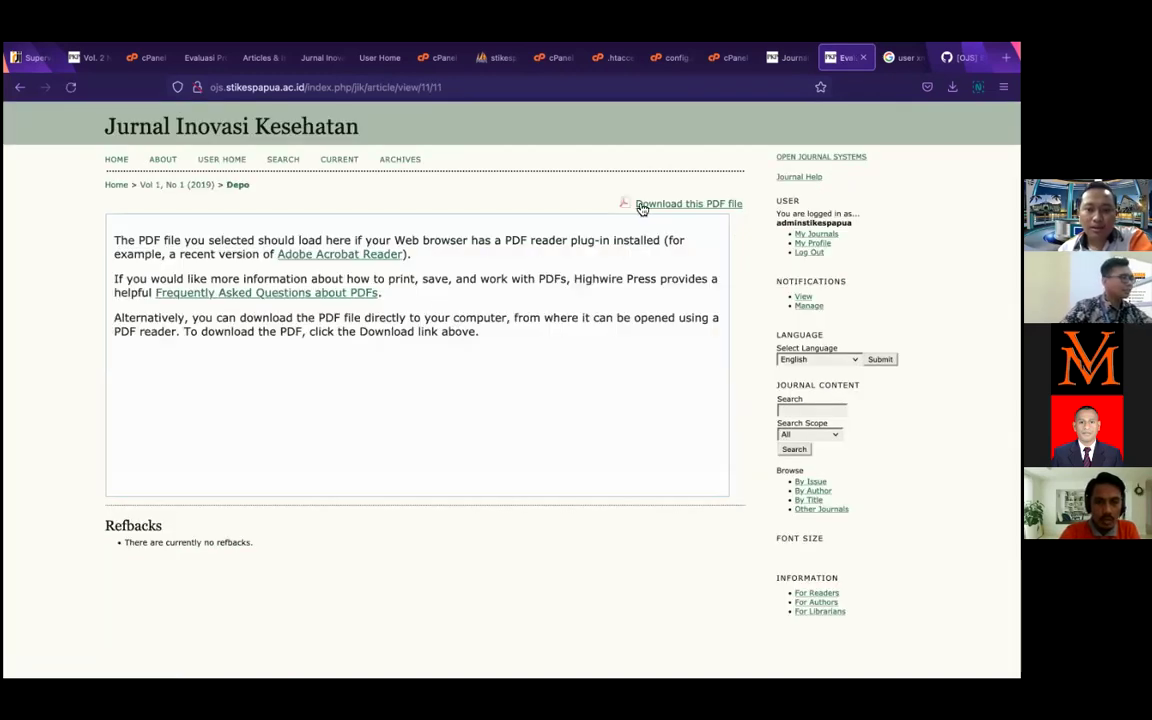
Step: Download the article's PDF to the Desktop as 11-11-1-PB.pdf
click(674, 203)
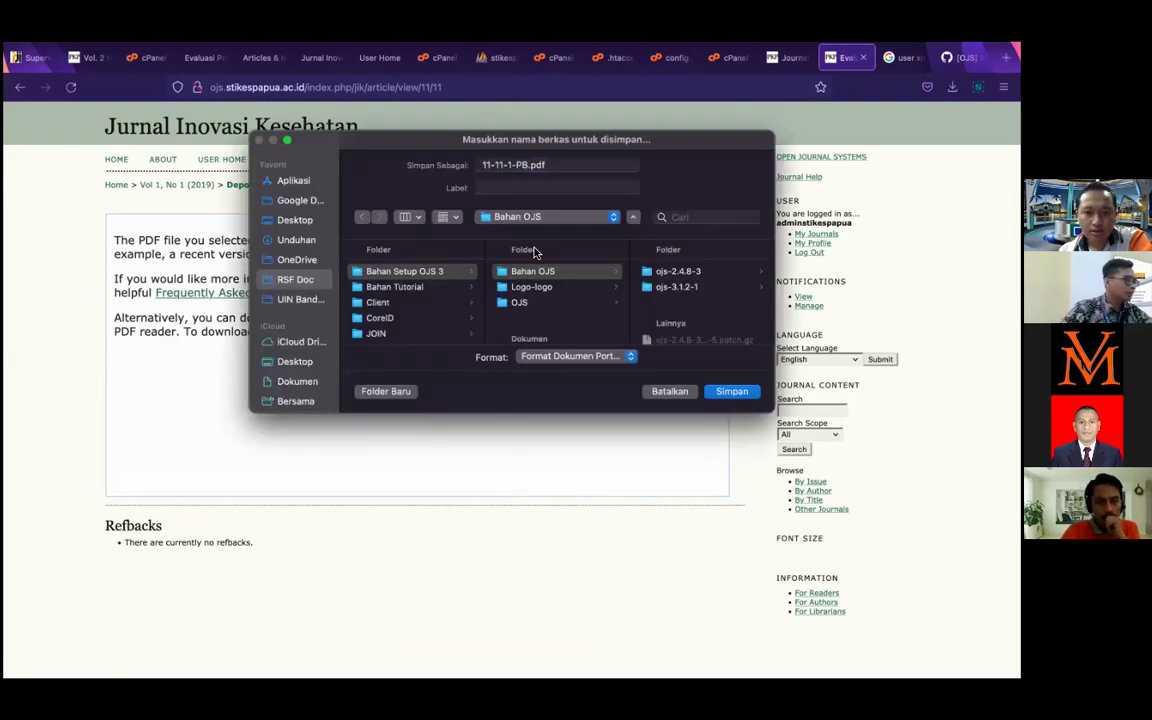
click(288, 219)
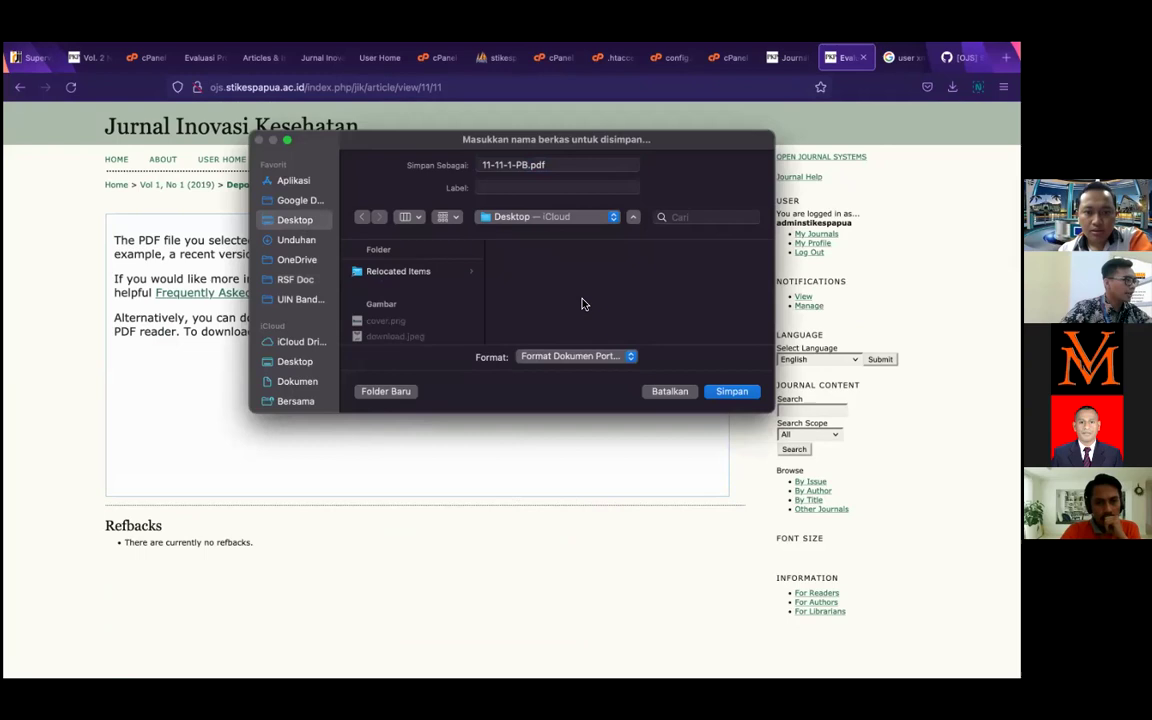
click(729, 392)
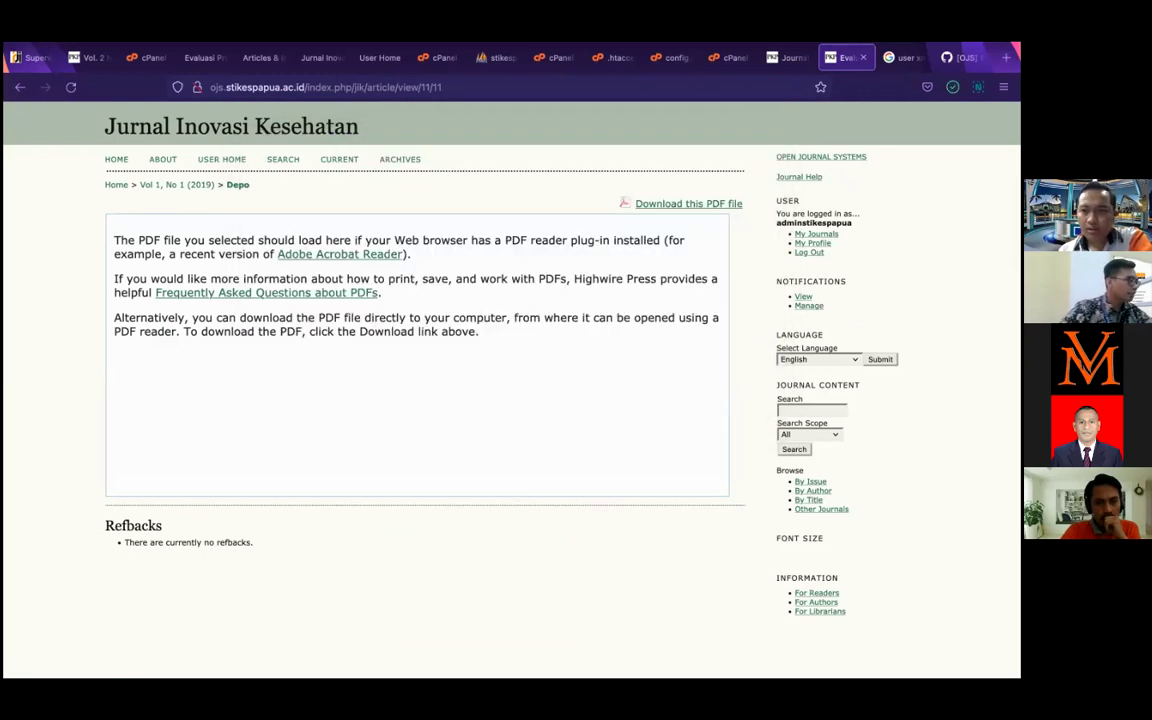
Step: Open the downloaded PDF, check its pages, and close it
click(760, 126)
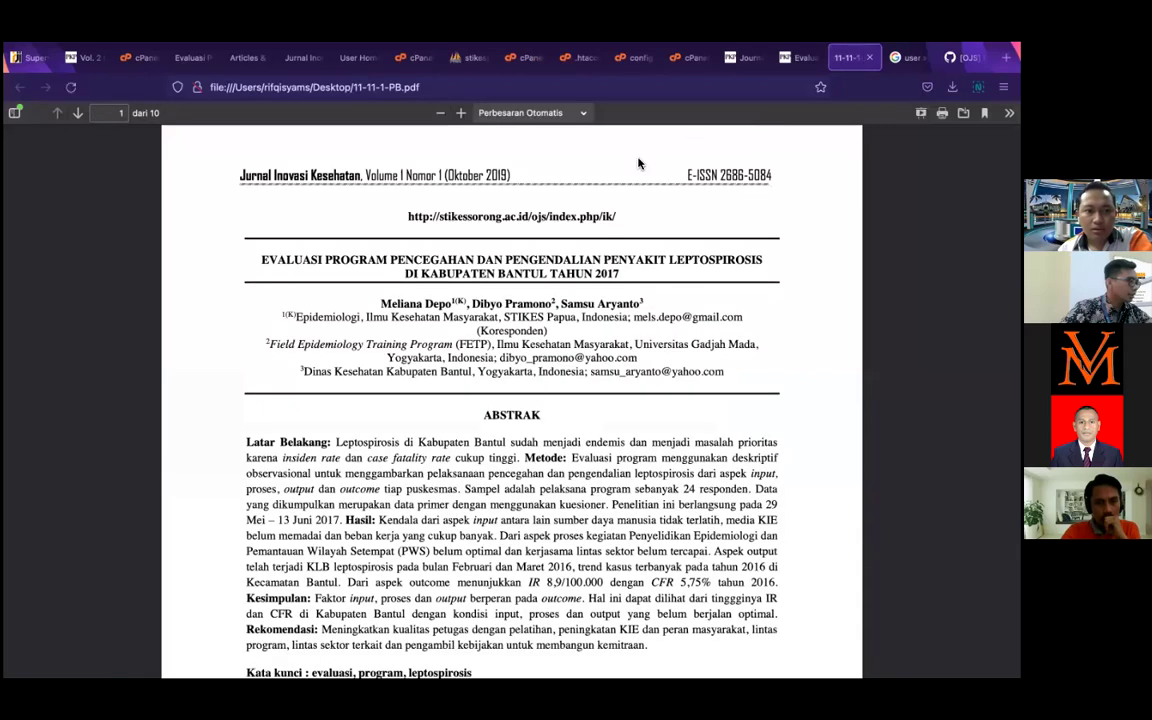
scroll(518, 210, down, 20)
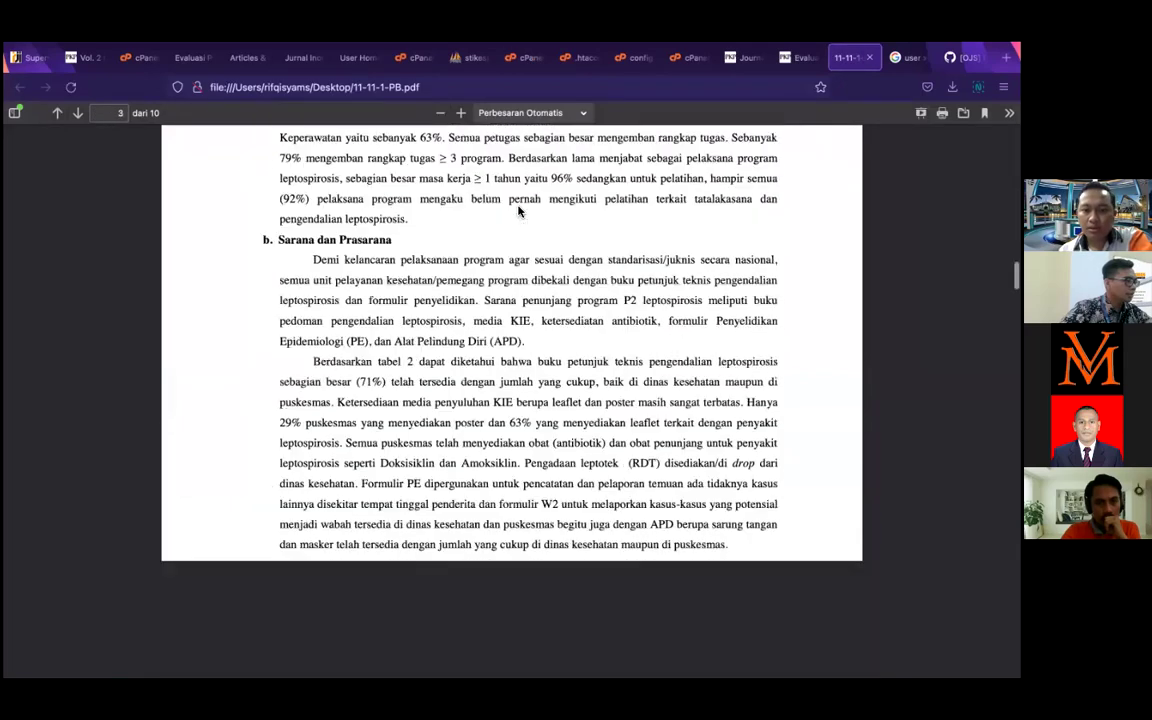
scroll(518, 210, up, 20)
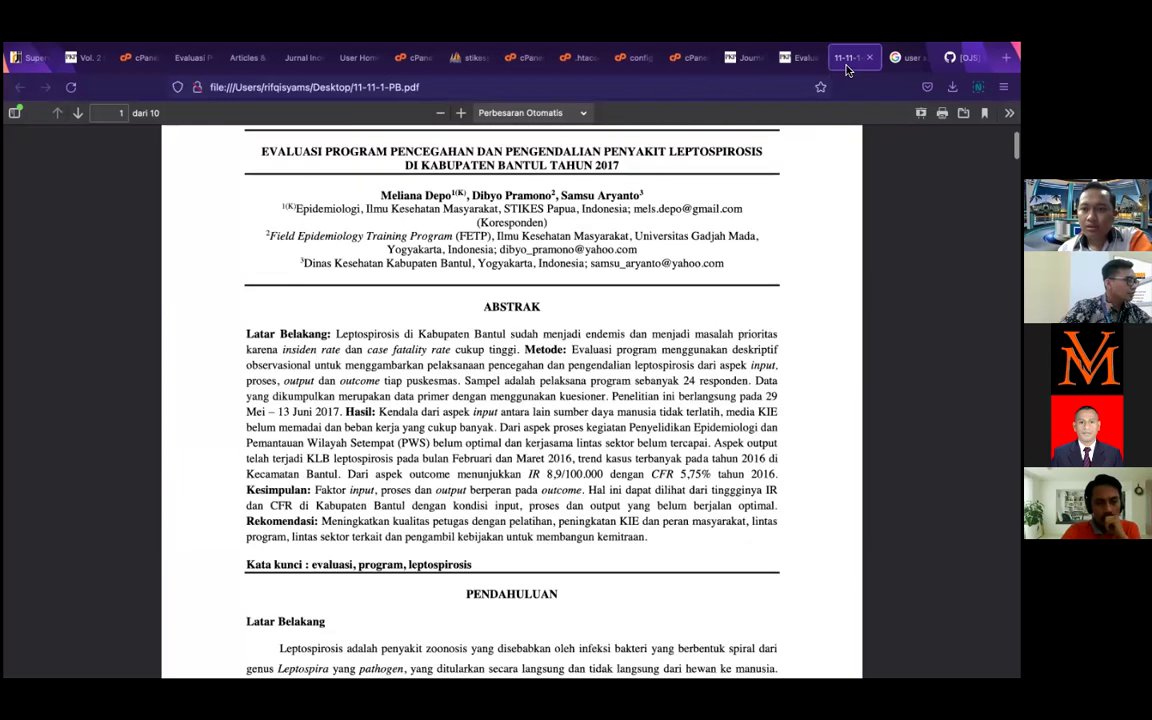
click(868, 58)
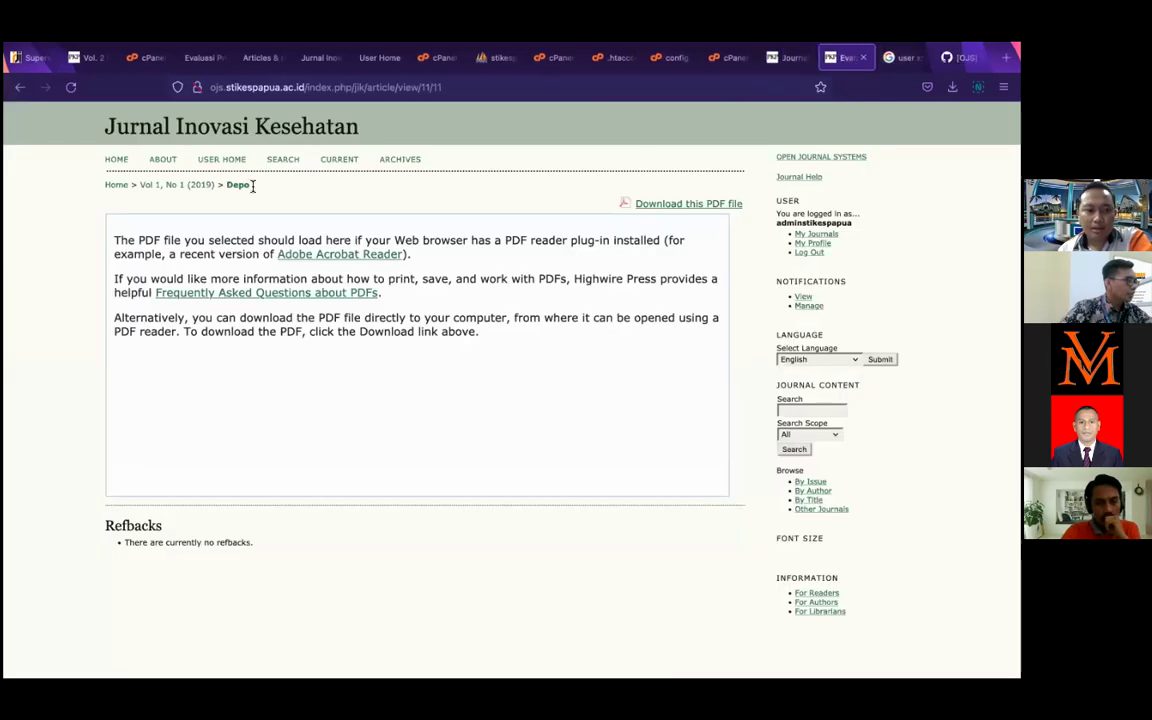
Step: Check the Vol 1, No 2 (2020) APRIL issue by opening its third article's PDF
click(400, 160)
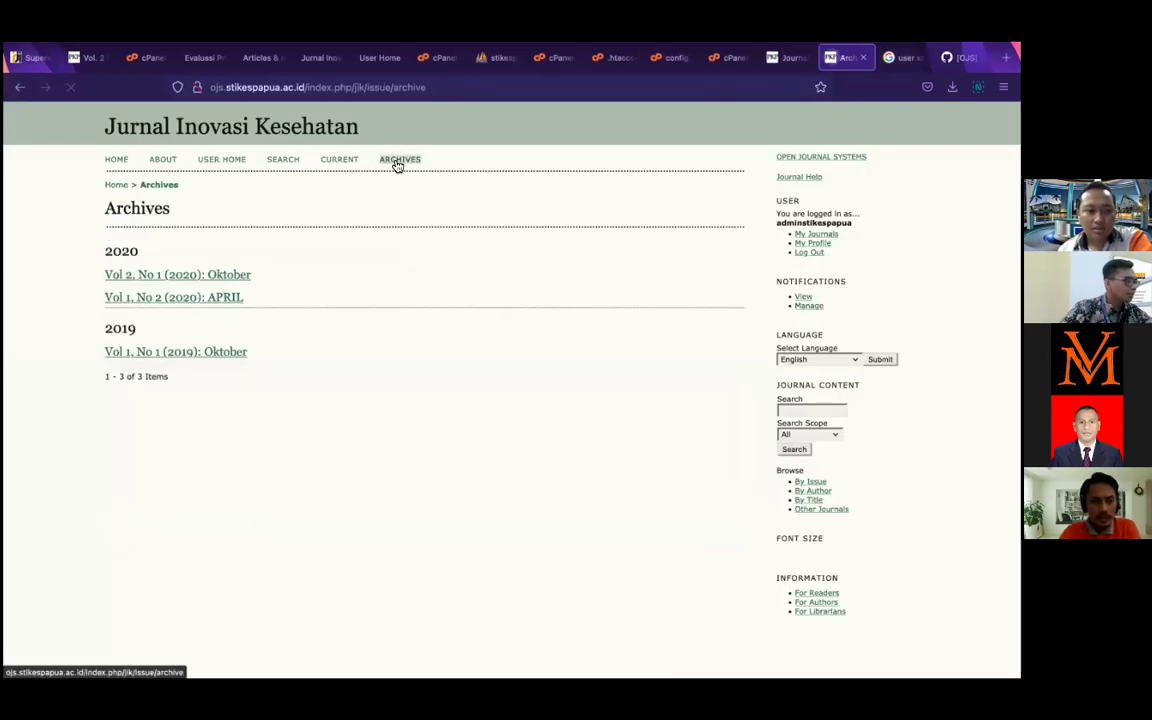
click(185, 297)
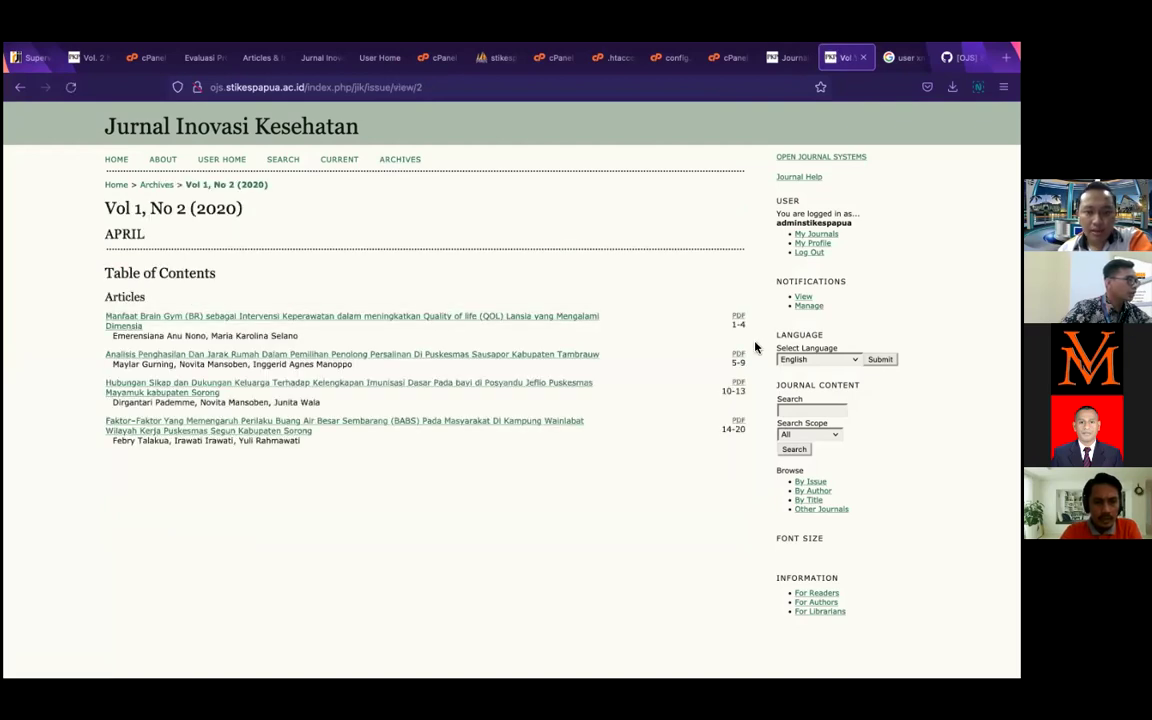
click(738, 385)
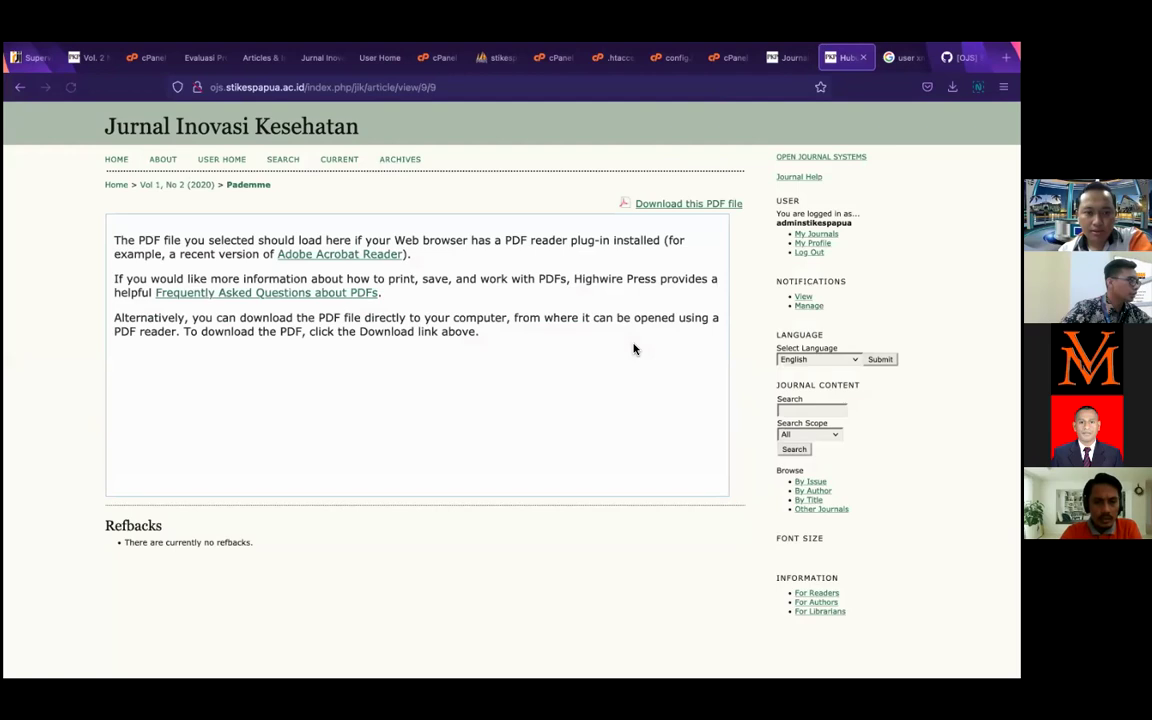
click(176, 185)
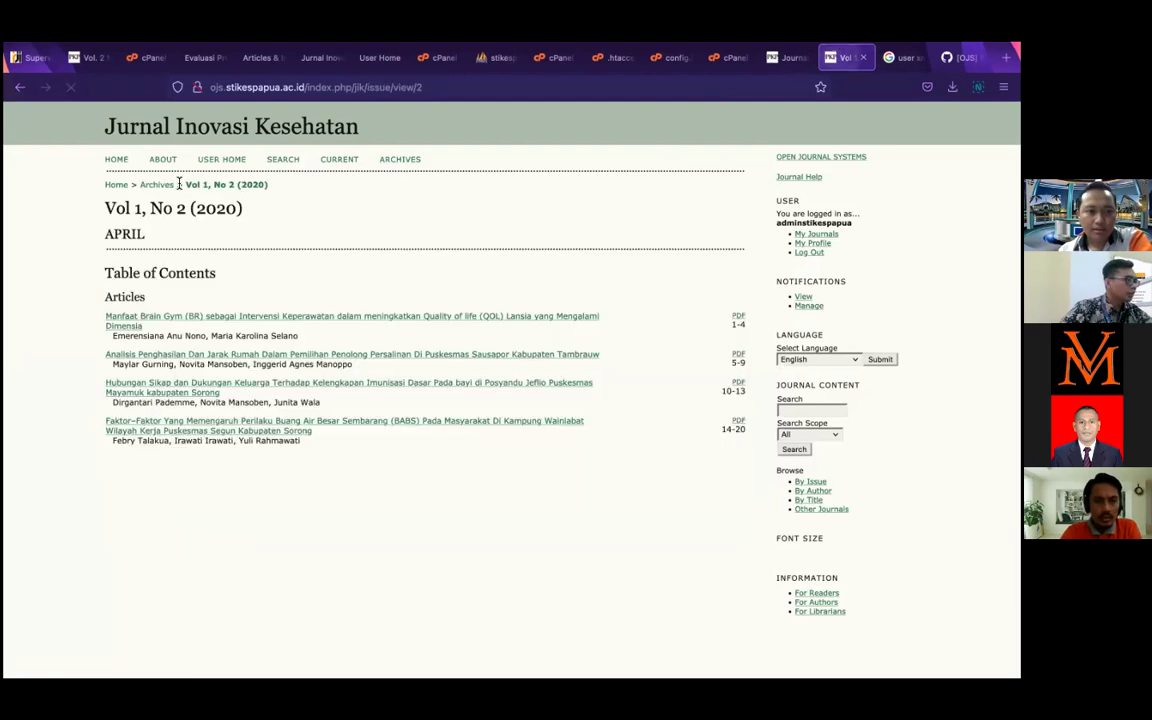
Step: Open the Vol 2, No 1 (2020) Oktober issue from the archive
click(401, 160)
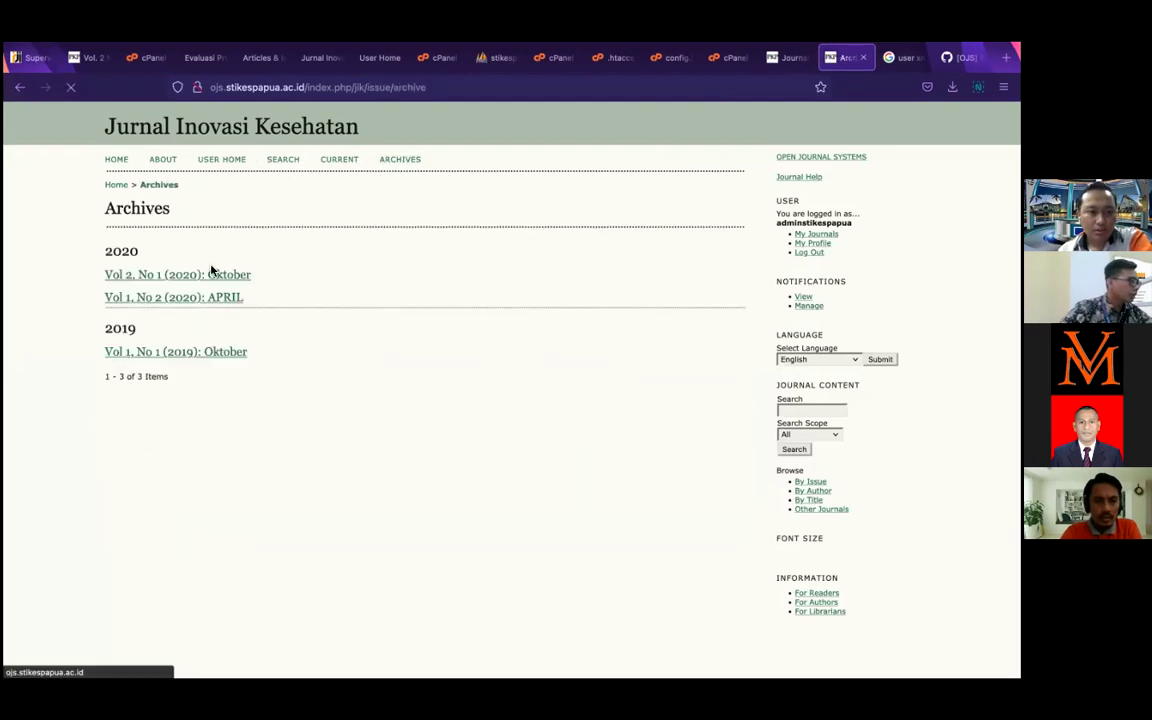
click(184, 276)
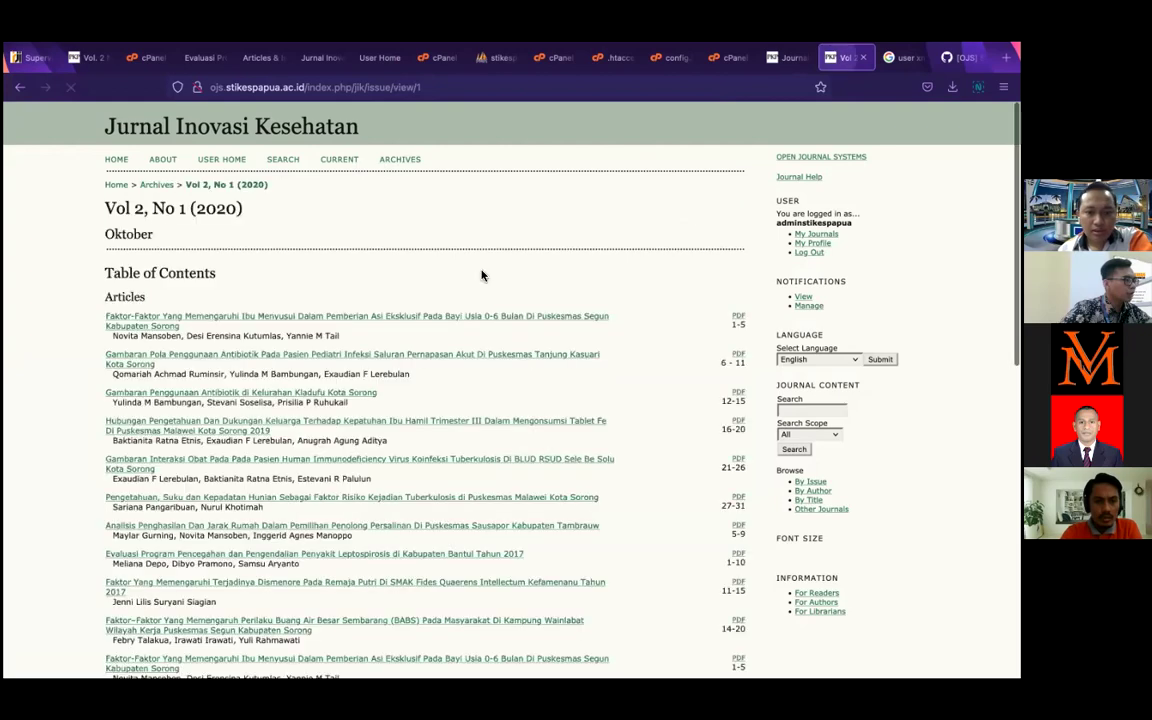
scroll(476, 296, down, 3)
scroll(378, 229, up, 3)
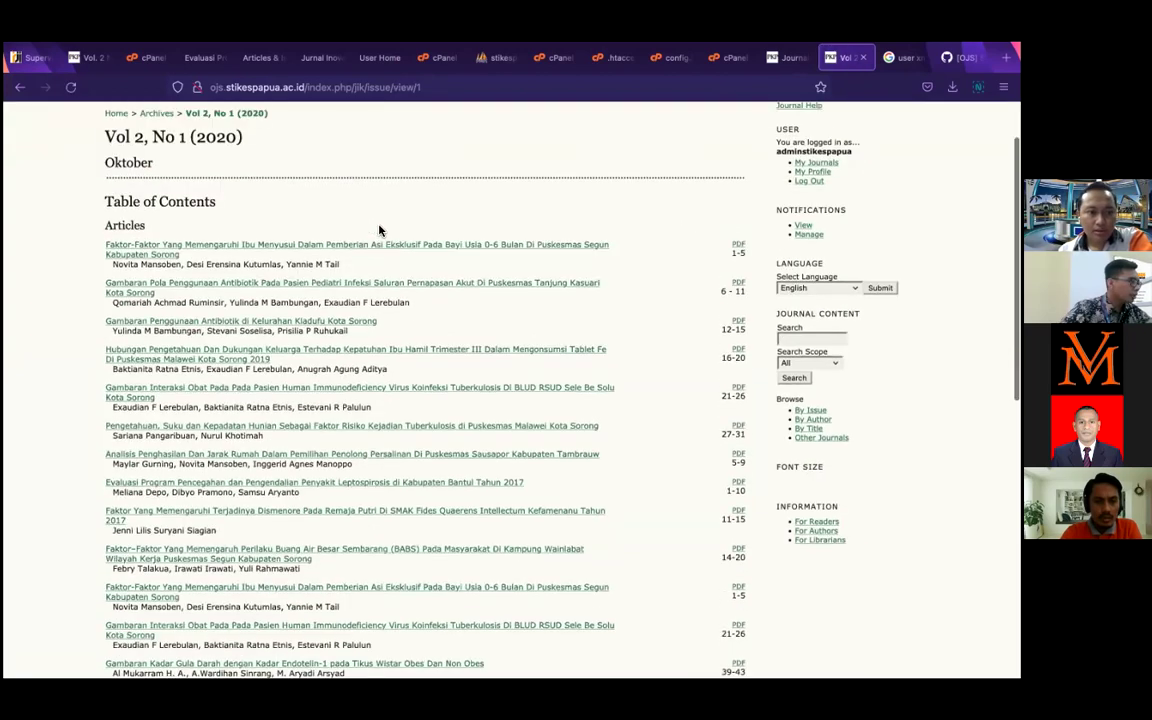
Step: Filter the journal's users to Journal Managers and log in as the first listed account
click(221, 162)
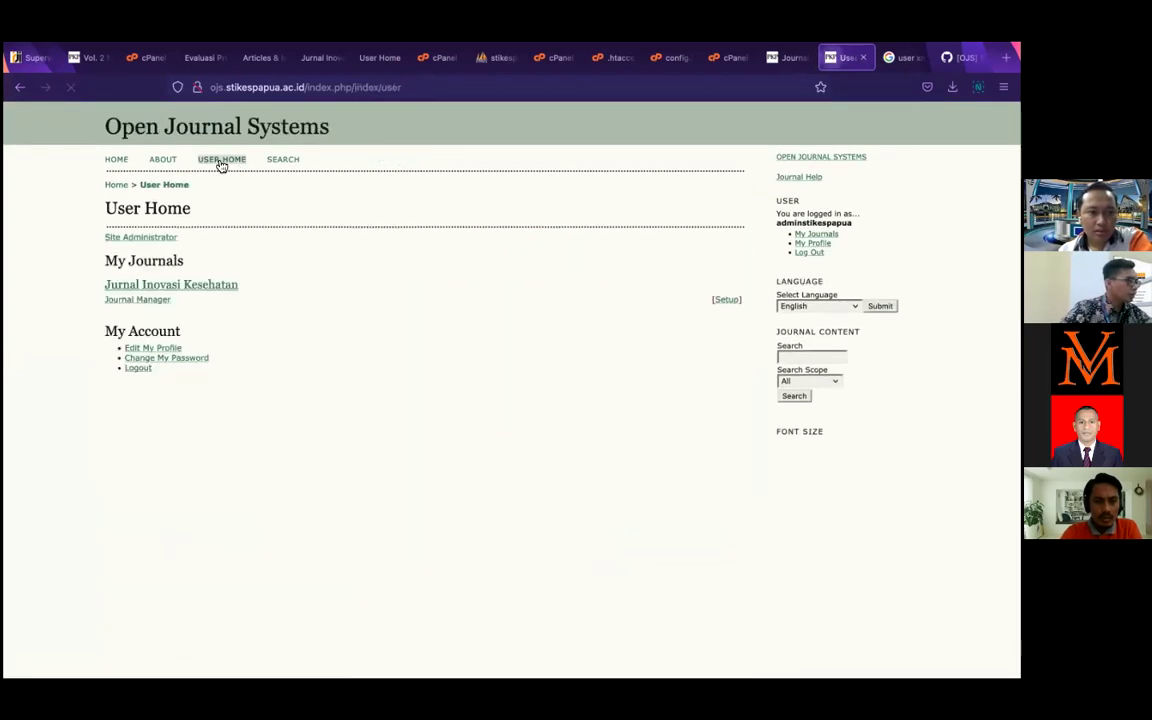
click(149, 306)
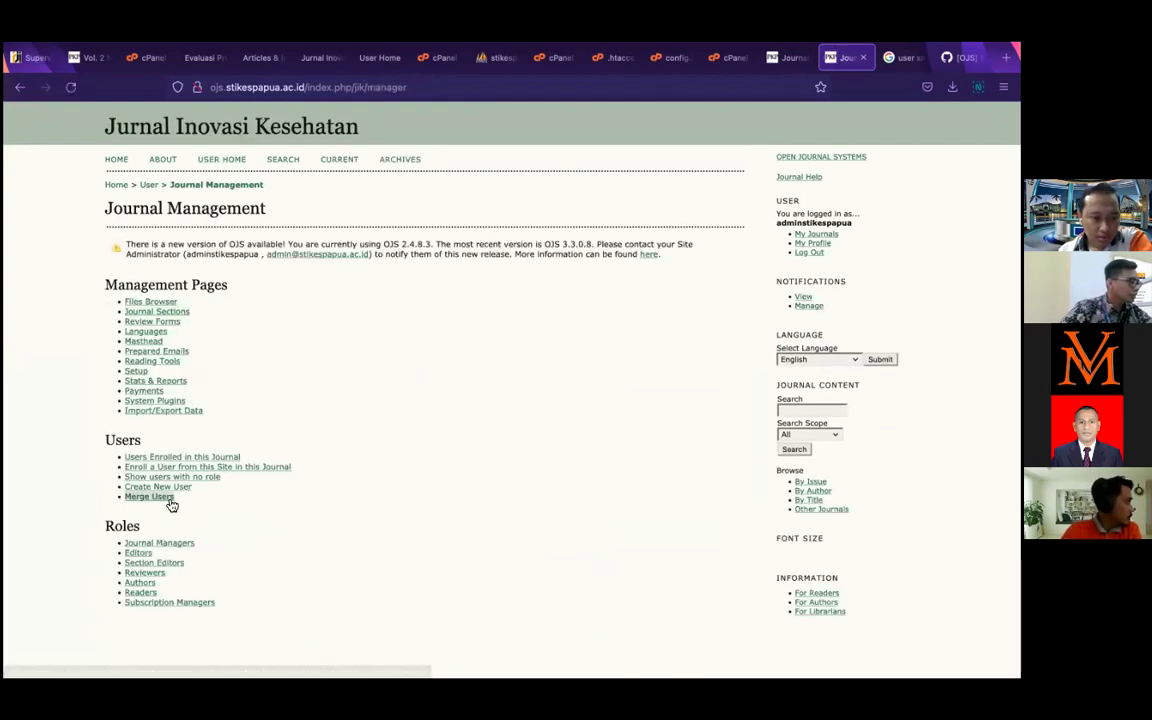
click(137, 553)
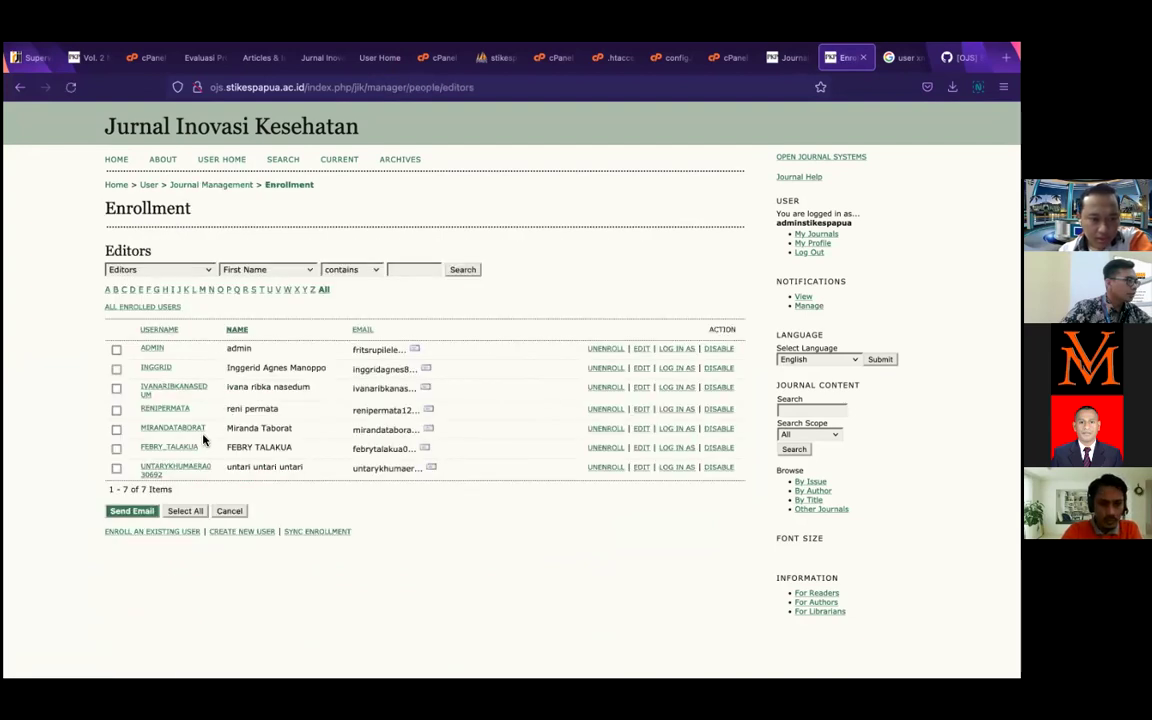
click(206, 270)
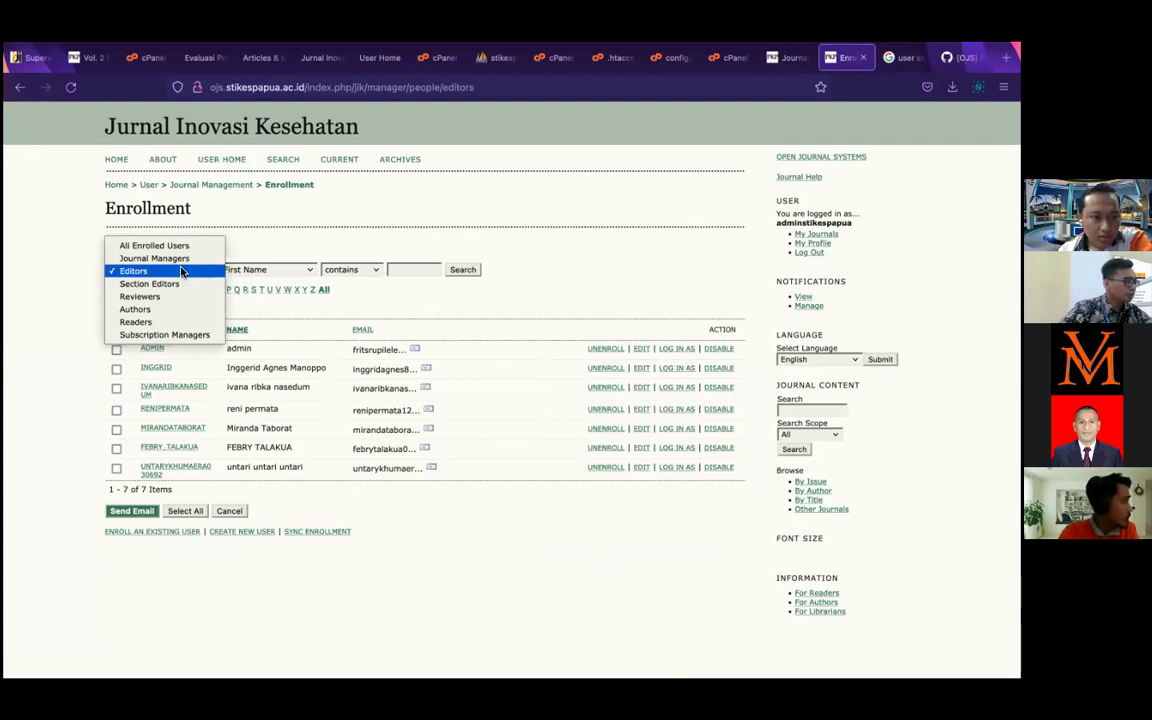
click(183, 259)
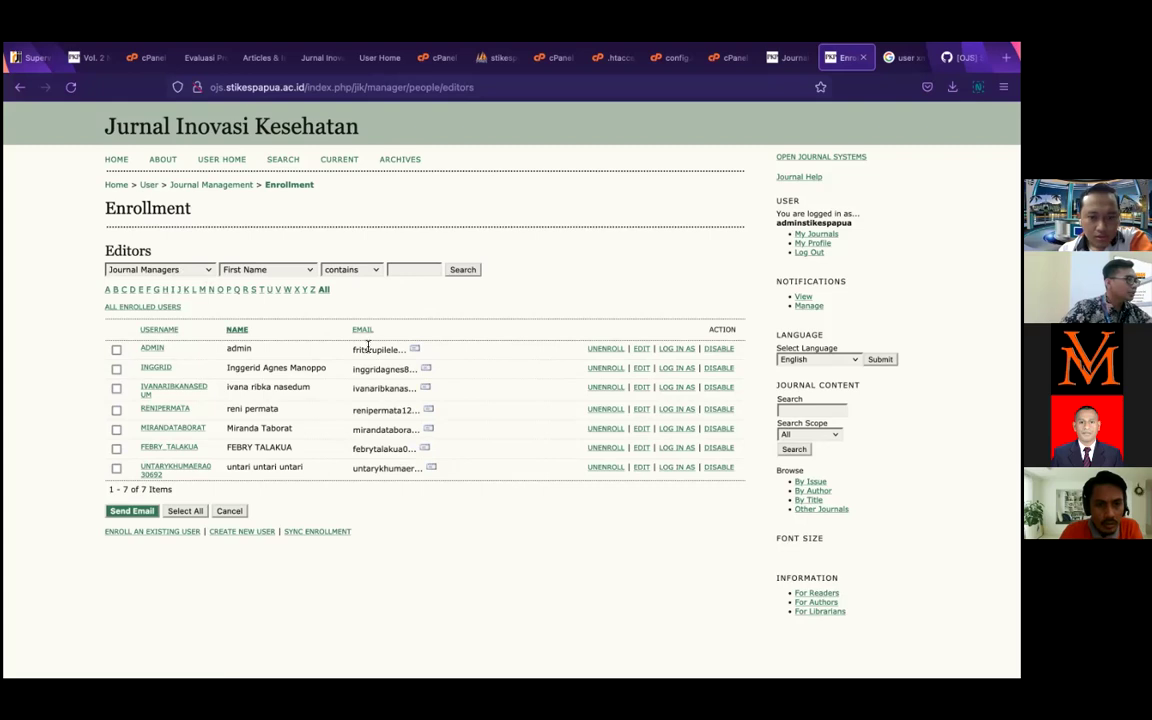
click(677, 350)
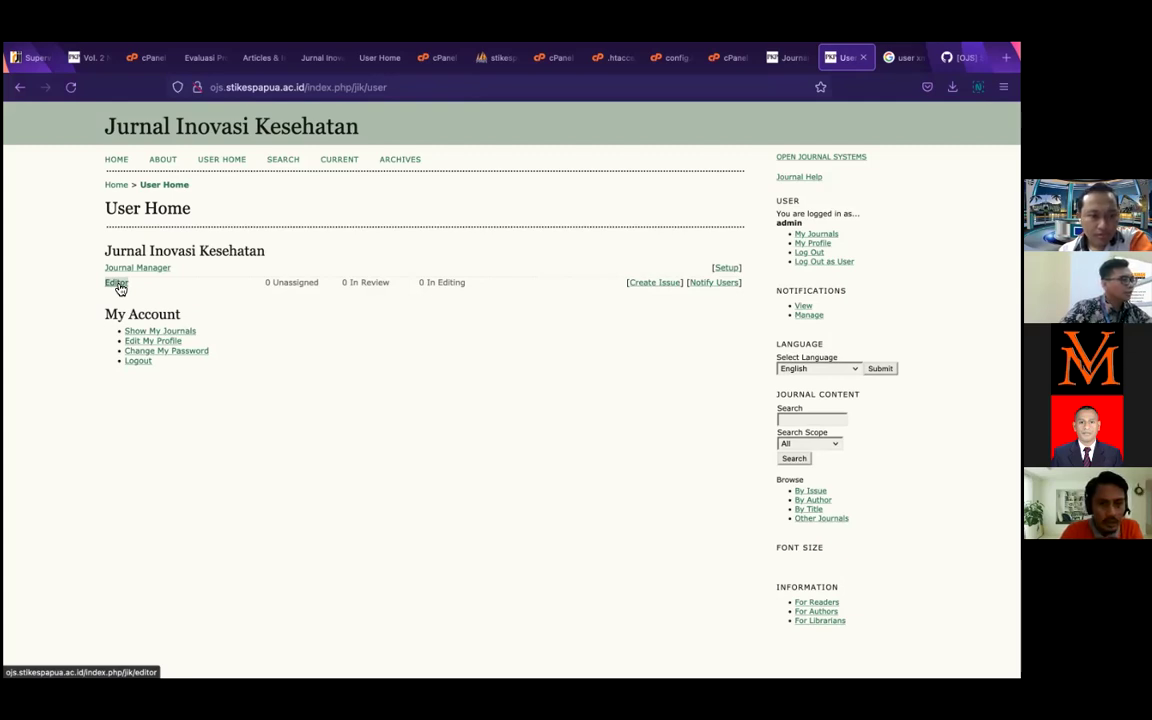
Step: Open the Editor home and list the Back Issues (29, 4 and 13 items)
click(117, 285)
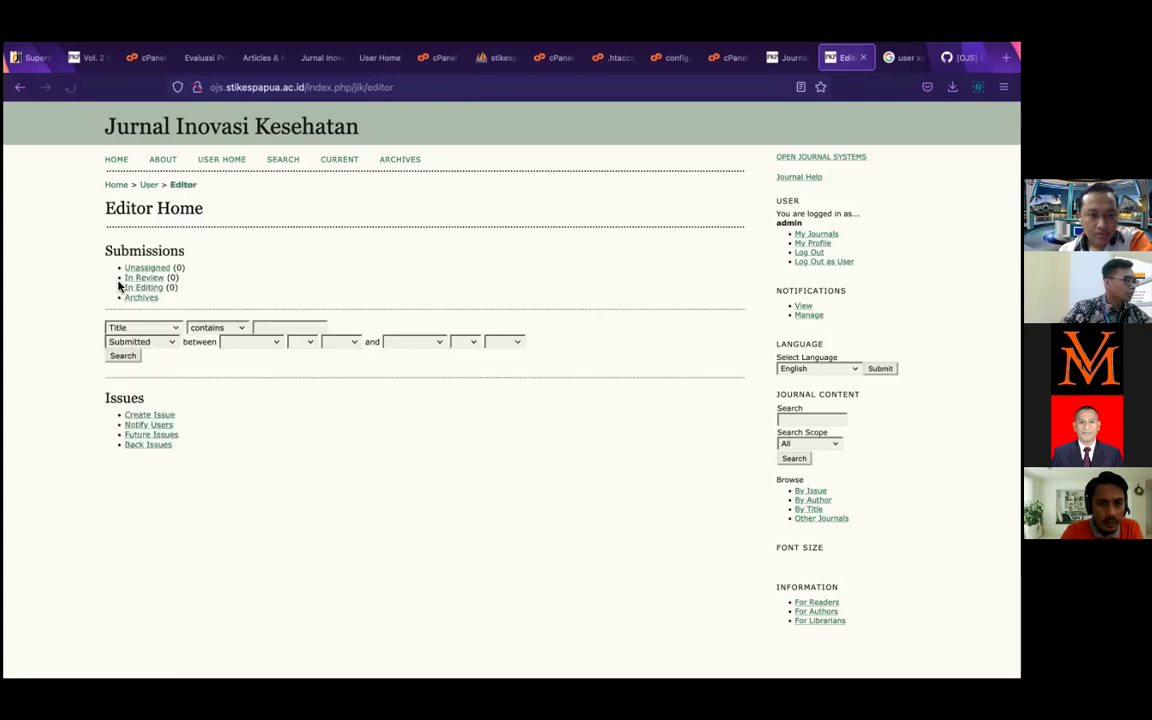
click(140, 446)
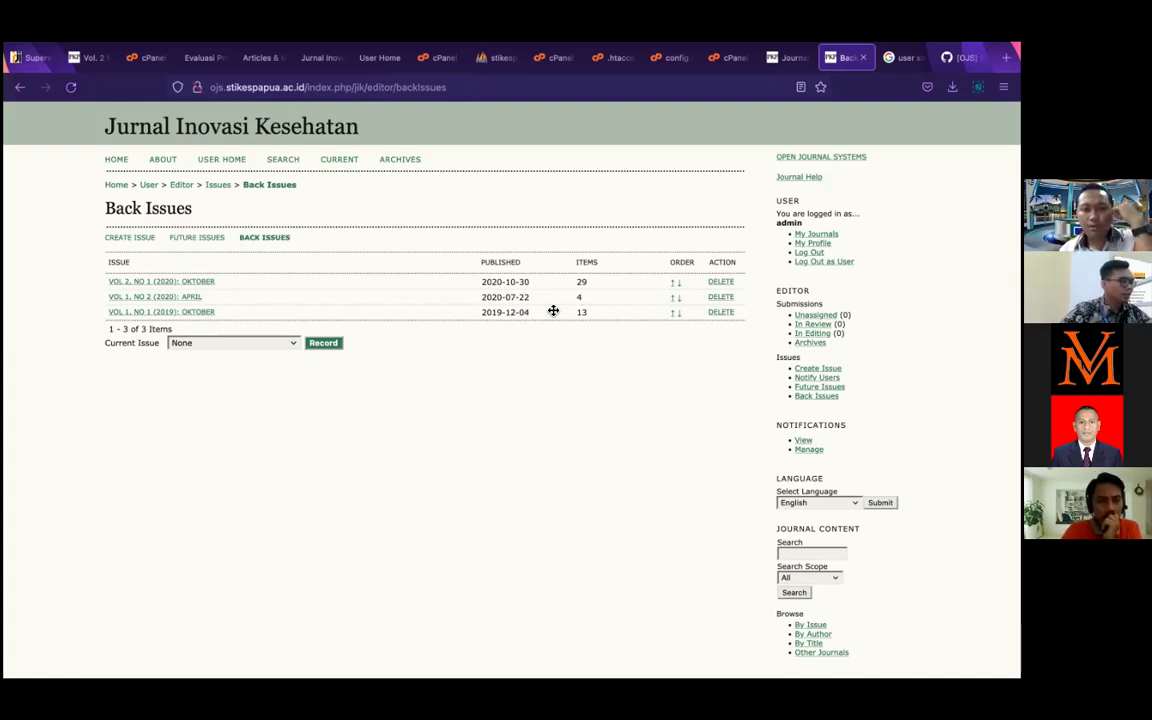
Step: Go to the Journal Management page and view the users enrolled as editors
click(256, 57)
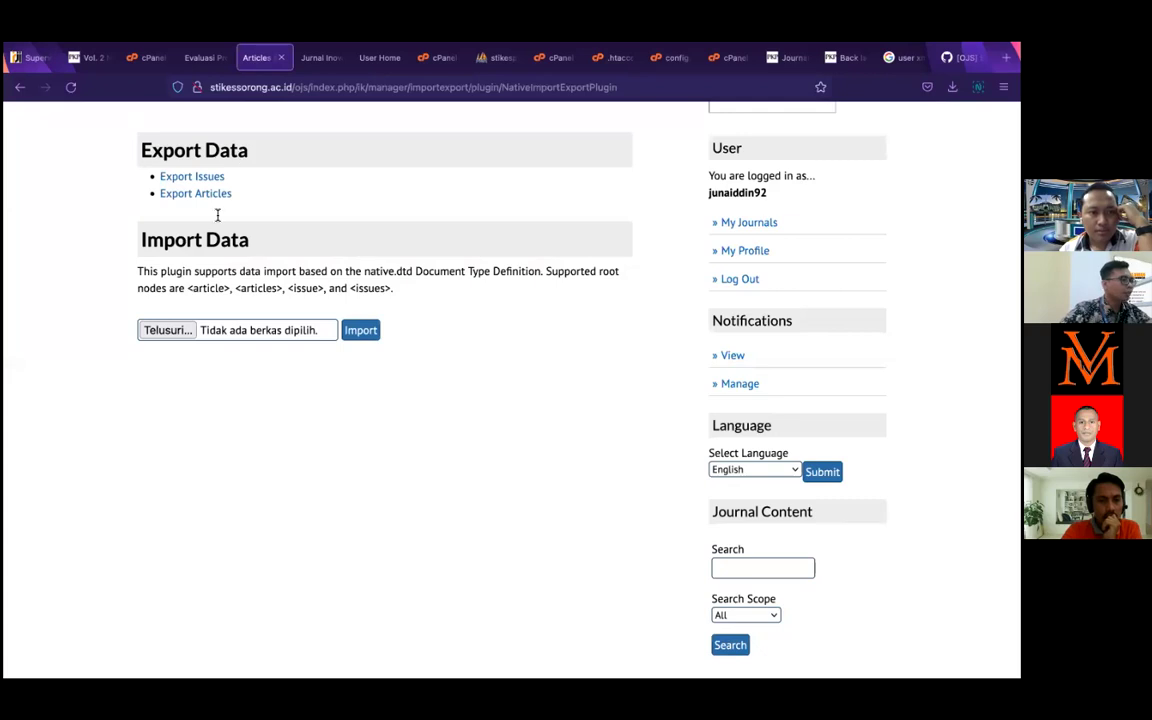
scroll(217, 215, up, 5)
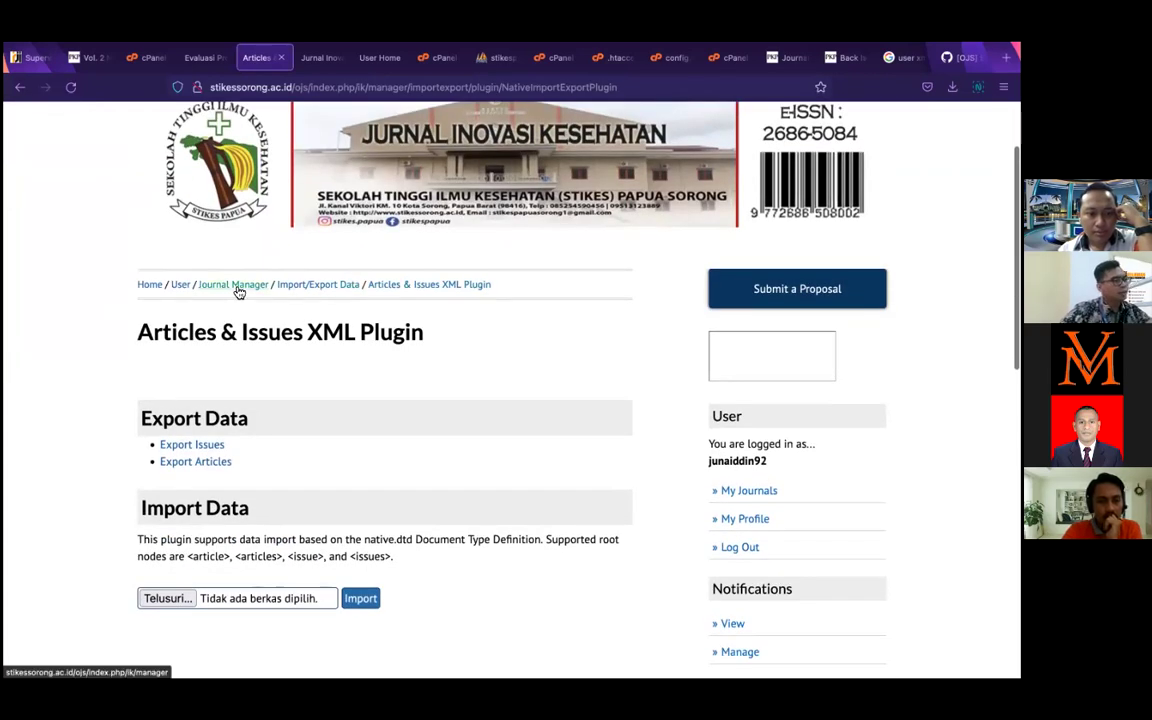
click(240, 290)
scroll(228, 374, down, 10)
click(174, 392)
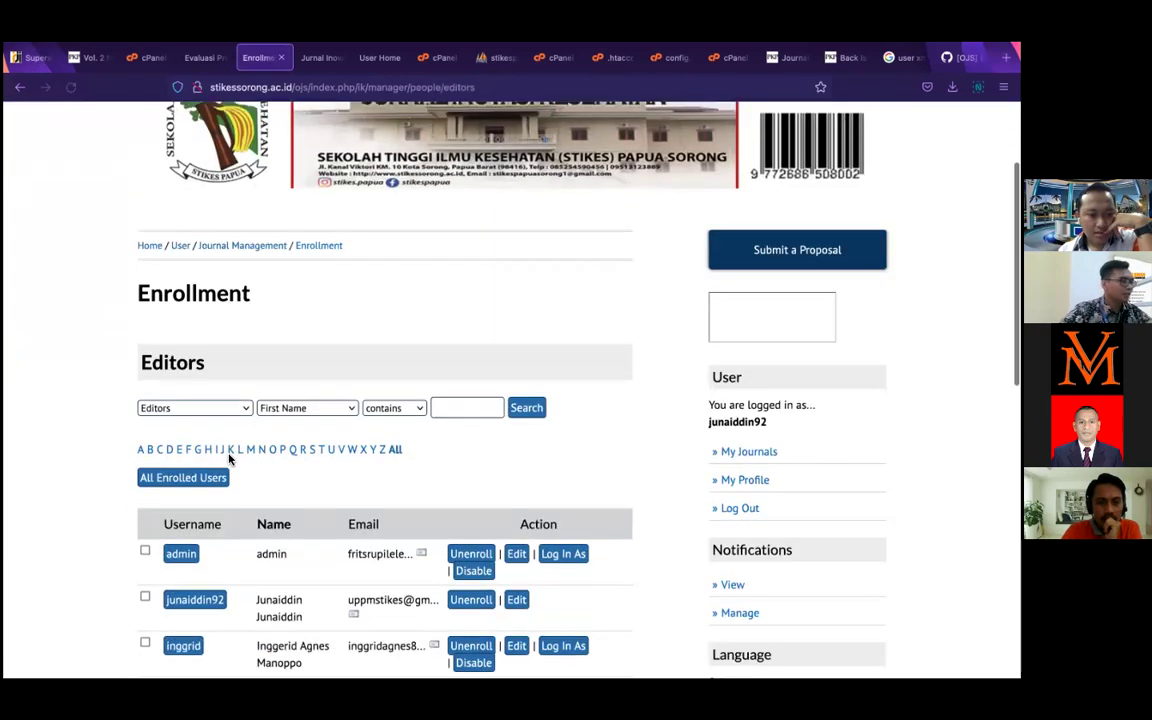
scroll(229, 458, down, 3)
click(563, 411)
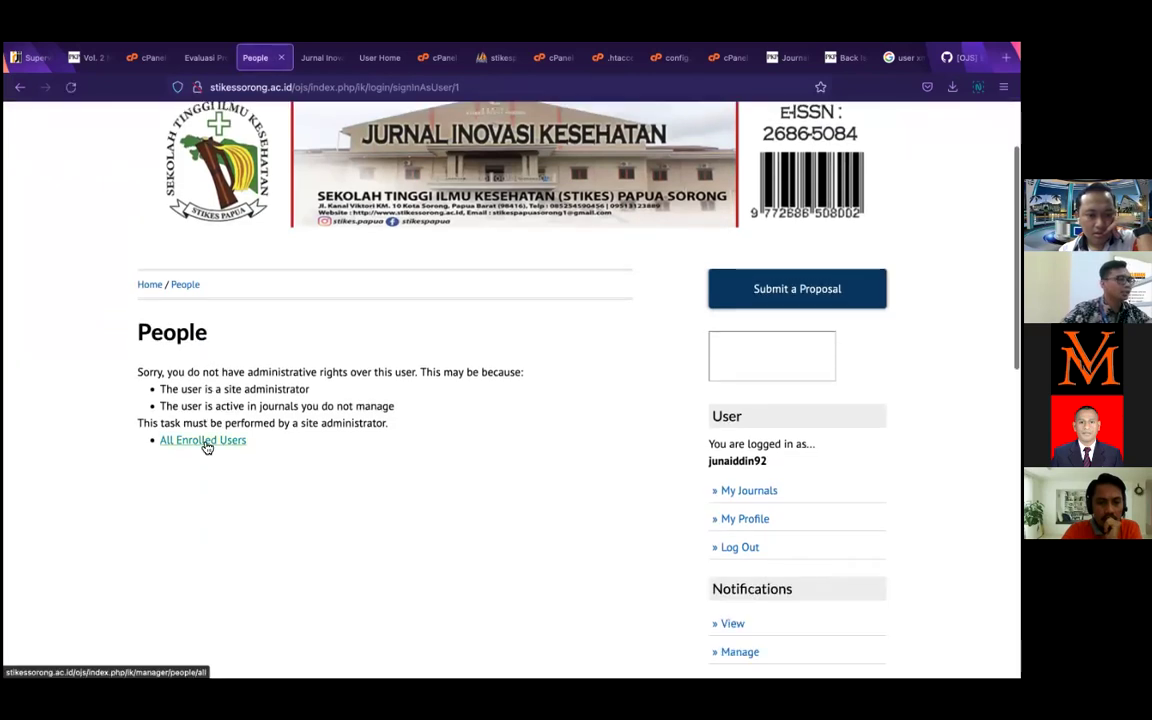
Step: Browse all users enrolled in the journal, then narrow the list to editors only
click(238, 442)
scroll(216, 555, down, 2)
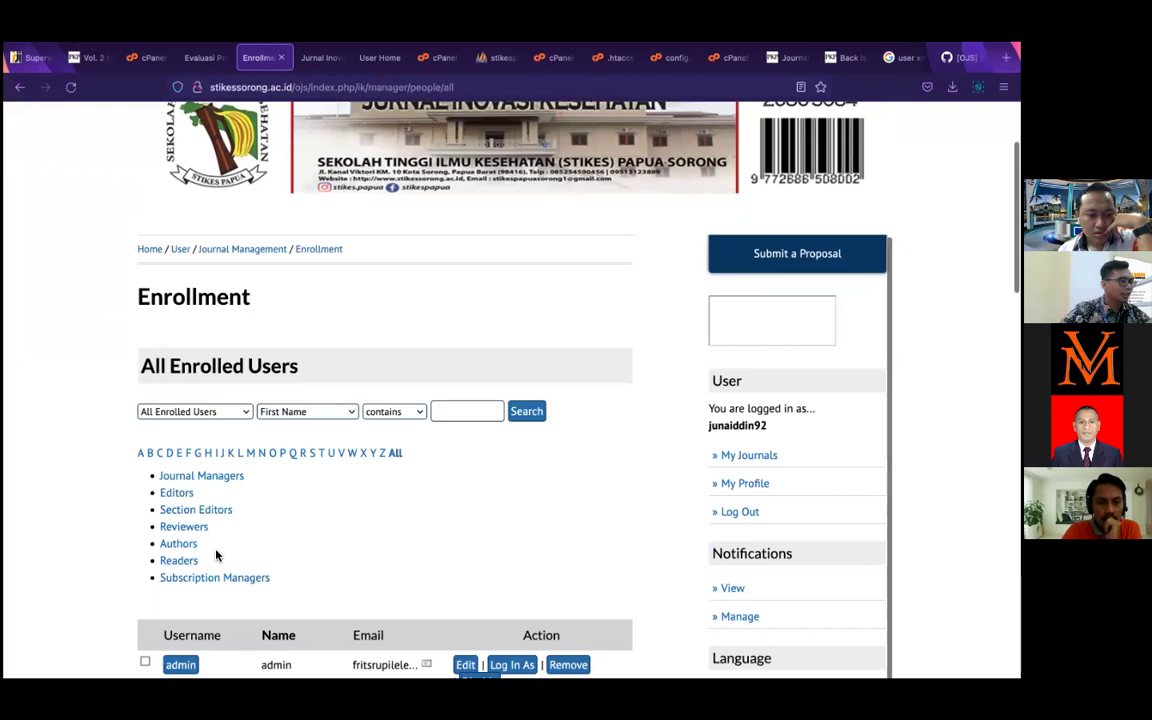
scroll(216, 555, down, 12)
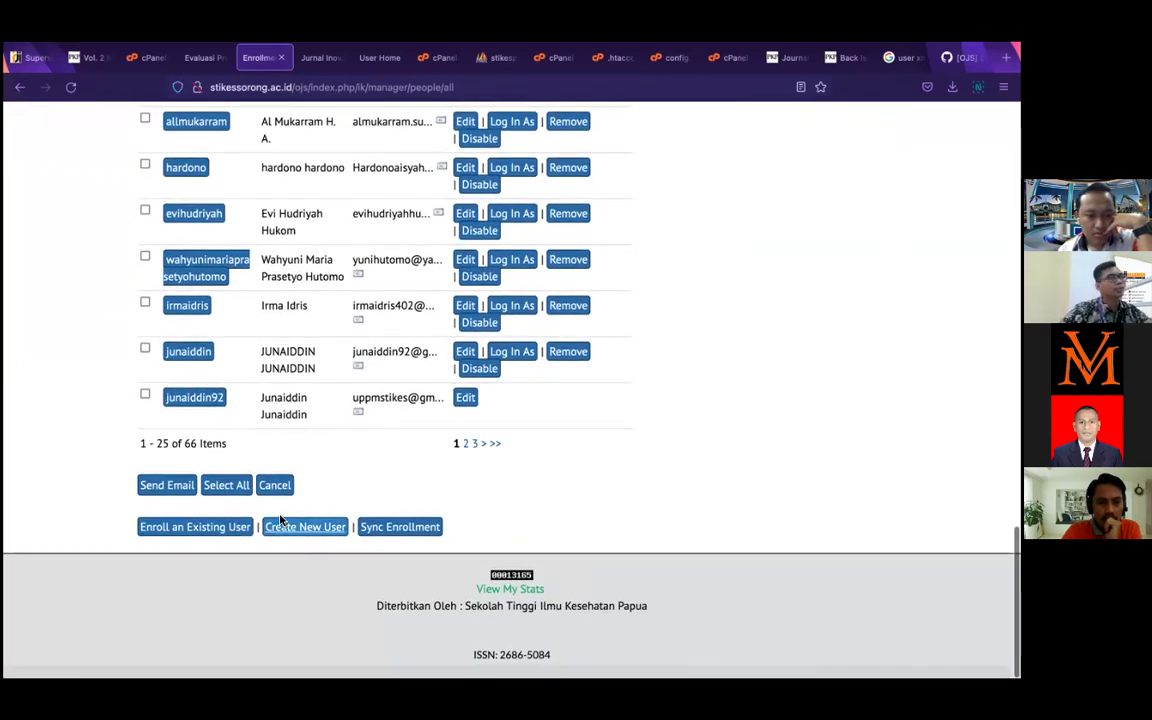
scroll(280, 518, up, 10)
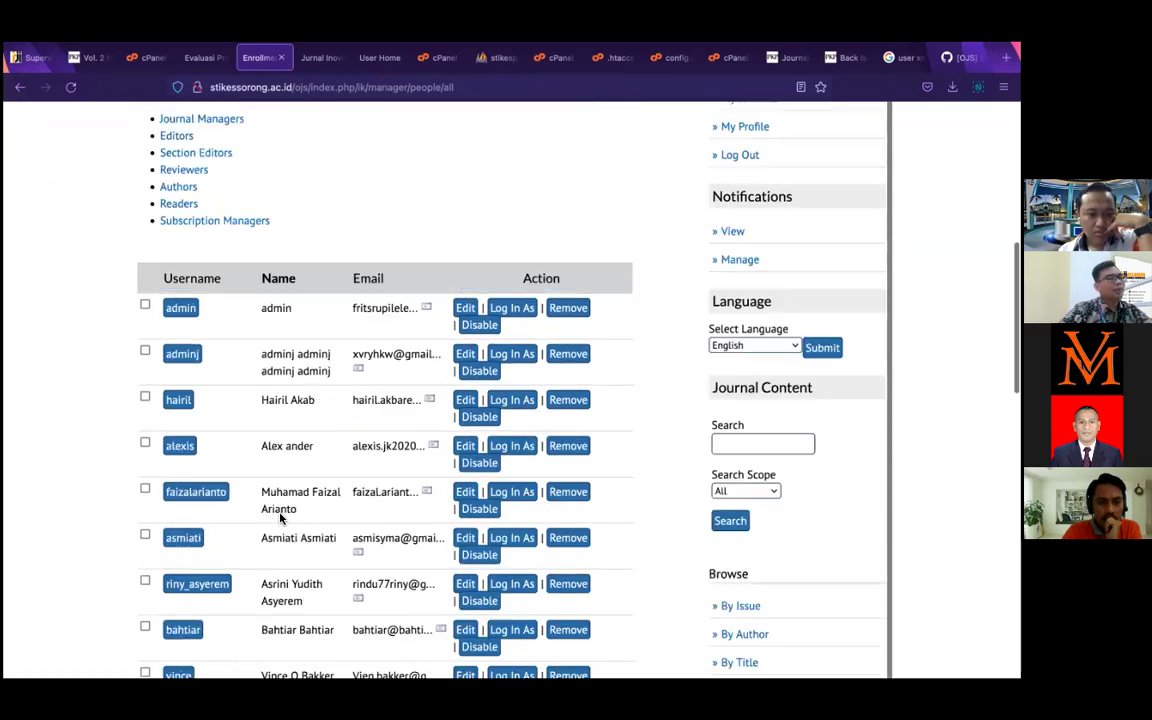
scroll(280, 518, up, 5)
scroll(229, 515, down, 1)
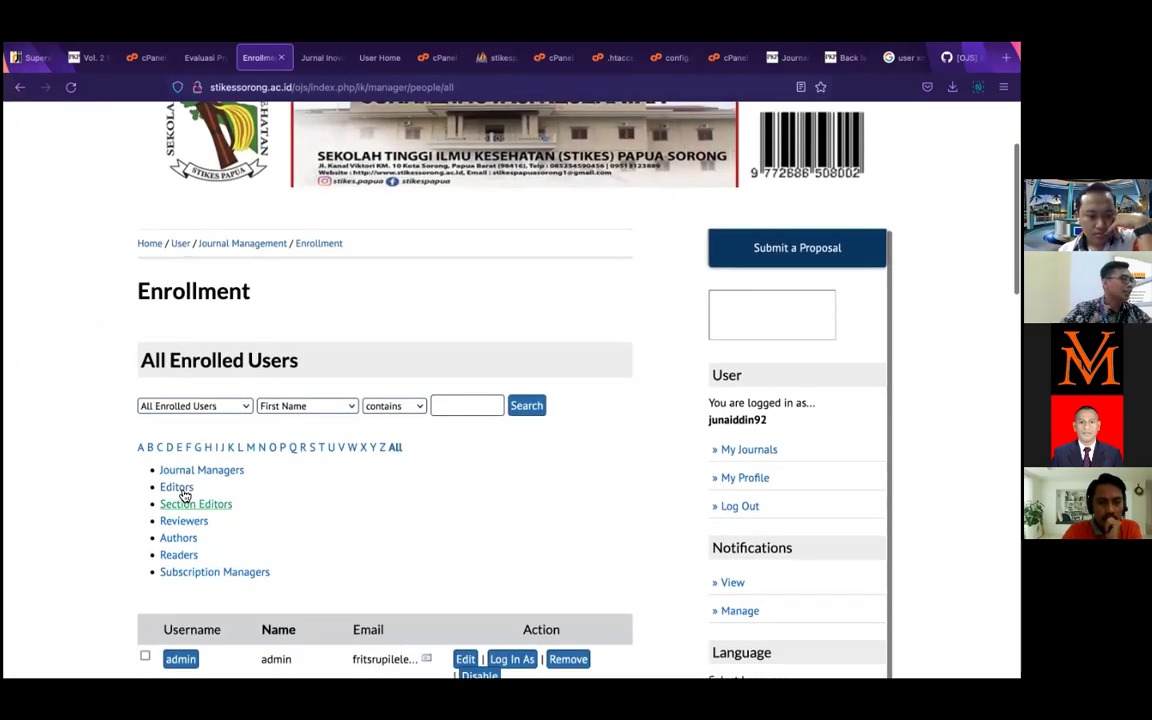
click(178, 488)
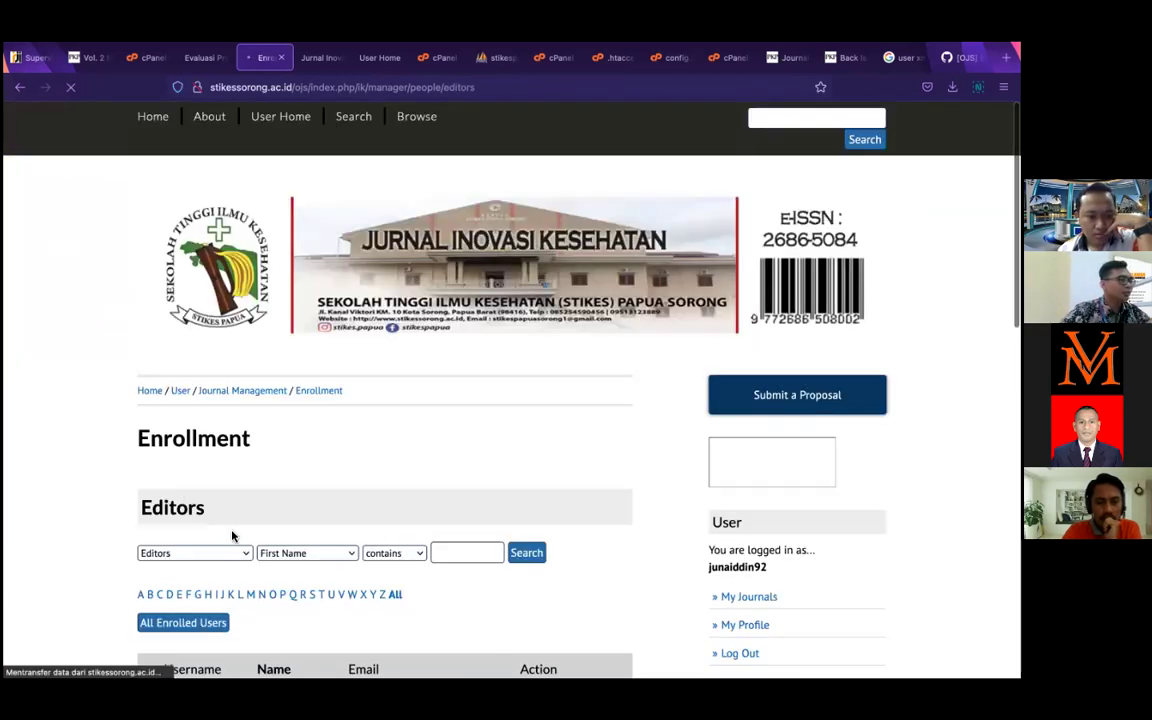
Step: Return to Journal Management and open the Editors enrollment list
click(230, 391)
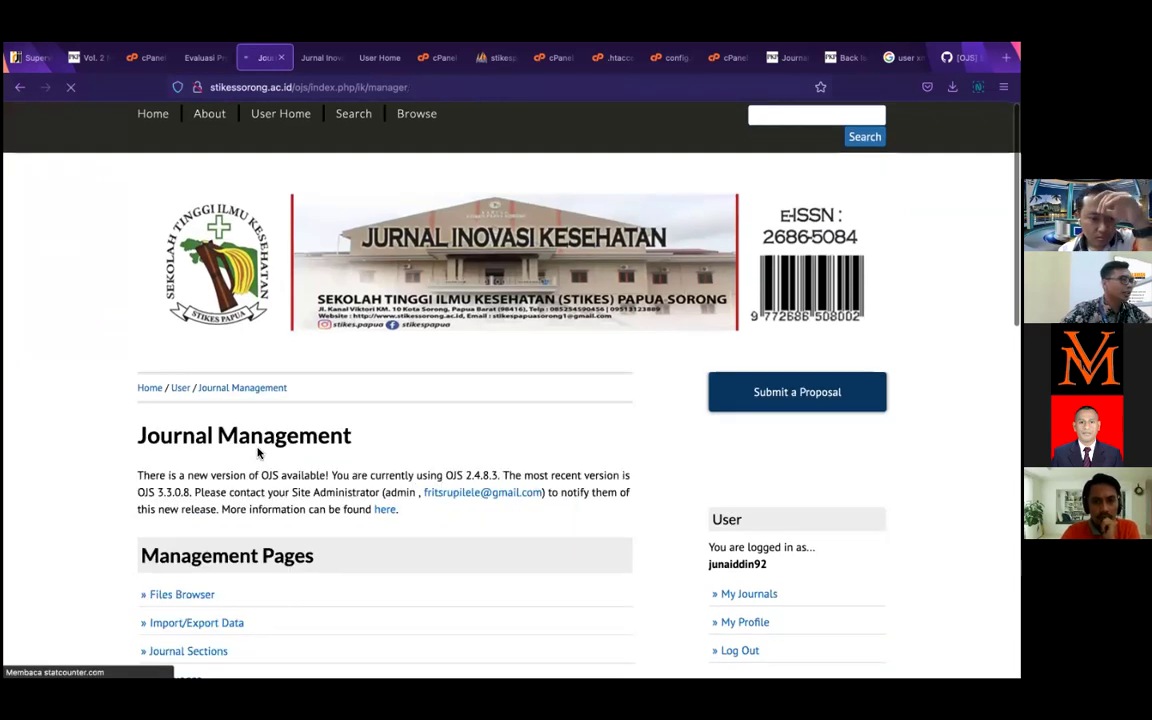
scroll(257, 452, down, 4)
scroll(257, 452, down, 5)
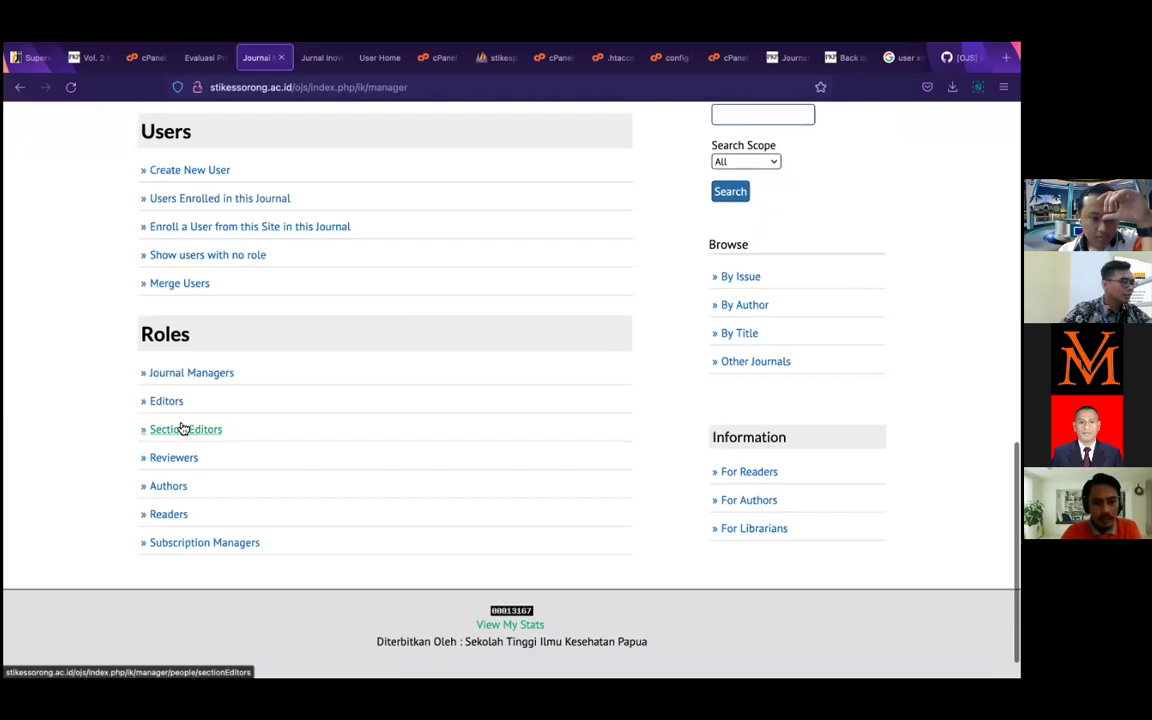
click(176, 402)
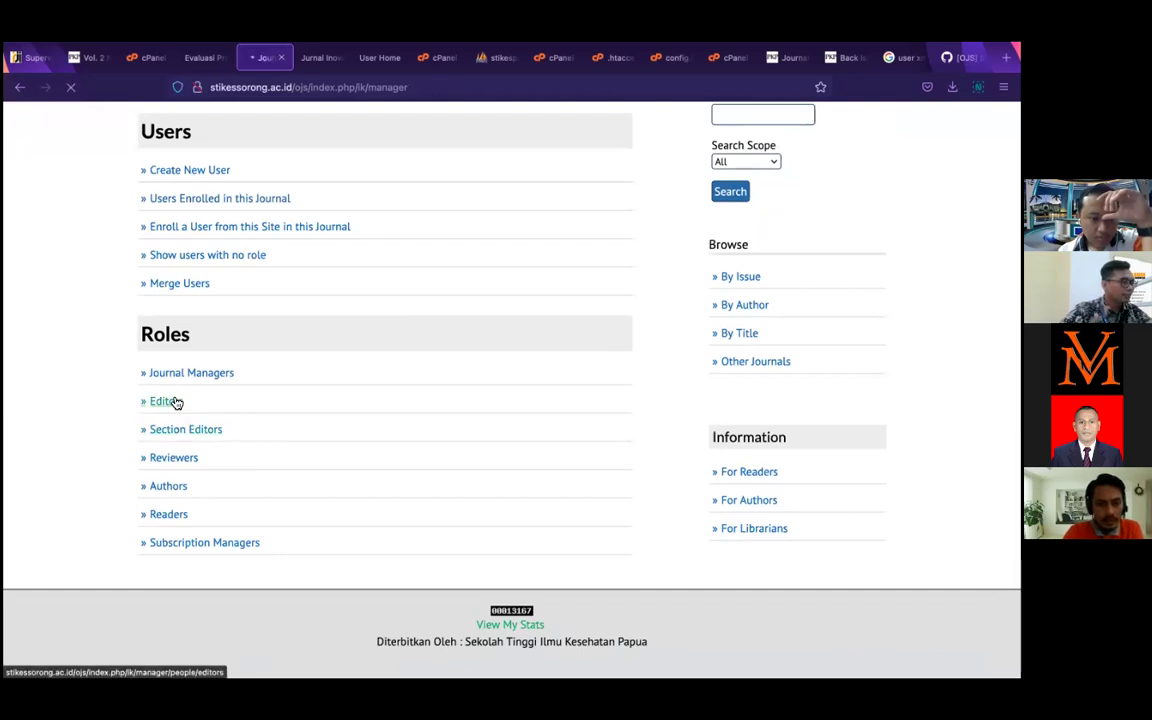
scroll(256, 424, down, 4)
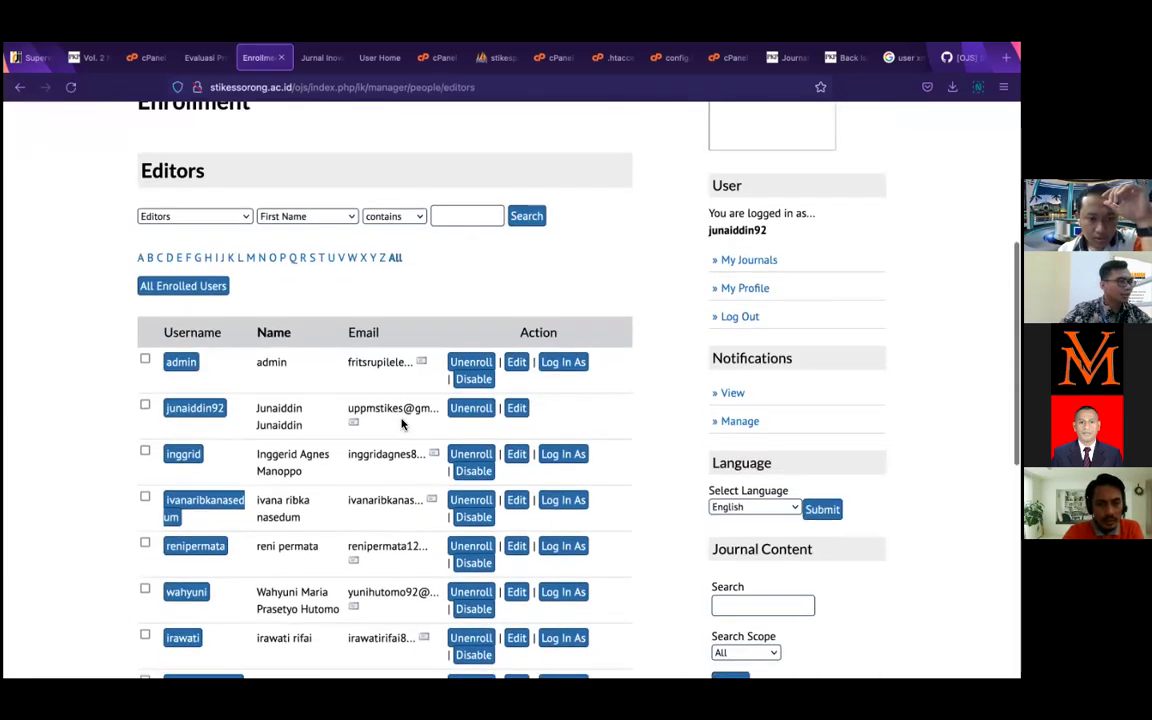
Step: Log in as an editor and open Back Issues, showing 6, 4 and 13 items across three issues
click(565, 430)
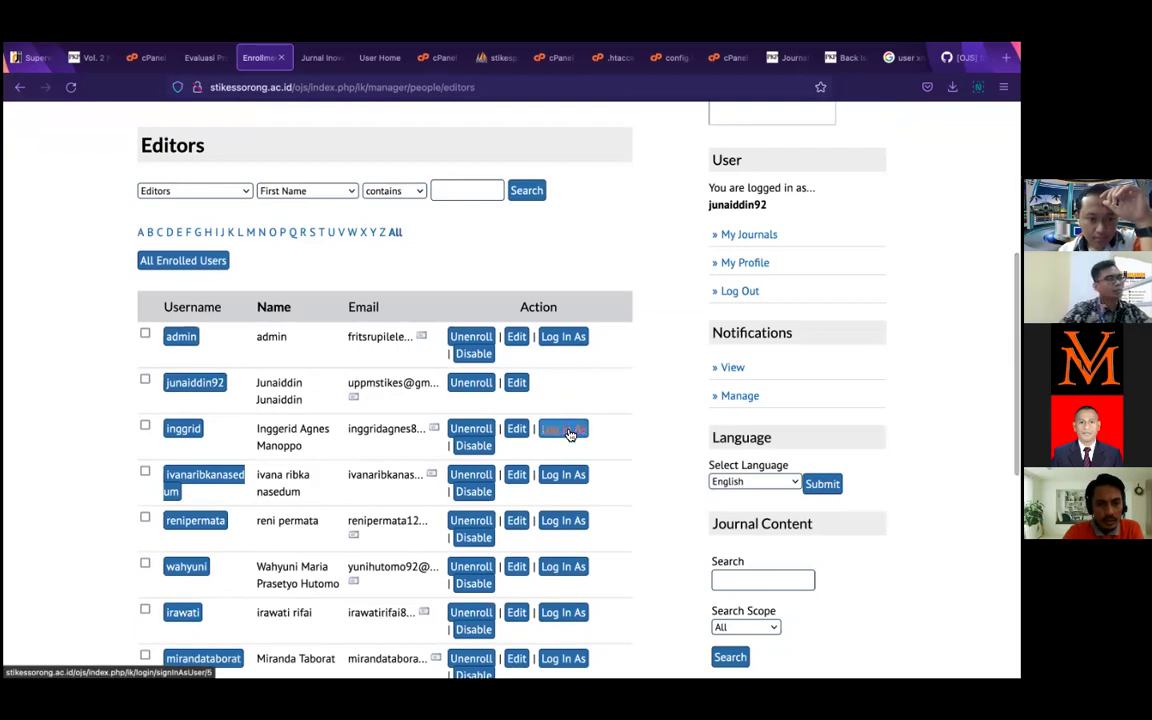
scroll(375, 440, down, 3)
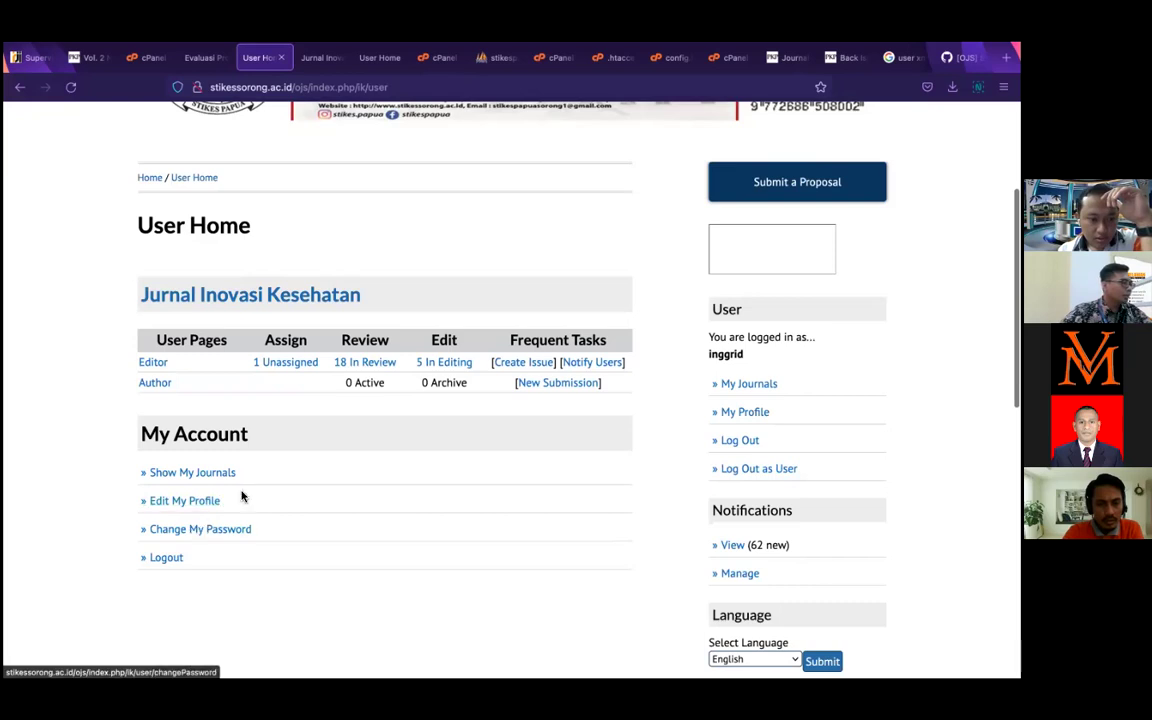
scroll(241, 496, down, 2)
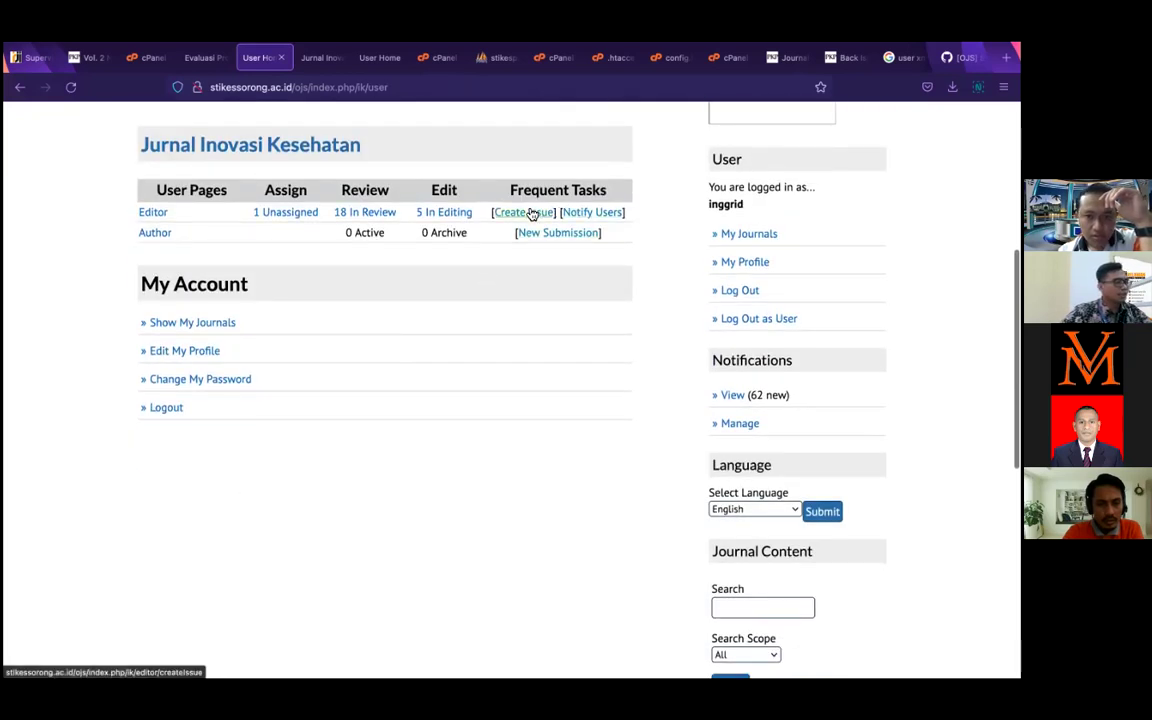
click(526, 213)
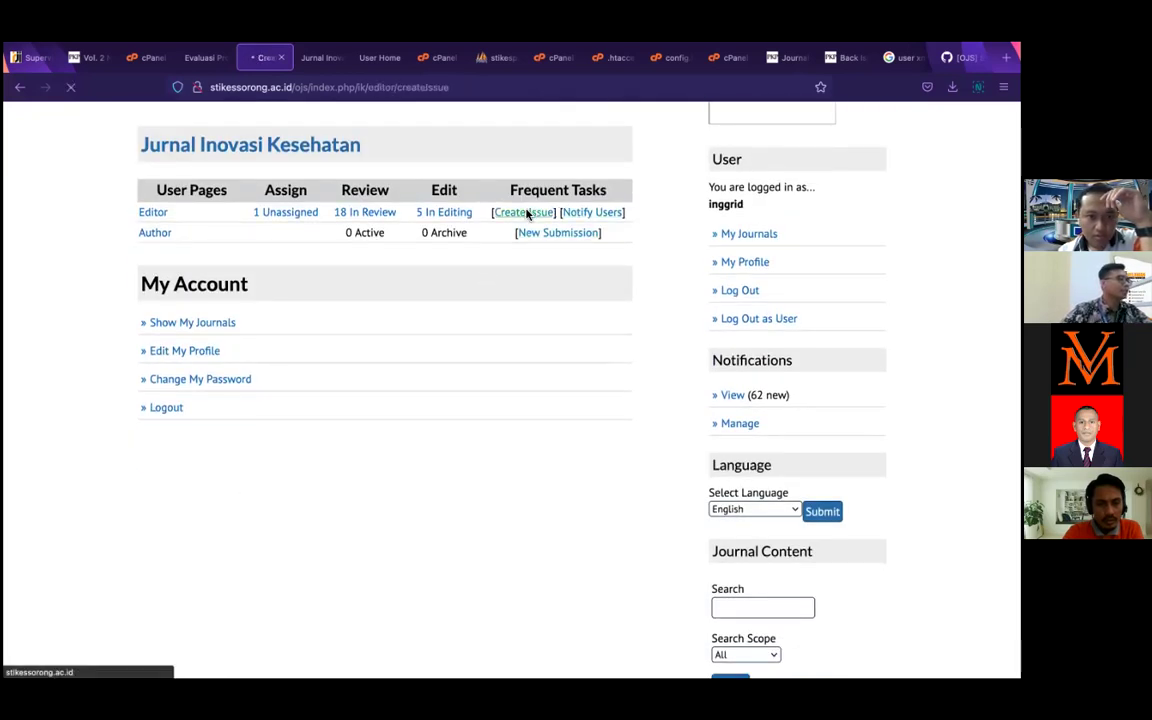
scroll(320, 326, down, 3)
click(336, 320)
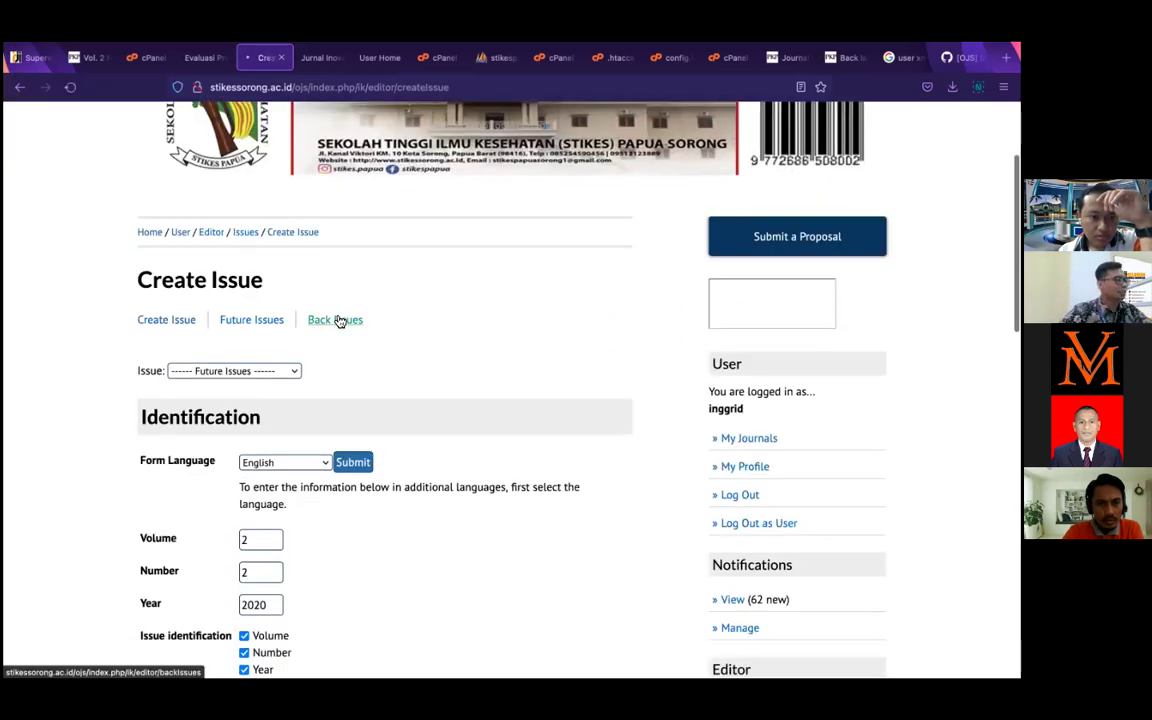
scroll(304, 352, down, 4)
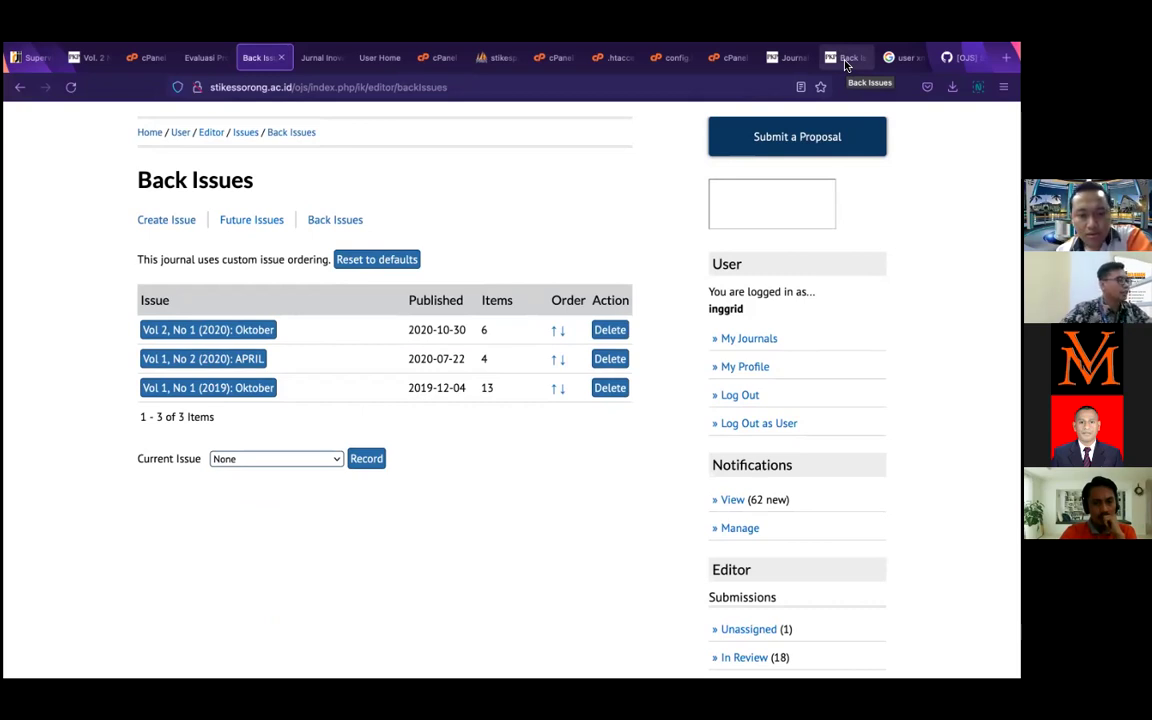
Step: On the other site, open the Vol 2, No 1 (2020): Oktober table of contents and scroll through its articles
click(846, 60)
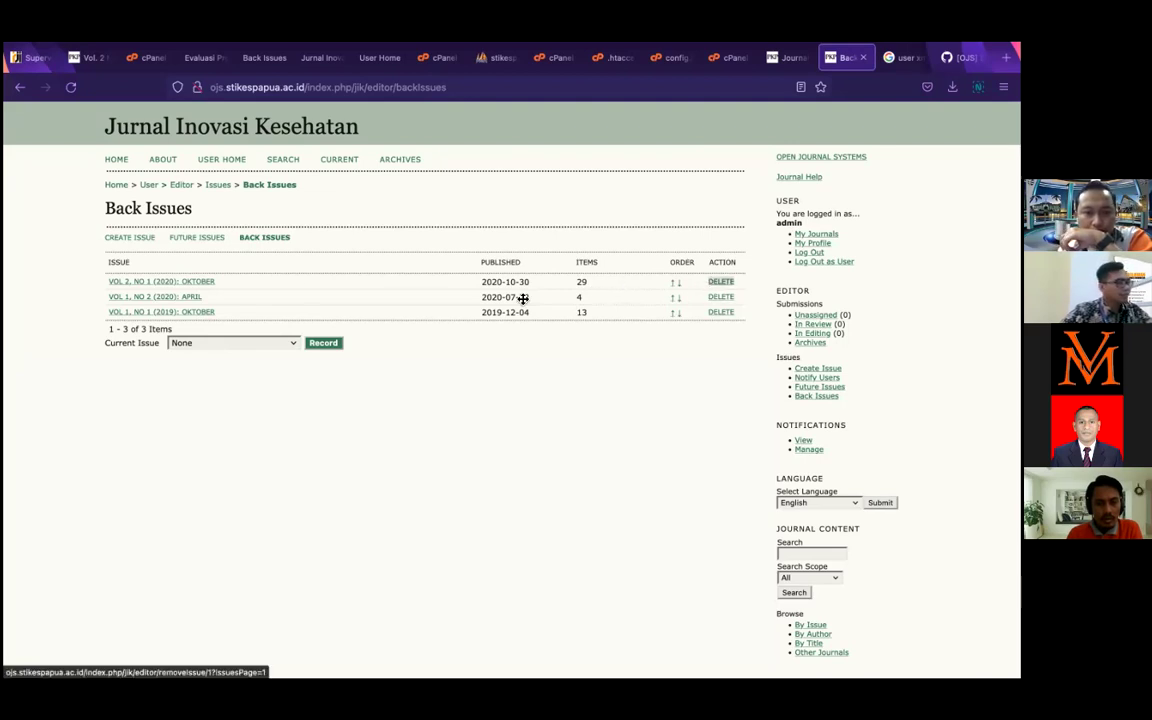
click(172, 283)
scroll(266, 333, down, 10)
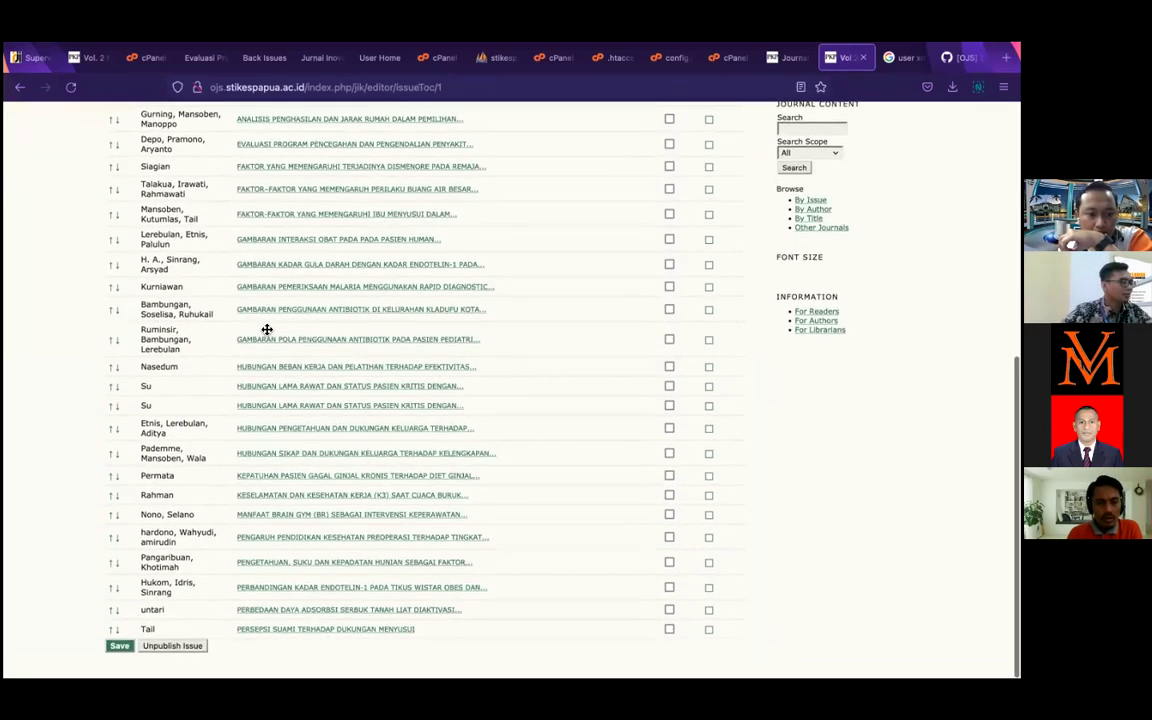
scroll(267, 330, up, 5)
scroll(266, 333, down, 1)
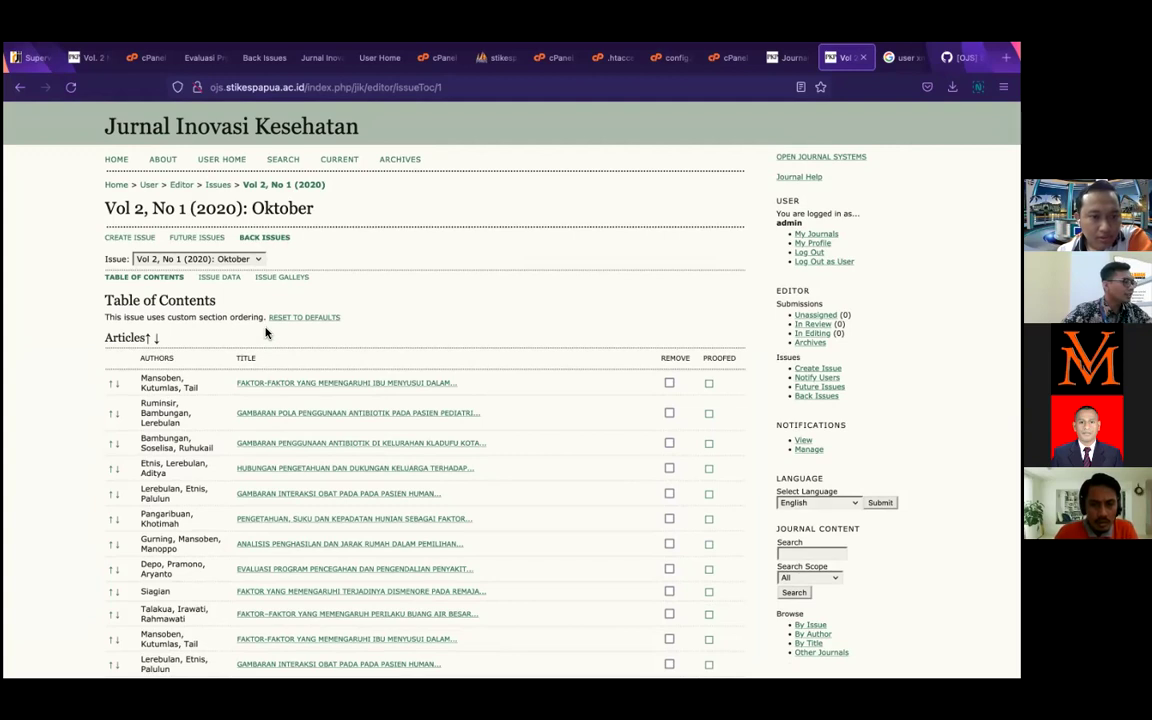
scroll(266, 333, down, 2)
scroll(584, 159, up, 2)
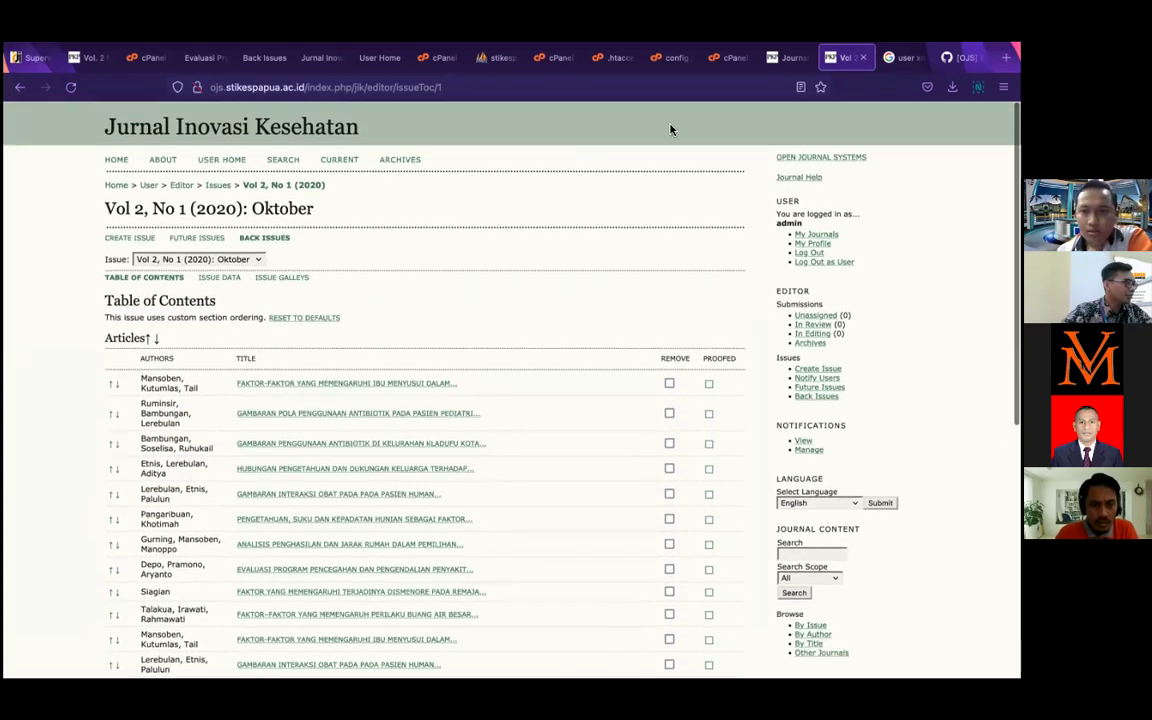
Step: Open the public archives in a new tab and view the Vol 2, No 1 (2020) issue
click(787, 57)
right_click(398, 159)
click(430, 162)
click(794, 60)
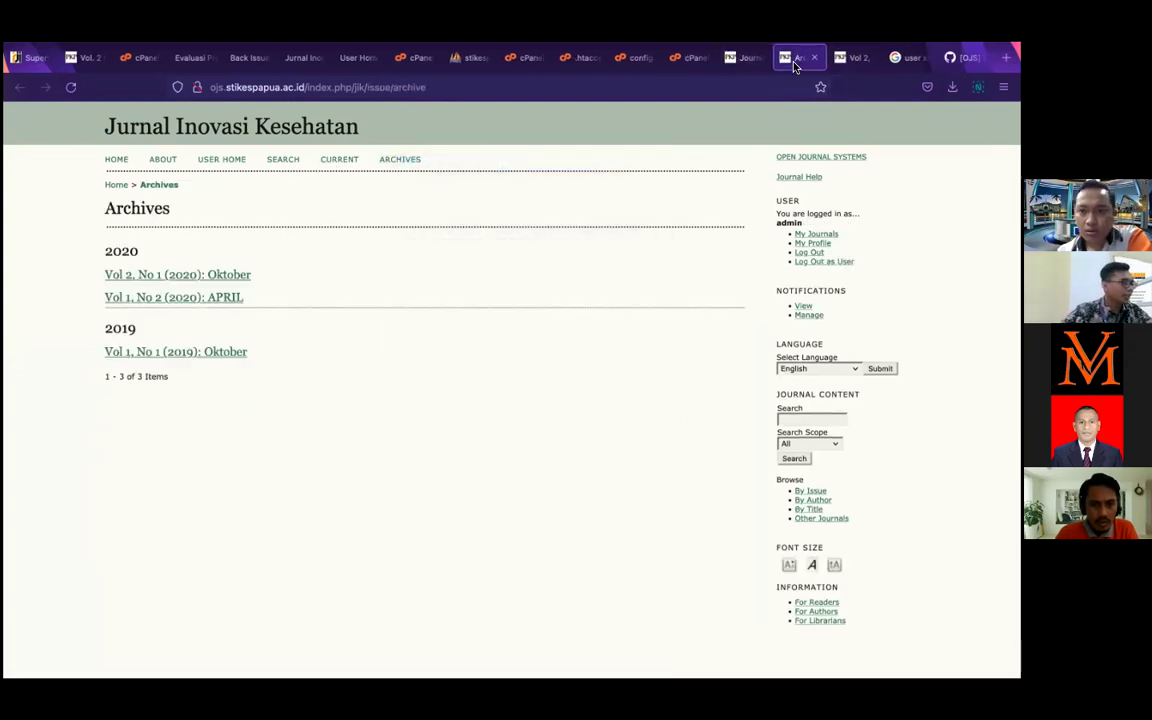
click(244, 275)
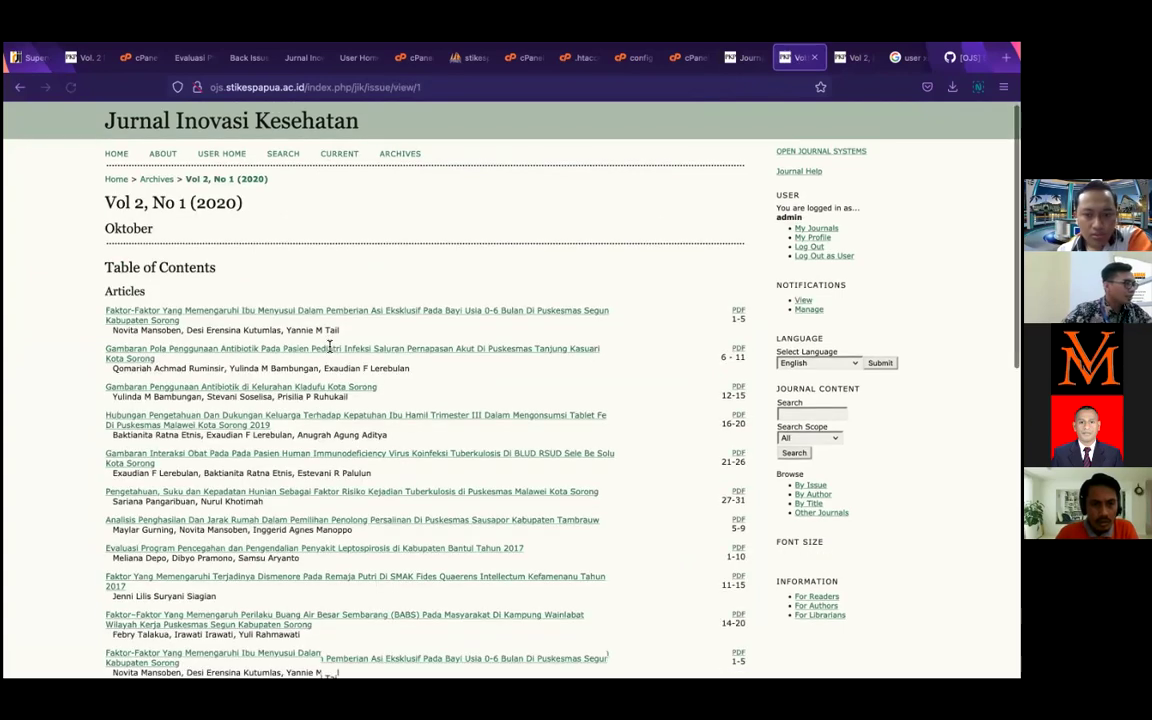
scroll(329, 346, down, 10)
scroll(329, 346, down, 1)
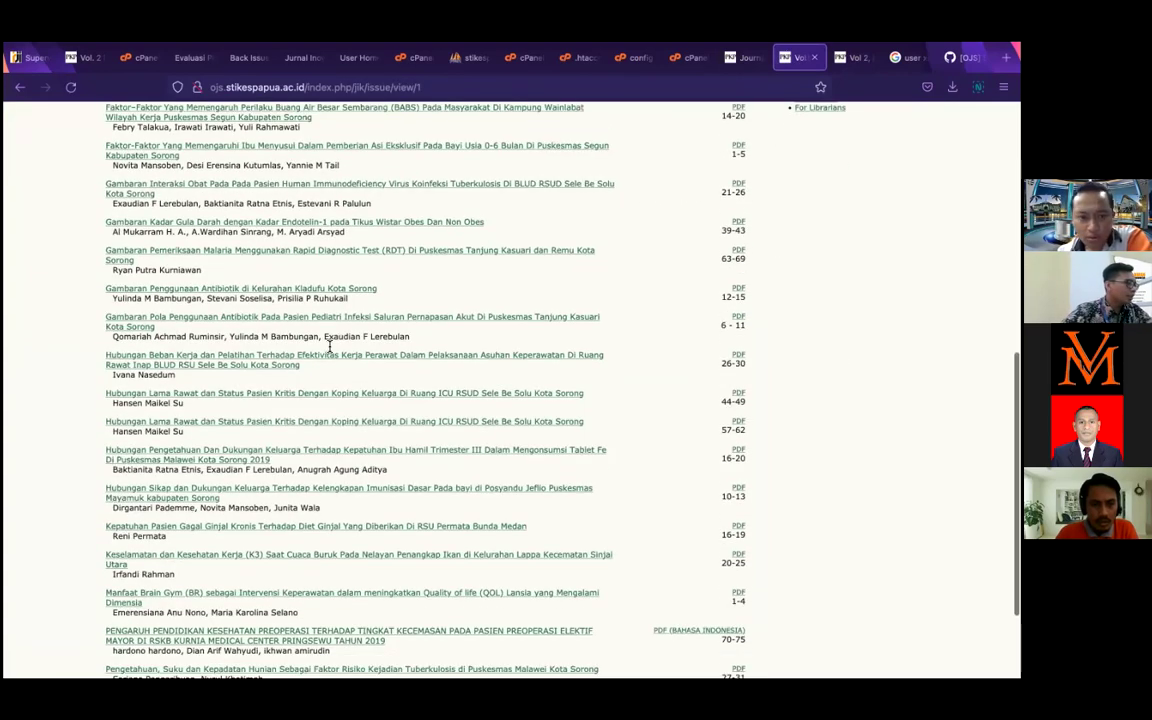
scroll(329, 346, down, 2)
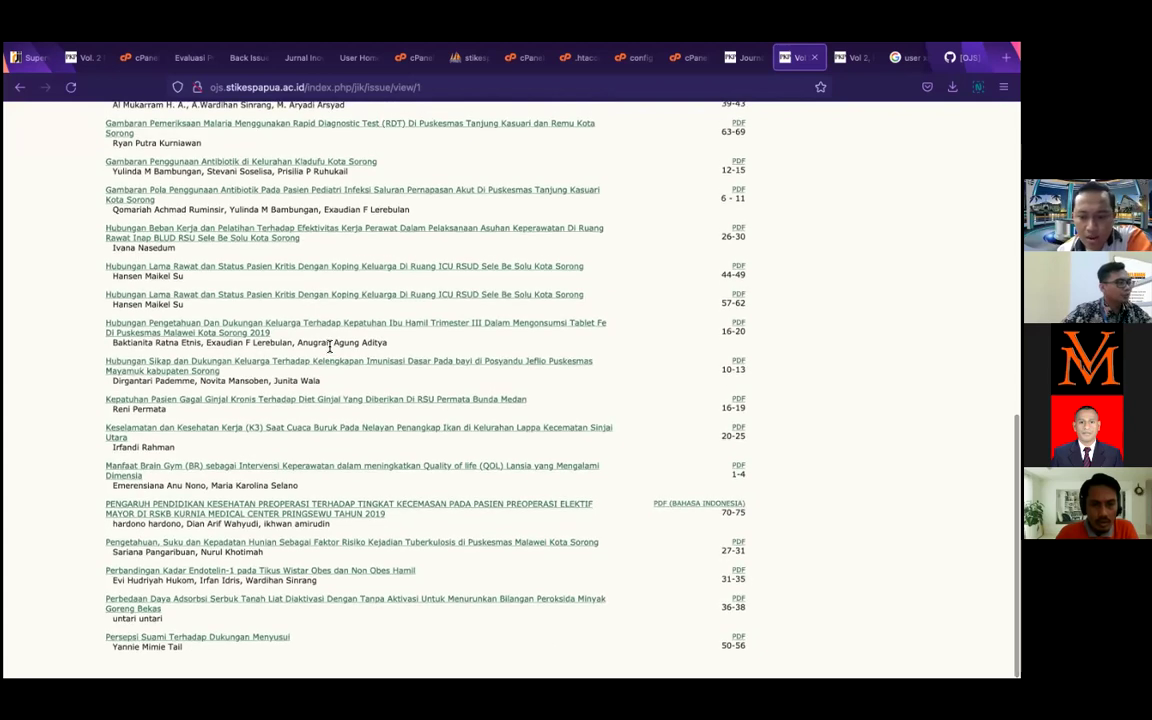
scroll(329, 346, up, 12)
scroll(437, 253, down, 1)
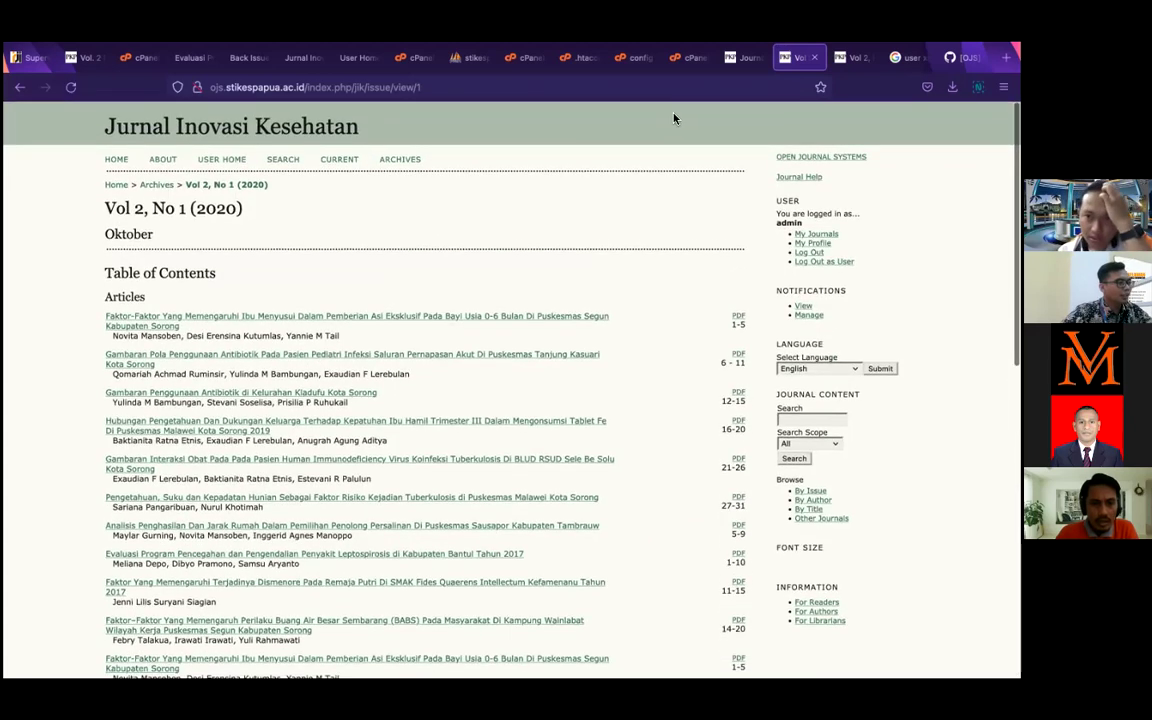
Step: Compare the Vol 2 issue pages against the journal management page across tabs
click(737, 58)
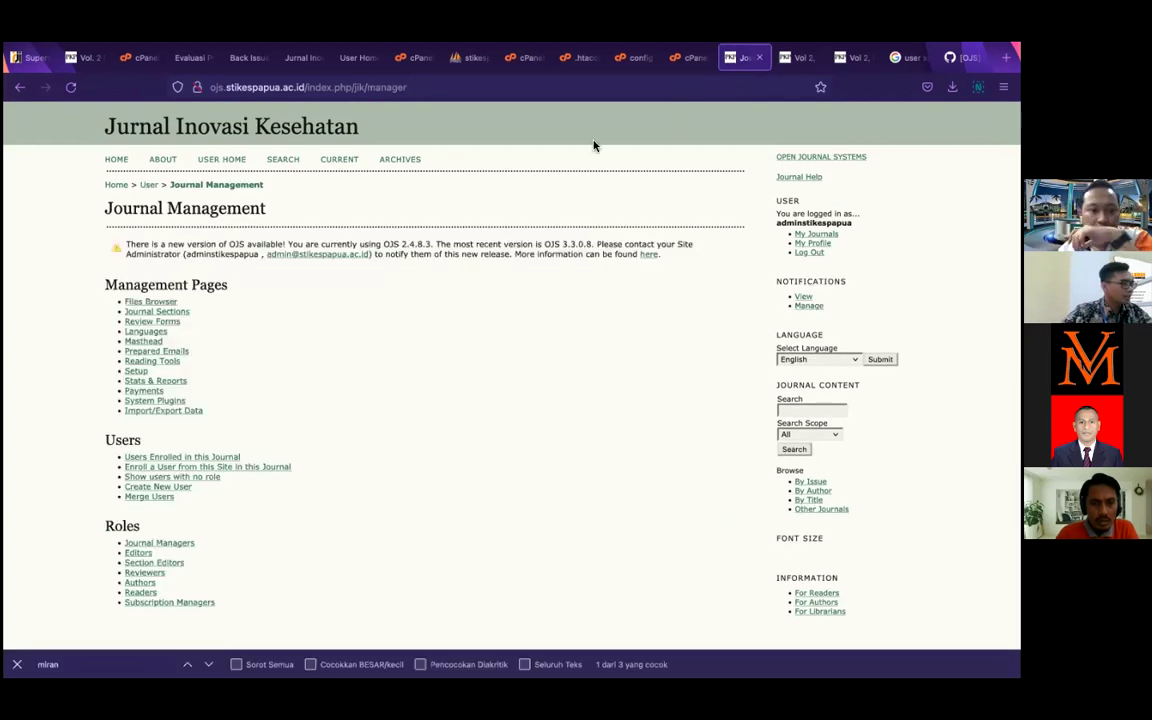
click(795, 58)
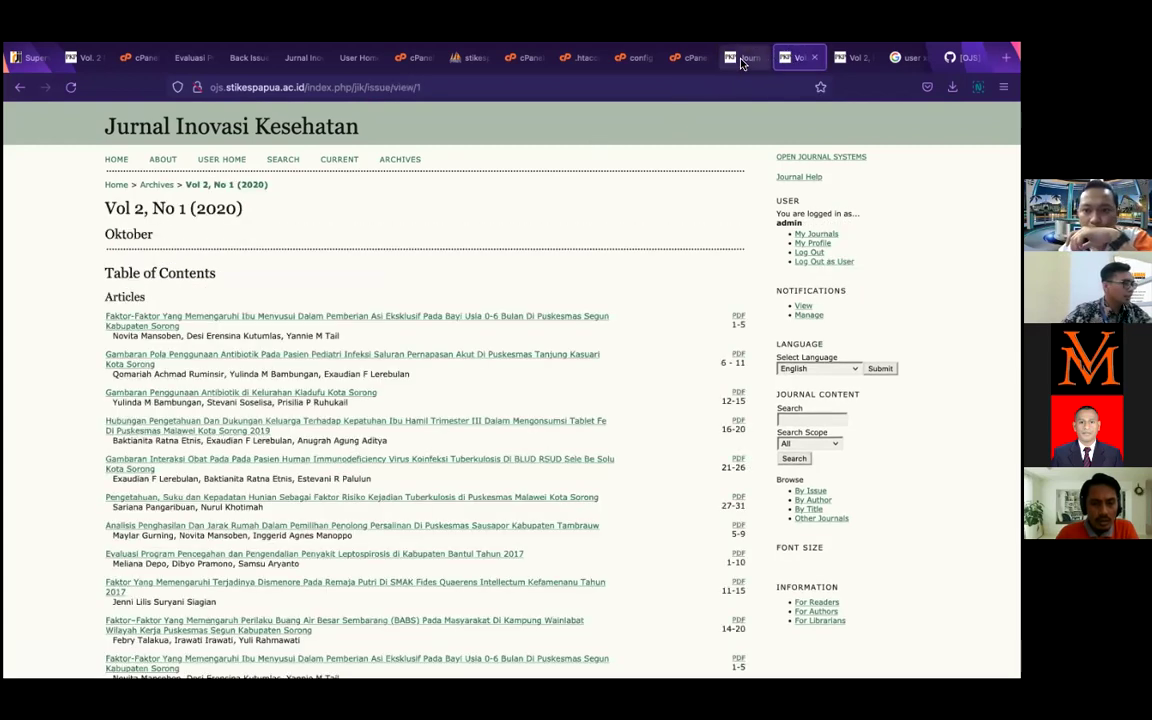
click(740, 58)
click(793, 58)
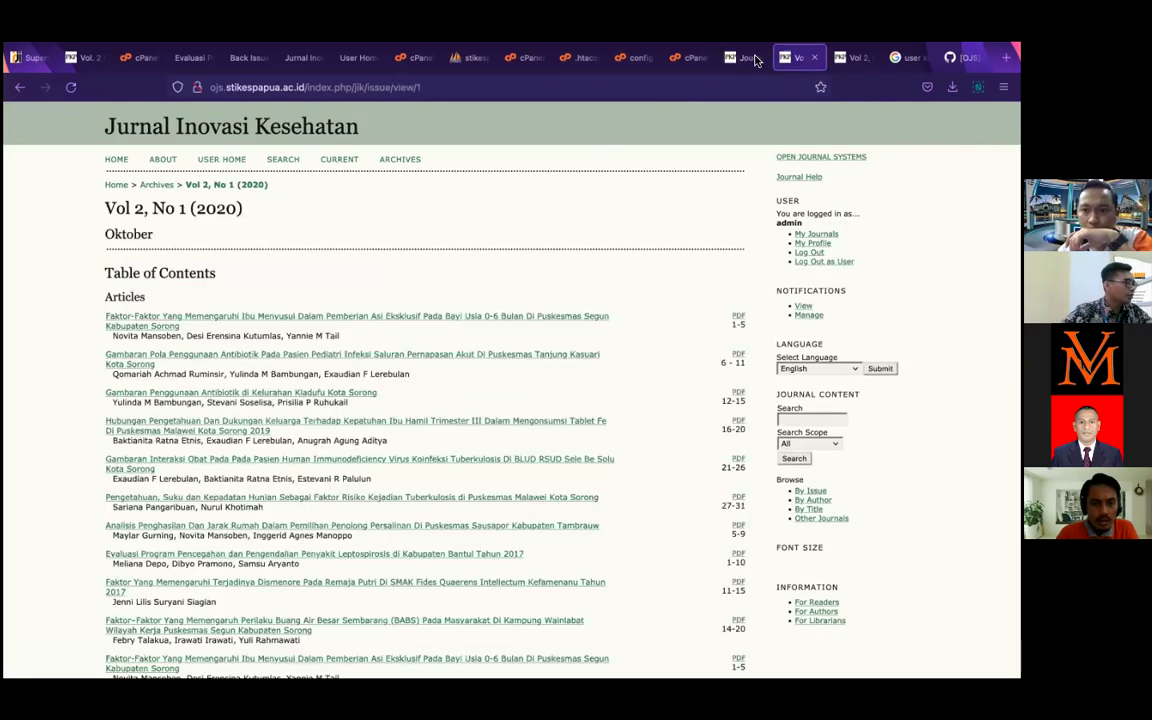
click(745, 58)
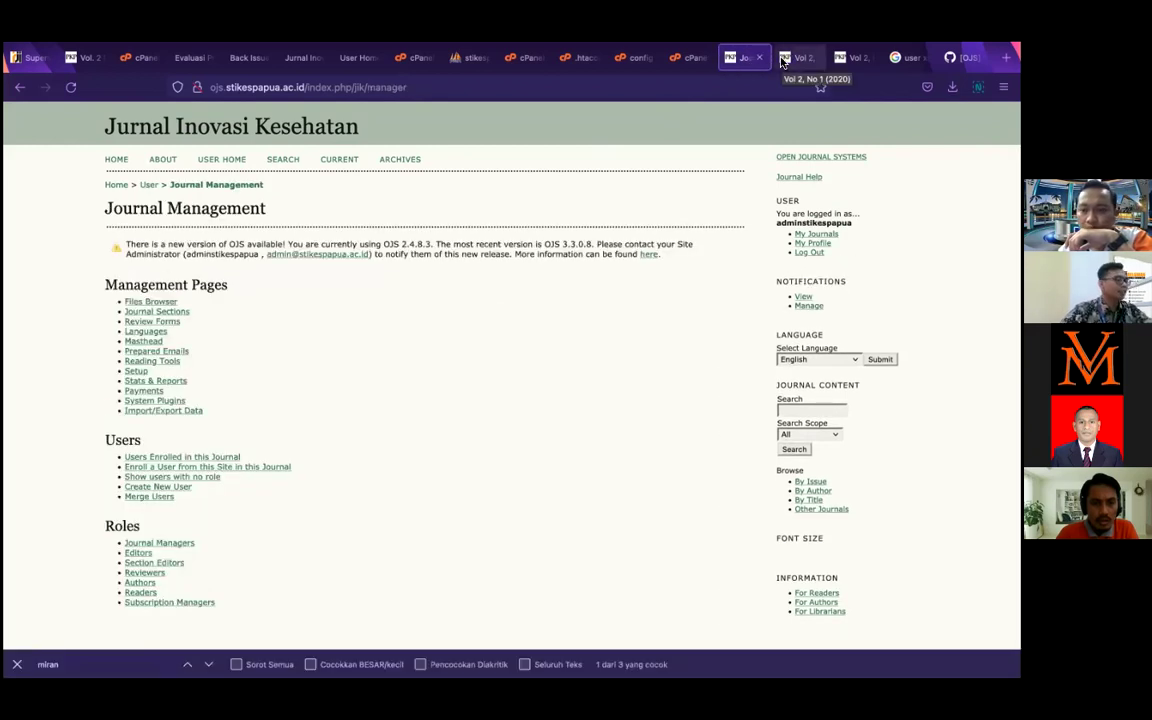
click(856, 58)
click(797, 58)
click(742, 58)
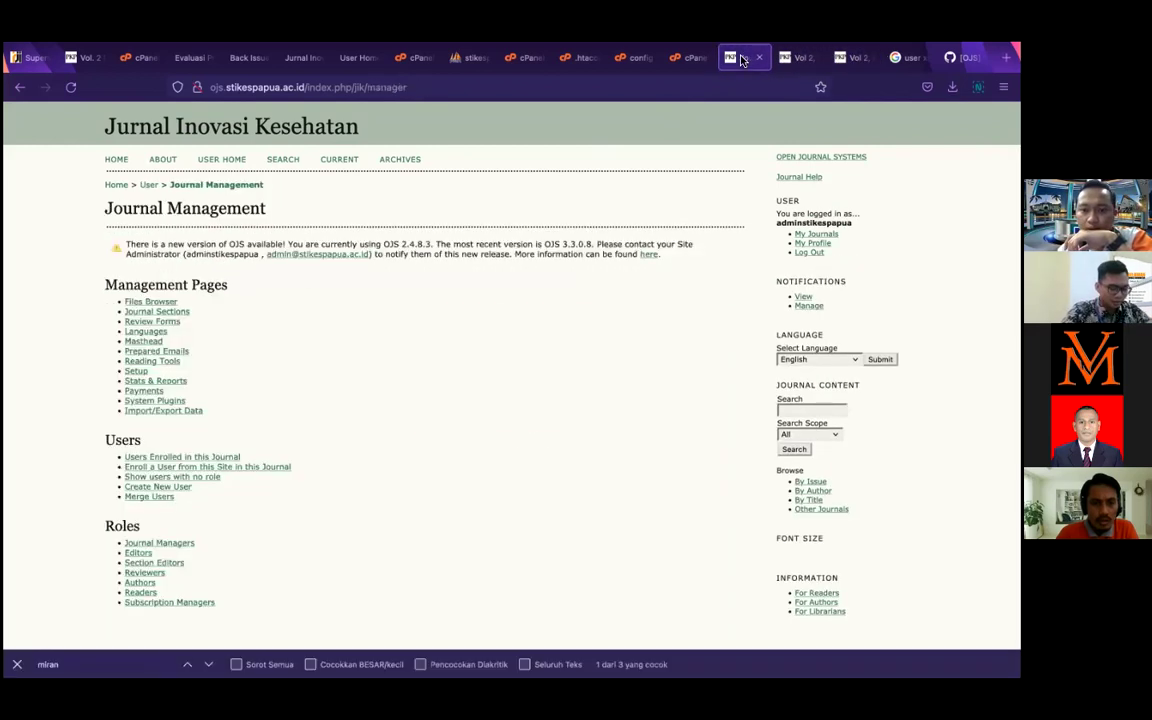
click(797, 58)
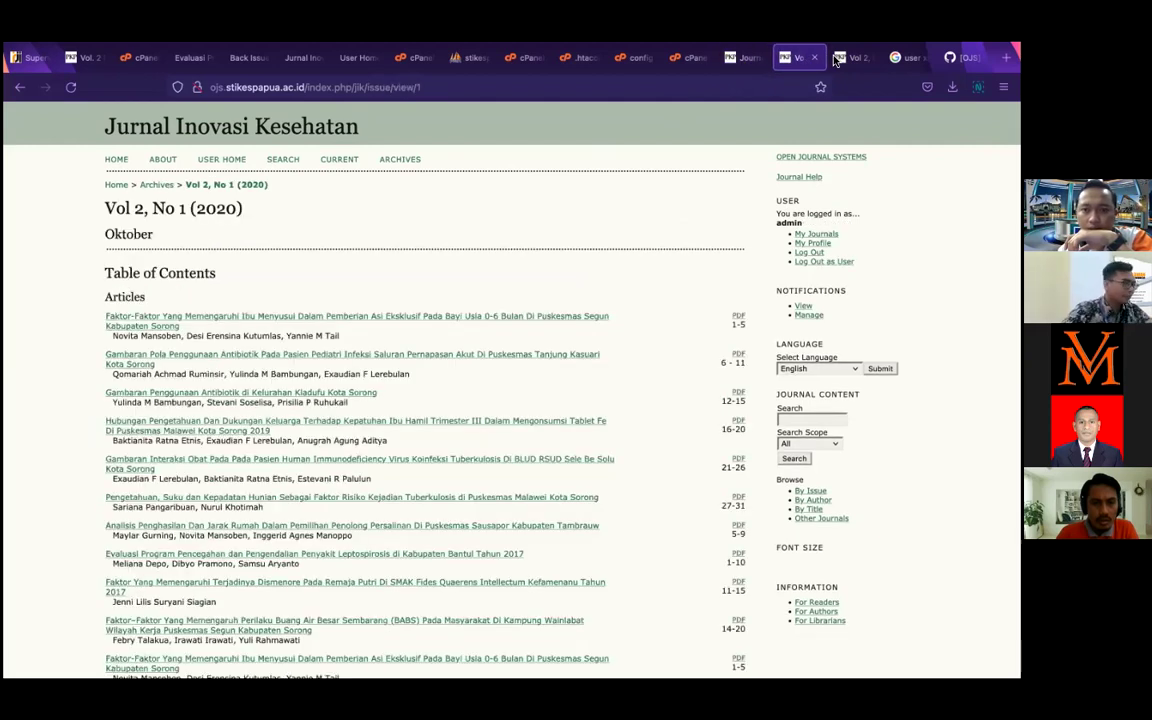
click(845, 58)
click(742, 58)
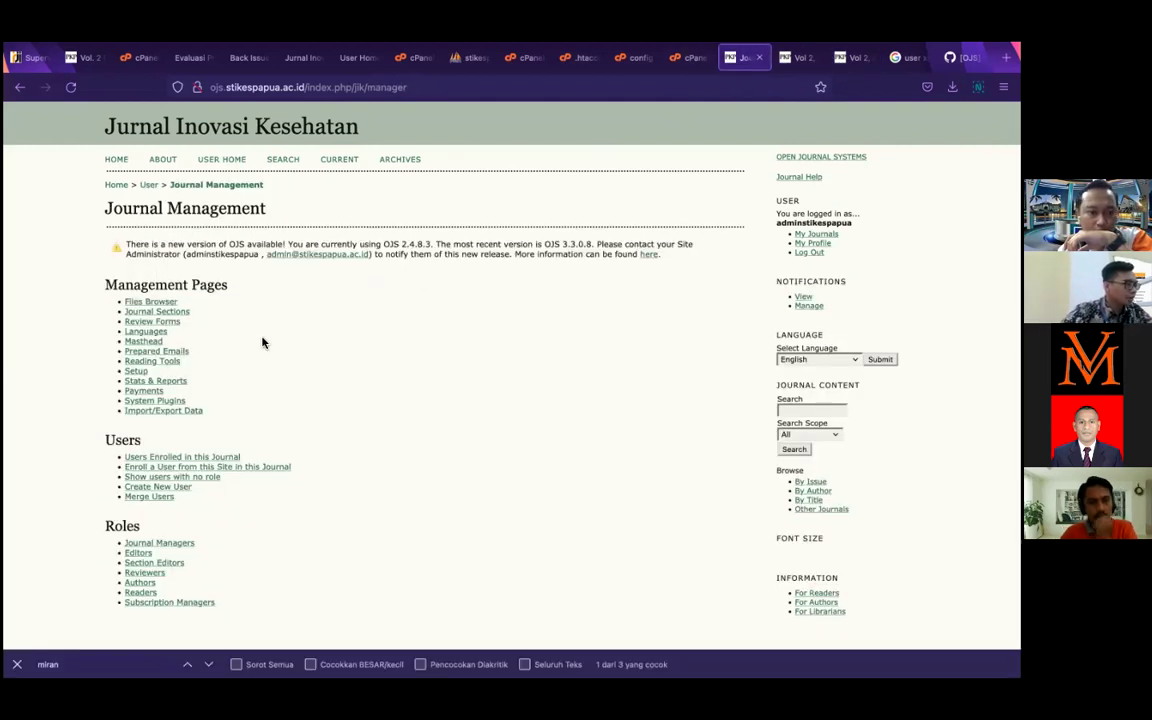
click(797, 58)
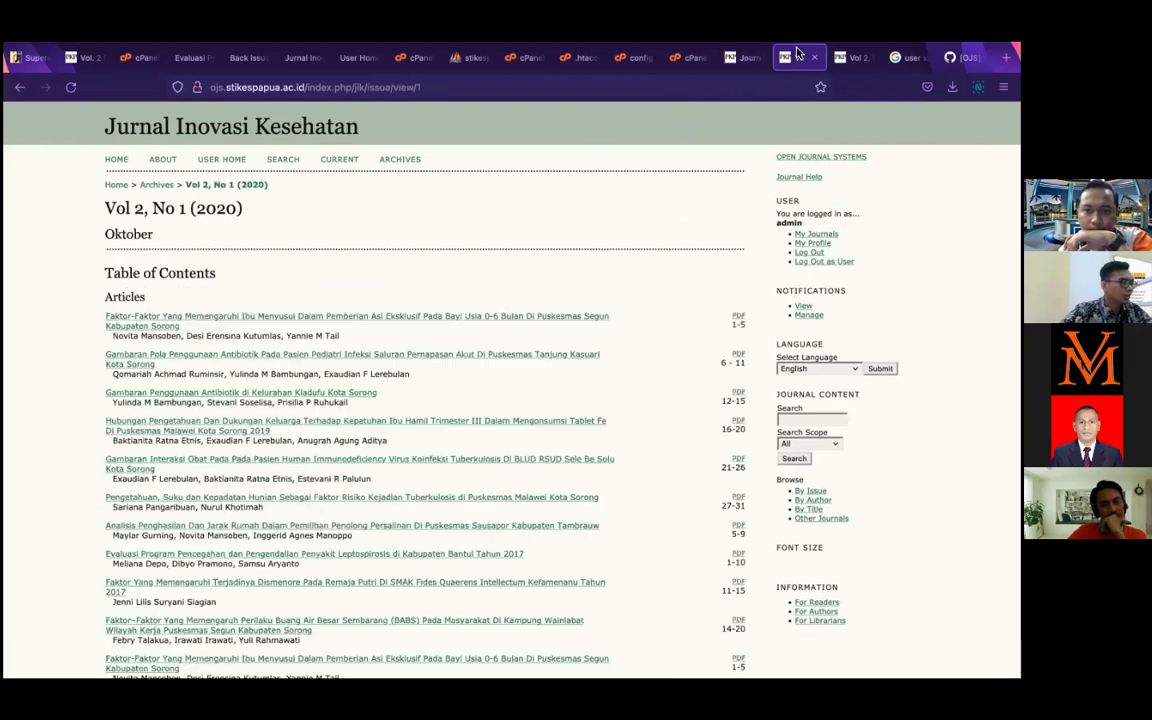
Step: Go from the archives to User Home, then Create Issue, and list the back issues
click(20, 88)
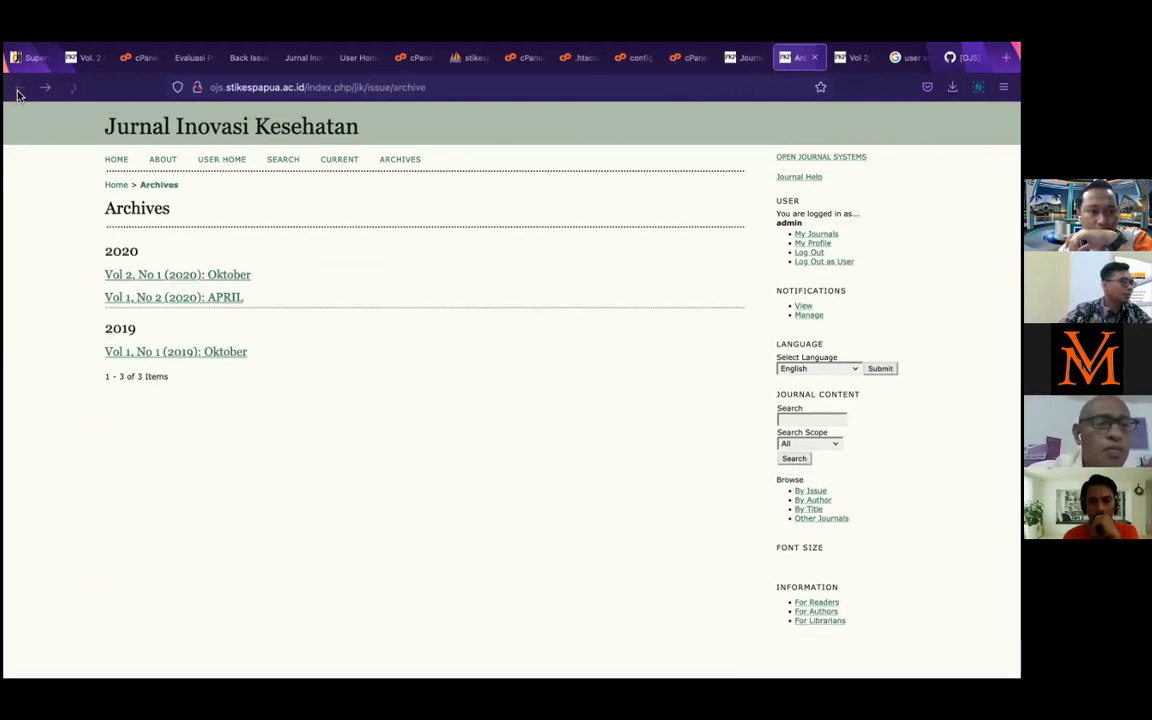
click(222, 162)
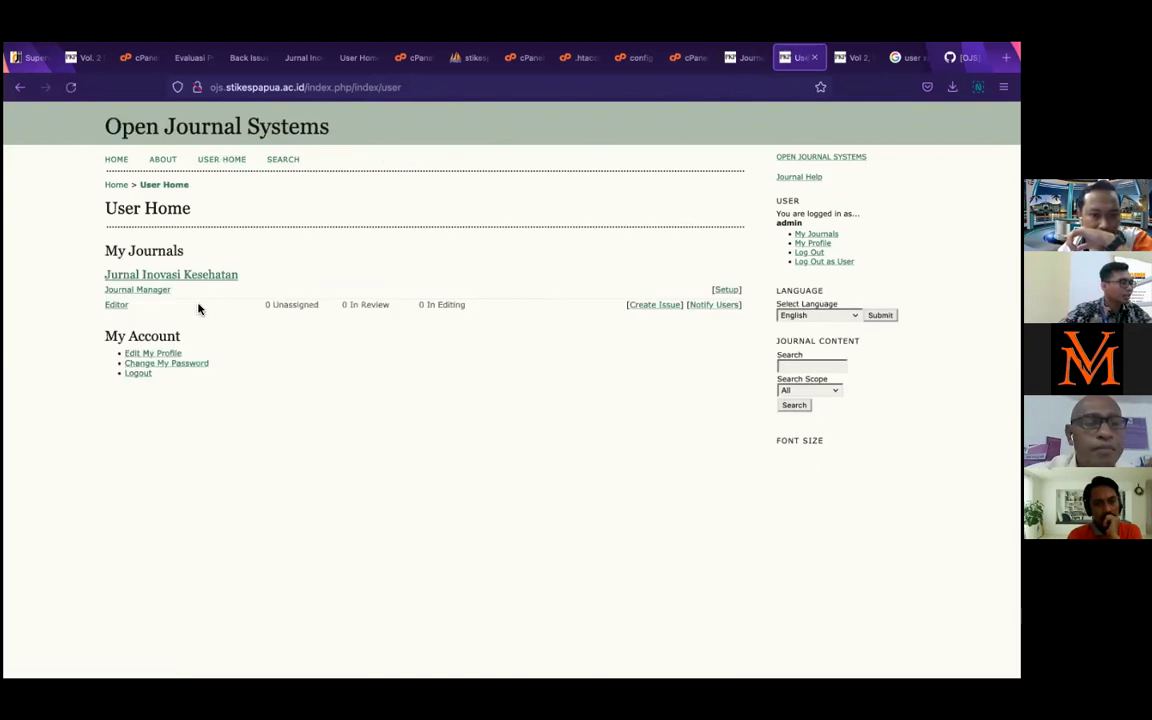
click(660, 307)
click(266, 241)
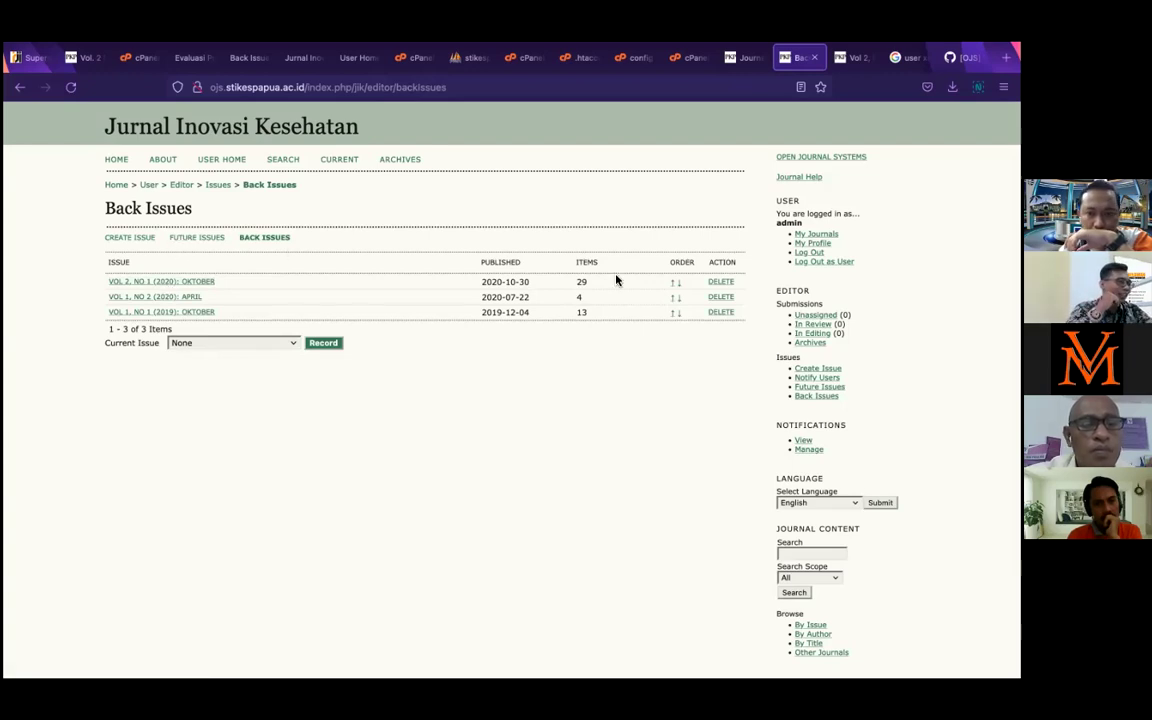
Step: Permanently delete the Vol 2, No 1 (2020) issue and switch to the cPanel File Manager
click(720, 282)
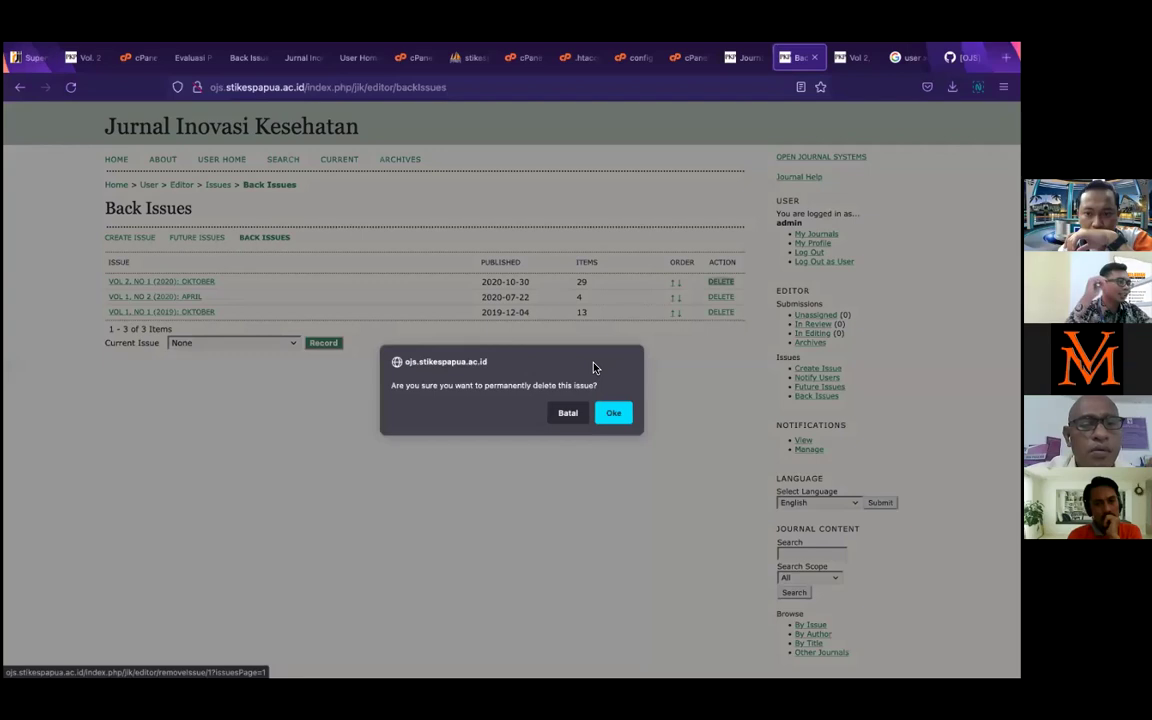
click(613, 414)
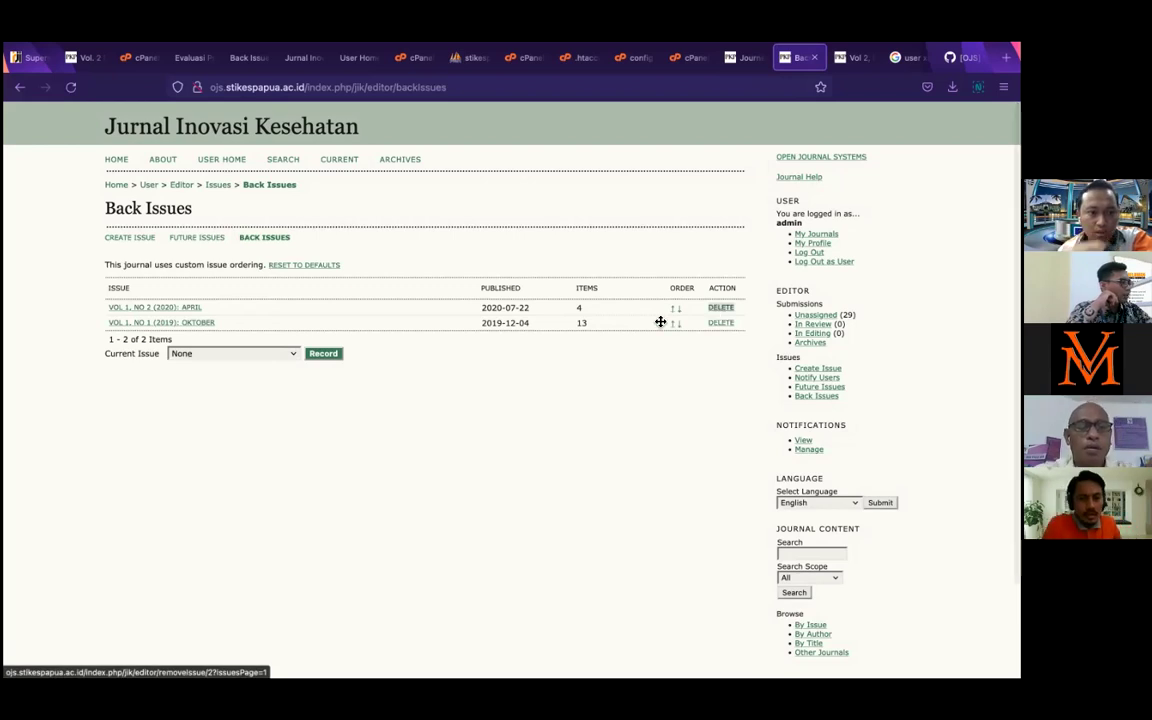
click(525, 57)
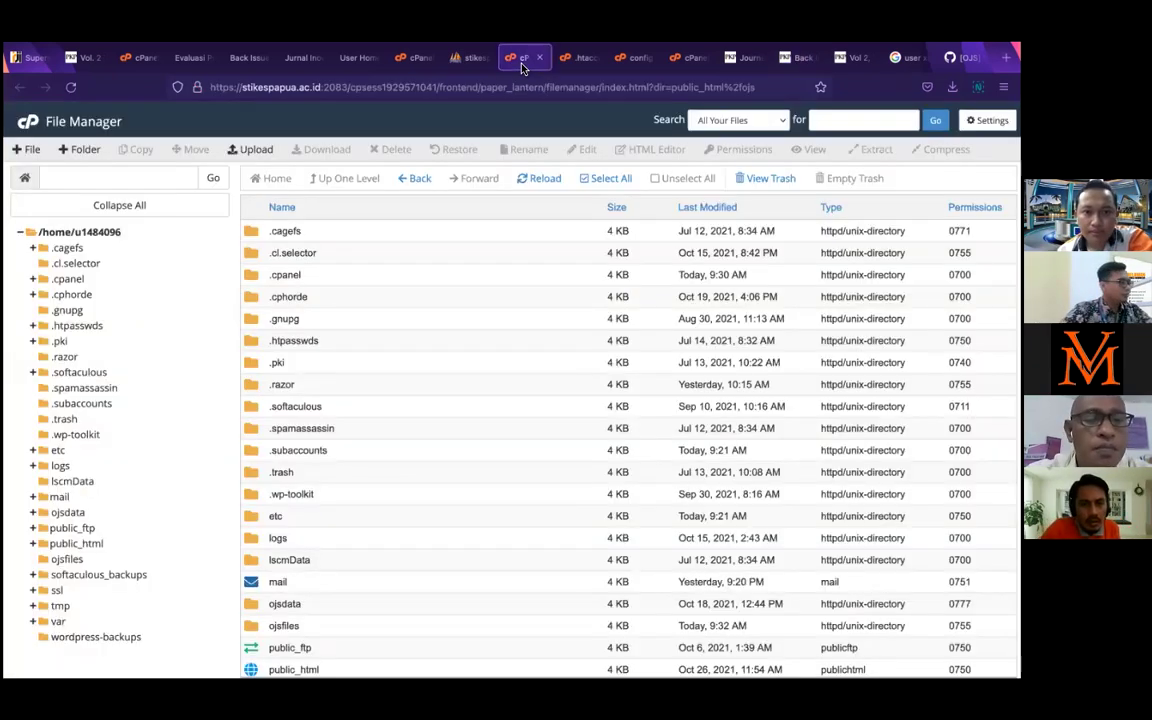
Step: Check the old site's Back Issues list, then return to the Vol 2, No 1 contents tab
click(85, 58)
click(300, 58)
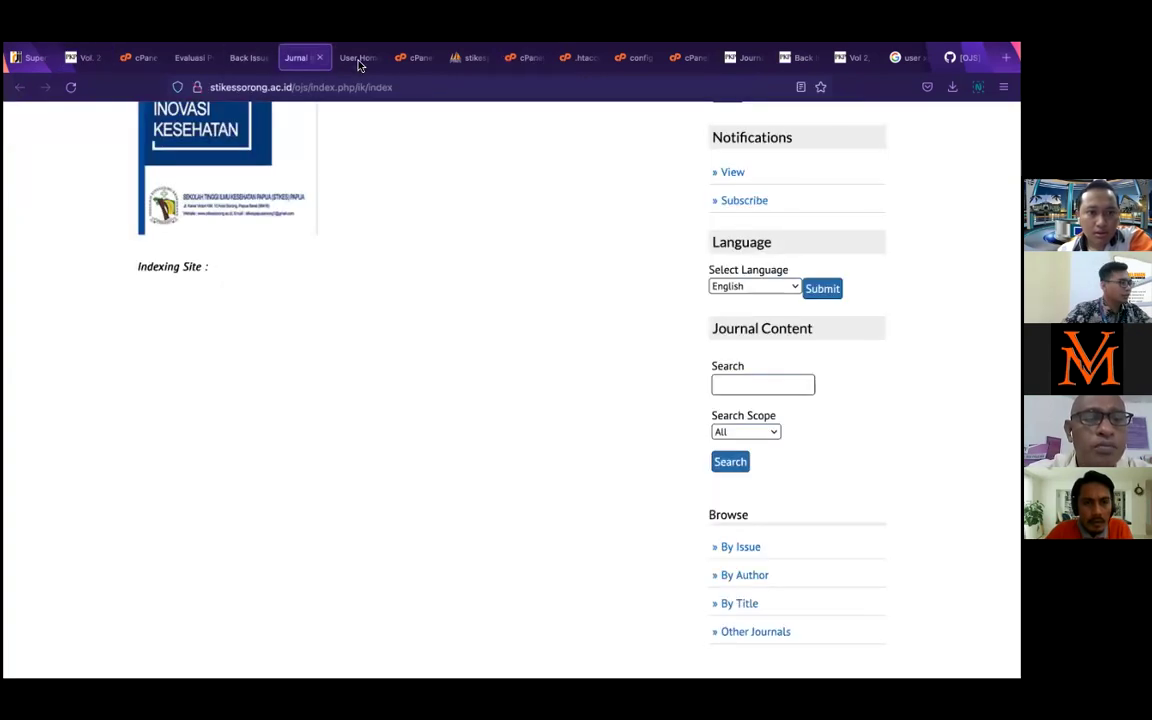
click(356, 60)
scroll(353, 247, down, 2)
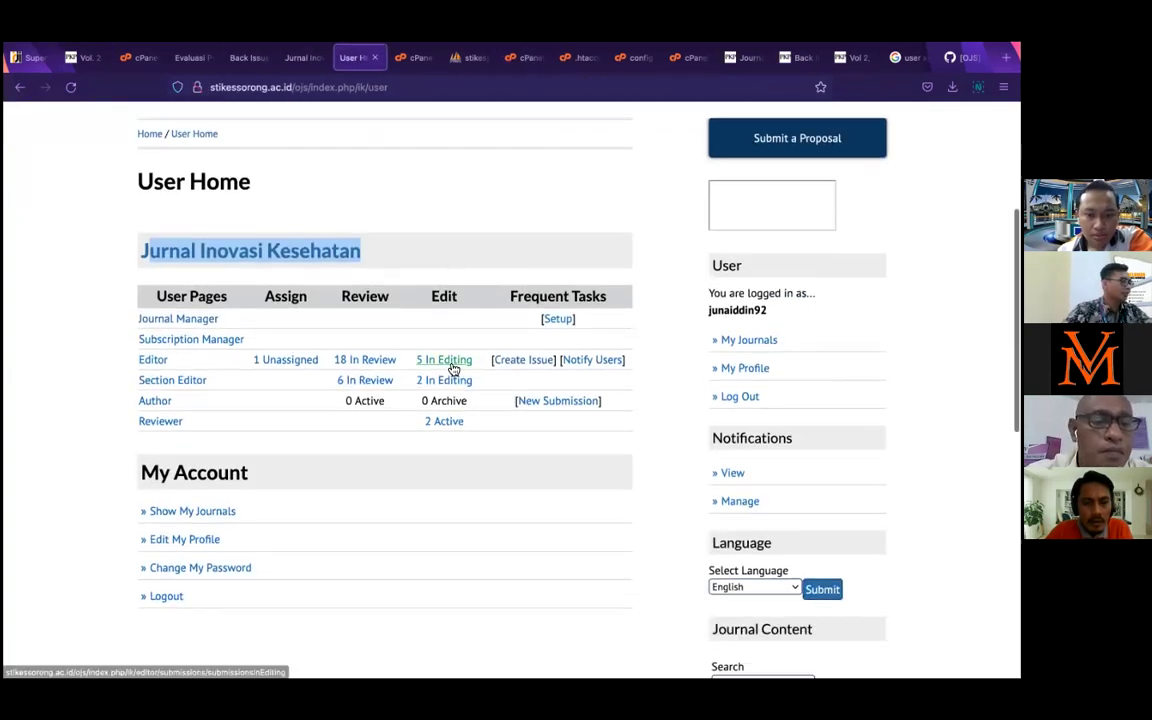
scroll(361, 450, down, 1)
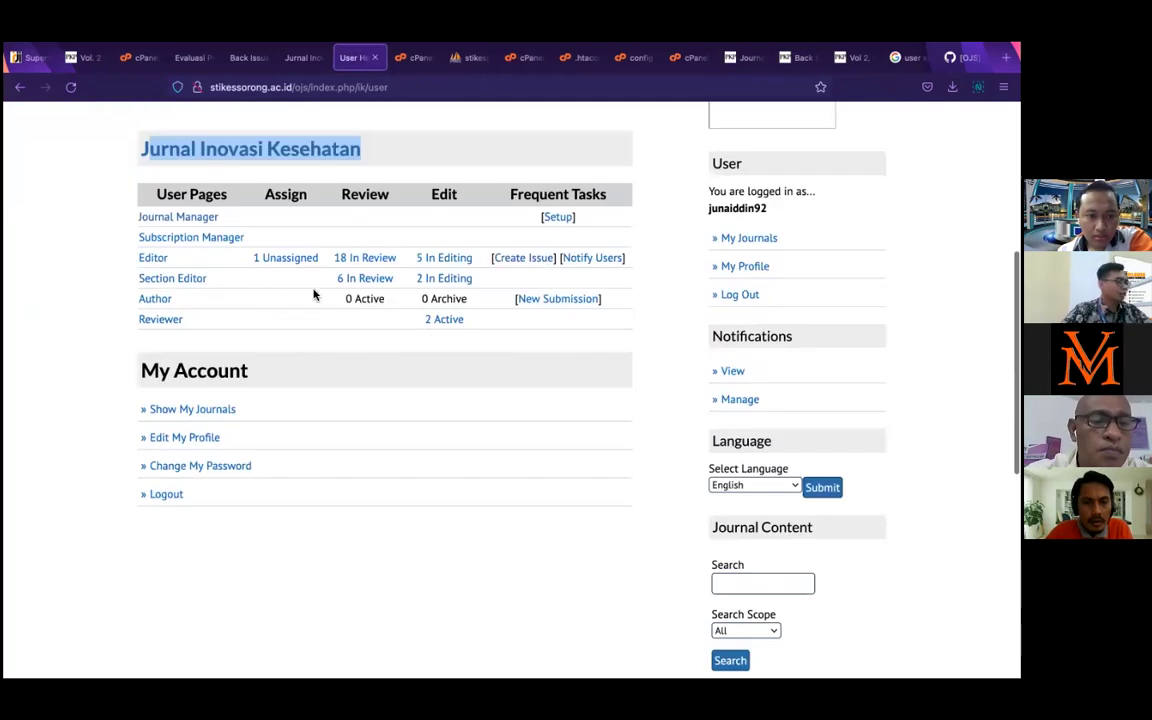
click(506, 260)
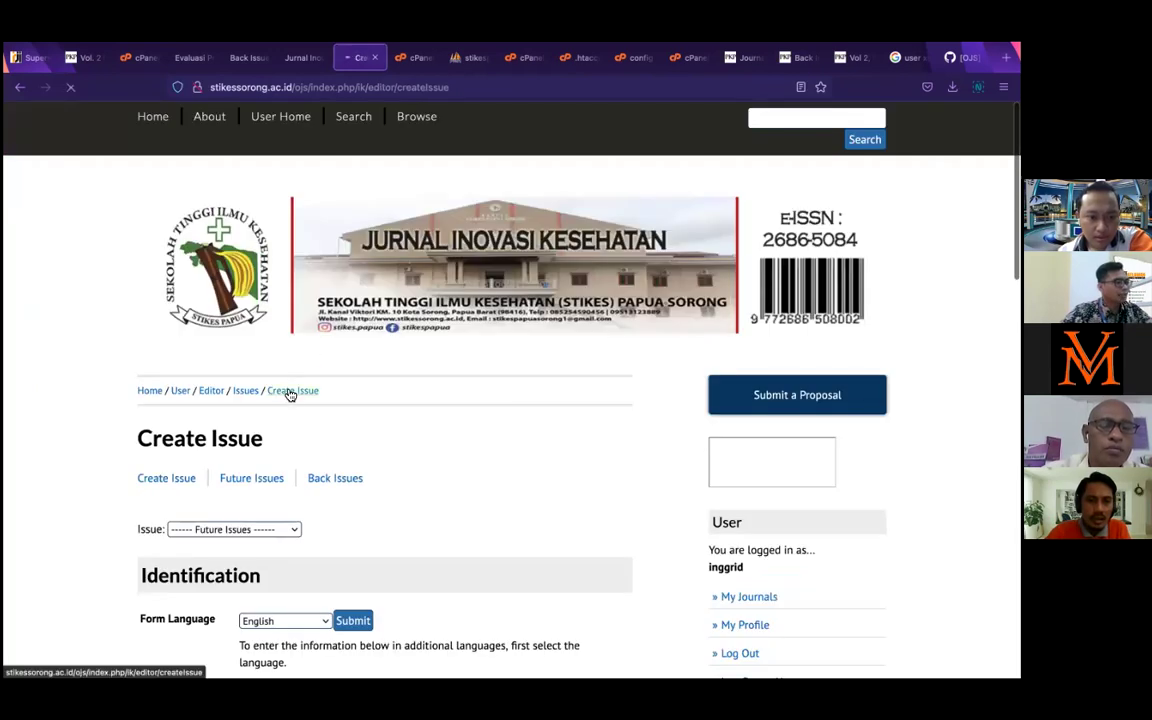
click(320, 478)
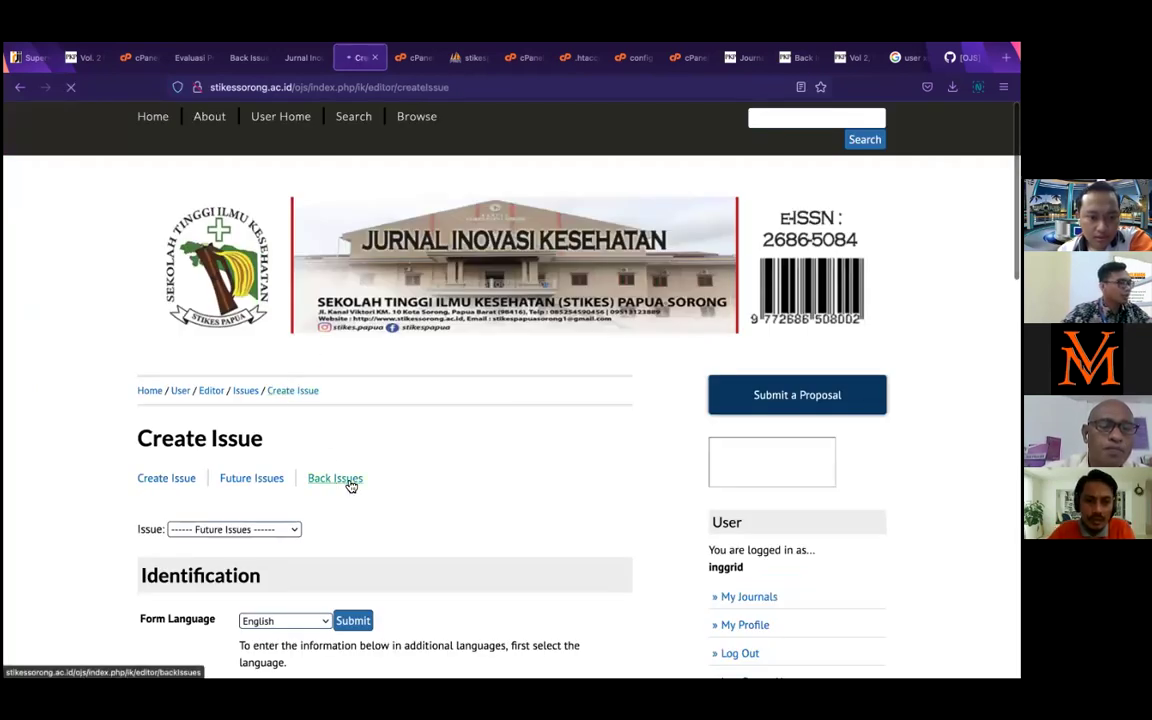
scroll(357, 487, down, 2)
scroll(357, 487, down, 2)
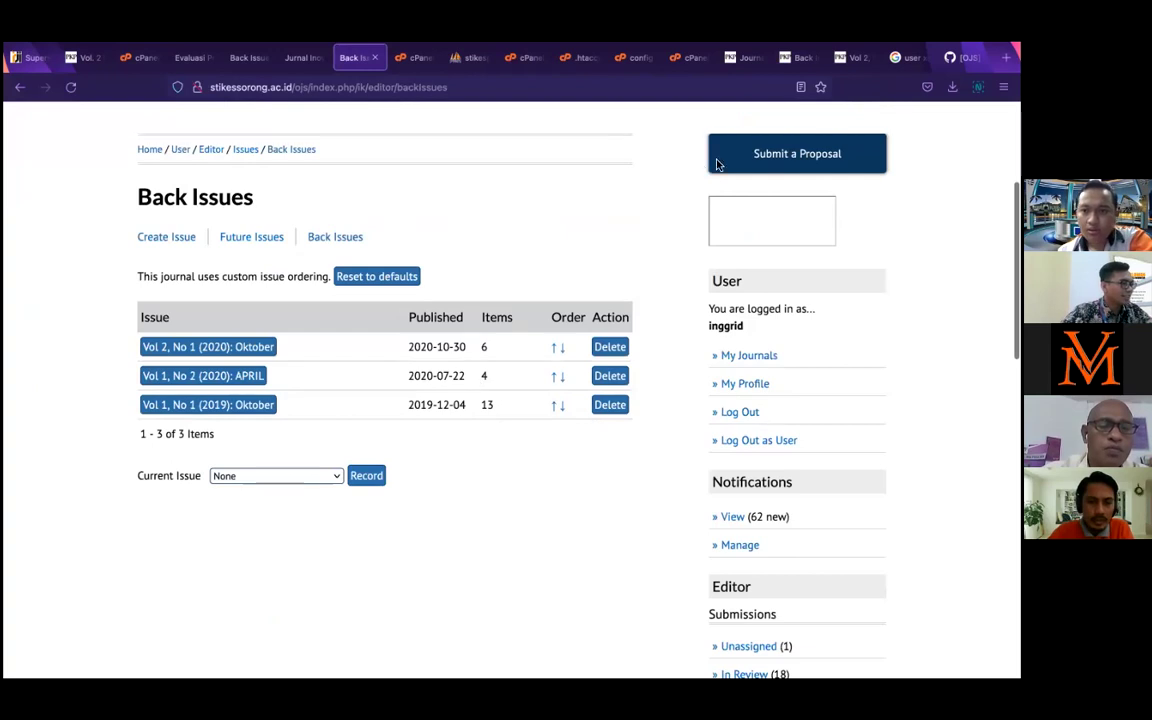
click(852, 58)
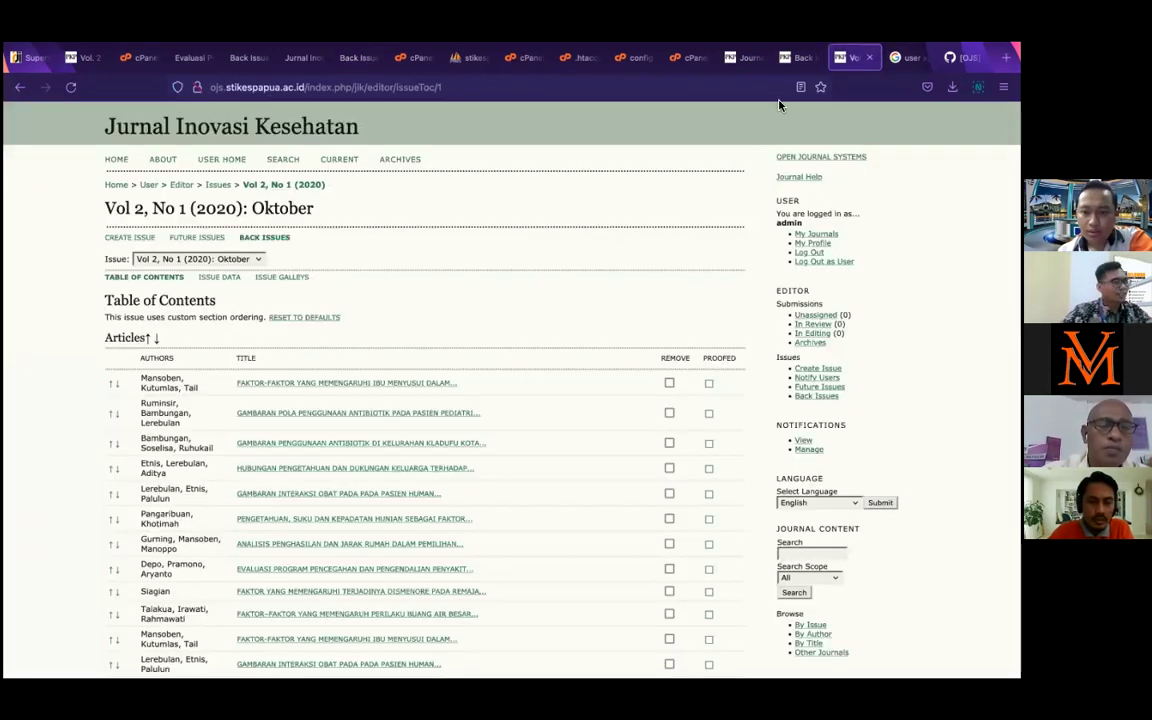
Step: Delete the Vol 1, No 2 (2020) and Vol 1, No 1 issues, then go to User Home
click(797, 57)
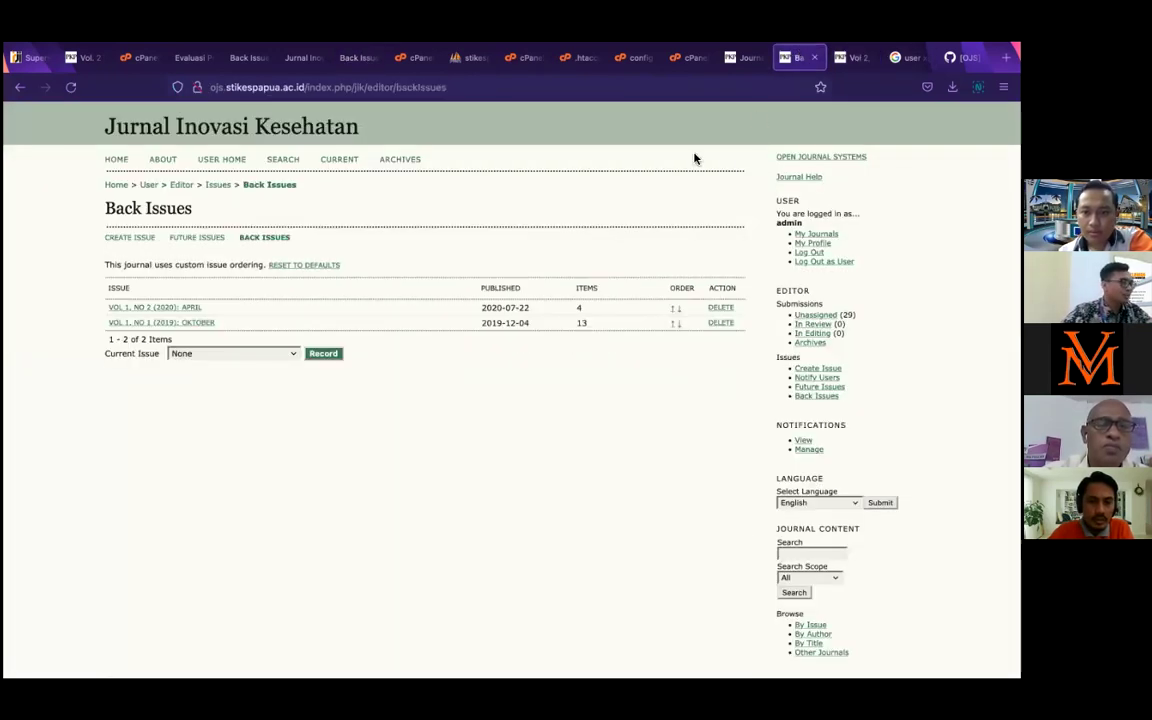
click(721, 307)
click(617, 411)
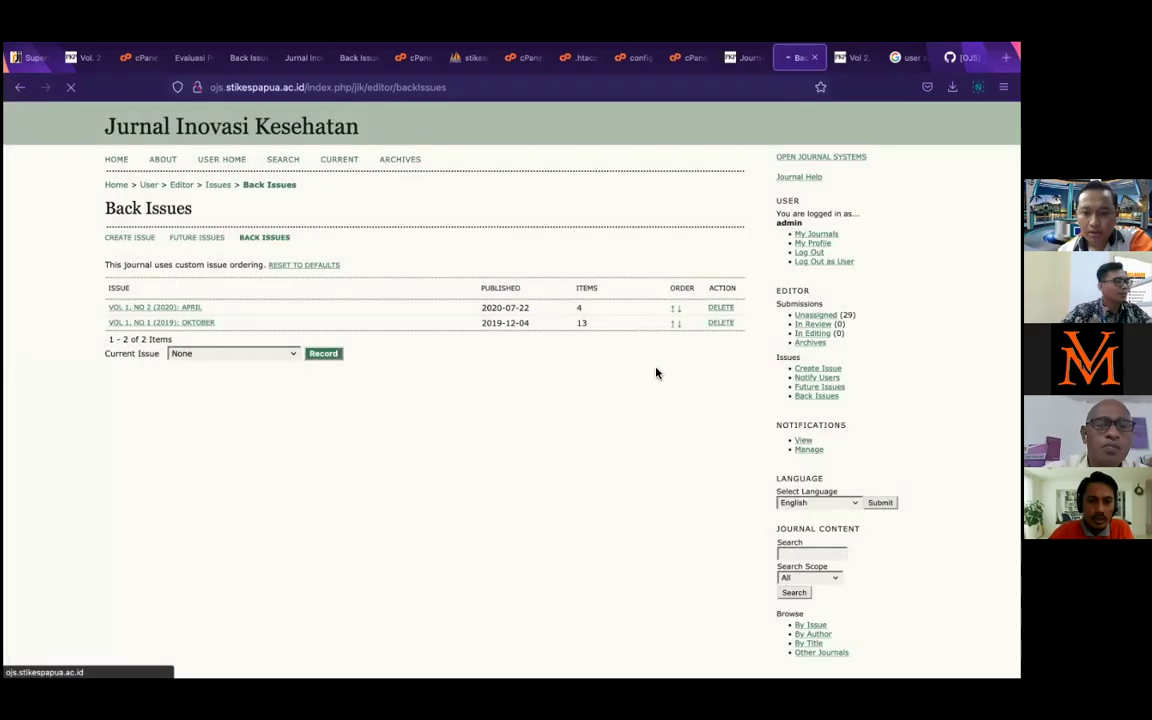
click(721, 307)
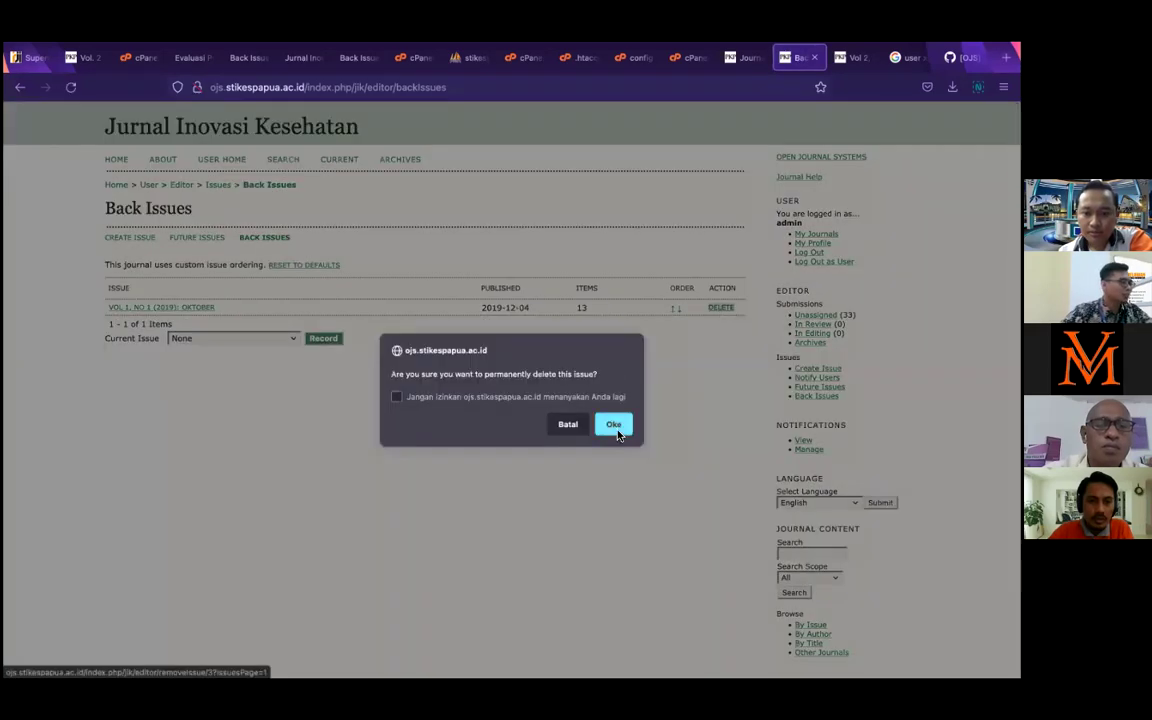
click(613, 425)
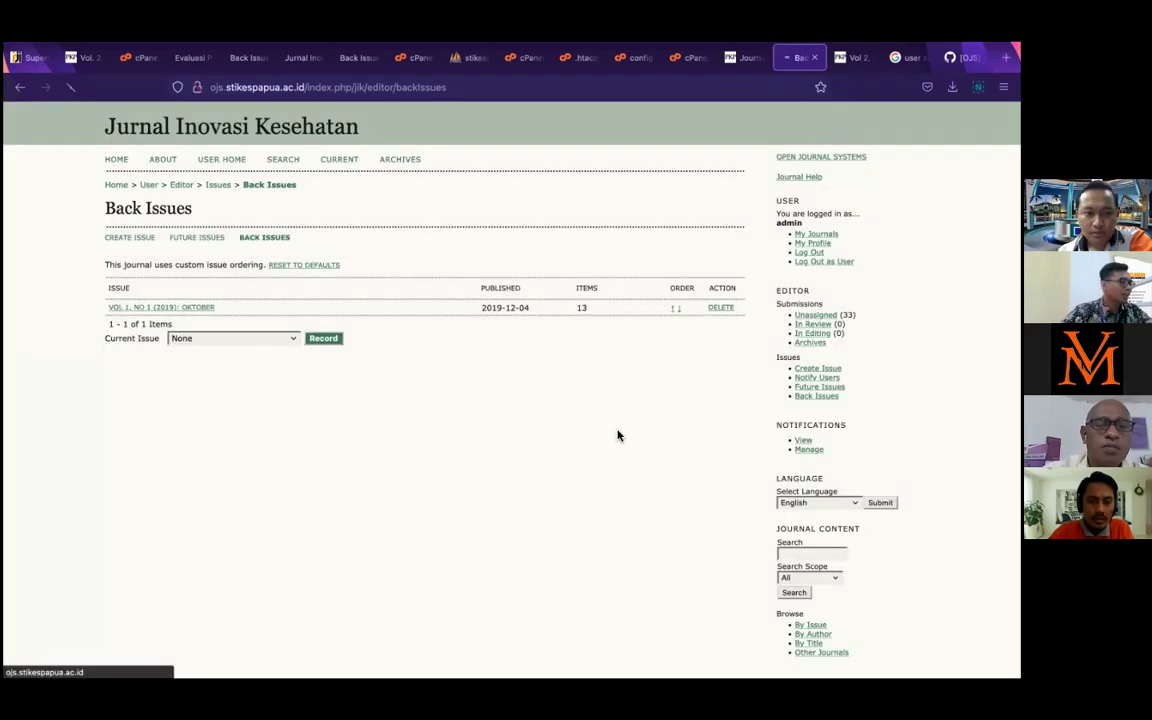
click(219, 162)
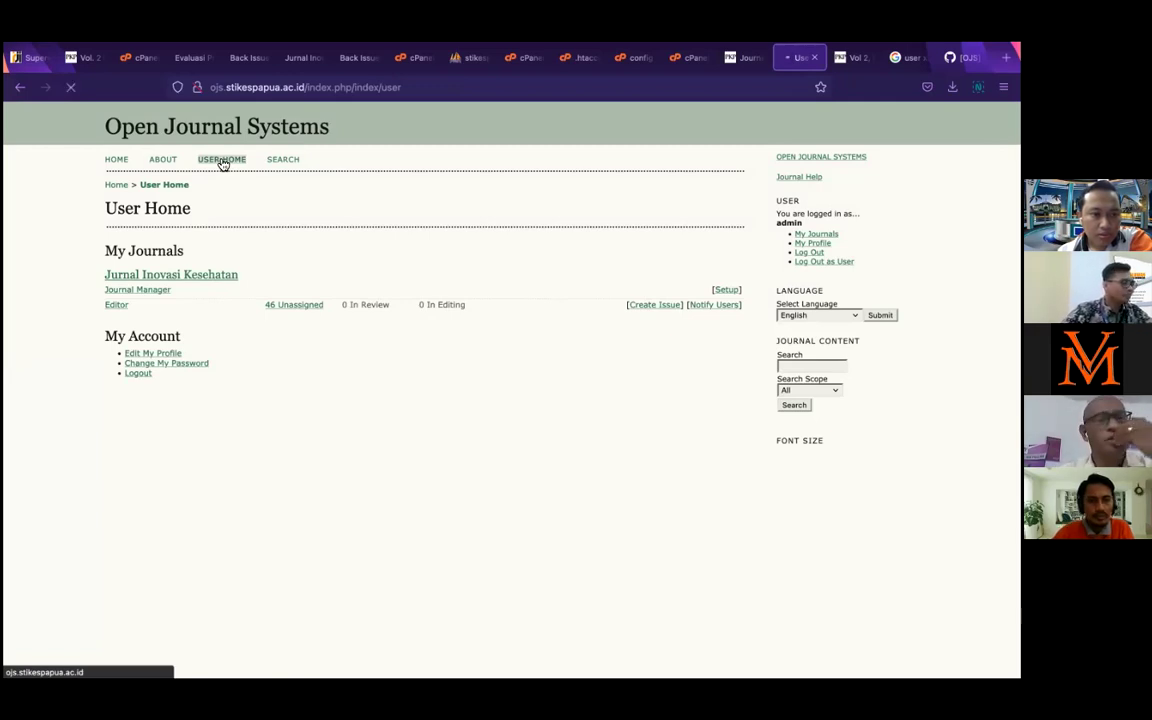
Step: Open the Articles & Issues XML Plugin from the journal's import/export plugins
click(141, 290)
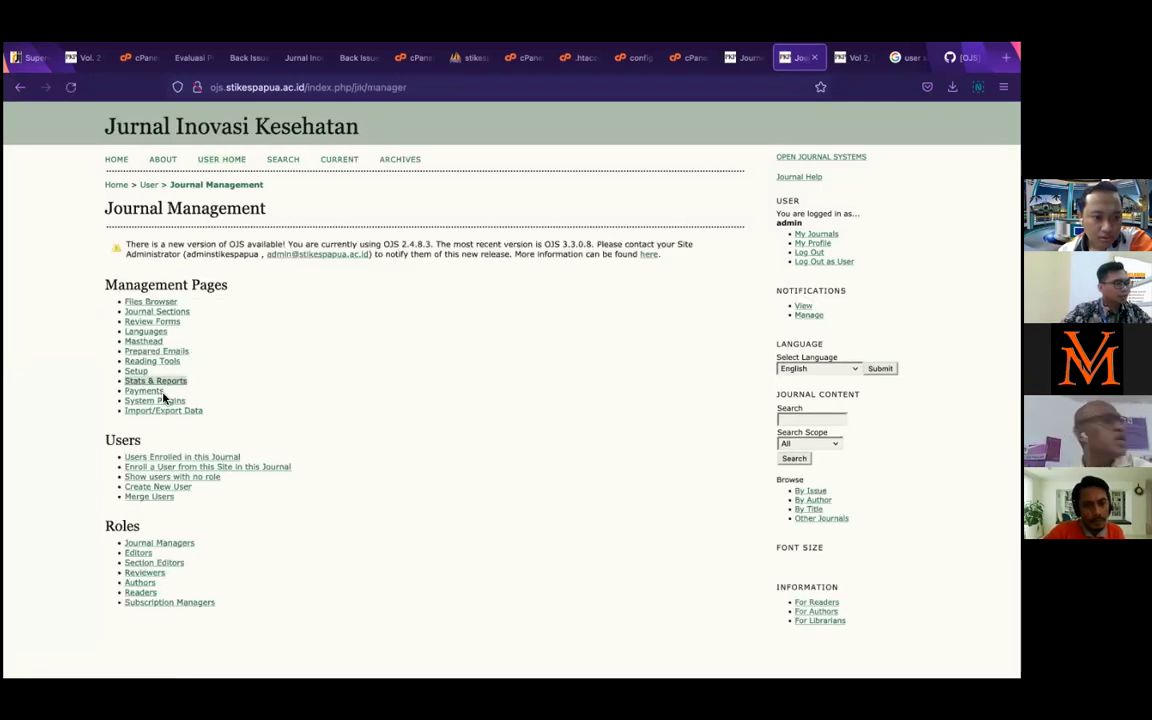
click(161, 401)
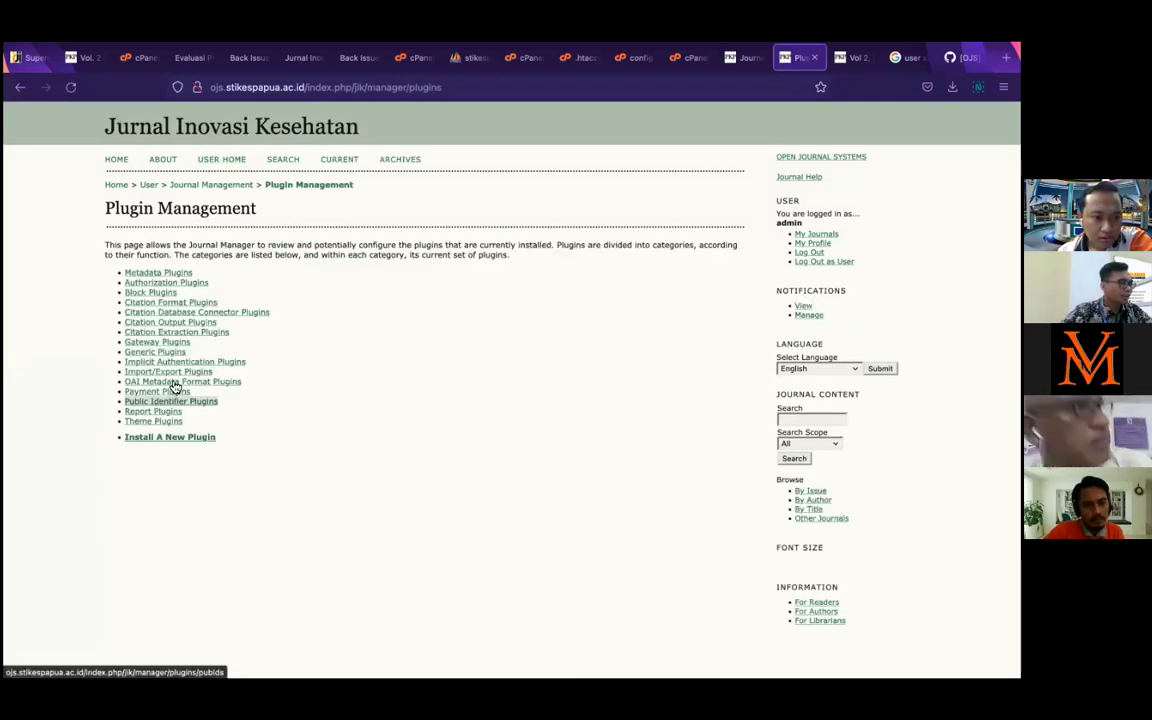
click(183, 372)
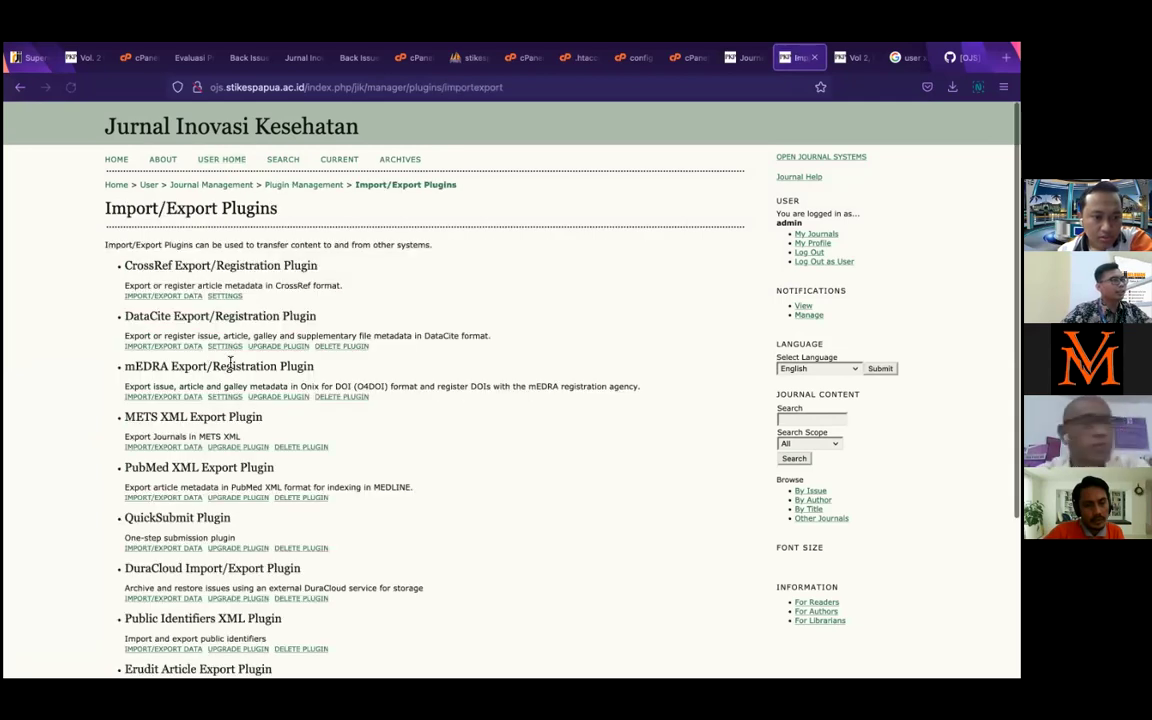
scroll(231, 362, down, 4)
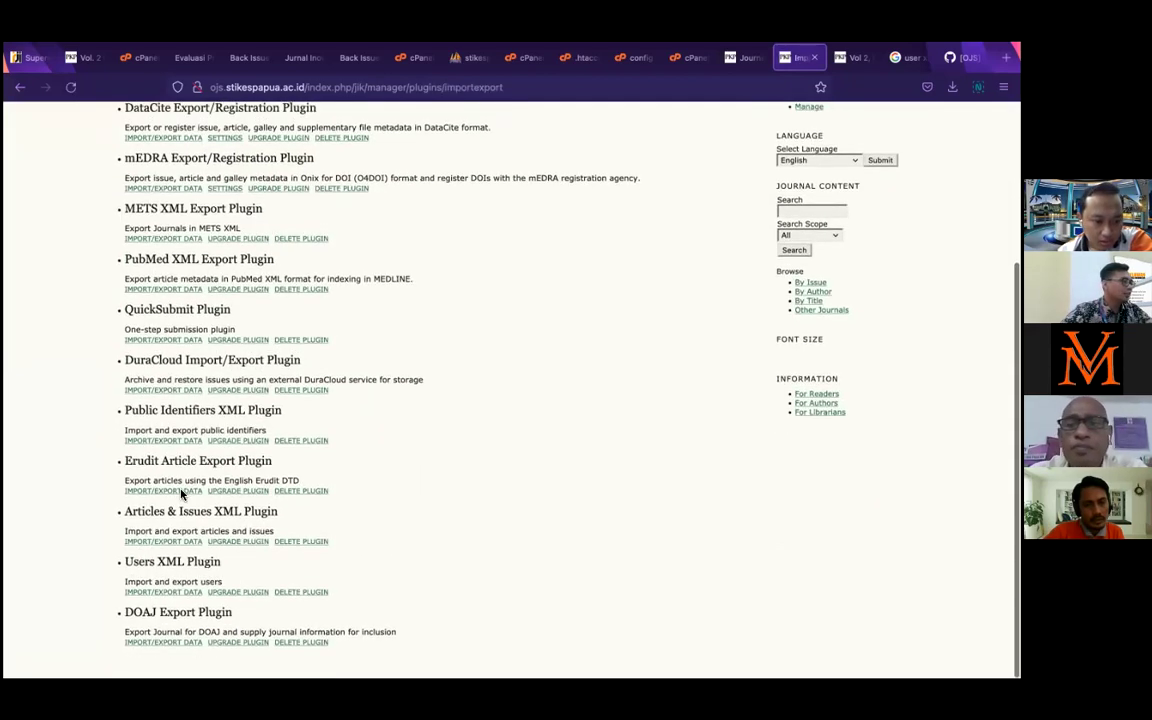
click(171, 544)
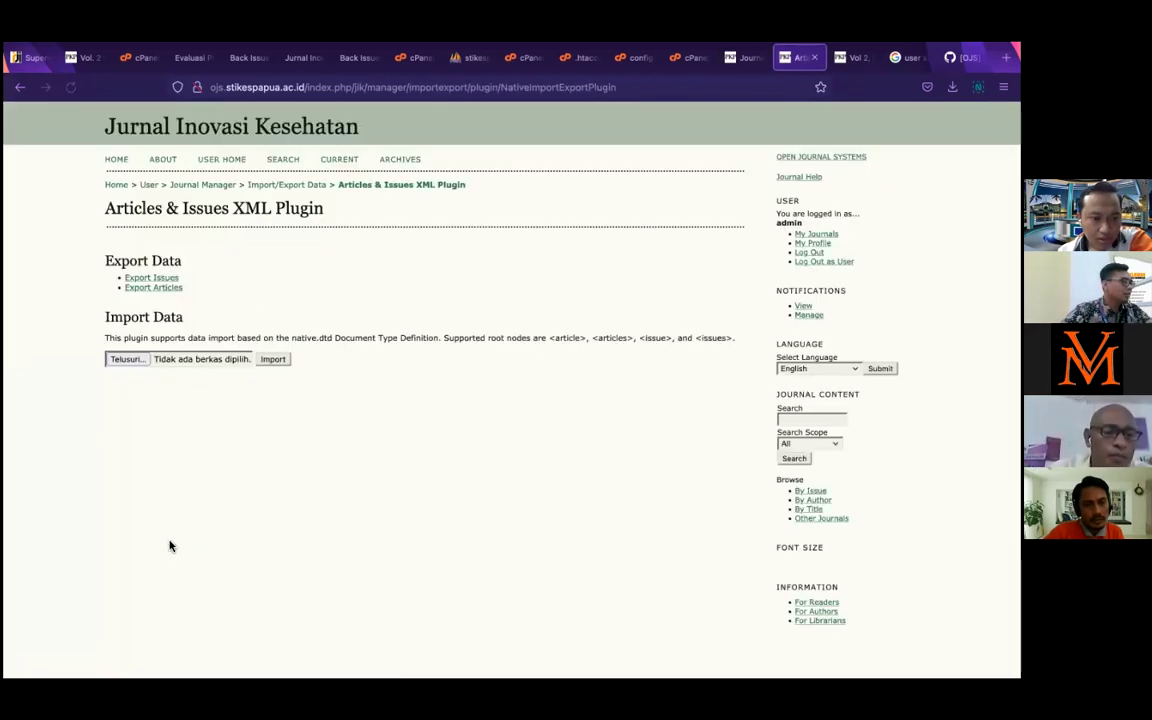
click(160, 278)
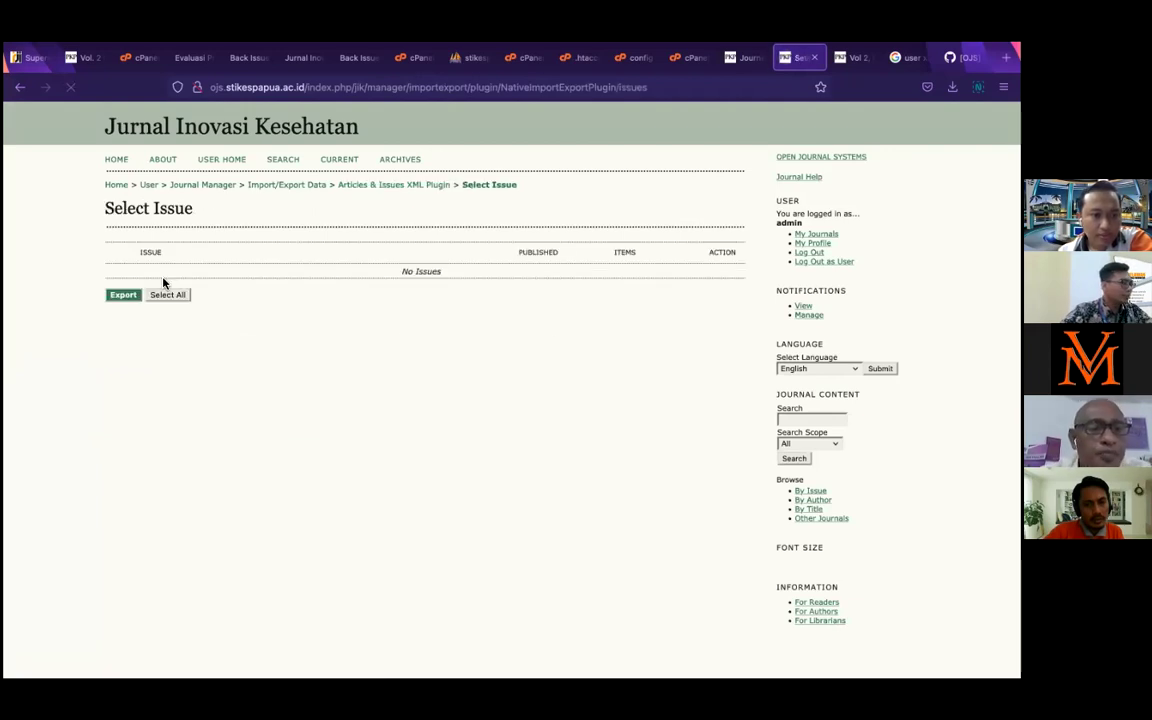
click(20, 88)
Step: Import issues.xml to restore the three issues, then view the Vol 2 issue page
click(125, 358)
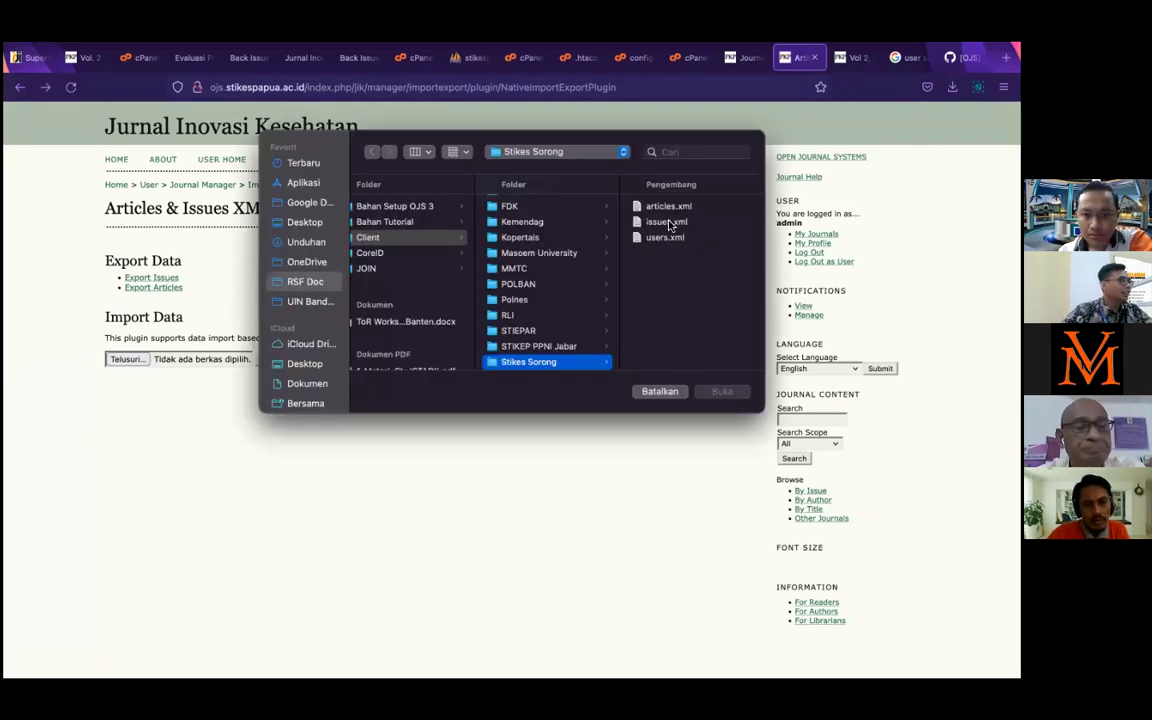
click(667, 222)
click(720, 389)
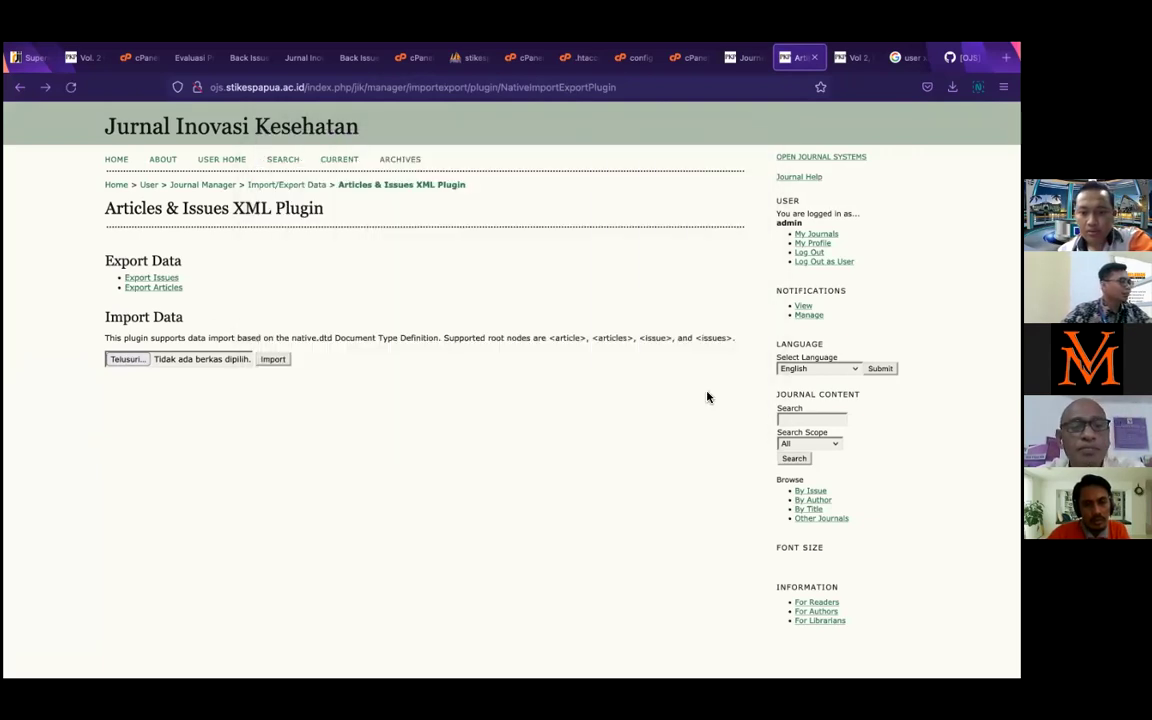
click(270, 361)
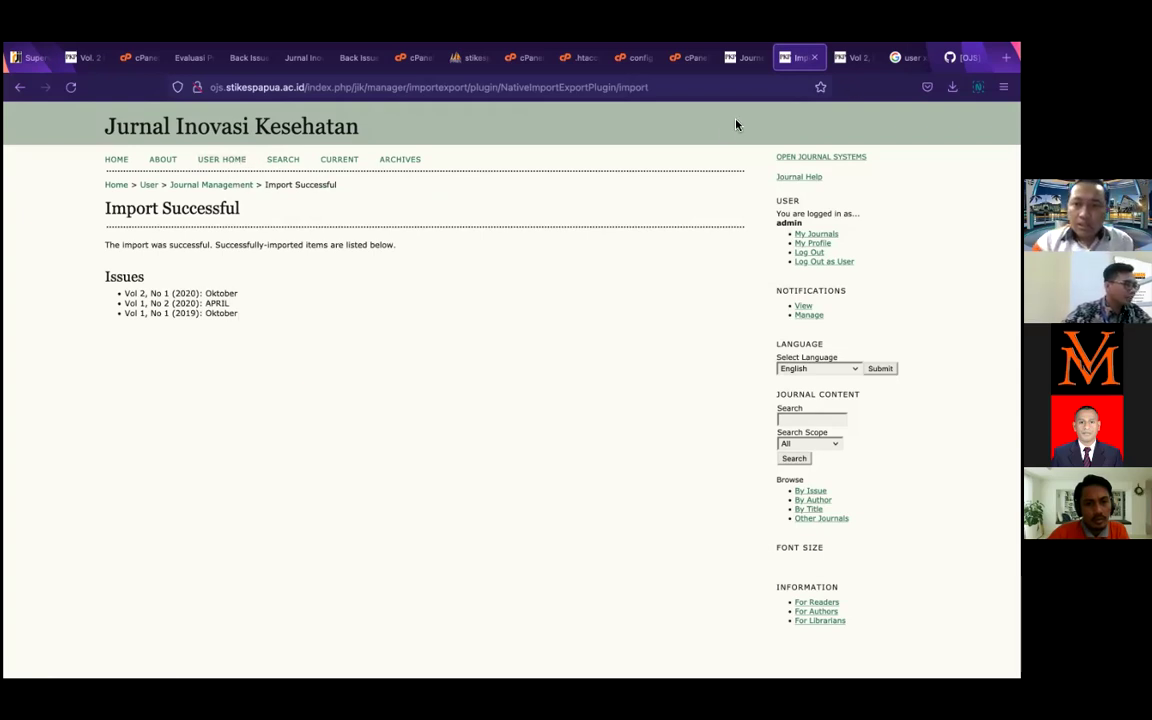
click(851, 58)
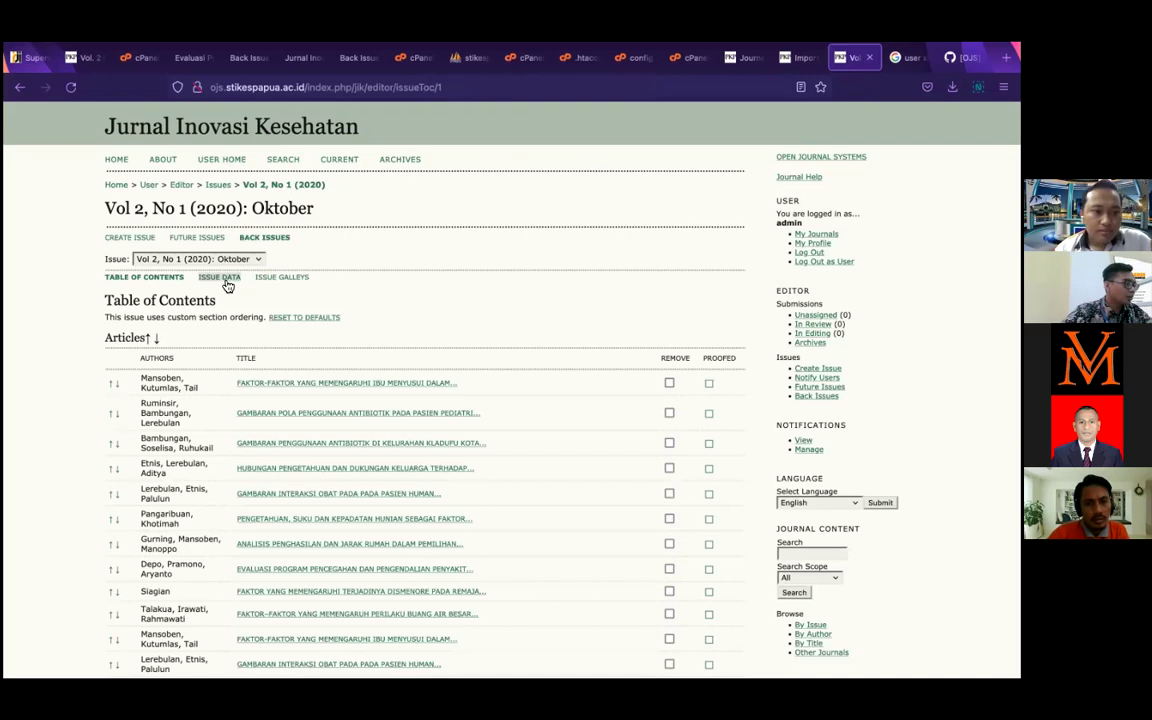
Step: Check the Future Issues and Back Issues lists for the re-imported issues
click(203, 239)
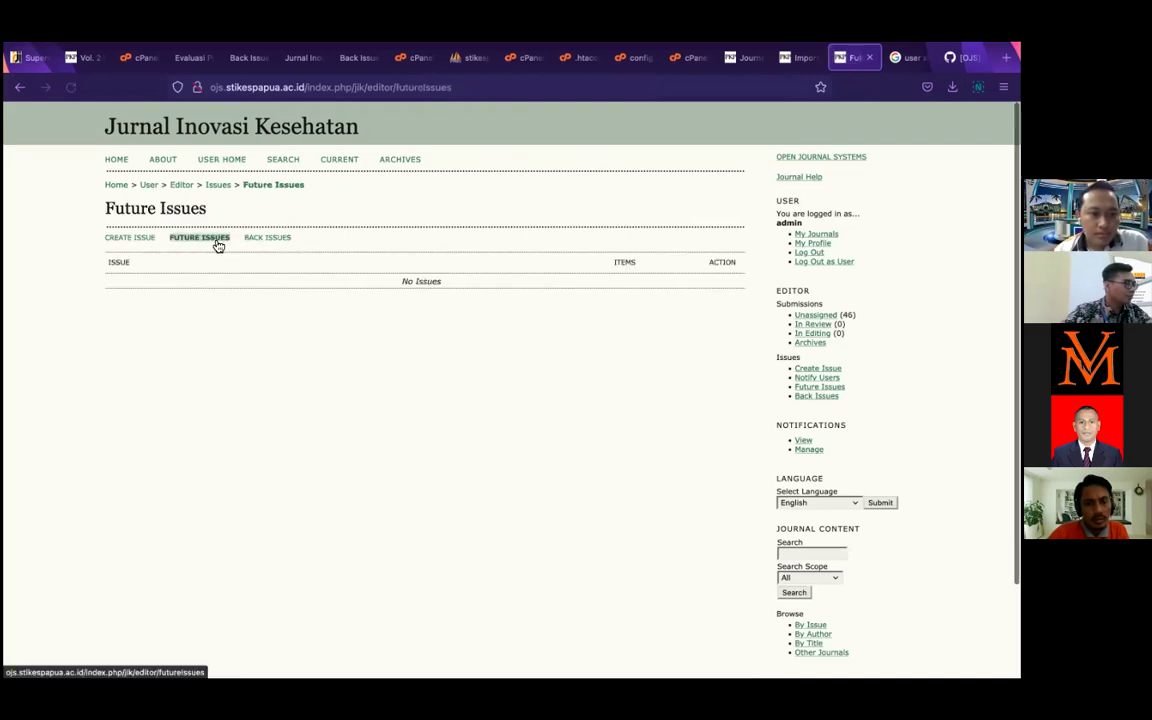
click(256, 243)
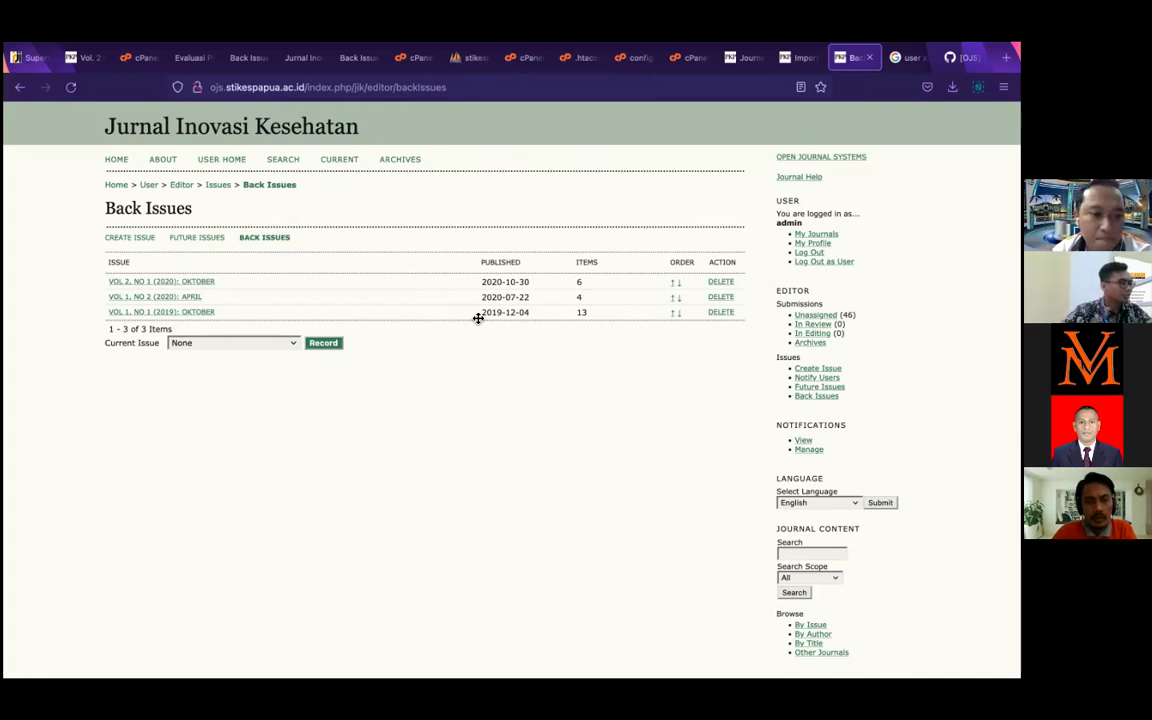
scroll(489, 298, down, 2)
scroll(491, 293, up, 2)
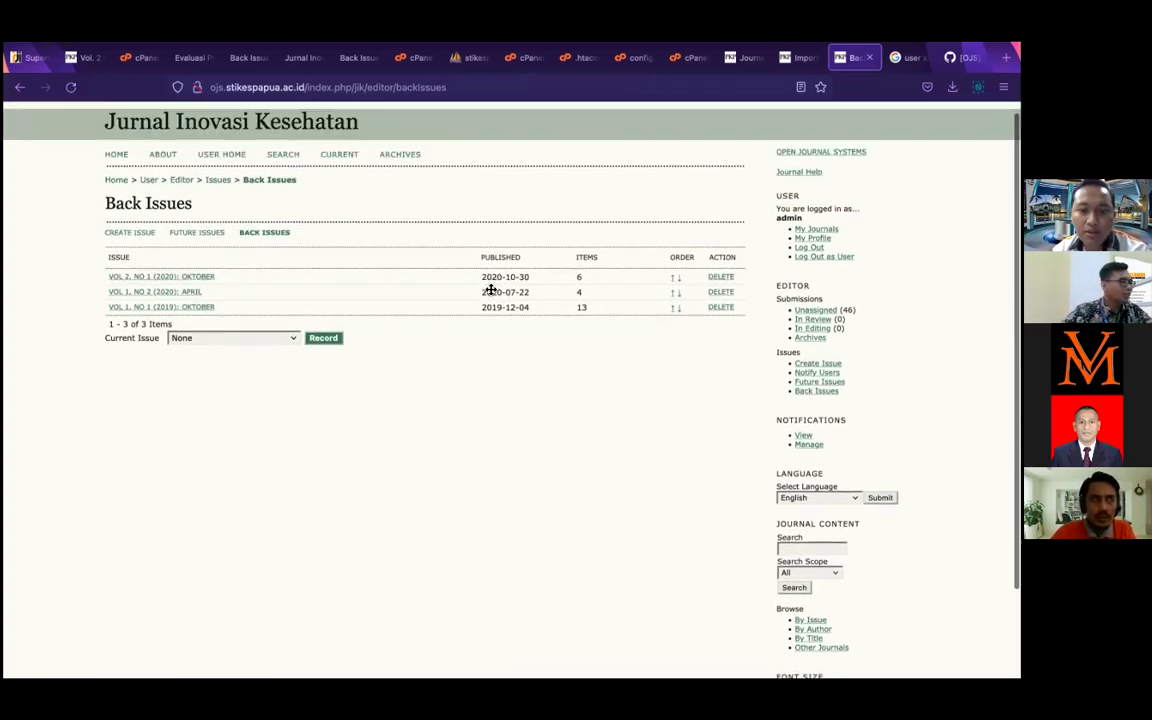
scroll(491, 293, up, 1)
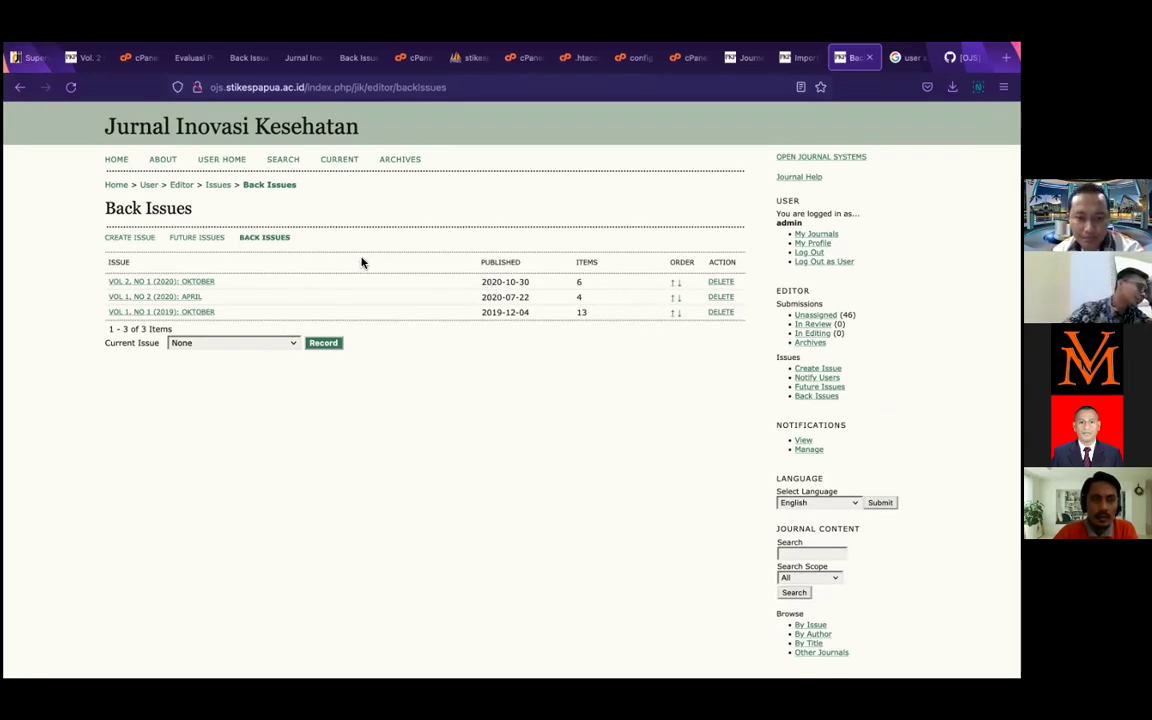
Step: Review the 46 unassigned submissions on the editor home, then open the public Archives
click(183, 186)
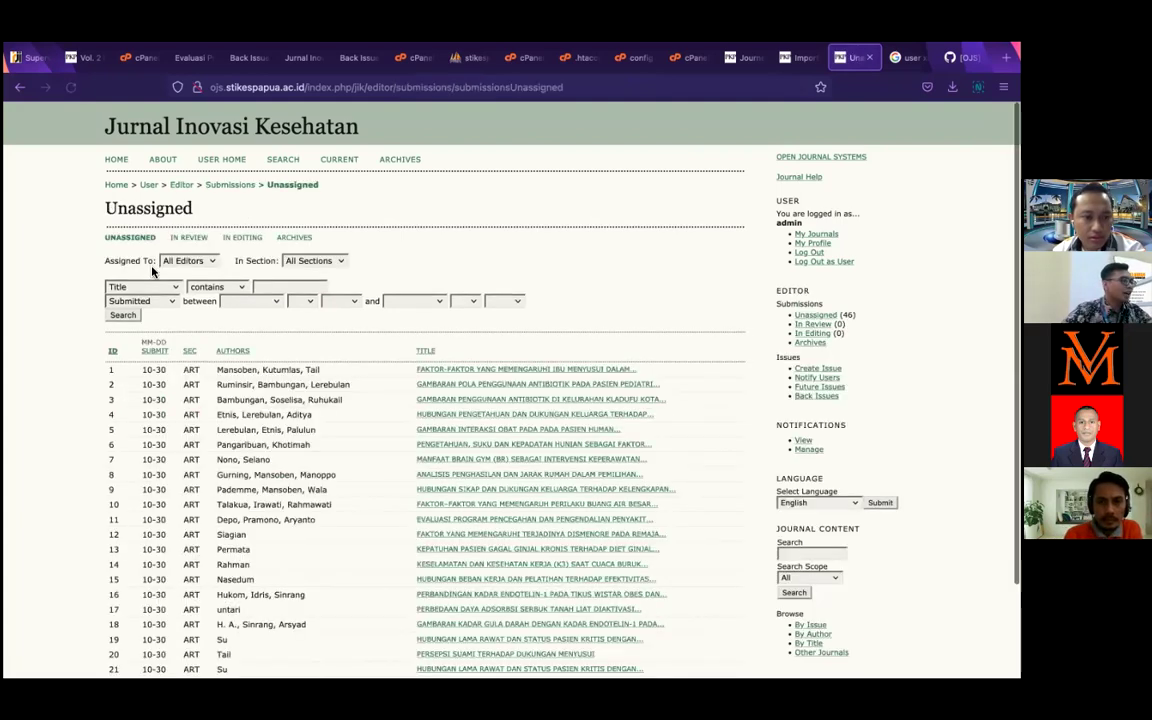
scroll(226, 300, down, 1)
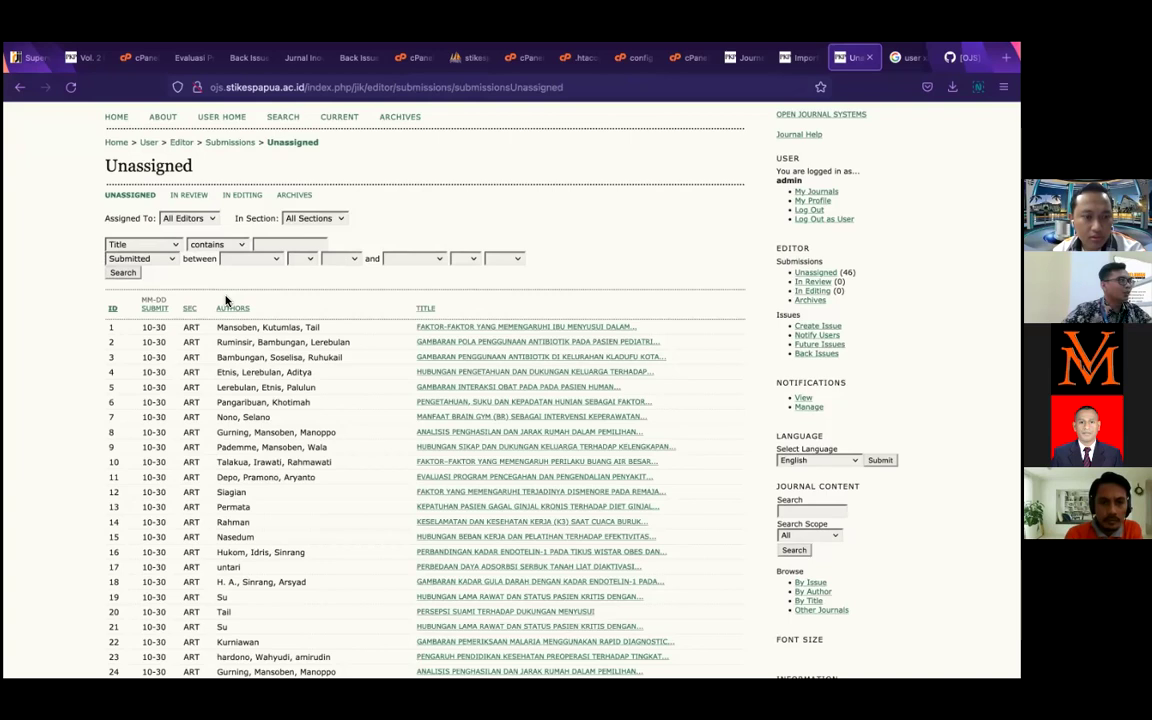
scroll(226, 300, down, 2)
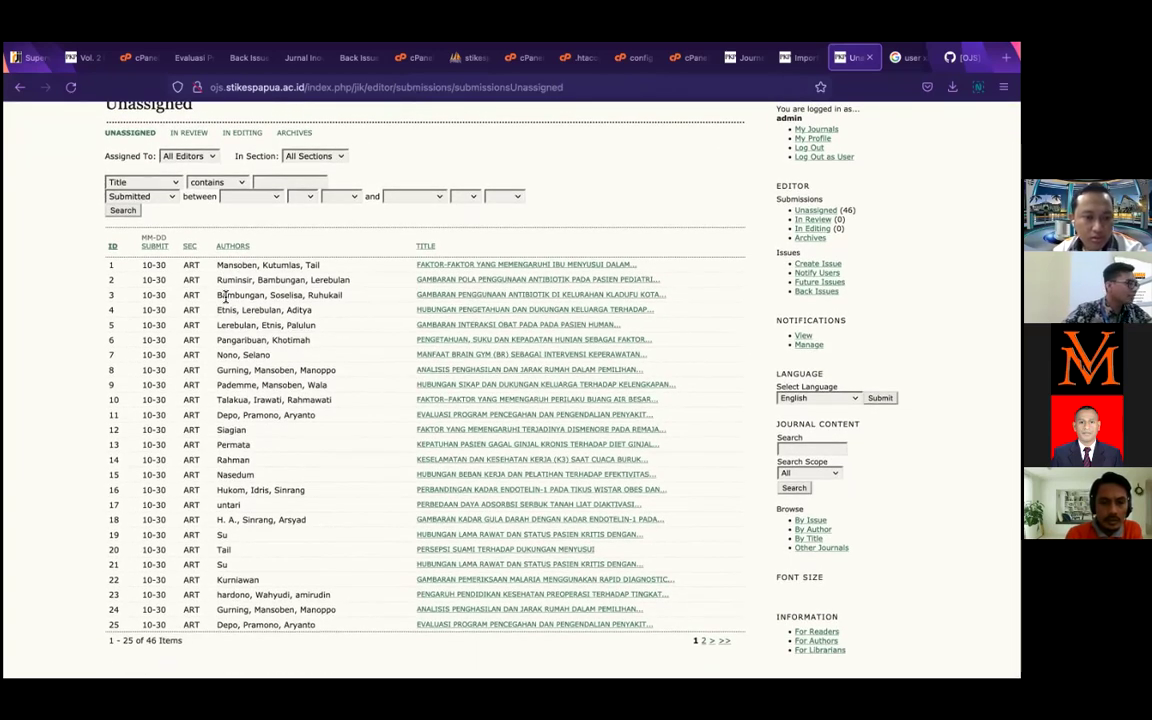
scroll(224, 296, up, 3)
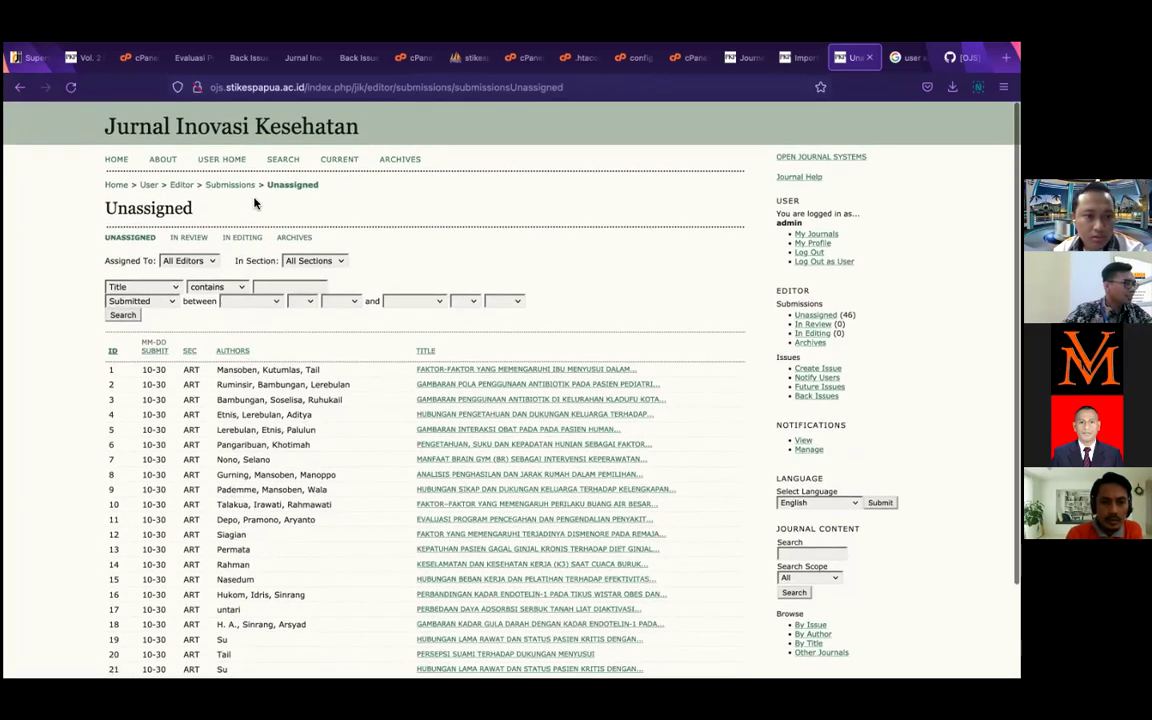
click(394, 163)
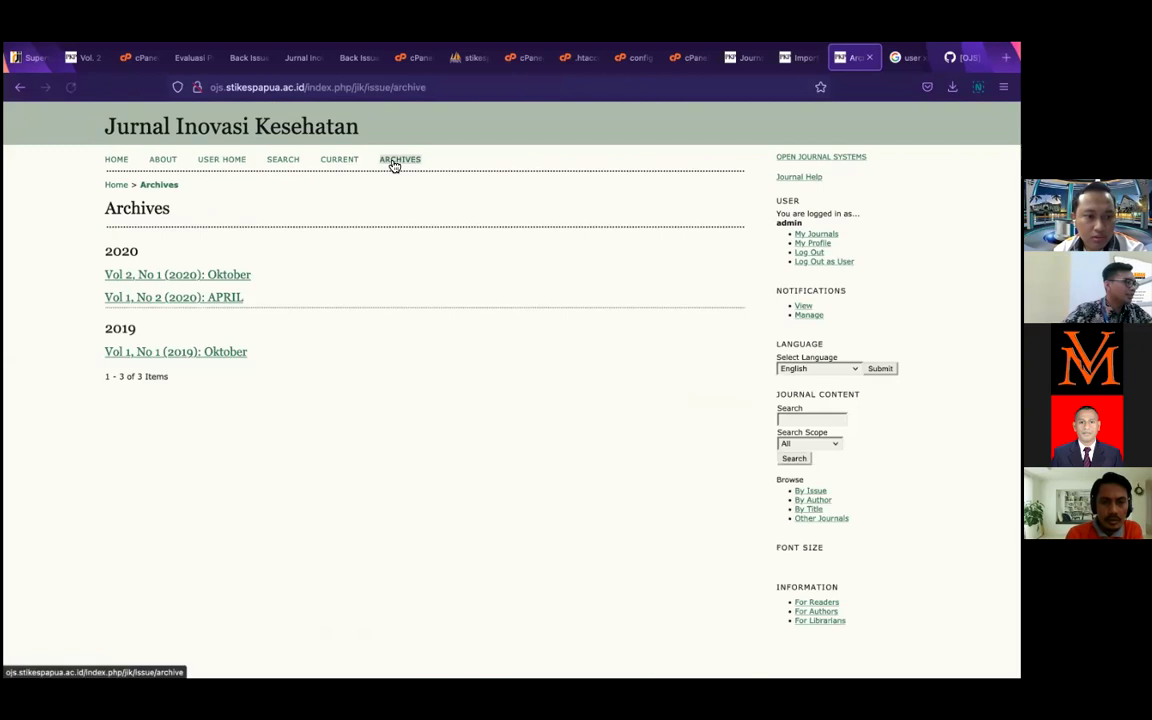
Step: Open the first article of Vol 1, No 1 (2019): Oktober and view its PDF full text
click(147, 352)
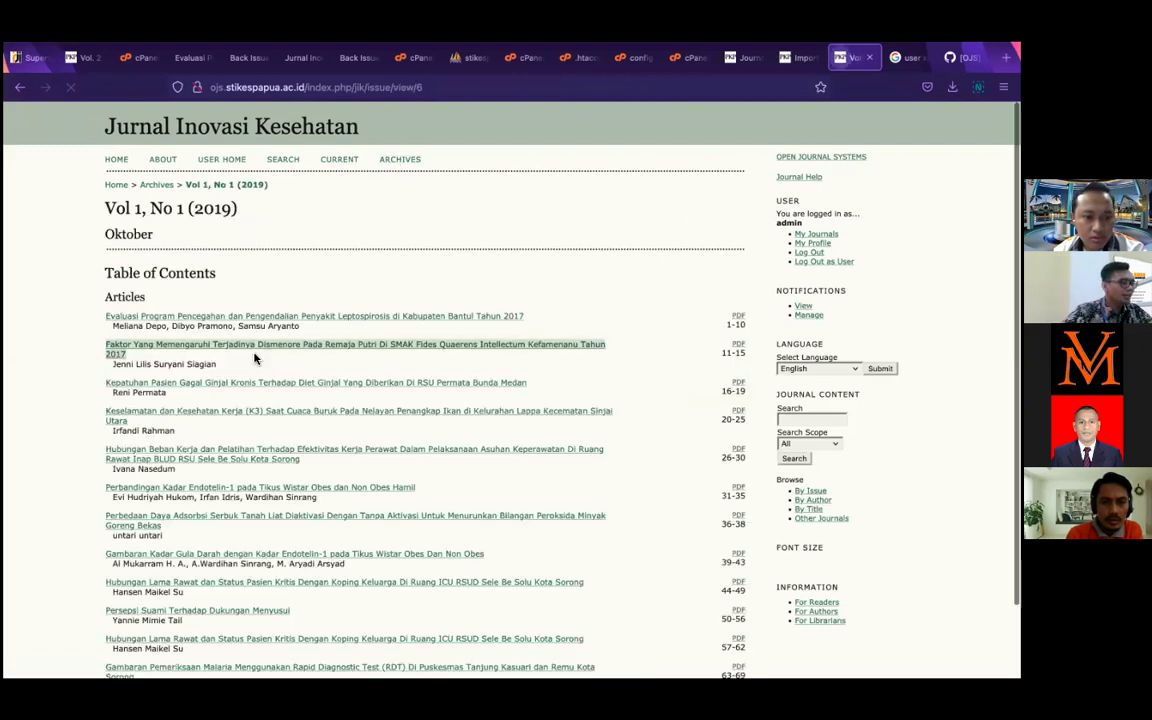
scroll(338, 316, down, 2)
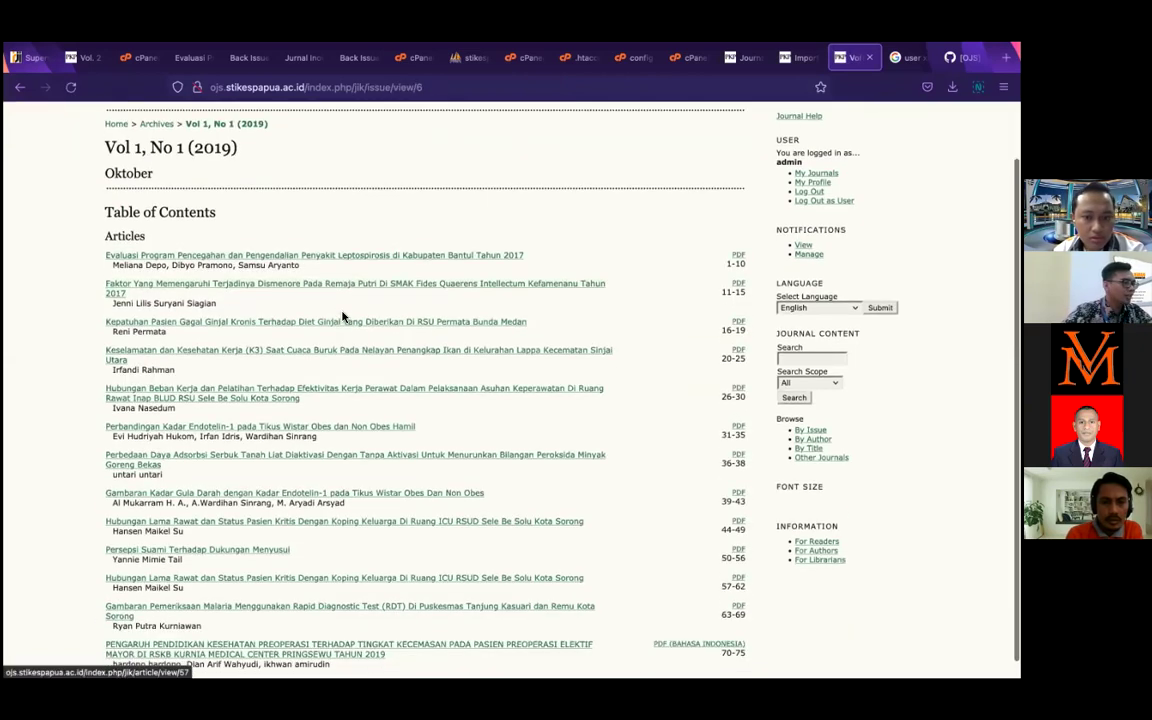
scroll(342, 316, up, 2)
click(350, 317)
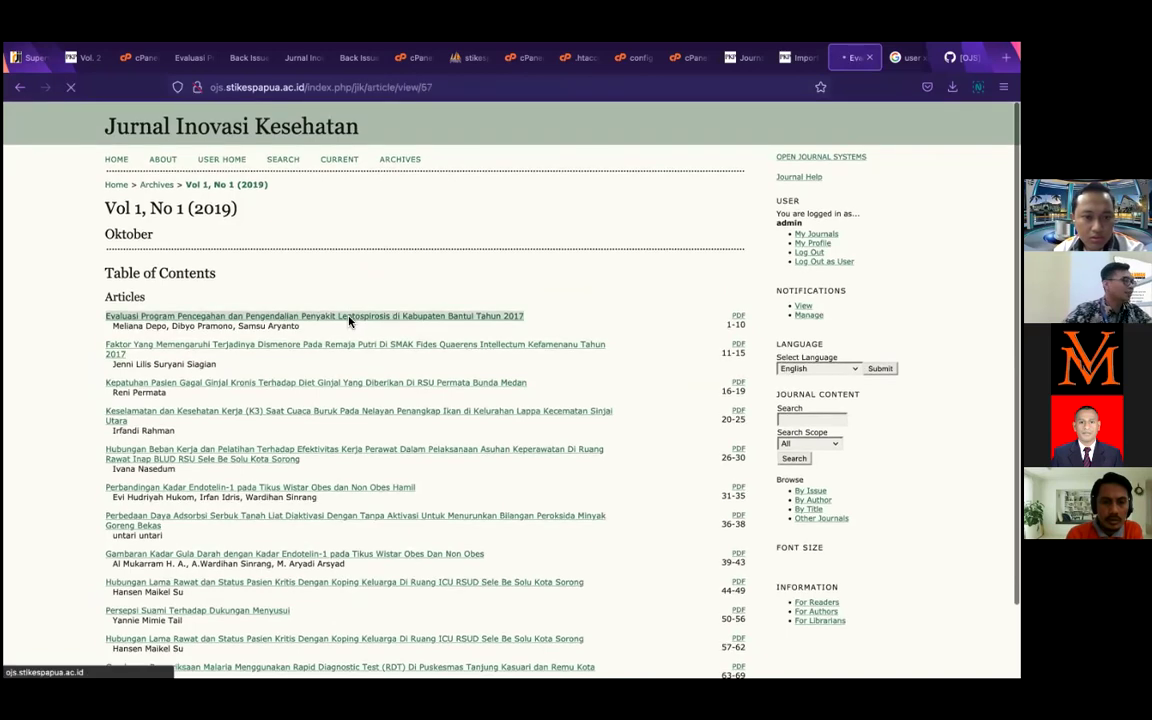
click(18, 88)
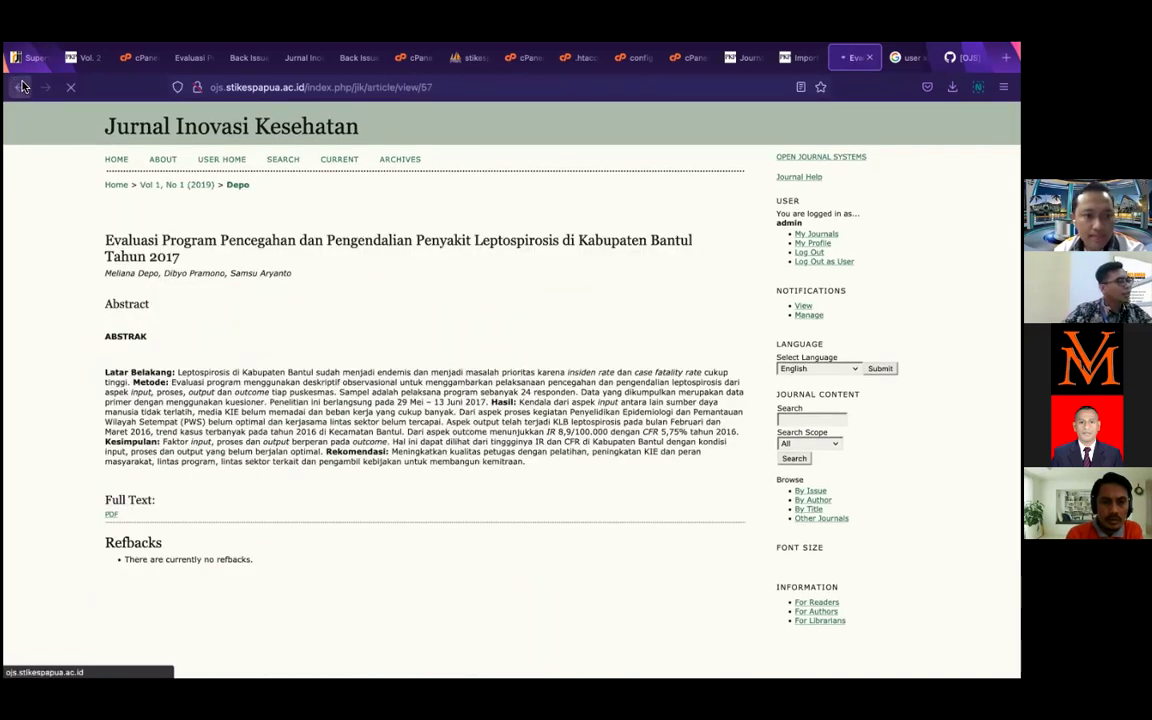
click(738, 316)
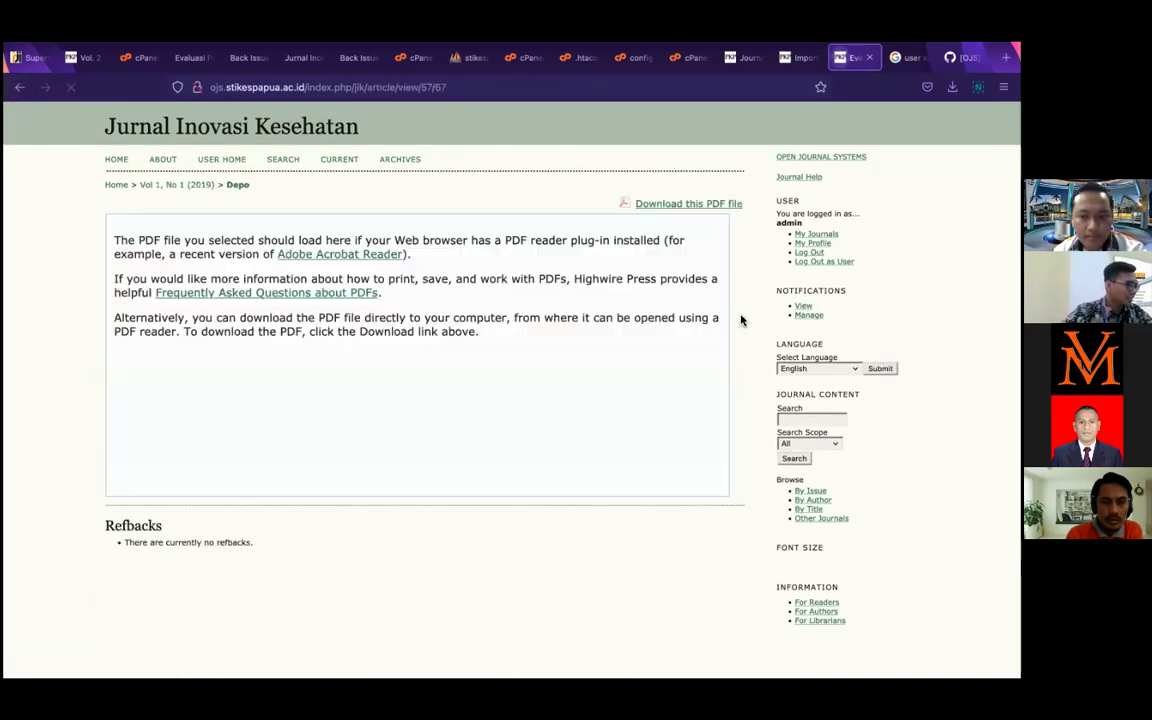
Step: Glance at the other tabs, then return to User Home with 46 unassigned submissions
key(ctrl+shift+Tab)
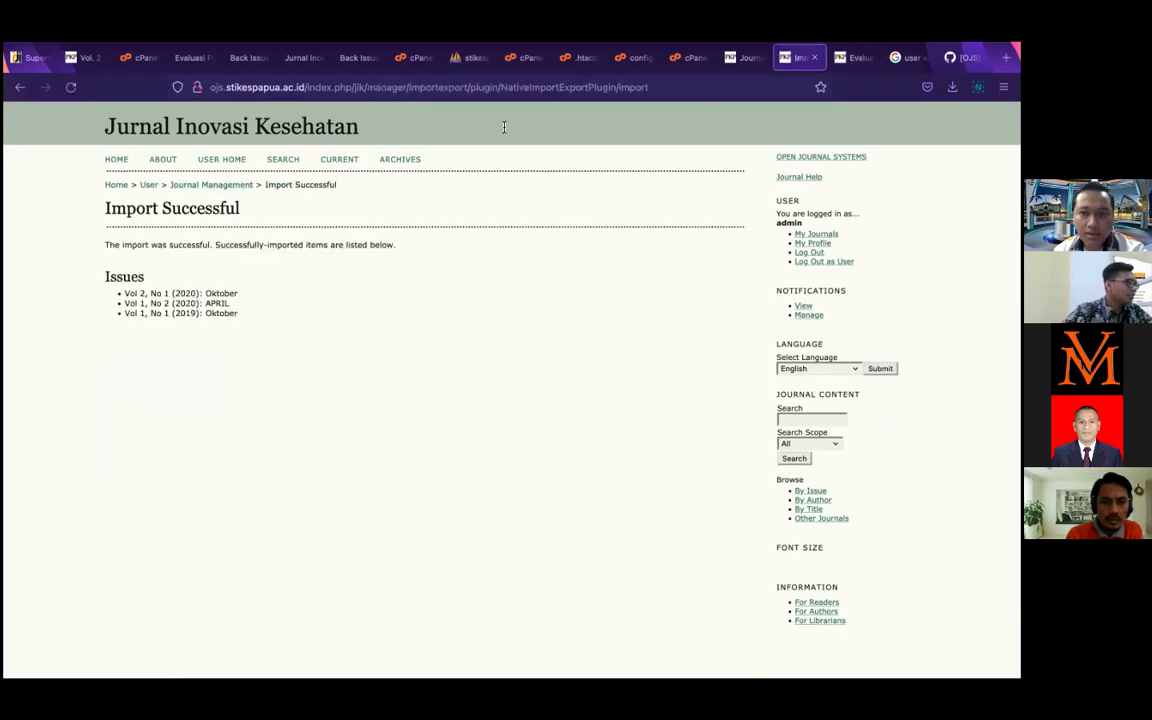
click(744, 60)
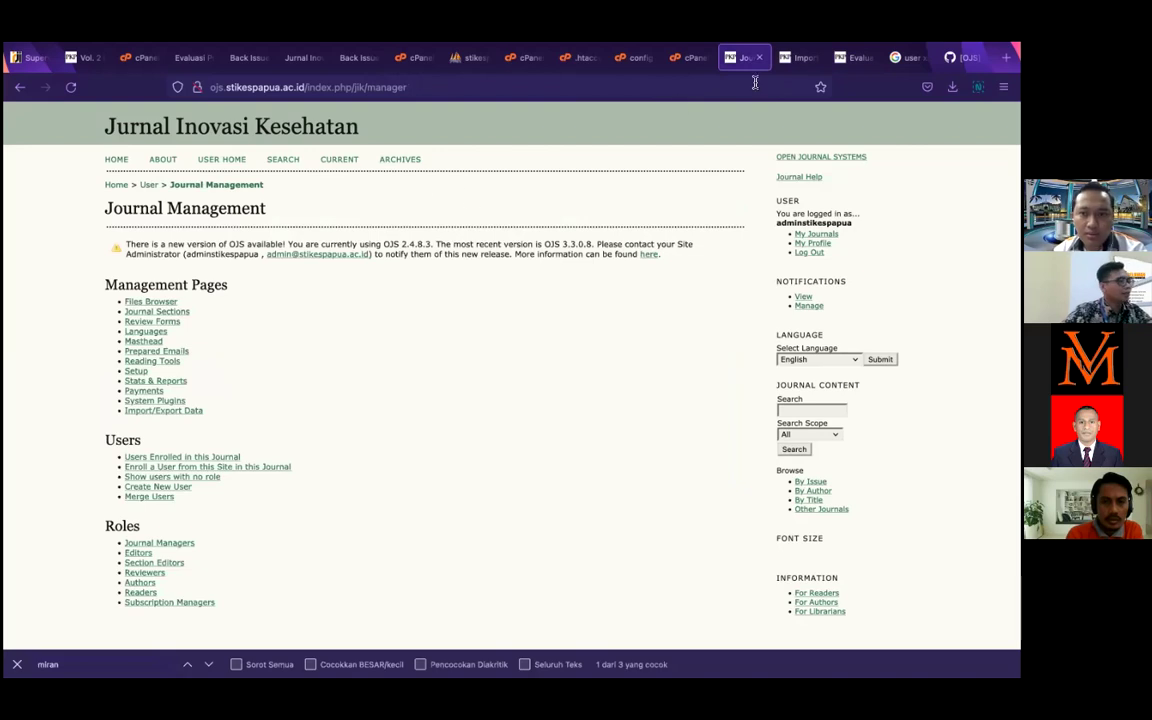
key(ctrl+Tab)
key(ctrl+Tab)
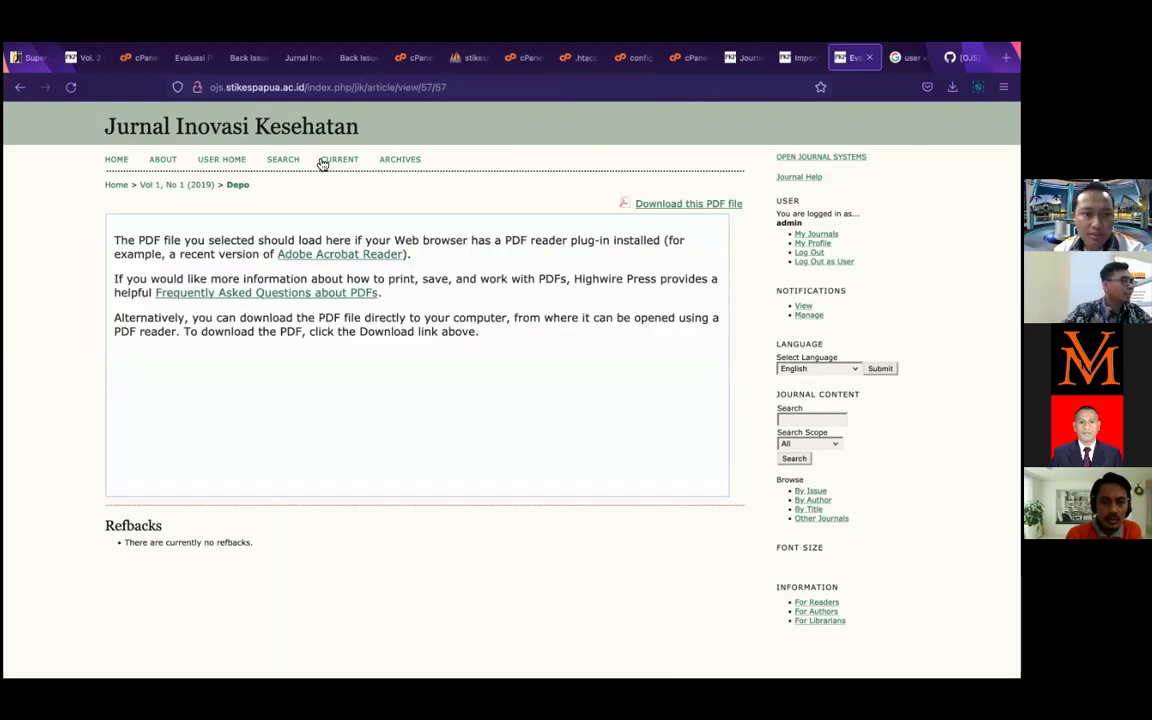
click(219, 160)
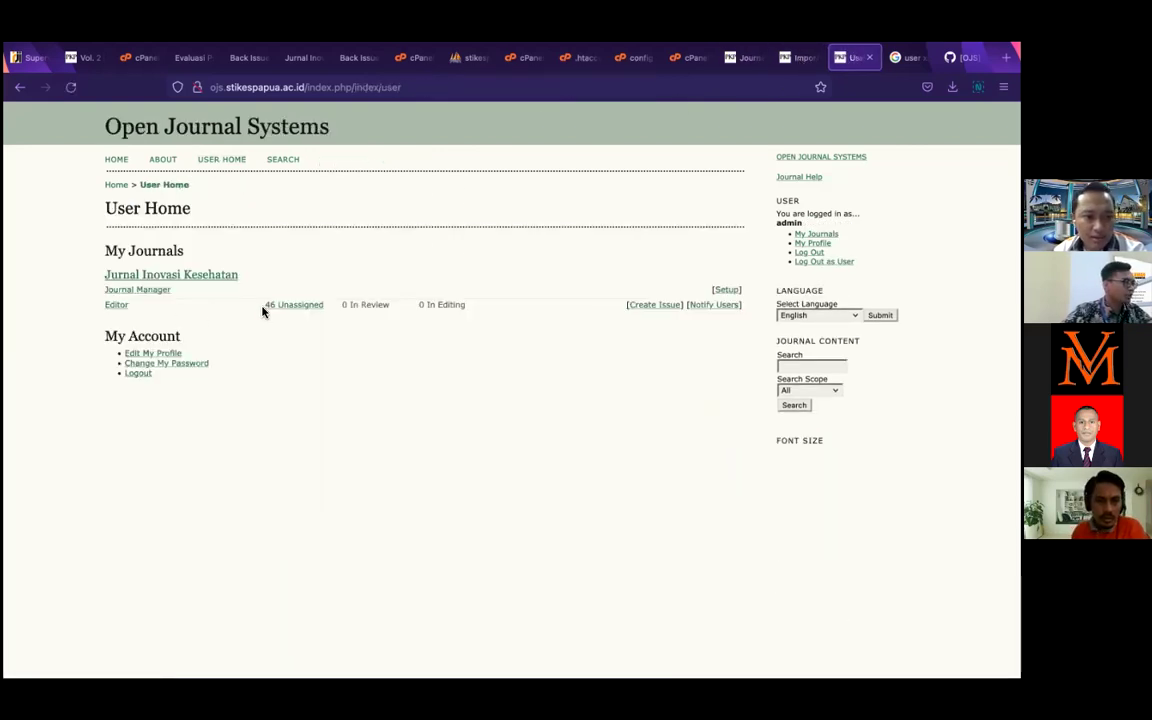
Step: Open the 46 unassigned submissions and move to the second page of the list
click(279, 307)
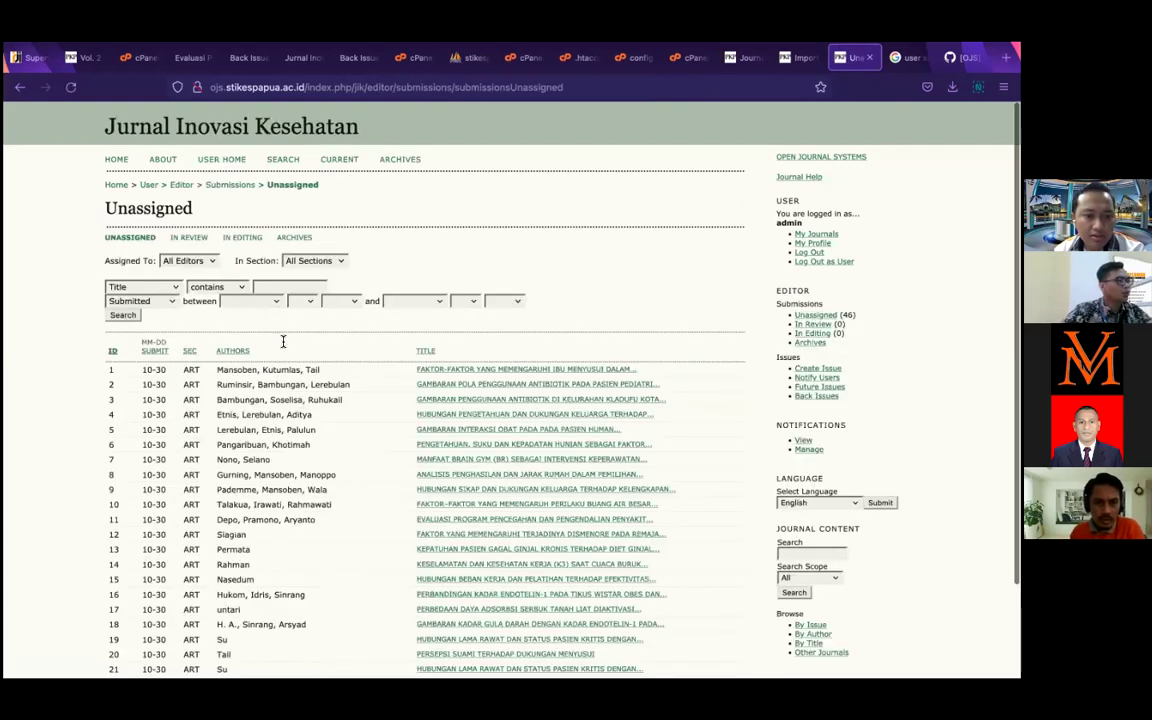
scroll(283, 341, down, 1)
scroll(285, 340, down, 3)
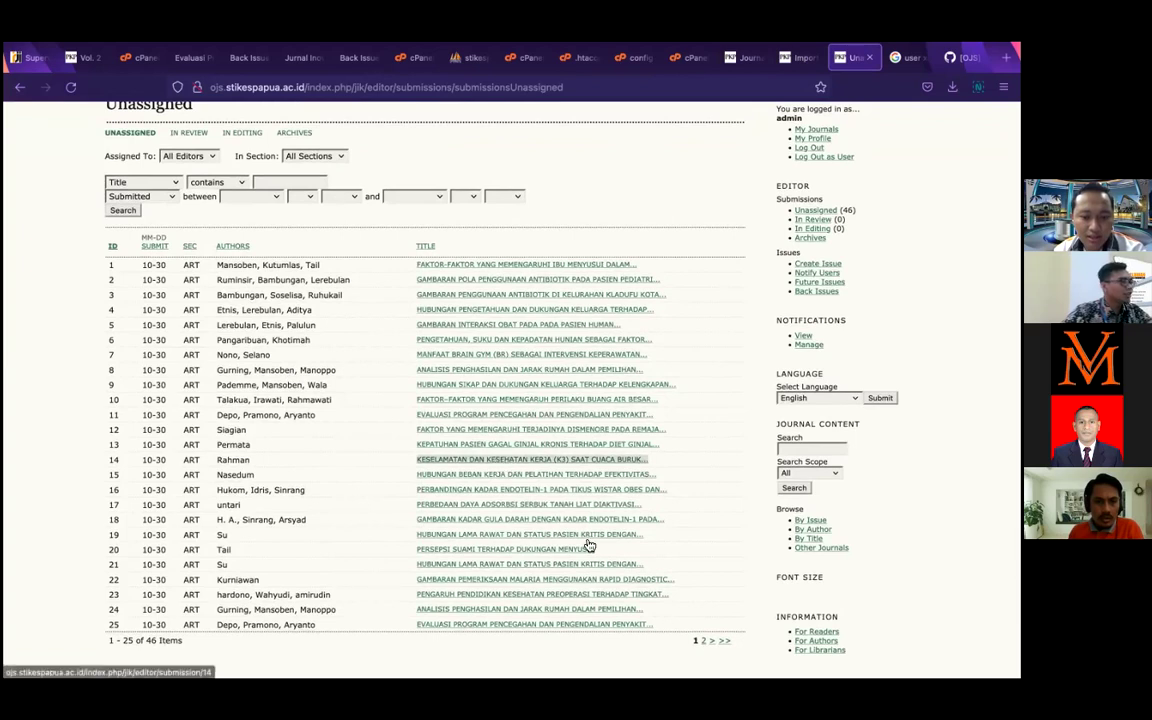
click(706, 642)
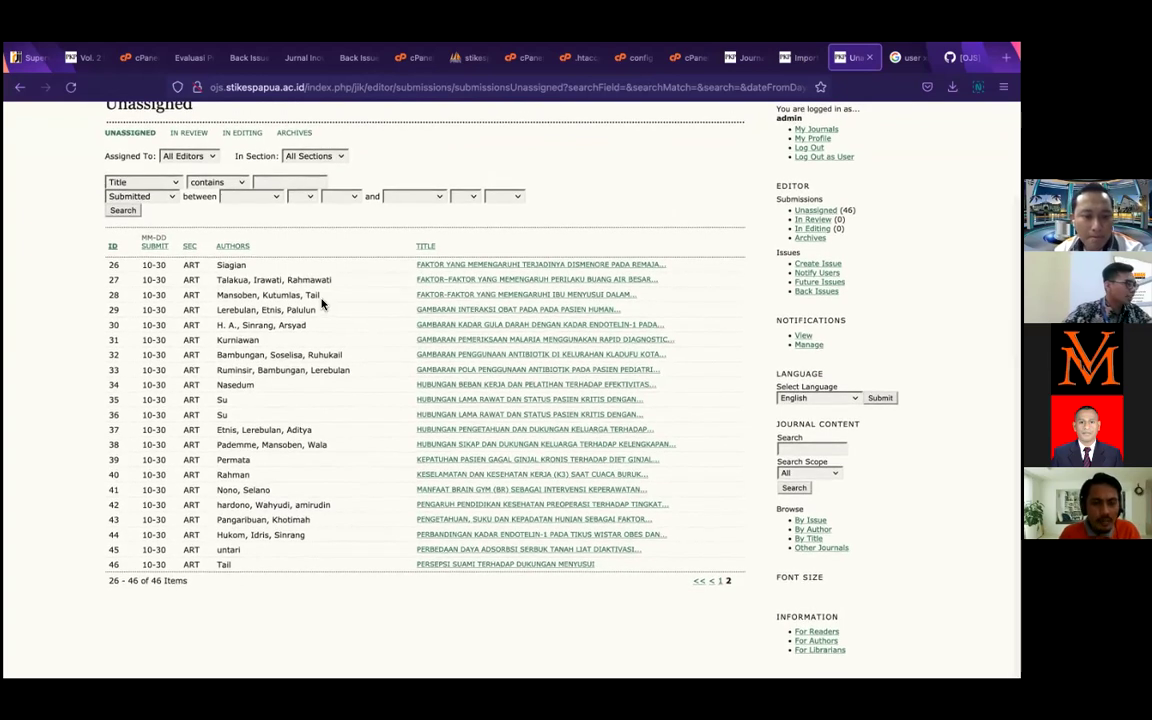
Step: Return to page 1, then view the original site's Back Issues list (6, 4, 13 items)
scroll(322, 304, up, 1)
scroll(322, 304, up, 1)
scroll(584, 424, down, 3)
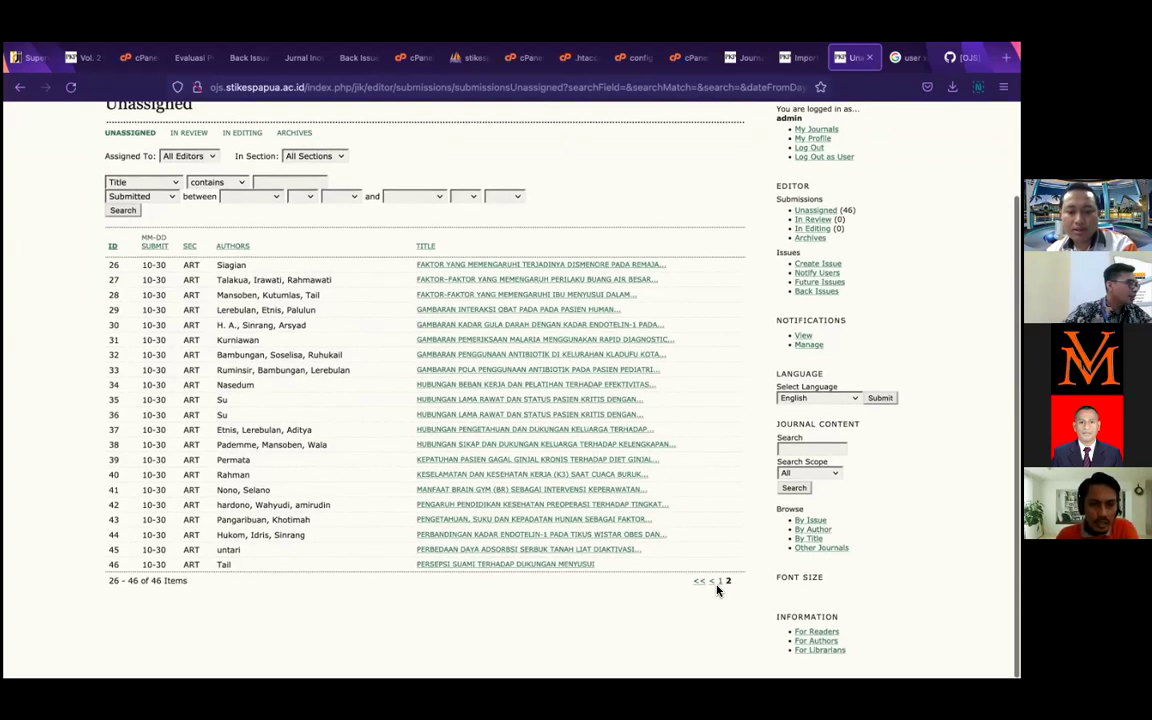
click(720, 581)
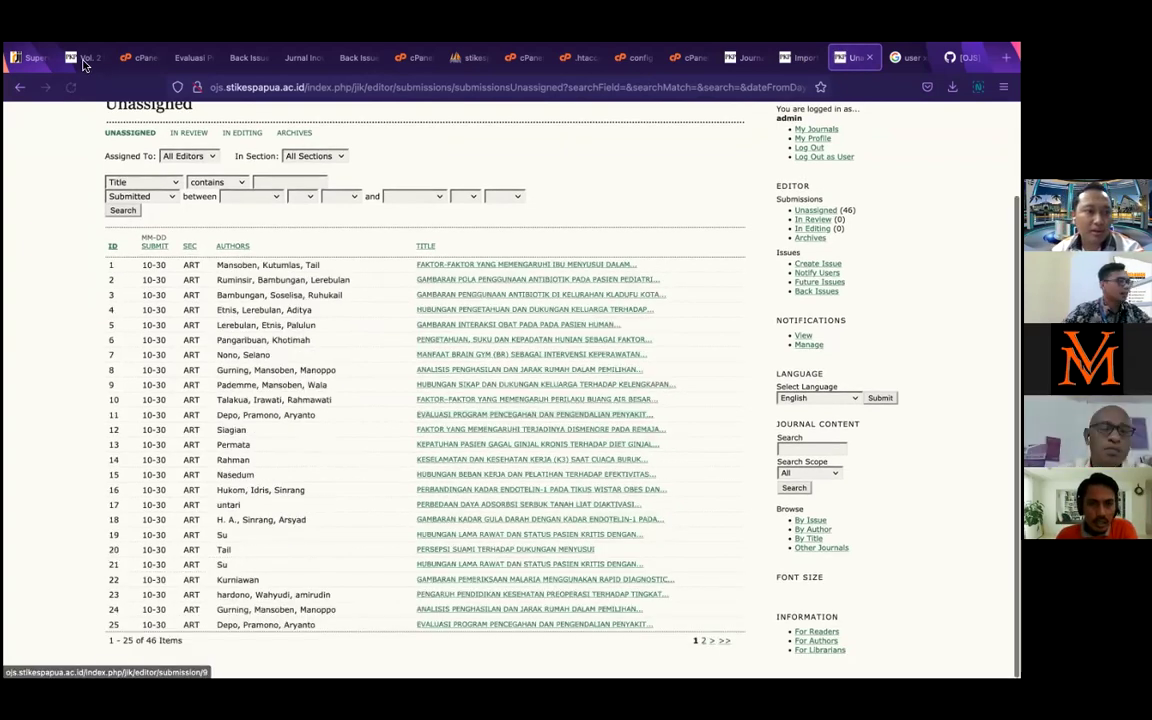
click(82, 59)
click(243, 60)
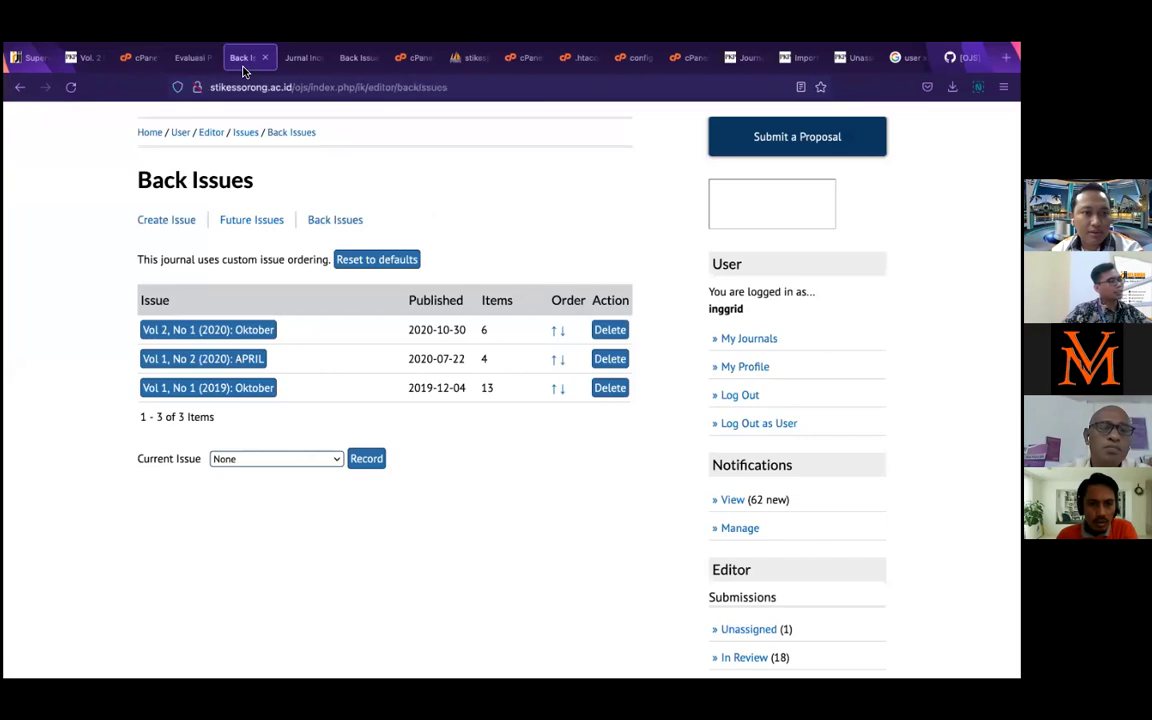
Step: From the original site's editor home, review its 18 submissions in review
click(217, 137)
scroll(277, 307, down, 2)
scroll(277, 307, down, 3)
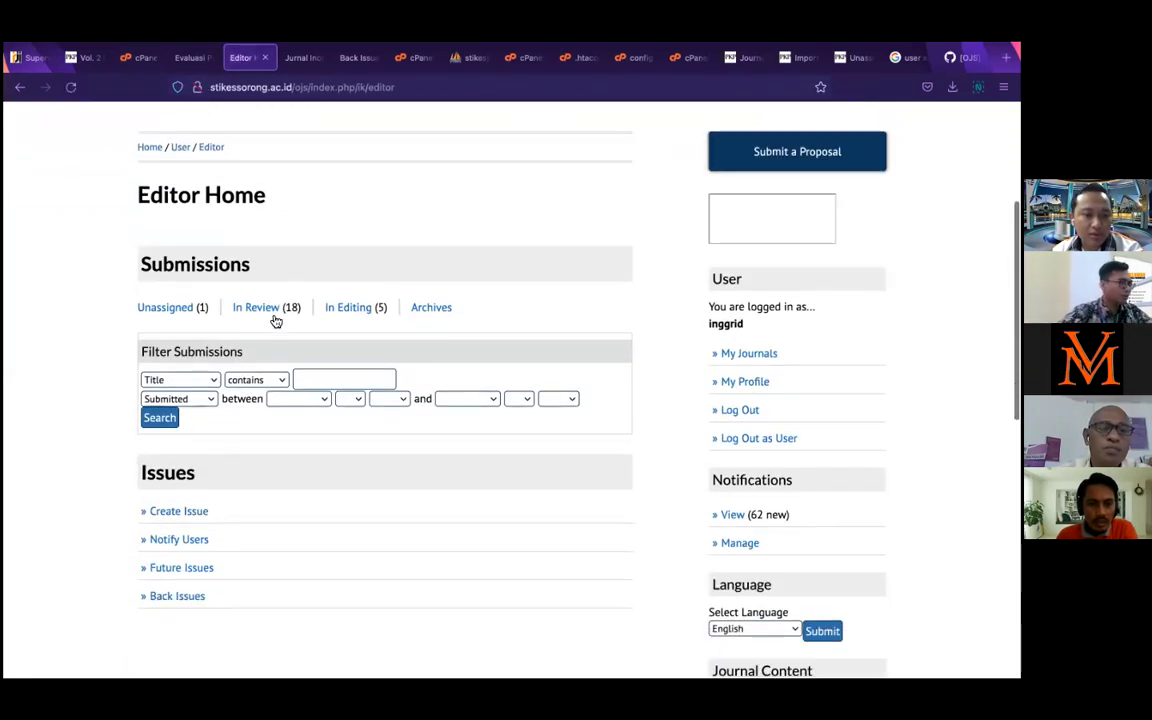
click(272, 315)
scroll(293, 495, down, 8)
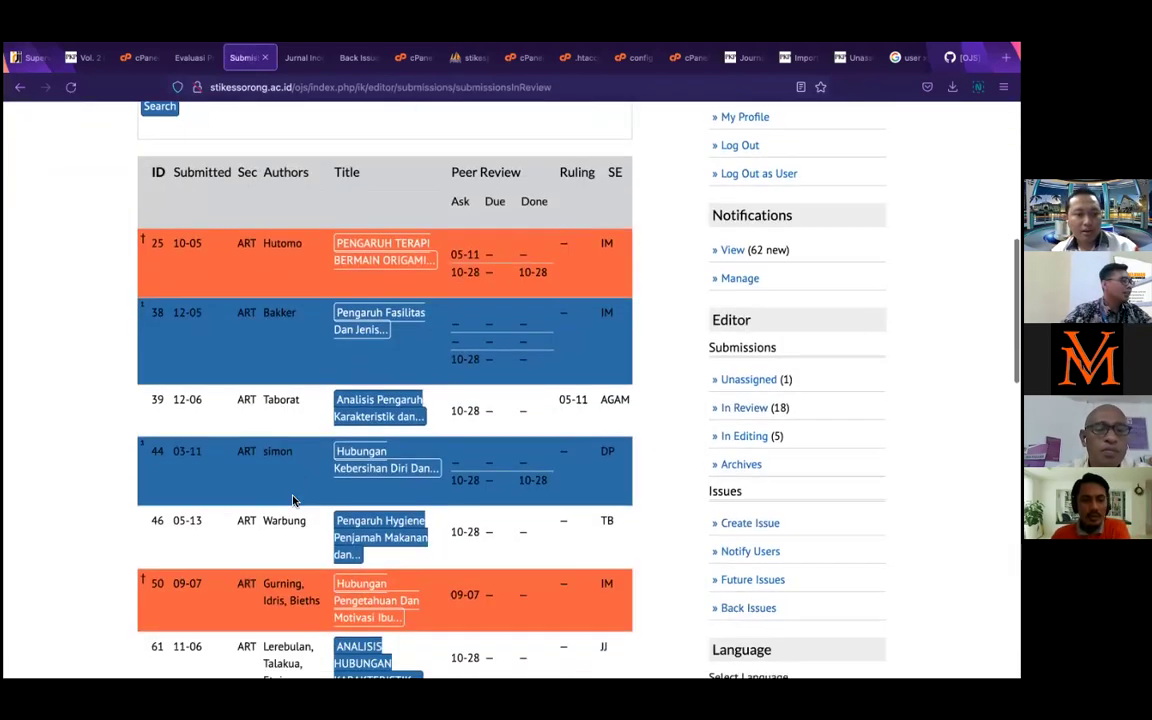
scroll(293, 500, down, 15)
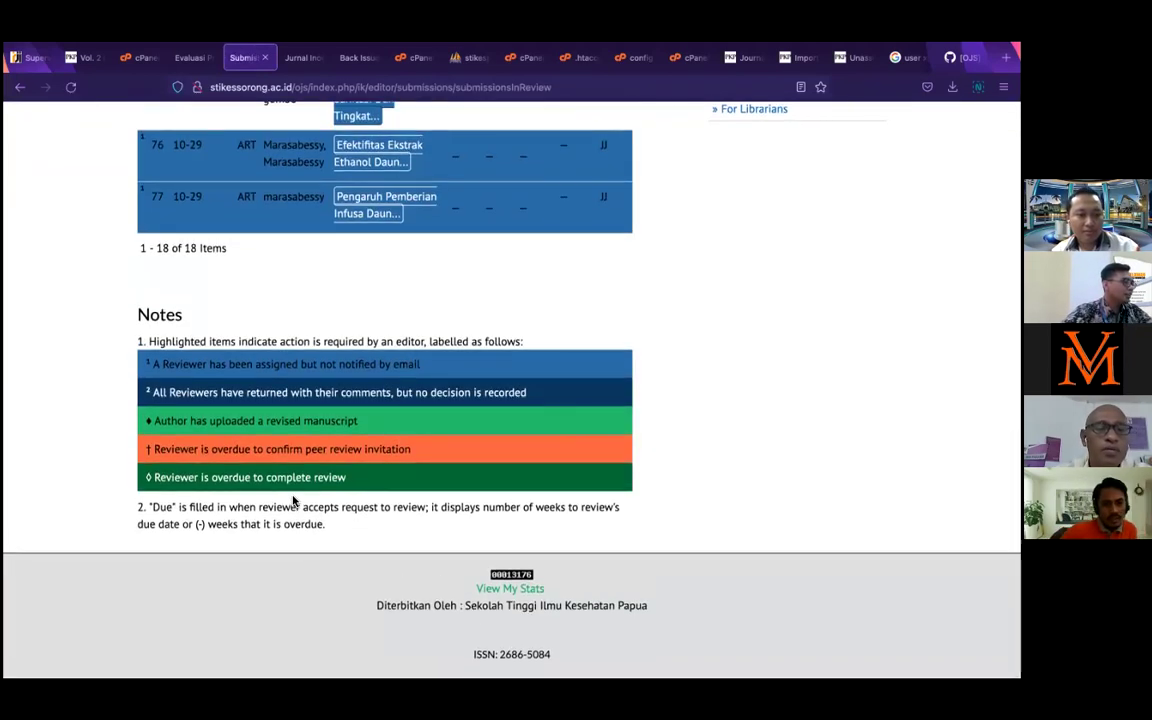
scroll(293, 500, up, 20)
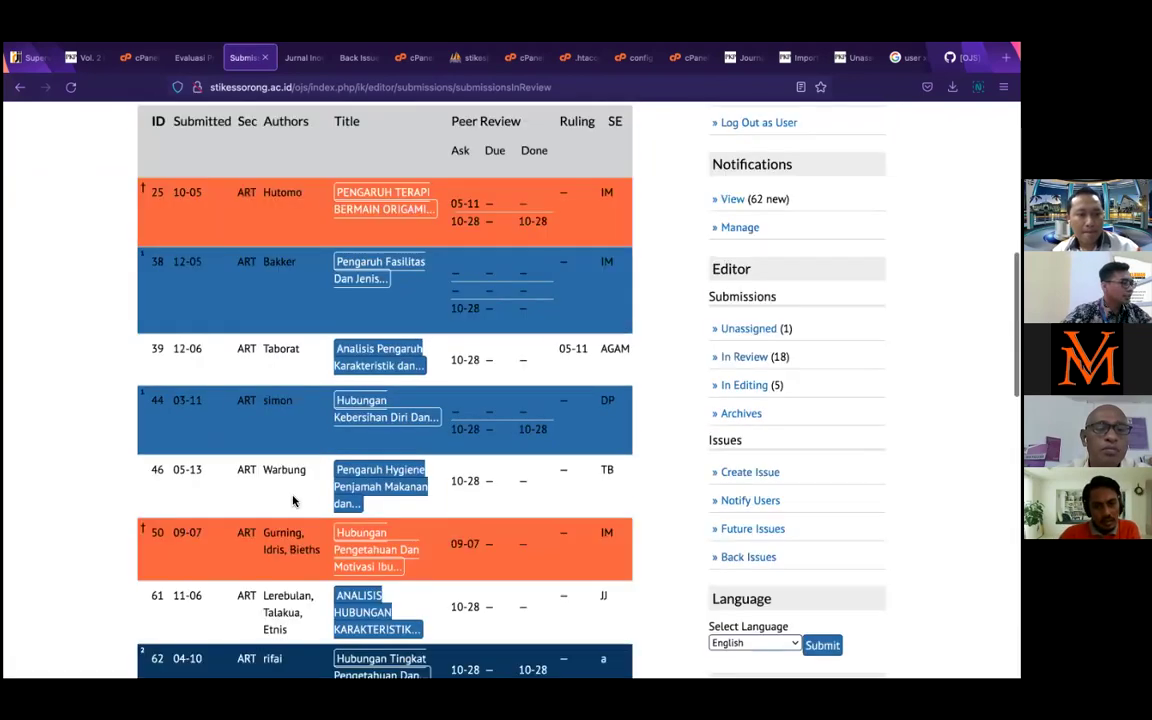
scroll(293, 500, up, 10)
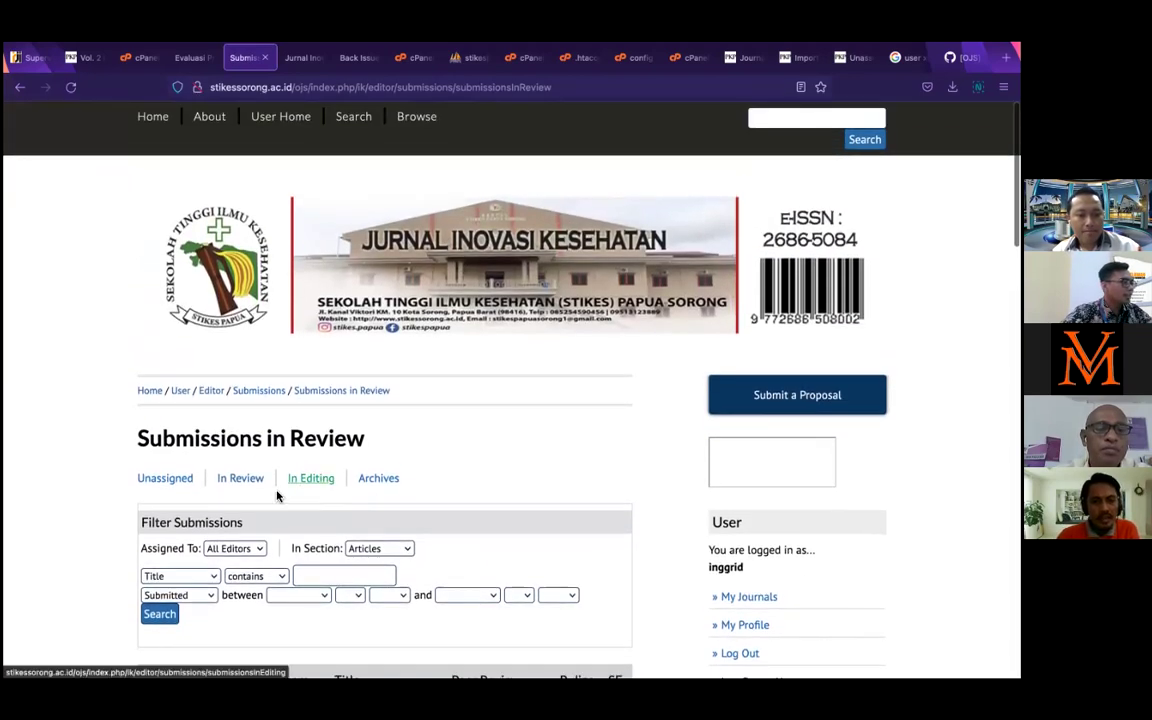
scroll(277, 495, down, 4)
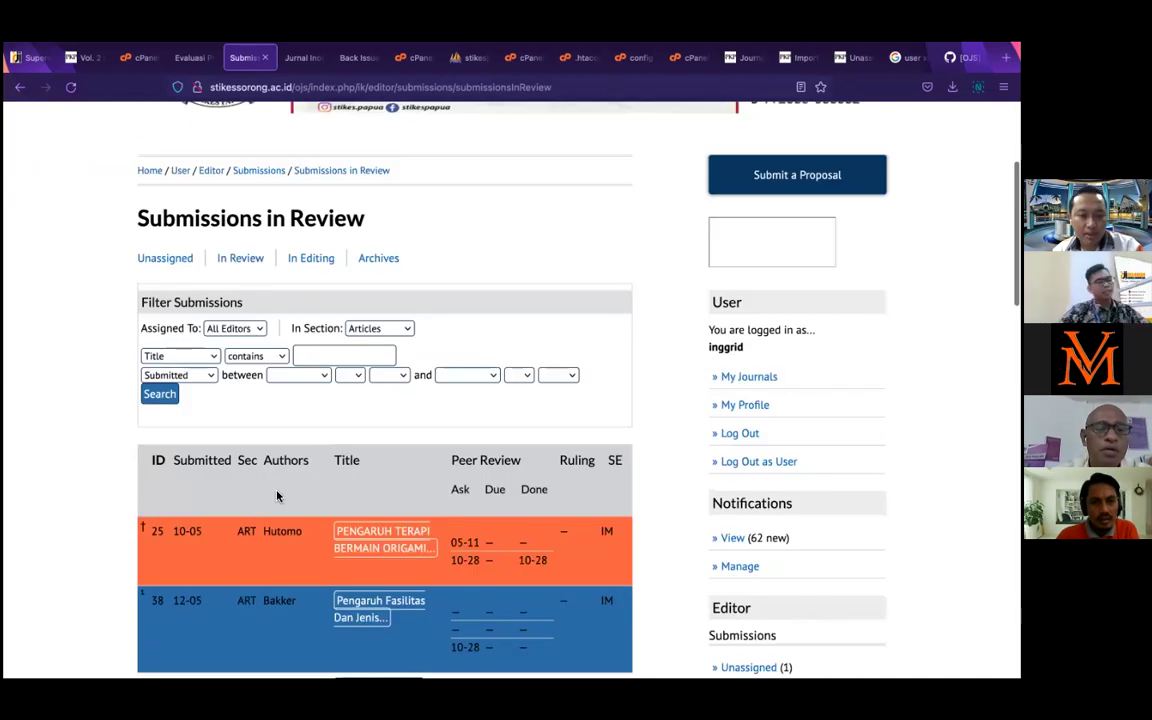
scroll(290, 406, up, 4)
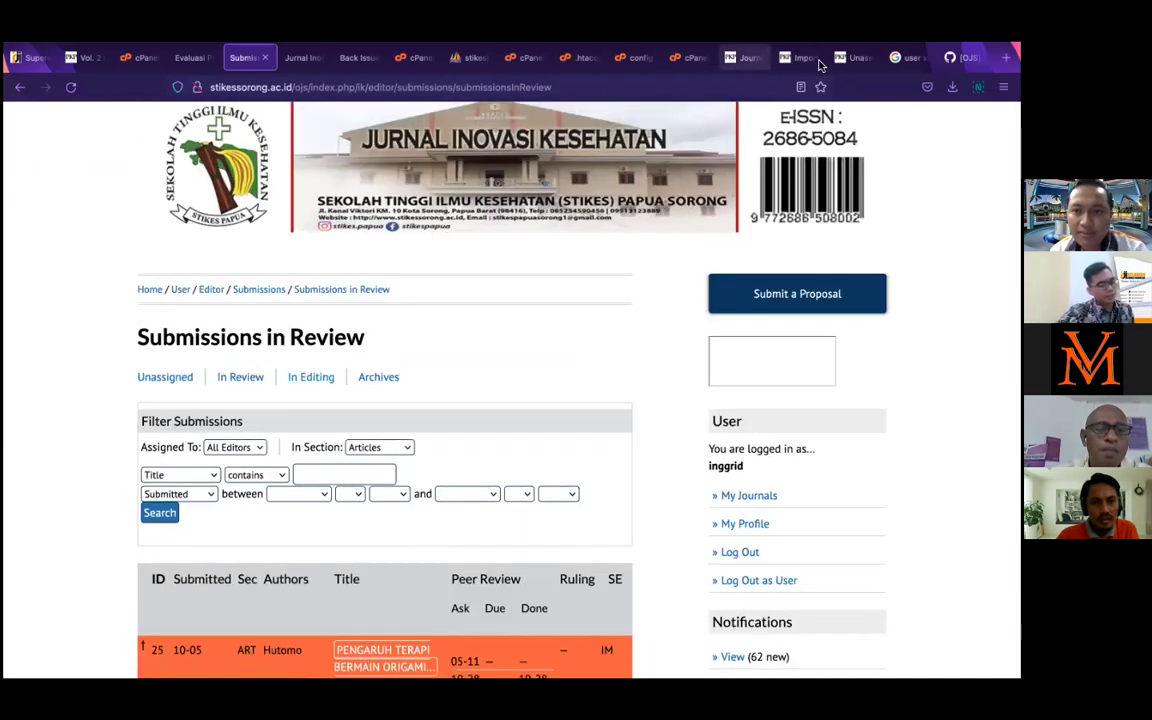
Step: Close the Import Successful tab, leaving the migrated journal's unassigned list (1–25 of 46) showing
click(748, 58)
click(790, 60)
click(742, 58)
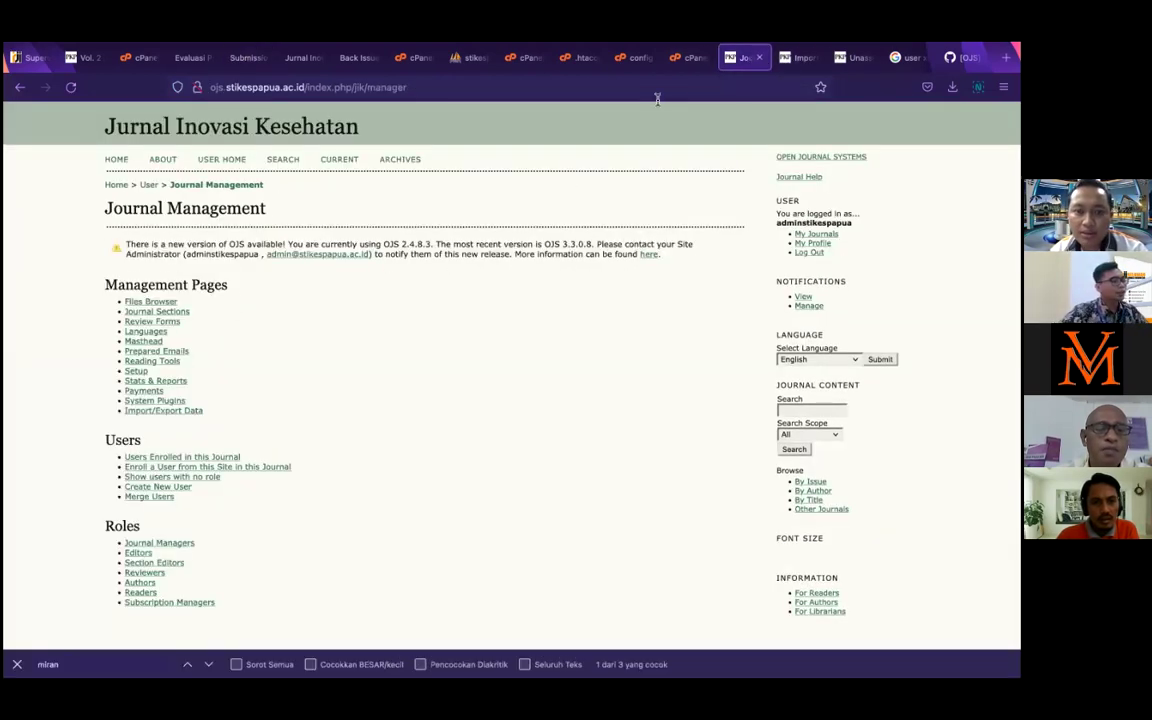
click(797, 58)
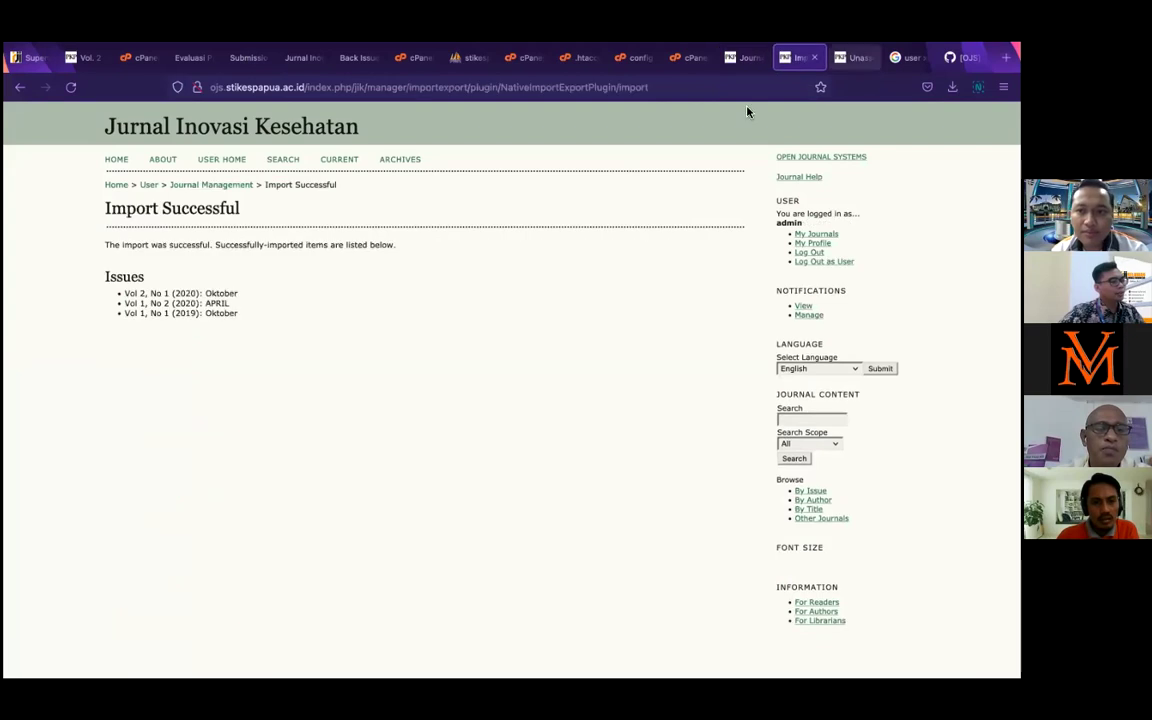
click(817, 62)
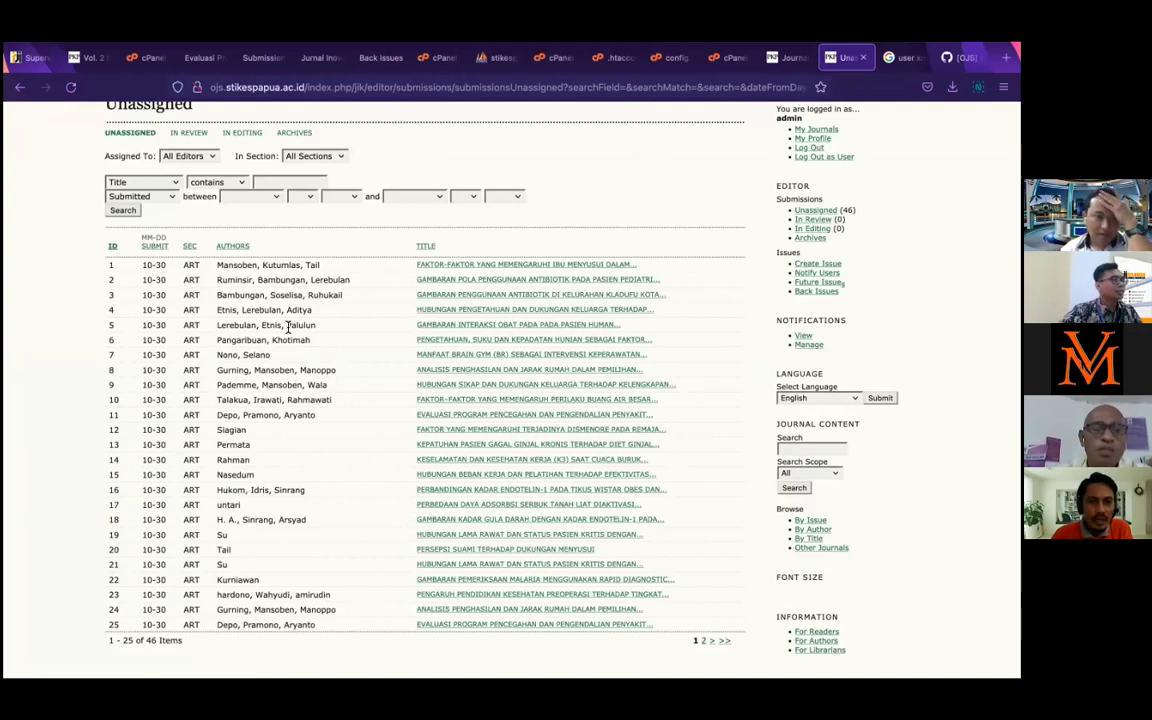
Step: Compare the Archives submission list against the Unassigned list
scroll(288, 326, up, 1)
click(296, 179)
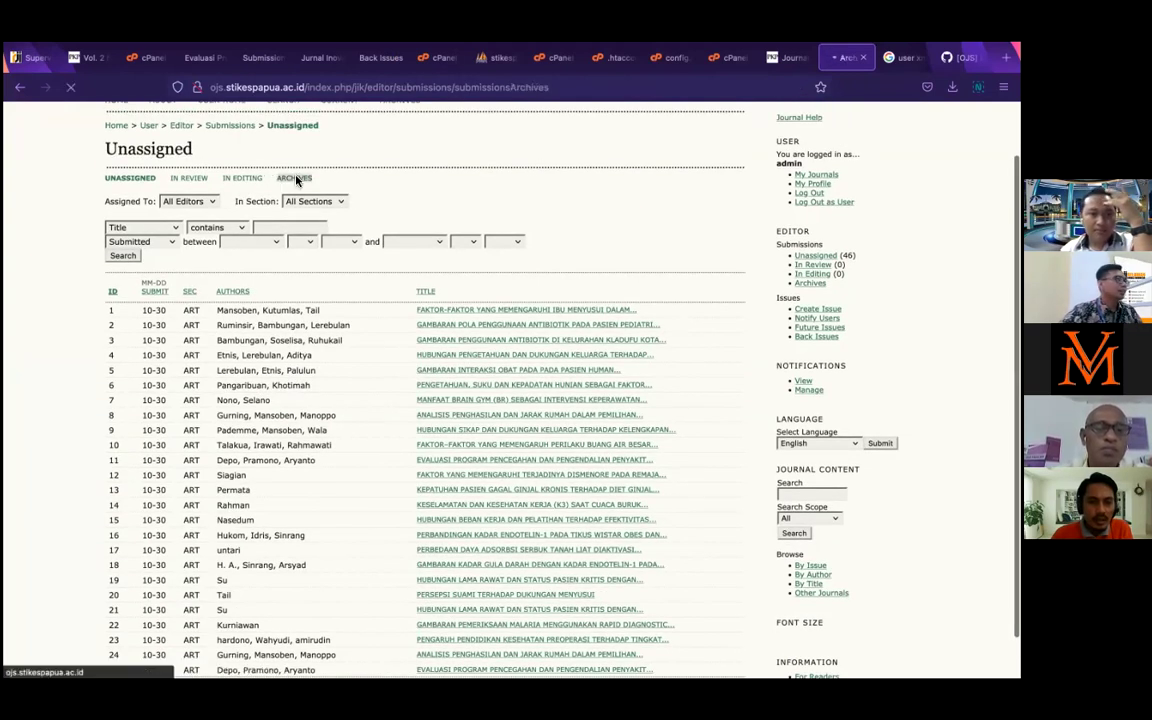
scroll(318, 343, down, 10)
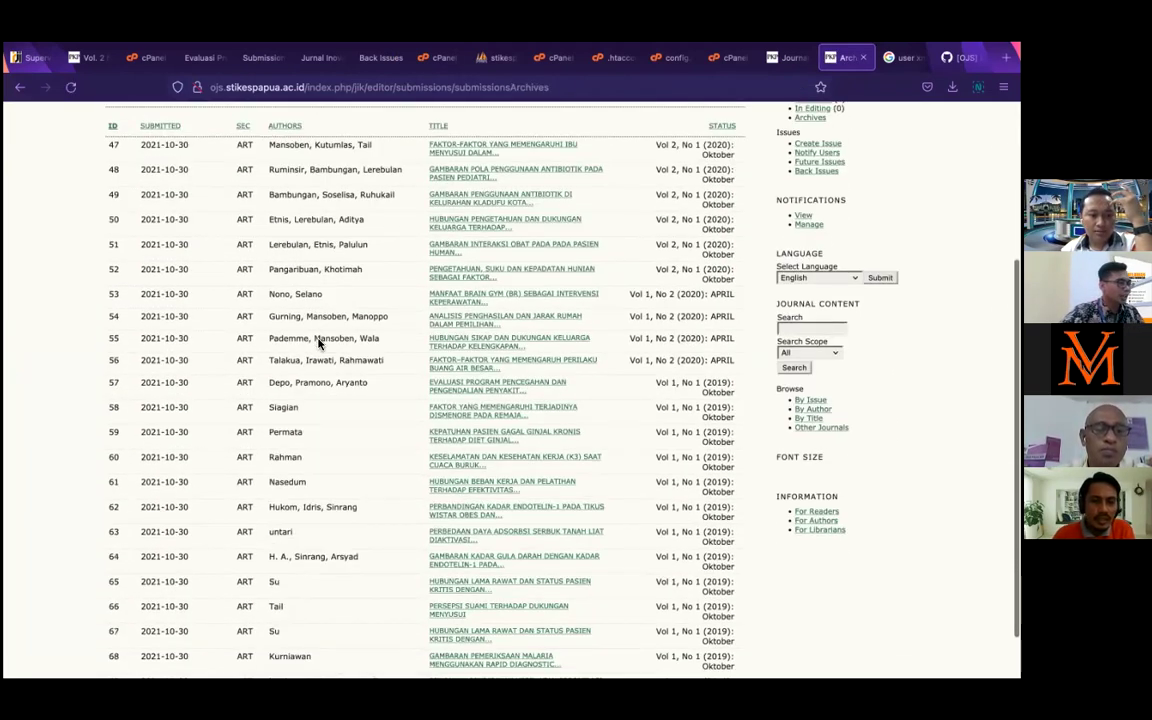
scroll(288, 320, up, 7)
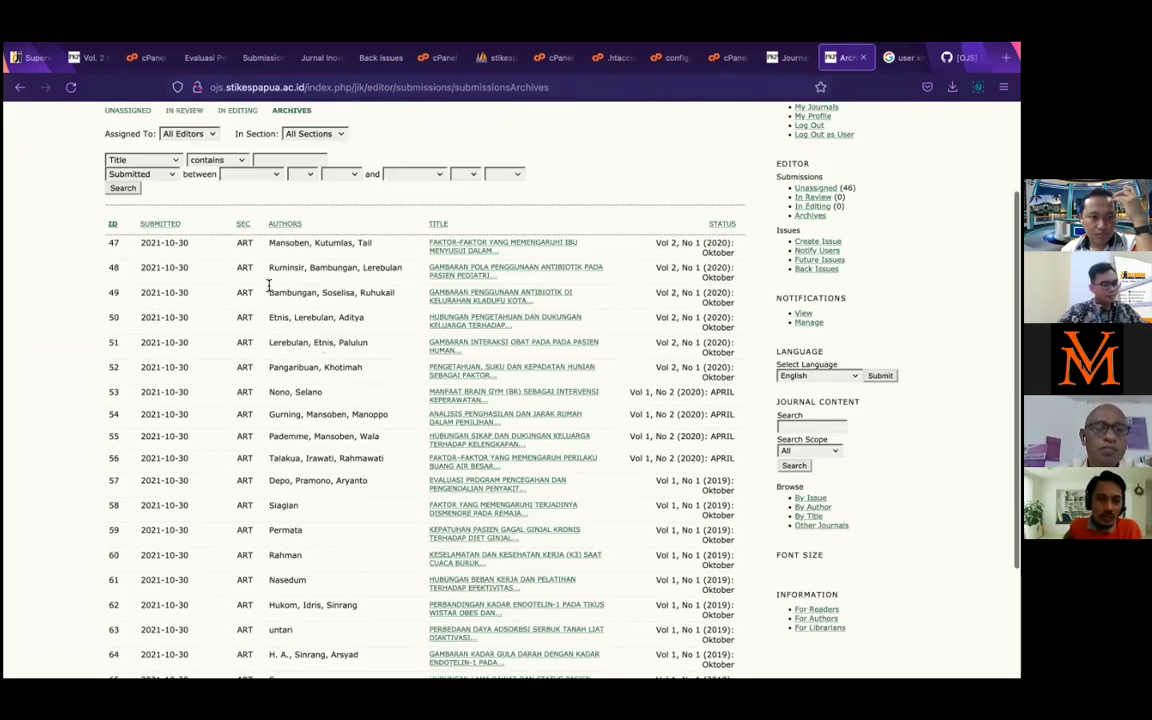
click(138, 243)
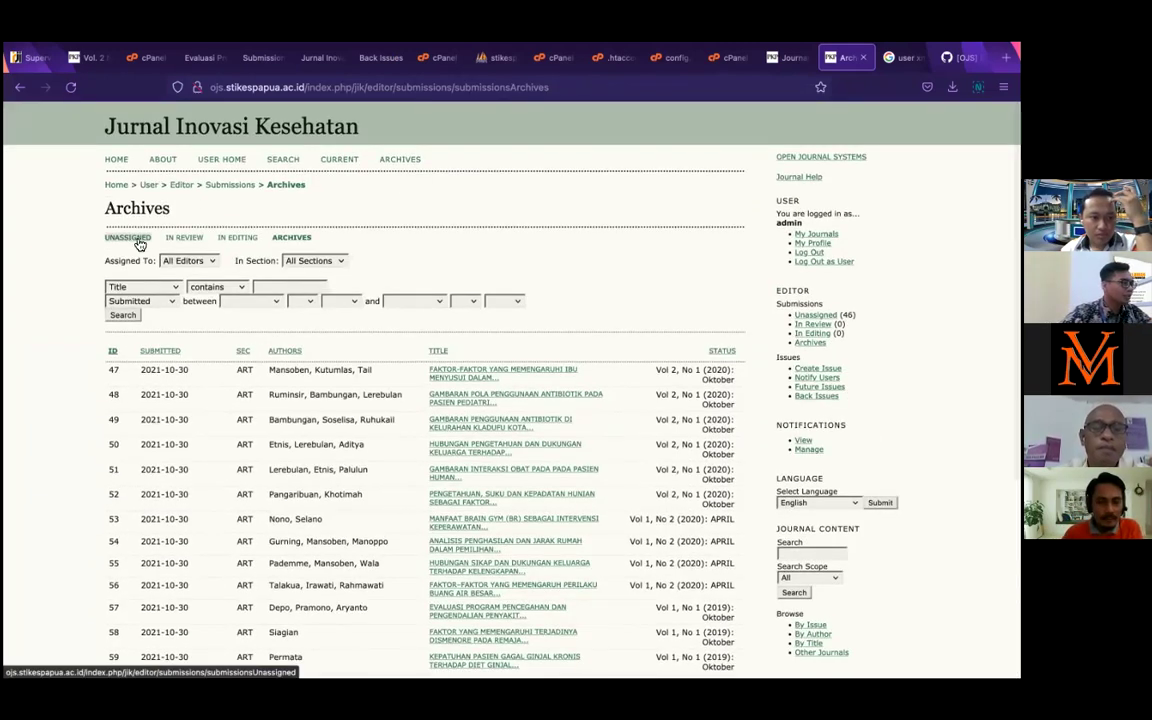
scroll(233, 328, down, 2)
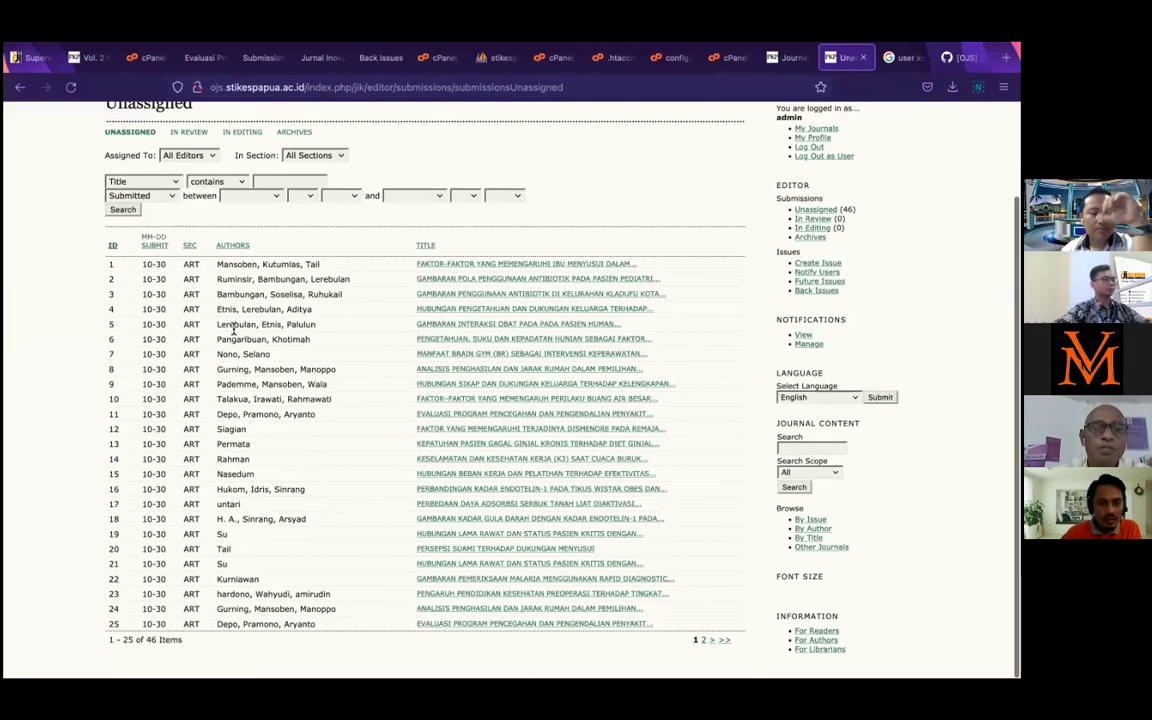
Step: Go through the archived submissions list again in detail
click(296, 133)
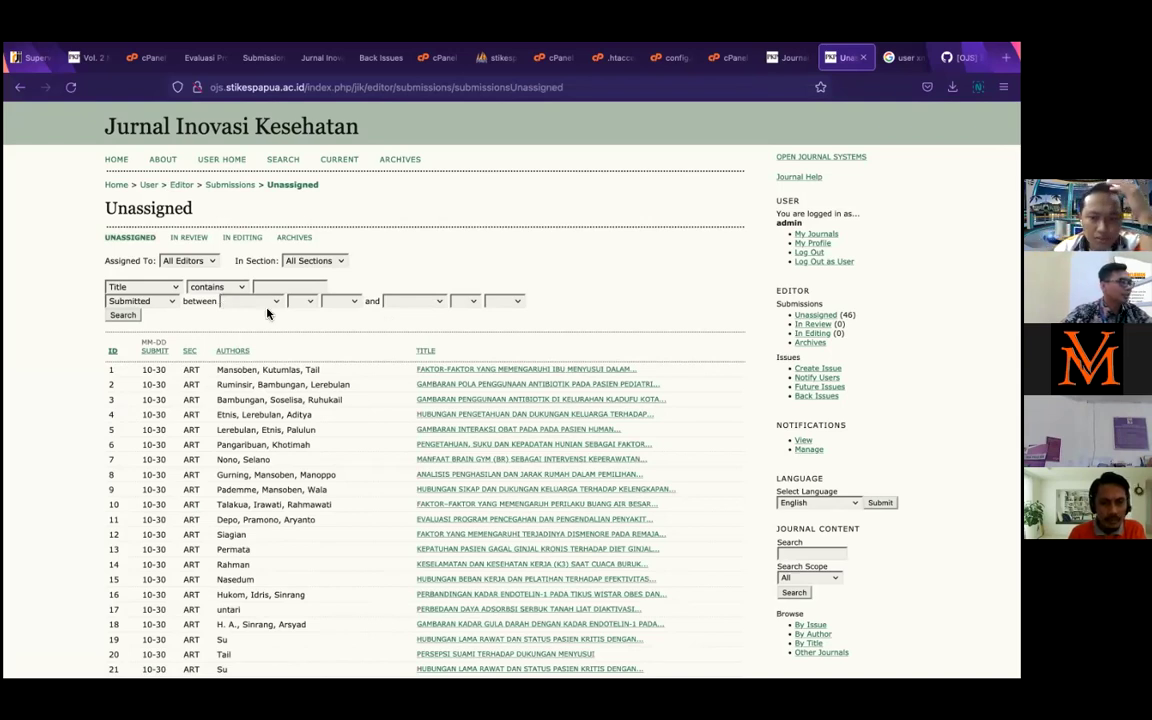
scroll(267, 313, down, 2)
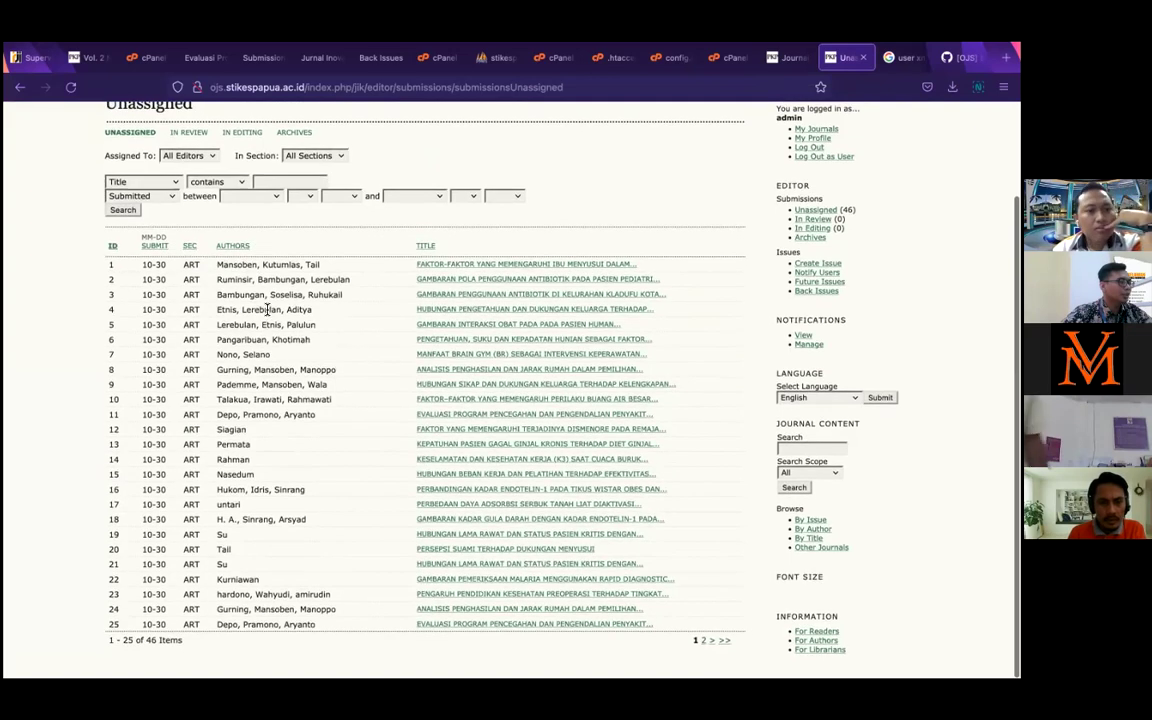
scroll(240, 252, up, 2)
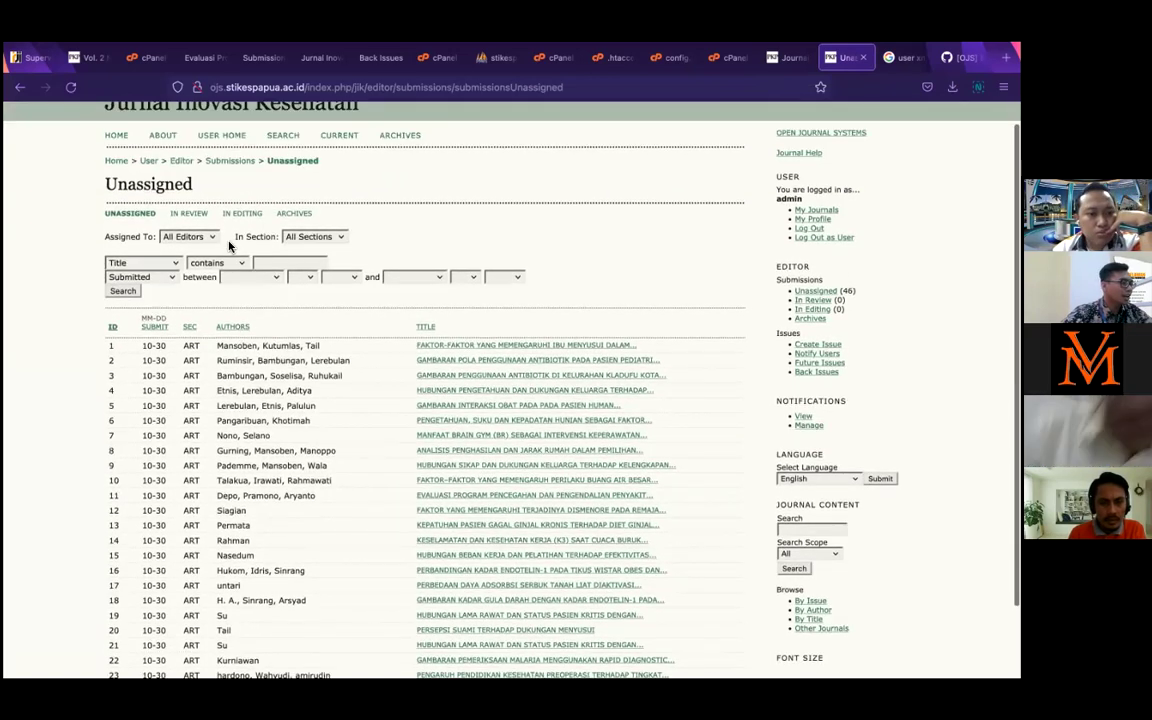
scroll(228, 244, up, 1)
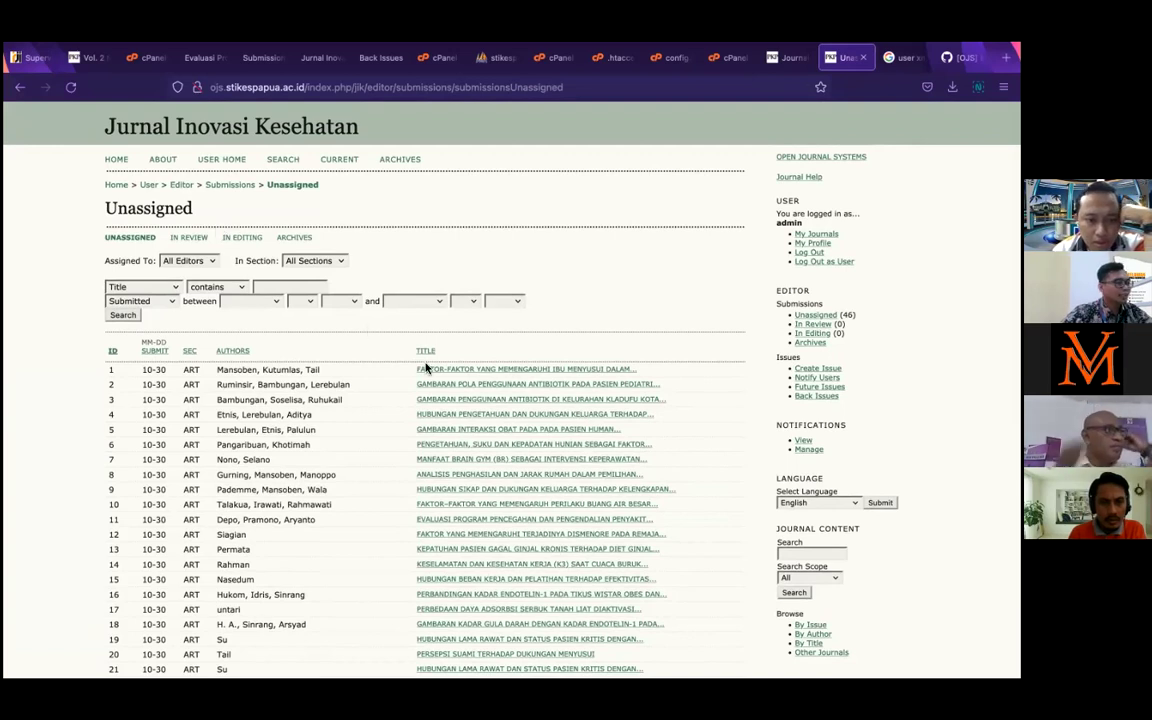
scroll(450, 380, down, 1)
scroll(450, 380, down, 2)
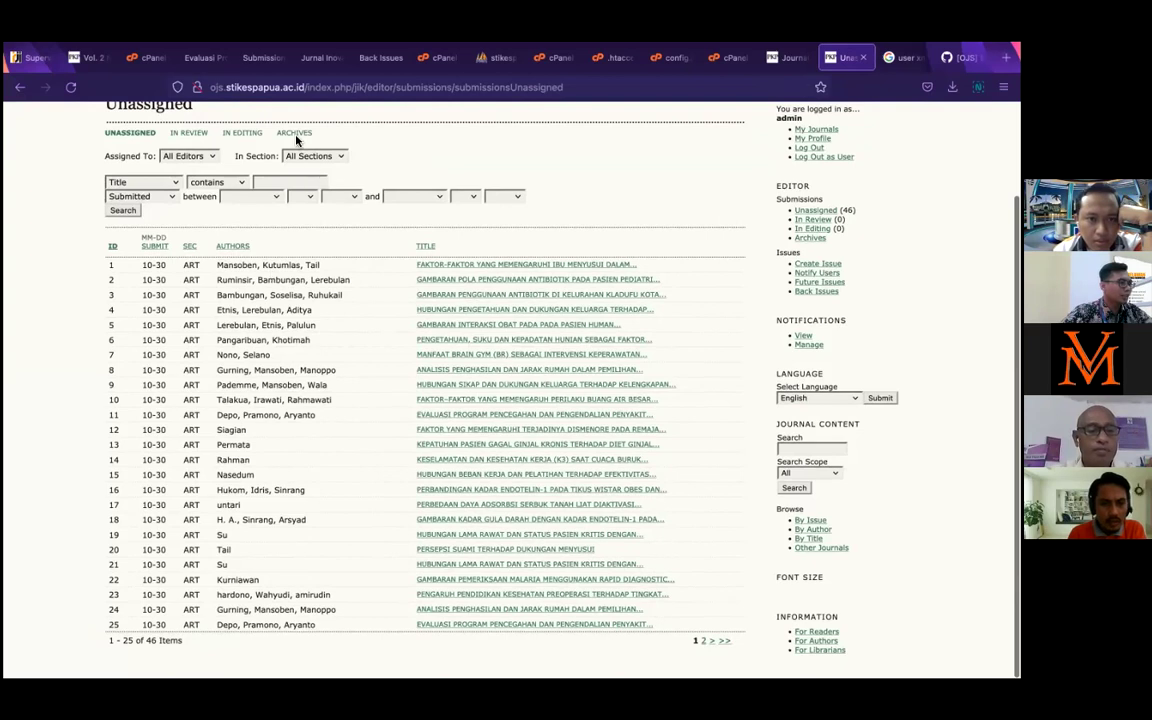
Step: Recheck Archives and Unassigned, then log out as user back to the administrator's User Home
click(294, 136)
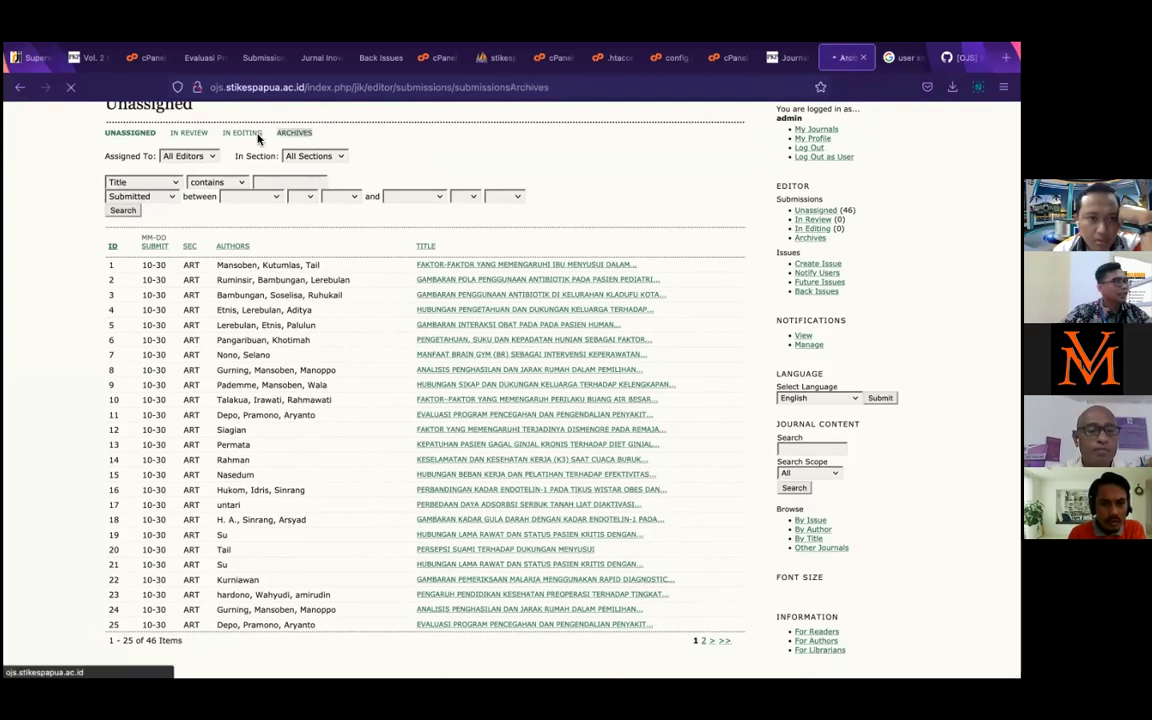
click(128, 238)
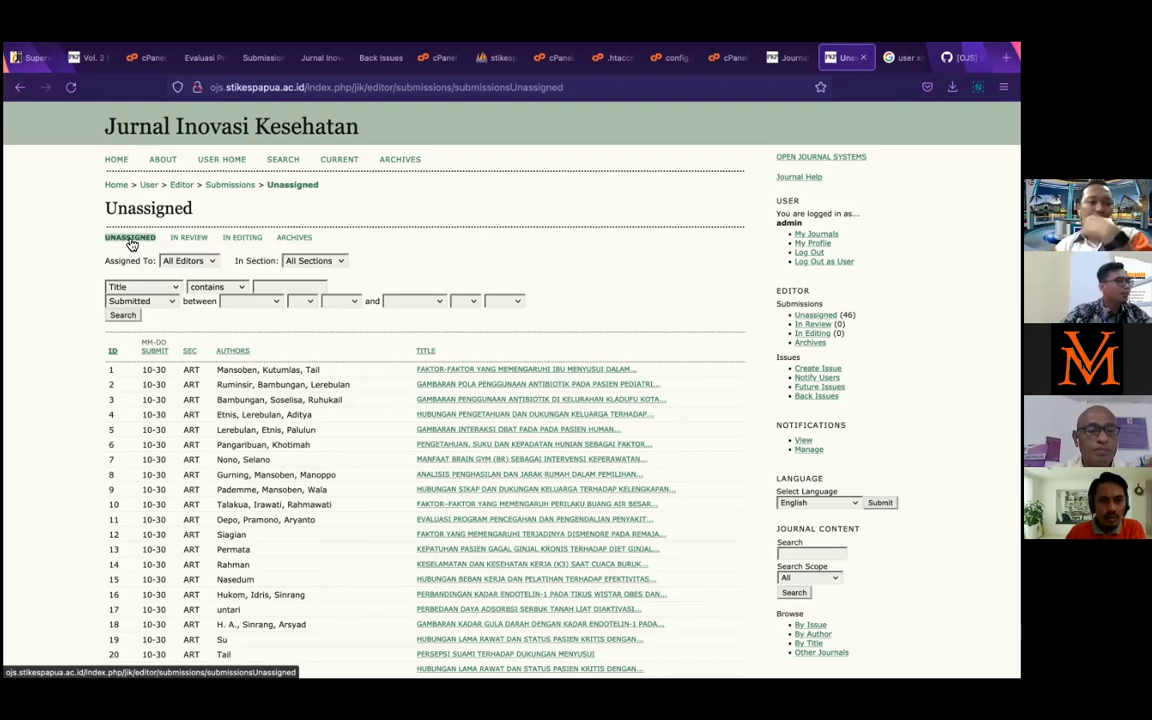
scroll(180, 312, down, 3)
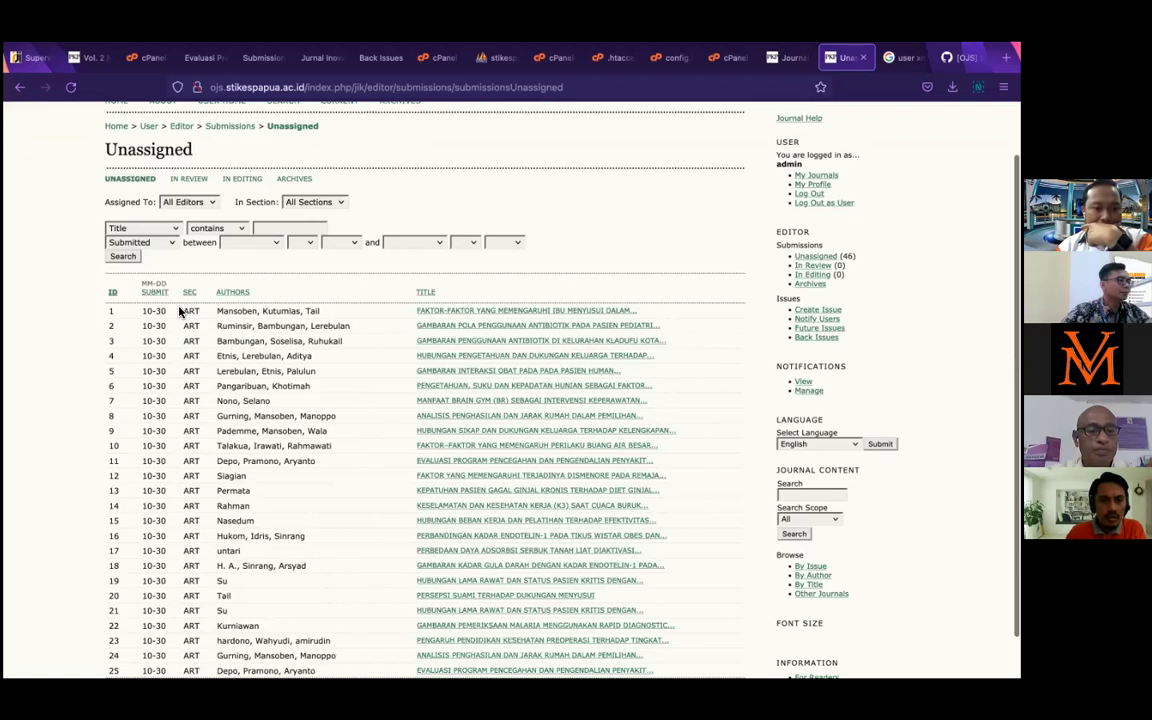
scroll(227, 300, up, 3)
scroll(227, 300, down, 2)
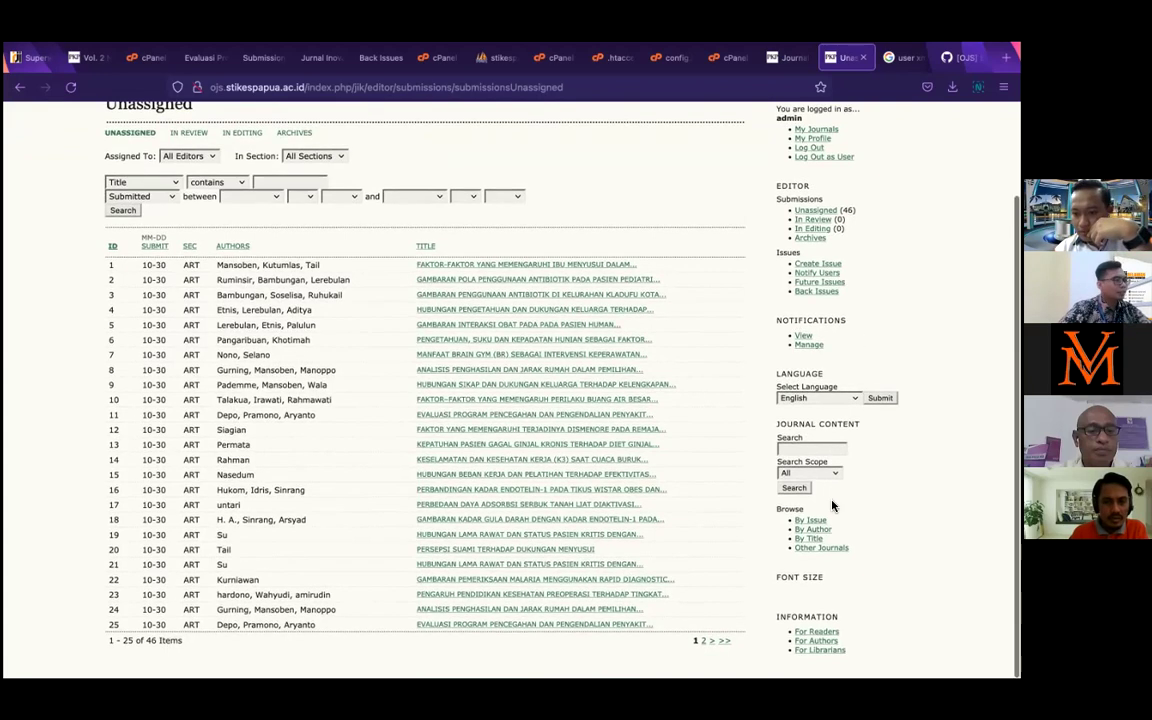
scroll(831, 505, up, 2)
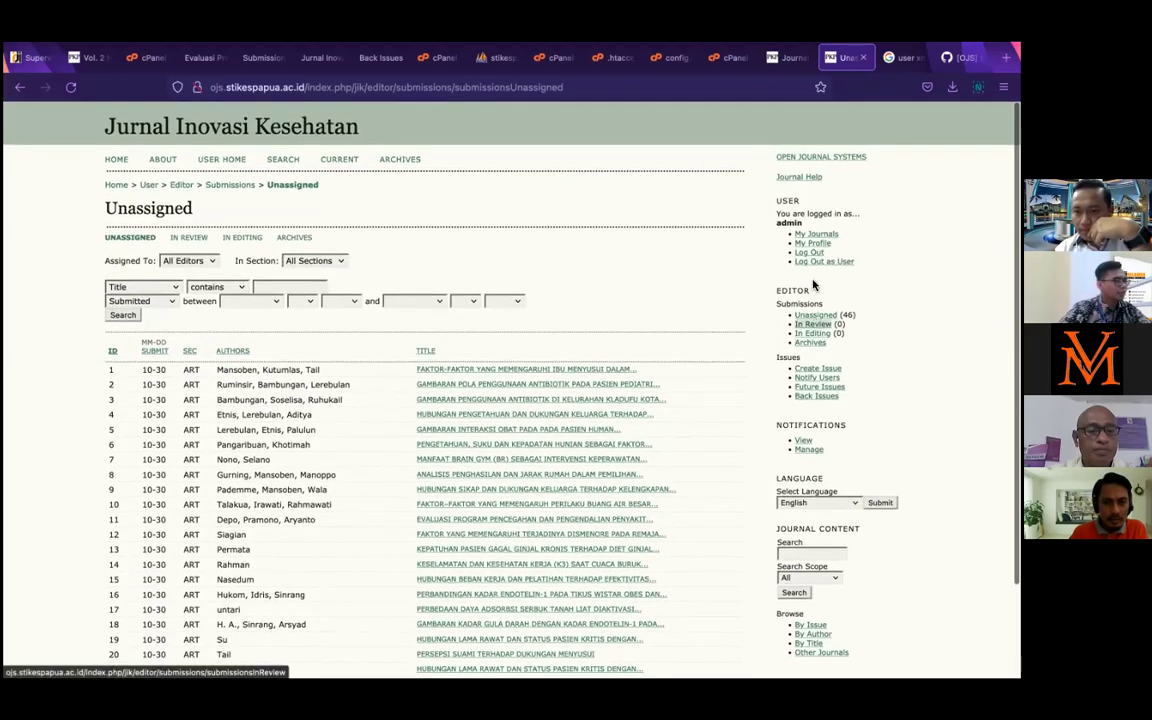
click(824, 261)
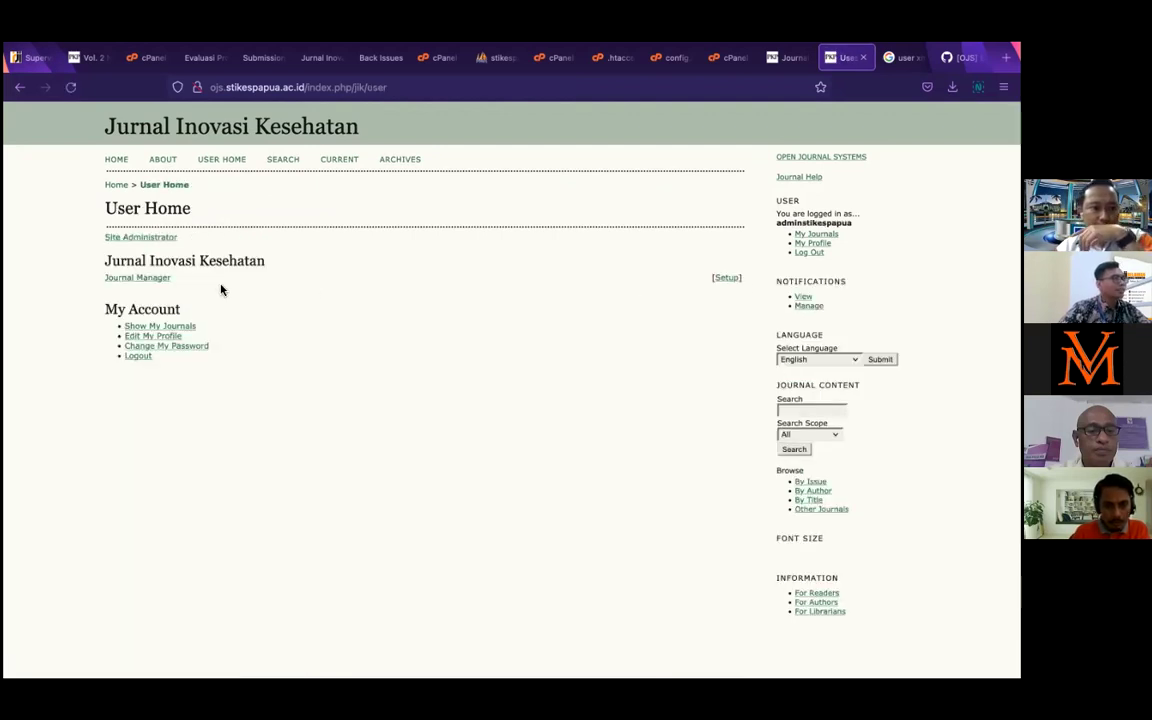
Step: Log in as the enrolled editor from Journal Manager > Editors and show its 46 unassigned submissions
click(149, 278)
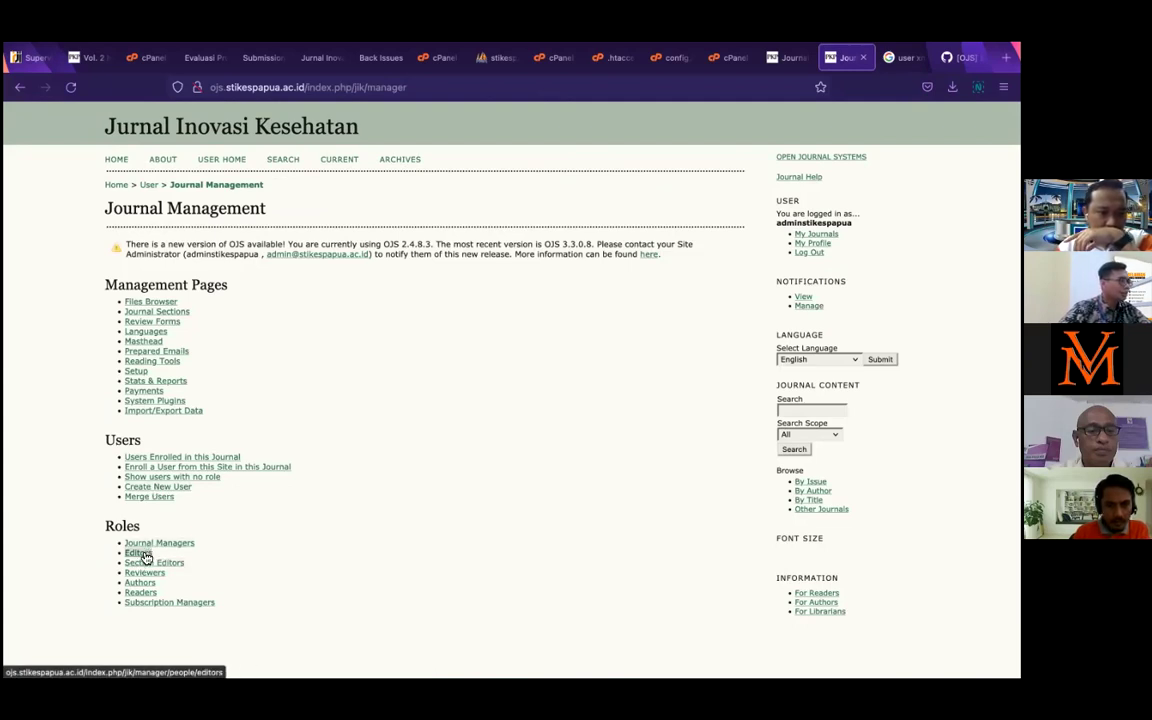
click(138, 553)
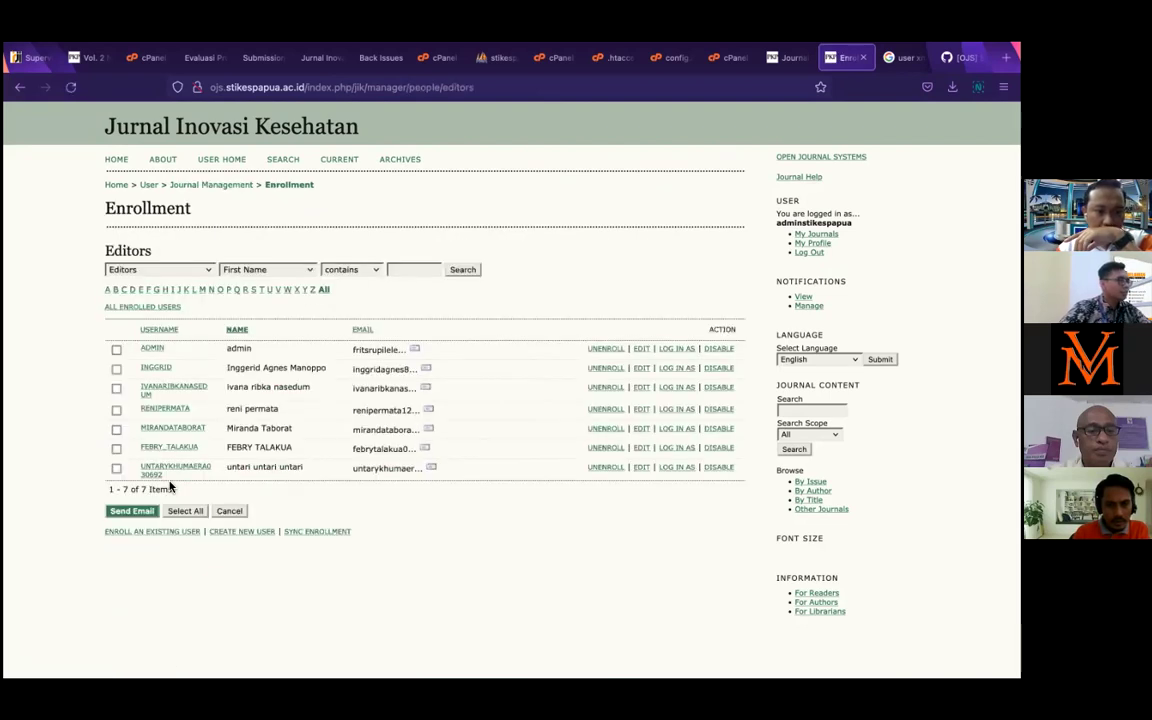
click(678, 350)
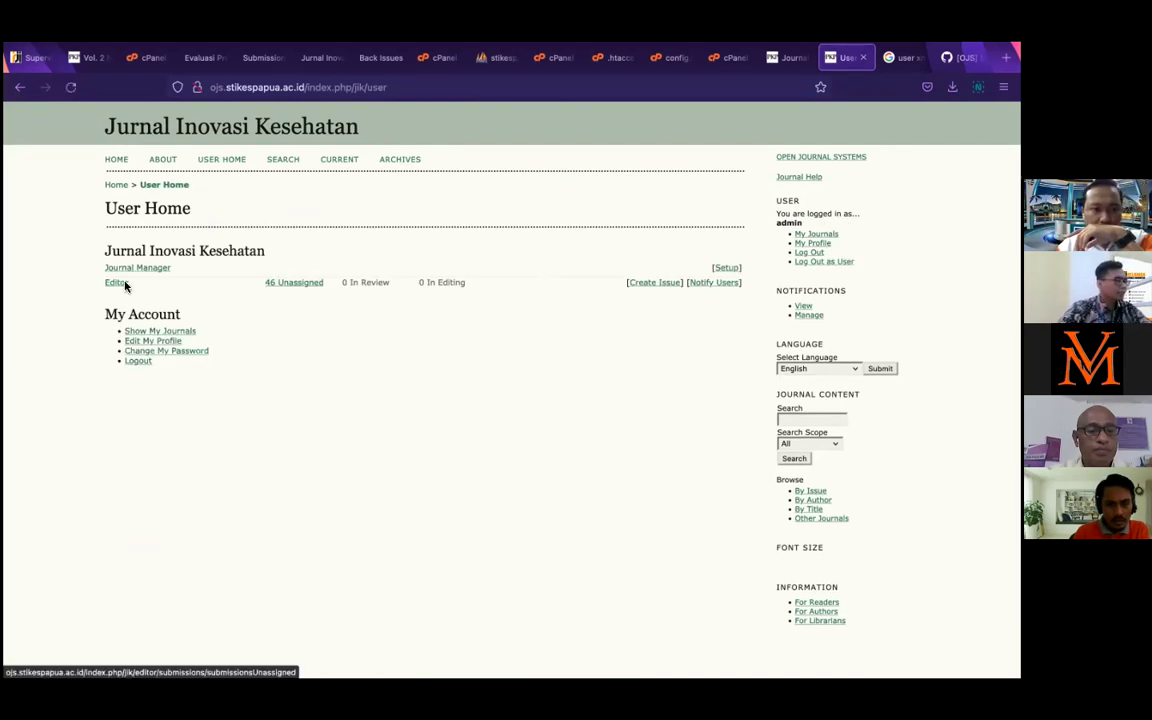
click(288, 283)
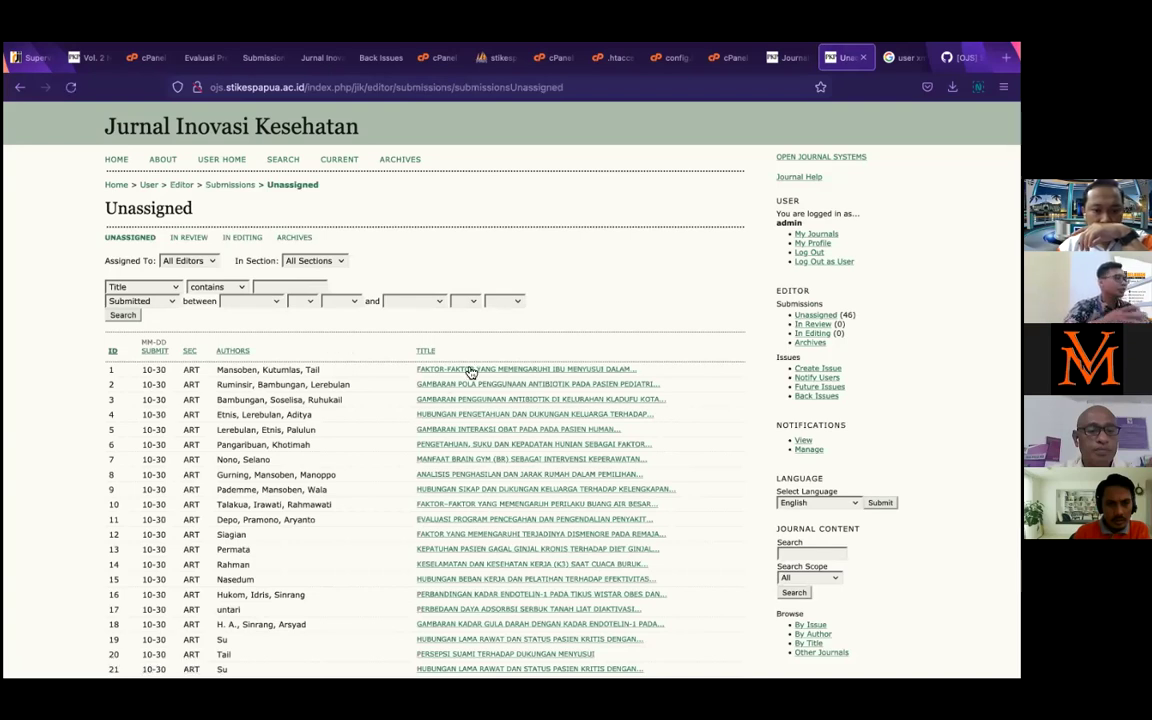
Step: Review submission #1's Summary page and inspect its Section options, keeping it as Articles
click(470, 372)
scroll(339, 392, down, 1)
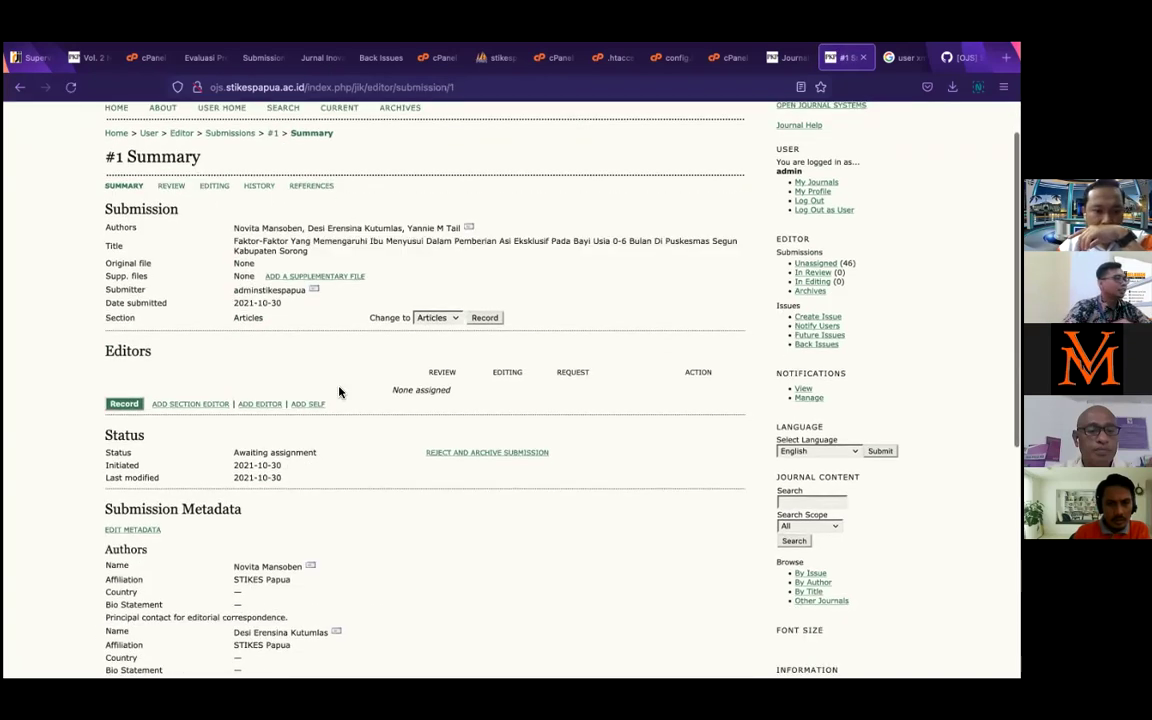
scroll(339, 392, down, 5)
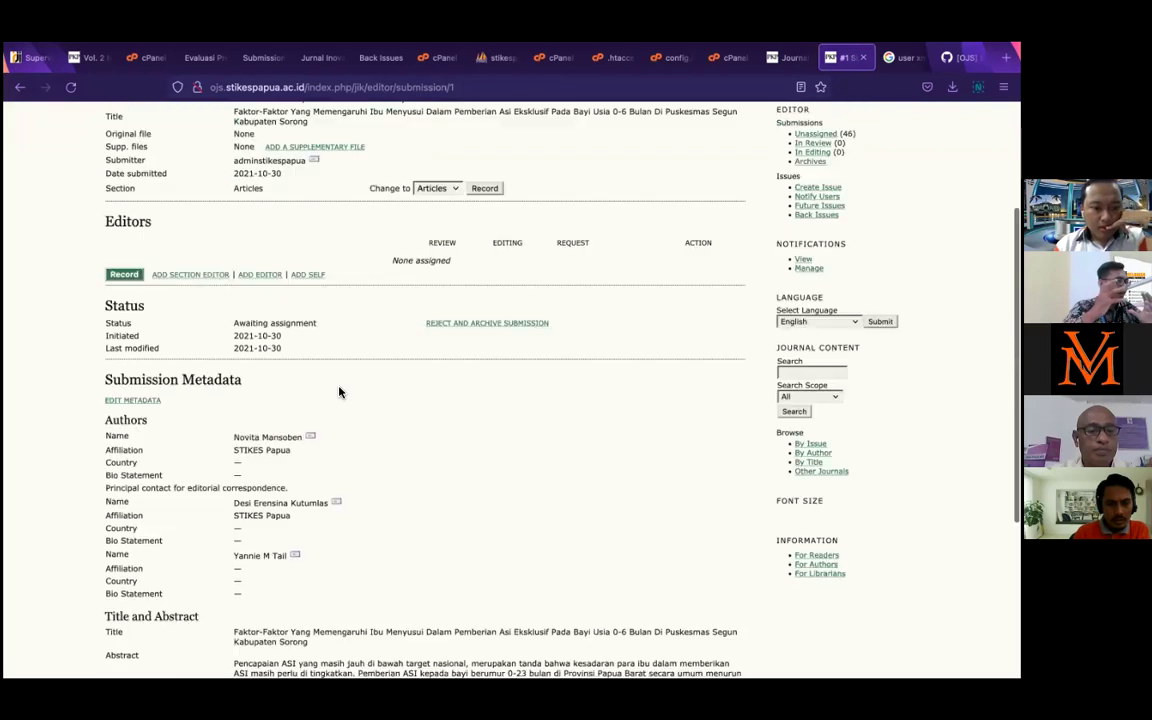
scroll(339, 392, up, 3)
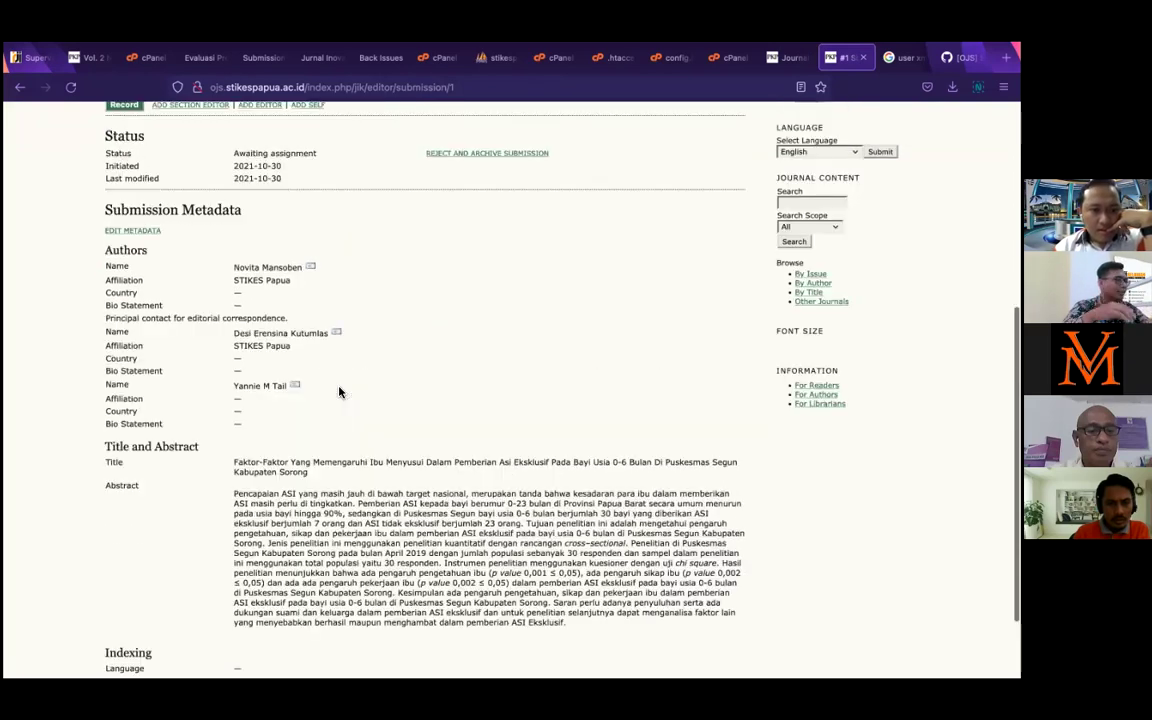
scroll(366, 373, up, 2)
scroll(366, 373, up, 1)
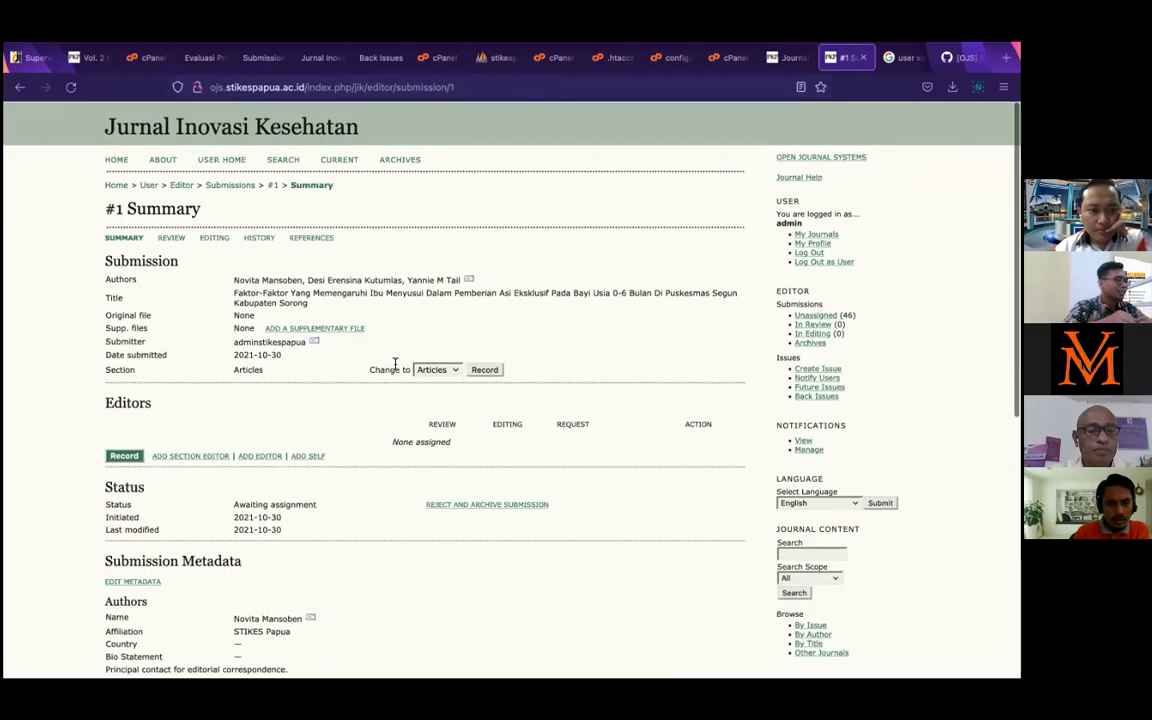
click(436, 369)
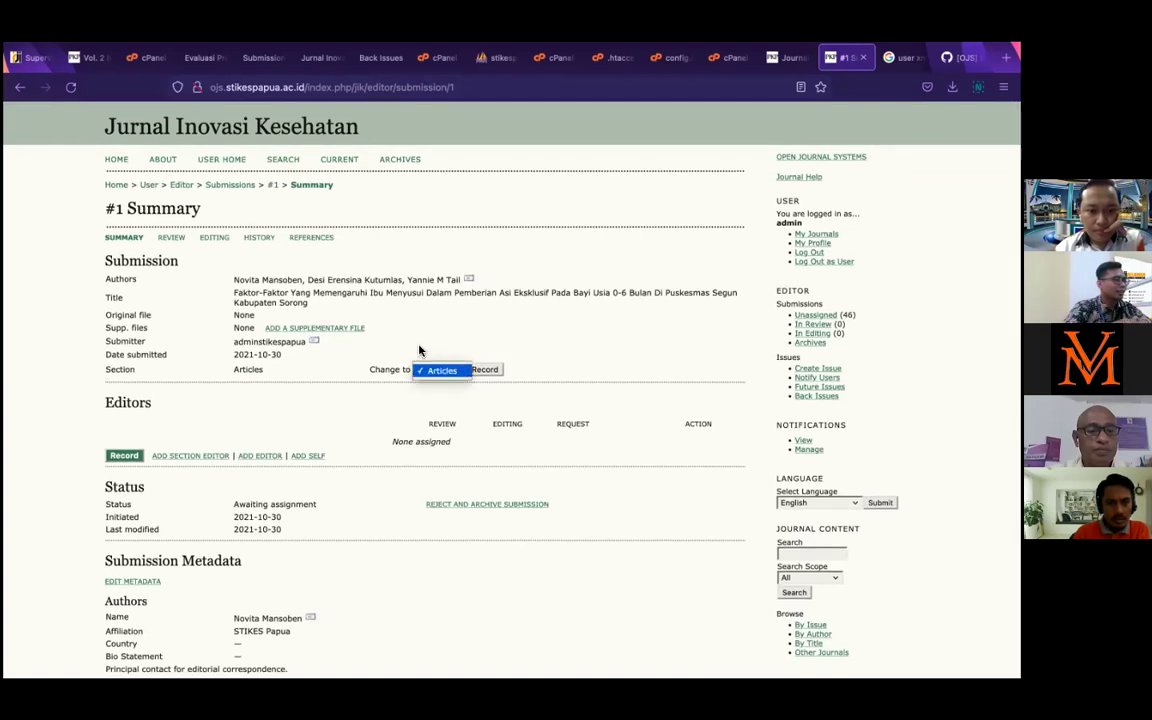
click(378, 341)
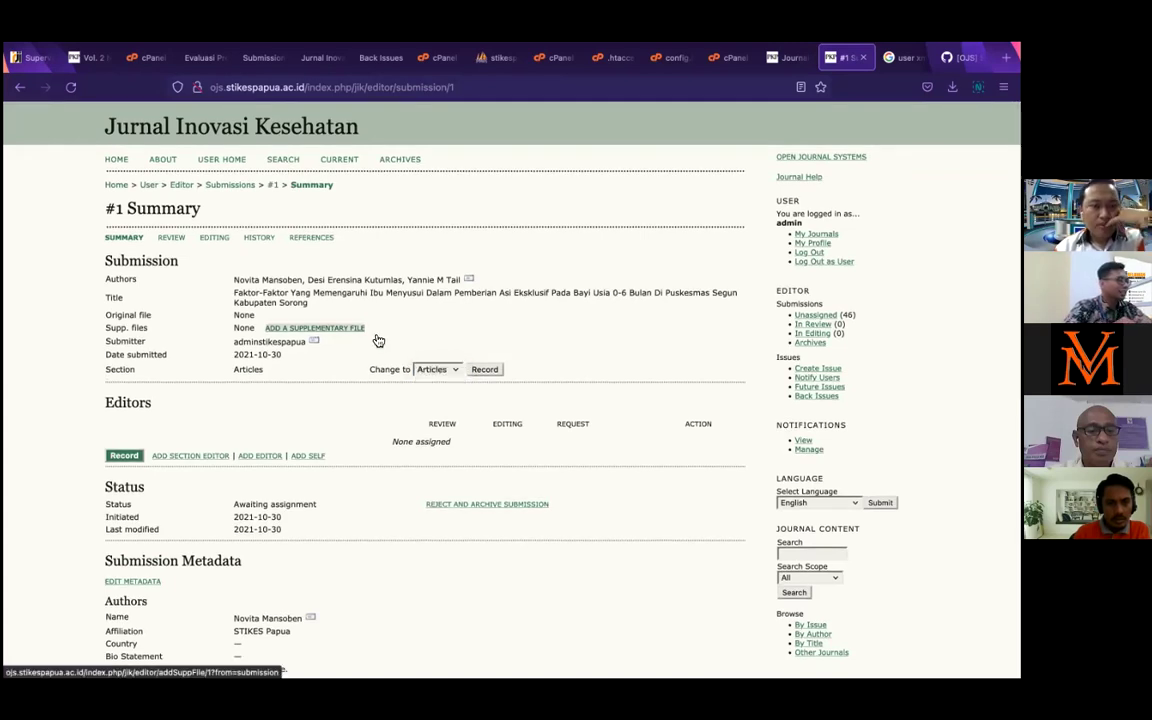
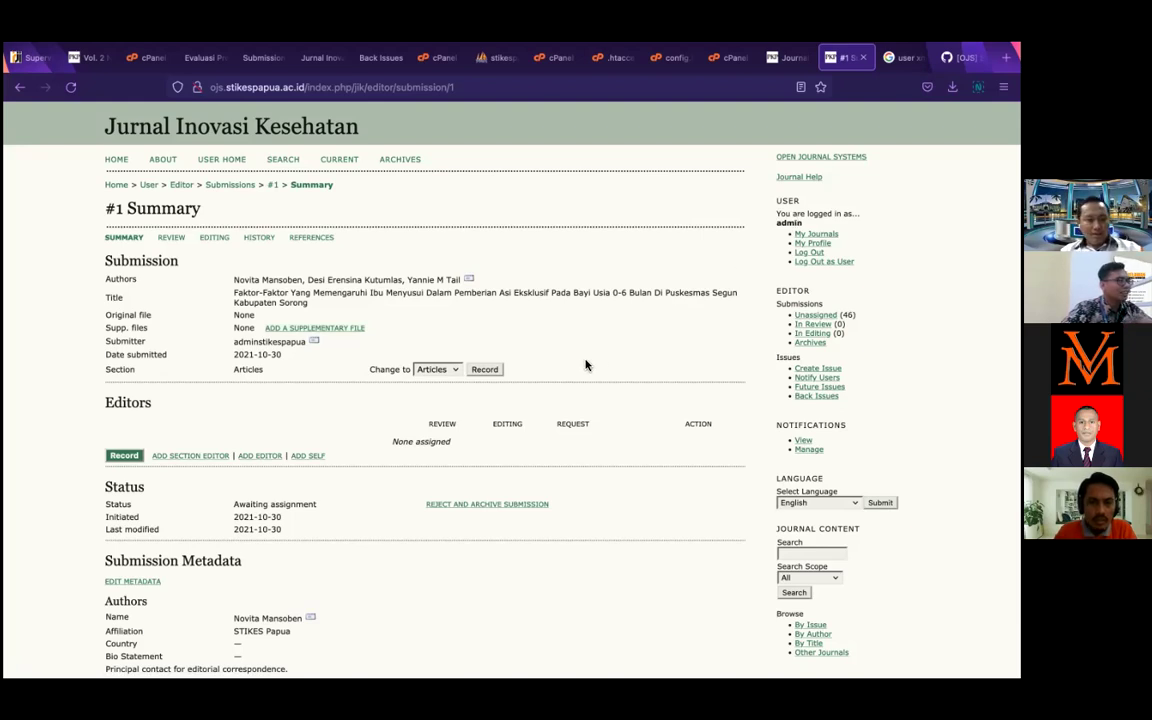
Step: Scroll down and back up through submission #1's summary and metadata page
scroll(586, 365, down, 2)
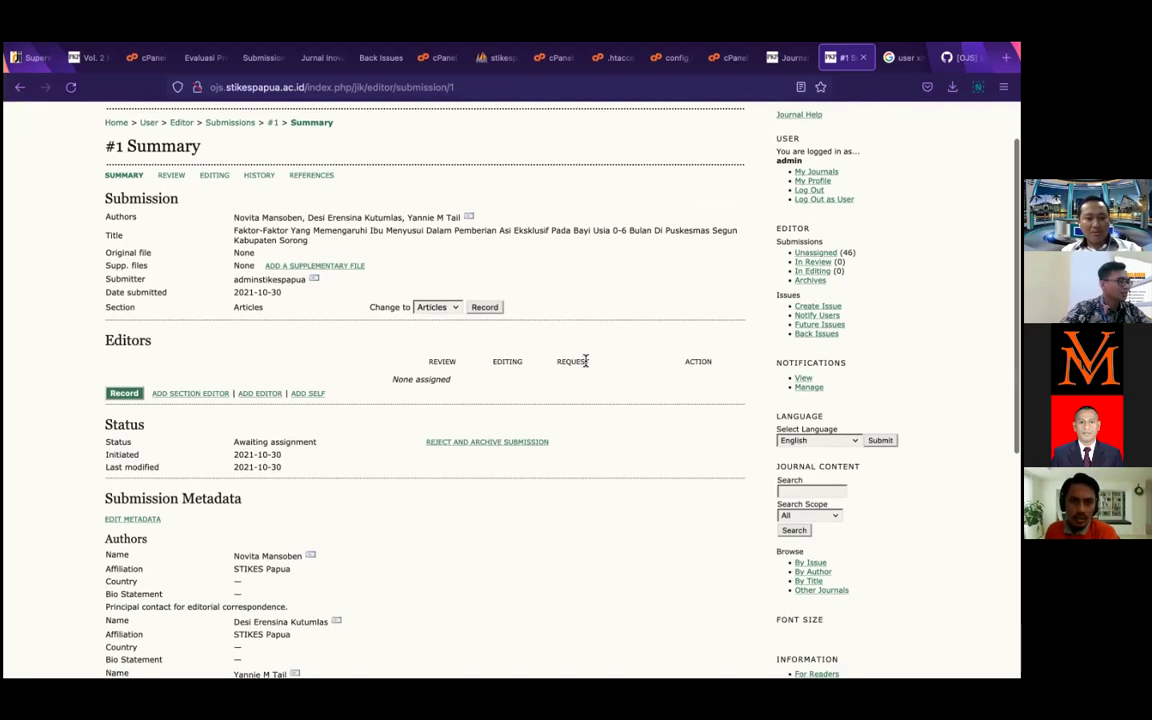
scroll(586, 365, down, 8)
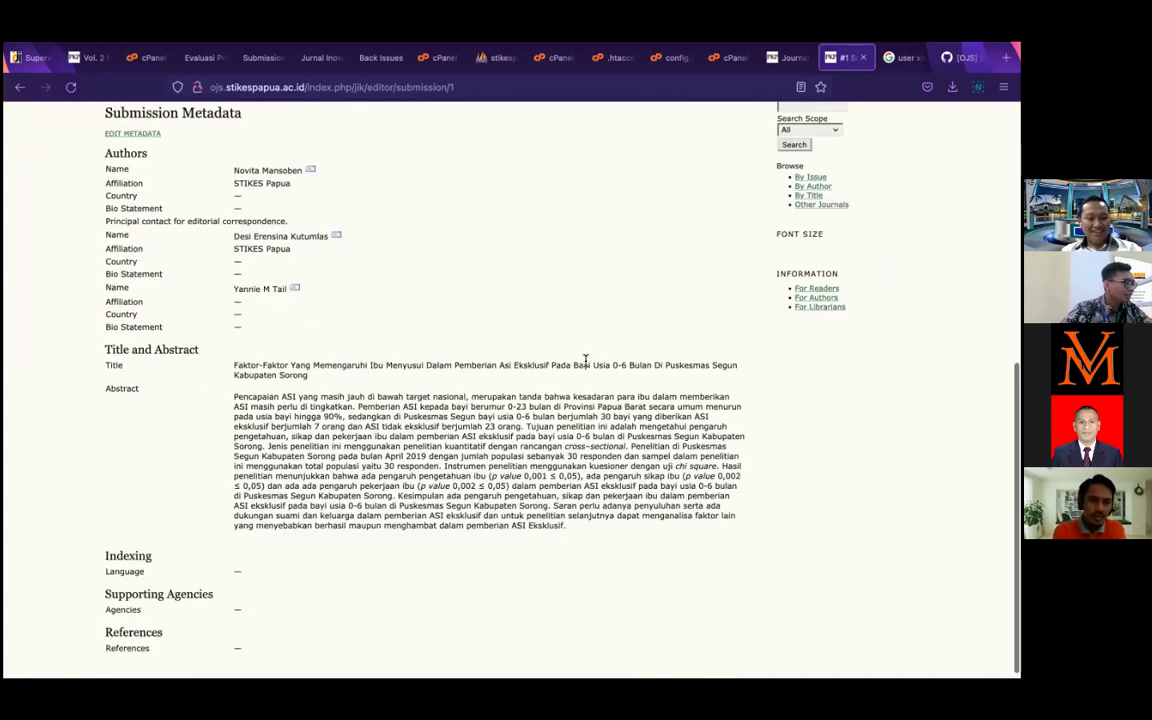
scroll(517, 395, up, 10)
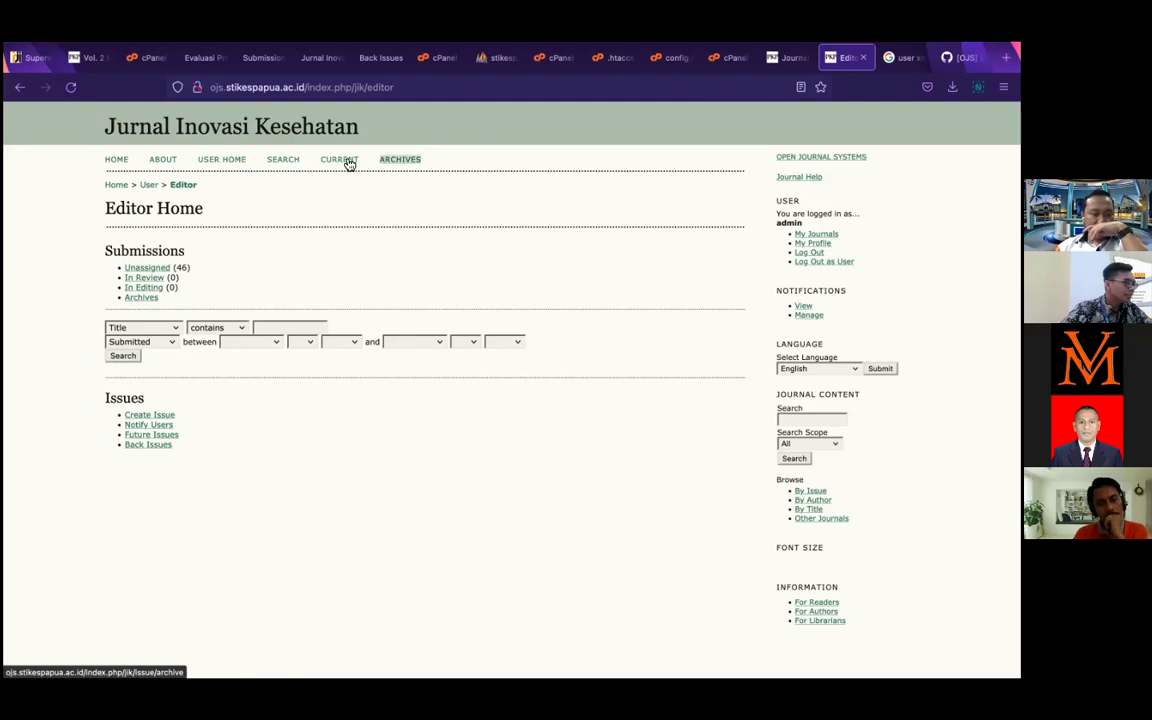
Step: Search the web for 'dellete artikel ojs'
key(ctrl+9)
click(762, 81)
text(delle)
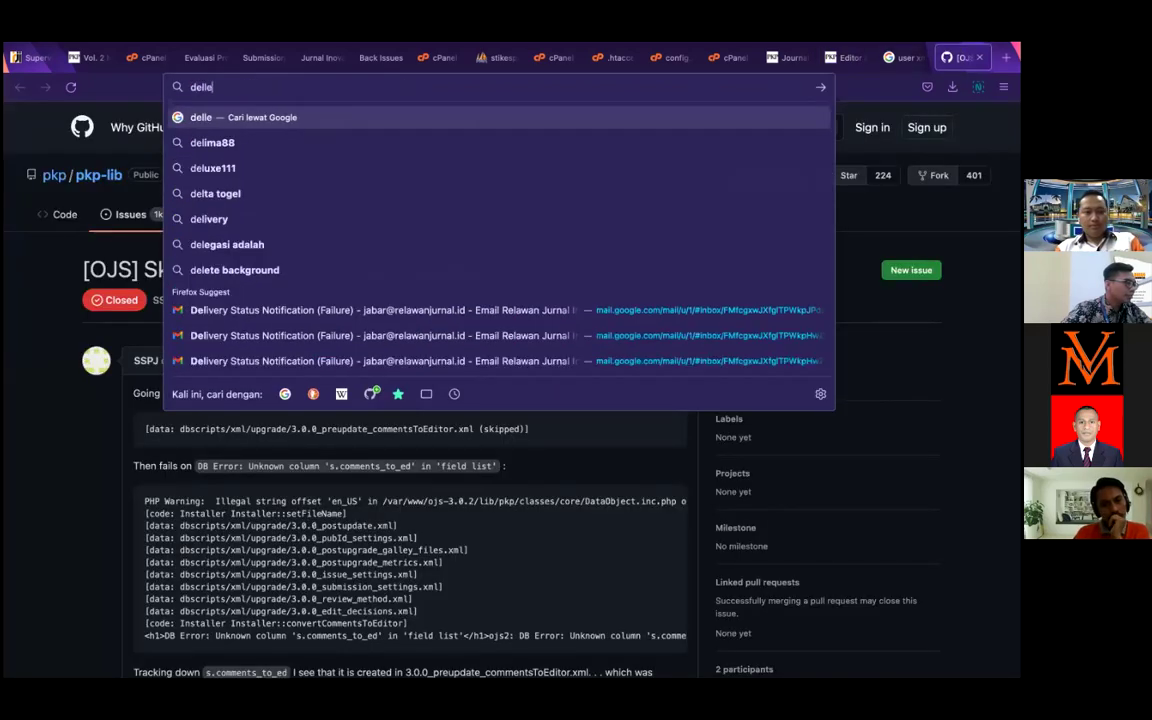
text(te artikel)
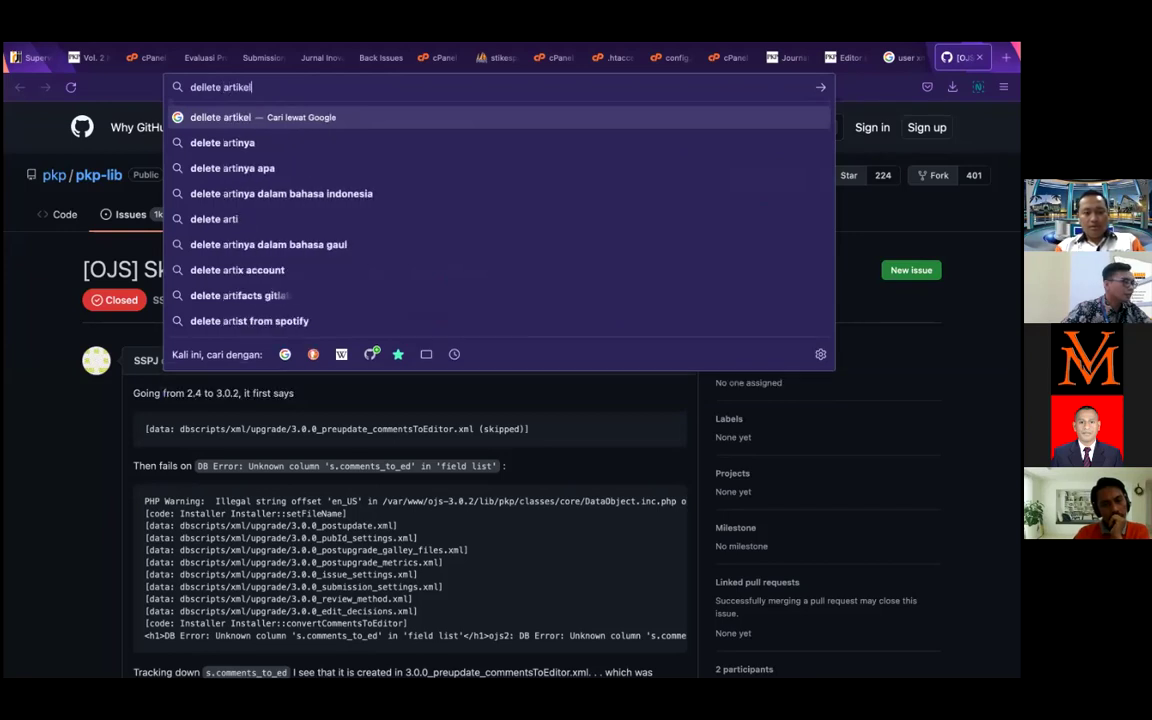
text( ojs)
key(Return)
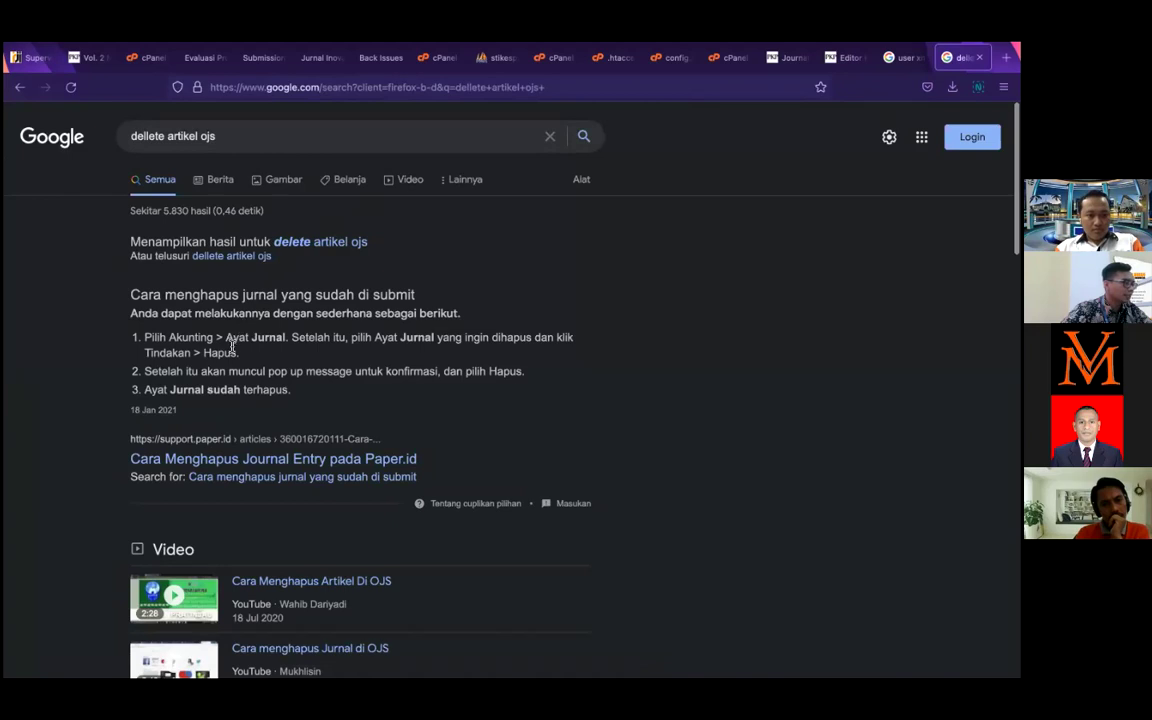
Step: Refine the Google query to 'dellete artikel ojs 2' and open the 'Cara Menghapus Artikel Di OJS' video
click(226, 136)
text(2)
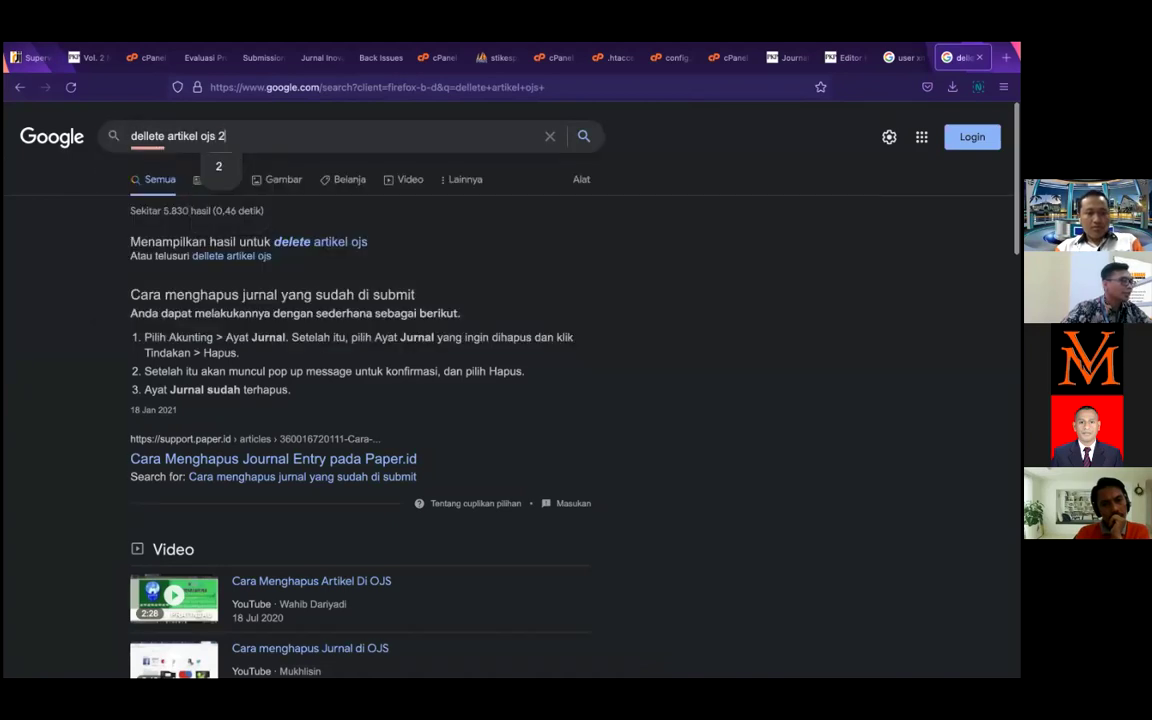
key(Return)
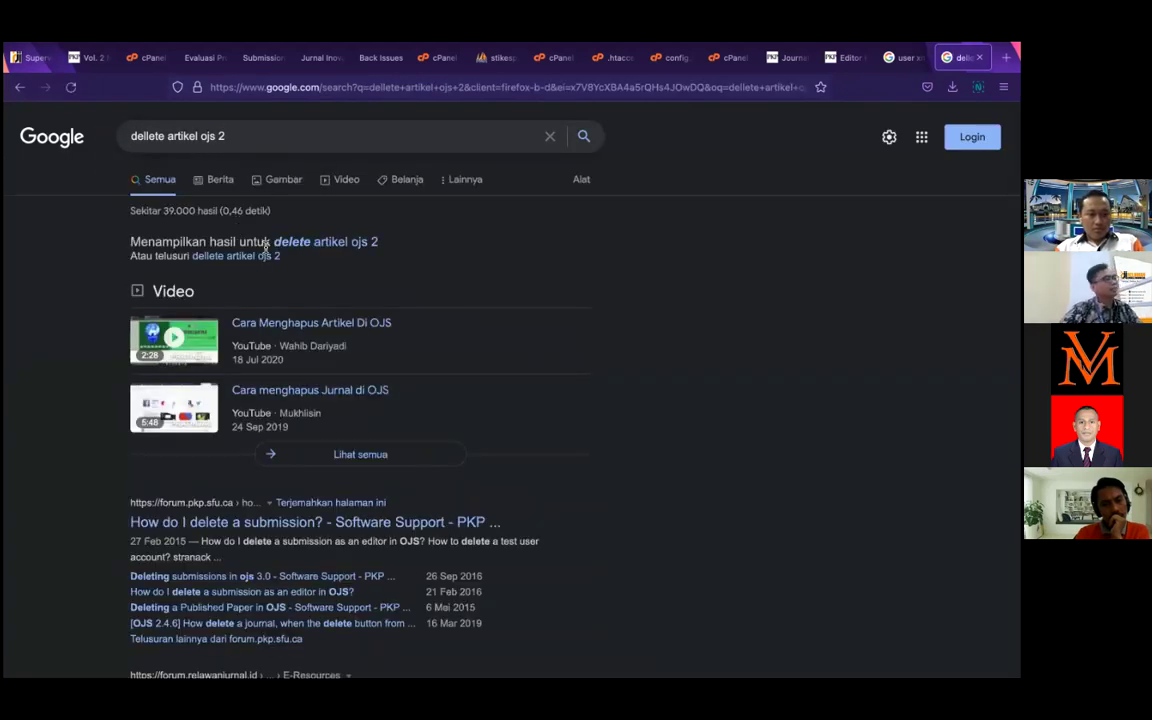
scroll(295, 325, down, 1)
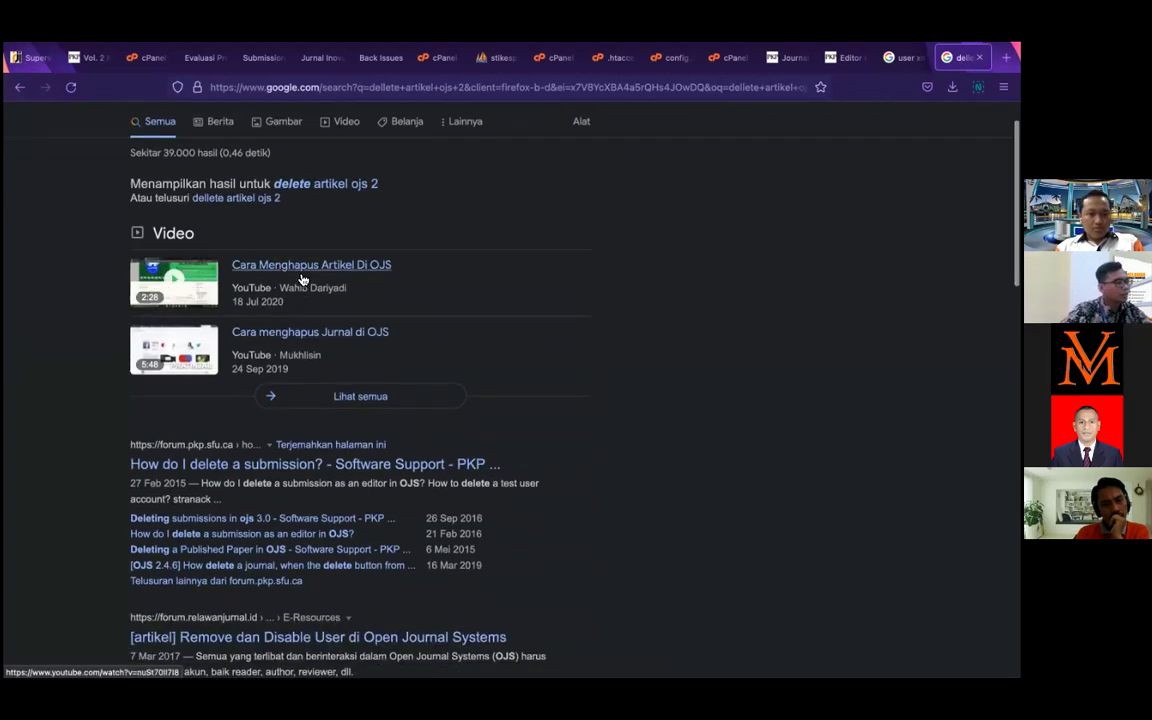
click(304, 277)
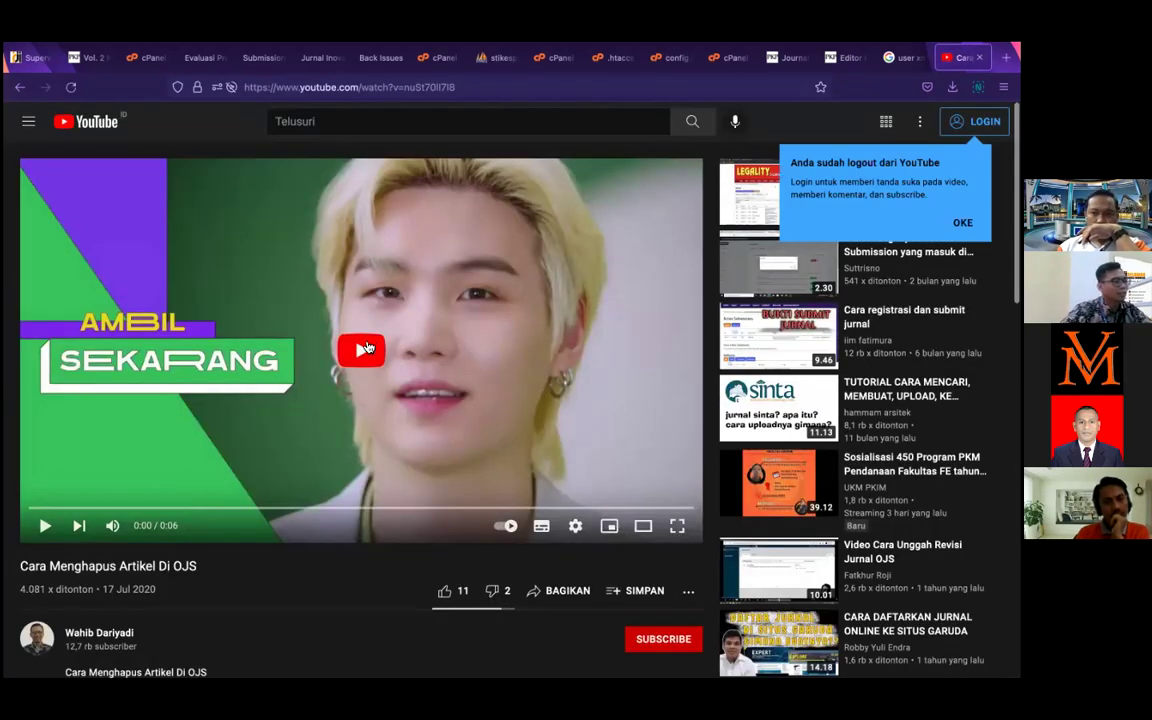
Step: Play the OJS deletion tutorial and skip ahead through its early part
click(357, 355)
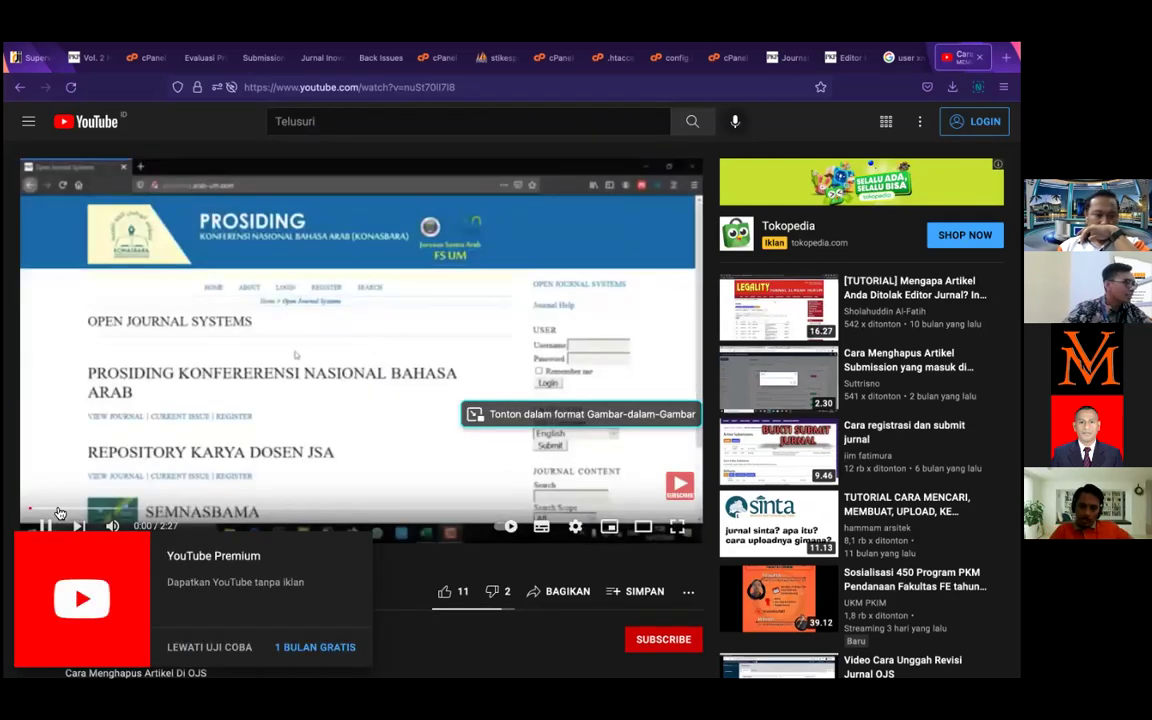
click(88, 509)
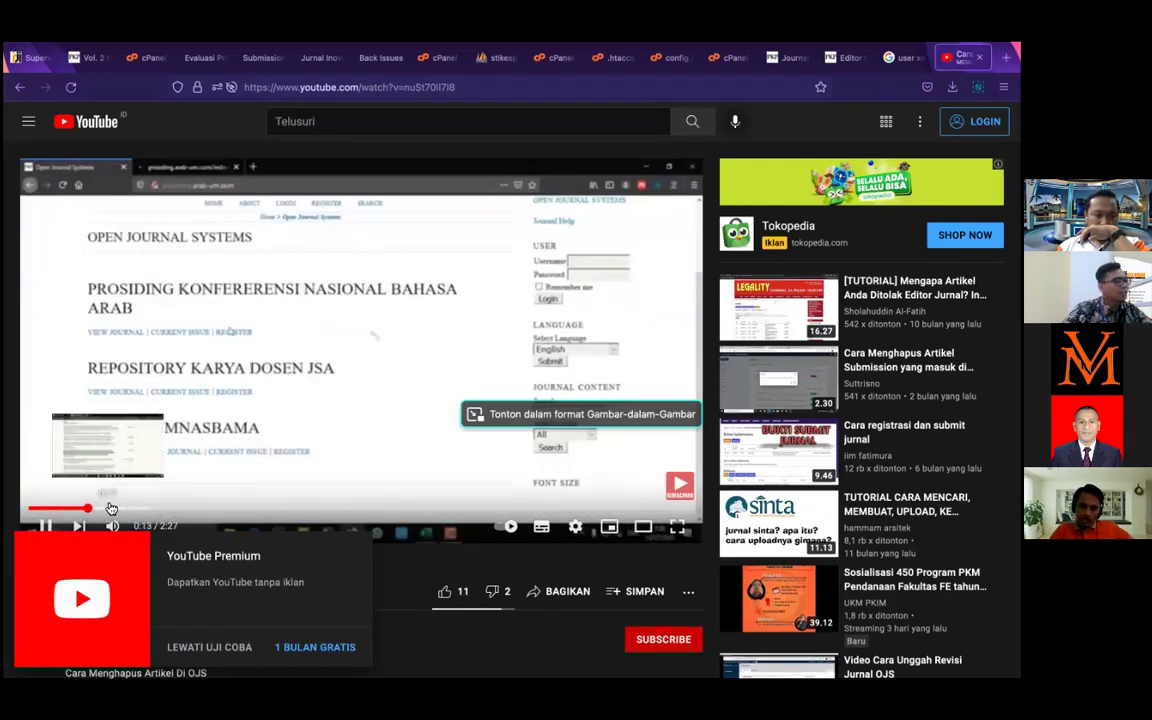
click(124, 509)
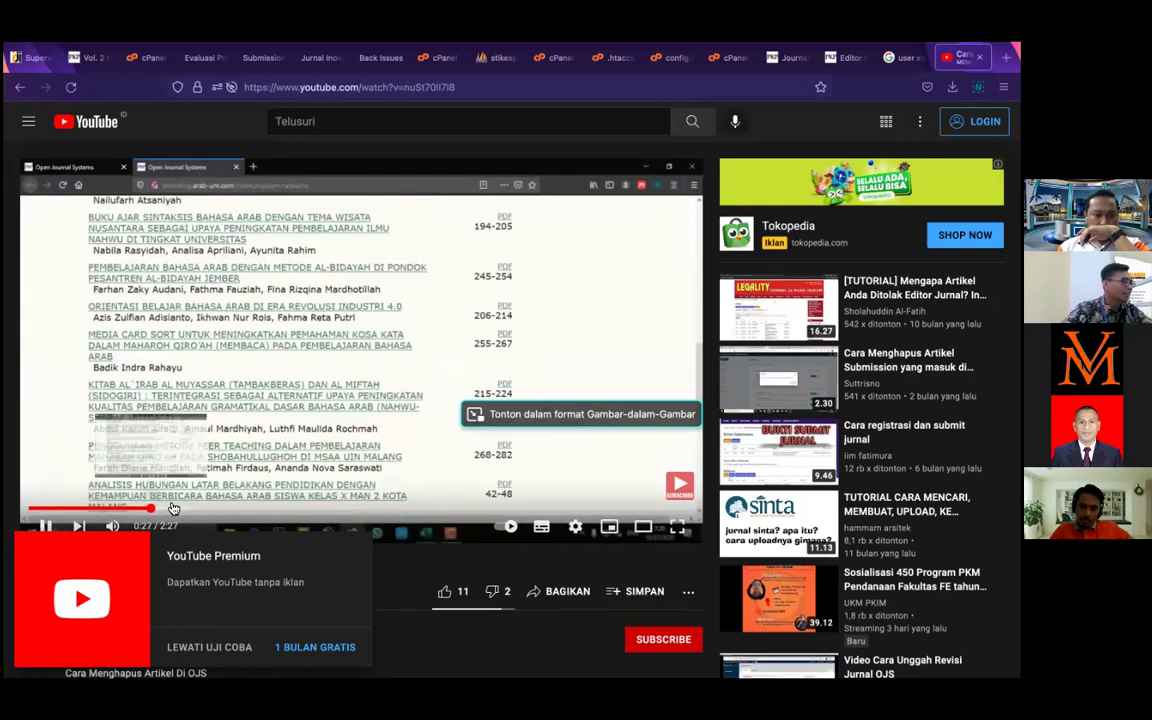
click(183, 509)
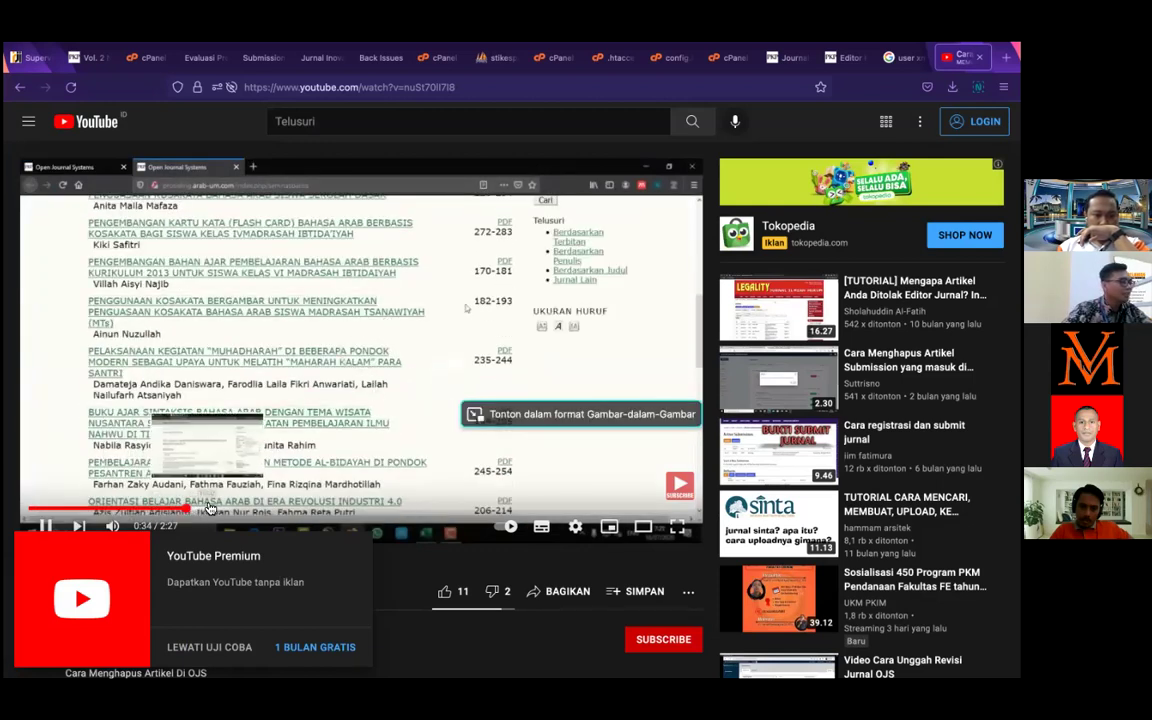
click(210, 509)
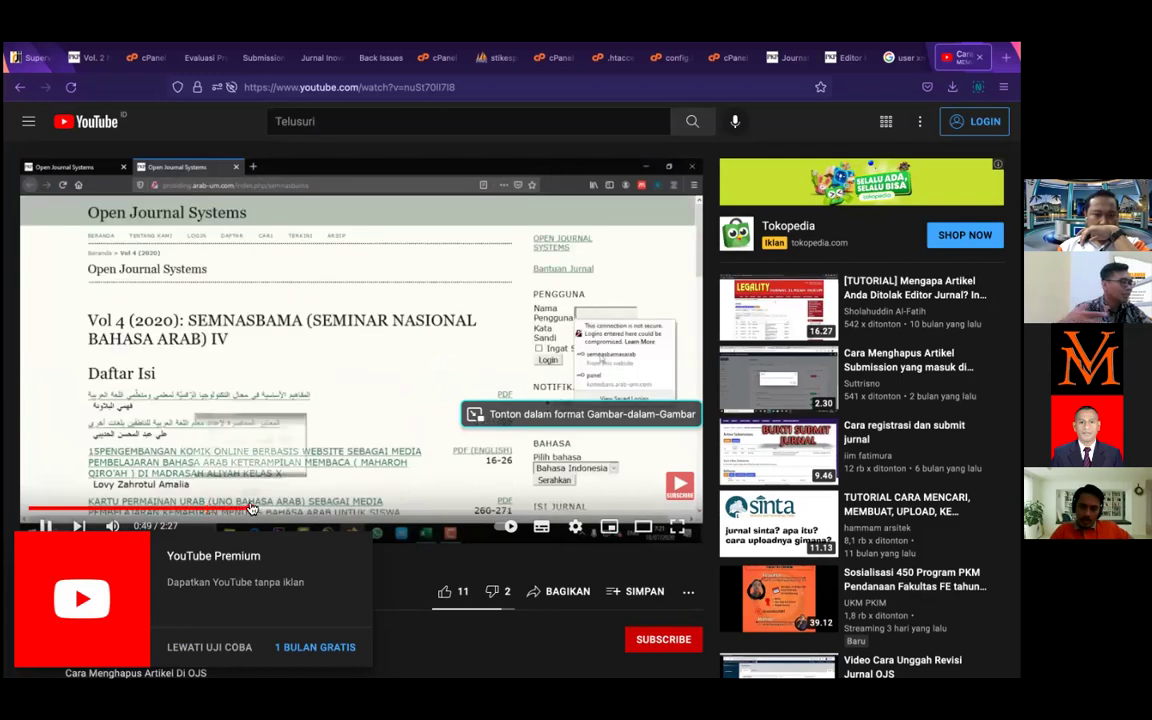
click(256, 509)
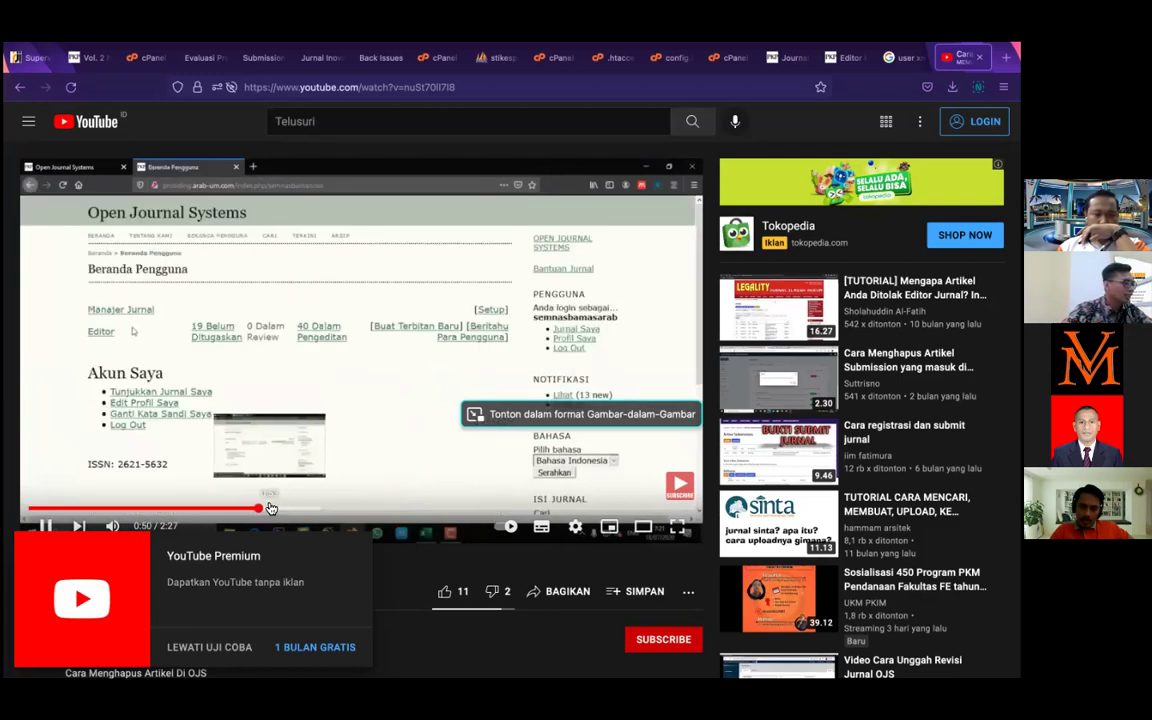
click(277, 509)
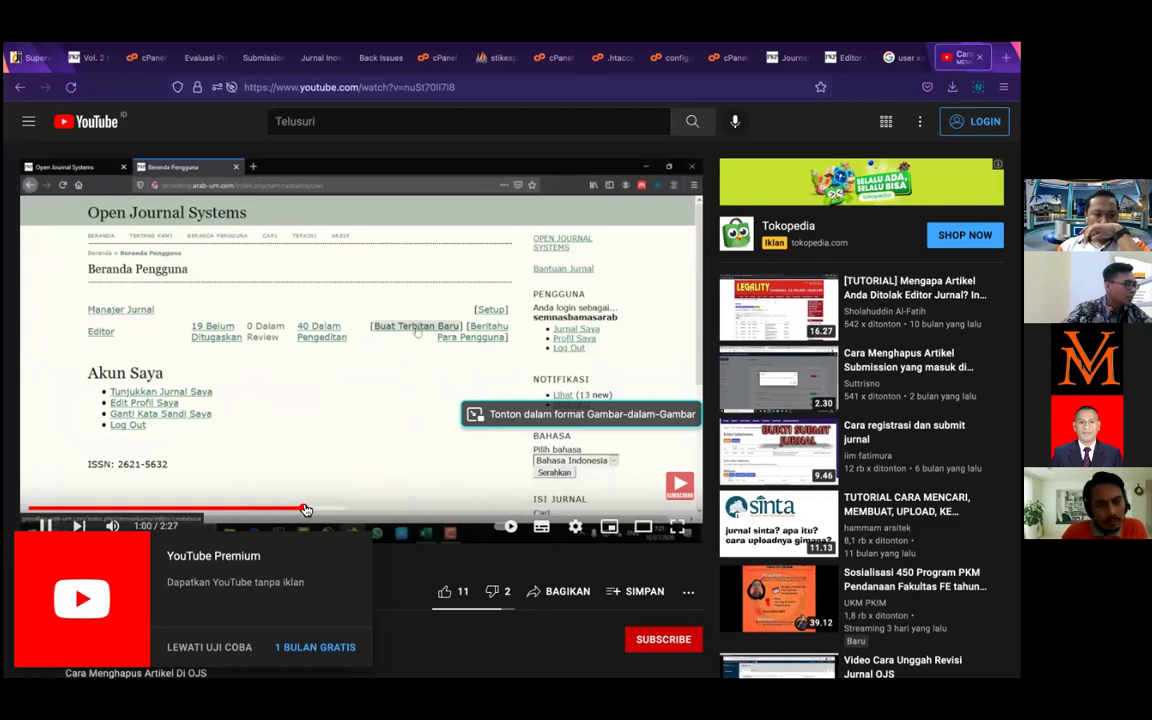
click(305, 509)
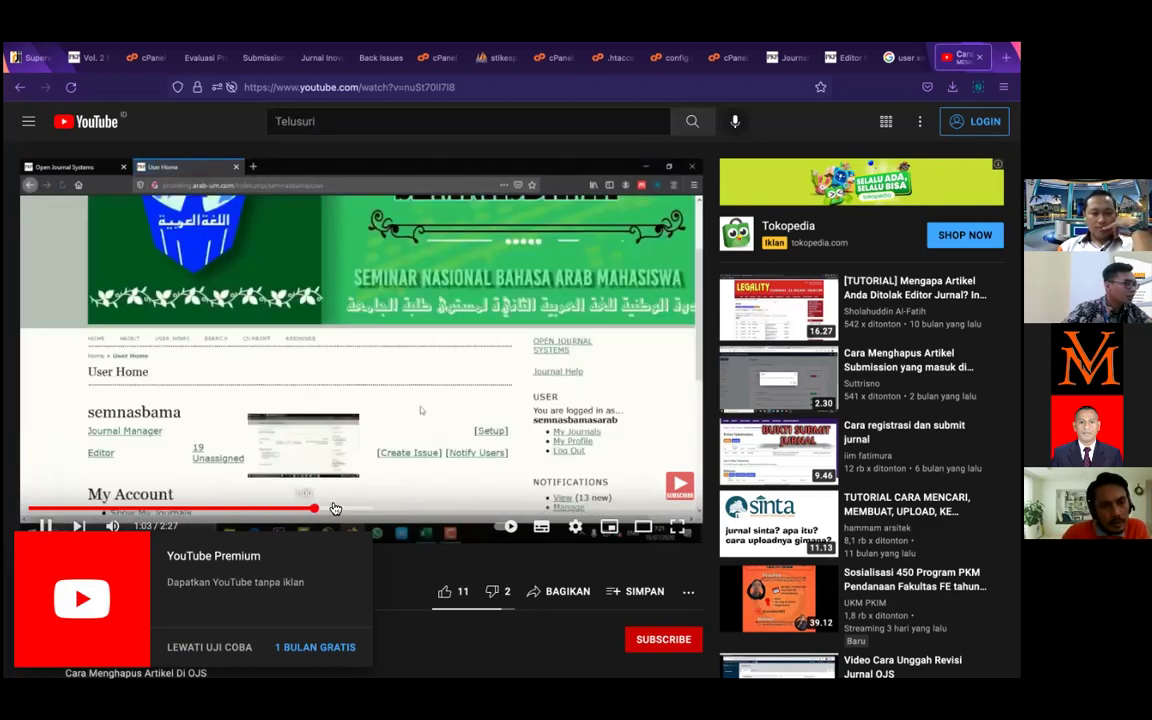
Step: Jump to the issue's article list, pause around 1:38, and return to OJS Editor Home
click(341, 509)
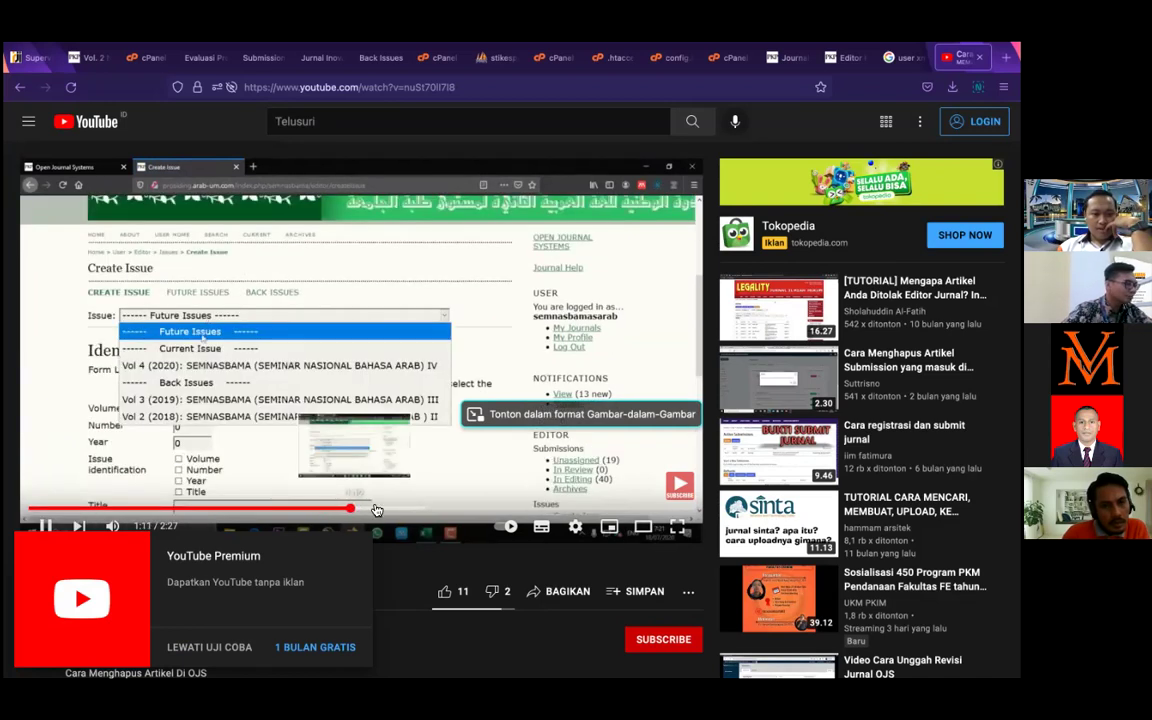
click(378, 510)
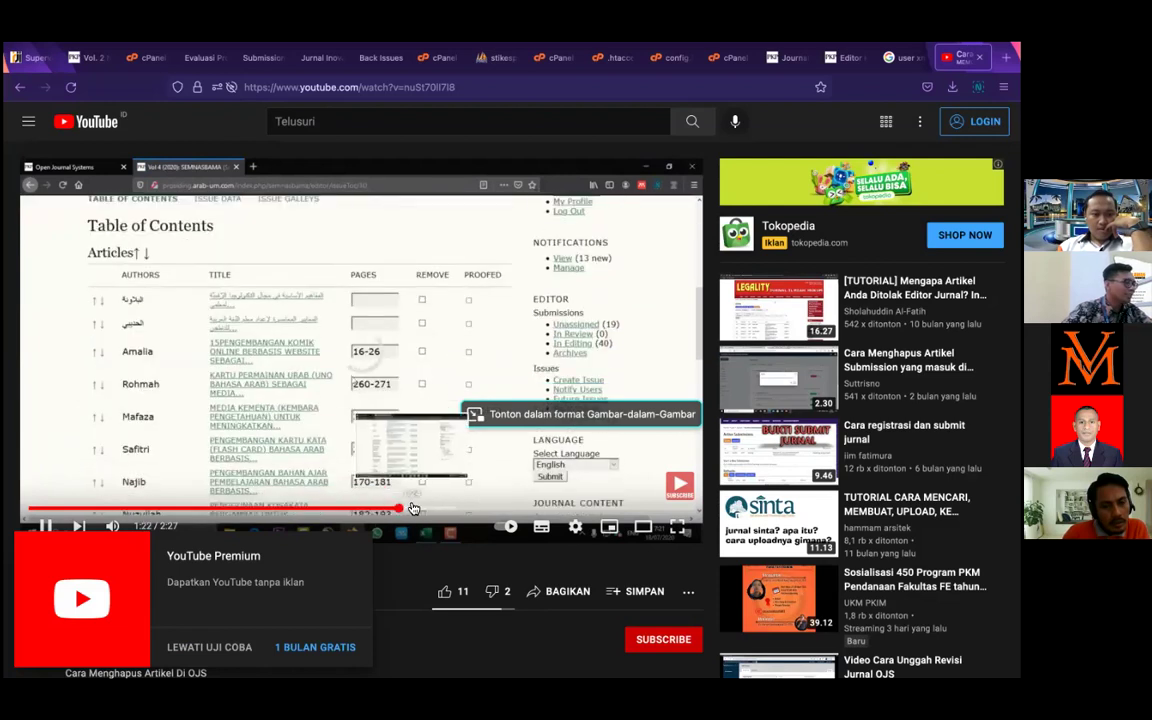
click(410, 506)
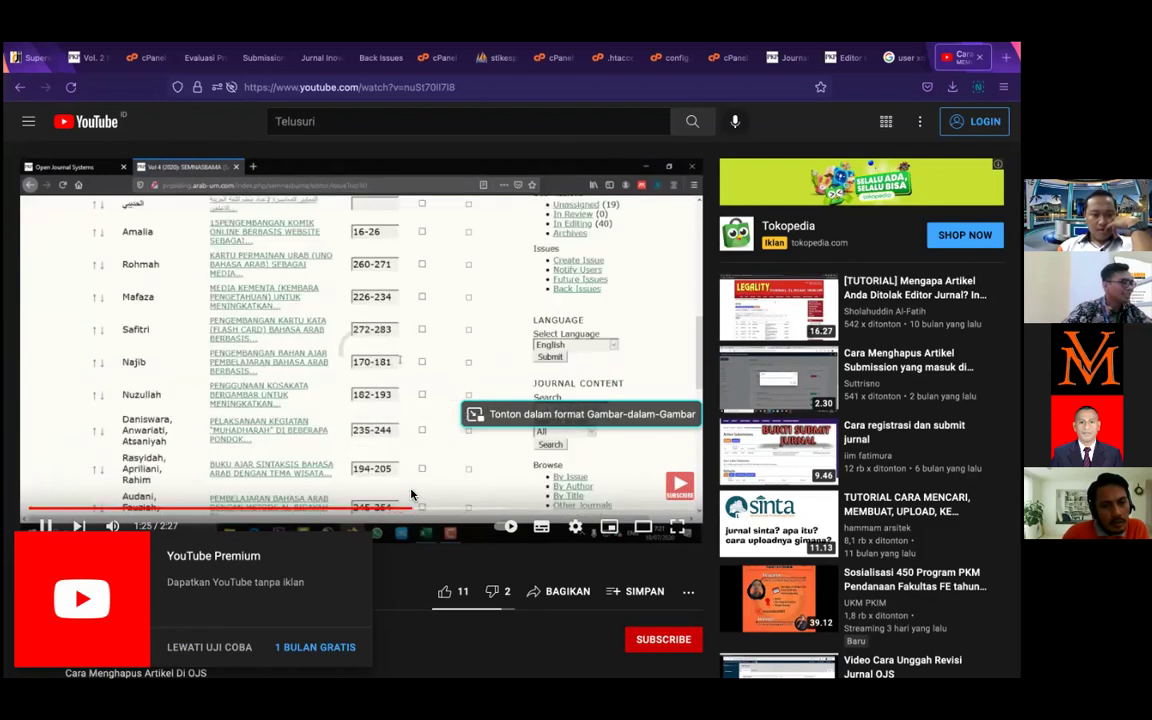
click(483, 509)
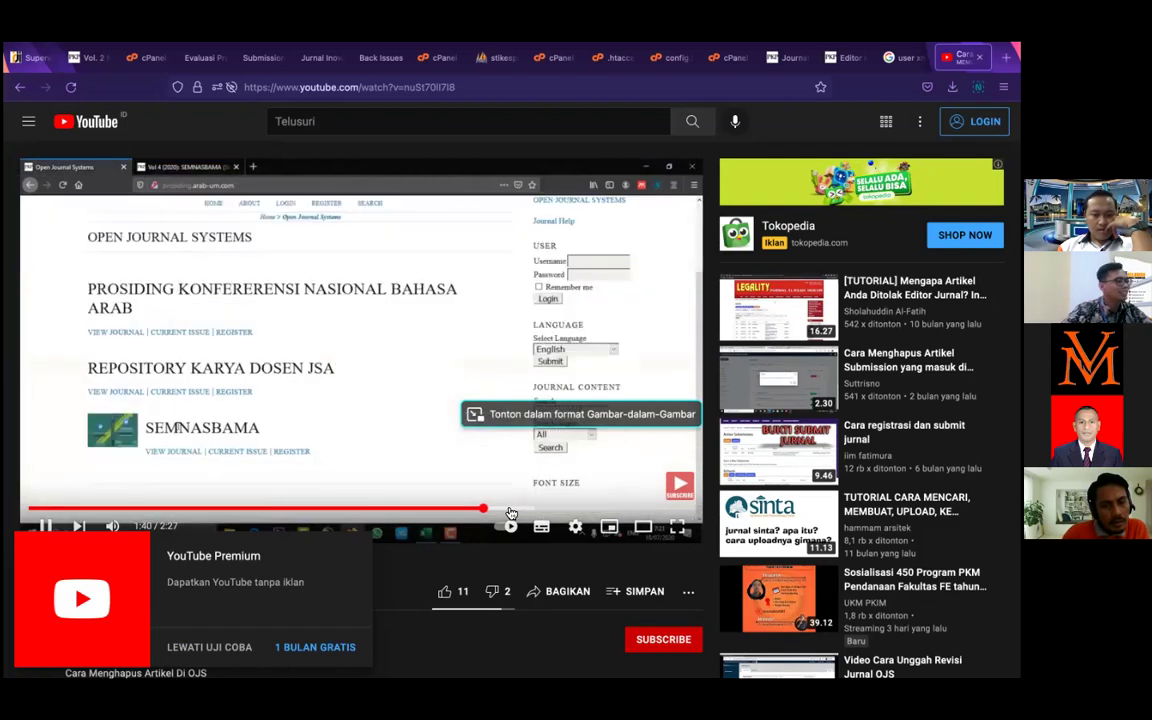
click(470, 509)
click(419, 445)
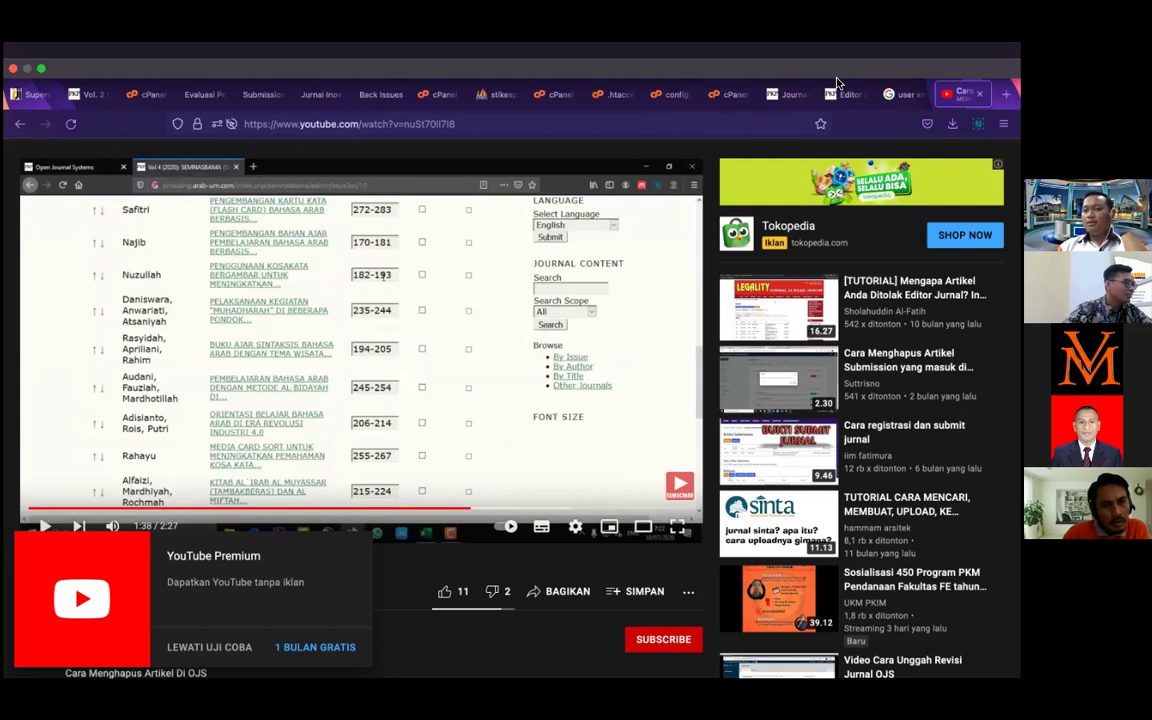
click(843, 95)
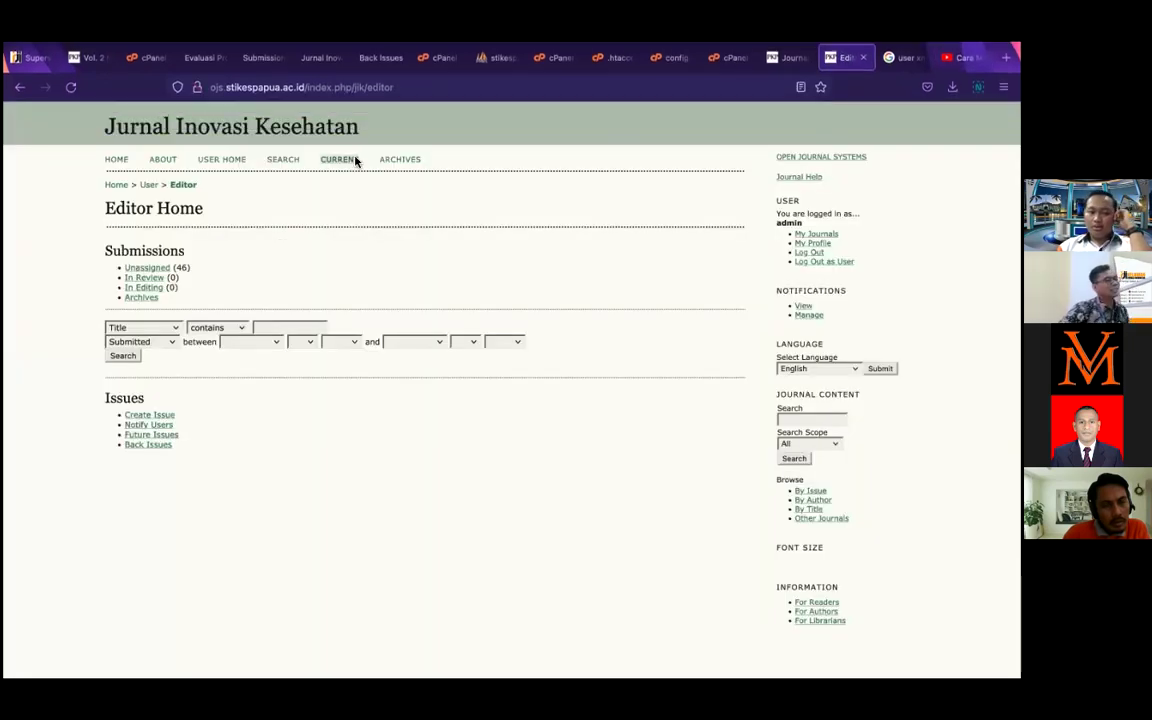
Step: Bring up the Vol 1, No 1 (2019): Oktober issue's table of contents
click(148, 445)
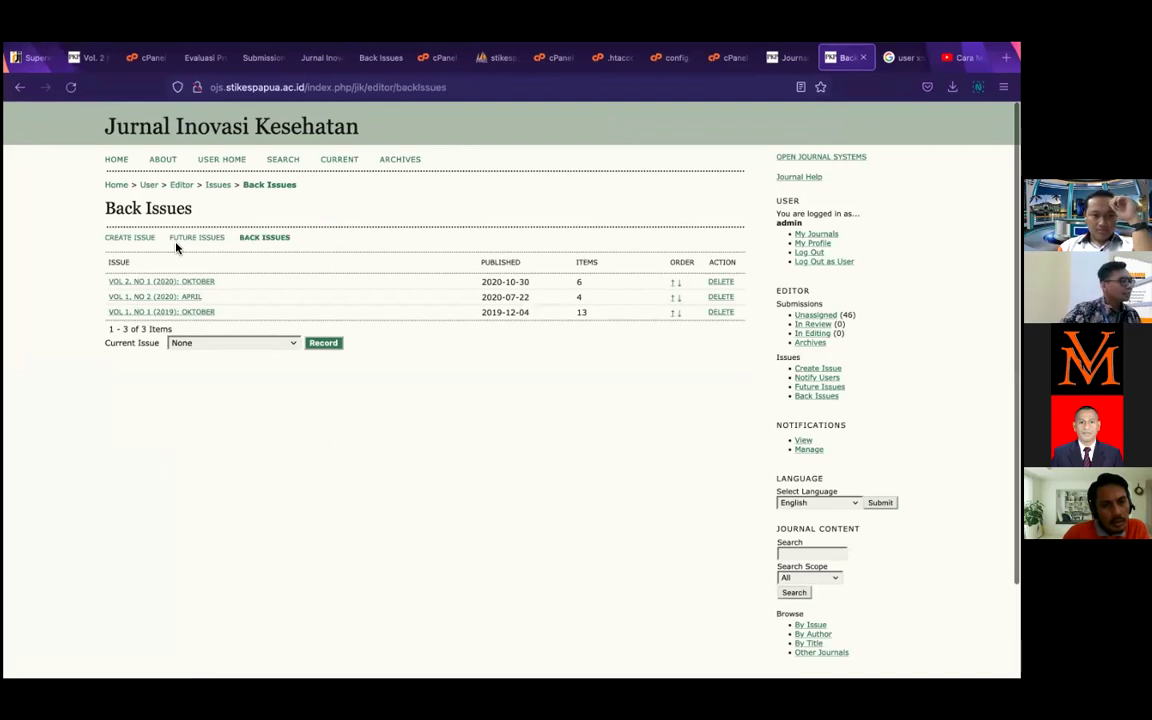
click(140, 238)
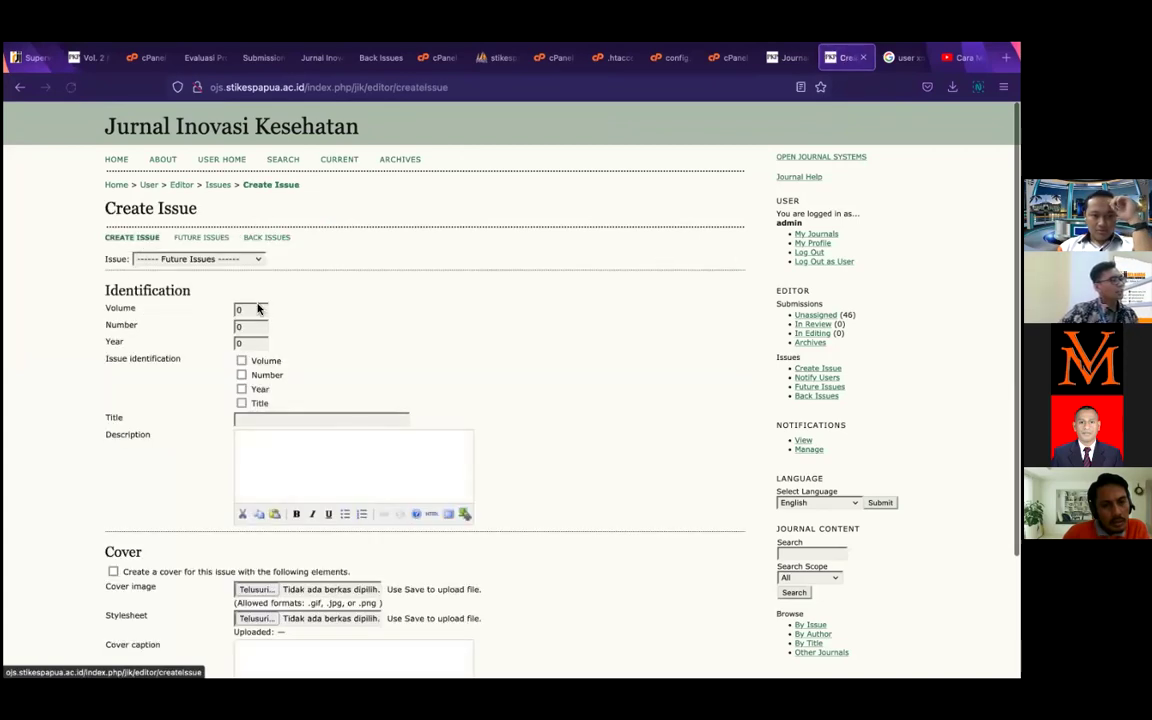
click(240, 260)
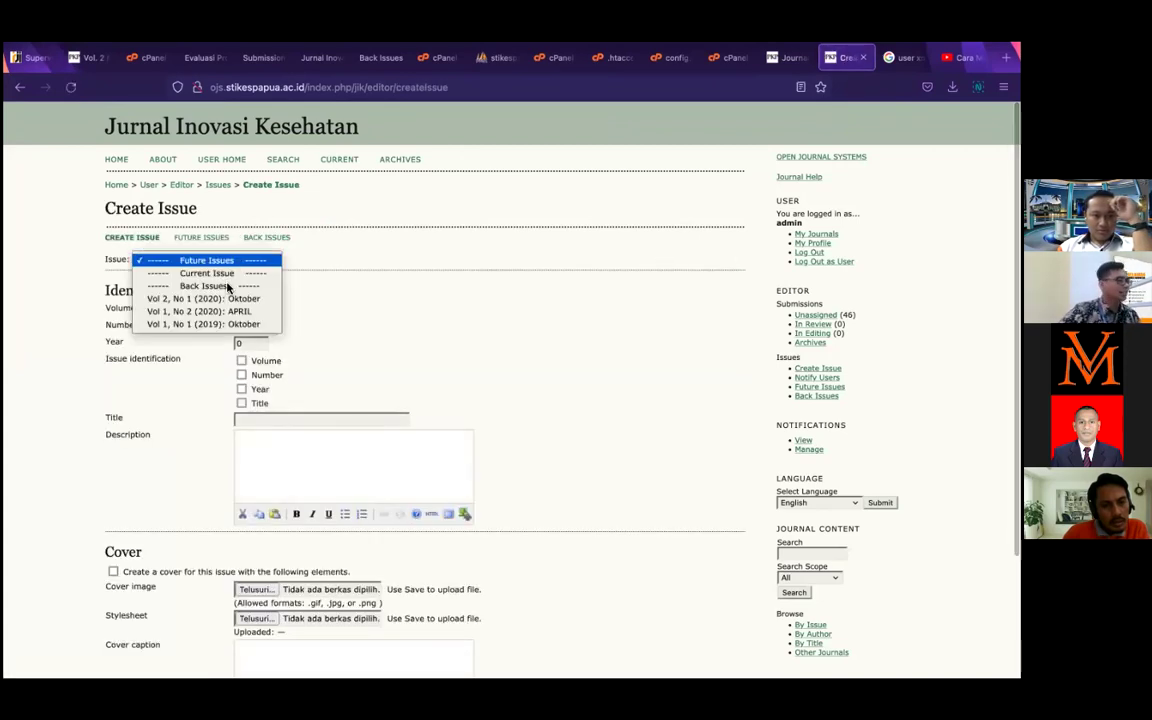
click(211, 324)
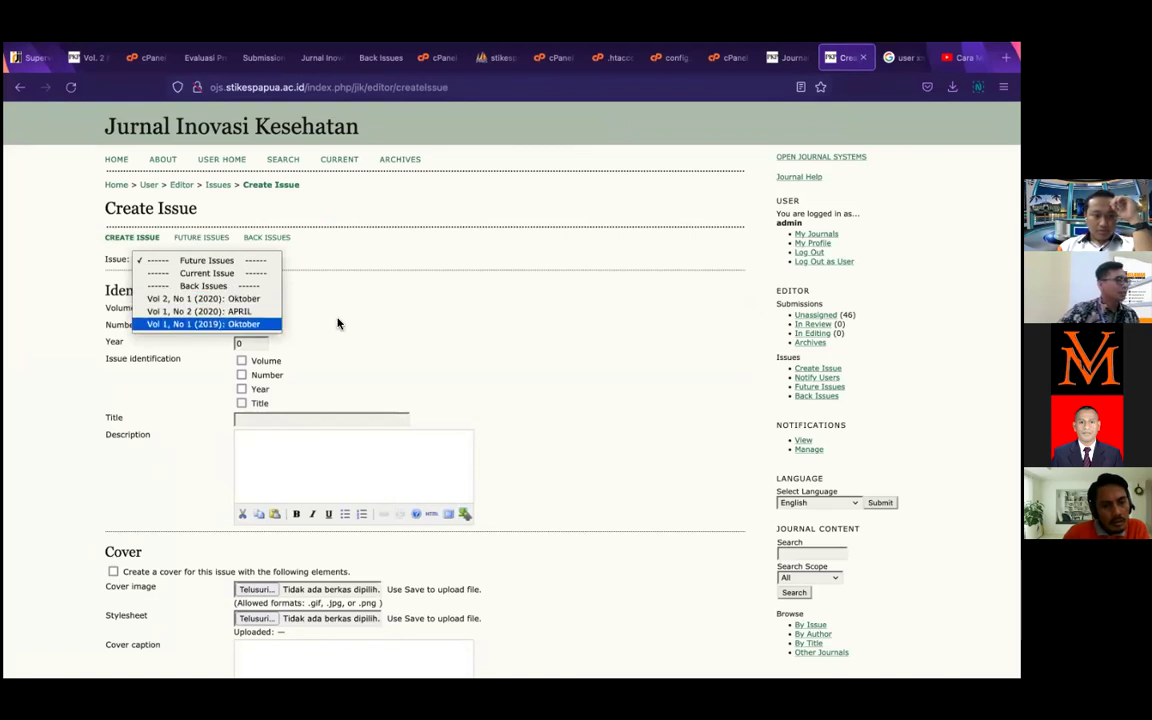
Step: Tick Remove on the first three articles and unpublish the issue, confirming with Oke
scroll(326, 329, down, 1)
scroll(326, 329, down, 2)
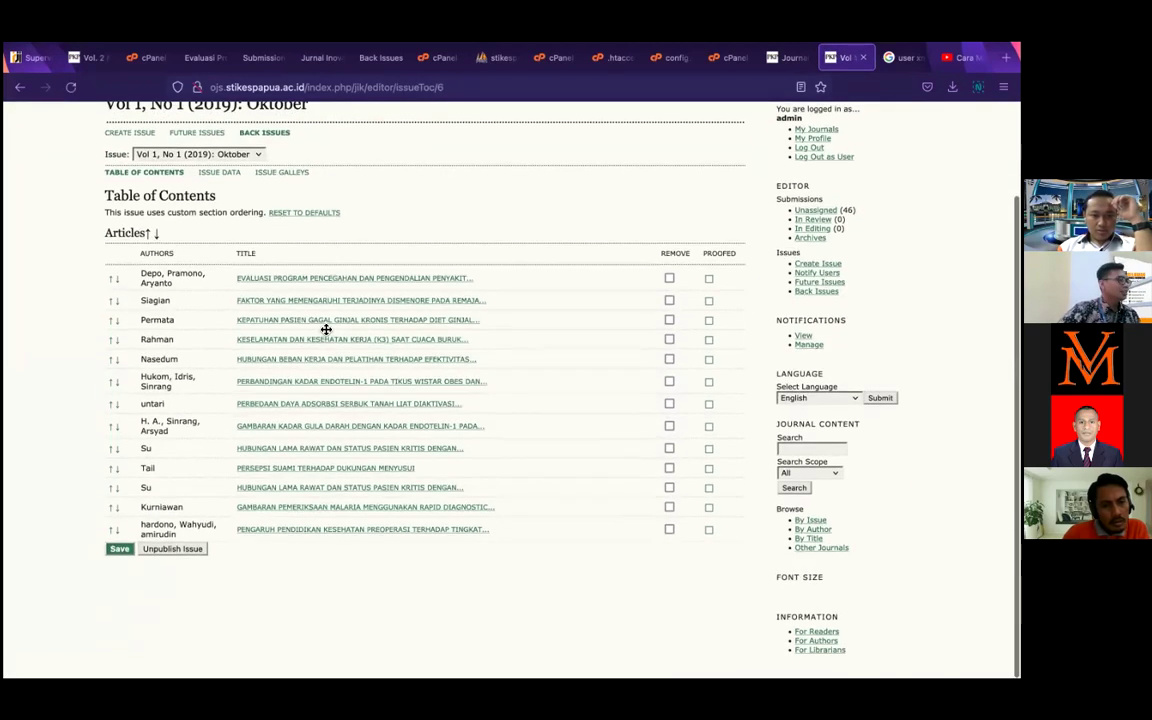
click(670, 279)
click(670, 300)
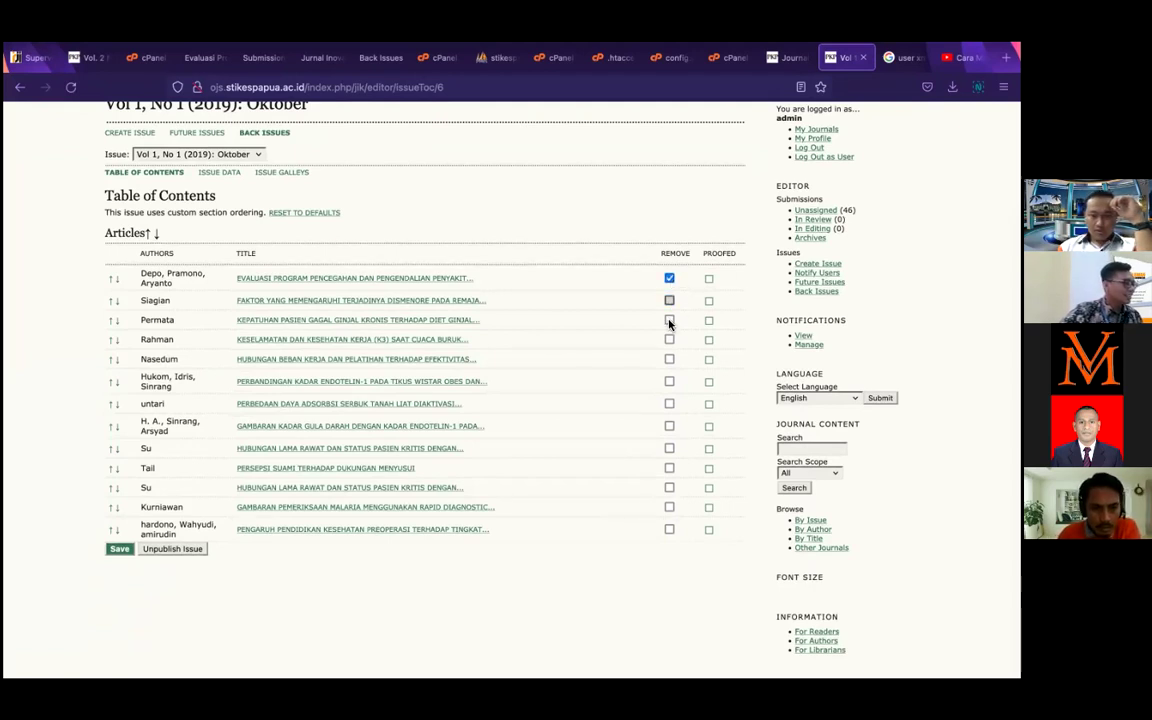
click(669, 320)
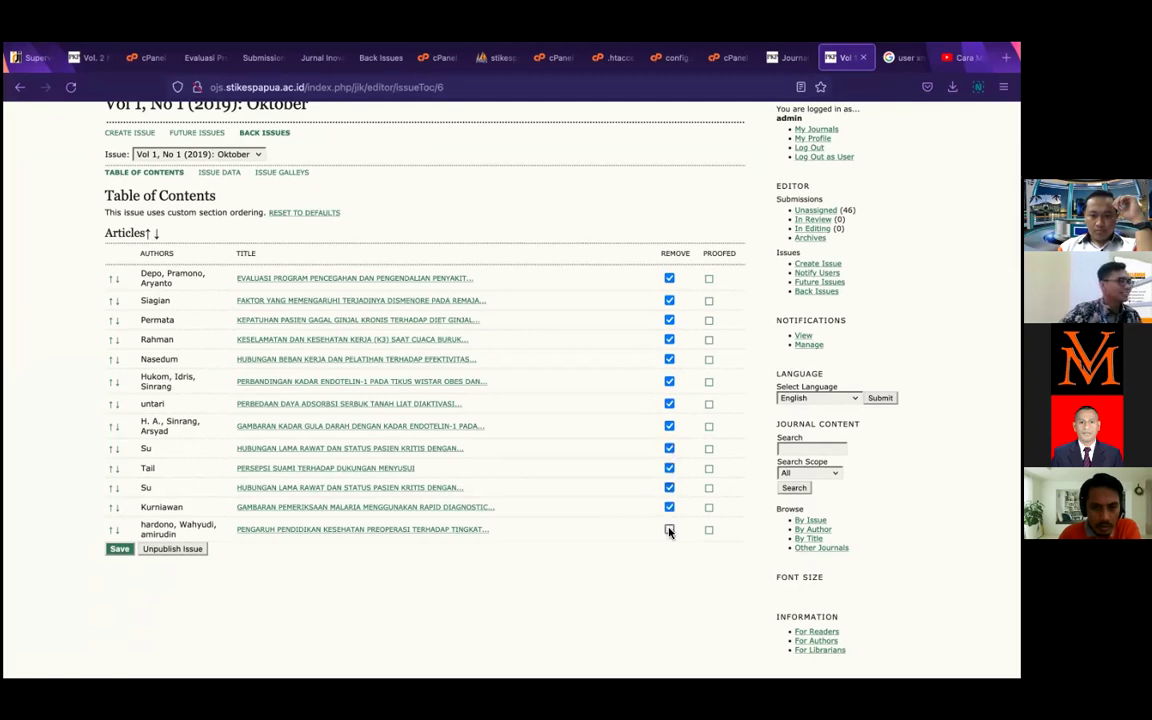
click(171, 549)
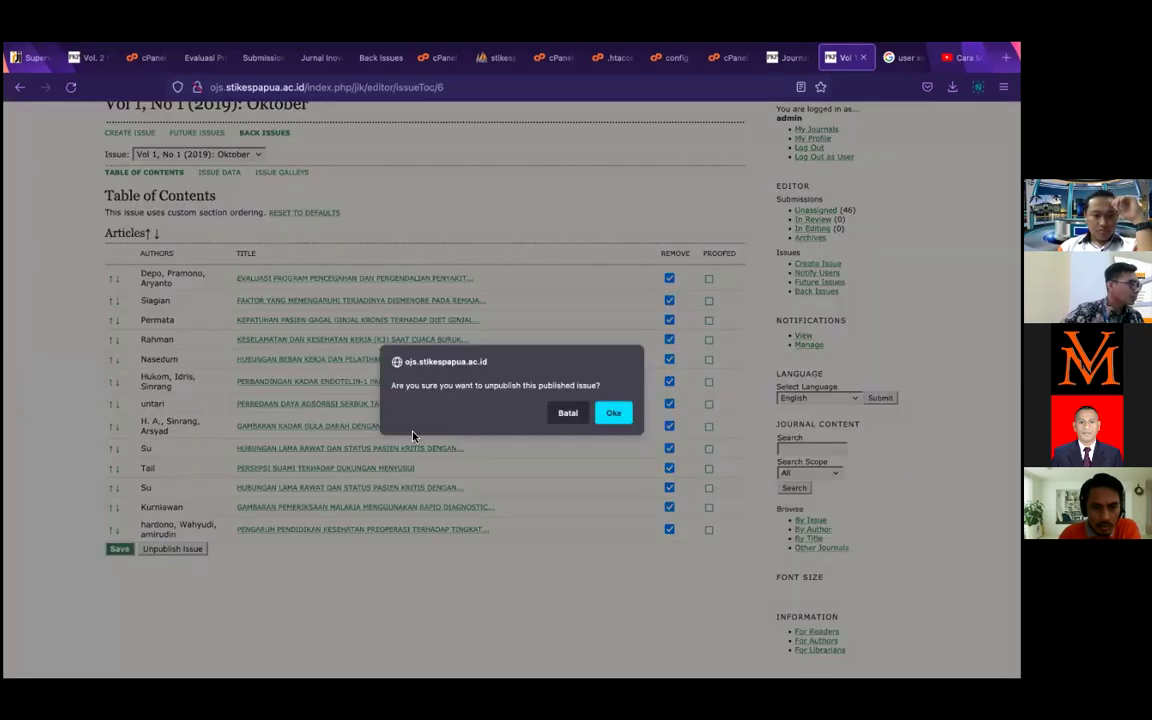
click(612, 413)
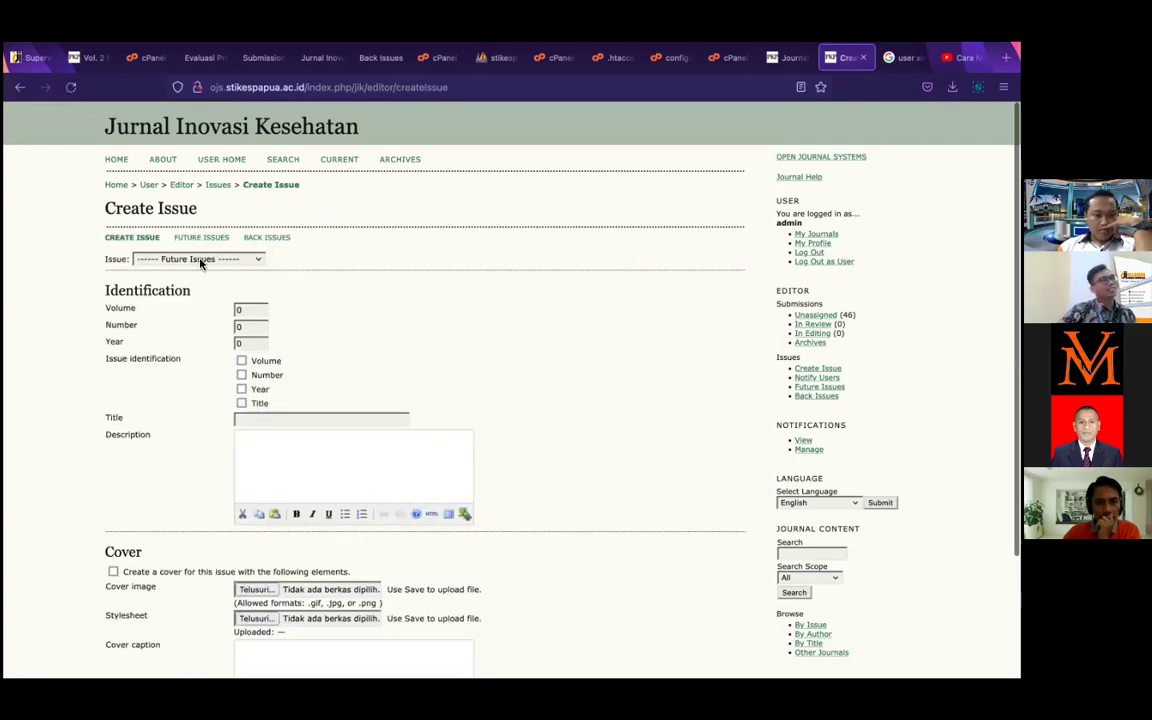
Step: Unpublish the Vol 2, No 1 (2020): Oktober issue, confirming with Oke
click(200, 264)
click(188, 310)
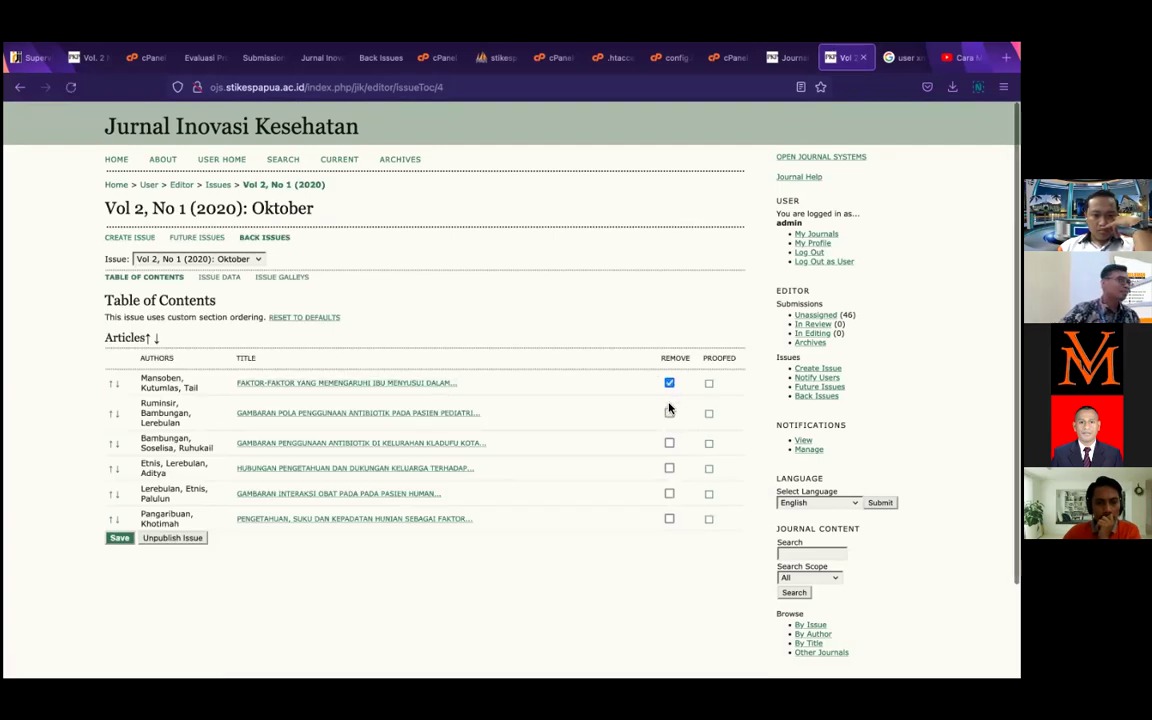
click(178, 538)
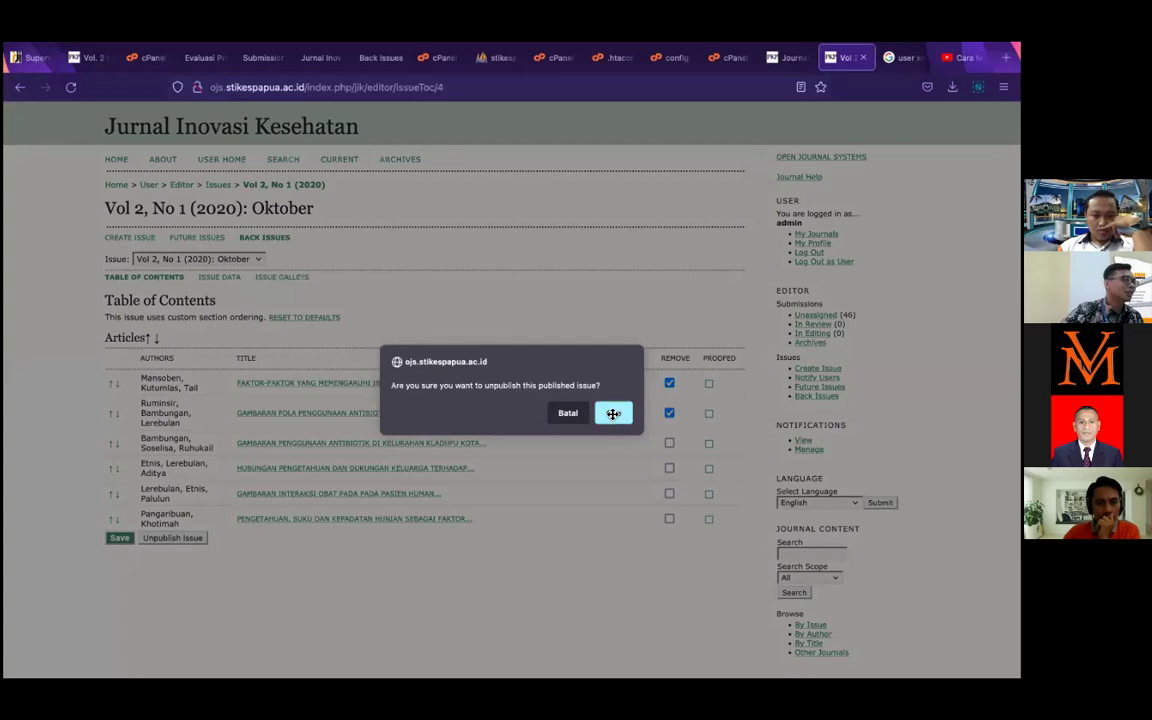
click(613, 412)
Step: Unpublish the Vol 1, No 2 (2020): APRIL issue, confirming with Oke
click(128, 238)
click(198, 258)
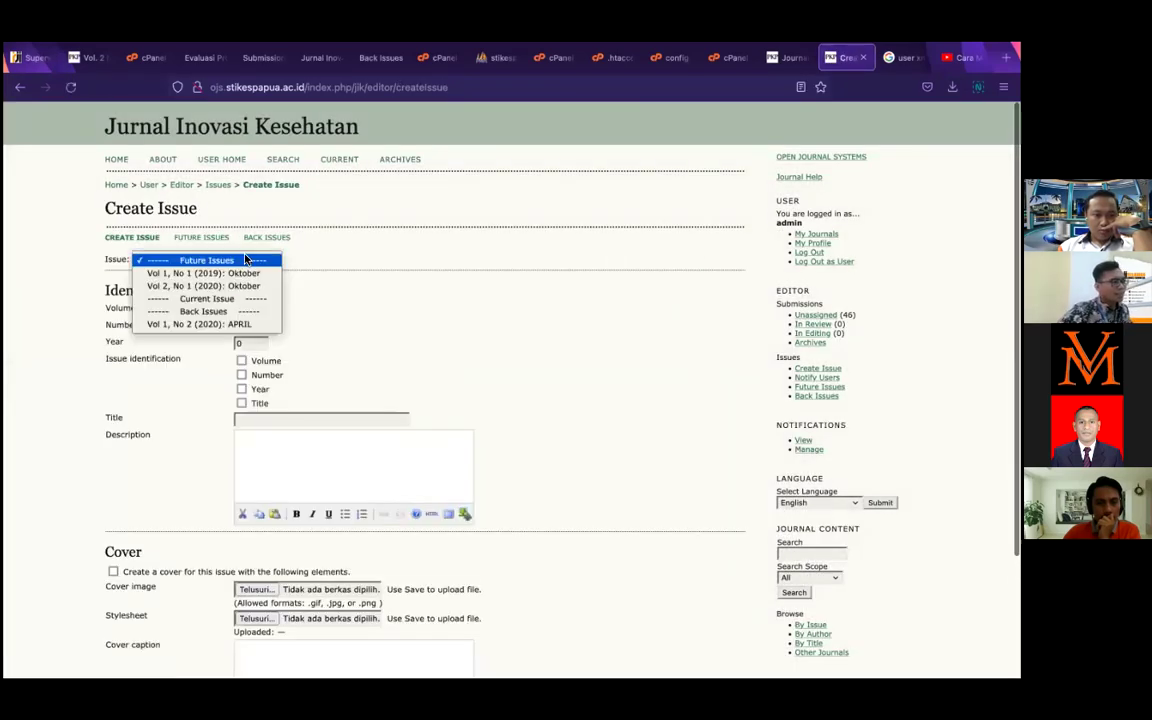
click(217, 324)
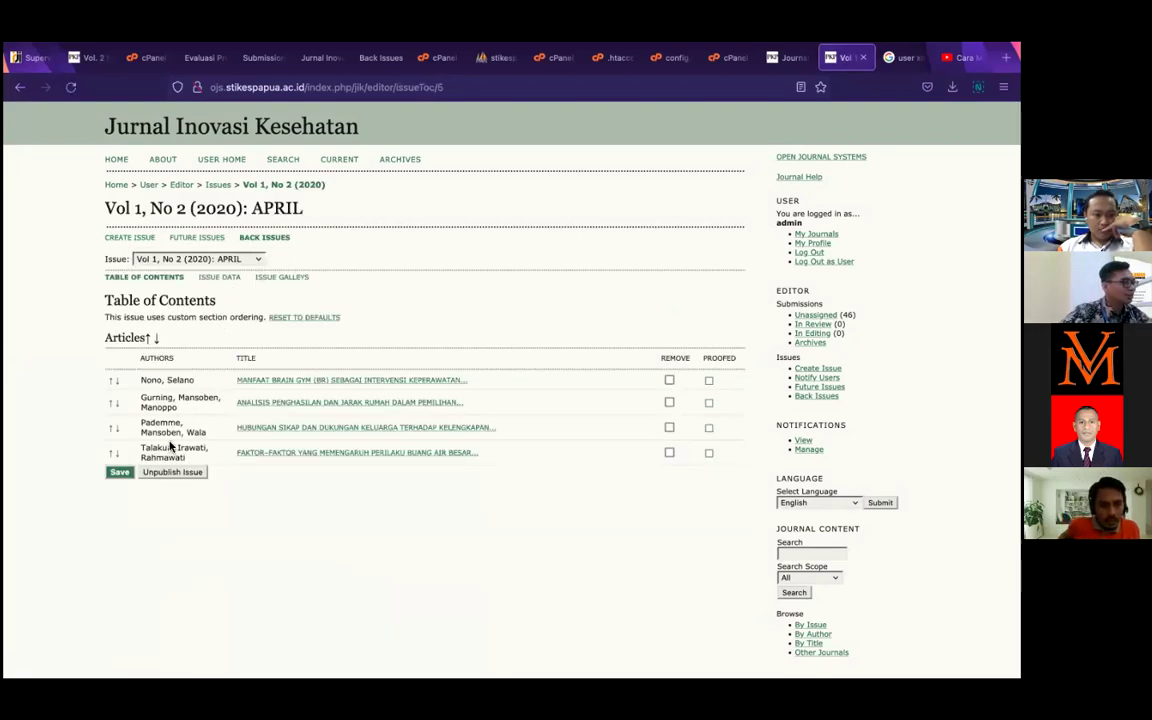
click(172, 472)
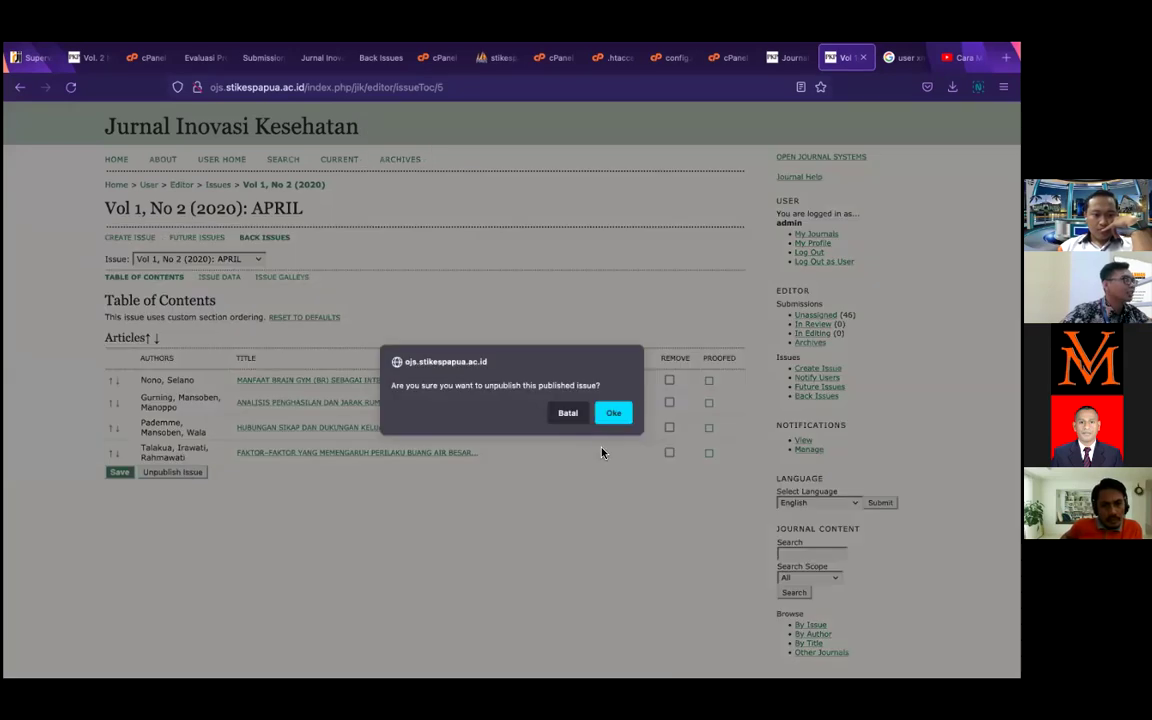
click(620, 411)
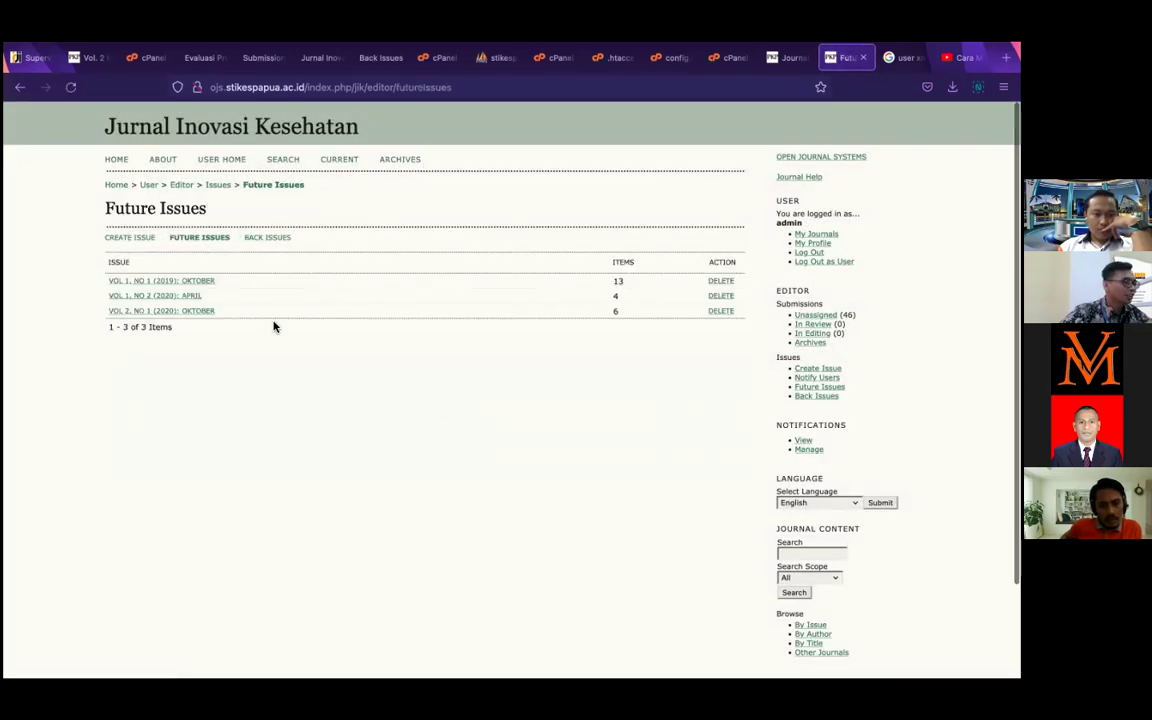
Step: Remove the remaining articles from Vol 1, No 1 (2019): Oktober and save its table of contents
click(165, 281)
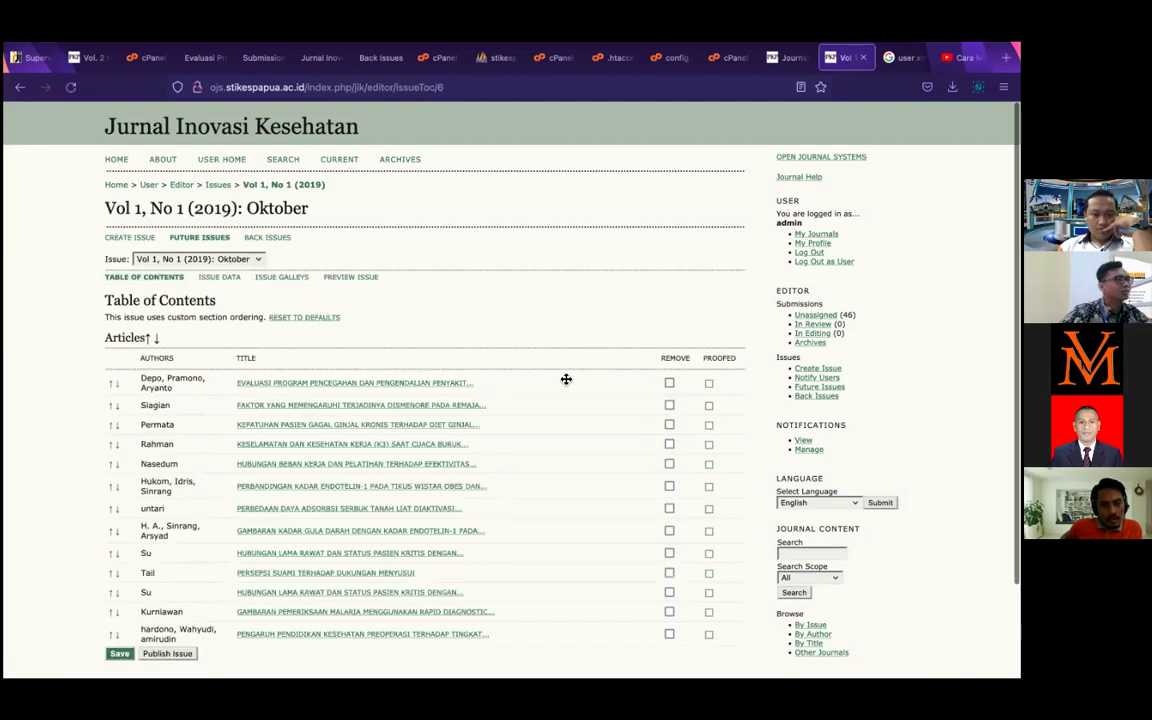
scroll(694, 404, down, 2)
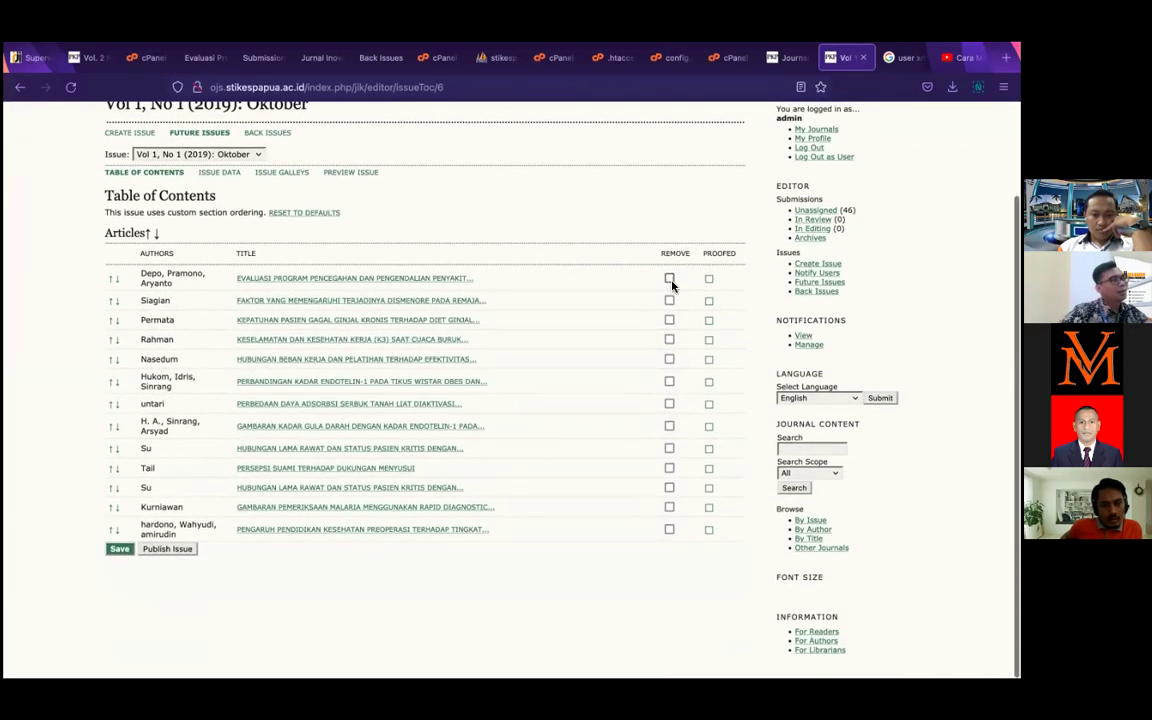
click(670, 321)
click(669, 340)
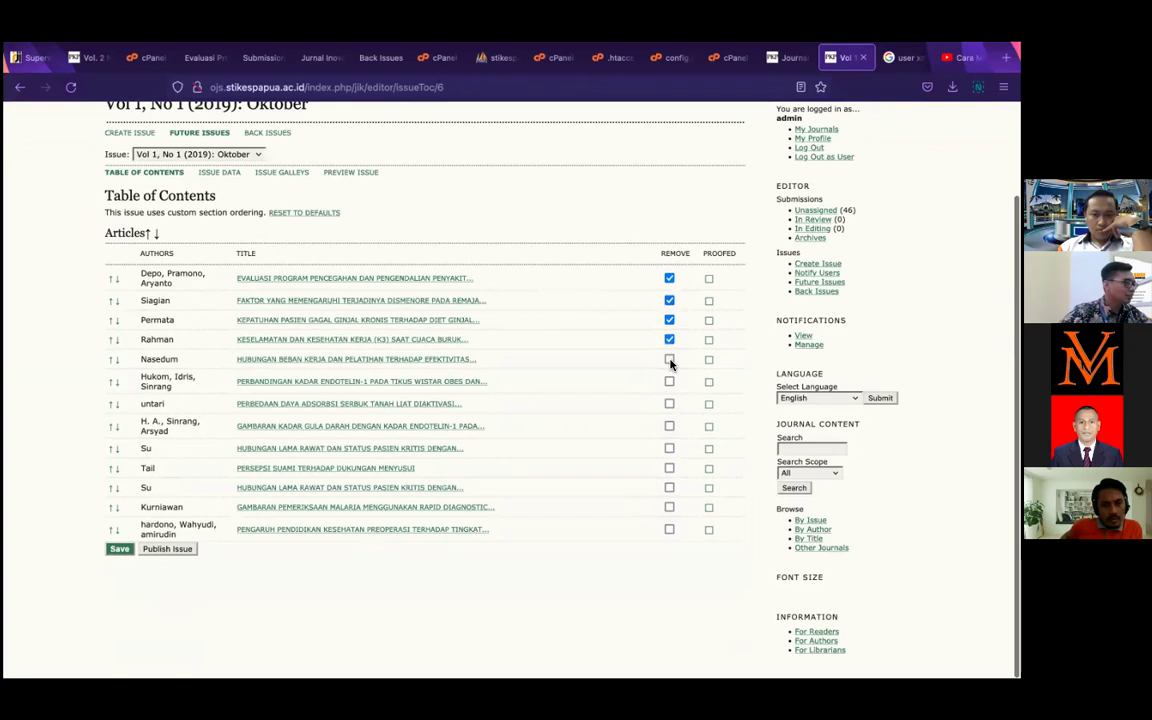
click(670, 427)
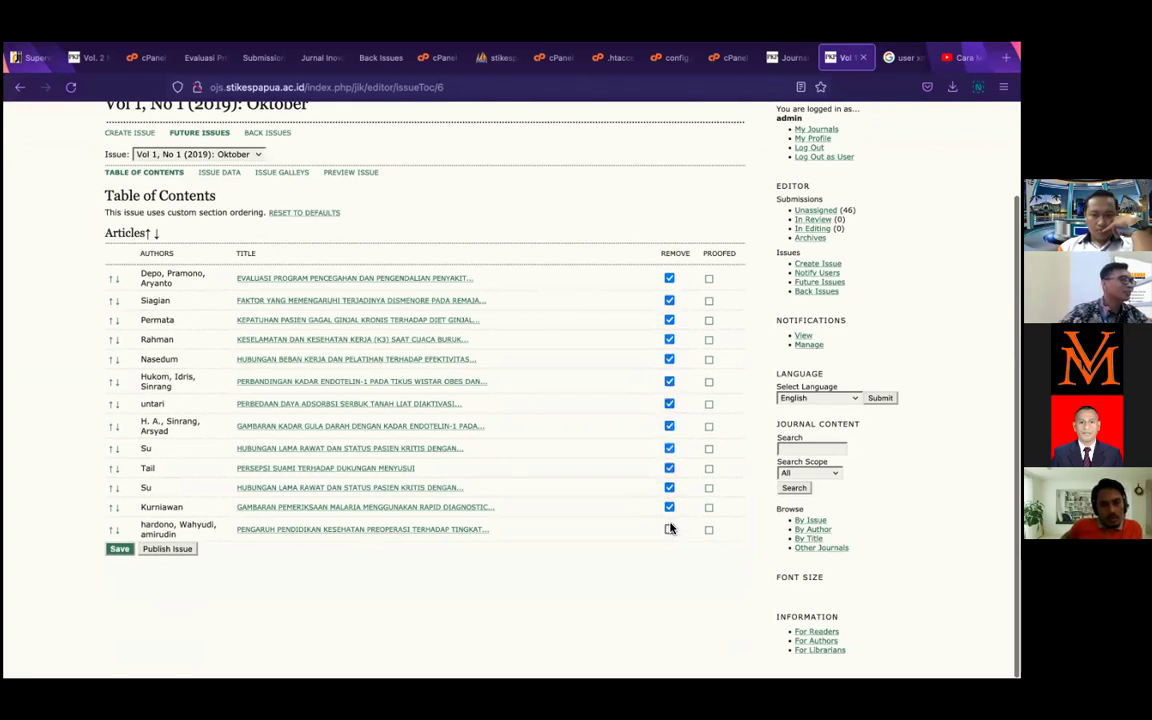
click(119, 548)
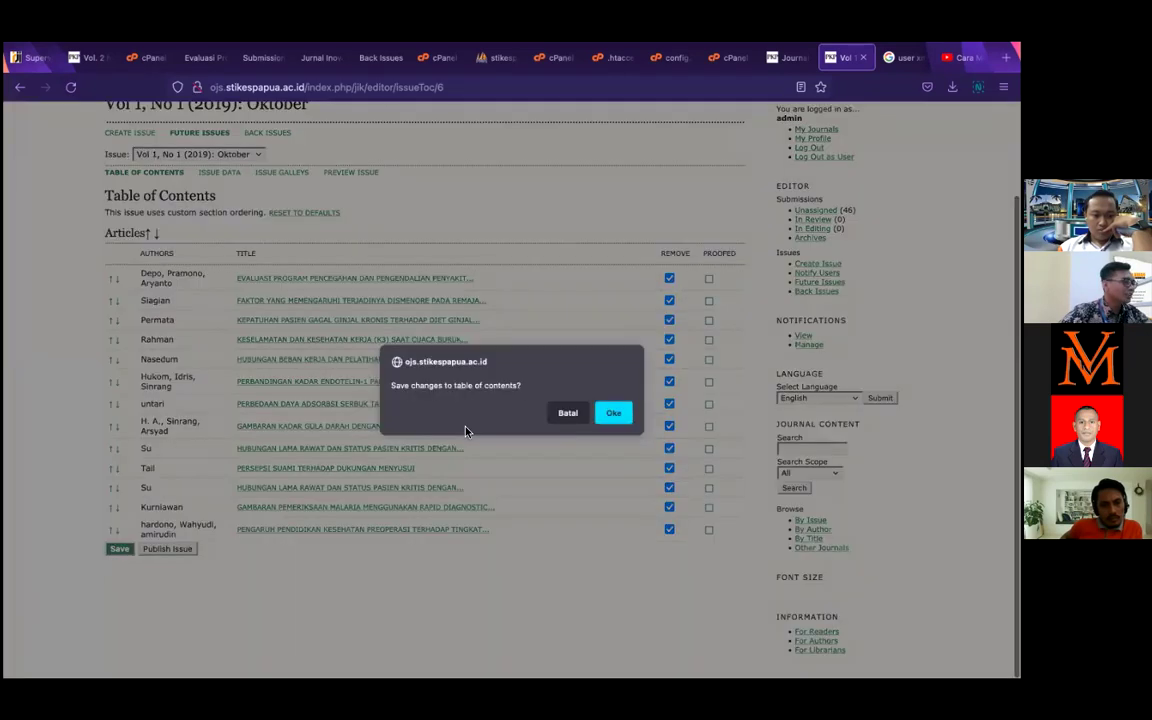
click(614, 412)
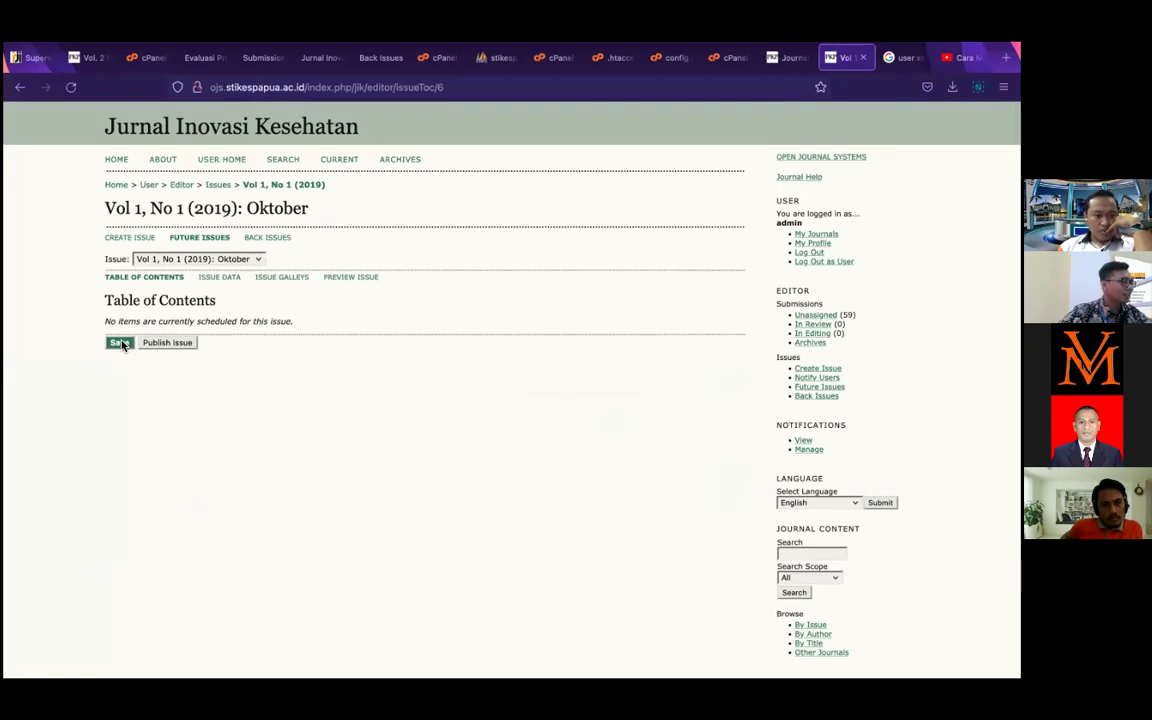
click(119, 343)
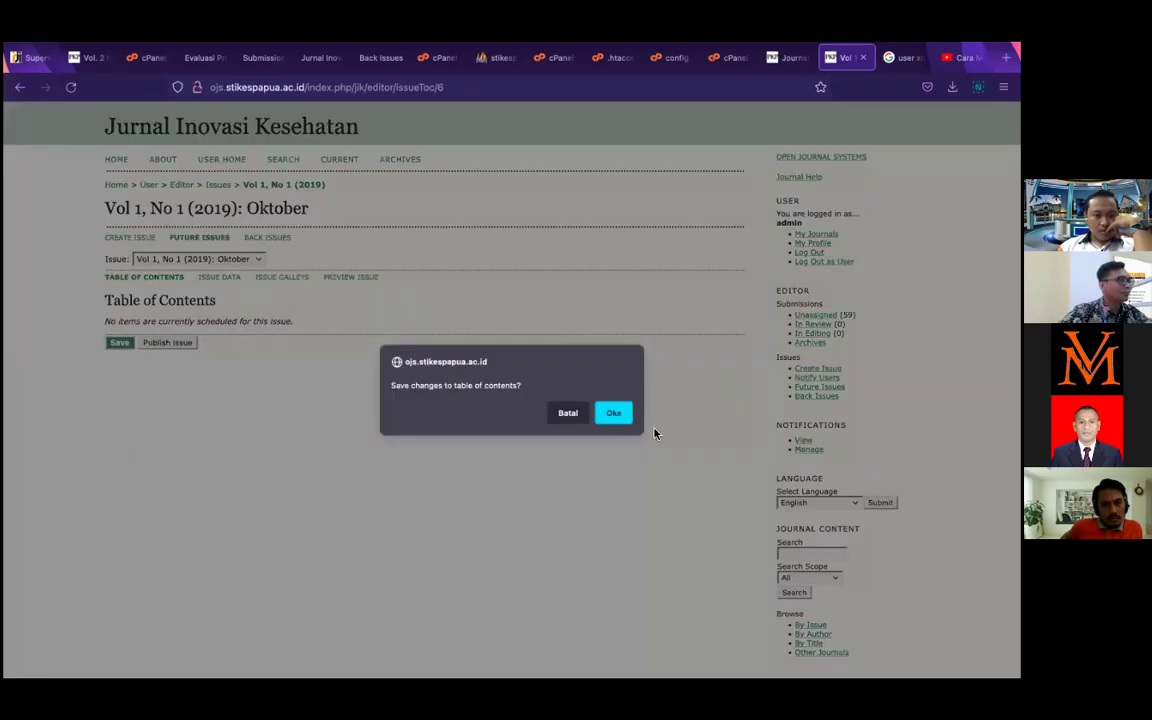
click(610, 412)
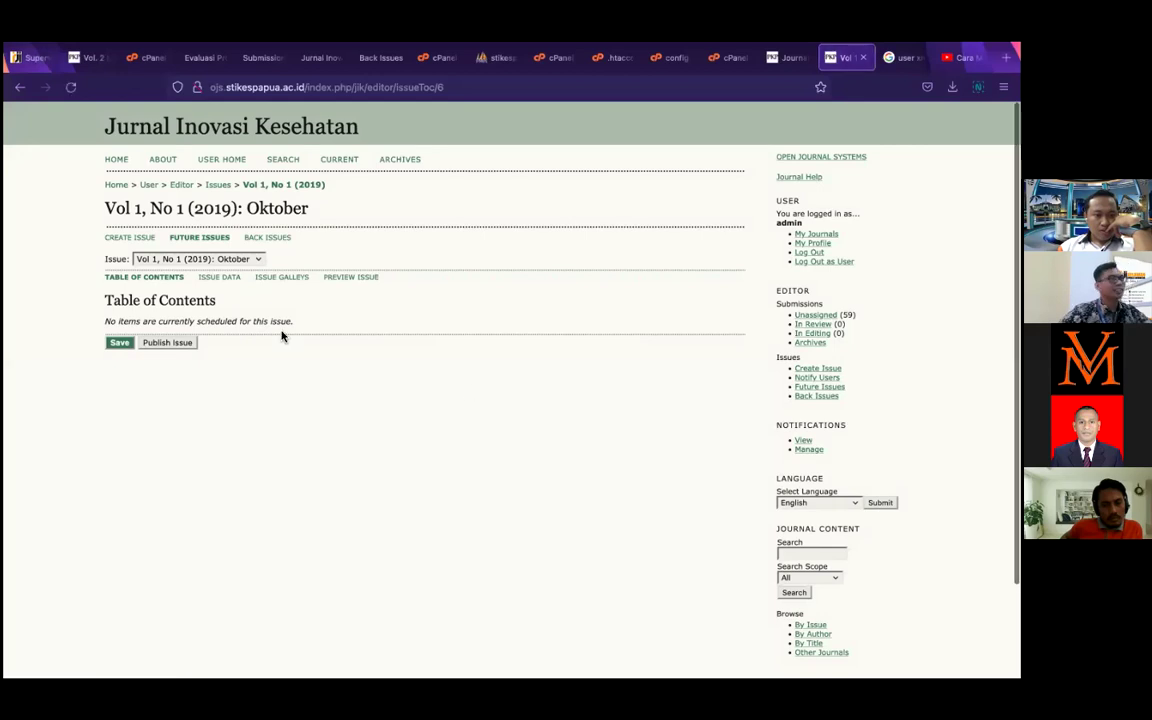
Step: Remove all four articles from Vol 1, No 2 (2020): APRIL and save
click(200, 260)
click(199, 274)
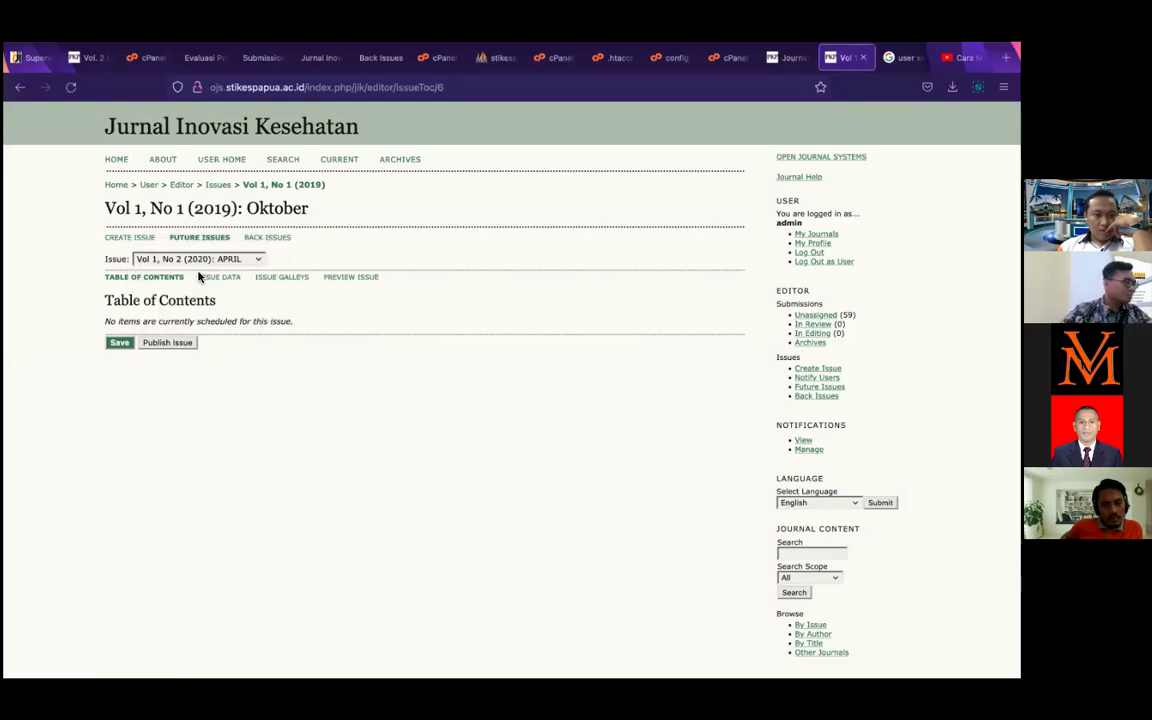
click(669, 380)
click(669, 402)
click(669, 427)
click(669, 452)
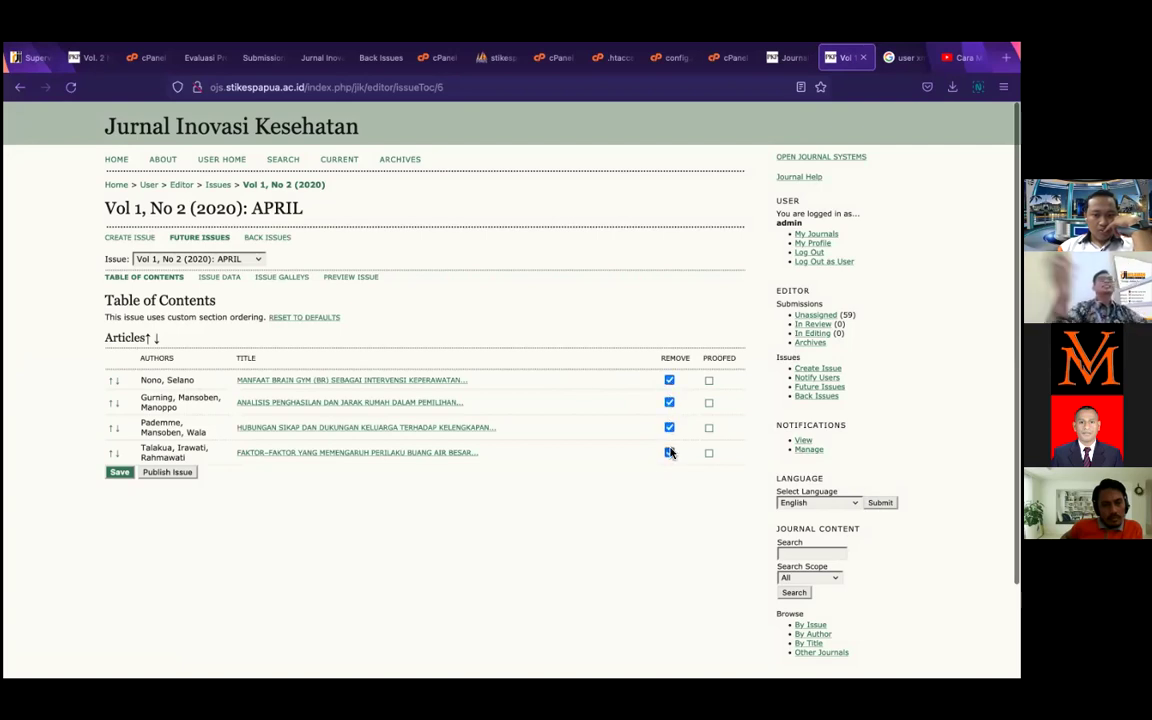
click(118, 474)
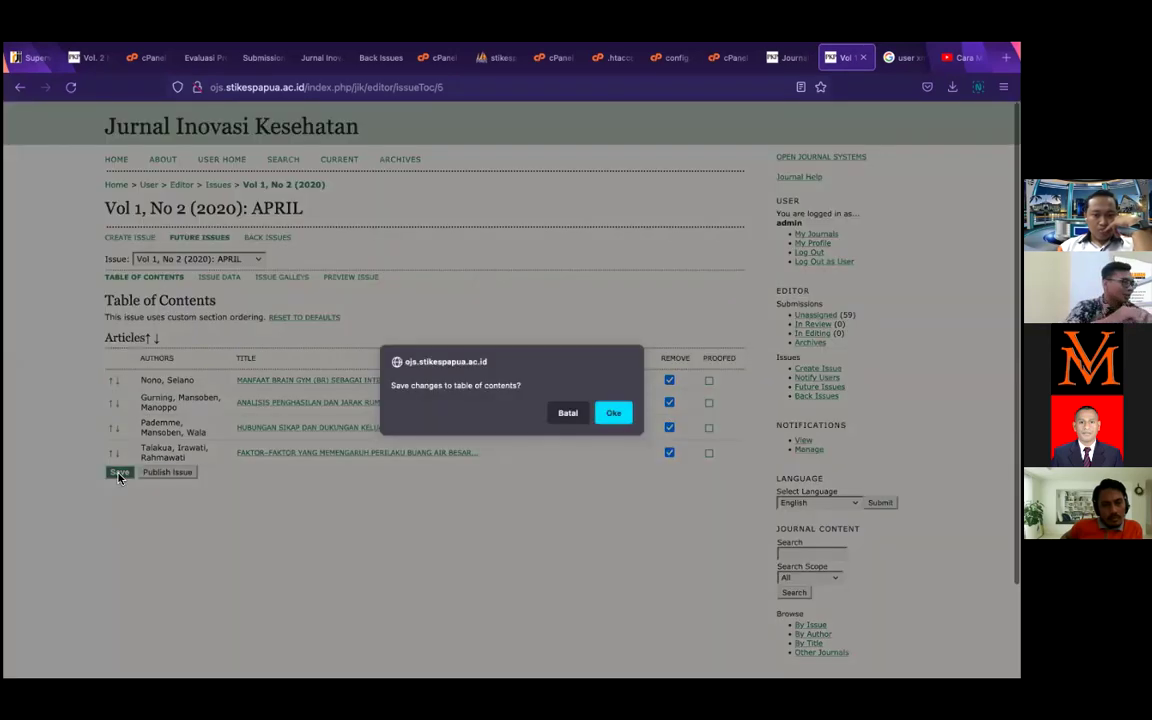
click(613, 412)
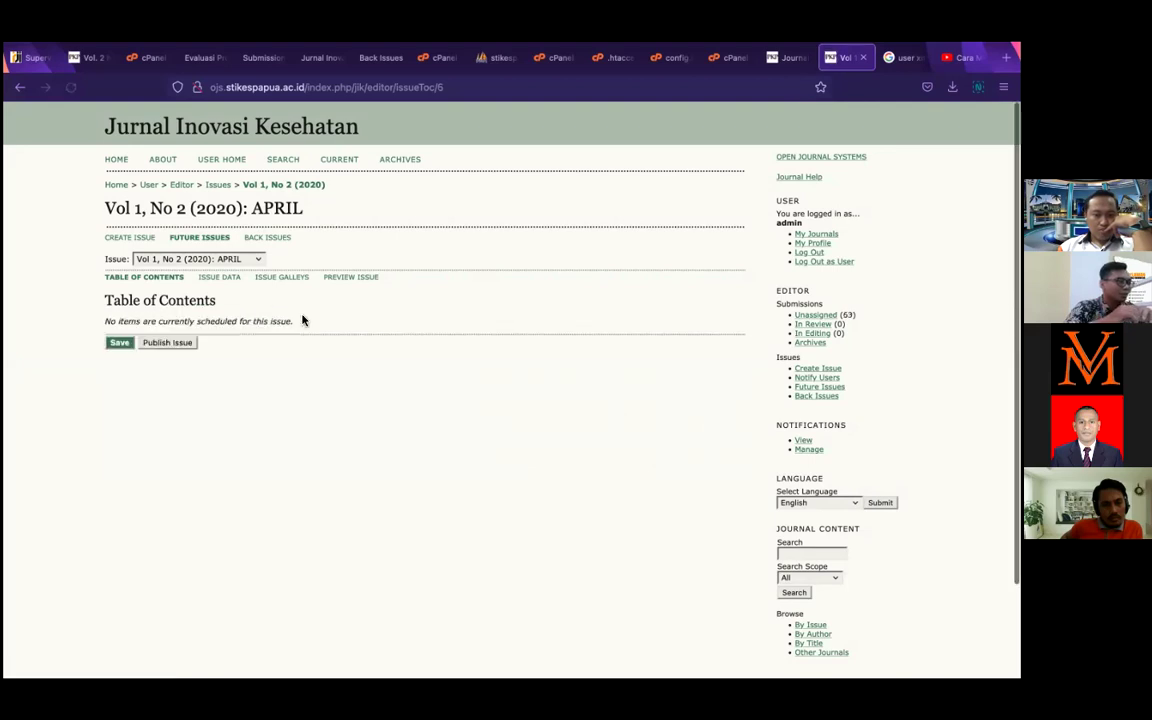
Step: Remove the articles from Vol 2, No 1 (2020): Oktober and save its table of contents
click(207, 259)
click(212, 273)
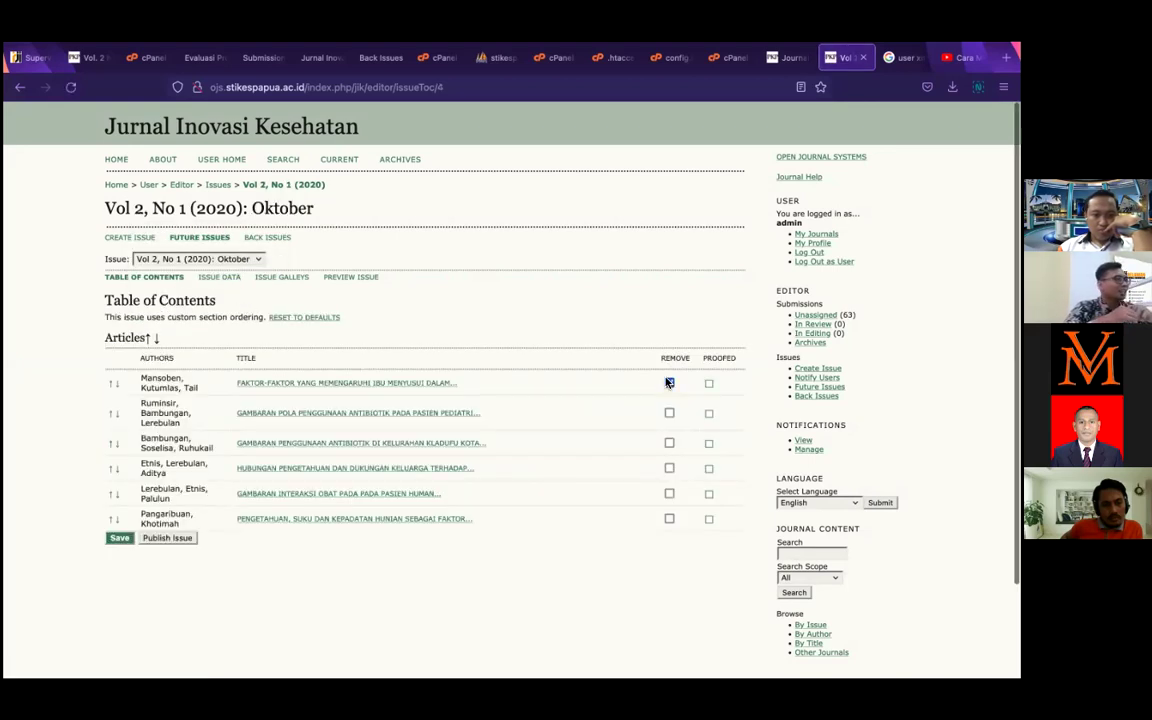
click(669, 443)
click(669, 468)
click(669, 493)
click(669, 519)
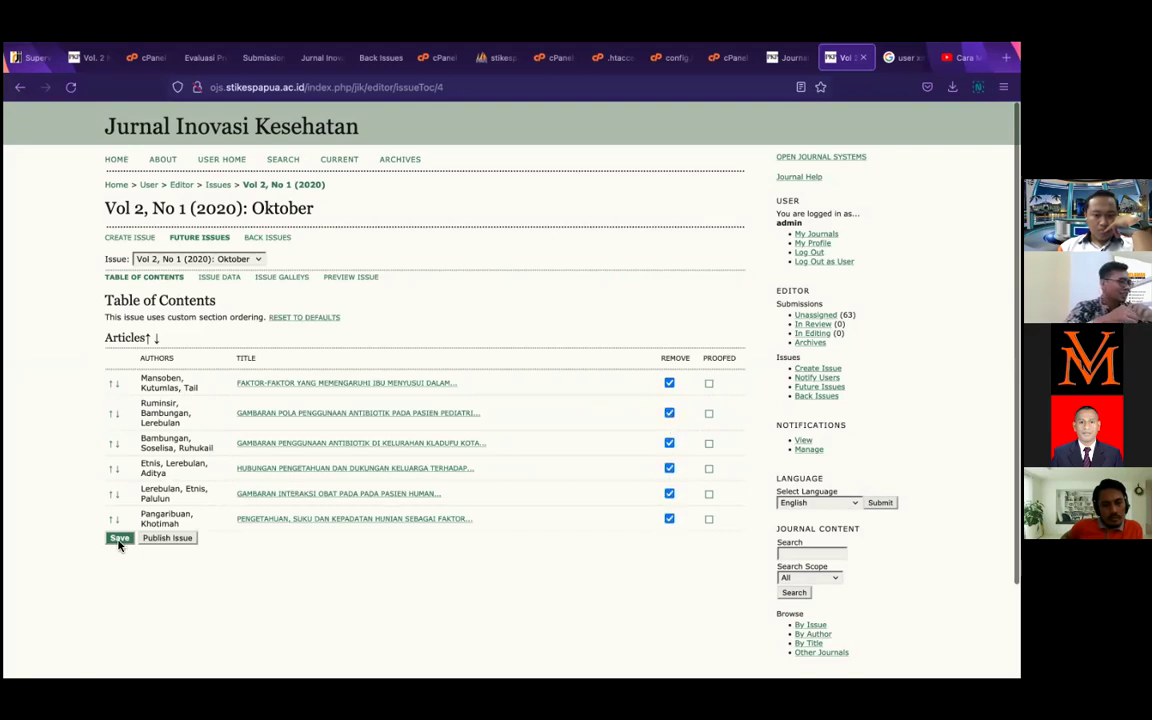
click(119, 540)
click(614, 411)
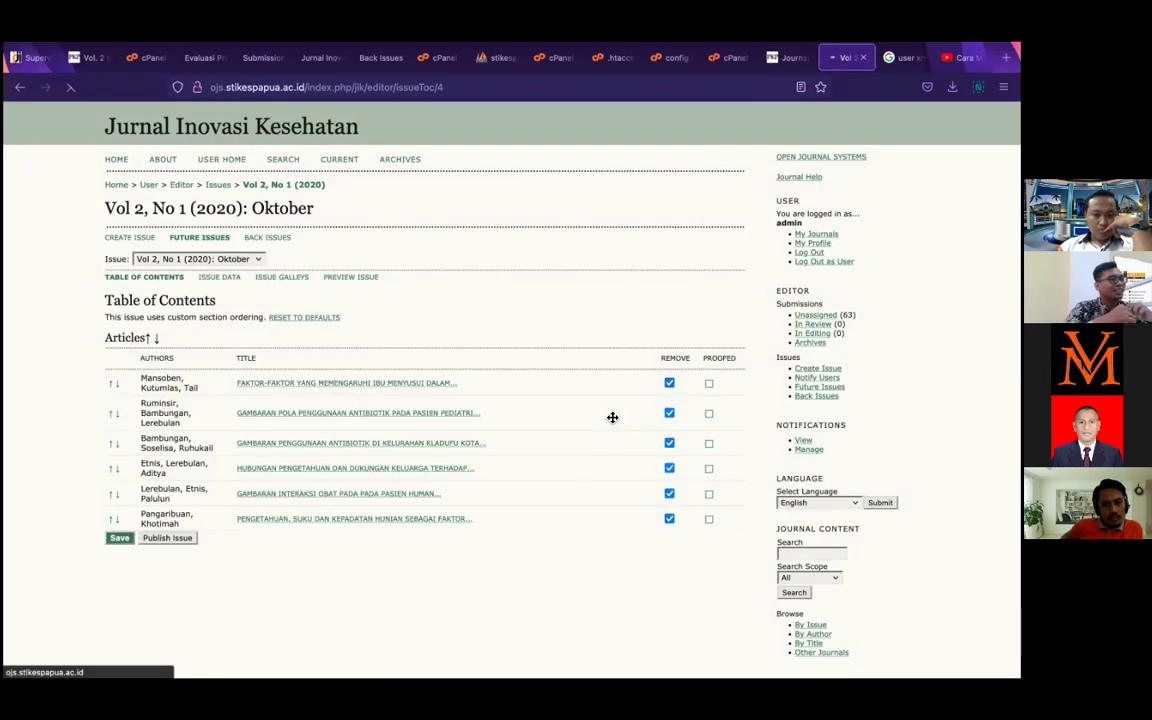
click(117, 343)
click(612, 421)
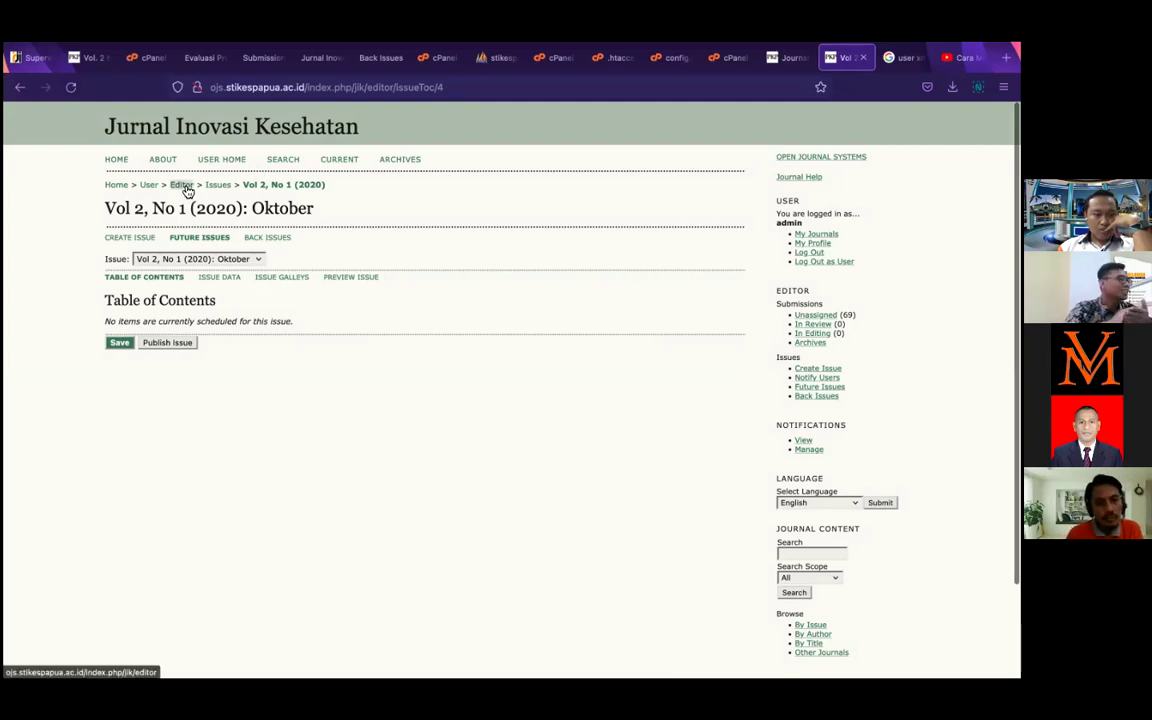
Step: From Editor Home, open Unassigned submissions and page through to page 3 (items 51–69)
click(184, 188)
click(155, 269)
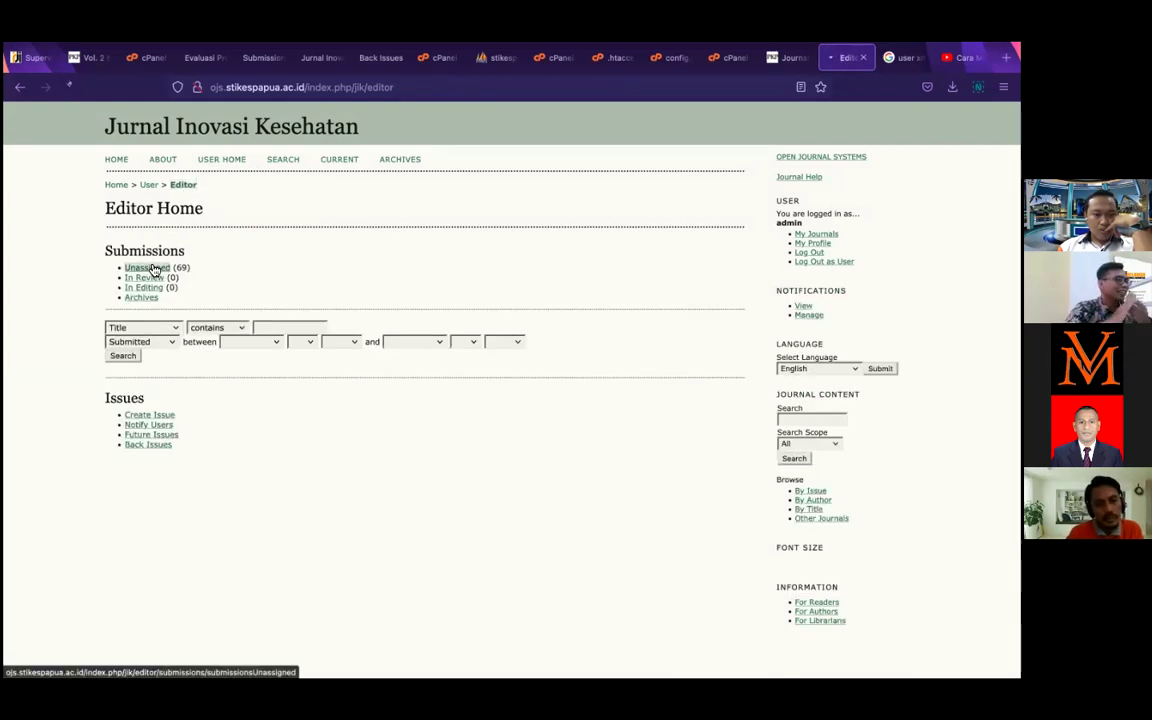
scroll(379, 362, down, 2)
scroll(379, 362, up, 1)
click(695, 640)
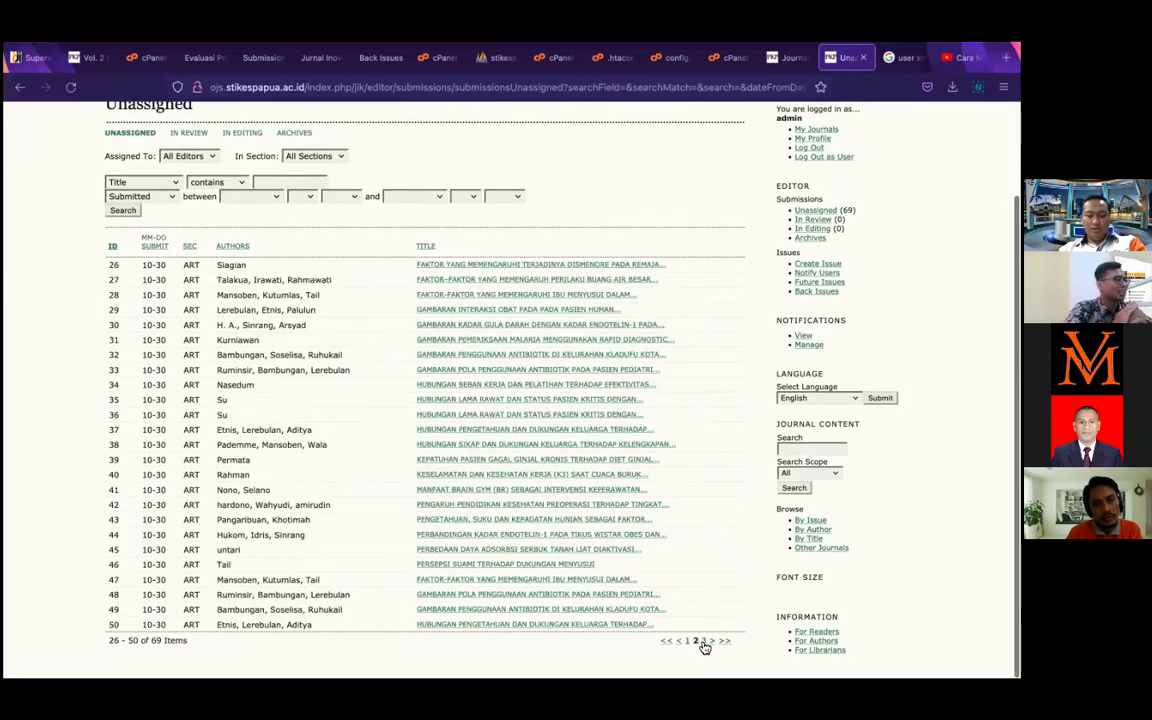
click(704, 642)
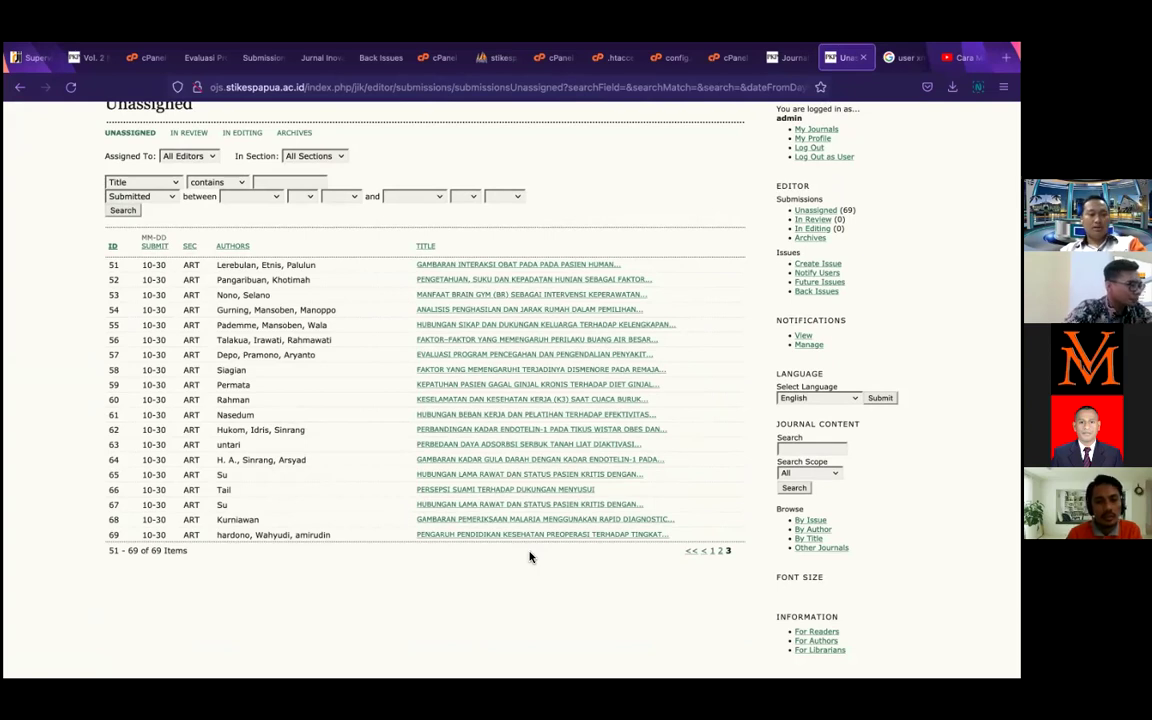
scroll(530, 557, up, 2)
scroll(530, 557, down, 2)
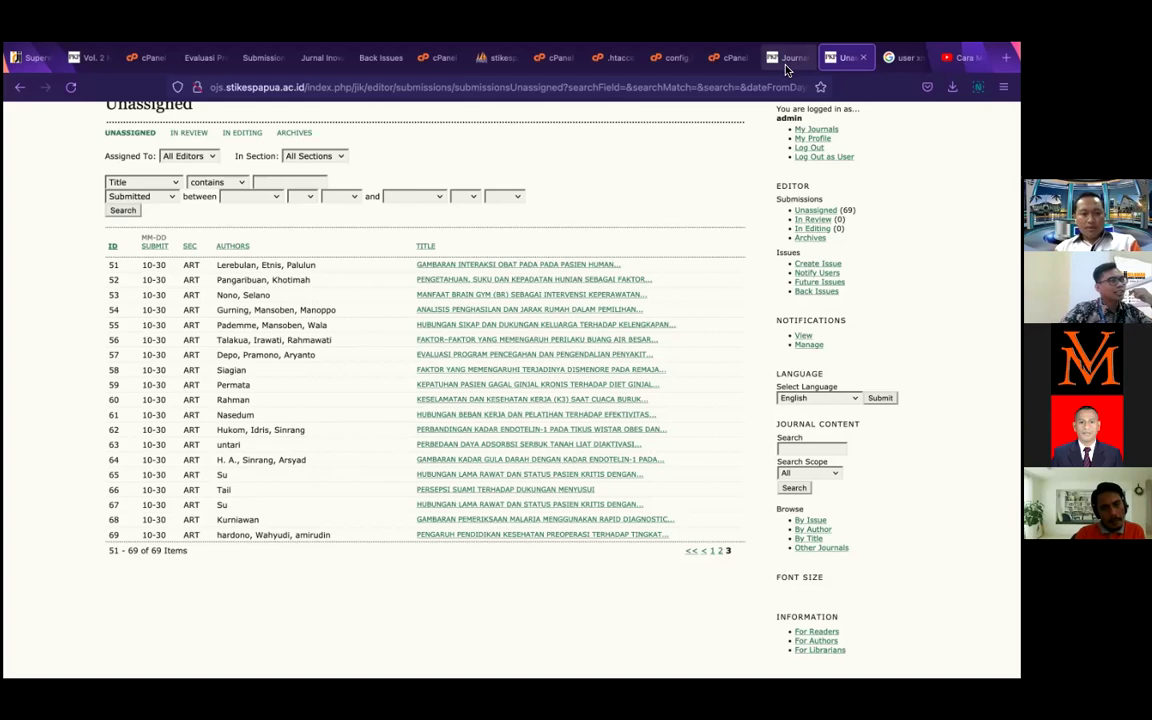
Step: Look over the Journal Management page, the config.inc.php editor and the .htaccess editor
click(787, 60)
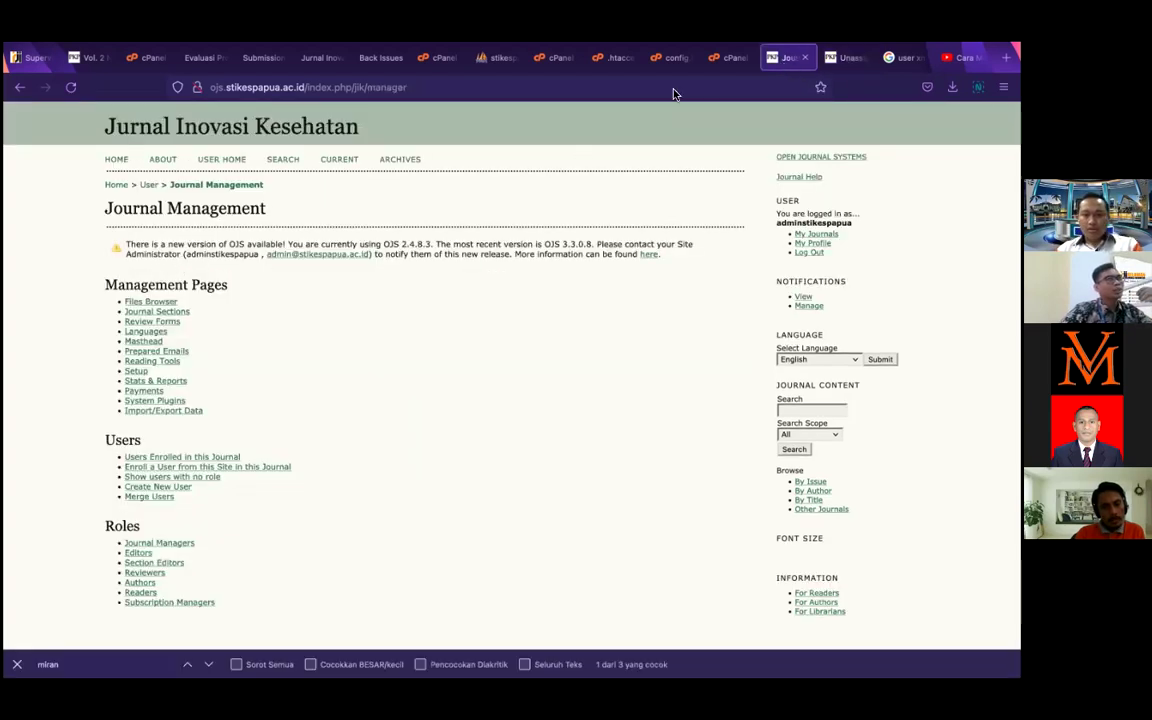
click(673, 95)
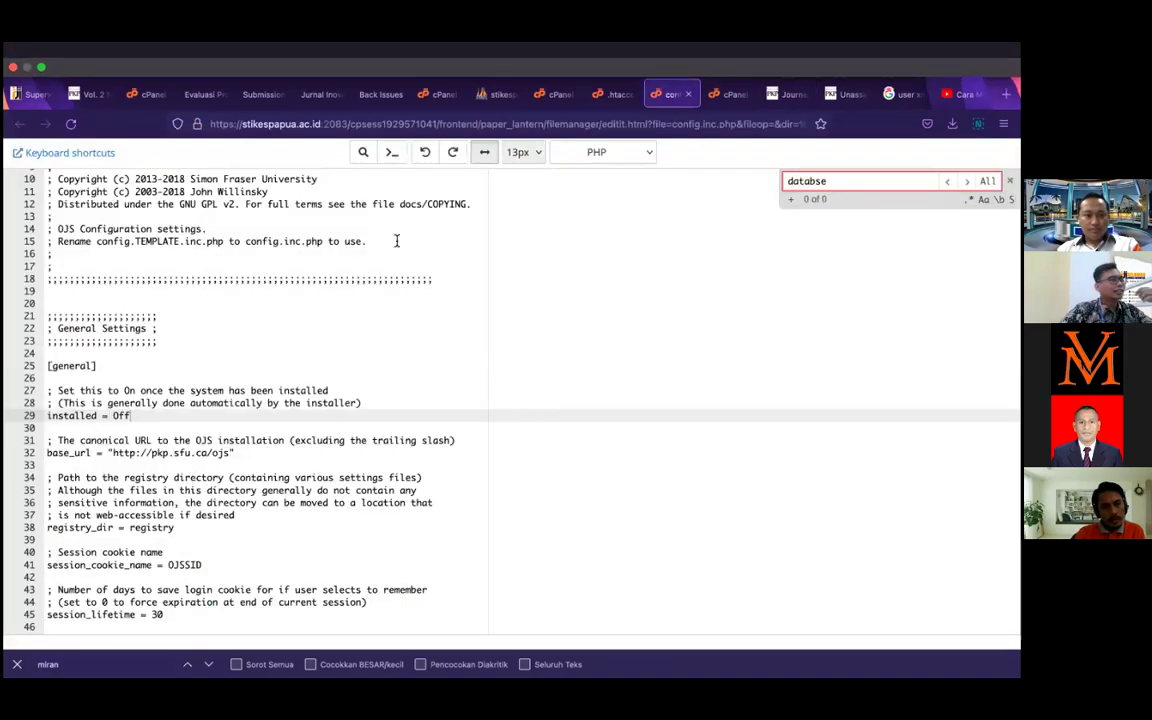
scroll(324, 285, up, 3)
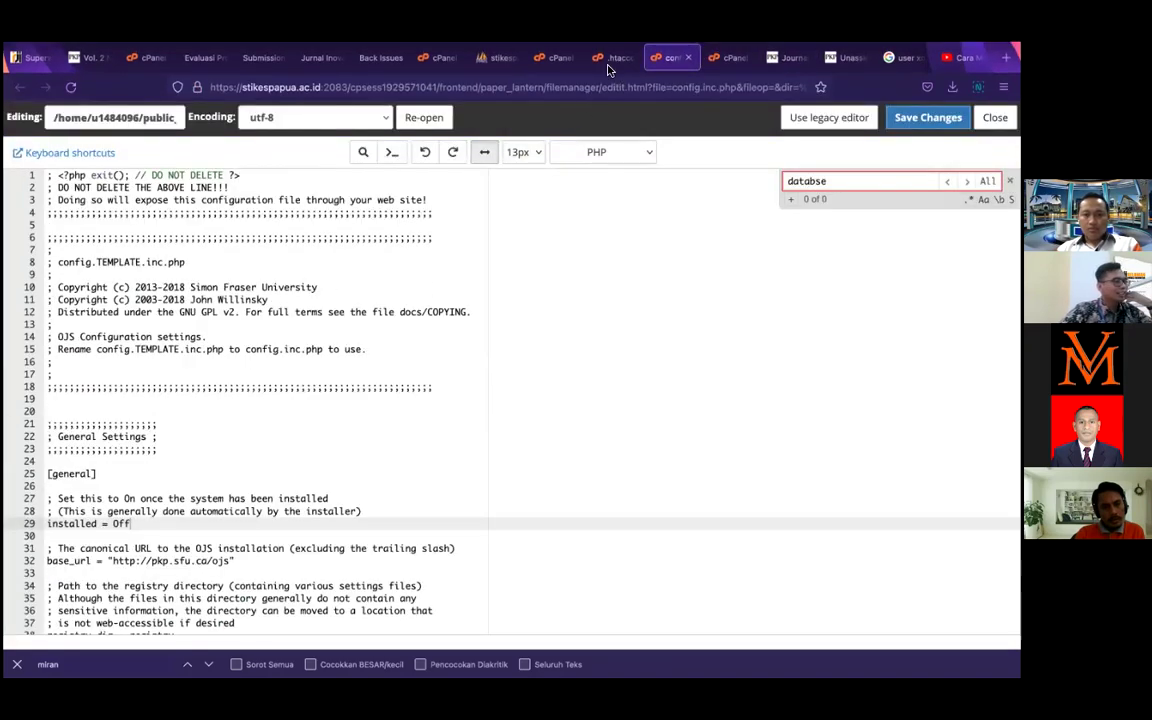
click(613, 57)
Step: Attempt to open public_html in File Manager, dismiss the session-expired message, and close that tab
click(555, 57)
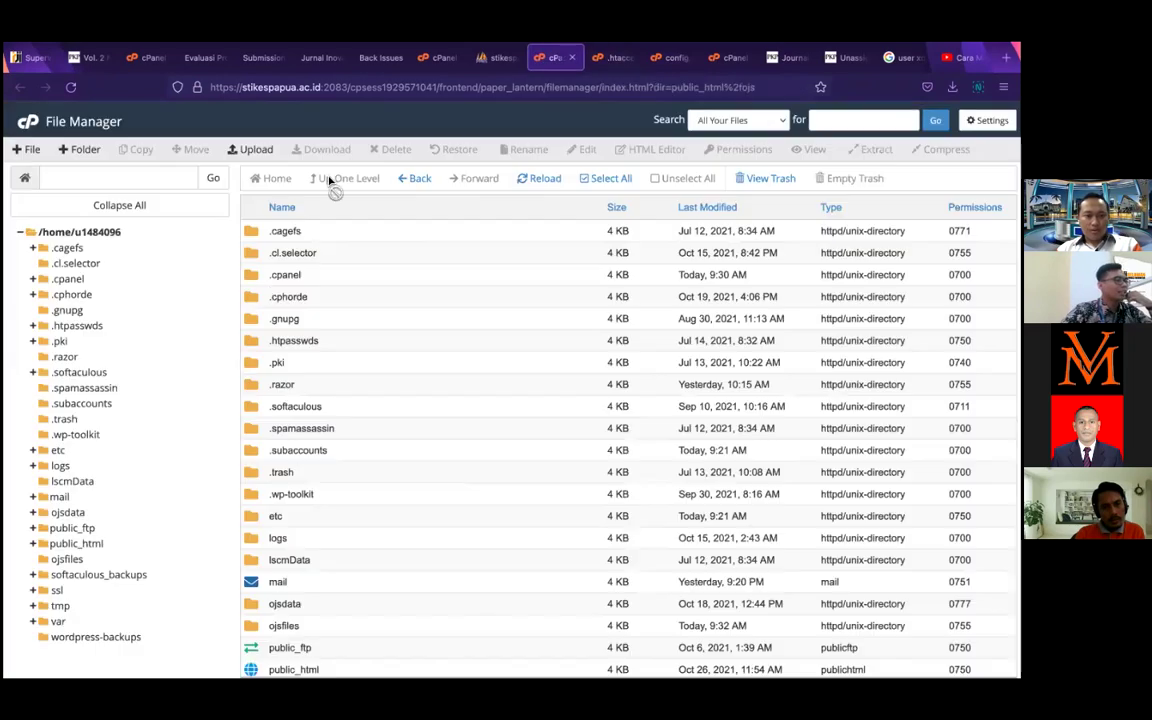
scroll(302, 283, down, 5)
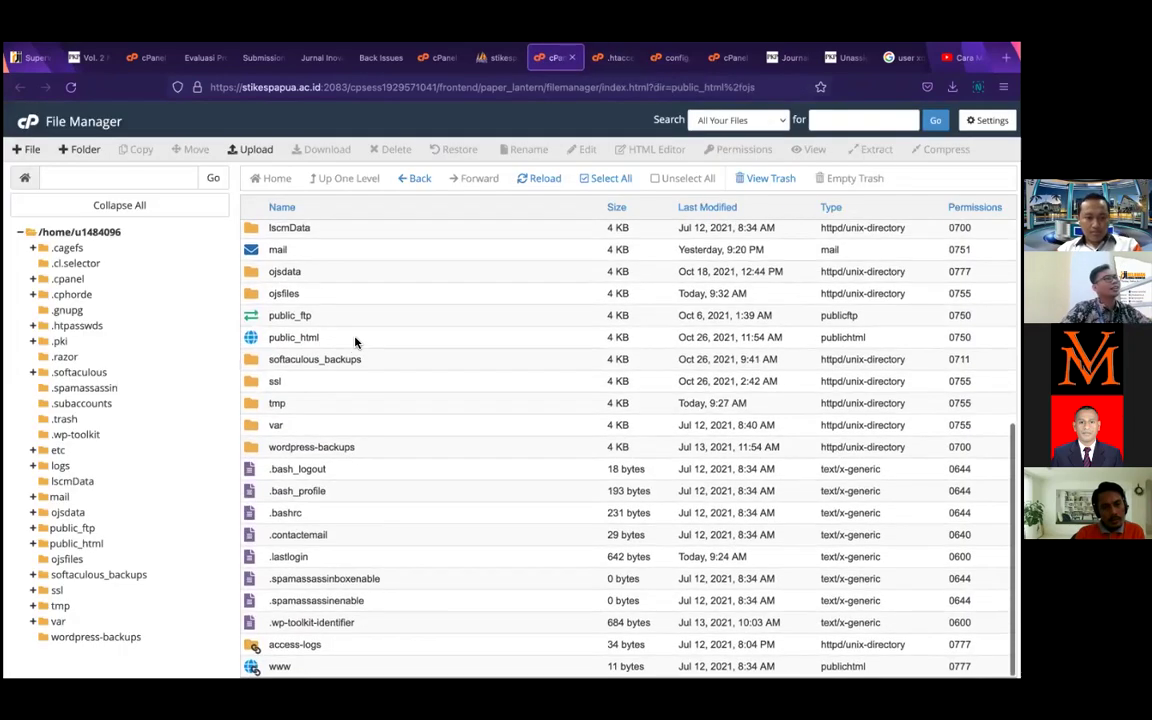
double_click(354, 342)
click(604, 421)
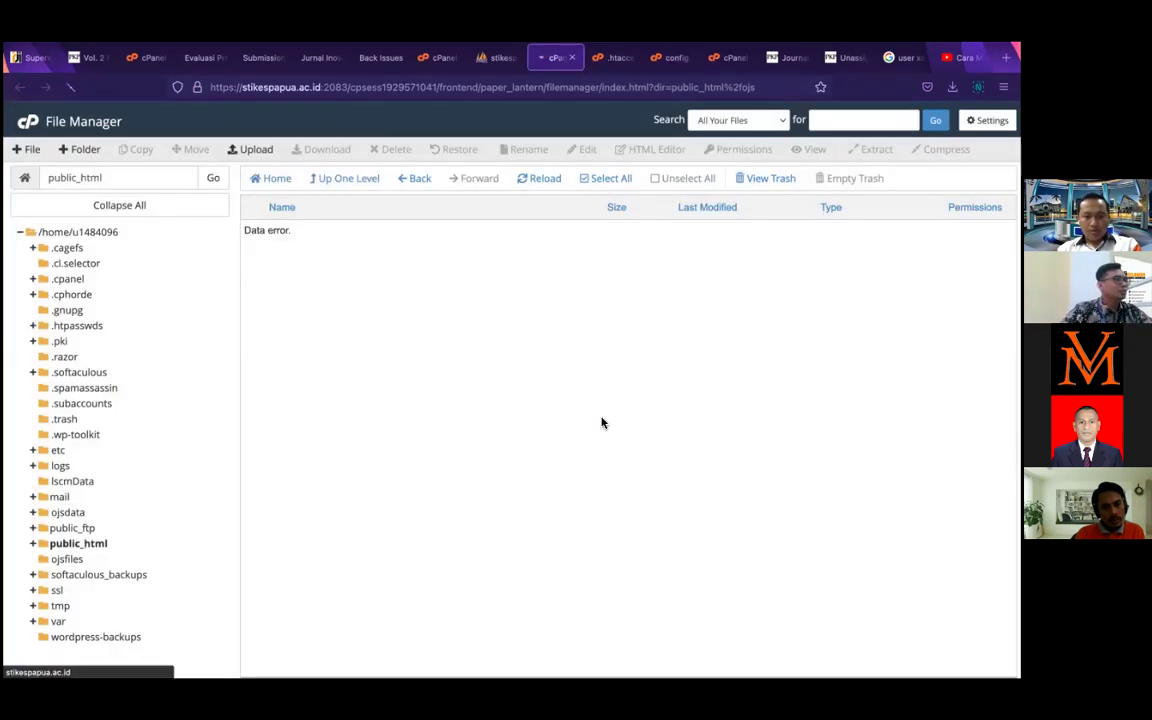
scroll(433, 327, down, 2)
scroll(433, 327, up, 2)
key(ctrl+w)
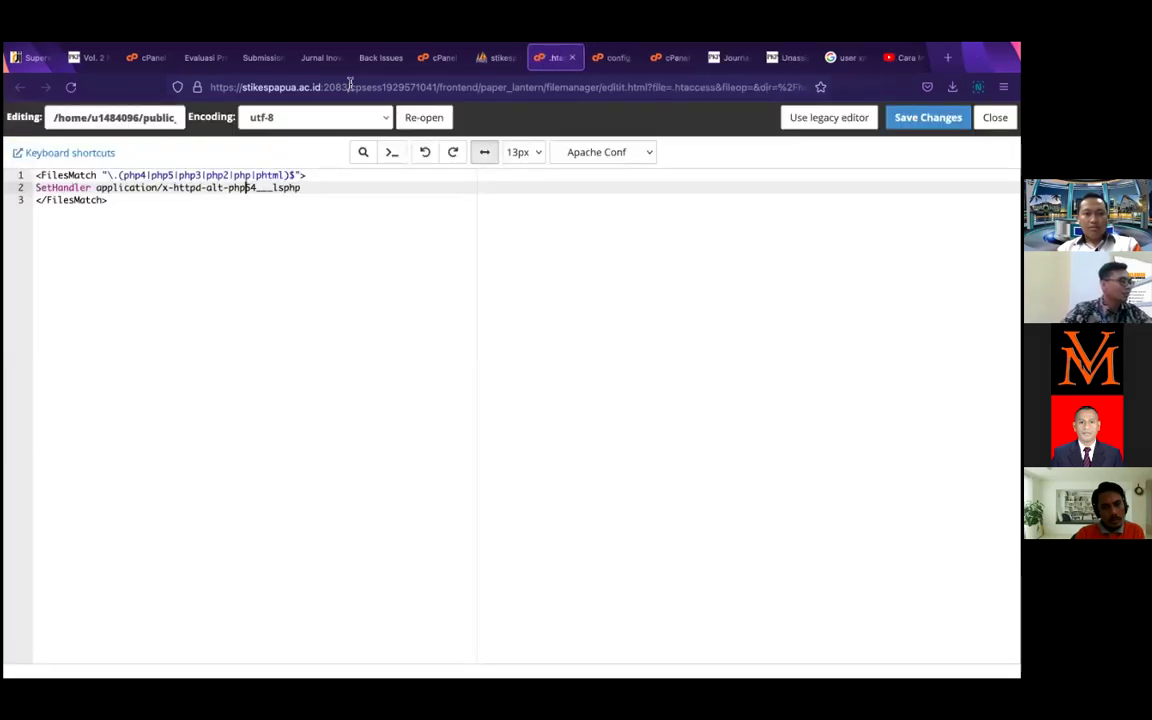
Step: Load the stikespapua.ac.id/cpanel login page
click(705, 90)
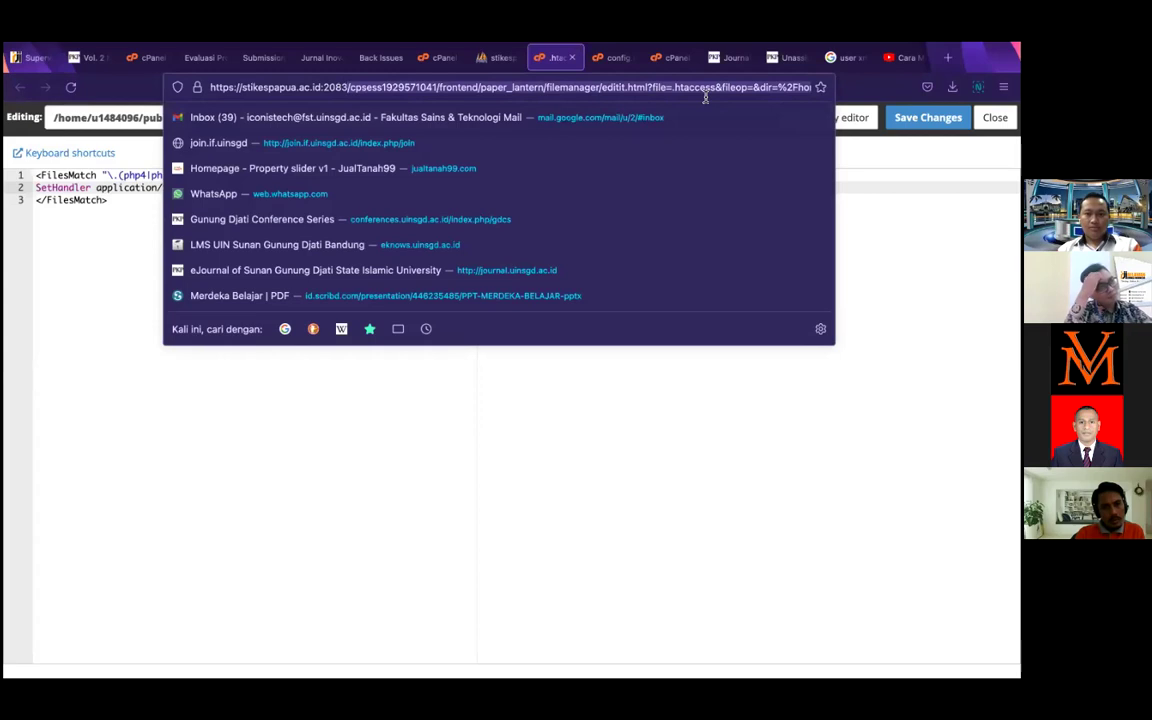
text(https://stikespapua.ac.id:2083)
key(BackSpace)
key(BackSpace)
key(BackSpace)
key(BackSpace)
key(BackSpace)
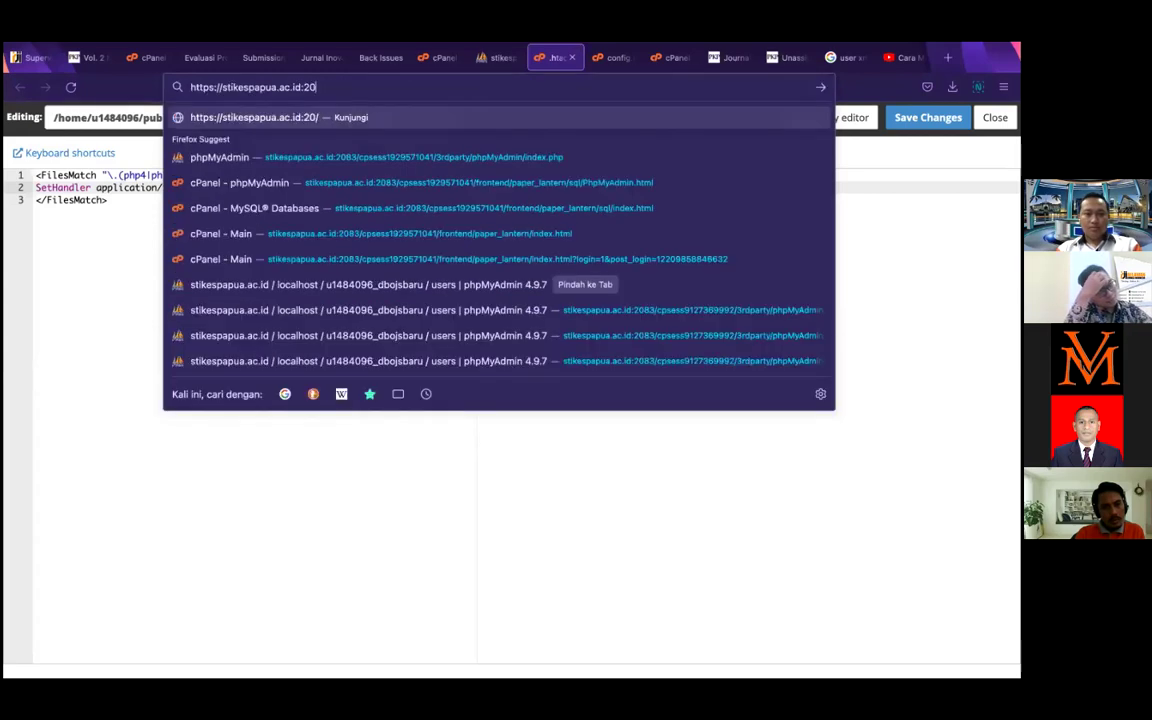
text(/cpanel)
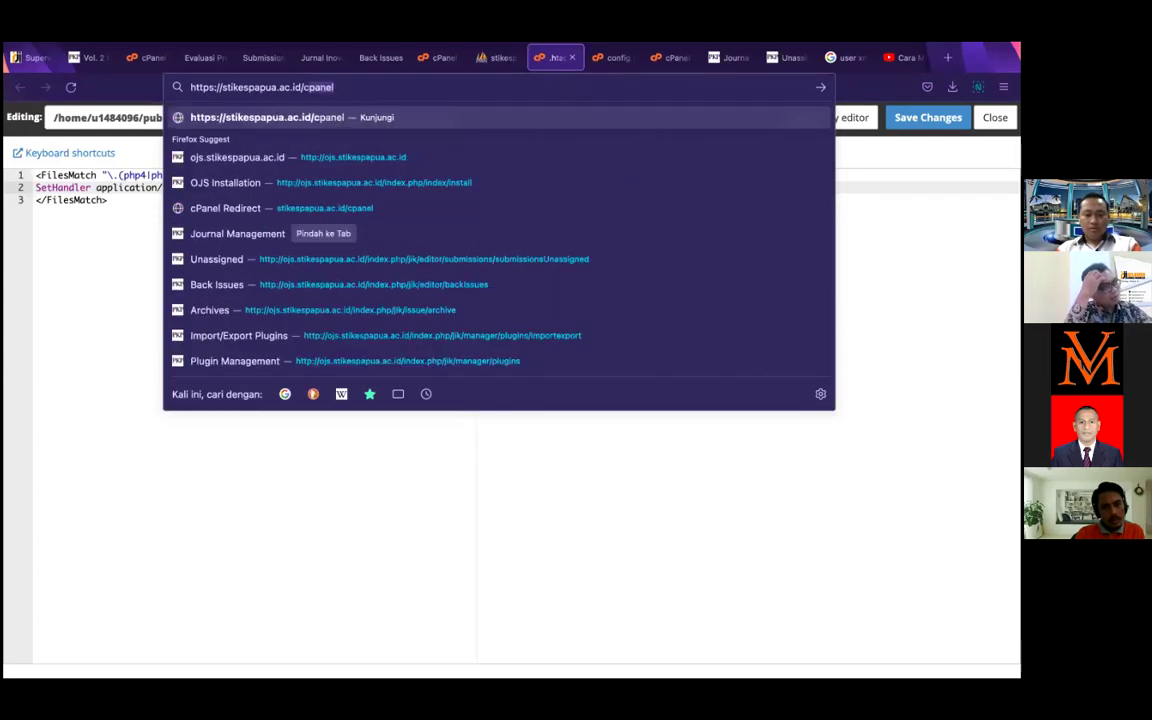
key(Return)
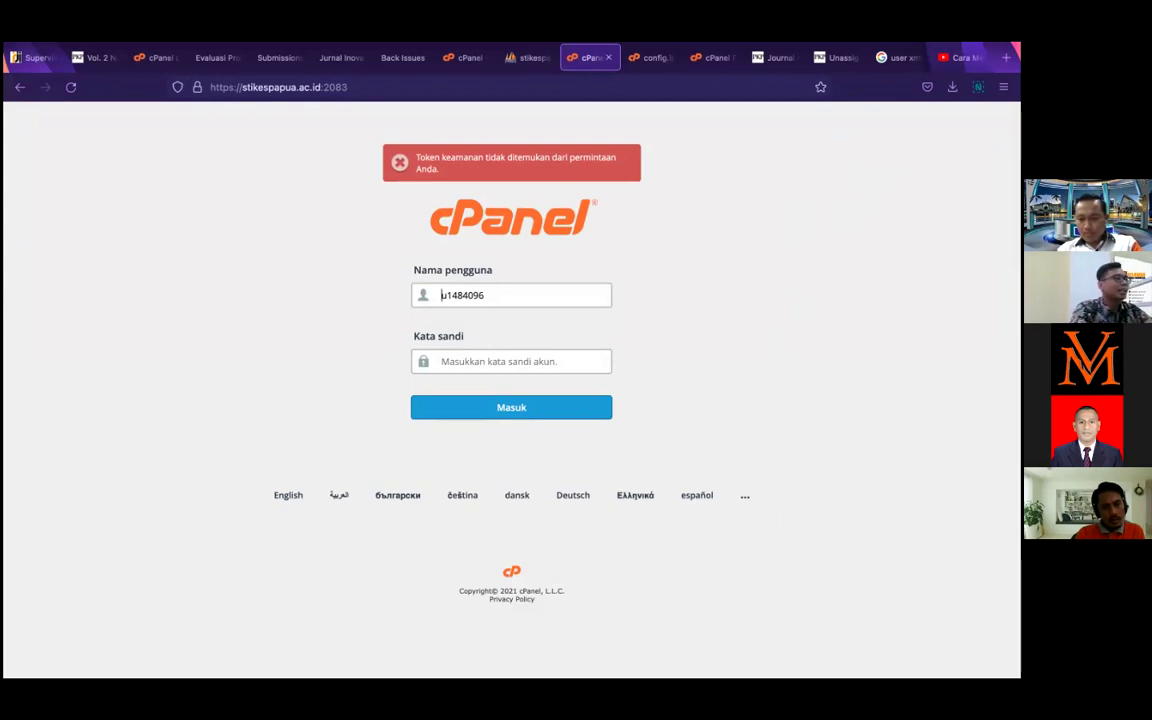
Step: Log in with the account password, decline saving it (Jangan Simpan), and open phpMyAdmin
click(468, 360)
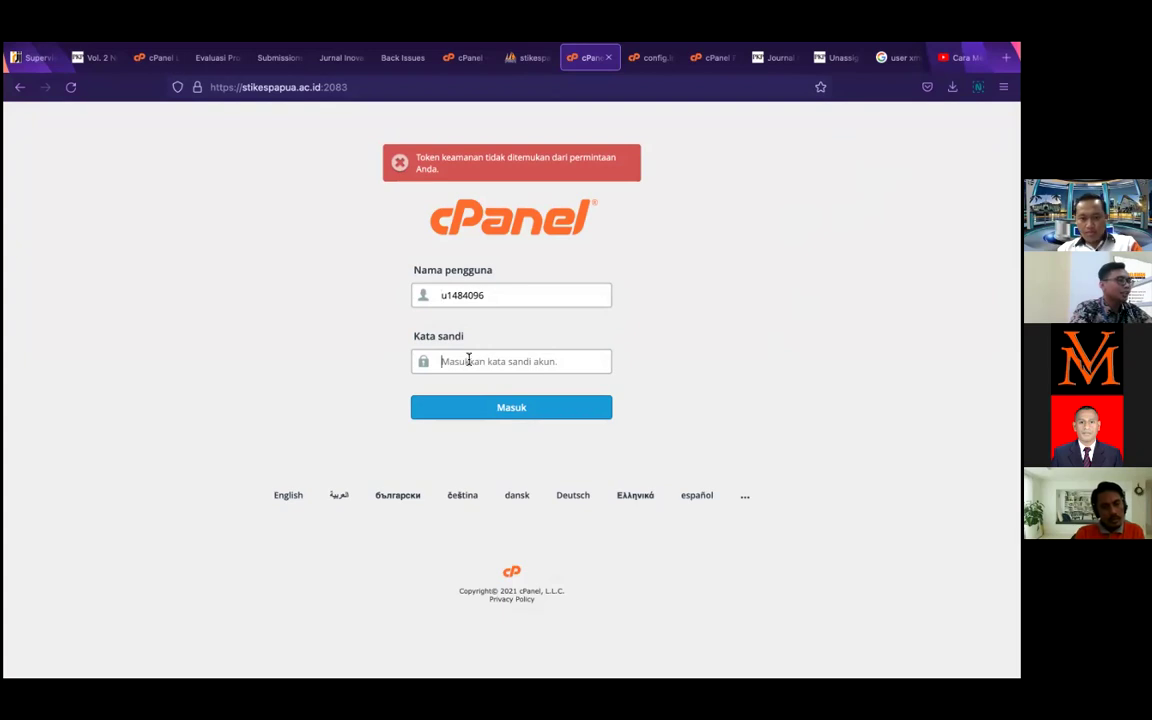
key(ctrl+v)
click(481, 405)
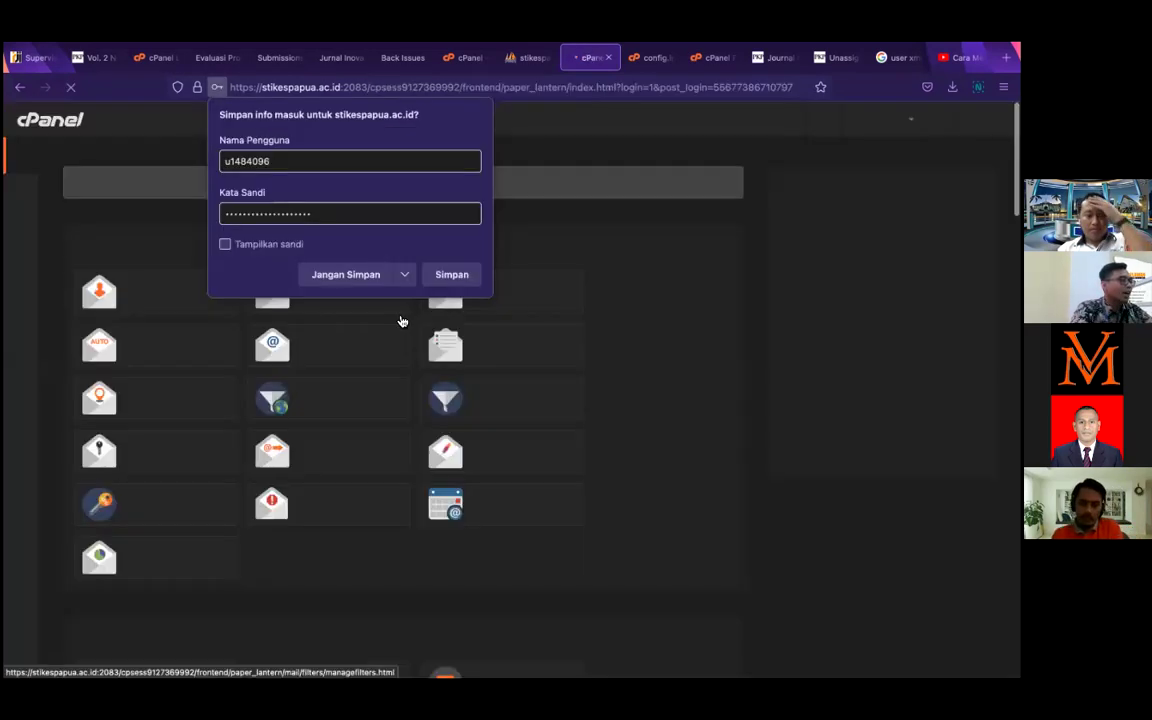
click(349, 282)
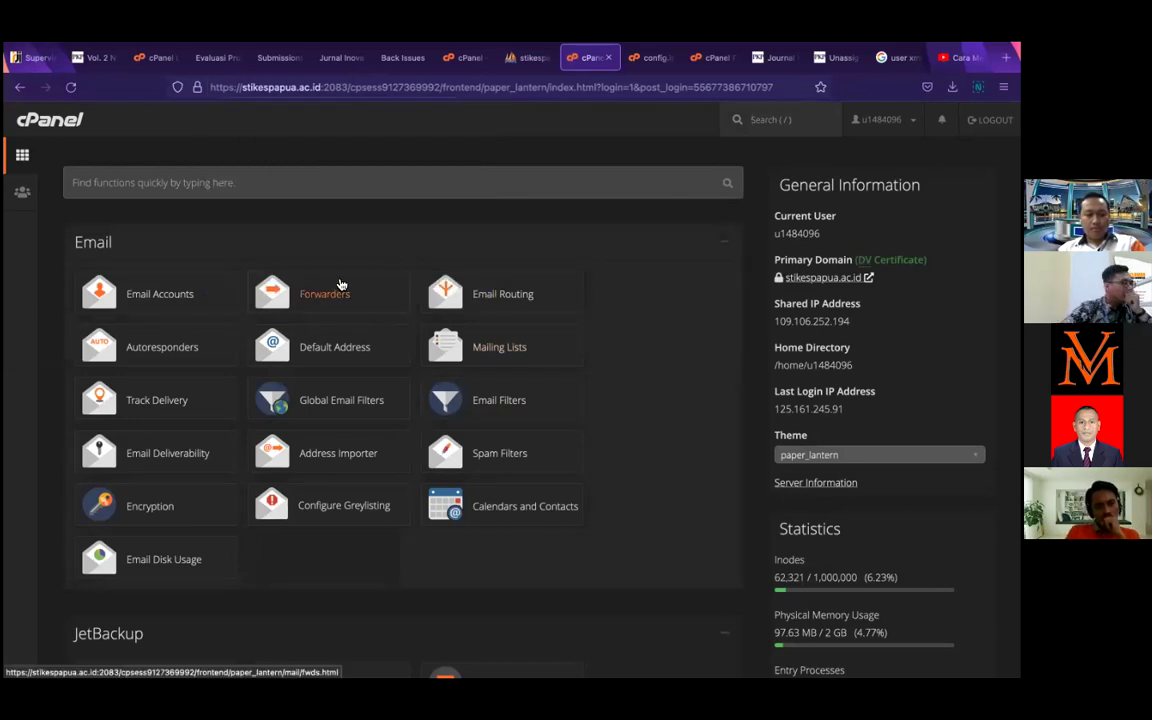
scroll(377, 236, down, 6)
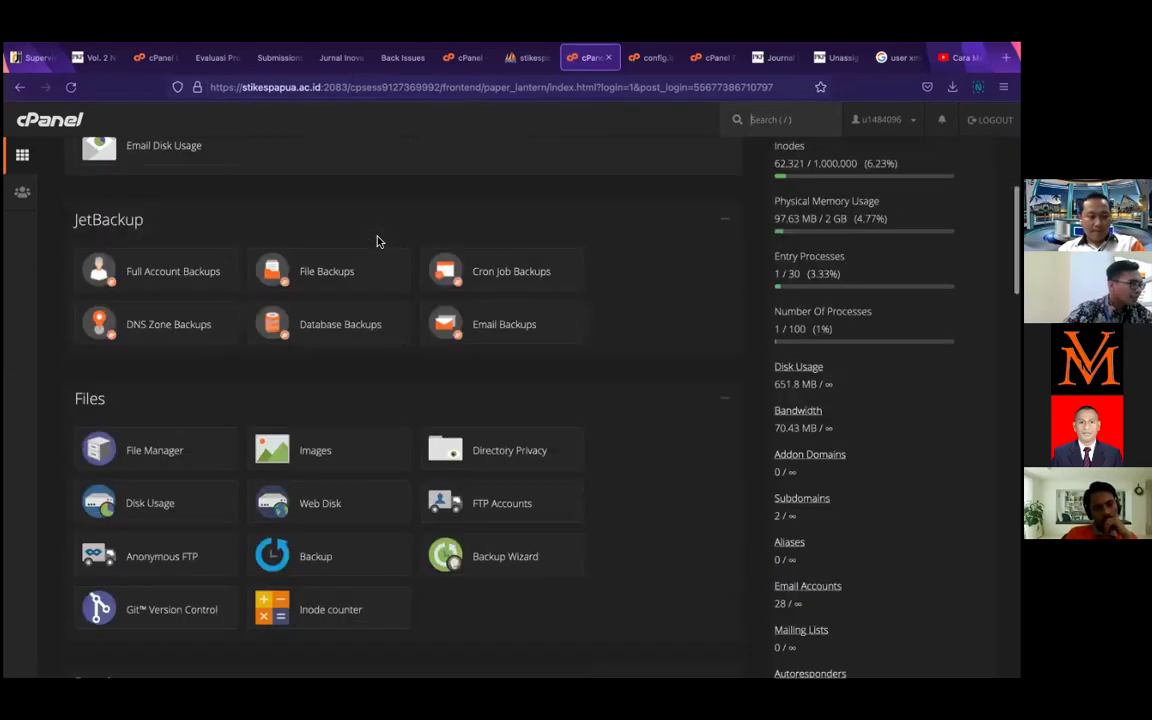
scroll(147, 442, down, 2)
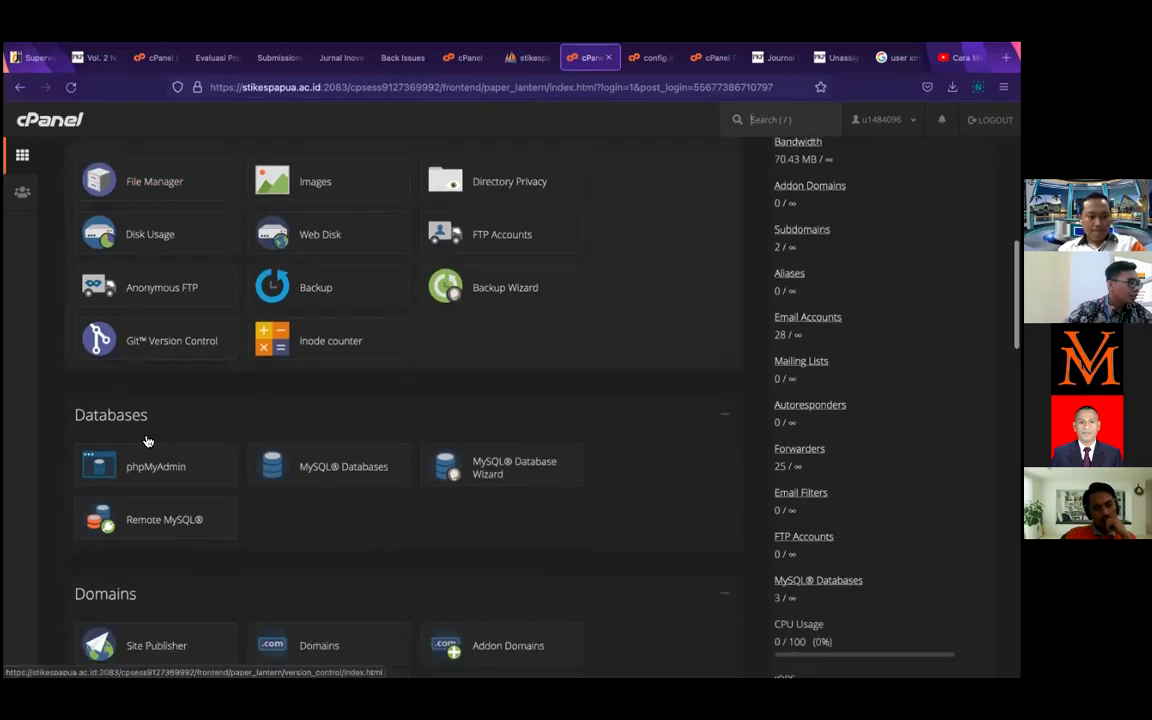
click(153, 432)
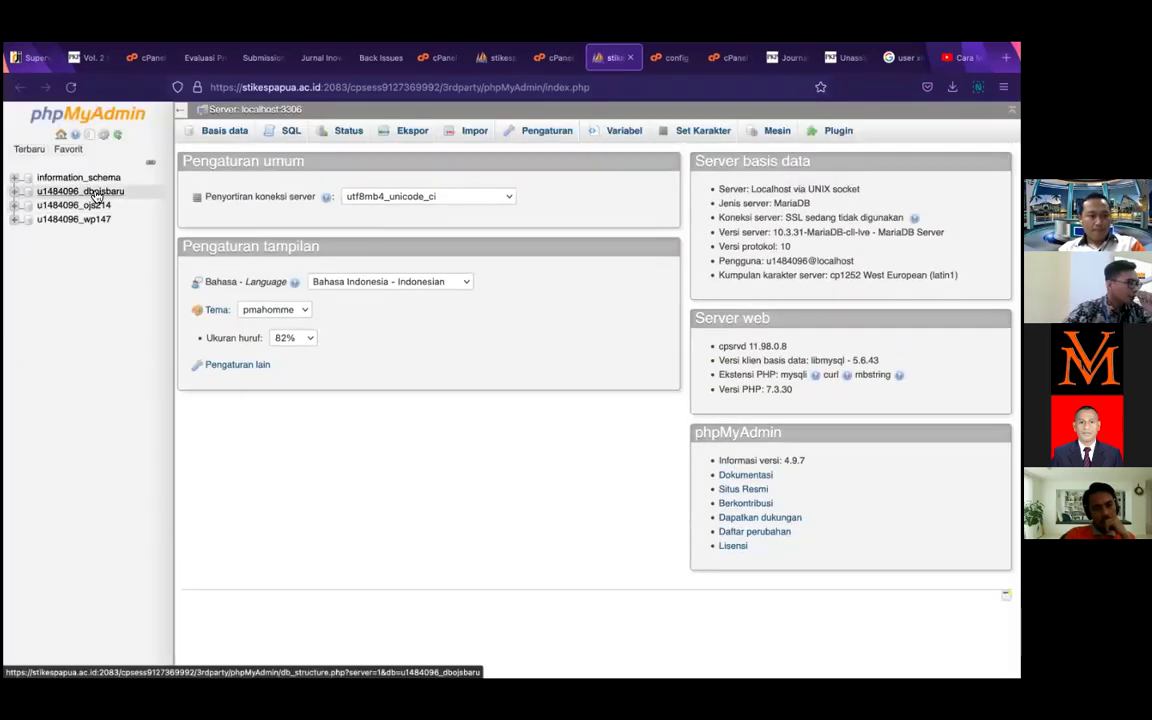
Step: Select all tables in dbojsbaru with Pilih Semua, choose Hapus, and confirm with Ya
click(90, 192)
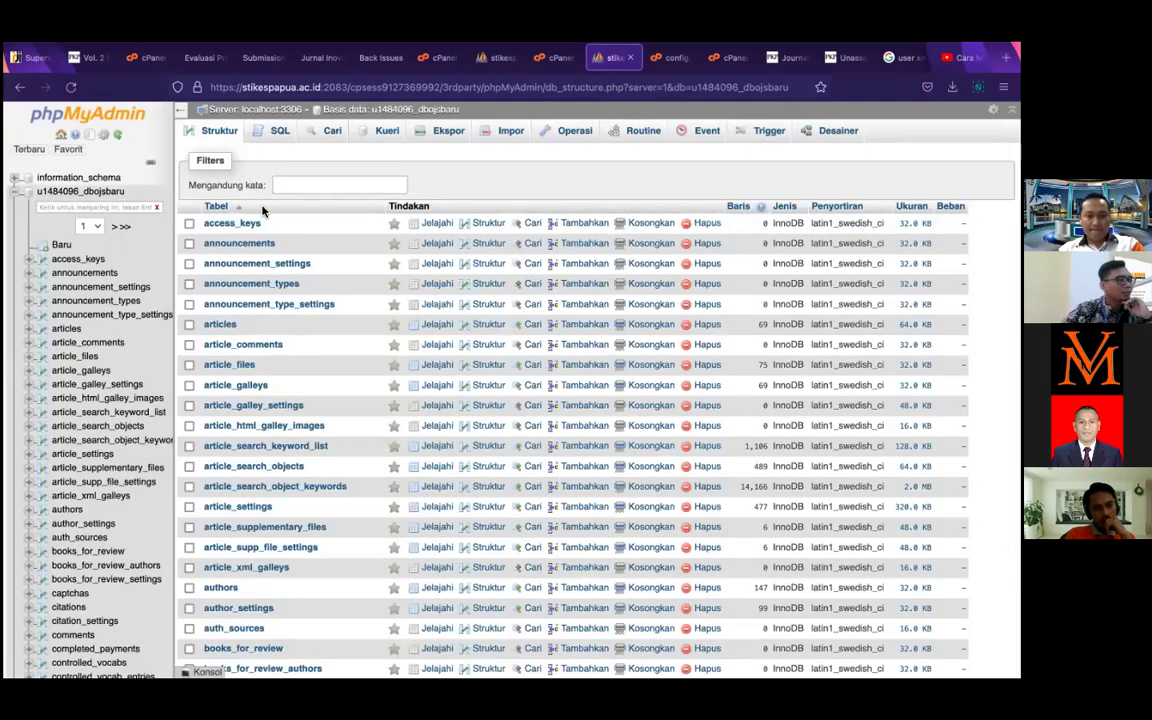
scroll(196, 228, down, 8)
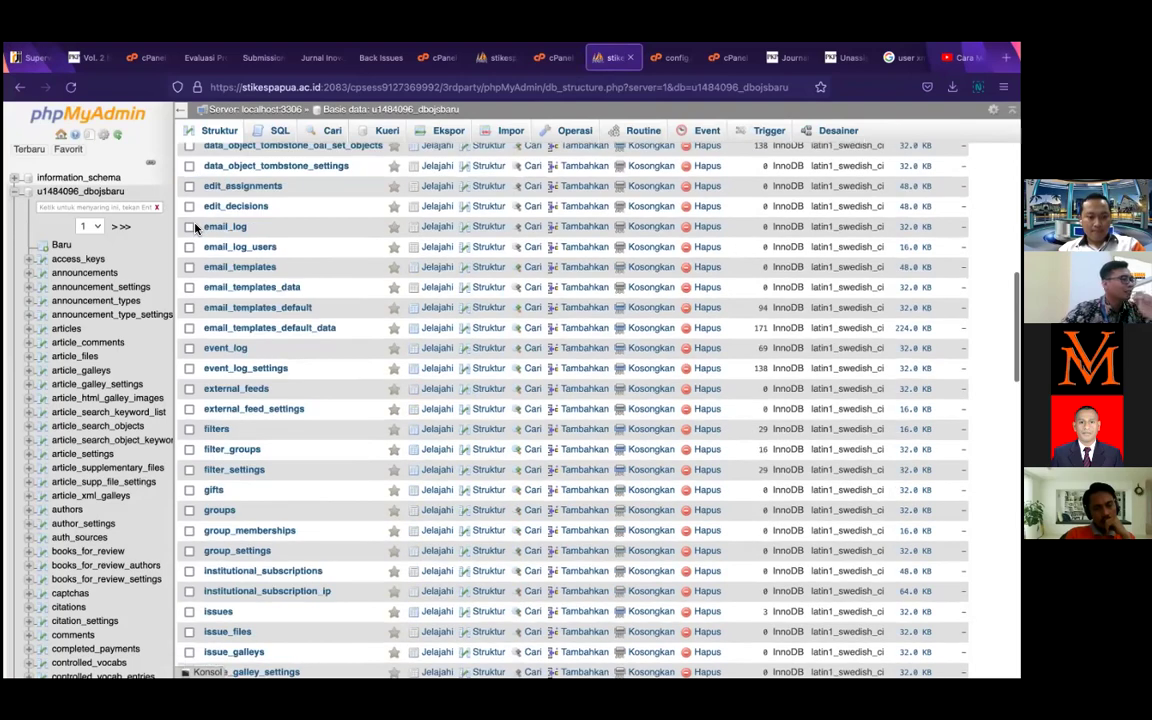
scroll(196, 228, down, 10)
click(241, 509)
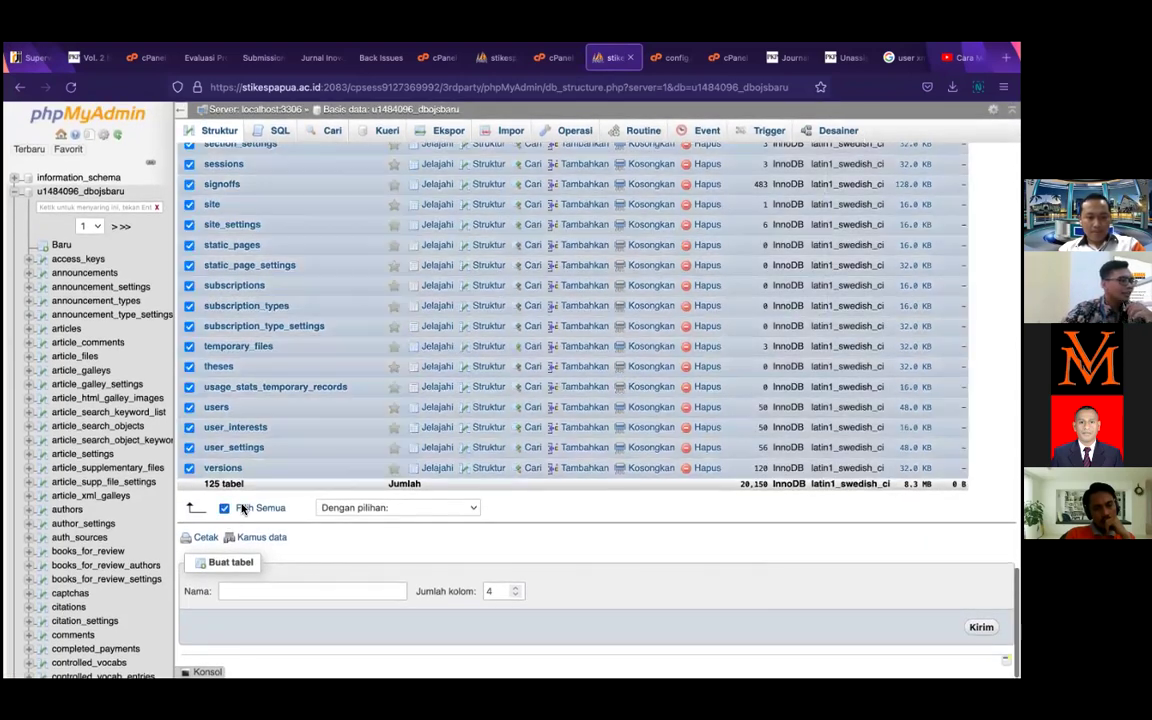
click(363, 509)
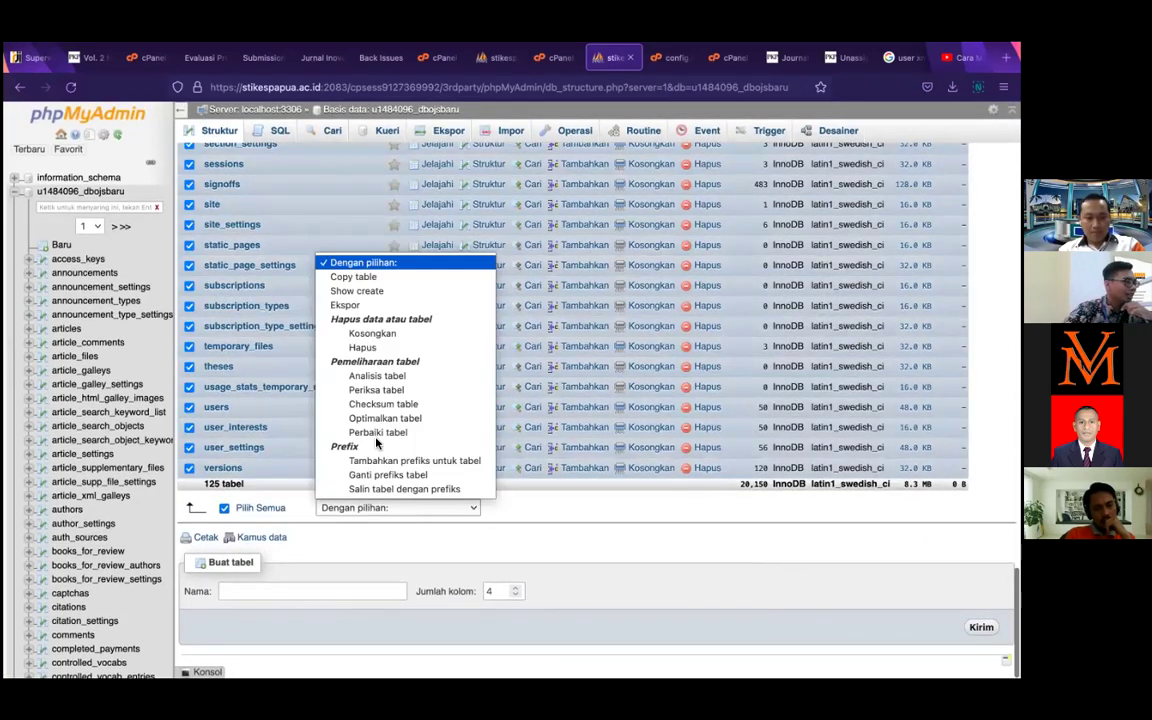
click(362, 347)
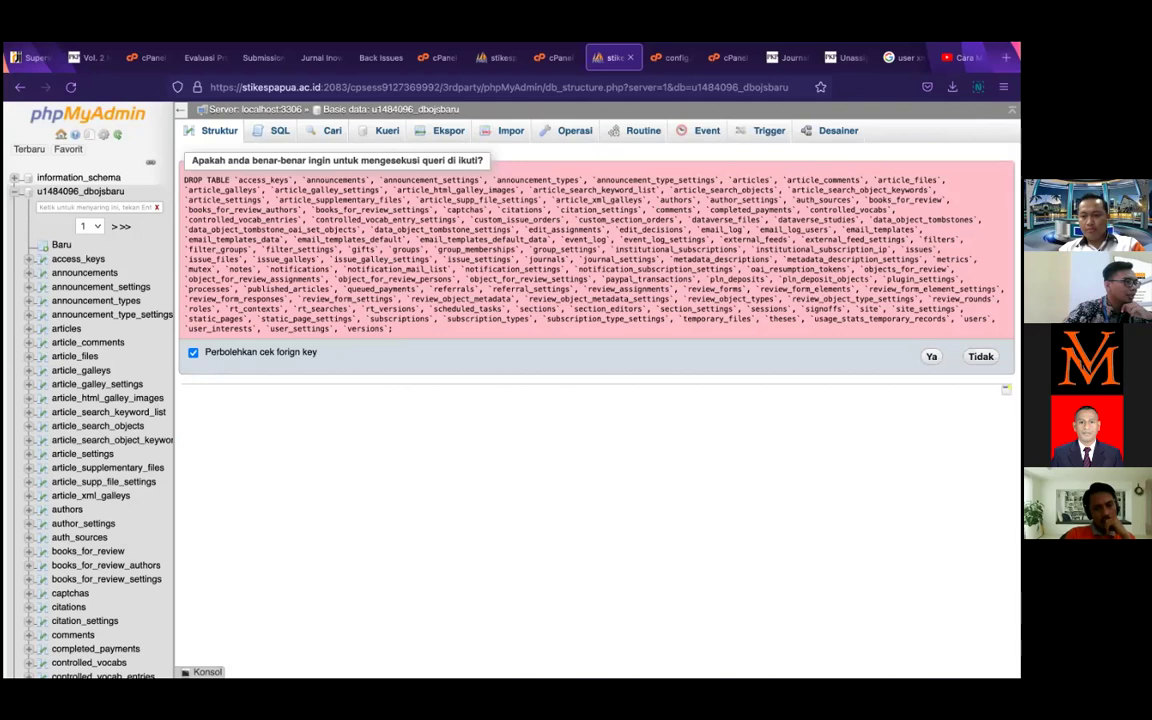
click(931, 356)
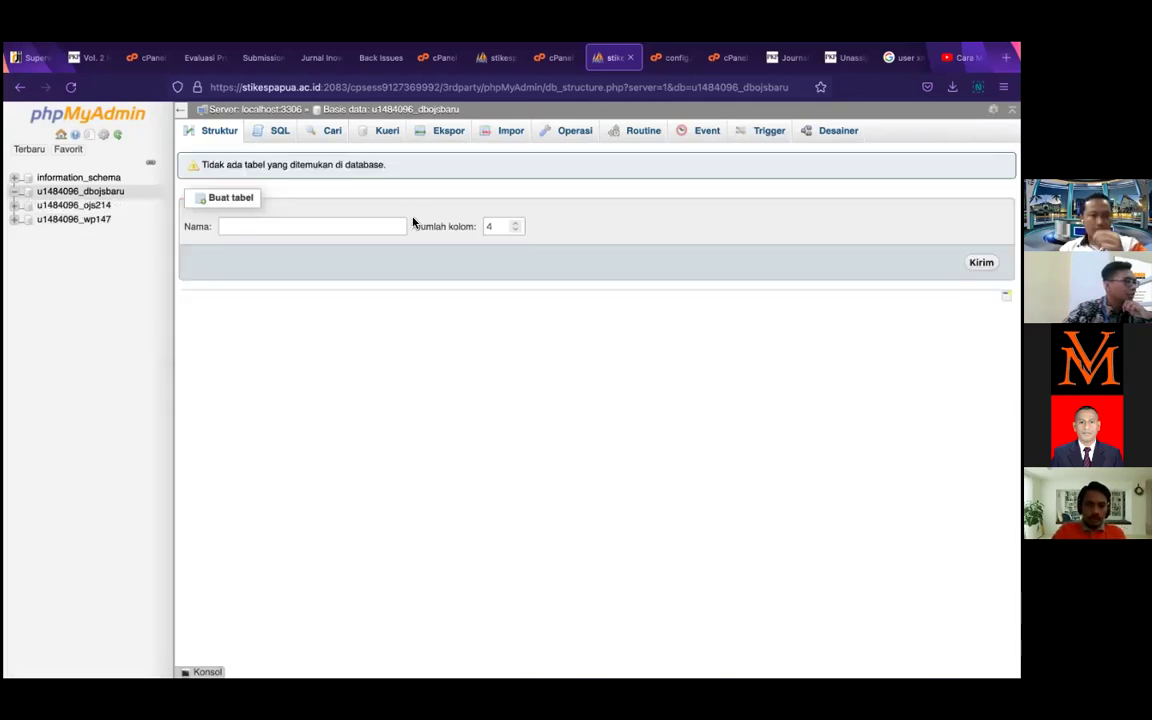
Step: Go back to the cPanel dashboard, open File Manager and create the ojsfilenew folder
click(553, 57)
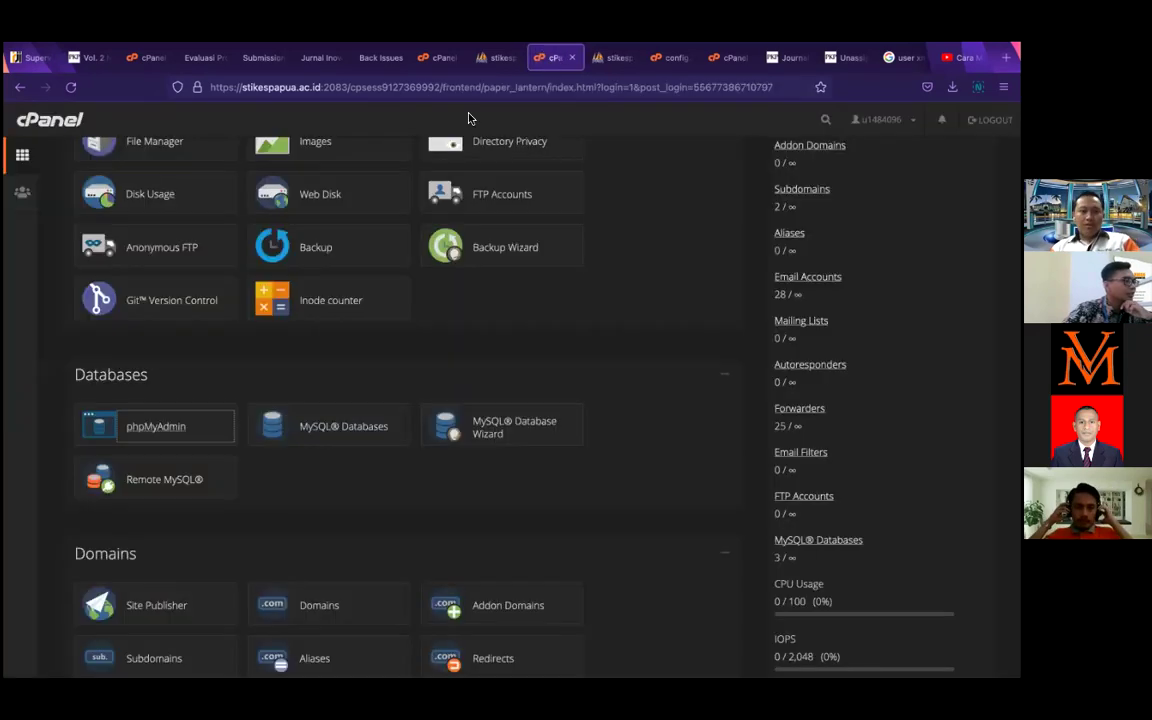
scroll(141, 432, up, 3)
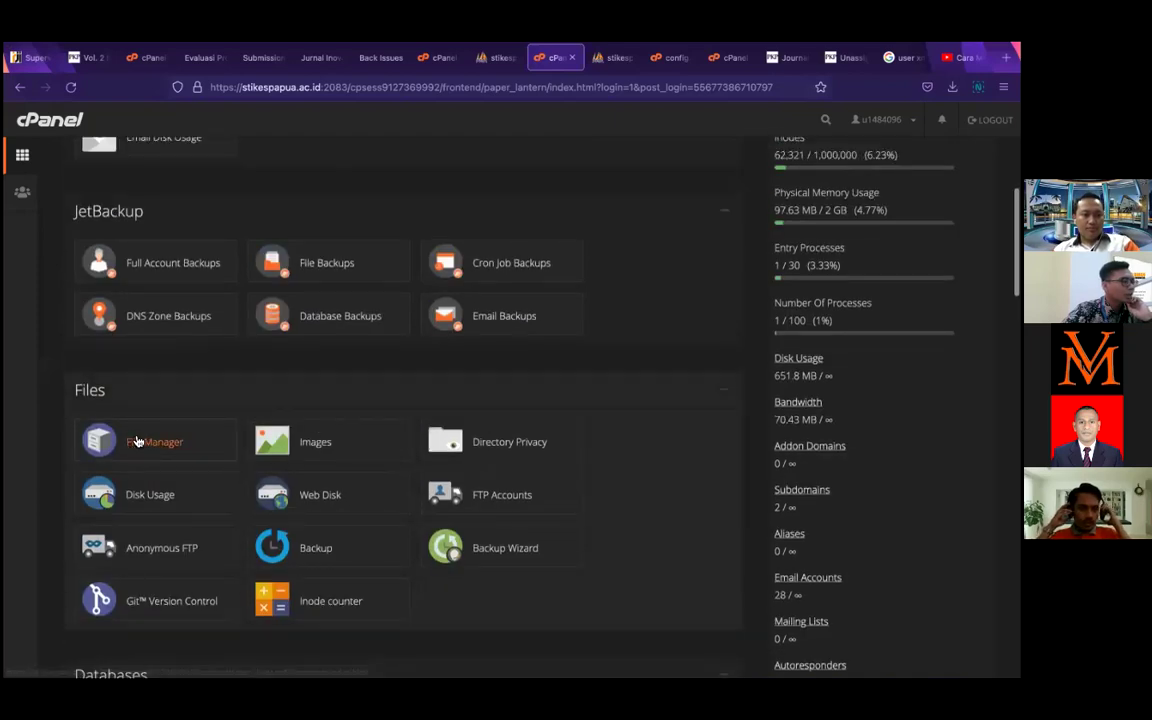
click(138, 441)
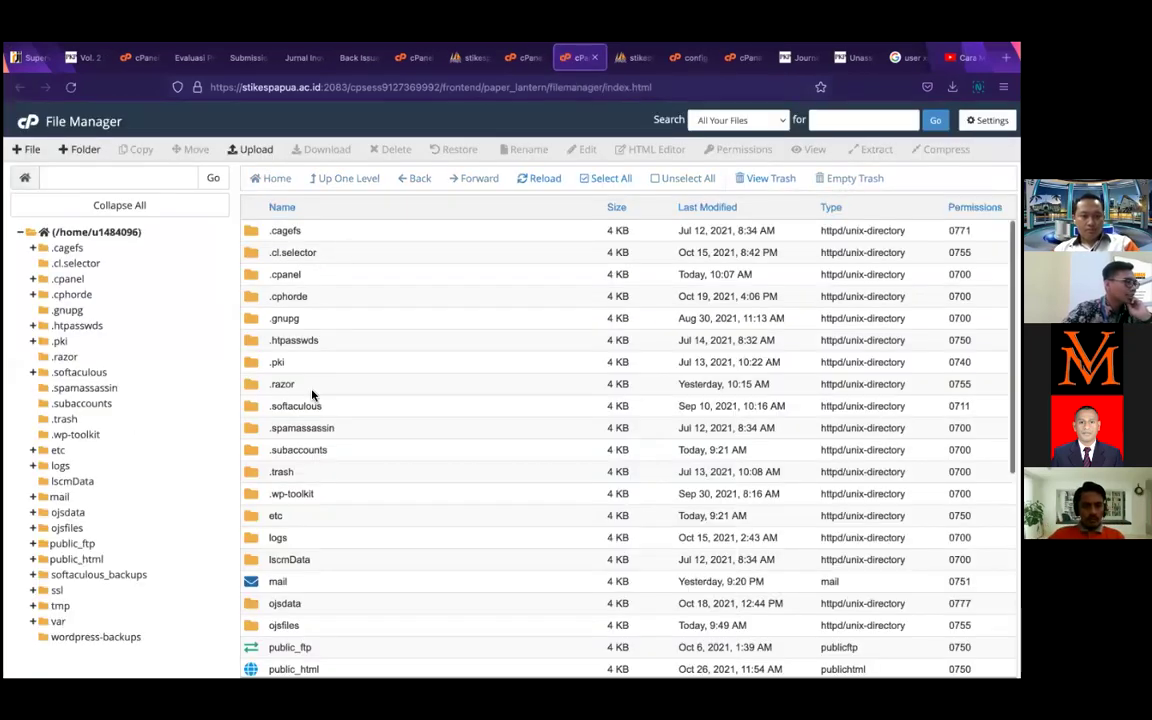
scroll(338, 565, down, 3)
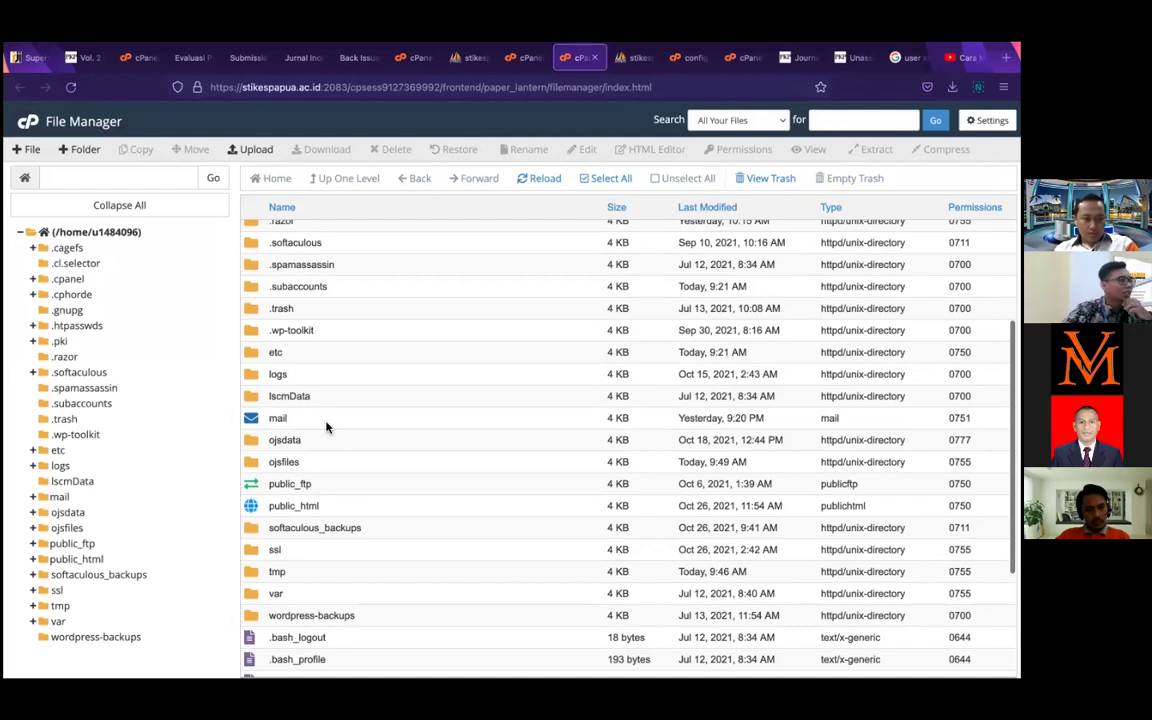
scroll(325, 362, up, 1)
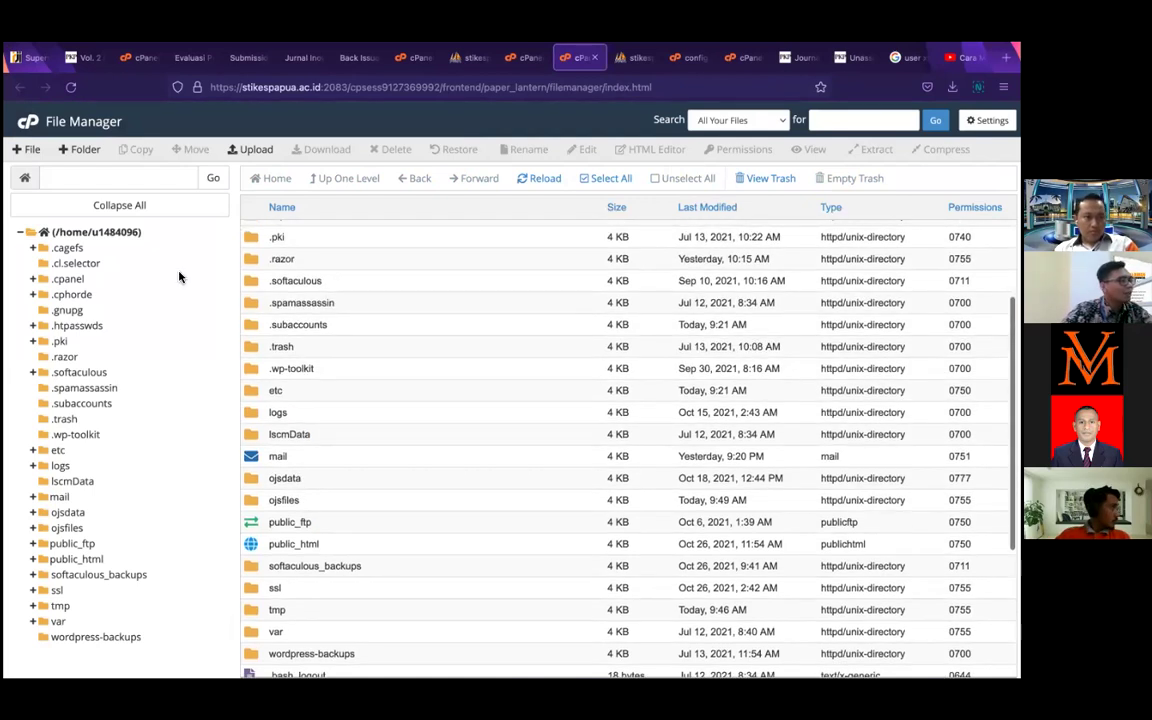
click(82, 149)
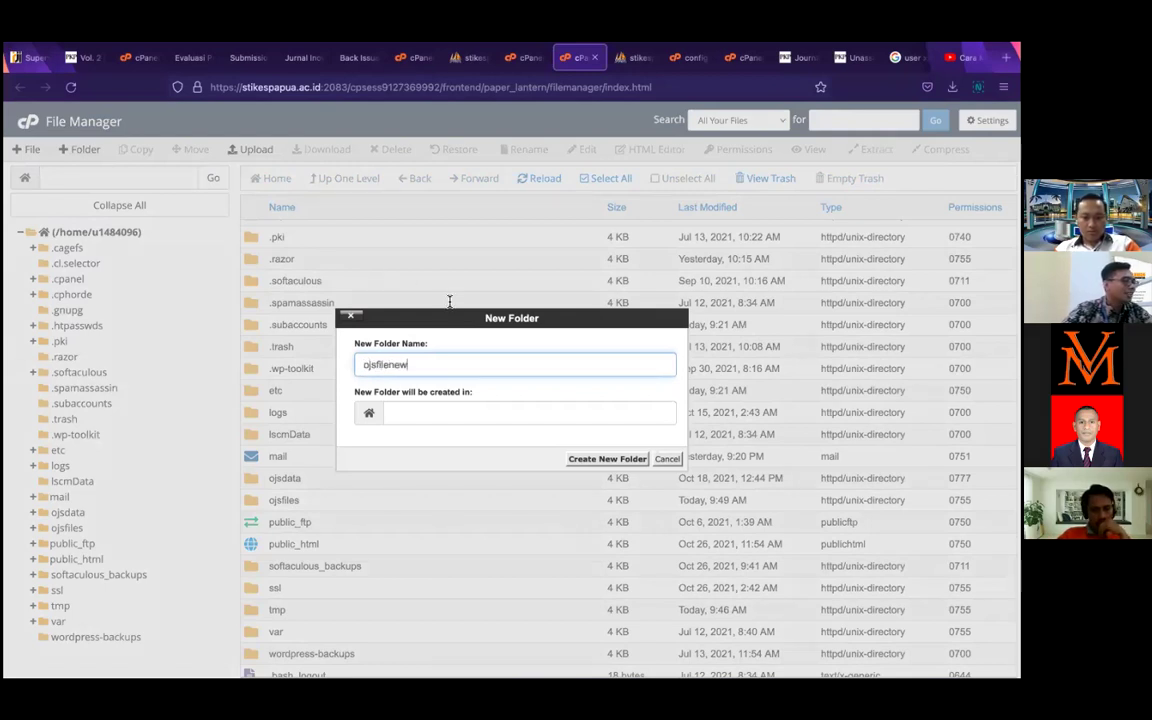
click(592, 459)
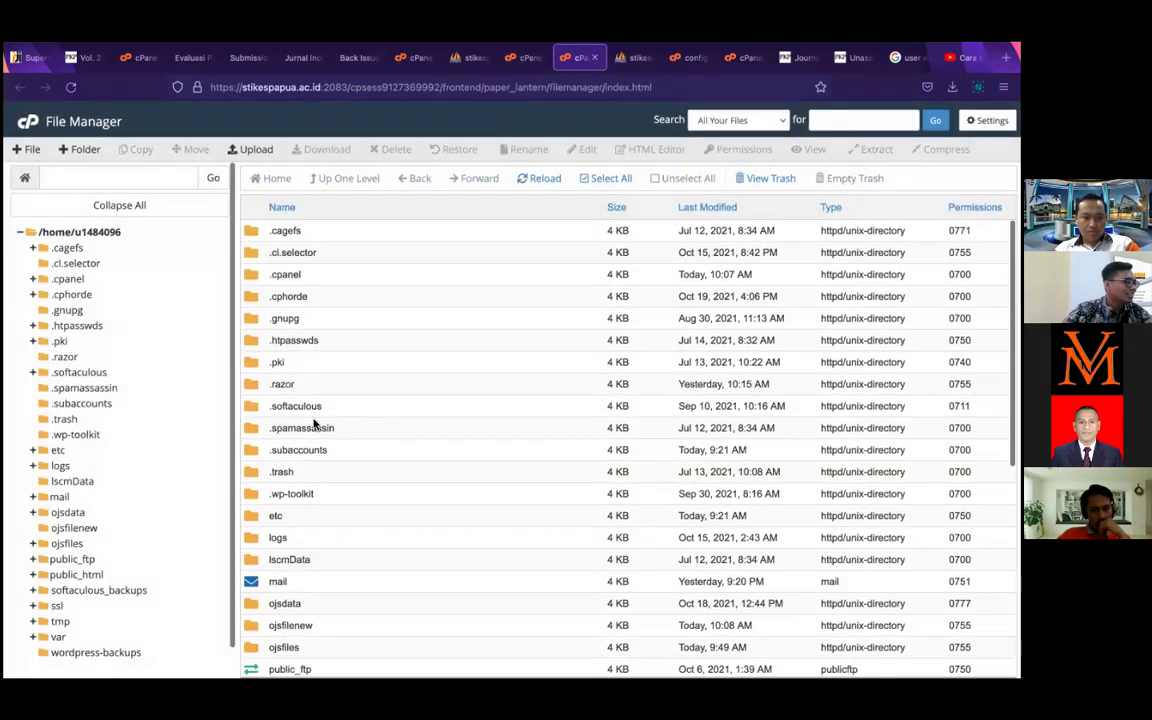
Step: Navigate into public_html/ojs, then open and dismiss a New Folder prompt there
scroll(350, 470, down, 4)
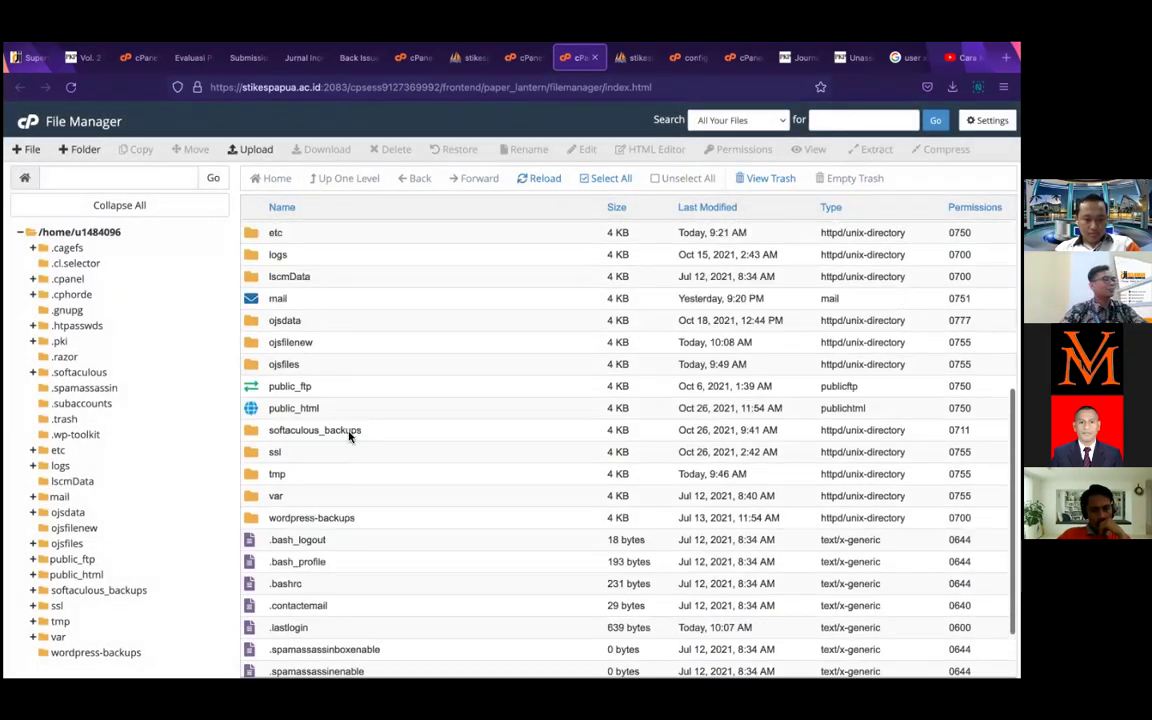
double_click(295, 381)
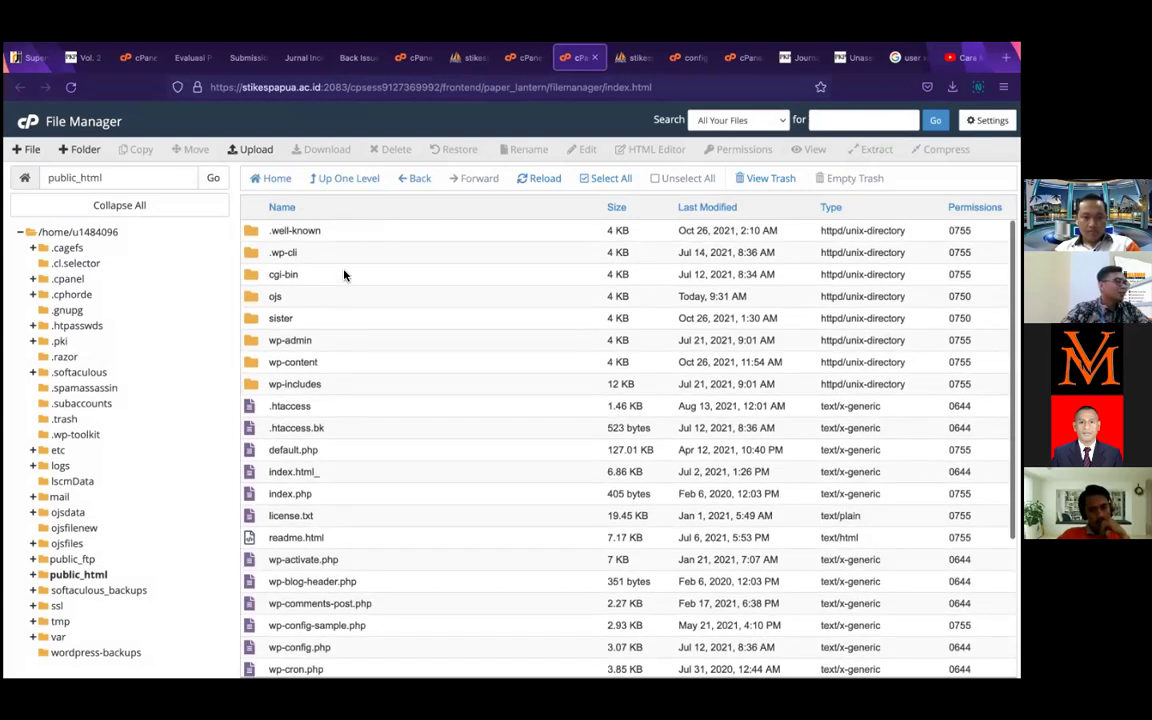
scroll(336, 285, down, 3)
scroll(336, 285, up, 2)
scroll(336, 285, up, 1)
double_click(276, 297)
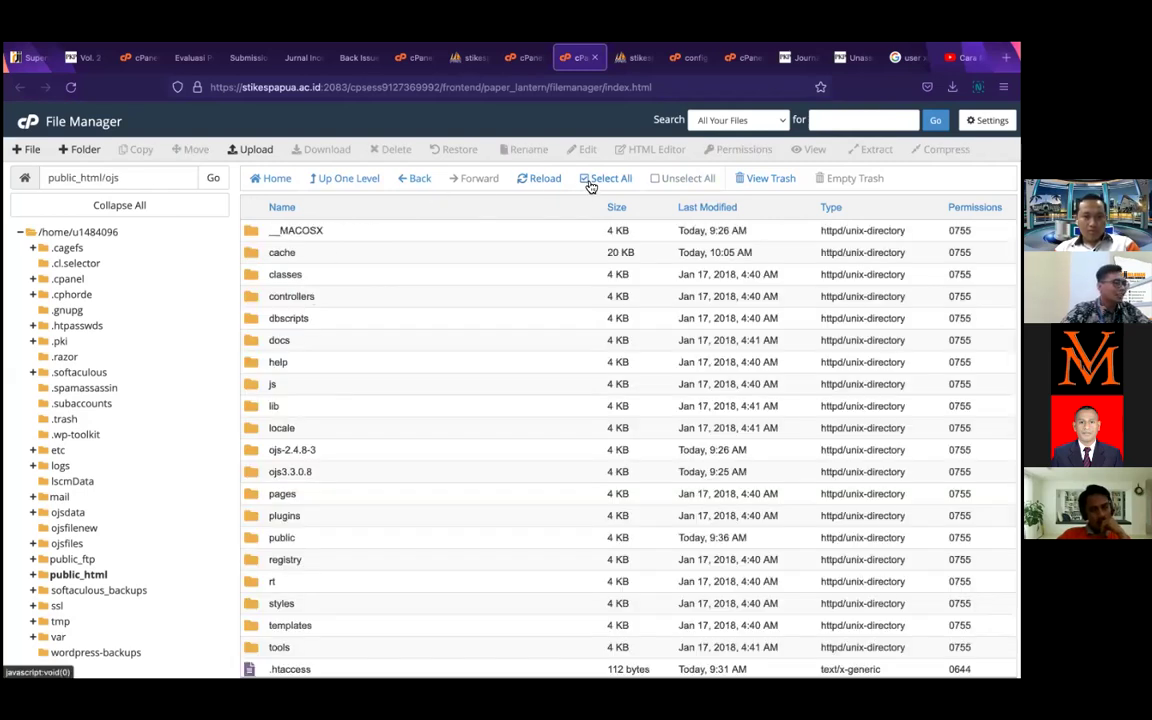
click(68, 149)
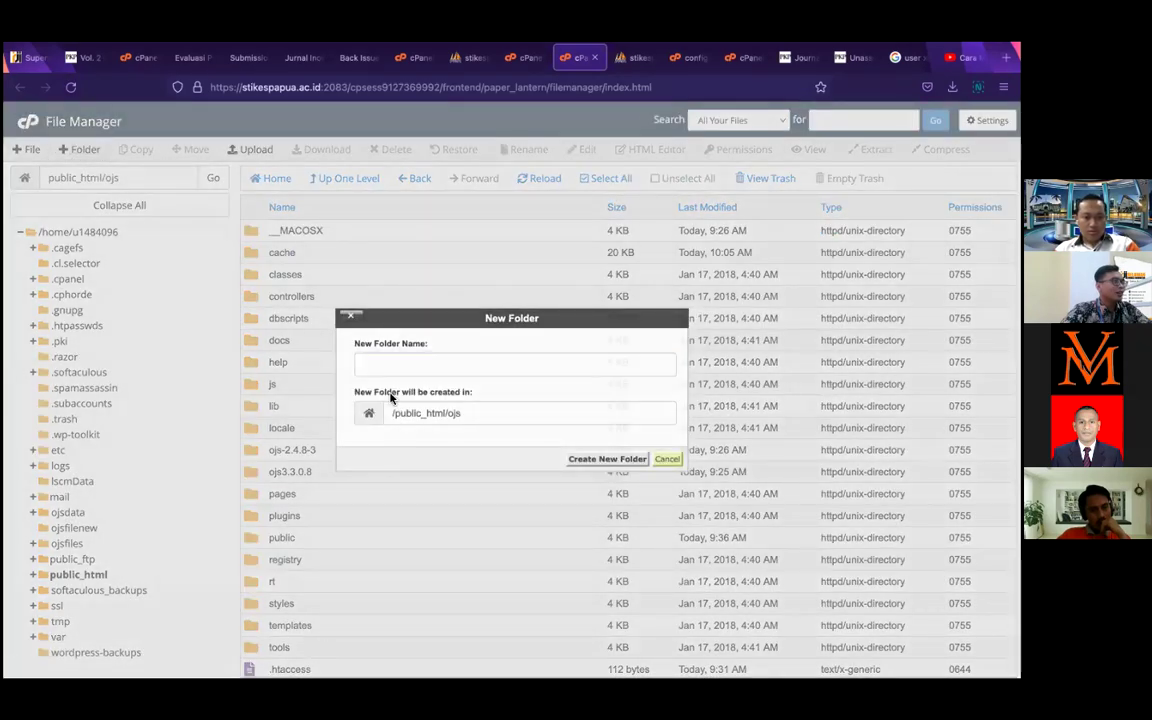
click(666, 459)
Step: Move everything in ojs except ojs-2.4.8-3, ojs3.3.0.8 and .htaccess into ojs-2.4.8-3, then open it
click(610, 180)
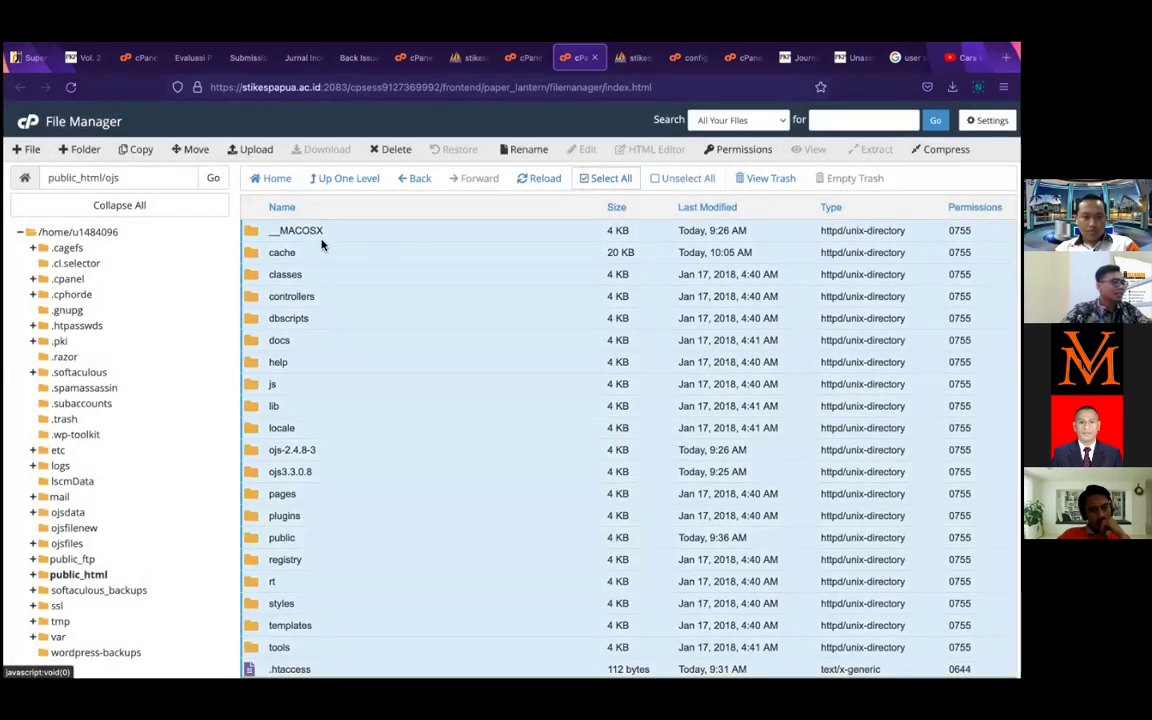
ctrl+click(335, 458)
ctrl+click(336, 471)
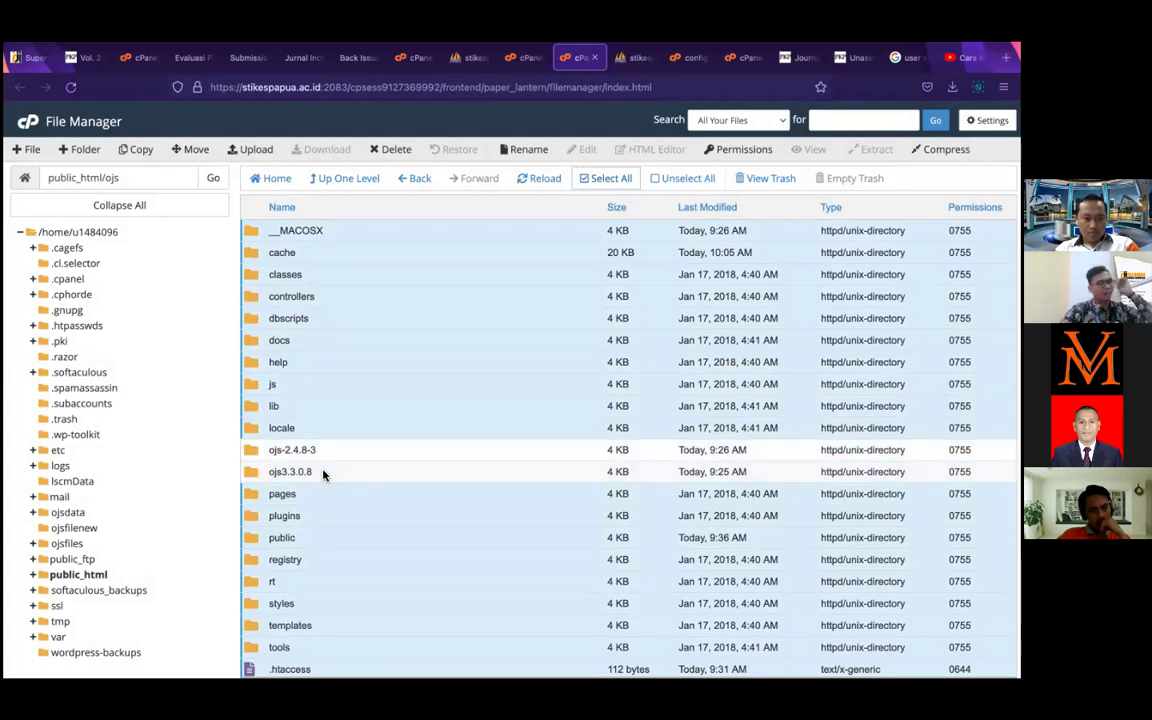
scroll(336, 476, down, 4)
scroll(335, 478, up, 1)
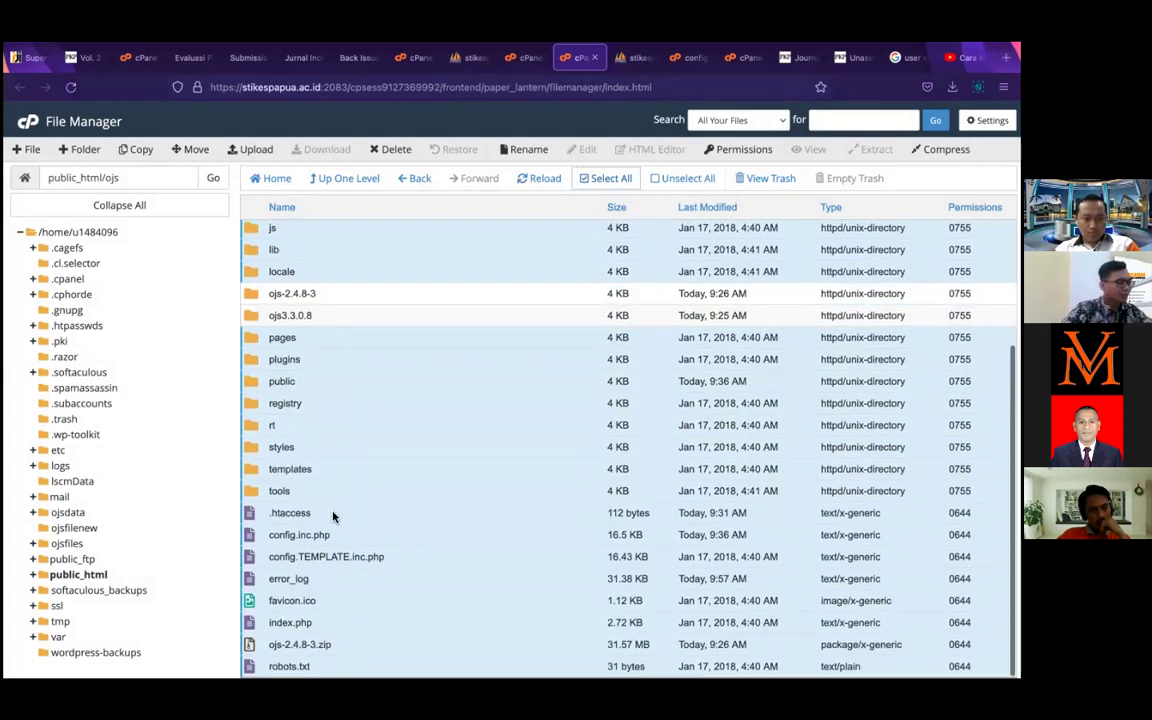
ctrl+click(256, 512)
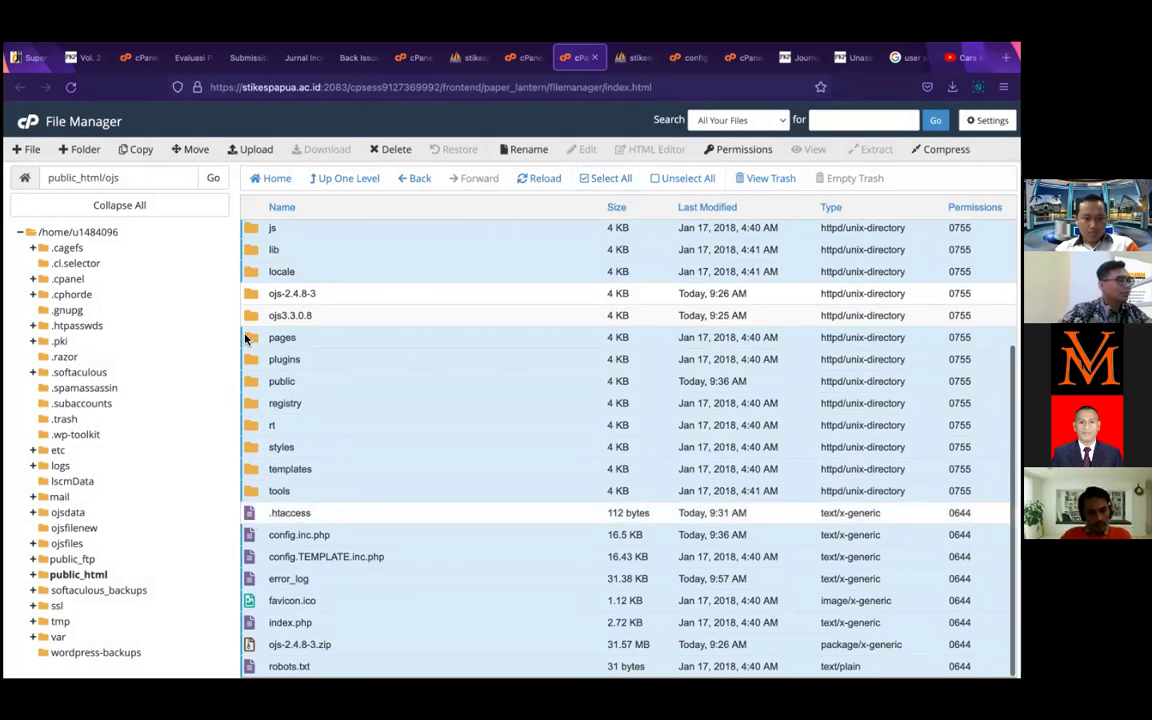
drag(245, 339, 266, 304)
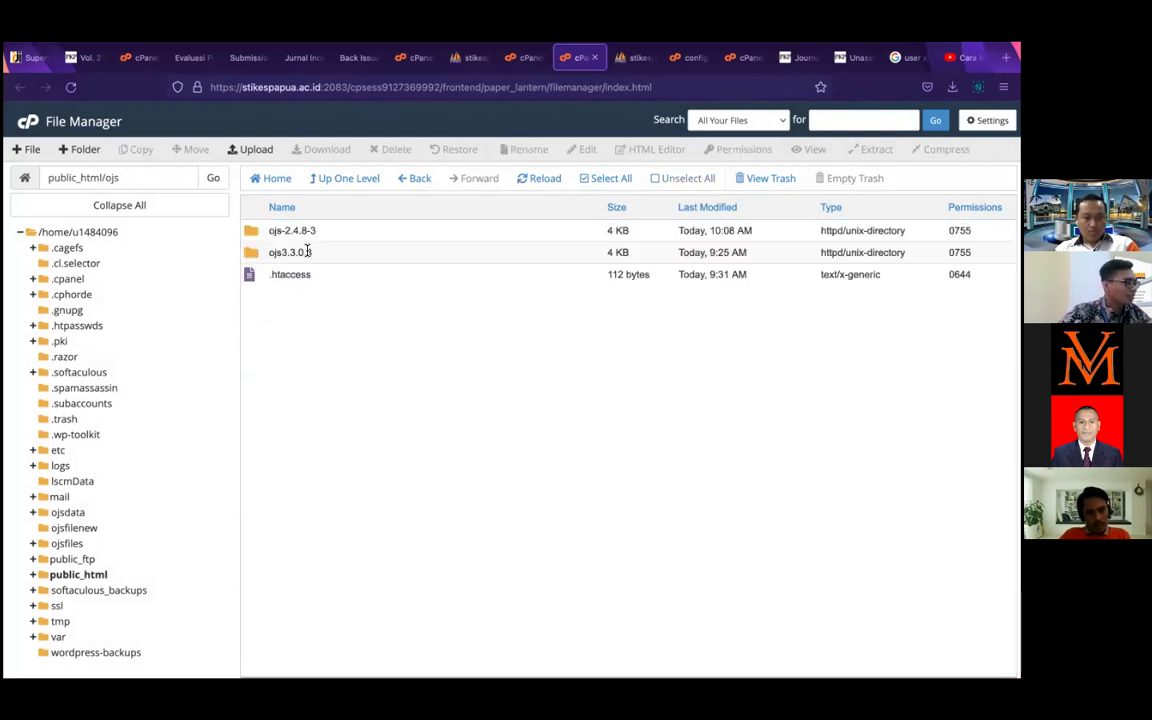
double_click(321, 238)
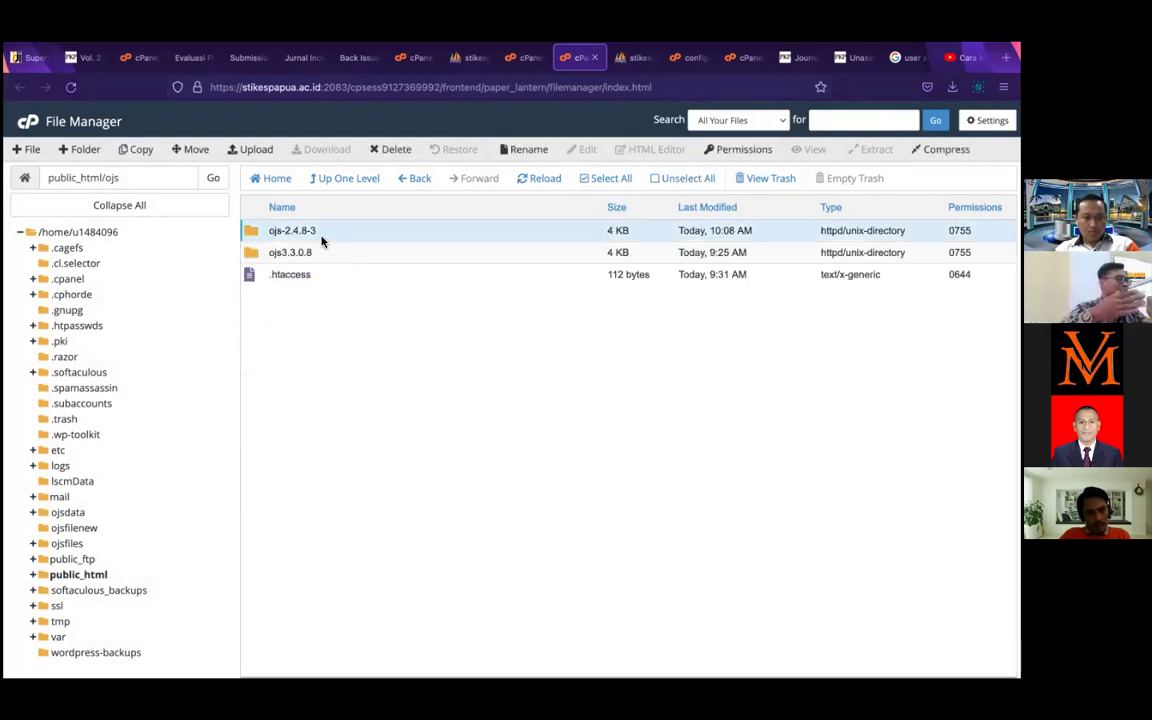
Step: Move ojs-2.4.8-3.zip up into /public_html/ojs
scroll(346, 600, down, 3)
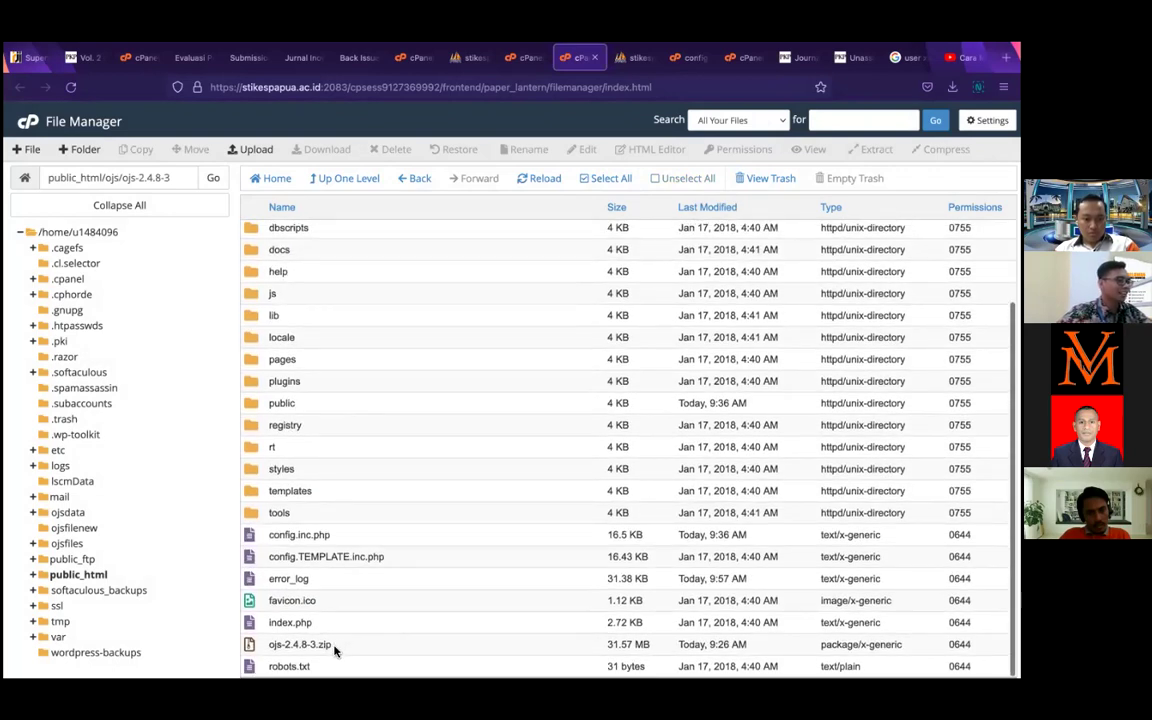
click(334, 645)
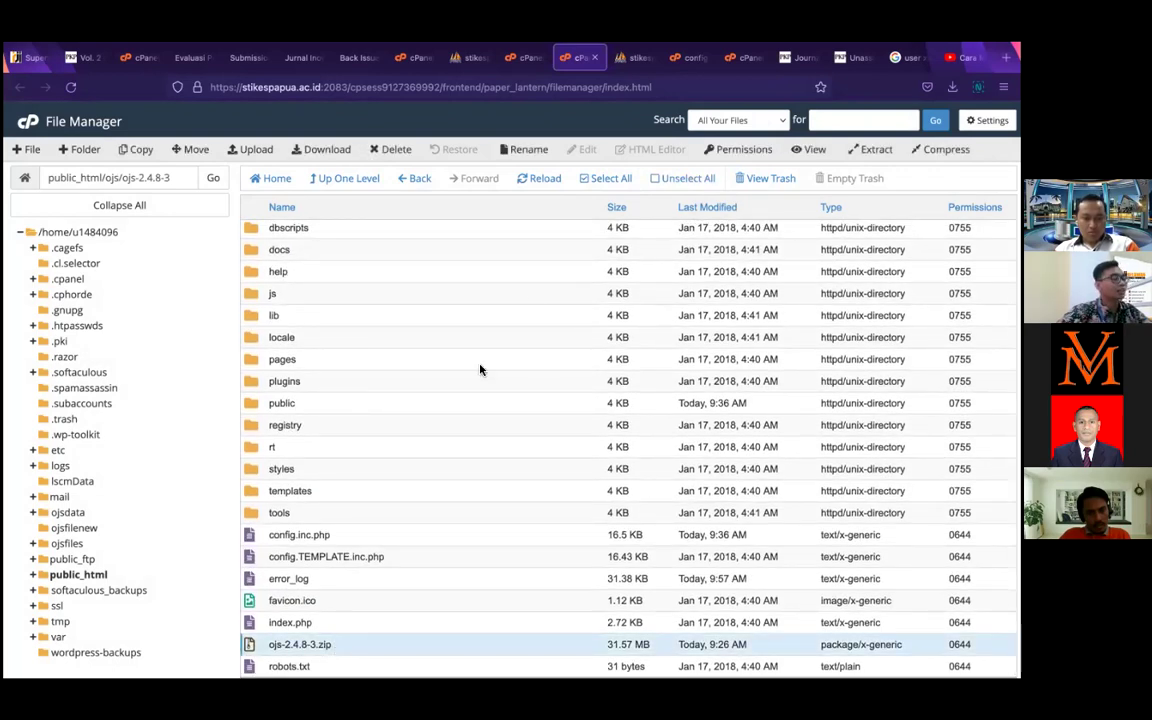
click(190, 149)
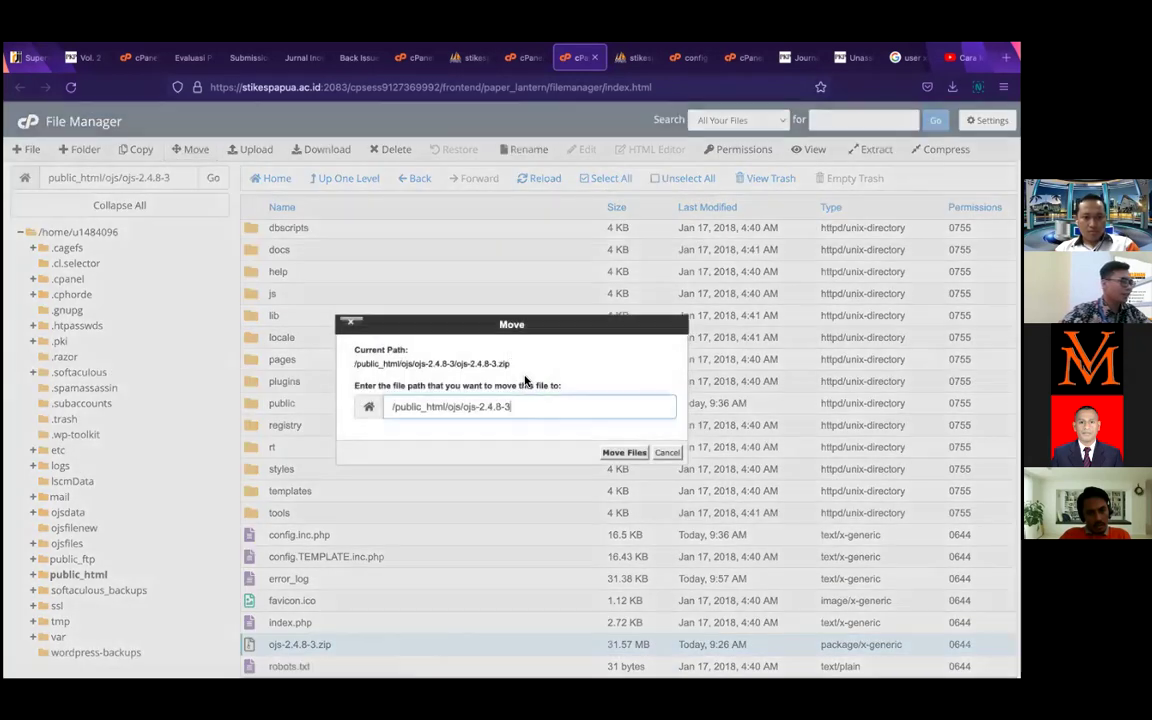
drag(463, 407, 595, 408)
key(BackSpace)
click(620, 453)
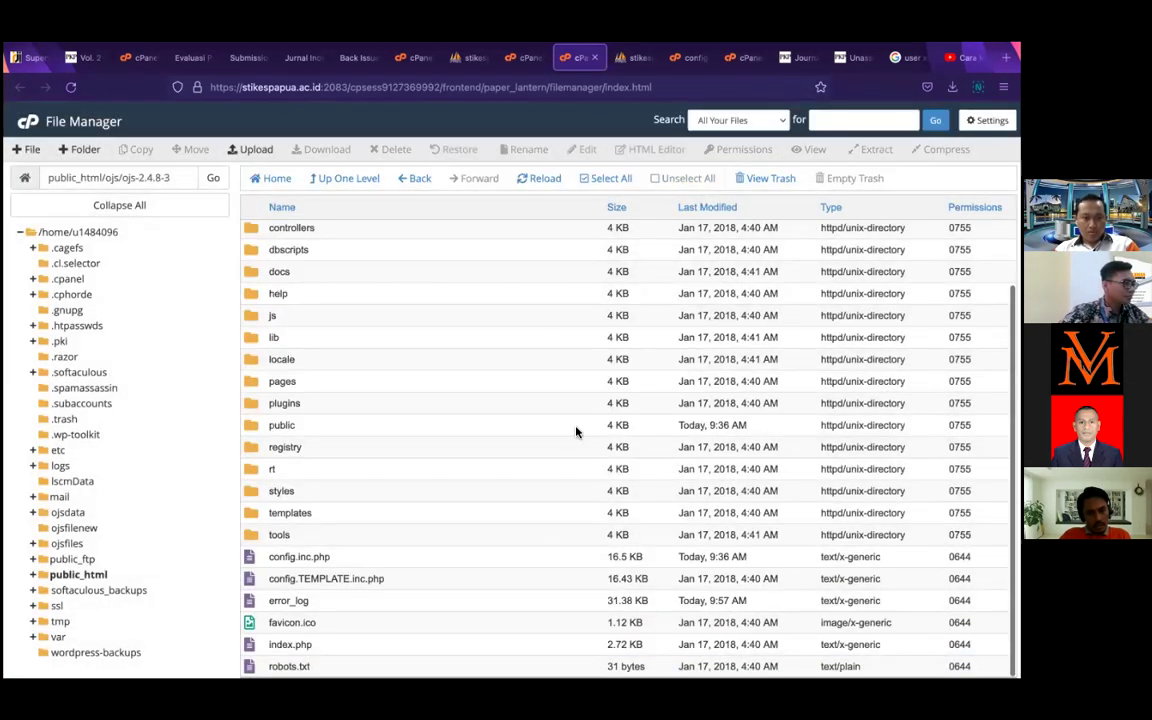
Step: Rename the ojs-2.4.8-3 folder to awalojs-2.4.8-3 and select the zip archive
click(337, 180)
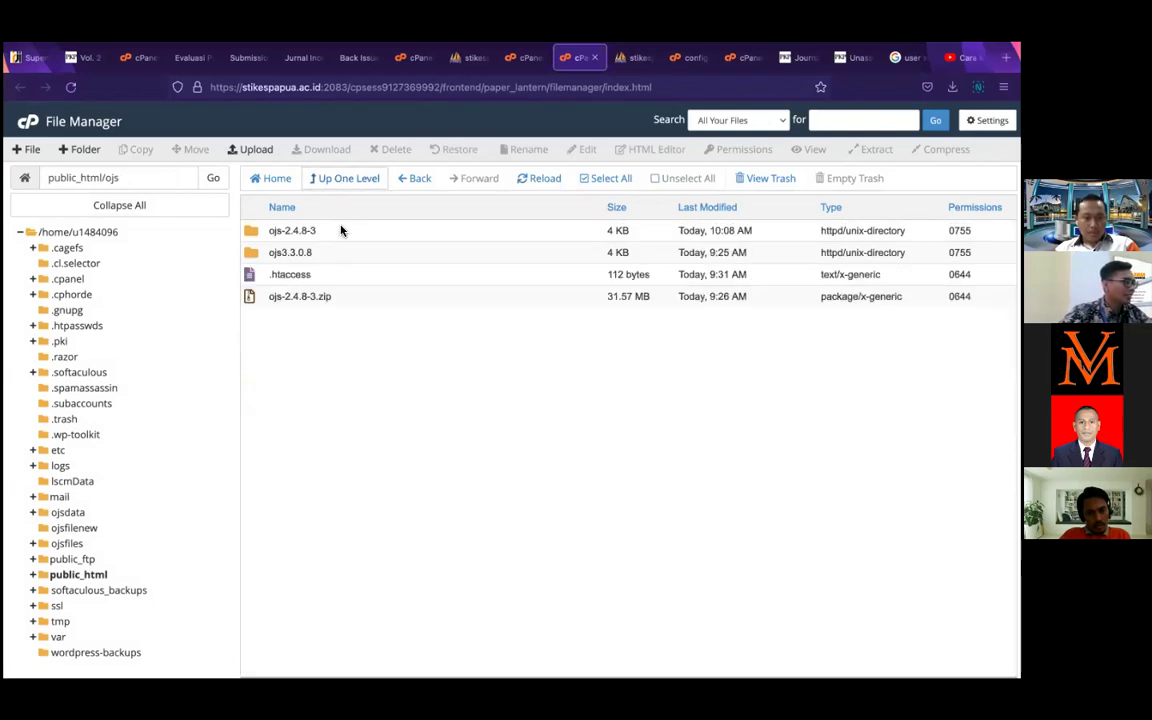
click(337, 232)
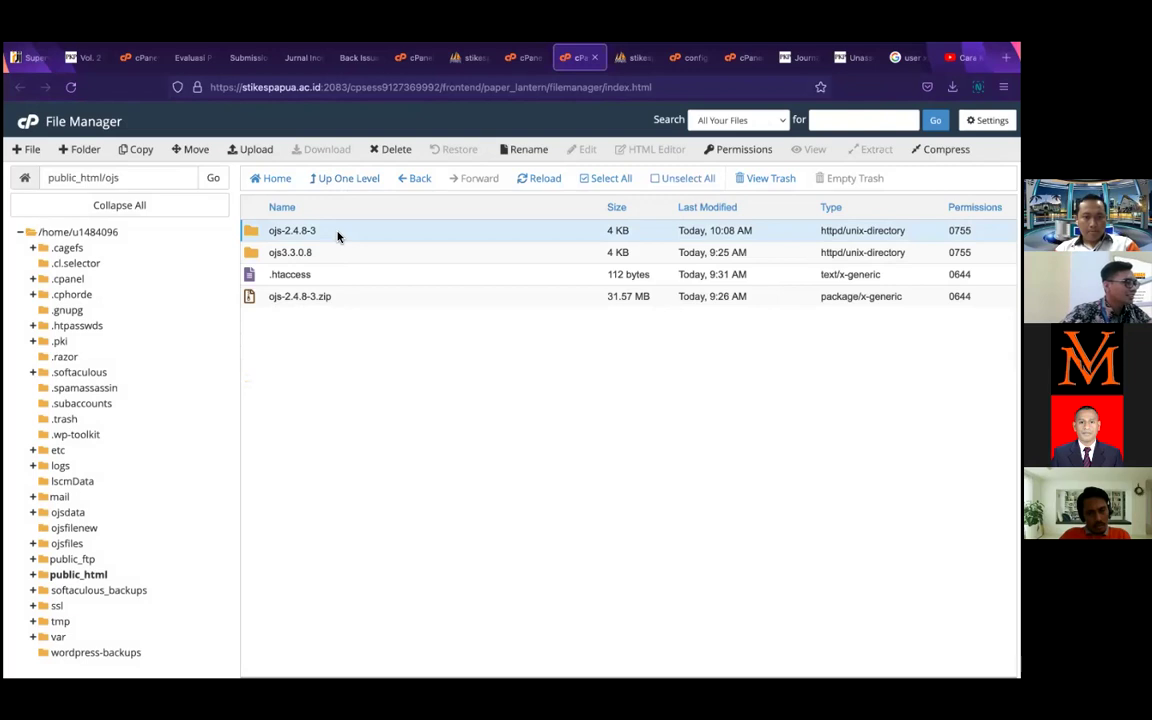
right_click(337, 235)
click(365, 285)
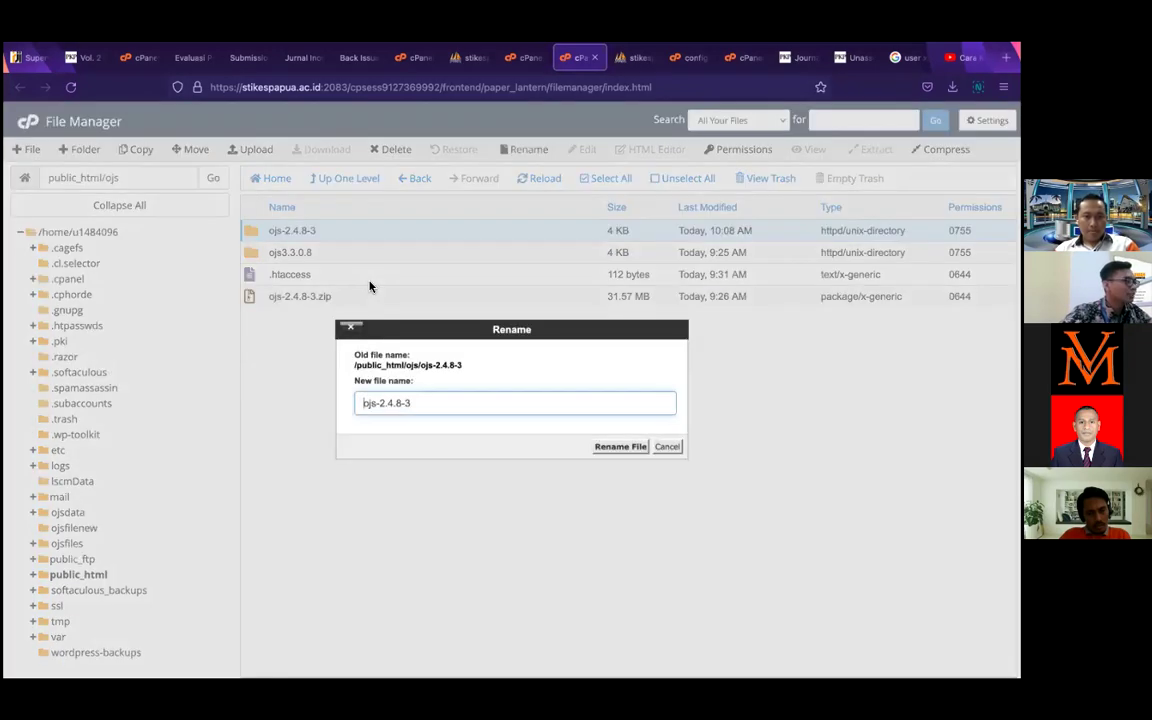
text(awal)
key(Return)
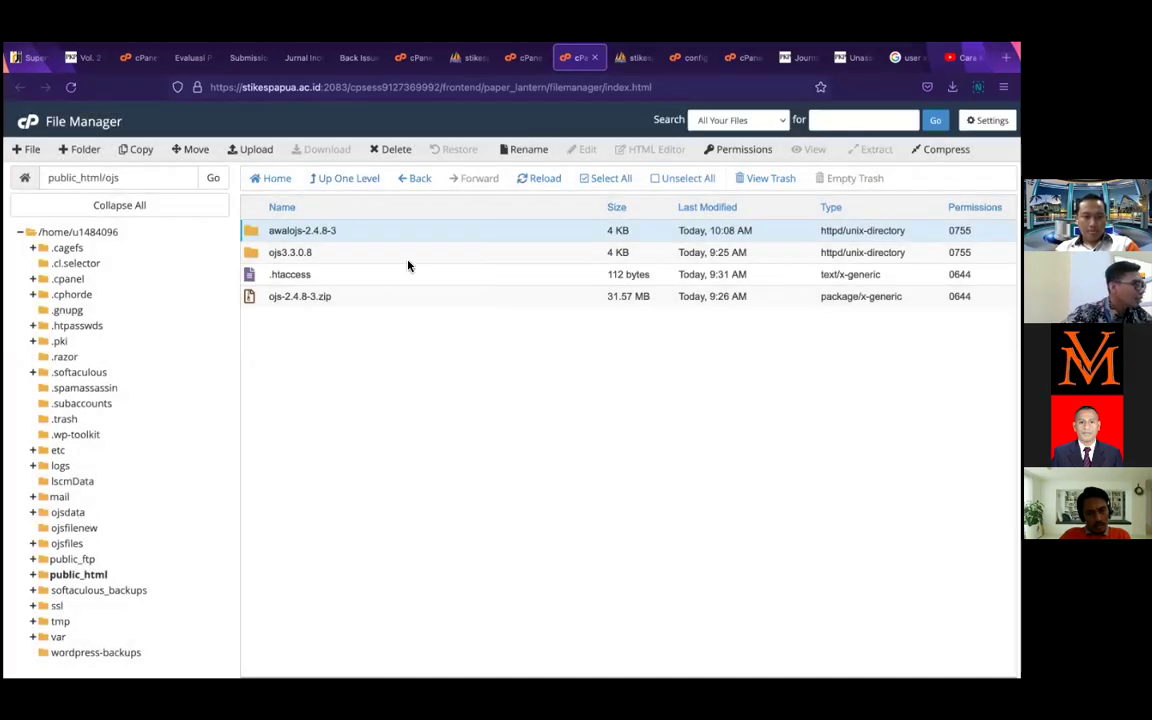
click(335, 298)
right_click(335, 299)
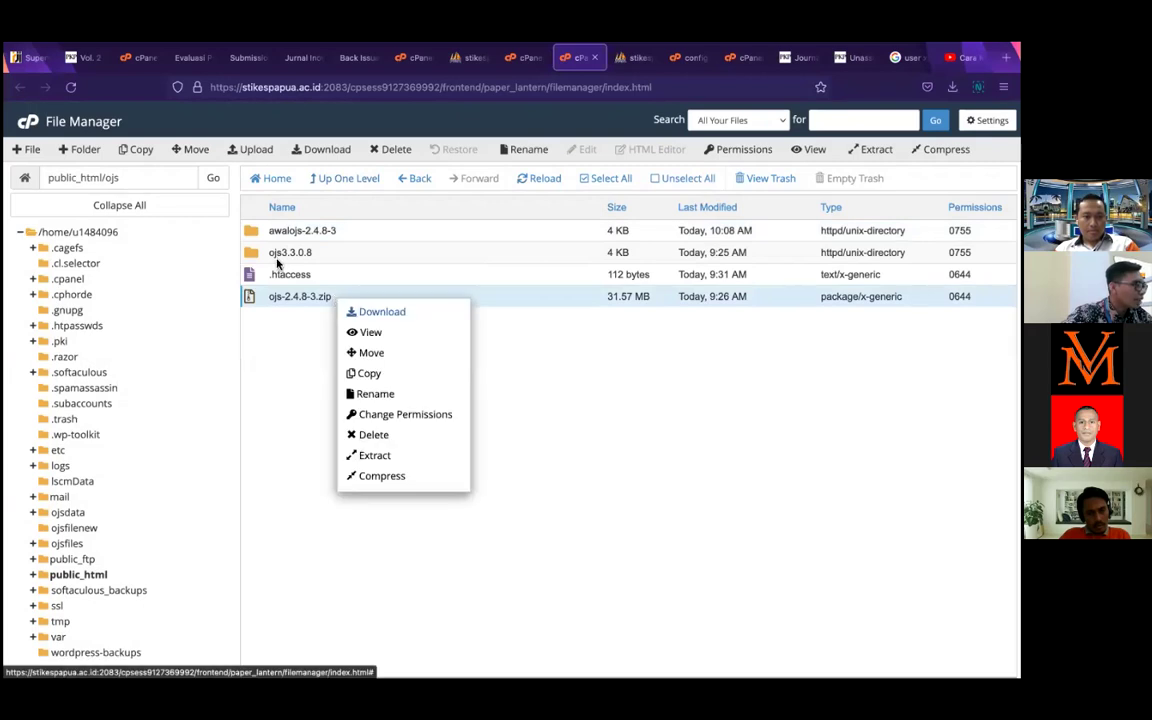
Step: Extract ojs-2.4.8-3.zip into /public_html/ojs, close the results and reload File Manager
click(876, 149)
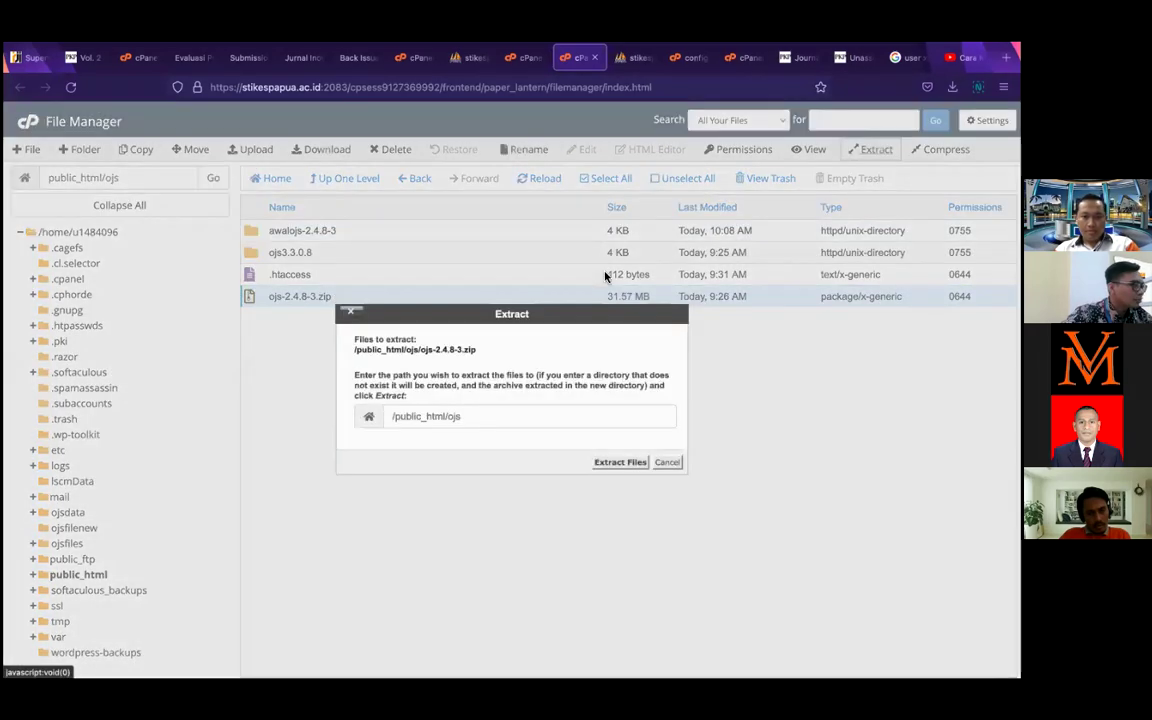
click(620, 462)
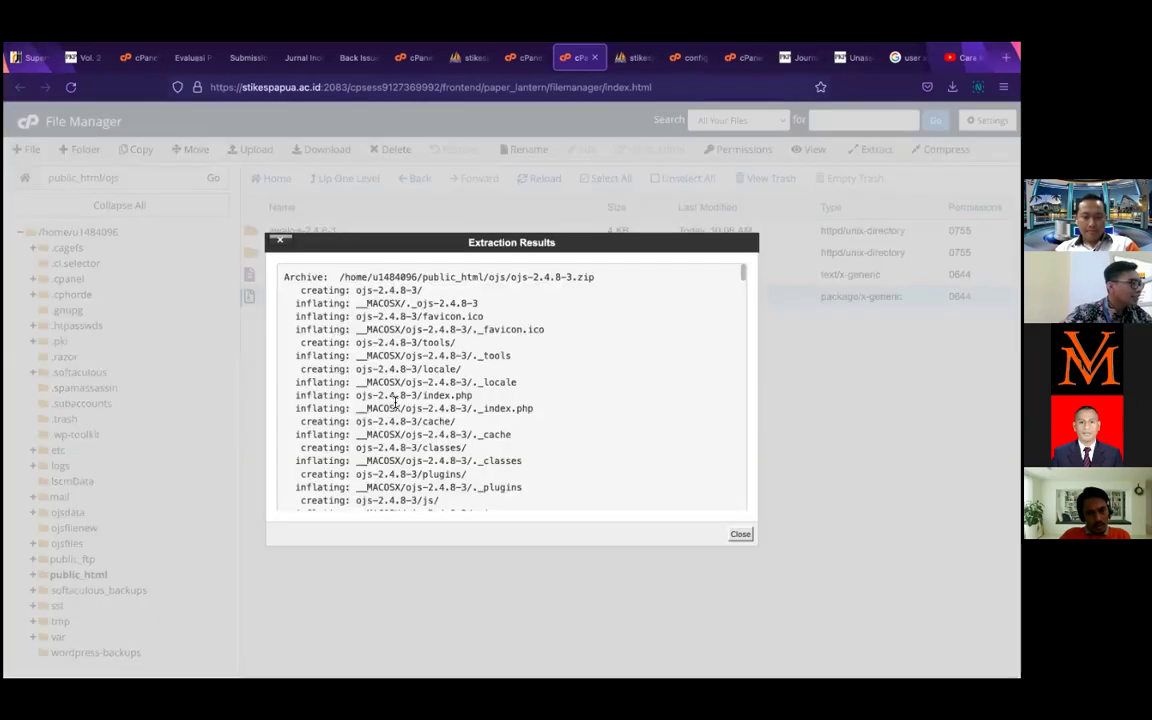
click(280, 240)
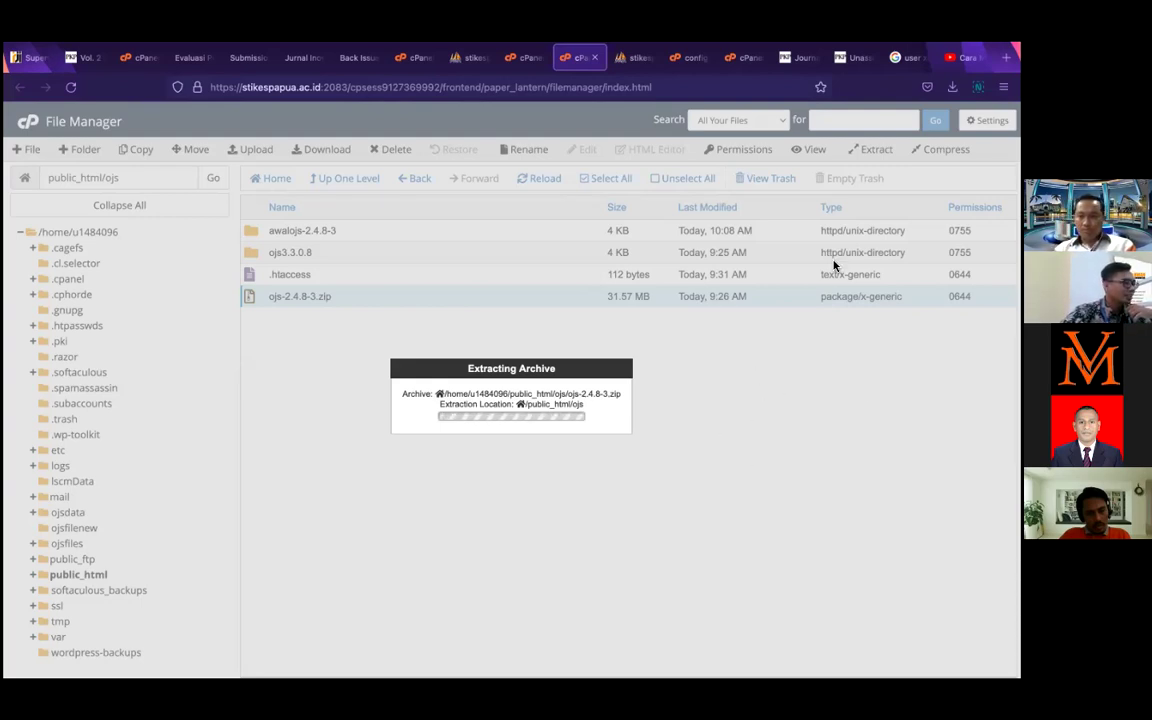
click(72, 89)
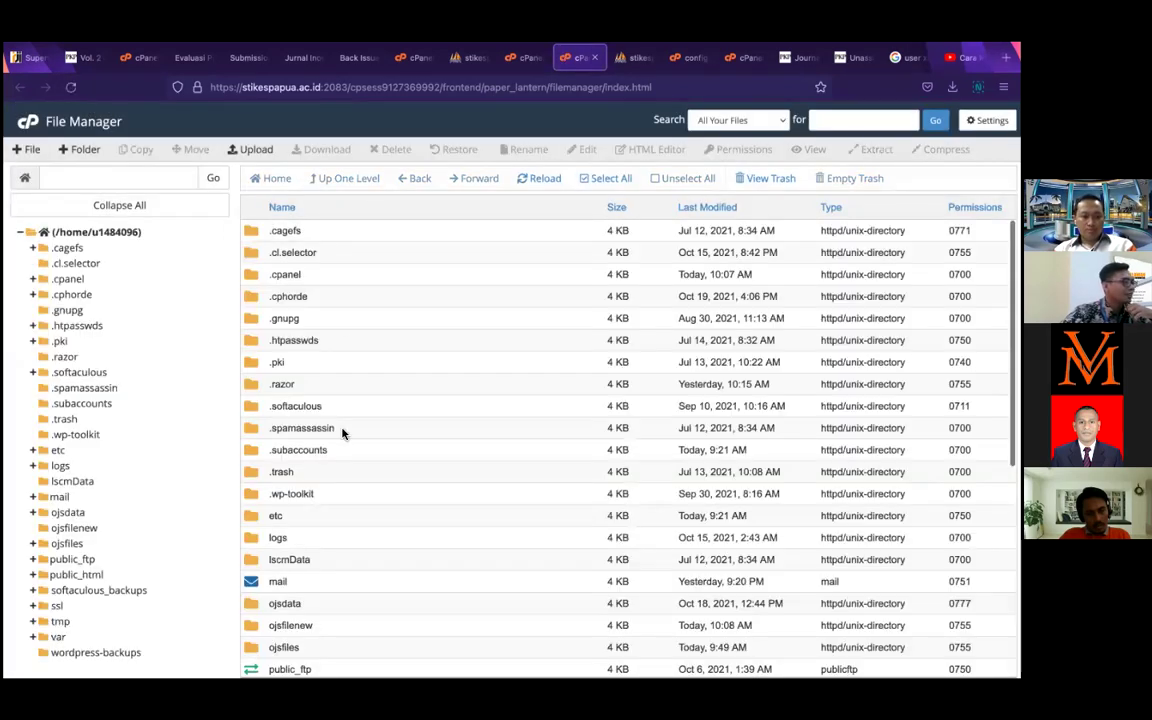
Step: Navigate to the freshly extracted public_html/ojs/ojs-2.4.8-3 folder
scroll(342, 432, down, 5)
click(367, 339)
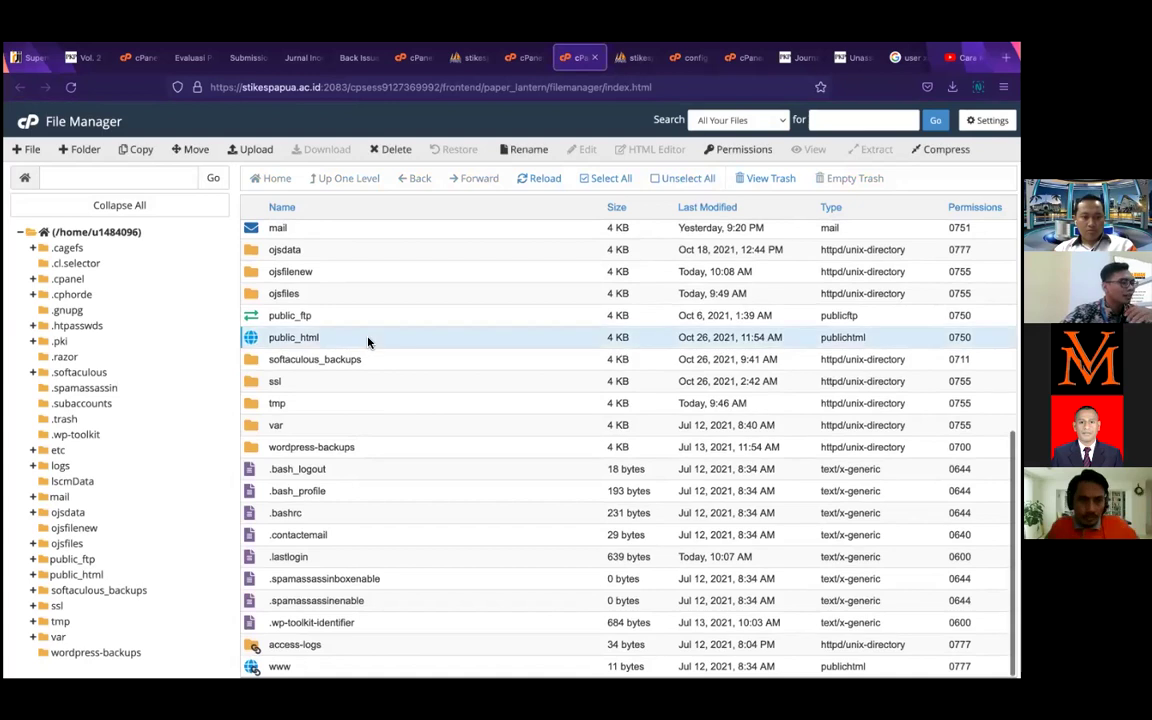
double_click(367, 340)
scroll(339, 273, down, 3)
scroll(339, 247, up, 3)
double_click(283, 263)
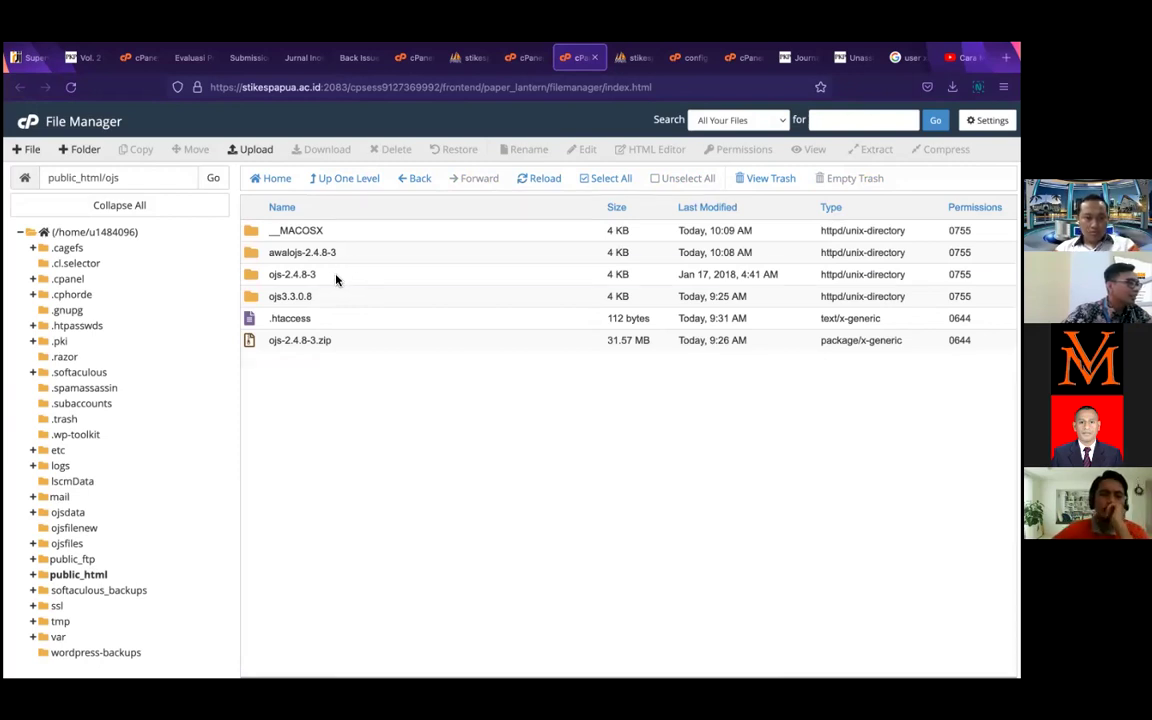
double_click(336, 280)
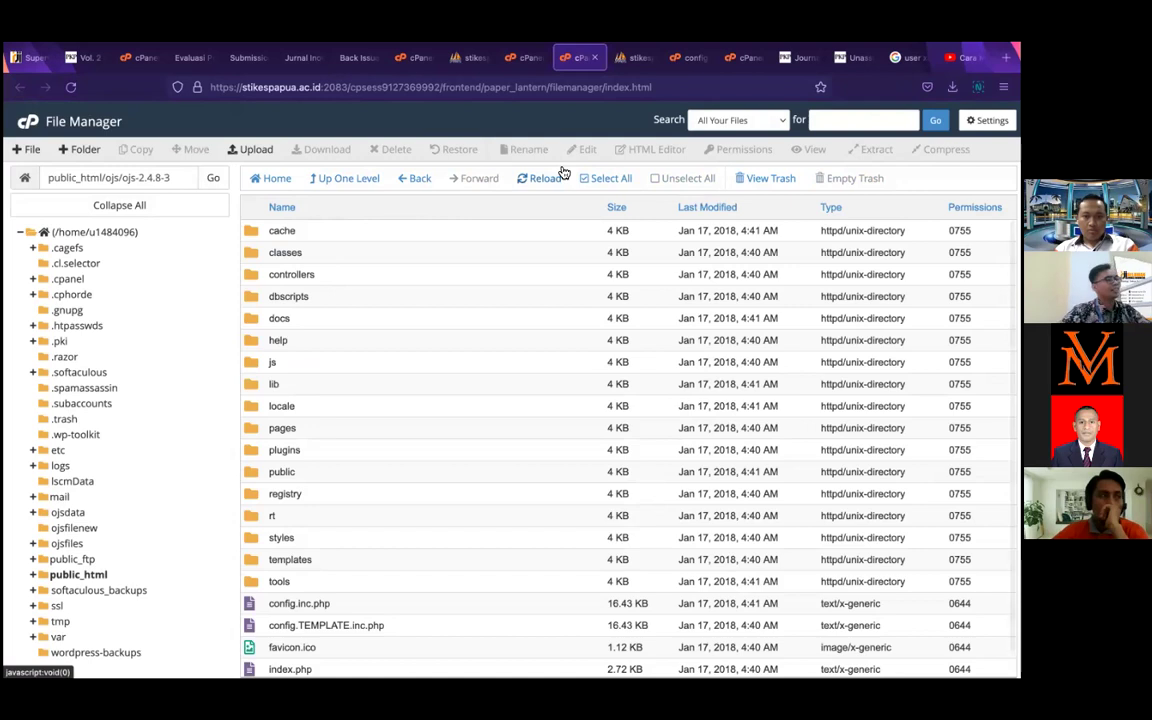
Step: Move every item except config.inc.php from ojs-2.4.8-3 up into /public_html/ojs/
click(605, 178)
scroll(370, 337, down, 1)
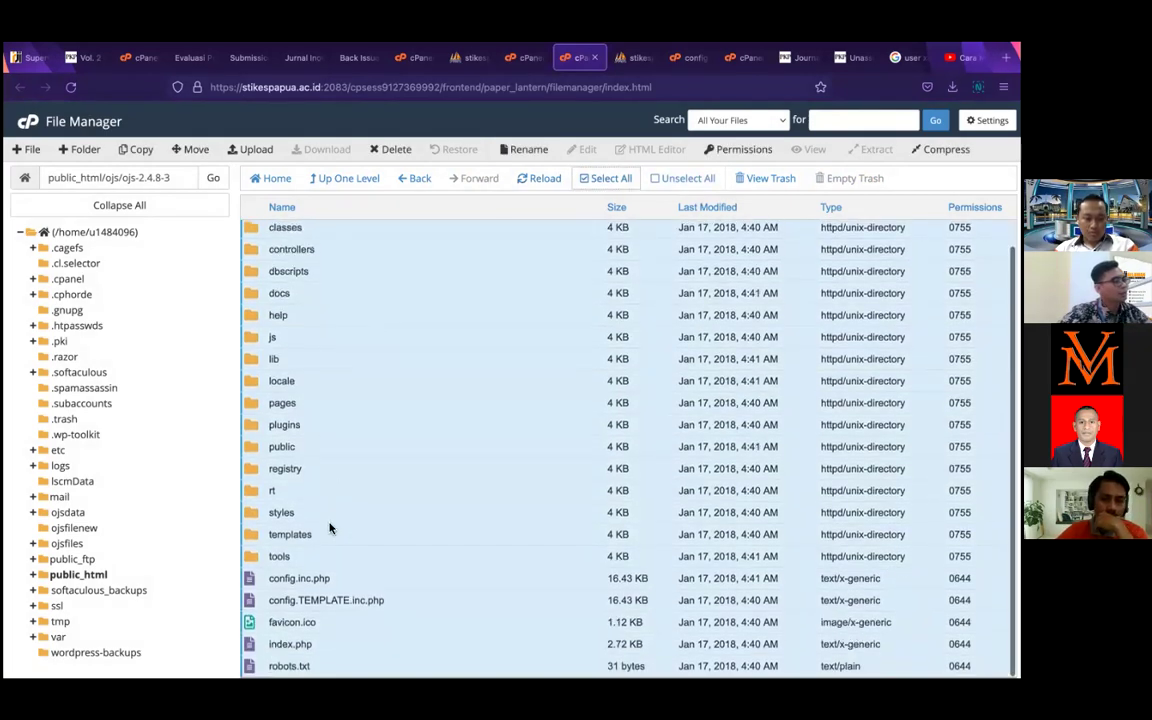
ctrl+click(329, 579)
scroll(350, 555, up, 1)
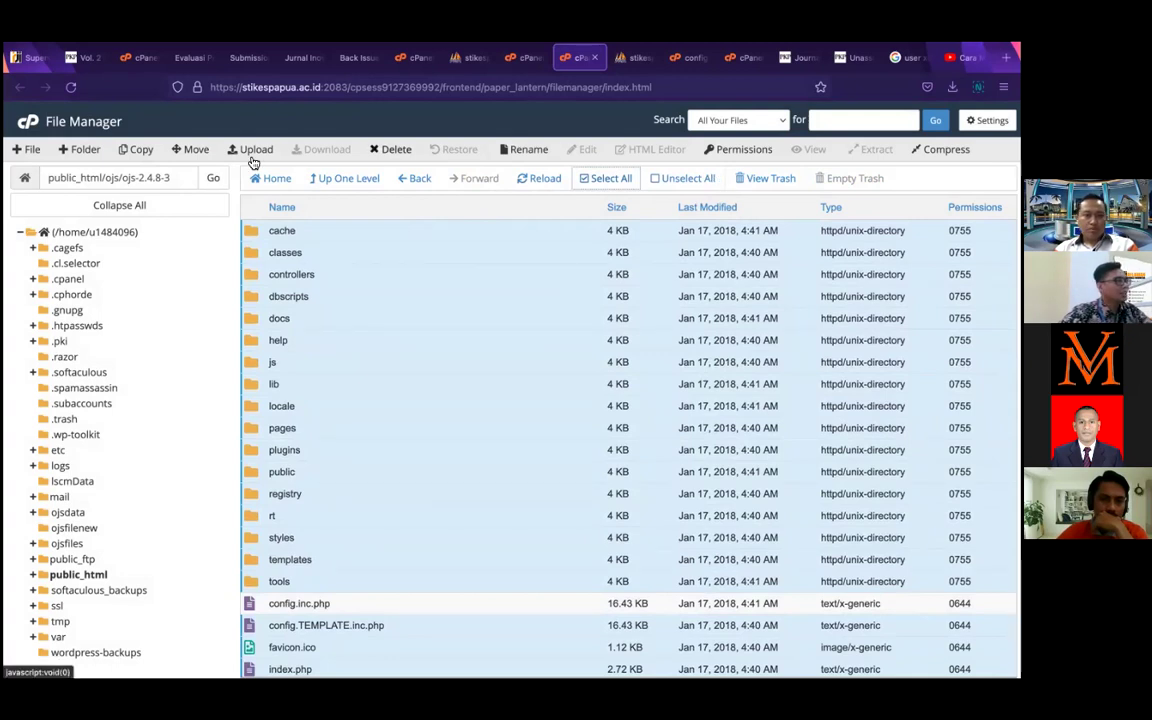
click(190, 149)
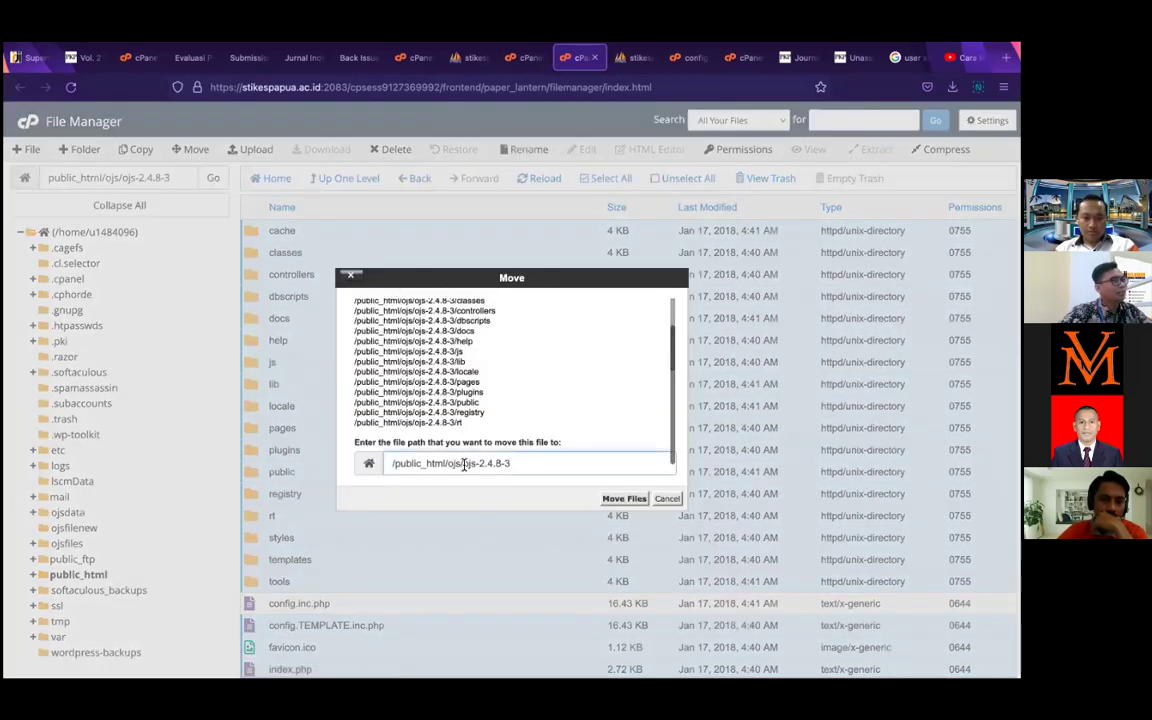
drag(586, 463, 447, 463)
key(BackSpace)
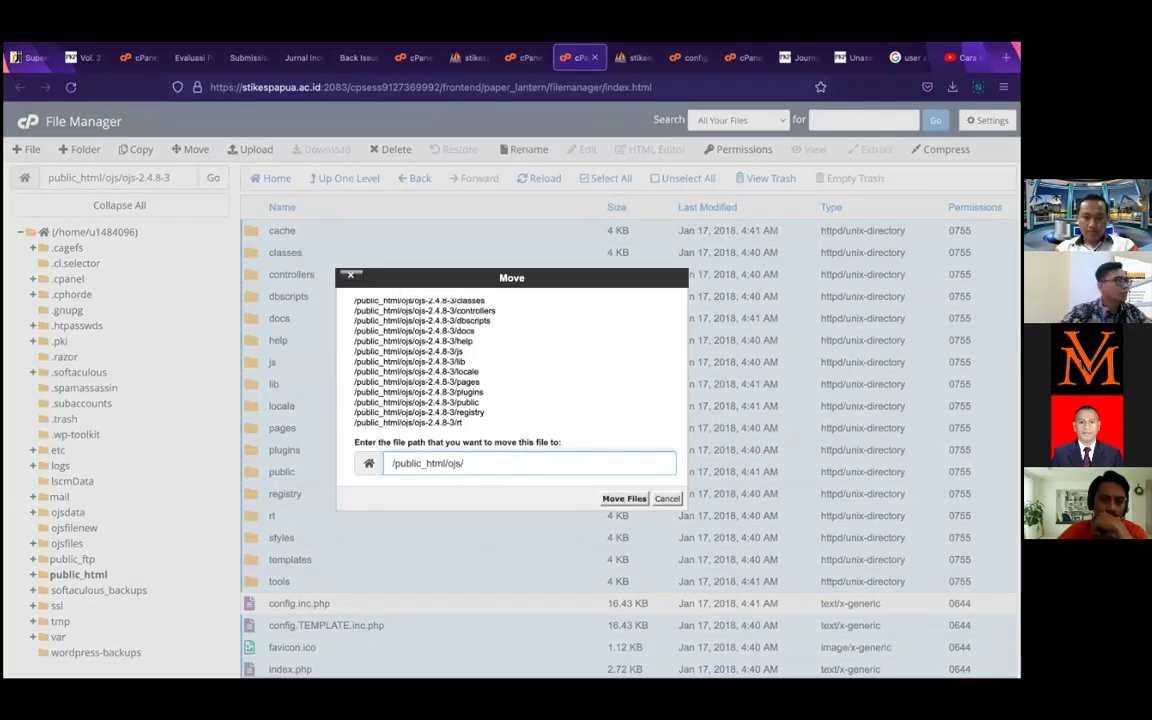
click(630, 499)
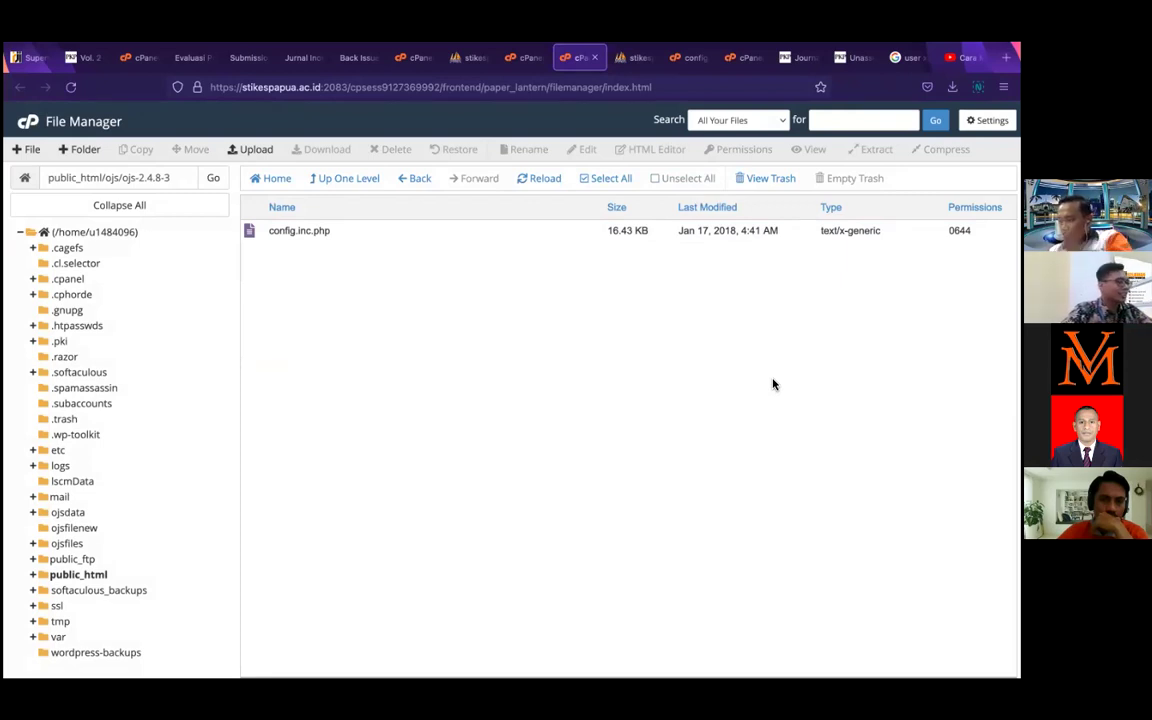
Step: Move config.inc.php from awalojs-2.4.8-3 into /public_html/ojs
click(407, 181)
scroll(345, 361, down, 2)
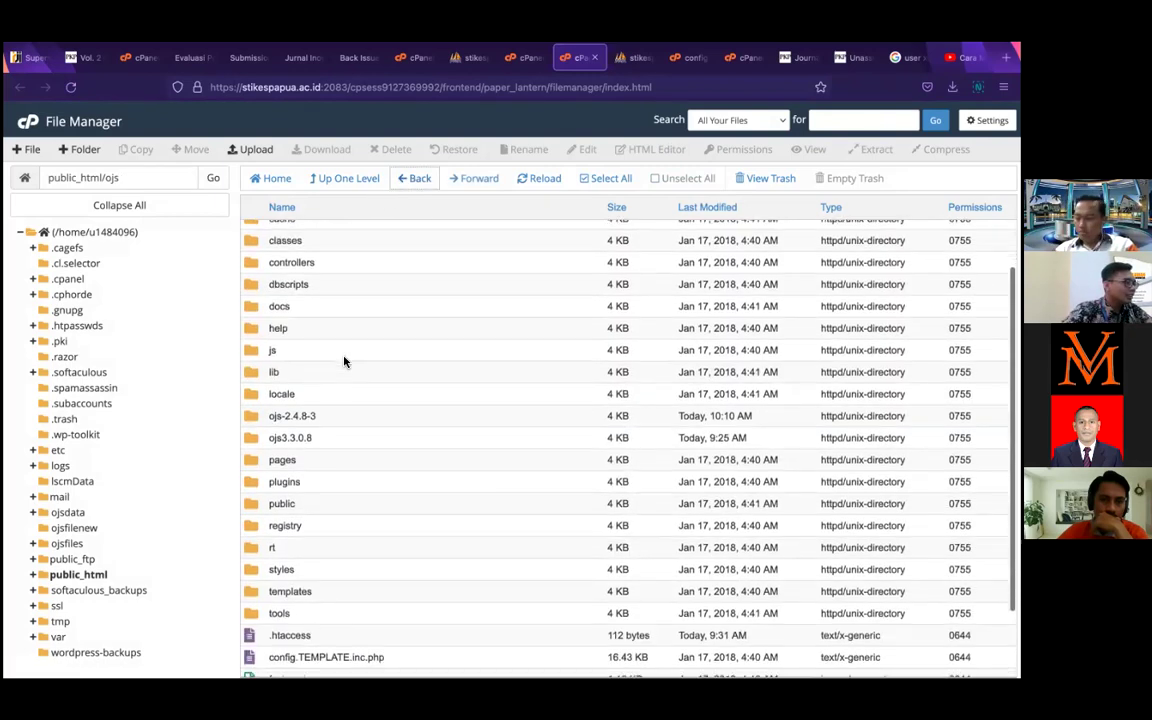
scroll(345, 361, down, 3)
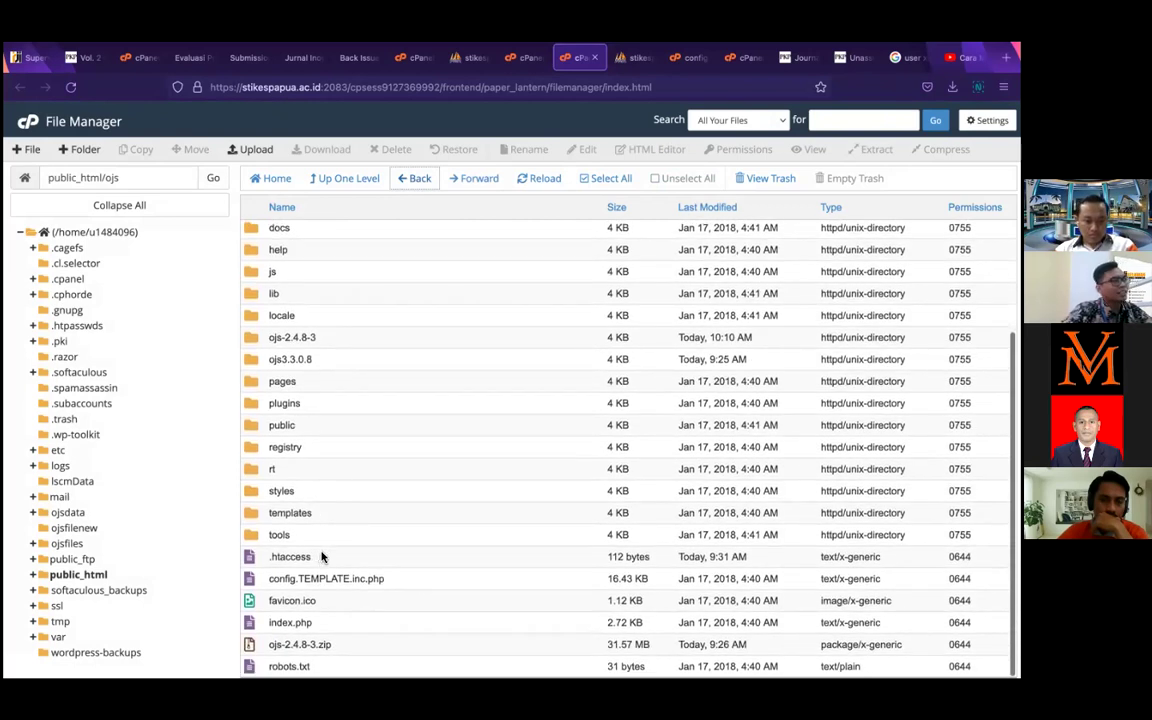
scroll(337, 518, up, 5)
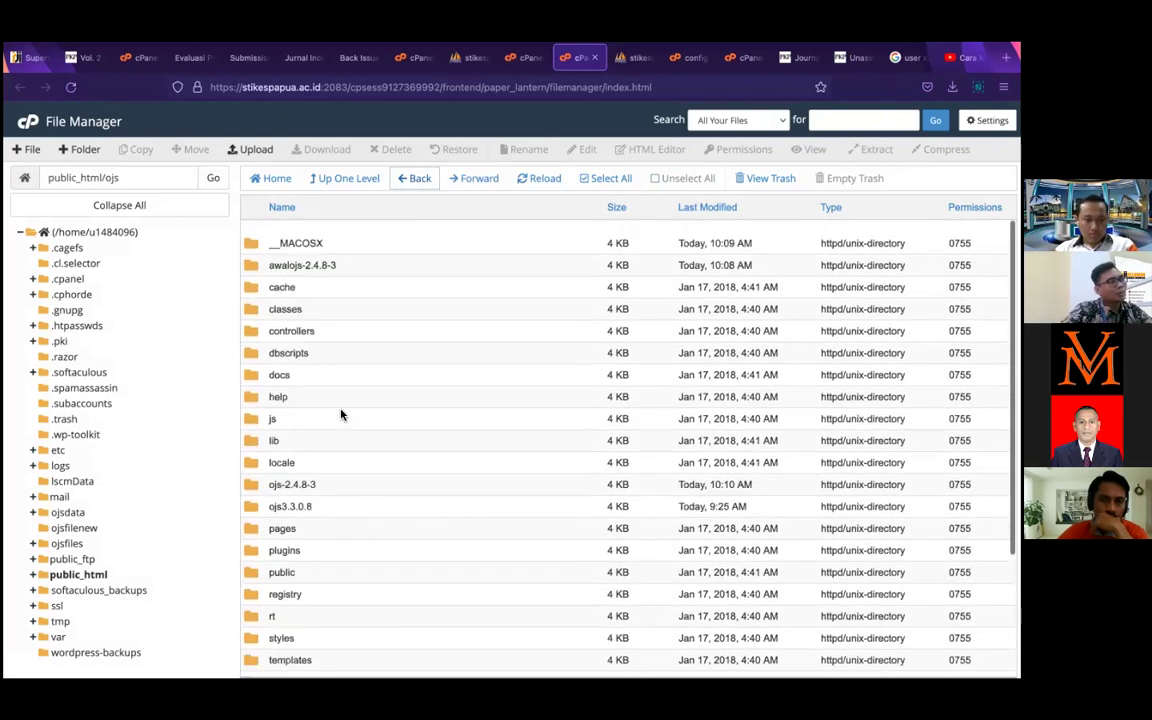
double_click(380, 252)
scroll(355, 339, down, 3)
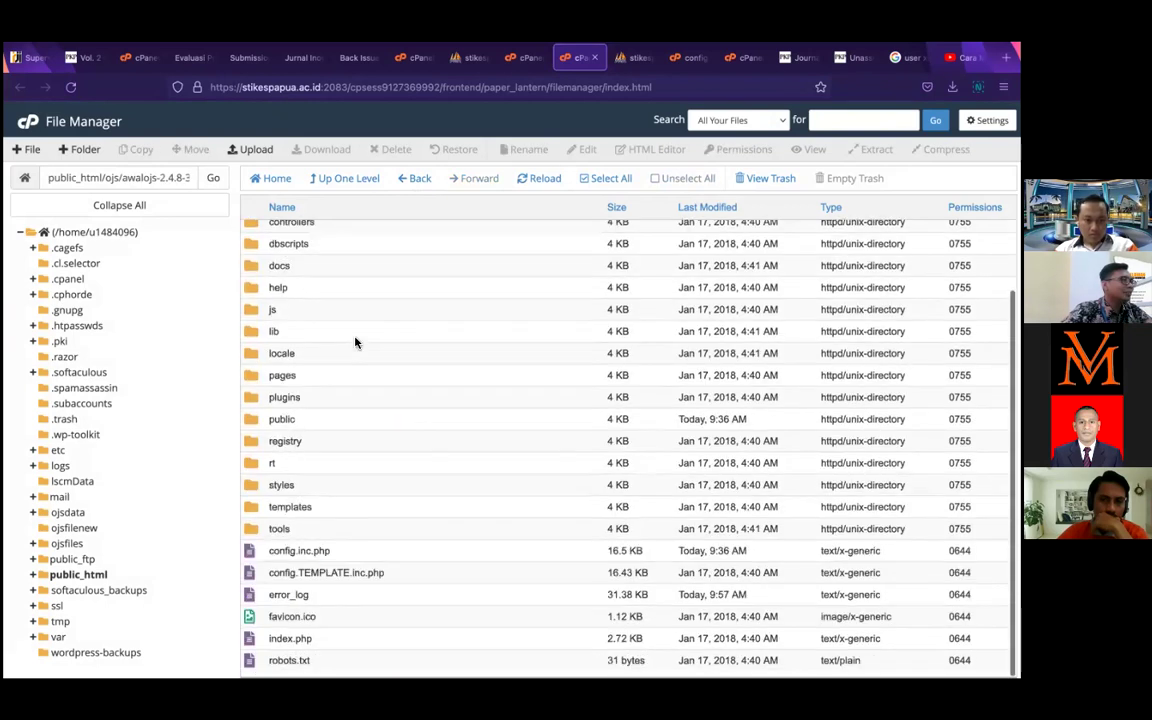
click(362, 557)
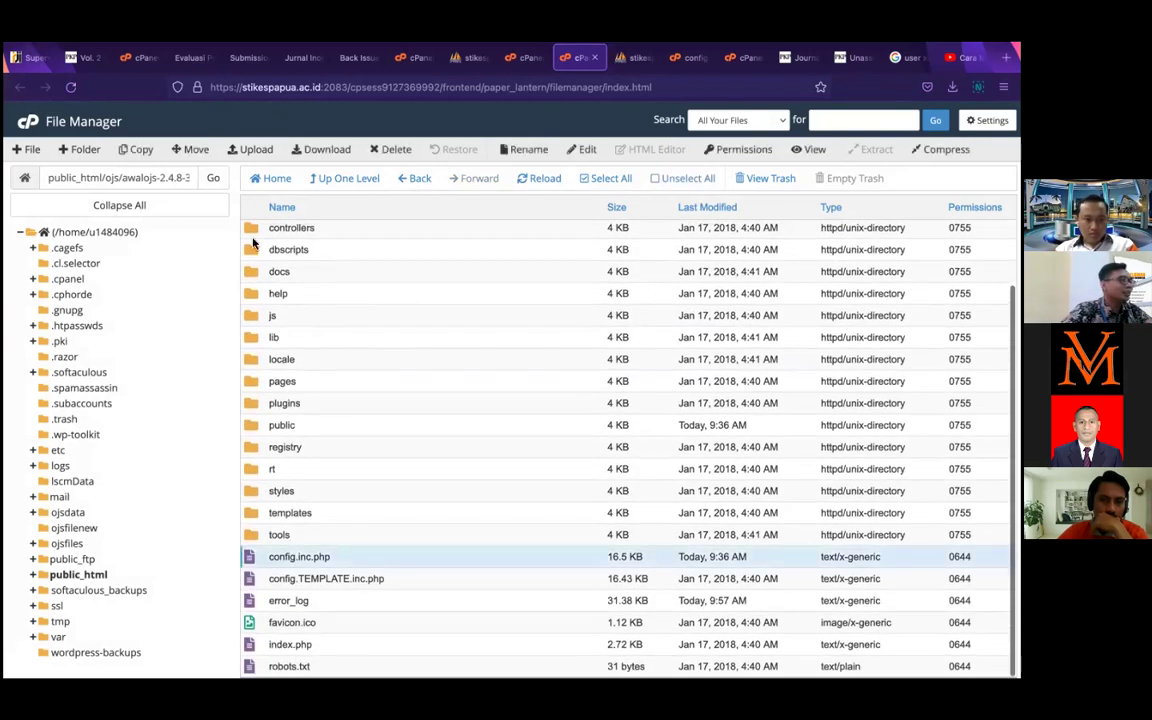
click(195, 150)
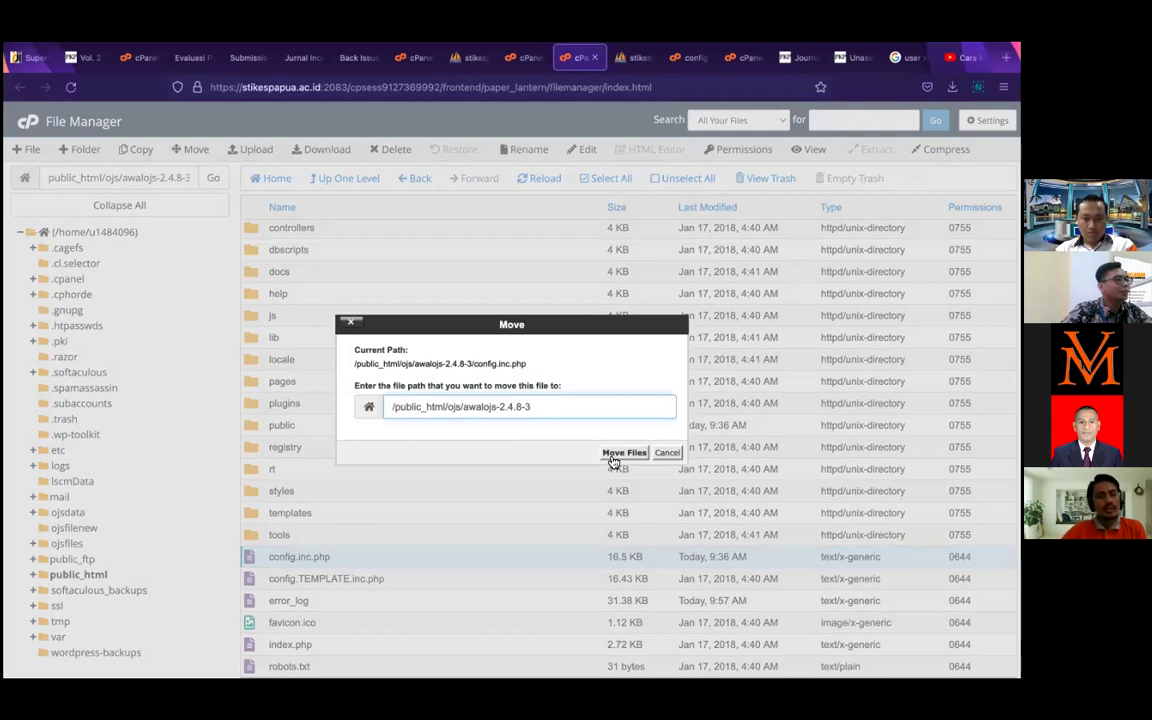
key(BackSpace)
key(BackSpace)
key(BackSpace)
key(BackSpace)
key(BackSpace)
key(BackSpace)
key(BackSpace)
key(BackSpace)
key(BackSpace)
key(BackSpace)
key(BackSpace)
key(BackSpace)
key(BackSpace)
key(BackSpace)
key(BackSpace)
key(BackSpace)
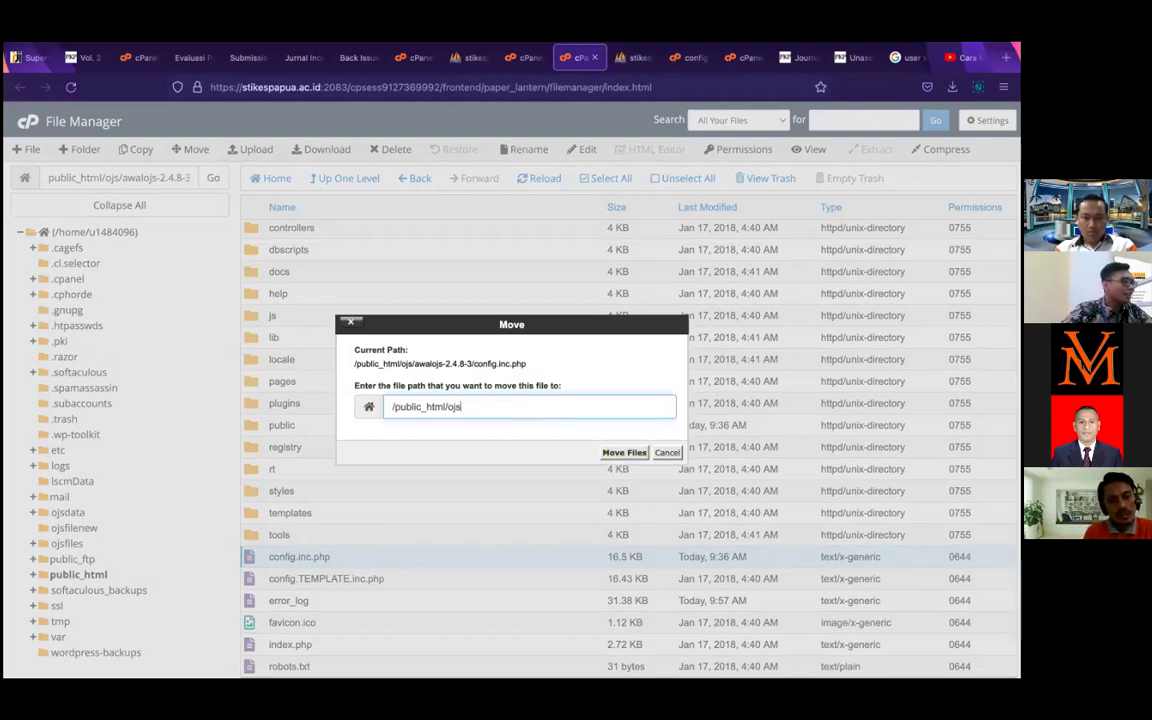
click(622, 452)
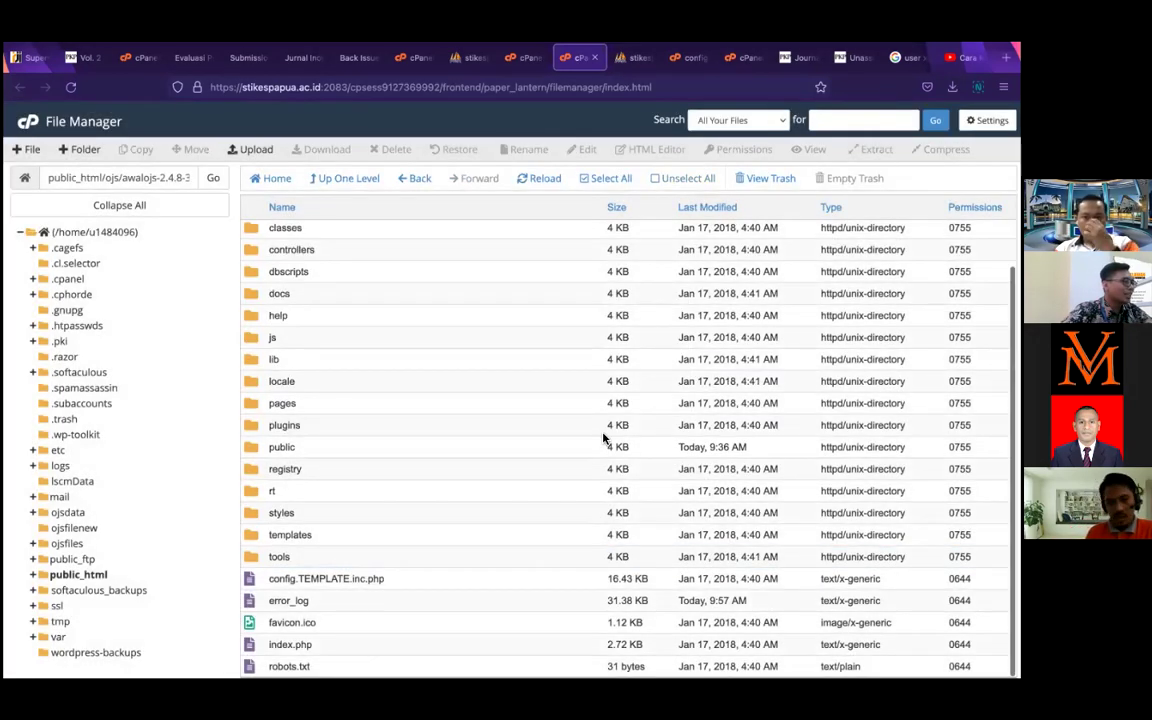
click(855, 57)
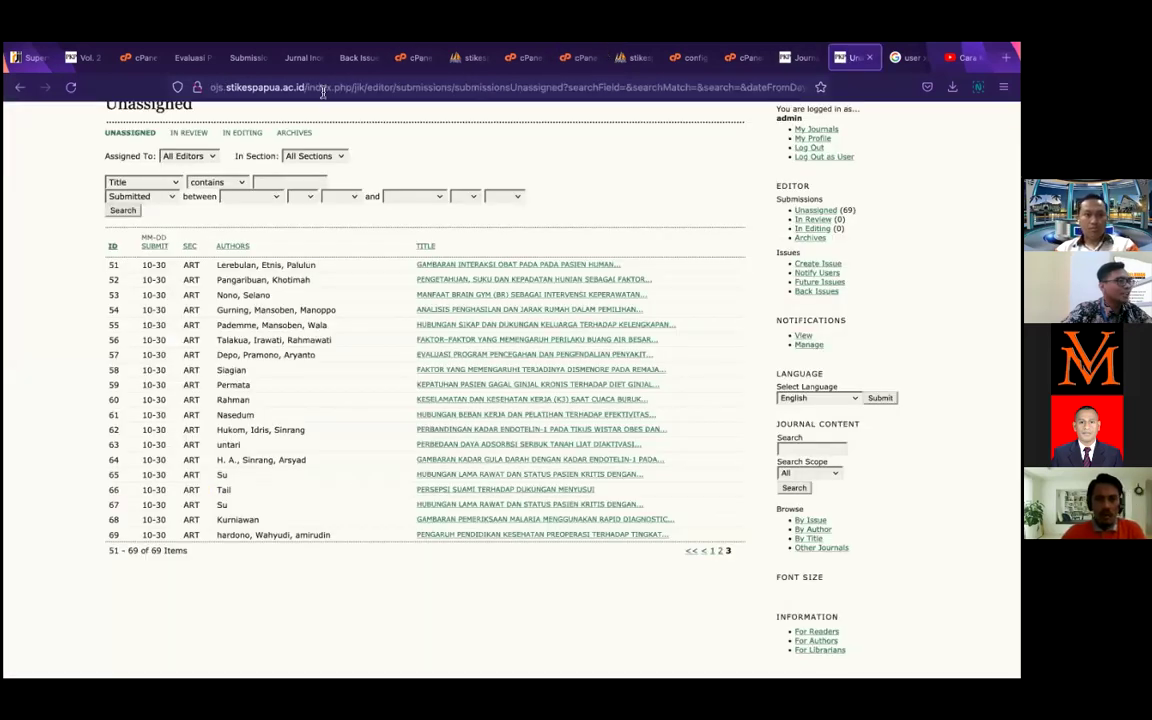
Step: Load ojs.stikespapua.ac.id/index.php, trimming everything after index.php from the address
click(310, 88)
click(333, 88)
key(shift+End)
key(Delete)
key(Return)
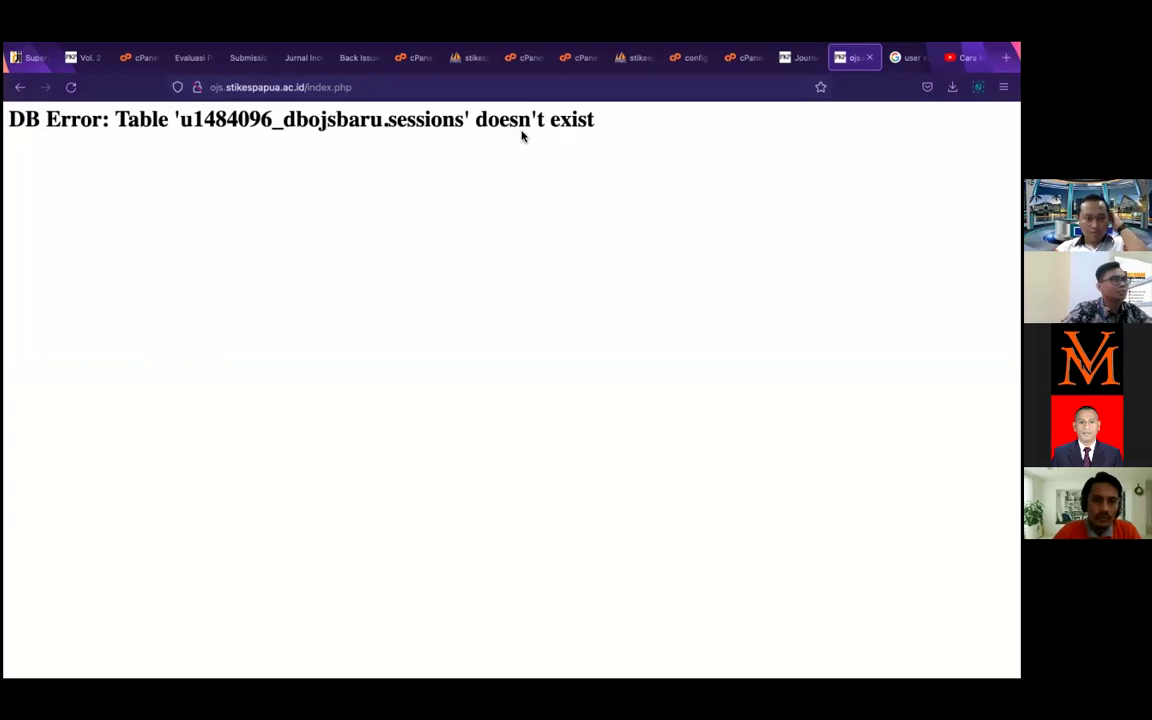
Step: Compare the sessions-table error with the old Journal Management tab, then close that tab
click(798, 57)
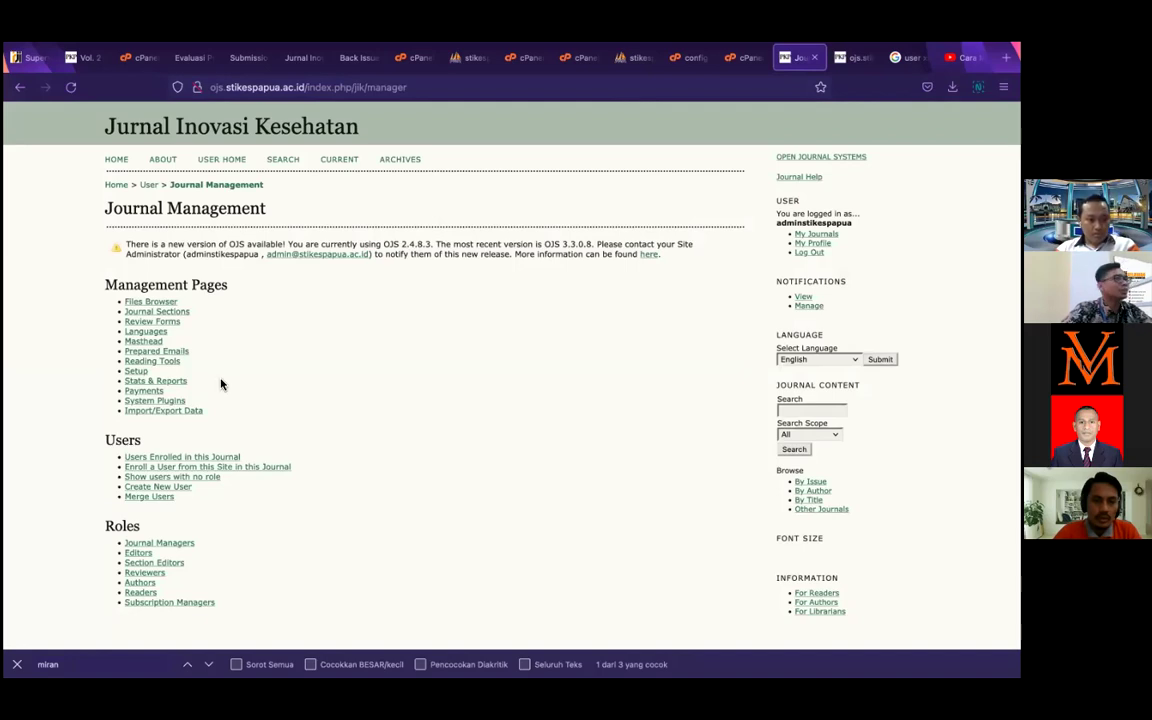
click(848, 58)
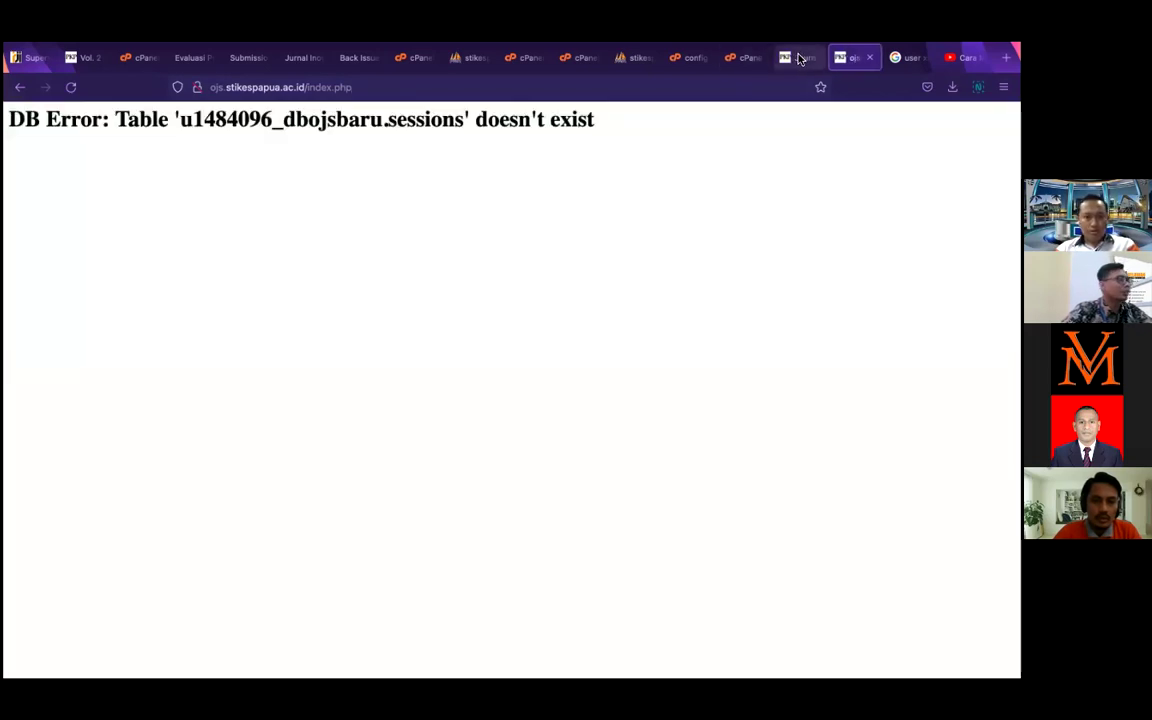
click(800, 58)
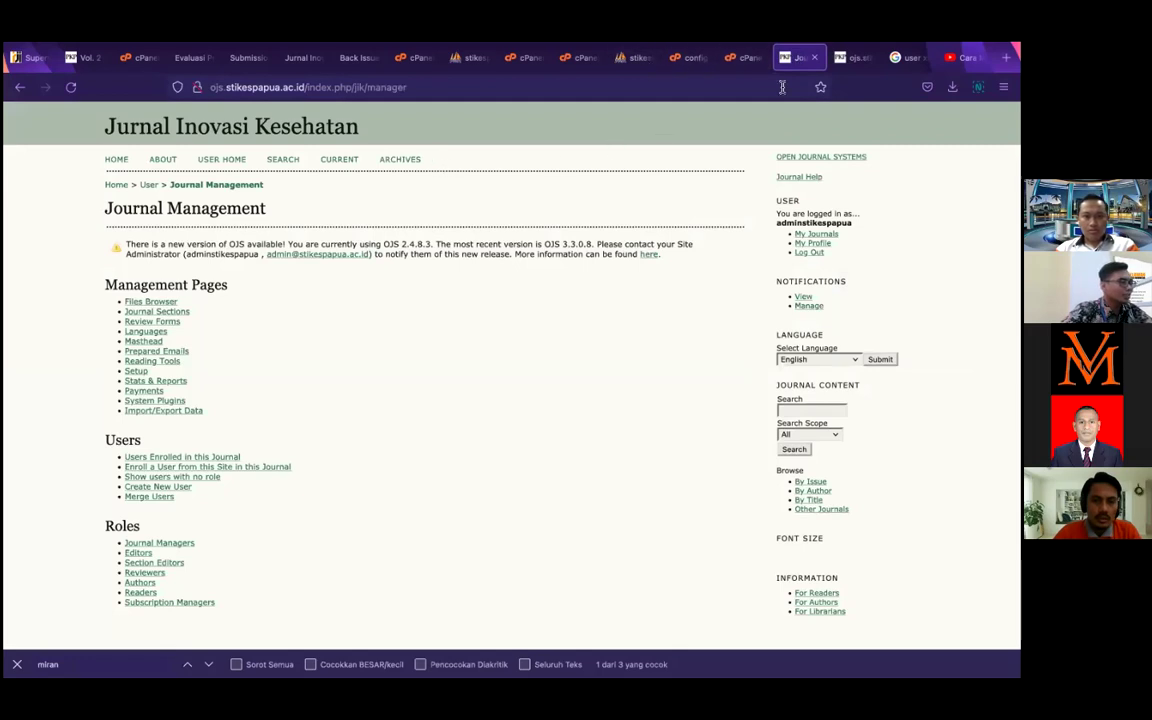
click(847, 60)
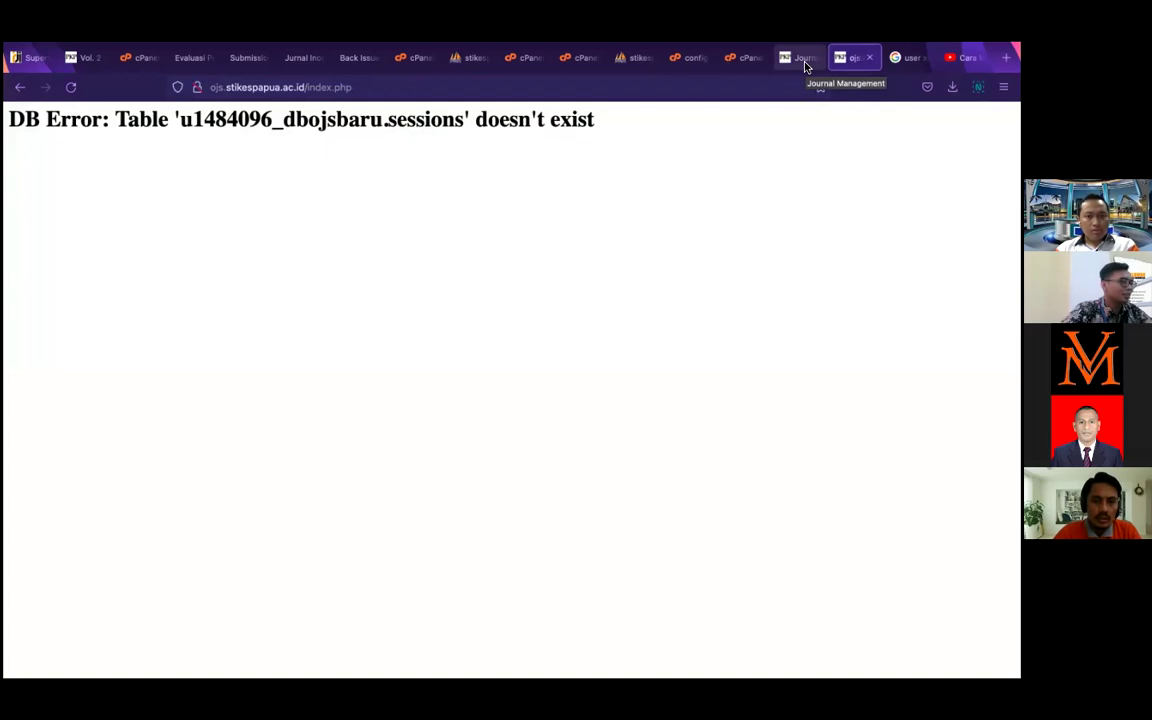
click(800, 58)
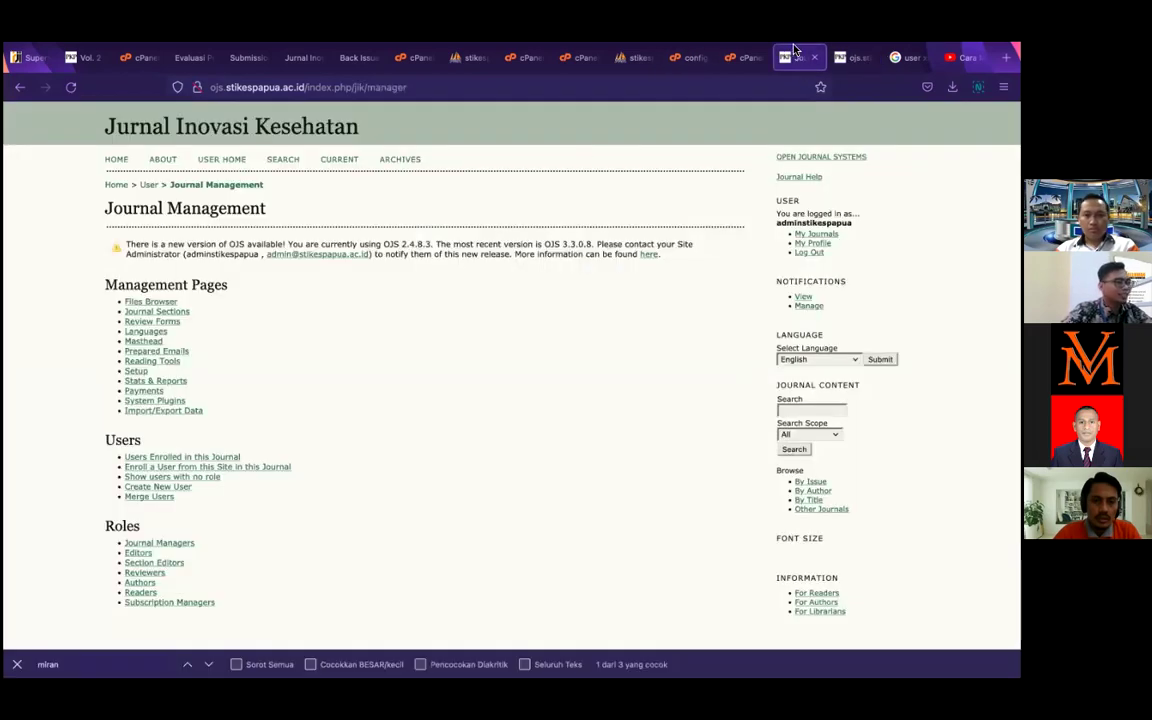
click(812, 58)
click(563, 60)
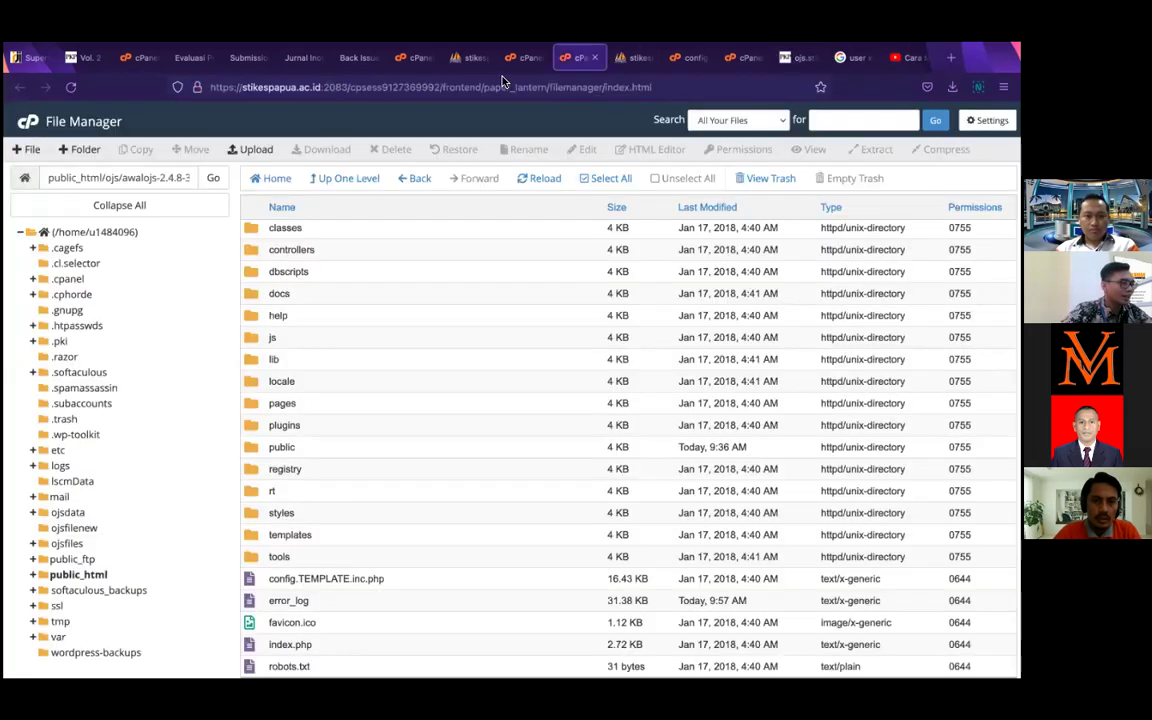
Step: Open public_html/ojs/config.inc.php in the File Manager editor
scroll(352, 463, up, 1)
click(342, 181)
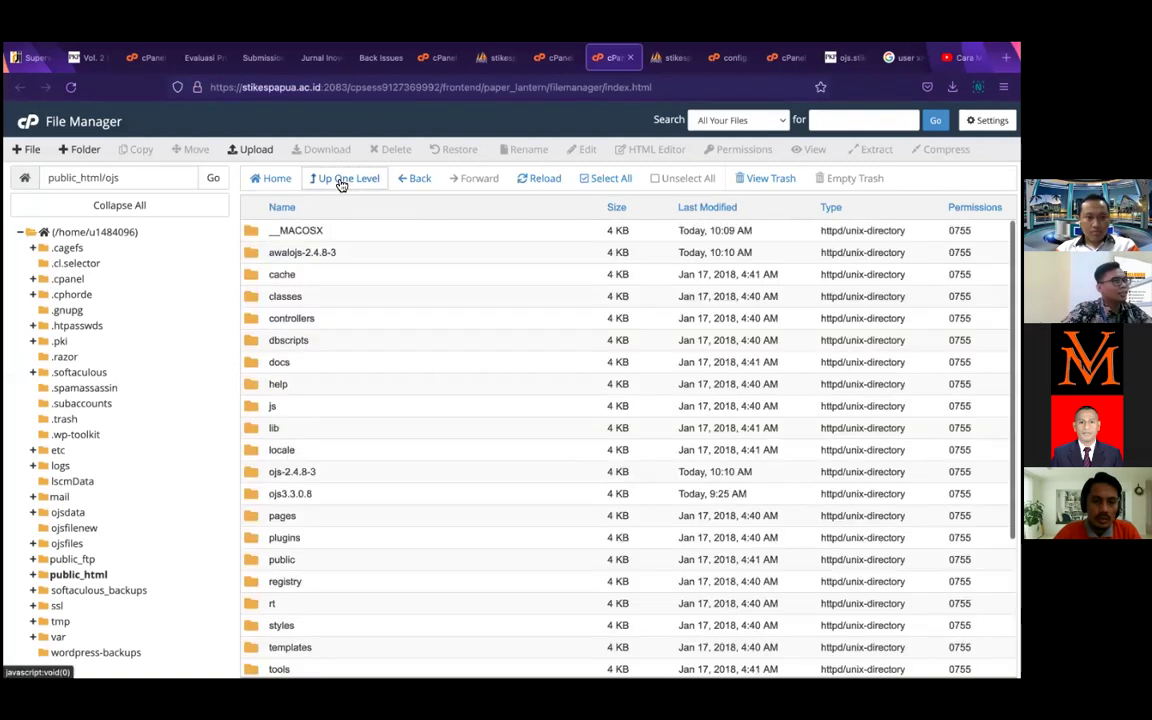
scroll(328, 384, down, 3)
click(362, 537)
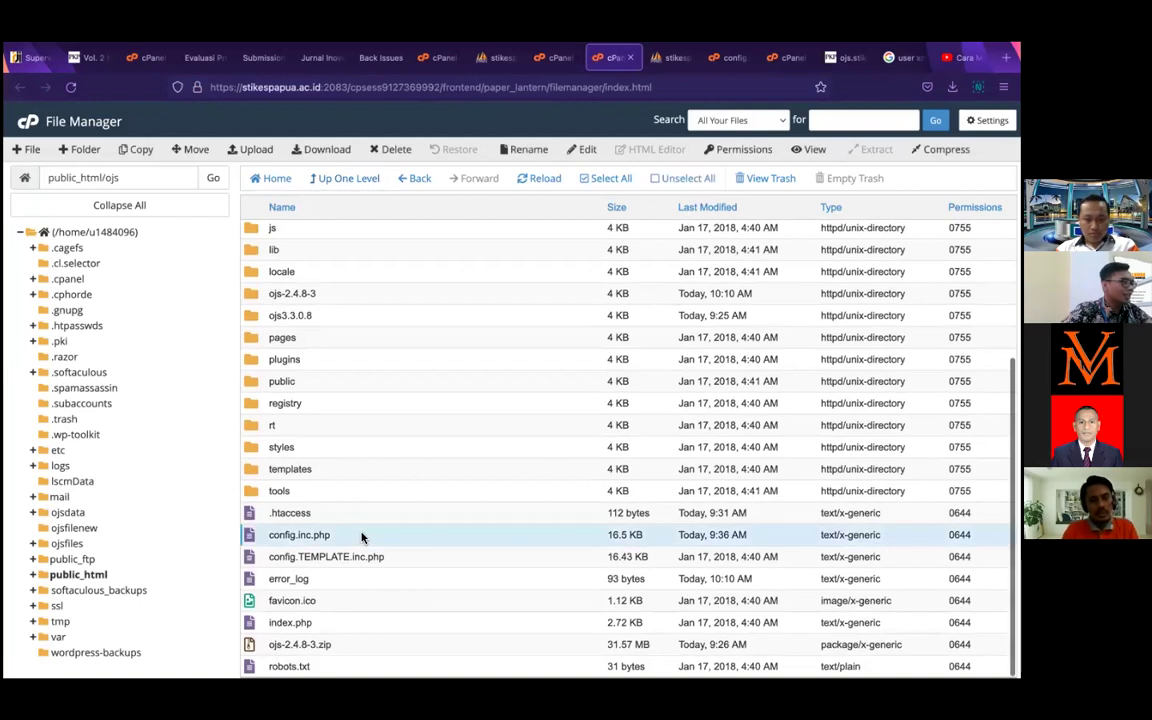
right_click(363, 536)
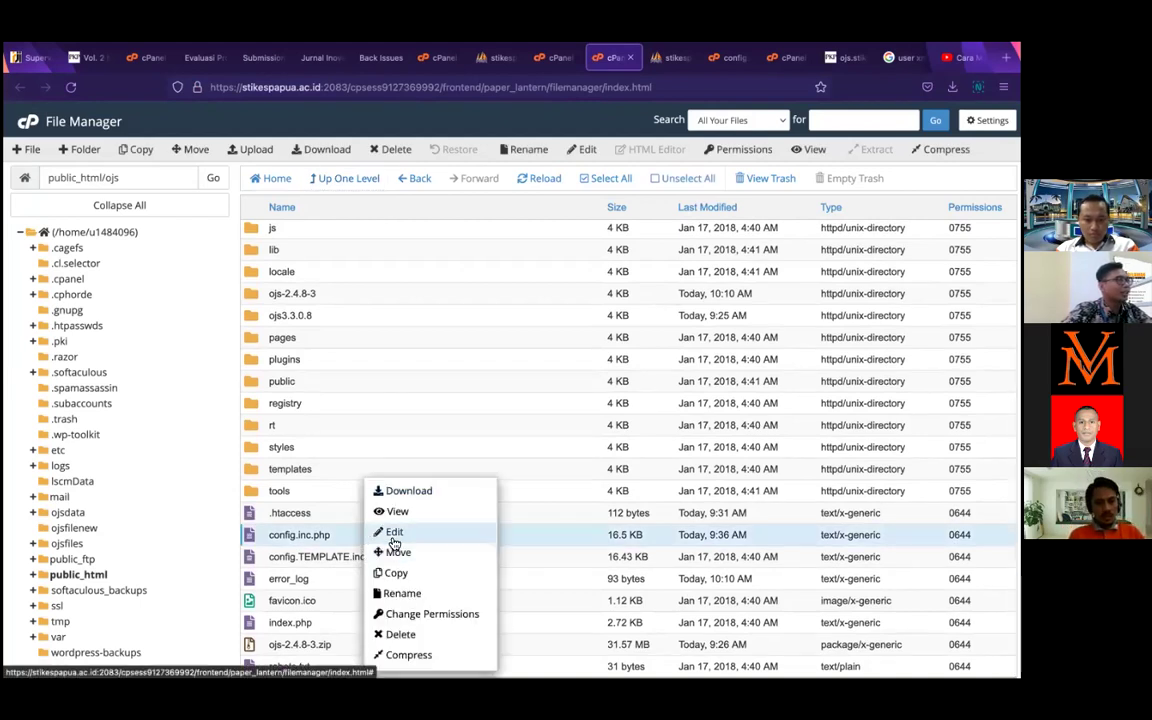
click(392, 540)
click(640, 499)
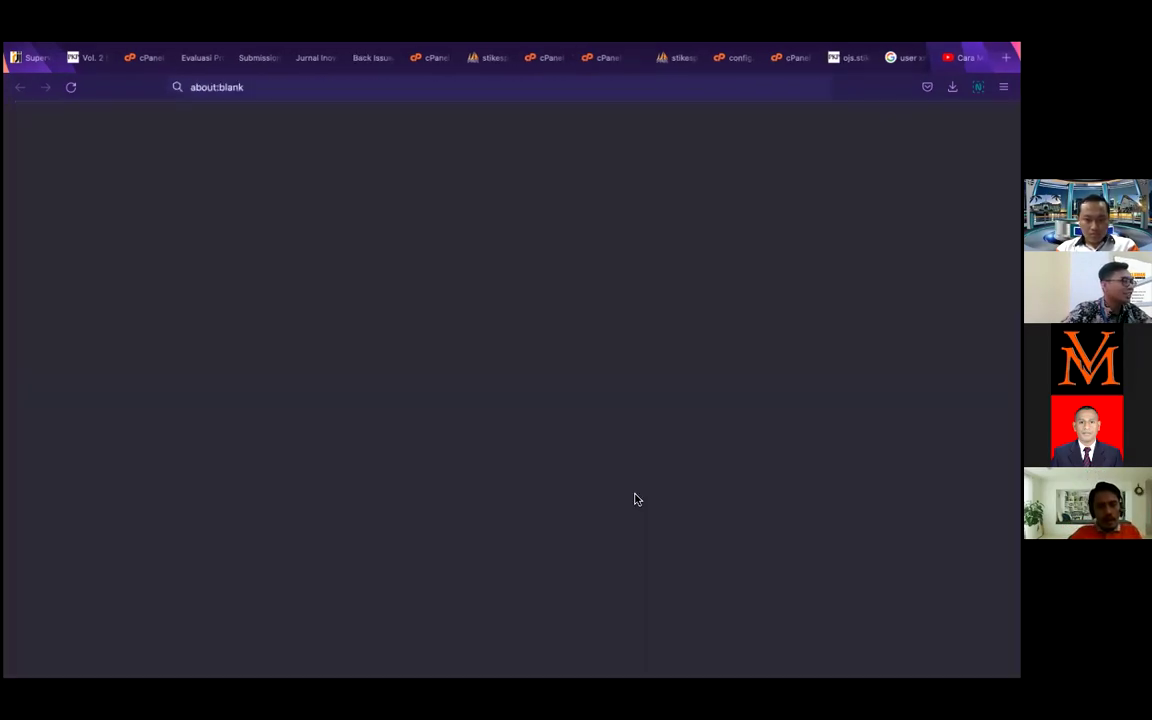
Step: Change installed = On to installed = Off and save config.inc.php
scroll(150, 405, down, 4)
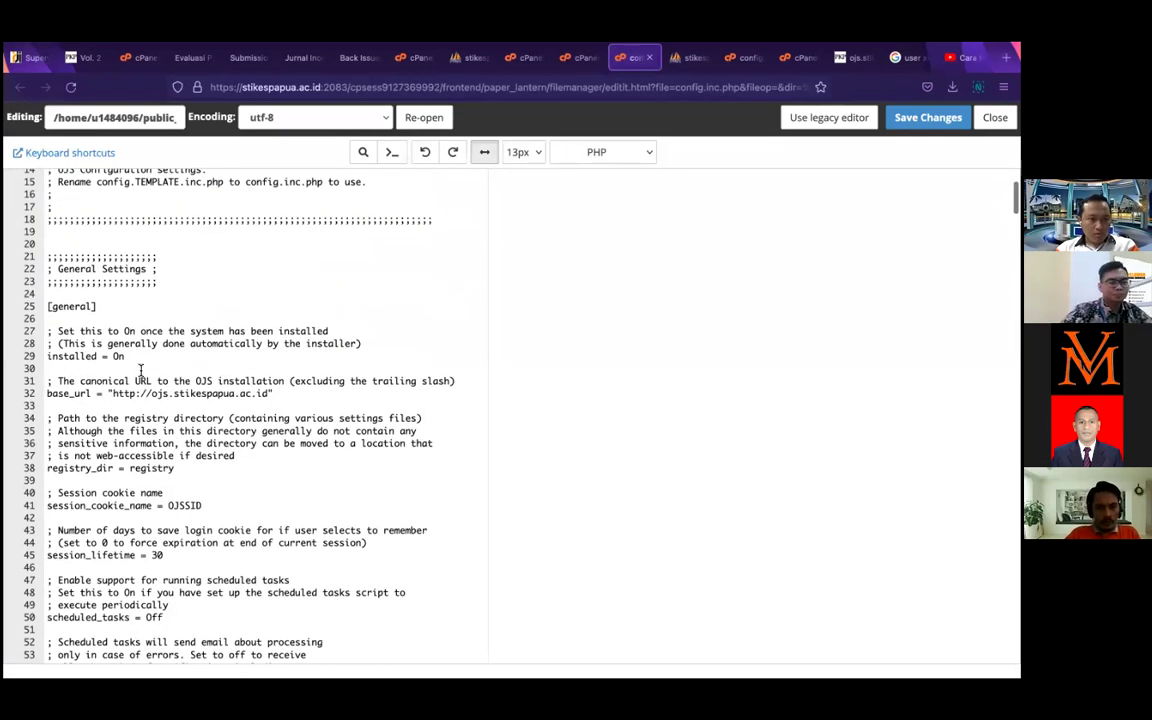
click(140, 366)
click(140, 356)
key(BackSpace)
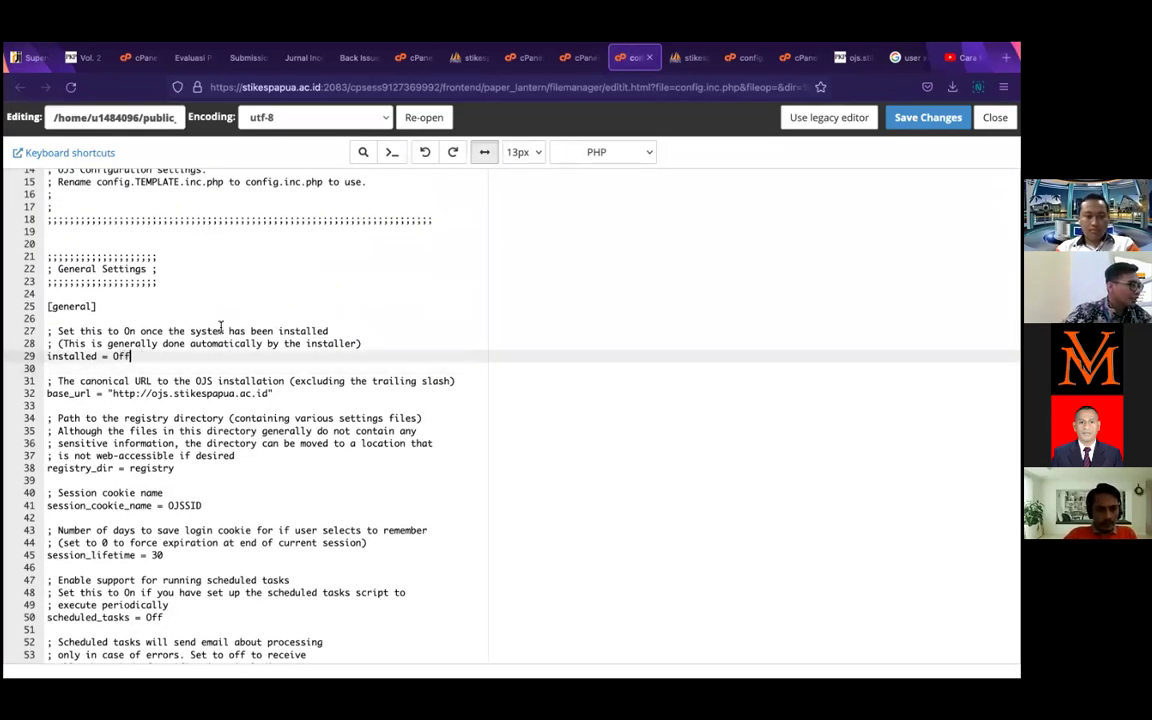
click(928, 117)
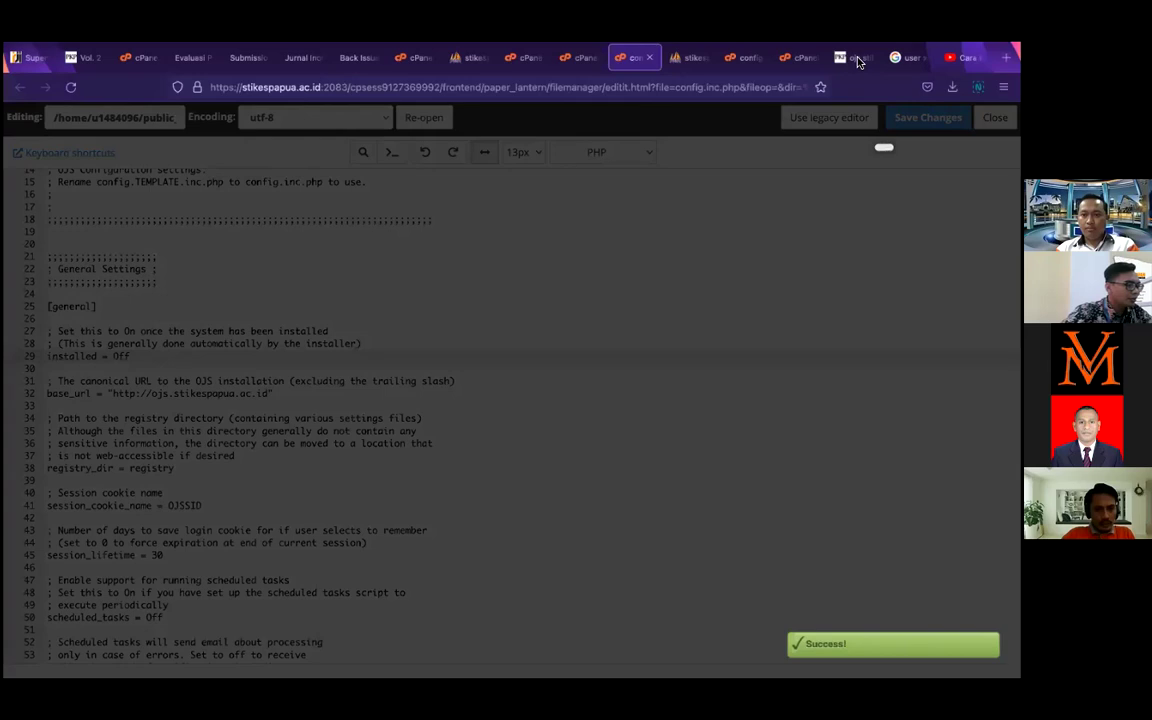
click(856, 59)
Step: Reload the OJS install form and fill in the administrator username
click(68, 89)
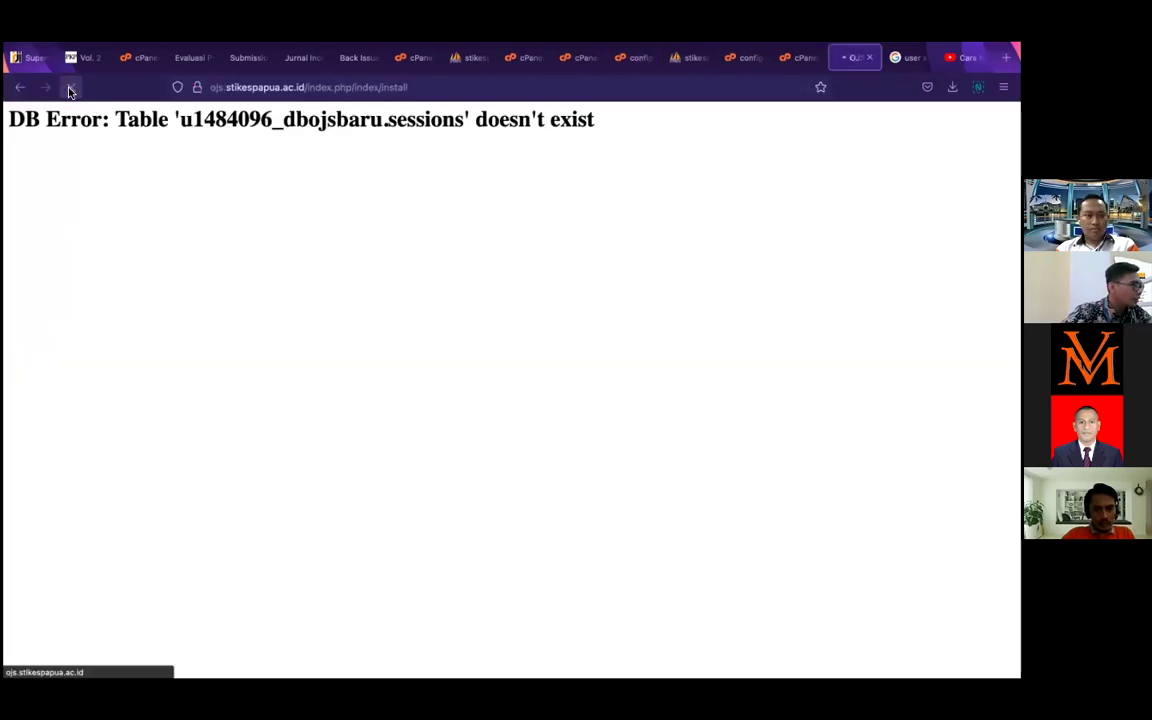
scroll(190, 371, down, 5)
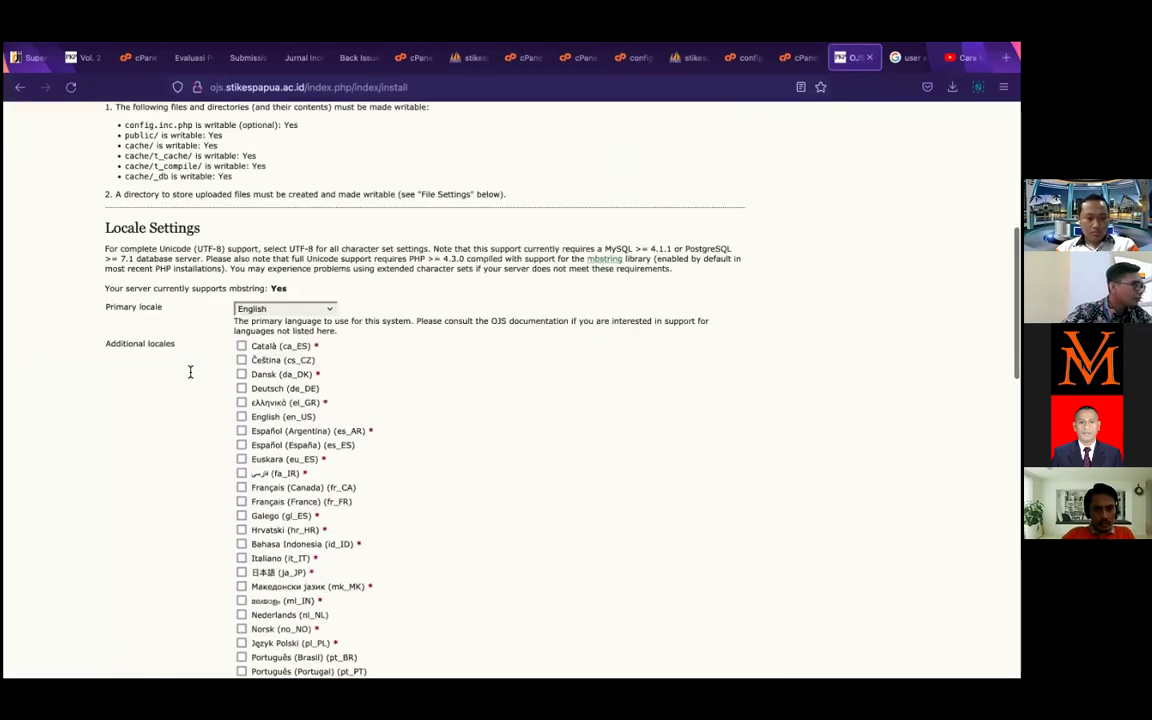
scroll(190, 371, down, 5)
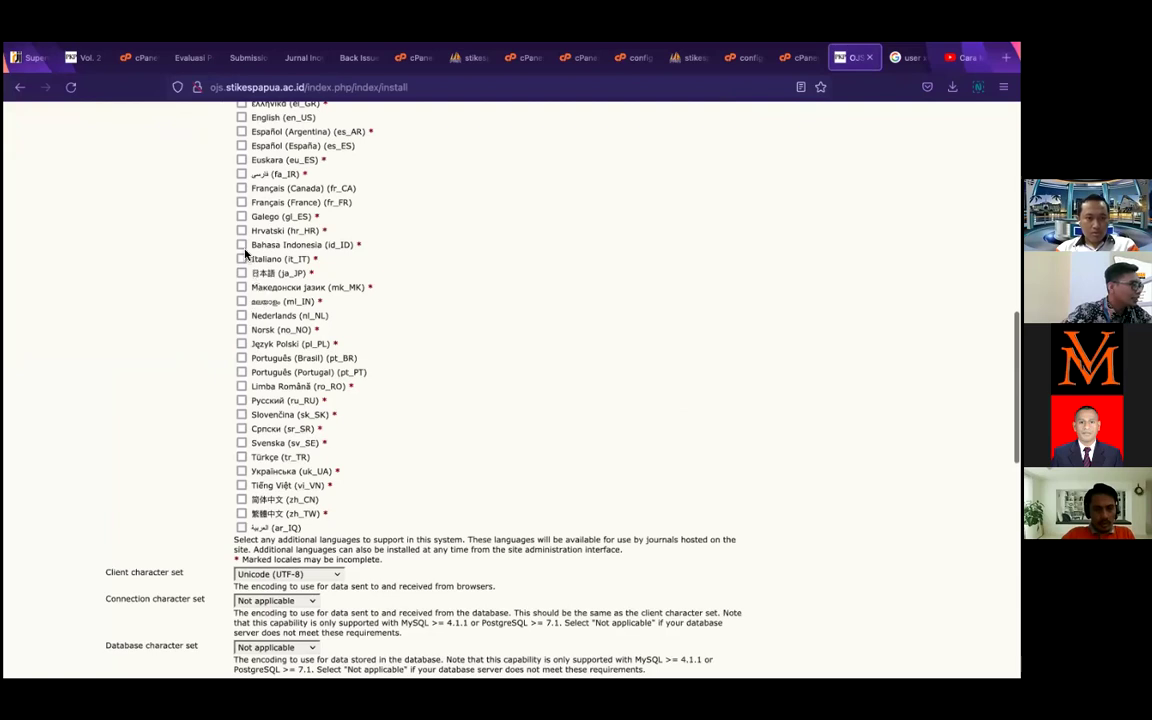
scroll(192, 288, down, 10)
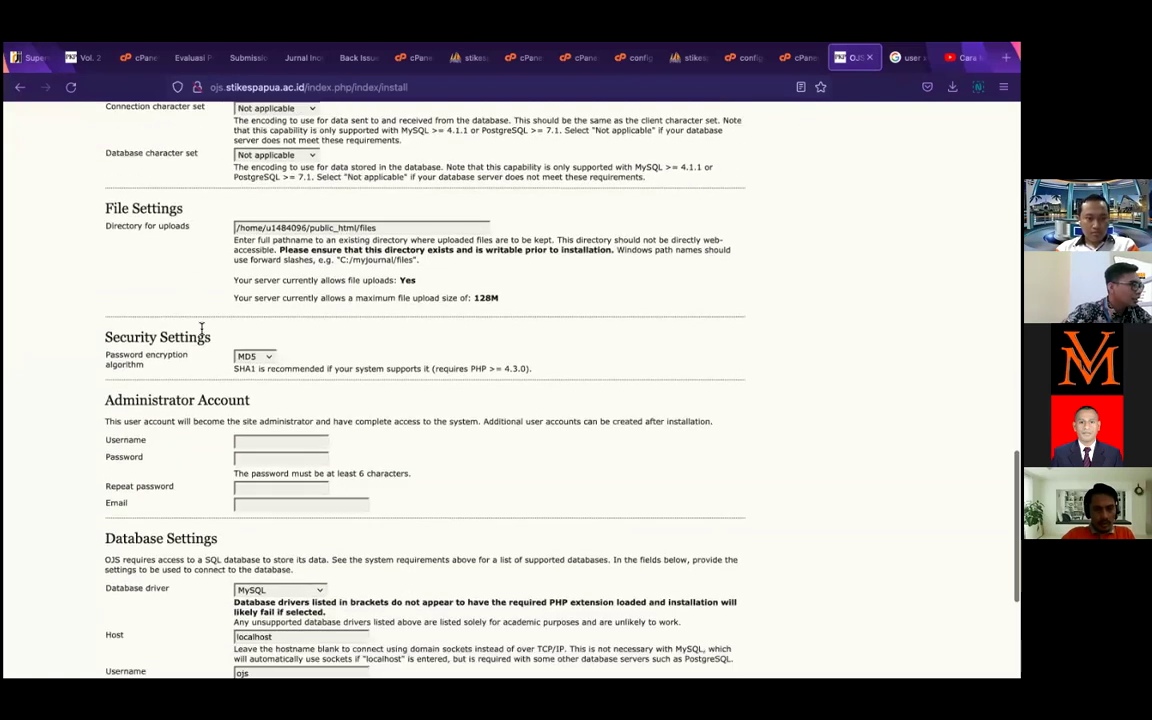
click(300, 425)
text(adminstikespapuas)
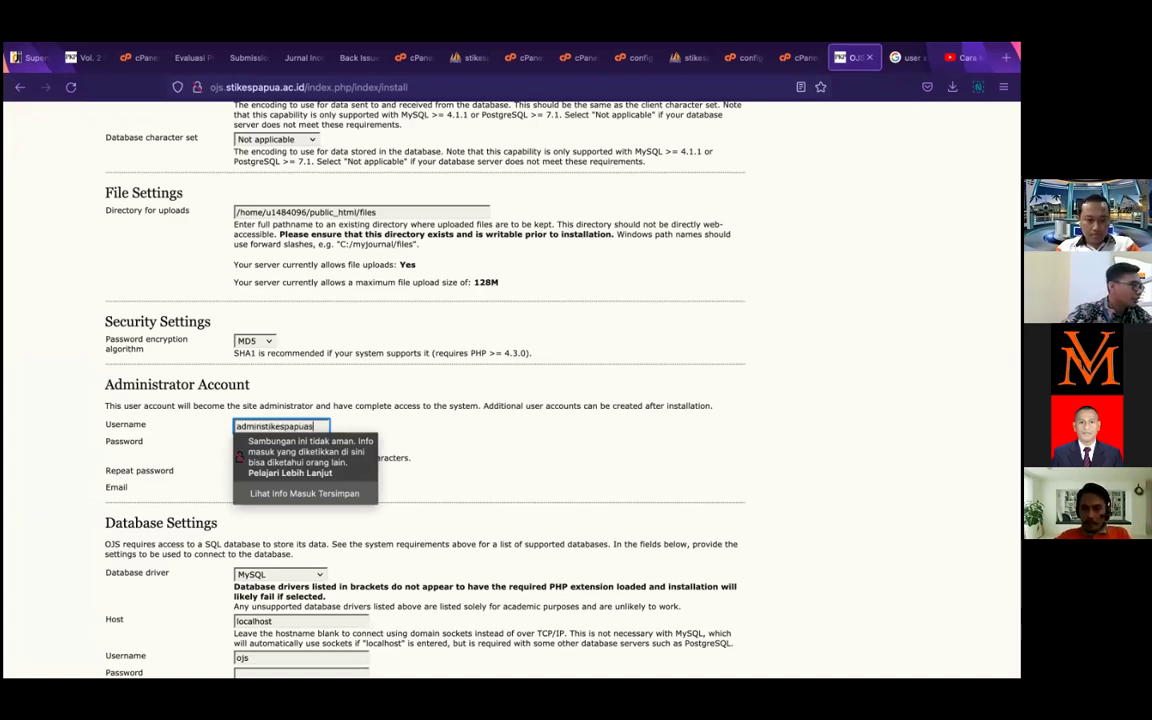
key(BackSpace)
click(437, 427)
Step: Enter the administrator password and its repeat, dismissing the browser popups
click(302, 441)
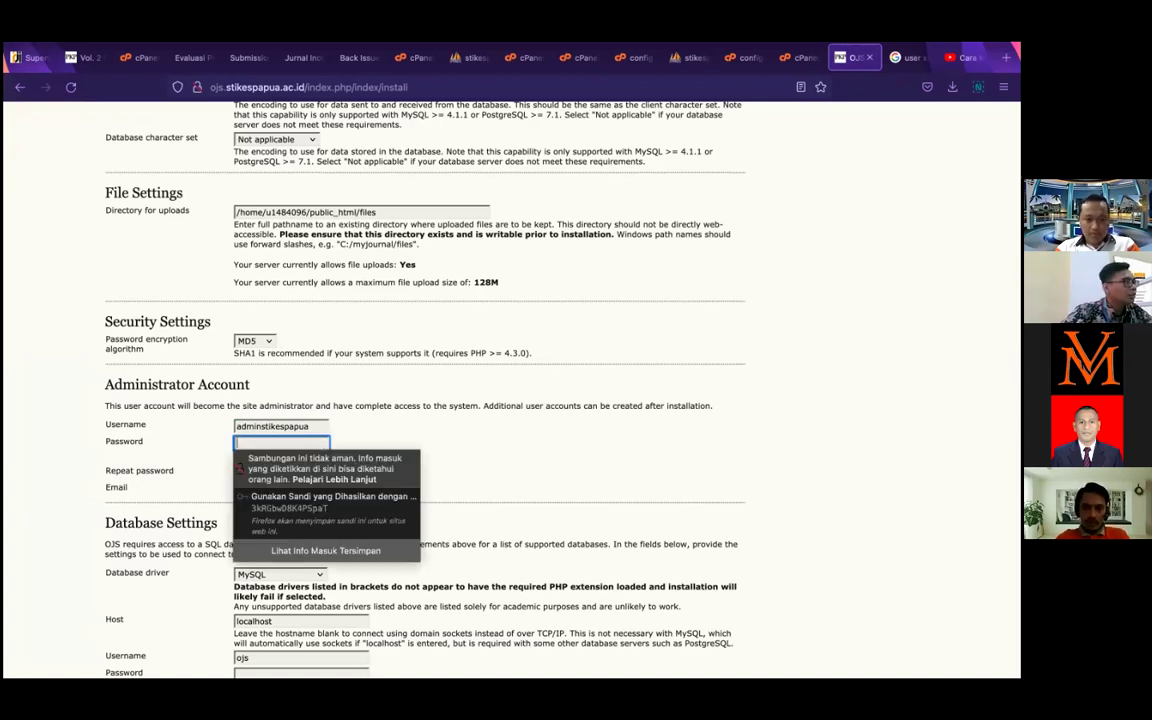
key(Escape)
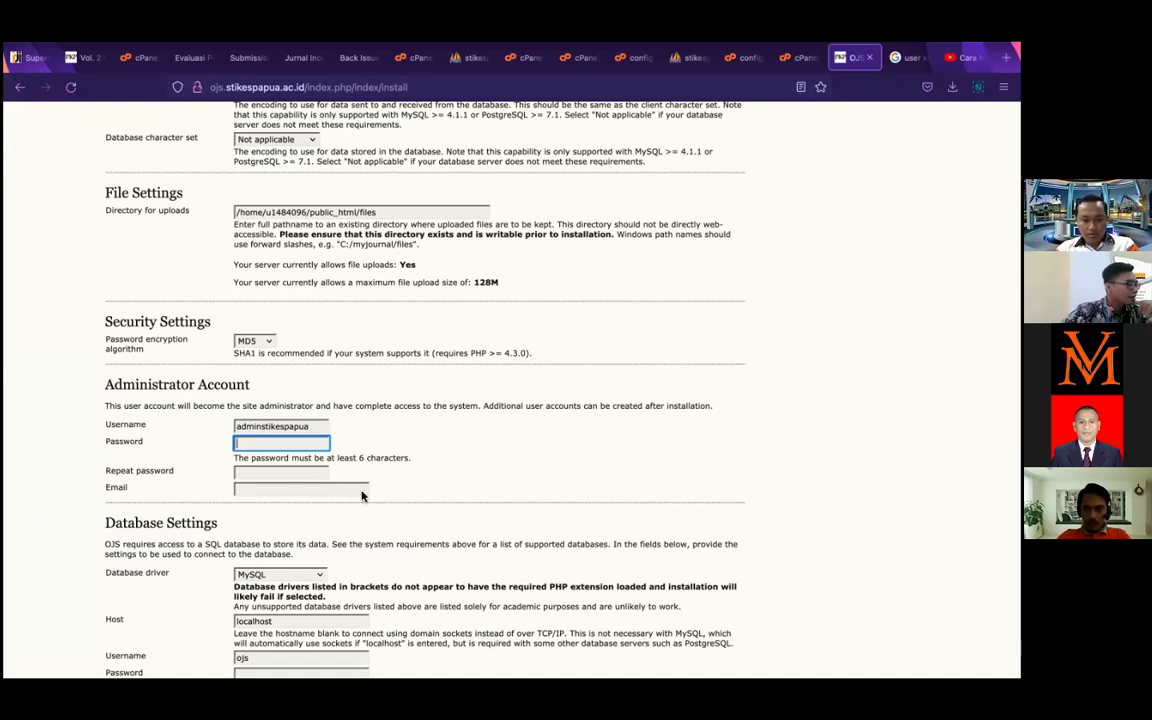
key(ctrl+v)
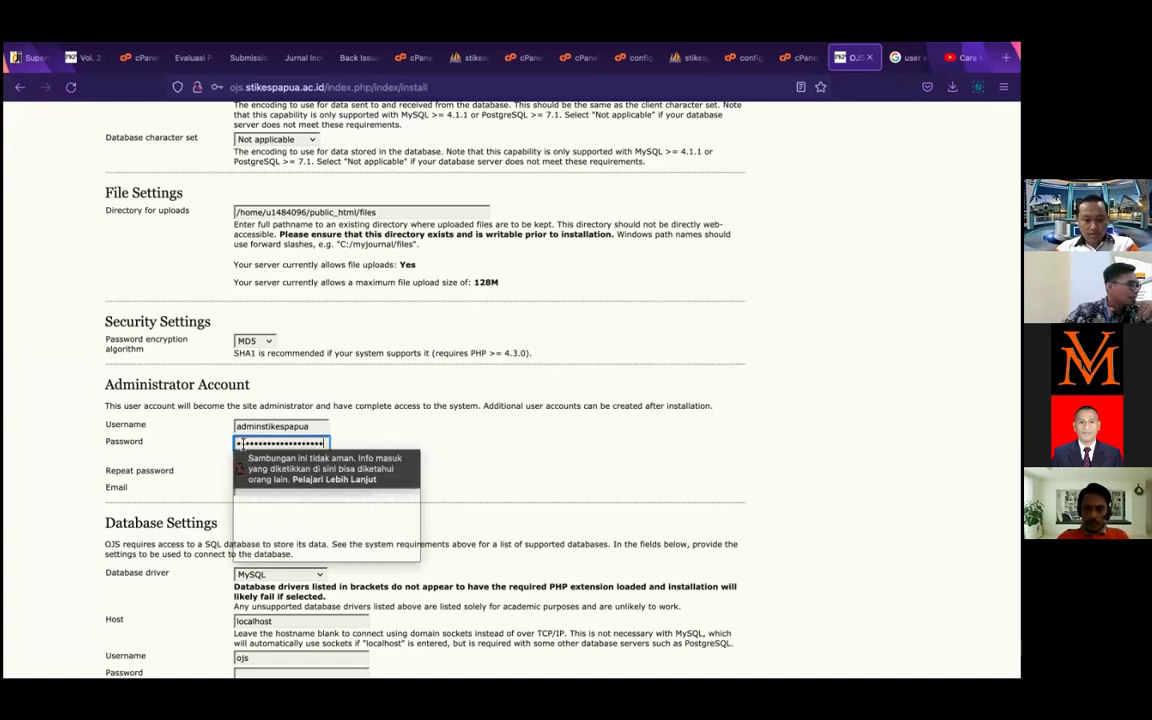
click(247, 469)
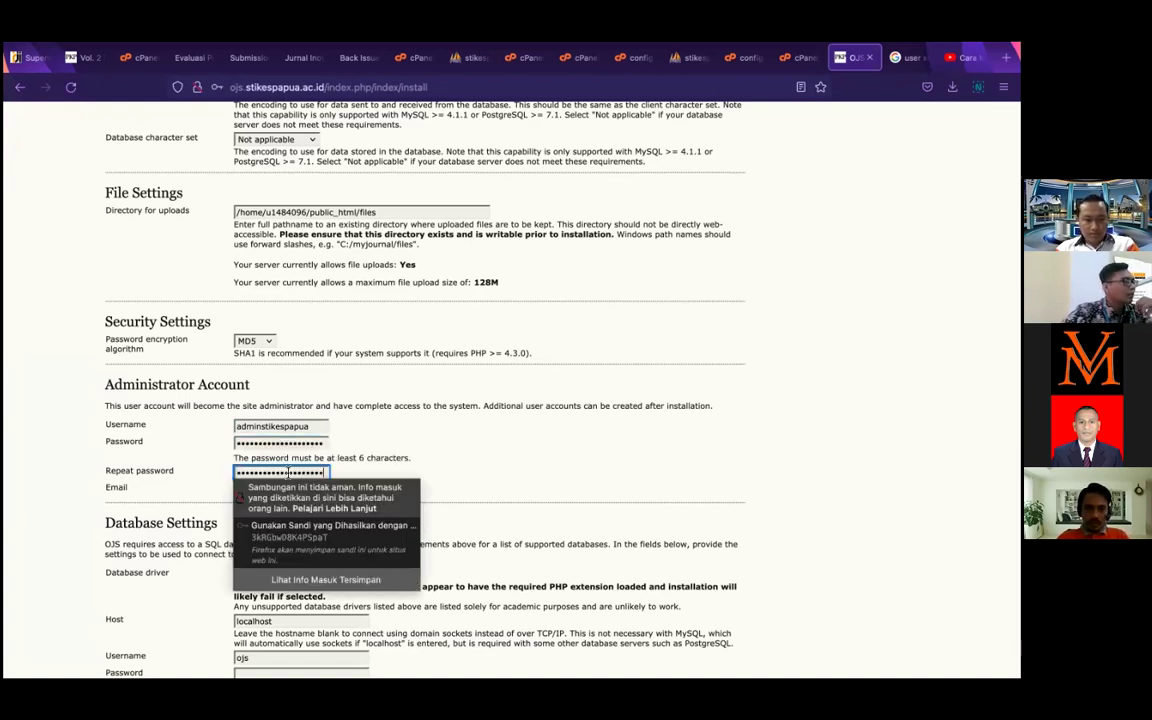
click(160, 463)
Step: Fill in the administrator e-mail address from the browser's suggestion
click(244, 486)
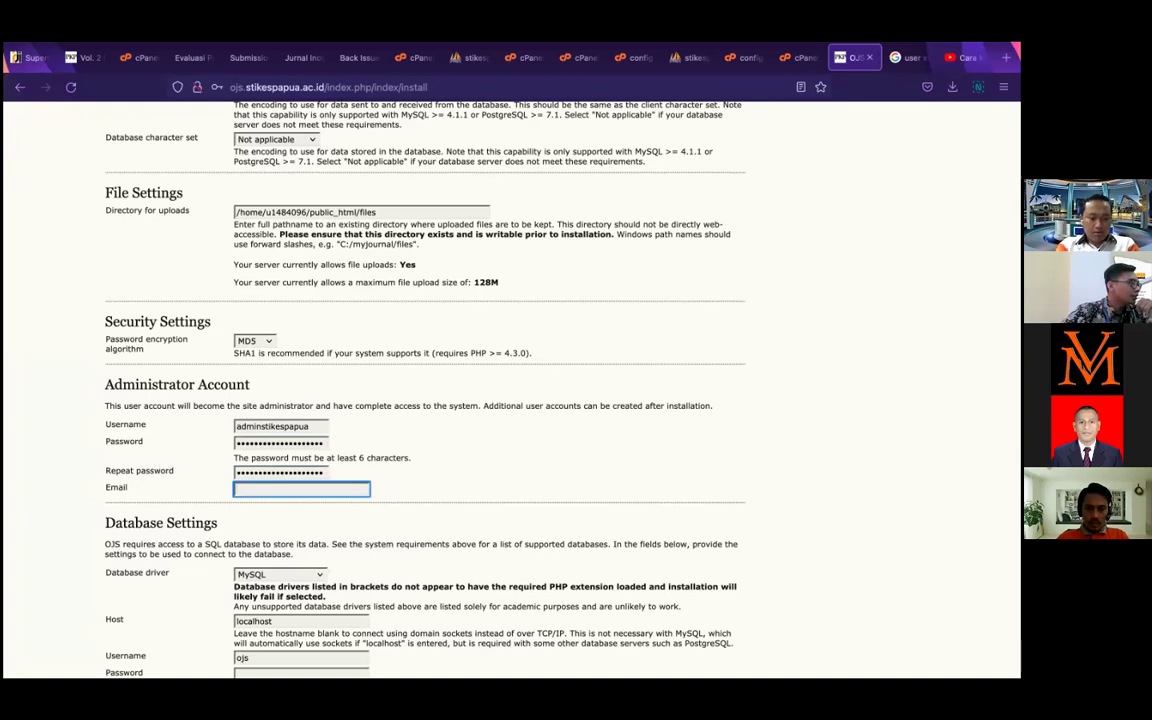
text(admin)
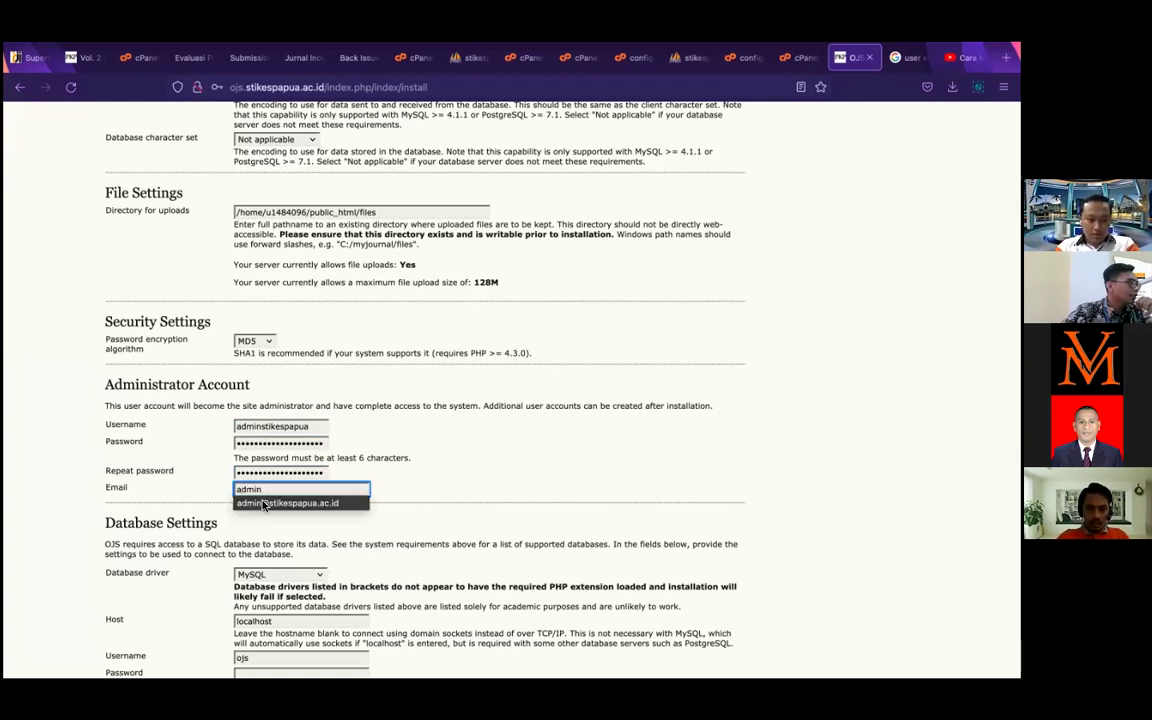
click(293, 502)
scroll(293, 500, down, 4)
click(229, 456)
click(252, 448)
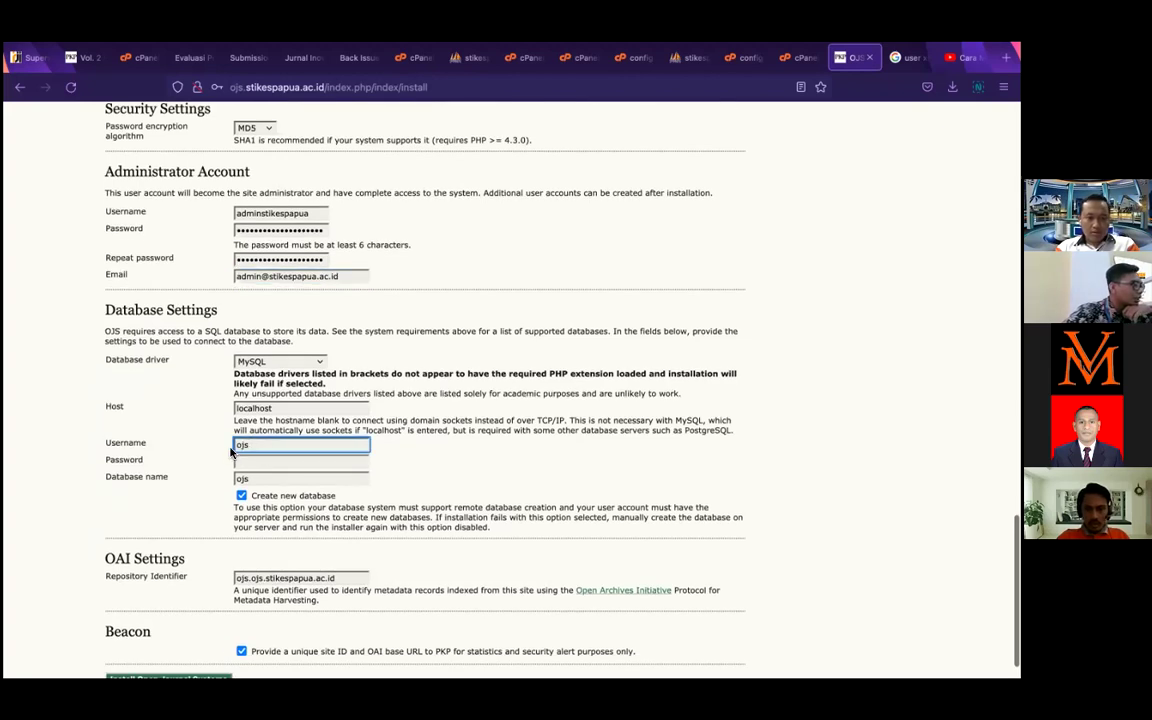
Step: Fill the database username, password and database name from saved browser entries
key(BackSpace)
key(BackSpace)
key(BackSpace)
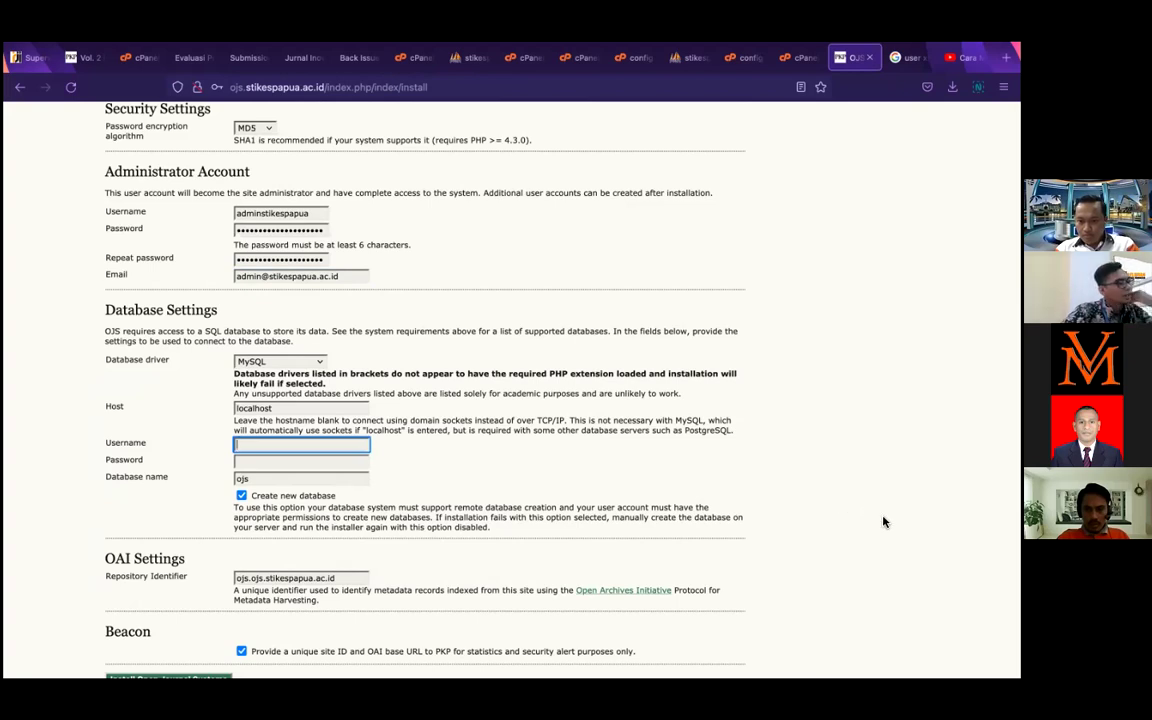
click(298, 447)
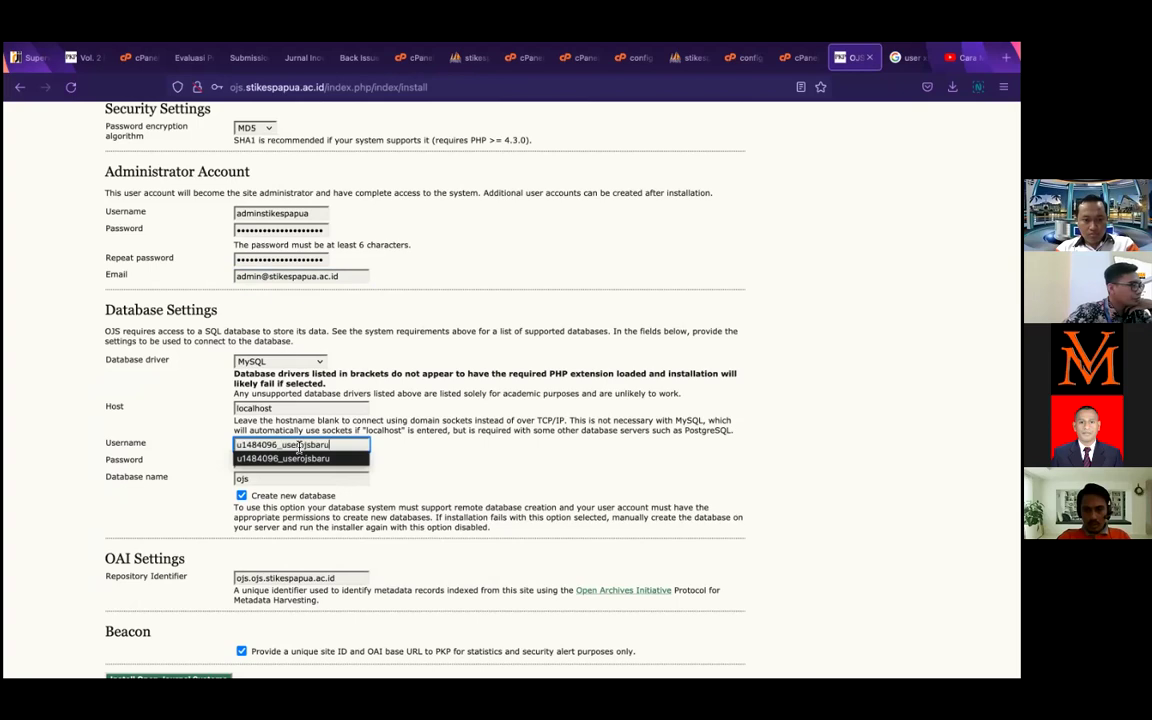
key(Return)
click(300, 461)
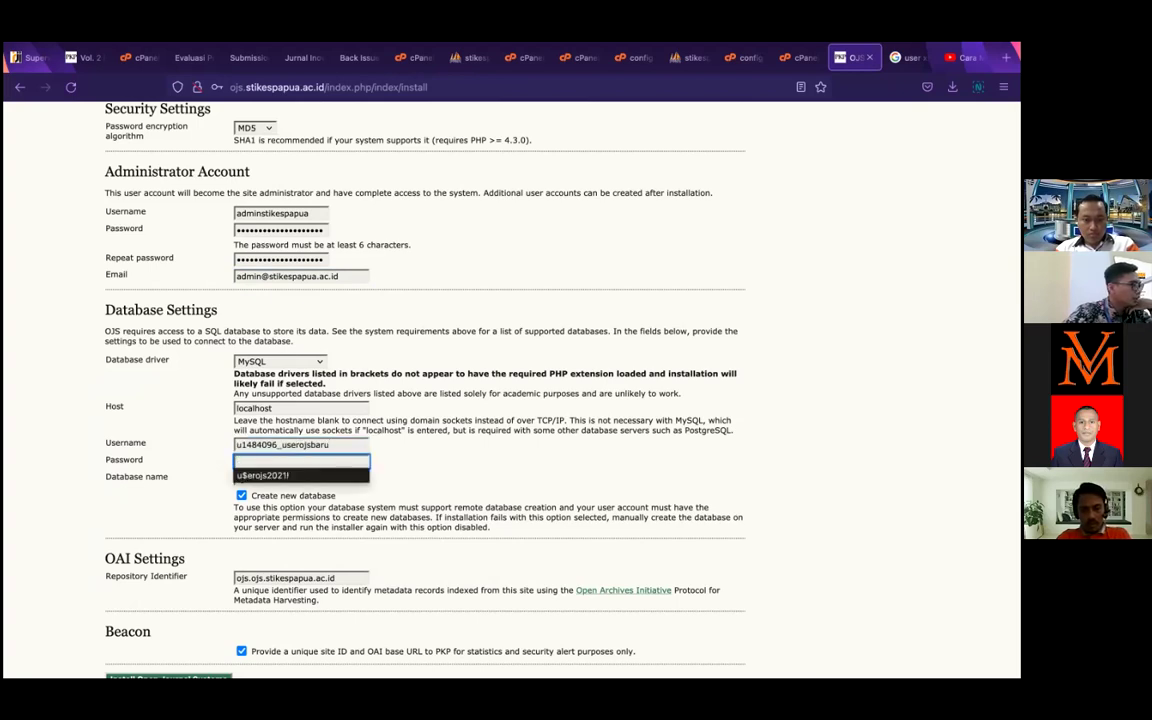
click(276, 476)
click(272, 479)
text(ojs)
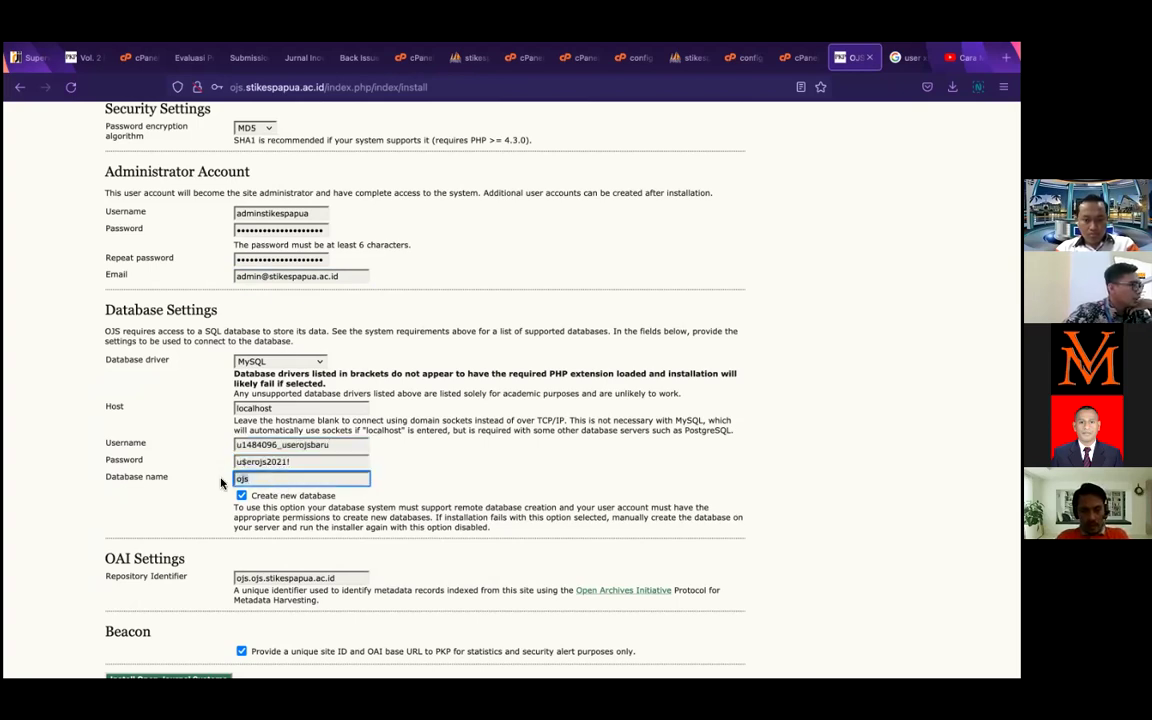
click(300, 479)
click(248, 491)
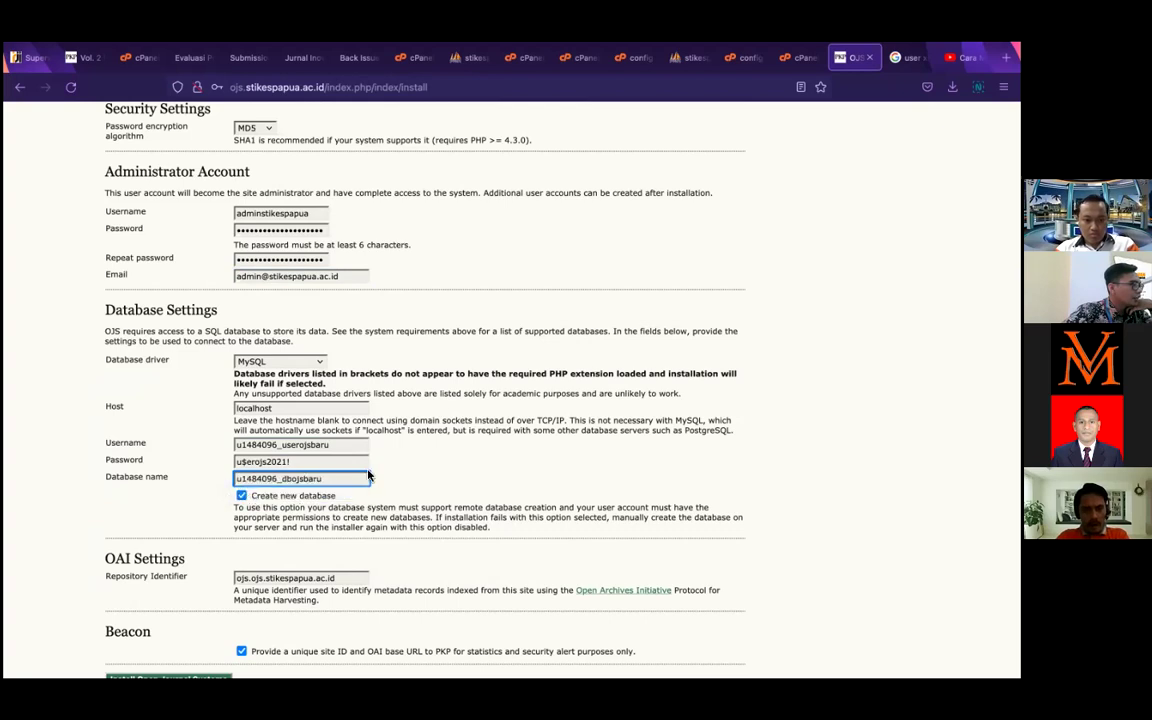
Step: Untick Create new database and set the repository identifier to ojs2.stikespapua.ac.id
click(304, 500)
scroll(285, 480, down, 1)
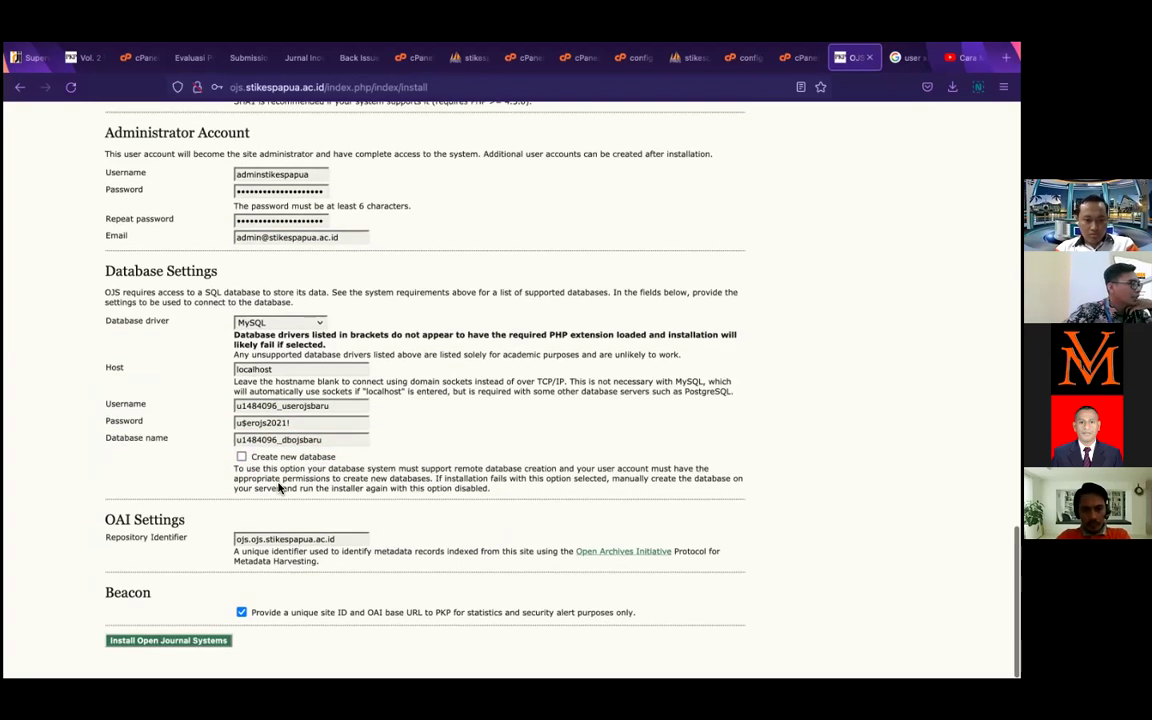
click(265, 540)
key(BackSpace)
key(BackSpace)
key(BackSpace)
key(BackSpace)
text(2.)
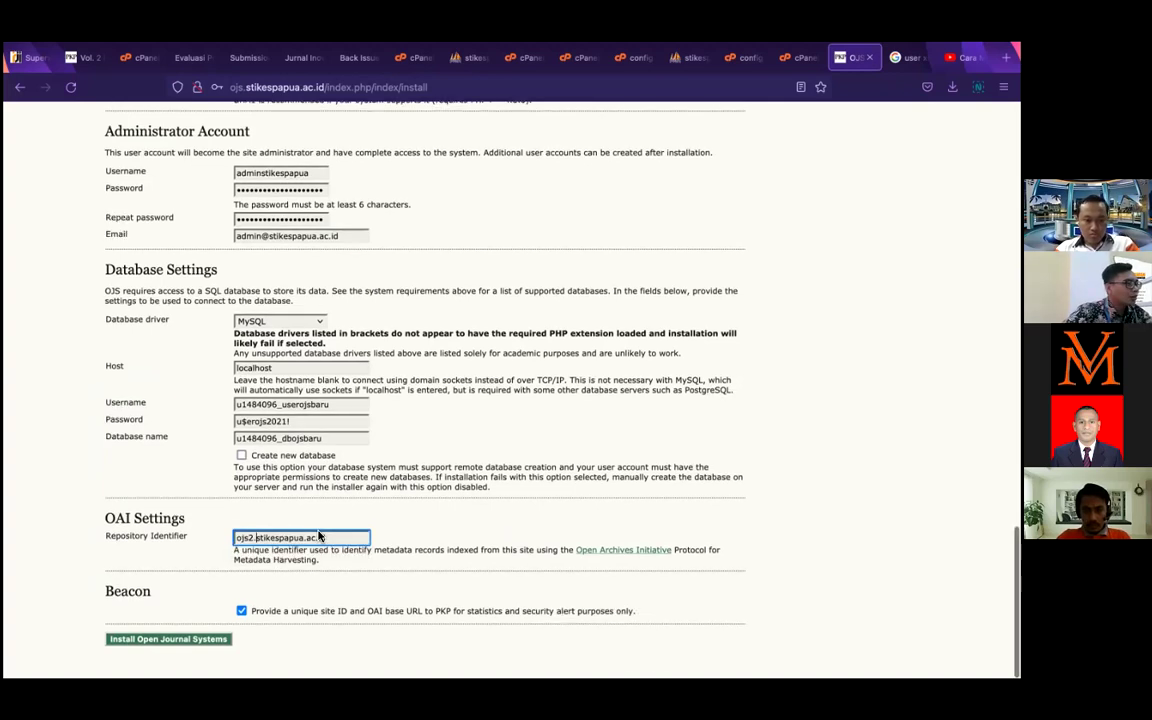
click(402, 546)
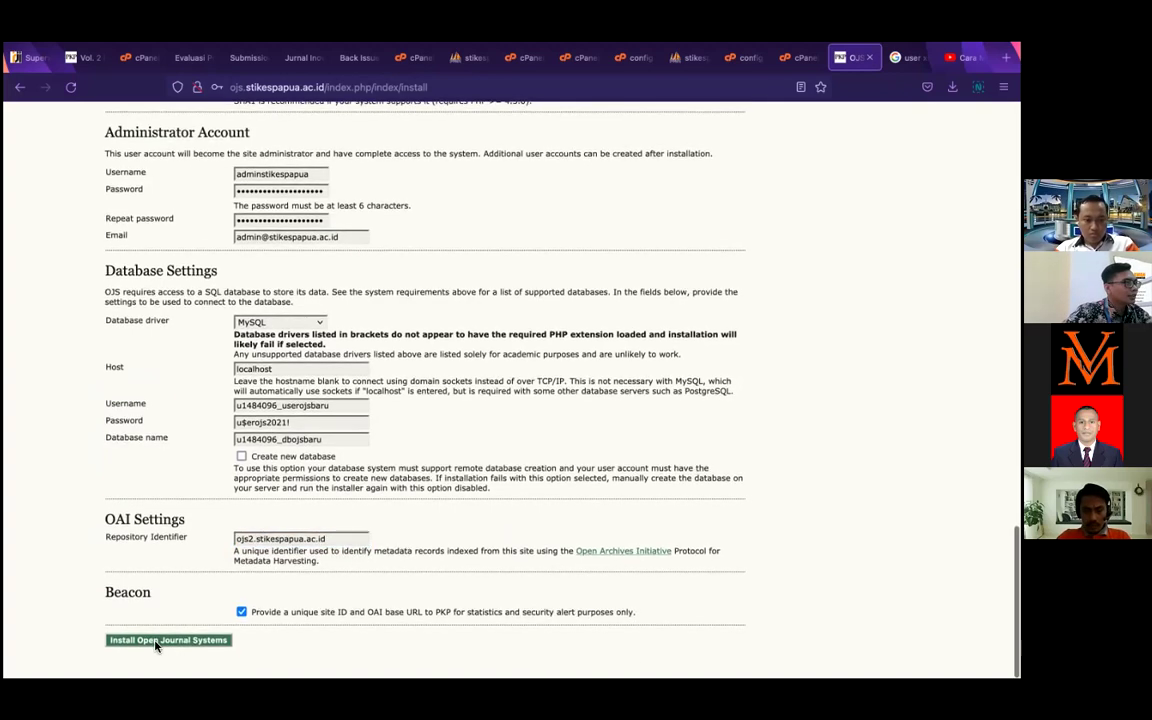
Step: Run the OJS installation and review the resulting uploads-directory error
click(155, 642)
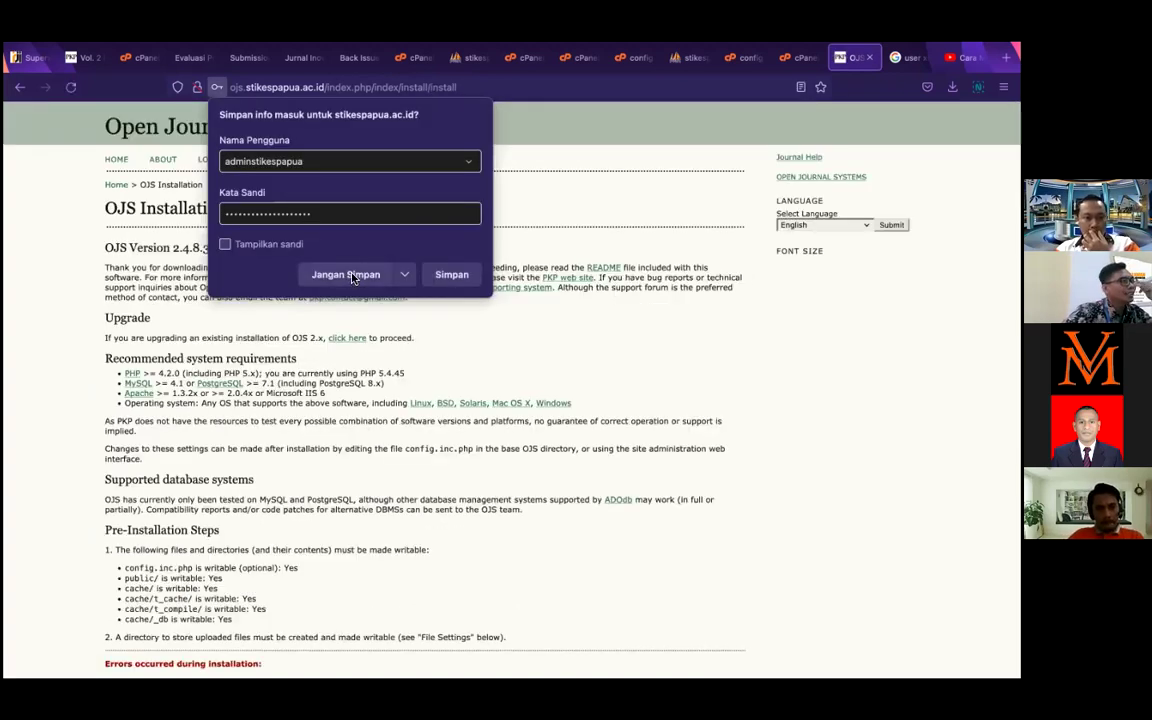
click(352, 275)
scroll(352, 278, down, 5)
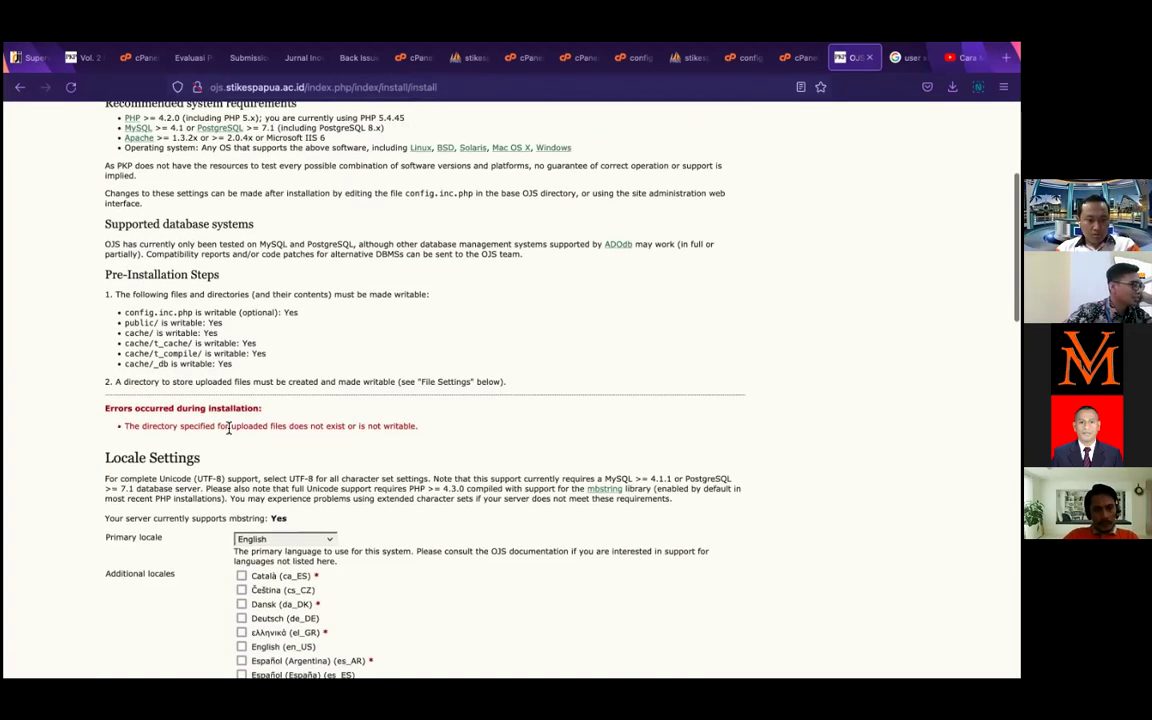
scroll(229, 428, down, 1)
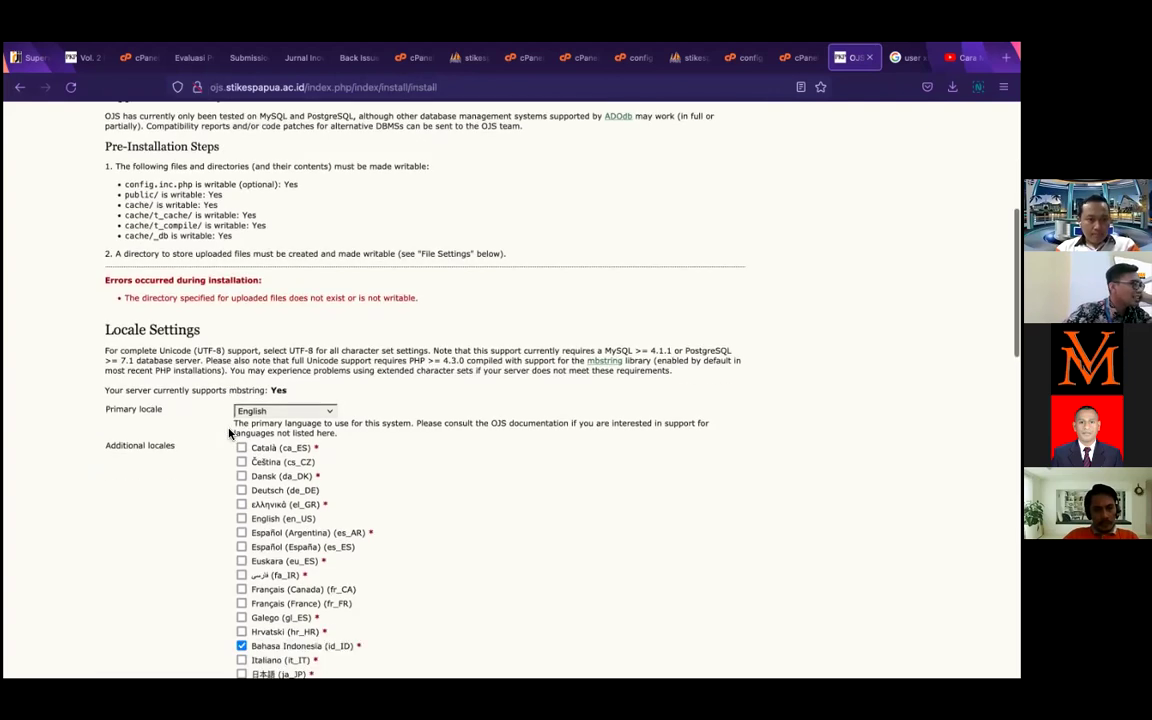
scroll(222, 397, up, 1)
scroll(238, 296, down, 12)
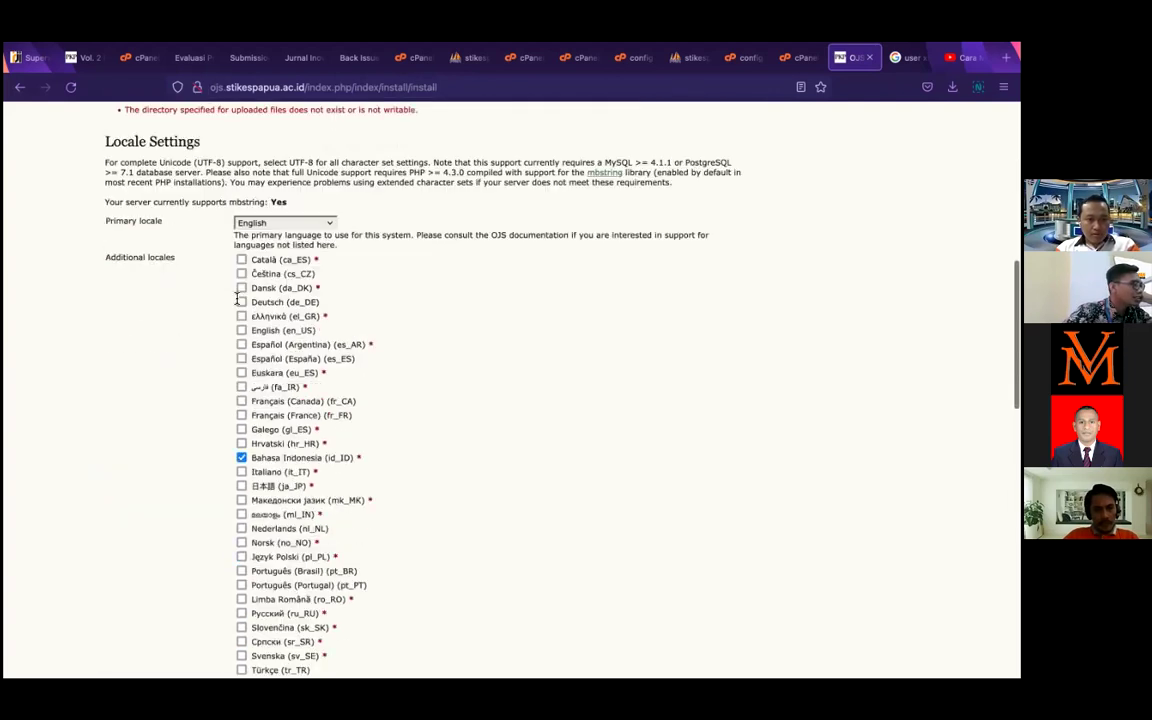
scroll(237, 296, up, 12)
scroll(237, 296, down, 4)
scroll(237, 298, down, 10)
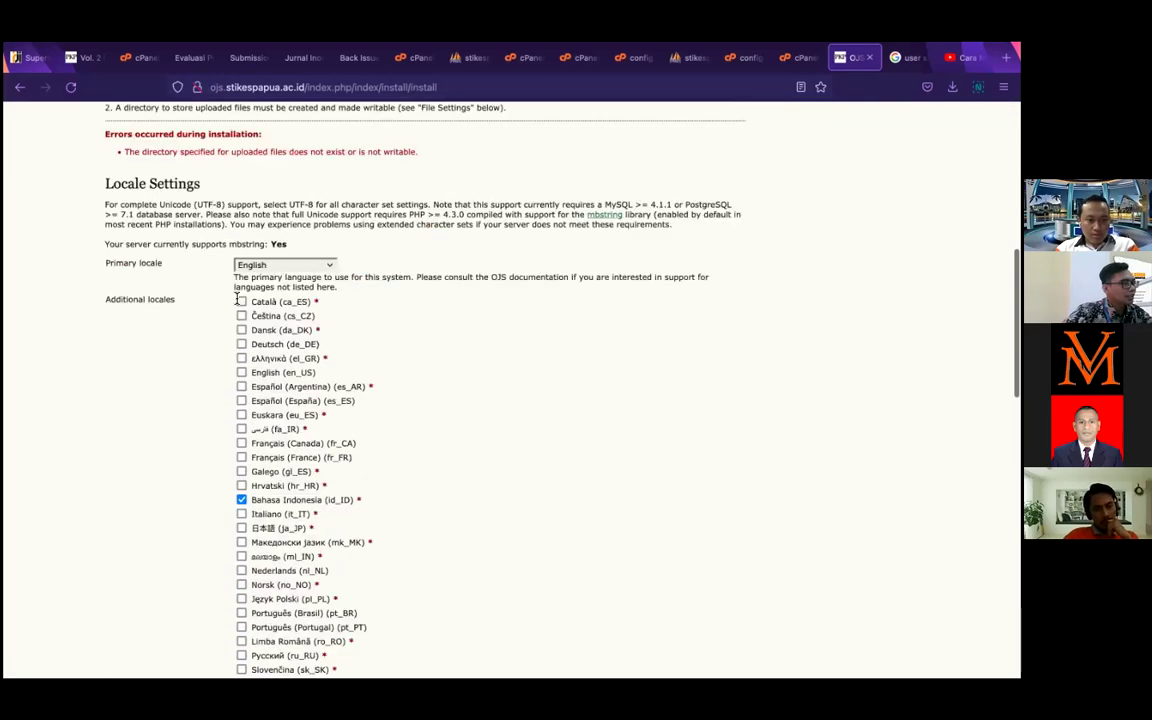
scroll(240, 302, down, 3)
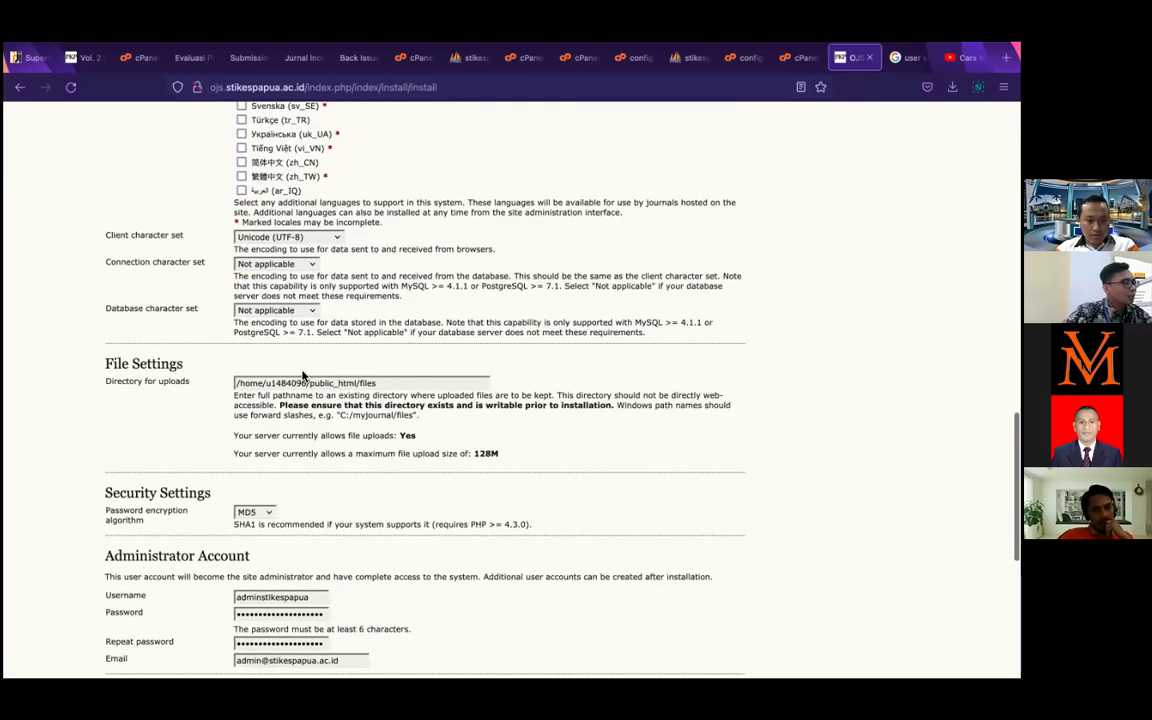
Step: Replace public_html with ojsfilenew in the uploads directory, reinstall, then go to login
drag(307, 383, 354, 384)
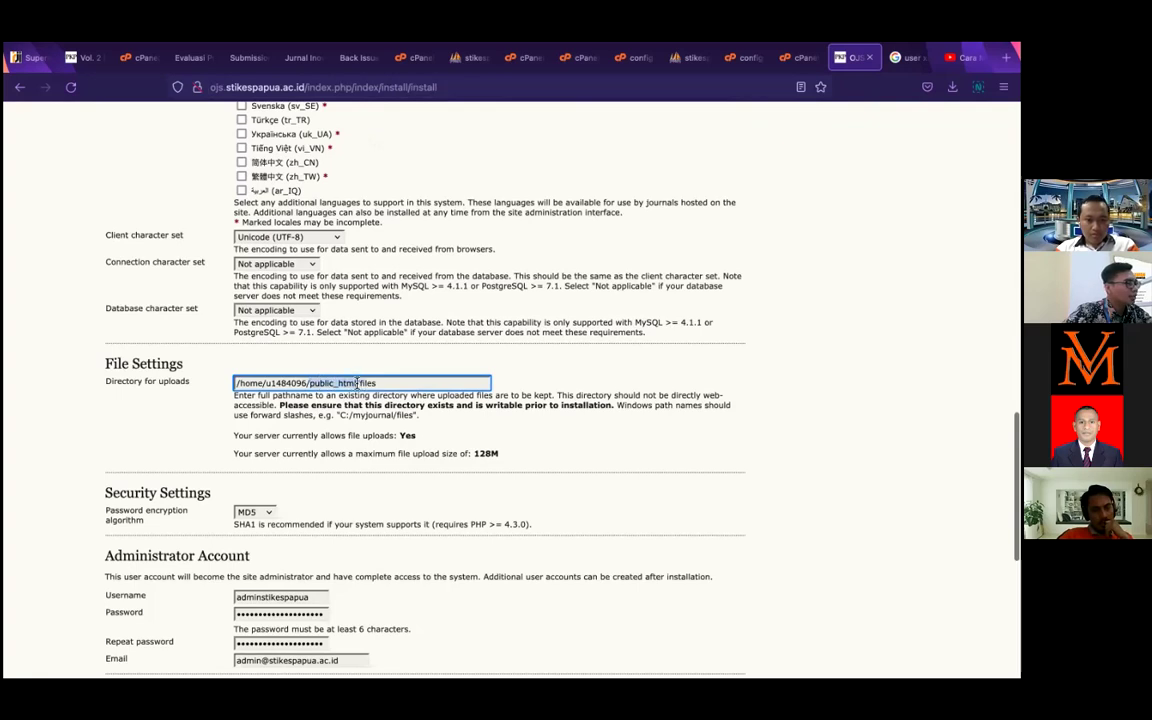
key(BackSpace)
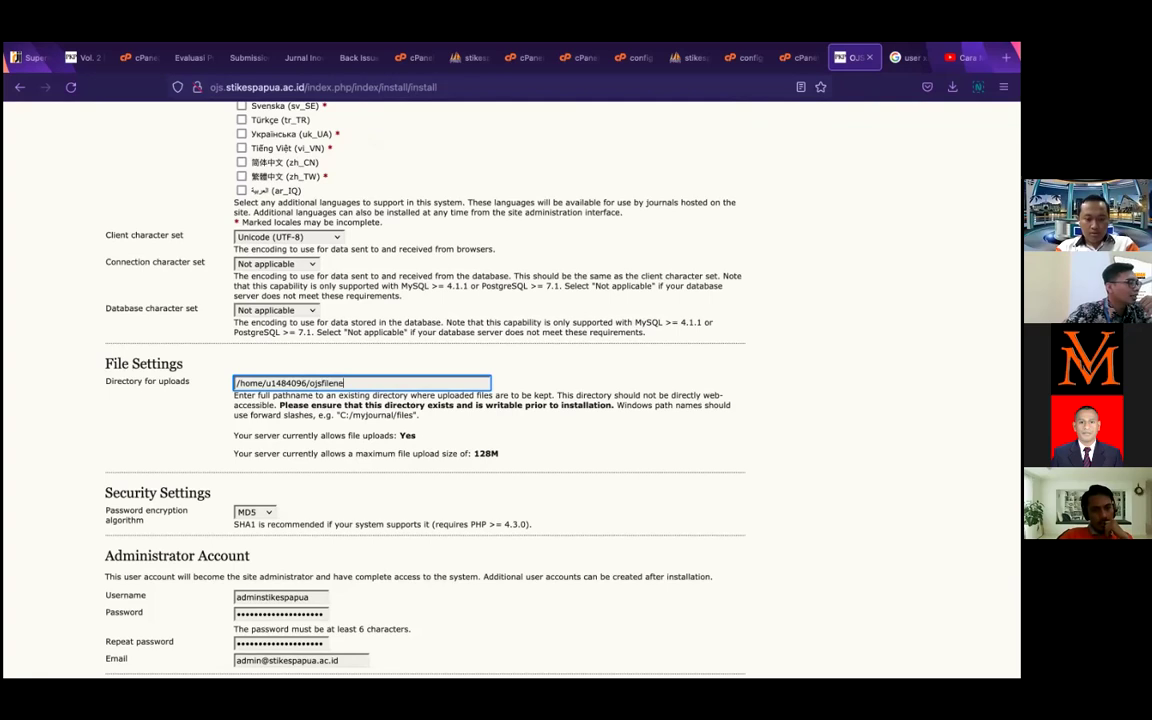
scroll(402, 385, down, 5)
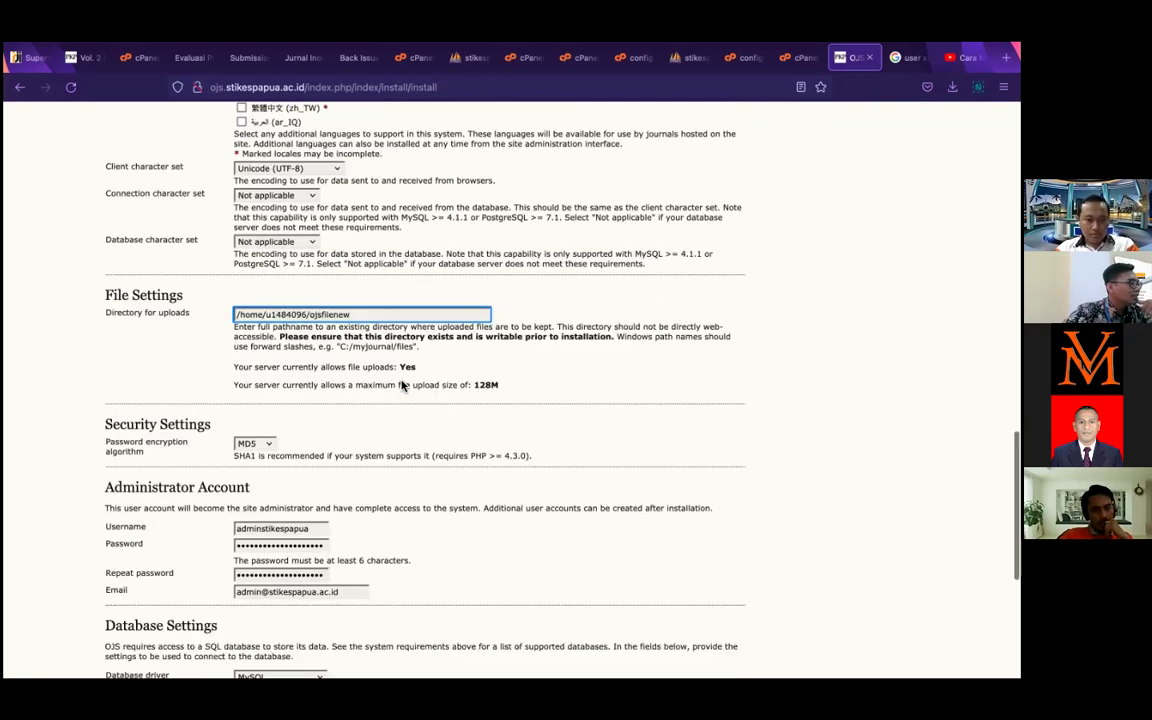
scroll(344, 372, down, 3)
click(168, 641)
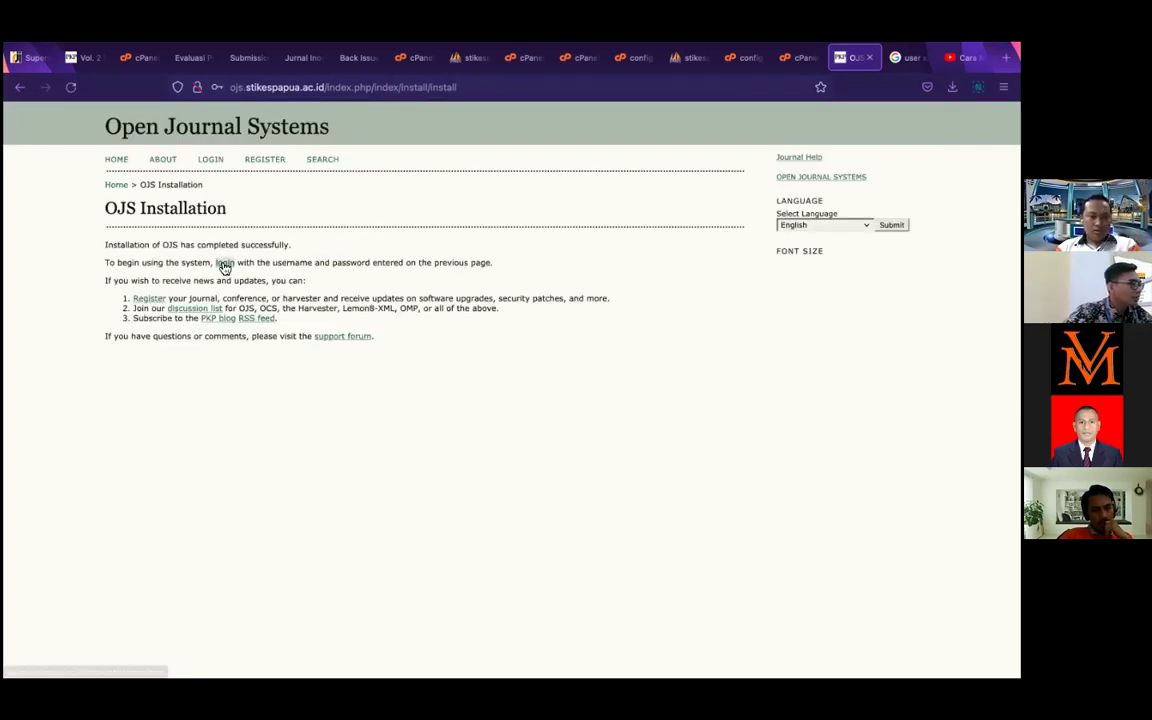
click(224, 264)
Step: Log in with the administrator username and password, then open Site Administration
text(adminstikespapua)
key(Tab)
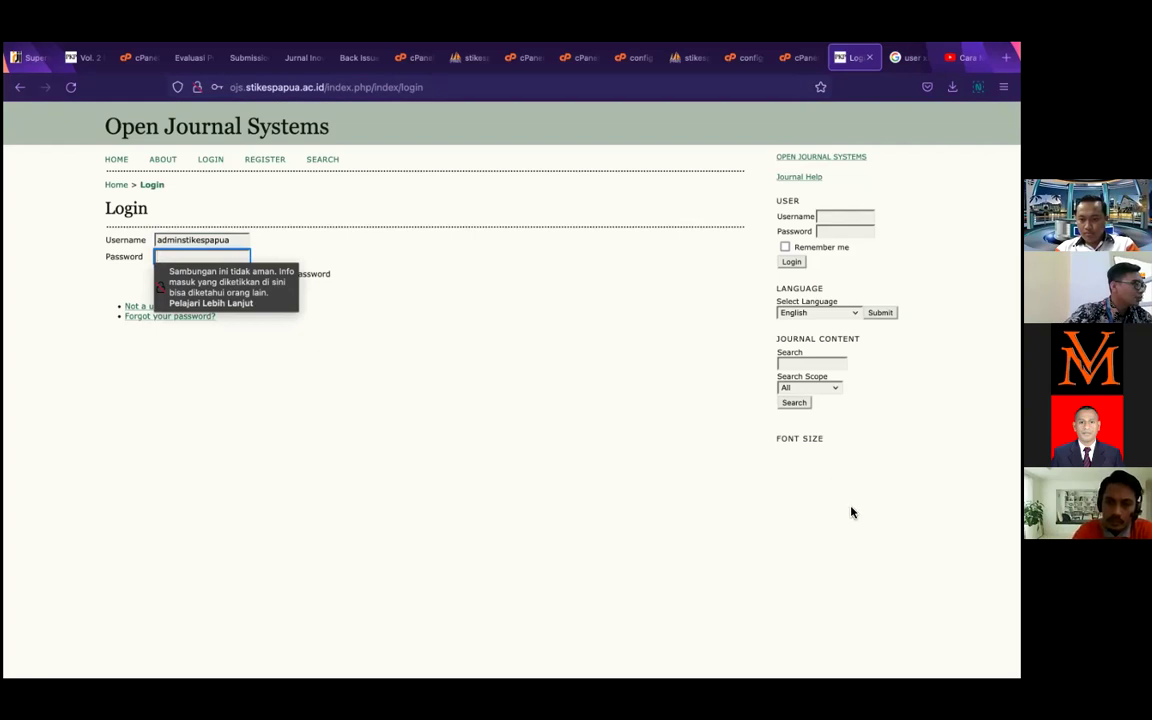
key(Escape)
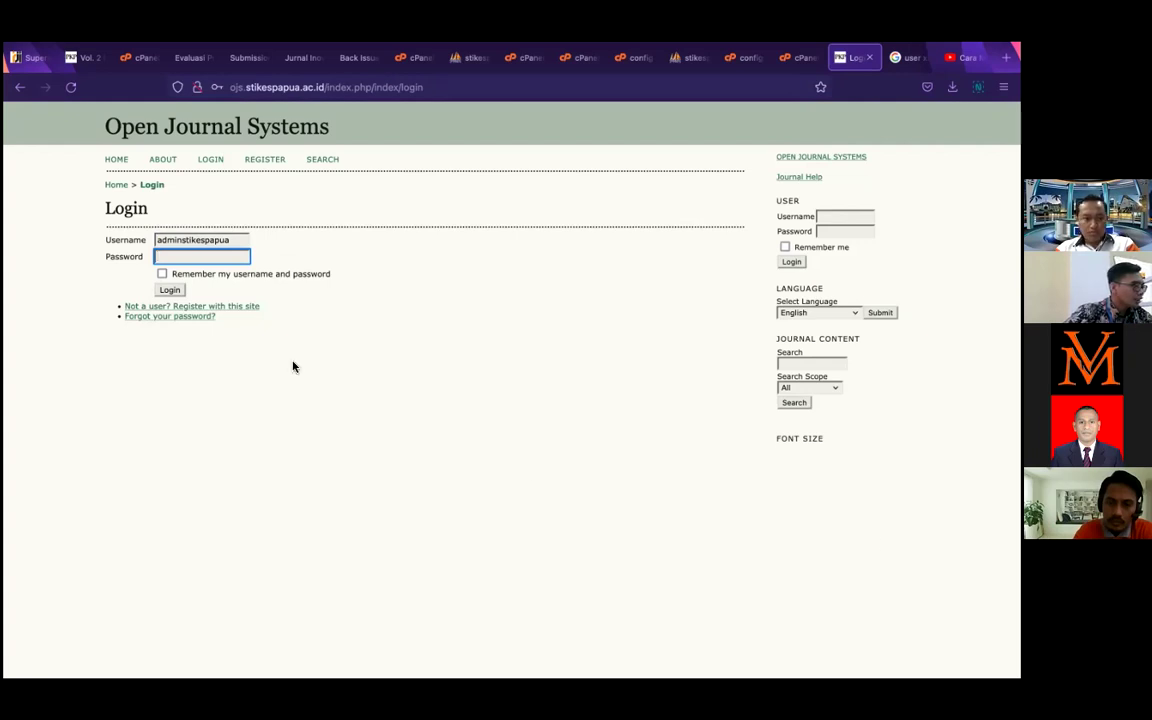
key(ctrl+v)
click(128, 284)
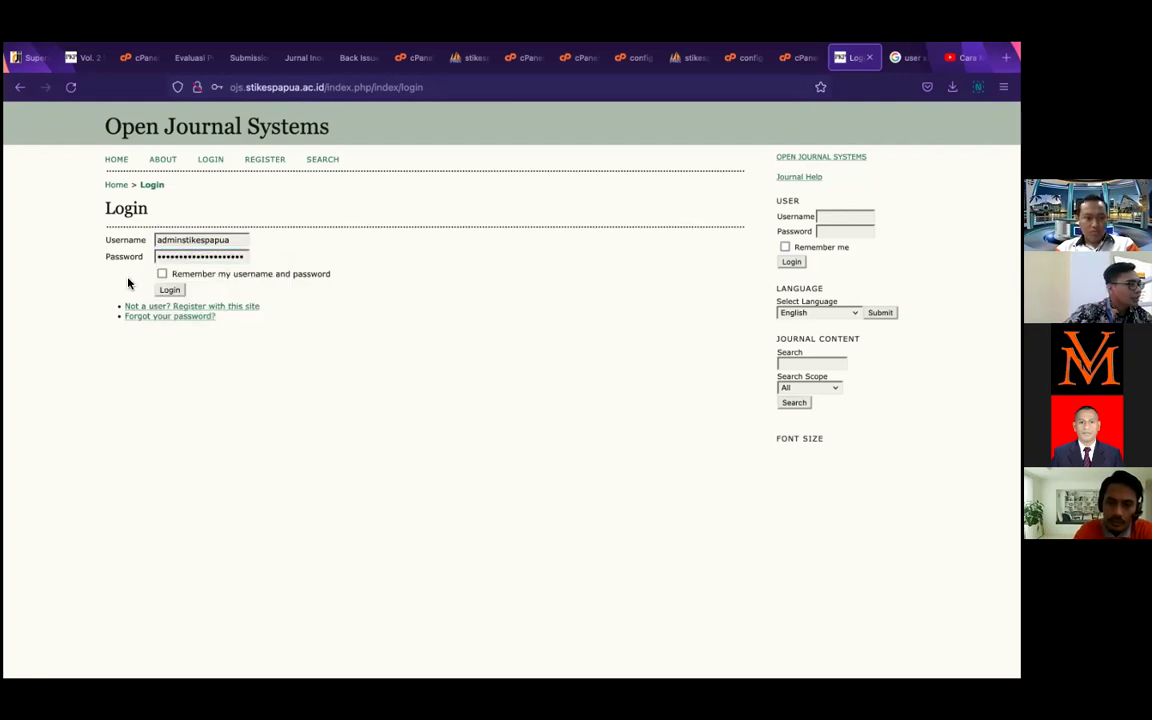
click(169, 289)
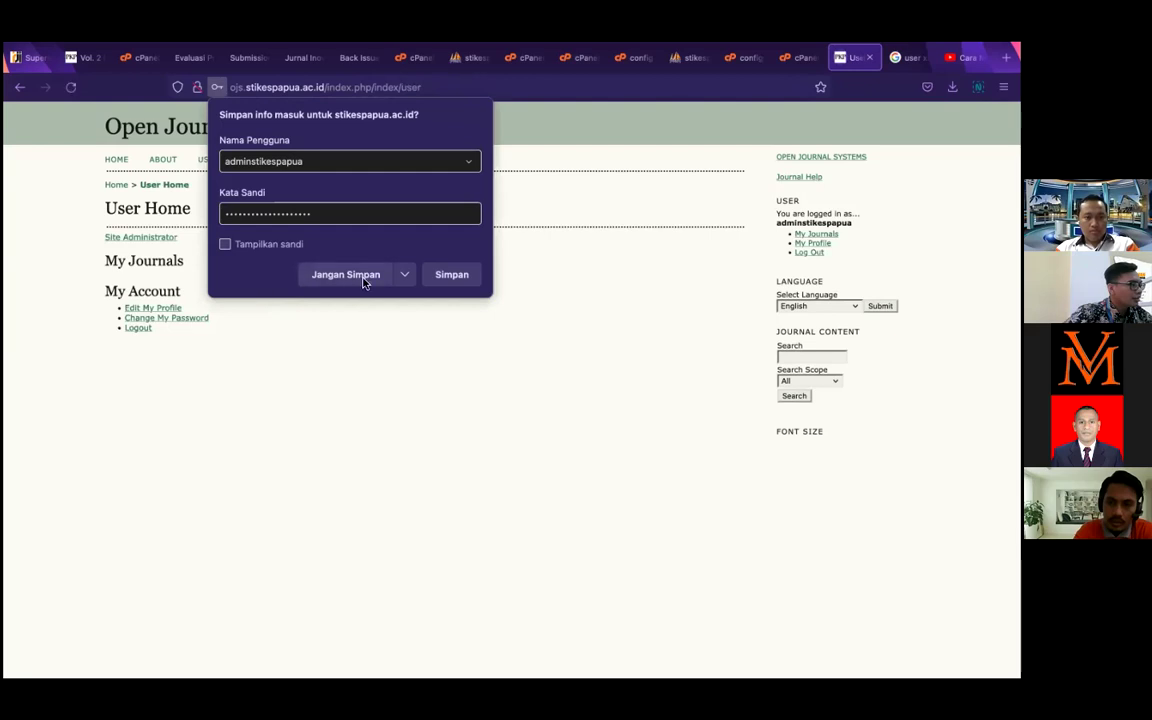
click(370, 276)
click(154, 238)
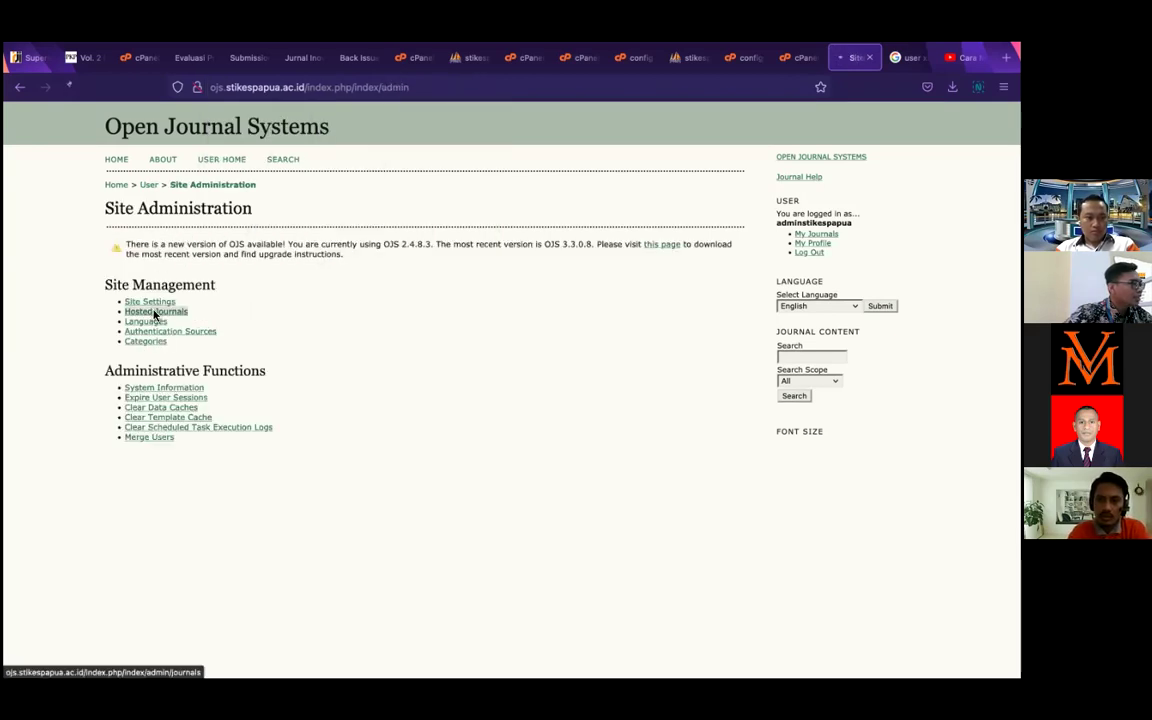
Step: Start a new hosted journal titled 'Jurnal Inovasi Kesehatan', copied from the old site
click(153, 312)
click(128, 297)
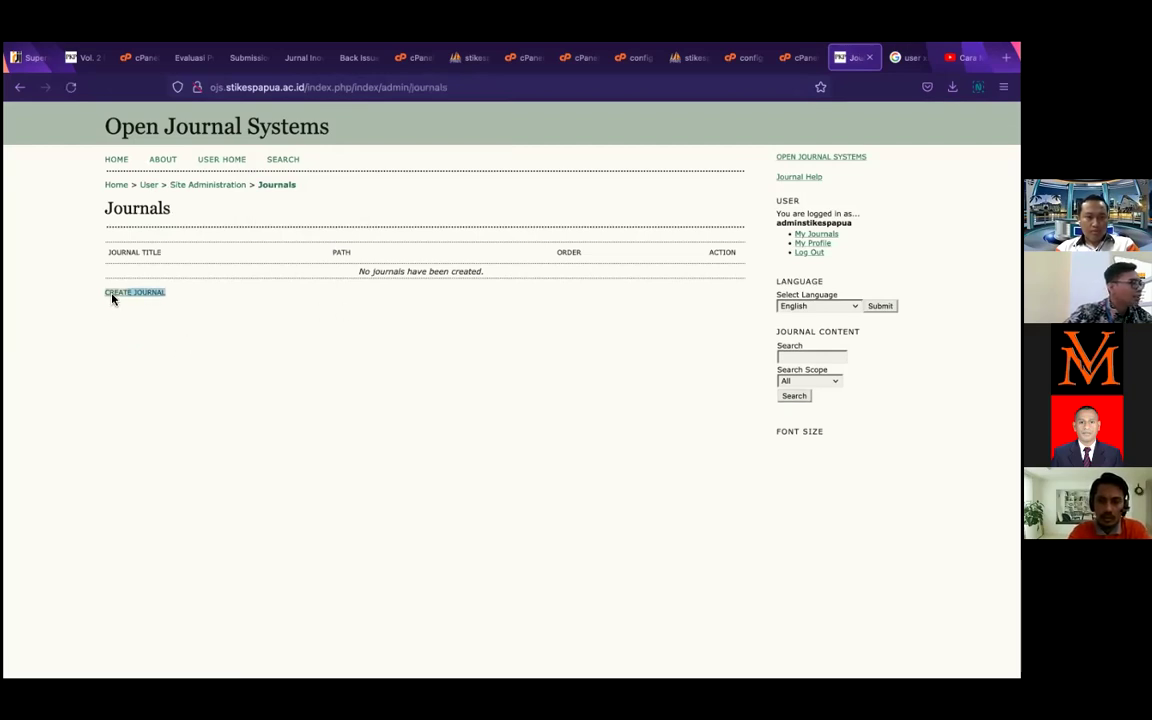
click(124, 296)
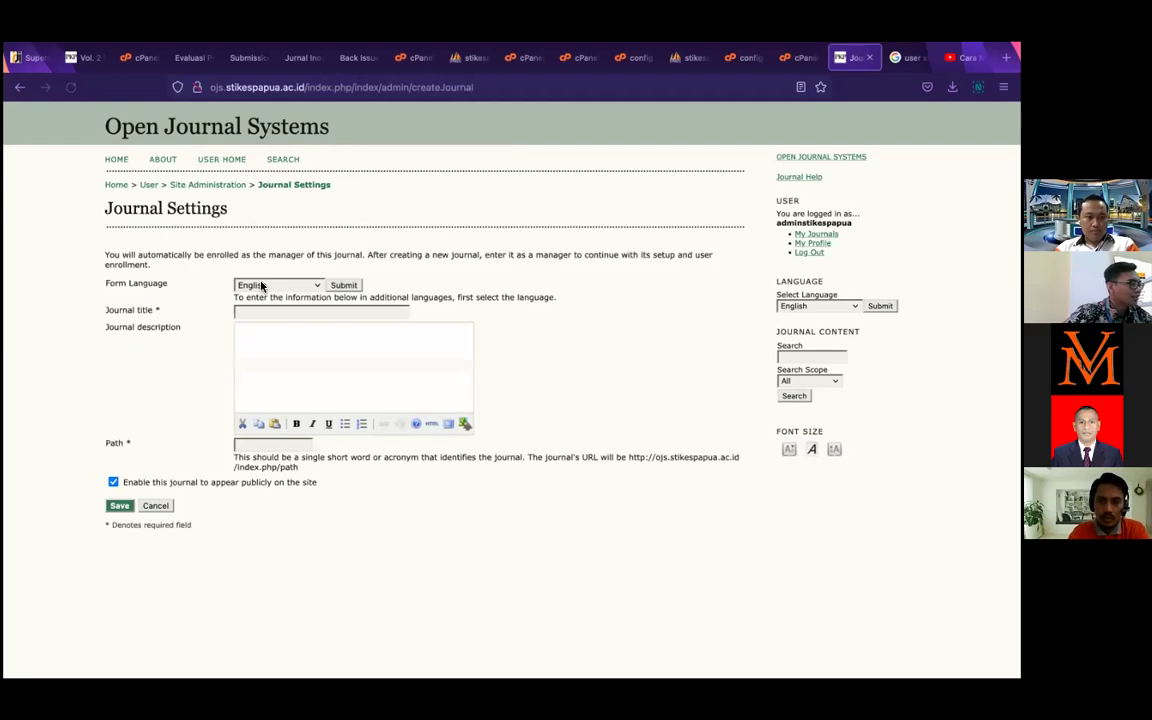
click(258, 311)
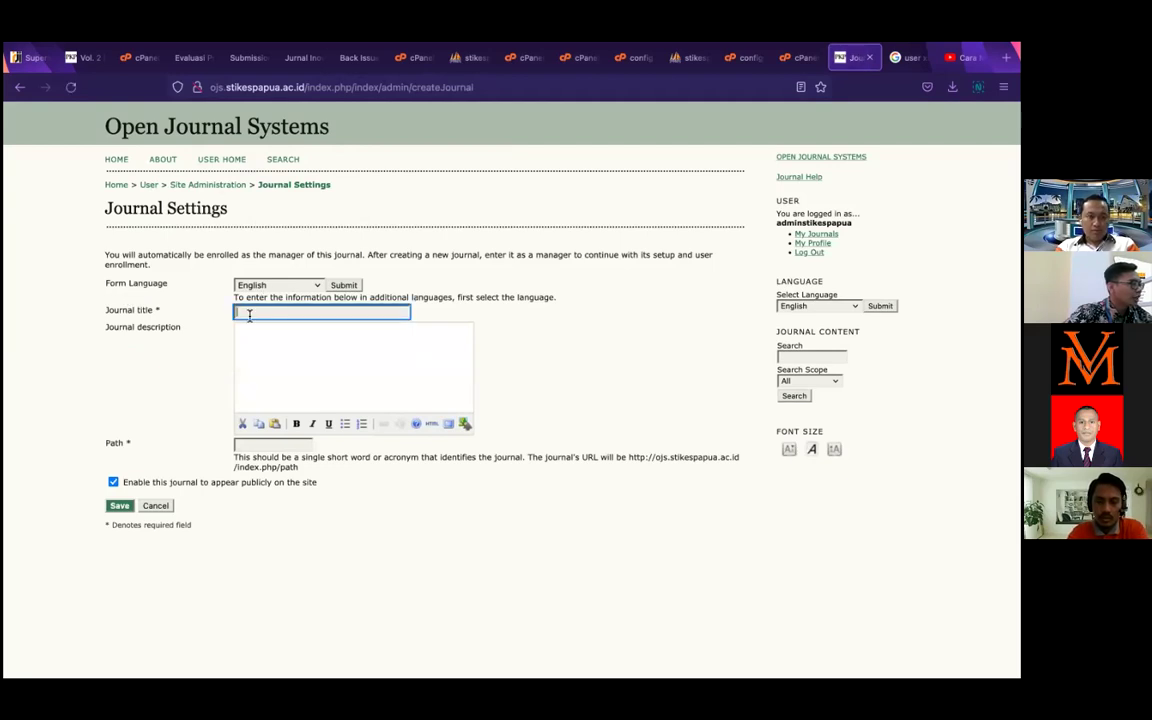
click(292, 57)
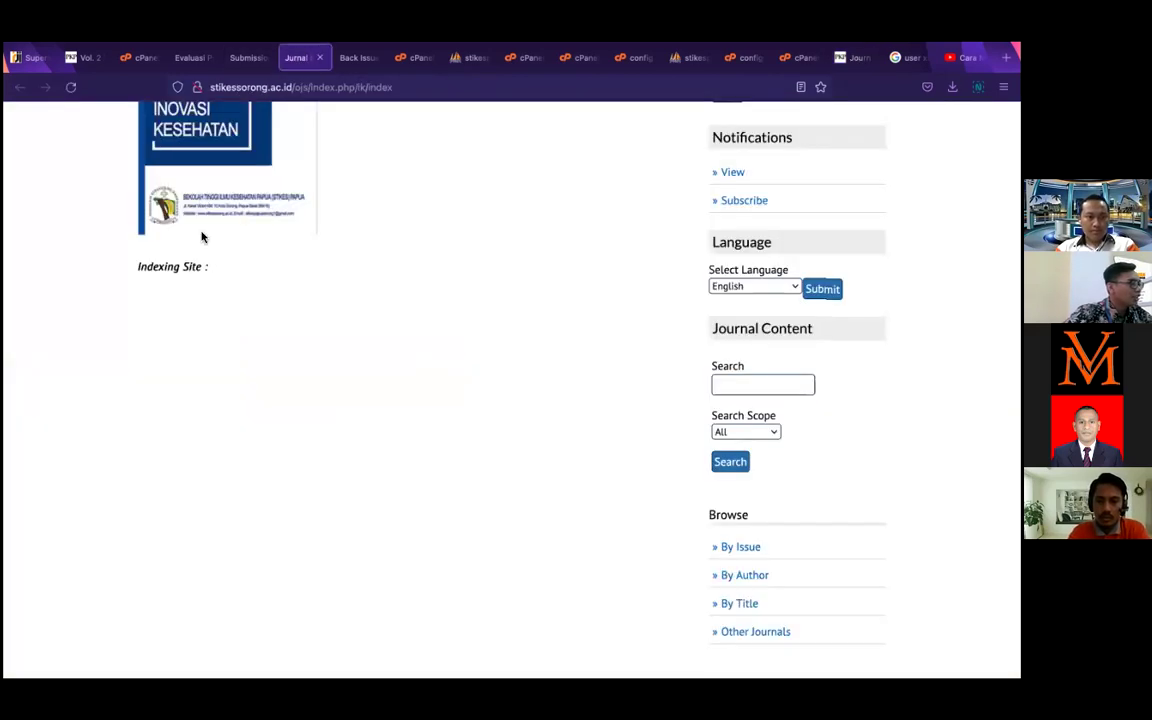
scroll(202, 195, up, 5)
drag(137, 438, 403, 441)
key(ctrl+c)
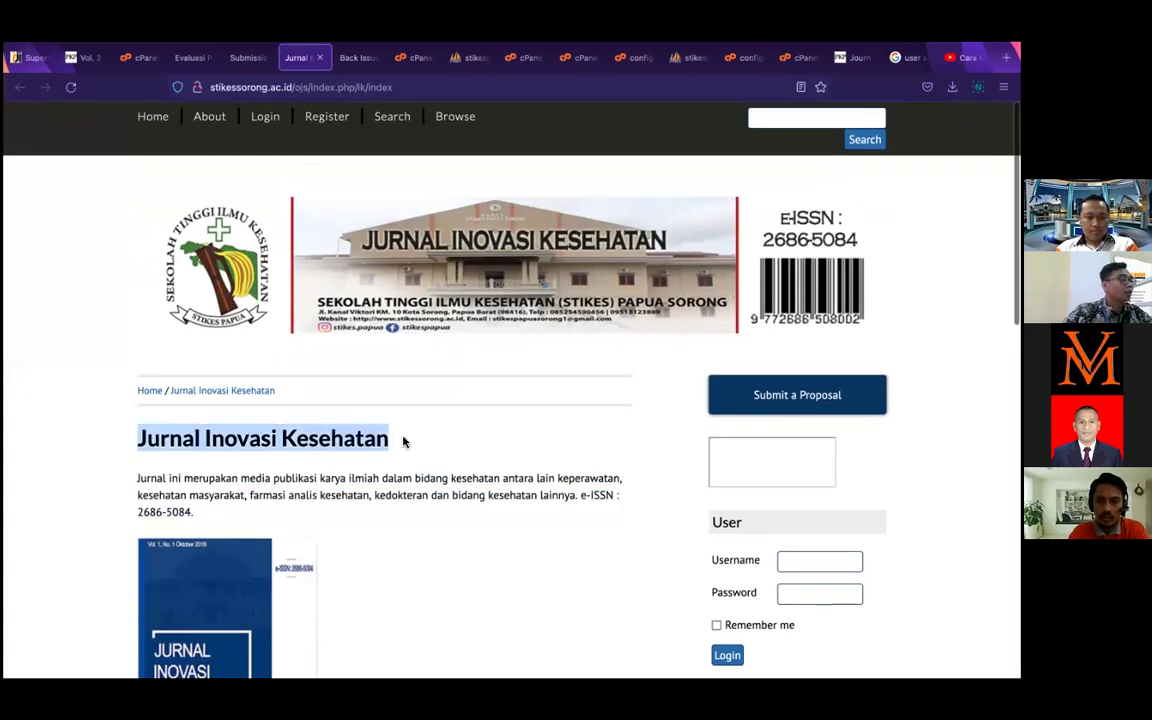
click(855, 57)
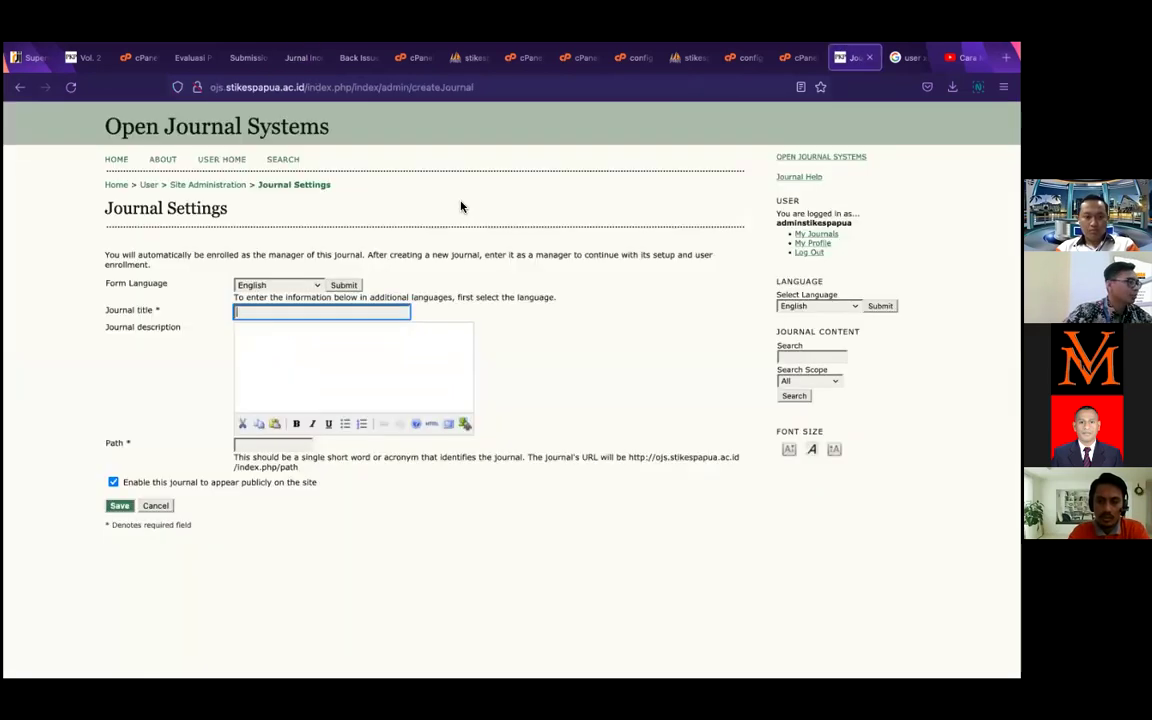
key(ctrl+v)
Step: Copy the old journal's intro paragraph into the new journal's description
click(277, 371)
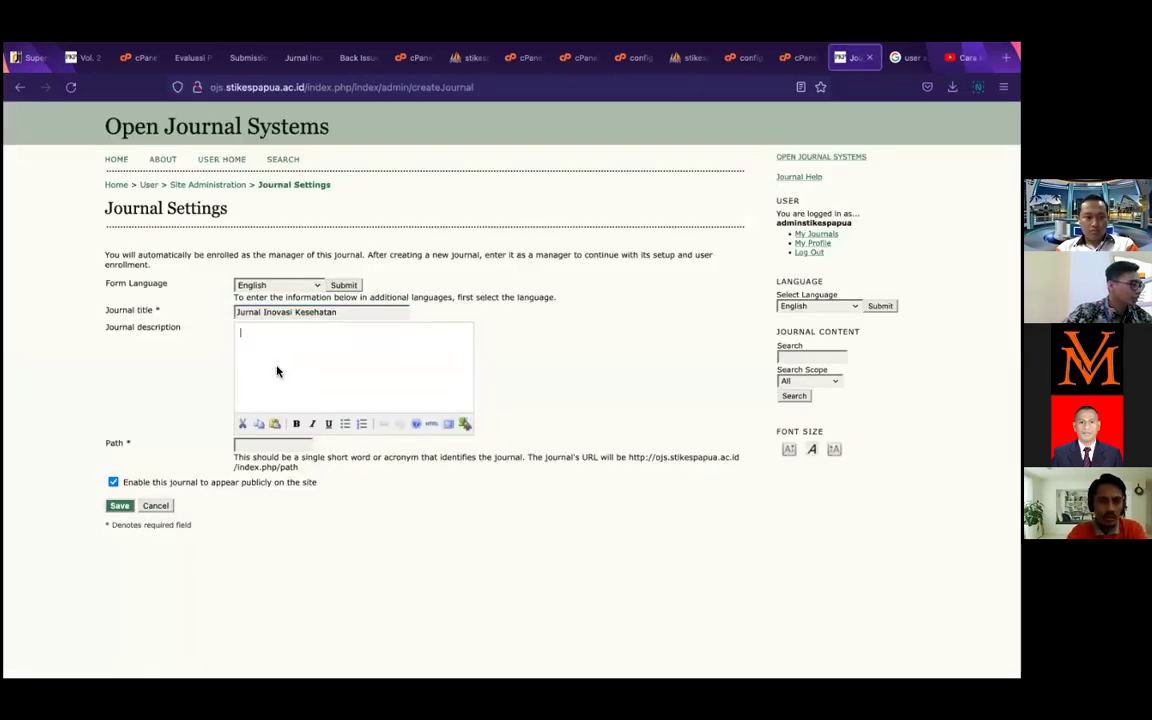
click(190, 57)
click(303, 57)
click(355, 57)
click(291, 60)
scroll(221, 380, down, 3)
click(132, 346)
drag(132, 346, 179, 380)
click(137, 346)
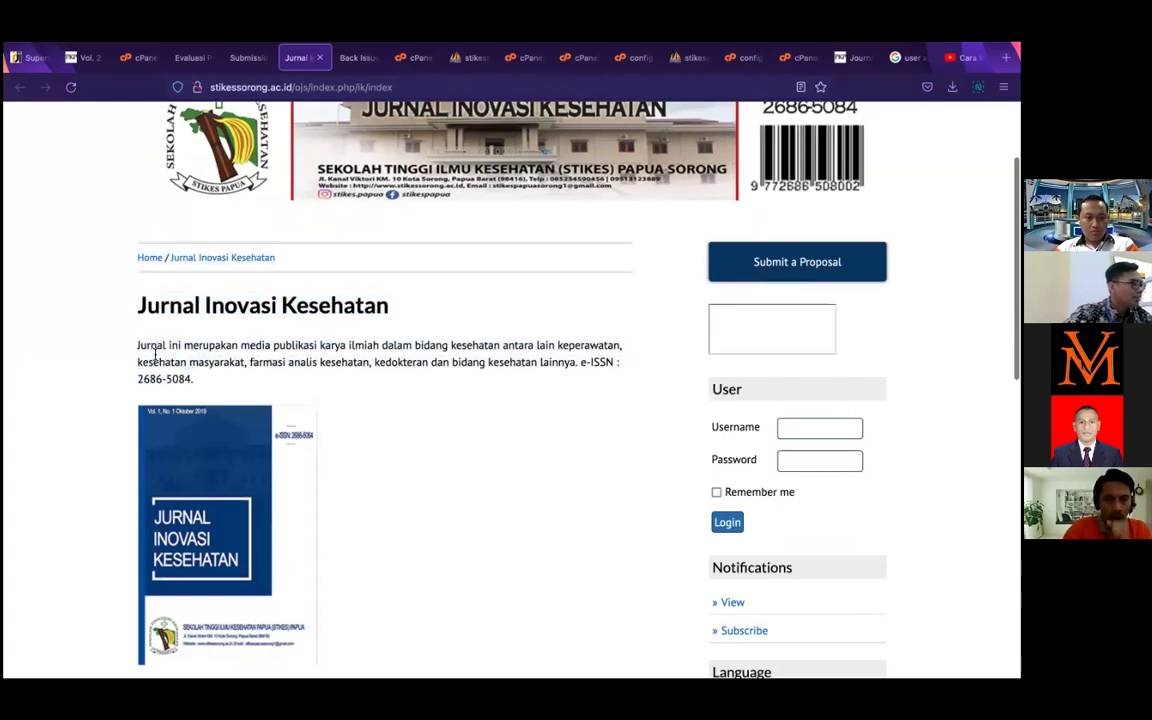
drag(136, 346, 244, 380)
key(ctrl+c)
click(141, 347)
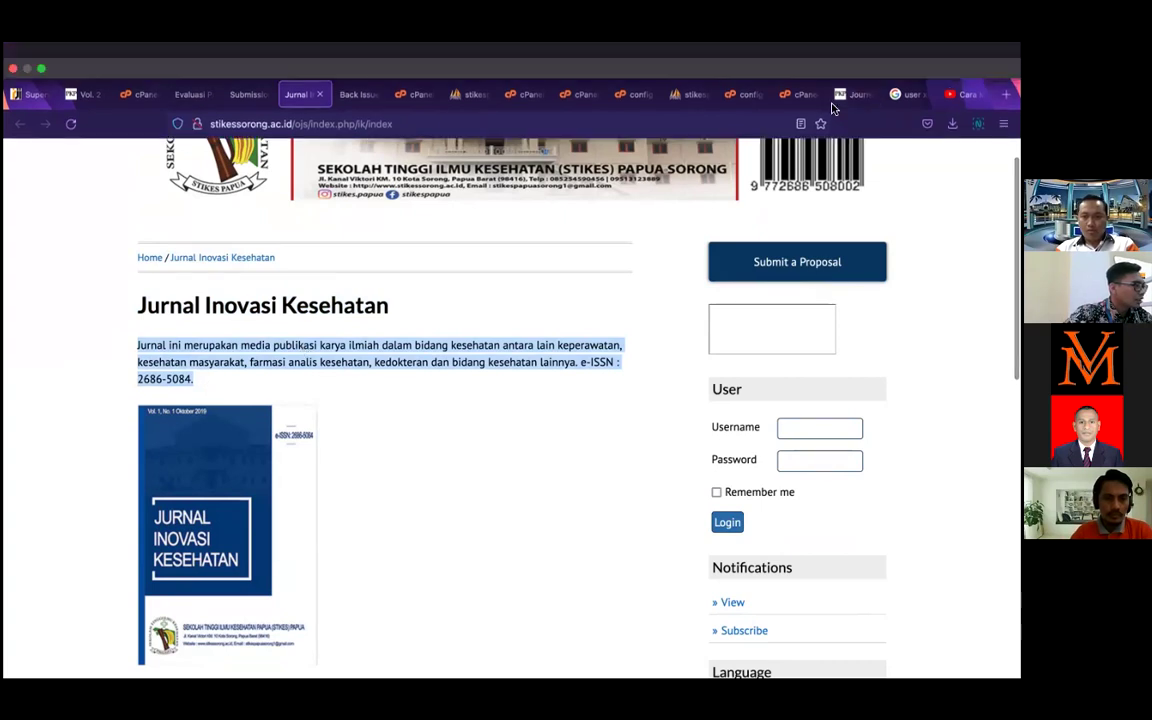
click(856, 62)
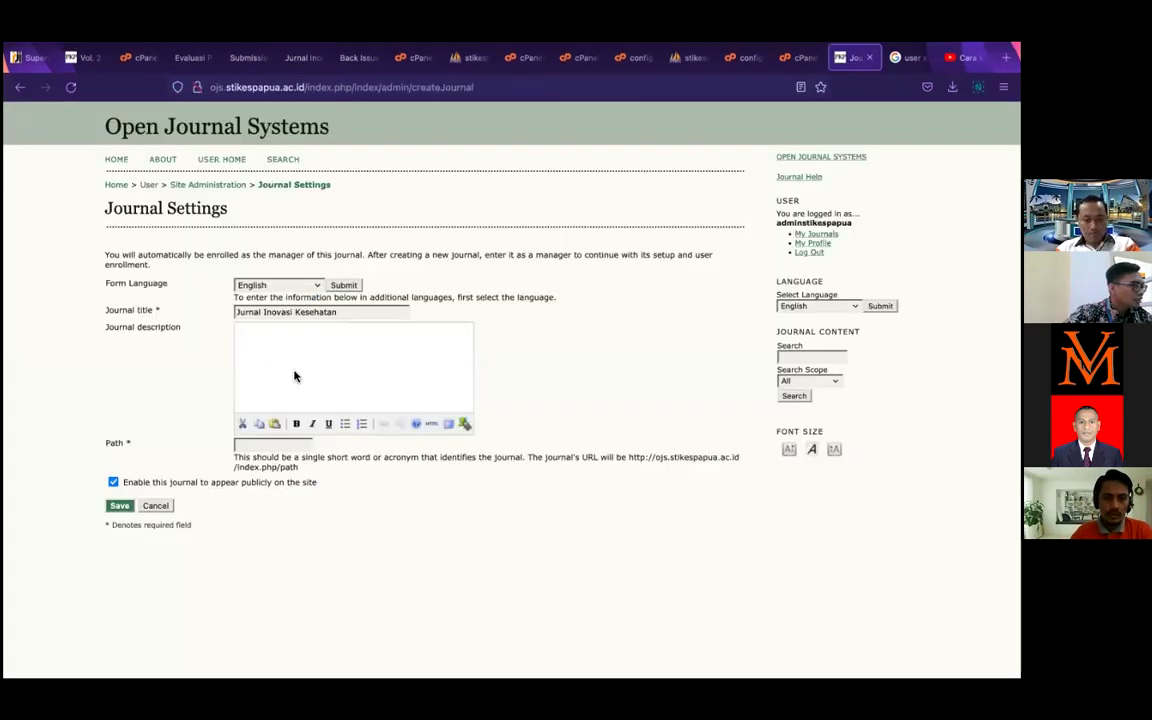
key(ctrl+v)
Step: Set the journal path to jik, save, and open its management page
click(255, 444)
text(jik)
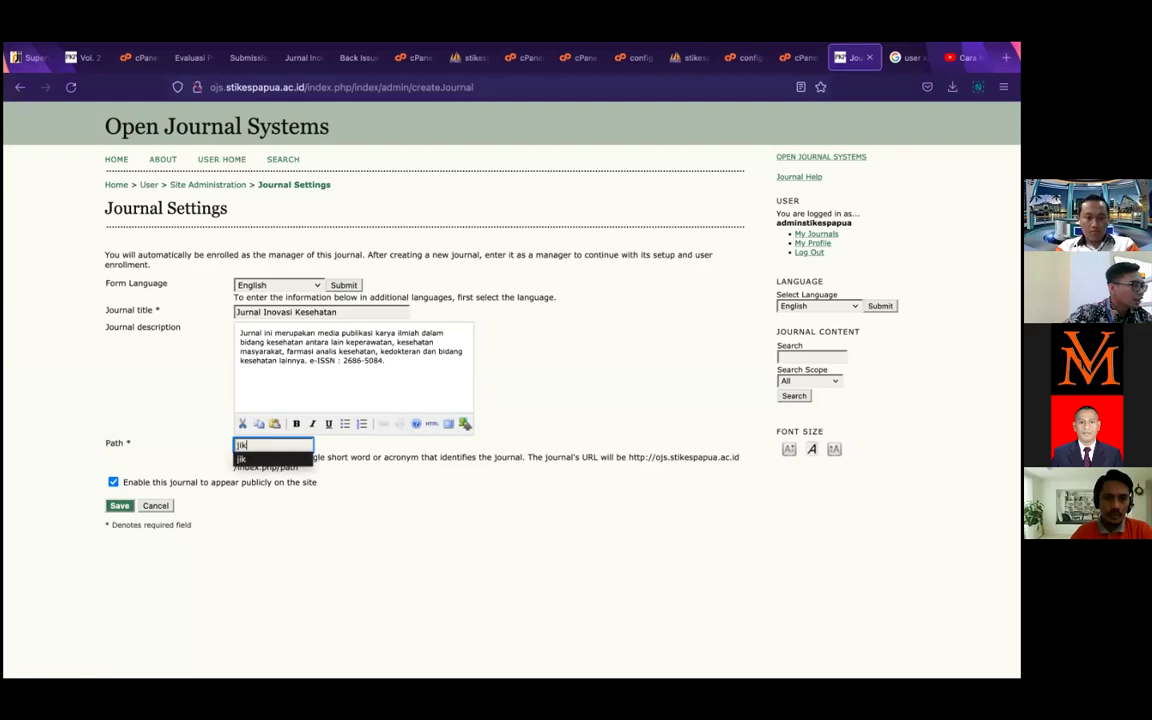
click(247, 458)
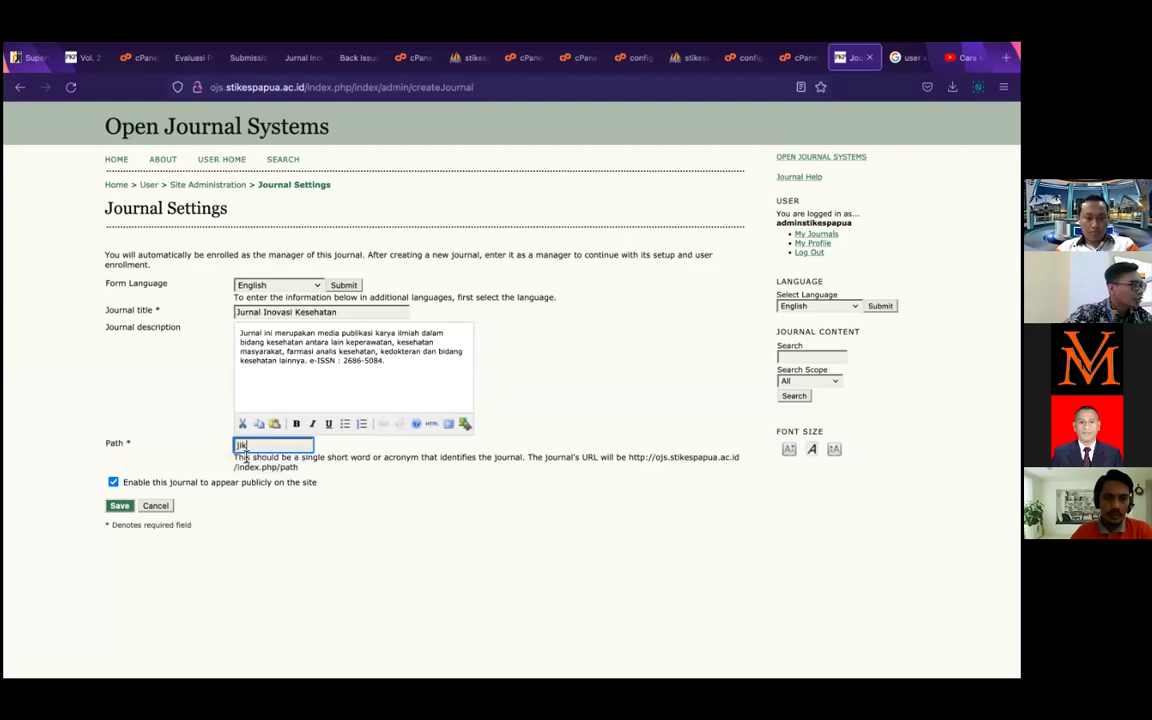
click(117, 506)
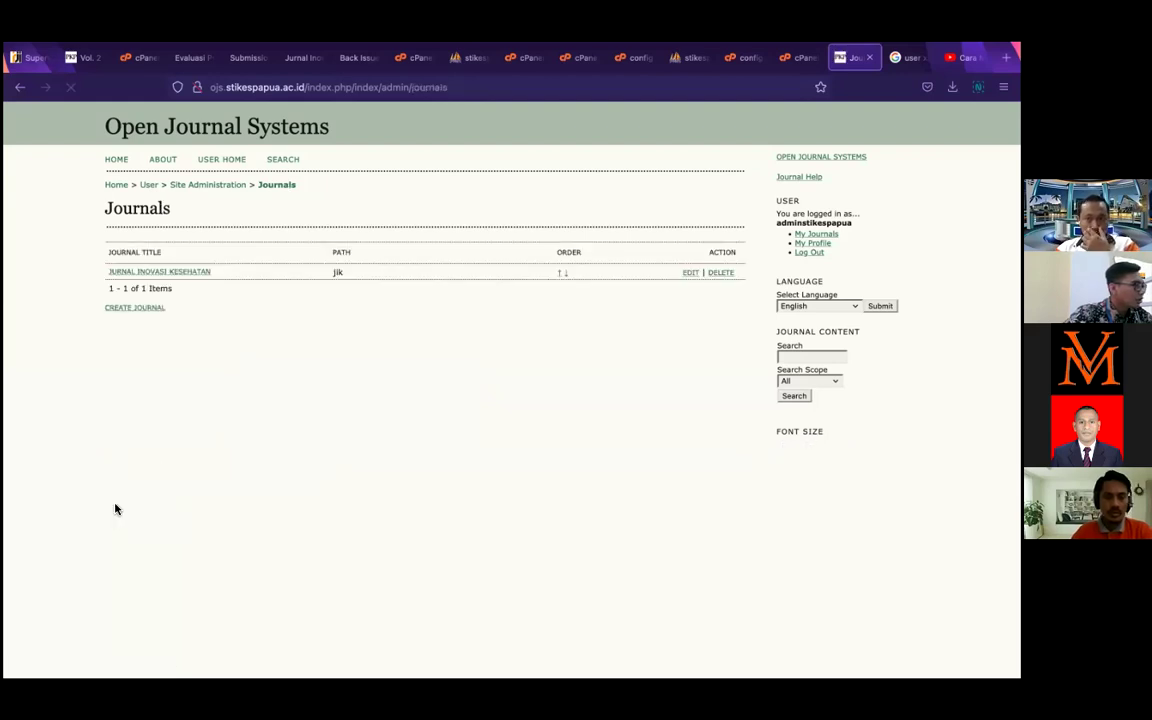
click(174, 273)
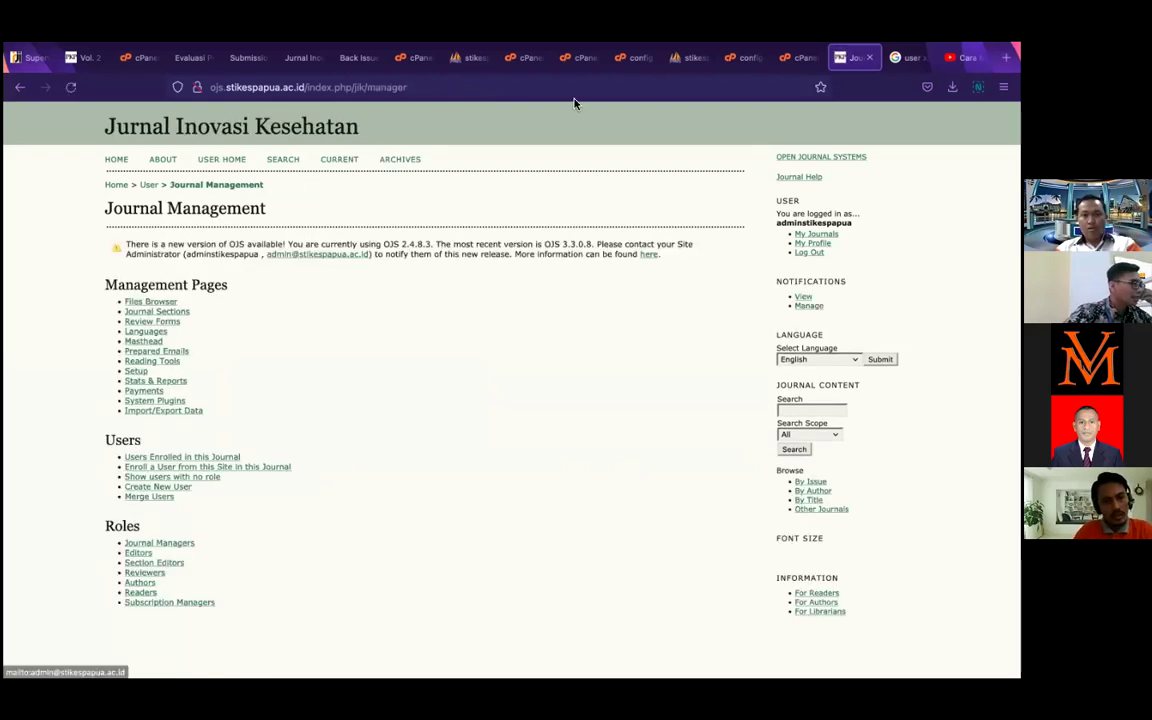
click(469, 57)
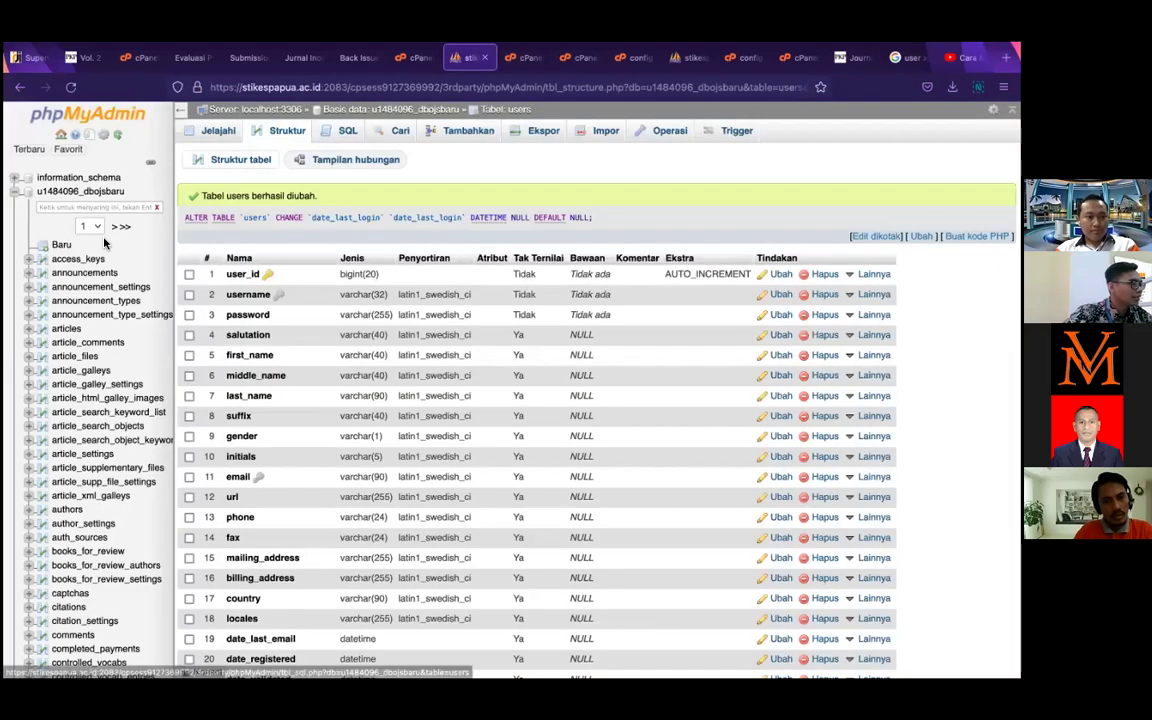
Step: In the OJS database's users table, make first_name default to NULL
click(65, 193)
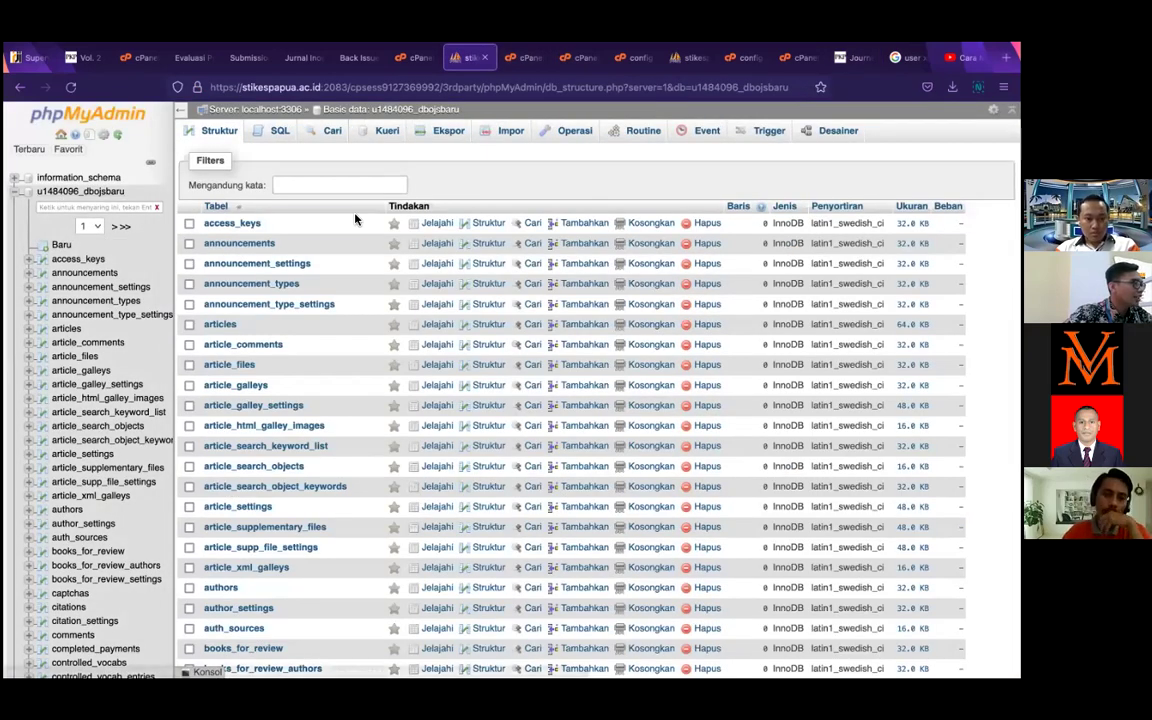
scroll(355, 218, down, 3)
scroll(355, 218, down, 20)
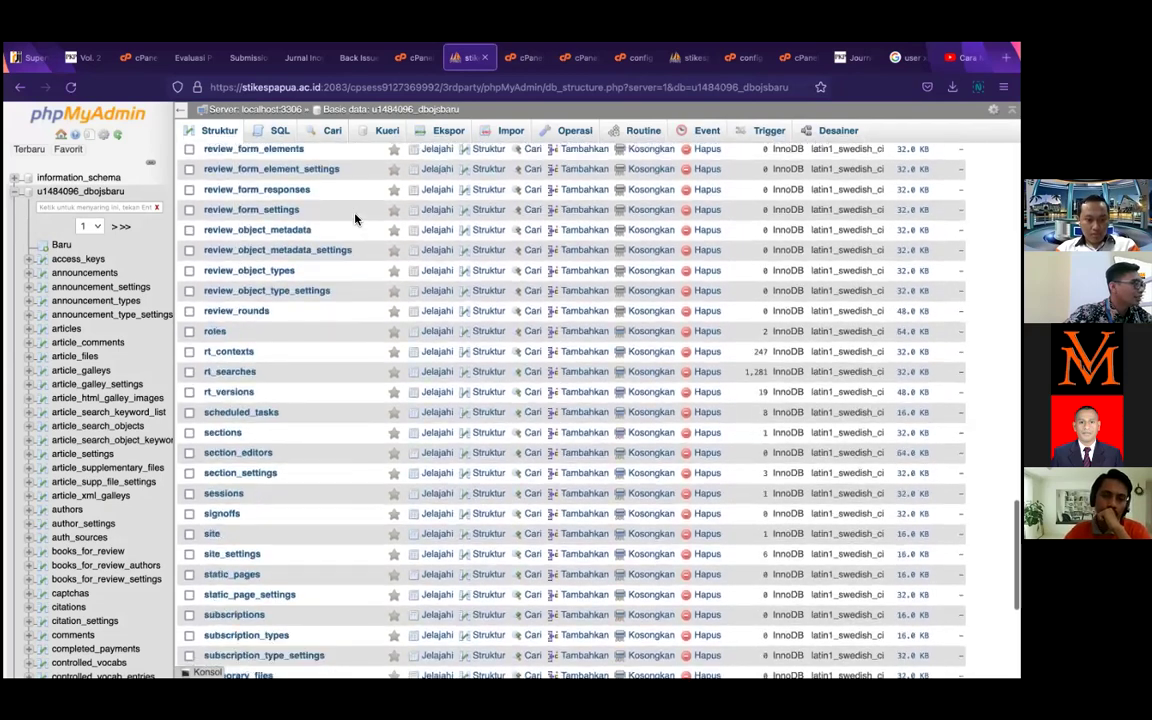
scroll(355, 218, down, 5)
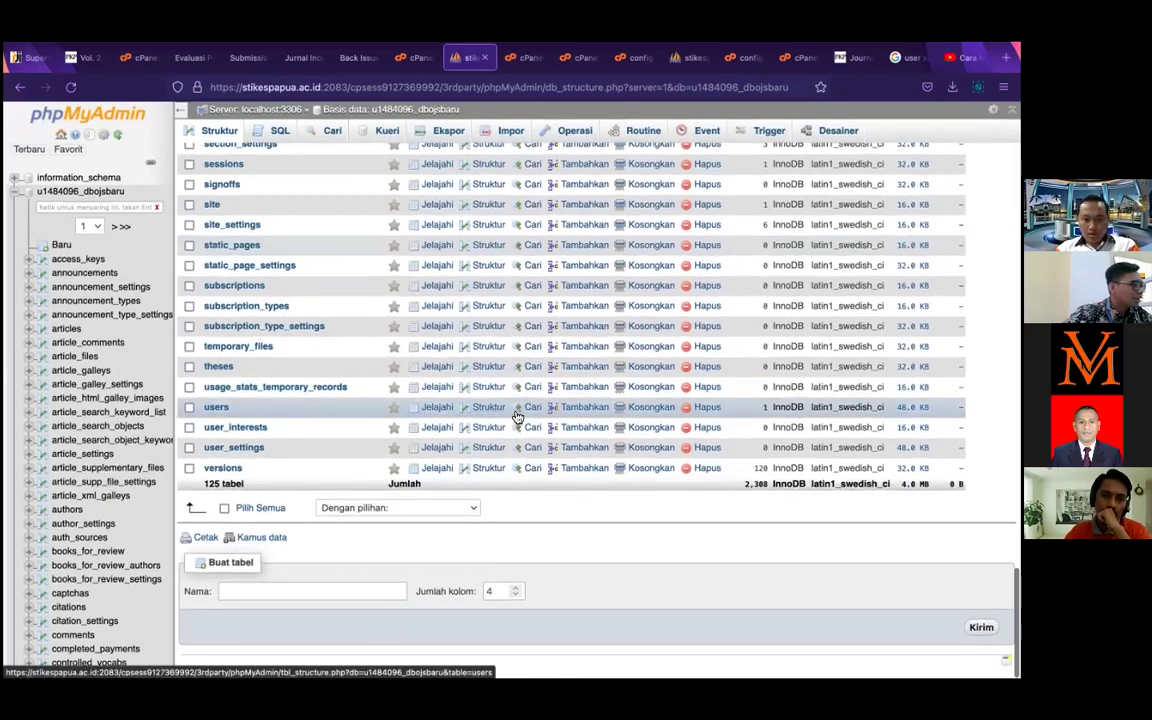
click(487, 408)
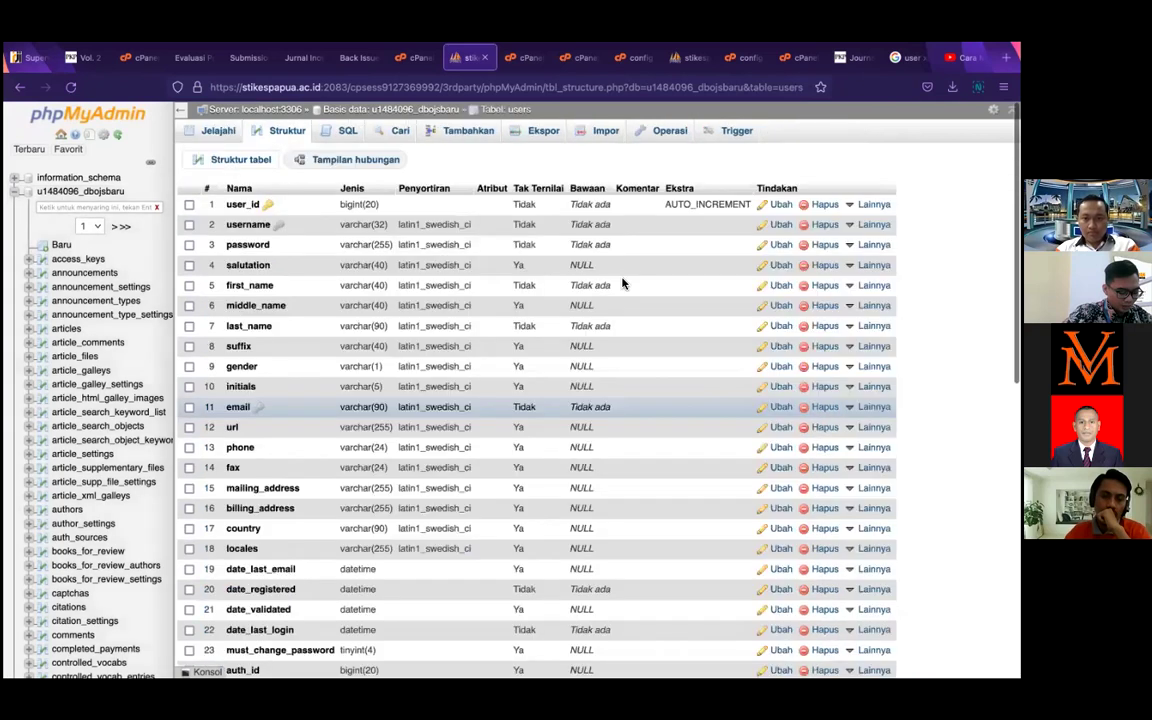
click(772, 285)
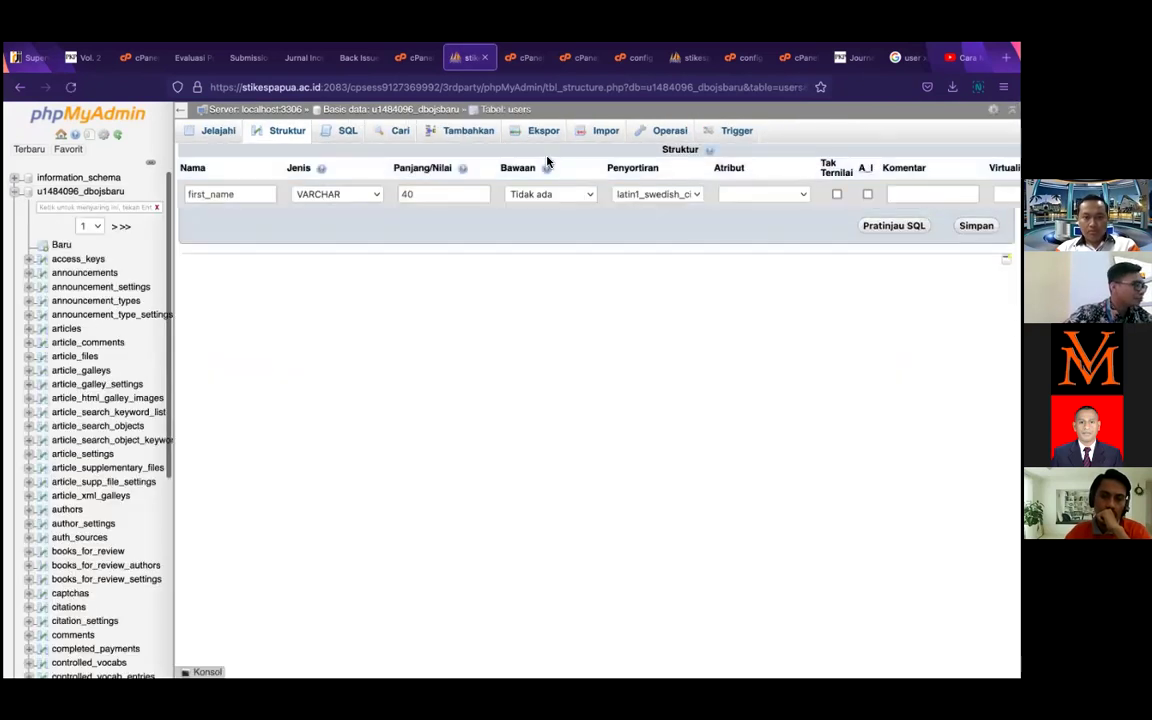
click(537, 194)
click(531, 224)
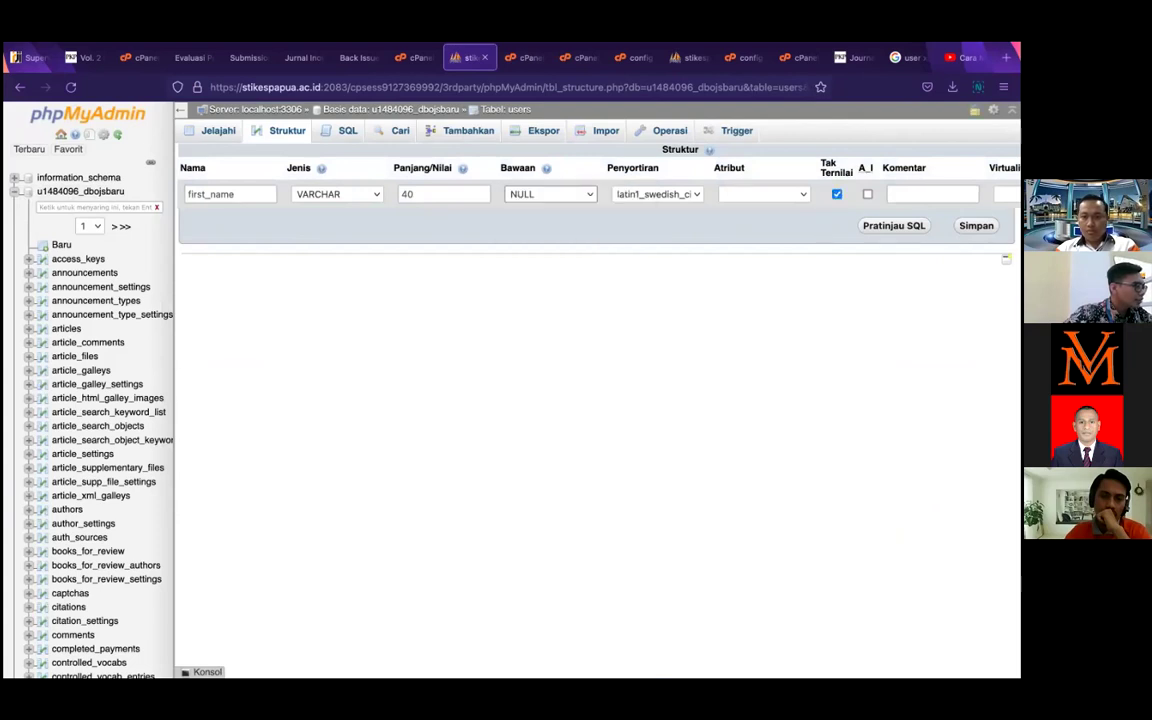
click(976, 225)
Step: Make the last_name and email columns default to NULL
scroll(768, 272, down, 3)
click(778, 248)
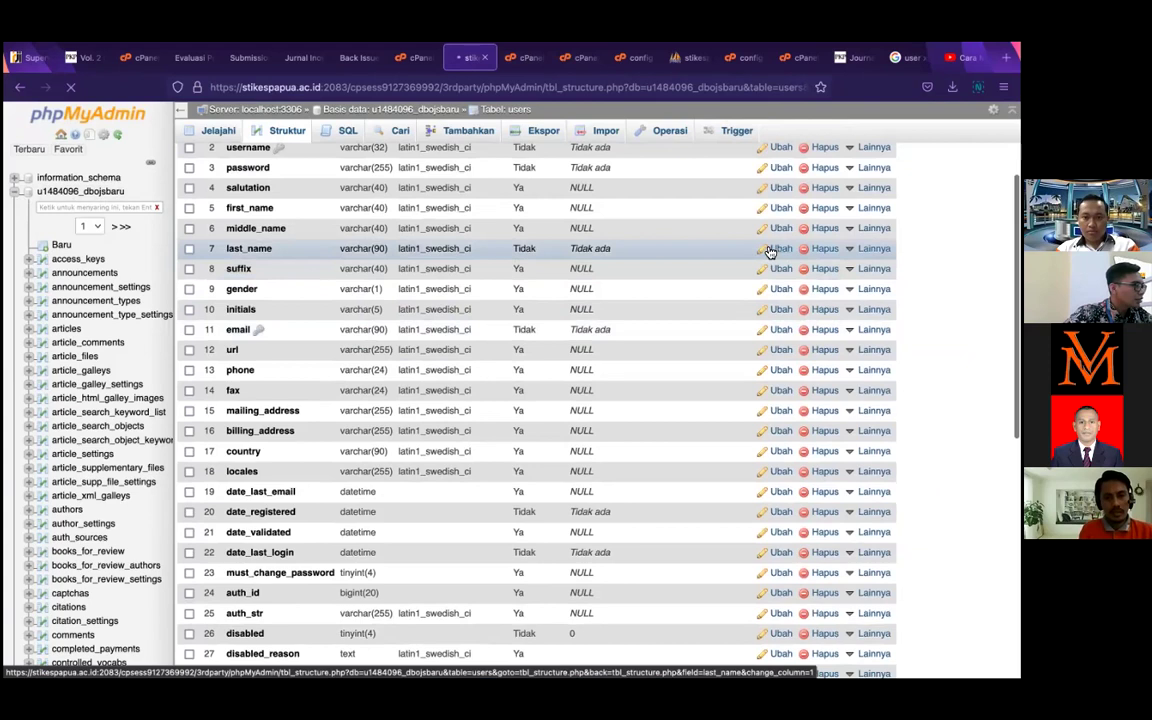
click(550, 194)
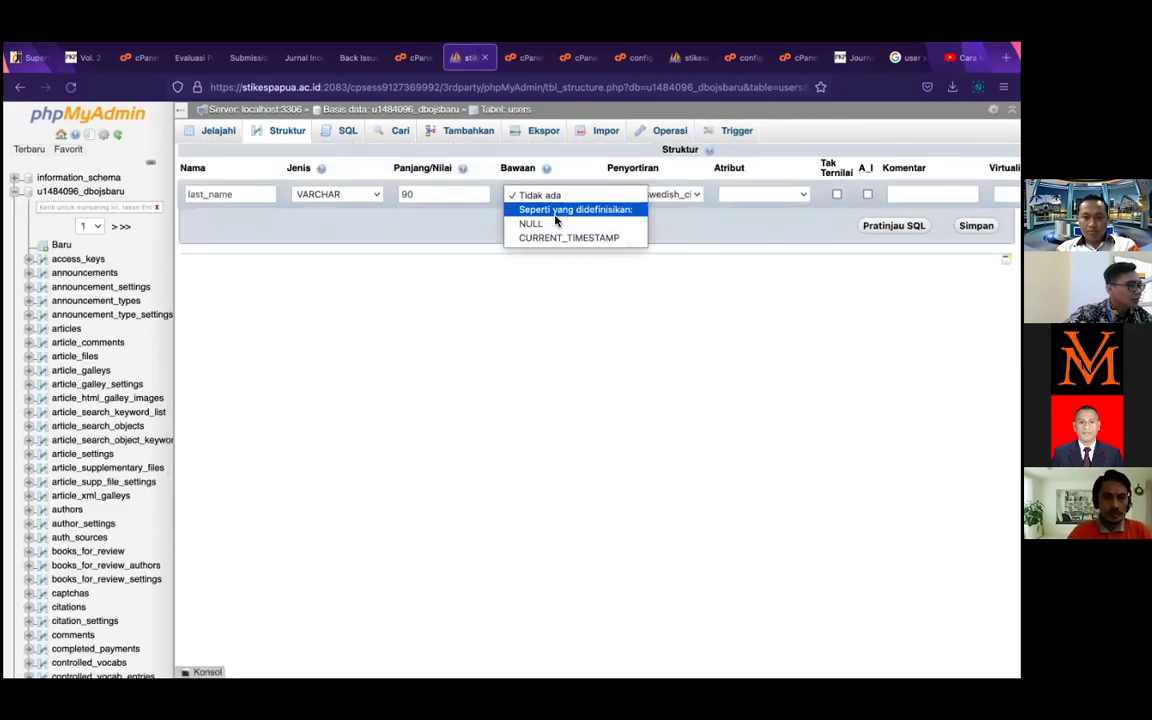
click(548, 224)
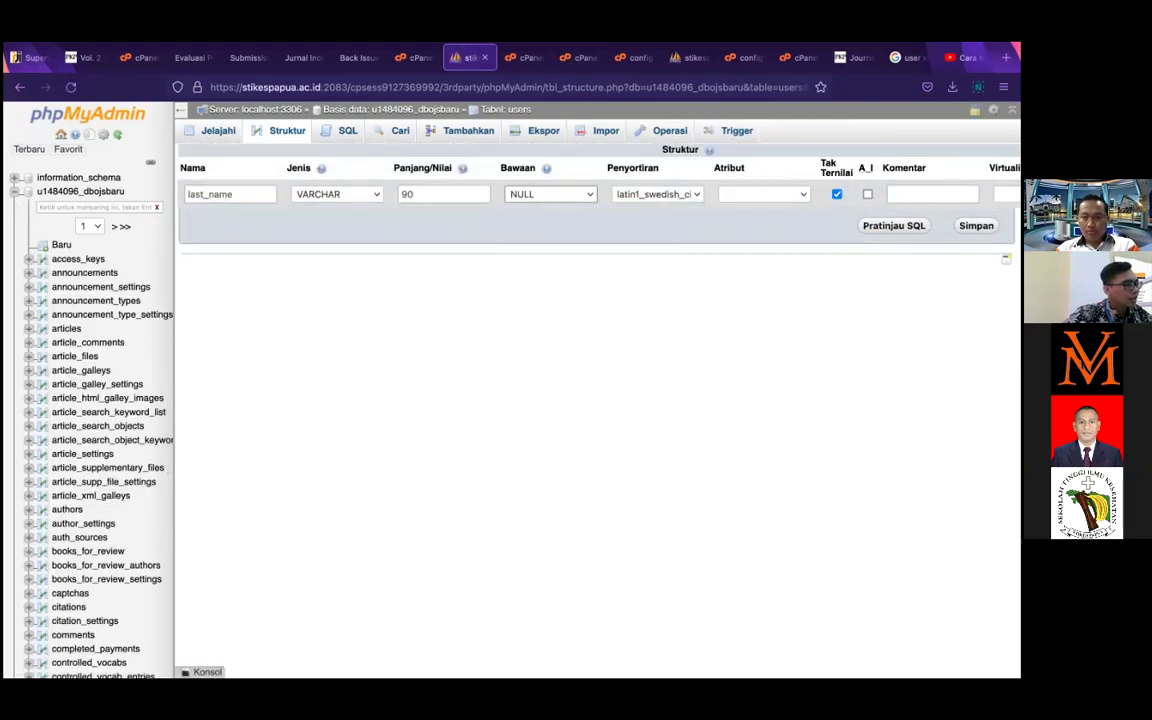
key(Return)
scroll(720, 270, down, 5)
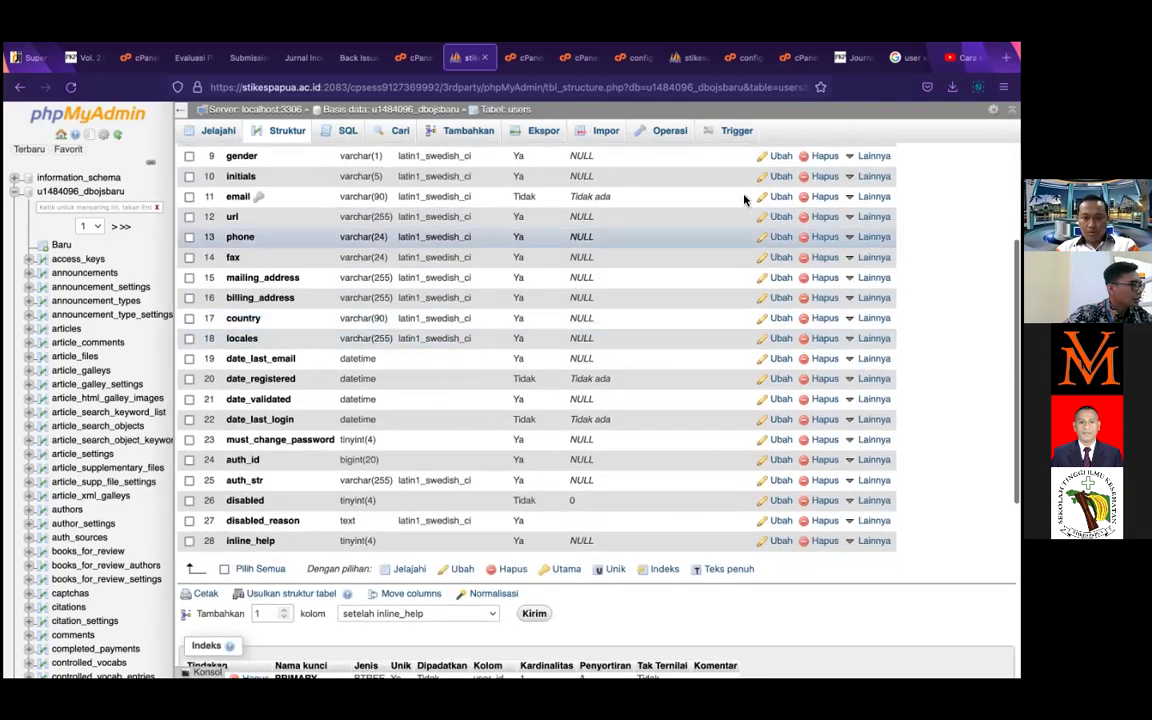
click(776, 197)
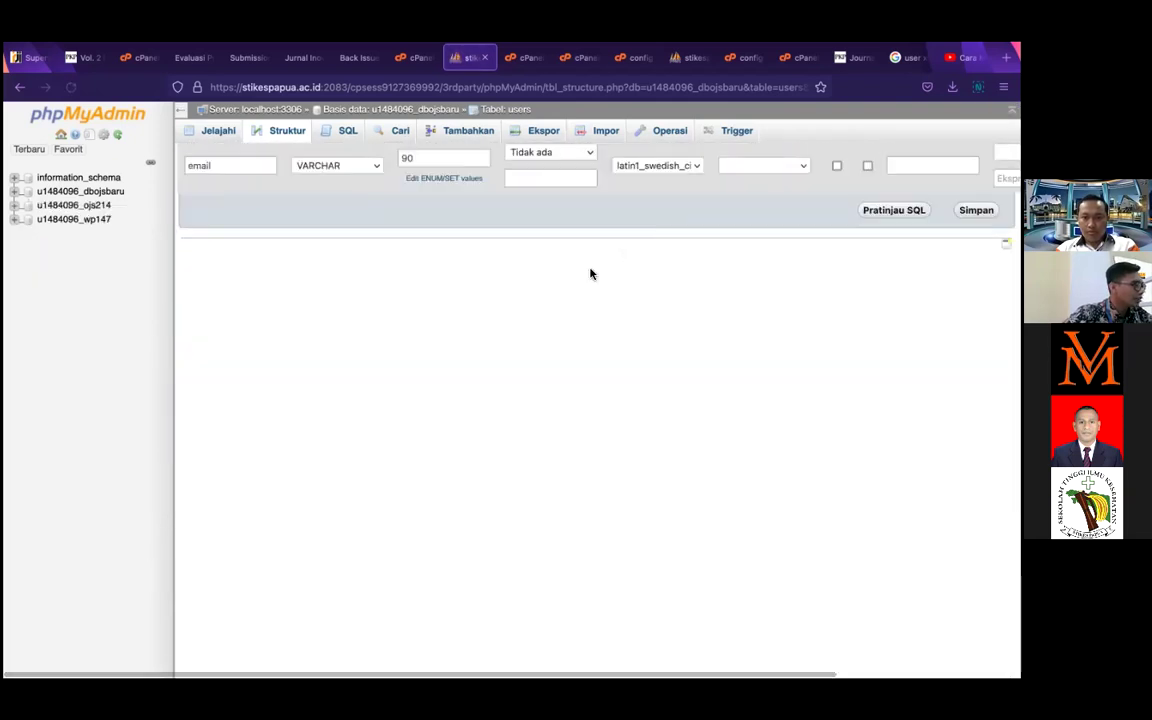
click(550, 194)
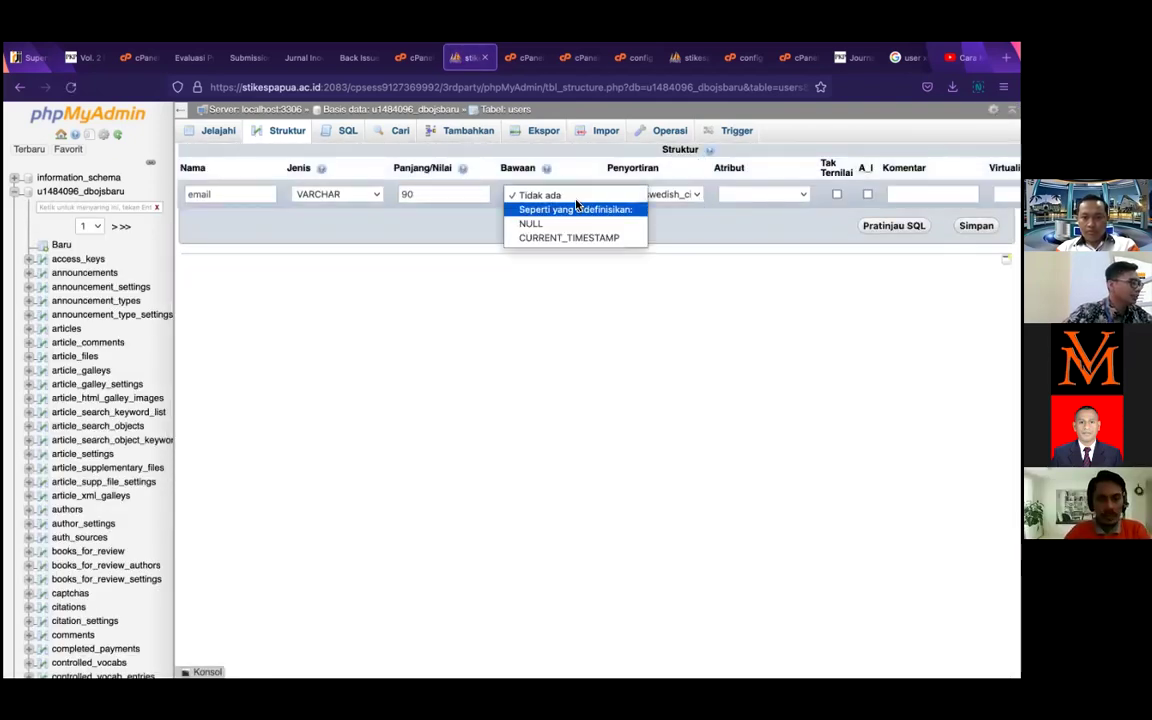
click(530, 221)
click(976, 225)
Step: Make date_registered and date_last_login default to NULL, then return to Journal Management
scroll(519, 410, down, 5)
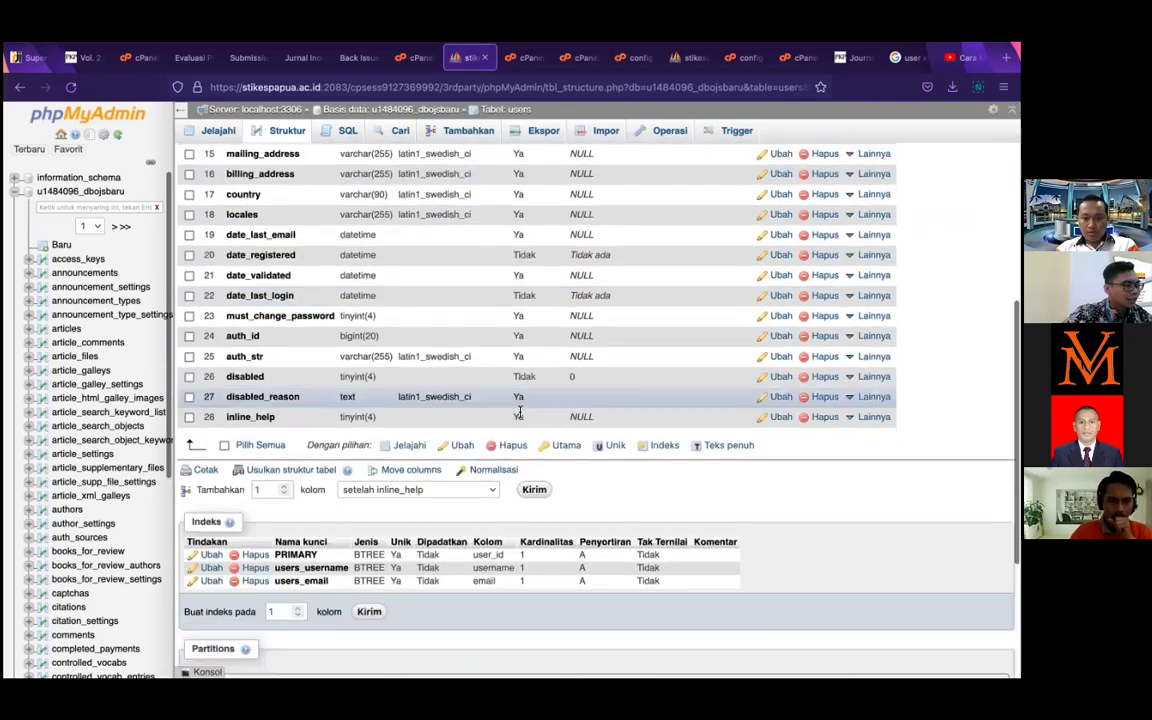
click(772, 256)
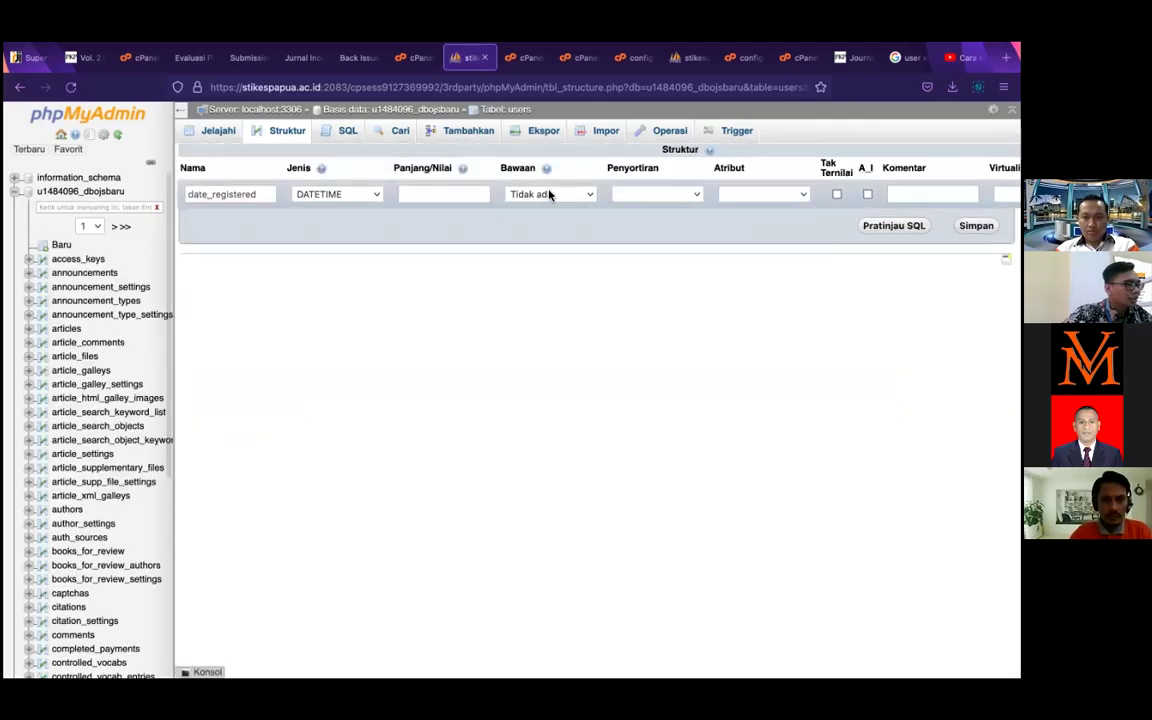
click(548, 194)
click(528, 223)
click(976, 225)
scroll(632, 333, down, 10)
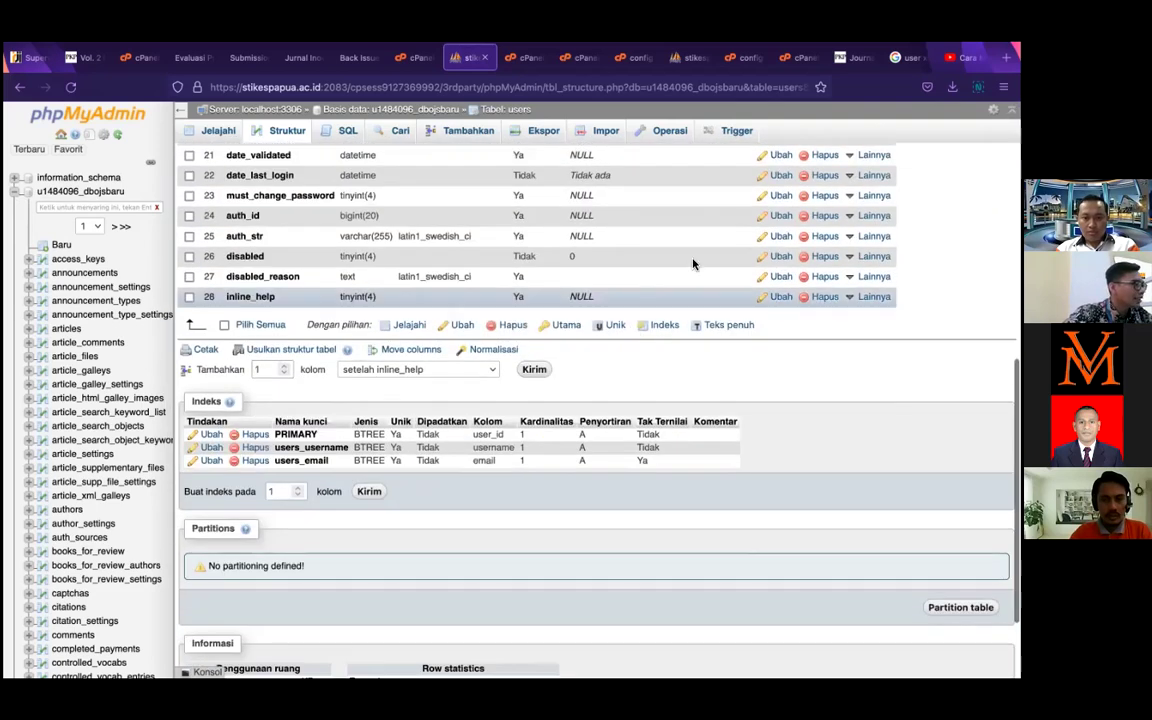
click(779, 176)
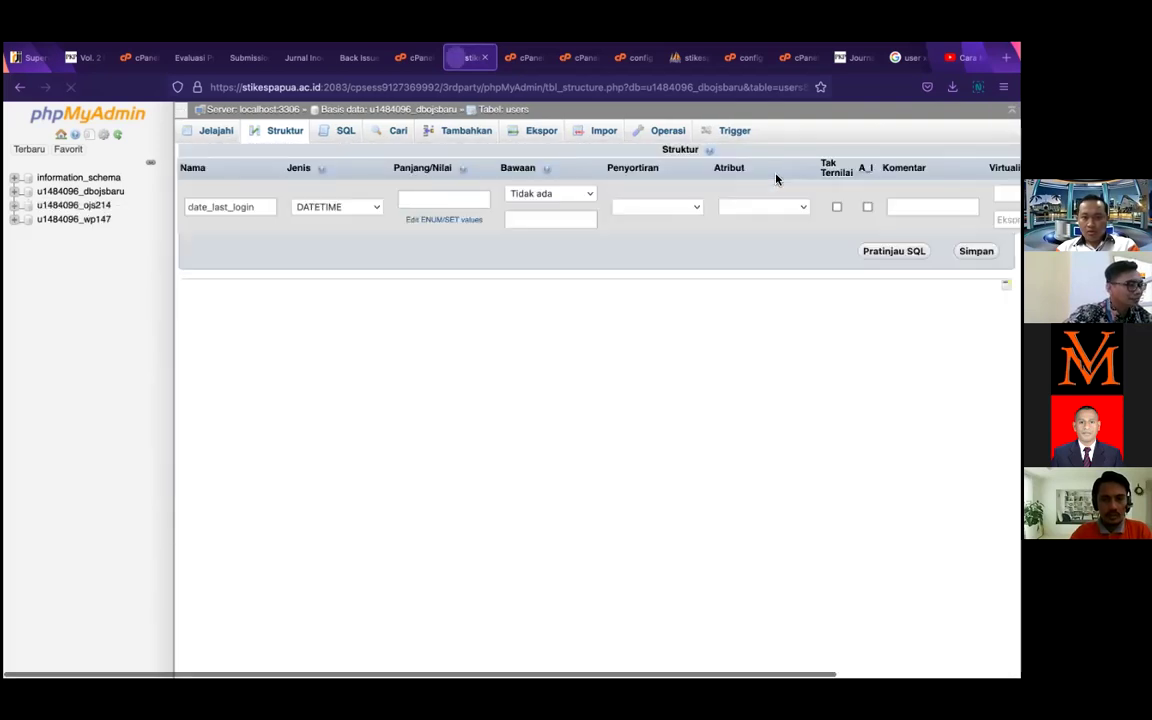
click(570, 194)
click(556, 225)
click(976, 225)
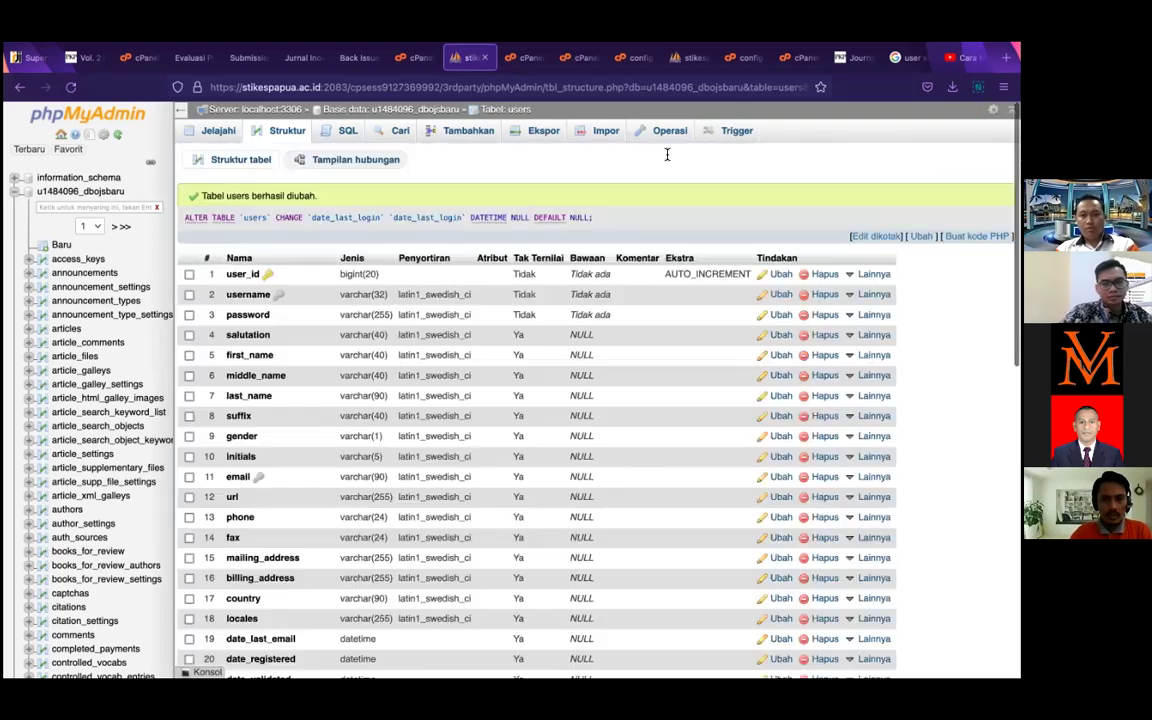
click(855, 58)
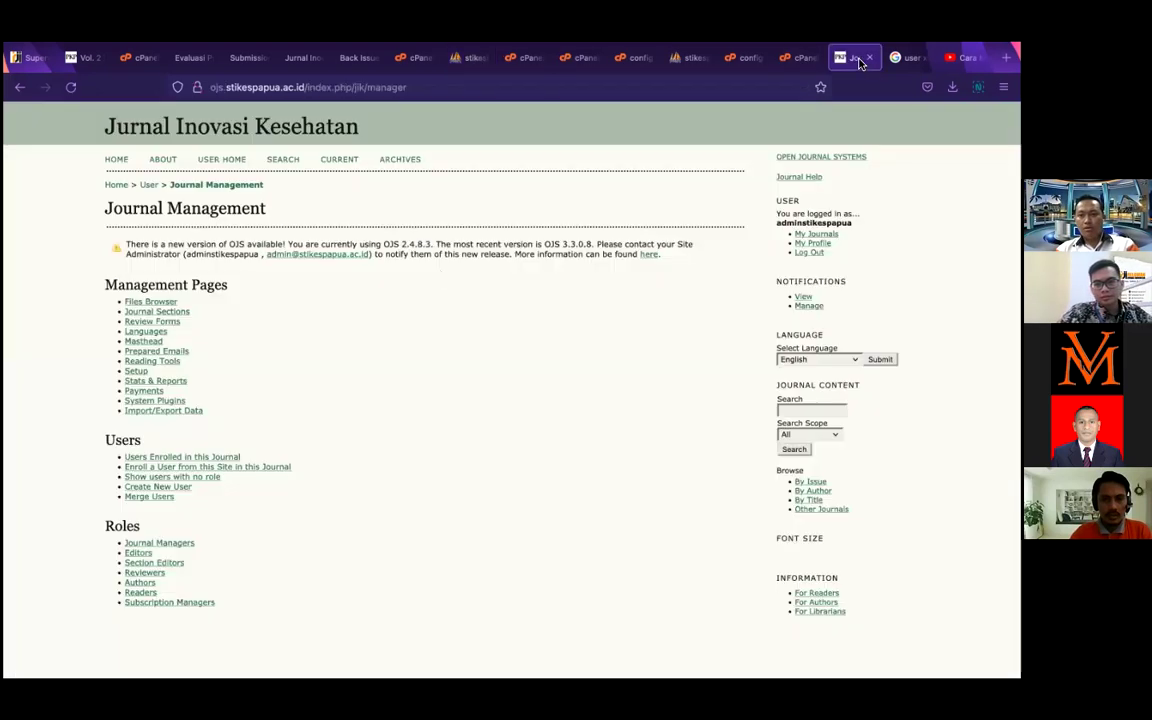
Step: Upload users.xml in the Users XML Plugin with Continue on failure ticked
click(158, 401)
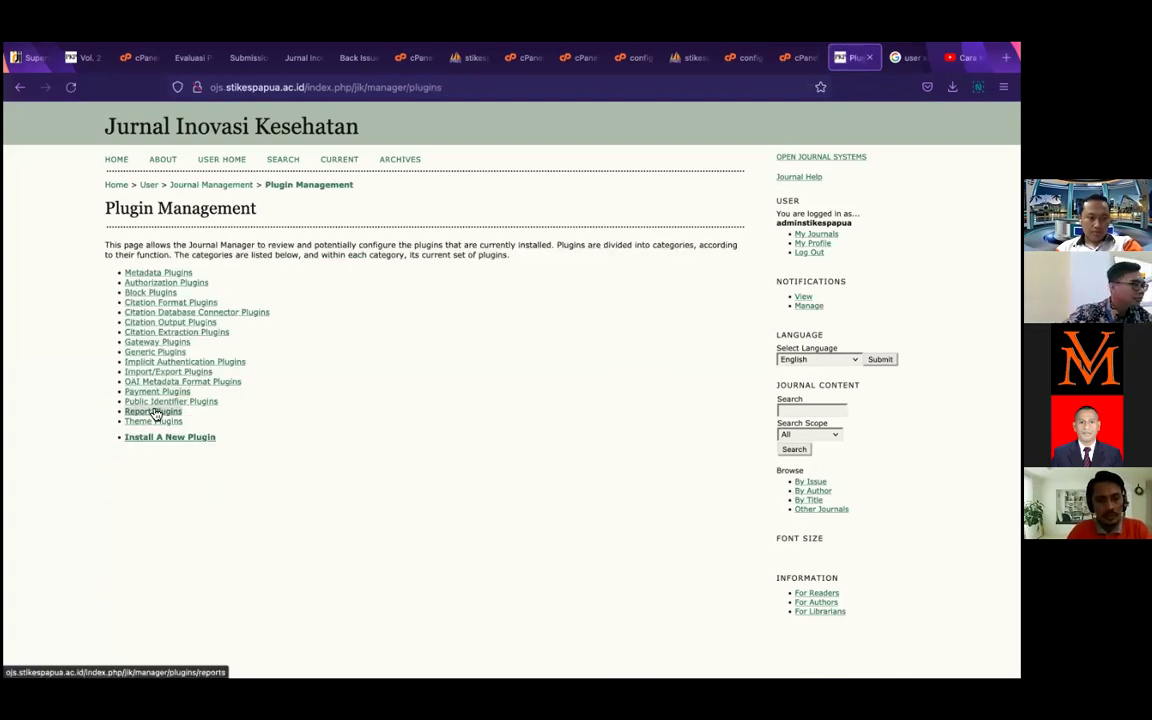
click(184, 371)
scroll(216, 358, down, 4)
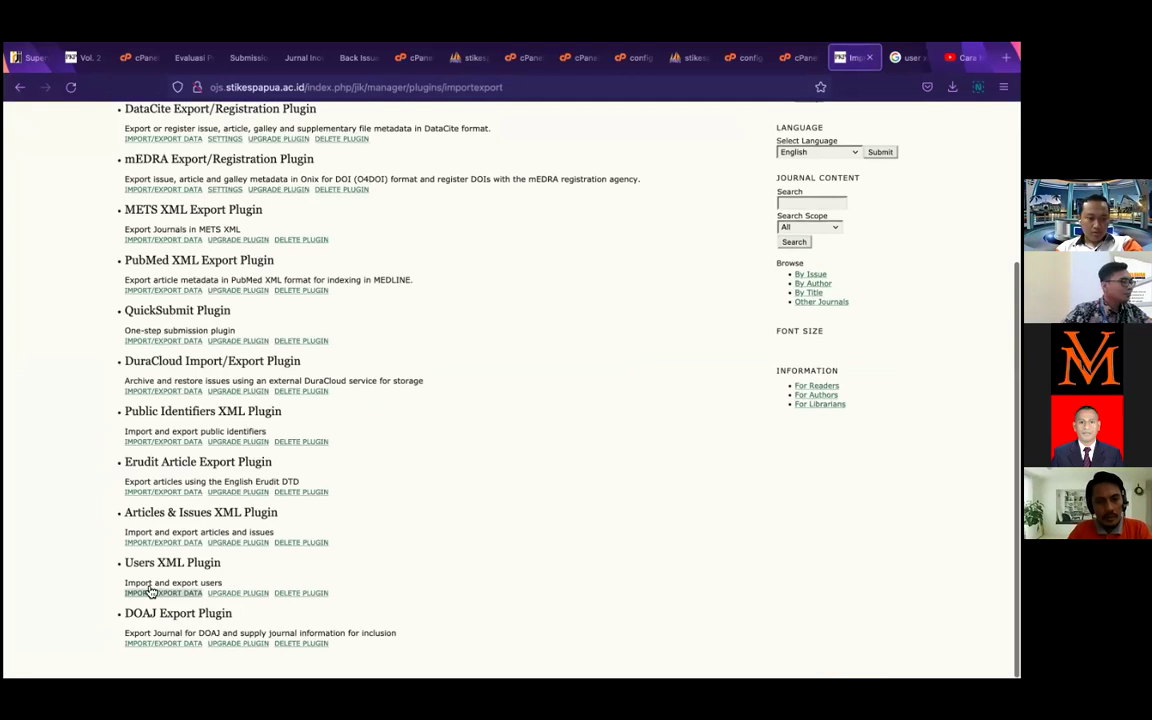
click(150, 592)
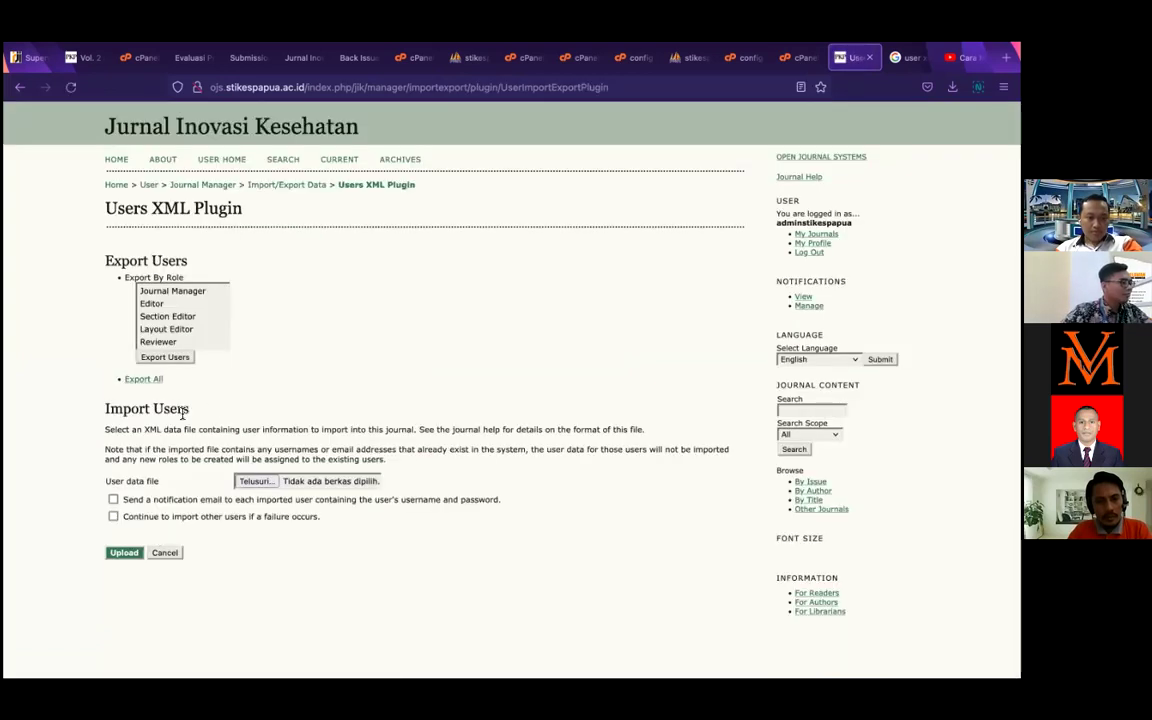
click(252, 481)
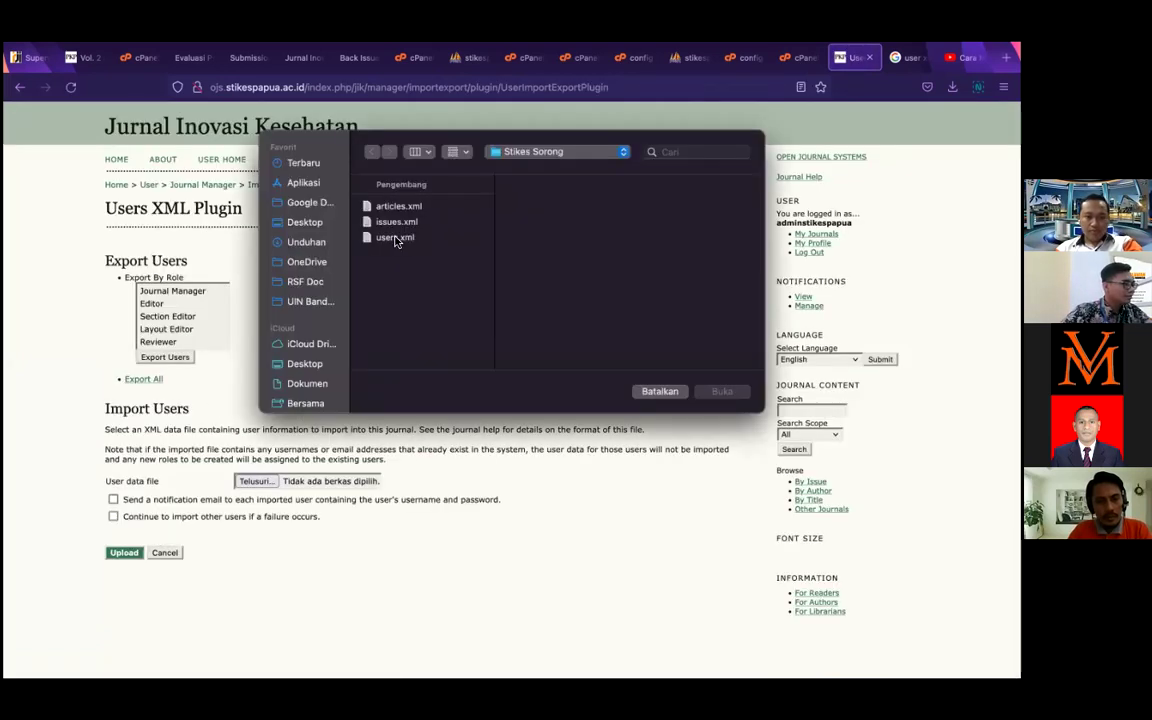
click(396, 239)
click(724, 393)
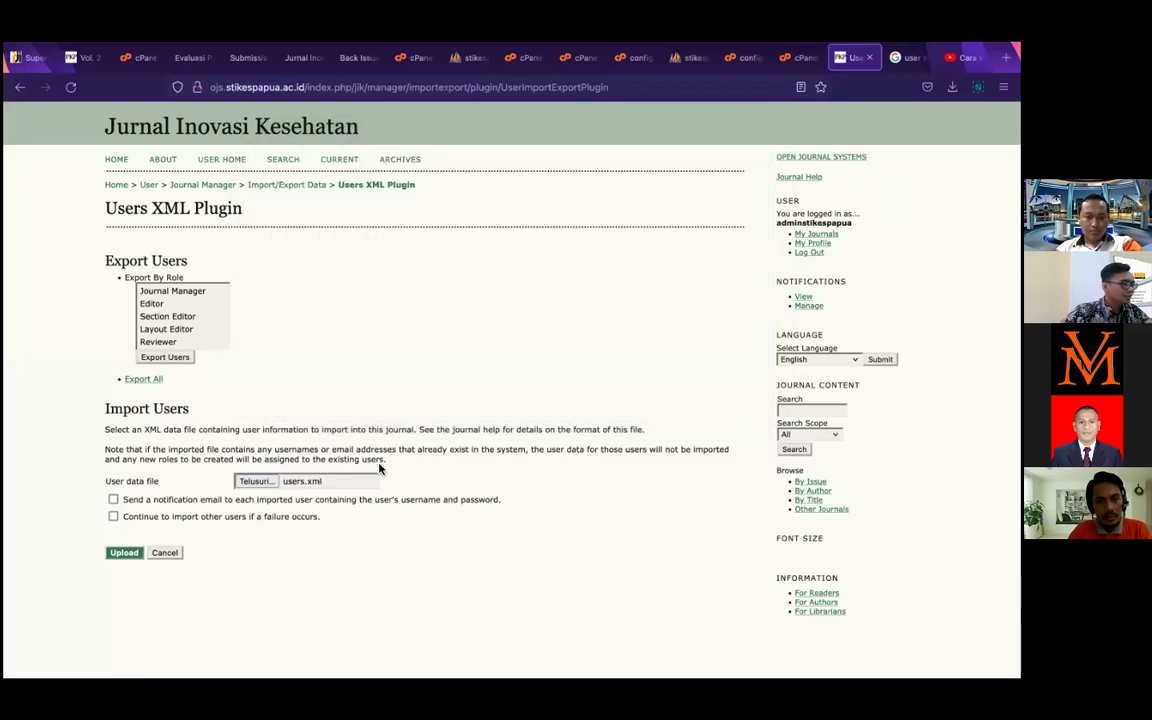
click(113, 516)
click(127, 555)
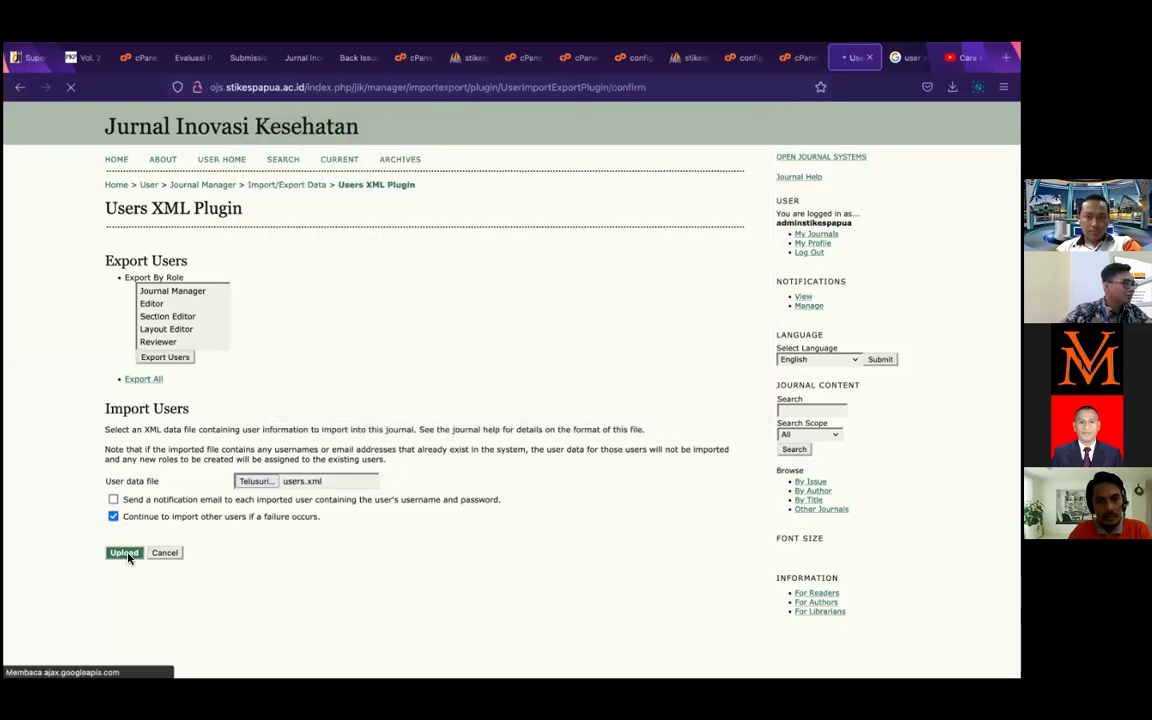
Step: Import the listed users into the journal and go back to Journal Management
scroll(220, 432, down, 10)
scroll(221, 432, down, 15)
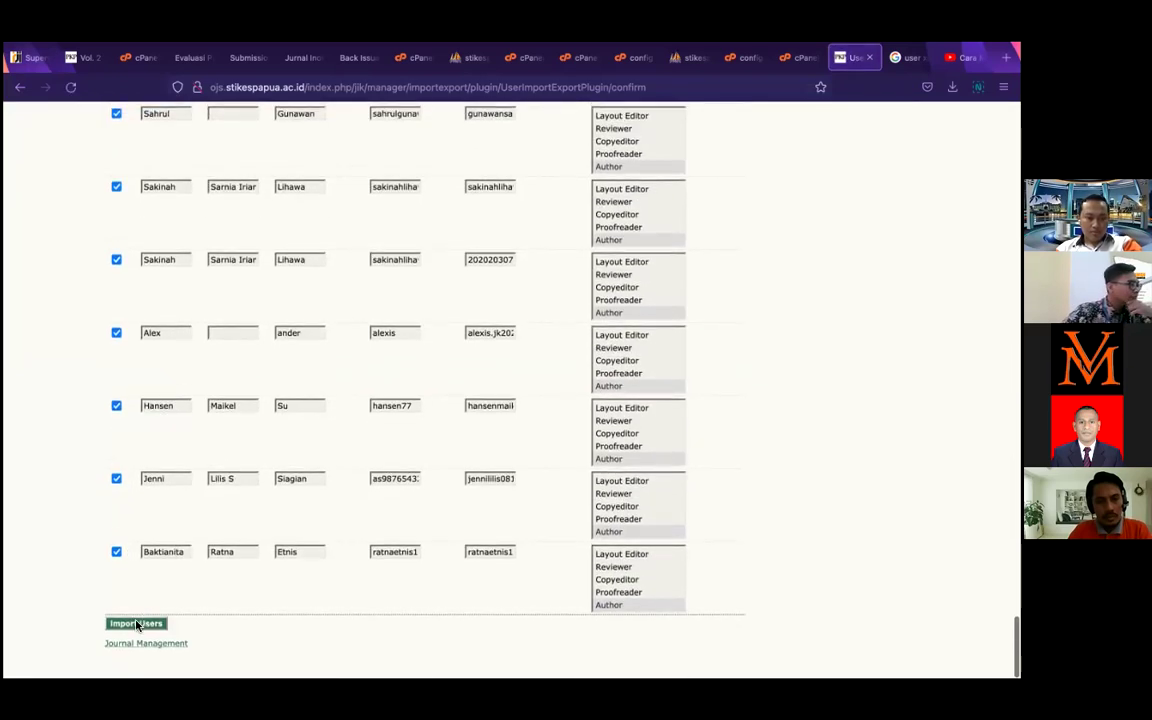
click(136, 623)
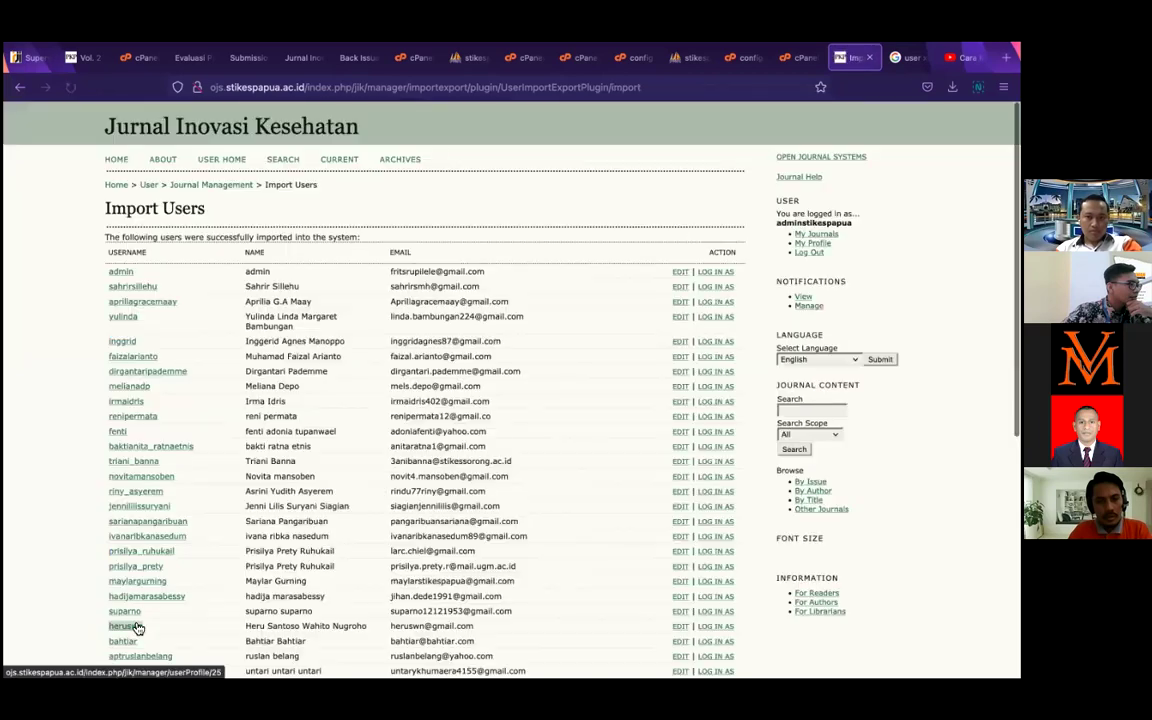
scroll(273, 371, down, 5)
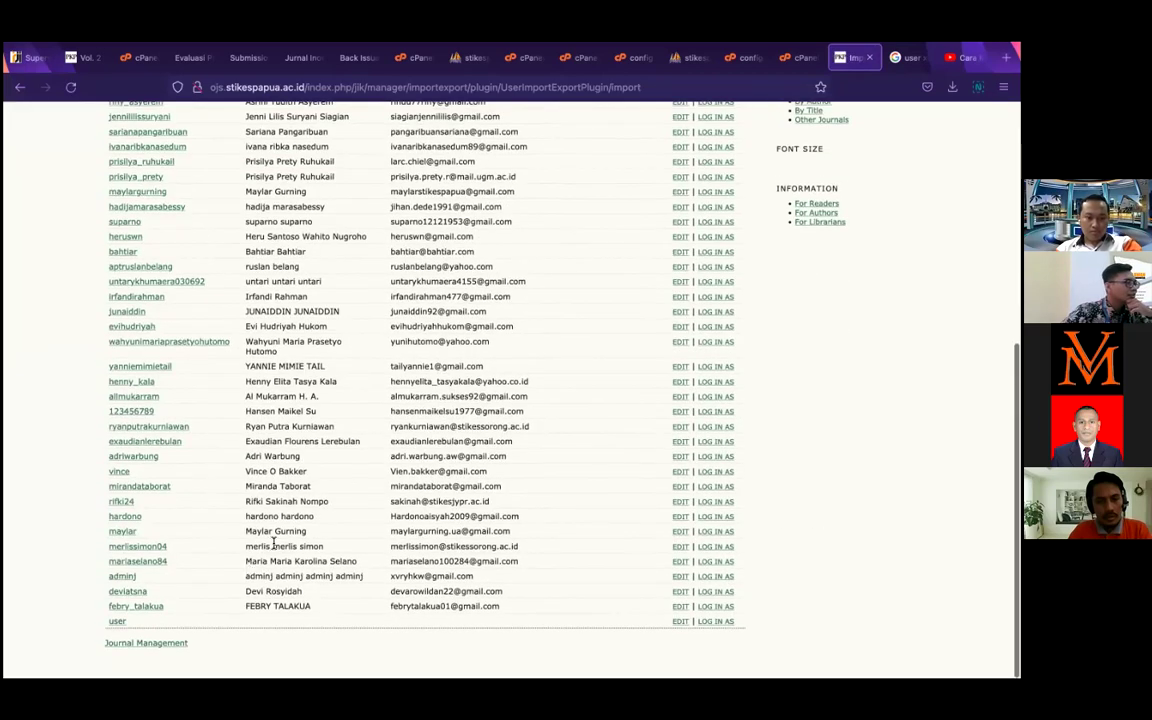
scroll(273, 543, up, 5)
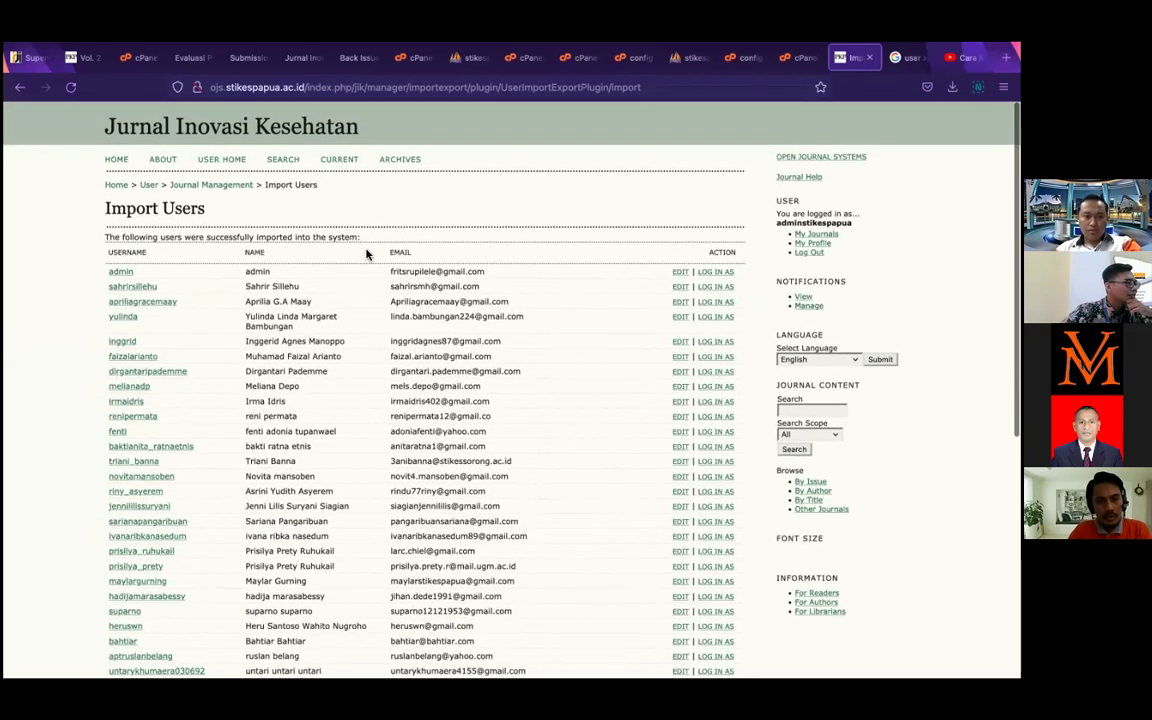
click(209, 183)
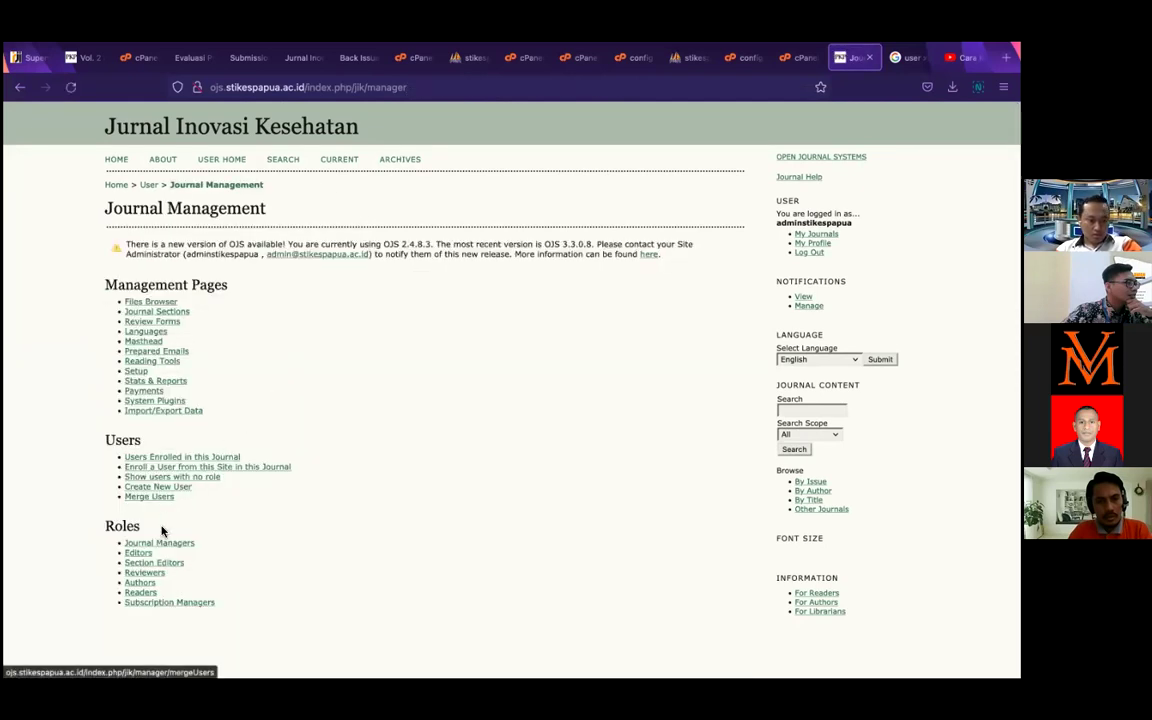
Step: Import issues.xml via the Articles & Issues XML Plugin, adding Vol 2 No 1, Vol 1 No 2, Vol 1 No 1
click(163, 411)
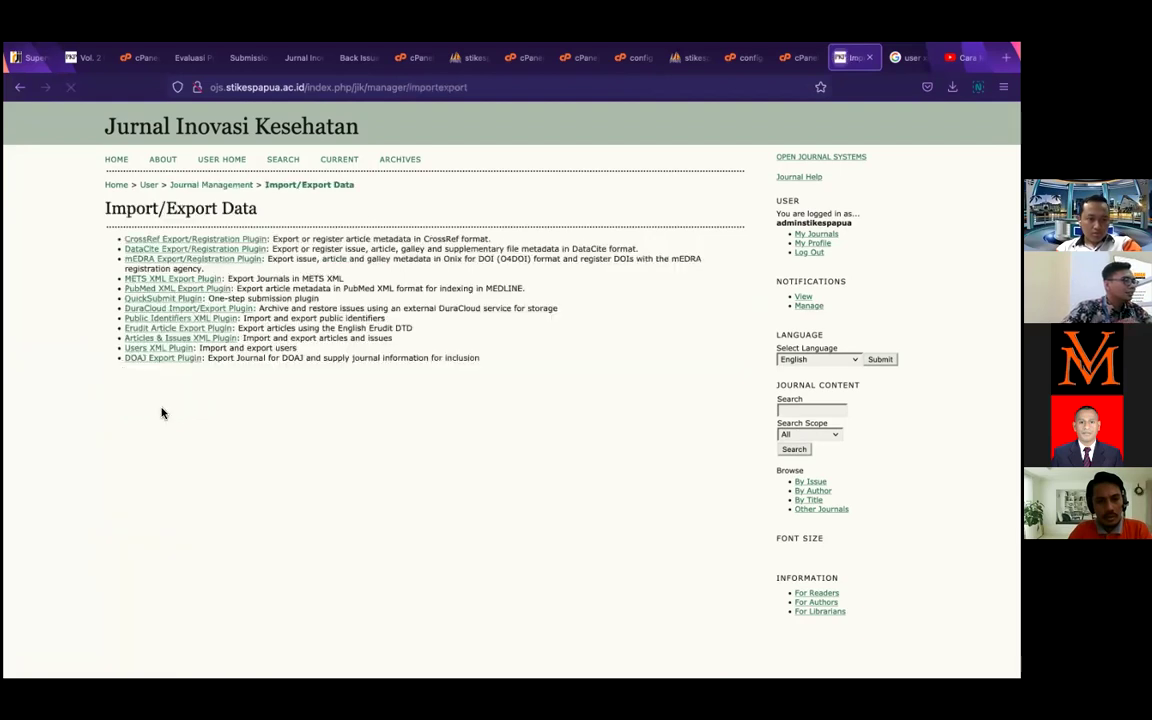
click(154, 339)
click(140, 362)
click(400, 222)
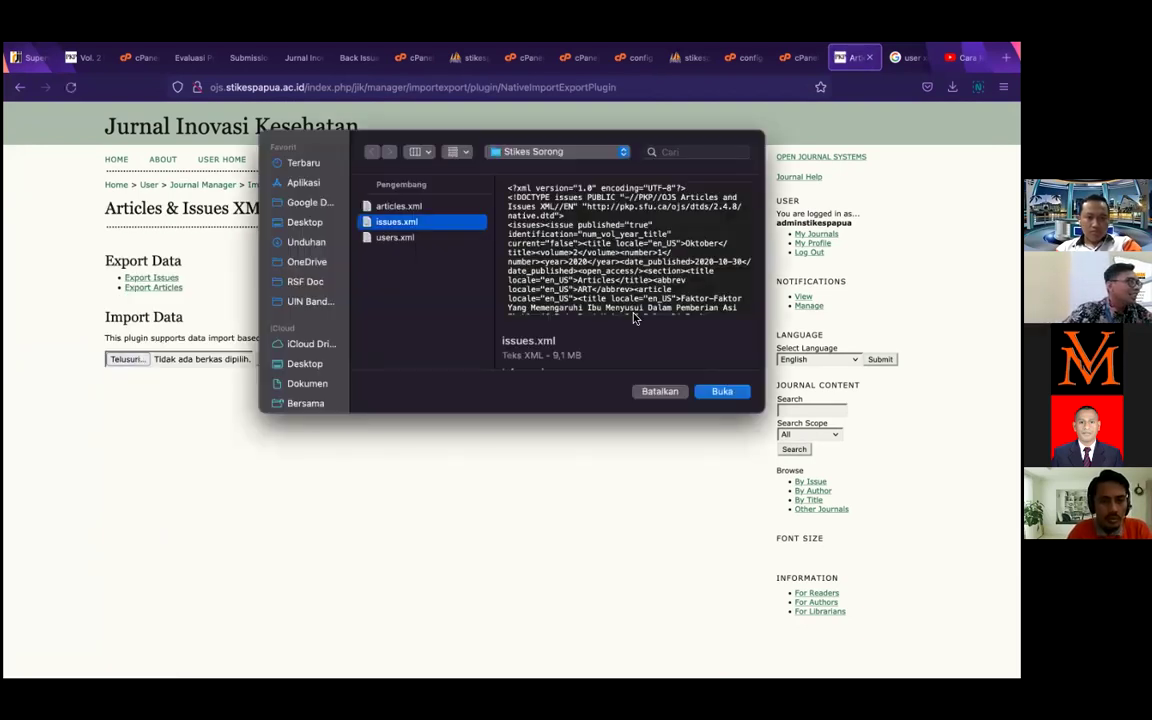
click(706, 390)
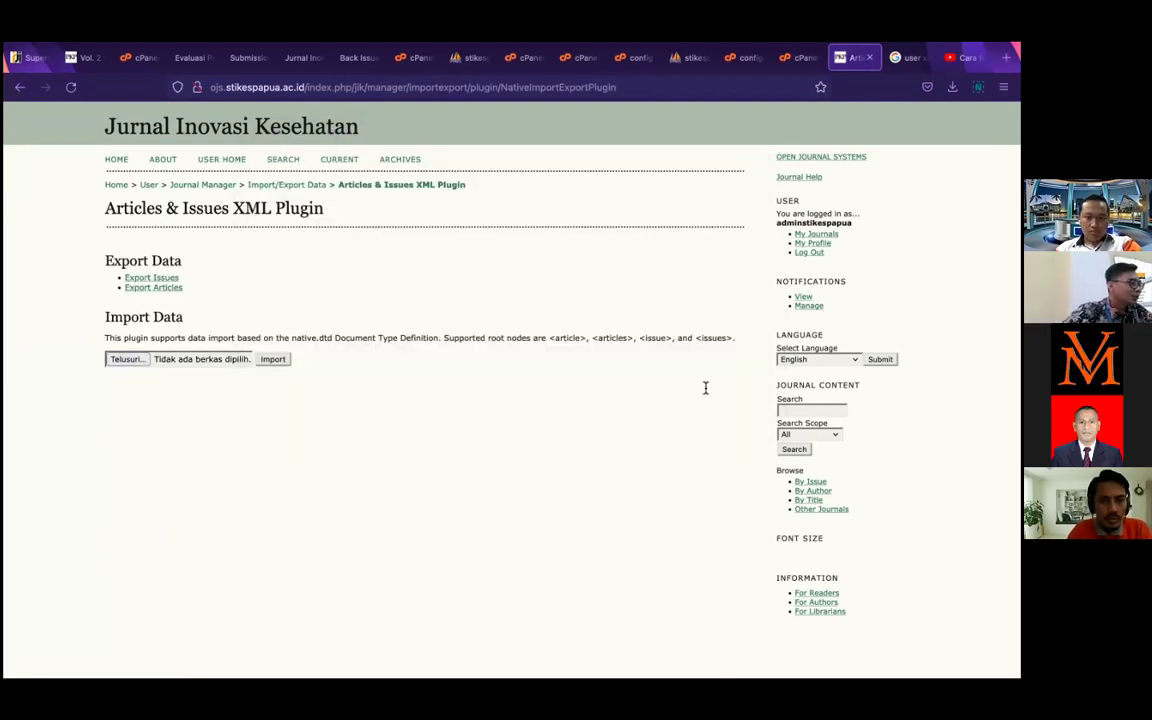
click(277, 361)
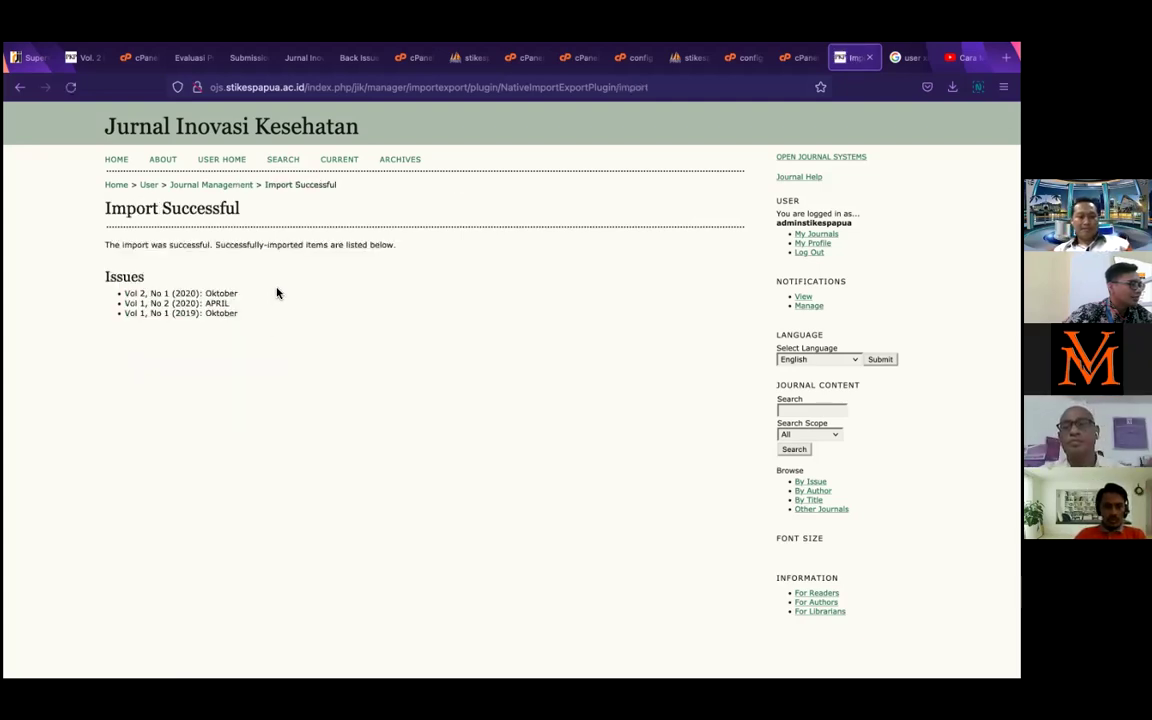
Step: Open the Vol 1, No 1 (2019) leptospirosis article's PDF from the archive, then User Home
click(398, 161)
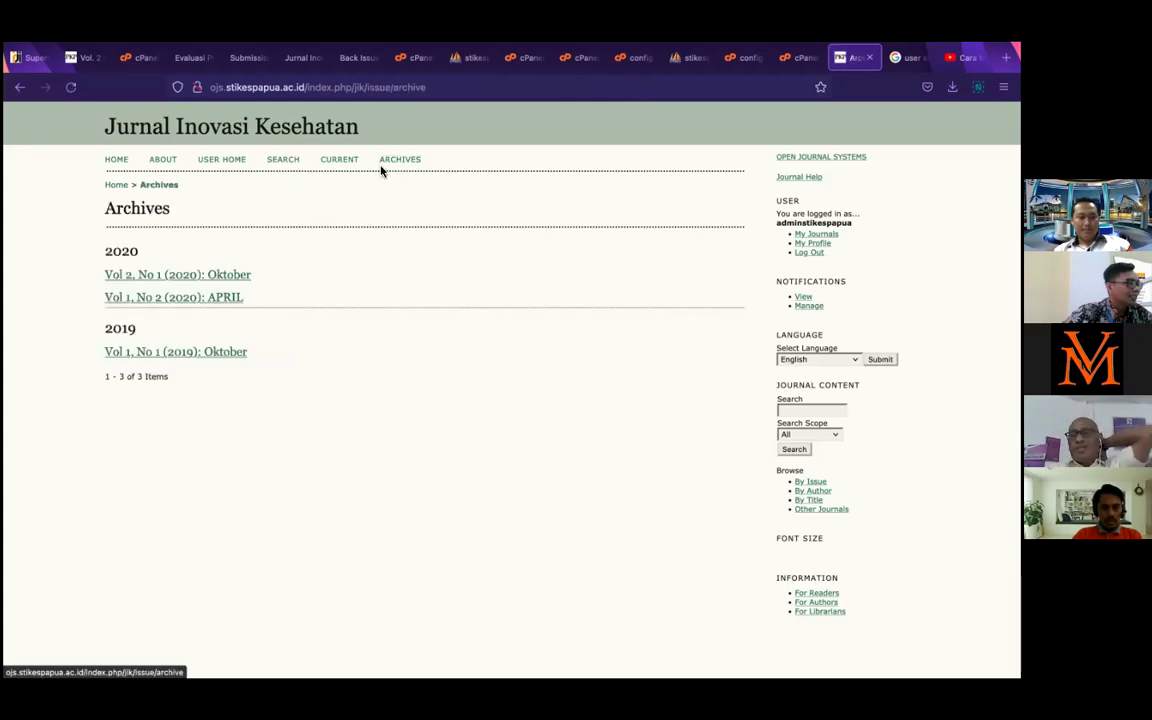
click(175, 353)
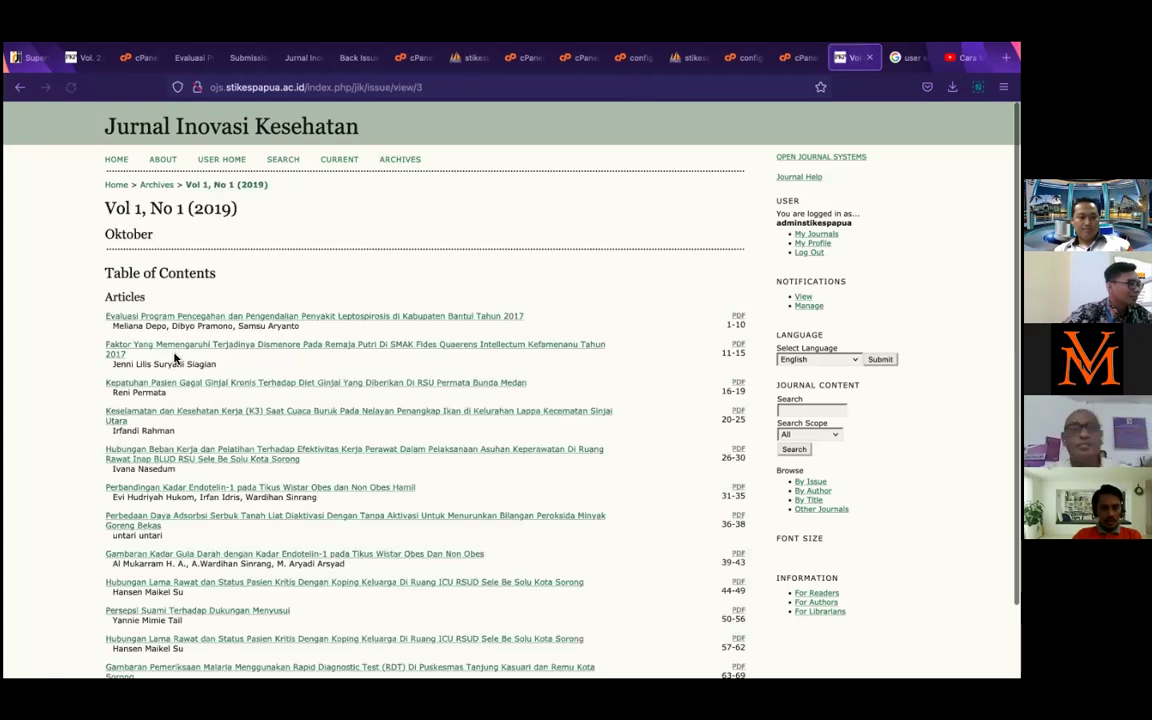
scroll(316, 329, down, 2)
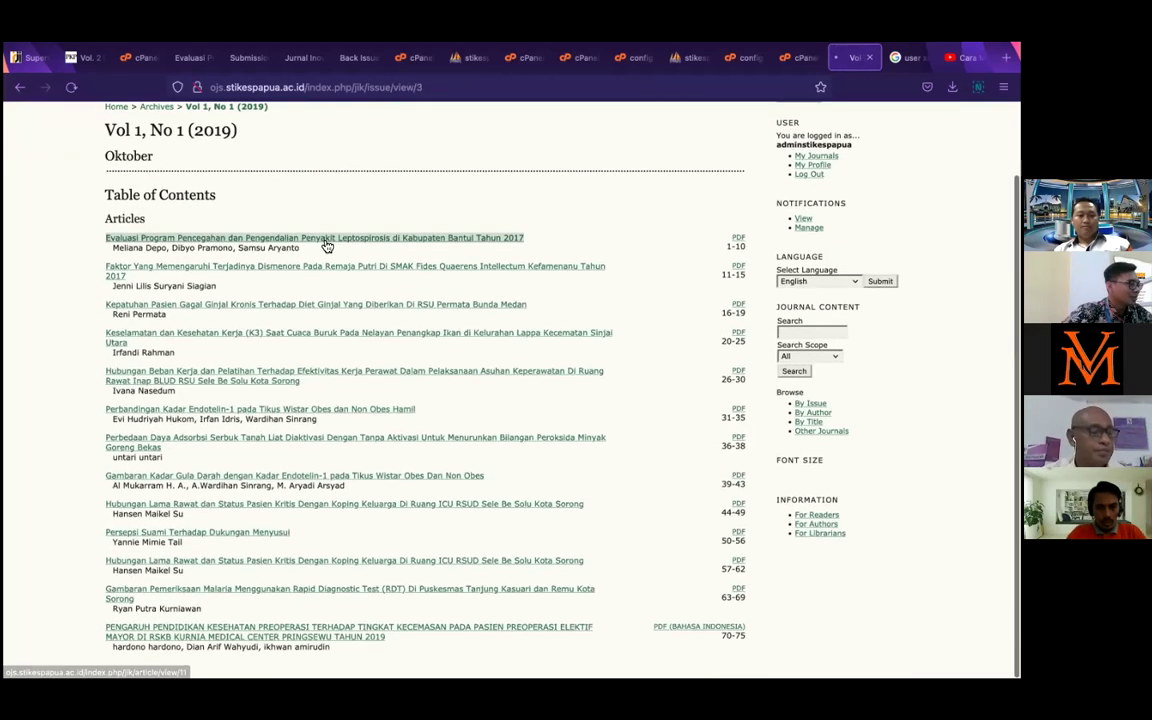
click(326, 246)
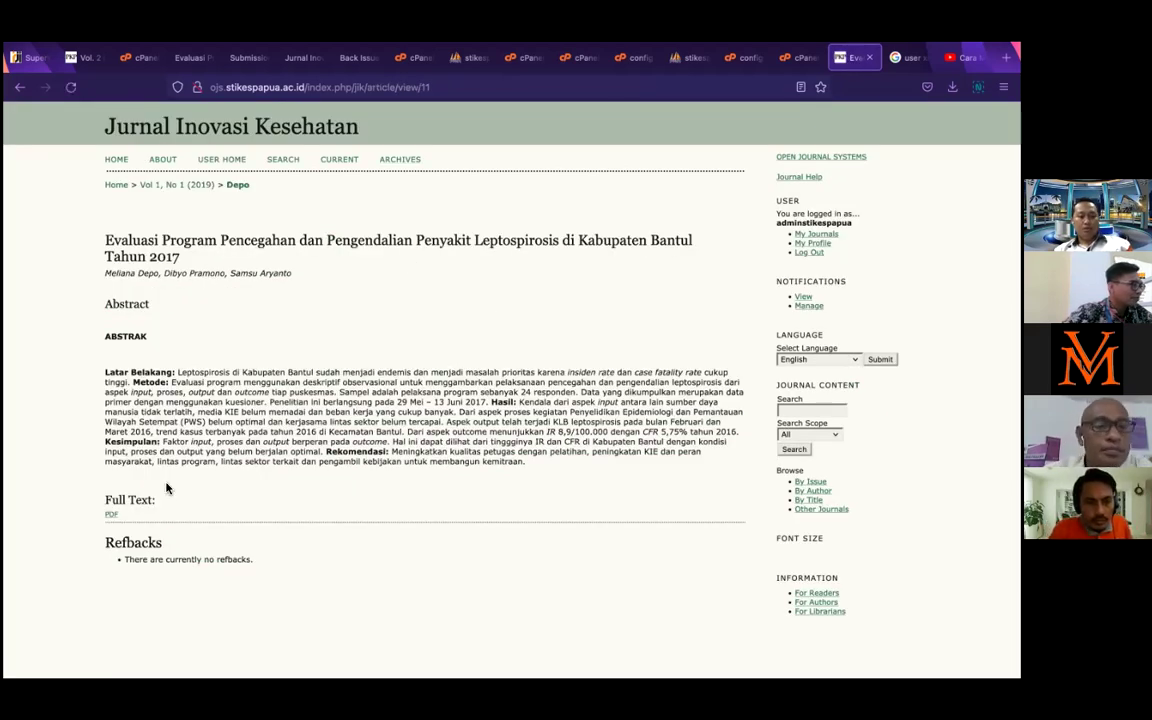
click(111, 514)
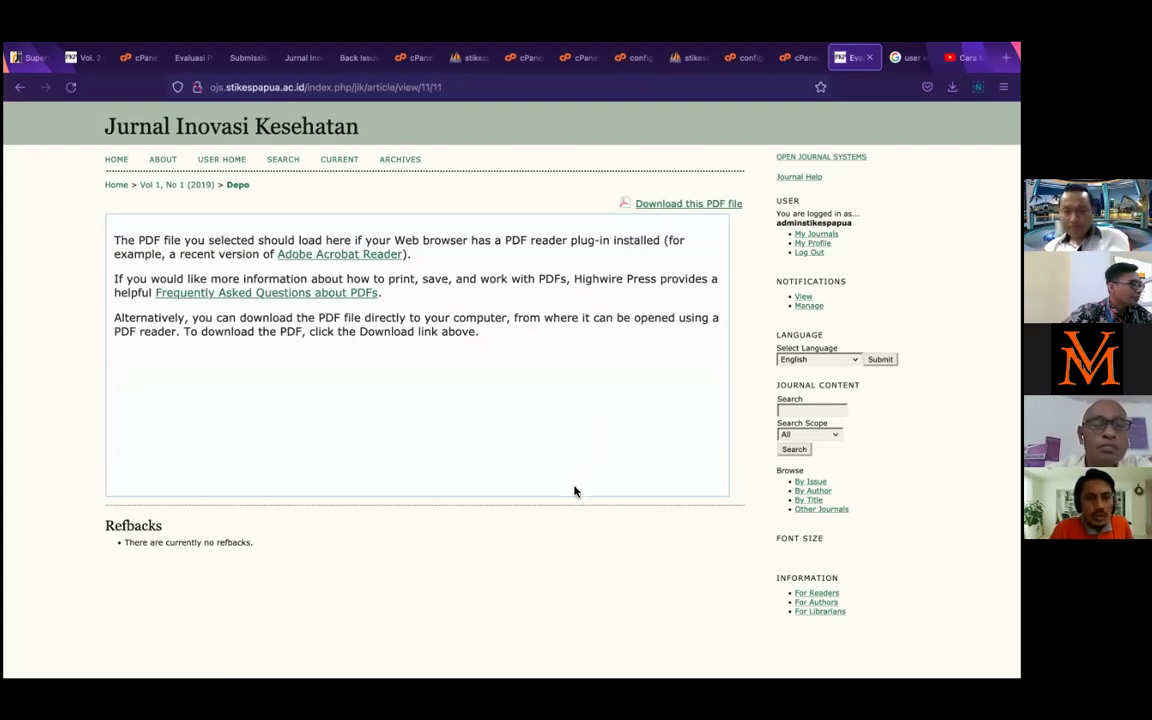
click(222, 160)
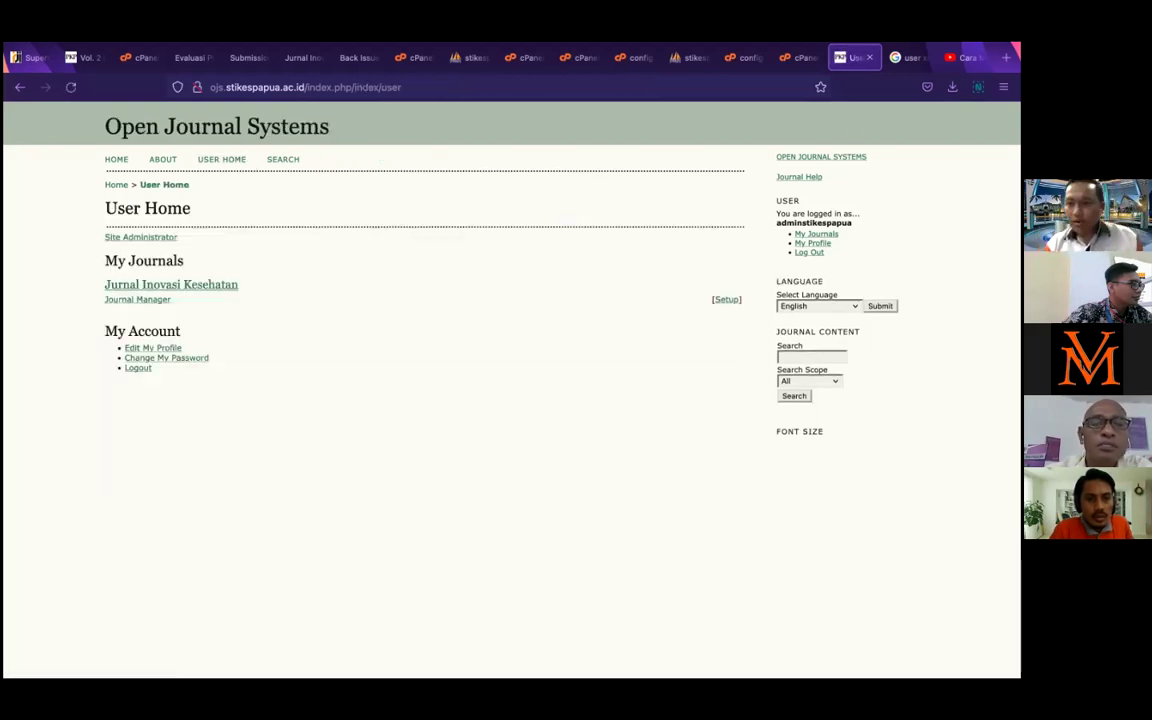
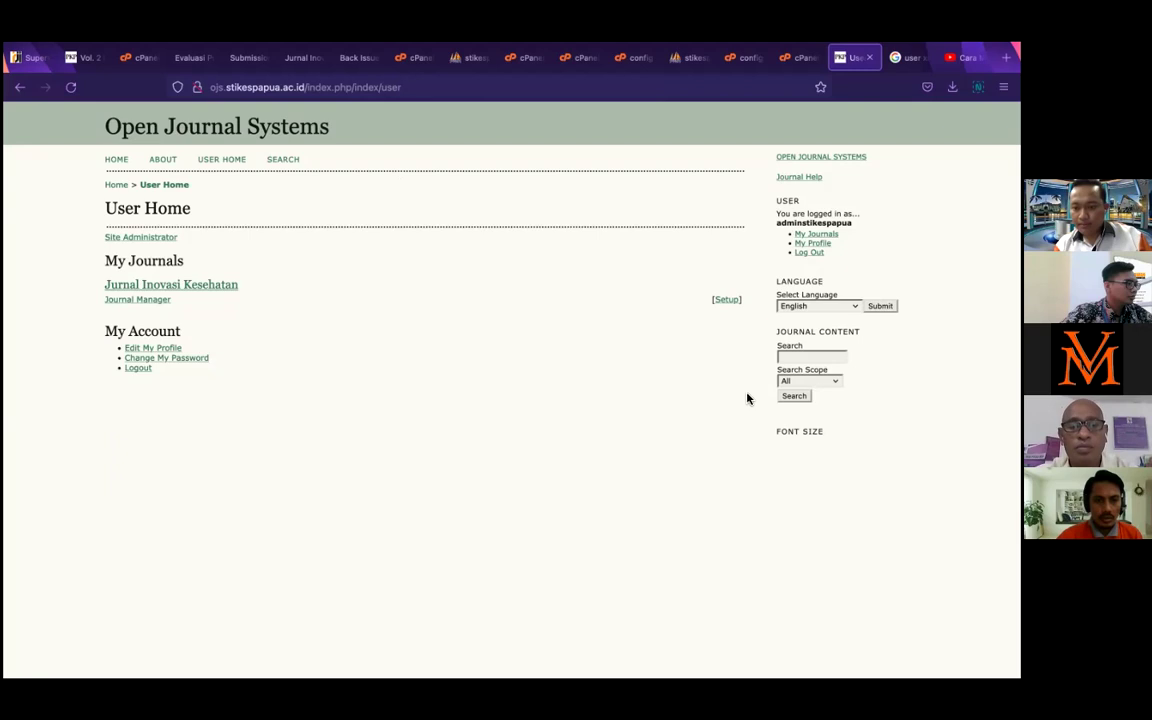
Step: Log out of the admin account and open the Jurnal Inovasi Kesehatan journal home
click(805, 252)
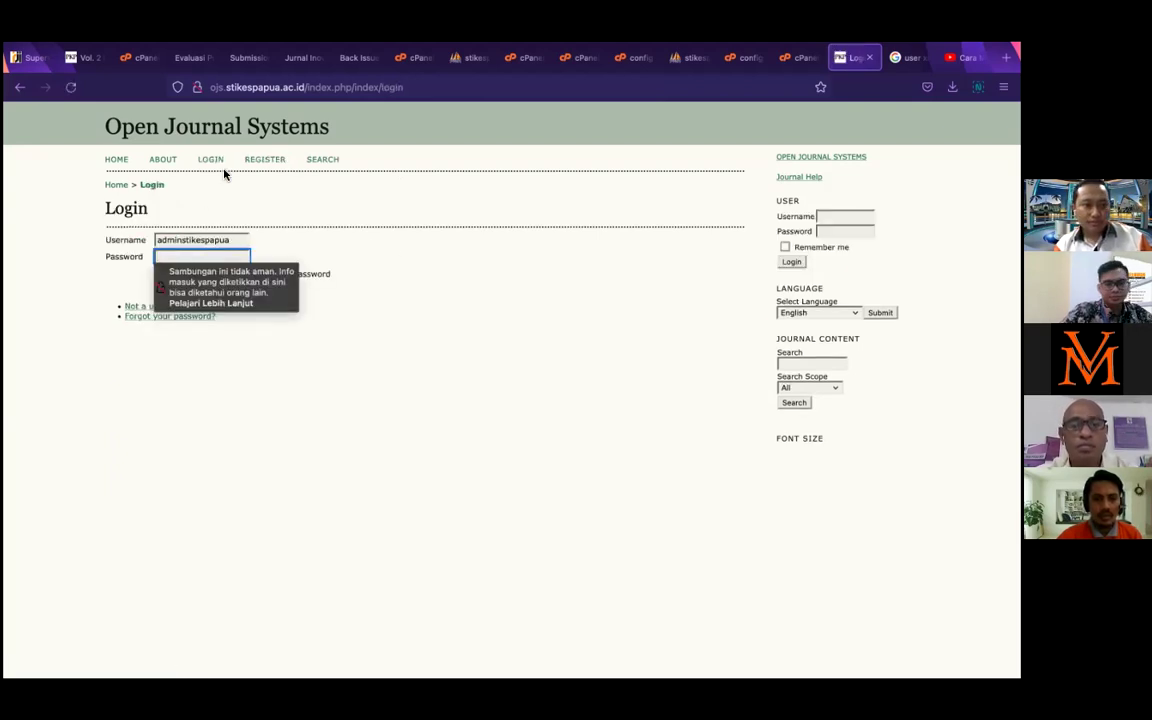
click(117, 185)
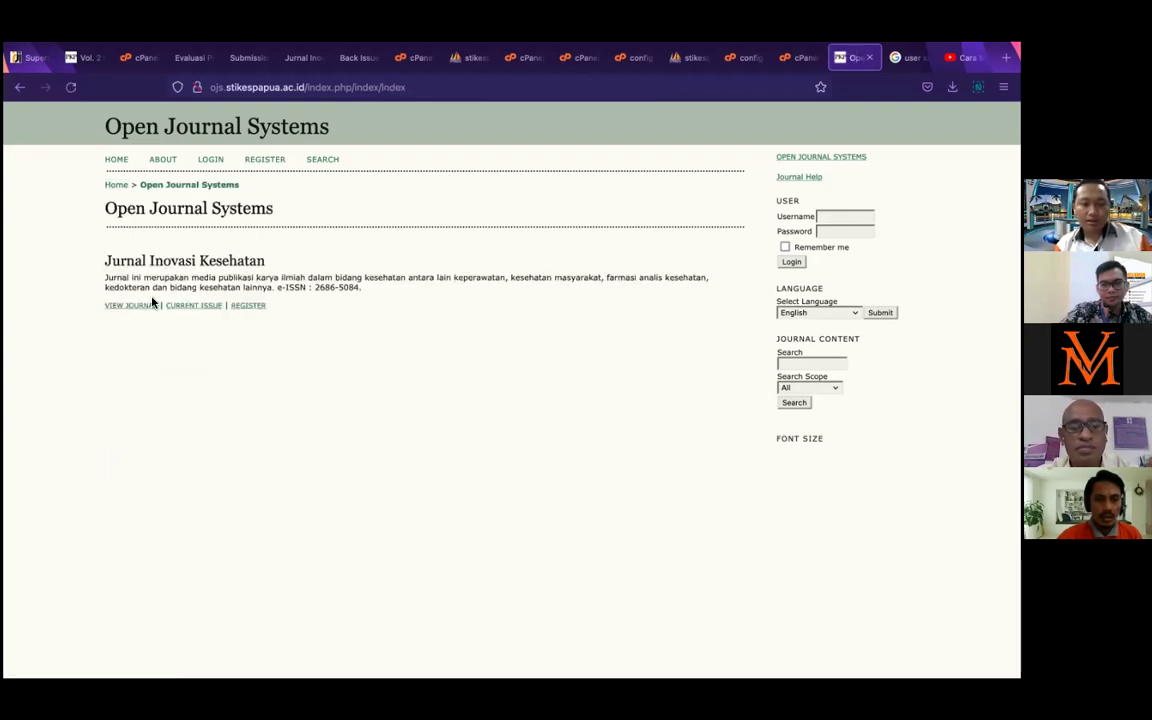
click(136, 306)
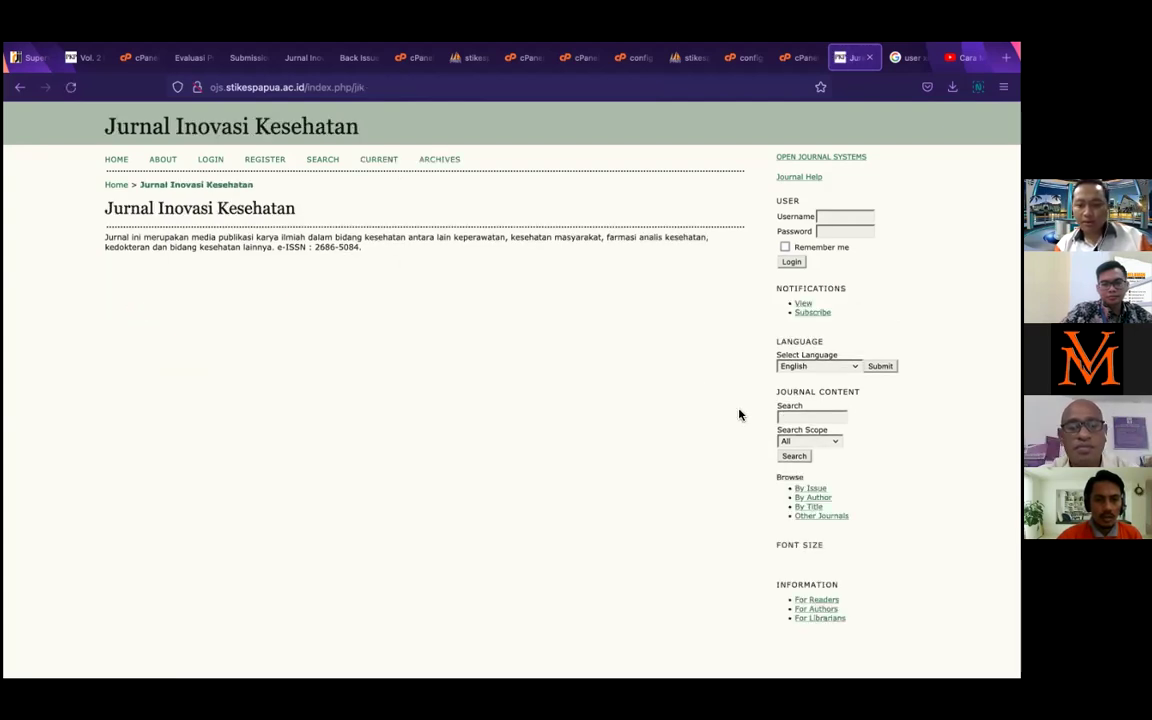
Step: Try signing in with another user's username and password; the login is rejected
click(843, 217)
text(unaiddin92)
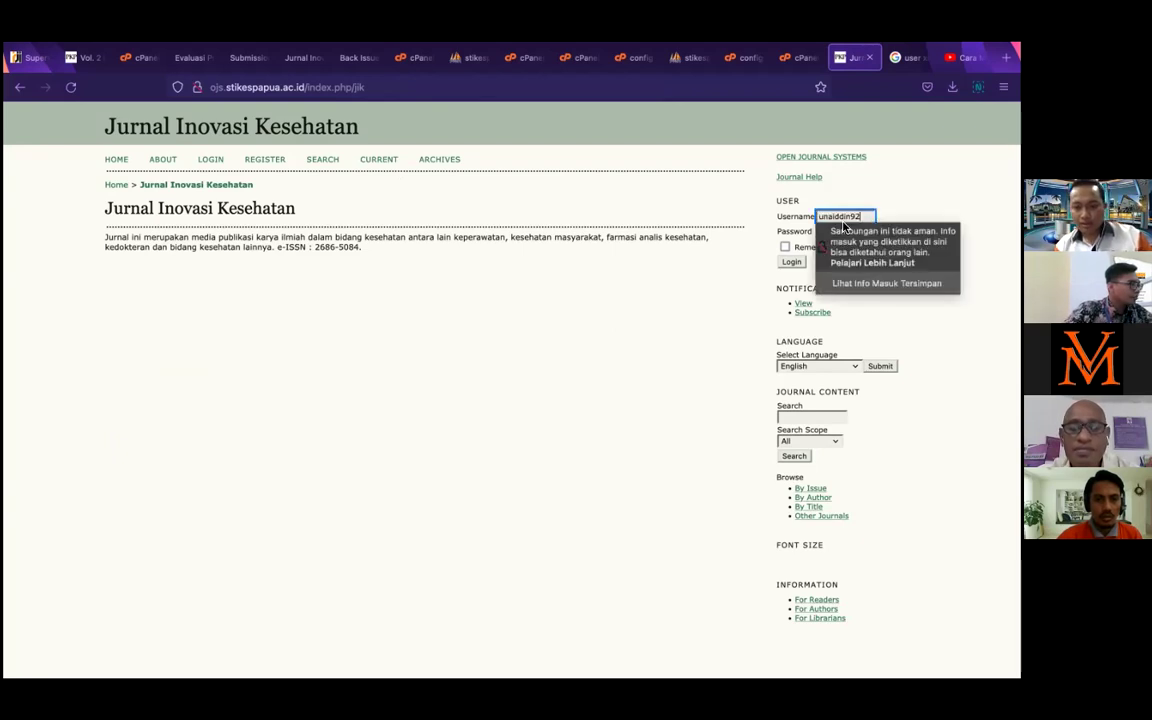
key(Home)
text(J)
key(ctrl+a)
key(Tab)
text(•••••••••••)
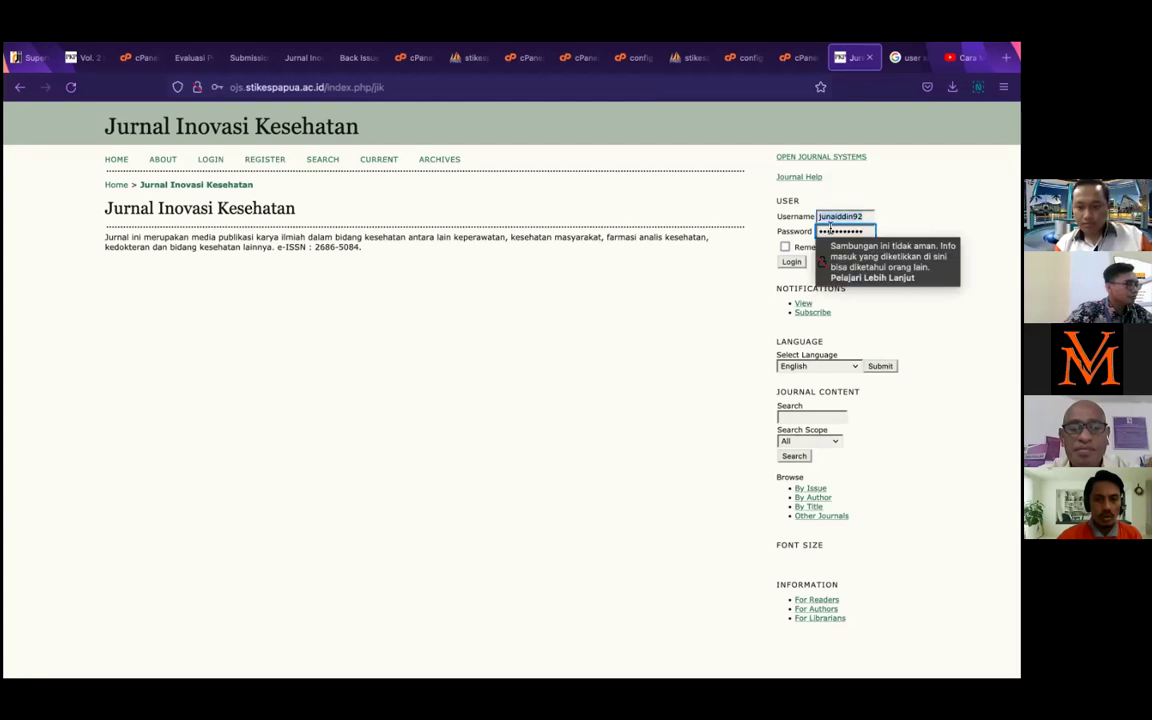
click(788, 265)
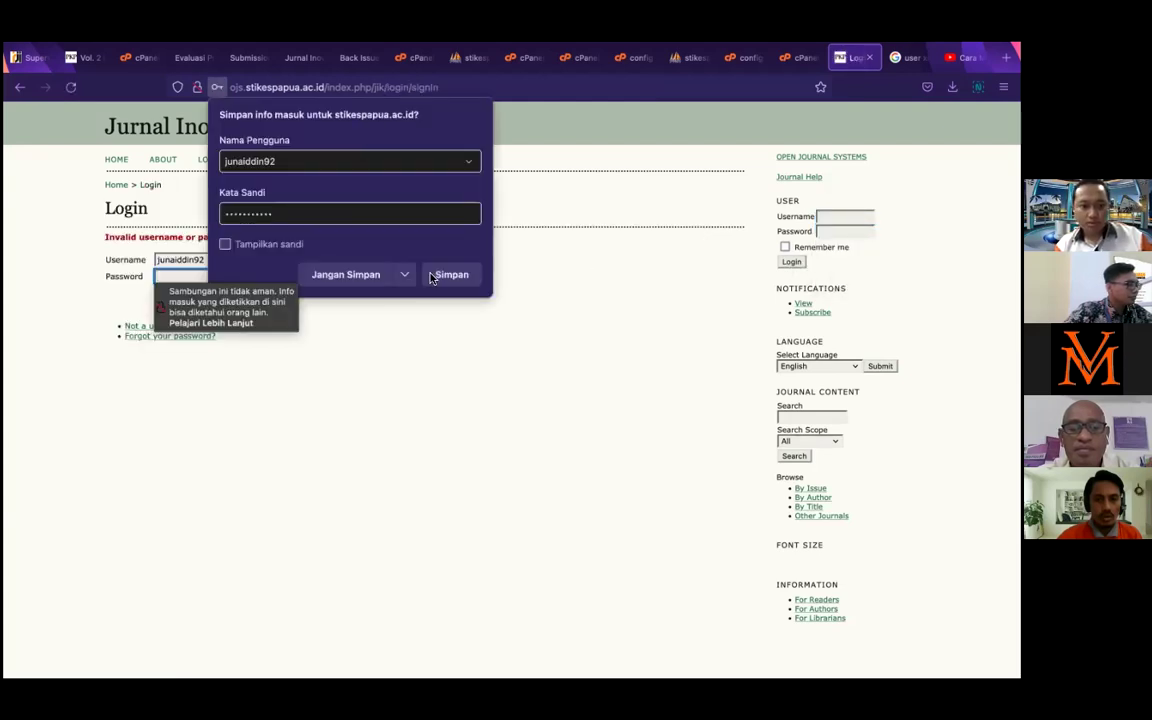
click(376, 284)
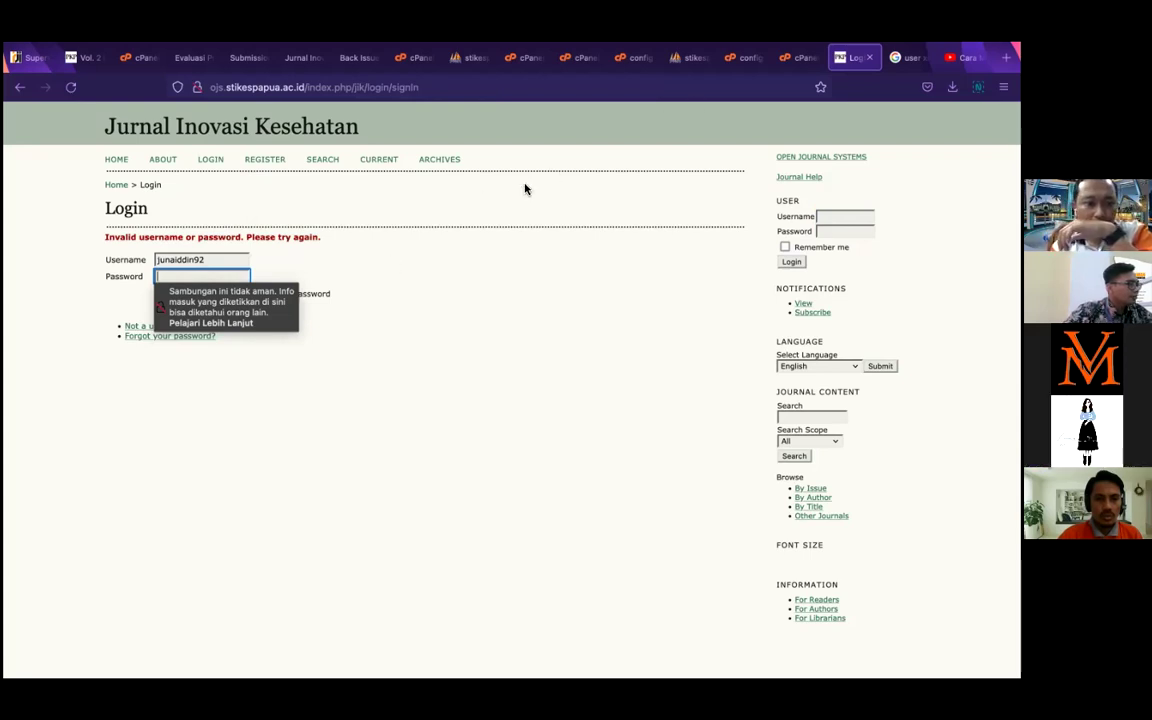
click(393, 276)
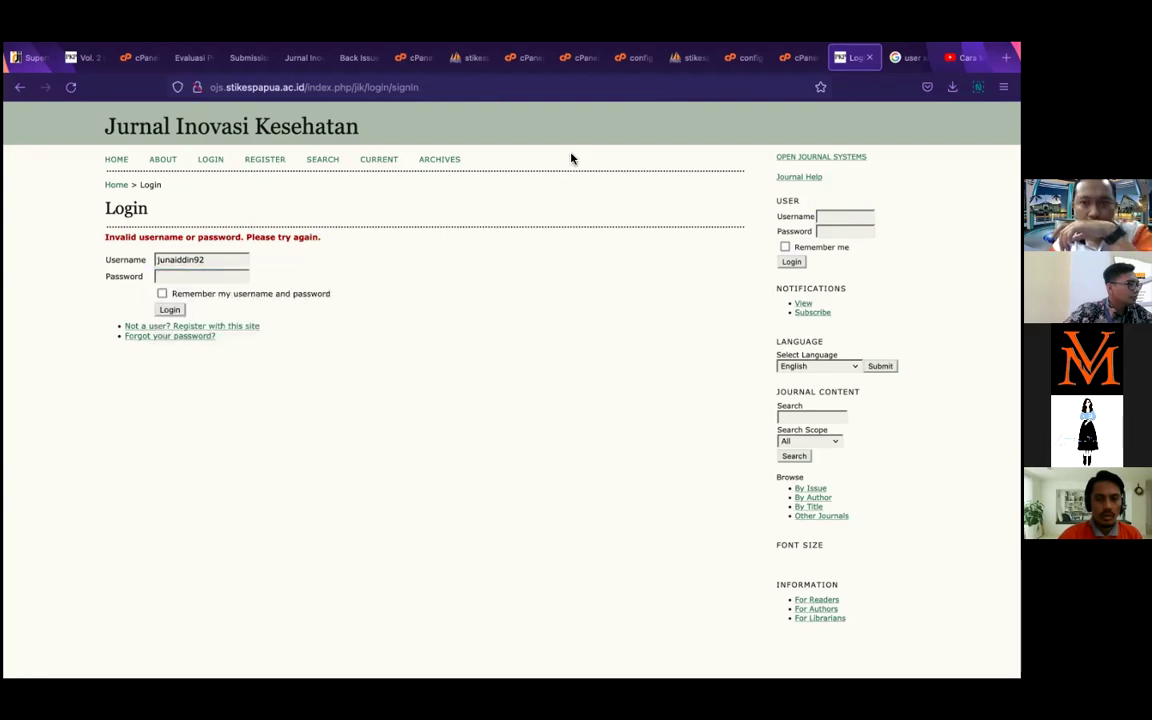
click(798, 57)
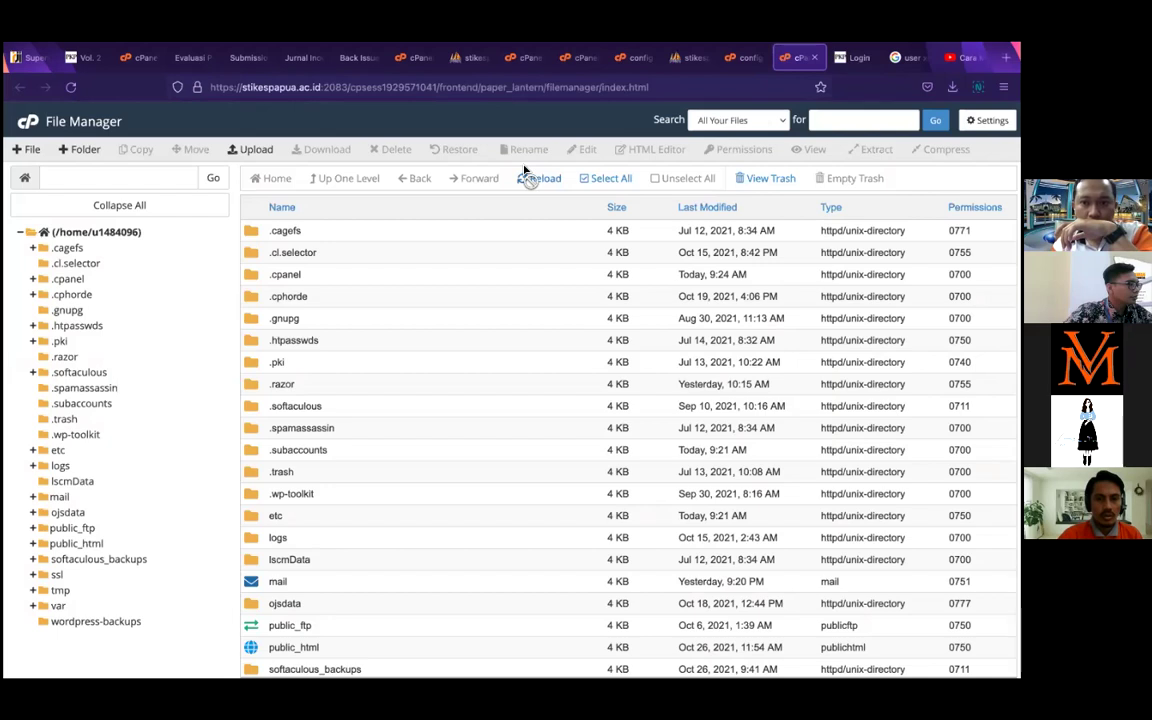
Step: Replace the username with the admin account, paste the admin password and log in
key(ctrl+Tab)
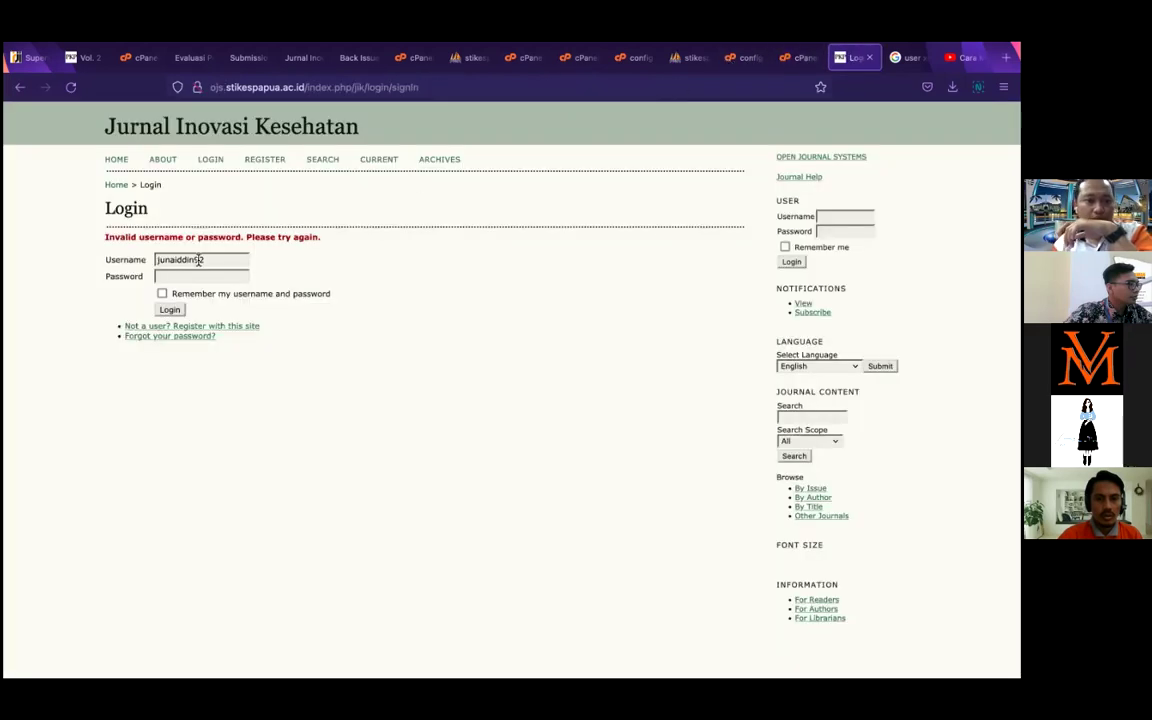
drag(218, 260, 157, 260)
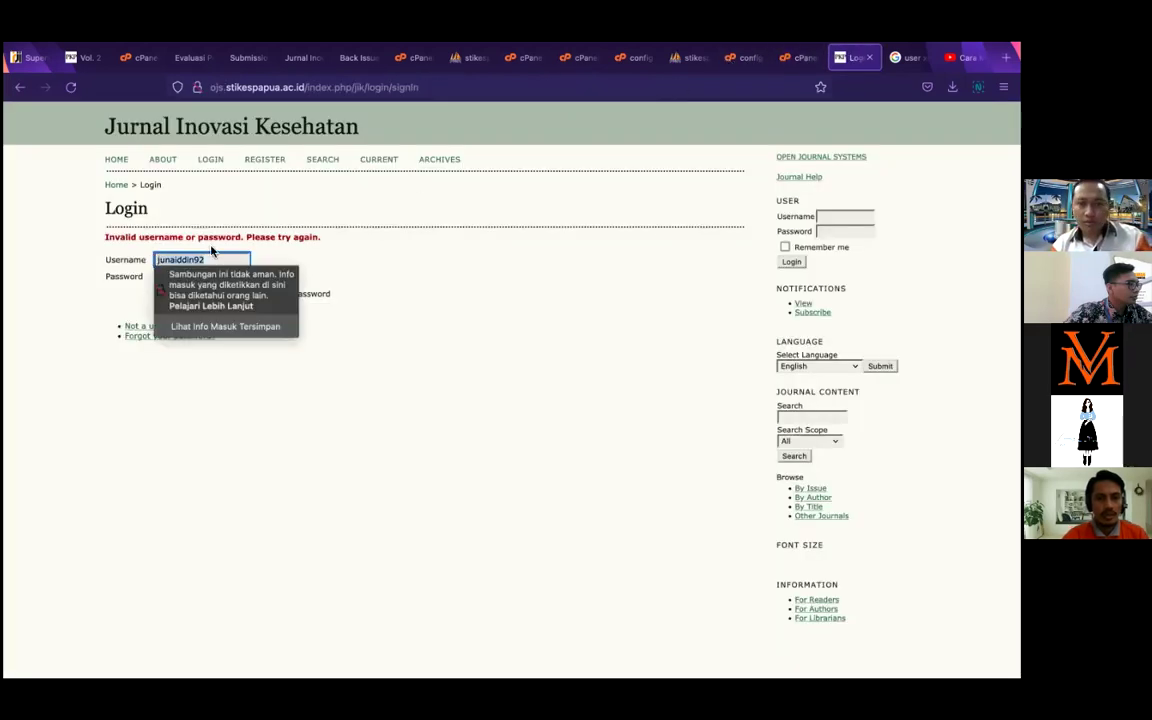
click(323, 260)
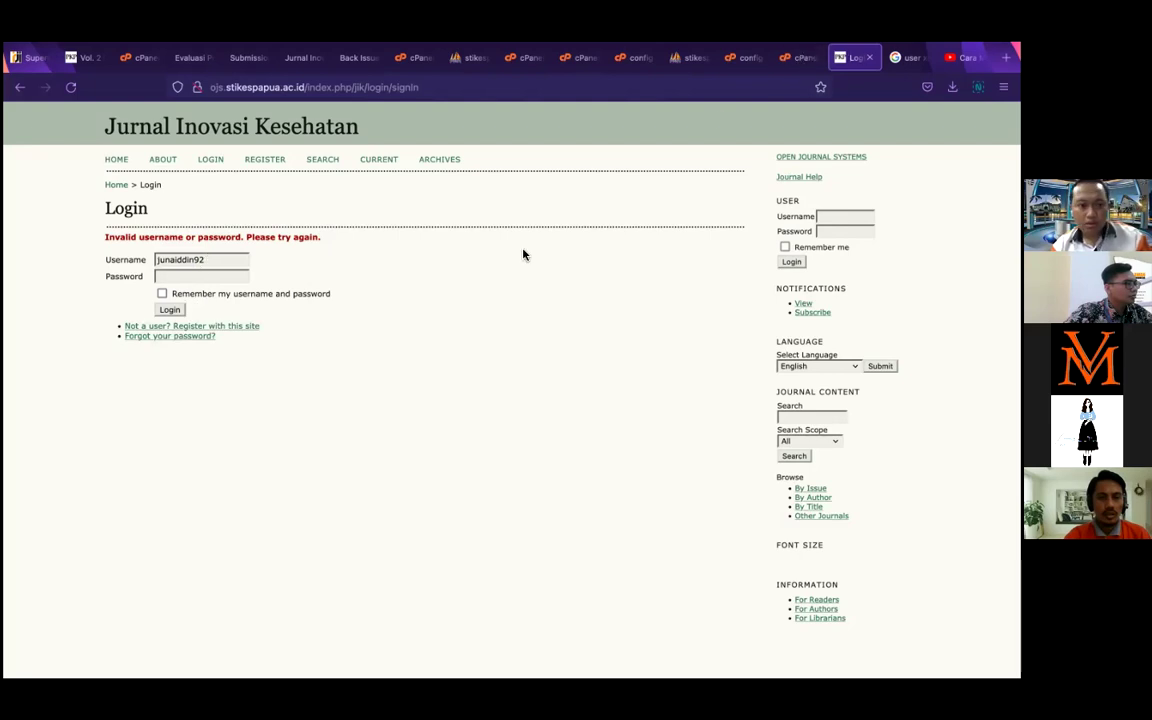
double_click(225, 259)
text(adminstikespapua)
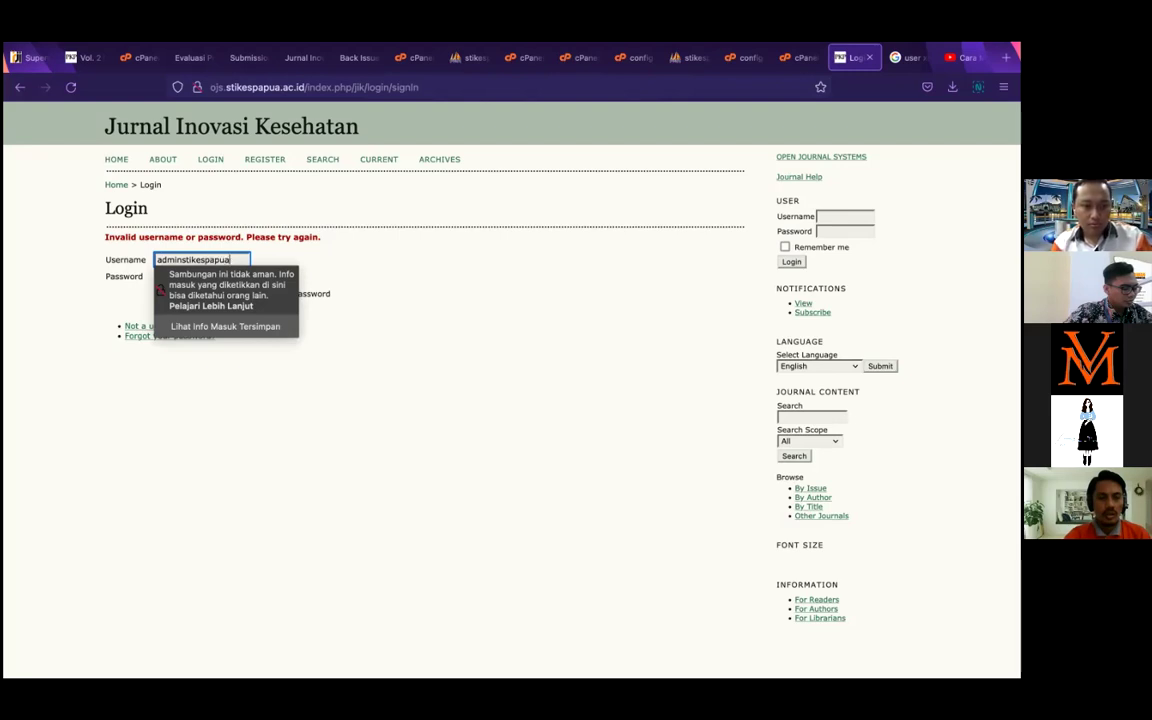
key(Tab)
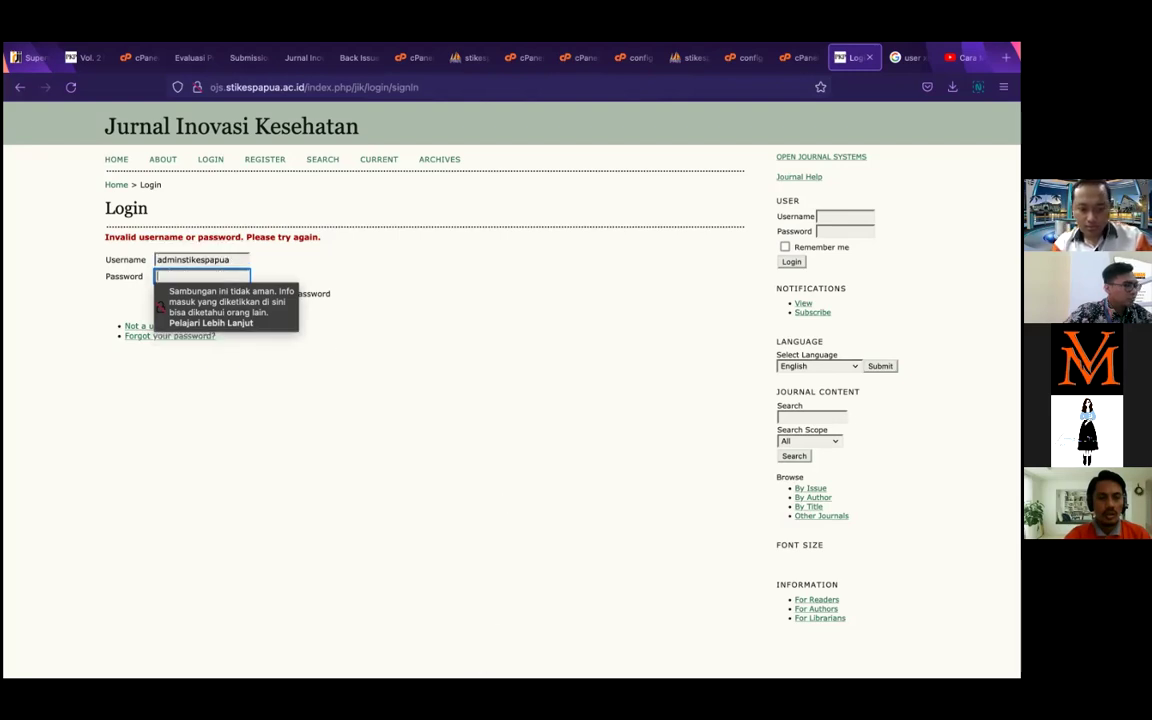
key(Escape)
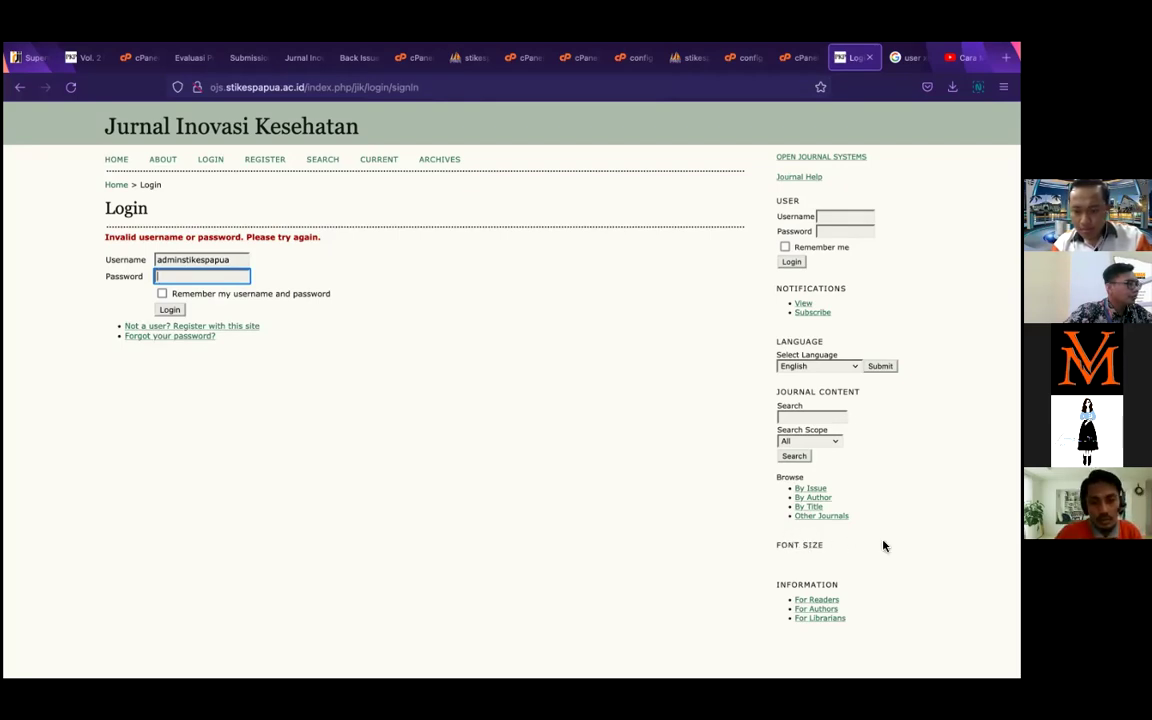
click(211, 278)
key(ctrl+v)
click(170, 311)
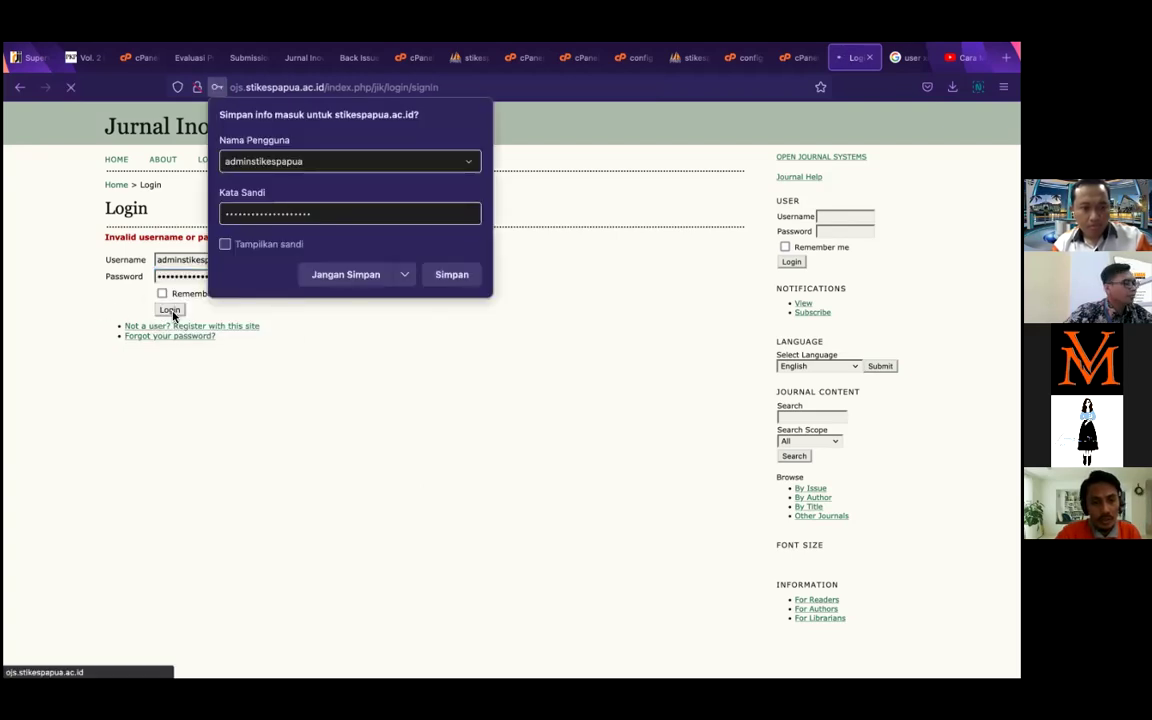
Step: Open the failed user's profile edit form via Enroll a User, then list enrolled journal users
click(345, 284)
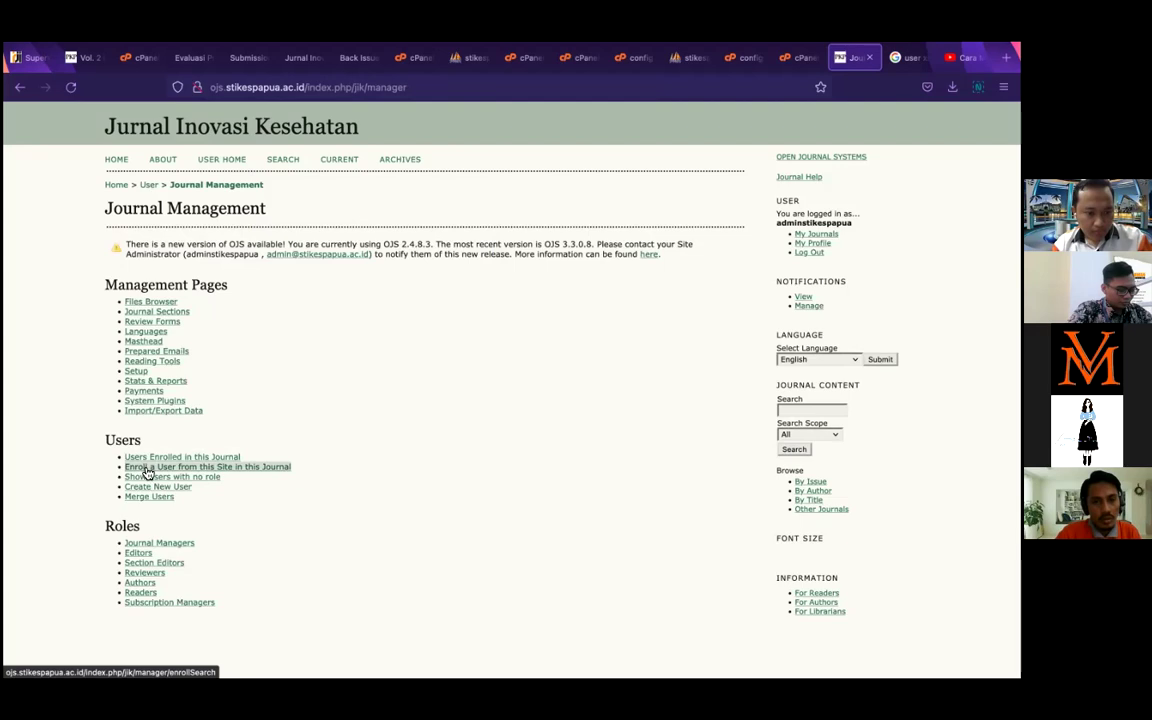
click(147, 468)
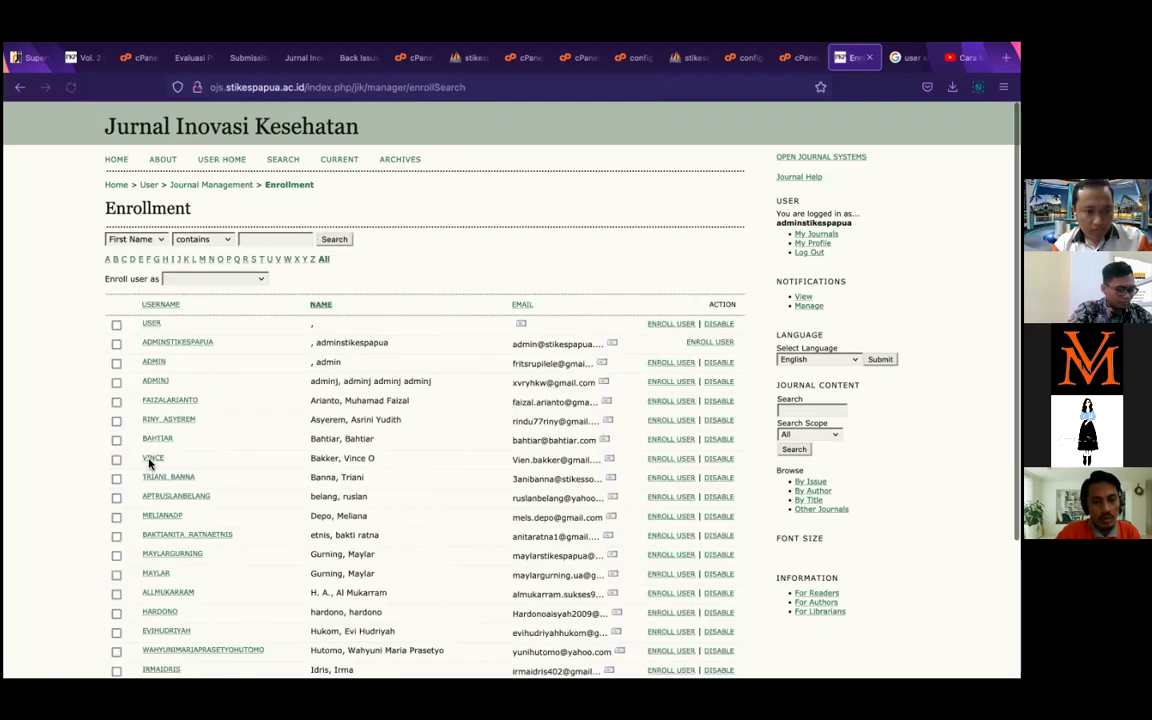
scroll(185, 407, down, 3)
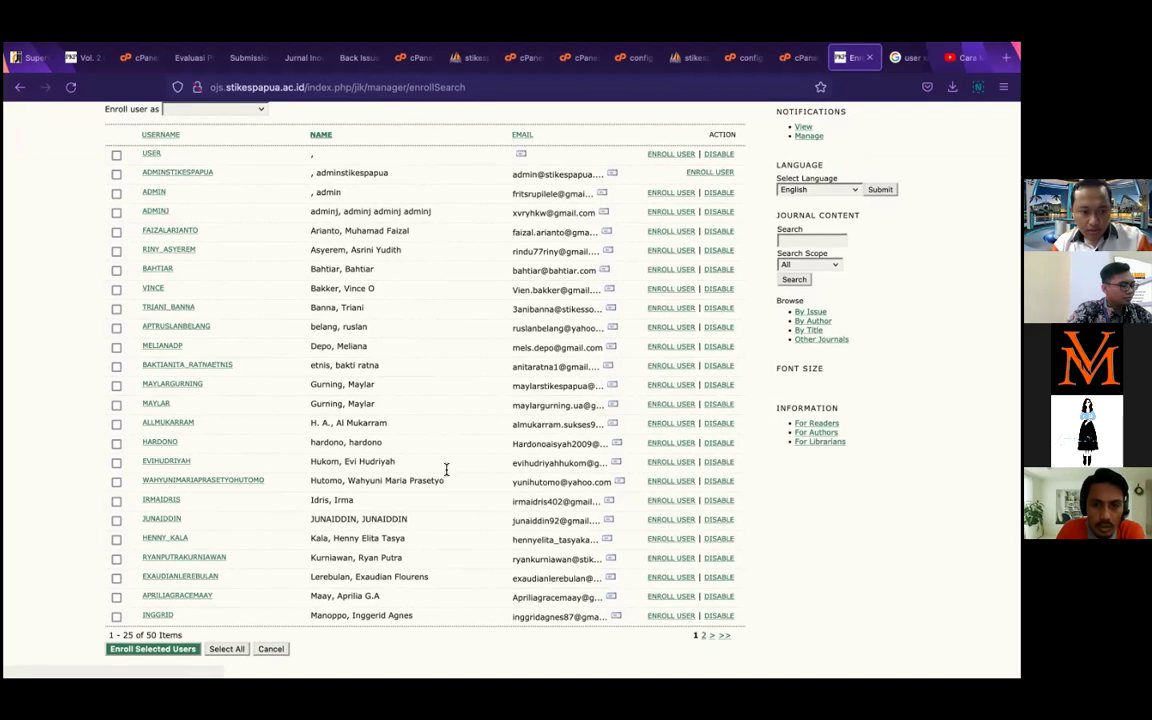
click(161, 519)
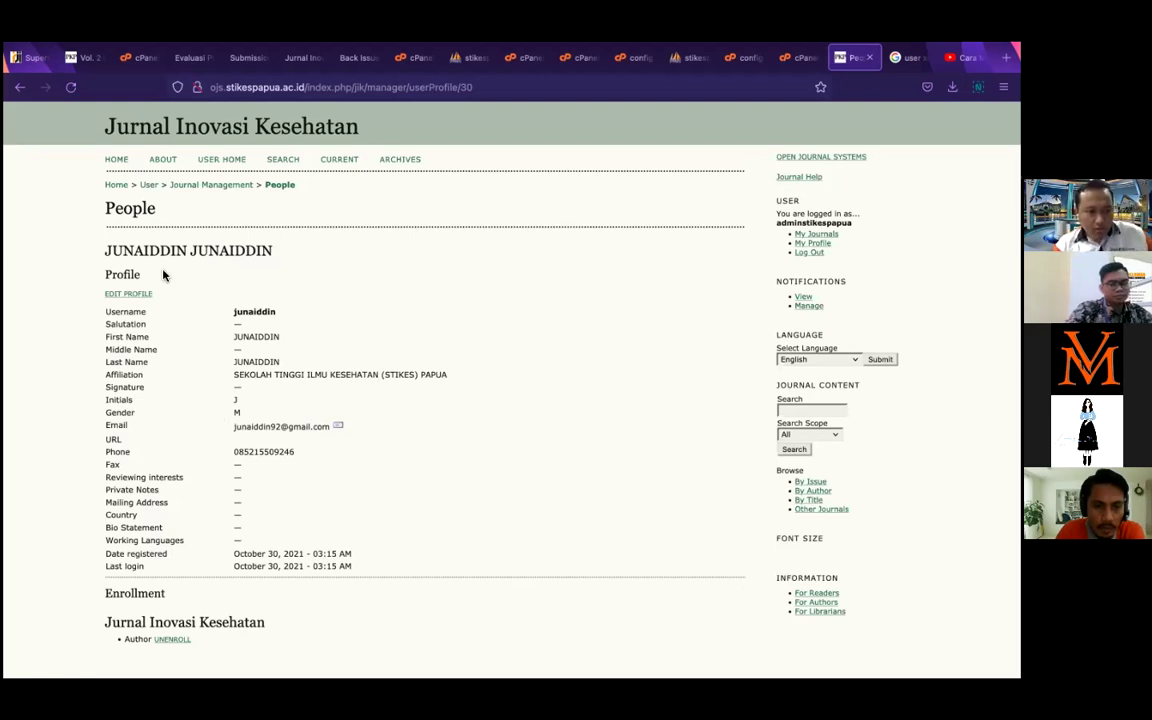
click(129, 294)
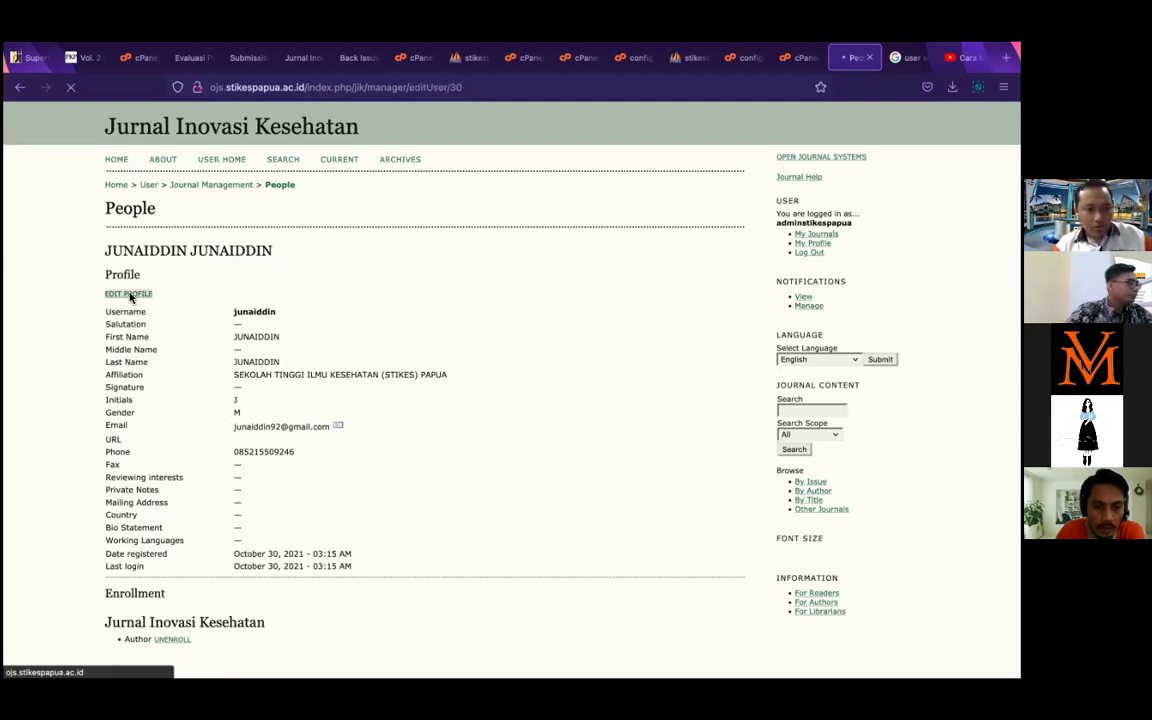
scroll(256, 299, down, 5)
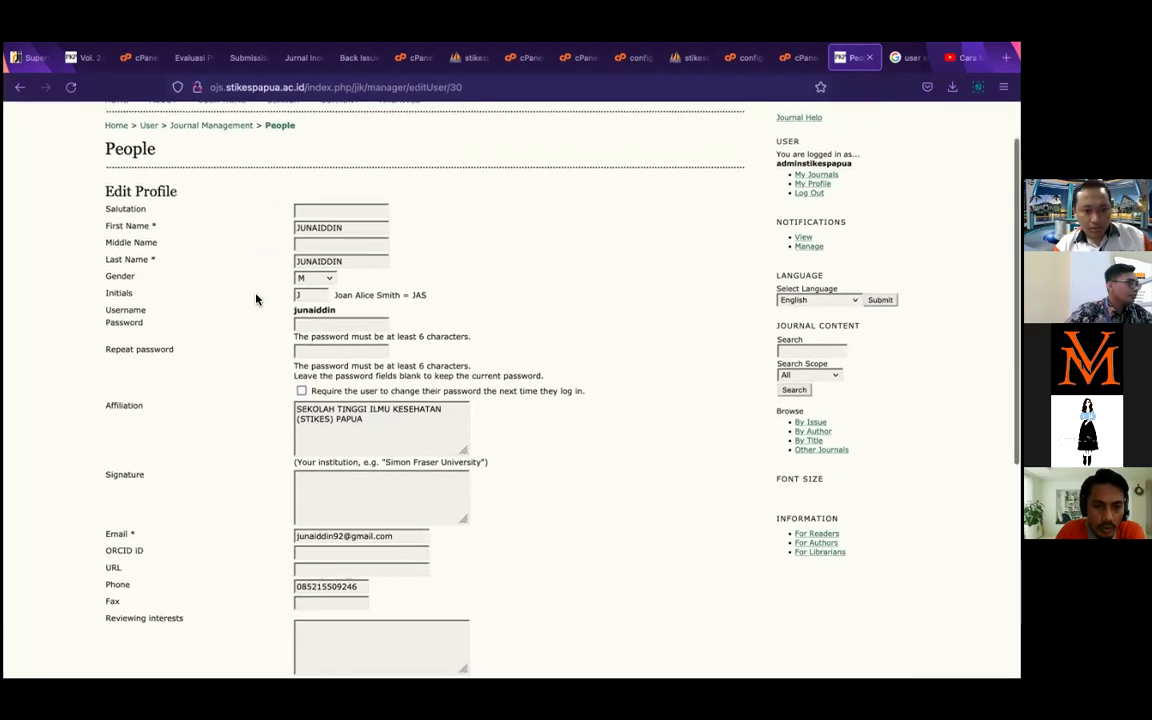
scroll(255, 298, up, 5)
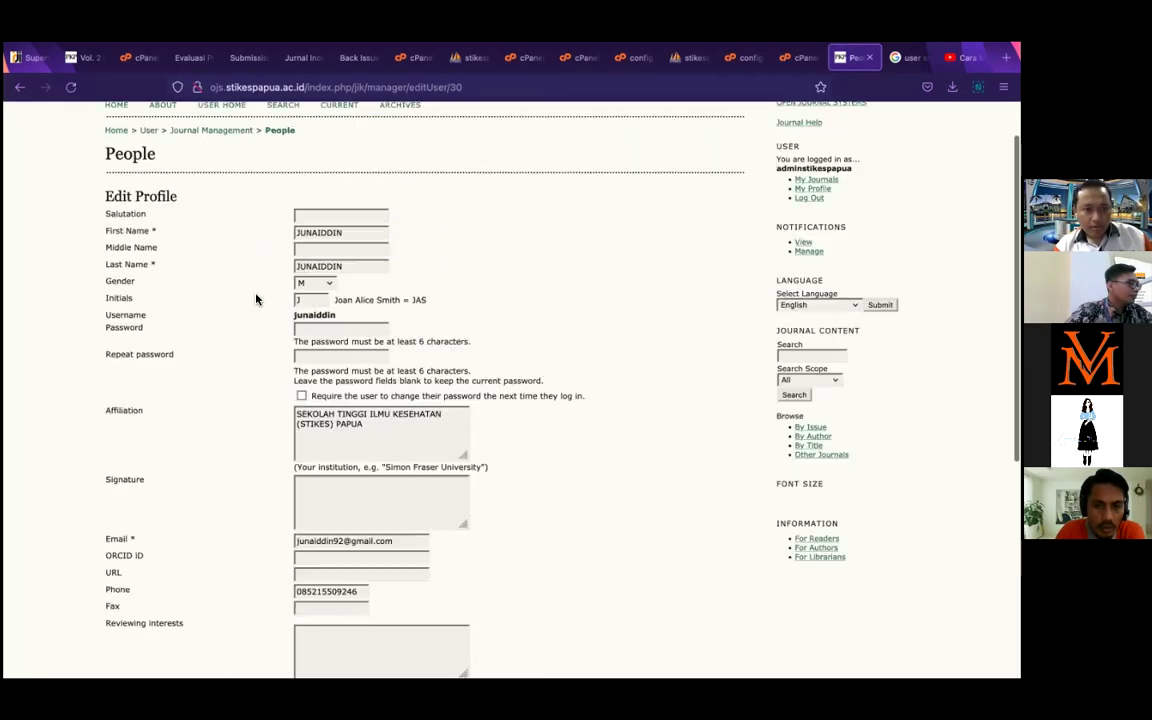
click(207, 149)
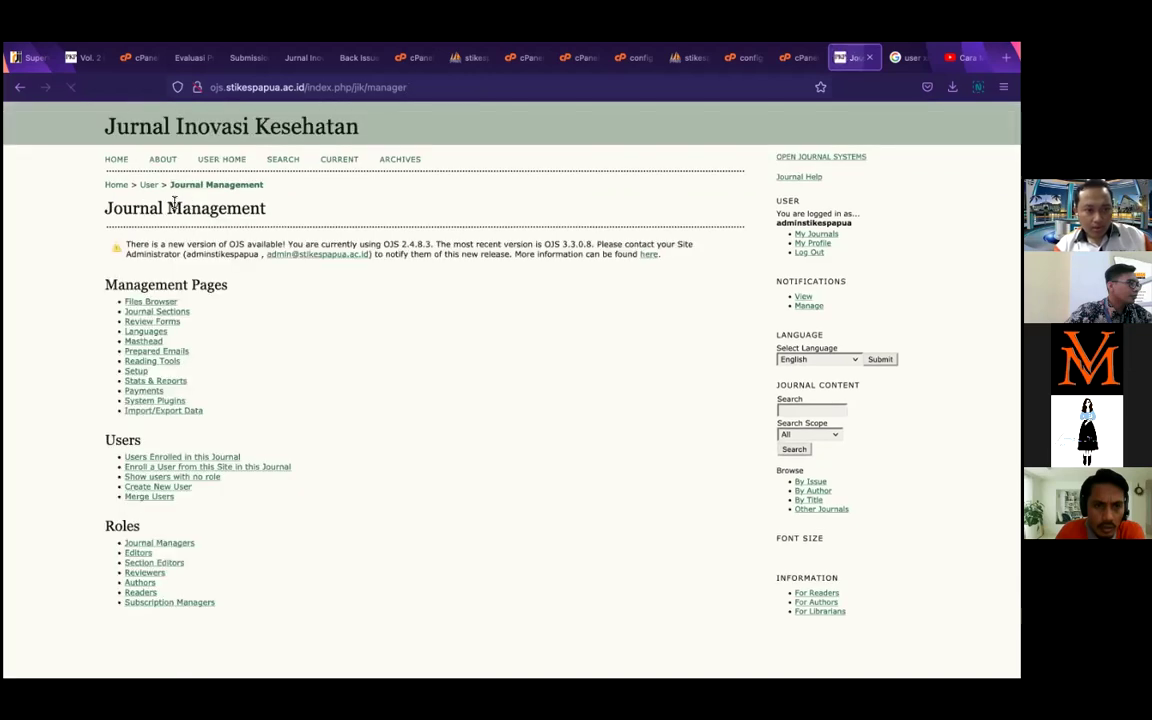
click(151, 456)
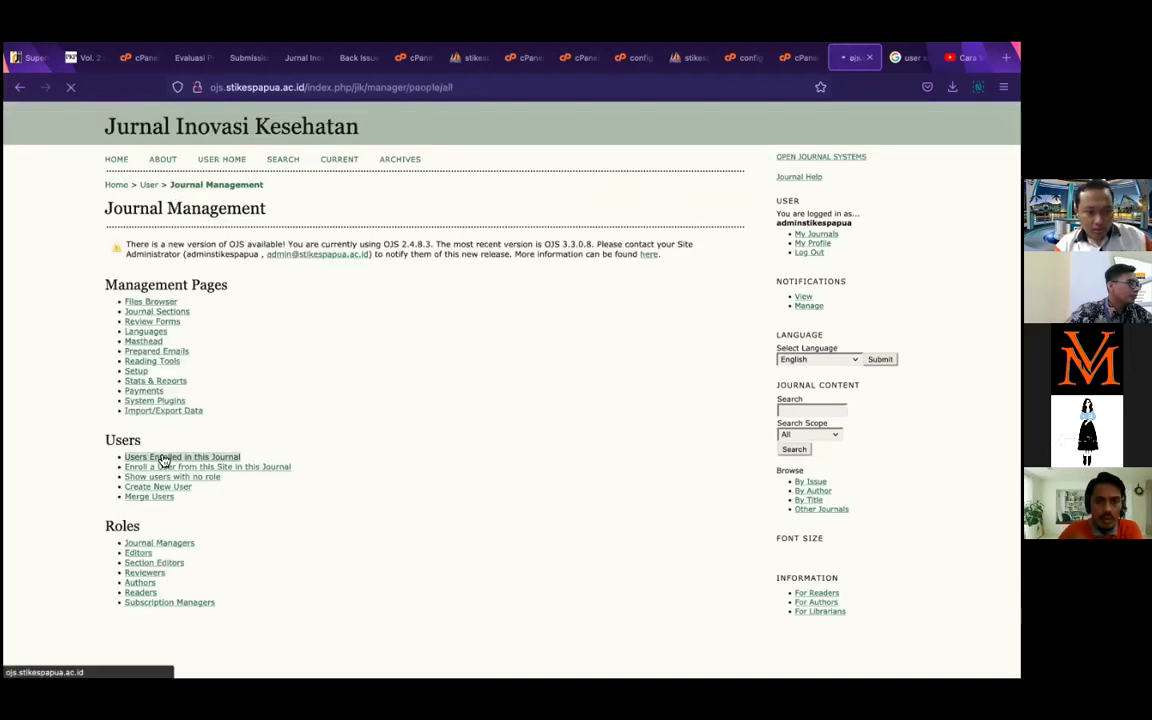
Step: Search the enrolled users pages for the user's name and locate the match on page 1
scroll(188, 449, down, 6)
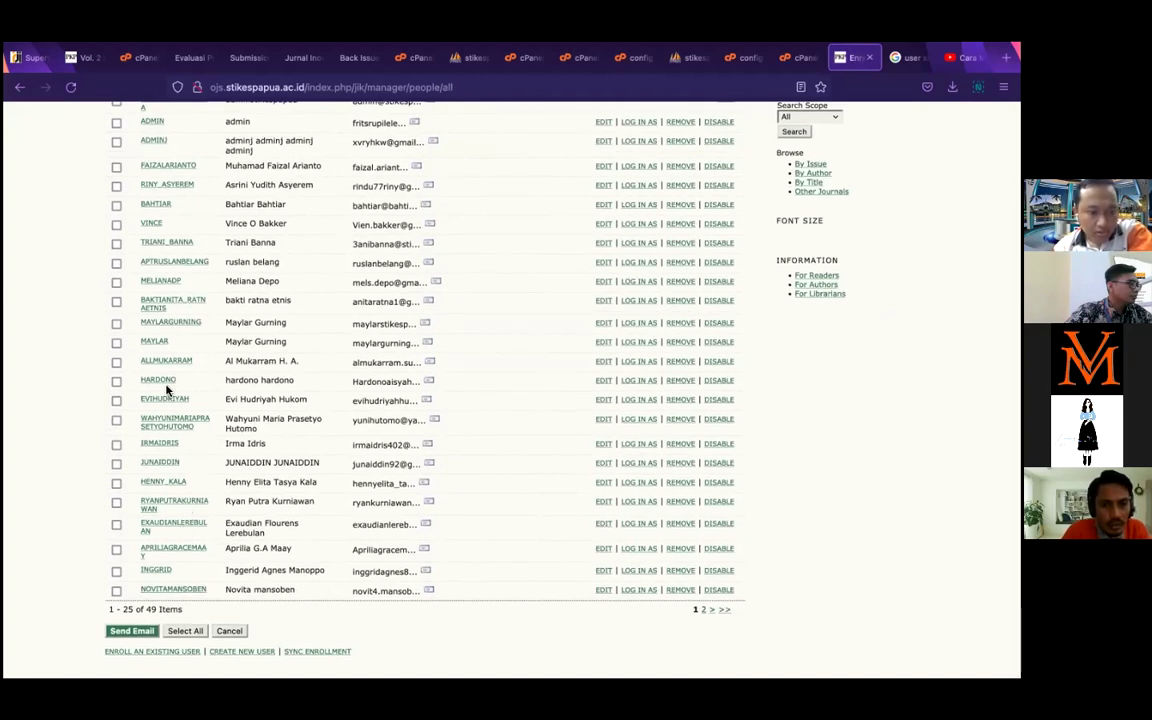
scroll(167, 390, up, 6)
scroll(170, 390, down, 5)
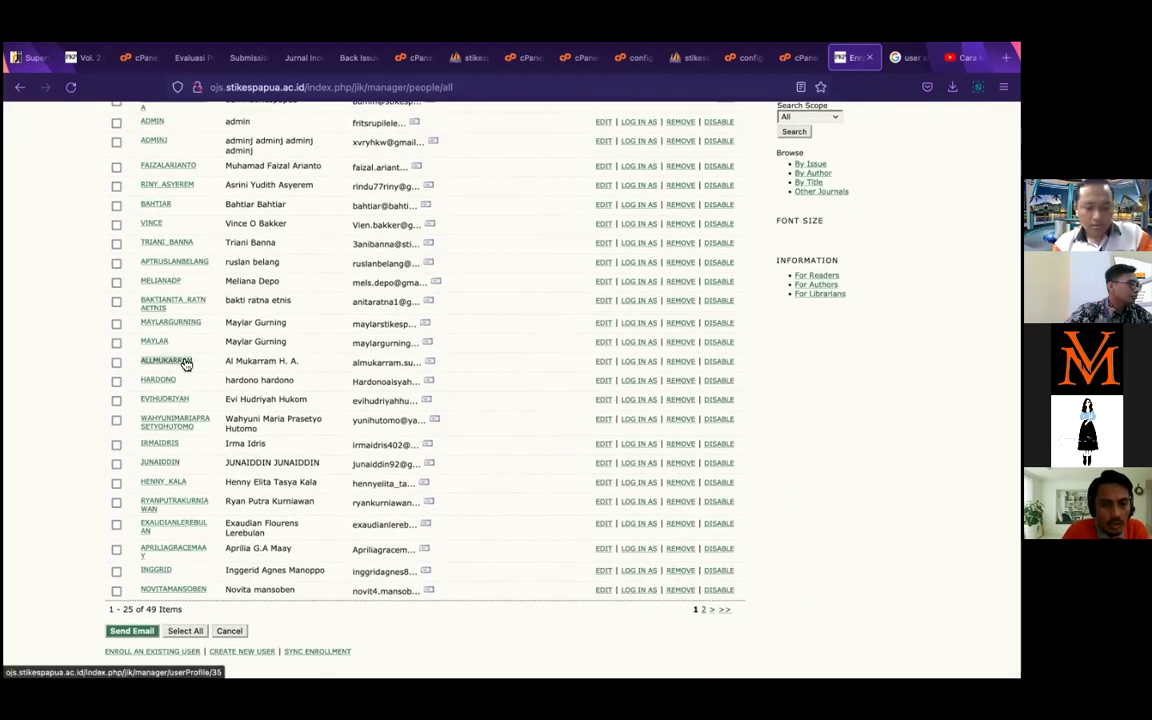
click(185, 363)
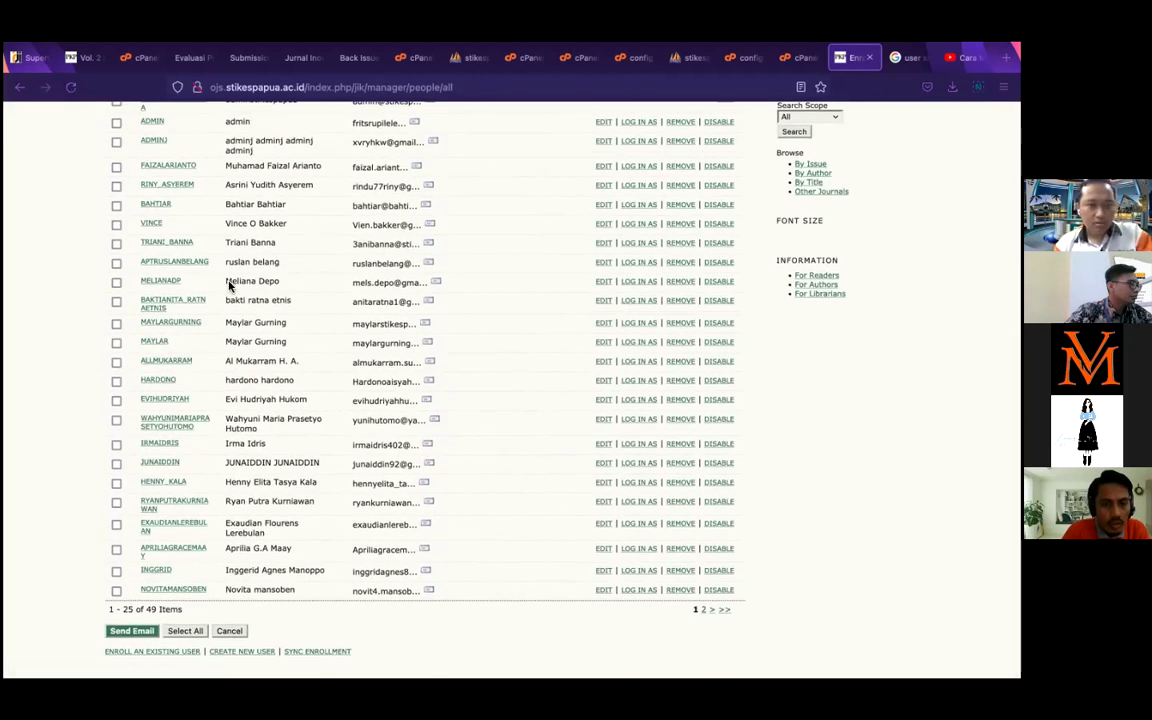
key(ctrl+f)
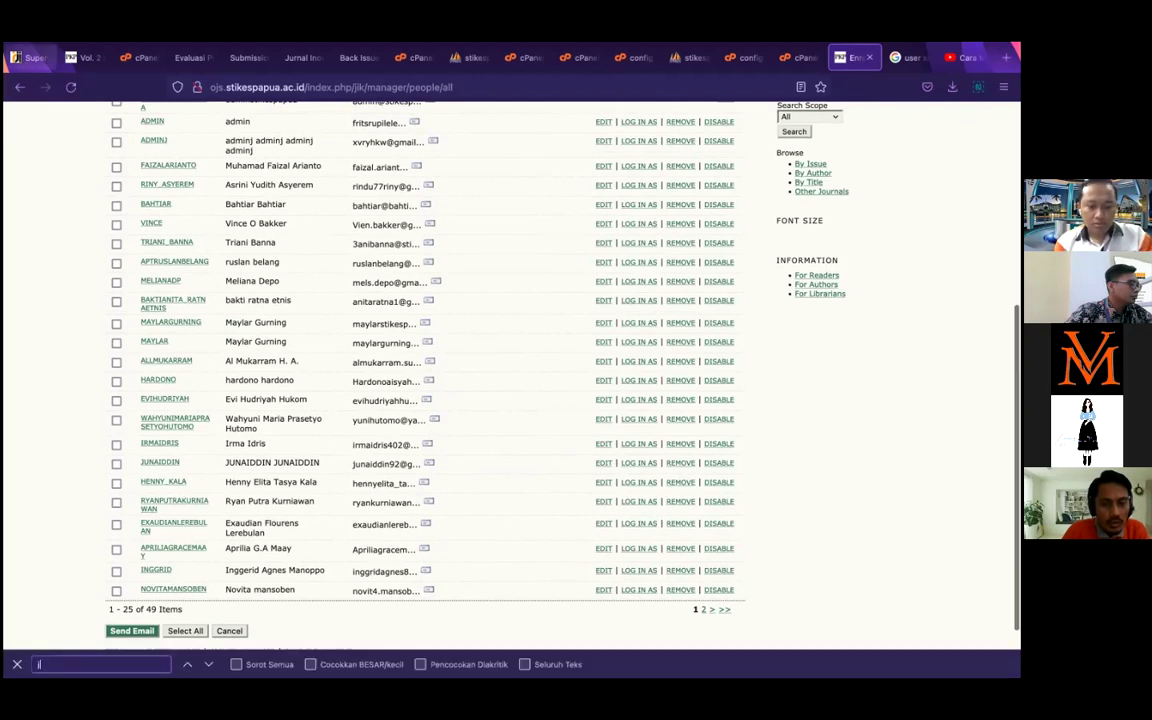
text(juna)
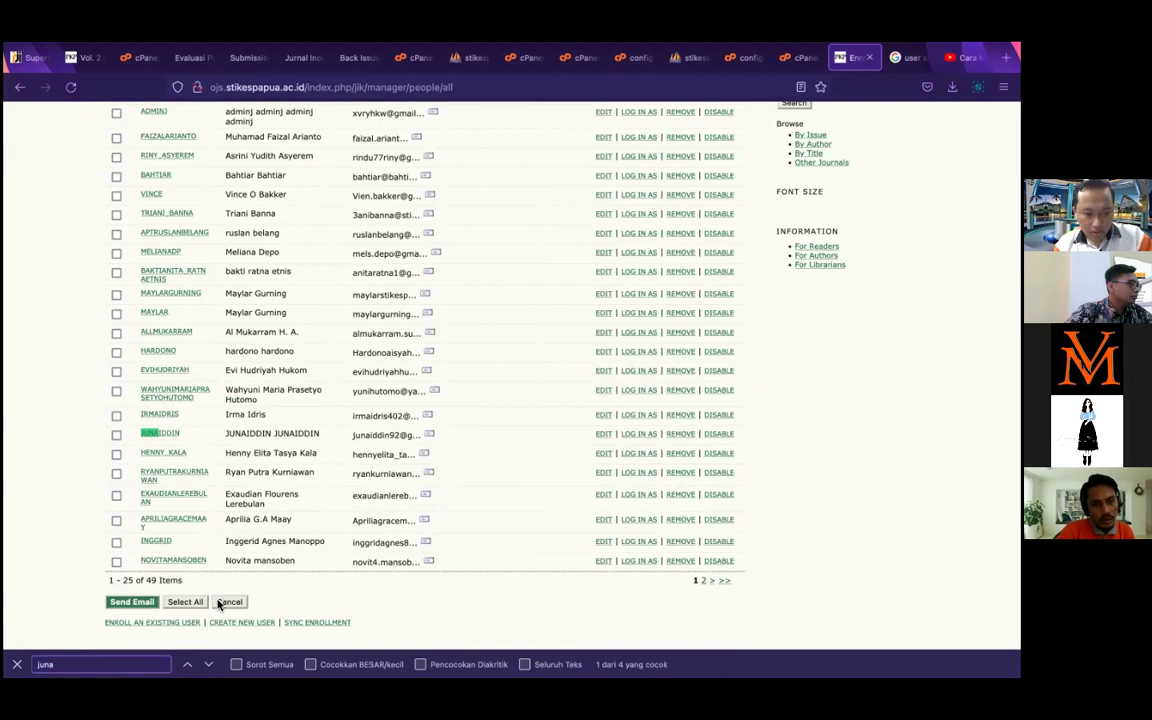
click(703, 581)
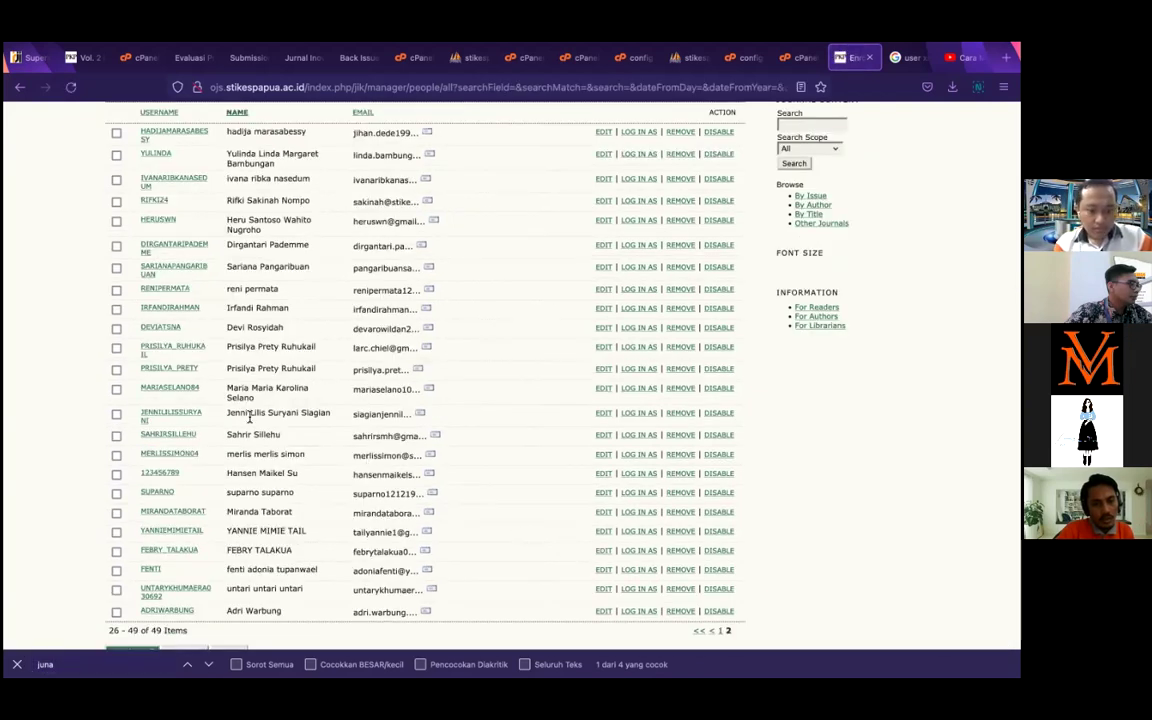
key(ctrl+f)
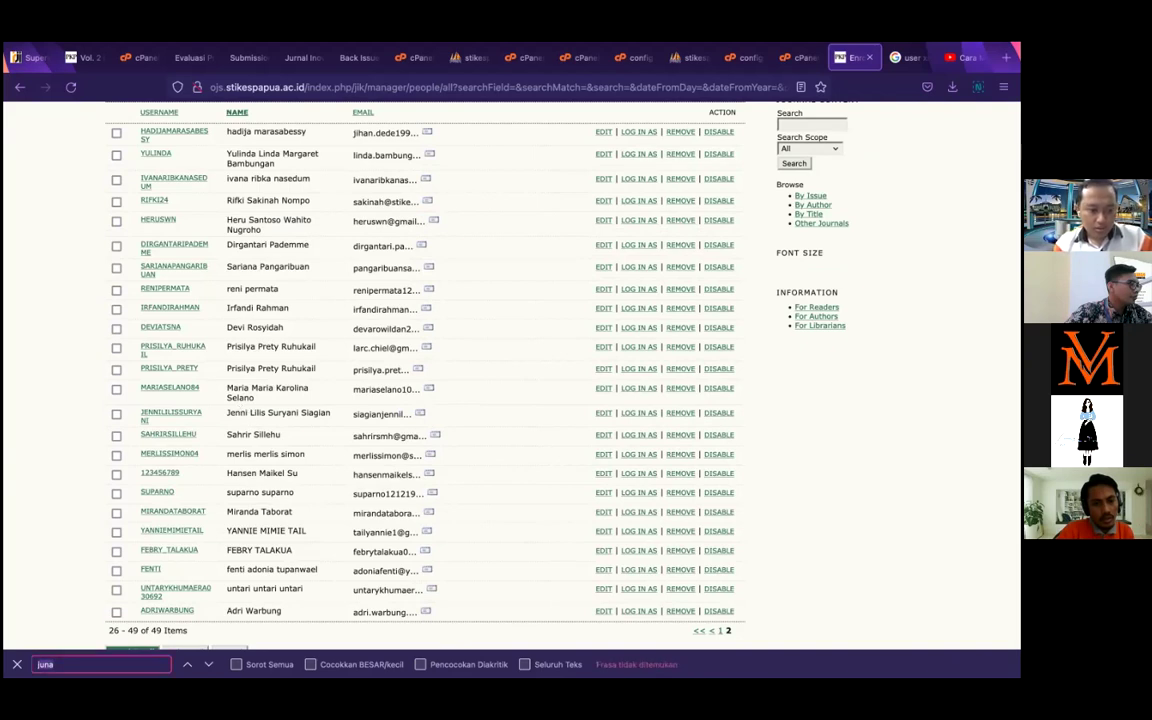
scroll(322, 430, down, 1)
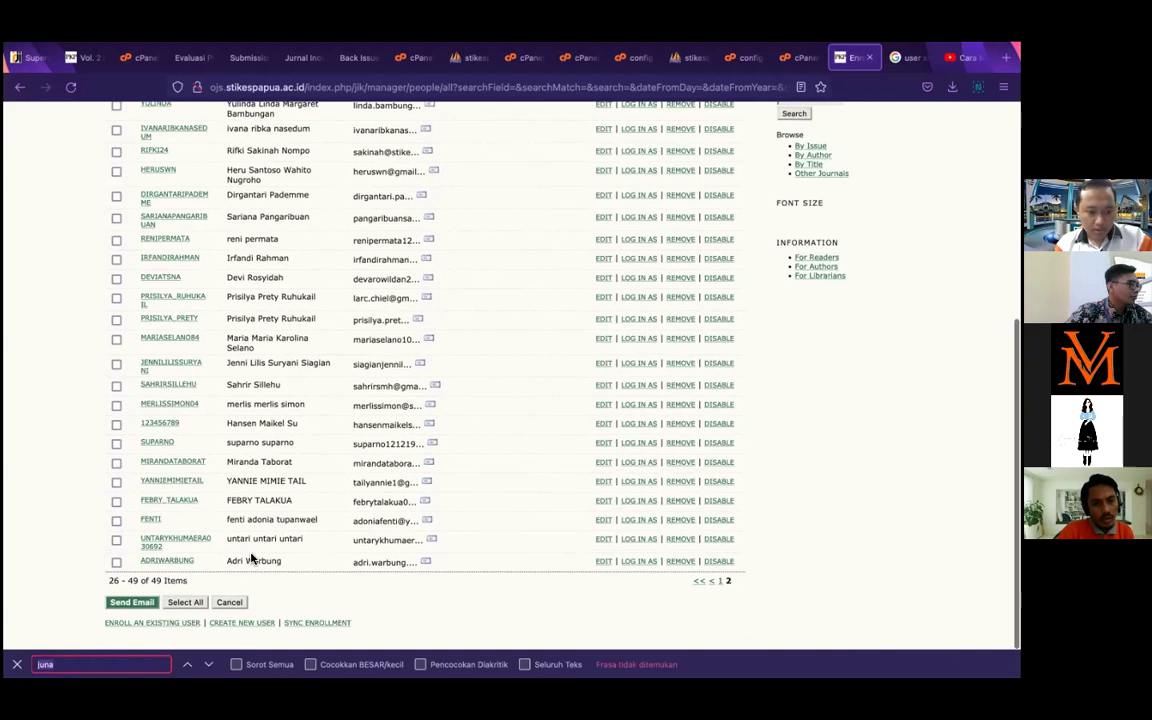
click(720, 583)
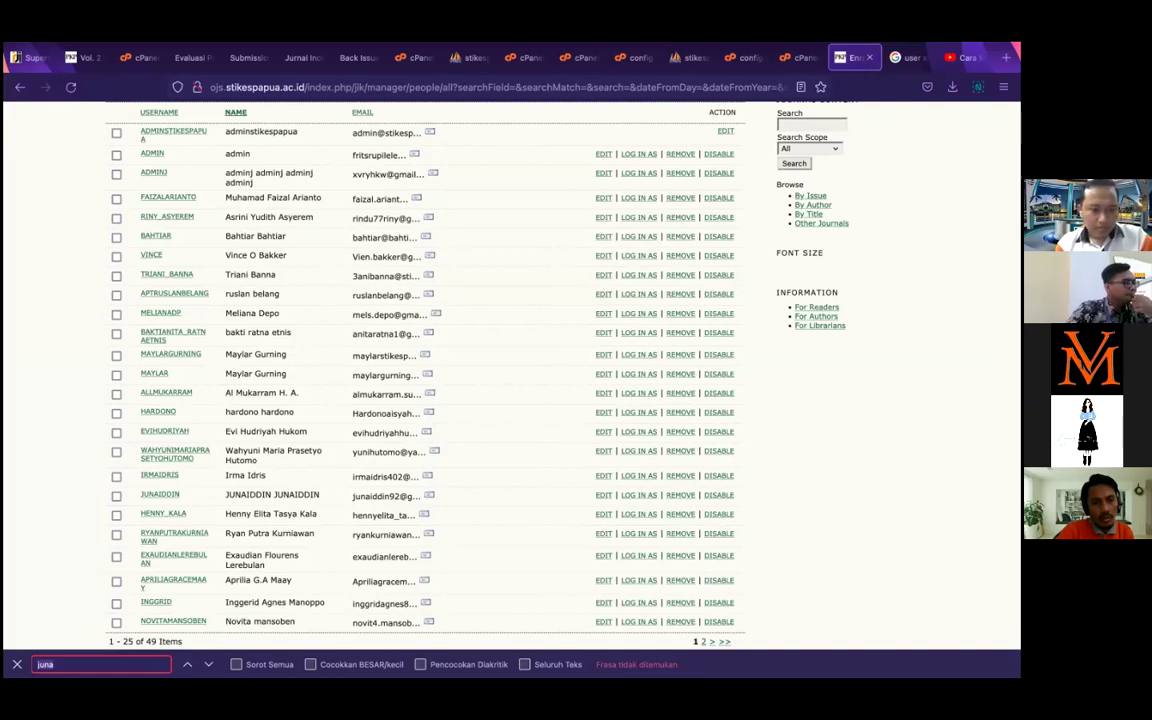
key(Return)
key(Return)
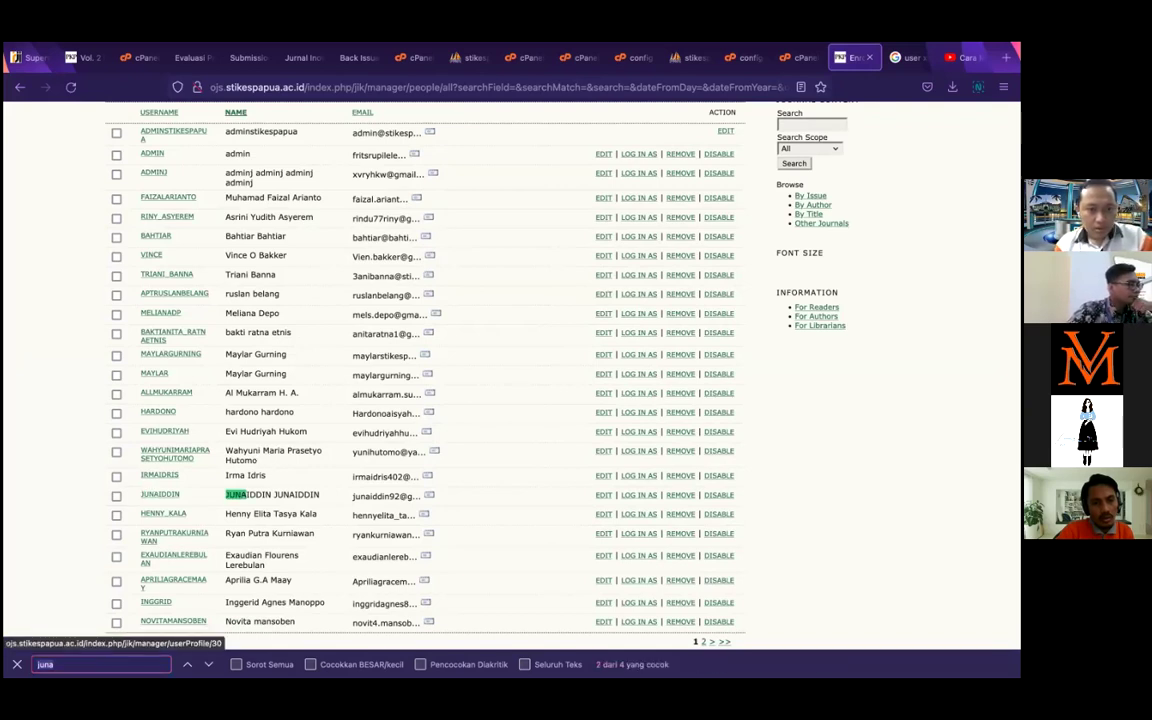
key(Return)
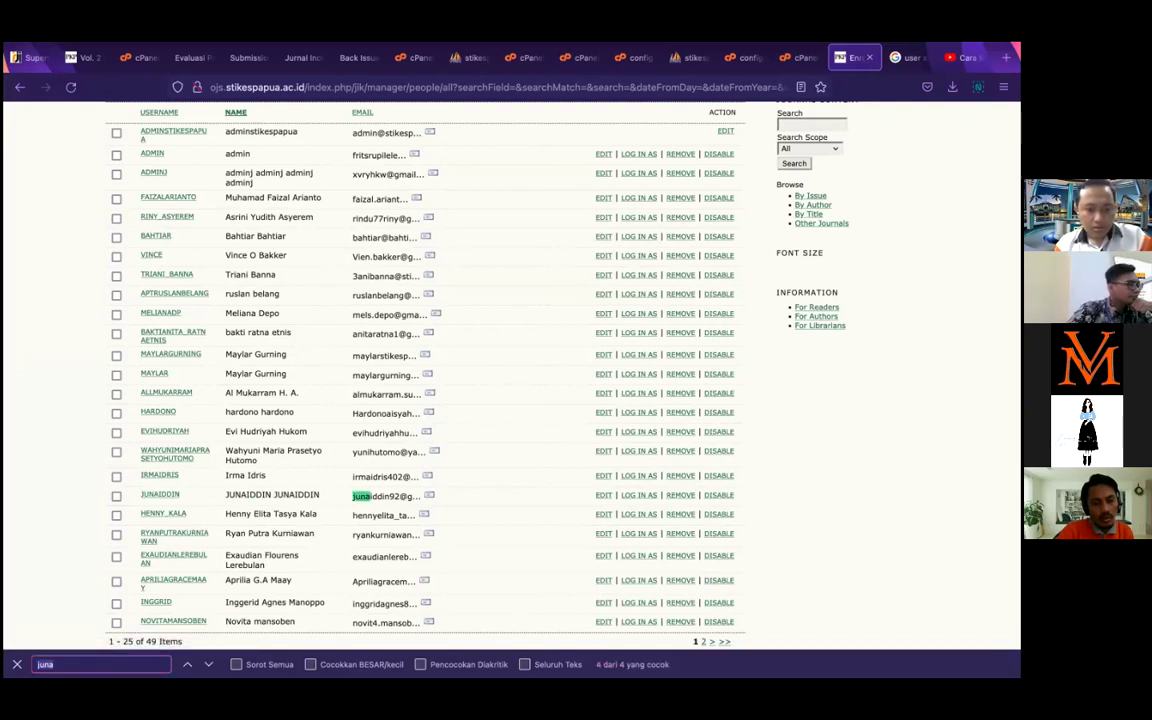
click(604, 497)
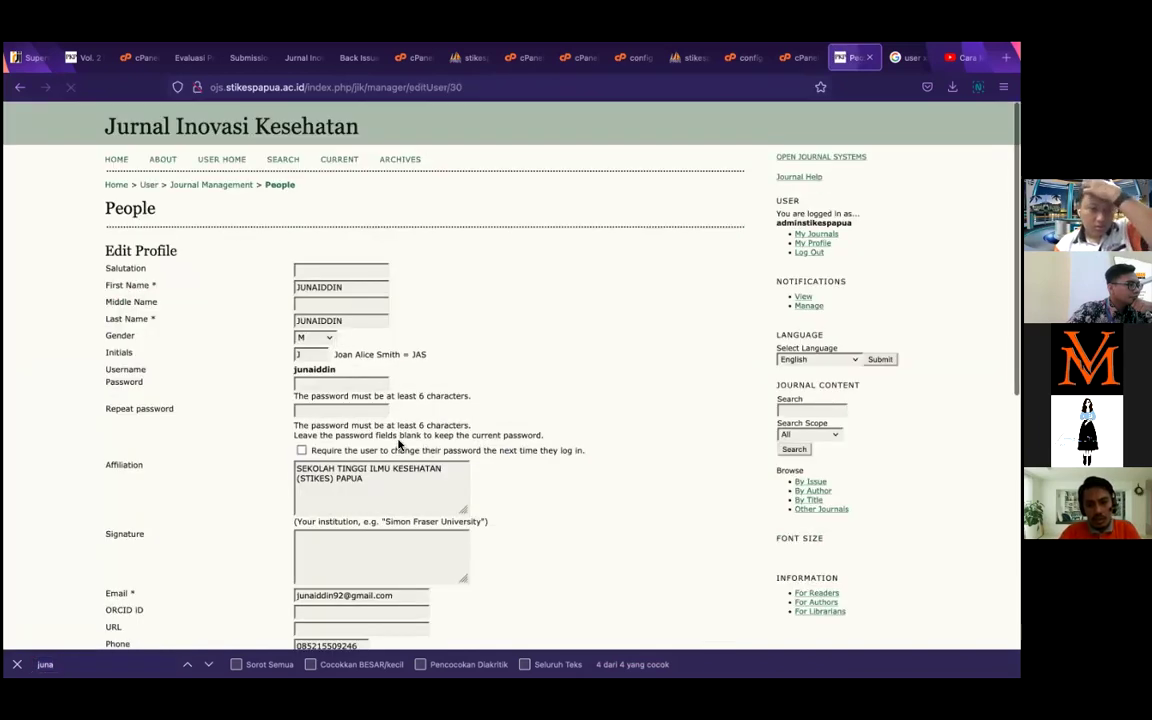
scroll(304, 402, down, 3)
scroll(304, 402, down, 5)
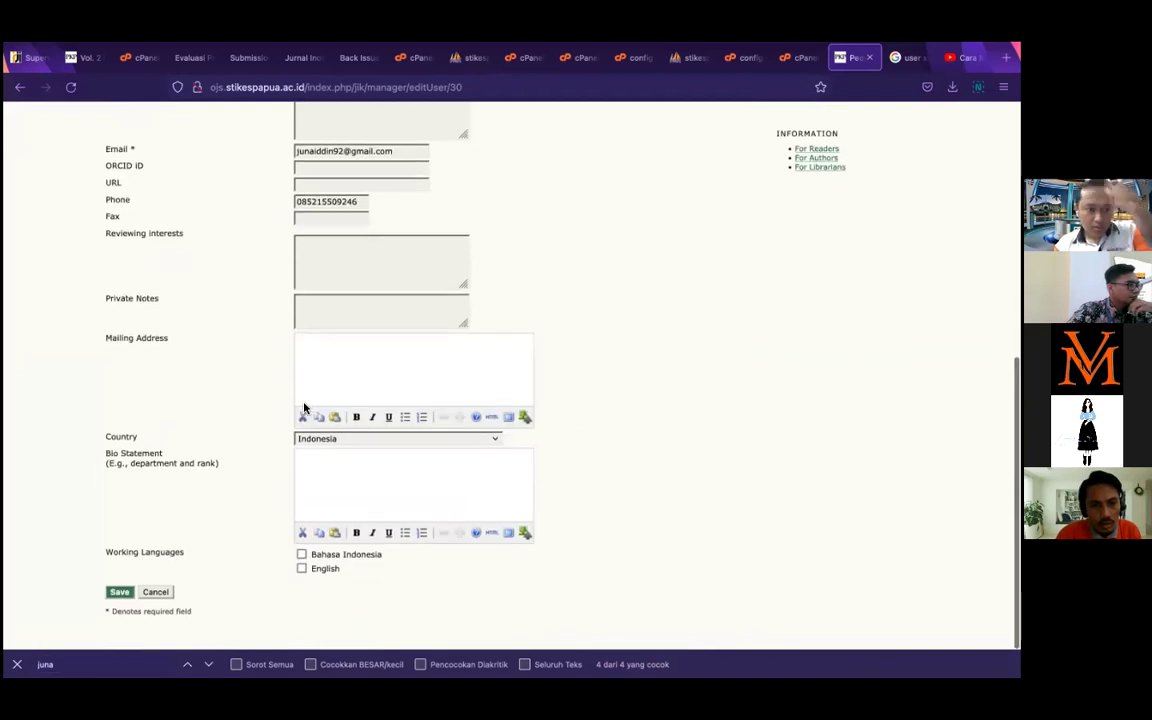
scroll(304, 407, up, 7)
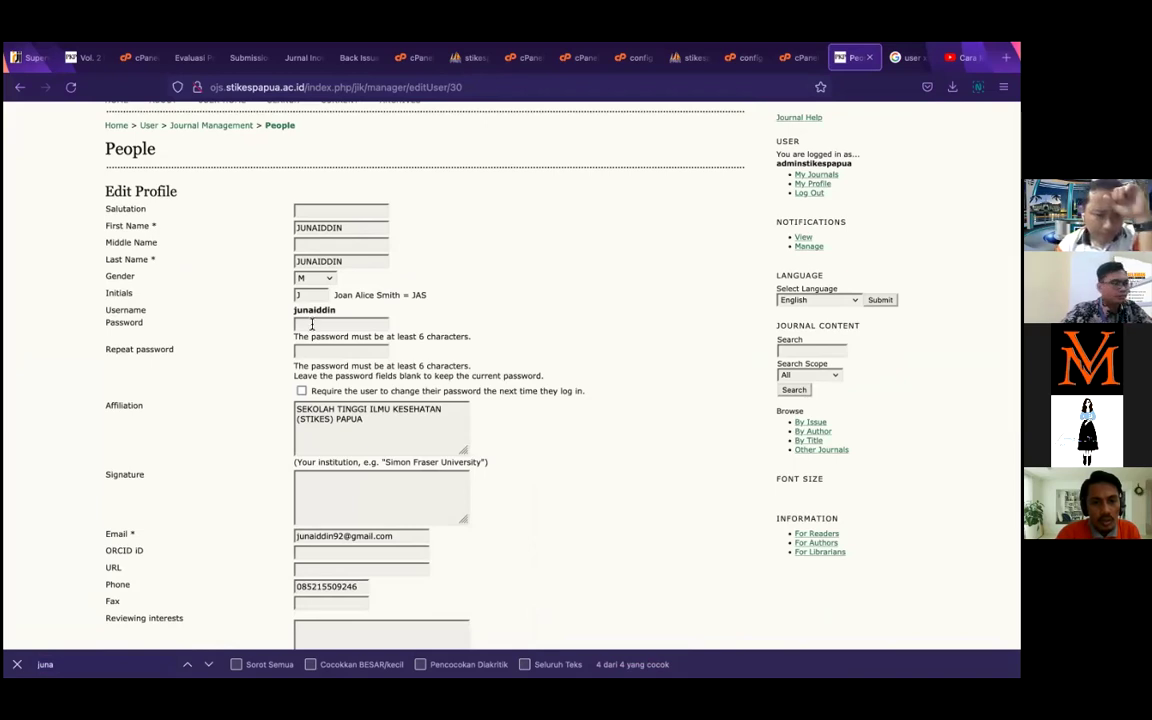
click(311, 324)
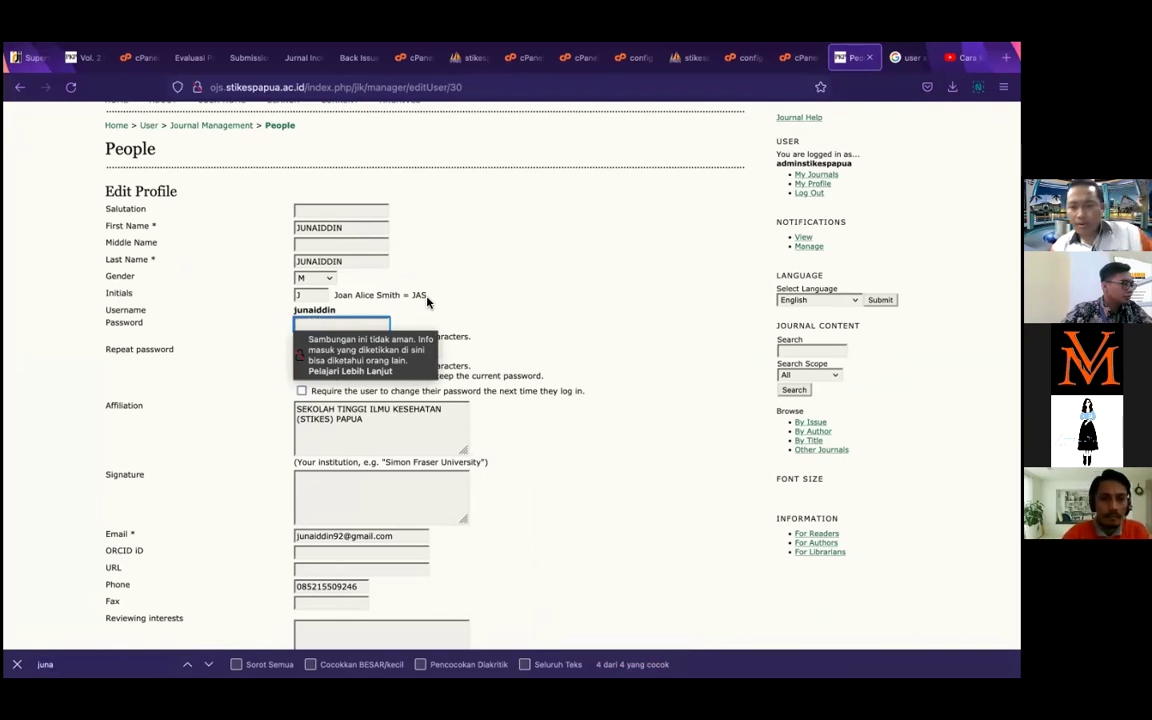
click(607, 285)
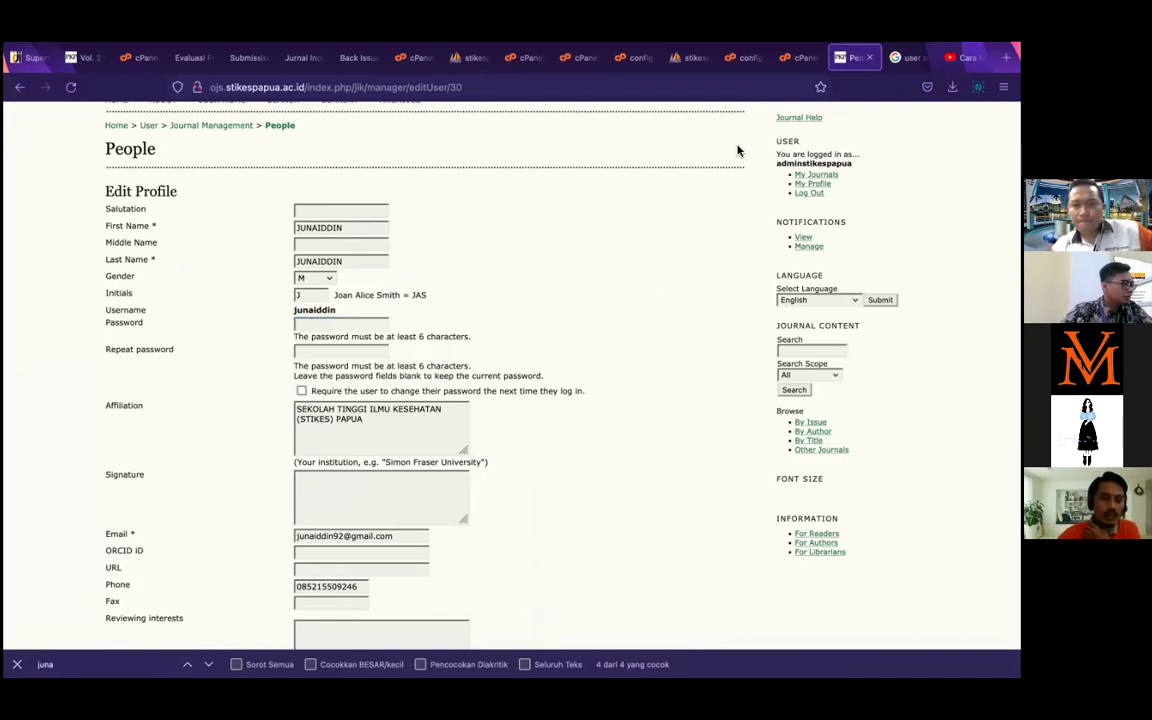
click(18, 91)
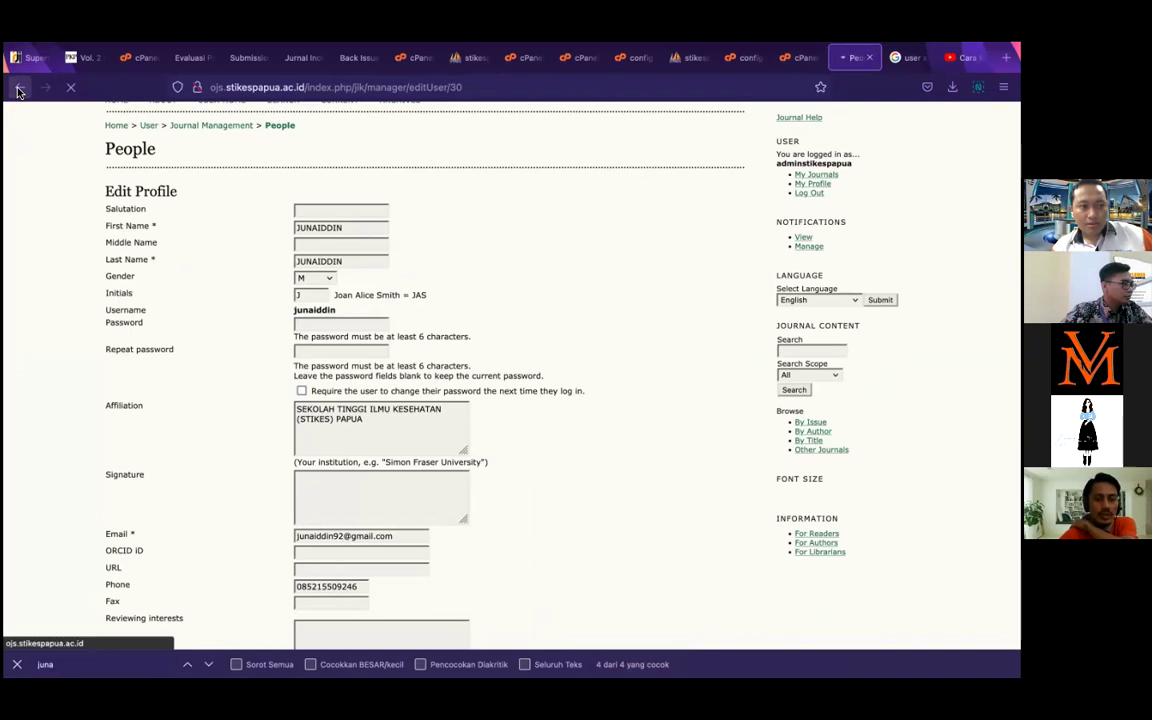
scroll(254, 274, up, 1)
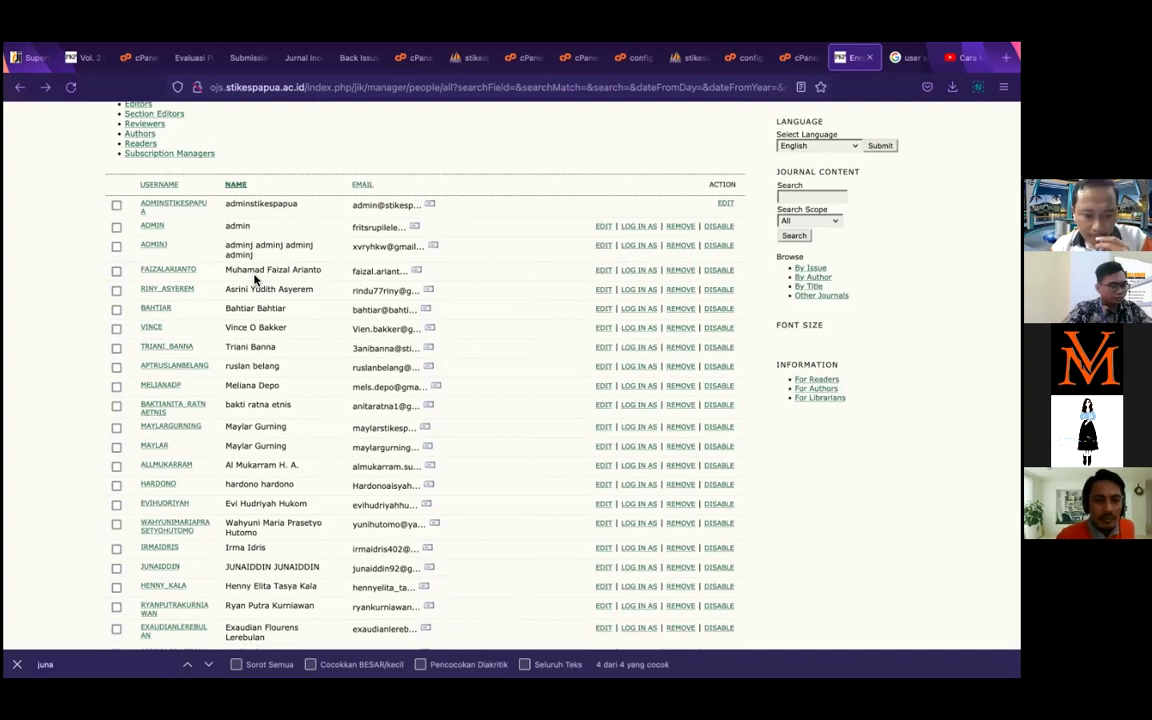
Step: Show page 2 of the enrolled users list, items 26–49 of 49
scroll(254, 280, down, 3)
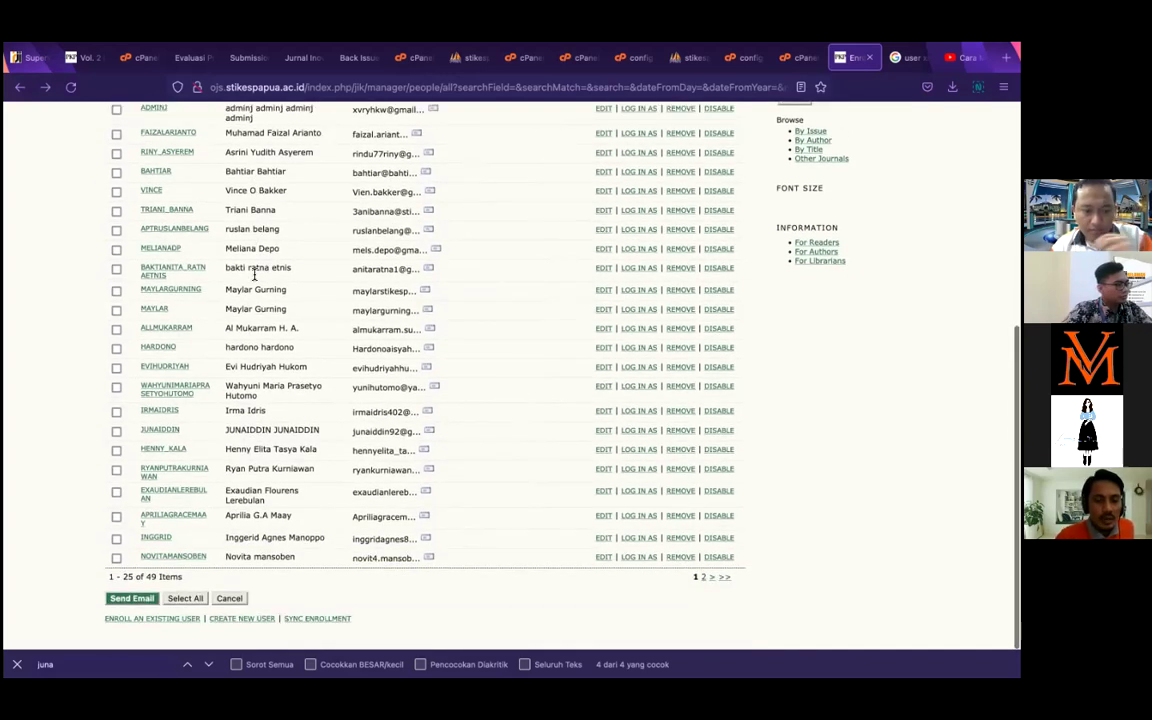
scroll(254, 274, up, 1)
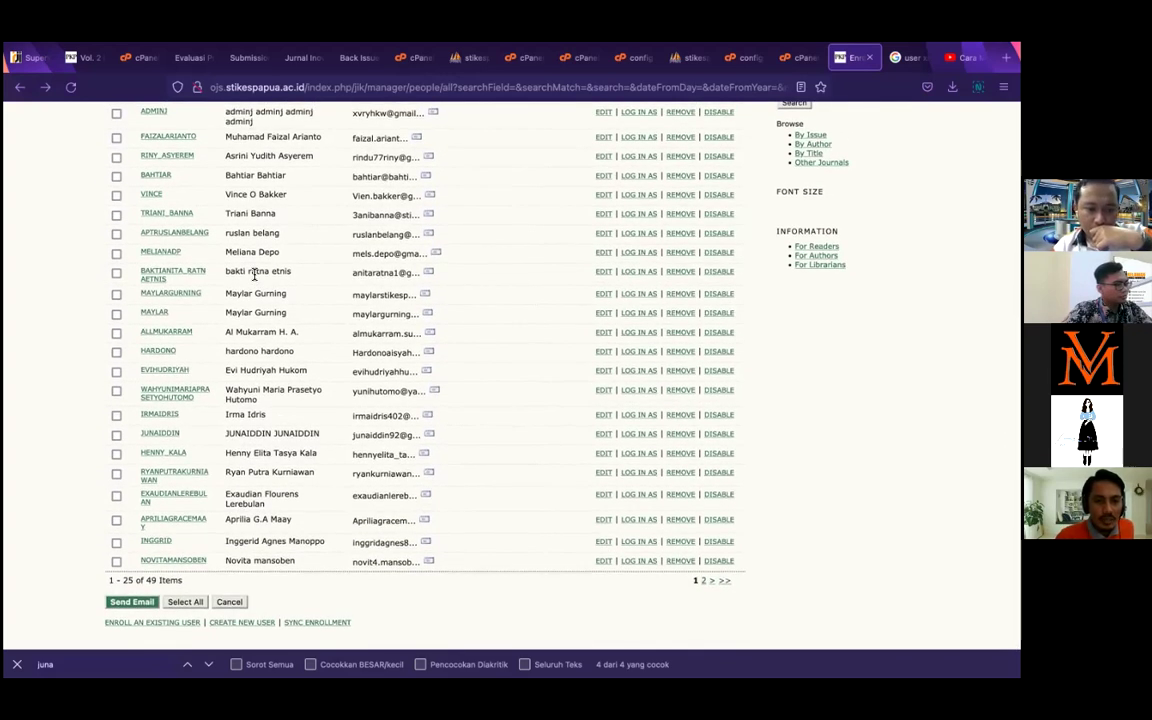
scroll(254, 276, up, 5)
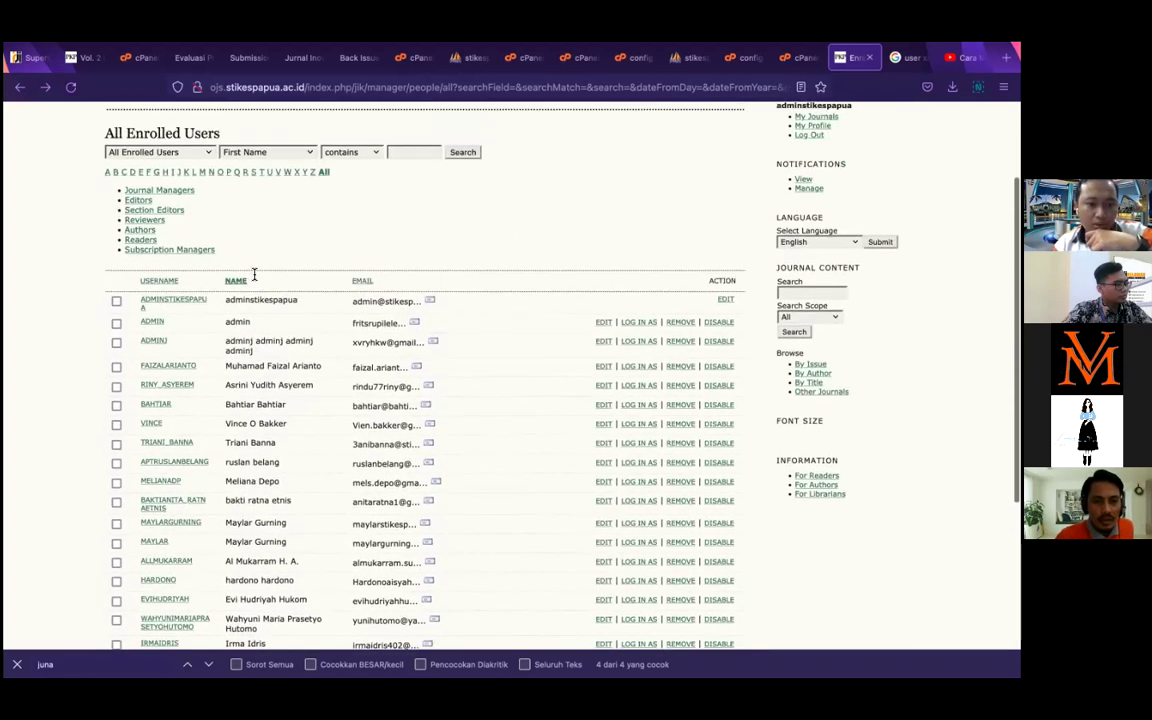
scroll(254, 280, down, 1)
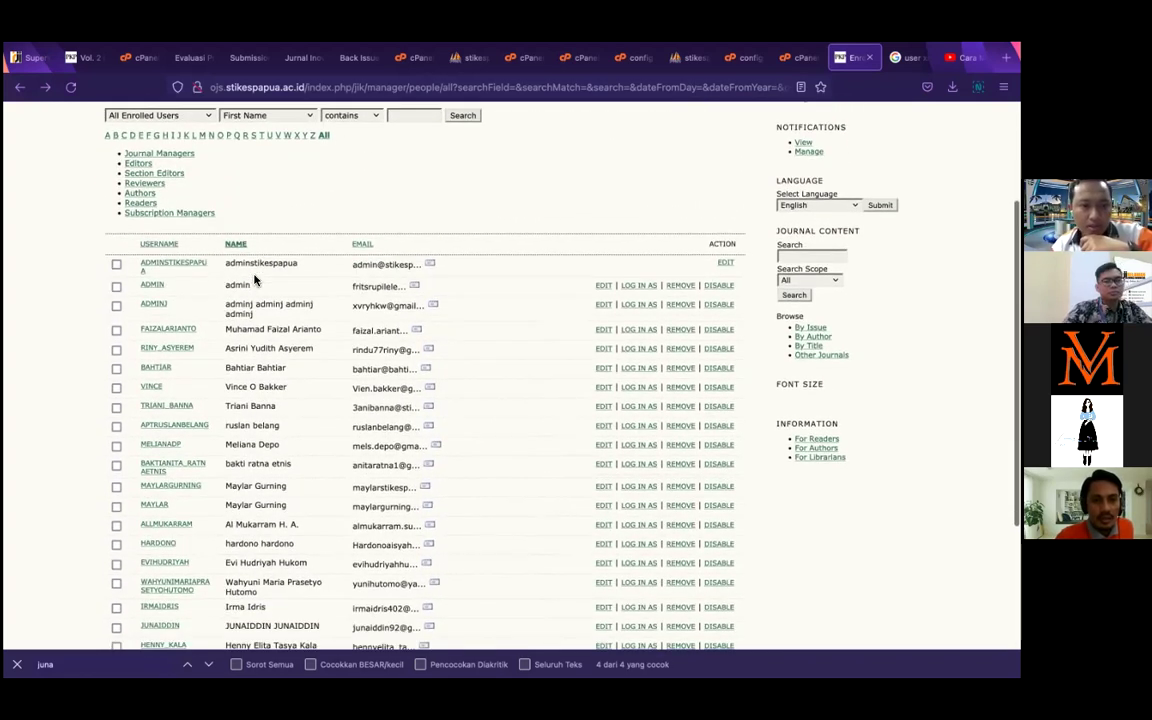
scroll(254, 280, down, 1)
scroll(254, 280, down, 4)
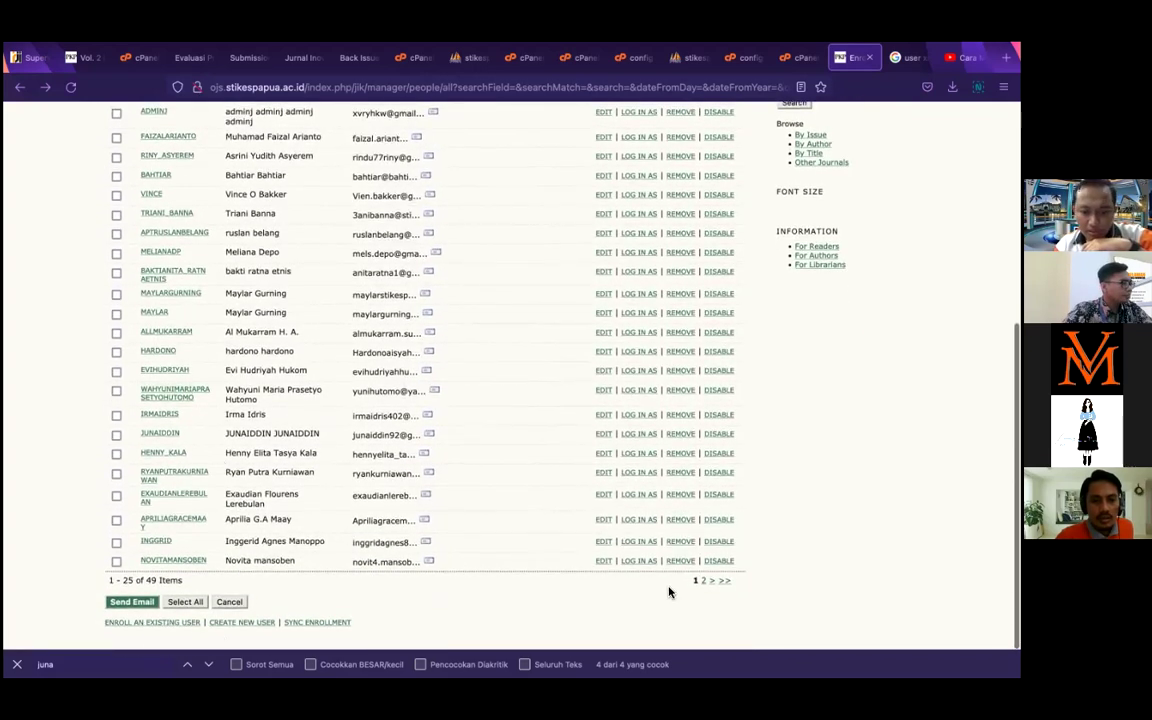
click(703, 582)
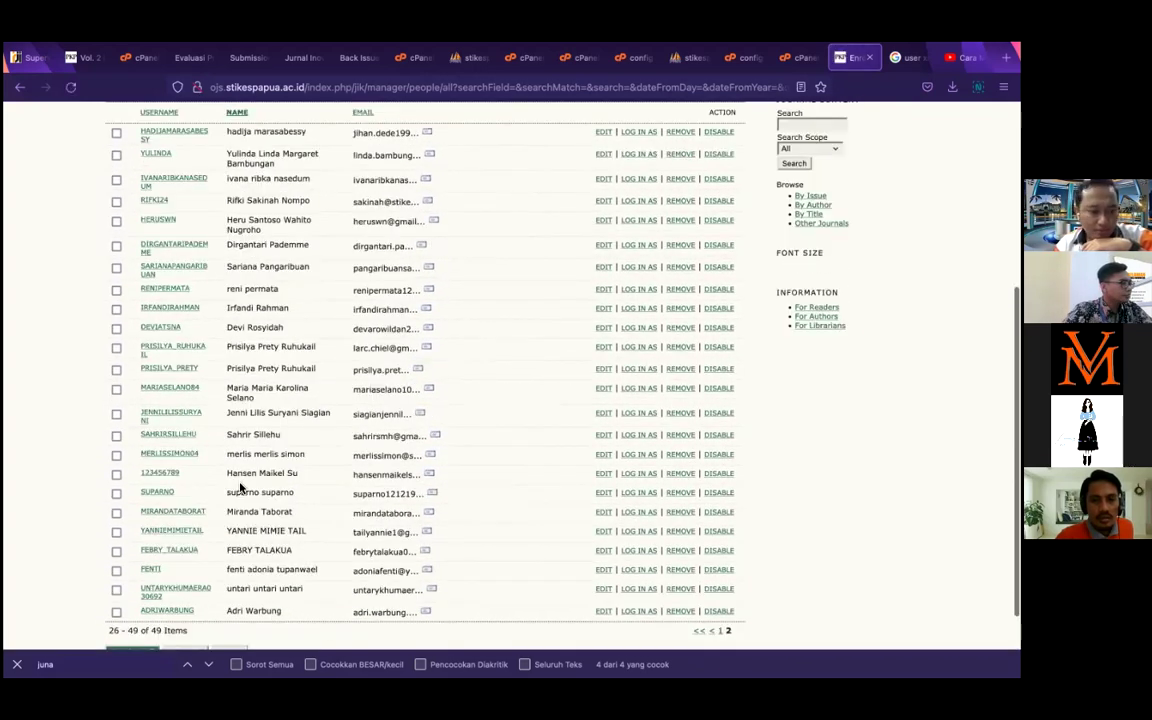
scroll(240, 487, up, 3)
scroll(240, 485, down, 4)
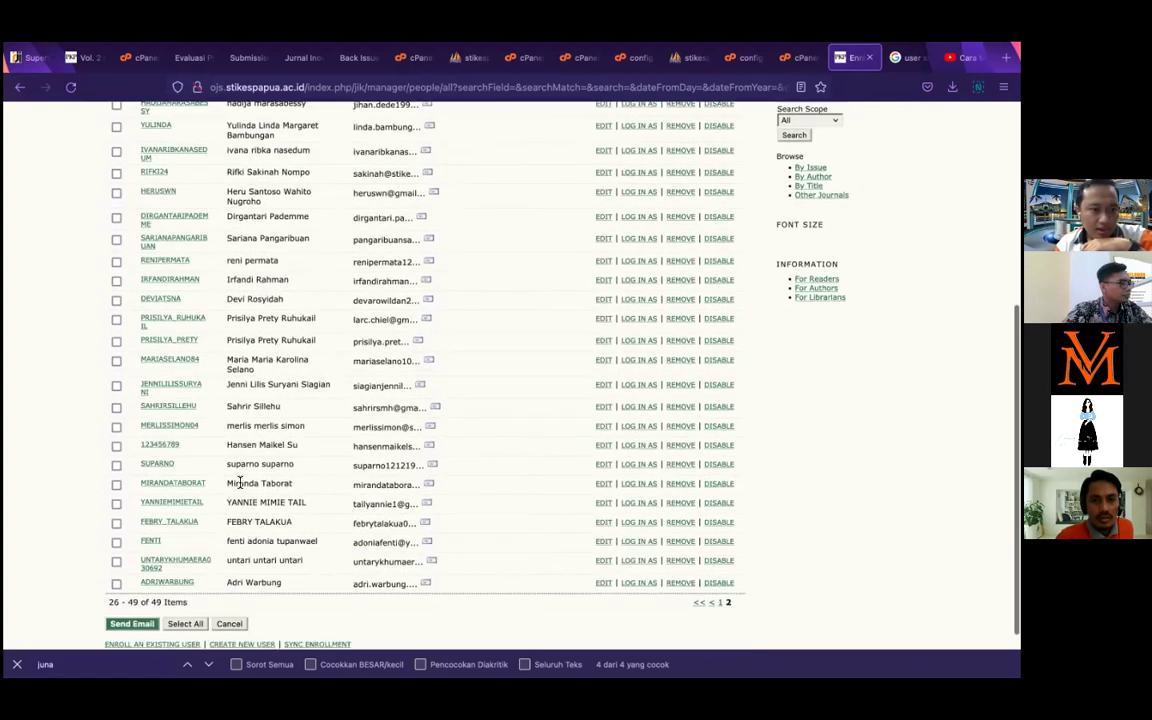
scroll(240, 483, down, 2)
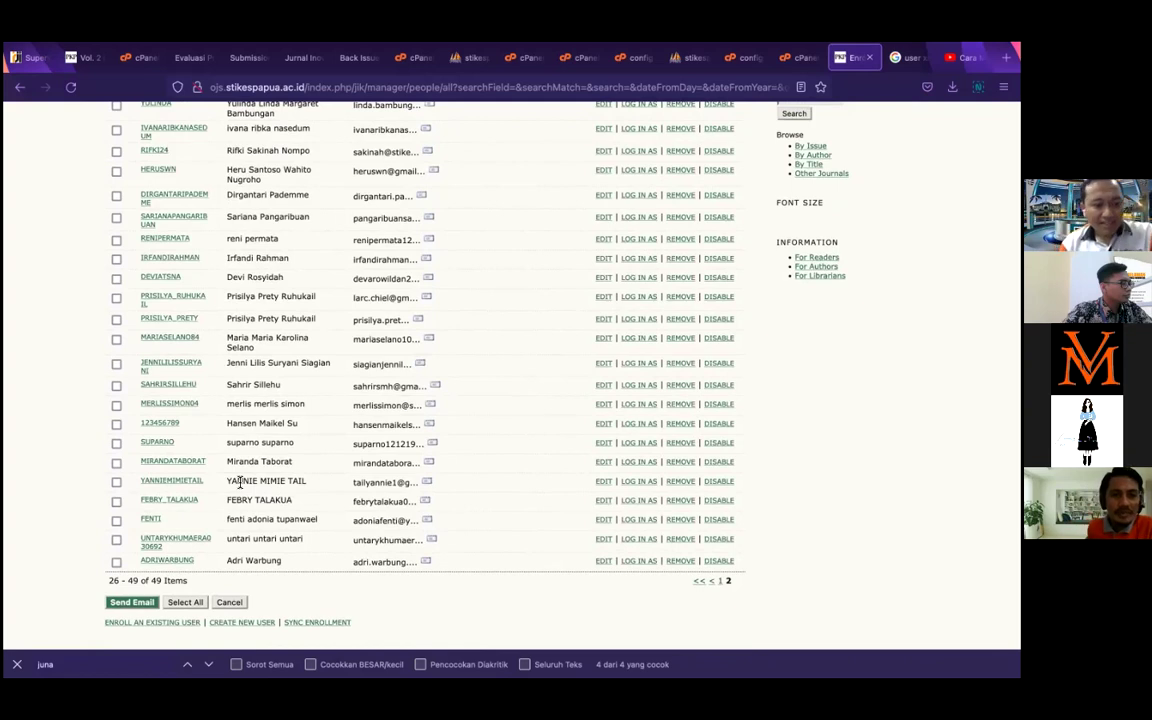
scroll(240, 483, up, 8)
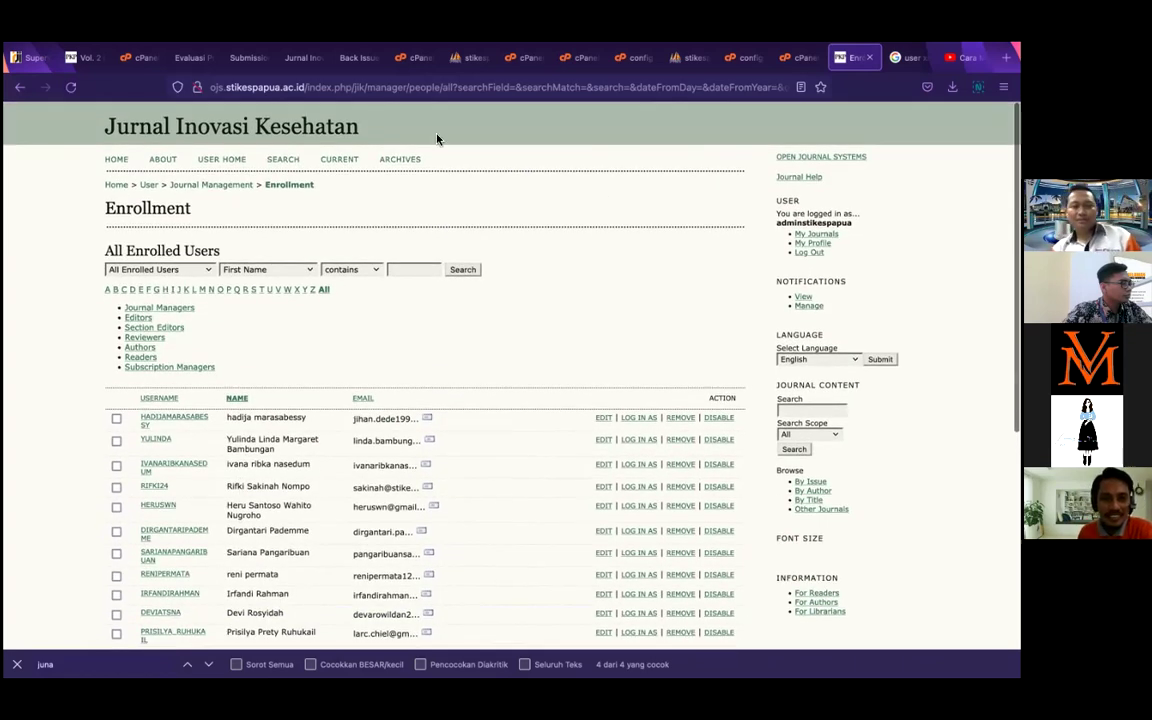
Step: Return to User Home from Submissions in Review and stop acting as the impersonated user
click(190, 57)
click(245, 57)
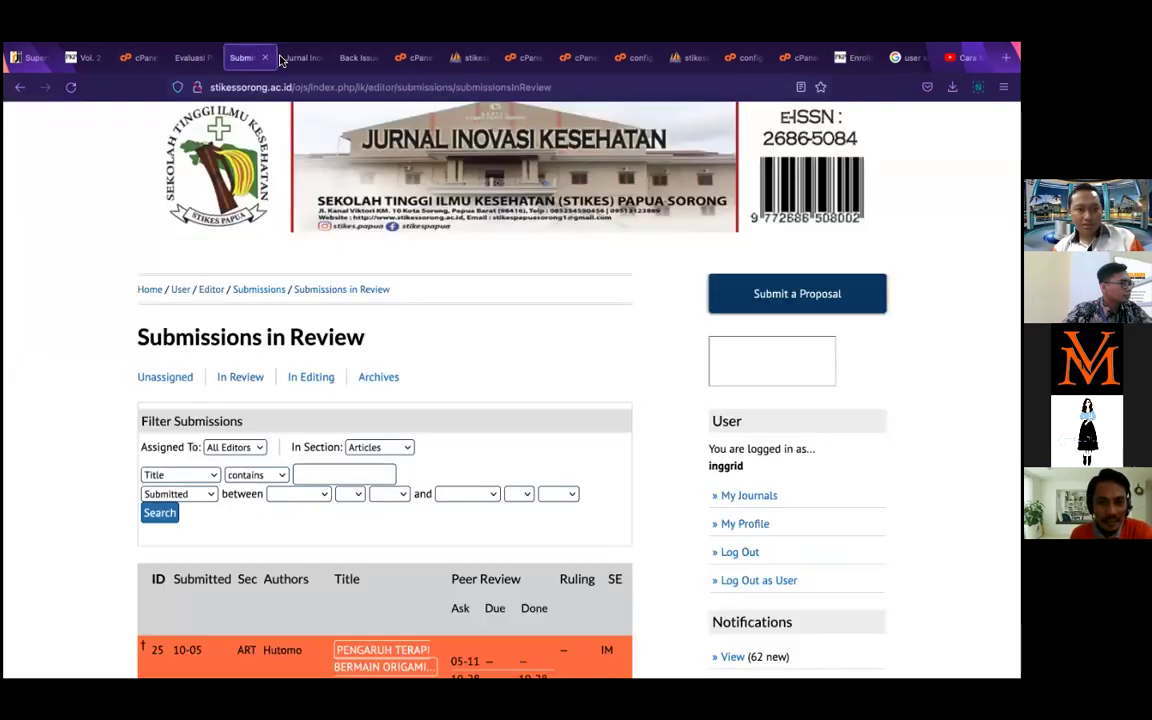
click(285, 58)
scroll(255, 237, down, 5)
scroll(338, 110, up, 6)
scroll(338, 110, down, 1)
click(245, 58)
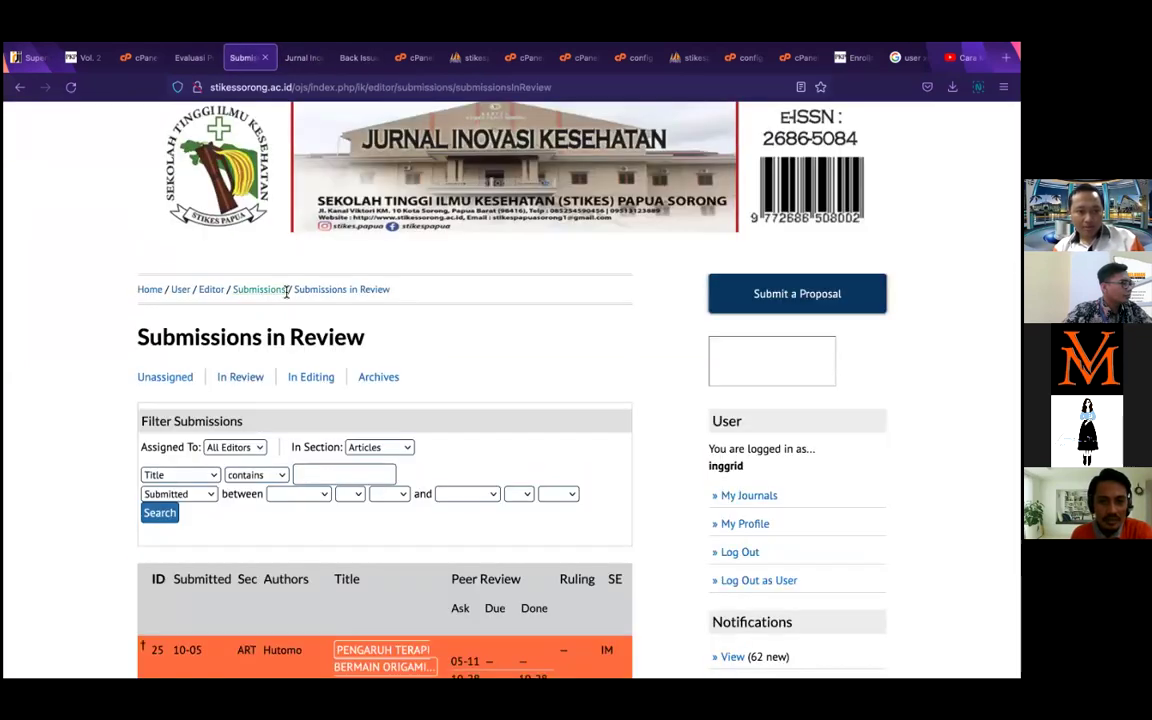
click(182, 290)
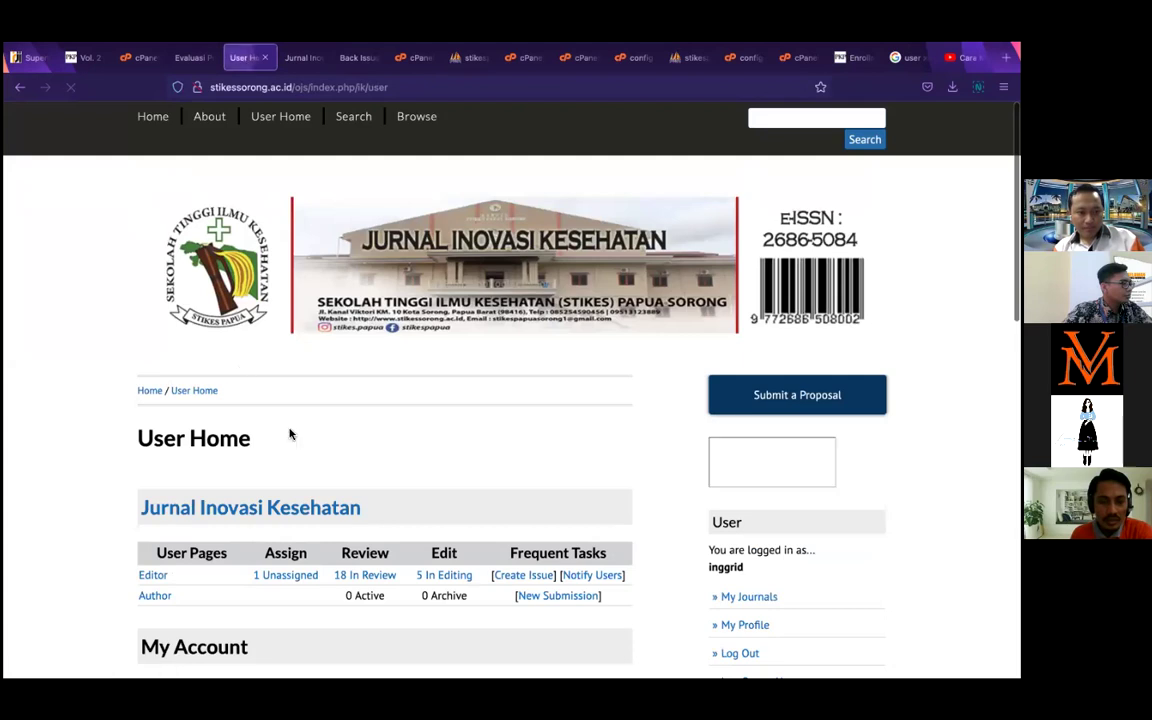
scroll(292, 436, down, 1)
scroll(291, 436, down, 2)
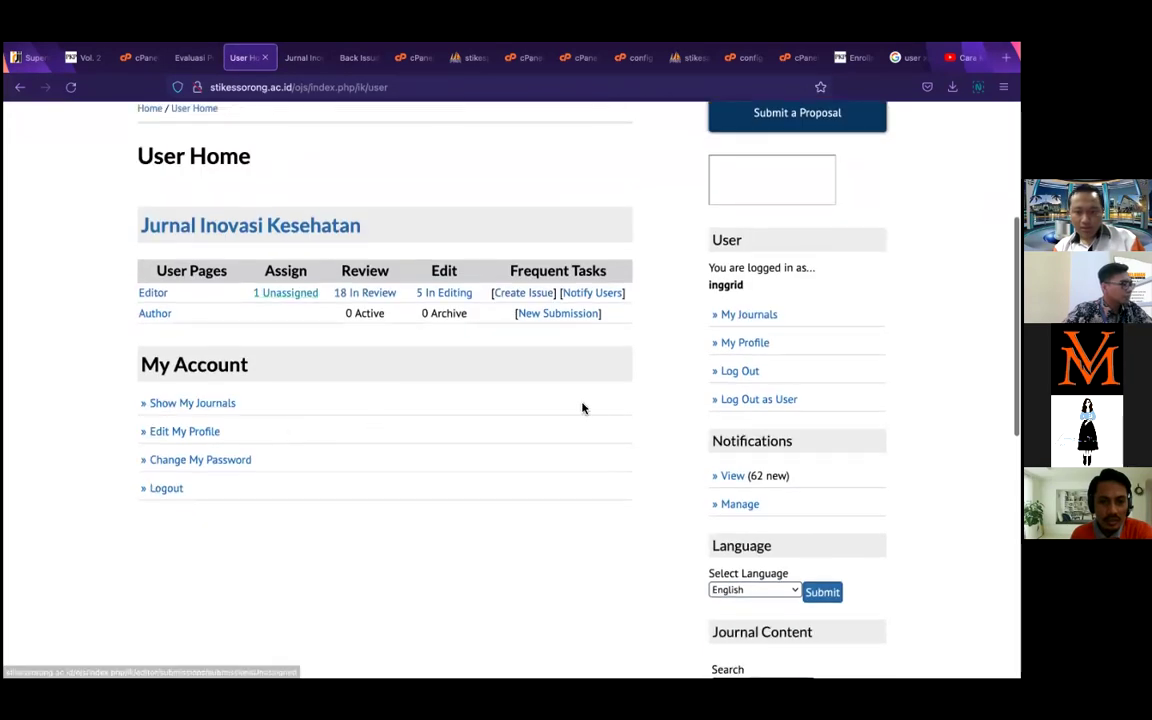
click(740, 400)
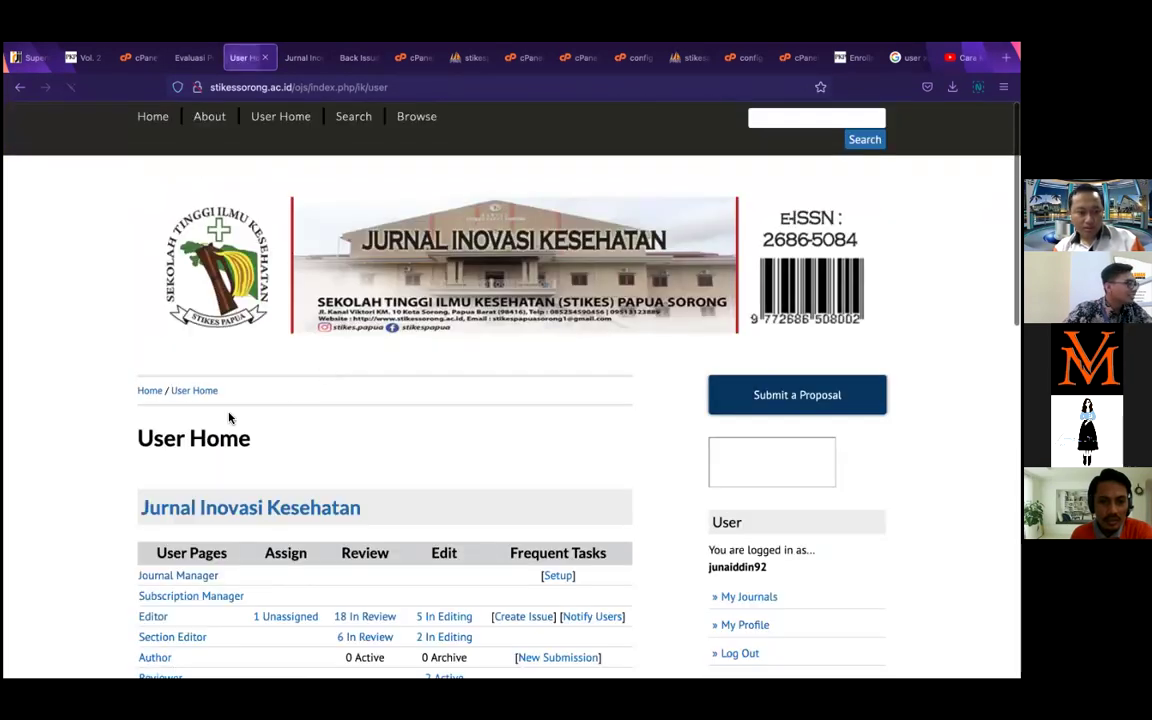
Step: Go to Journal Management's plugin management and open the Import/Export Plugins category
scroll(226, 417, down, 4)
click(185, 266)
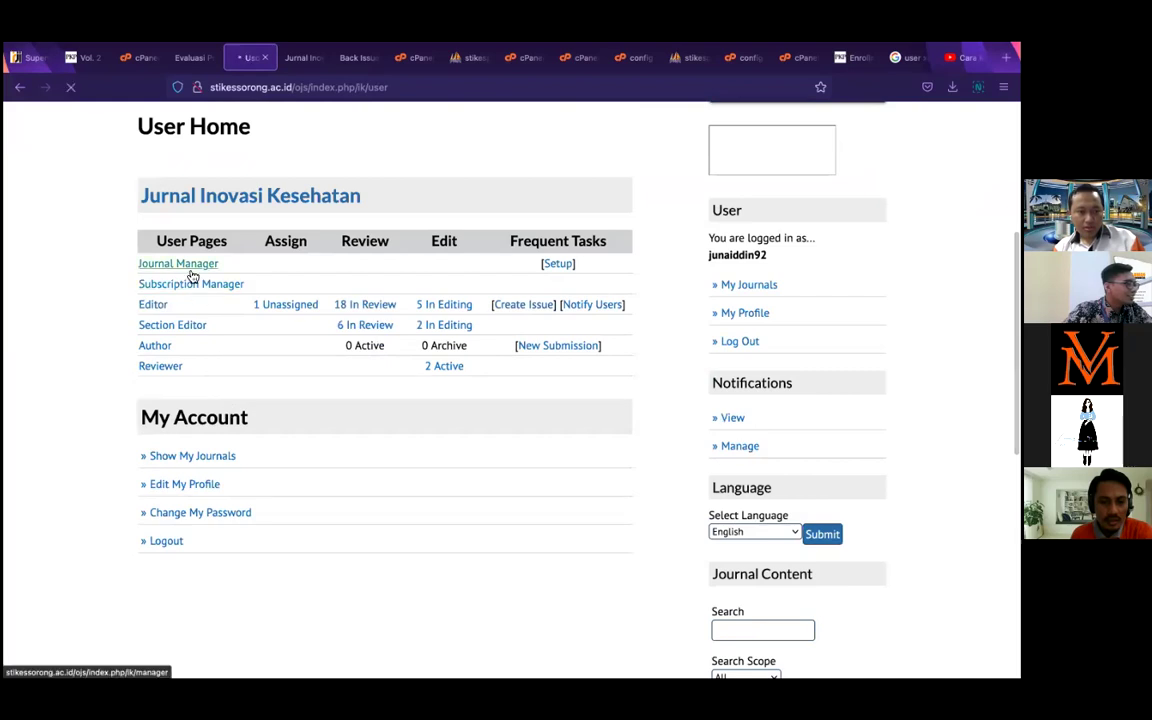
scroll(286, 316, down, 4)
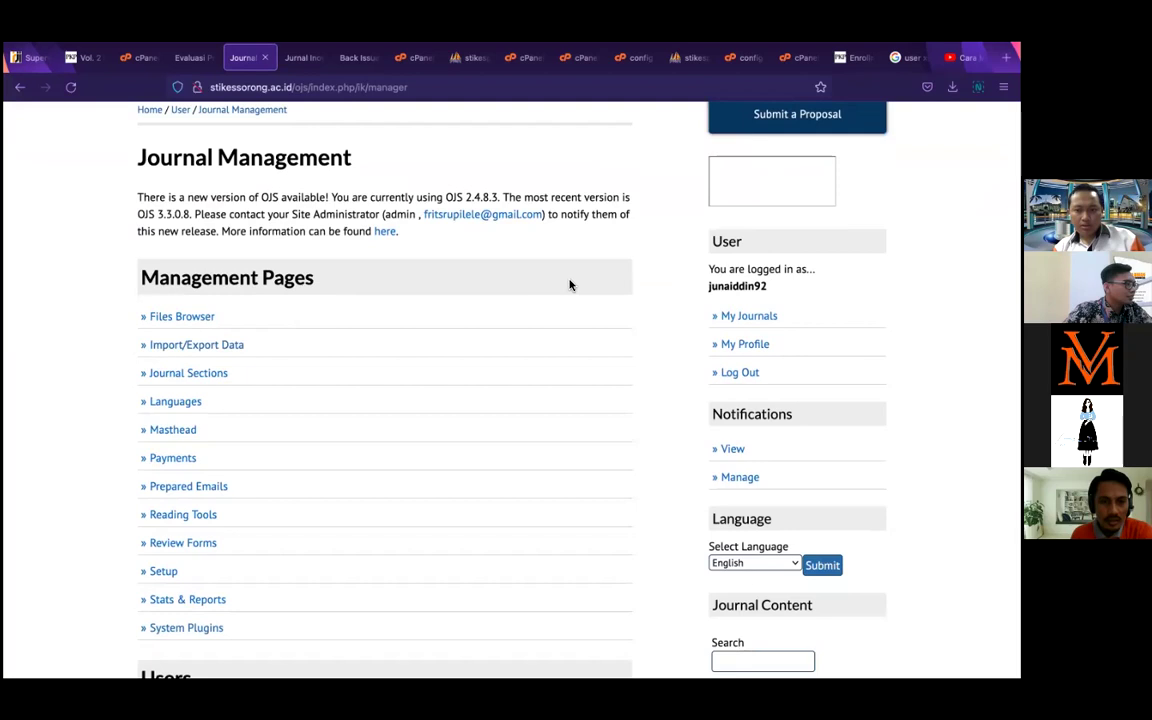
scroll(600, 265, down, 2)
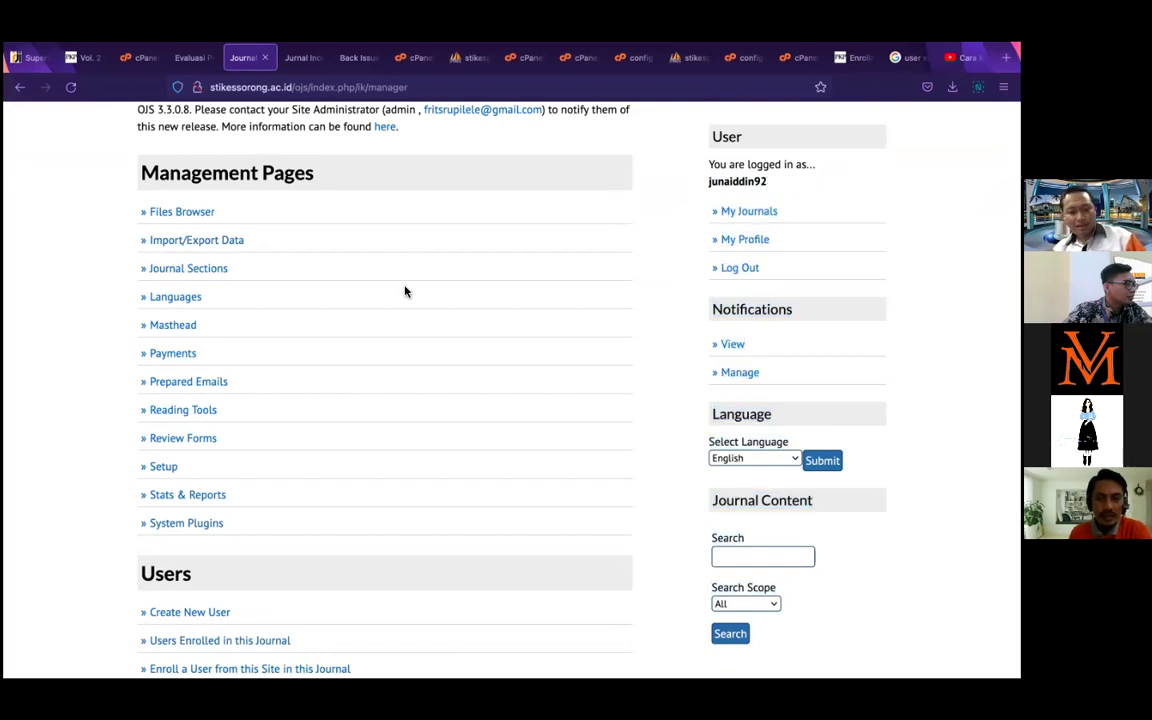
scroll(404, 290, down, 6)
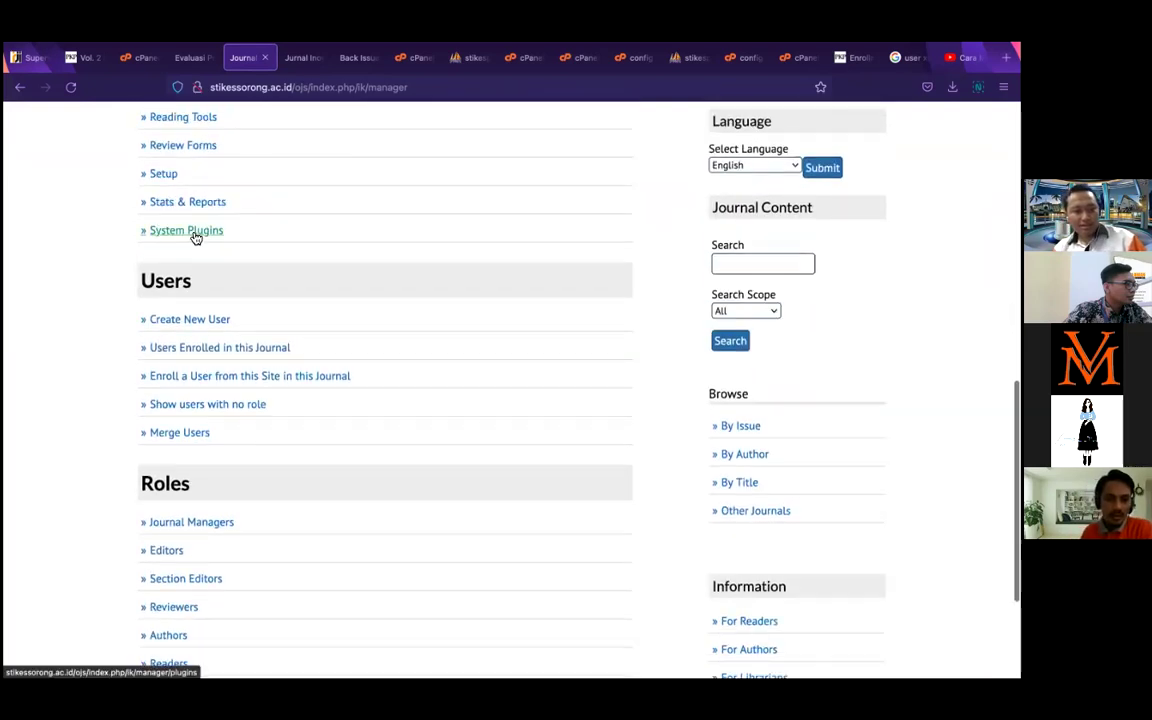
scroll(216, 363, down, 9)
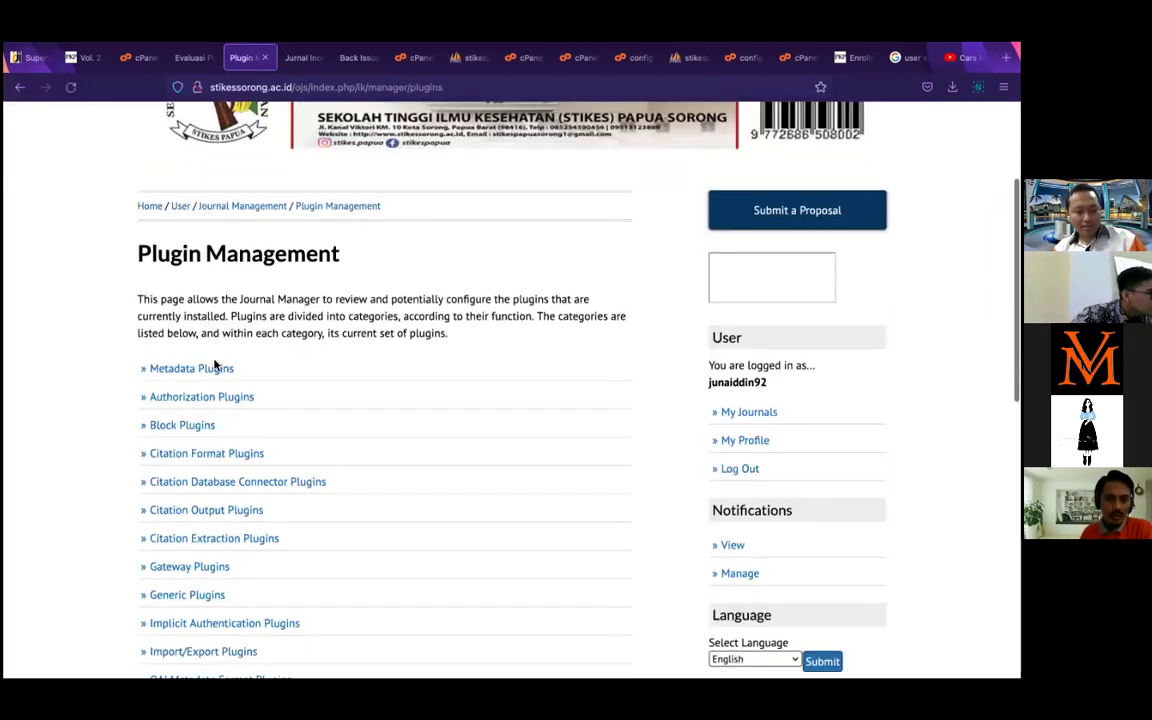
scroll(214, 364, down, 2)
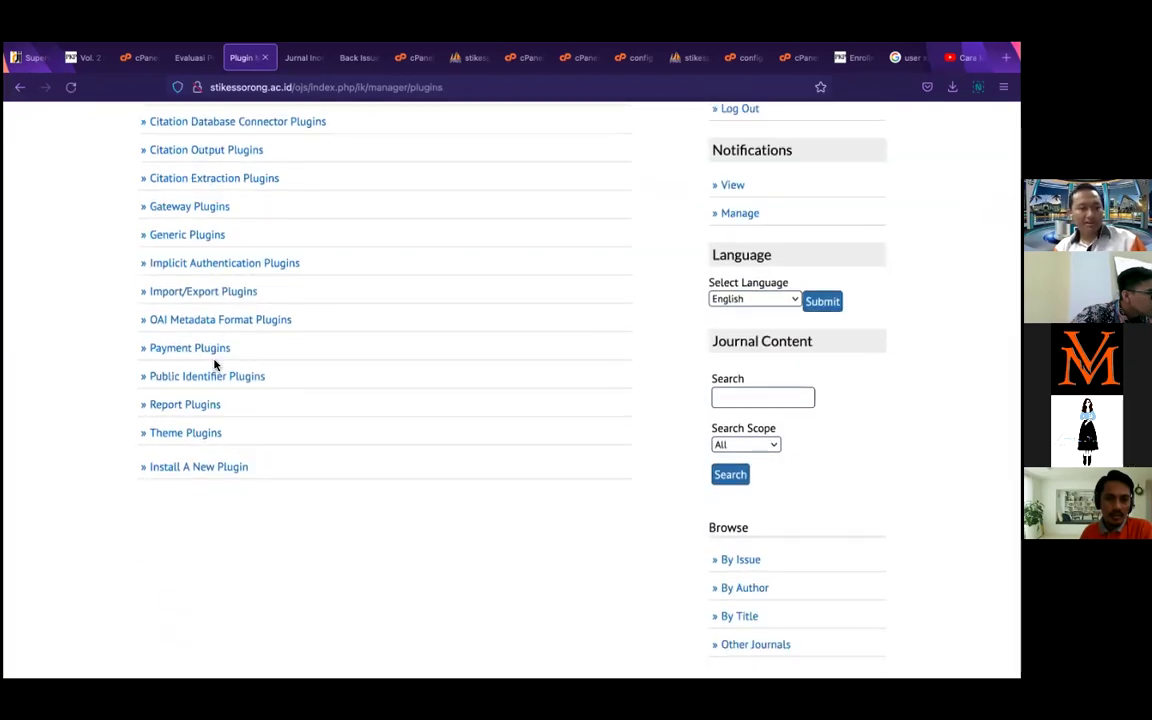
click(214, 296)
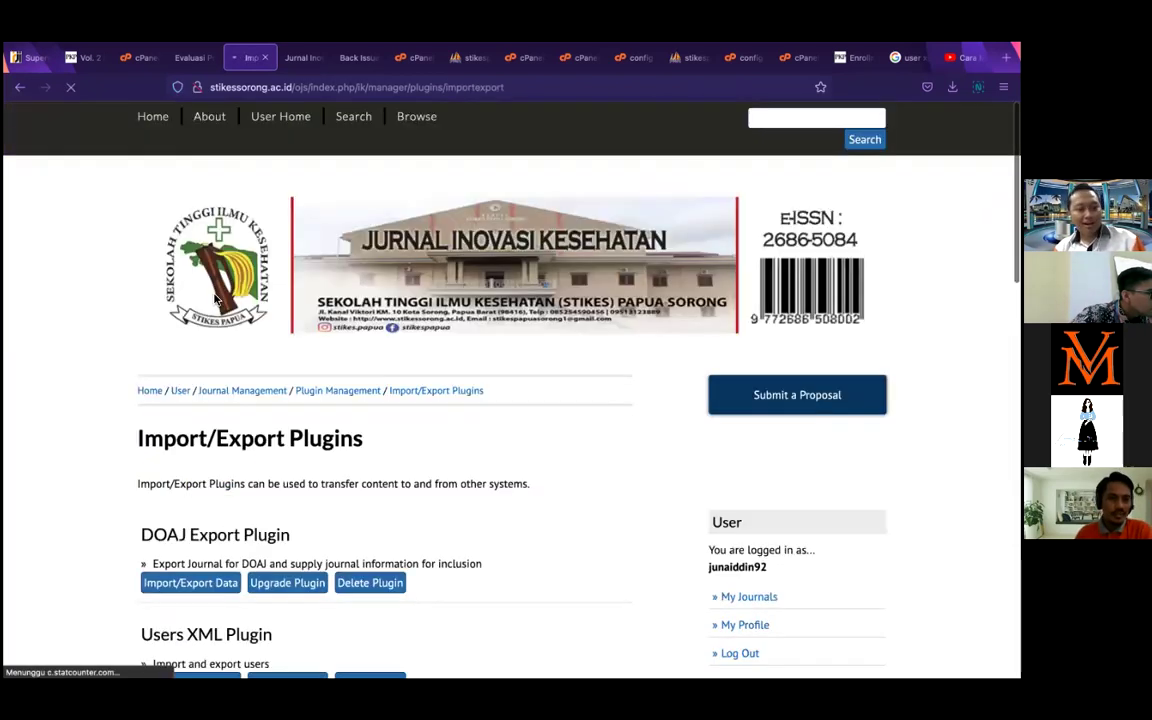
Step: Open the Users XML Plugin's import/export data page
scroll(235, 390, down, 5)
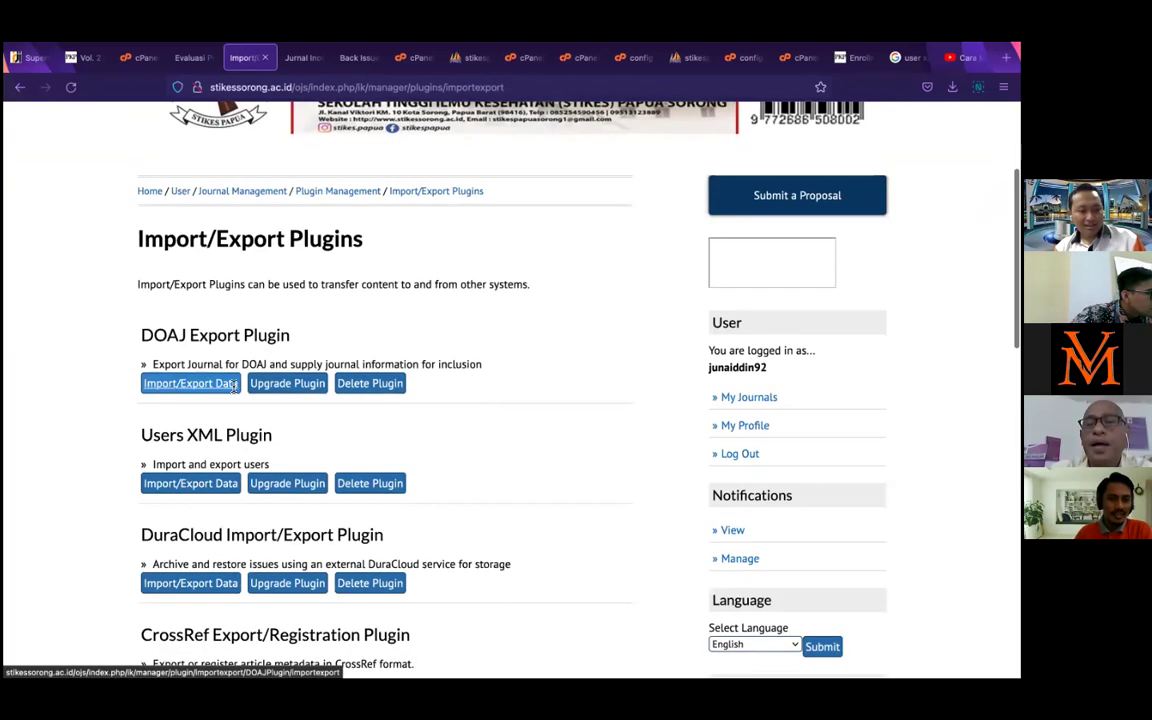
scroll(233, 387, down, 2)
click(209, 330)
scroll(234, 470, down, 4)
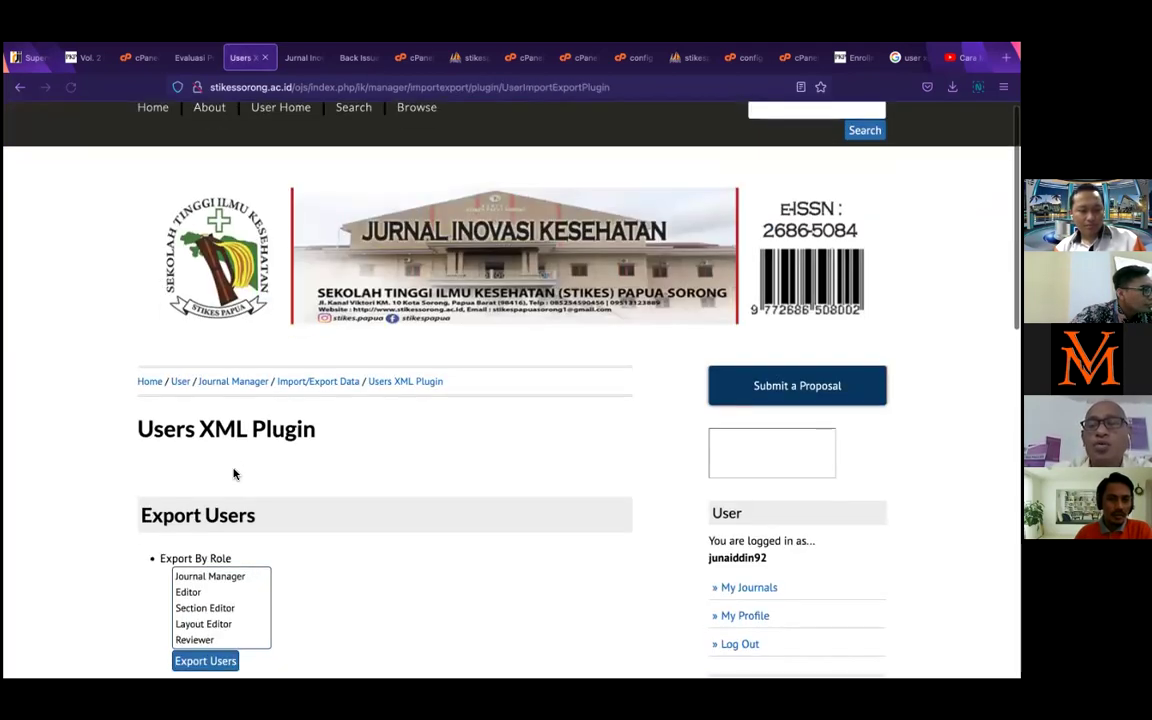
scroll(234, 473, down, 6)
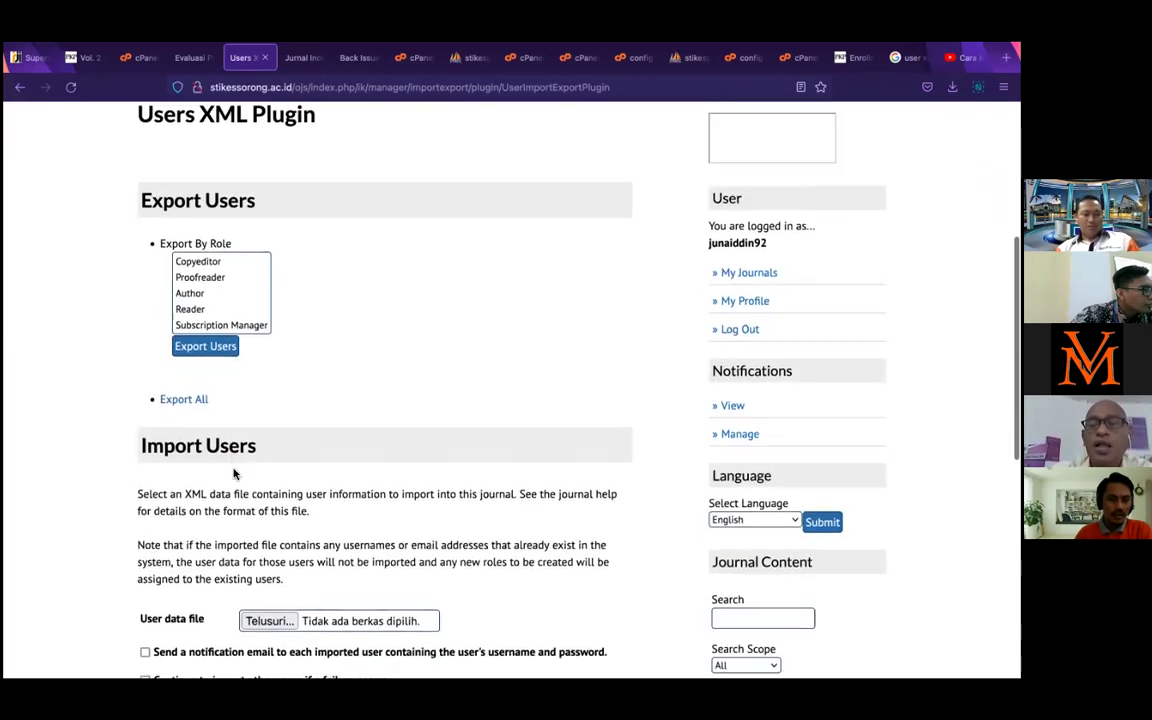
scroll(234, 473, up, 4)
scroll(232, 435, down, 1)
scroll(229, 433, up, 2)
scroll(230, 433, up, 3)
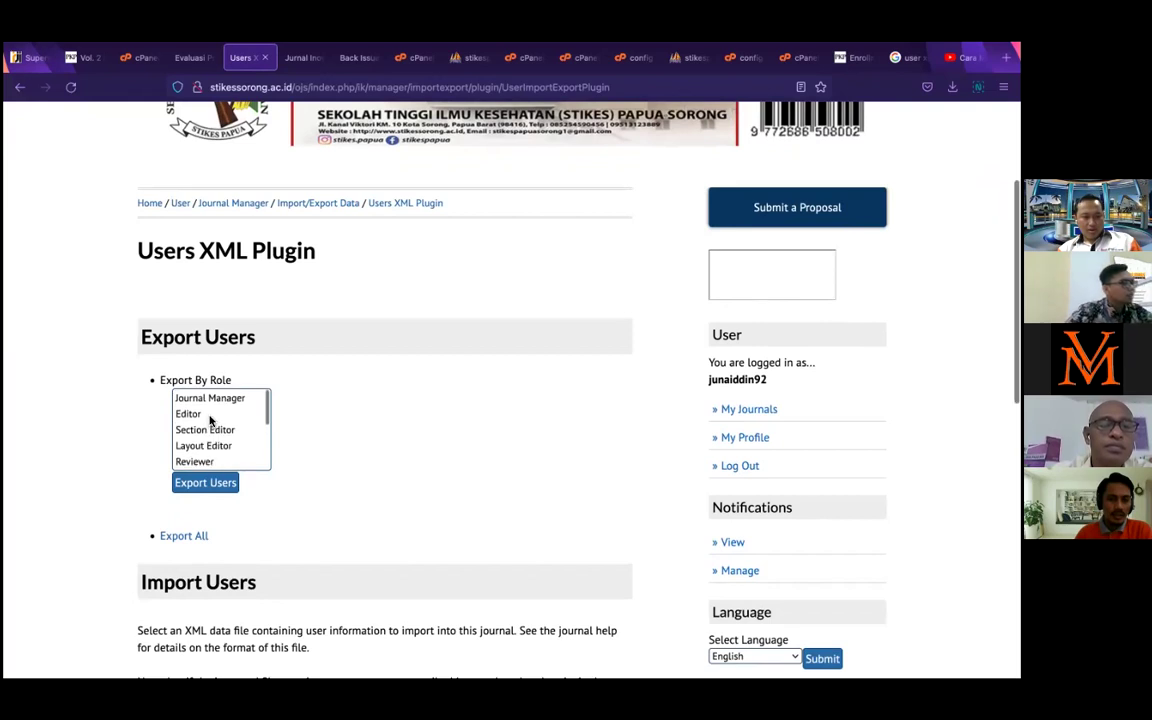
Step: Export users with the Journal Manager and Editor roles, bringing up the users.xml save prompt
click(211, 400)
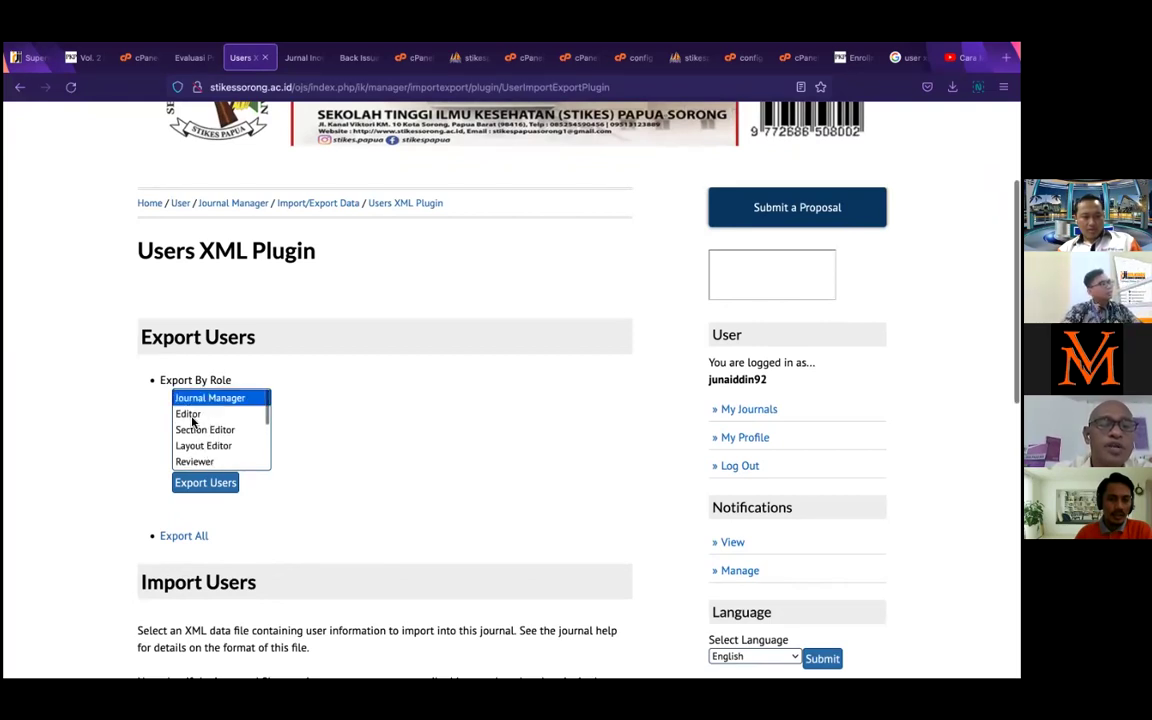
ctrl+click(189, 414)
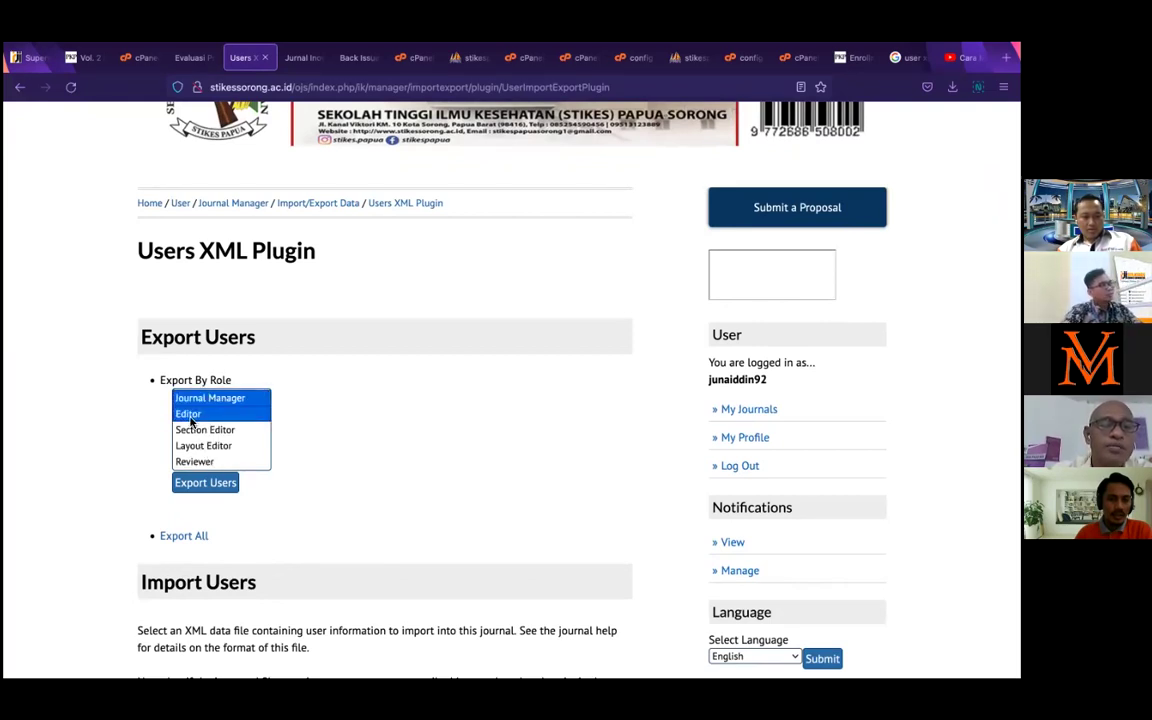
click(205, 483)
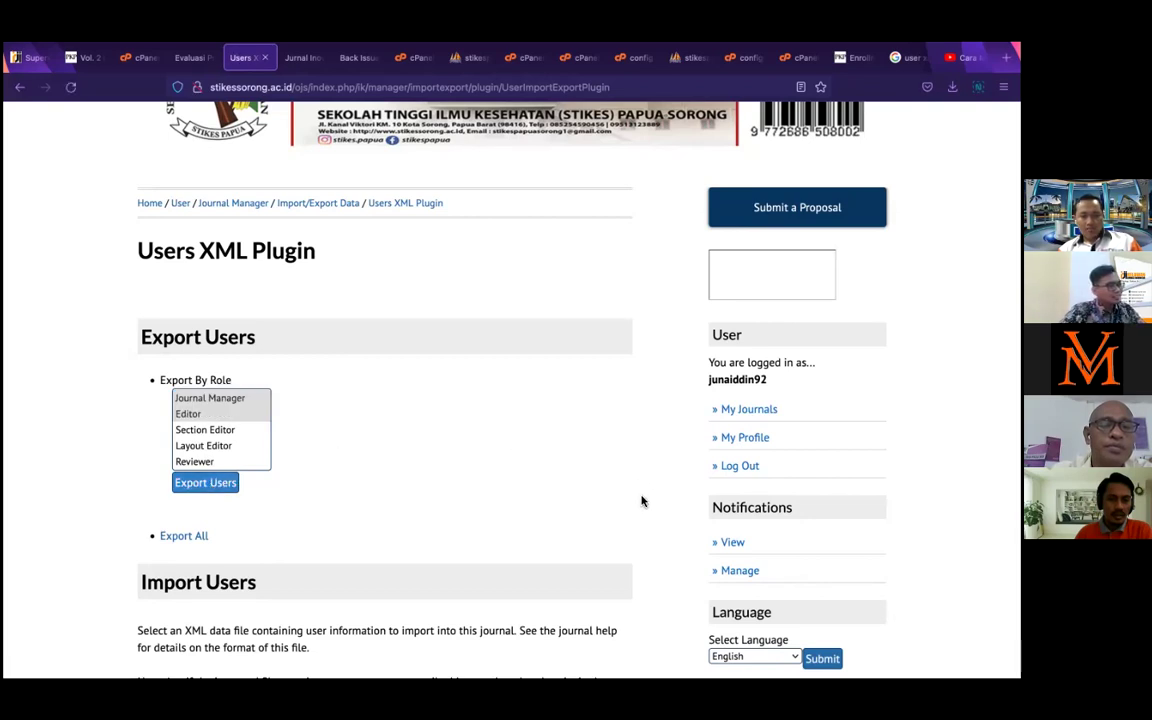
click(508, 166)
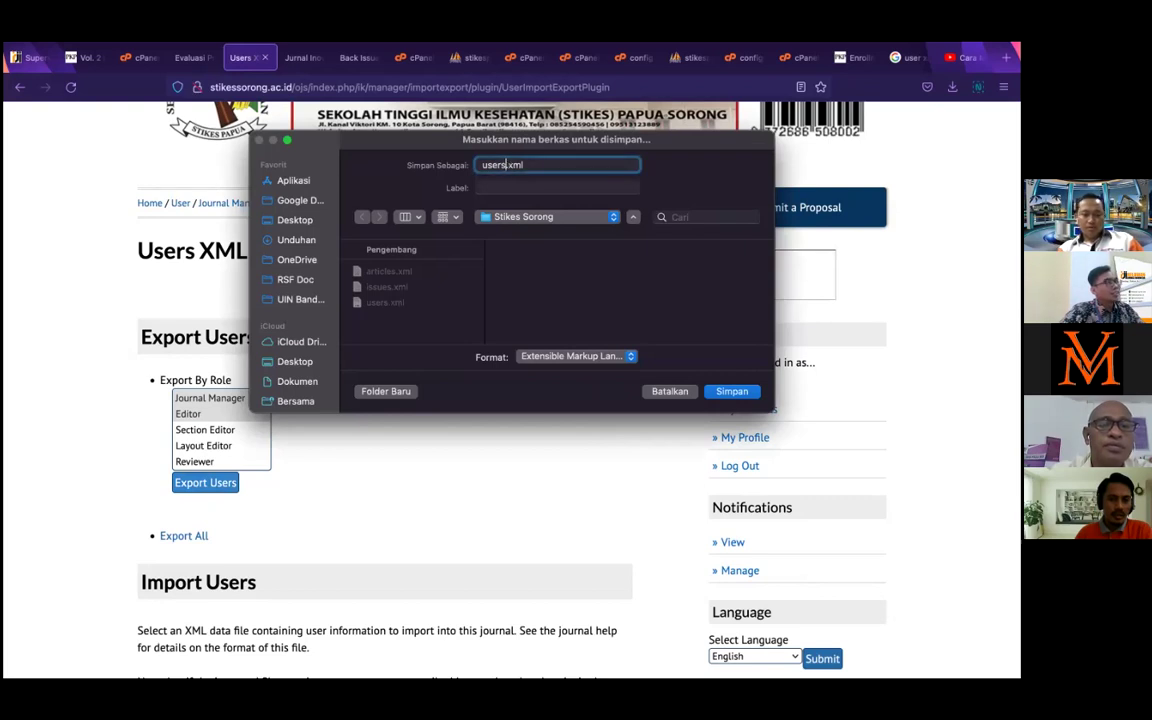
Step: Save the export as usersjm.xml and switch to the older site's Enrollment page
text(jm)
key(Return)
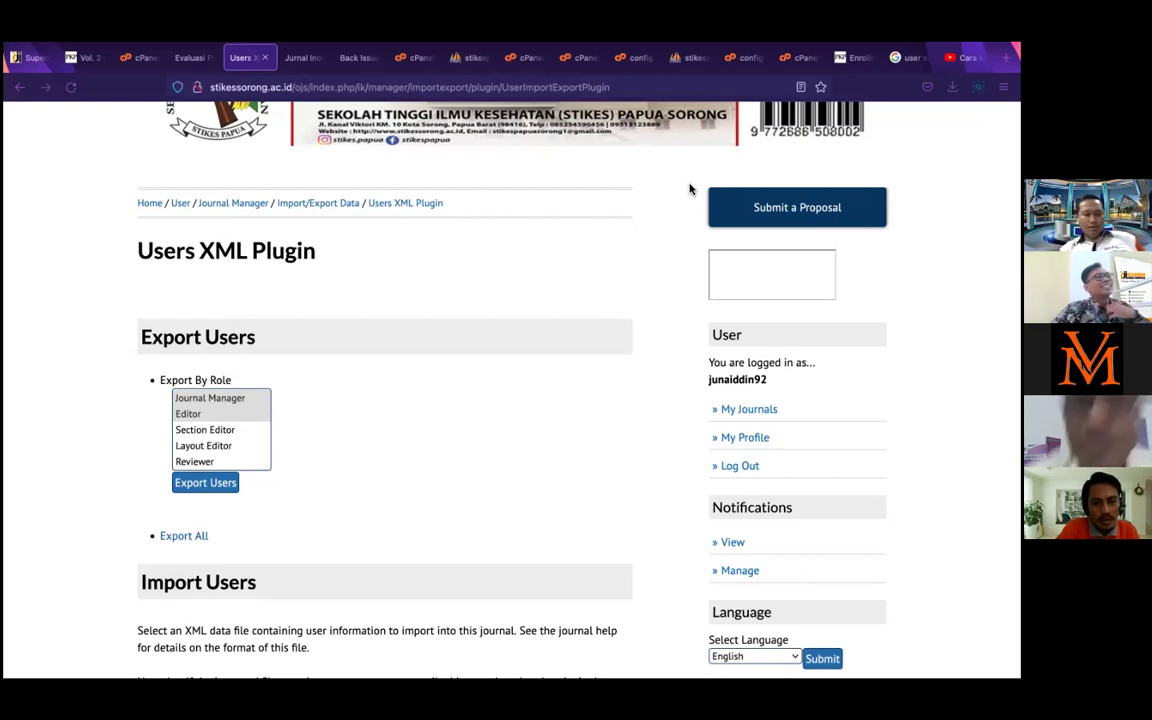
scroll(210, 457, down, 3)
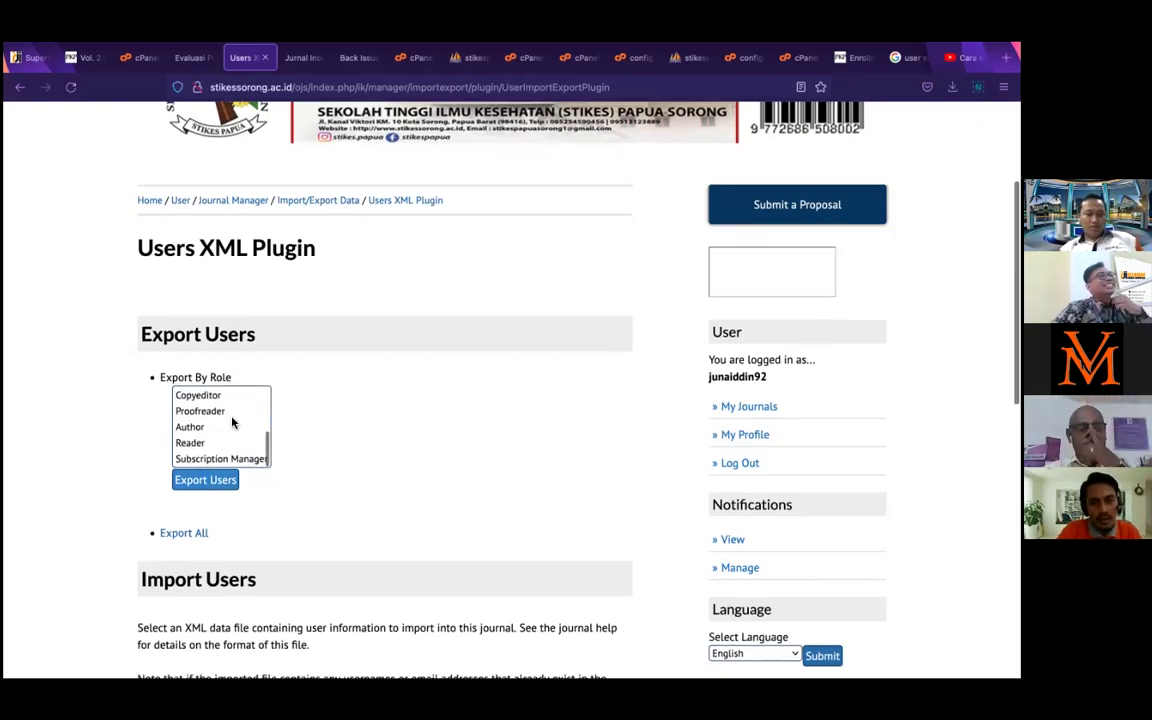
scroll(231, 419, down, 3)
scroll(231, 419, up, 3)
scroll(231, 419, up, 3)
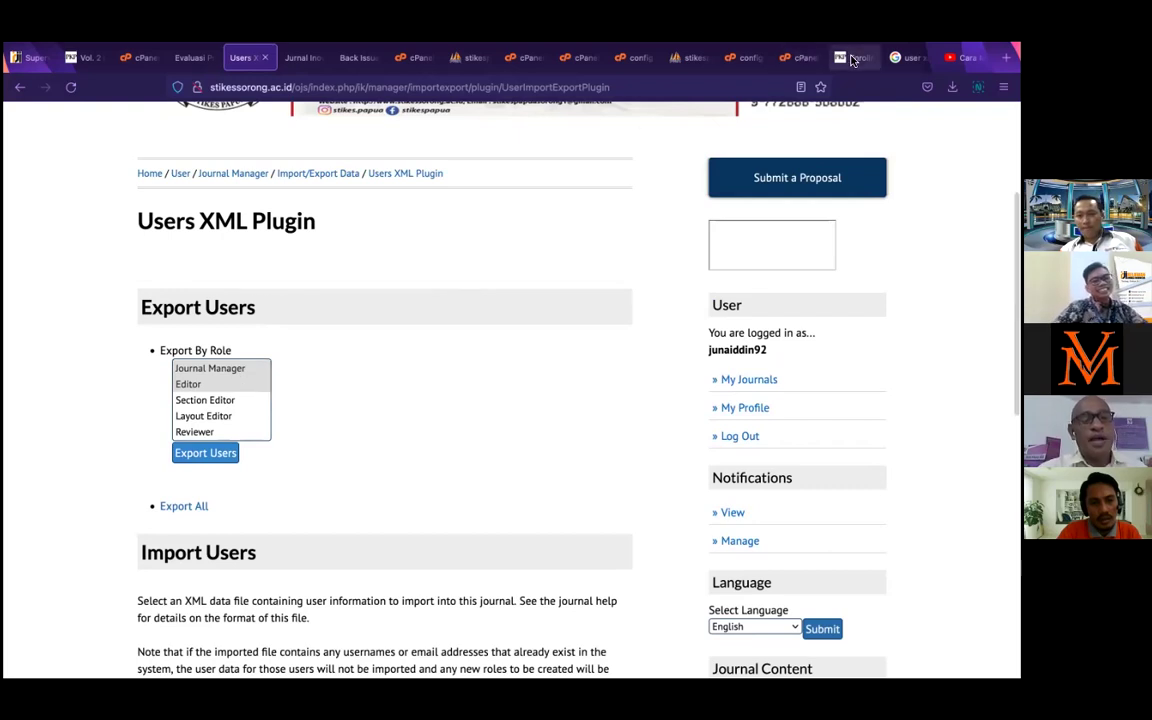
key(ctrl+Tab)
Step: On the older site's Users XML Plugin, choose usersjm.xml and upload it for import
click(228, 188)
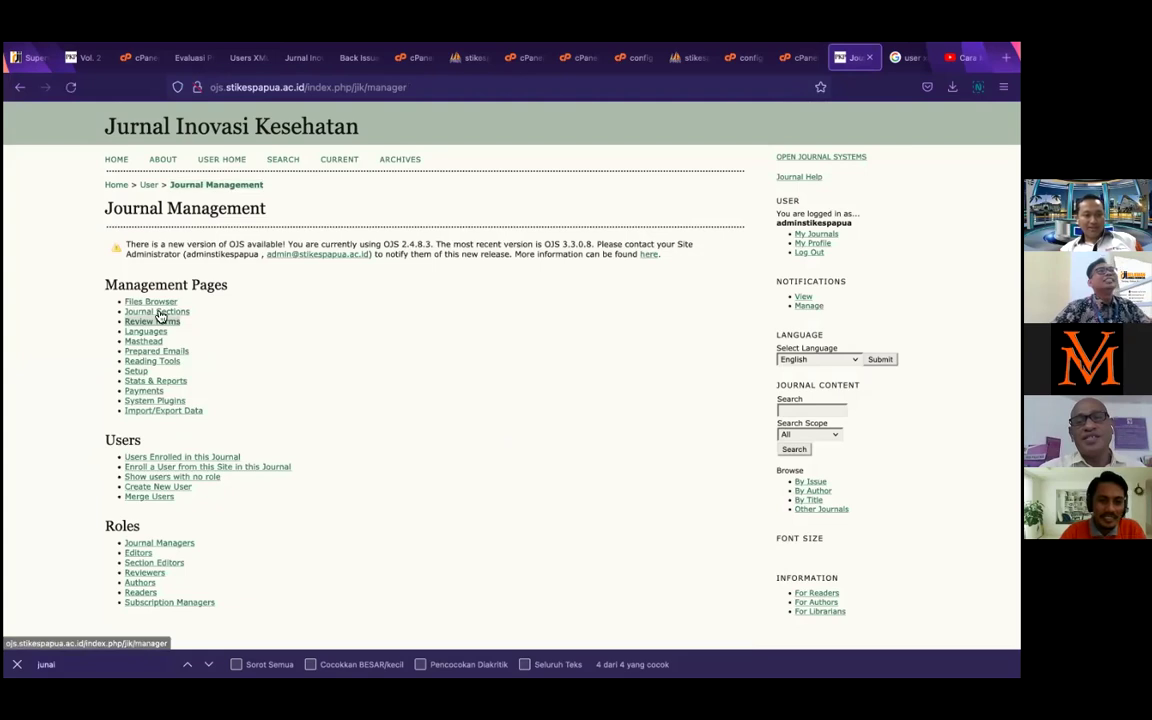
click(163, 410)
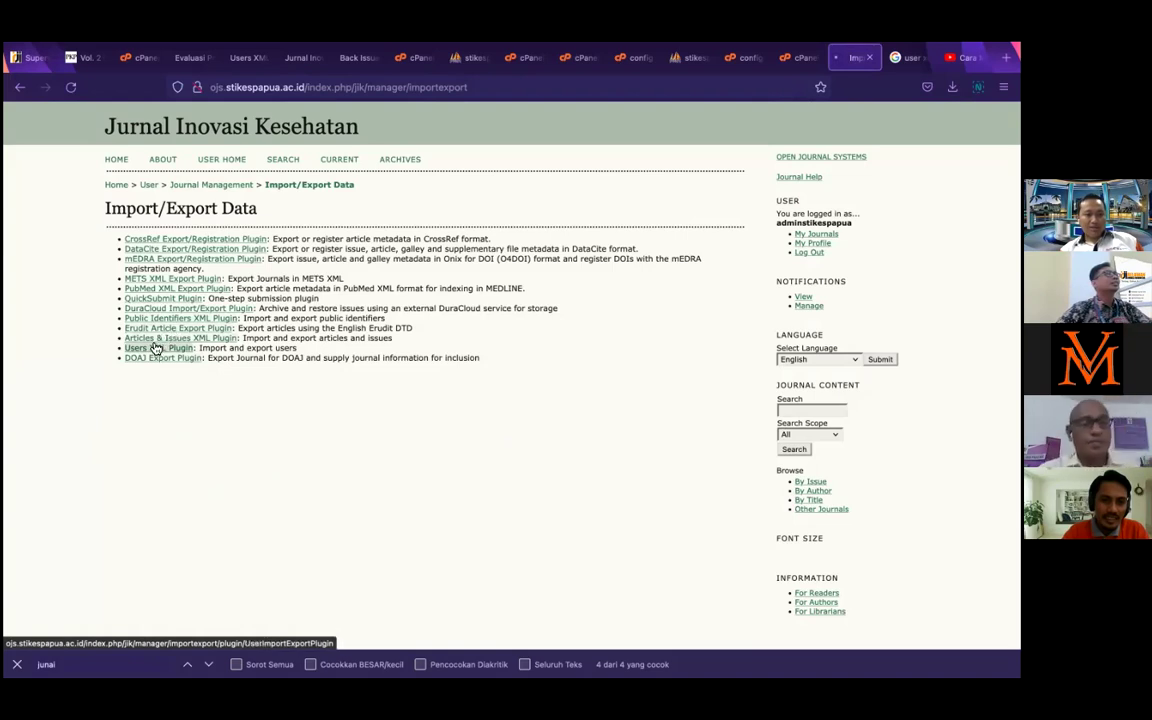
click(156, 347)
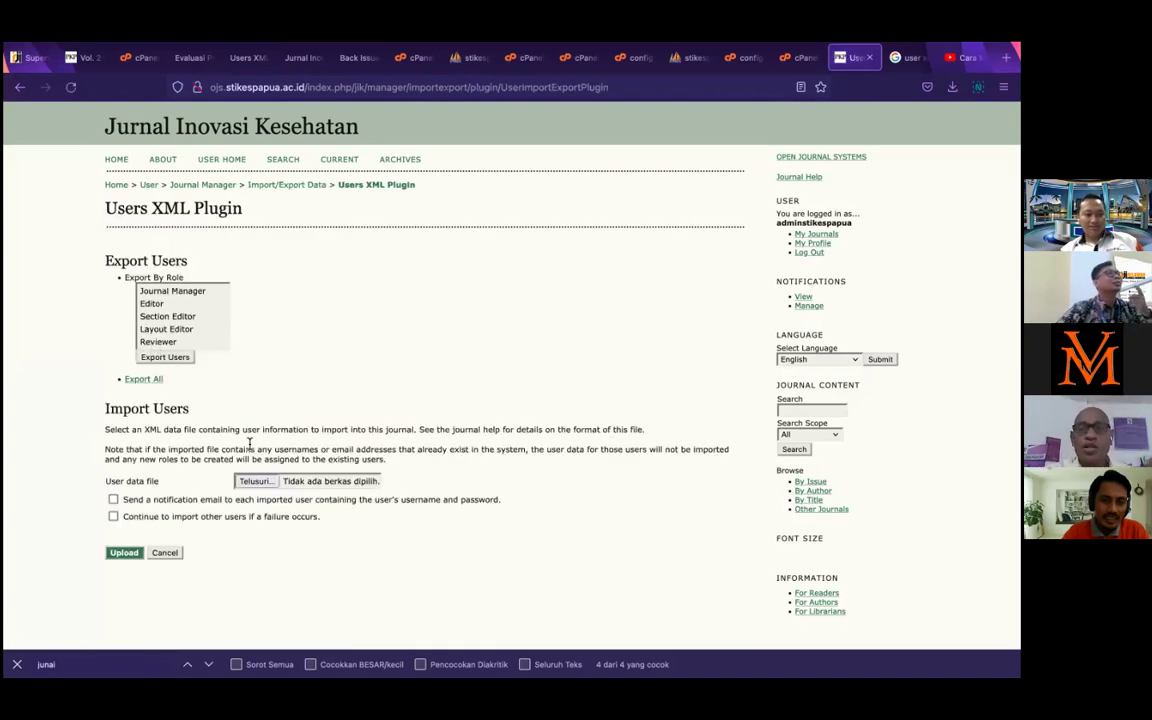
click(257, 482)
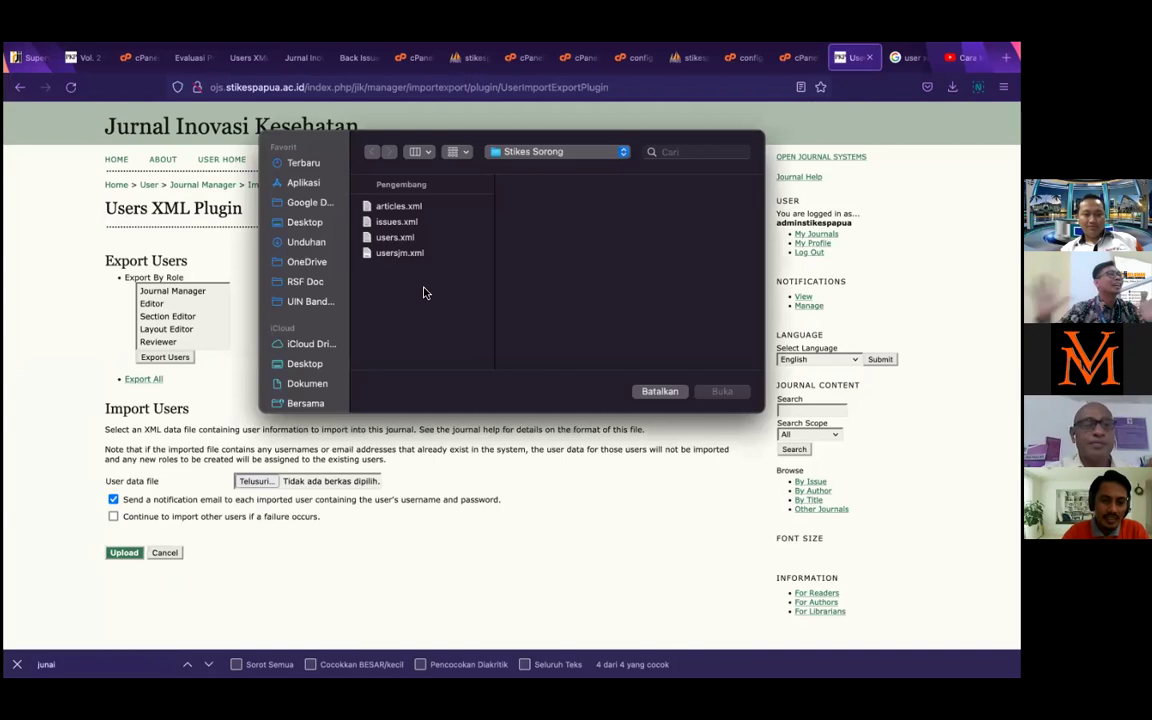
click(407, 254)
click(722, 391)
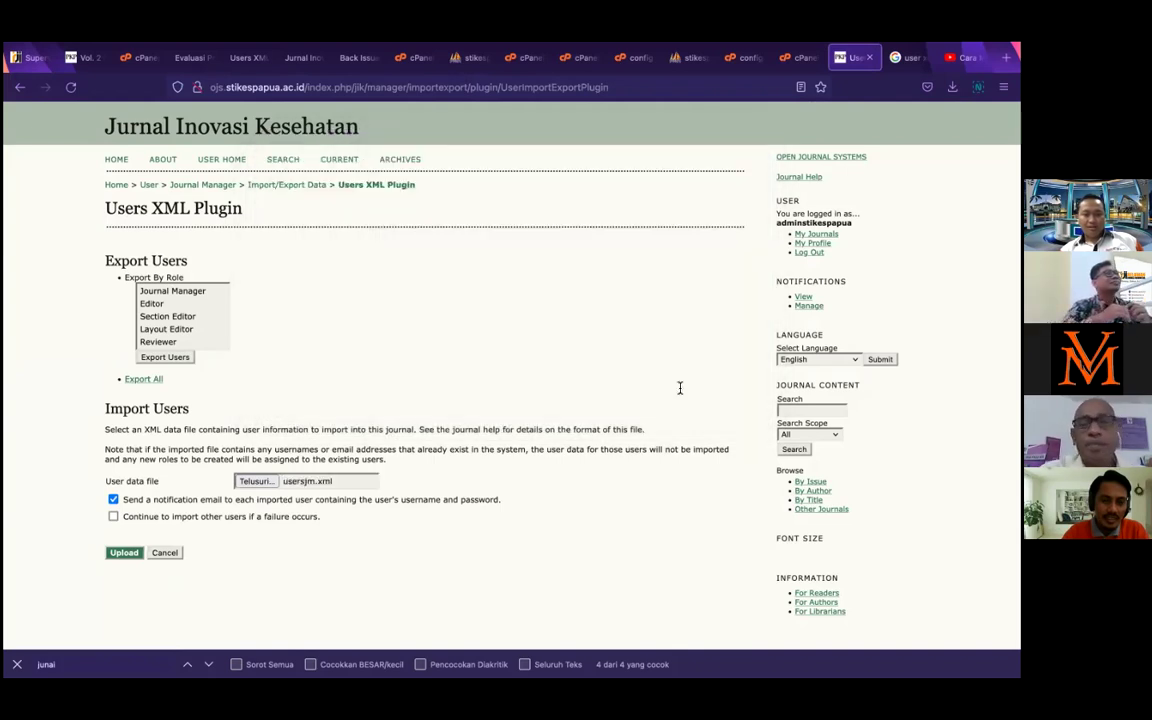
click(118, 553)
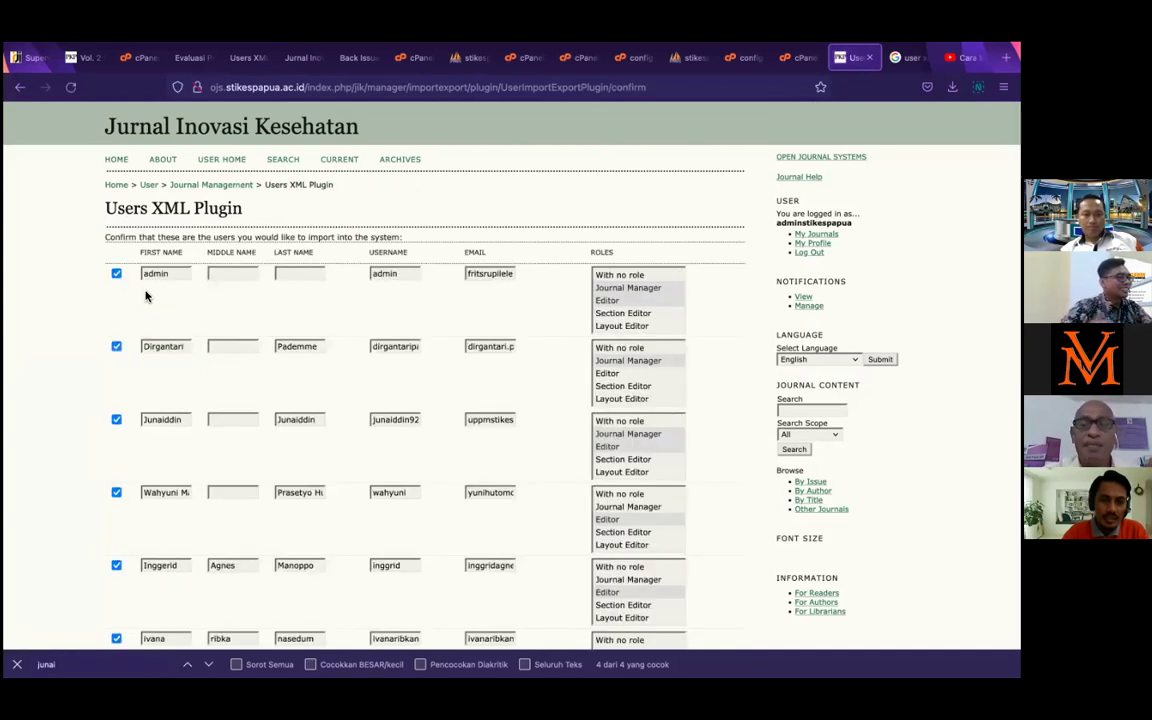
Step: Review the usersjm.xml import confirmation list, checking every listed user is marked for import
scroll(128, 291, down, 2)
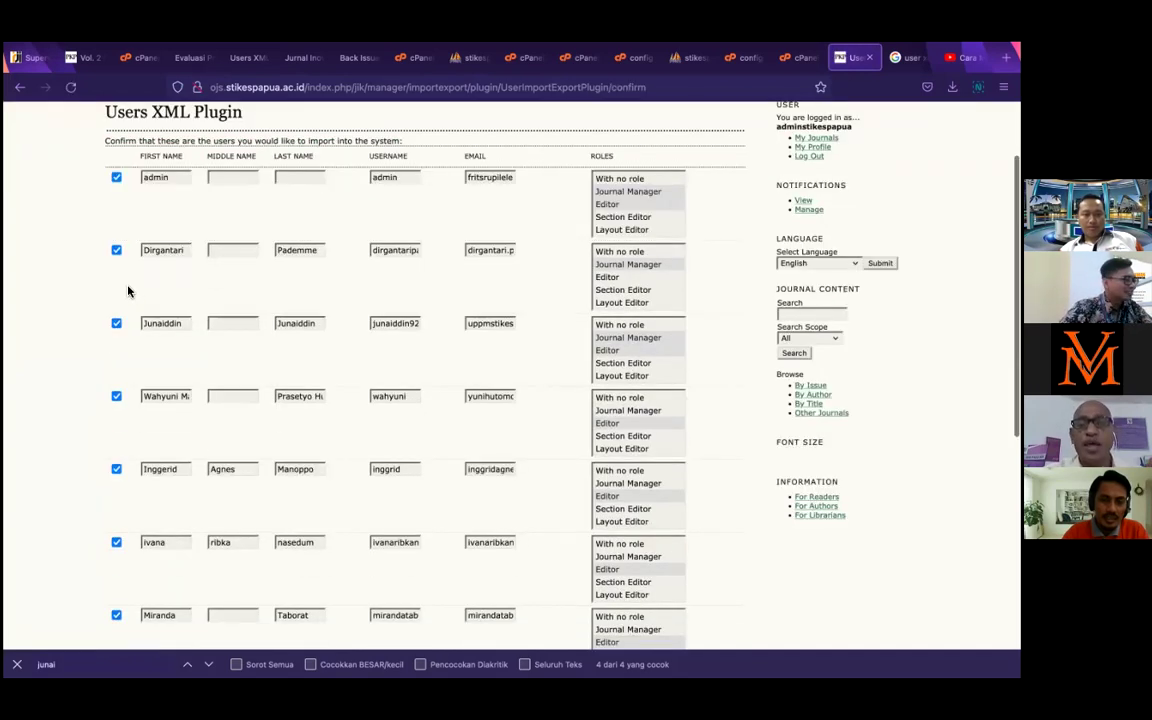
scroll(128, 291, down, 1)
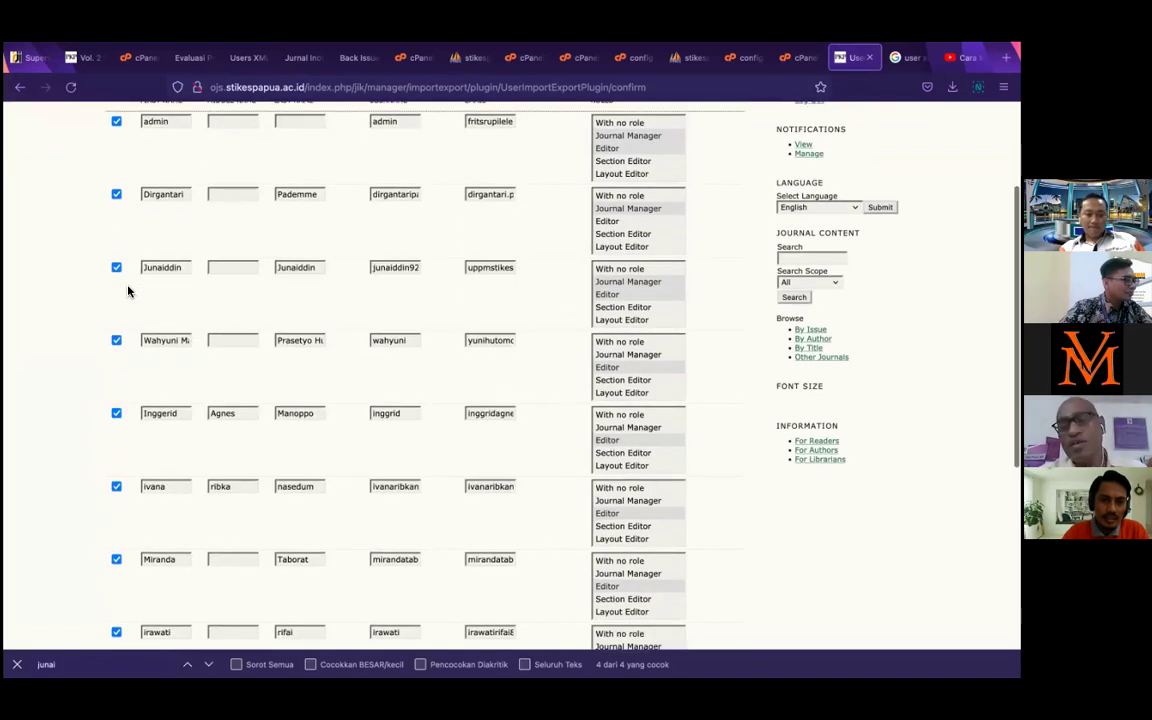
key(BackSpace)
key(Return)
key(Return)
key(Return)
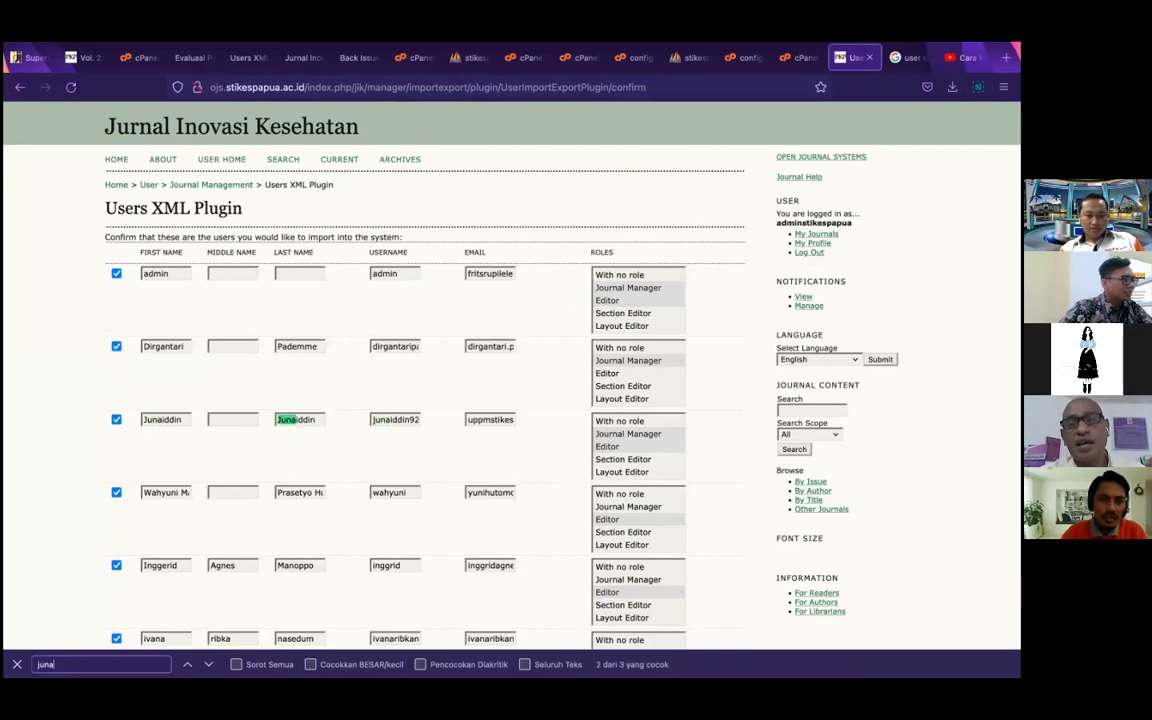
scroll(270, 347, down, 2)
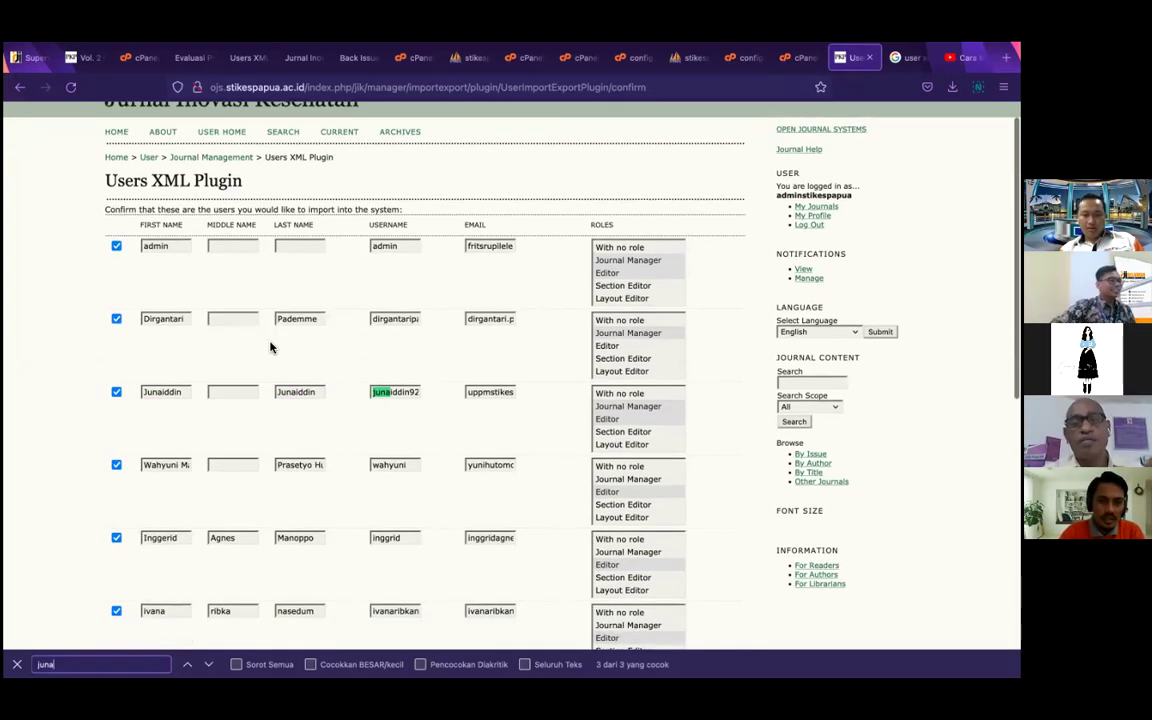
scroll(270, 347, down, 1)
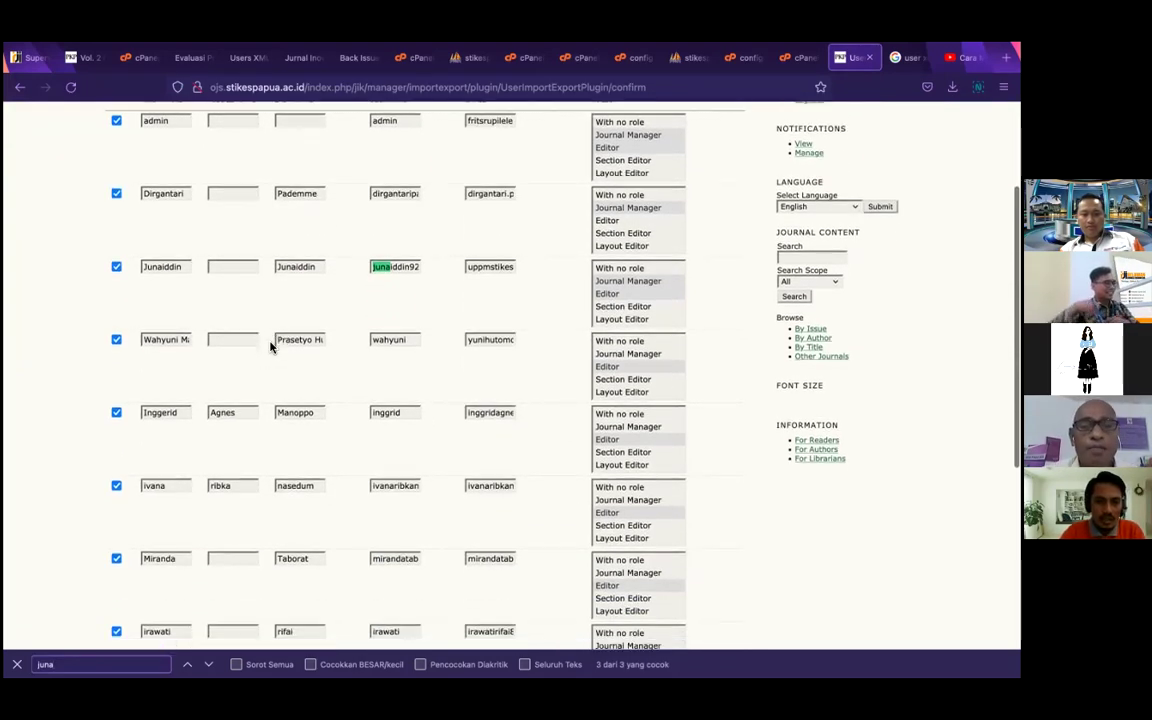
scroll(270, 347, down, 4)
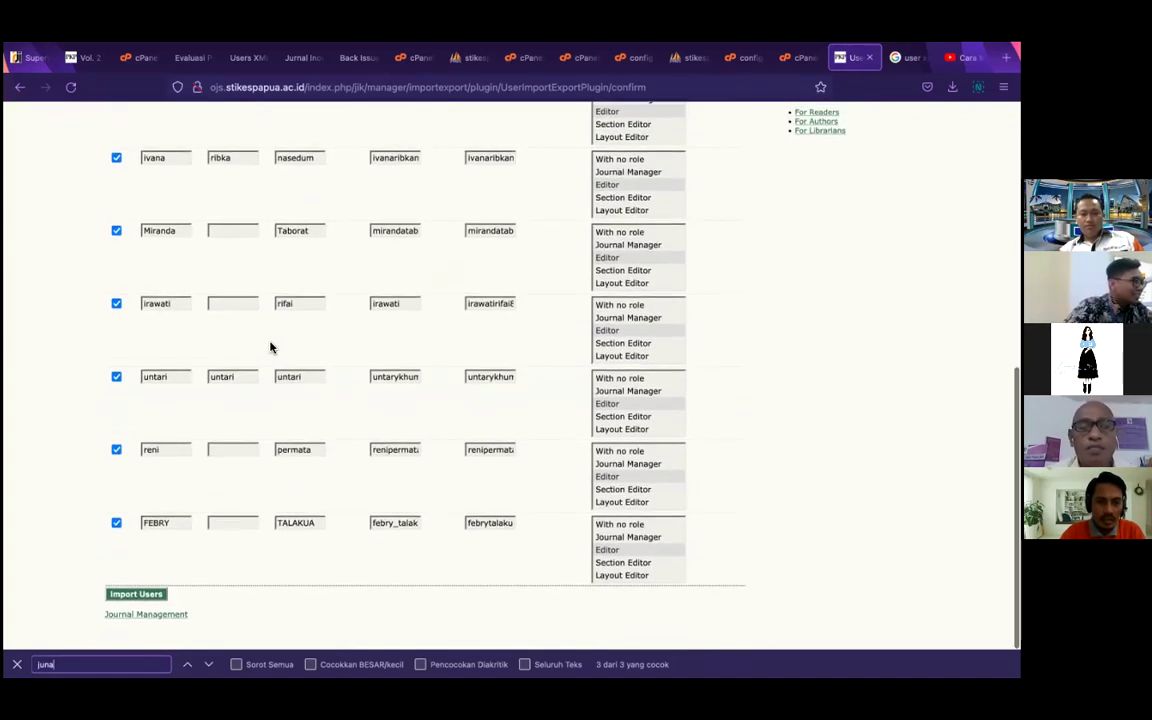
scroll(270, 347, up, 2)
scroll(270, 347, up, 6)
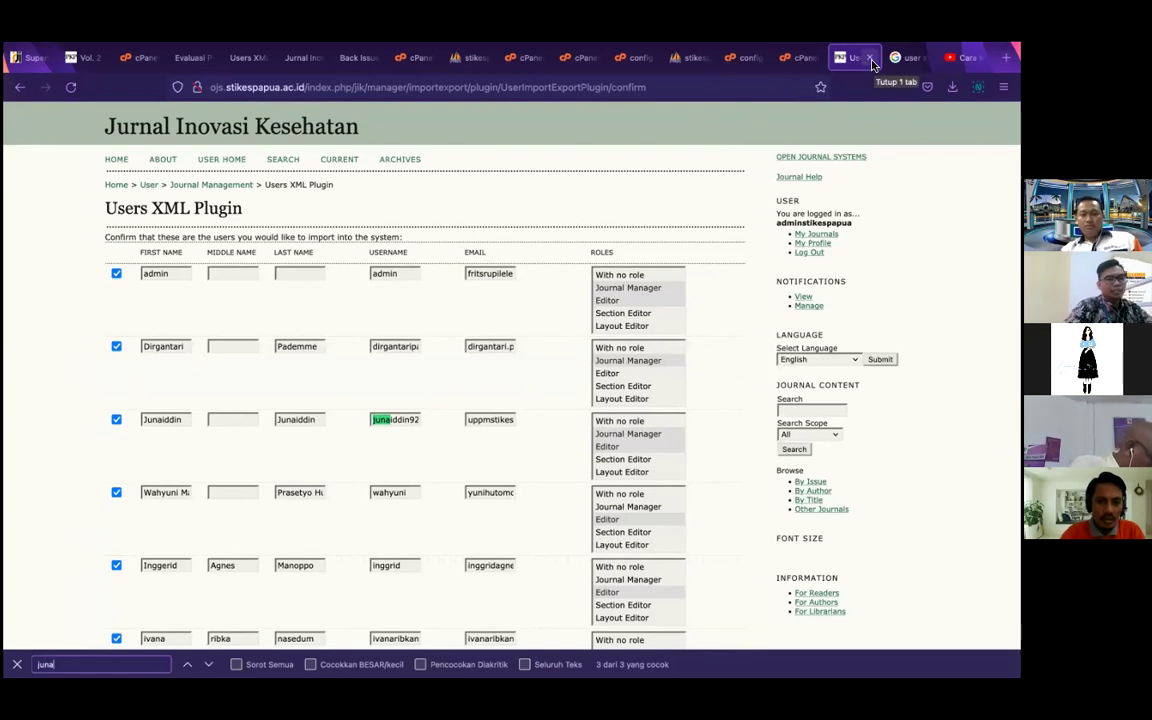
click(797, 57)
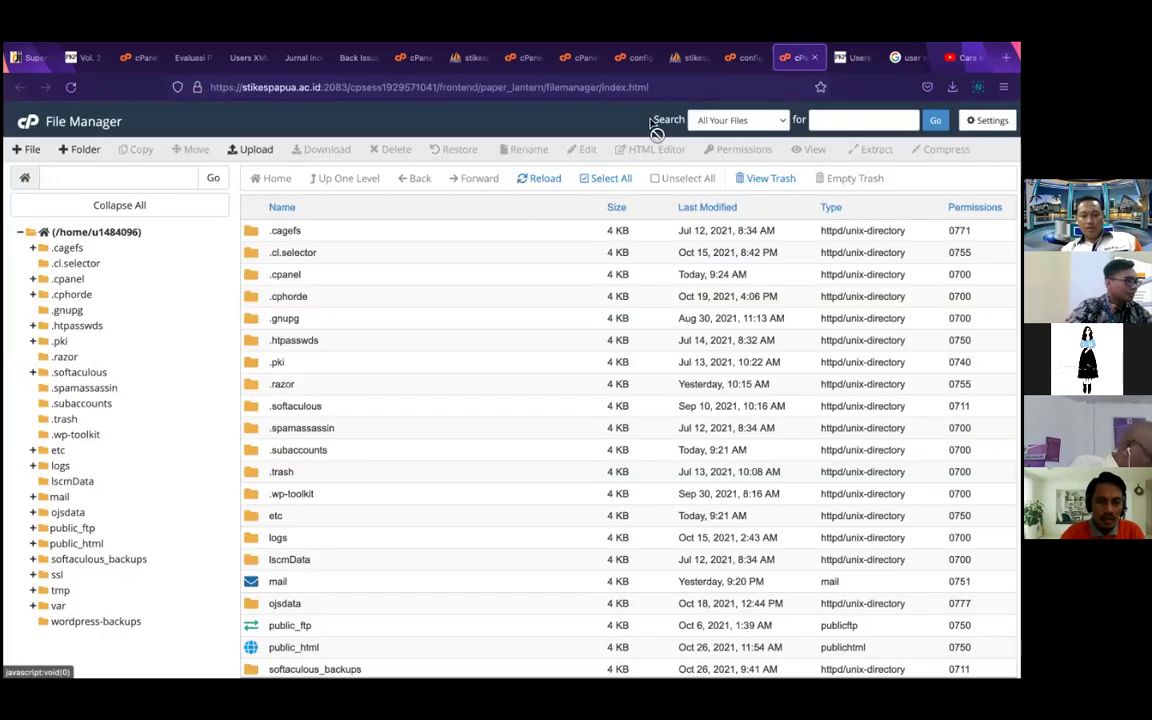
click(845, 58)
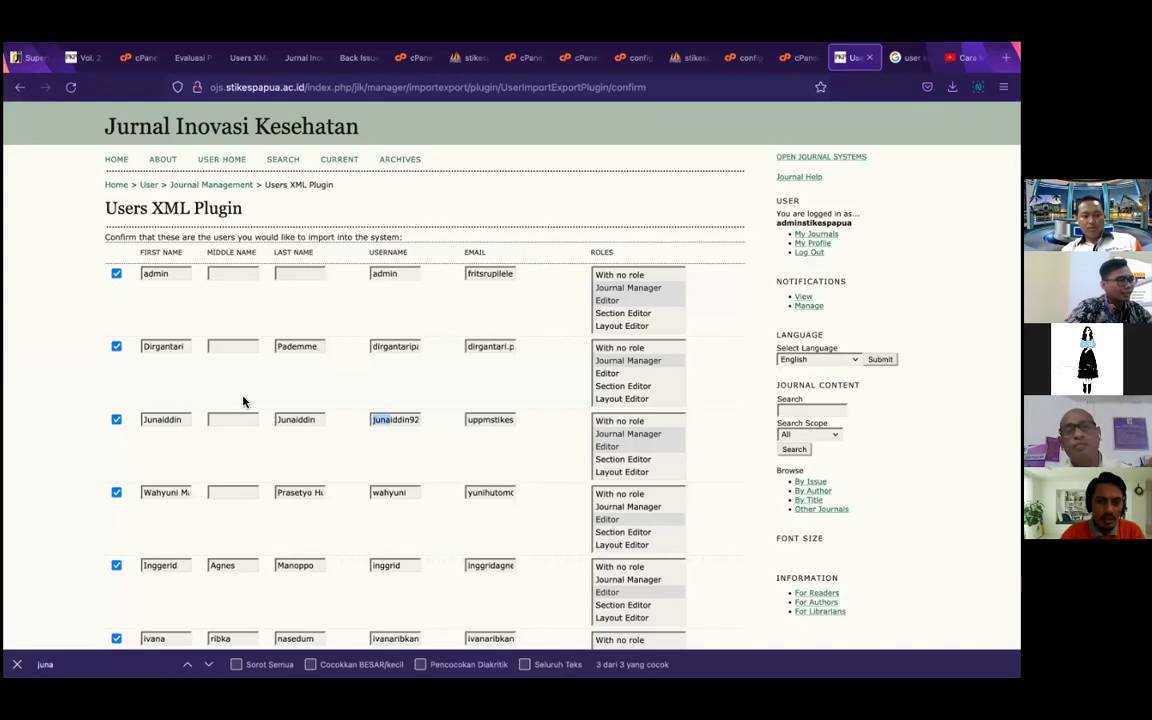
scroll(243, 401, down, 3)
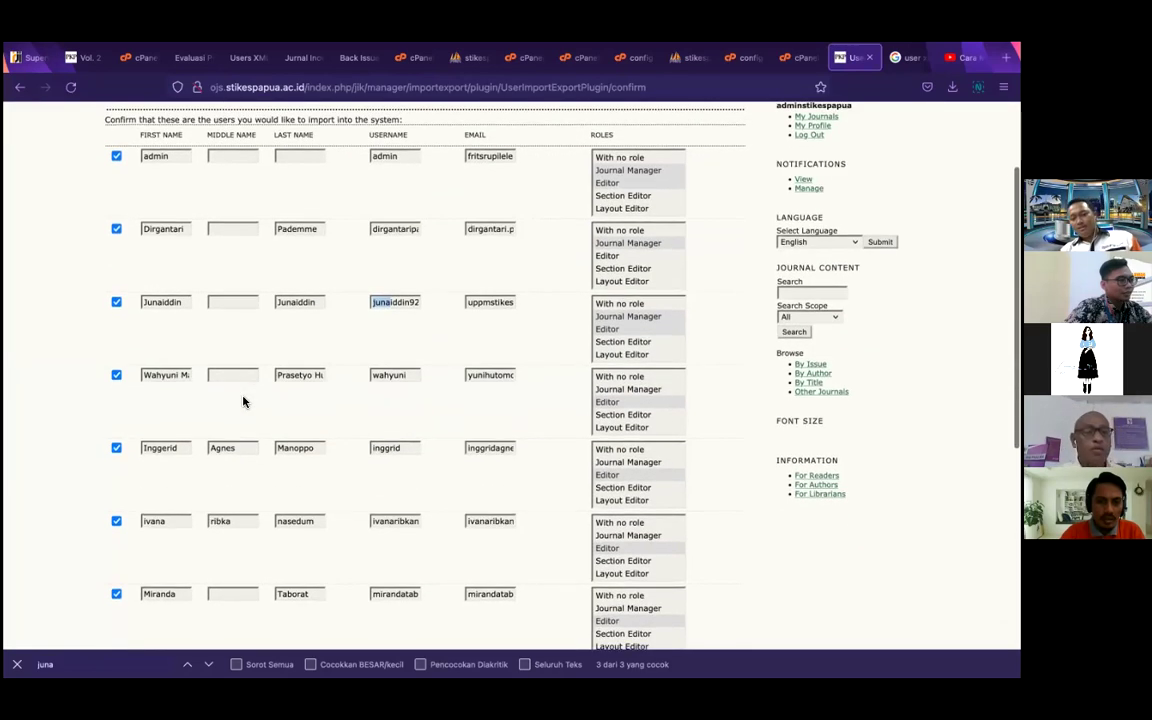
scroll(243, 401, up, 1)
scroll(243, 401, down, 1)
scroll(243, 401, up, 1)
scroll(243, 401, down, 1)
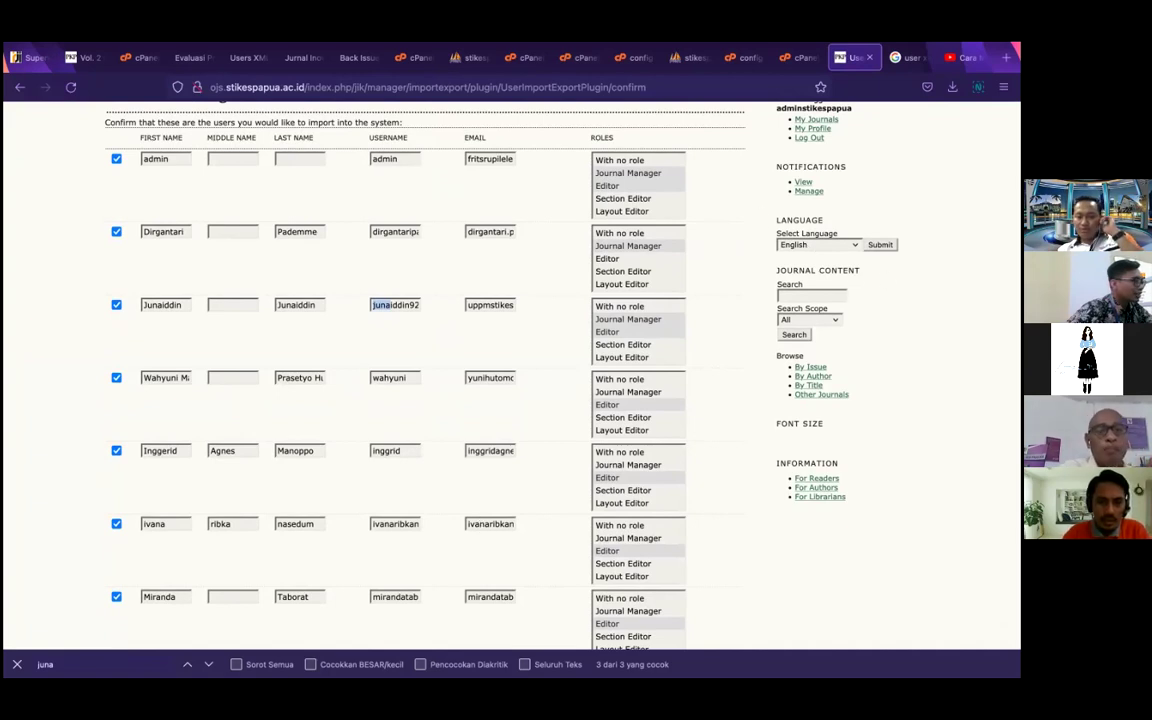
mouse_move(853, 49)
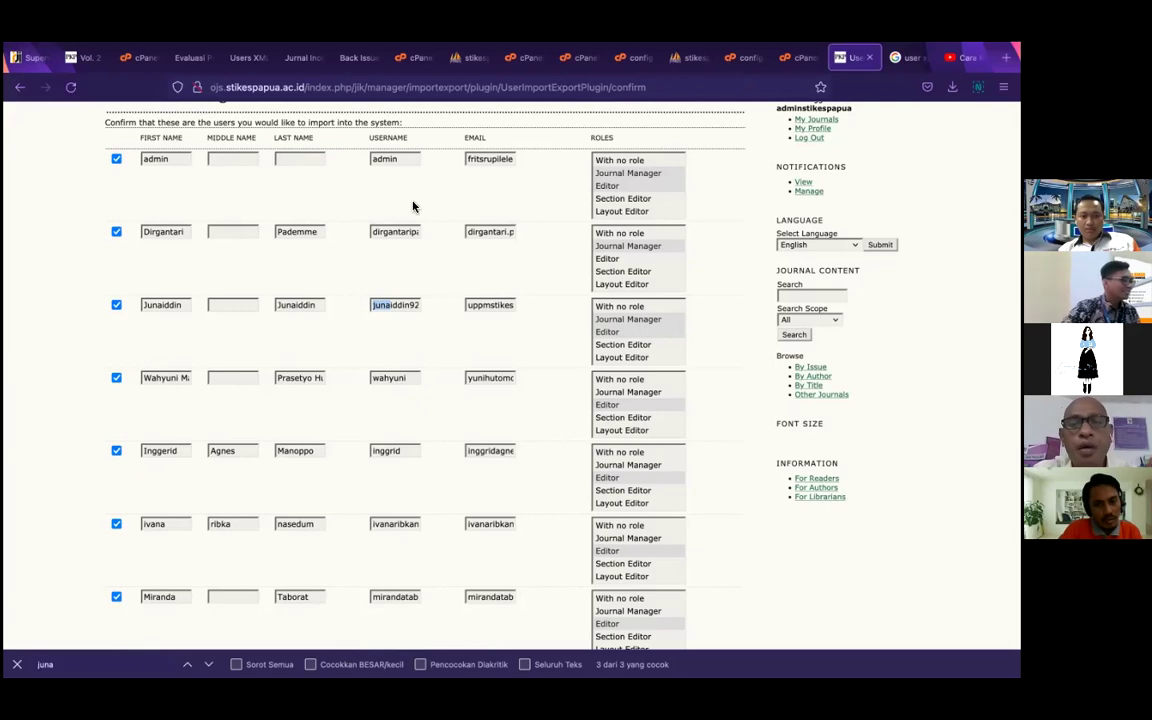
scroll(253, 250, down, 5)
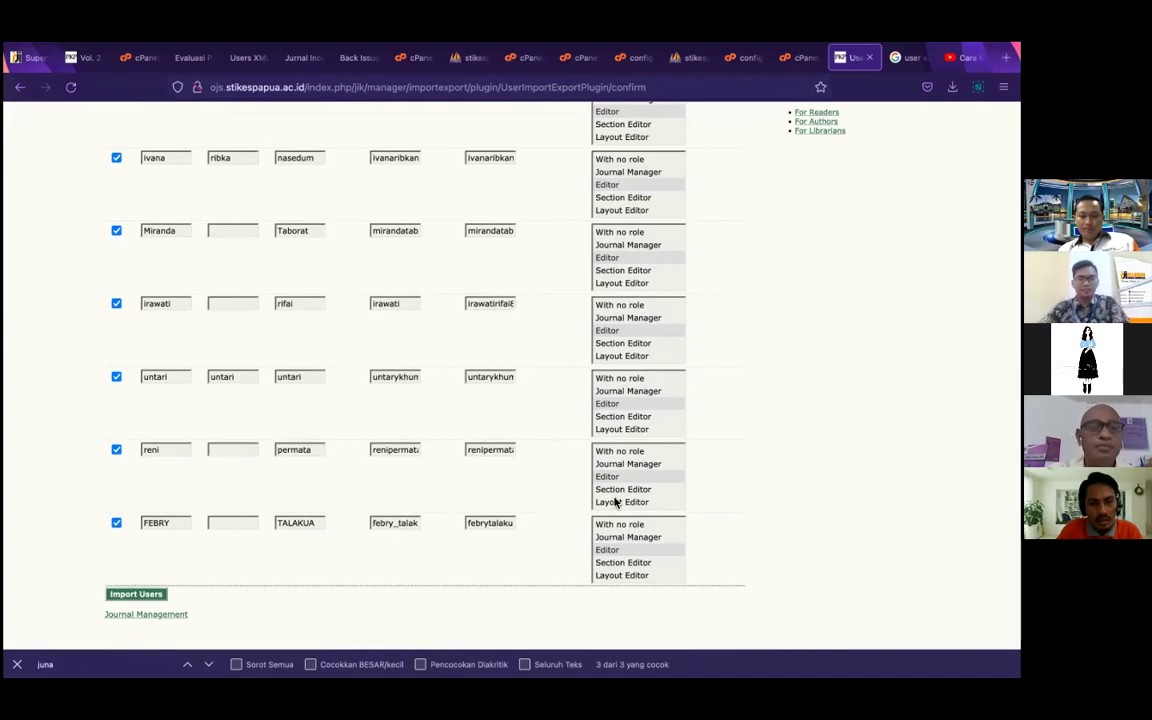
scroll(530, 548, up, 8)
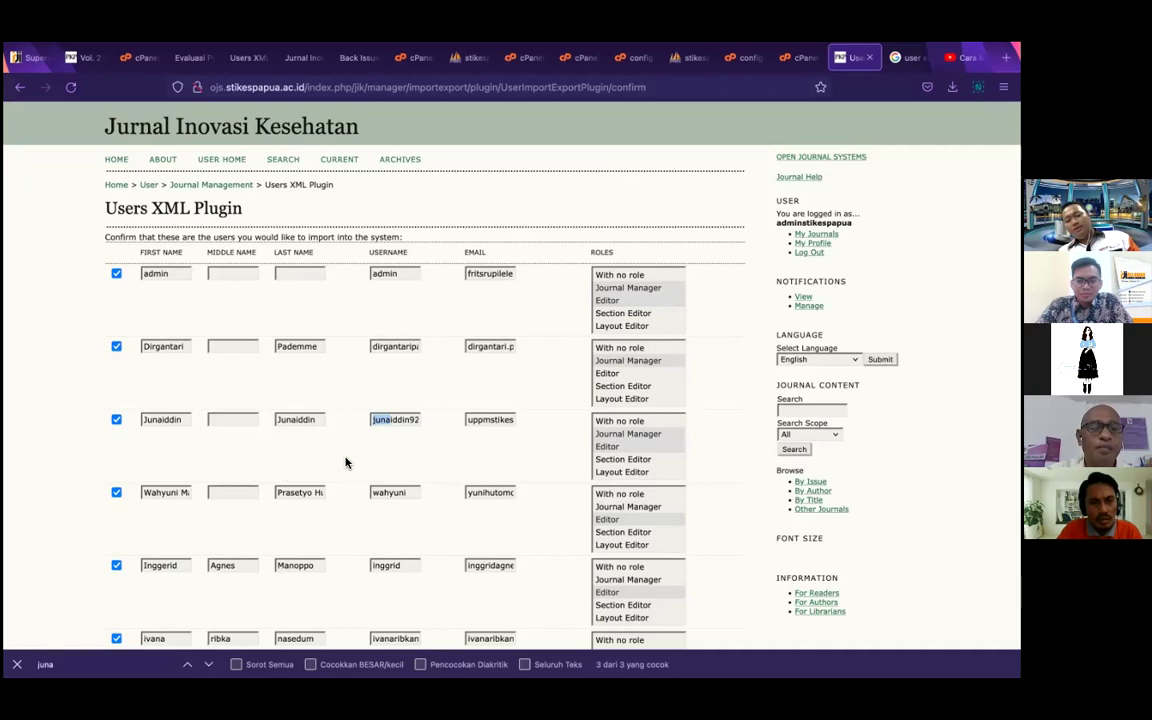
Step: Keep the third user checked and uncheck the admin, second, fourth and fifth users
click(394, 422)
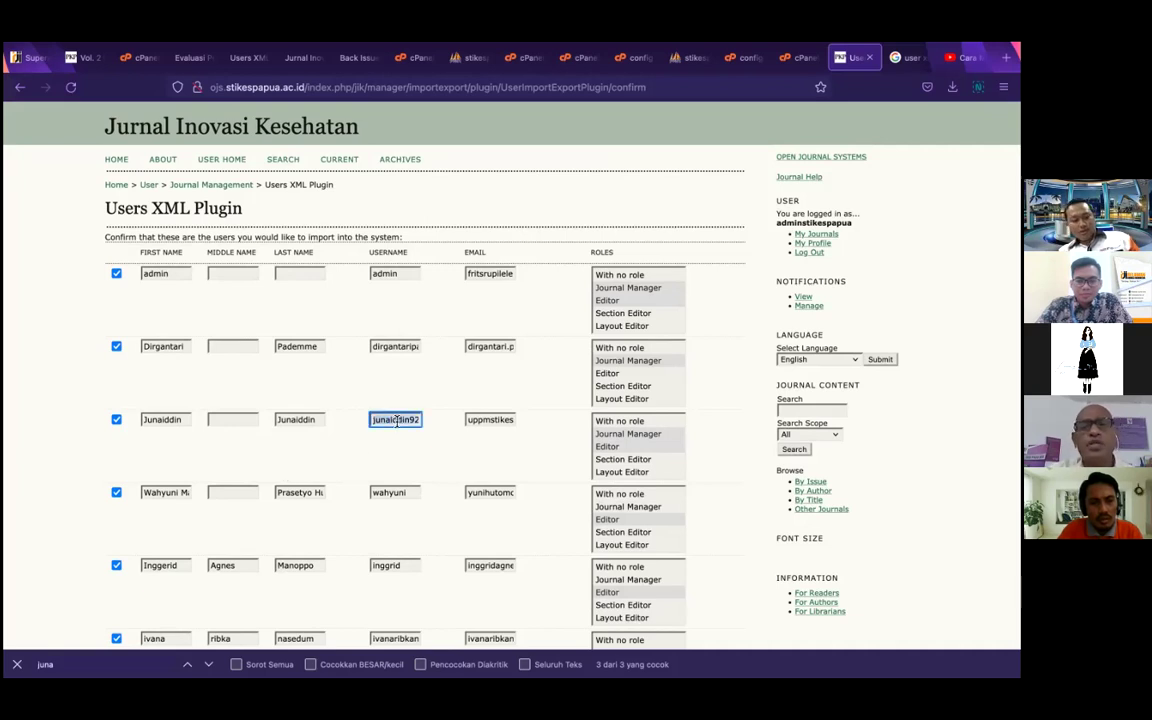
double_click(400, 419)
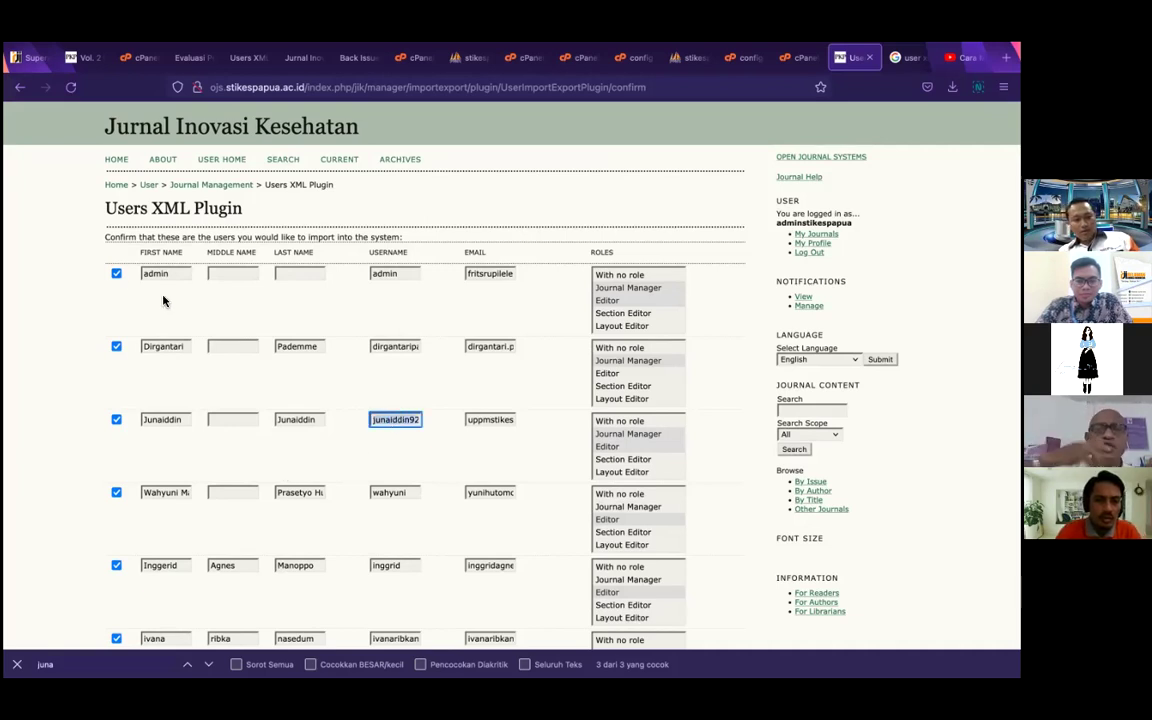
click(116, 273)
click(116, 346)
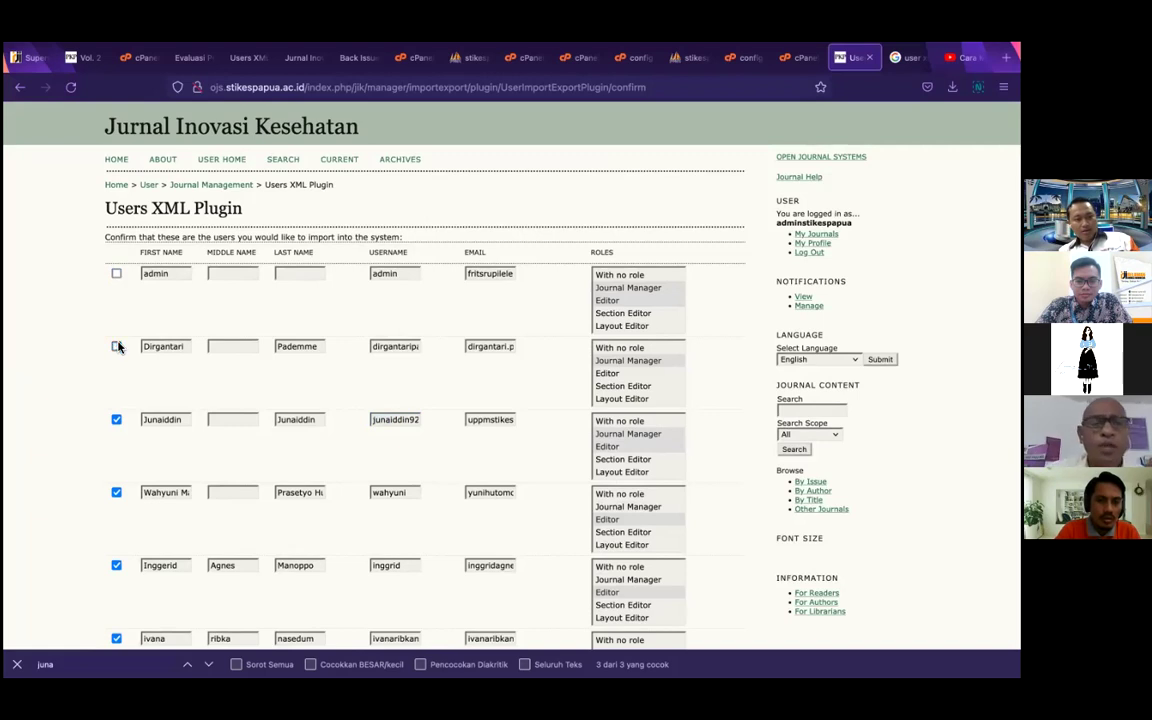
scroll(117, 346, down, 3)
click(116, 344)
scroll(117, 347, down, 1)
scroll(117, 347, down, 1)
click(116, 324)
Step: Uncheck all remaining users down the list and import only the third user
scroll(116, 400, down, 2)
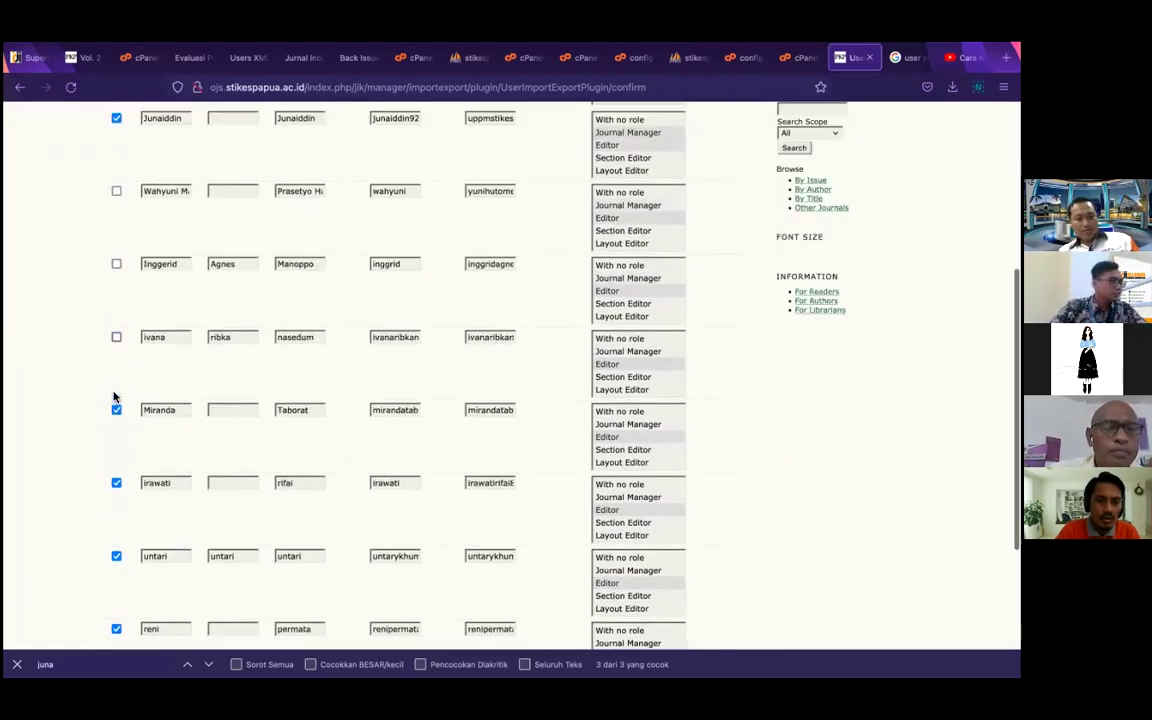
click(116, 355)
click(116, 427)
scroll(116, 432, down, 2)
click(116, 399)
click(116, 472)
click(116, 545)
scroll(125, 565, down, 1)
click(141, 595)
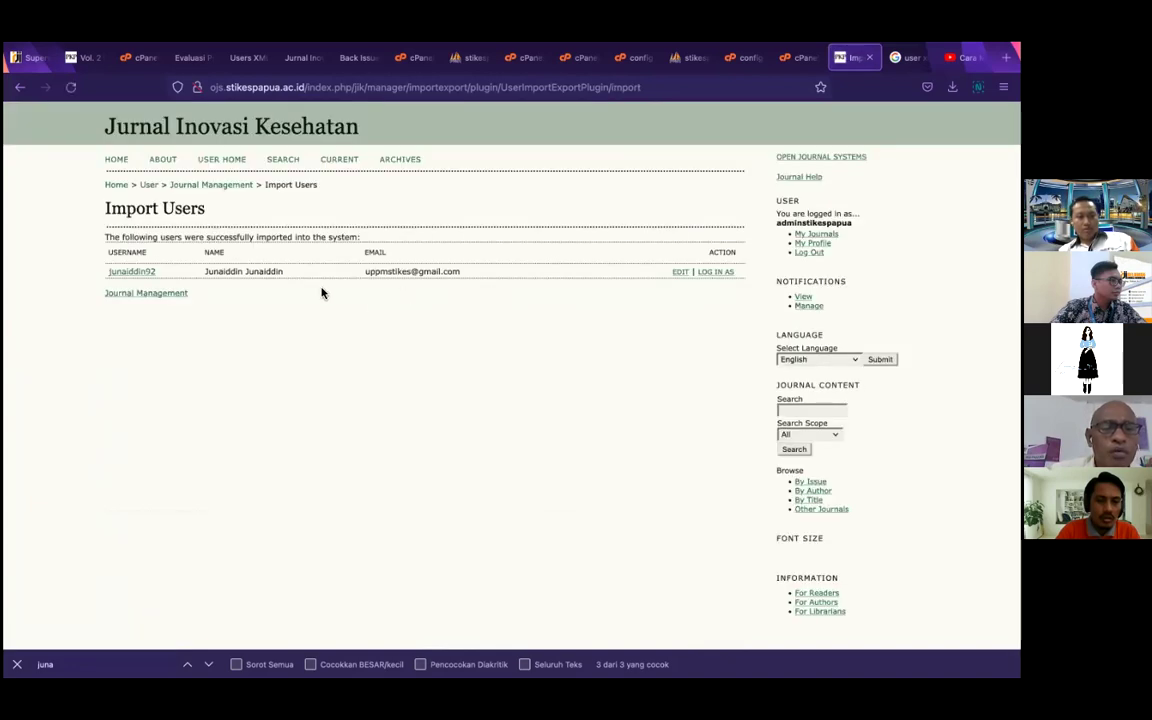
Step: Log in as the imported user, then return to the administrator account and log out
click(716, 272)
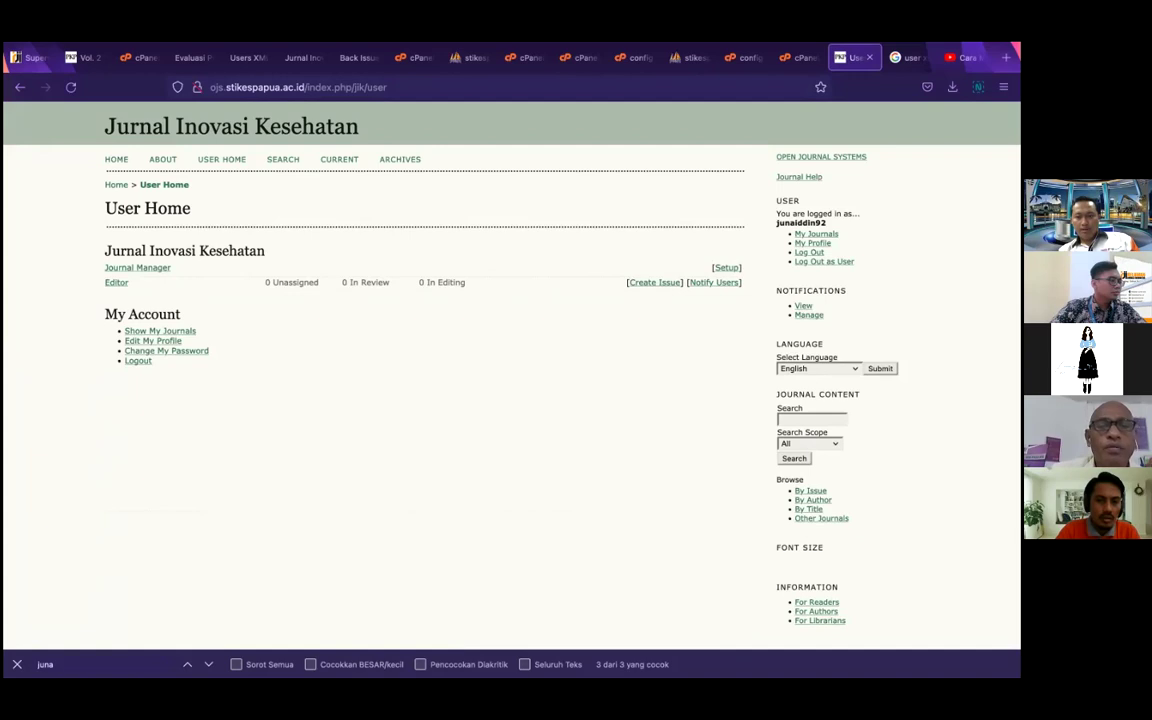
click(836, 262)
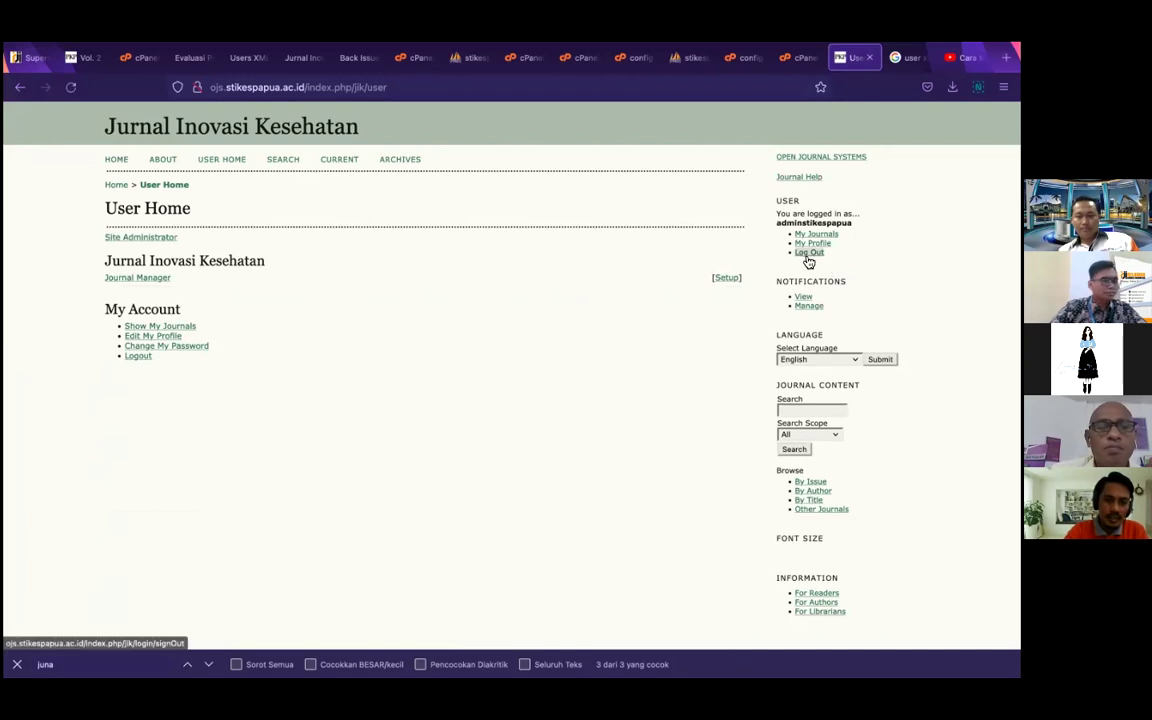
click(809, 256)
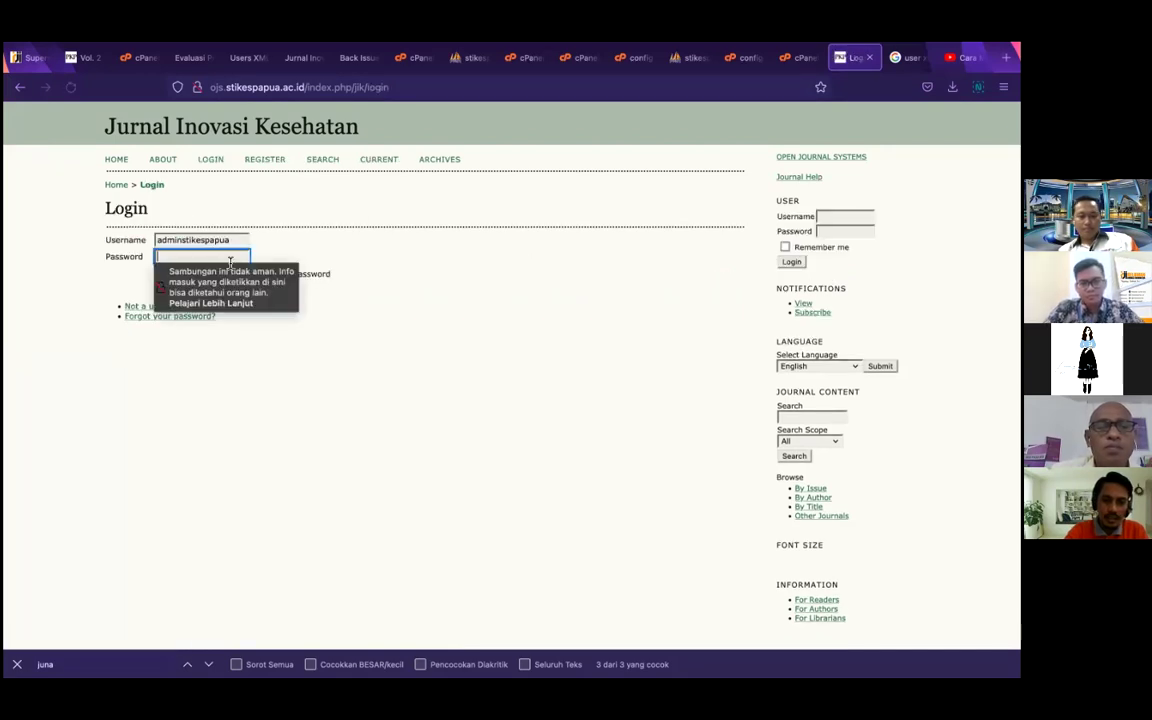
Step: Sign in with the imported user's username and password, declining Firefox's offer to save the login
text(•••••••)
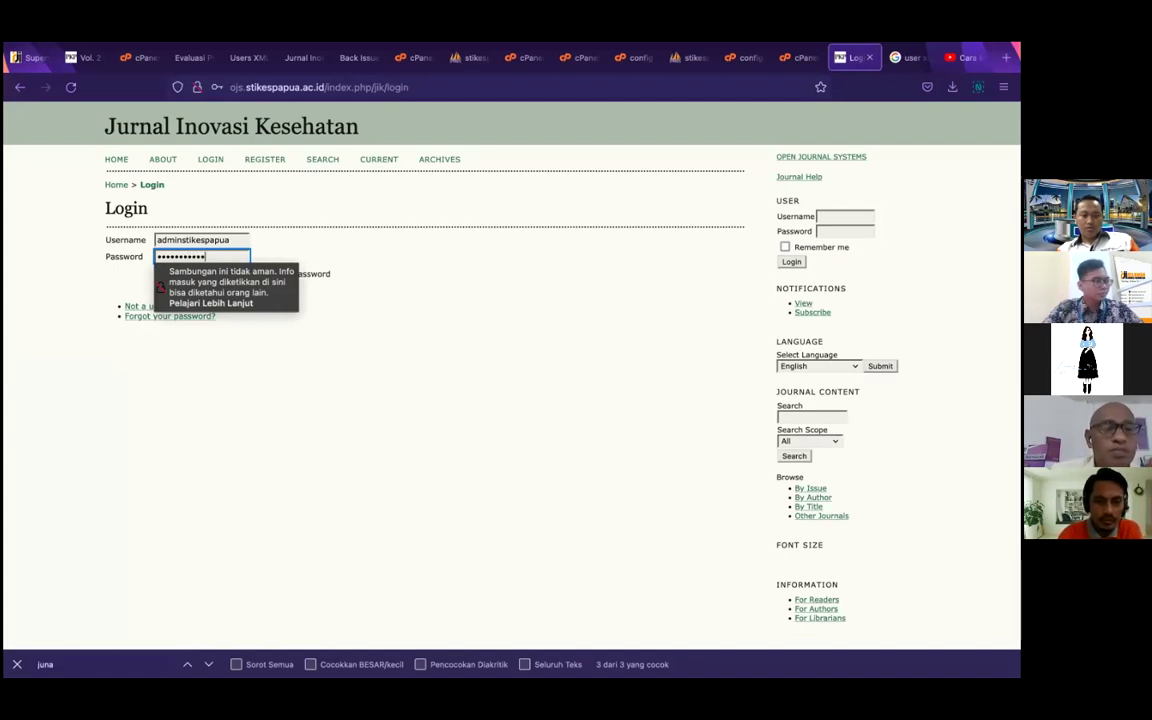
key(Tab)
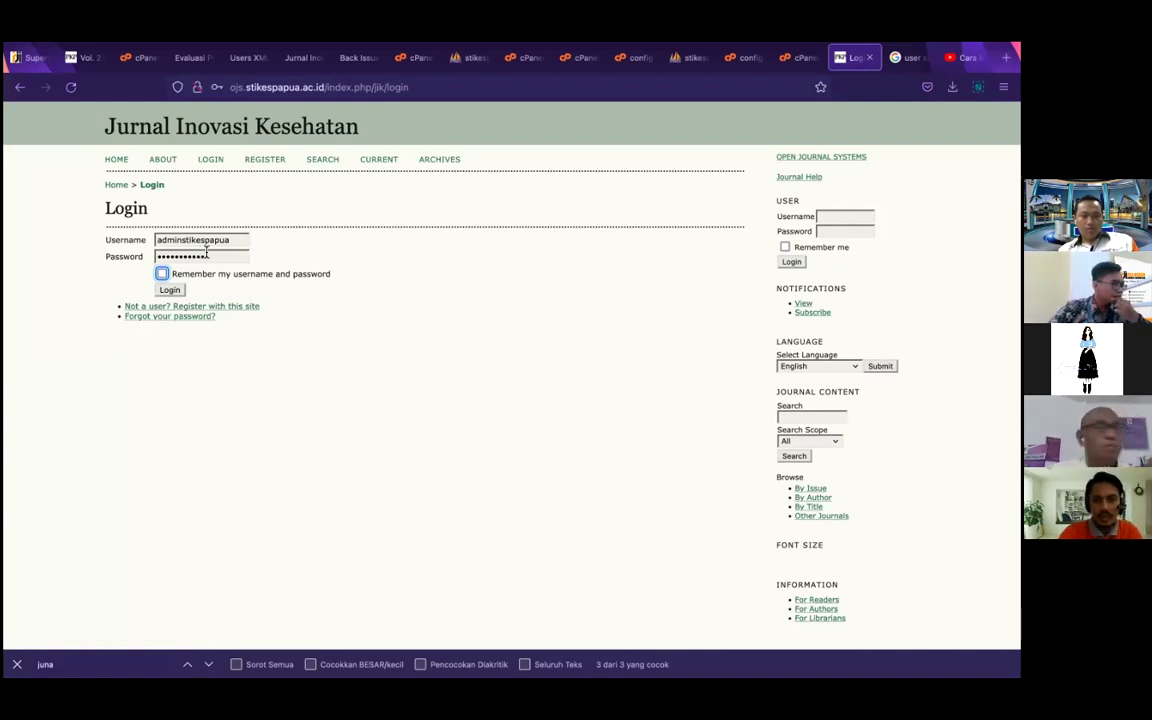
drag(237, 240, 155, 238)
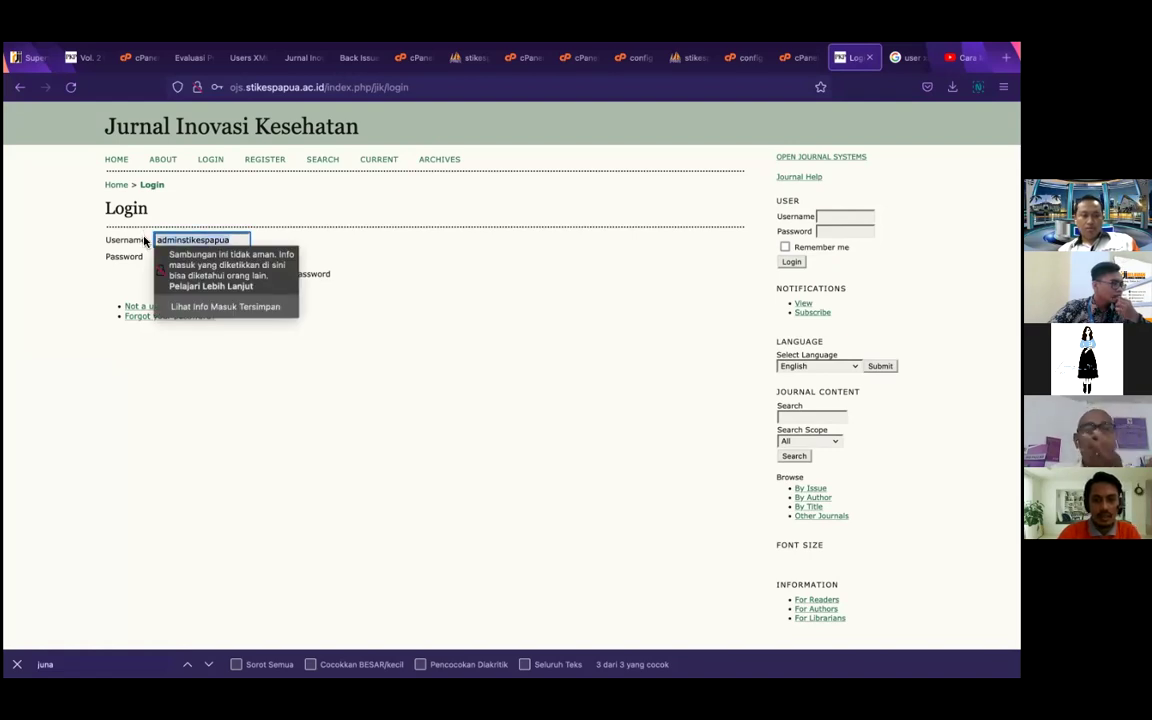
text(junaiddin92)
double_click(157, 240)
key(Tab)
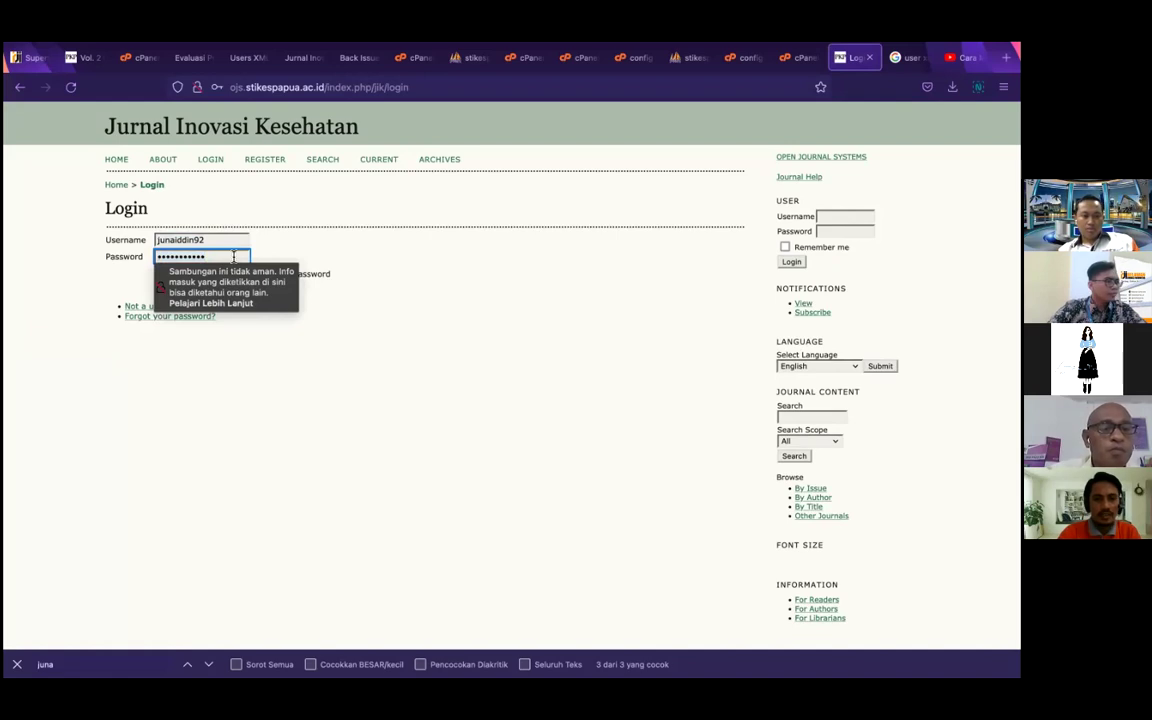
key(Escape)
click(170, 289)
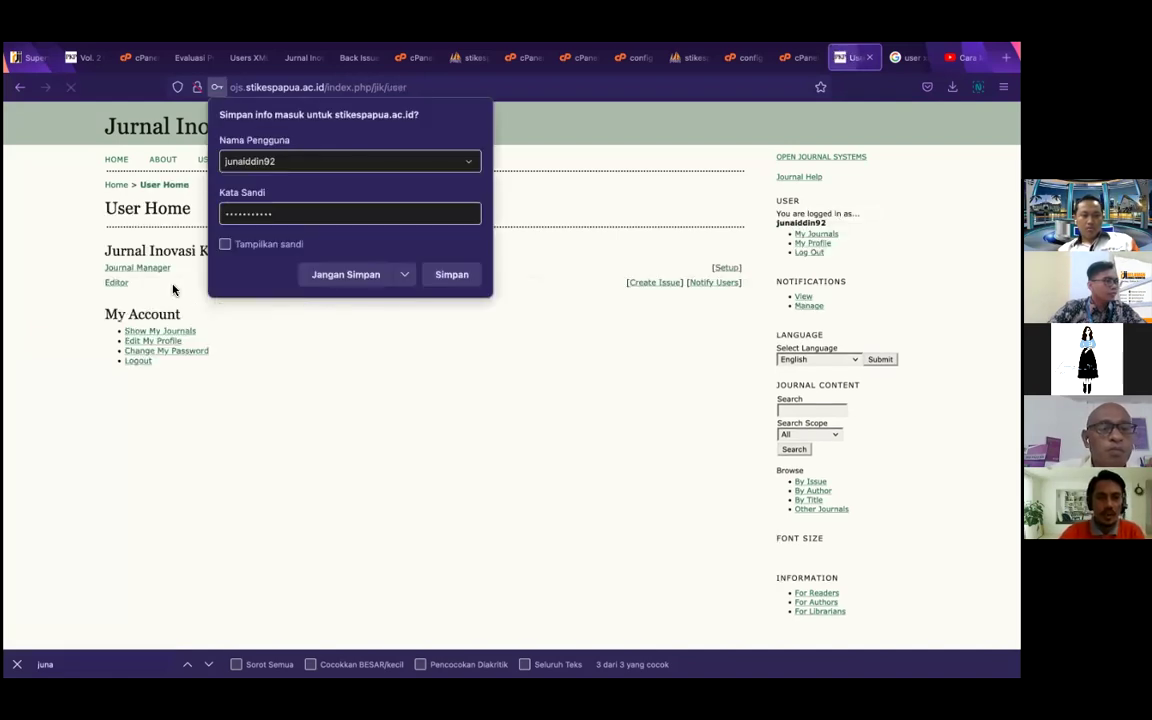
click(368, 278)
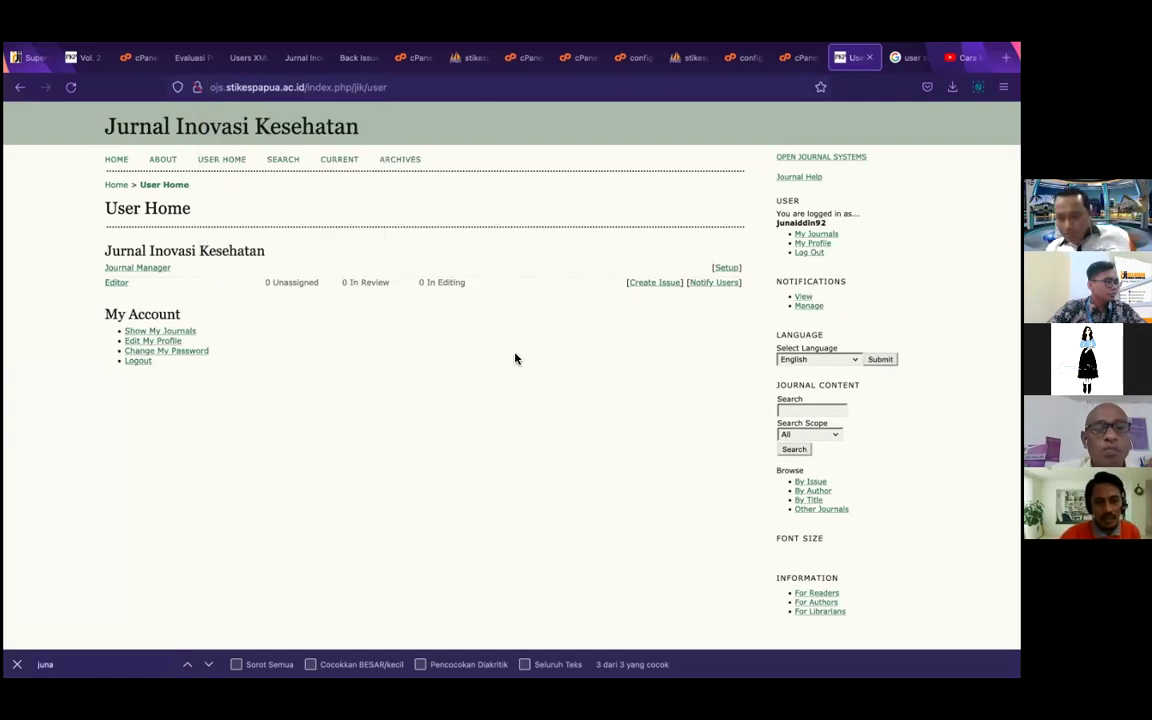
Step: Open Journal Manager and list the users enrolled in this journal
click(158, 268)
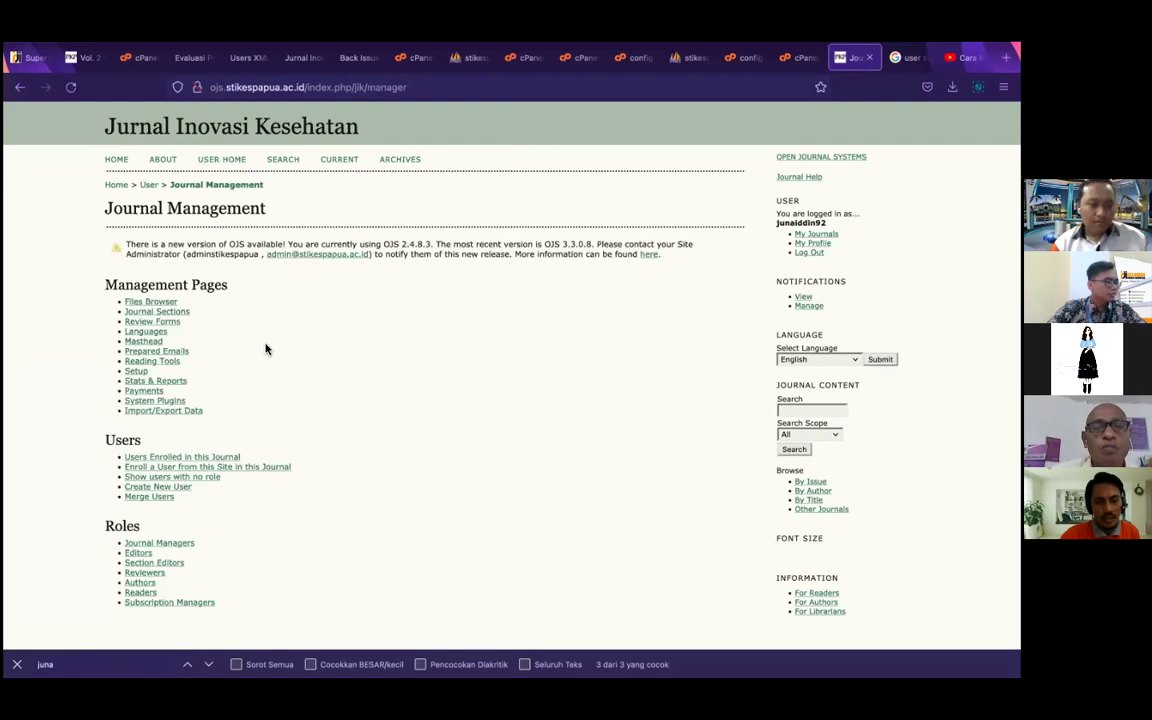
click(167, 463)
scroll(366, 409, down, 3)
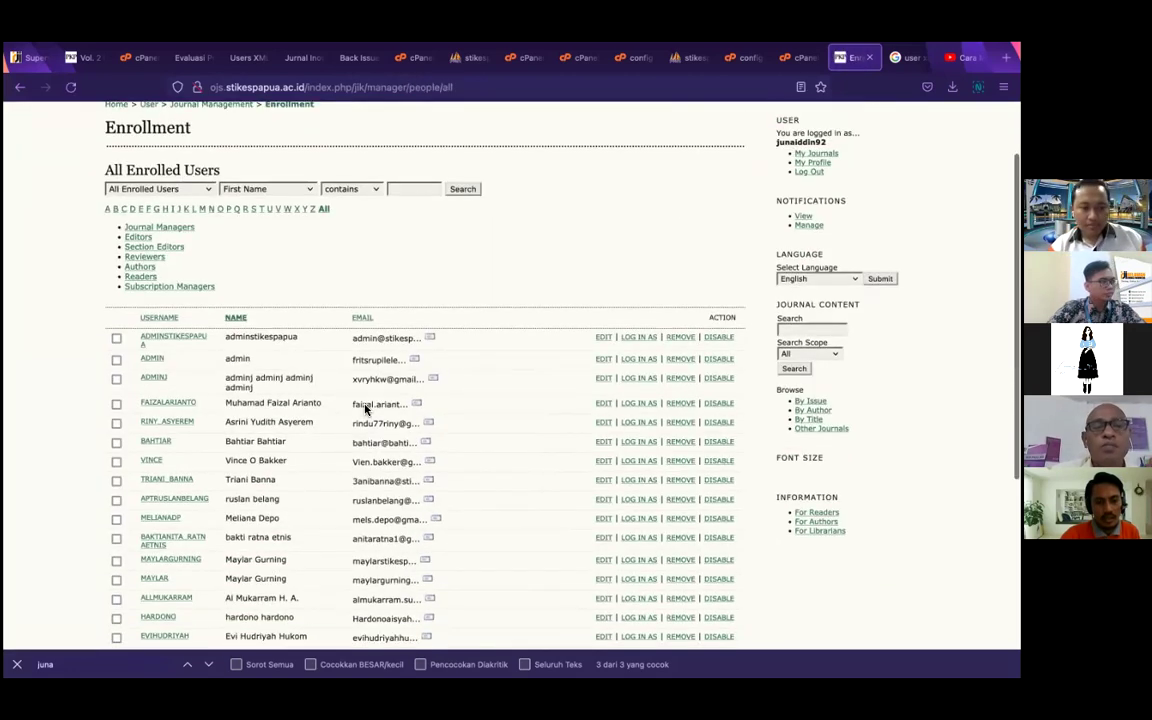
scroll(366, 409, down, 1)
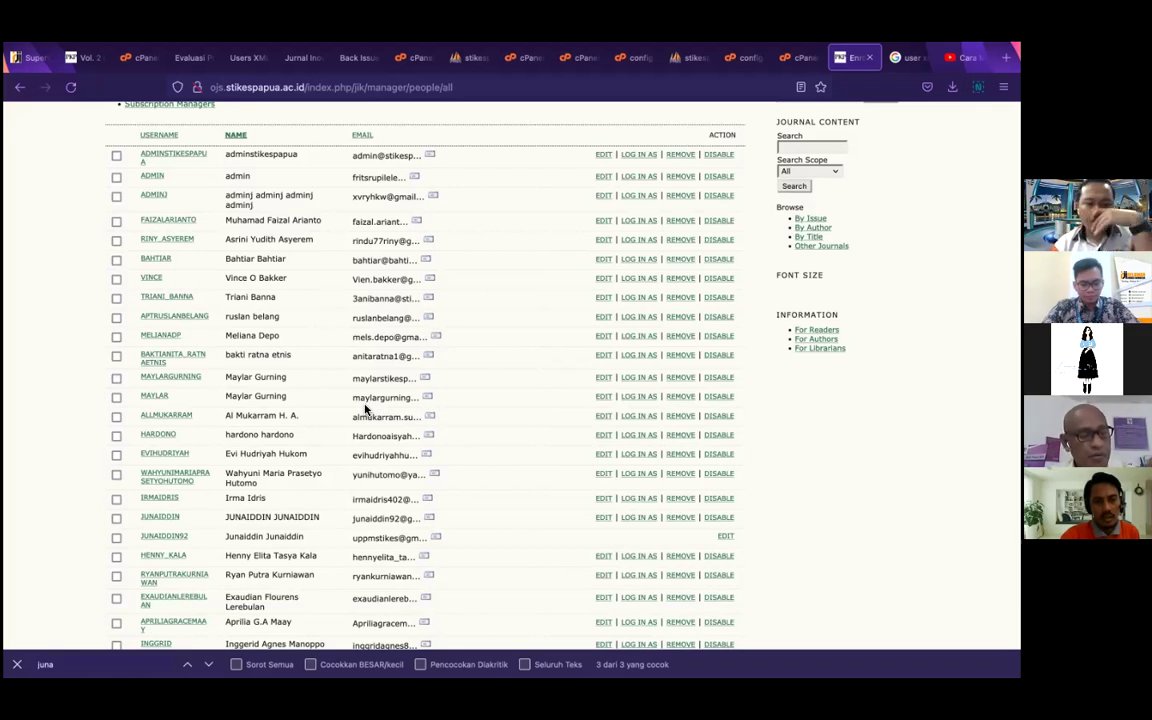
Step: Find the sought user's name on page 2 of the enrolled users using the page search
key(ctrl+f)
text(m)
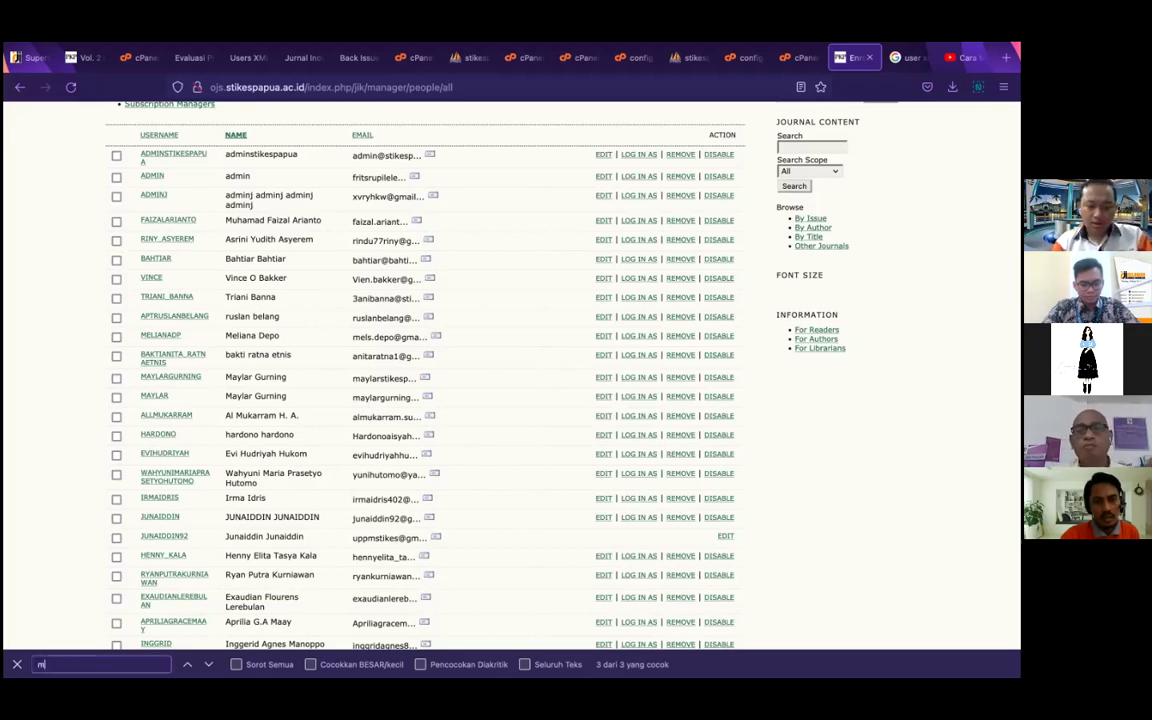
text(ira)
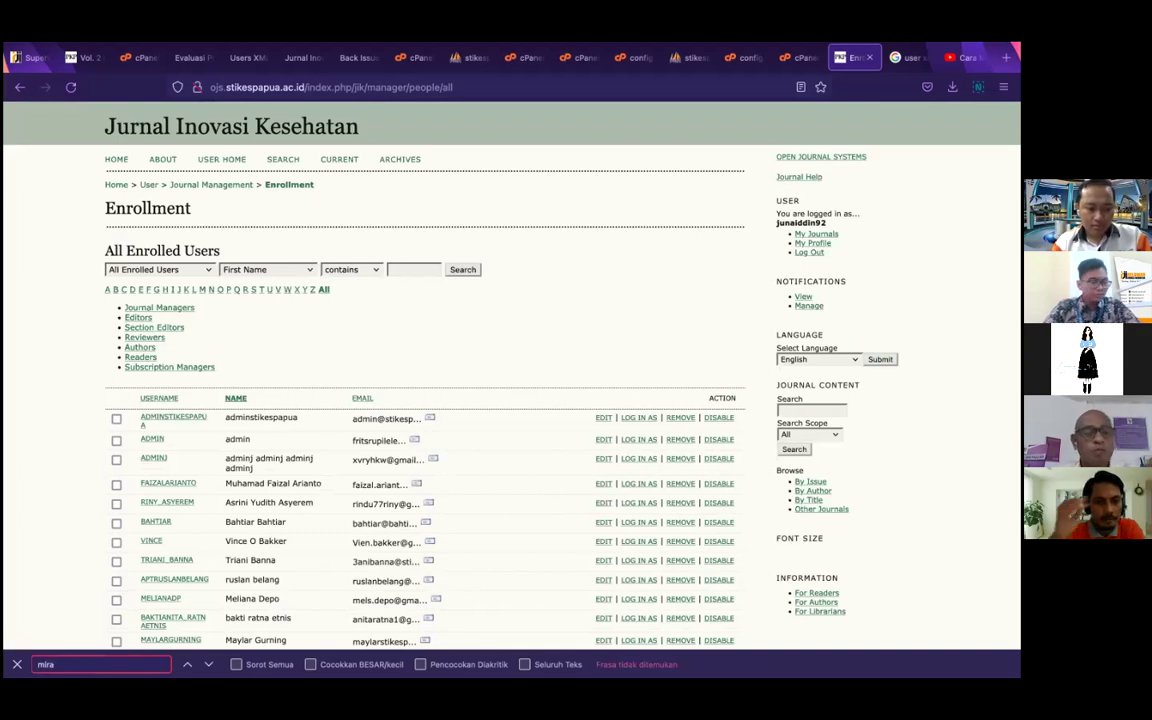
scroll(211, 572, down, 3)
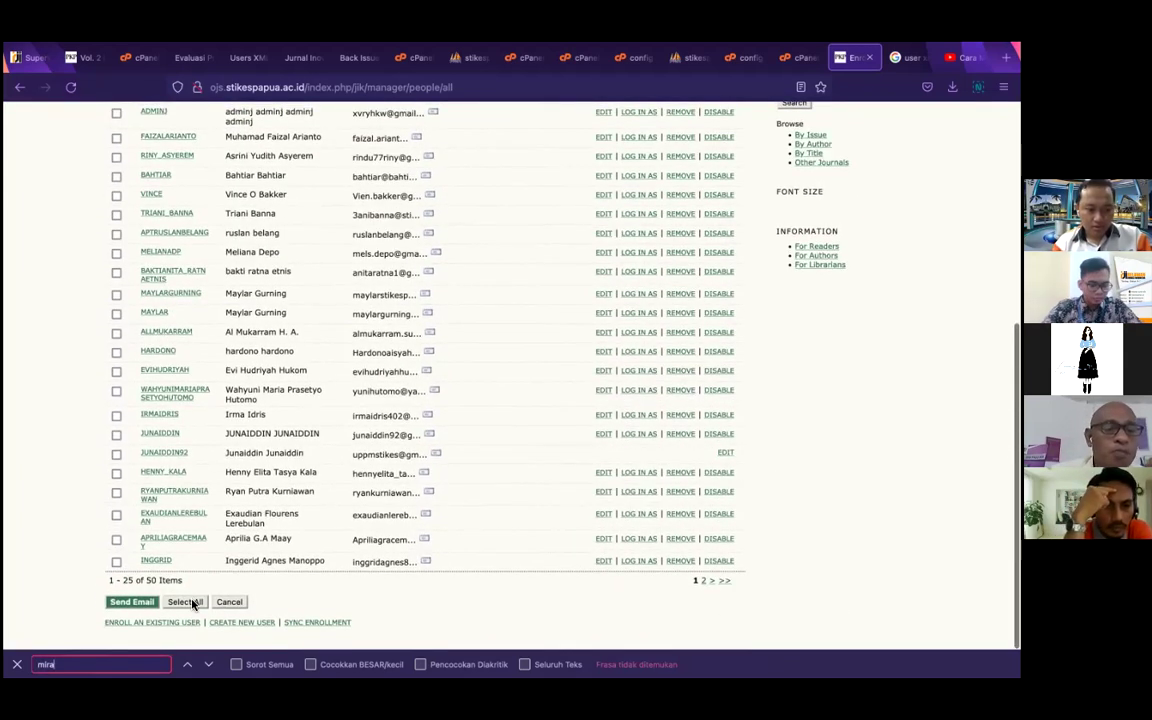
click(701, 581)
key(BackSpace)
key(BackSpace)
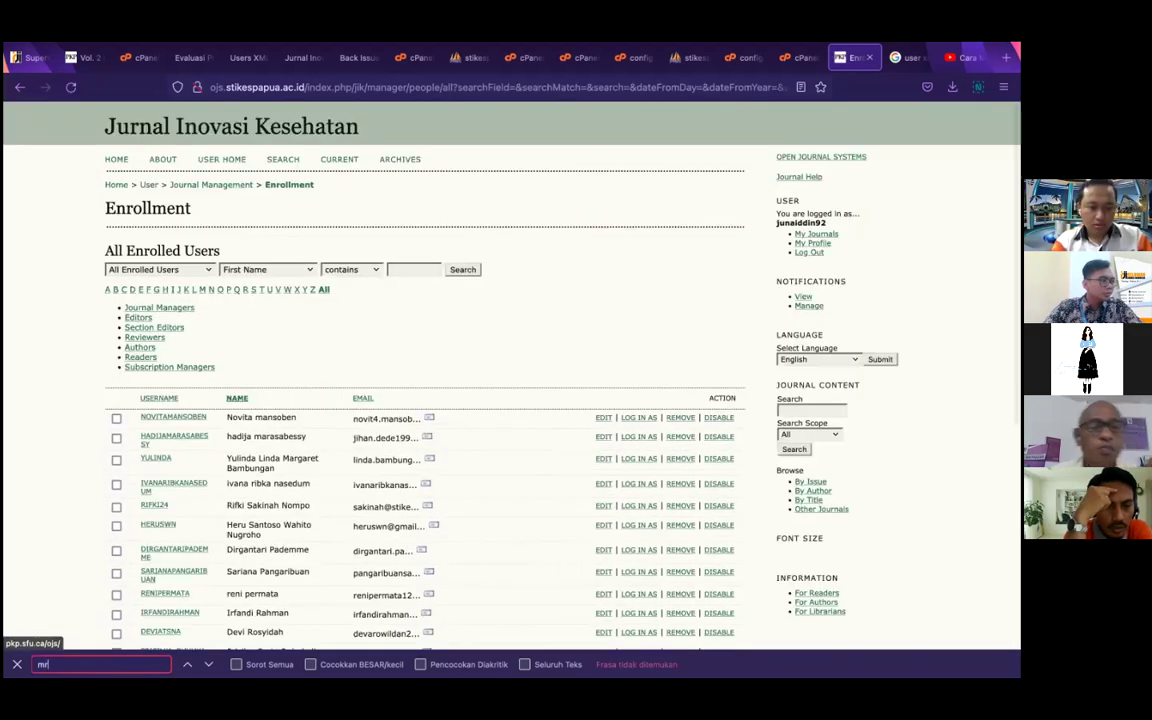
text(randa)
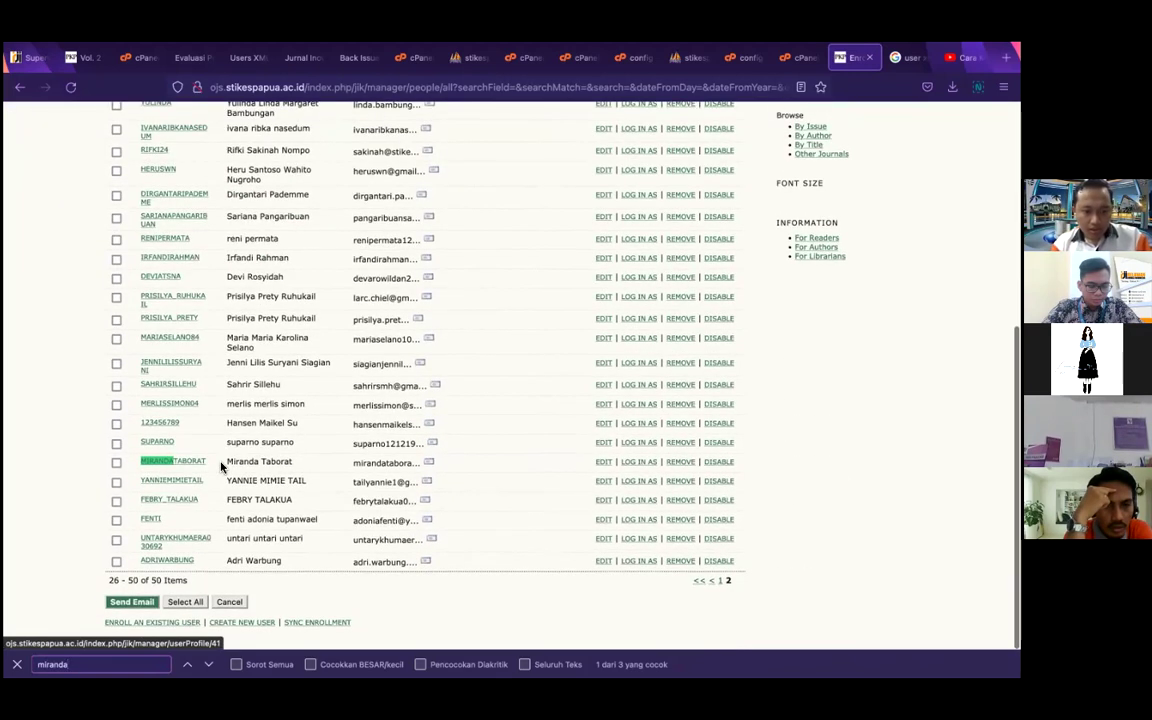
Step: Edit the found user's profile and enter a new password twice
click(601, 463)
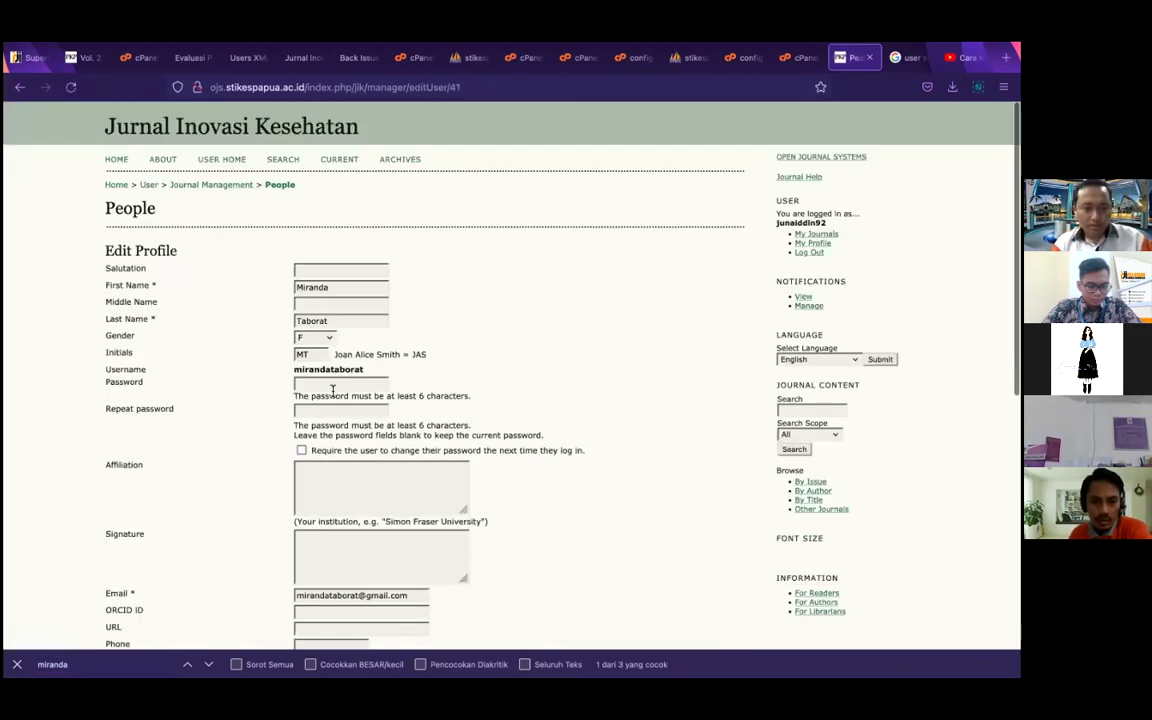
click(320, 384)
text(•••••••••••)
key(Tab)
text(•••••)
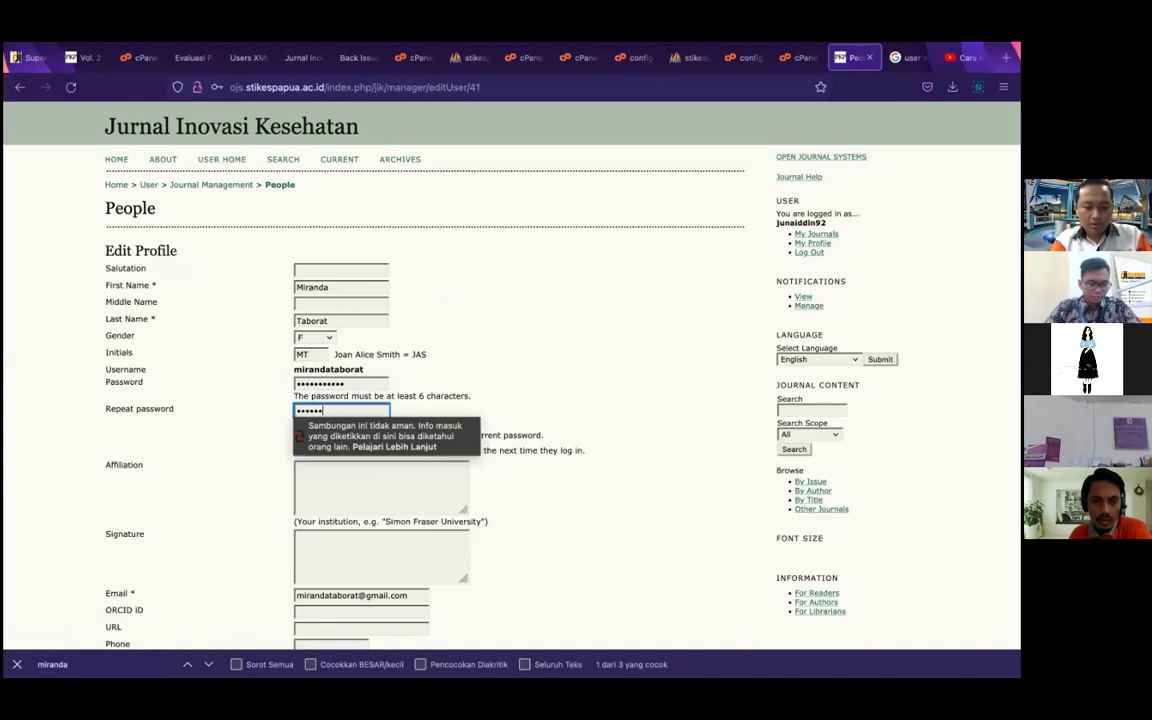
text(••••••)
click(516, 382)
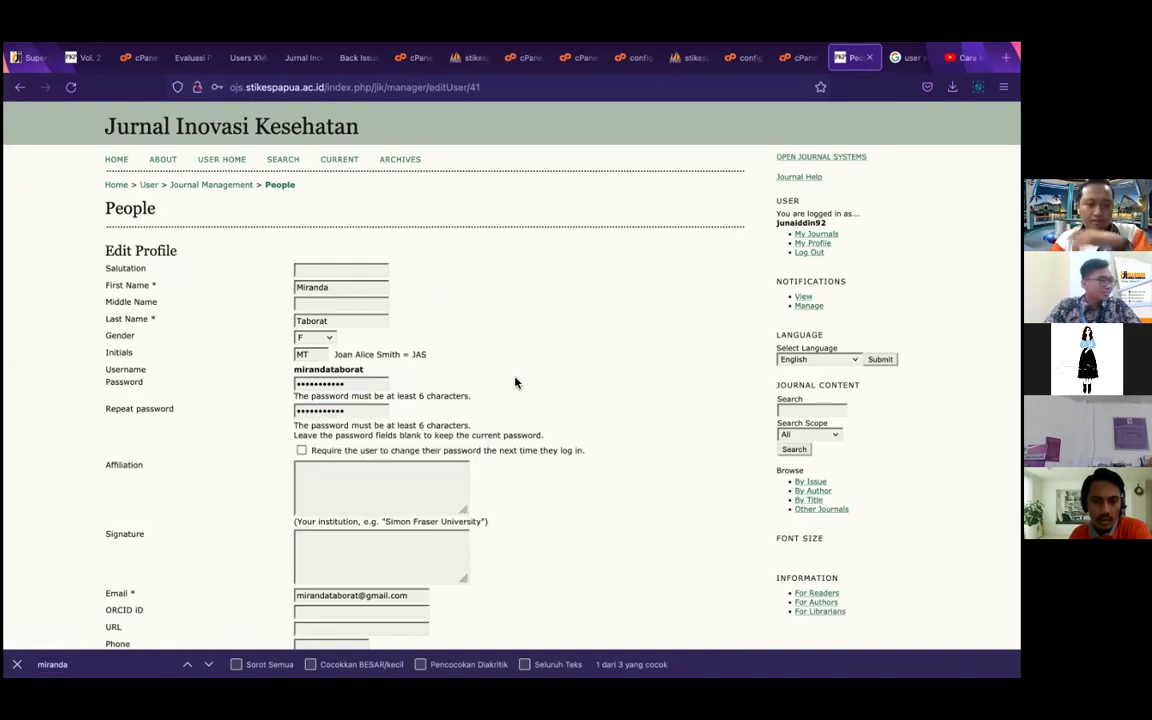
Step: Save the edited profile and decline Firefox's offer to save the login
scroll(516, 382, down, 2)
scroll(516, 382, down, 1)
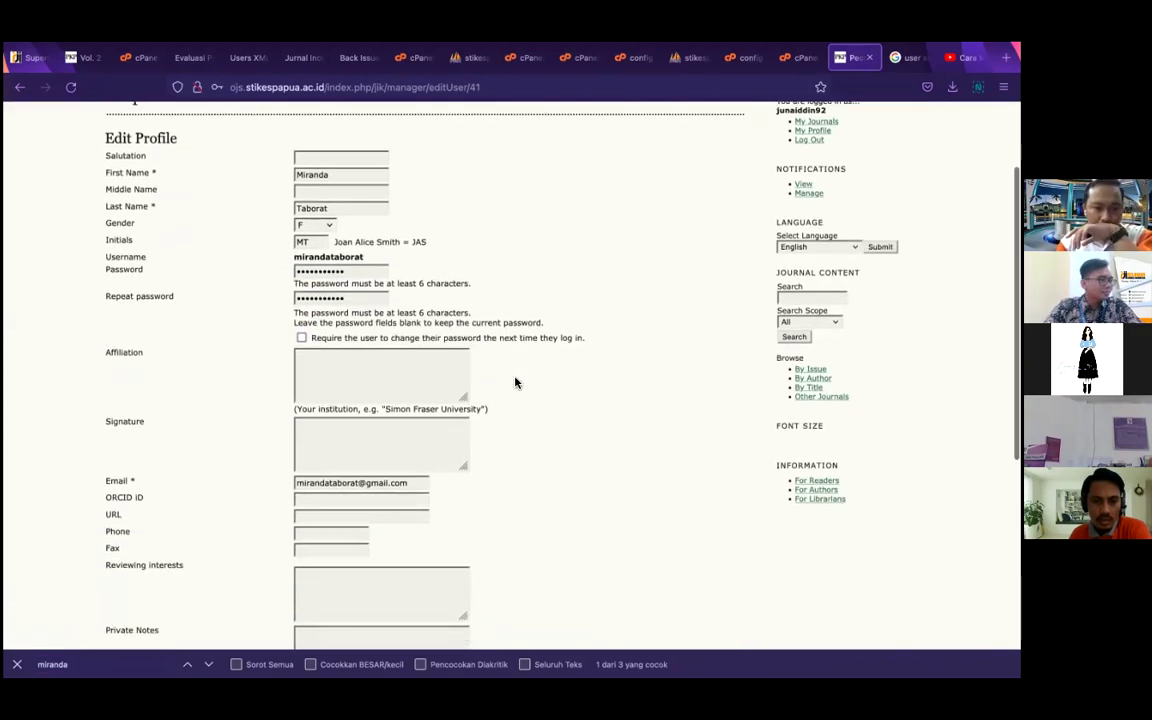
double_click(325, 257)
key(ctrl+c)
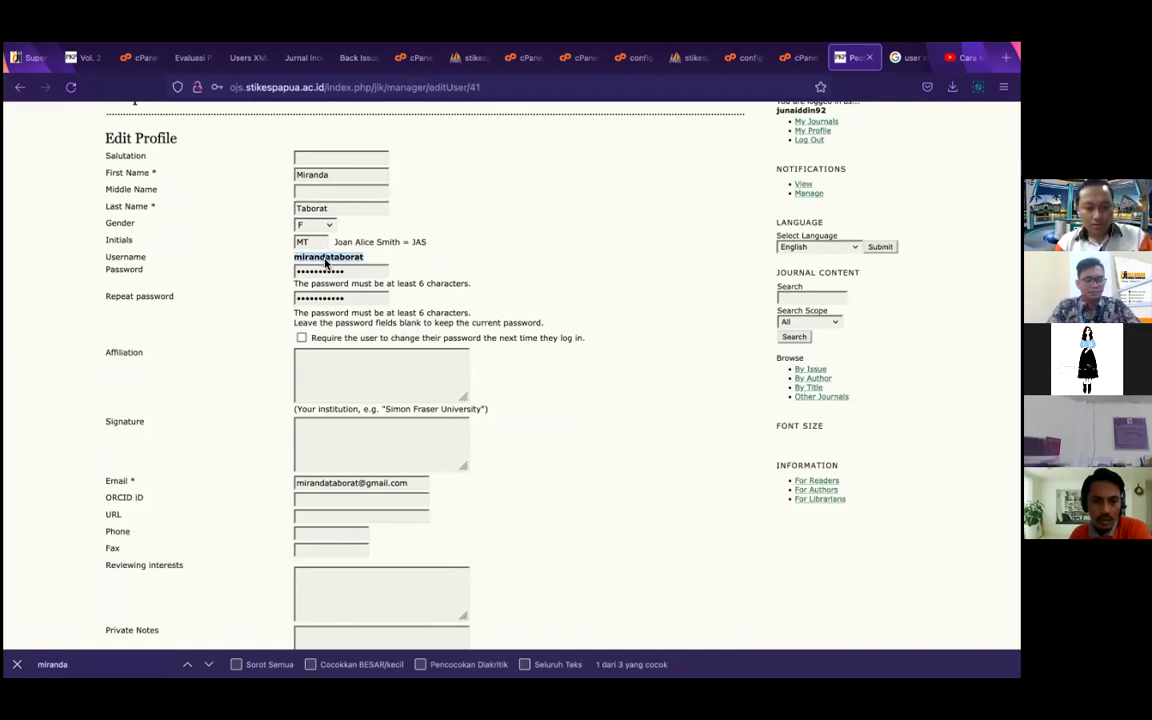
scroll(336, 263, down, 5)
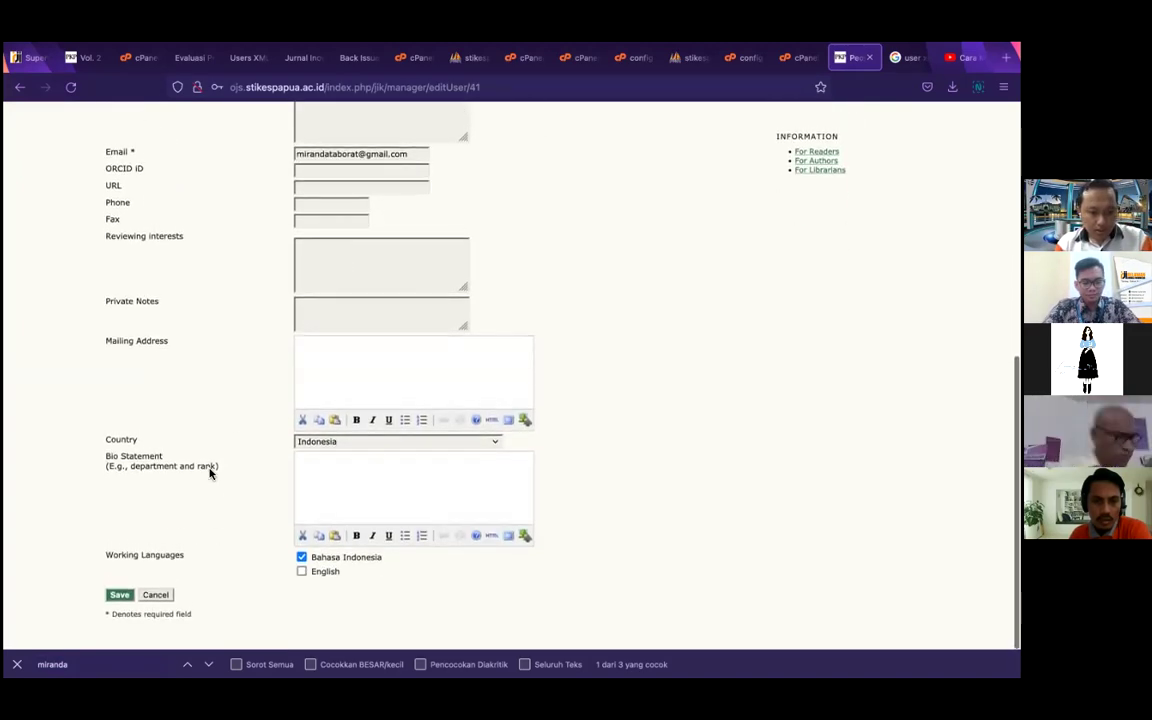
click(120, 596)
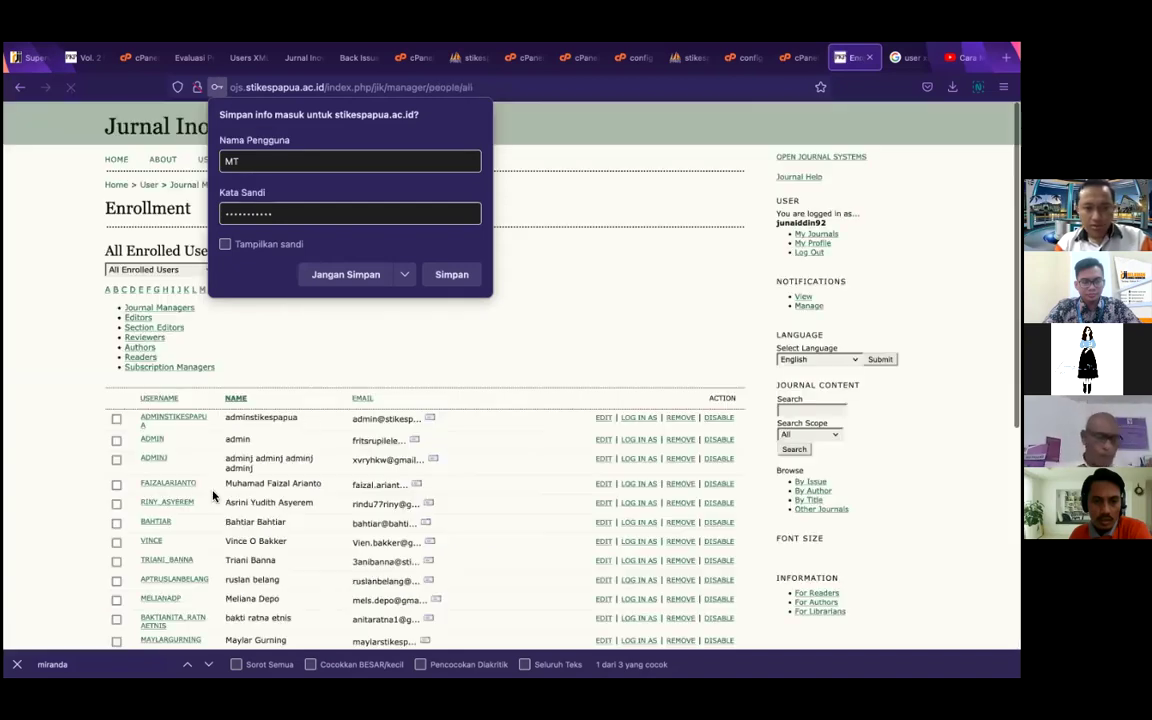
click(374, 285)
scroll(886, 150, down, 5)
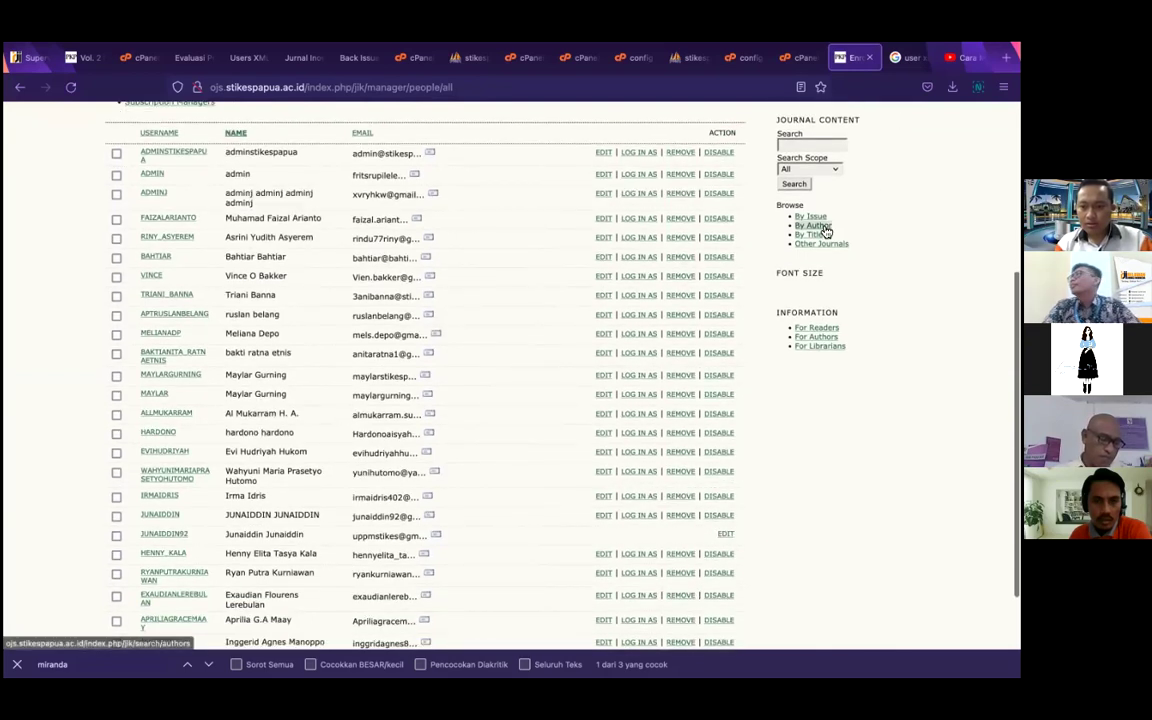
scroll(820, 230, up, 4)
Step: Log out and sign in as the edited user with the new credentials, declining the browser's save prompt
click(810, 218)
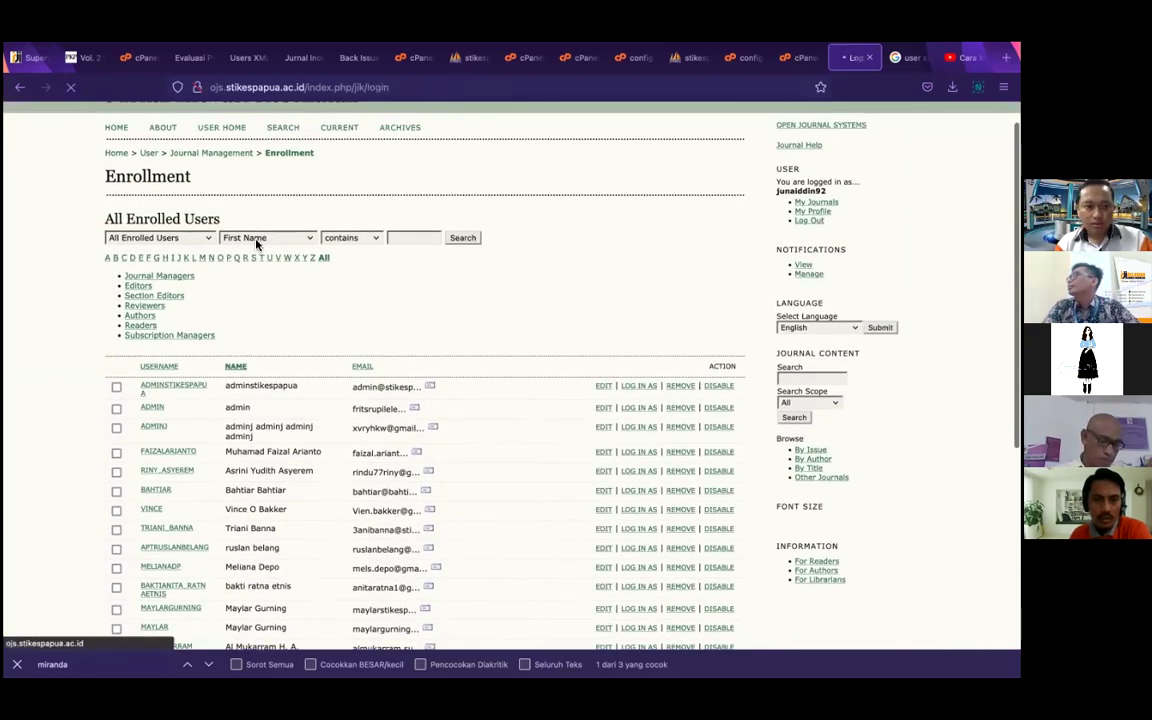
key(ctrl+a)
key(ctrl+v)
key(Tab)
text(••••)
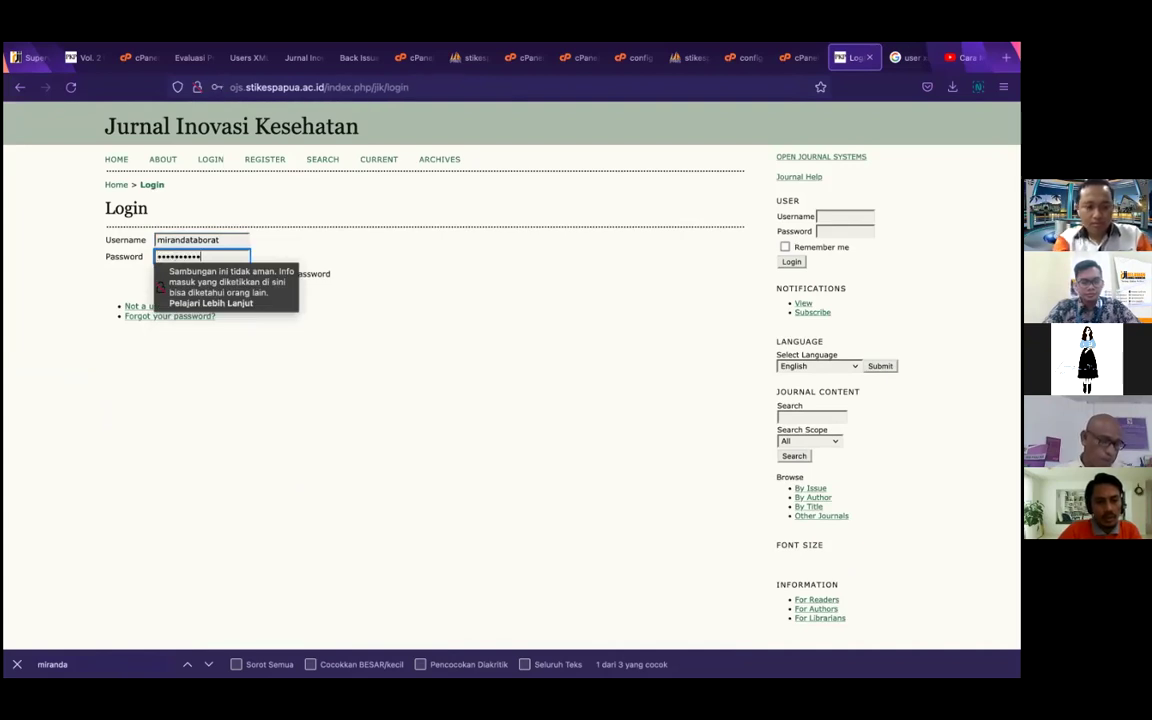
click(171, 289)
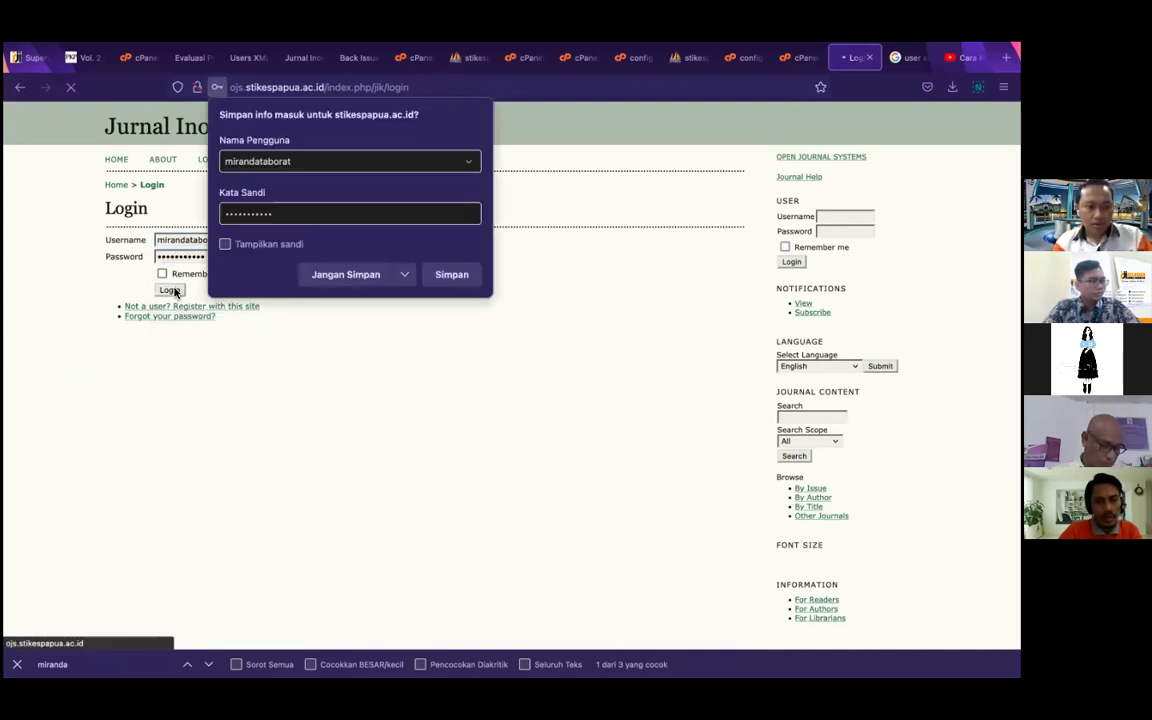
click(352, 278)
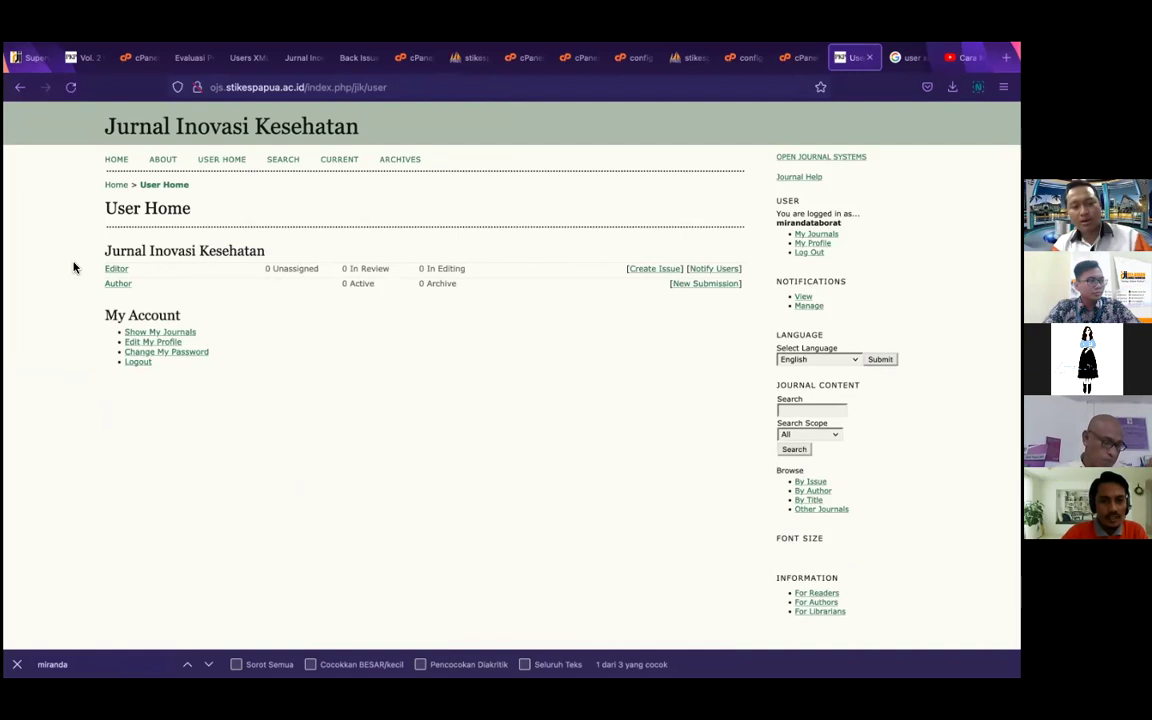
Step: Open the journal's Archives and view the Vol 2, No 1 (2020) issue
key(ctrl+a)
click(208, 296)
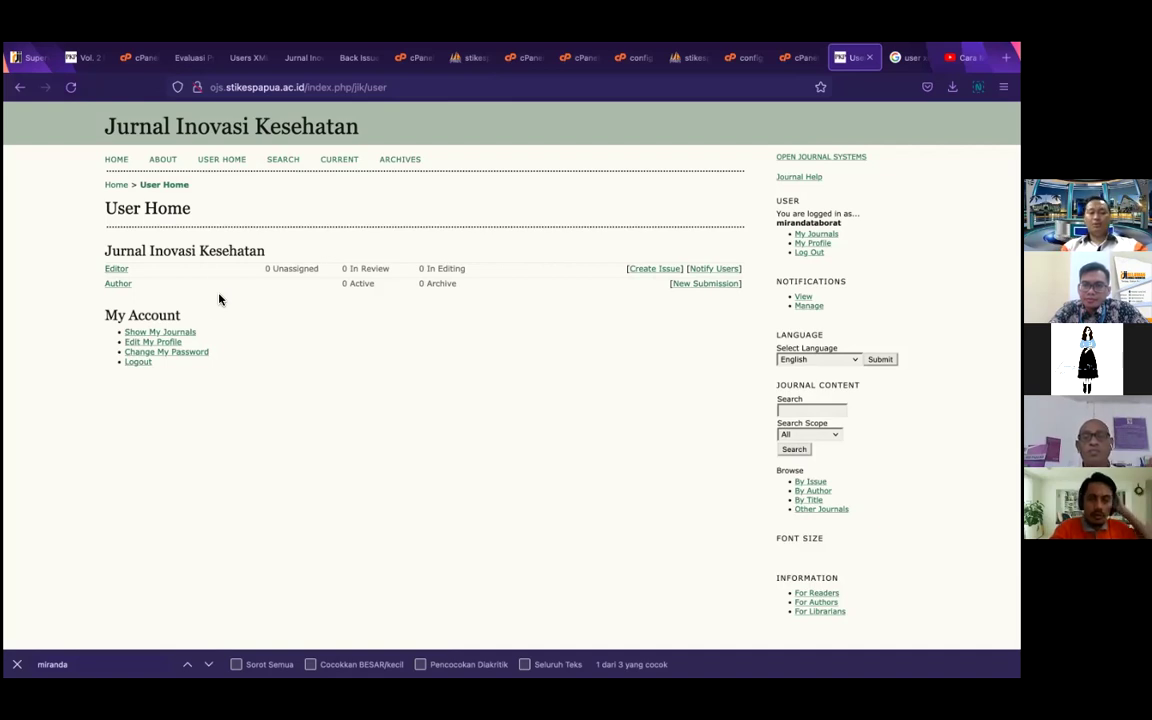
click(399, 160)
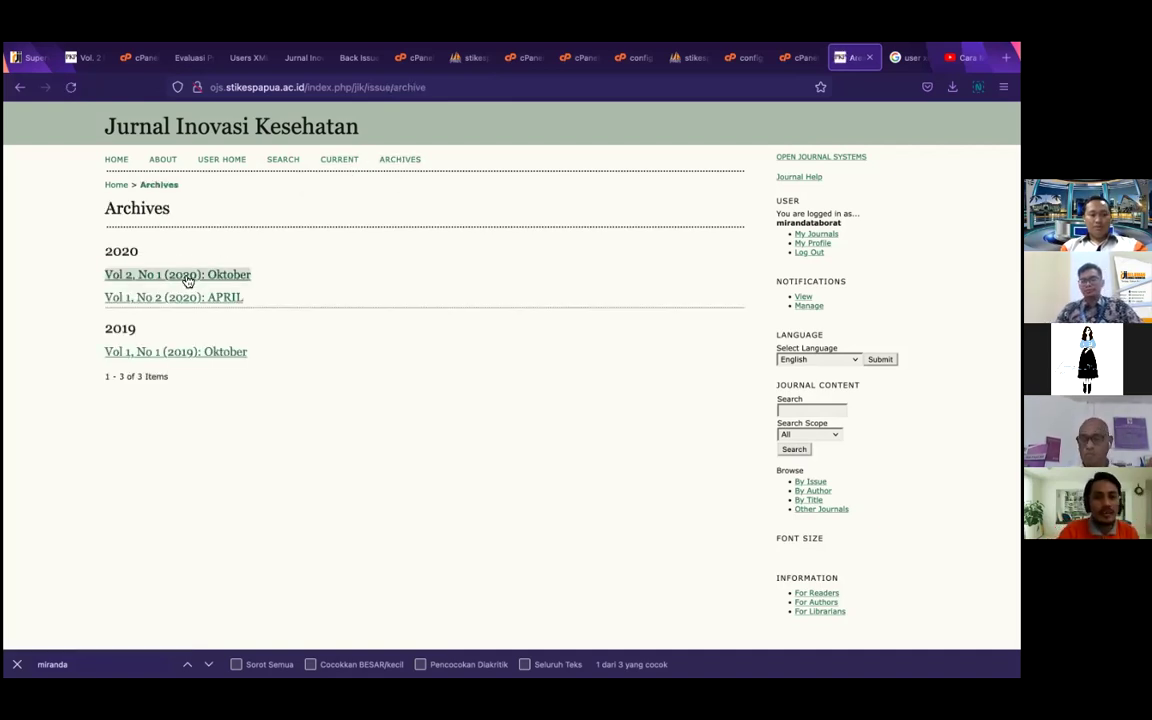
click(180, 275)
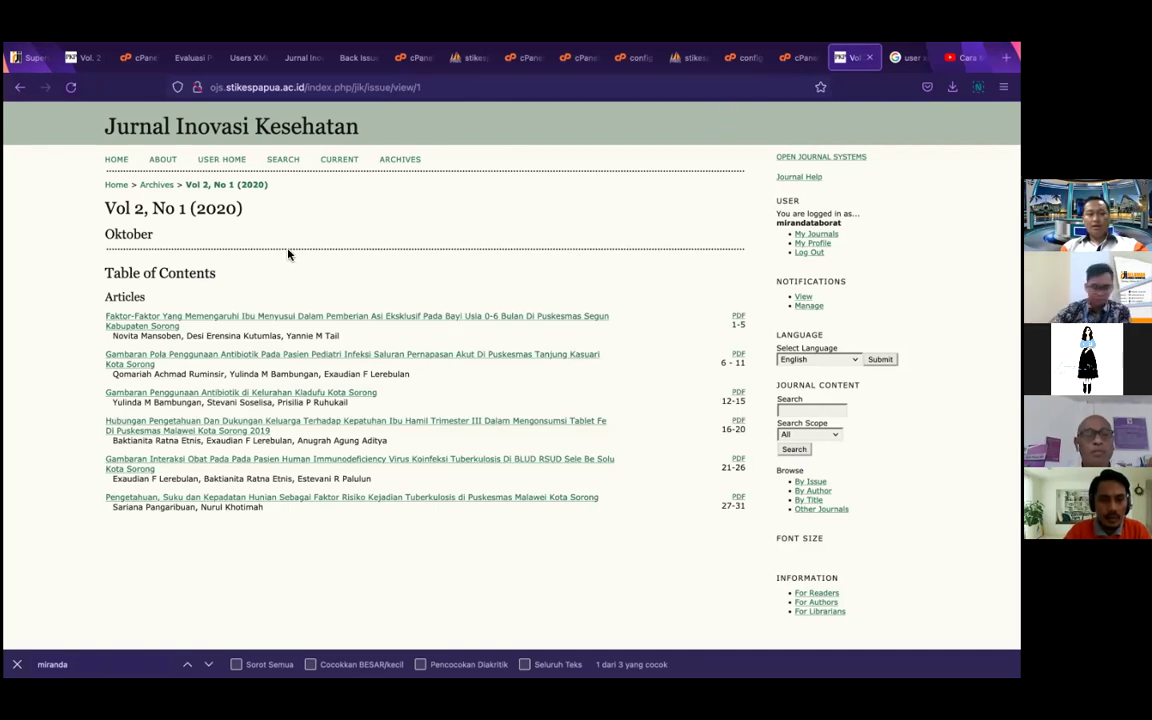
Step: Switch across the browser tabs to the cPanel File Manager
click(718, 57)
click(845, 58)
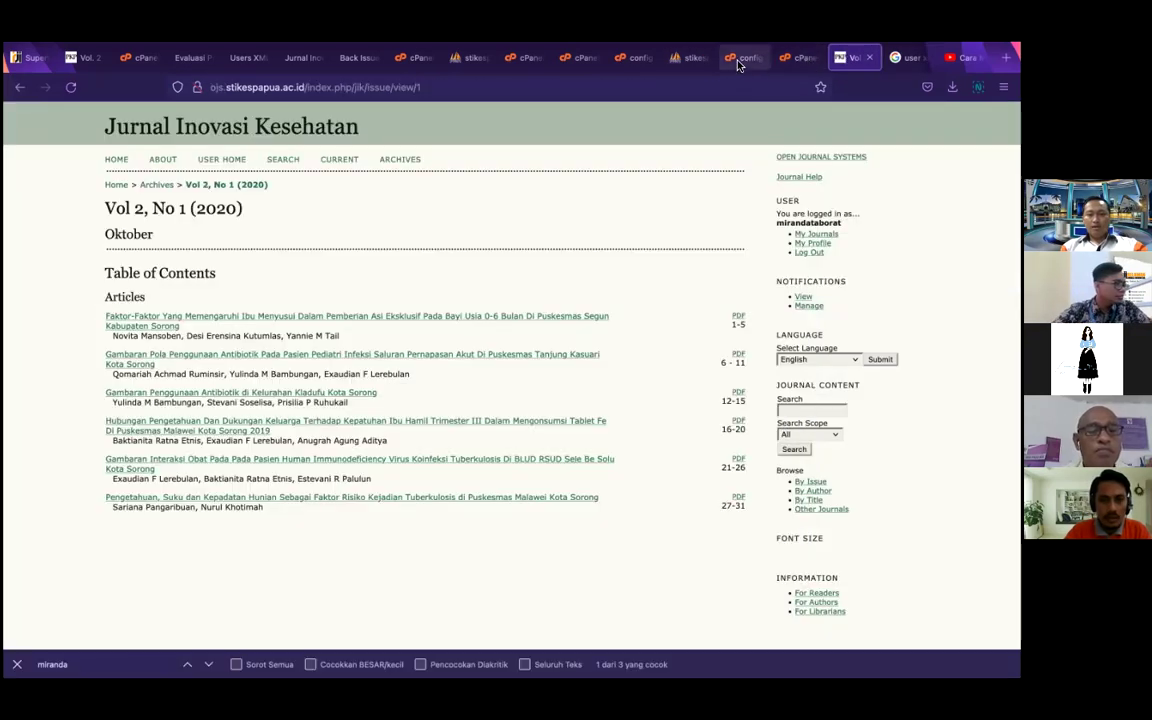
click(740, 58)
click(665, 60)
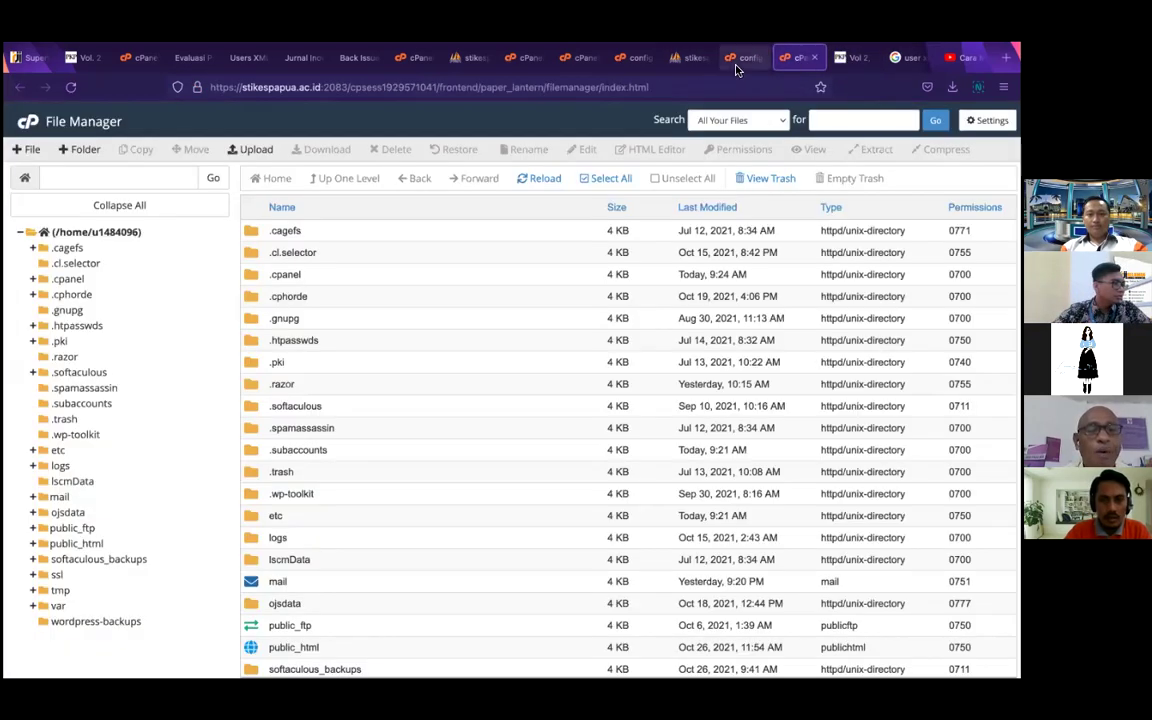
Step: Return to the File Manager's ojs folder and inspect the __MACOSX folder's contents
click(665, 60)
click(628, 58)
click(578, 58)
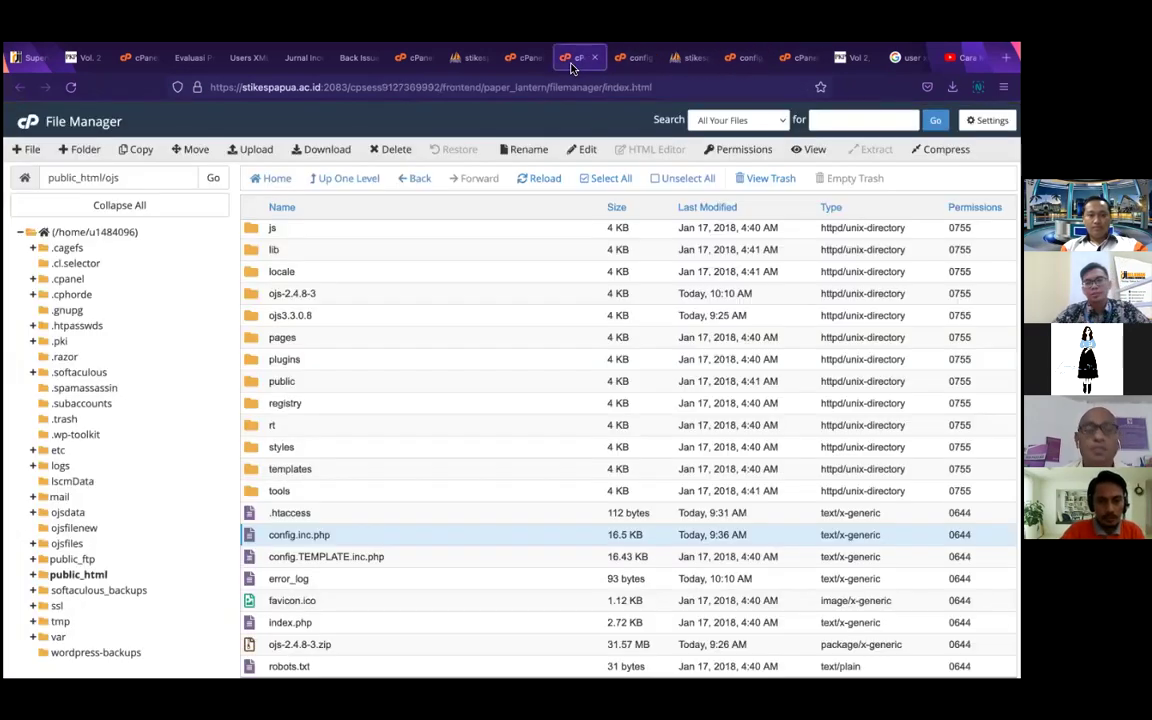
scroll(333, 340, up, 3)
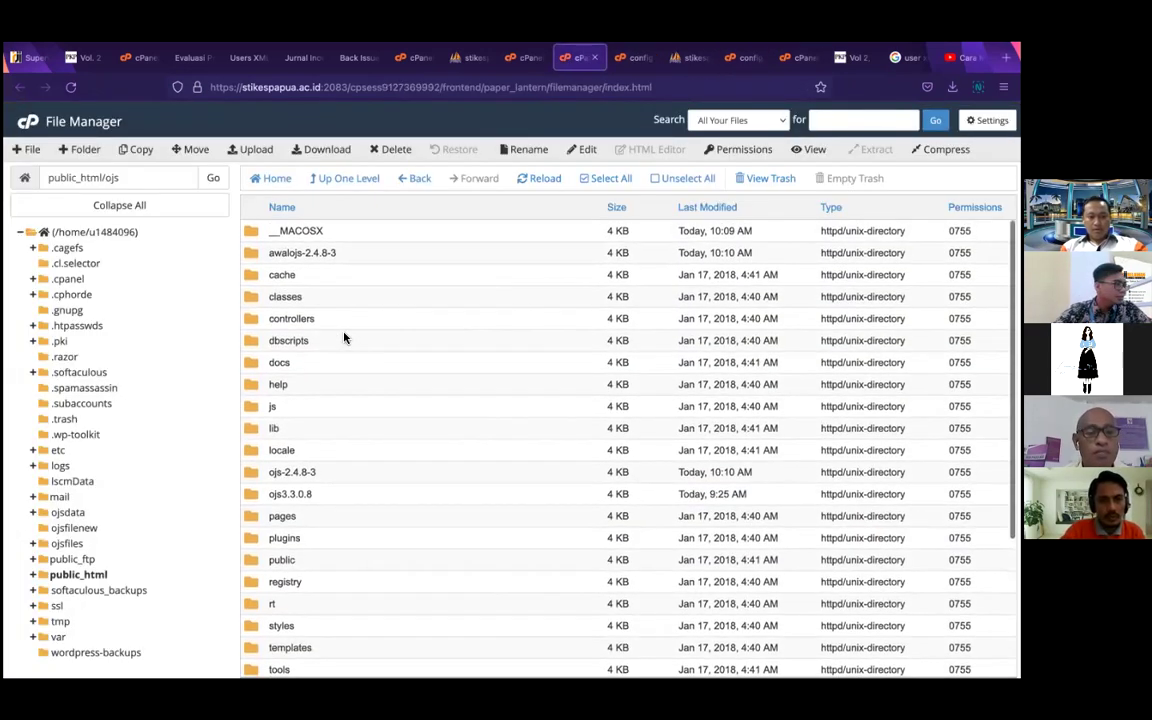
click(300, 231)
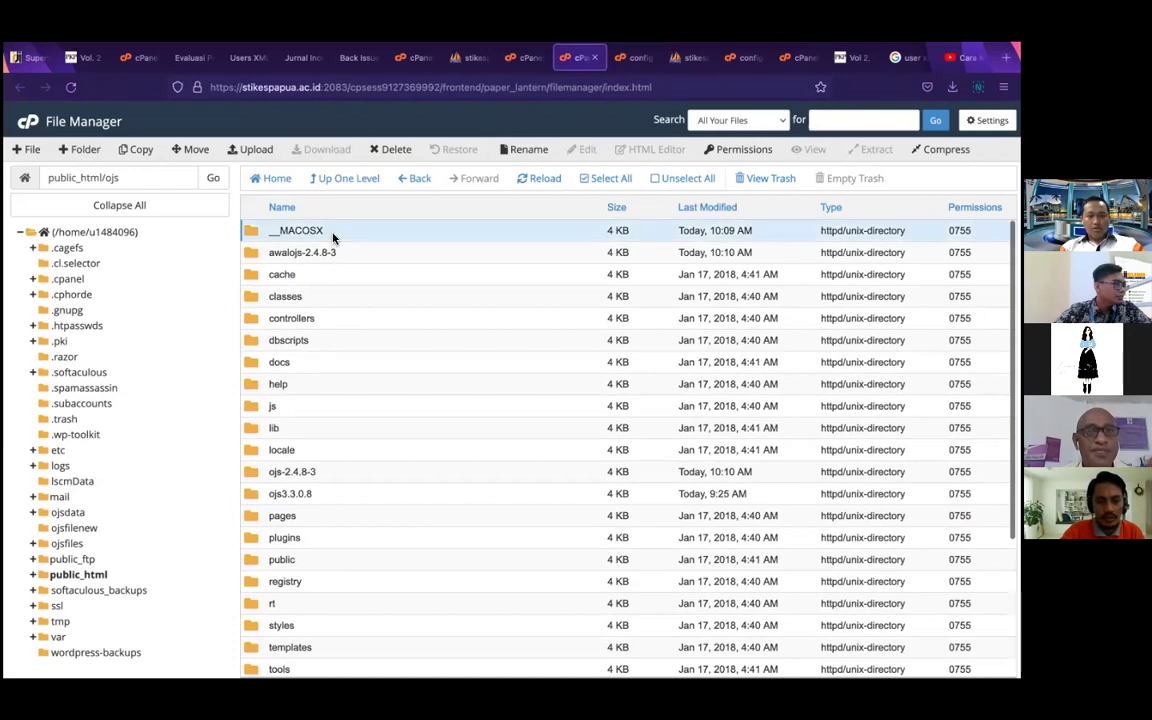
click(611, 180)
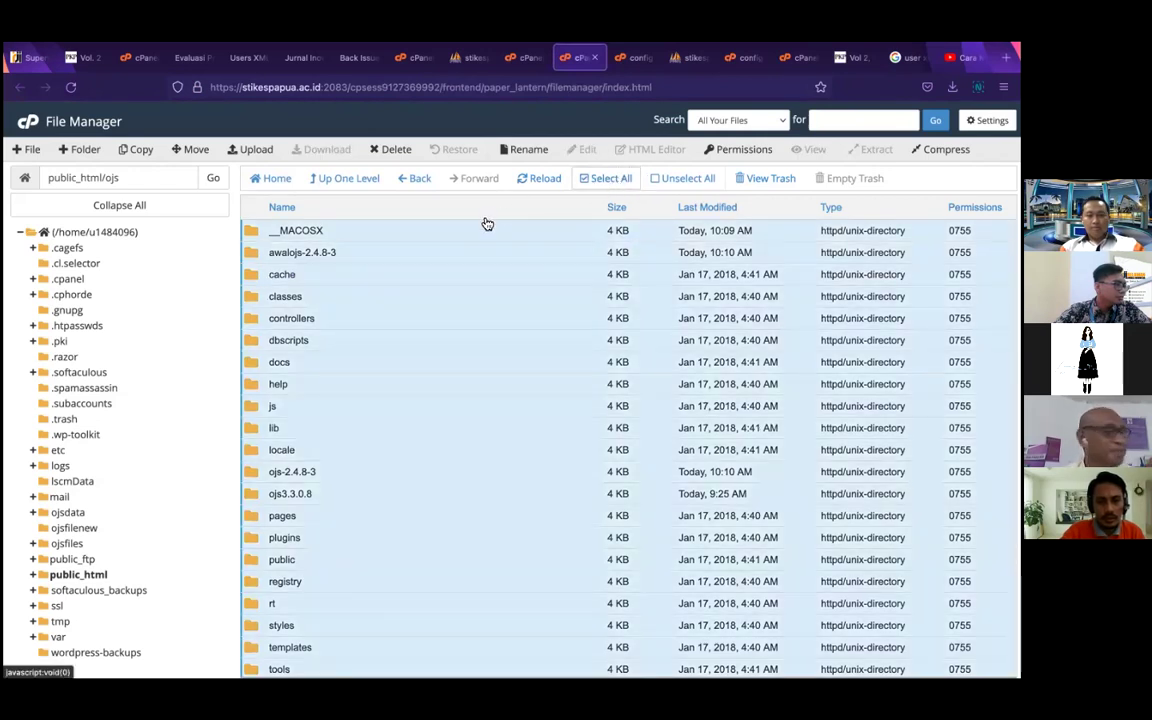
ctrl+click(338, 234)
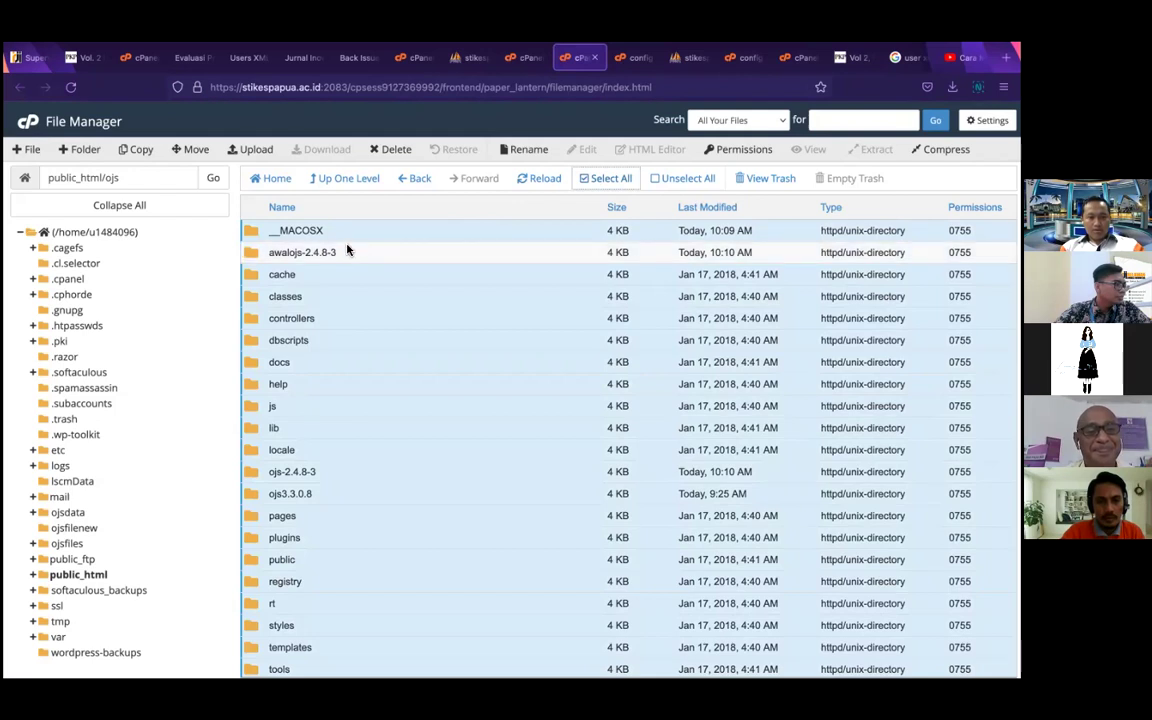
double_click(337, 240)
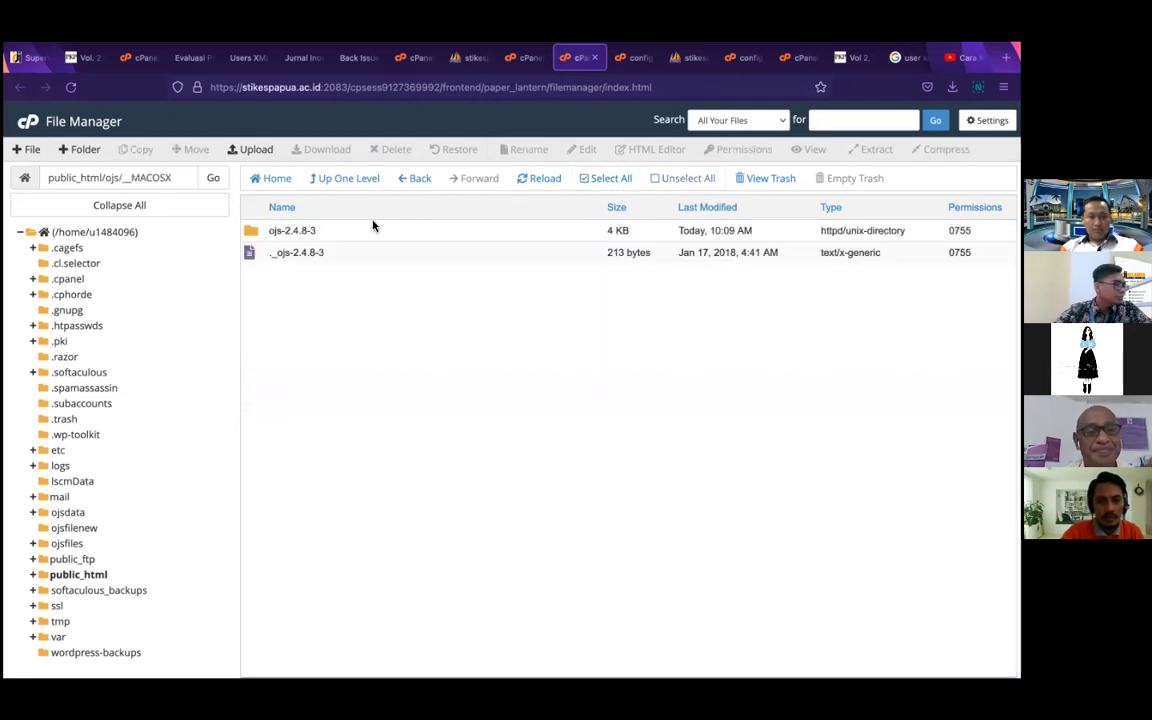
click(339, 180)
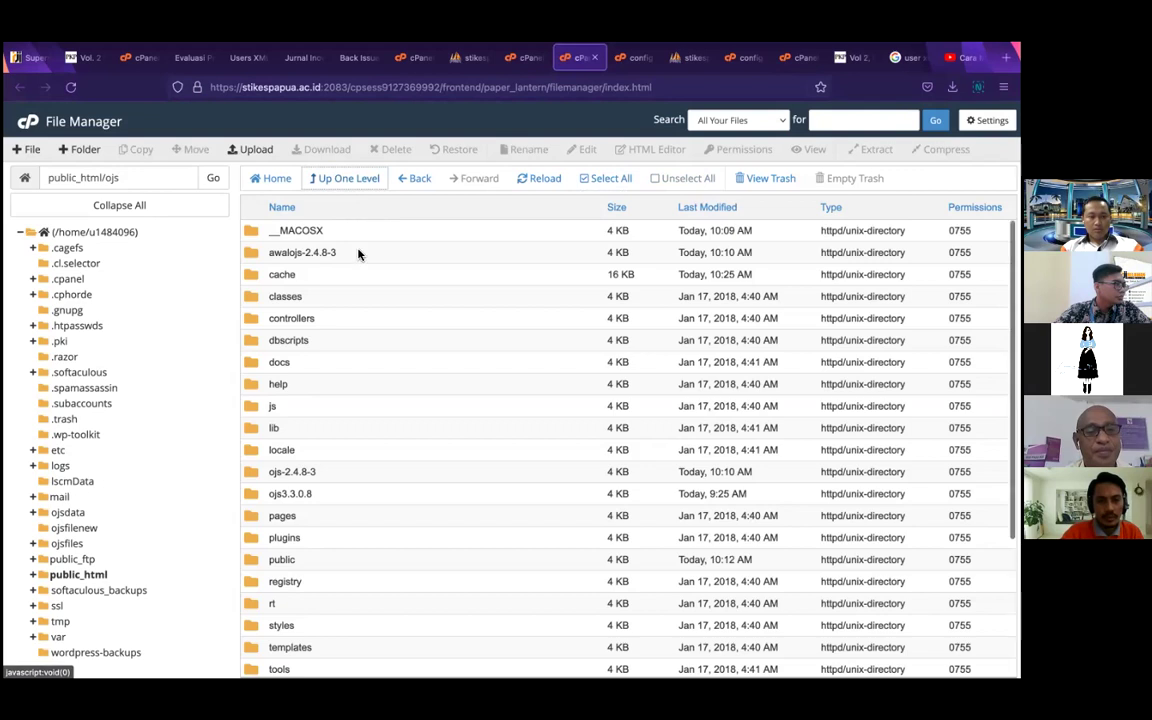
Step: Look inside the awalojs-2.4.8-3 folder and go back to the ojs listing
double_click(359, 252)
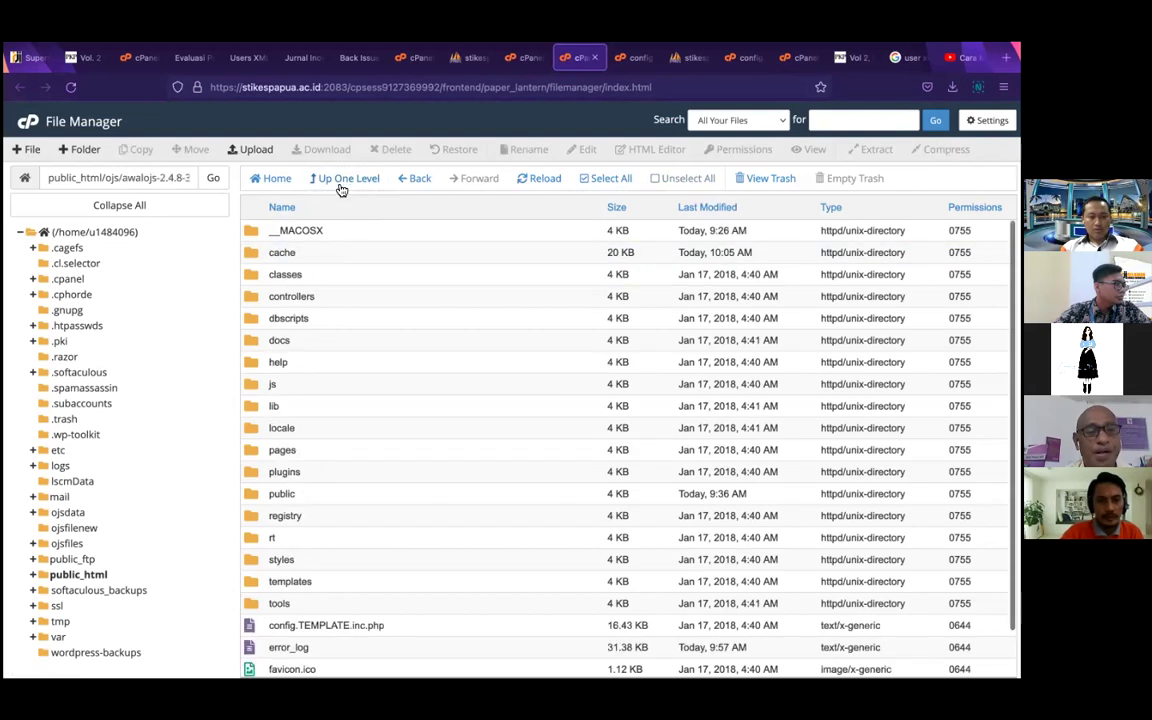
click(340, 184)
scroll(329, 226, down, 1)
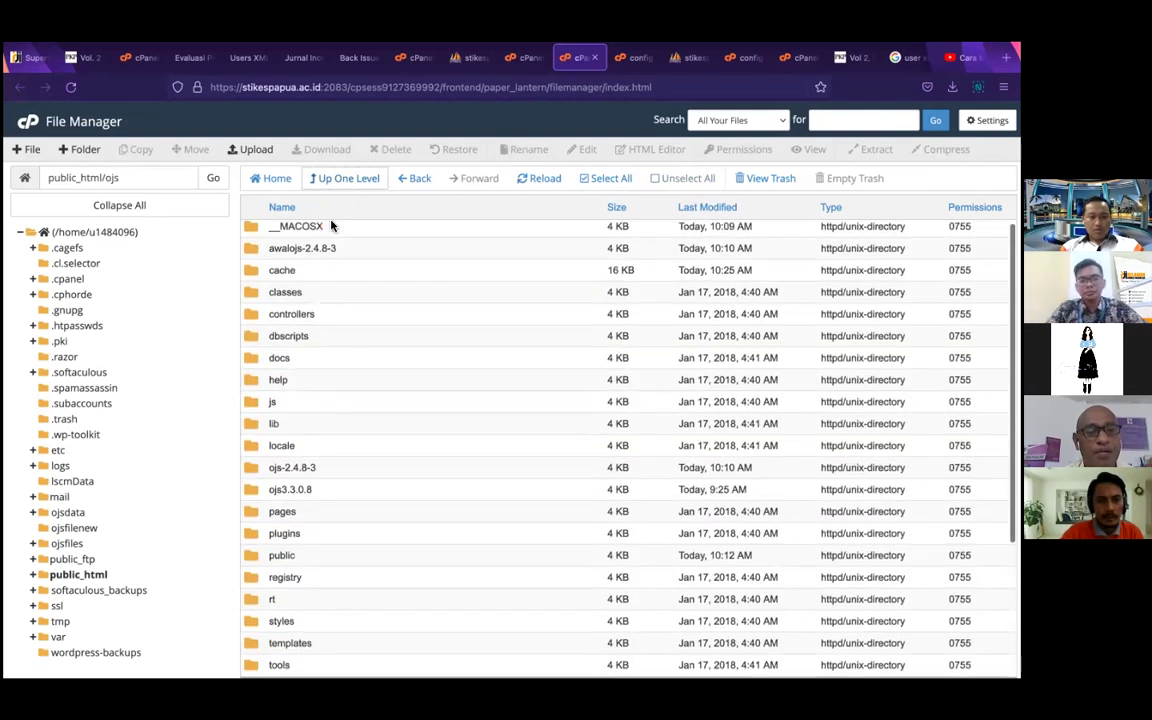
scroll(332, 226, up, 1)
Step: Select all except awalojs-2.4.8-3, ojs-2.4.8-3 and ojs3.3.0.8, and drag the 26 items into ojs-2.4.8-3
click(603, 178)
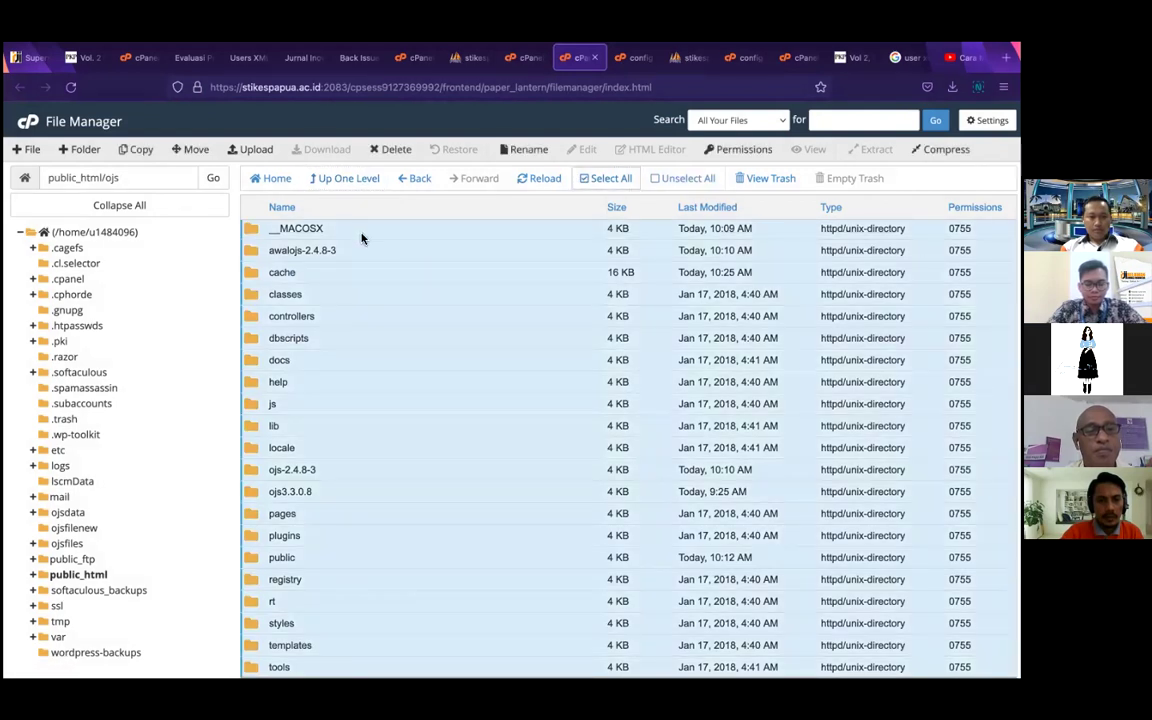
ctrl+click(359, 252)
scroll(360, 308, down, 3)
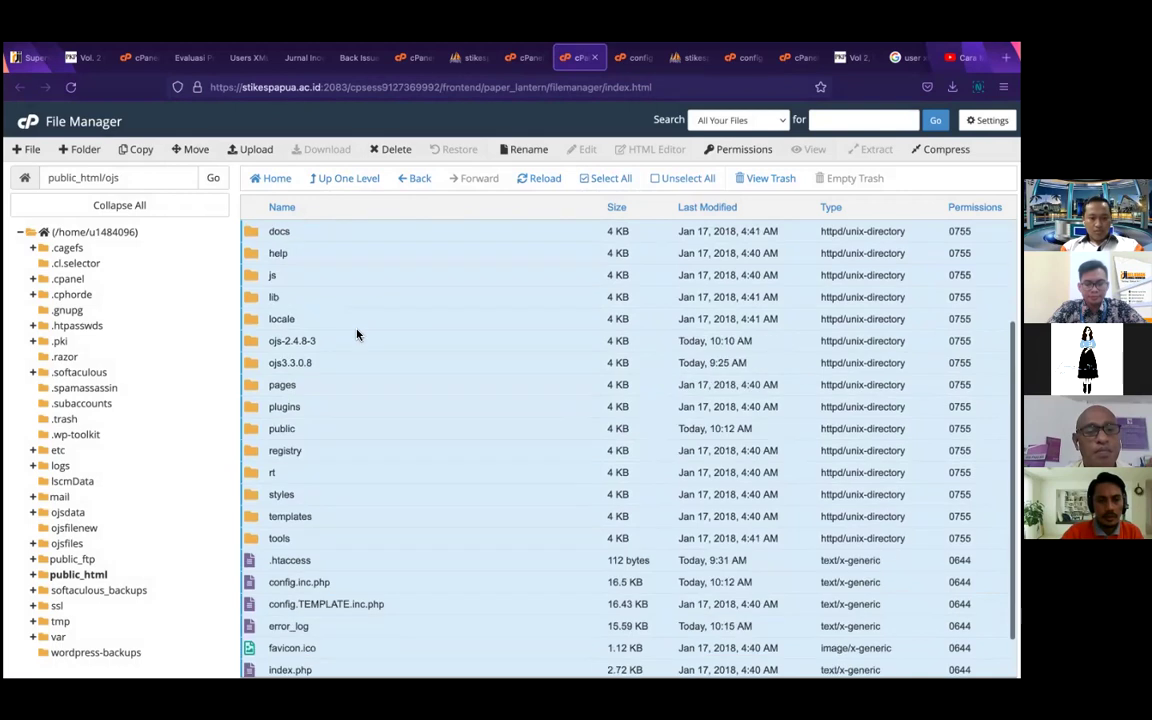
ctrl+click(355, 341)
ctrl+click(347, 363)
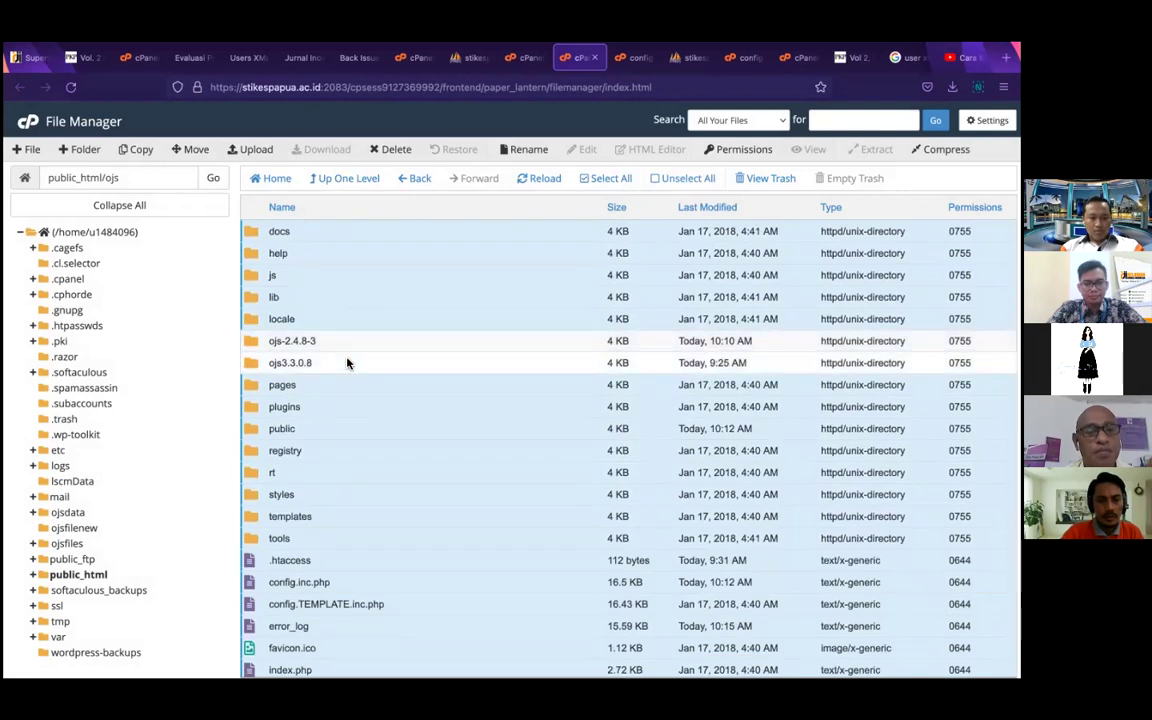
scroll(347, 363, up, 3)
scroll(347, 363, down, 3)
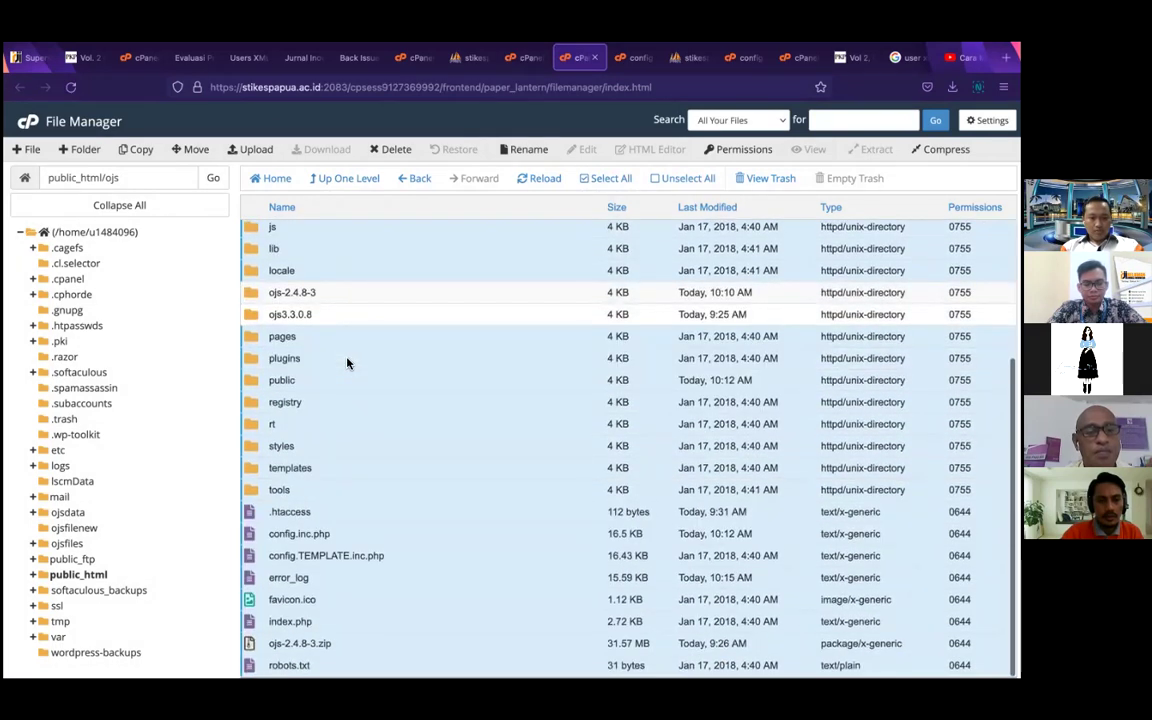
drag(347, 363, 261, 331)
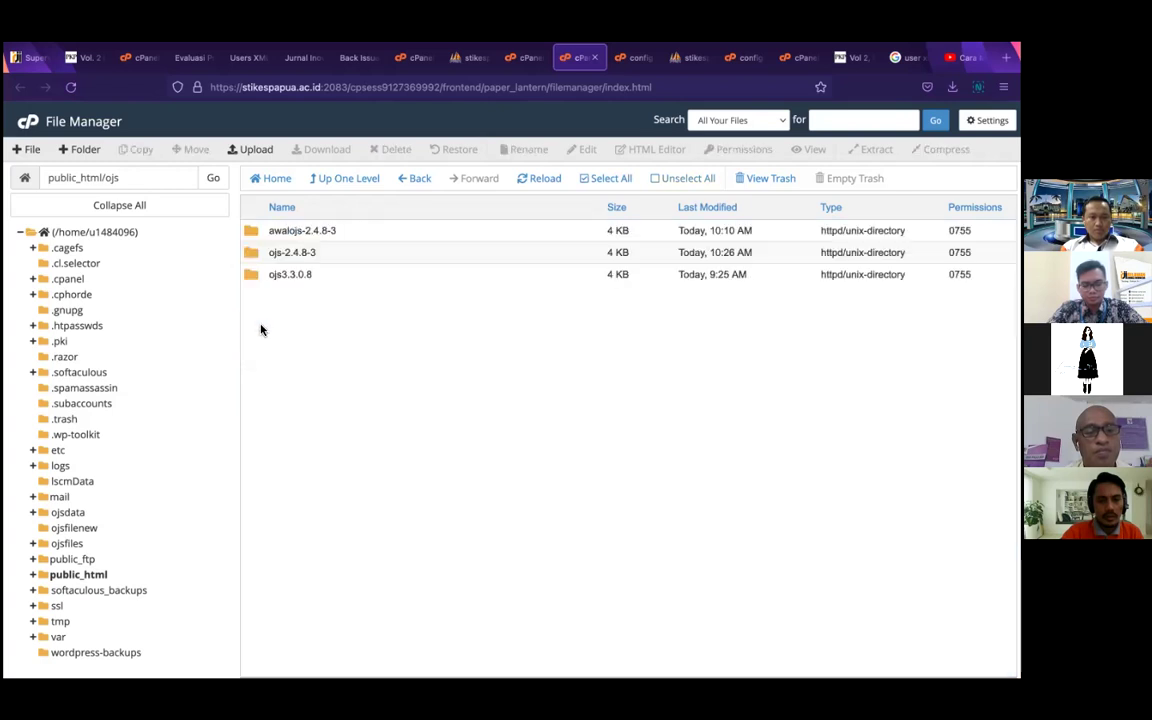
Step: Upload ojs-3.2.1-4.zip (55.17 MB) into public_html/ojs and select it in the folder listing
click(232, 150)
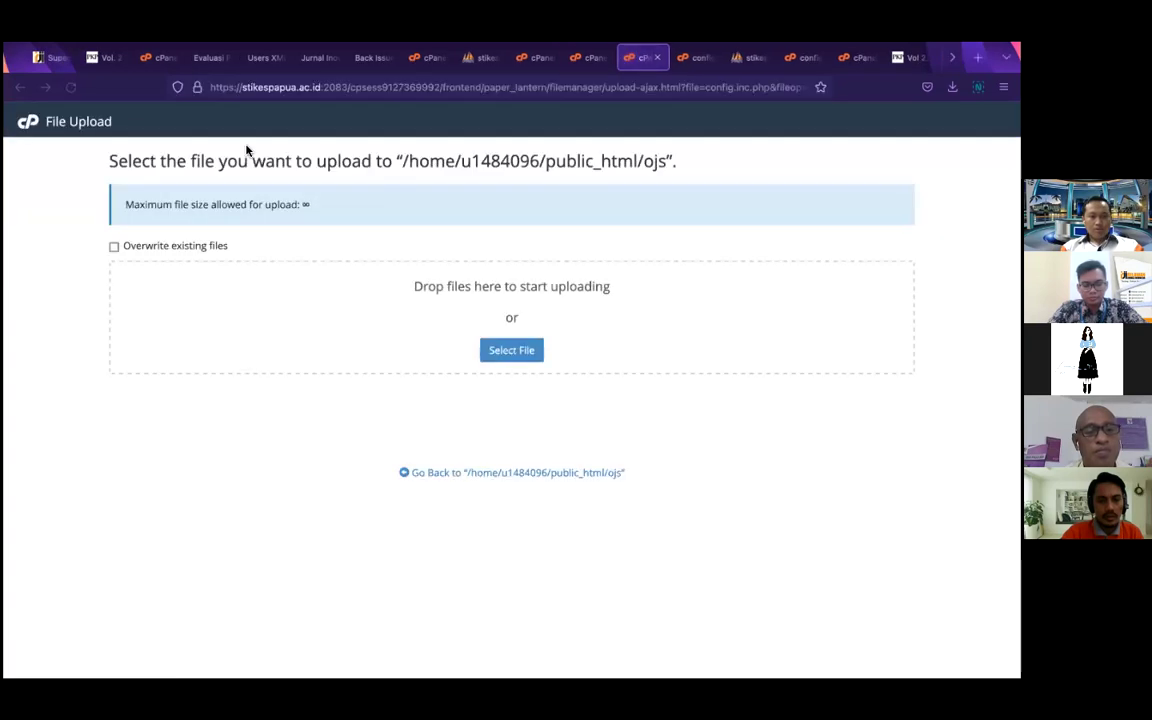
click(513, 355)
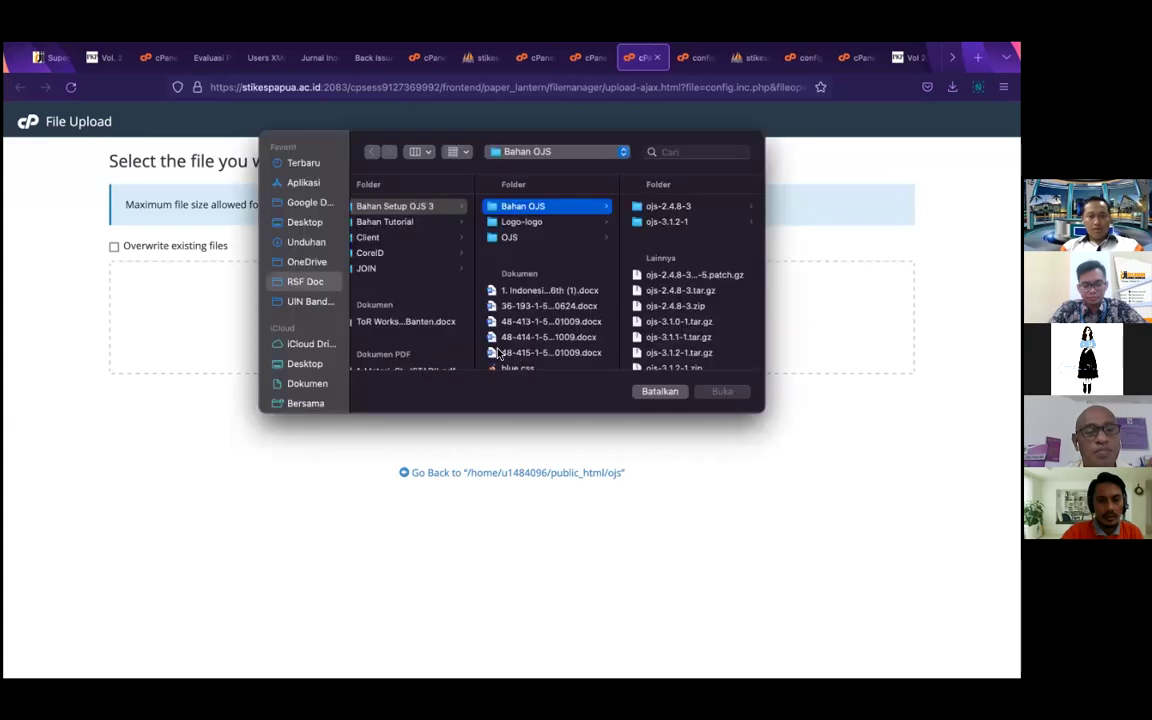
scroll(660, 265, down, 2)
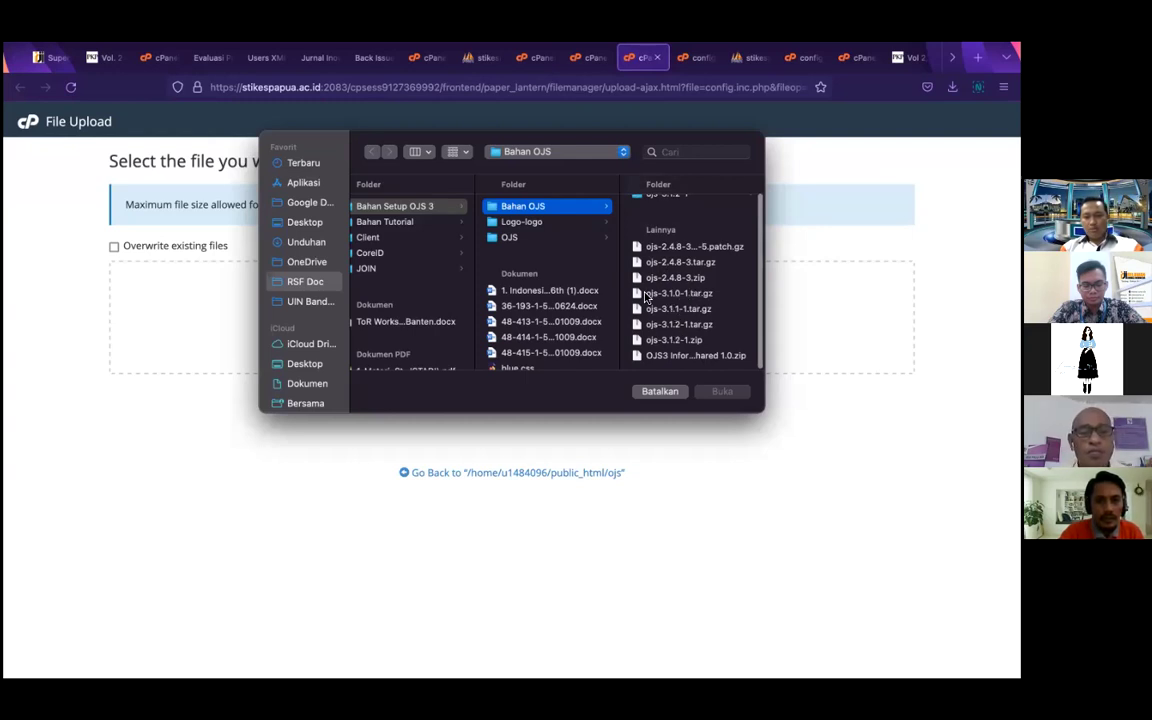
scroll(515, 240, down, 5)
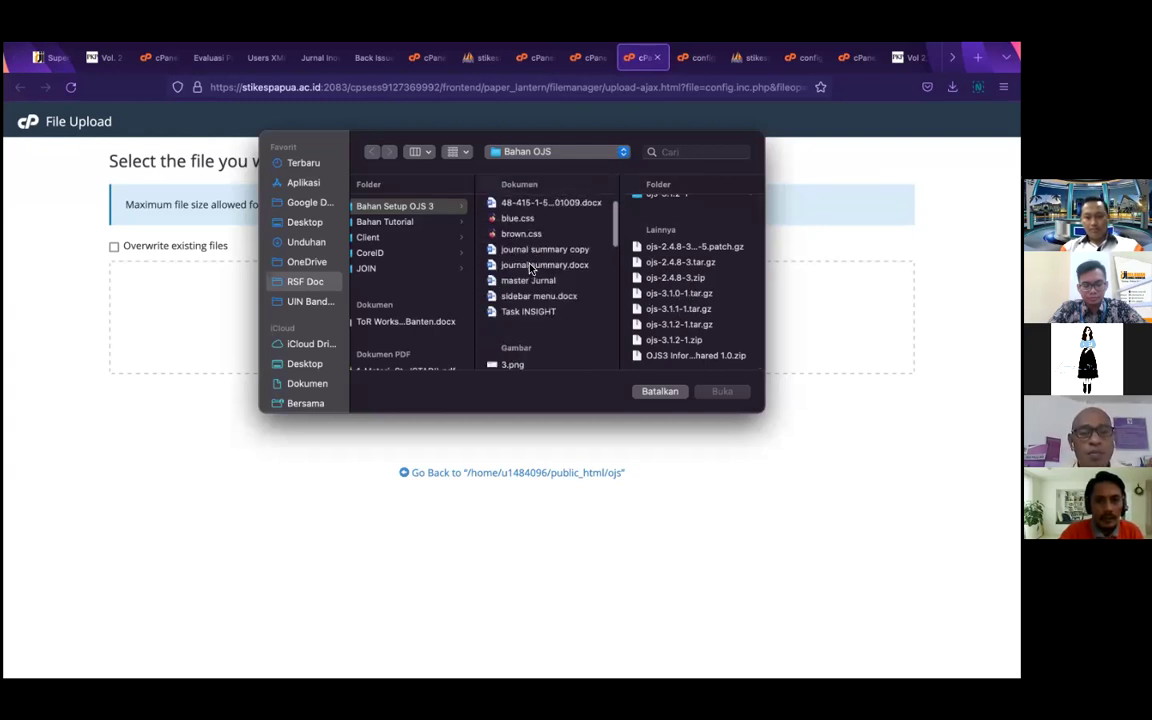
scroll(530, 267, down, 10)
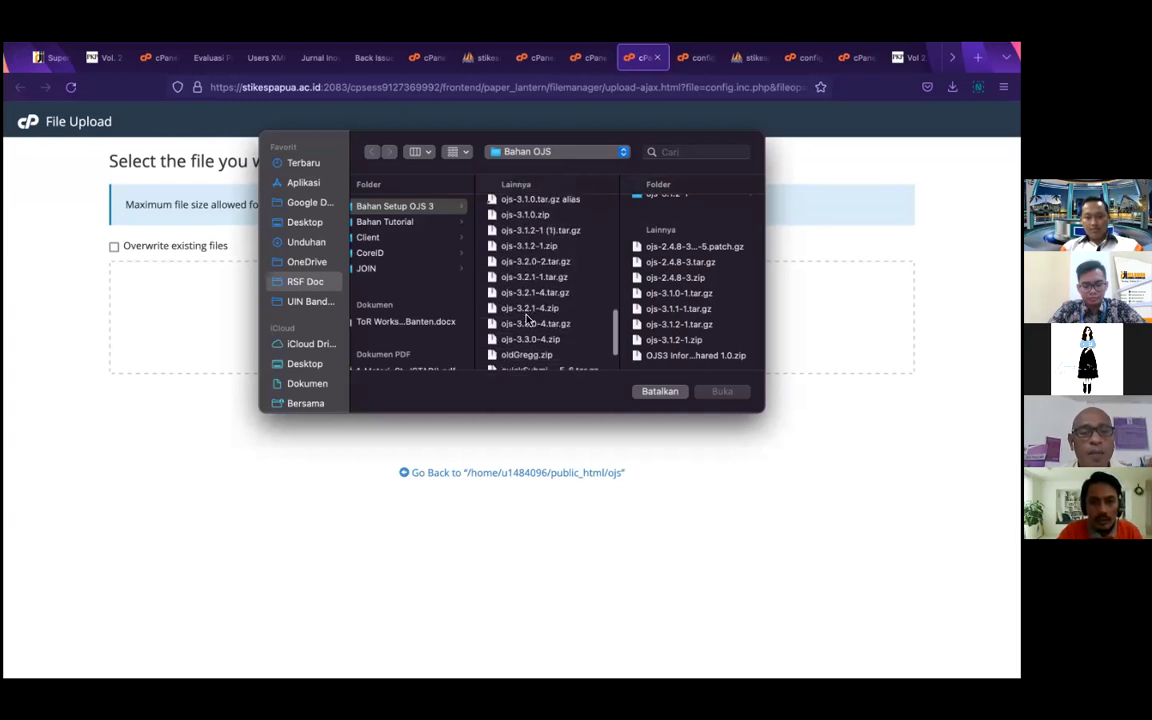
click(519, 314)
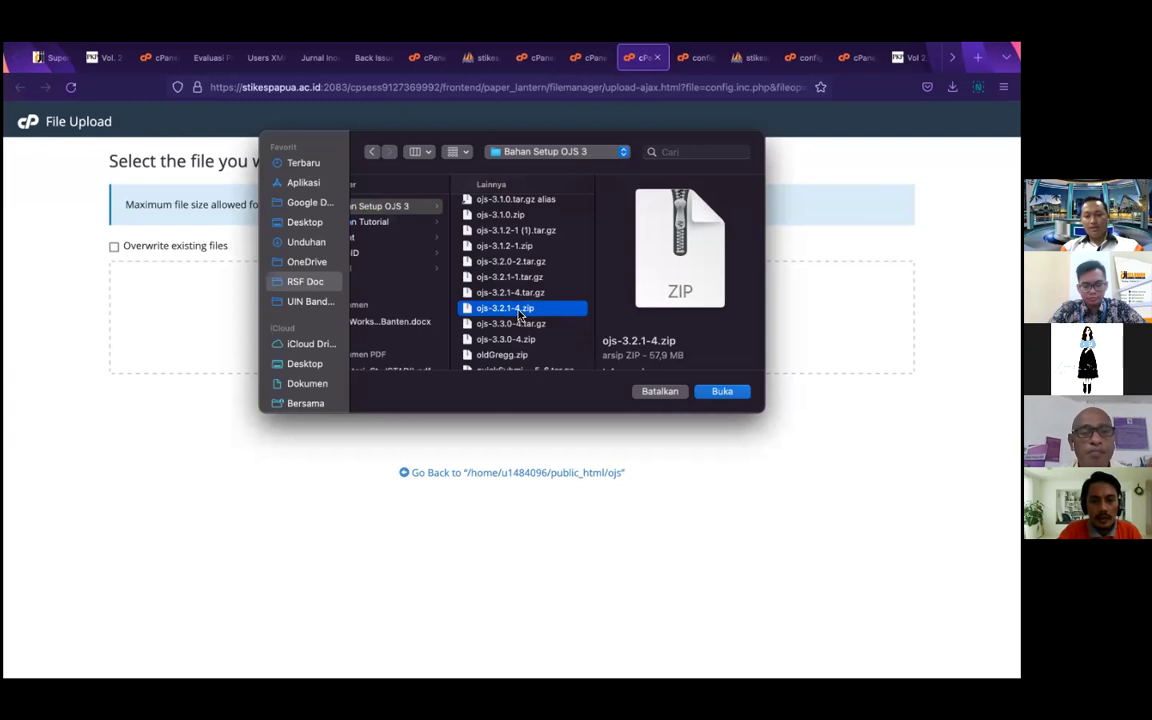
click(707, 393)
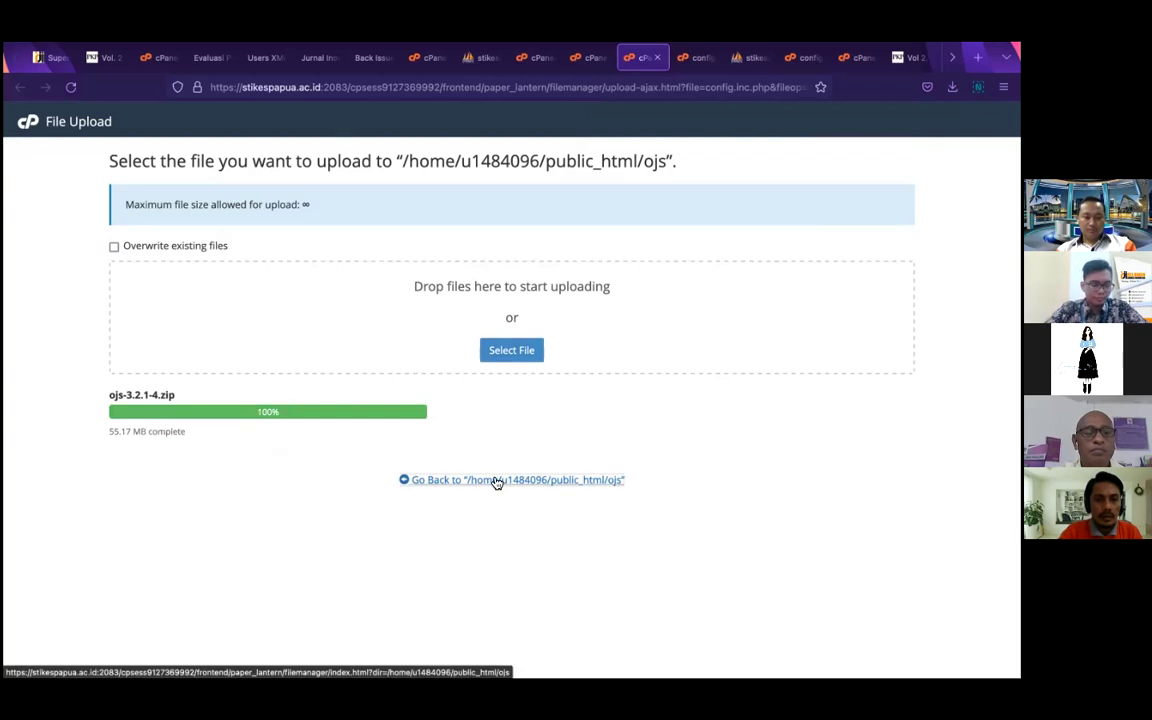
click(465, 483)
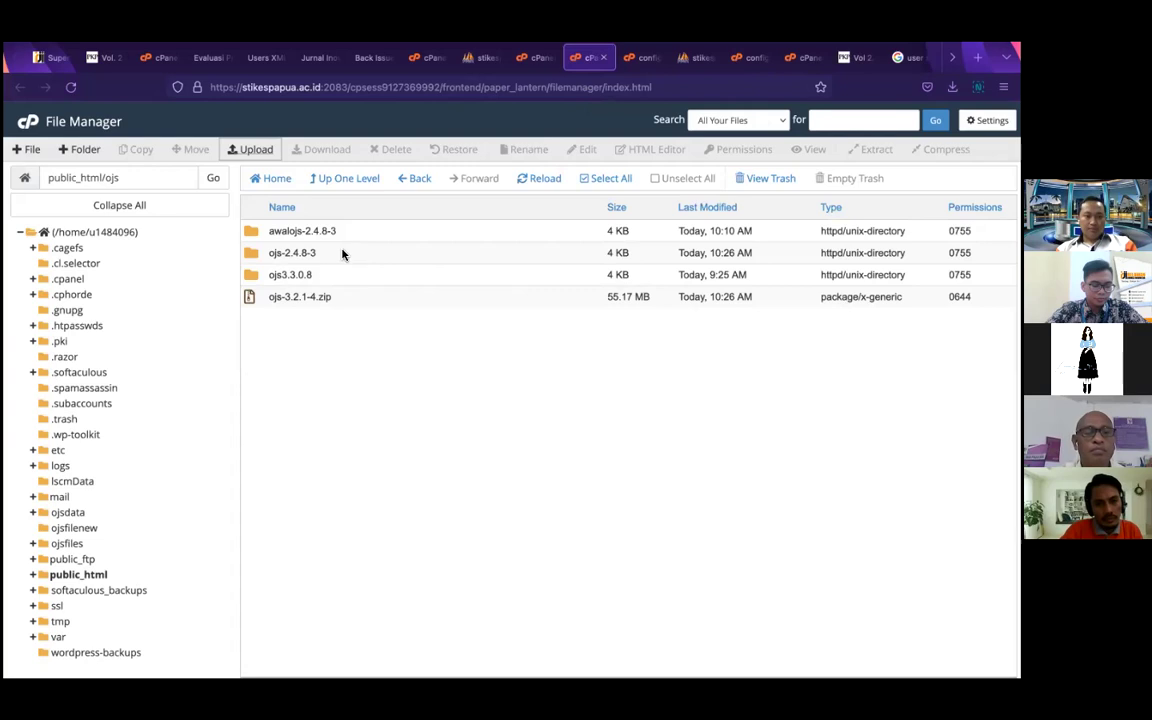
click(341, 300)
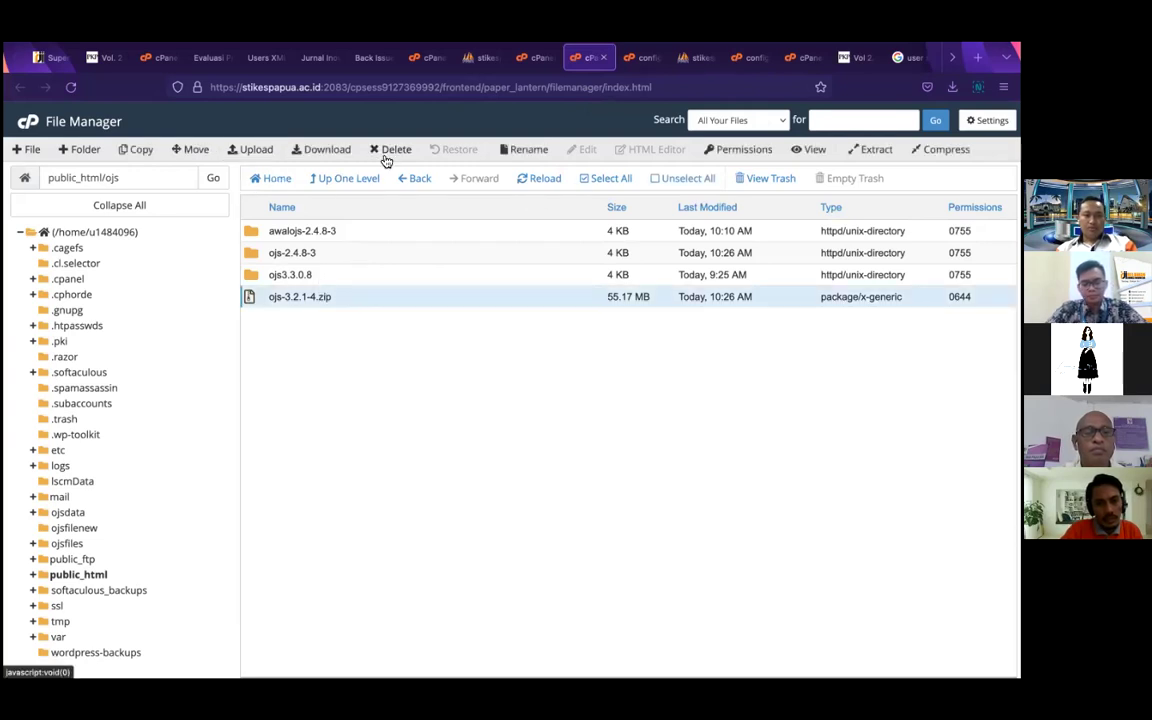
Step: Extract ojs-3.2.1-4.zip into /public_html/ojs, reload, and open the new ojs-3.2.1-4 folder
click(866, 152)
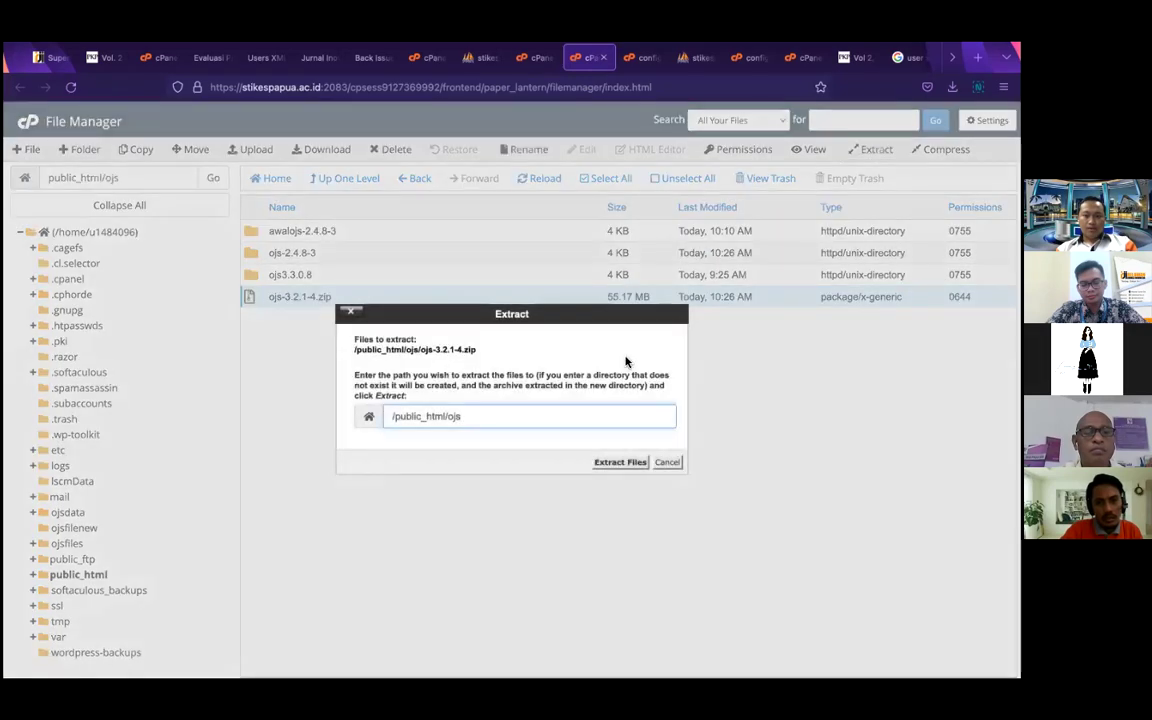
click(607, 463)
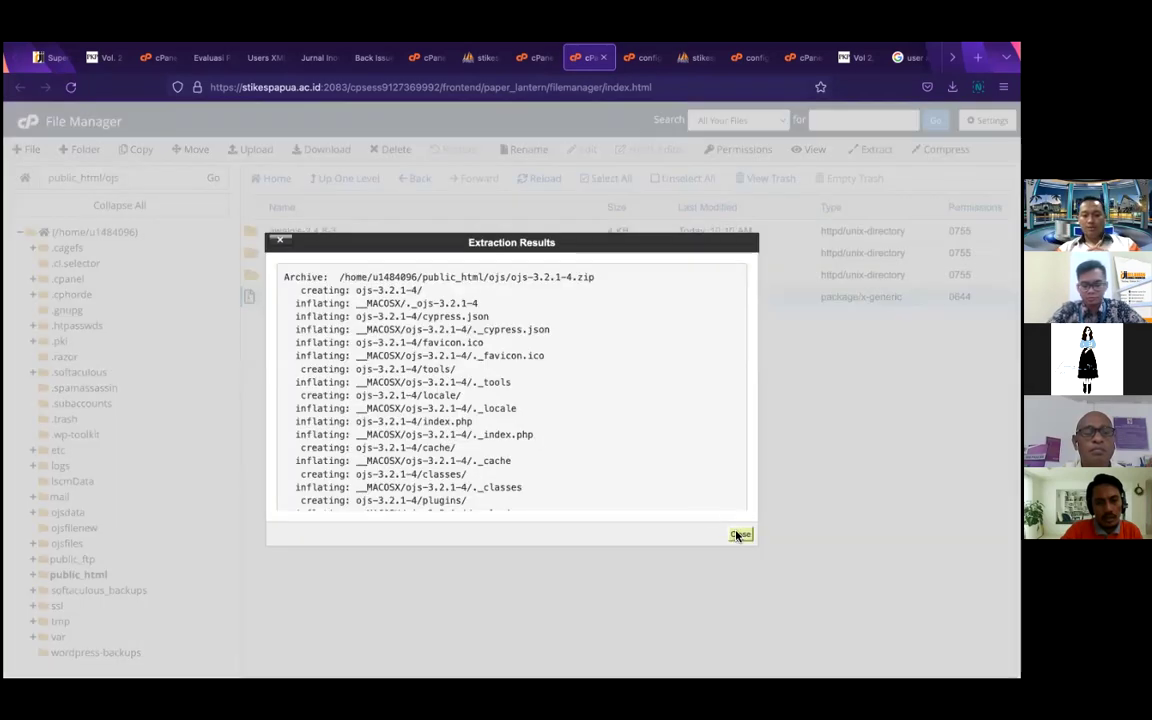
click(740, 535)
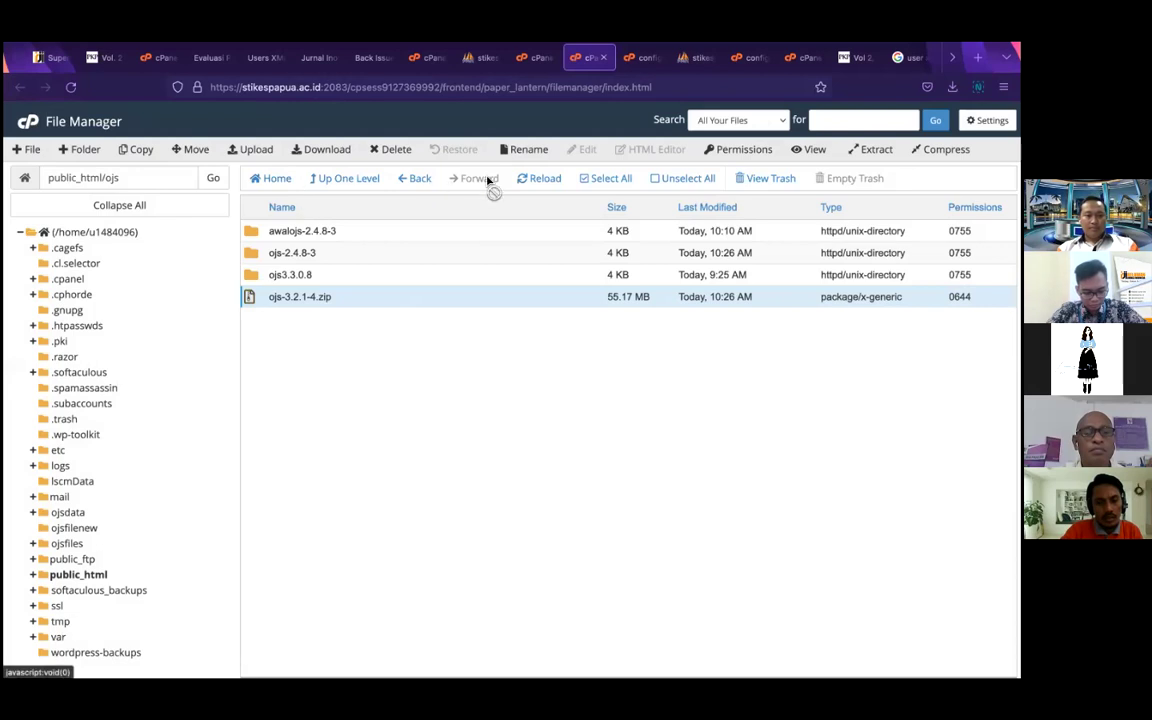
click(527, 179)
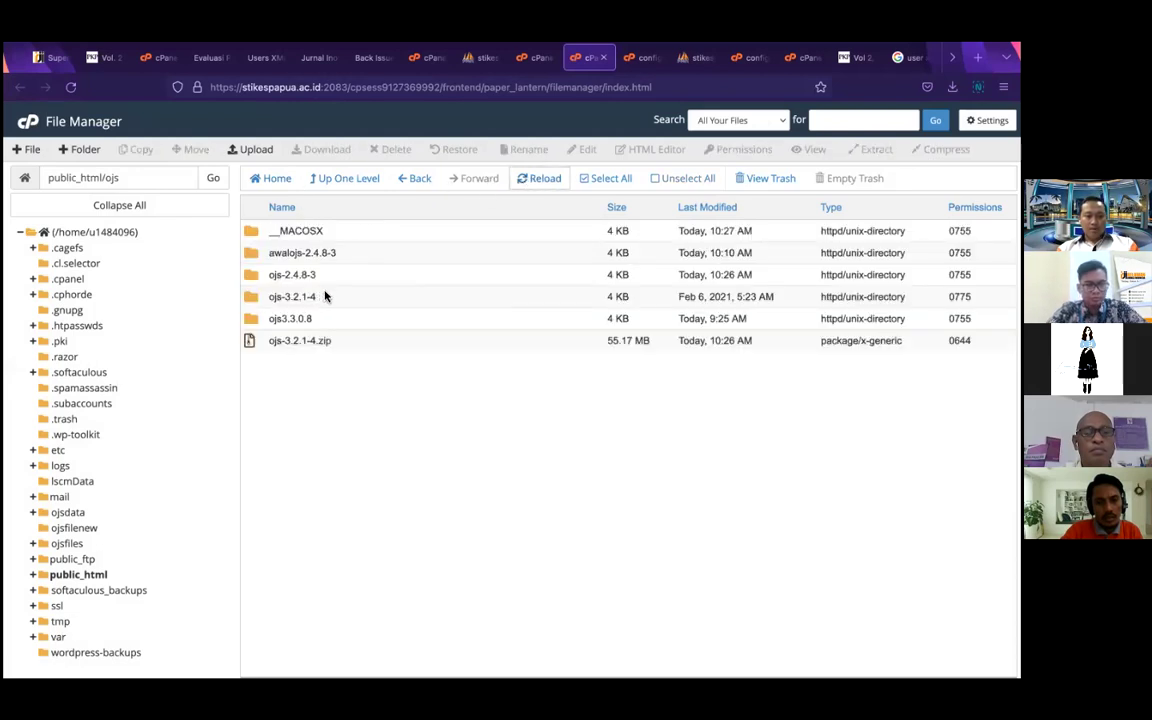
click(326, 297)
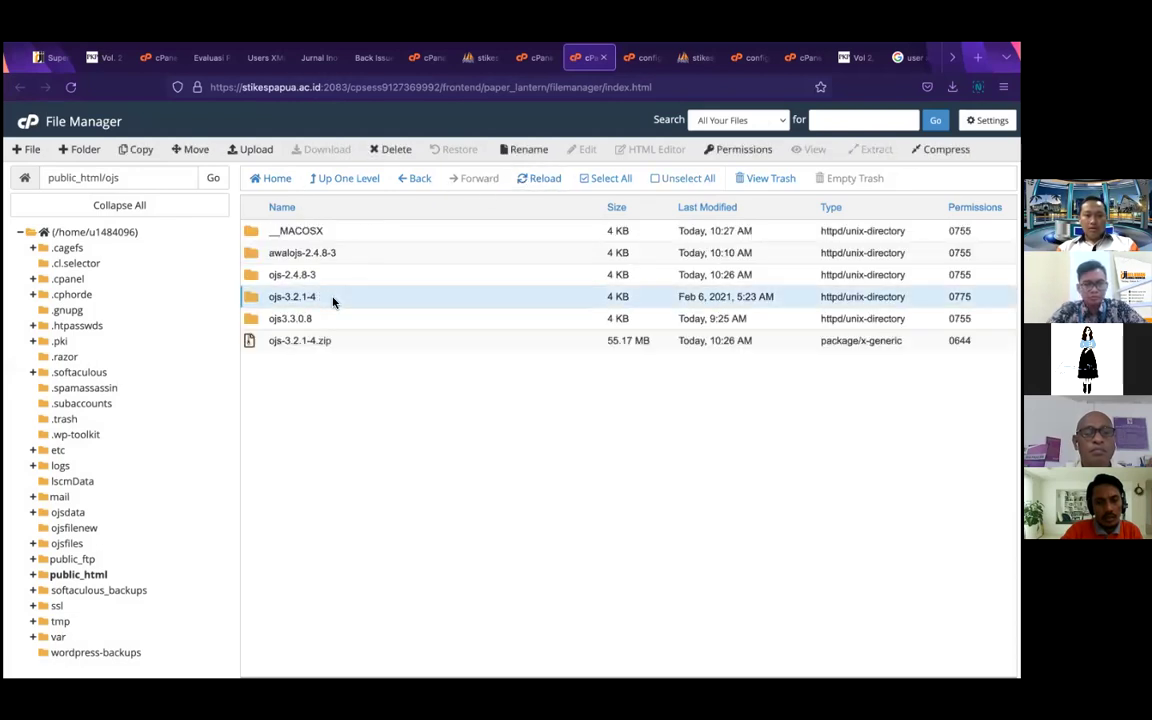
double_click(333, 297)
click(605, 178)
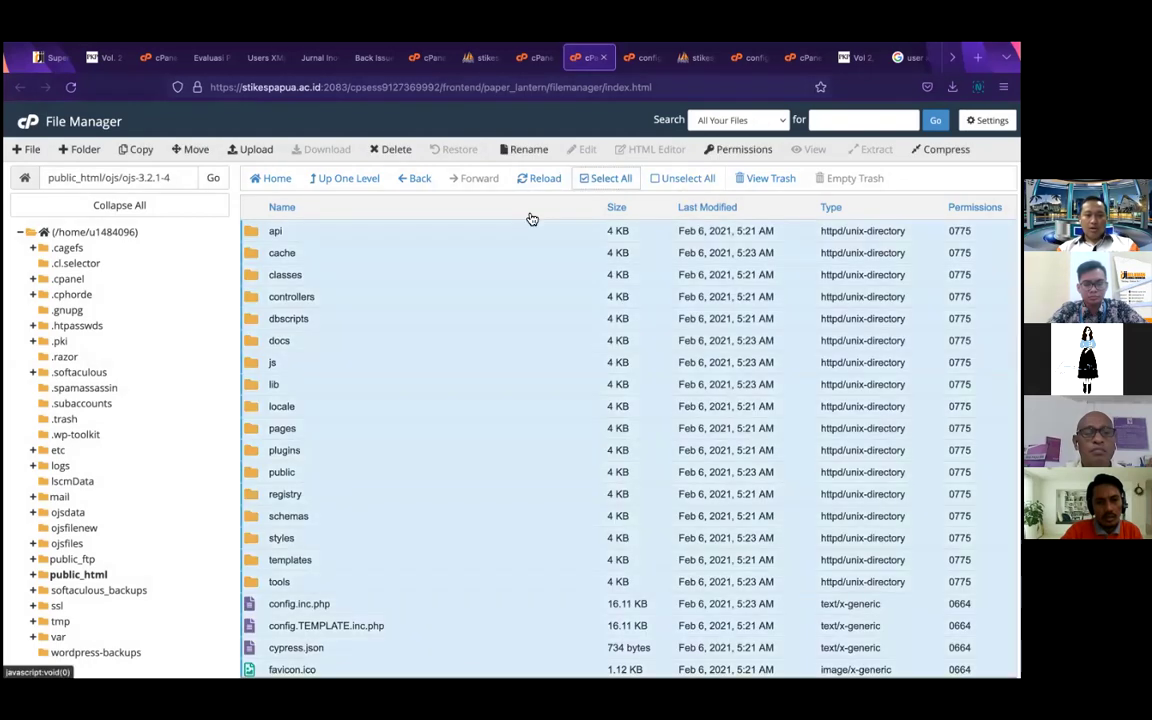
Step: Move all ojs-3.2.1-4 contents except public and config.inc.php up to /public_html/ojs
scroll(295, 350, down, 1)
ctrl+click(321, 403)
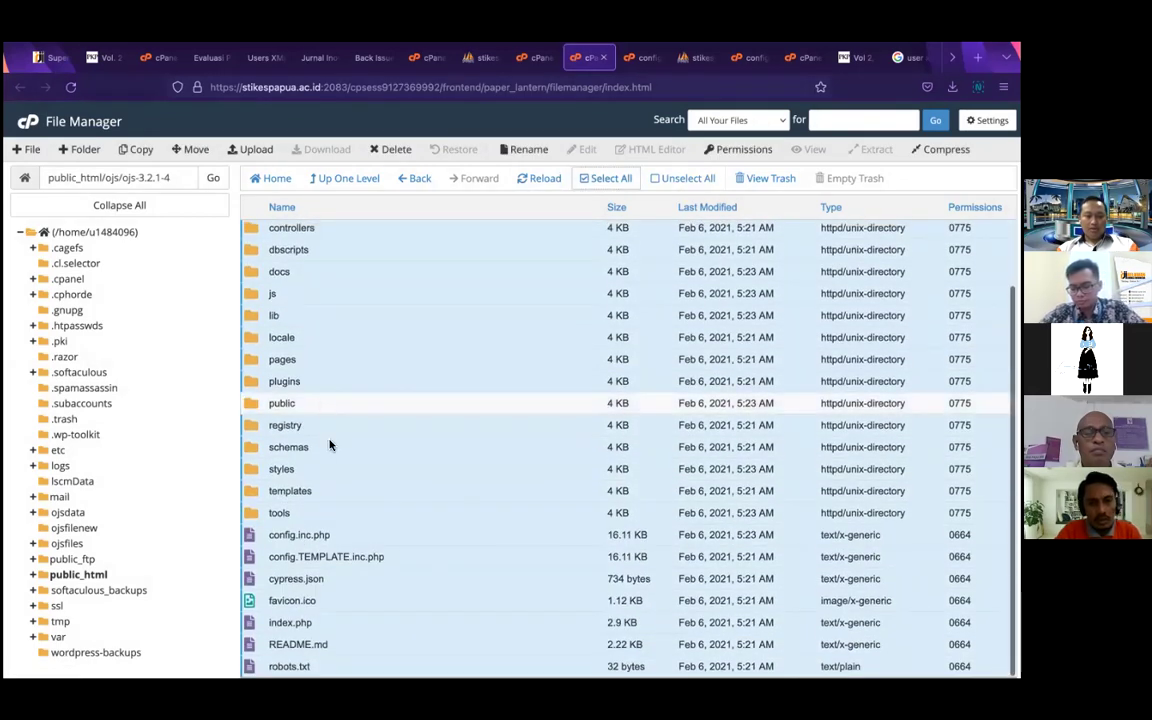
ctrl+click(363, 537)
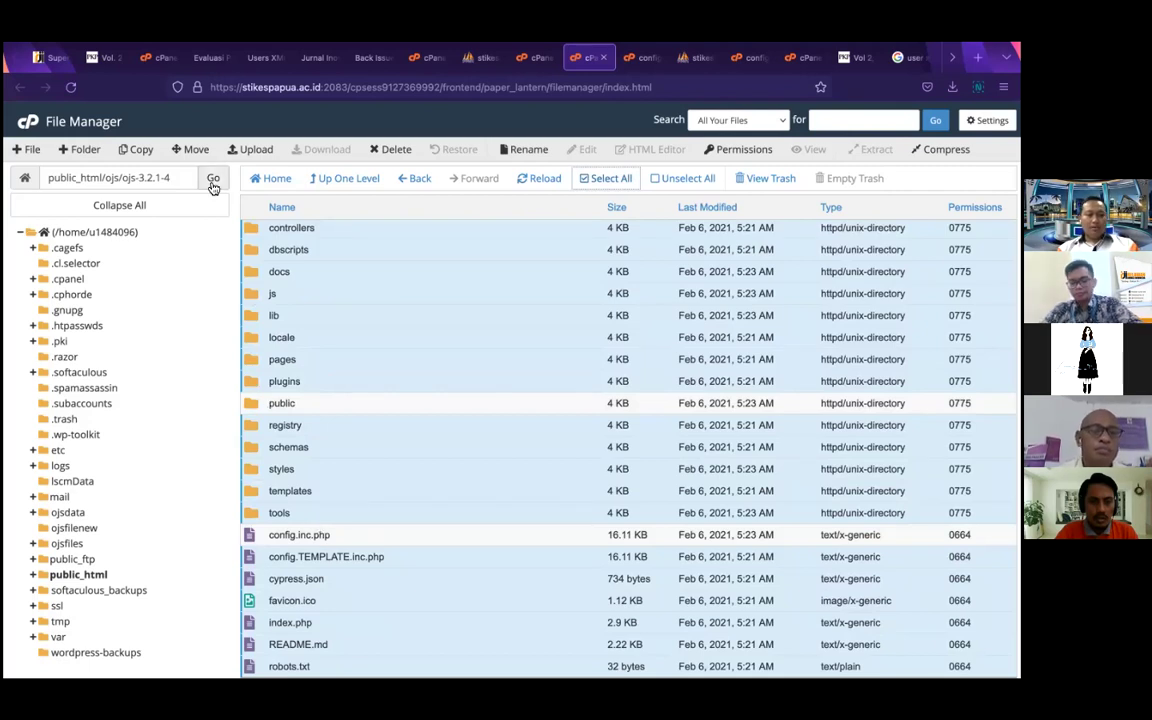
click(196, 152)
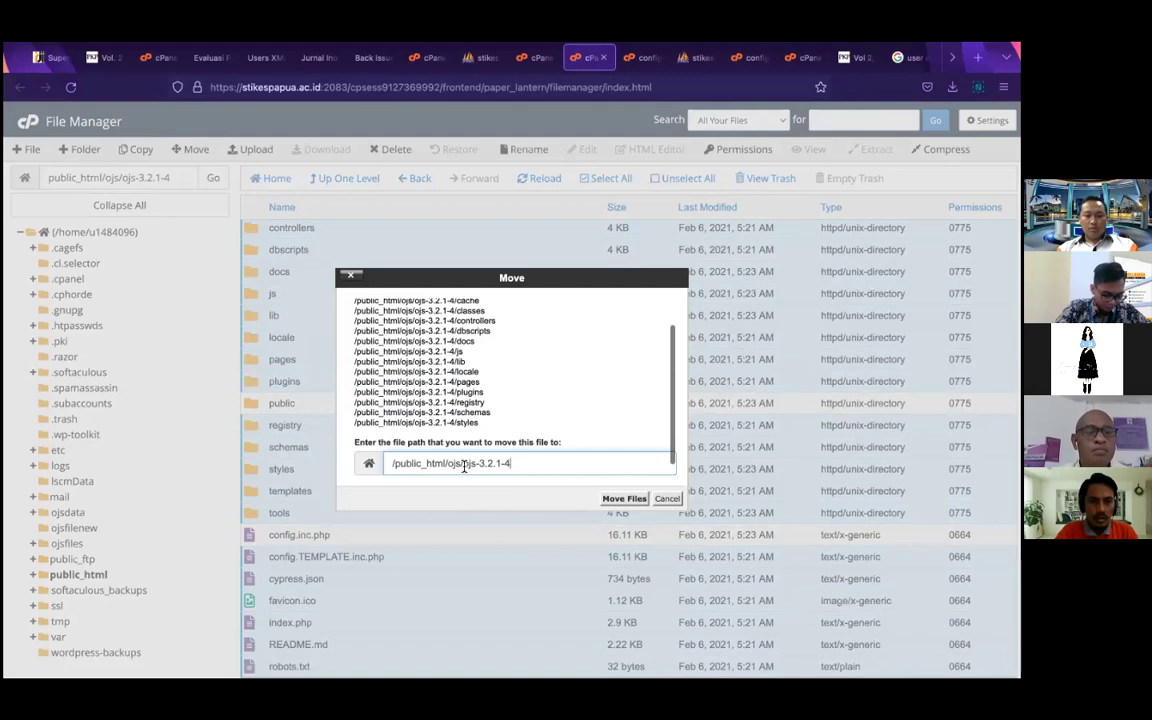
drag(461, 463, 512, 463)
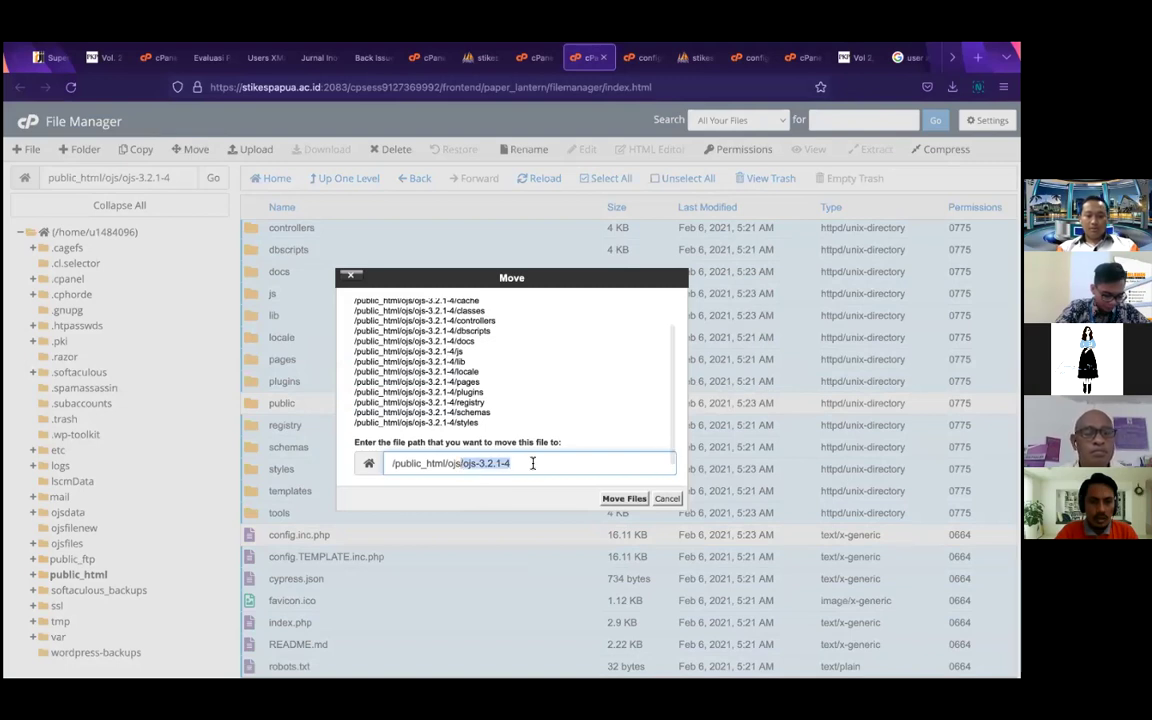
key(BackSpace)
click(624, 499)
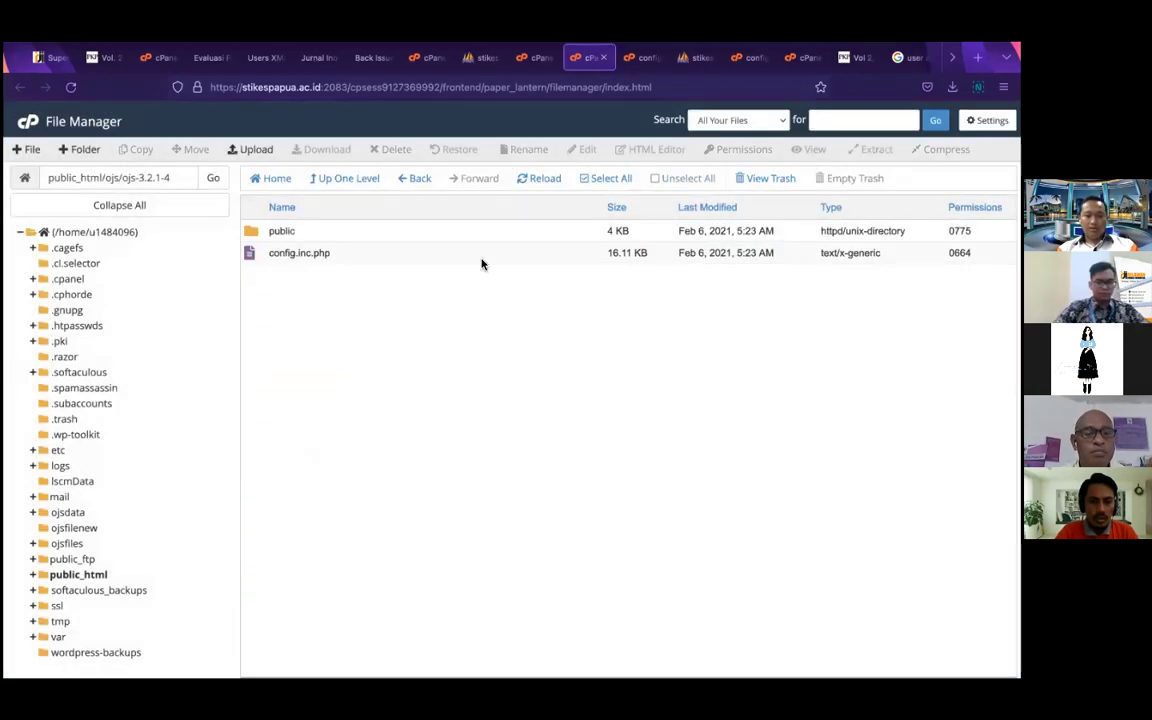
Step: Go up to public_html/ojs and open the old ojs-2.4.8-3 folder
click(352, 181)
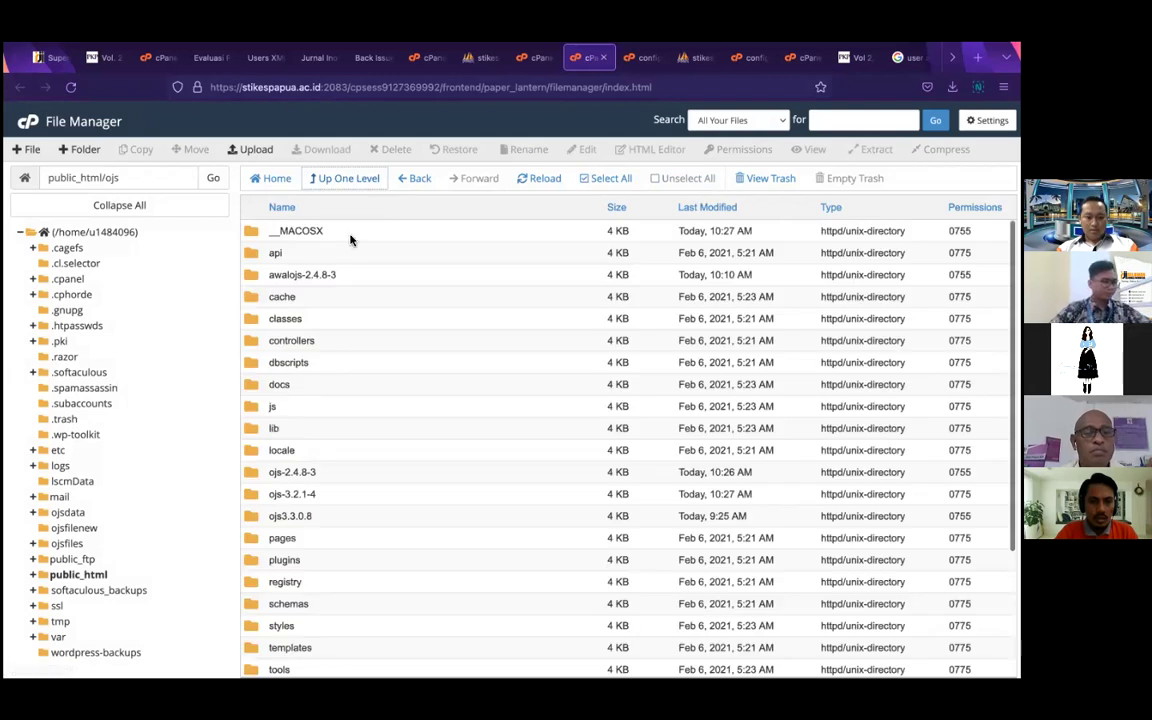
scroll(350, 240, down, 1)
scroll(350, 240, down, 3)
scroll(350, 307, up, 1)
scroll(346, 350, up, 1)
double_click(342, 385)
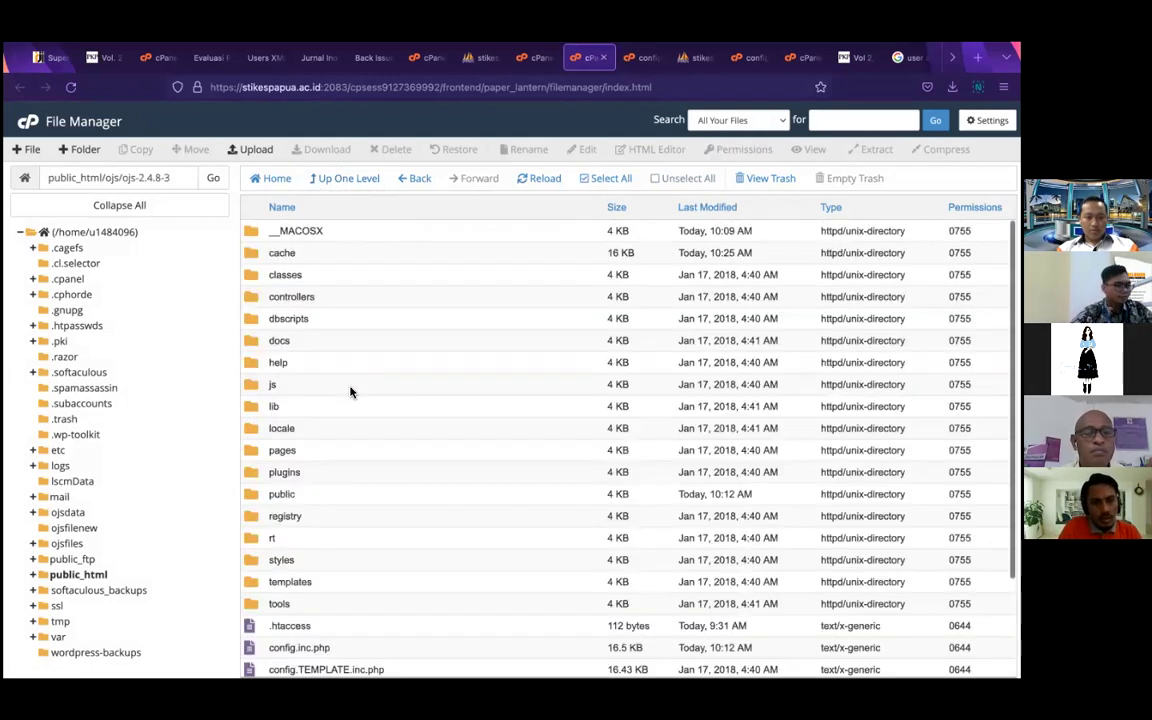
Step: Select the old public folder and config.inc.php and edit the move destination path
scroll(340, 420, down, 1)
click(316, 447)
scroll(330, 500, down, 2)
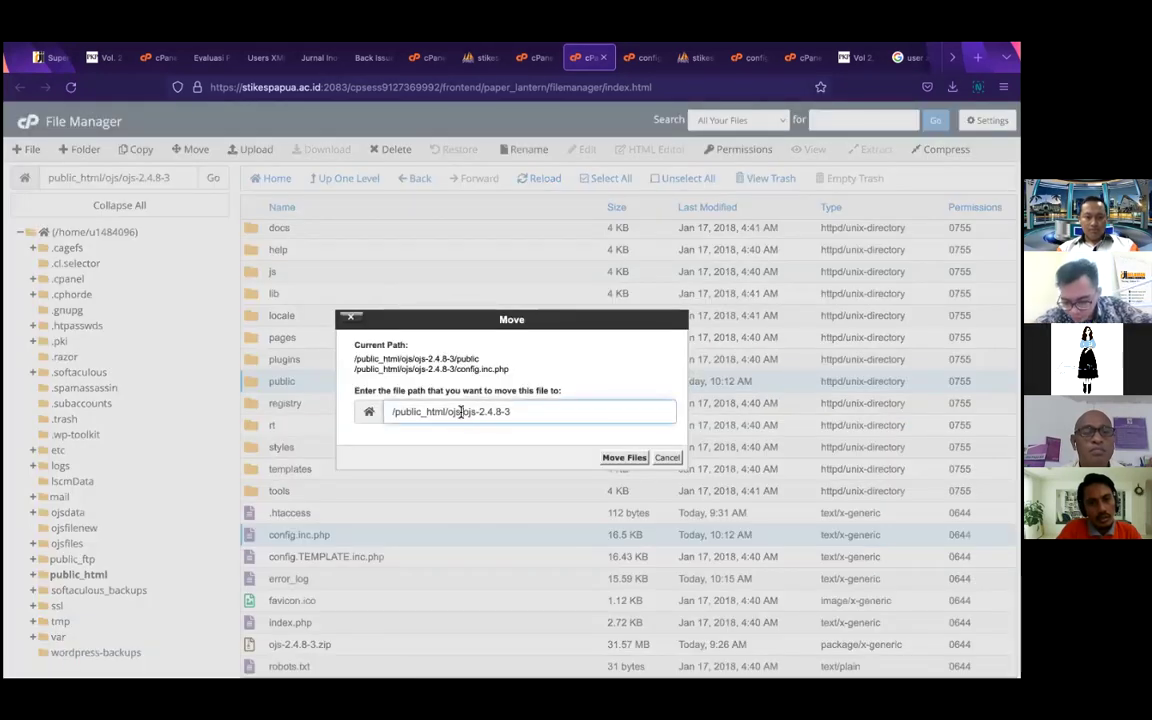
drag(461, 411, 586, 406)
Step: Move public and config.inc.php into public_html/ojs, then open config.inc.php in the editor
key(BackSpace)
click(623, 457)
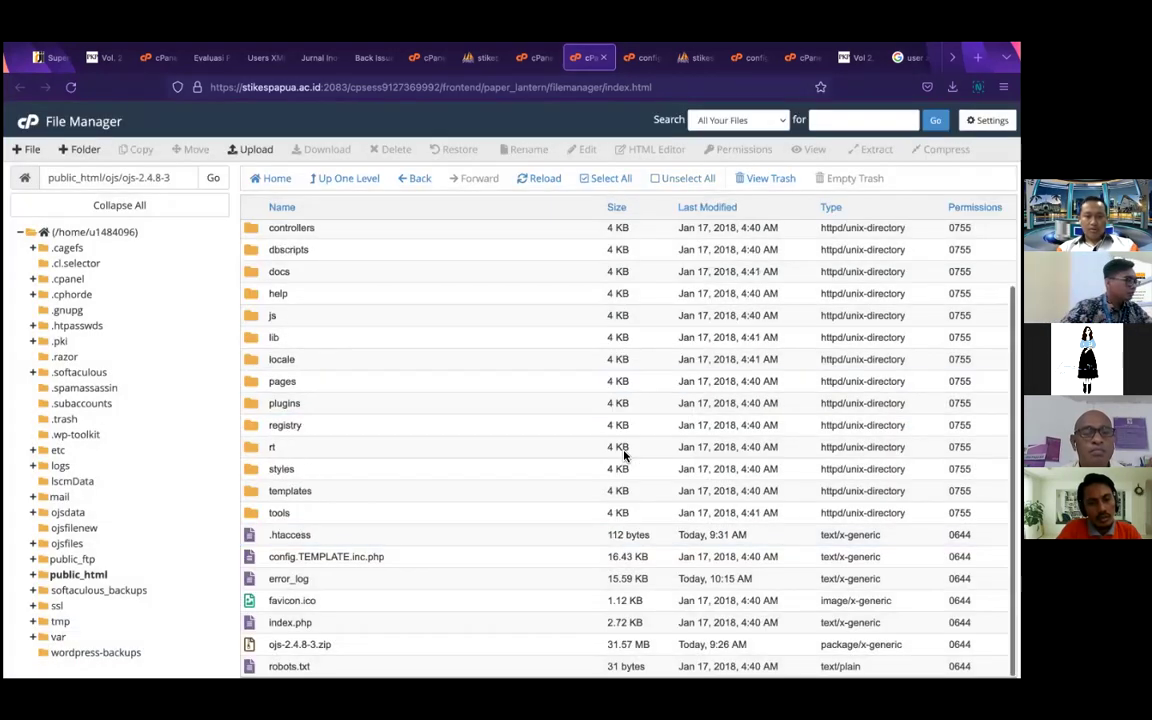
click(352, 182)
scroll(352, 387, down, 5)
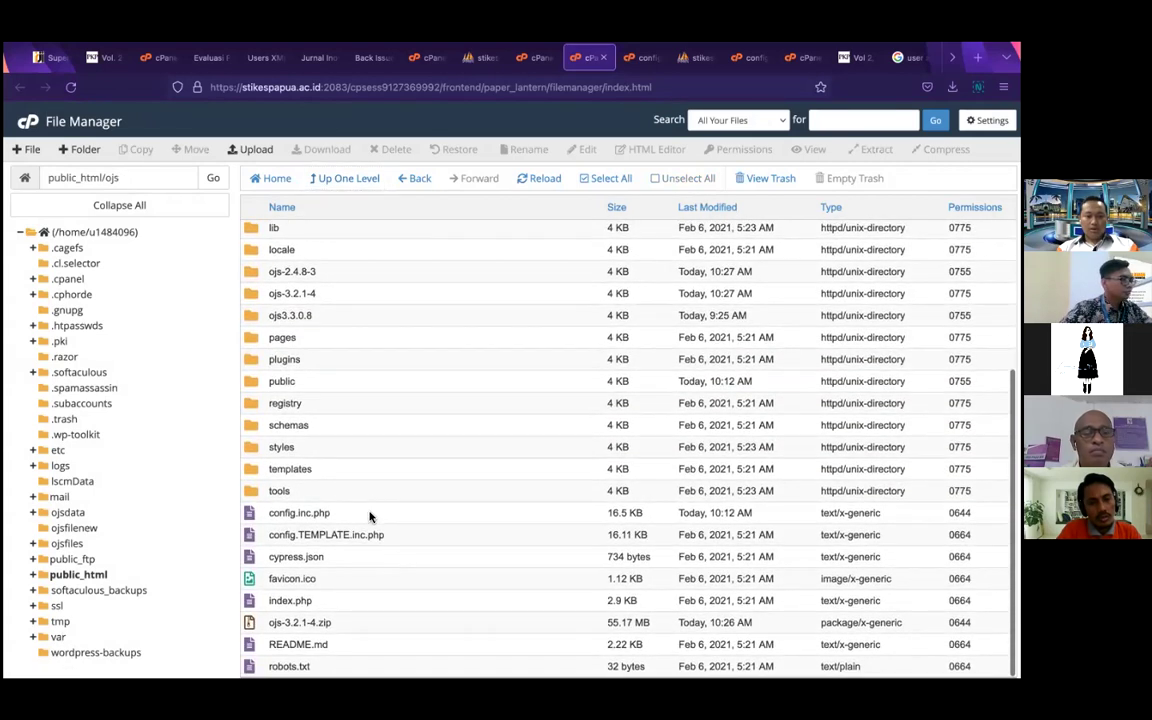
click(368, 514)
right_click(370, 515)
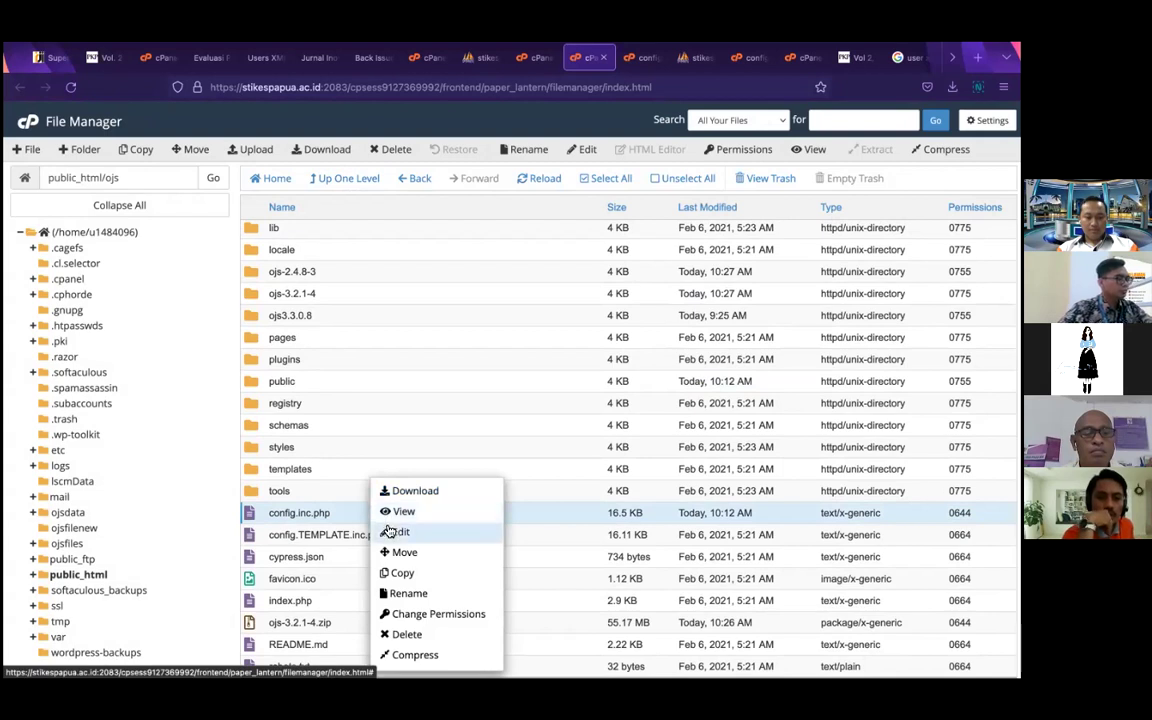
click(392, 532)
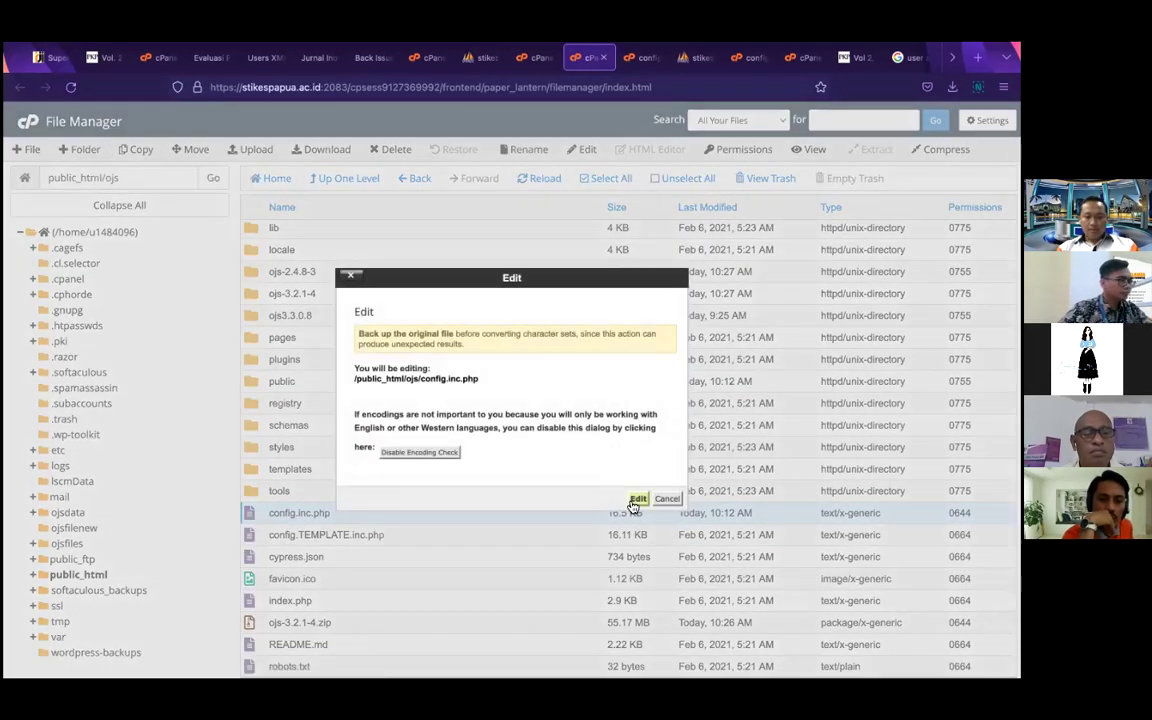
click(638, 498)
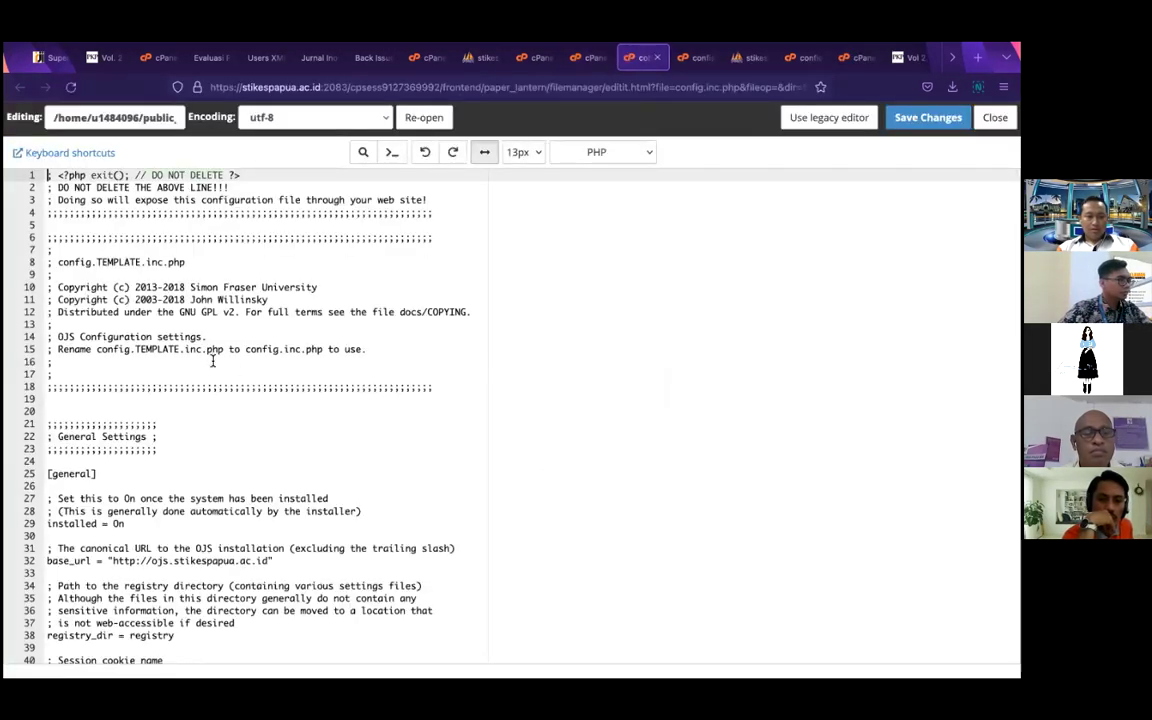
Step: Change line 29 from 'installed = On' to 'installed = Off' and save the file
scroll(166, 352, down, 2)
scroll(166, 352, down, 10)
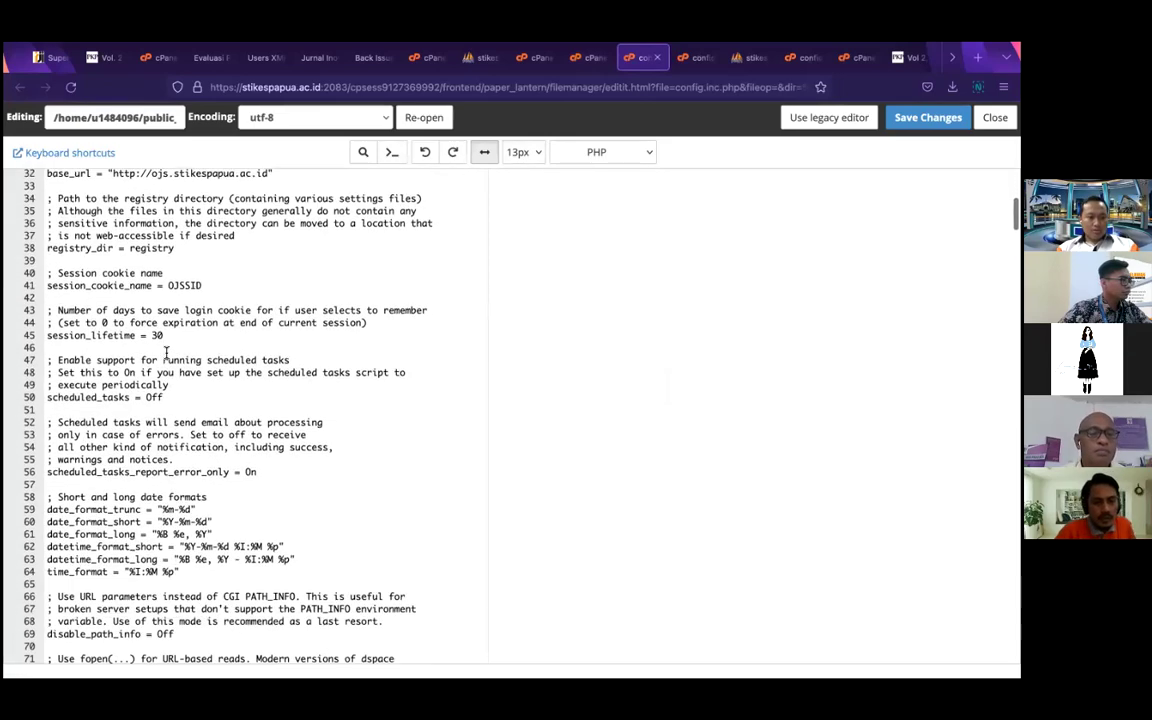
scroll(166, 352, down, 15)
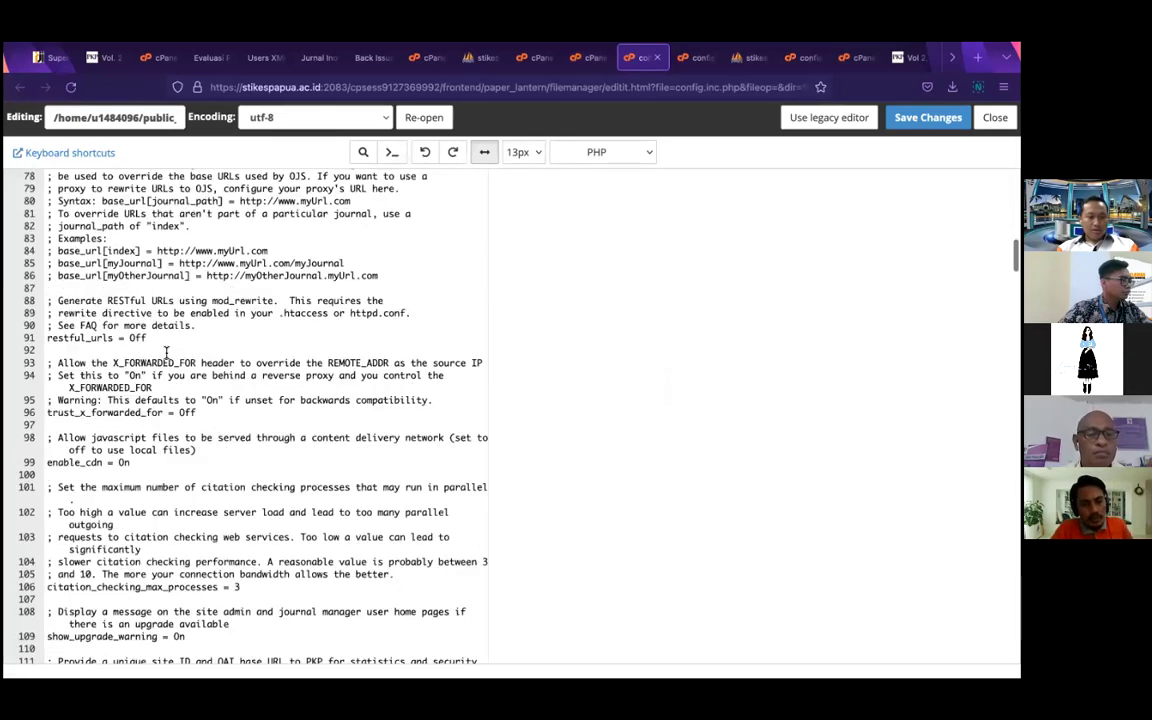
click(145, 395)
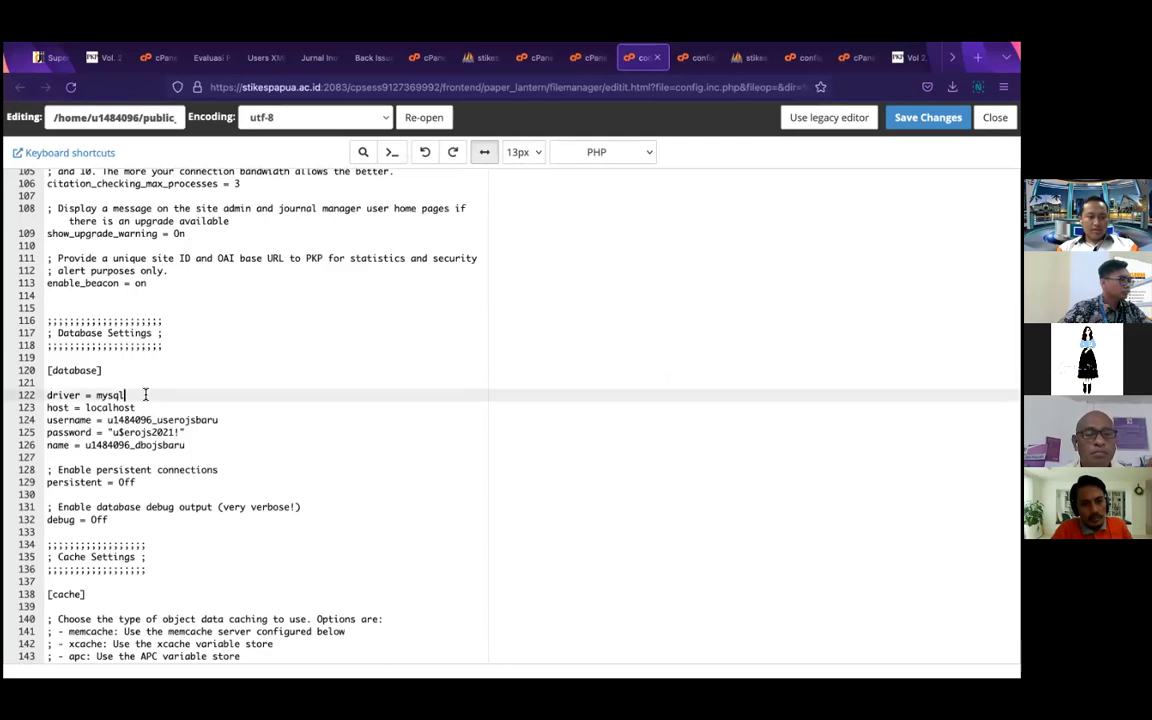
scroll(221, 383, up, 20)
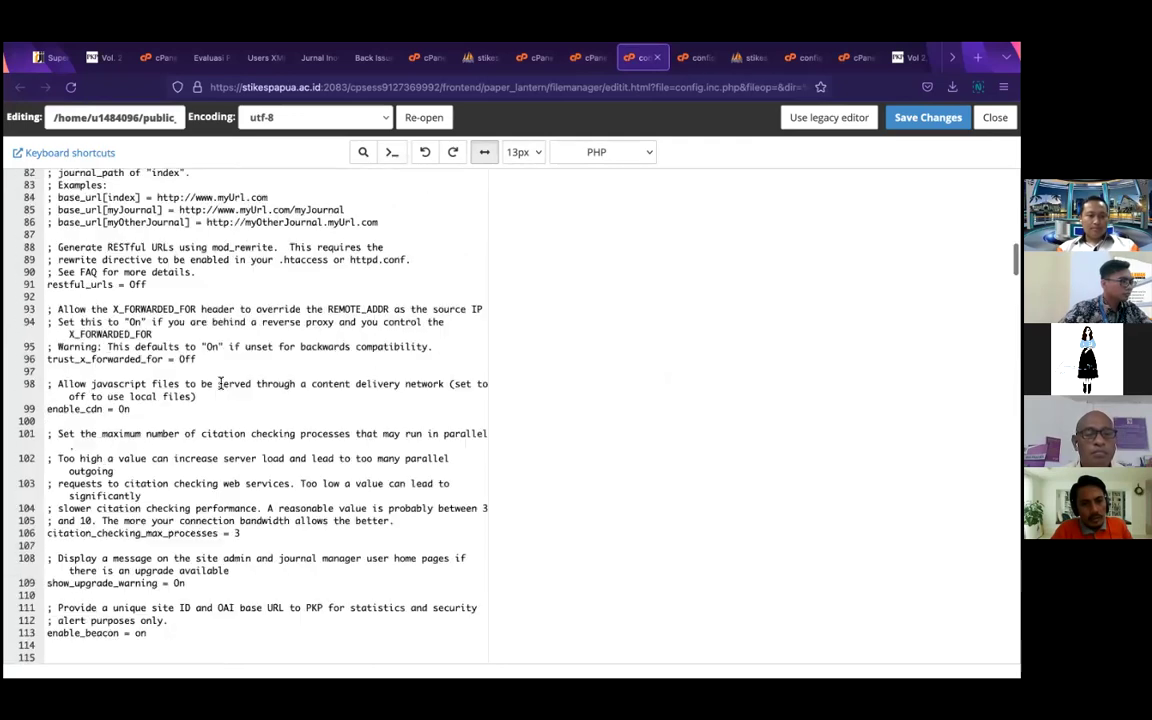
scroll(221, 383, up, 6)
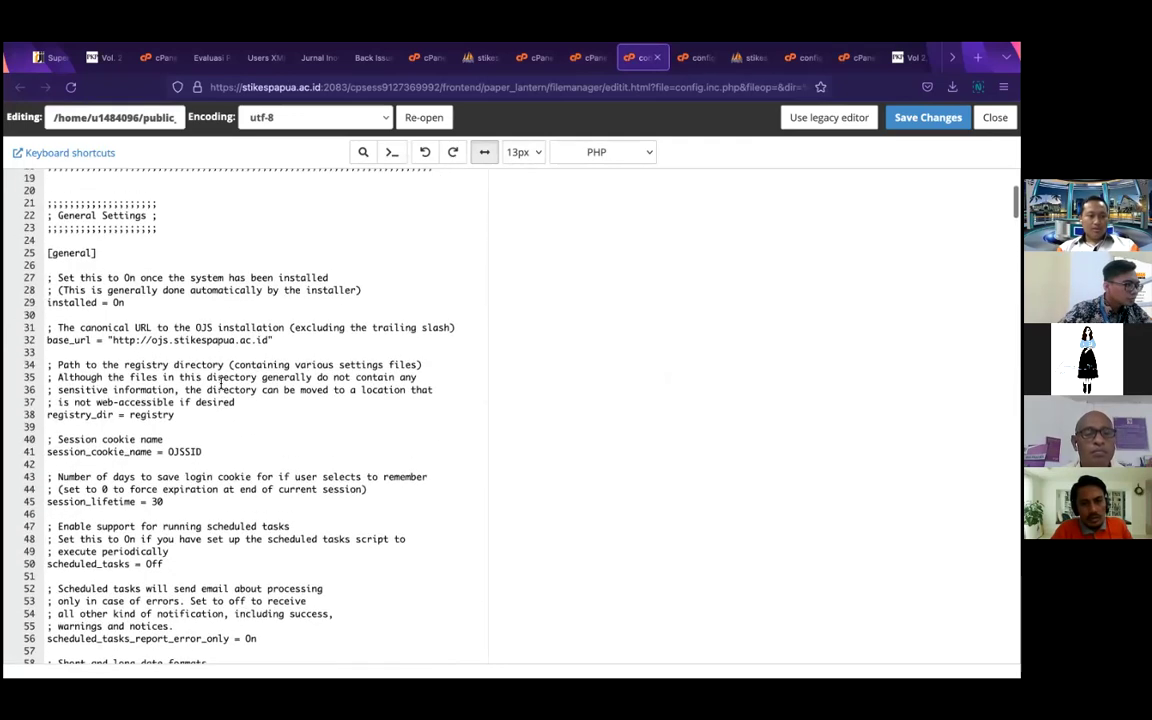
click(126, 421)
text(ff)
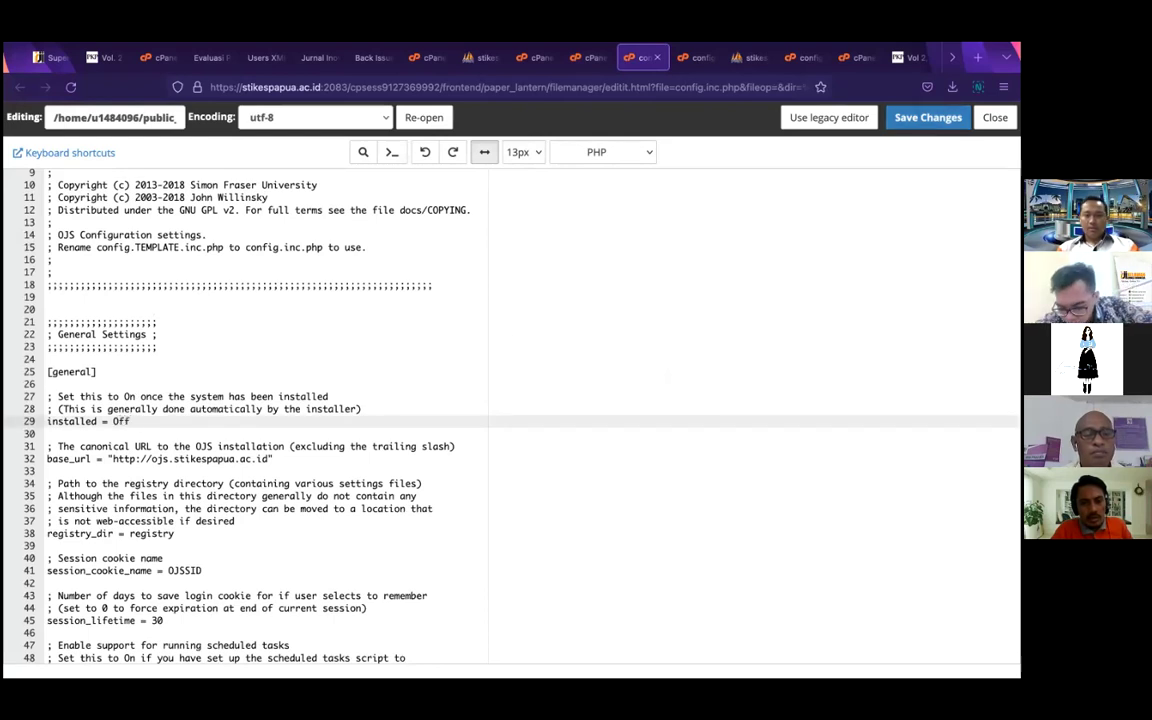
click(928, 117)
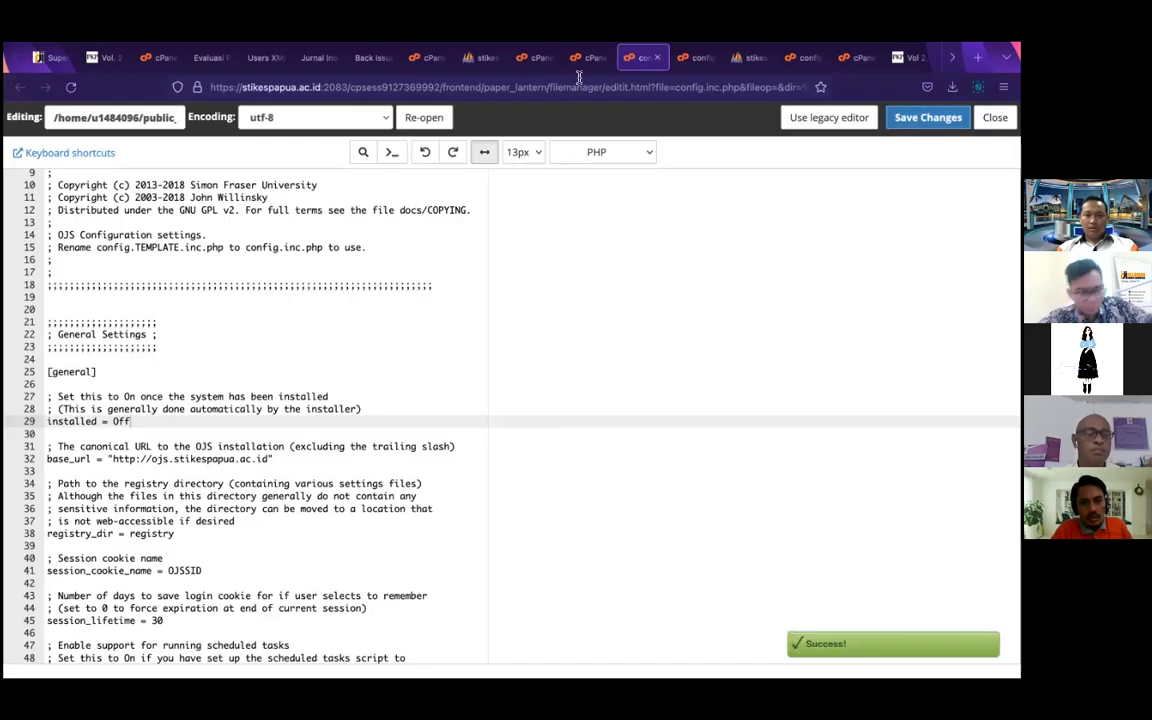
Step: Export the OJS database via phpMyAdmin's Ekspor tab as a Quick SQL file saved locally
click(481, 58)
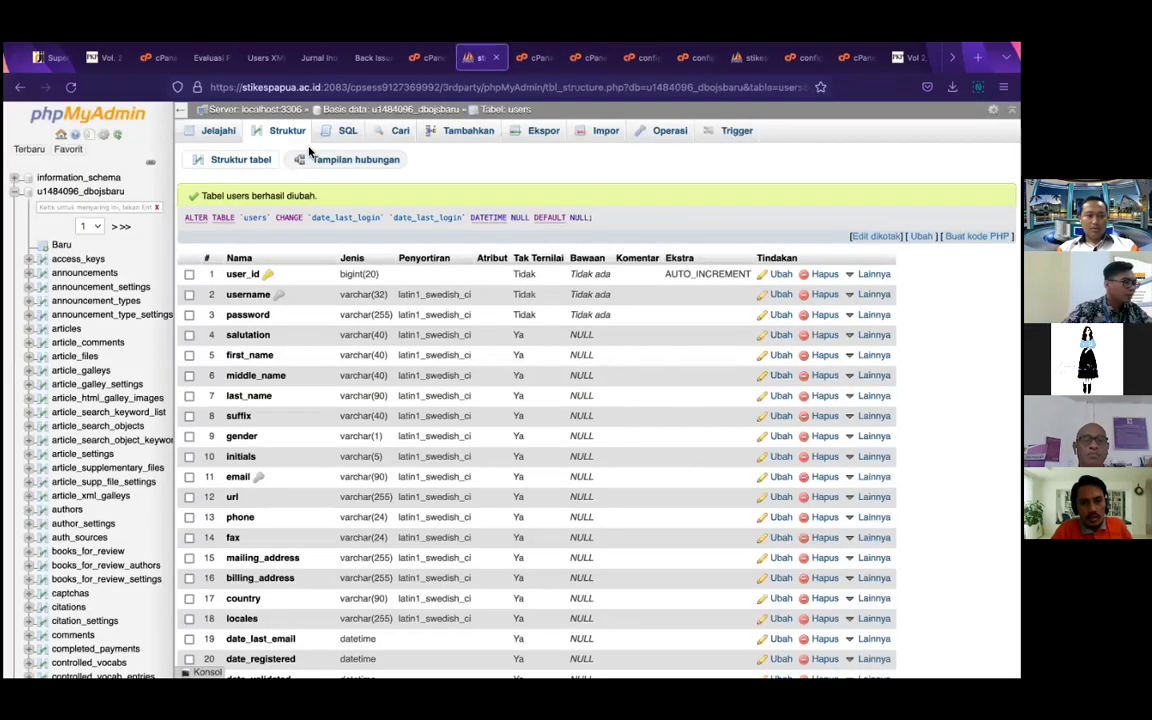
click(78, 192)
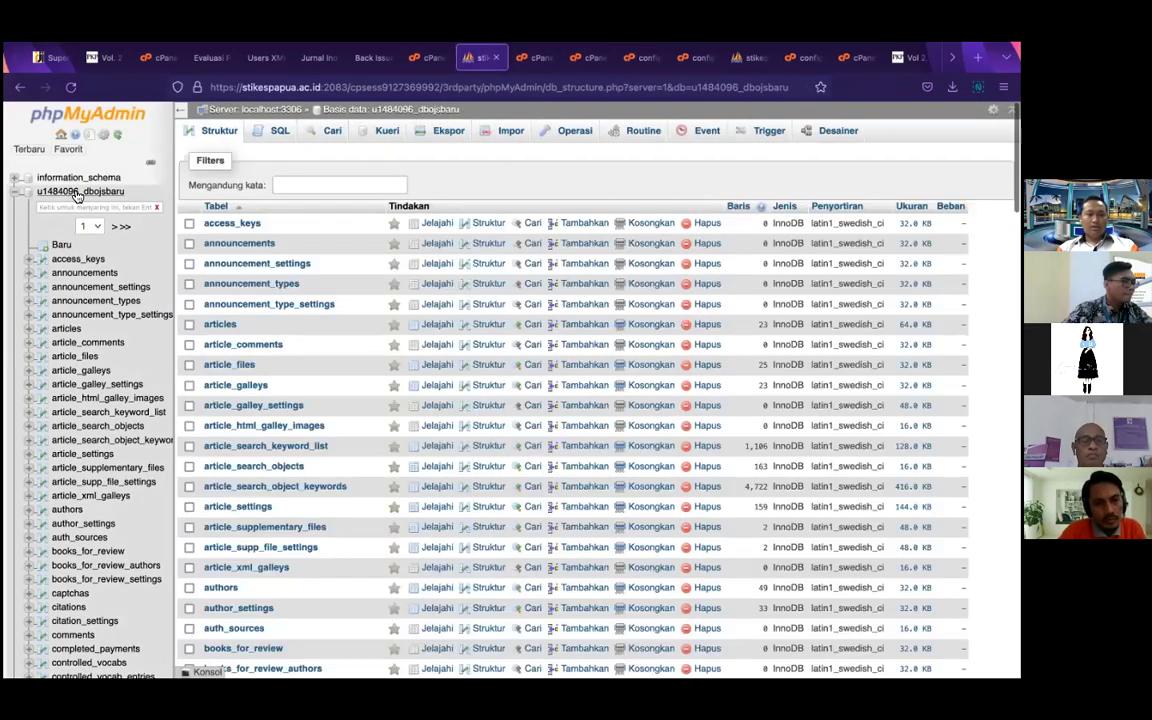
click(501, 134)
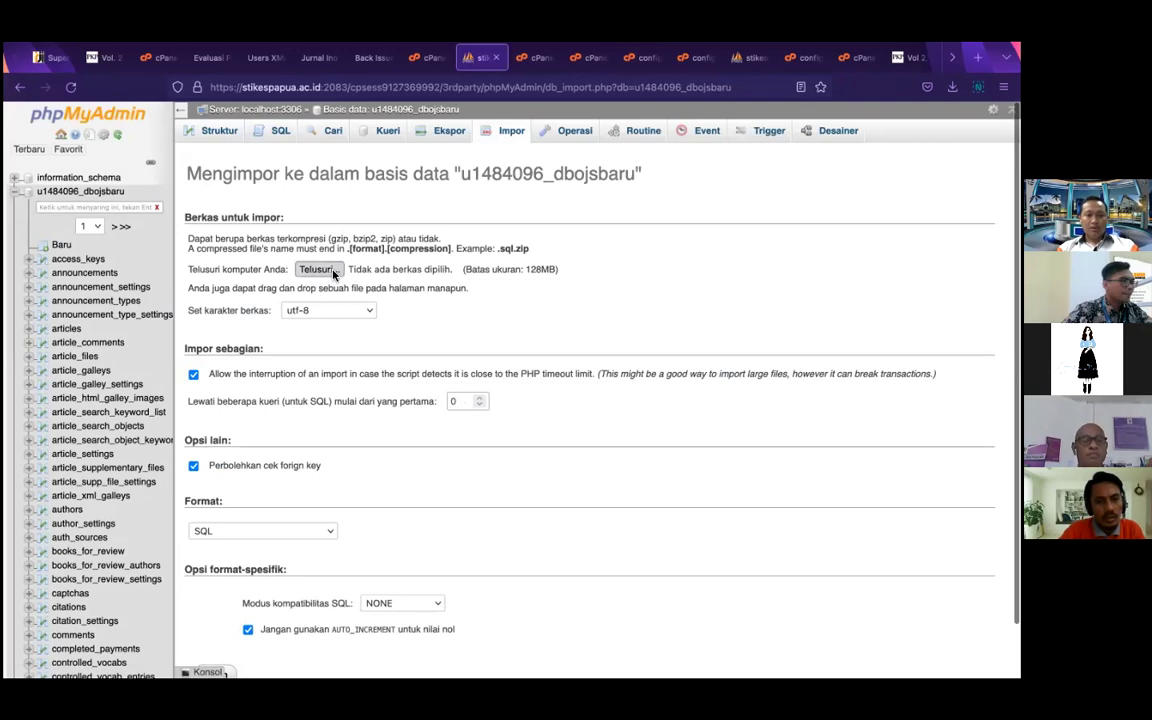
click(447, 130)
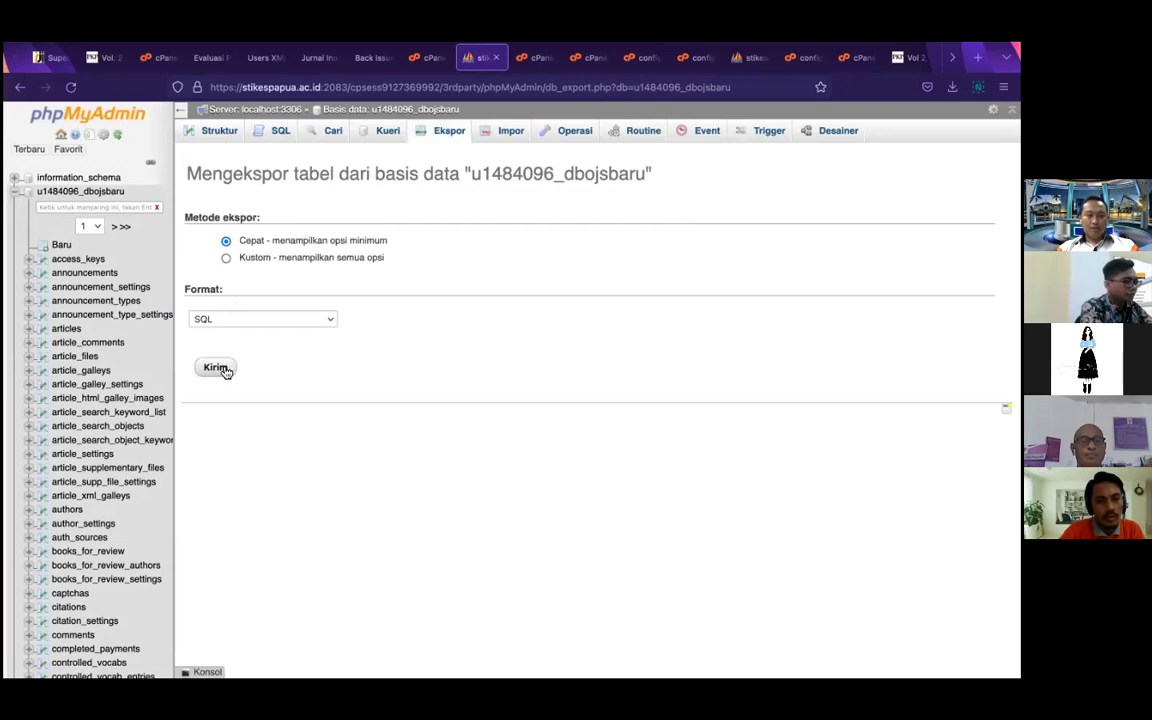
click(218, 369)
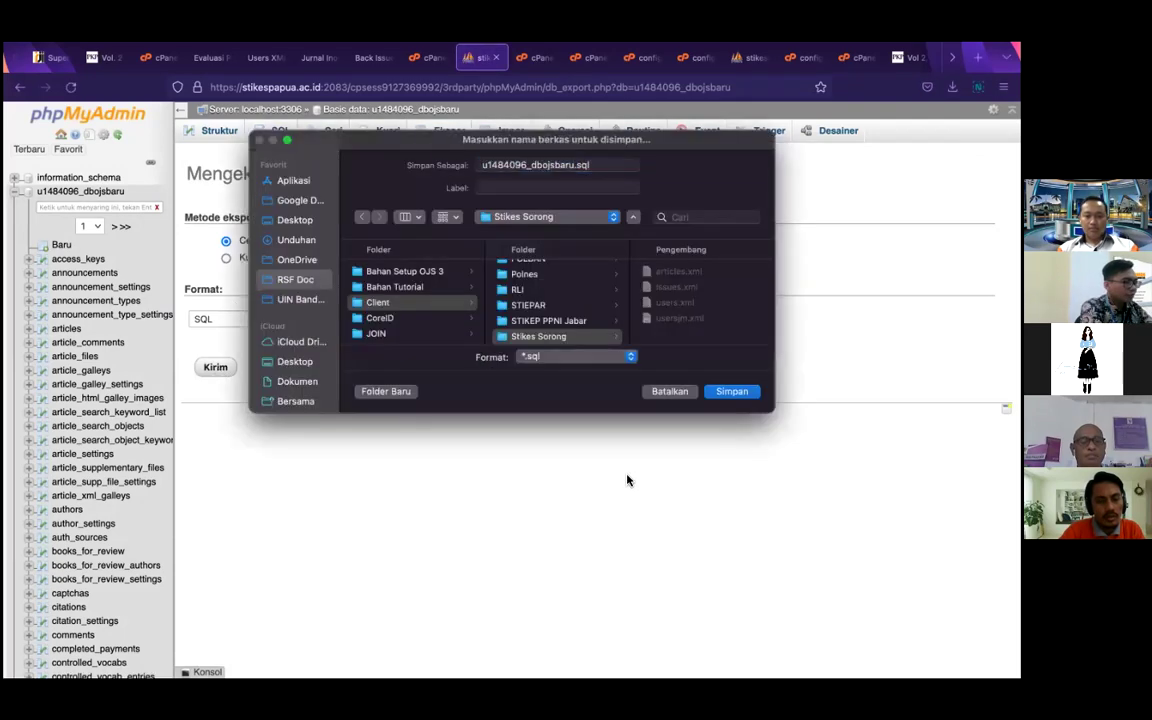
click(729, 391)
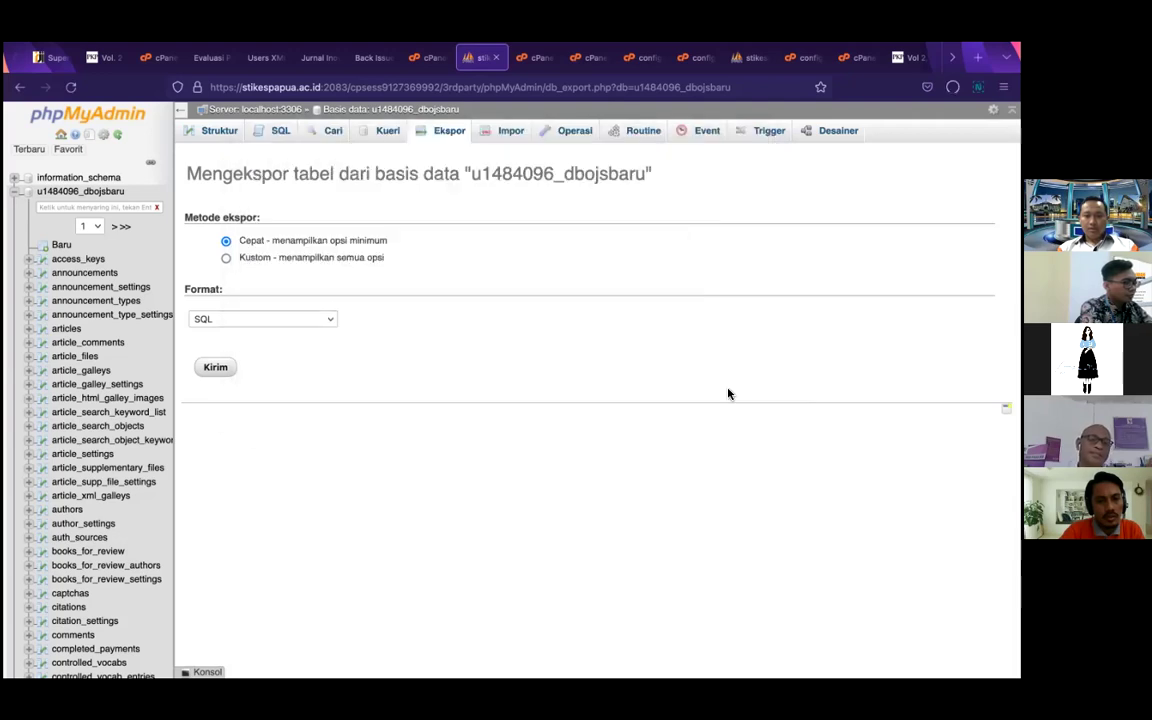
click(528, 57)
key(ctrl+Tab)
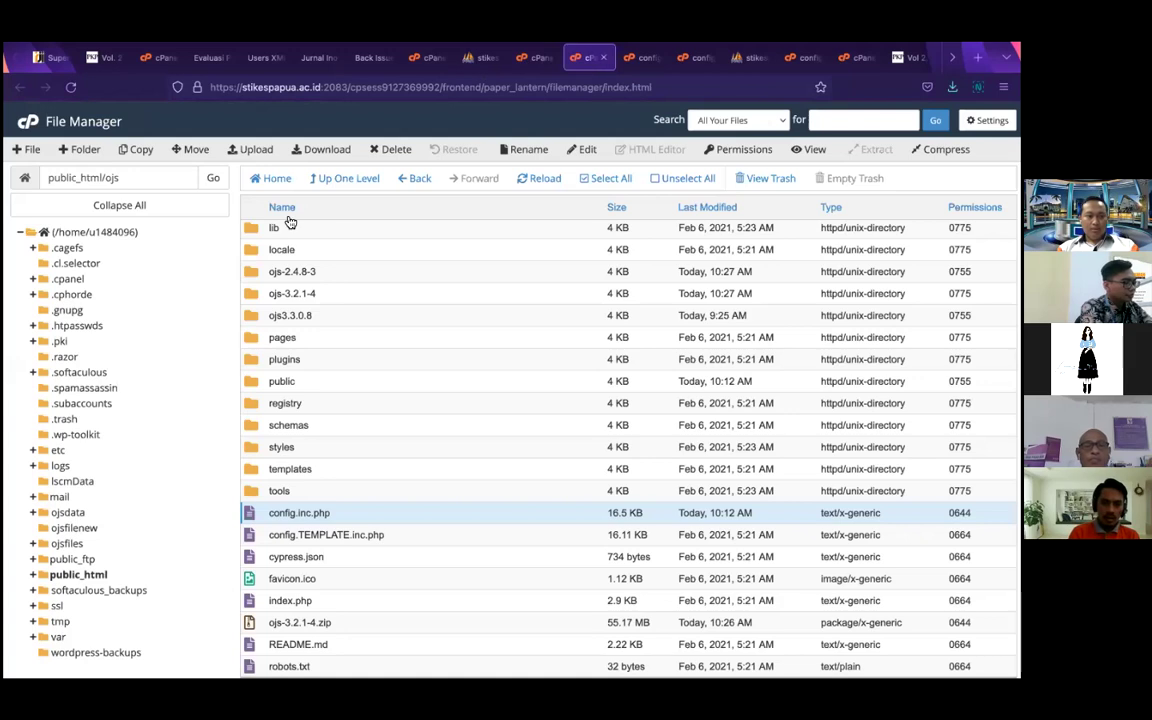
Step: Compress all five folders inside ojsfilenew into journals.zip
click(74, 527)
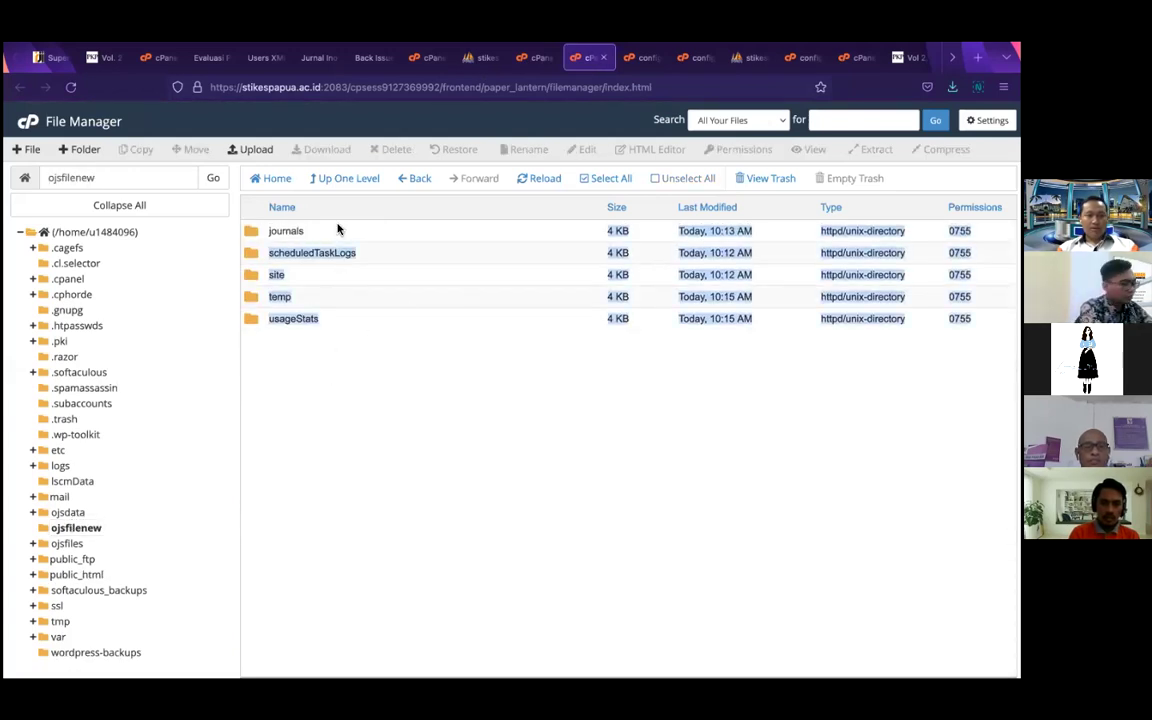
click(606, 178)
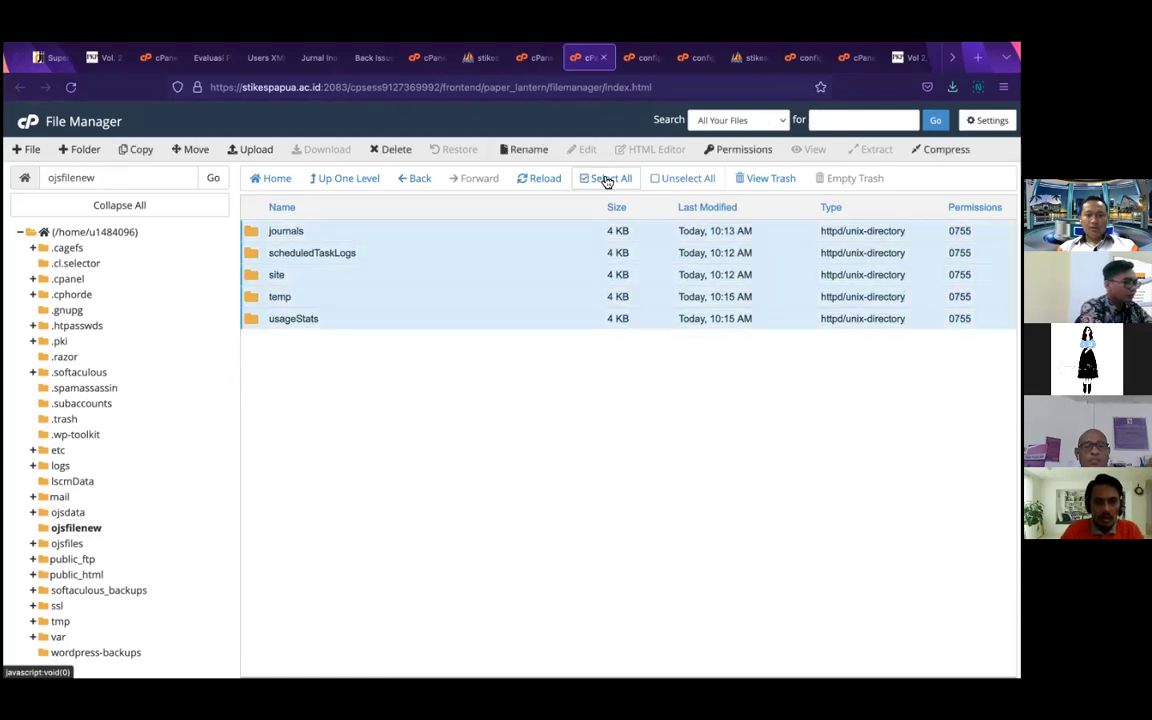
click(940, 149)
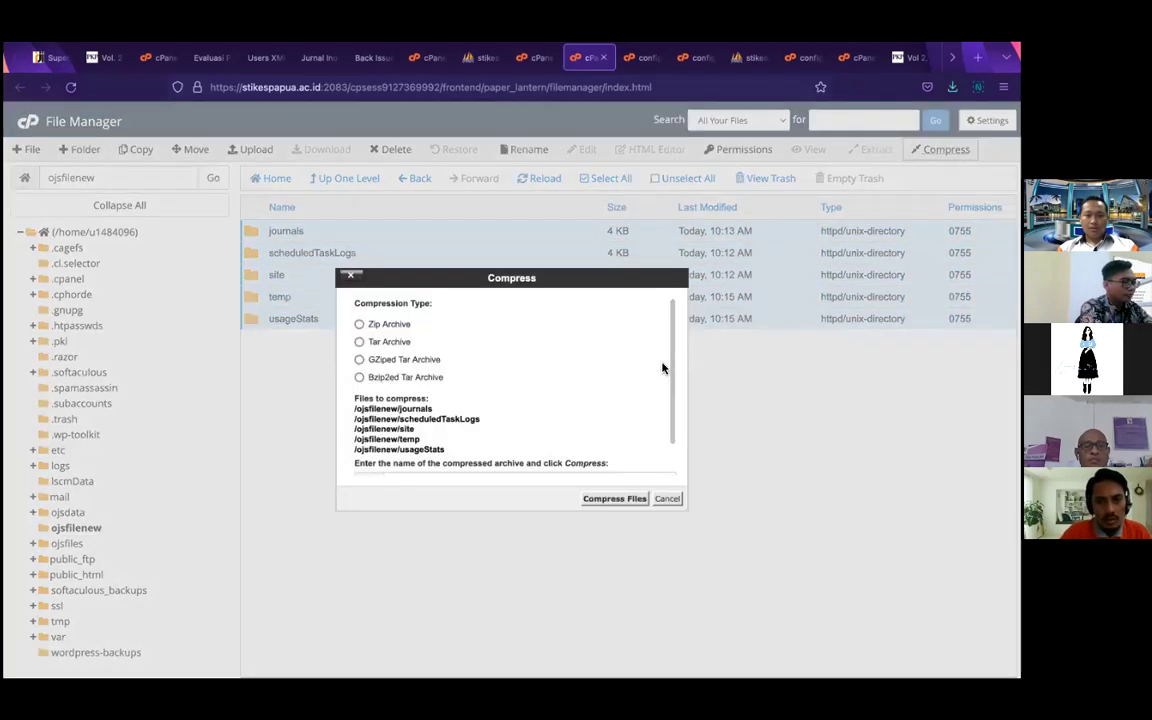
click(608, 498)
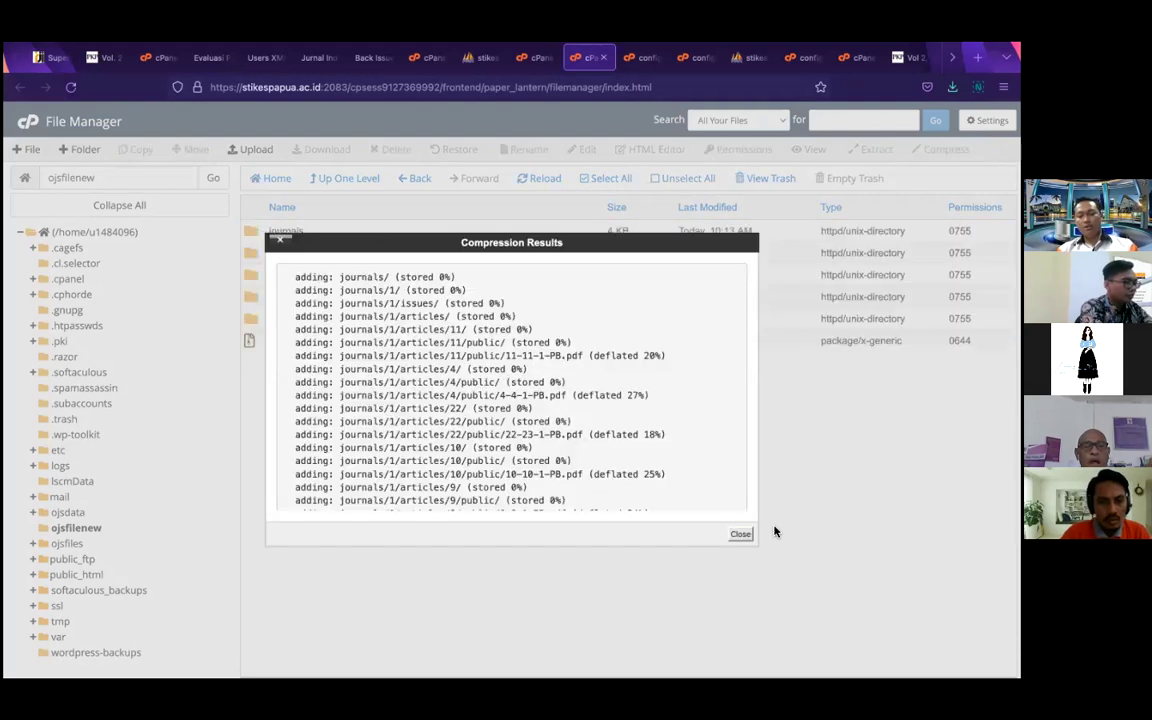
click(741, 534)
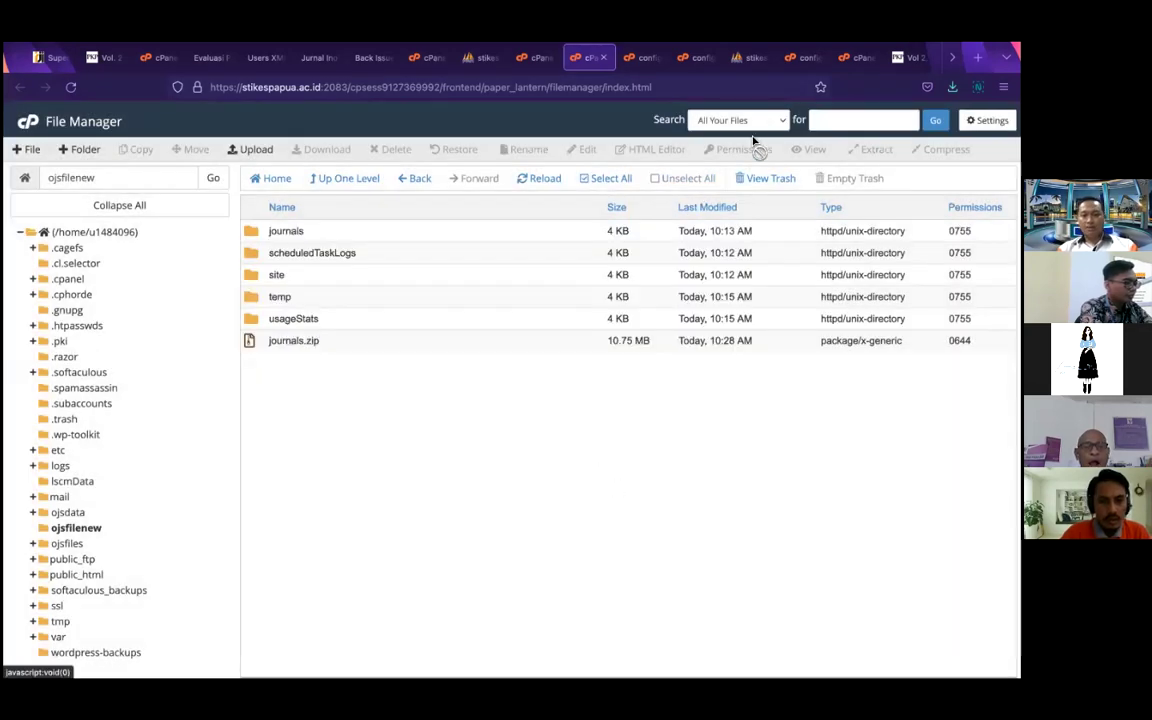
Step: Save config.inc.php again in the editor and go to the journal website tab
click(640, 57)
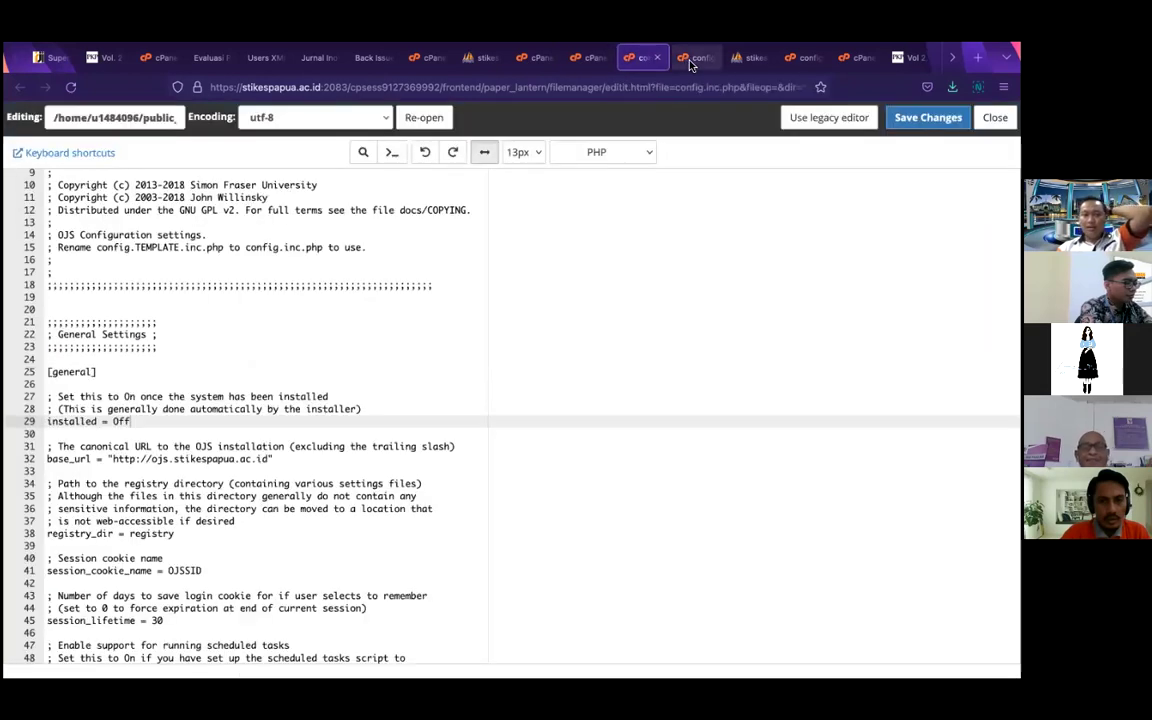
scroll(366, 431, down, 3)
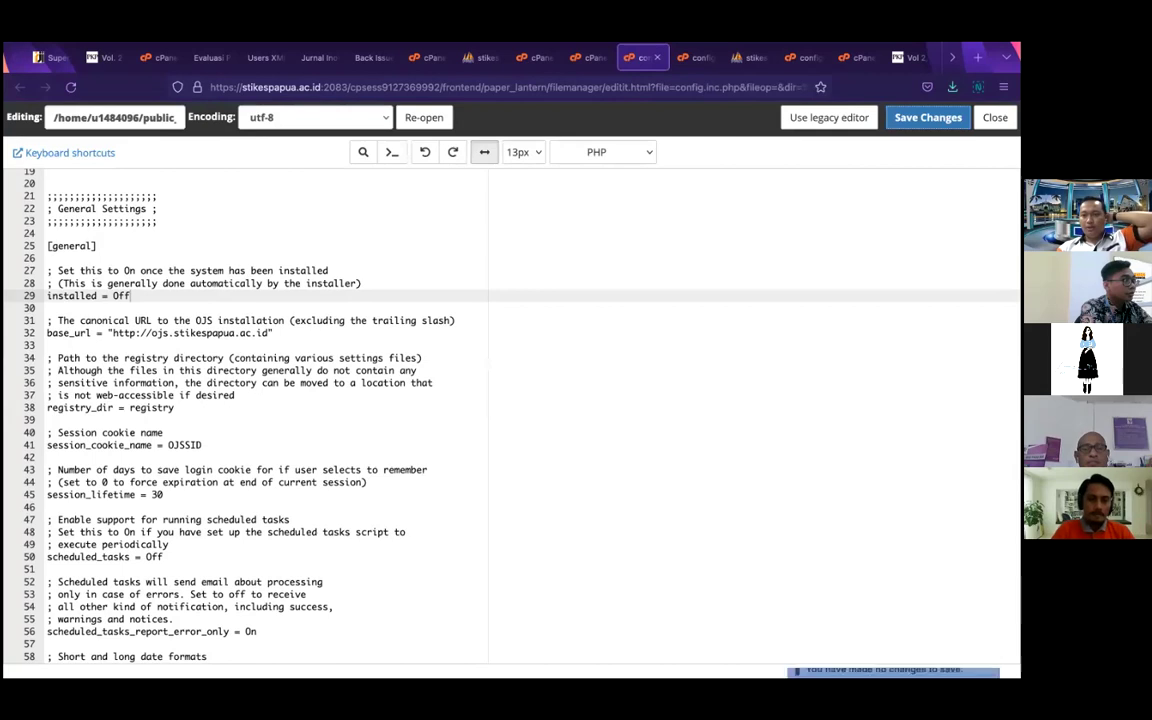
key(ctrl+s)
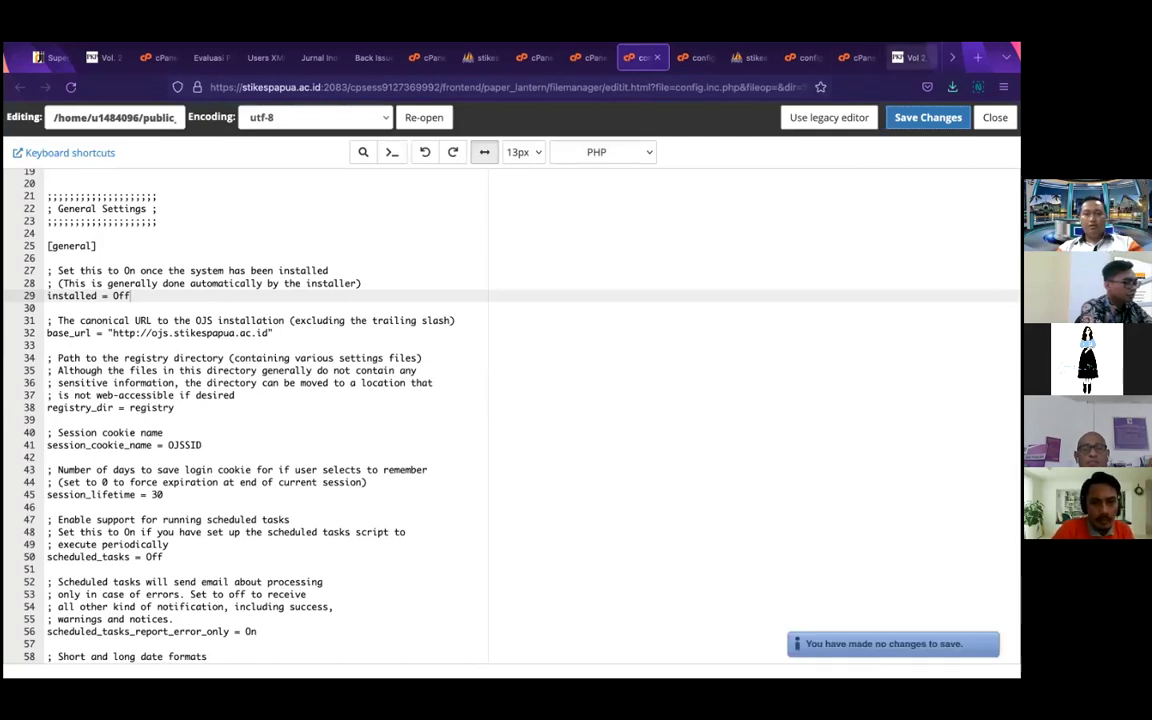
click(905, 57)
click(314, 86)
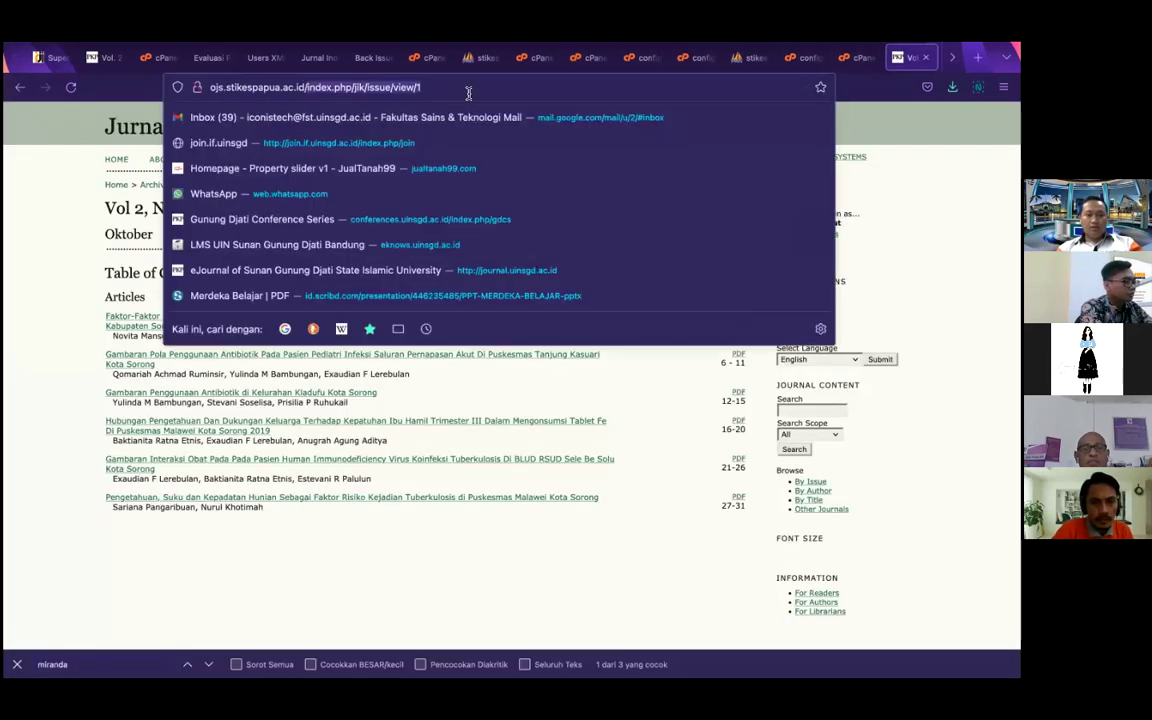
Step: Open ojs.stikespapua.ac.id/index.php/index/install and run the existing-installation upgrade to OJS 3.2.1.4
text(ojs.stikespapua.ac.id/)
click(390, 208)
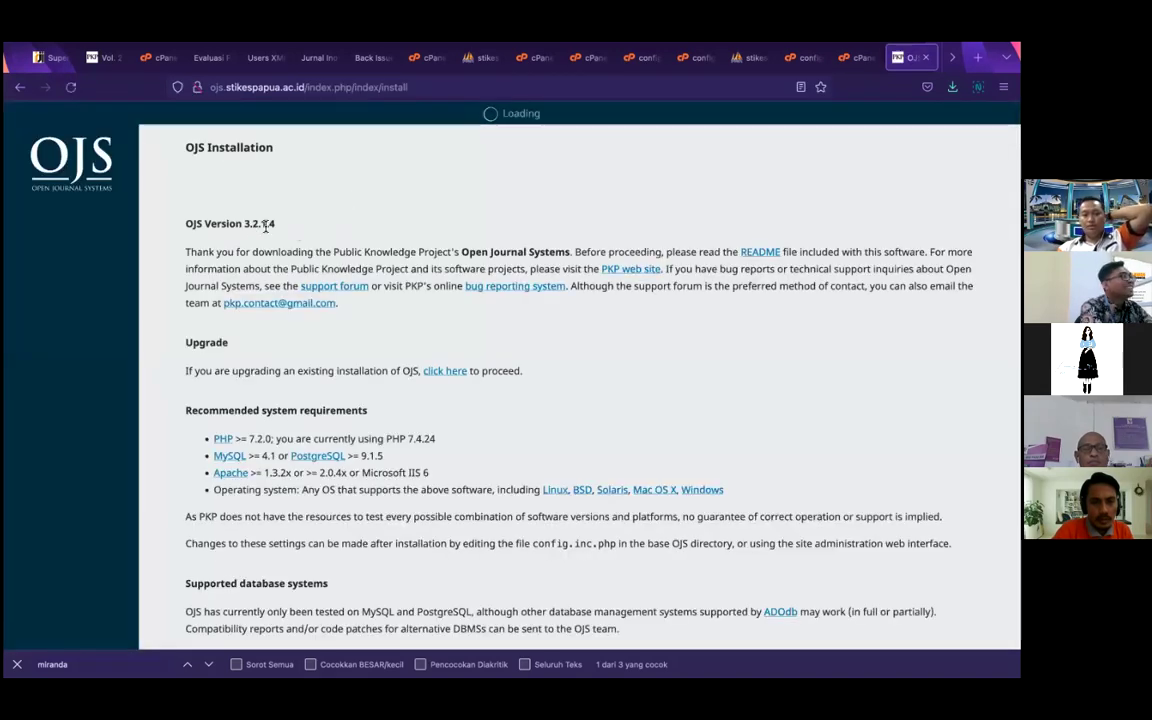
drag(285, 226, 200, 222)
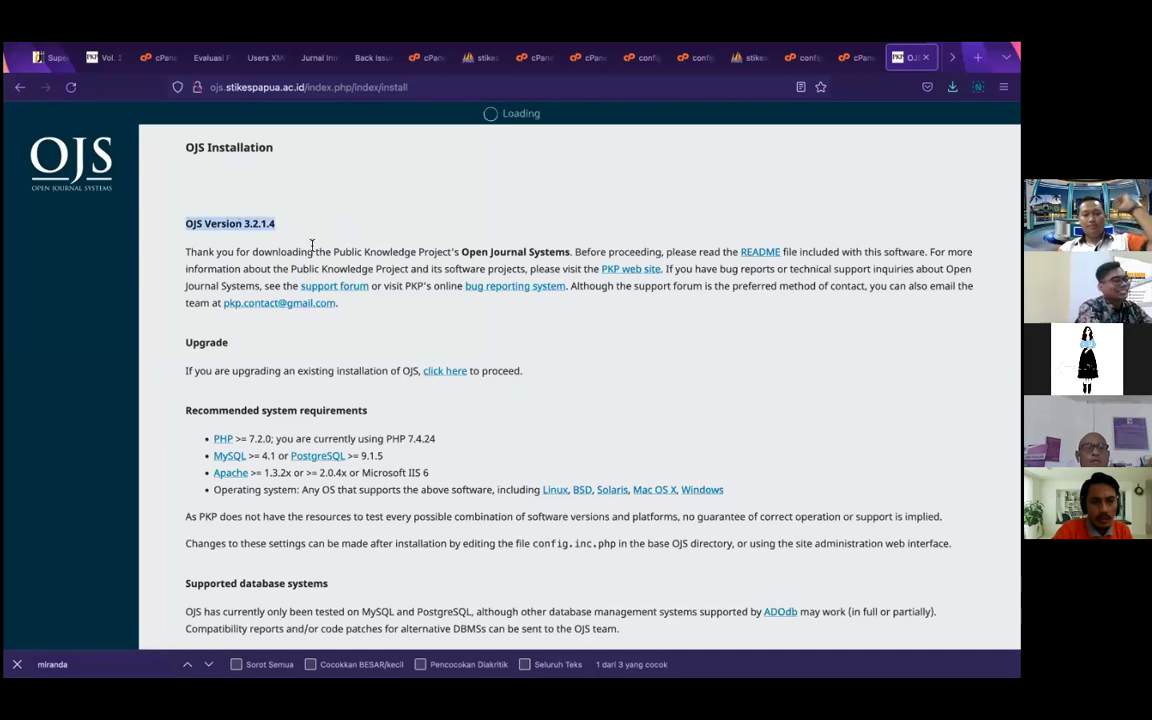
scroll(313, 245, down, 3)
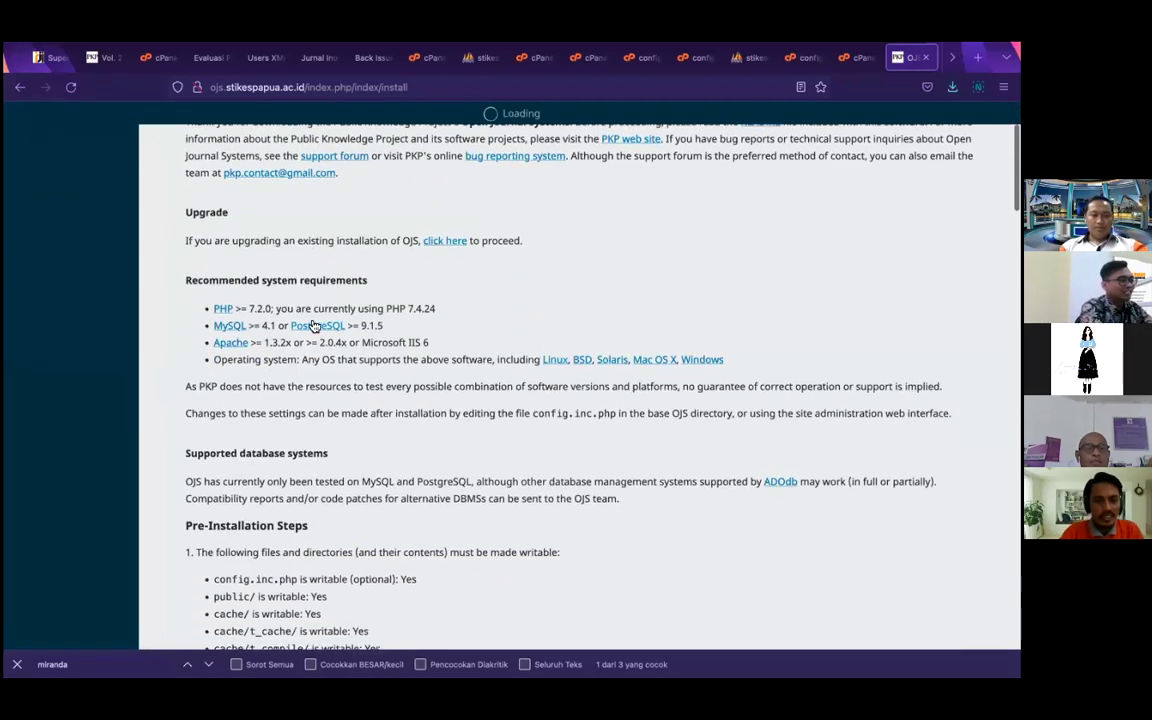
scroll(318, 298, down, 4)
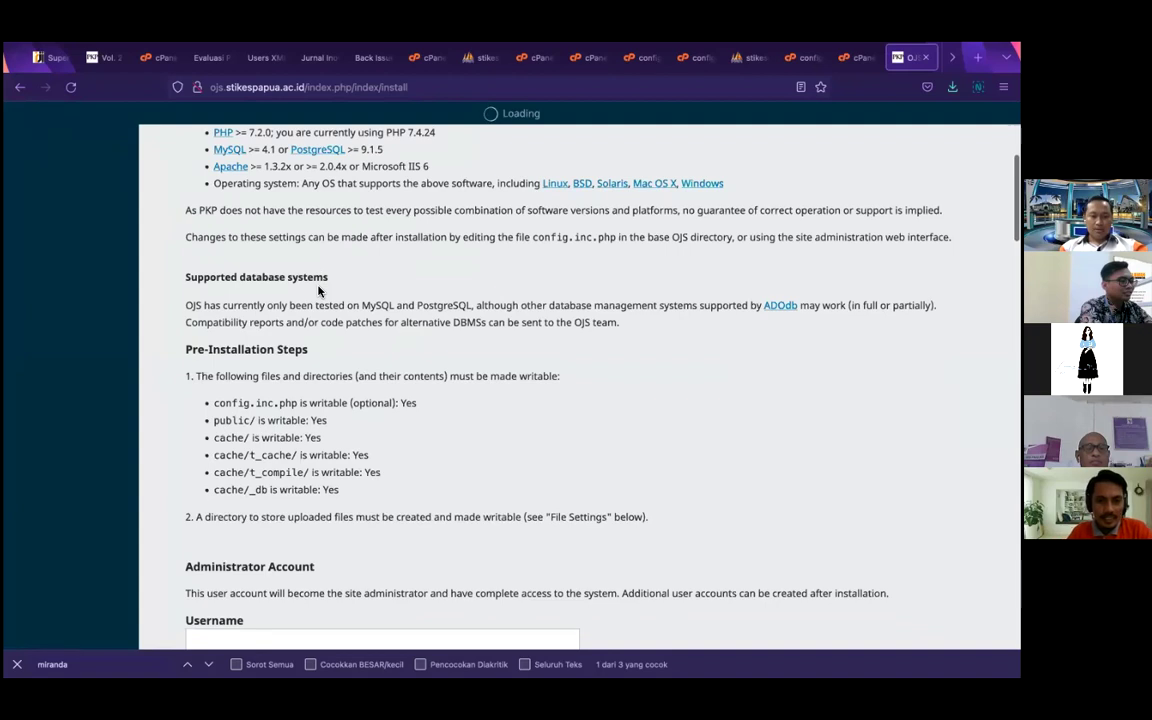
scroll(318, 290, down, 9)
scroll(318, 287, down, 5)
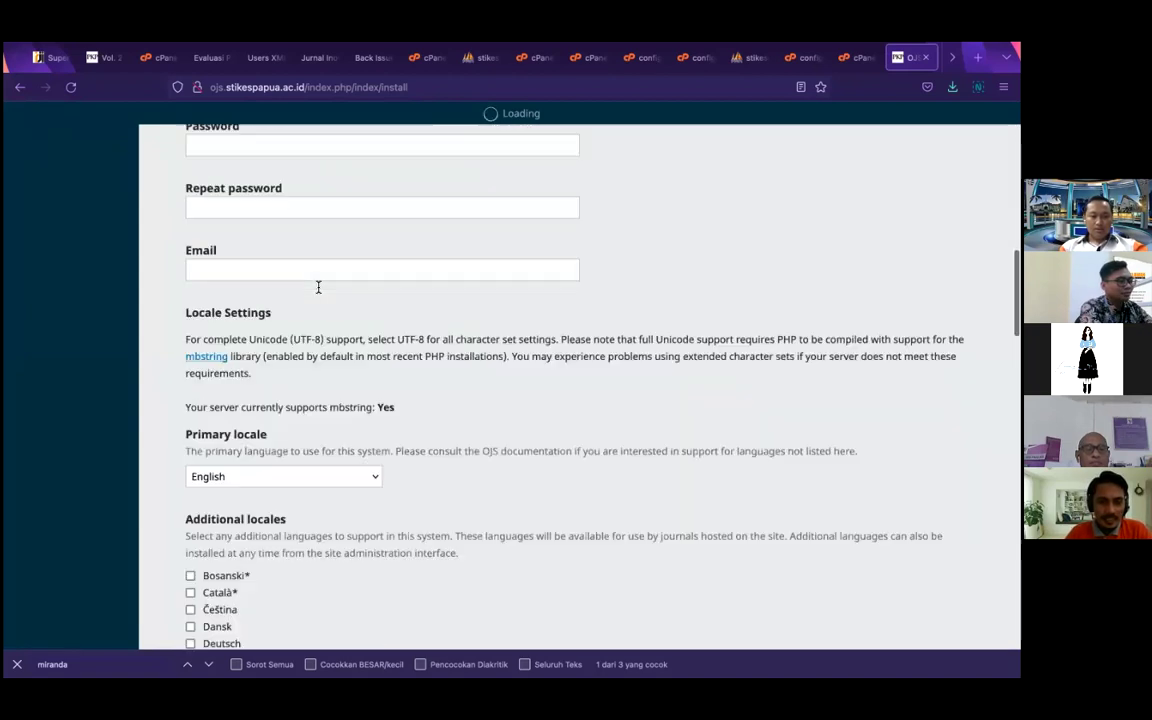
scroll(318, 287, up, 20)
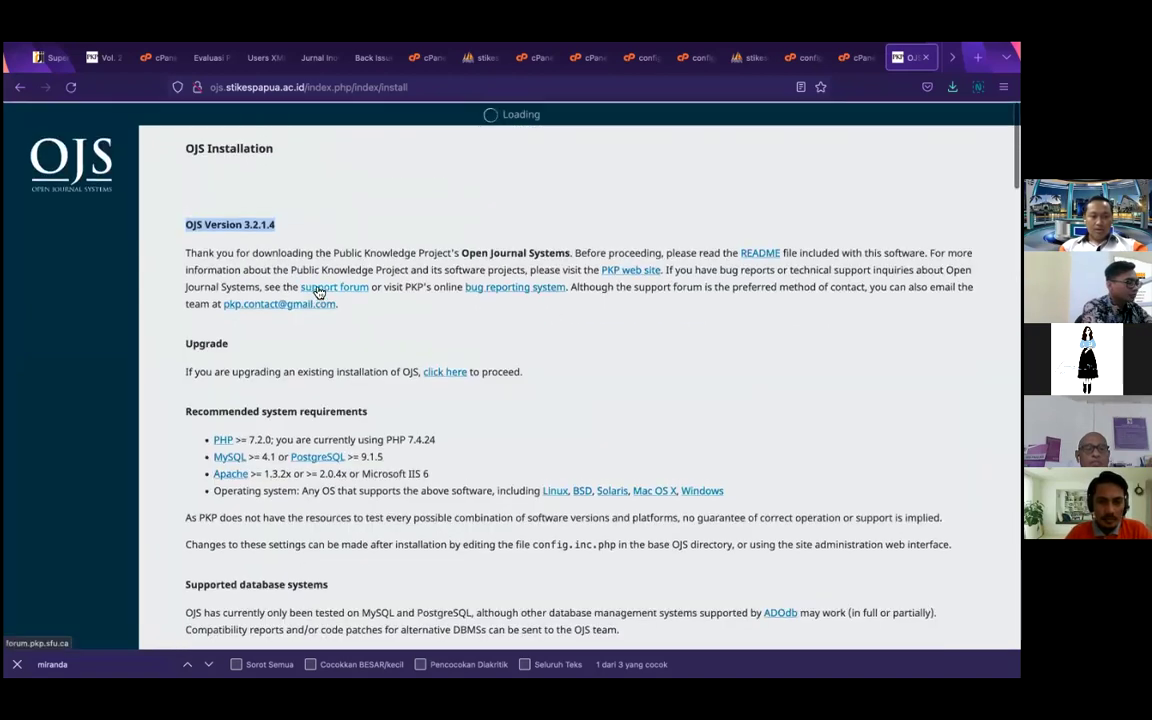
scroll(318, 290, down, 3)
scroll(398, 297, up, 3)
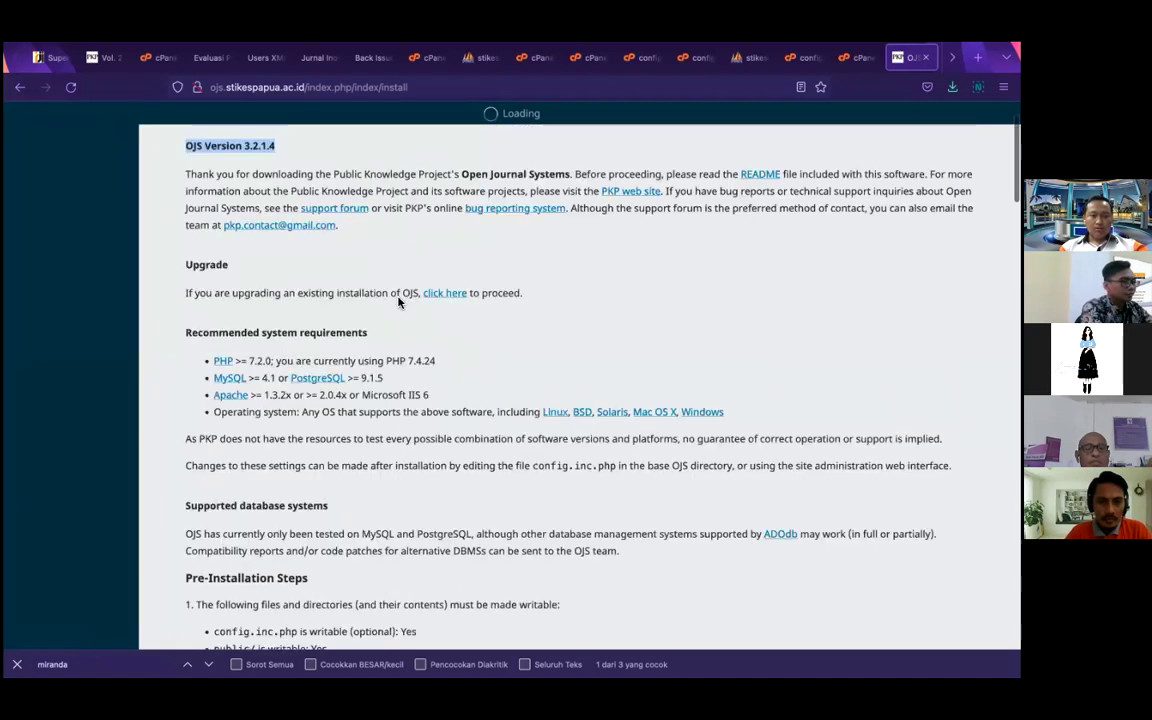
click(446, 371)
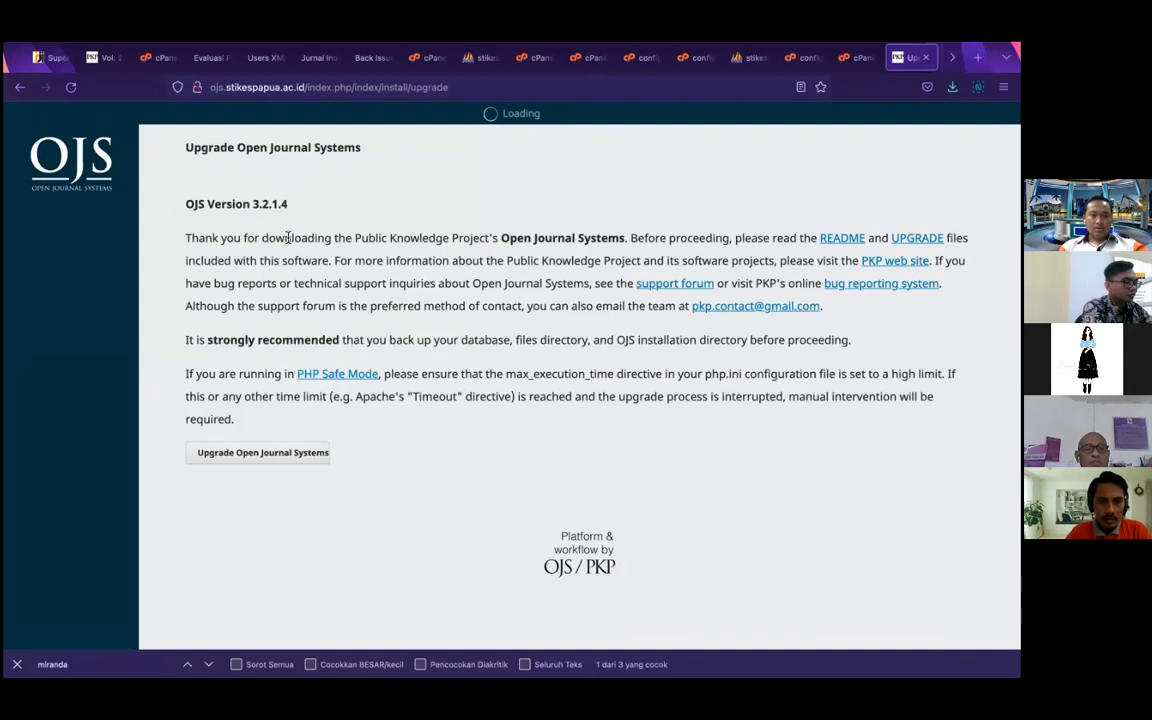
click(251, 456)
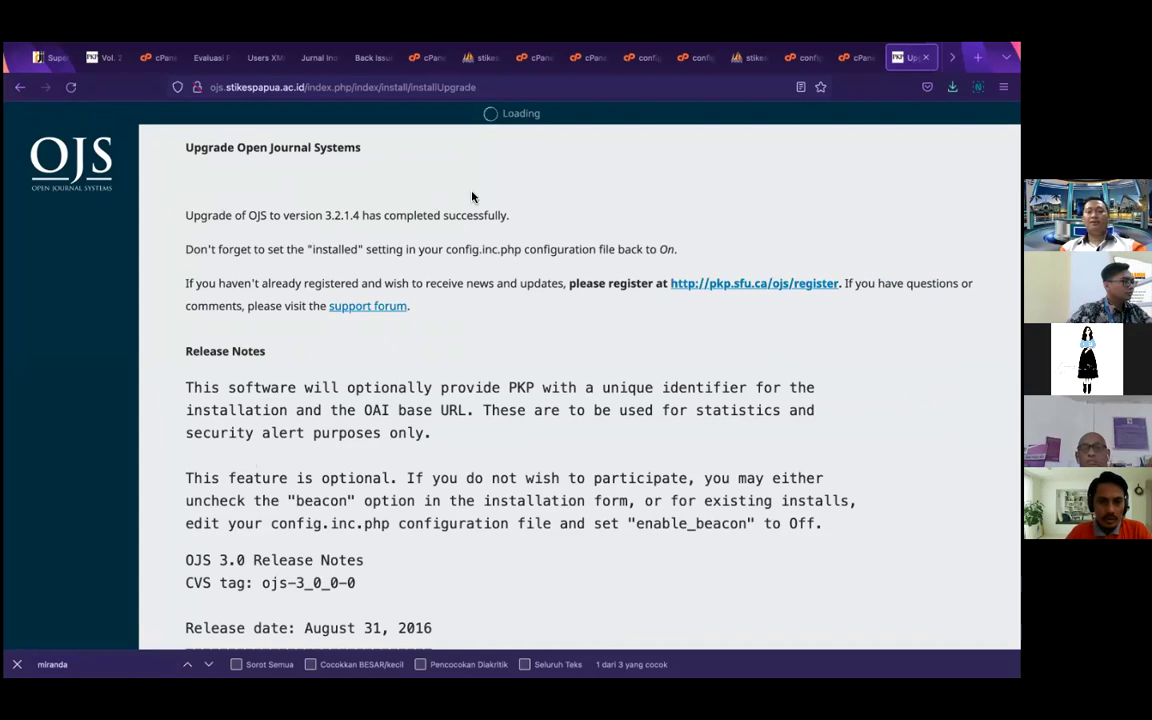
Step: Change config.inc.php back to 'installed = On' and save it
click(805, 58)
scroll(186, 373, down, 3)
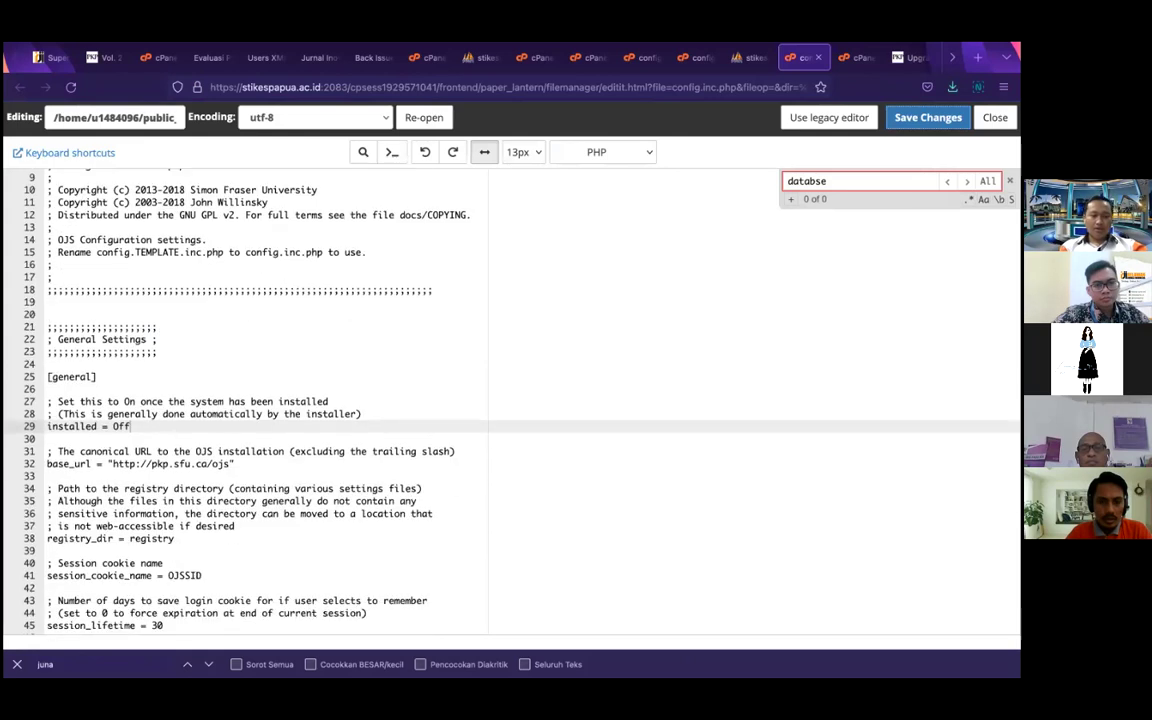
key(BackSpace)
key(BackSpace)
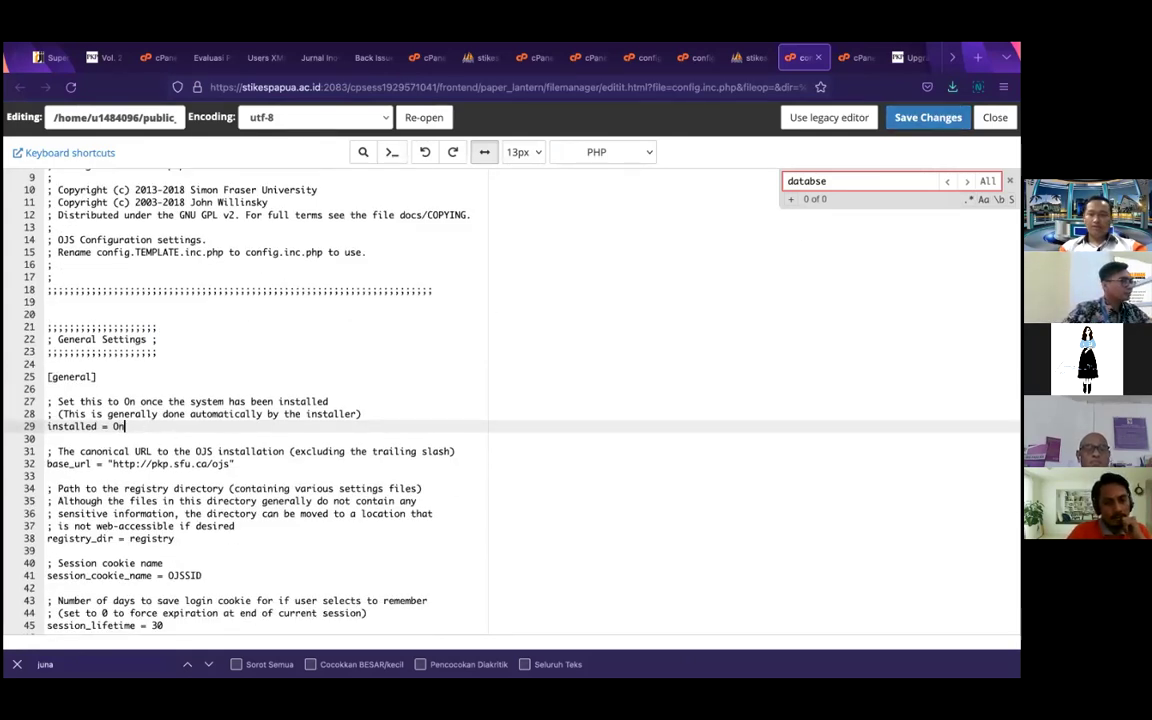
click(920, 117)
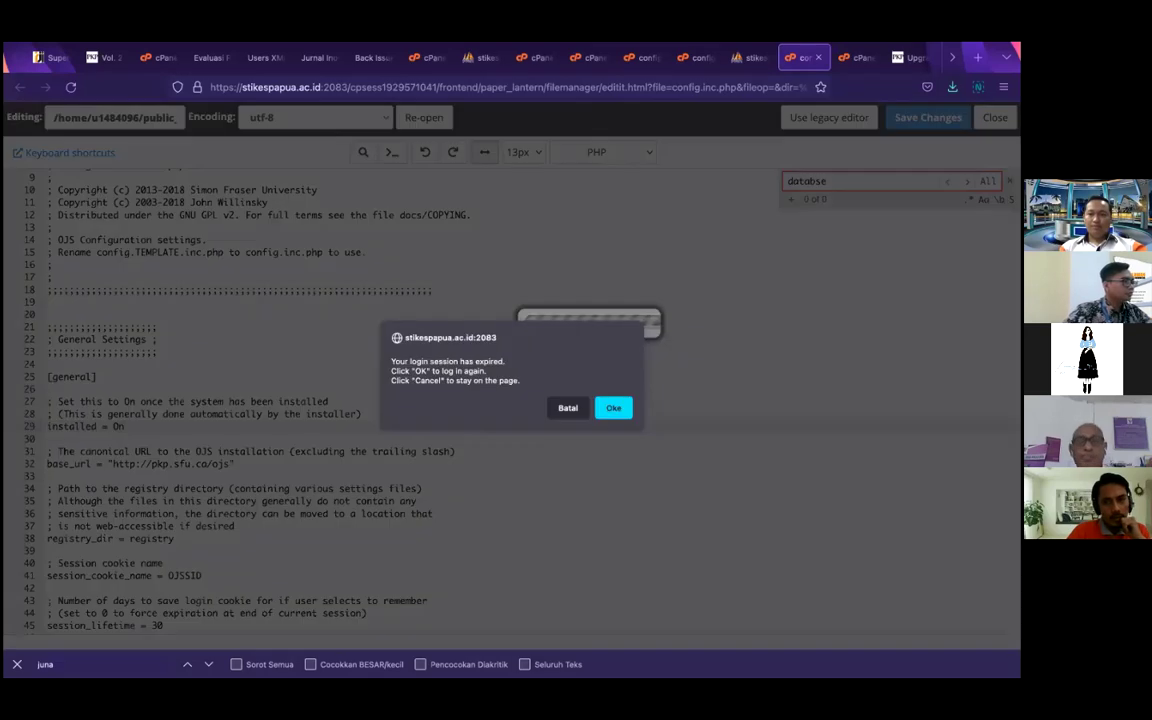
Step: Get past the expired-session prompt, save config.inc.php again, and close File Manager
click(613, 407)
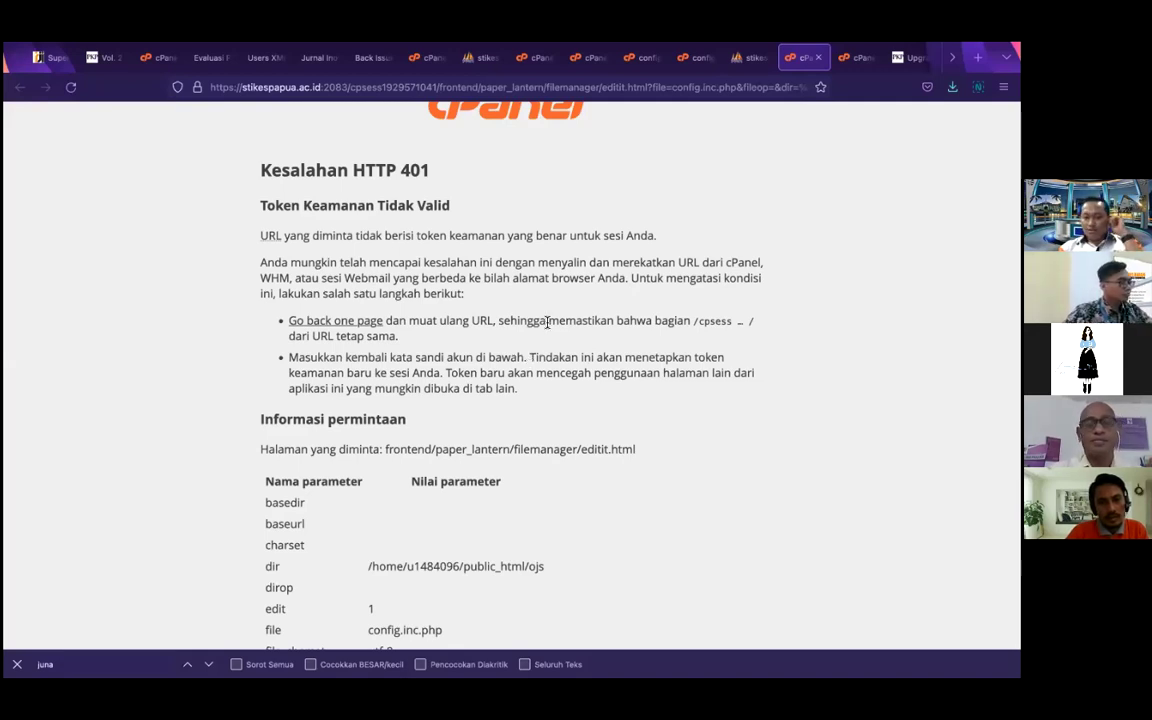
scroll(547, 322, up, 1)
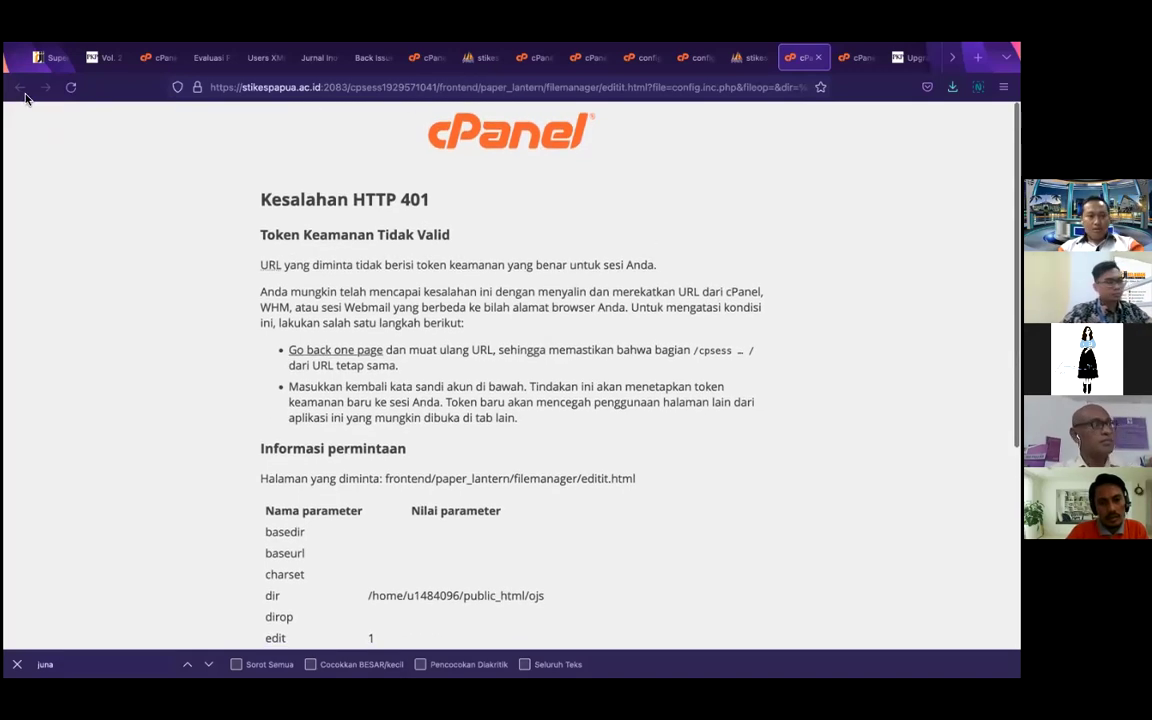
click(820, 60)
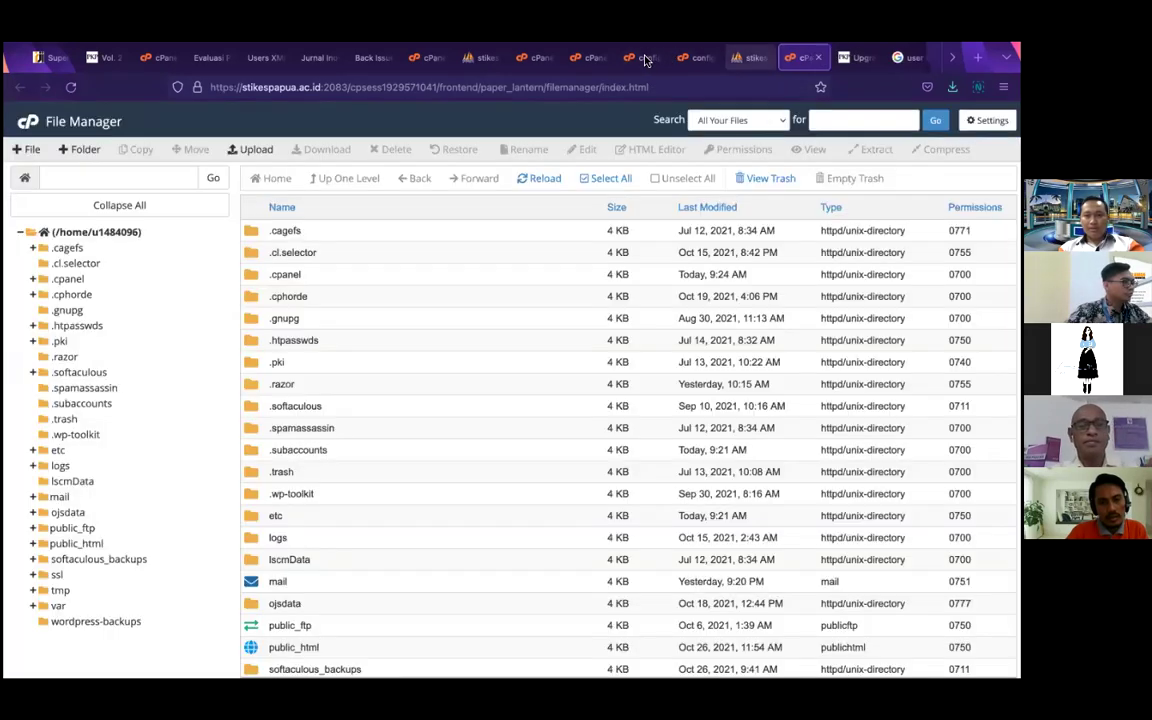
click(640, 57)
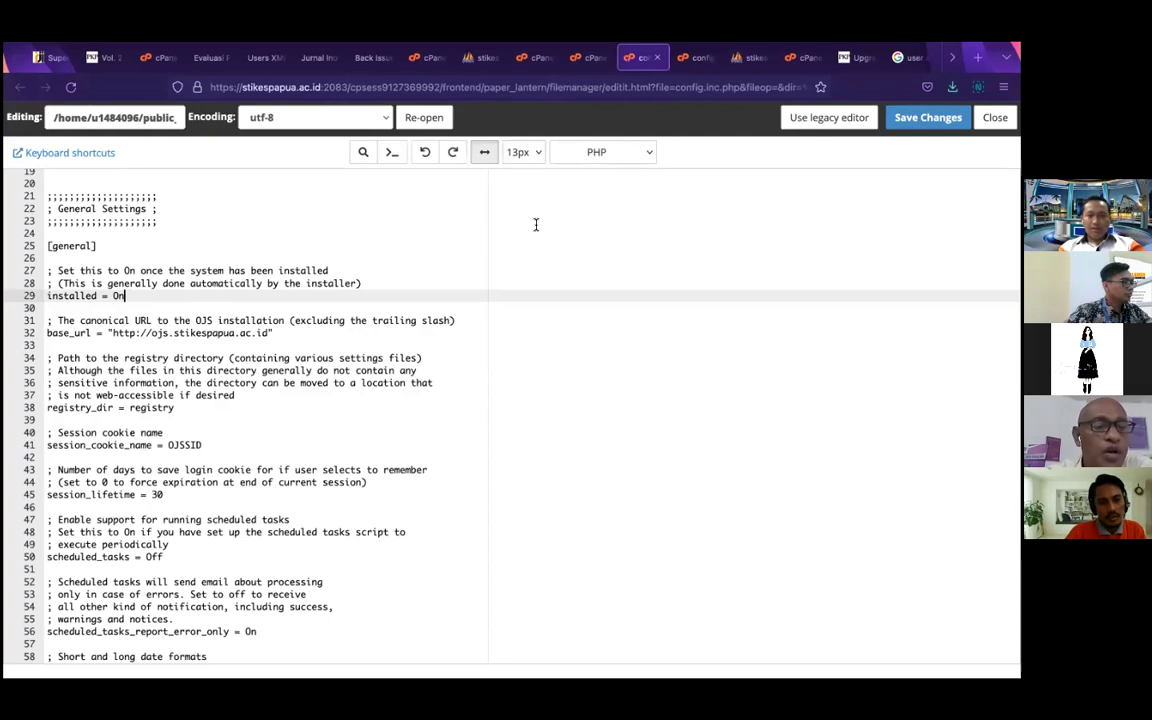
click(916, 117)
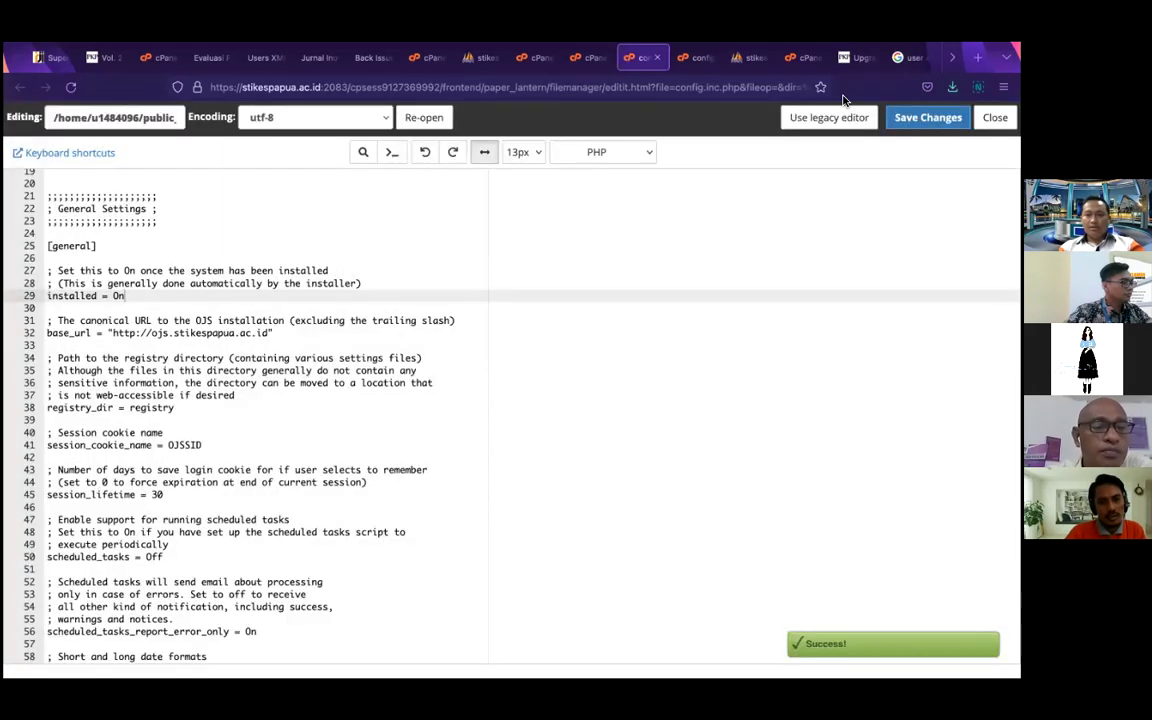
click(815, 62)
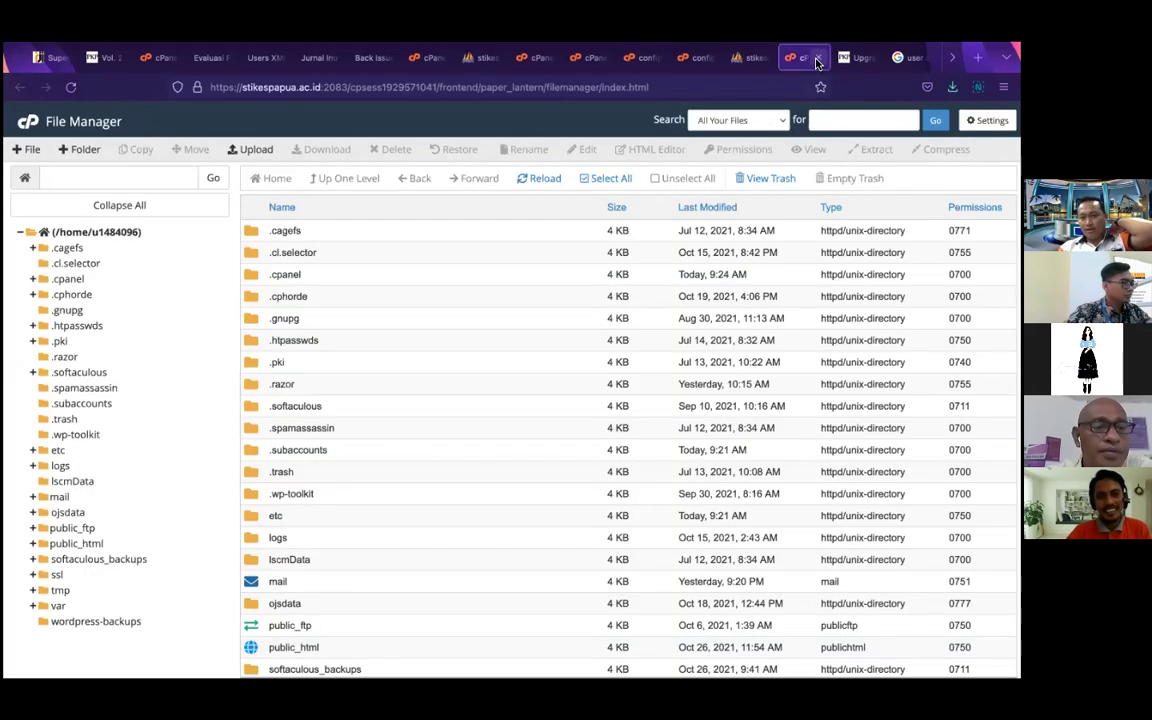
click(816, 59)
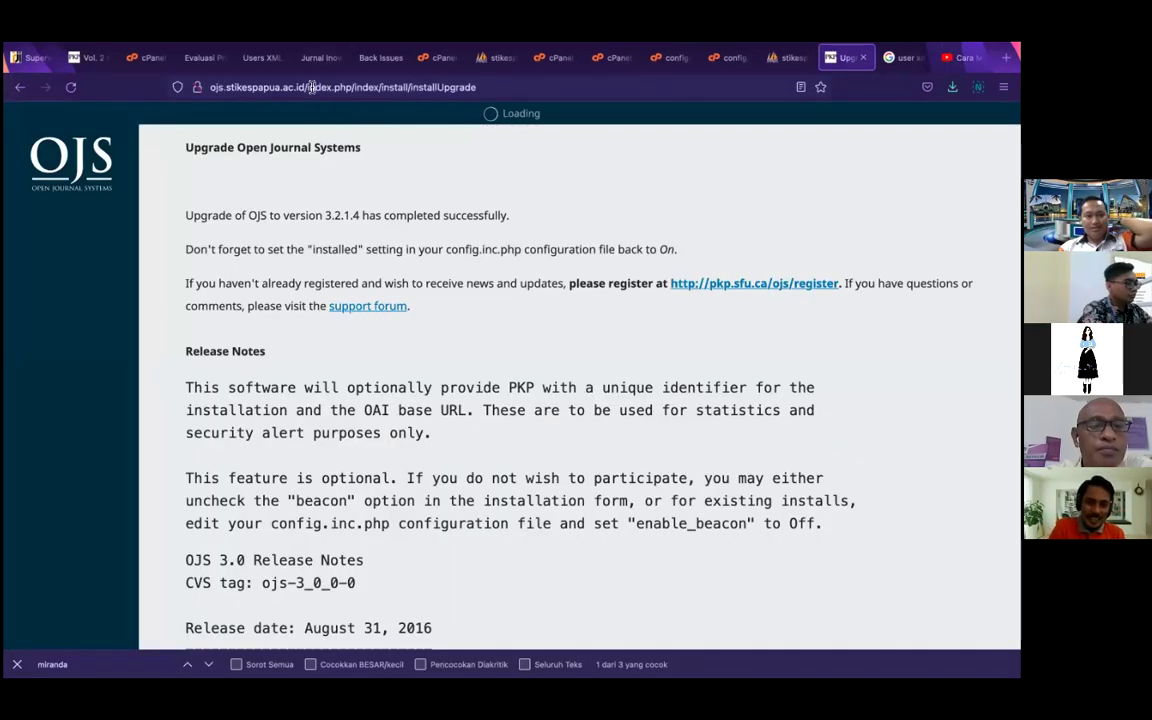
Step: Trim the address to index.php and log out of the current account
click(352, 87)
click(352, 87)
key(shift+End)
key(Delete)
key(Return)
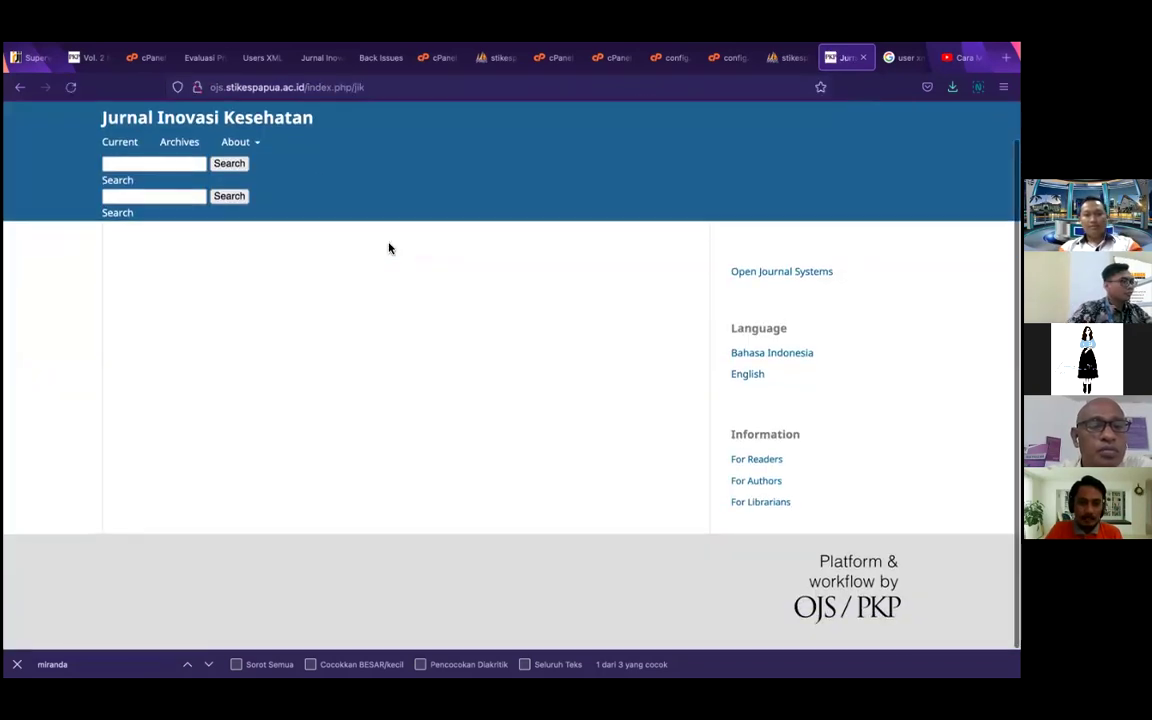
click(868, 112)
click(853, 177)
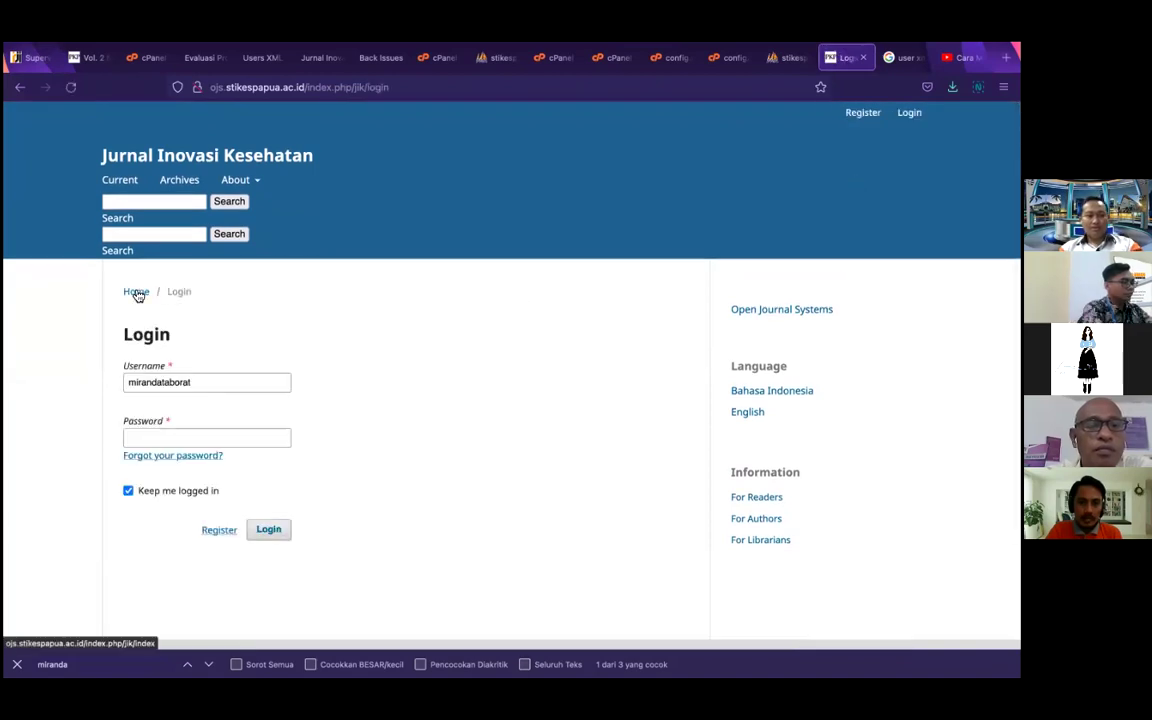
Step: Browse the journal's Home, Current and Archives pages, then open the login page
click(136, 292)
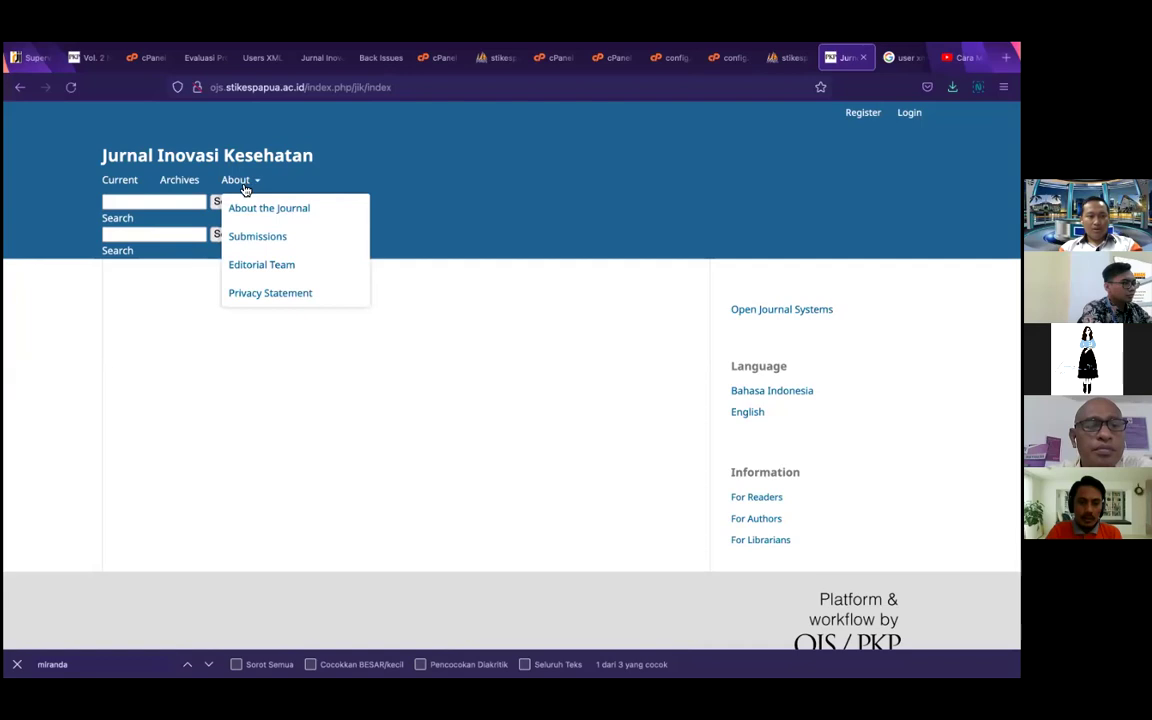
click(118, 183)
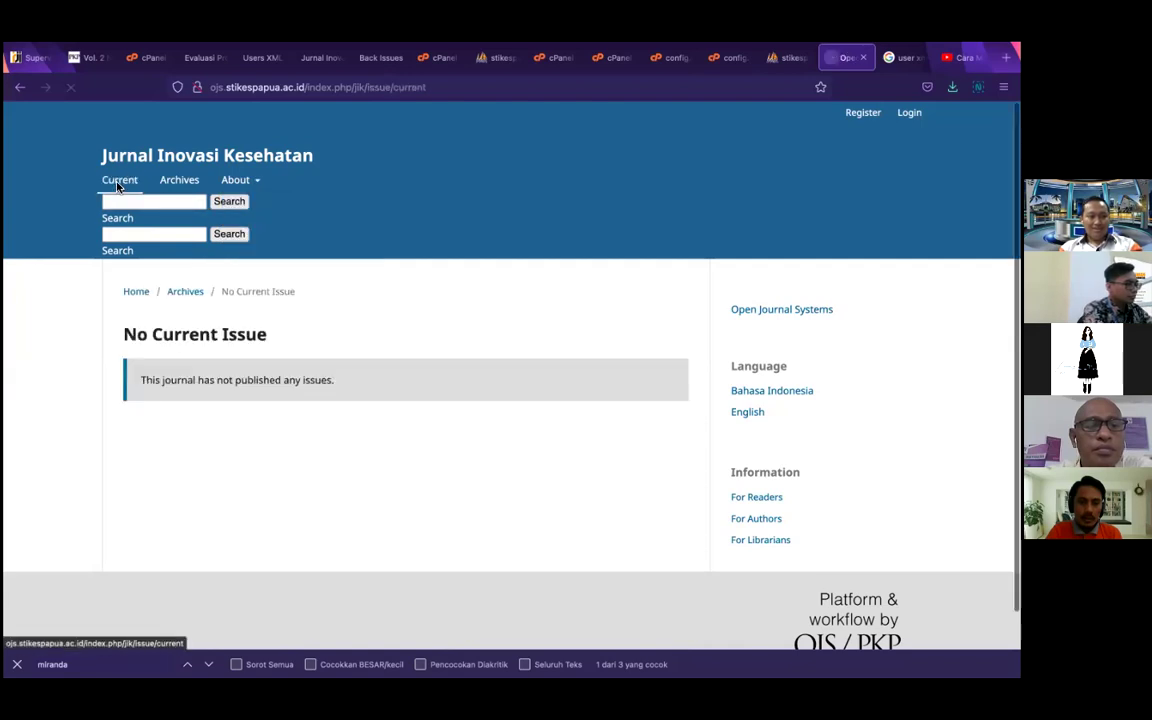
click(177, 184)
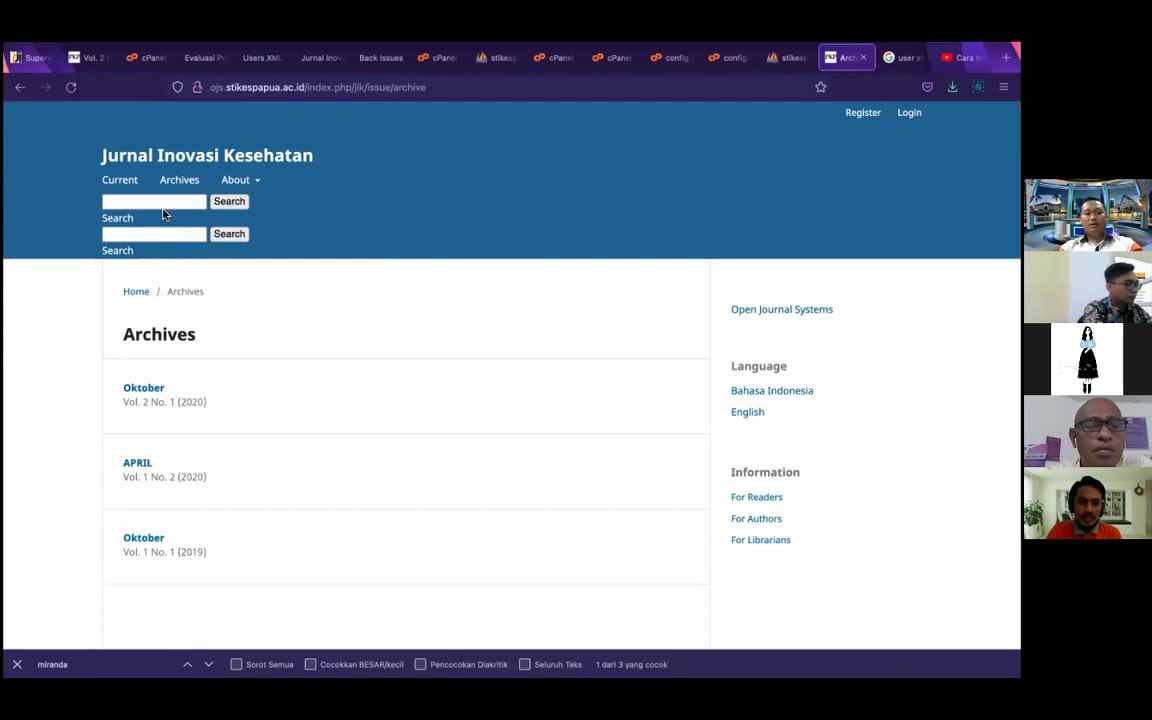
click(139, 293)
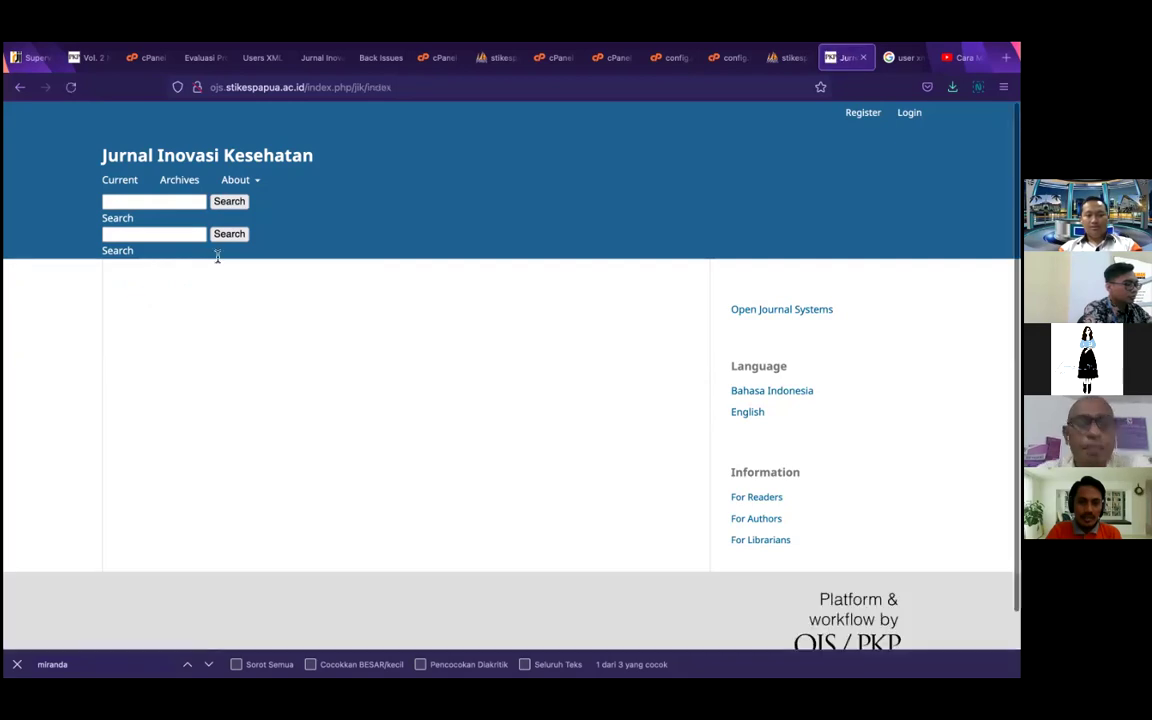
click(122, 180)
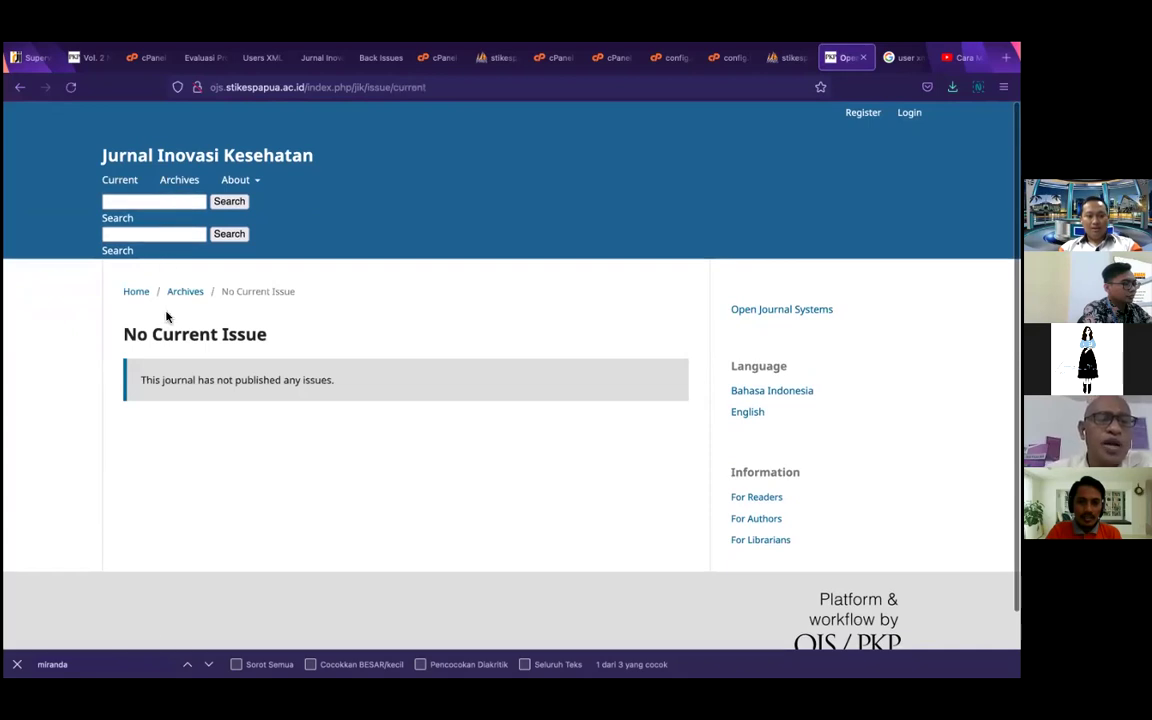
click(140, 295)
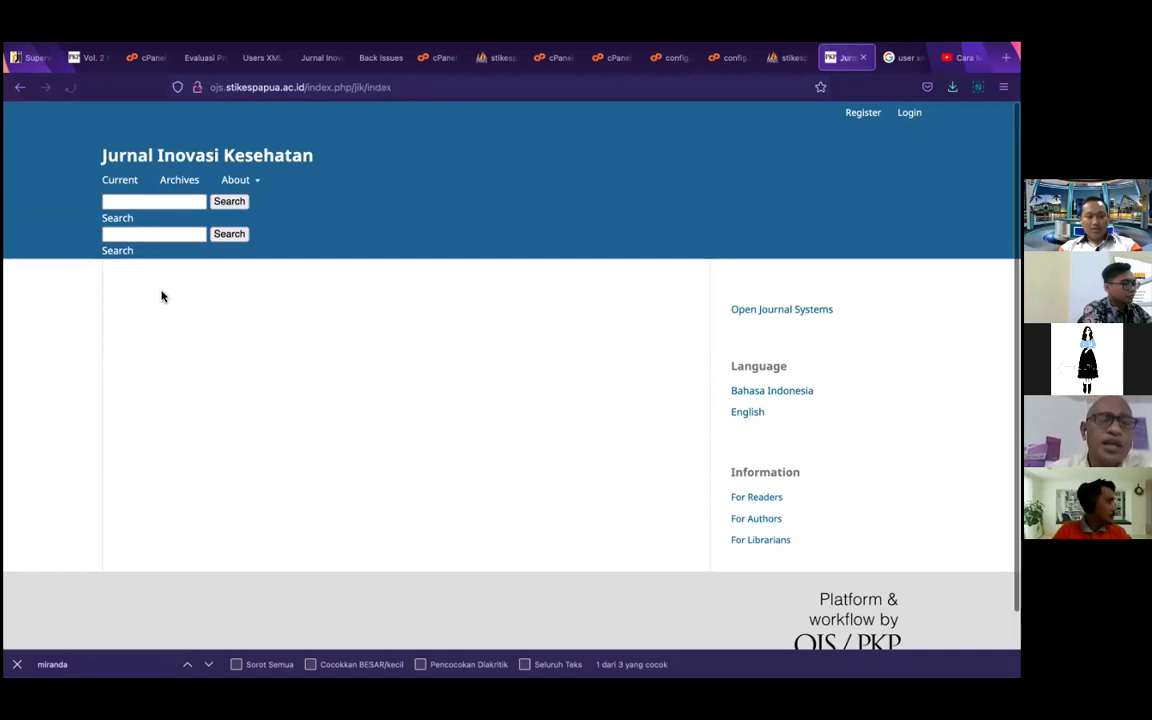
click(181, 181)
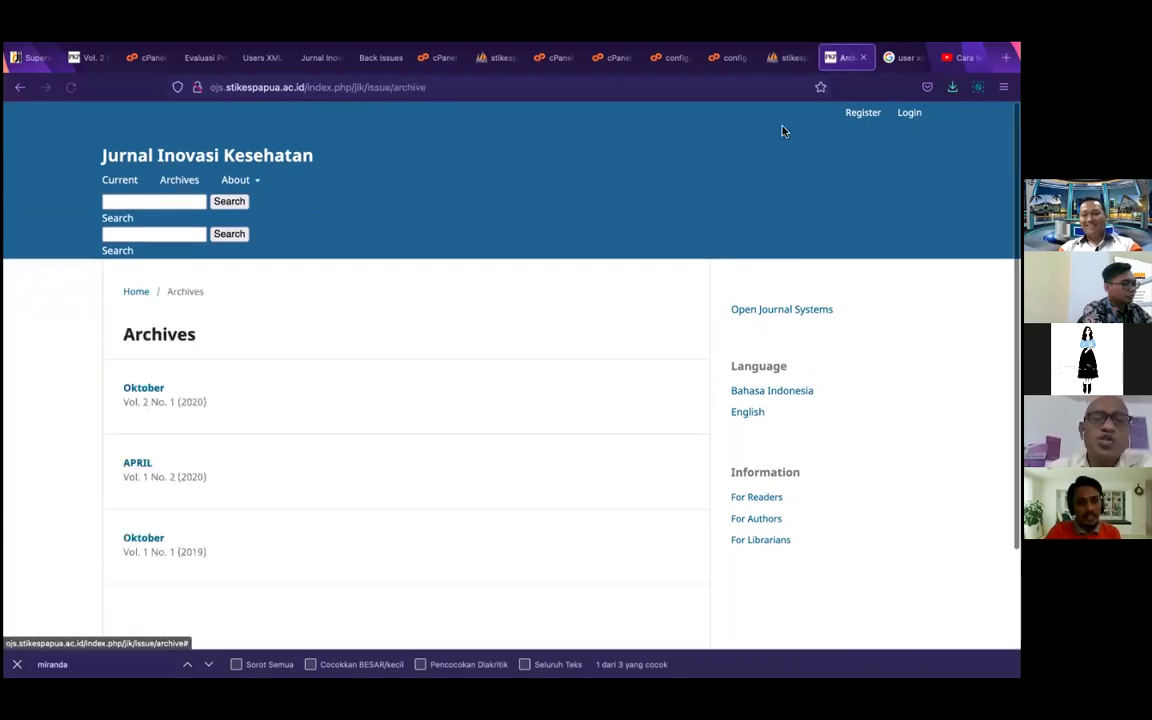
click(909, 112)
click(211, 382)
Step: Log in with the administrator username and password, declining to save the login
double_click(165, 383)
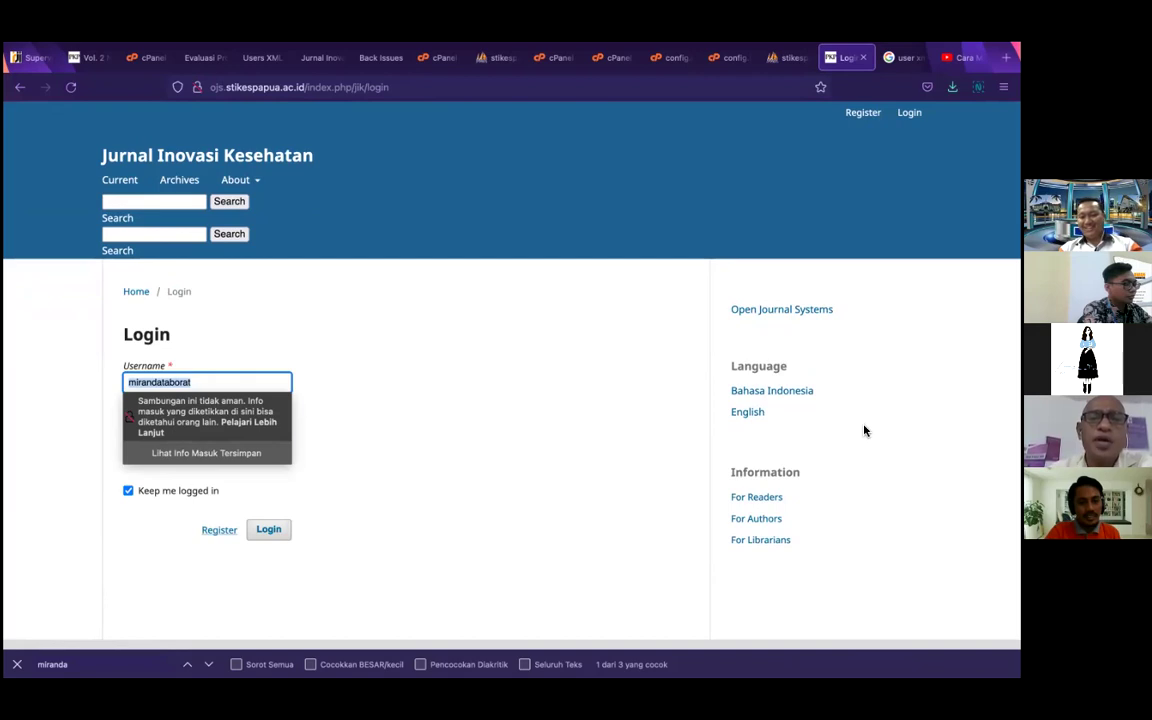
key(Escape)
double_click(145, 383)
key(Escape)
key(ctrl+v)
key(Tab)
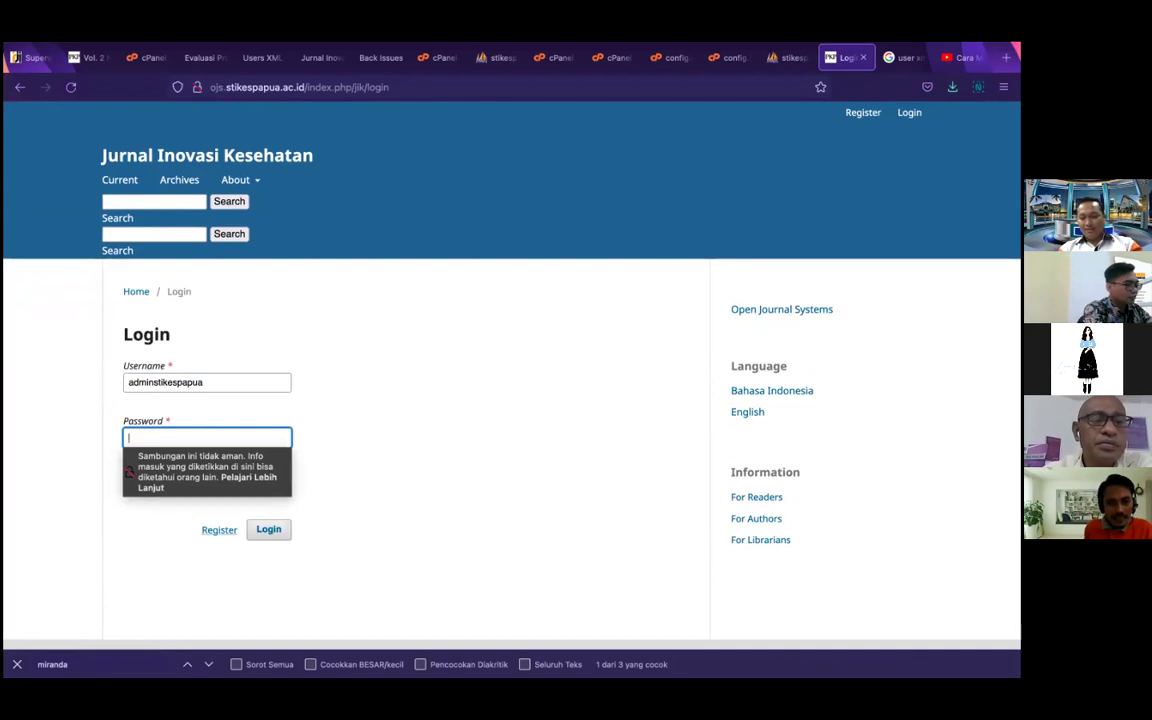
key(Escape)
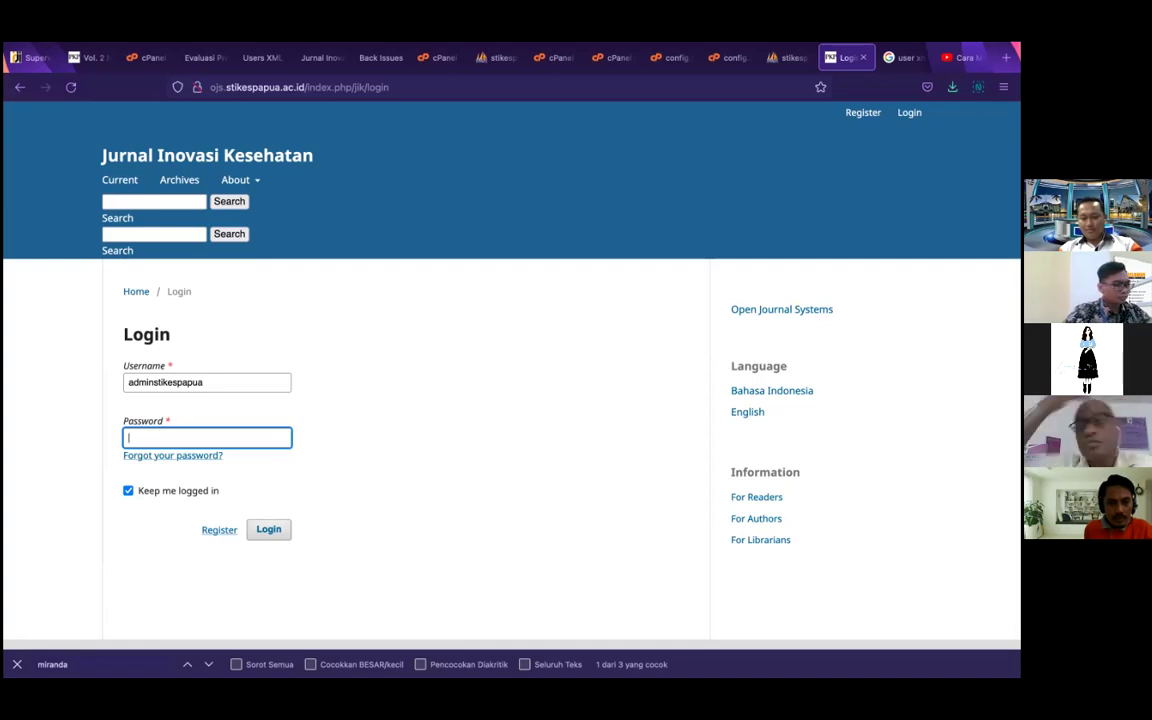
click(211, 437)
text(••••••••••••••••••••)
click(272, 528)
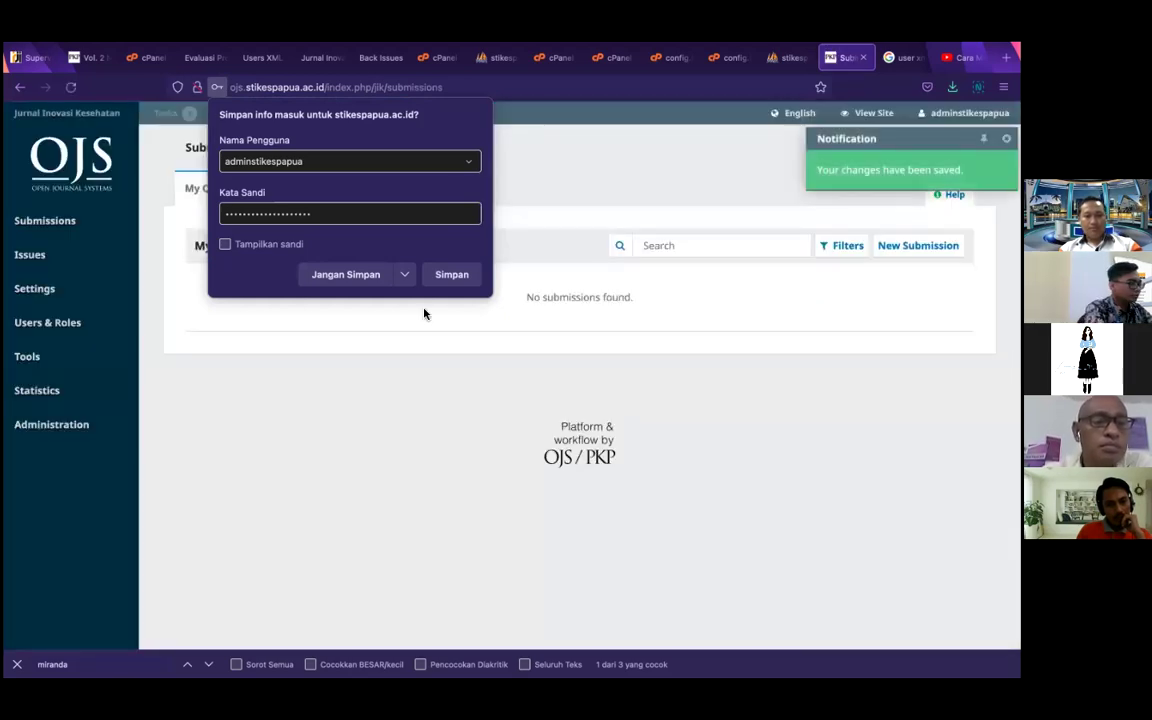
click(380, 276)
Step: View the archived submissions, then go to the journal's Website Settings
click(370, 192)
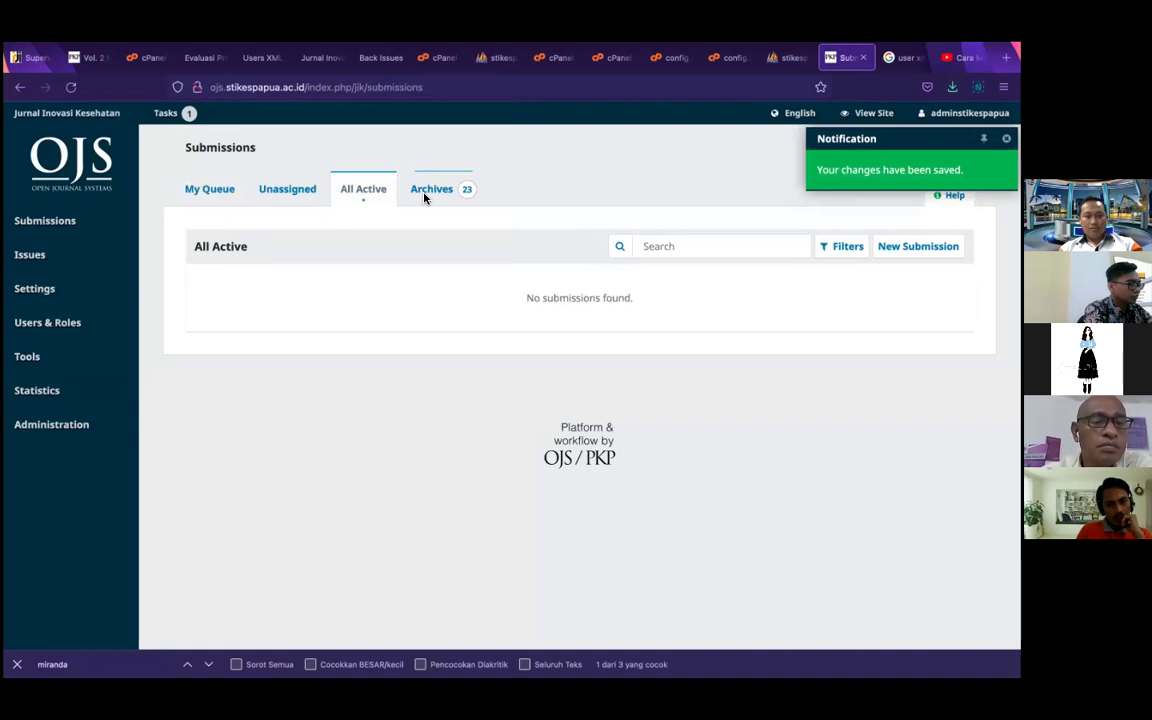
click(428, 192)
mouse_move(34, 288)
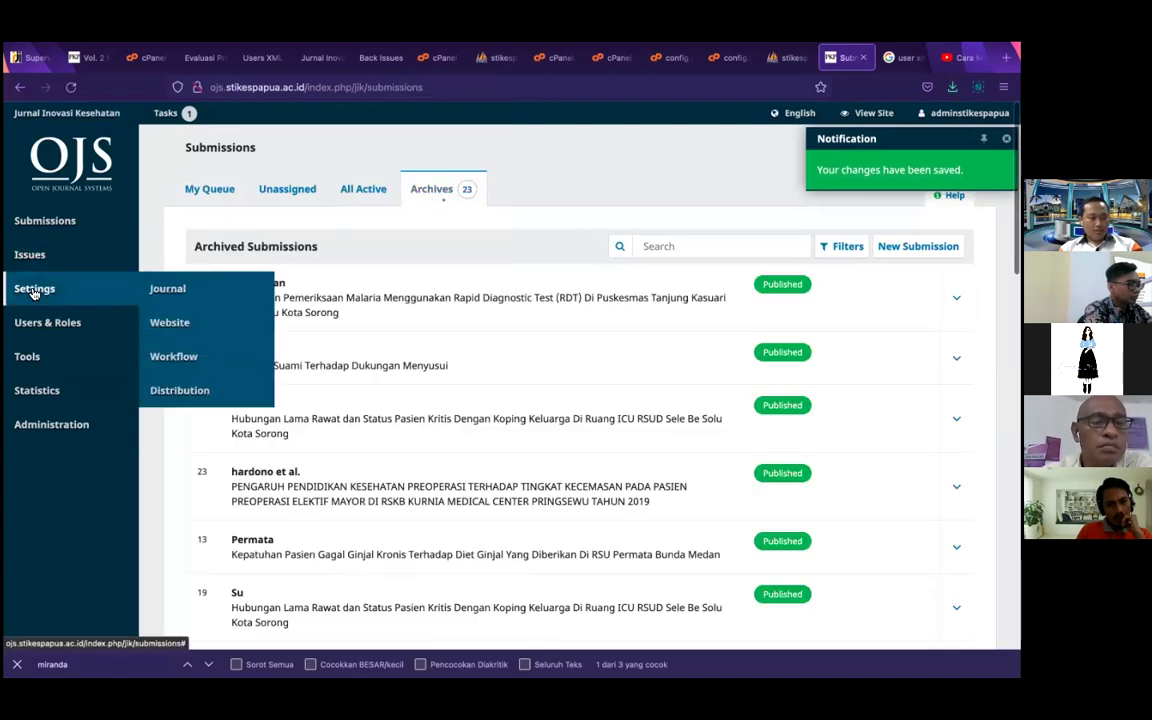
click(177, 322)
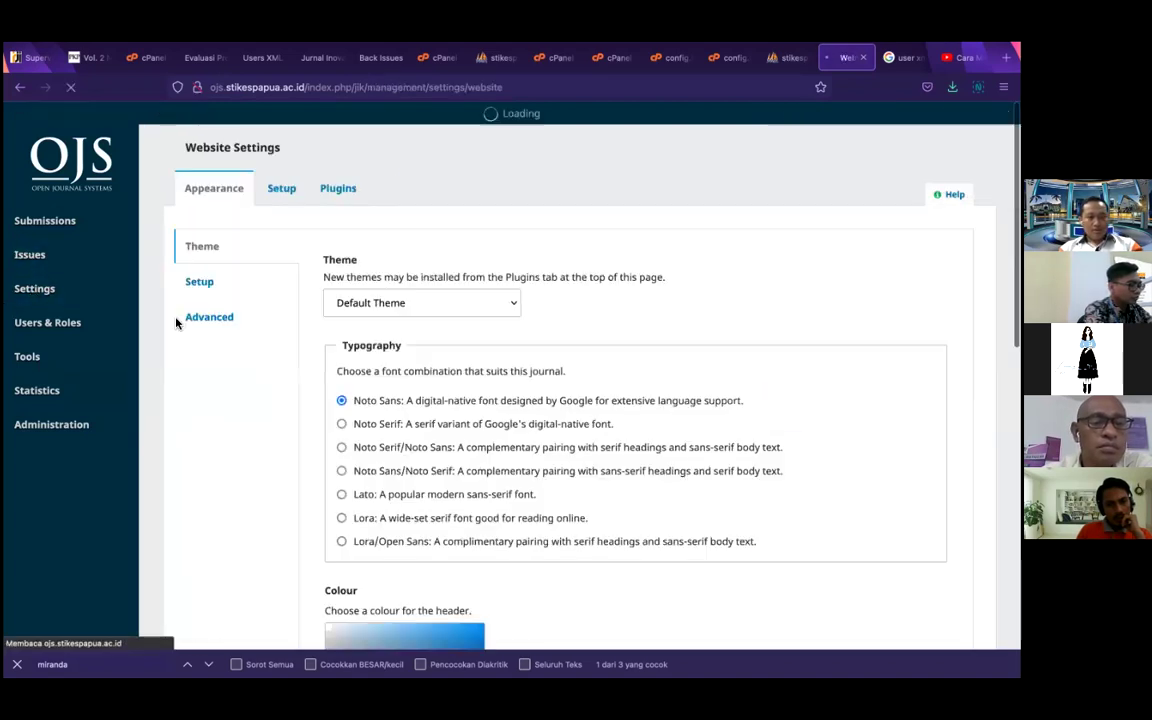
Step: Turn on showing the journal summary on the homepage, then go to the installed plugins list
scroll(335, 341, down, 5)
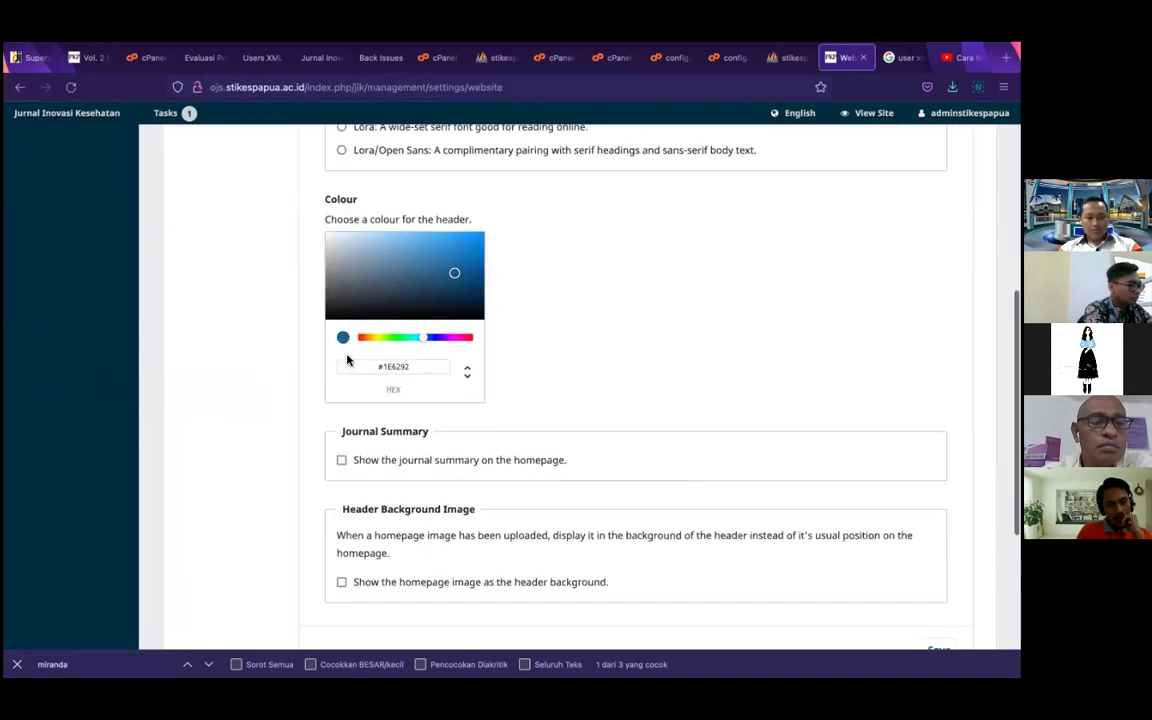
click(341, 294)
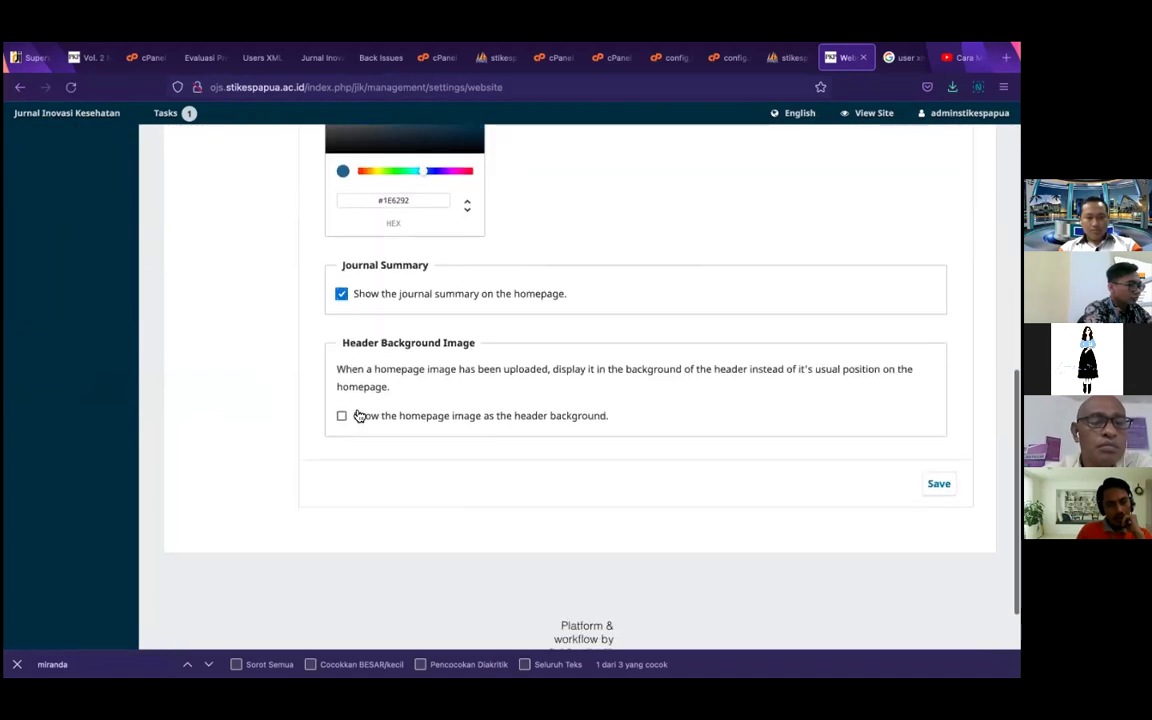
scroll(360, 400, up, 10)
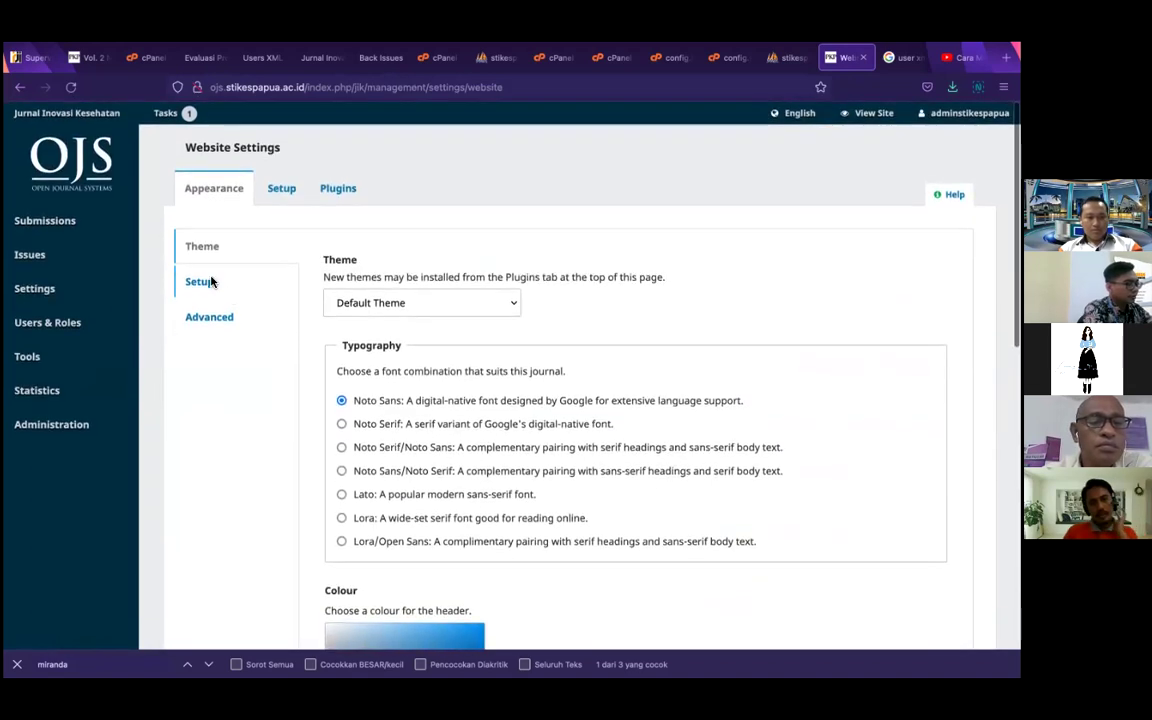
click(211, 283)
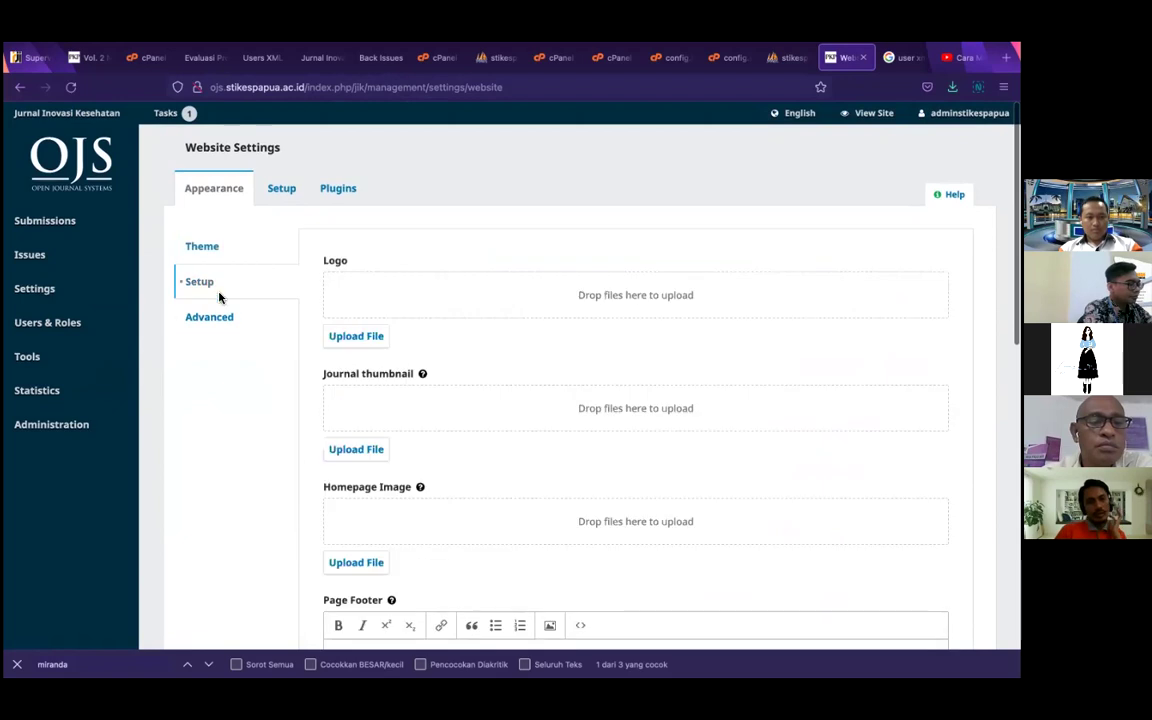
click(272, 188)
click(327, 190)
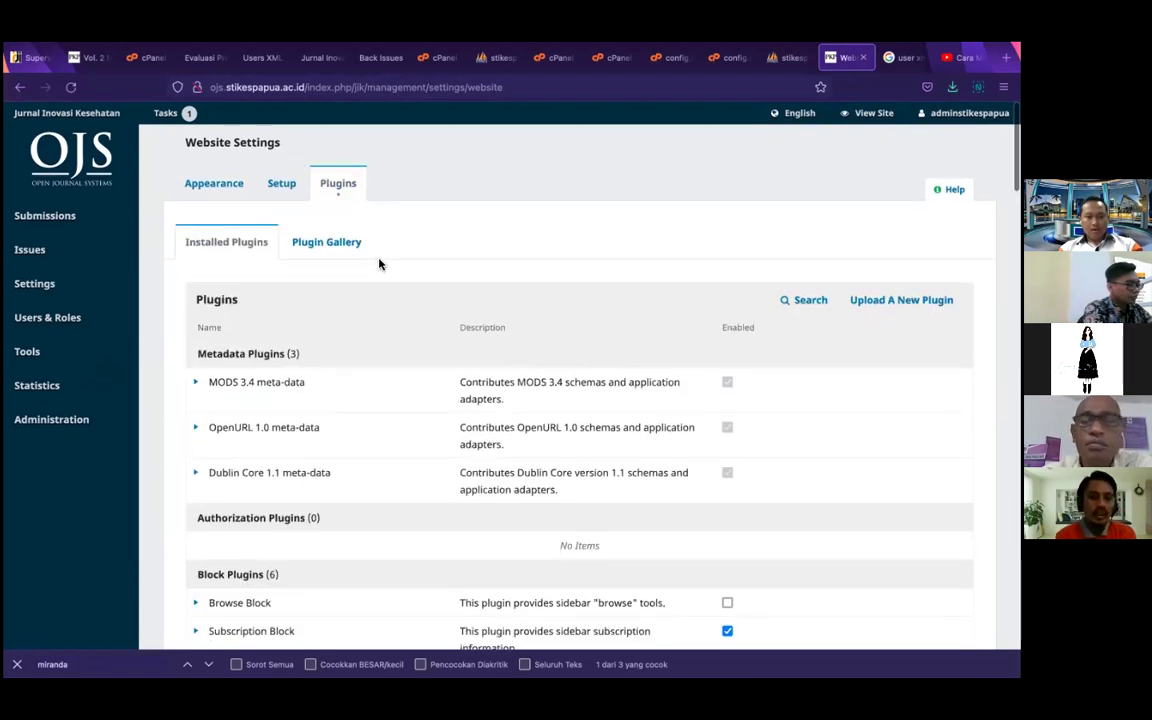
Step: Enable the Static Pages Plugin and the Custom Block Manager
scroll(380, 262, down, 7)
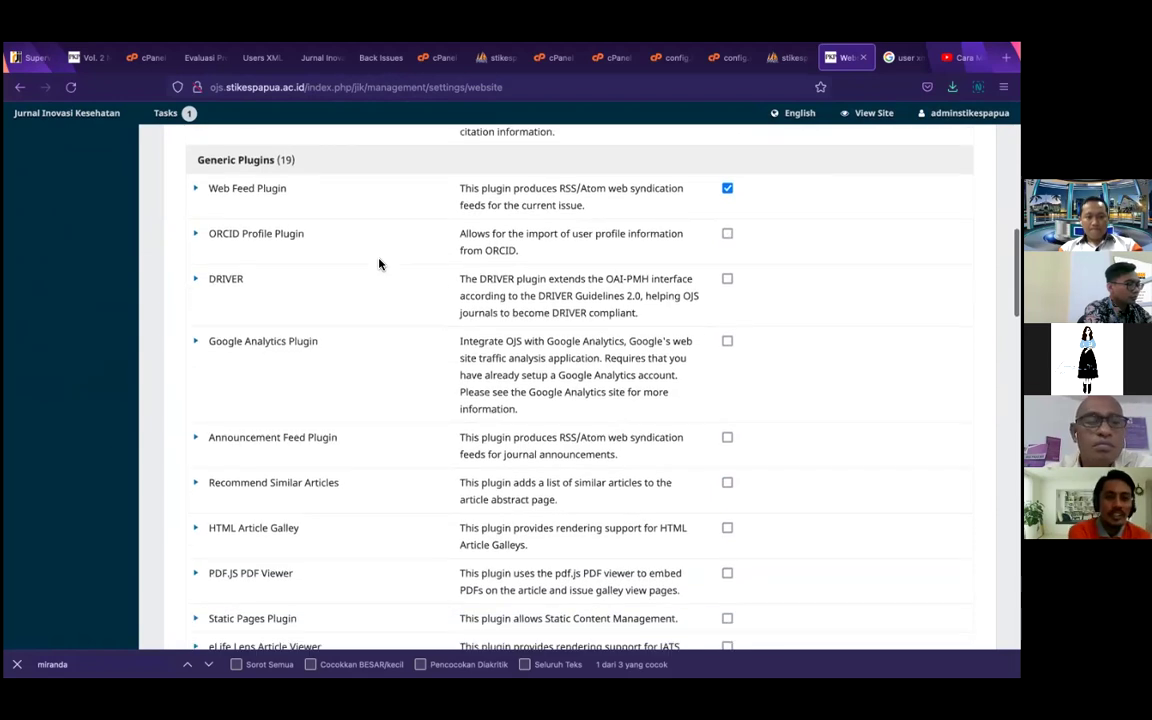
scroll(562, 230, down, 1)
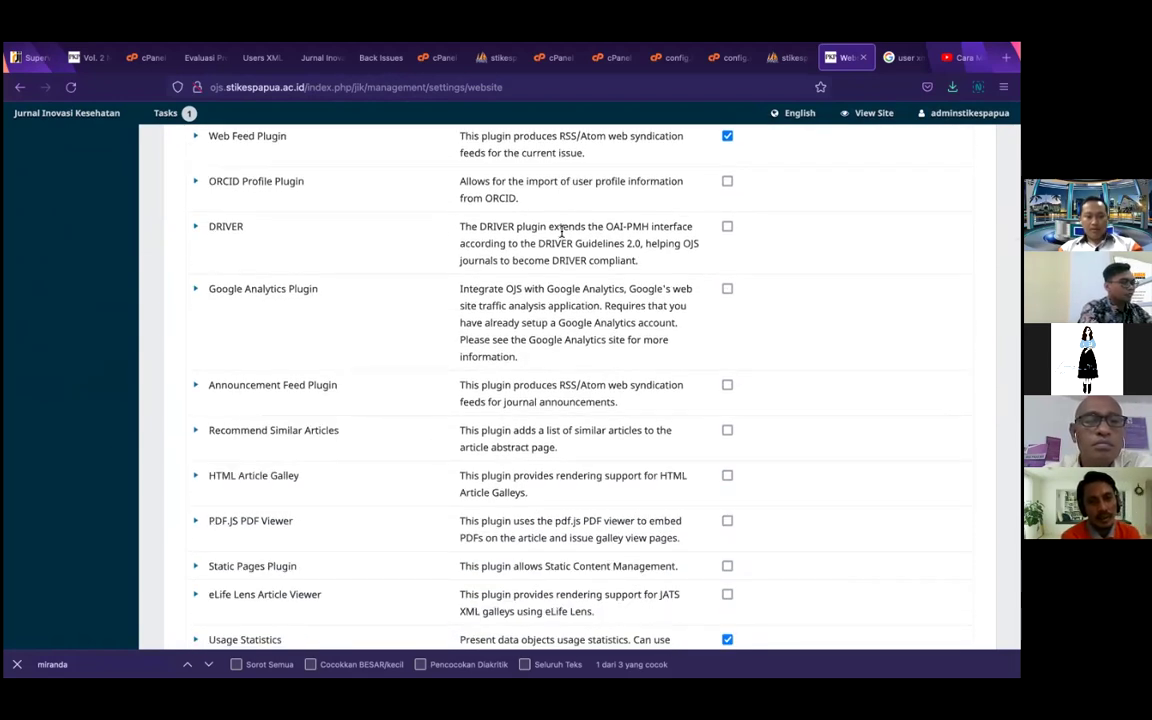
scroll(562, 230, down, 4)
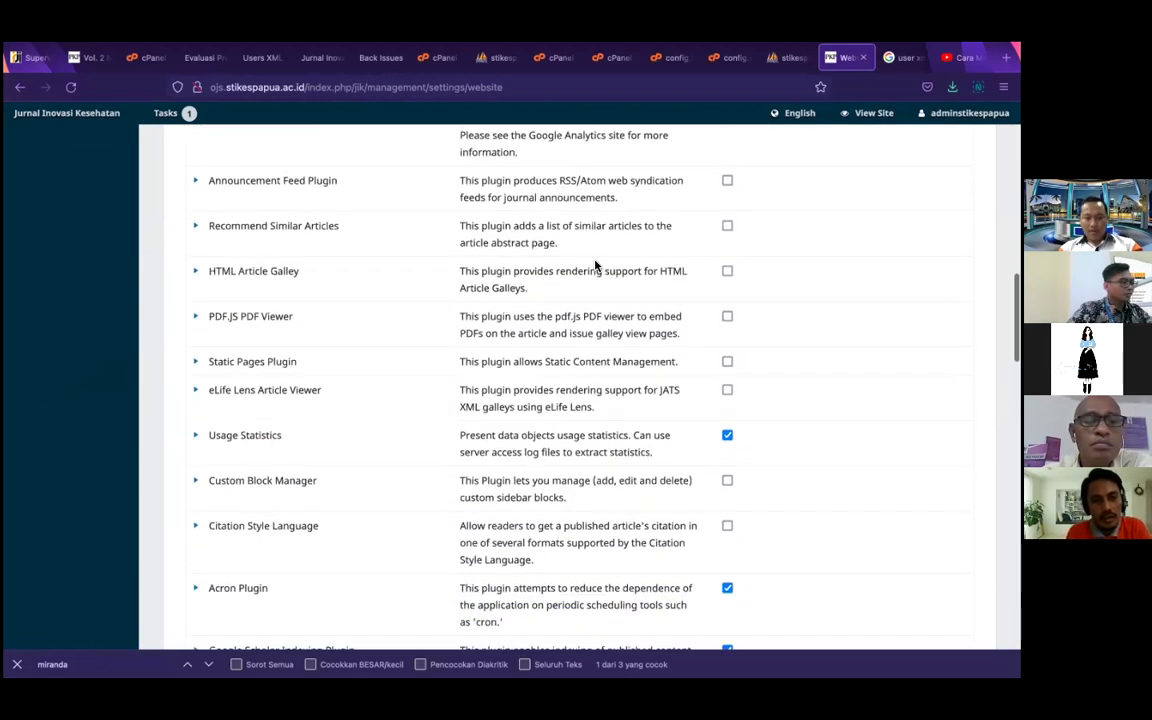
scroll(630, 300, down, 1)
click(727, 344)
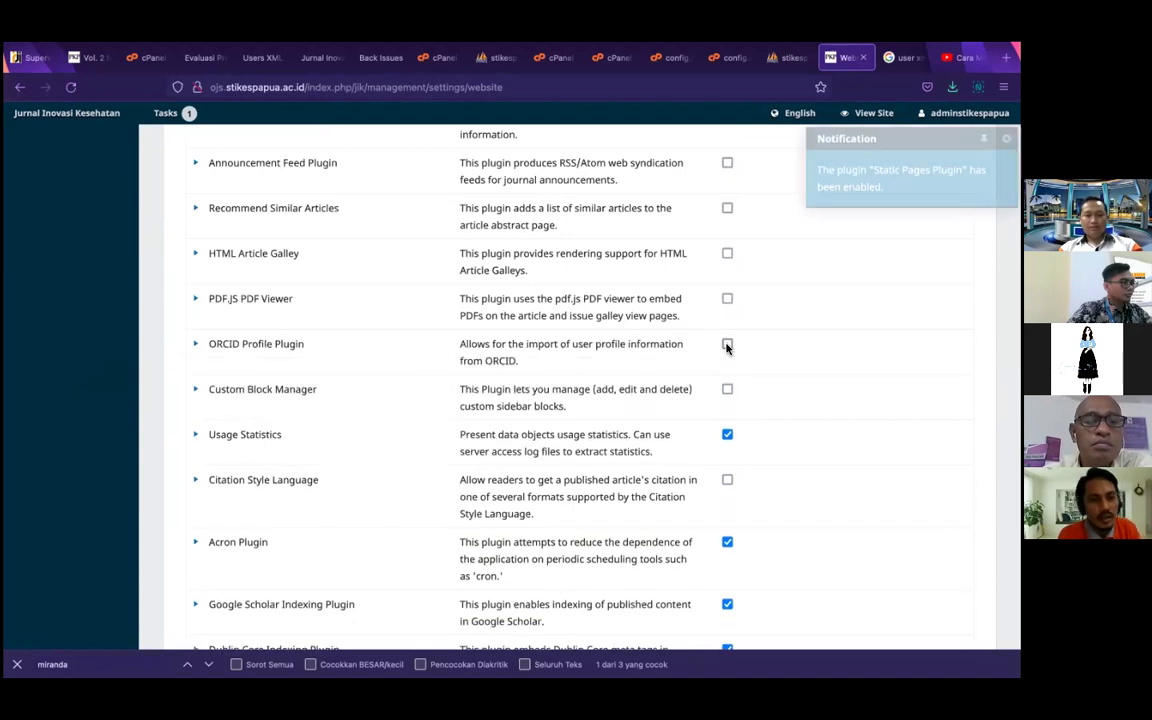
click(727, 390)
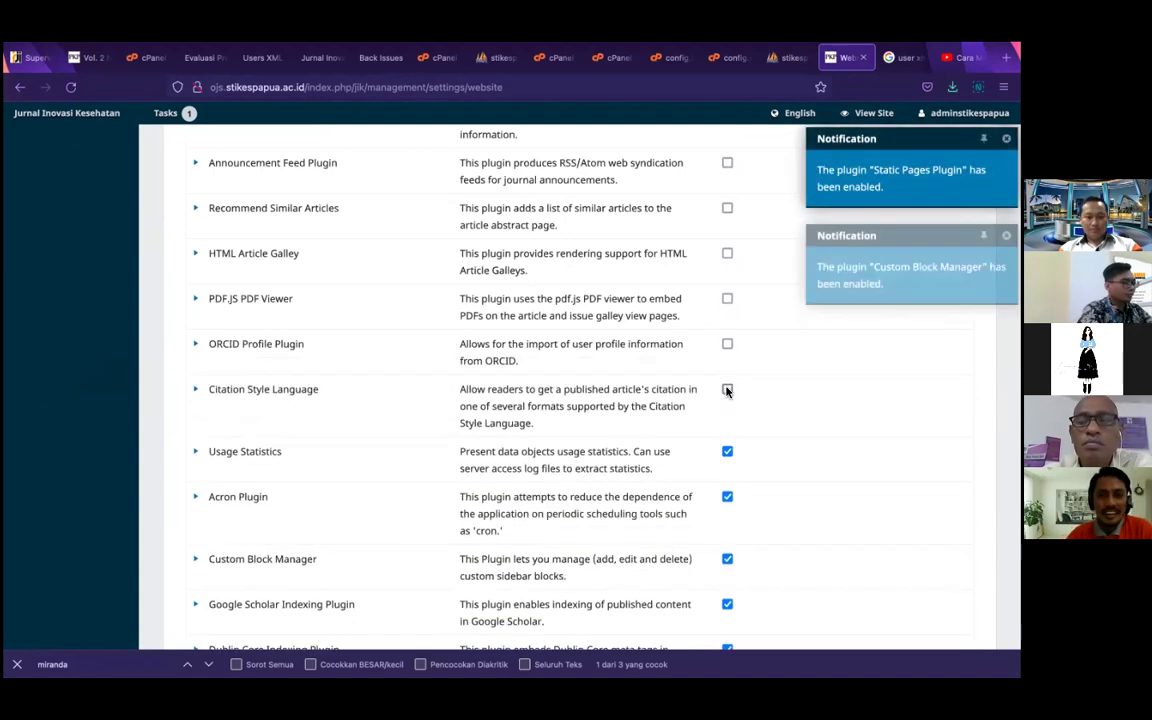
Step: Enable the PDF.JS PDF Viewer plugin
scroll(727, 392, down, 3)
scroll(727, 392, down, 2)
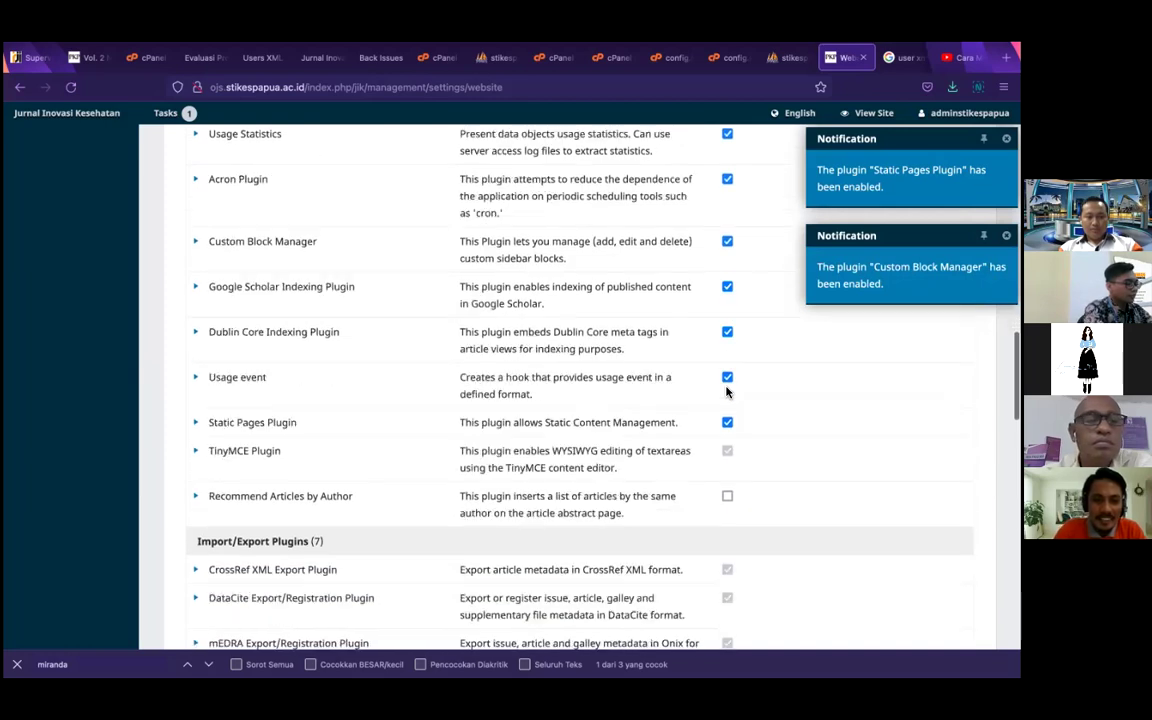
scroll(727, 392, up, 5)
scroll(727, 392, up, 10)
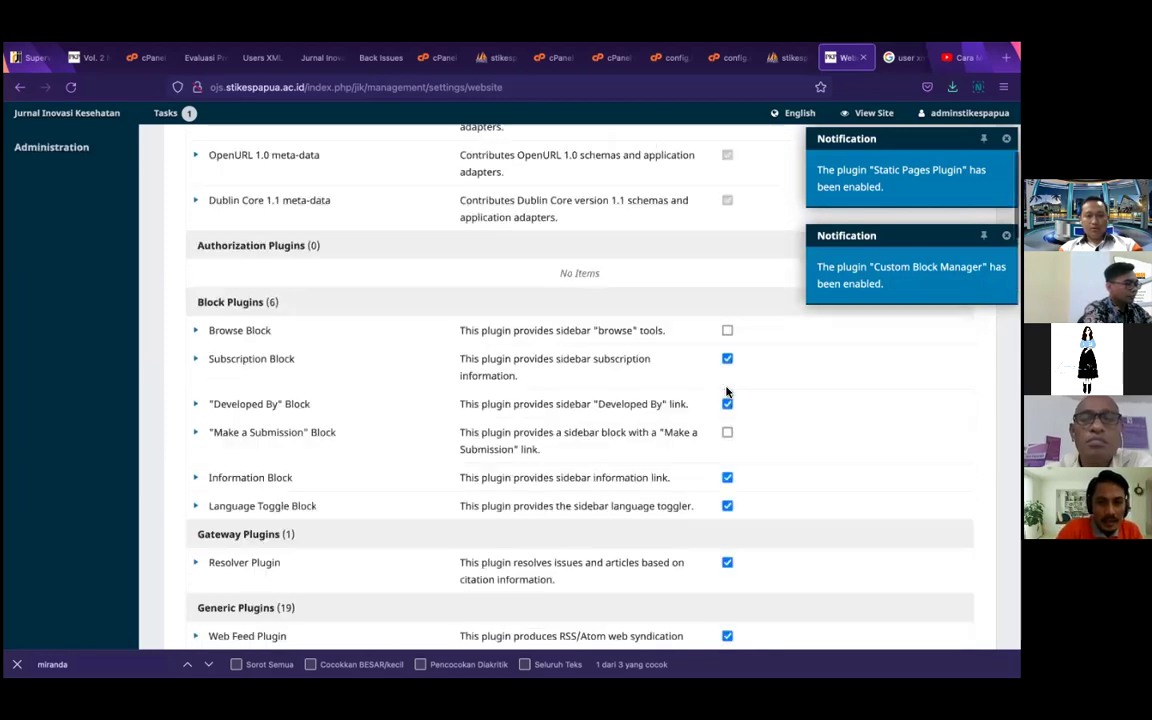
scroll(637, 382, down, 5)
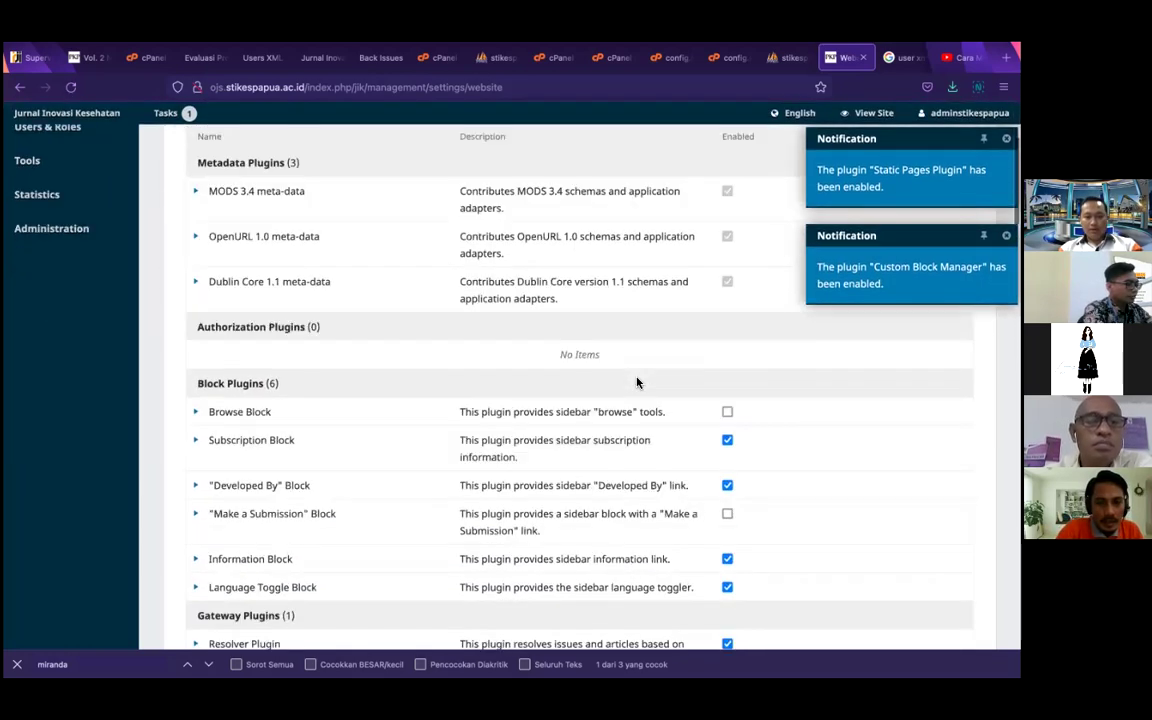
scroll(637, 382, down, 6)
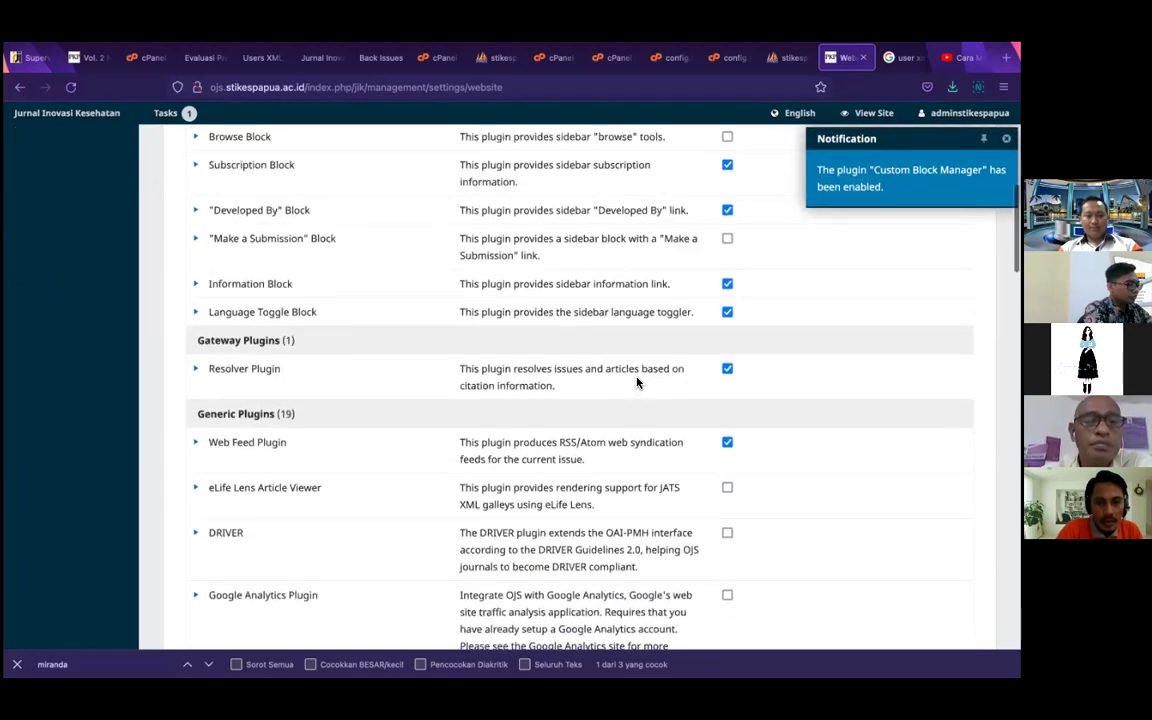
scroll(700, 420, down, 1)
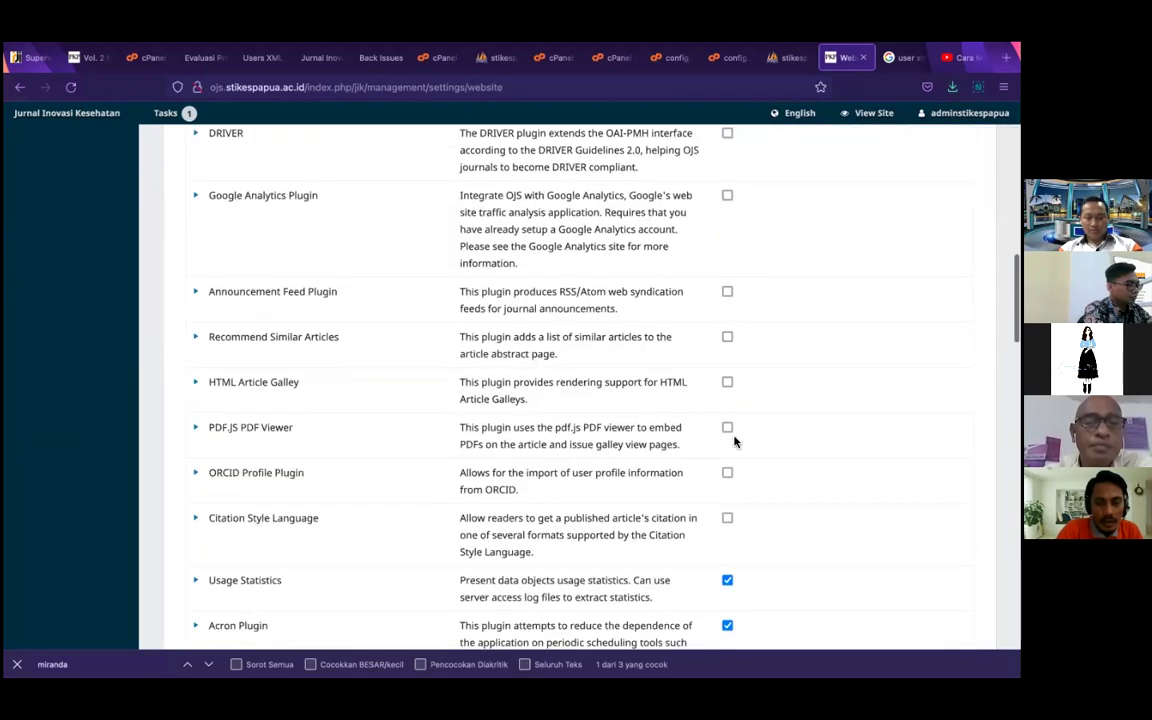
click(727, 407)
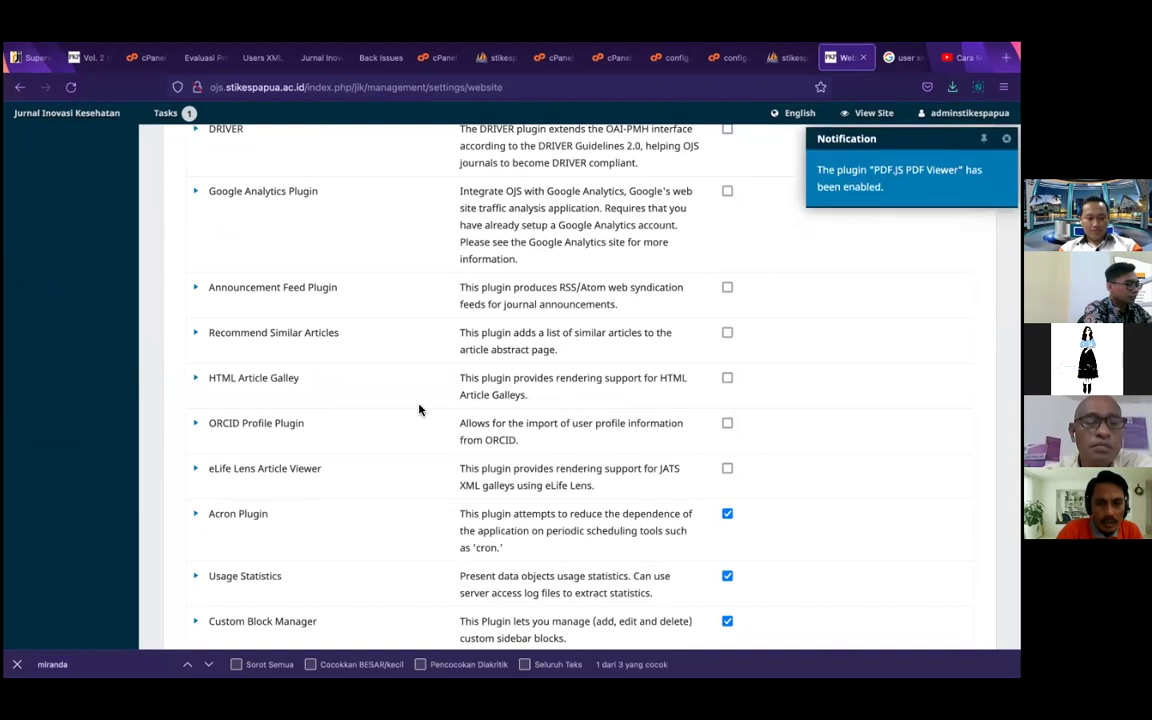
scroll(419, 408, up, 2)
scroll(419, 408, up, 10)
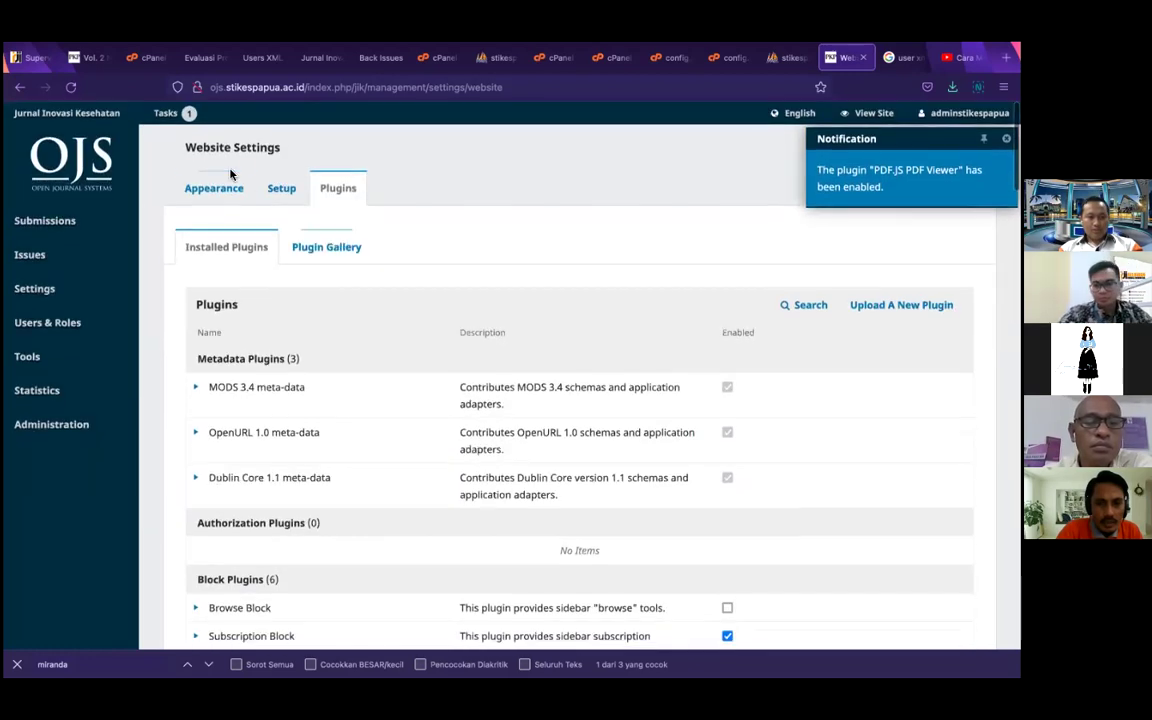
Step: Keep the Default Theme under Appearance > Theme and try a green header colour
click(215, 190)
scroll(277, 309, down, 1)
scroll(277, 309, down, 1)
click(201, 133)
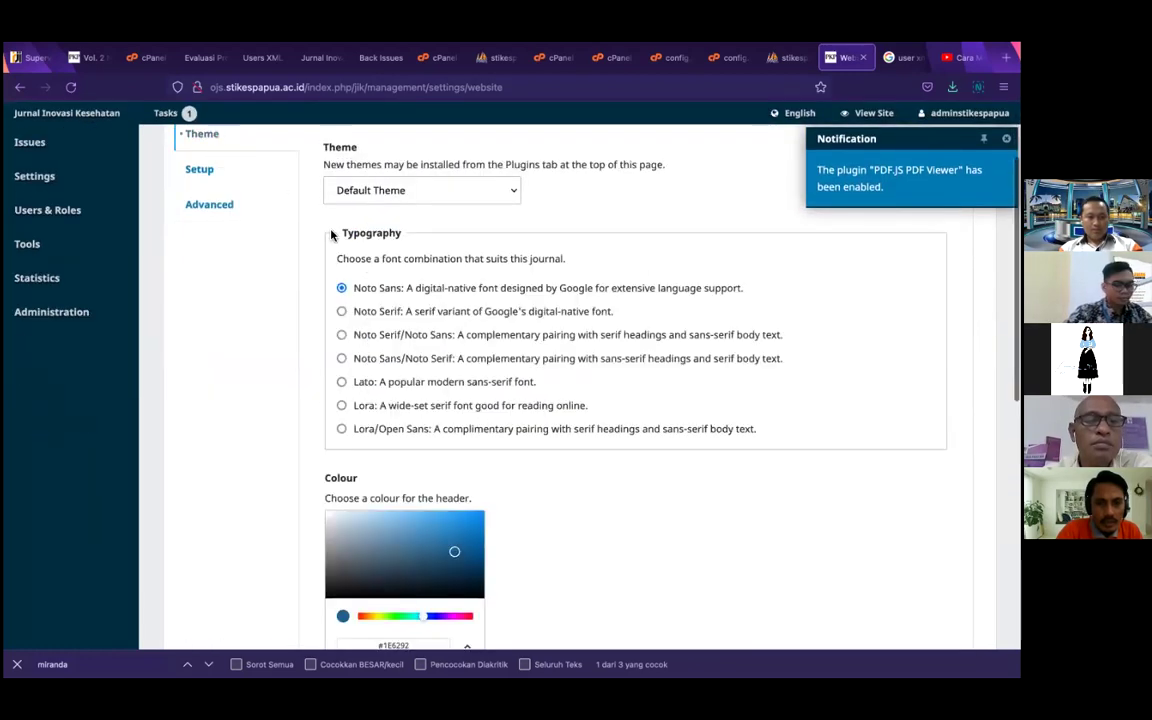
click(378, 190)
click(379, 188)
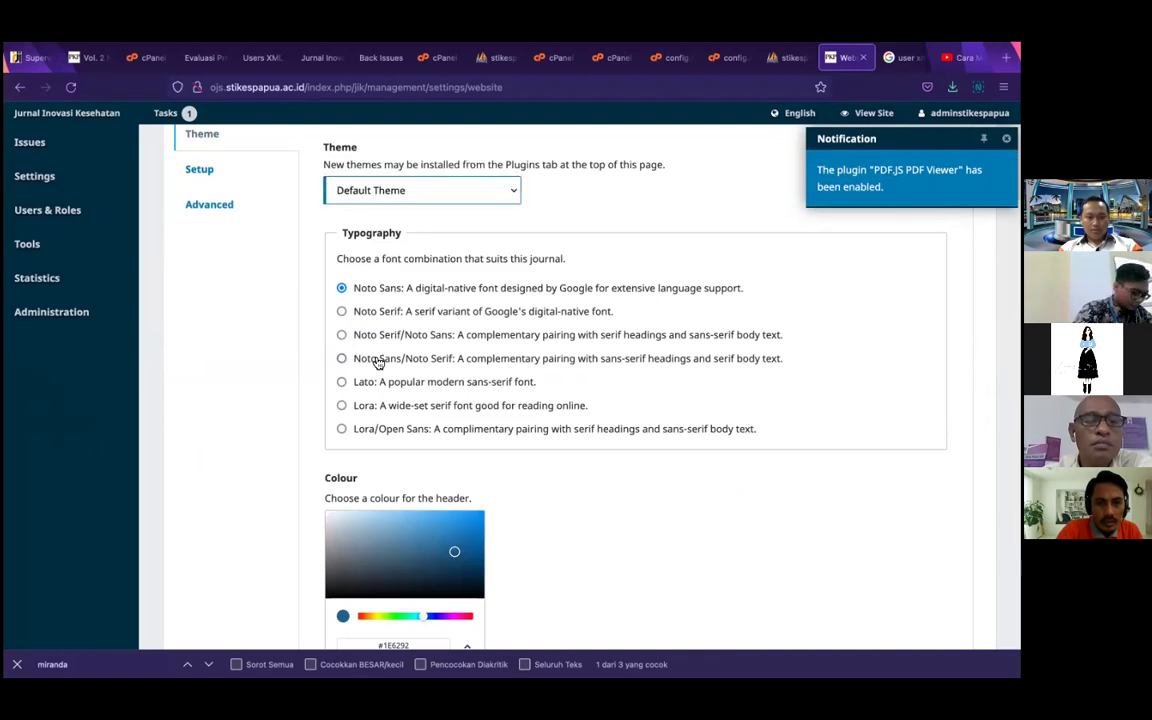
scroll(382, 360, down, 3)
click(393, 441)
click(446, 369)
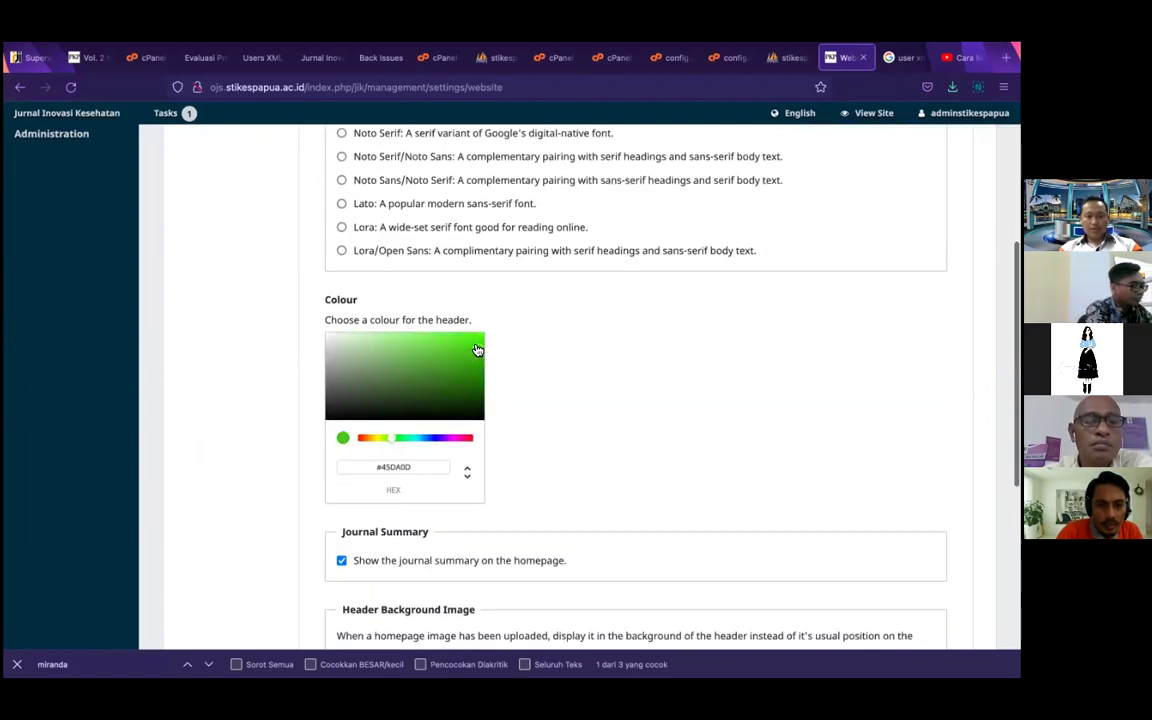
Step: Change the header colour to sky blue #27CDF9 and save the theme settings
click(199, 58)
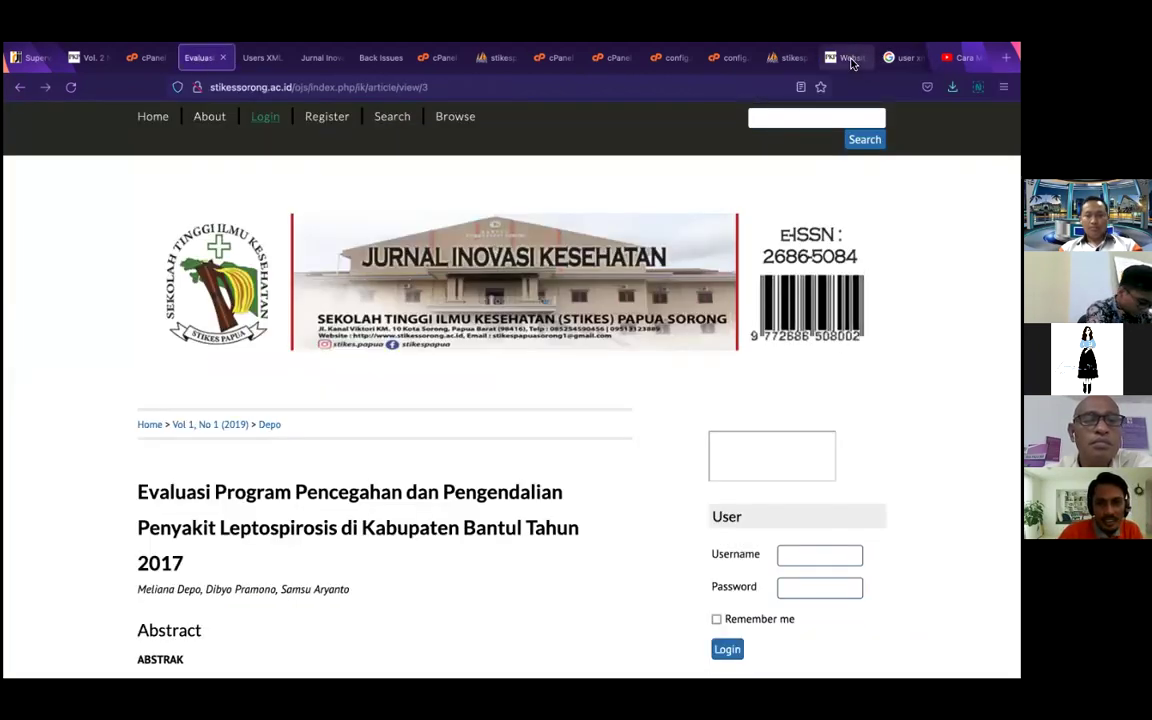
click(845, 57)
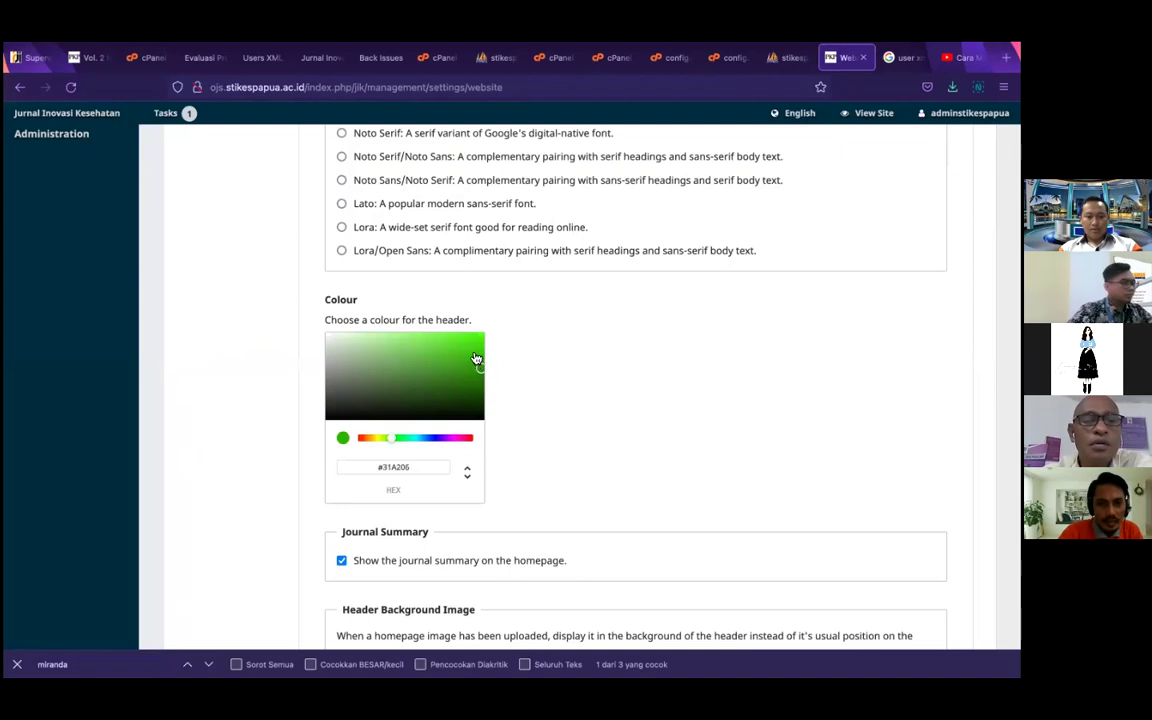
click(424, 438)
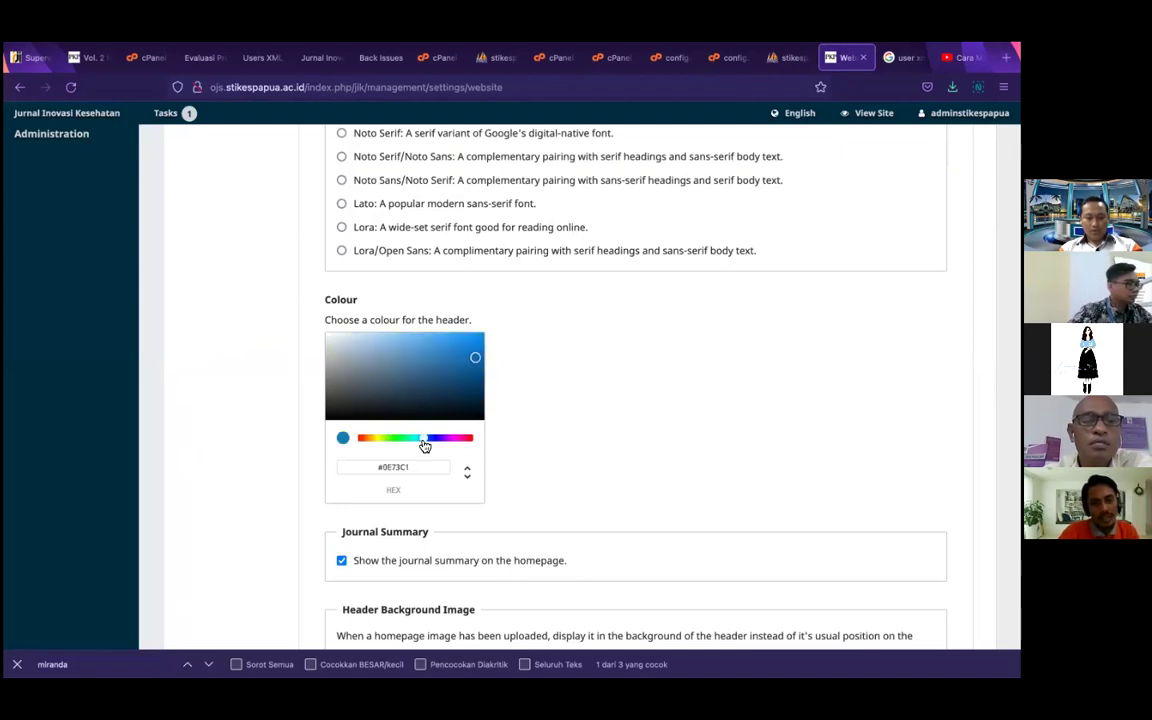
drag(424, 447, 421, 446)
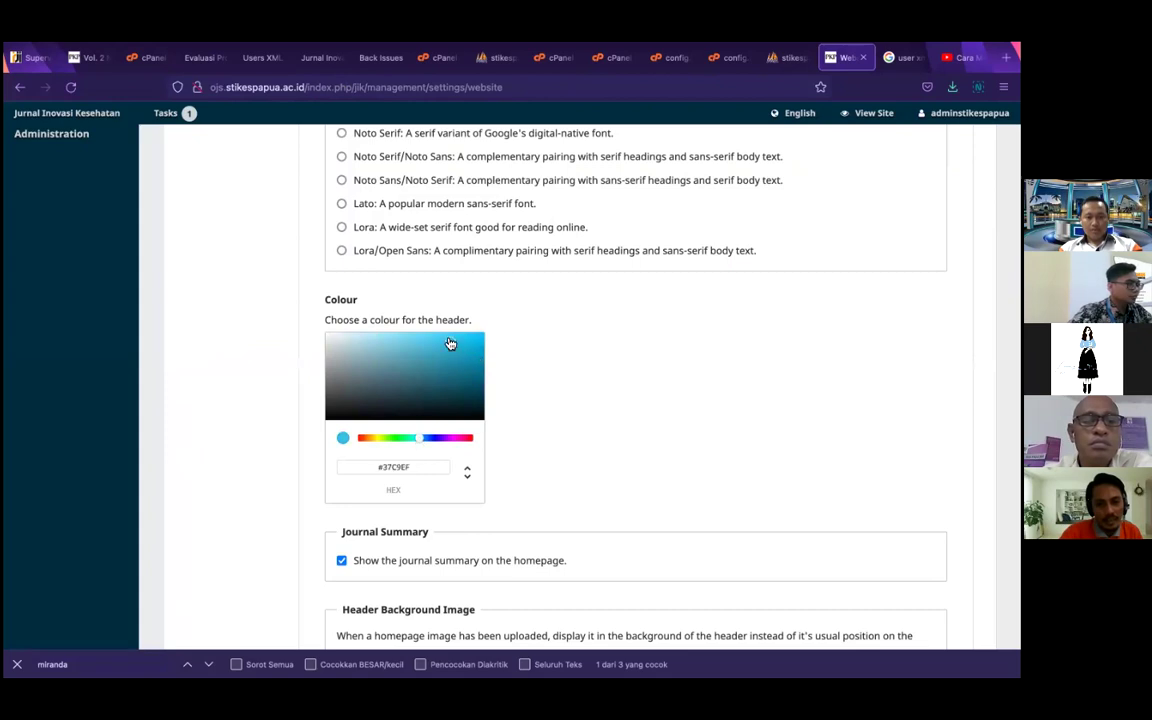
drag(455, 342, 461, 341)
scroll(378, 458, down, 5)
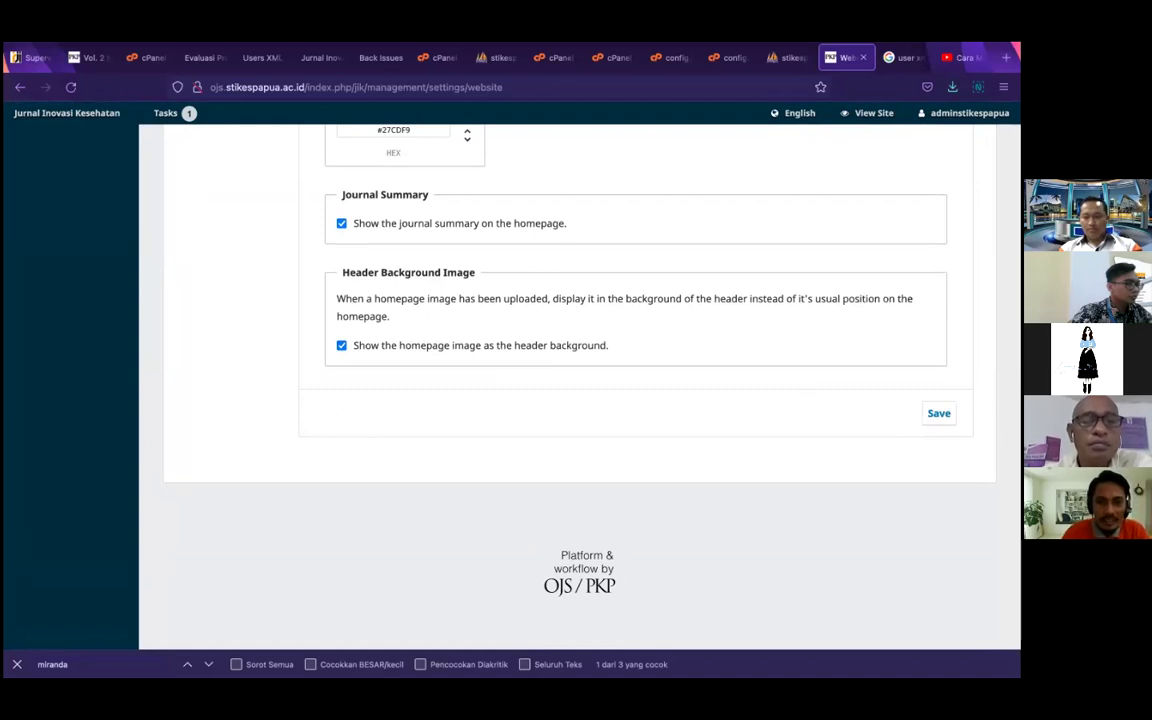
click(938, 413)
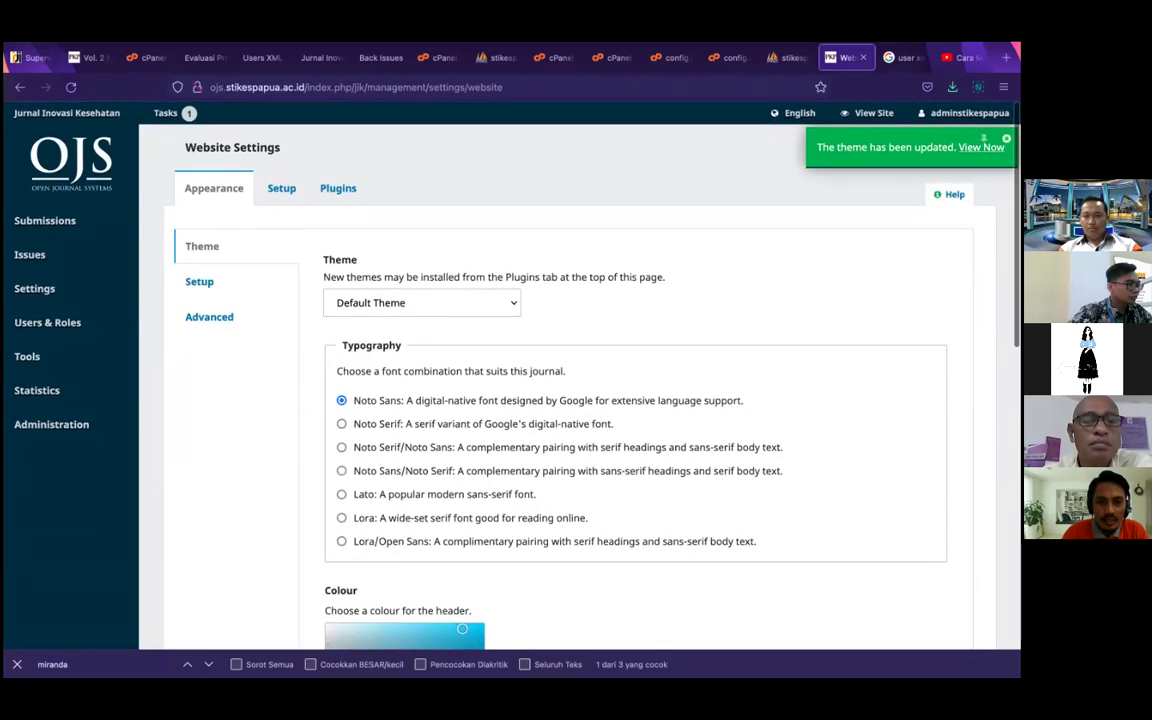
Step: Open the journal homepage in a new tab and try its search box
right_click(874, 118)
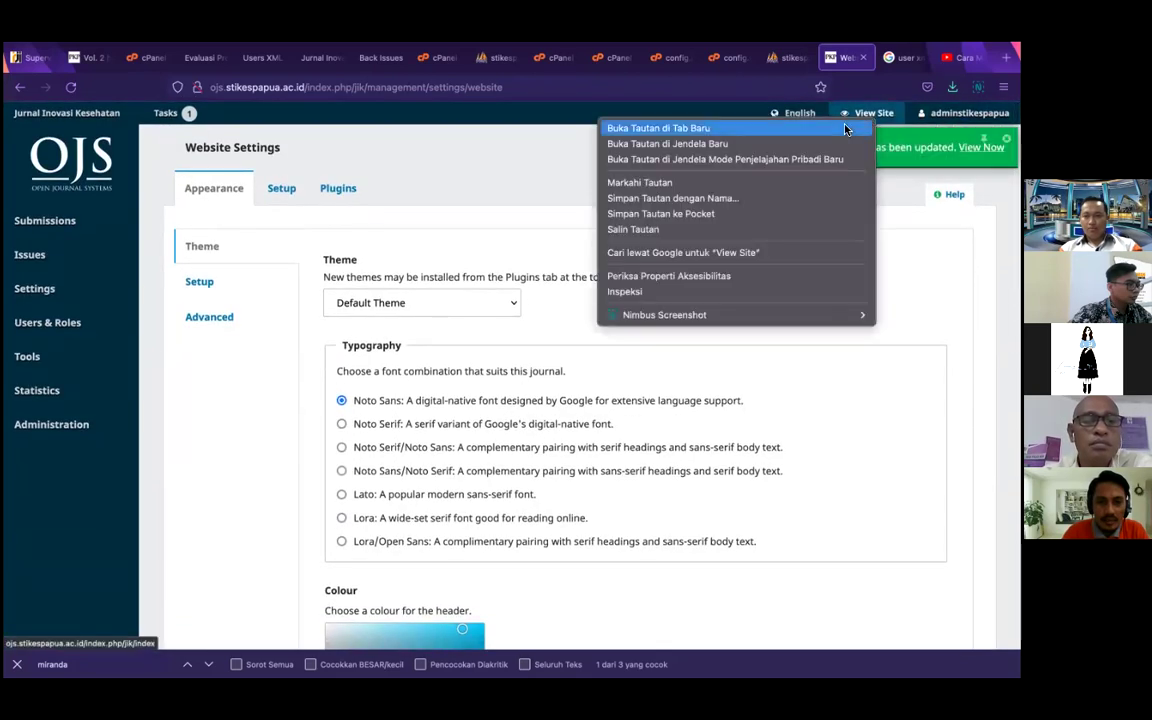
click(757, 120)
click(852, 58)
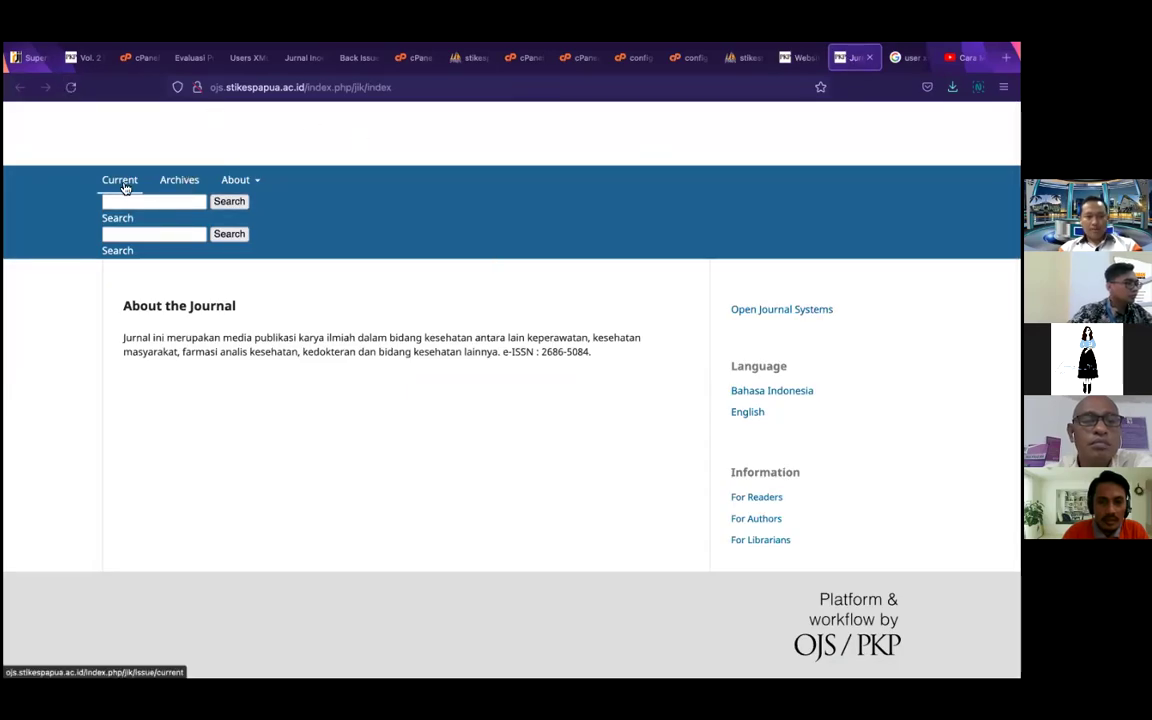
click(164, 203)
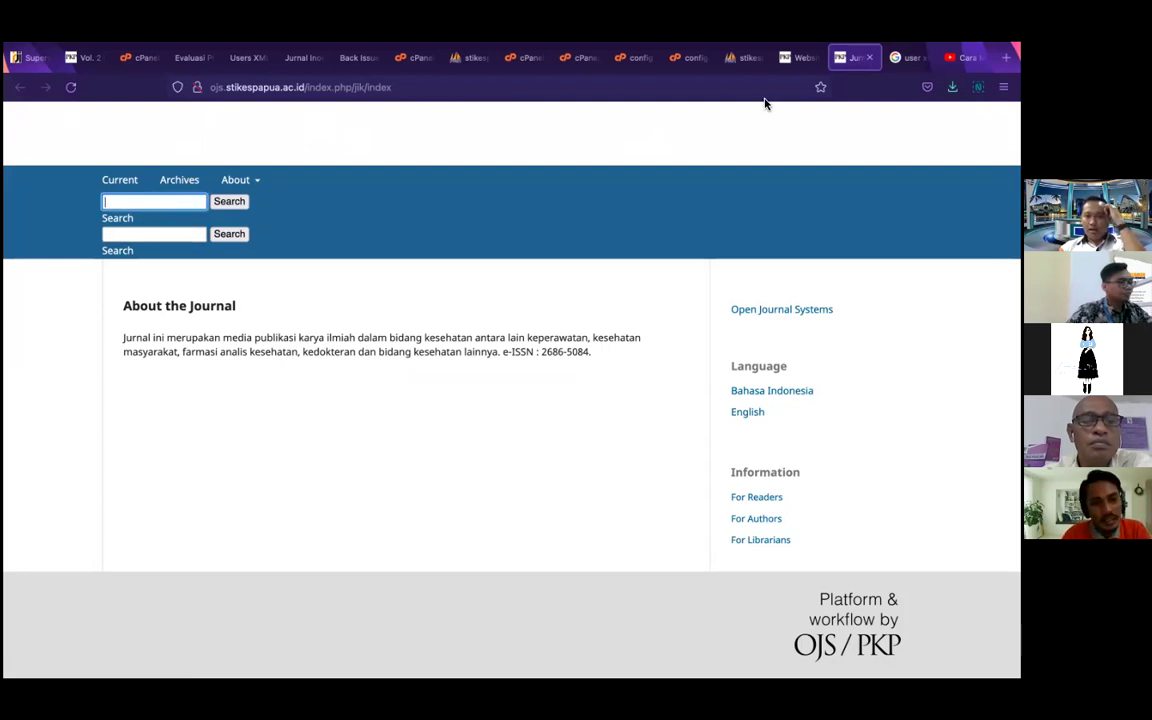
Step: Return to the settings tab and reload Settings > Website
click(800, 57)
mouse_move(57, 289)
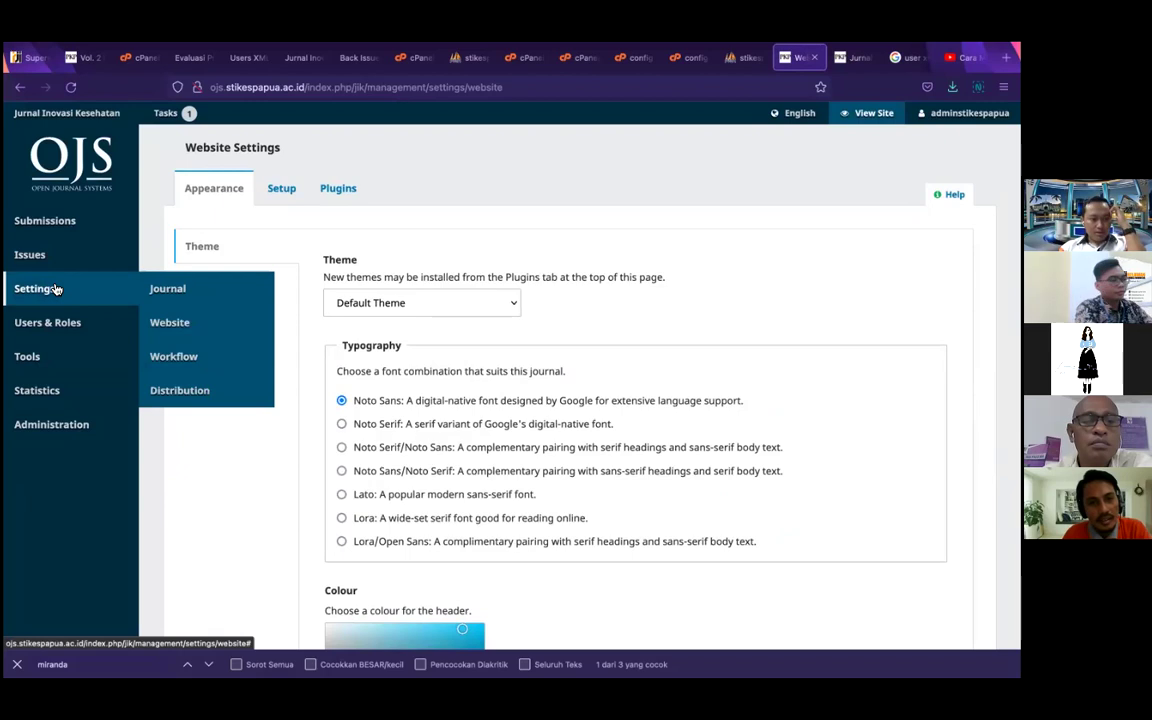
mouse_move(84, 320)
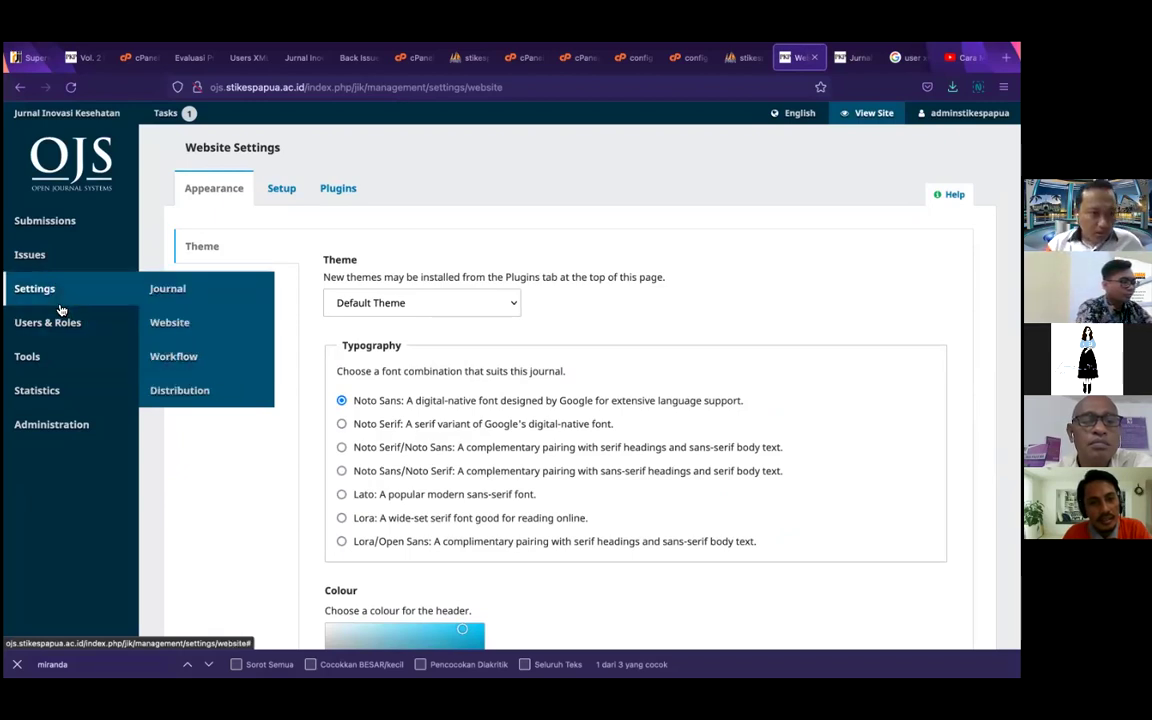
mouse_move(98, 299)
click(165, 317)
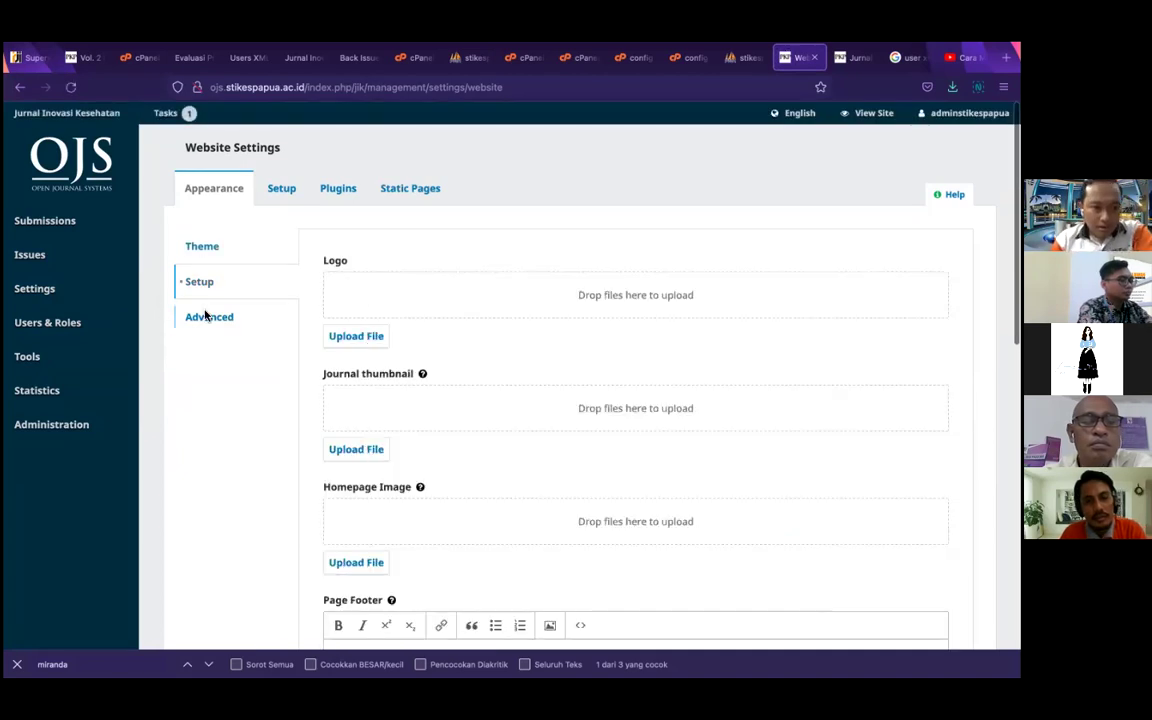
Step: Go to the website Navigation settings and open the Primary Navigation Menu for editing
click(206, 315)
click(280, 188)
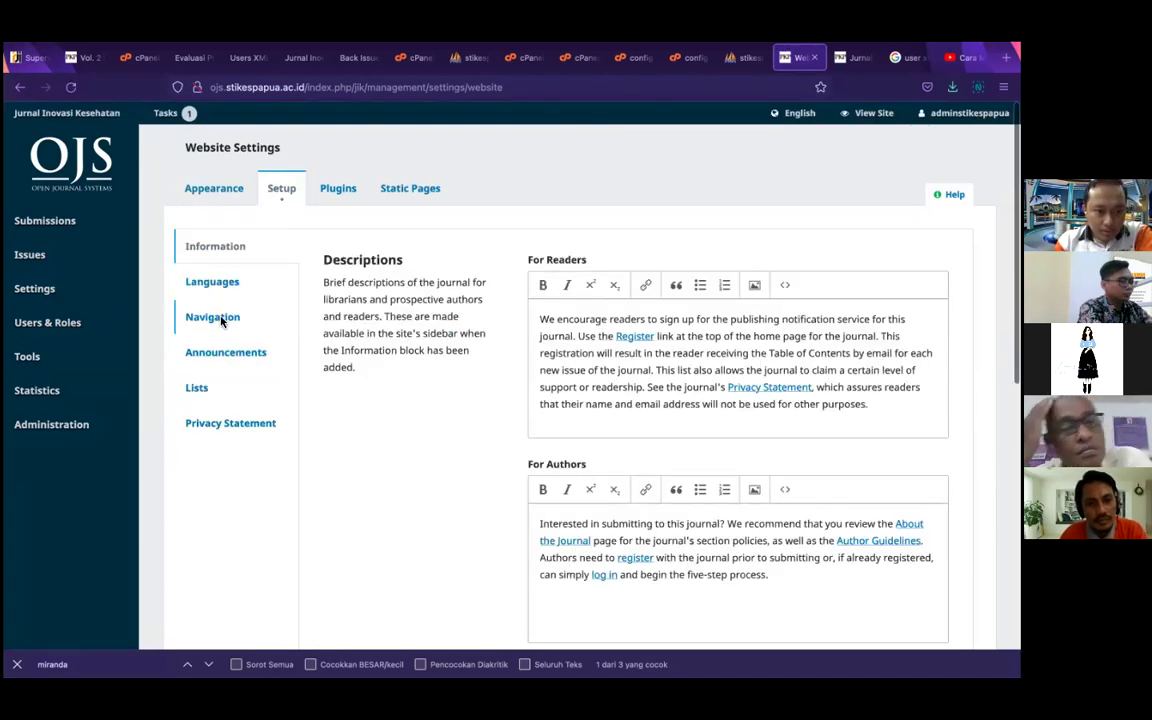
click(216, 318)
scroll(445, 337, down, 1)
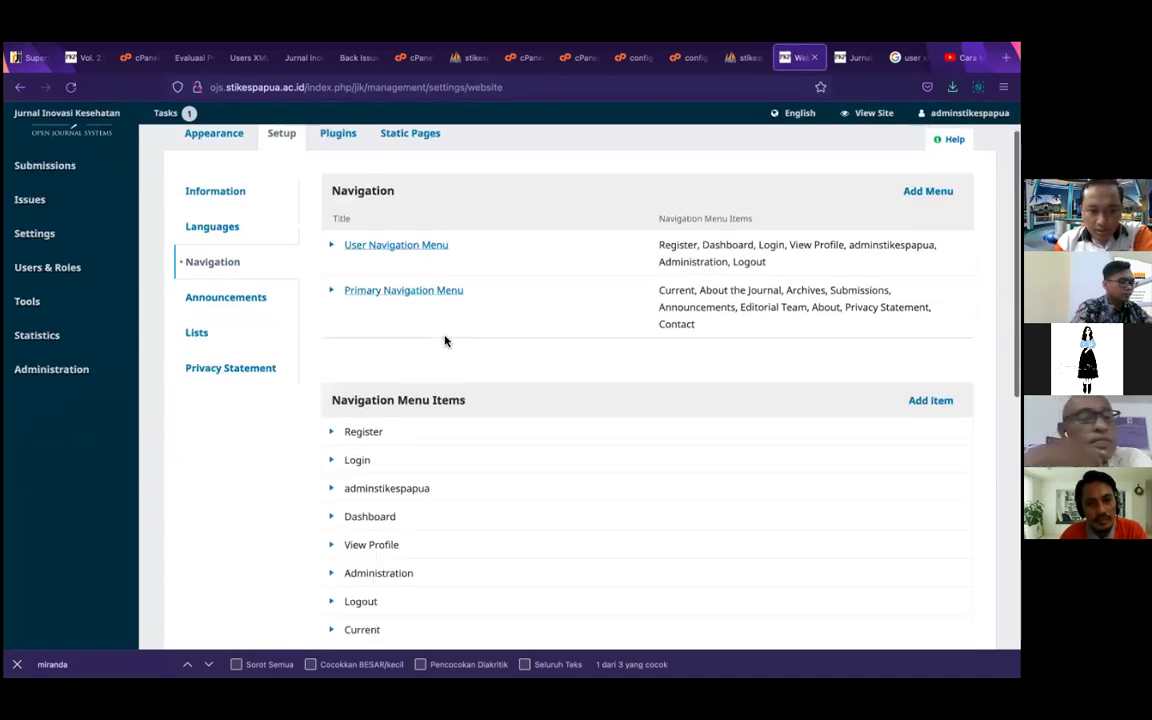
click(335, 292)
click(354, 347)
Step: Review the Primary Navigation Menu items and close its editor without changes
scroll(352, 351, down, 3)
scroll(352, 350, down, 2)
scroll(334, 360, up, 1)
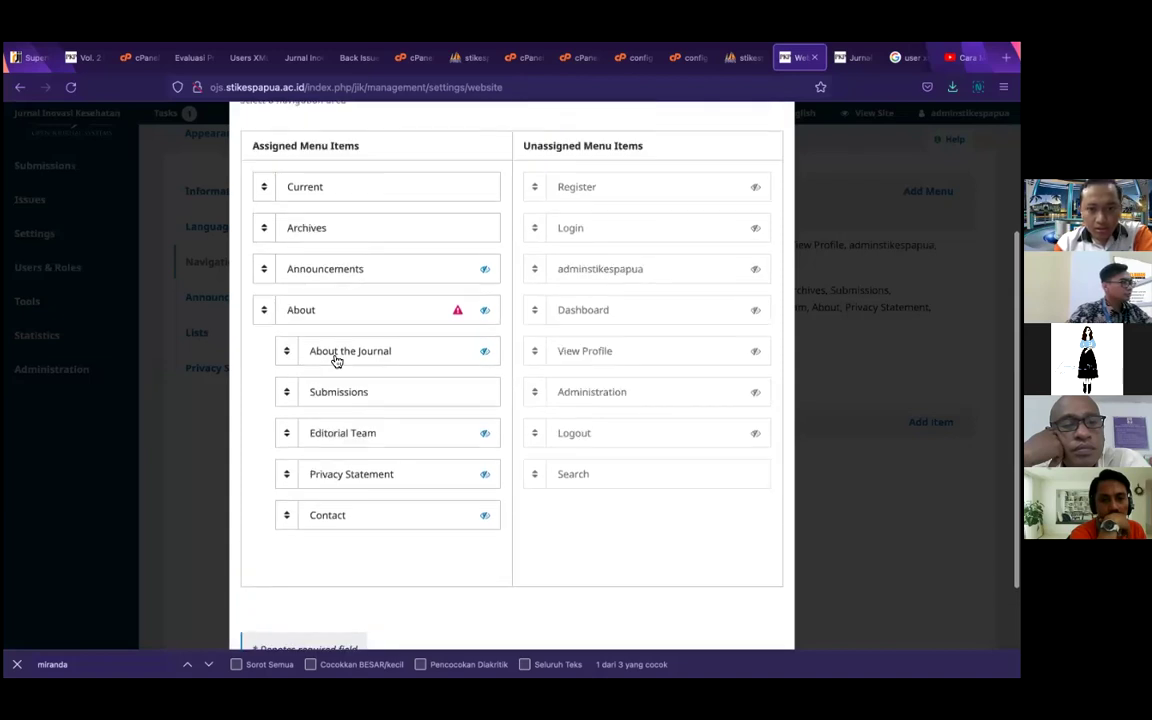
scroll(337, 362, down, 1)
scroll(337, 362, up, 4)
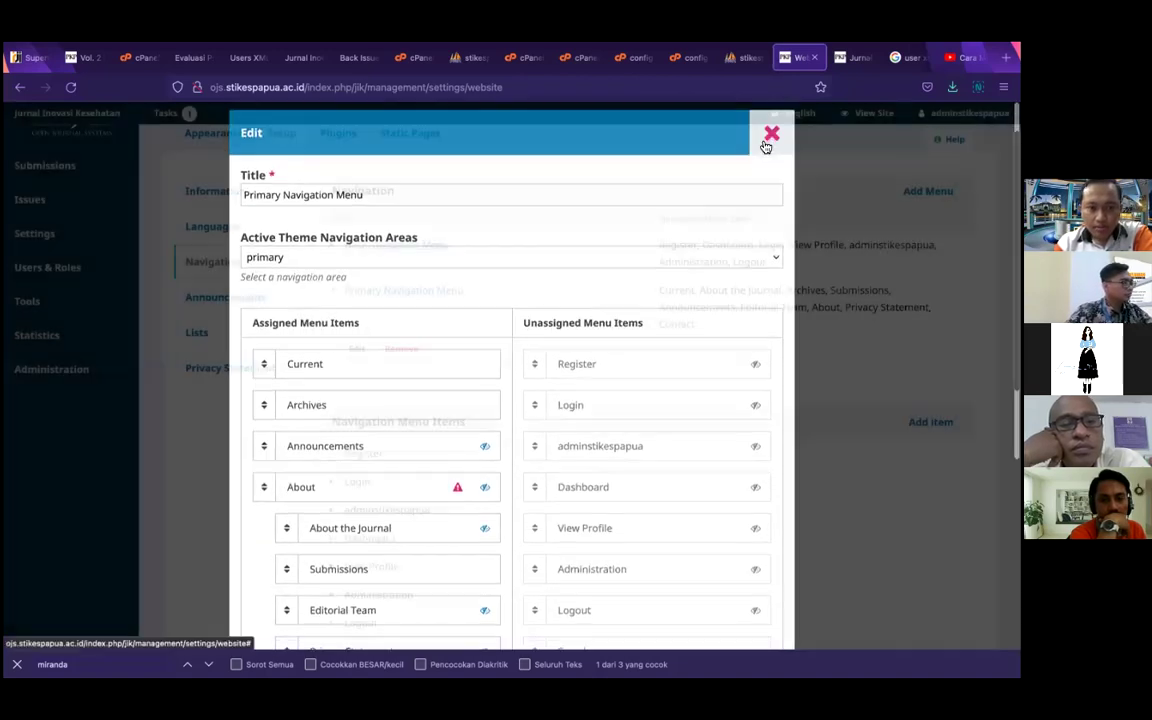
click(766, 146)
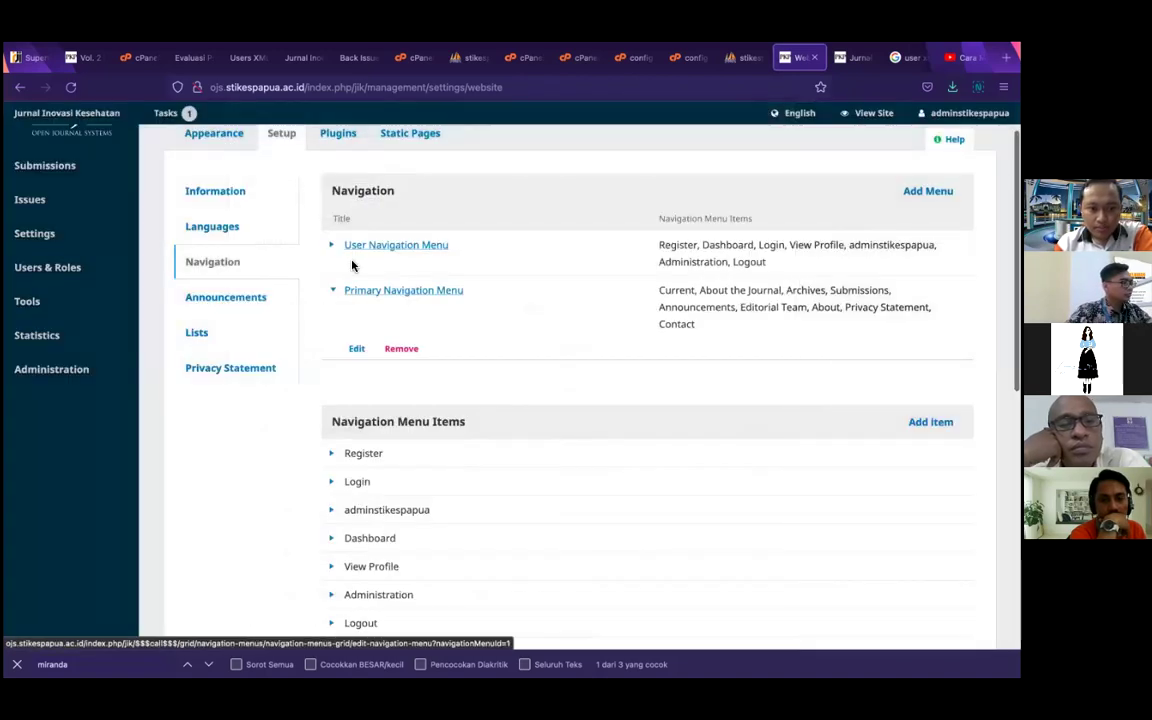
Step: Re-save the User Navigation Menu unchanged
click(334, 245)
click(352, 283)
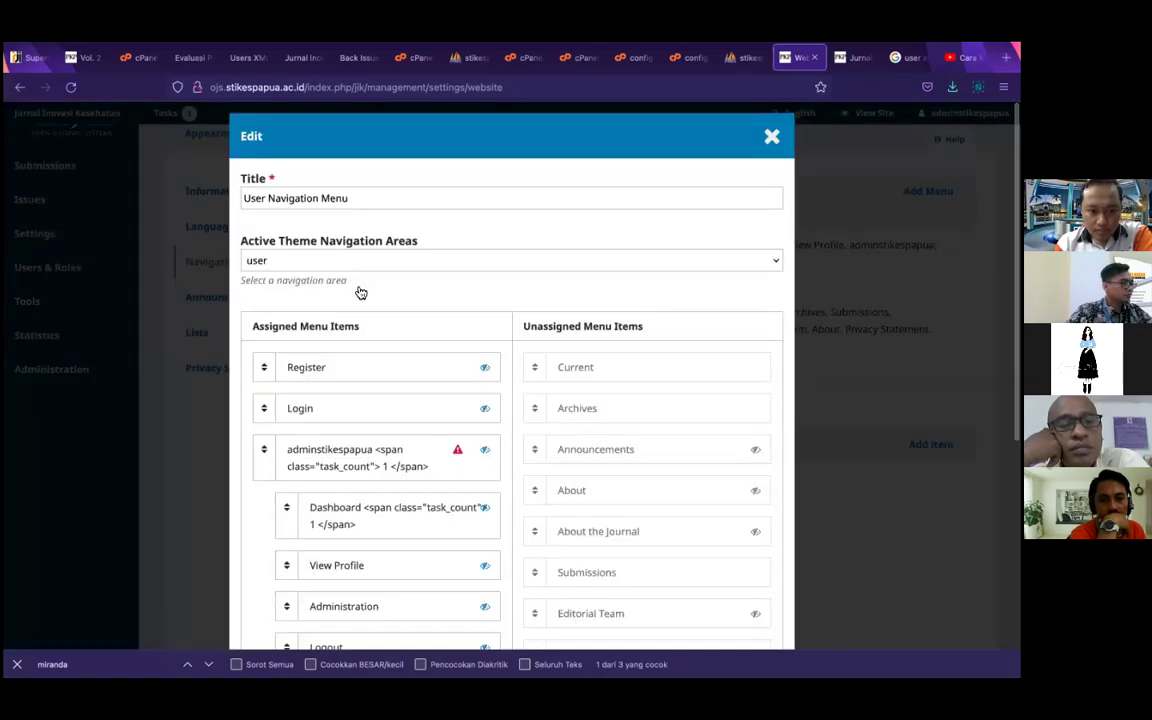
scroll(360, 291, down, 4)
scroll(368, 301, up, 1)
scroll(371, 312, up, 1)
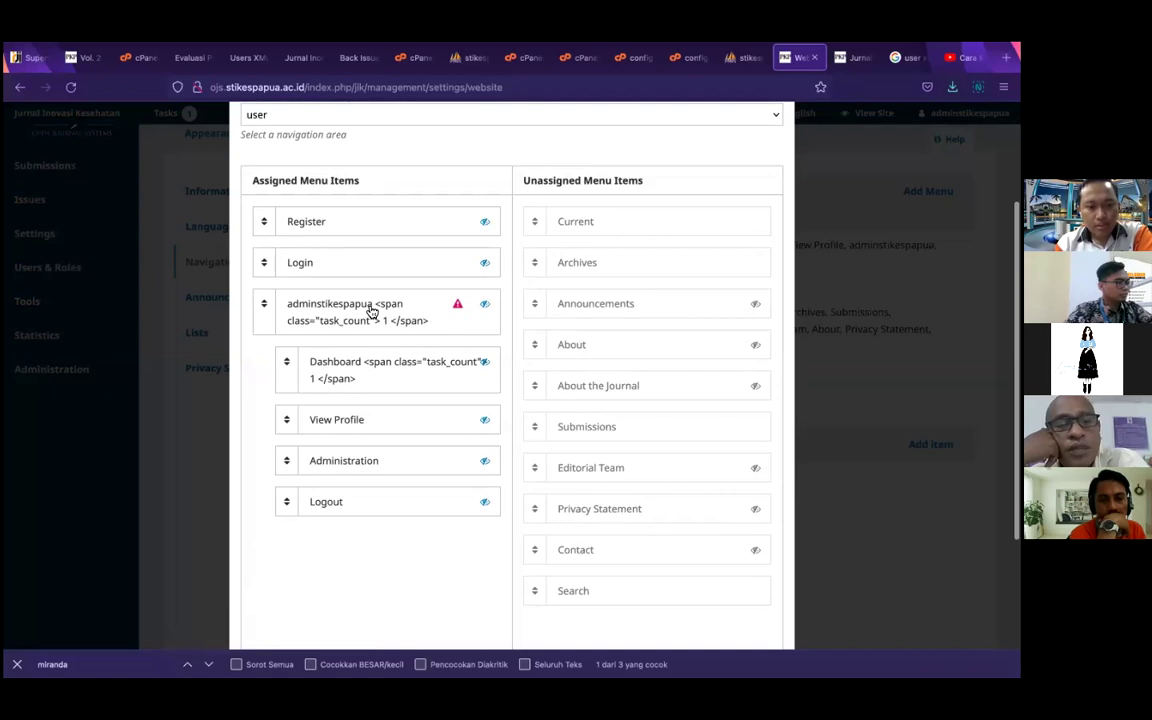
scroll(371, 313, down, 2)
click(264, 618)
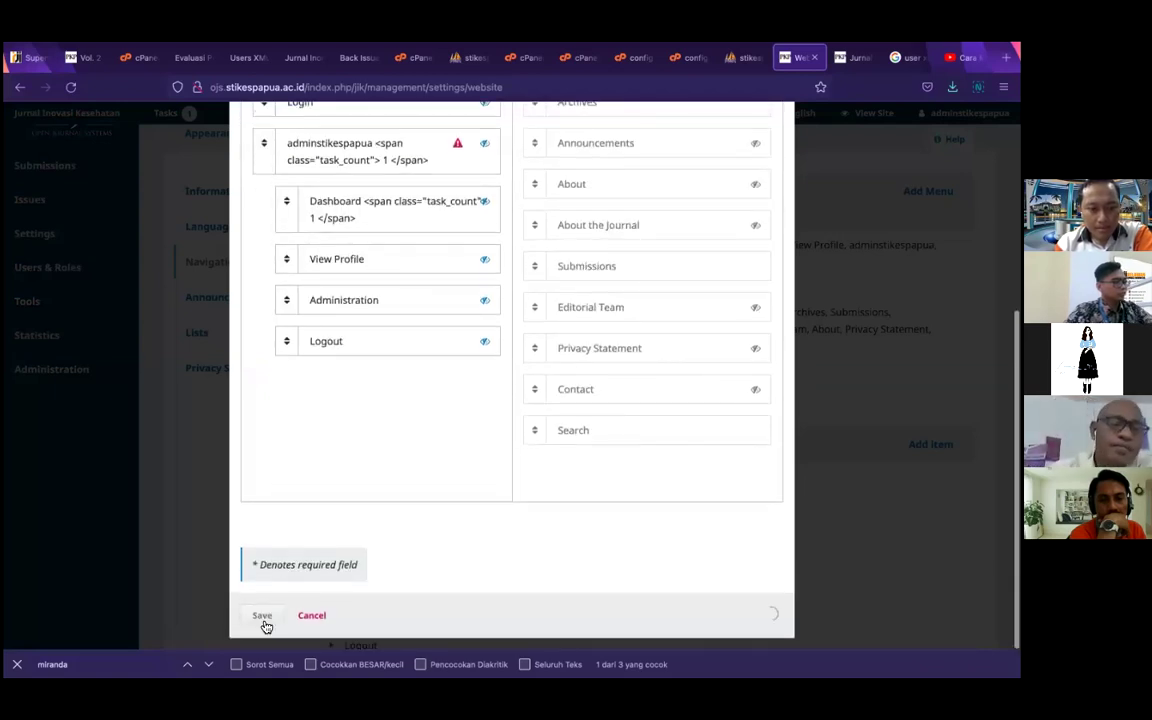
Step: Open the journal's public site via View Site in a new tab and switch to it
scroll(357, 373, down, 3)
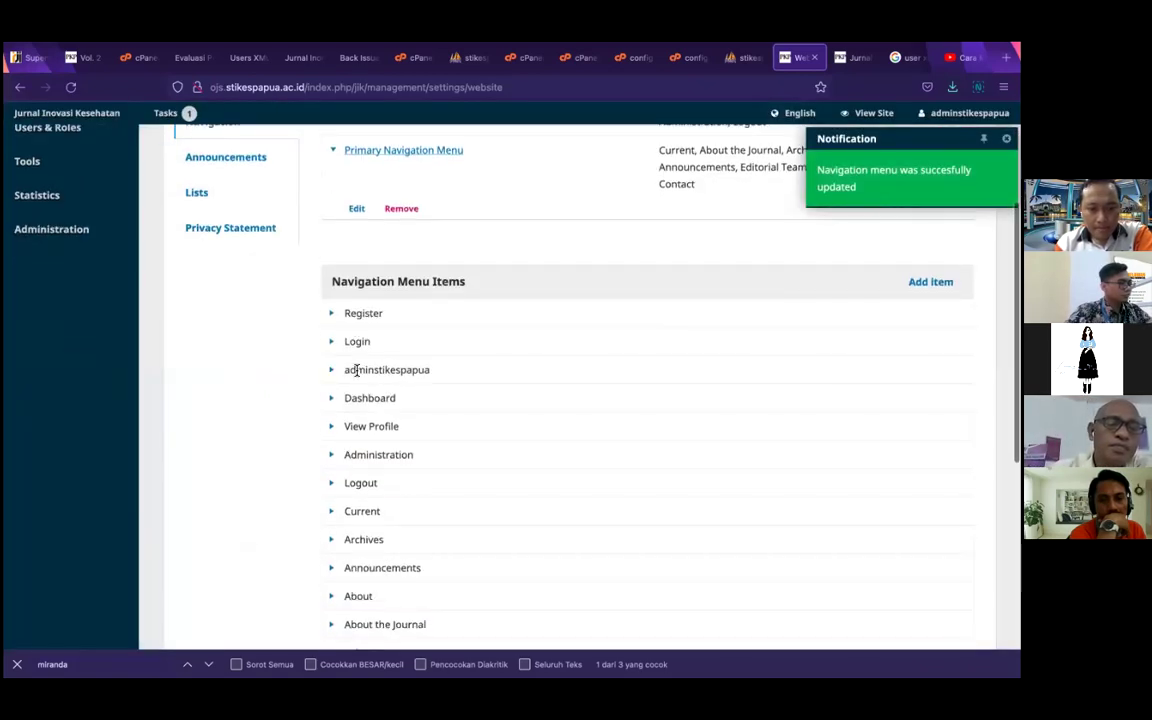
scroll(357, 370, up, 3)
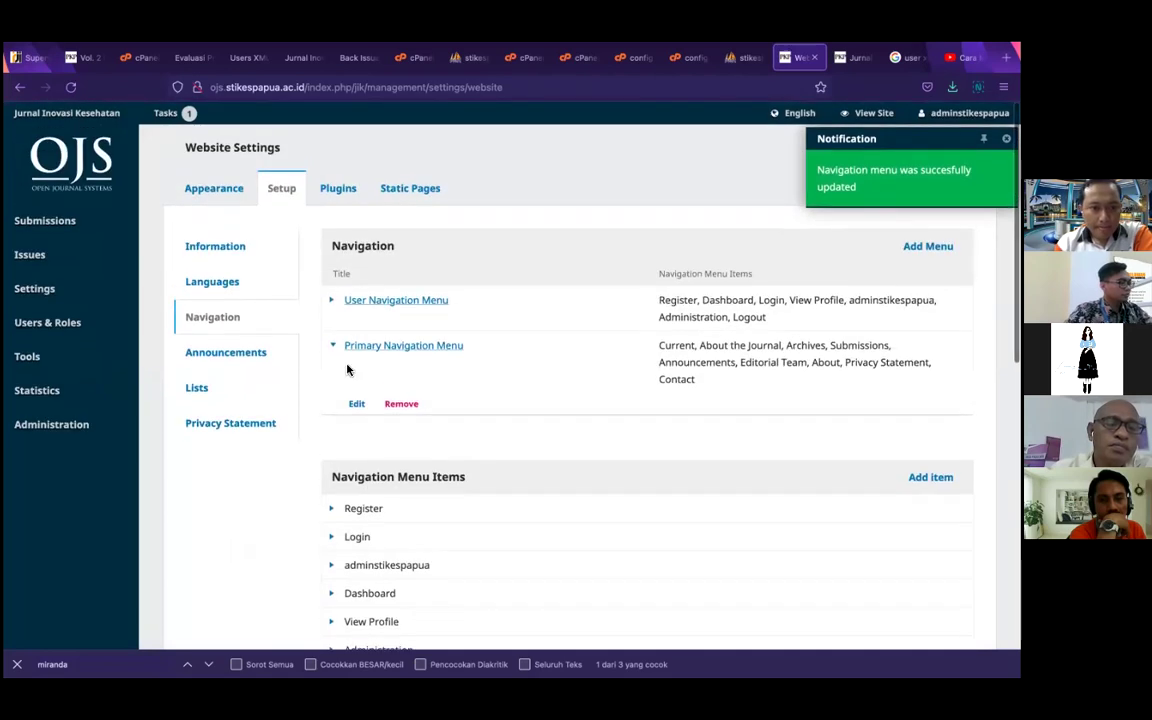
right_click(860, 120)
click(711, 112)
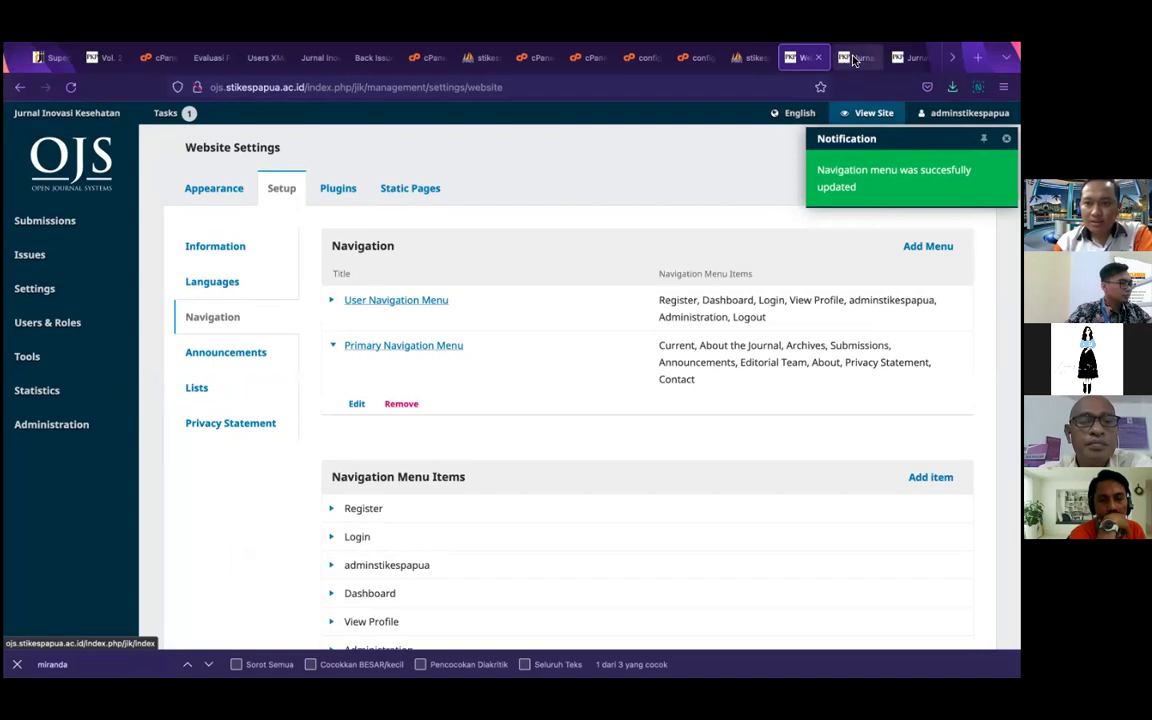
click(853, 58)
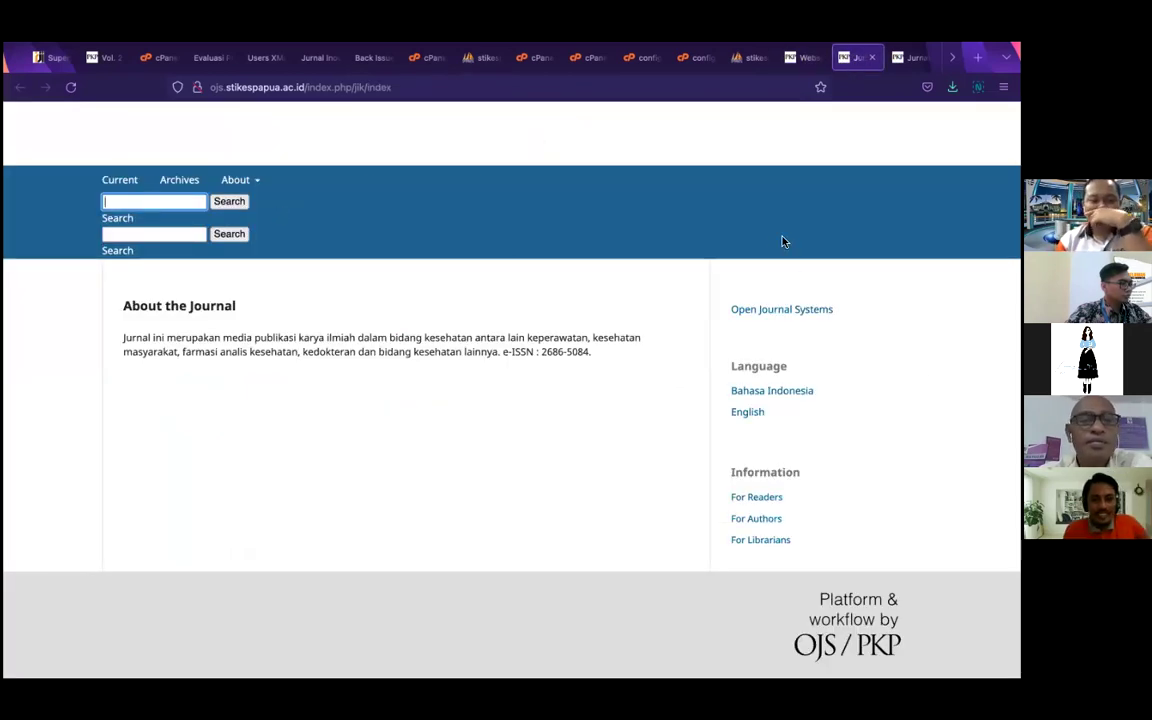
Step: Check the second search box on the public page, then reopen the User Navigation Menu editor
click(138, 234)
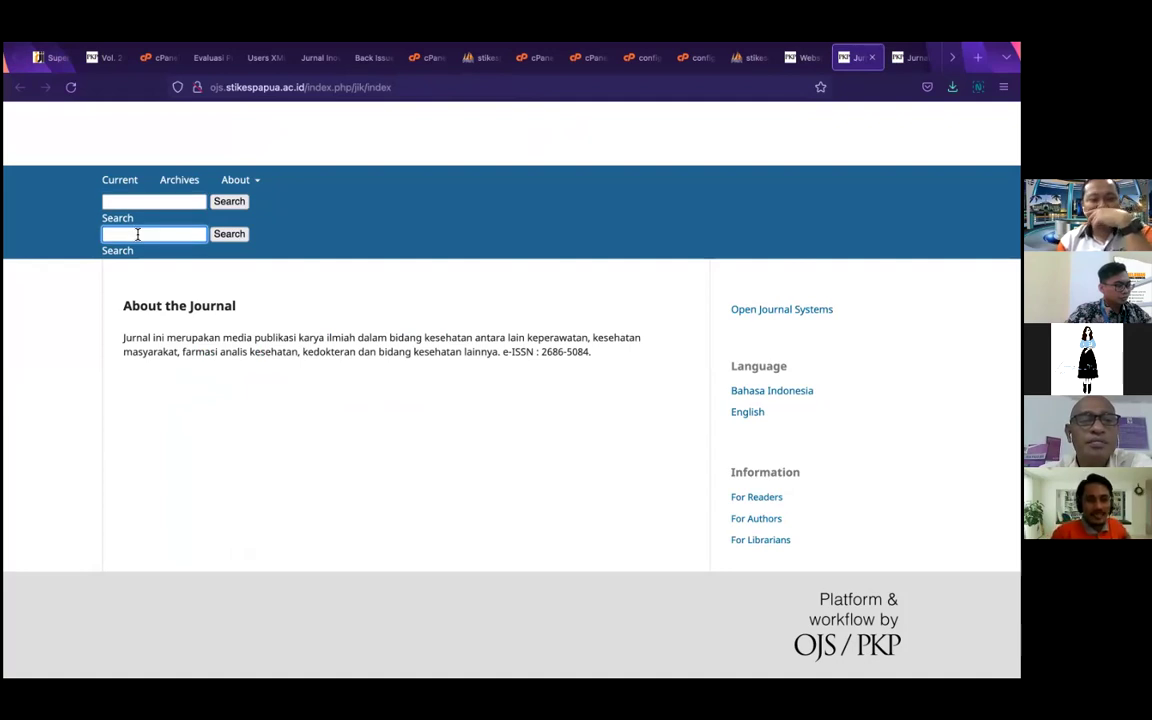
click(800, 58)
click(331, 300)
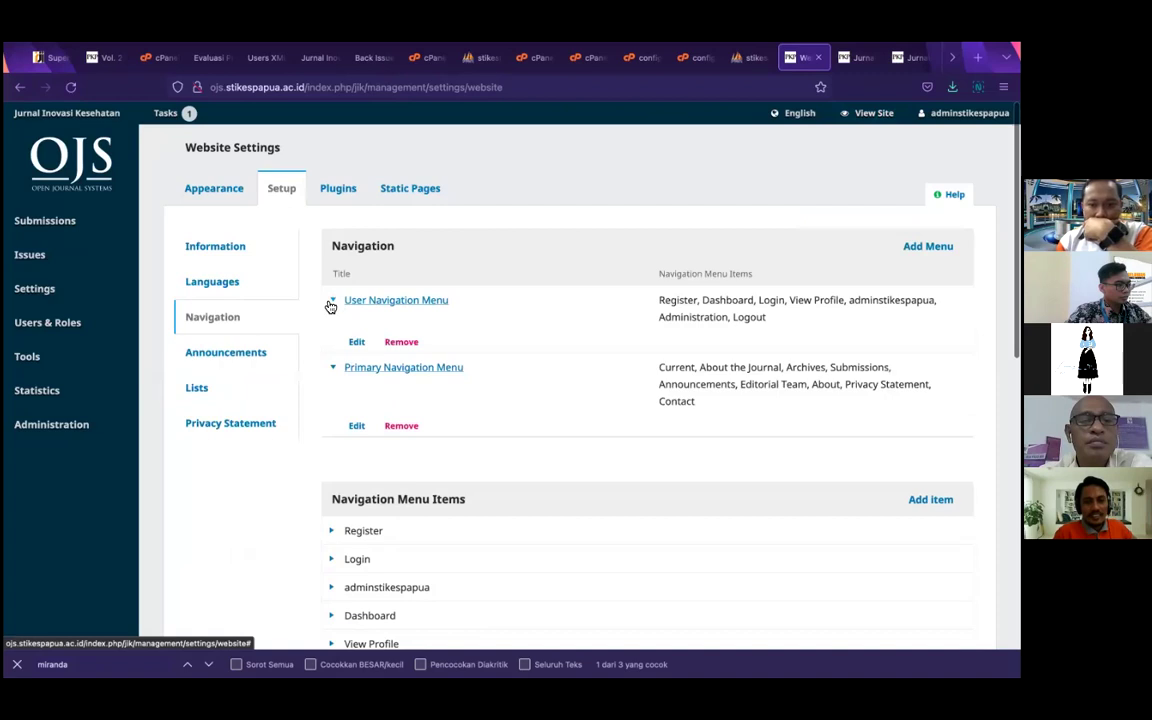
click(355, 343)
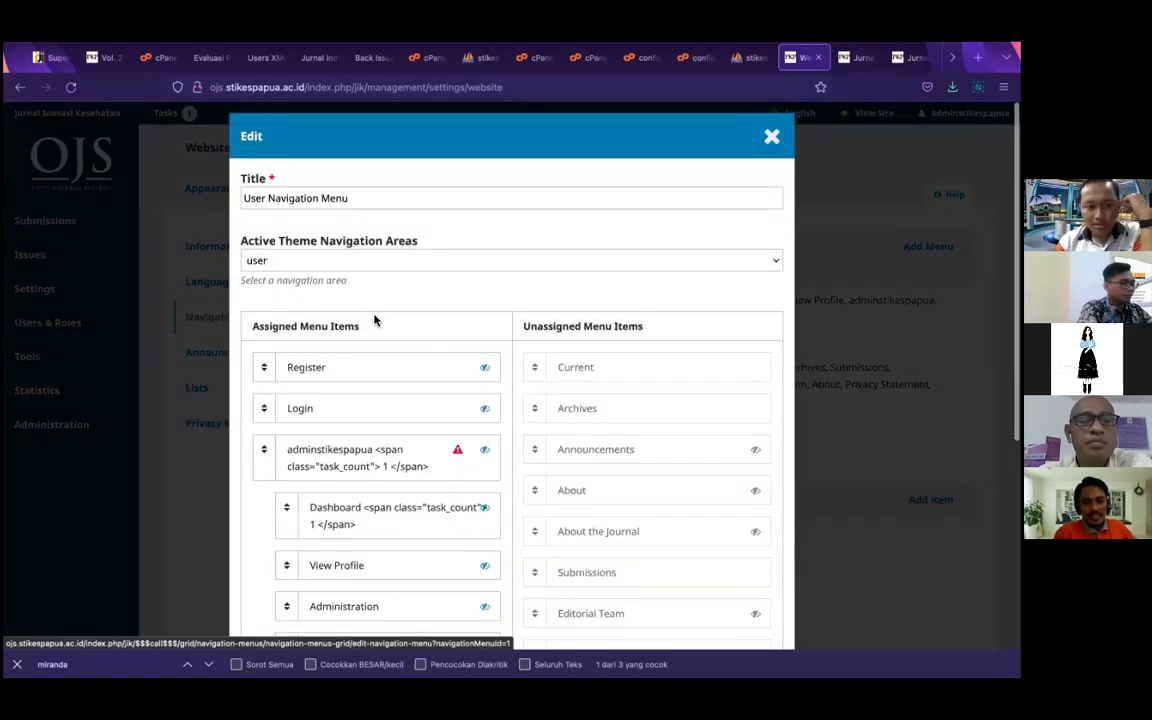
scroll(375, 320, down, 2)
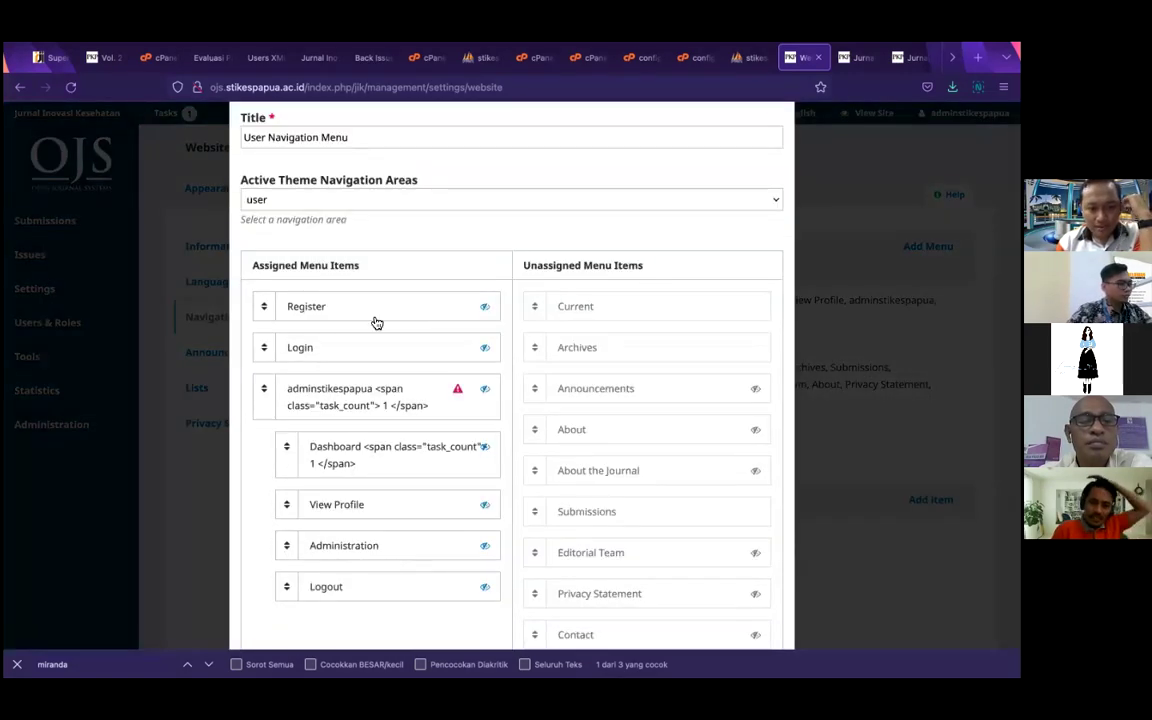
scroll(375, 321, down, 1)
scroll(376, 323, up, 3)
Step: Keep the menu area set to User, close the editor unchanged, and return to the public page
click(406, 260)
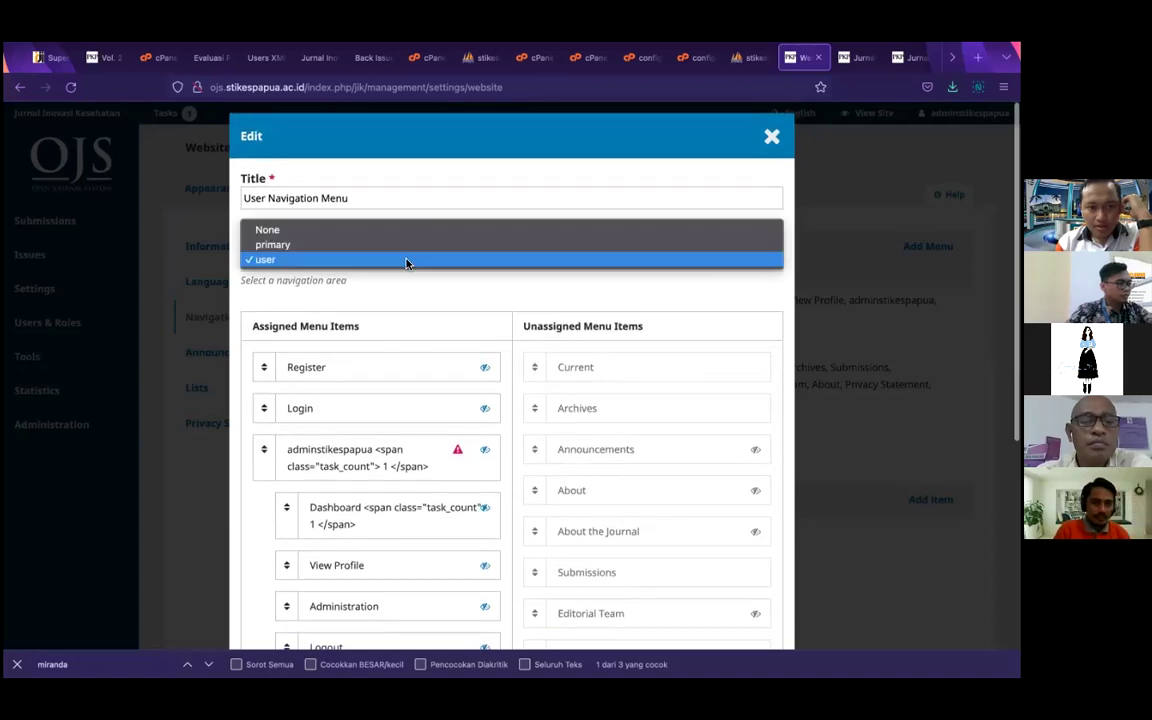
click(406, 260)
click(758, 152)
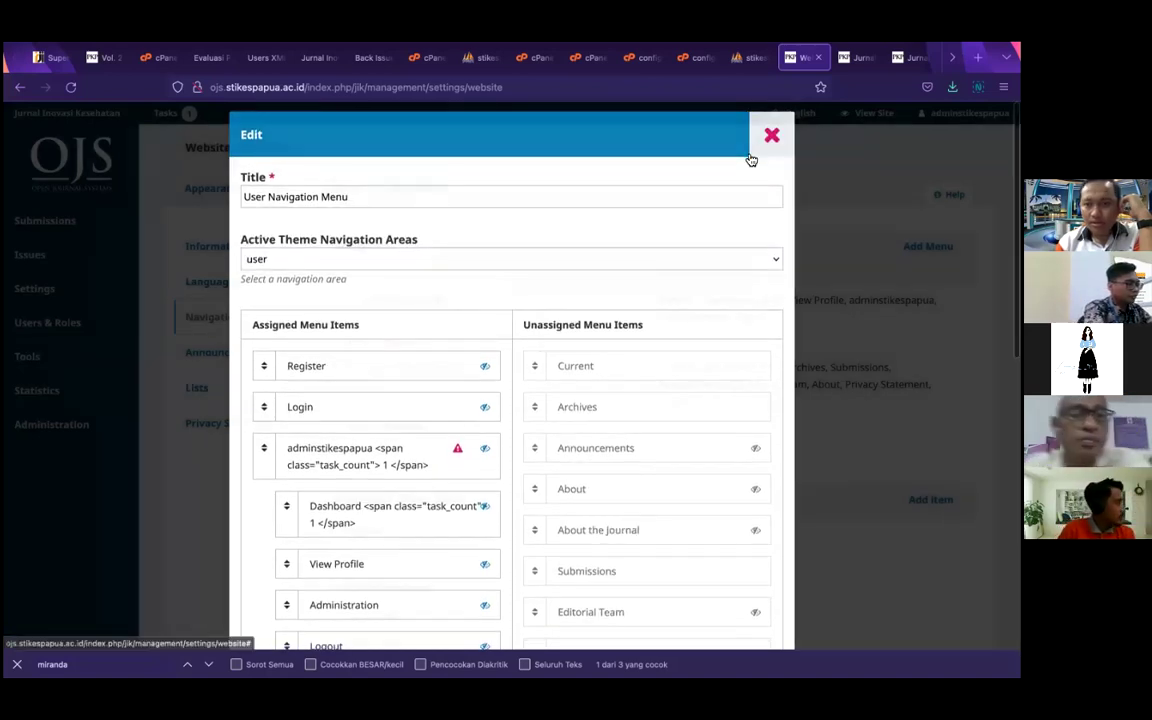
click(855, 62)
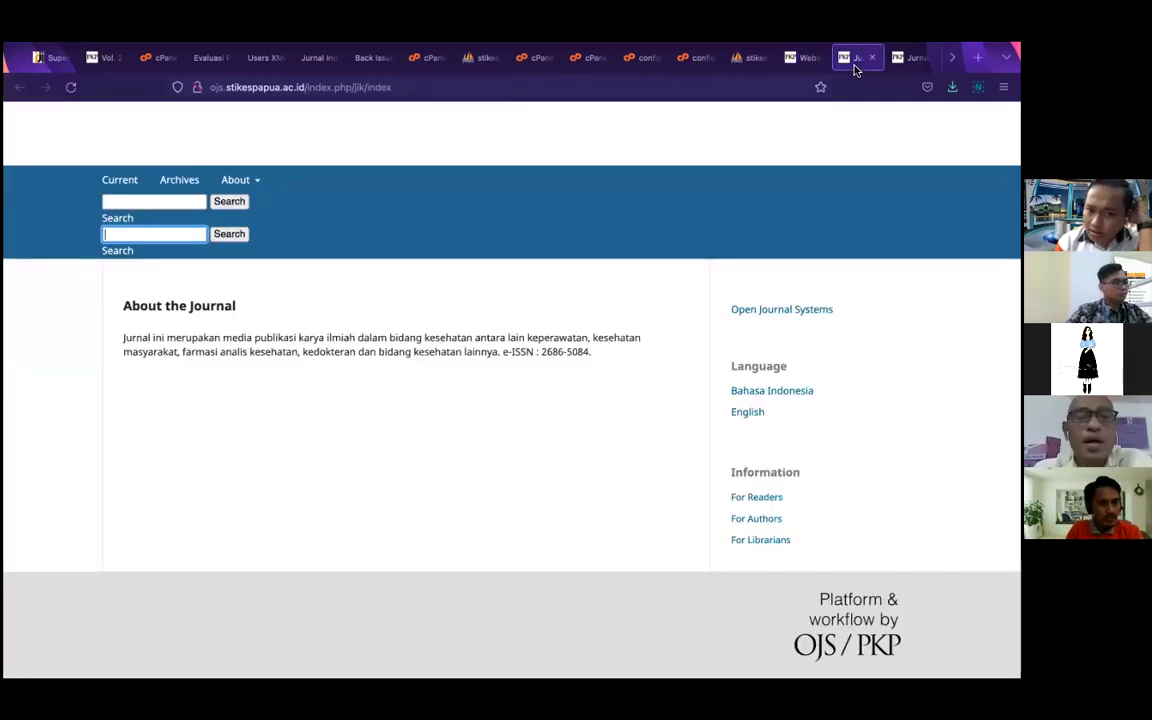
Step: Reopen the User Navigation Menu editor and close it without changes
click(804, 58)
scroll(424, 251, down, 2)
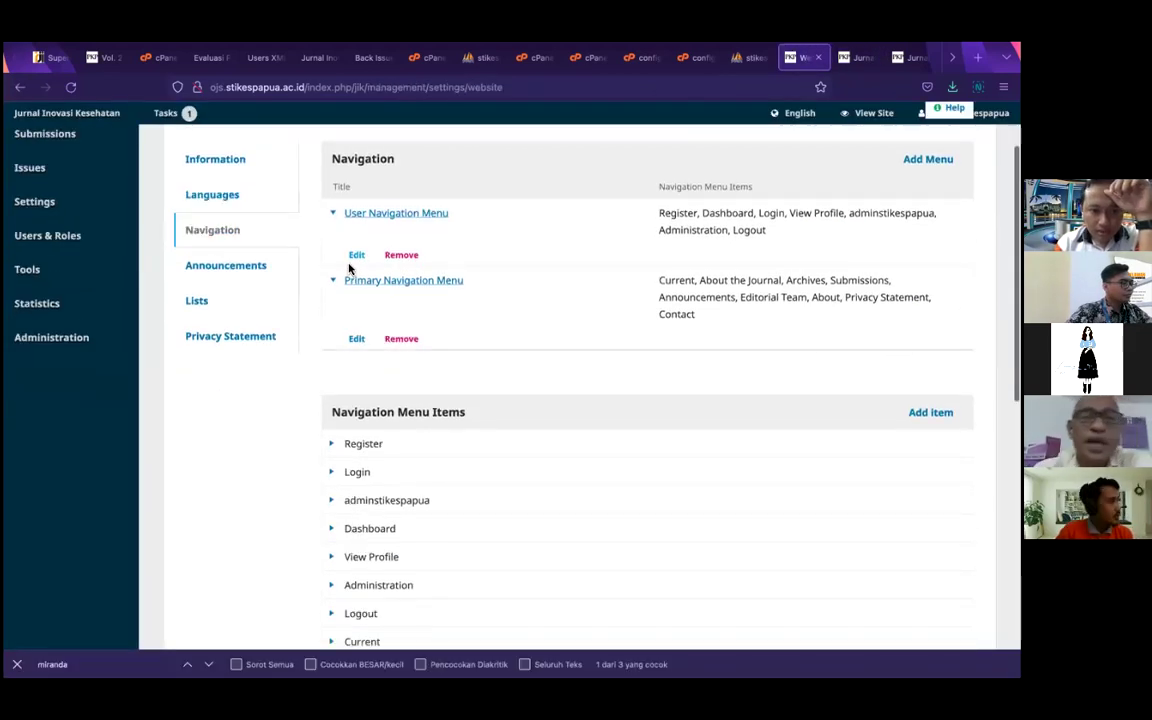
click(352, 264)
scroll(342, 398, down, 3)
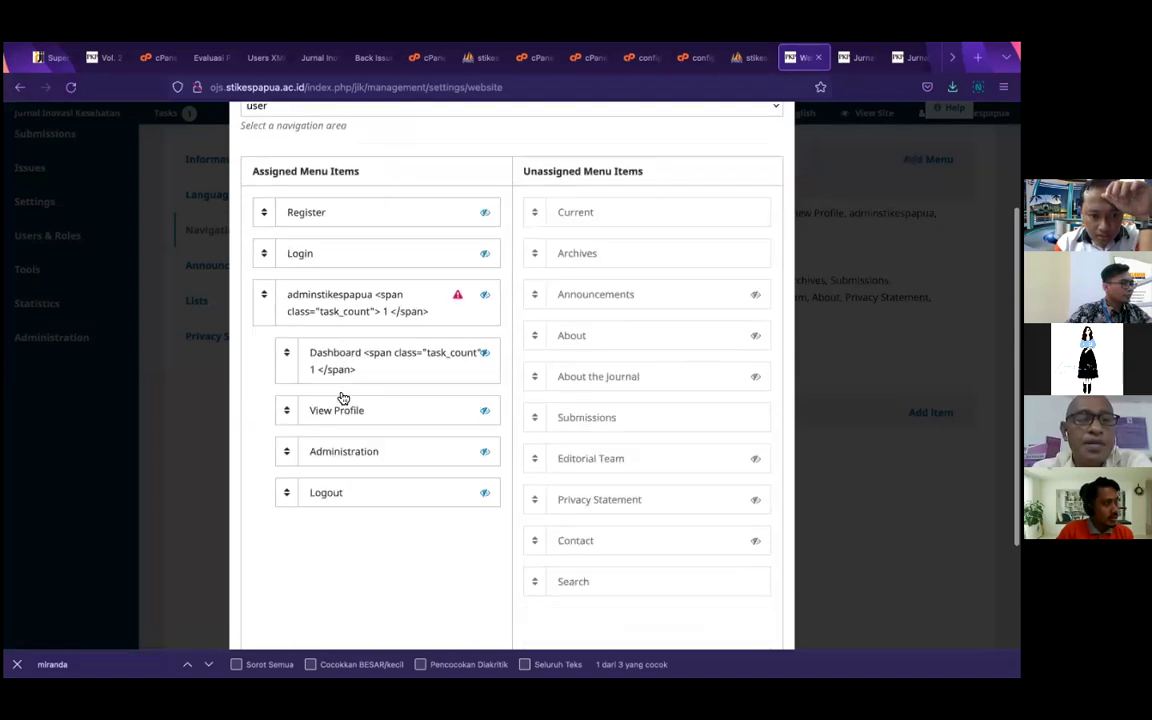
scroll(733, 116, up, 3)
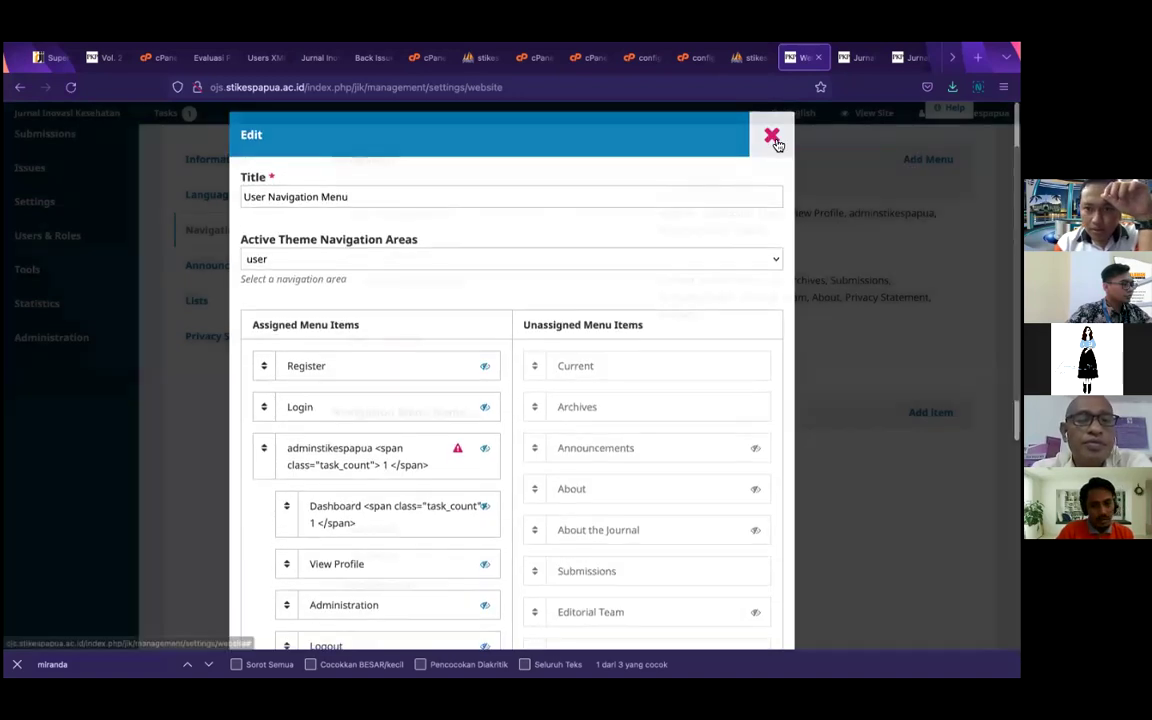
click(772, 137)
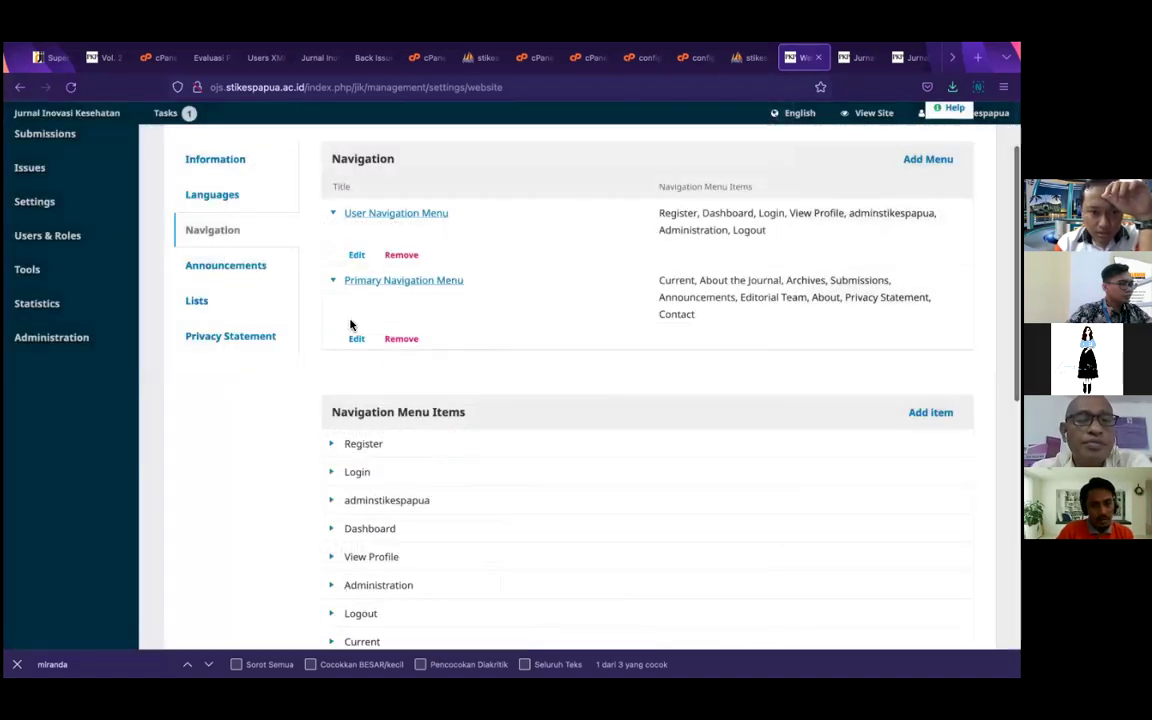
Step: Open the Primary Navigation Menu editor and review its assigned and unassigned items
click(355, 340)
scroll(424, 337, down, 5)
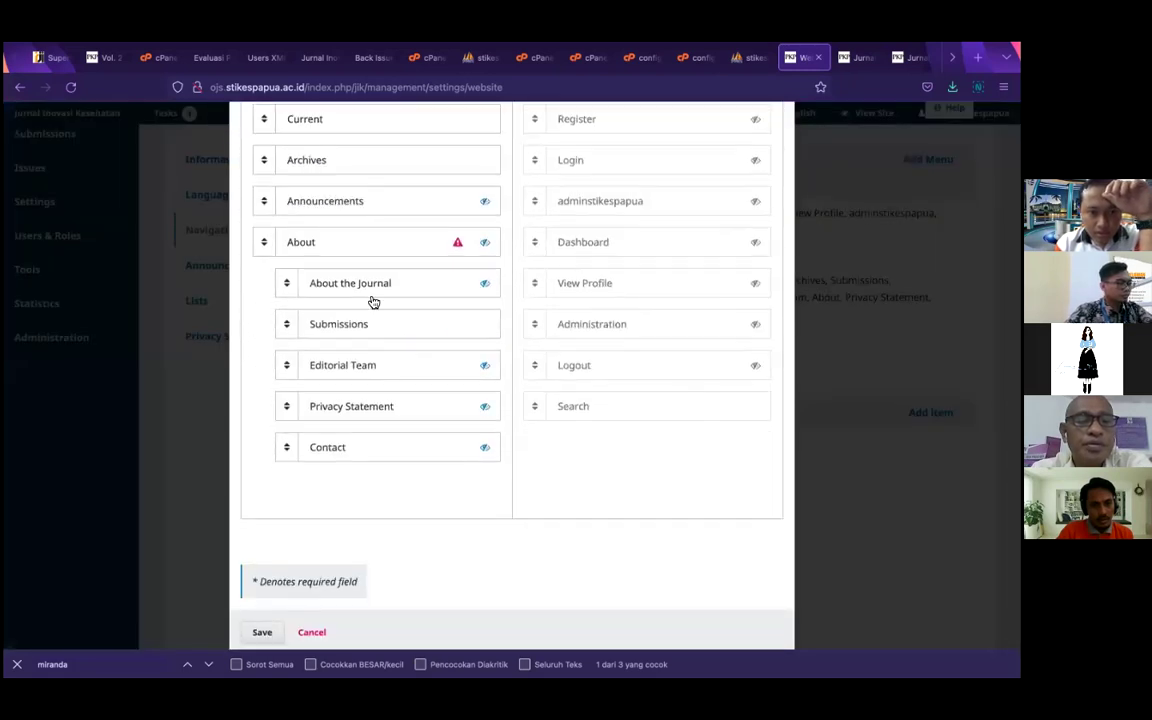
scroll(373, 295, up, 1)
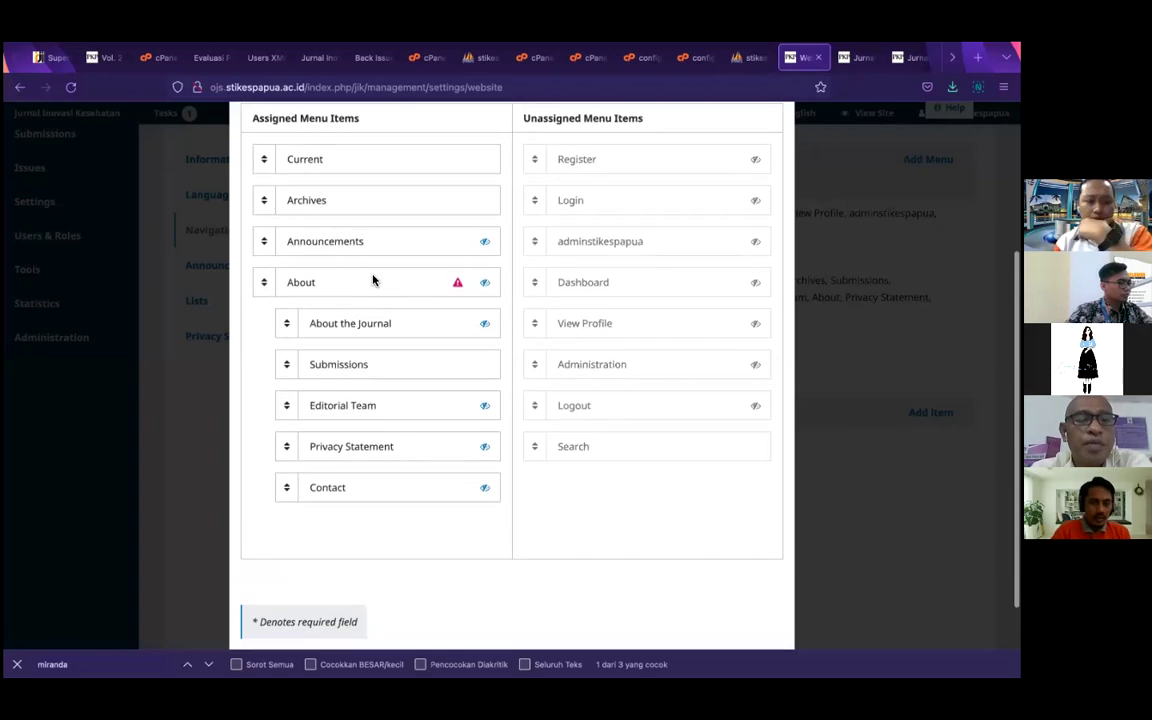
scroll(373, 280, down, 1)
scroll(420, 330, up, 1)
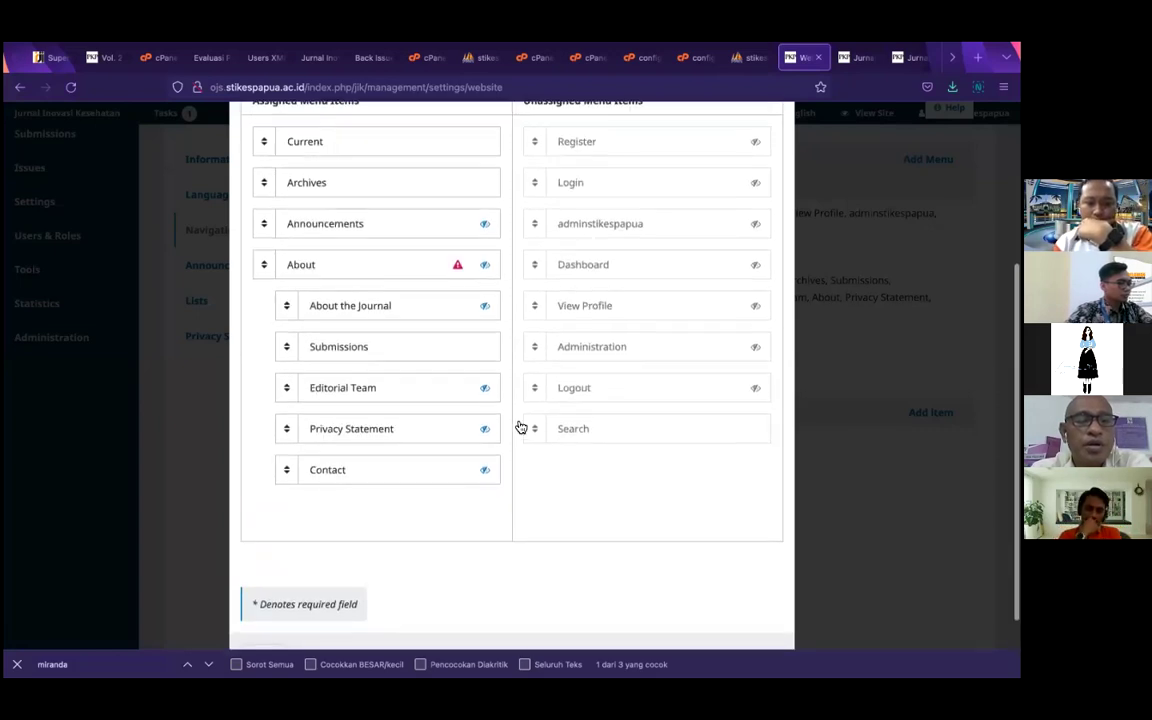
Step: Move Search from Unassigned to top level between Announcements and About, save, and view the public site
drag(535, 429, 265, 389)
drag(293, 431, 283, 339)
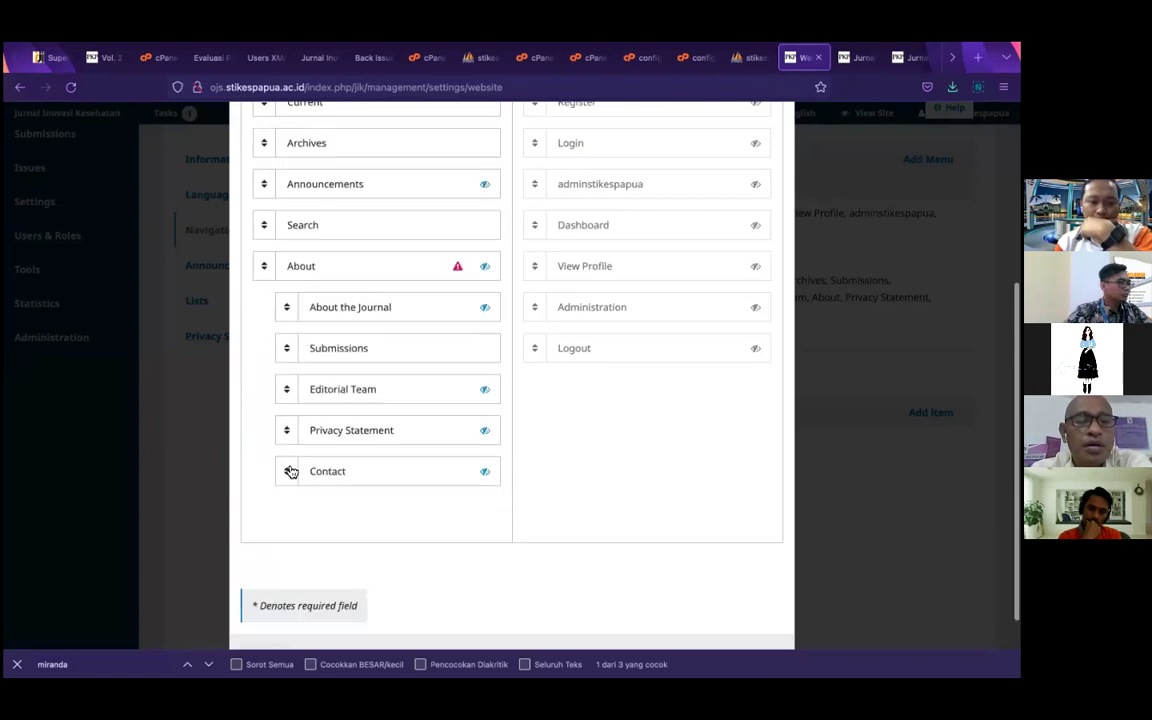
scroll(291, 302, up, 2)
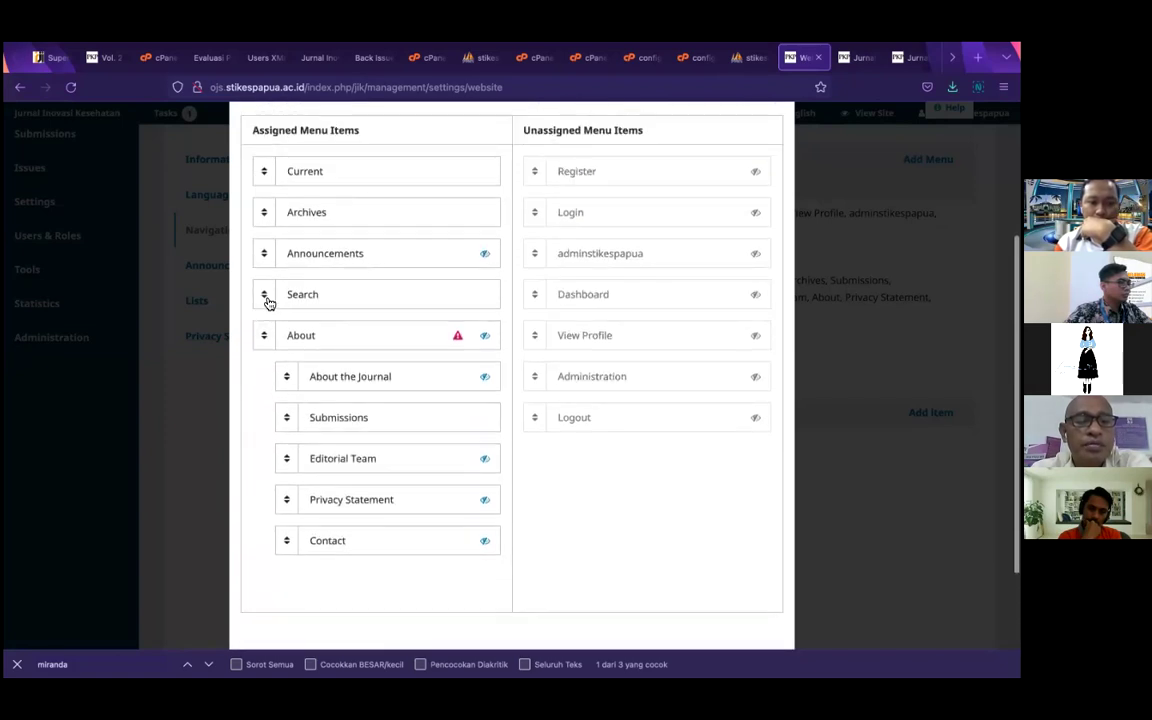
scroll(540, 290, down, 3)
click(261, 616)
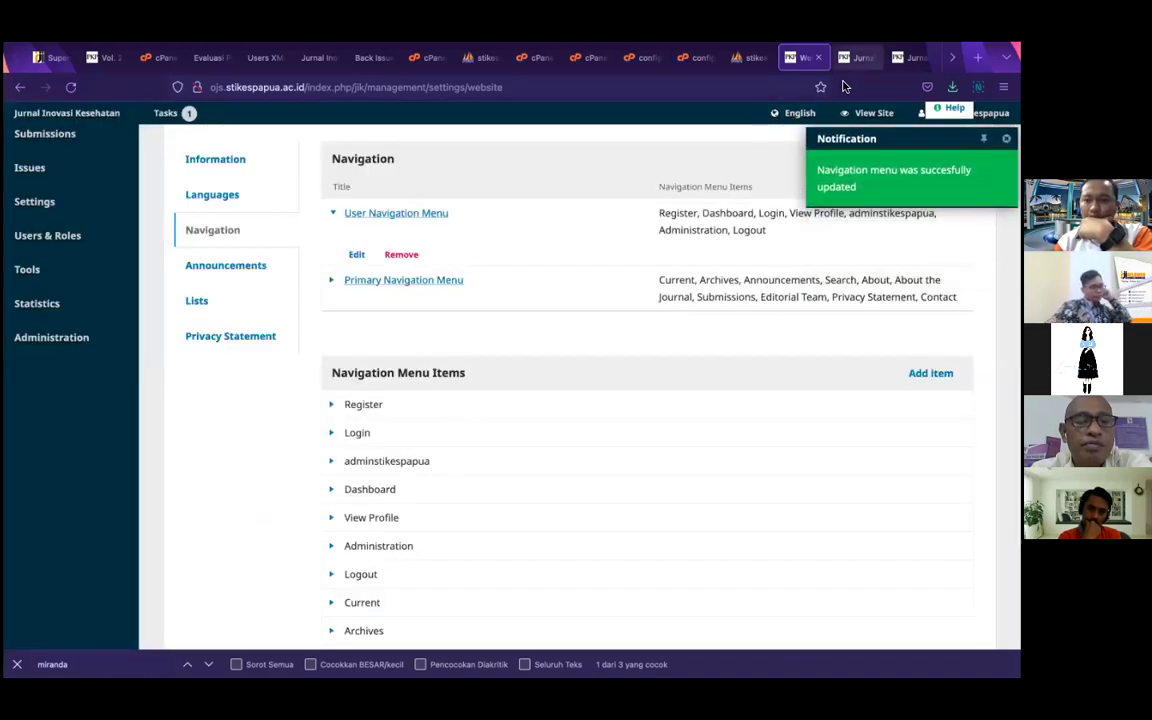
click(858, 57)
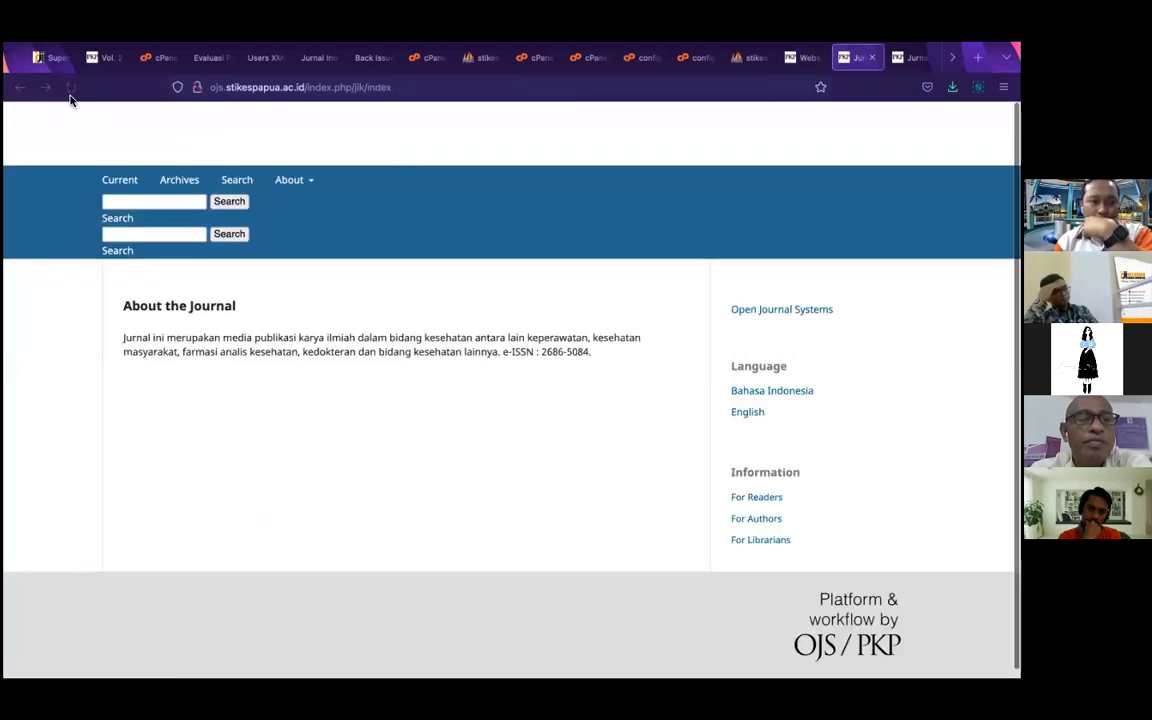
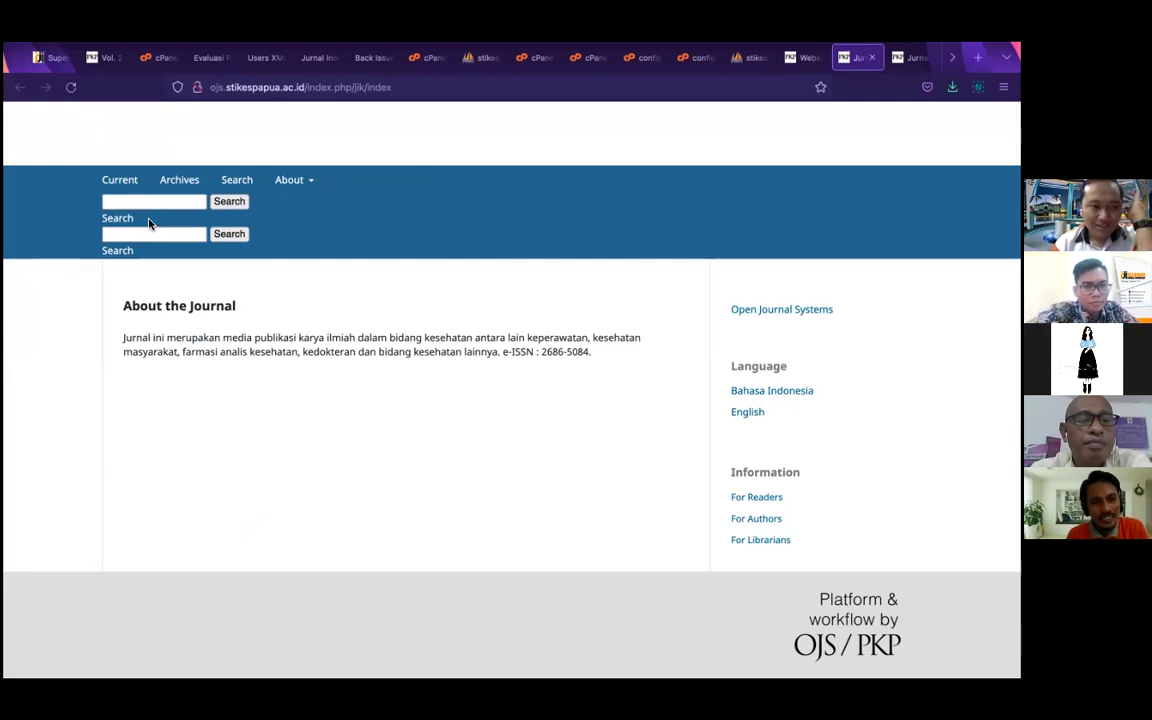
Step: Check the unstyled journal site by visiting the current issue page and returning home
right_click(318, 207)
click(292, 237)
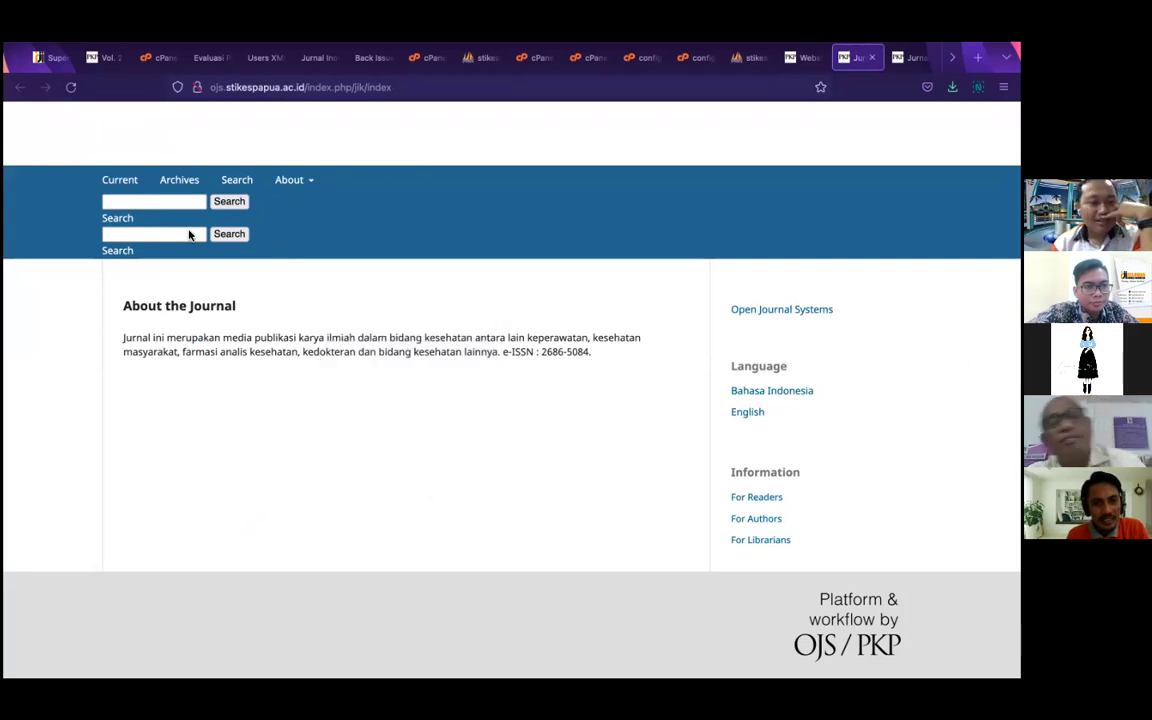
click(118, 180)
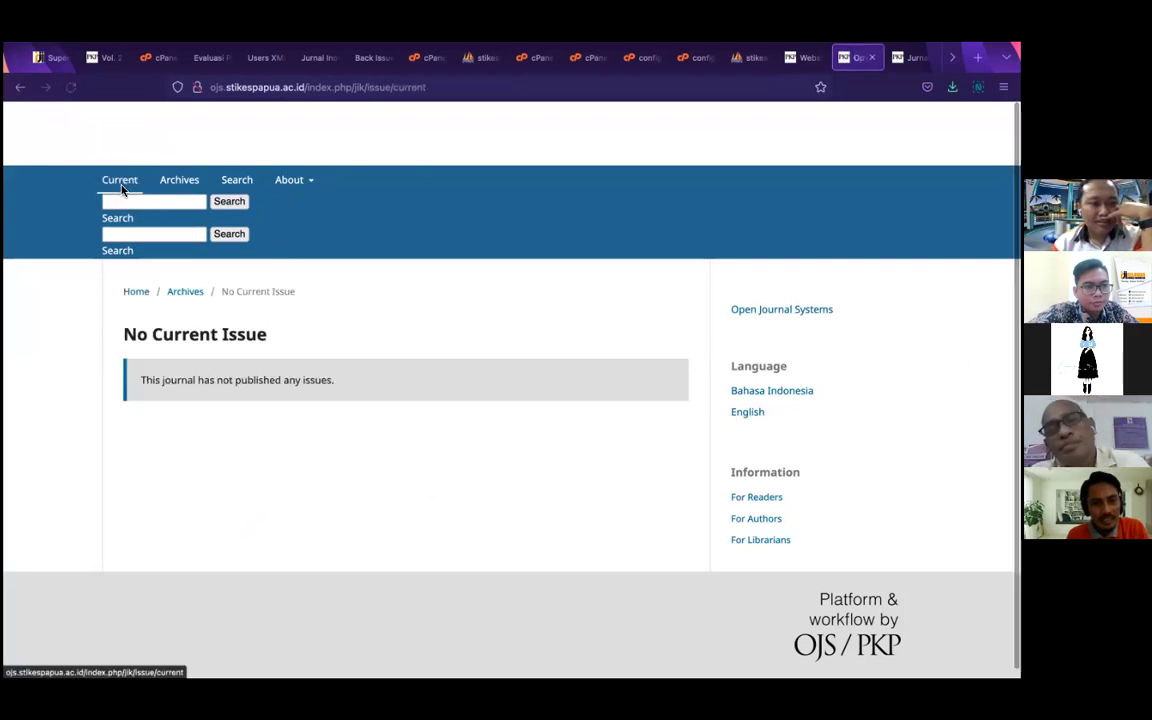
click(136, 289)
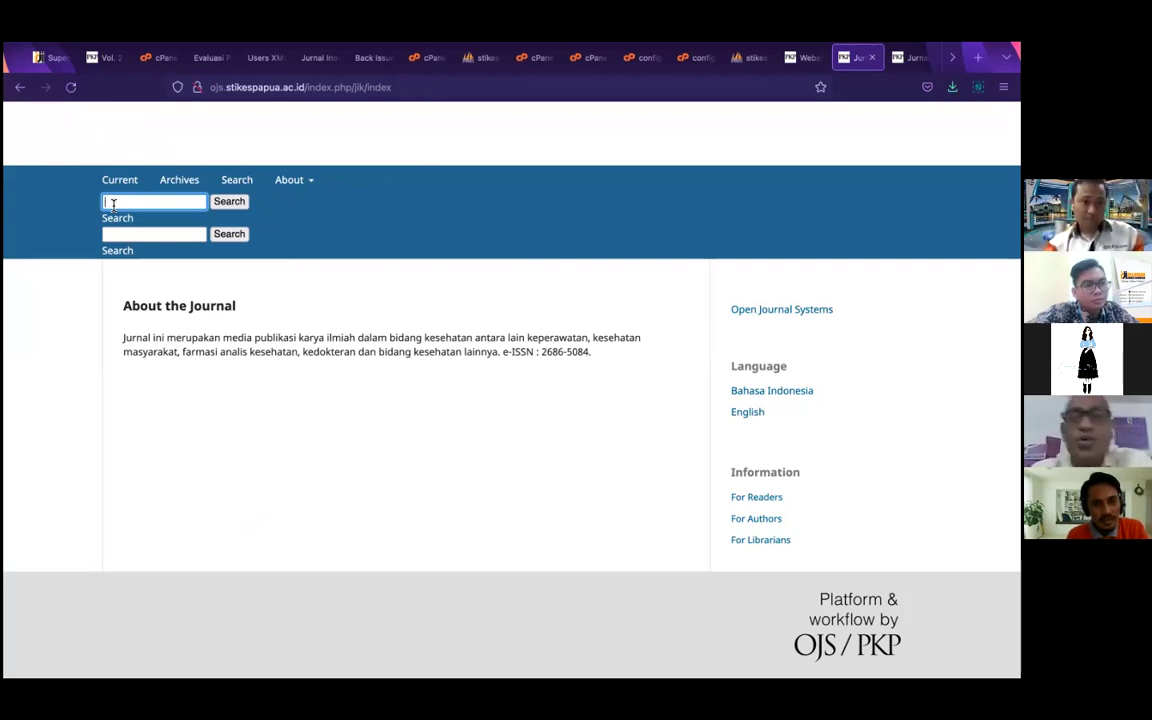
Step: Open the journal home page in a private Firefox window
click(406, 86)
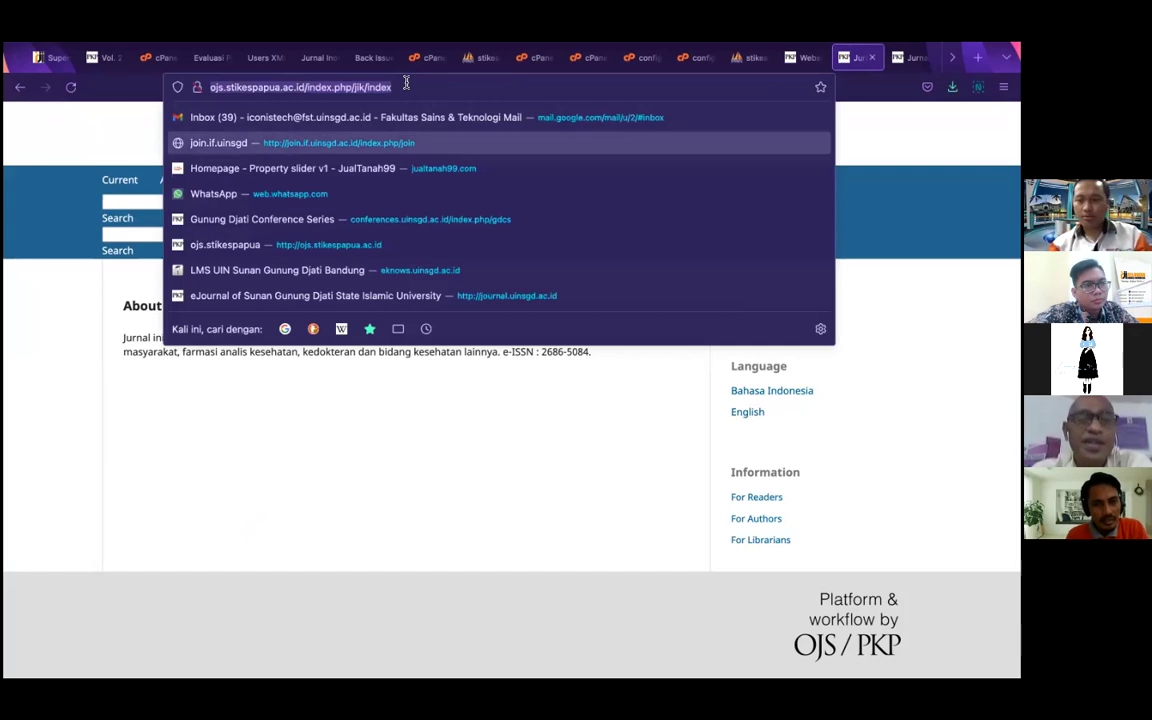
click(1003, 87)
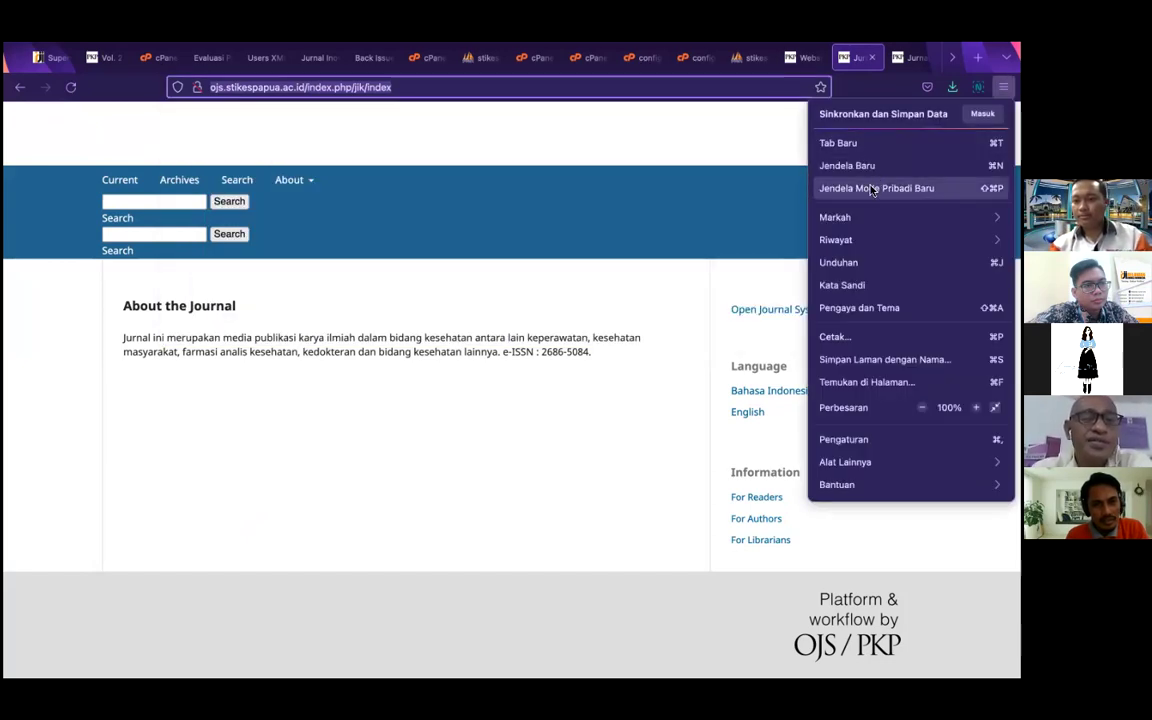
click(757, 161)
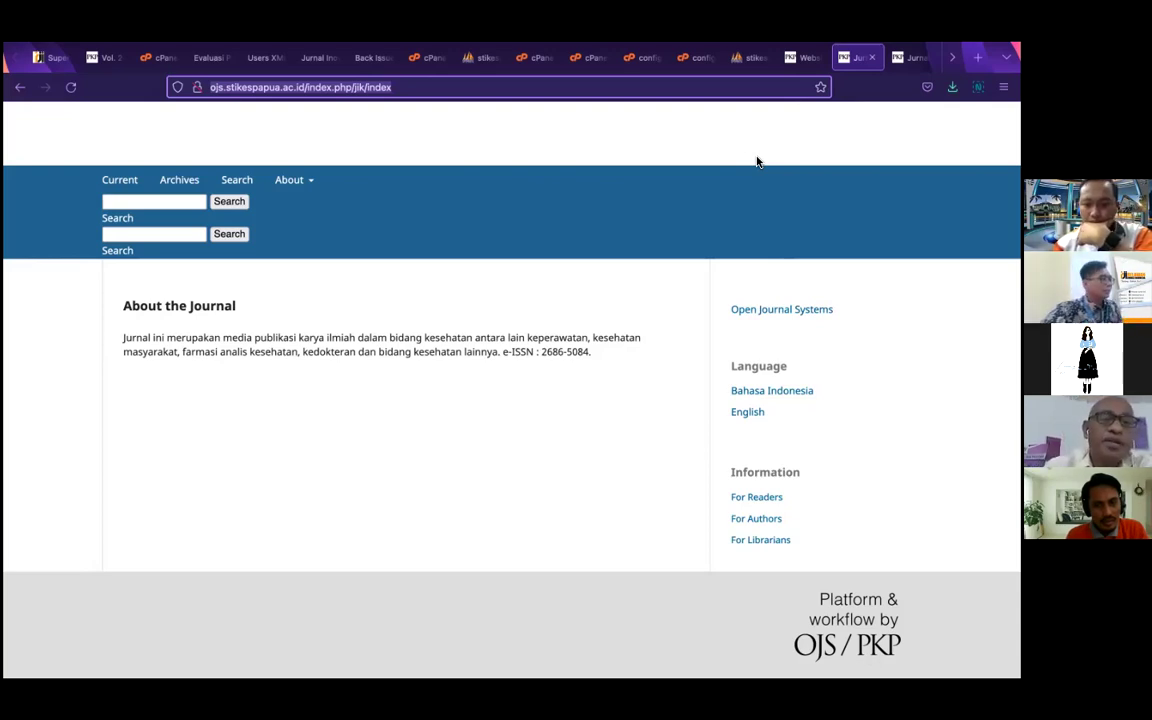
key(alt+Tab)
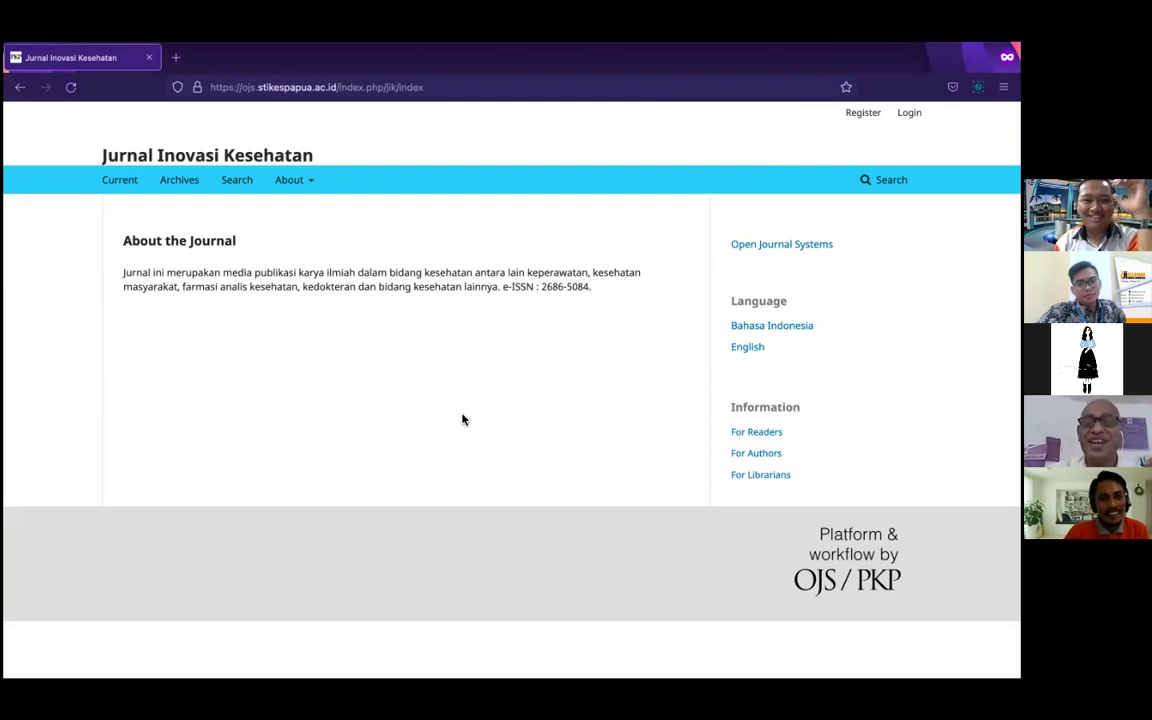
Step: Reload the journal home page in the private window so it shows fully styled, then return to the main window
click(70, 87)
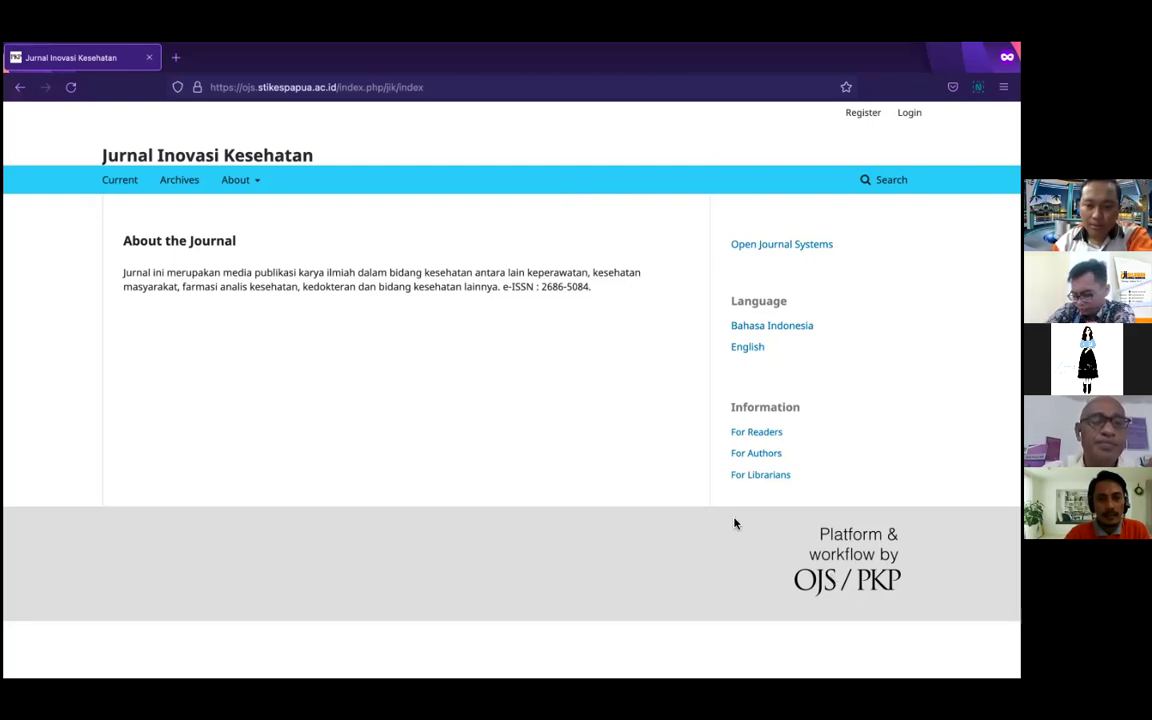
key(alt+Tab)
Step: In Website settings, use the inspector eyedropper to sample the sidebar's dark blue #002c40
mouse_move(138, 210)
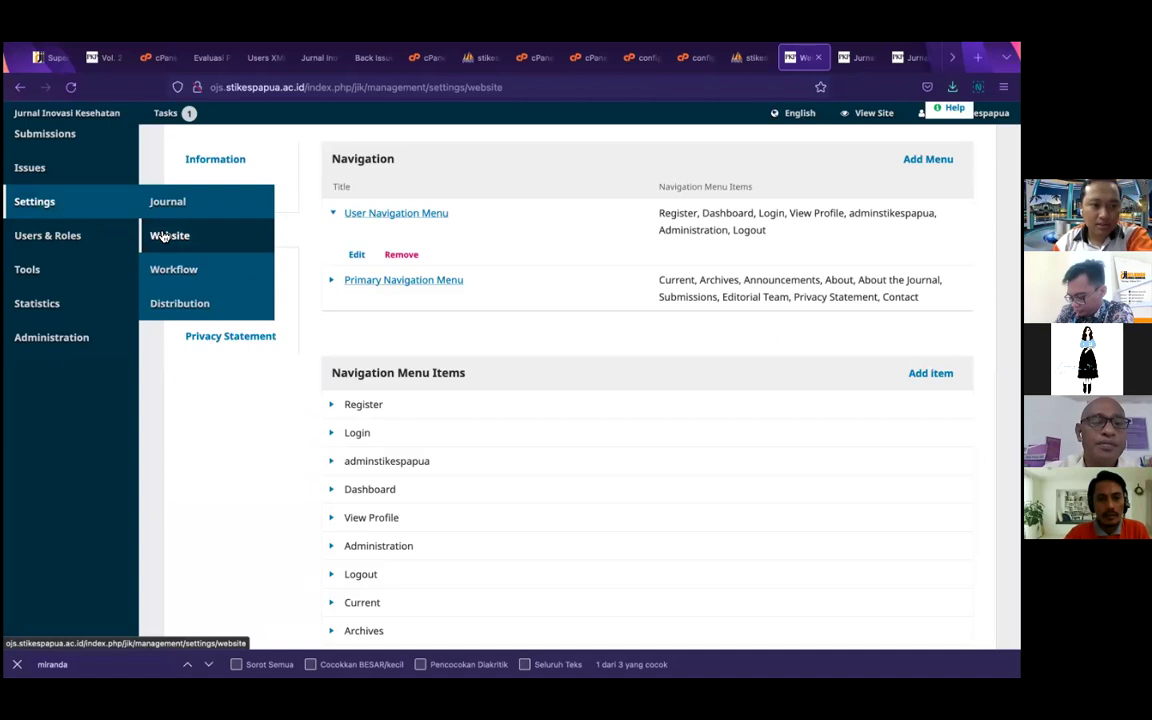
click(172, 235)
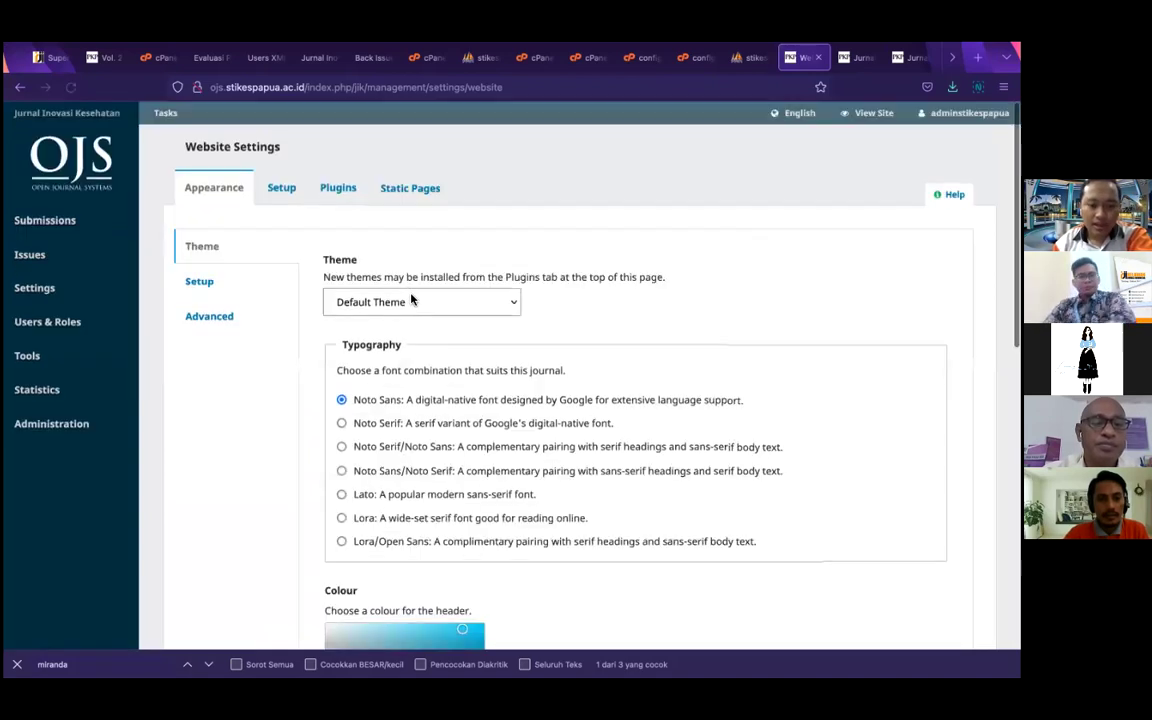
scroll(411, 296, down, 4)
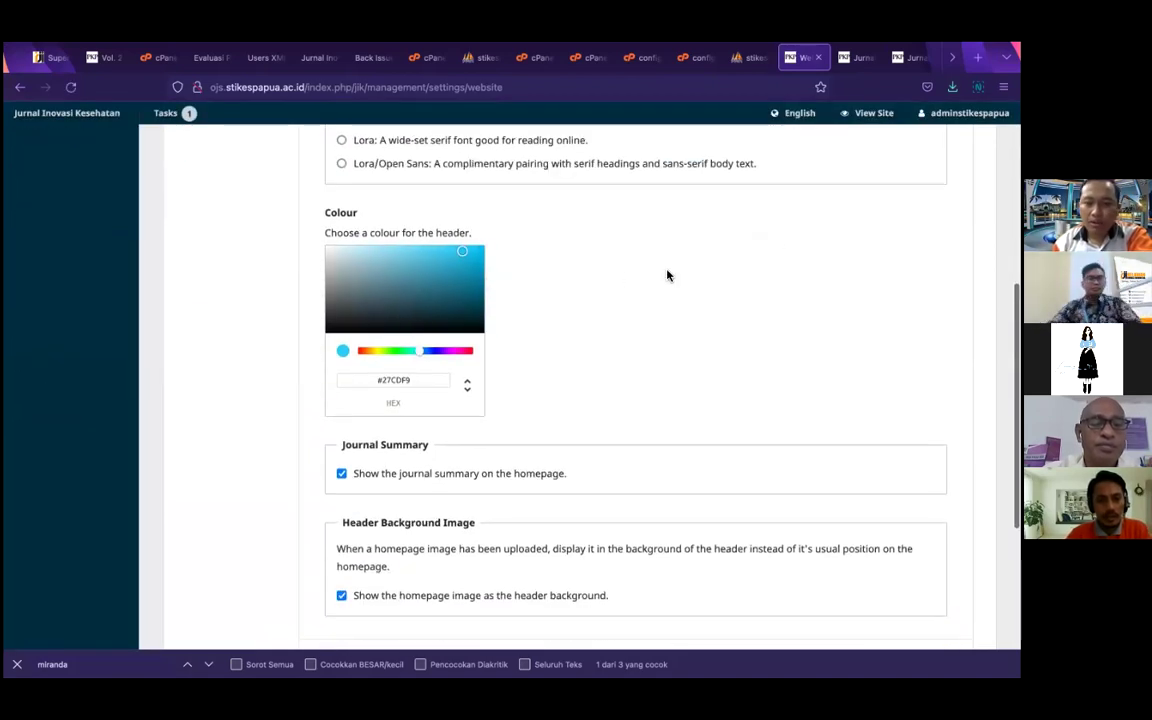
right_click(667, 273)
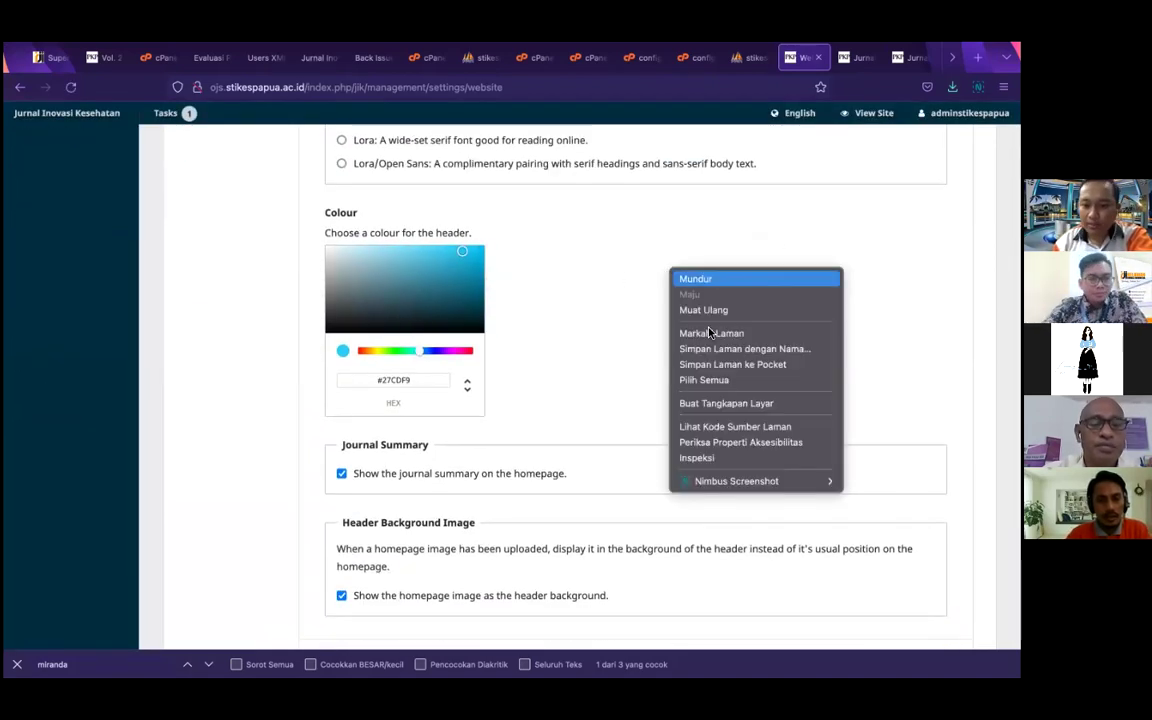
click(699, 458)
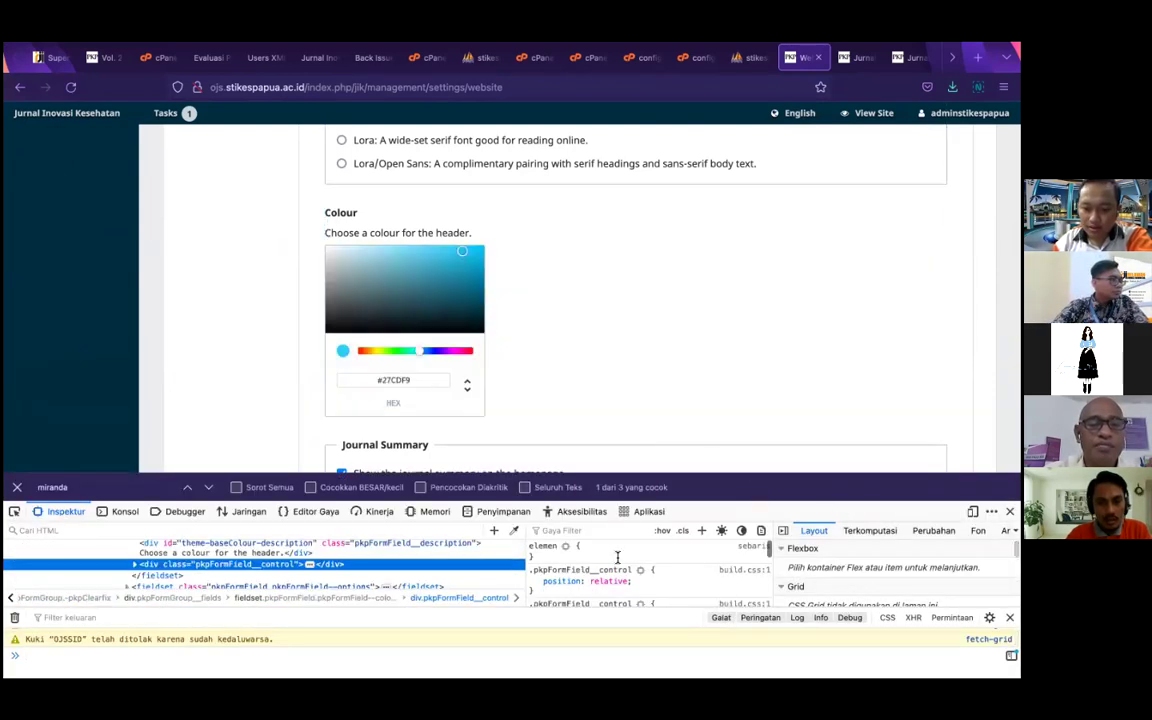
scroll(610, 570, down, 5)
scroll(604, 589, down, 5)
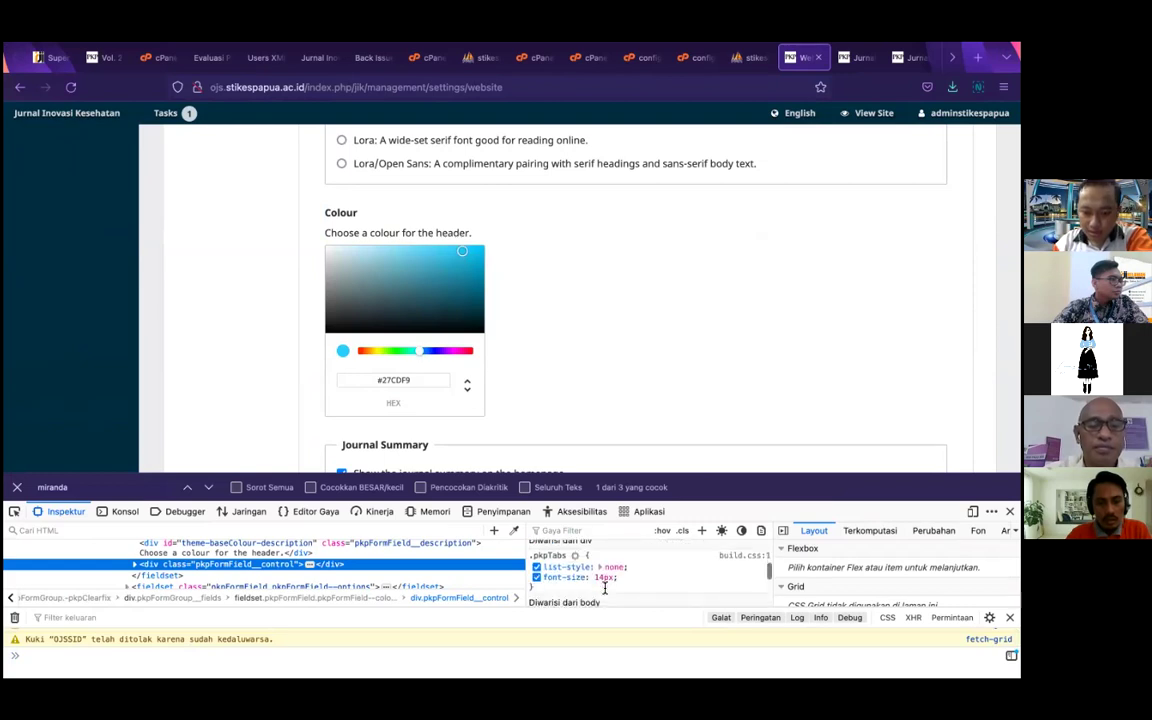
click(579, 573)
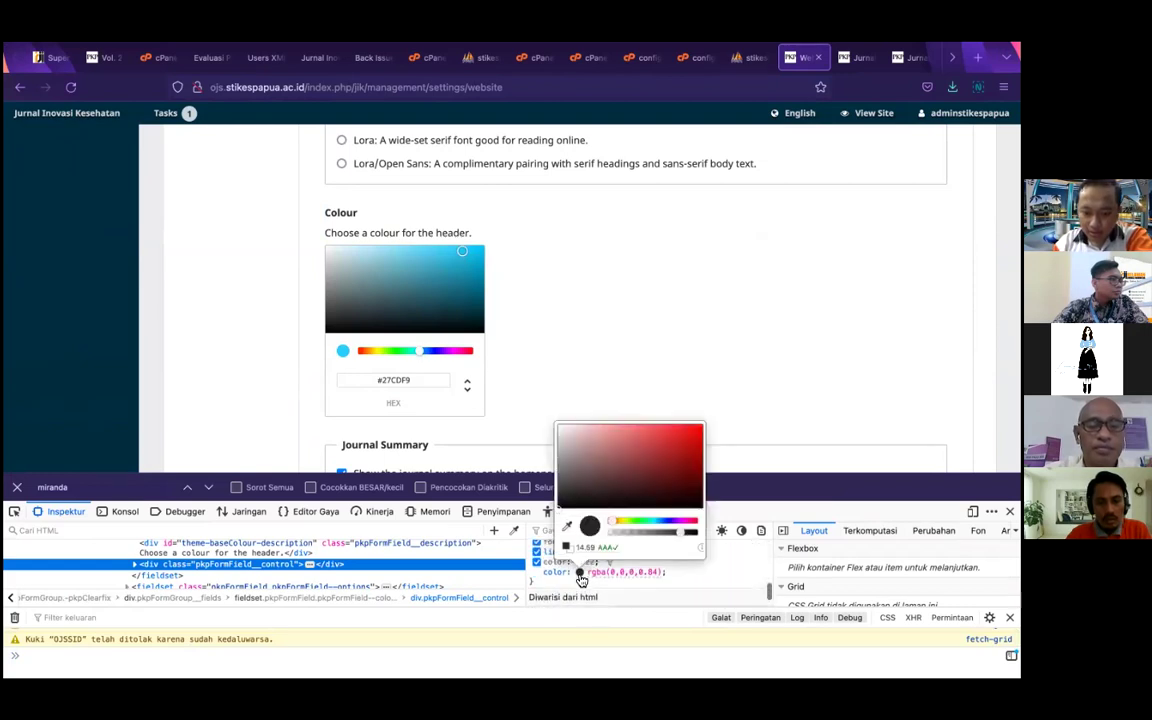
click(567, 524)
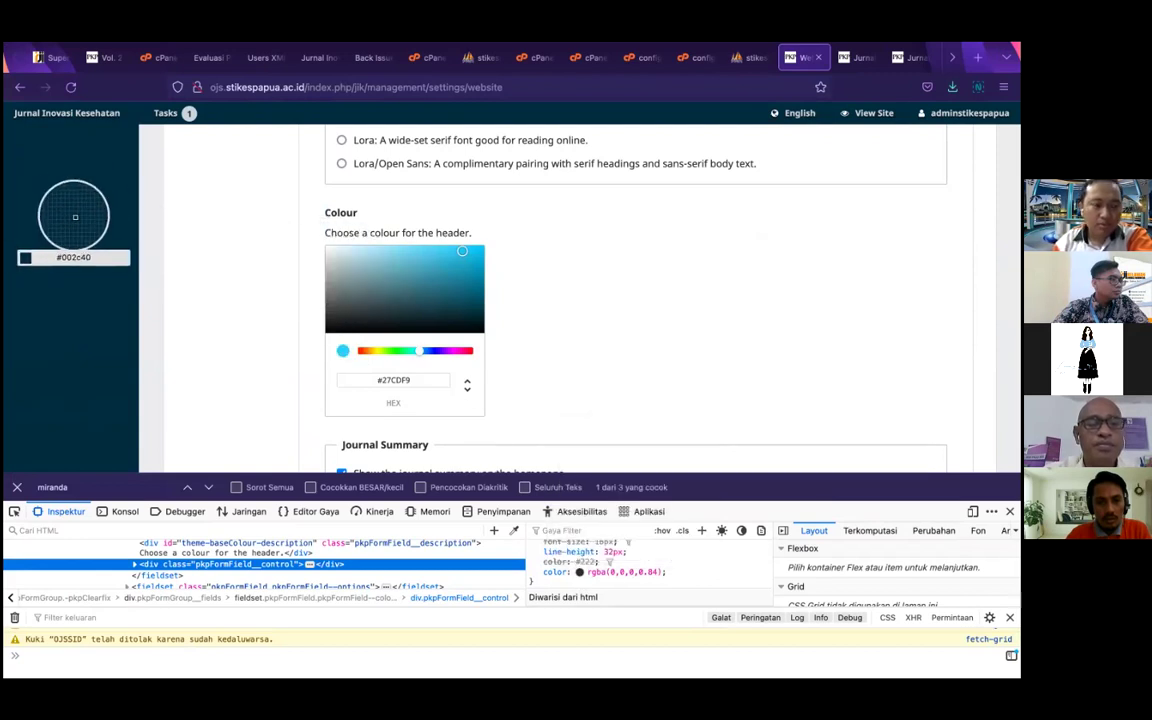
click(80, 216)
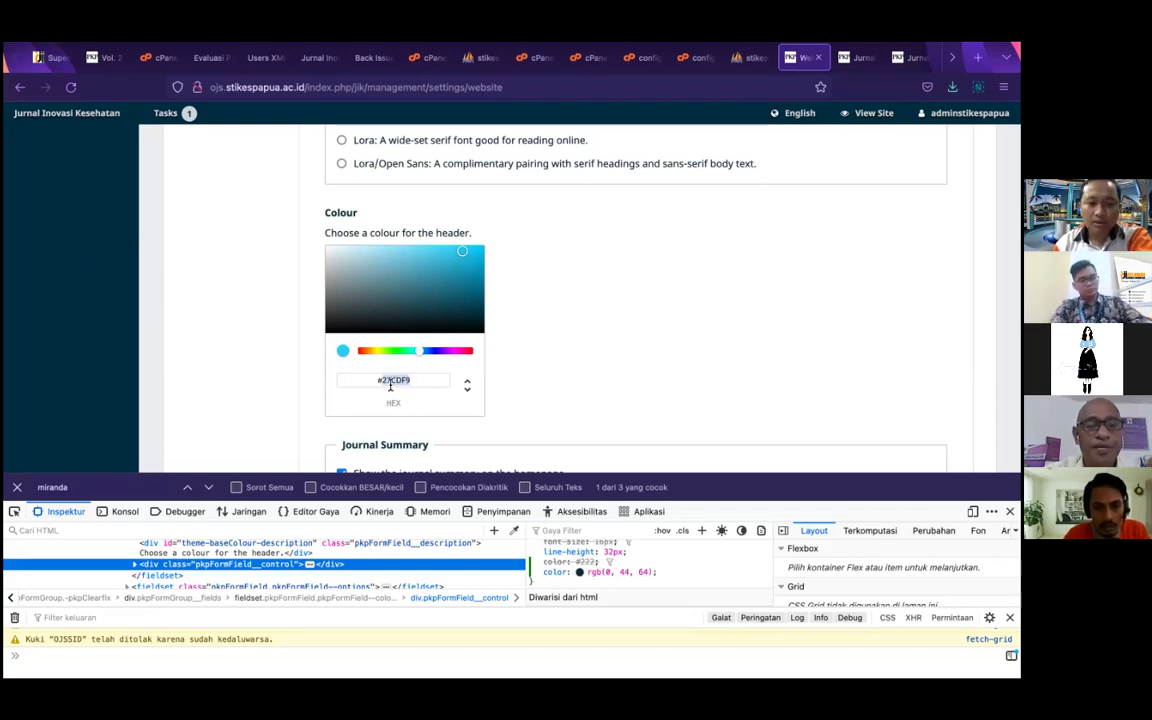
Step: Close the developer tools and go to Settings > Journal
key(F12)
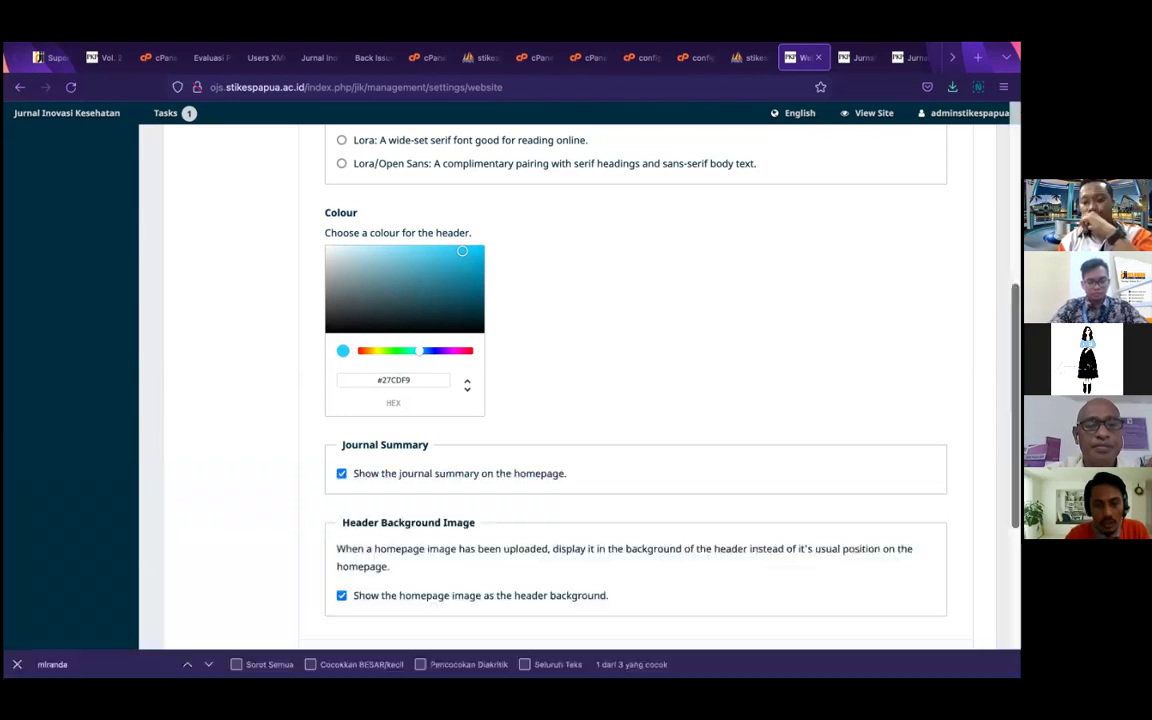
scroll(664, 400, up, 4)
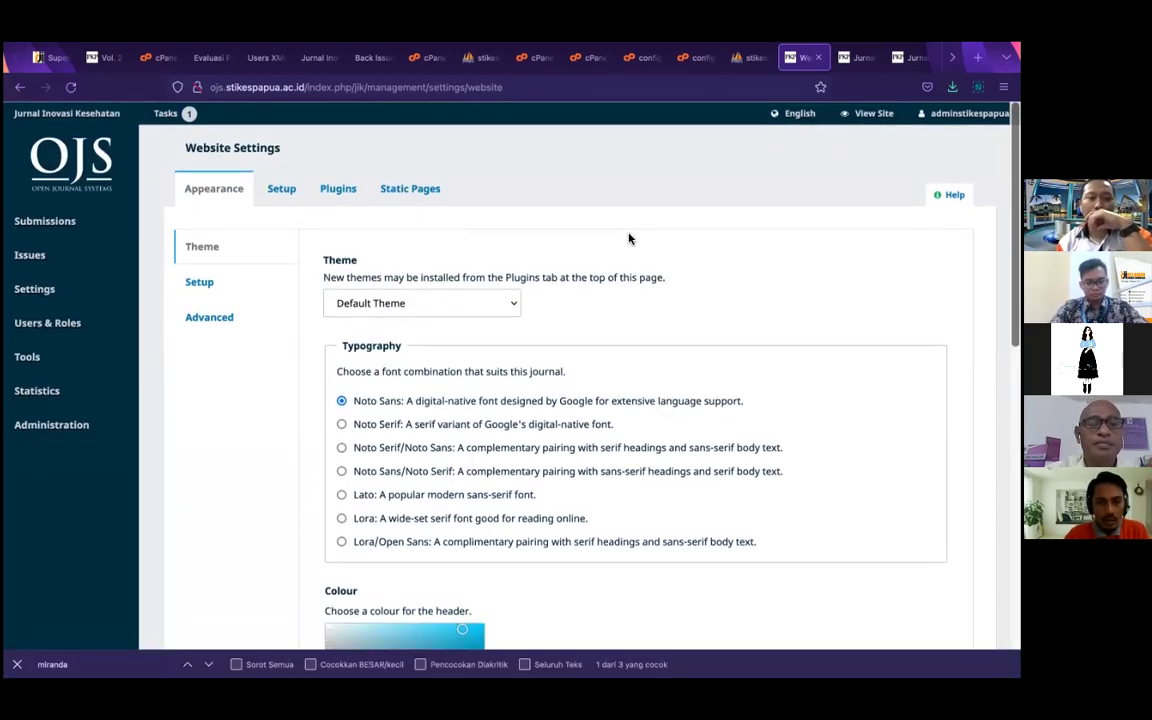
mouse_move(28, 268)
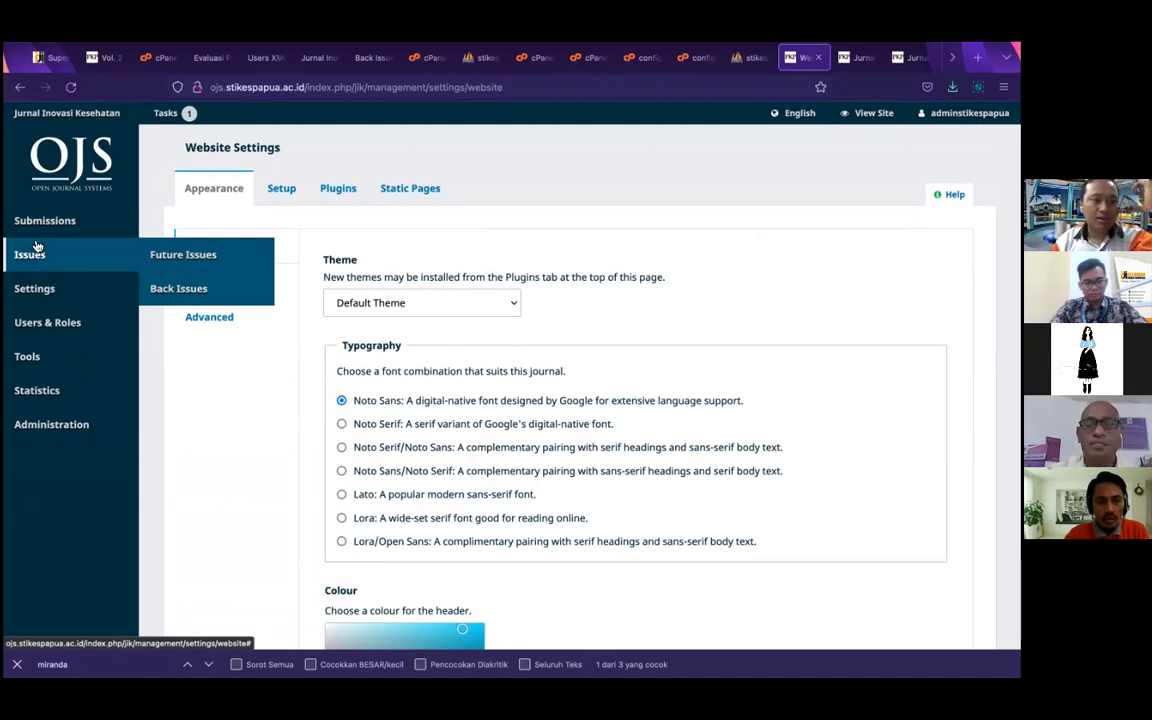
mouse_move(80, 289)
click(170, 291)
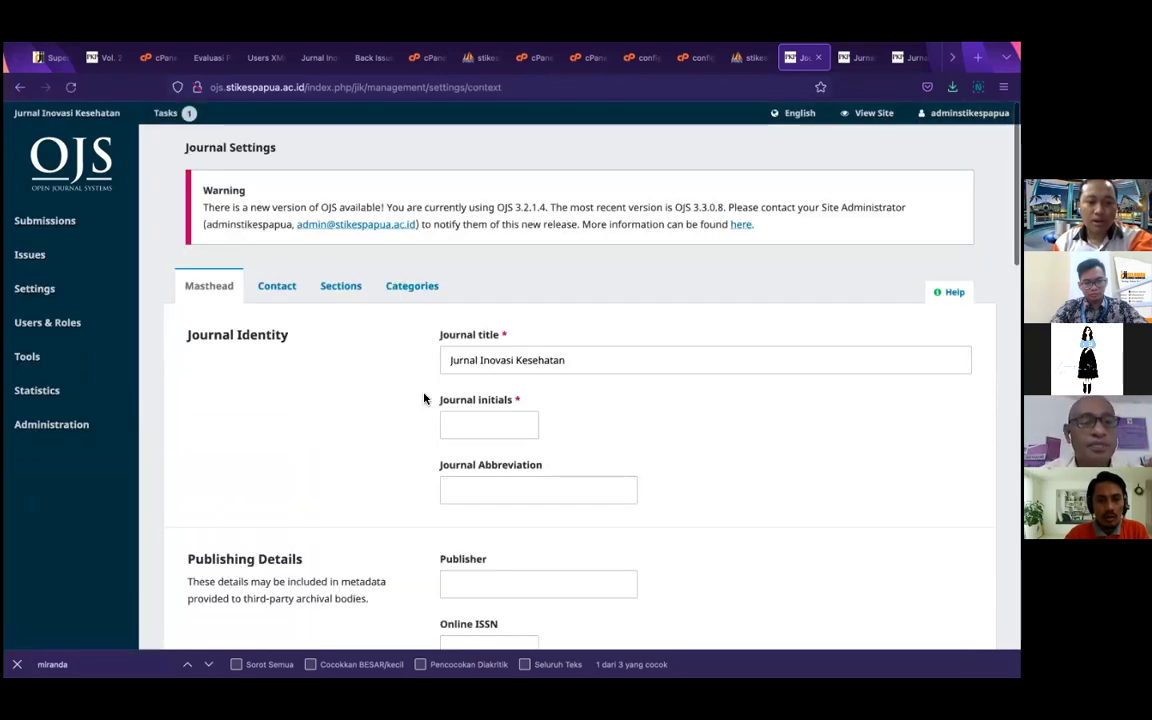
Step: Enter 'jik' as the journal initials and 'STIKES Papus' as the publisher in the masthead
scroll(428, 390, down, 1)
click(452, 357)
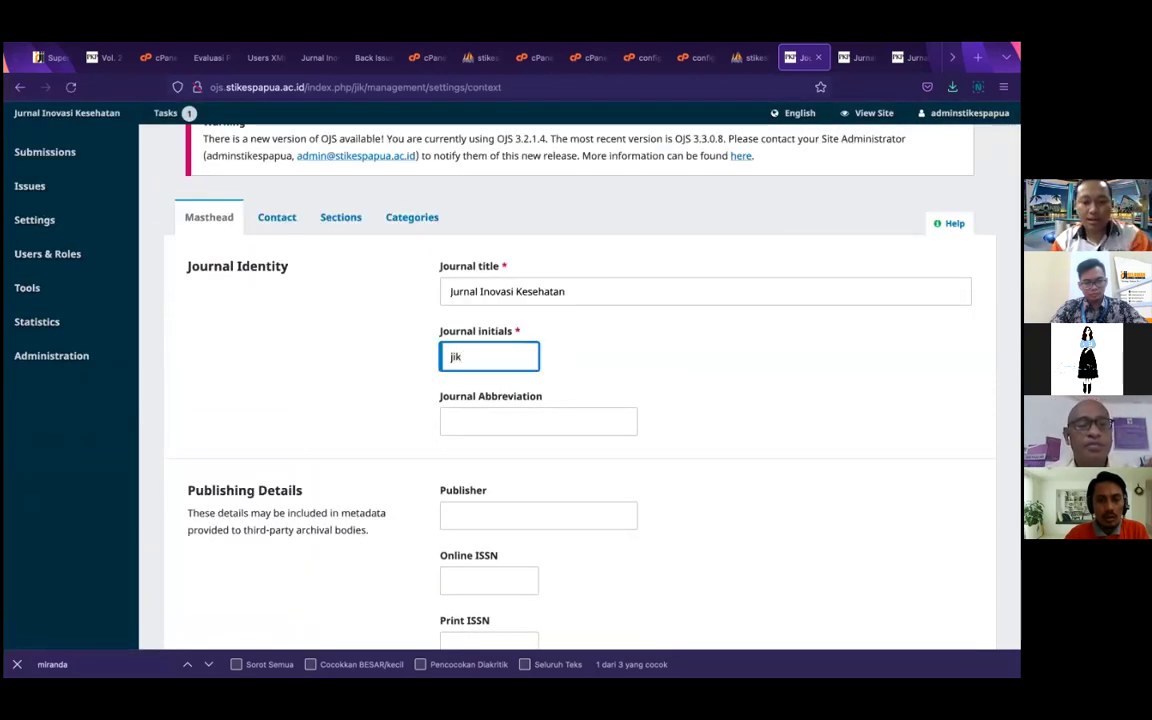
scroll(505, 353, down, 3)
click(472, 304)
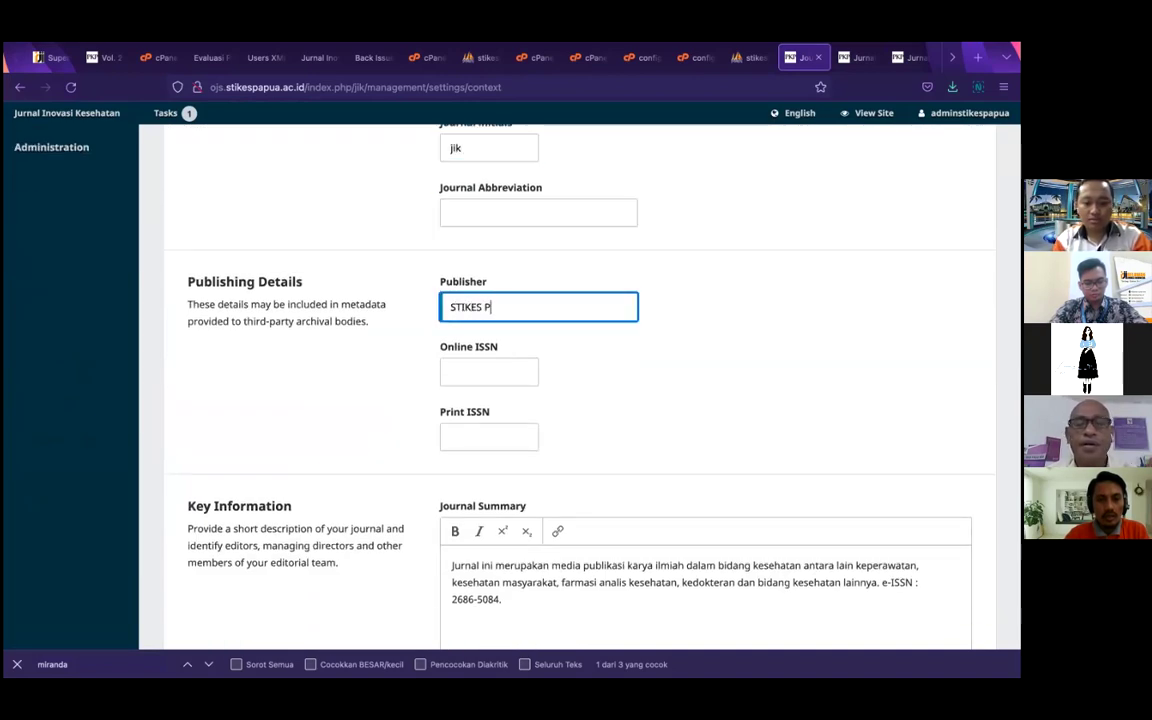
scroll(485, 316, down, 1)
click(468, 288)
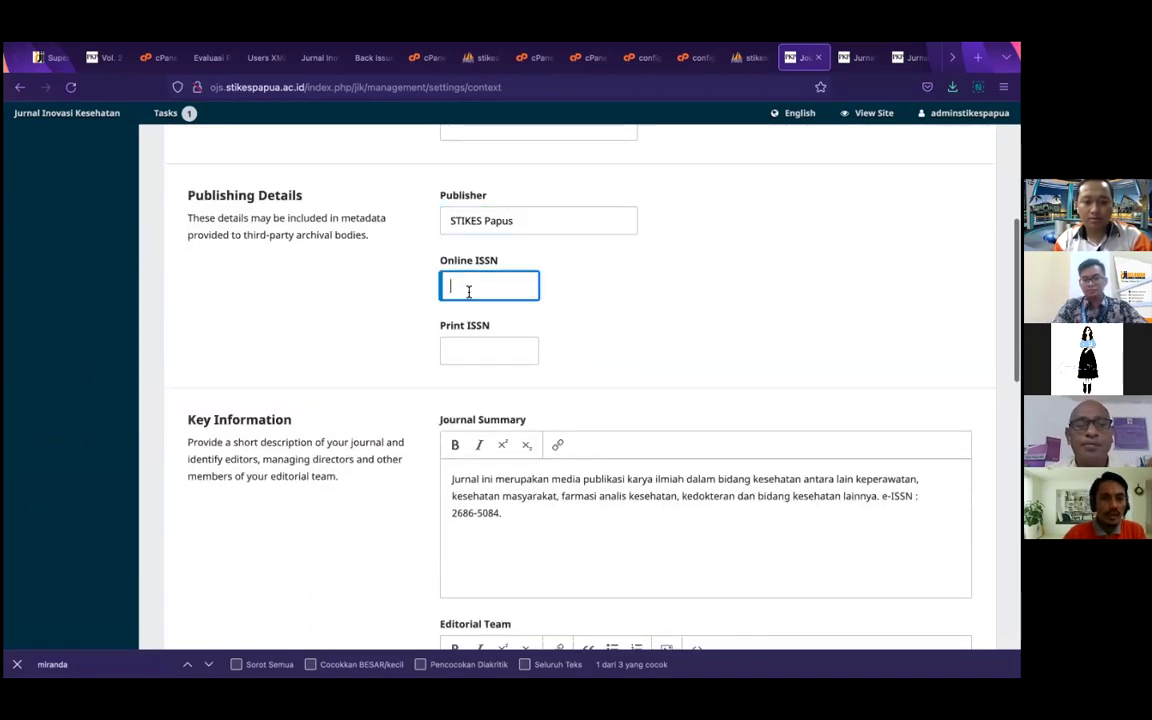
click(203, 62)
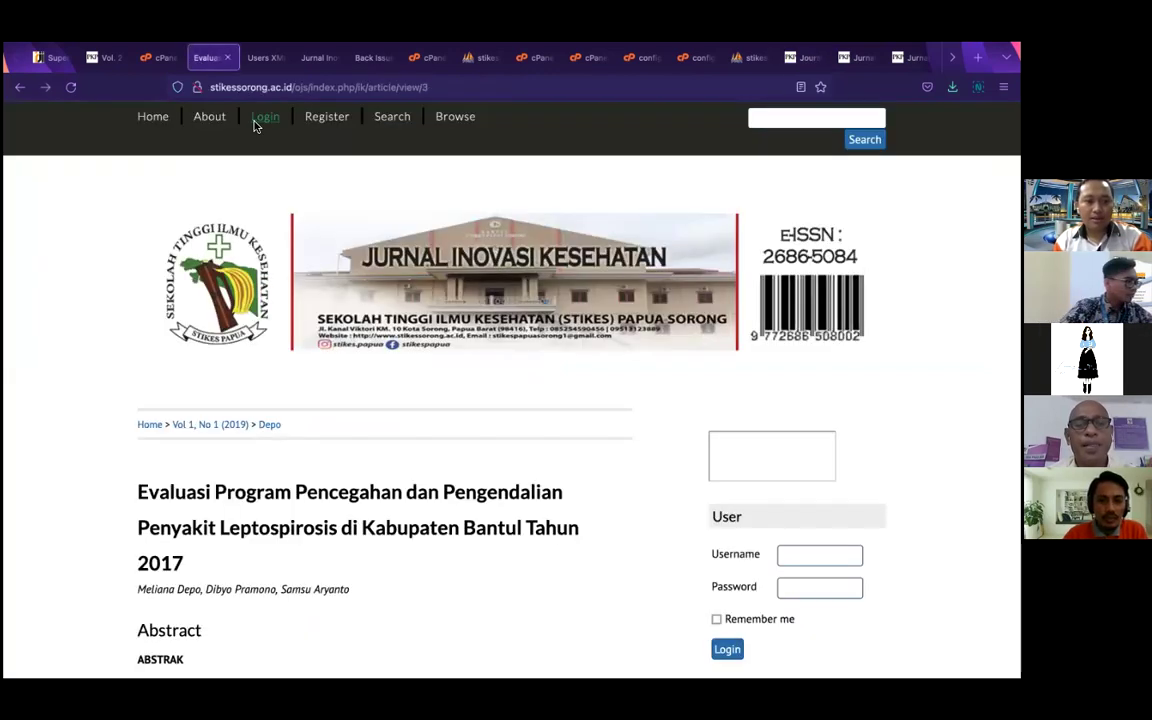
Step: Copy ISSN 2686-5084 from the old journal's home page and paste it into Online ISSN
scroll(240, 335, down, 3)
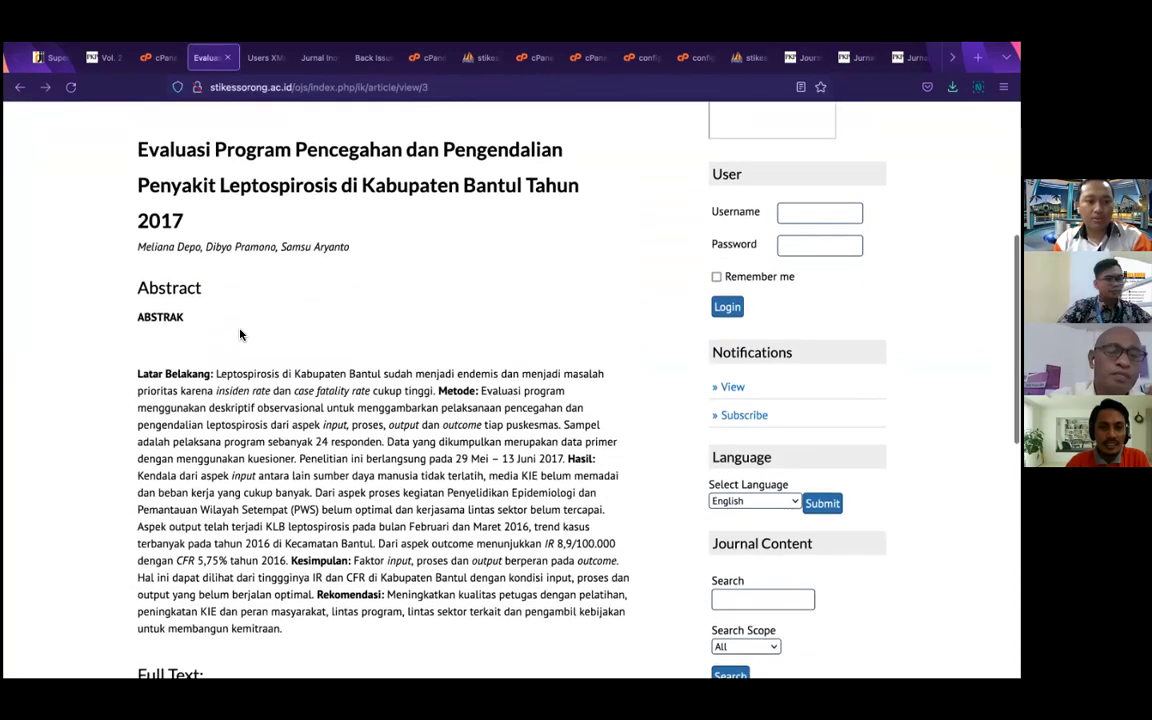
scroll(240, 335, up, 5)
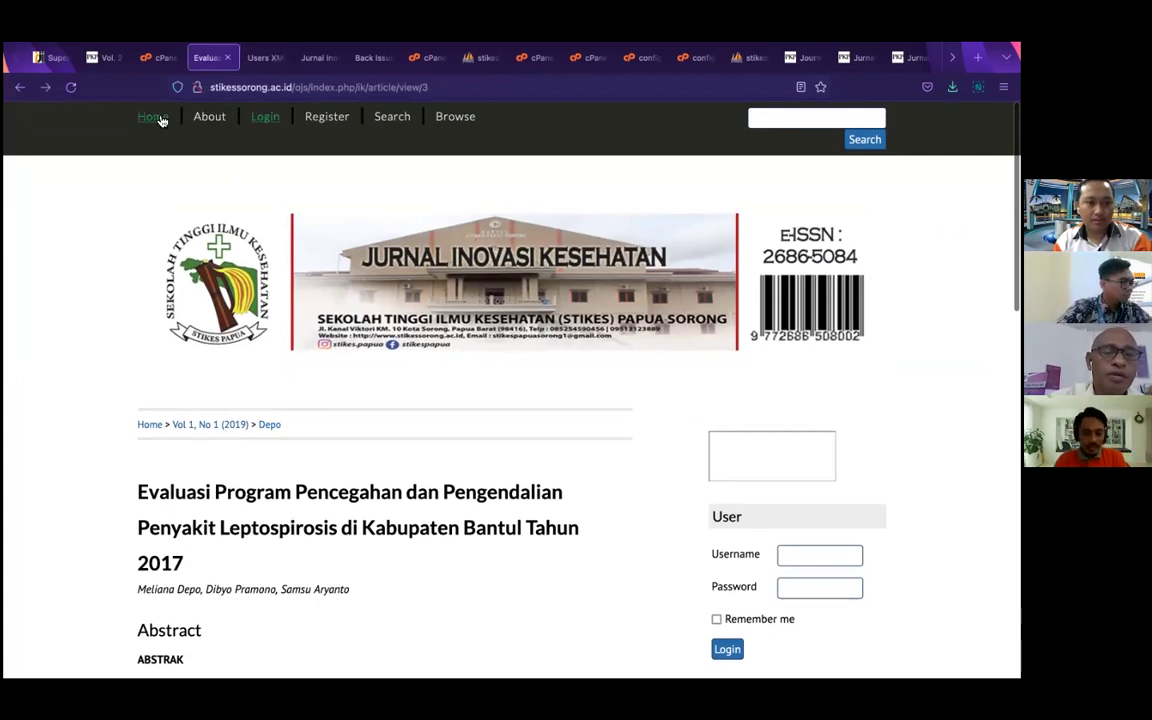
click(155, 117)
scroll(200, 354, down, 2)
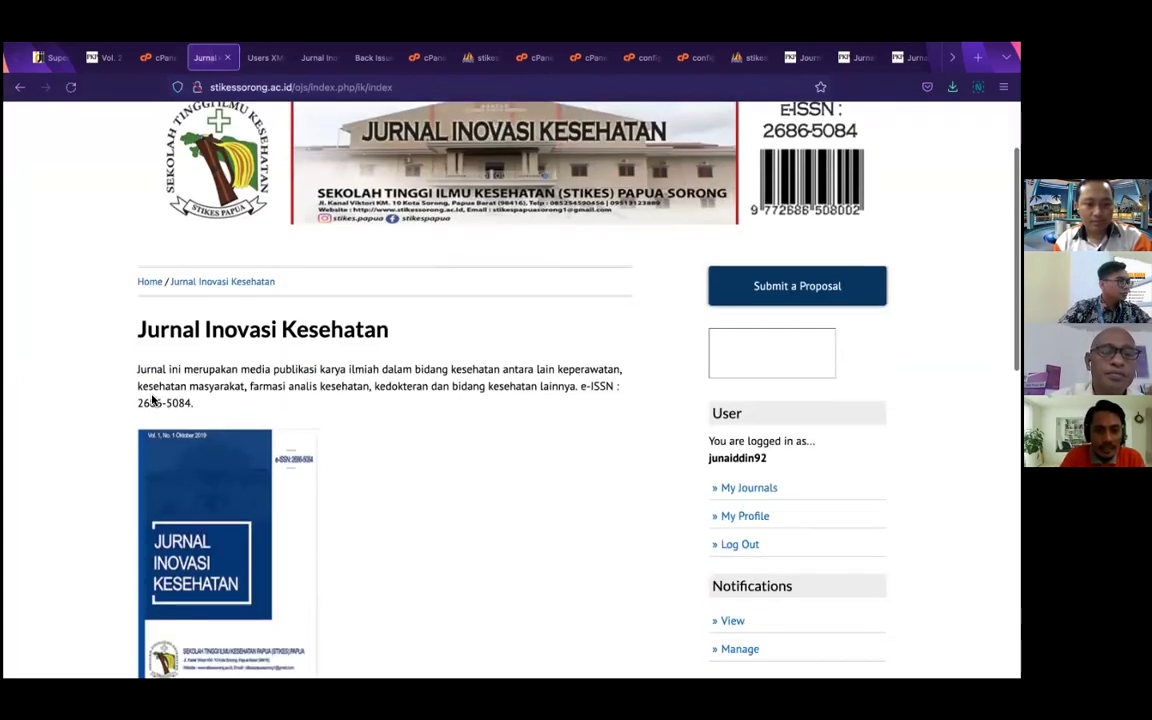
drag(136, 400, 192, 403)
key(ctrl+c)
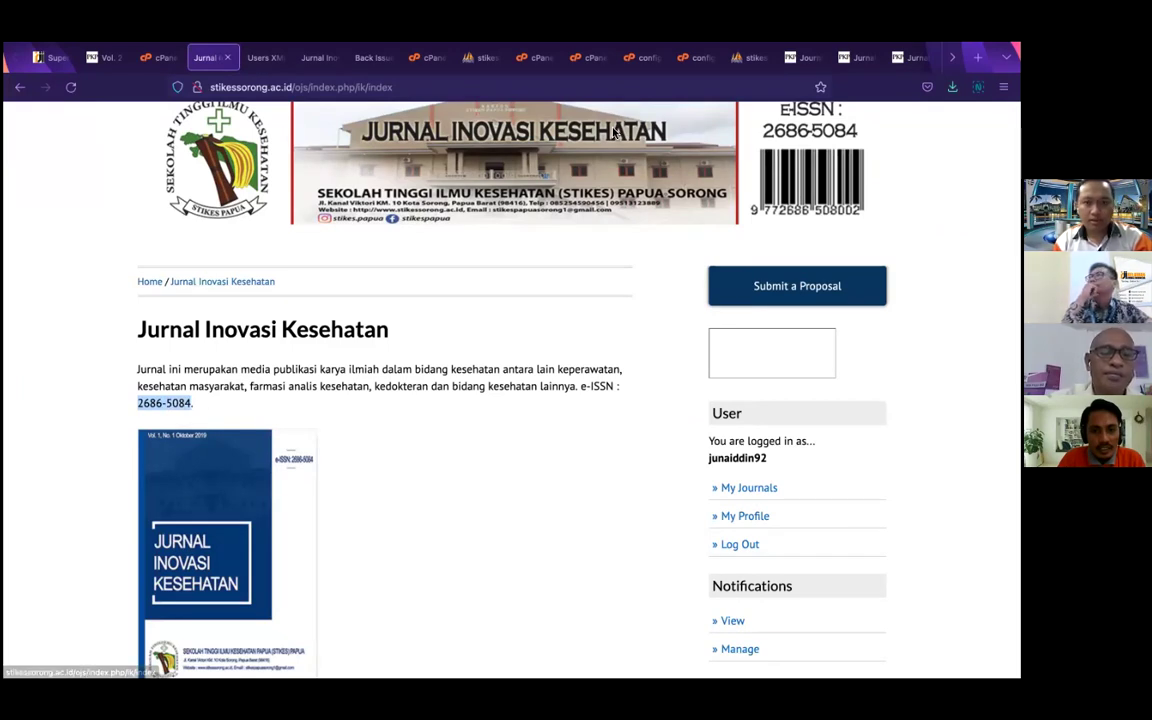
click(910, 57)
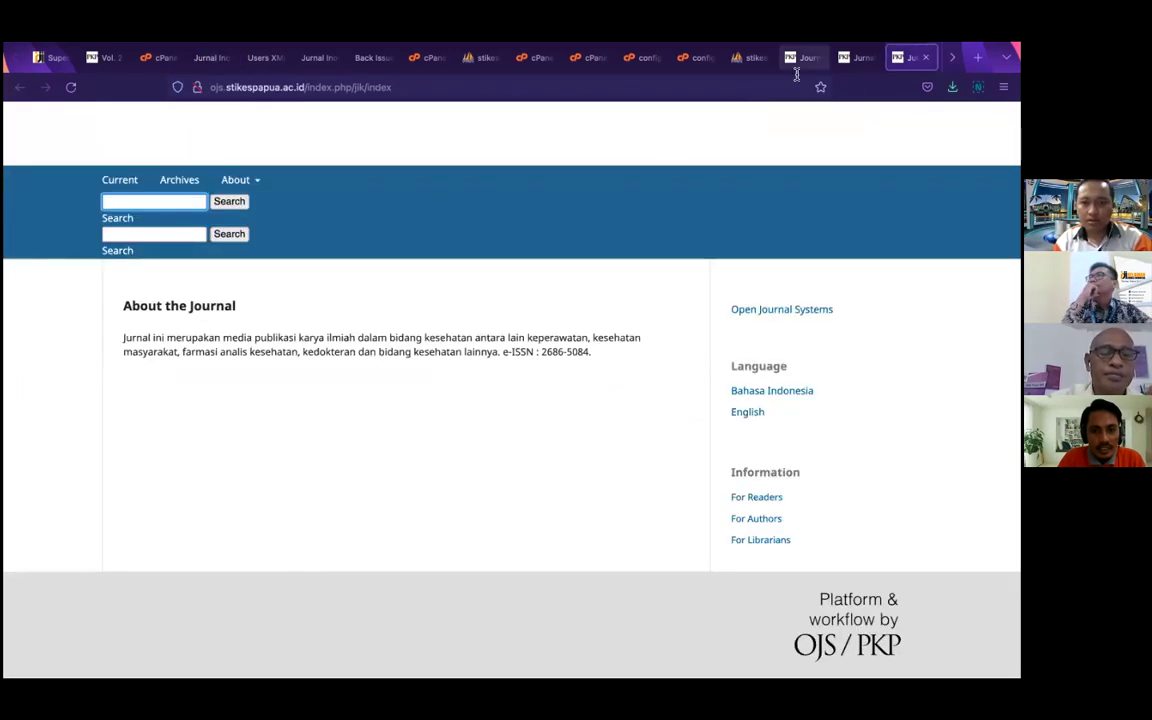
click(857, 57)
click(800, 58)
key(ctrl+v)
scroll(430, 323, down, 1)
scroll(493, 288, up, 2)
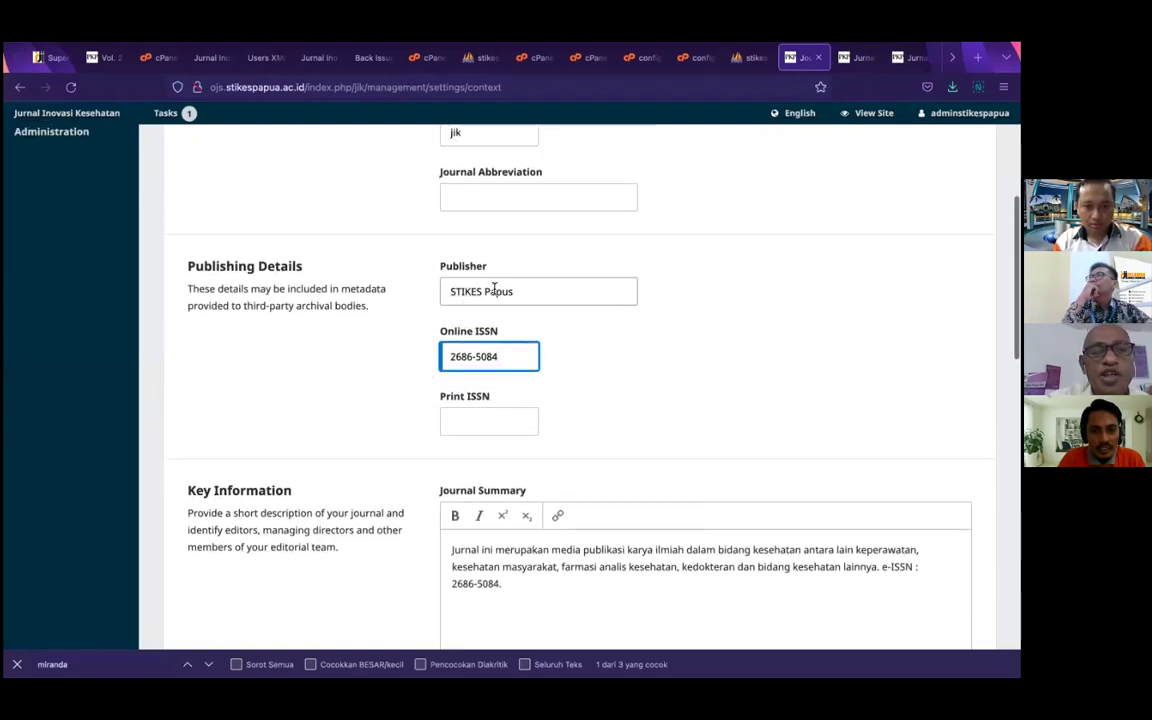
double_click(480, 292)
Step: Replace the abbreviated publisher with 'Sekolah Tinggi Ilmu Kesehatan Papua', correcting typos along the way
text(Sekola)
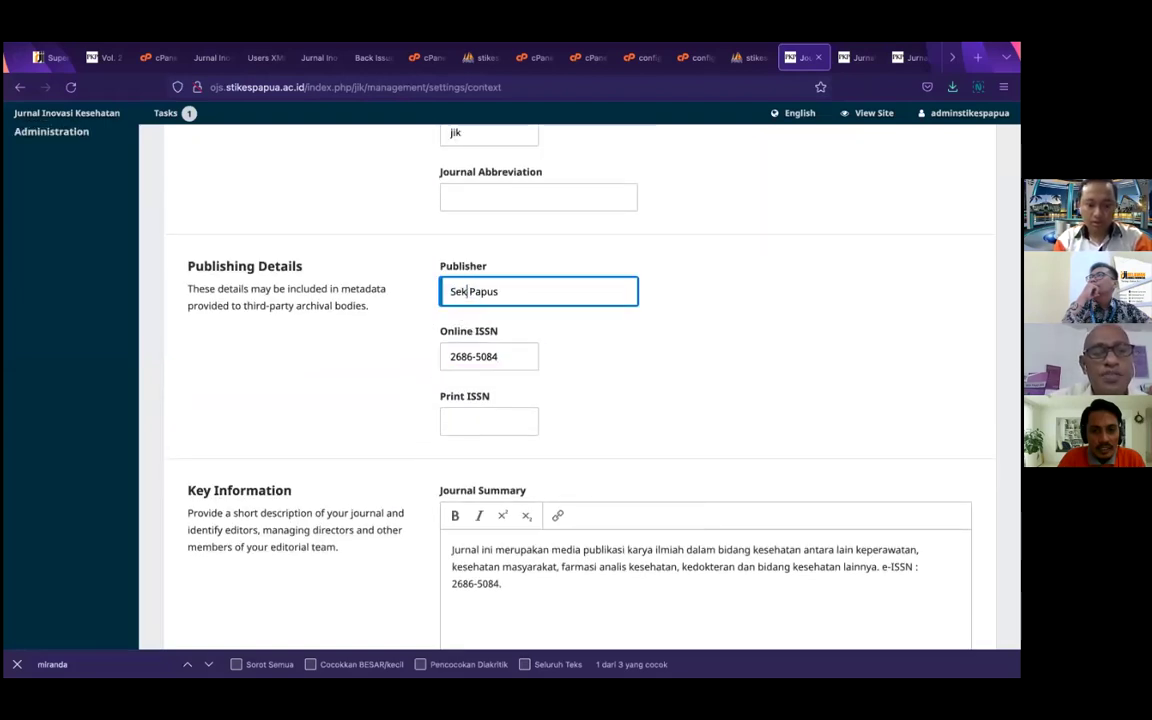
text(h Tinggi)
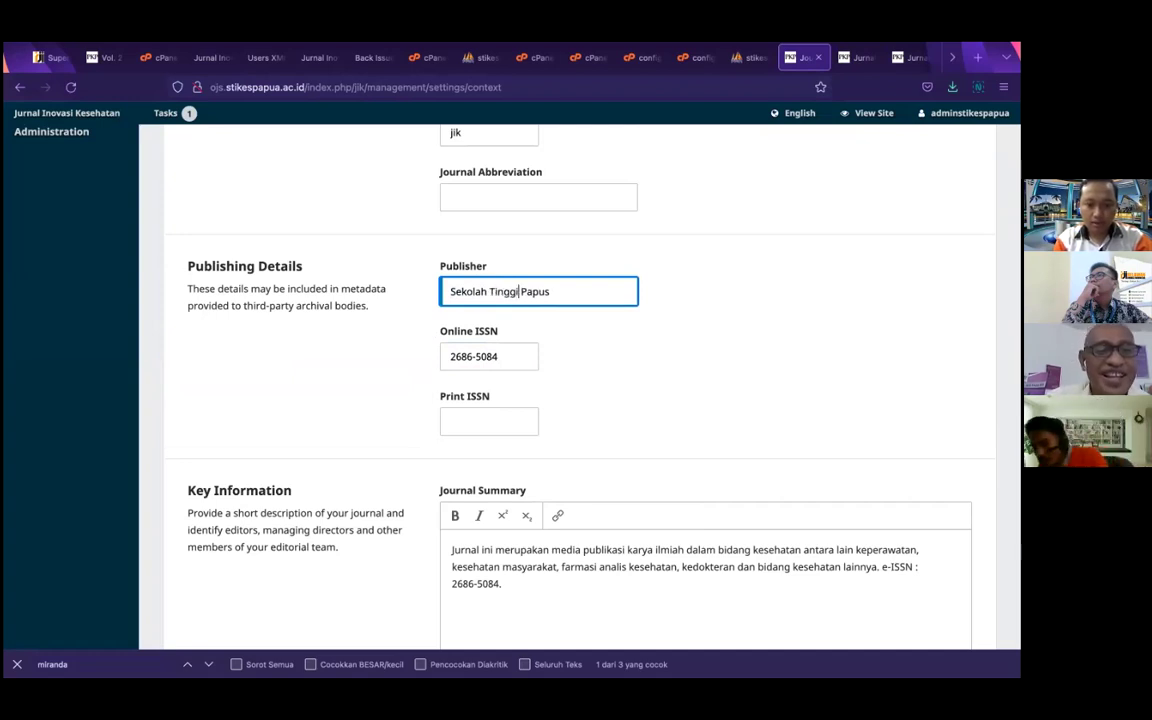
text( Keles)
key(BackSpace)
key(BackSpace)
key(BackSpace)
text(s)
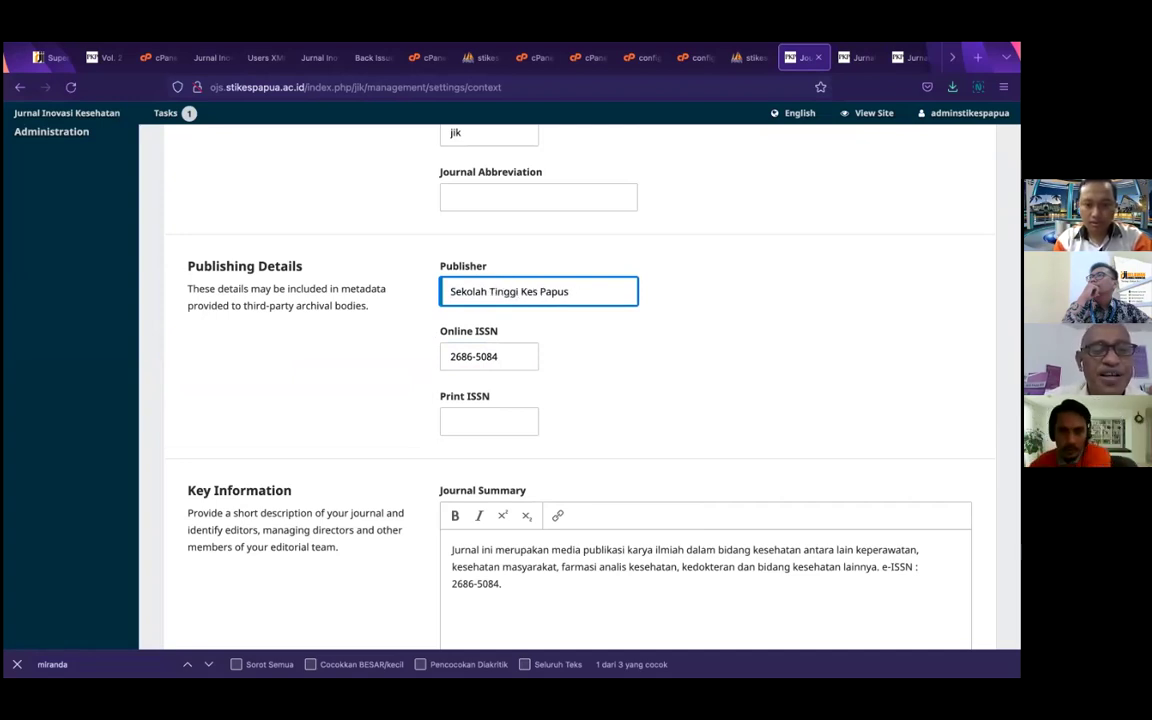
text(ehatan)
click(549, 291)
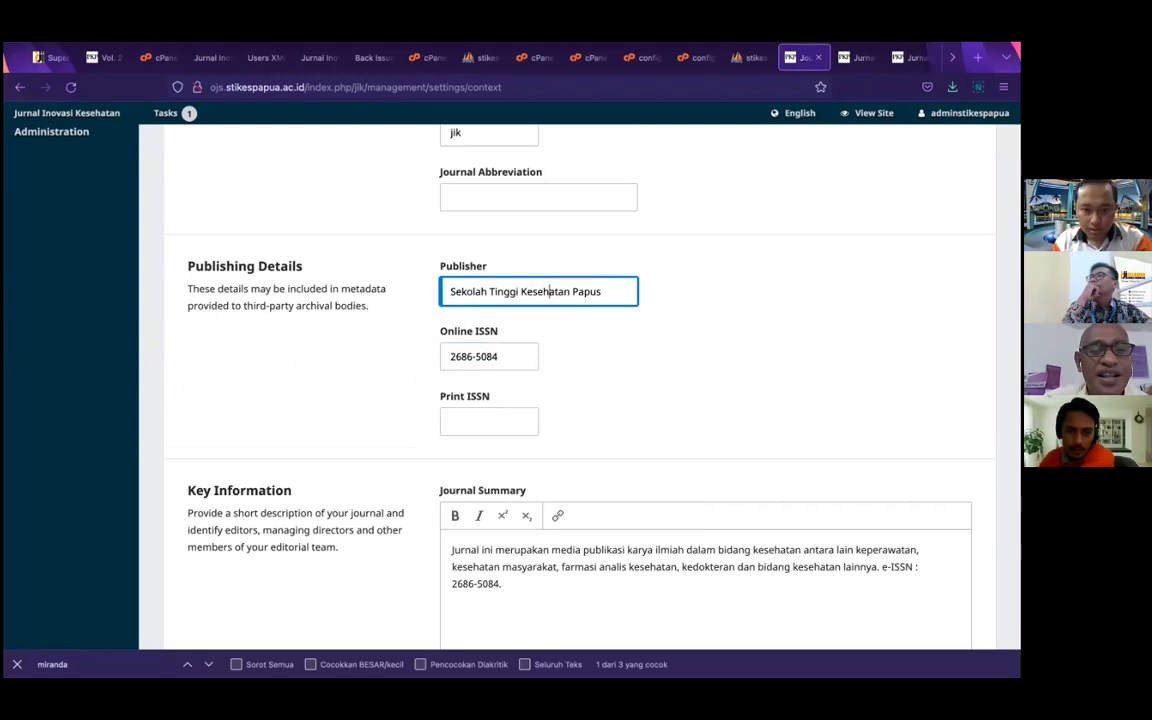
text(Ilmu)
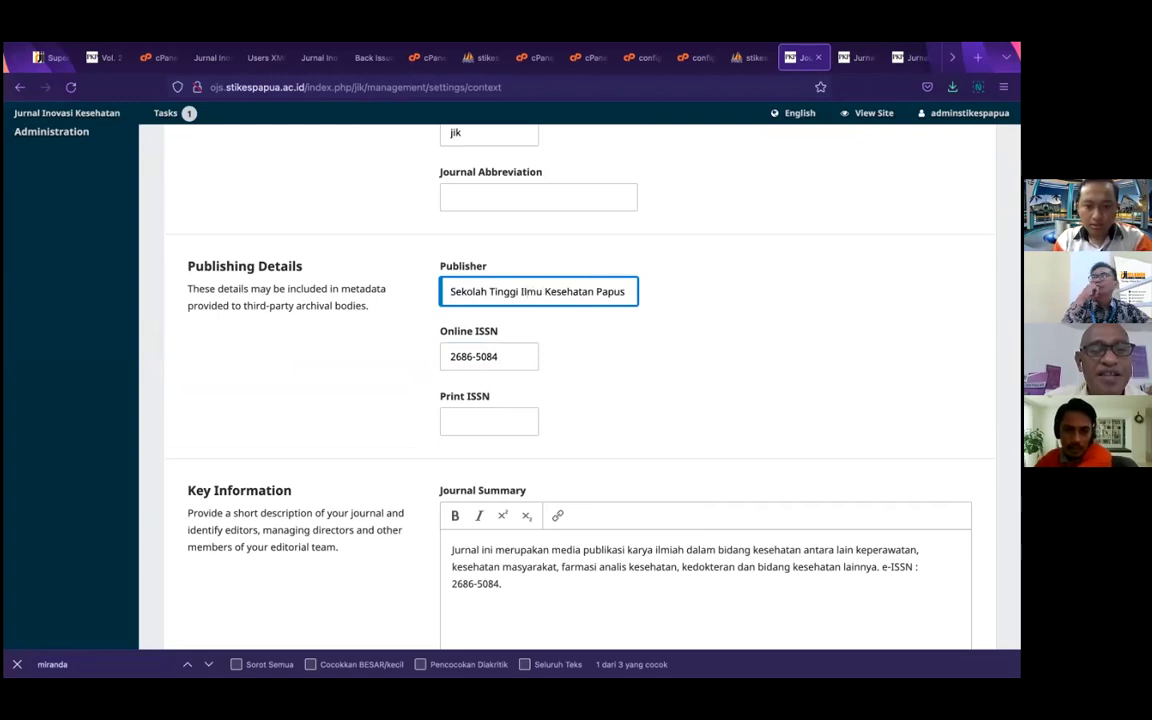
scroll(424, 326, down, 6)
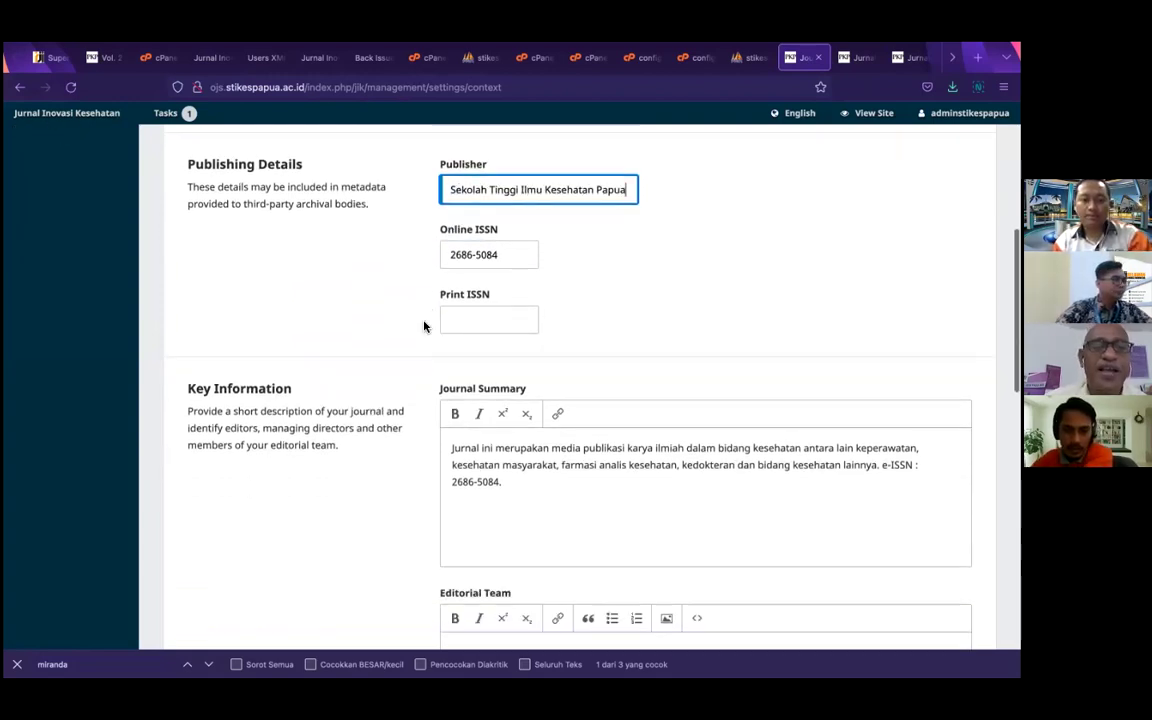
Step: Delete the stray 'admin' entry from the Editorial Team list
scroll(491, 346, down, 1)
scroll(491, 357, up, 1)
scroll(492, 357, down, 1)
scroll(492, 357, down, 2)
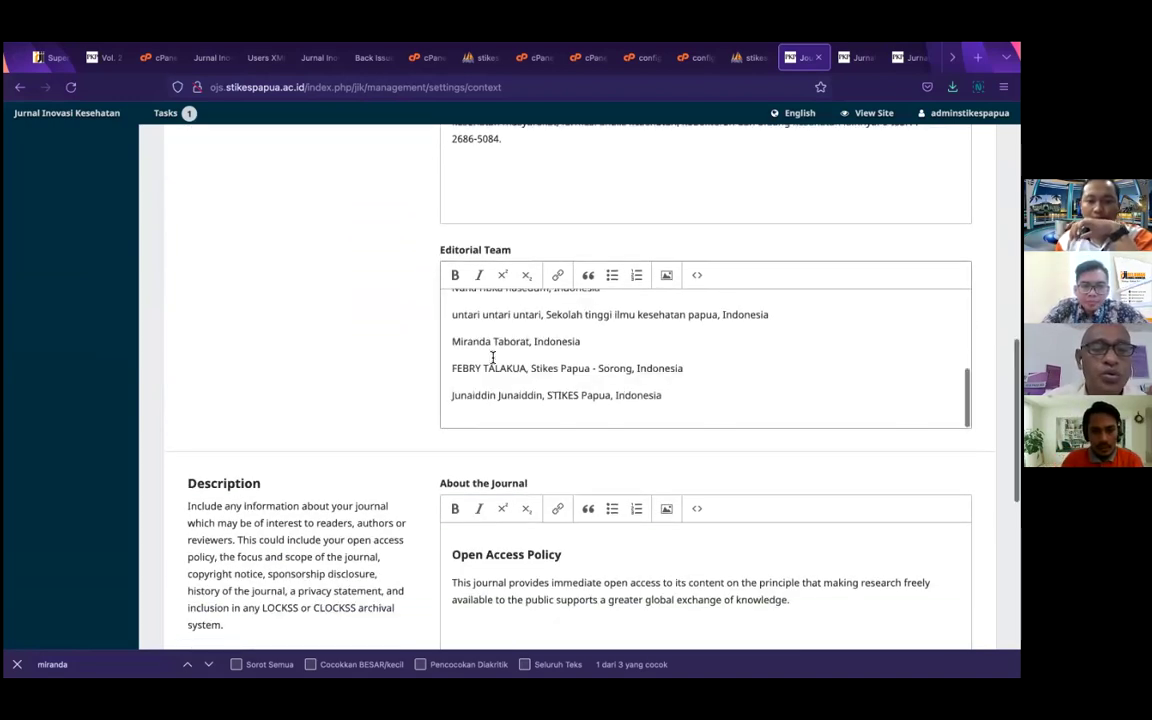
scroll(492, 357, up, 3)
scroll(492, 357, up, 1)
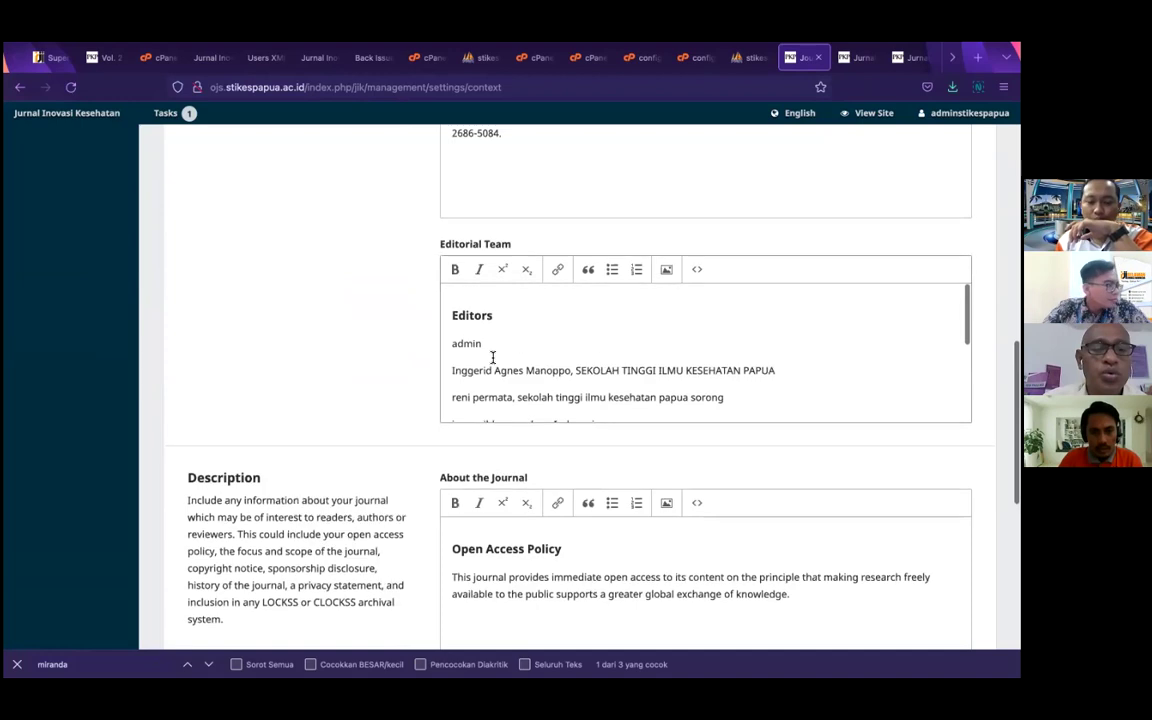
double_click(491, 365)
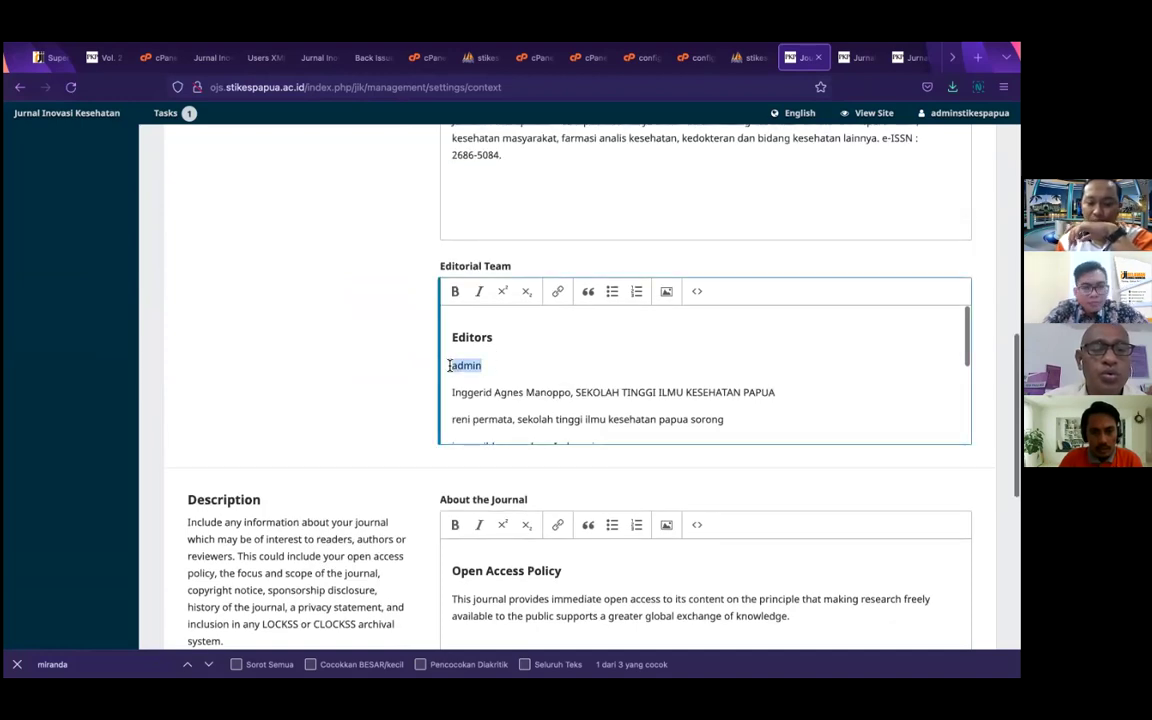
key(BackSpace)
key(BackSpace)
Step: Save the updated masthead details
scroll(444, 380, down, 1)
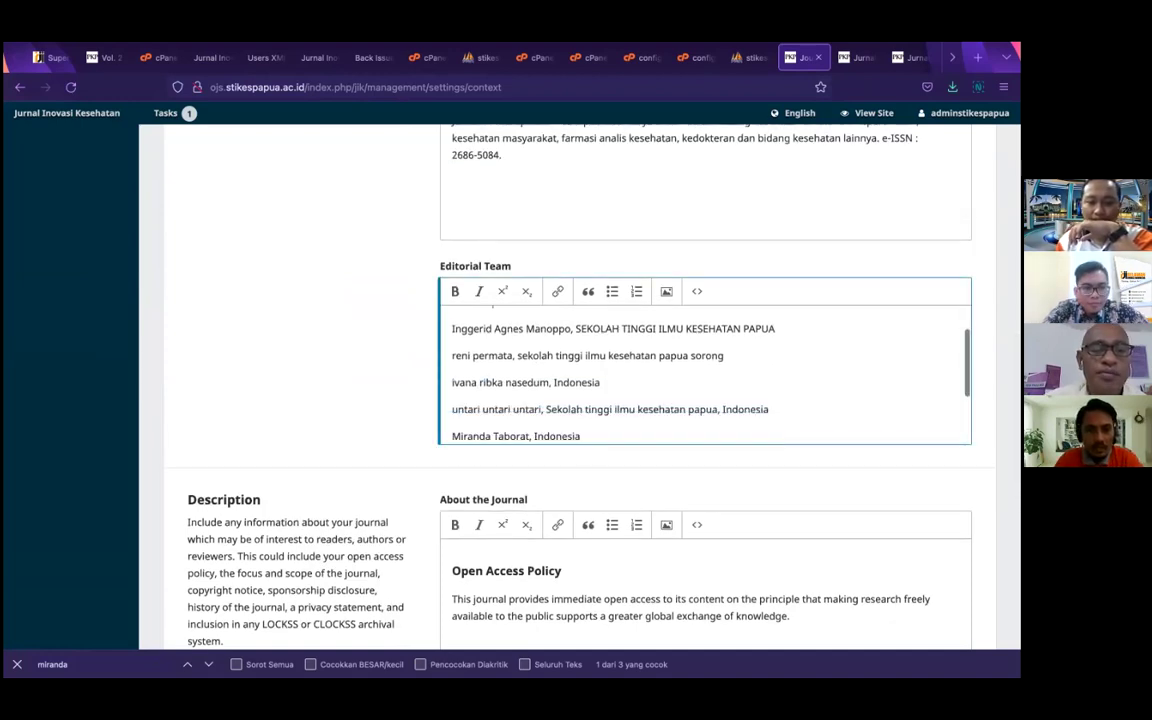
scroll(444, 380, up, 2)
scroll(460, 400, up, 1)
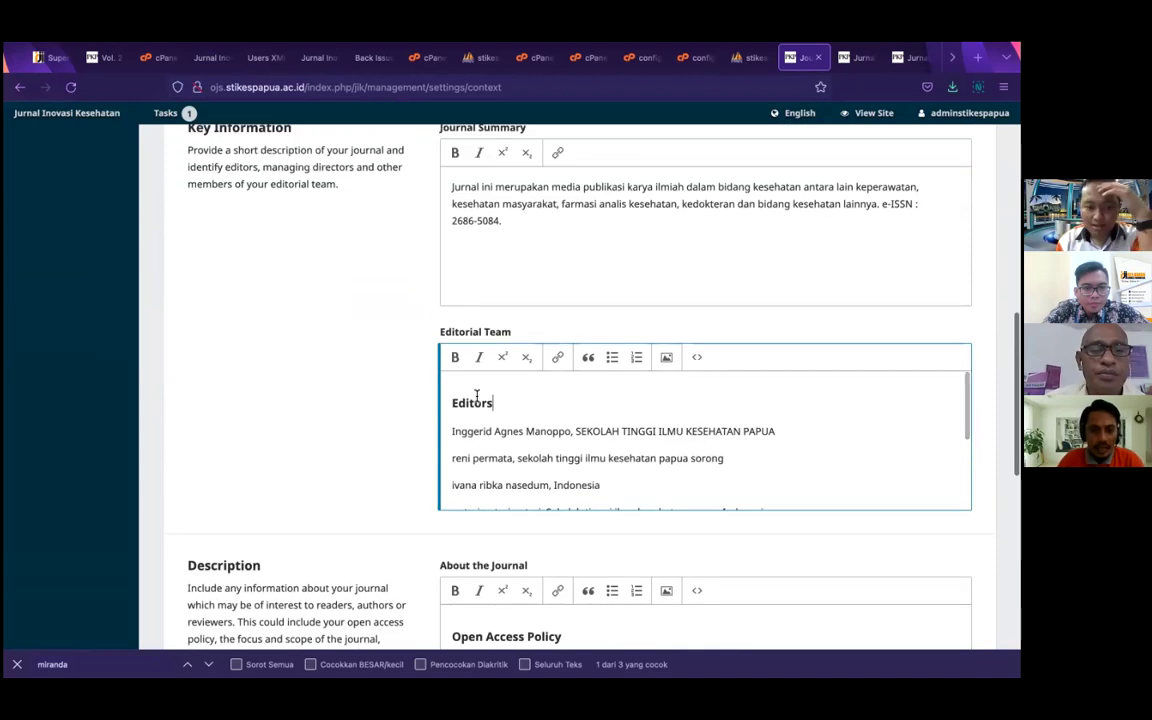
scroll(468, 452, down, 4)
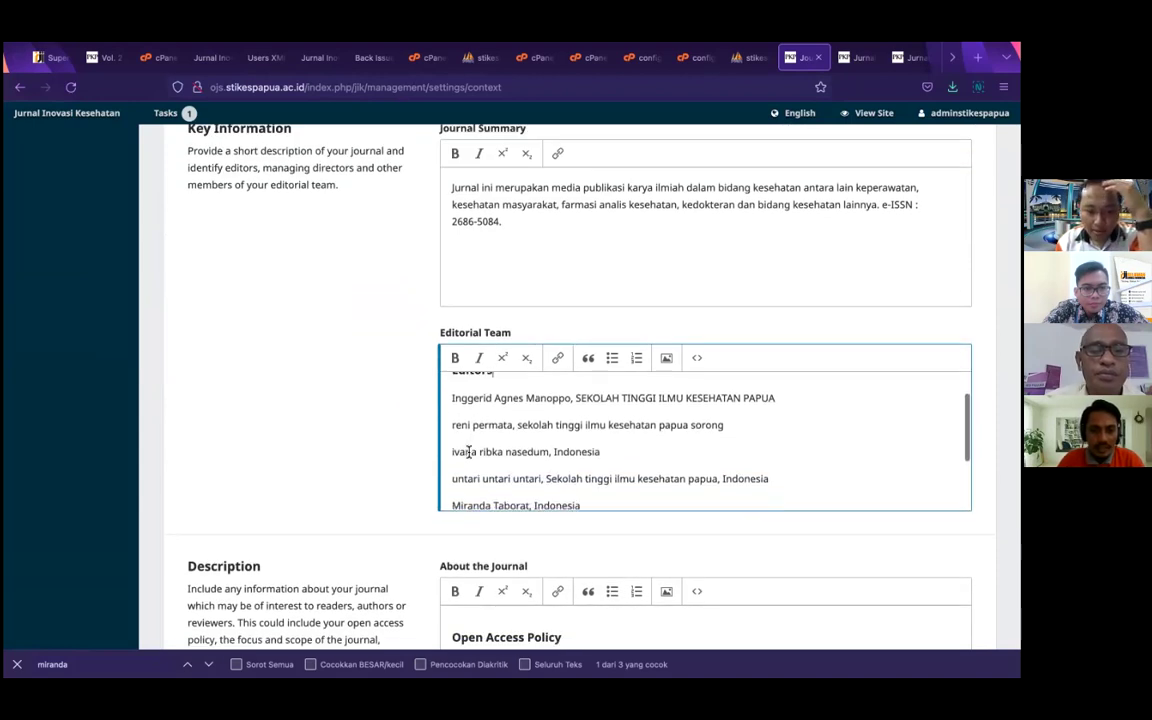
scroll(468, 452, down, 1)
scroll(468, 452, up, 3)
scroll(468, 452, up, 1)
scroll(468, 452, down, 10)
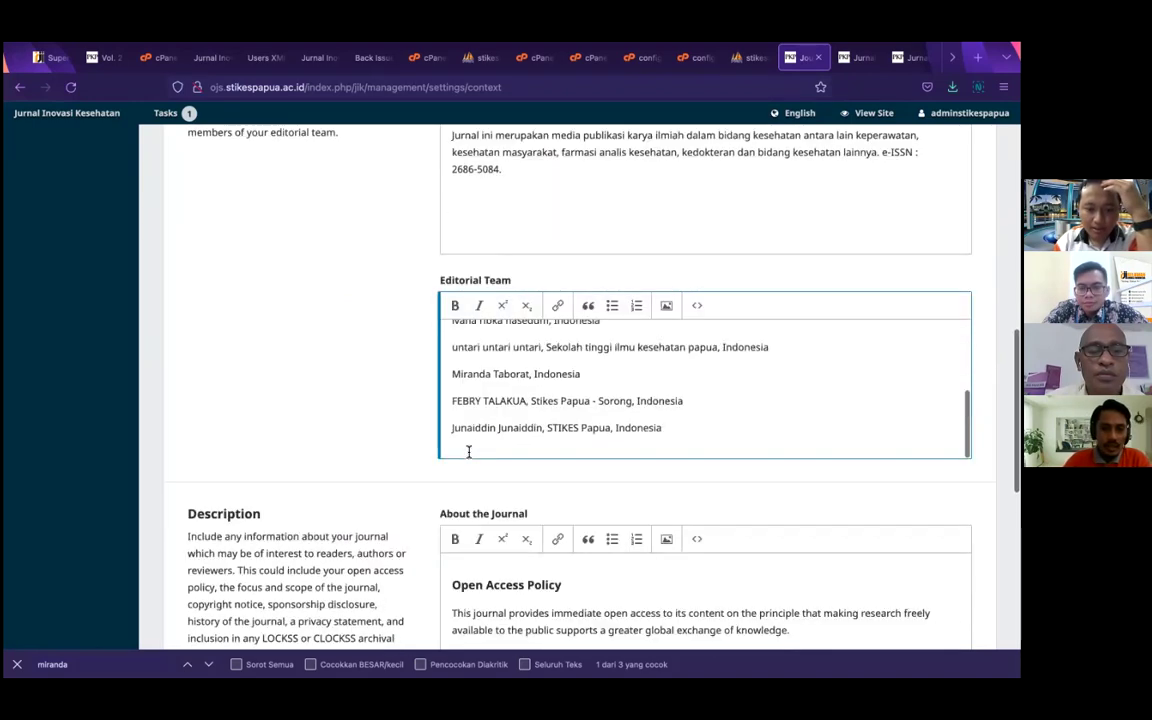
click(962, 453)
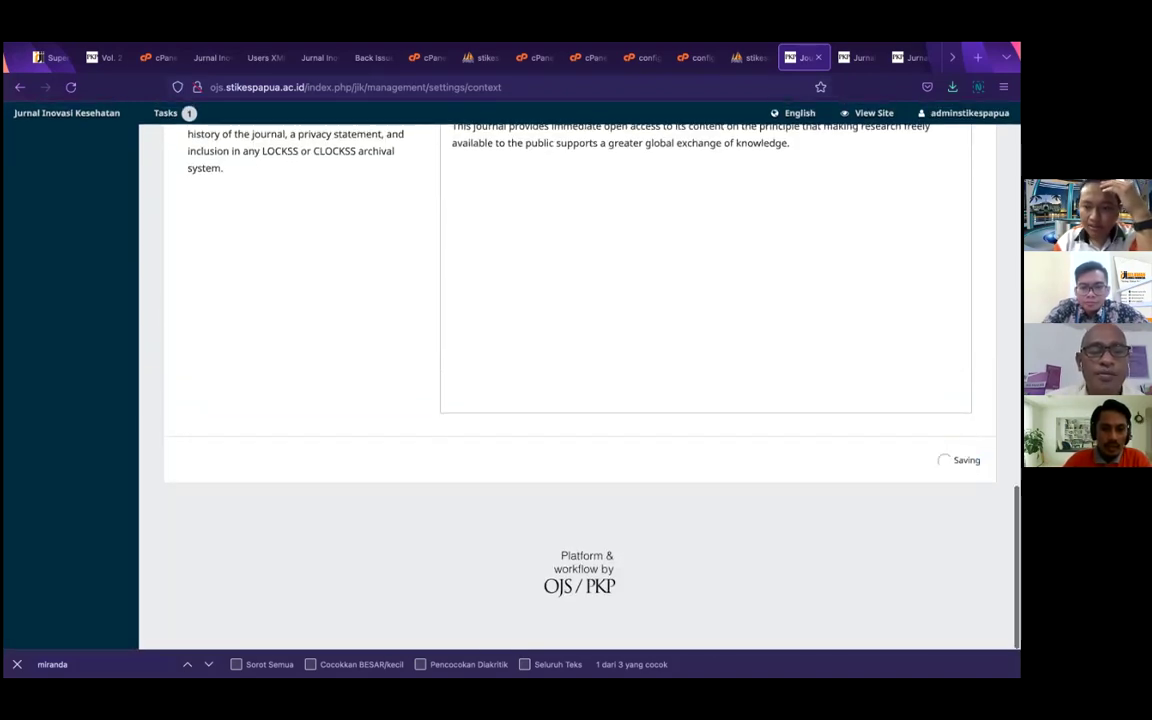
scroll(443, 362, up, 15)
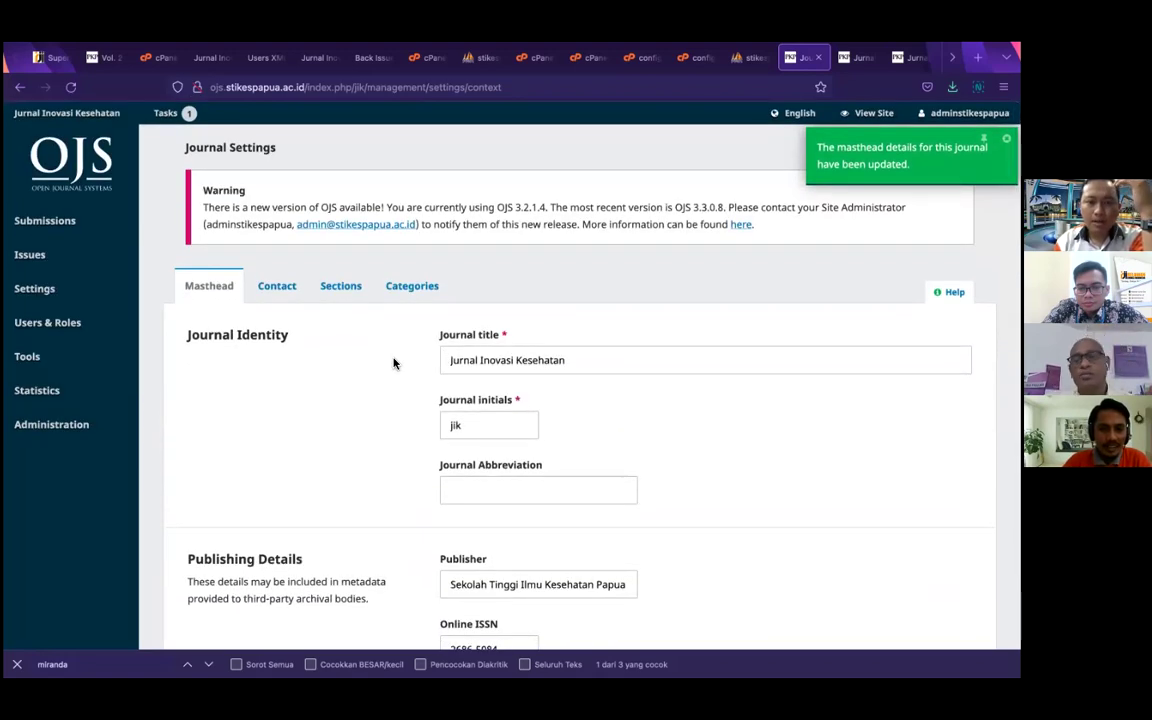
click(222, 88)
click(220, 87)
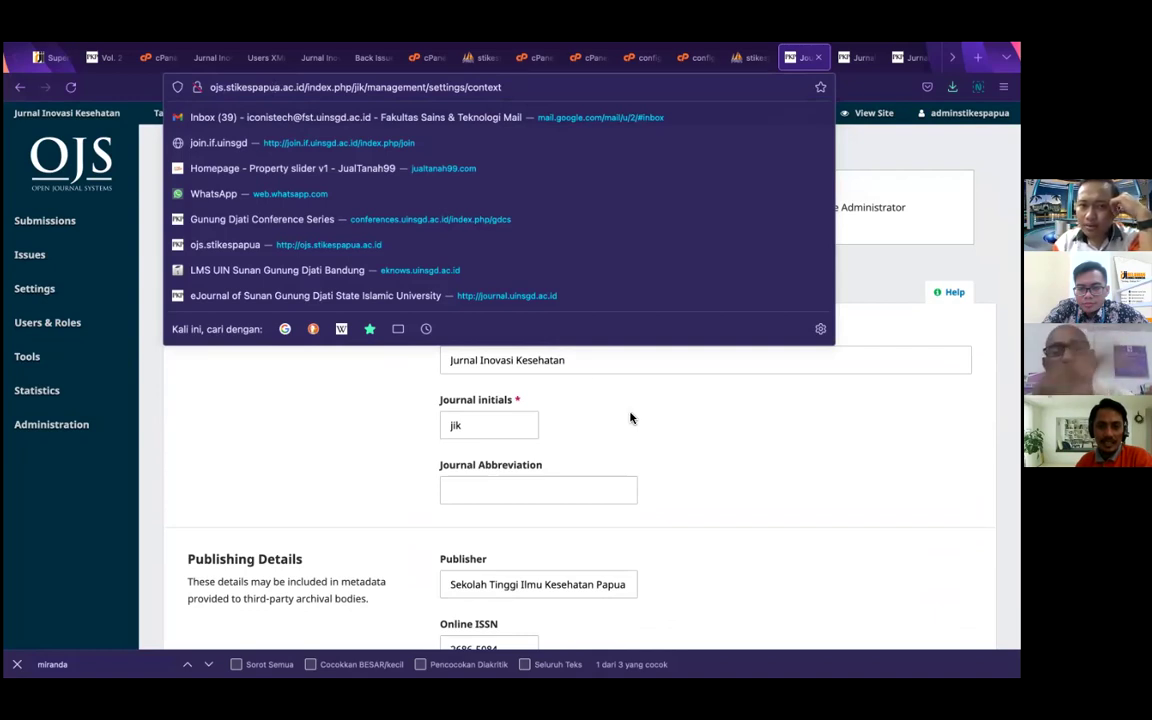
click(330, 423)
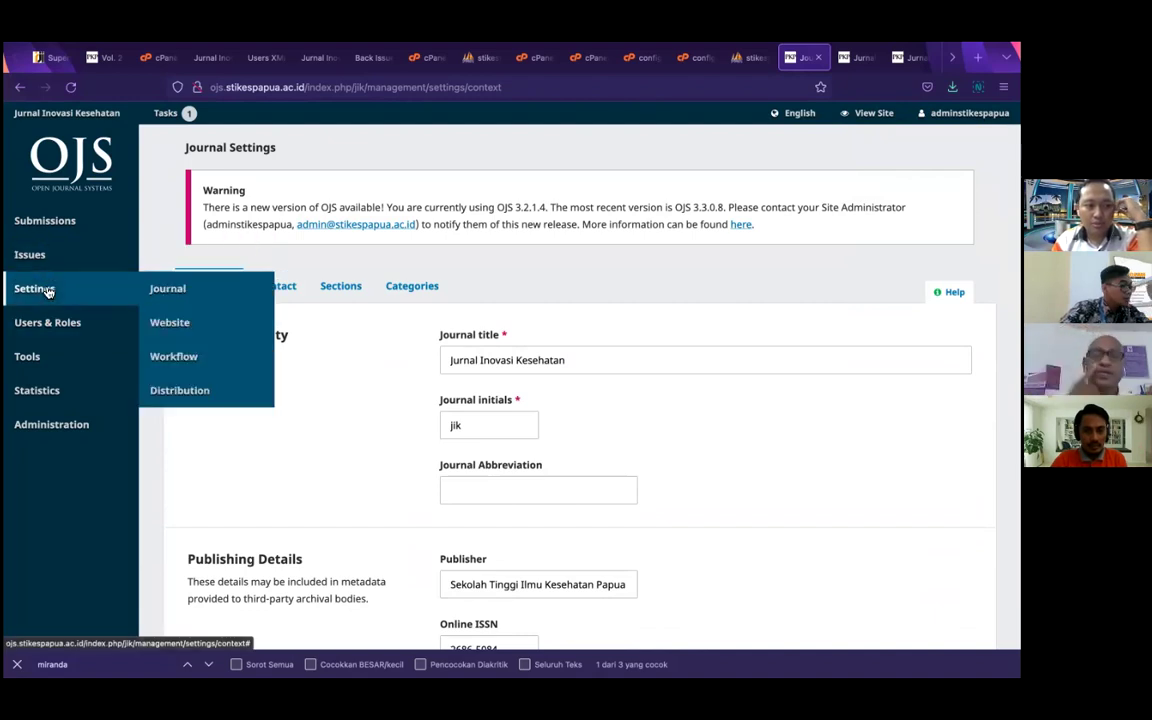
Step: Review the journal's Users list and the archived submissions
mouse_move(51, 334)
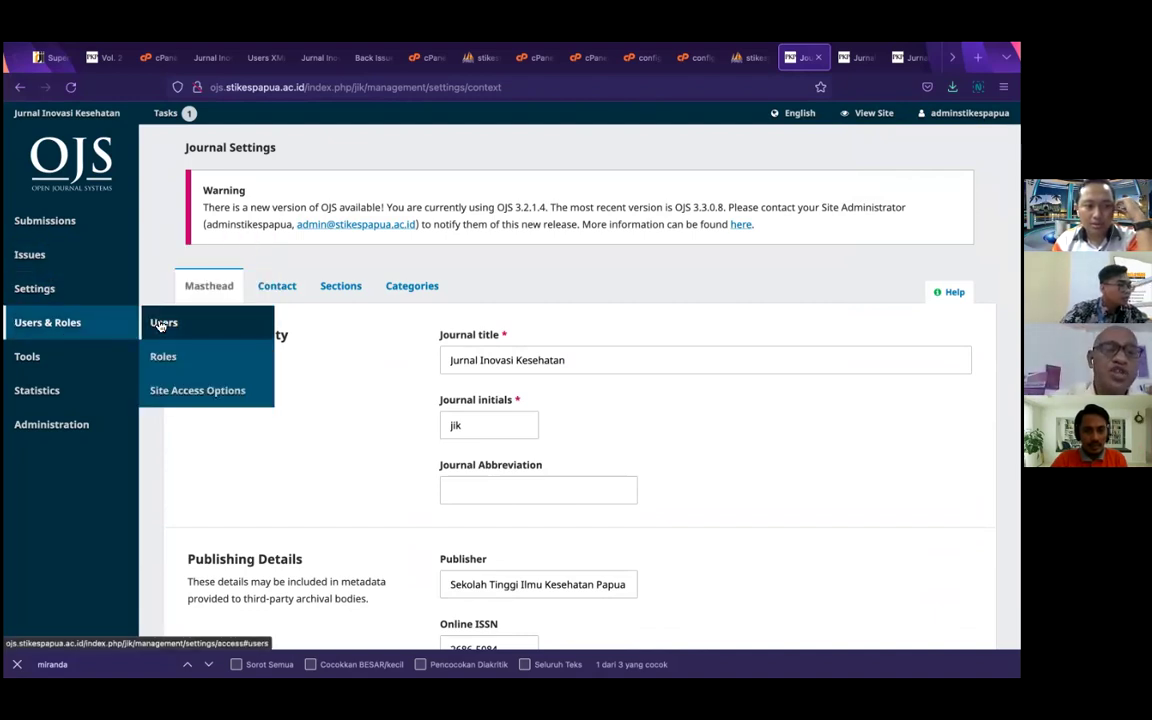
click(229, 323)
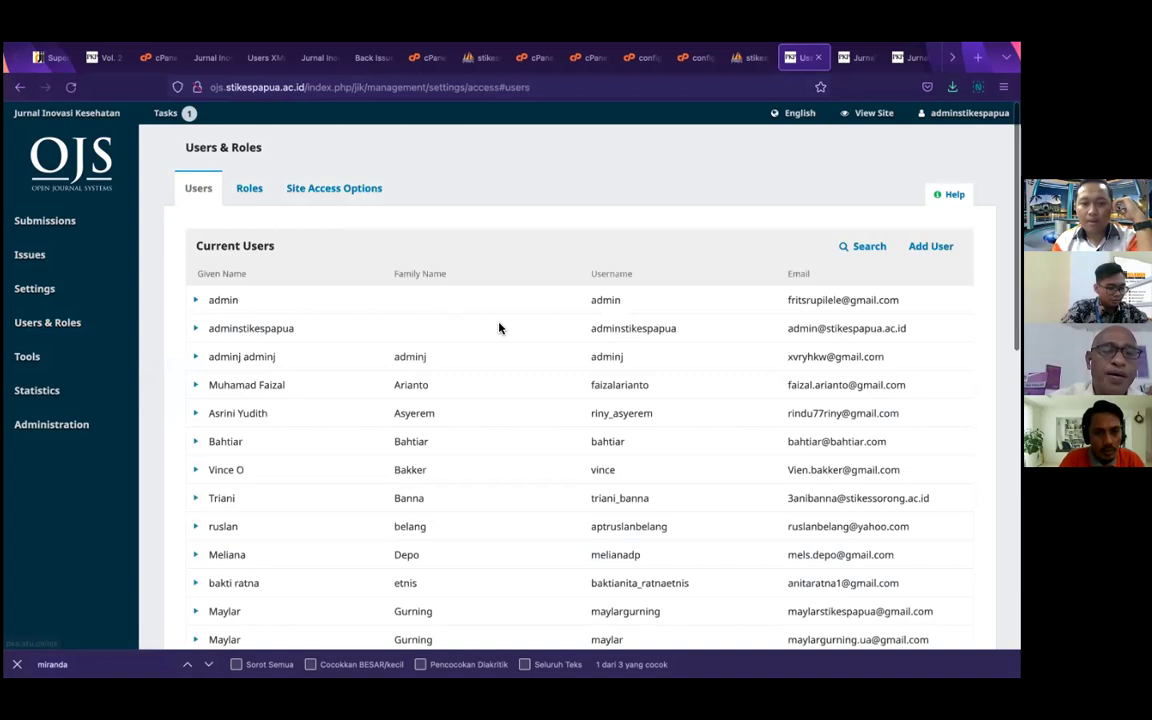
scroll(499, 327, down, 10)
scroll(216, 296, up, 10)
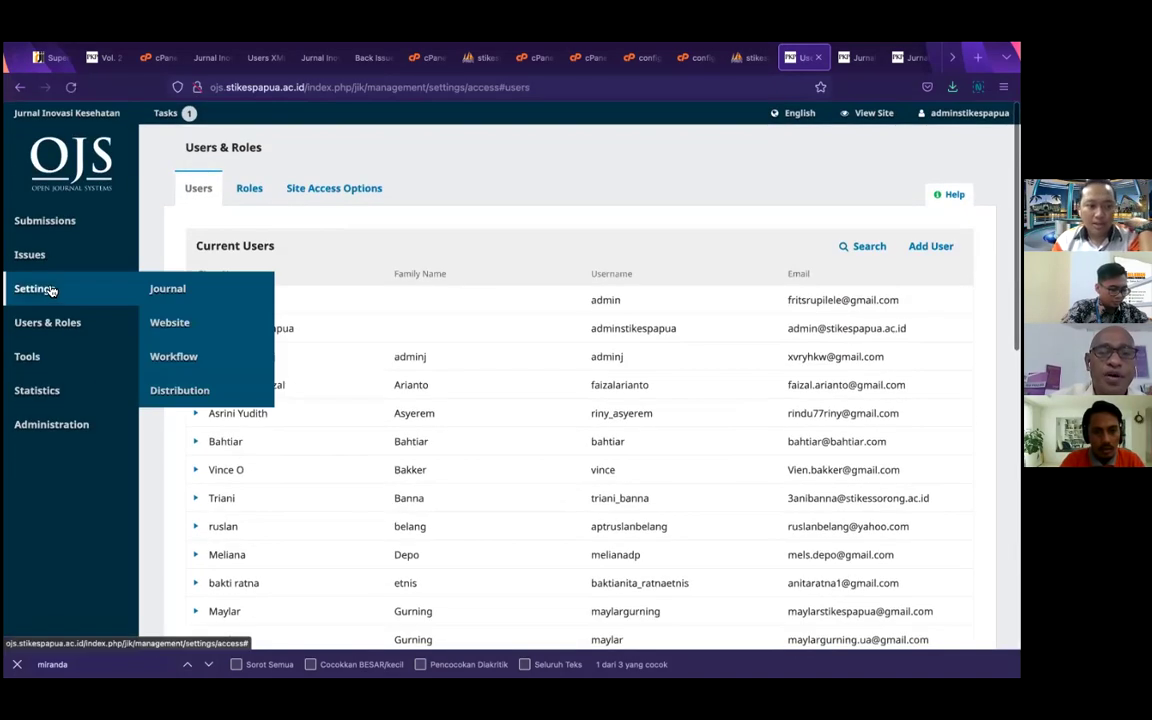
click(45, 222)
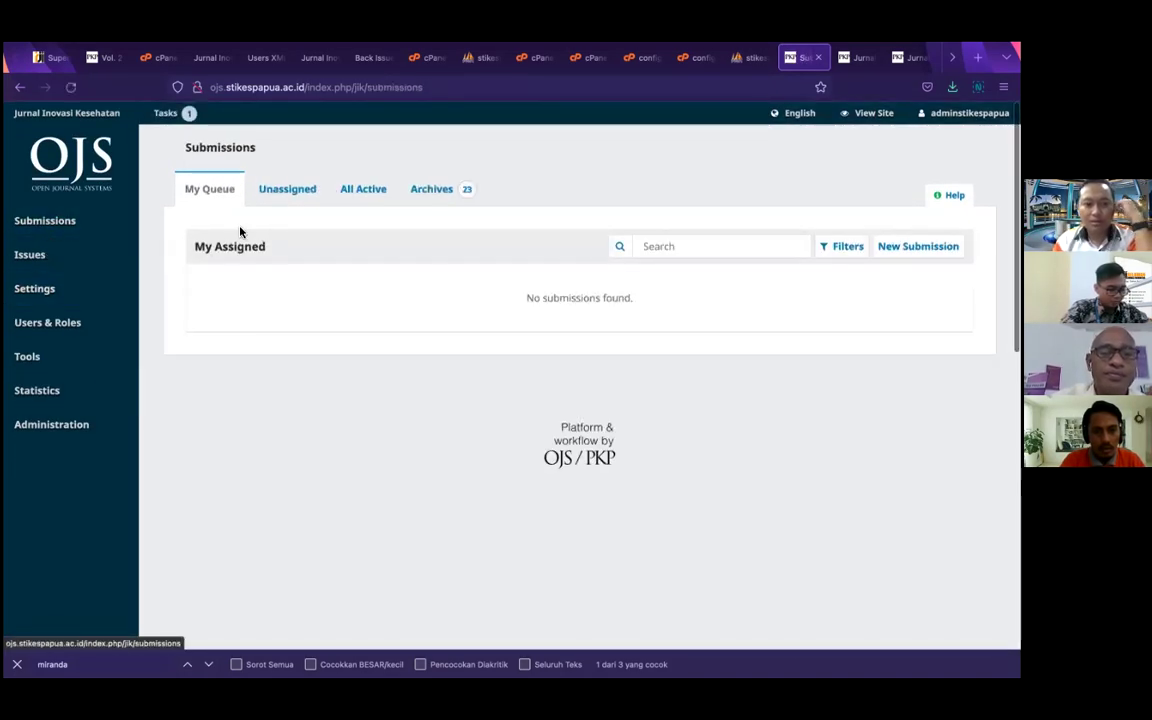
click(433, 190)
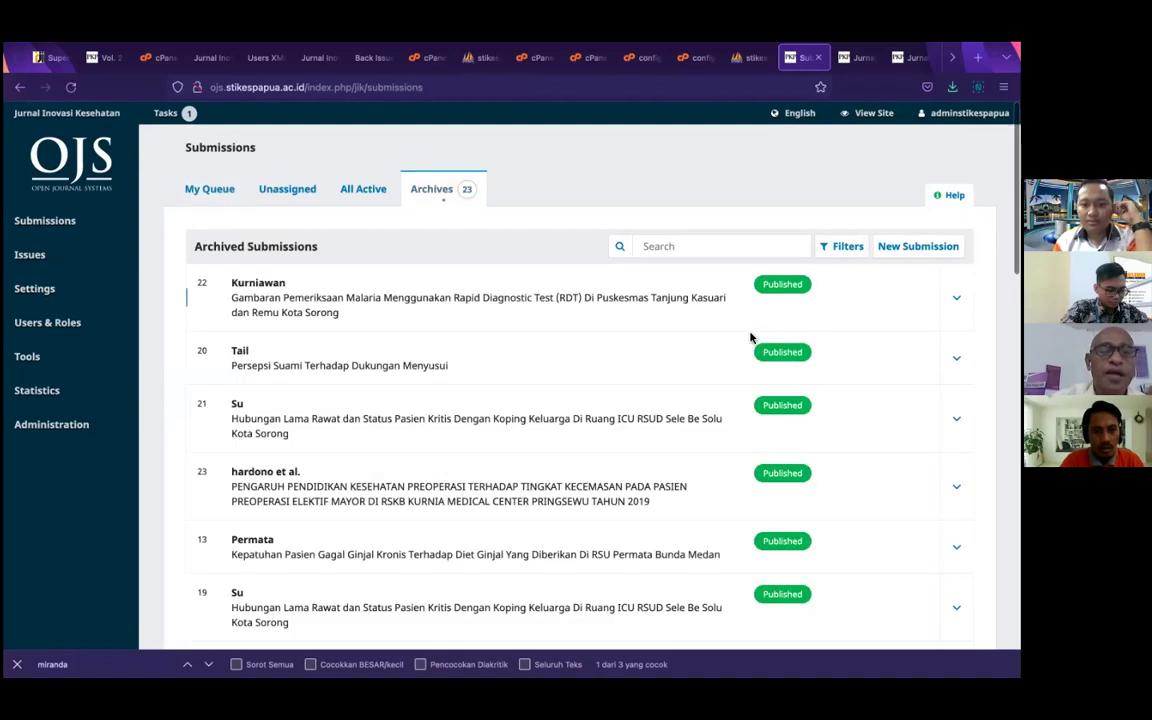
scroll(752, 340, down, 10)
scroll(752, 340, up, 10)
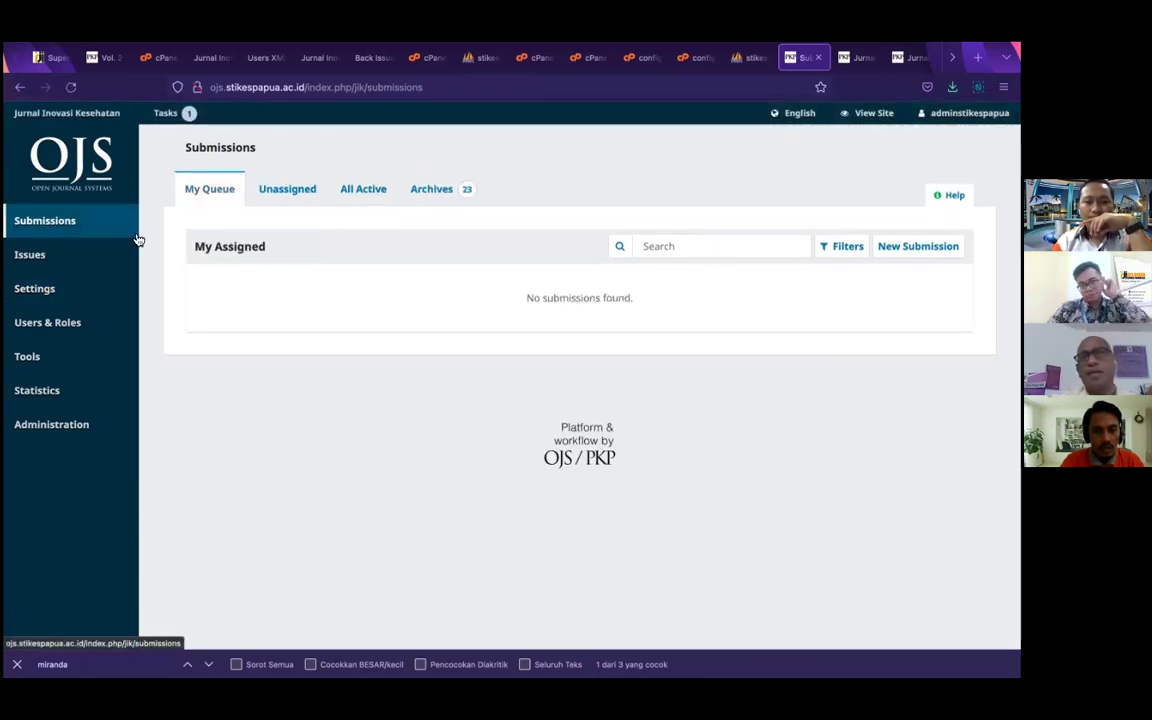
Step: Open the public journal site in a new tab, then switch to the config.inc.php editor
right_click(876, 115)
click(841, 125)
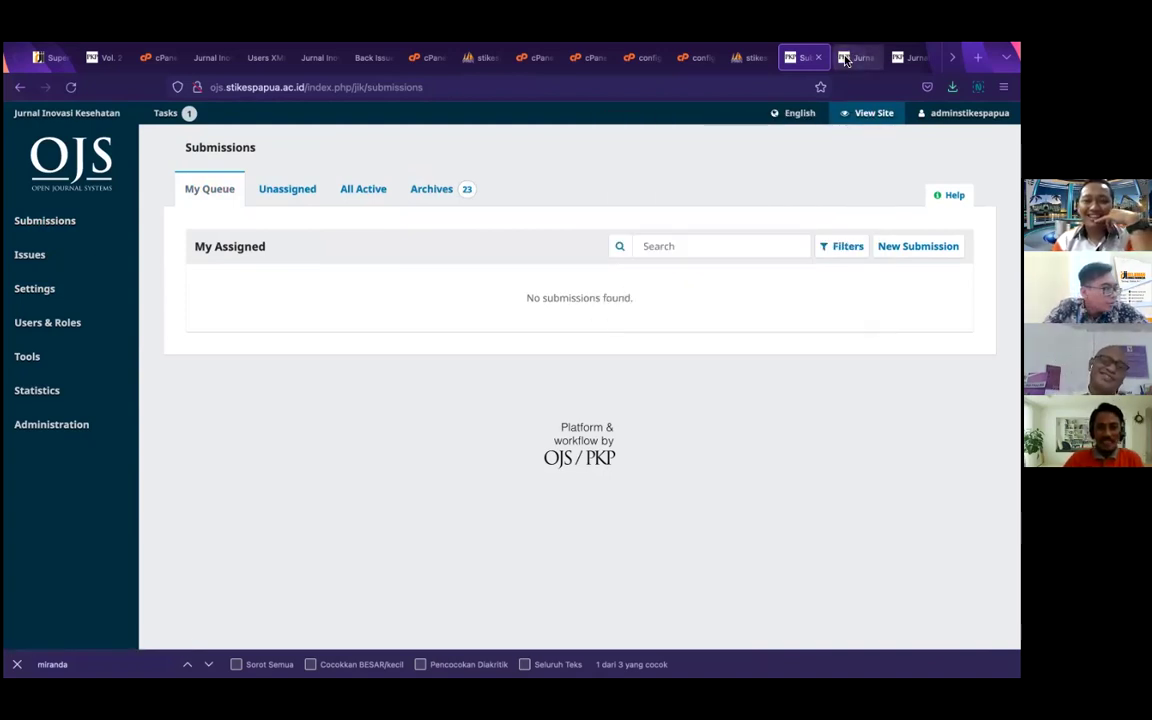
key(ctrl+Tab)
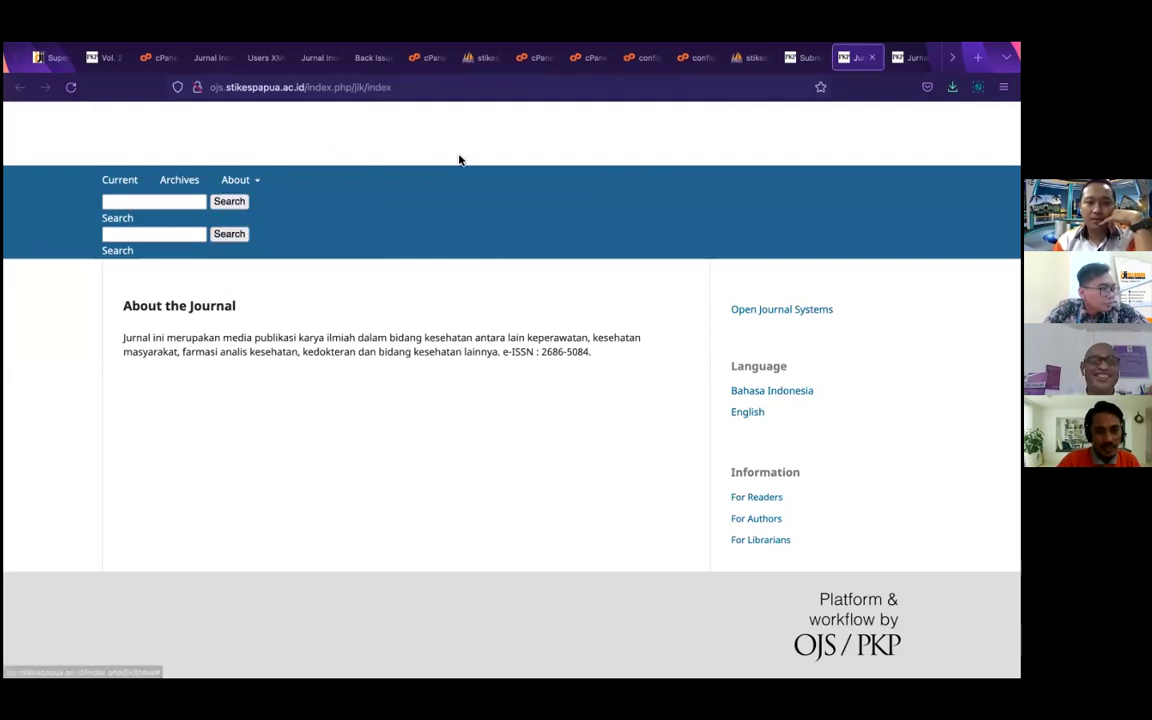
click(697, 58)
Step: Find session_check_ip on line 242, change it from On to Off, and save config.inc.php
click(240, 319)
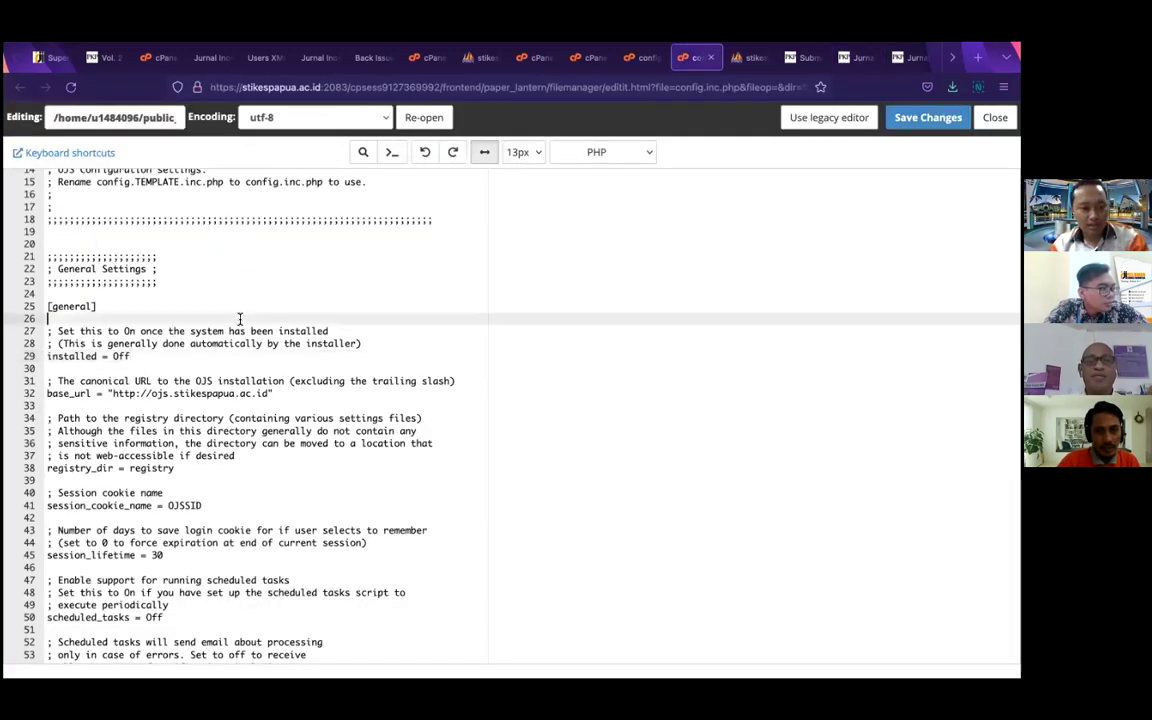
key(ctrl+f)
text(sess)
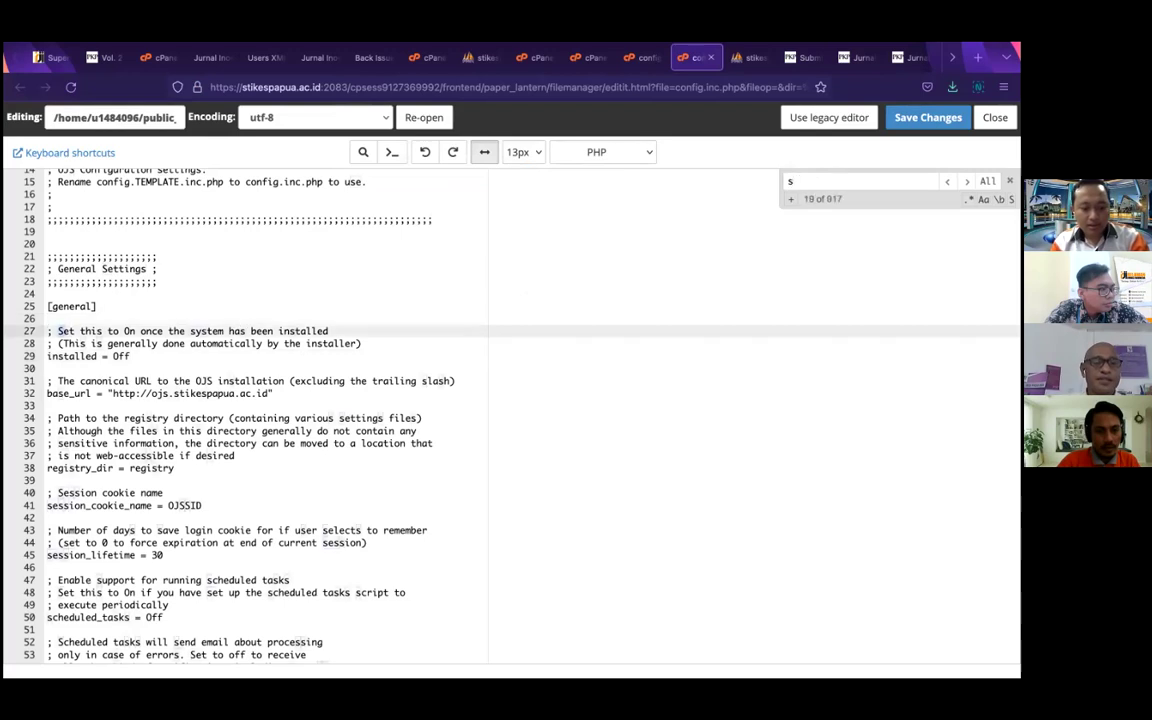
key(Return)
key(Return)
key(Return)
key(Return)
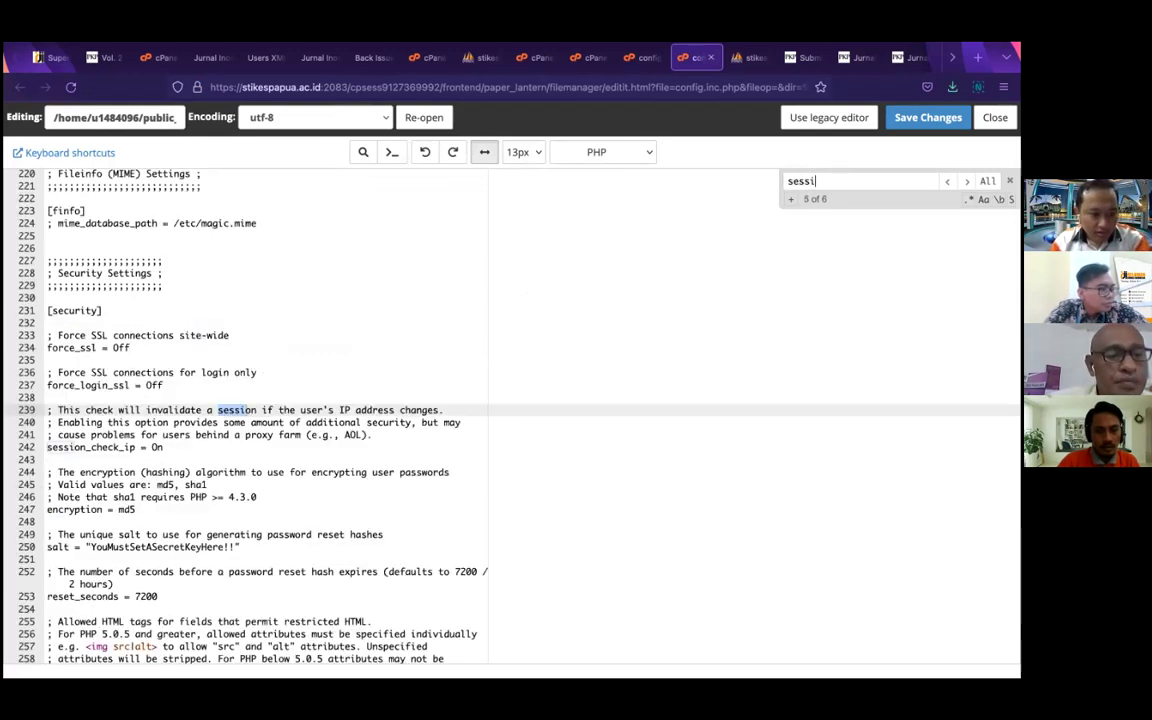
key(Return)
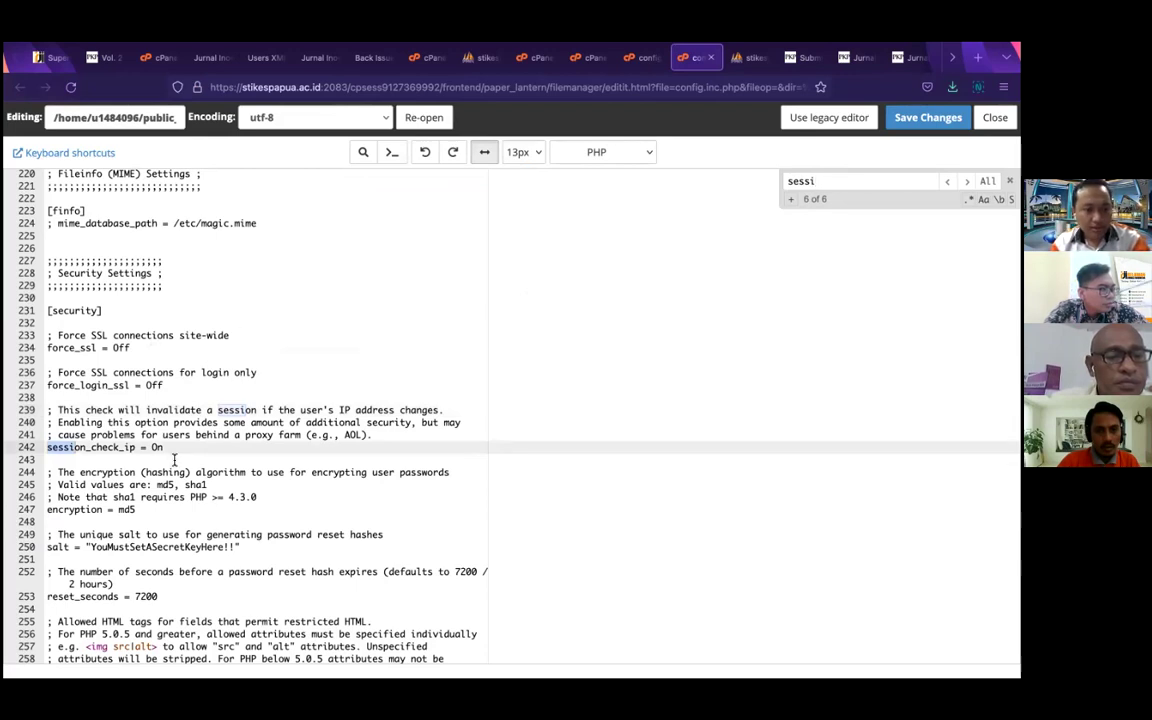
click(174, 458)
click(172, 448)
key(BackSpace)
text(ff)
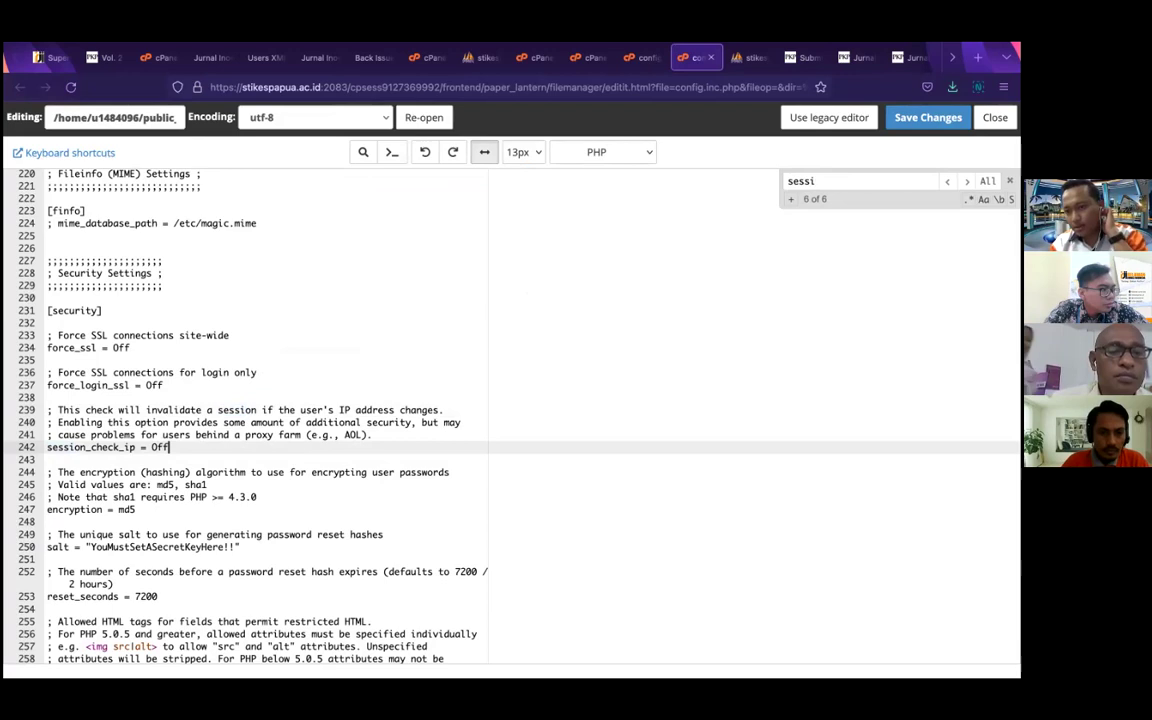
key(ctrl+s)
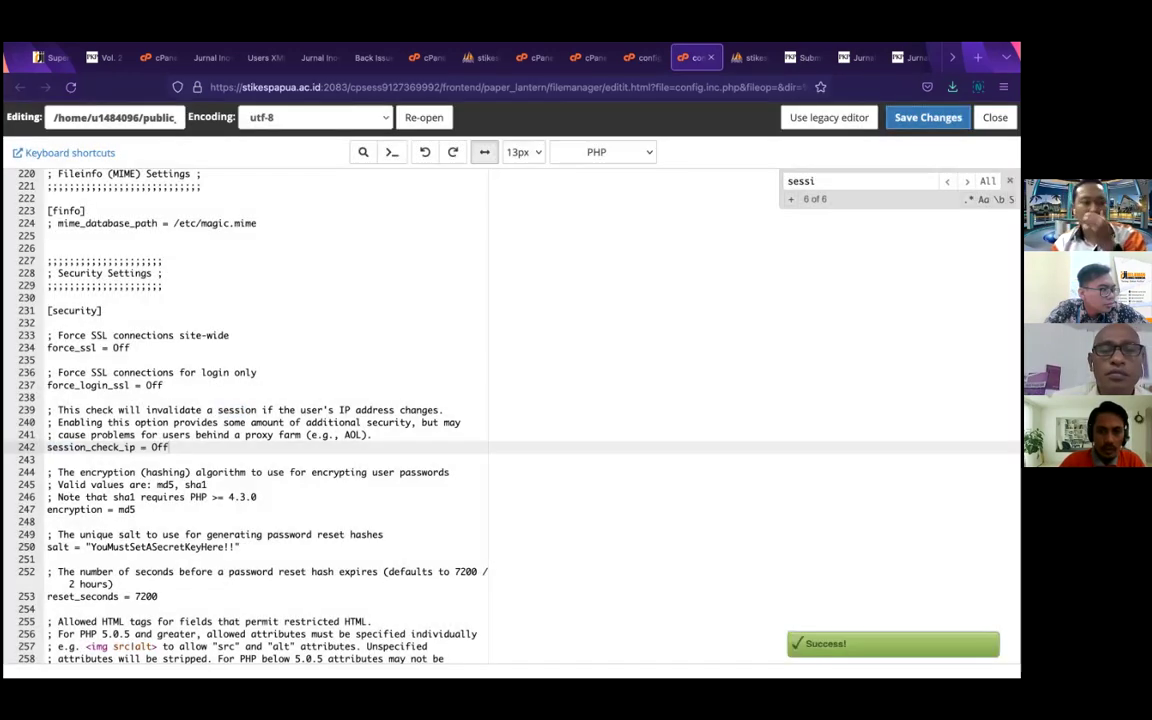
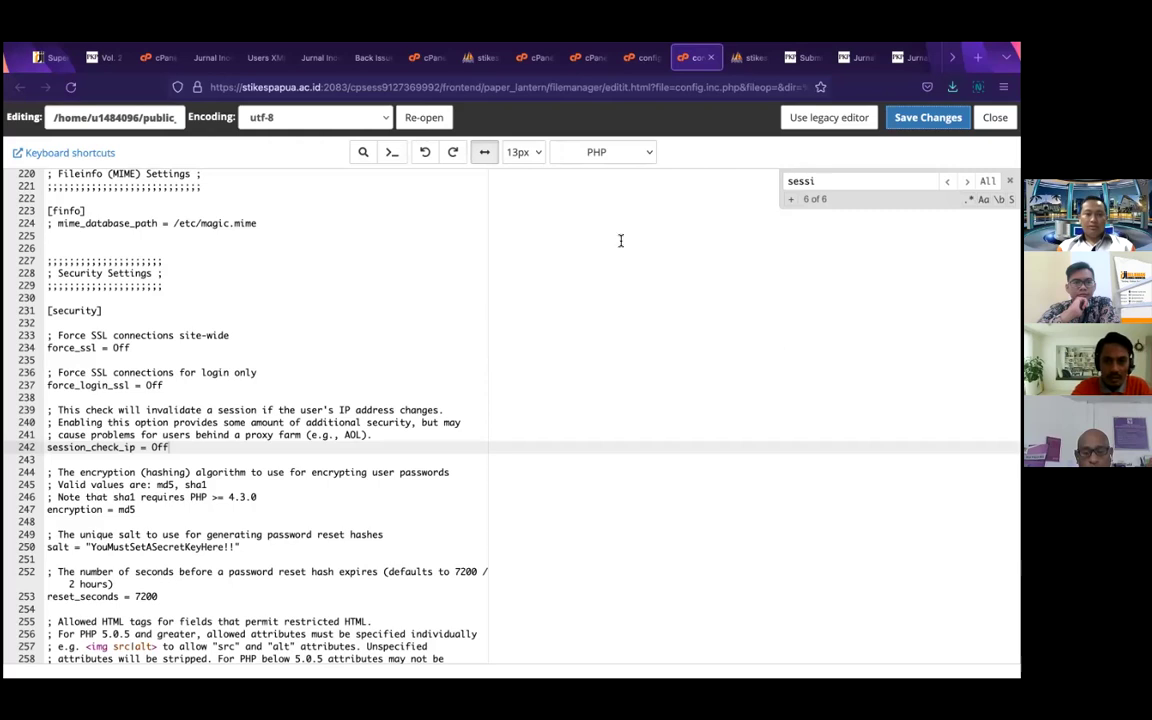
Step: Switch to the Jurnal Inovasi Kesehatan journal site tab
click(205, 57)
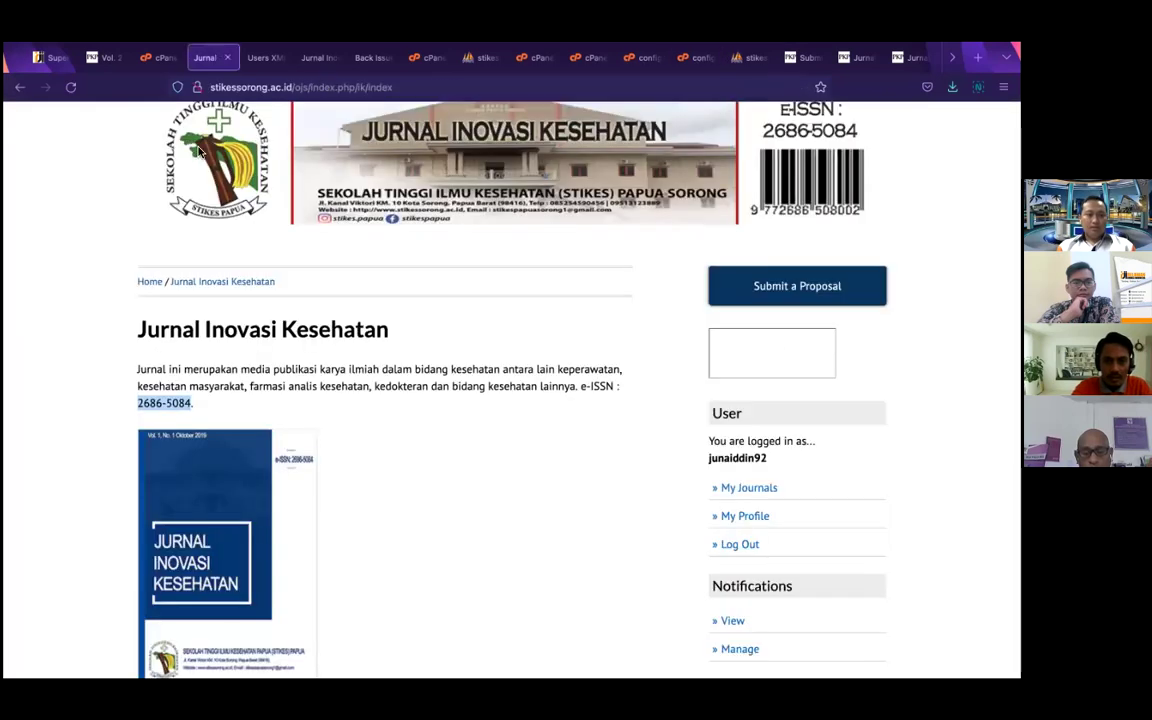
Step: Go from the journal home to User Home and scroll through the Journal Management pages, users and roles
click(204, 284)
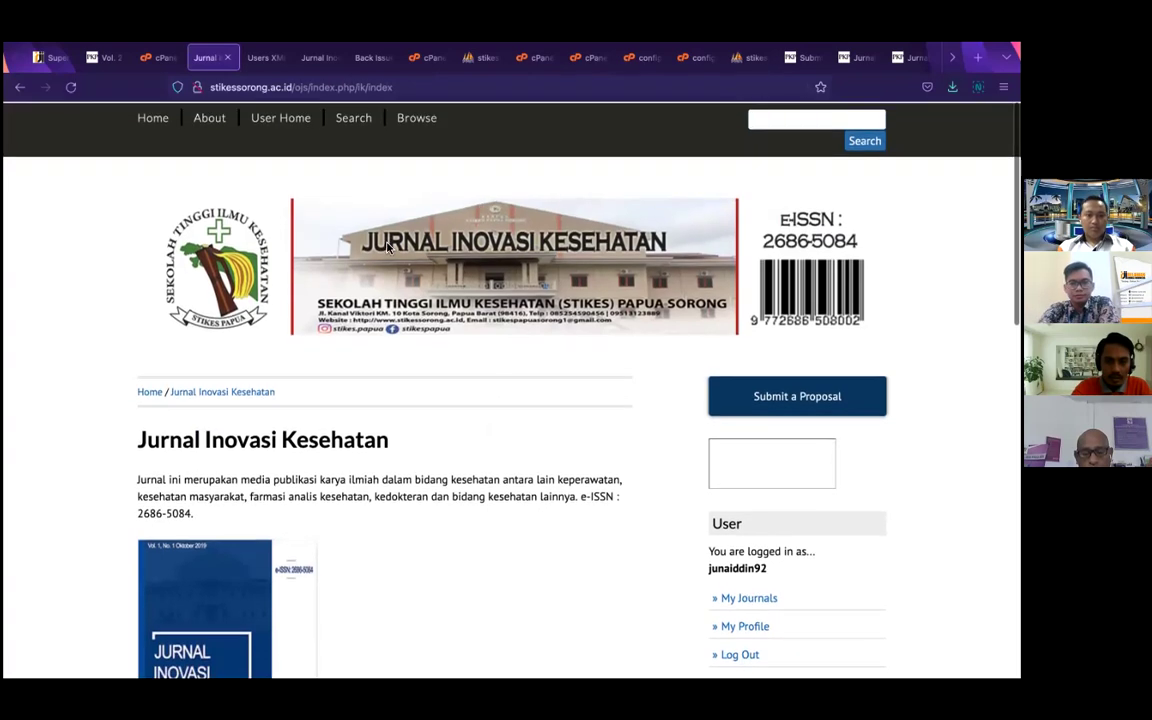
click(273, 120)
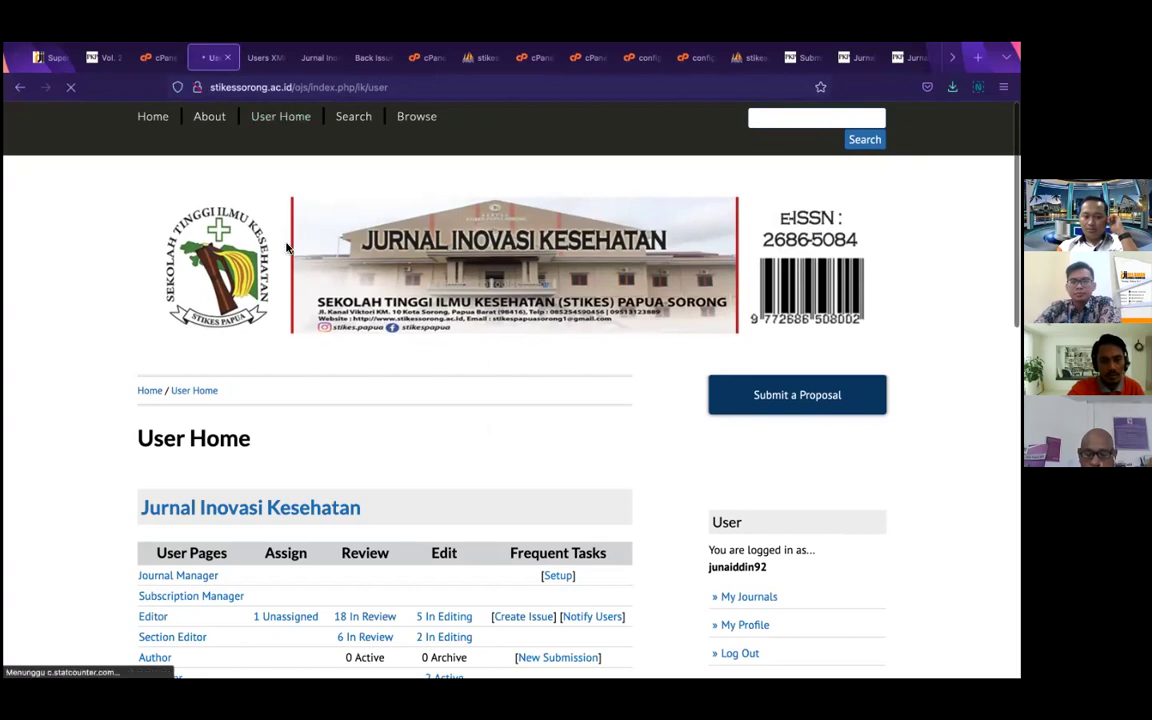
scroll(286, 247, down, 5)
scroll(286, 247, down, 3)
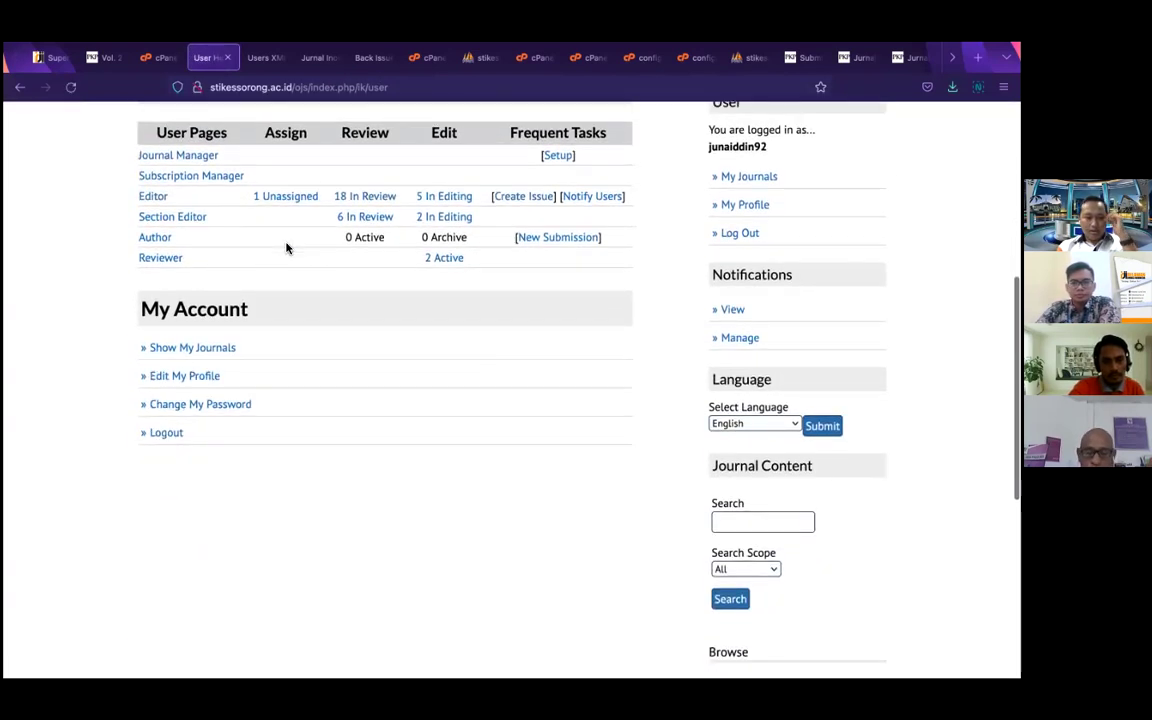
scroll(286, 247, up, 2)
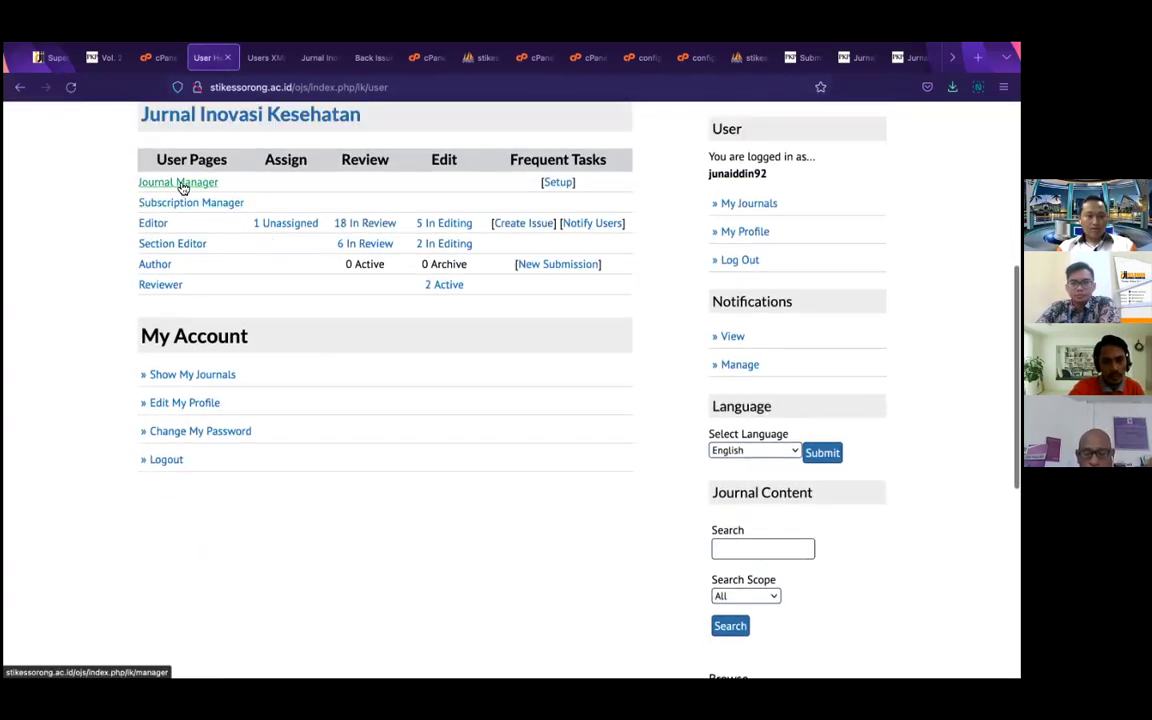
scroll(216, 420, down, 5)
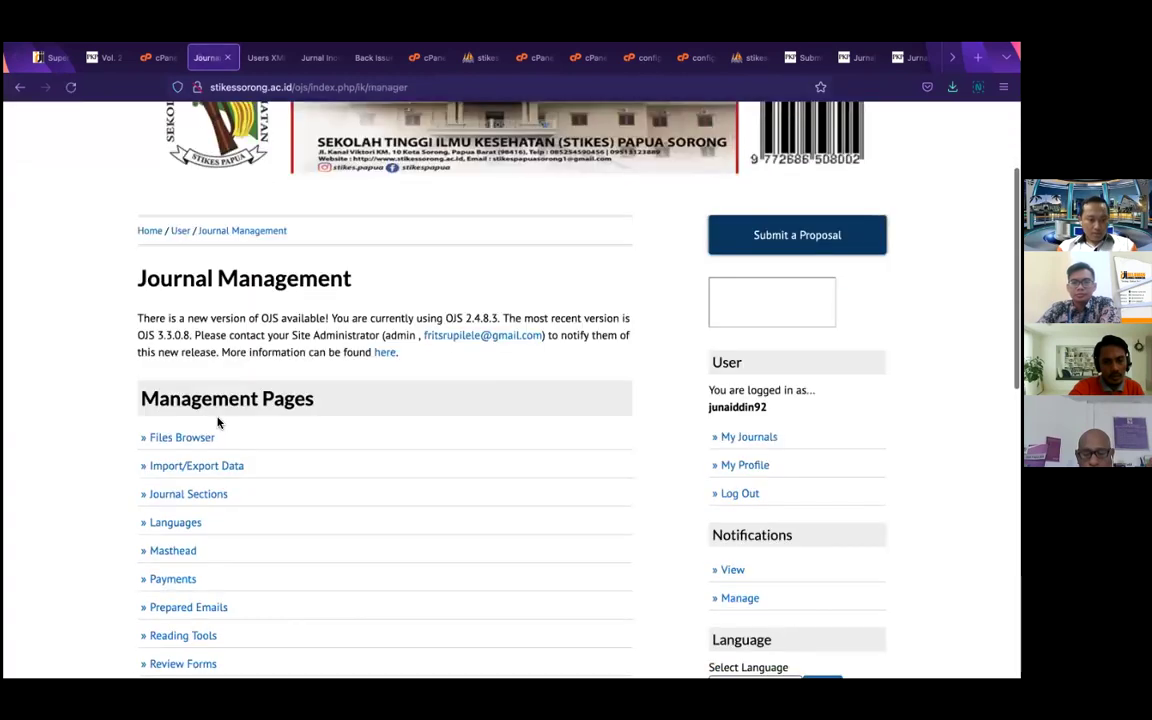
scroll(217, 422, down, 5)
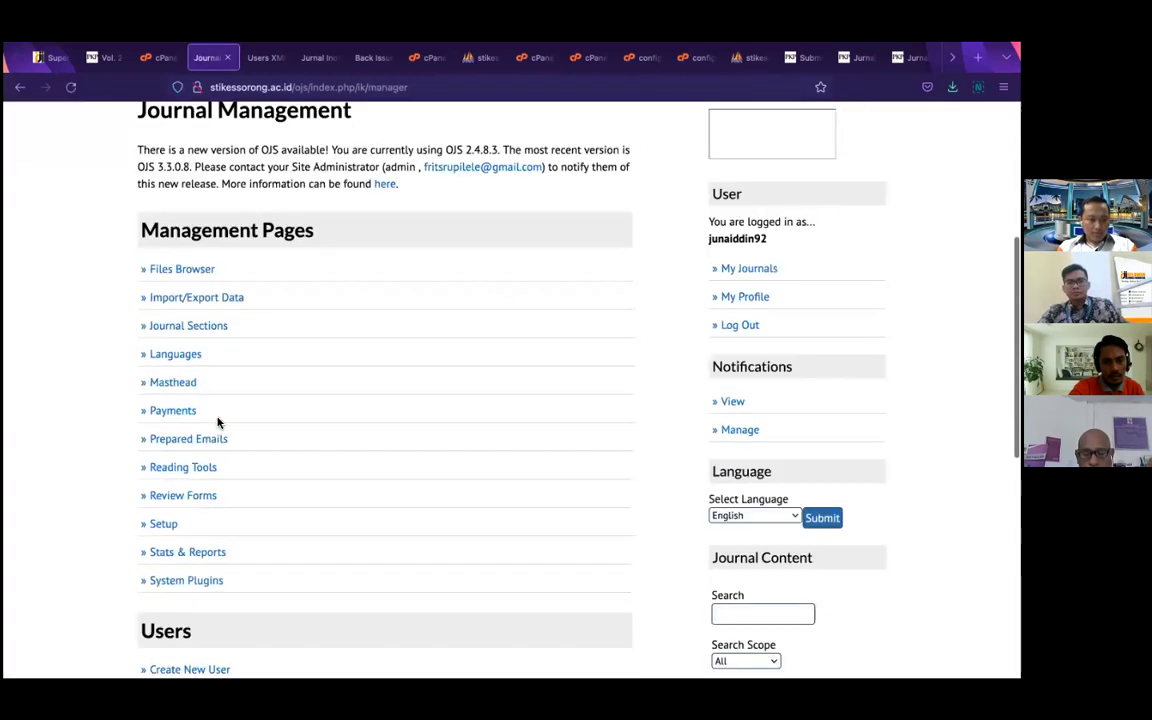
scroll(217, 422, down, 3)
scroll(218, 421, up, 4)
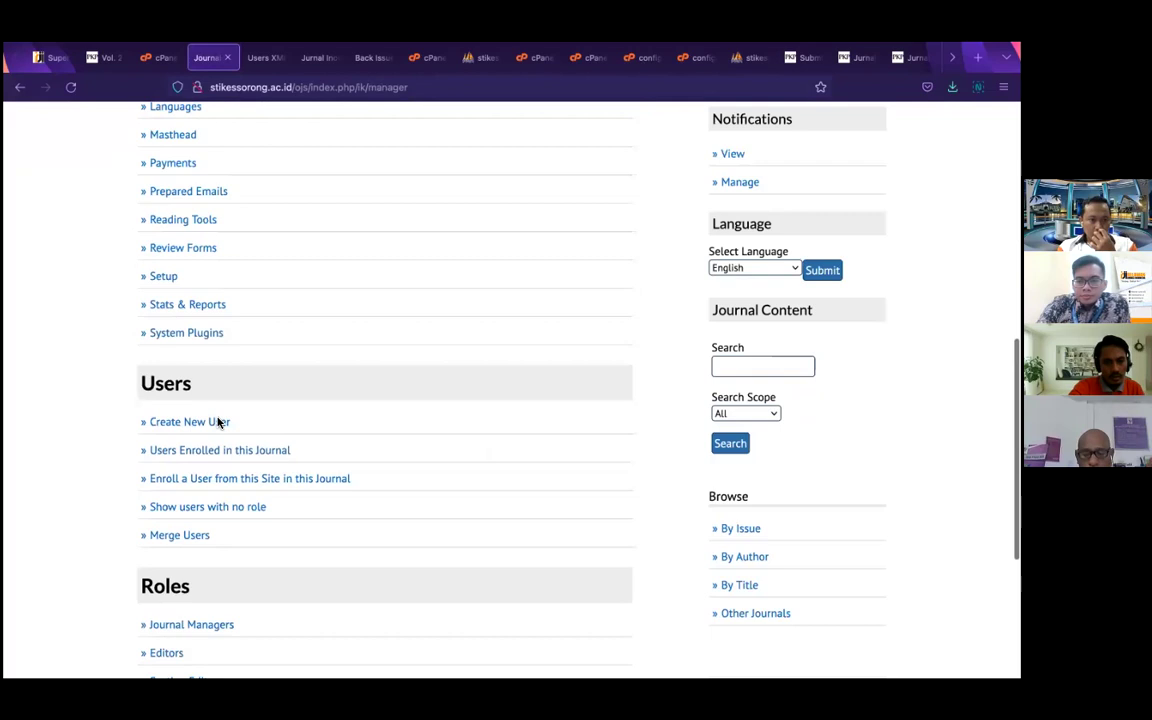
scroll(219, 422, up, 3)
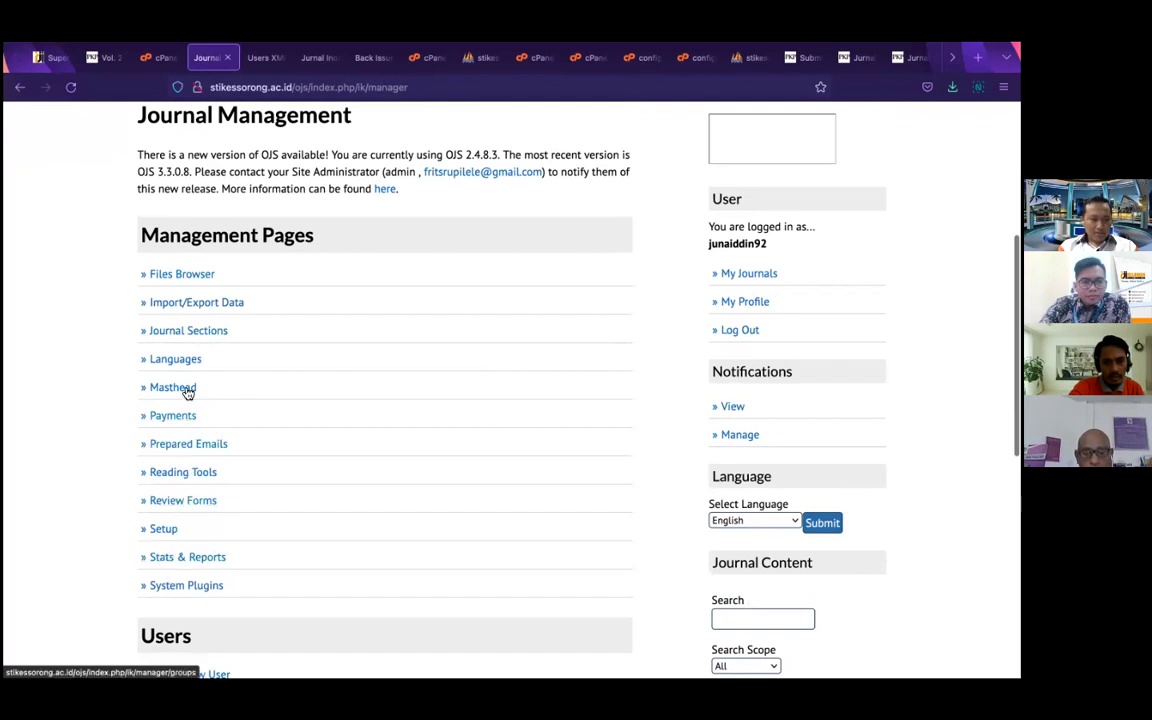
Step: Browse the System Plugins list and its plugin categories
click(168, 585)
scroll(239, 420, down, 3)
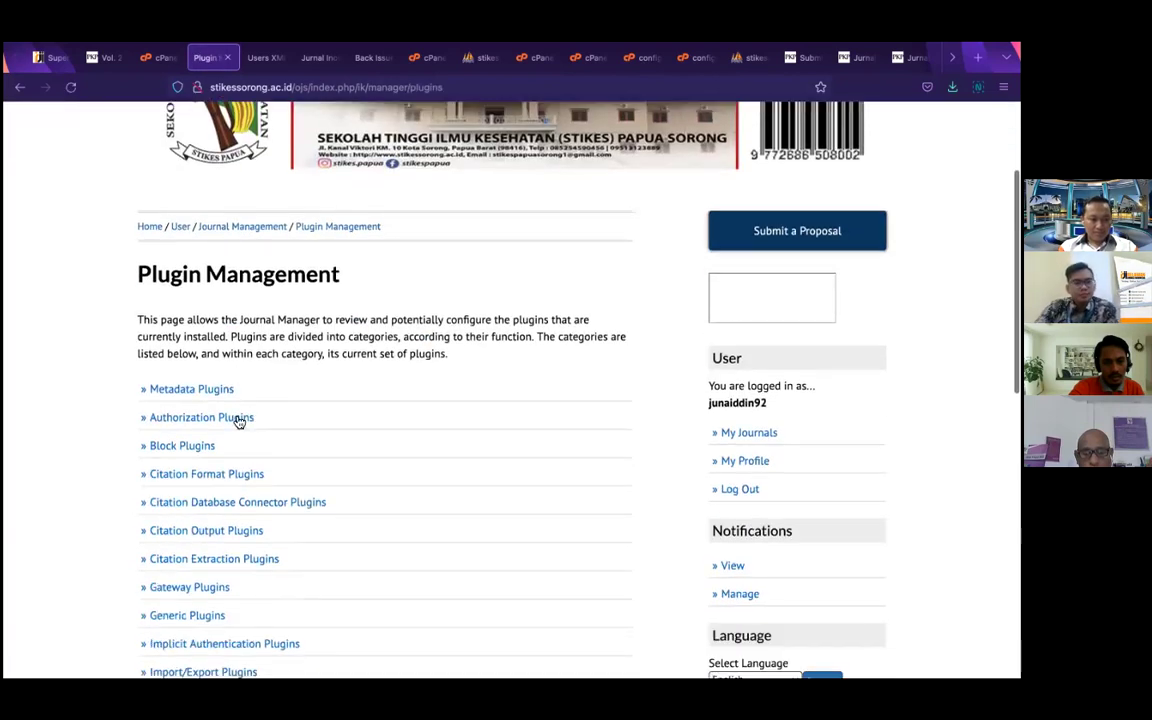
scroll(239, 421, down, 3)
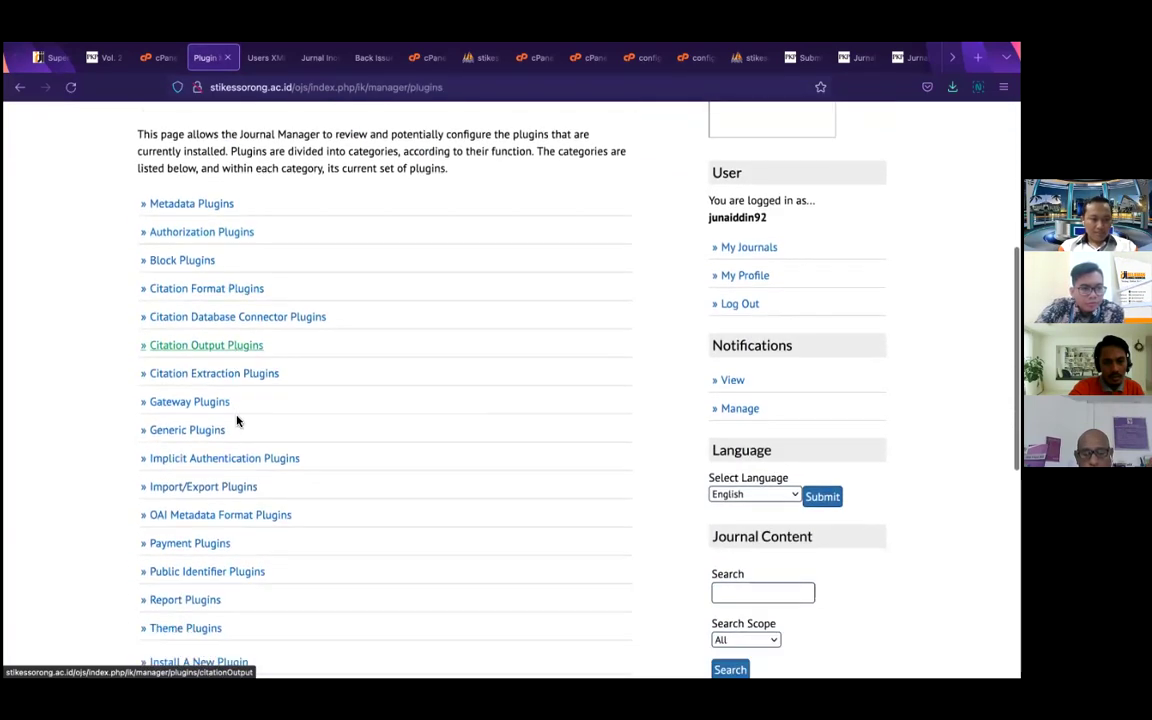
scroll(237, 421, down, 2)
scroll(237, 420, up, 5)
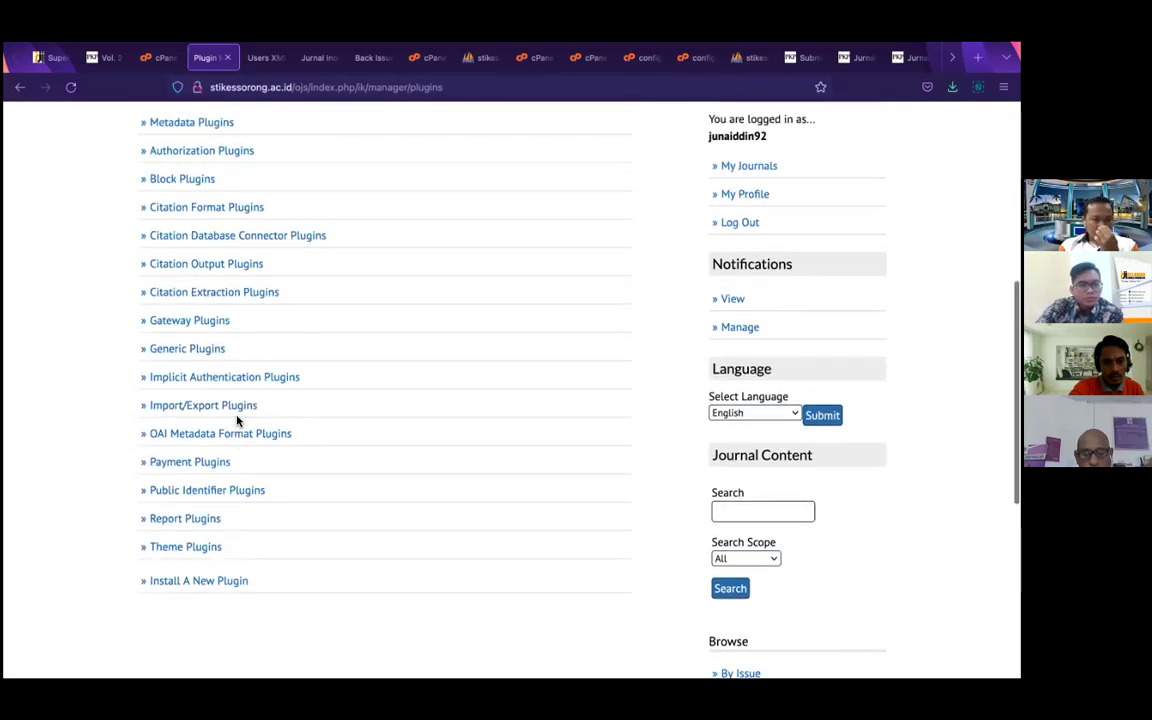
scroll(239, 421, up, 3)
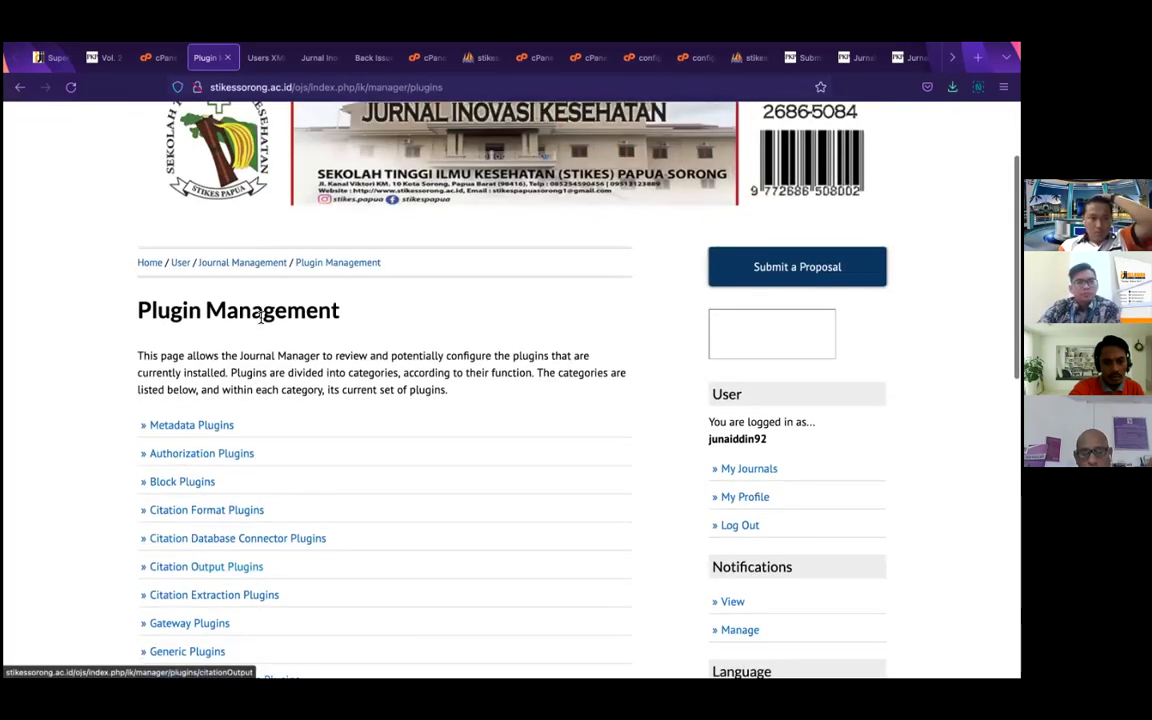
Step: Review the Journal Management options, then return to the Jurnal Inovasi Kesehatan home page
click(258, 266)
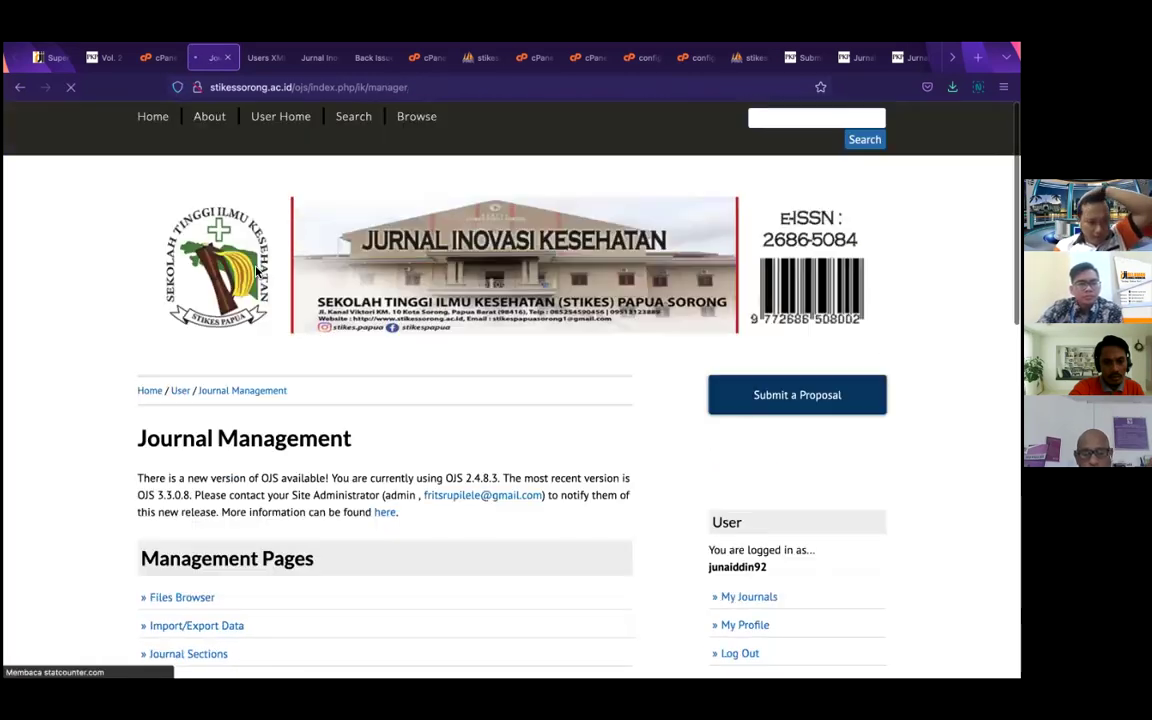
scroll(271, 432, down, 6)
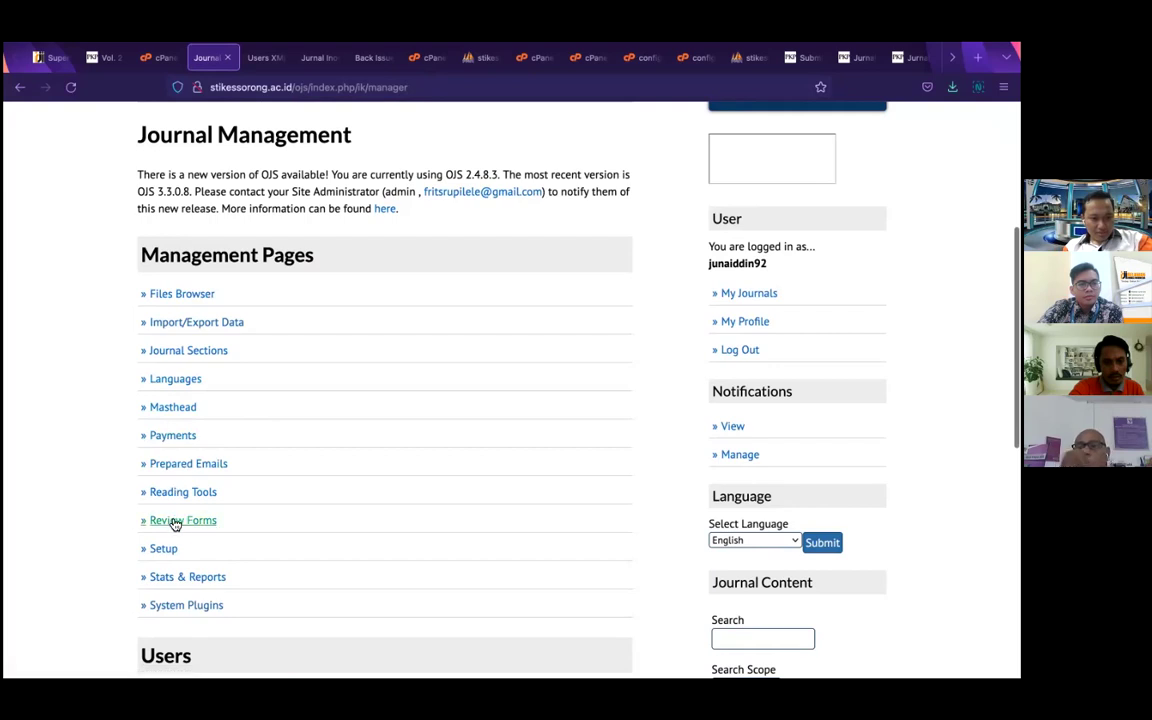
scroll(173, 550, down, 1)
scroll(173, 553, down, 6)
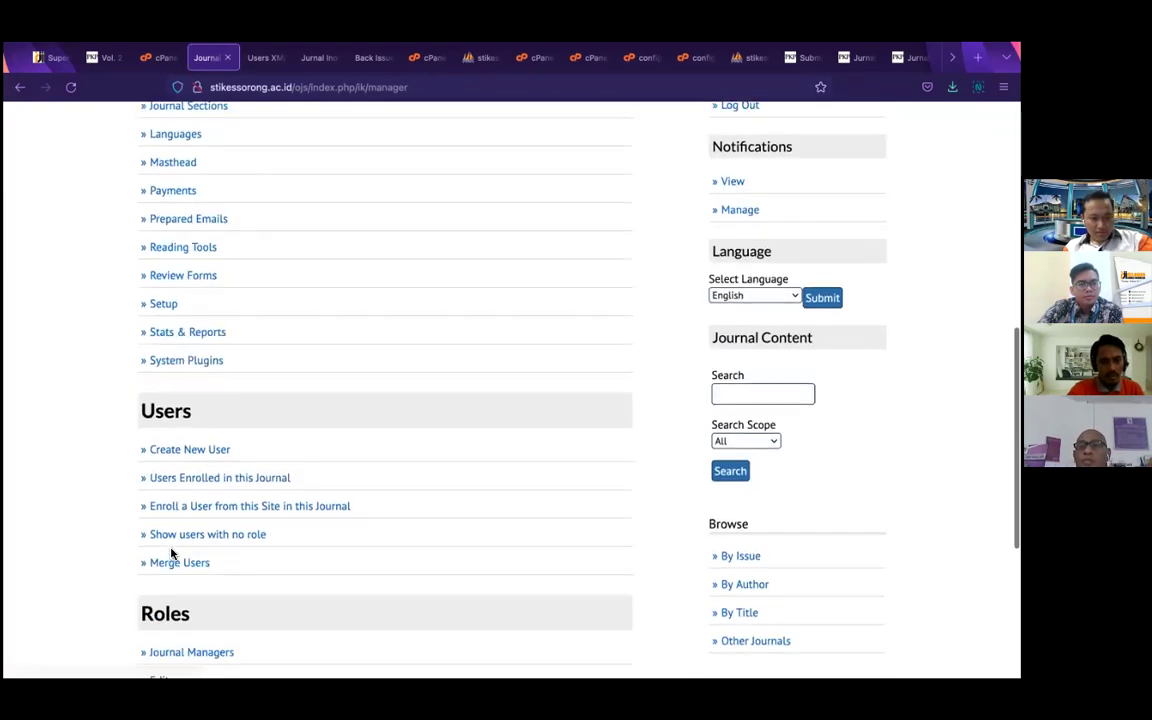
scroll(171, 553, down, 4)
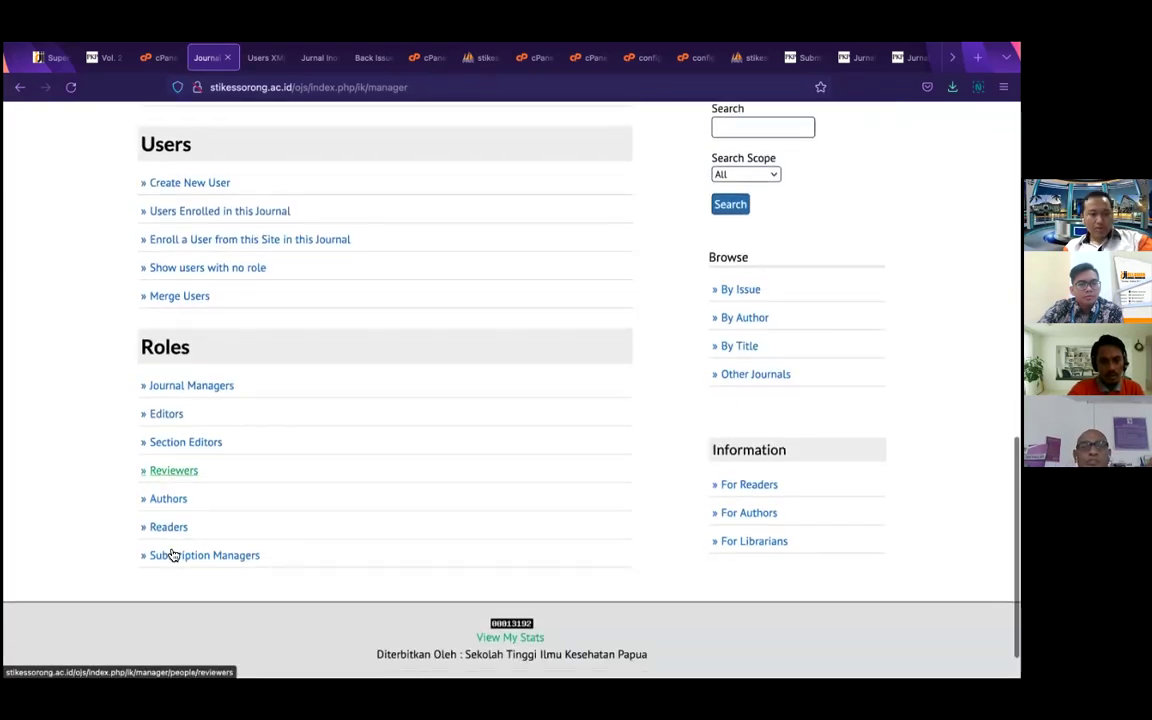
scroll(171, 553, up, 15)
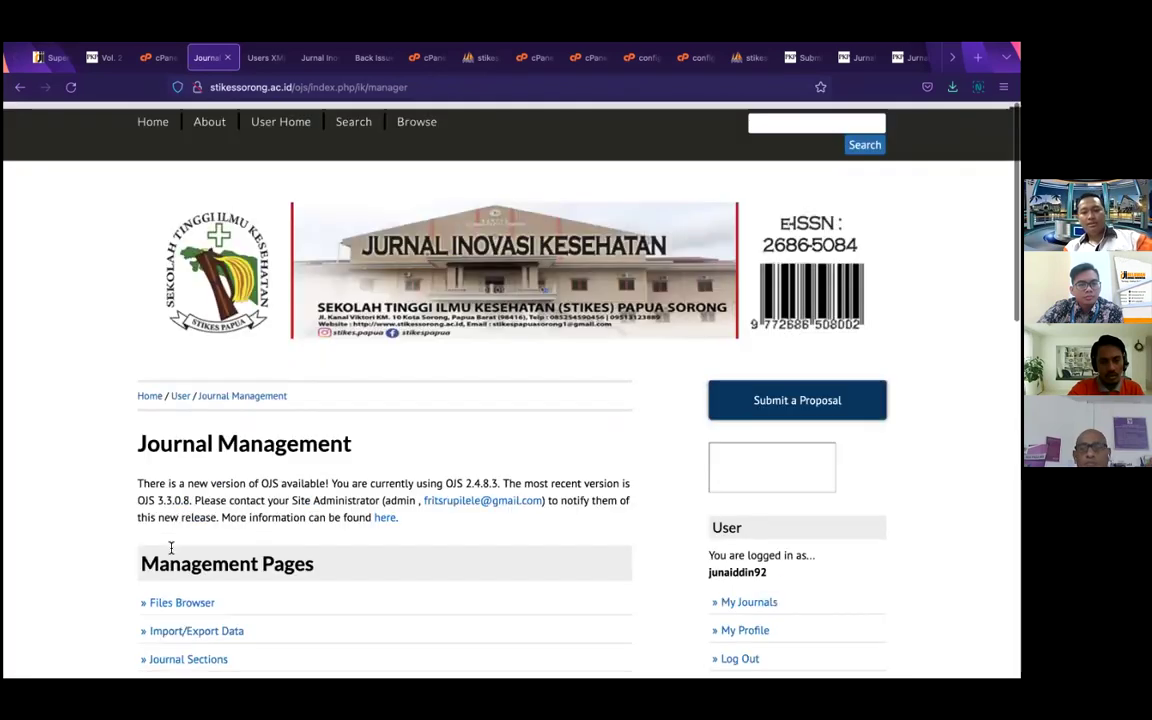
click(148, 396)
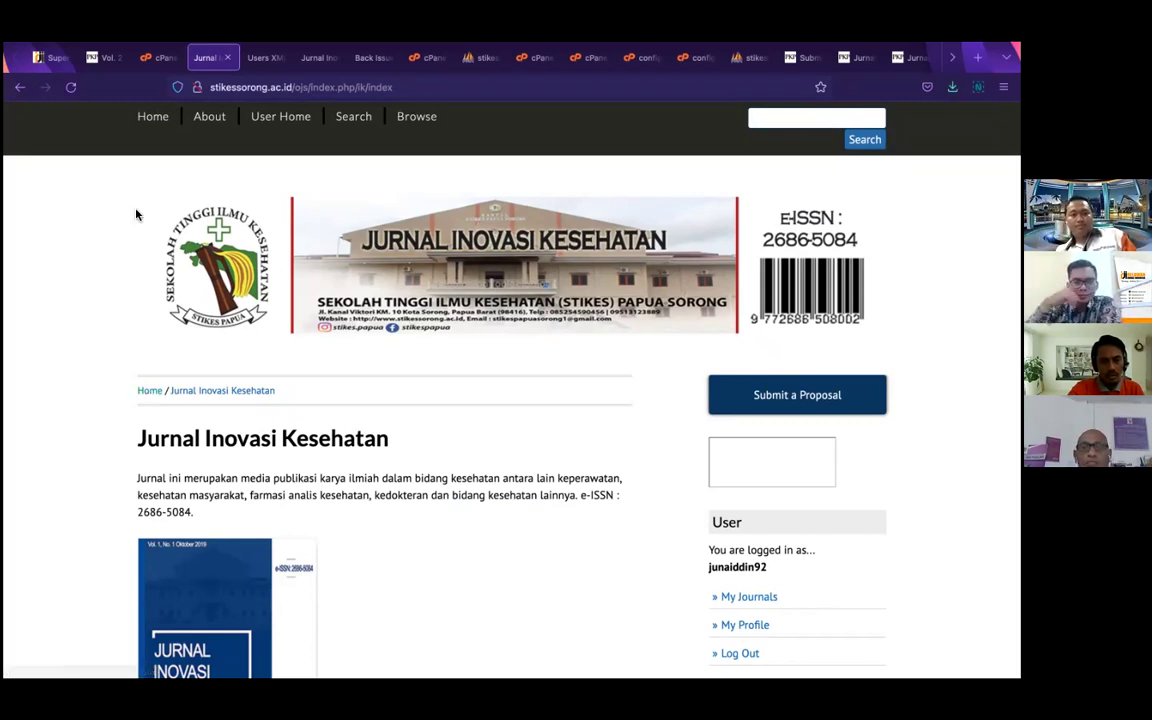
click(223, 87)
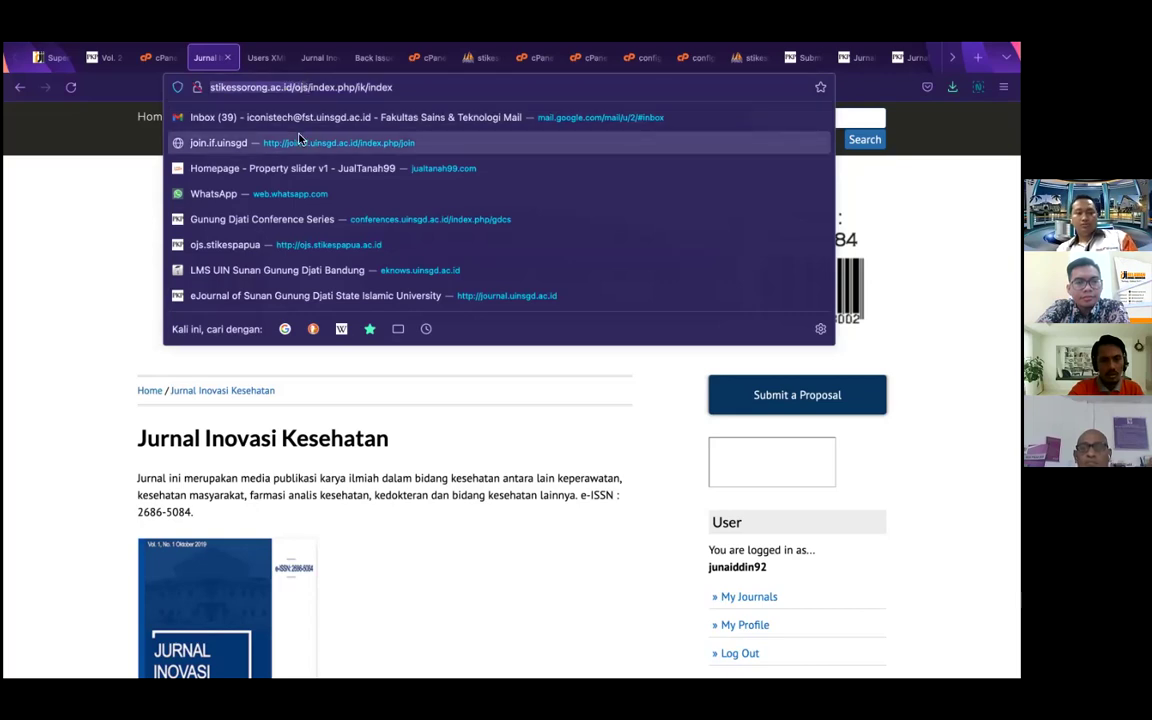
Step: Check cPanel's Redirects page under Domains shows no current redirects, then close it
click(530, 57)
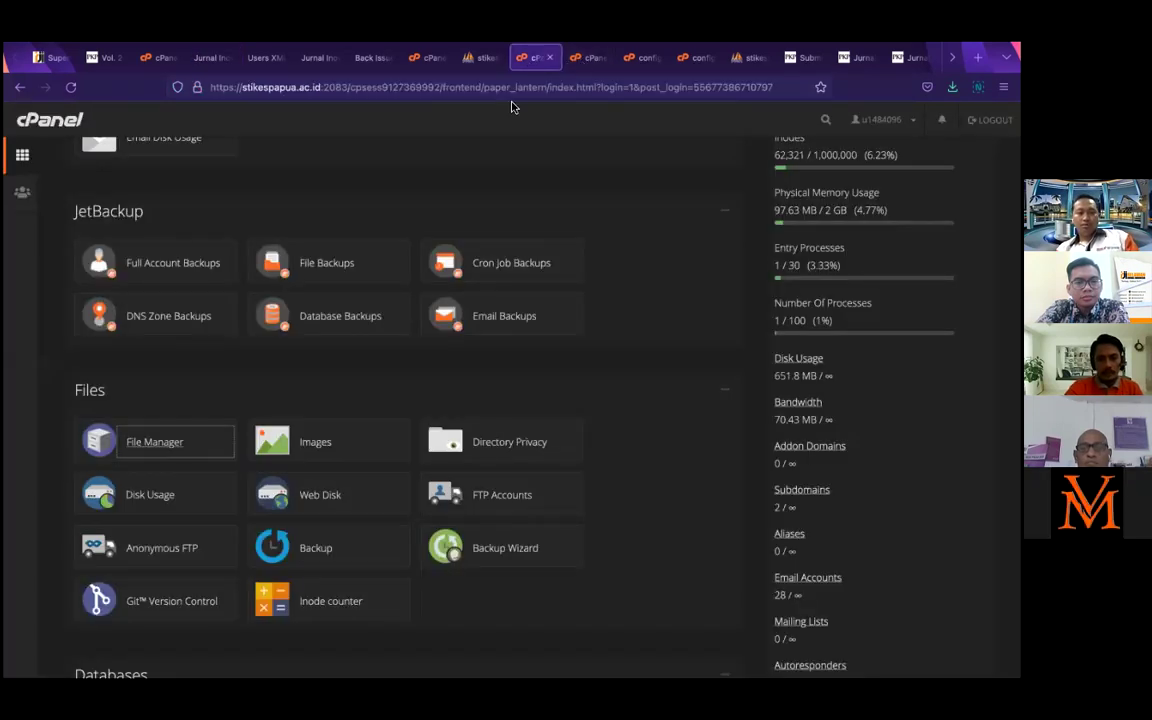
scroll(147, 350, down, 3)
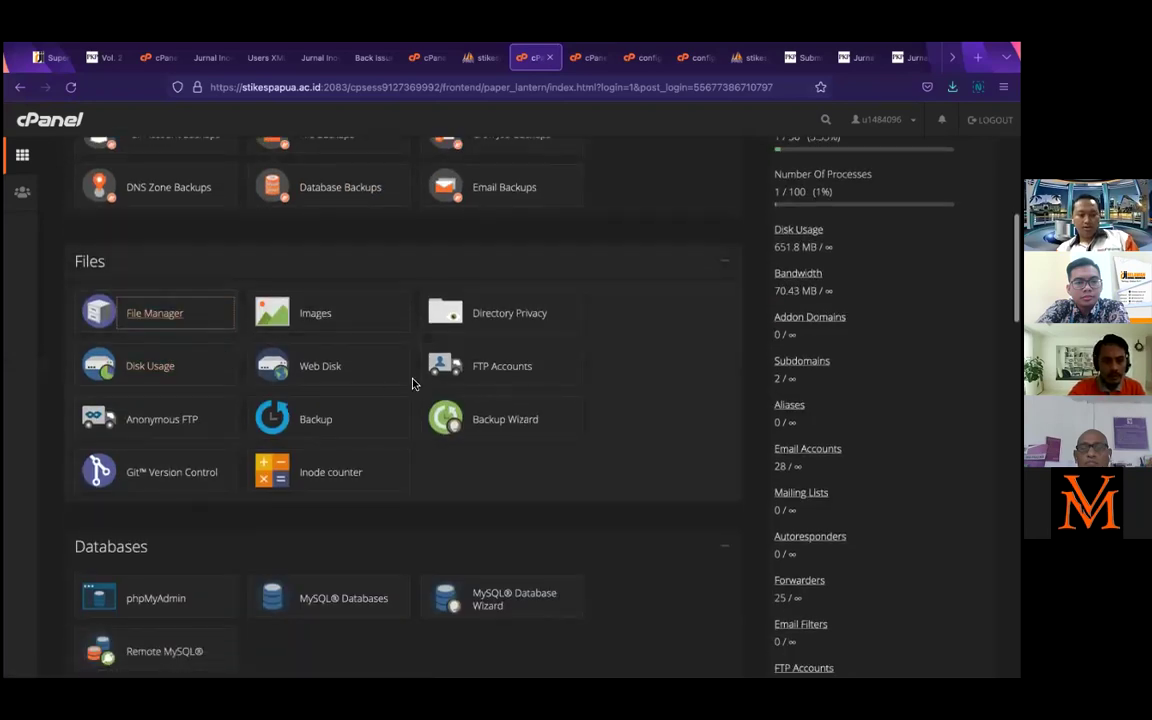
scroll(185, 445, down, 3)
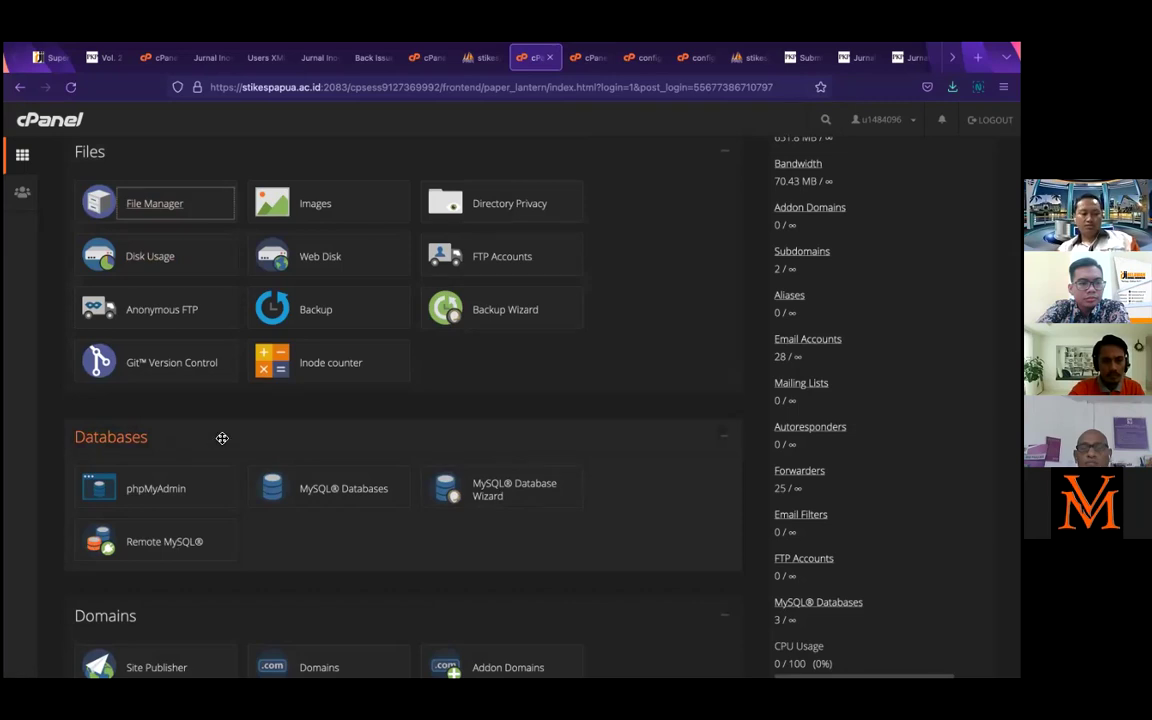
scroll(222, 438, down, 2)
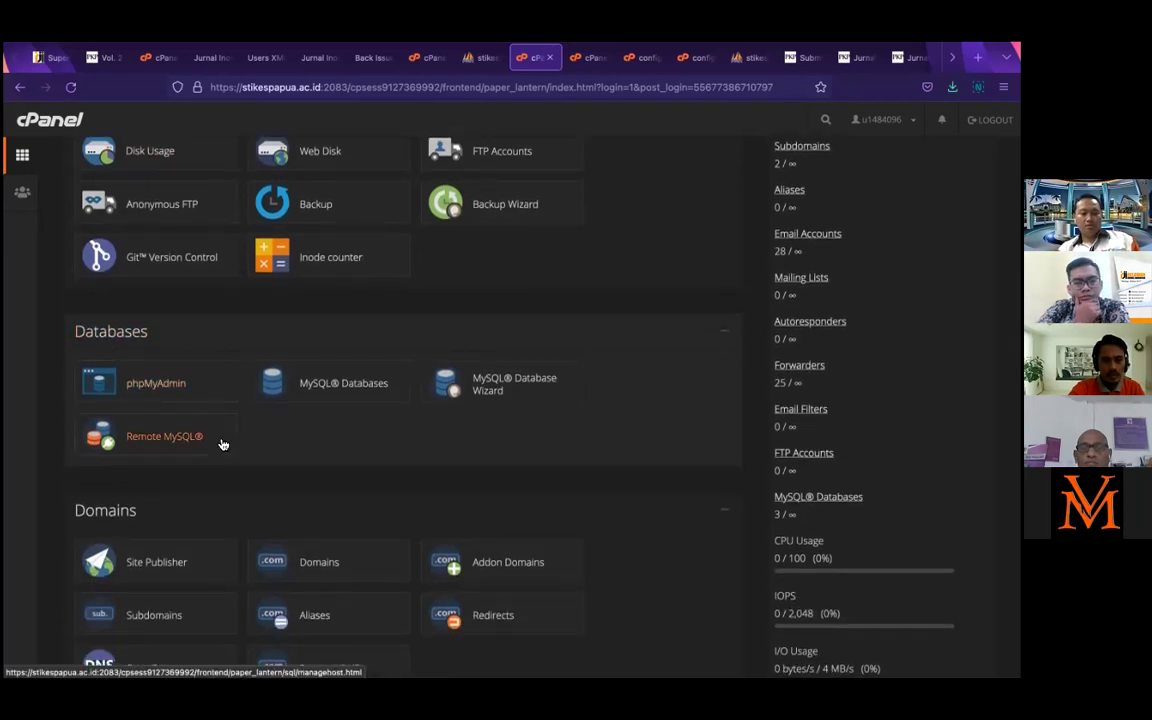
scroll(224, 442, down, 3)
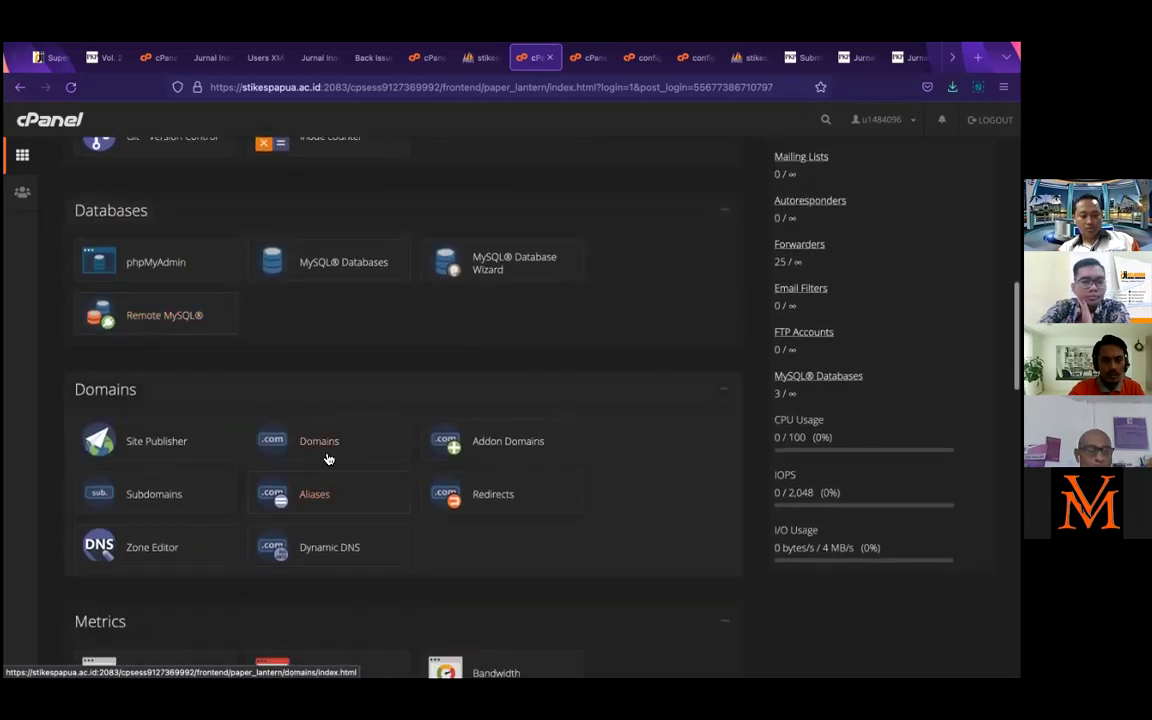
click(480, 500)
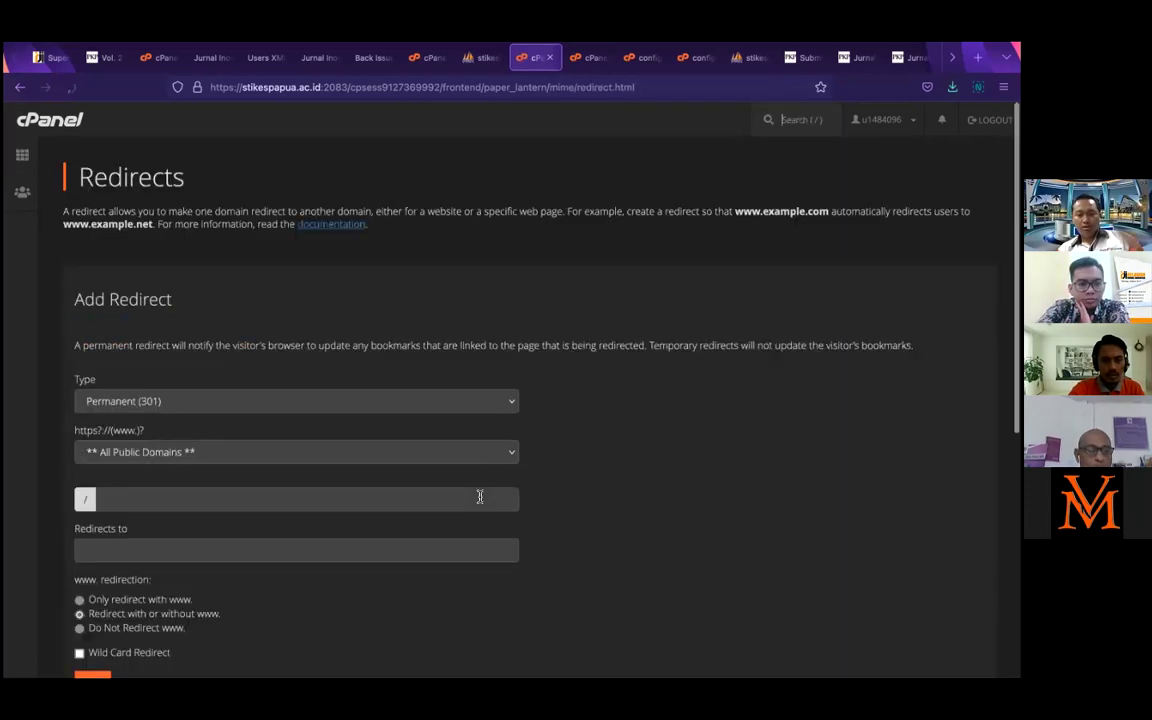
scroll(286, 486, down, 5)
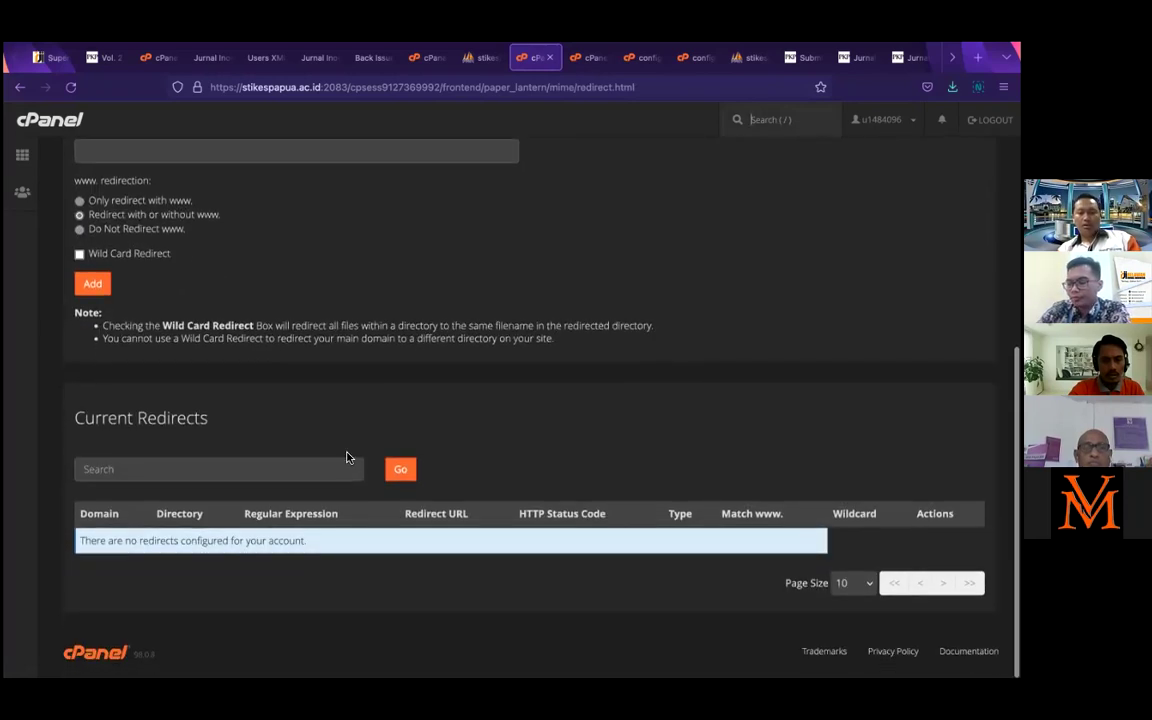
scroll(350, 440, up, 5)
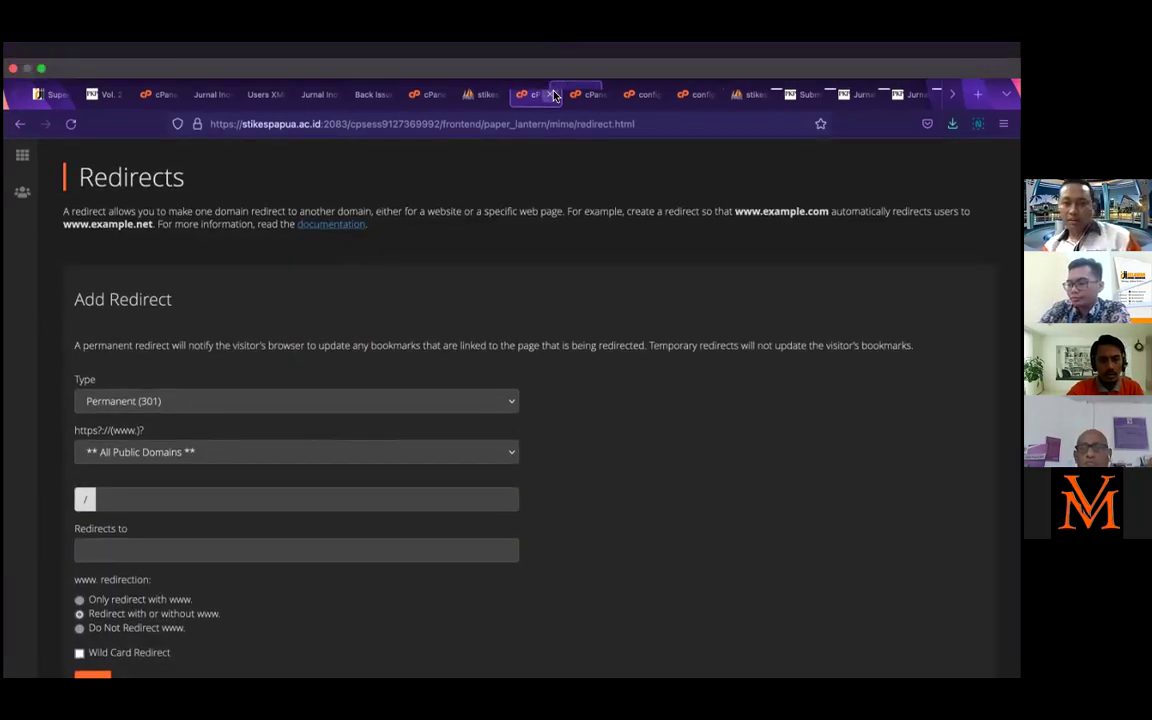
click(553, 95)
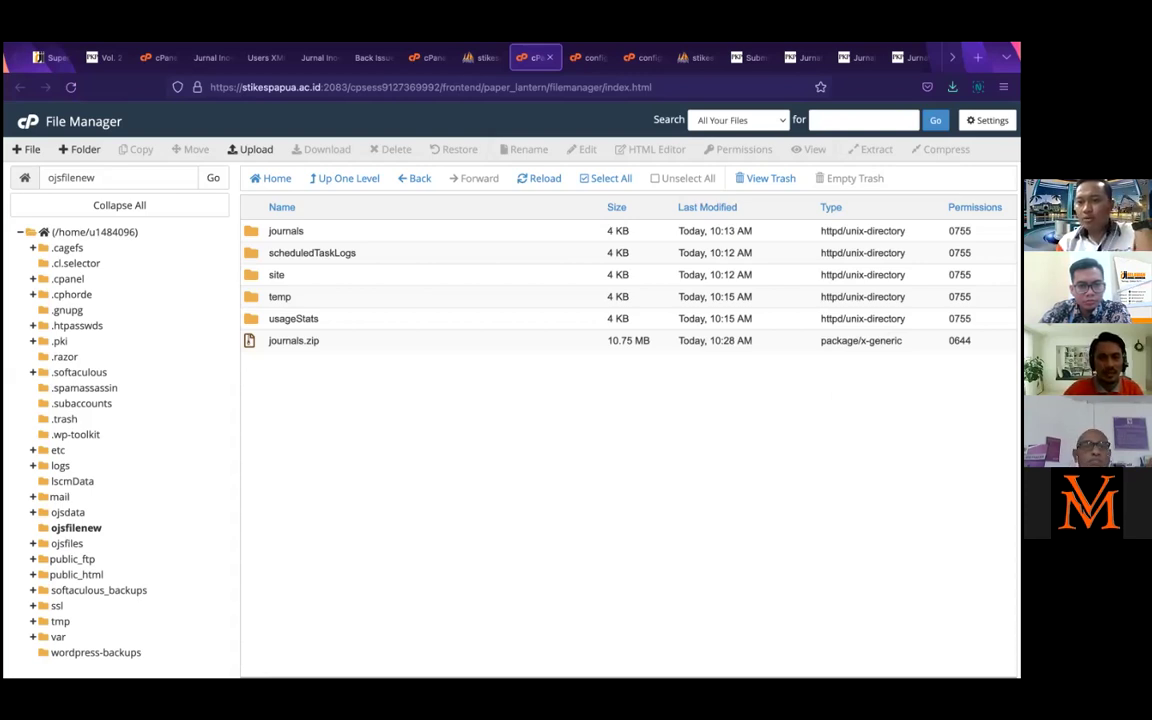
Step: Open the new OJS journal site and try its Archives page, which loads blank
click(910, 57)
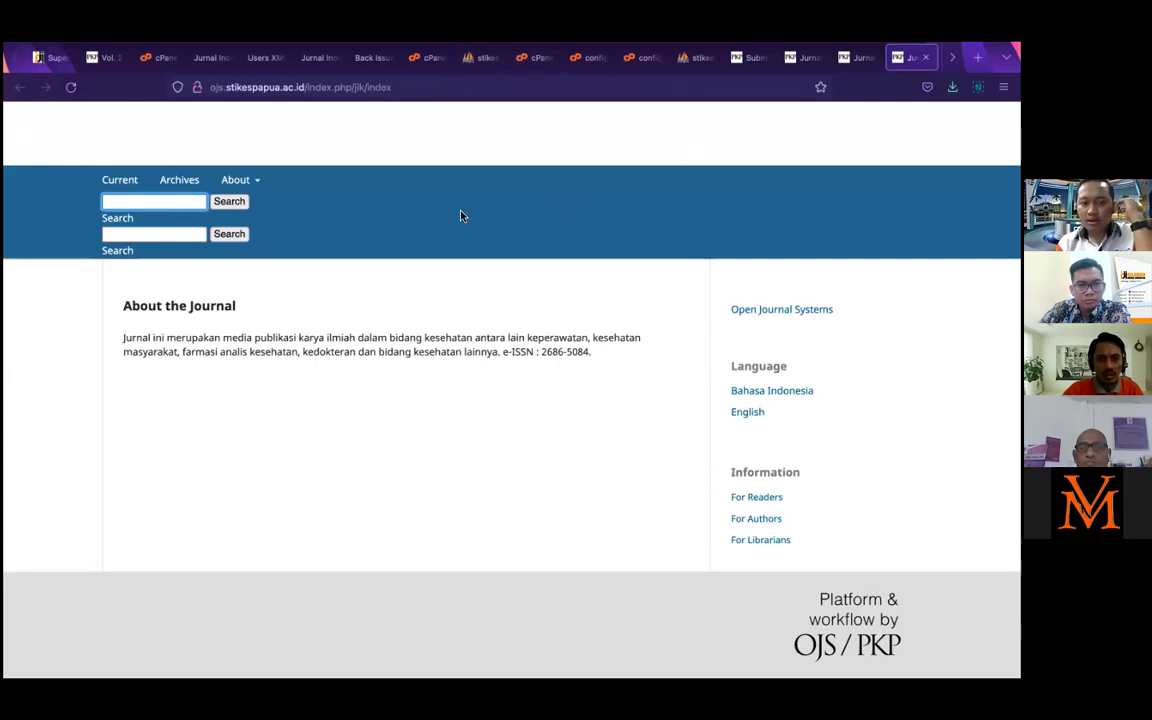
click(186, 181)
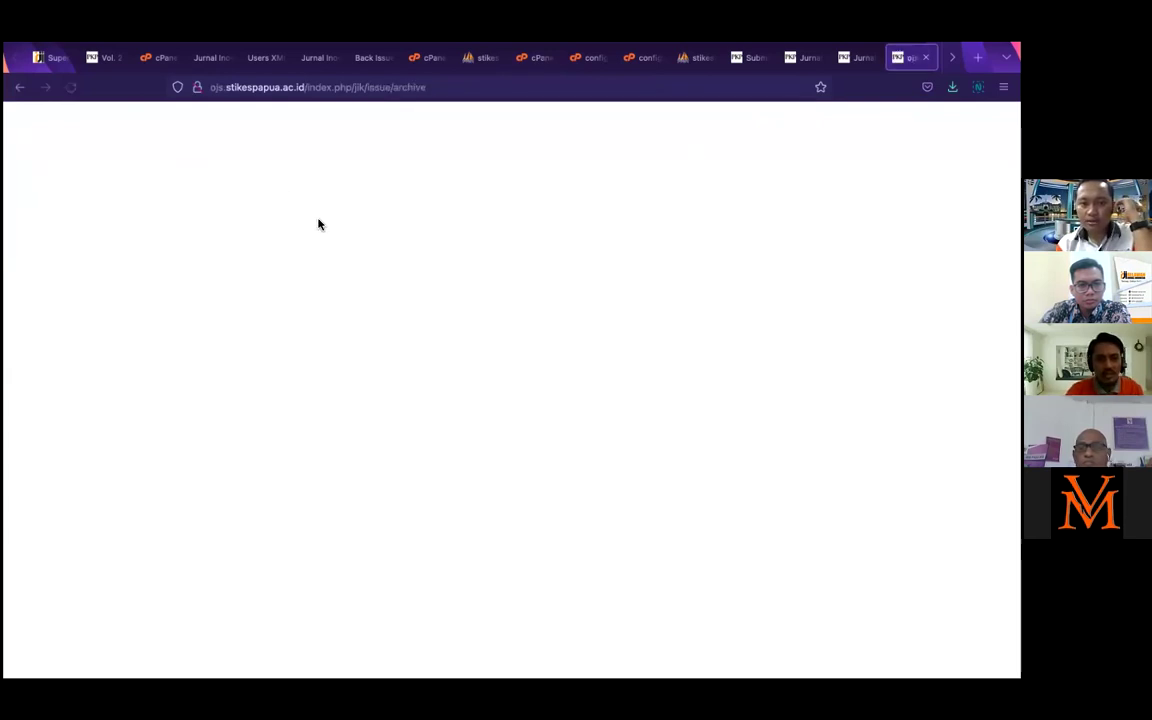
click(21, 90)
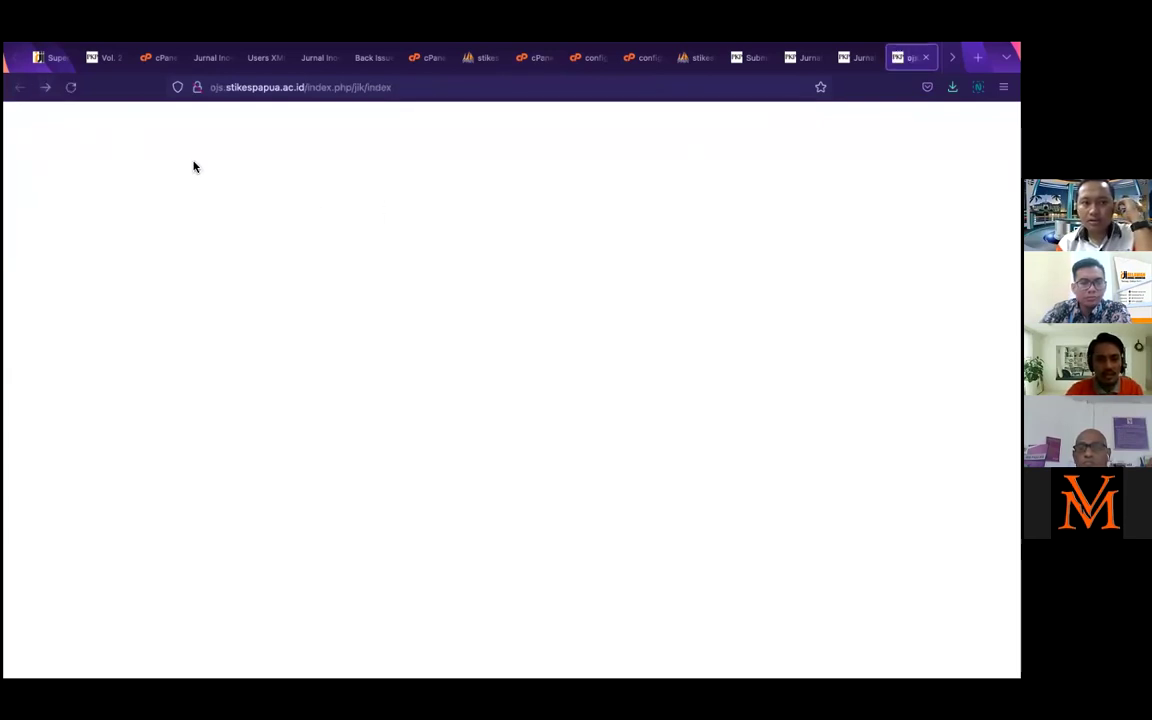
Step: Load the /jik/ and /index.php/ addresses, which fall back to the OJS Installation page
click(350, 90)
click(372, 88)
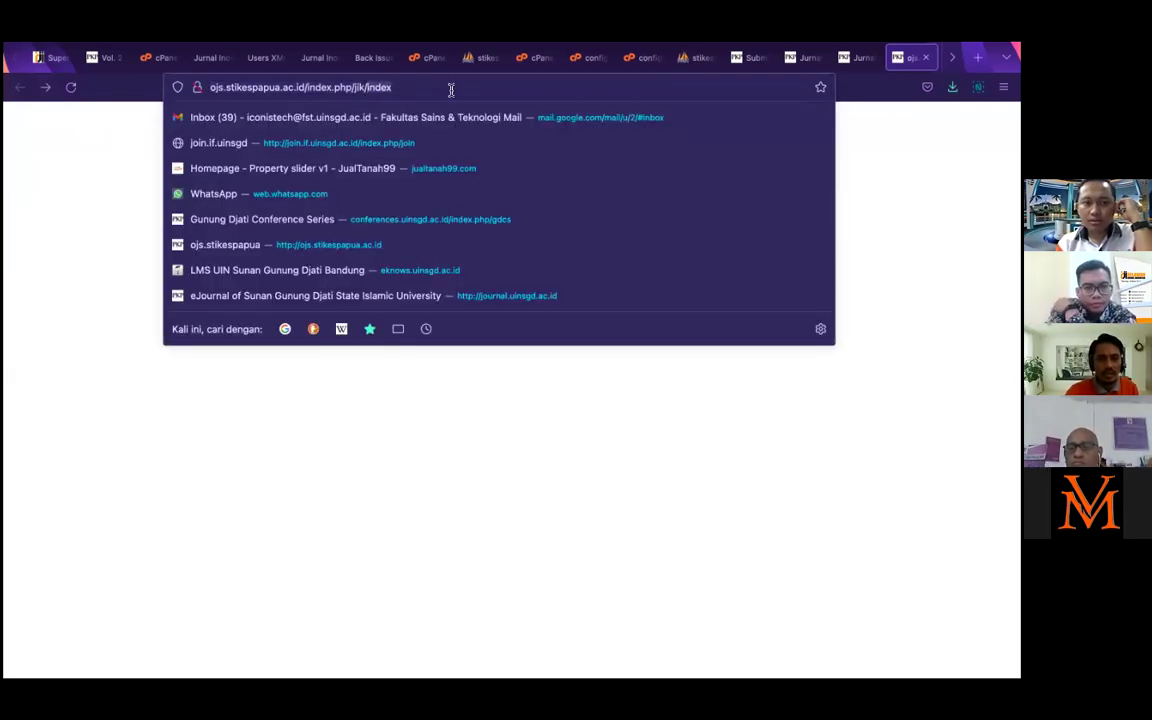
key(BackSpace)
key(Return)
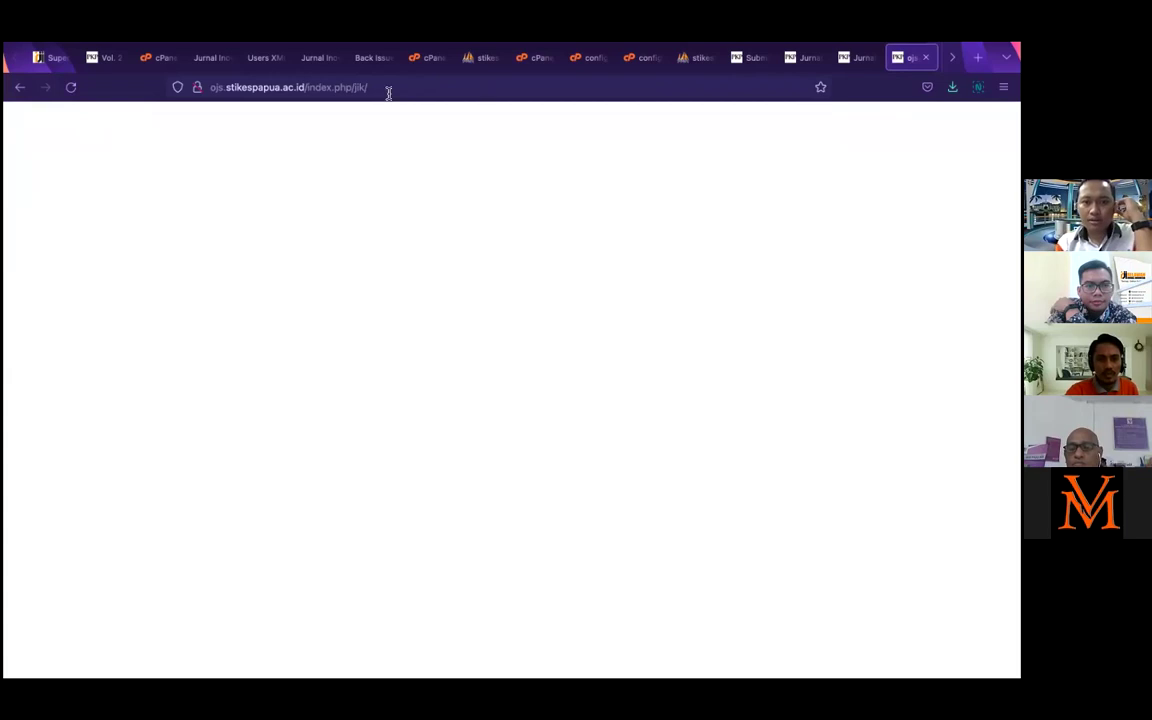
click(468, 89)
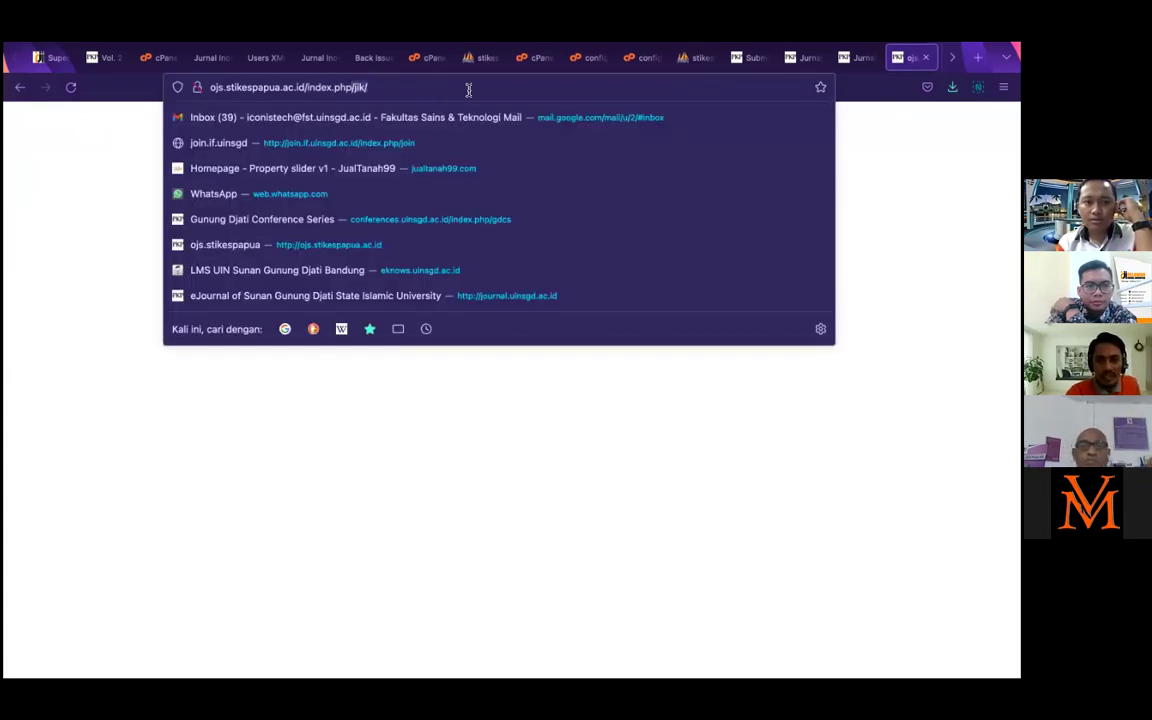
key(BackSpace)
key(Return)
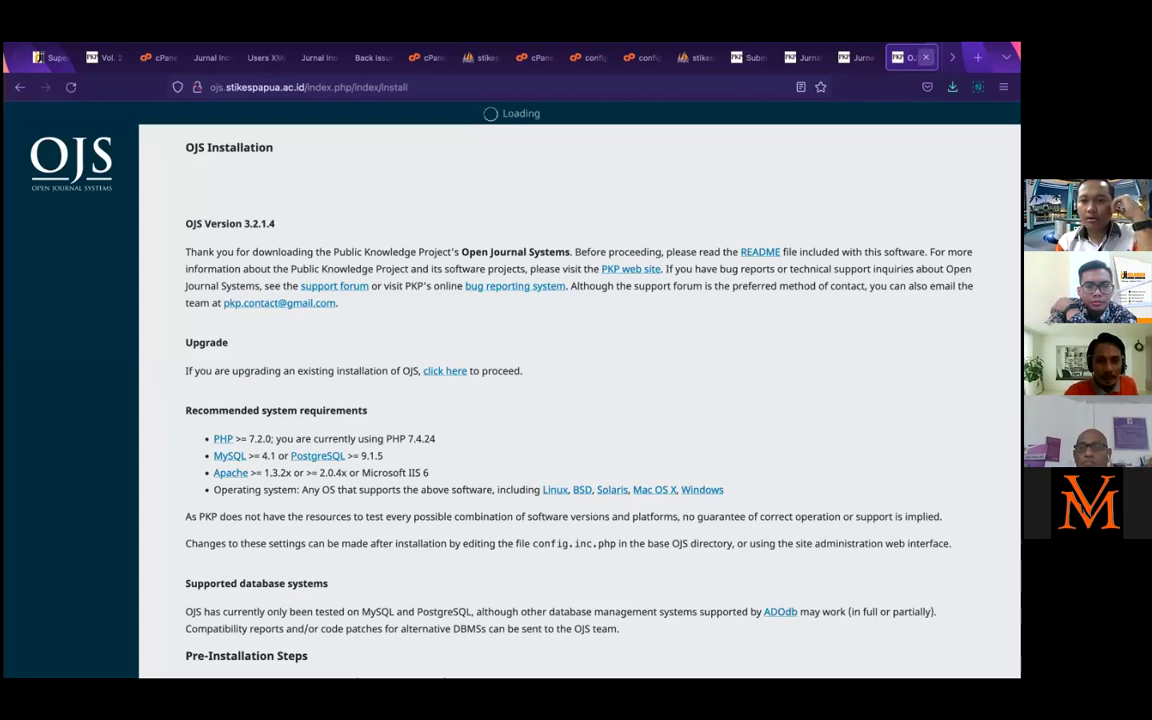
key(ctrl+w)
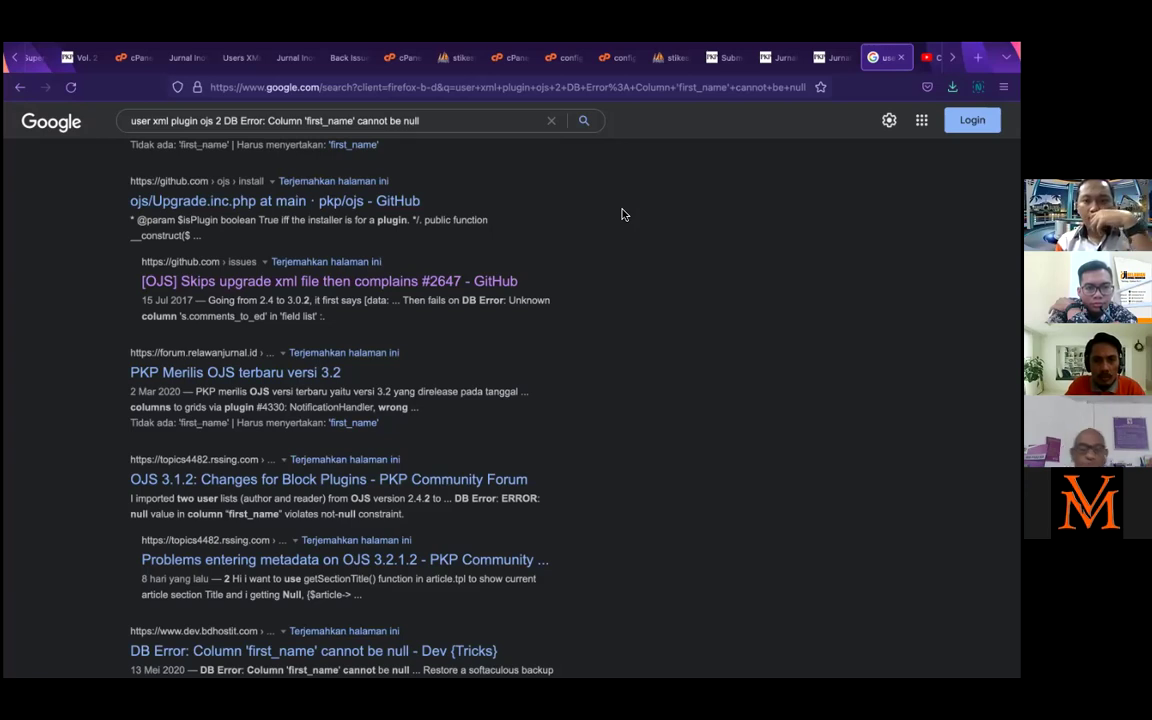
click(624, 58)
Step: Change installed = Off to installed = On under [general] in config.inc.php and save
scroll(215, 290, down, 2)
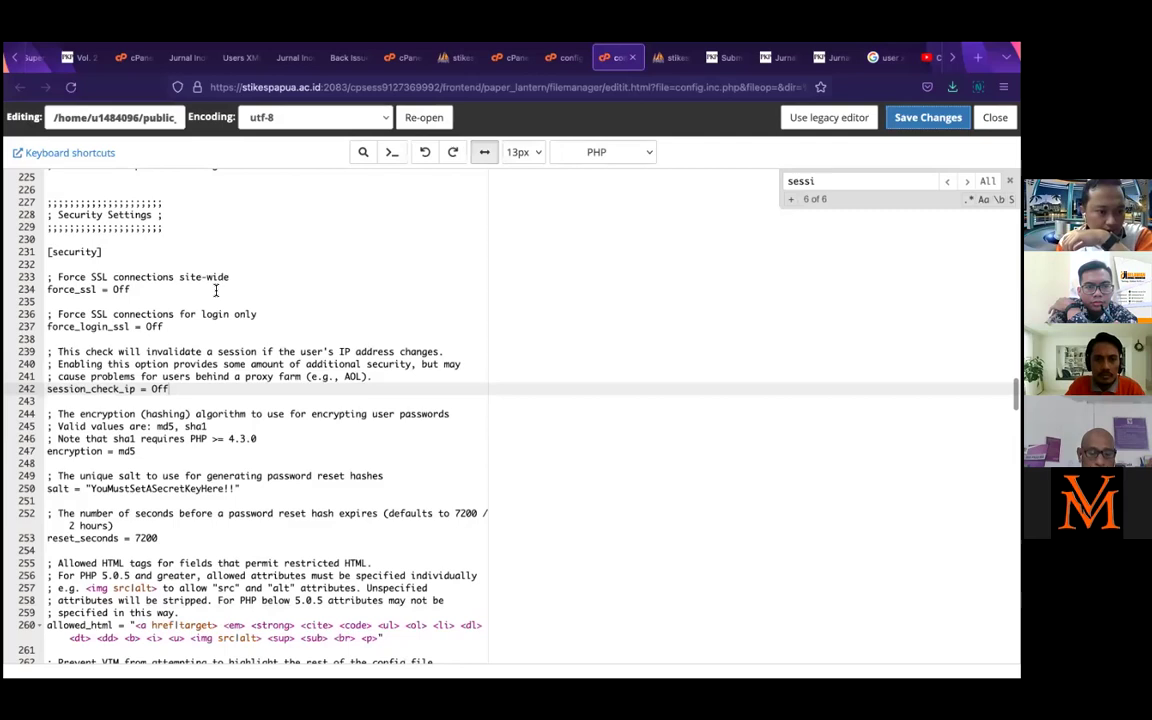
scroll(215, 290, up, 8)
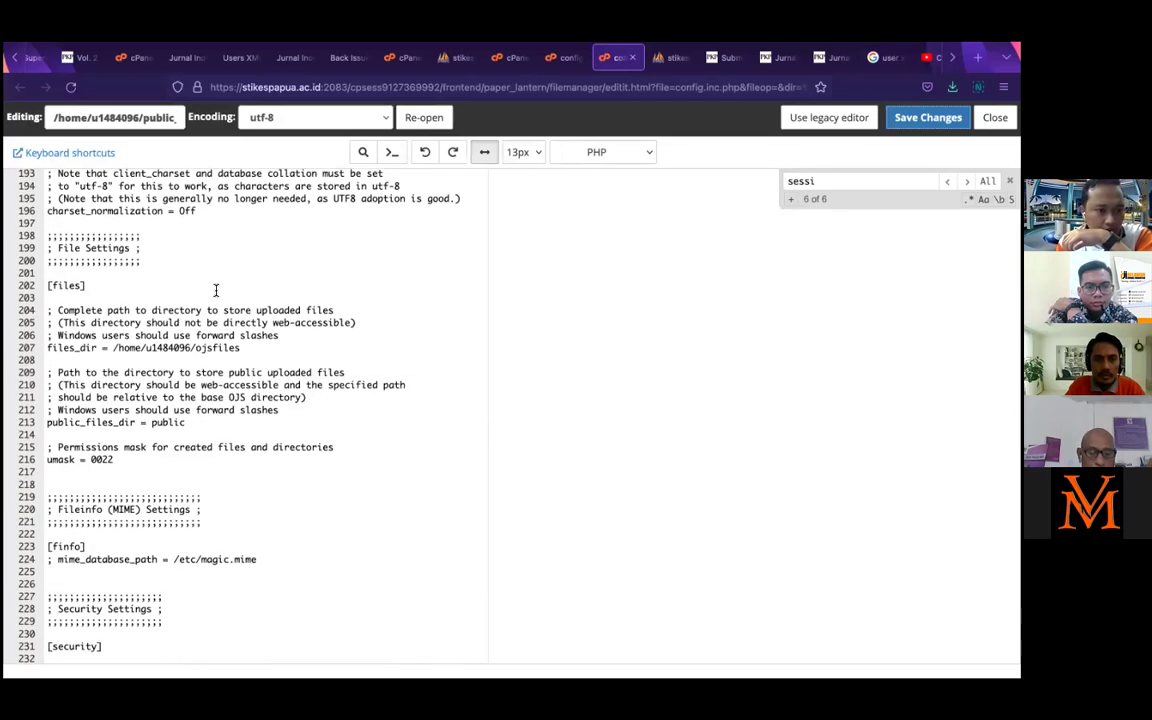
scroll(215, 290, up, 12)
scroll(215, 290, up, 16)
scroll(215, 290, up, 11)
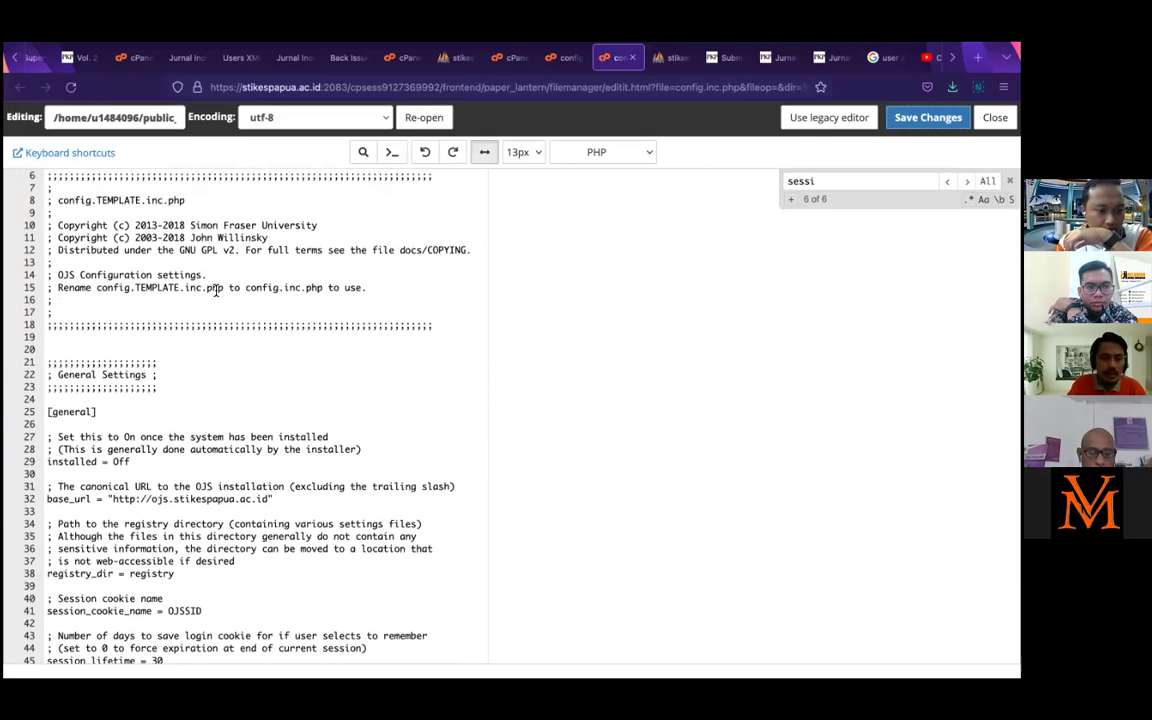
click(145, 452)
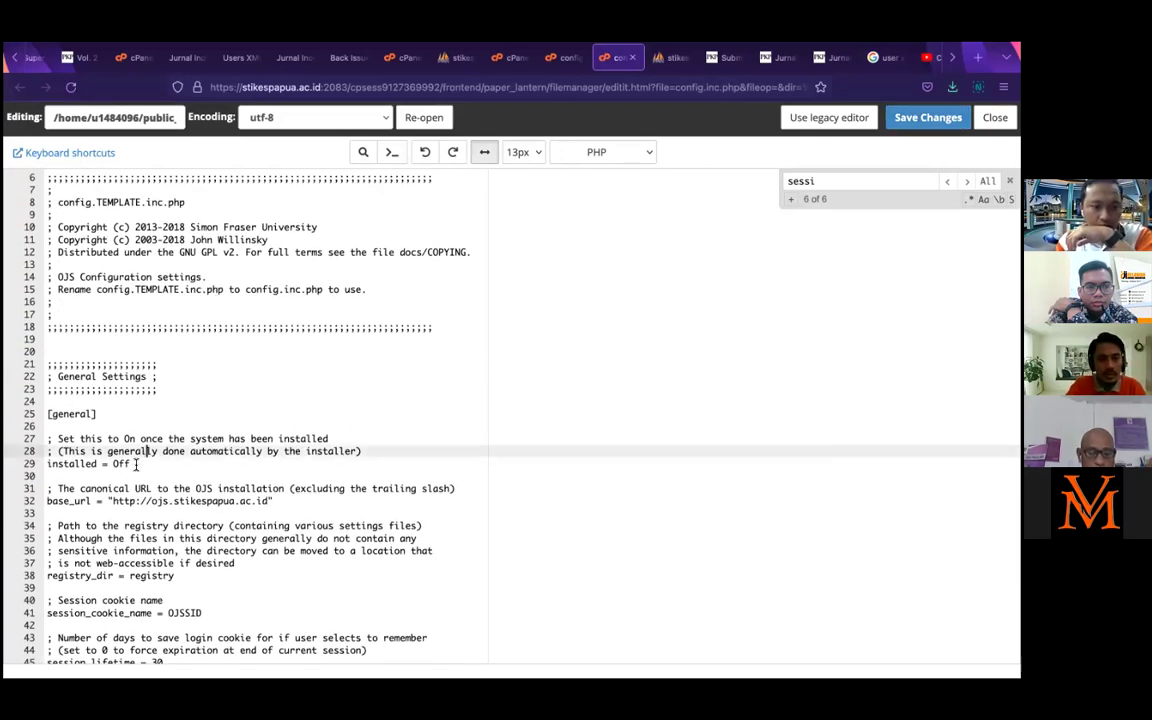
click(137, 464)
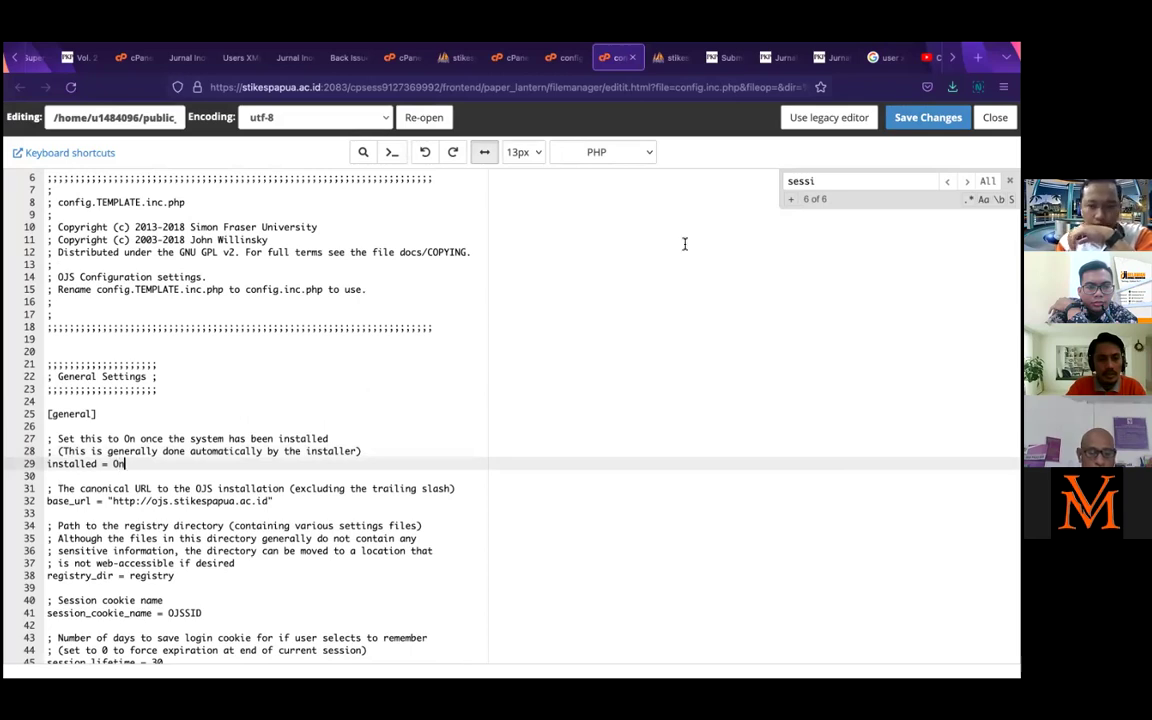
key(ctrl+s)
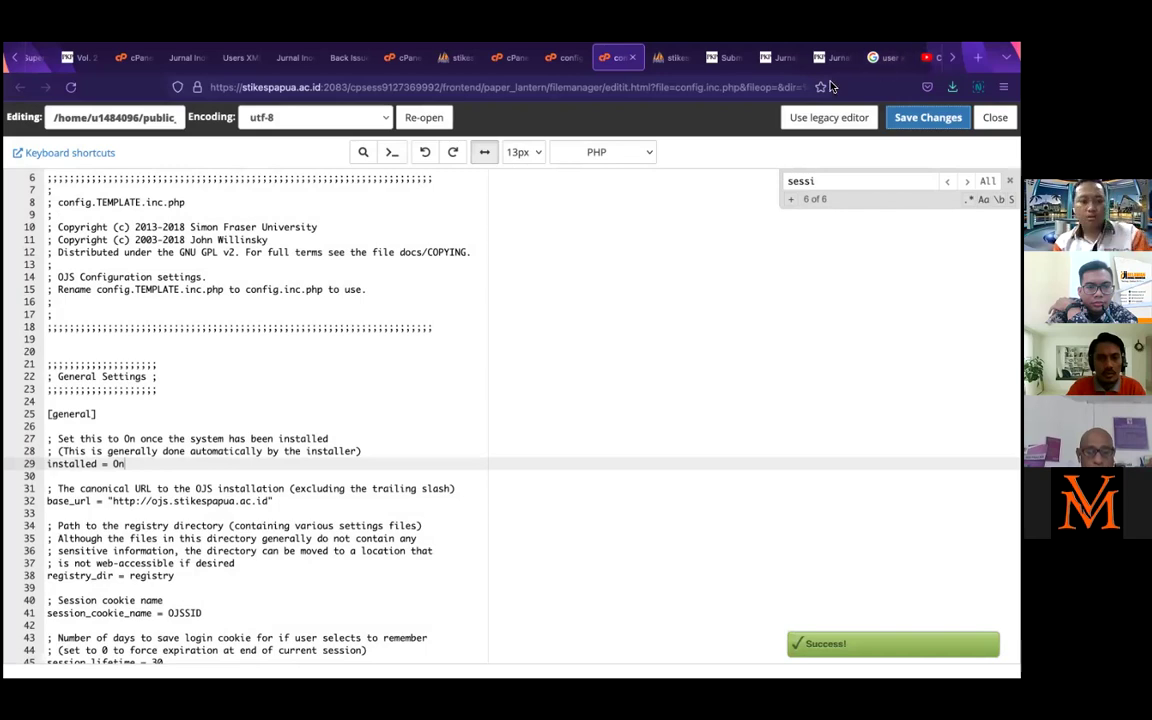
Step: Edit the database driver line in config.inc.php to mysqli
scroll(435, 333, down, 13)
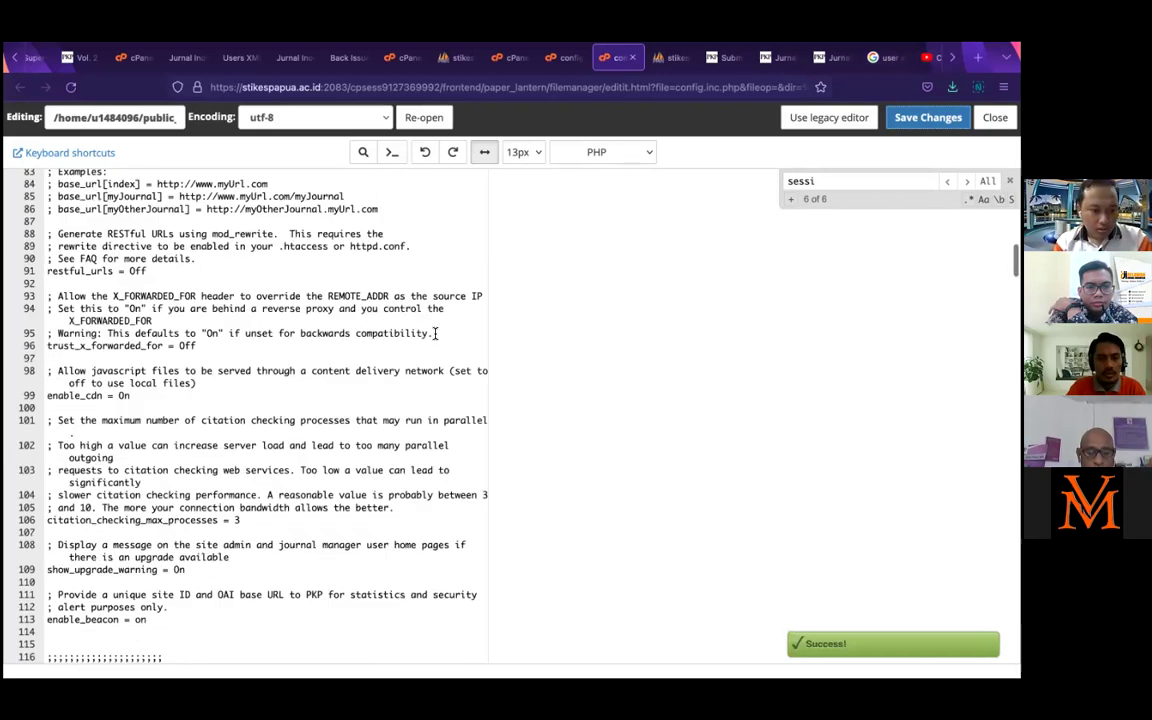
click(130, 341)
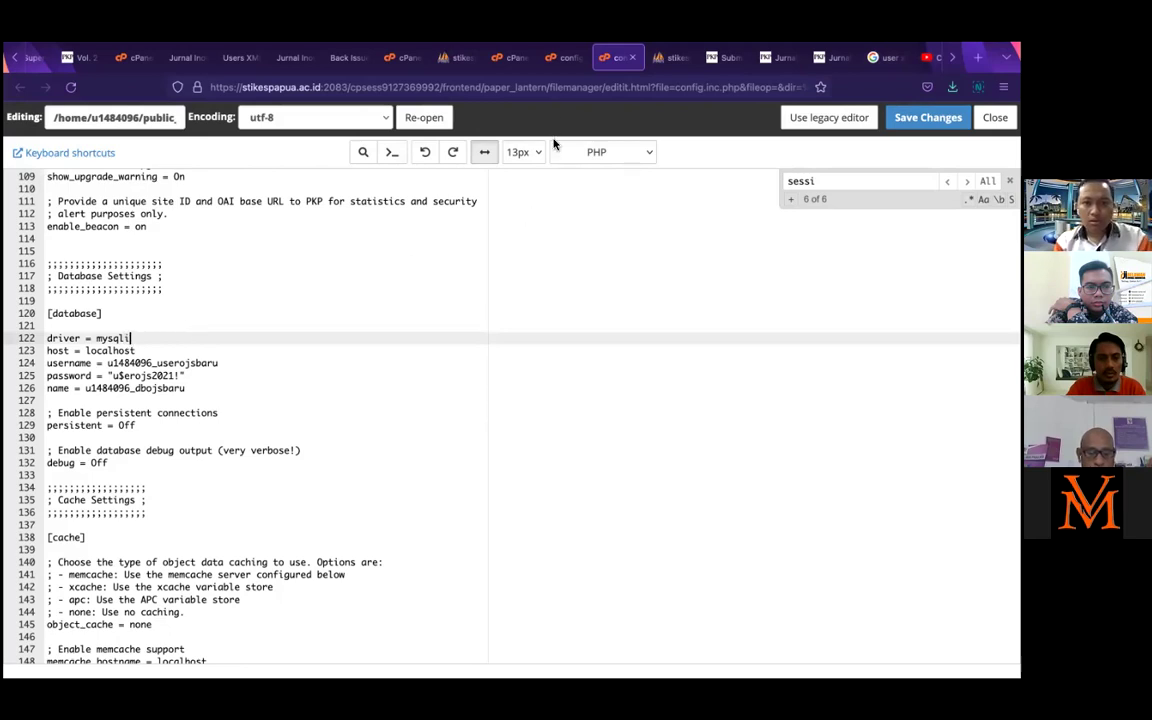
click(560, 60)
Step: Save this copy of config.inc.php and begin a text search for 'sessio'
scroll(237, 293, up, 5)
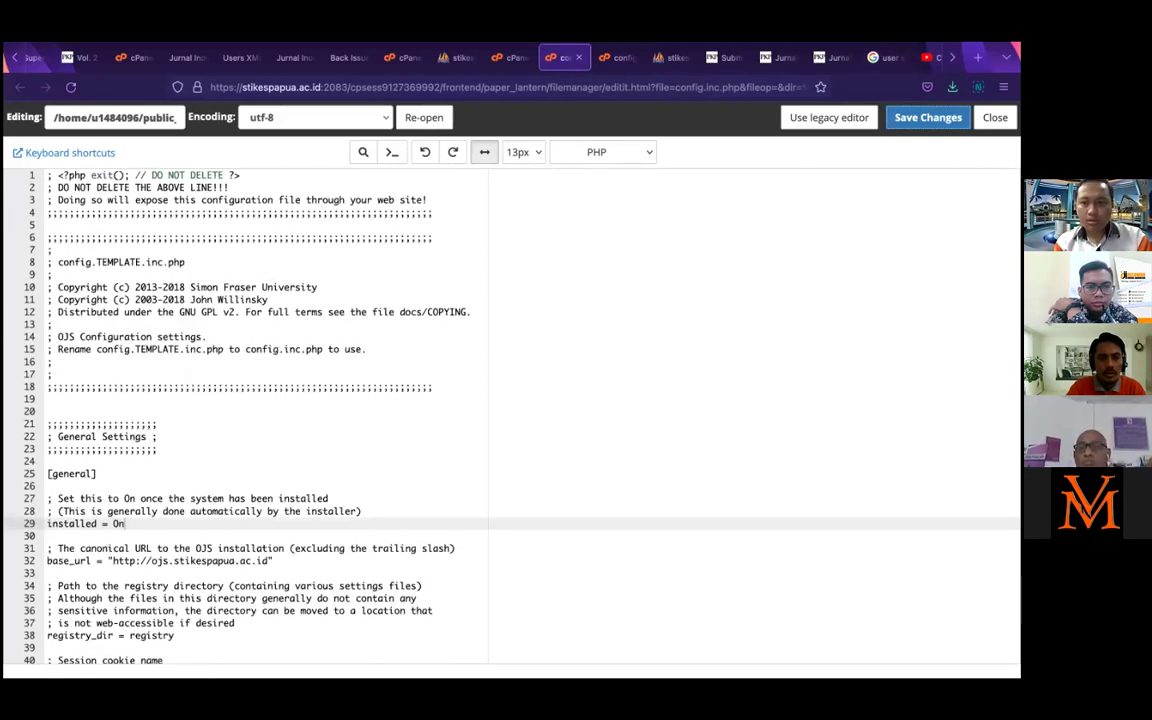
key(ctrl+s)
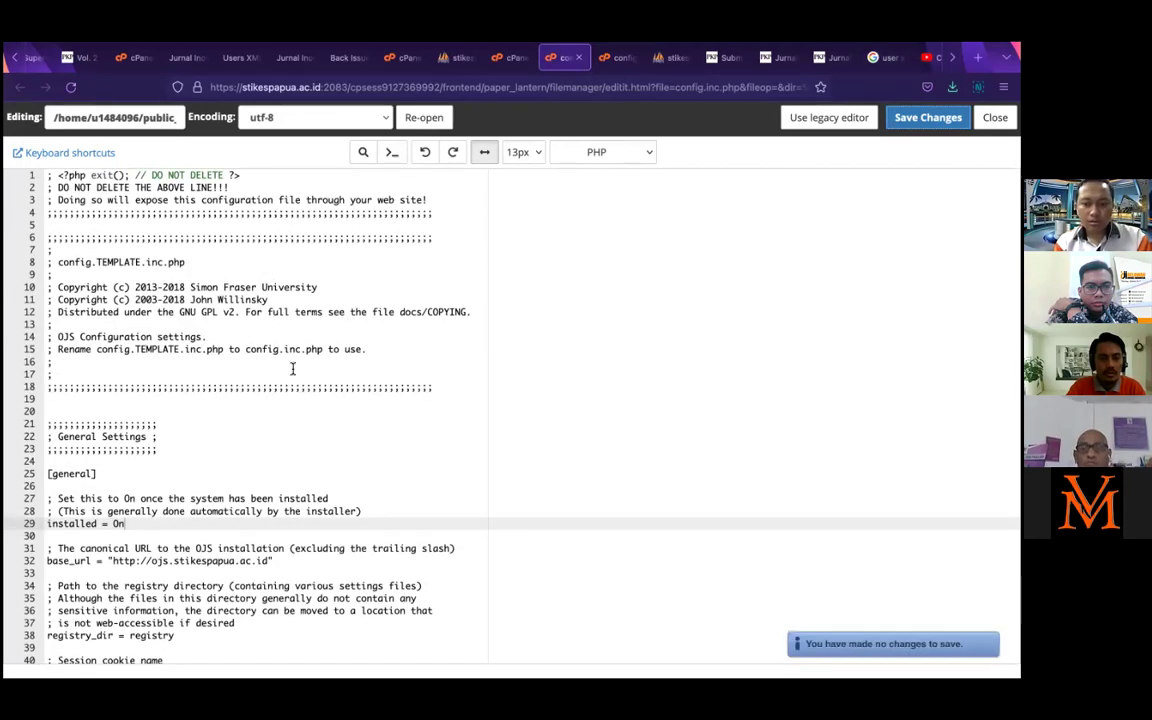
scroll(160, 393, down, 15)
scroll(162, 396, down, 8)
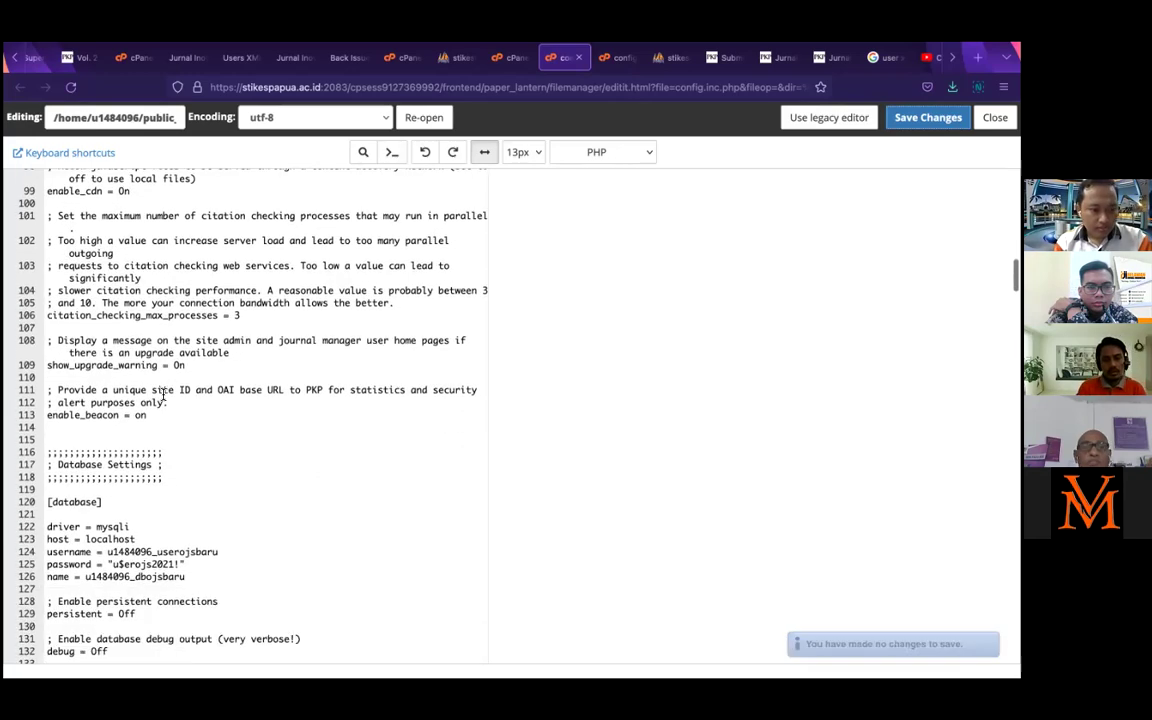
scroll(163, 397, down, 1)
key(ctrl+f)
text(sessio)
key(BackSpace)
key(BackSpace)
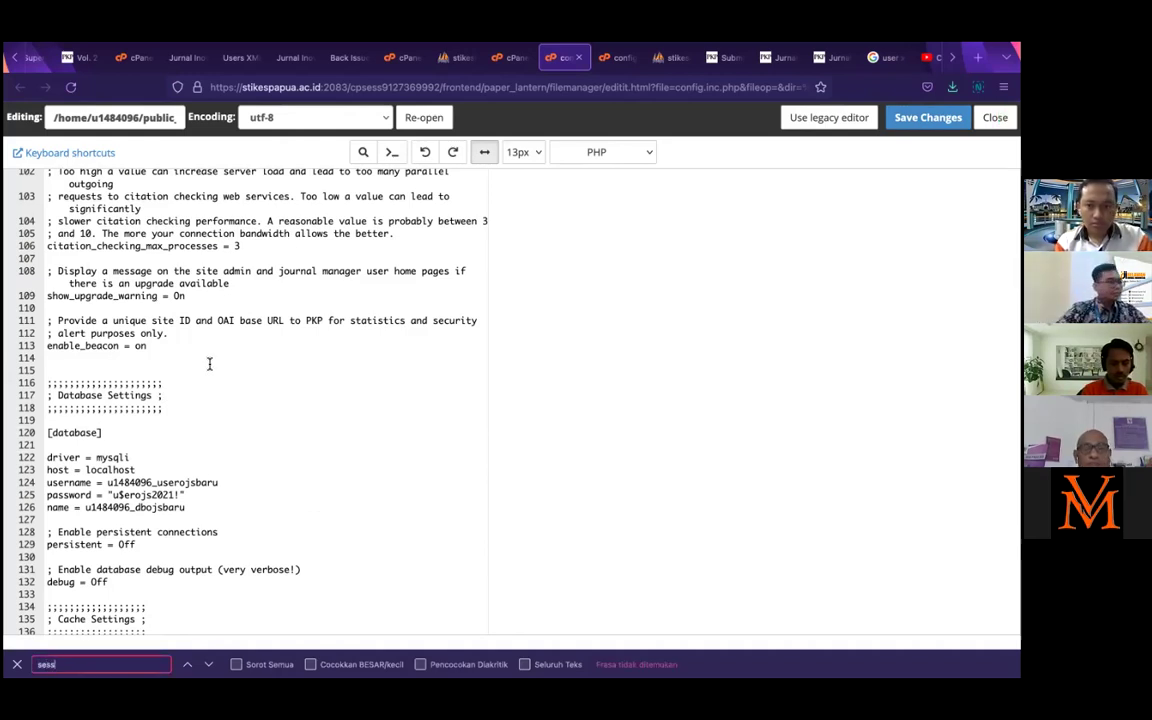
Step: Find session_check_ip on line 242 via a search for 'sessi', set it to Off, and save
click(246, 381)
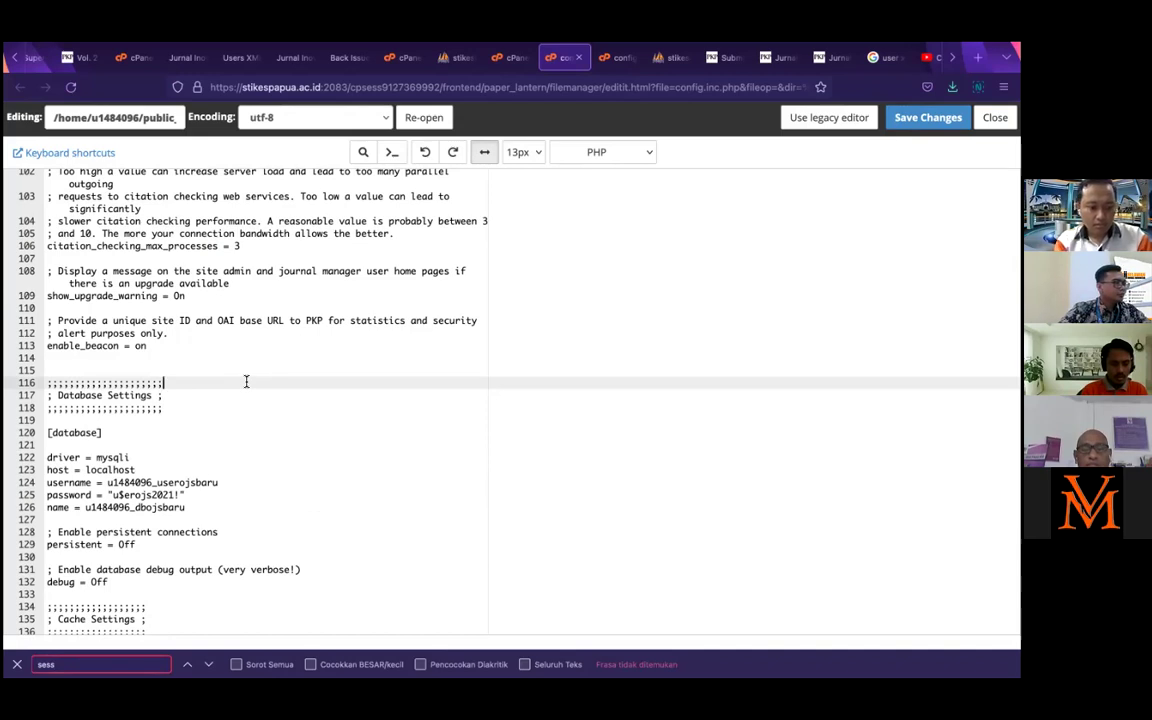
key(ctrl+f)
text(sess)
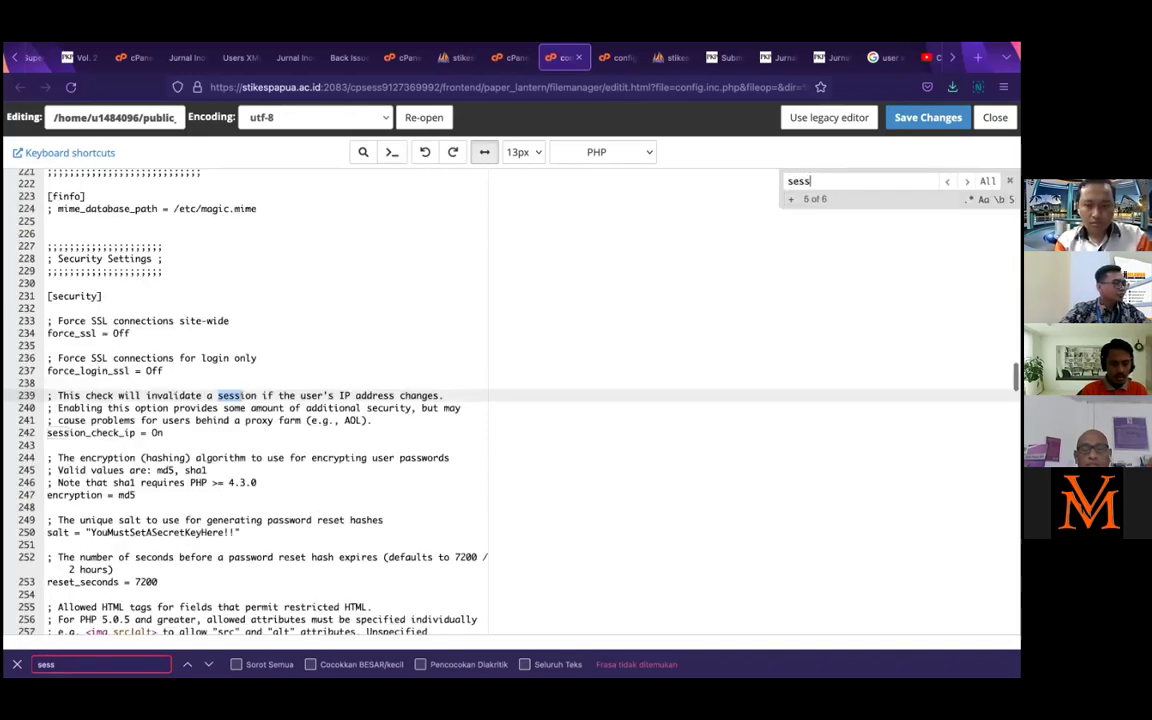
text(i)
key(Return)
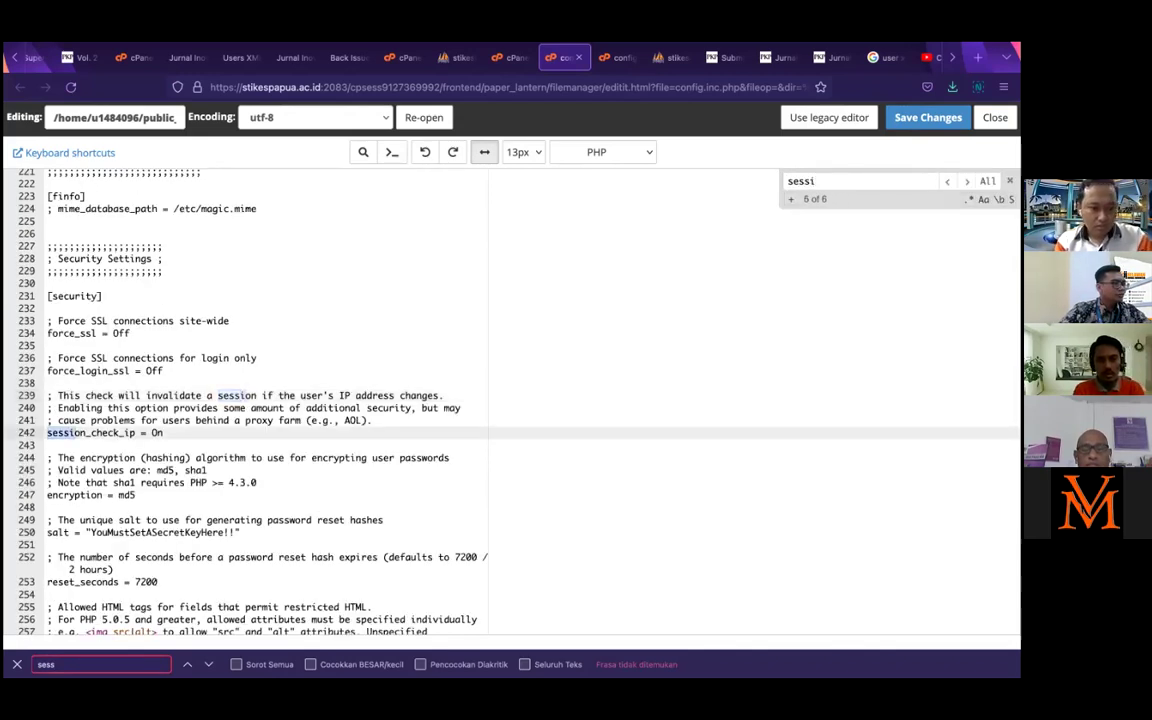
key(Return)
key(Return)
key(Return)
key(Return)
key(Return)
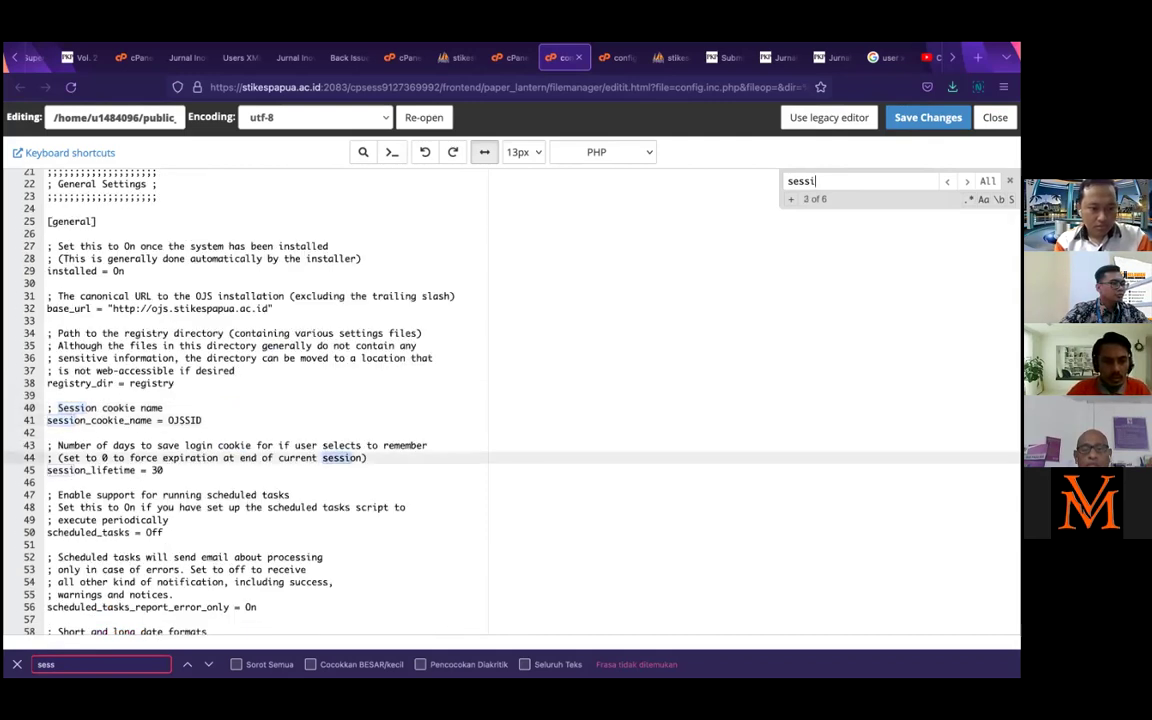
key(Return)
click(181, 432)
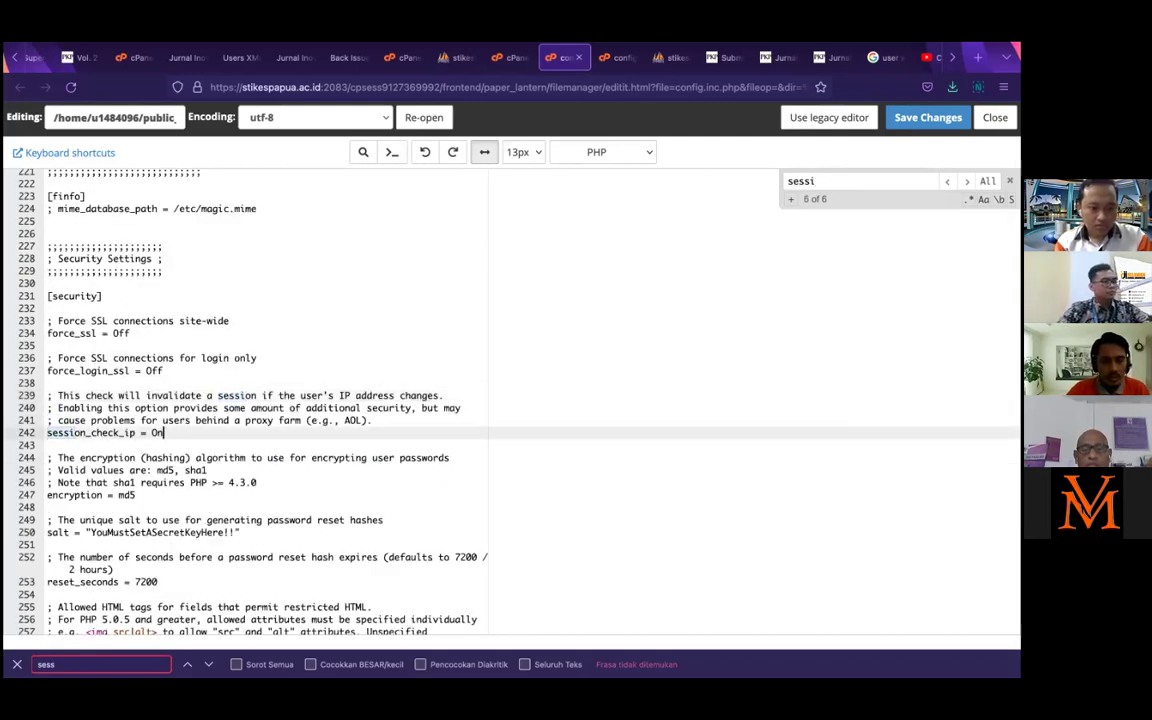
click(893, 117)
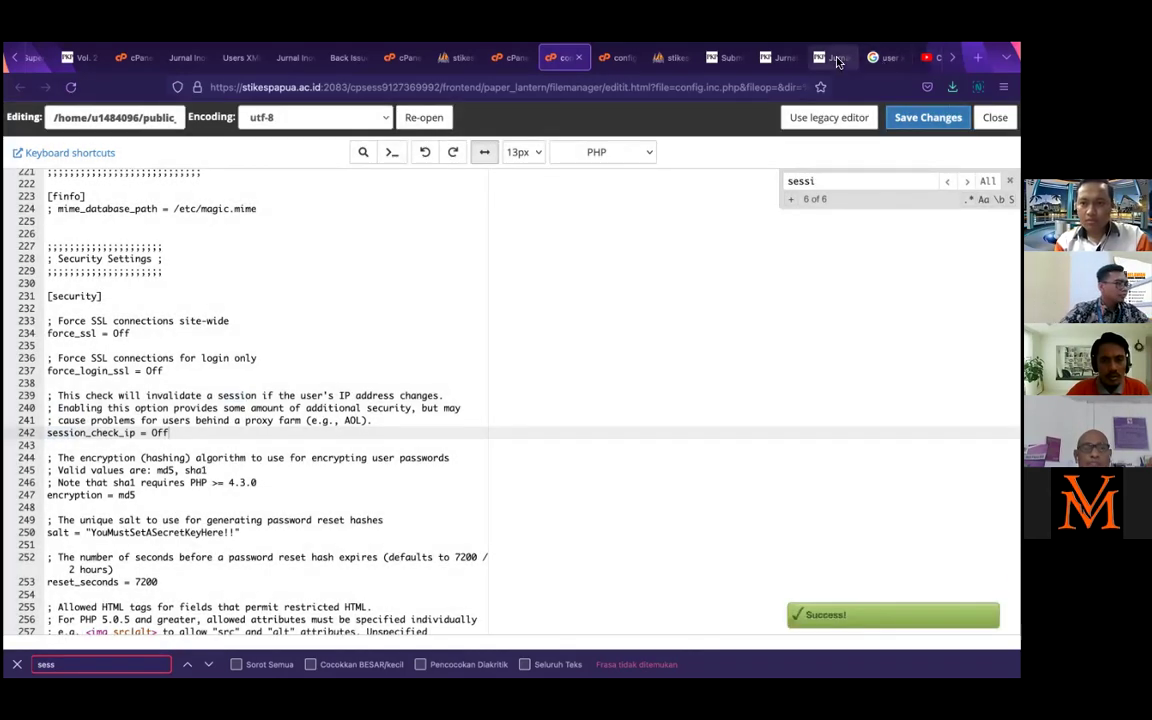
click(832, 57)
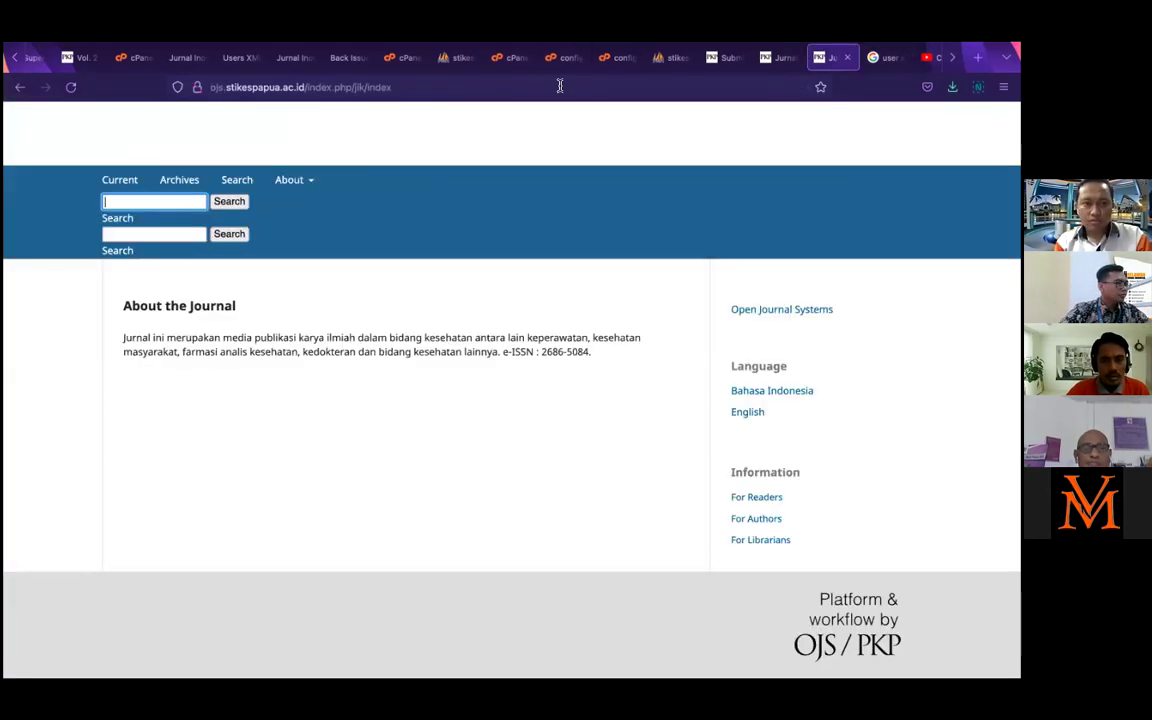
Step: Confirm the journal's Current page has no issue, then close the leftover cPanel, config and phpMyAdmin tabs
click(122, 185)
mouse_move(273, 208)
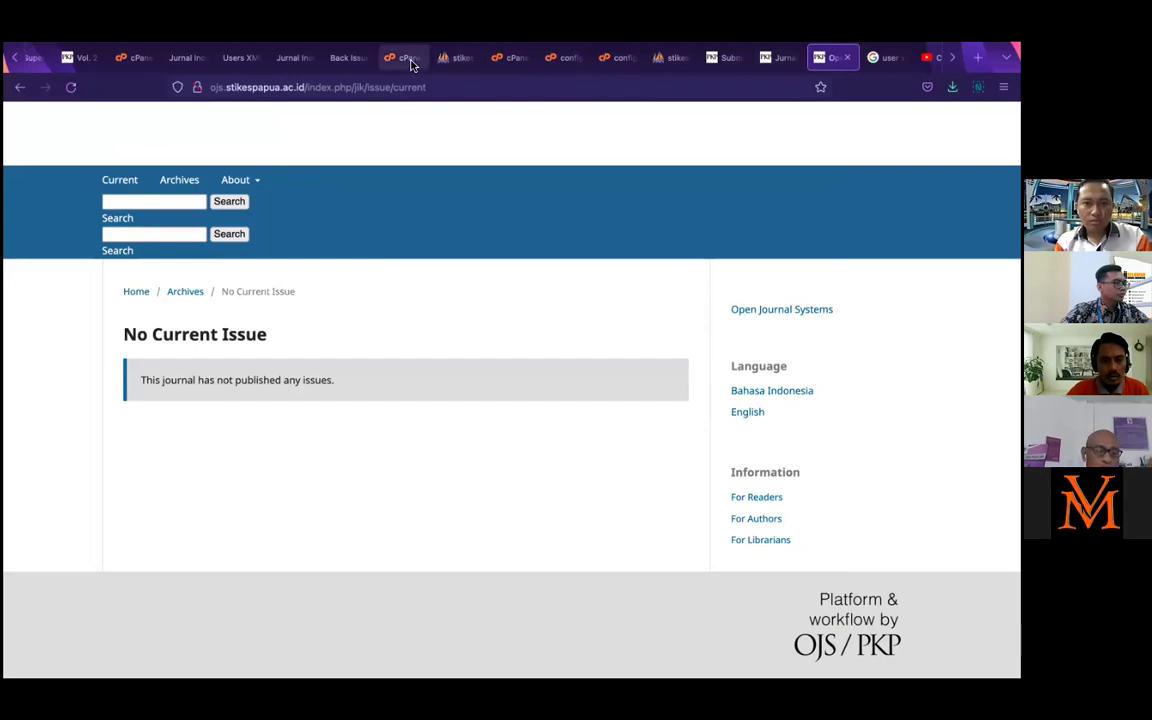
click(447, 60)
click(470, 58)
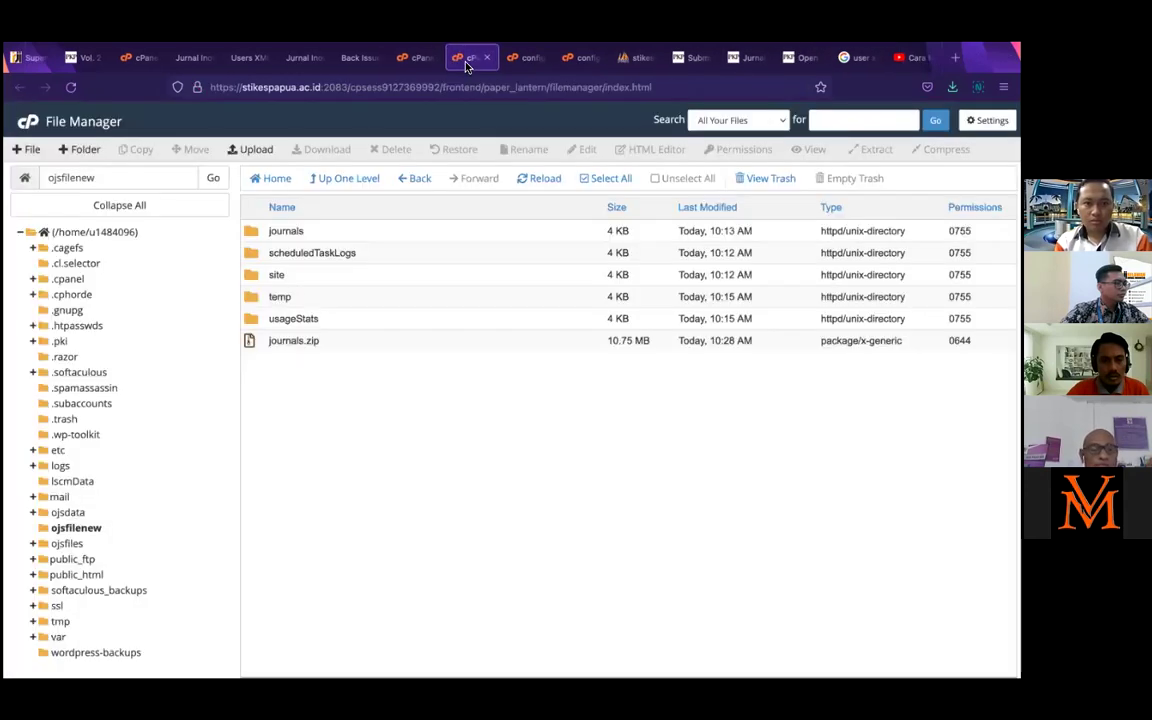
click(484, 58)
click(484, 58)
click(484, 58)
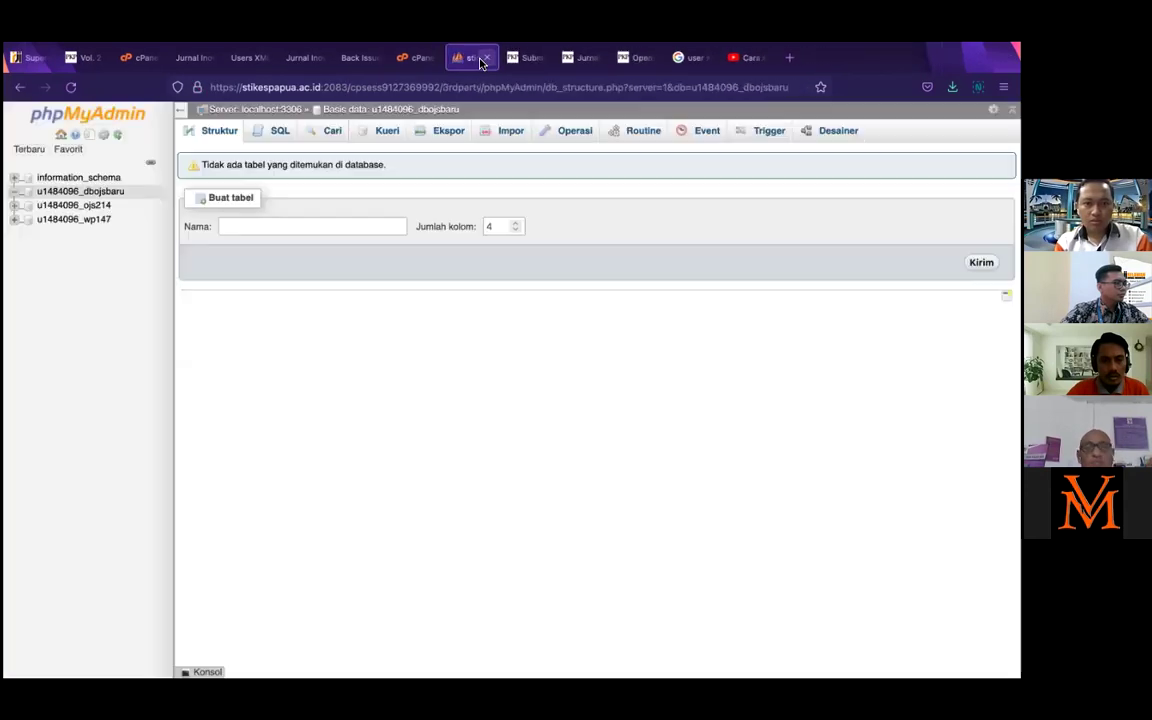
click(484, 58)
click(484, 58)
click(484, 58)
click(484, 58)
click(484, 58)
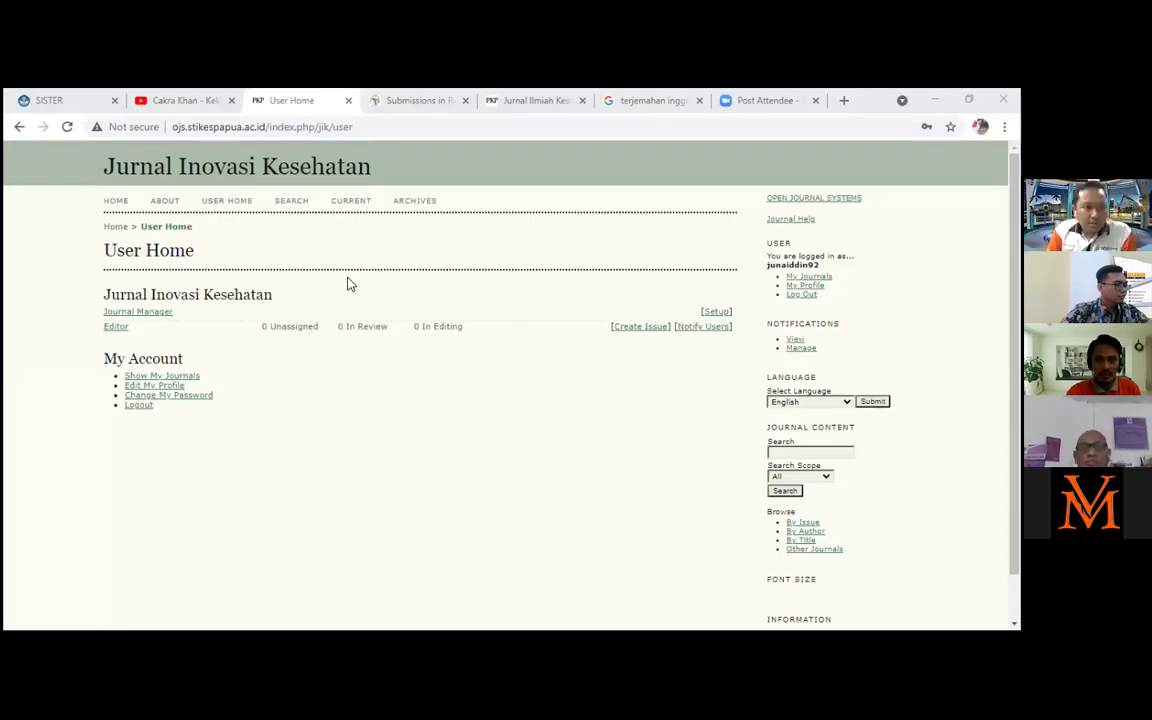
click(419, 101)
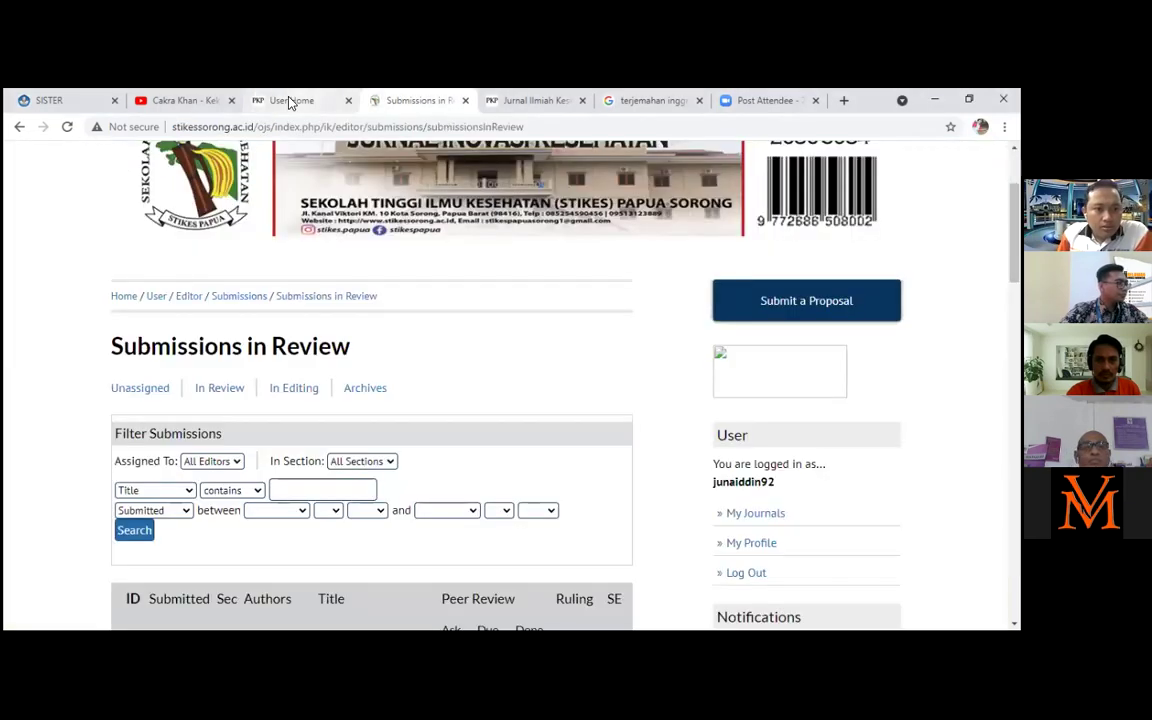
click(291, 101)
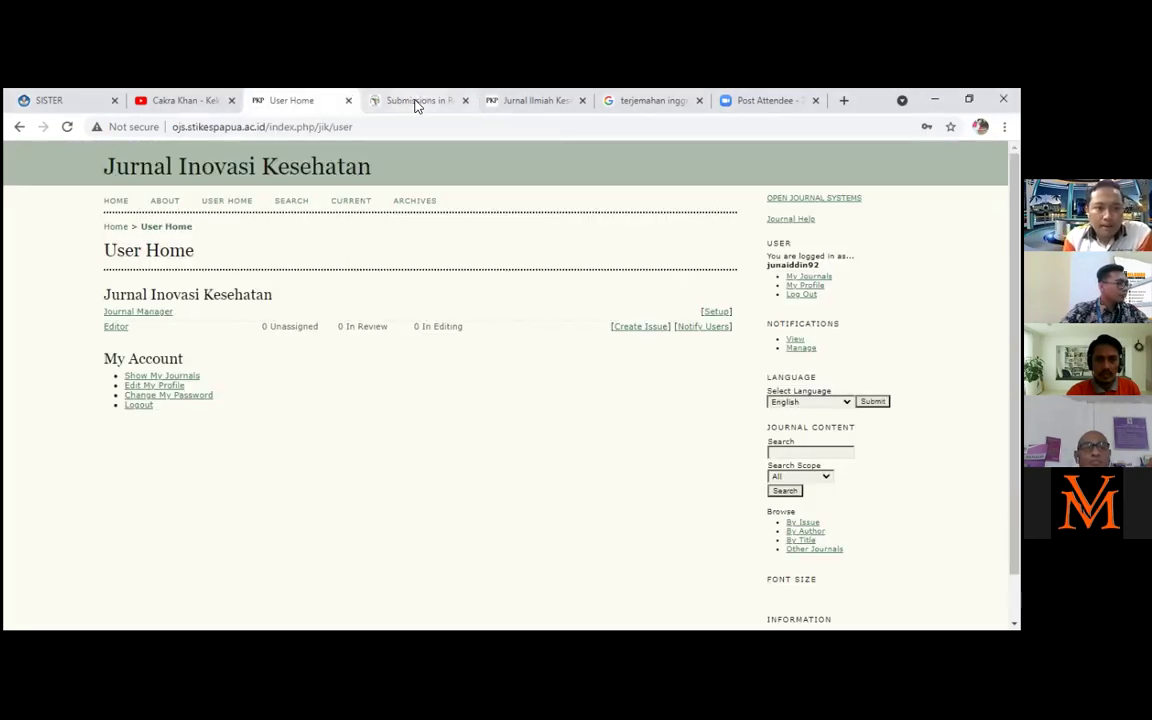
click(419, 101)
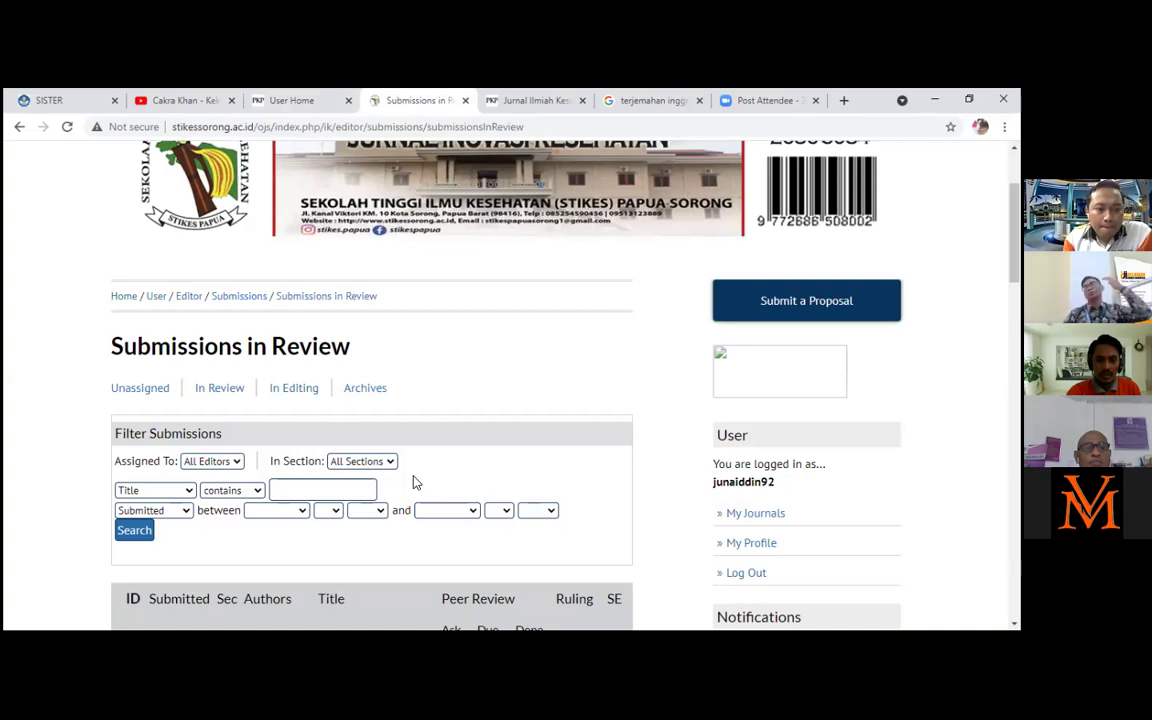
click(297, 112)
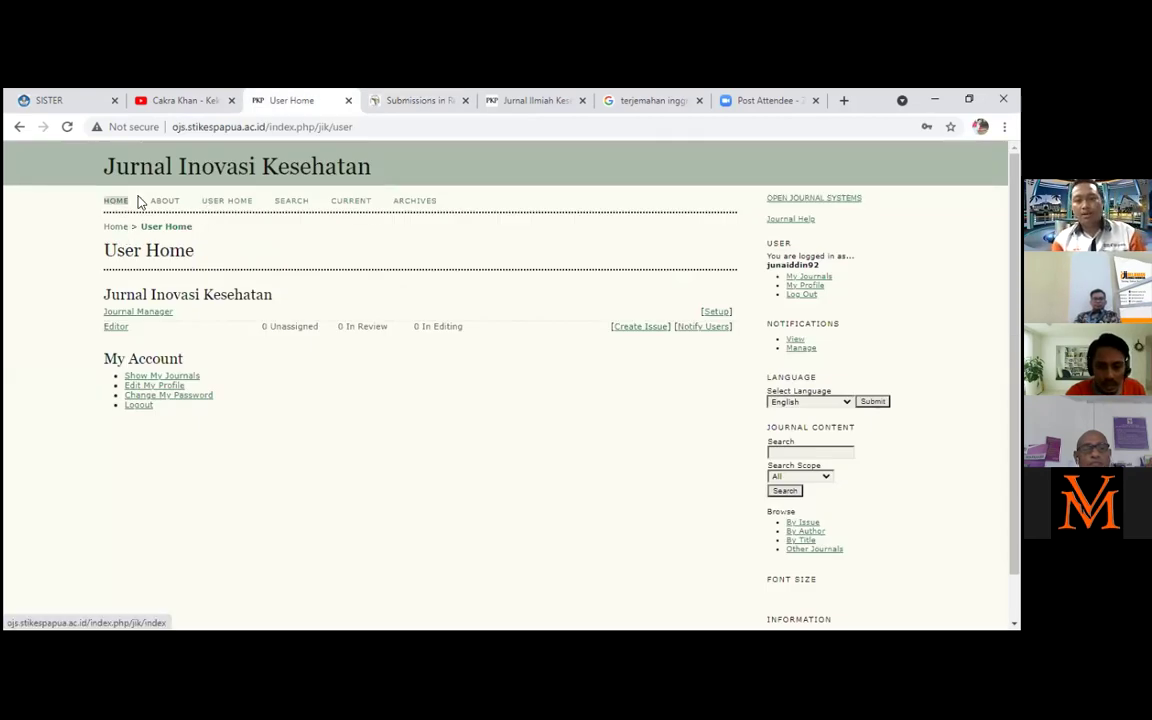
click(360, 124)
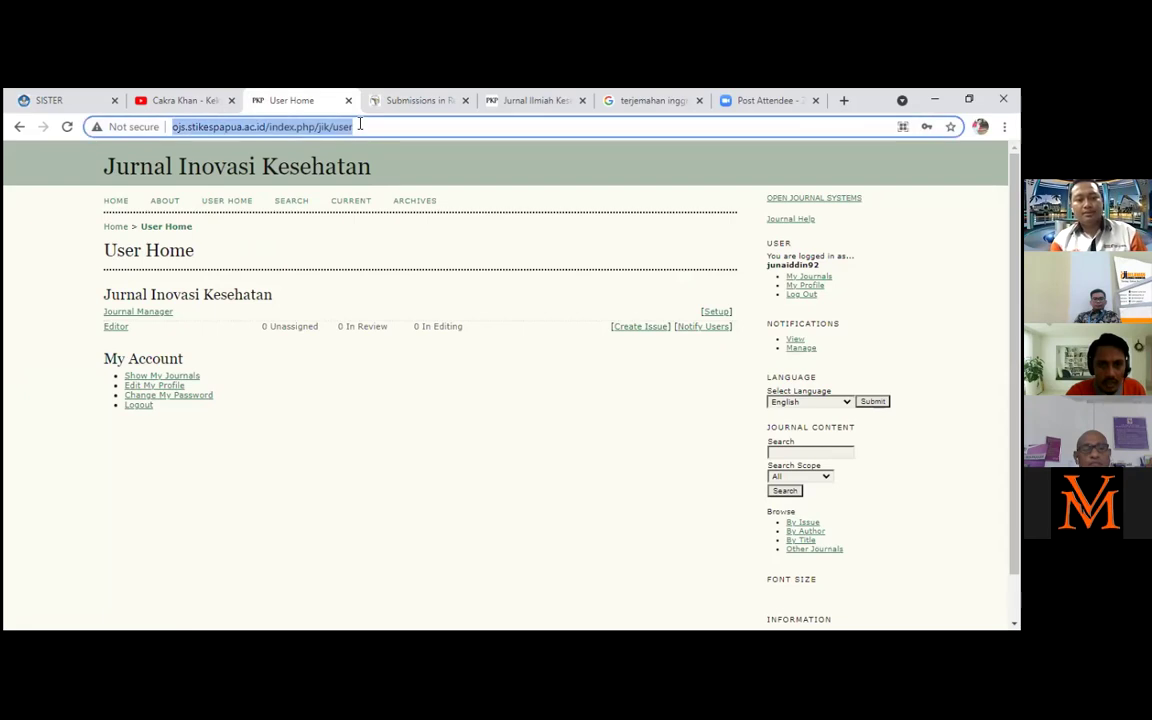
click(360, 124)
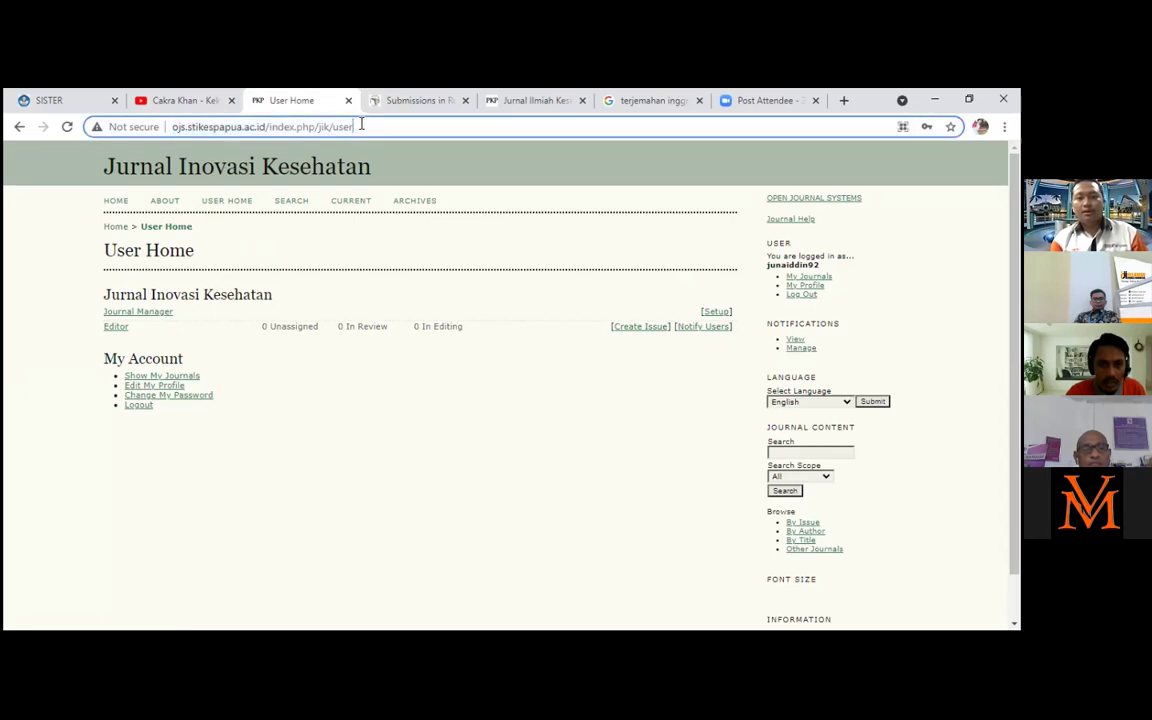
drag(358, 125, 154, 128)
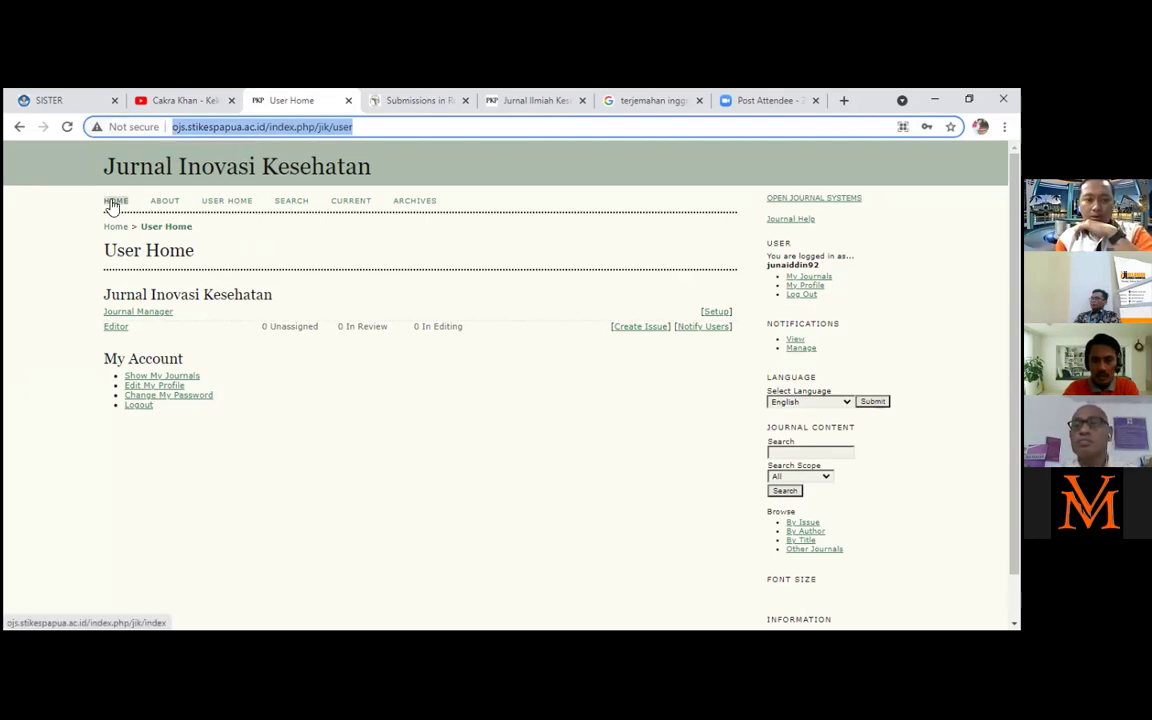
click(815, 287)
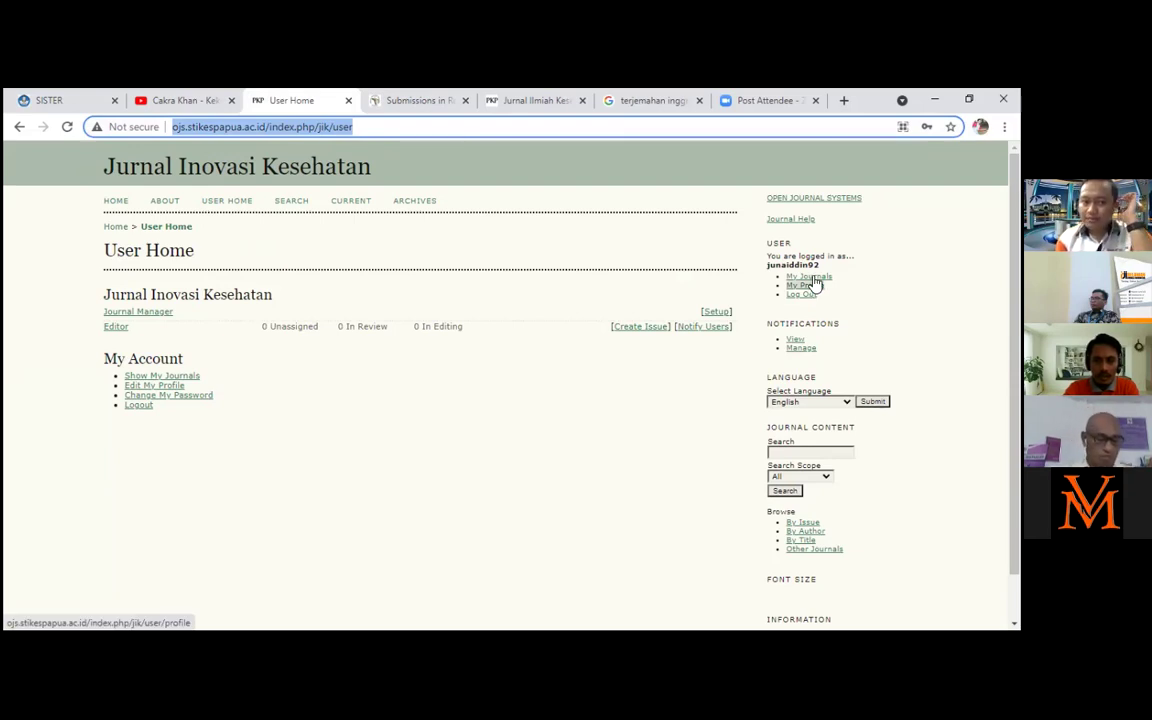
click(807, 203)
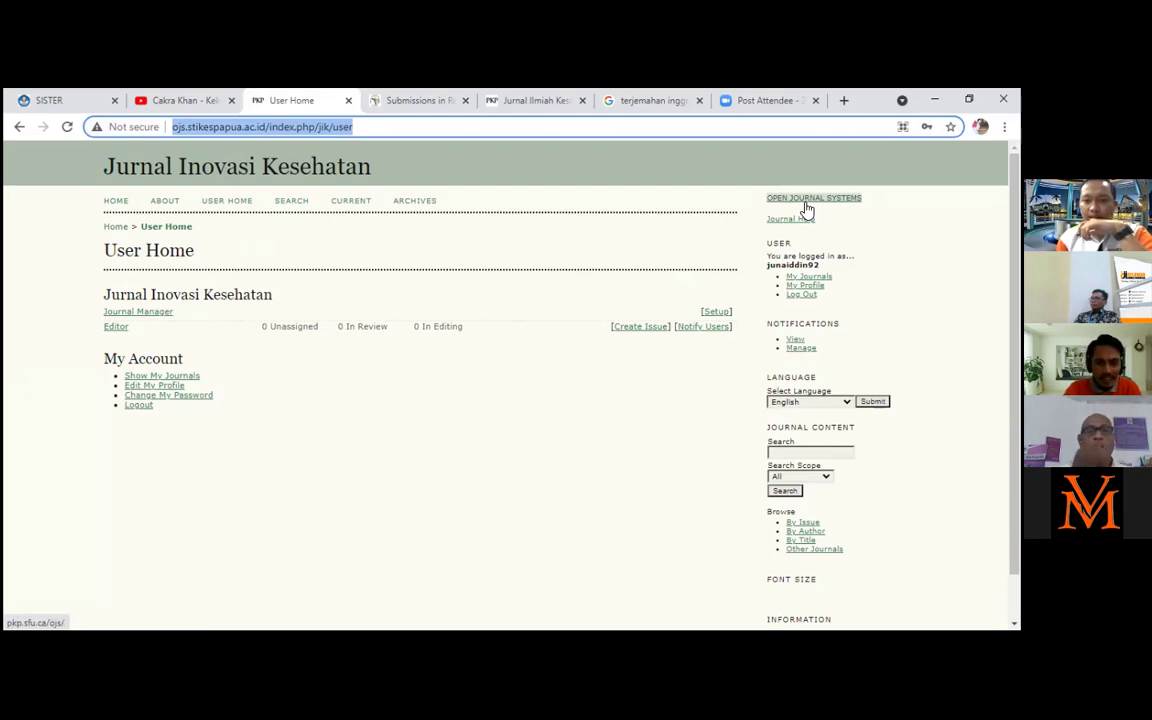
click(230, 204)
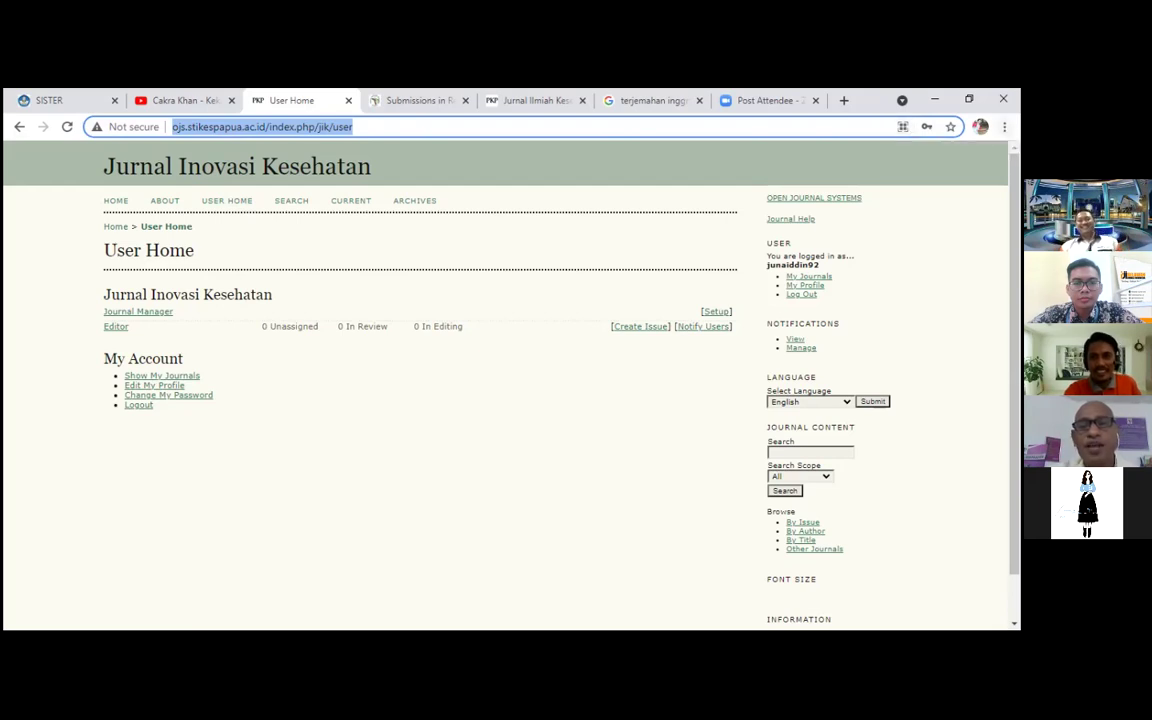
click(1004, 126)
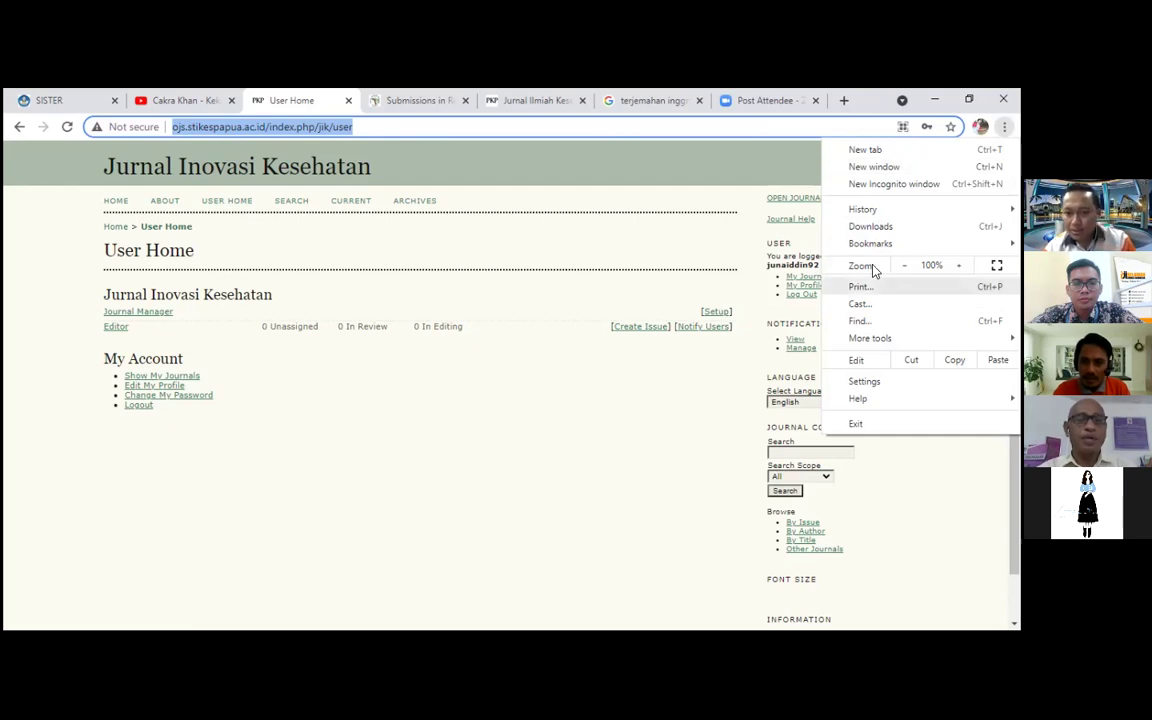
mouse_move(872, 241)
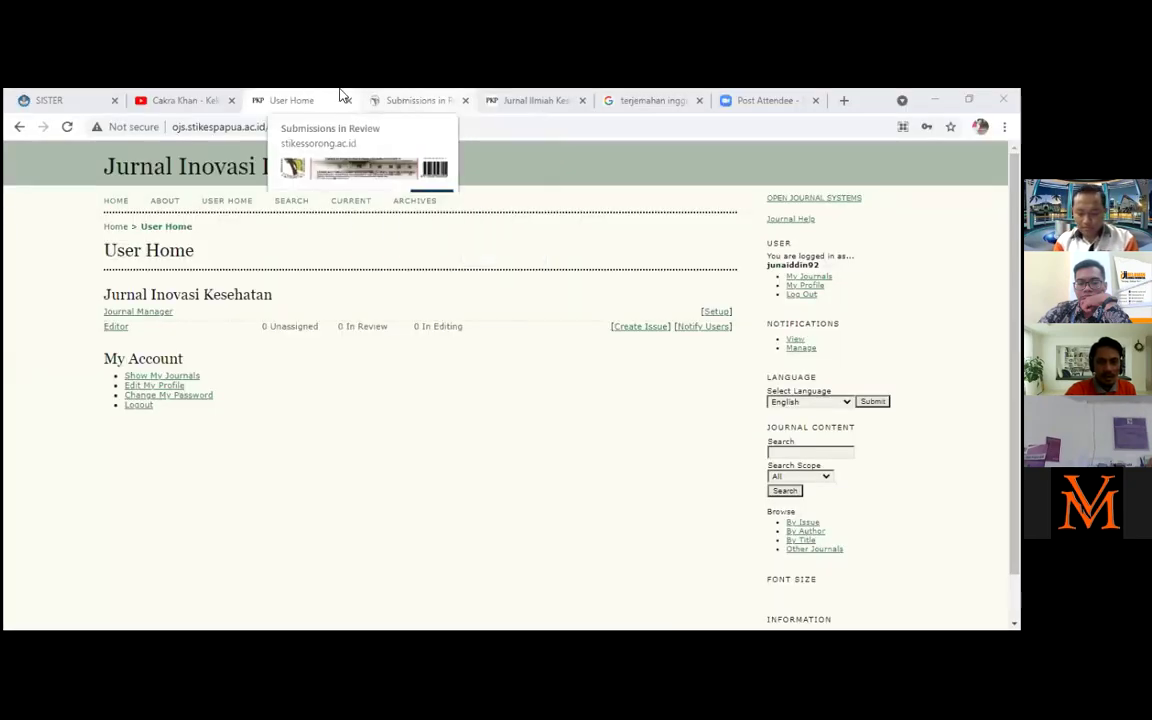
click(284, 98)
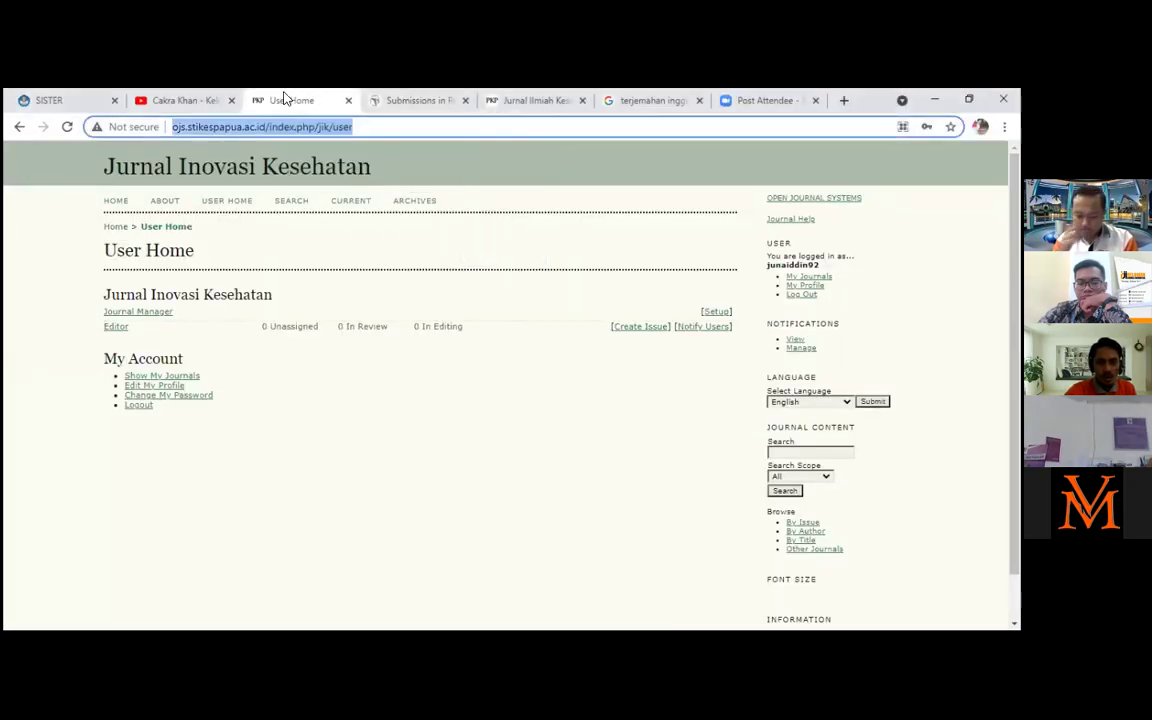
click(288, 368)
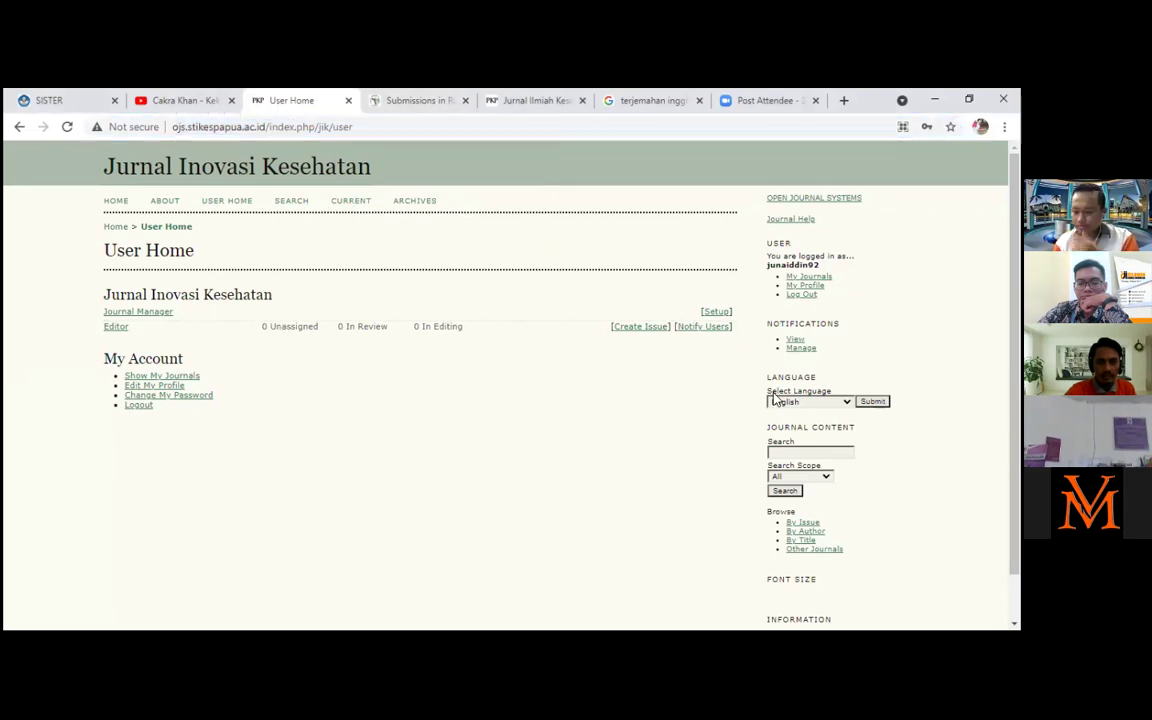
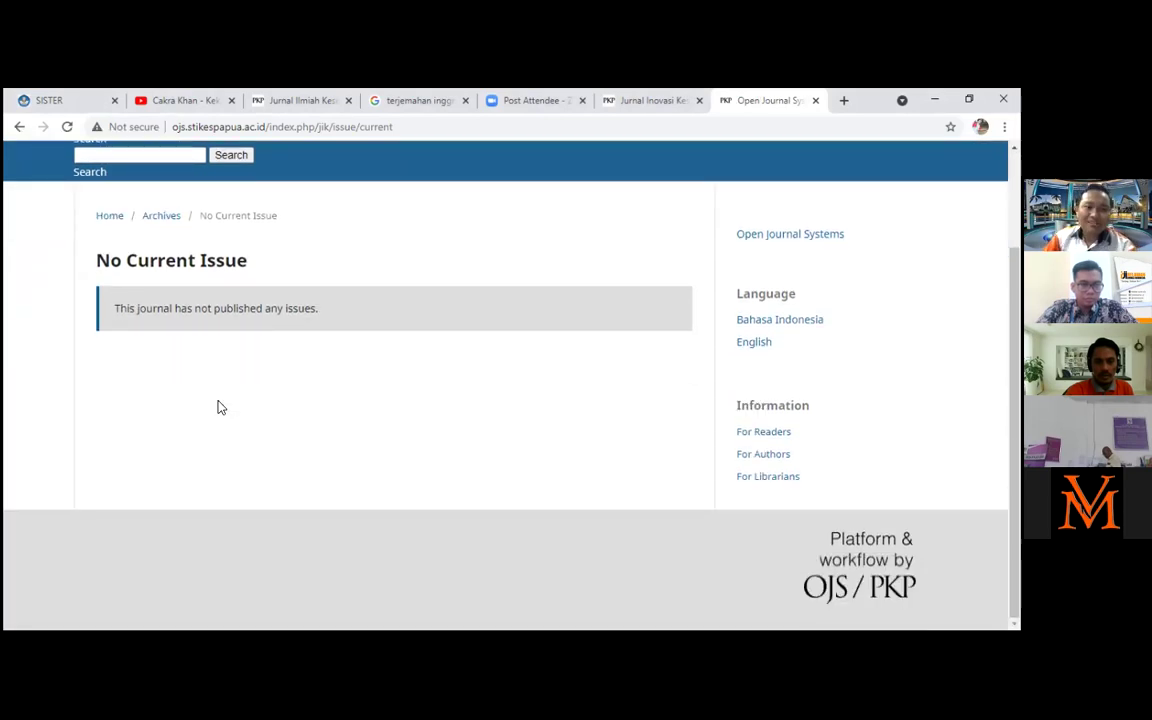
Step: Close the duplicate Jurnal Inovasi About page tab, keep the No Current Issue tab, and open Chrome's menu
scroll(218, 400, up, 3)
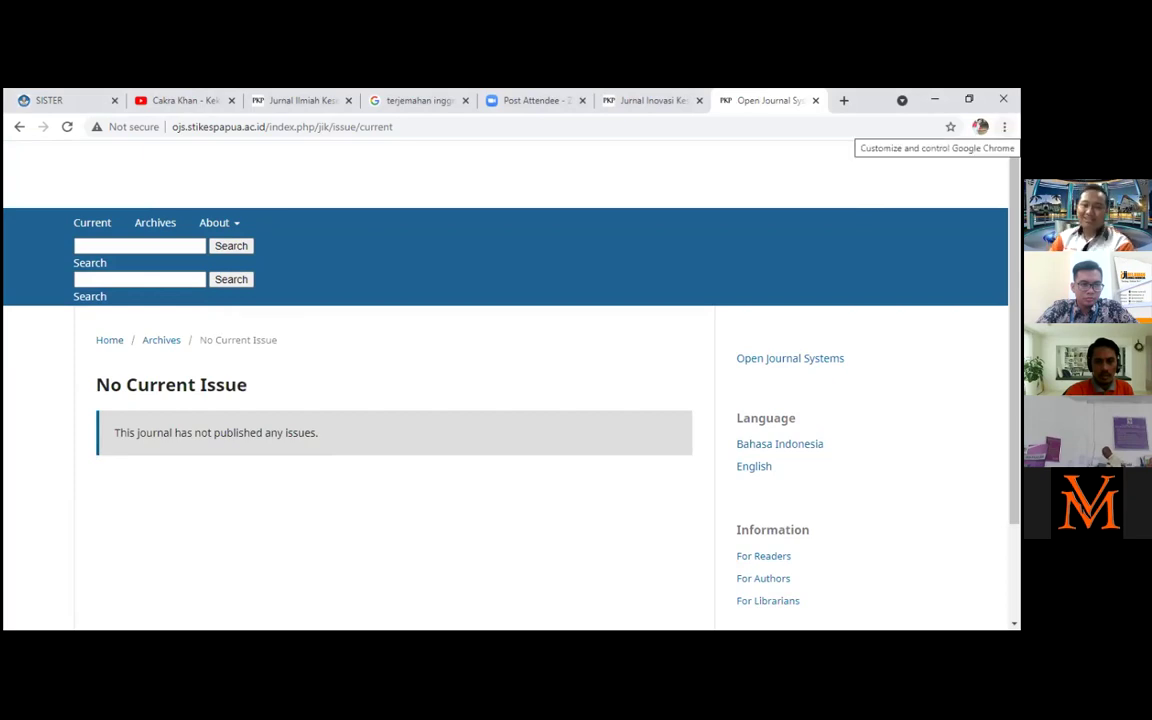
click(288, 101)
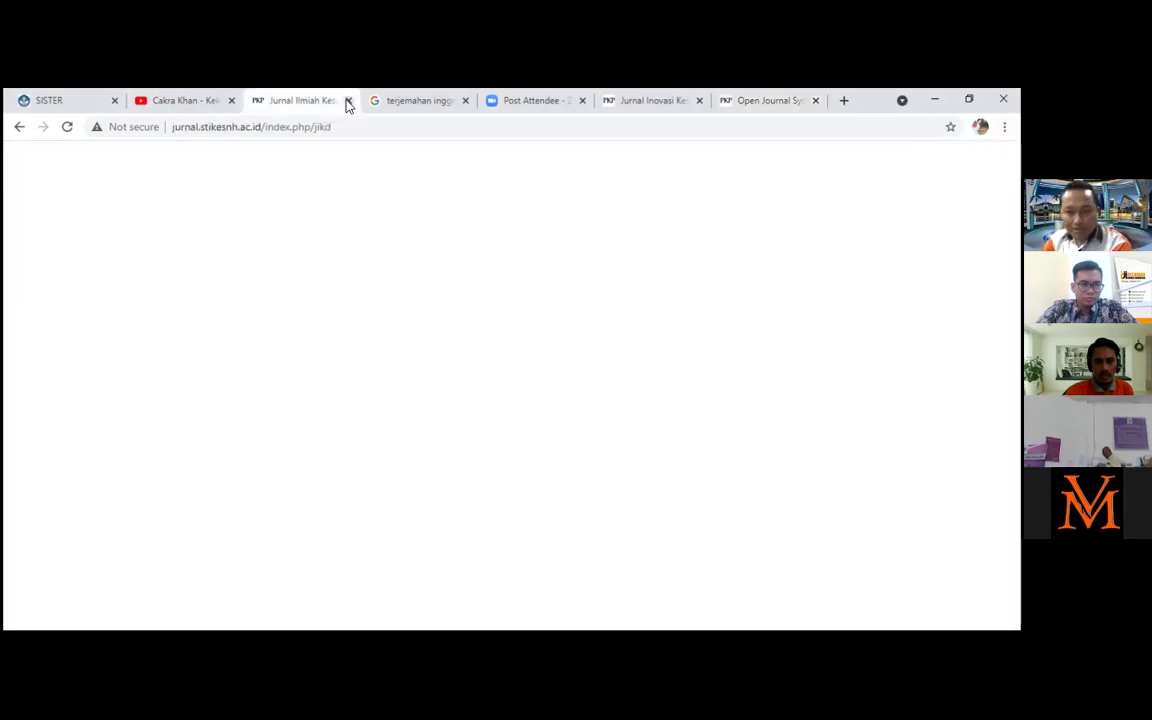
click(420, 101)
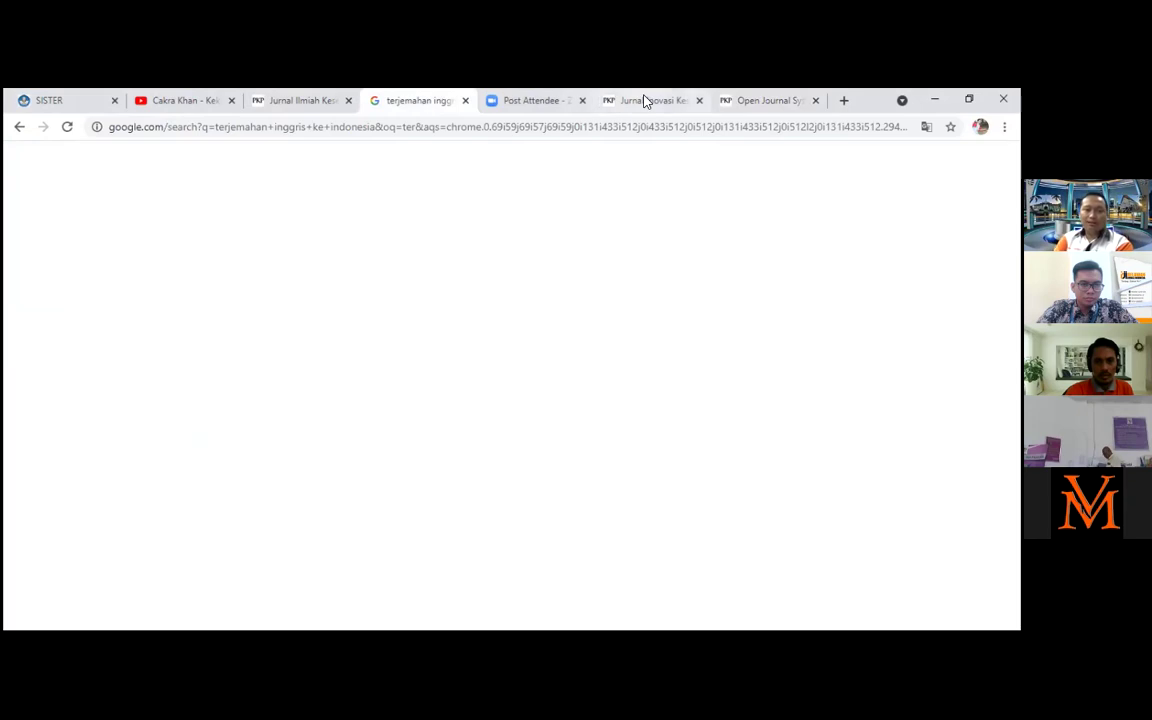
click(642, 102)
click(770, 100)
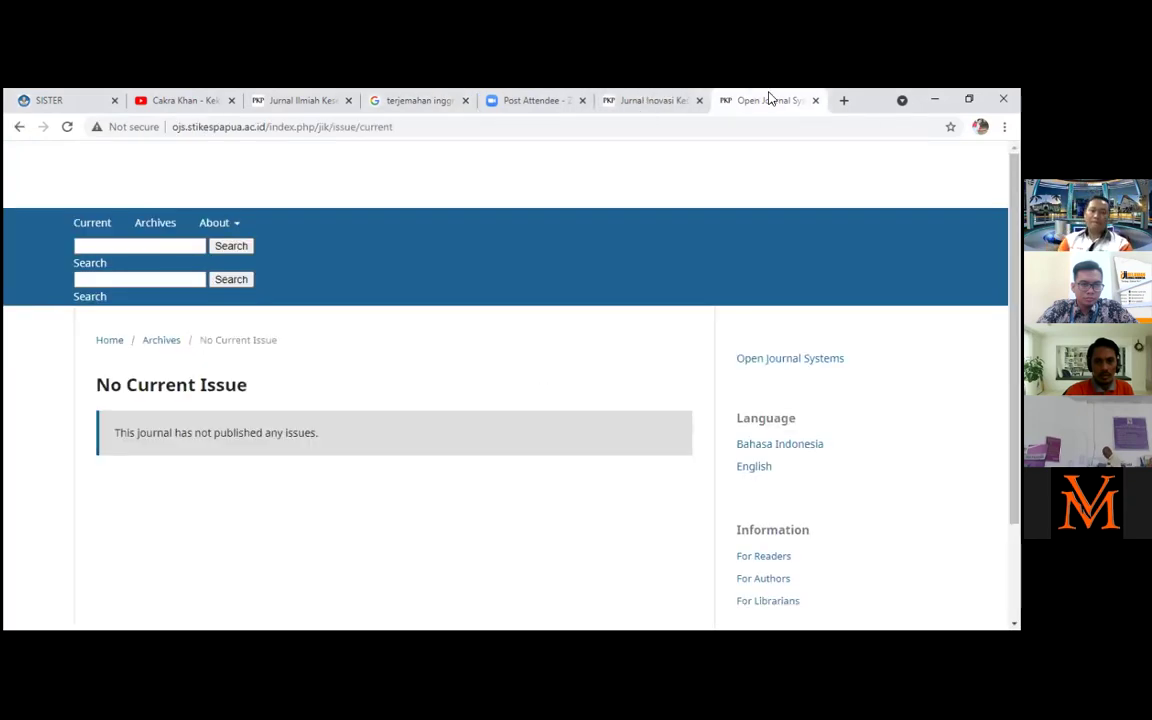
click(640, 99)
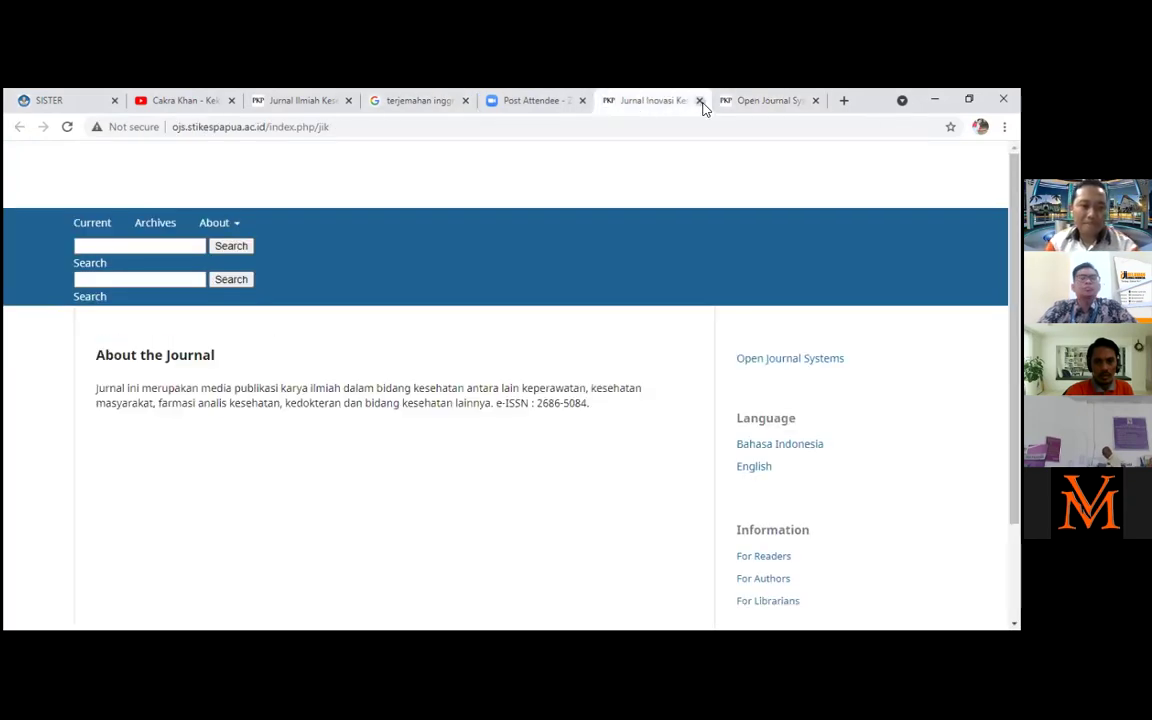
click(700, 101)
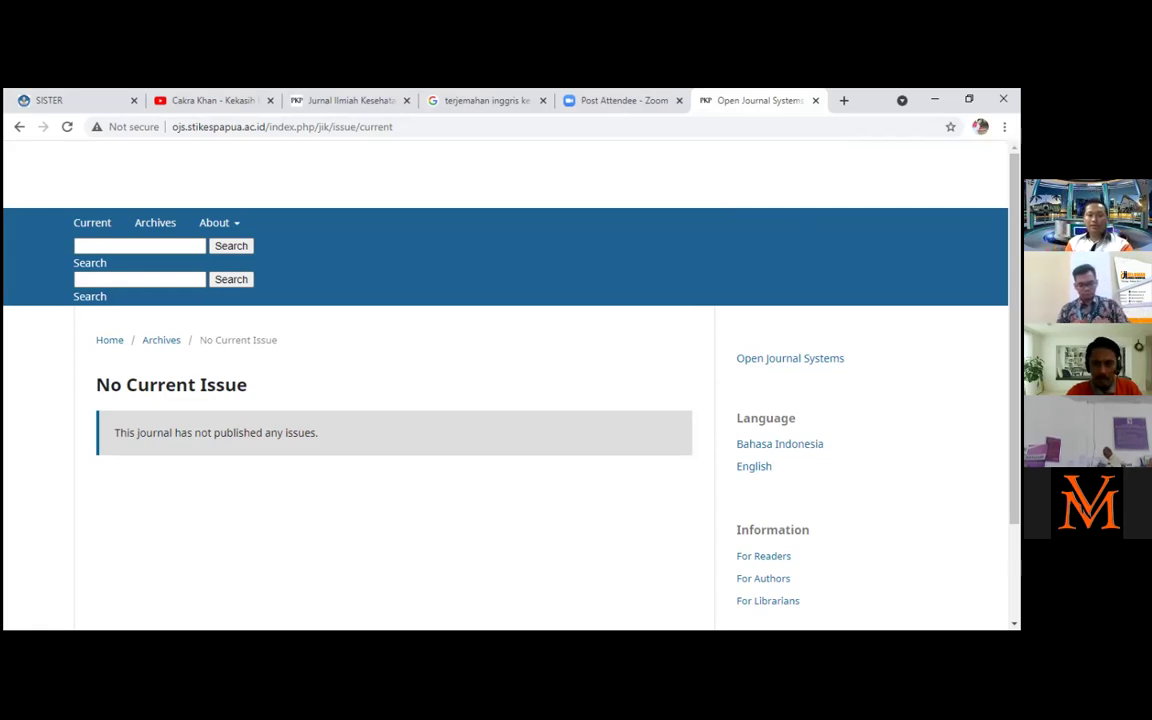
click(1004, 127)
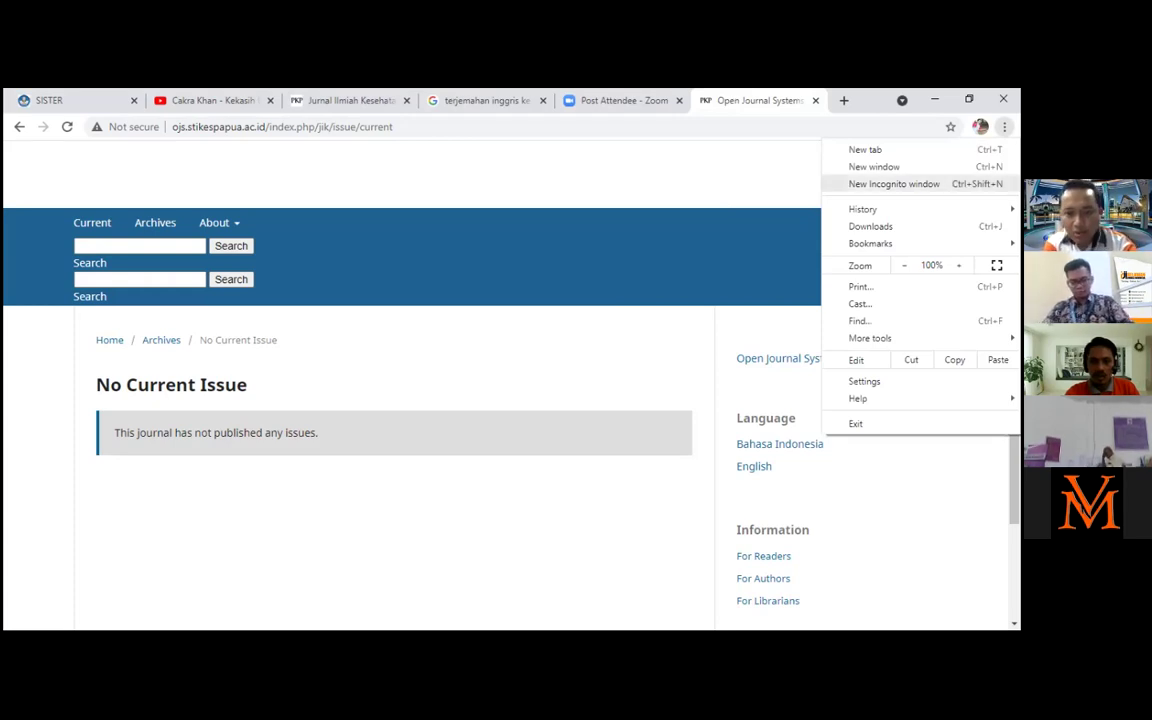
Step: Open a new Chrome Incognito window and put the cursor in its address bar
click(894, 184)
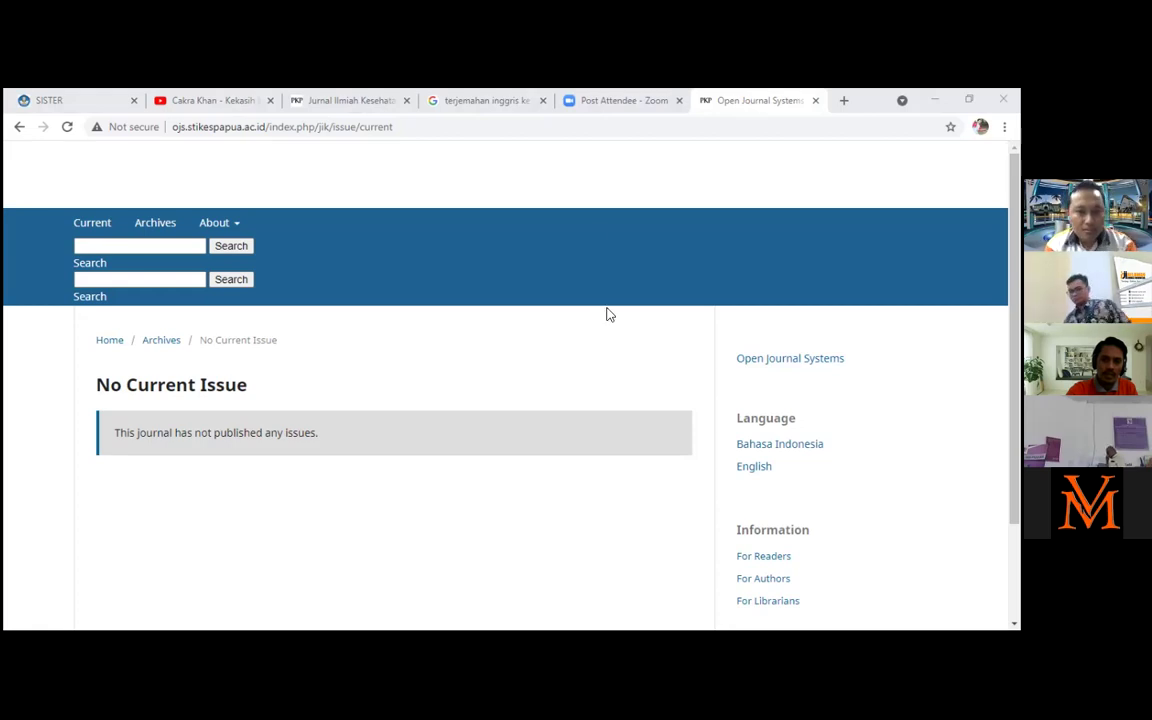
key(ctrl+shift+n)
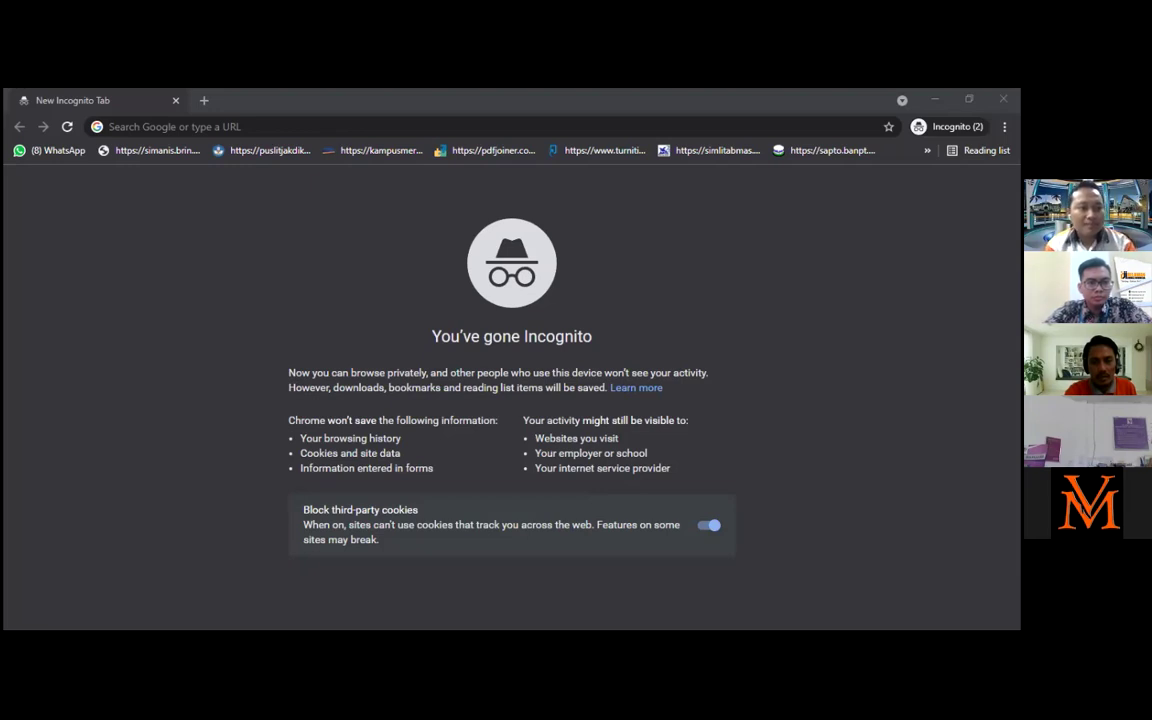
click(784, 349)
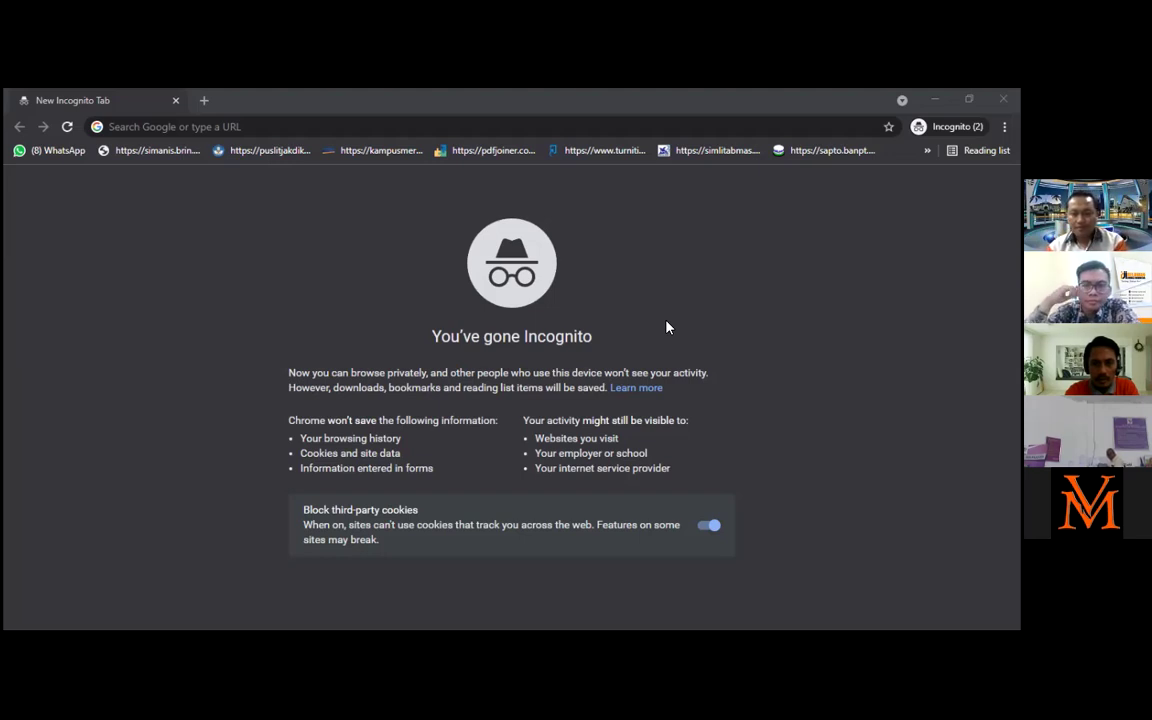
click(228, 123)
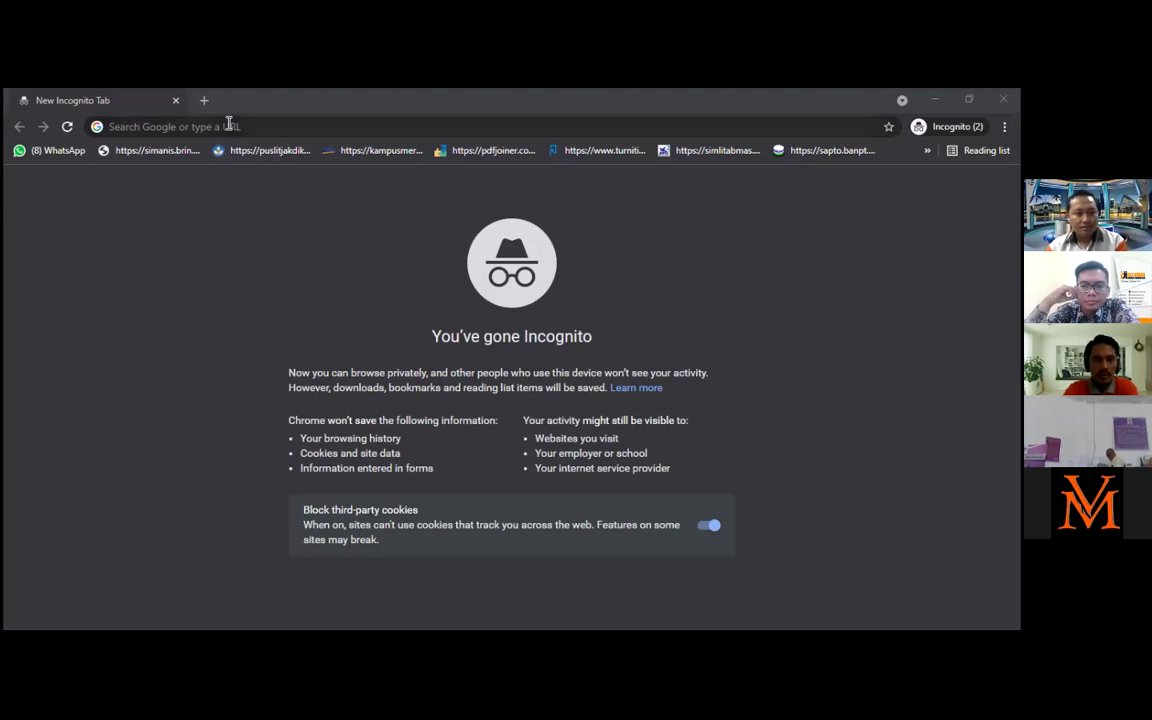
Step: Load ojs.stikespapua.ac.id/index.php/jik and log in with the saved credentials
text(http://ojs.stikespapua.ac.id/index.php/jik)
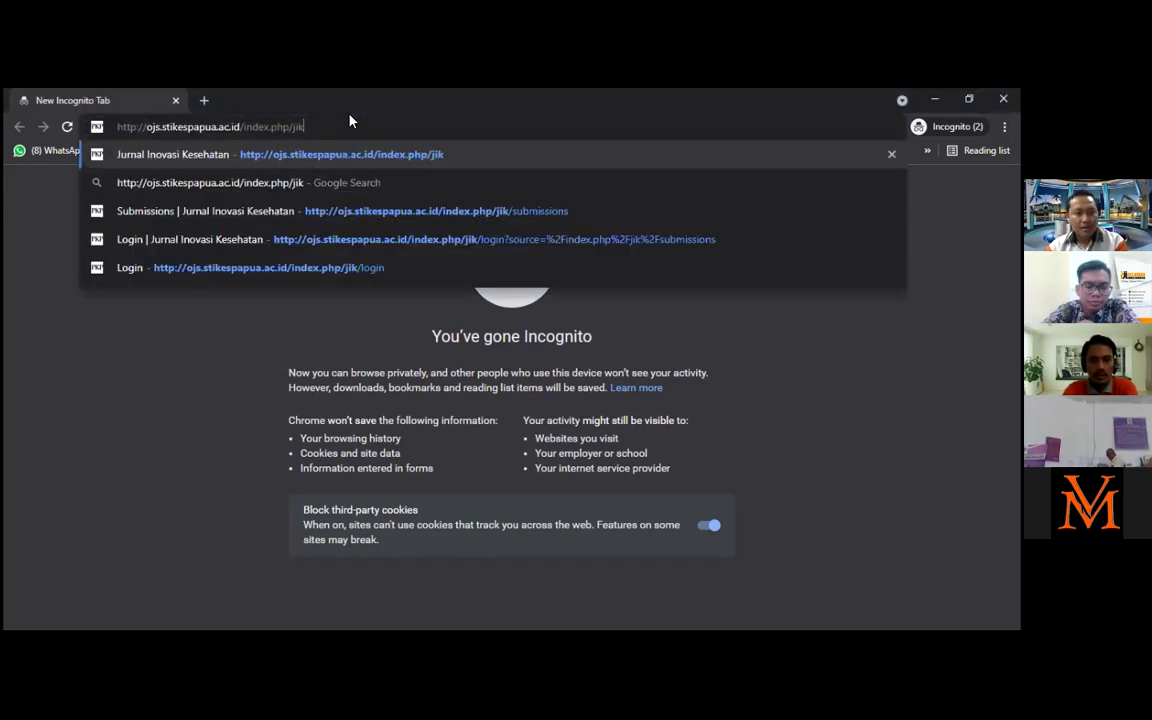
key(Return)
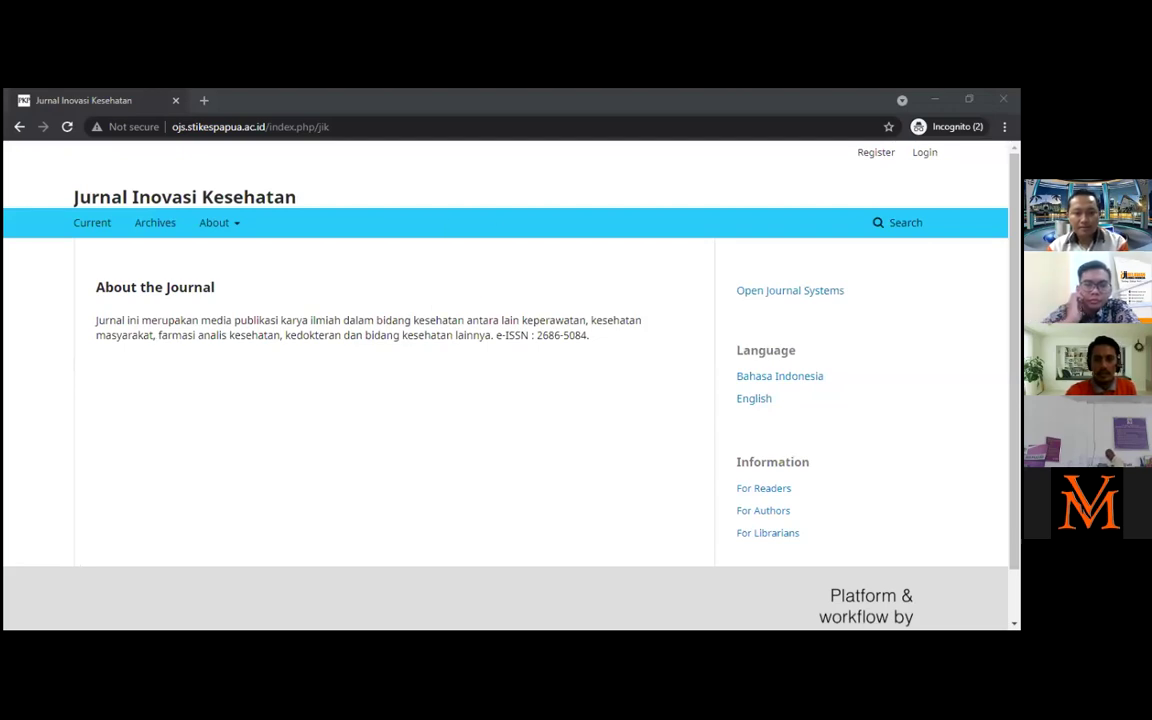
click(924, 152)
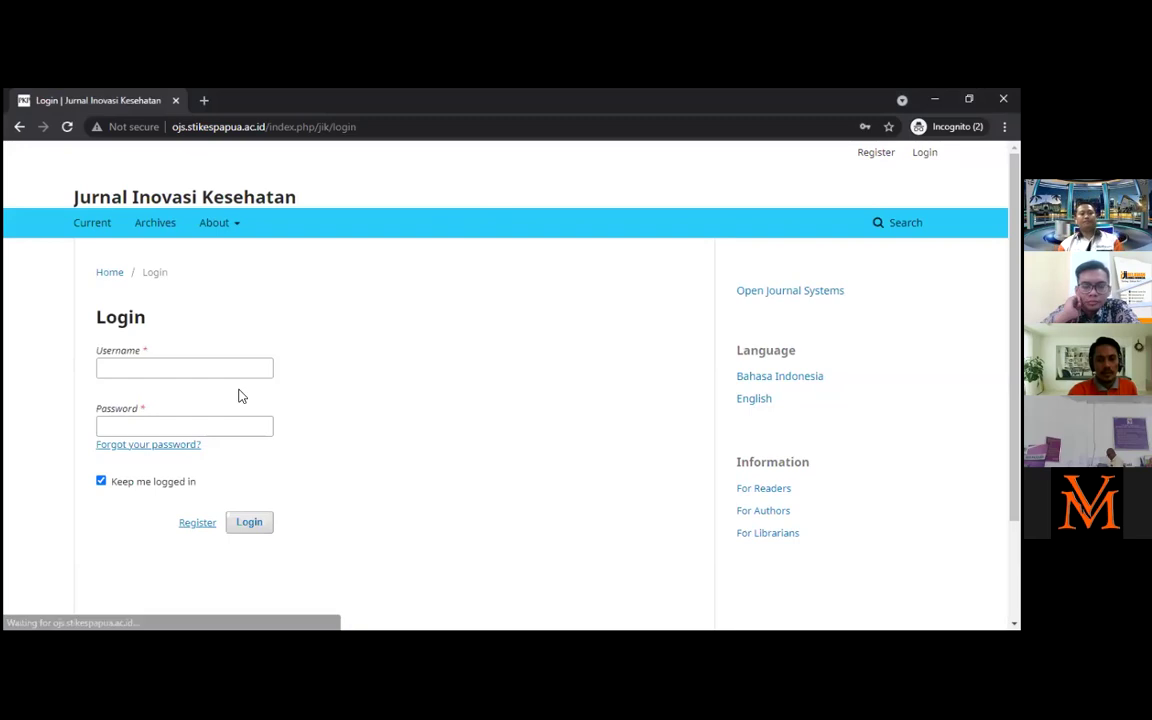
click(143, 370)
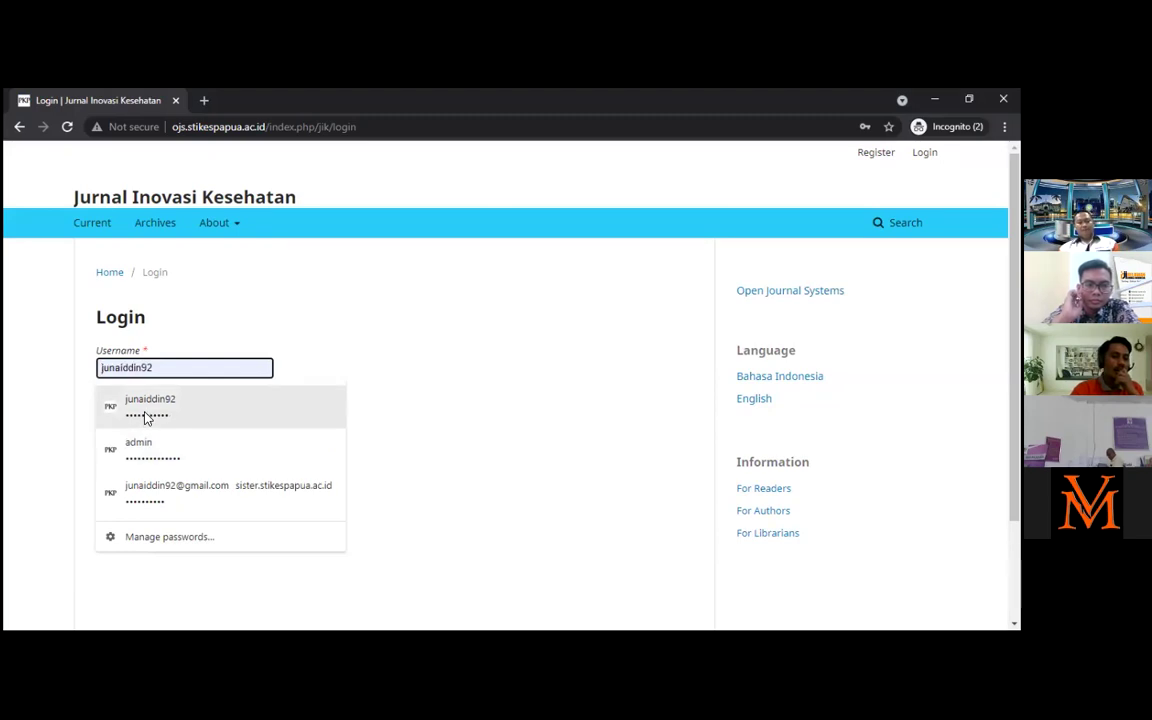
click(144, 417)
click(250, 524)
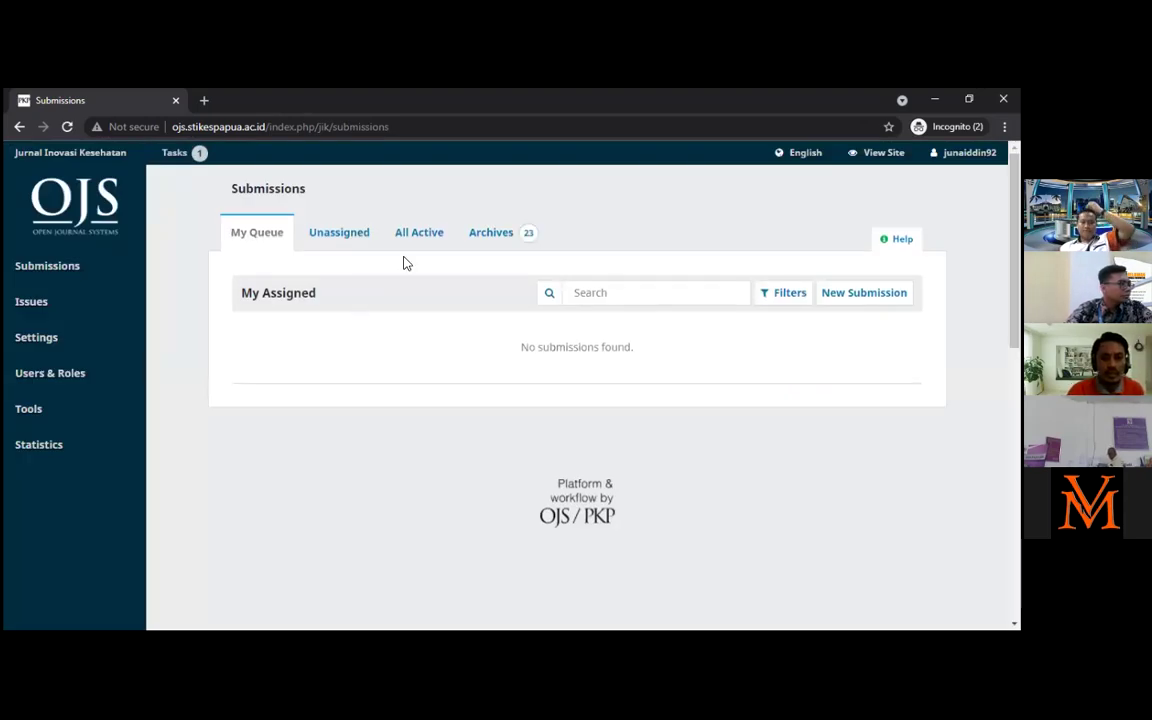
Step: Check pending tasks, then browse the Archives list and open archived submission number 5
click(180, 160)
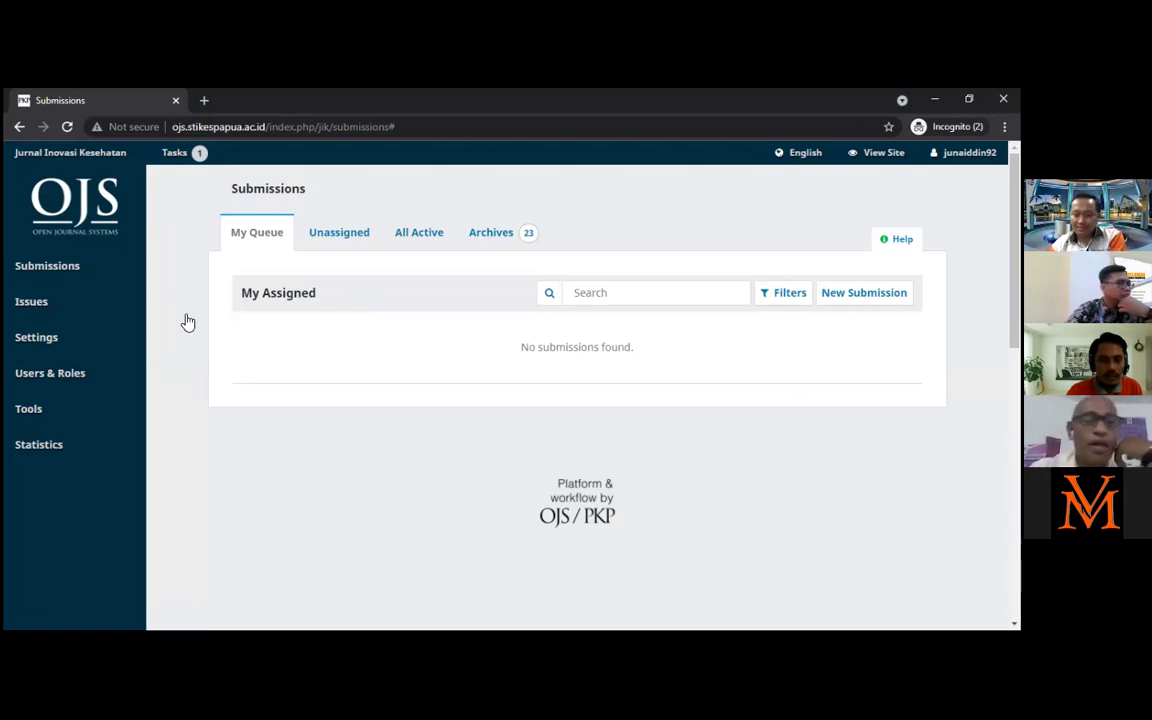
mouse_move(38, 297)
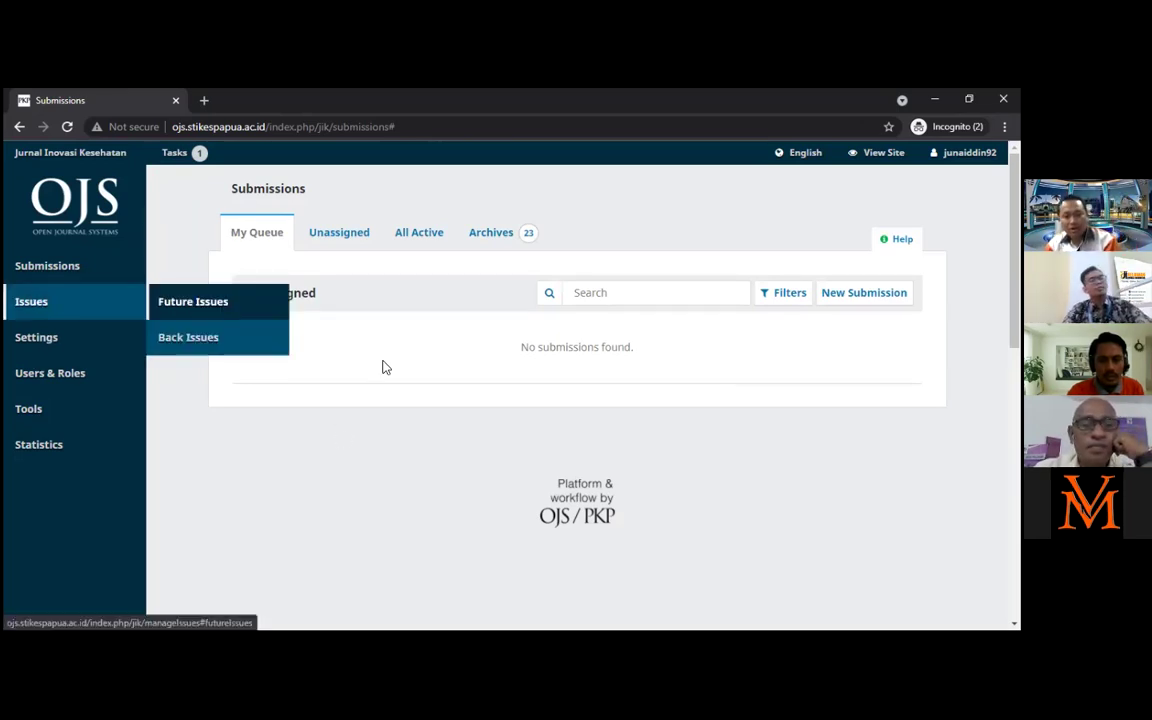
click(505, 238)
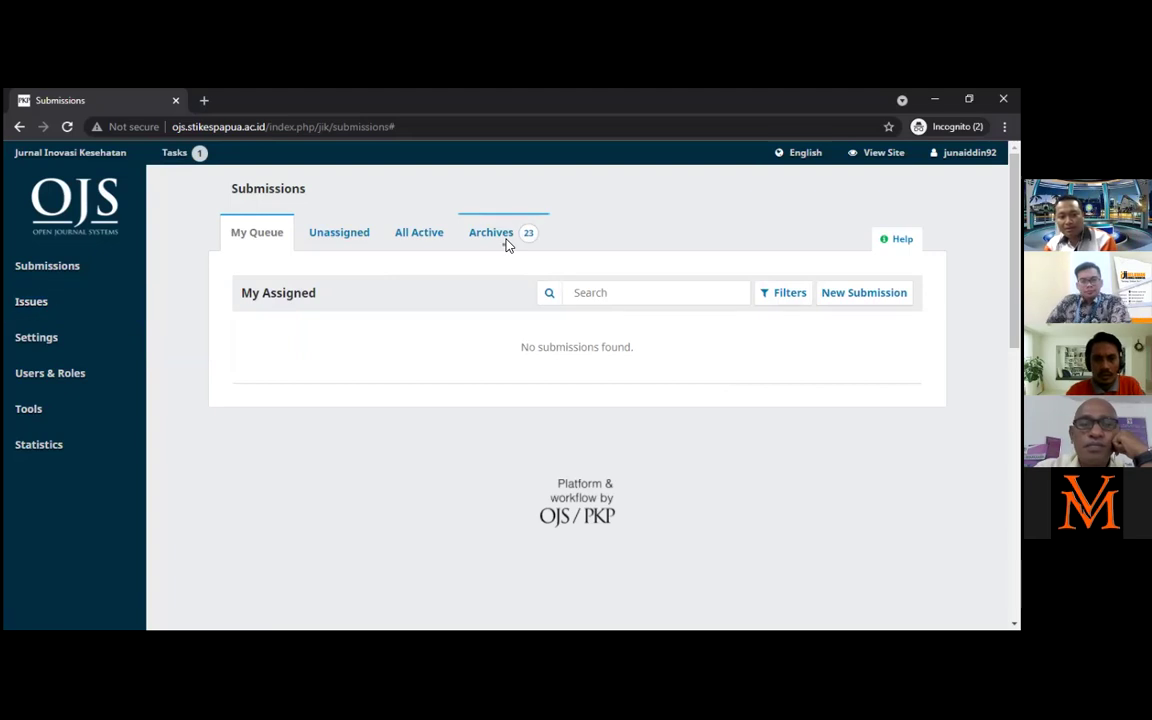
scroll(335, 403, down, 1)
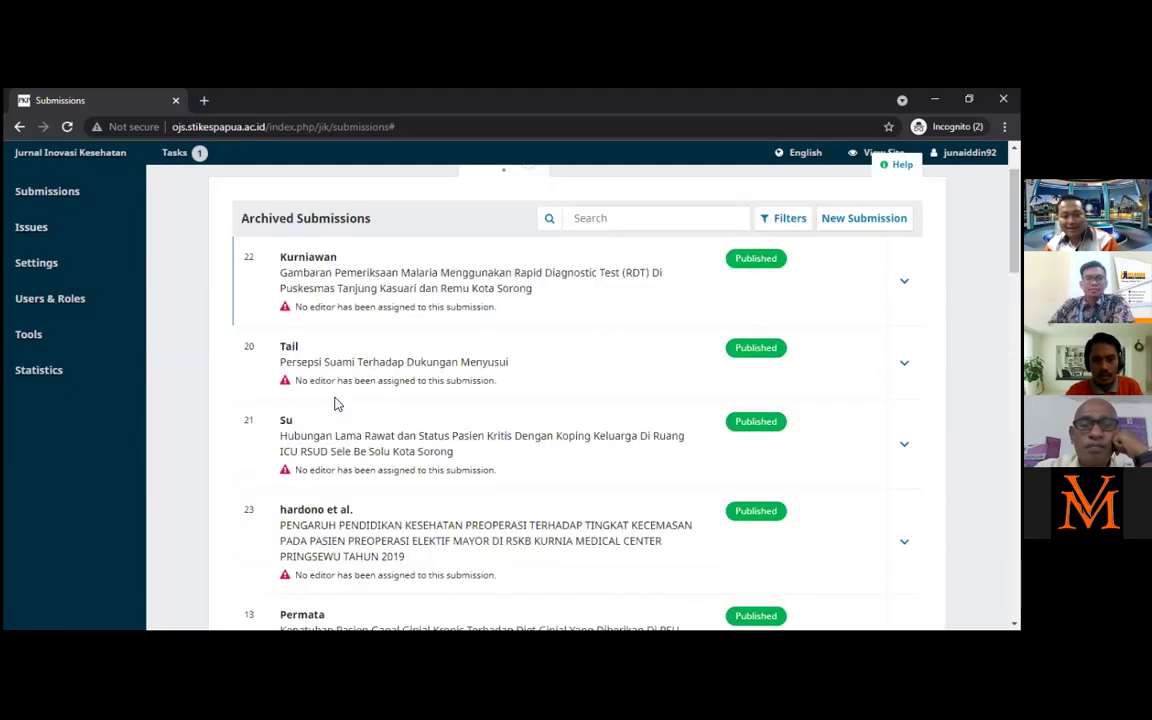
scroll(337, 403, down, 2)
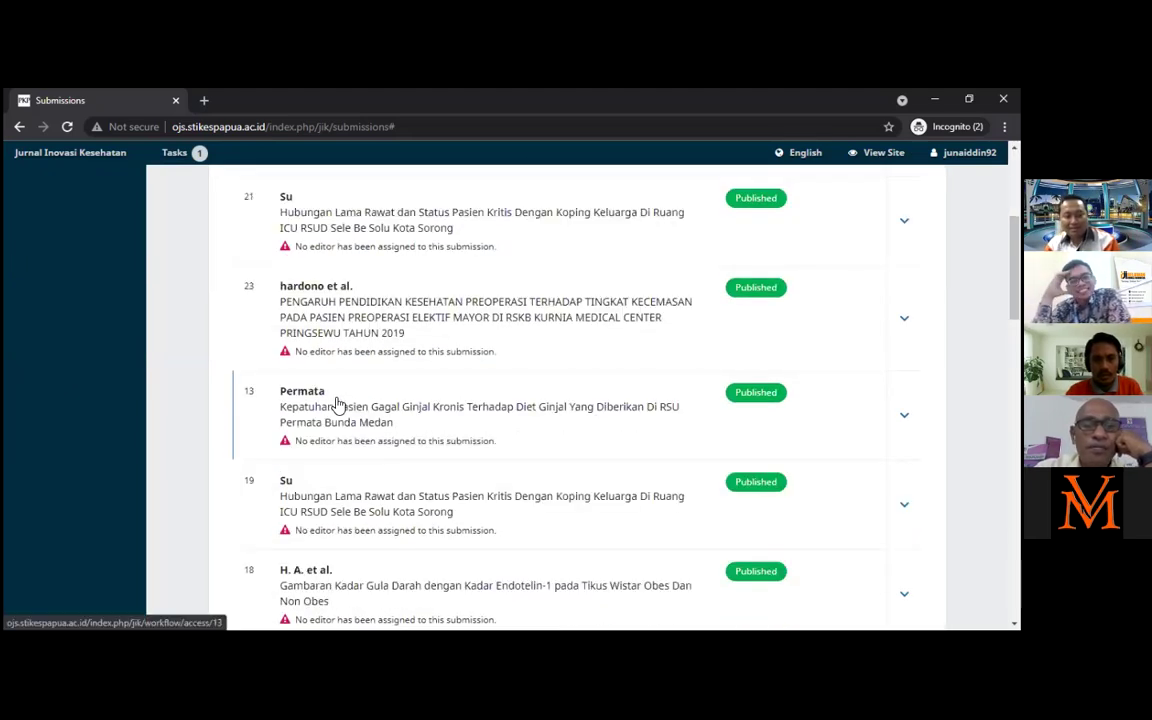
scroll(335, 403, up, 1)
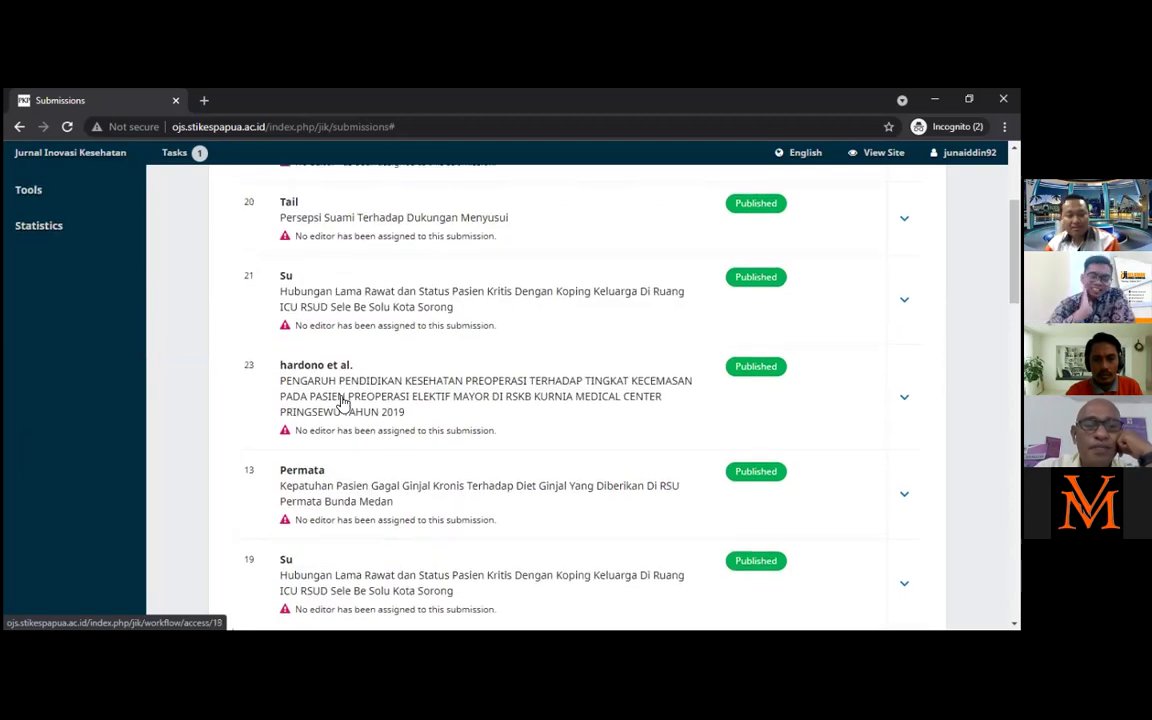
scroll(731, 335, up, 3)
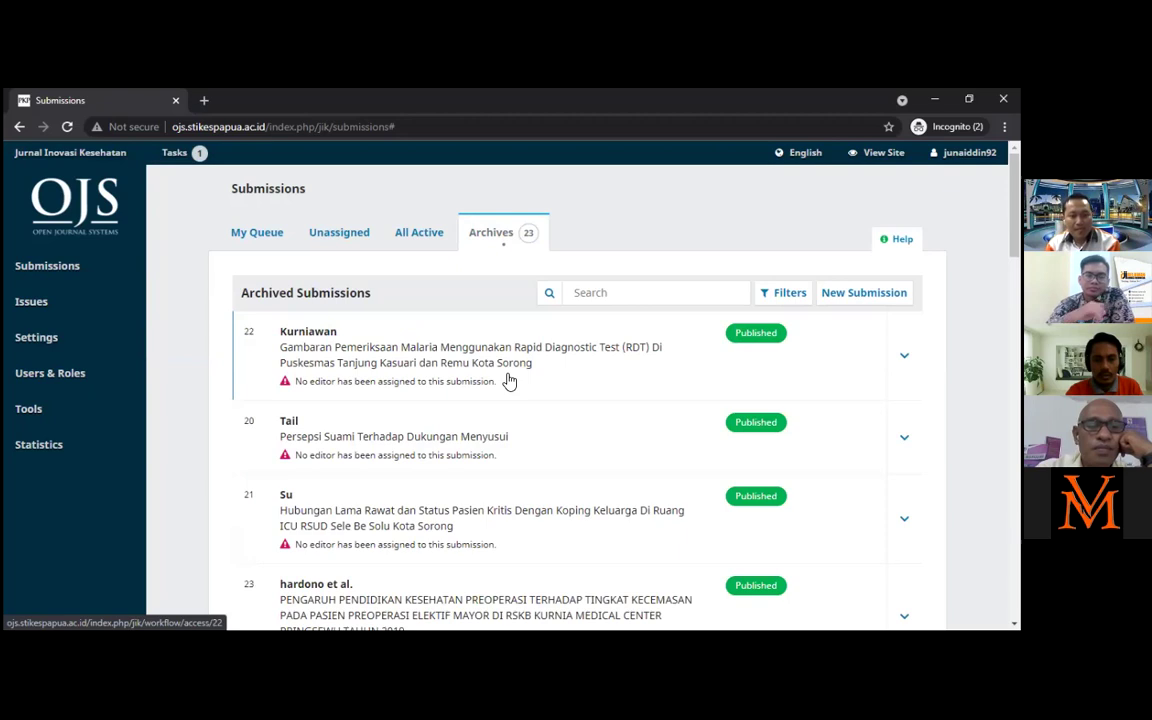
scroll(512, 382, down, 5)
scroll(517, 382, down, 10)
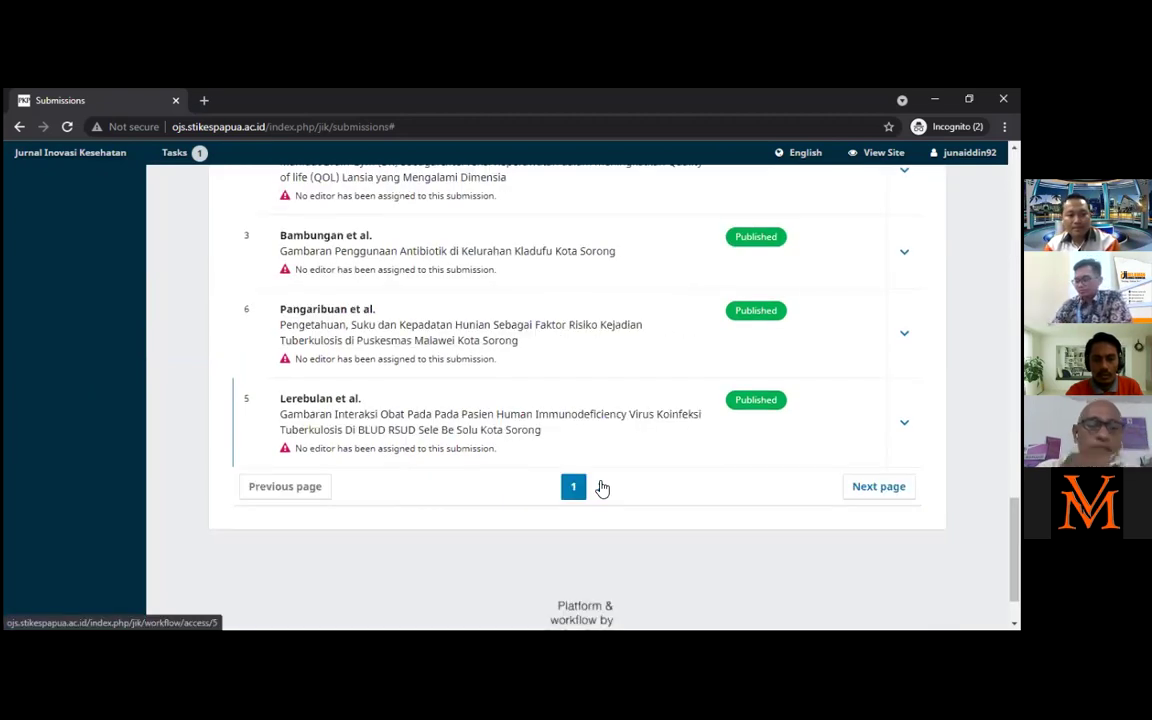
click(463, 452)
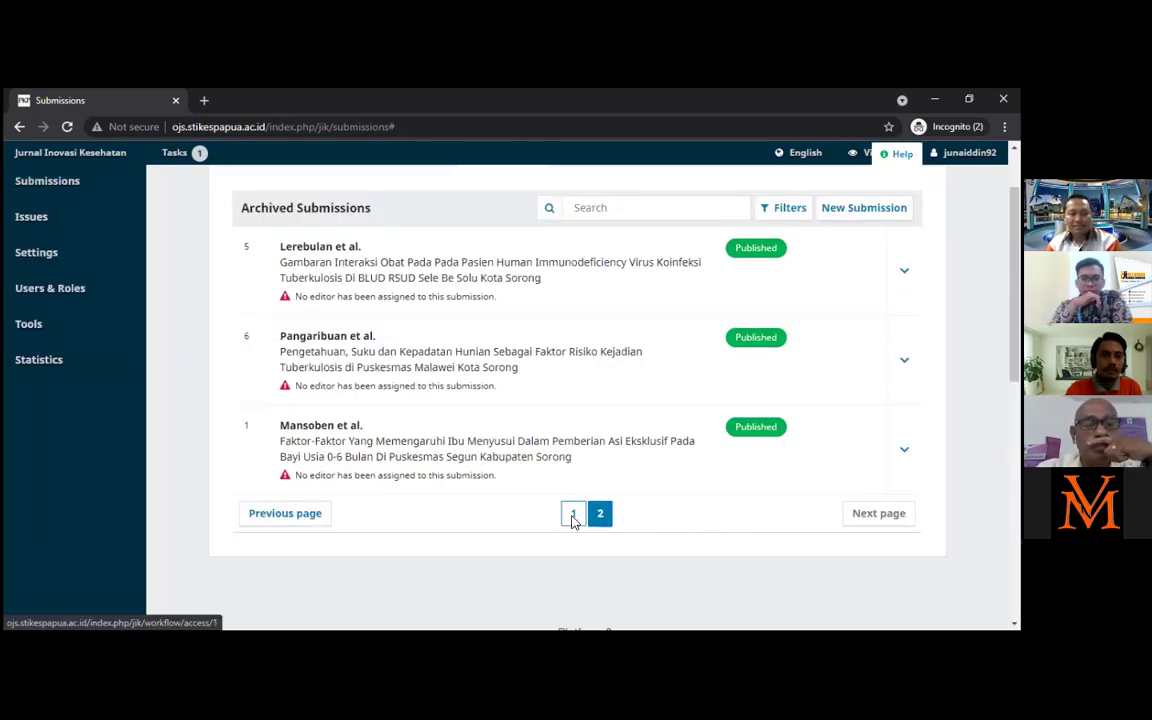
click(573, 516)
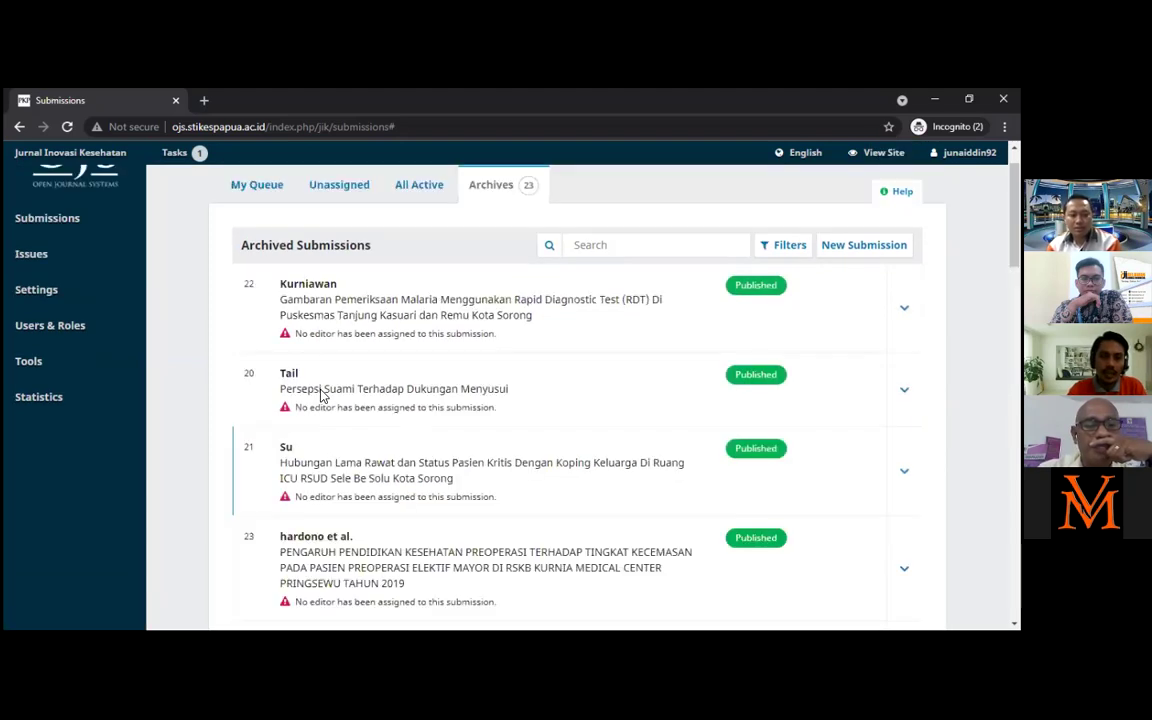
Step: Scroll the archived submissions, then return to the empty My Queue on the Submissions page
scroll(322, 395, up, 1)
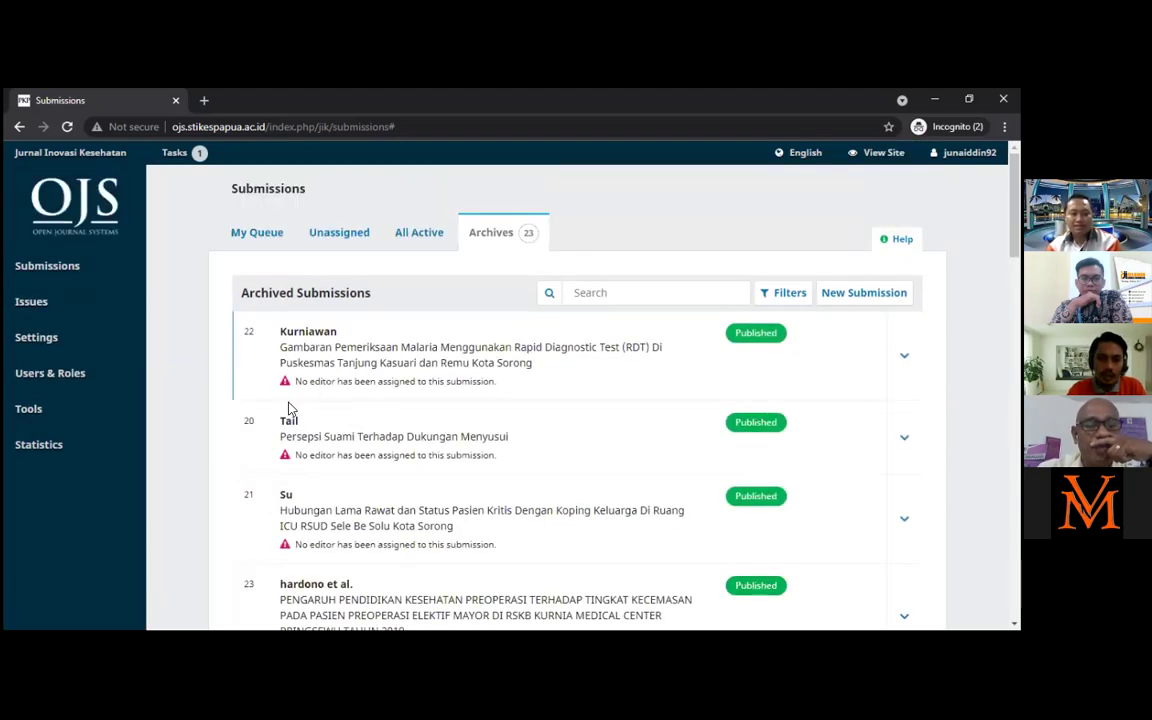
scroll(298, 405, down, 5)
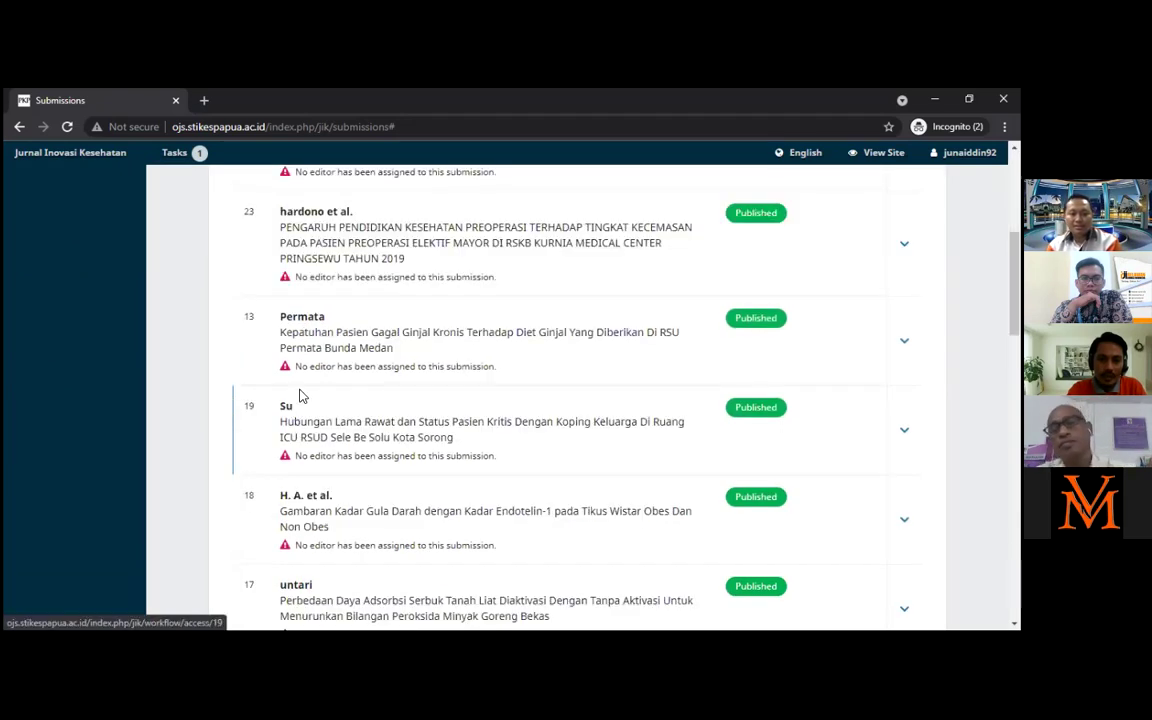
scroll(300, 396, up, 5)
scroll(496, 478, down, 10)
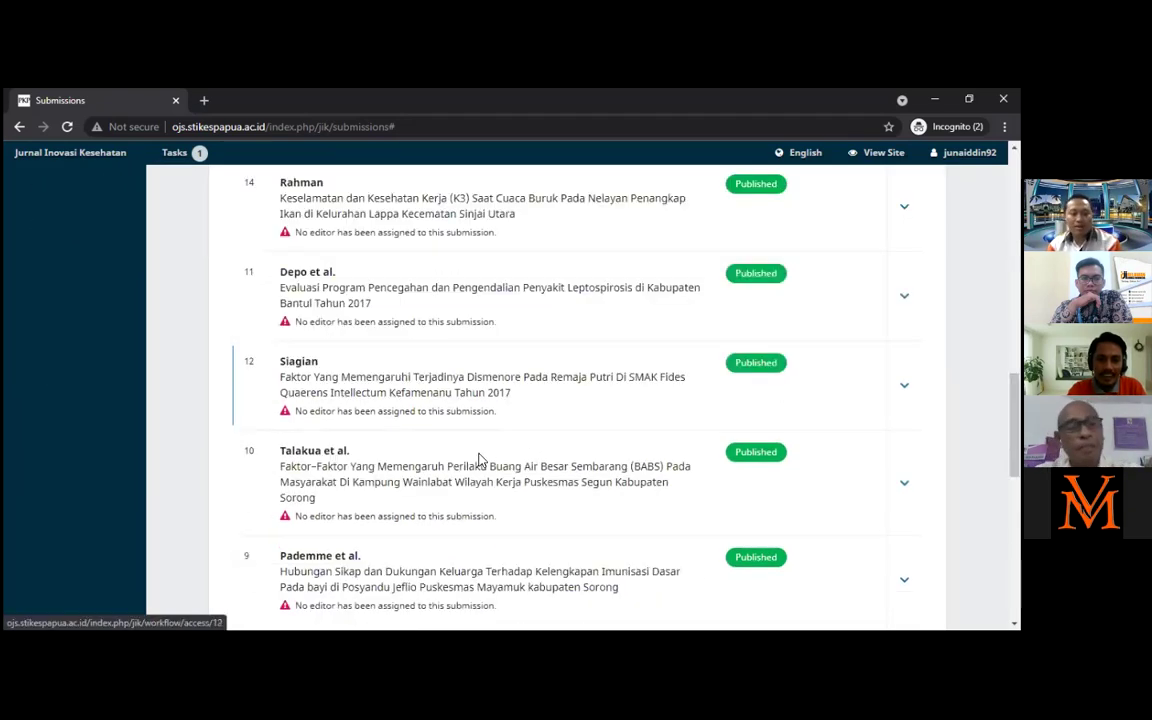
scroll(480, 460, down, 5)
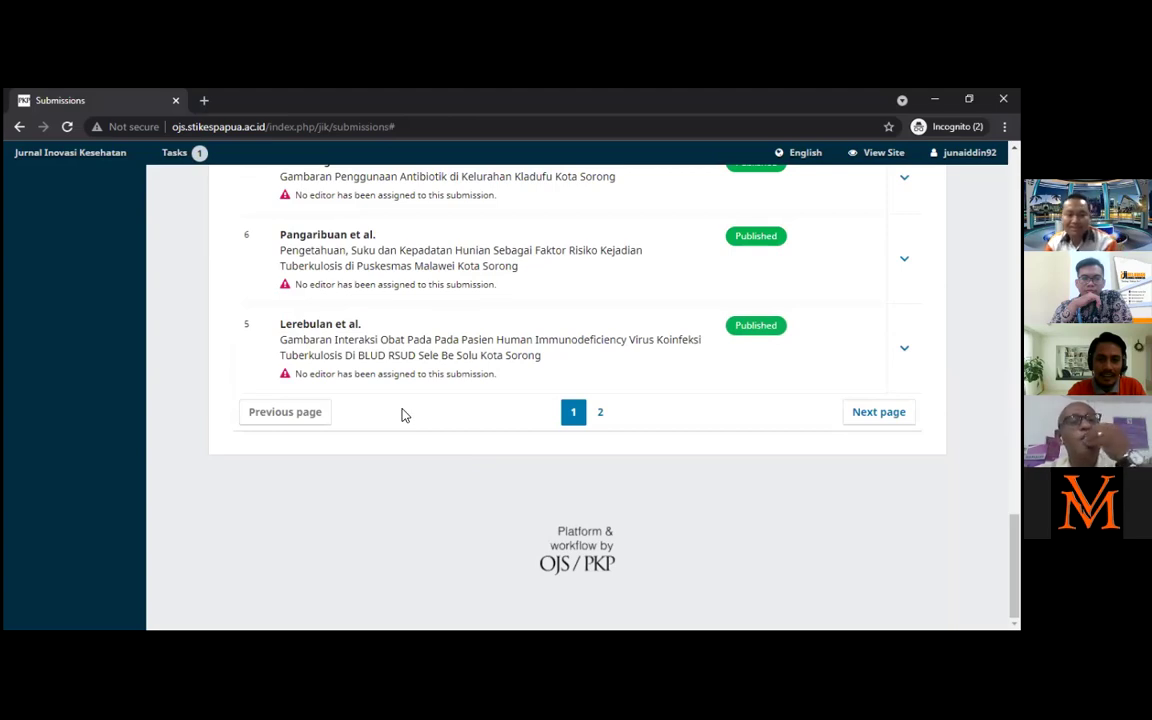
scroll(400, 410, up, 8)
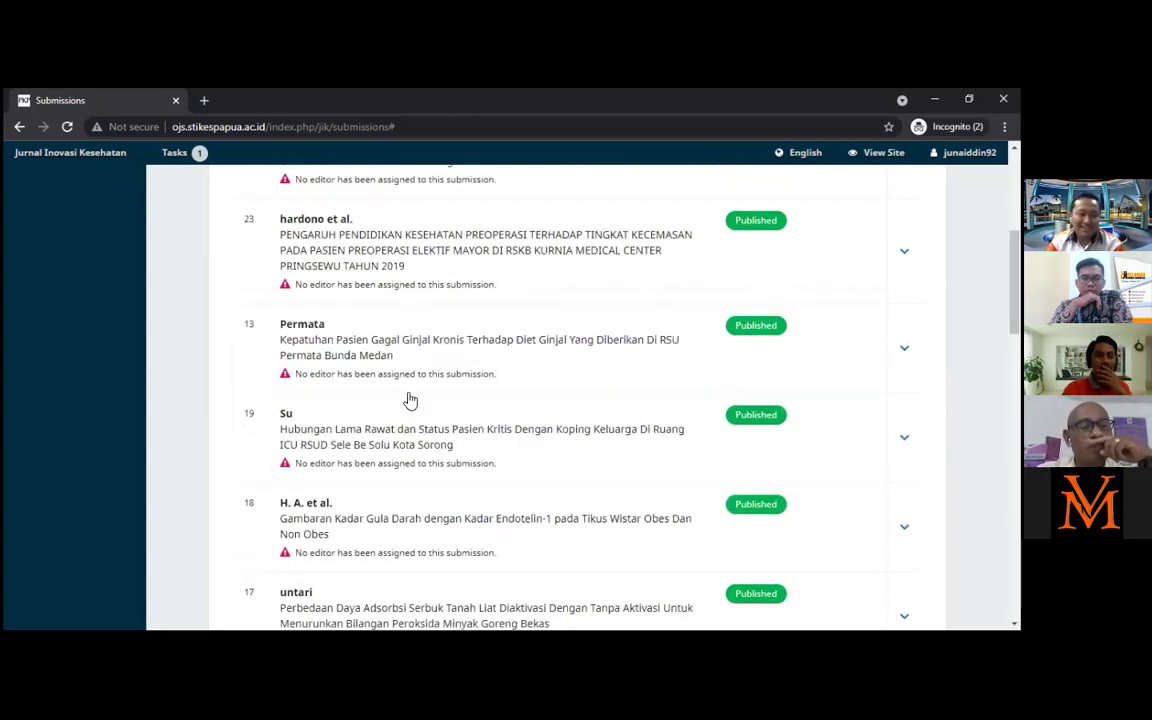
scroll(330, 289, up, 3)
scroll(330, 289, up, 2)
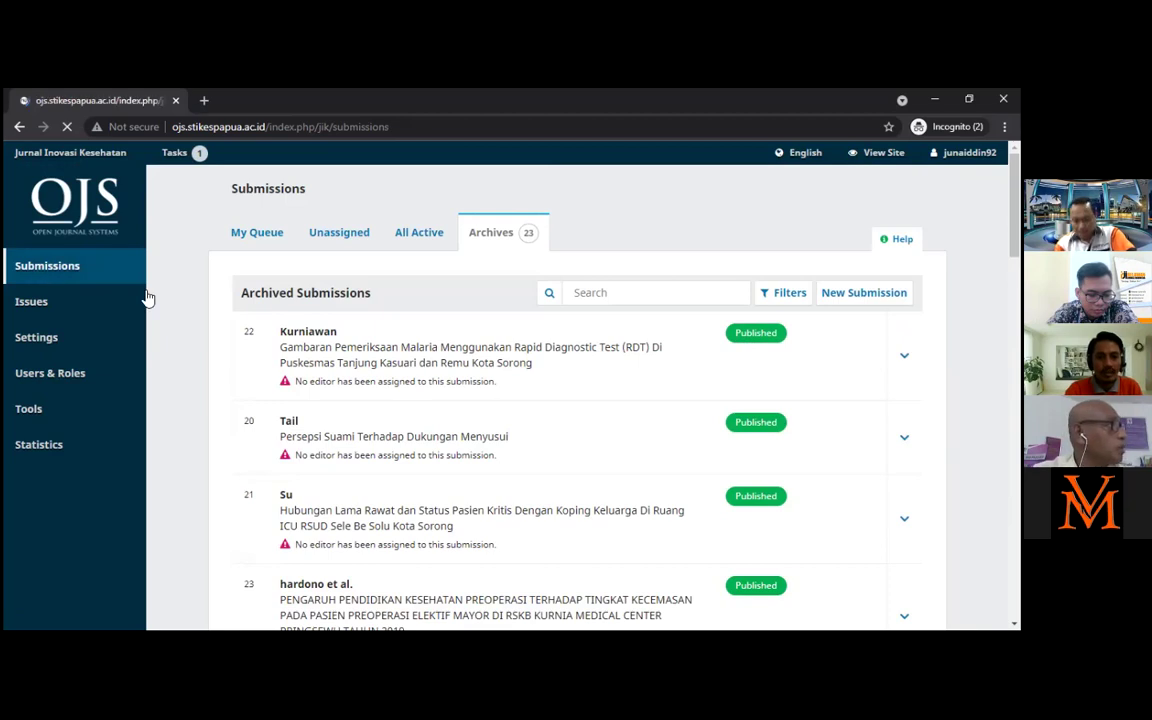
click(80, 270)
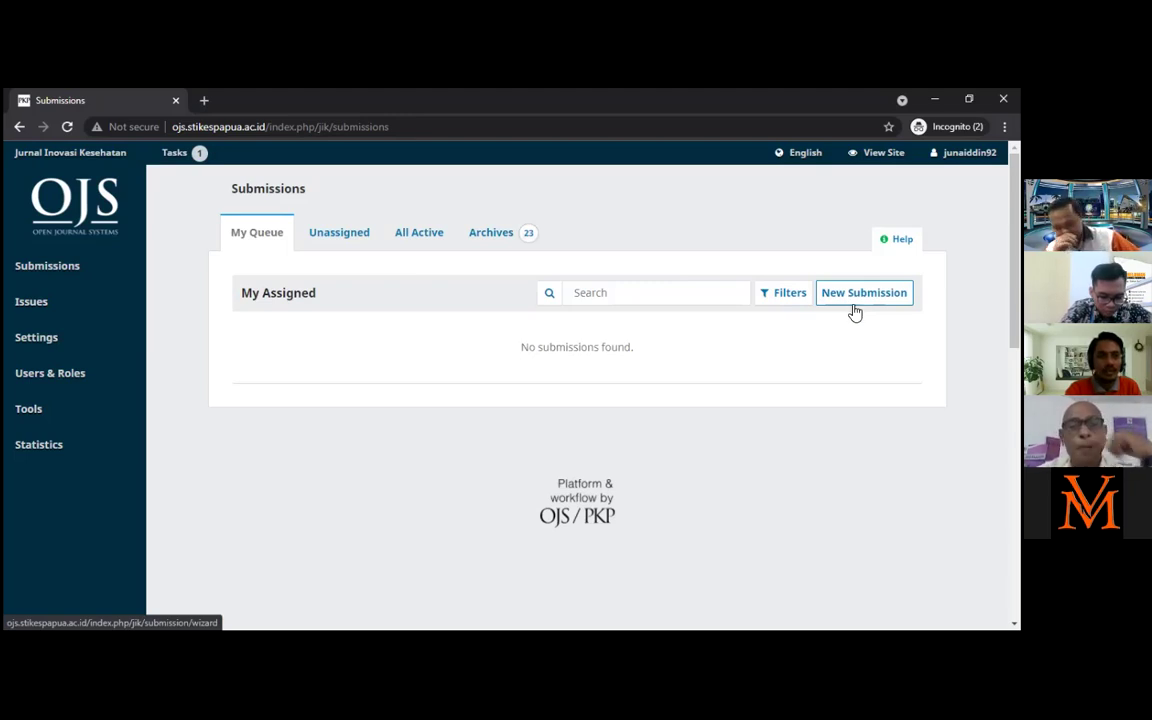
click(90, 404)
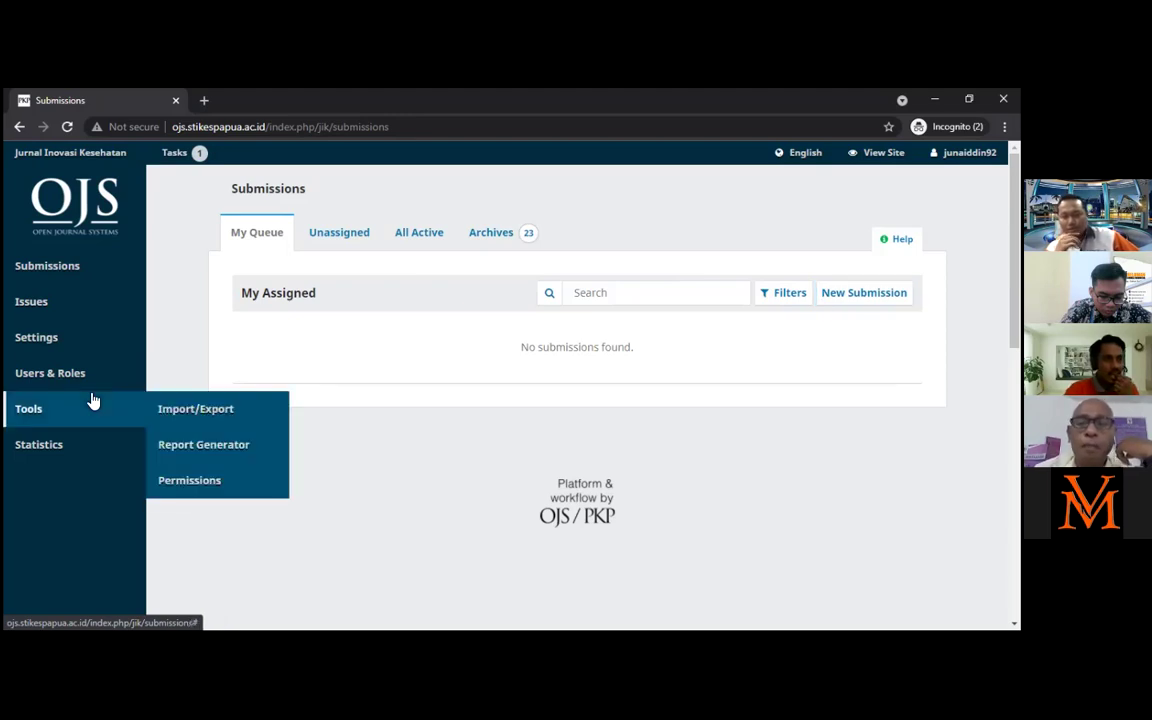
Step: View the Statistics submenu, close it, then show the Users & Roles submenu
click(118, 443)
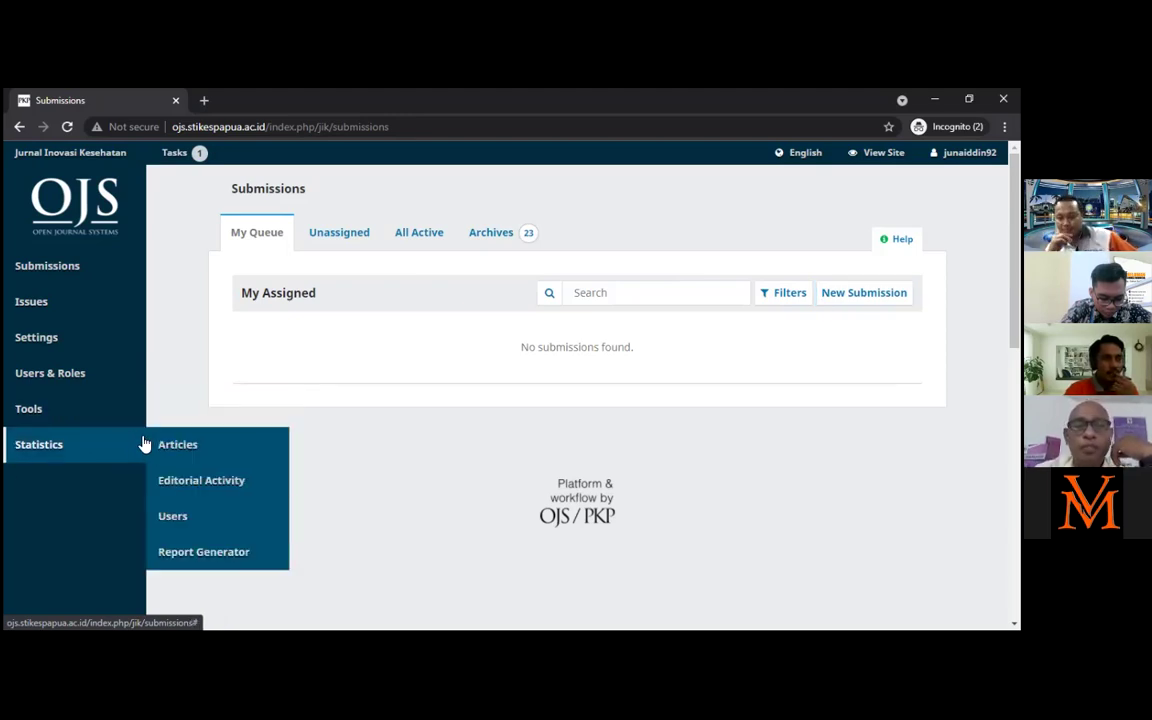
click(516, 342)
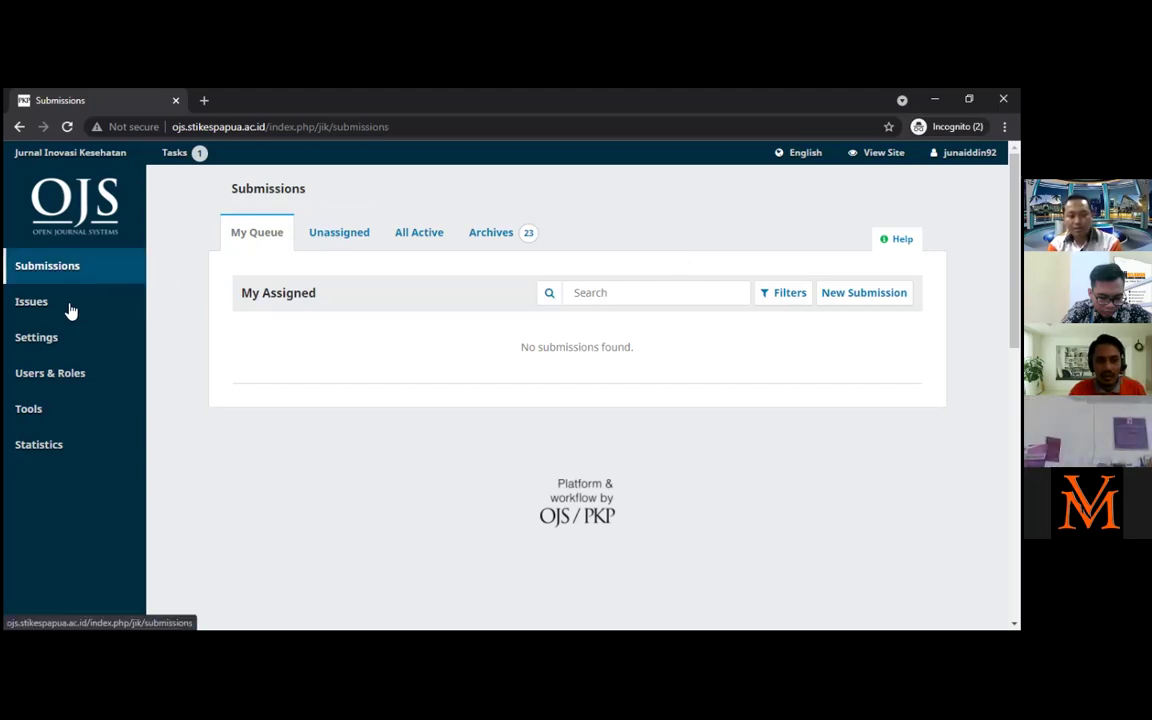
click(126, 396)
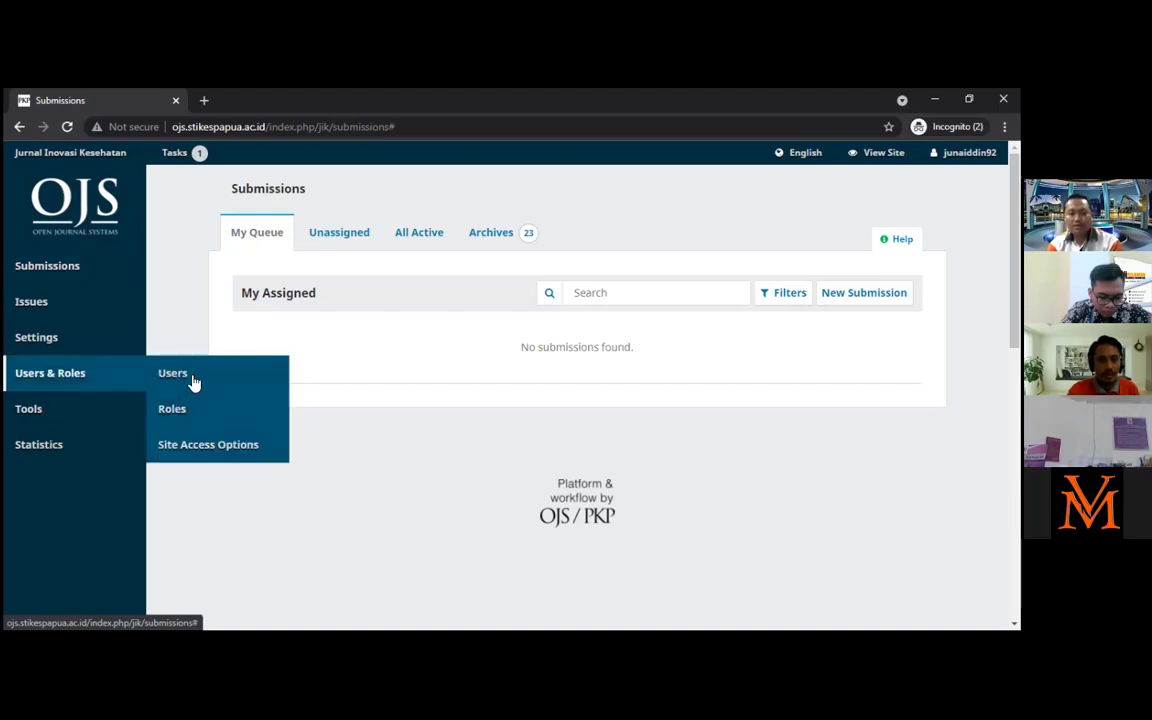
Step: Open Users & Roles > Users and scroll through the Current Users table
click(192, 380)
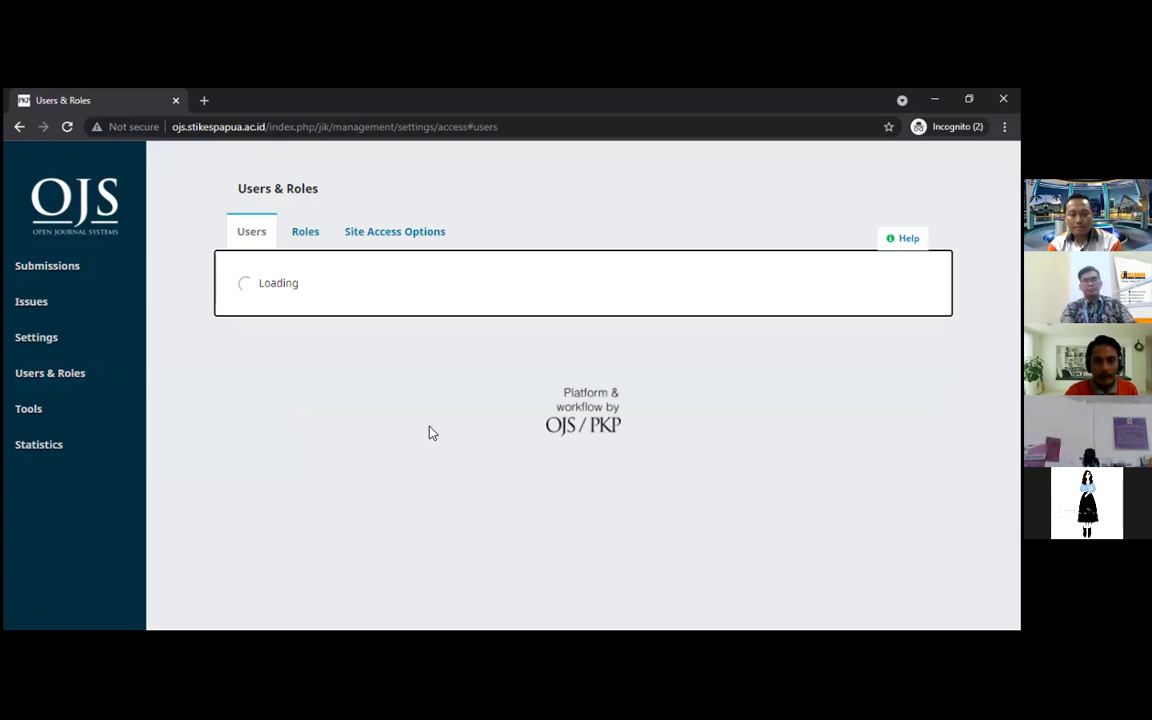
scroll(427, 432, down, 1)
scroll(446, 402, down, 3)
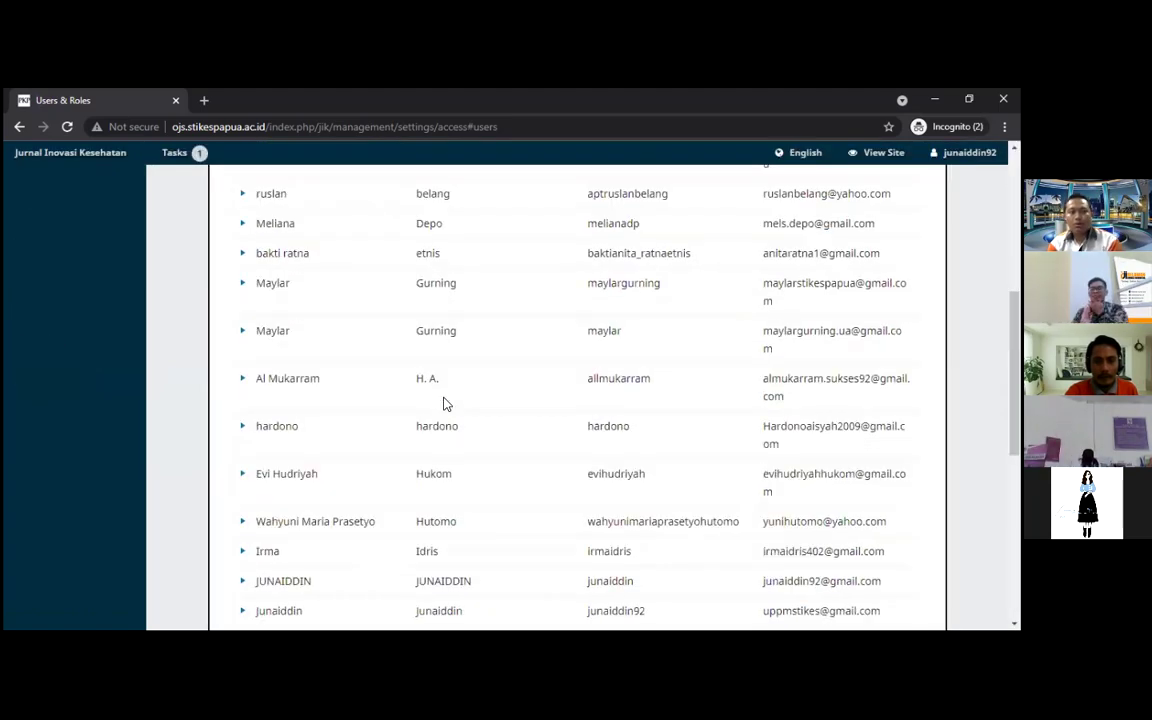
scroll(446, 402, down, 5)
scroll(444, 400, up, 4)
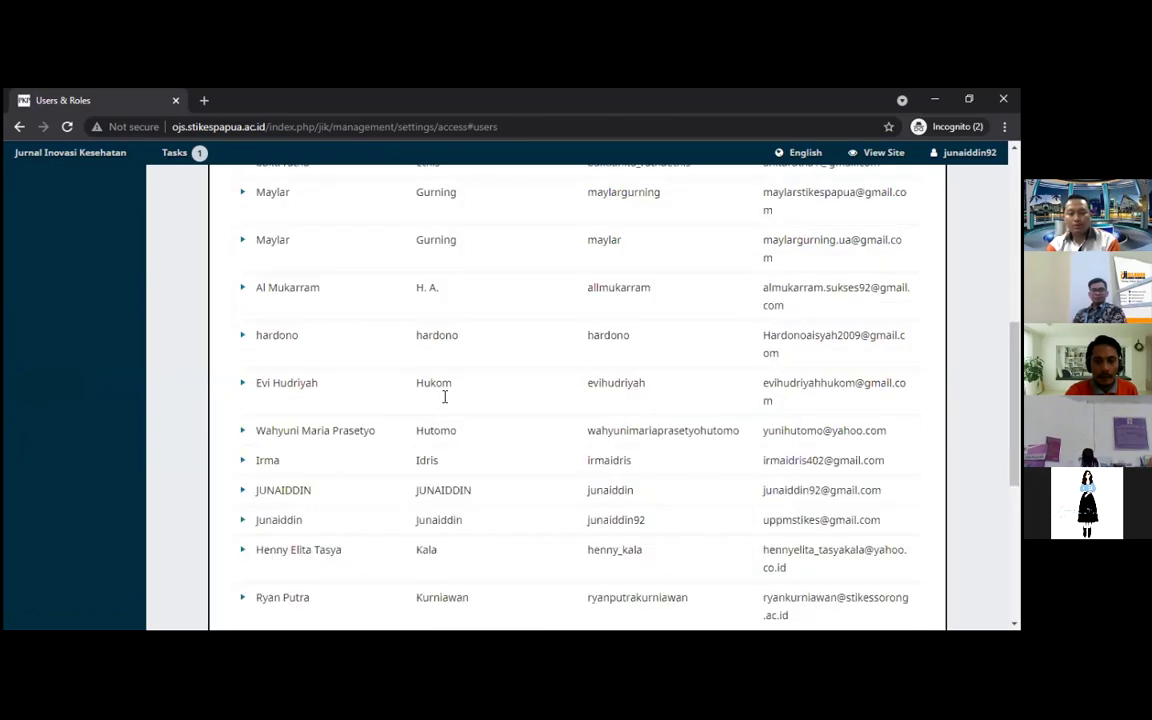
scroll(446, 402, up, 5)
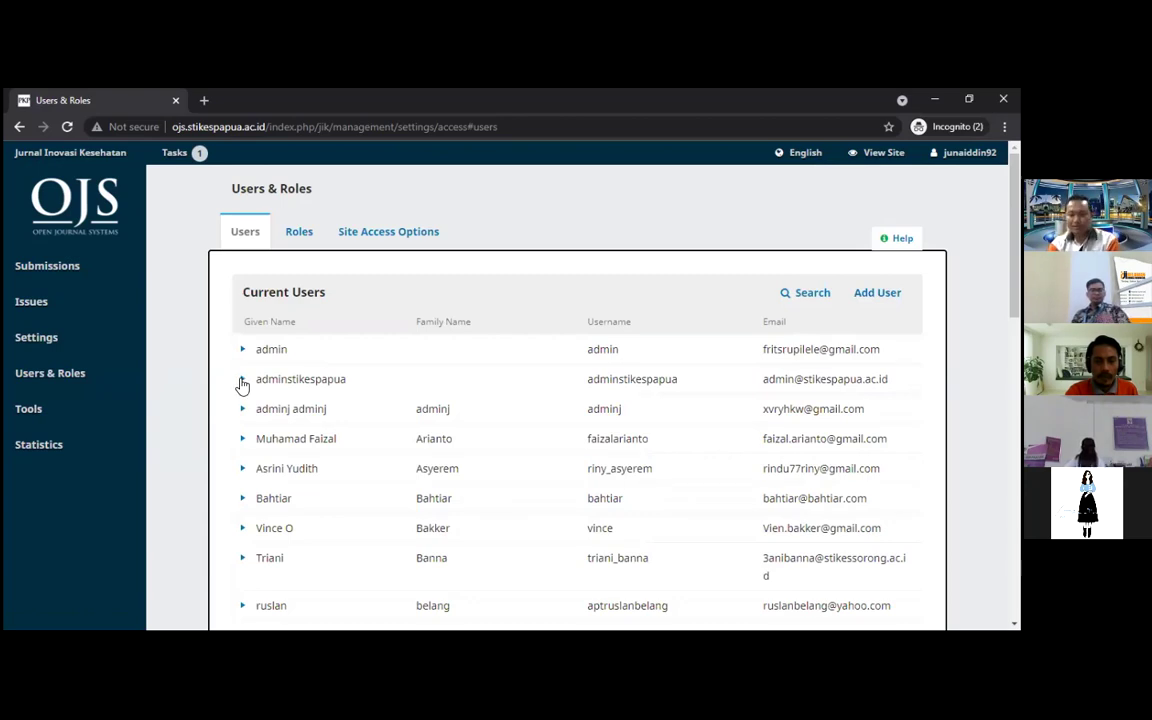
Step: Expand the second and third user rows' actions, collapse the second again, and scan the list
click(337, 378)
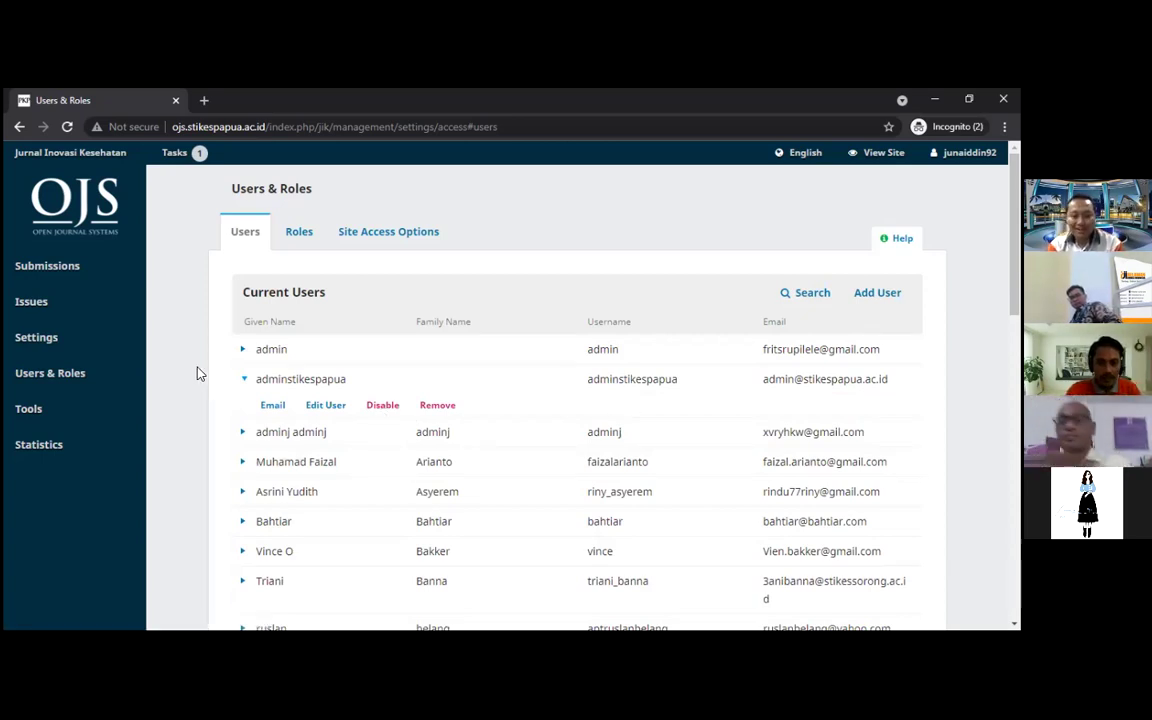
click(243, 434)
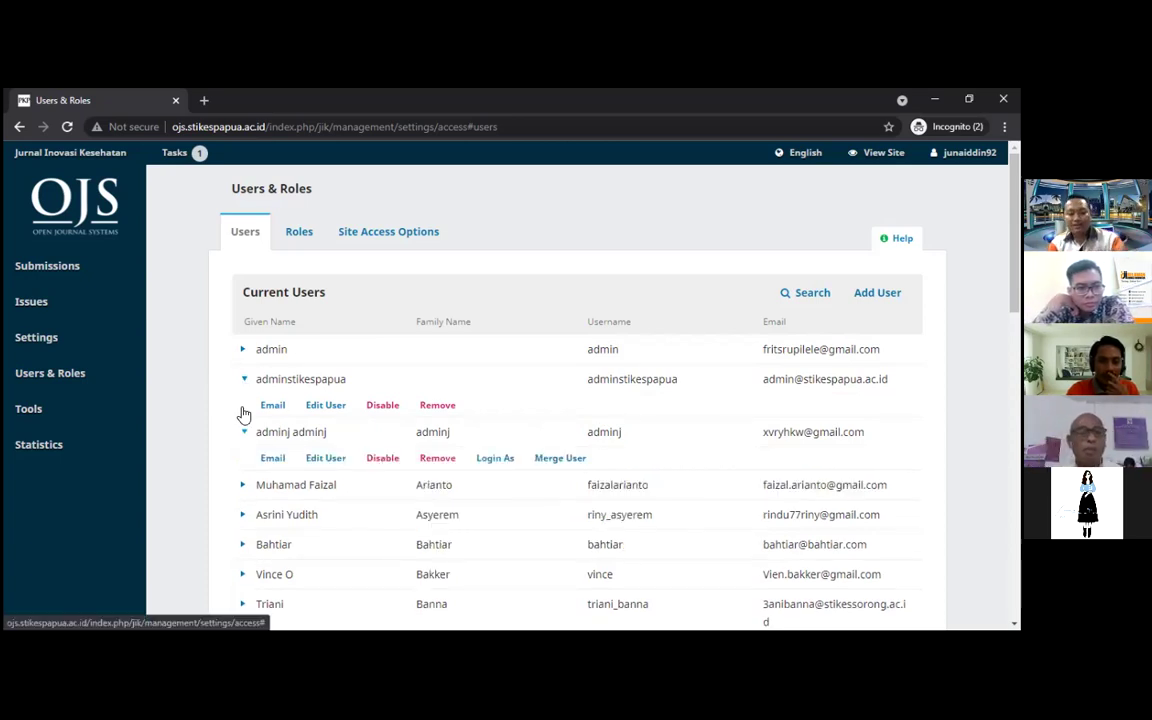
click(440, 443)
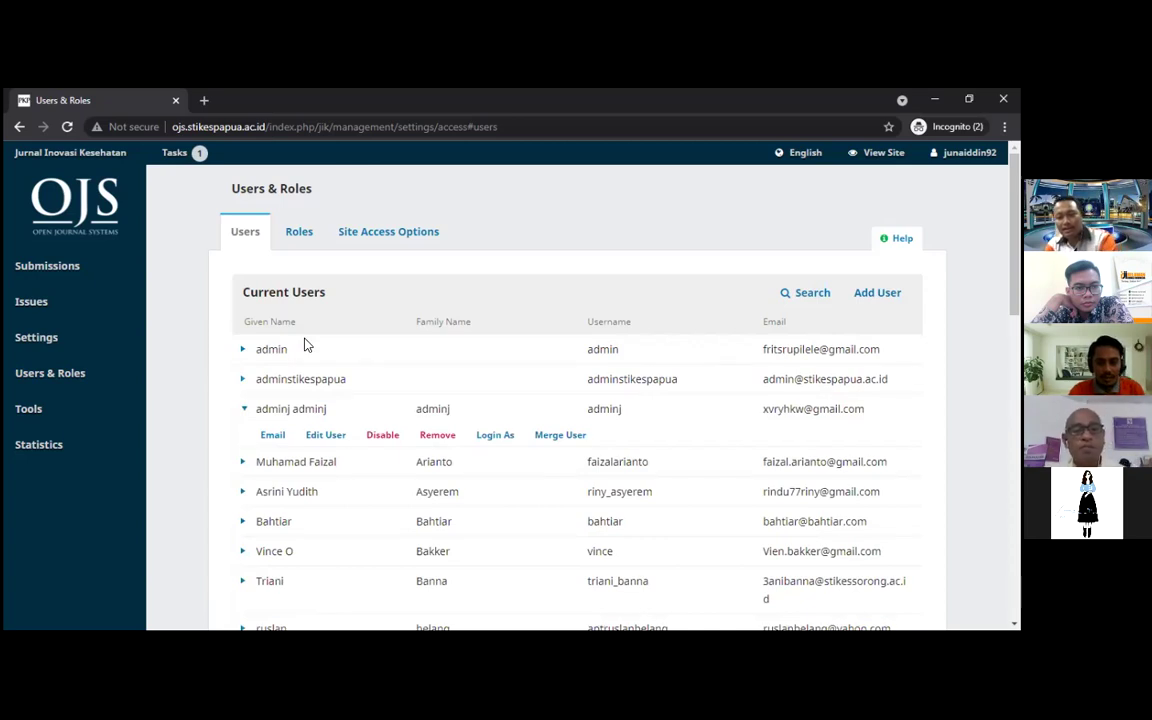
scroll(345, 432, down, 2)
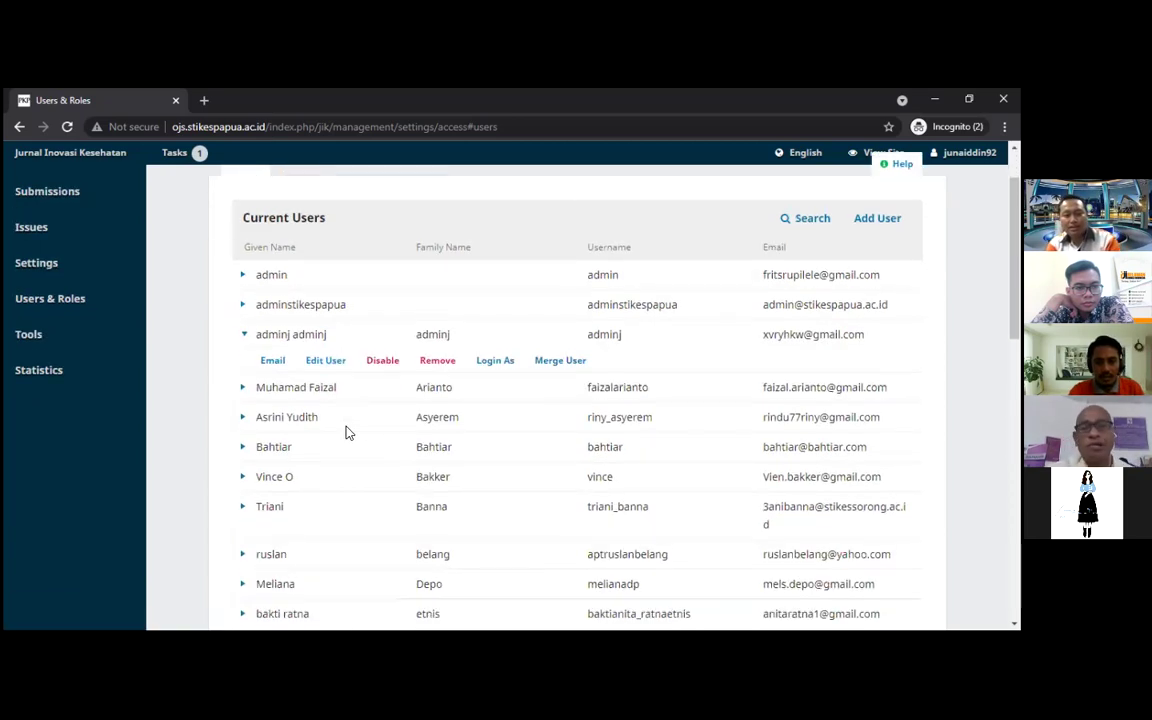
scroll(350, 430, down, 2)
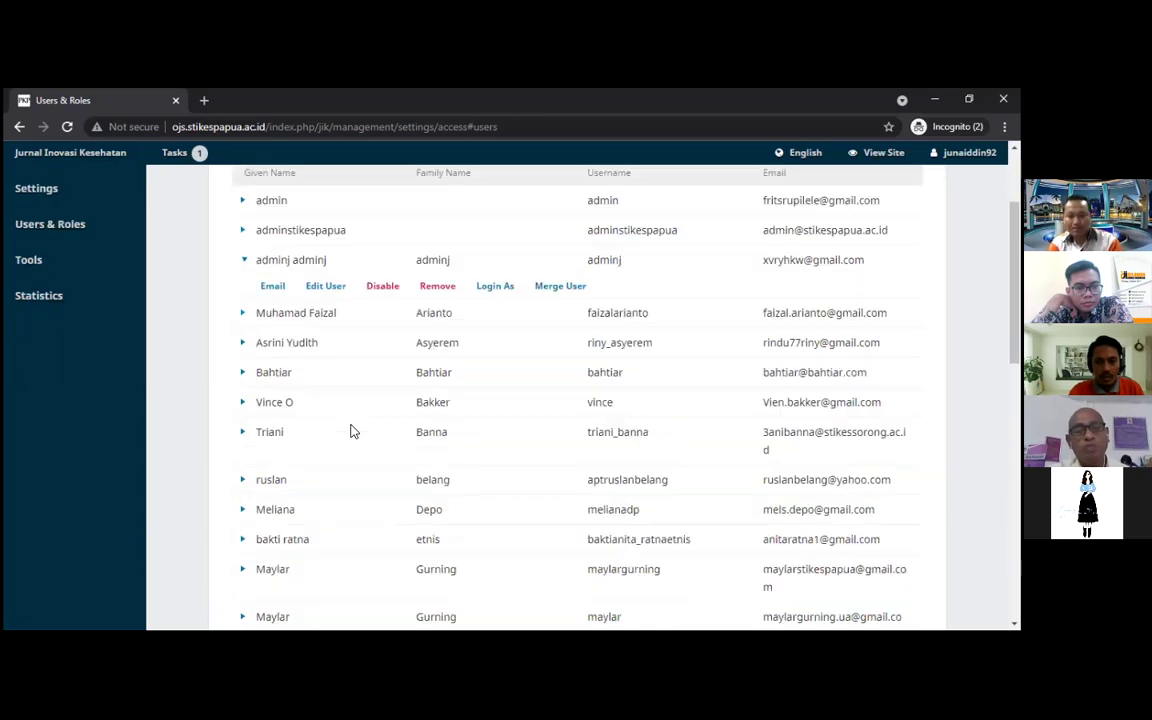
scroll(343, 378, up, 4)
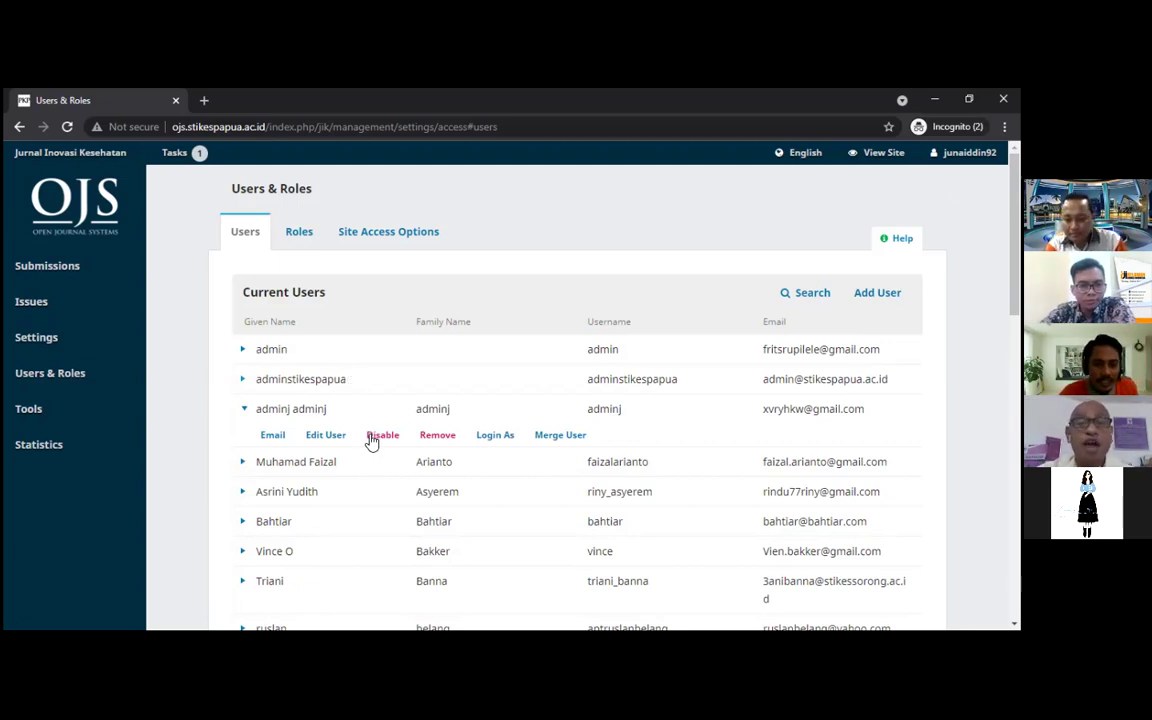
scroll(367, 440, down, 4)
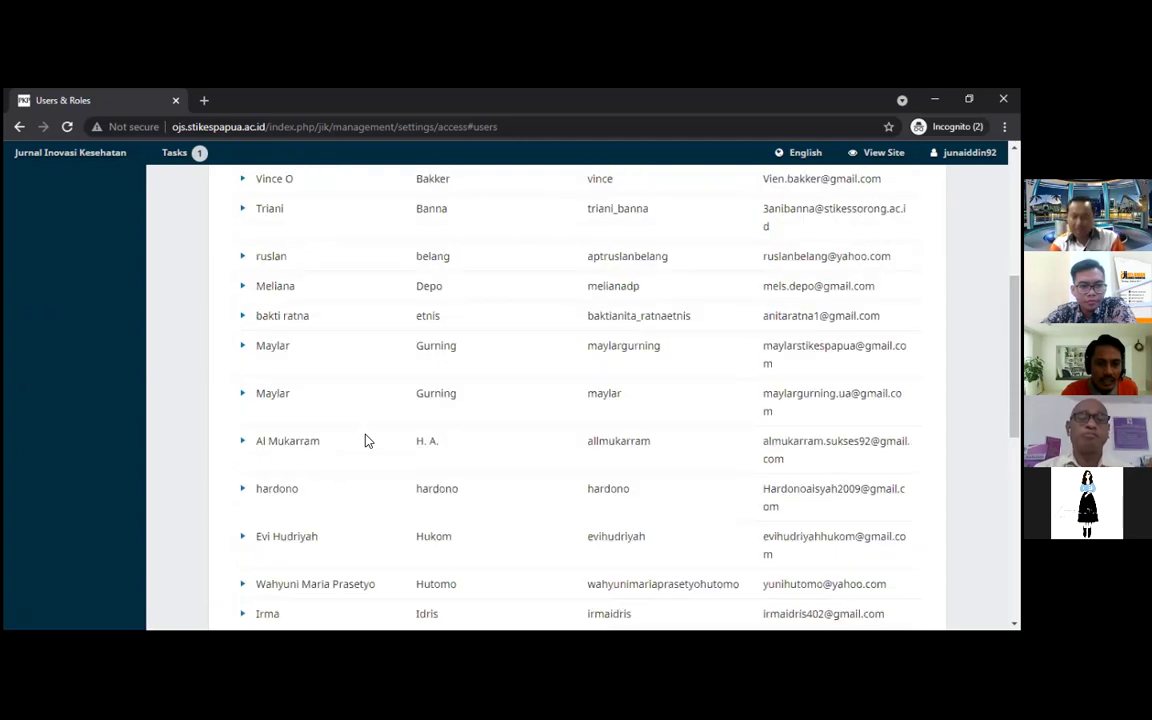
scroll(367, 440, down, 3)
scroll(367, 440, down, 3)
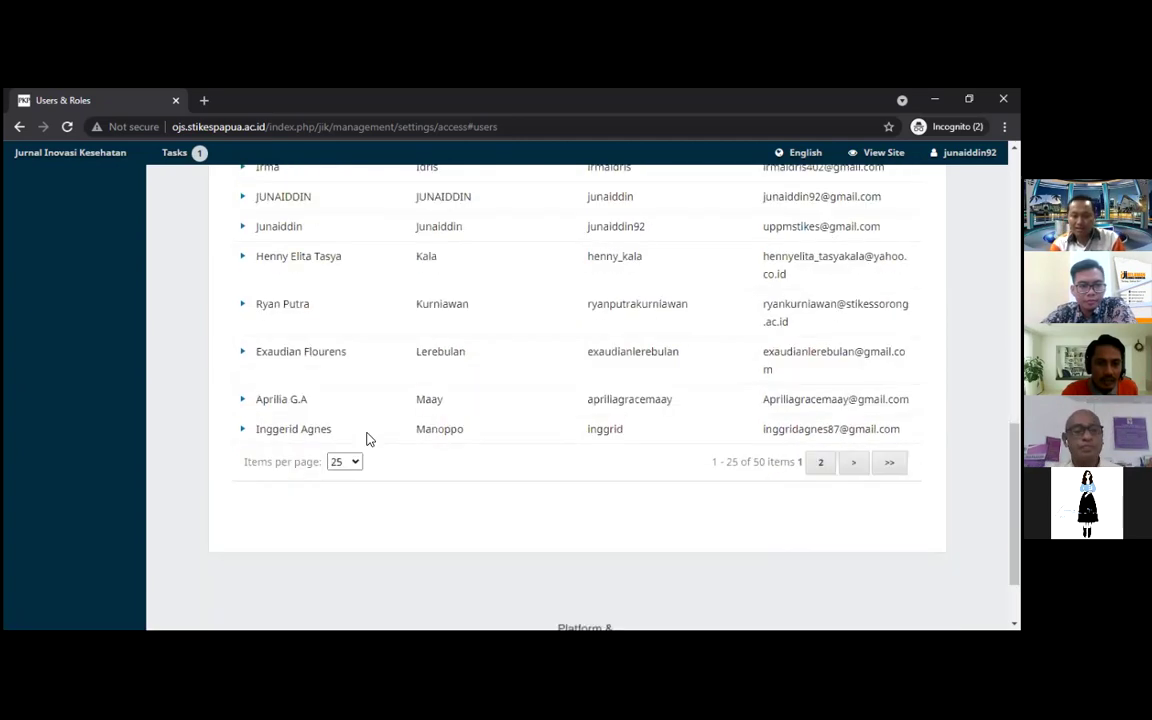
scroll(367, 440, up, 1)
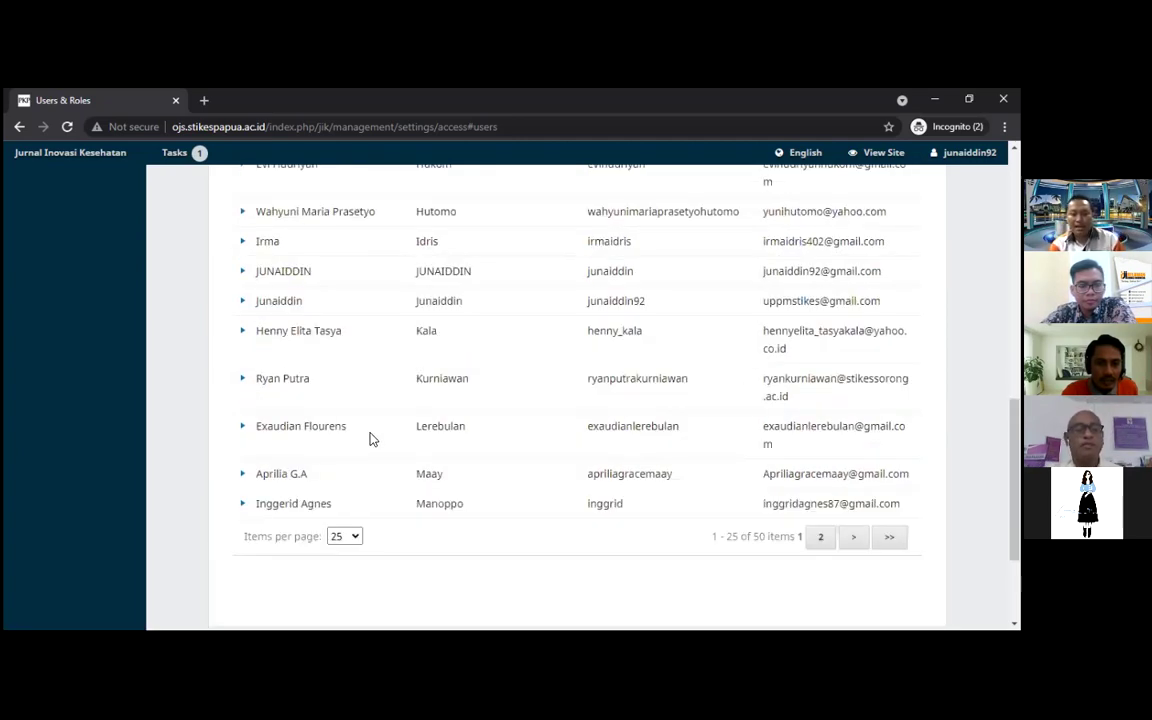
scroll(369, 439, up, 6)
scroll(369, 439, up, 4)
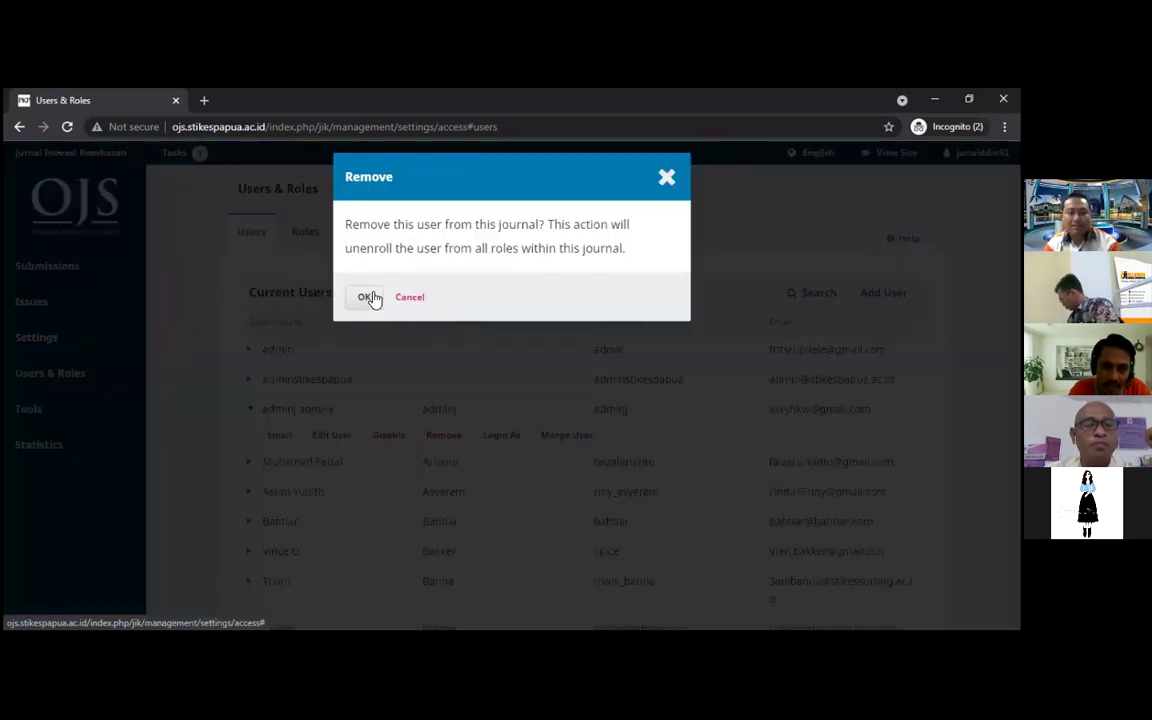
Step: Set the Current Users list to 75 items per page so all 49 users appear
click(367, 297)
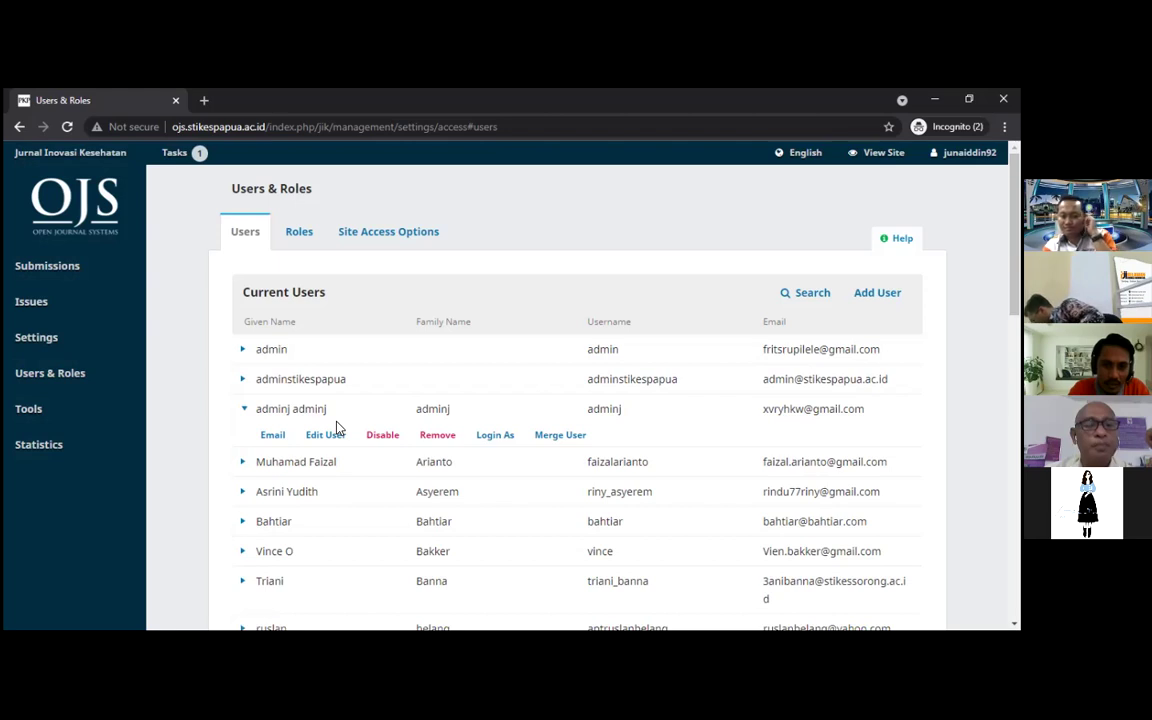
scroll(338, 431, down, 3)
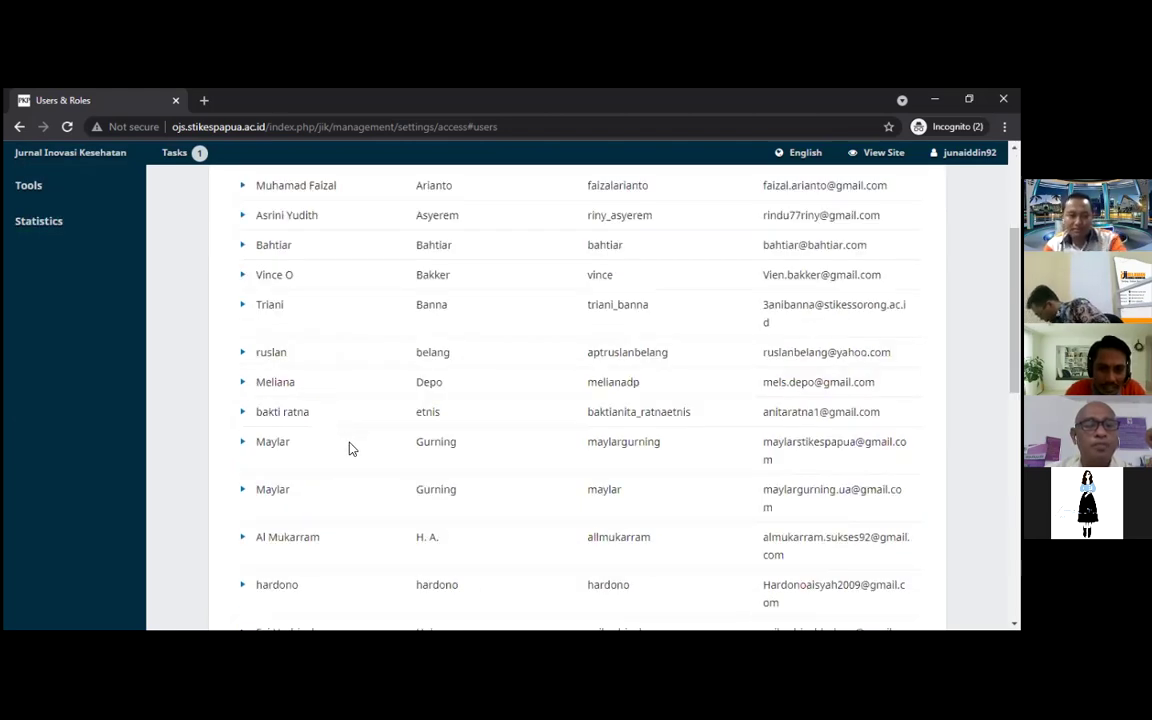
scroll(350, 445, down, 3)
scroll(345, 465, down, 2)
scroll(350, 458, down, 1)
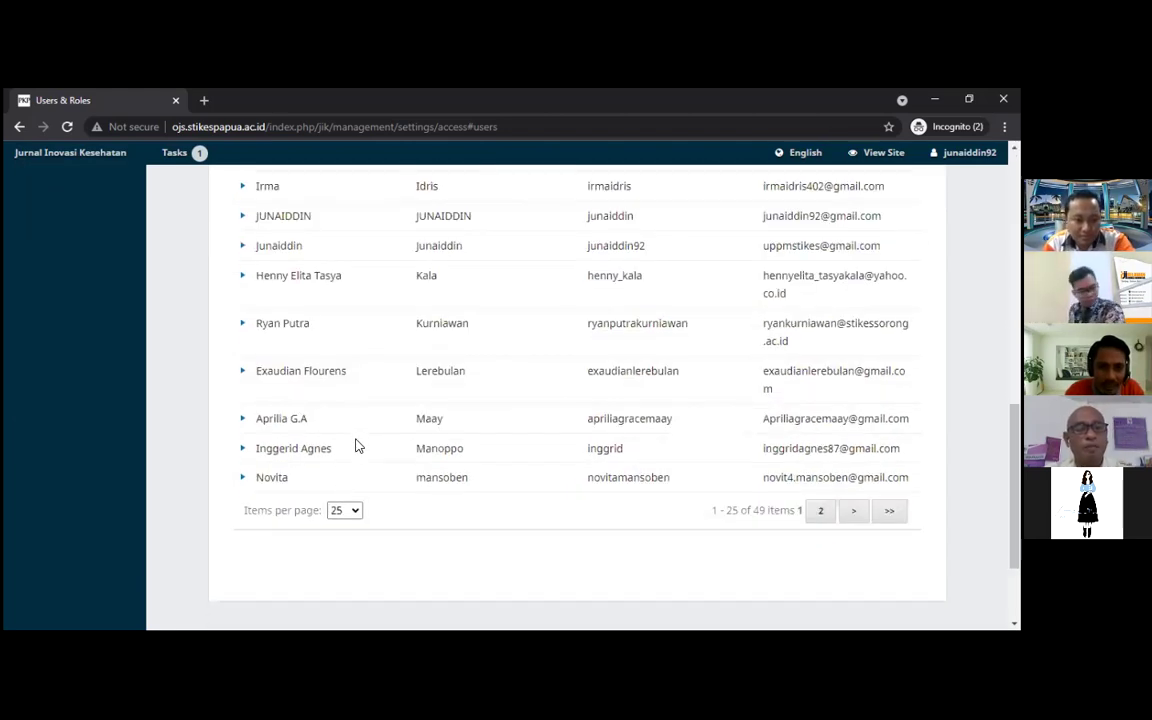
scroll(360, 444, down, 1)
click(344, 438)
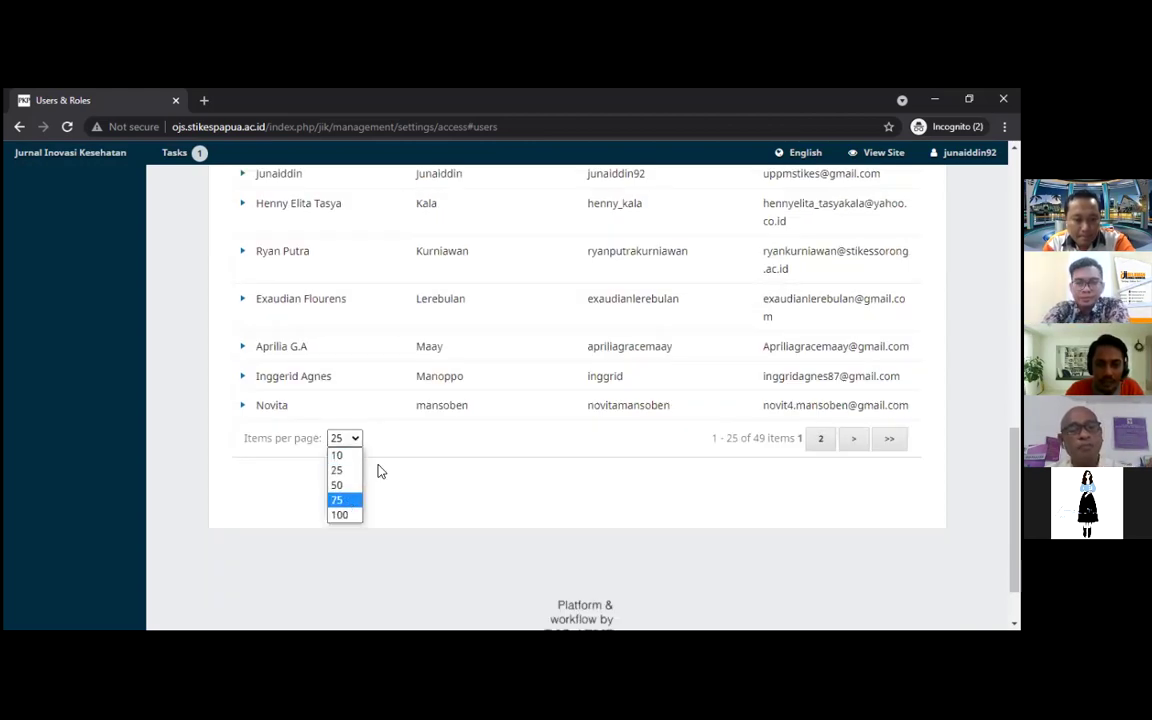
key(Return)
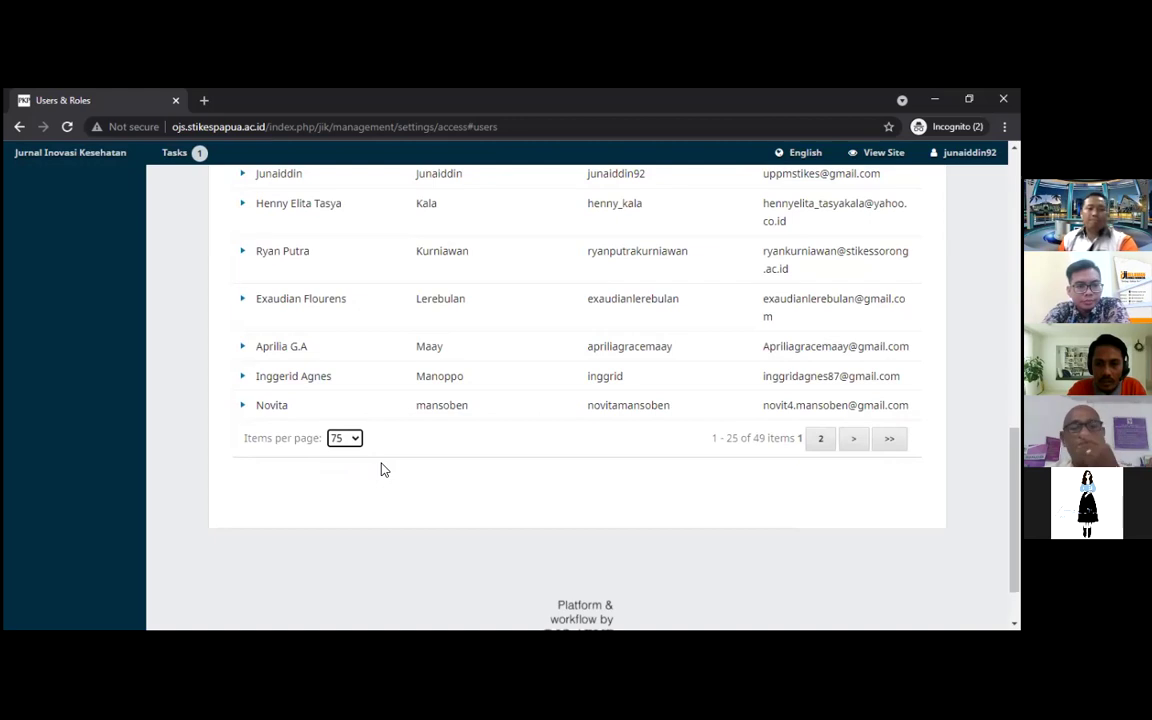
scroll(384, 470, down, 1)
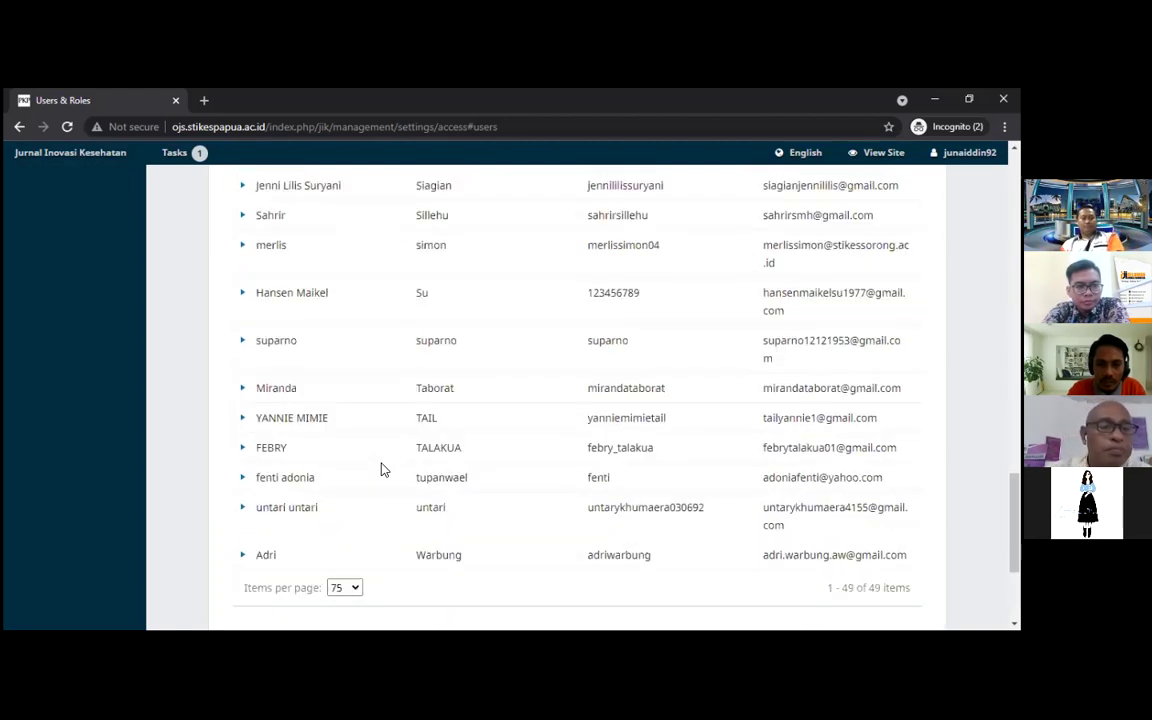
scroll(390, 468, up, 15)
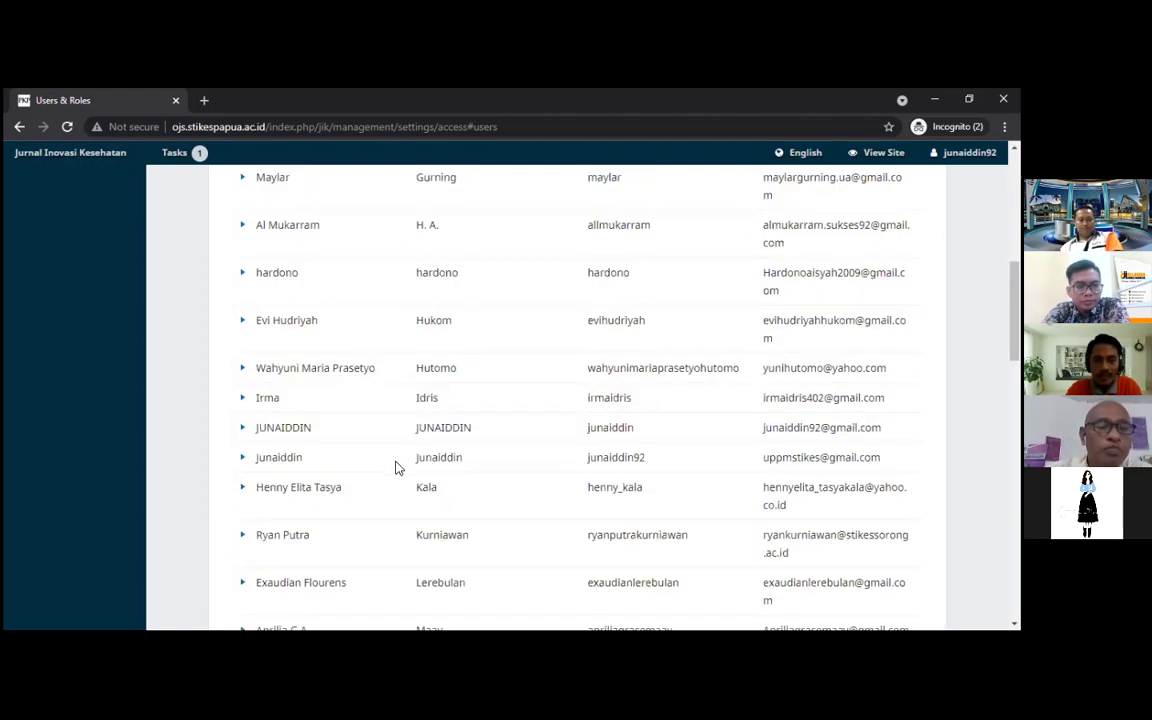
scroll(394, 468, up, 5)
scroll(395, 468, up, 1)
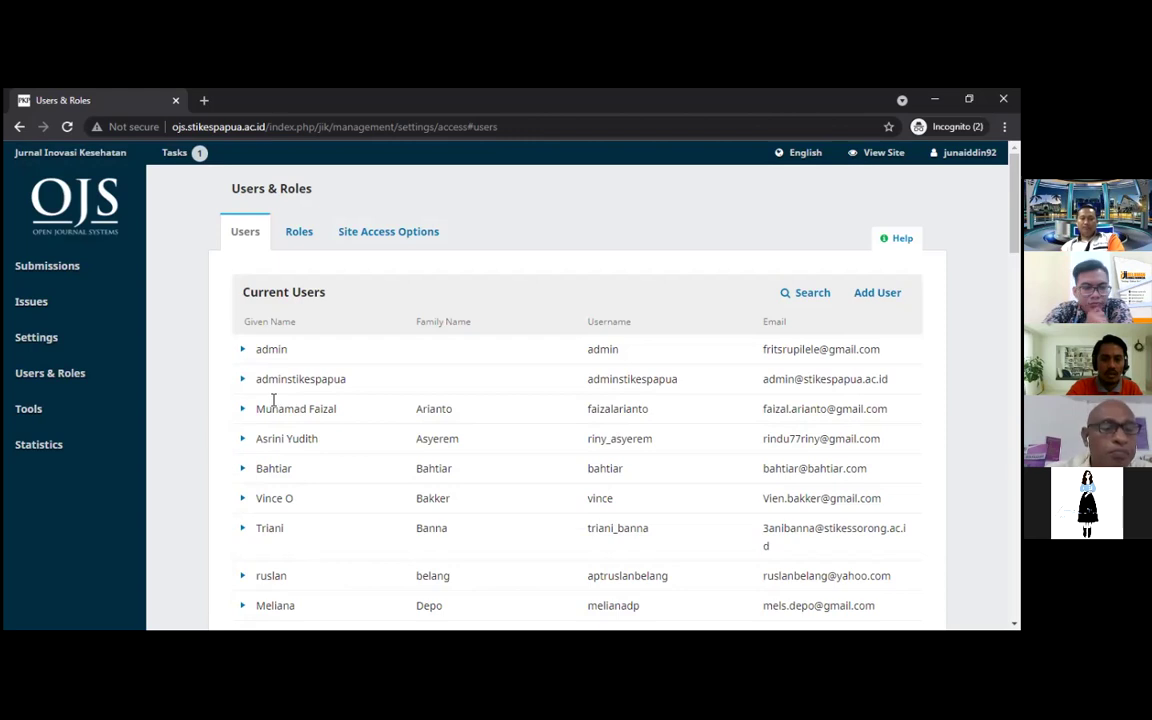
scroll(240, 388, down, 1)
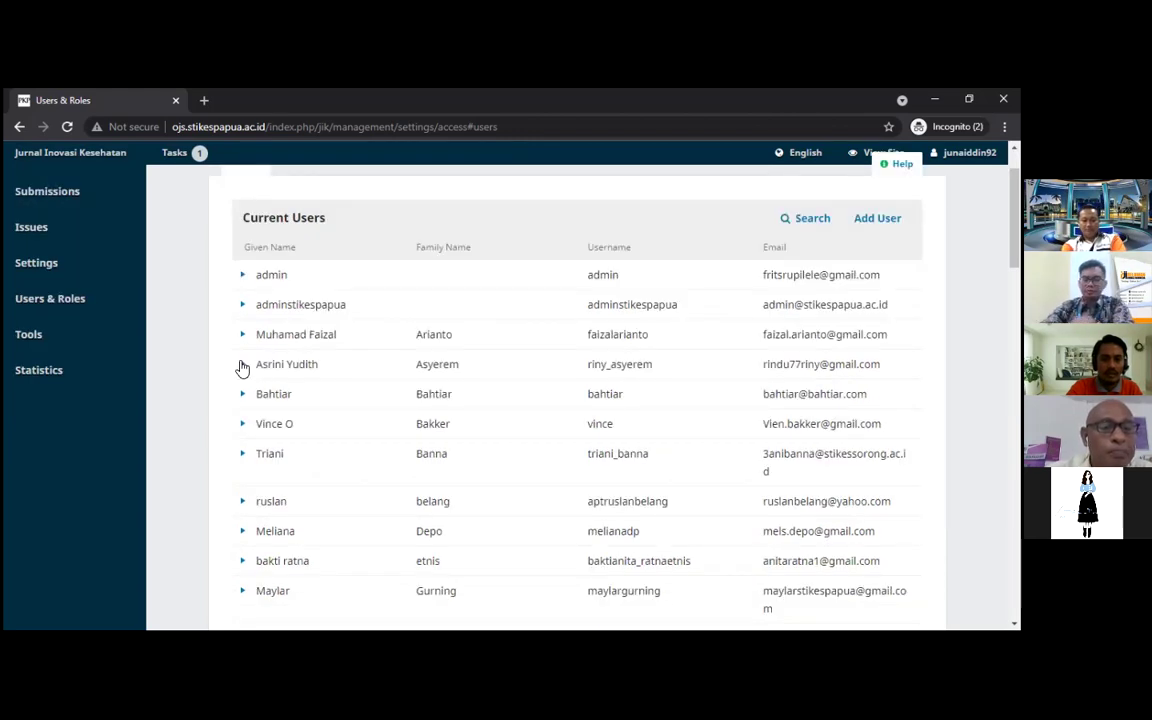
Step: Open Edit User for the fourth listed user and review its User Roles, where only Author is ticked
click(333, 366)
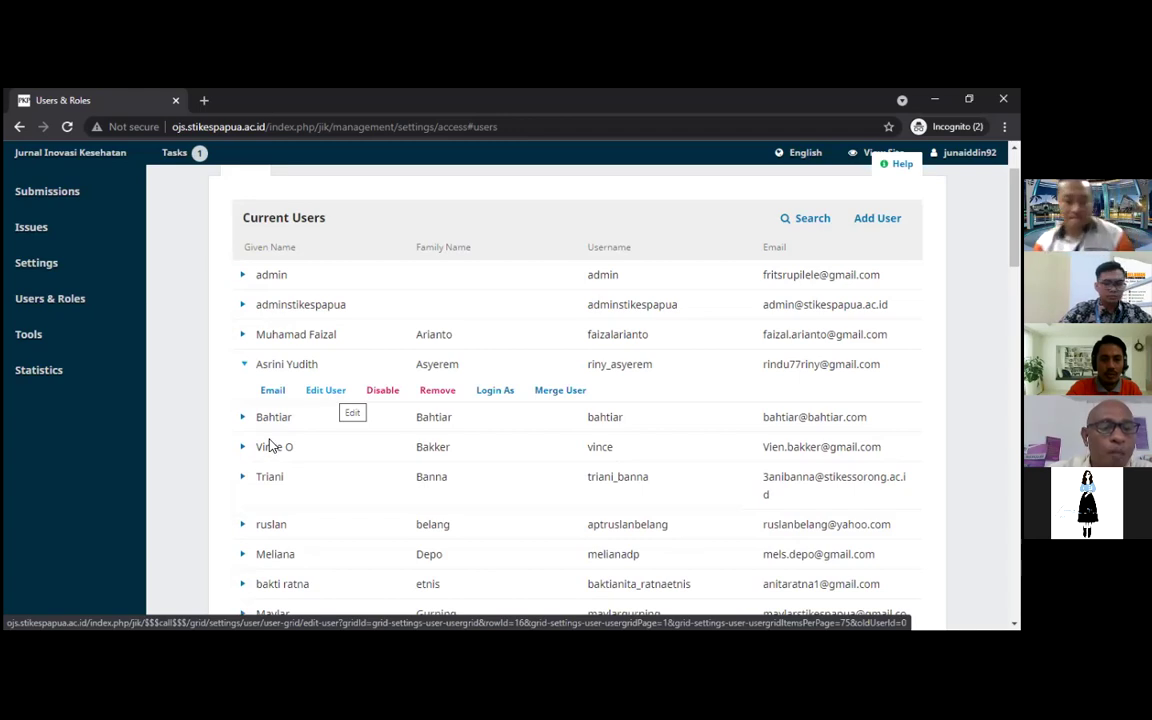
click(326, 390)
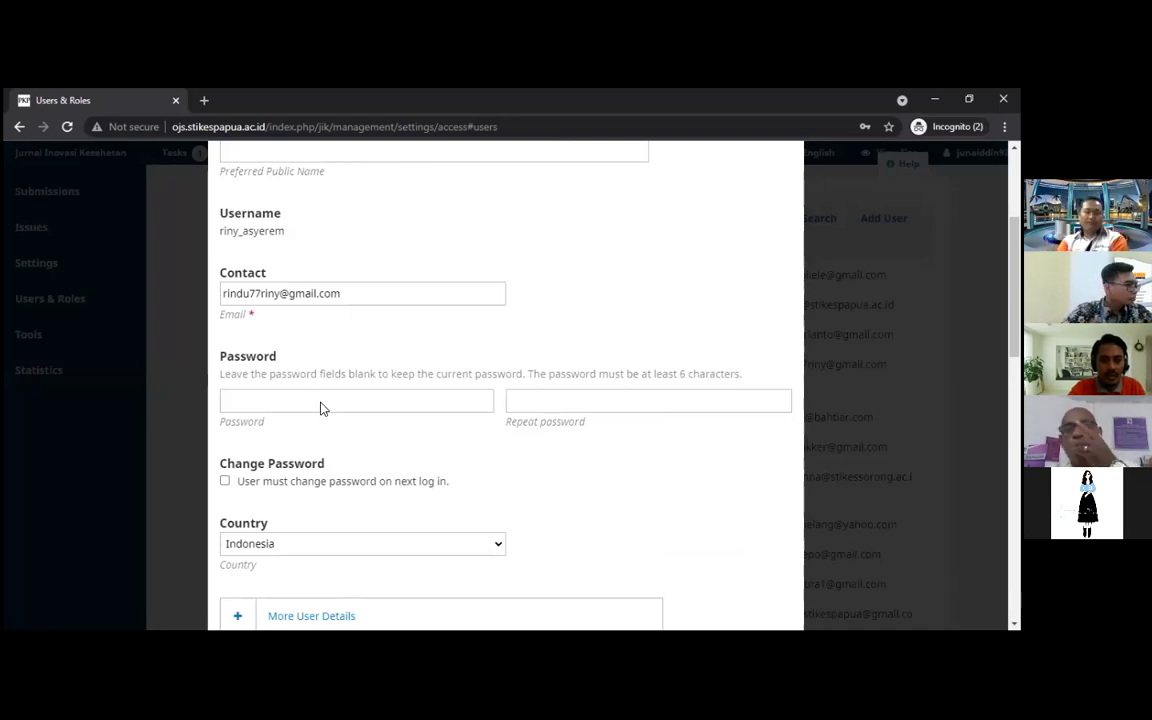
scroll(320, 408, up, 2)
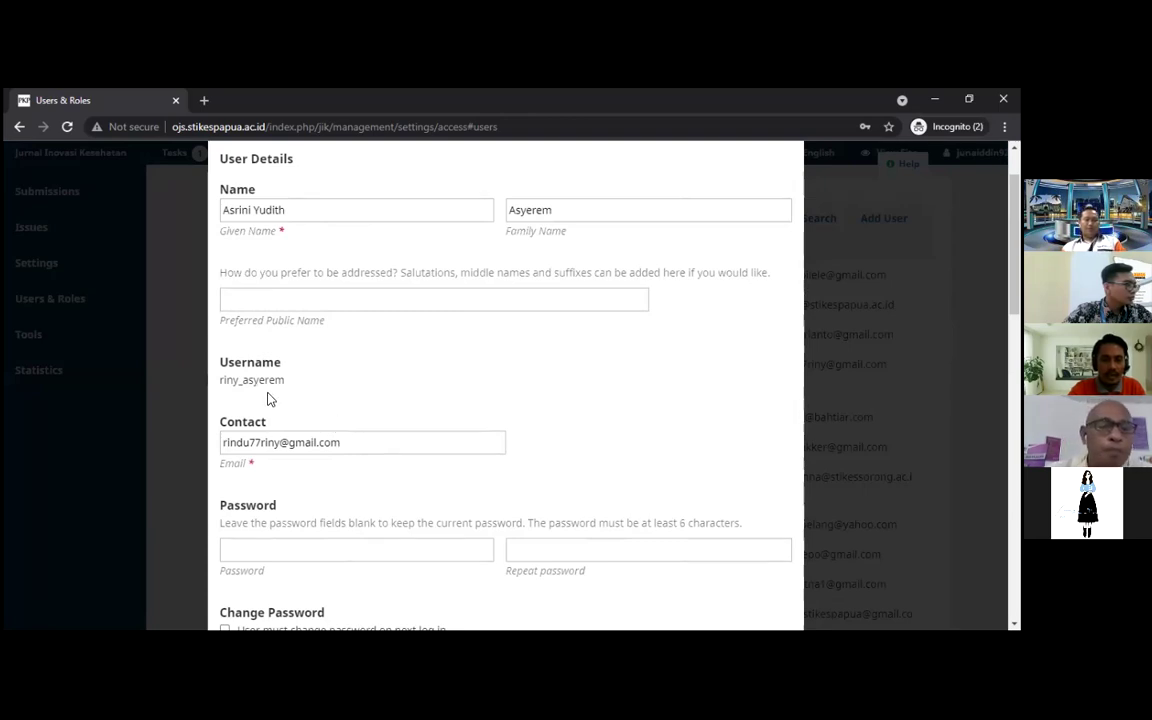
scroll(273, 402, down, 2)
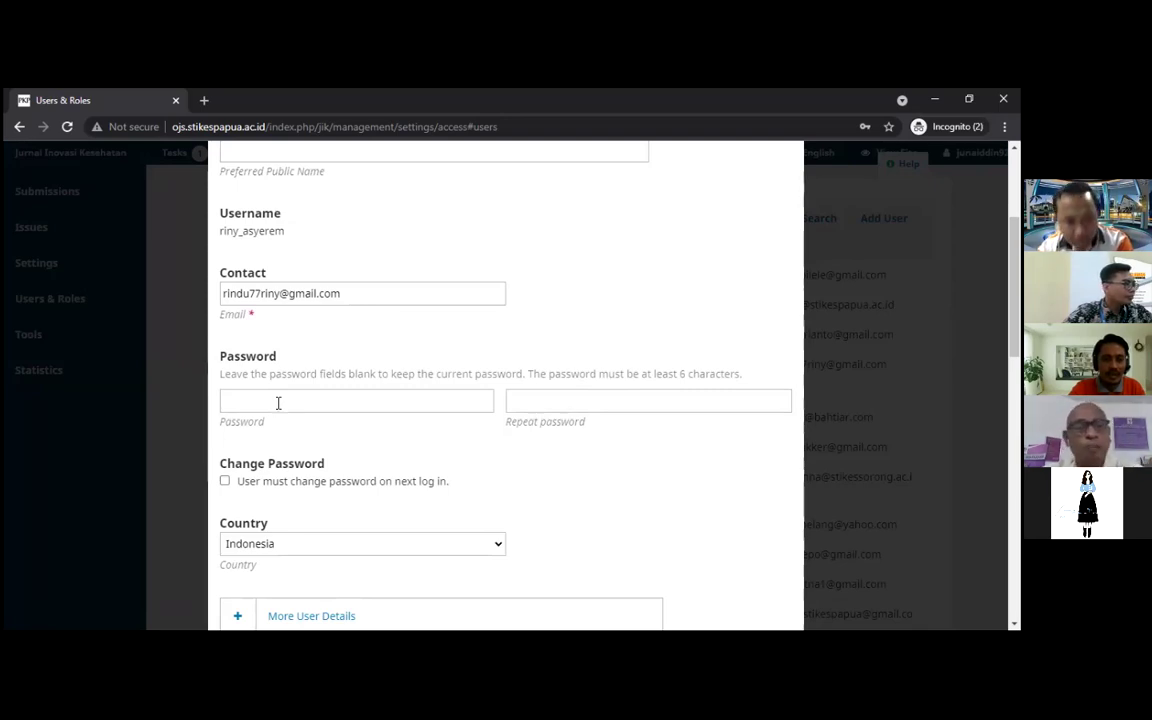
scroll(279, 407, down, 3)
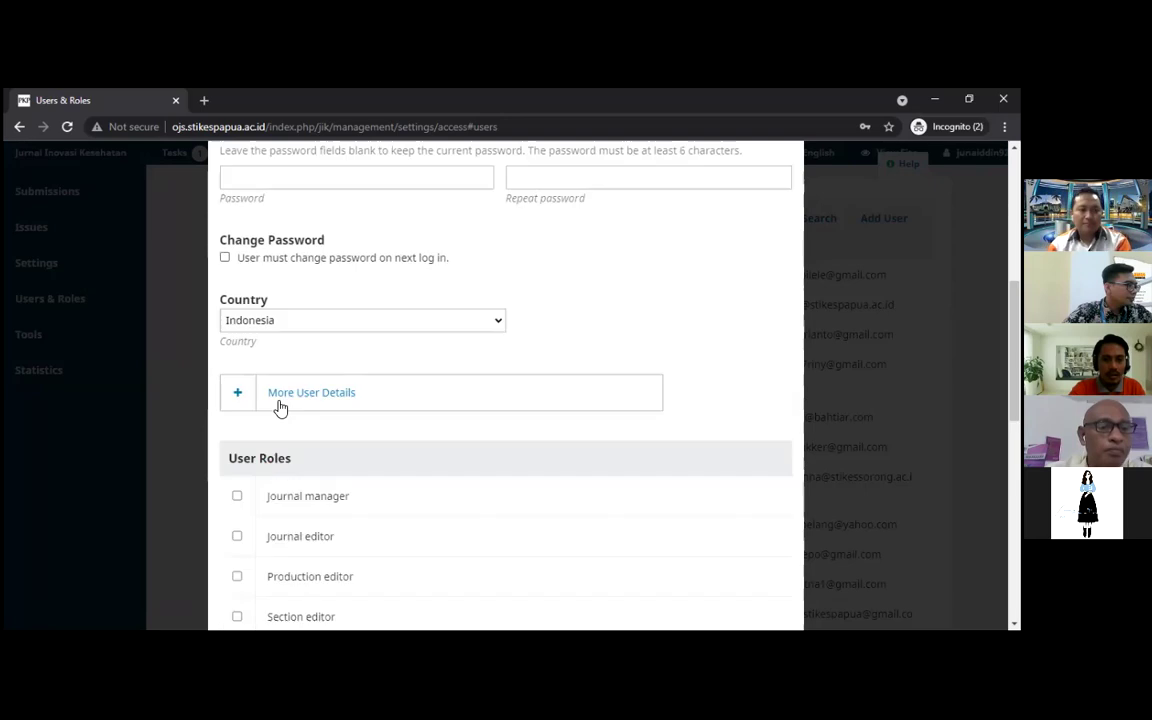
scroll(285, 413, down, 3)
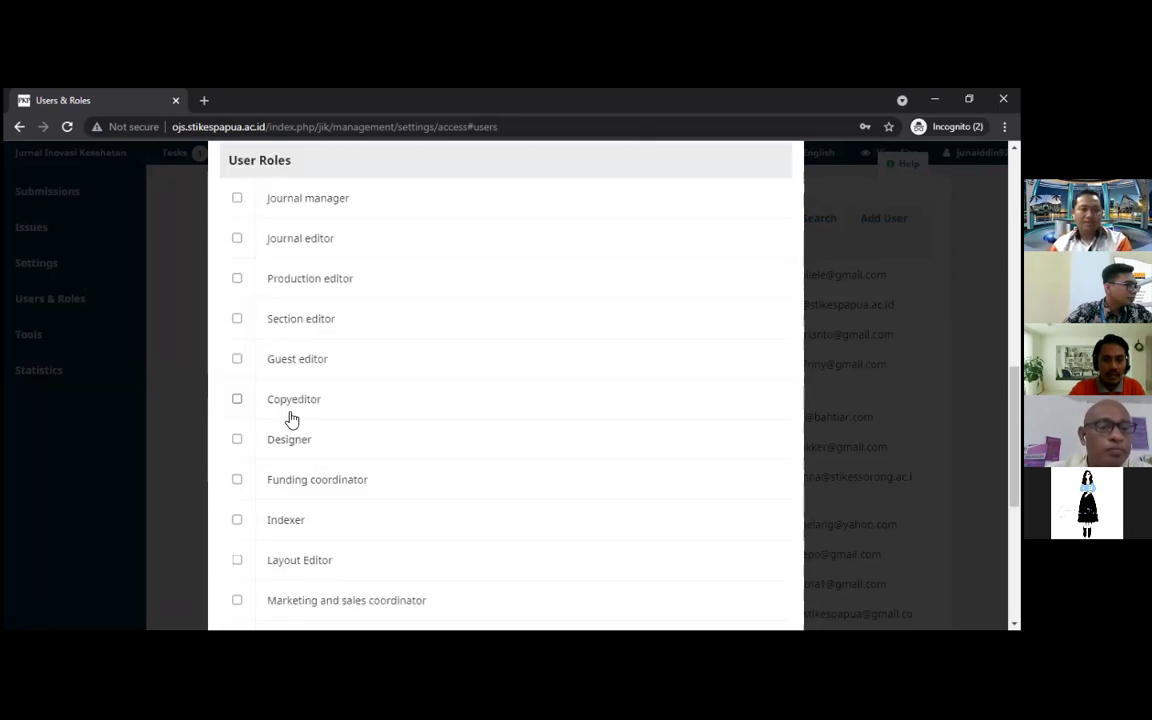
scroll(300, 424, up, 2)
scroll(303, 424, down, 4)
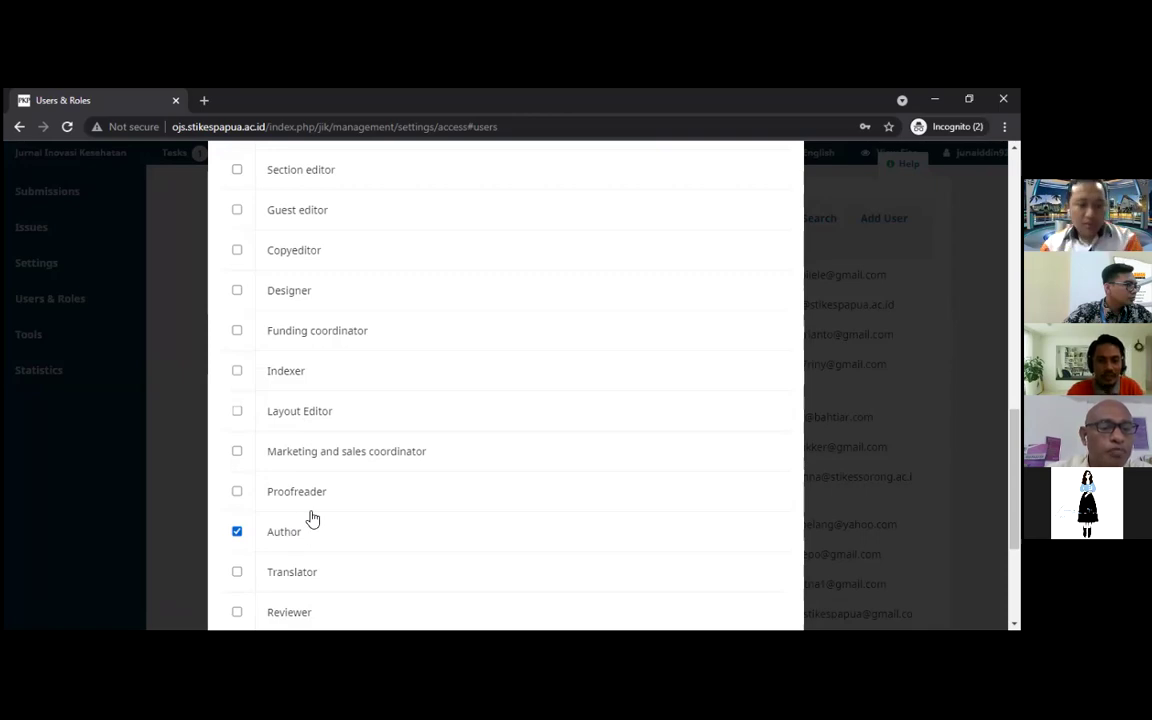
scroll(334, 509, up, 3)
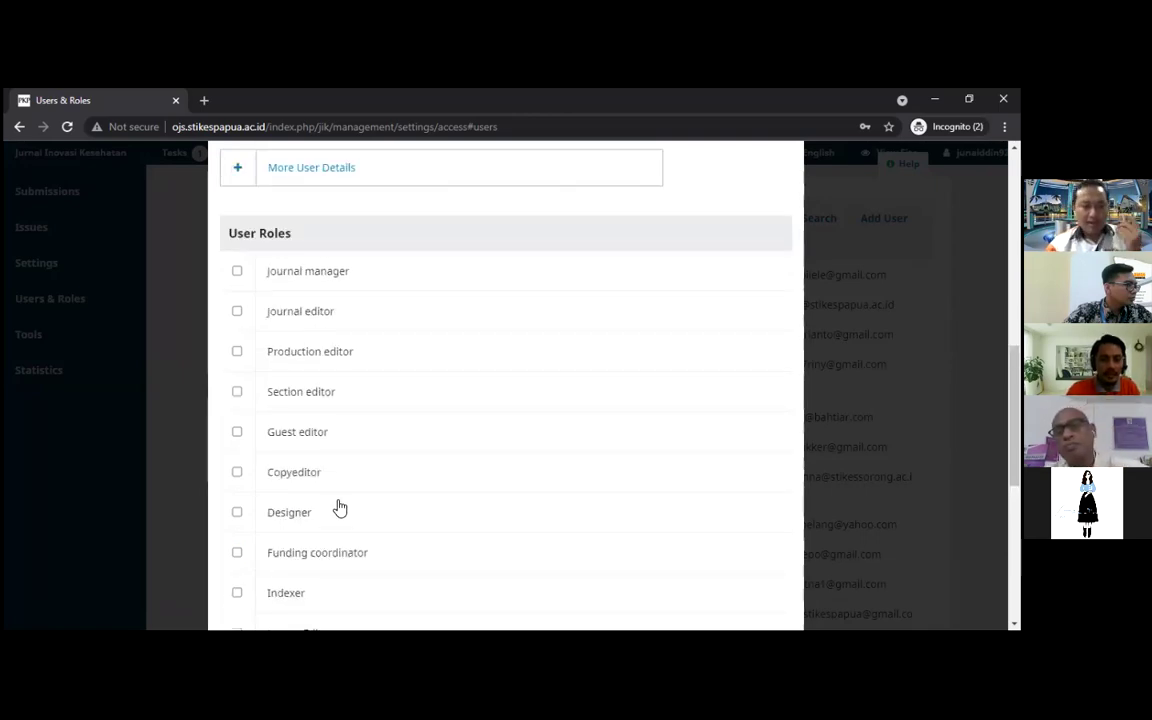
scroll(342, 340, up, 4)
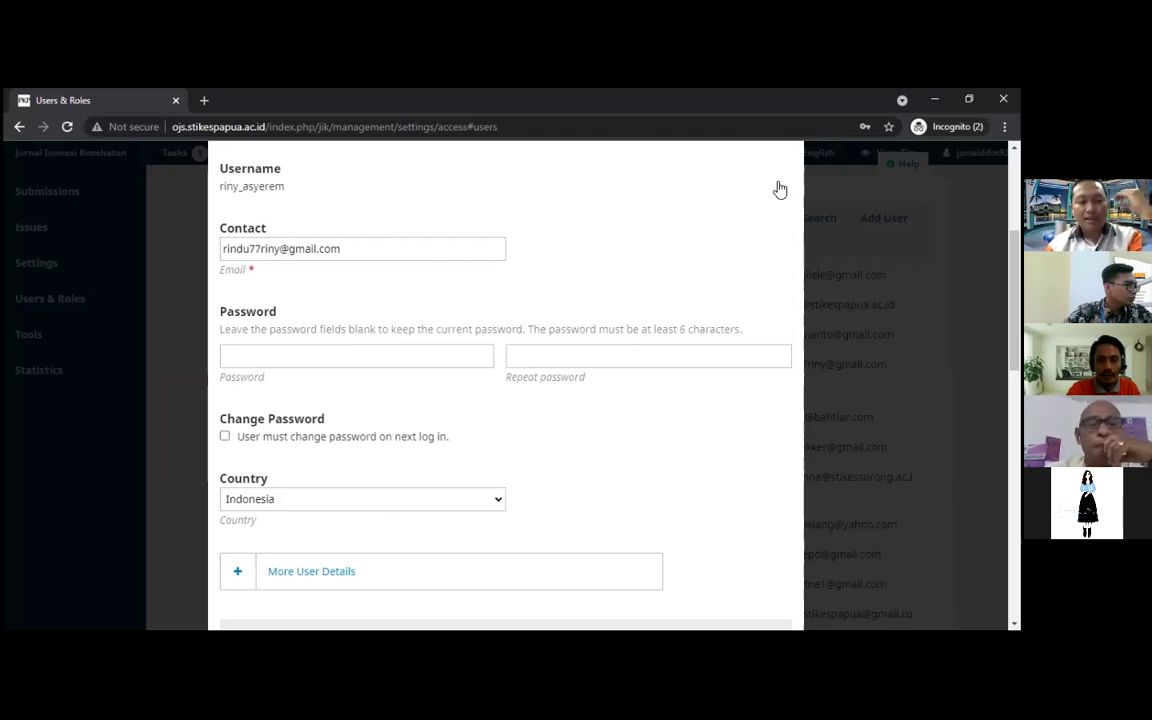
scroll(780, 189, up, 3)
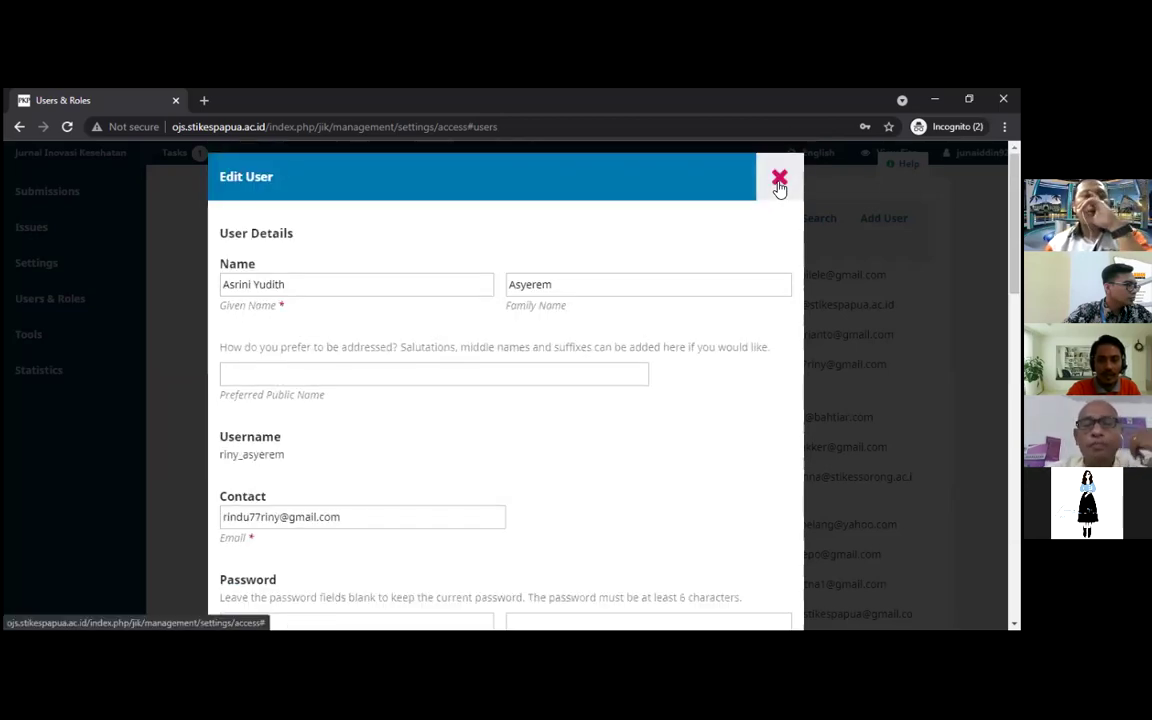
Step: Close the fourth user's Edit User form without saving and collapse that row's actions
click(167, 380)
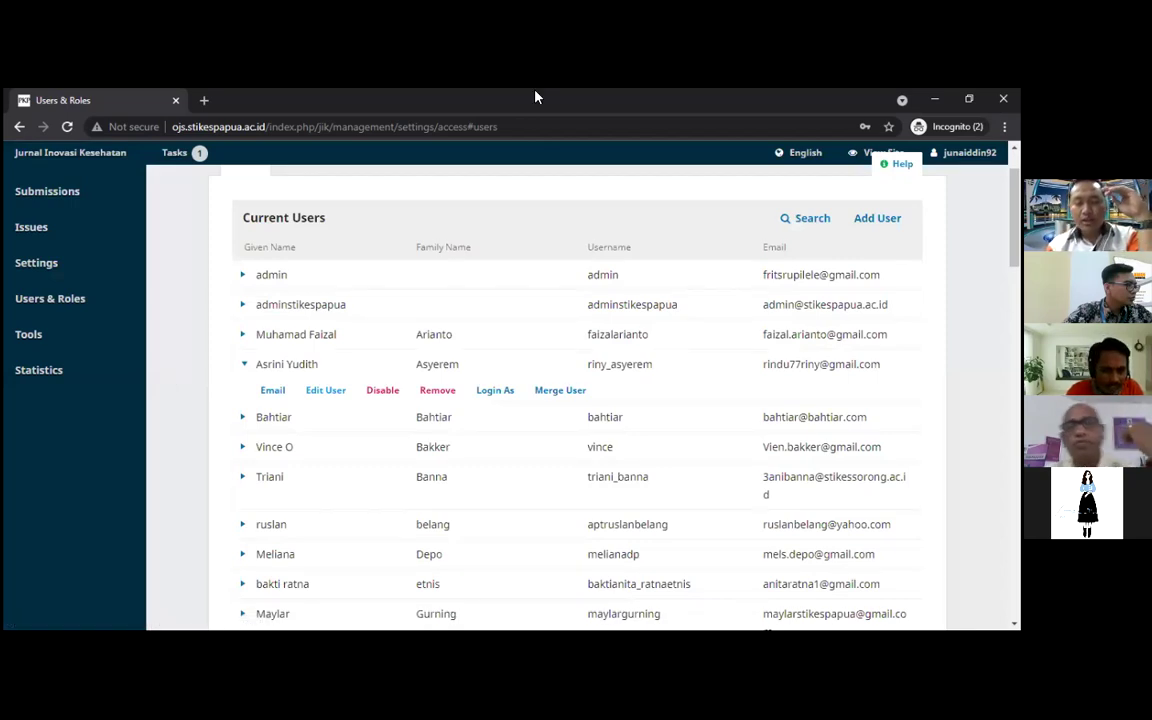
click(241, 366)
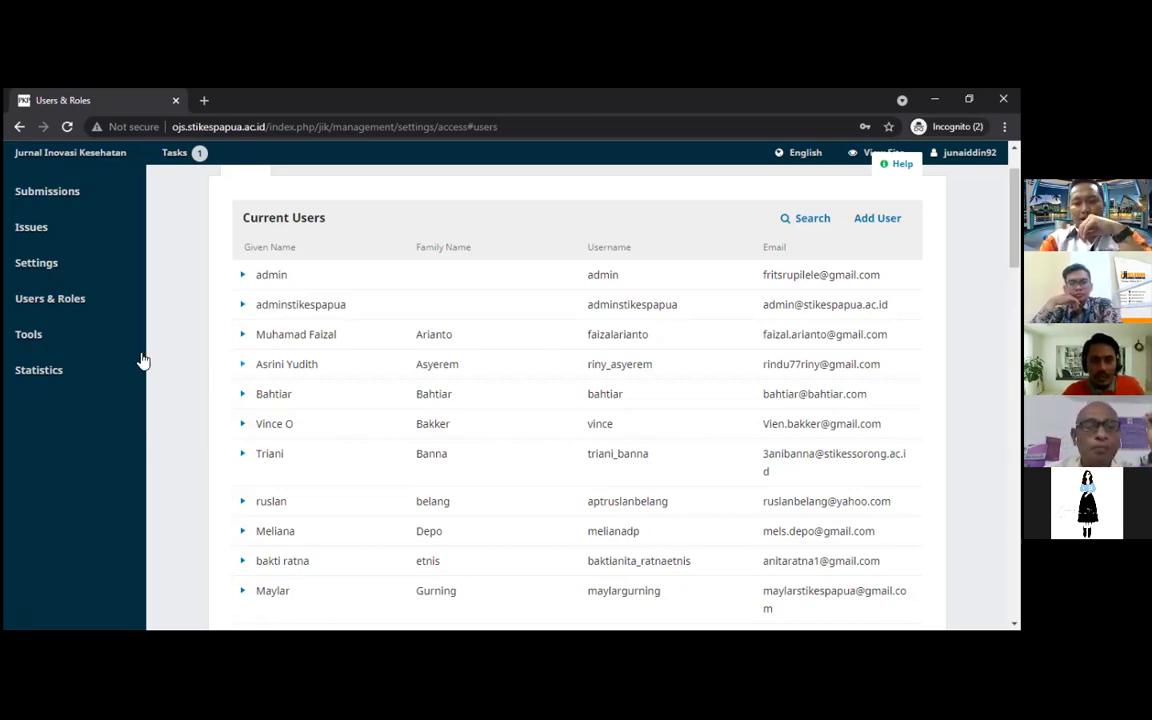
mouse_move(128, 334)
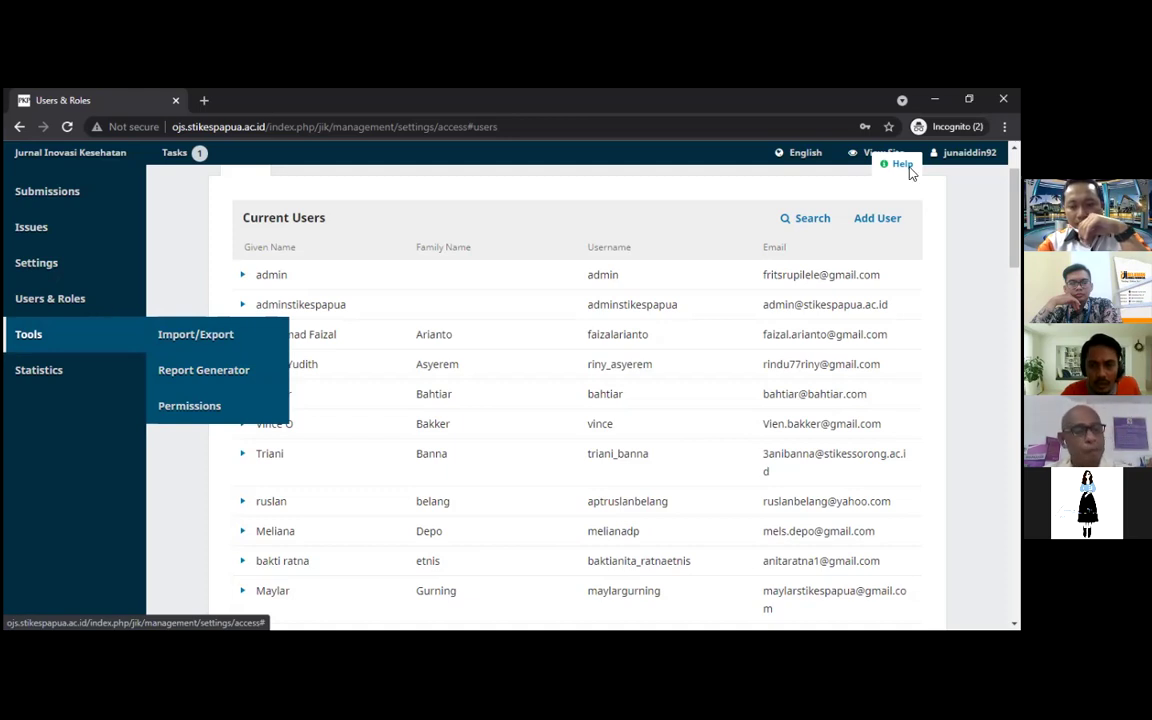
scroll(910, 172, up, 1)
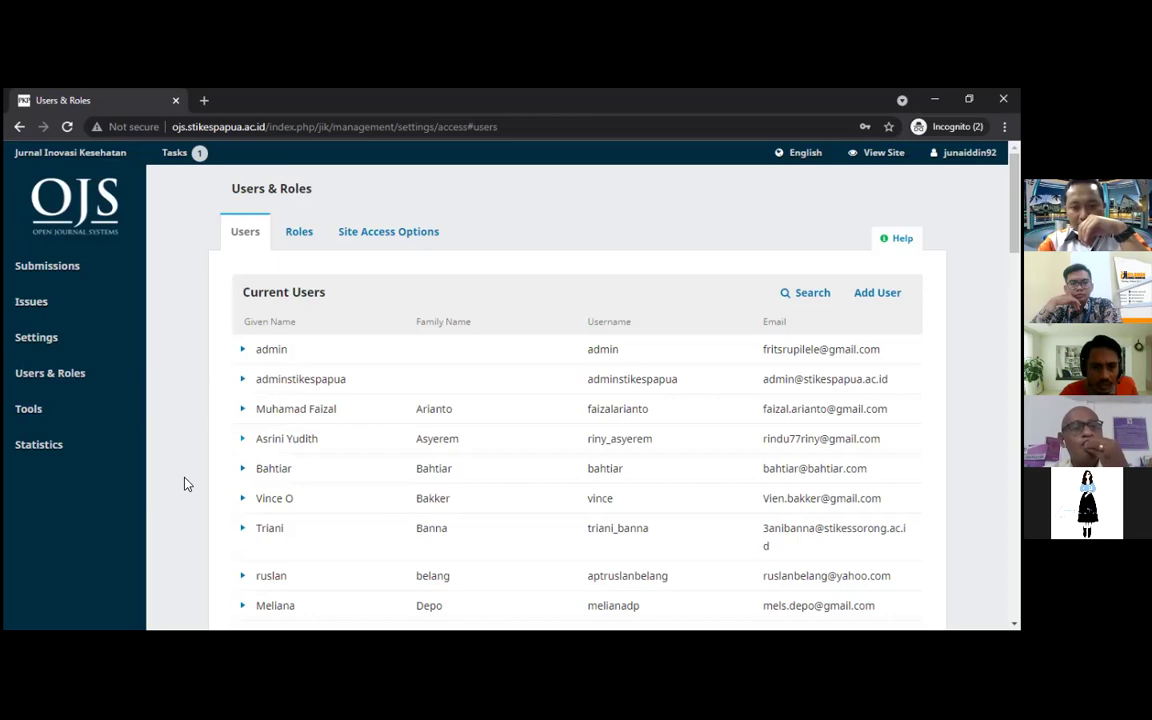
scroll(64, 498, down, 3)
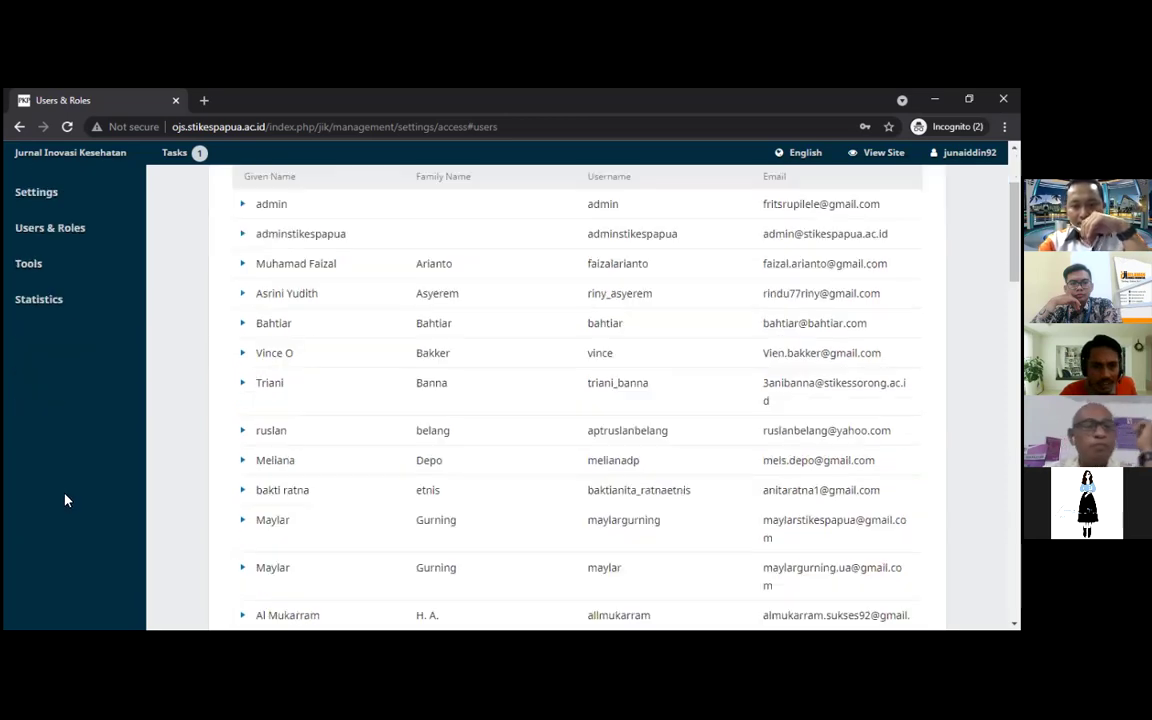
scroll(20, 340, up, 3)
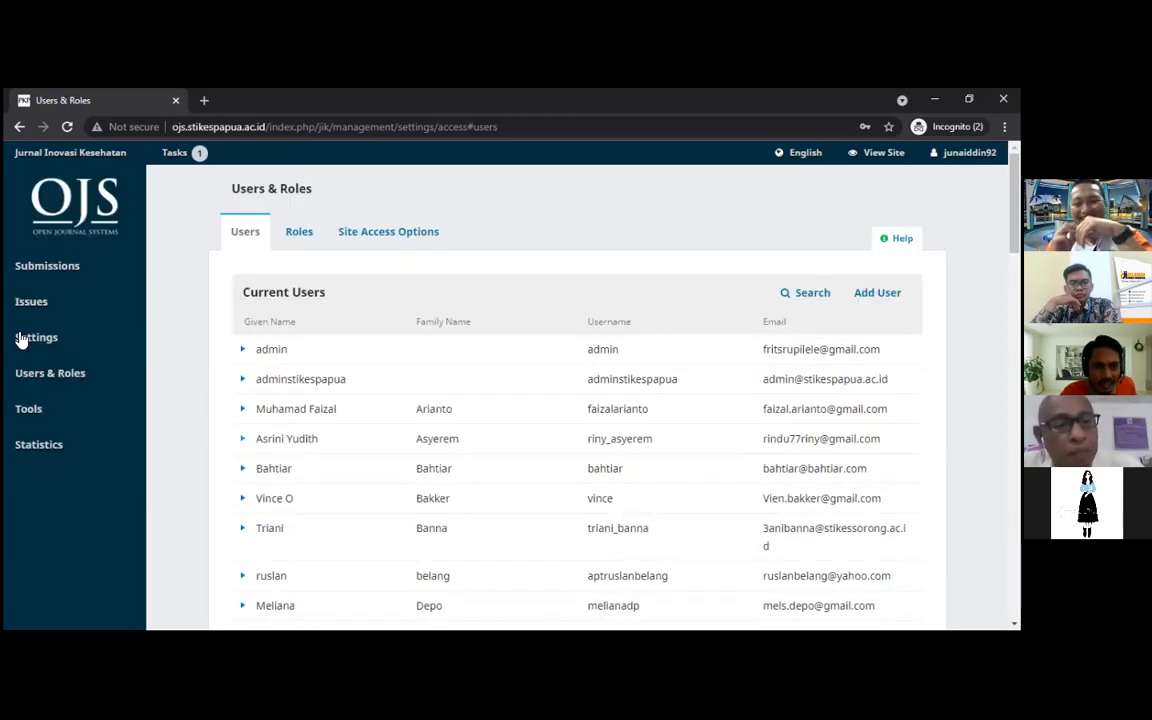
mouse_move(56, 373)
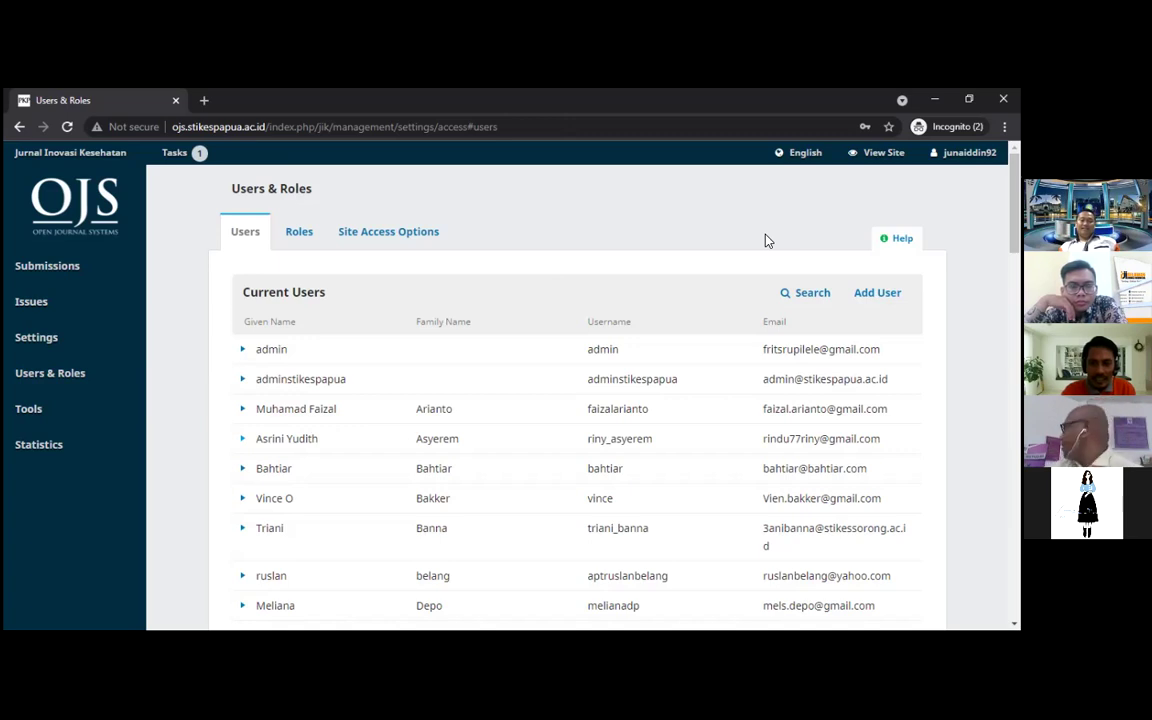
Step: Set the Current Users role filter to Journal editor and run the search
click(872, 297)
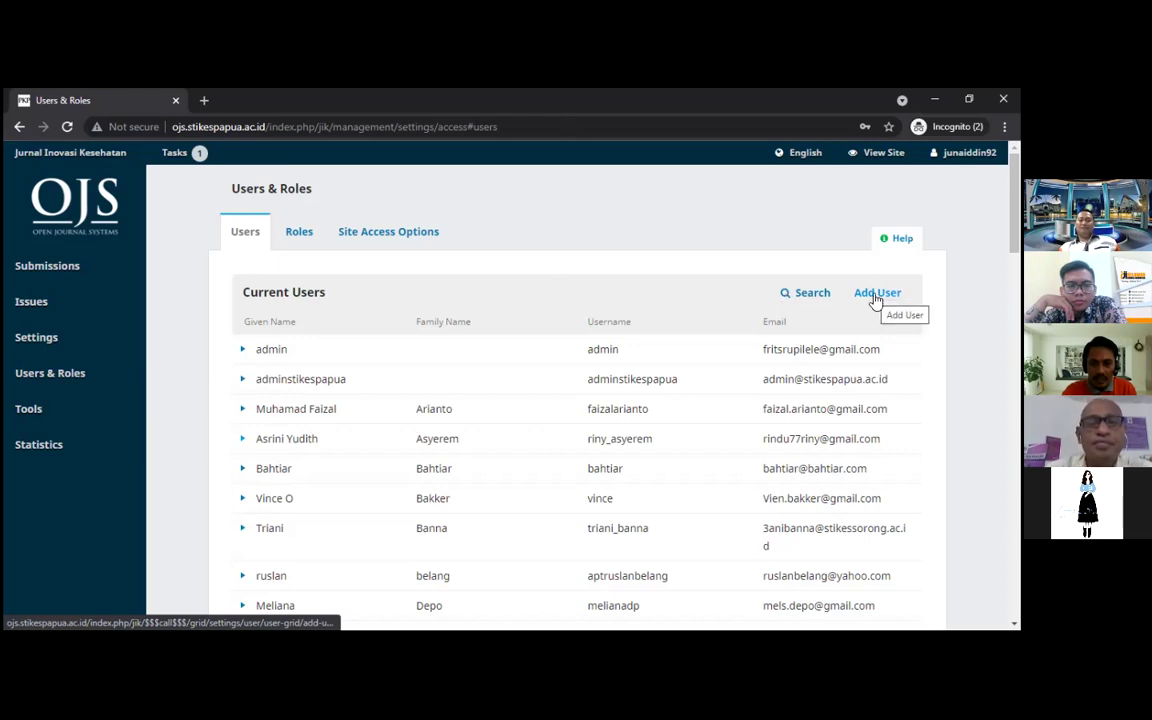
click(816, 298)
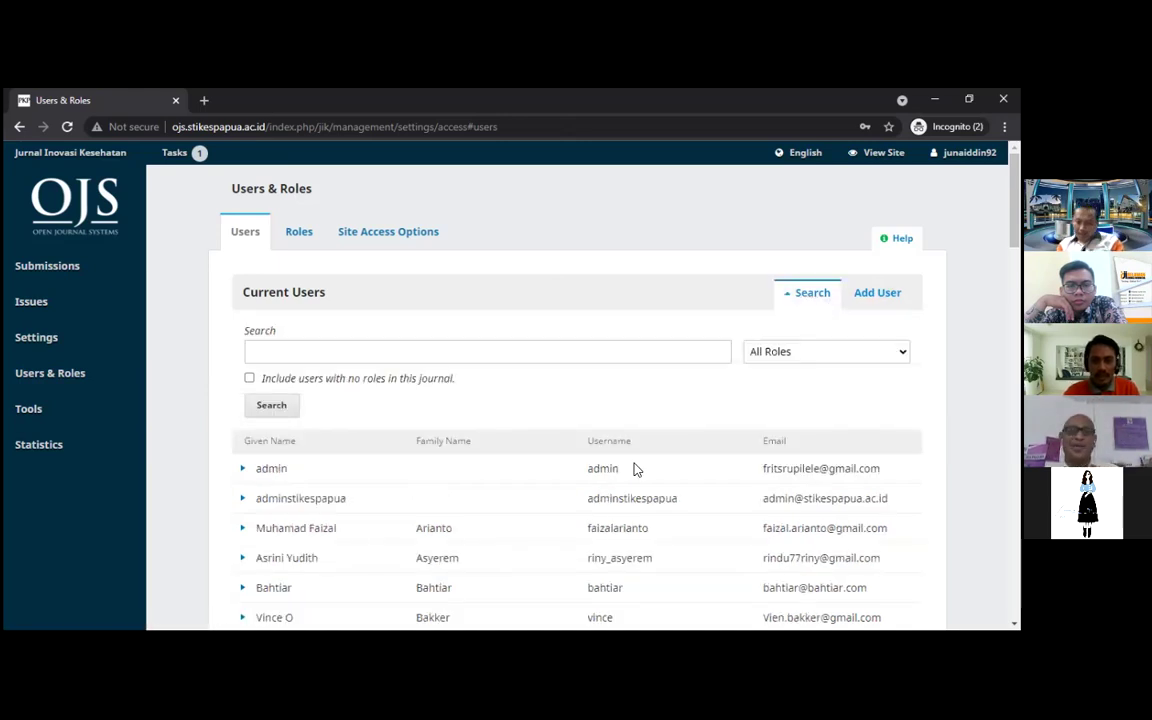
click(625, 356)
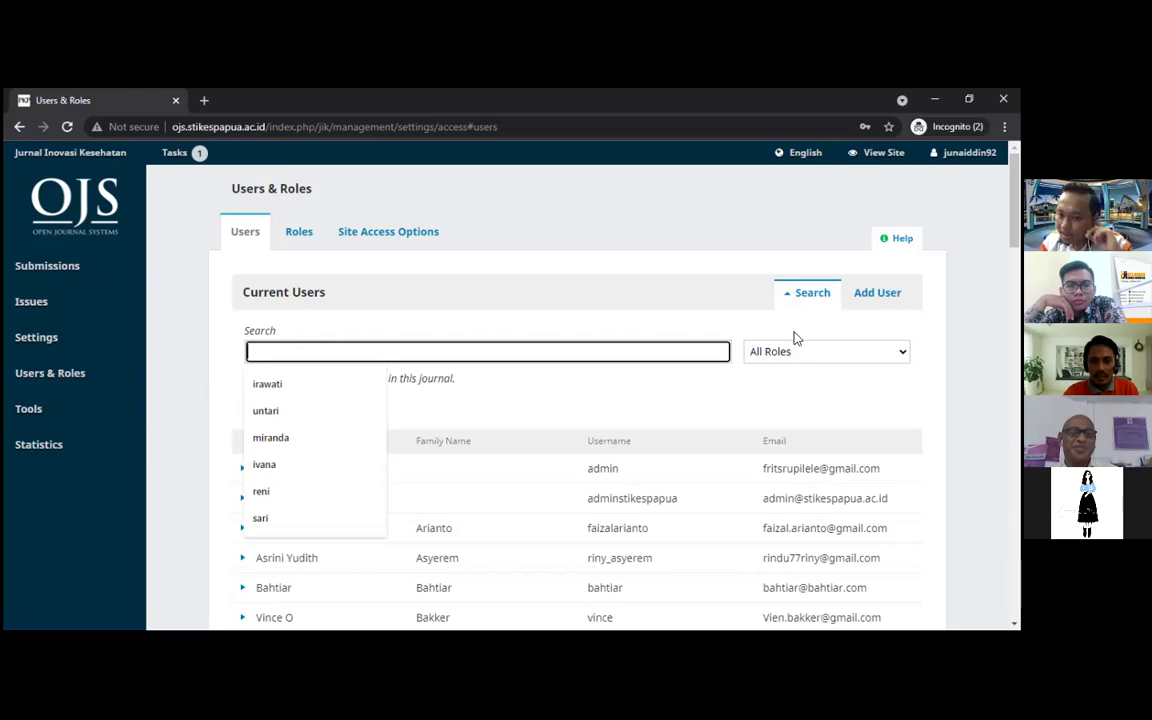
scroll(797, 339, down, 1)
click(797, 277)
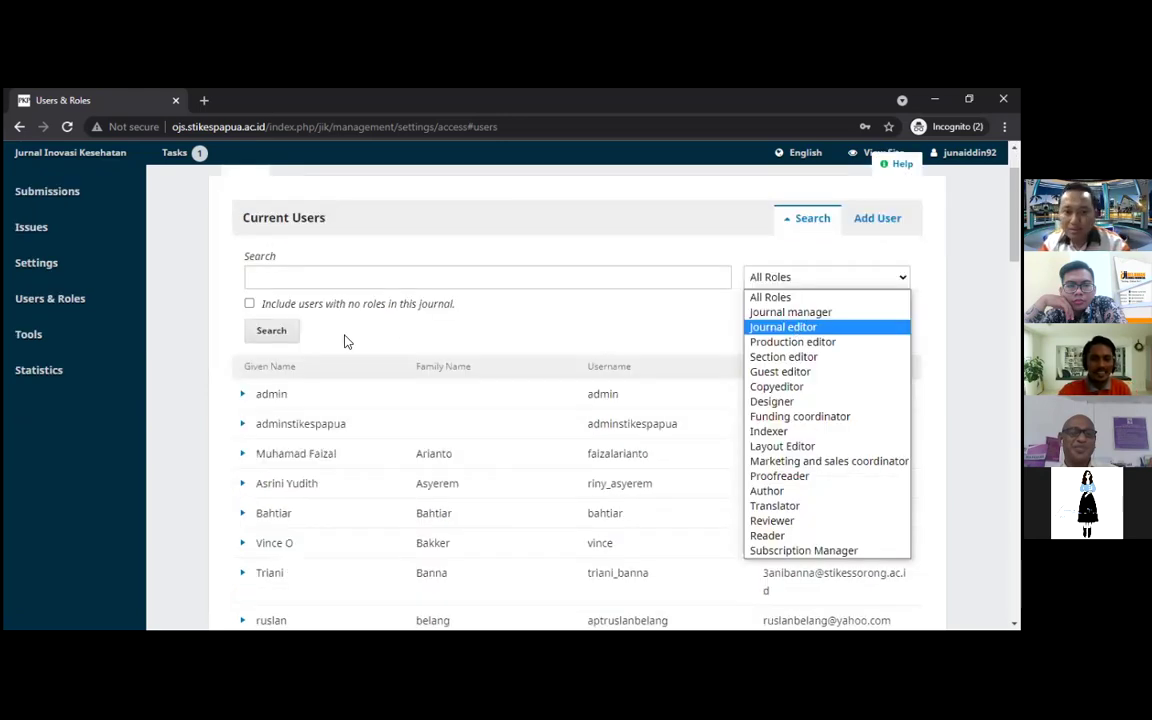
click(266, 331)
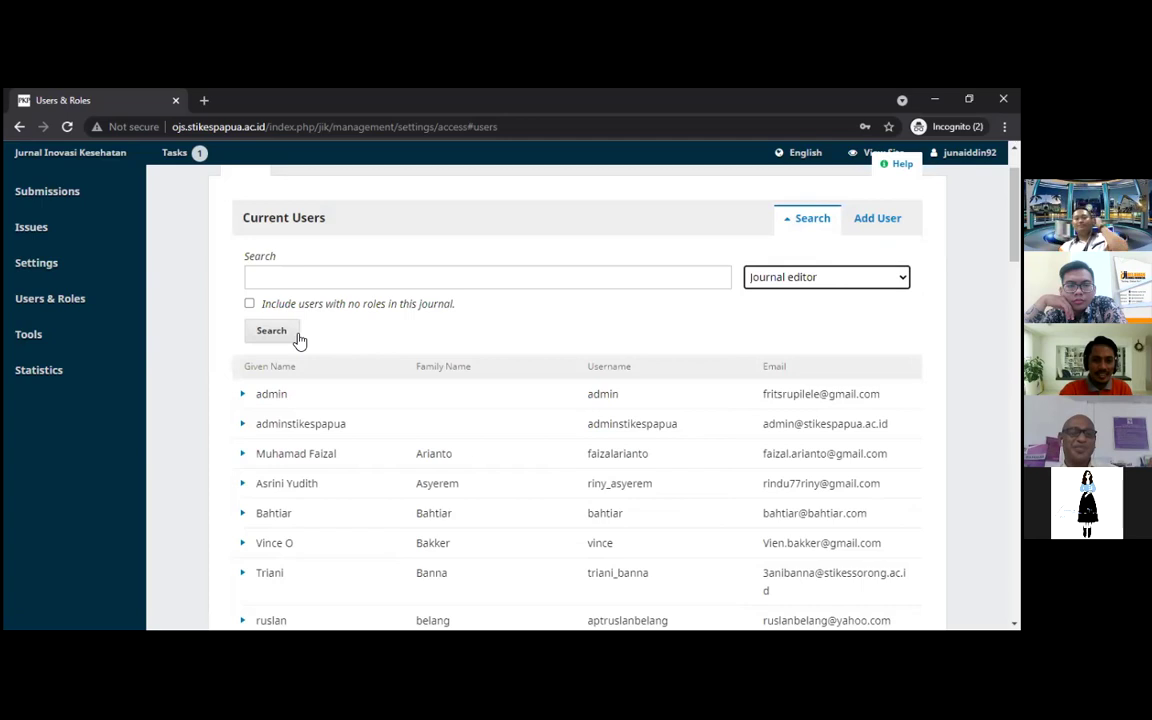
click(300, 340)
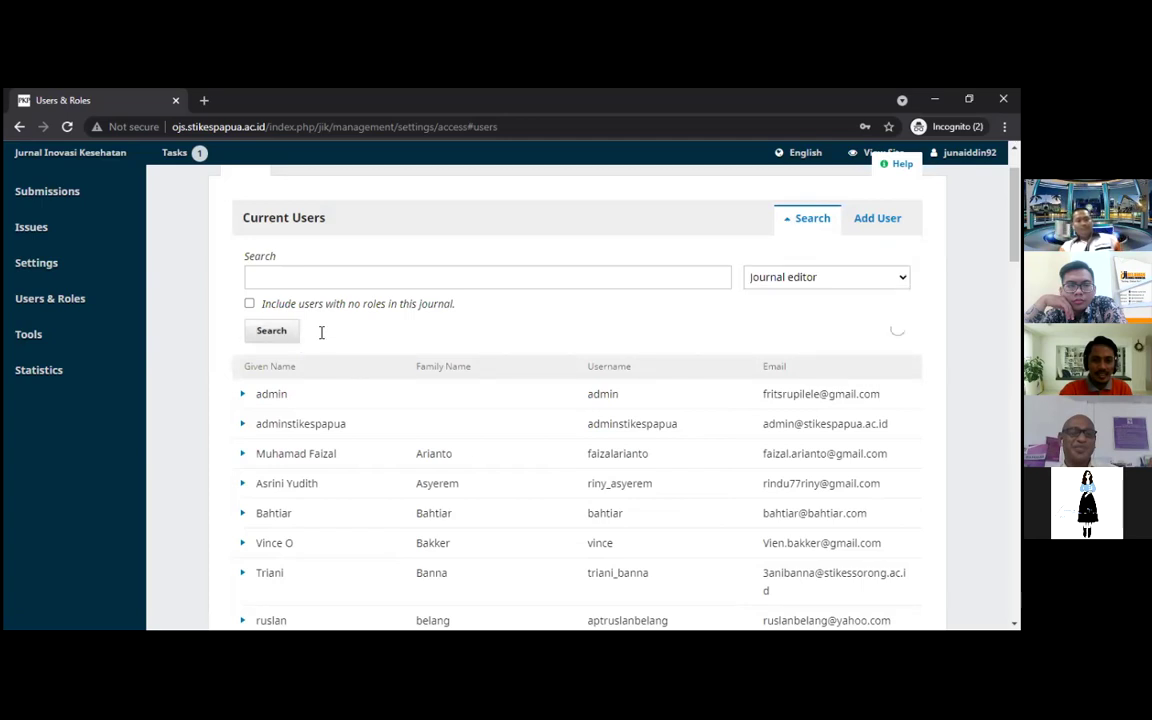
Step: Expand the fourth journal editor's row and open that user's Edit User form
scroll(420, 357, down, 2)
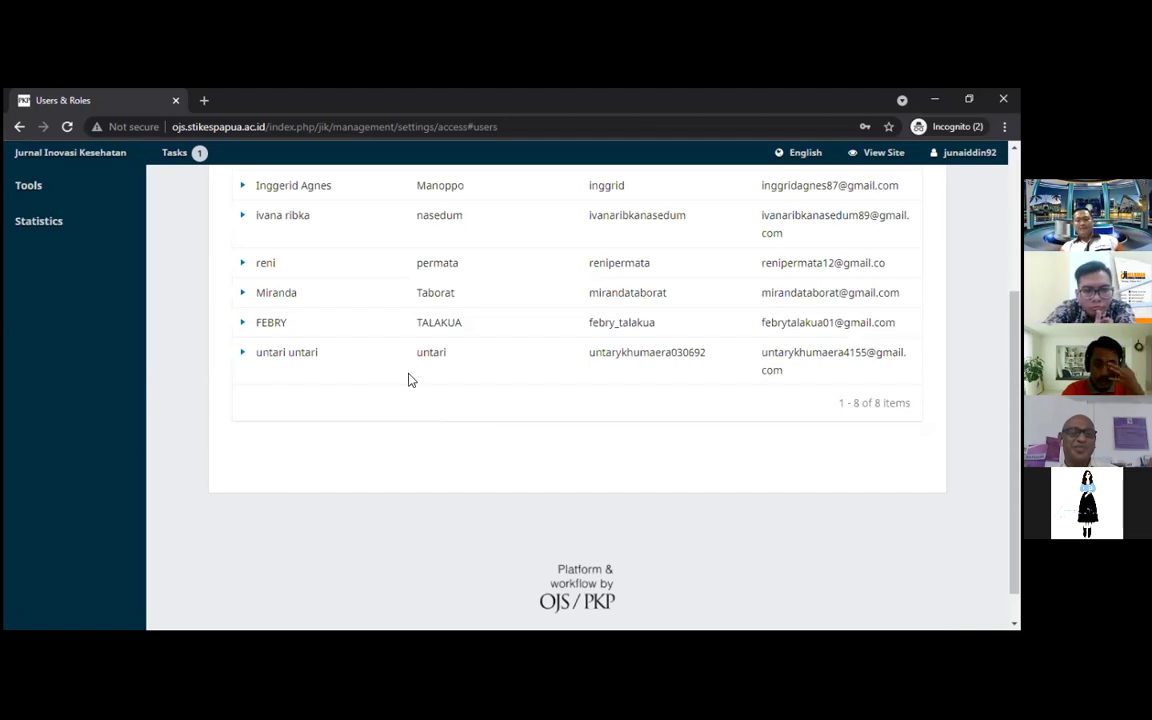
scroll(408, 378, up, 1)
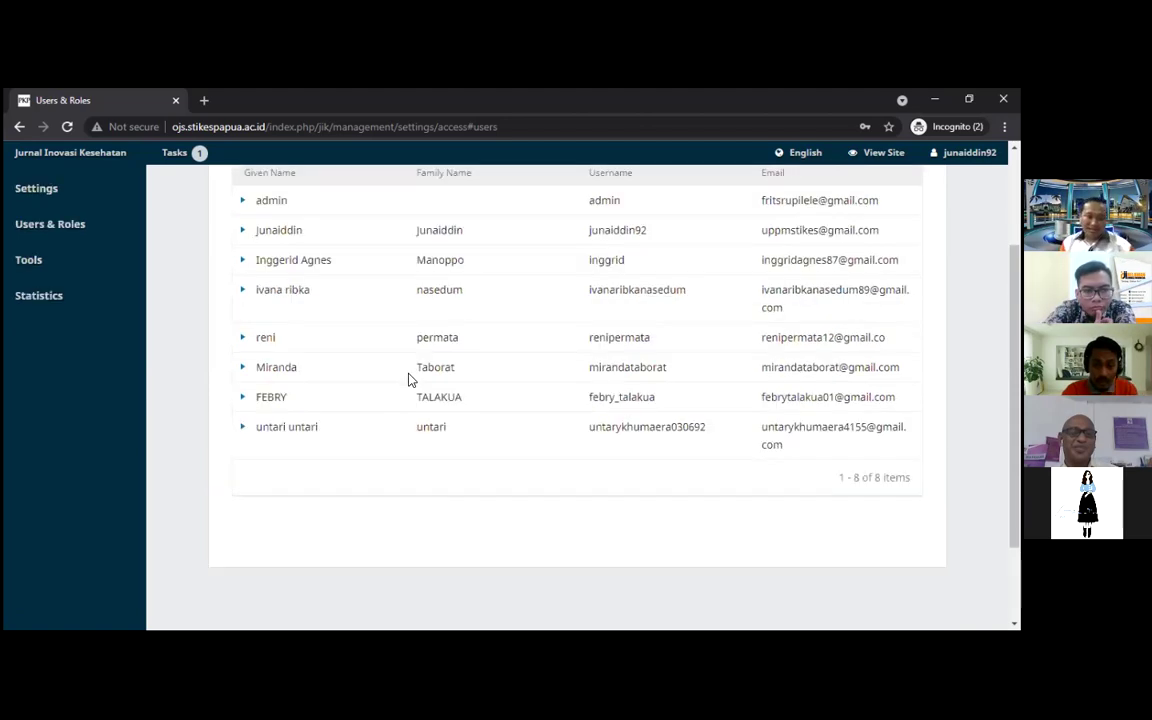
click(243, 290)
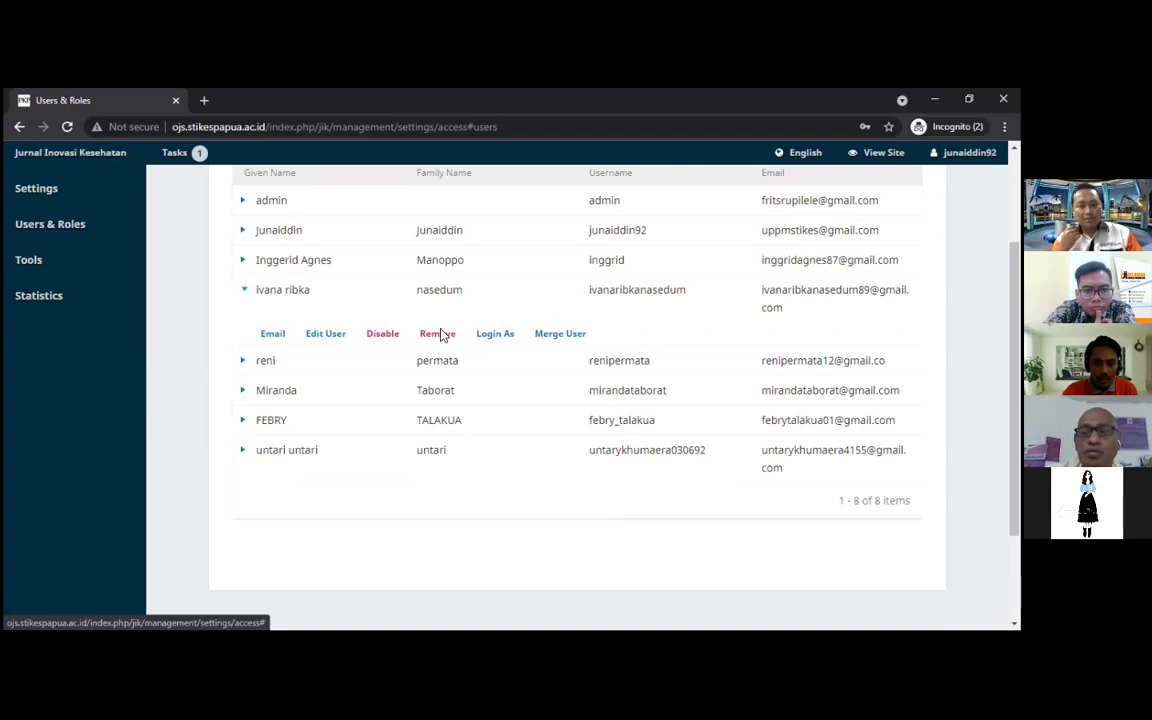
click(244, 296)
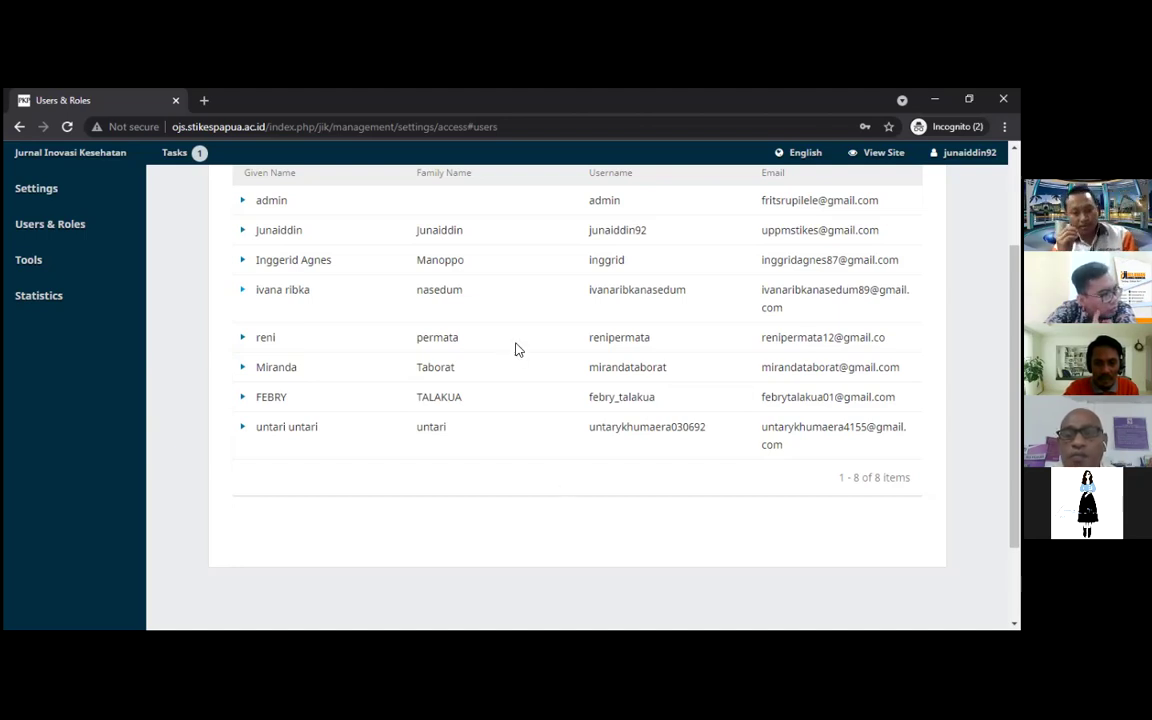
scroll(518, 347, up, 1)
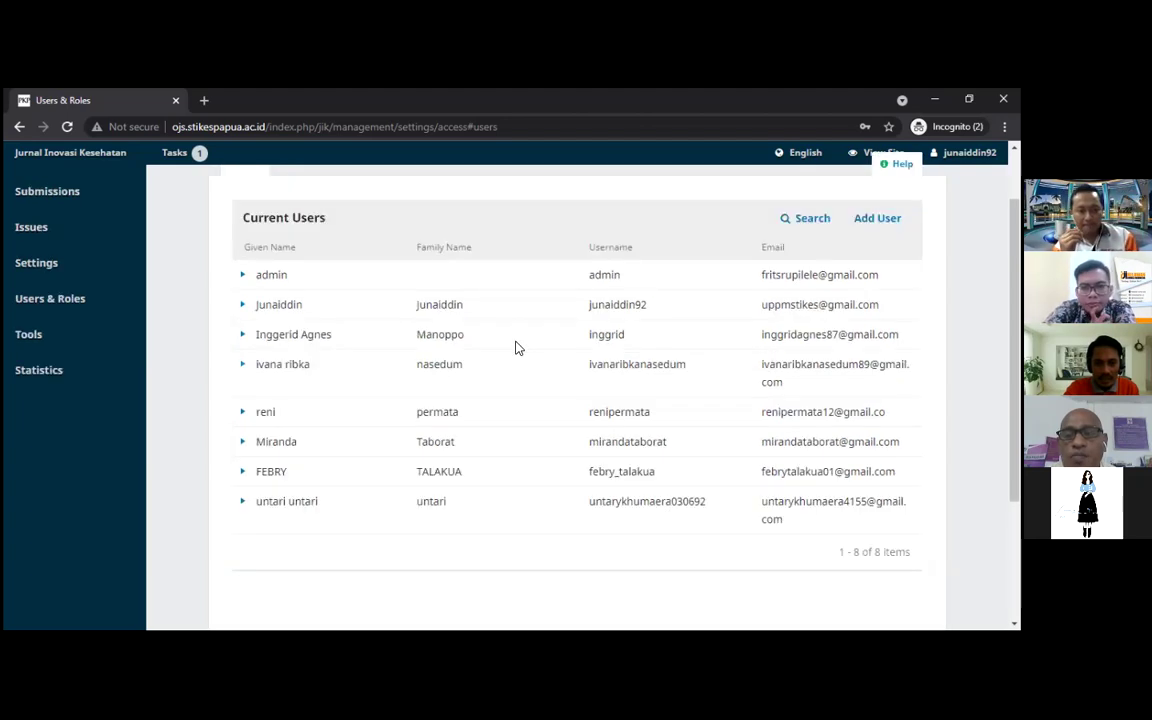
scroll(517, 347, down, 1)
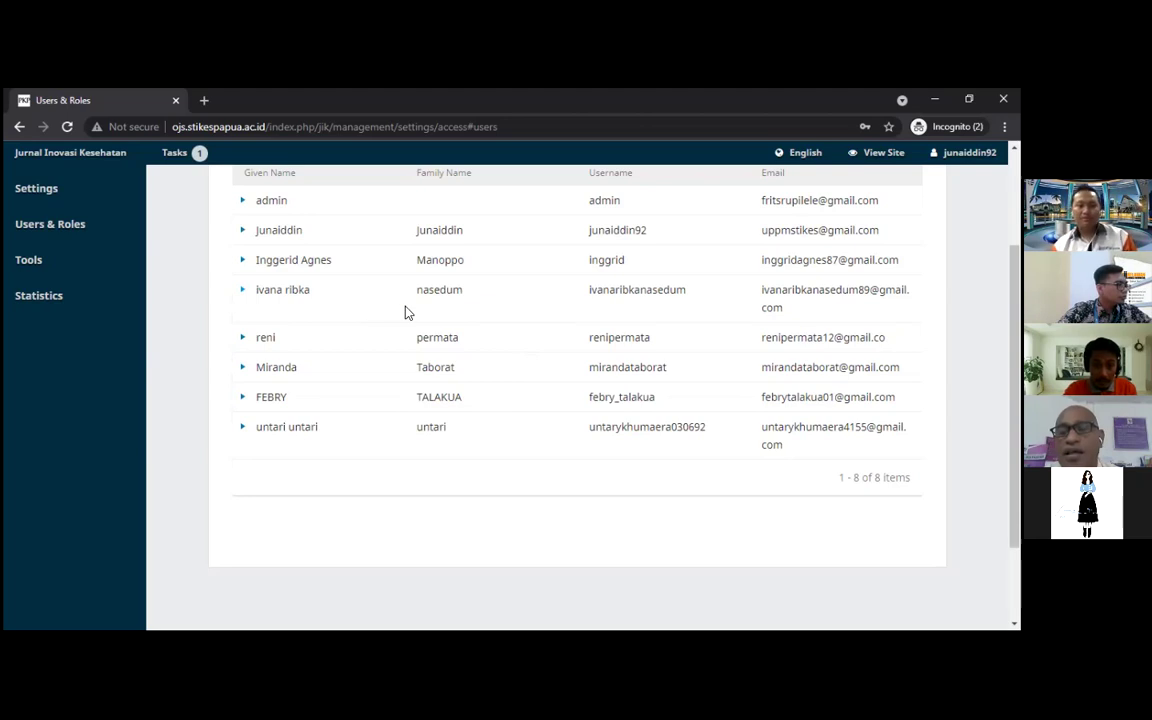
click(242, 291)
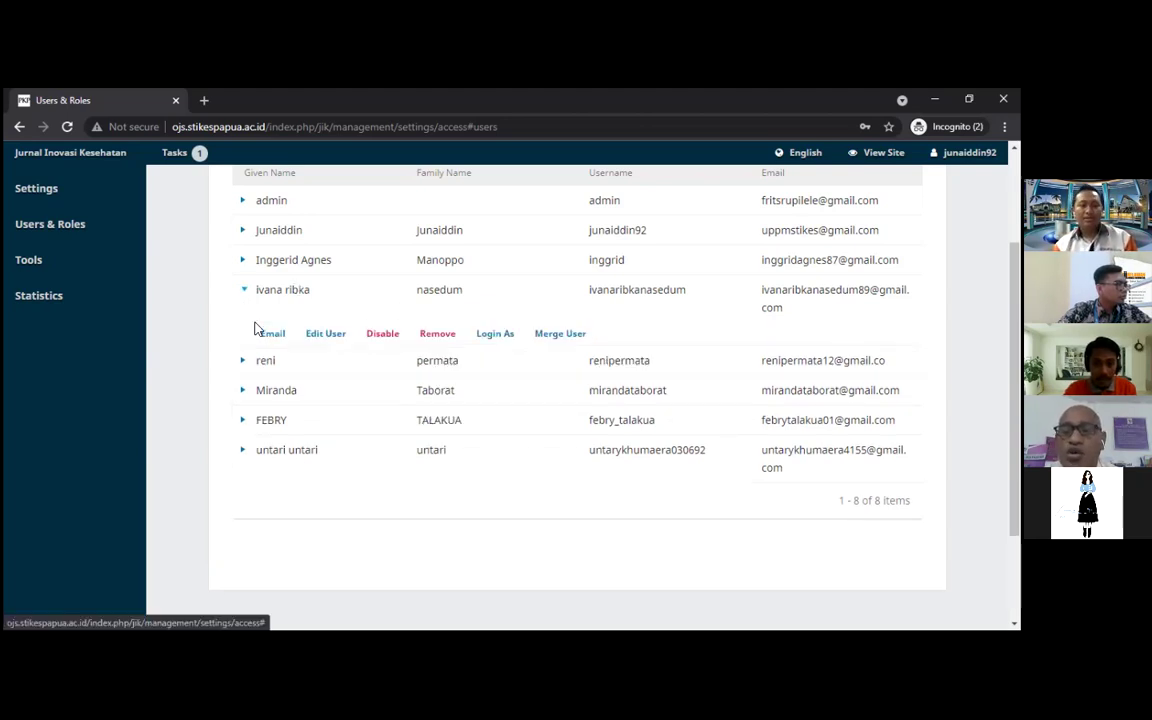
click(323, 332)
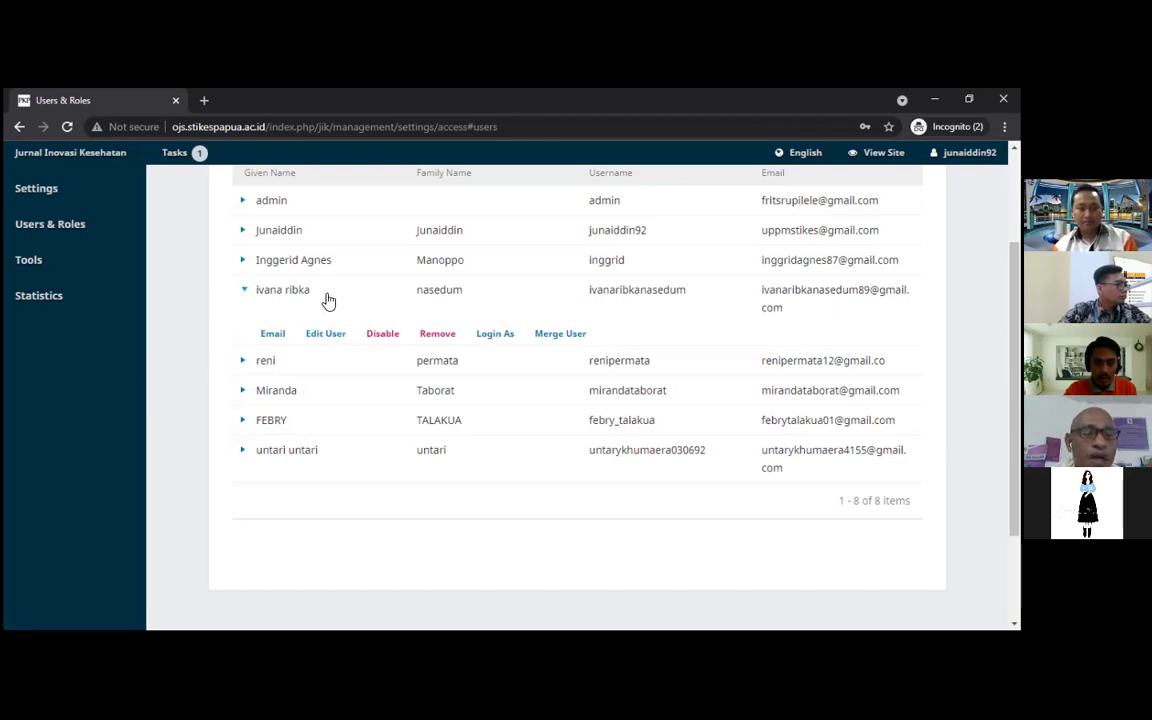
Step: Check the Section editor role for this user under User Roles
scroll(326, 304, down, 10)
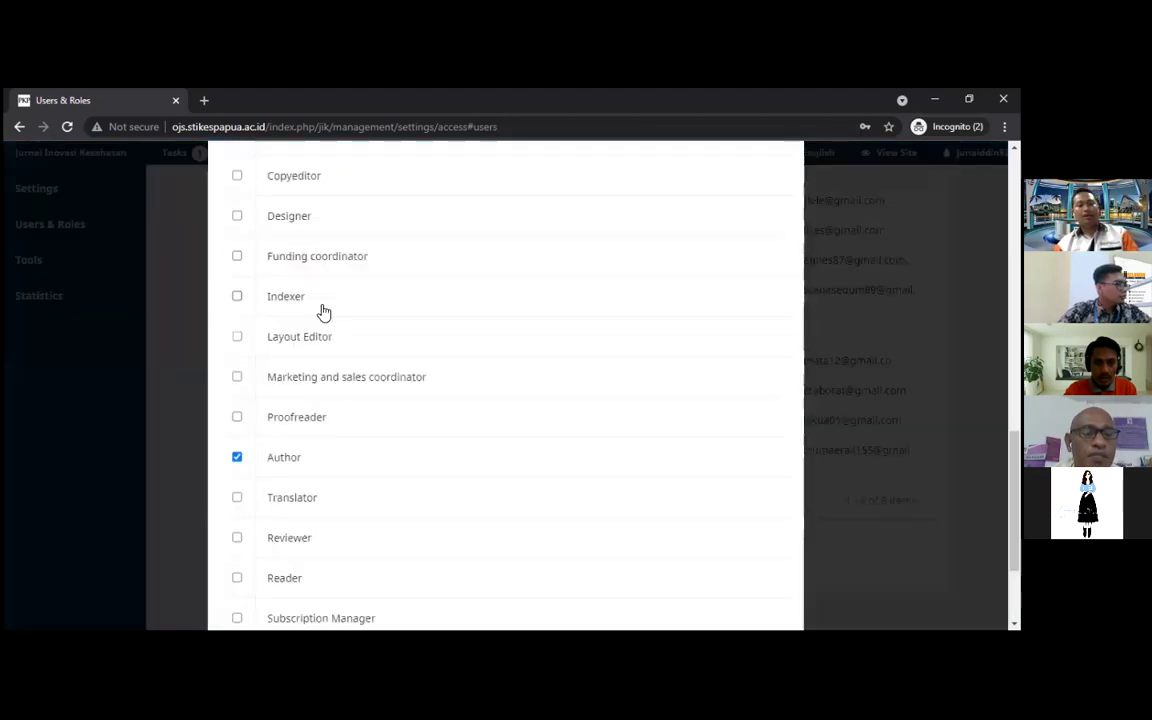
scroll(280, 303, up, 3)
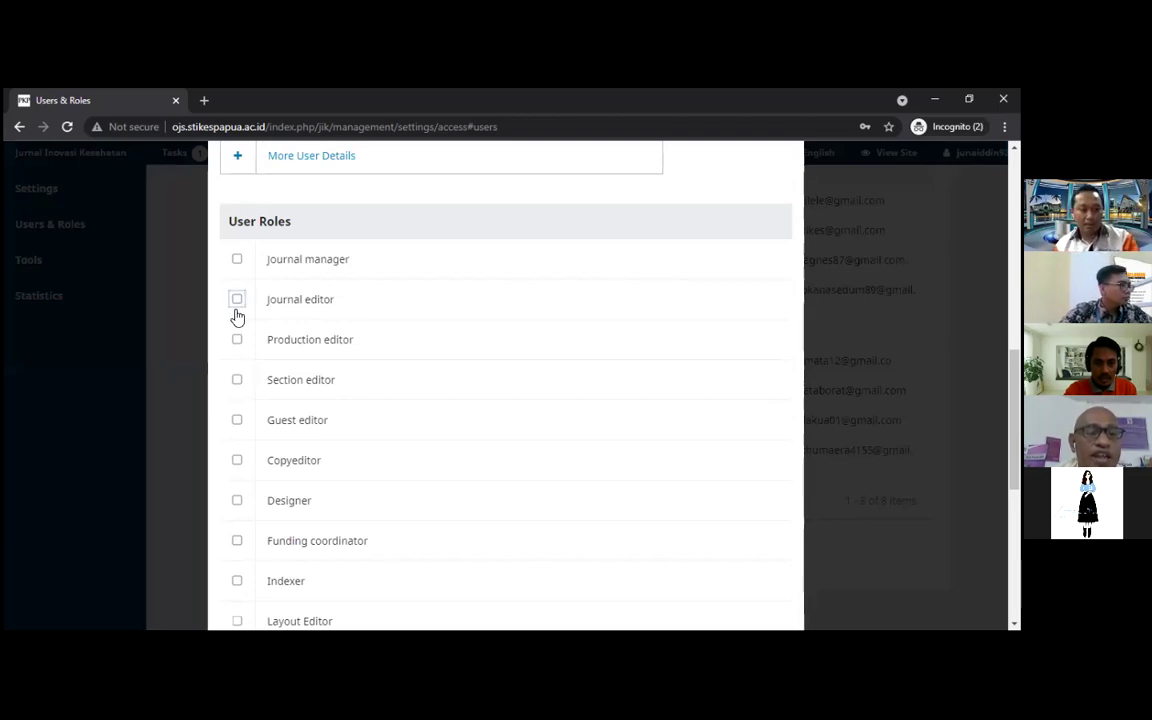
scroll(237, 318, down, 5)
scroll(283, 319, up, 2)
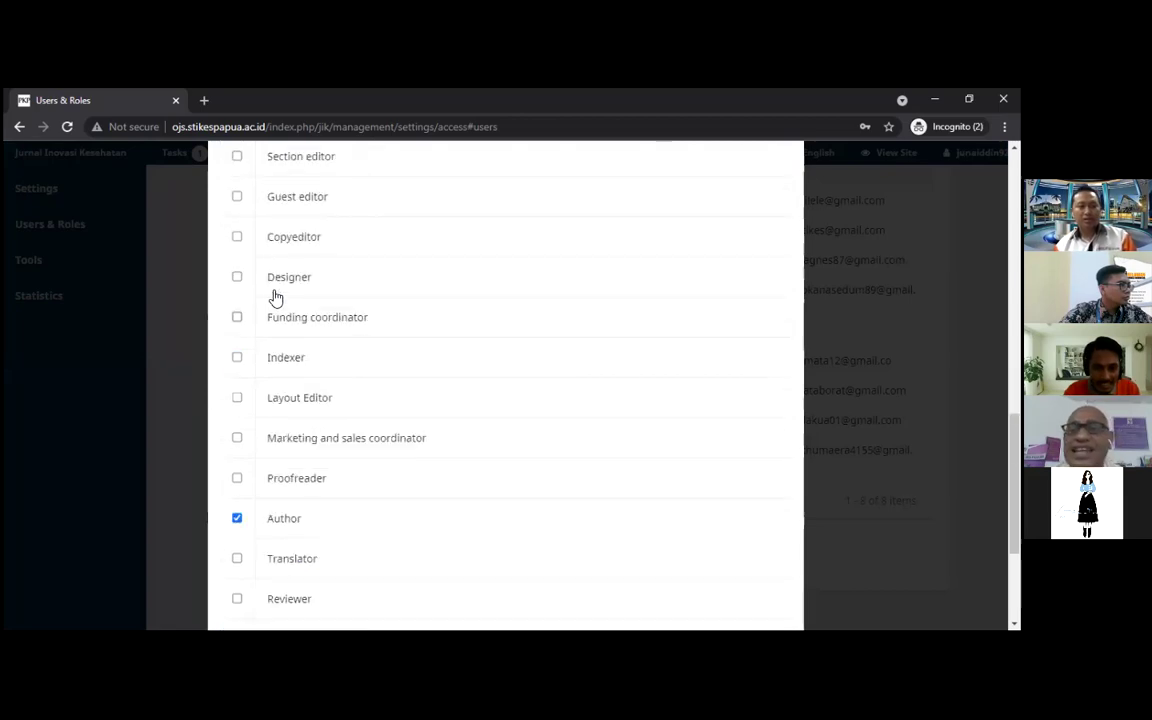
scroll(274, 282, up, 3)
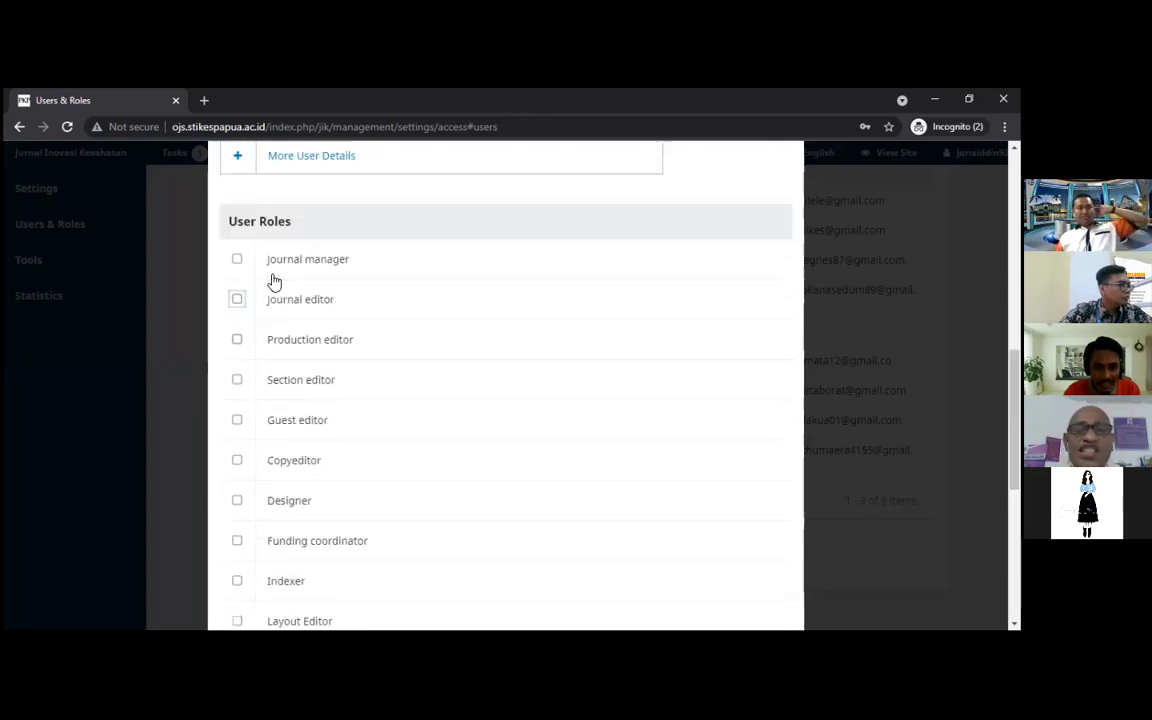
scroll(272, 285, up, 1)
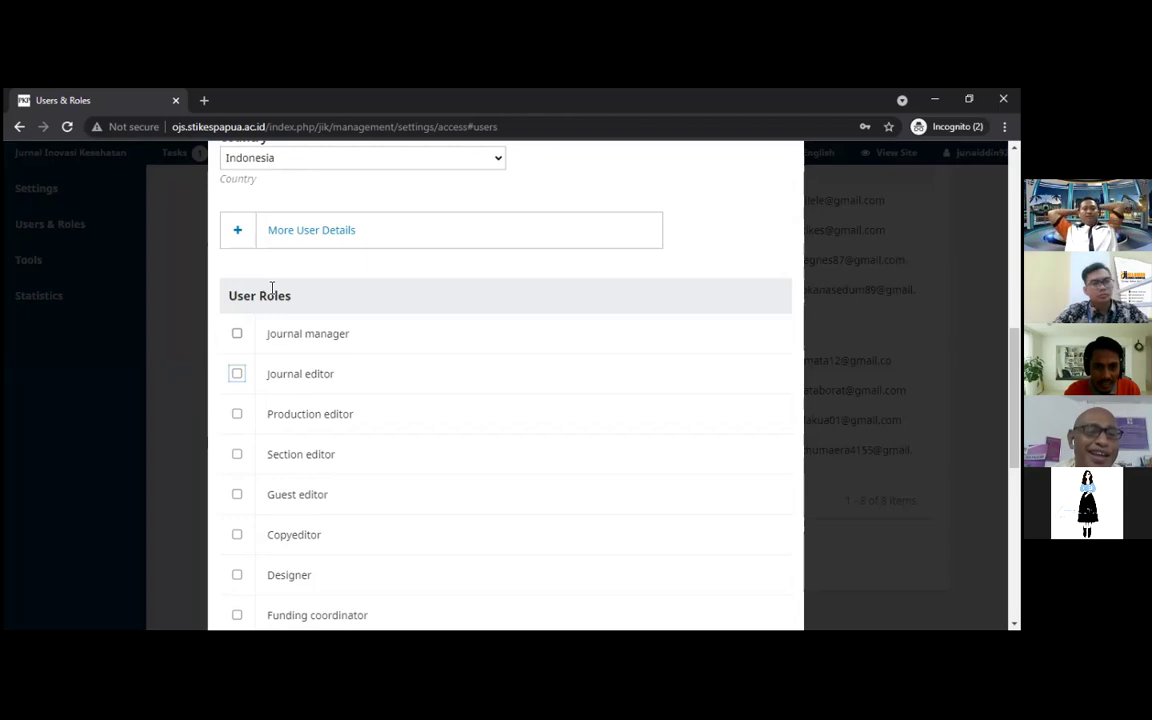
scroll(272, 290, up, 2)
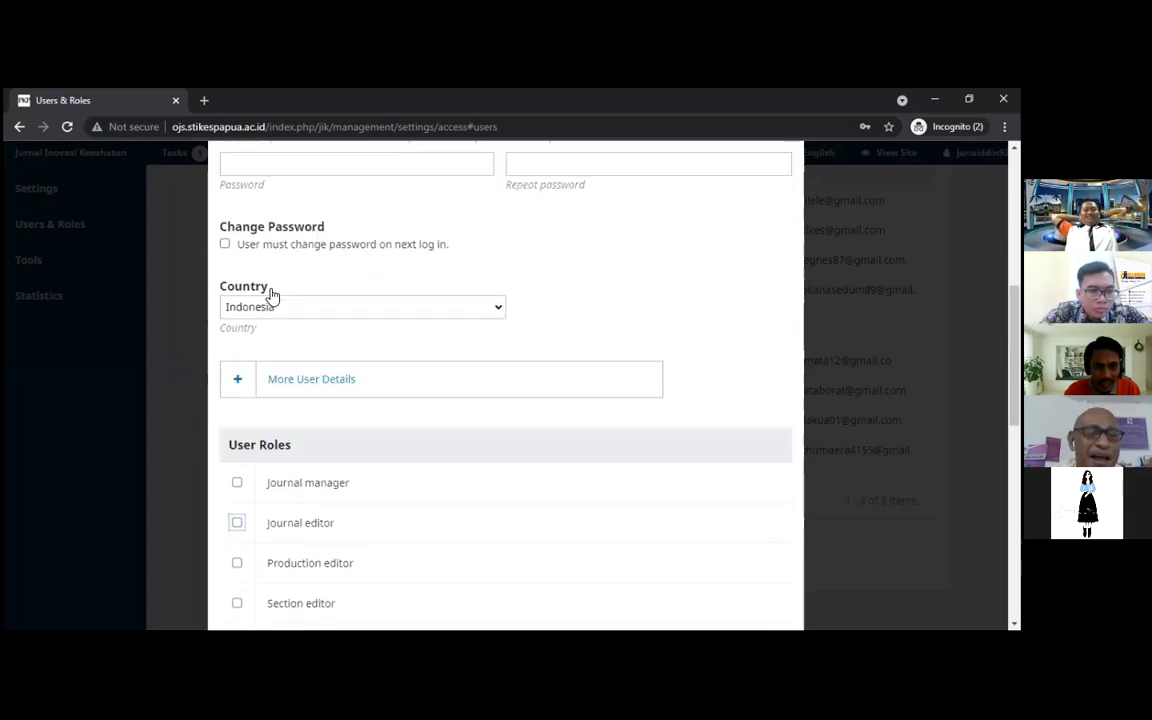
scroll(273, 295, up, 2)
scroll(275, 296, down, 6)
scroll(275, 296, up, 1)
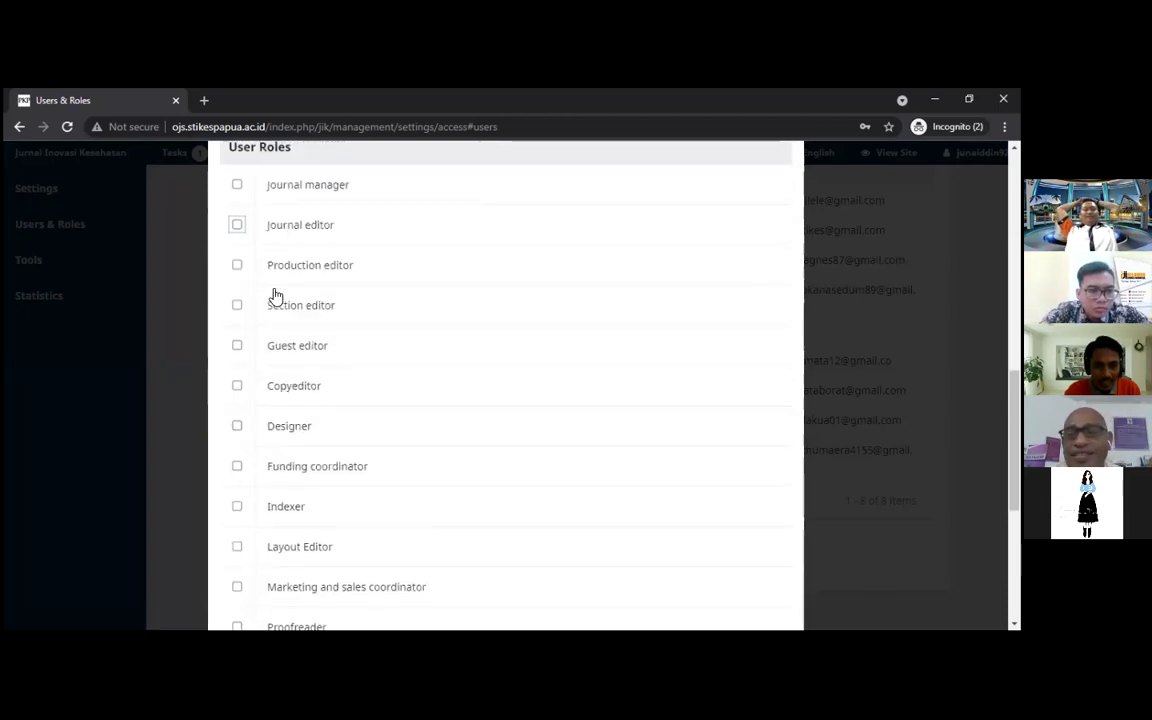
scroll(273, 298, up, 1)
scroll(233, 385, up, 1)
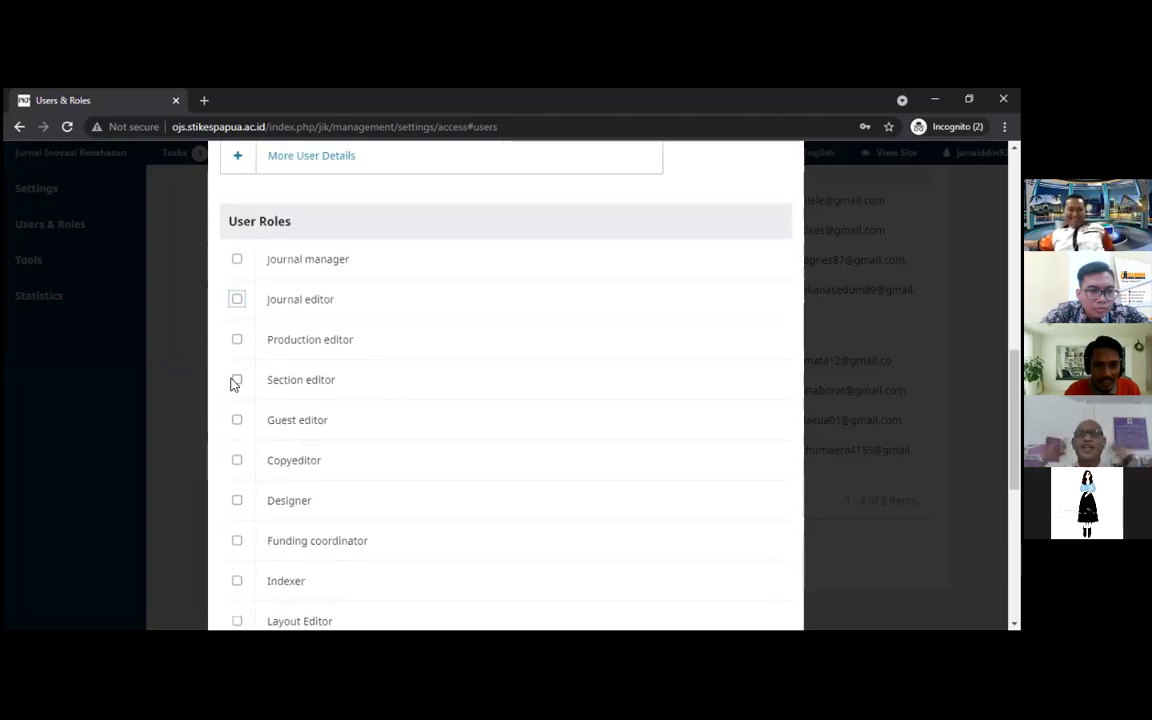
click(236, 381)
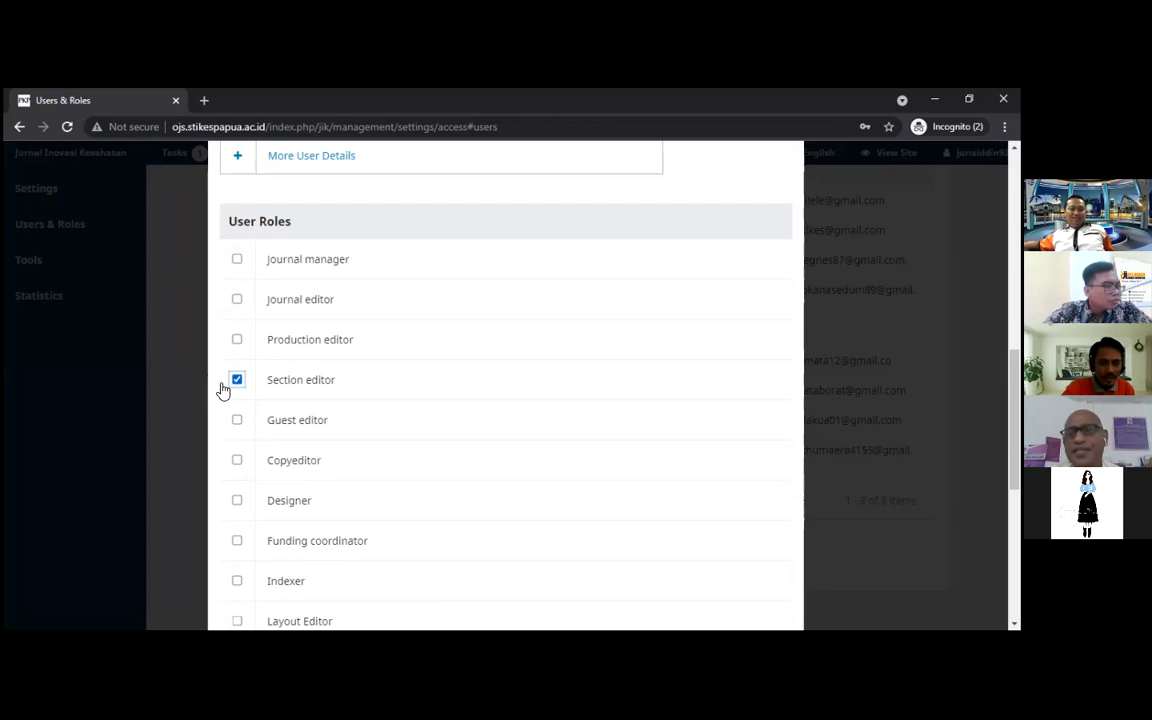
Step: Save the user's new role assignment with OK
scroll(223, 390, down, 2)
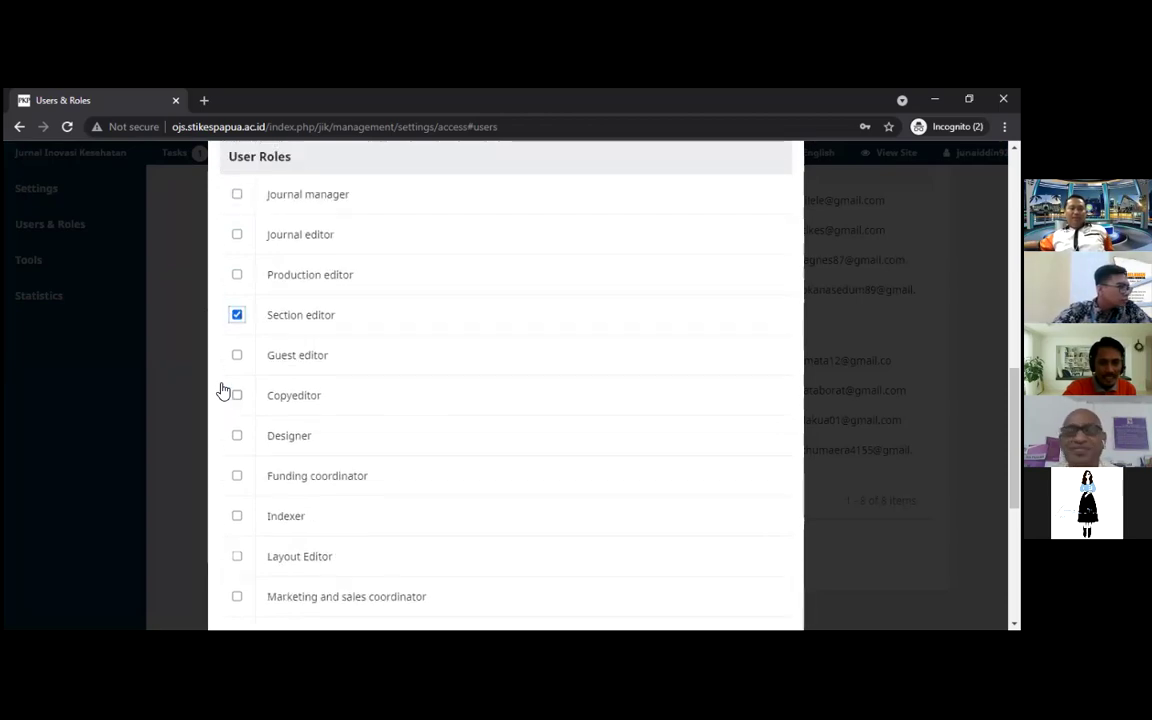
scroll(223, 390, down, 5)
scroll(460, 458, down, 2)
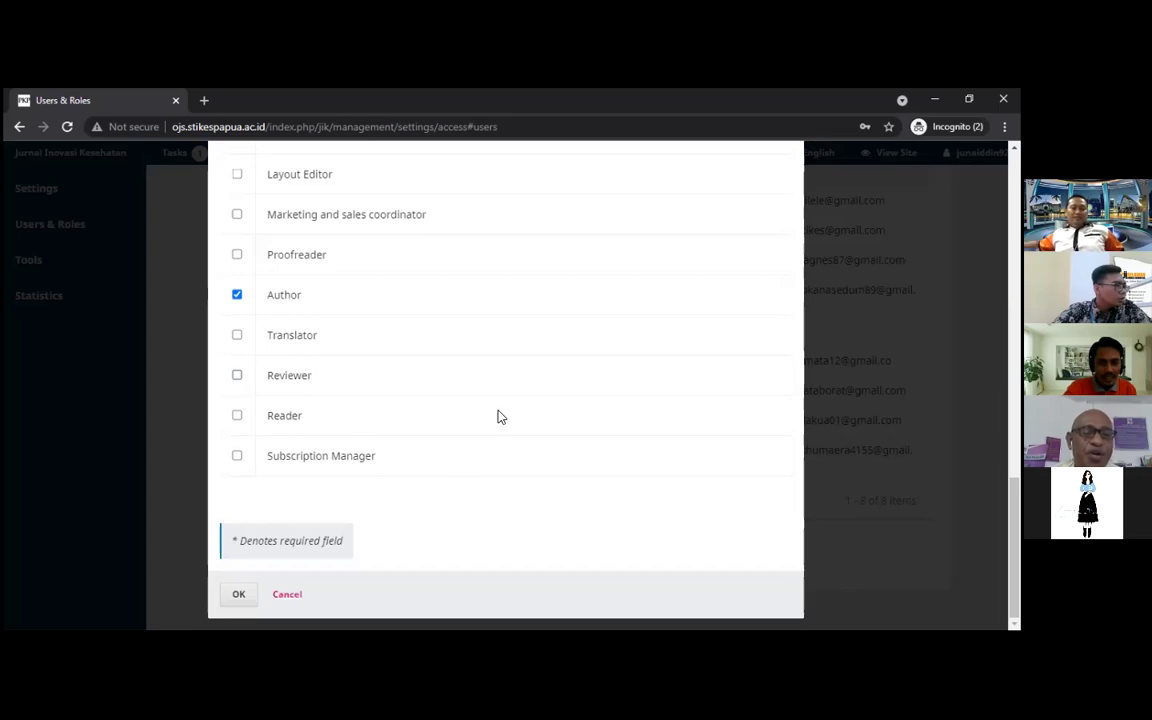
click(241, 594)
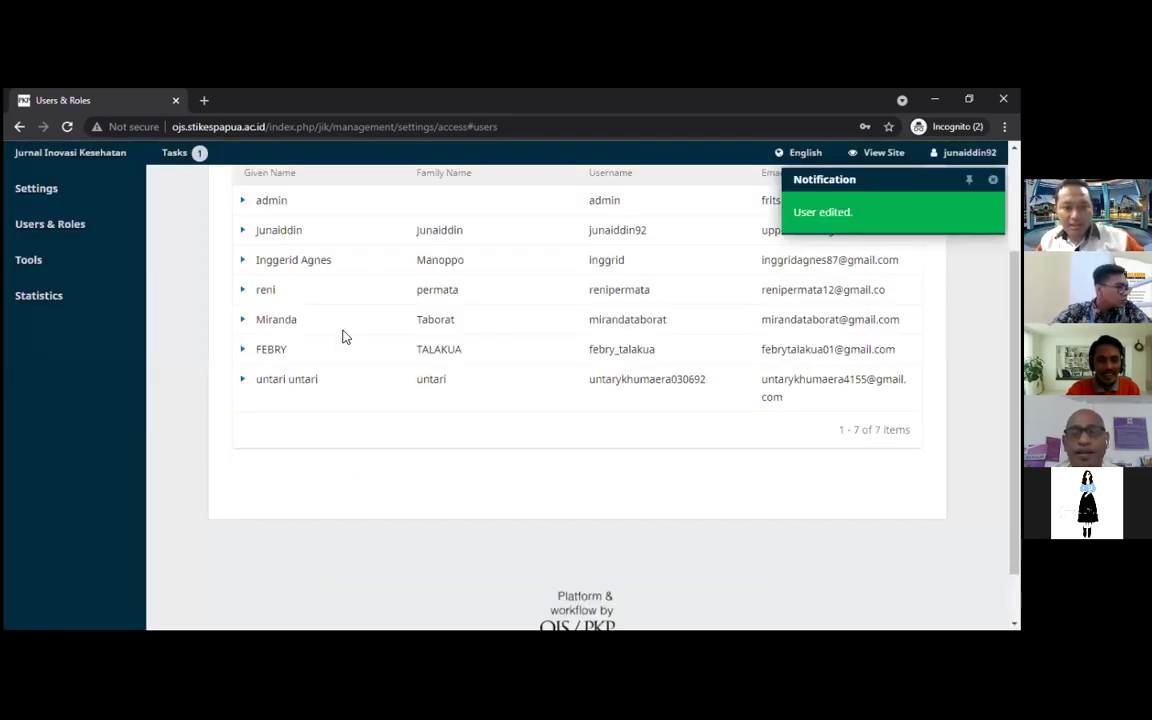
scroll(320, 348, up, 1)
scroll(302, 350, down, 1)
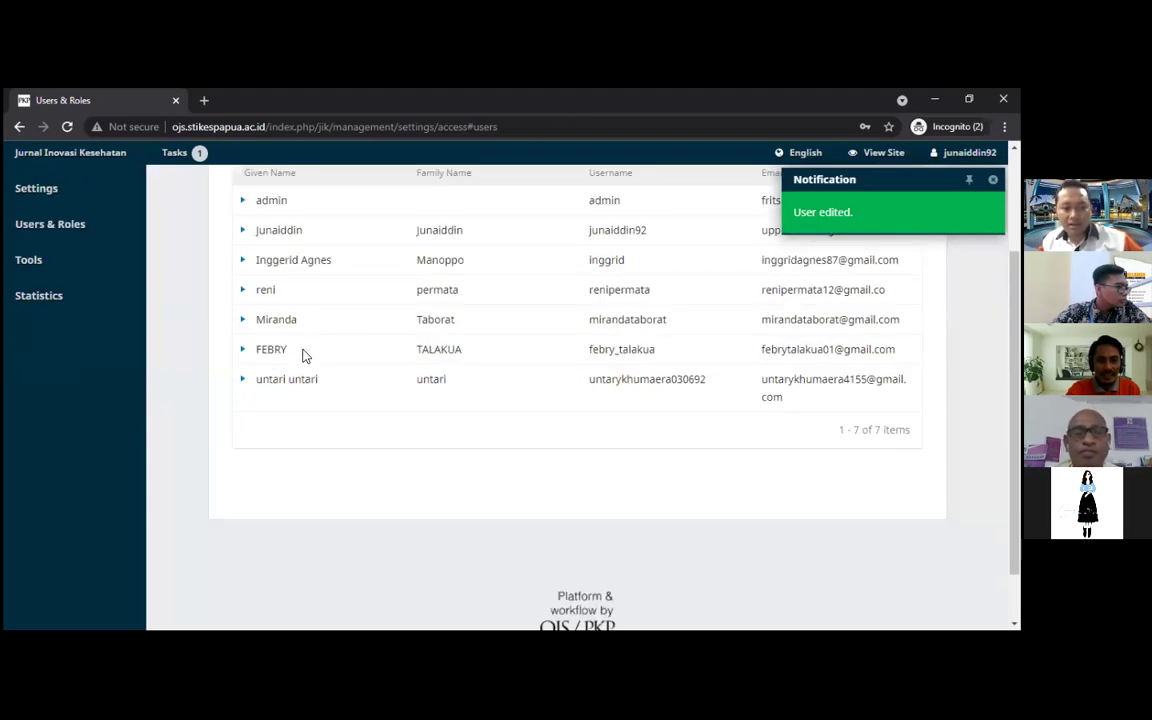
scroll(255, 360, up, 1)
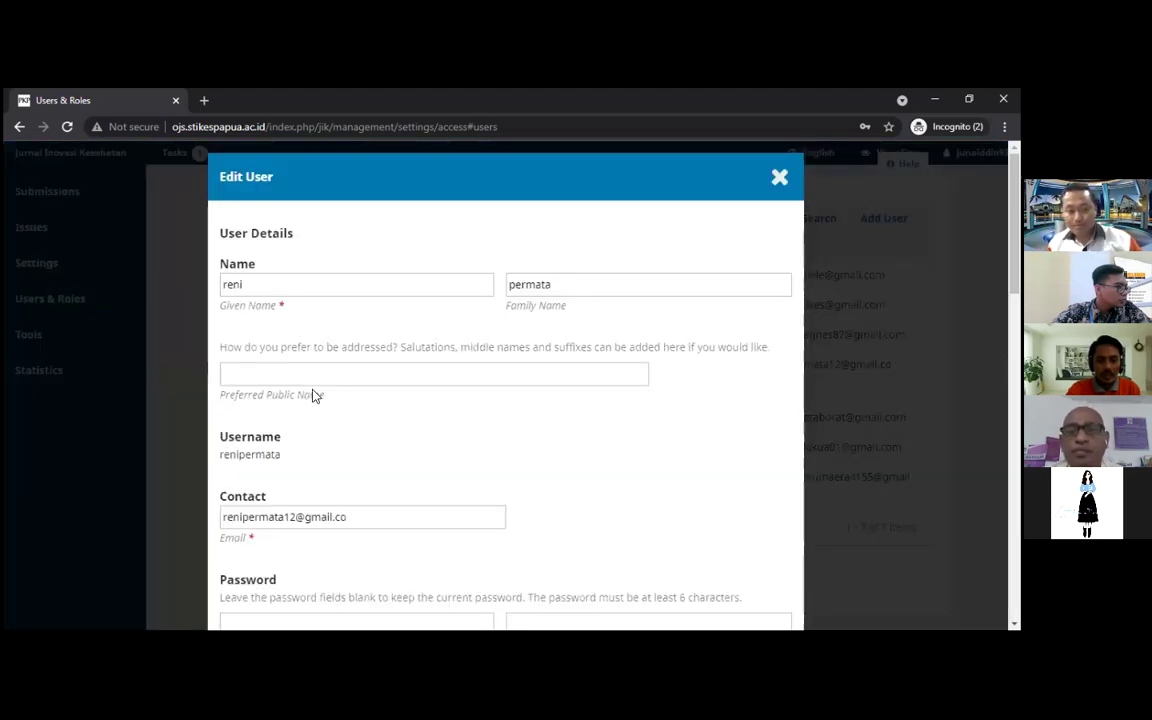
Step: Give this next user Section editor, remove Journal editor, and save the roles
scroll(313, 395, down, 2)
scroll(288, 357, down, 1)
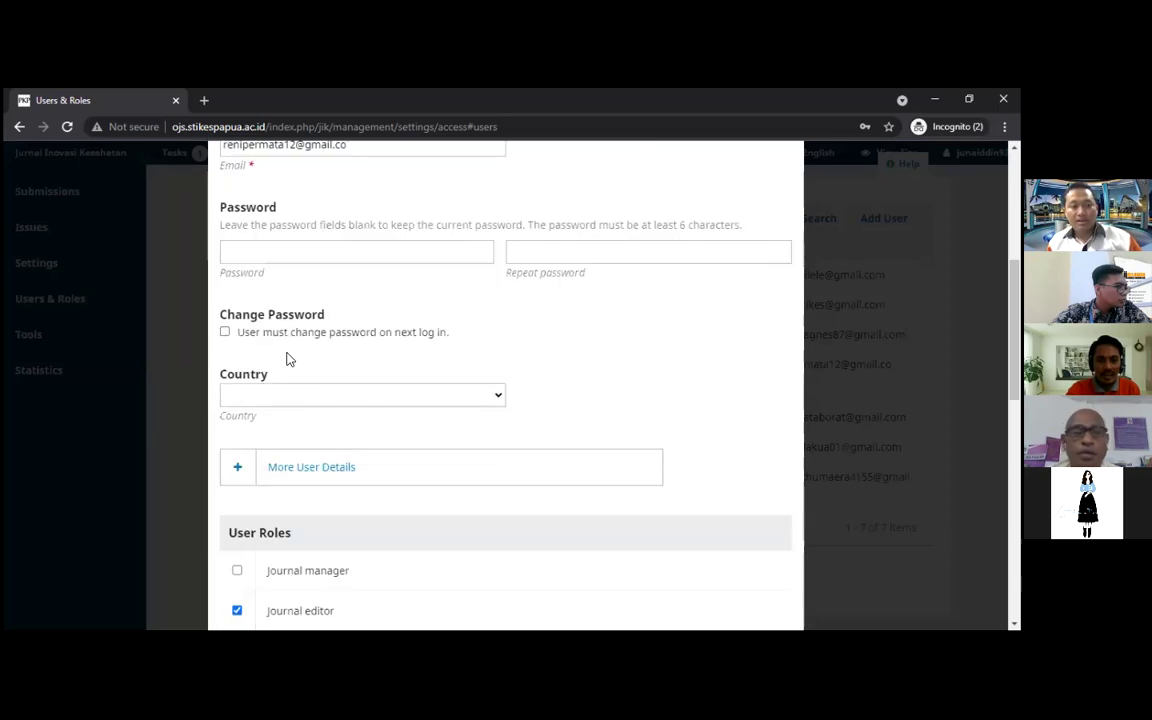
scroll(260, 335, down, 3)
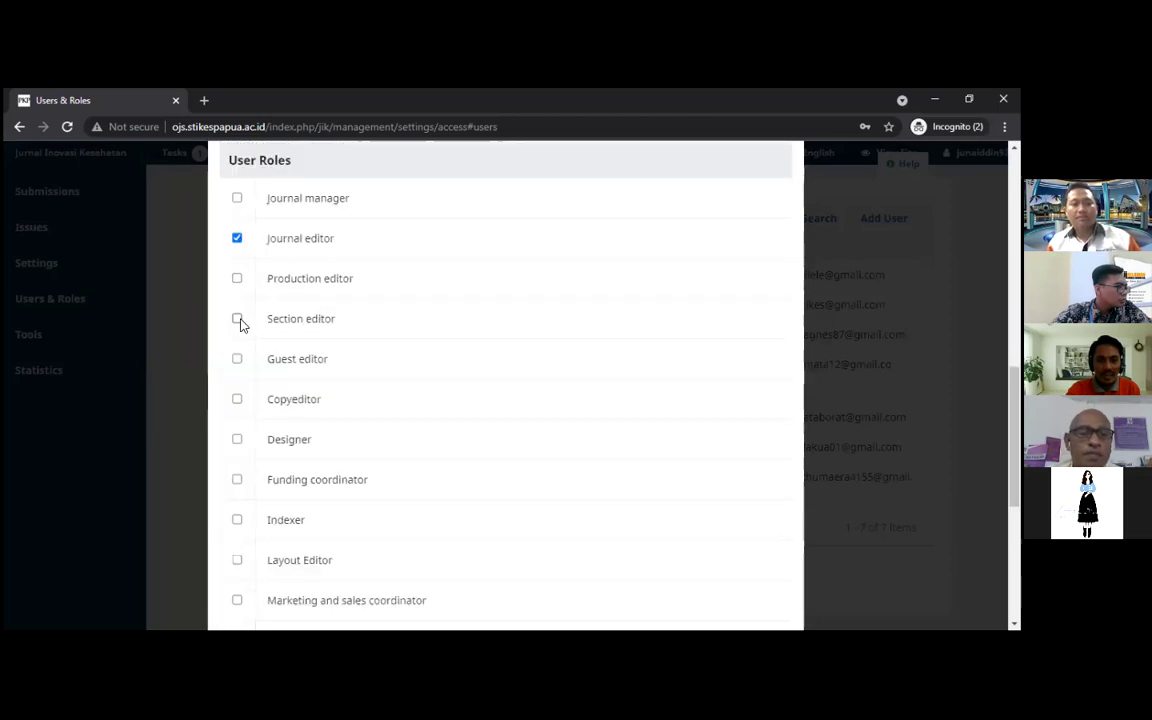
click(248, 328)
scroll(250, 330, down, 4)
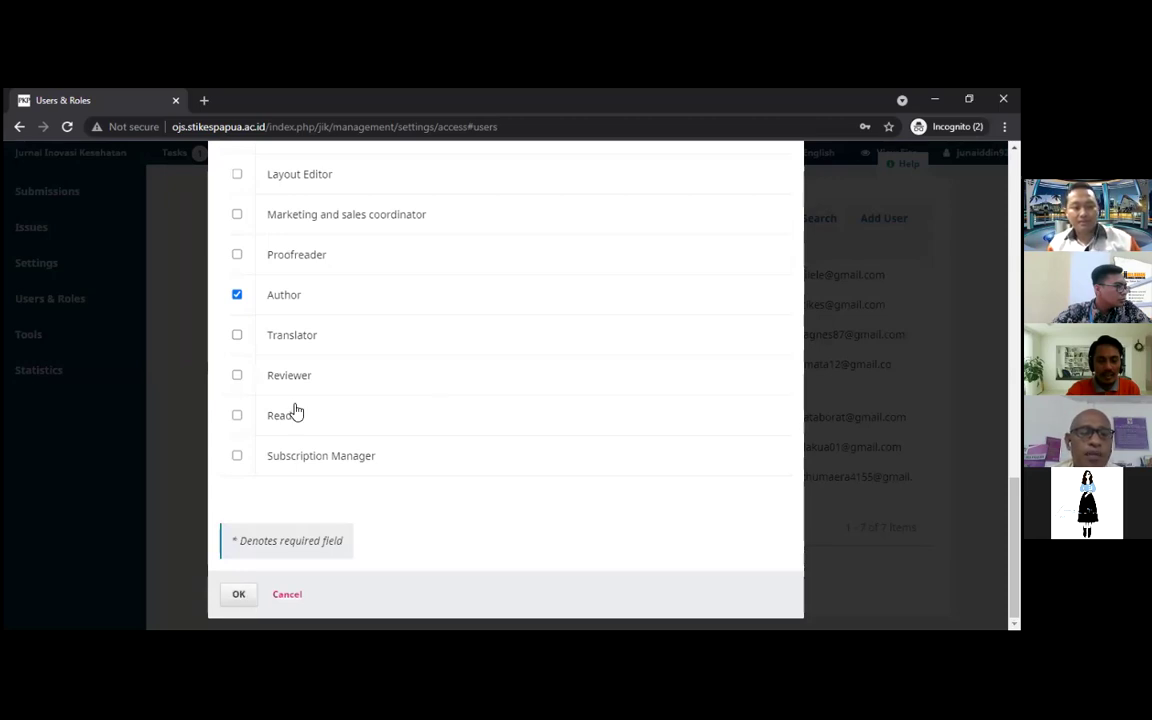
scroll(321, 224, up, 5)
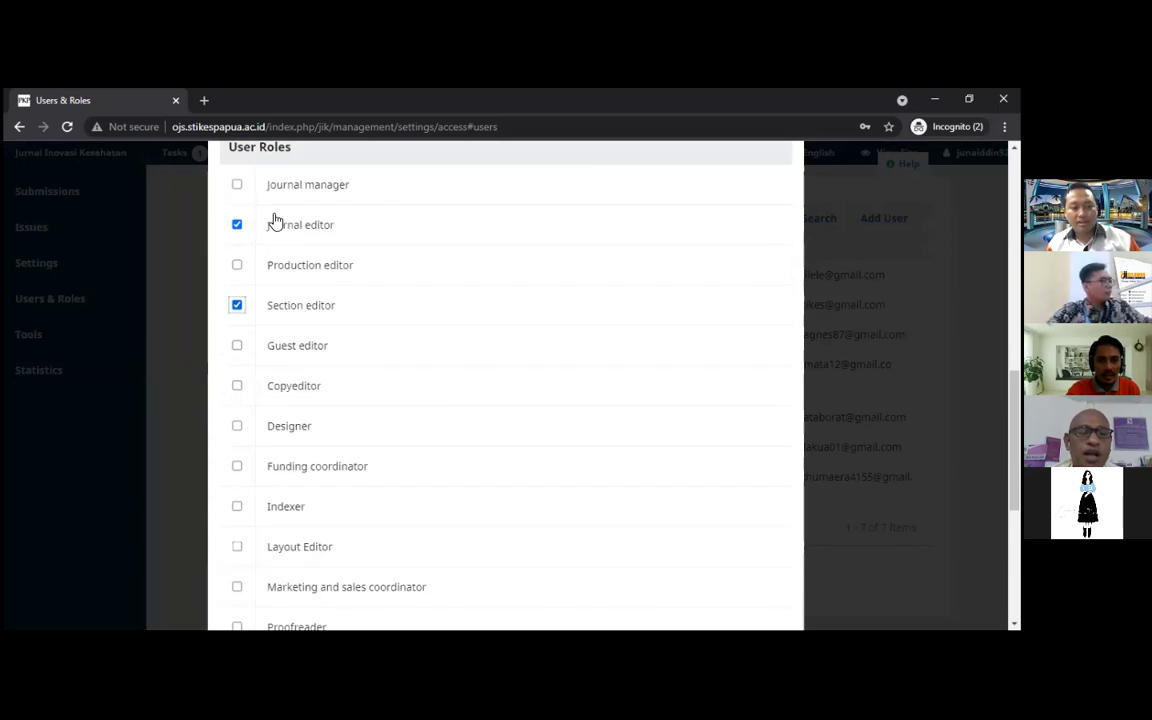
click(237, 225)
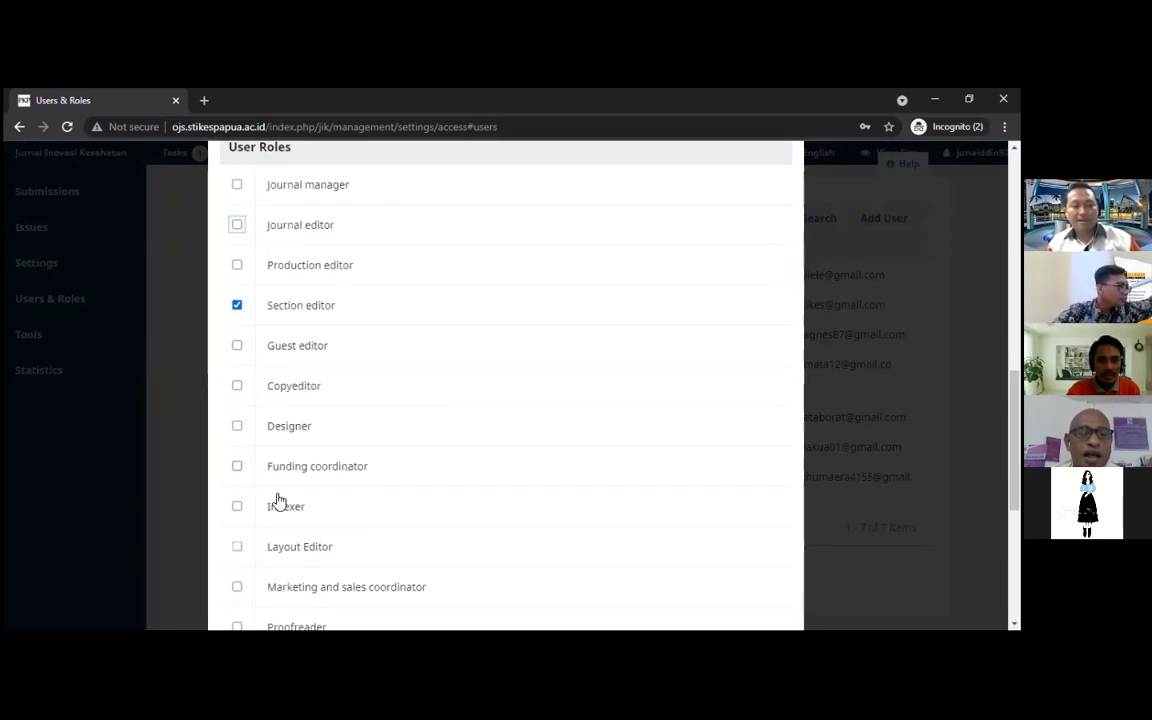
scroll(234, 589, down, 5)
click(237, 596)
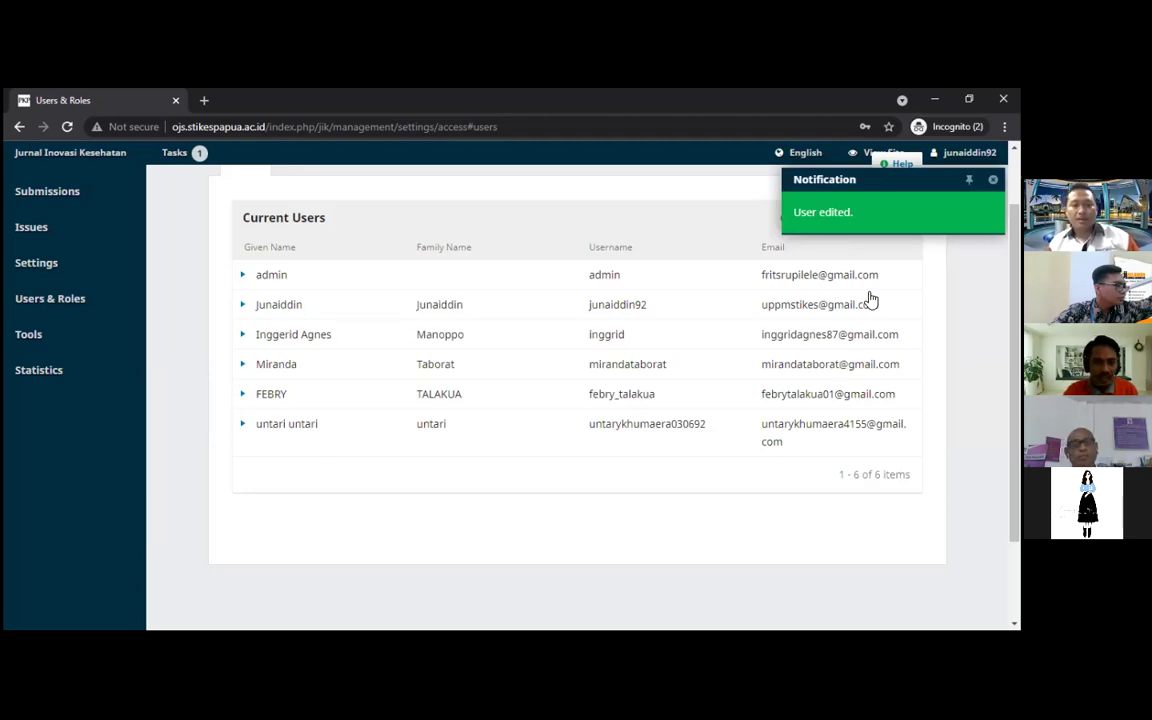
scroll(870, 298, up, 2)
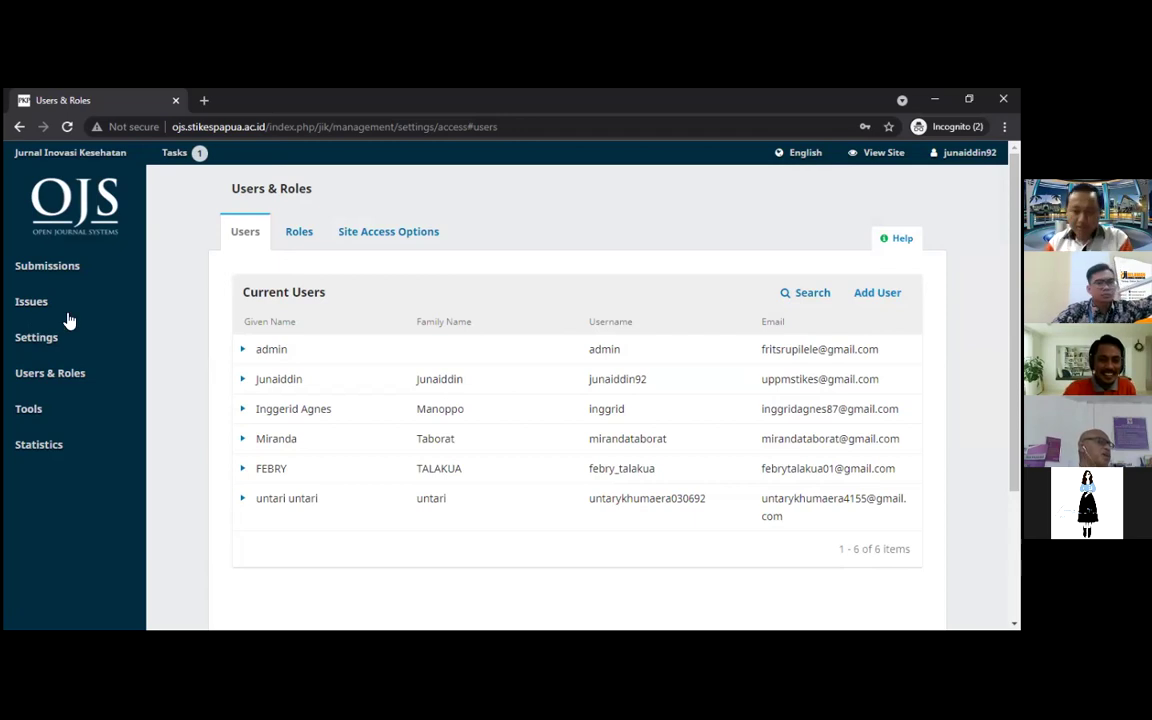
click(155, 316)
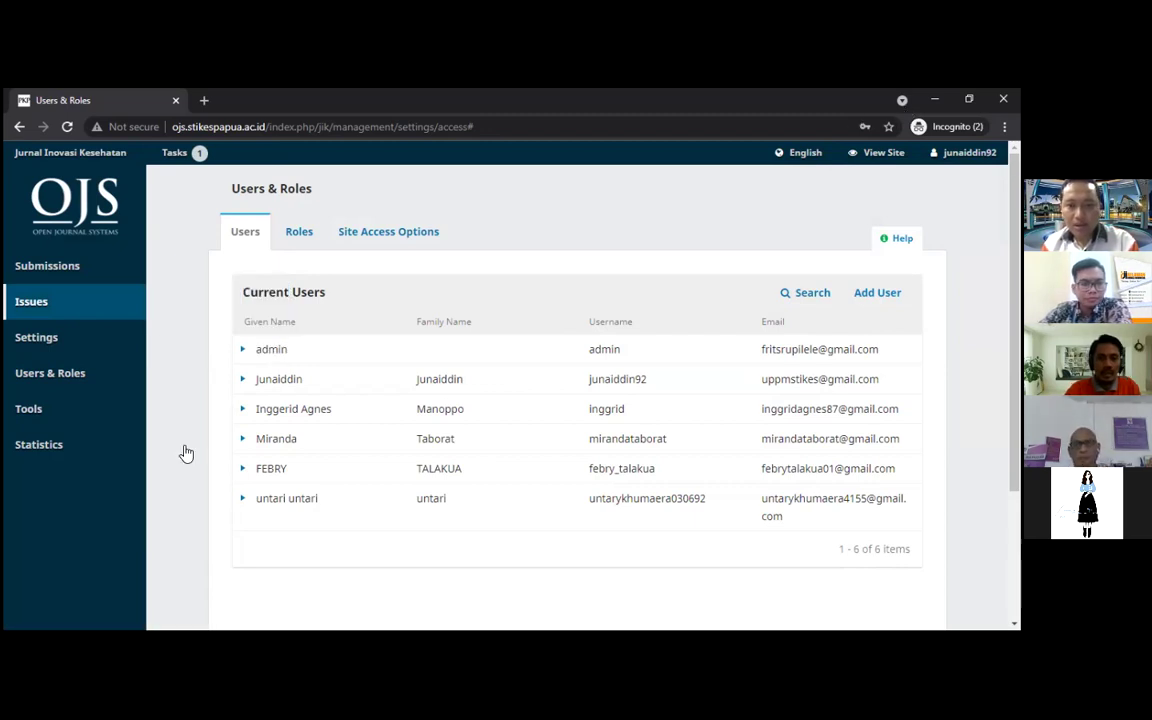
mouse_move(146, 436)
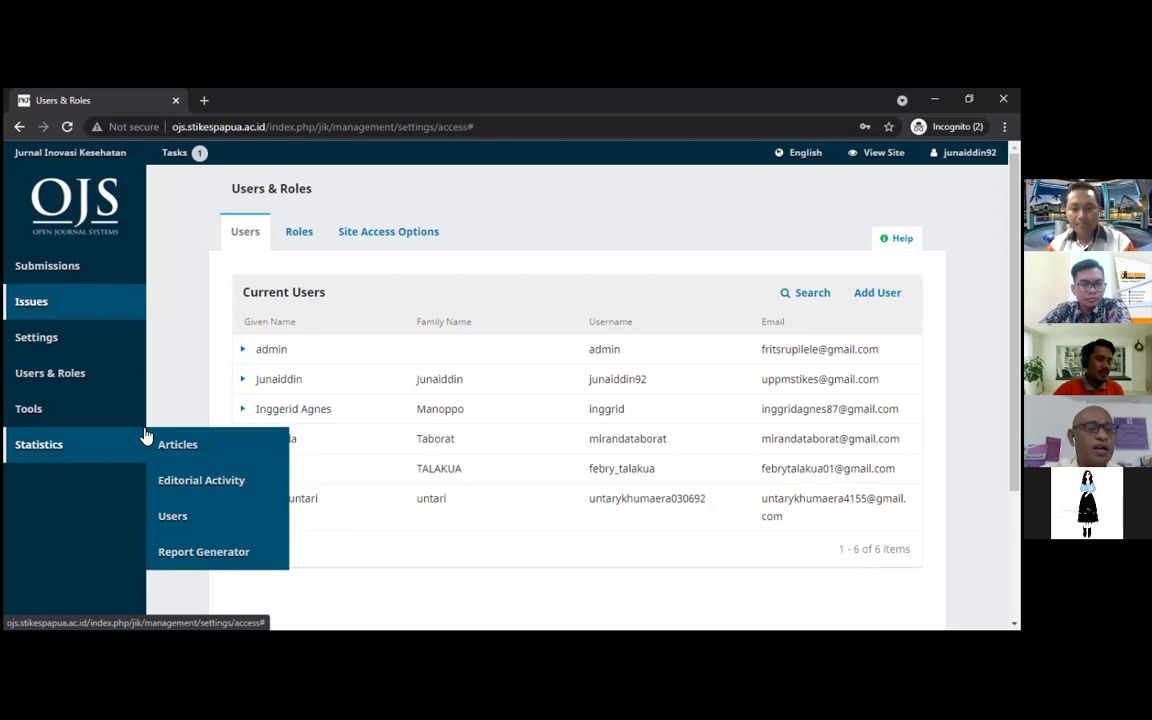
mouse_move(8, 420)
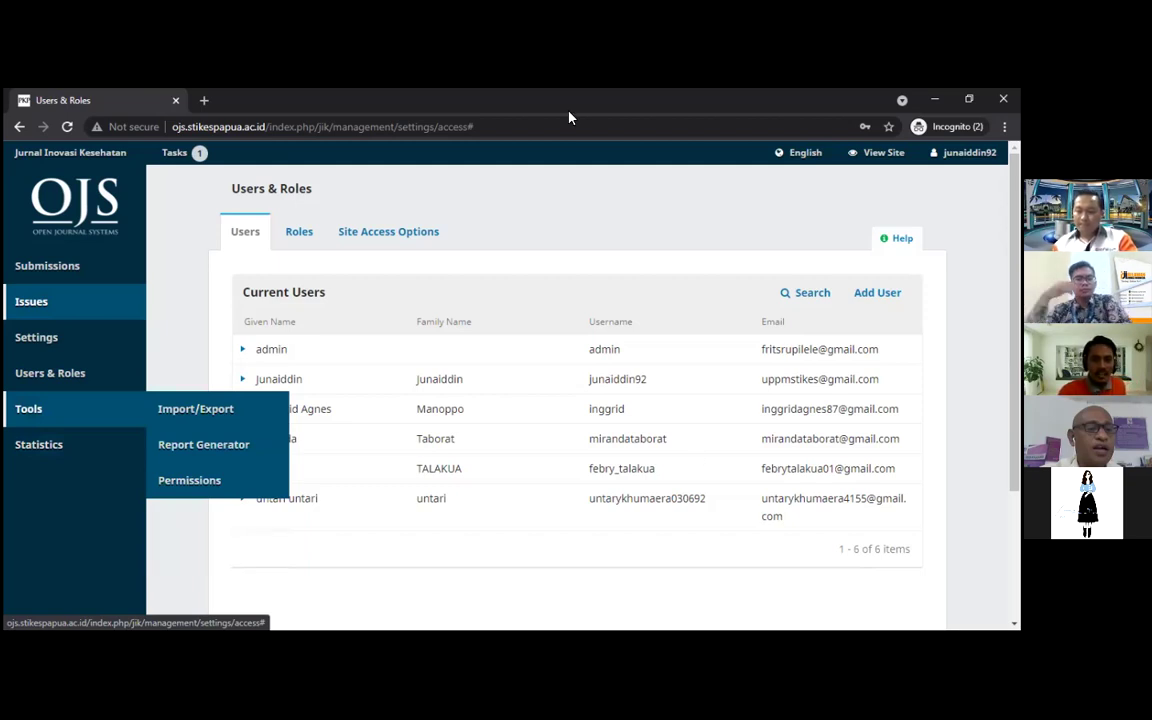
click(521, 226)
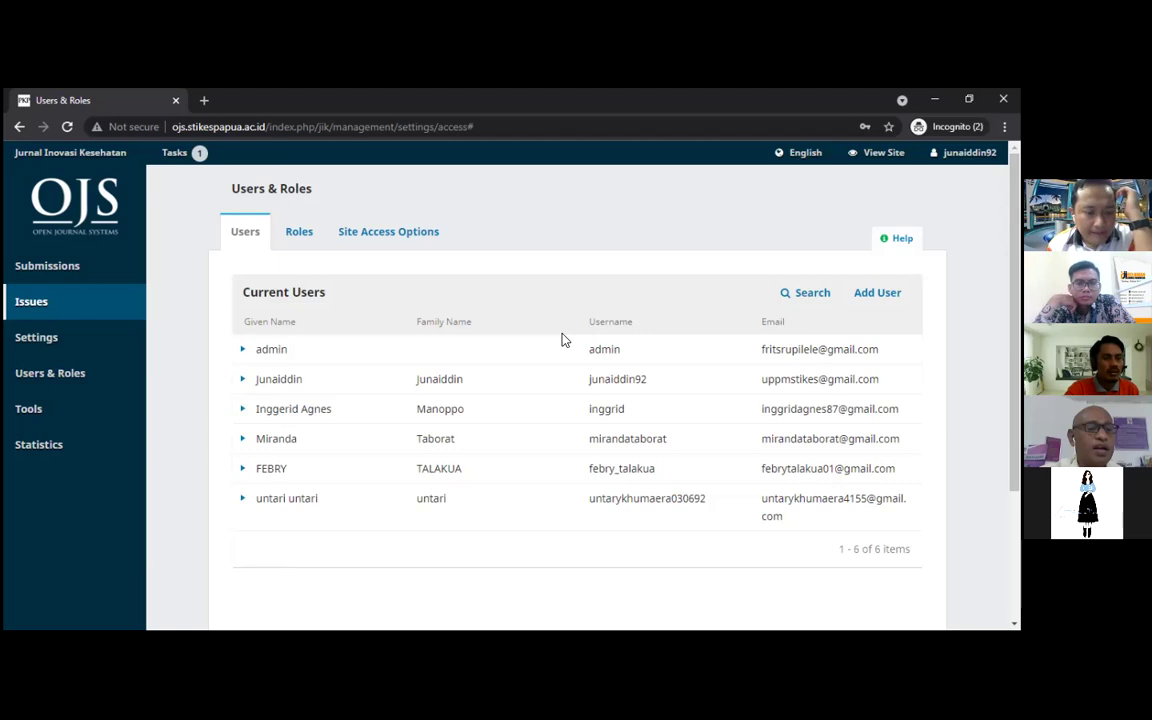
Step: Edit the third listed user: add Section editor, remove Journal editor, and save
click(240, 414)
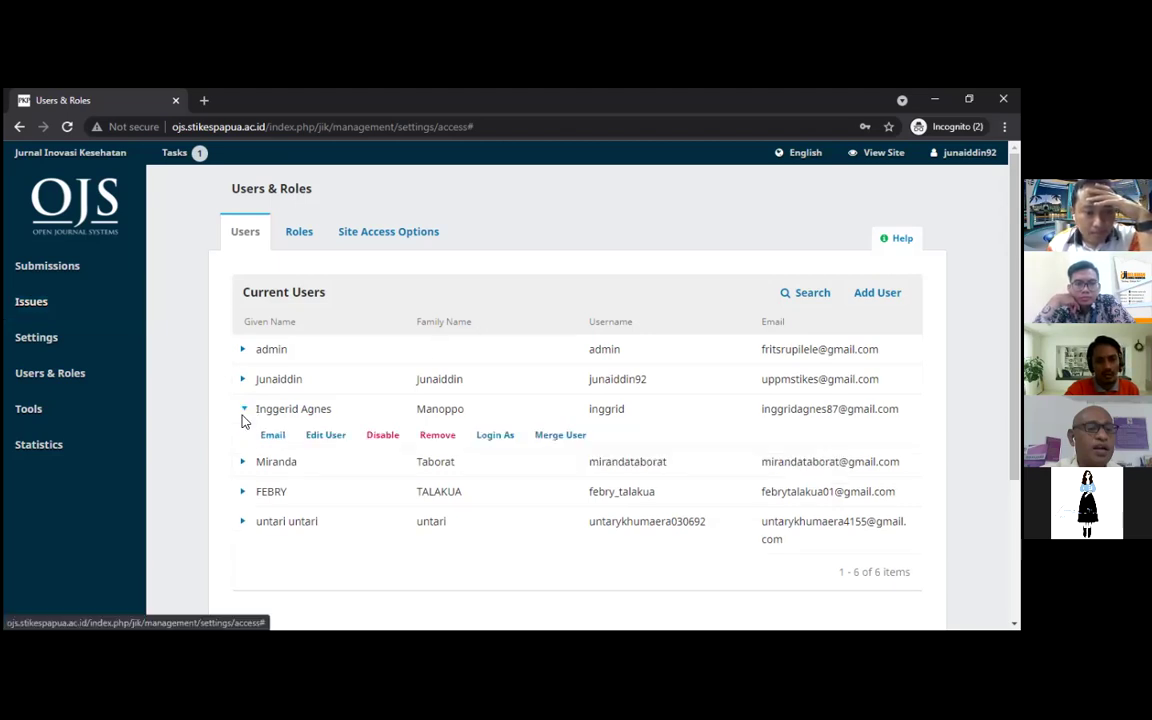
click(316, 437)
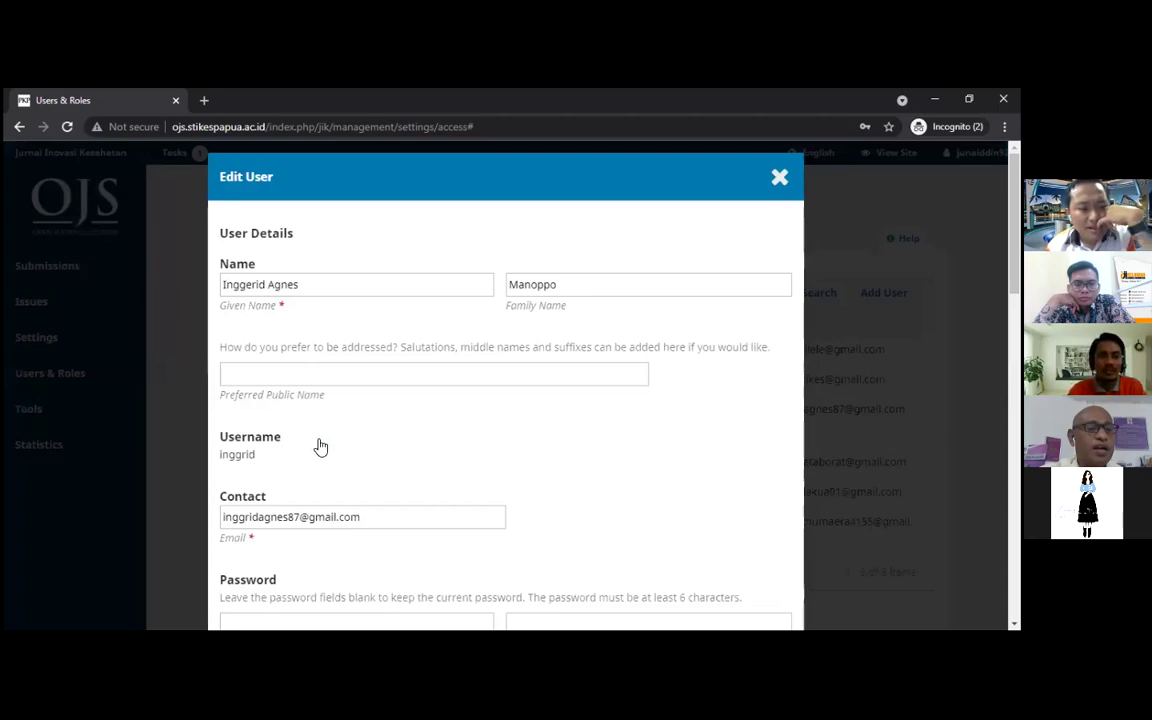
scroll(325, 444, down, 1)
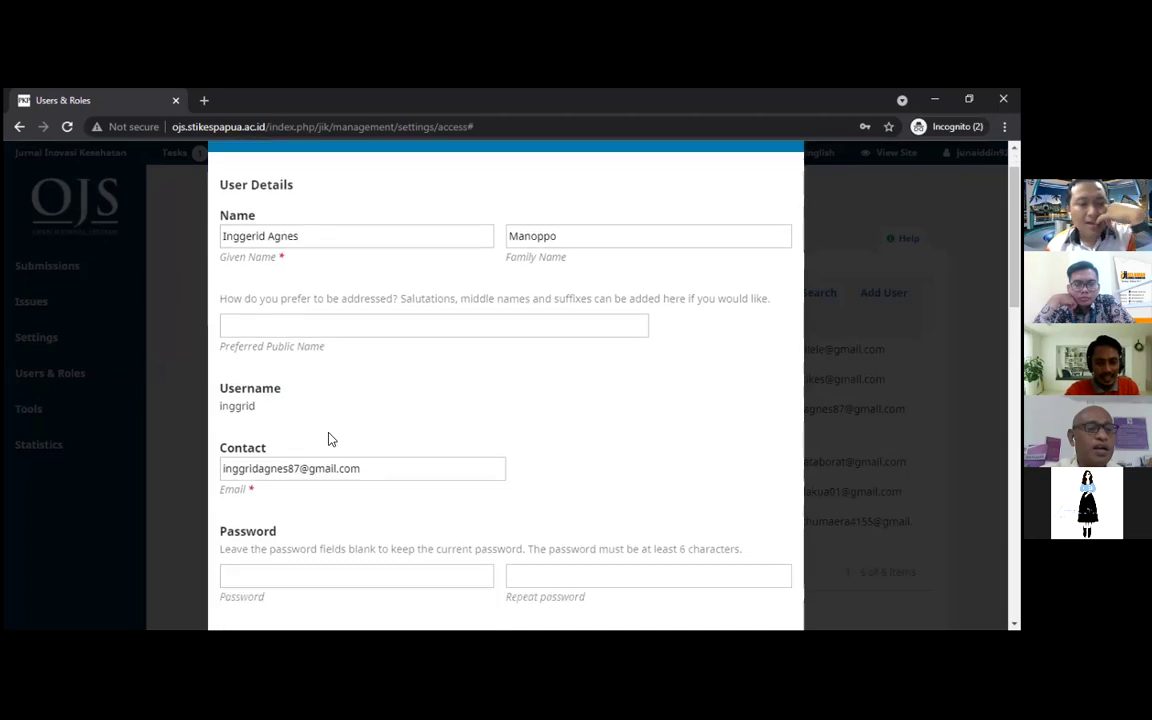
scroll(329, 440, down, 6)
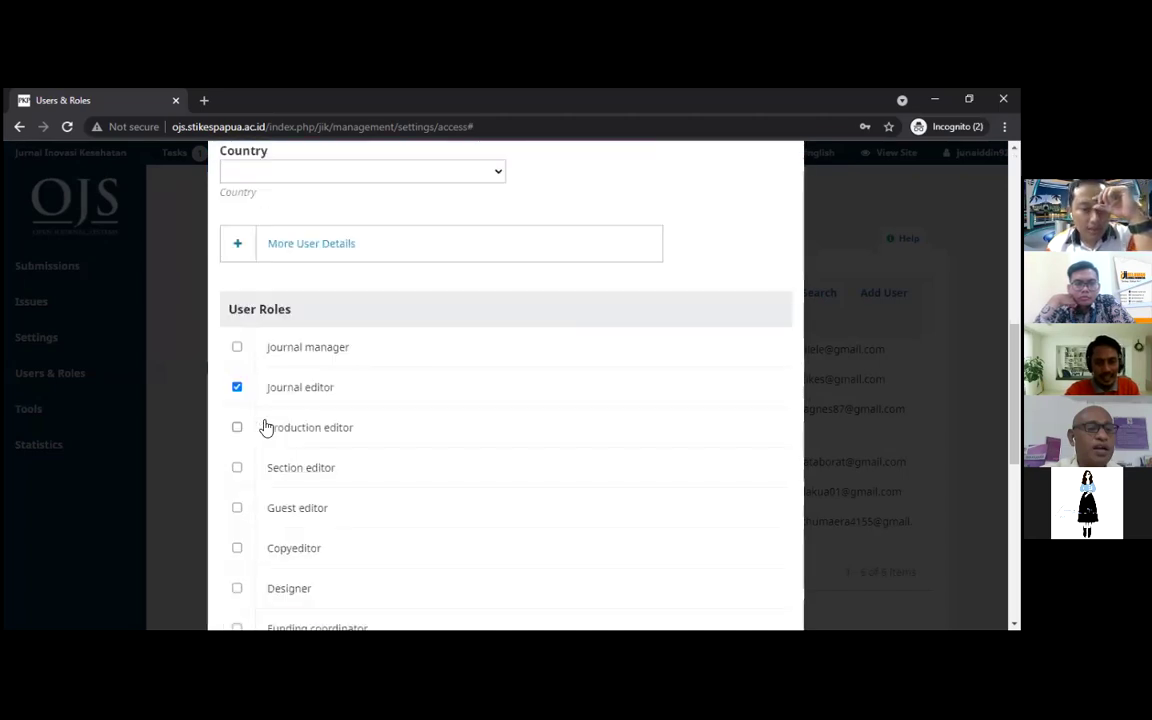
click(237, 468)
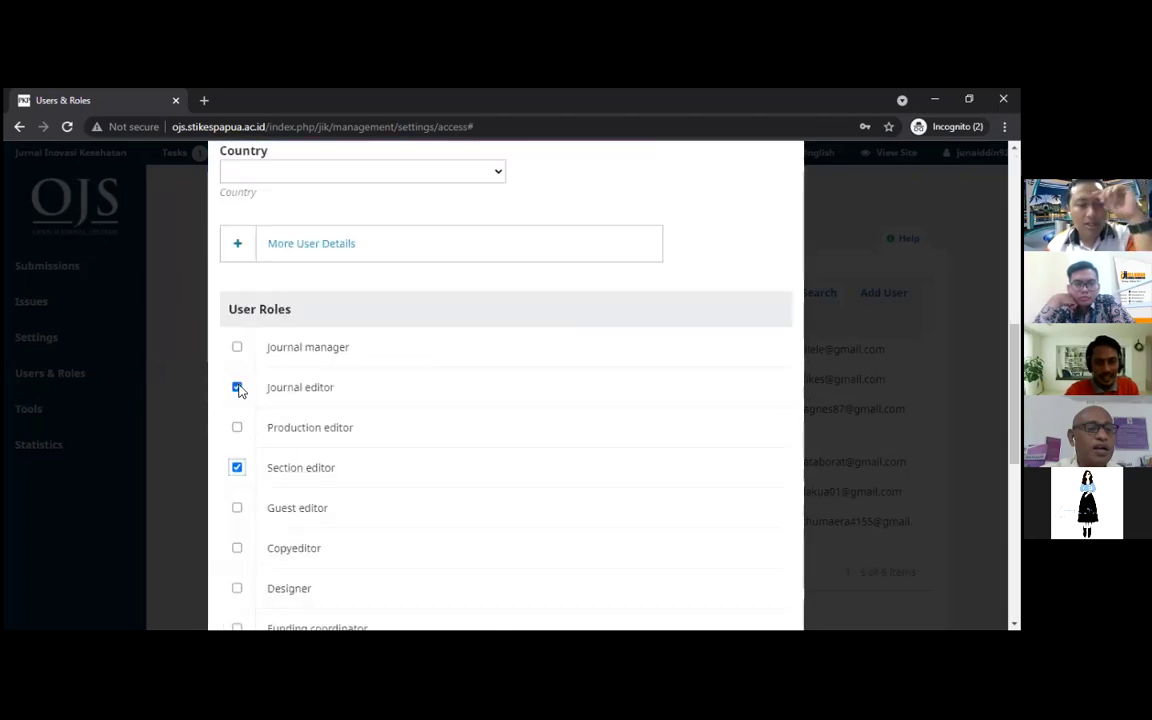
click(237, 388)
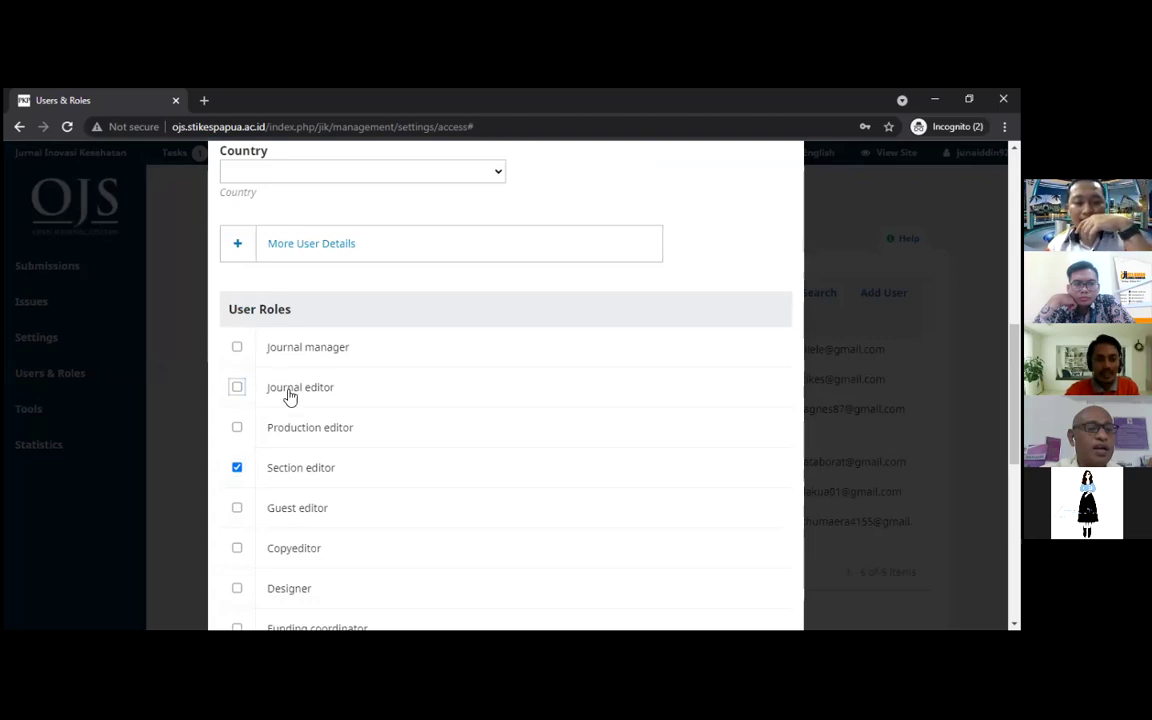
scroll(234, 604, down, 5)
key(Return)
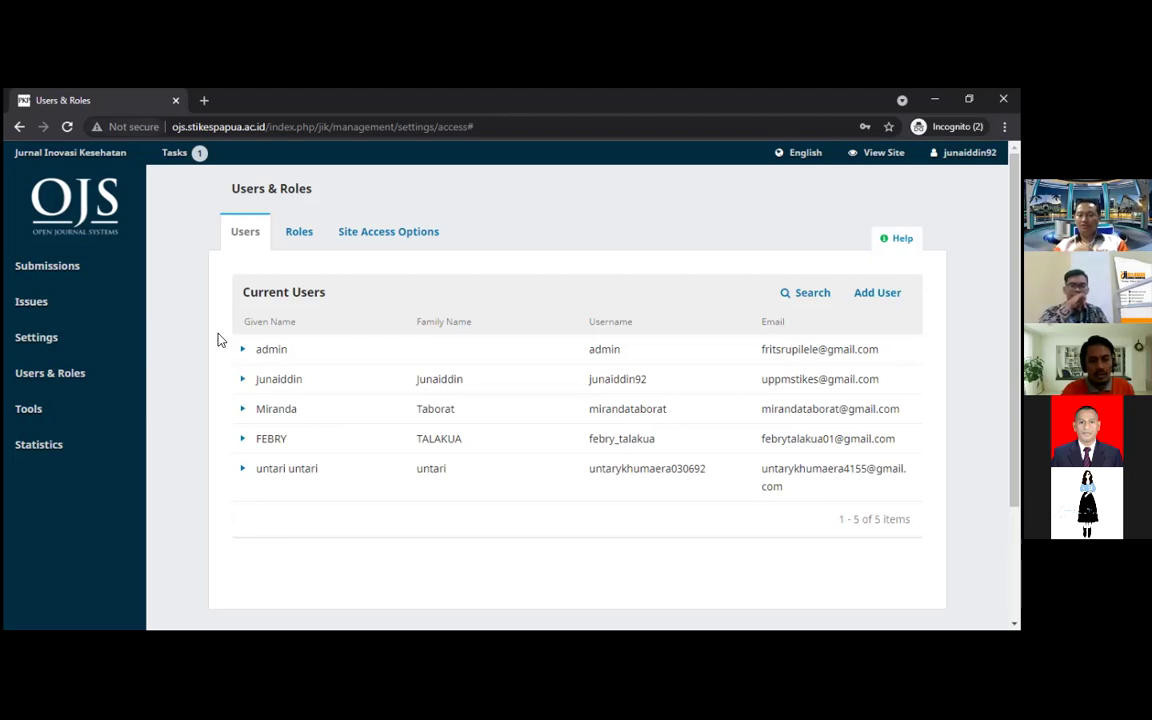
scroll(221, 337, down, 1)
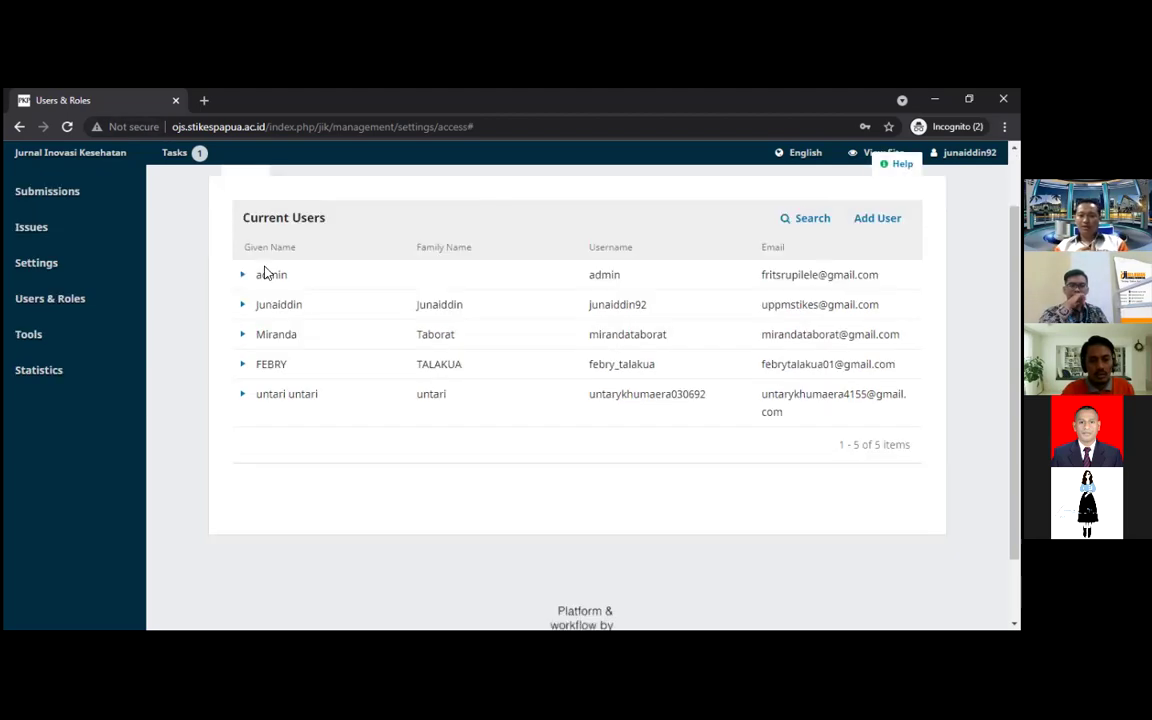
scroll(268, 268, up, 1)
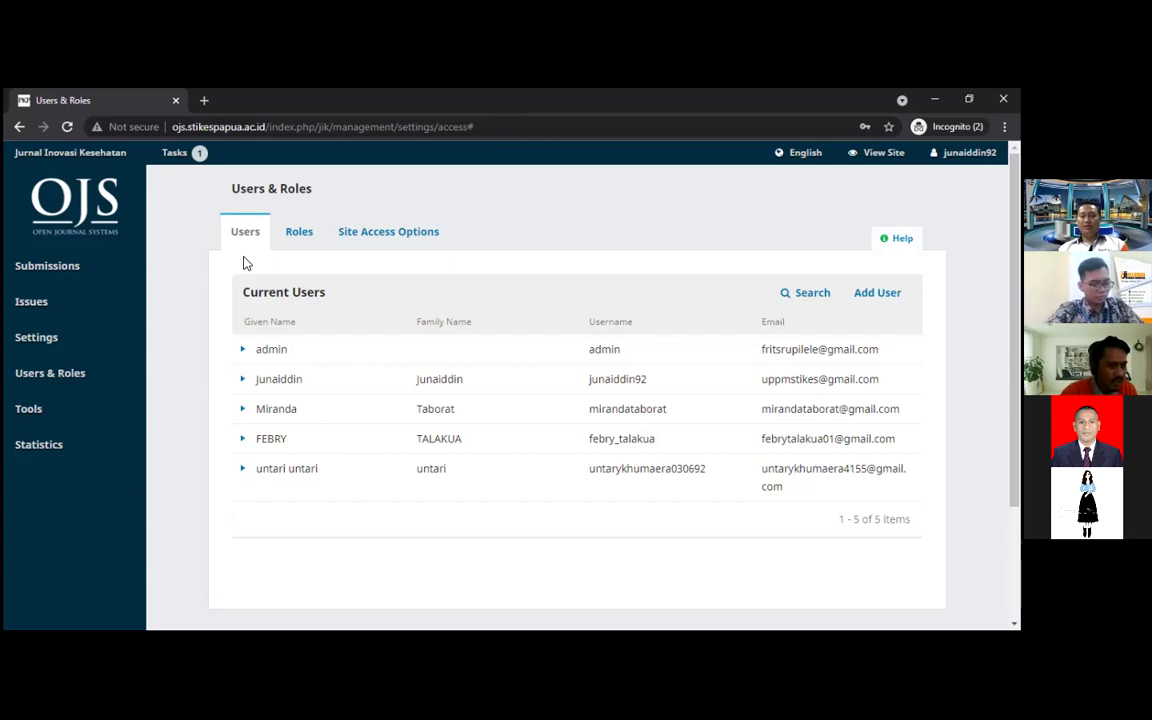
mouse_move(57, 373)
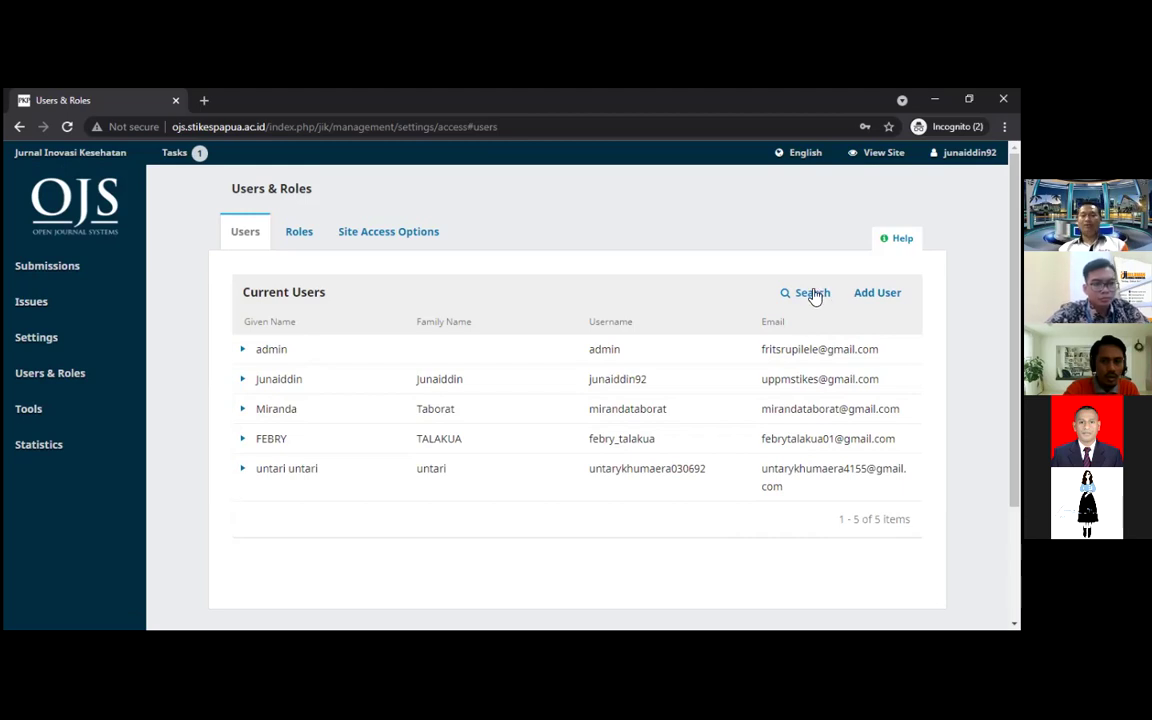
Step: Set the role filter to Reviewer and search, listing 3 users
click(818, 294)
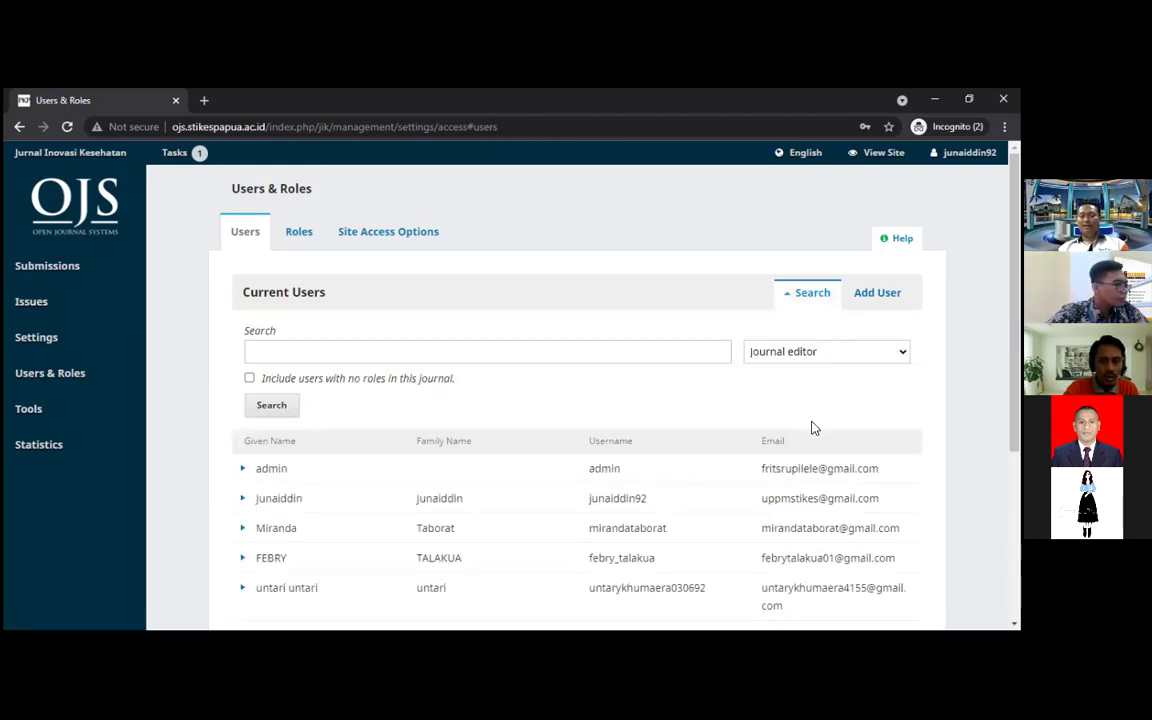
click(830, 352)
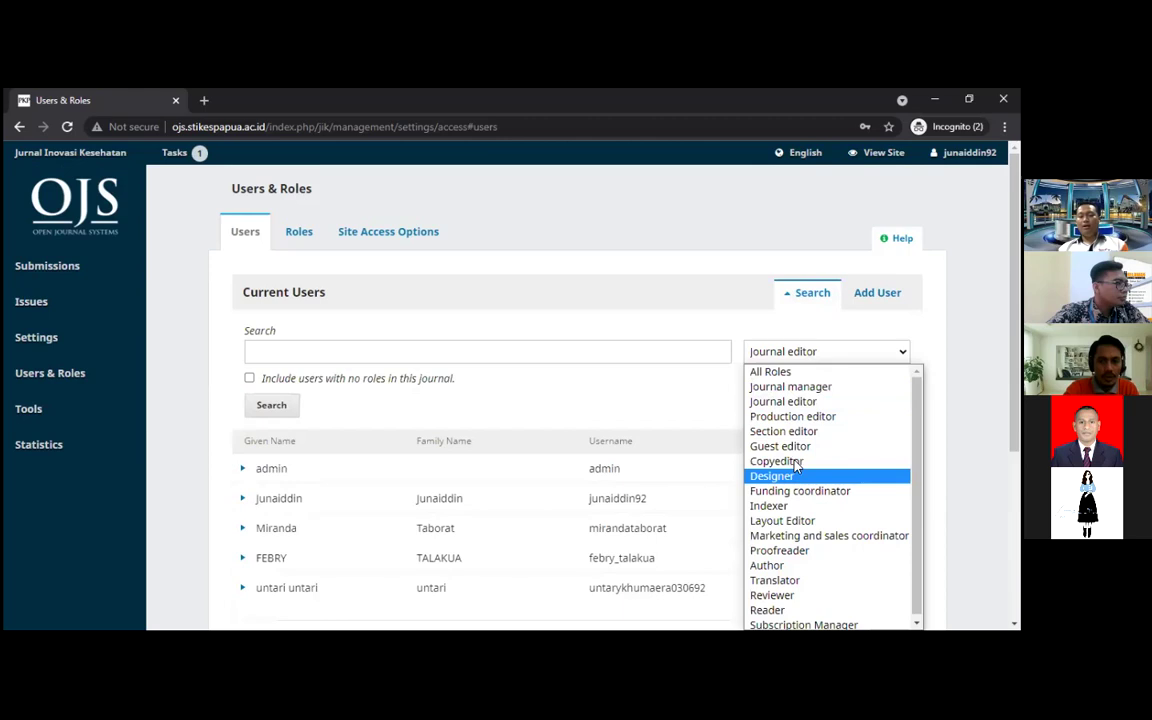
key(t)
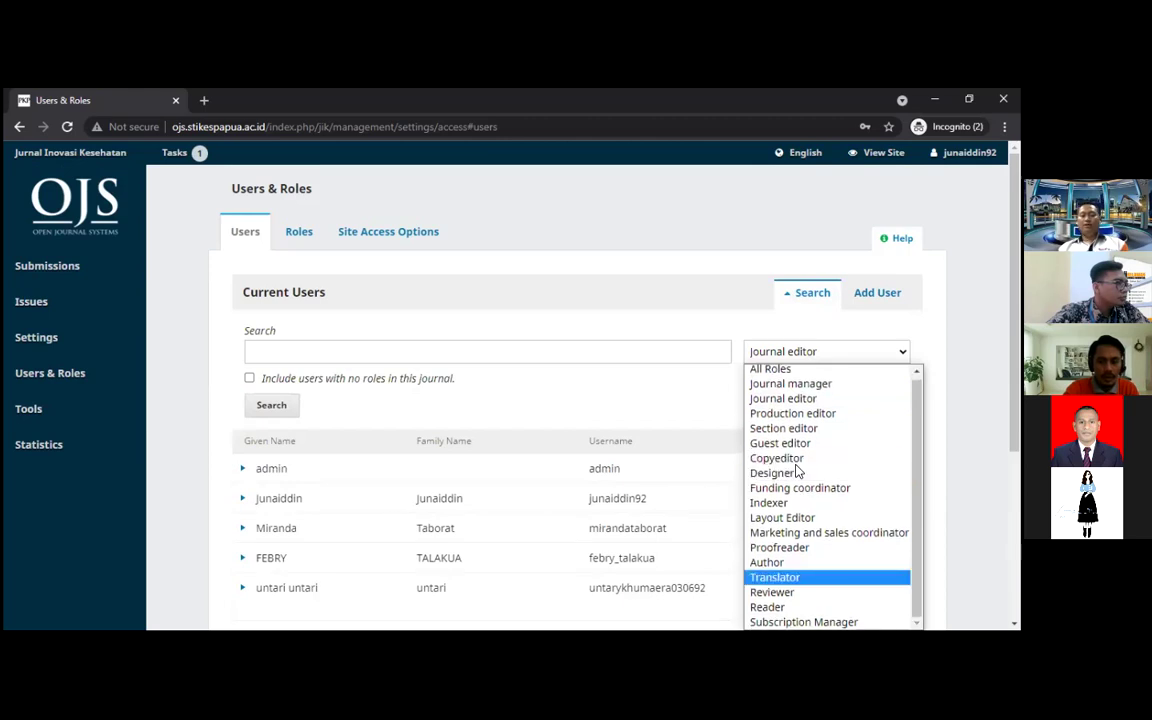
key(Down)
key(Return)
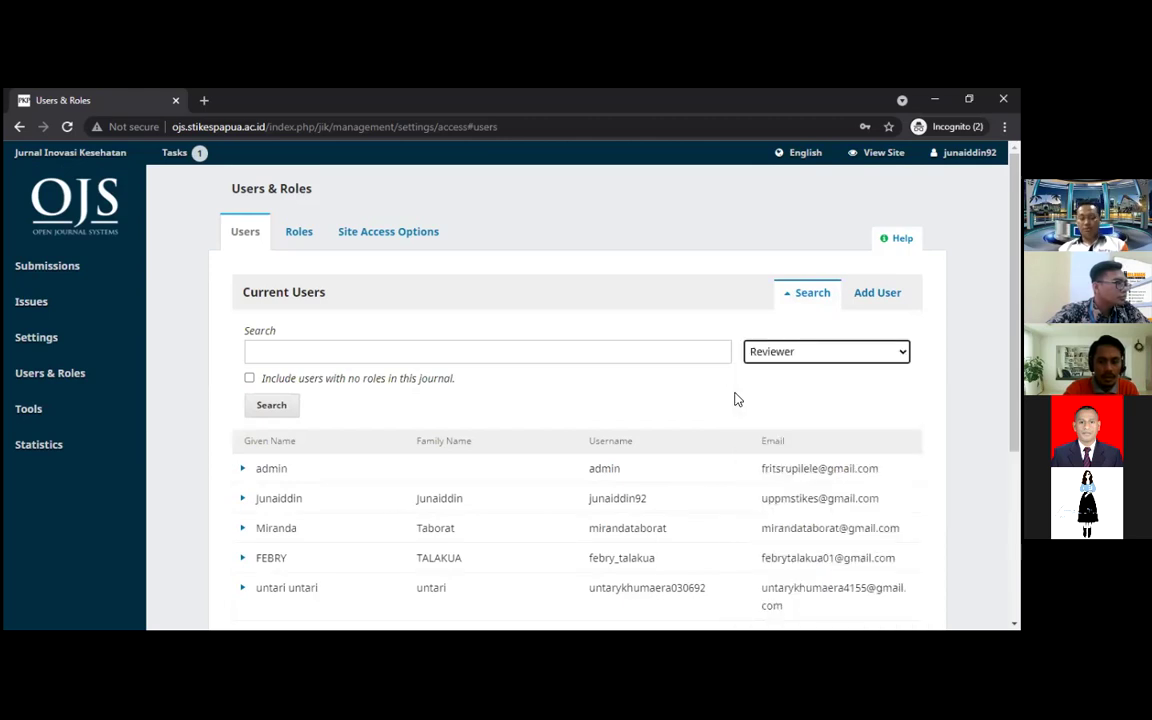
key(Tab)
key(space)
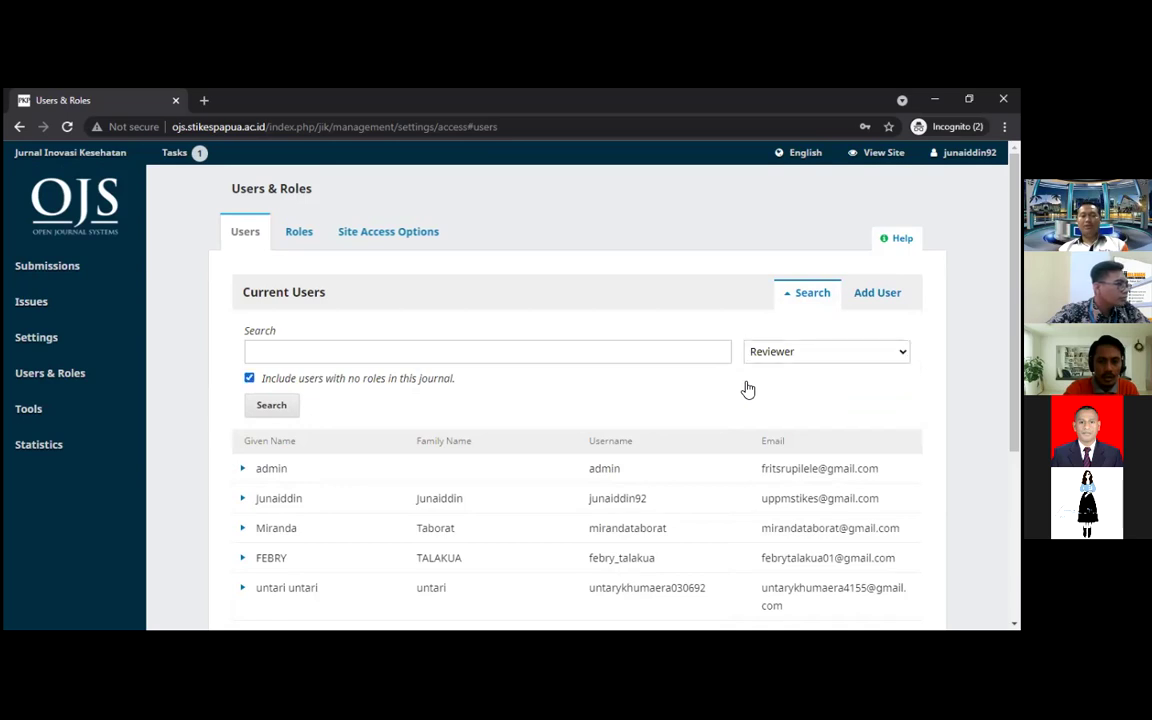
key(space)
click(265, 404)
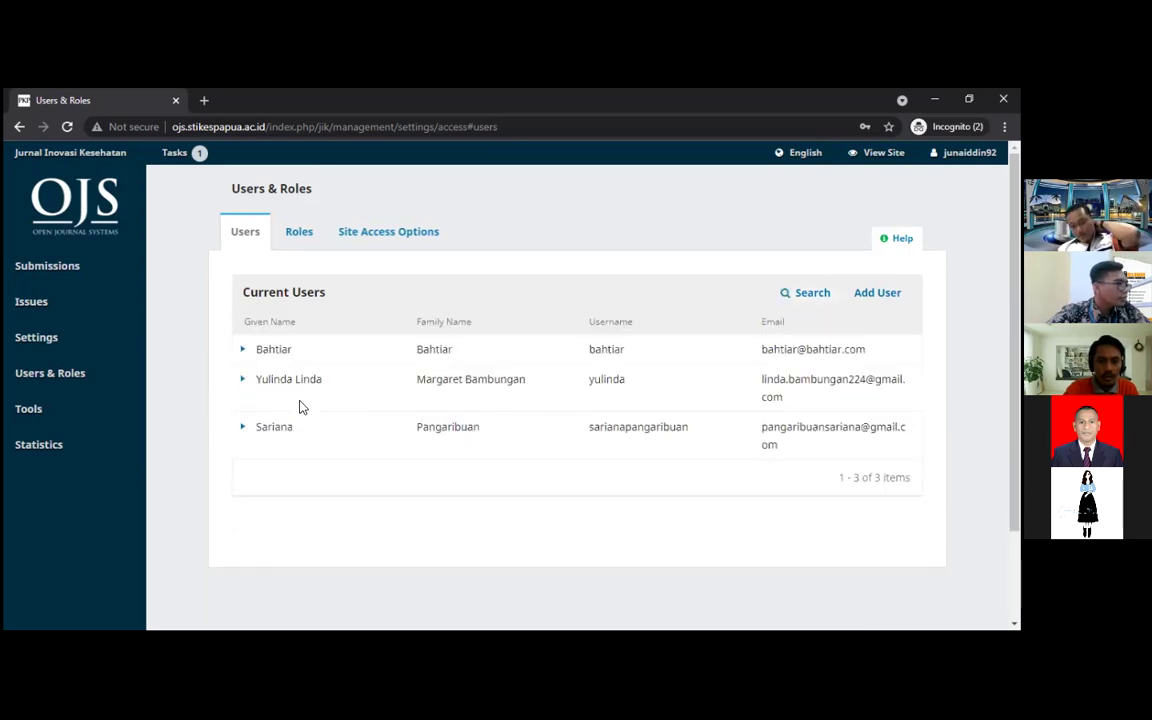